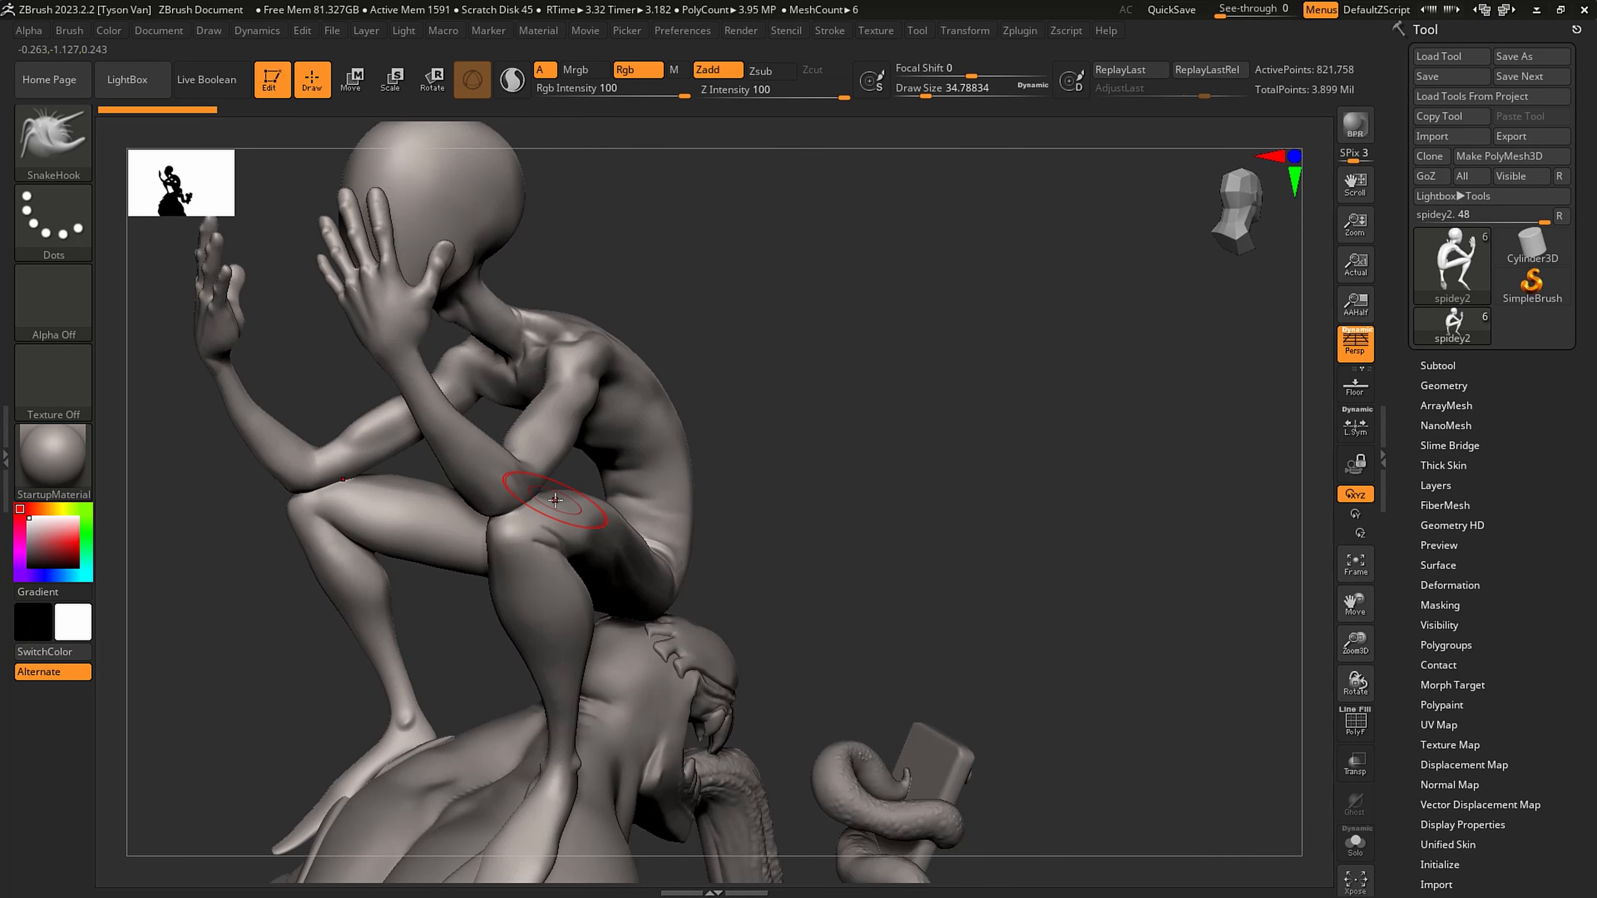
# - Reshape the seated figure's hip where the thigh meets the lower back with the SnakeHook brush, using a draw size of about 33
pyautogui.moveTo(435, 537)
pyautogui.mouseDown(button='right')
pyautogui.moveTo(297, 333)
pyautogui.moveTo(334, 350)
pyautogui.mouseUp(button='right')
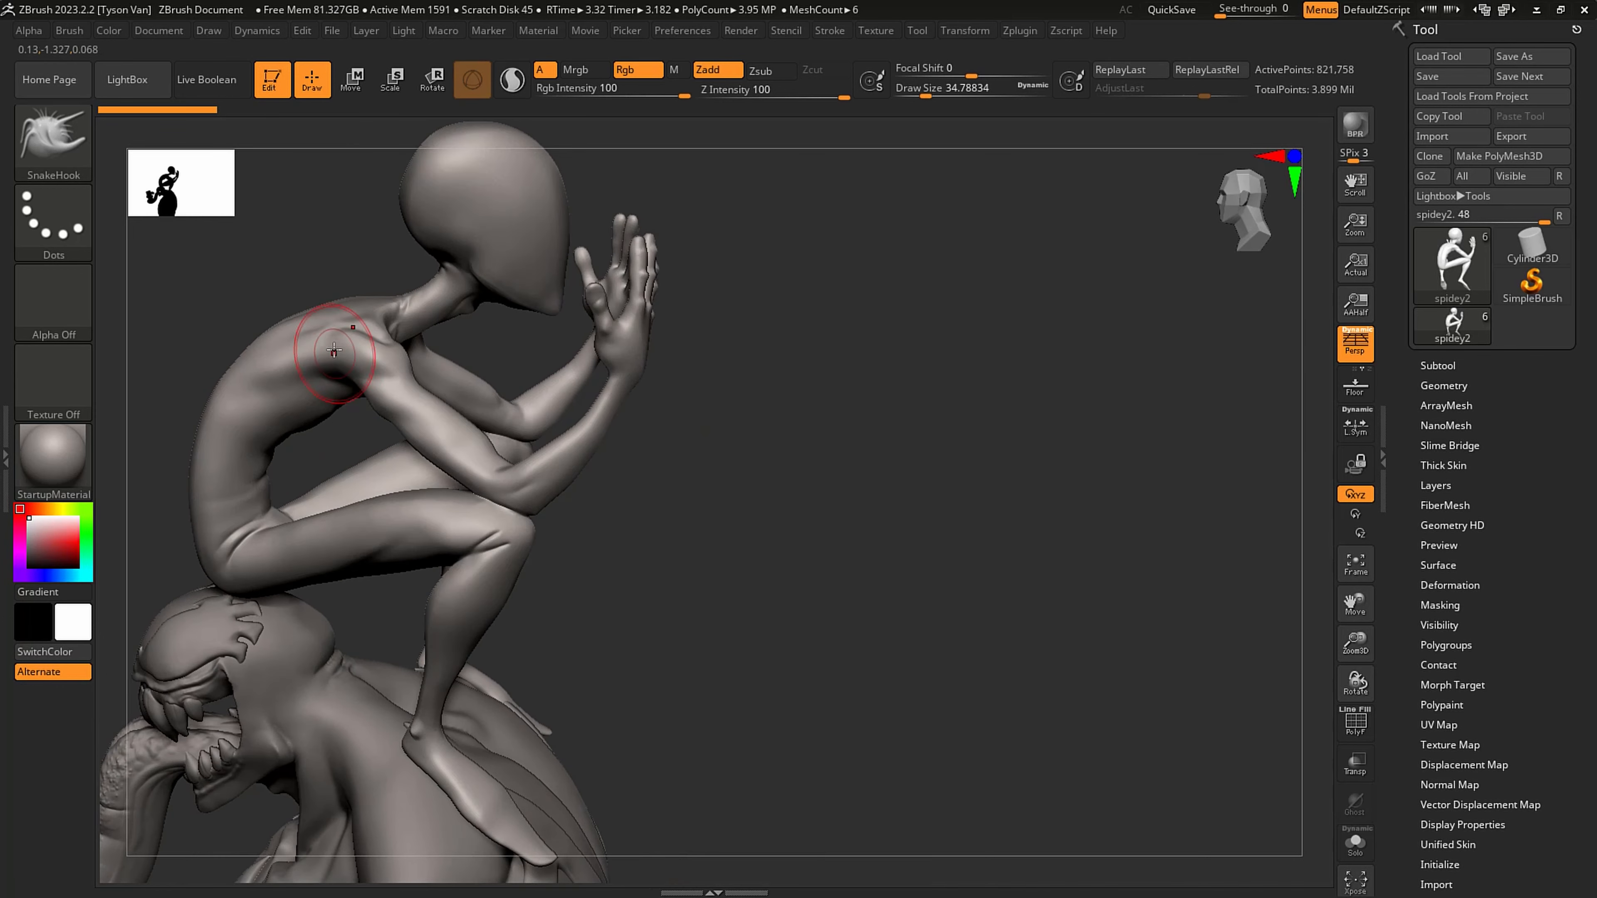
pyautogui.moveTo(714, 318)
pyautogui.mouseDown(button='right')
pyautogui.moveTo(592, 279)
pyautogui.moveTo(577, 291)
pyautogui.mouseUp(button='right')
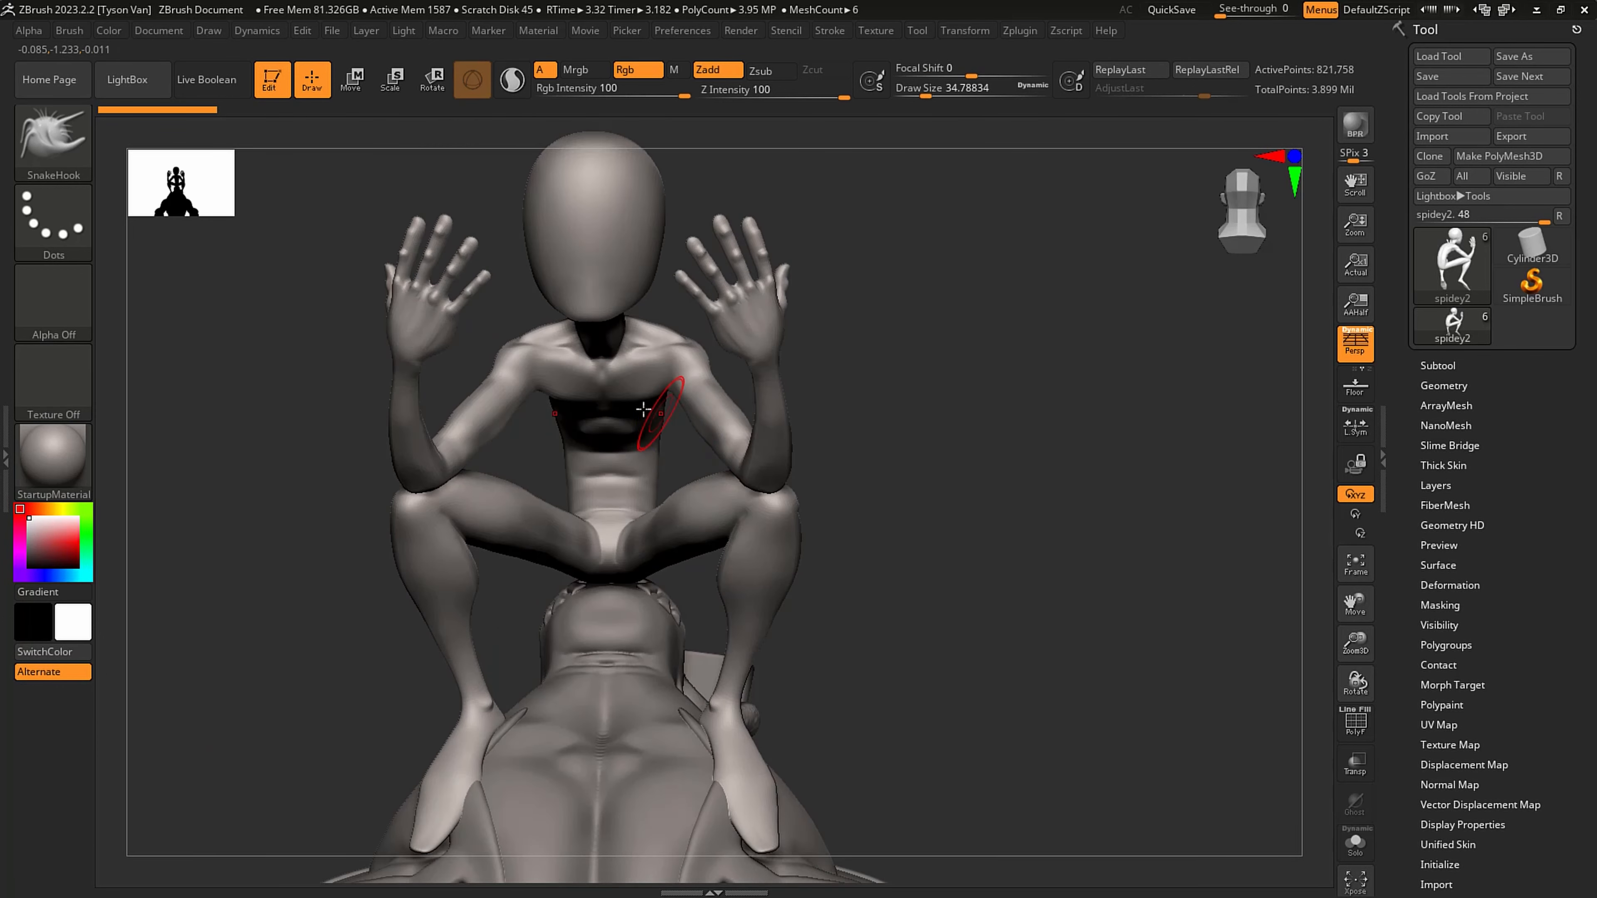
pyautogui.moveTo(646, 410)
pyautogui.mouseDown(button='right')
pyautogui.moveTo(601, 365)
pyautogui.moveTo(666, 409)
pyautogui.moveTo(768, 551)
pyautogui.moveTo(766, 526)
pyautogui.mouseUp(button='right')
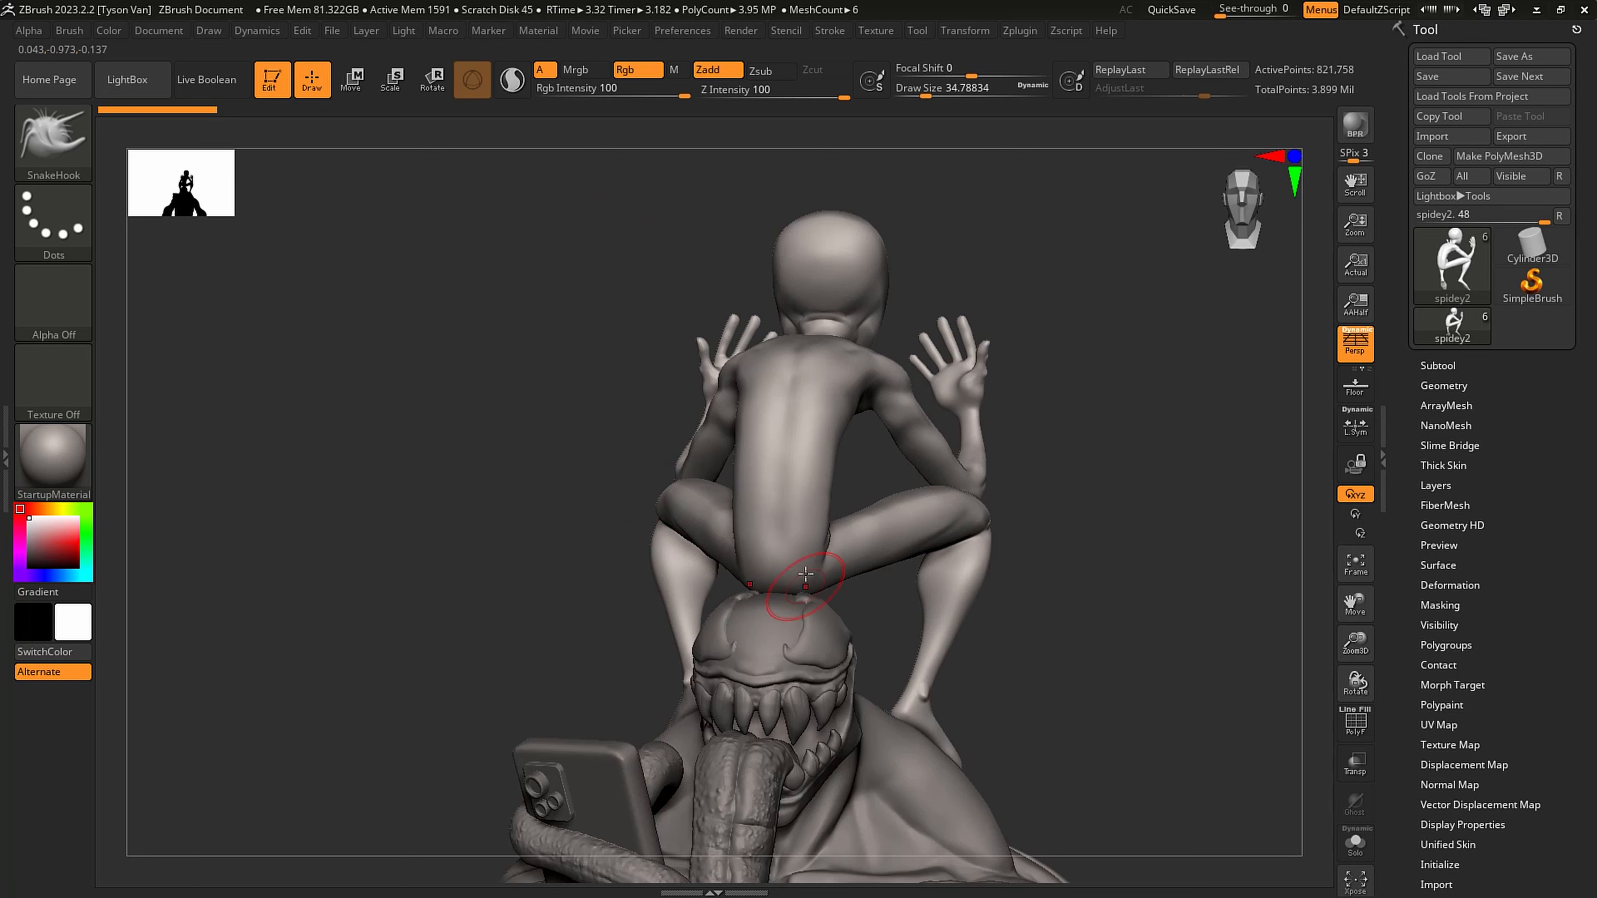
pyautogui.moveTo(906, 526); pyautogui.dragTo(729, 581, button='right')
pyautogui.moveTo(603, 581); pyautogui.dragTo(677, 636, button='right')
pyautogui.press('s')
pyautogui.moveTo(677, 633); pyautogui.dragTo(690, 642)
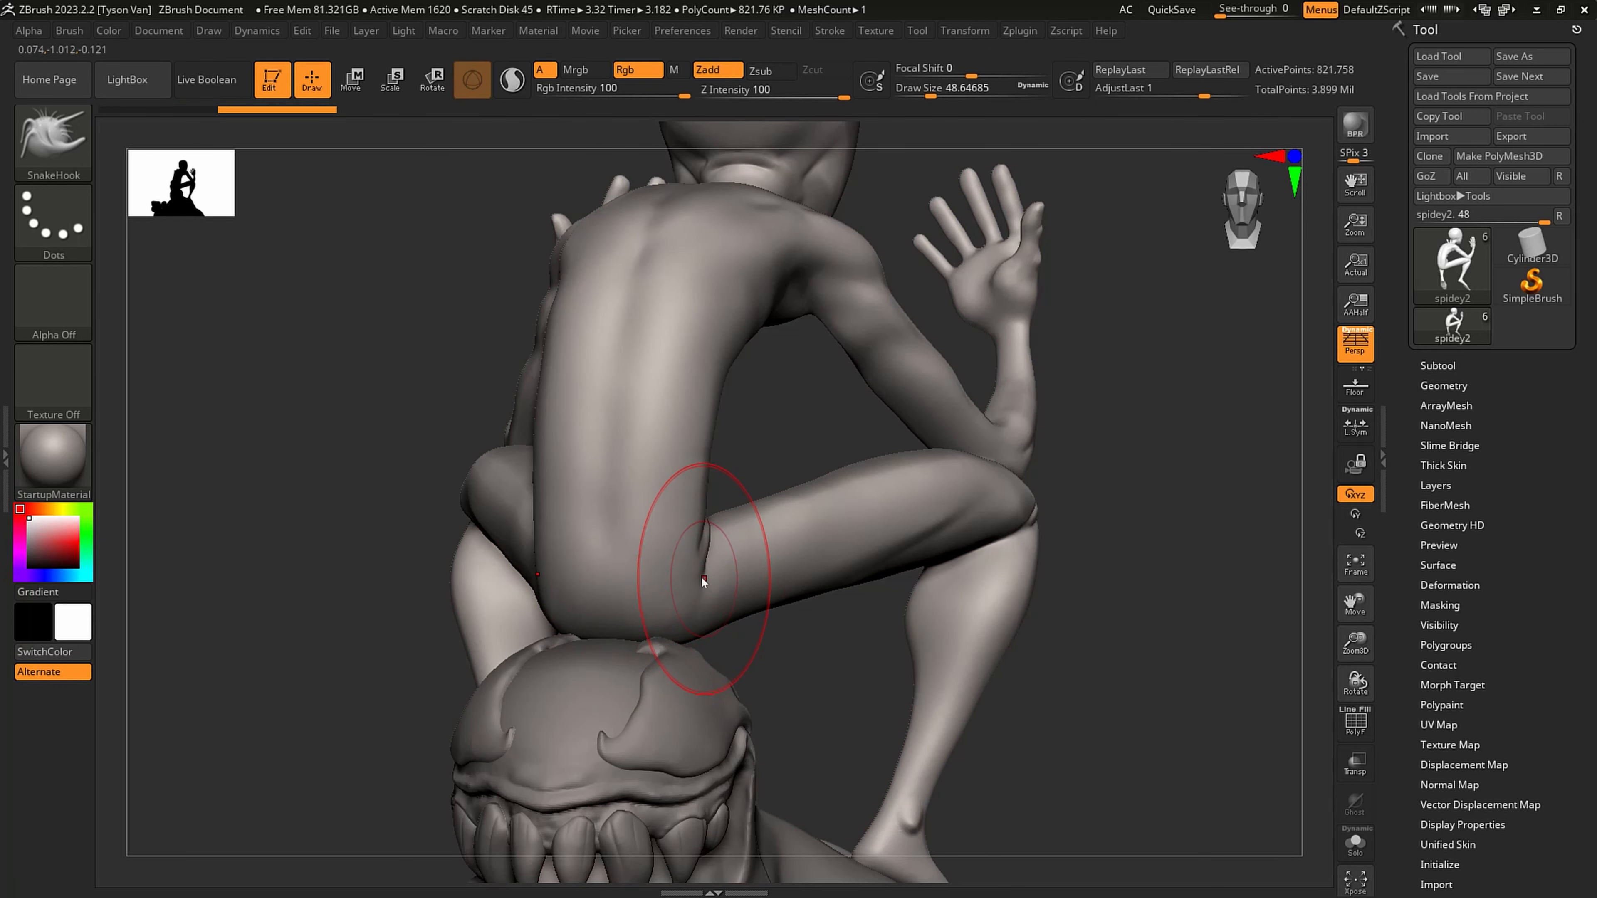
pyautogui.press('s')
pyautogui.moveTo(702, 579); pyautogui.dragTo(695, 581)
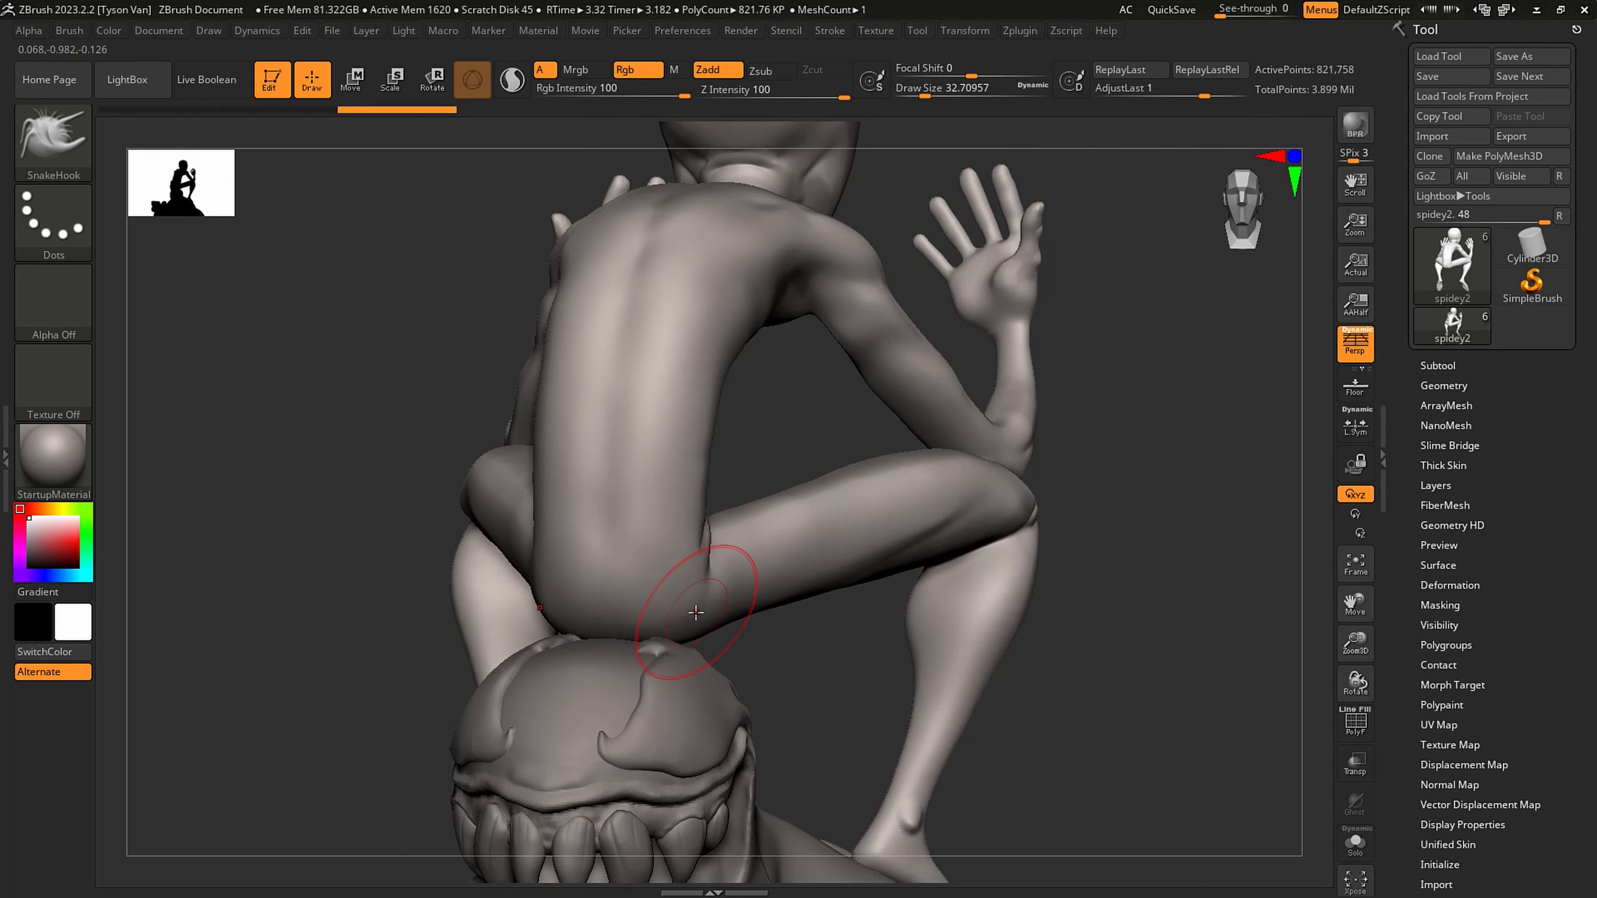
# - Carve a crease at the base of the figure's lower back with the DamStandard brush and smooth it
pyautogui.press('b')
pyautogui.press('d')
pyautogui.press('s')
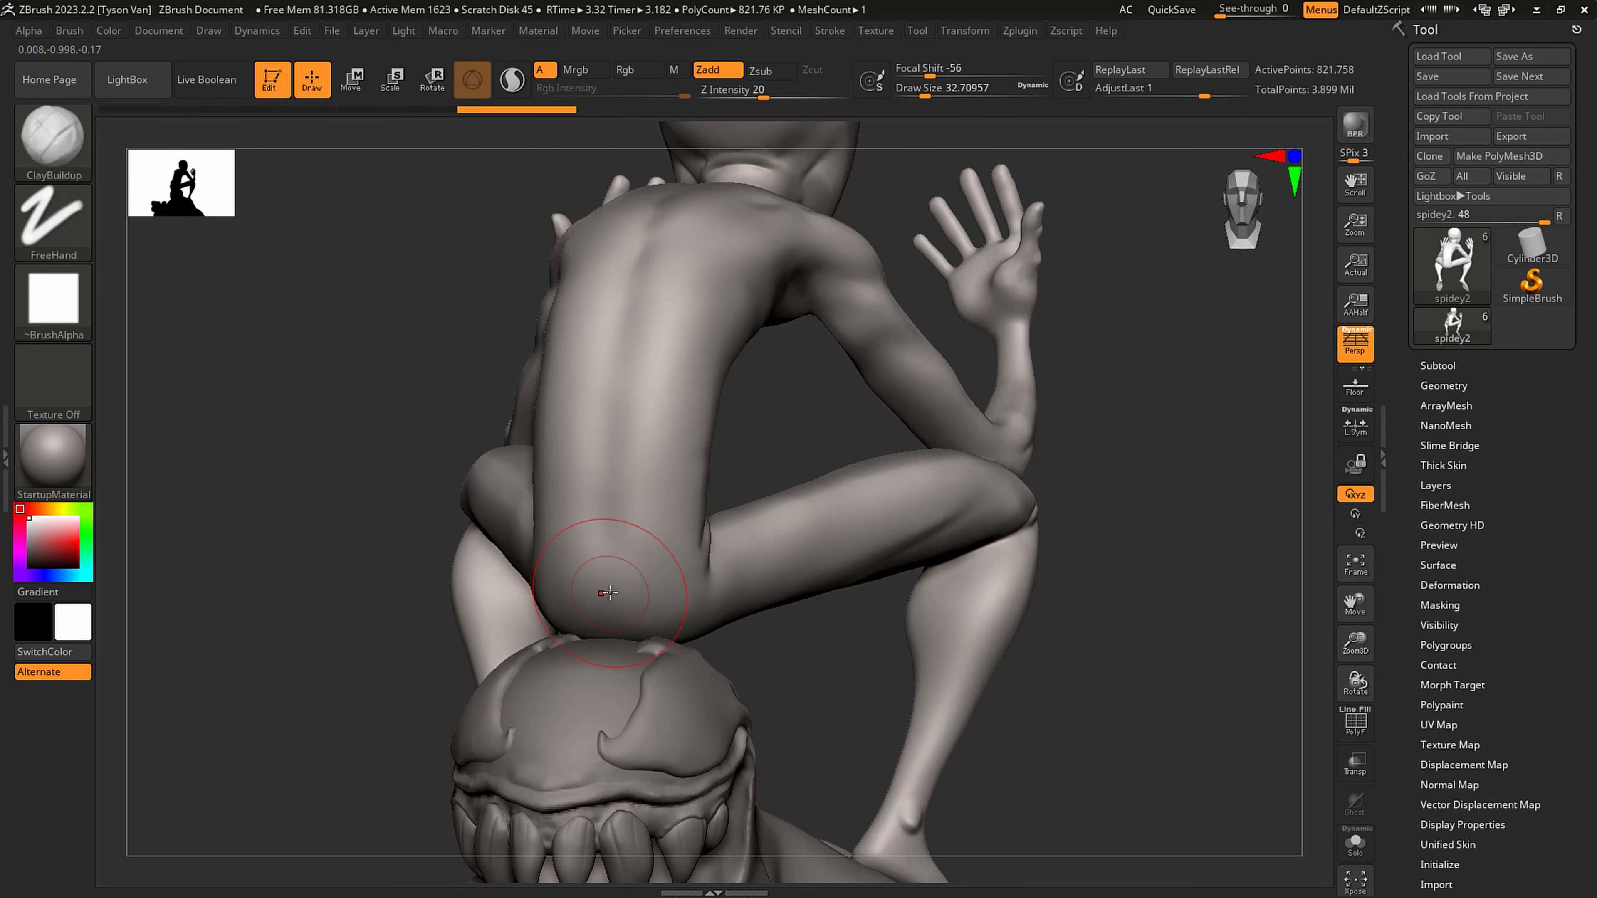
pyautogui.press('shift')
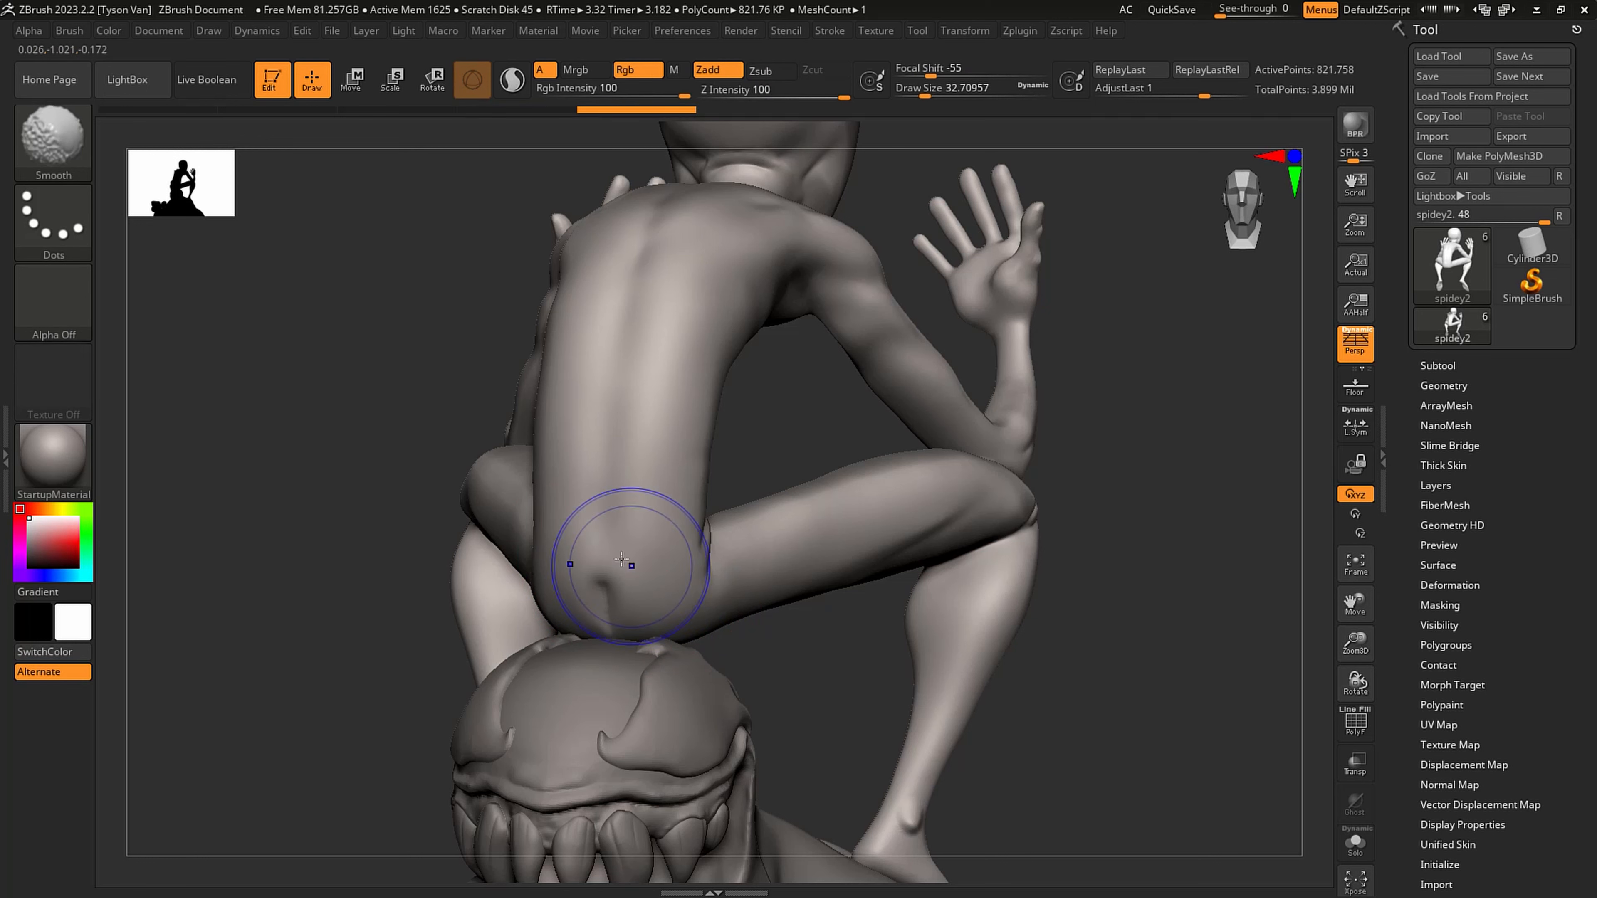
pyautogui.moveTo(613, 551); pyautogui.dragTo(624, 588, button='right')
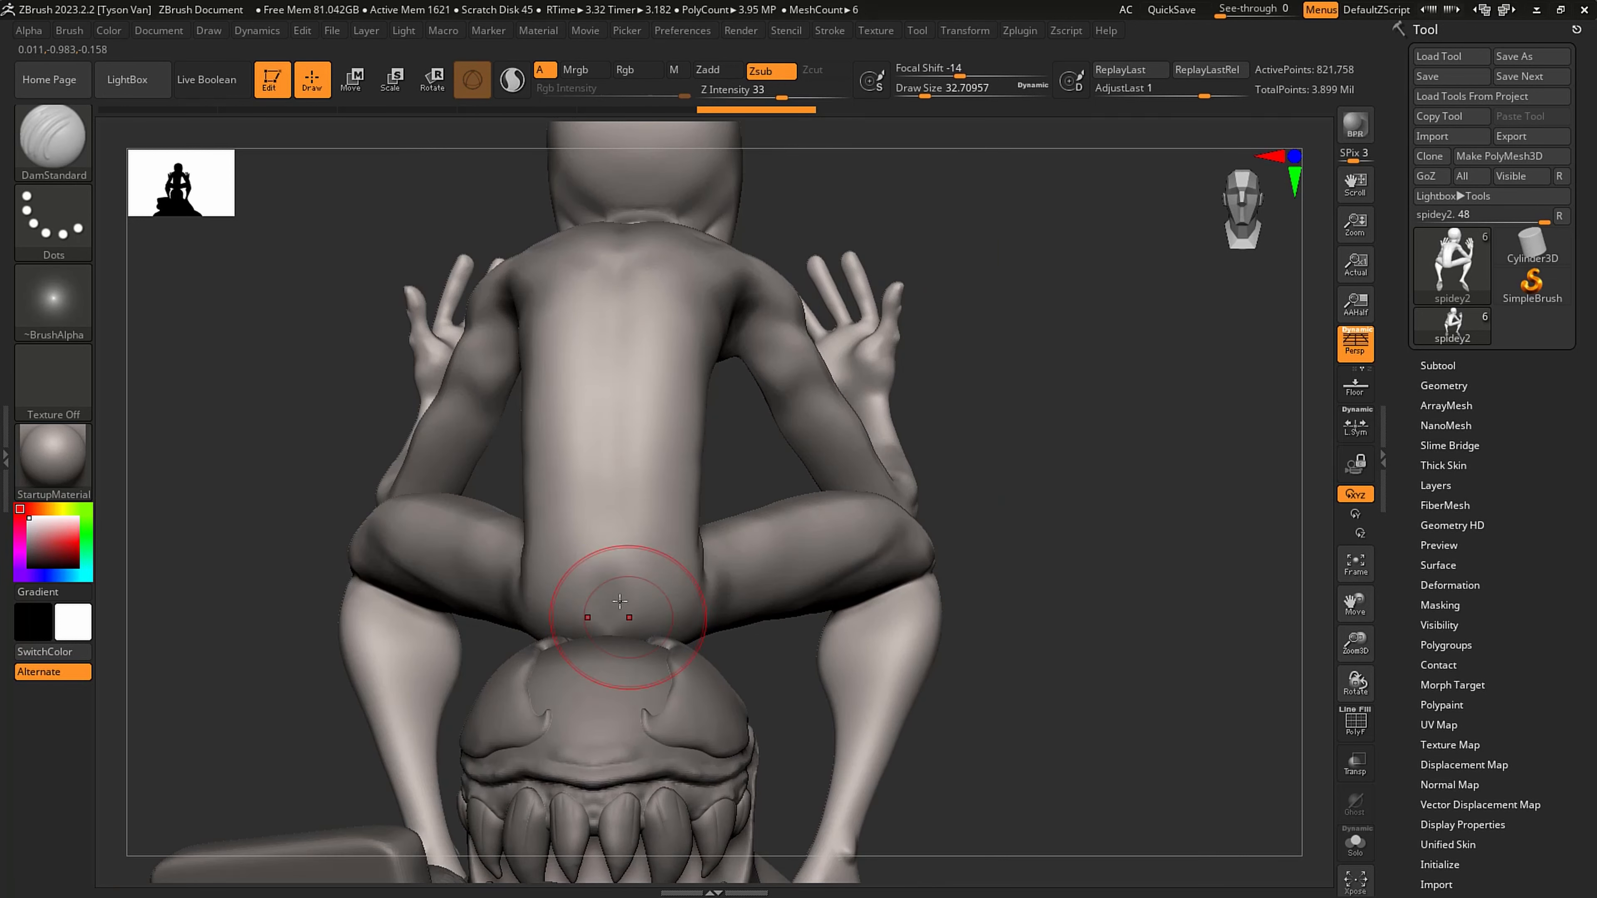
# - Isolate the figure and refine the crease between the buttocks with DamStandard at a draw size of about 25, smoothing the result
pyautogui.press('s')
pyautogui.click(610, 626)
pyautogui.click(1354, 842)
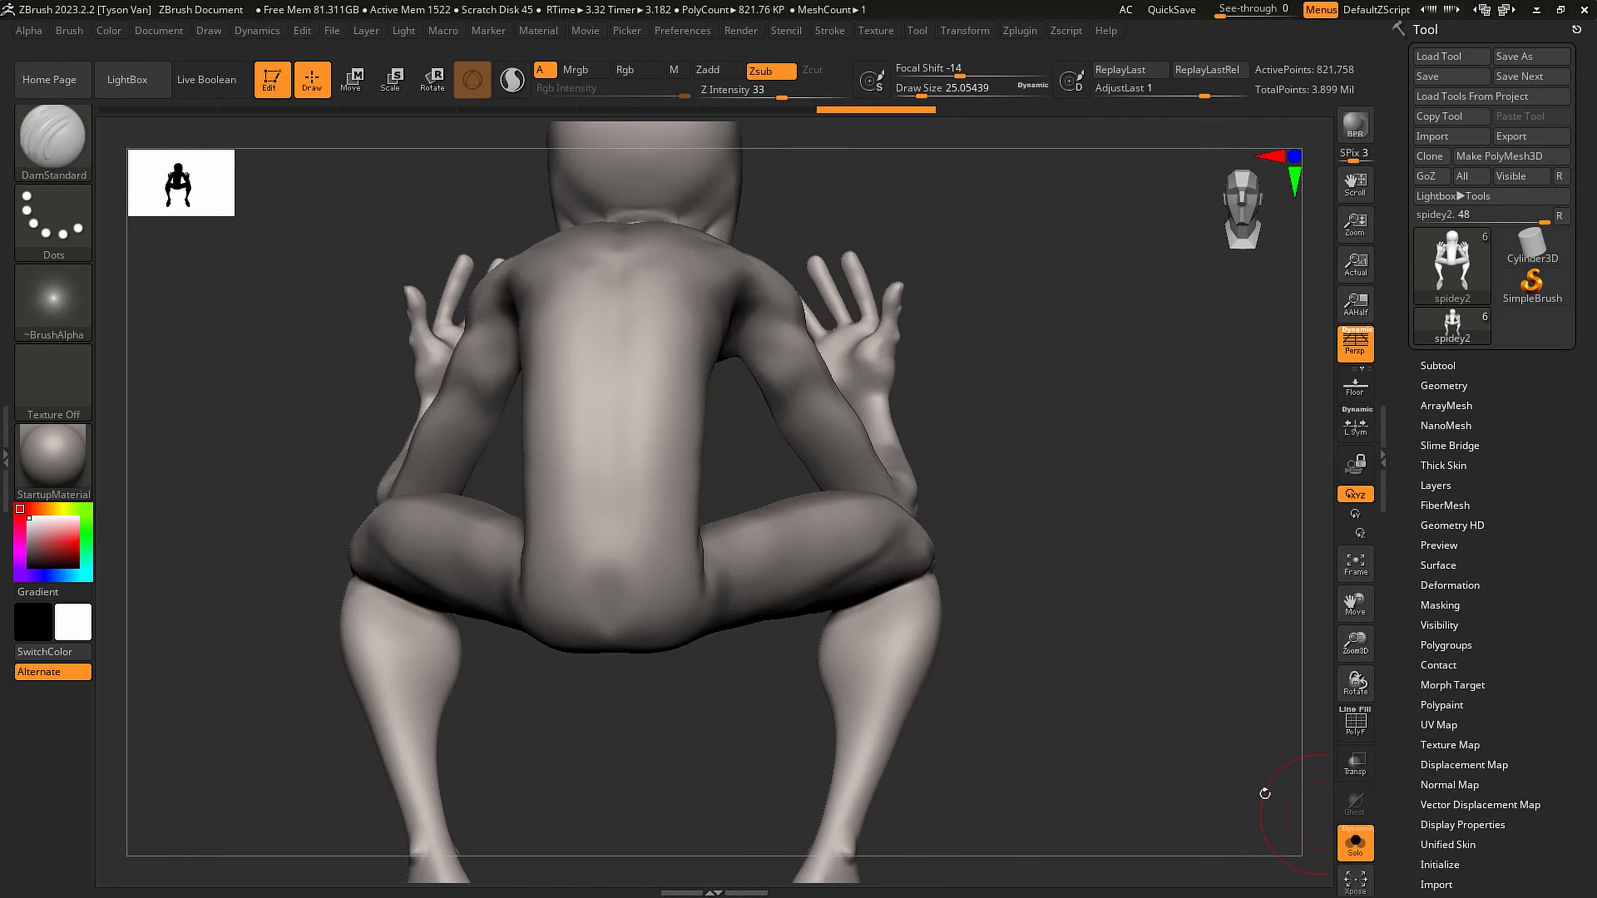
pyautogui.moveTo(611, 630); pyautogui.dragTo(611, 594, button='right')
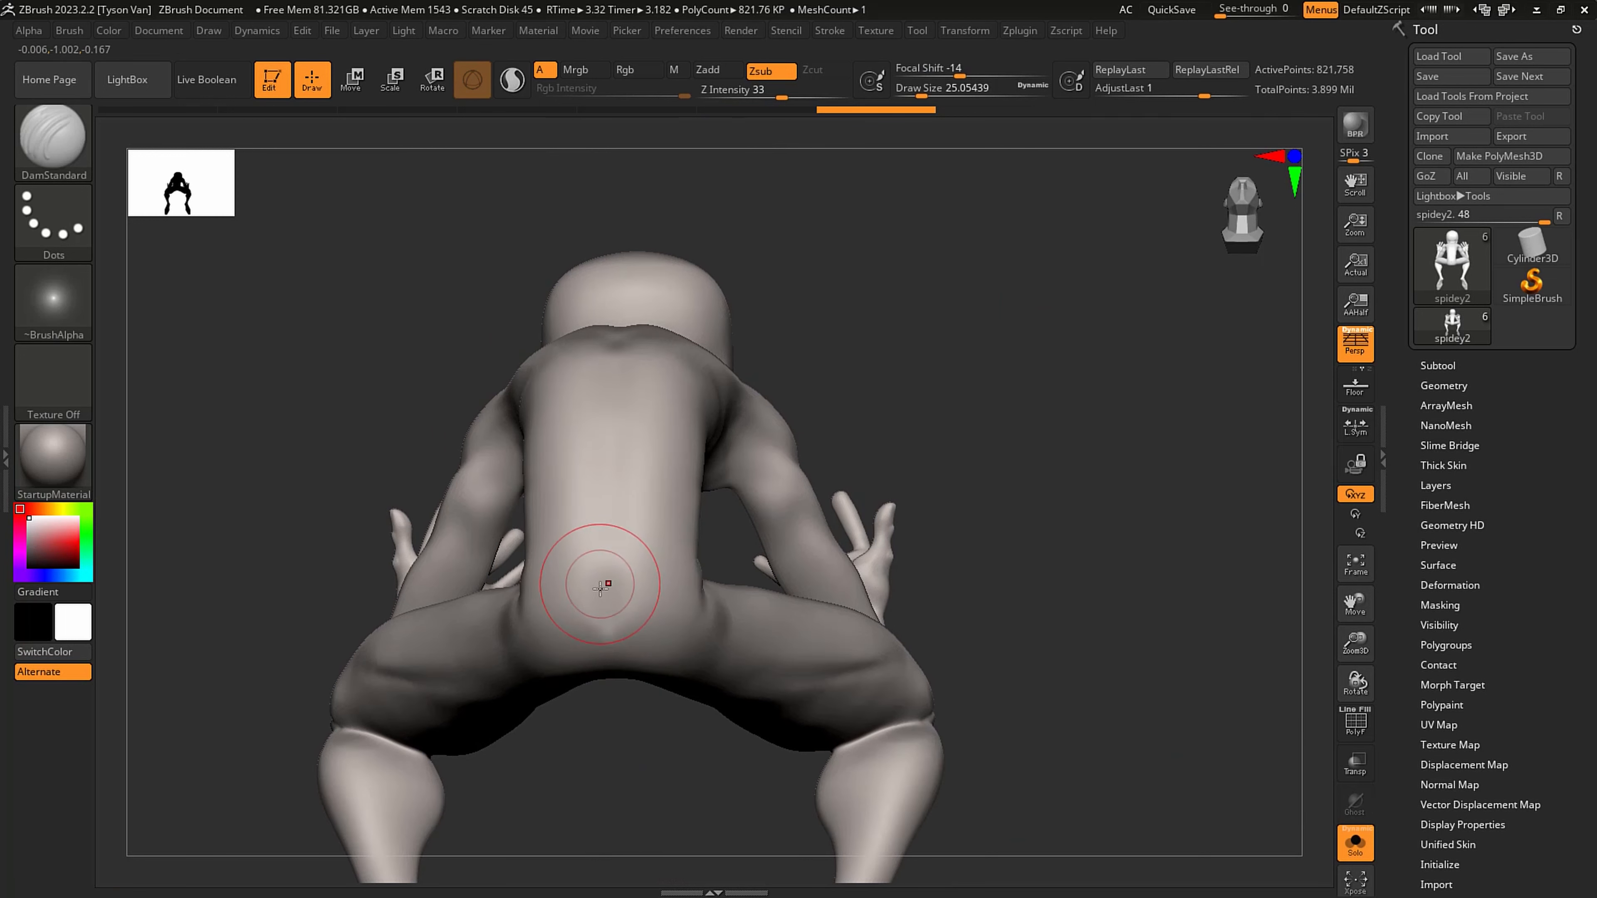
pyautogui.moveTo(605, 578)
pyautogui.mouseDown()
pyautogui.moveTo(608, 643)
pyautogui.moveTo(629, 554)
pyautogui.moveTo(630, 605)
pyautogui.mouseUp()
pyautogui.press('shift')
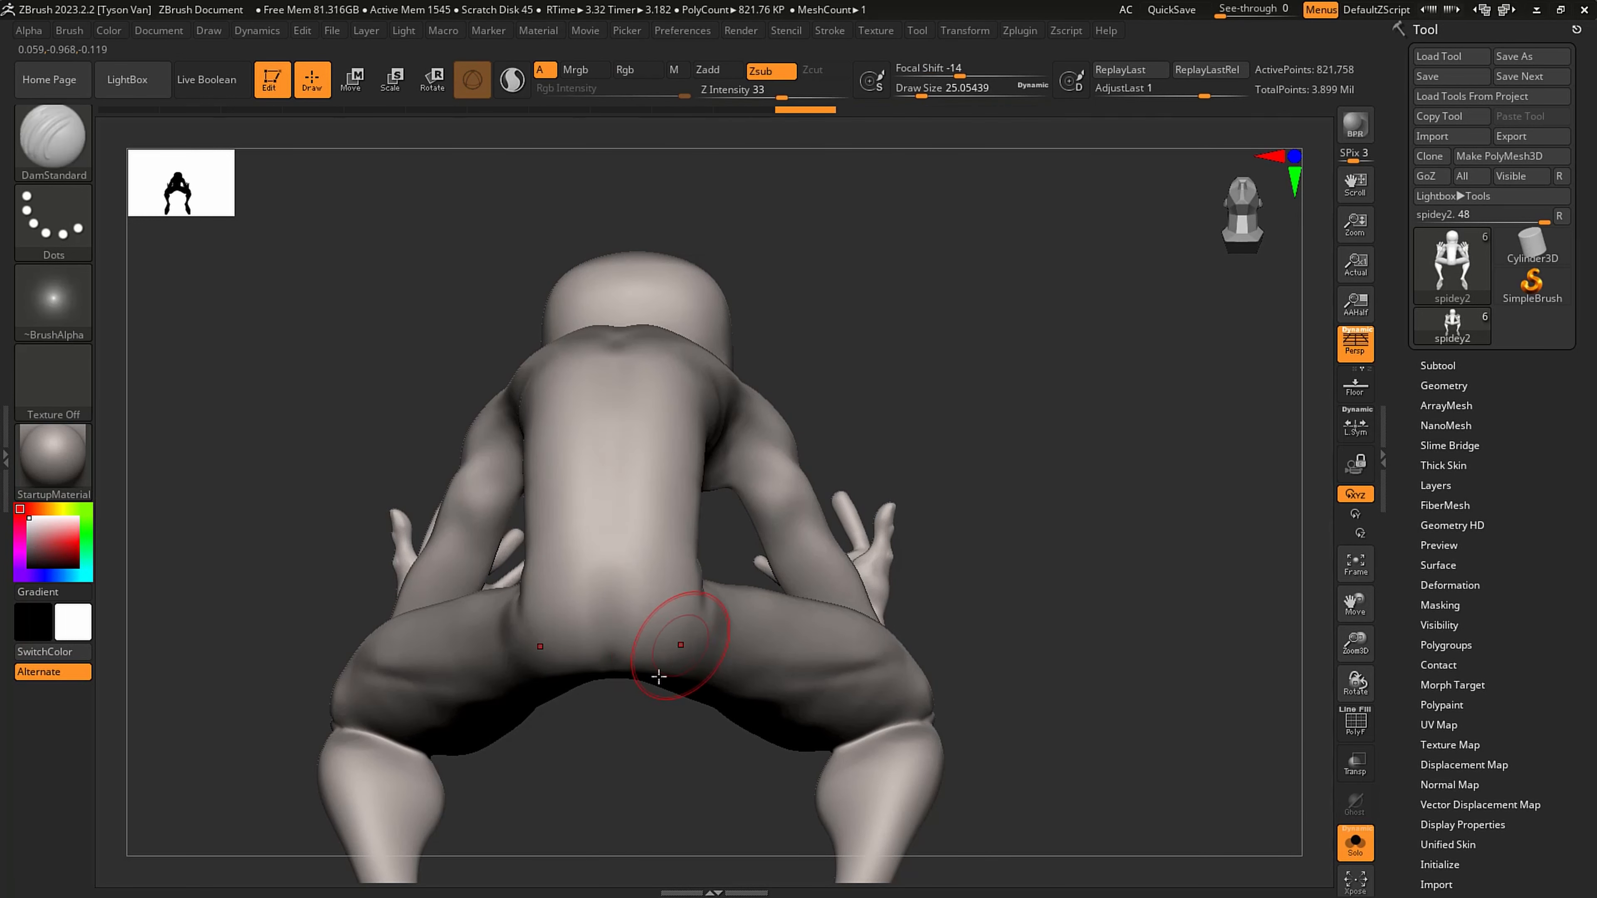
pyautogui.moveTo(657, 669); pyautogui.dragTo(478, 619, button='right')
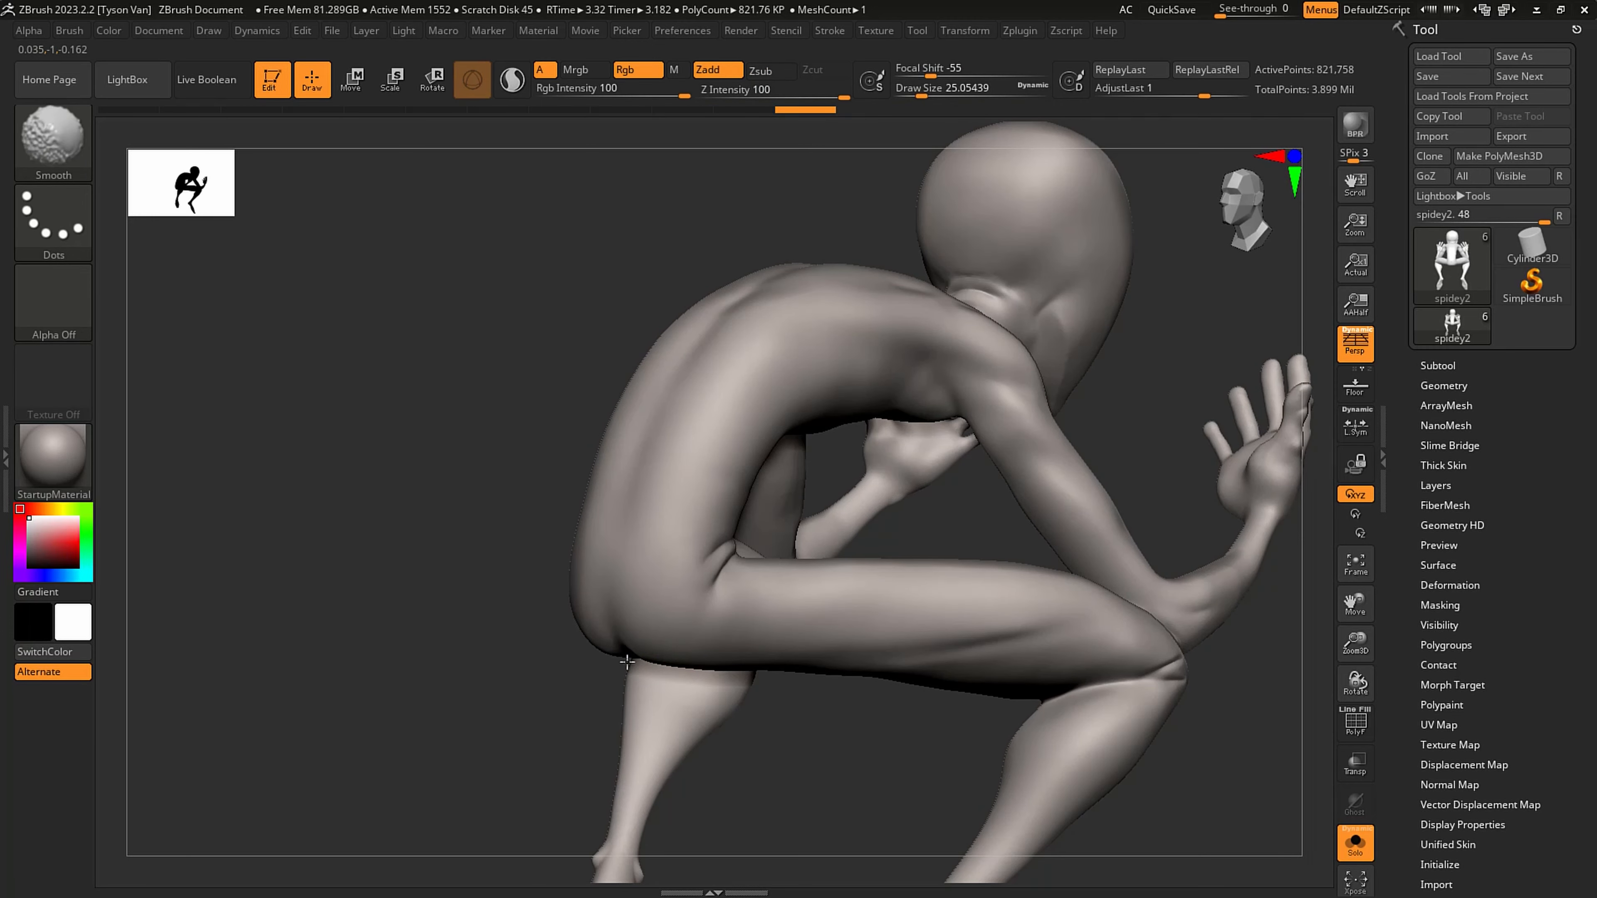
# - Pull the buttocks and hip creases into shape with the SnakeHook brush at a draw size of about 22
pyautogui.moveTo(627, 661)
pyautogui.mouseDown(button='right')
pyautogui.moveTo(858, 679)
pyautogui.moveTo(848, 657)
pyautogui.mouseUp(button='right')
pyautogui.press('b')
pyautogui.press('s')
pyautogui.press('h')
pyautogui.press('s')
pyautogui.moveTo(813, 664)
pyautogui.mouseDown()
pyautogui.moveTo(807, 679)
pyautogui.moveTo(867, 630)
pyautogui.mouseUp()
pyautogui.press('s')
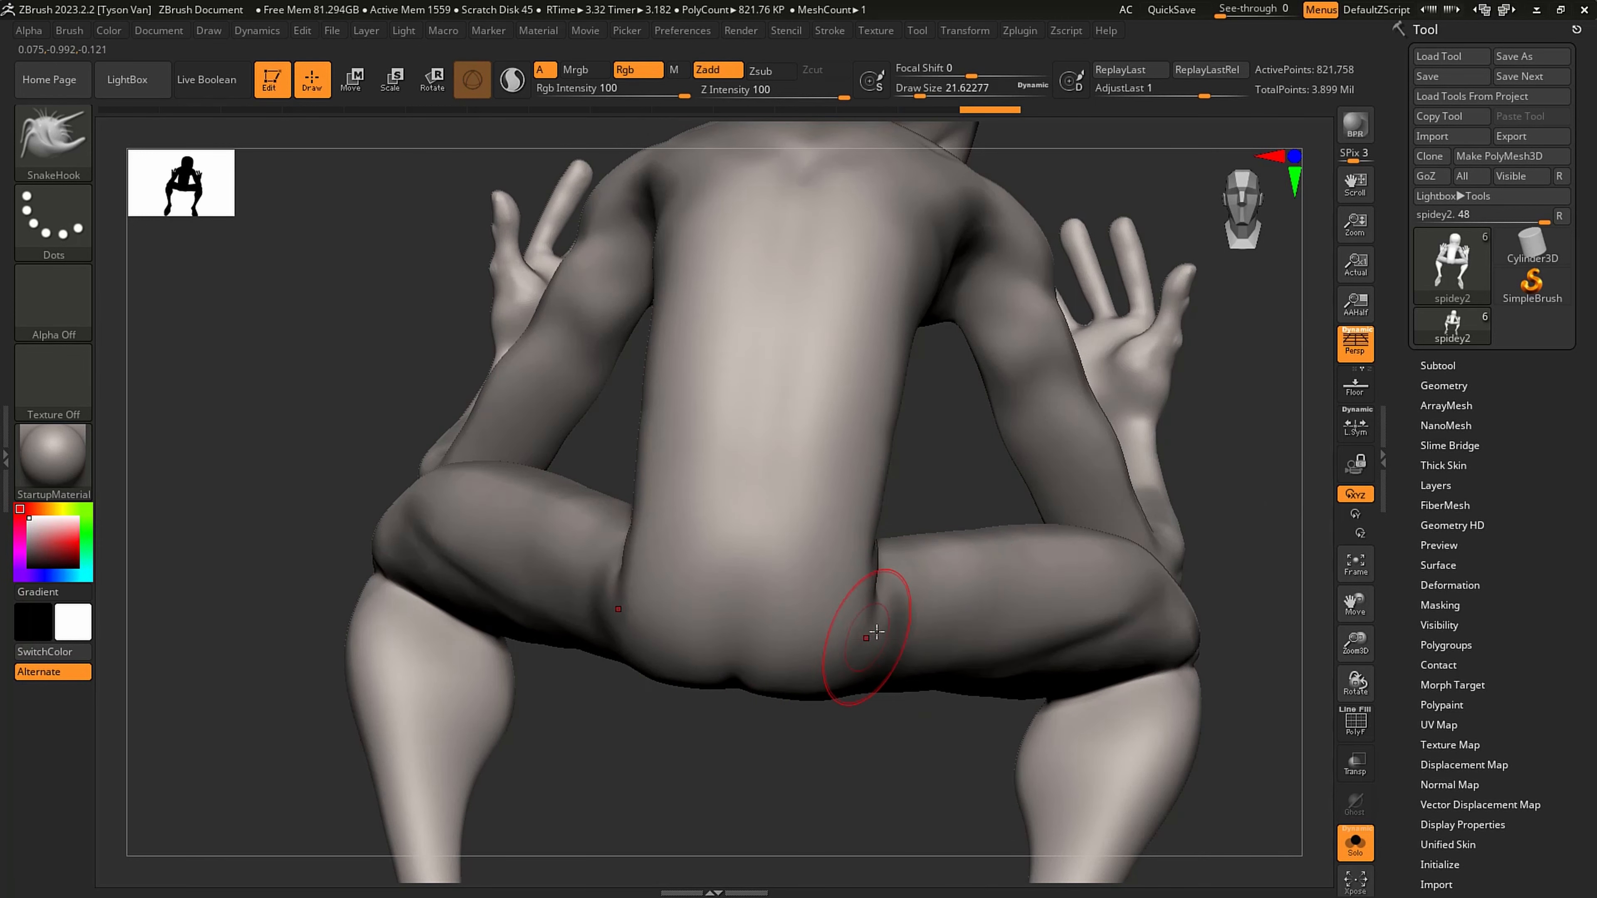
pyautogui.moveTo(869, 628); pyautogui.dragTo(786, 620, button='right')
pyautogui.moveTo(868, 578); pyautogui.dragTo(874, 594)
pyautogui.moveTo(874, 594); pyautogui.dragTo(845, 648, button='right')
pyautogui.moveTo(869, 650)
pyautogui.mouseDown()
pyautogui.moveTo(900, 655)
pyautogui.moveTo(817, 698)
pyautogui.mouseUp()
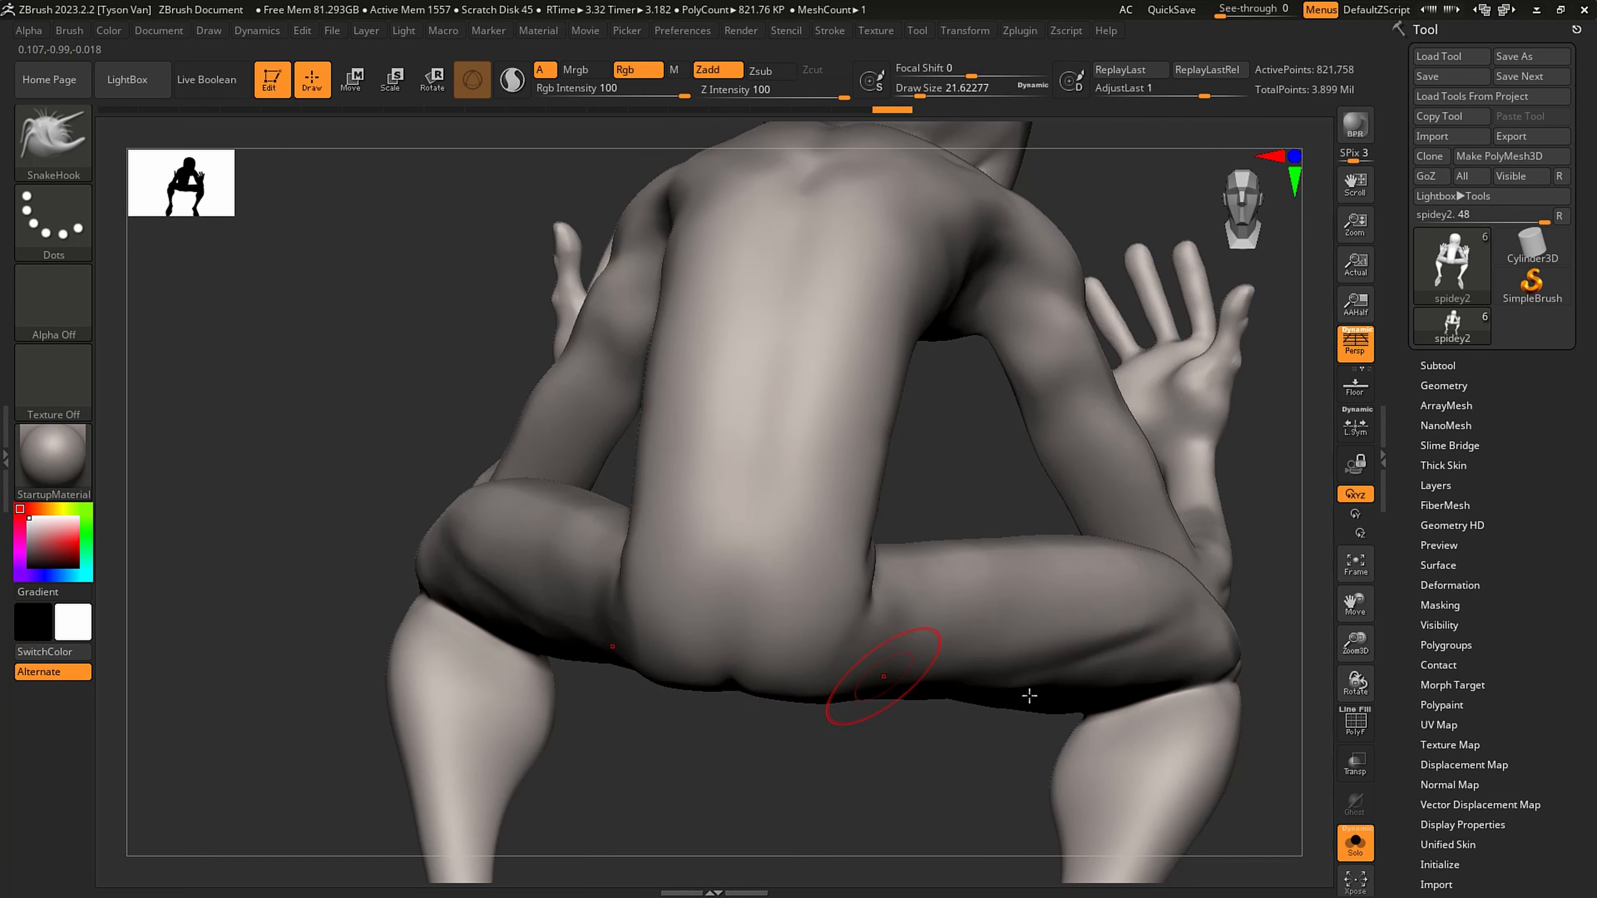
# - Show the whole scene again and adjust the pelvis against the creature's head with SnakeHook at a draw size of about 80
pyautogui.click(1355, 844)
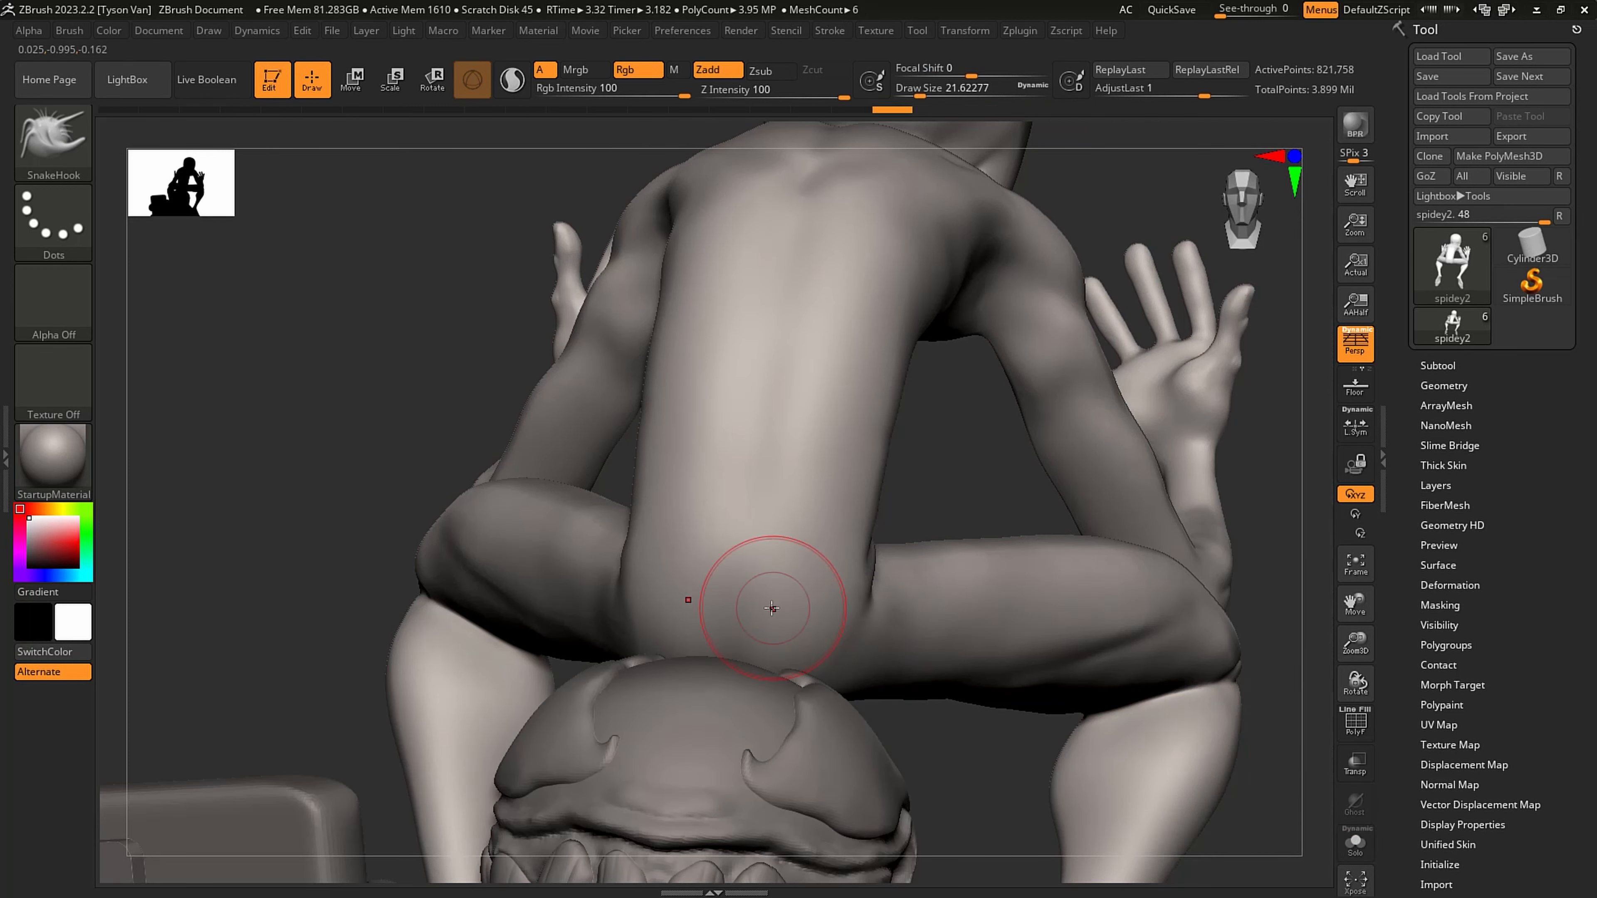
pyautogui.moveTo(755, 607); pyautogui.dragTo(712, 612, button='right')
pyautogui.press('s')
pyautogui.moveTo(762, 662)
pyautogui.mouseDown()
pyautogui.moveTo(784, 658)
pyautogui.moveTo(751, 656)
pyautogui.mouseUp()
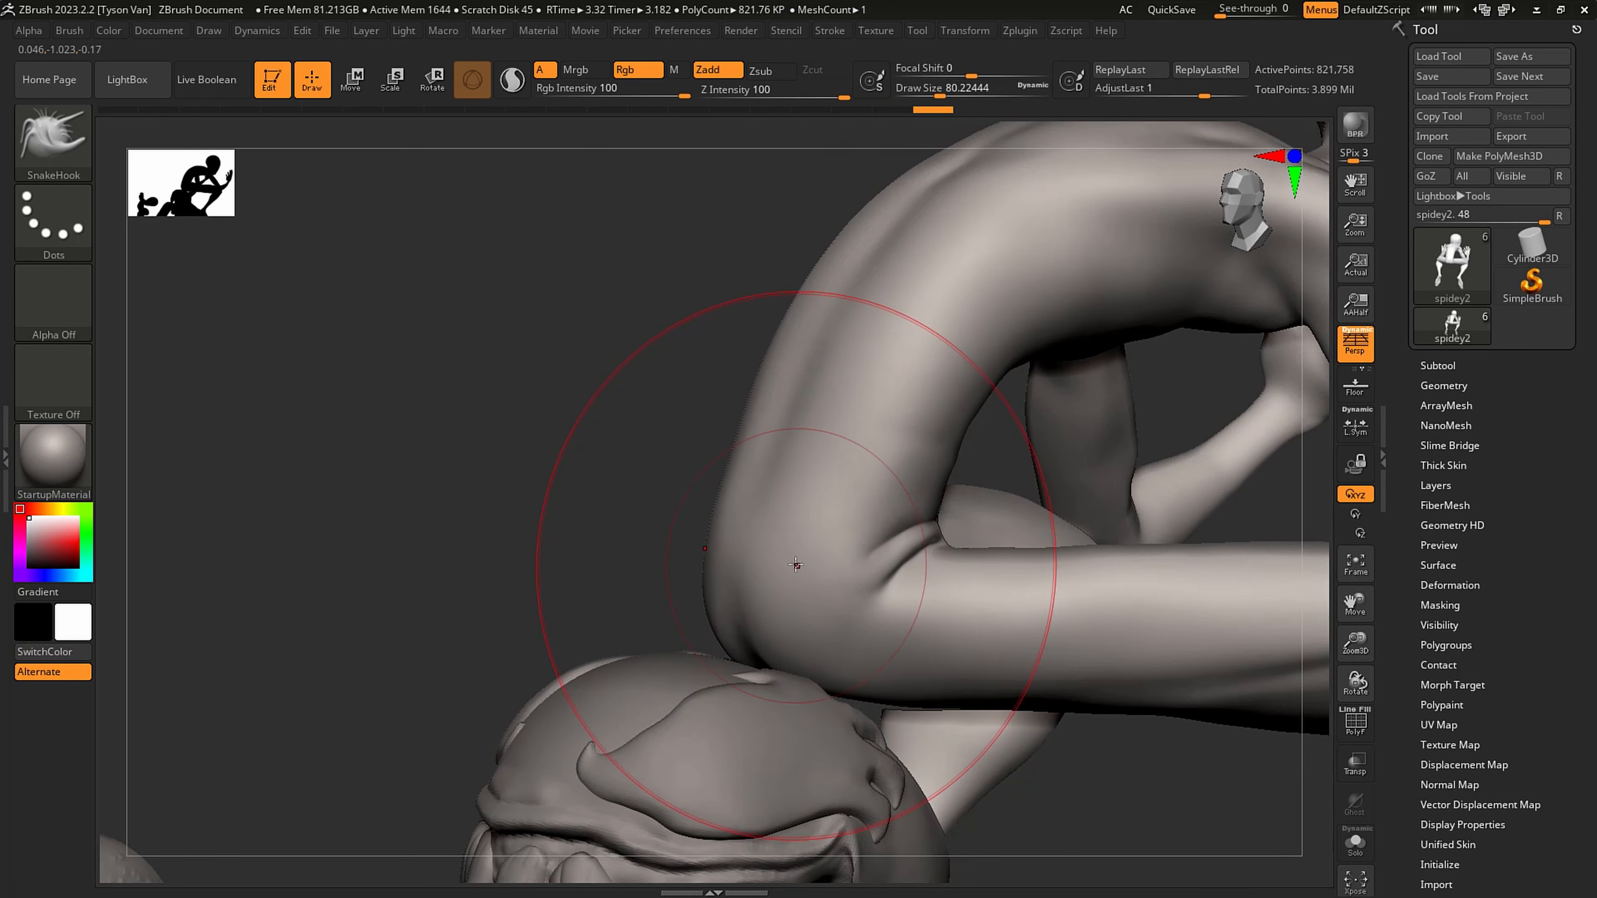
pyautogui.keyDown('shift'); pyautogui.moveTo(893, 439); pyautogui.dragTo(909, 445, button='right'); pyautogui.keyUp('shift')
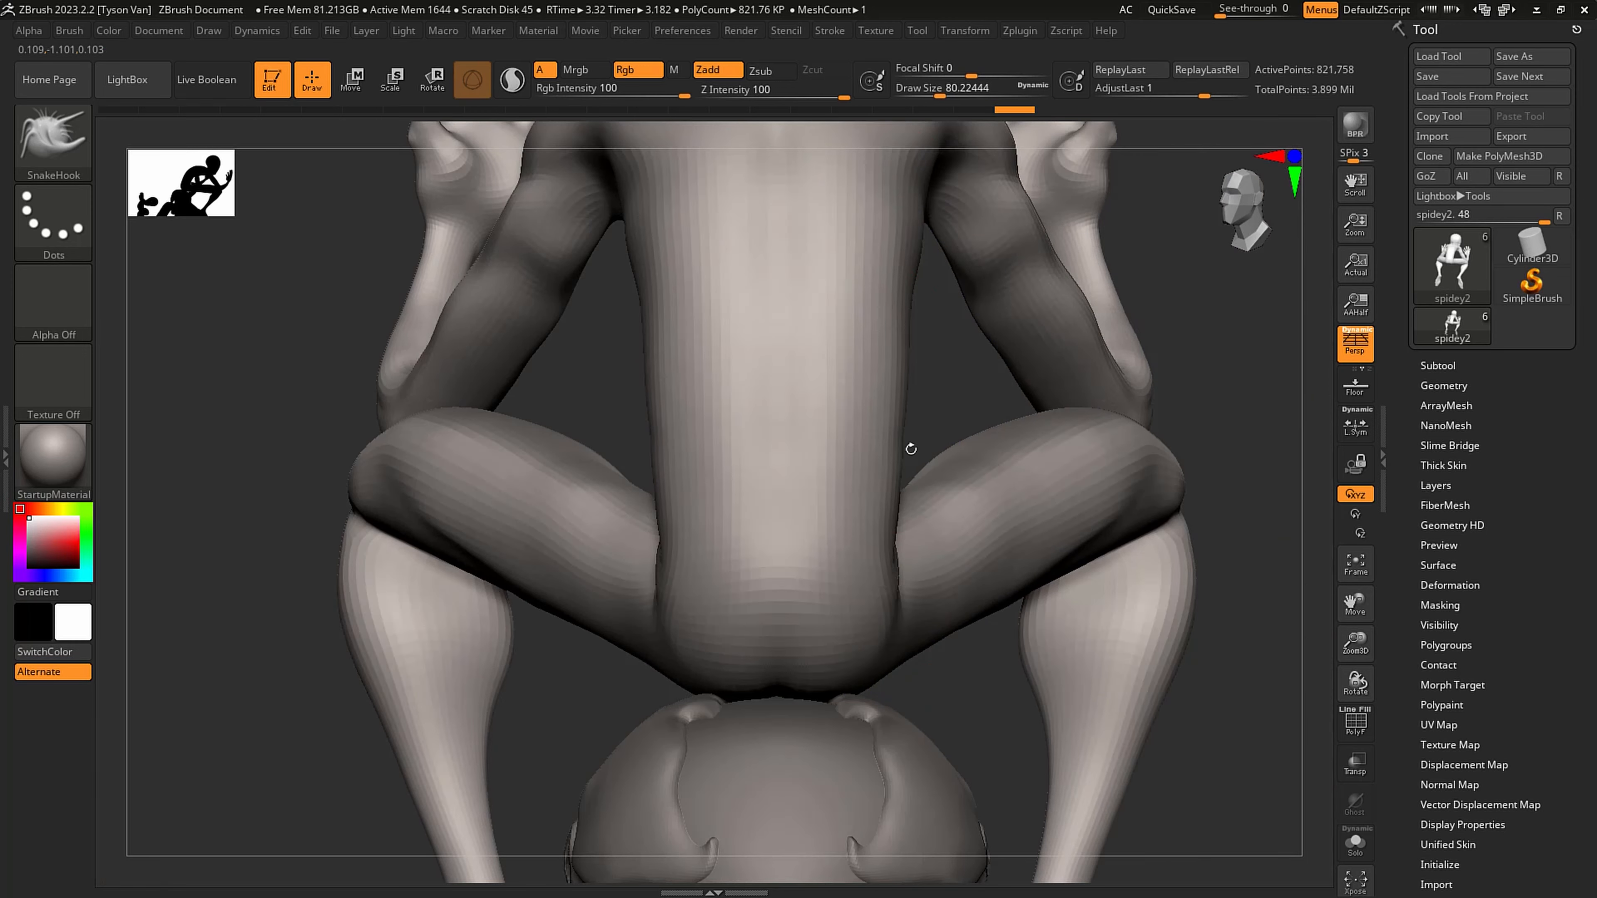
# - Adjust the sides of the figure's waist and hips with SnakeHook at a draw size of about 54
pyautogui.press('s')
pyautogui.moveTo(893, 419); pyautogui.dragTo(884, 418)
pyautogui.moveTo(899, 421); pyautogui.dragTo(884, 426)
pyautogui.keyDown('alt'); pyautogui.moveTo(824, 531); pyautogui.dragTo(766, 518, button='right'); pyautogui.keyUp('alt')
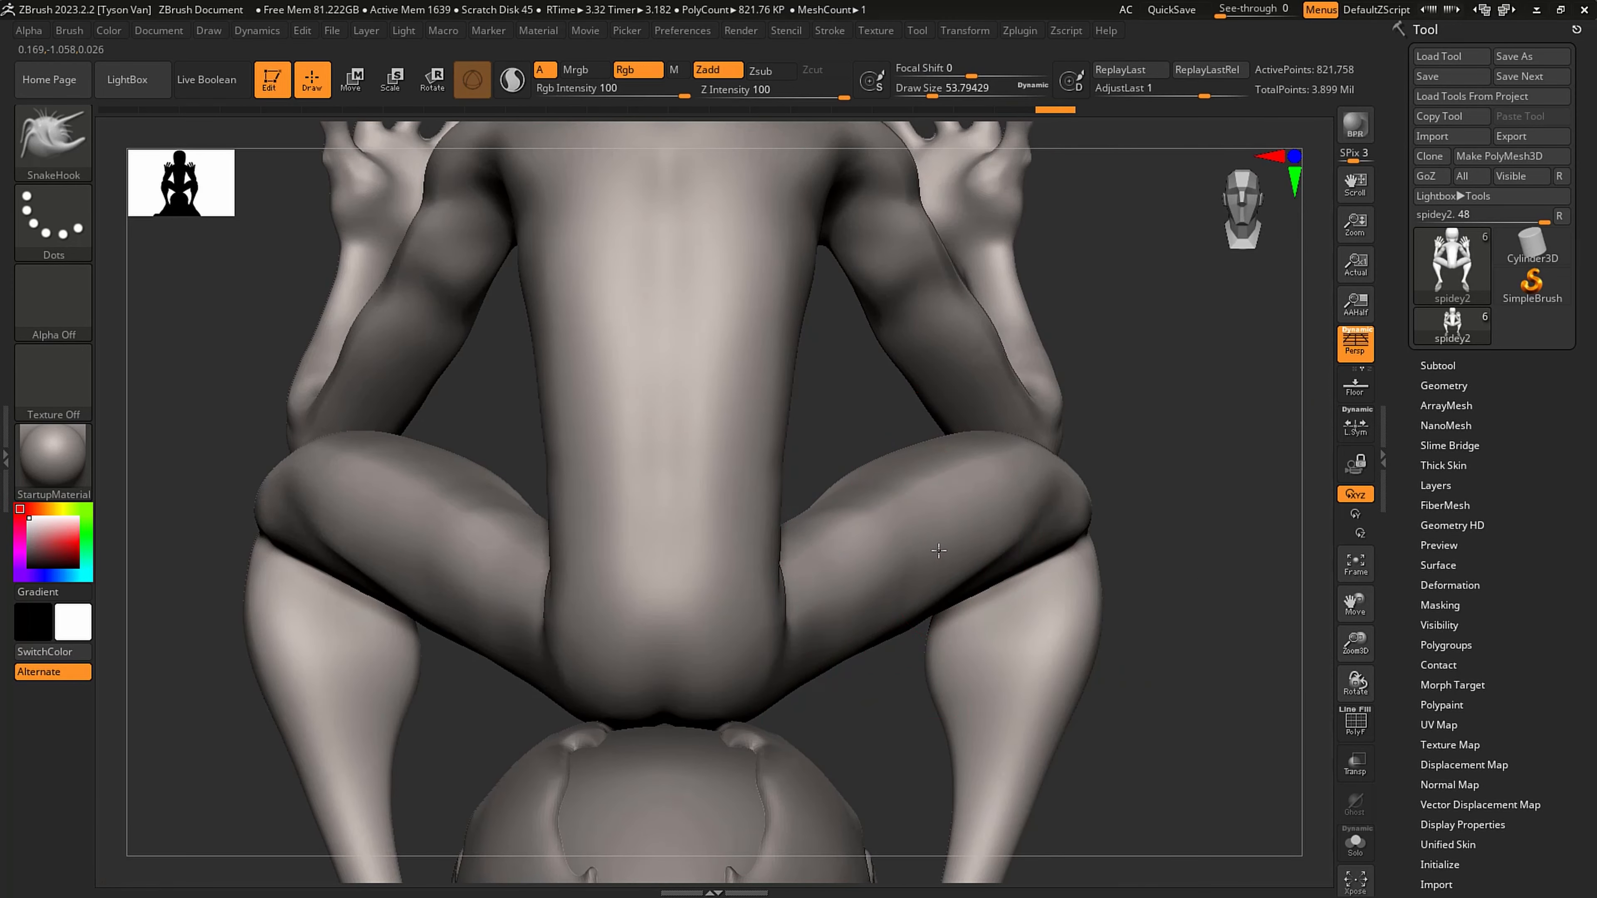
pyautogui.moveTo(939, 547)
pyautogui.keyDown('shift'); pyautogui.mouseDown(button='right')
pyautogui.moveTo(894, 507)
pyautogui.moveTo(892, 535)
pyautogui.moveTo(747, 566)
pyautogui.moveTo(803, 563)
pyautogui.moveTo(748, 578)
pyautogui.moveTo(837, 590)
pyautogui.mouseUp(button='right'); pyautogui.keyUp('shift')
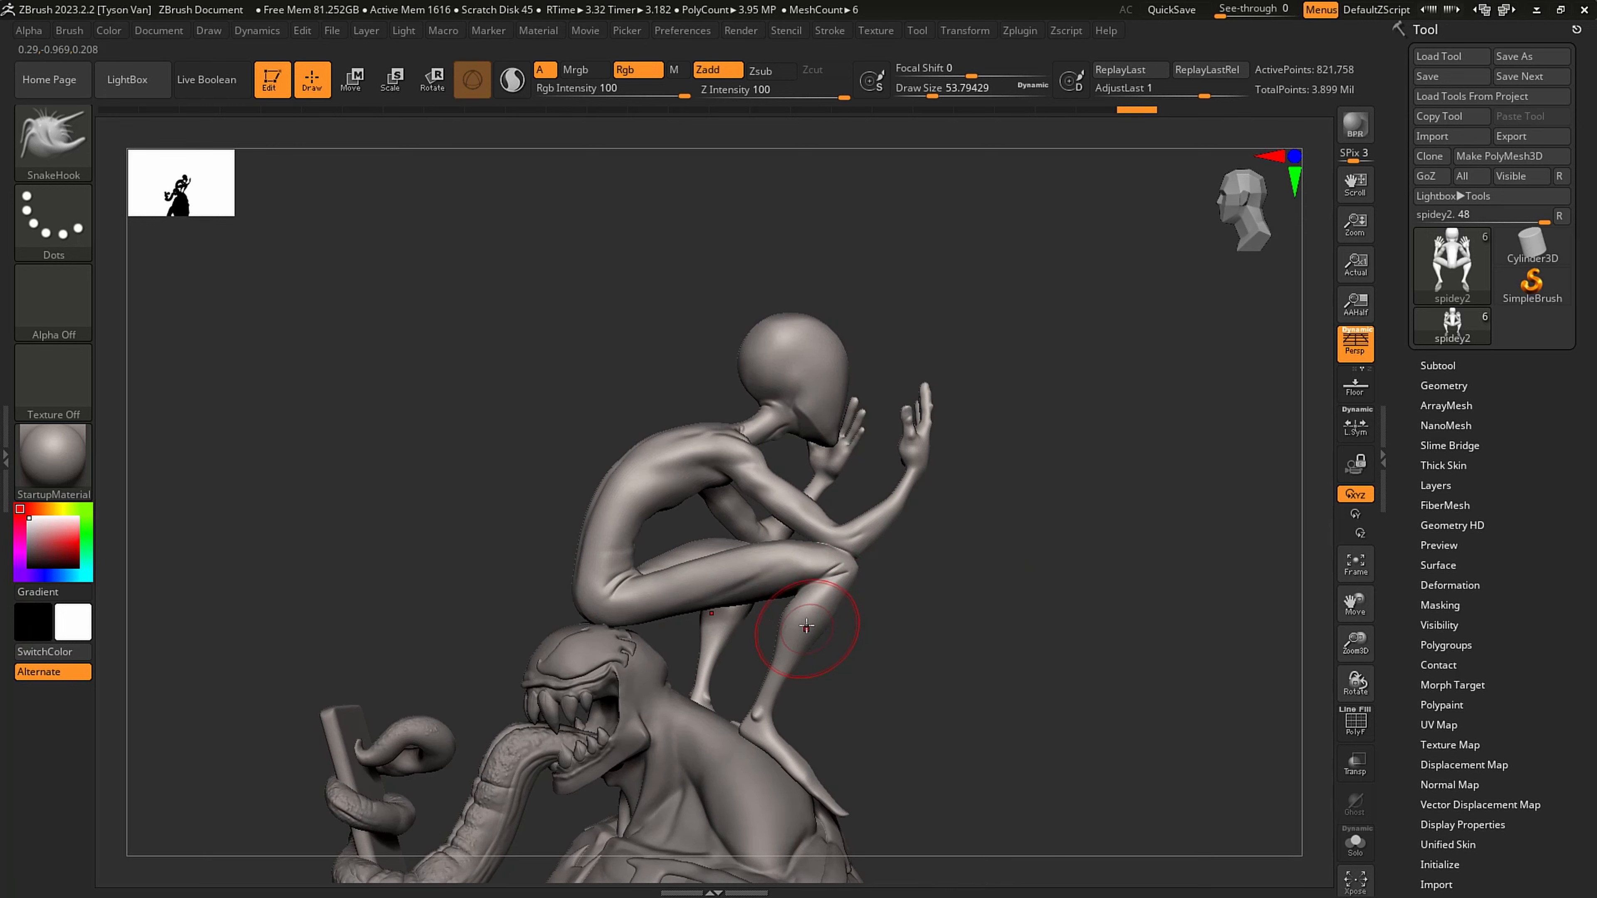
# - Reshape the figure's lower leg in side view with SnakeHook at a draw size of about 94
pyautogui.press('s')
pyautogui.moveTo(811, 631); pyautogui.dragTo(823, 632)
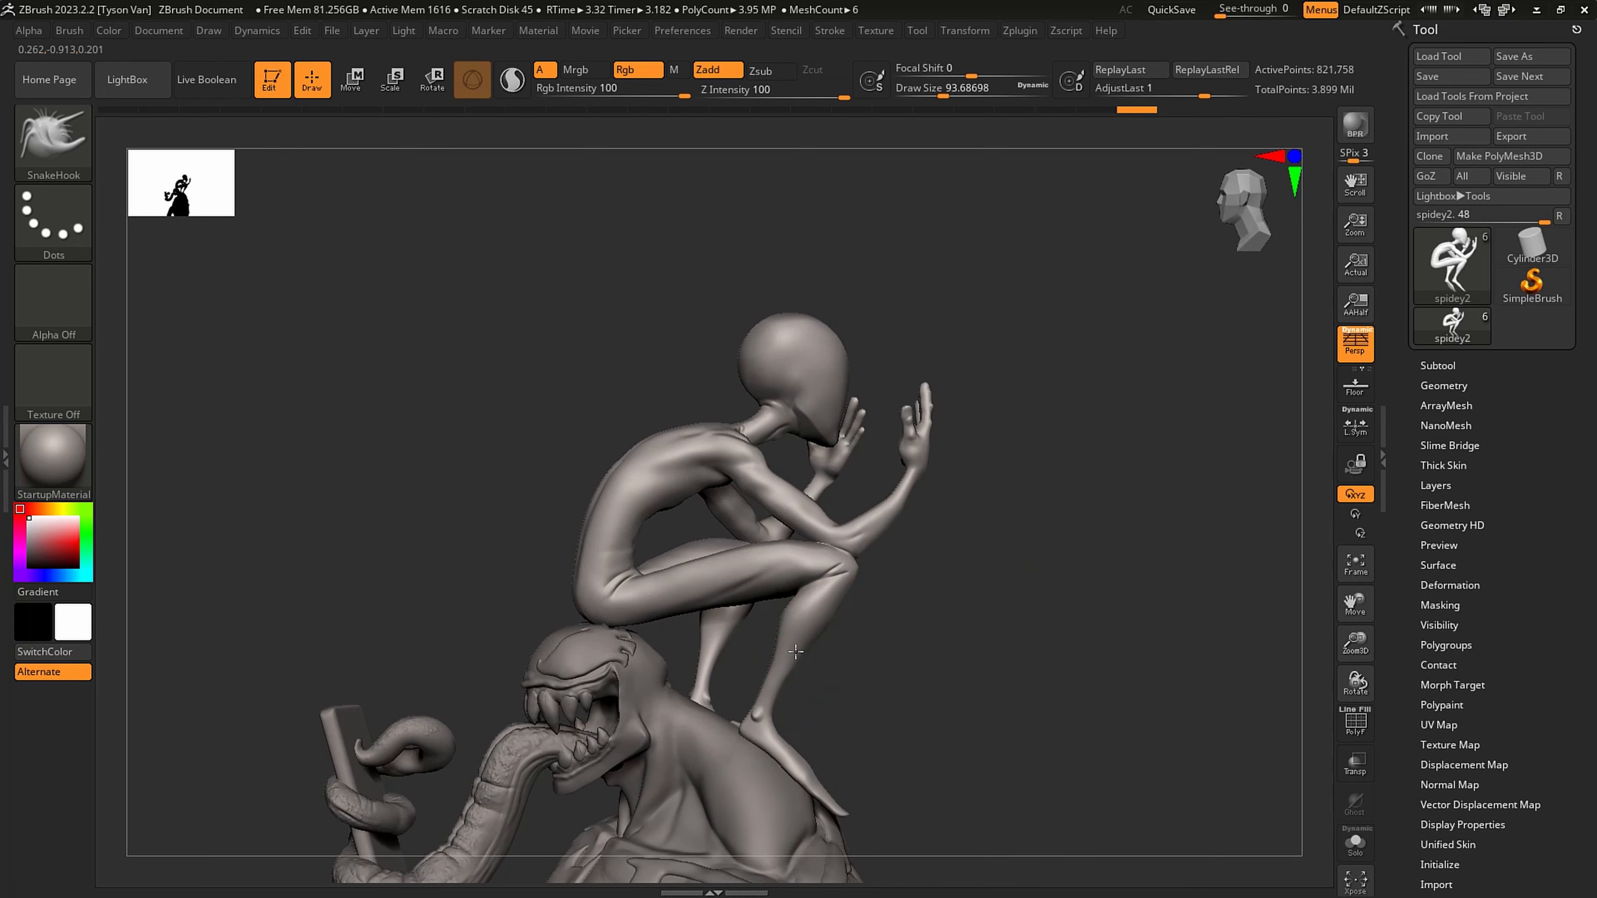
pyautogui.moveTo(846, 645); pyautogui.dragTo(892, 622, button='right')
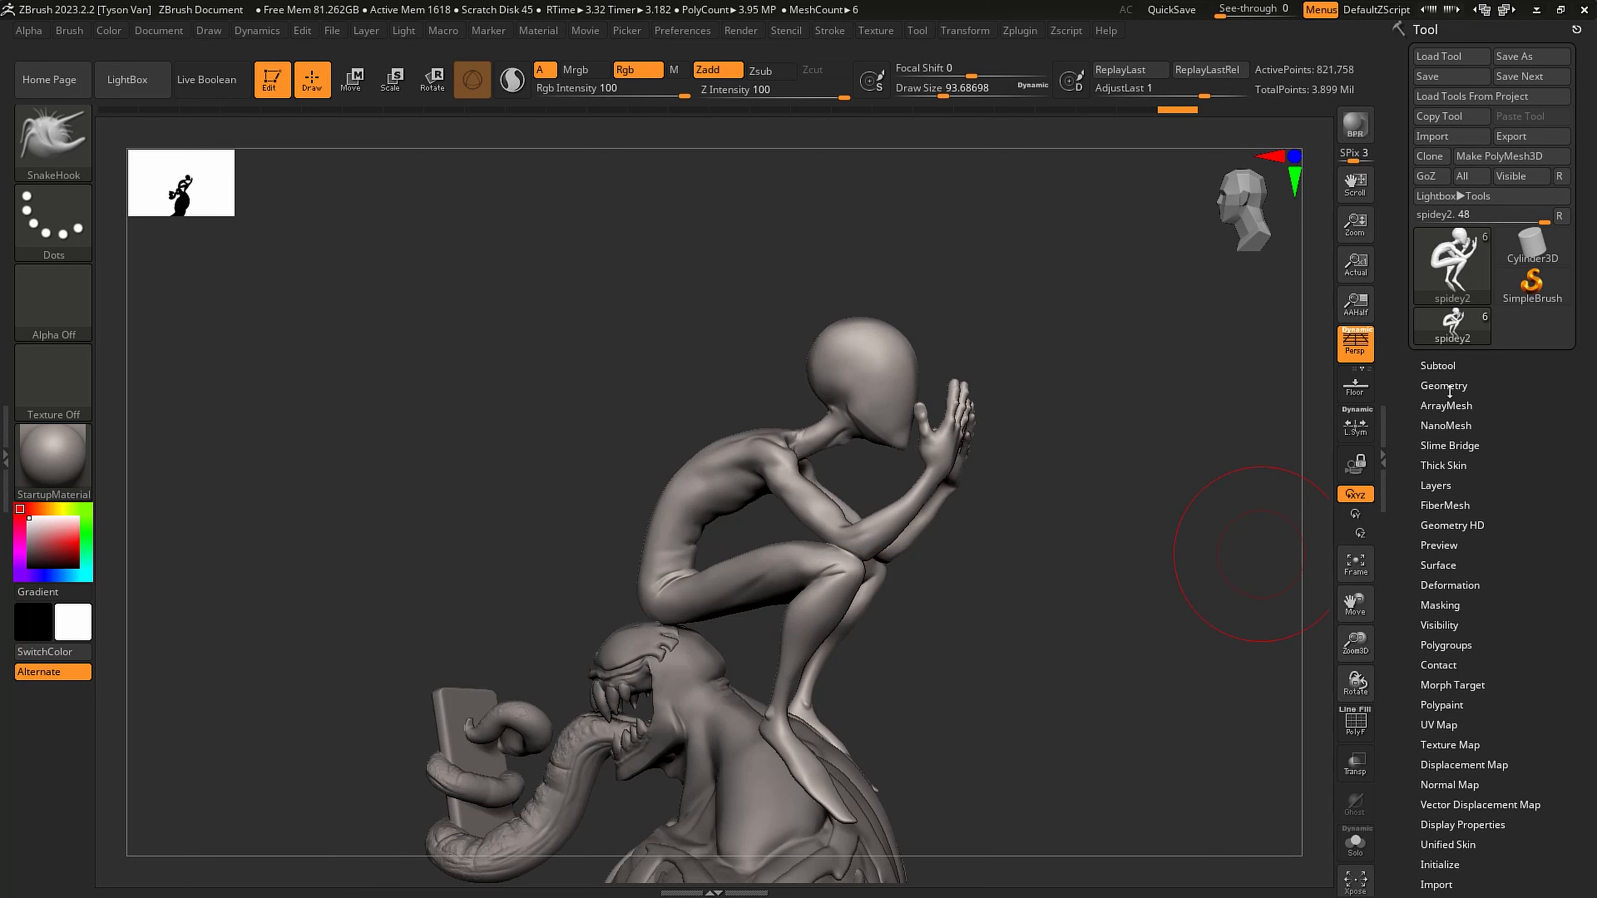
# - Duplicate the spidey2 subtool and delete the duplicate's lower subdivision levels
pyautogui.click(1438, 366)
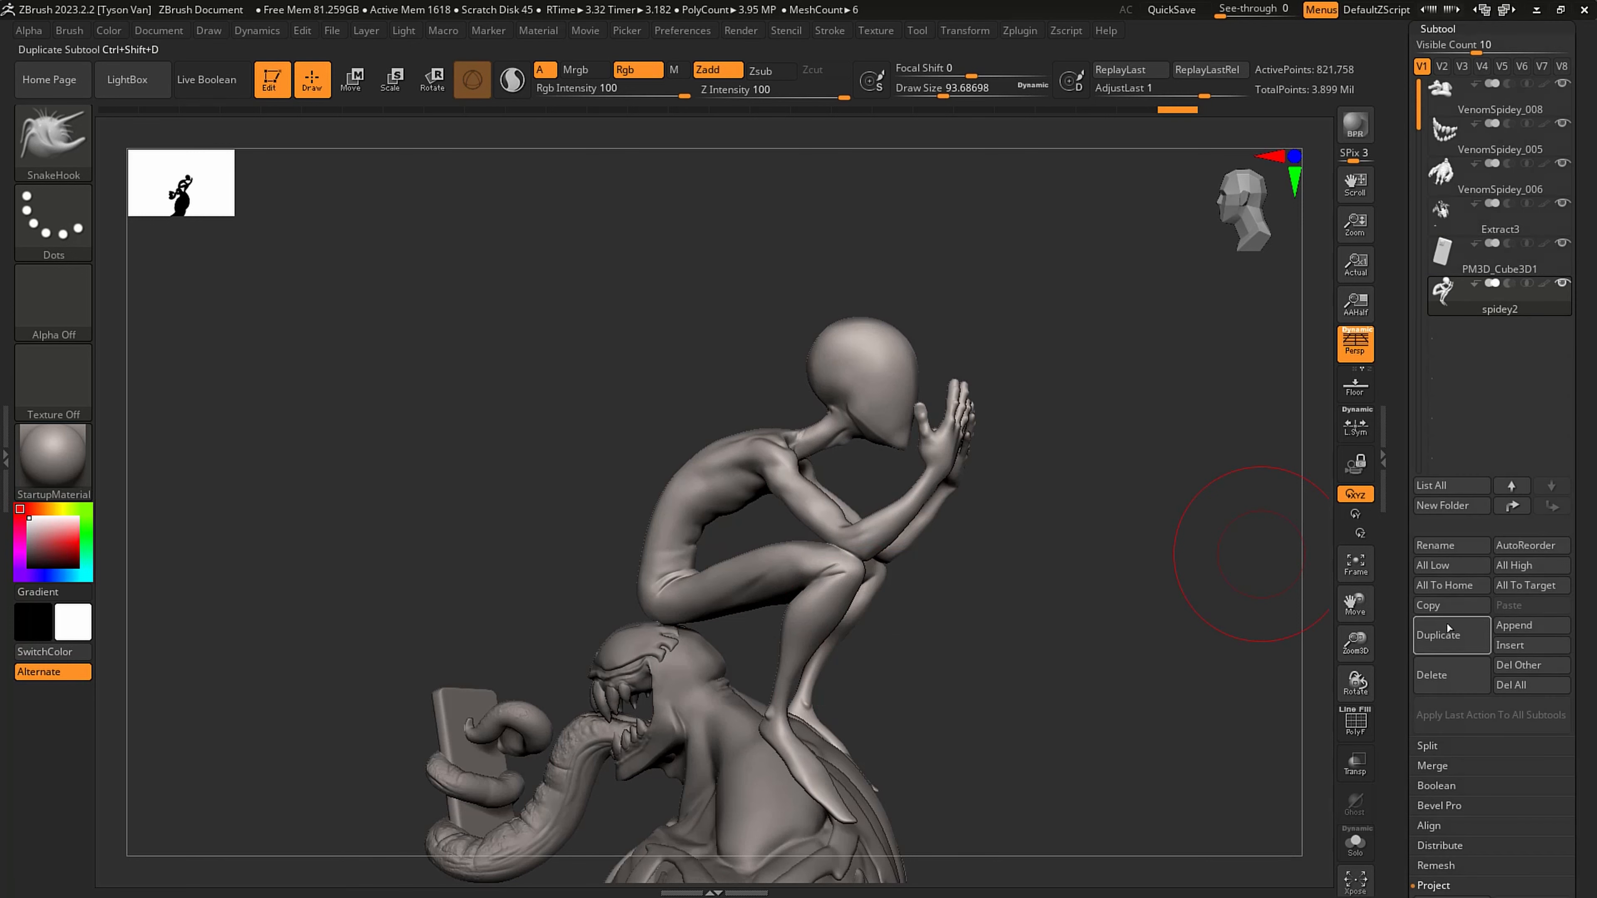
pyautogui.click(1438, 636)
pyautogui.click(1437, 29)
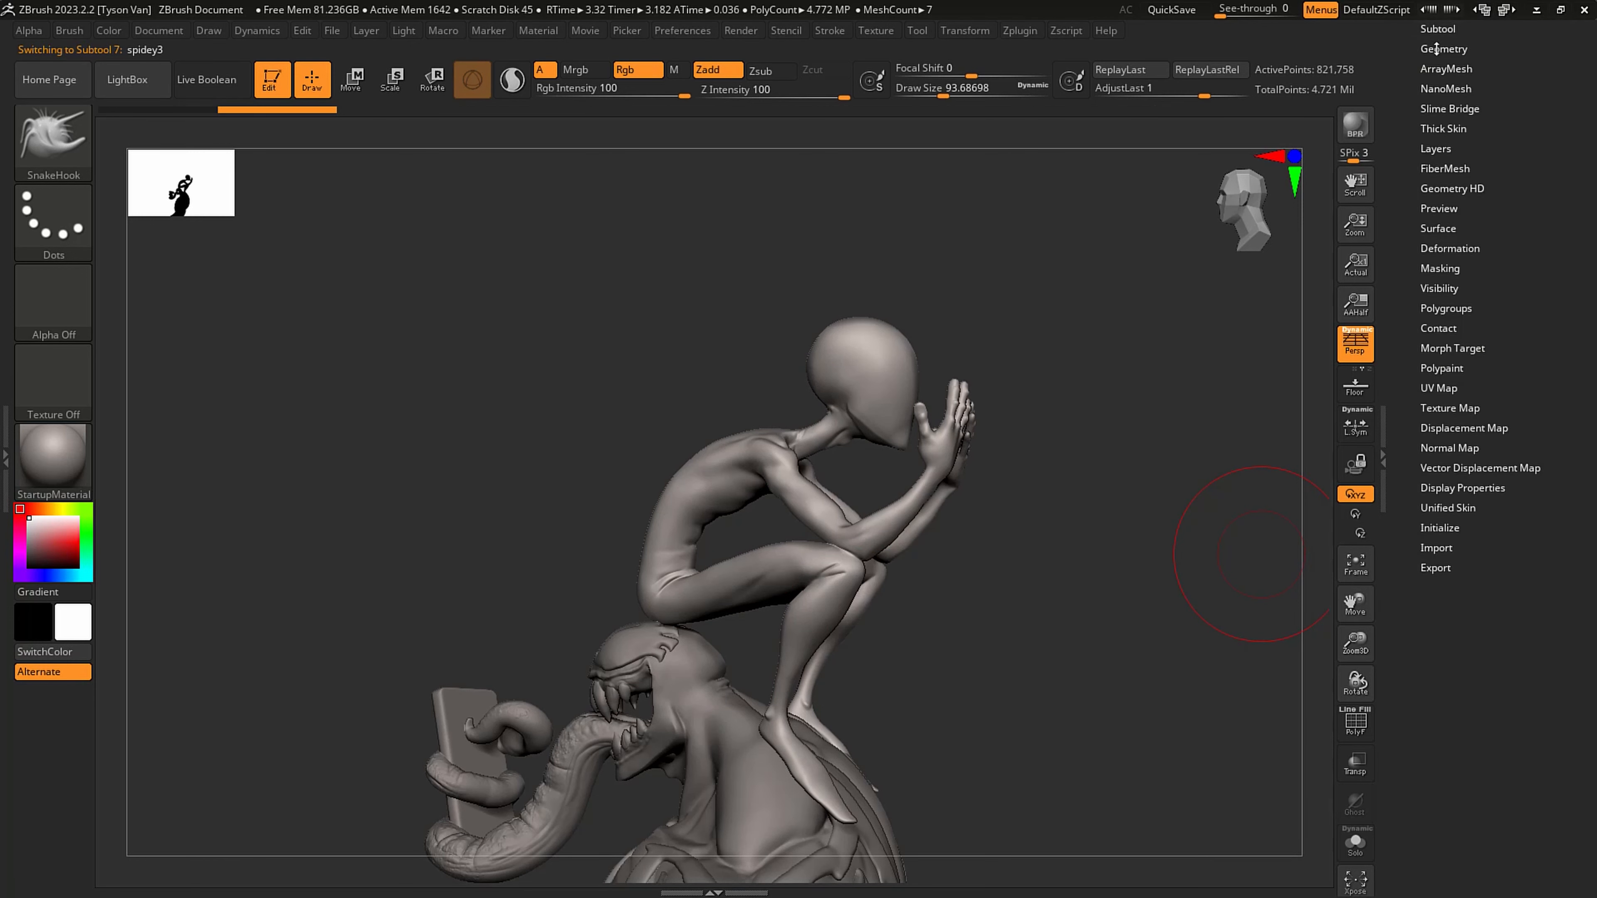
pyautogui.click(1438, 49)
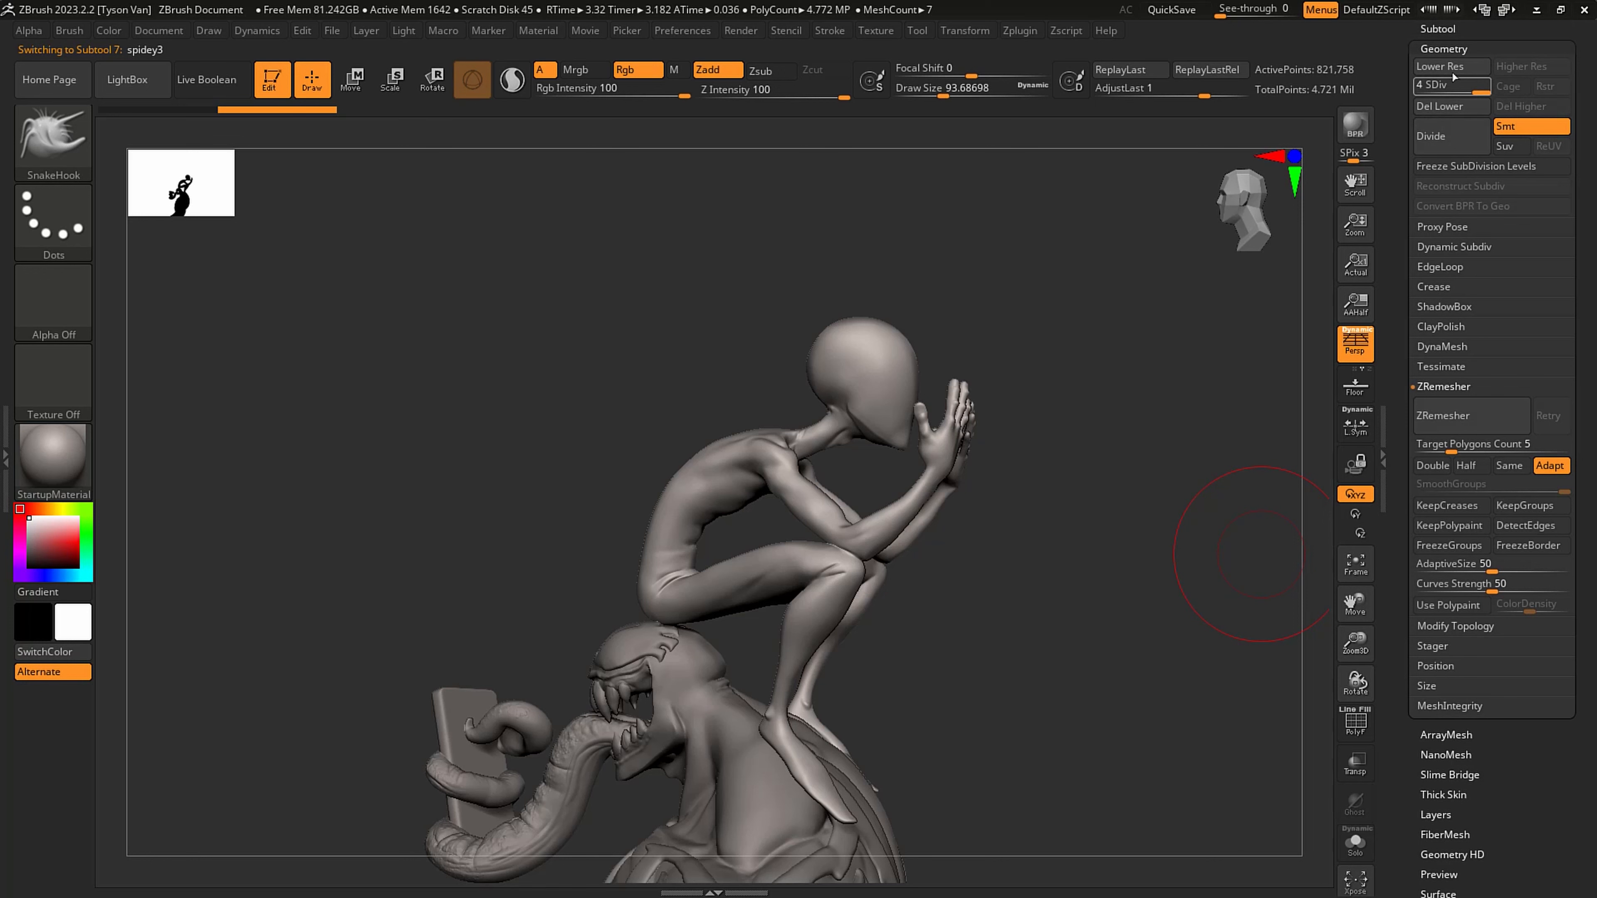
pyautogui.click(1442, 107)
# - Isolate the duplicated figure and inspect its polygon wireframe
pyautogui.click(1354, 842)
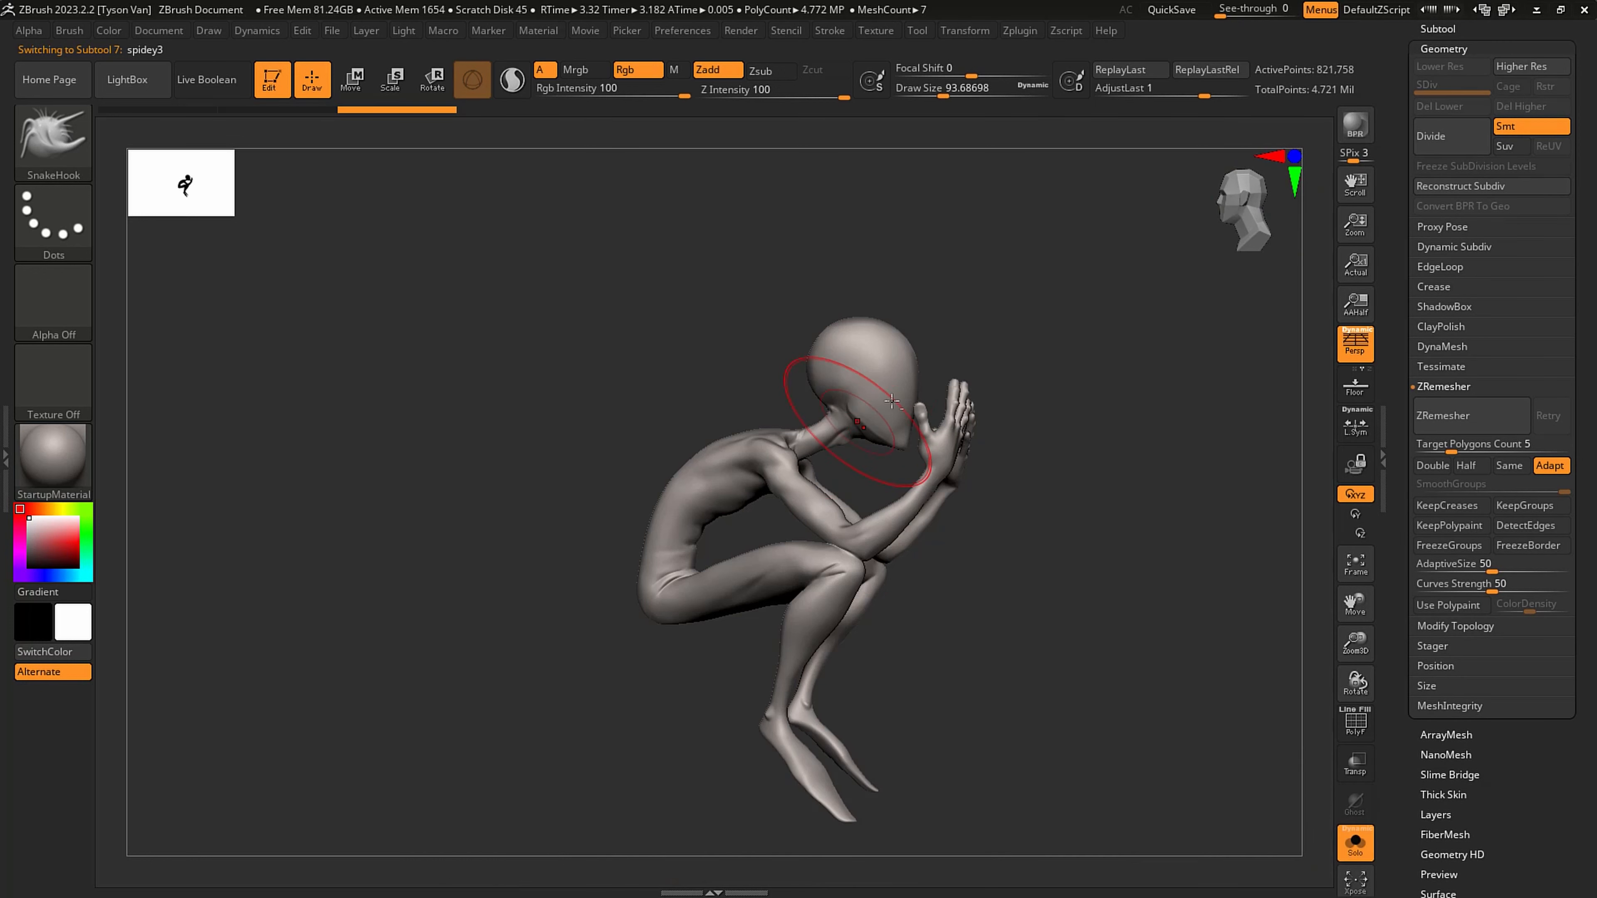
pyautogui.moveTo(891, 401)
pyautogui.keyDown('alt'); pyautogui.mouseDown(button='right')
pyautogui.moveTo(874, 448)
pyautogui.moveTo(817, 435)
pyautogui.mouseUp(button='right'); pyautogui.keyUp('alt')
pyautogui.hotkey('shift', 'f')
pyautogui.hotkey('shift', 'f')
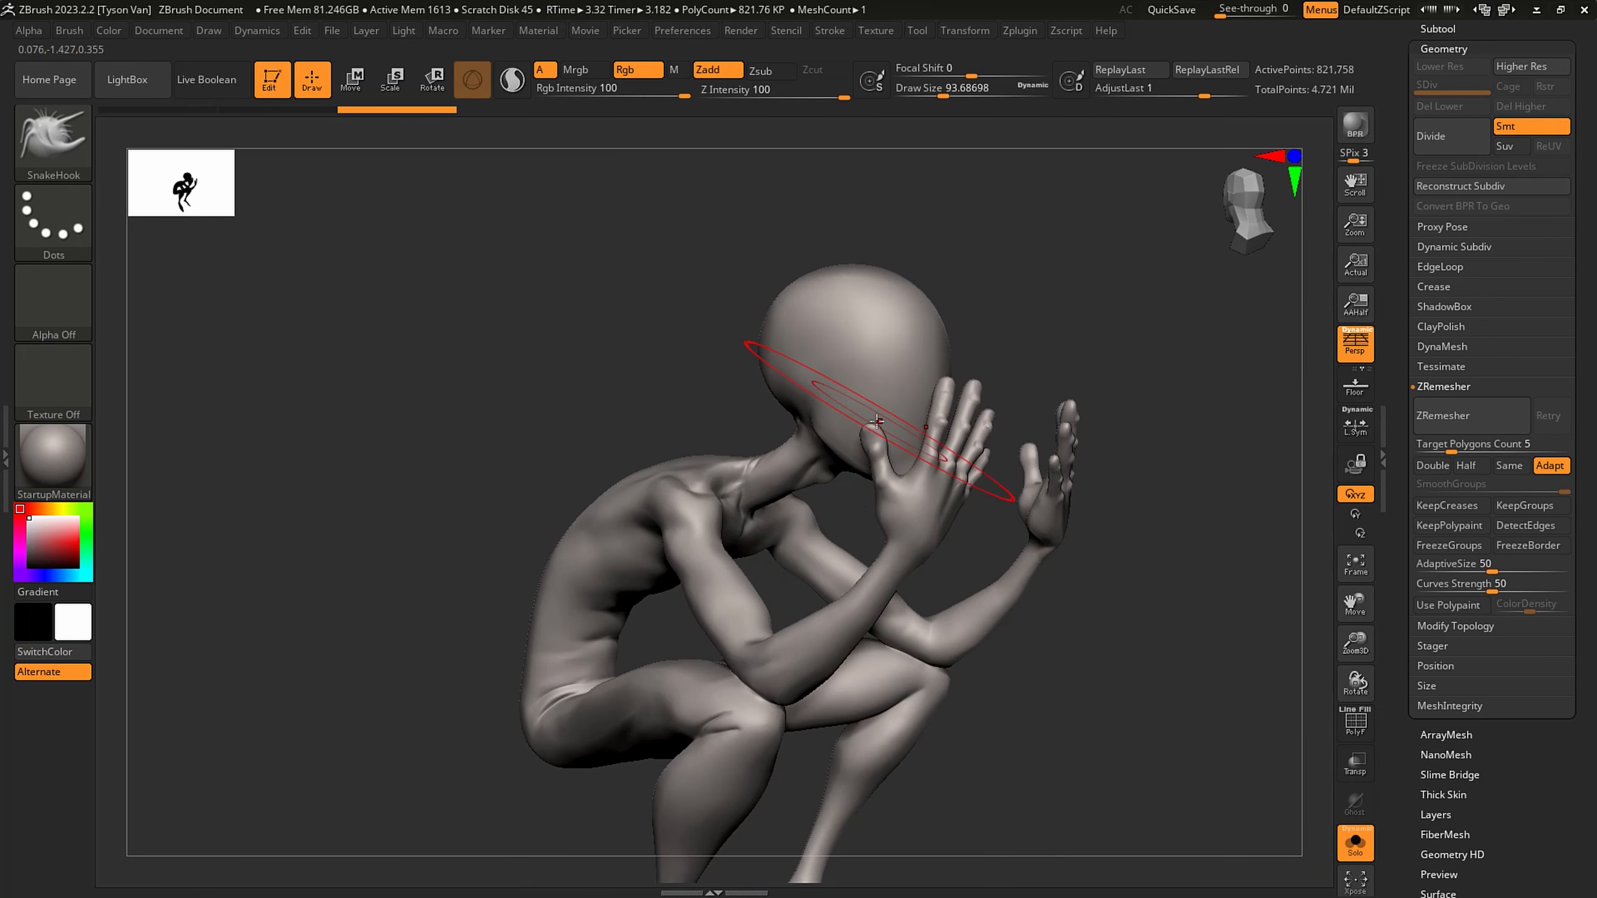
# - Compare the original spidey2 subtool with the spidey3 duplicate, leaving the duplicate active
pyautogui.click(1500, 29)
pyautogui.click(1487, 311)
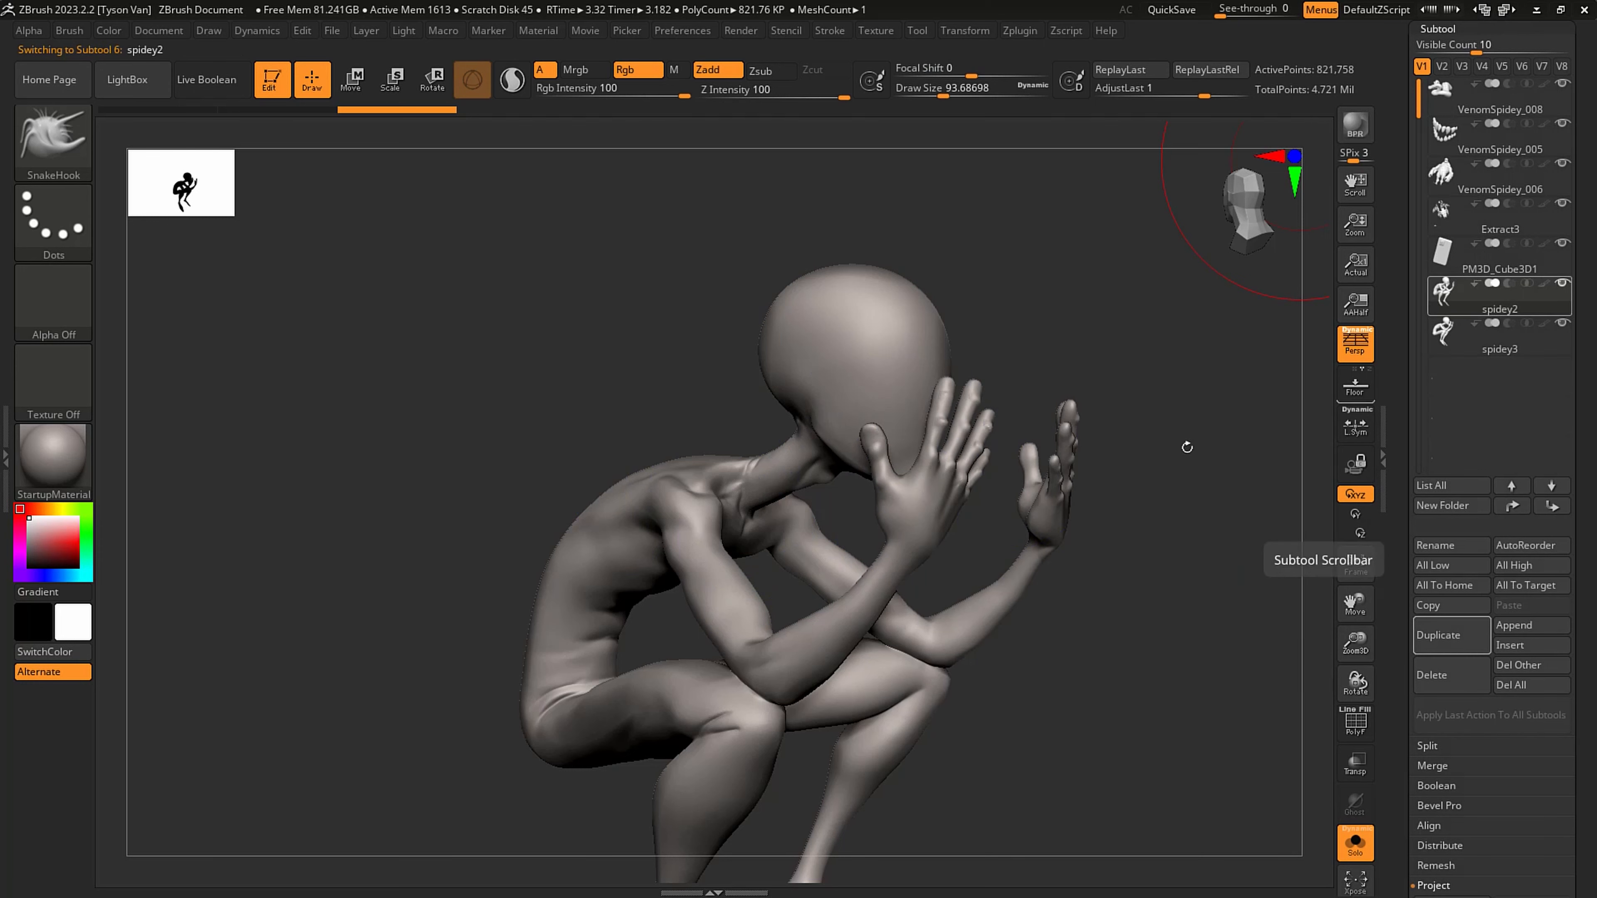
pyautogui.press('shift')
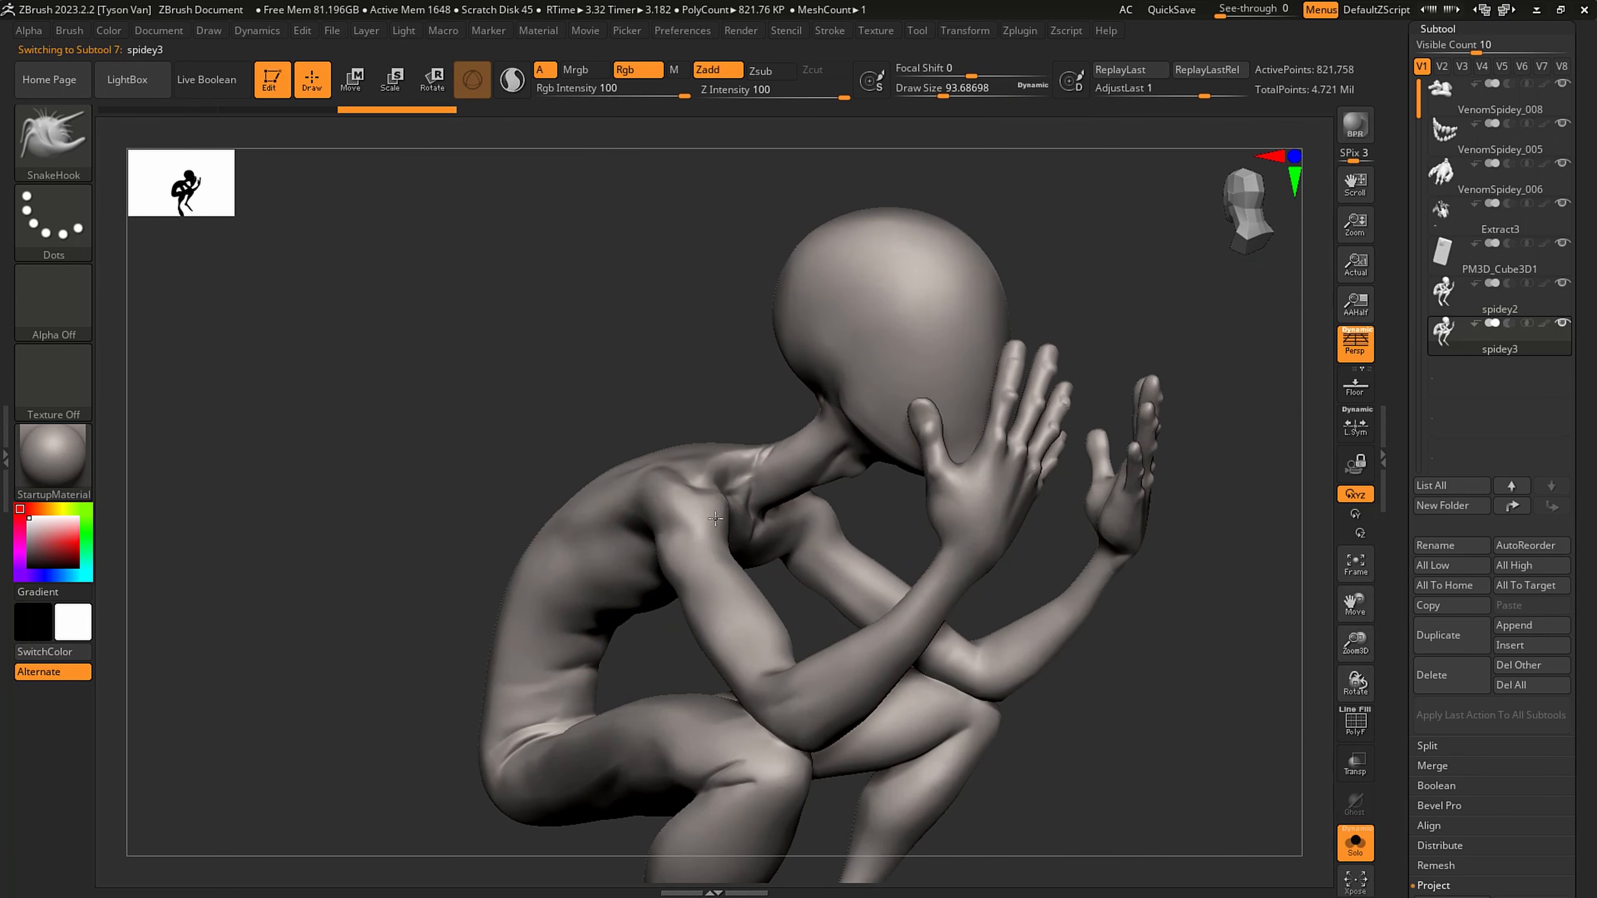
# - Paint a mask stroke over the back of the duplicate's shoulder at a draw size of about 13
pyautogui.moveTo(716, 519); pyautogui.dragTo(677, 503, button='right')
pyautogui.press('s')
pyautogui.moveTo(677, 503); pyautogui.dragTo(635, 502)
pyautogui.press('ctrl')
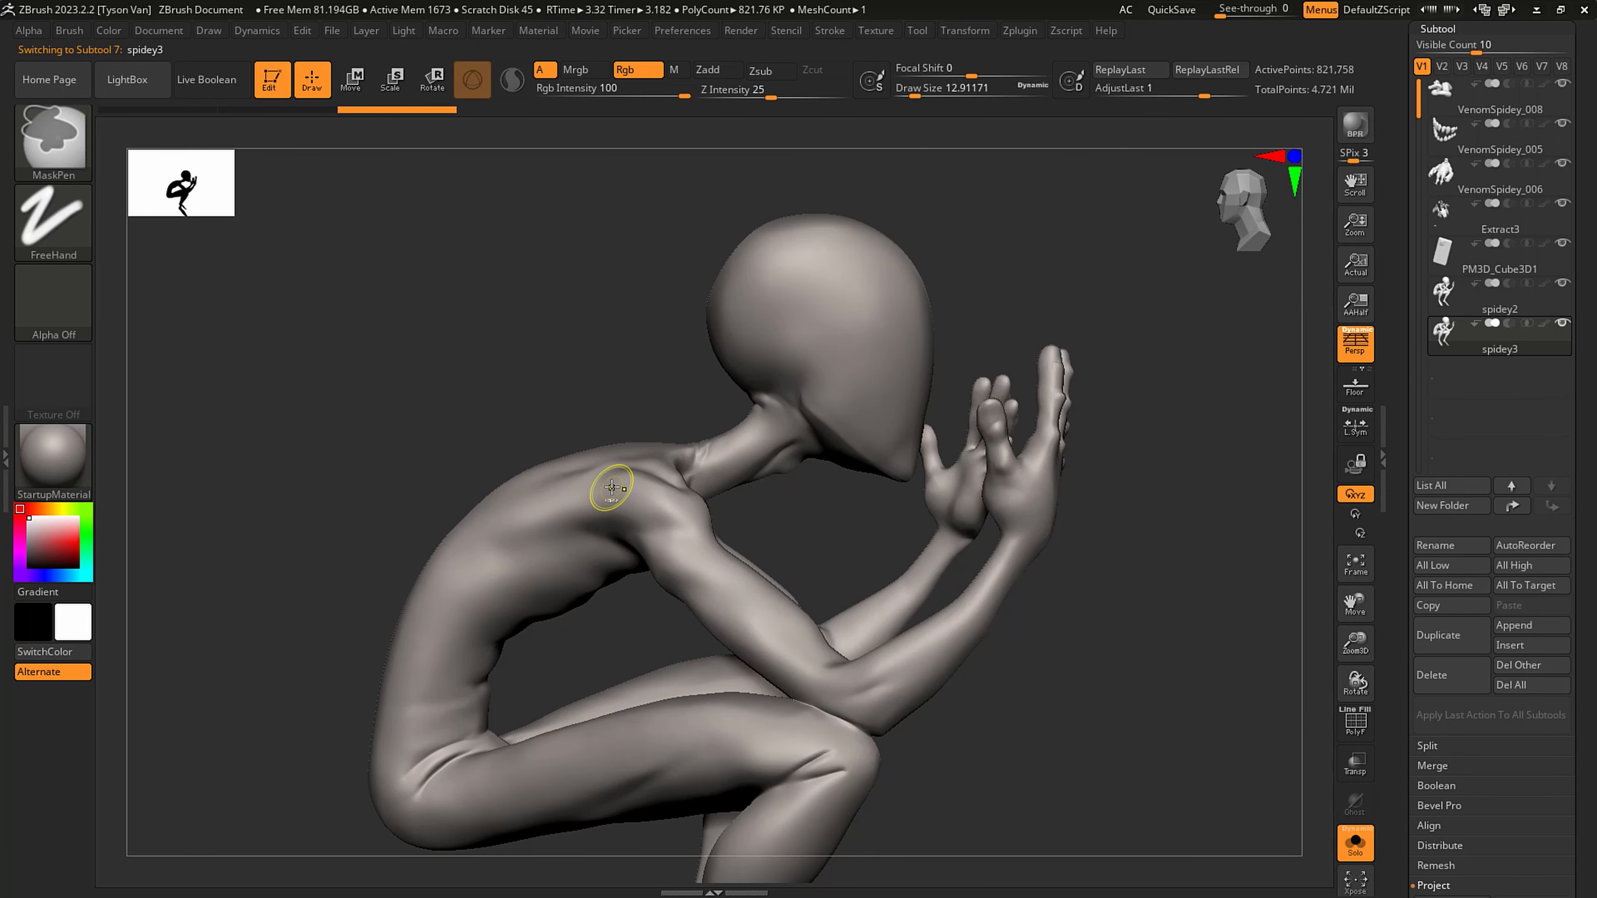
pyautogui.moveTo(610, 482); pyautogui.dragTo(604, 461, button='right')
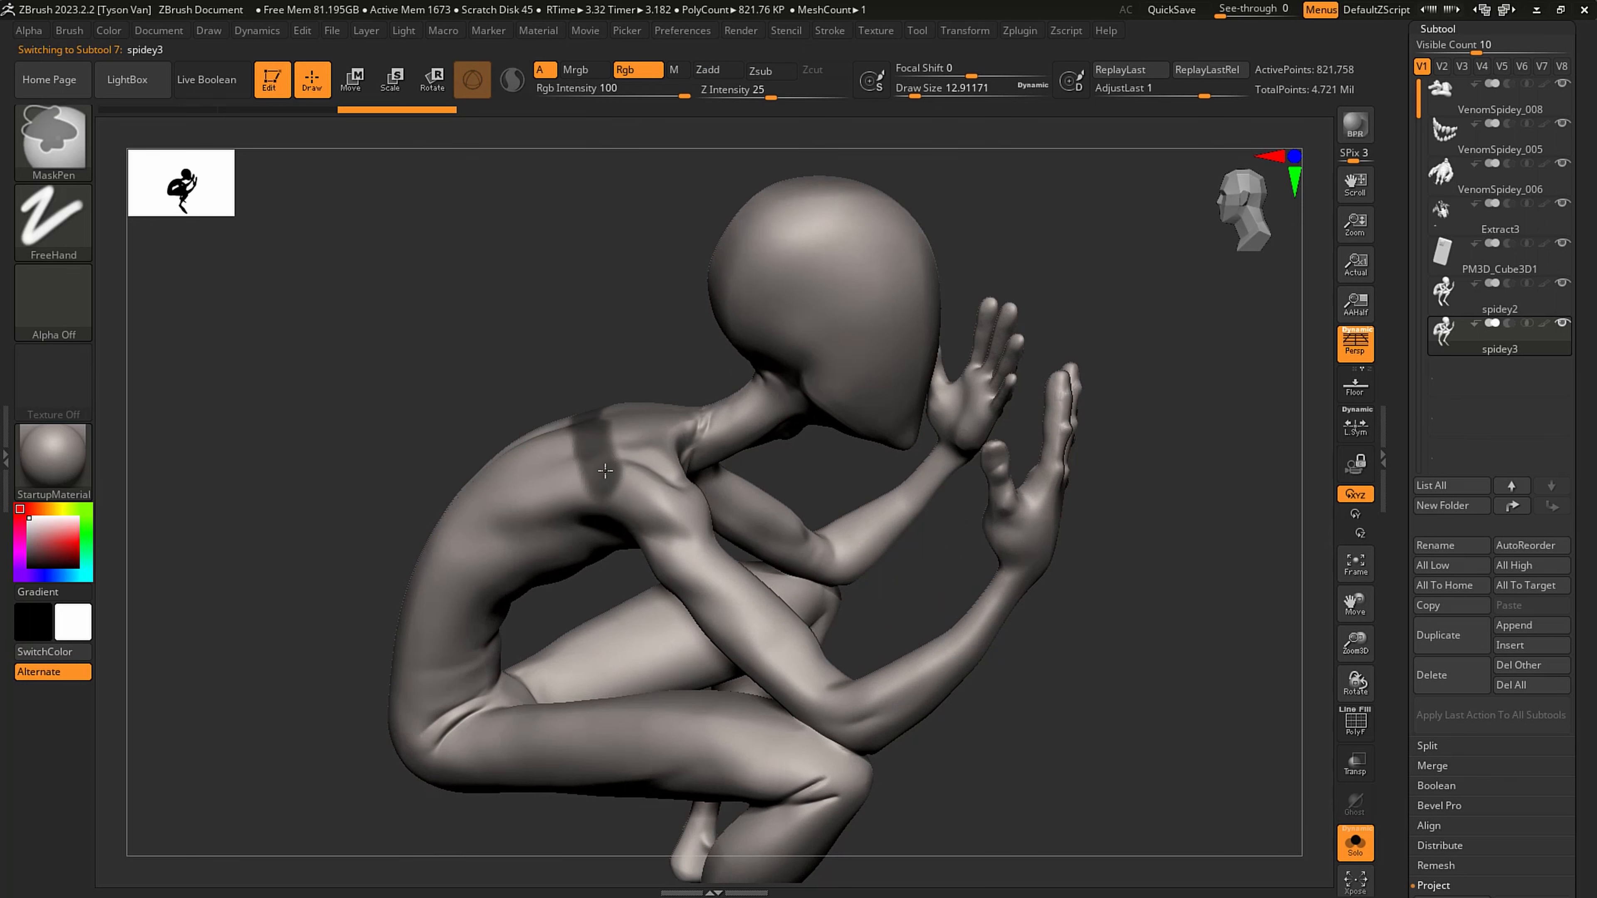
pyautogui.keyDown('ctrl'); pyautogui.moveTo(691, 522); pyautogui.dragTo(694, 512); pyautogui.keyUp('ctrl')
# - Mask the front of the shoulders and the chest below the collarbones, continuing down the middle of the abdomen
pyautogui.moveTo(694, 510); pyautogui.dragTo(490, 509, button='right')
pyautogui.keyDown('ctrl'); pyautogui.moveTo(533, 498); pyautogui.dragTo(625, 528); pyautogui.keyUp('ctrl')
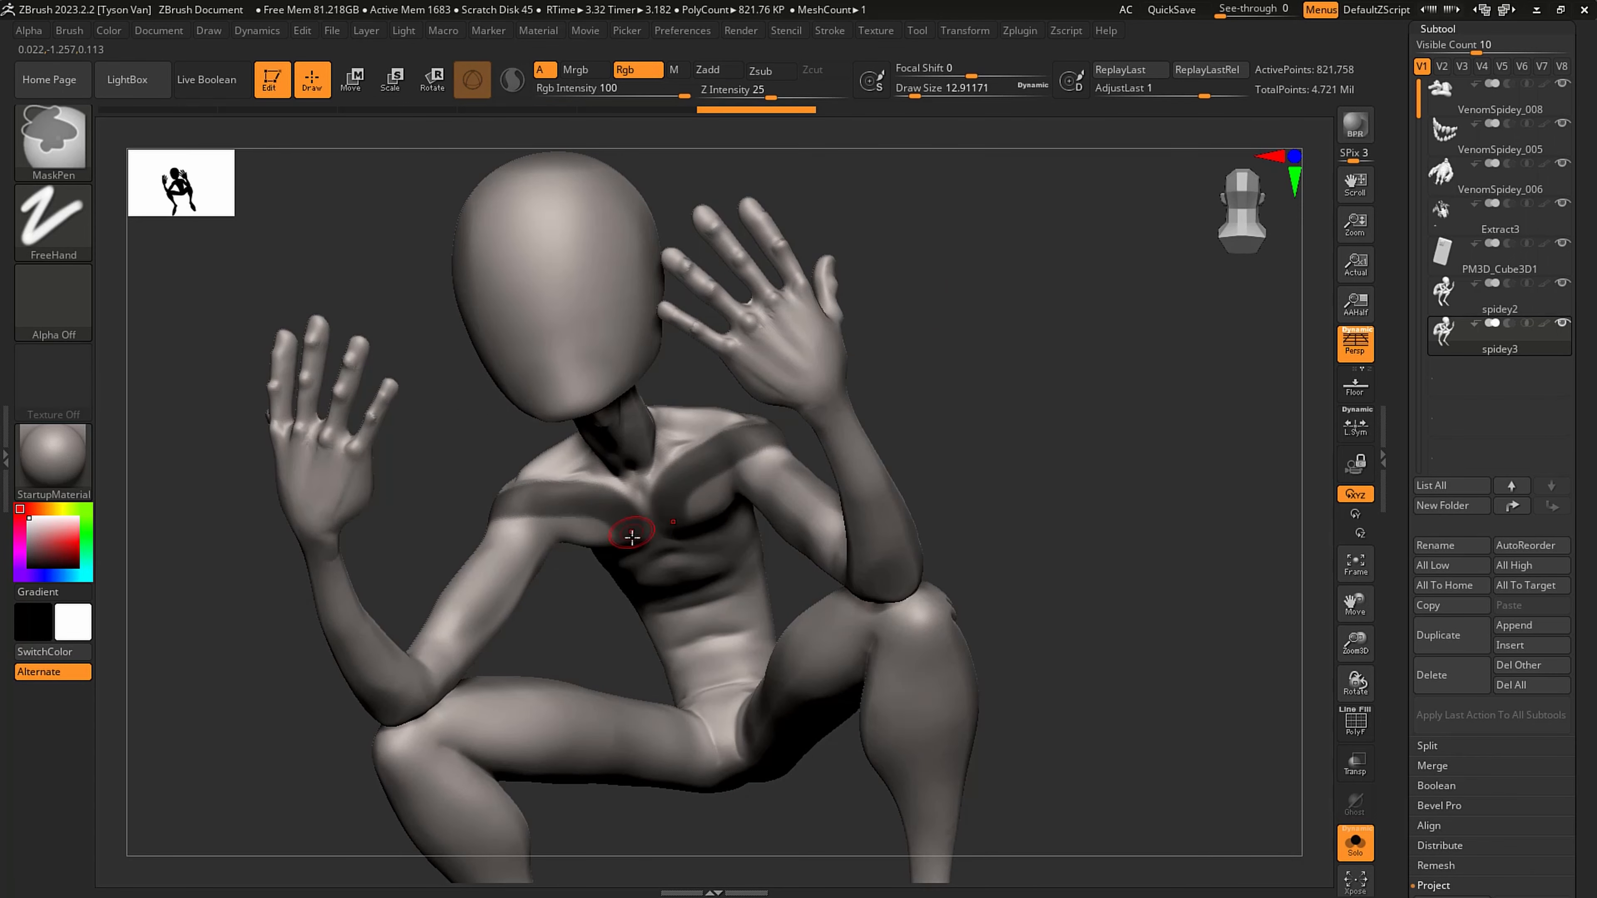
pyautogui.moveTo(625, 528); pyautogui.dragTo(552, 491, button='right')
pyautogui.keyDown('ctrl'); pyautogui.moveTo(601, 519); pyautogui.dragTo(672, 692); pyautogui.keyUp('ctrl')
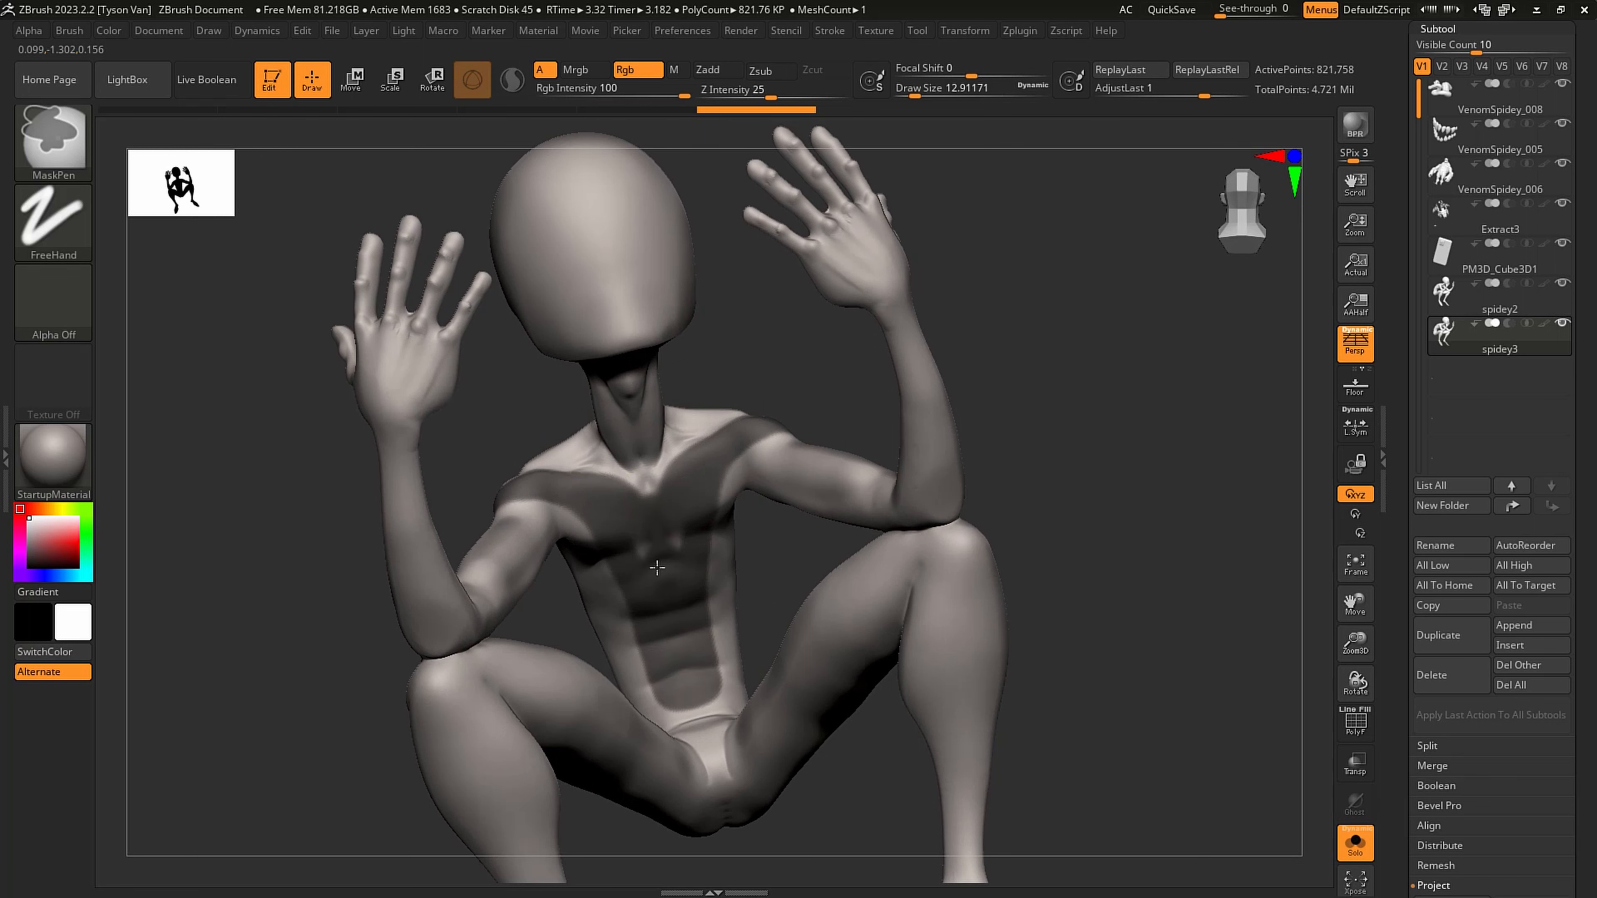
# - Extend the mask from the front of the shoulders over the shoulder tops and across the upper back to the neck
pyautogui.keyDown('ctrl'); pyautogui.moveTo(638, 486); pyautogui.dragTo(545, 463); pyautogui.keyUp('ctrl')
pyautogui.moveTo(520, 464); pyautogui.dragTo(569, 483, button='right')
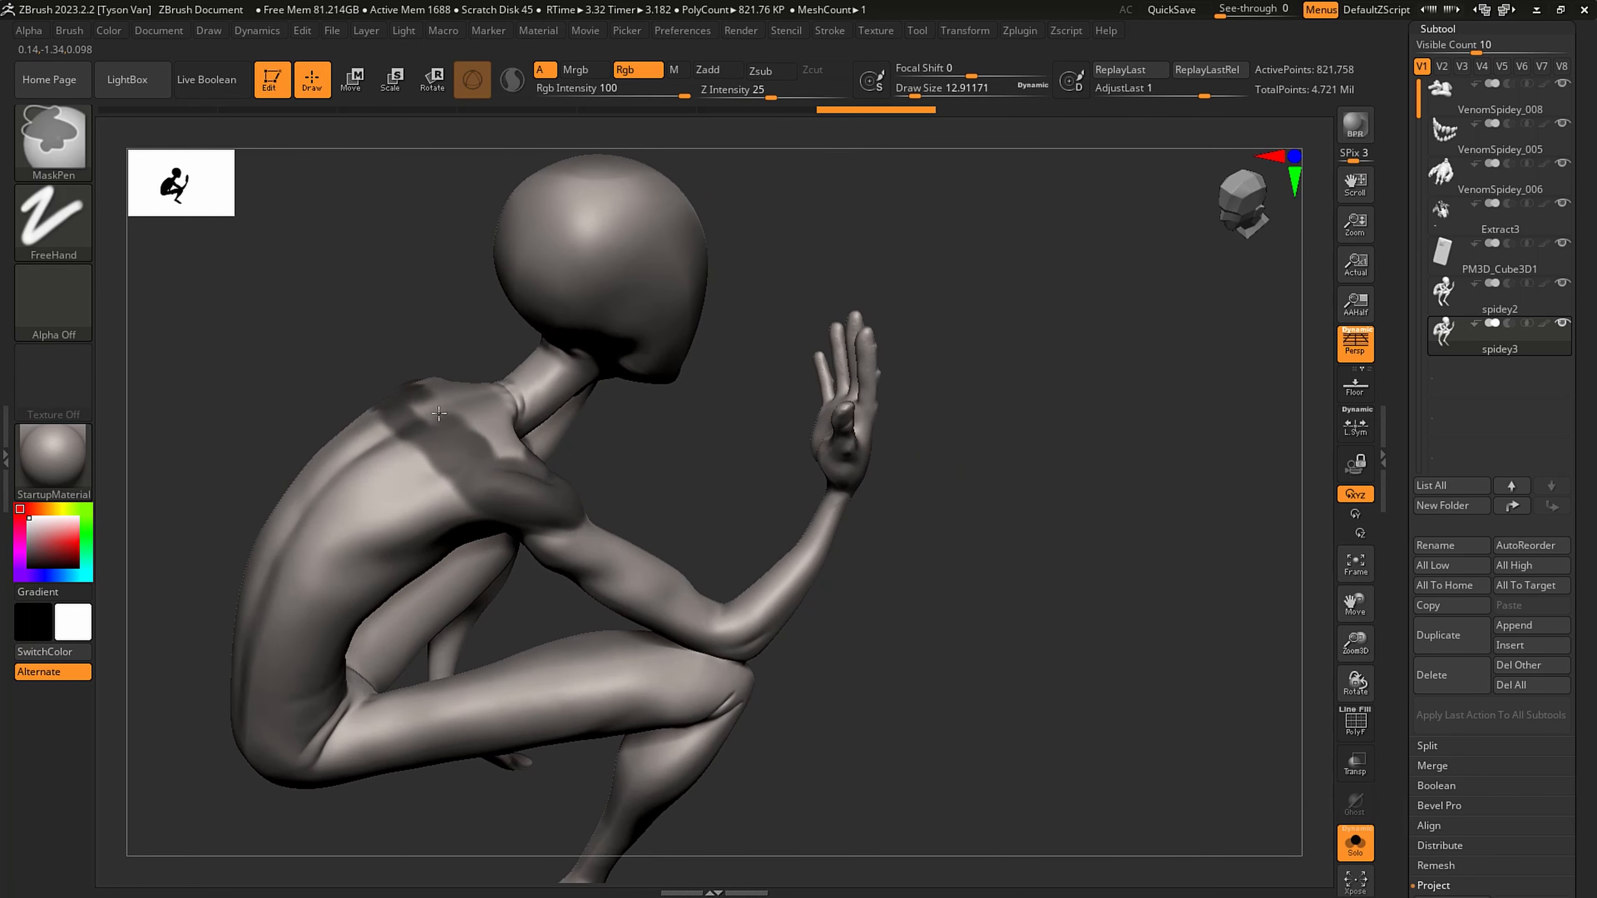
pyautogui.keyDown('ctrl'); pyautogui.moveTo(414, 402); pyautogui.dragTo(462, 390); pyautogui.keyUp('ctrl')
pyautogui.keyDown('ctrl'); pyautogui.moveTo(524, 460); pyautogui.dragTo(490, 400); pyautogui.keyUp('ctrl')
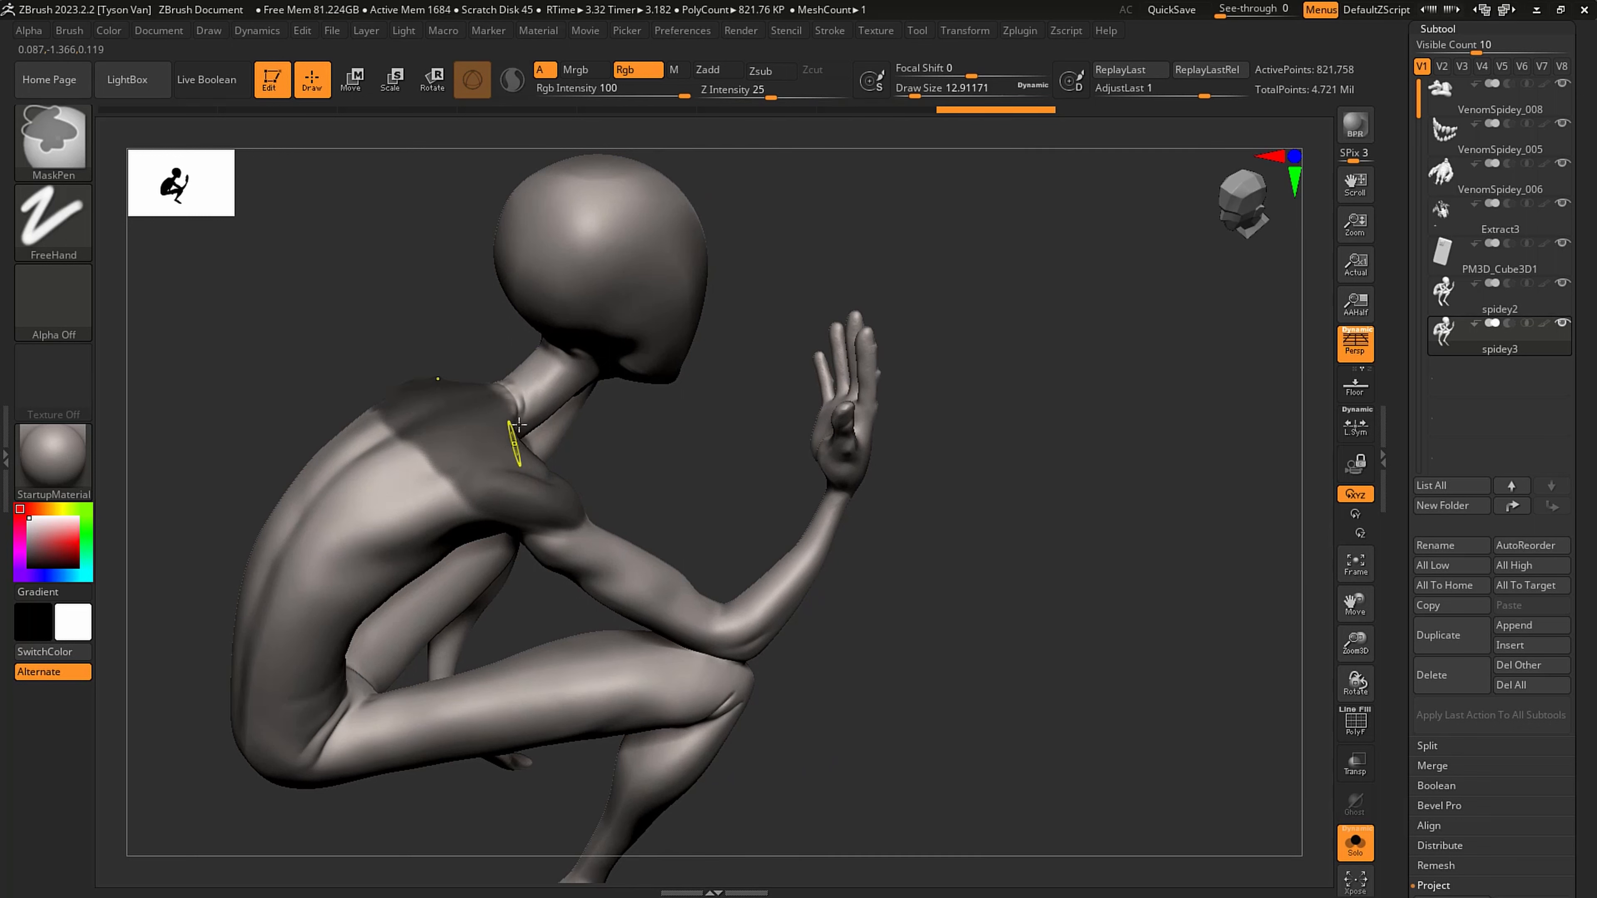
pyautogui.moveTo(519, 352); pyautogui.dragTo(466, 329, button='right')
pyautogui.moveTo(508, 445)
pyautogui.keyDown('ctrl'); pyautogui.mouseDown()
pyautogui.moveTo(484, 440)
pyautogui.moveTo(552, 407)
pyautogui.mouseUp(); pyautogui.keyUp('ctrl')
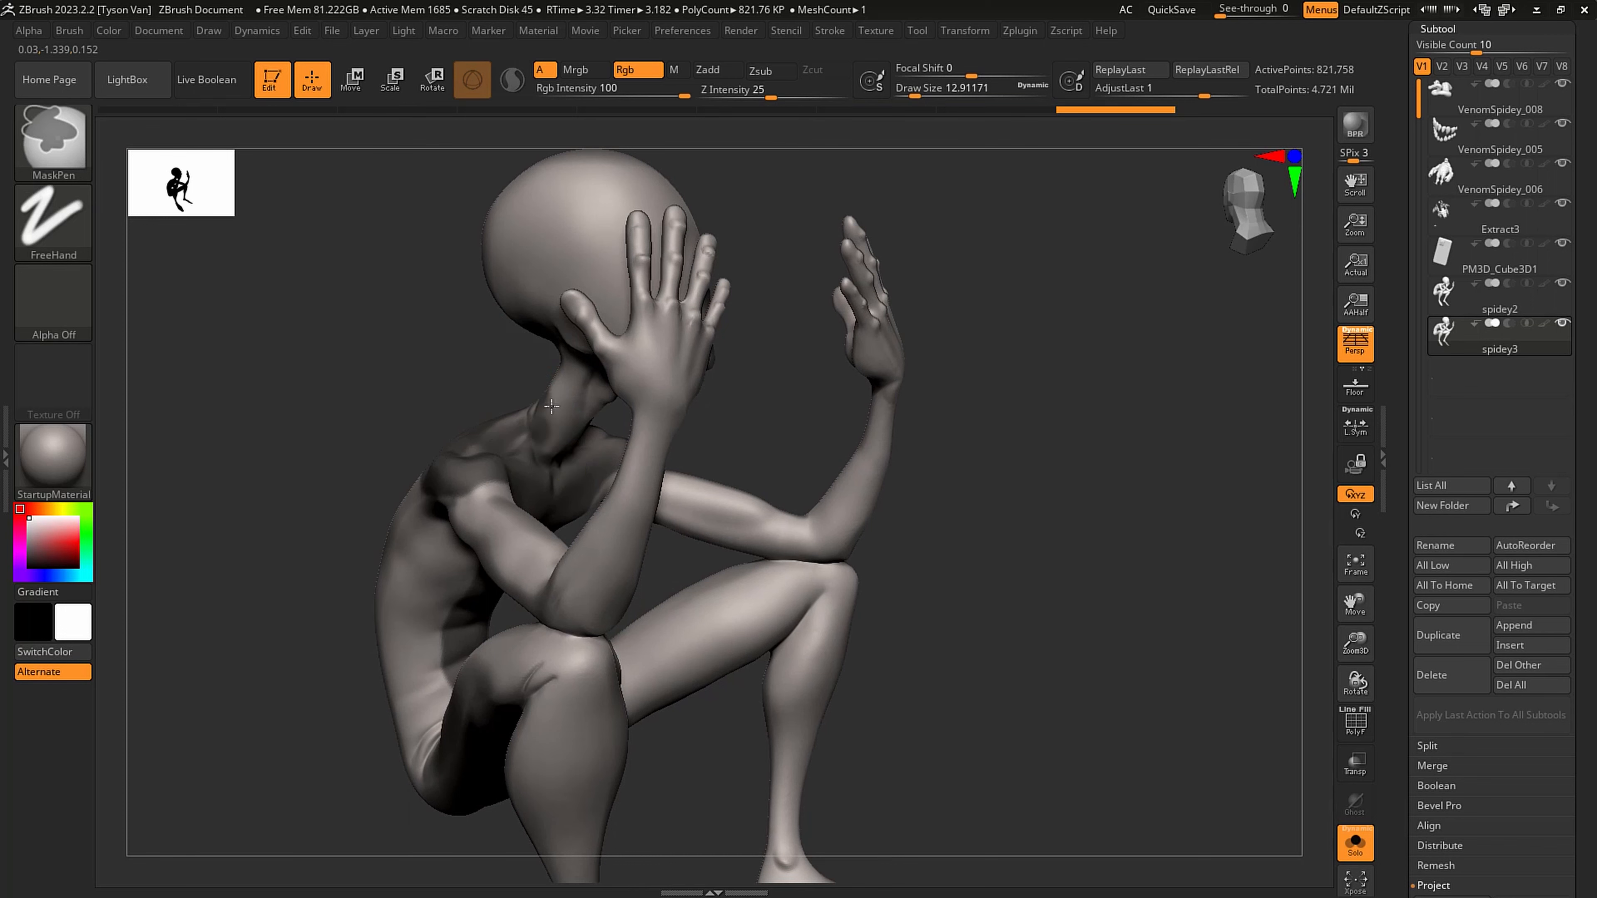
# - Mask the figure's neck up to the base of the head
pyautogui.moveTo(566, 390); pyautogui.dragTo(631, 360, button='right')
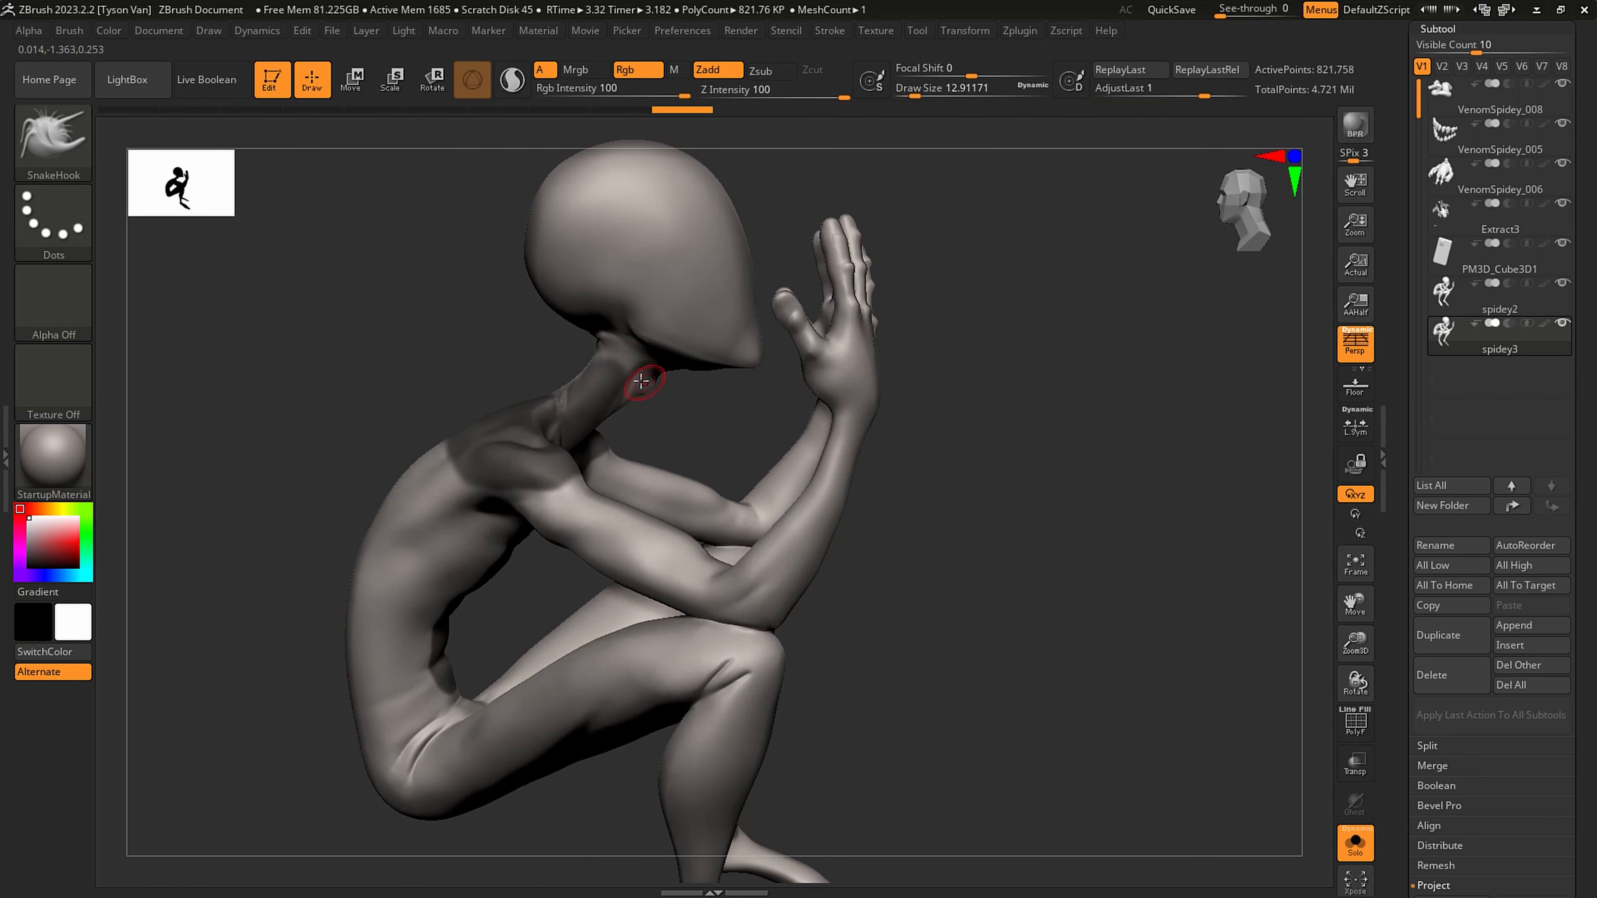
pyautogui.keyDown('ctrl'); pyautogui.moveTo(582, 376); pyautogui.dragTo(597, 356); pyautogui.keyUp('ctrl')
pyautogui.moveTo(682, 334)
pyautogui.mouseDown(button='right')
pyautogui.moveTo(743, 321)
pyautogui.moveTo(729, 376)
pyautogui.moveTo(696, 390)
pyautogui.mouseUp(button='right')
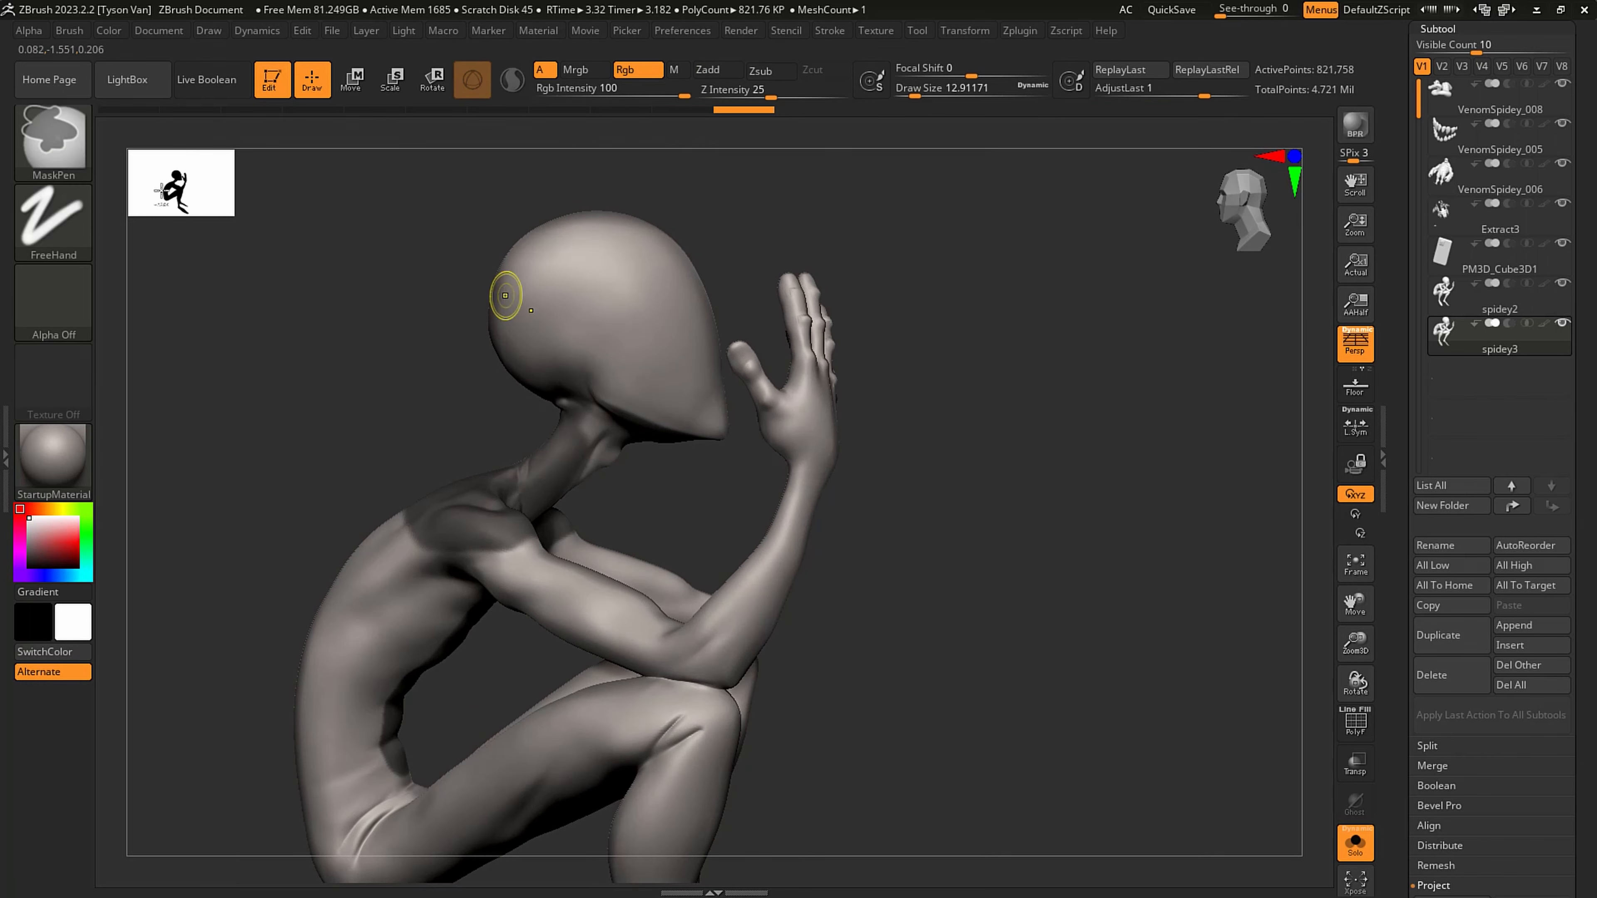
# - Mask the whole head with the MaskLasso brush, including the face
pyautogui.keyDown('ctrl'); pyautogui.click(57, 148); pyautogui.keyUp('ctrl')
pyautogui.keyDown('ctrl'); pyautogui.click(394, 230); pyautogui.keyUp('ctrl')
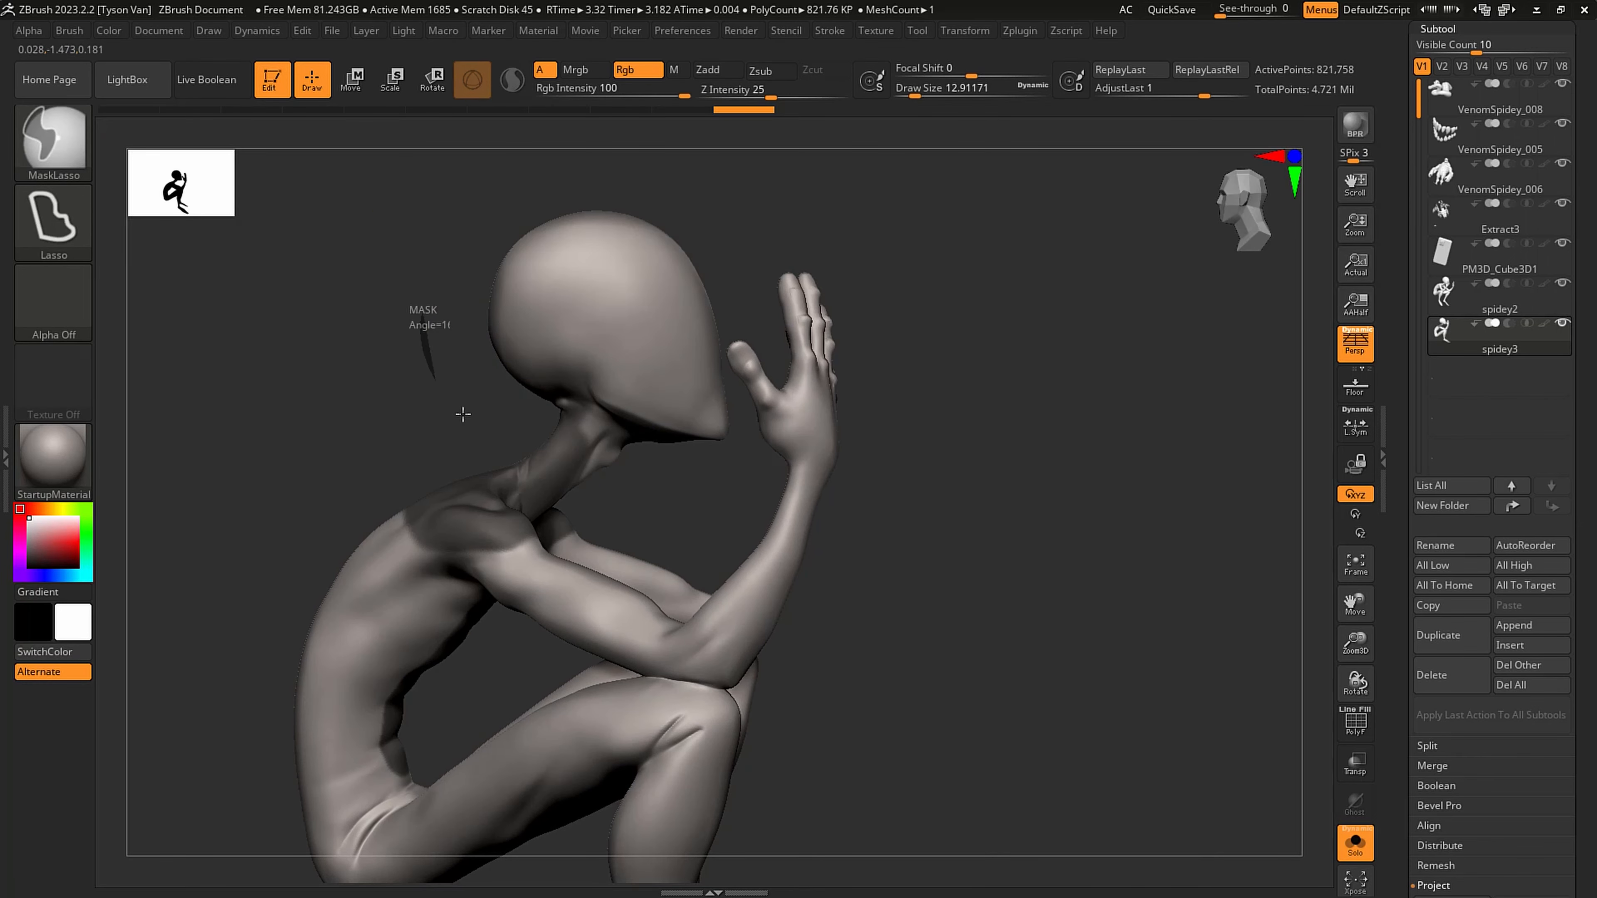
pyautogui.moveTo(463, 414)
pyautogui.keyDown('ctrl'); pyautogui.mouseDown()
pyautogui.moveTo(688, 379)
pyautogui.moveTo(716, 245)
pyautogui.moveTo(427, 277)
pyautogui.moveTo(428, 327)
pyautogui.mouseUp(); pyautogui.keyUp('ctrl')
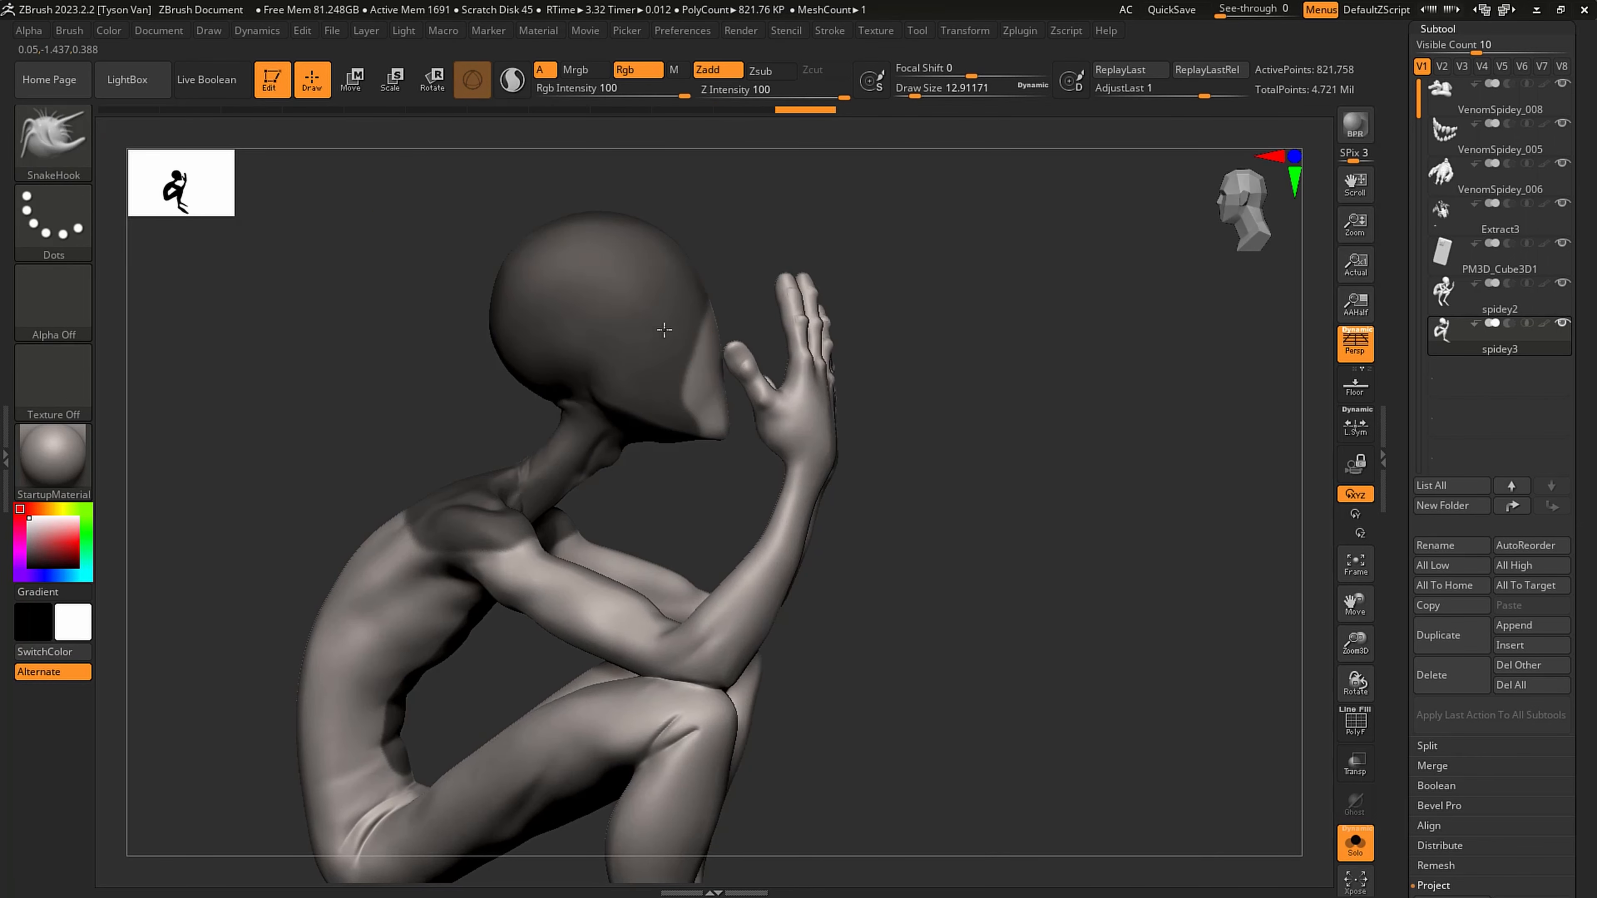
pyautogui.moveTo(664, 330); pyautogui.dragTo(566, 349, button='right')
pyautogui.moveTo(657, 443)
pyautogui.keyDown('ctrl'); pyautogui.mouseDown()
pyautogui.moveTo(802, 438)
pyautogui.moveTo(802, 208)
pyautogui.moveTo(754, 204)
pyautogui.mouseUp(); pyautogui.keyUp('ctrl')
pyautogui.moveTo(848, 378)
pyautogui.mouseDown(button='right')
pyautogui.moveTo(888, 433)
pyautogui.moveTo(962, 427)
pyautogui.mouseUp(button='right')
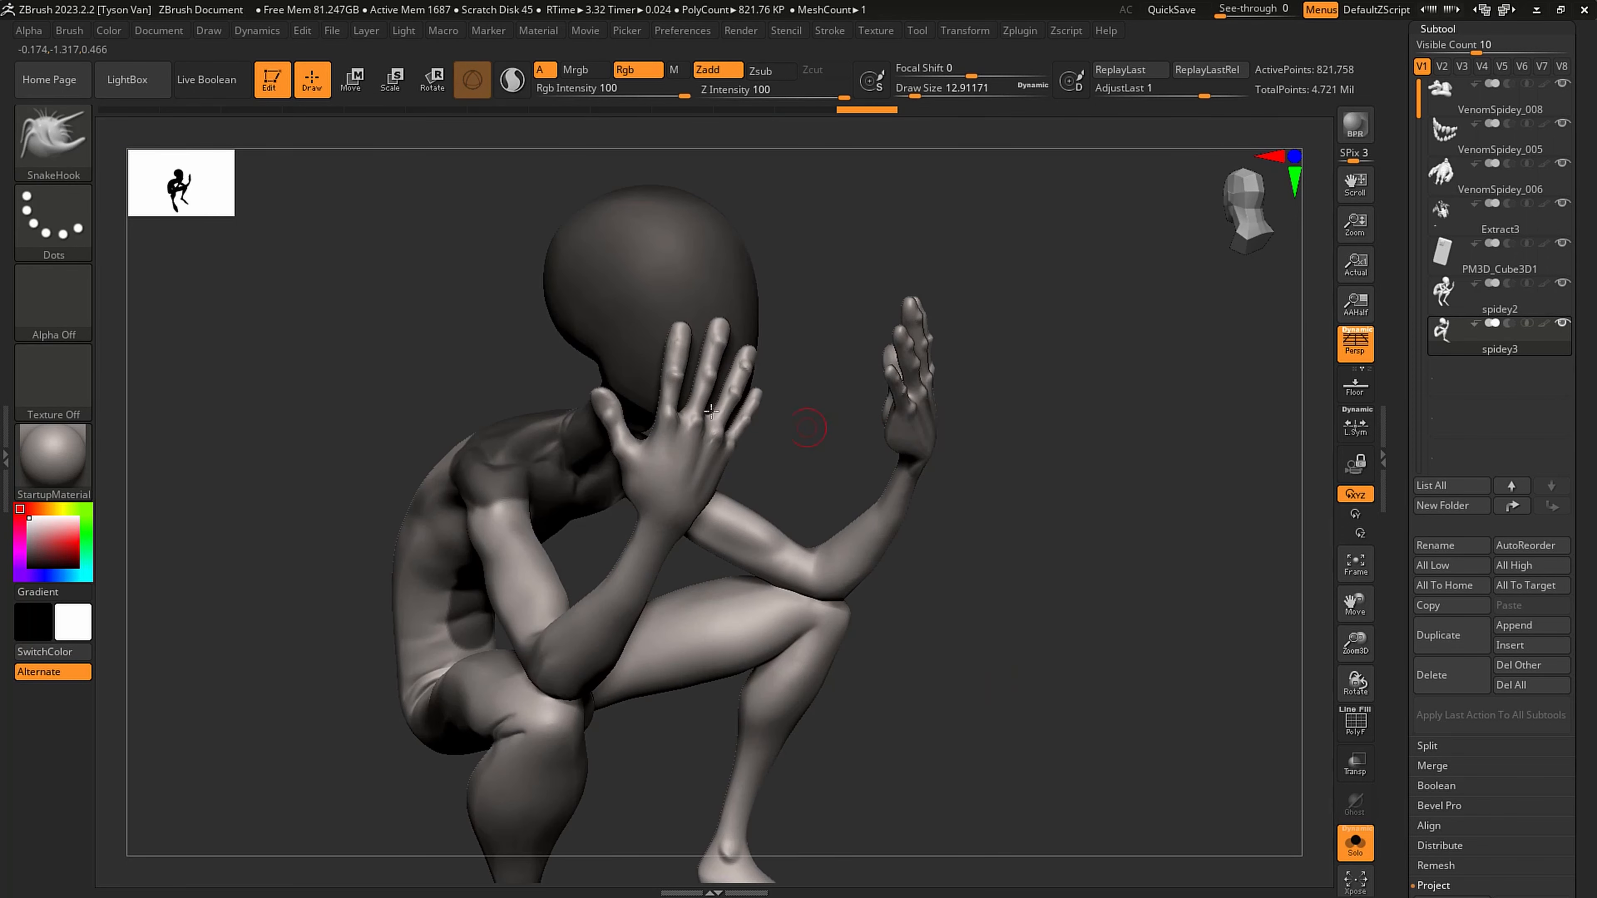
# - Extend the abdomen mask down to the hip crease with the MaskPen brush at a draw size of about 7.5
pyautogui.keyDown('ctrl'); pyautogui.click(55, 146); pyautogui.keyUp('ctrl')
pyautogui.keyDown('ctrl'); pyautogui.click(221, 153); pyautogui.keyUp('ctrl')
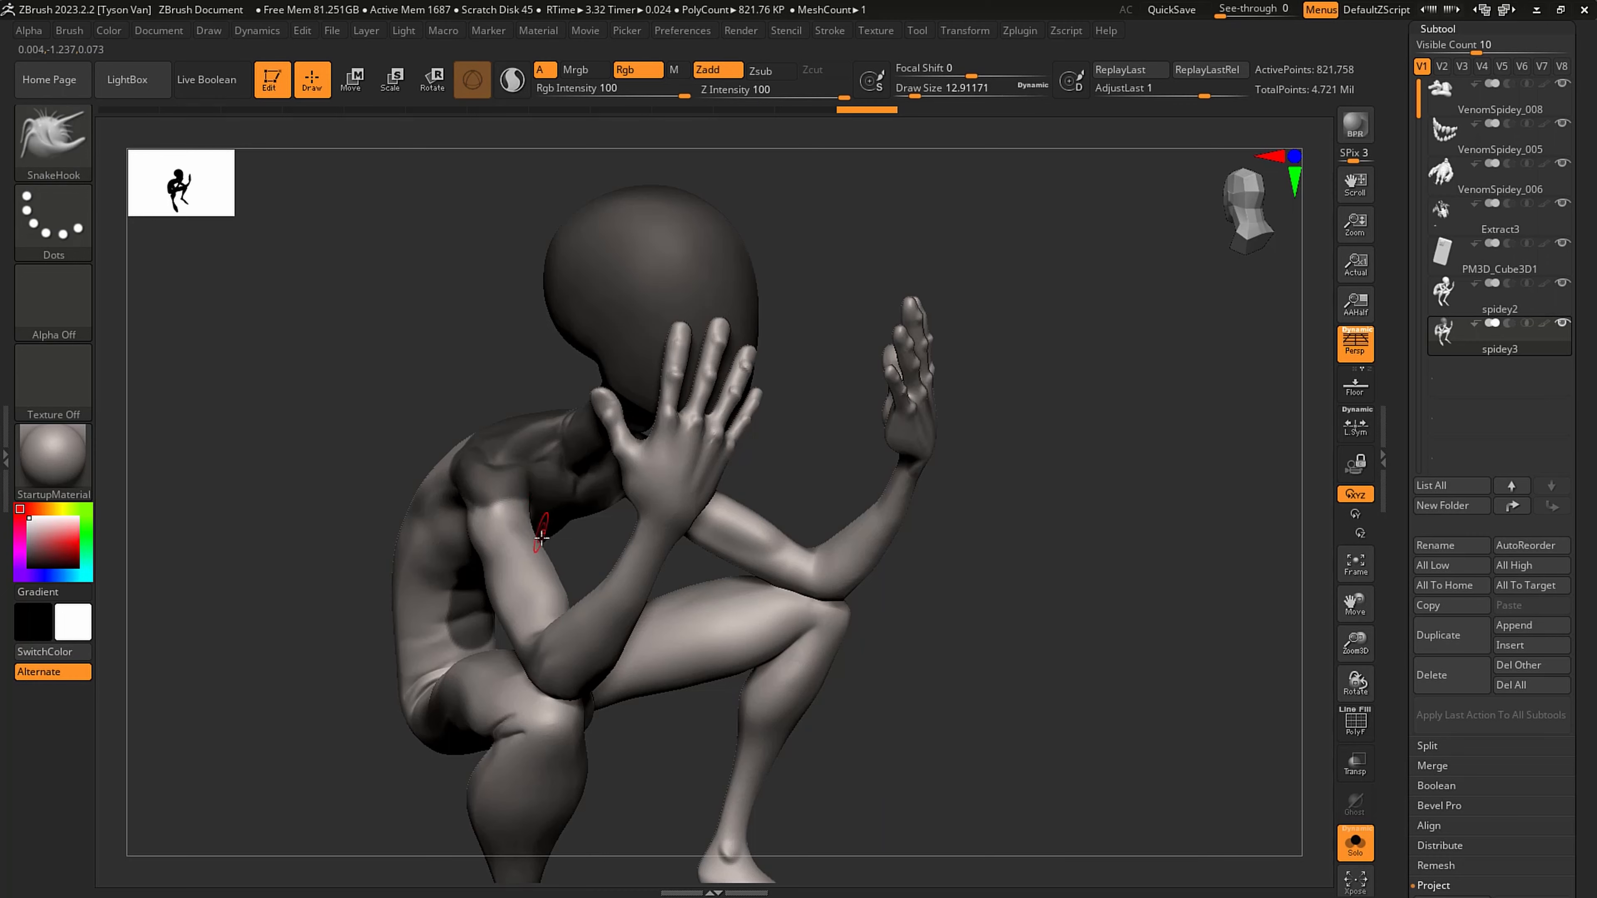
pyautogui.moveTo(629, 579); pyautogui.dragTo(531, 582, button='right')
pyautogui.moveTo(704, 635)
pyautogui.keyDown('ctrl'); pyautogui.mouseDown(button='right')
pyautogui.moveTo(778, 766)
pyautogui.moveTo(786, 824)
pyautogui.mouseUp(button='right'); pyautogui.keyUp('ctrl')
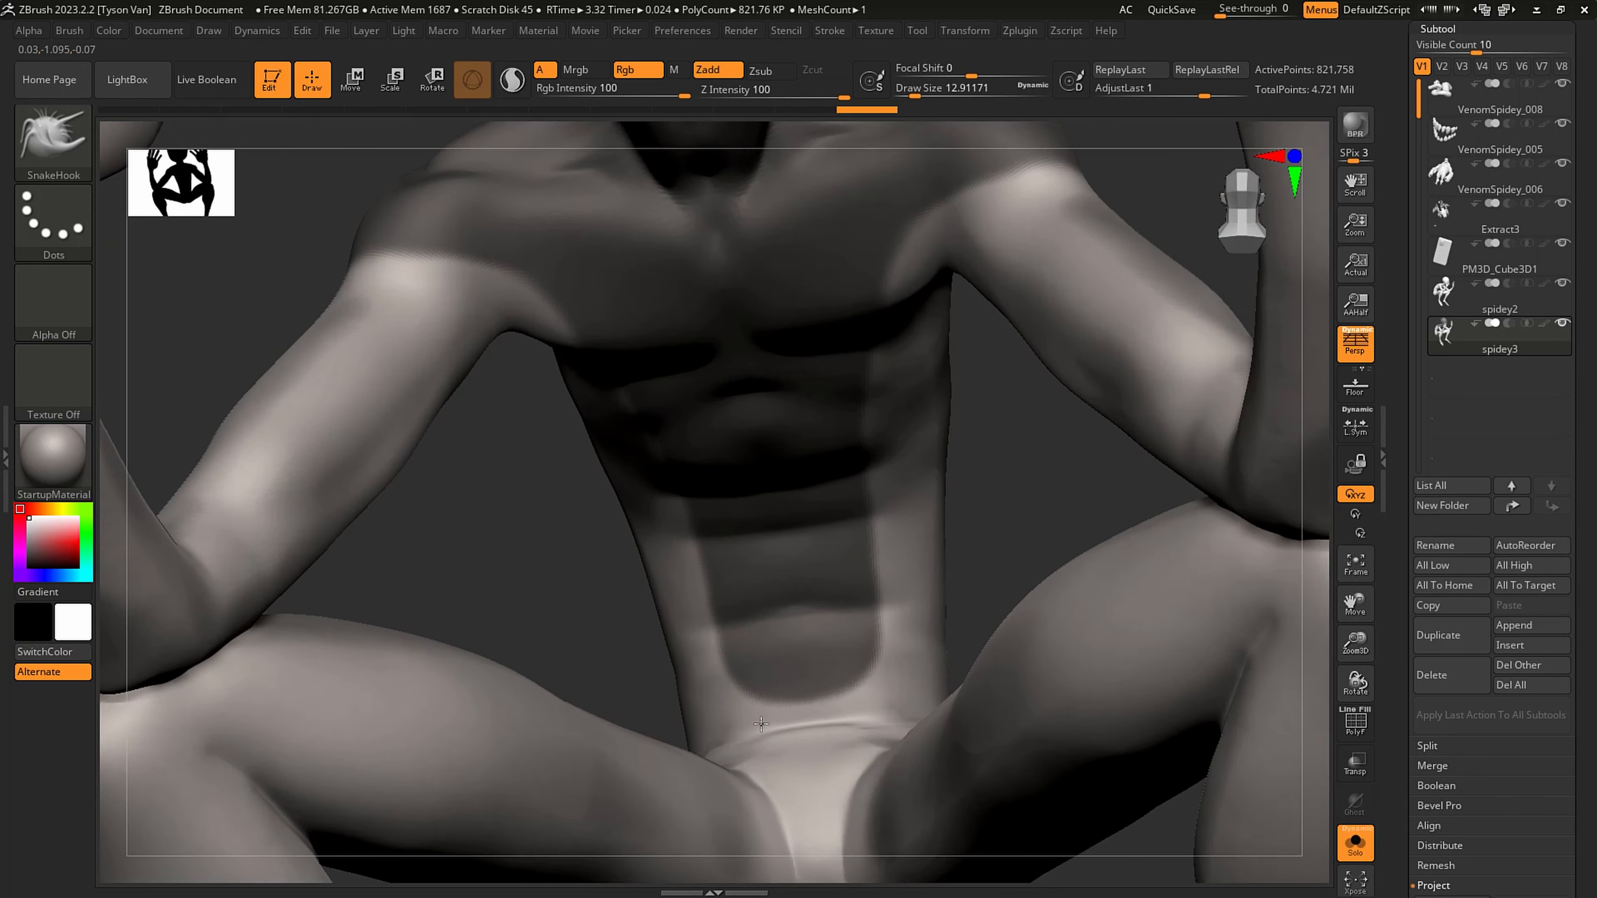
pyautogui.moveTo(667, 685); pyautogui.dragTo(761, 682, button='right')
pyautogui.press('s')
pyautogui.click(755, 682)
pyautogui.moveTo(741, 661)
pyautogui.keyDown('ctrl'); pyautogui.mouseDown()
pyautogui.moveTo(770, 745)
pyautogui.moveTo(823, 747)
pyautogui.moveTo(760, 711)
pyautogui.moveTo(693, 736)
pyautogui.mouseUp(); pyautogui.keyUp('ctrl')
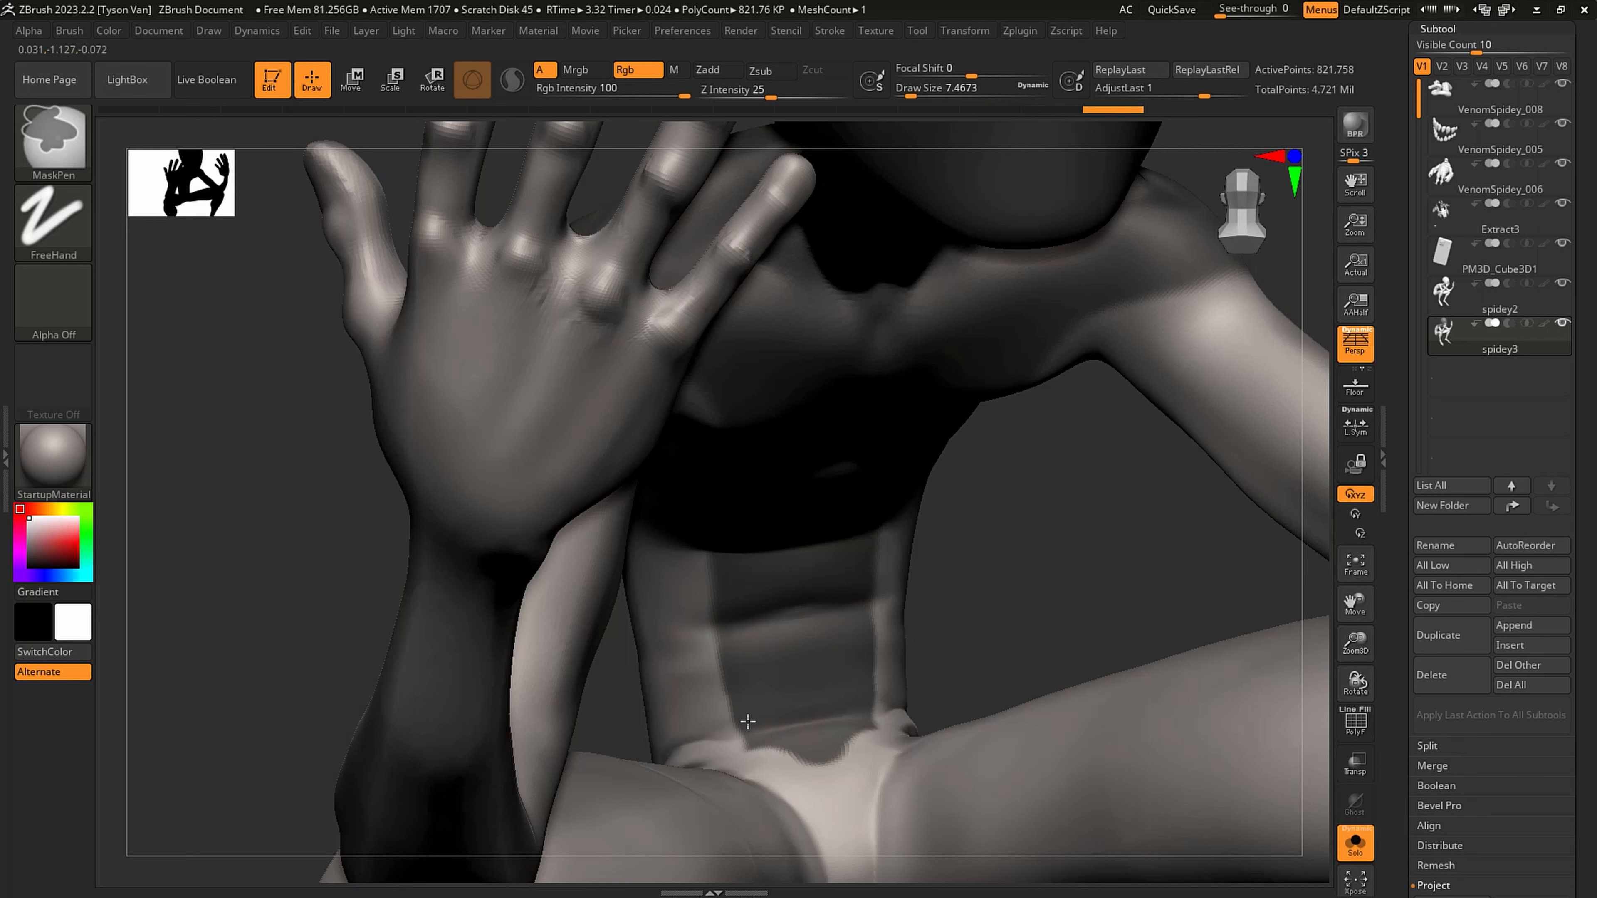
# - Clean up the lower edge of the abdomen mask along the hip crease at a draw size of about 3
pyautogui.press('s')
pyautogui.moveTo(753, 741); pyautogui.dragTo(748, 741)
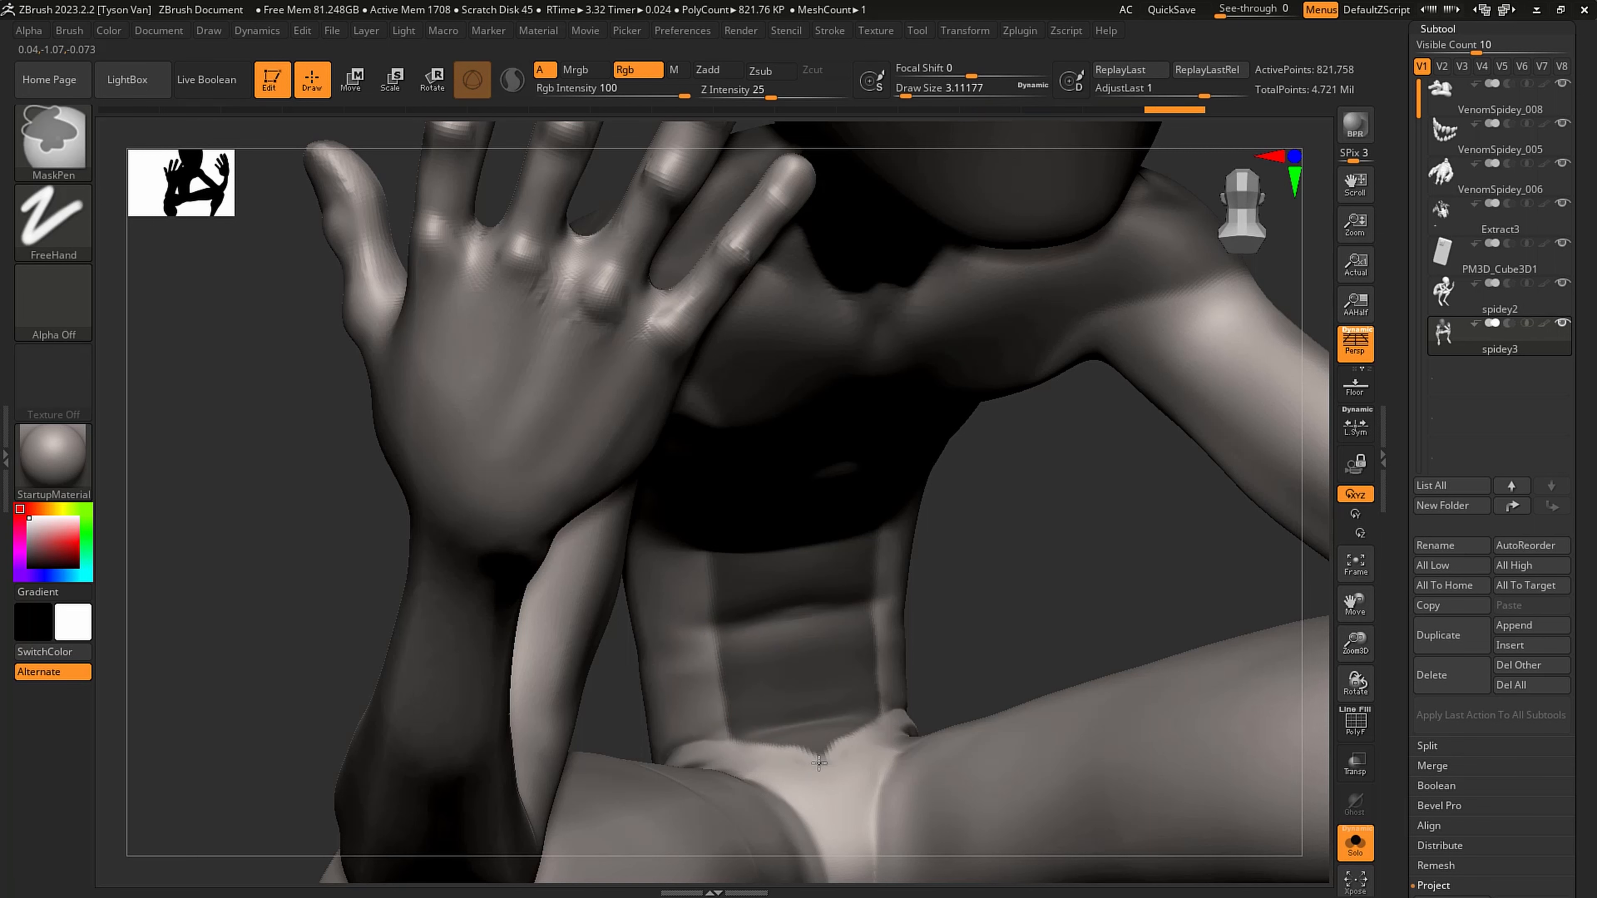
pyautogui.keyDown('ctrl'); pyautogui.click(846, 779); pyautogui.keyUp('ctrl')
pyautogui.keyDown('ctrl'); pyautogui.moveTo(784, 679); pyautogui.dragTo(777, 611, button='right'); pyautogui.keyUp('ctrl')
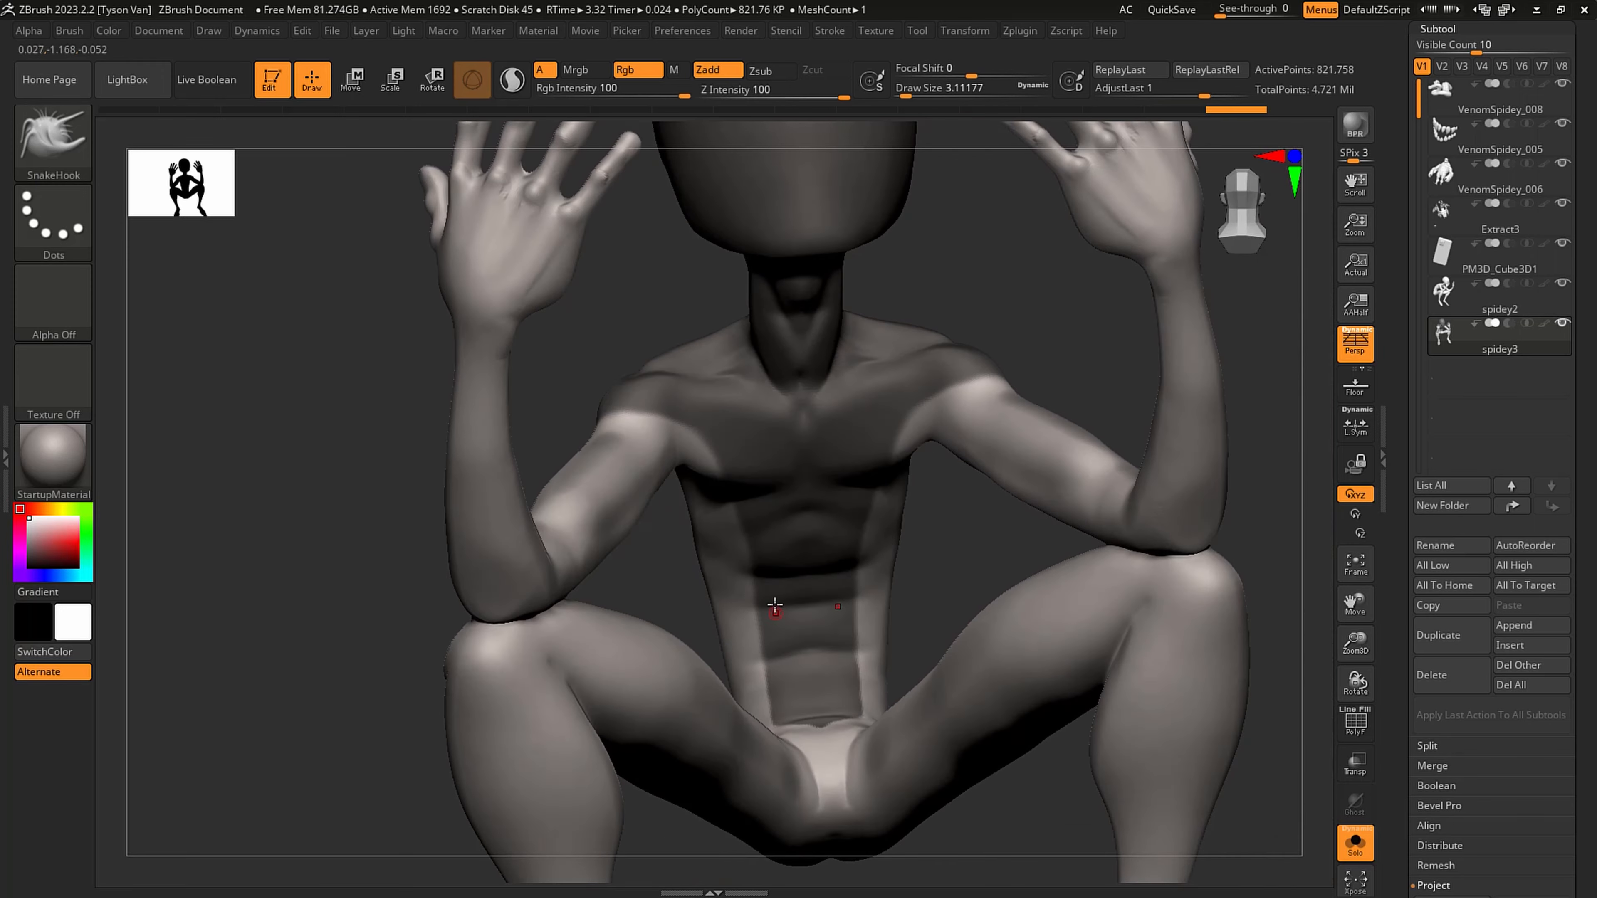
# - Mask both forearms and hands up to the elbows with the MaskLasso brush
pyautogui.press('ctrl')
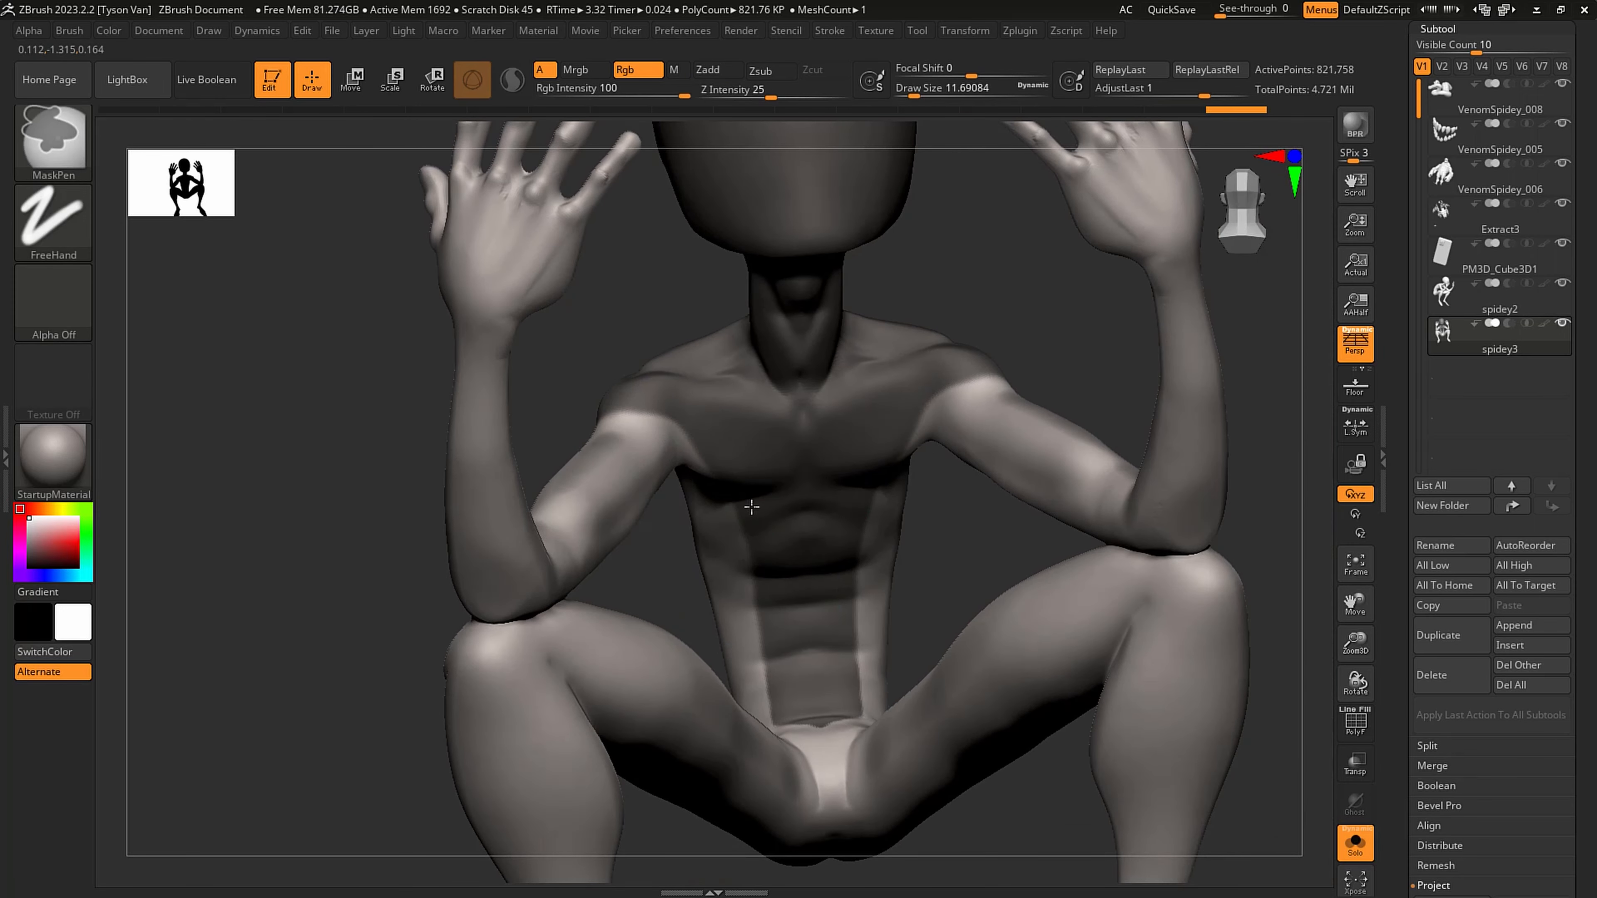
pyautogui.moveTo(785, 654)
pyautogui.mouseDown(button='right')
pyautogui.moveTo(742, 666)
pyautogui.moveTo(611, 587)
pyautogui.moveTo(557, 474)
pyautogui.mouseUp(button='right')
pyautogui.press('ctrl')
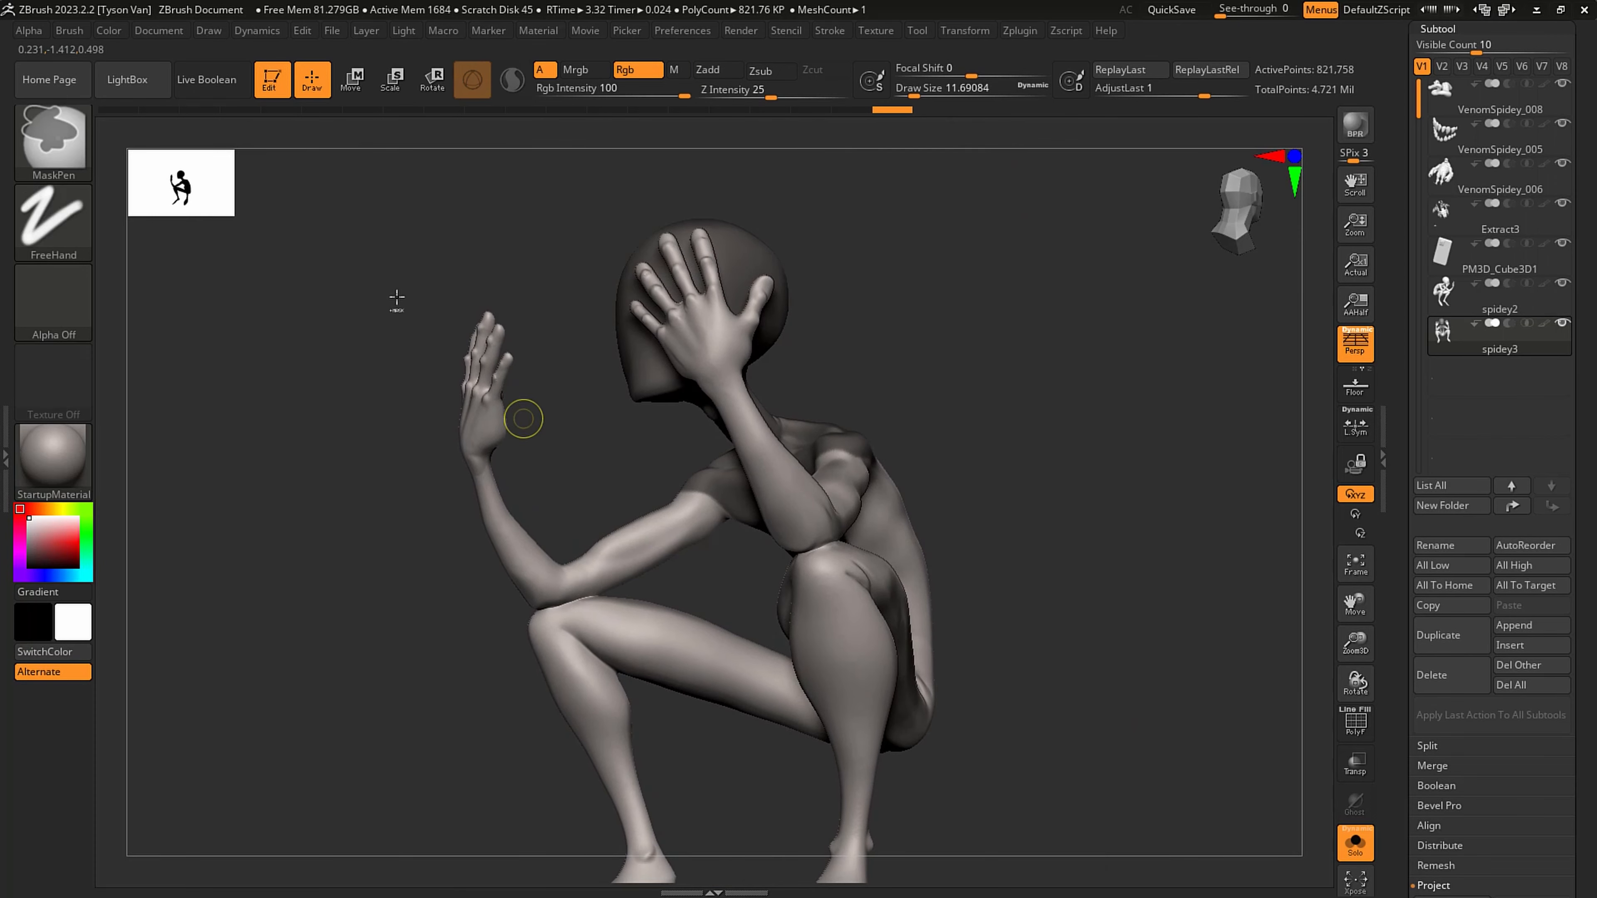
pyautogui.click(73, 151)
pyautogui.click(394, 230)
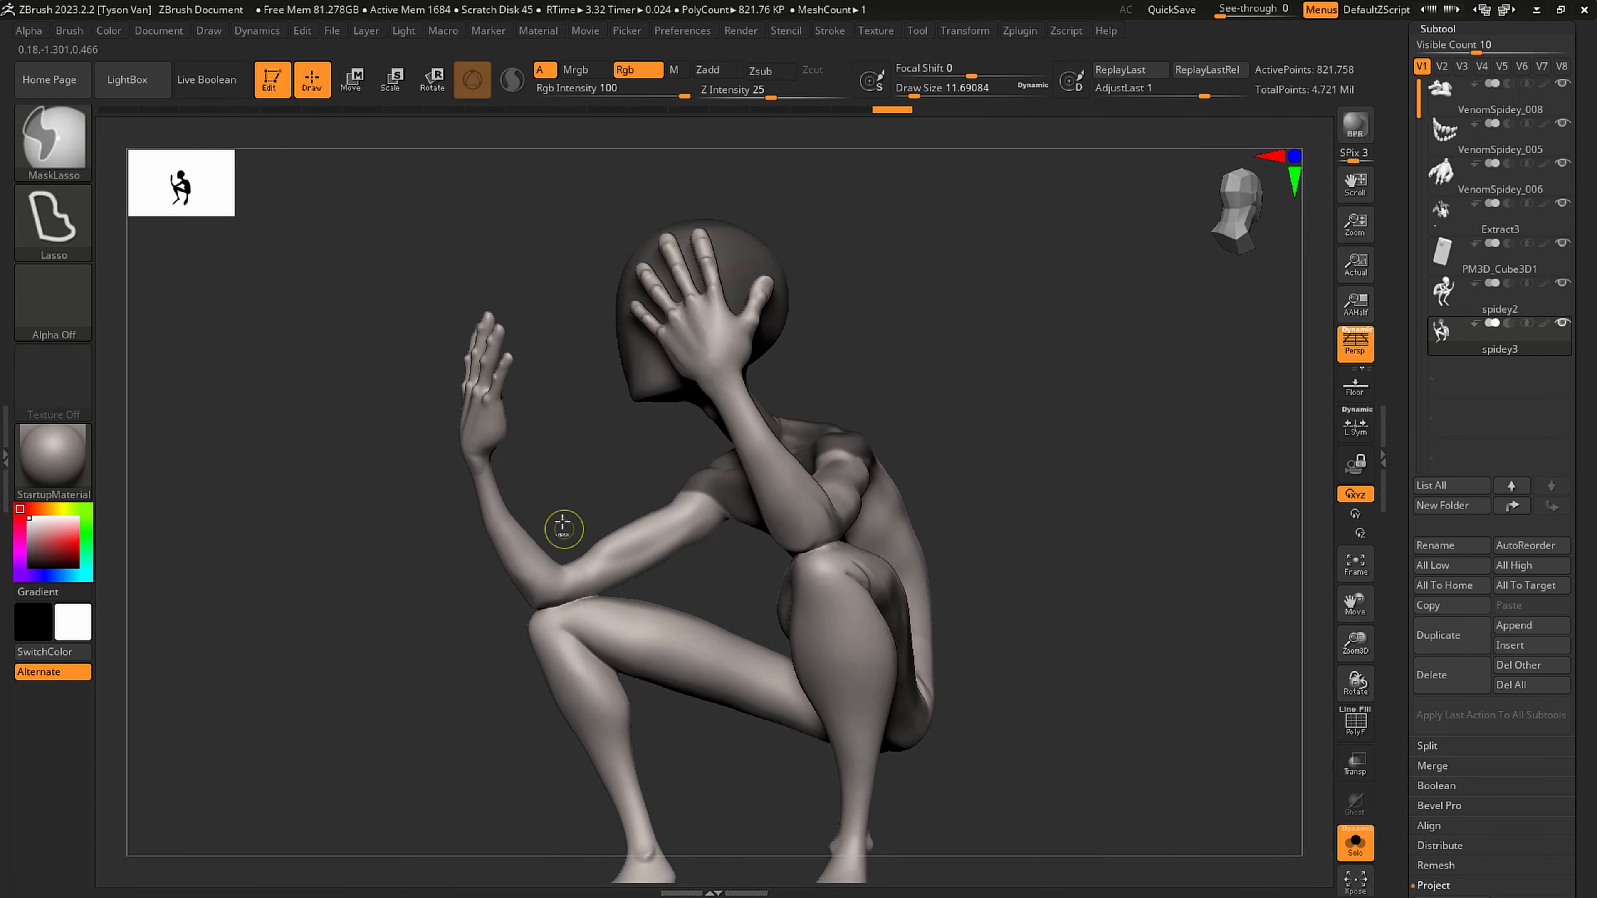
pyautogui.moveTo(509, 618)
pyautogui.keyDown('ctrl'); pyautogui.mouseDown()
pyautogui.moveTo(446, 275)
pyautogui.moveTo(574, 248)
pyautogui.moveTo(577, 270)
pyautogui.mouseUp(); pyautogui.keyUp('ctrl')
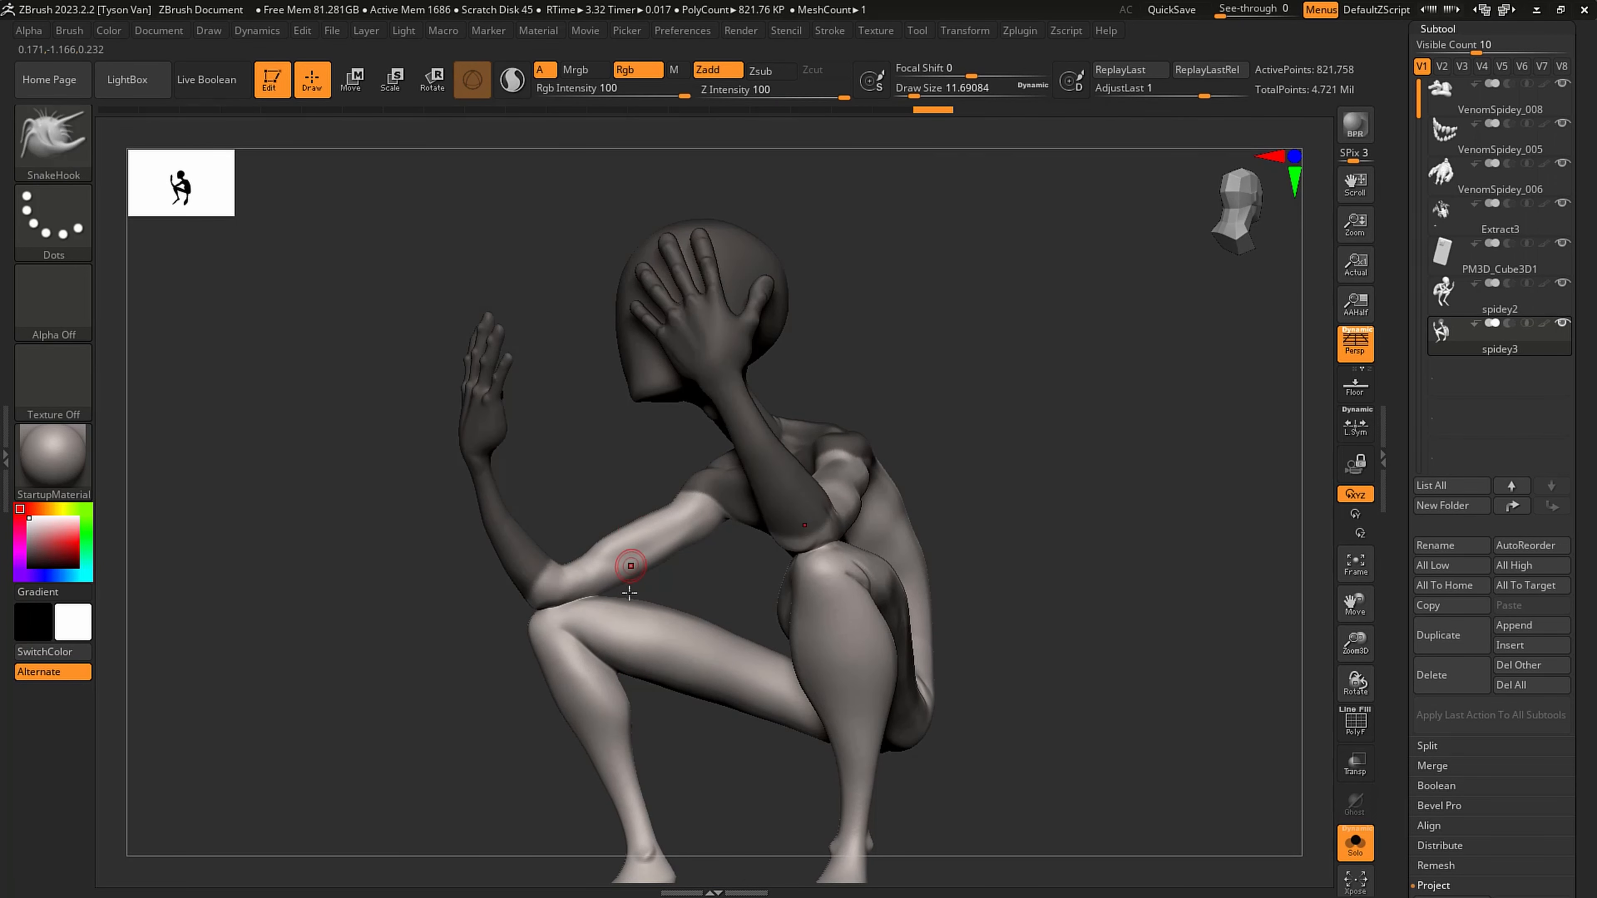
# - Lasso-mask both lower legs and feet from below the knees
pyautogui.moveTo(657, 666)
pyautogui.mouseDown(button='right')
pyautogui.moveTo(622, 681)
pyautogui.moveTo(552, 528)
pyautogui.mouseUp(button='right')
pyautogui.moveTo(538, 516)
pyautogui.keyDown('ctrl'); pyautogui.mouseDown()
pyautogui.moveTo(415, 811)
pyautogui.moveTo(672, 773)
pyautogui.moveTo(733, 689)
pyautogui.moveTo(690, 570)
pyautogui.mouseUp(); pyautogui.keyUp('ctrl')
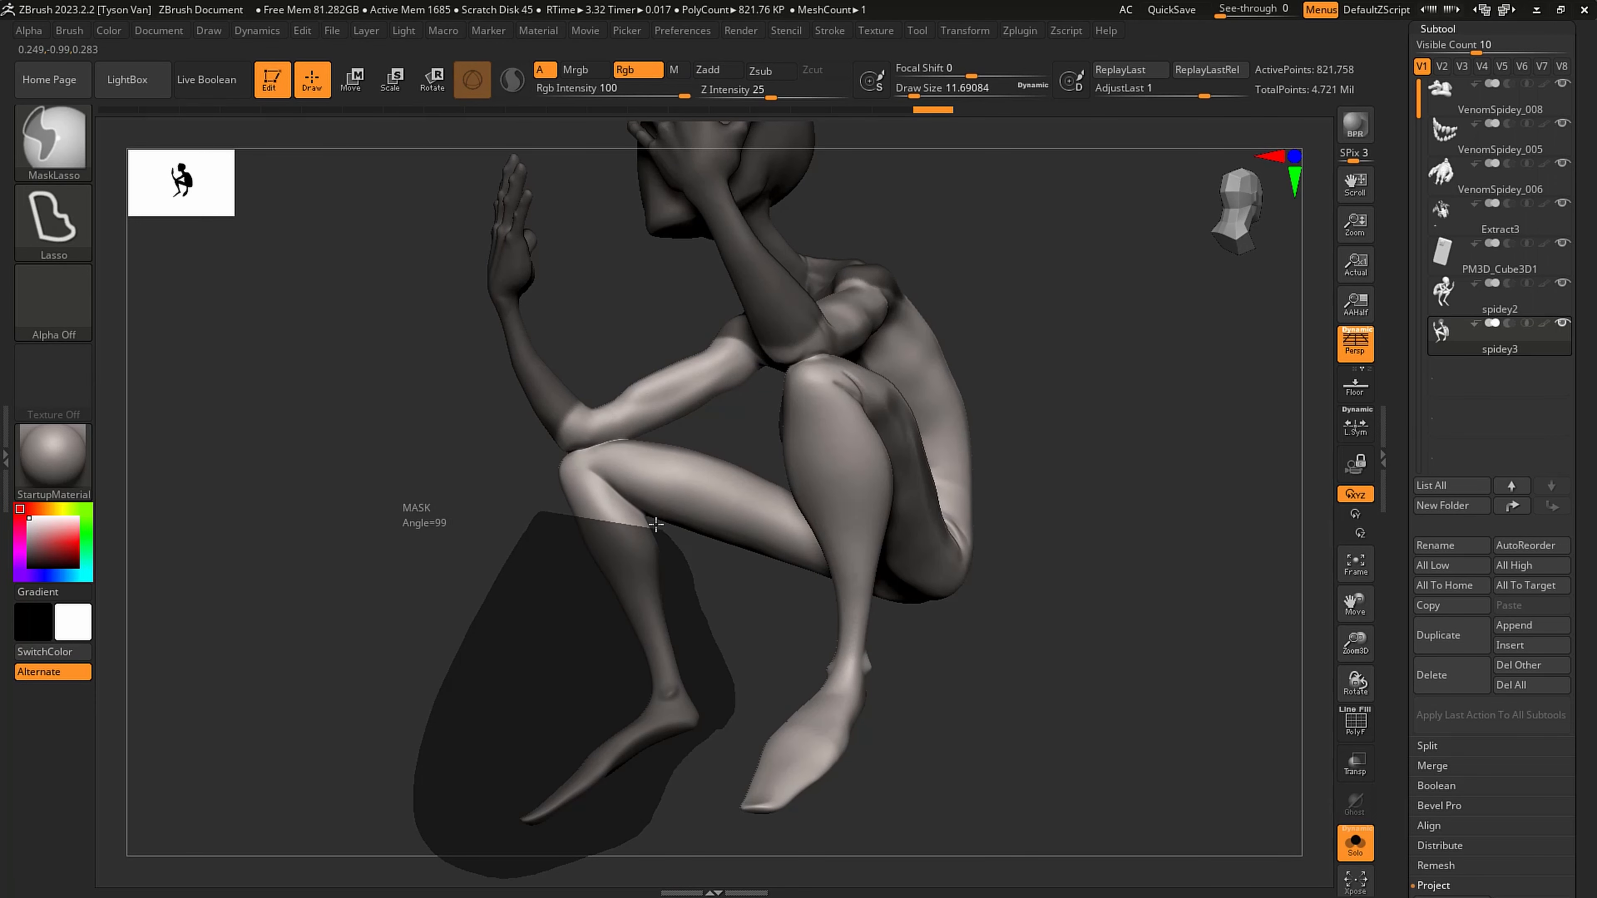
pyautogui.keyDown('ctrl'); pyautogui.moveTo(578, 494); pyautogui.dragTo(562, 504); pyautogui.keyUp('ctrl')
pyautogui.moveTo(499, 481)
pyautogui.mouseDown(button='right')
pyautogui.moveTo(784, 542)
pyautogui.moveTo(791, 510)
pyautogui.moveTo(766, 470)
pyautogui.moveTo(660, 578)
pyautogui.moveTo(557, 402)
pyautogui.mouseUp(button='right')
# - Define the mask edge around the front of the shoulders and upper arms with MaskPen at a draw size of about 7.5
pyautogui.keyDown('ctrl'); pyautogui.click(53, 143); pyautogui.keyUp('ctrl')
pyautogui.keyDown('ctrl'); pyautogui.click(232, 155); pyautogui.keyUp('ctrl')
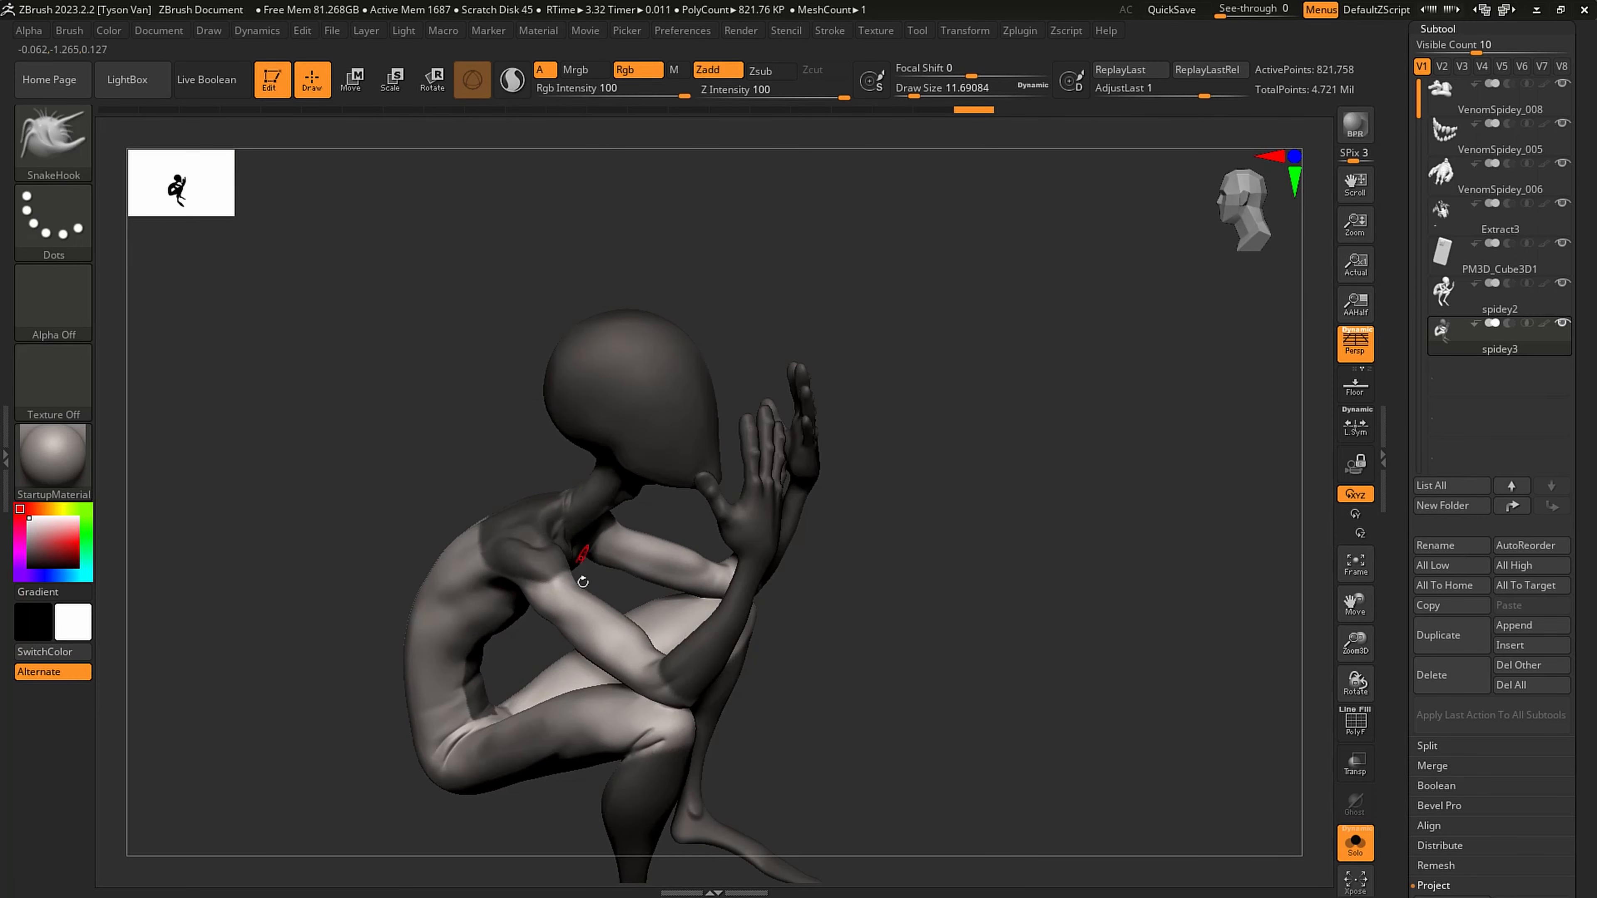
pyautogui.keyDown('alt'); pyautogui.moveTo(581, 559); pyautogui.dragTo(597, 616, button='right'); pyautogui.keyUp('alt')
pyautogui.press('s')
pyautogui.moveTo(484, 543); pyautogui.dragTo(561, 546)
pyautogui.moveTo(755, 528)
pyautogui.mouseDown(button='right')
pyautogui.moveTo(594, 530)
pyautogui.moveTo(553, 553)
pyautogui.mouseUp(button='right')
pyautogui.keyDown('ctrl'); pyautogui.moveTo(536, 563); pyautogui.dragTo(573, 546); pyautogui.keyUp('ctrl')
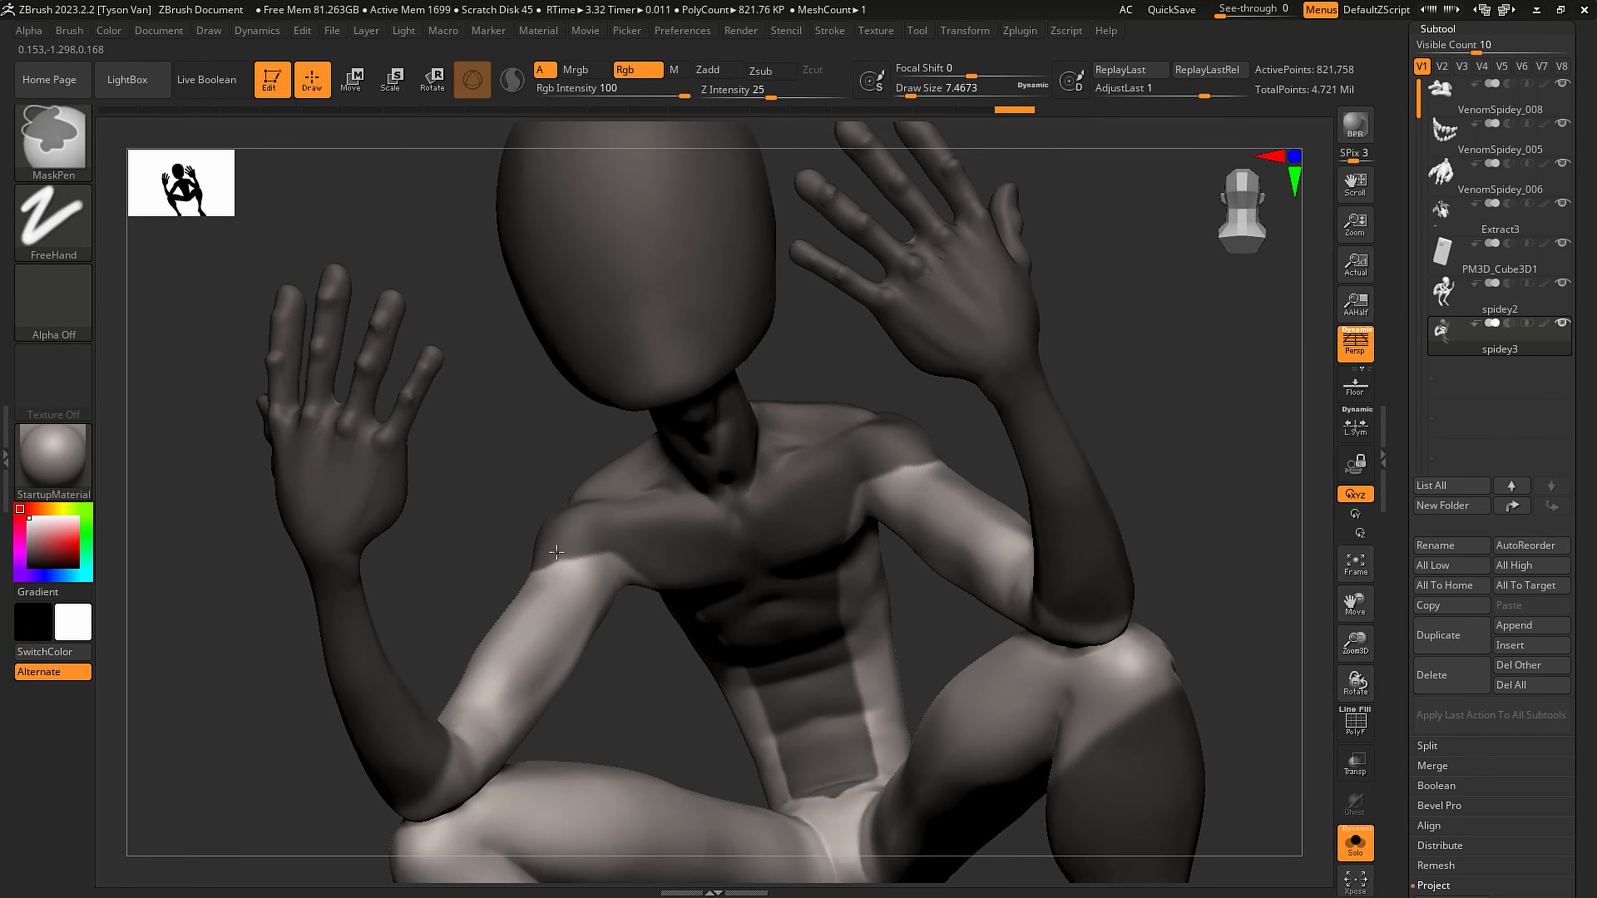
# - Tidy the mask edge across the upper back, shoulder blades and armpits
pyautogui.moveTo(649, 550)
pyautogui.mouseDown(button='right')
pyautogui.moveTo(713, 553)
pyautogui.moveTo(784, 528)
pyautogui.moveTo(566, 434)
pyautogui.mouseUp(button='right')
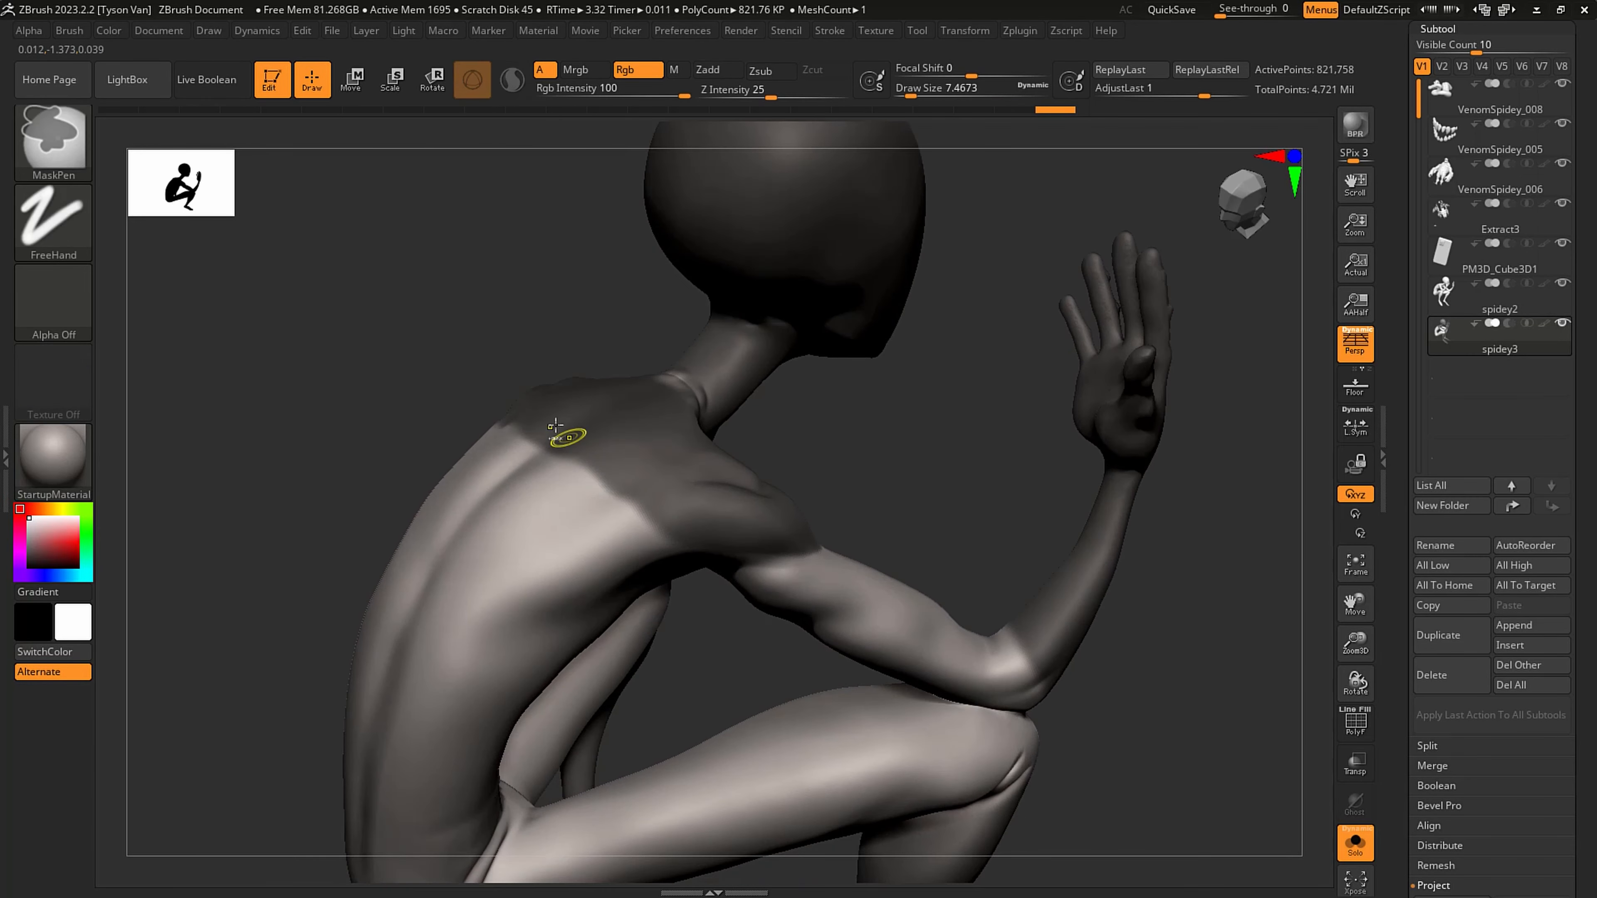
pyautogui.moveTo(698, 561); pyautogui.dragTo(663, 503, button='right')
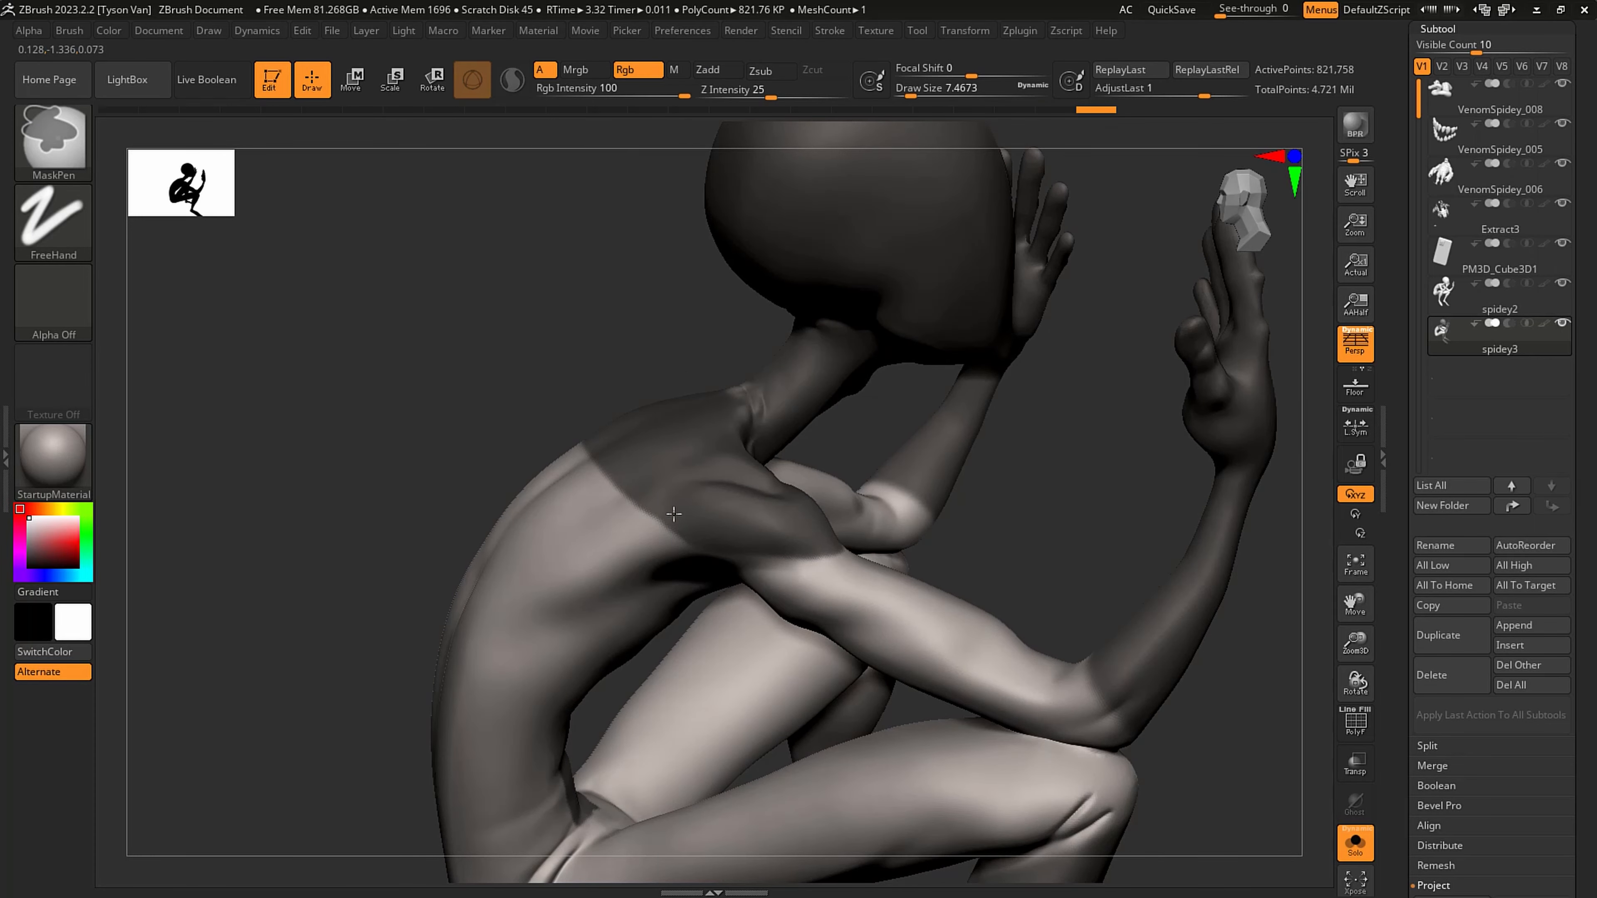
pyautogui.moveTo(826, 528)
pyautogui.mouseDown(button='right')
pyautogui.moveTo(837, 510)
pyautogui.moveTo(917, 523)
pyautogui.moveTo(868, 527)
pyautogui.mouseUp(button='right')
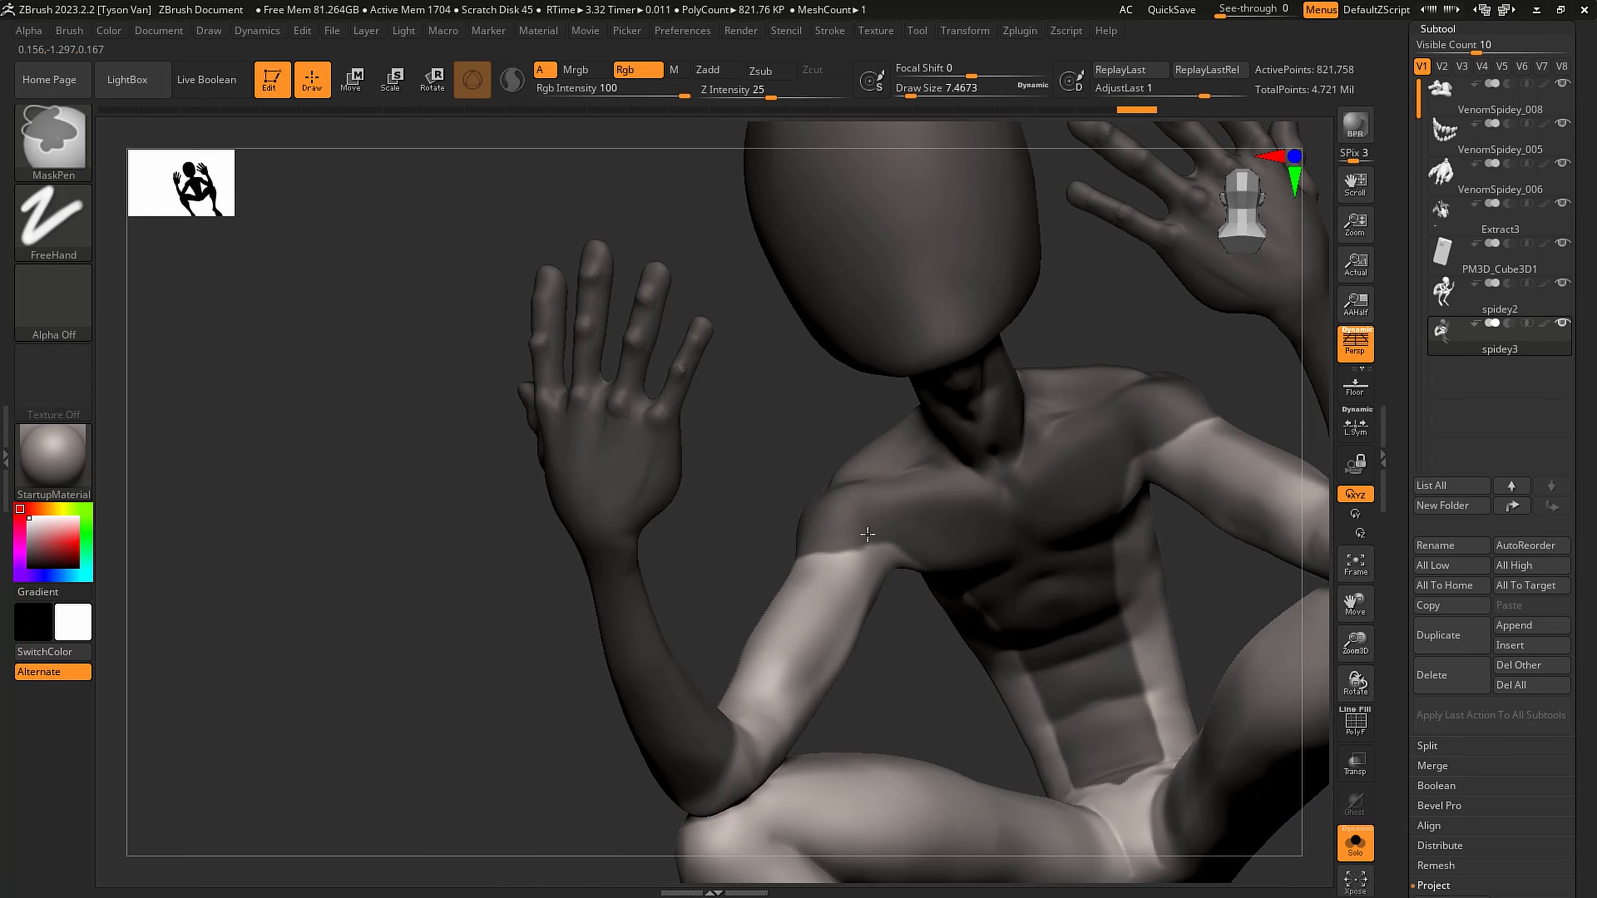
pyautogui.keyDown('ctrl'); pyautogui.click(974, 579); pyautogui.keyUp('ctrl')
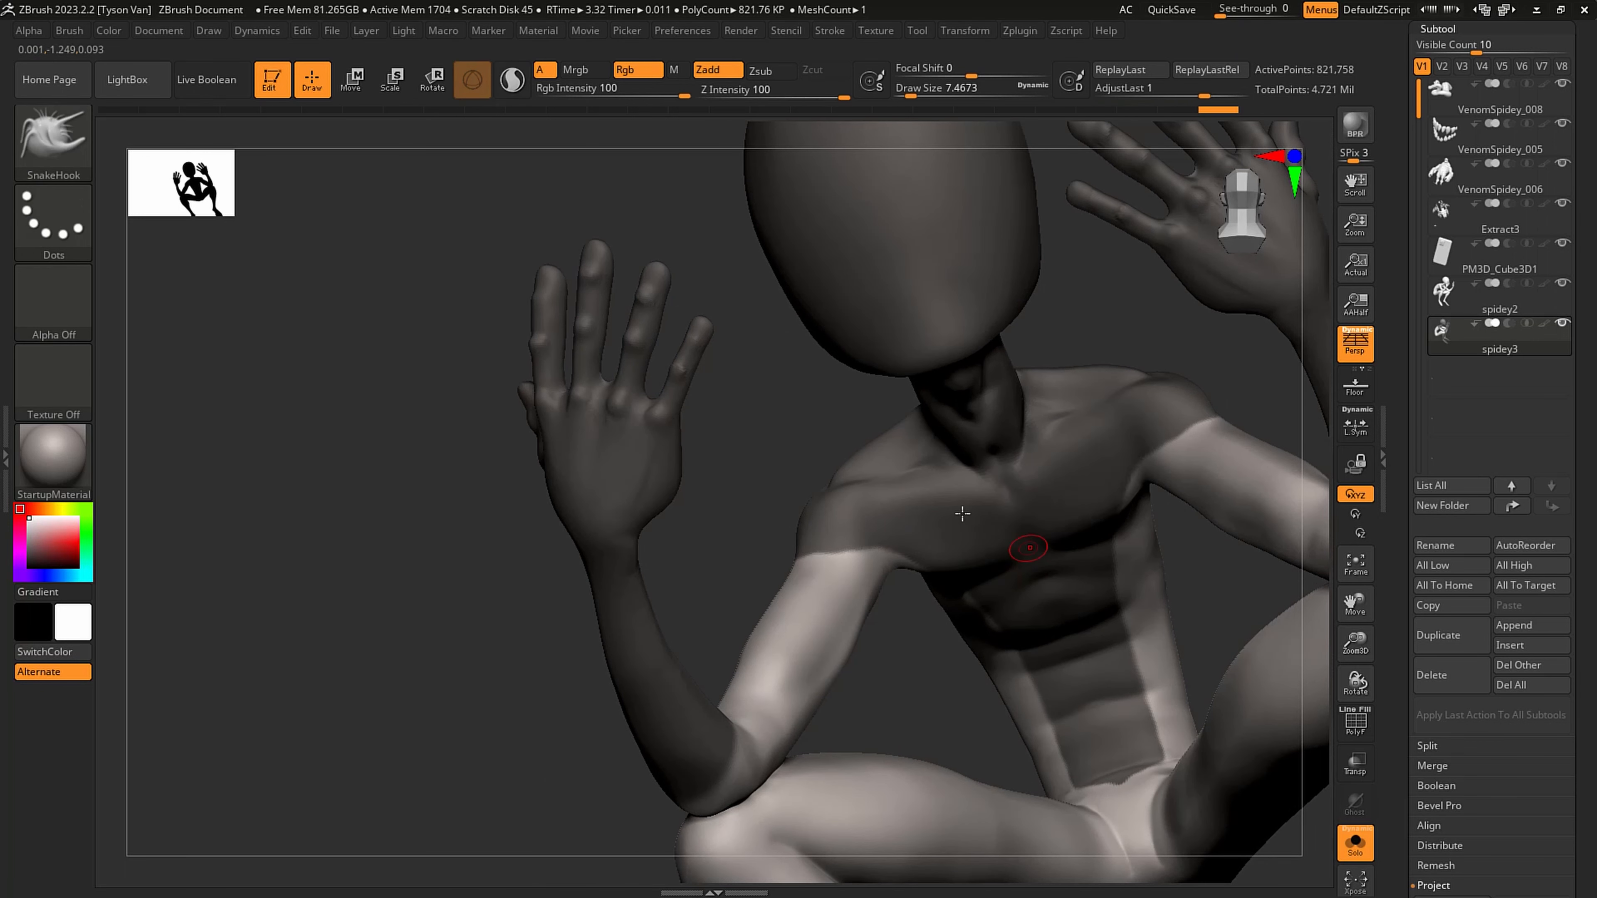
pyautogui.keyDown('ctrl'); pyautogui.moveTo(1030, 549); pyautogui.dragTo(866, 510, button='right'); pyautogui.keyUp('ctrl')
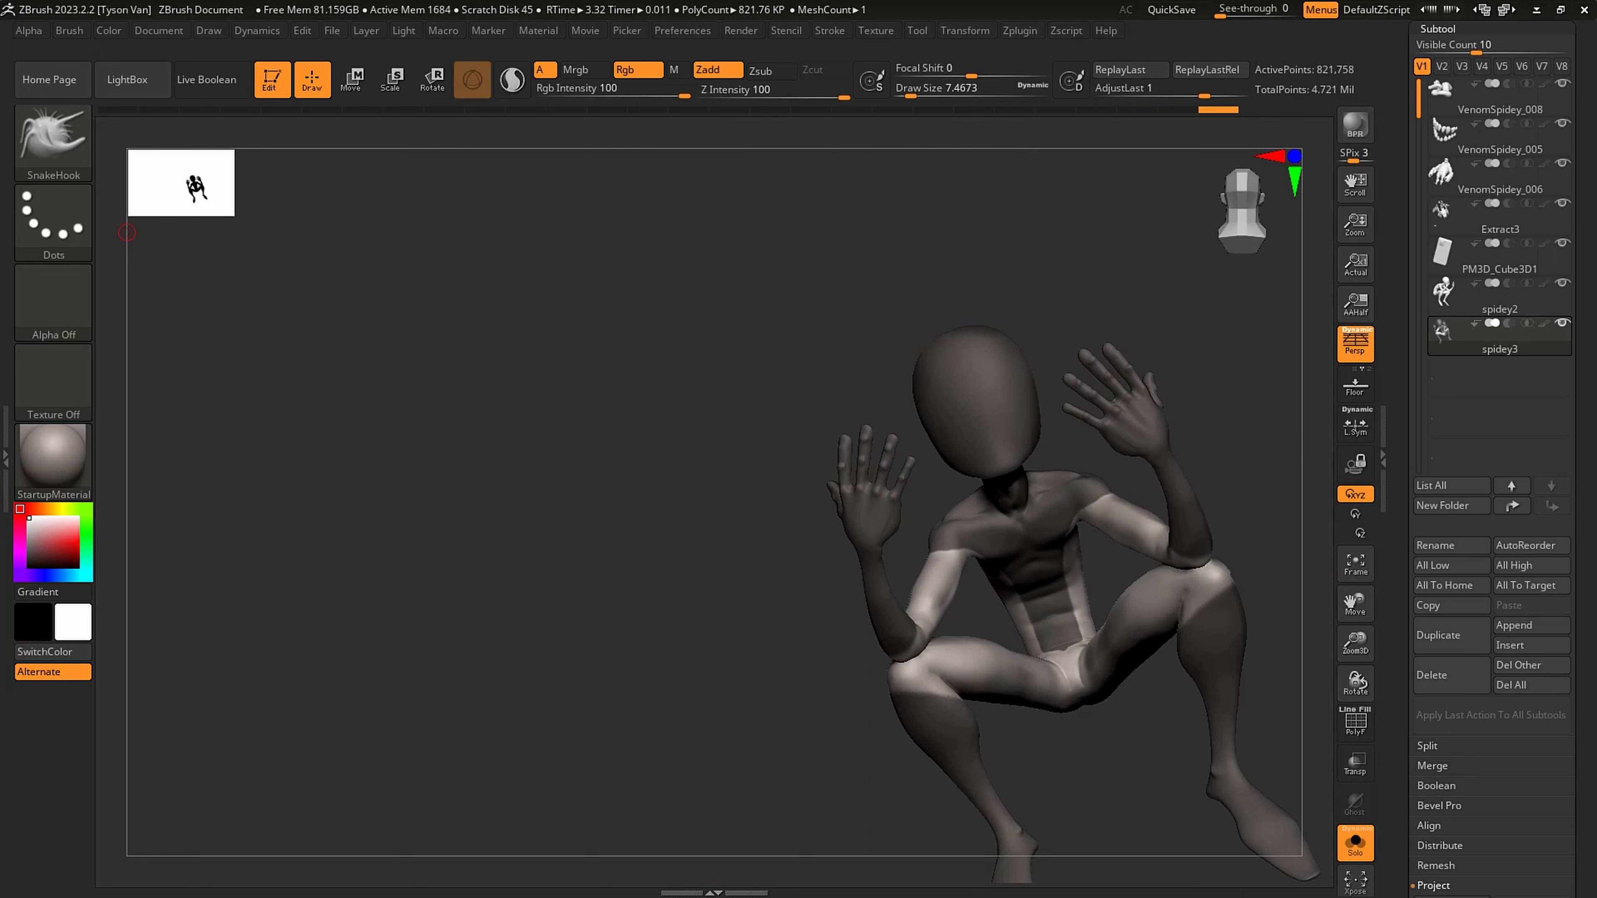
# - Switch to the browser to study the suit pattern in the ArtStation Spidey artwork, and return to ZBrush
pyautogui.moveTo(440, 897); pyautogui.dragTo(968, 52)
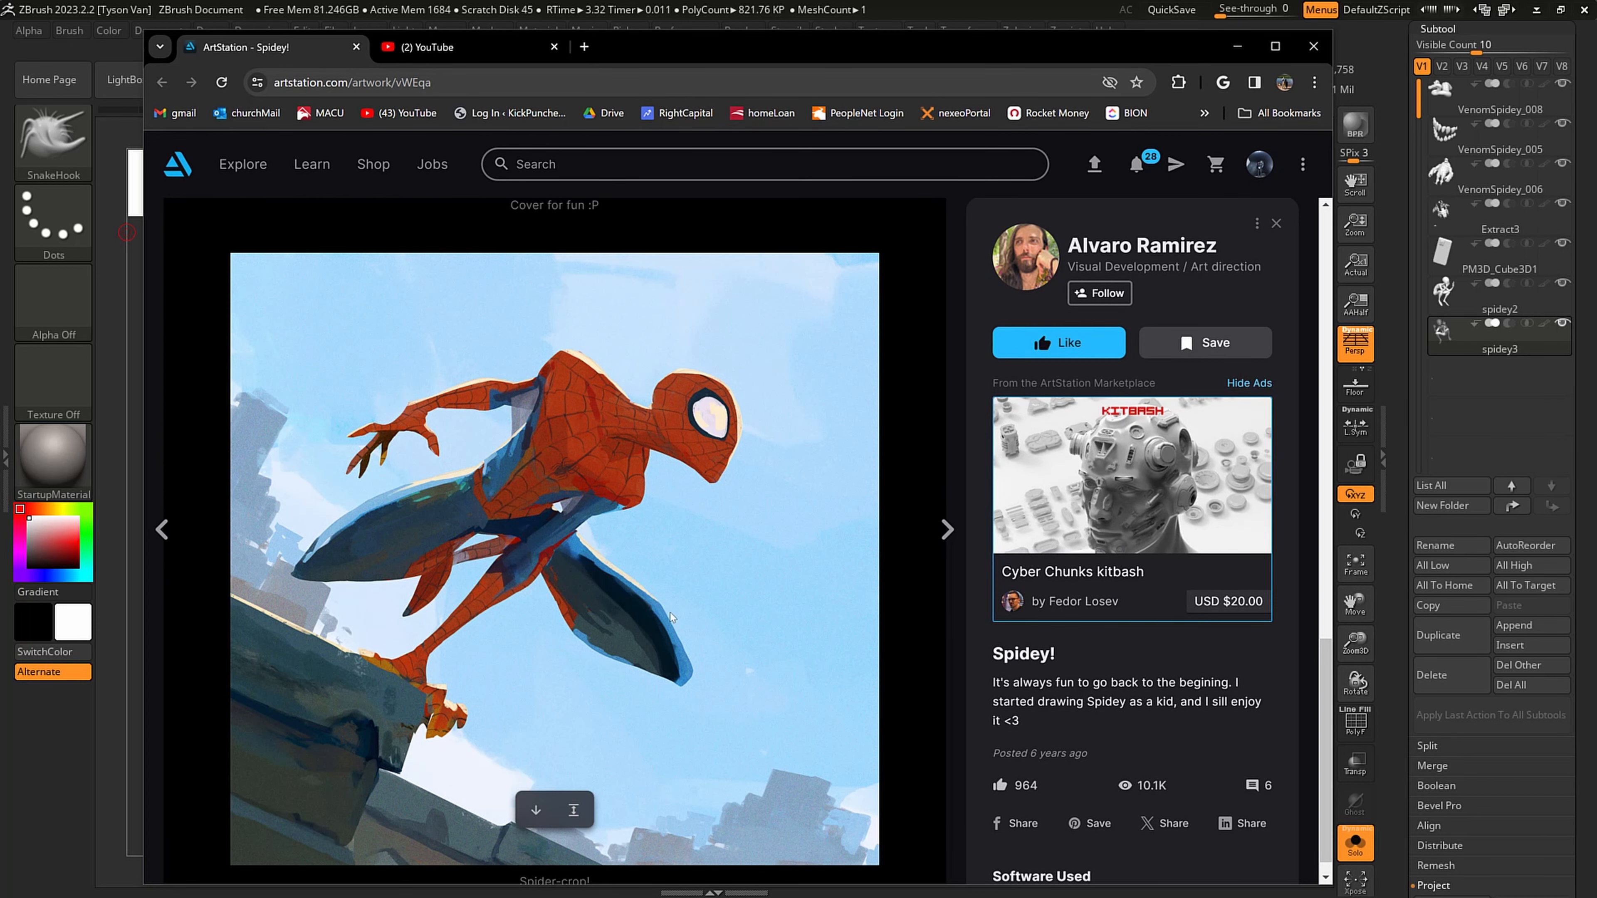
pyautogui.scroll(-1, 514, 517)
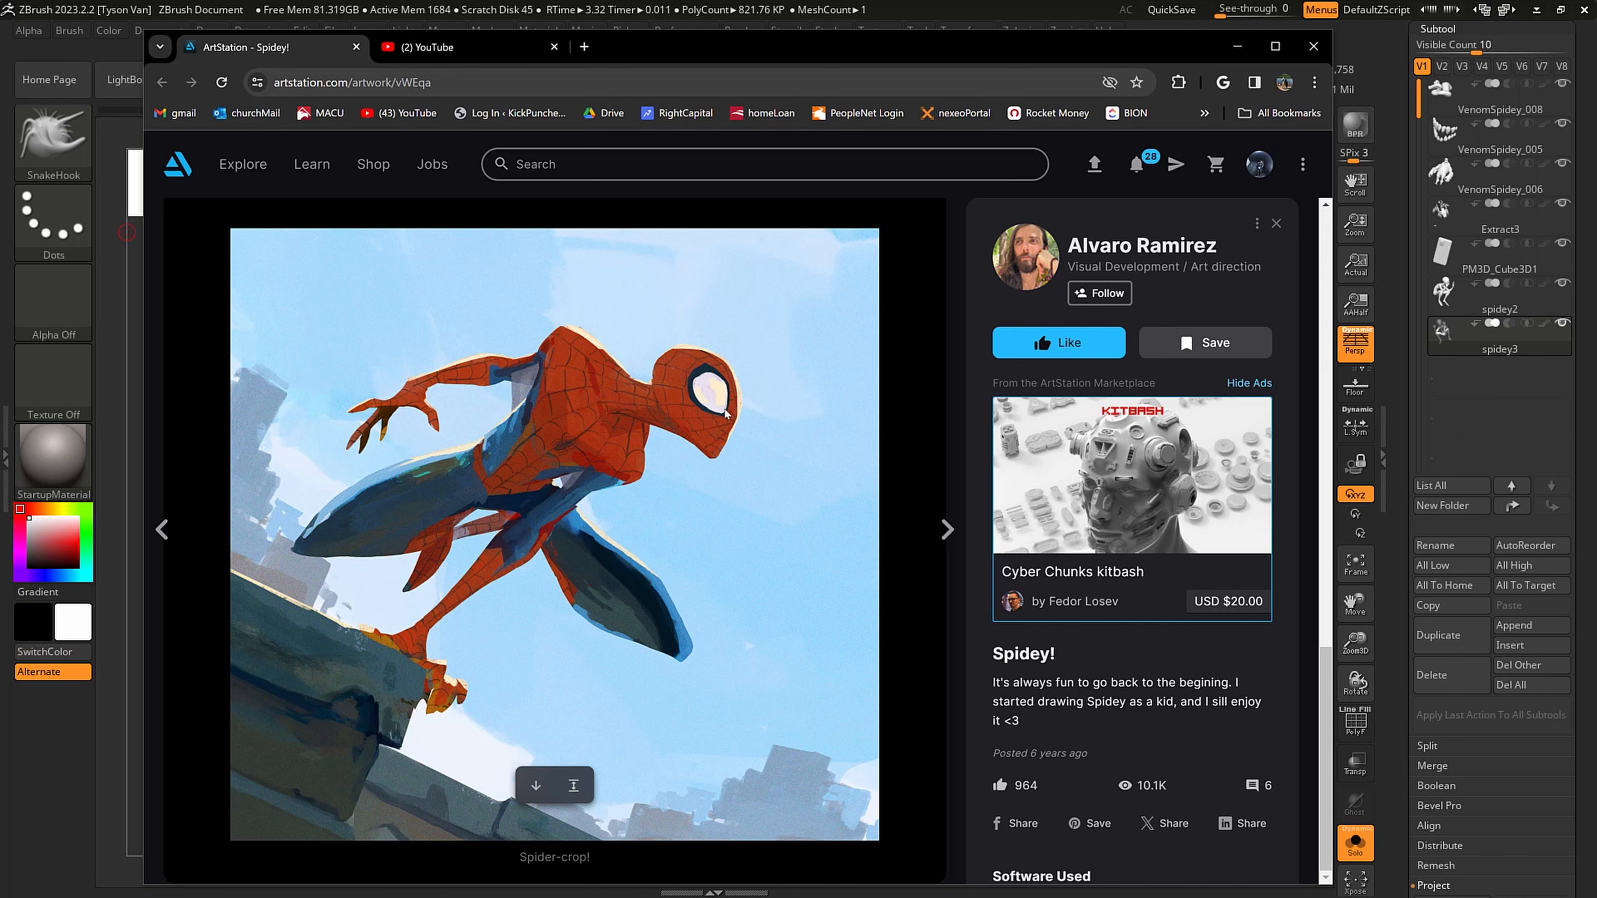
pyautogui.click(1238, 45)
# - Sharpen the mask borders at the elbows and knees, and blur them slightly
pyautogui.moveTo(623, 527)
pyautogui.mouseDown()
pyautogui.moveTo(724, 492)
pyautogui.moveTo(832, 522)
pyautogui.moveTo(522, 422)
pyautogui.moveTo(434, 434)
pyautogui.moveTo(534, 441)
pyautogui.mouseUp()
pyautogui.keyDown('alt'); pyautogui.moveTo(836, 487); pyautogui.dragTo(866, 571); pyautogui.keyUp('alt')
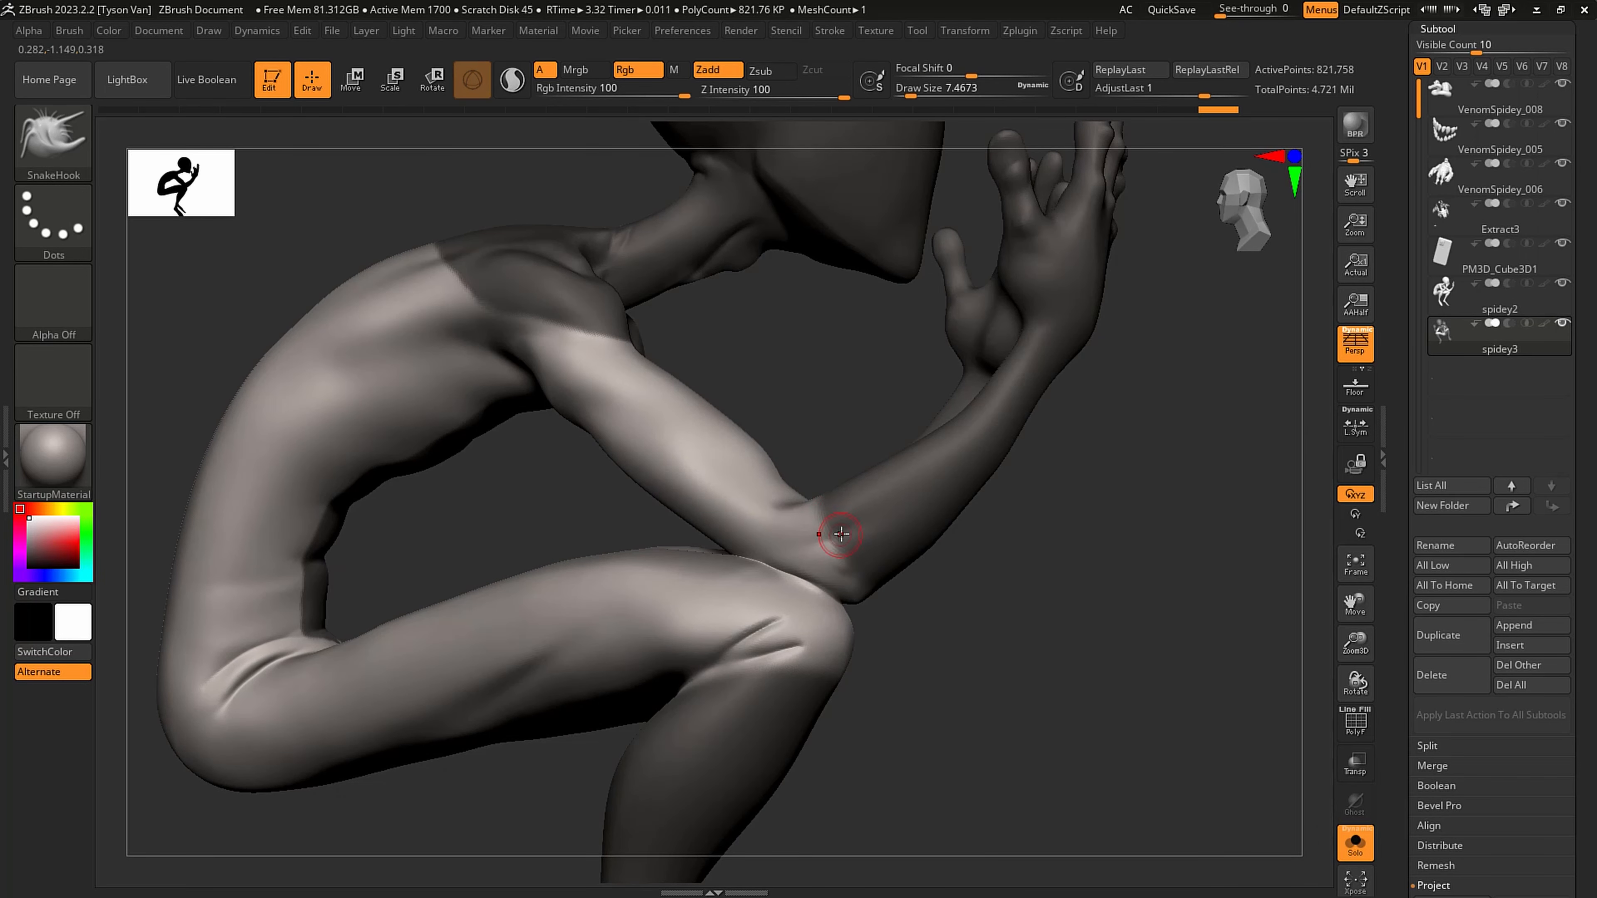
pyautogui.press('ctrl')
pyautogui.press('ctrl')
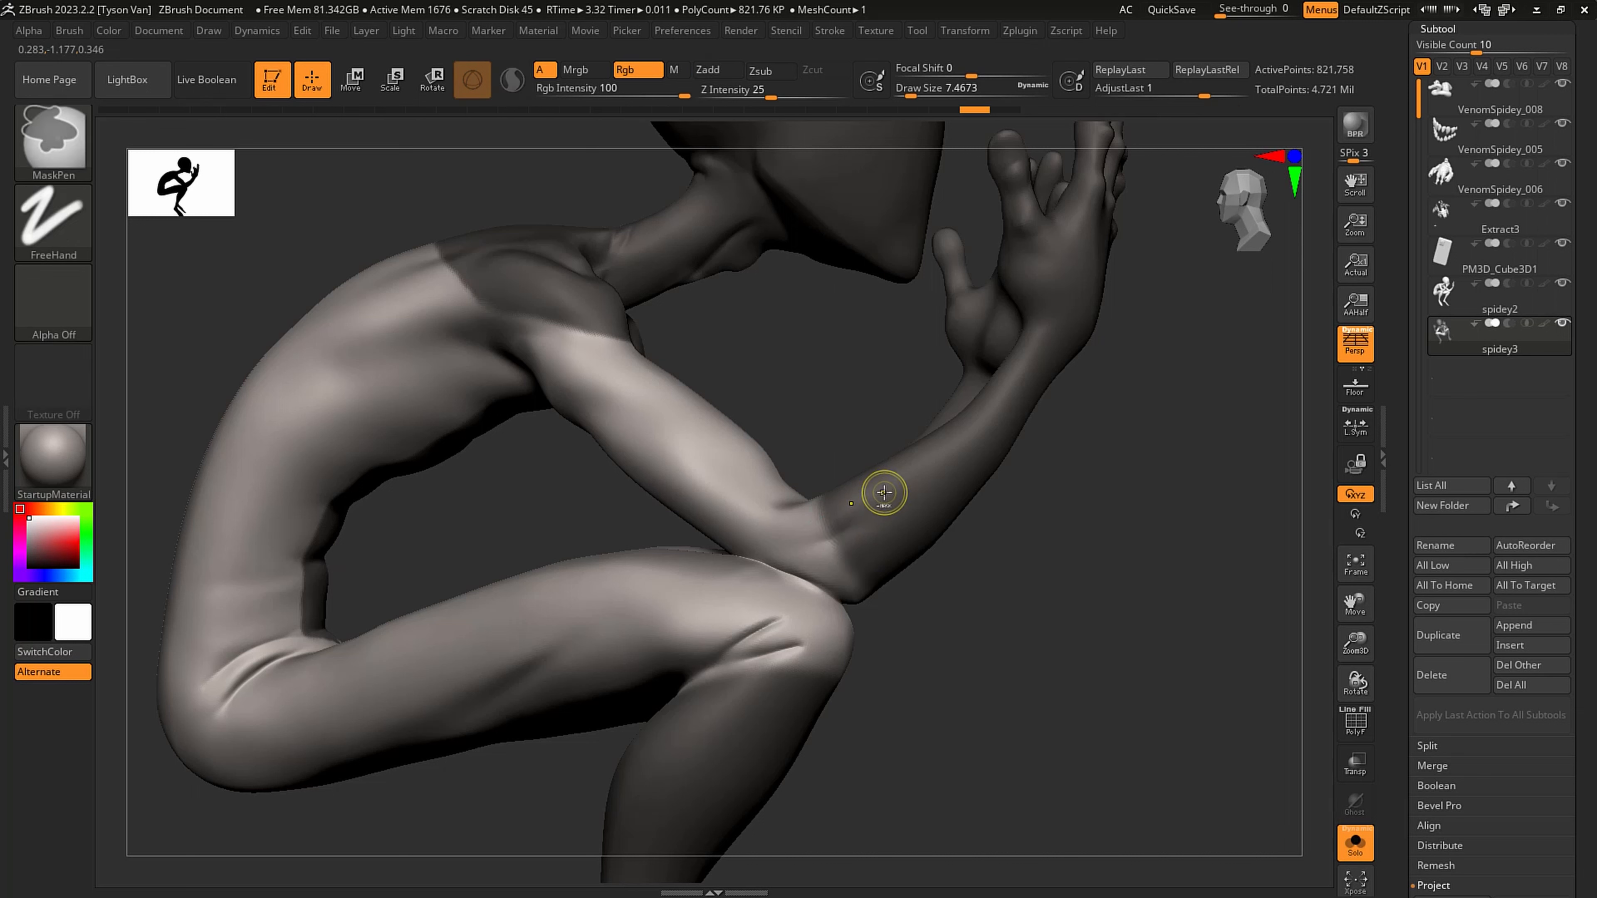
pyautogui.keyDown('ctrl'); pyautogui.keyDown('alt'); pyautogui.click(884, 492); pyautogui.keyUp('alt'); pyautogui.keyUp('ctrl')
pyautogui.keyDown('ctrl'); pyautogui.keyDown('alt'); pyautogui.click(887, 492); pyautogui.keyUp('alt'); pyautogui.keyUp('ctrl')
pyautogui.keyDown('ctrl'); pyautogui.keyDown('alt'); pyautogui.click(888, 493); pyautogui.keyUp('alt'); pyautogui.keyUp('ctrl')
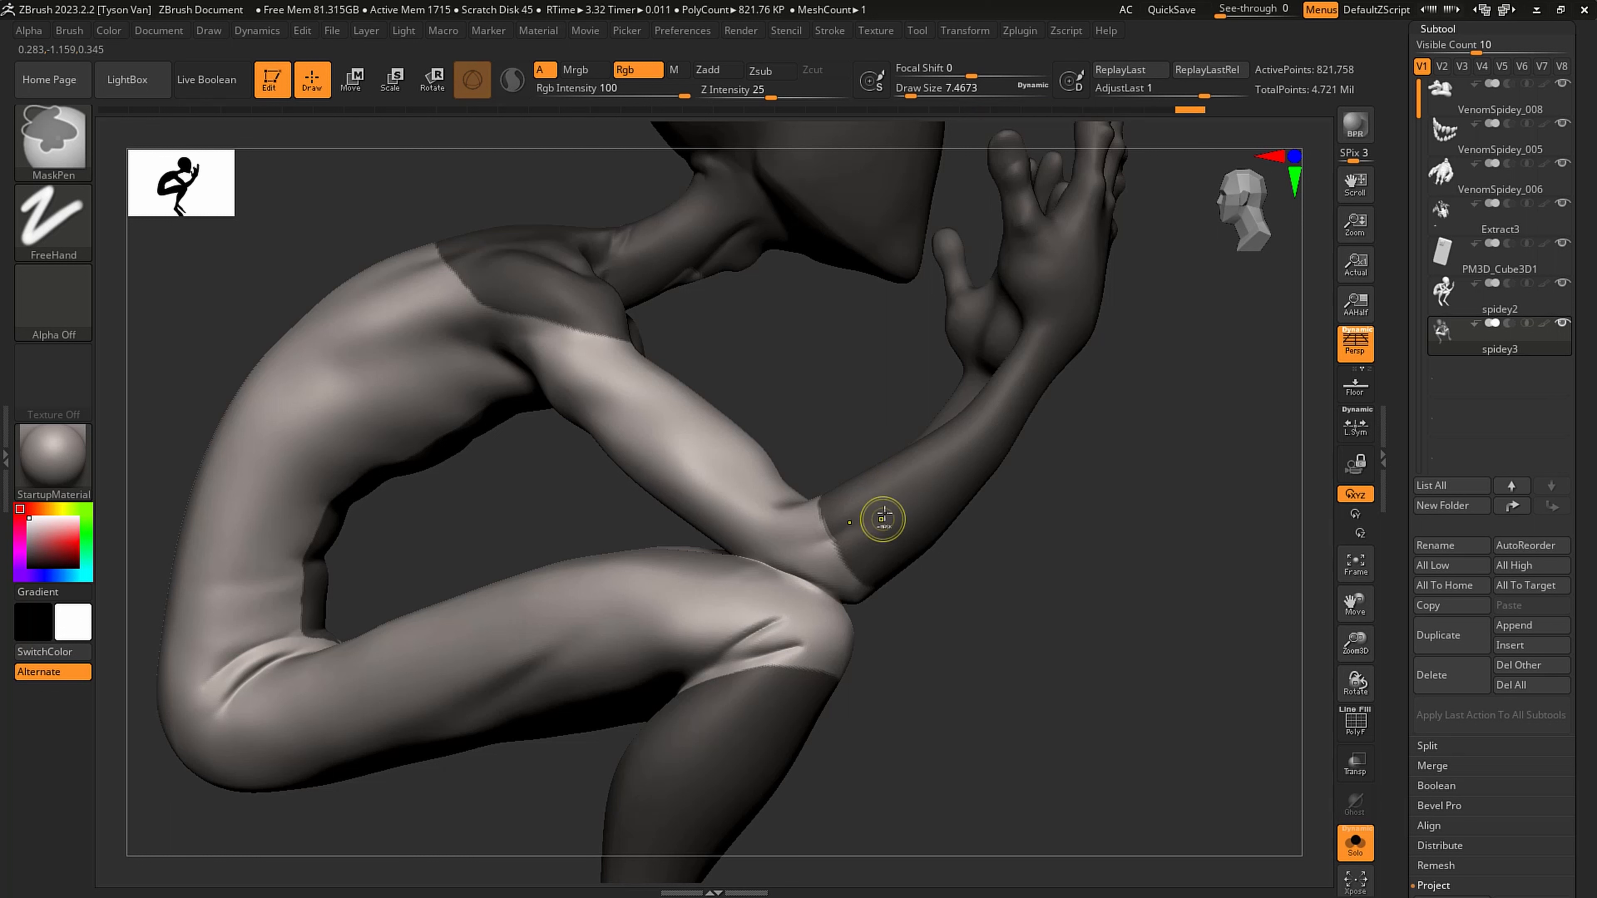
pyautogui.keyDown('ctrl'); pyautogui.keyDown('alt'); pyautogui.click(890, 507); pyautogui.keyUp('alt'); pyautogui.keyUp('ctrl')
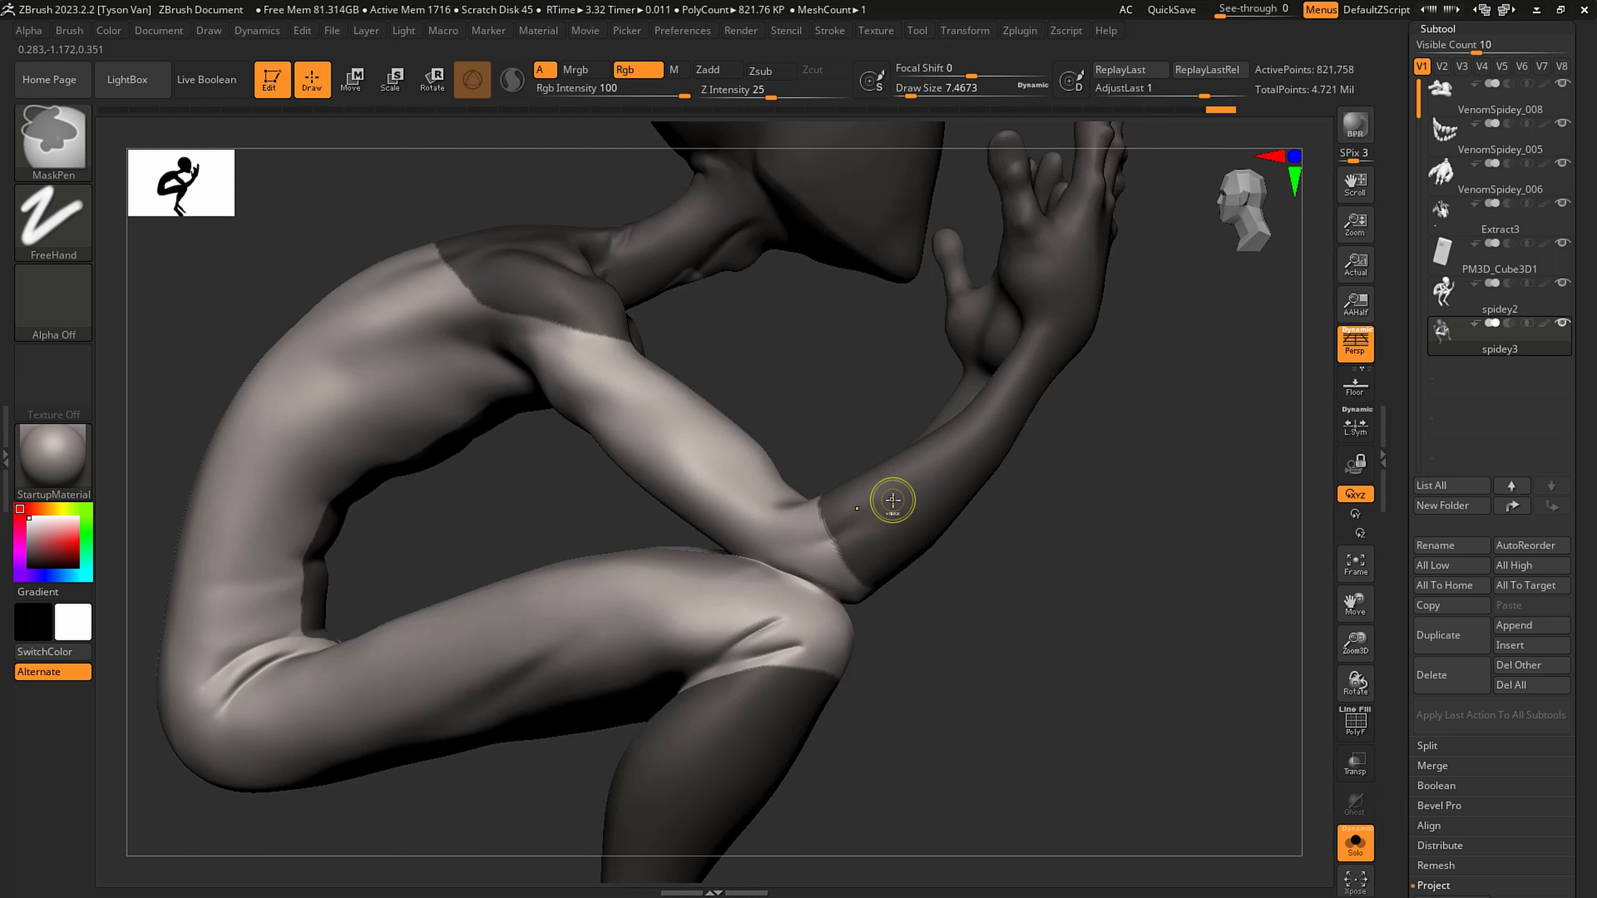
pyautogui.keyDown('ctrl'); pyautogui.click(894, 498); pyautogui.keyUp('ctrl')
pyautogui.keyDown('ctrl'); pyautogui.keyDown('alt'); pyautogui.click(893, 495); pyautogui.keyUp('alt'); pyautogui.keyUp('ctrl')
pyautogui.keyDown('ctrl'); pyautogui.click(893, 496); pyautogui.keyUp('ctrl')
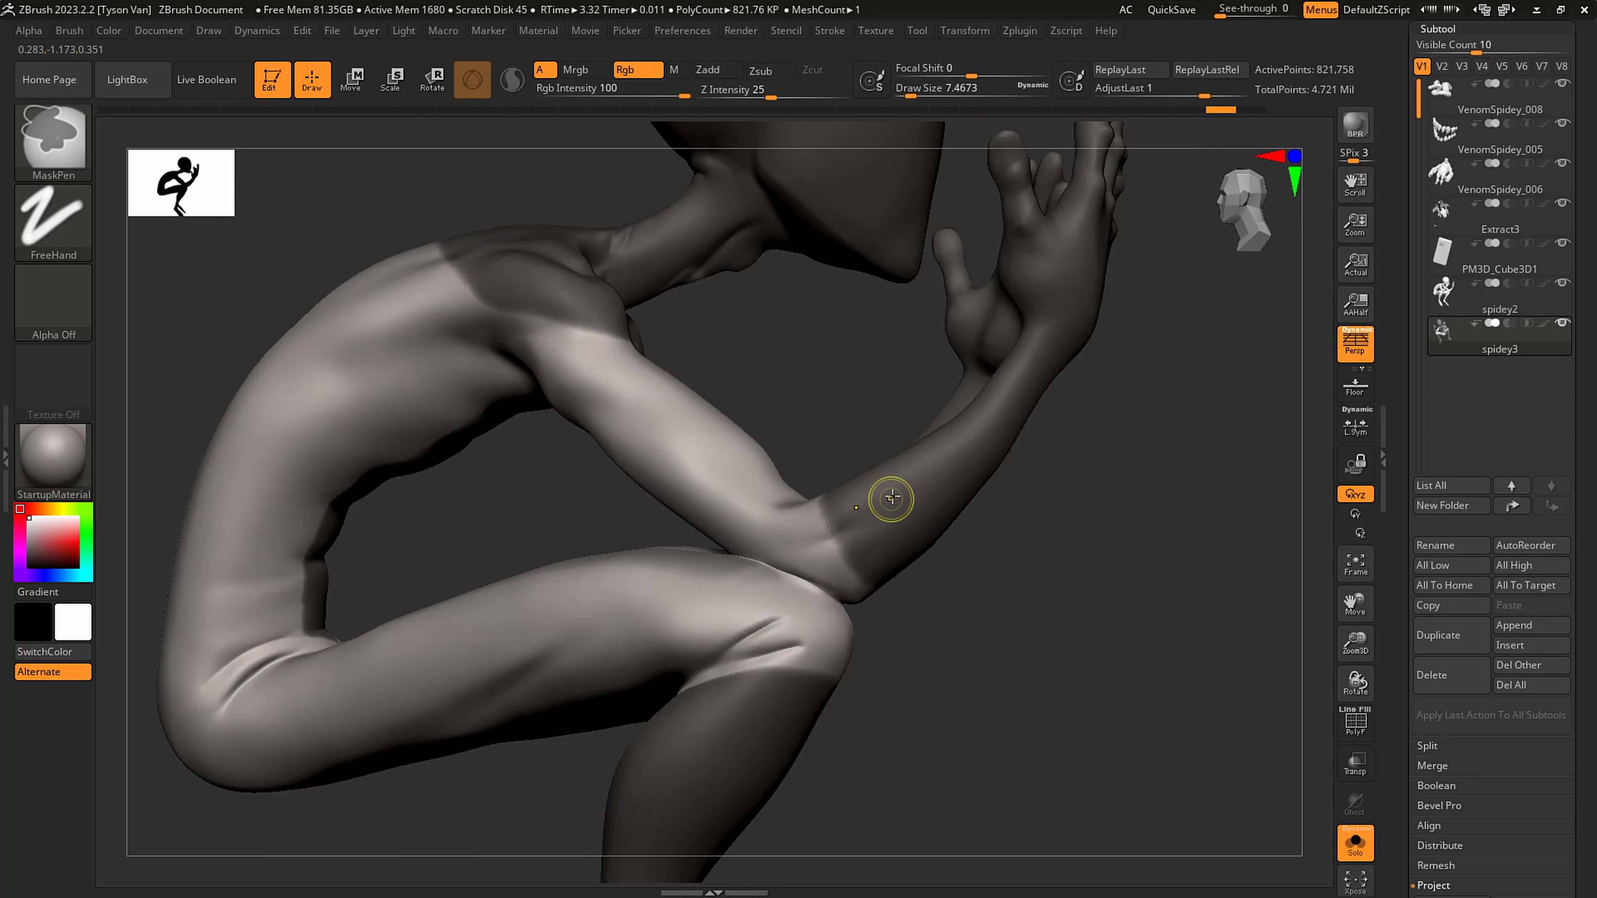
pyautogui.keyDown('ctrl'); pyautogui.click(893, 496); pyautogui.keyUp('ctrl')
pyautogui.keyDown('ctrl'); pyautogui.keyDown('alt'); pyautogui.click(894, 497); pyautogui.keyUp('alt'); pyautogui.keyUp('ctrl')
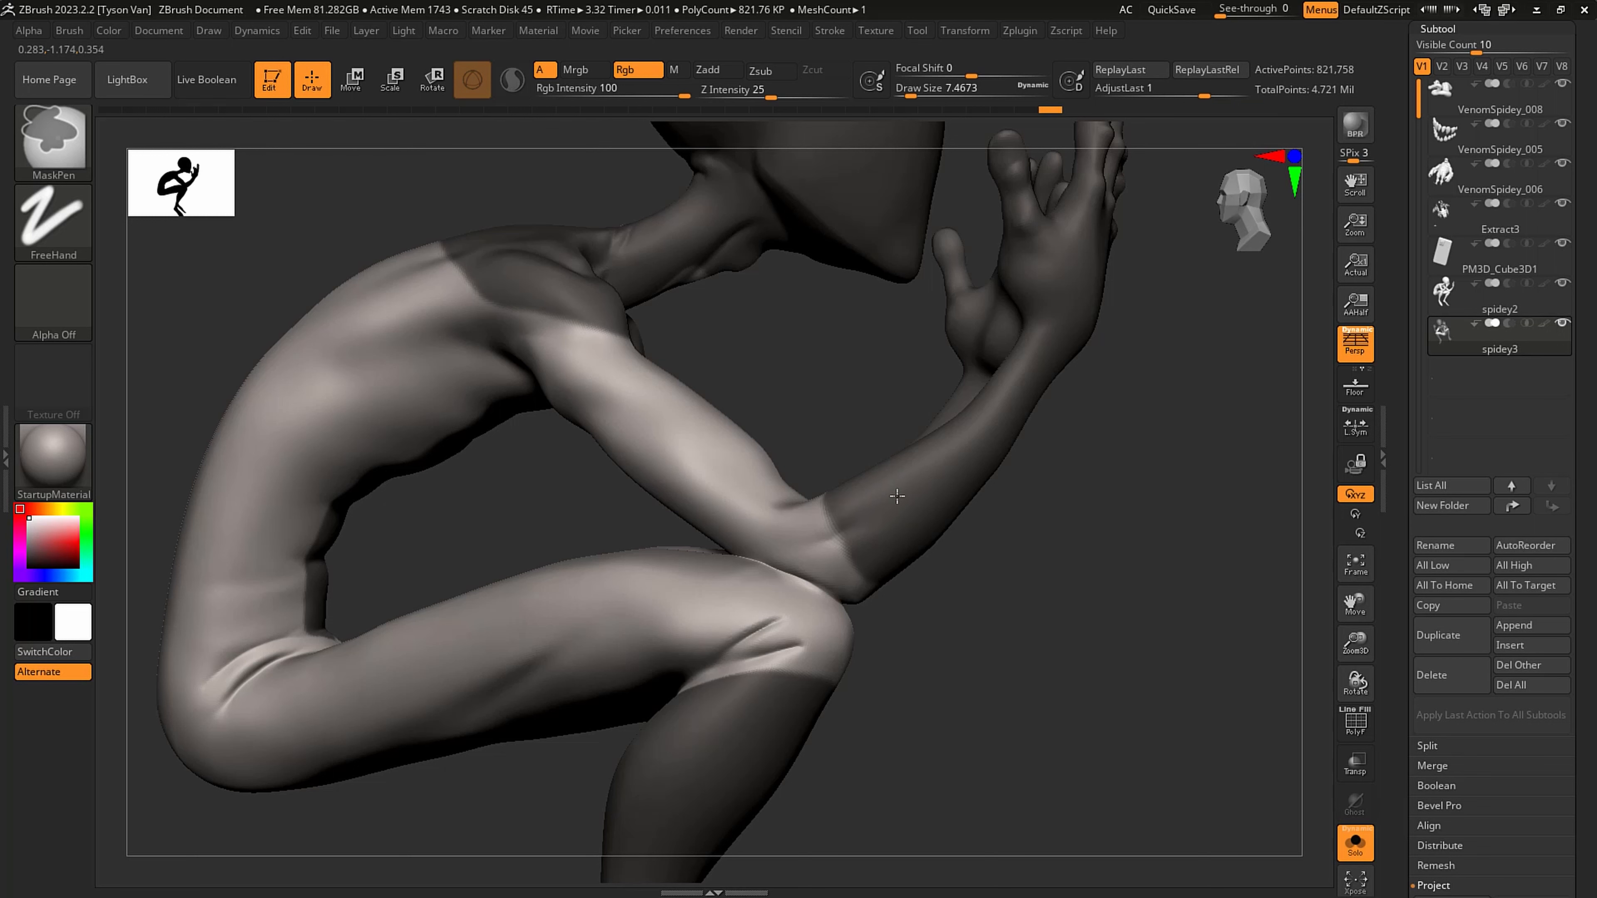
# - Lower and even out the mask borders below the knees with MaskPen at a draw size of about 20
pyautogui.moveTo(956, 556)
pyautogui.keyDown('ctrl'); pyautogui.mouseDown(button='right')
pyautogui.moveTo(945, 532)
pyautogui.moveTo(827, 528)
pyautogui.moveTo(855, 553)
pyautogui.moveTo(817, 579)
pyautogui.moveTo(886, 610)
pyautogui.moveTo(845, 607)
pyautogui.moveTo(905, 596)
pyautogui.mouseUp(button='right'); pyautogui.keyUp('ctrl')
pyautogui.moveTo(819, 536)
pyautogui.keyDown('ctrl'); pyautogui.mouseDown()
pyautogui.moveTo(760, 580)
pyautogui.moveTo(841, 529)
pyautogui.moveTo(770, 573)
pyautogui.mouseUp(); pyautogui.keyUp('ctrl')
pyautogui.moveTo(891, 534); pyautogui.dragTo(819, 544, button='right')
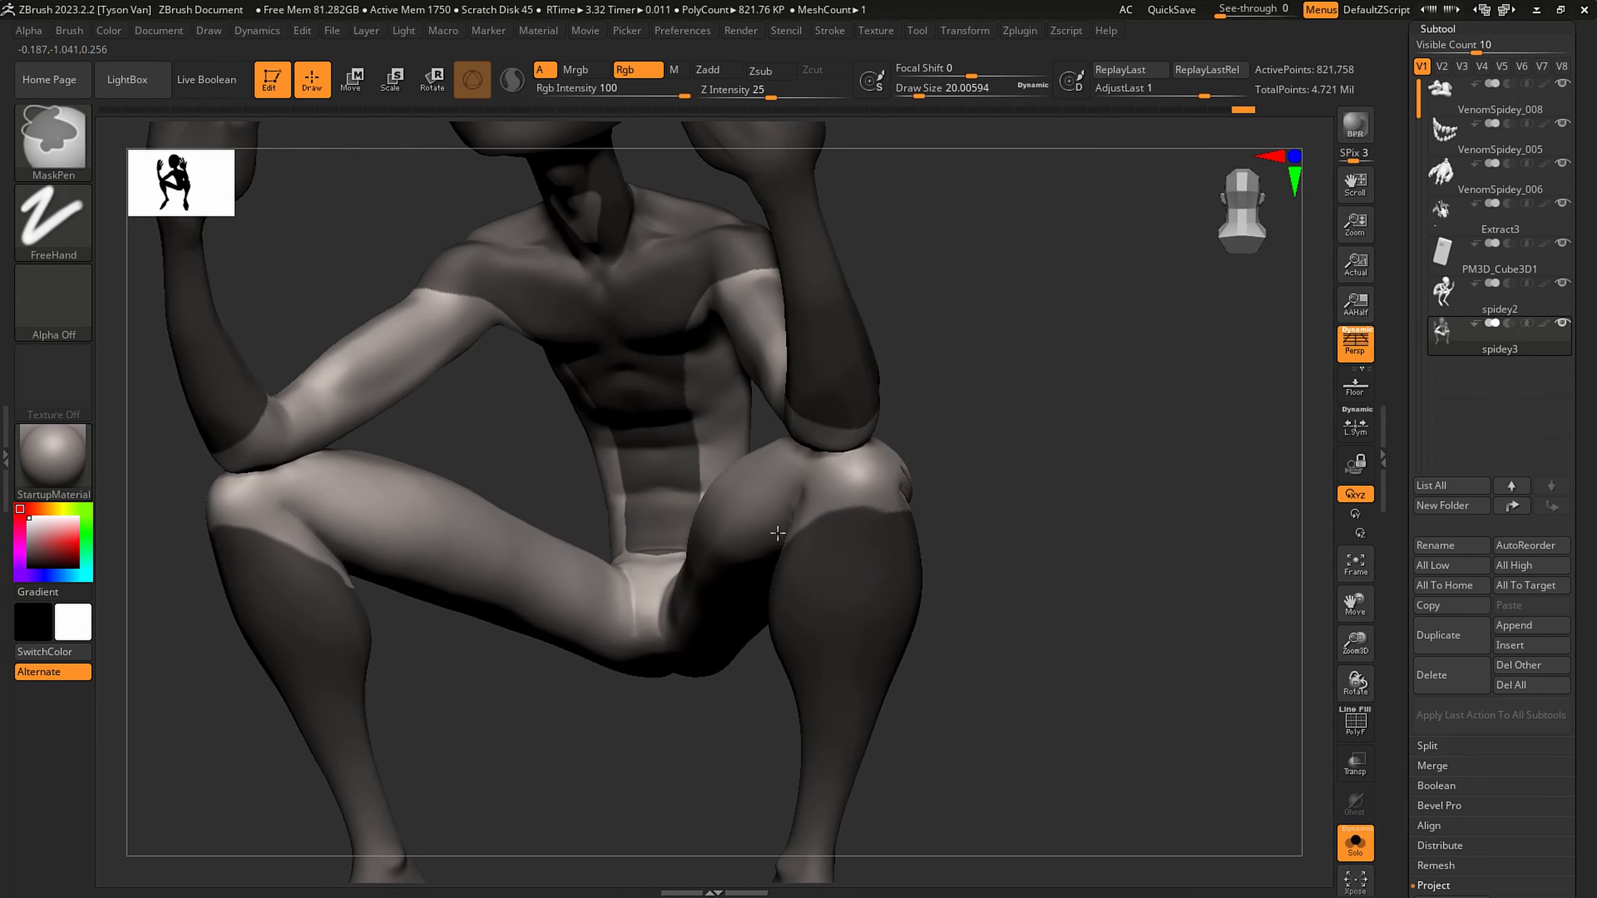
pyautogui.keyDown('ctrl'); pyautogui.keyDown('alt'); pyautogui.moveTo(780, 535); pyautogui.dragTo(904, 507); pyautogui.keyUp('alt'); pyautogui.keyUp('ctrl')
pyautogui.moveTo(904, 507); pyautogui.dragTo(856, 499, button='right')
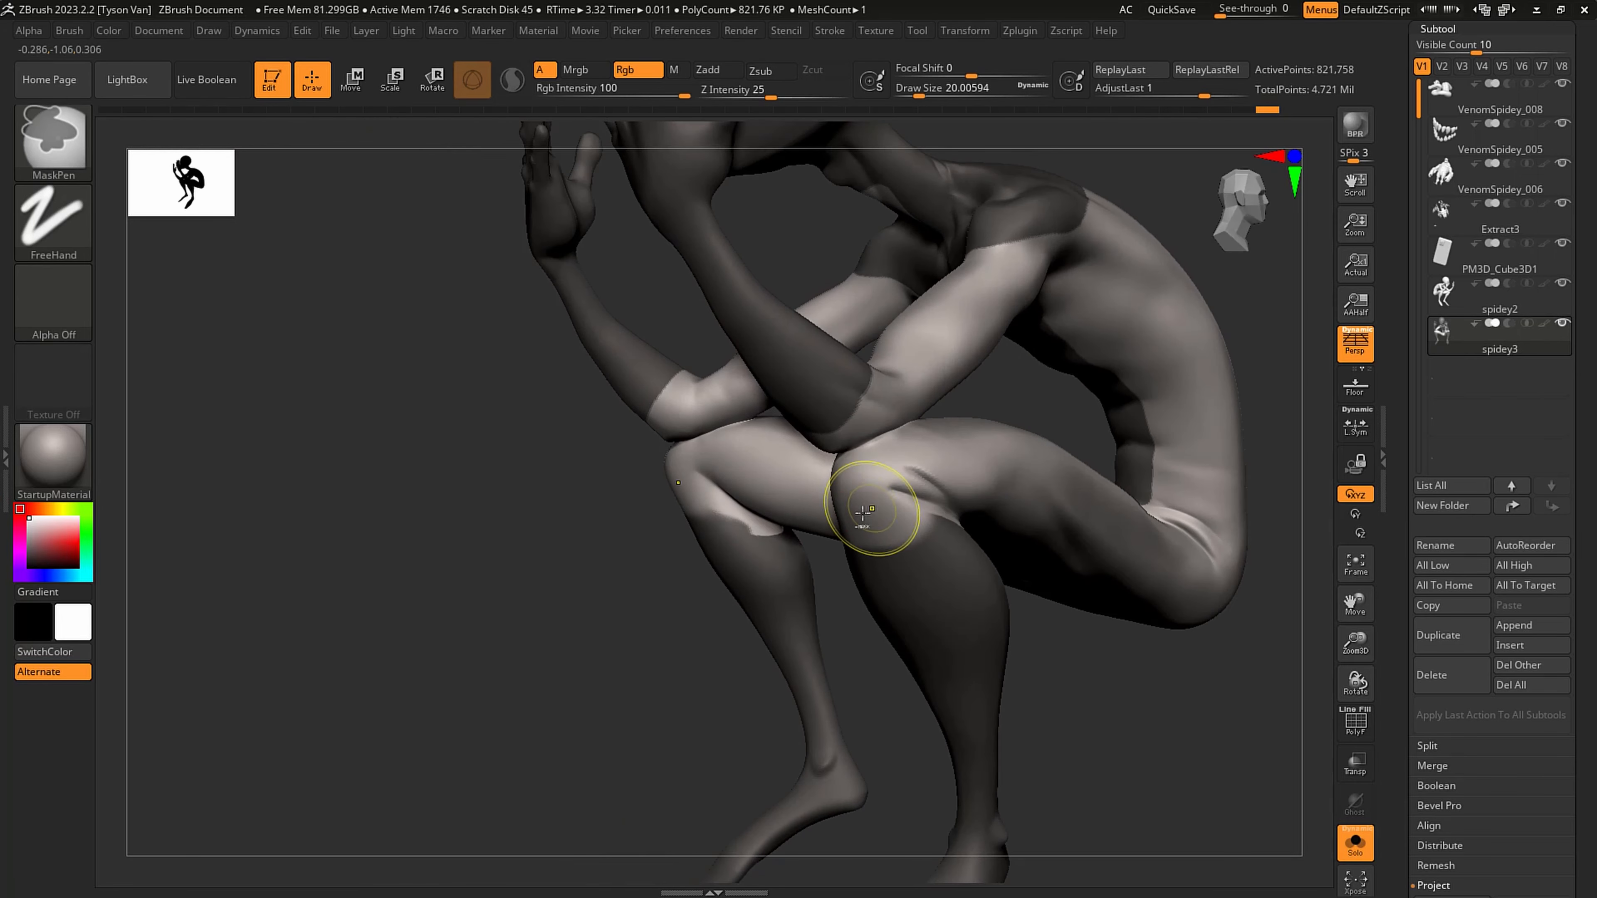
pyautogui.moveTo(972, 493); pyautogui.dragTo(901, 524, button='right')
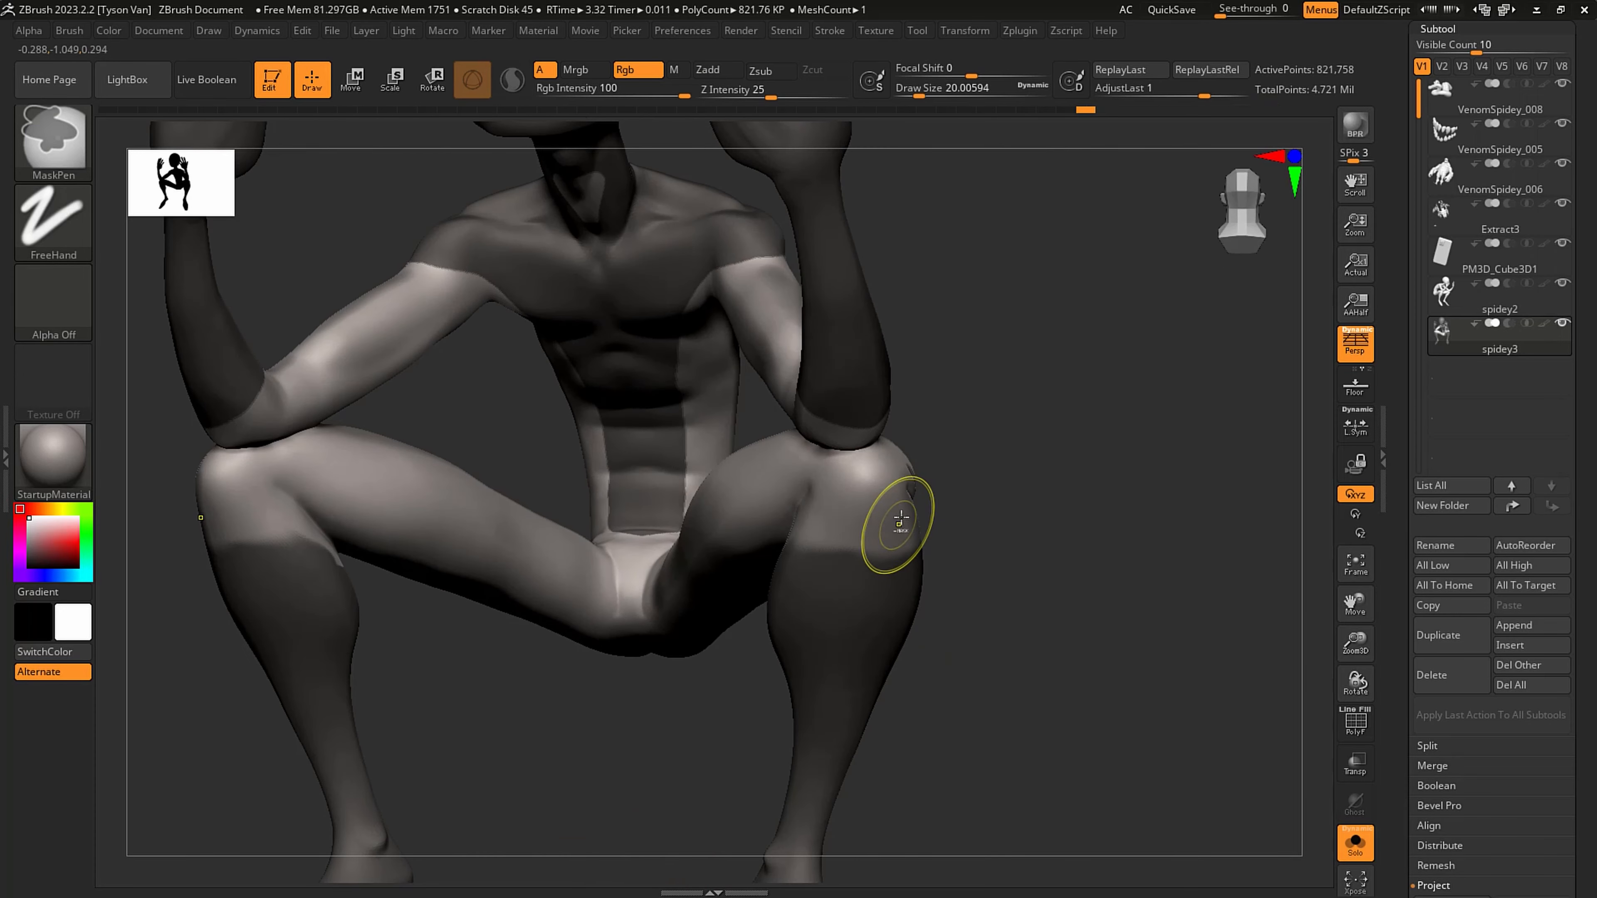
pyautogui.press('ctrl')
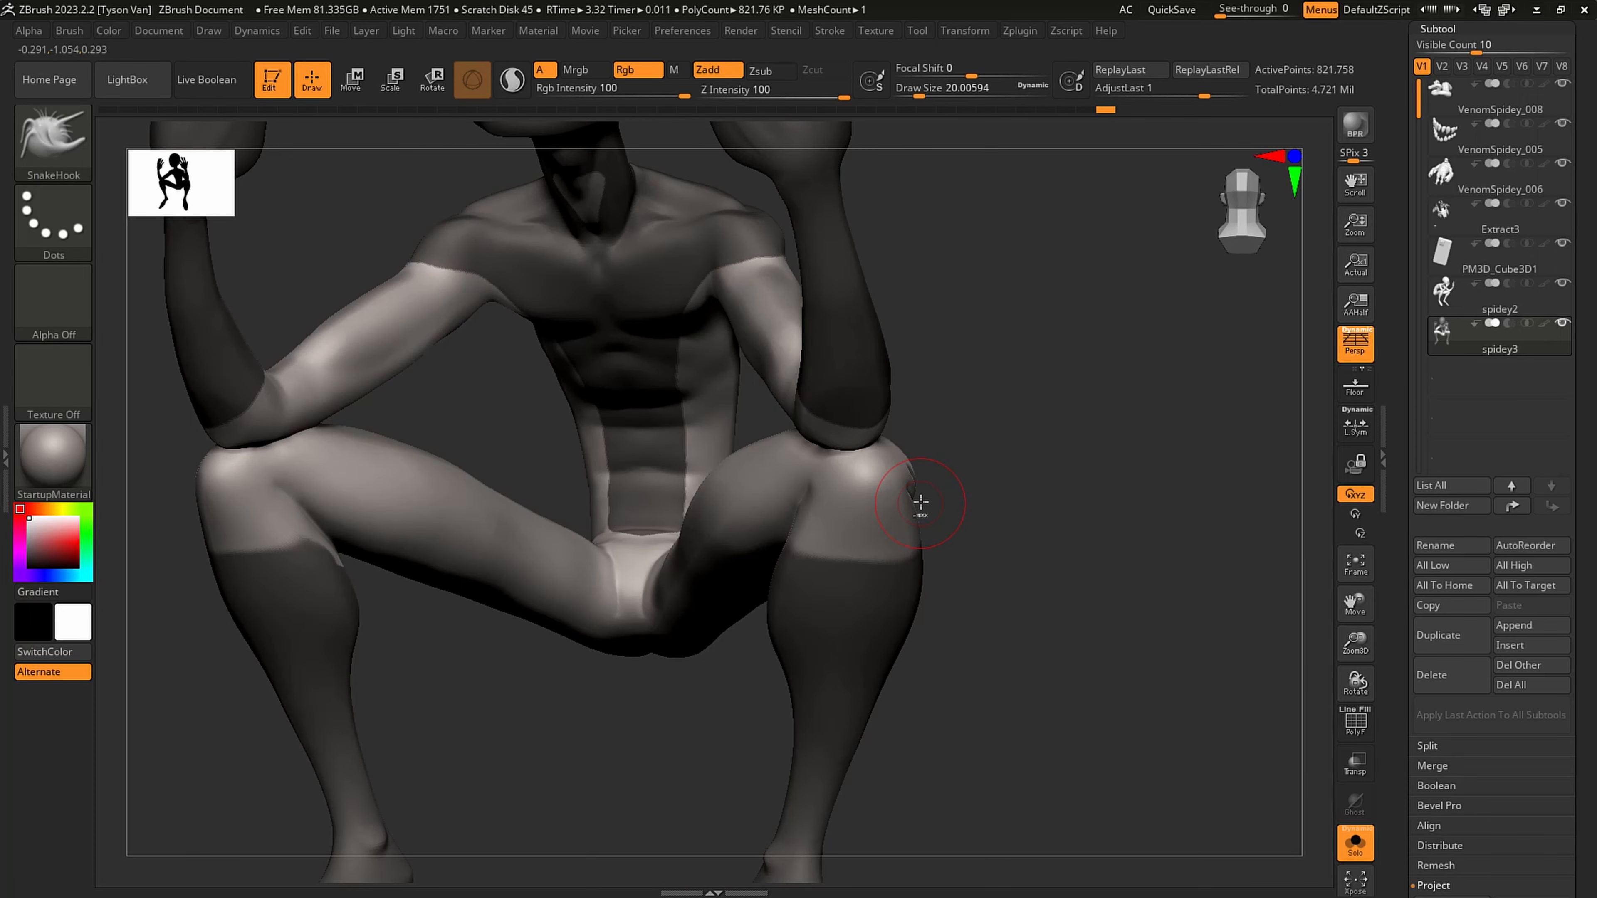
# - Switch to the browser to check the suit's leg and waist pattern in the Spidey artwork, and return to ZBrush
pyautogui.hotkey('alt', 'Tab')
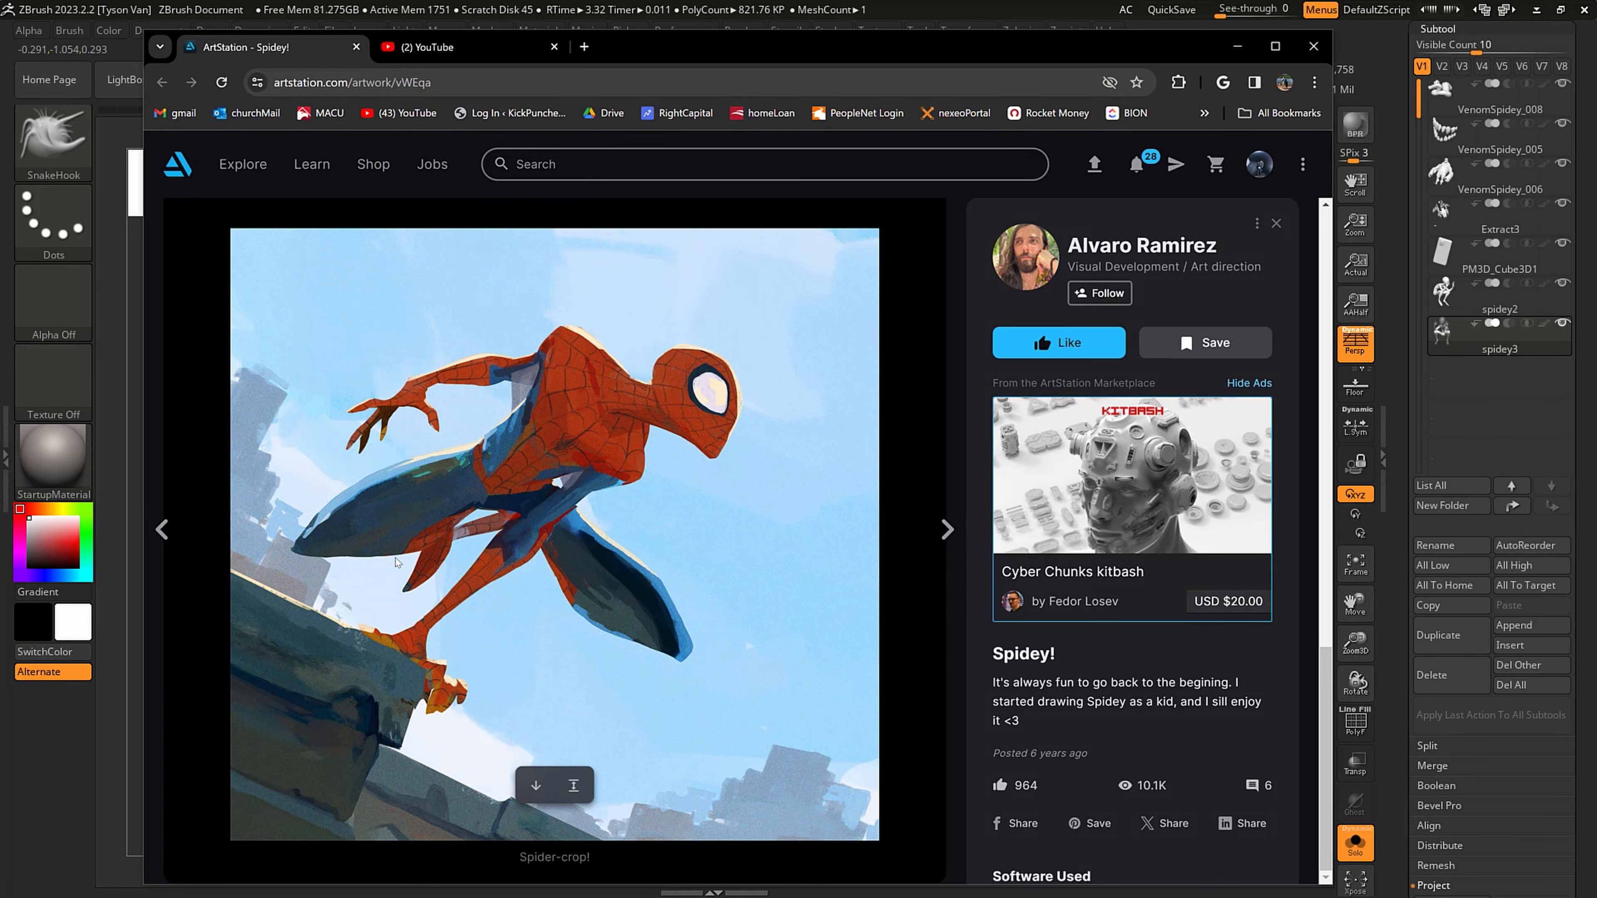
pyautogui.hotkey('alt', 'Tab')
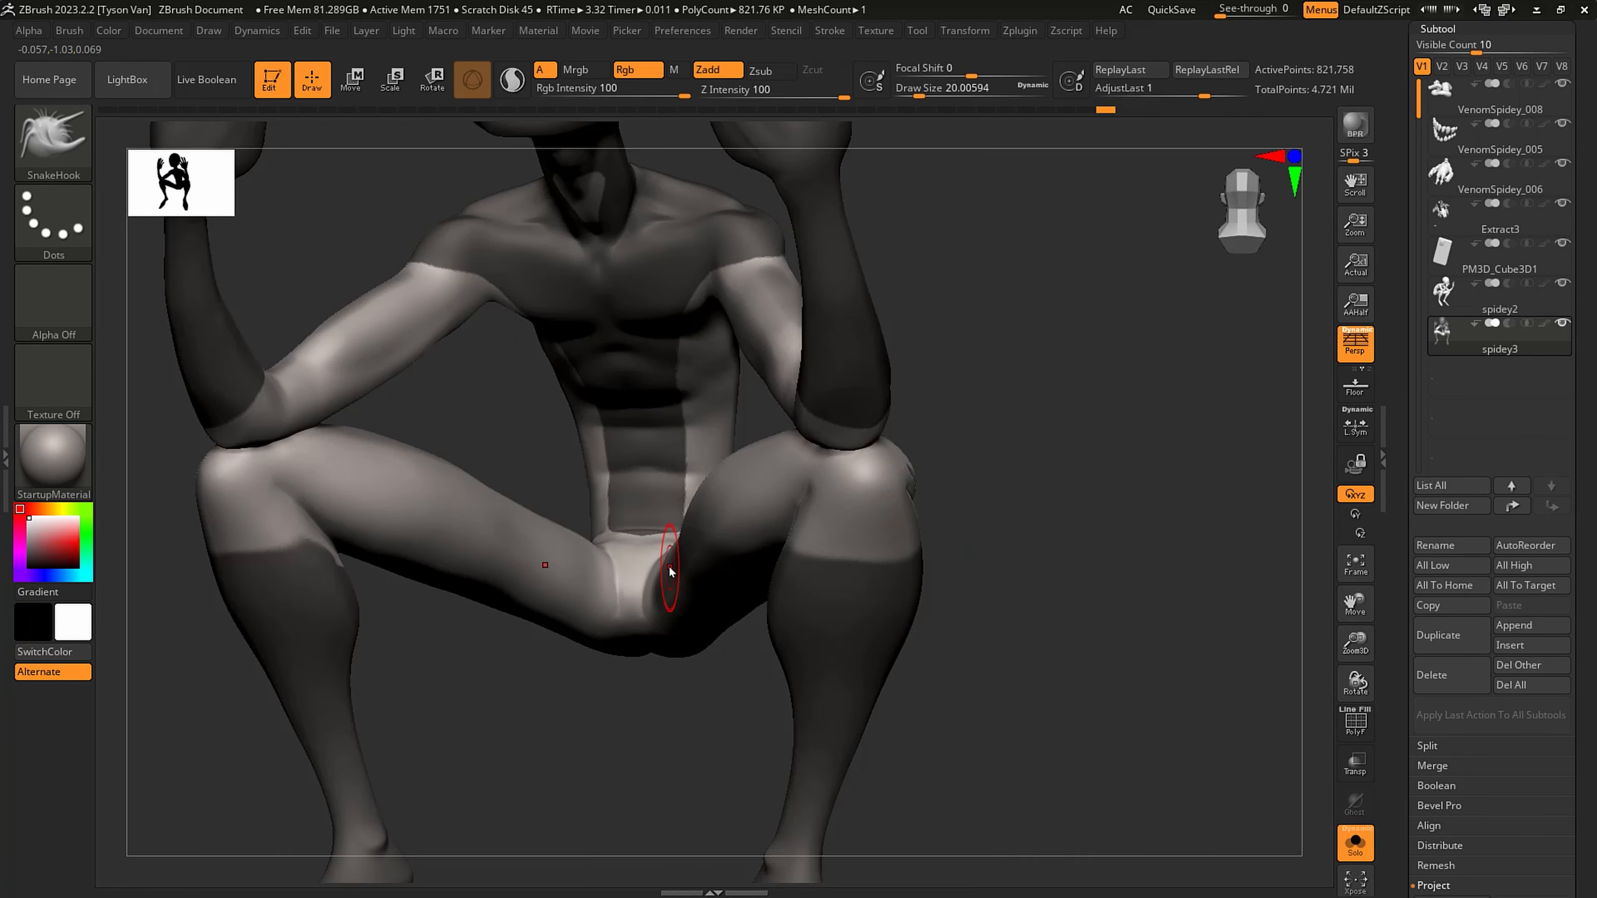
pyautogui.moveTo(670, 570); pyautogui.dragTo(856, 517, button='right')
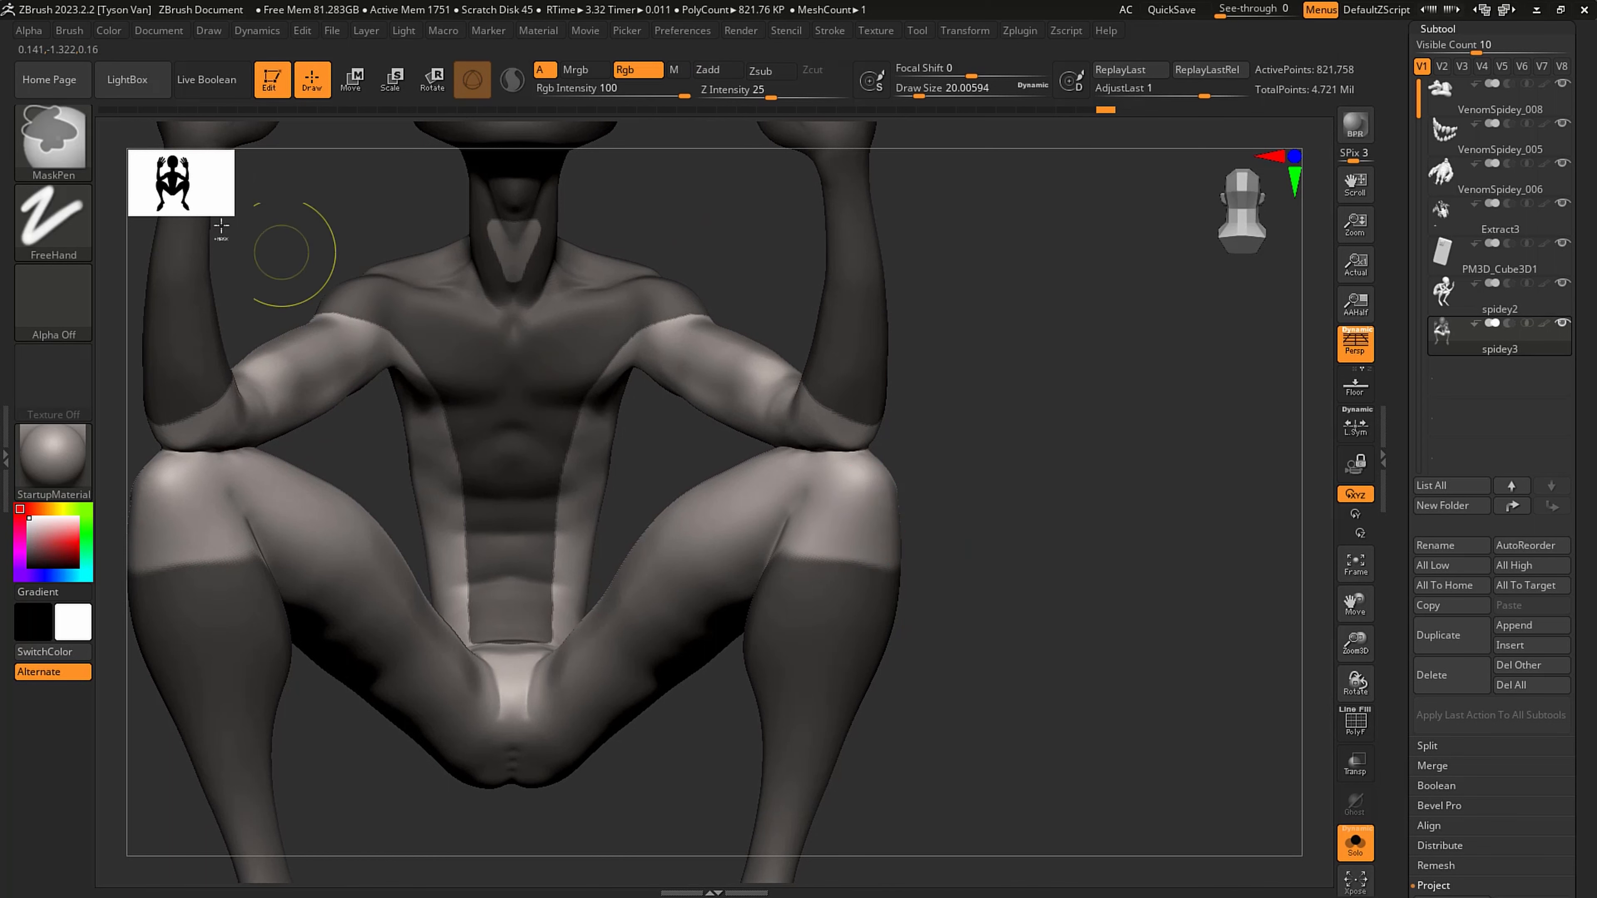
pyautogui.keyDown('ctrl'); pyautogui.click(69, 122); pyautogui.keyUp('ctrl')
pyautogui.click(395, 230)
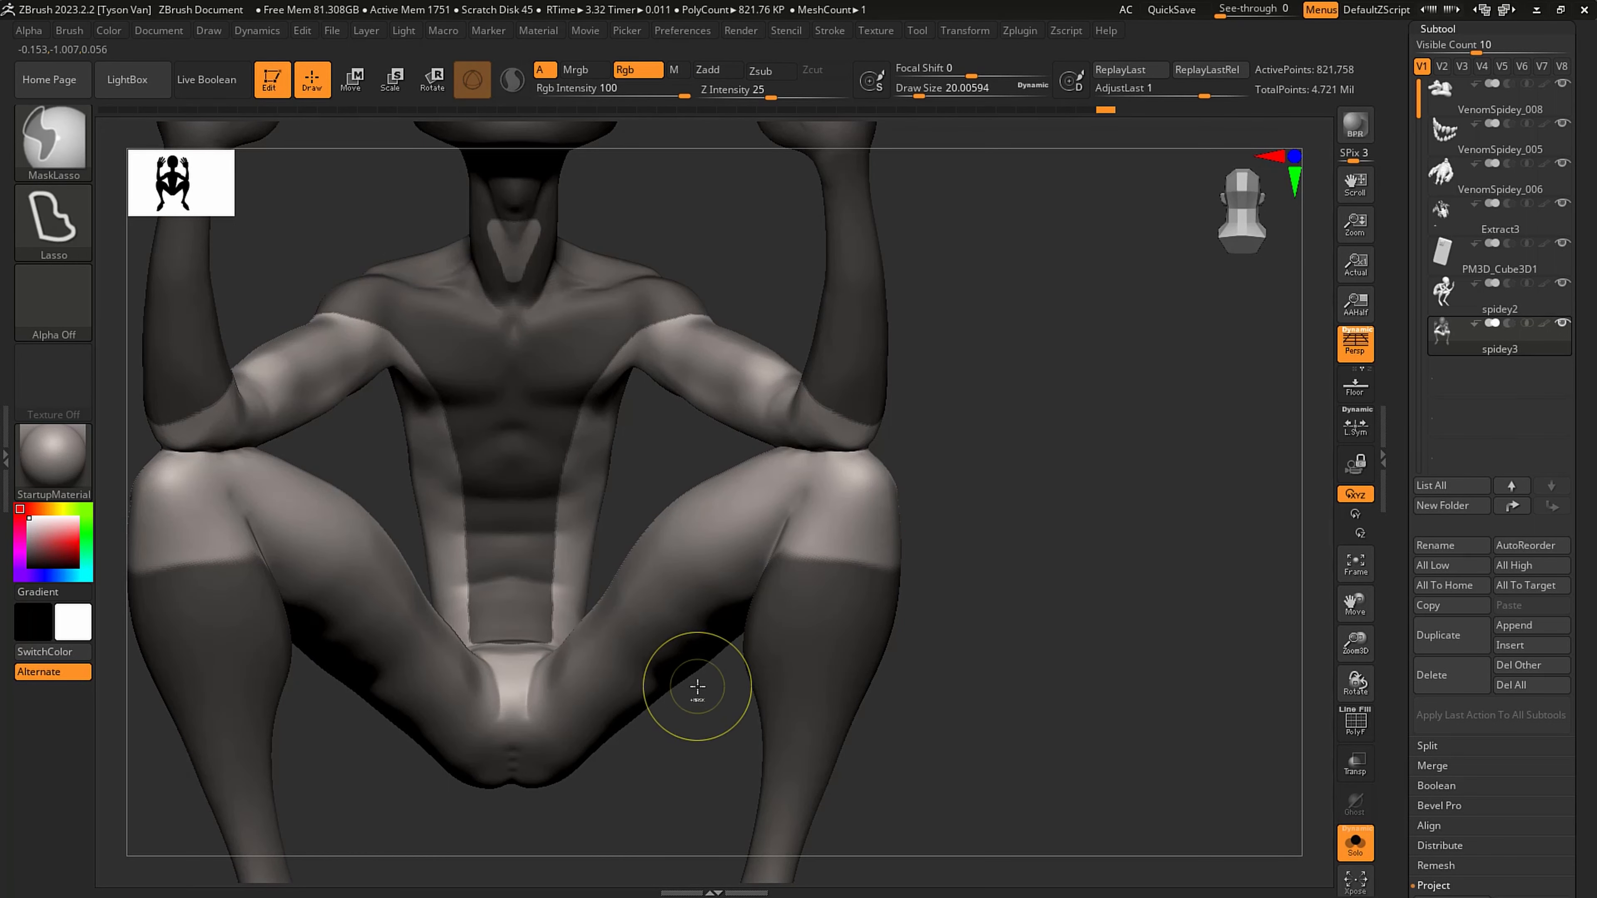
pyautogui.moveTo(700, 671)
pyautogui.keyDown('ctrl'); pyautogui.mouseDown()
pyautogui.moveTo(888, 496)
pyautogui.moveTo(987, 575)
pyautogui.moveTo(942, 699)
pyautogui.mouseUp(); pyautogui.keyUp('ctrl')
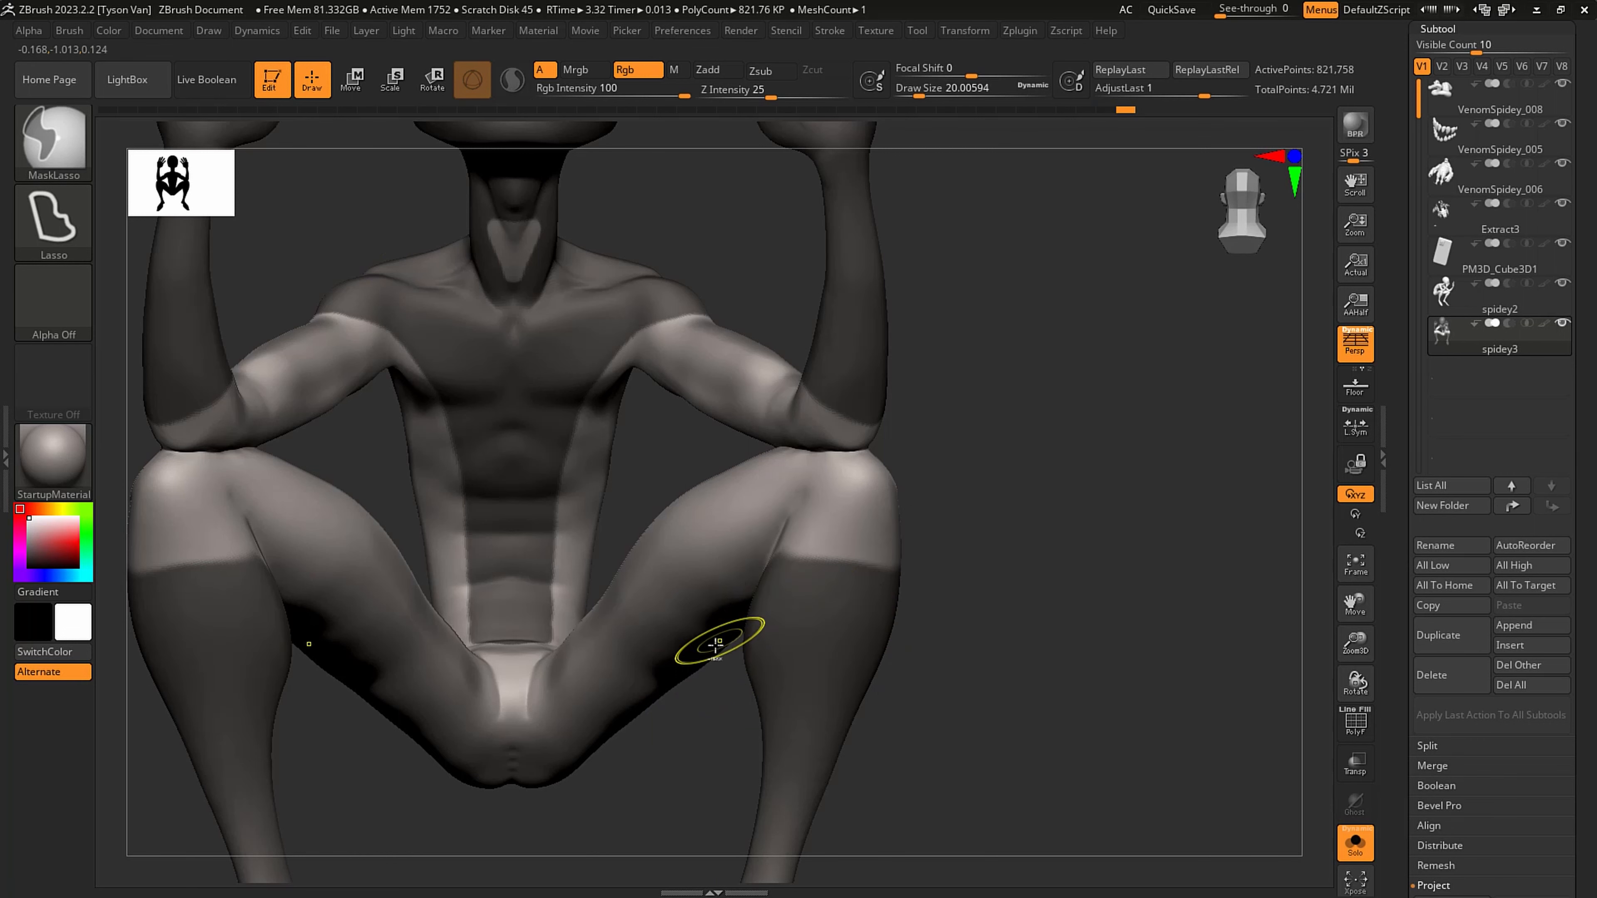
pyautogui.moveTo(716, 640)
pyautogui.keyDown('ctrl'); pyautogui.mouseDown()
pyautogui.moveTo(985, 551)
pyautogui.moveTo(960, 693)
pyautogui.moveTo(826, 652)
pyautogui.moveTo(880, 636)
pyautogui.moveTo(859, 614)
pyautogui.moveTo(856, 659)
pyautogui.moveTo(236, 218)
pyautogui.mouseUp(); pyautogui.keyUp('ctrl')
# - Extend the abdomen mask down the front of the pelvis with MaskPen at a draw size of about 5.75
pyautogui.press('b')
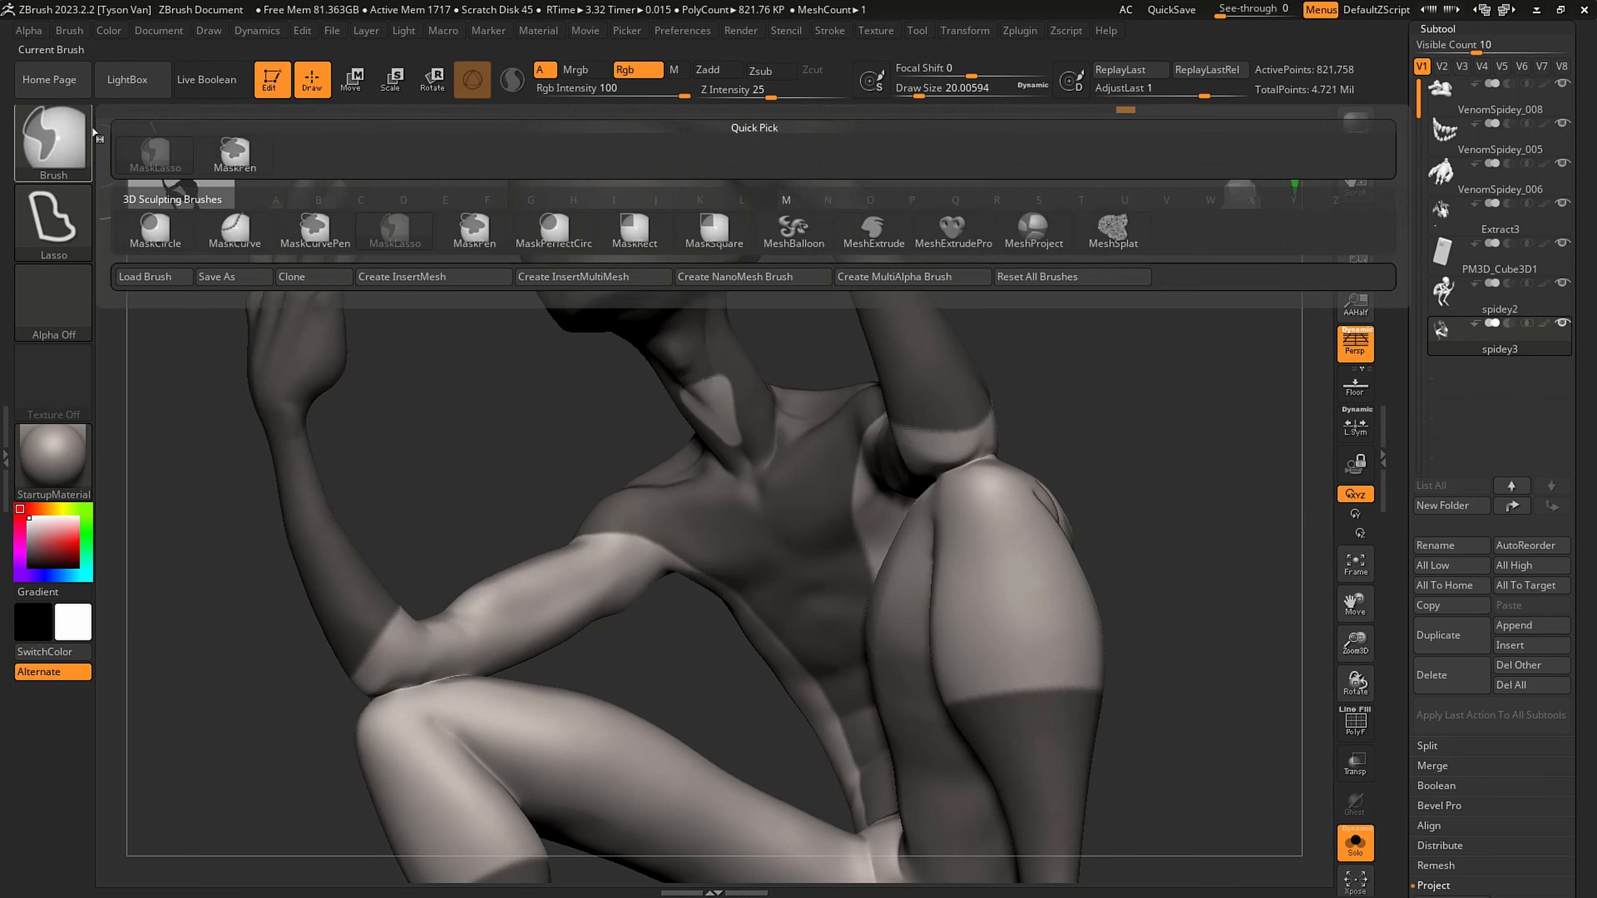
pyautogui.press('m')
pyautogui.press('p')
pyautogui.keyDown('ctrl'); pyautogui.moveTo(712, 369); pyautogui.dragTo(757, 479); pyautogui.keyUp('ctrl')
pyautogui.moveTo(635, 418)
pyautogui.keyDown('alt'); pyautogui.mouseDown()
pyautogui.moveTo(596, 438)
pyautogui.moveTo(847, 556)
pyautogui.mouseUp(); pyautogui.keyUp('alt')
pyautogui.moveTo(848, 556)
pyautogui.mouseDown(button='right')
pyautogui.moveTo(898, 553)
pyautogui.moveTo(845, 543)
pyautogui.moveTo(766, 492)
pyautogui.moveTo(899, 632)
pyautogui.mouseUp(button='right')
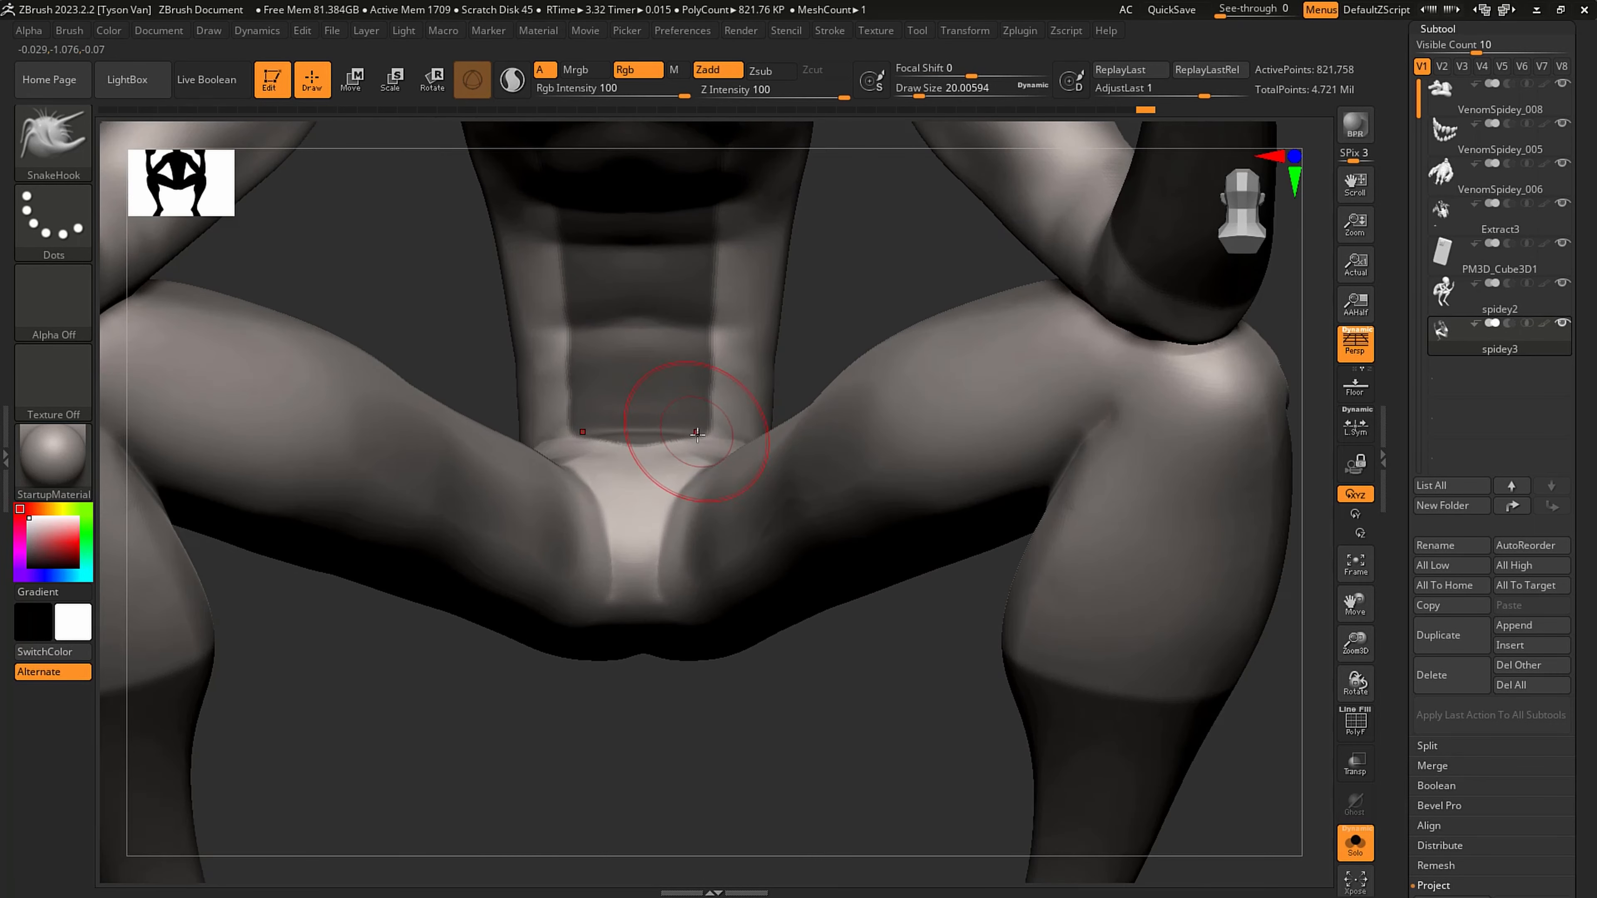
pyautogui.moveTo(695, 440); pyautogui.dragTo(698, 500, button='right')
pyautogui.press('s')
pyautogui.moveTo(697, 431)
pyautogui.mouseDown()
pyautogui.moveTo(619, 435)
pyautogui.moveTo(641, 450)
pyautogui.moveTo(716, 425)
pyautogui.moveTo(653, 491)
pyautogui.moveTo(770, 433)
pyautogui.mouseUp()
pyautogui.press('s')
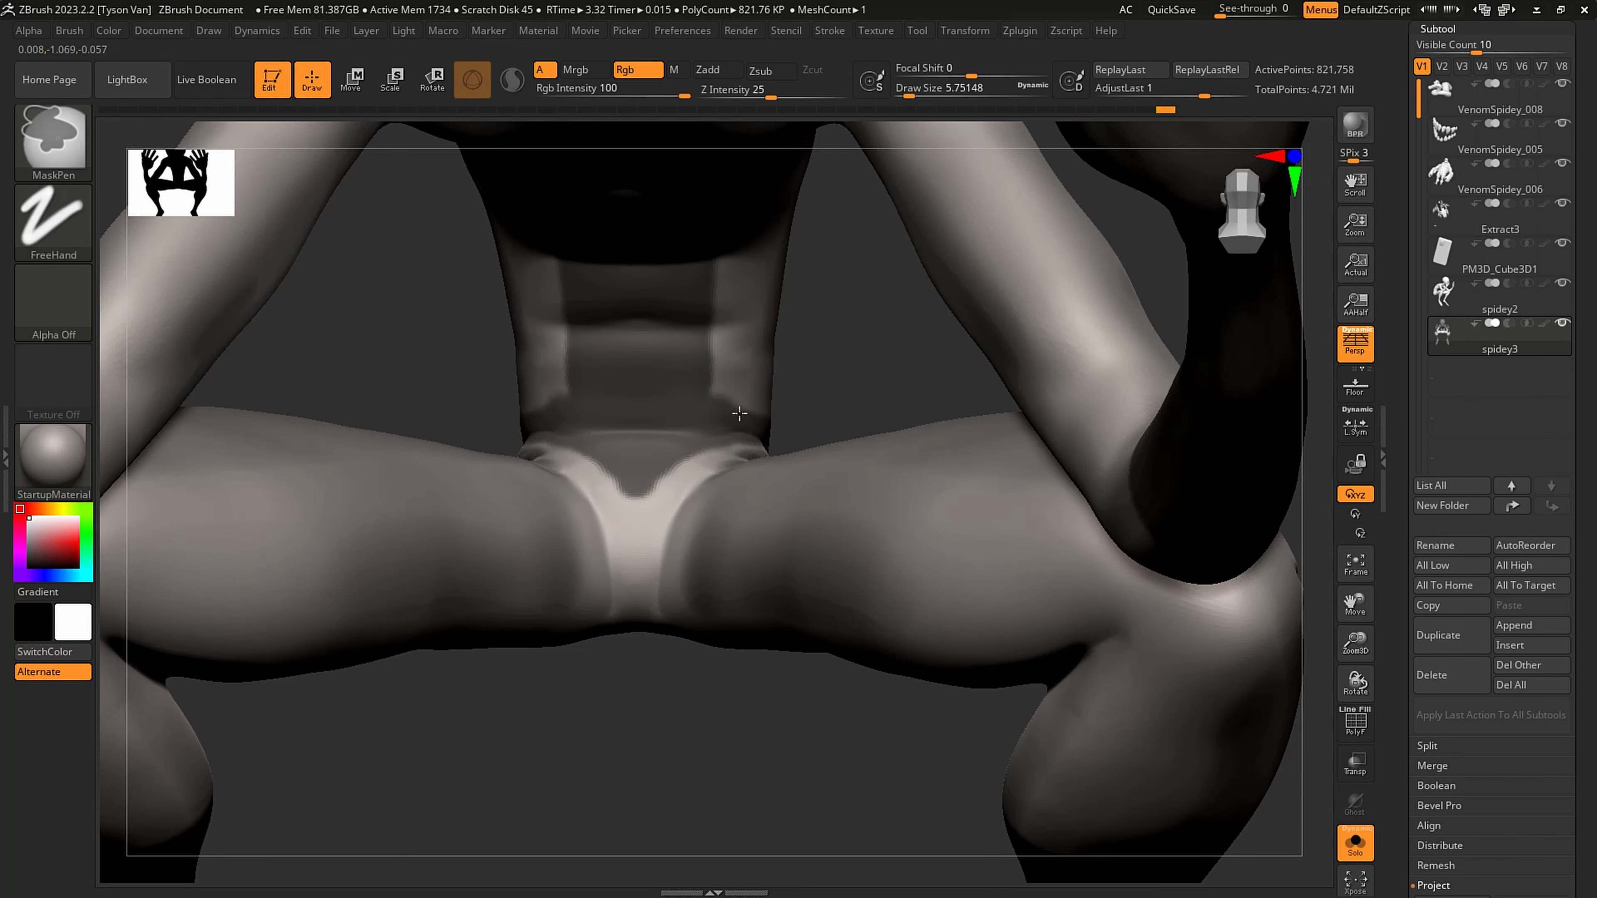
# - Paint a narrow belt-shaped mask around the waist from the hip creases across the lower back, and clean its edges
pyautogui.moveTo(748, 428); pyautogui.dragTo(795, 429, button='right')
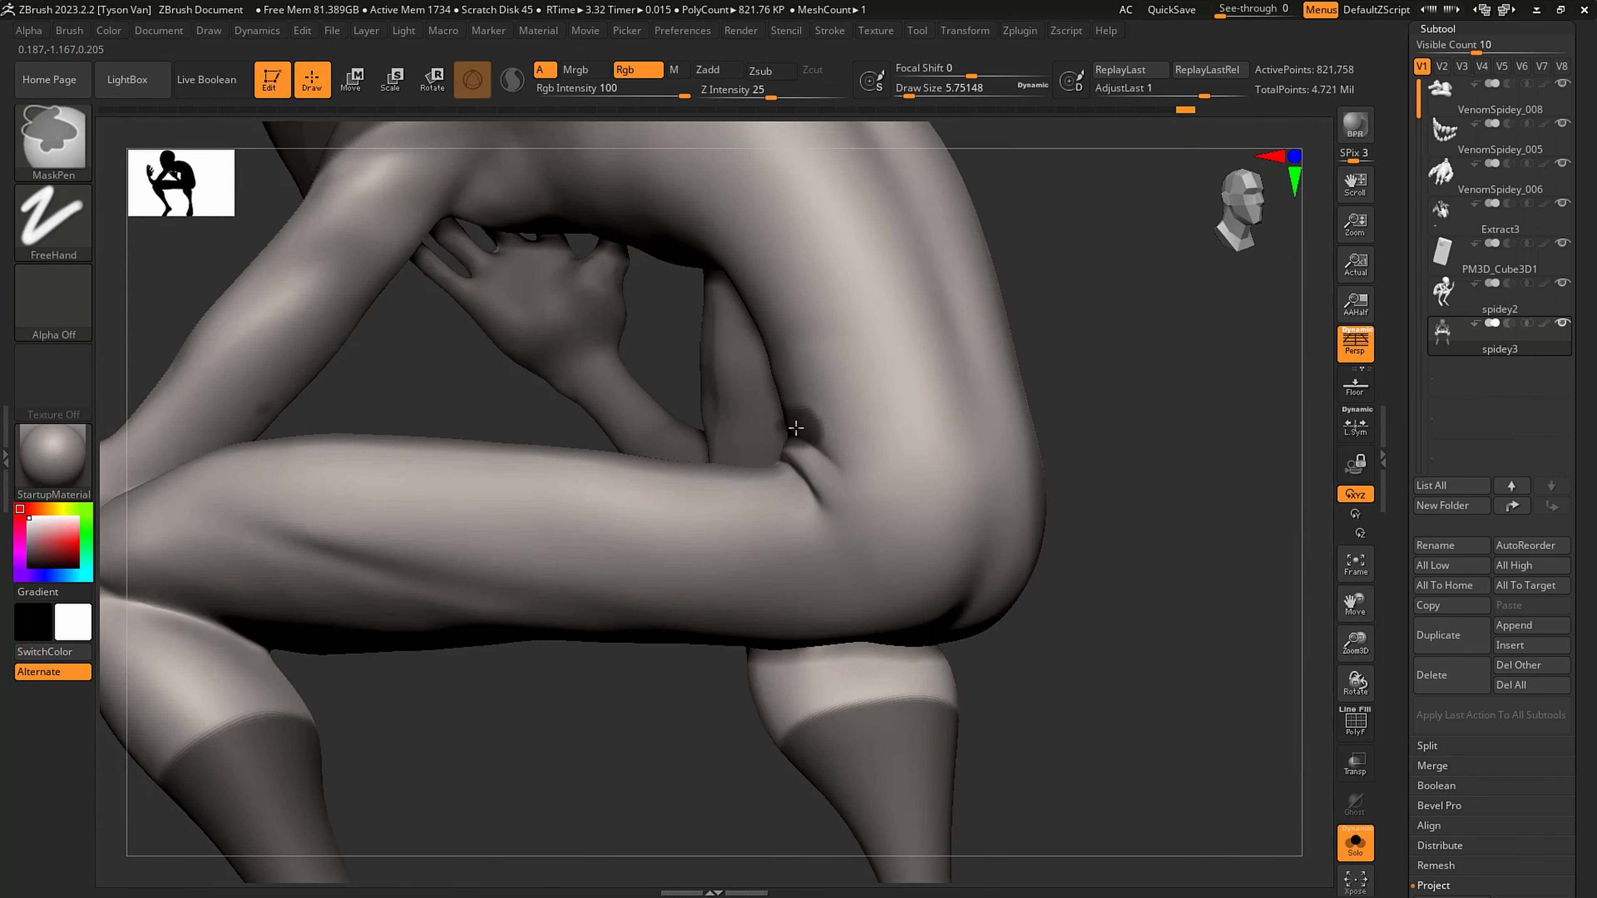
pyautogui.moveTo(796, 428)
pyautogui.keyDown('ctrl'); pyautogui.mouseDown()
pyautogui.moveTo(1031, 440)
pyautogui.moveTo(811, 419)
pyautogui.mouseUp(); pyautogui.keyUp('ctrl')
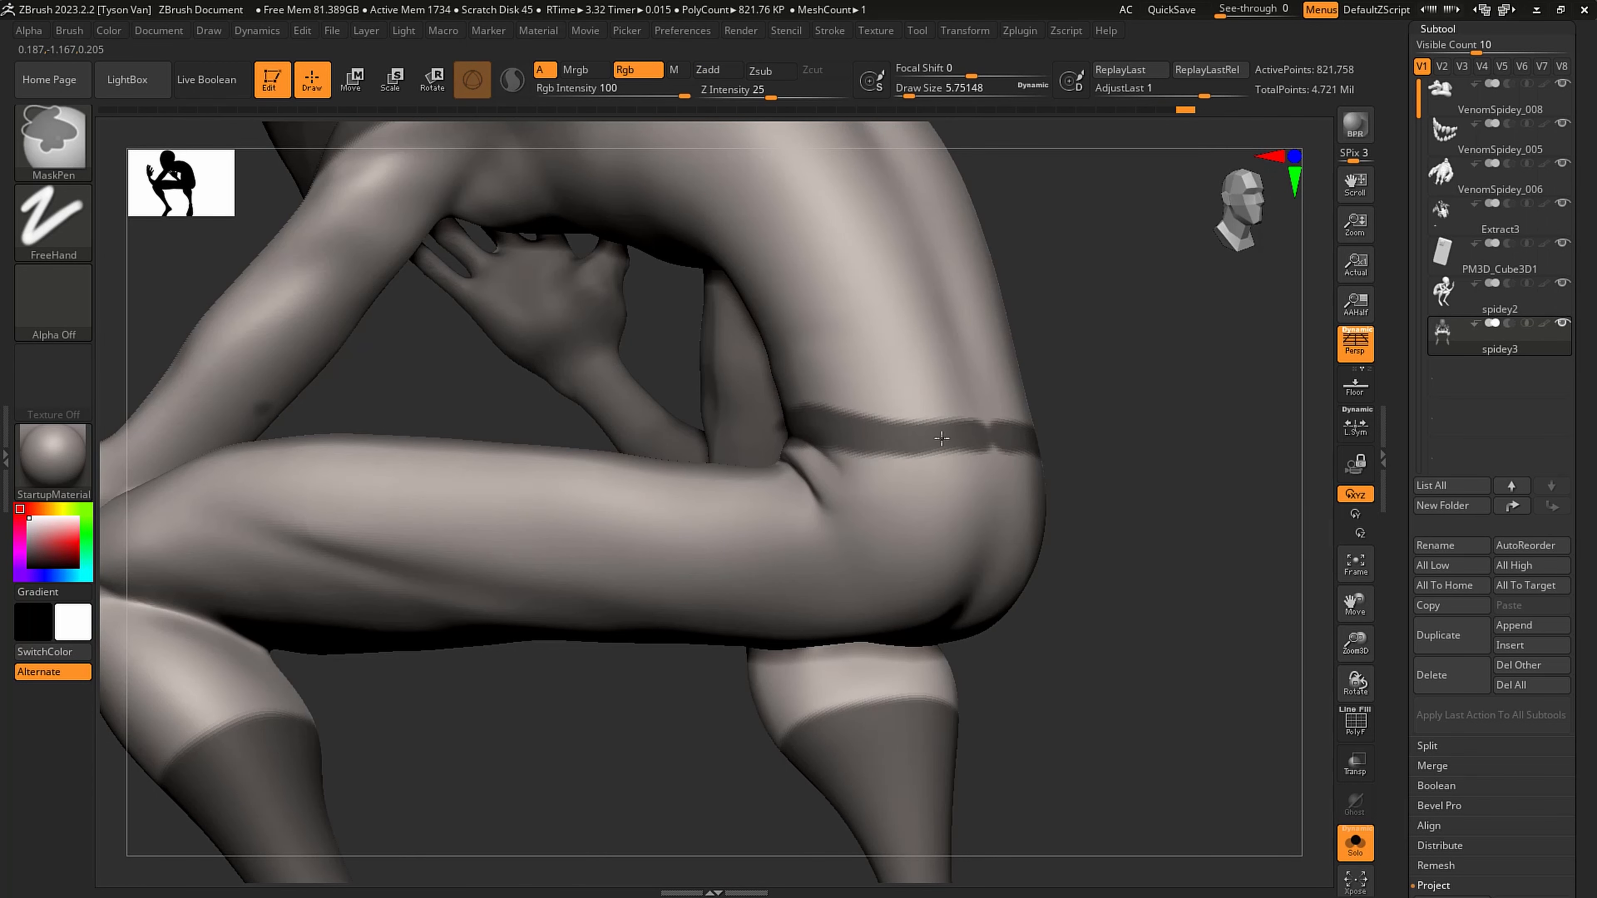
pyautogui.moveTo(941, 438)
pyautogui.keyDown('ctrl'); pyautogui.mouseDown()
pyautogui.moveTo(998, 437)
pyautogui.moveTo(887, 430)
pyautogui.moveTo(1004, 433)
pyautogui.moveTo(766, 426)
pyautogui.mouseUp(); pyautogui.keyUp('ctrl')
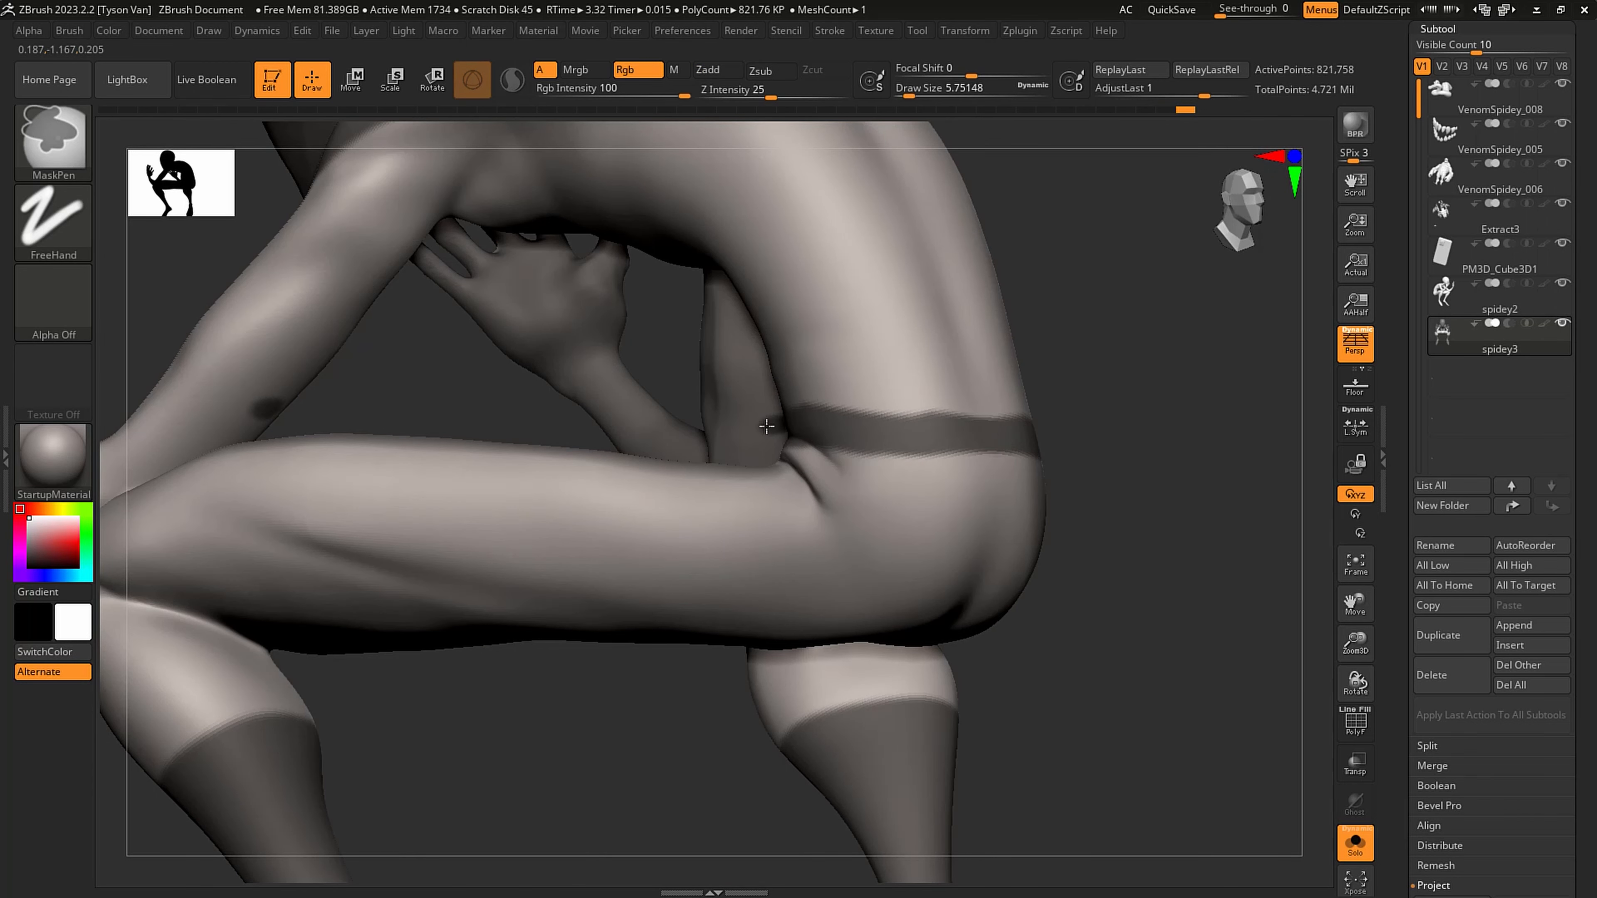
pyautogui.moveTo(888, 460); pyautogui.dragTo(511, 404, button='right')
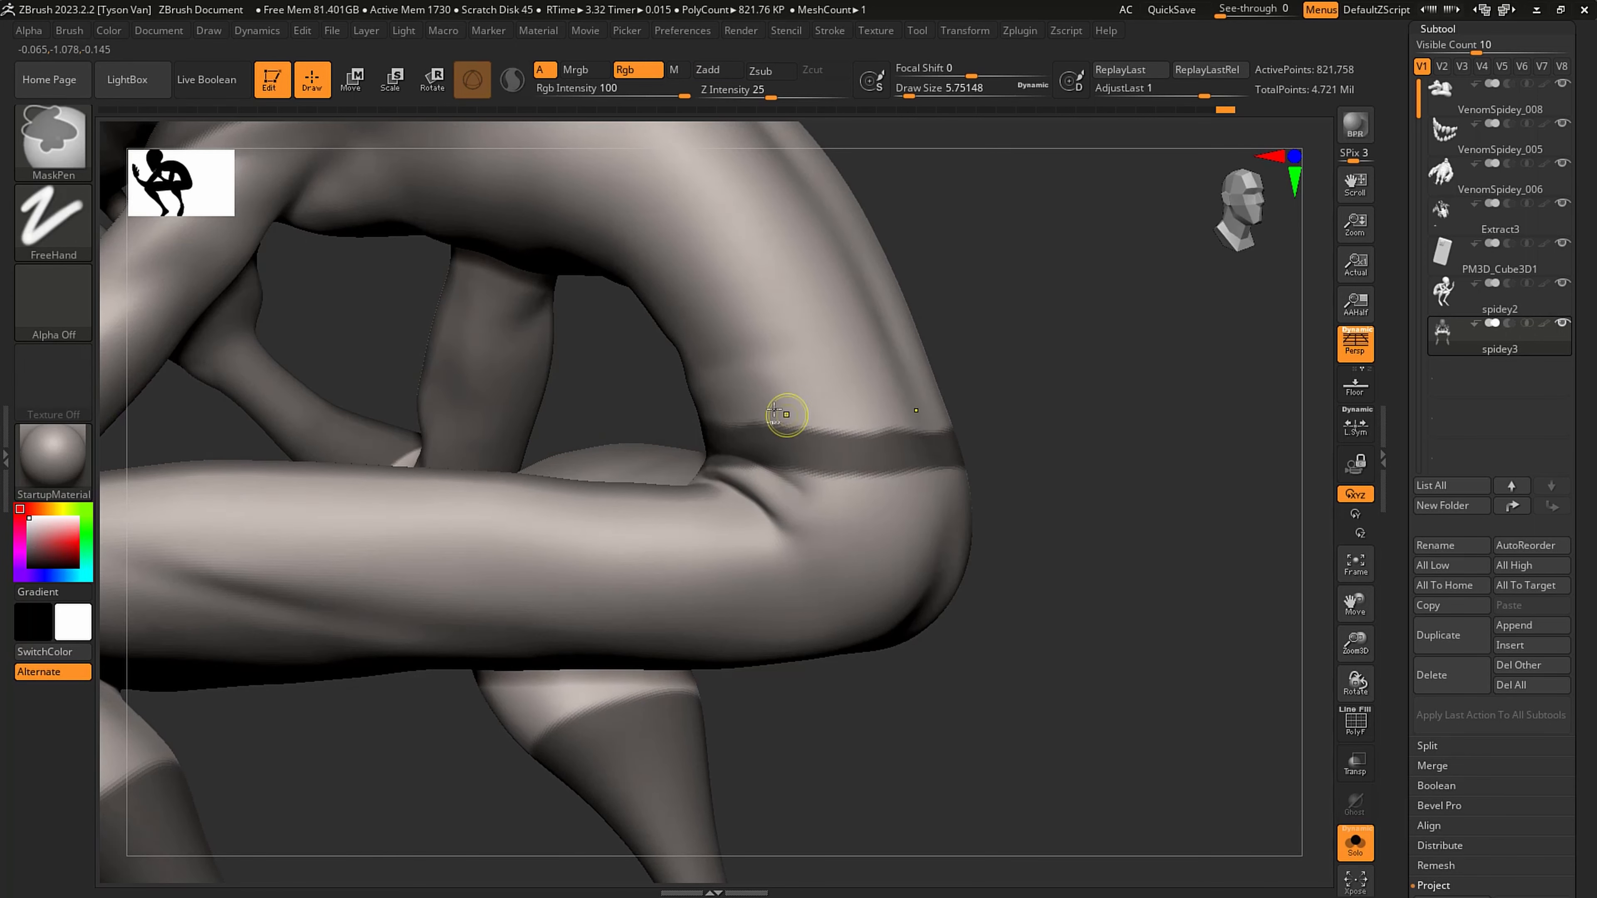
pyautogui.keyDown('ctrl'); pyautogui.moveTo(739, 408); pyautogui.dragTo(797, 409); pyautogui.keyUp('ctrl')
pyautogui.hotkey('ctrl', 'z')
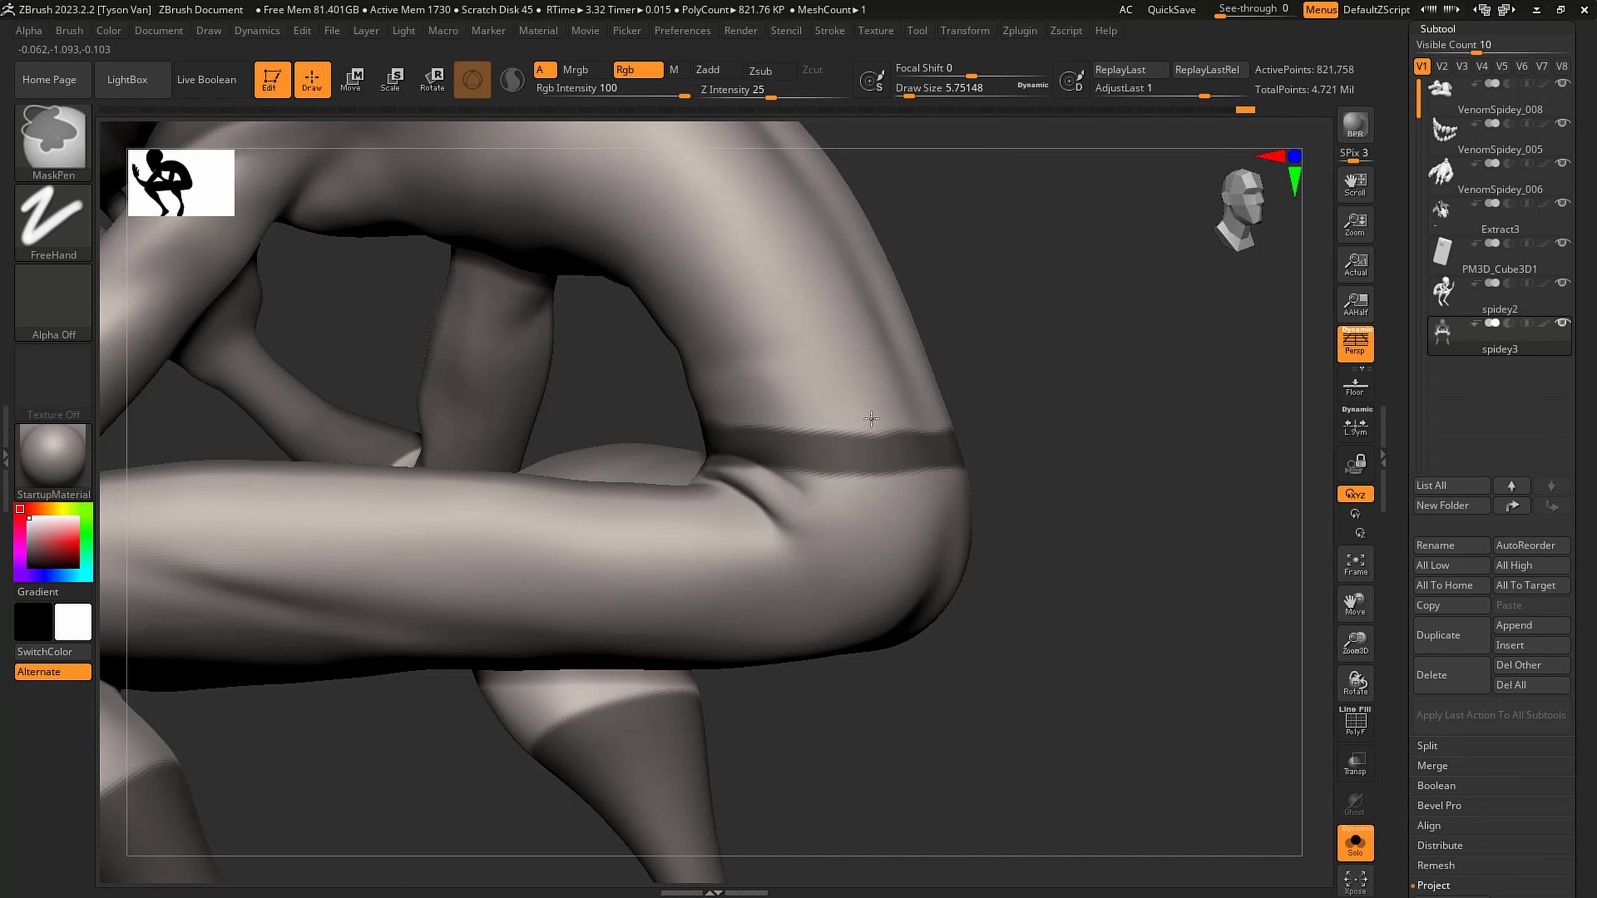
pyautogui.moveTo(911, 484); pyautogui.dragTo(945, 496, button='right')
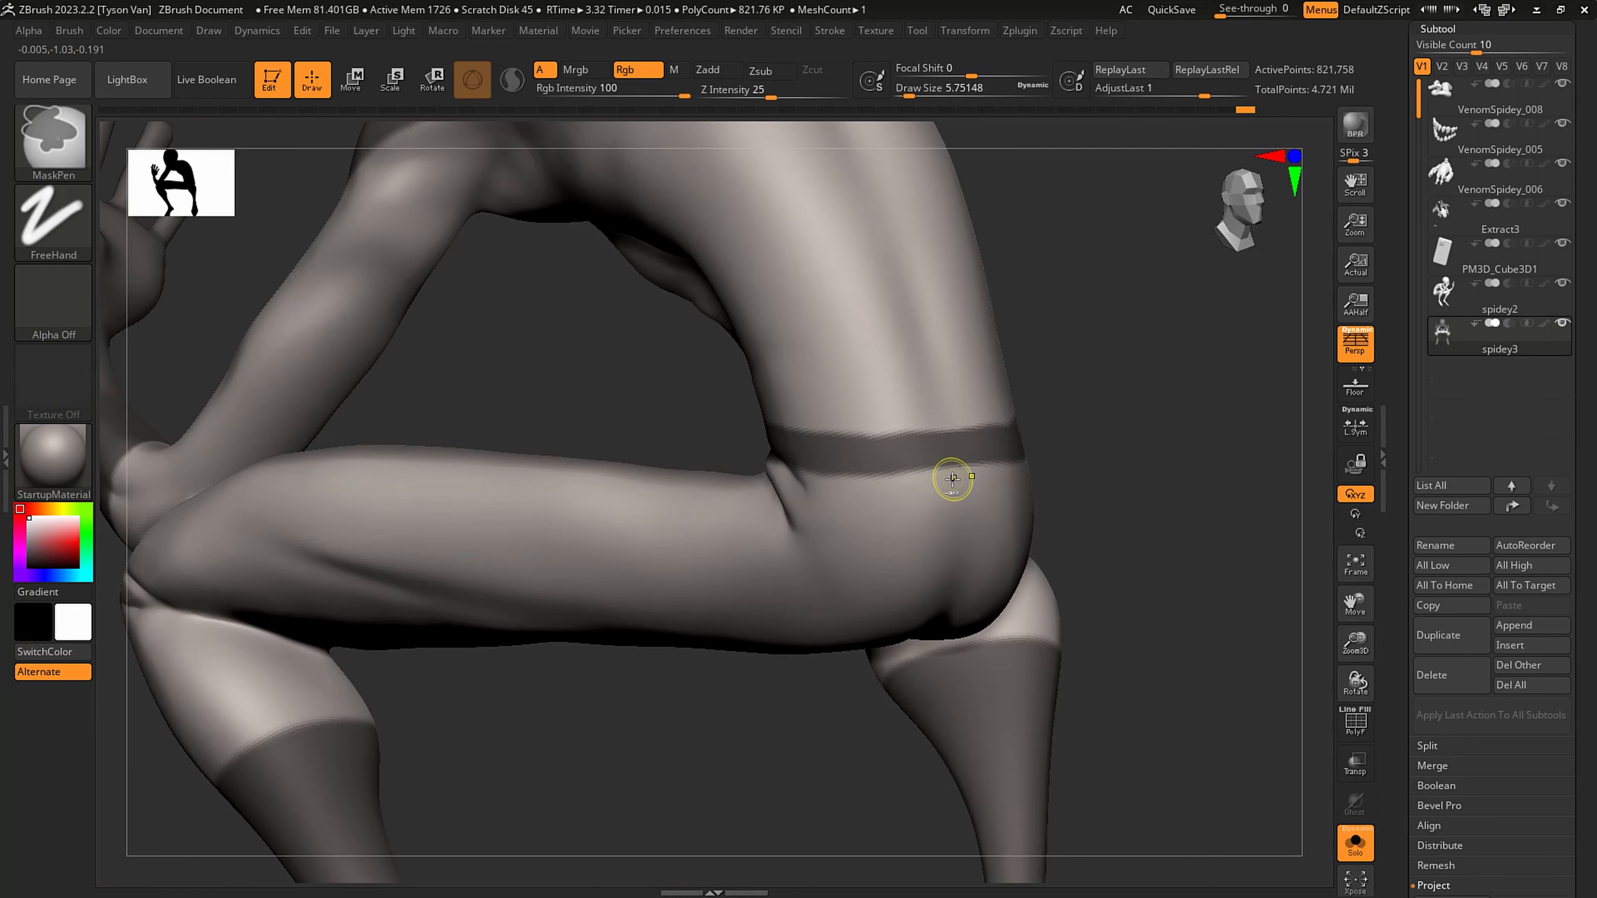
# - Frame the whole figure and open the subtool's Extract settings
pyautogui.press('f')
pyautogui.moveTo(1001, 543)
pyautogui.mouseDown(button='right')
pyautogui.moveTo(1016, 538)
pyautogui.moveTo(823, 611)
pyautogui.moveTo(850, 572)
pyautogui.mouseUp(button='right')
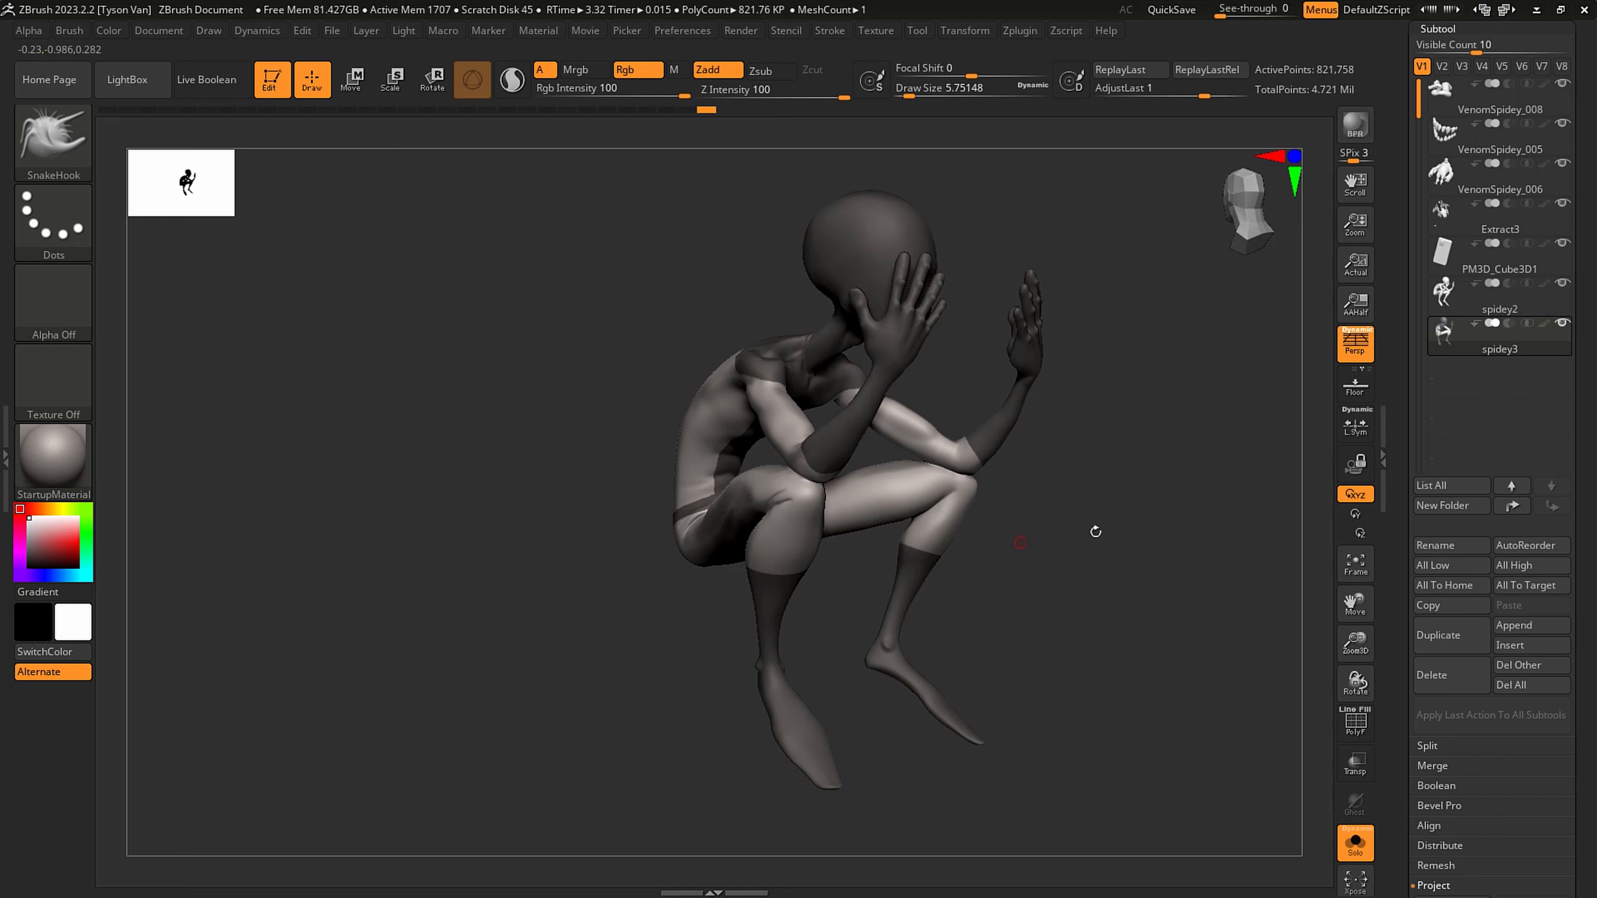
pyautogui.scroll(-5, 1452, 663)
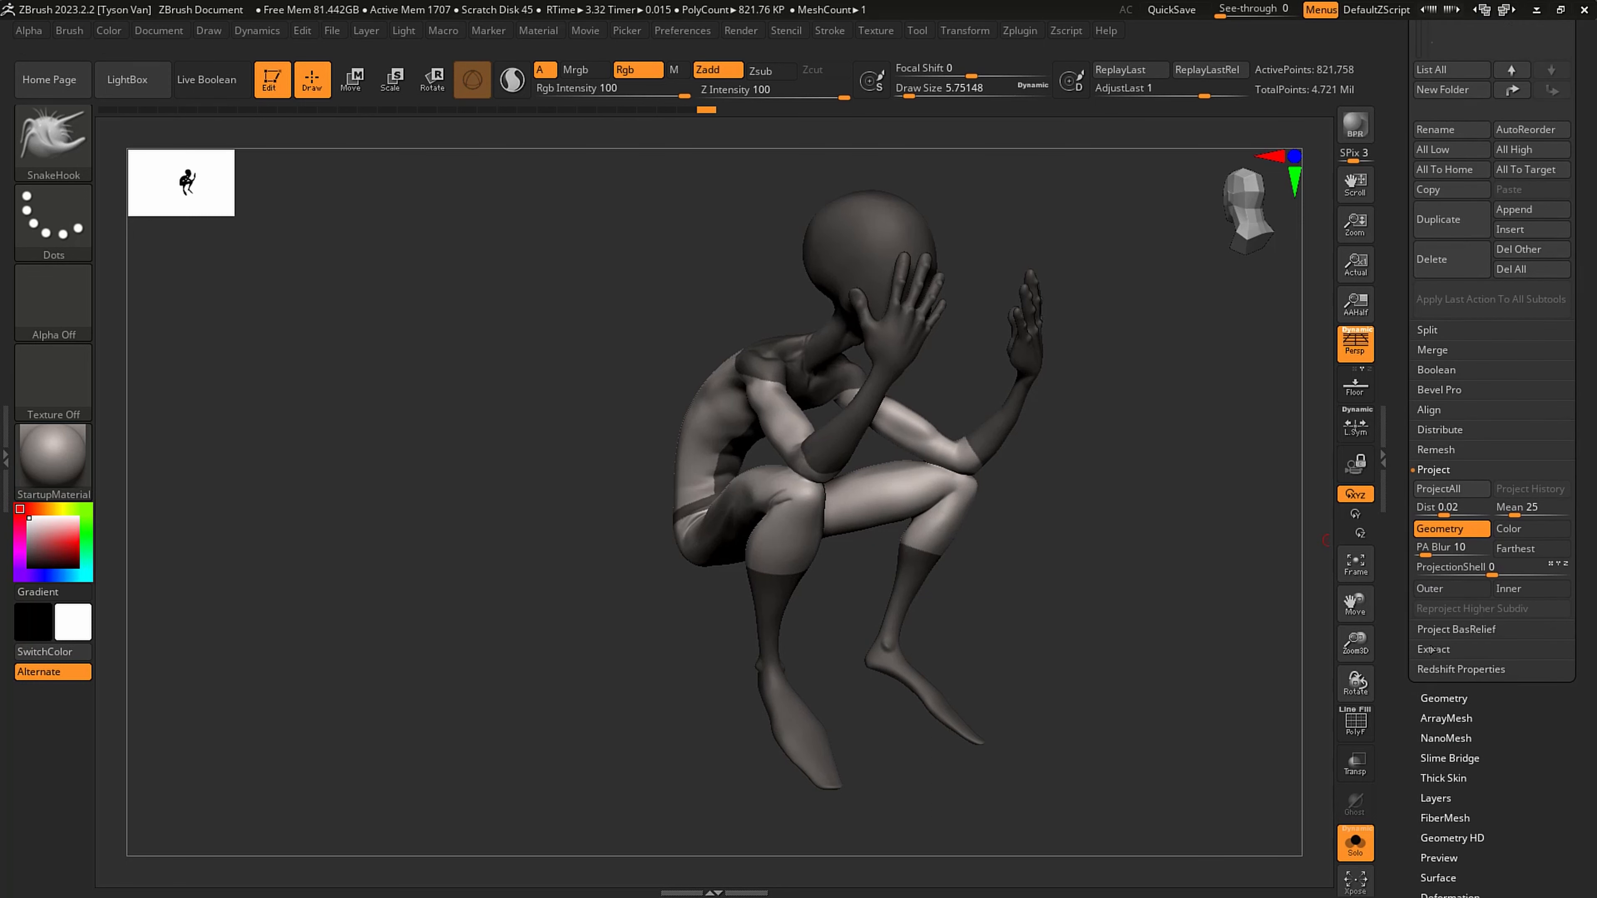
pyautogui.click(1432, 650)
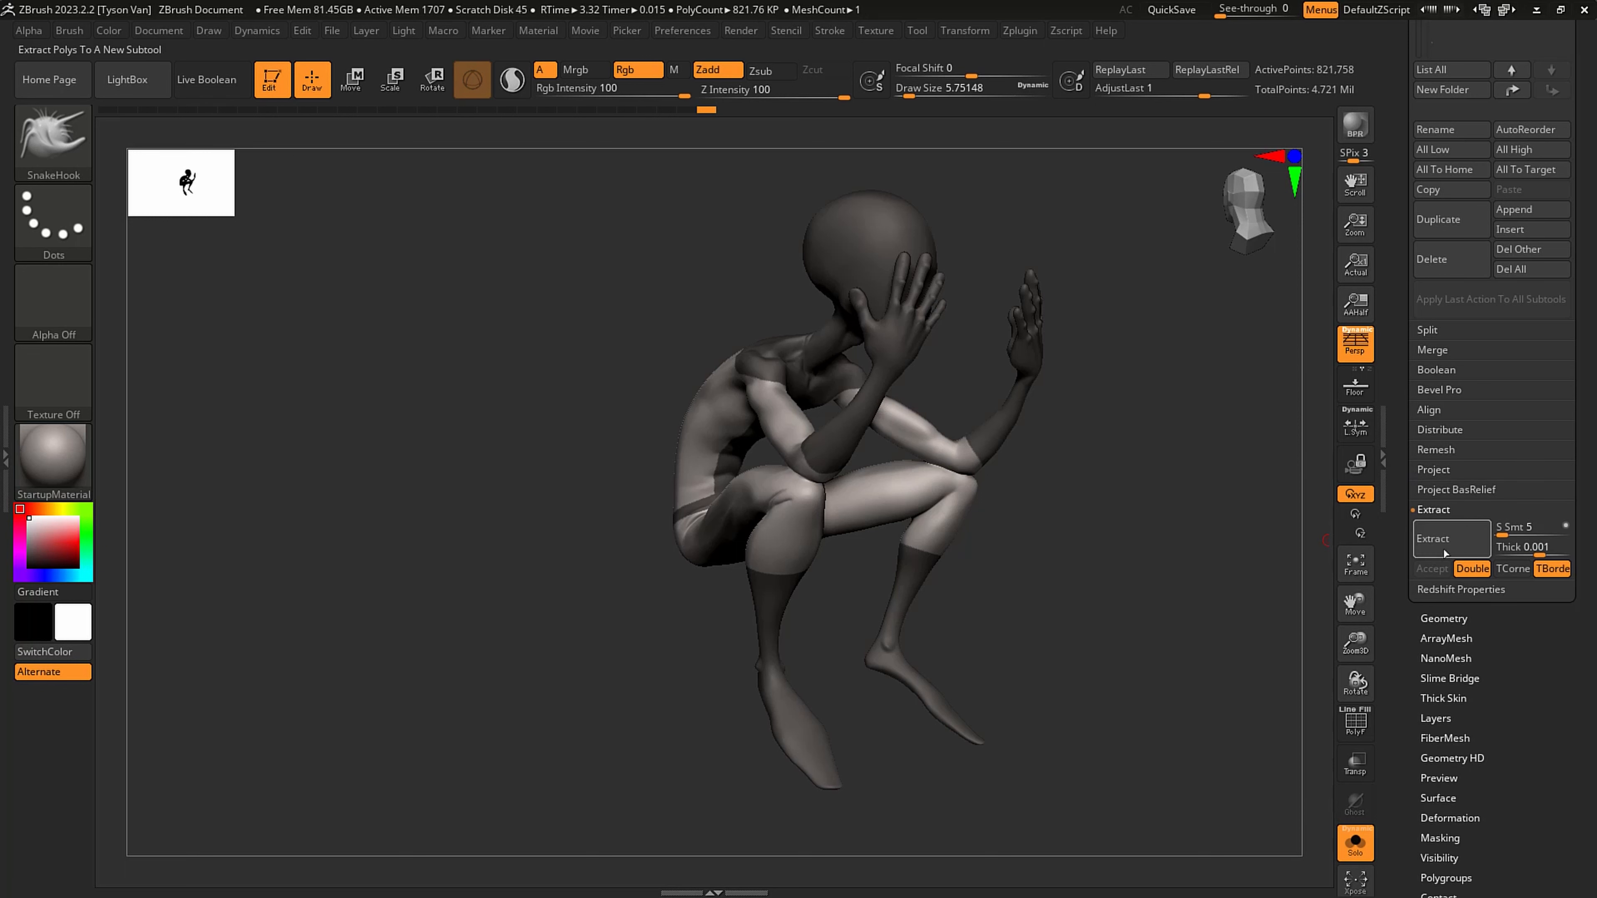
# - Try extracting the masked suit areas with a thickness of 0.00458 and again with 0.00294
pyautogui.click(1539, 551)
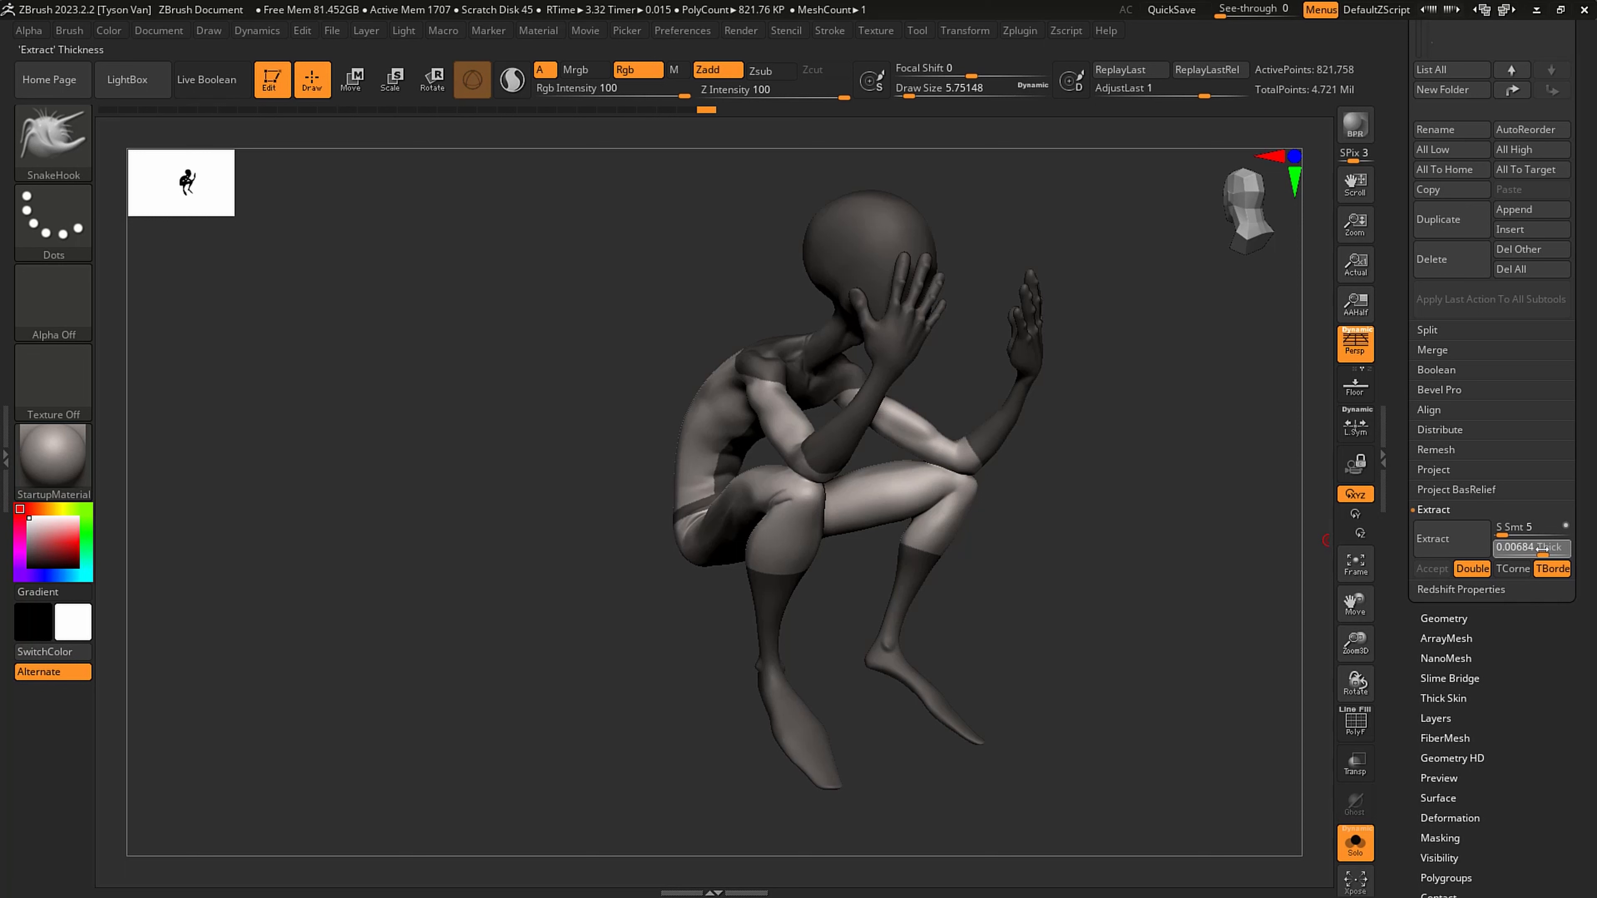
pyautogui.write('0.00458')
pyautogui.press('Return')
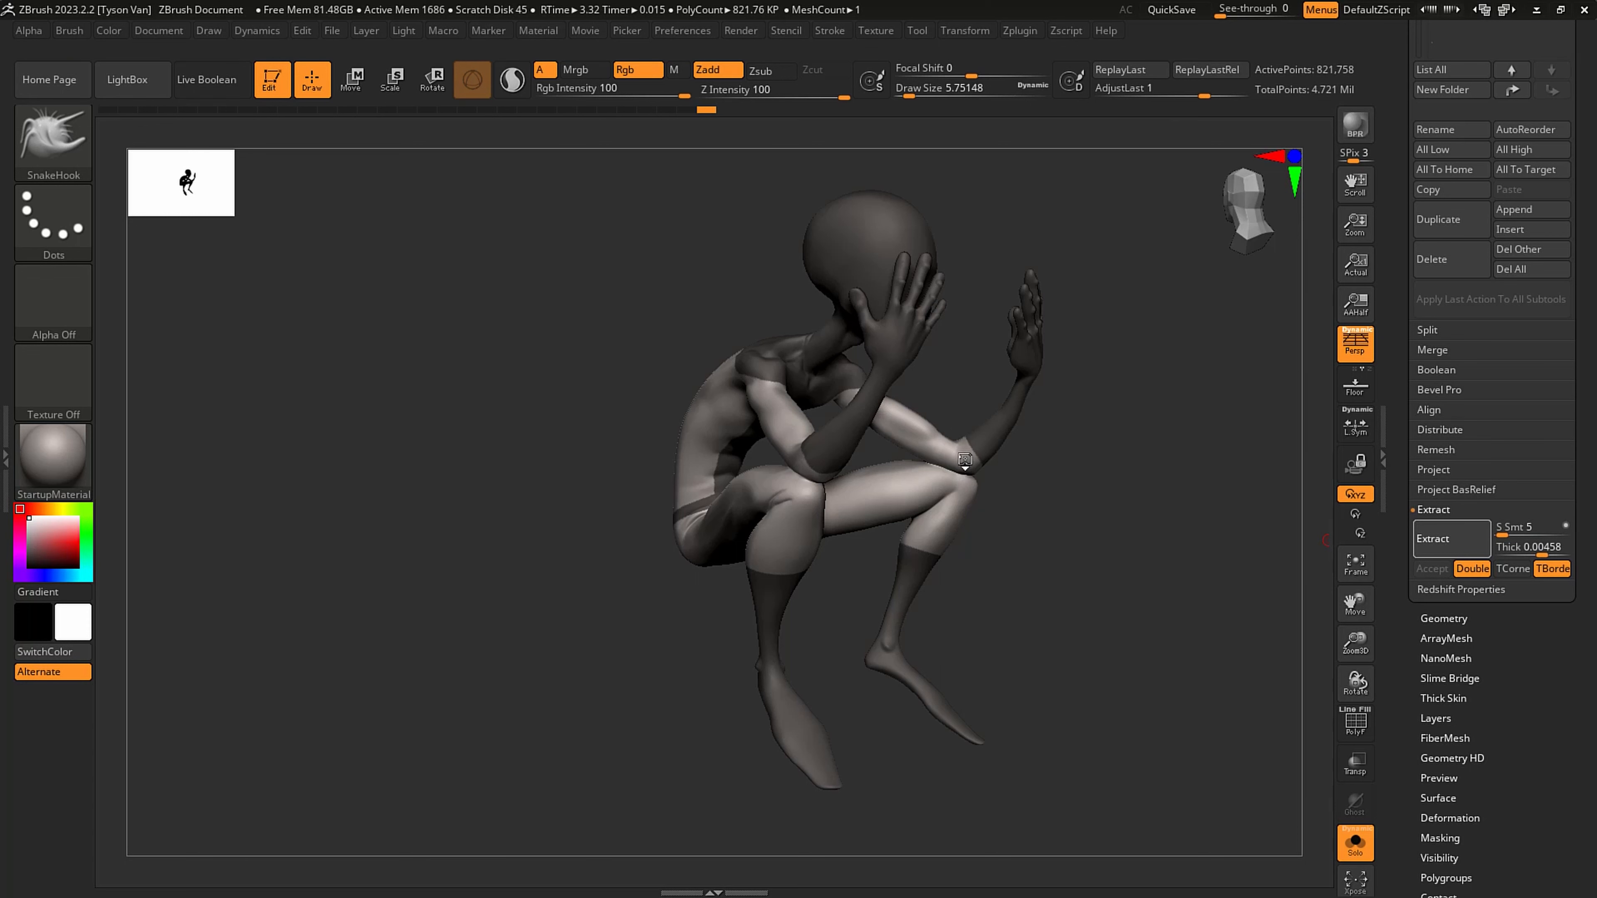
pyautogui.click(1534, 547)
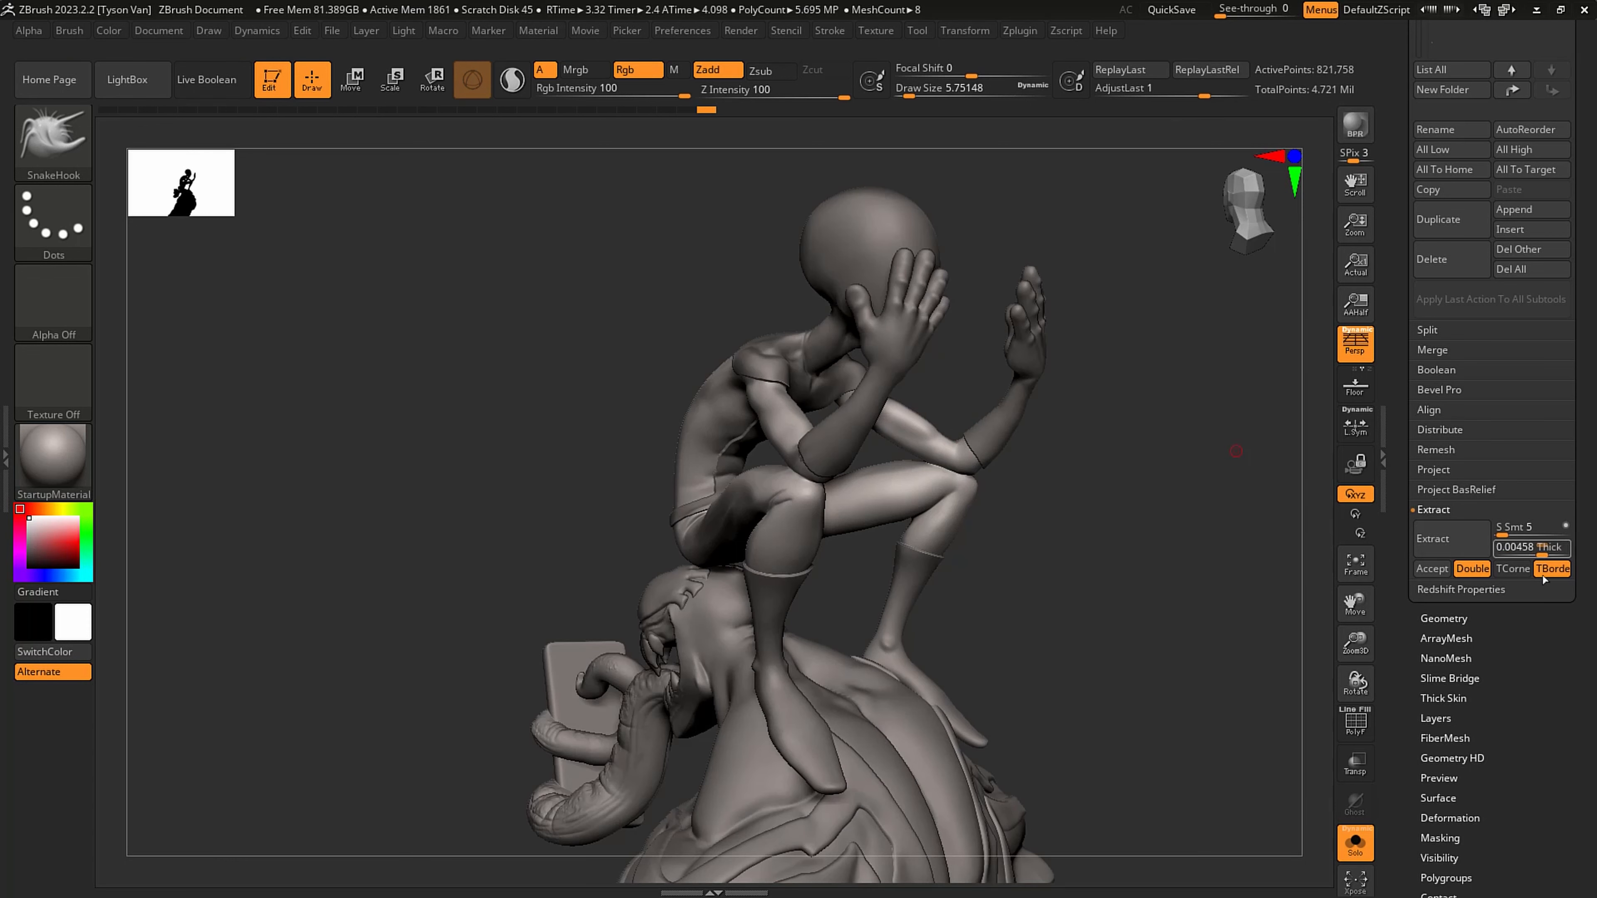
pyautogui.press('Return')
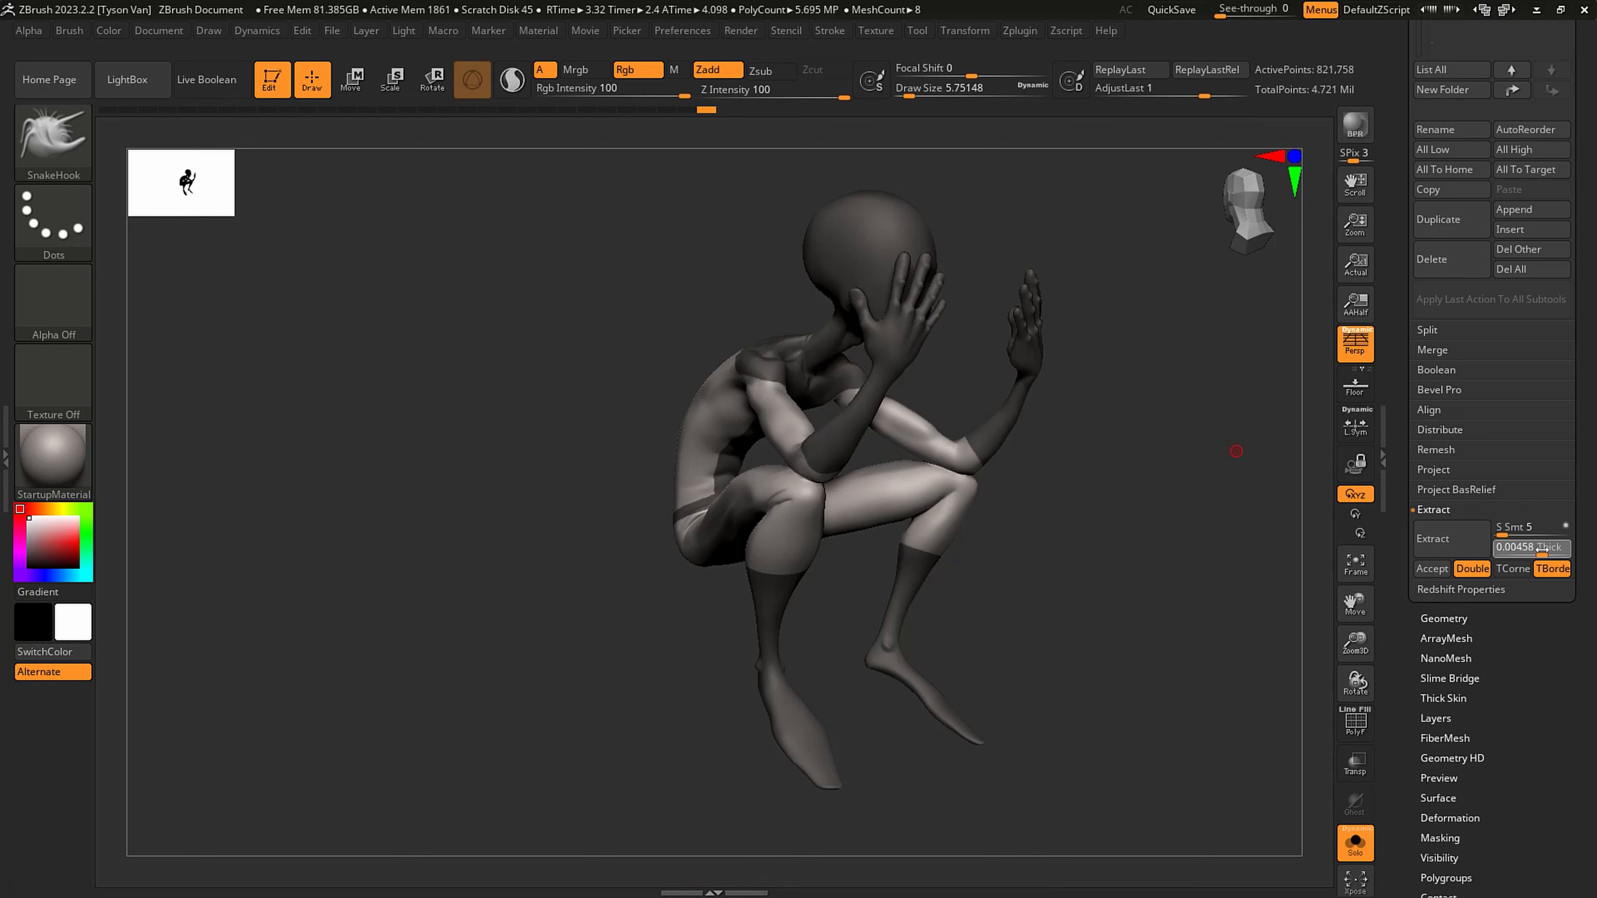
pyautogui.moveTo(1540, 550); pyautogui.dragTo(1540, 551)
pyautogui.click(1458, 545)
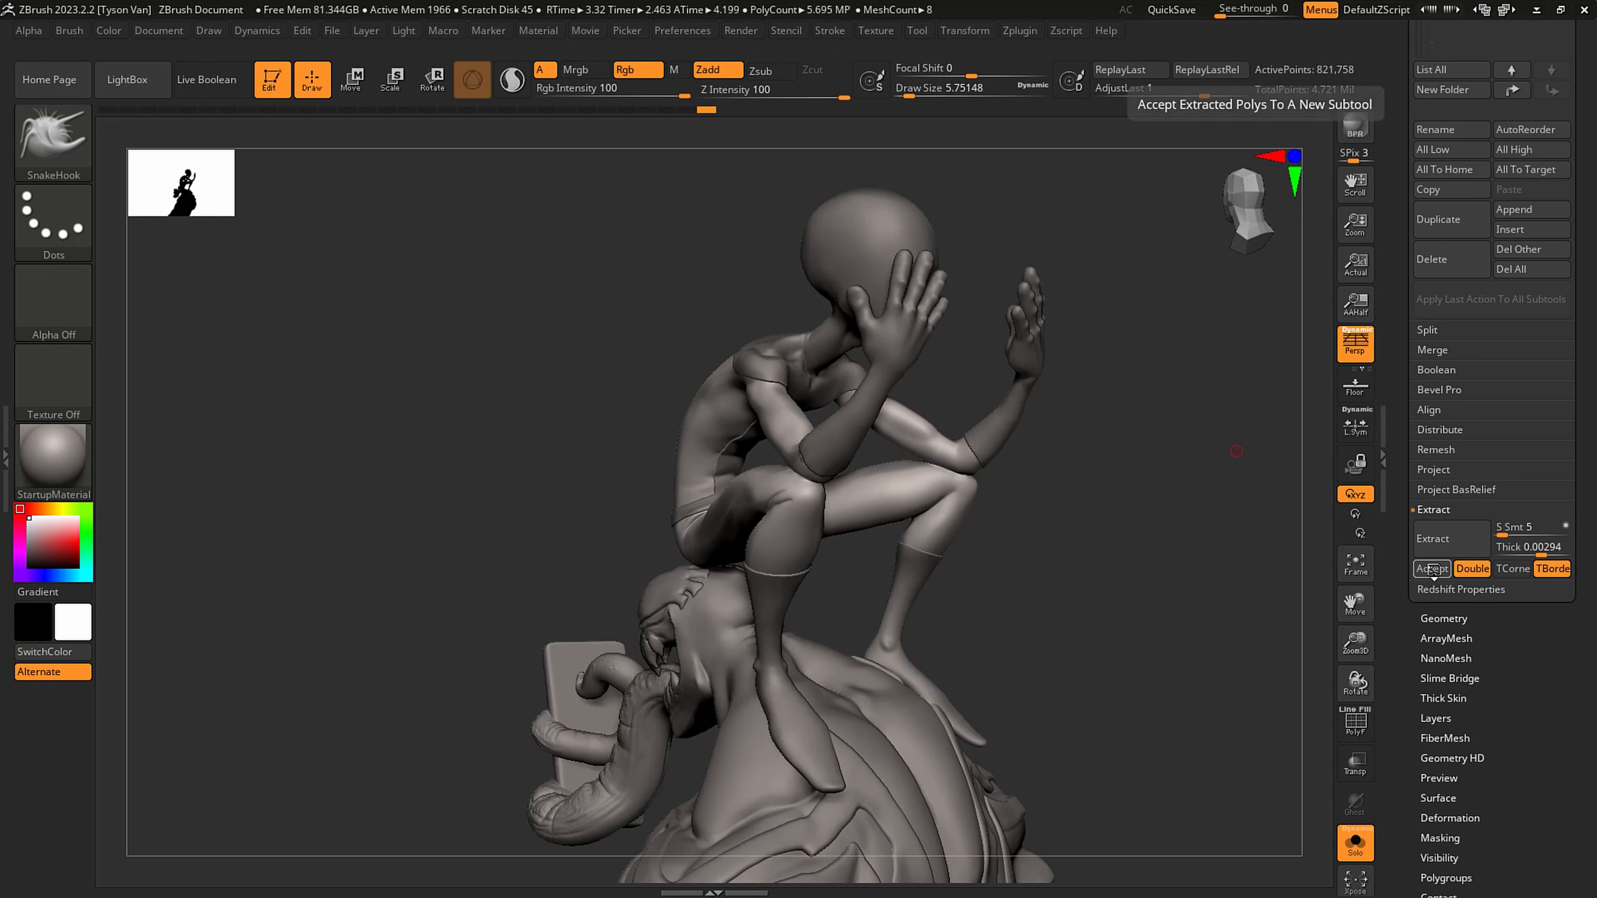
# - Extract the masked suit areas with a thickness of 0.001 and accept them as a new subtool
pyautogui.click(1541, 549)
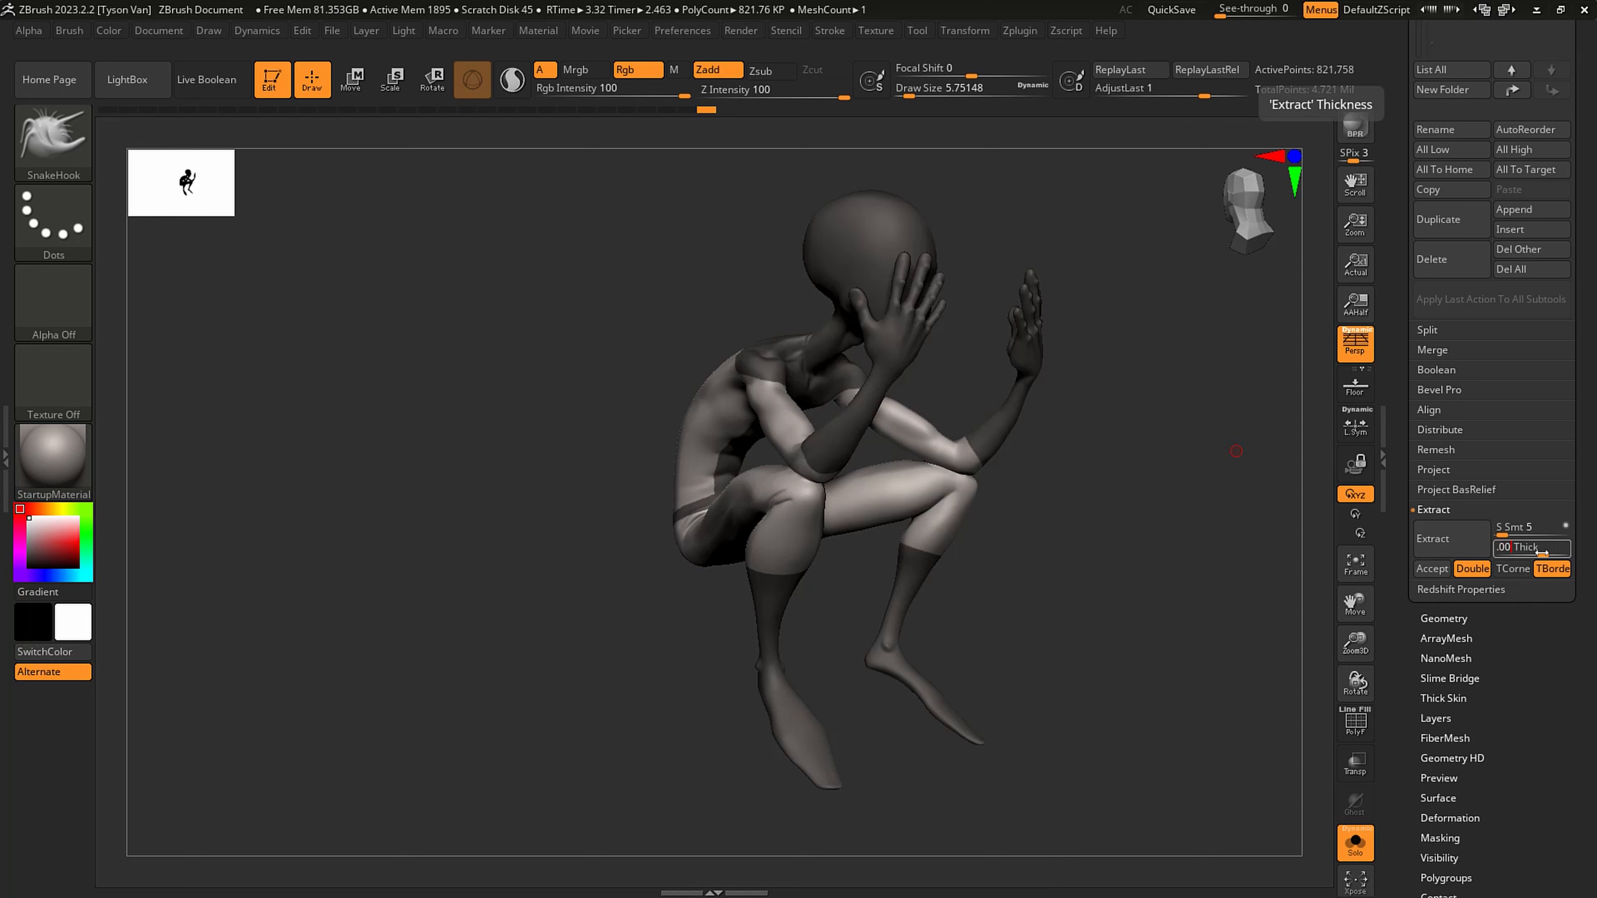
pyautogui.write('.001')
pyautogui.press('Return')
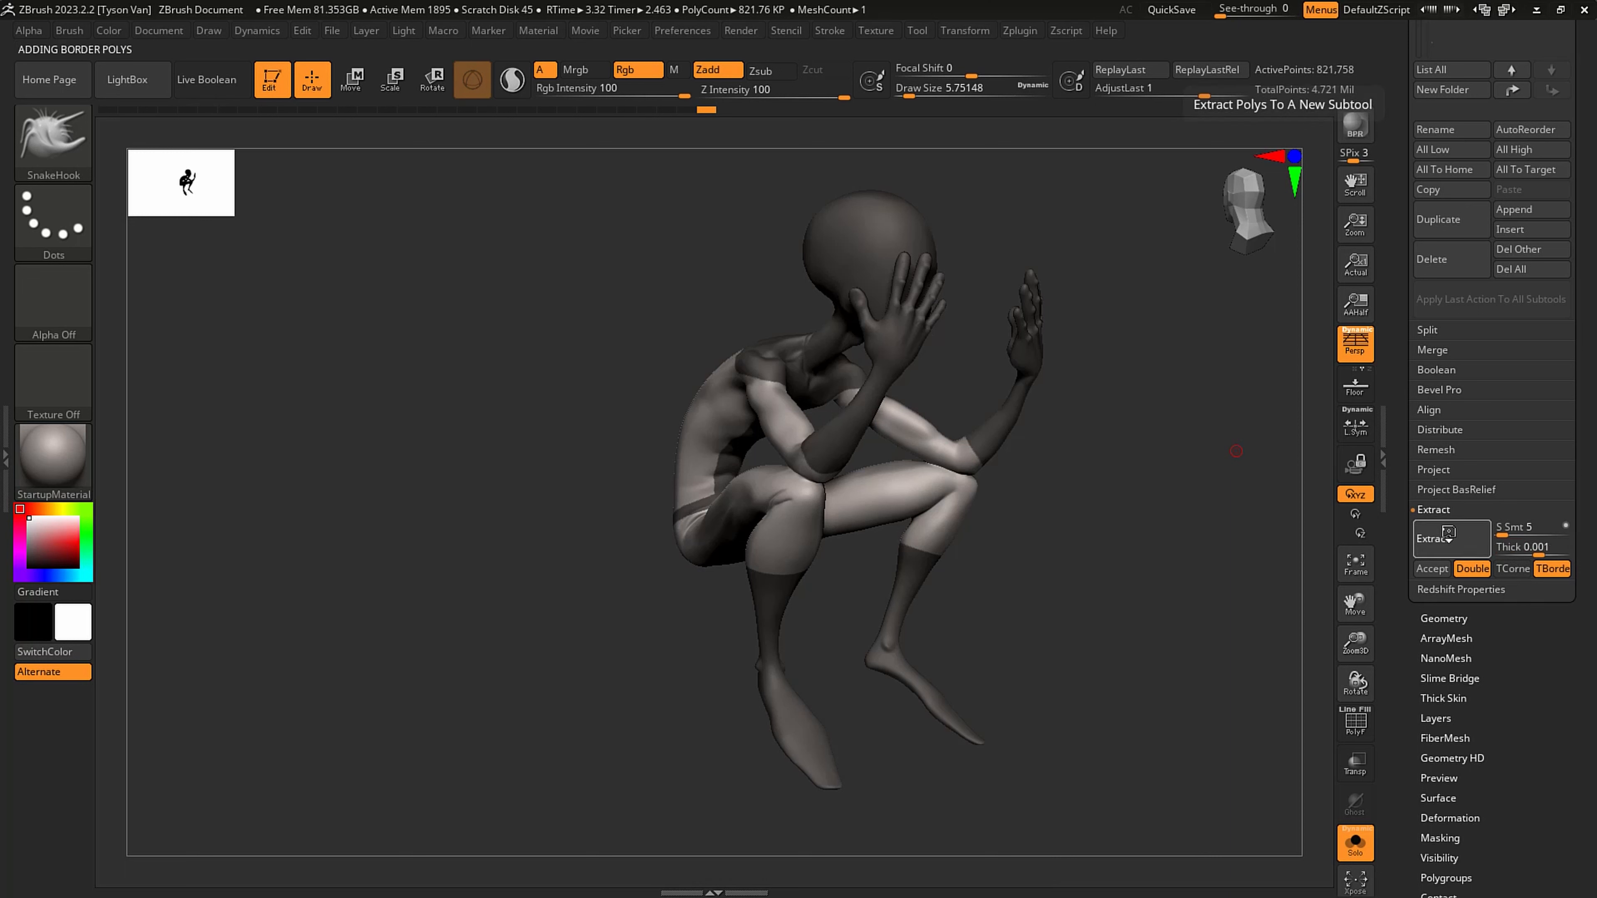
pyautogui.click(1441, 539)
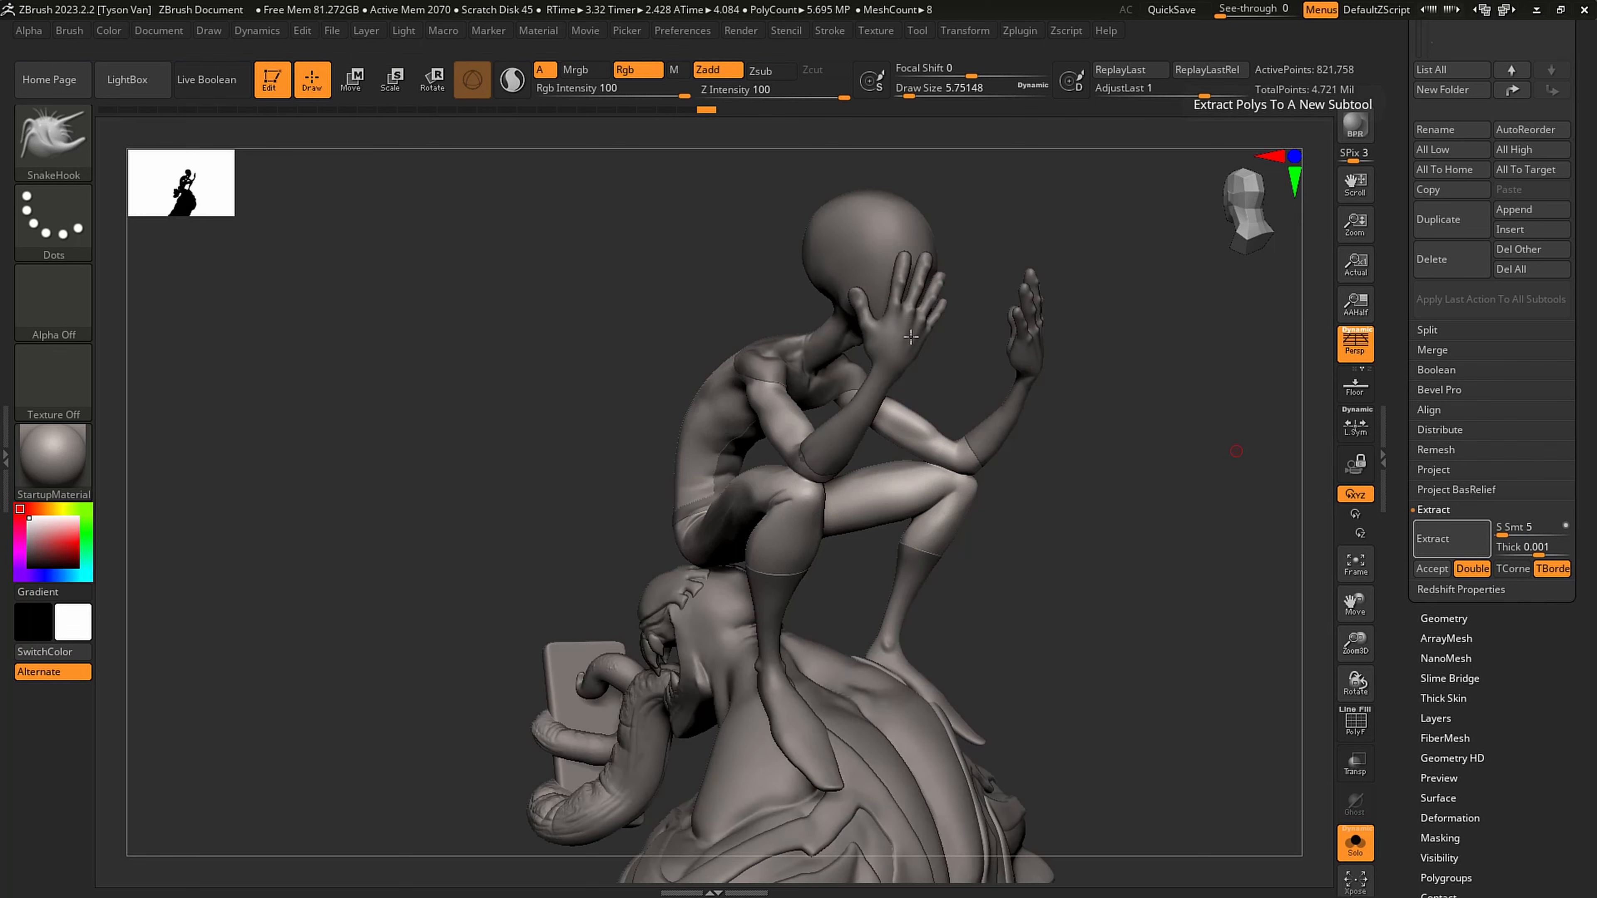
pyautogui.click(1431, 568)
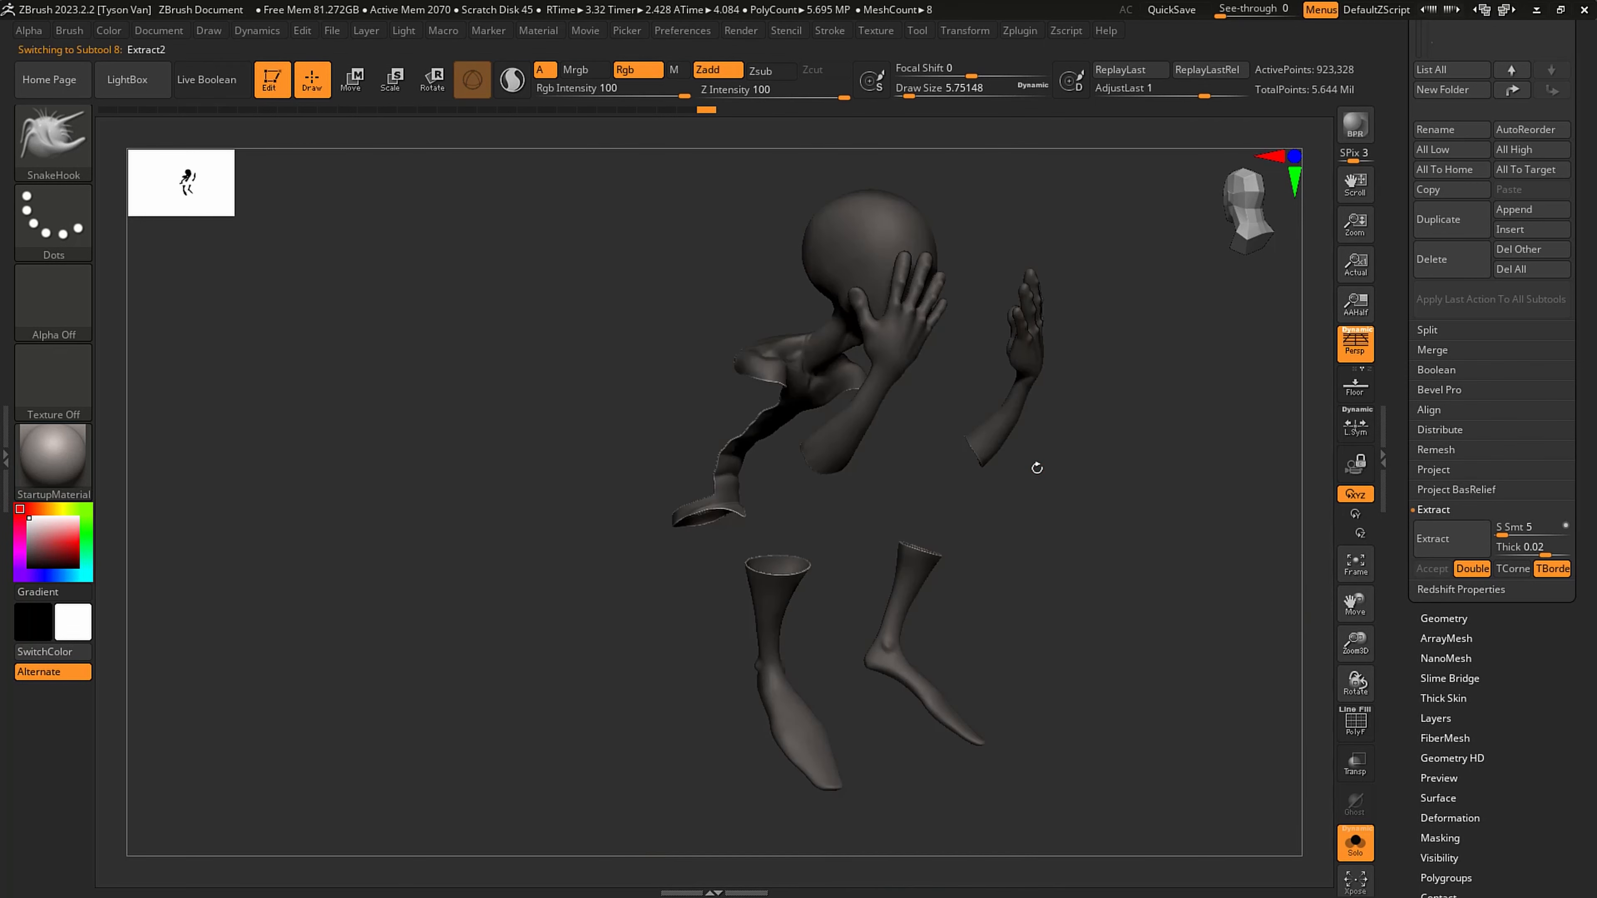
# - Turn on PolyFrame for the extracted suit and isolate its outer polygroup, hiding the inner shell
pyautogui.moveTo(1037, 465)
pyautogui.mouseDown()
pyautogui.moveTo(1016, 642)
pyautogui.moveTo(774, 741)
pyautogui.moveTo(810, 700)
pyautogui.moveTo(865, 695)
pyautogui.mouseUp()
pyautogui.hotkey('shift', 'f')
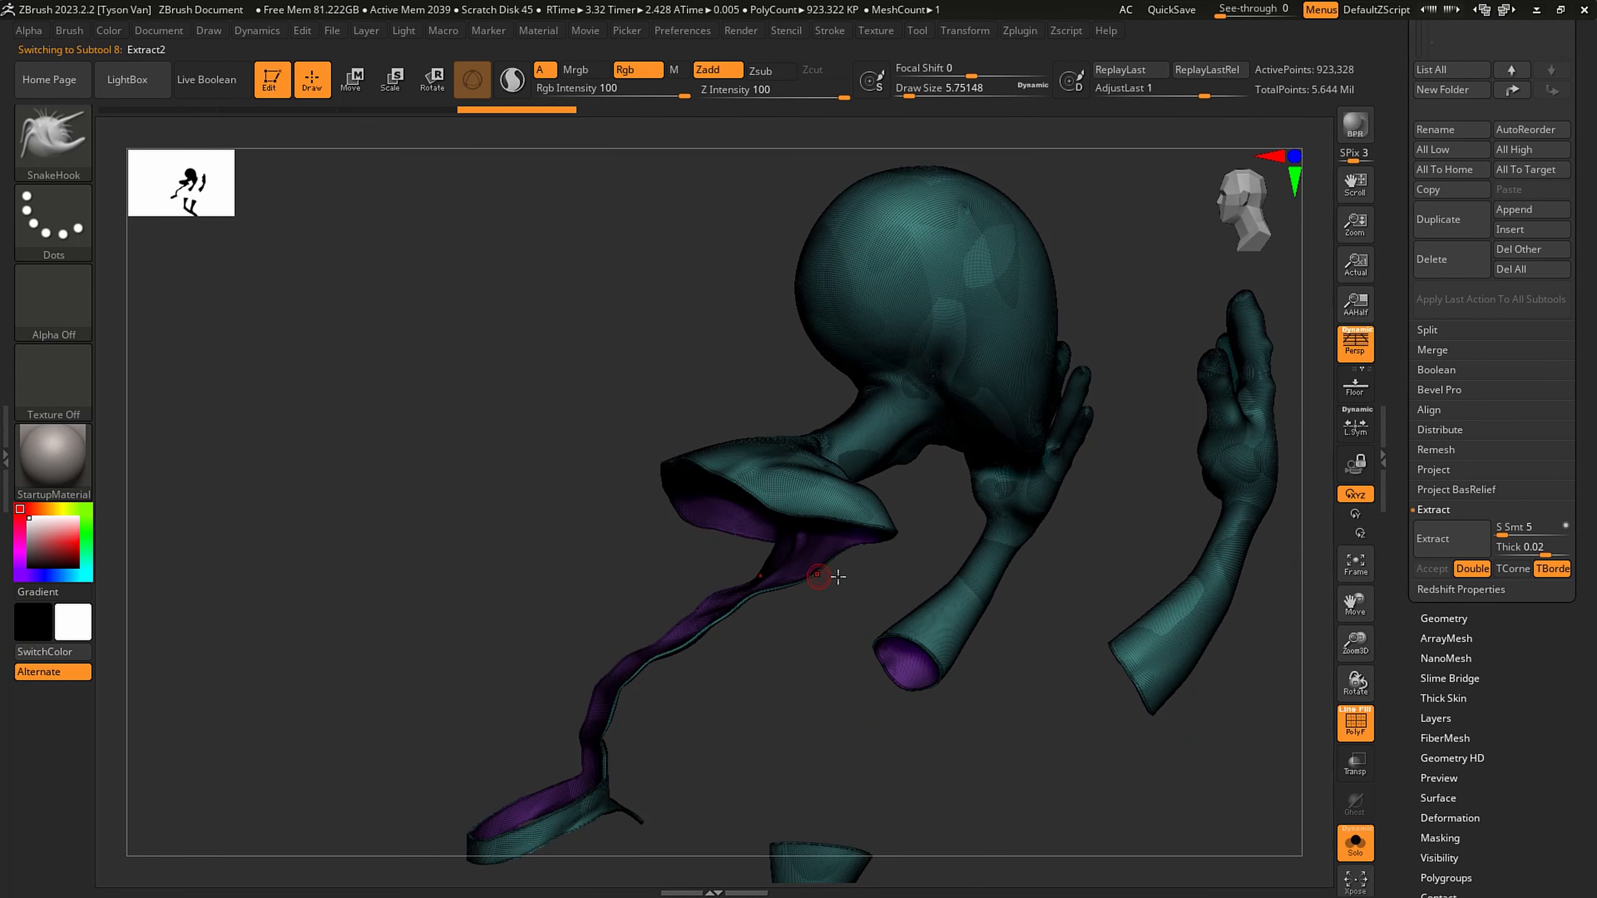
pyautogui.moveTo(831, 563); pyautogui.dragTo(791, 553)
pyautogui.keyDown('alt'); pyautogui.moveTo(776, 519); pyautogui.dragTo(763, 445, button='right'); pyautogui.keyUp('alt')
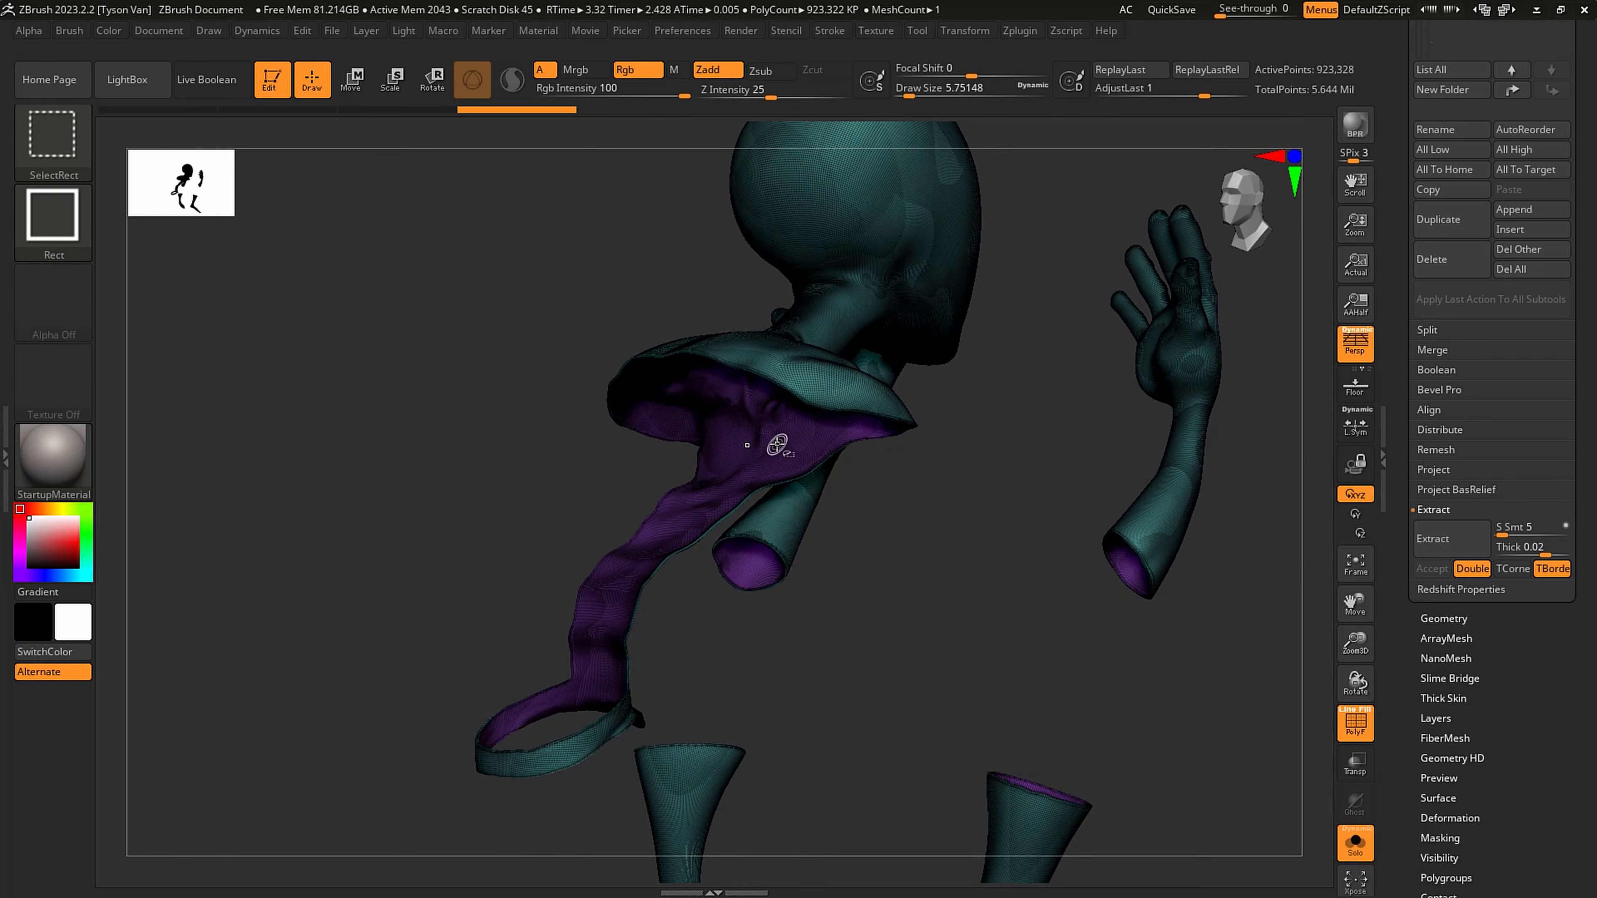
pyautogui.keyDown('ctrl'); pyautogui.keyDown('shift'); pyautogui.click(776, 454); pyautogui.keyUp('shift'); pyautogui.keyUp('ctrl')
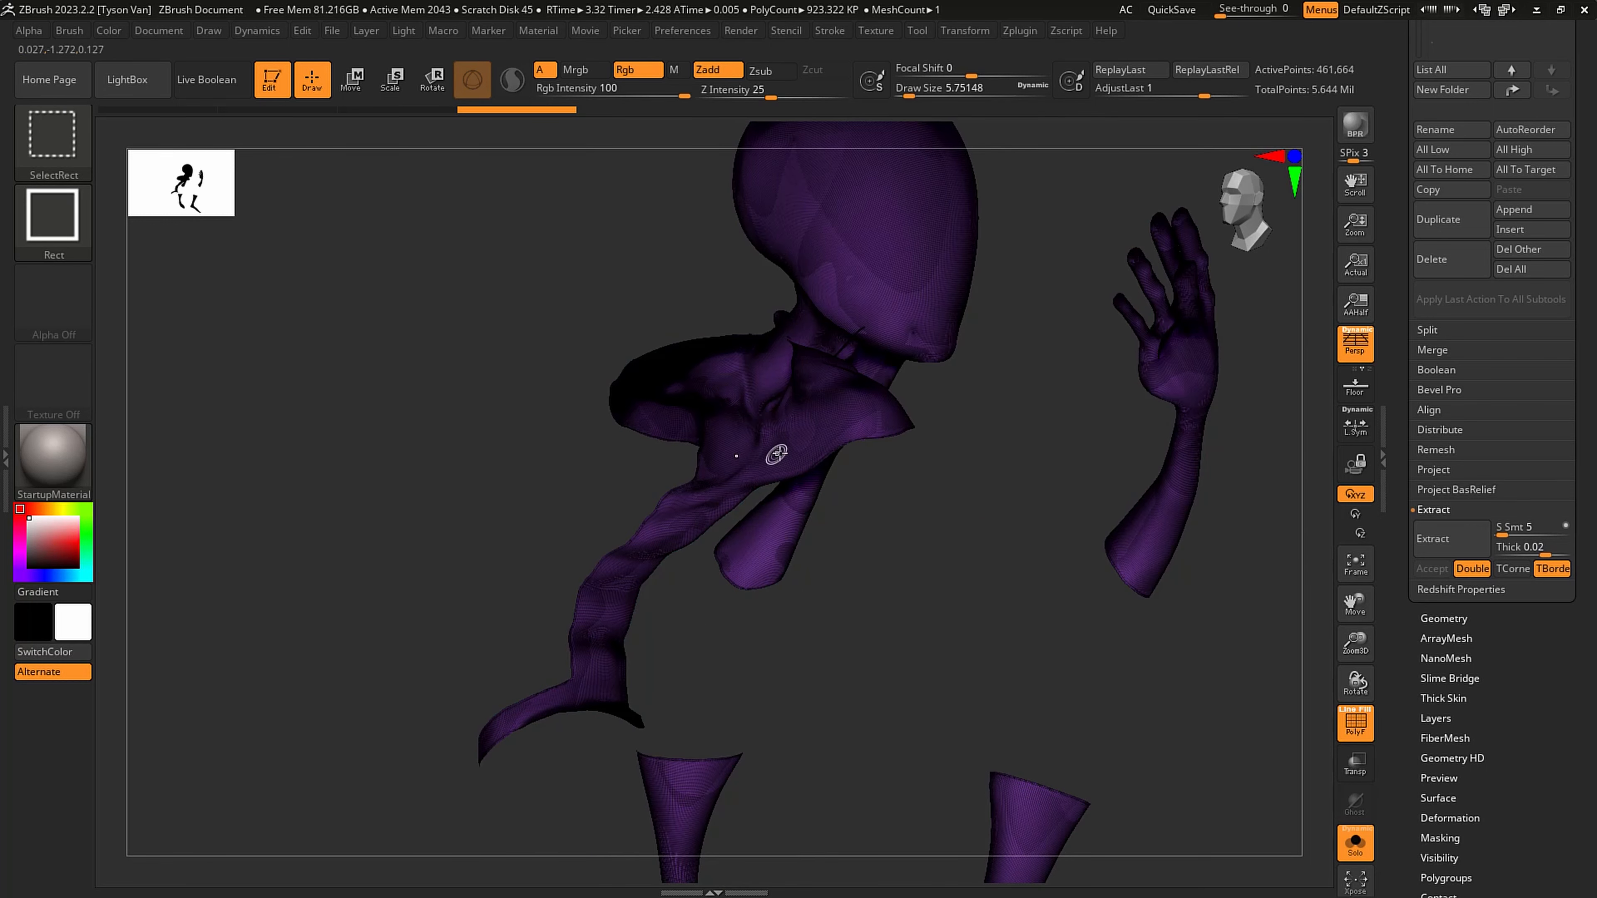
pyautogui.moveTo(858, 722)
pyautogui.keyDown('ctrl'); pyautogui.keyDown('shift'); pyautogui.mouseDown()
pyautogui.moveTo(982, 569)
pyautogui.moveTo(1009, 560)
pyautogui.moveTo(996, 551)
pyautogui.moveTo(1002, 595)
pyautogui.mouseUp(); pyautogui.keyUp('shift'); pyautogui.keyUp('ctrl')
# - Delete the extracted suit's hidden inner shell from the geometry, then show the full model with PolyFrame turned off
pyautogui.click(1444, 619)
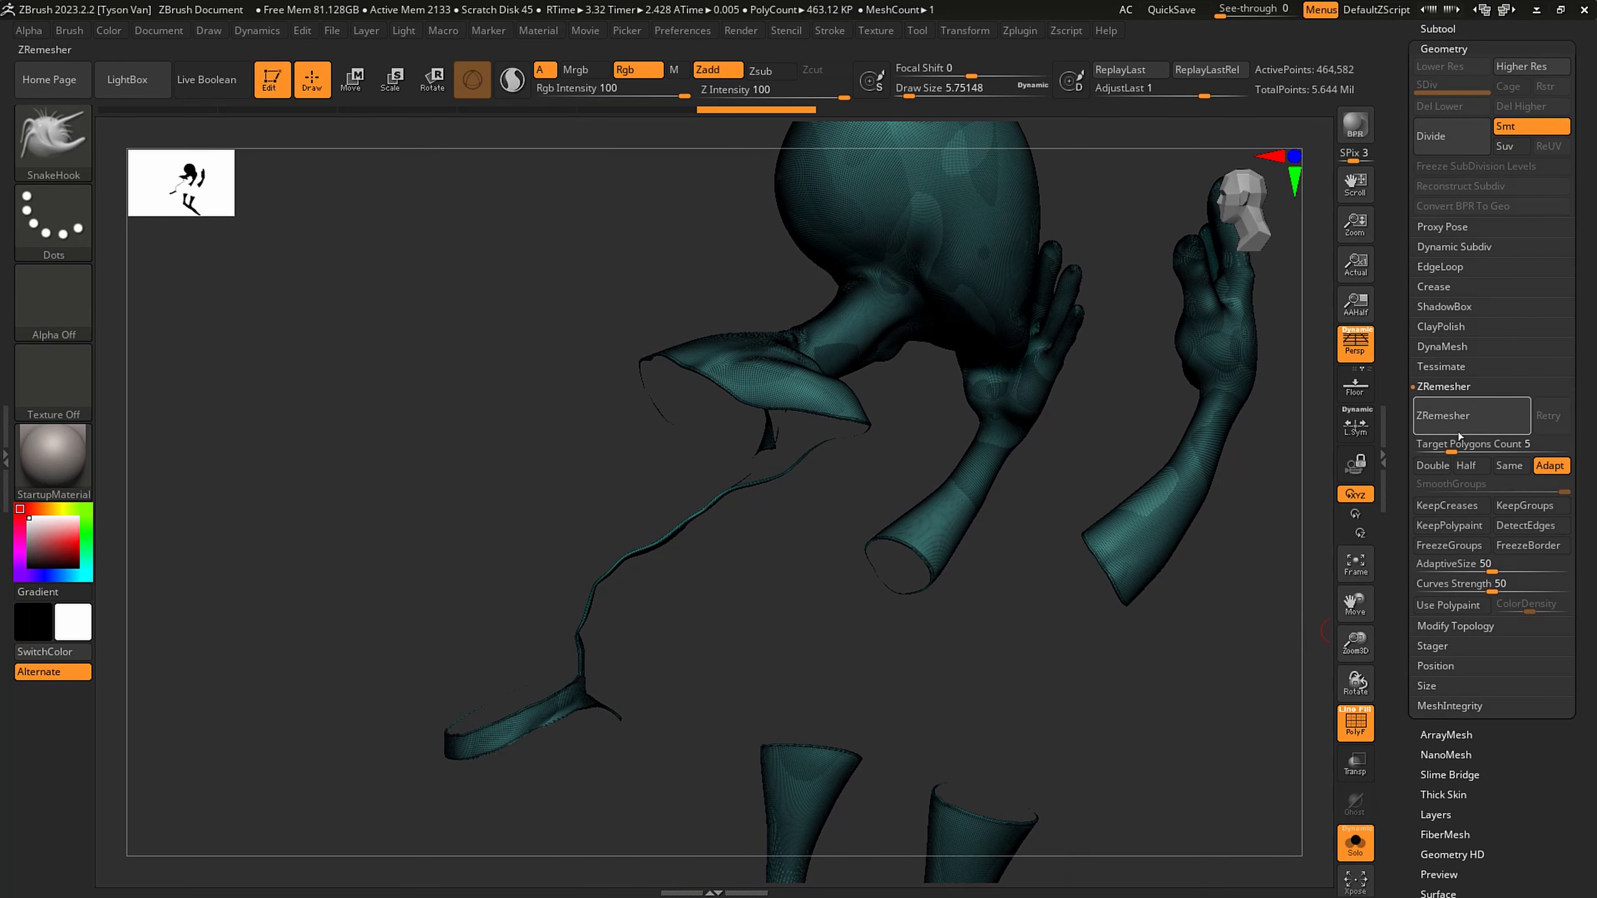
pyautogui.click(1454, 626)
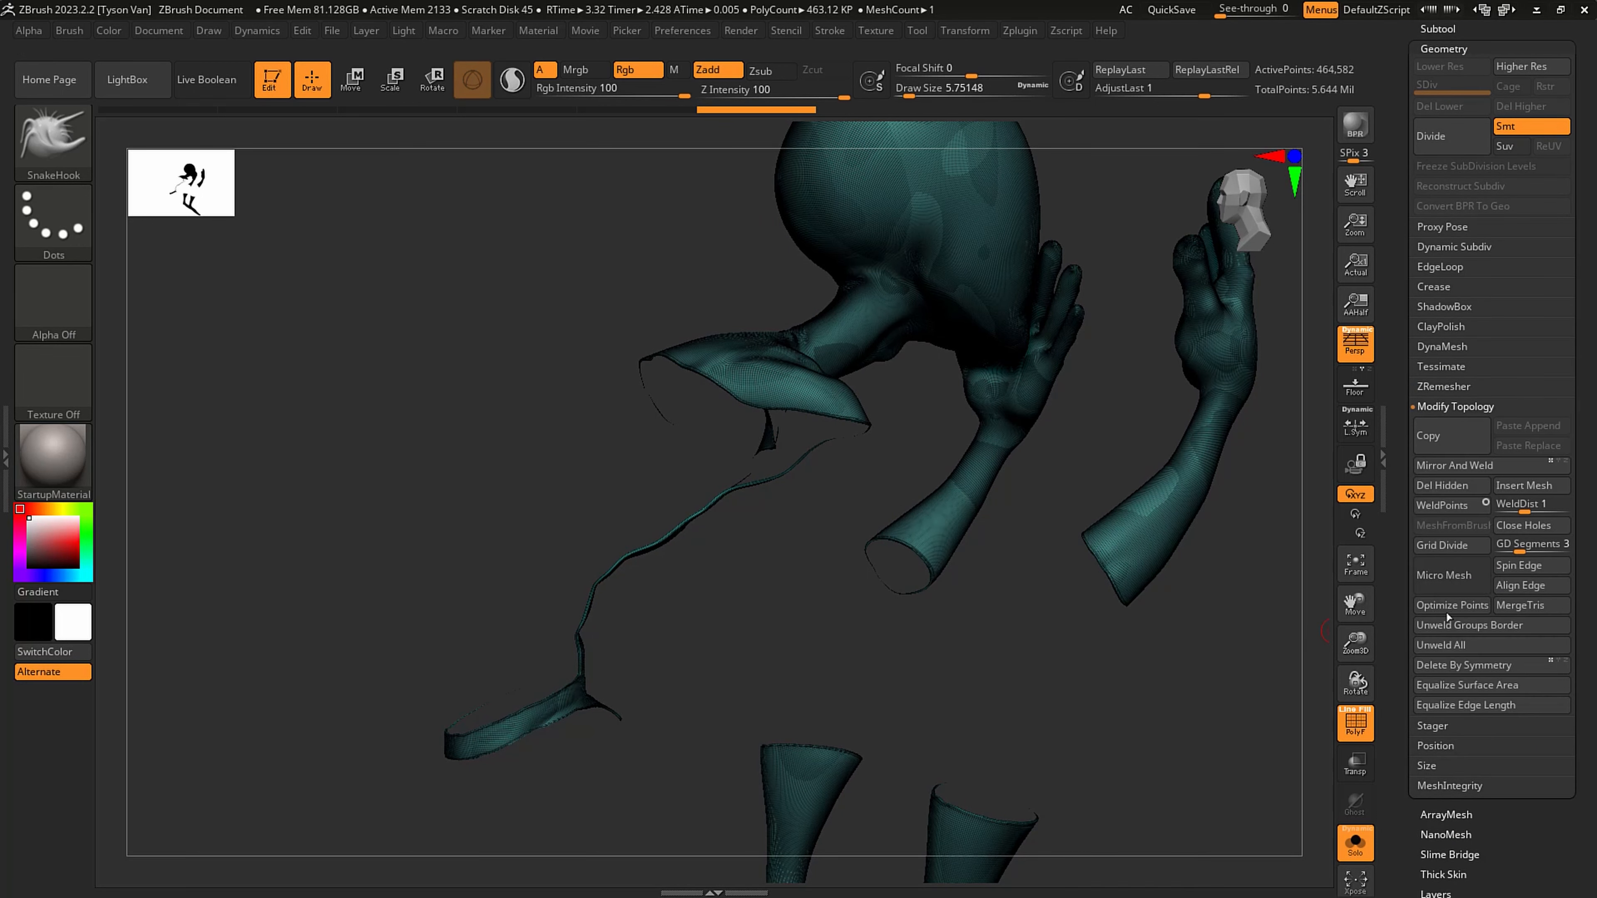
pyautogui.click(1440, 488)
pyautogui.moveTo(1064, 707); pyautogui.dragTo(1063, 644)
pyautogui.click(1355, 843)
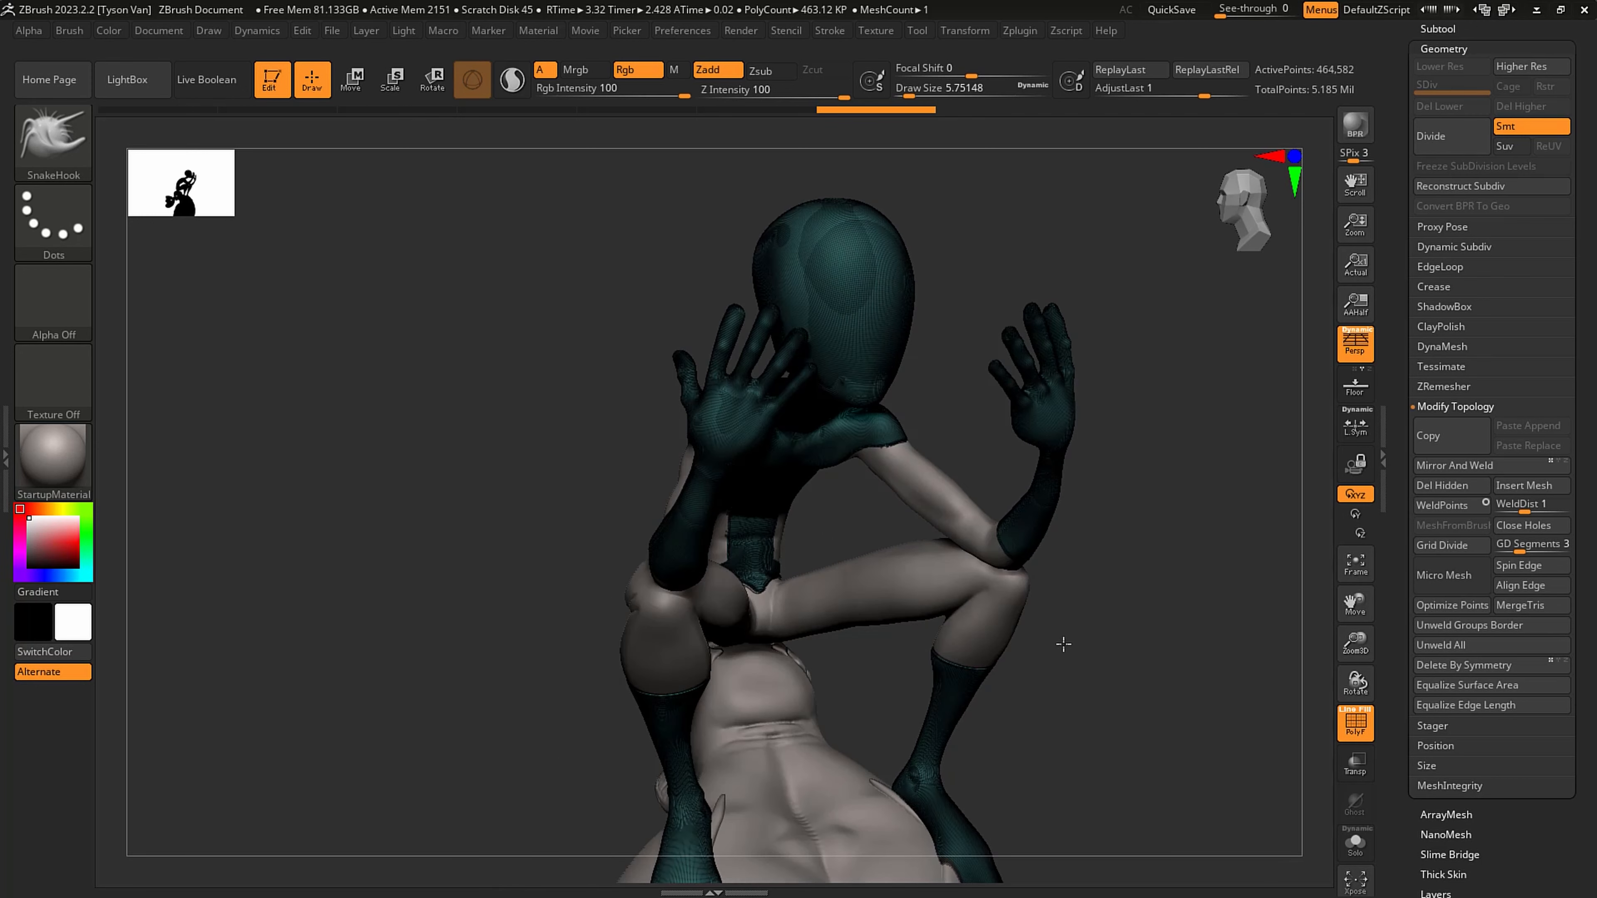
pyautogui.hotkey('shift', 'f')
# - Fill the extracted suit subtool with red, RGB 182, 21, 21
pyautogui.keyDown('alt'); pyautogui.moveTo(917, 656); pyautogui.dragTo(633, 534); pyautogui.keyUp('alt')
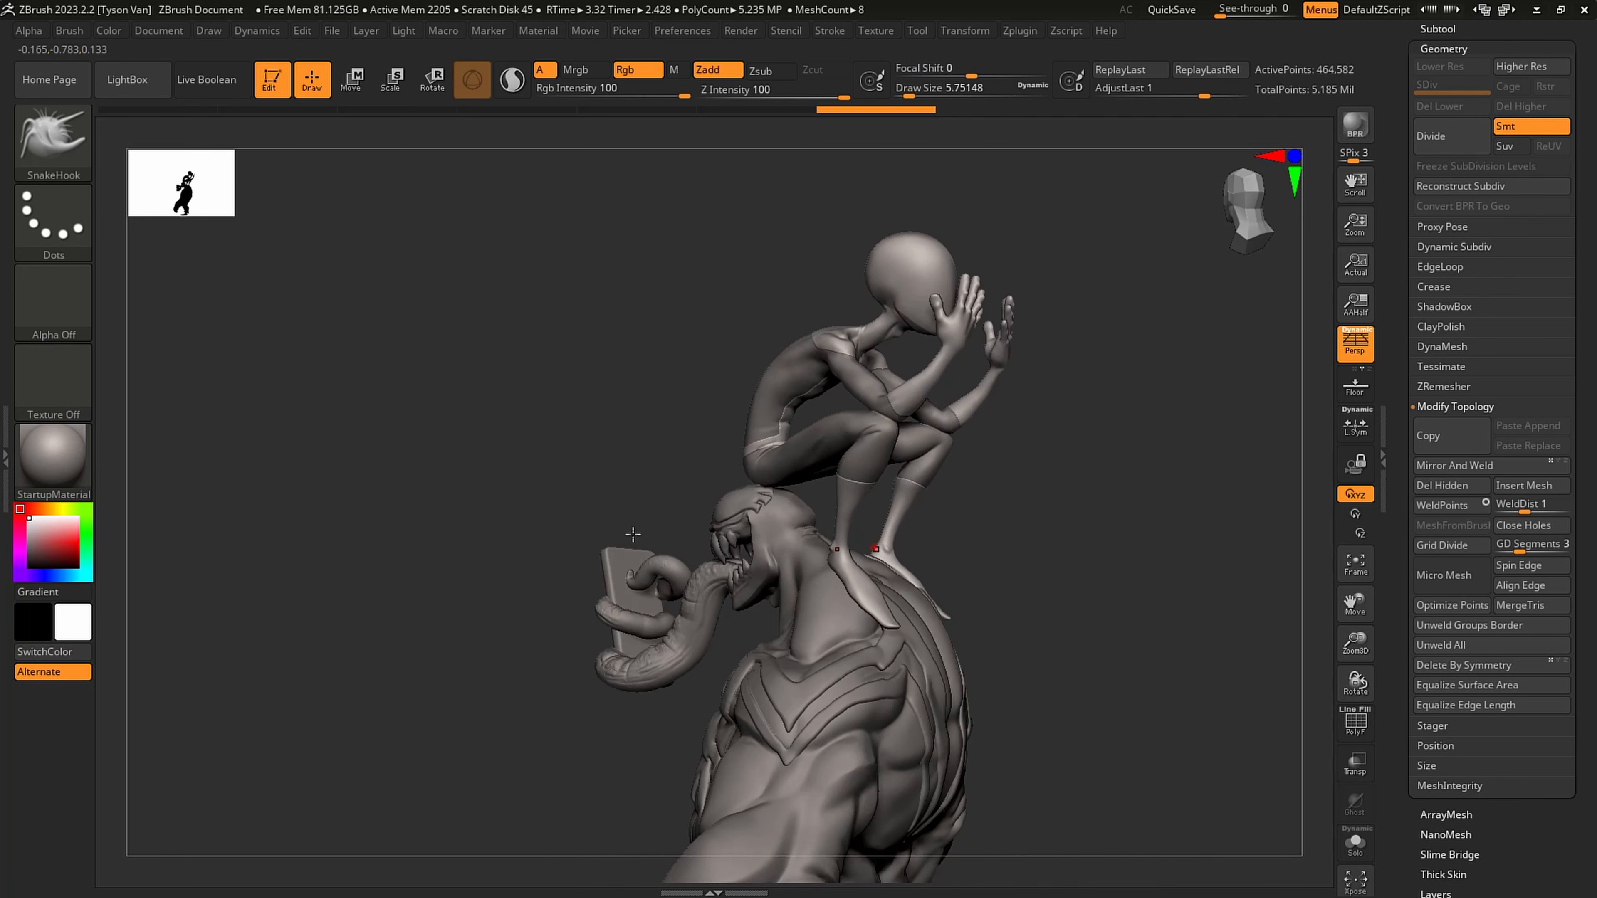
pyautogui.moveTo(59, 545); pyautogui.dragTo(67, 547)
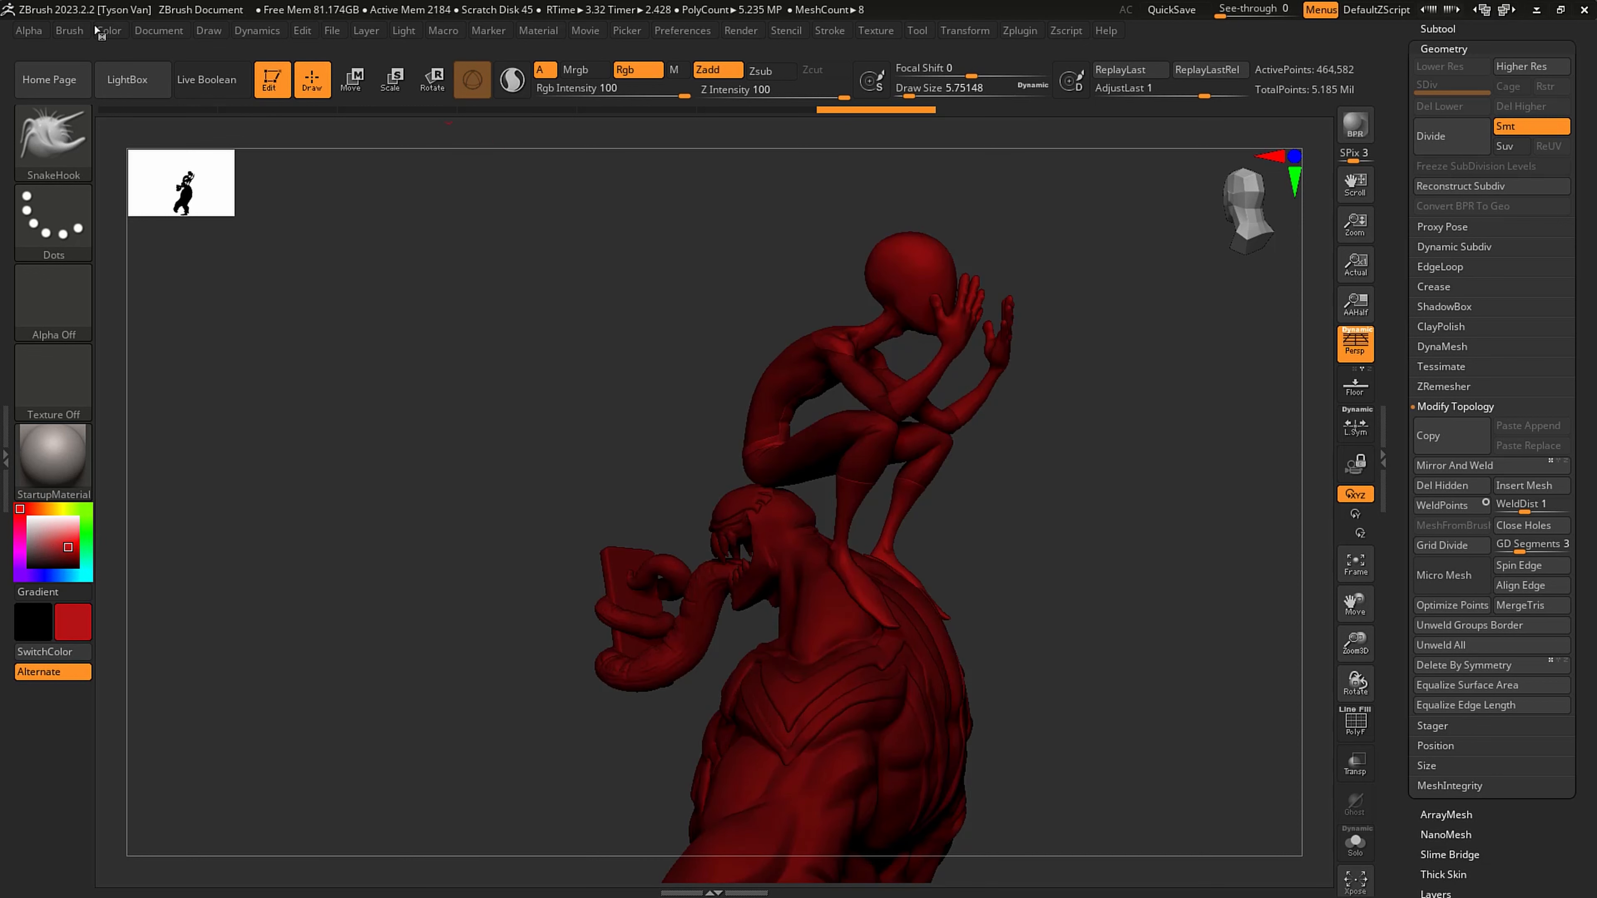
pyautogui.click(106, 32)
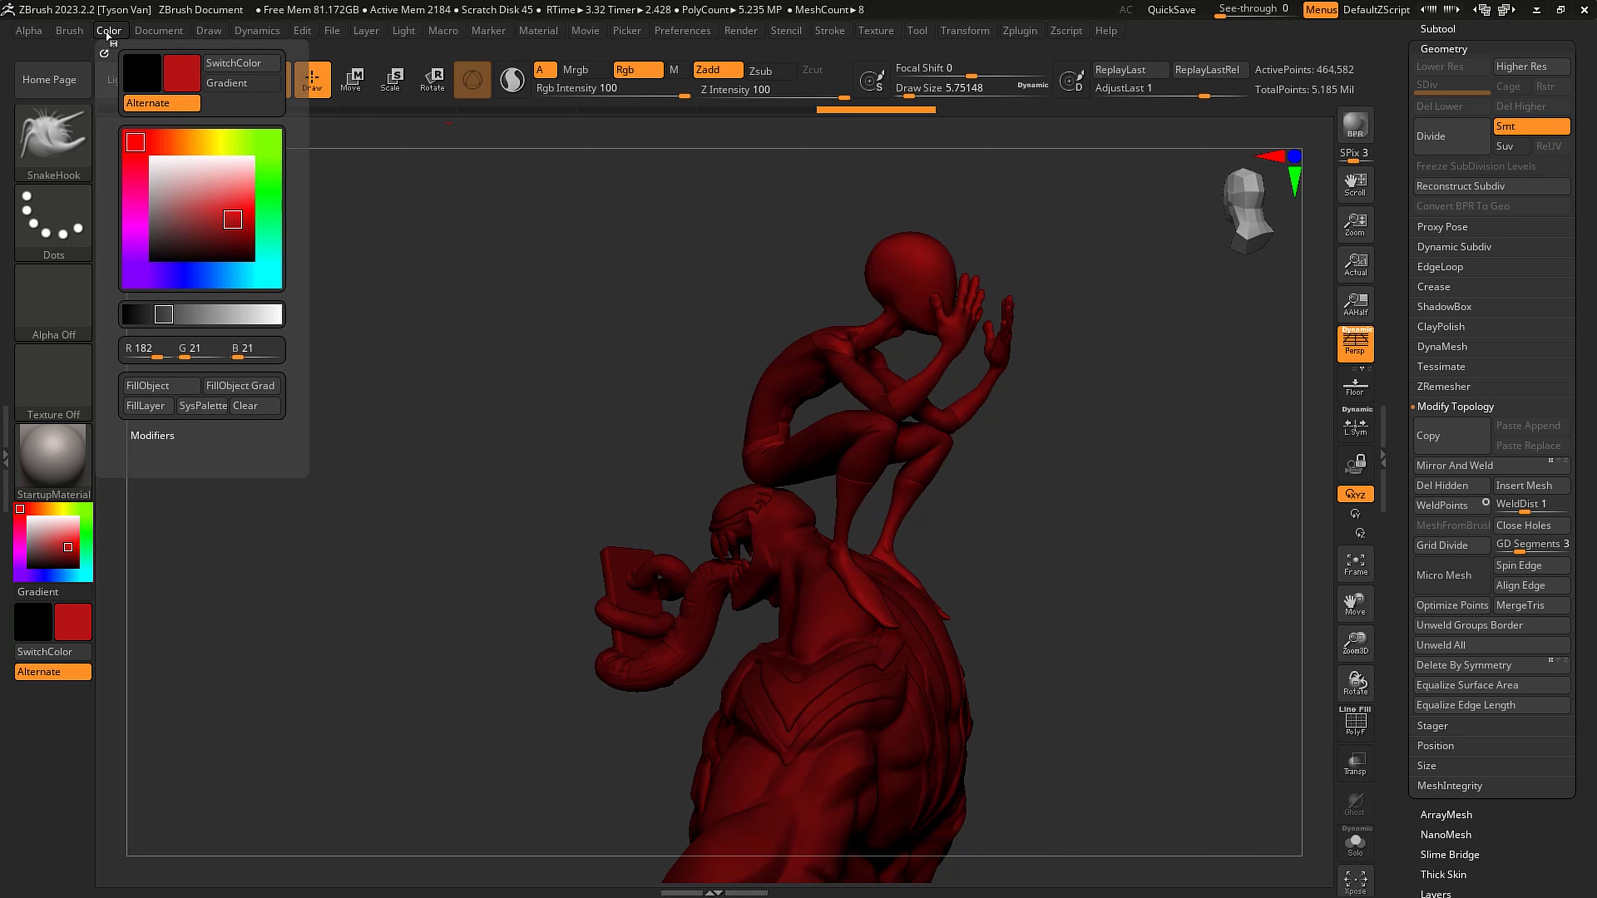
pyautogui.click(174, 385)
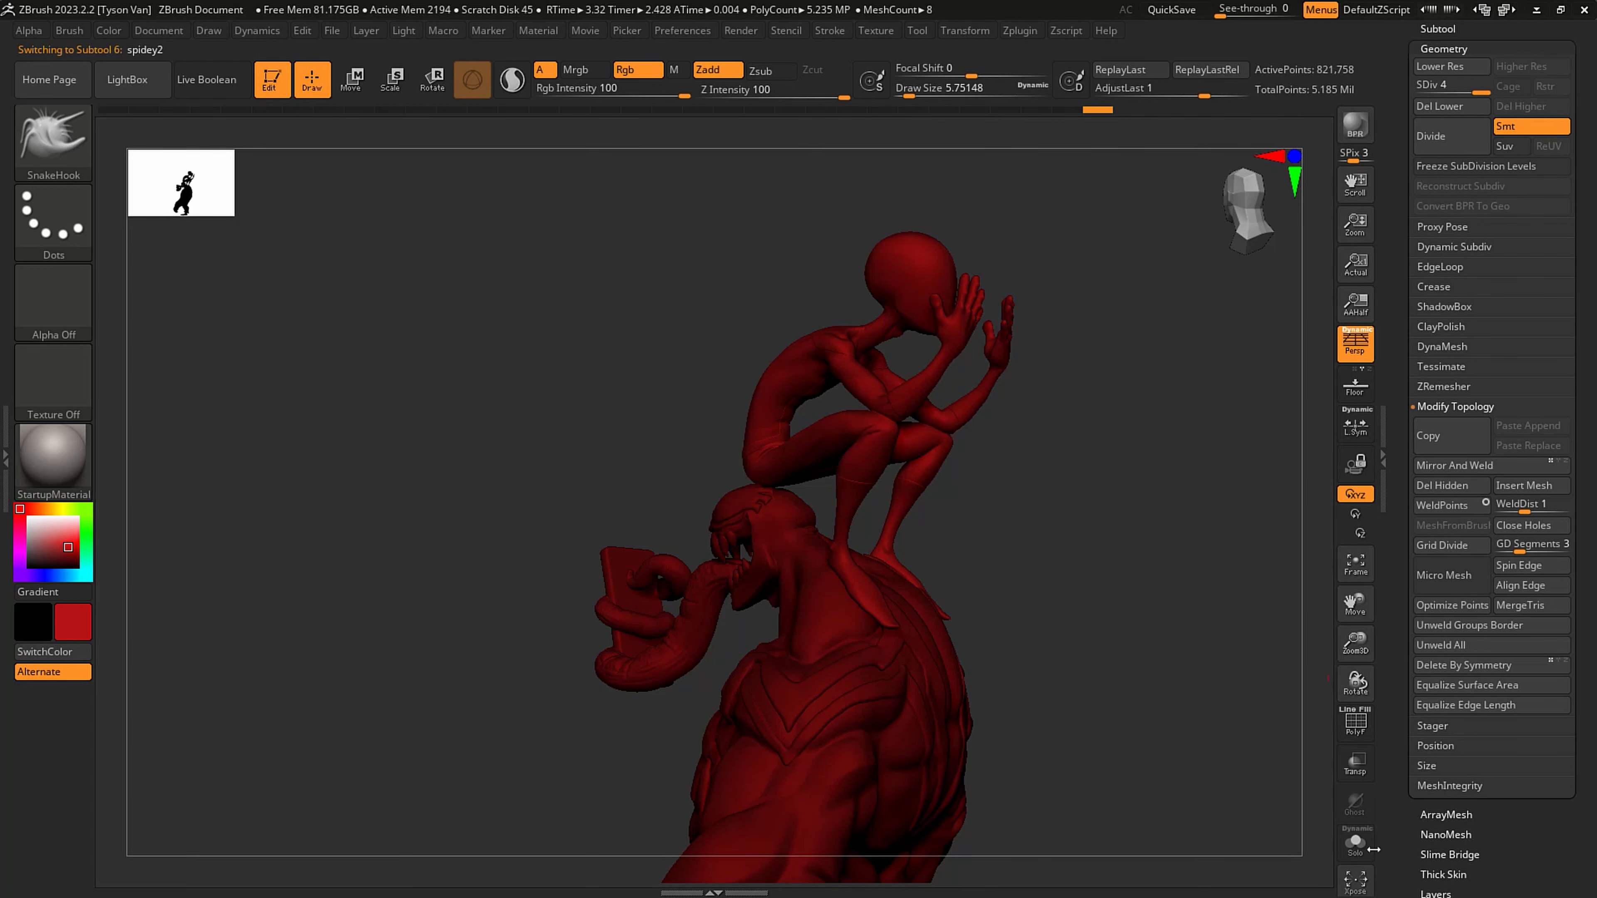
# - Isolate the spidey2 body, fill it with blue RGB 51, 74, 143, and show all subtools again
pyautogui.click(1355, 843)
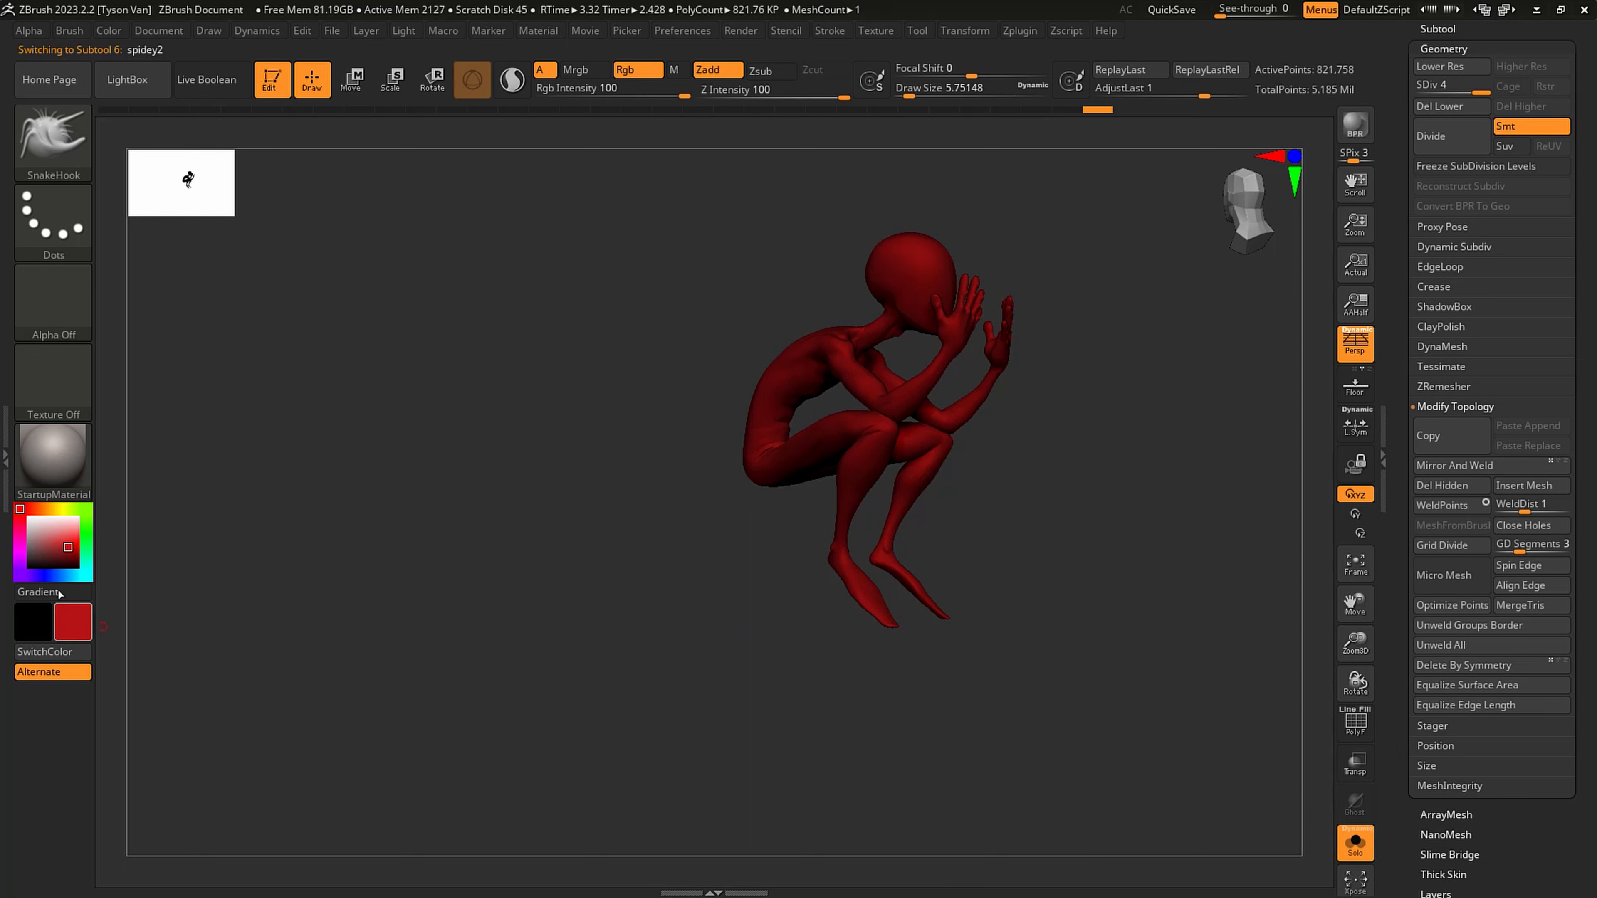
pyautogui.click(48, 575)
pyautogui.moveTo(49, 575); pyautogui.dragTo(52, 576)
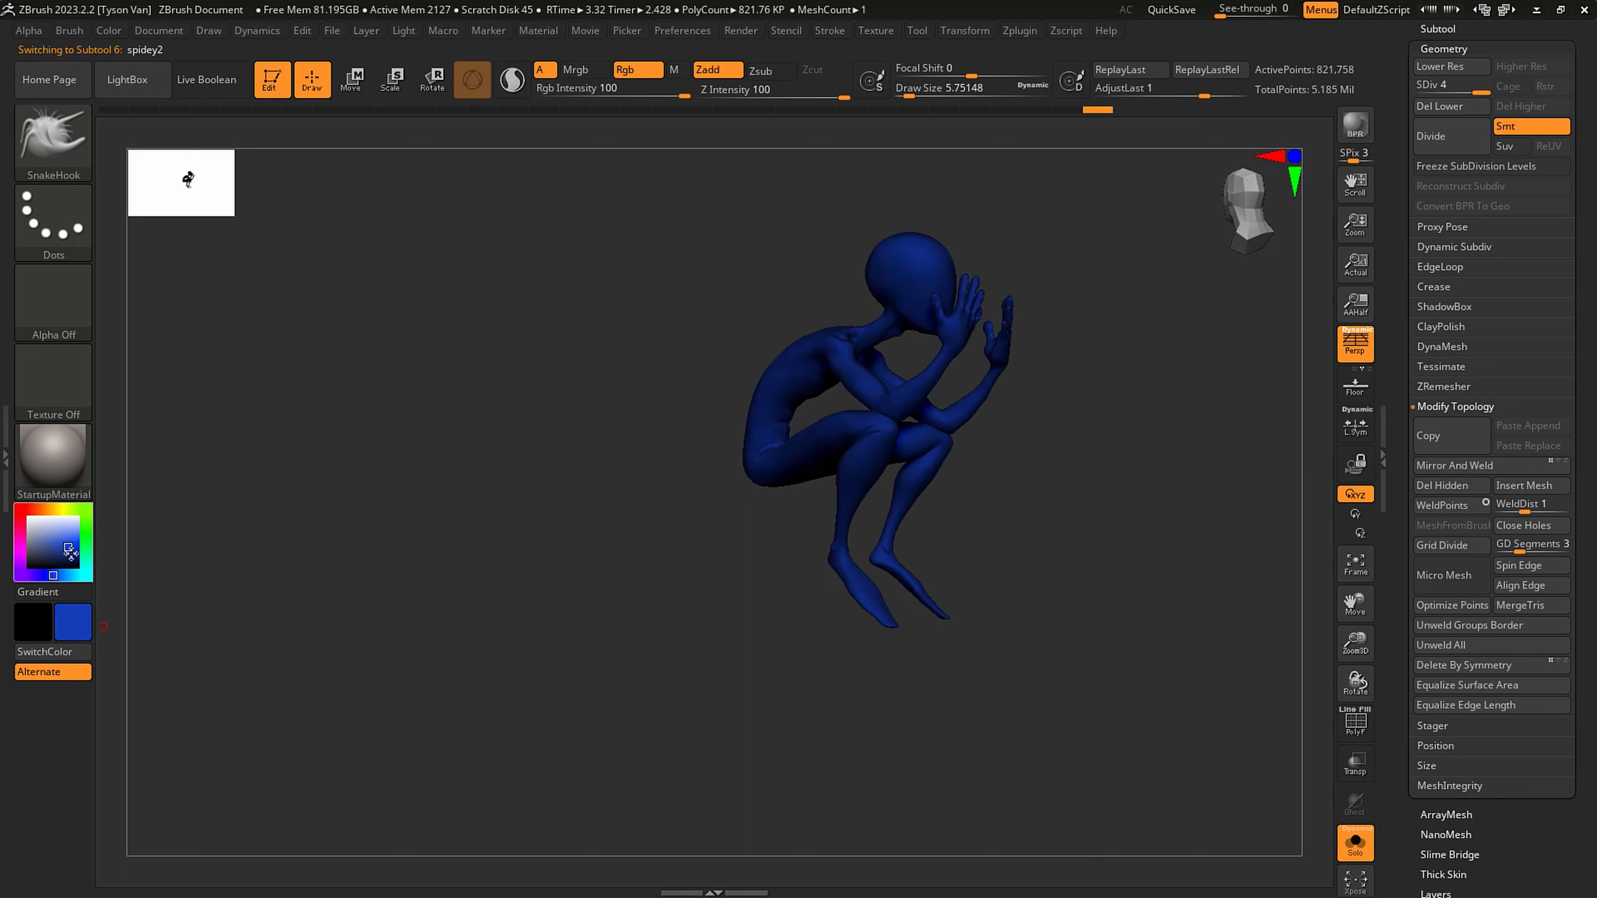
pyautogui.click(109, 30)
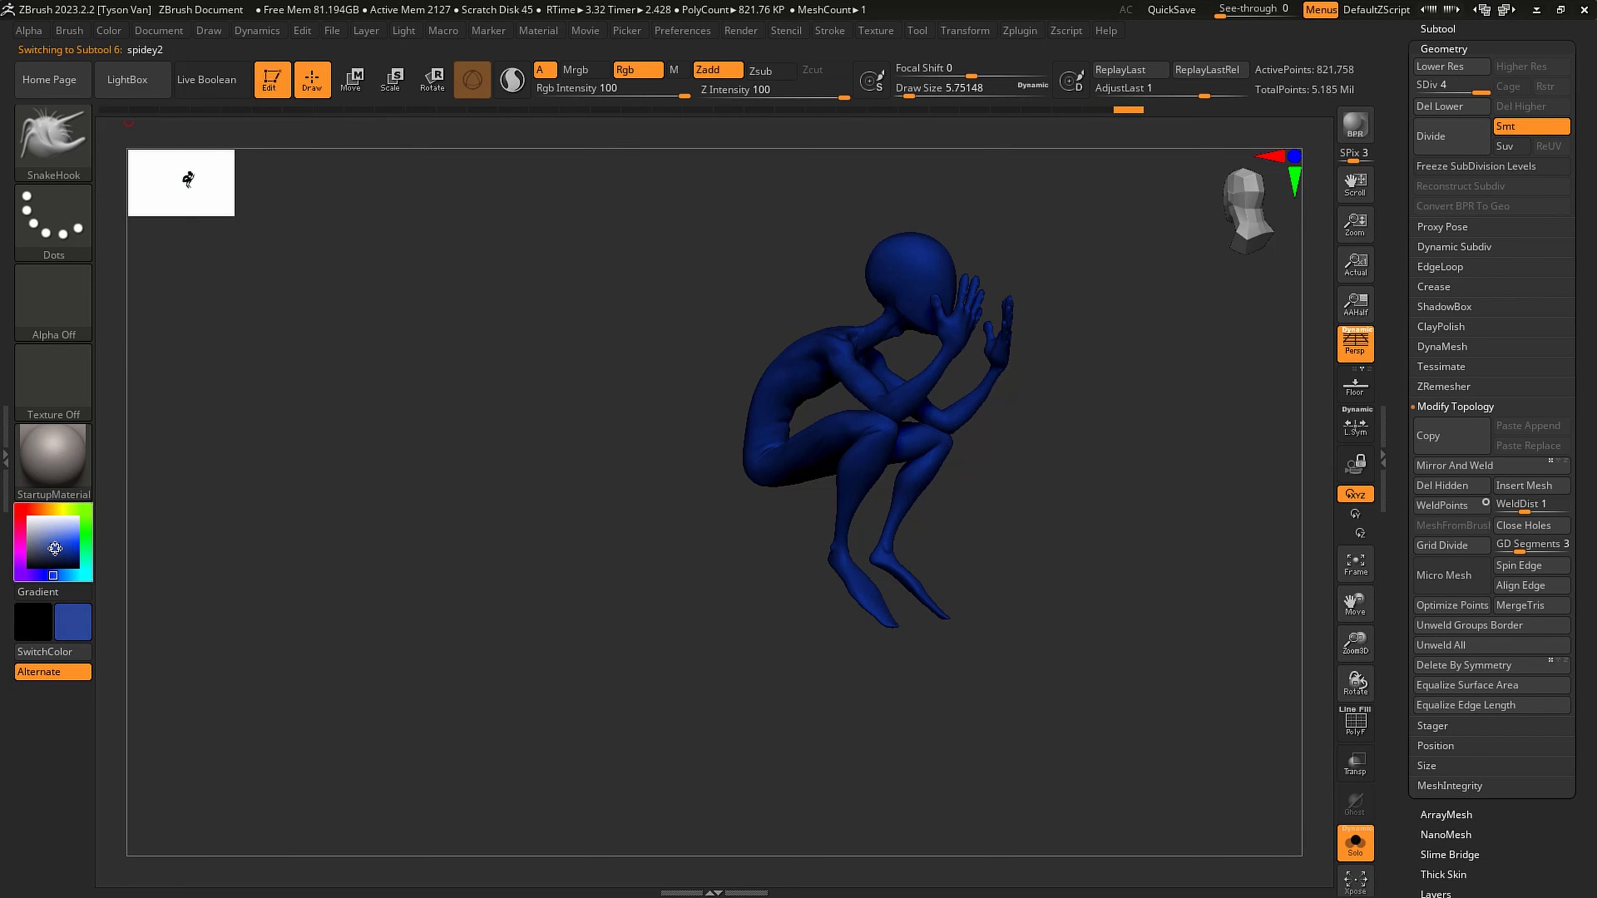
pyautogui.click(116, 31)
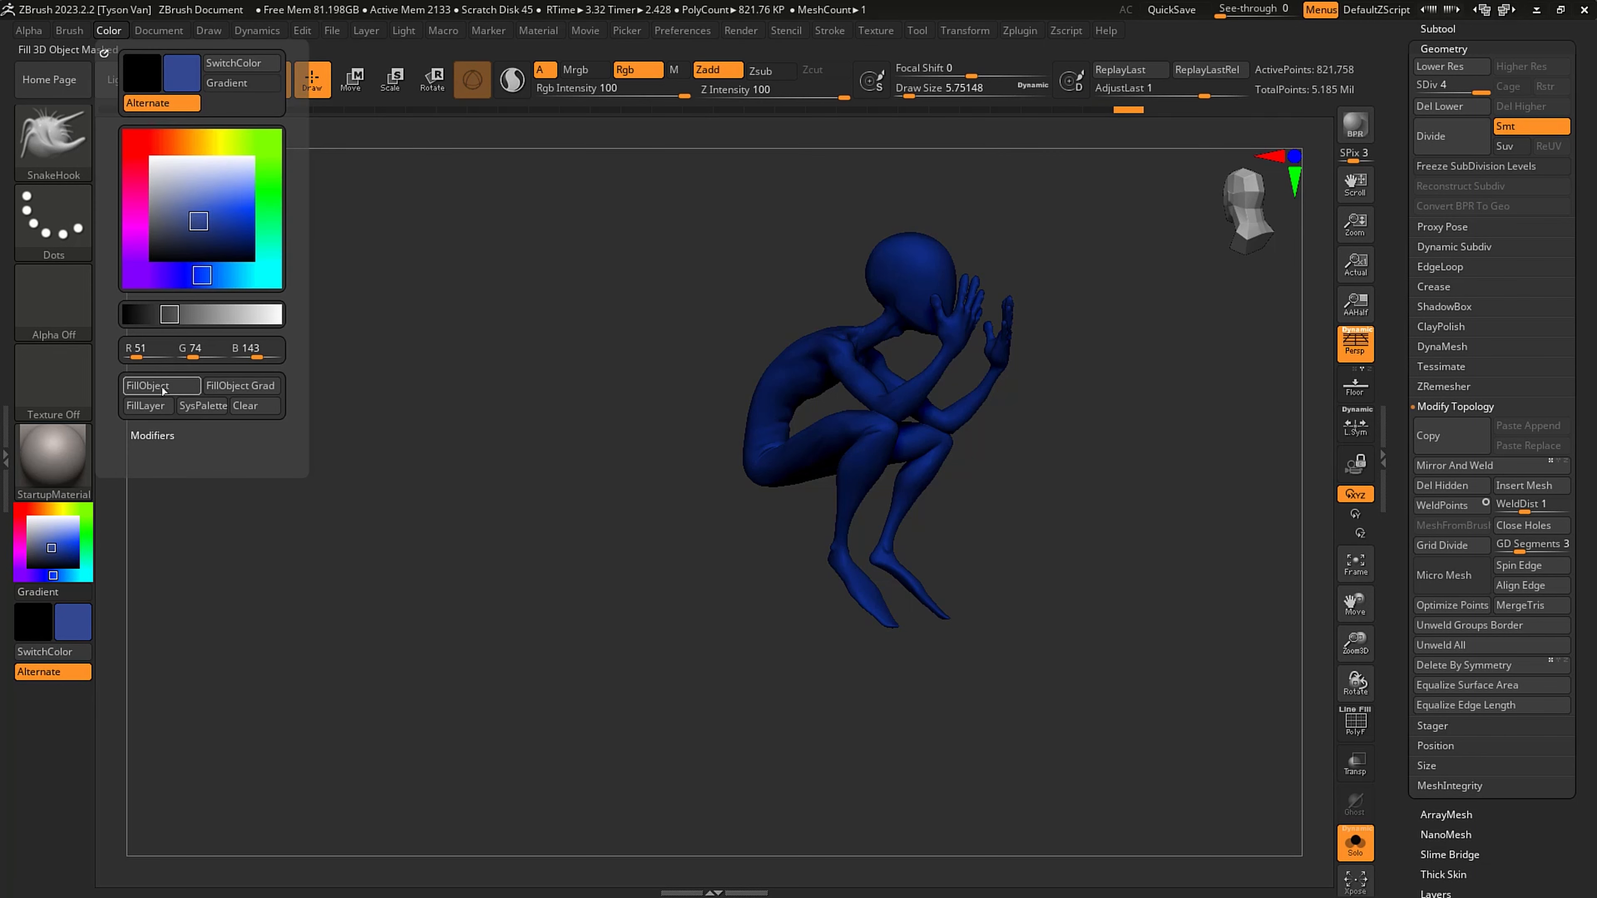
pyautogui.click(148, 386)
pyautogui.click(1342, 832)
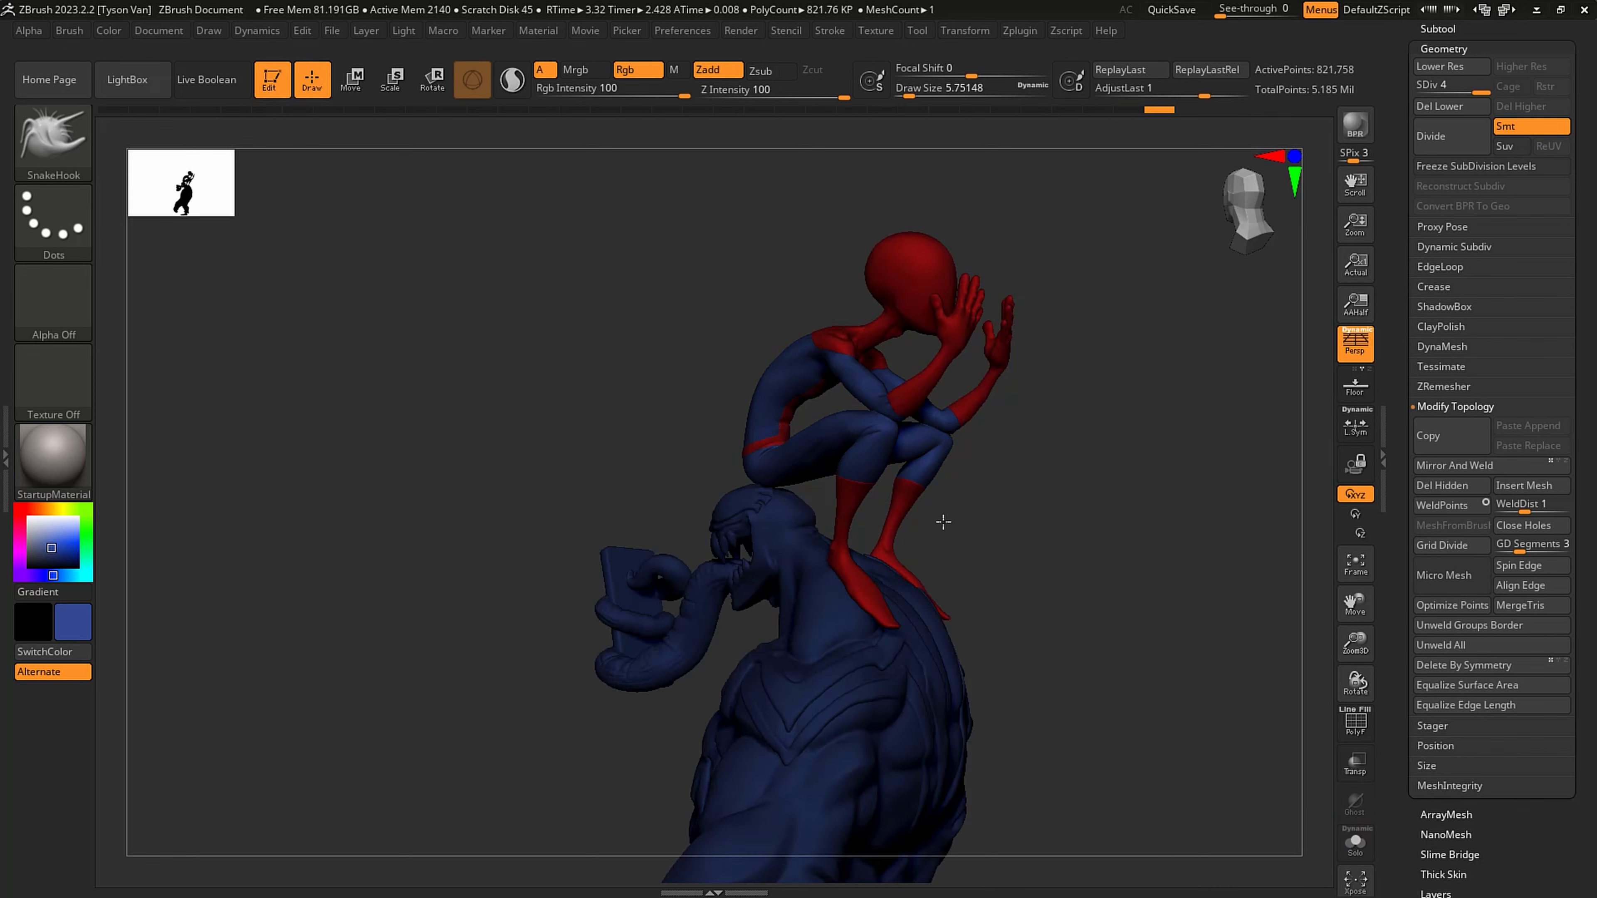
# - Examine the red and blue suit areas from several sides, including the belt at close range
pyautogui.keyDown('alt'); pyautogui.moveTo(941, 520); pyautogui.dragTo(706, 543); pyautogui.keyUp('alt')
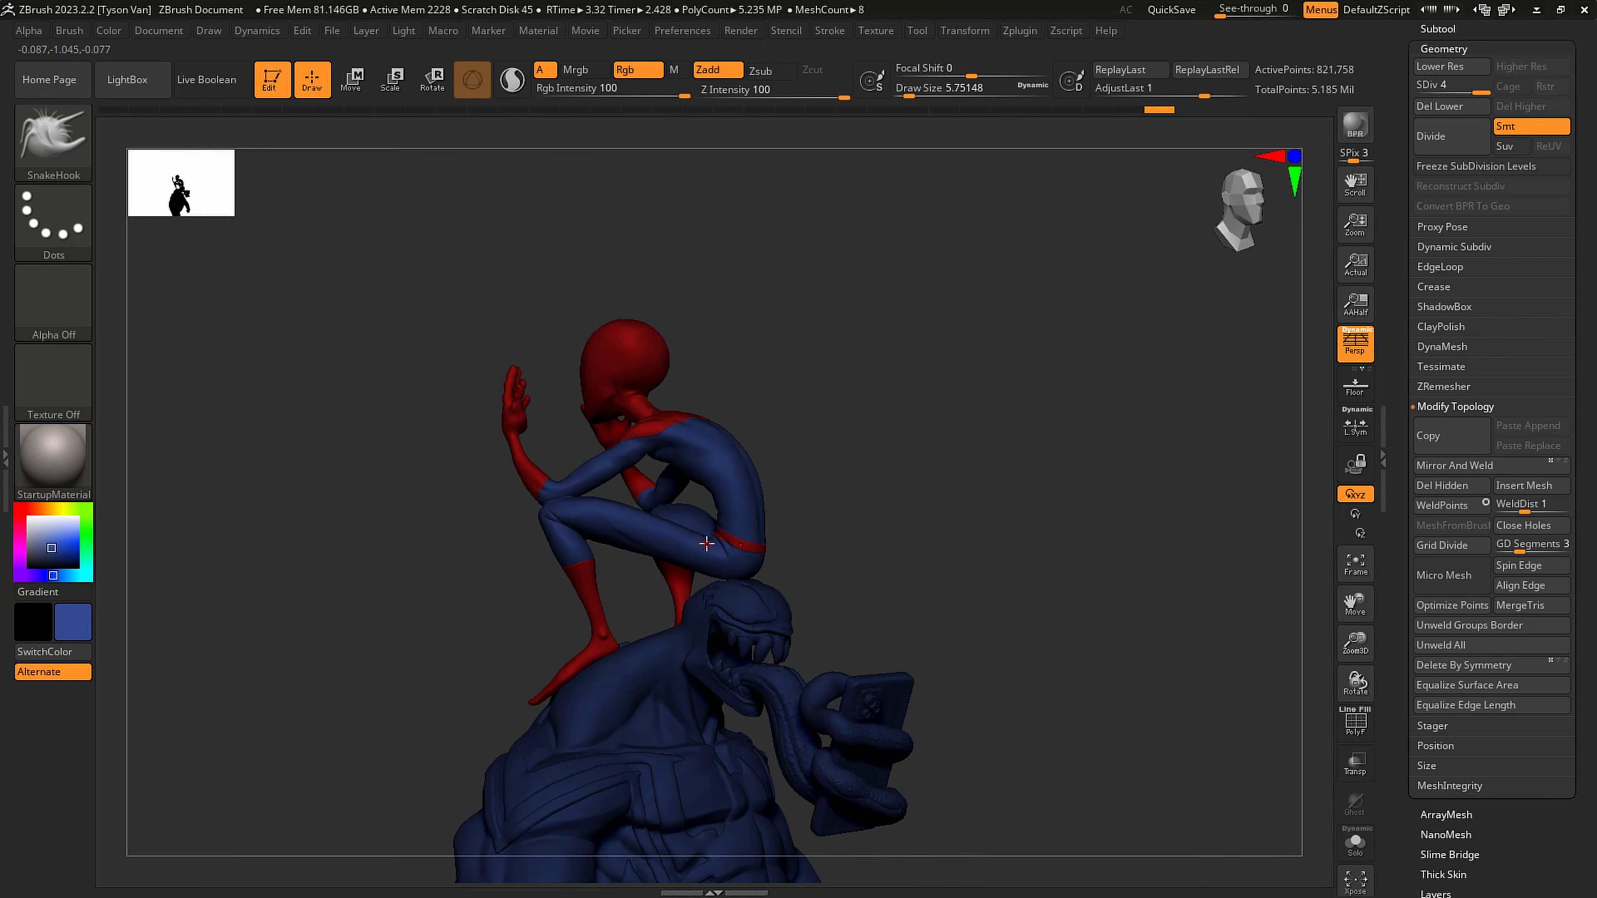
pyautogui.keyDown('alt'); pyautogui.moveTo(838, 668); pyautogui.dragTo(881, 714); pyautogui.keyUp('alt')
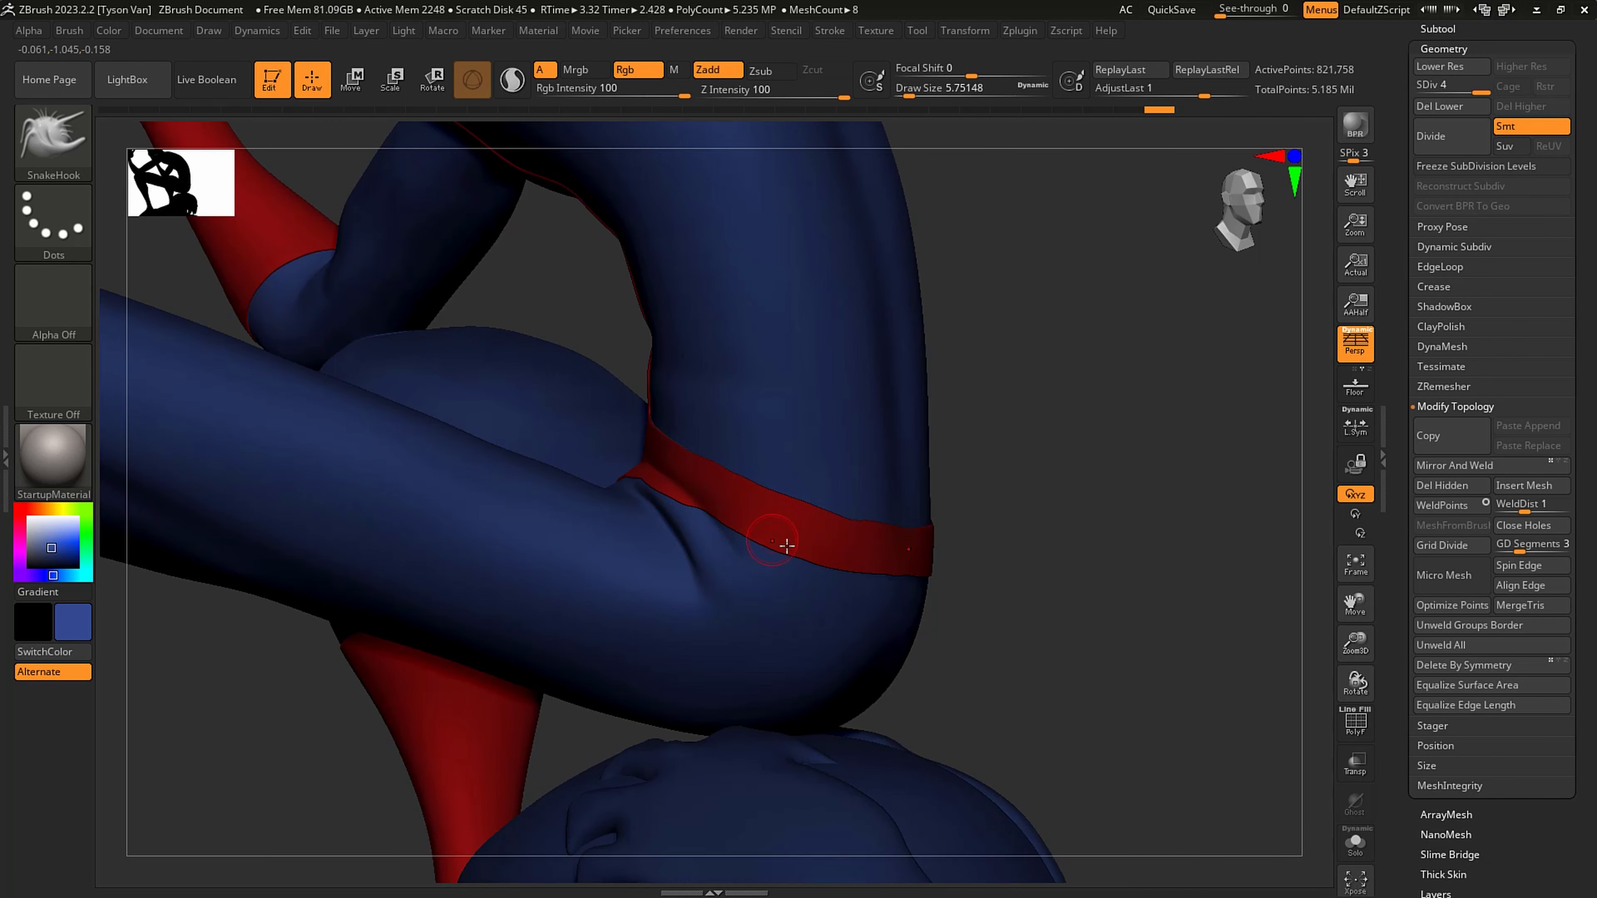
pyautogui.keyDown('ctrl'); pyautogui.moveTo(677, 523); pyautogui.dragTo(402, 434, button='right'); pyautogui.keyUp('ctrl')
pyautogui.moveTo(792, 539); pyautogui.dragTo(723, 513, button='right')
pyautogui.keyDown('alt'); pyautogui.click(837, 535); pyautogui.keyUp('alt')
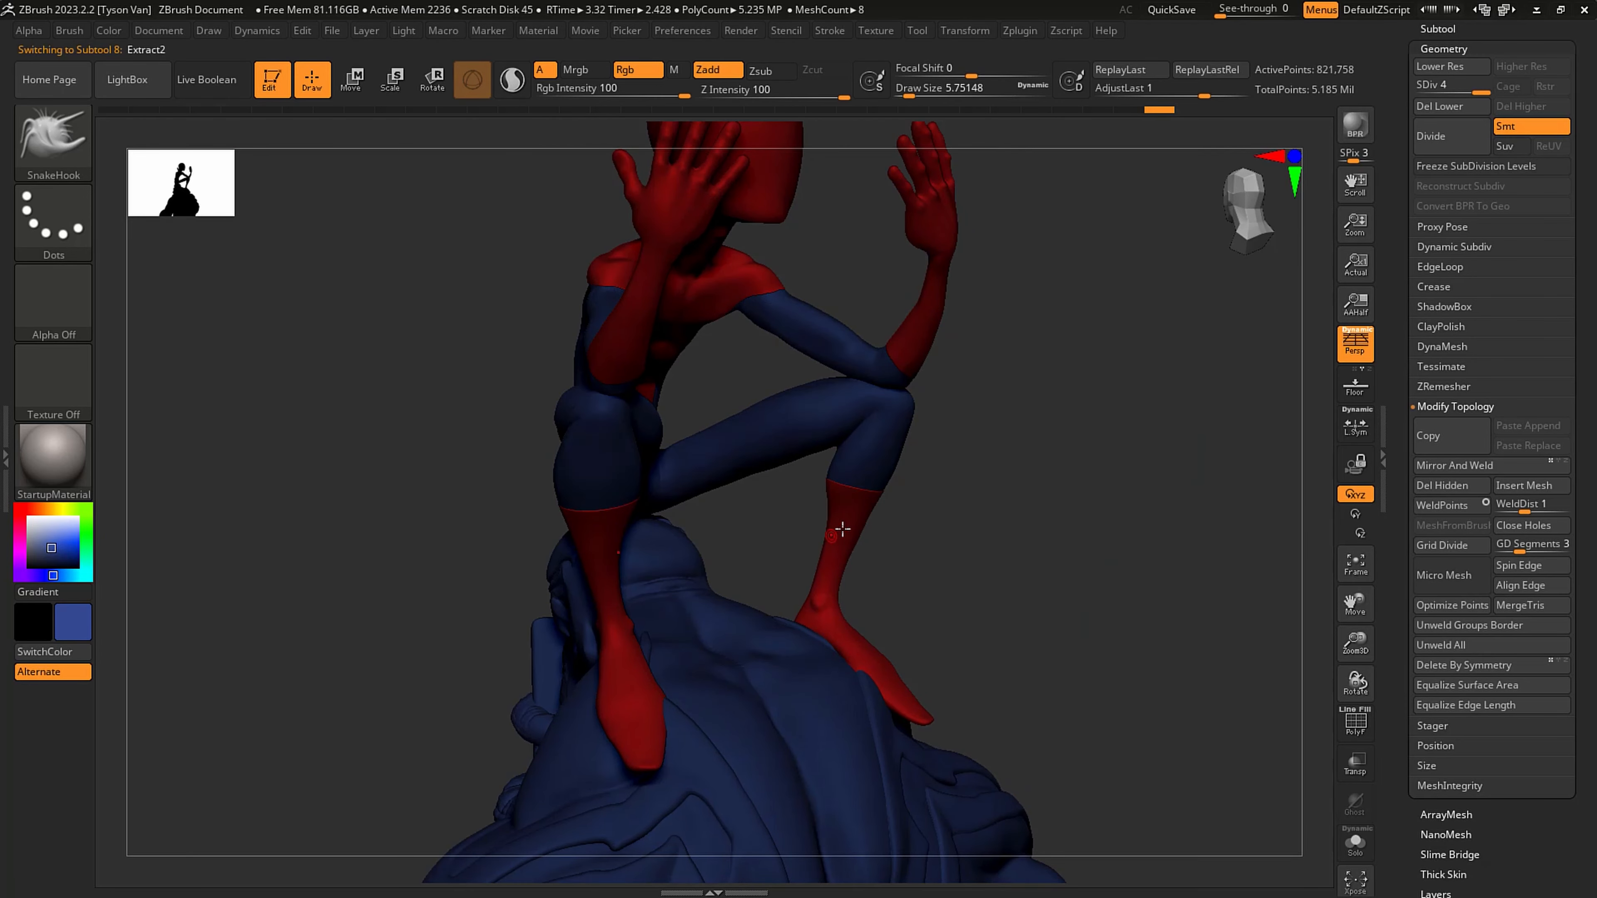
pyautogui.moveTo(924, 568); pyautogui.dragTo(918, 409, button='right')
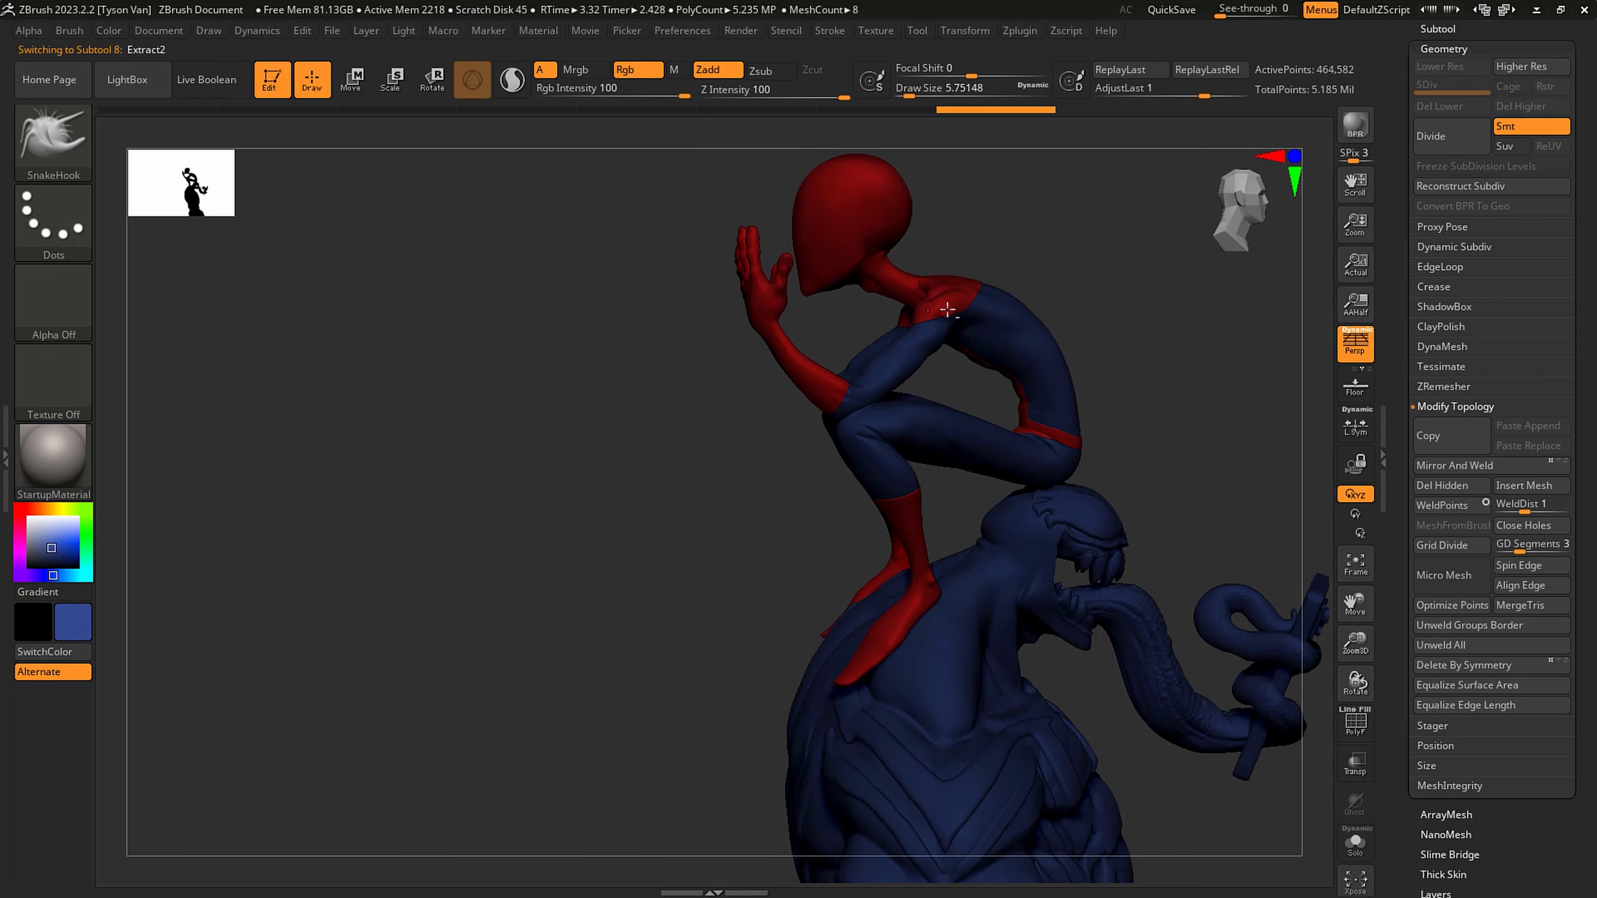
pyautogui.moveTo(1015, 456); pyautogui.dragTo(720, 549, button='right')
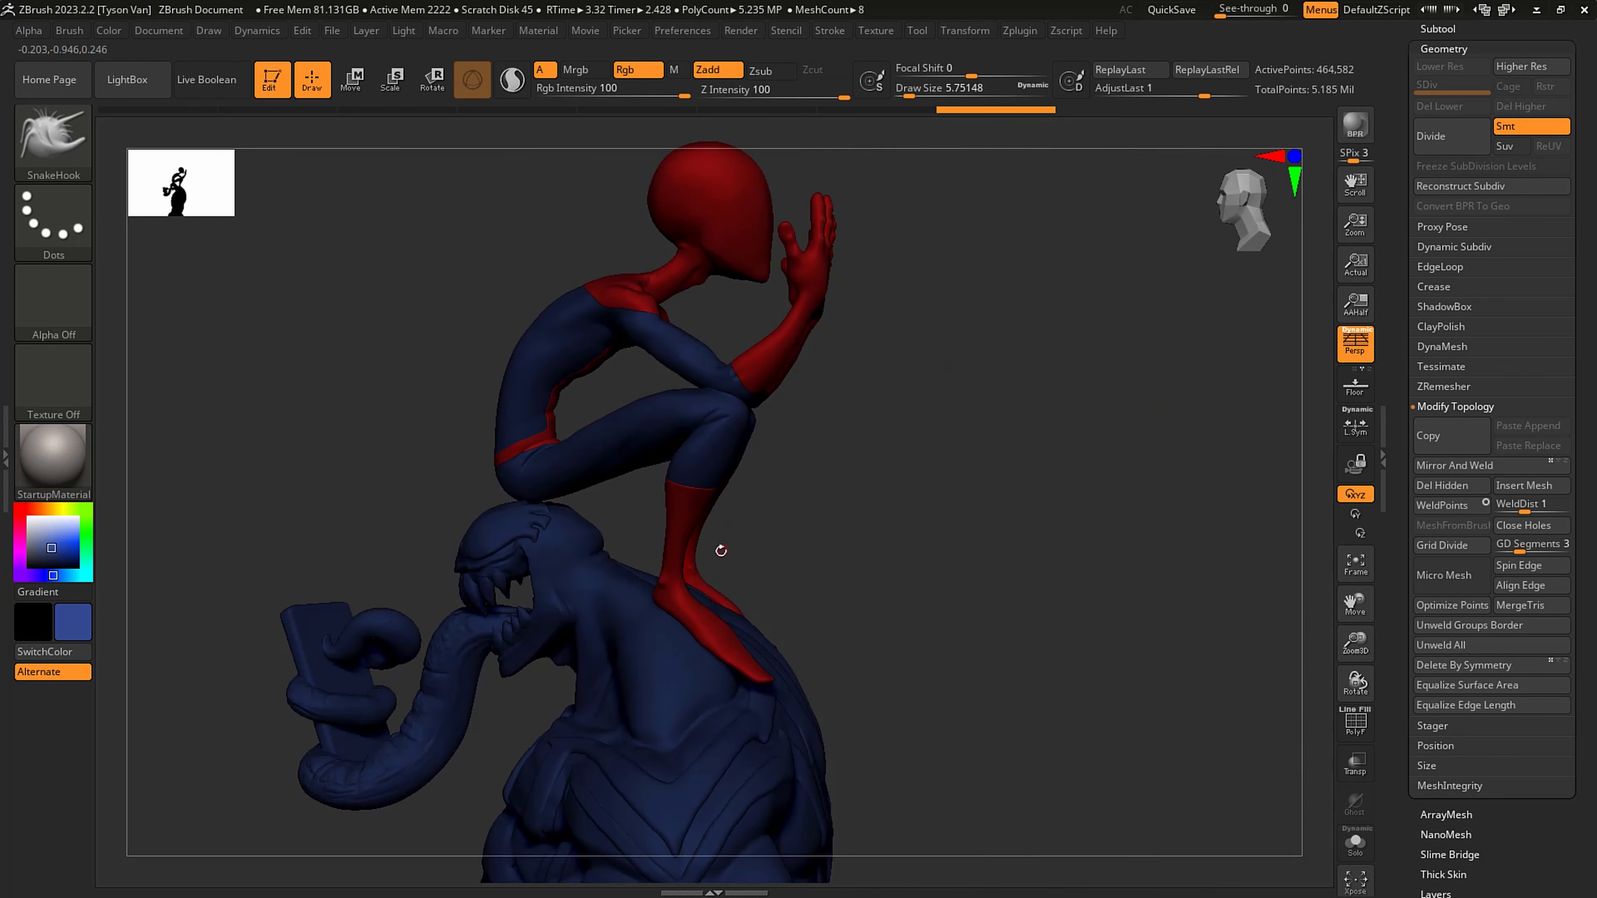
# - Fill Venom's body, VenomSpidey_006, with dark grey, RGB 53, 53, 53
pyautogui.keyDown('alt'); pyautogui.click(591, 616); pyautogui.keyUp('alt')
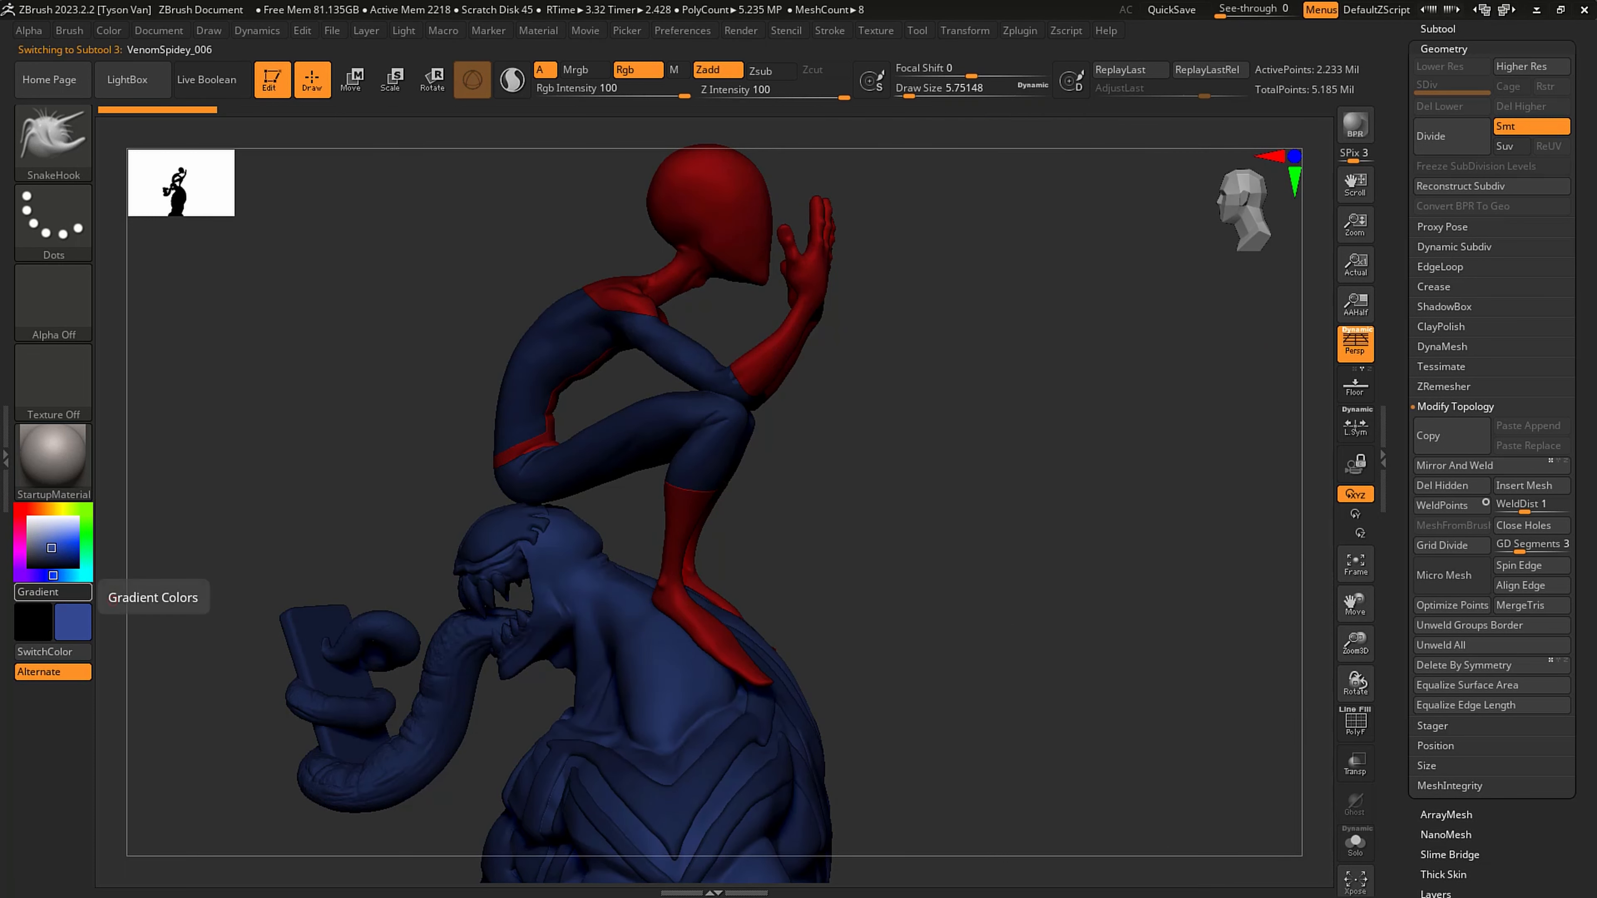
pyautogui.keyDown('alt'); pyautogui.moveTo(522, 460); pyautogui.dragTo(526, 412, button='right'); pyautogui.keyUp('alt')
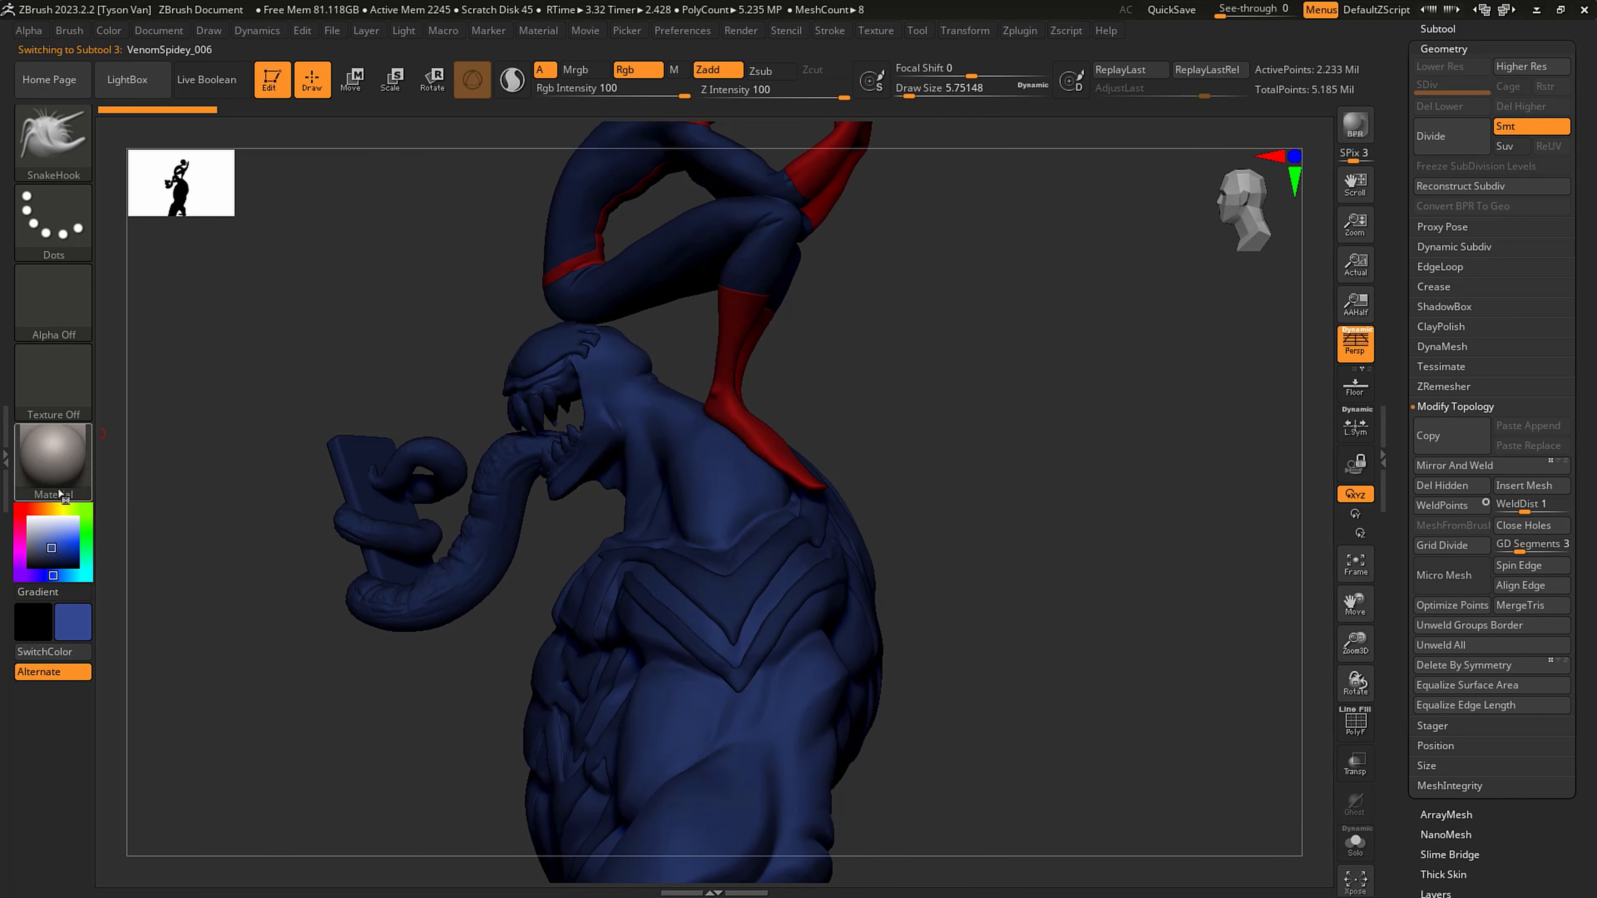
pyautogui.moveTo(37, 542)
pyautogui.mouseDown()
pyautogui.moveTo(8, 562)
pyautogui.moveTo(29, 557)
pyautogui.mouseUp()
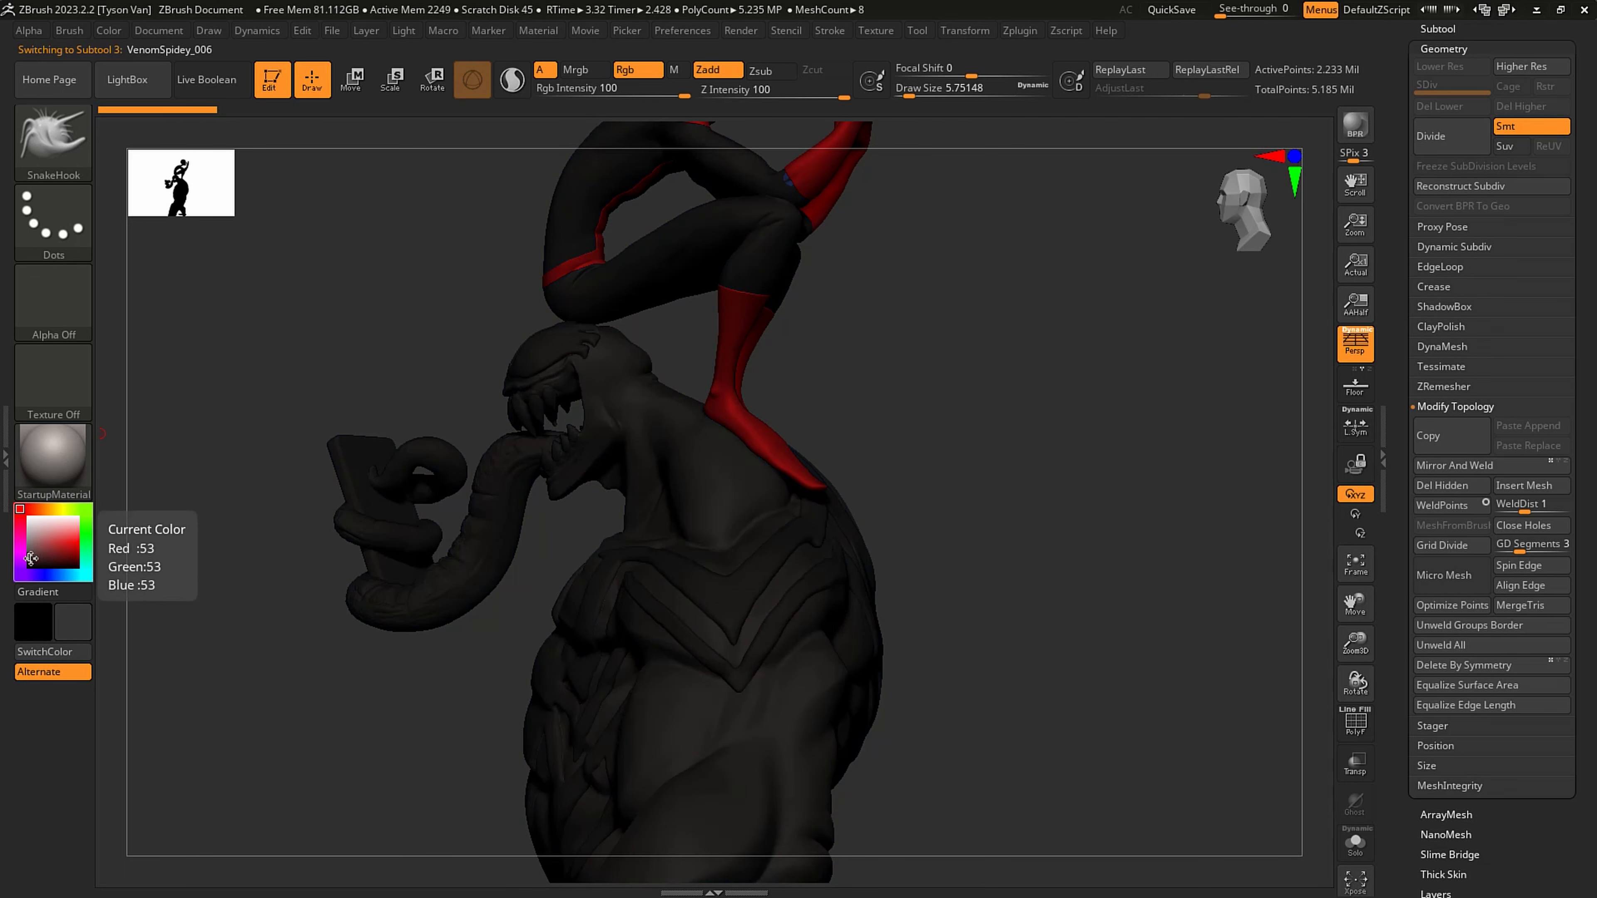
pyautogui.click(113, 30)
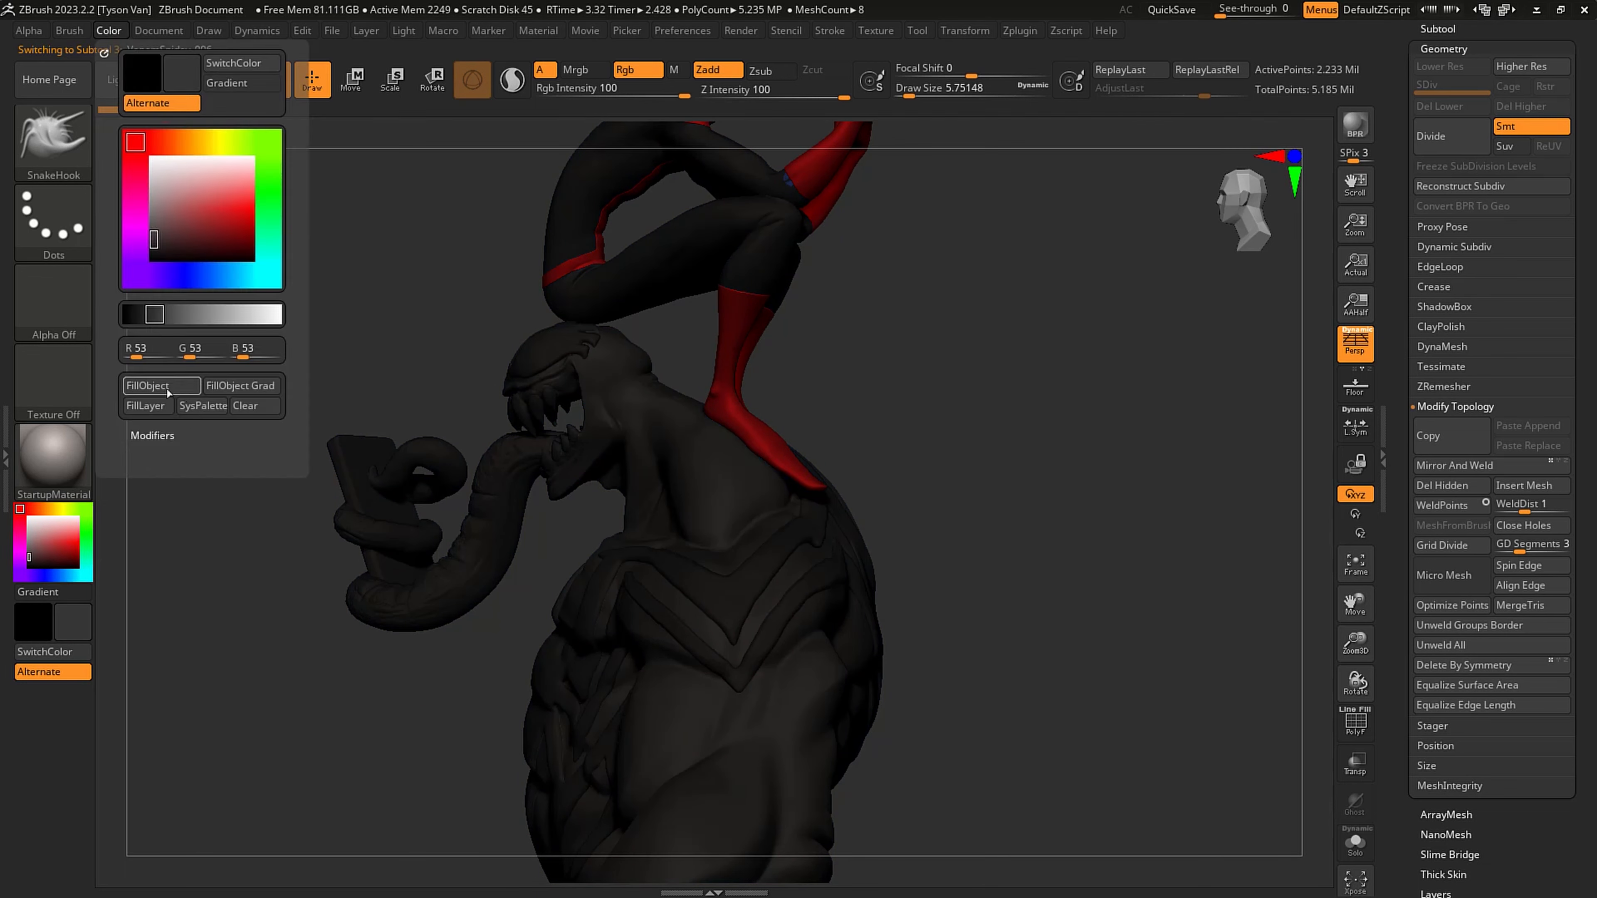
# - Fill the Extract3 subtool with Venom's spider emblem and eye markings in a warm off-white
pyautogui.keyDown('alt'); pyautogui.click(703, 577); pyautogui.keyUp('alt')
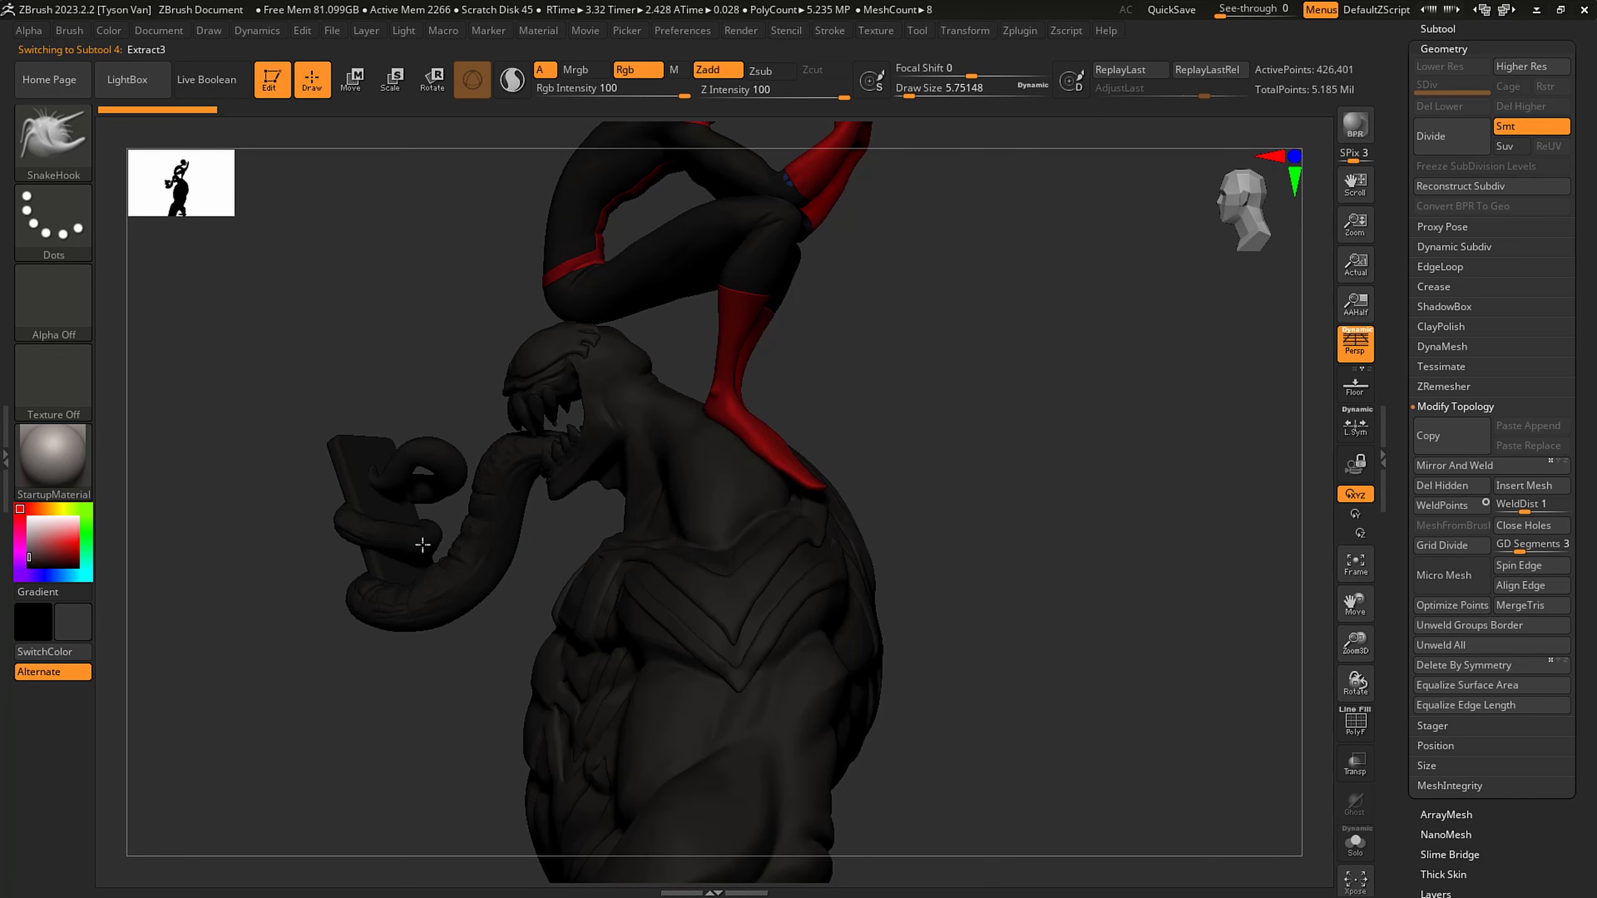
pyautogui.click(28, 528)
pyautogui.click(48, 507)
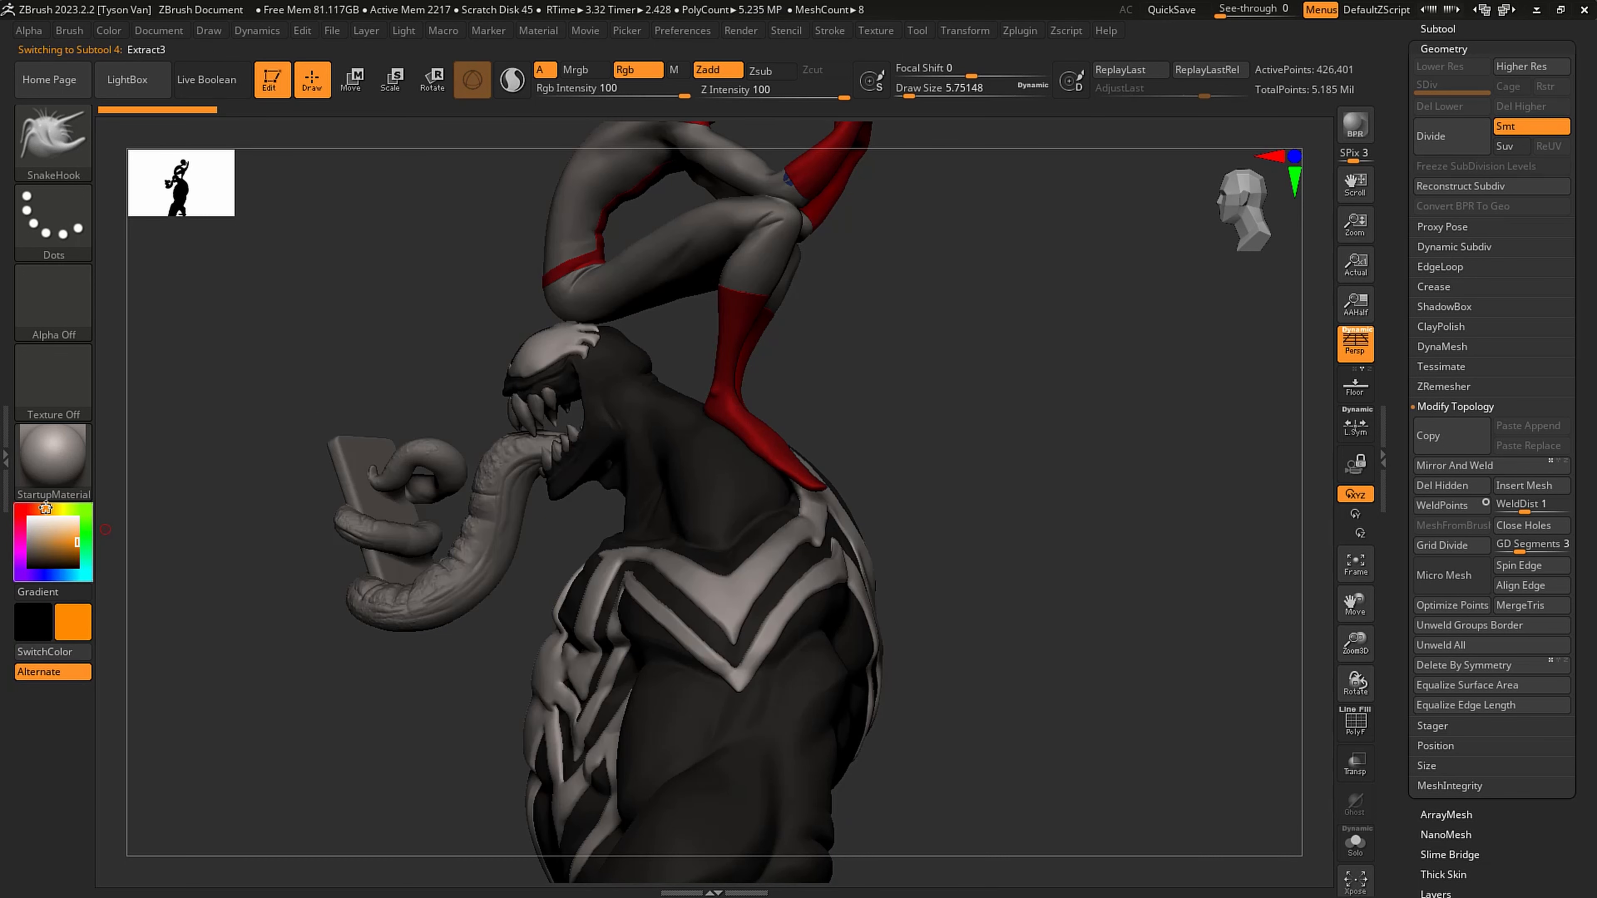
pyautogui.click(40, 527)
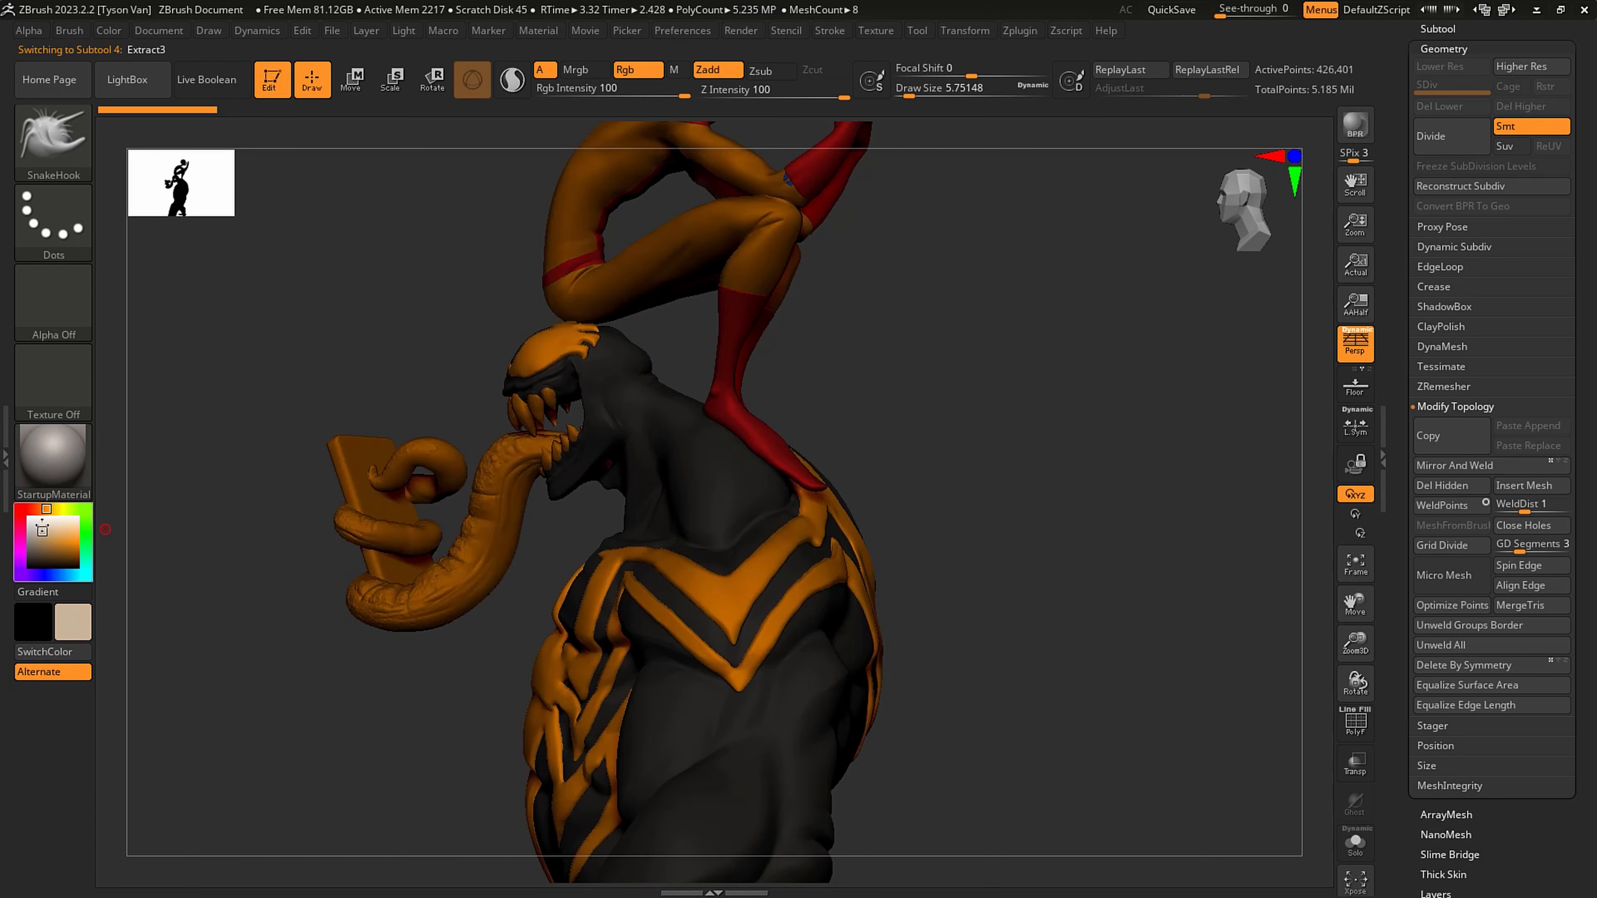
pyautogui.click(36, 522)
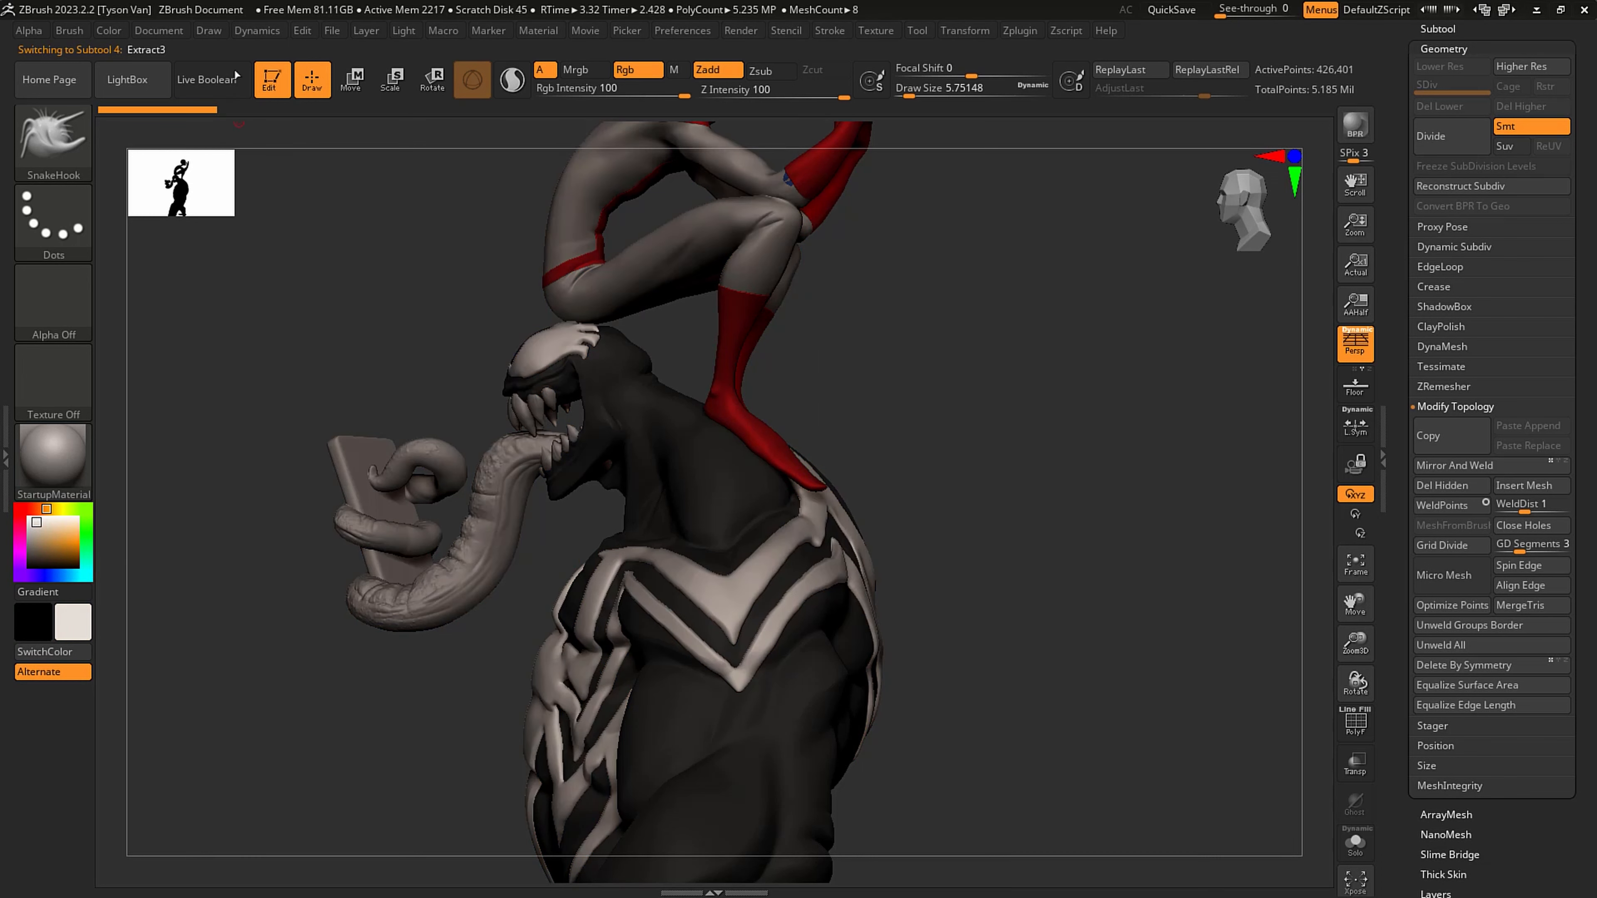
pyautogui.click(105, 31)
pyautogui.click(159, 389)
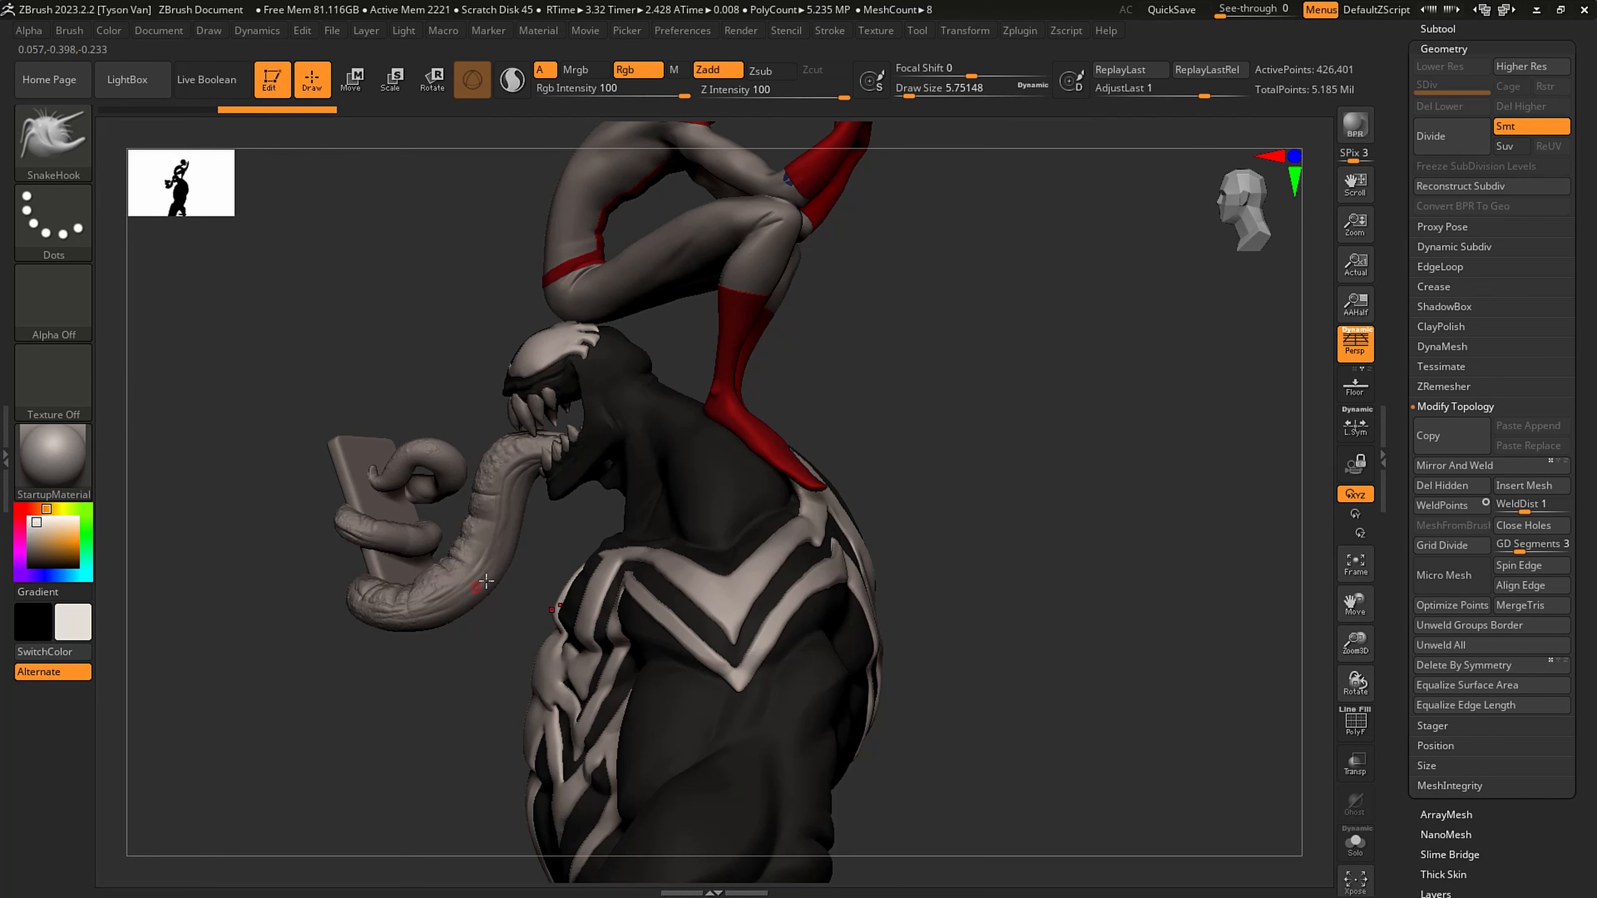
# - Fill Venom's tongue, VenomSpidey_008, with muted red, RGB 132, 55, 55
pyautogui.keyDown('alt'); pyautogui.click(486, 579); pyautogui.keyUp('alt')
pyautogui.click(20, 522)
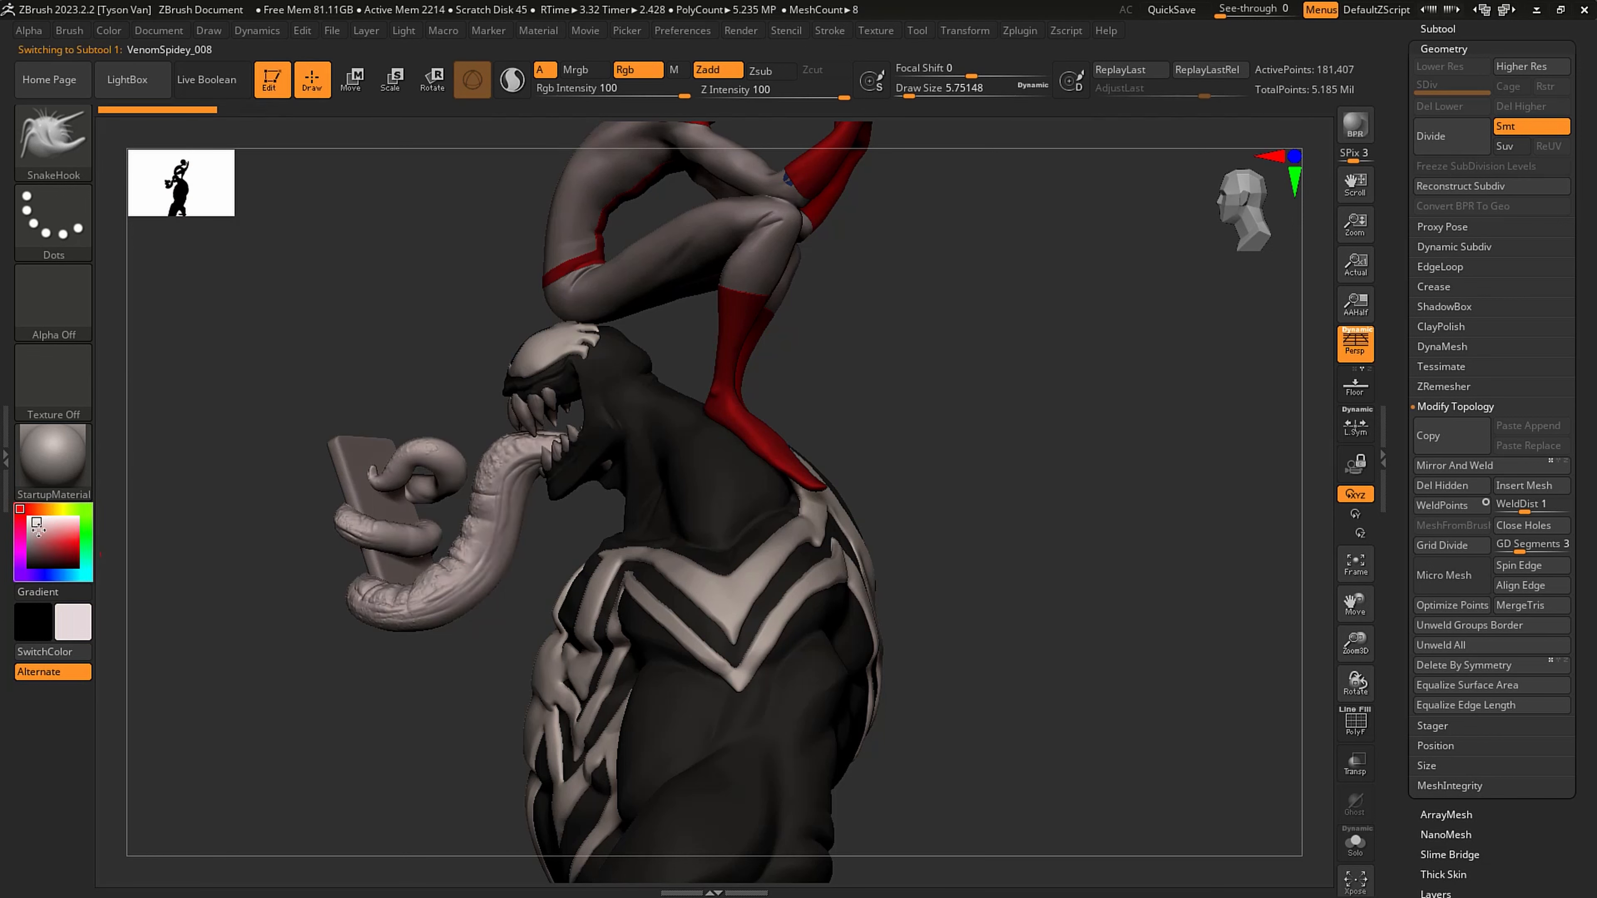
pyautogui.click(54, 546)
pyautogui.click(52, 551)
pyautogui.click(213, 331)
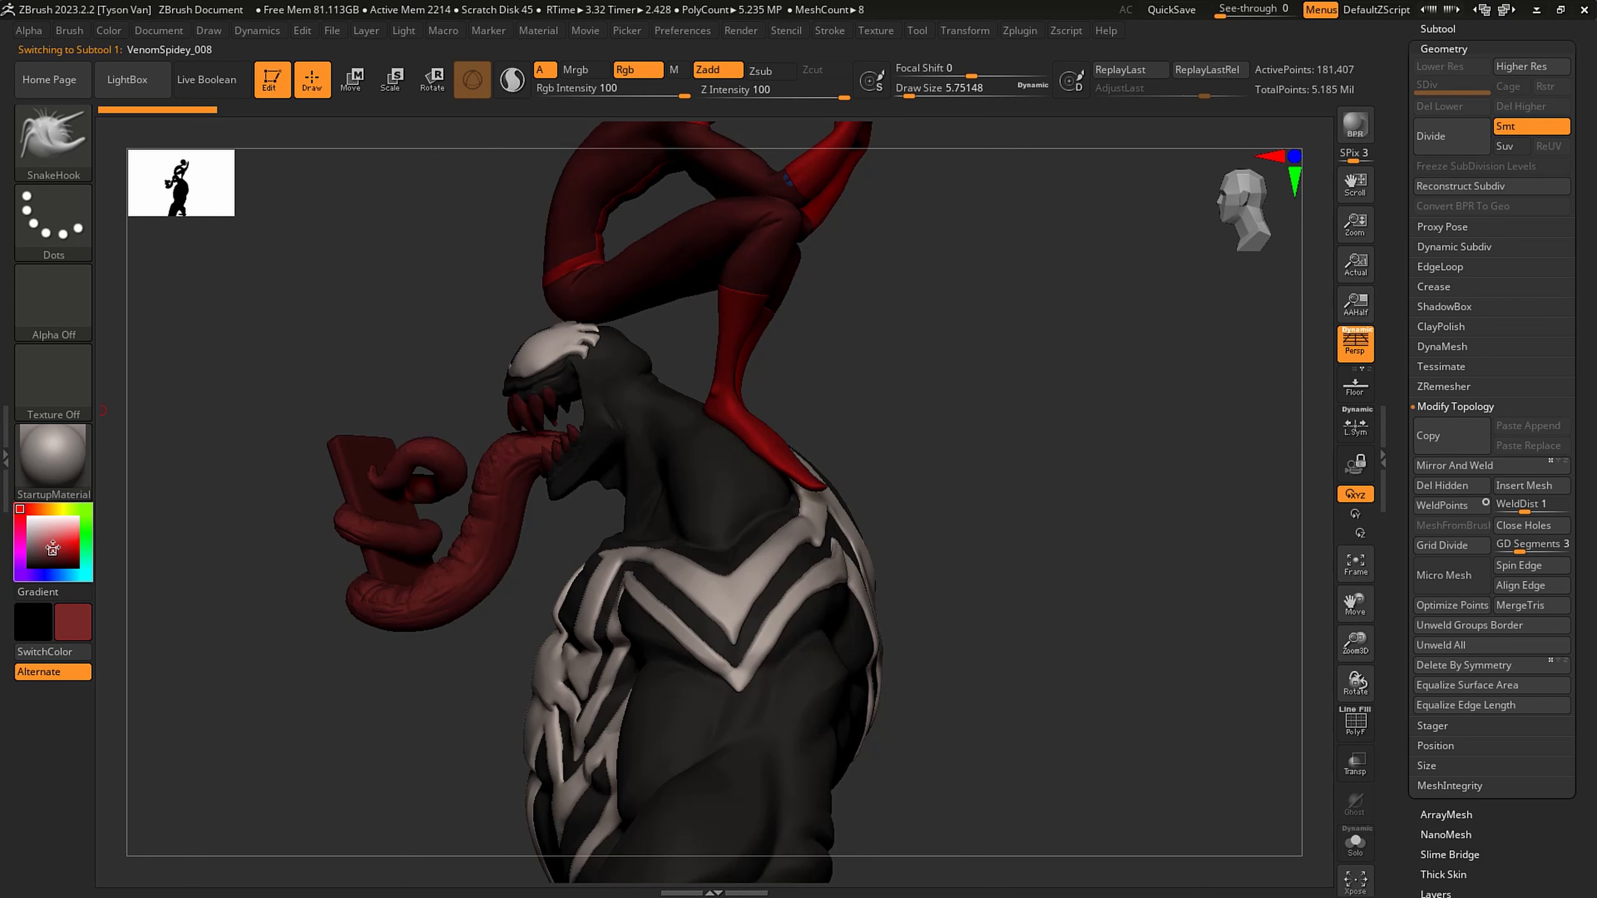
pyautogui.click(50, 549)
pyautogui.click(108, 31)
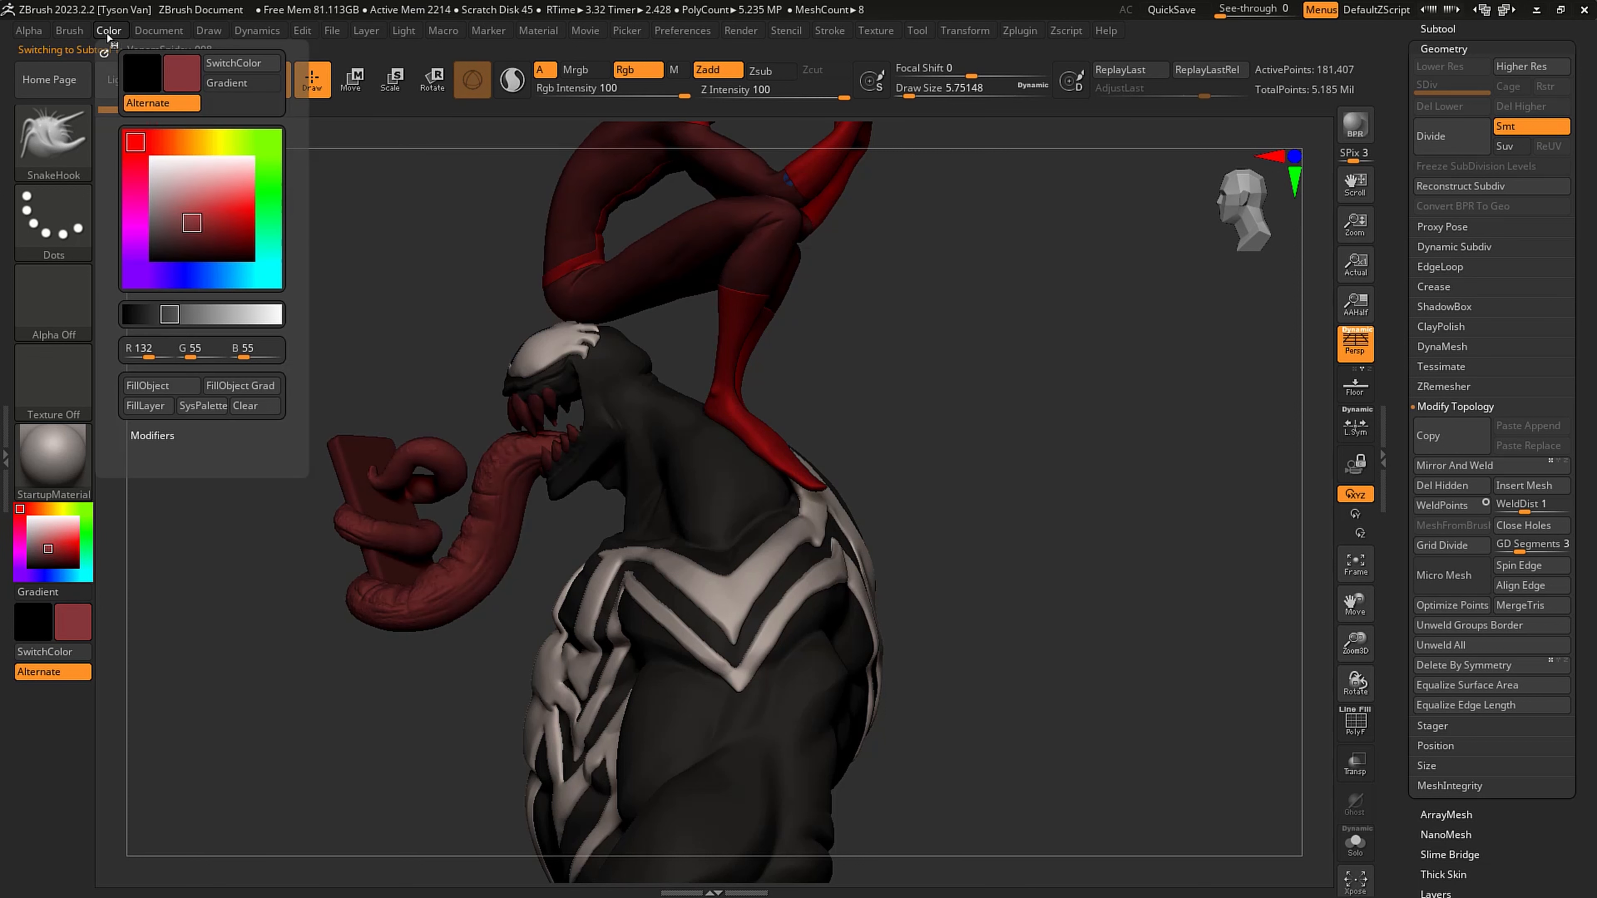
pyautogui.click(153, 390)
# - Fill Venom's teeth, VenomSpidey_005, with a warm off-white
pyautogui.moveTo(463, 558); pyautogui.dragTo(482, 432, button='right')
pyautogui.keyDown('alt'); pyautogui.click(481, 410); pyautogui.keyUp('alt')
pyautogui.click(40, 528)
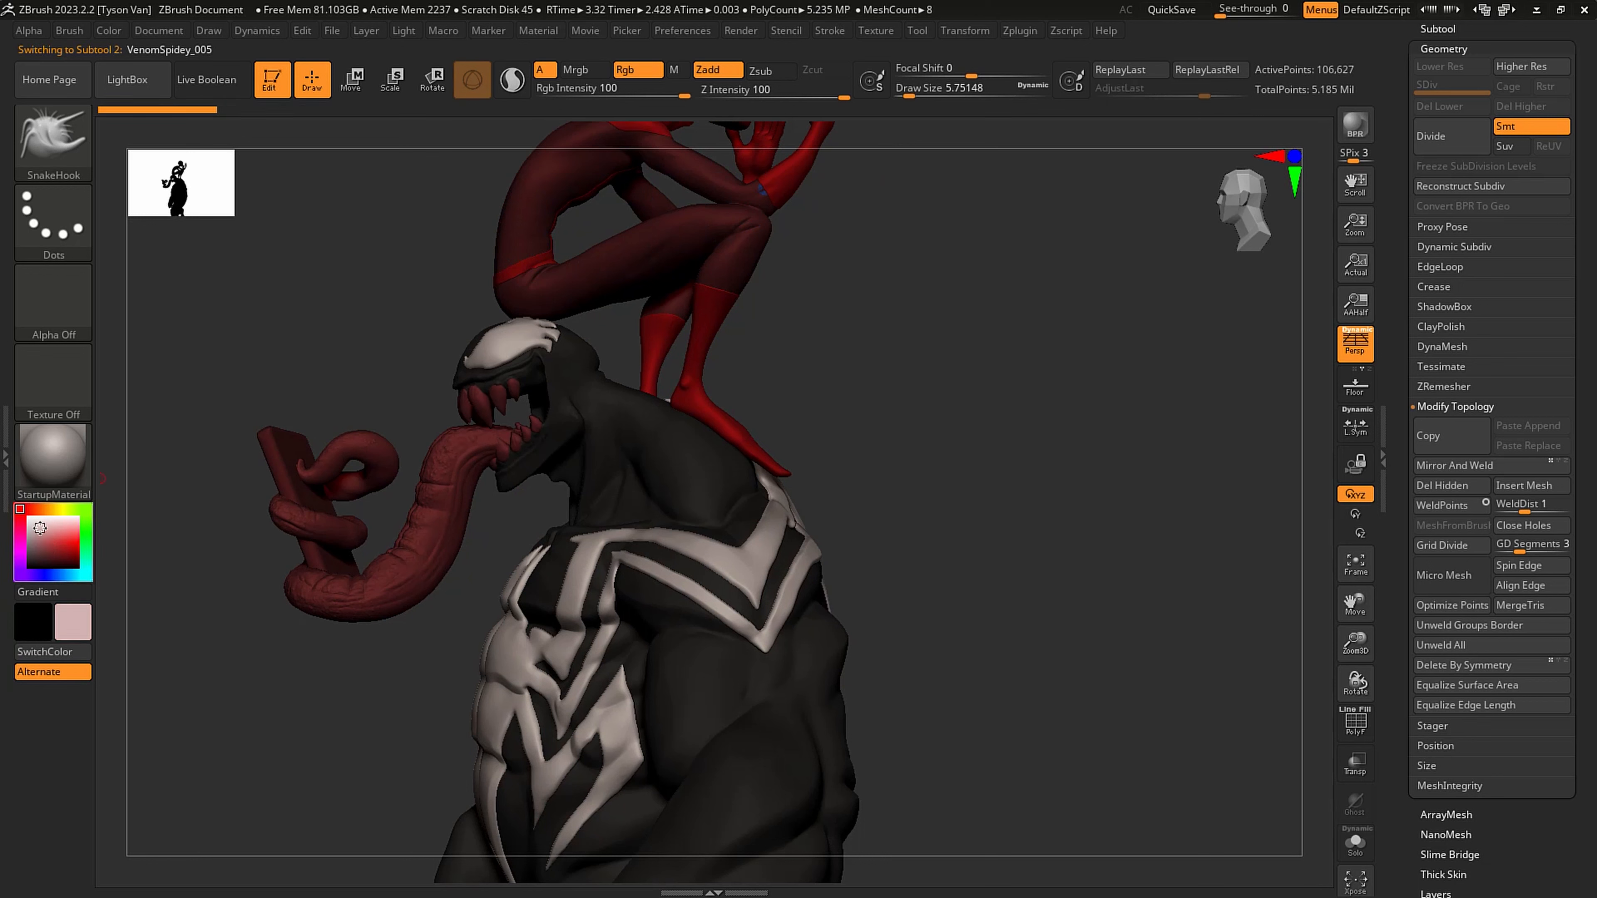
pyautogui.moveTo(41, 528); pyautogui.dragTo(37, 523)
pyautogui.click(44, 509)
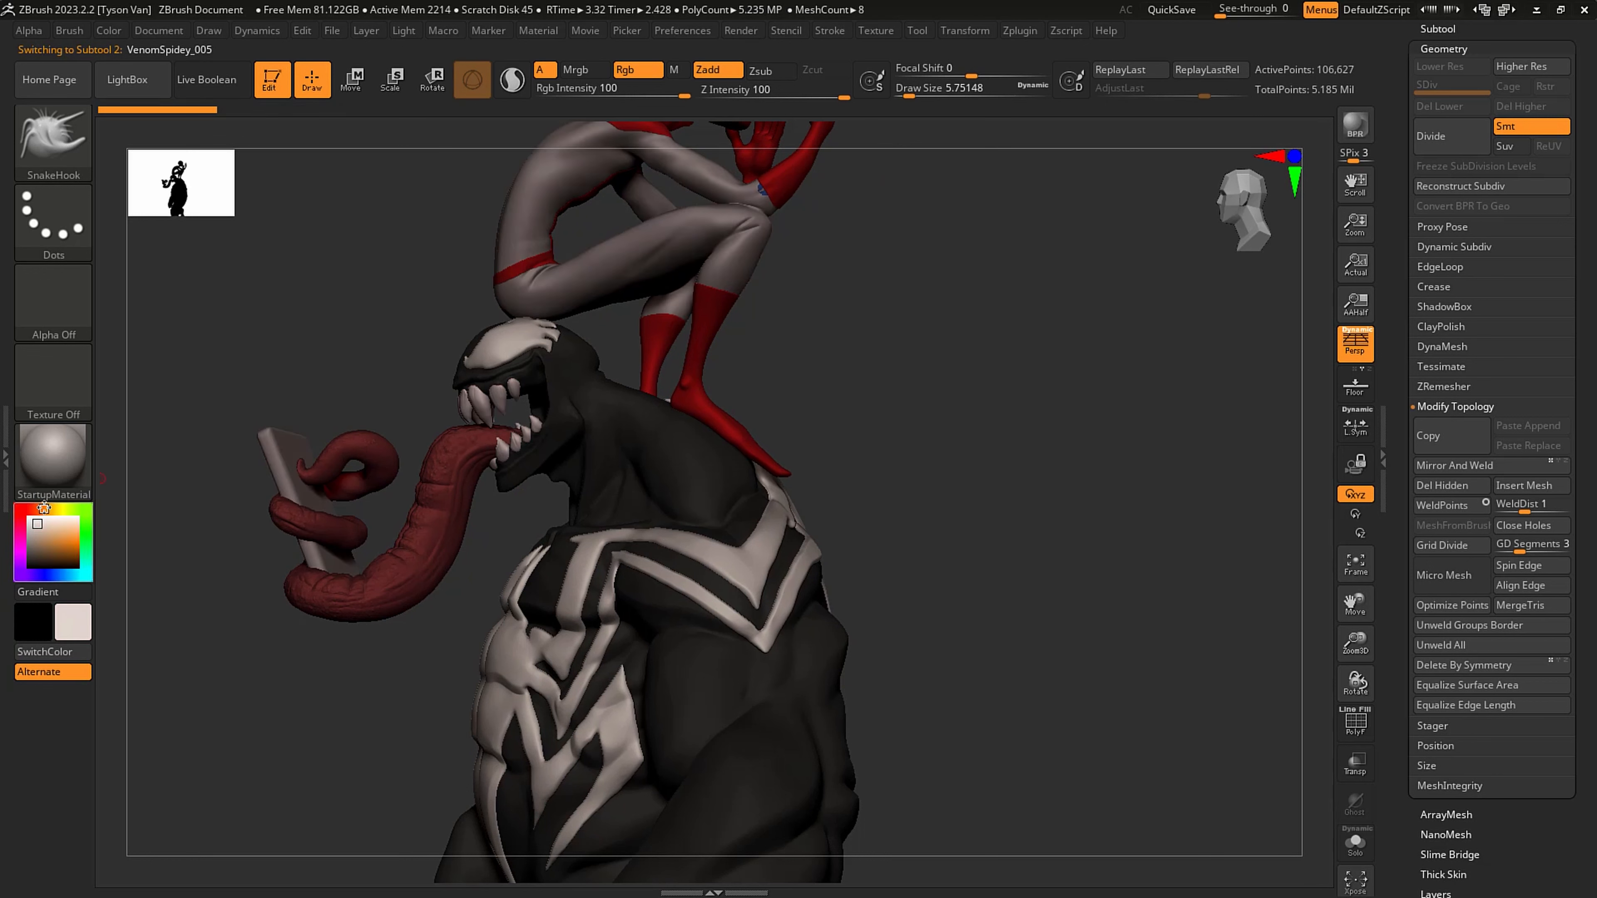
pyautogui.click(109, 31)
pyautogui.click(148, 385)
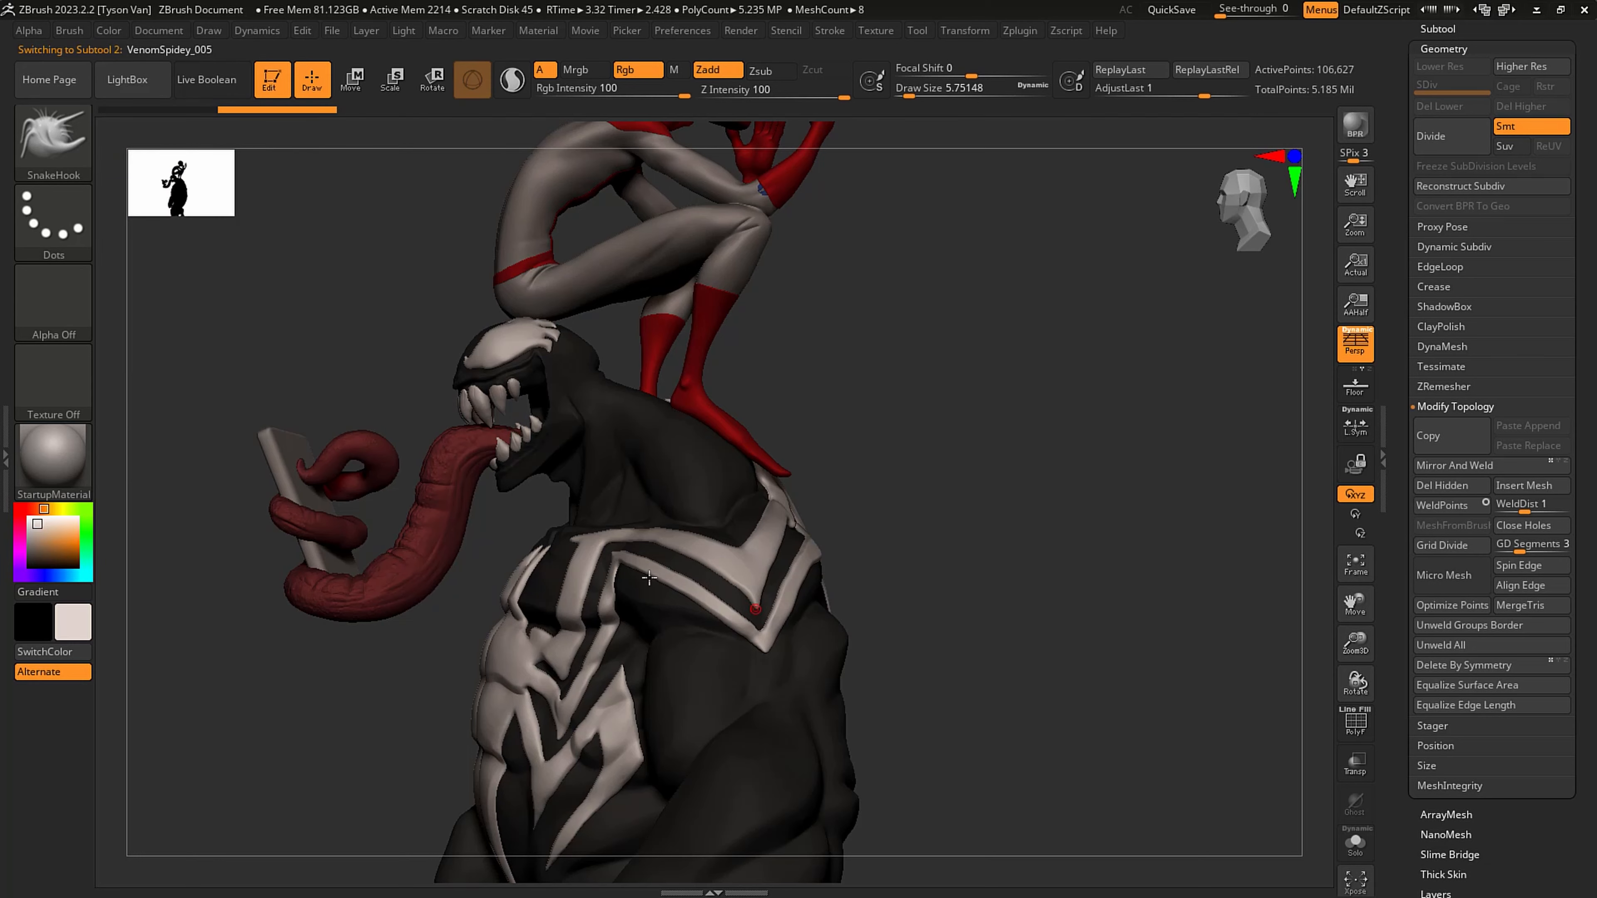
# - Frame the Spidey figure, select the masked spidey3 duplicate in the subtool list and isolate it
pyautogui.keyDown('ctrl'); pyautogui.moveTo(650, 579); pyautogui.dragTo(615, 583, button='right'); pyautogui.keyUp('ctrl')
pyautogui.moveTo(670, 600); pyautogui.dragTo(690, 426)
pyautogui.keyDown('alt'); pyautogui.click(685, 411); pyautogui.keyUp('alt')
pyautogui.press('f')
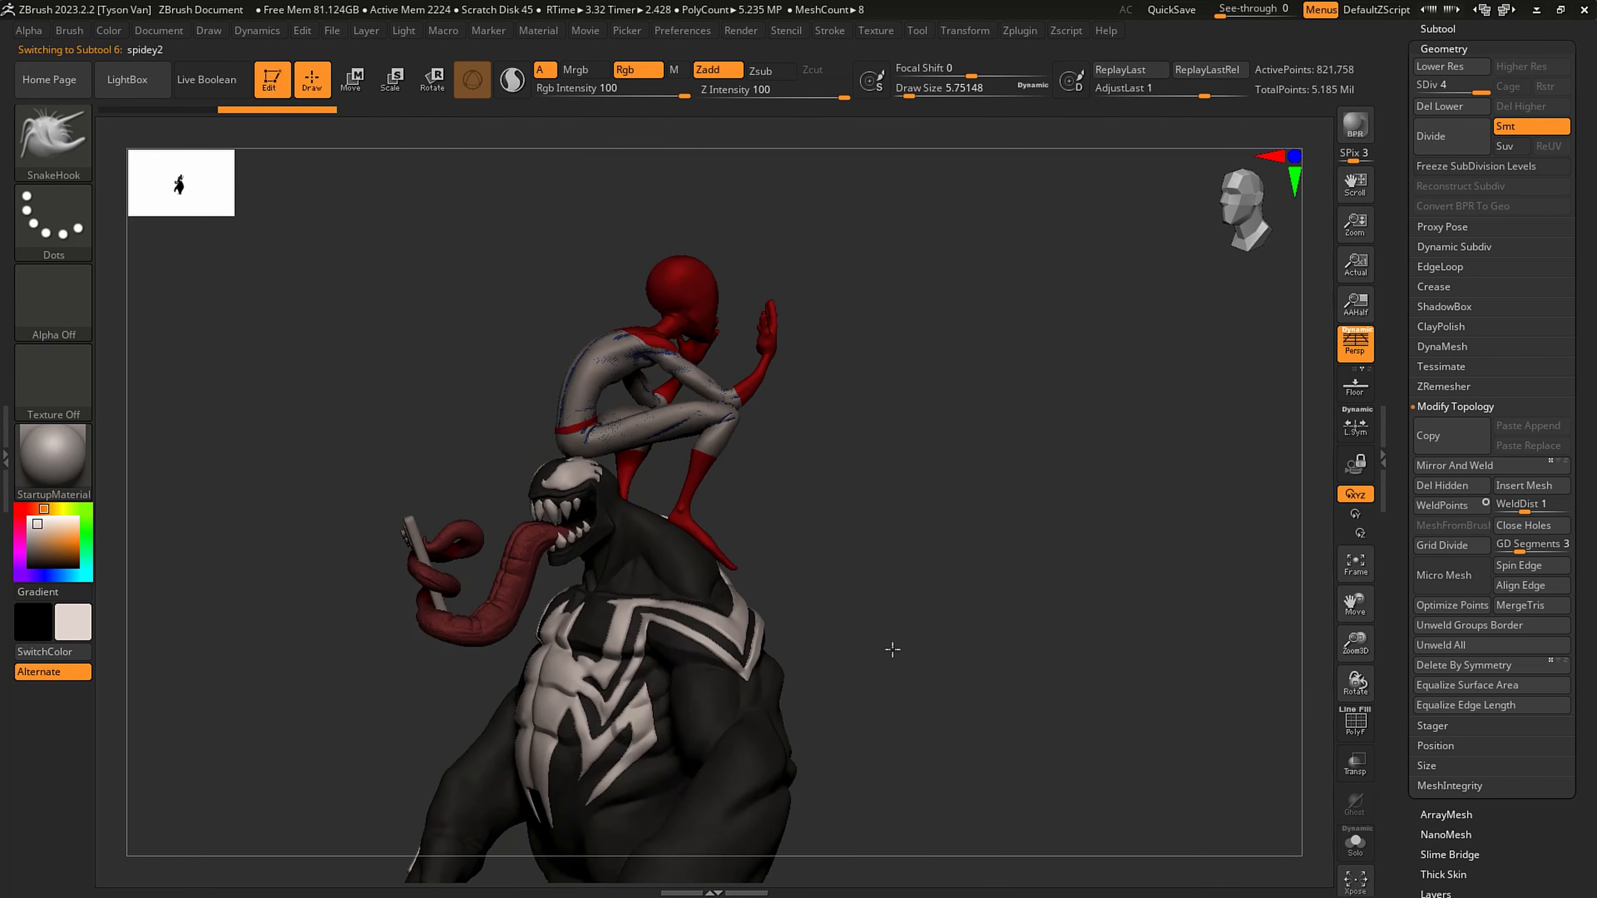
pyautogui.click(1436, 29)
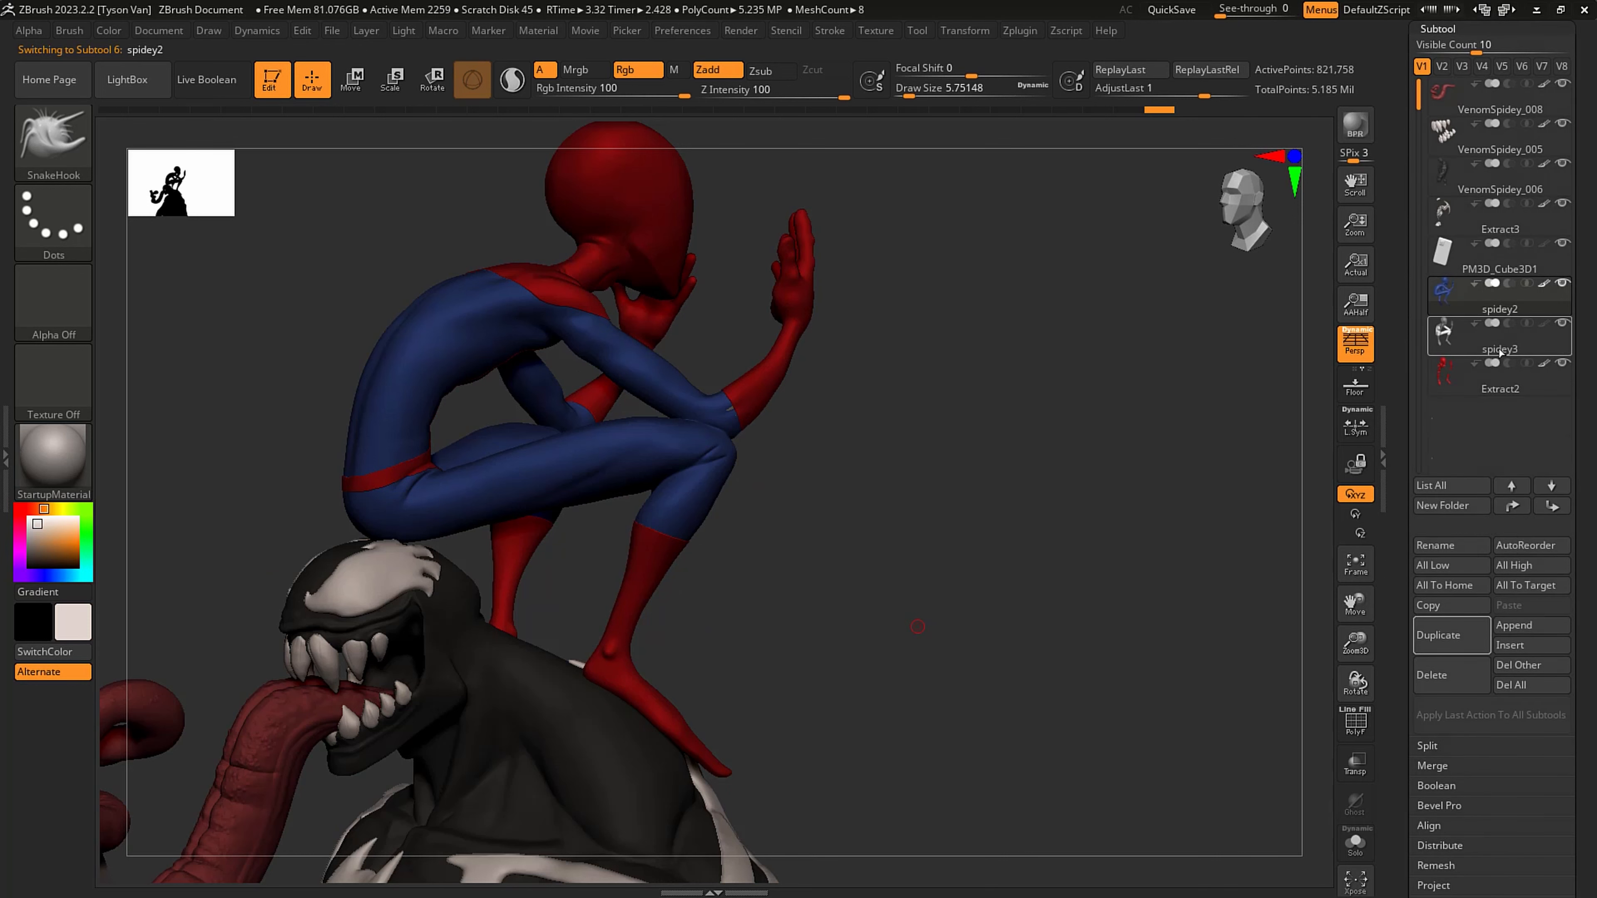
pyautogui.click(1355, 843)
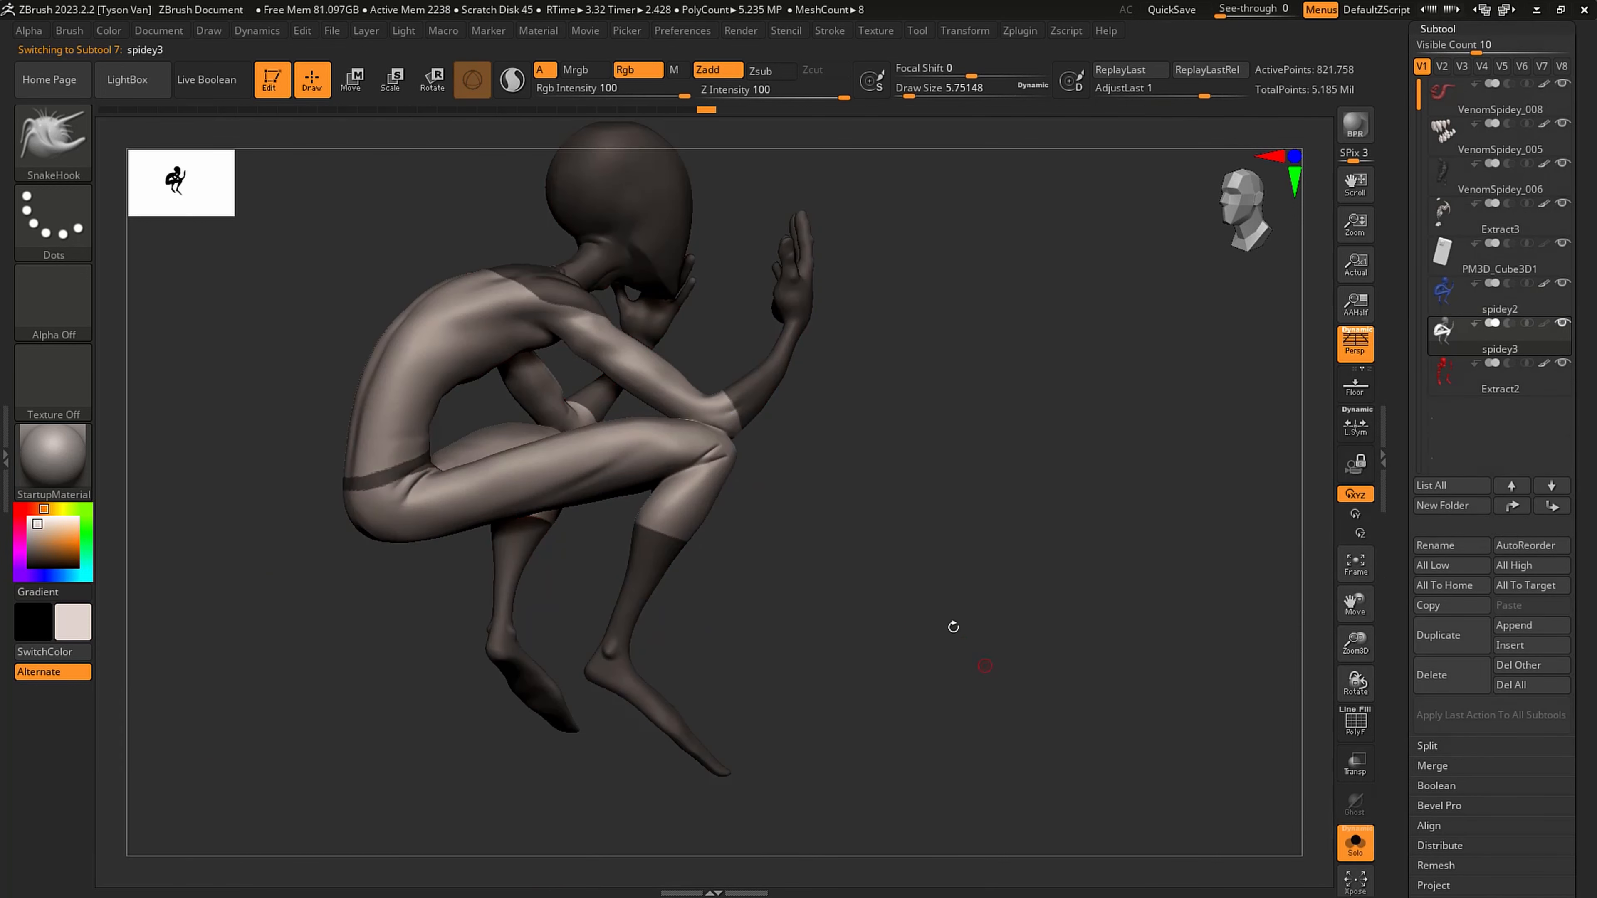
# - Clear the mask on the spidey3 body and compare it with the extracted red suit pieces
pyautogui.keyDown('ctrl'); pyautogui.moveTo(861, 719); pyautogui.dragTo(1119, 525); pyautogui.keyUp('ctrl')
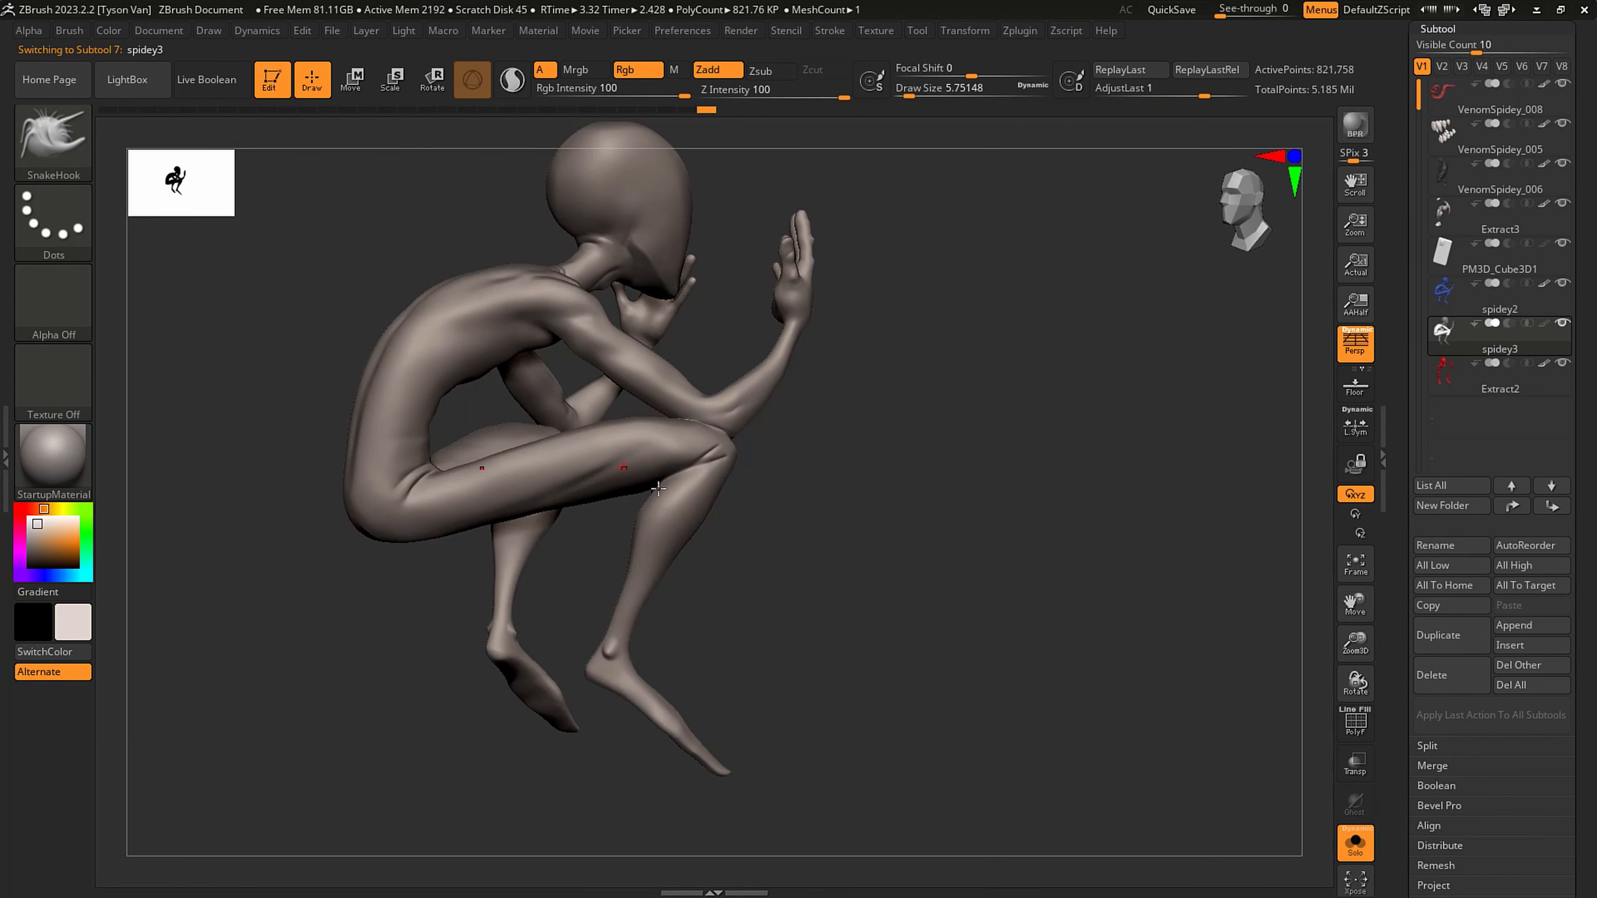
pyautogui.moveTo(772, 489); pyautogui.dragTo(773, 462)
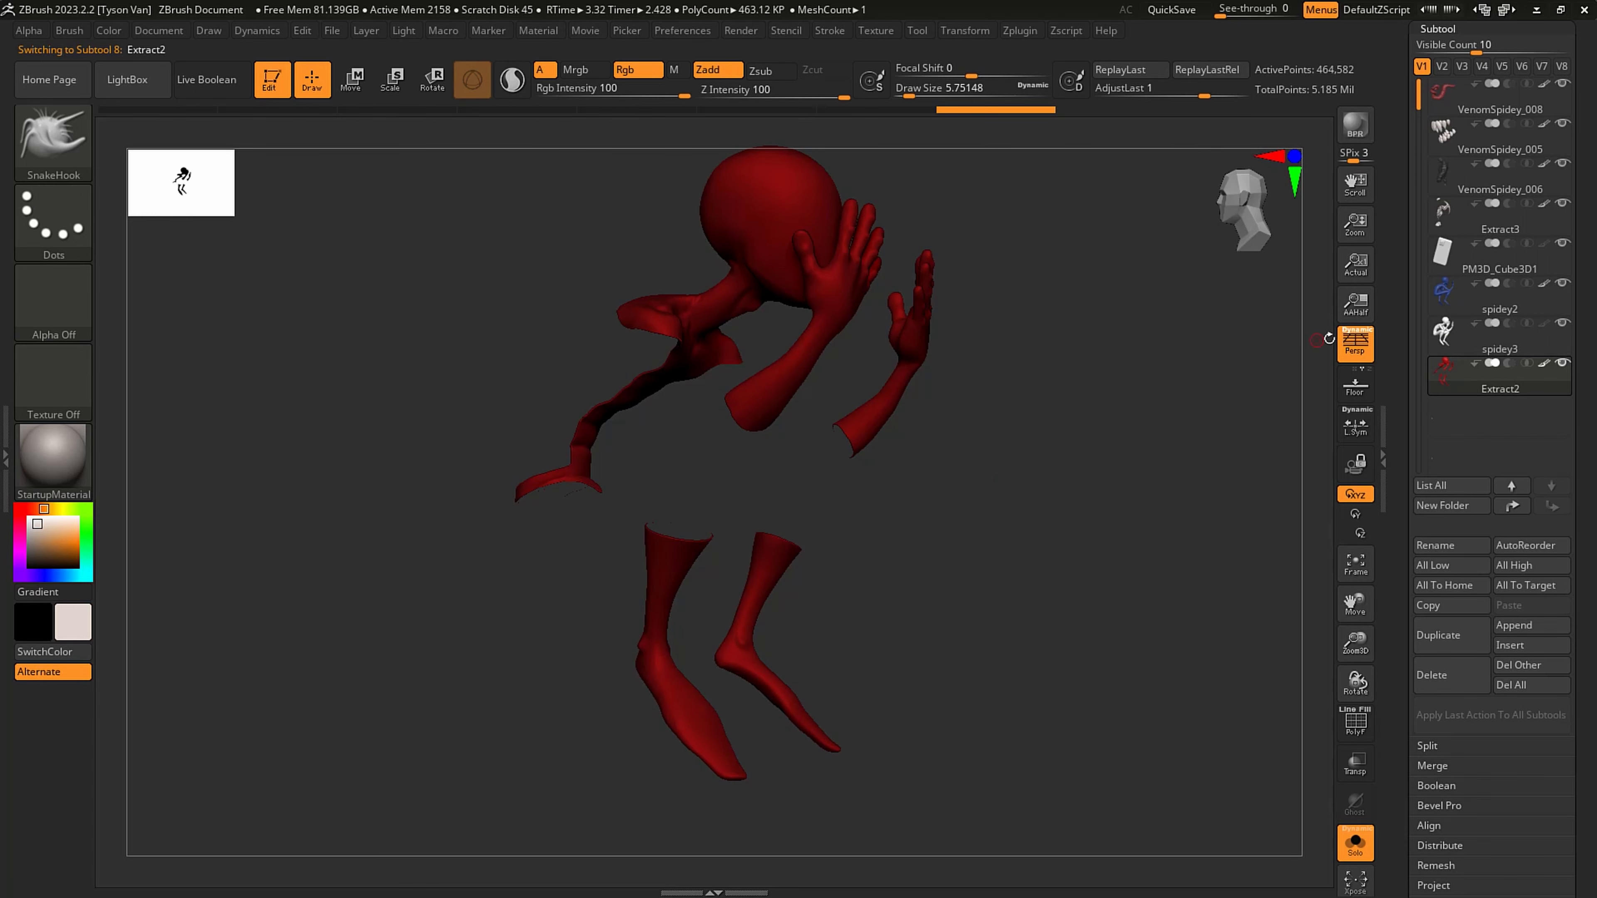
pyautogui.click(1477, 343)
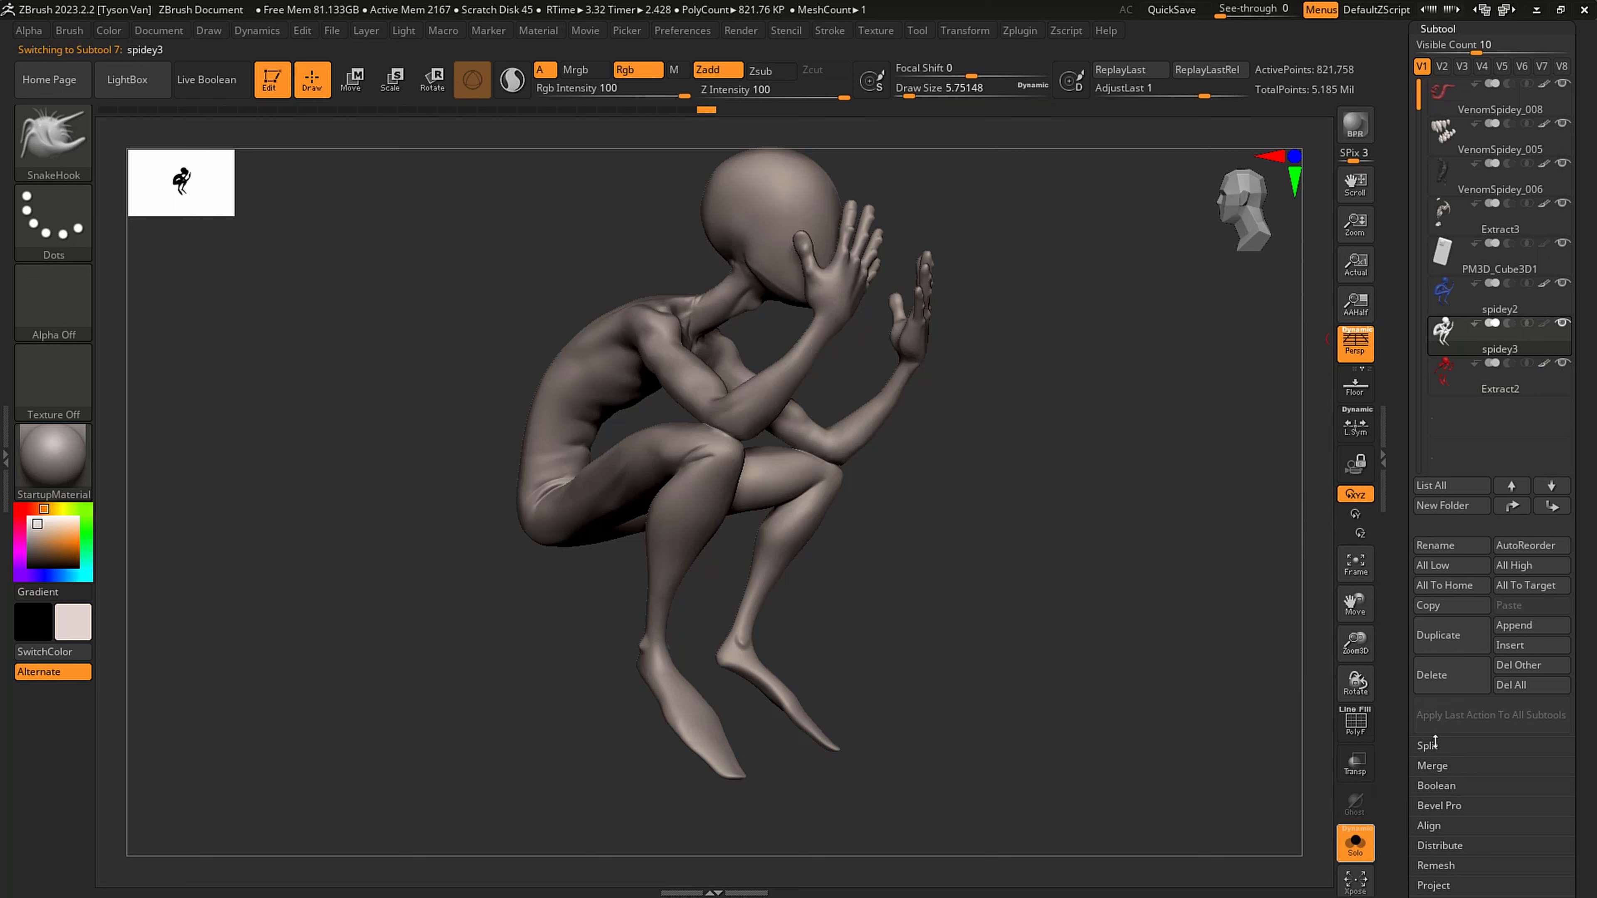
# - Delete the leftover spidey3 subtool and accept that the deletion cannot be undone
pyautogui.click(1444, 677)
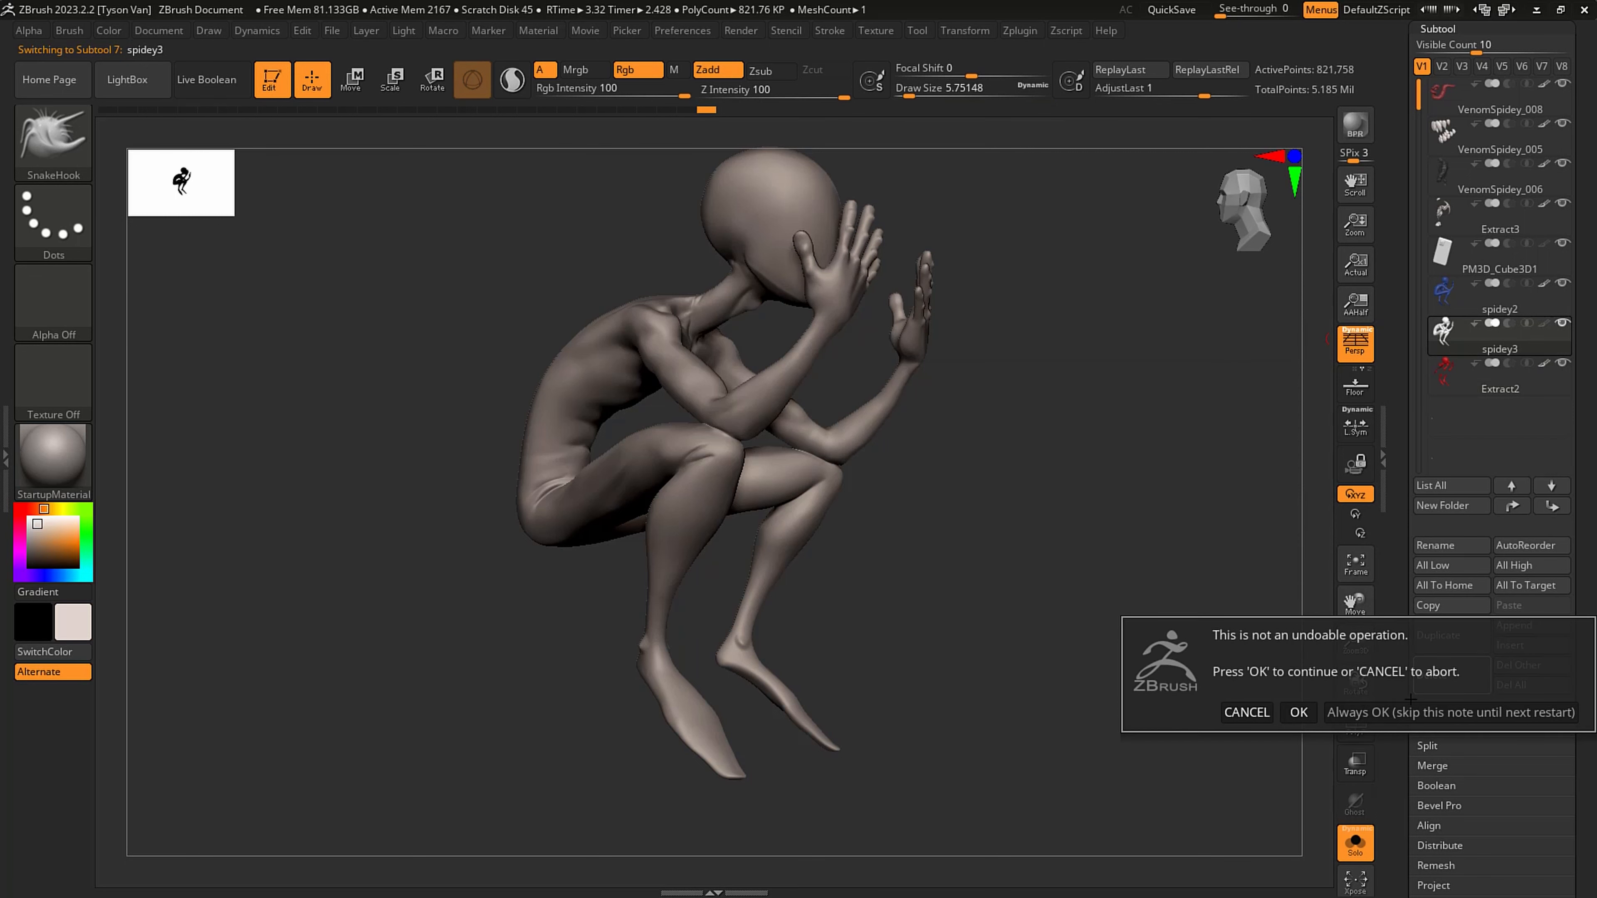
pyautogui.click(1247, 712)
pyautogui.keyDown('ctrl'); pyautogui.moveTo(730, 421); pyautogui.dragTo(742, 635, button='right'); pyautogui.keyUp('ctrl')
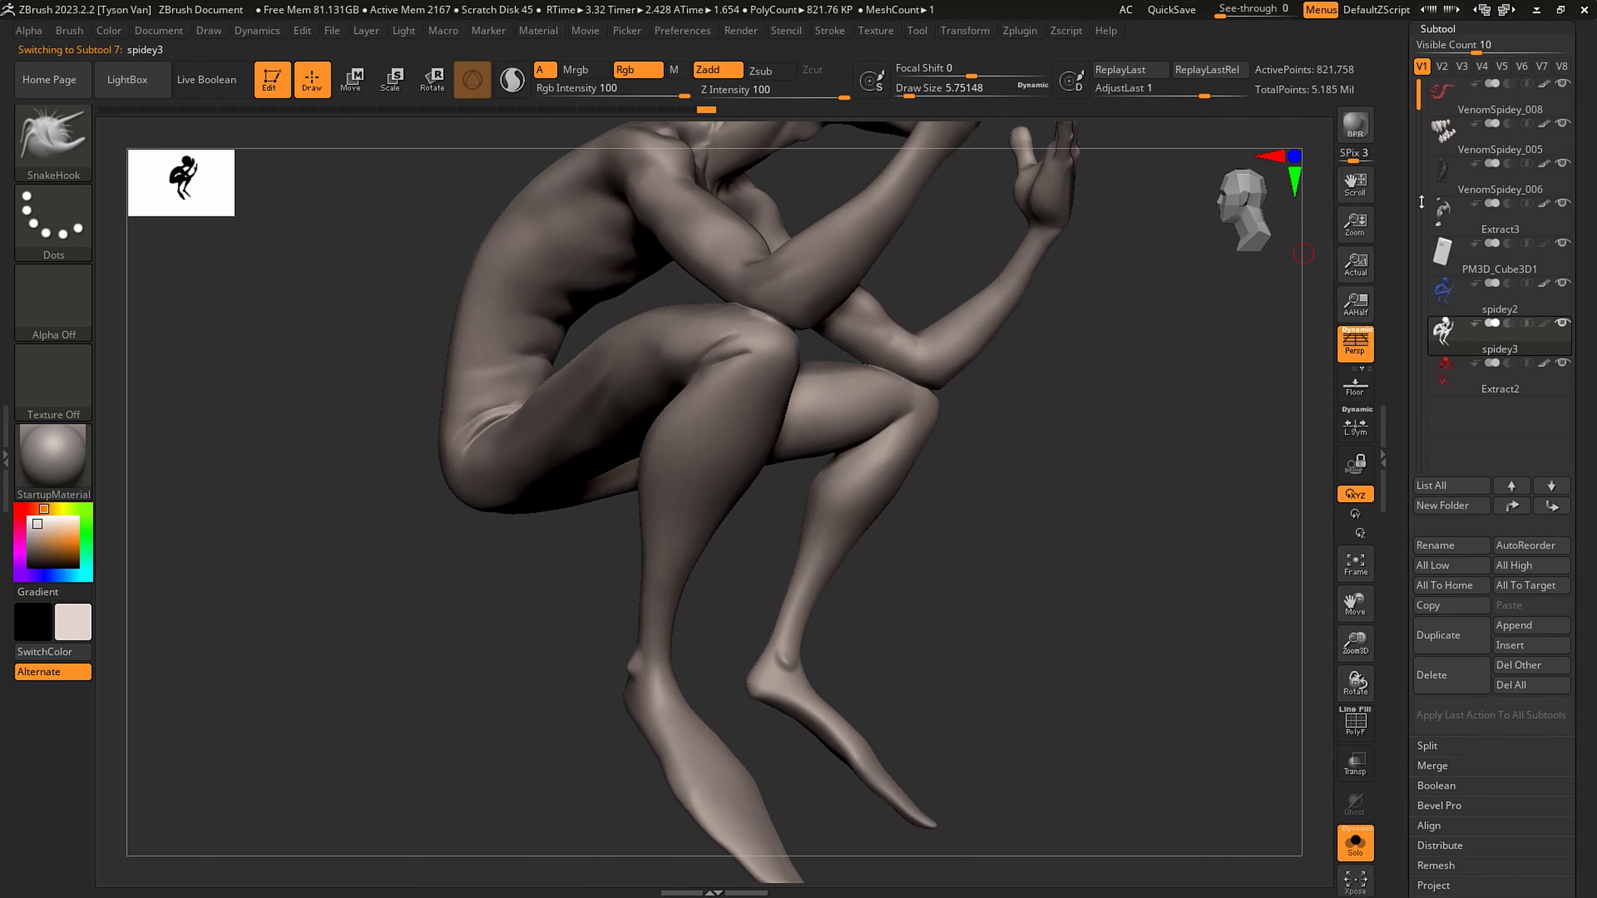
pyautogui.scroll(-5, 1517, 708)
pyautogui.click(1440, 628)
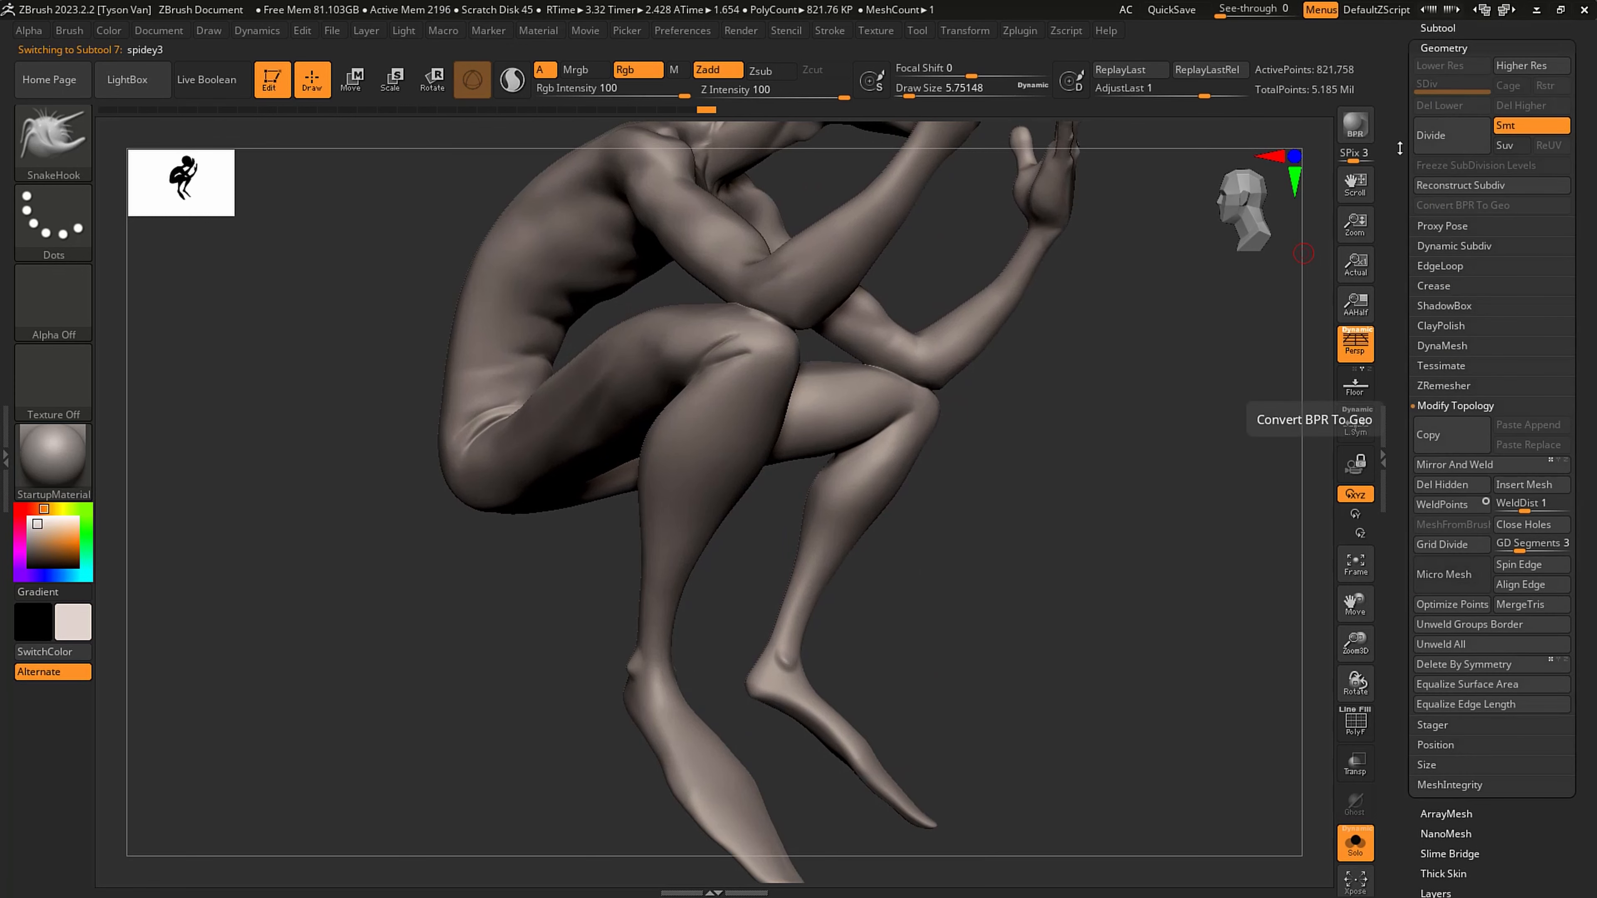
pyautogui.scroll(4, 1479, 379)
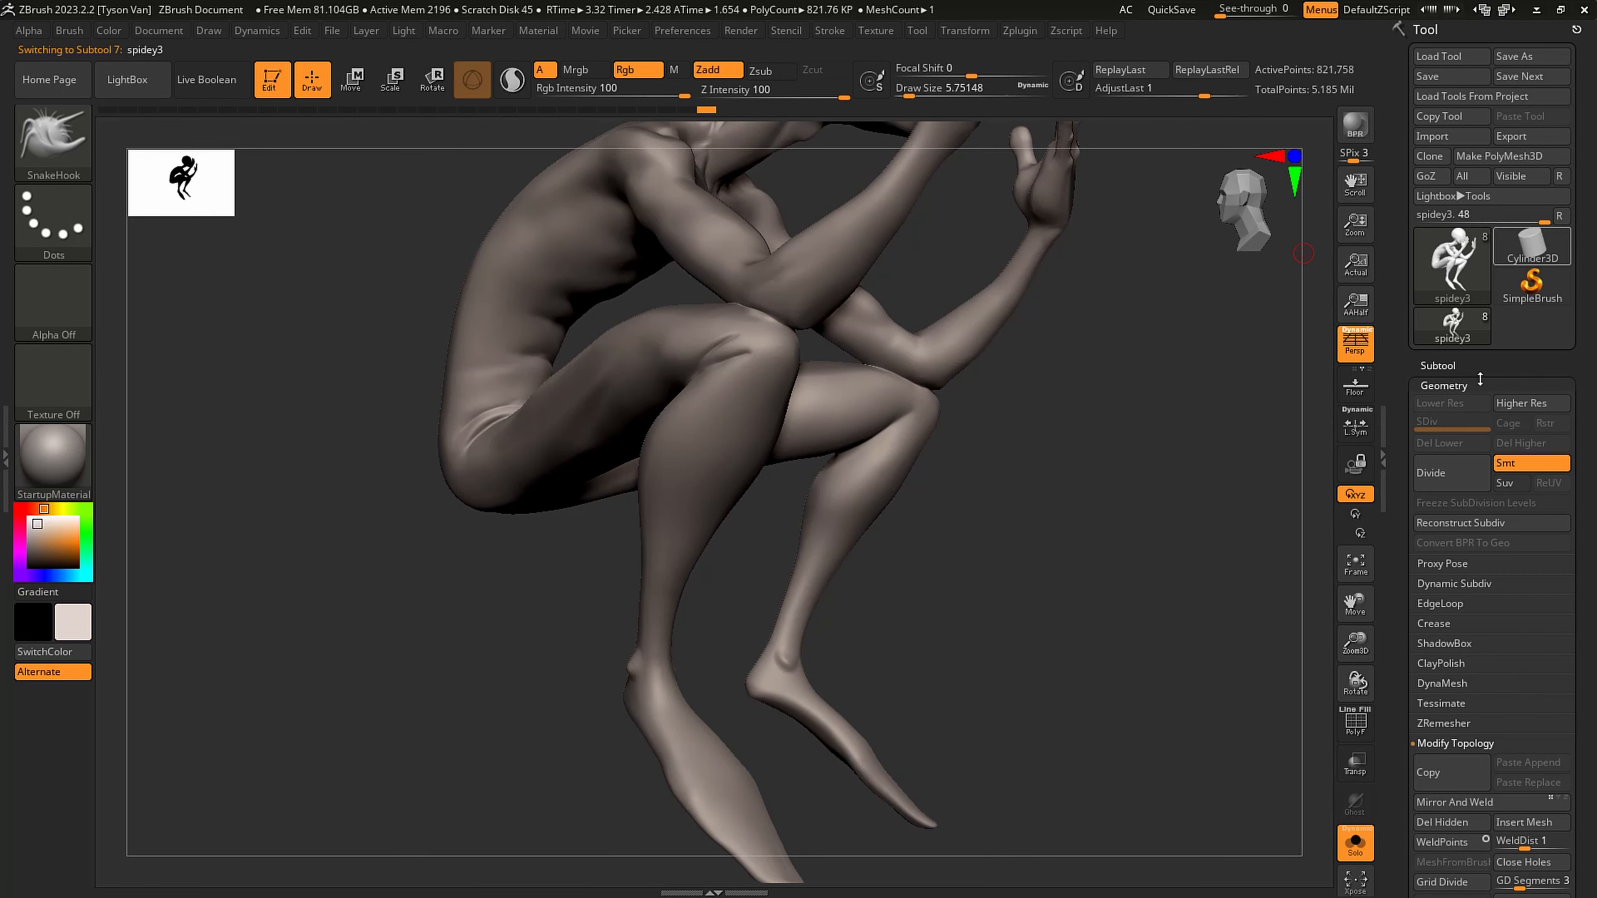
pyautogui.click(1438, 366)
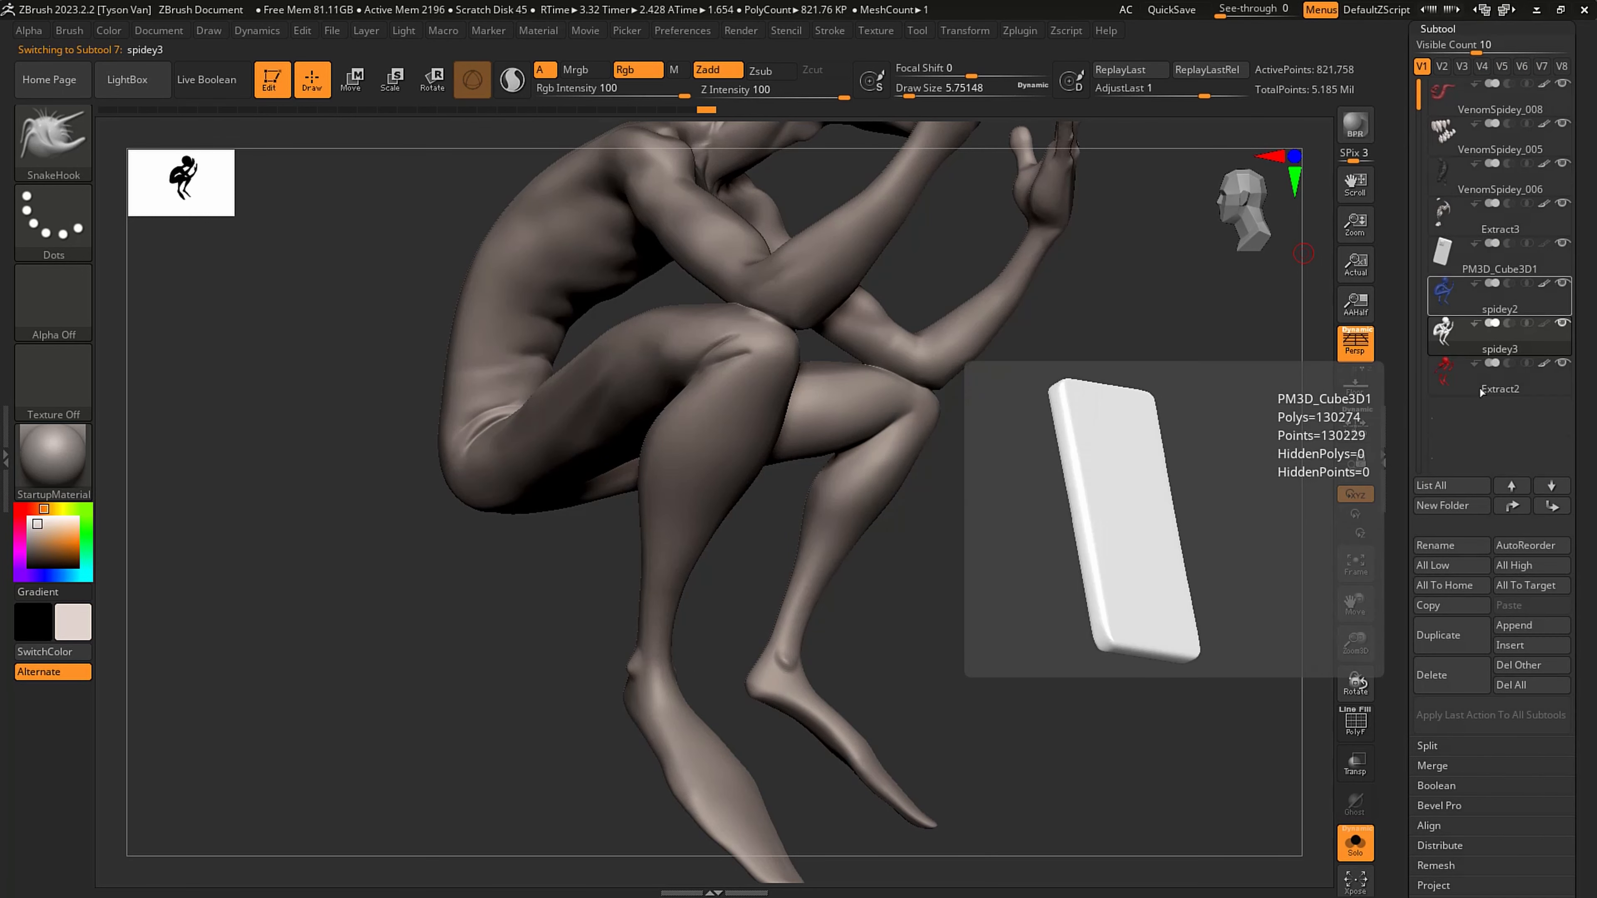
pyautogui.click(1448, 671)
pyautogui.click(1299, 705)
# - Check the existing VenomSpidey files and save the tool as the next numbered version
pyautogui.scroll(4, 1553, 313)
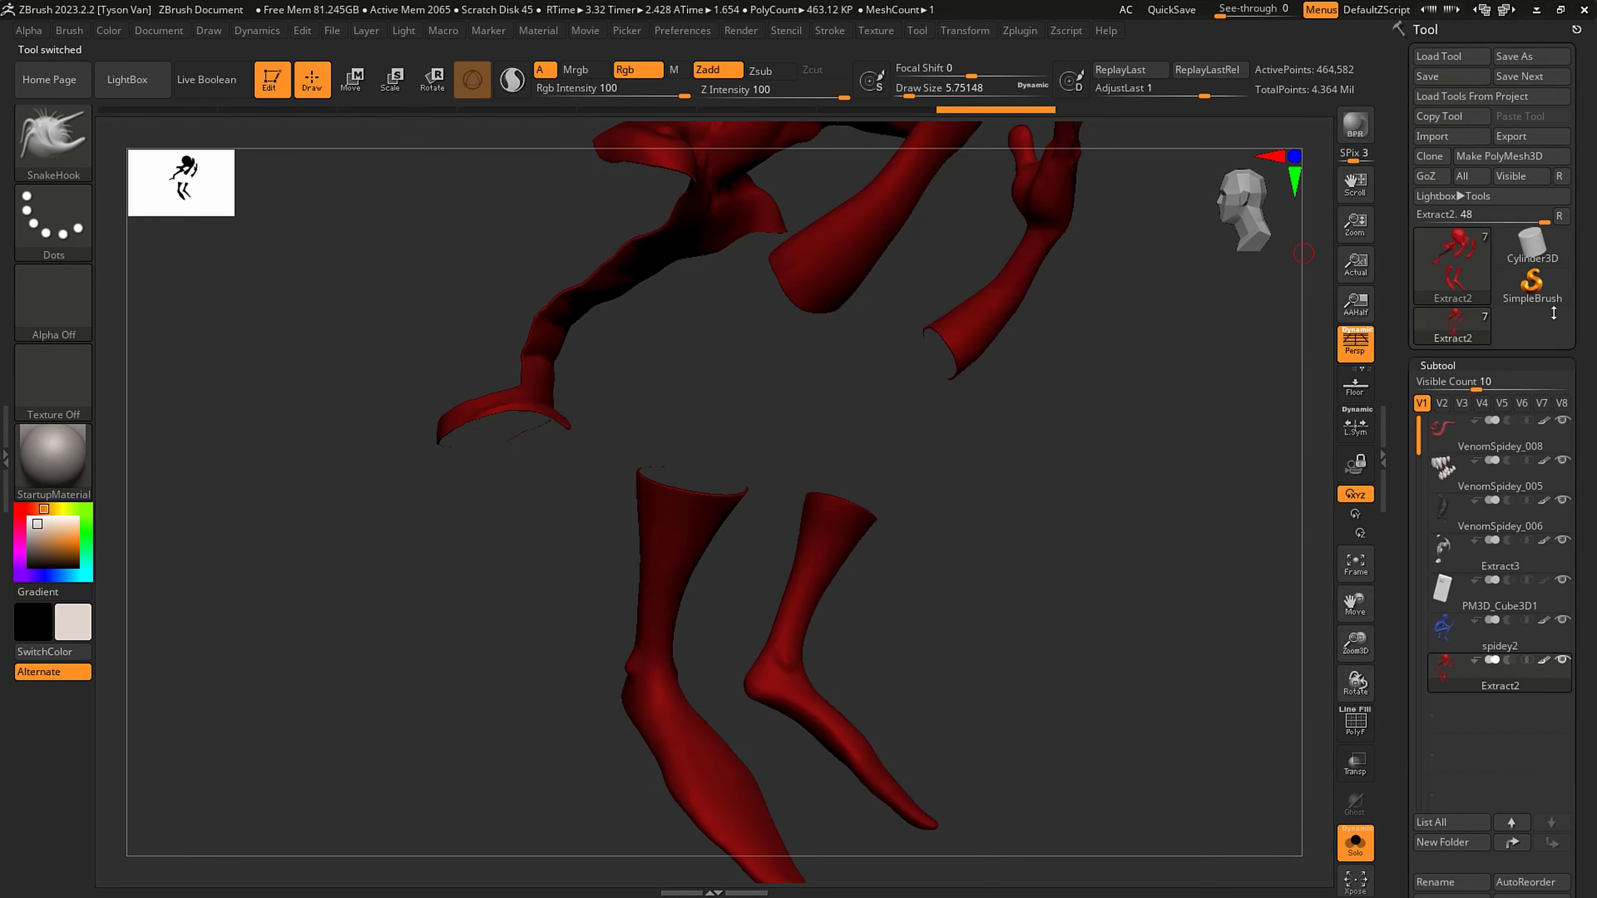
pyautogui.click(1520, 58)
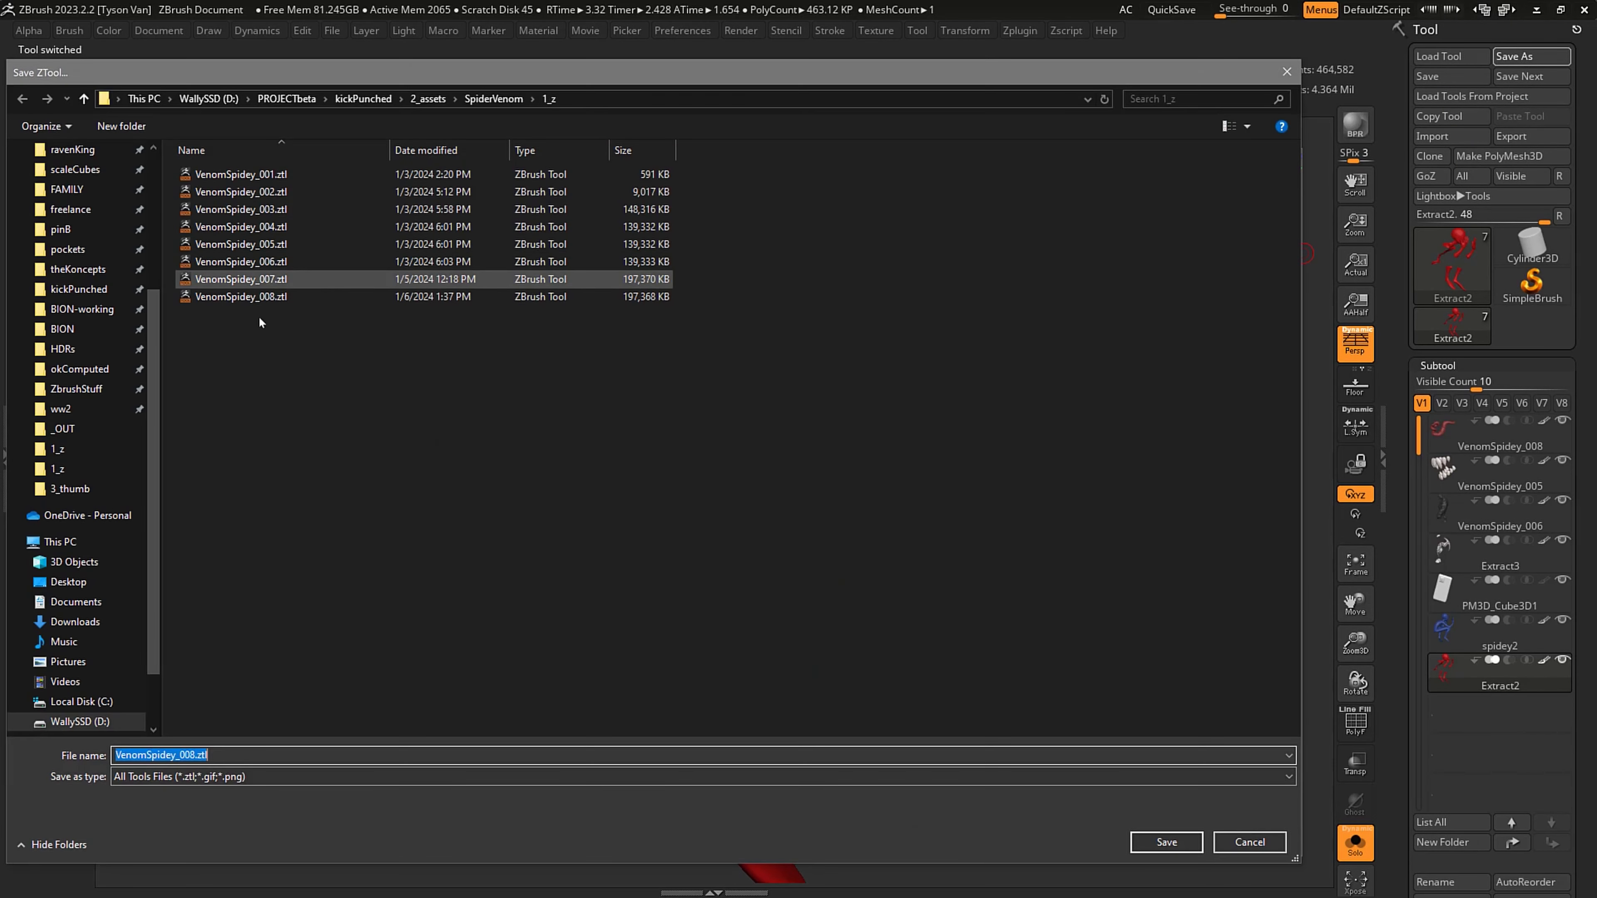
pyautogui.click(242, 296)
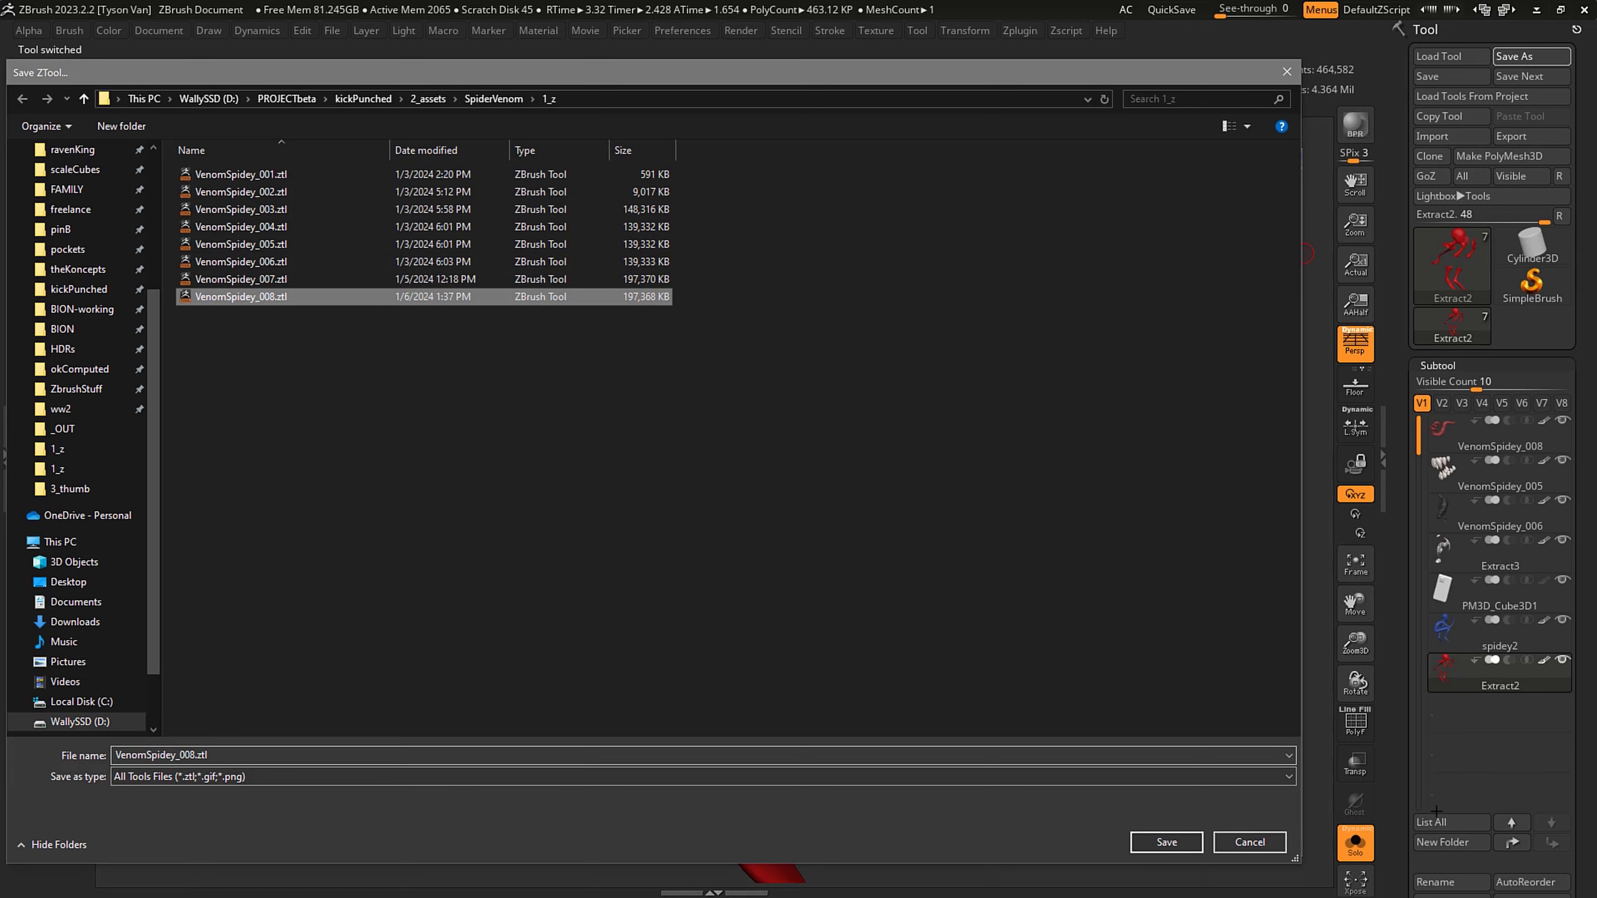
pyautogui.click(1283, 843)
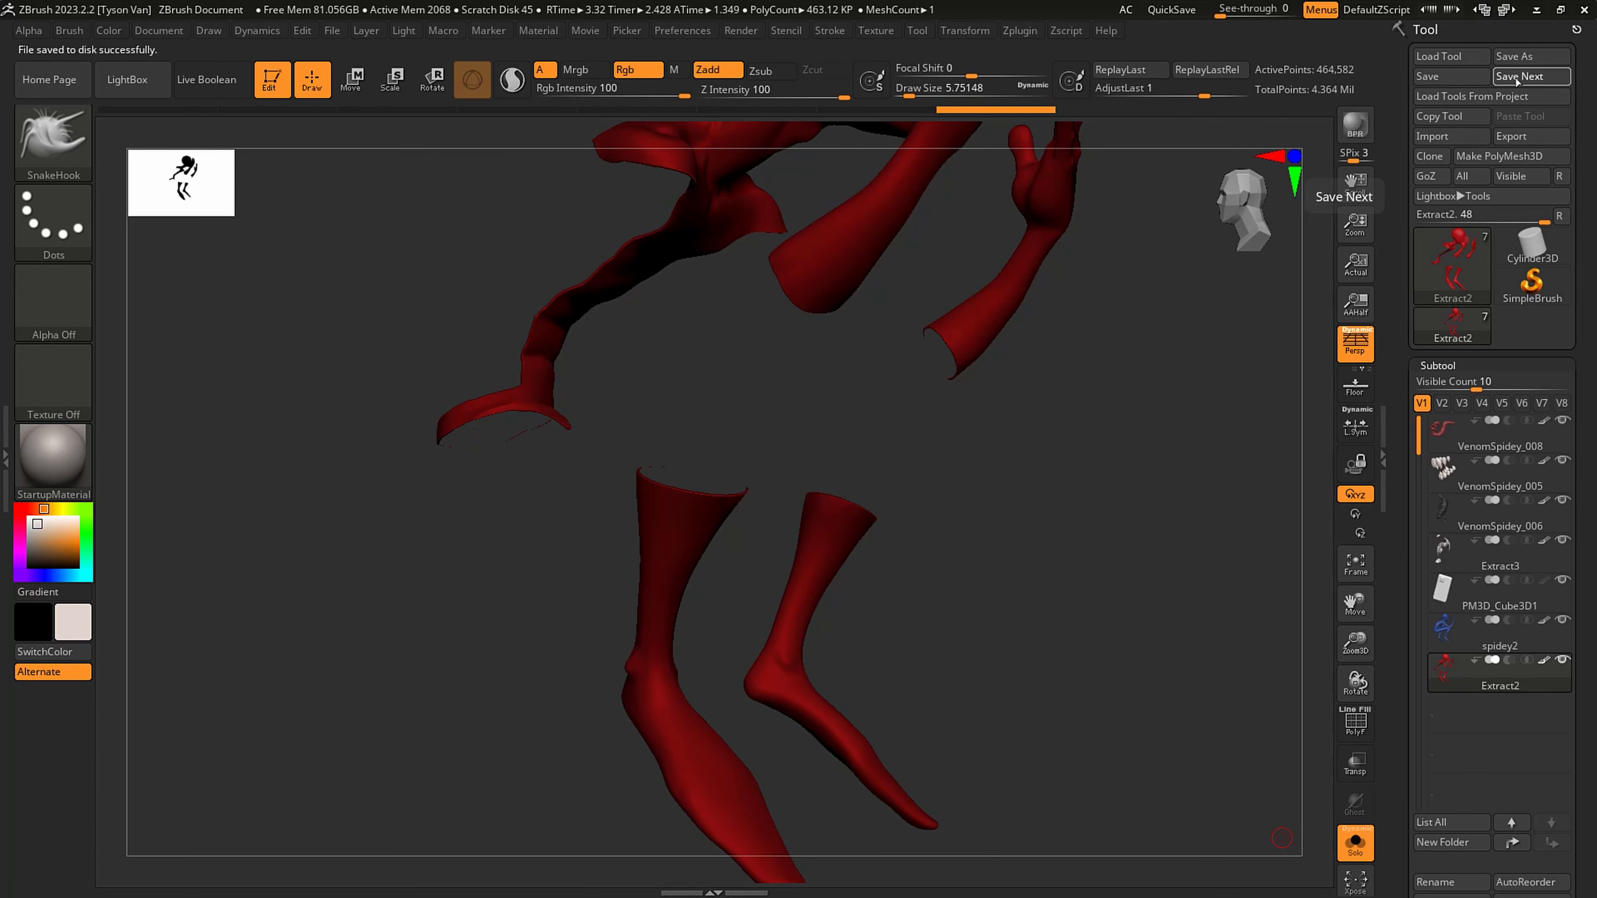
pyautogui.click(1532, 76)
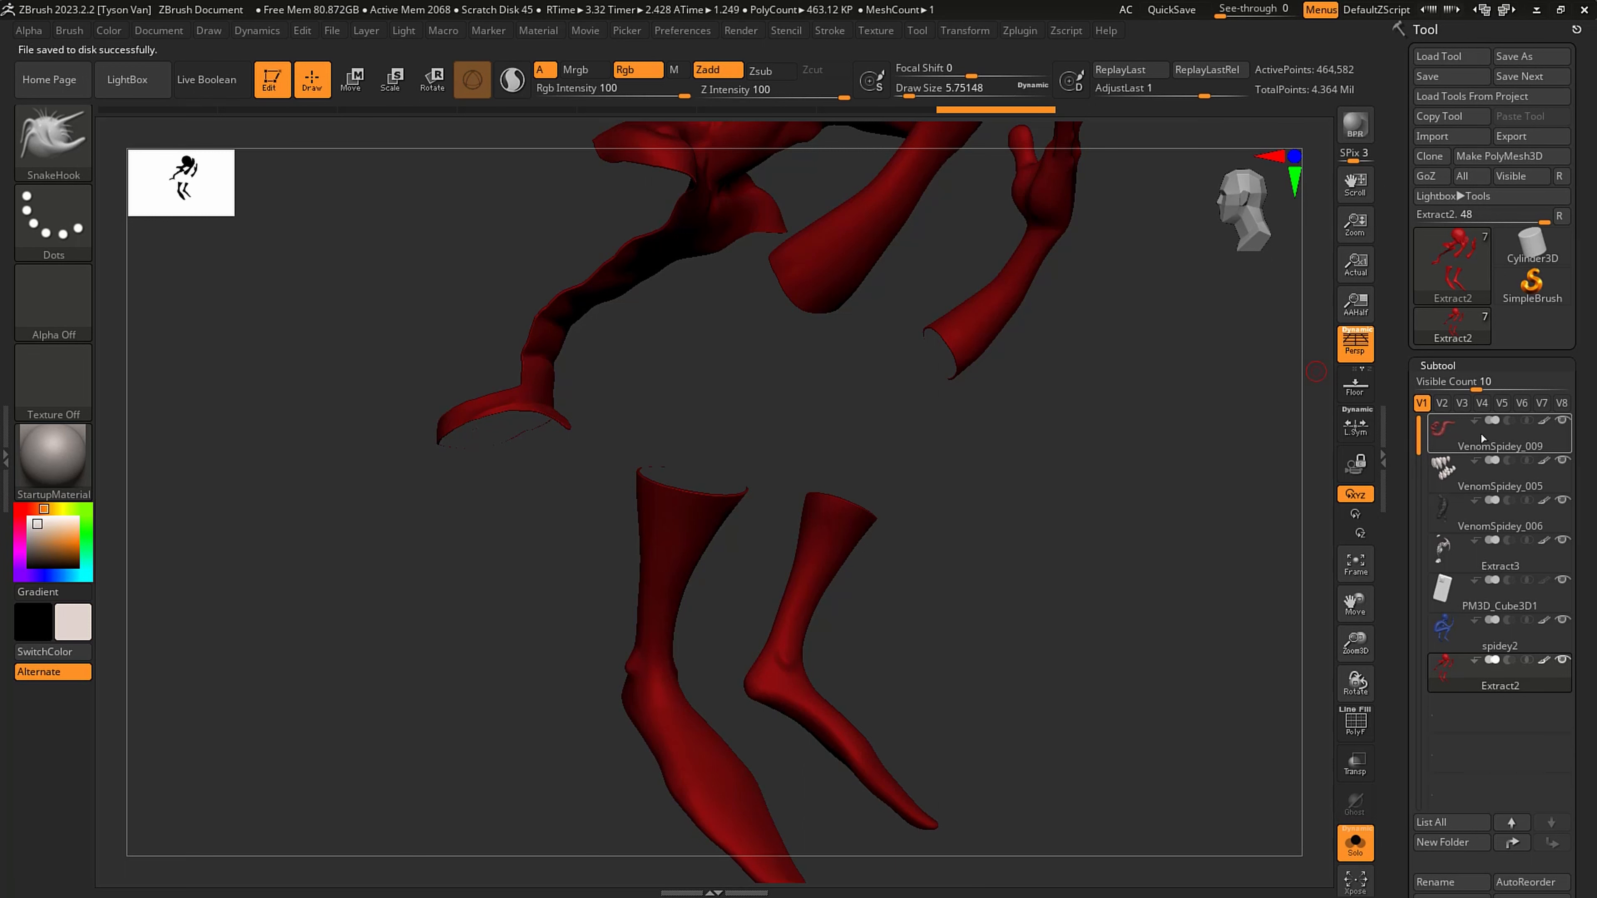
pyautogui.moveTo(1457, 438)
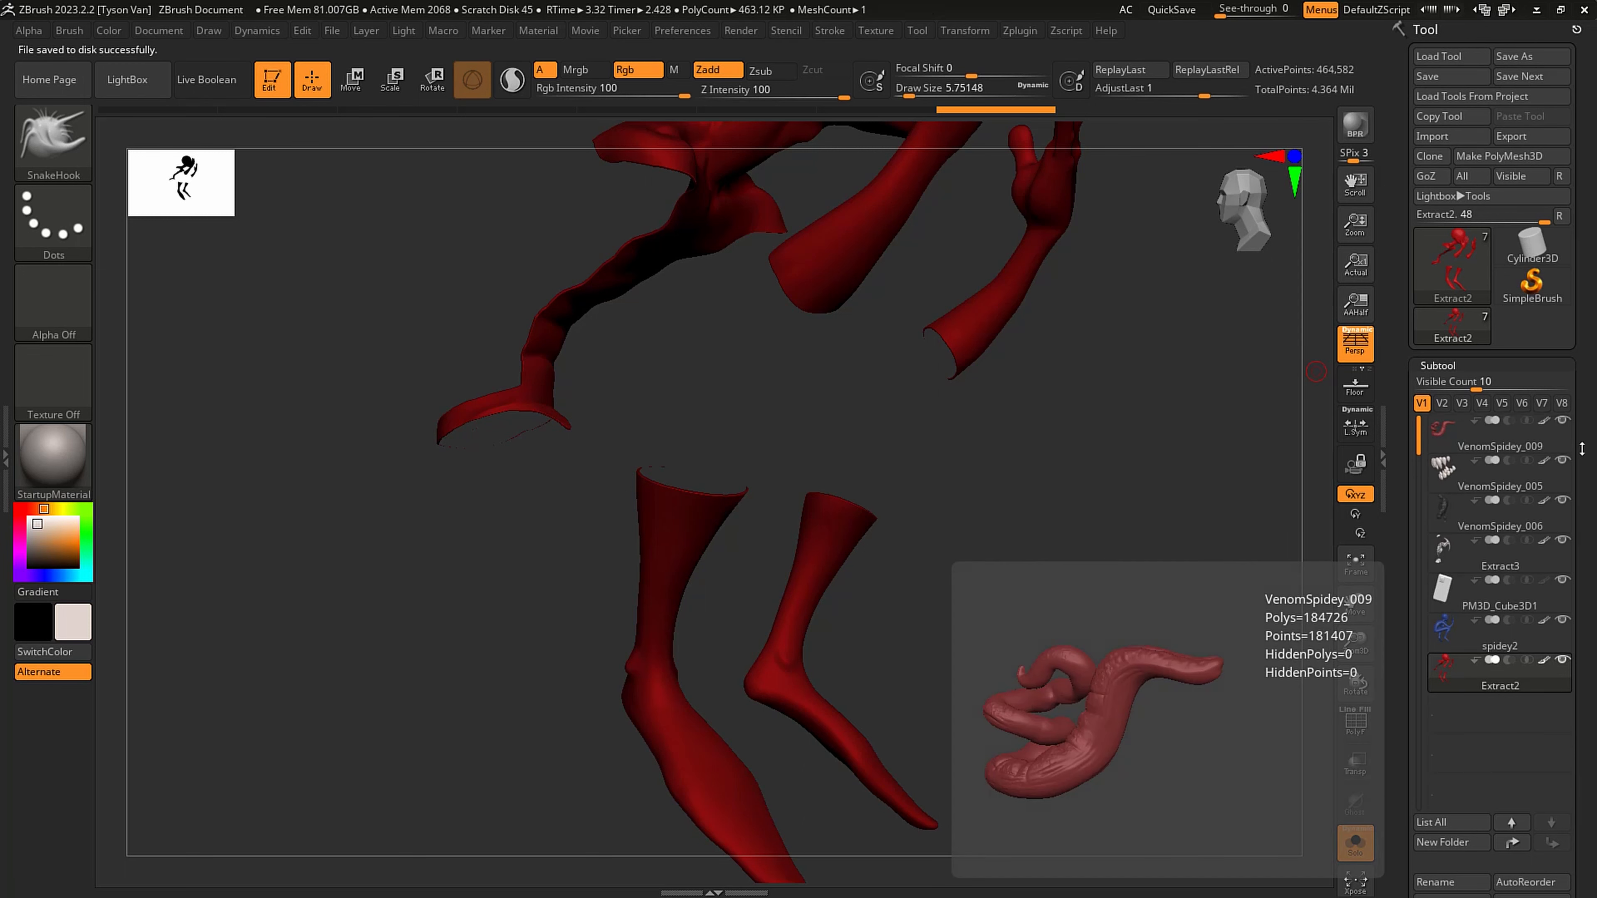
# - Sample the suit's red from the head, brighten it to RGB 232, 52, 52 and fill the Extract2 subtool
pyautogui.keyDown('alt'); pyautogui.moveTo(1253, 422); pyautogui.dragTo(1070, 666); pyautogui.keyUp('alt')
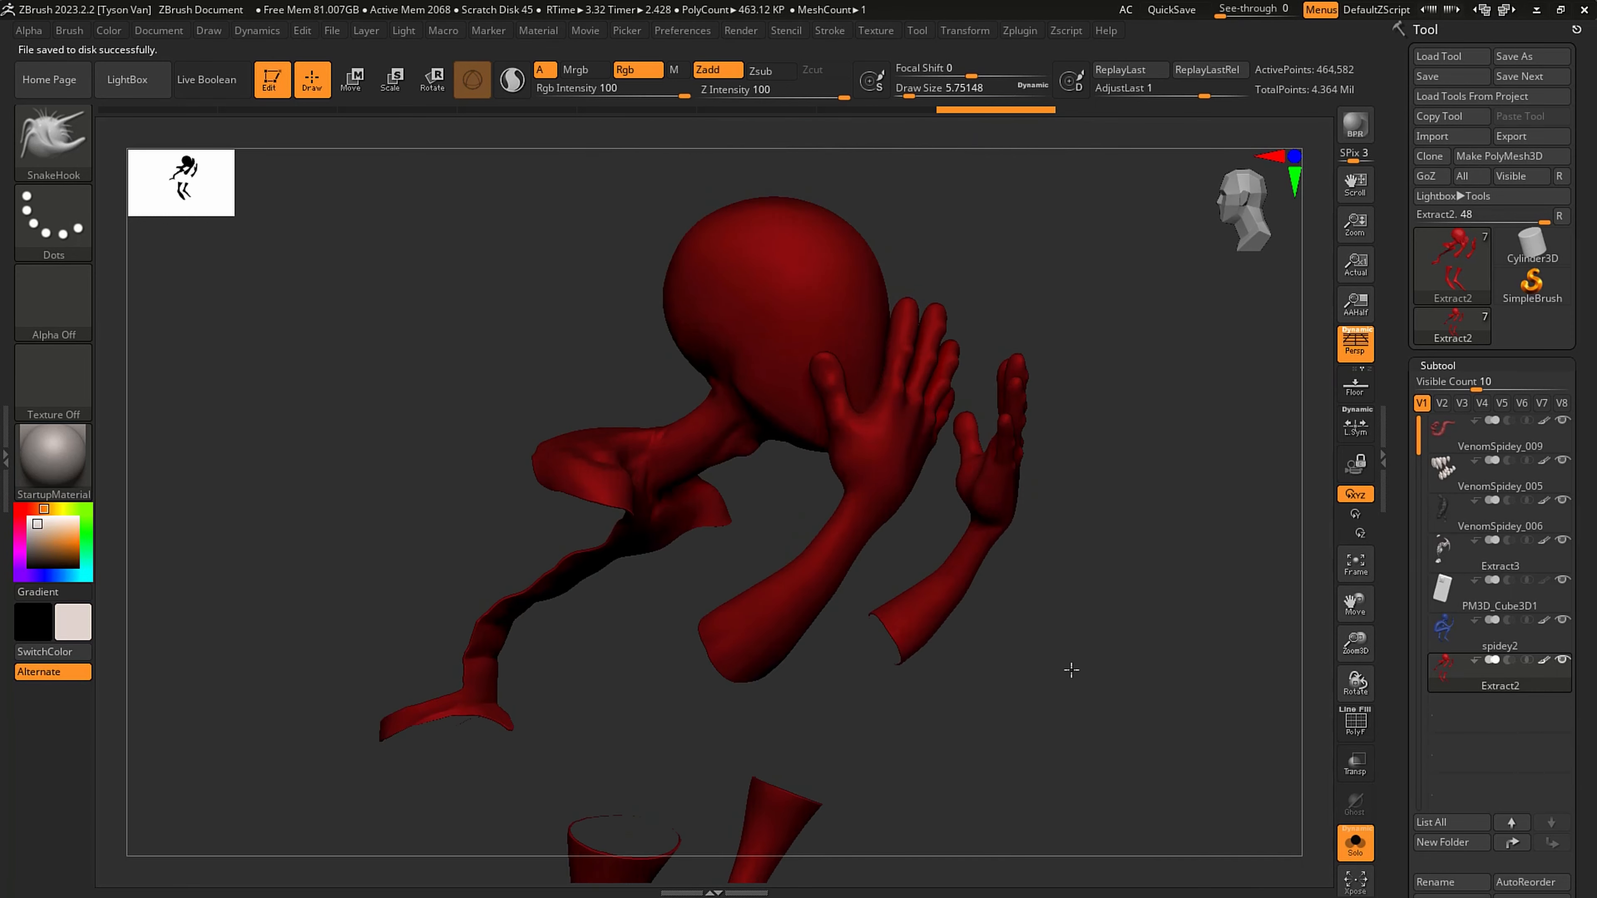
pyautogui.moveTo(1593, 607); pyautogui.dragTo(1578, 533)
pyautogui.moveTo(941, 432); pyautogui.dragTo(567, 362, button='right')
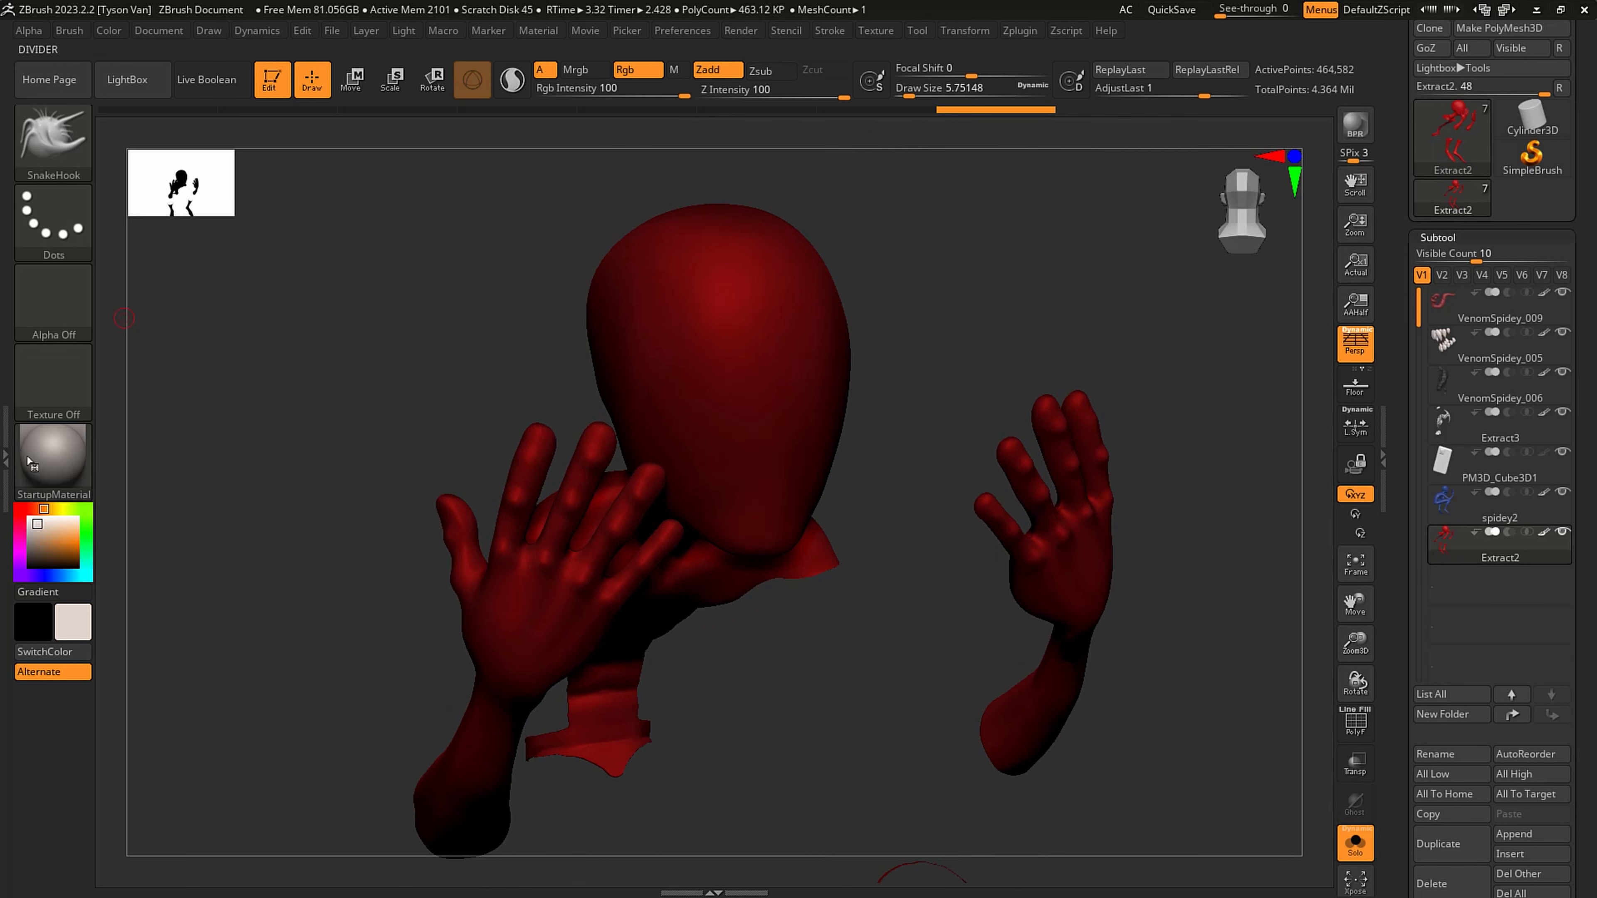
pyautogui.moveTo(736, 393); pyautogui.dragTo(308, 473, button='right')
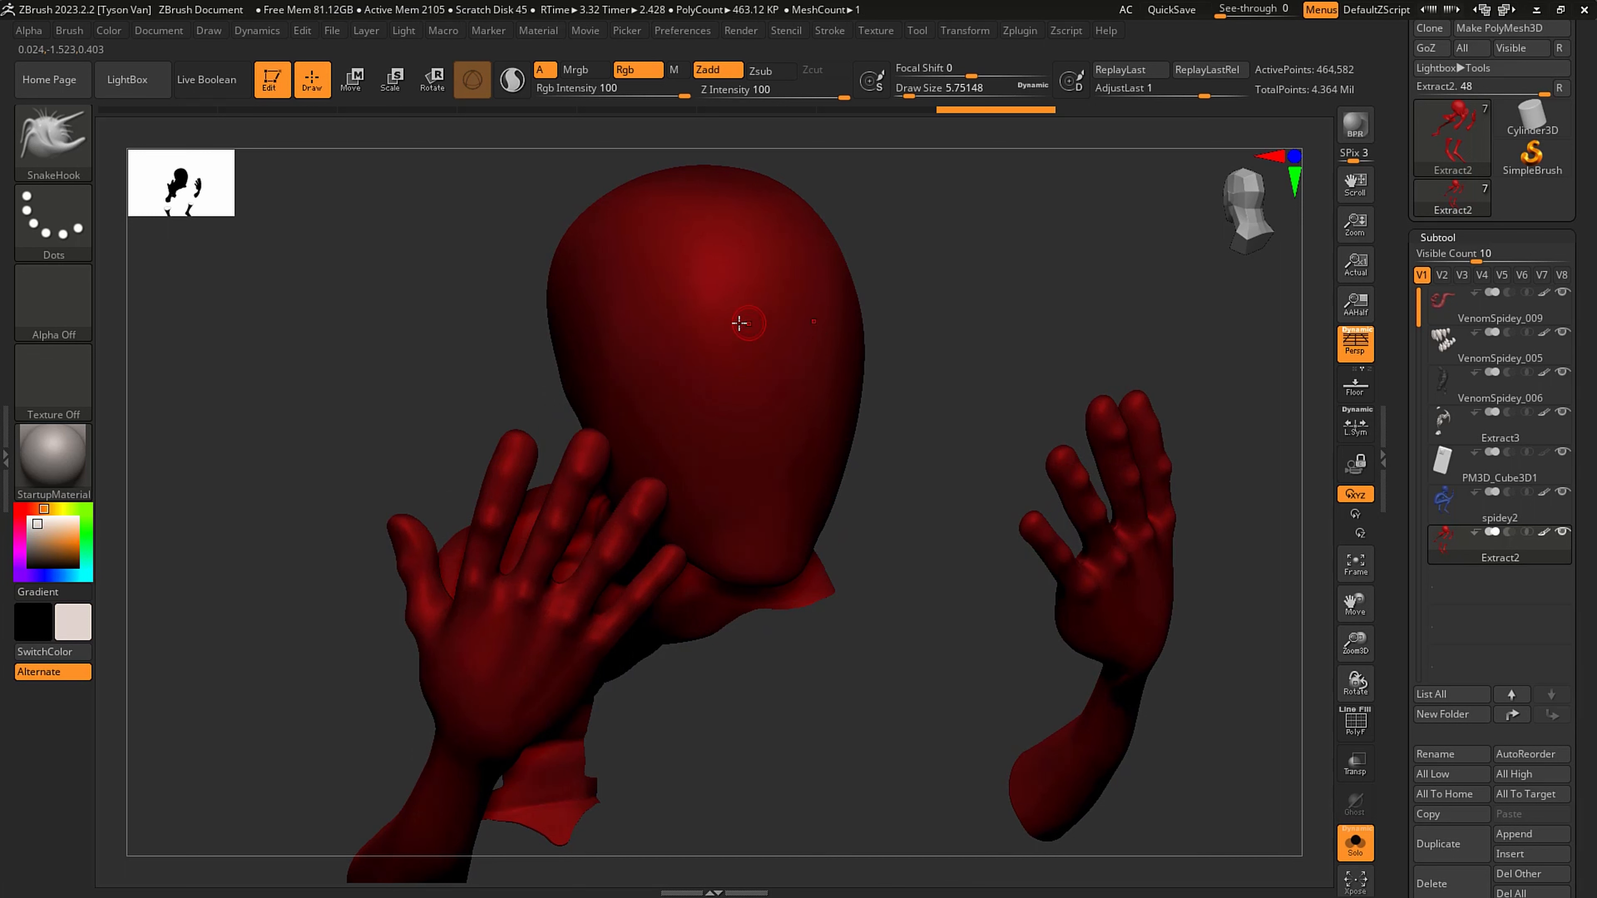
pyautogui.press('c')
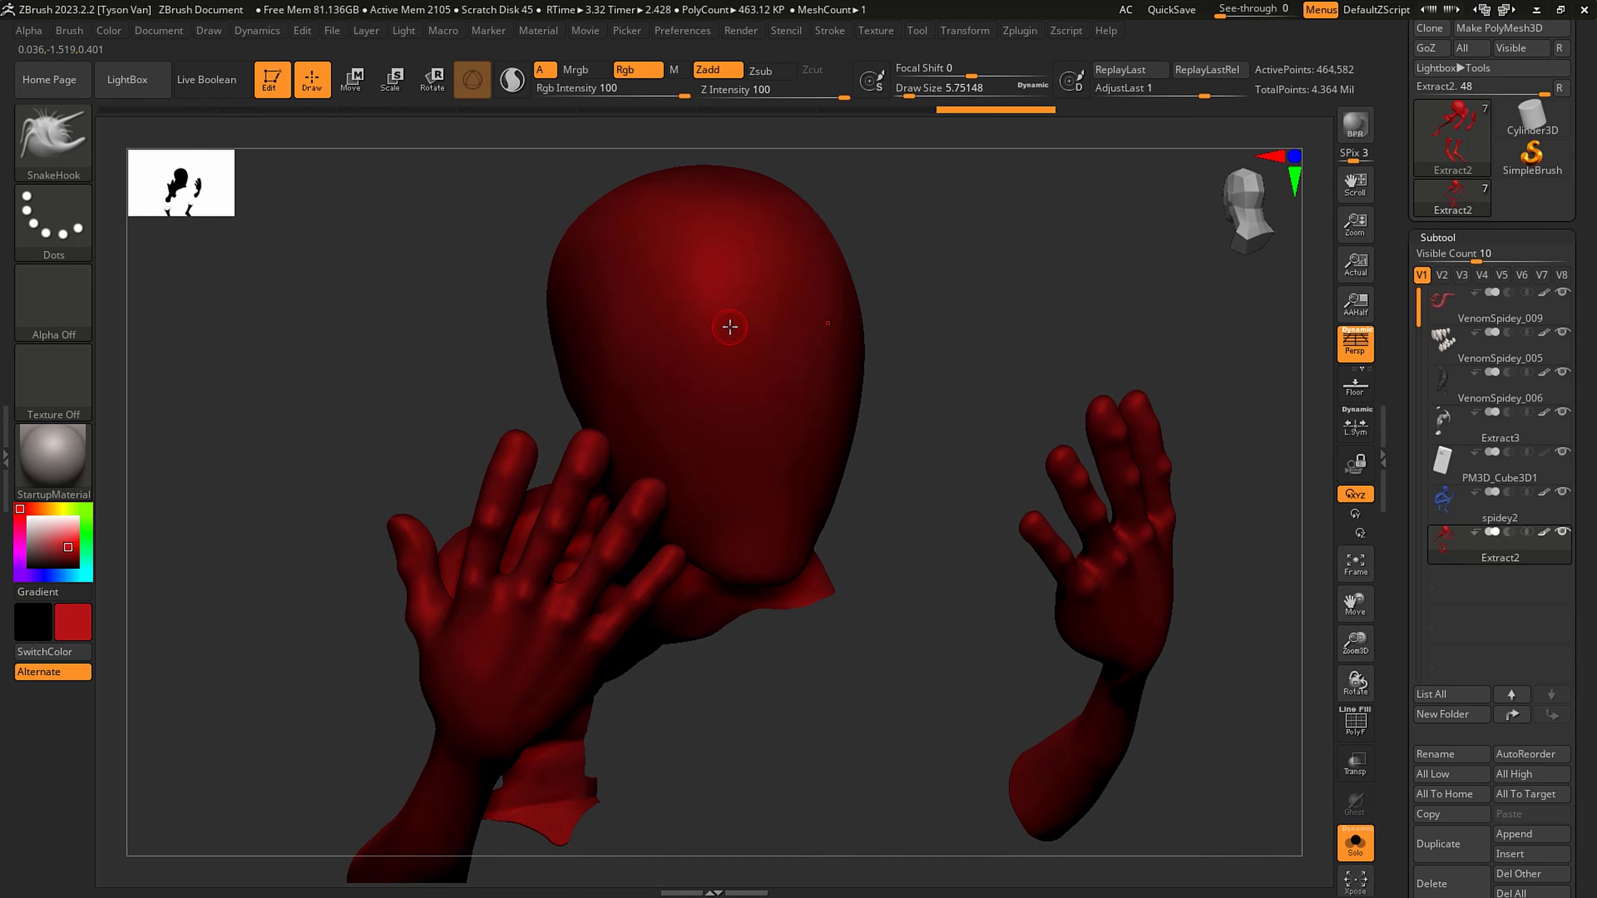
pyautogui.moveTo(68, 546); pyautogui.dragTo(68, 538)
pyautogui.click(115, 32)
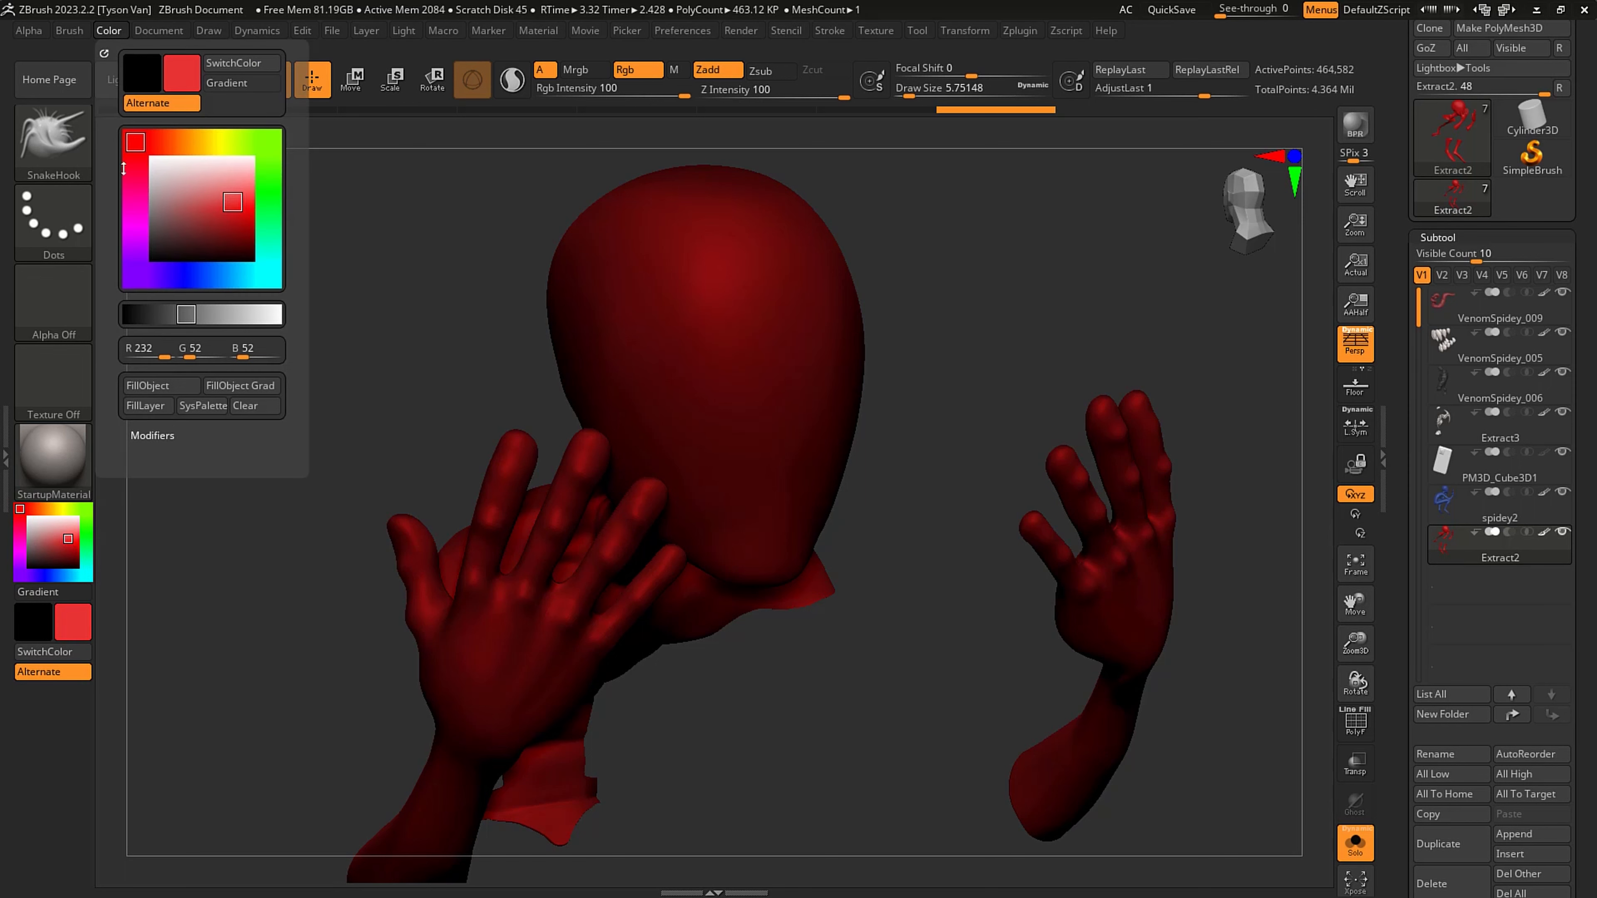
pyautogui.click(166, 385)
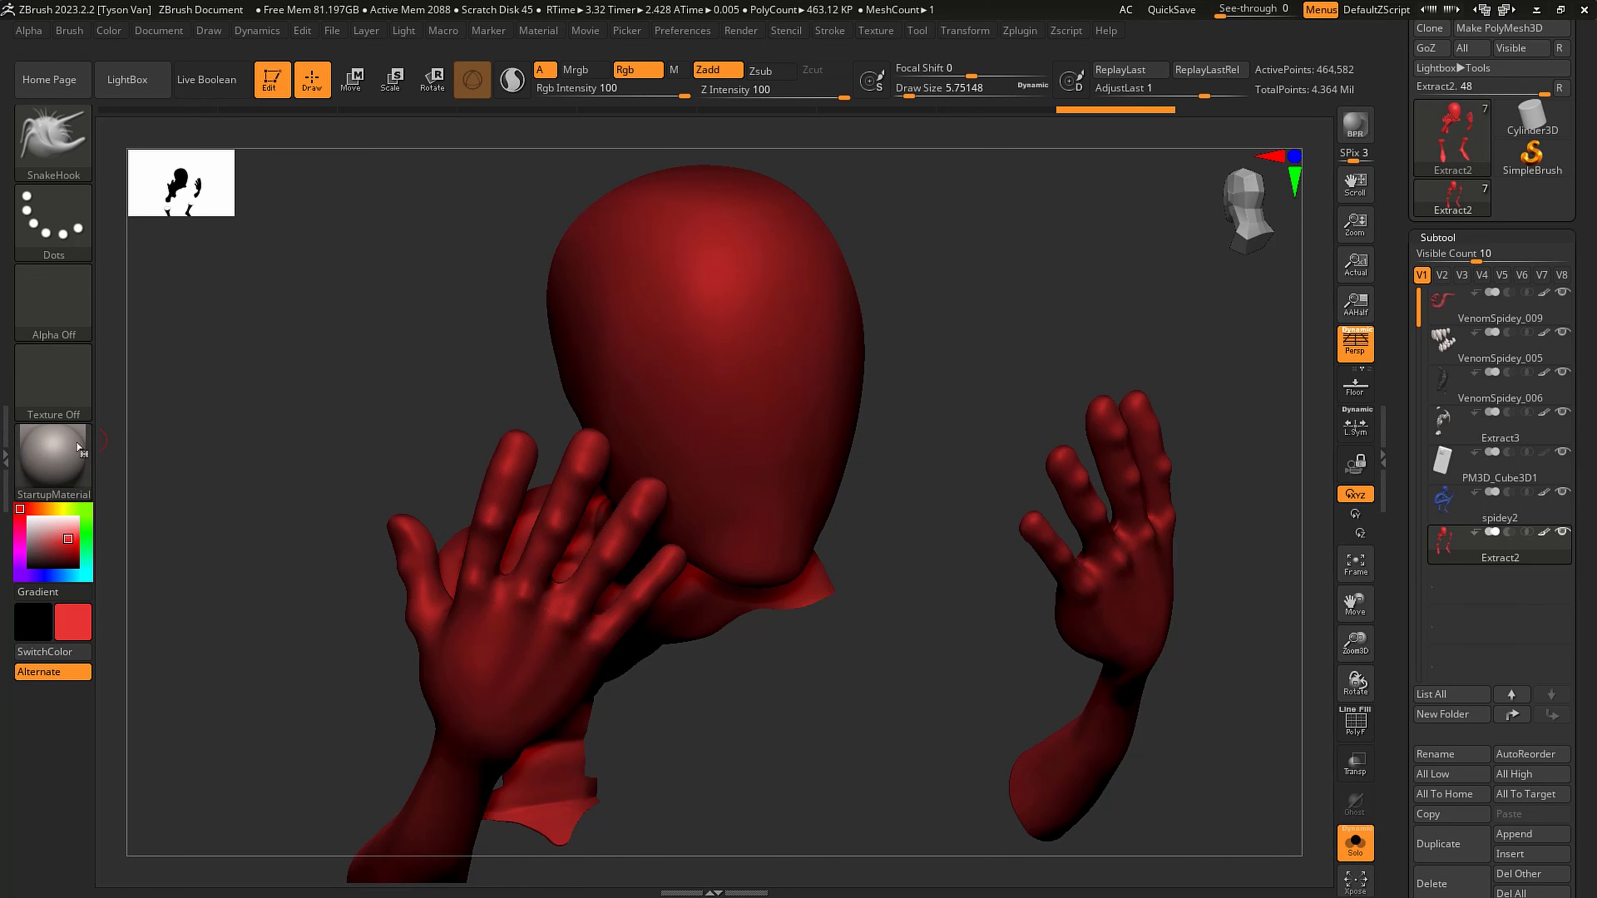
# - Switch the display material from StartupMaterial to SkinShade4
pyautogui.moveTo(468, 331); pyautogui.dragTo(705, 429)
pyautogui.click(53, 459)
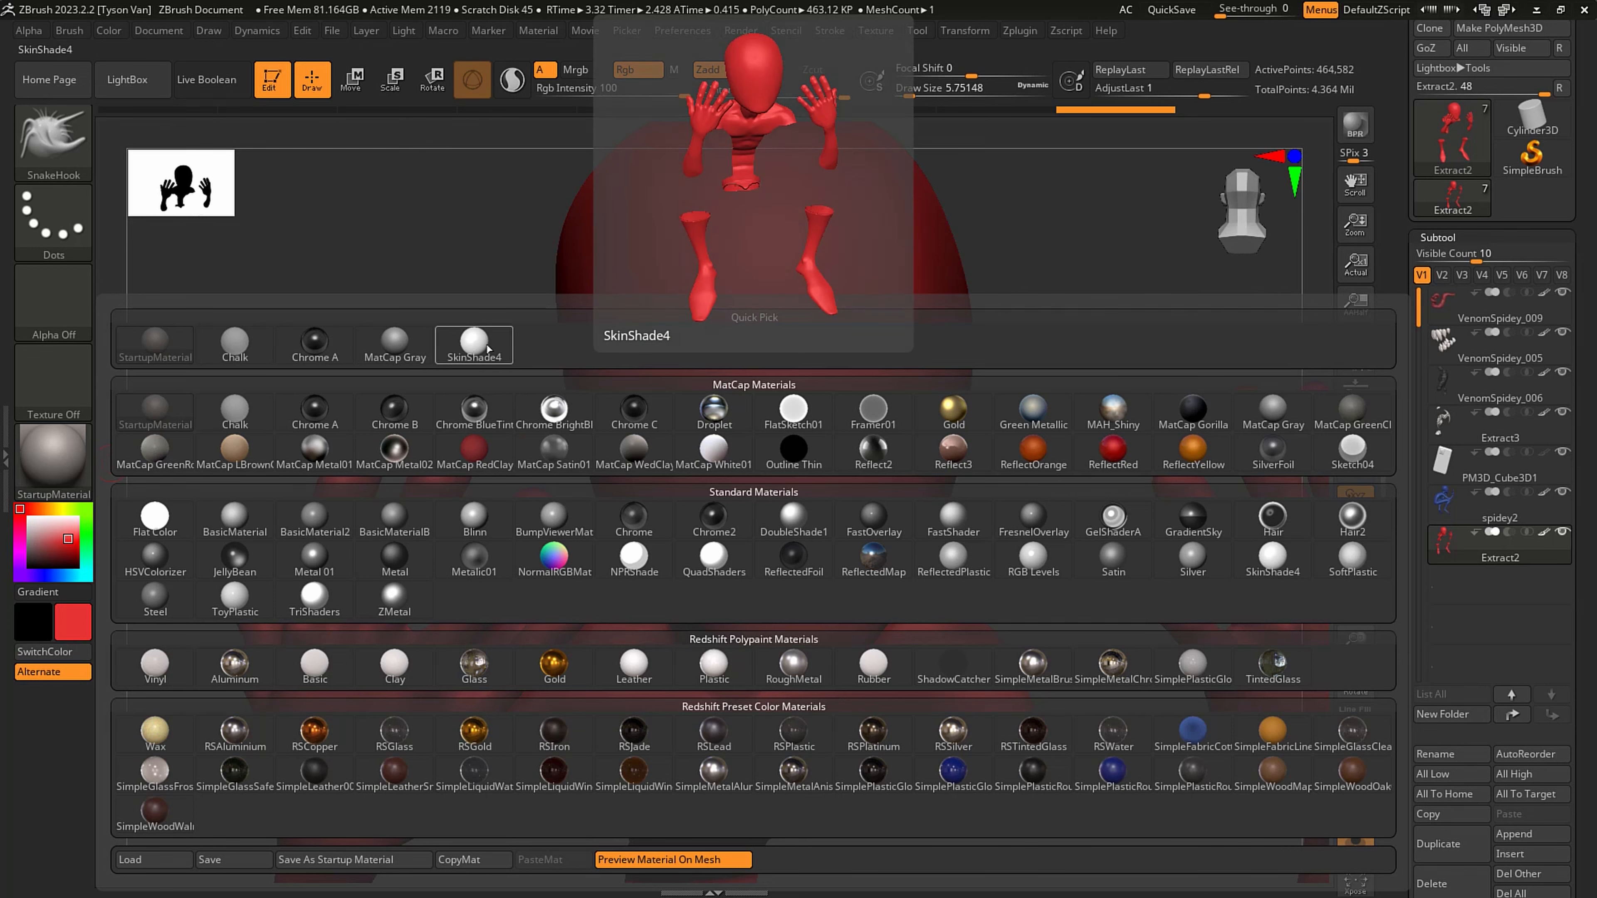
pyautogui.click(474, 343)
pyautogui.moveTo(742, 440); pyautogui.dragTo(774, 453)
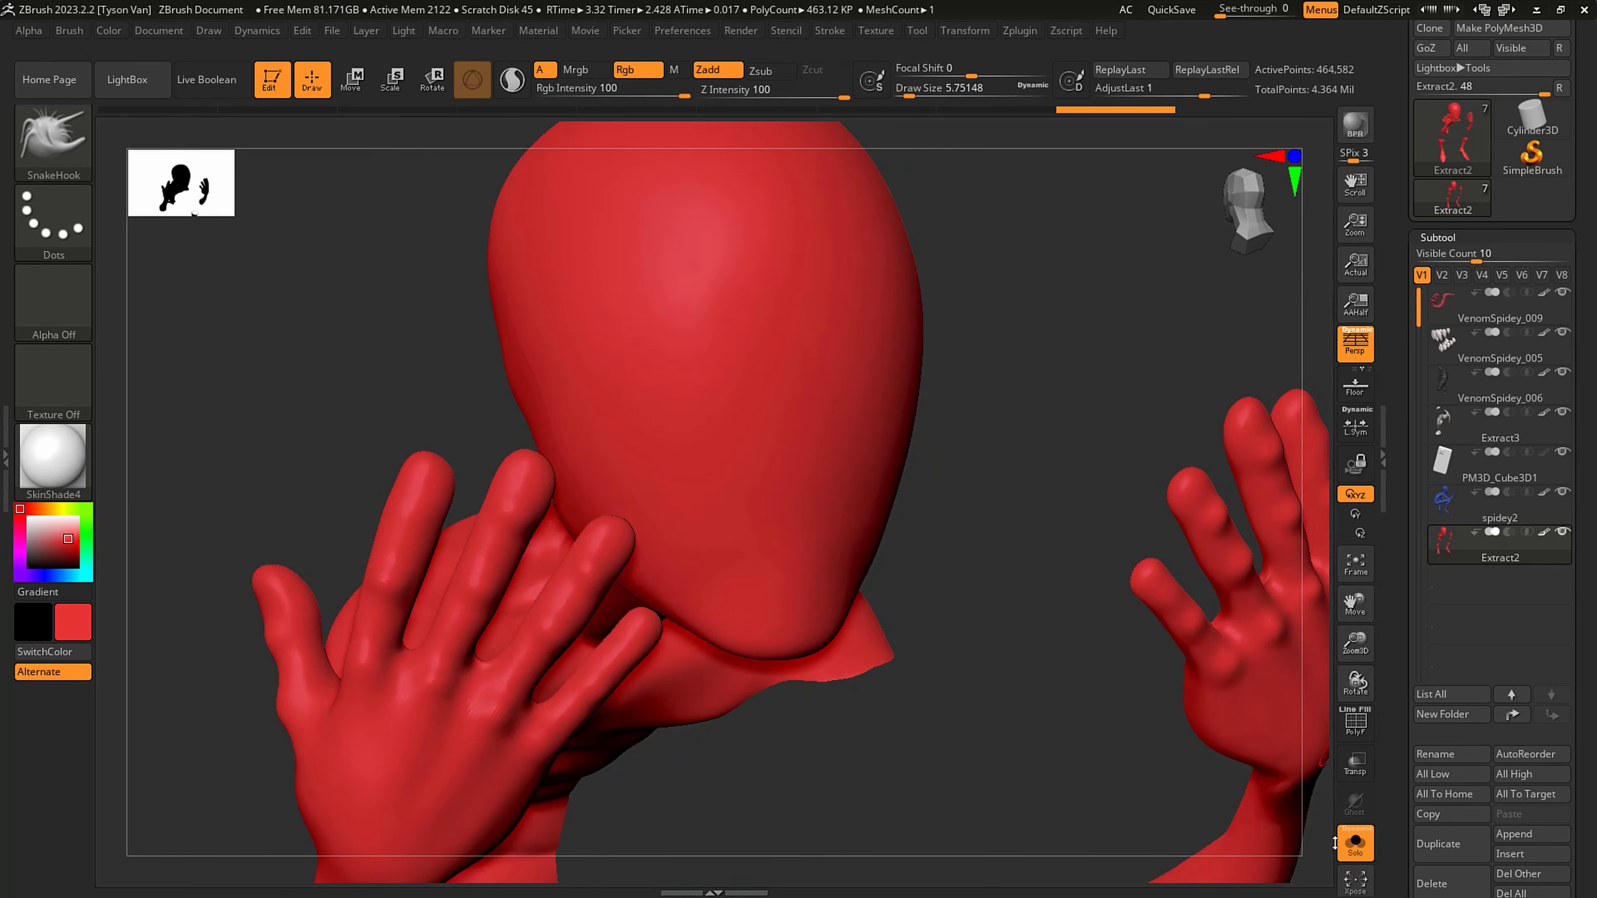
# - Show all subtools together again and examine the colored Spidey and Venom figures from several angles
pyautogui.click(1352, 842)
pyautogui.press('f')
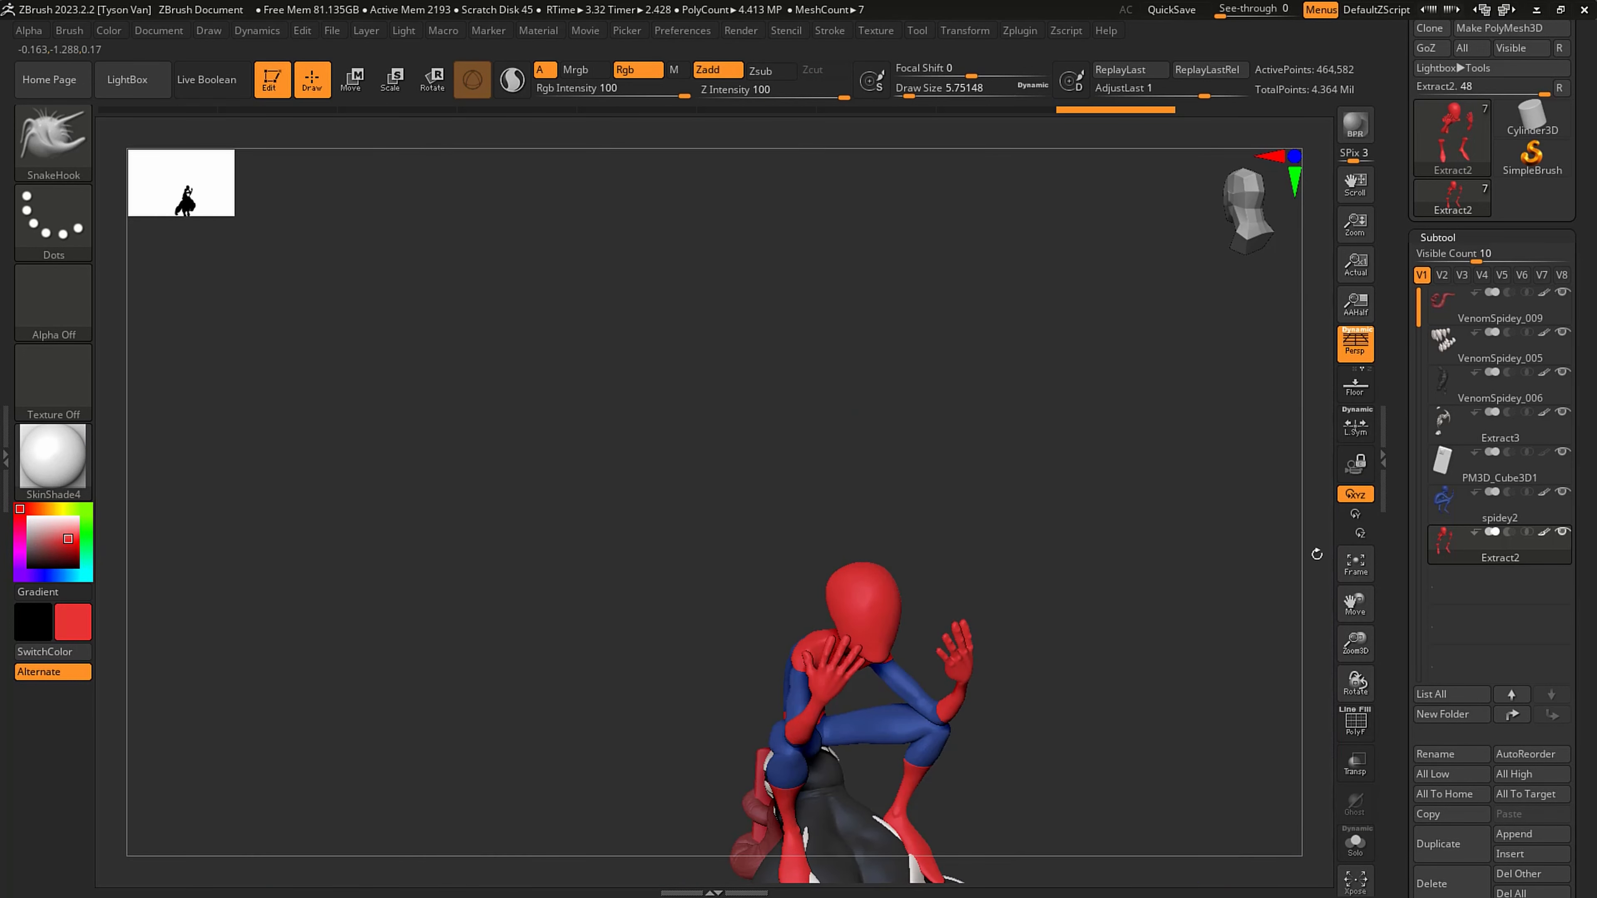
pyautogui.moveTo(1037, 610); pyautogui.dragTo(886, 386)
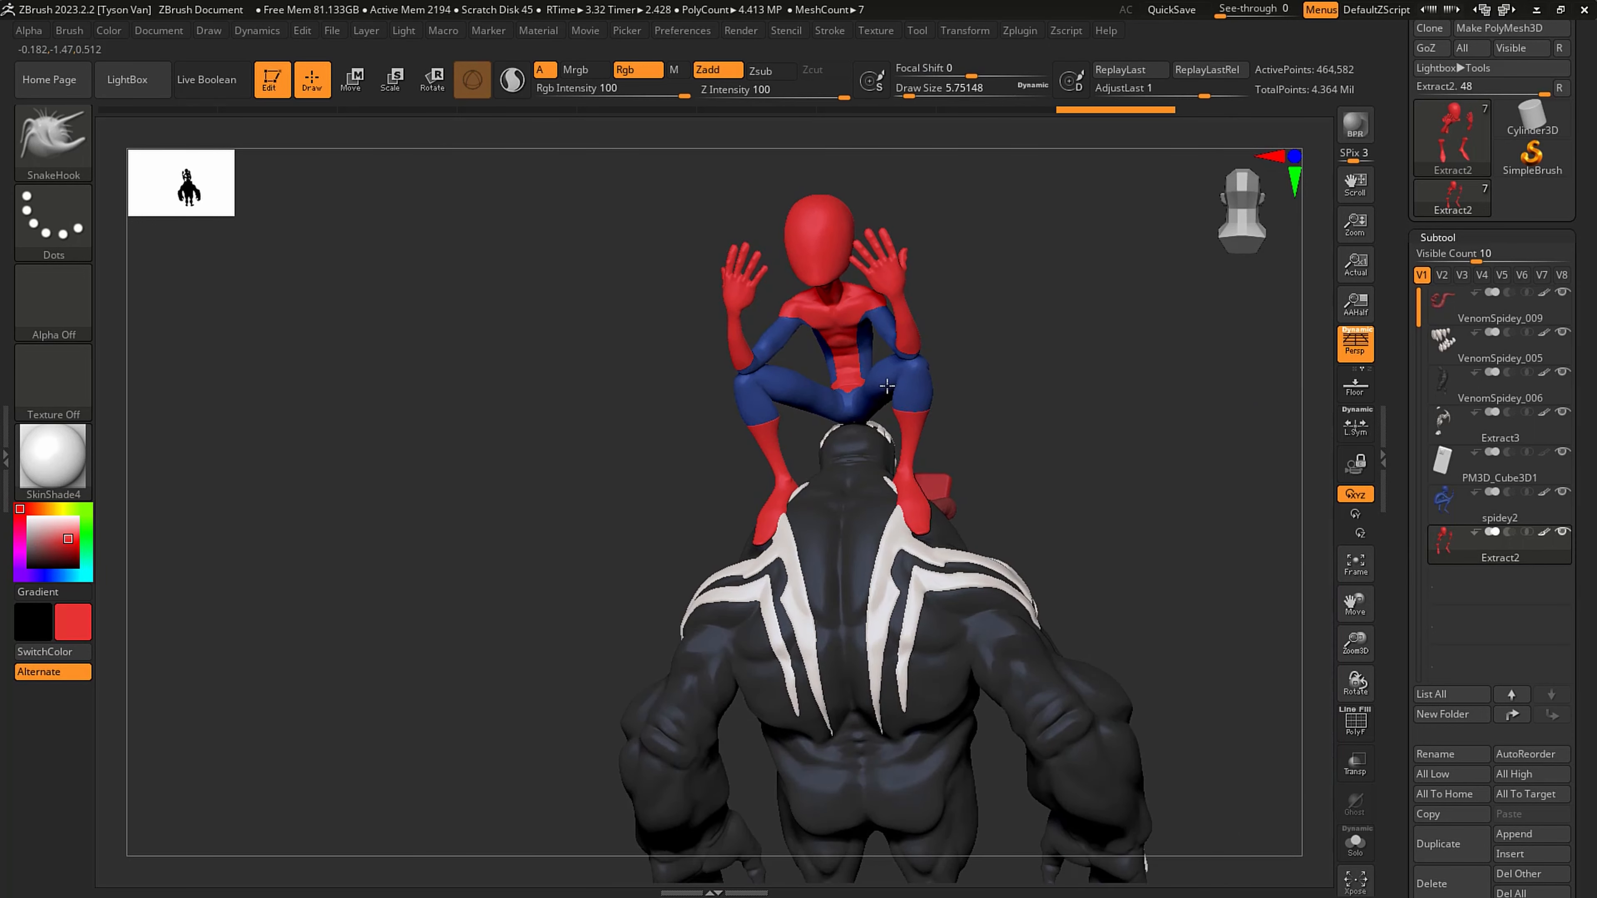
pyautogui.keyDown('ctrl'); pyautogui.moveTo(886, 387); pyautogui.dragTo(905, 491, button='right'); pyautogui.keyUp('ctrl')
pyautogui.keyDown('alt'); pyautogui.moveTo(931, 270); pyautogui.dragTo(918, 484, button='right'); pyautogui.keyUp('alt')
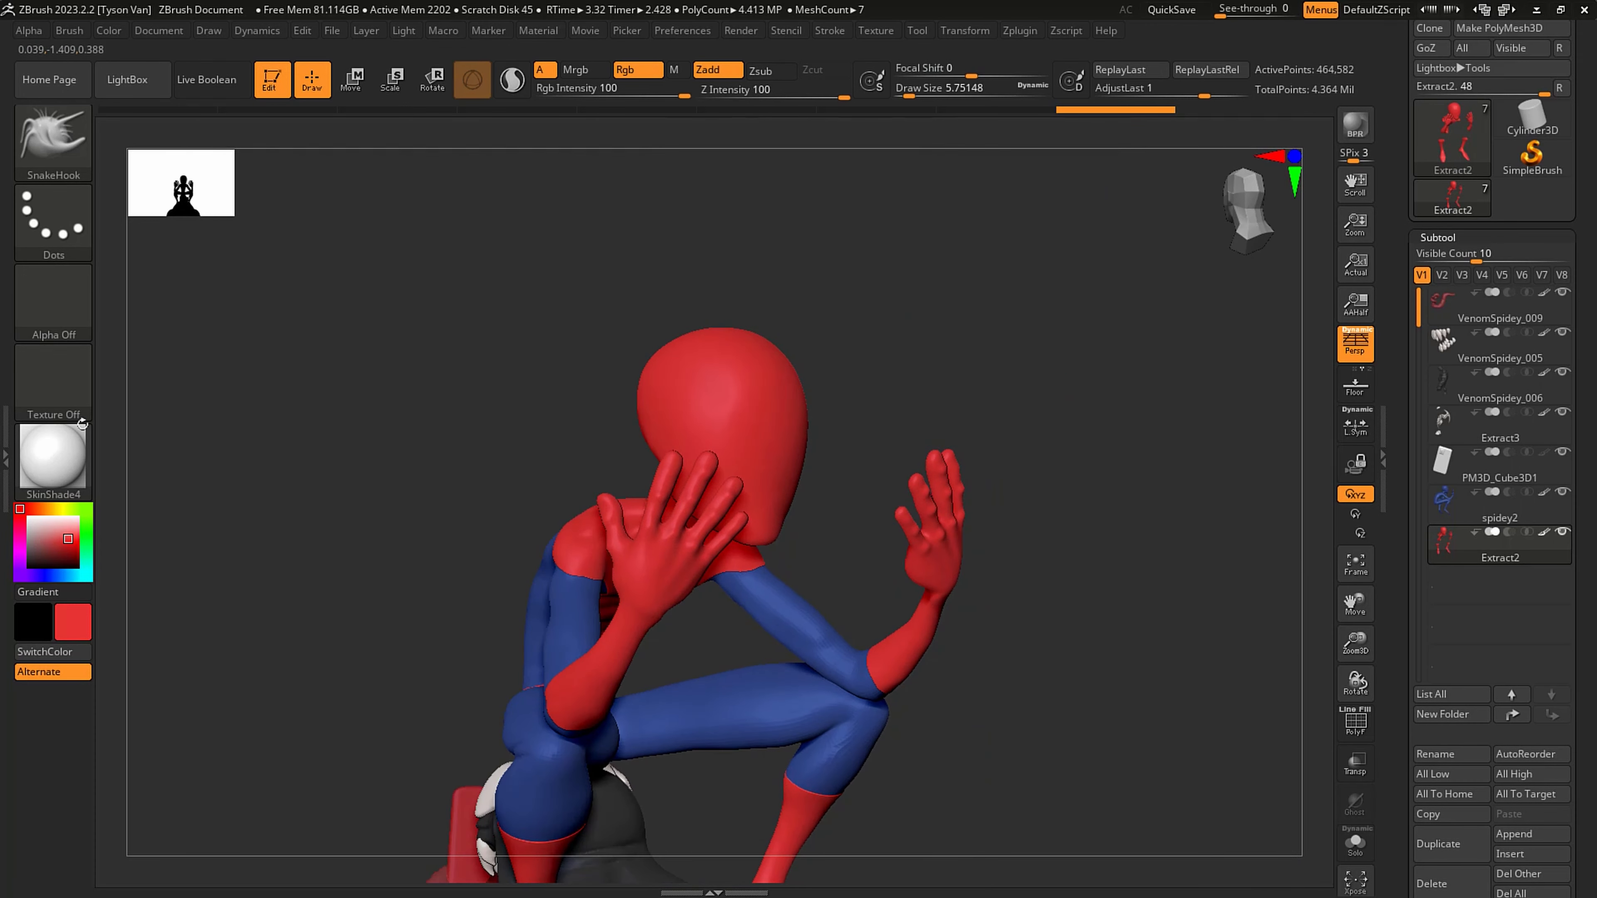
pyautogui.click(58, 445)
pyautogui.moveTo(778, 505); pyautogui.dragTo(761, 439, button='right')
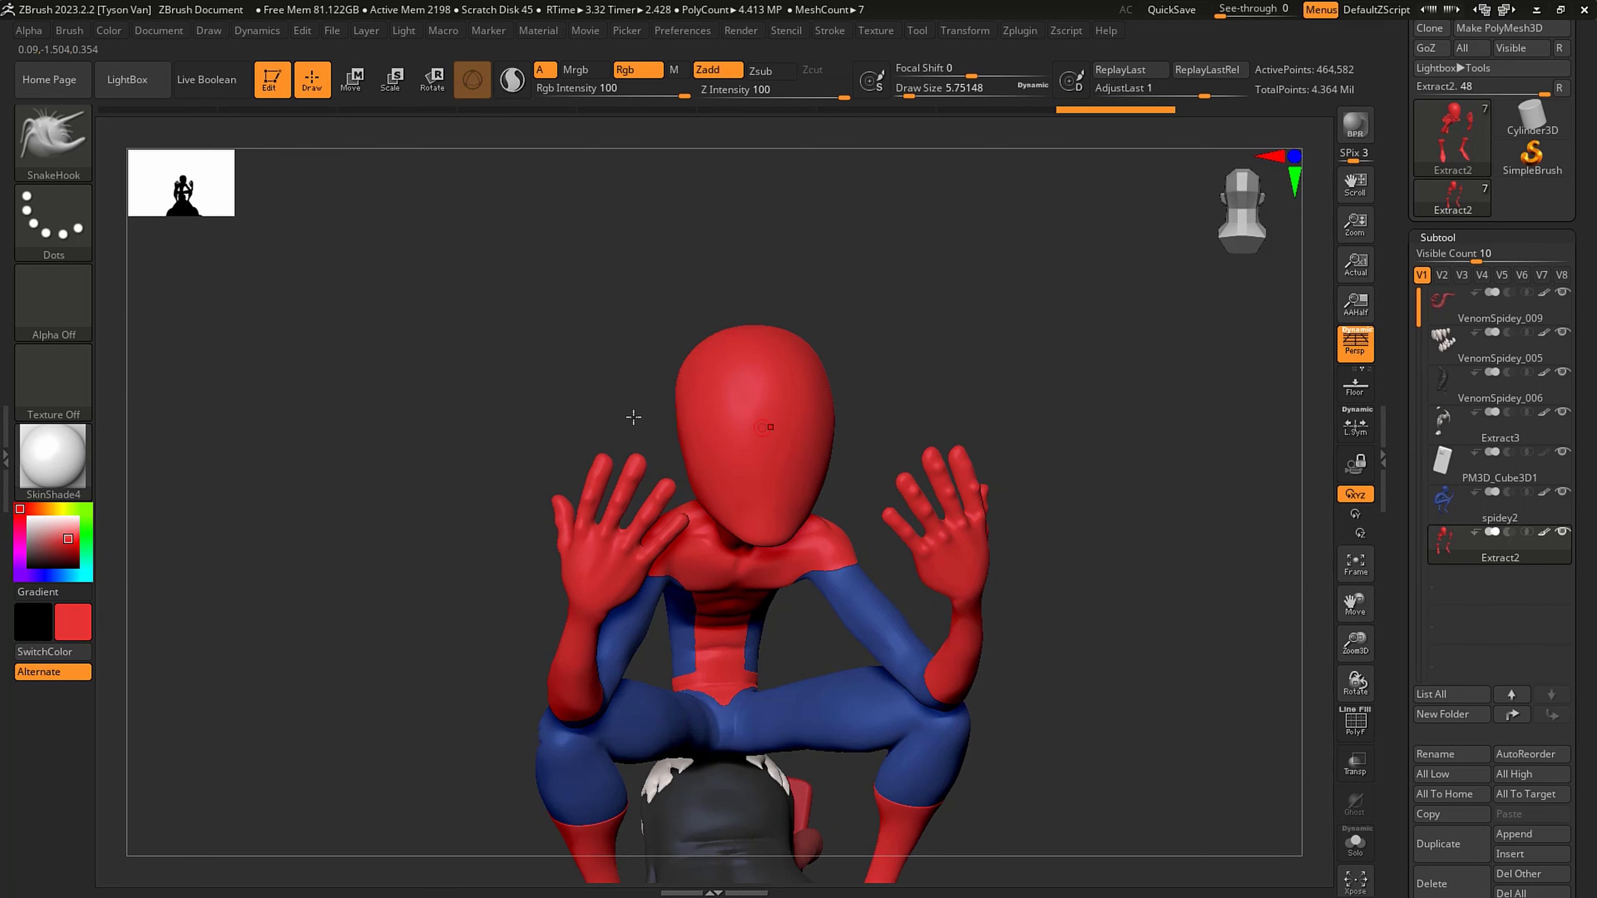
# - Outline large pointed eye shapes symmetrically on Spidey's face with the MaskPen and fill their interiors with mask
pyautogui.keyDown('ctrl'); pyautogui.moveTo(731, 398); pyautogui.dragTo(737, 484, button='right'); pyautogui.keyUp('ctrl')
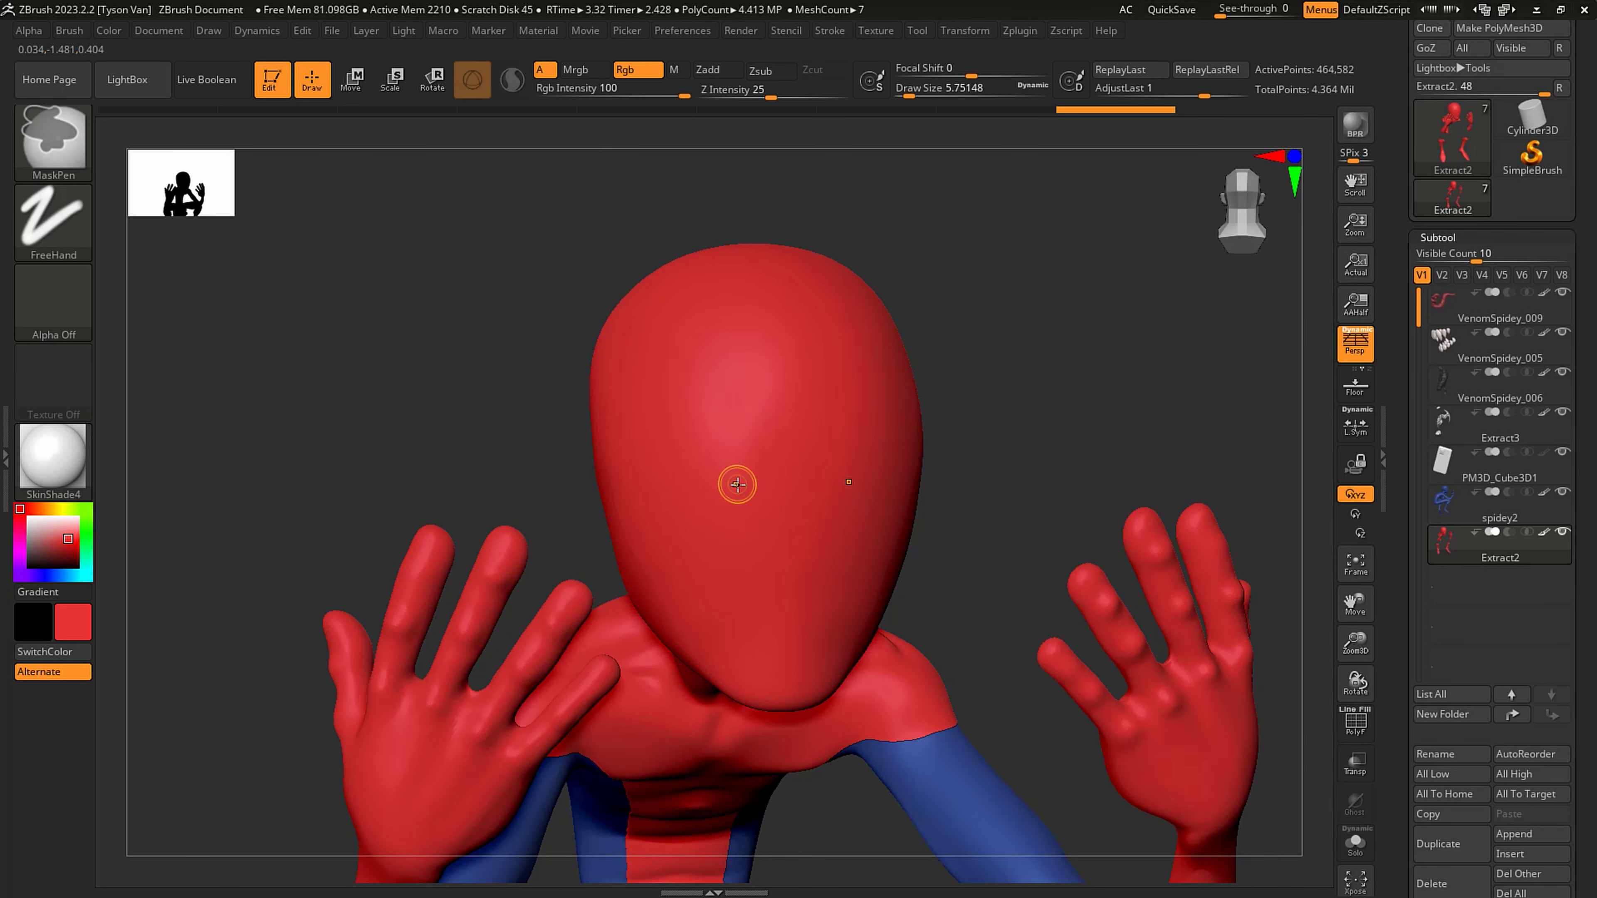
pyautogui.moveTo(617, 400)
pyautogui.keyDown('ctrl'); pyautogui.mouseDown()
pyautogui.moveTo(757, 538)
pyautogui.moveTo(735, 588)
pyautogui.moveTo(696, 611)
pyautogui.moveTo(660, 602)
pyautogui.mouseUp(); pyautogui.keyUp('ctrl')
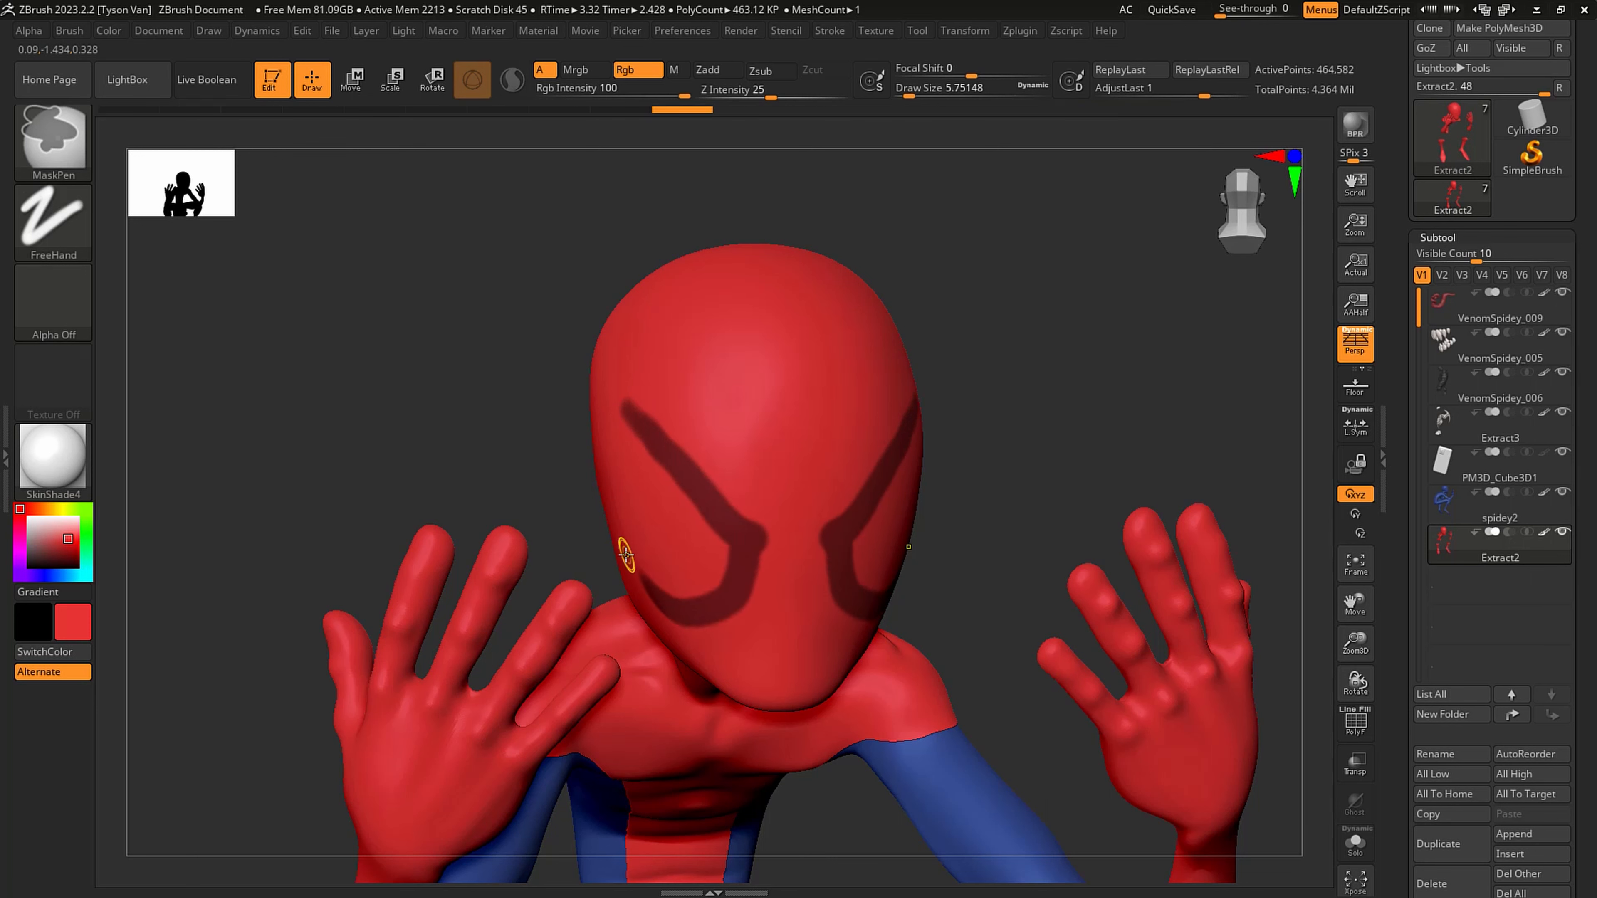
pyautogui.moveTo(625, 555)
pyautogui.mouseDown(button='right')
pyautogui.moveTo(799, 478)
pyautogui.moveTo(758, 467)
pyautogui.mouseUp(button='right')
pyautogui.moveTo(611, 391)
pyautogui.keyDown('ctrl'); pyautogui.mouseDown()
pyautogui.moveTo(578, 493)
pyautogui.moveTo(632, 594)
pyautogui.mouseUp(); pyautogui.keyUp('ctrl')
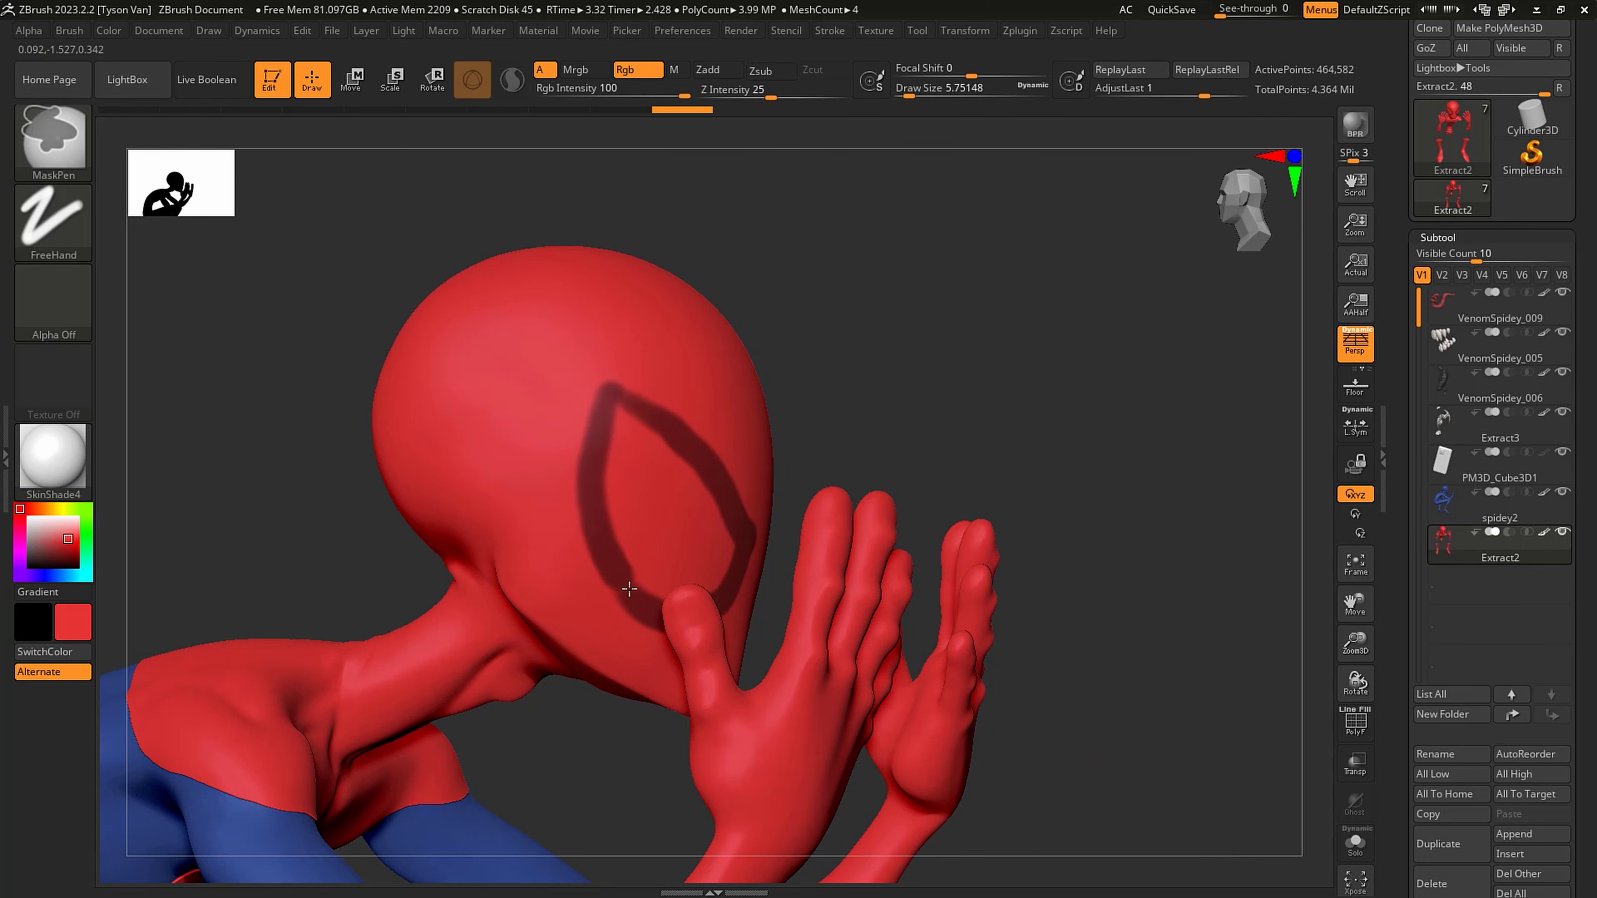
pyautogui.moveTo(661, 537)
pyautogui.mouseDown(button='right')
pyautogui.moveTo(642, 544)
pyautogui.moveTo(664, 596)
pyautogui.mouseUp(button='right')
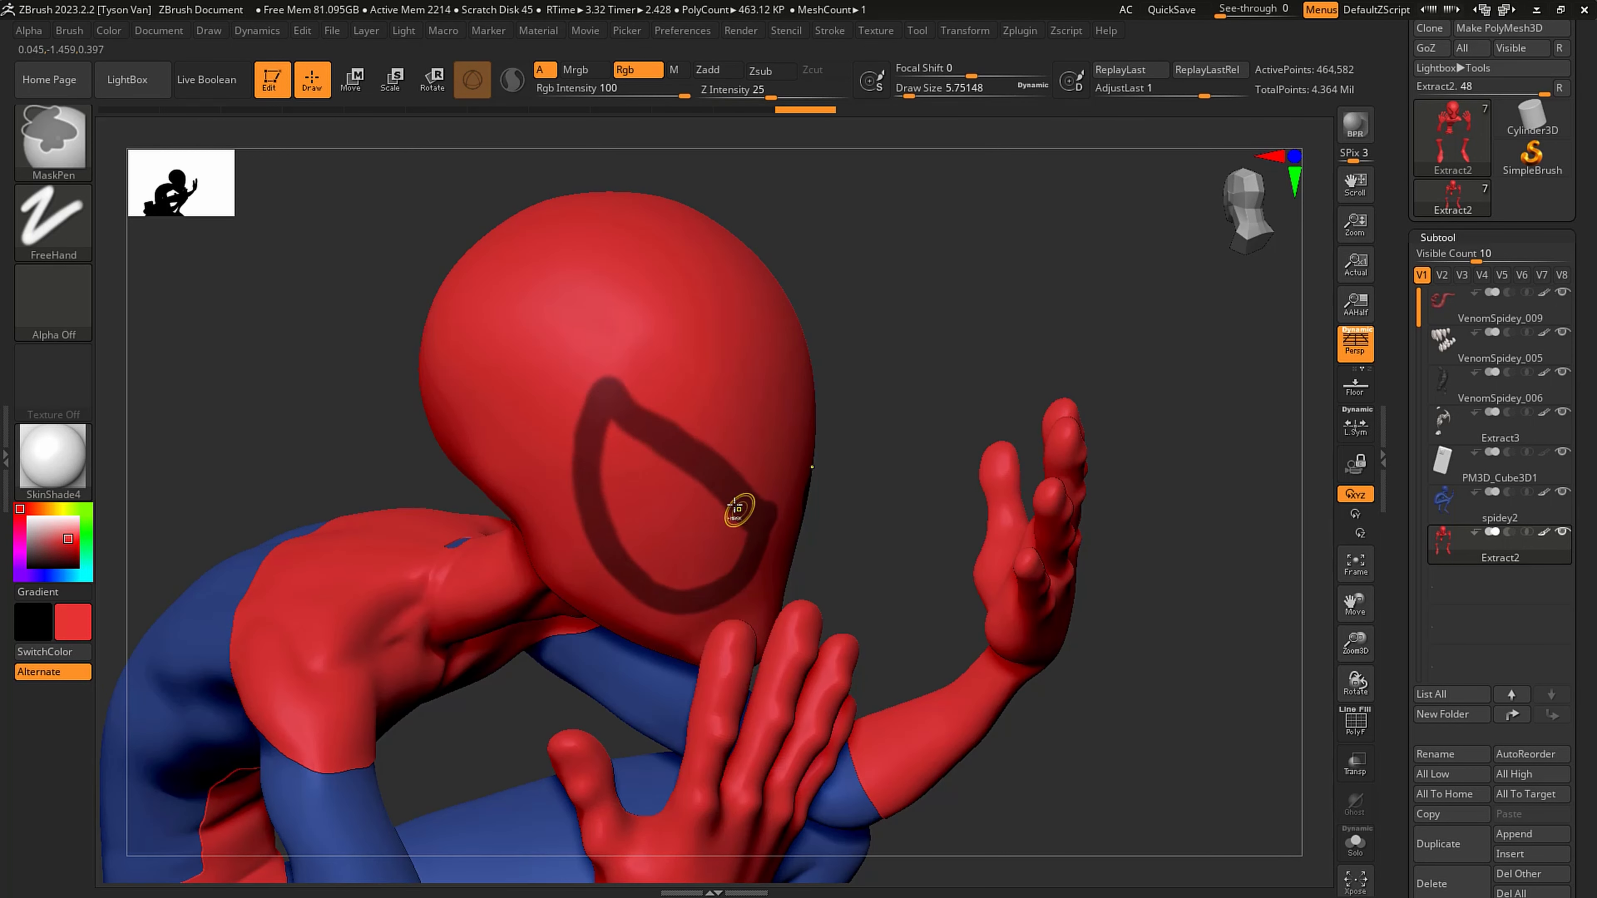
pyautogui.moveTo(730, 506)
pyautogui.keyDown('ctrl'); pyautogui.mouseDown()
pyautogui.moveTo(611, 428)
pyautogui.moveTo(647, 565)
pyautogui.moveTo(665, 523)
pyautogui.moveTo(639, 506)
pyautogui.moveTo(723, 577)
pyautogui.moveTo(745, 535)
pyautogui.mouseUp(); pyautogui.keyUp('ctrl')
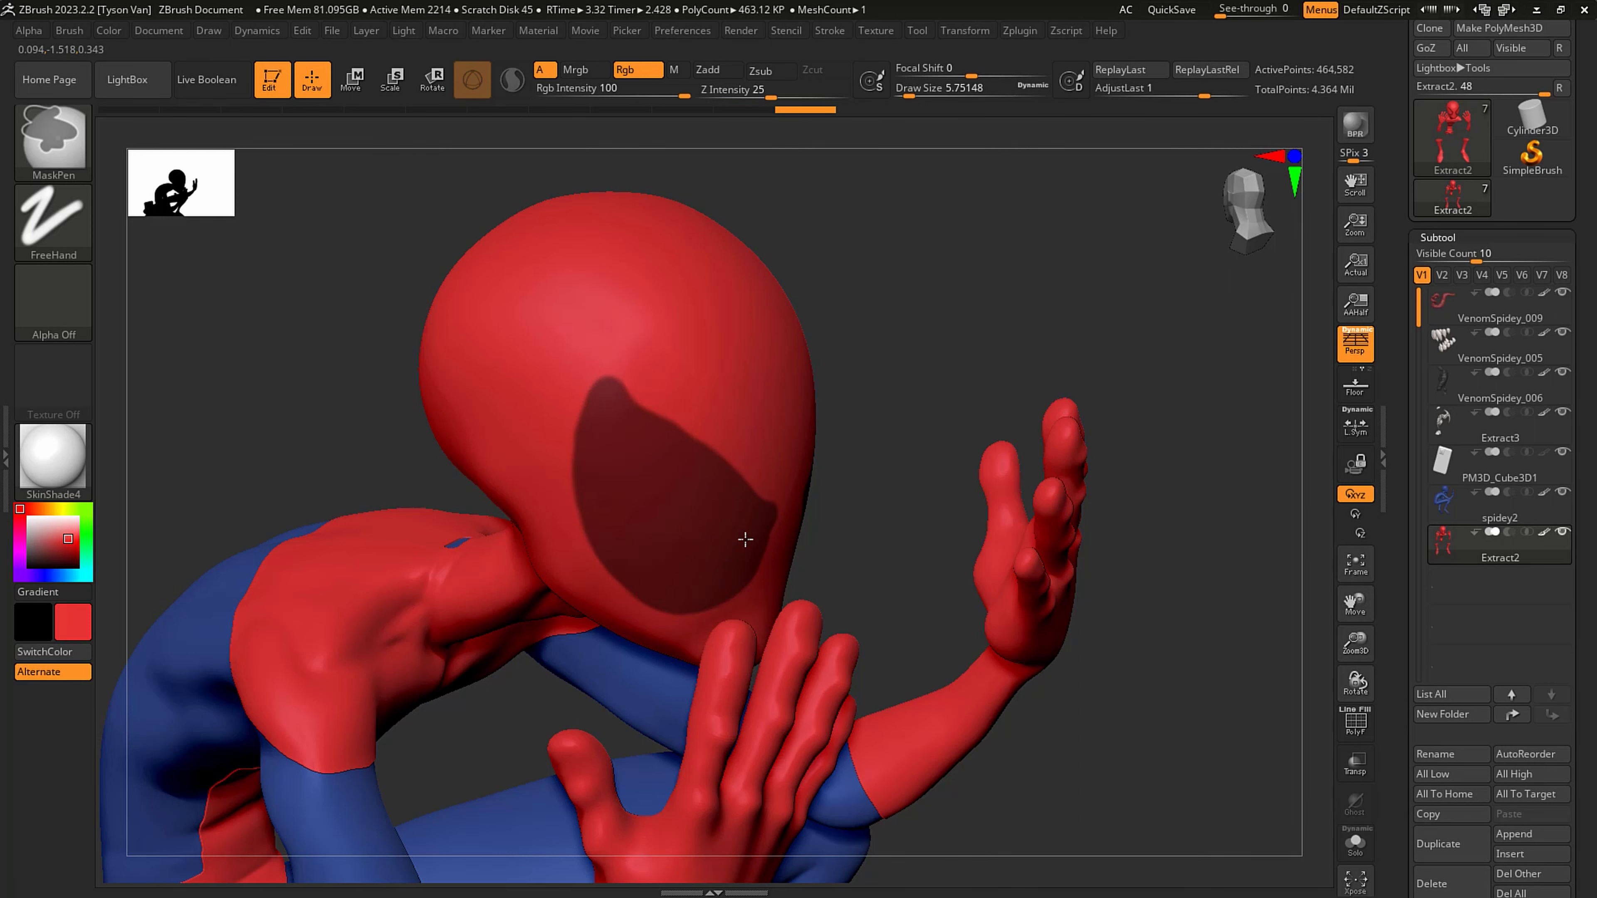
# - Refine the pointed corners and curved edges of Spidey's eye mask using the MaskPen at a draw size of about 3.67
pyautogui.moveTo(704, 445); pyautogui.dragTo(613, 434, button='right')
pyautogui.press('s')
pyautogui.moveTo(628, 386); pyautogui.dragTo(619, 391)
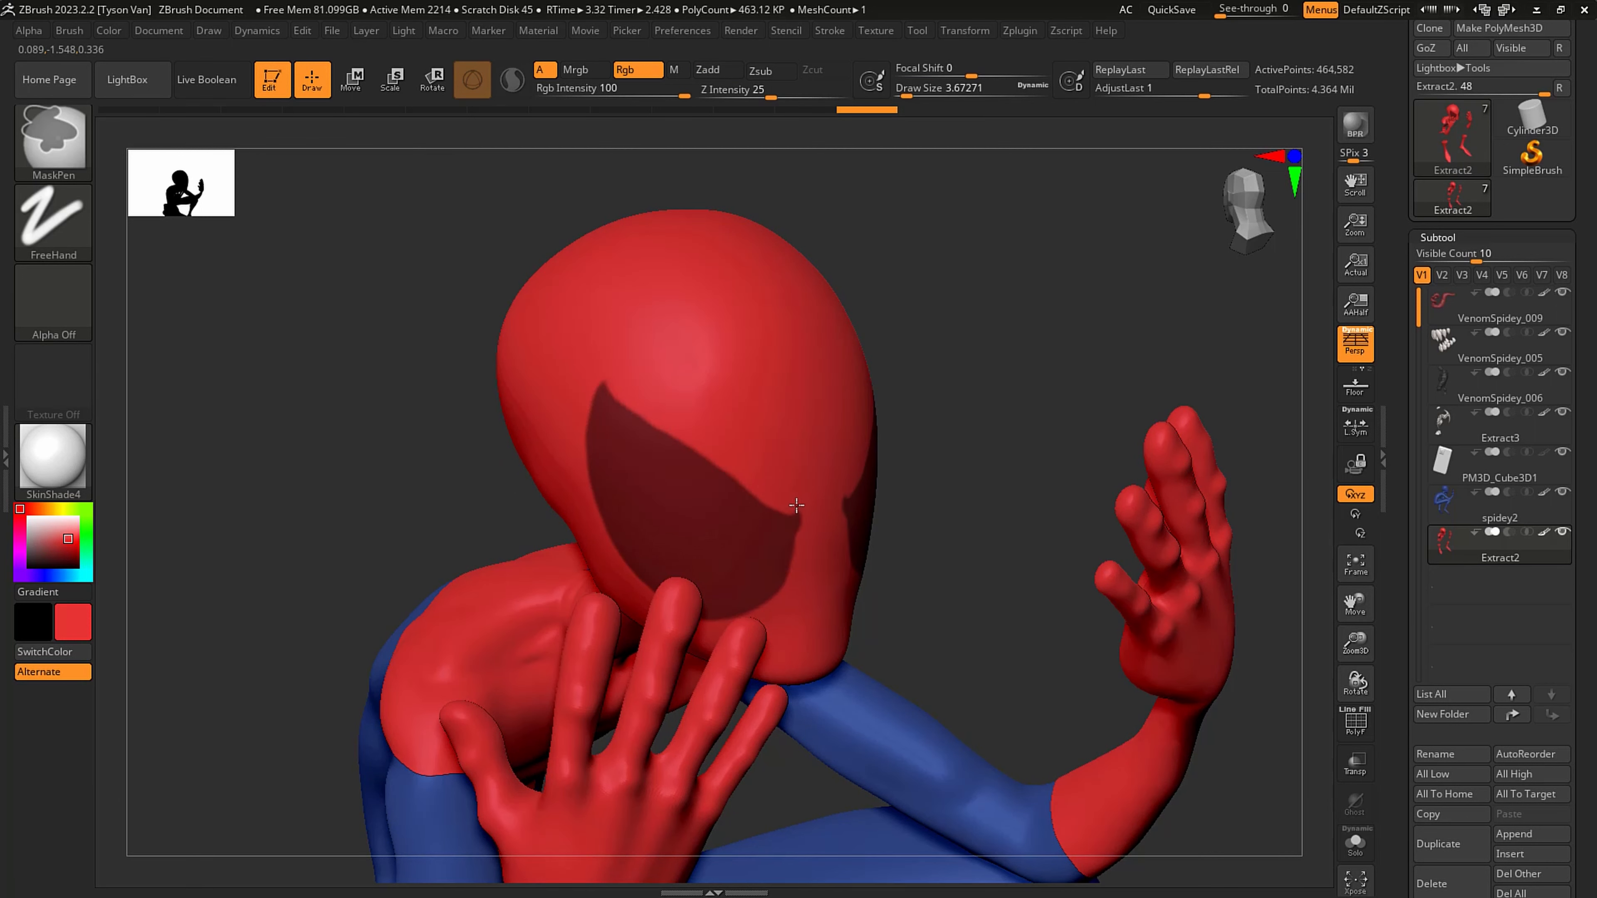
pyautogui.moveTo(801, 530)
pyautogui.mouseDown(button='right')
pyautogui.moveTo(660, 416)
pyautogui.moveTo(628, 428)
pyautogui.mouseUp(button='right')
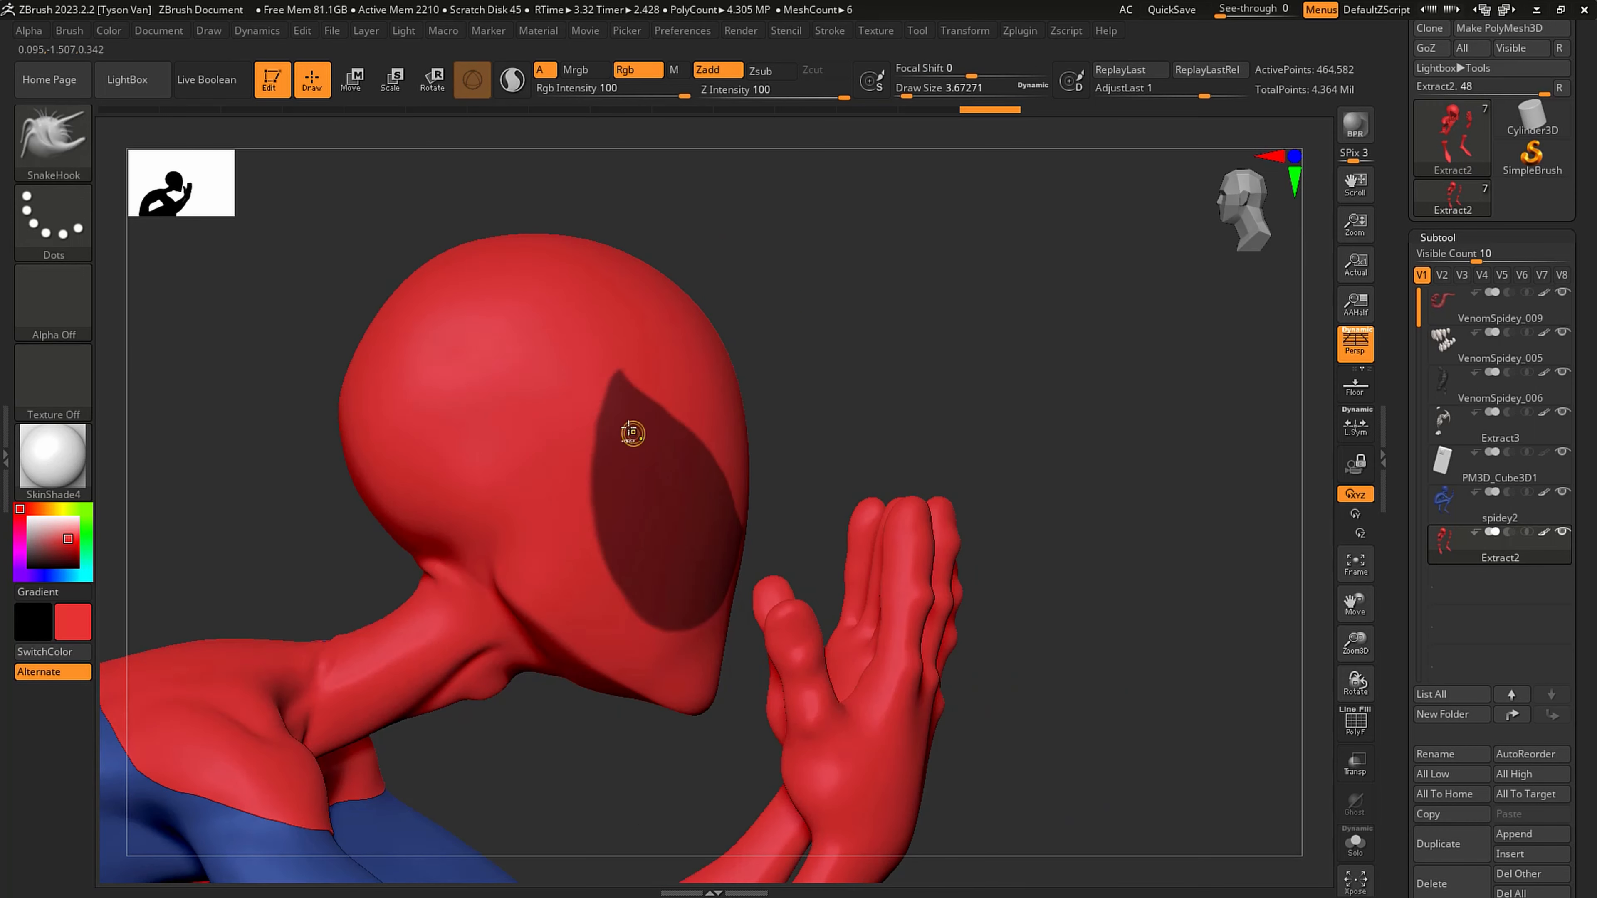
pyautogui.press('ctrl')
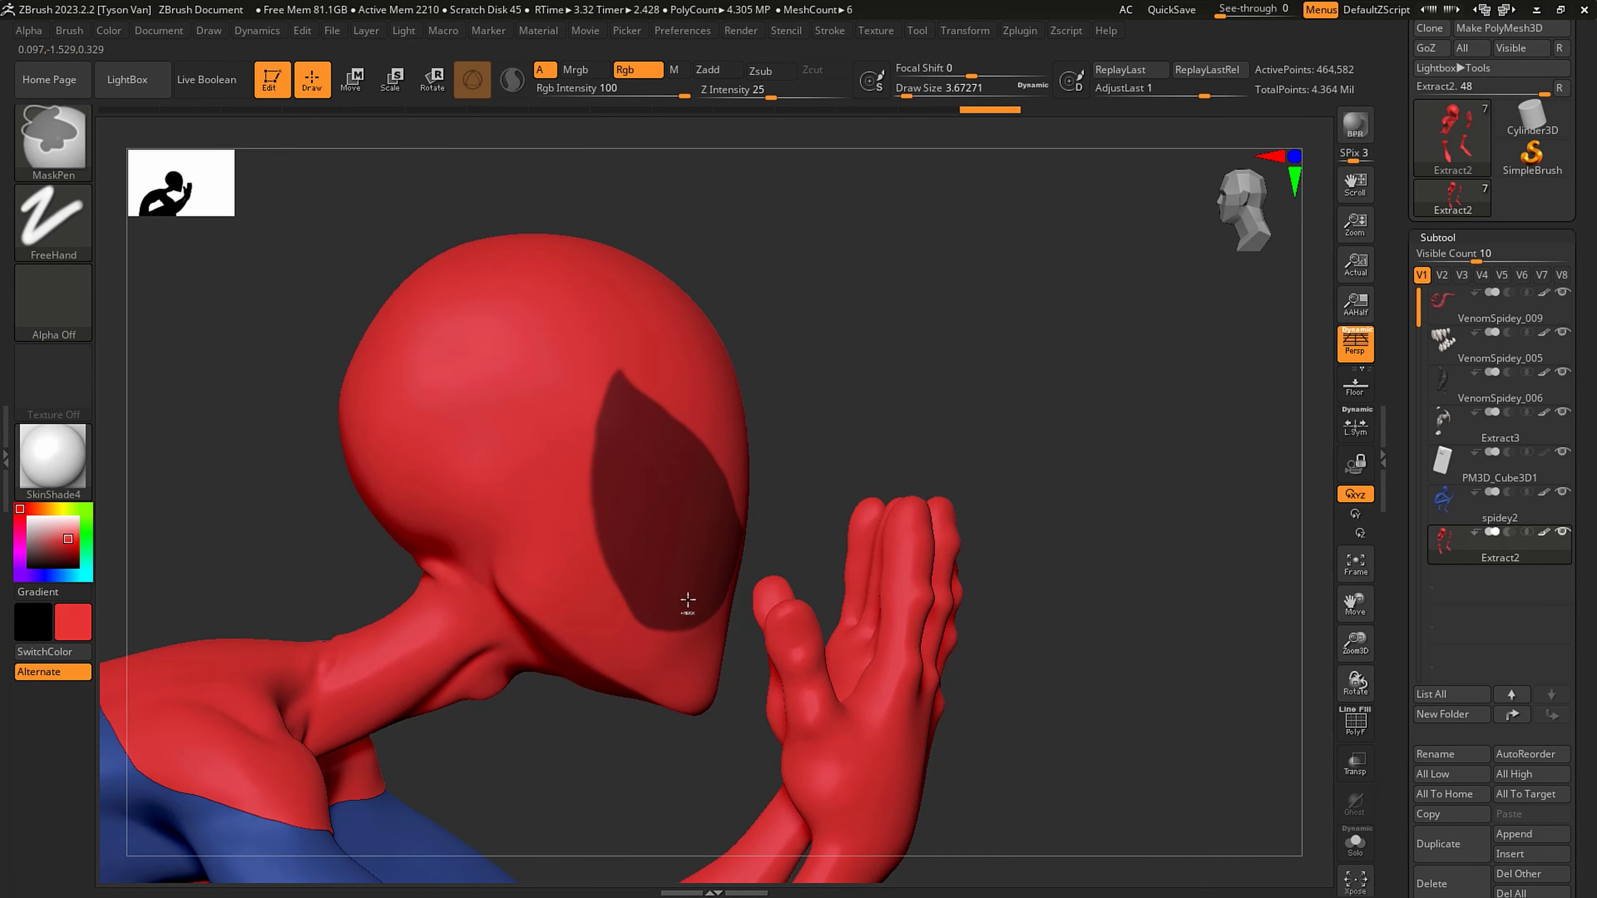
pyautogui.moveTo(684, 607)
pyautogui.keyDown('ctrl'); pyautogui.mouseDown()
pyautogui.moveTo(645, 620)
pyautogui.moveTo(597, 523)
pyautogui.mouseUp(); pyautogui.keyUp('ctrl')
pyautogui.keyDown('ctrl'); pyautogui.moveTo(607, 399); pyautogui.dragTo(623, 356); pyautogui.keyUp('ctrl')
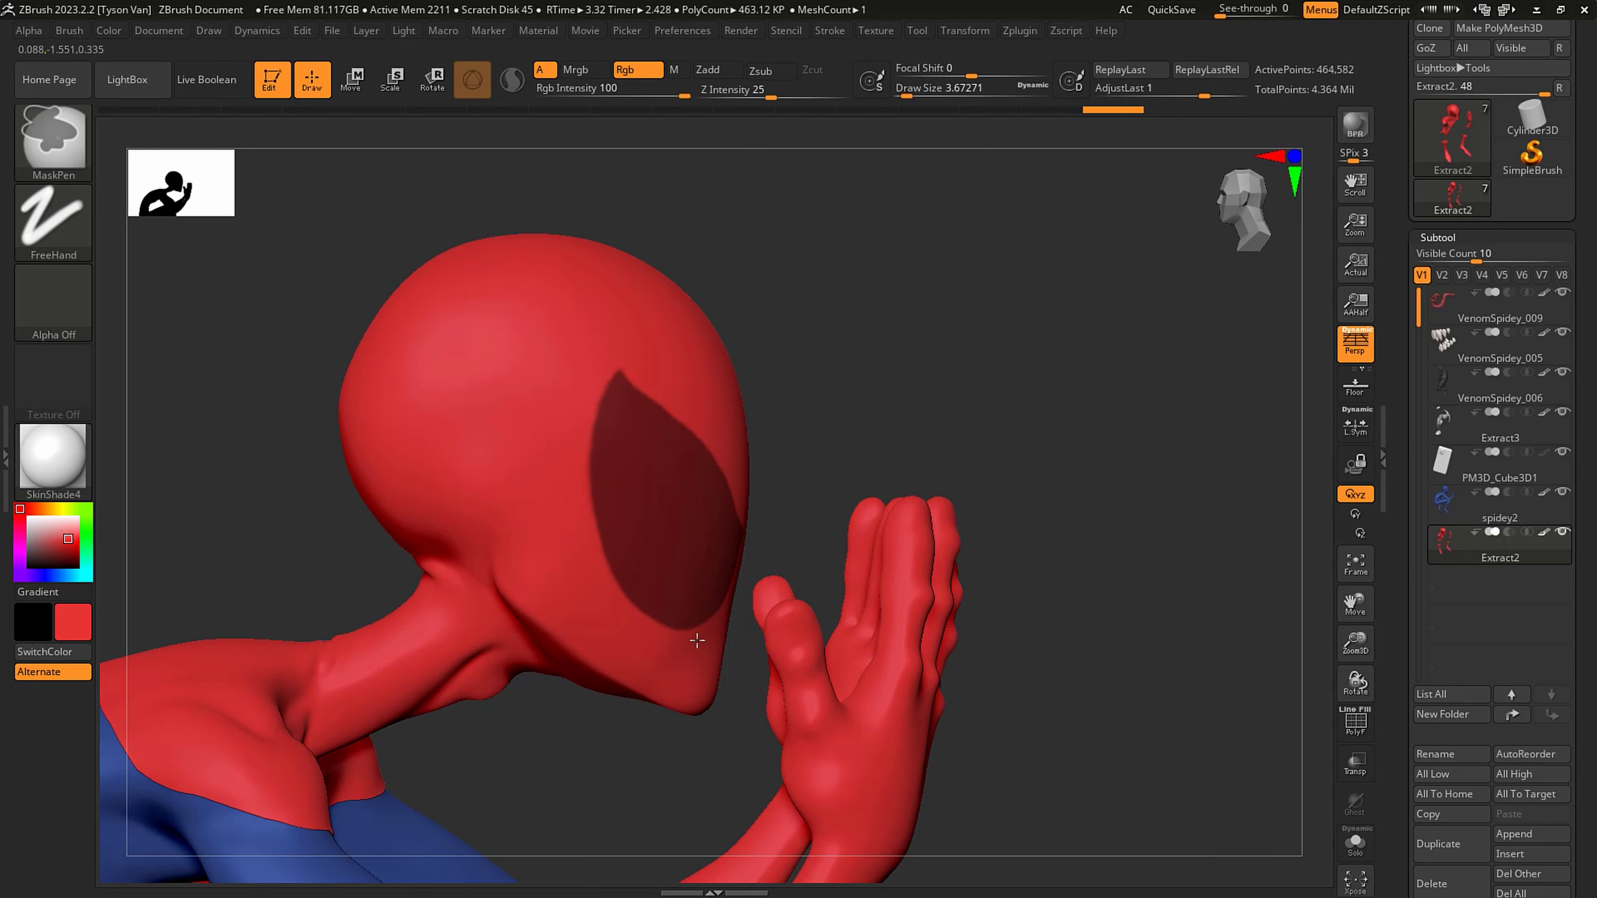
pyautogui.moveTo(643, 567); pyautogui.dragTo(553, 579, button='right')
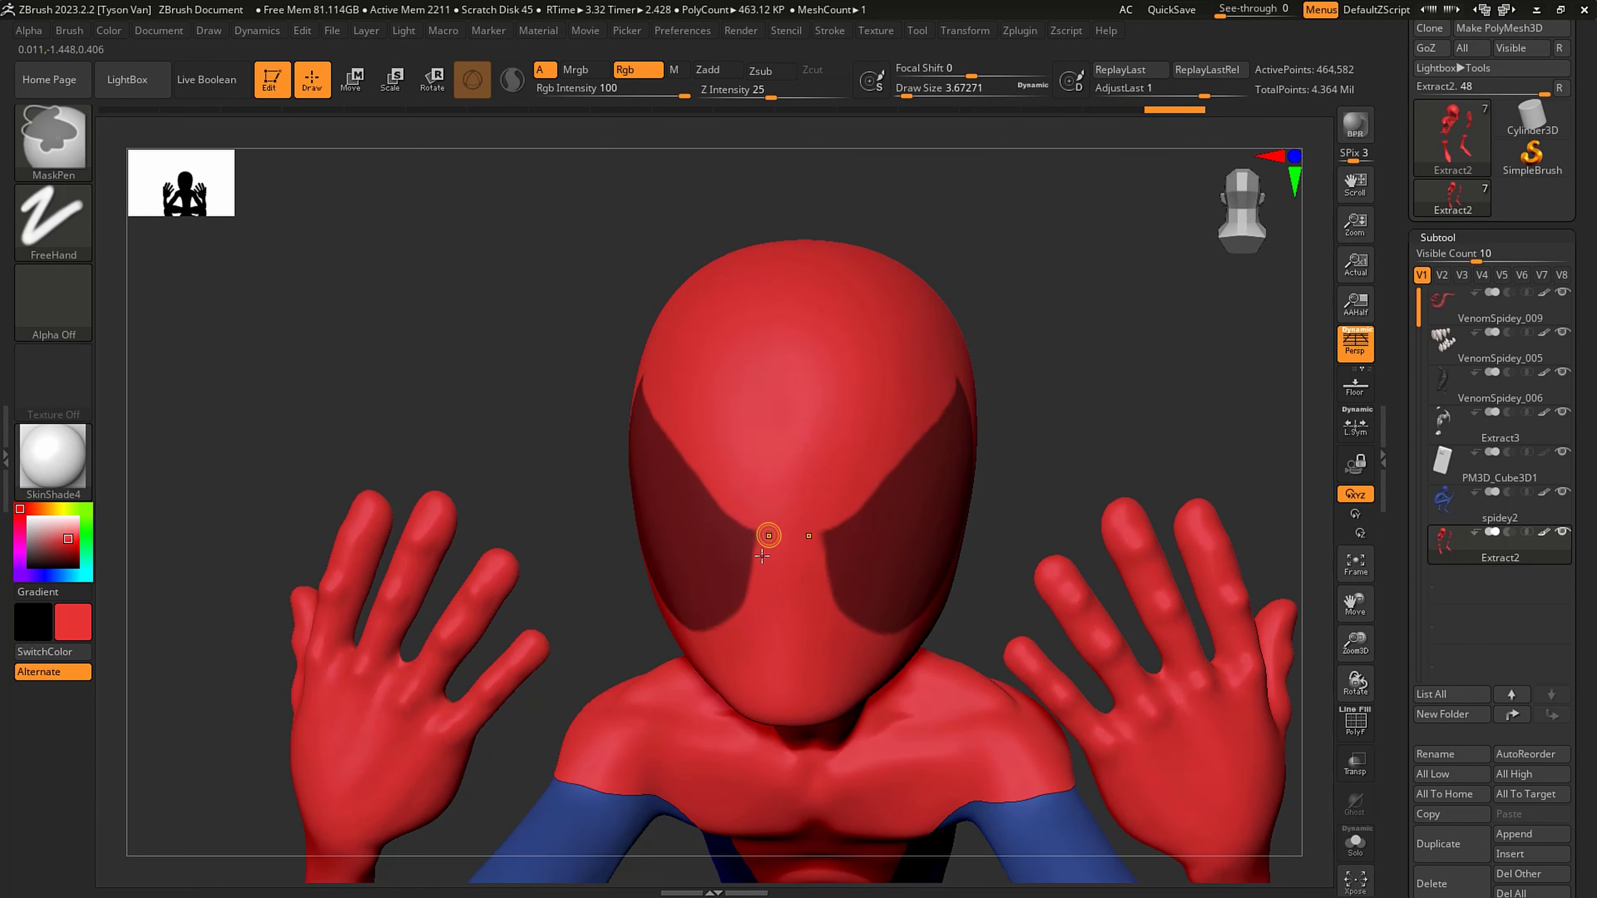
# - Extract the masked eye shapes from Extract2 with a thickness of 0.001 and accept them as a new subtool
pyautogui.keyDown('ctrl'); pyautogui.moveTo(835, 604); pyautogui.dragTo(636, 568, button='right'); pyautogui.keyUp('ctrl')
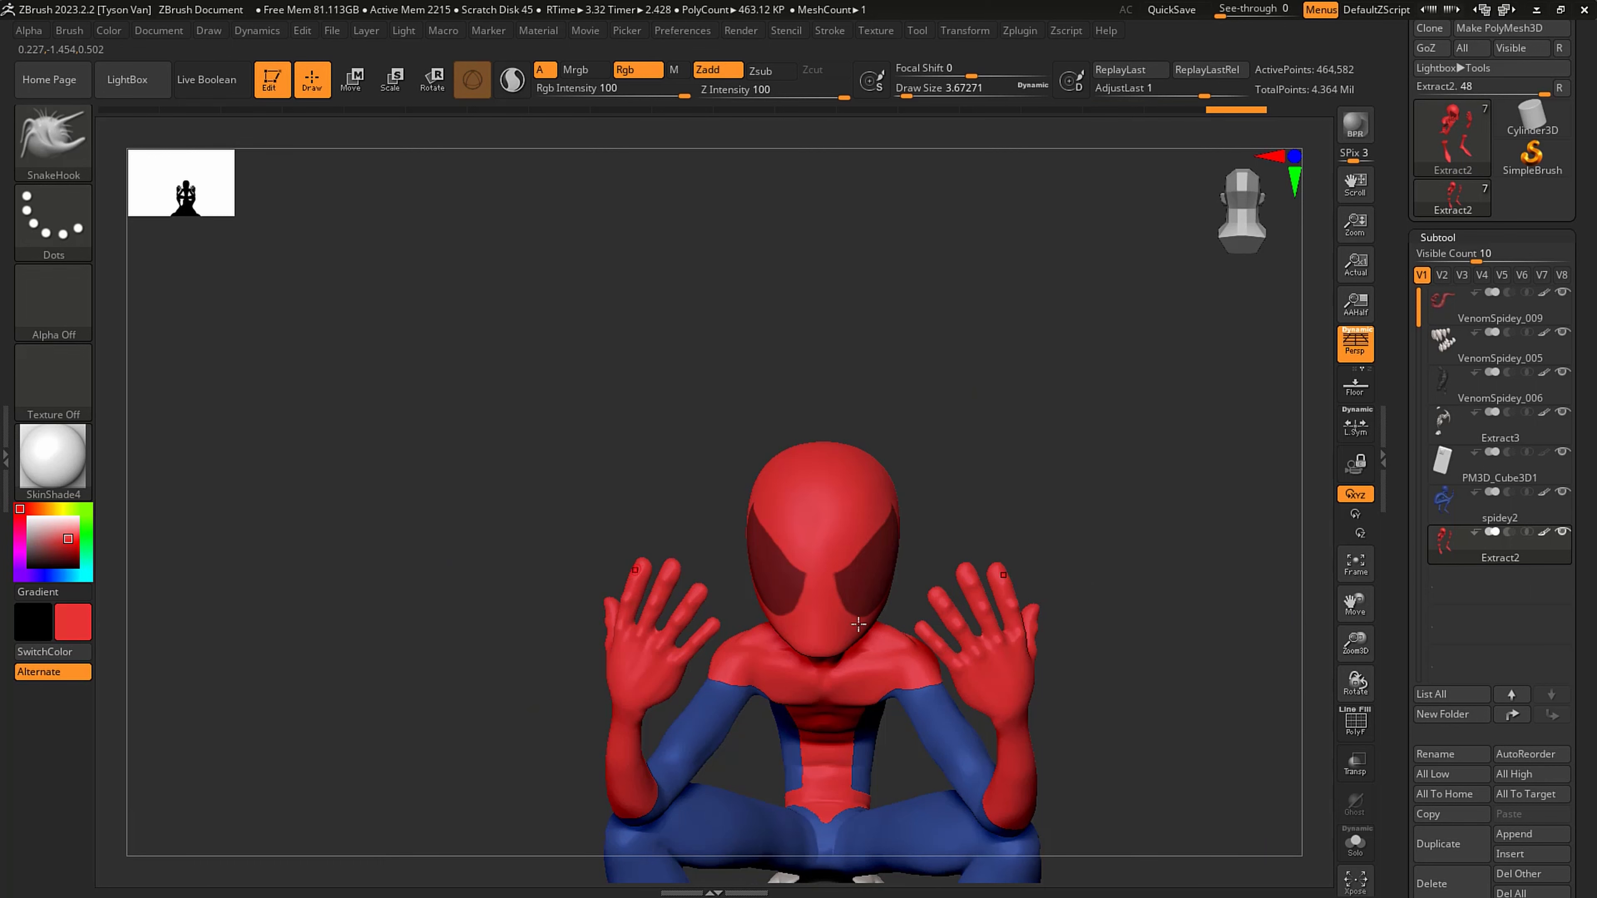
pyautogui.moveTo(858, 624); pyautogui.dragTo(961, 629, button='right')
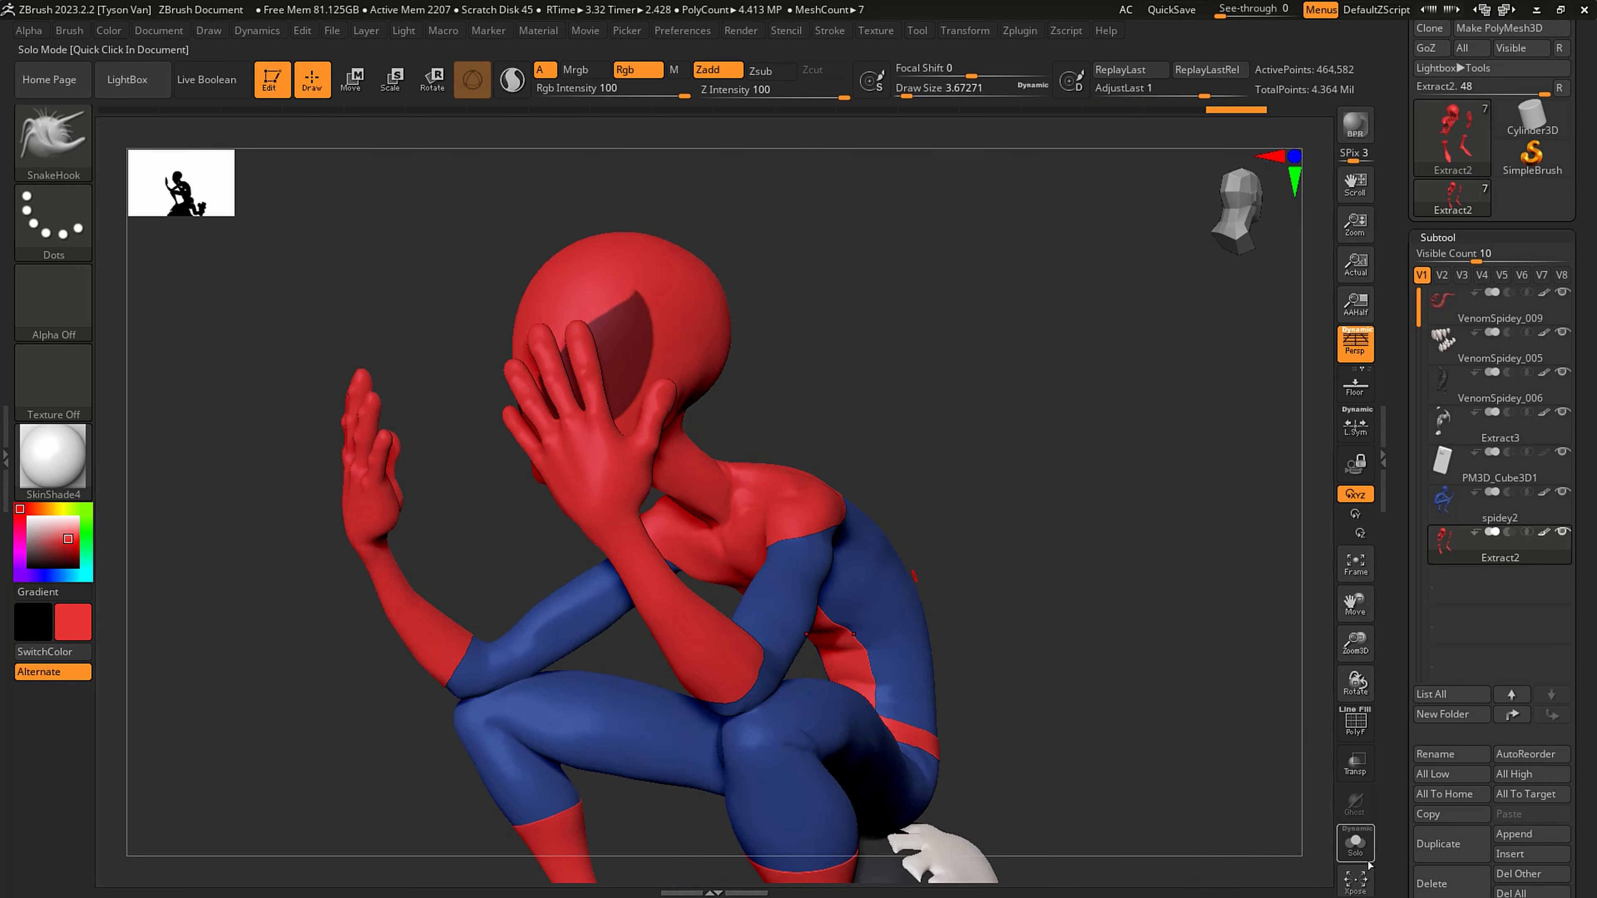
pyautogui.click(1369, 867)
pyautogui.moveTo(1028, 709); pyautogui.dragTo(1078, 704, button='right')
pyautogui.click(1356, 843)
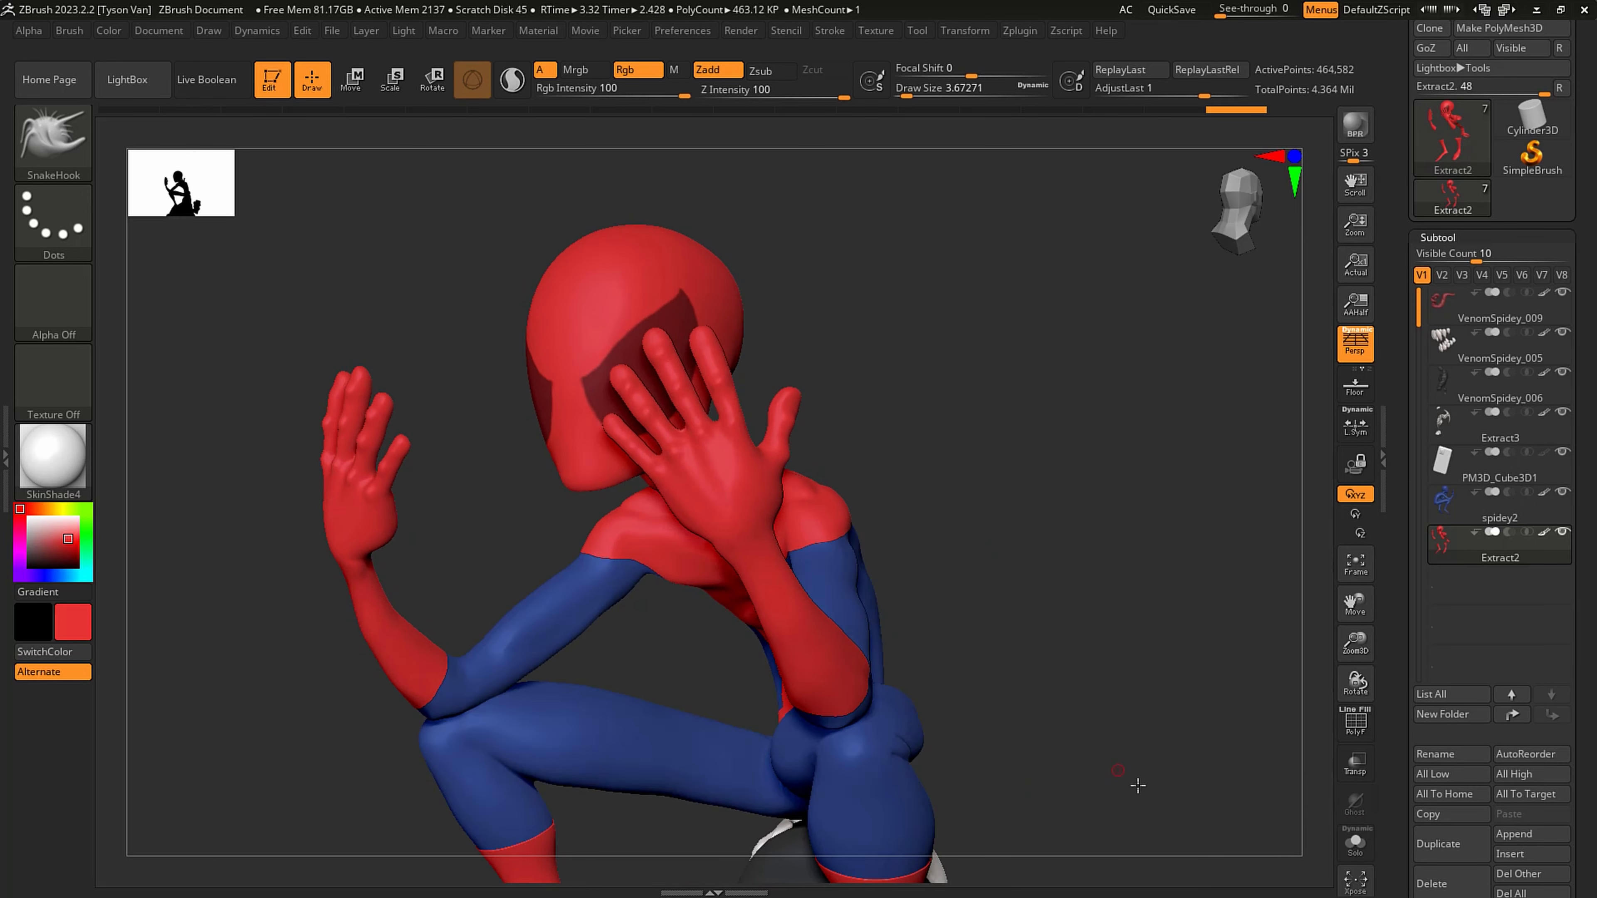
pyautogui.moveTo(1138, 785); pyautogui.dragTo(1225, 774, button='right')
pyautogui.scroll(-5, 1564, 645)
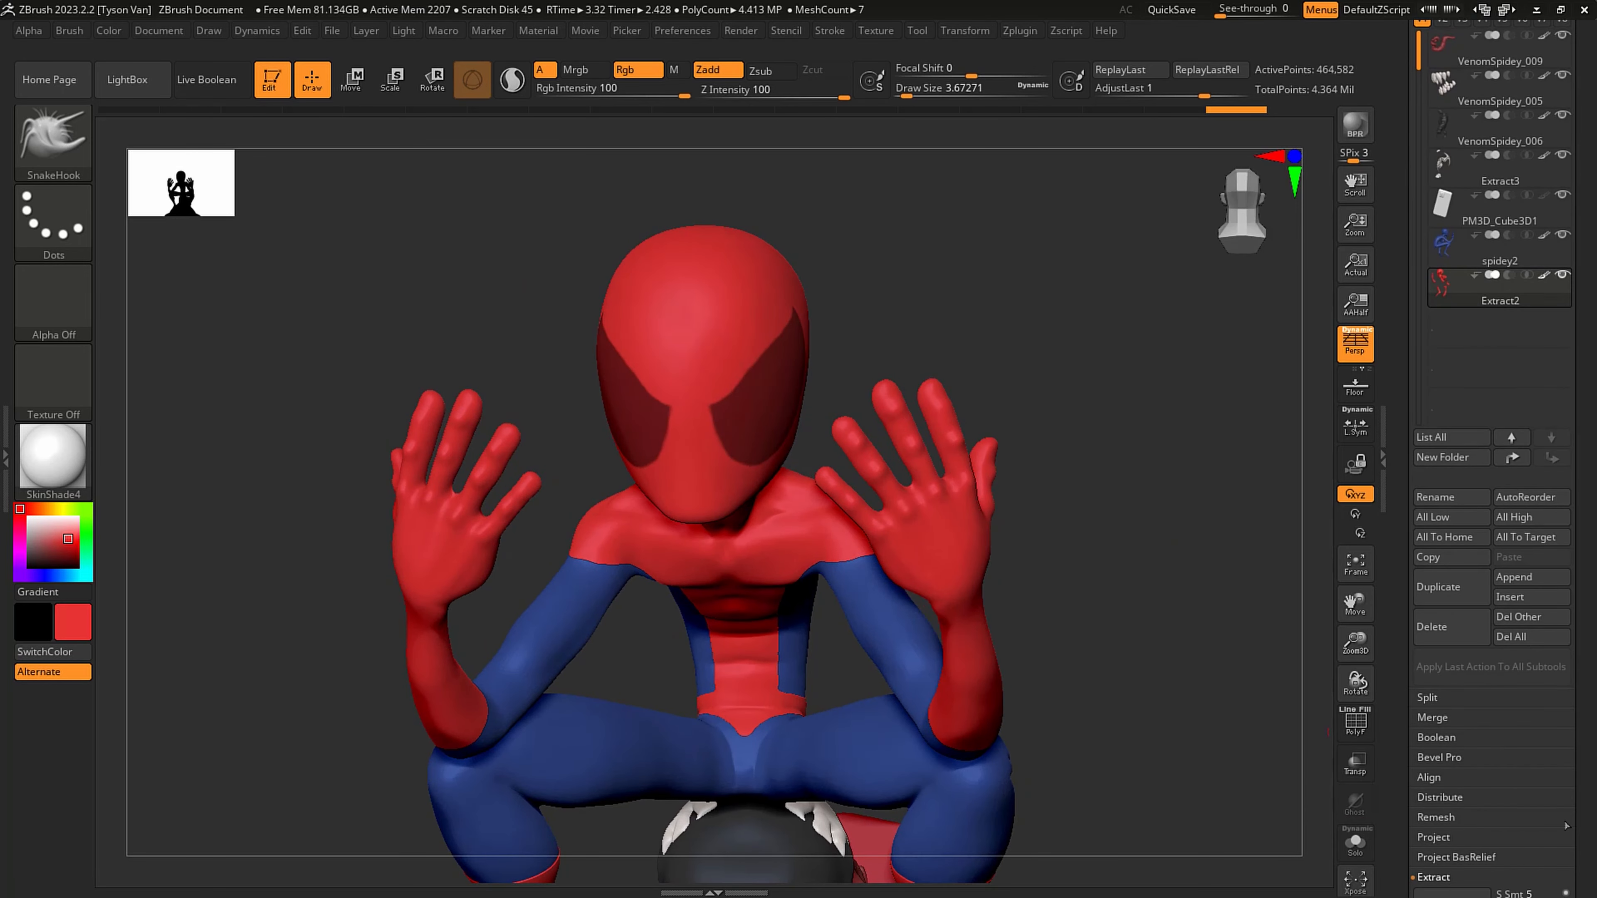
pyautogui.scroll(-2, 1507, 792)
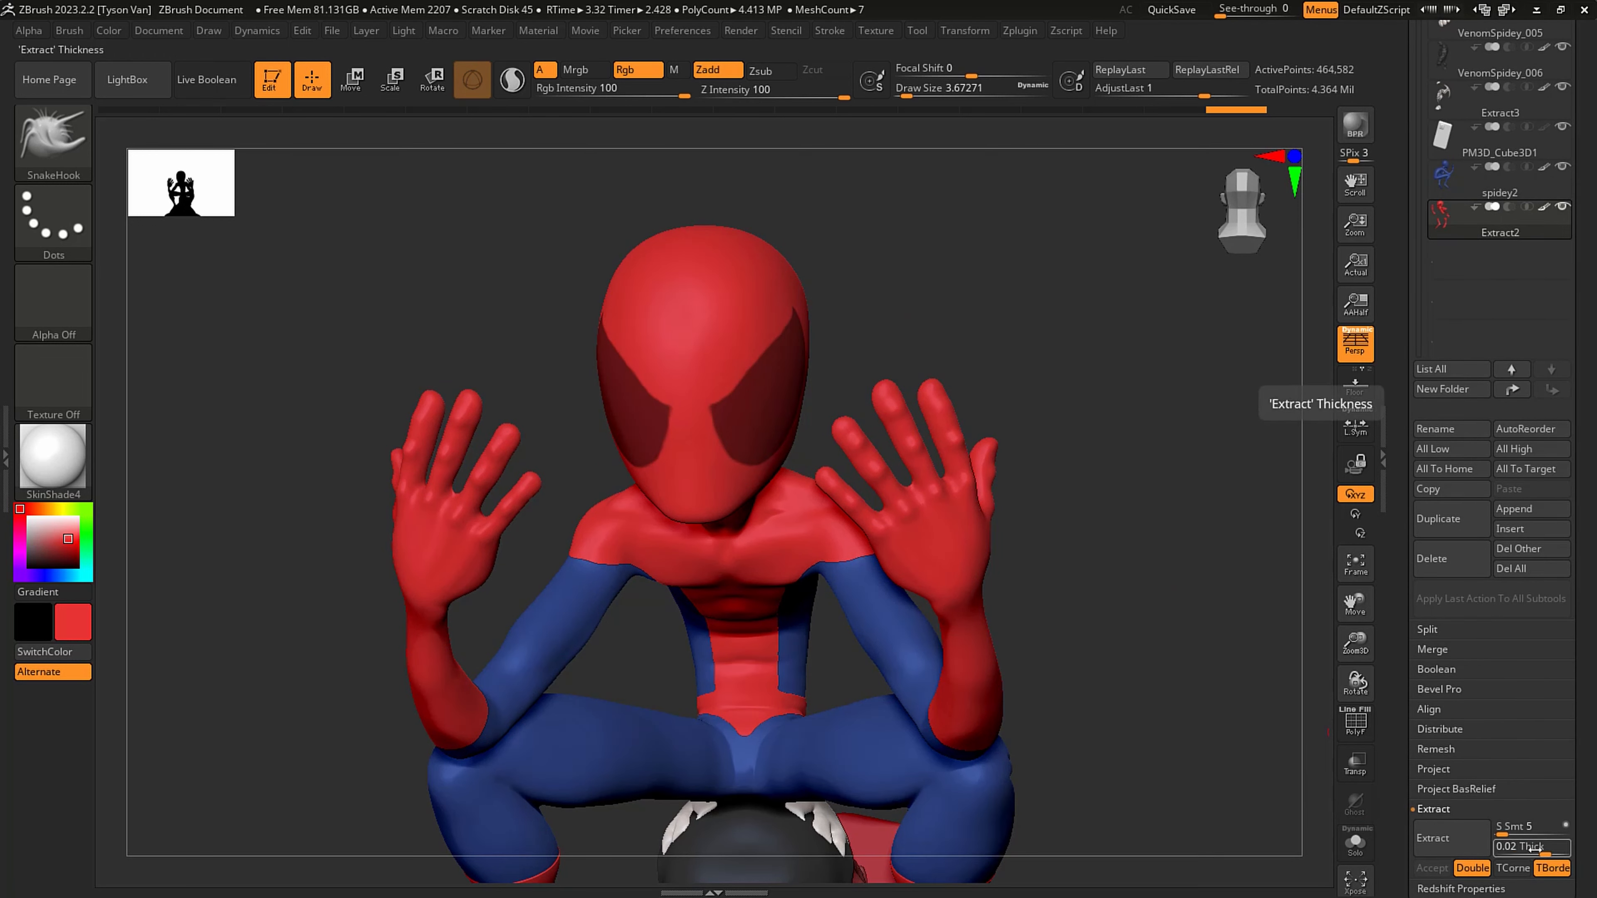
pyautogui.moveTo(1543, 849); pyautogui.dragTo(1538, 850)
pyautogui.click(1445, 846)
pyautogui.click(1431, 868)
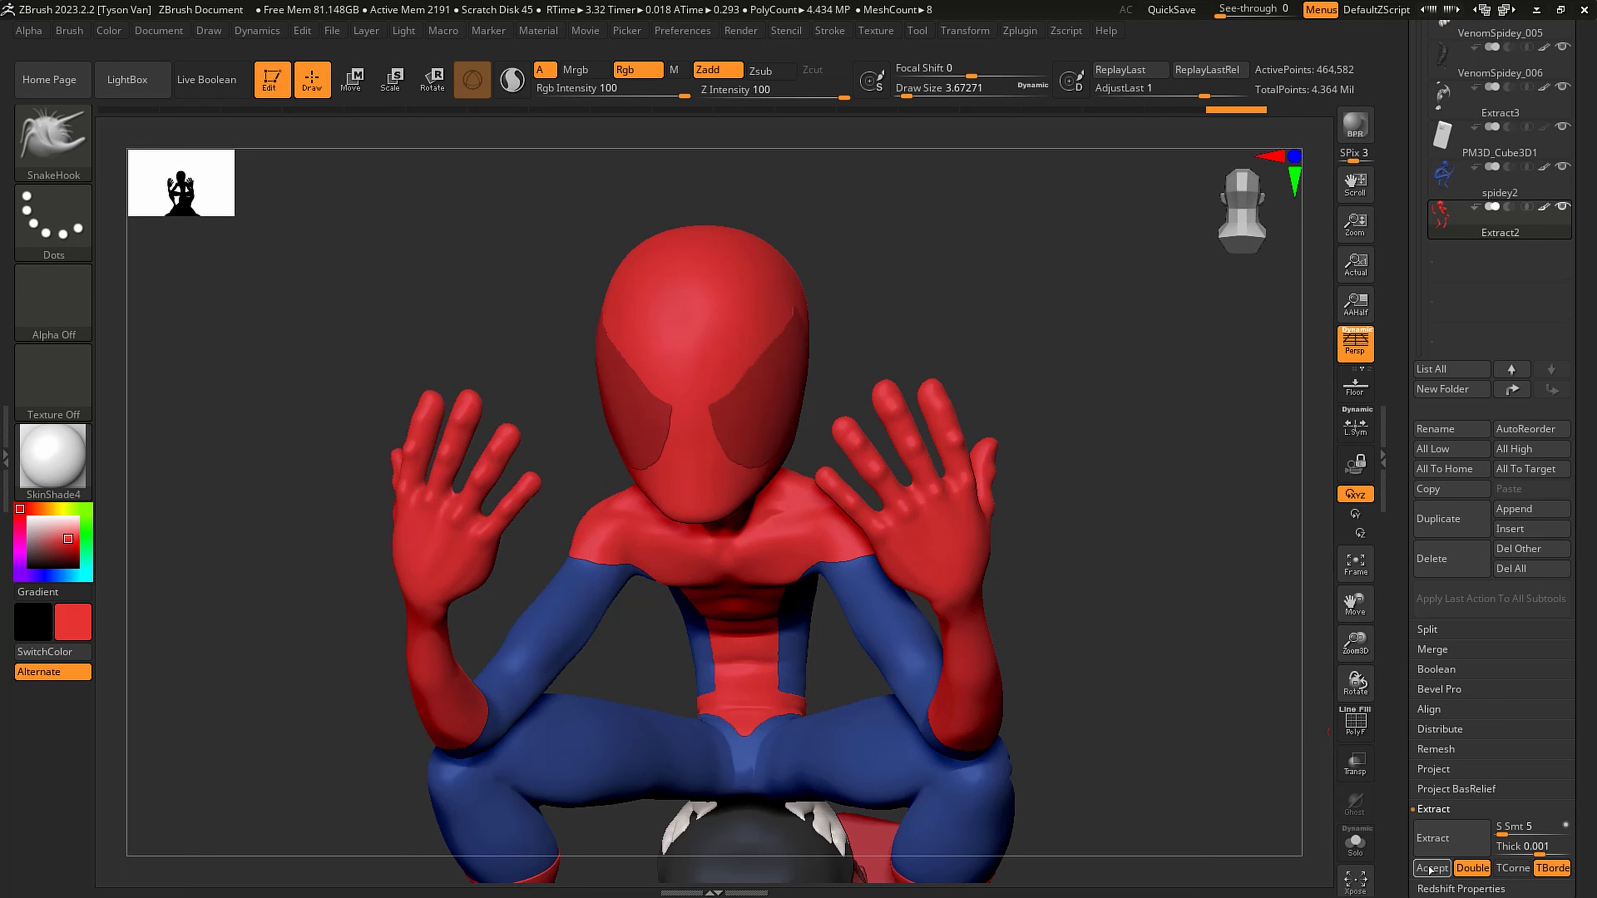
# - Clear the mask on the extracted eyes and fill them with off-white, RGB 231, 223, 223
pyautogui.keyDown('ctrl'); pyautogui.moveTo(1171, 658); pyautogui.dragTo(1158, 609); pyautogui.keyUp('ctrl')
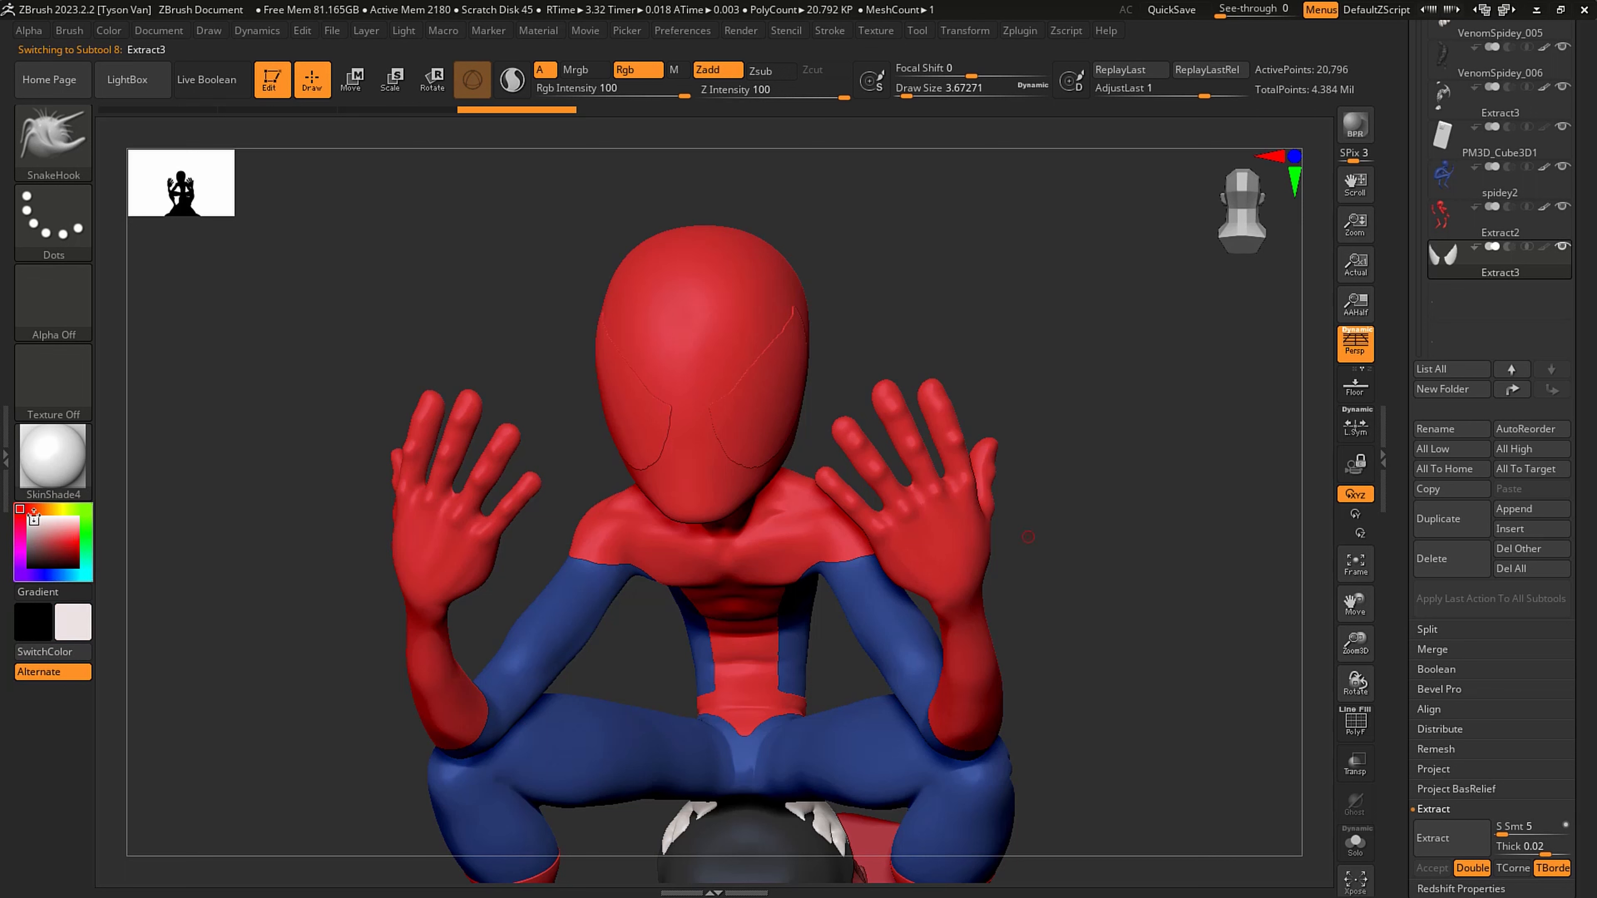
pyautogui.click(112, 32)
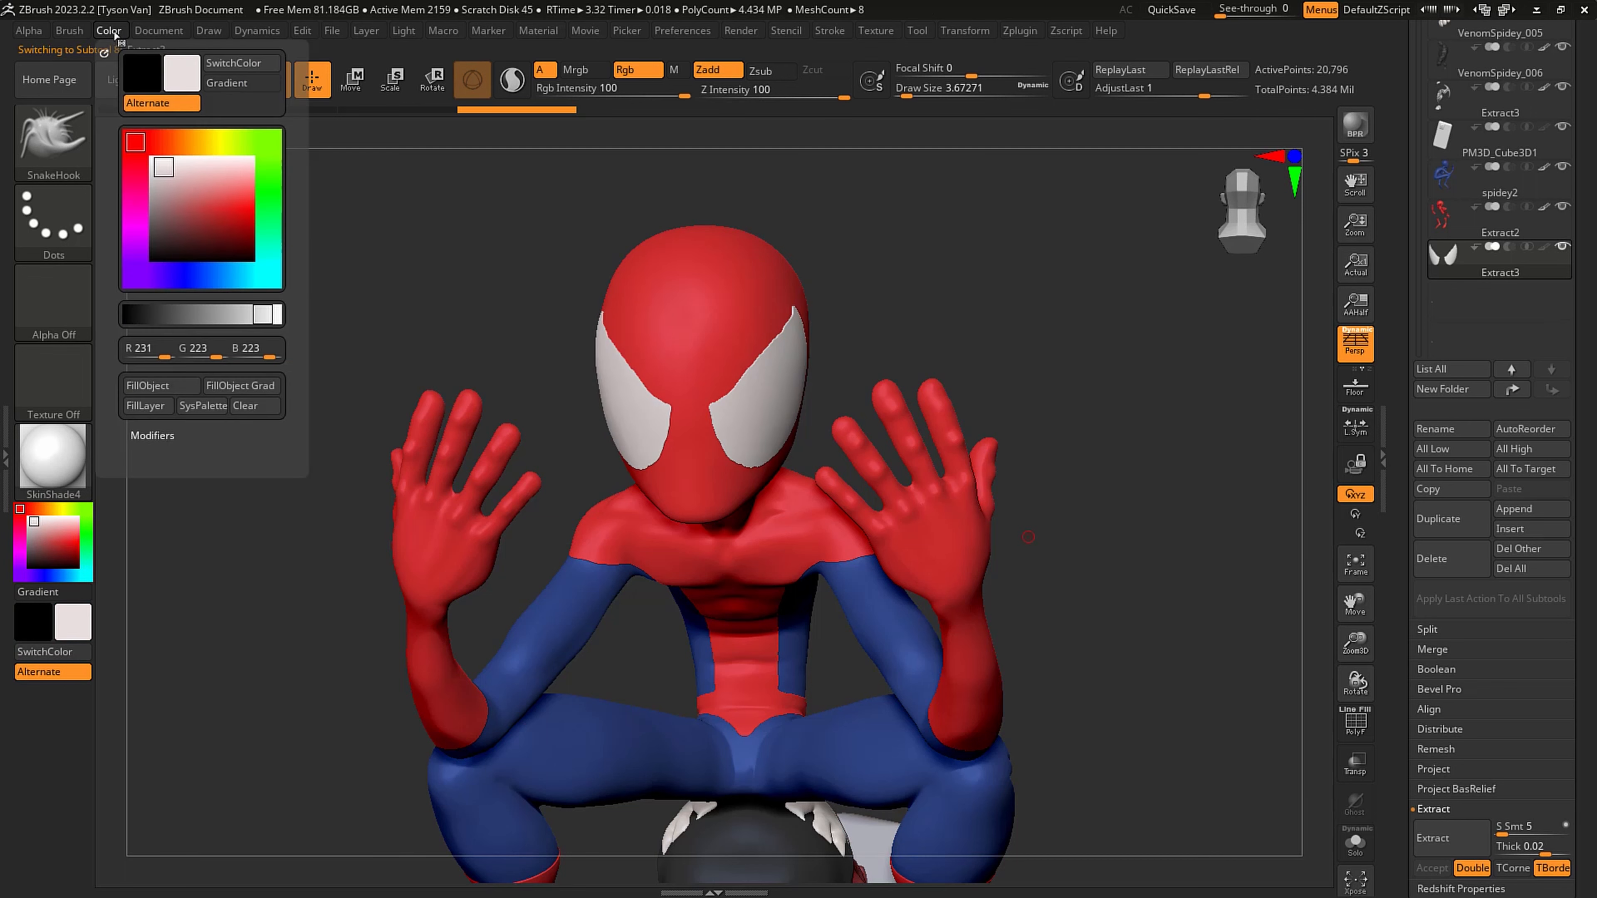
pyautogui.click(162, 386)
# - Smooth the edges of the extracted solid eyes with a draw size of about 83
pyautogui.moveTo(723, 462)
pyautogui.mouseDown(button='right')
pyautogui.moveTo(807, 464)
pyautogui.moveTo(799, 453)
pyautogui.mouseUp(button='right')
pyautogui.press('s')
pyautogui.moveTo(762, 445); pyautogui.dragTo(794, 445)
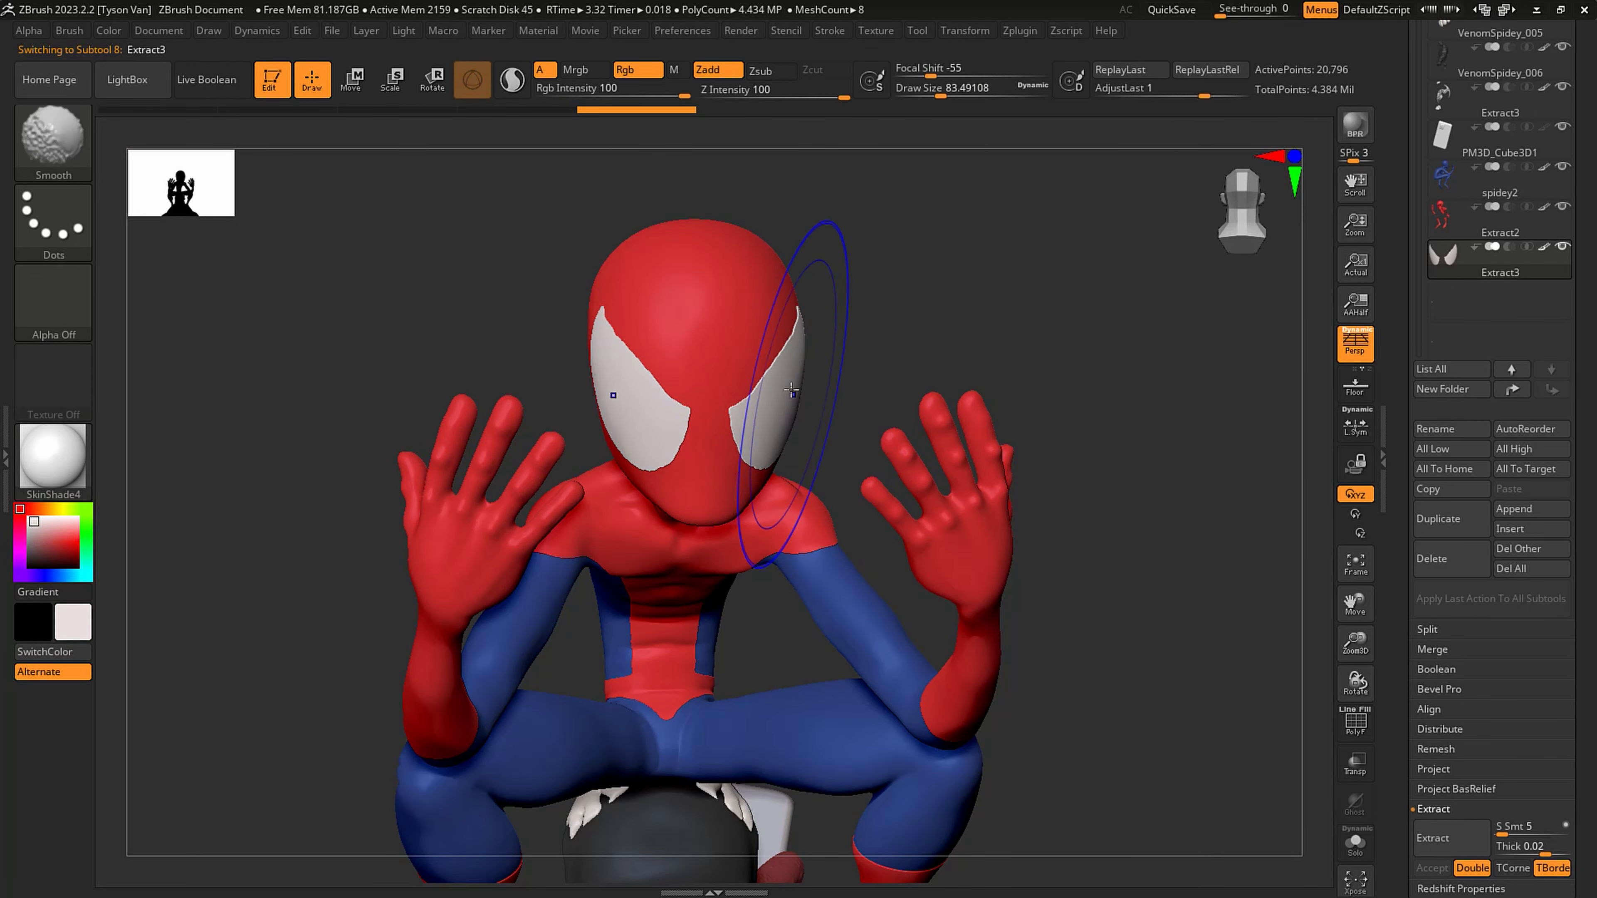
pyautogui.keyDown('shift'); pyautogui.moveTo(791, 388); pyautogui.dragTo(766, 429); pyautogui.keyUp('shift')
pyautogui.moveTo(767, 428)
pyautogui.keyDown('ctrl'); pyautogui.mouseDown(button='right')
pyautogui.moveTo(780, 489)
pyautogui.moveTo(792, 471)
pyautogui.moveTo(813, 484)
pyautogui.mouseUp(button='right'); pyautogui.keyUp('ctrl')
# - Check the solid eyes' wireframe in isolation, delete their subtool, and turn the wireframe display off
pyautogui.hotkey('shift', 'f')
pyautogui.click(1365, 848)
pyautogui.moveTo(1003, 657); pyautogui.dragTo(817, 629)
pyautogui.click(1355, 843)
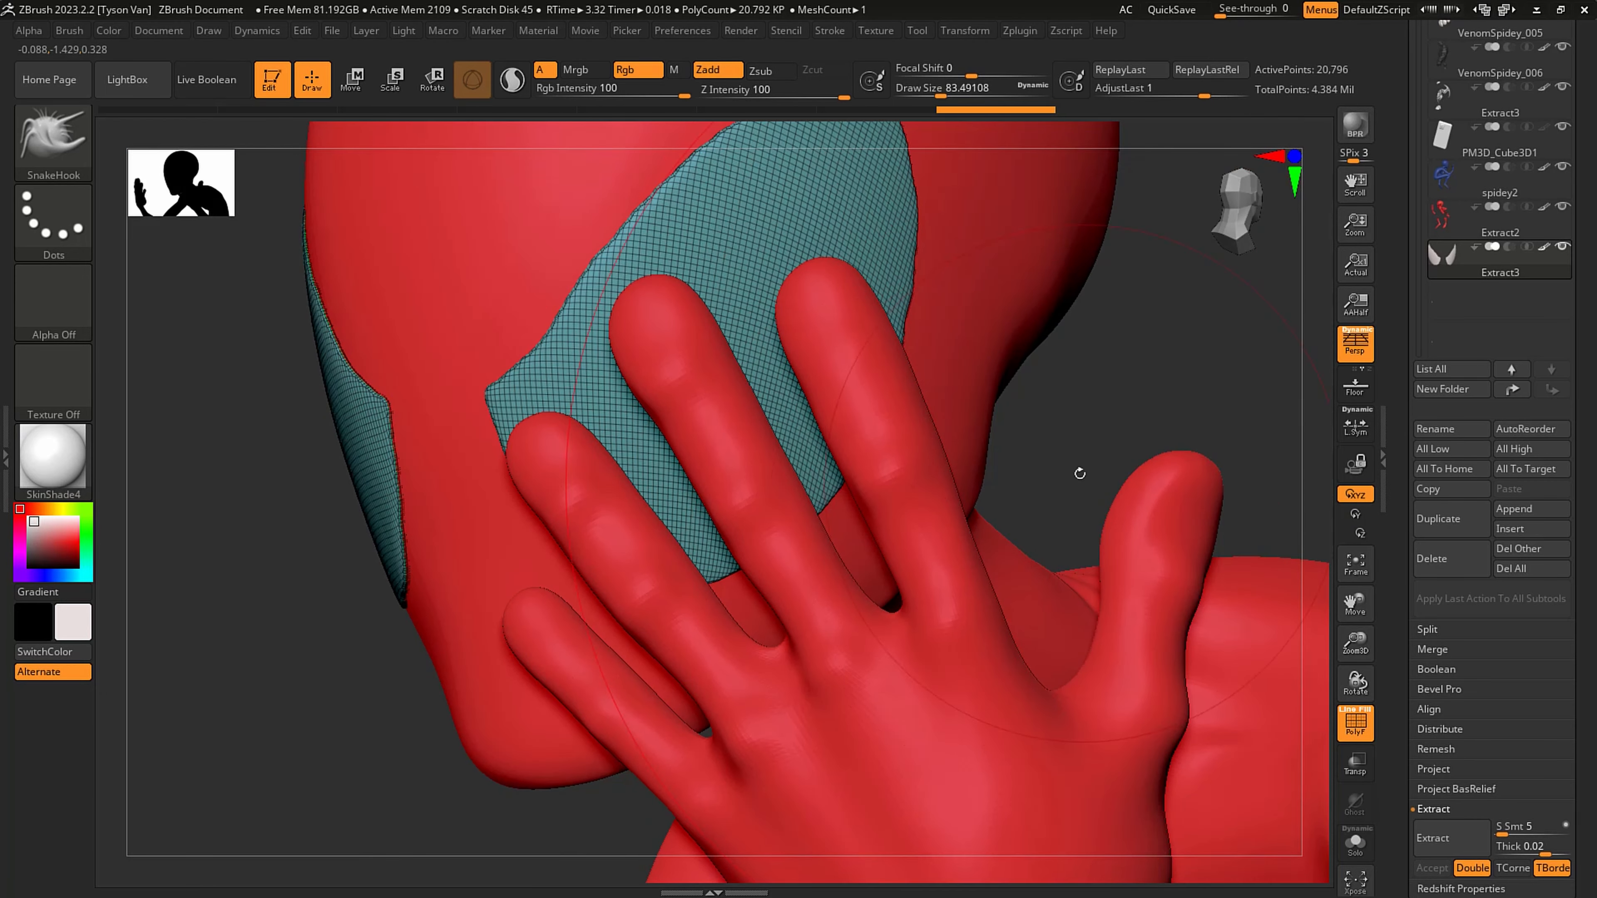
pyautogui.keyDown('alt'); pyautogui.moveTo(1079, 471); pyautogui.dragTo(999, 483); pyautogui.keyUp('alt')
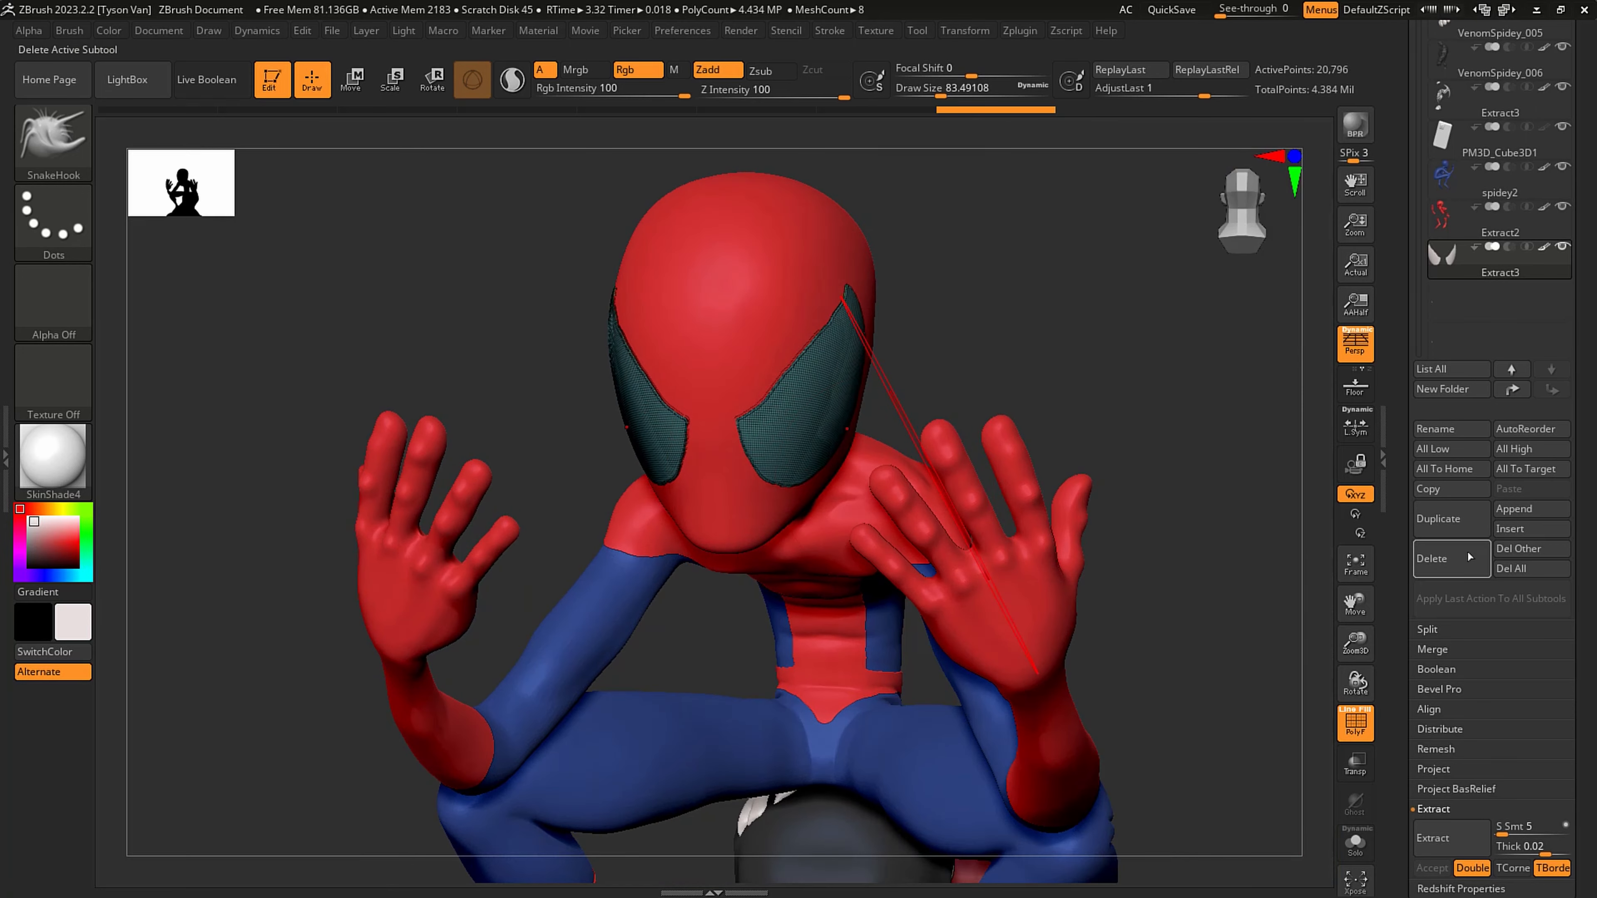
pyautogui.click(1443, 559)
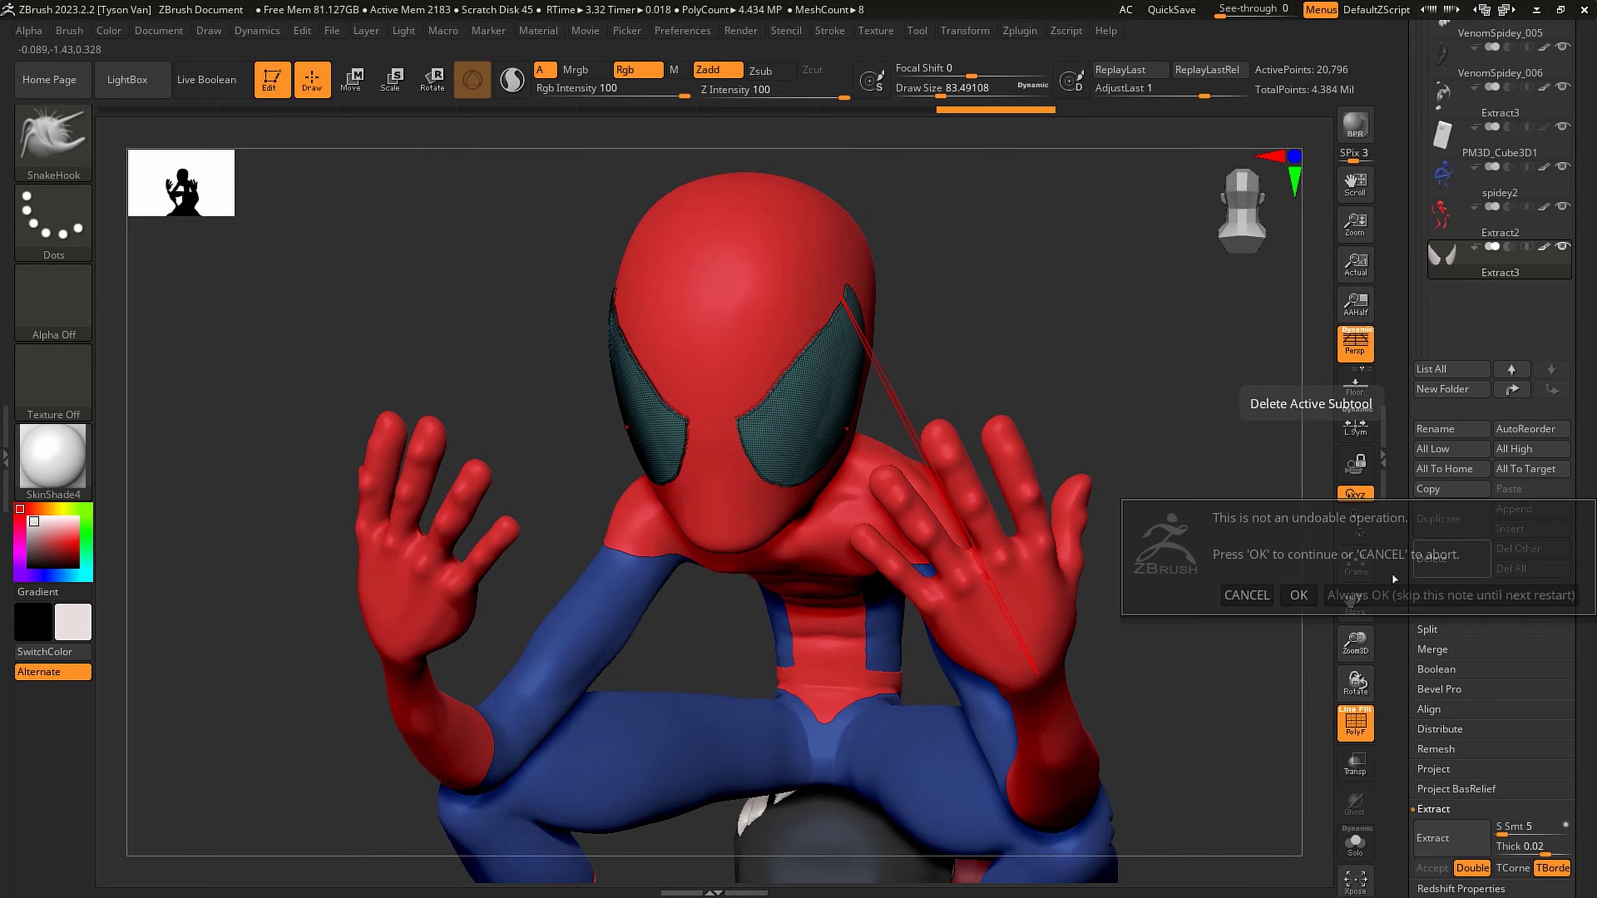
pyautogui.click(1300, 591)
pyautogui.moveTo(772, 390); pyautogui.dragTo(813, 403, button='right')
pyautogui.hotkey('shift', 'f')
# - Erase the interiors of the masked eyes at a draw size of about 5.75, leaving thick pointed outlines on both sides
pyautogui.press('s')
pyautogui.moveTo(813, 406); pyautogui.dragTo(781, 407)
pyautogui.press('ctrl')
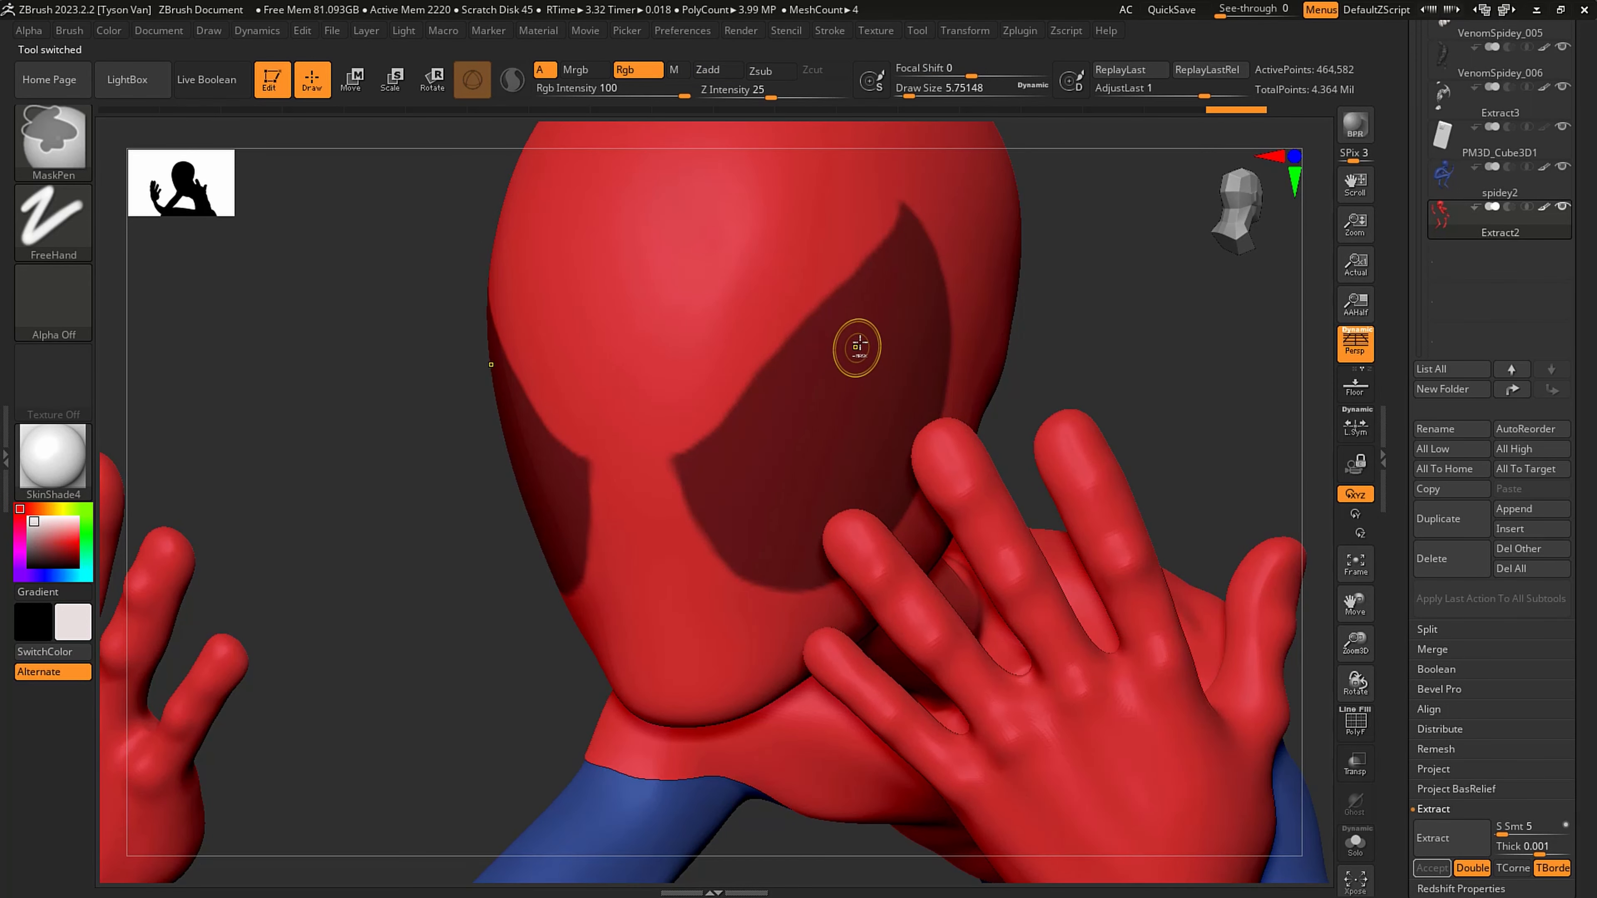
pyautogui.moveTo(861, 343)
pyautogui.keyDown('ctrl'); pyautogui.keyDown('alt'); pyautogui.mouseDown()
pyautogui.moveTo(753, 465)
pyautogui.moveTo(773, 514)
pyautogui.mouseUp(); pyautogui.keyUp('alt'); pyautogui.keyUp('ctrl')
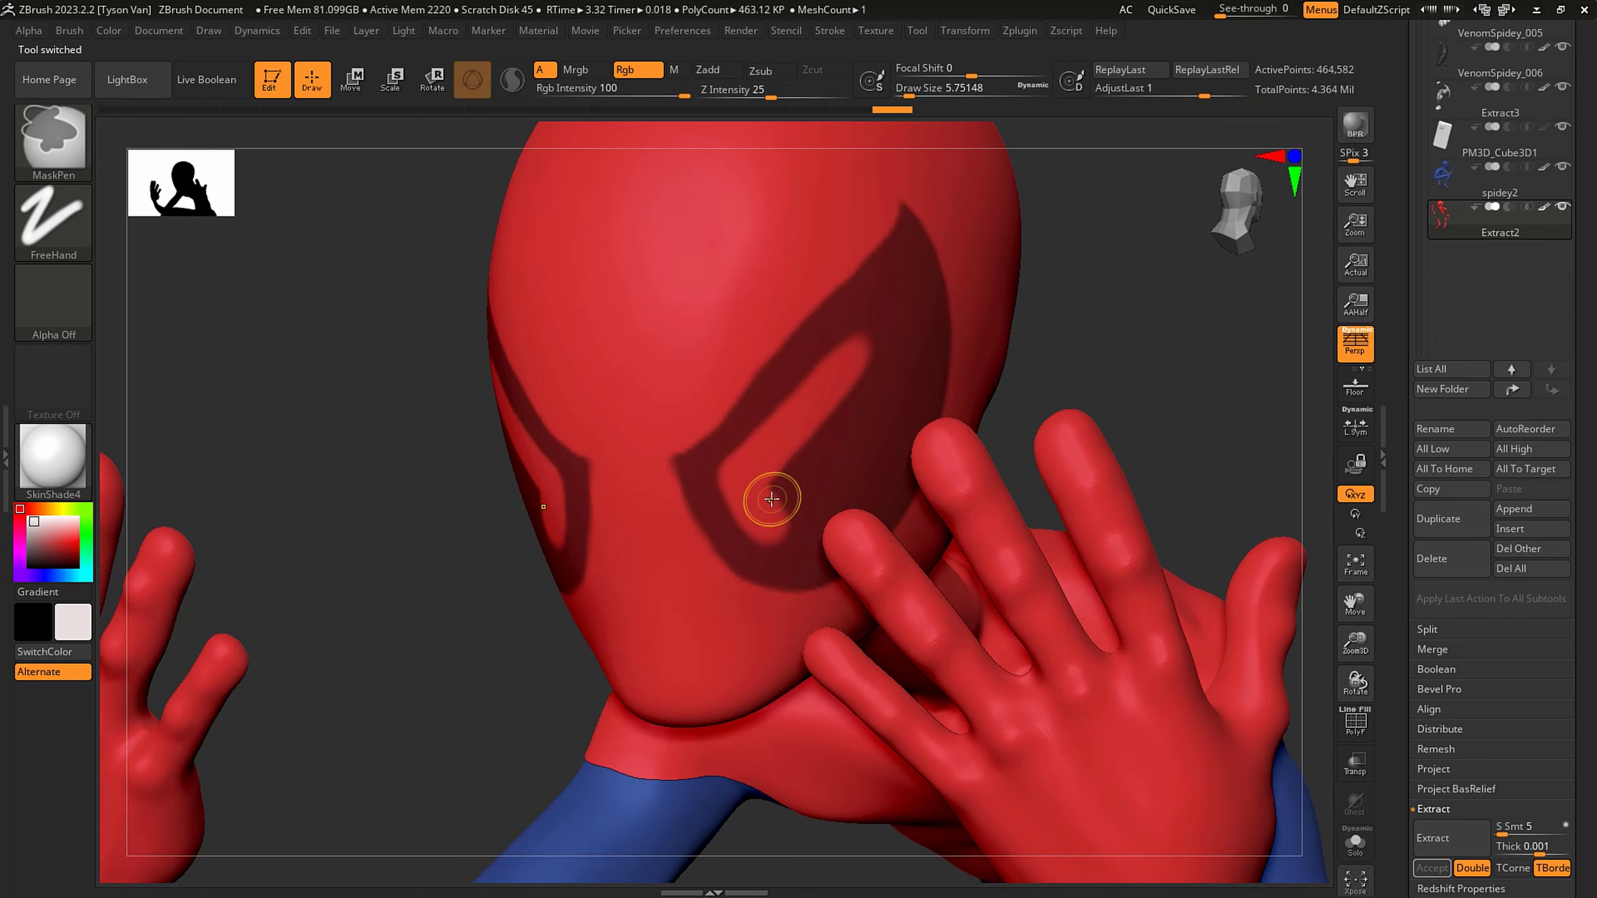
pyautogui.moveTo(898, 500); pyautogui.dragTo(816, 492, button='right')
pyautogui.moveTo(789, 512)
pyautogui.keyDown('ctrl'); pyautogui.keyDown('alt'); pyautogui.mouseDown()
pyautogui.moveTo(808, 530)
pyautogui.moveTo(863, 492)
pyautogui.moveTo(893, 415)
pyautogui.moveTo(891, 314)
pyautogui.moveTo(829, 364)
pyautogui.moveTo(808, 440)
pyautogui.moveTo(852, 403)
pyautogui.moveTo(822, 475)
pyautogui.mouseUp(); pyautogui.keyUp('alt'); pyautogui.keyUp('ctrl')
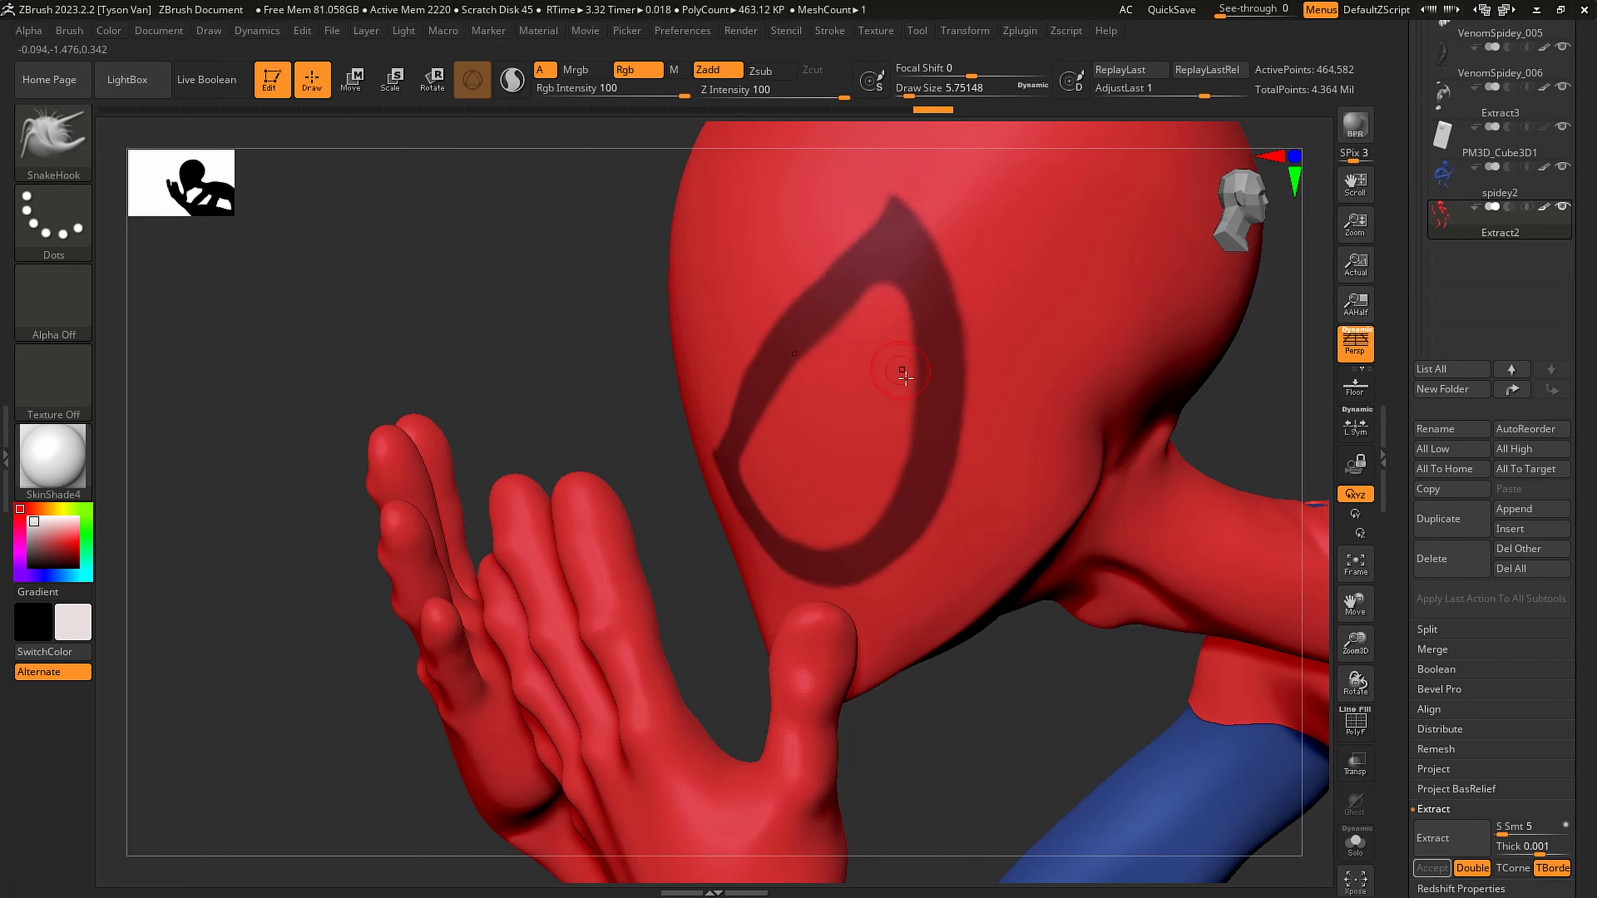
pyautogui.moveTo(901, 372); pyautogui.dragTo(949, 355, button='right')
# - Sharpen the inner corners and edges of the masked eye outlines using the MaskPen at a draw size of about 2.62
pyautogui.press('s')
pyautogui.moveTo(891, 306); pyautogui.dragTo(887, 305)
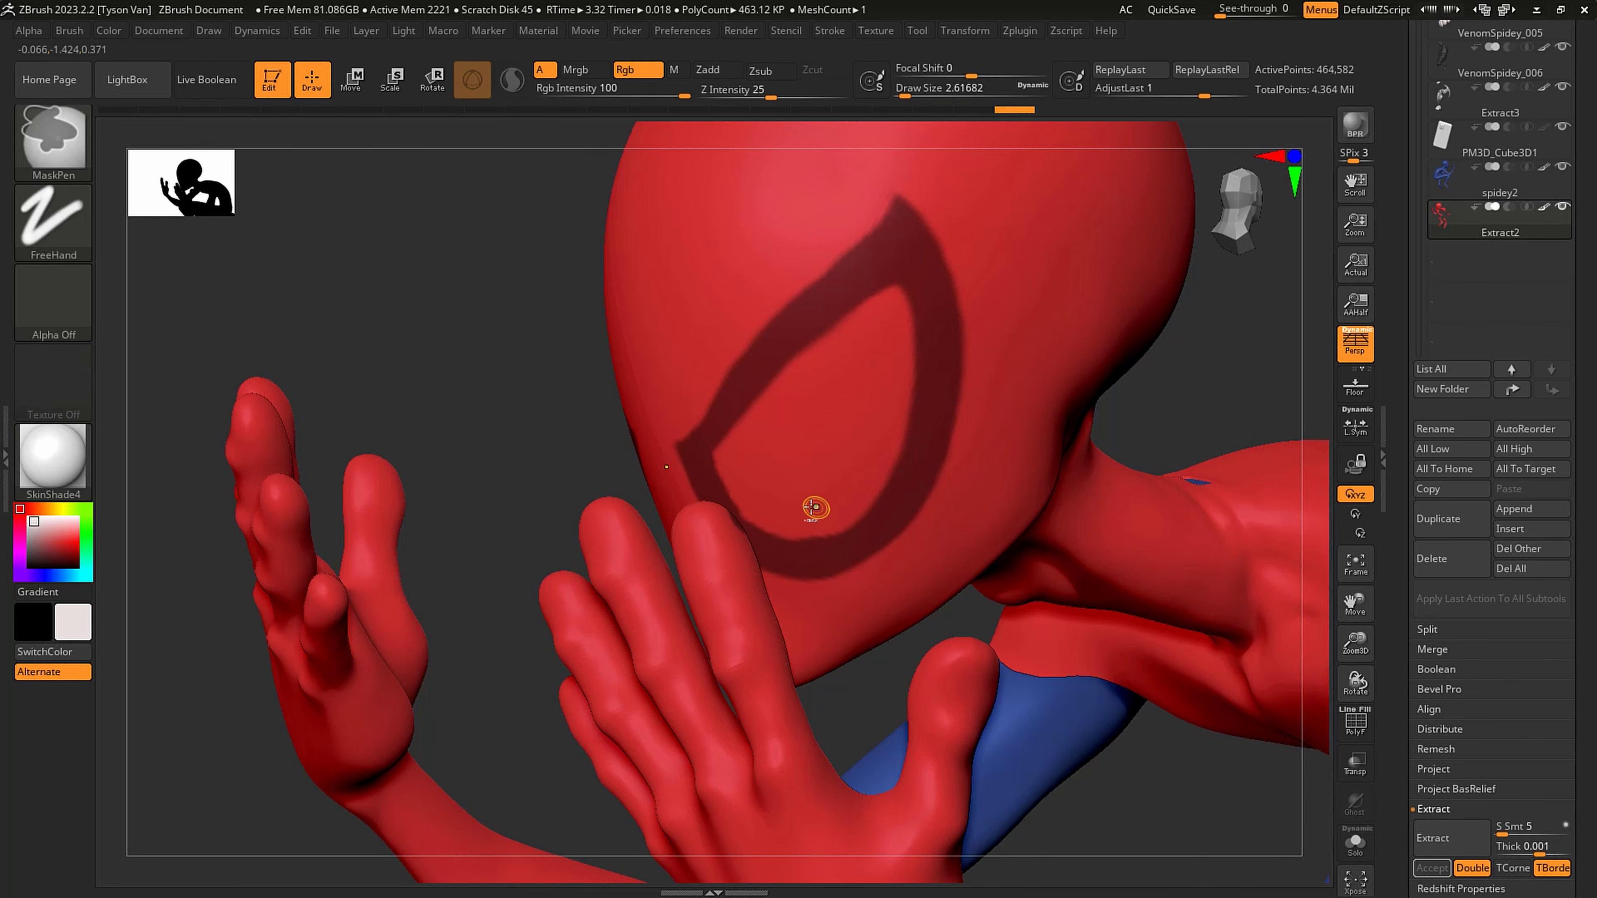
pyautogui.moveTo(777, 472); pyautogui.dragTo(712, 466, button='right')
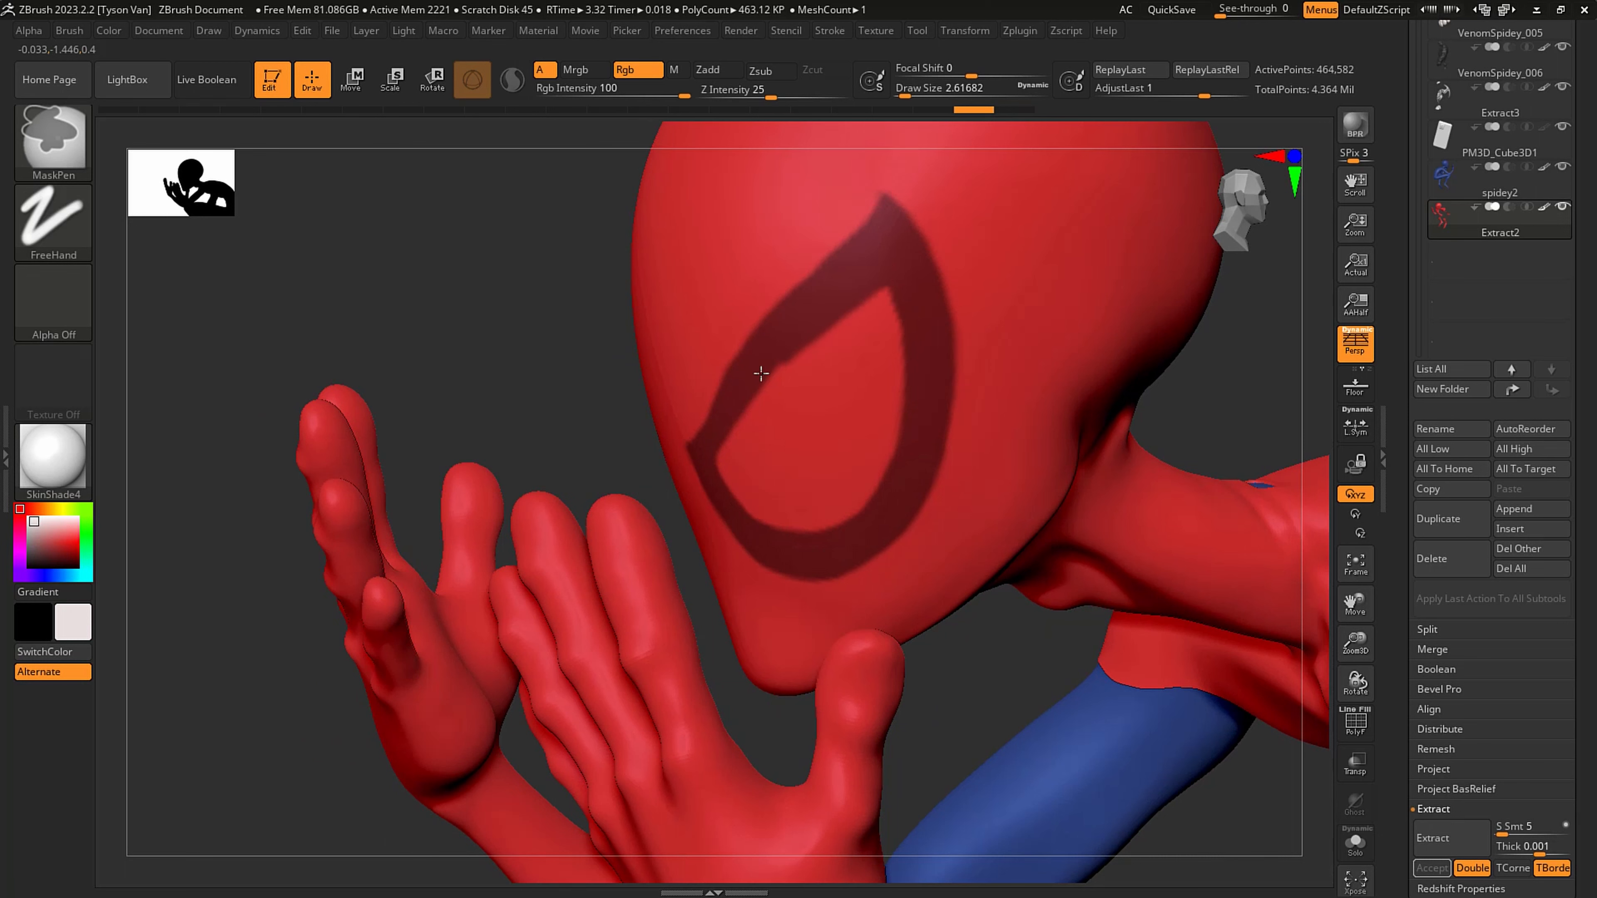
pyautogui.moveTo(763, 393); pyautogui.dragTo(879, 290)
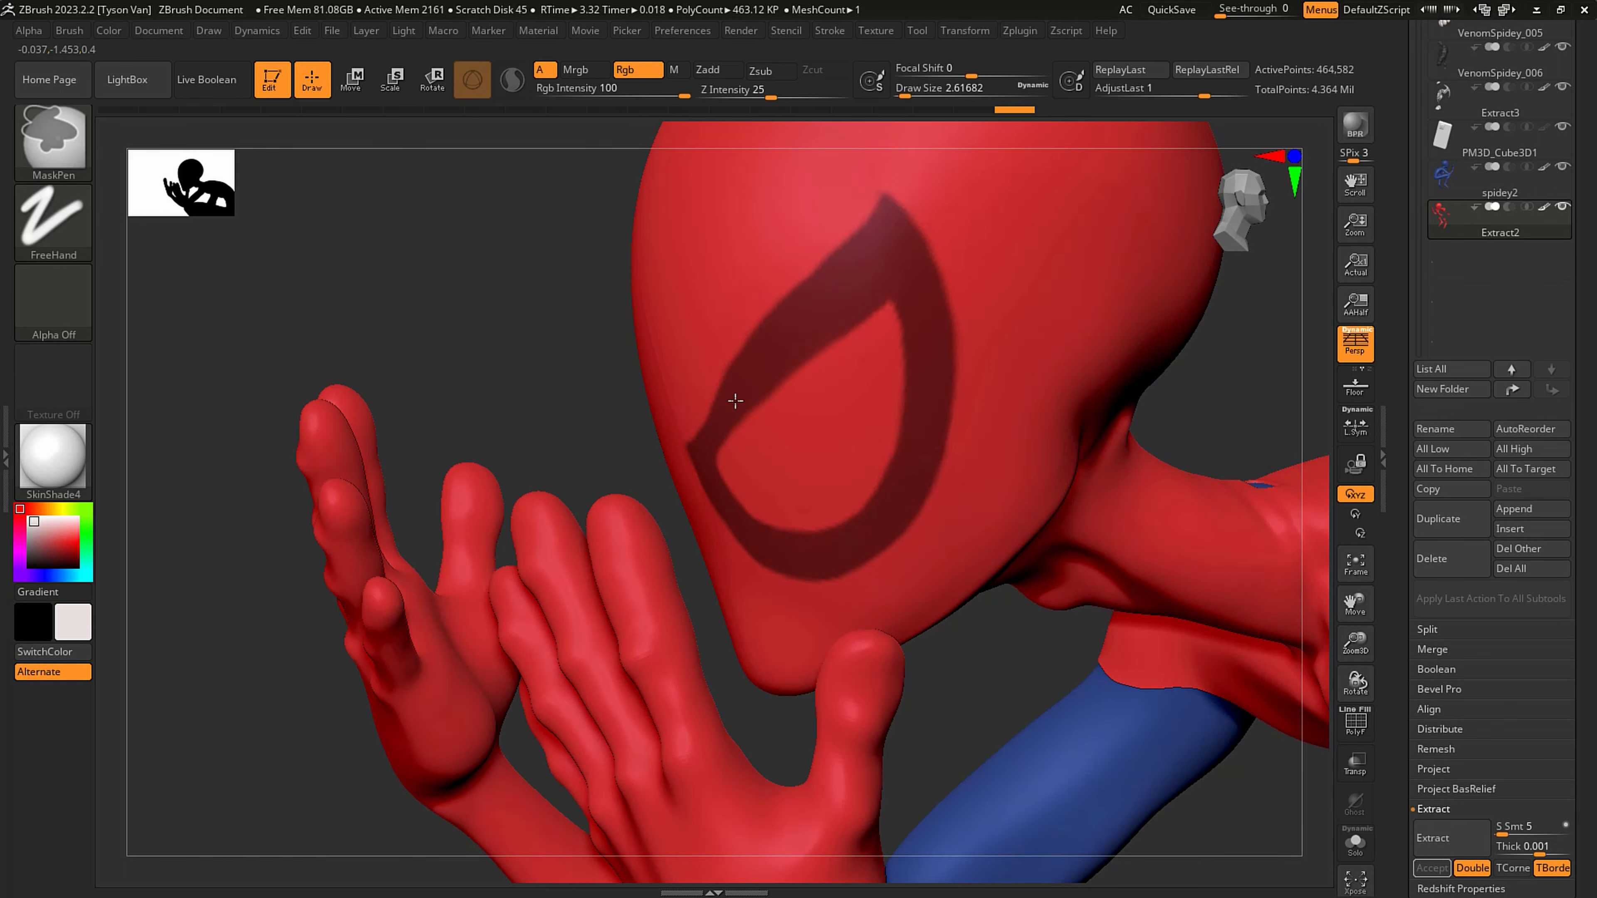
pyautogui.moveTo(711, 424); pyautogui.dragTo(699, 420, button='right')
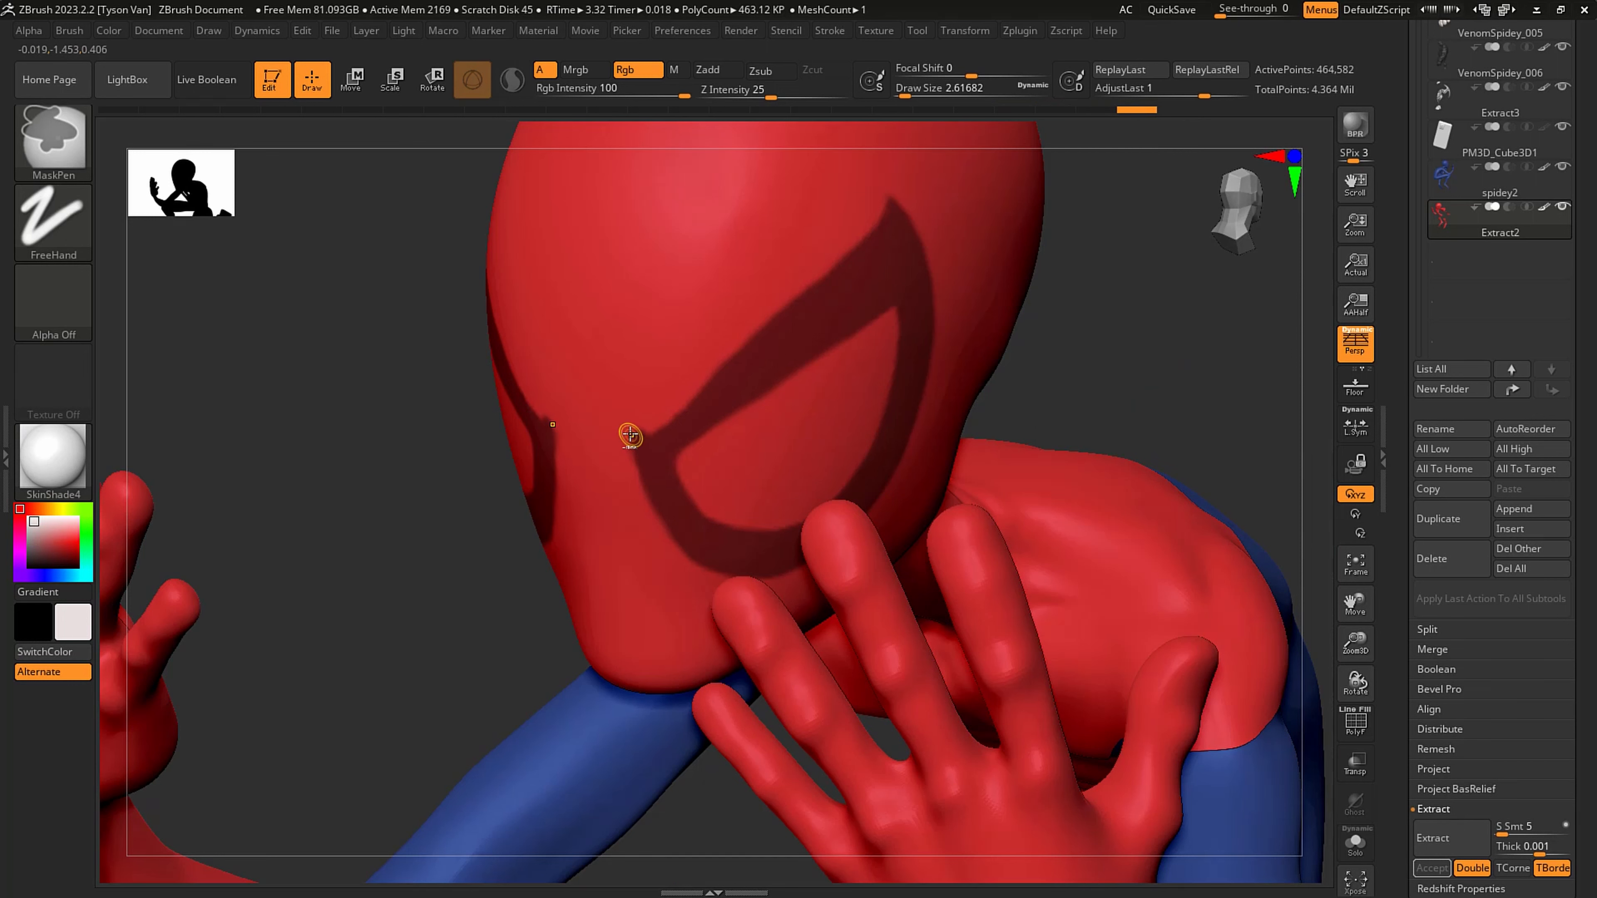
pyautogui.moveTo(630, 435); pyautogui.dragTo(634, 480)
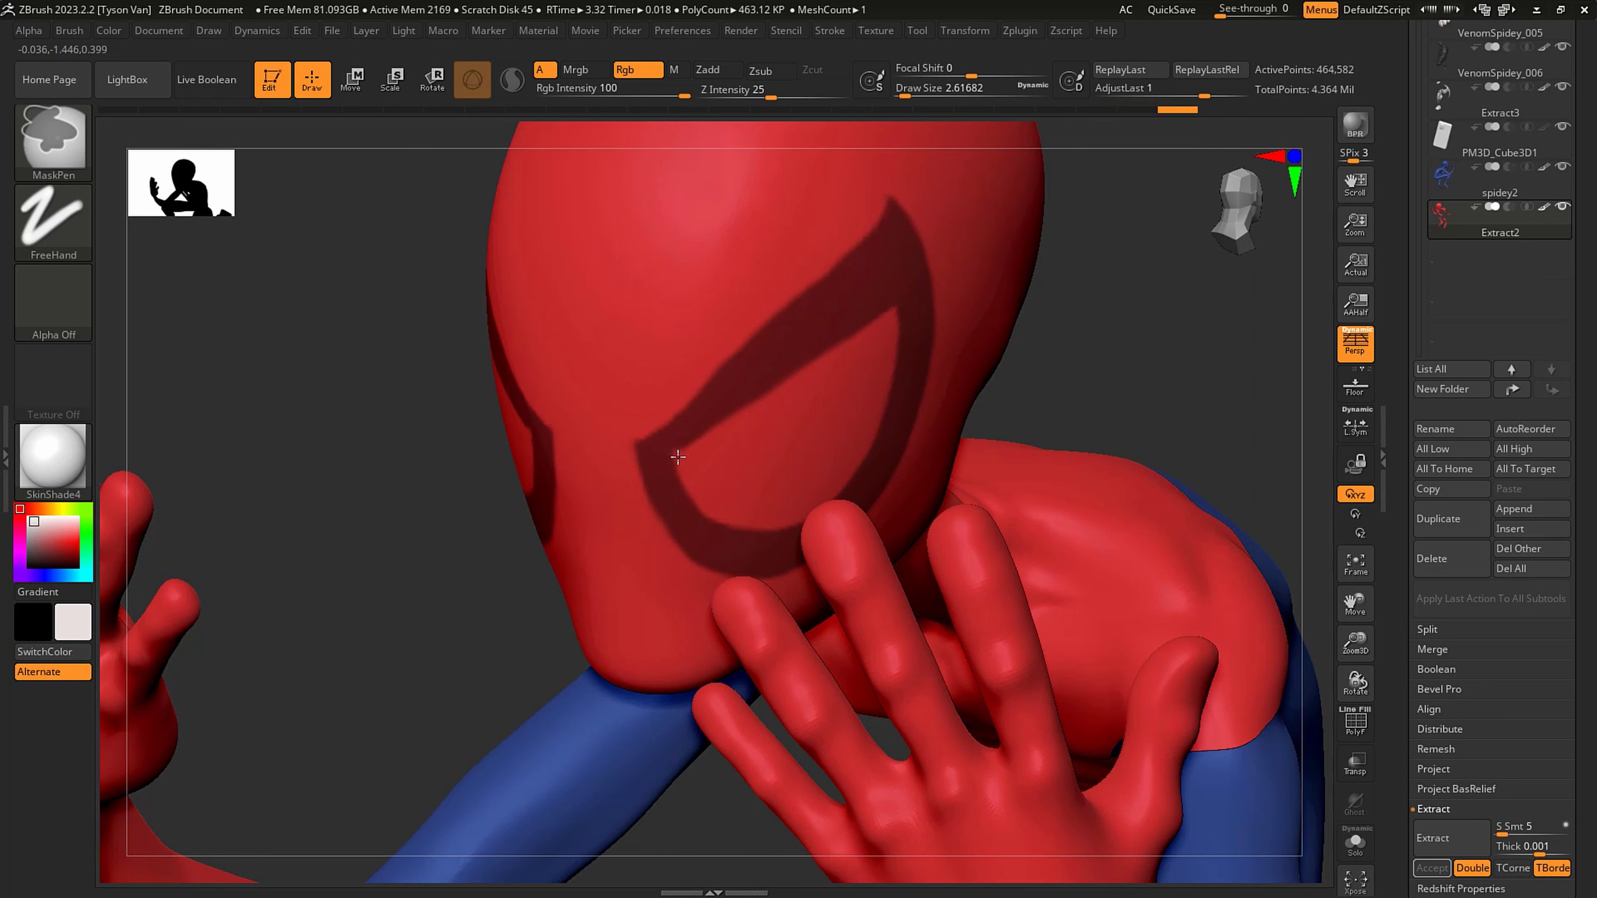
pyautogui.moveTo(686, 447); pyautogui.dragTo(718, 419)
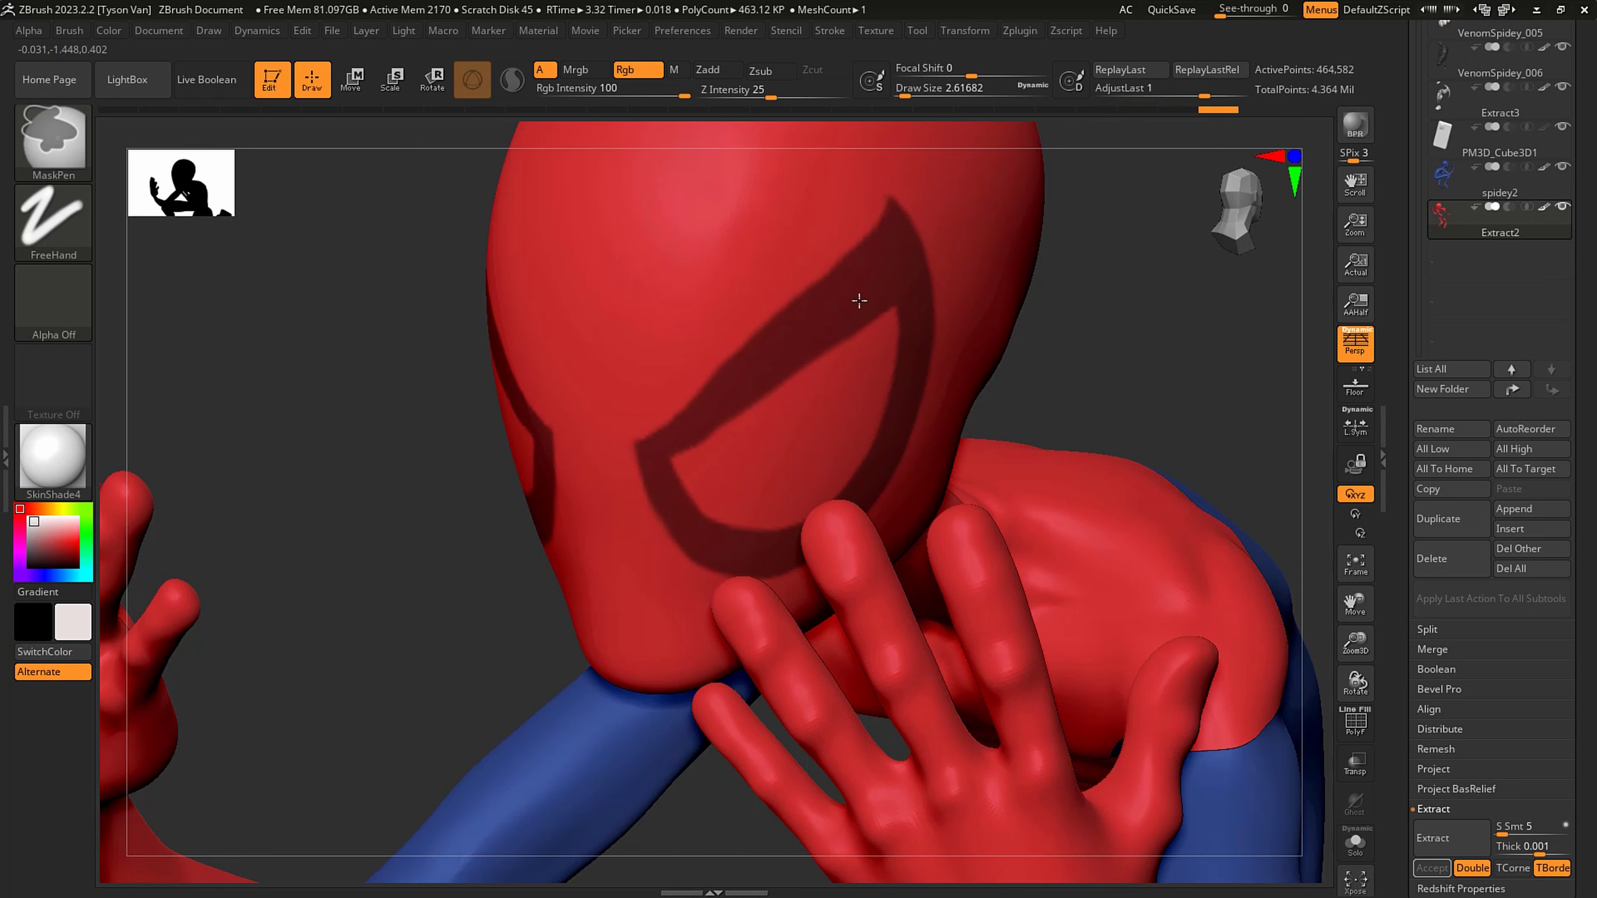
pyautogui.moveTo(753, 536); pyautogui.dragTo(748, 468, button='right')
pyautogui.press('ctrl')
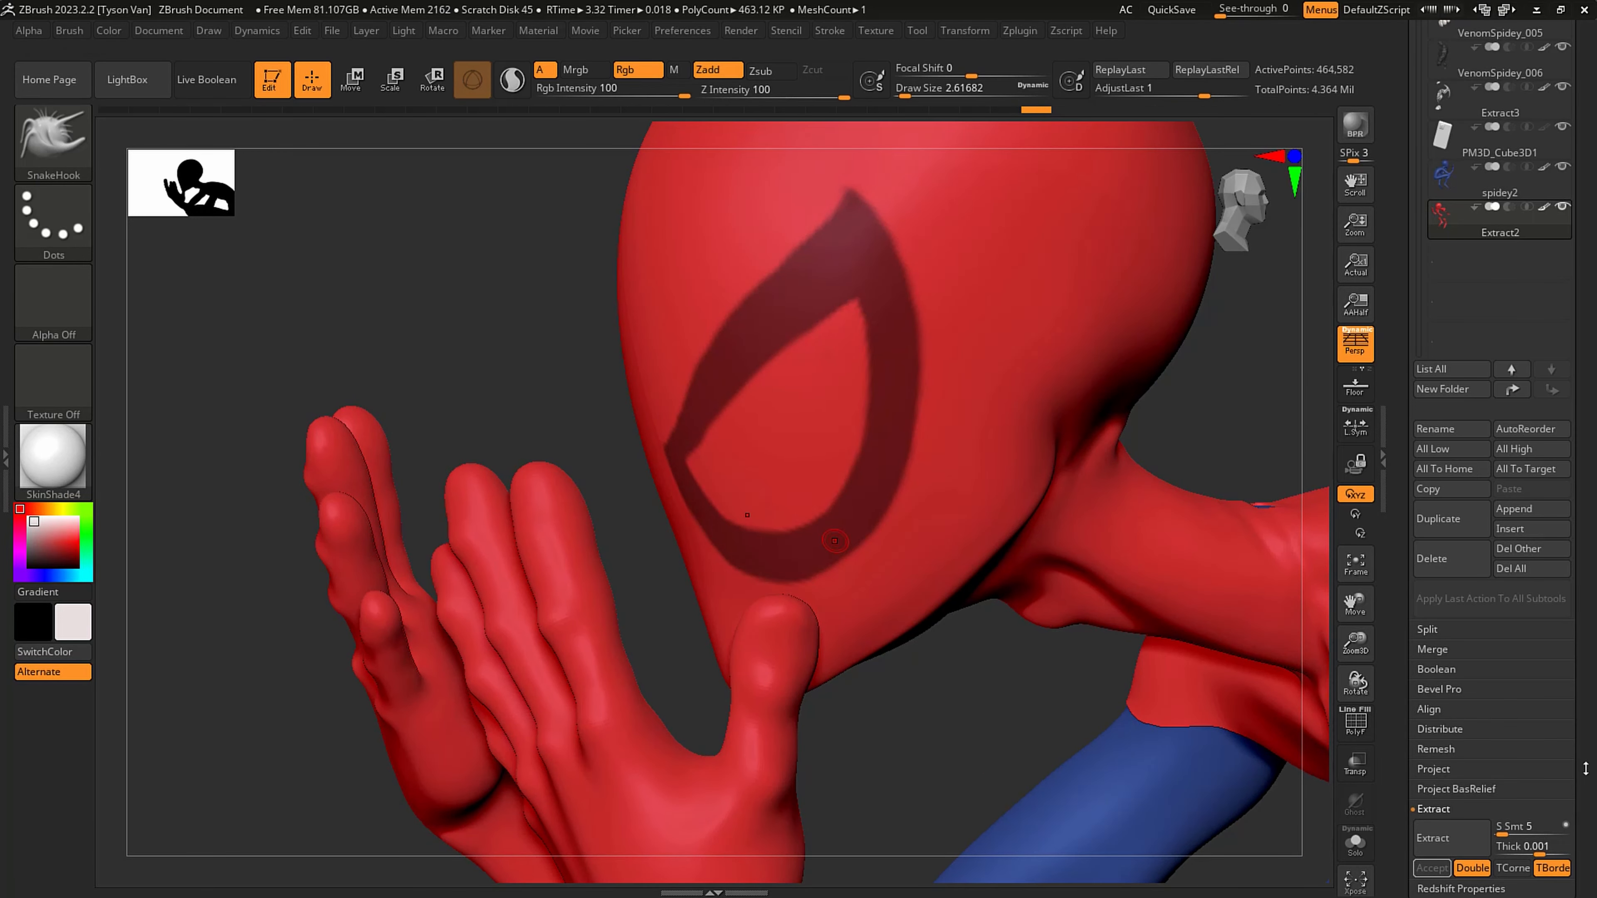
# - Extract the masked eye outlines at 0.001 thickness, accept them as a new subtool, and clear its mask
pyautogui.moveTo(1586, 769); pyautogui.dragTo(1576, 751)
pyautogui.click(1451, 810)
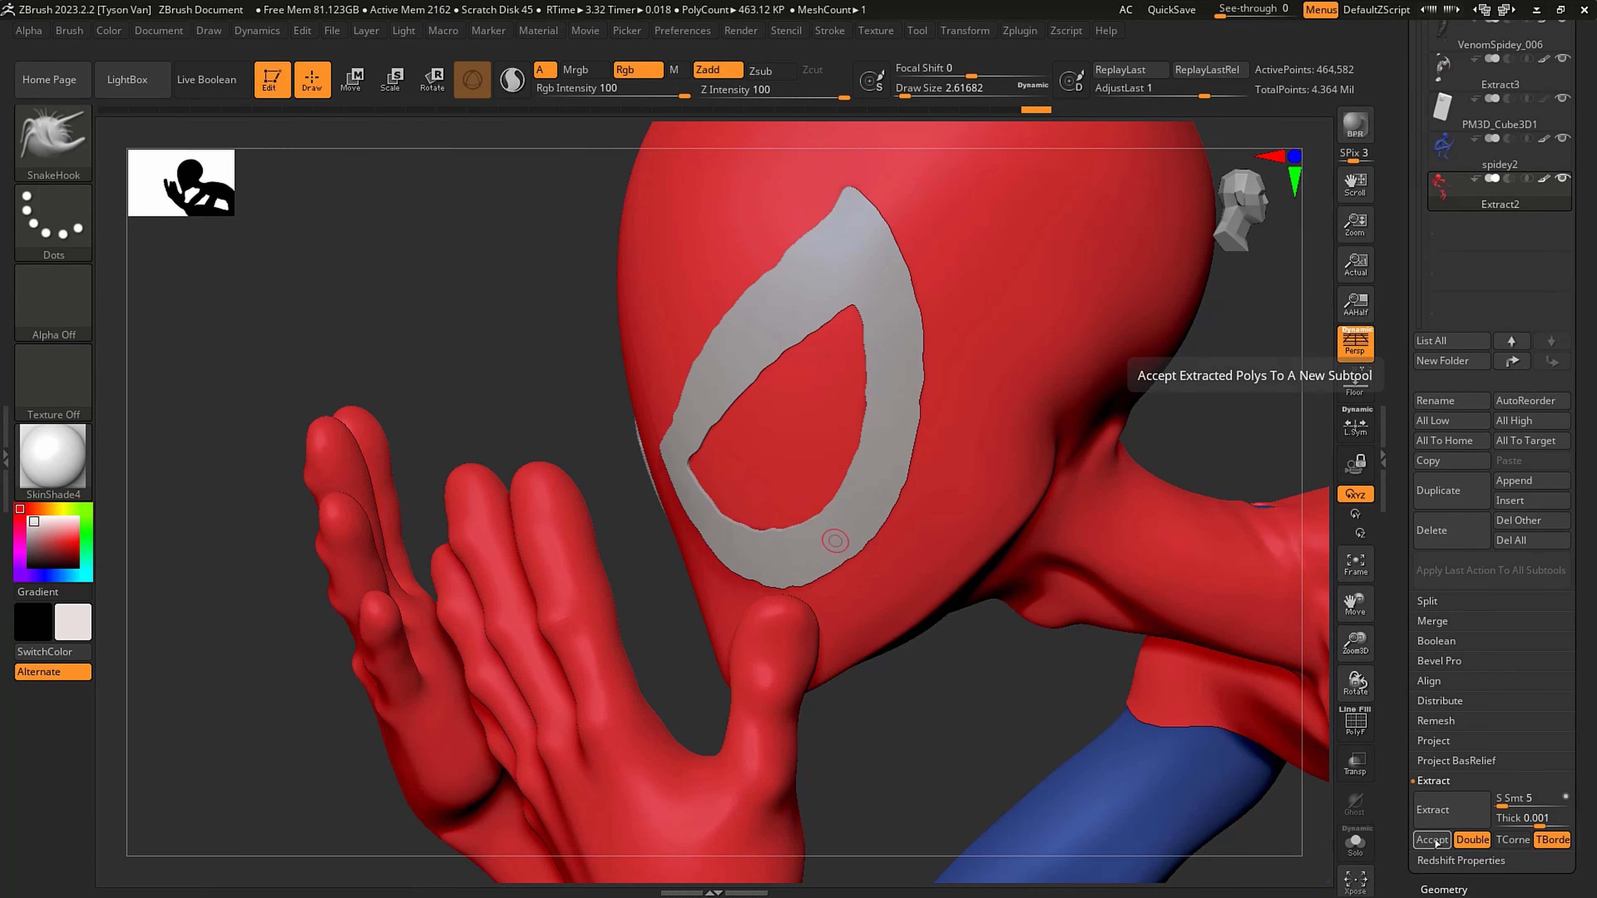
pyautogui.click(1431, 839)
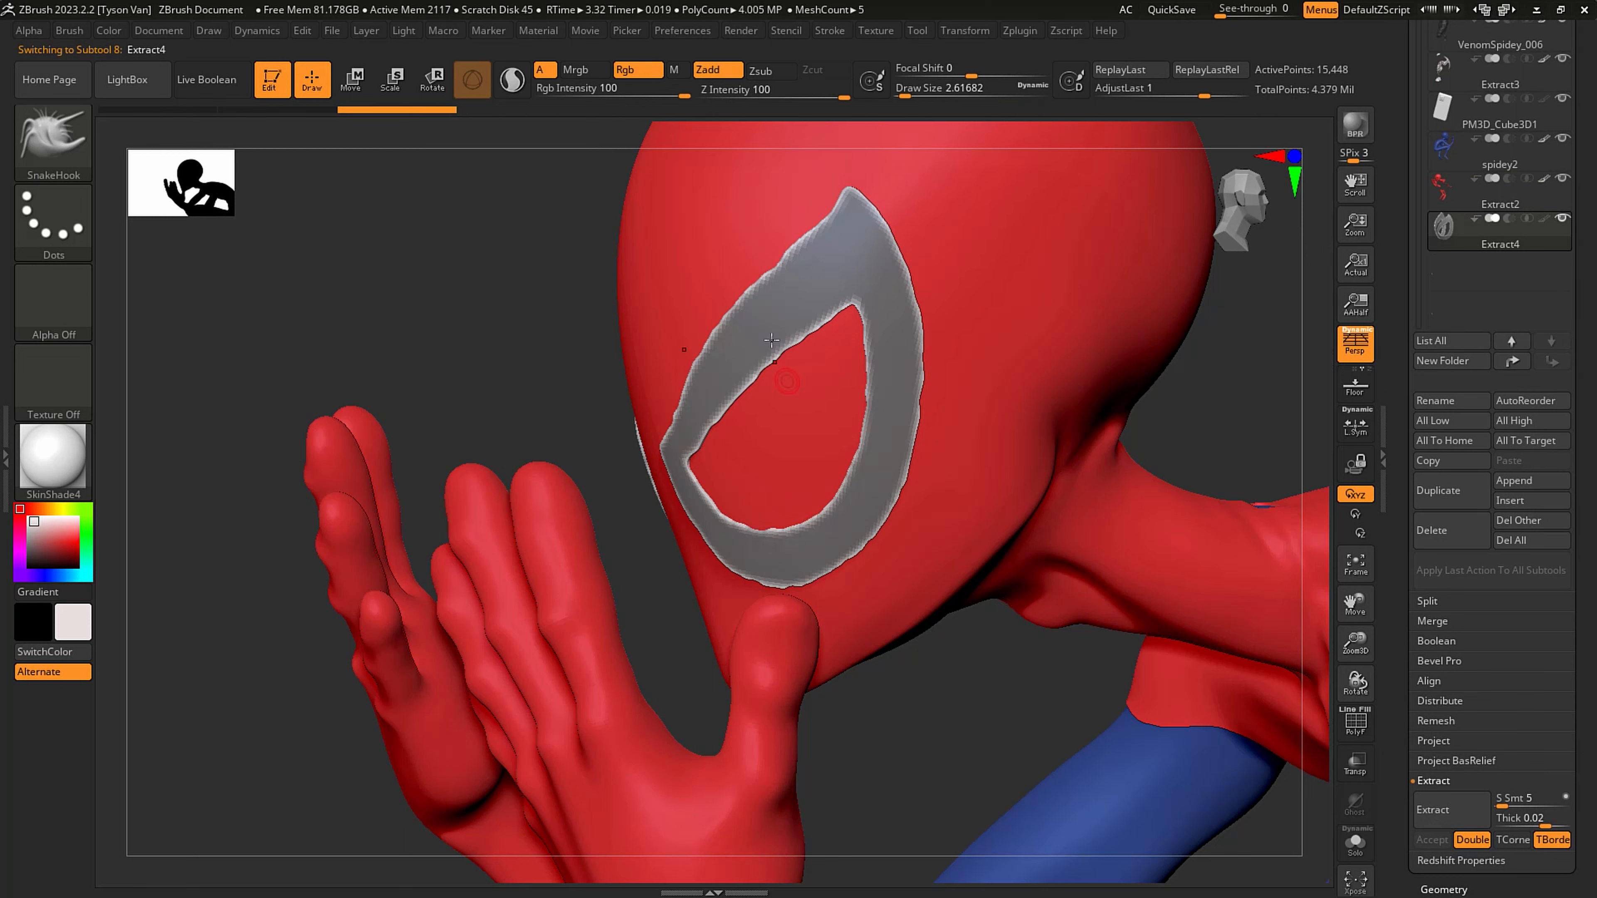
pyautogui.keyDown('ctrl'); pyautogui.moveTo(463, 371); pyautogui.dragTo(520, 275); pyautogui.keyUp('ctrl')
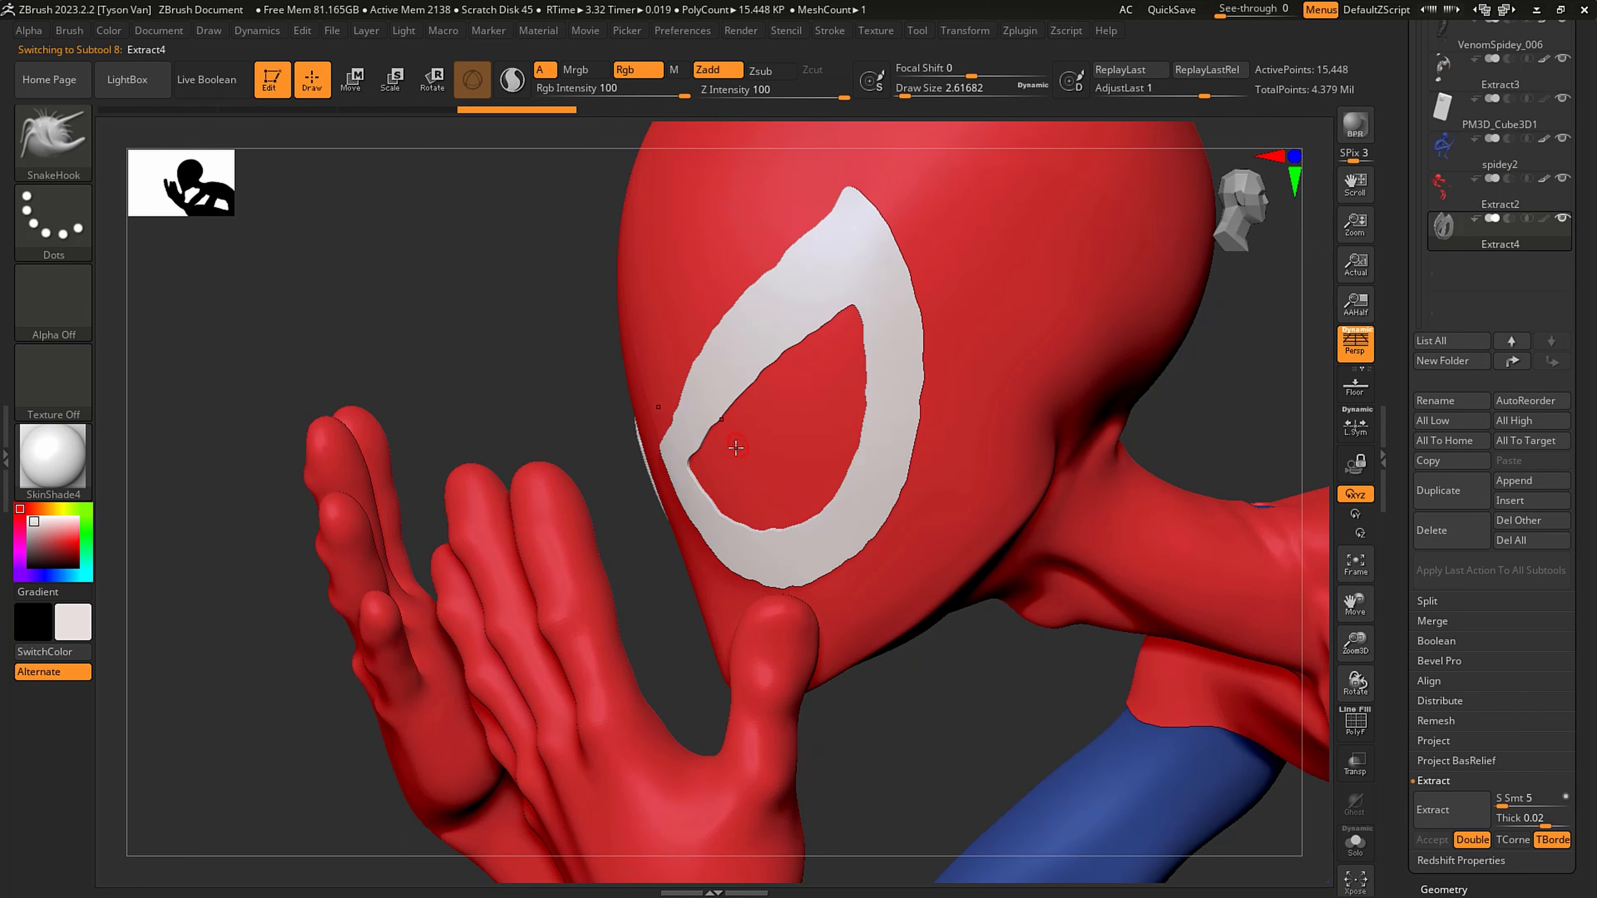
# - Smooth the jagged edges of the eye outlines with a draw size of about 97, and reduce the draw size to about 23
pyautogui.press('s')
pyautogui.press('shift')
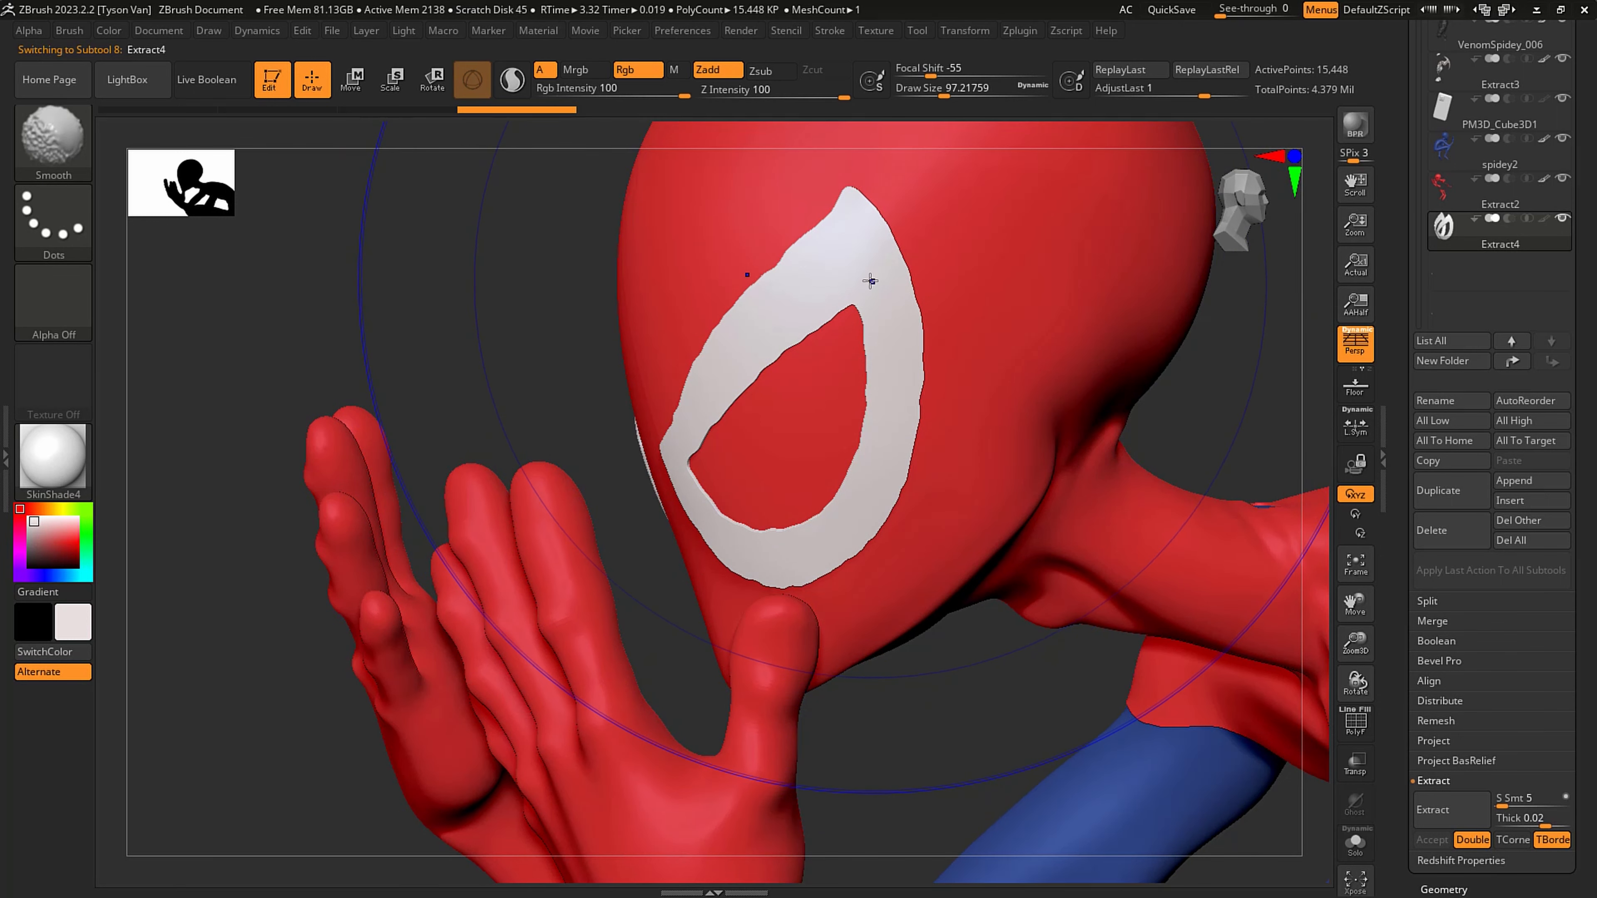
pyautogui.keyDown('shift'); pyautogui.moveTo(880, 274); pyautogui.dragTo(864, 313); pyautogui.keyUp('shift')
pyautogui.keyDown('shift'); pyautogui.moveTo(881, 379); pyautogui.dragTo(900, 444); pyautogui.keyUp('shift')
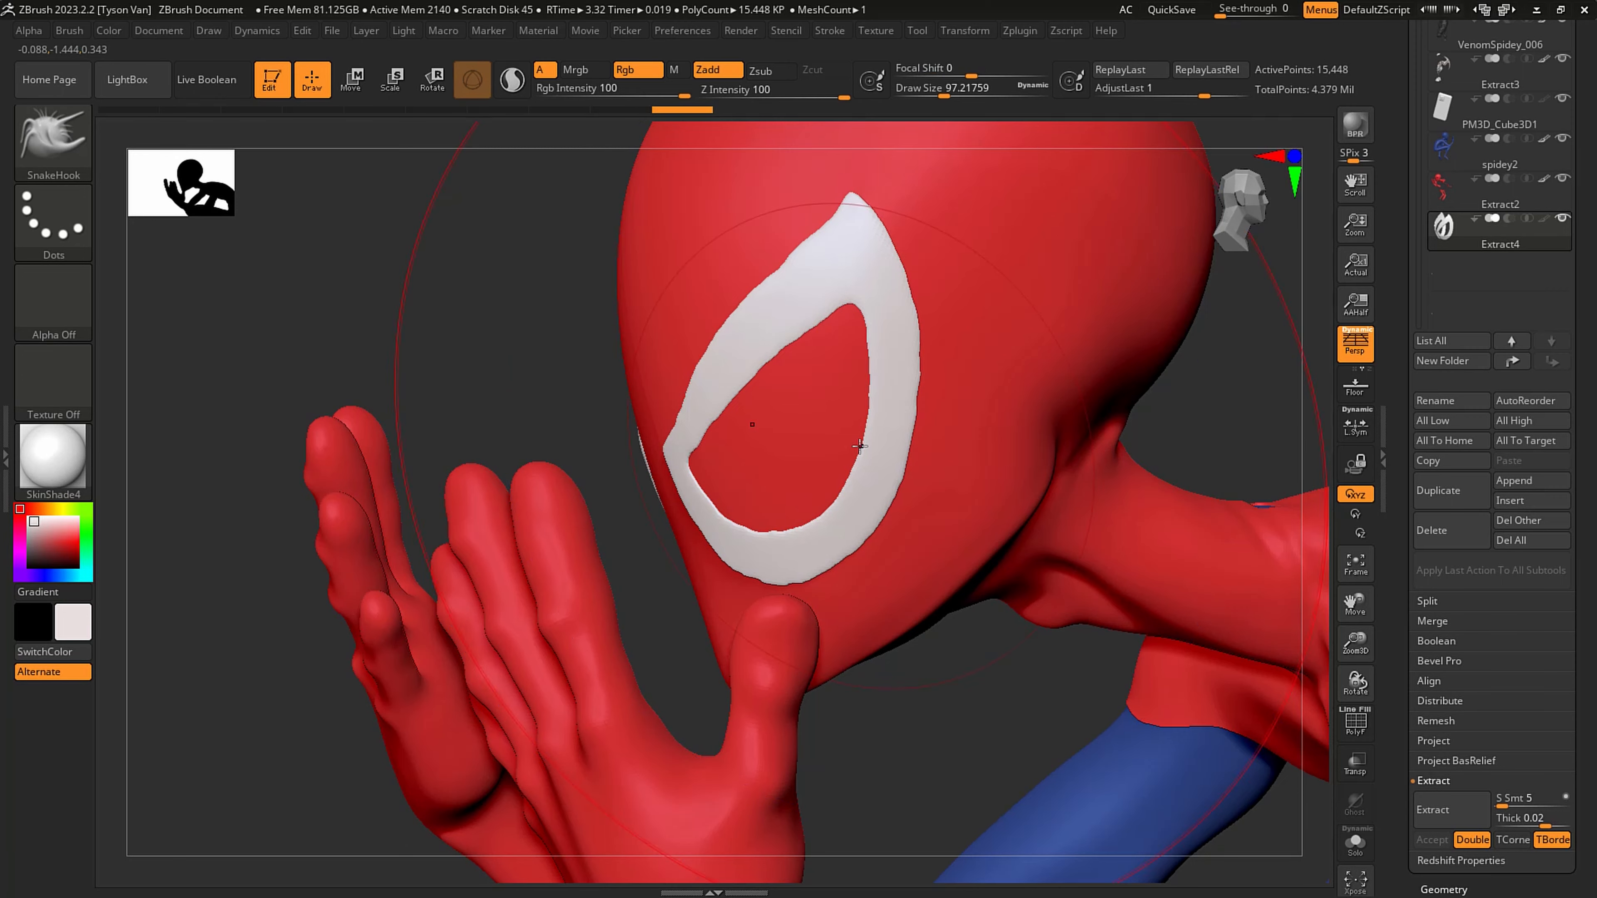
pyautogui.moveTo(984, 678)
pyautogui.mouseDown()
pyautogui.moveTo(1194, 667)
pyautogui.moveTo(1214, 652)
pyautogui.mouseUp()
pyautogui.keyDown('shift'); pyautogui.moveTo(688, 520); pyautogui.dragTo(698, 535); pyautogui.keyUp('shift')
pyautogui.keyDown('shift'); pyautogui.moveTo(692, 525); pyautogui.dragTo(648, 493); pyautogui.keyUp('shift')
pyautogui.press('s')
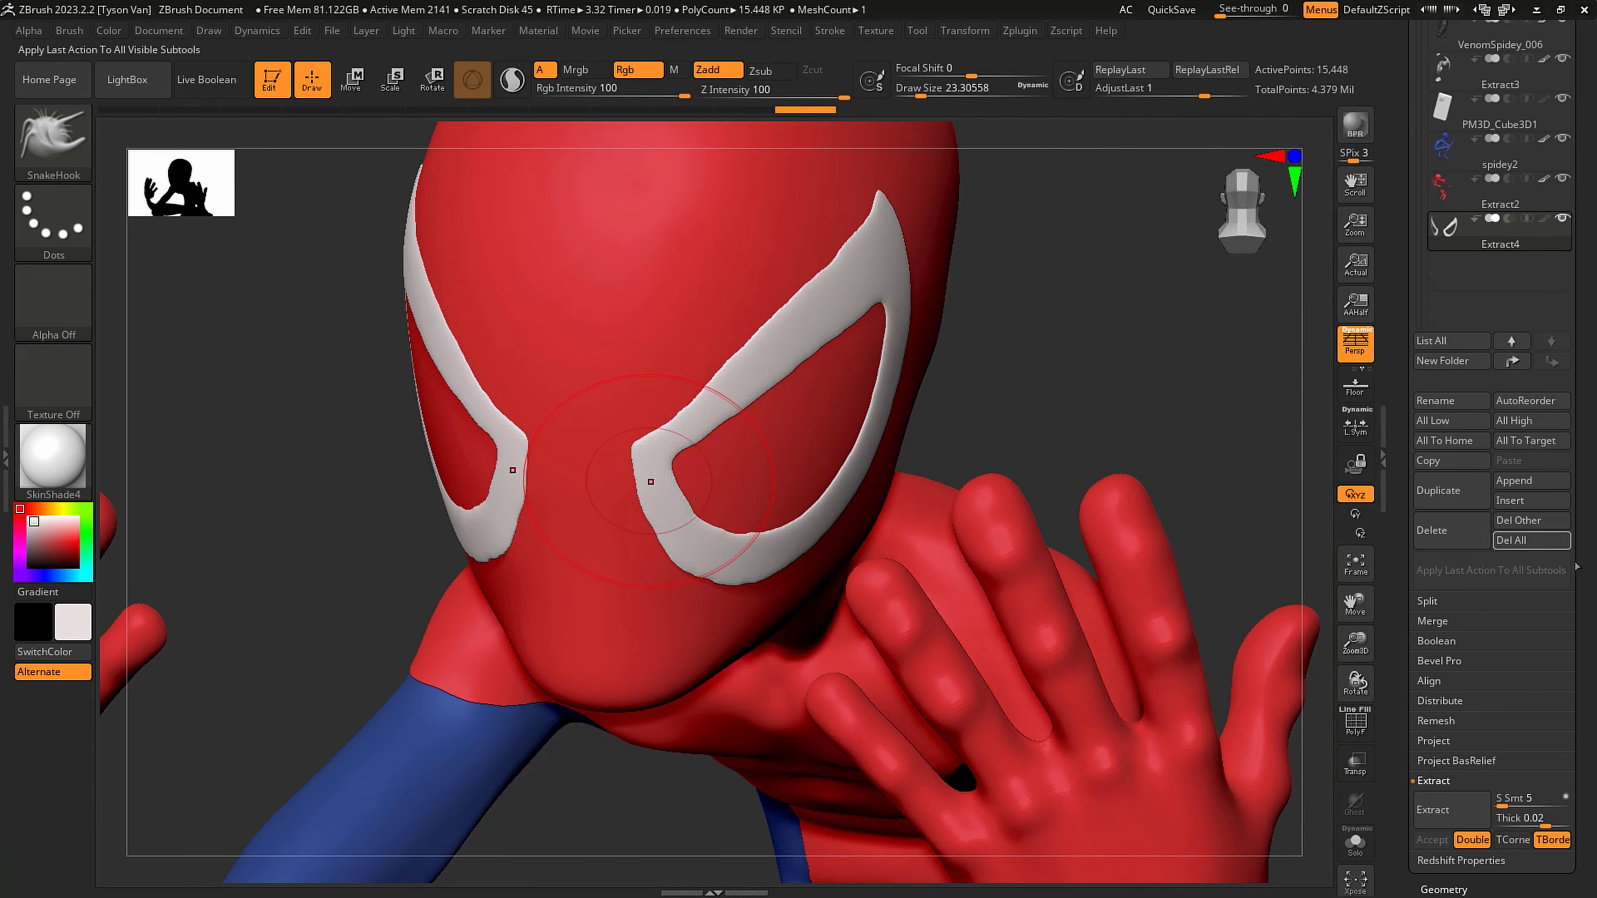
# - Thicken the extracted eye outlines slightly with the Inflate deformation
pyautogui.moveTo(1582, 835); pyautogui.dragTo(1582, 415)
pyautogui.click(1461, 672)
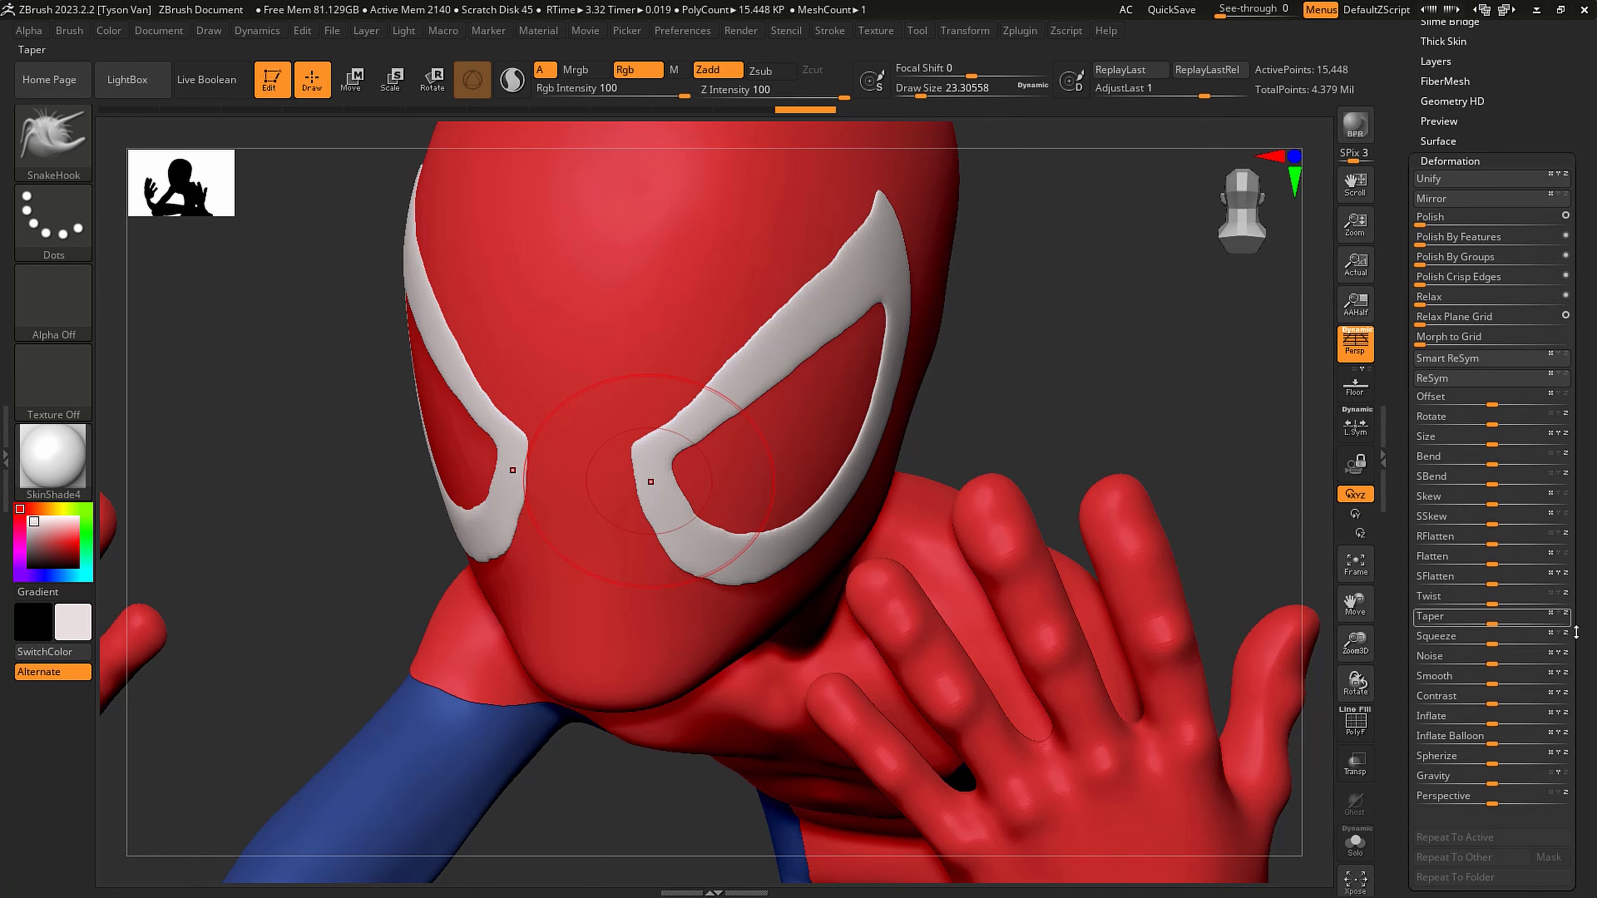
pyautogui.moveTo(1580, 675); pyautogui.dragTo(1593, 648)
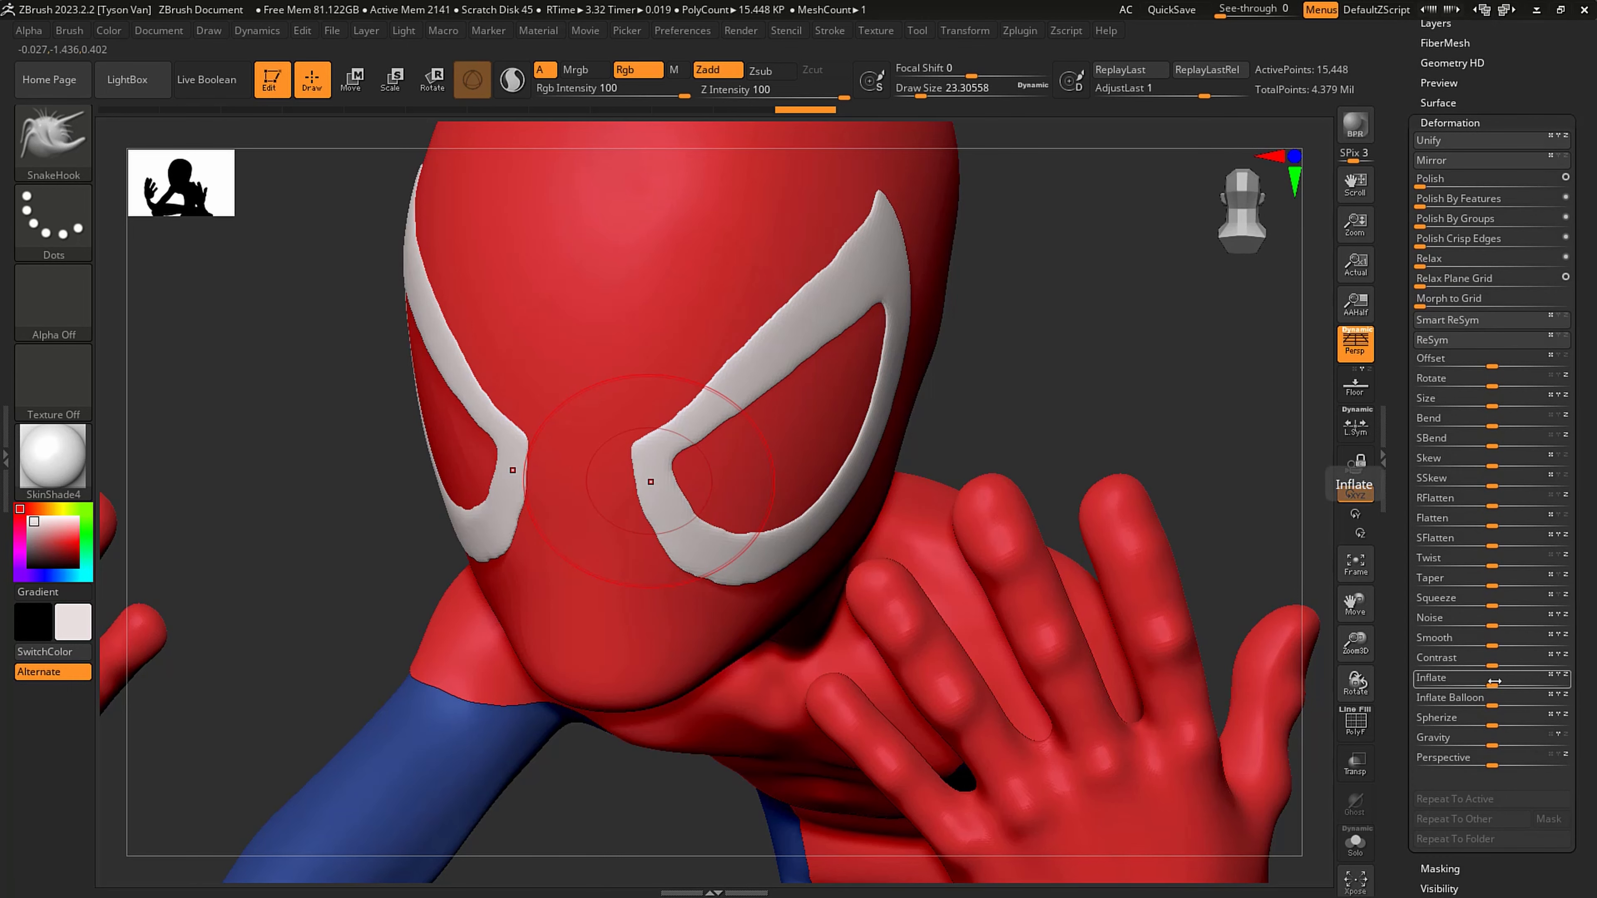
pyautogui.moveTo(1493, 680); pyautogui.dragTo(1495, 684)
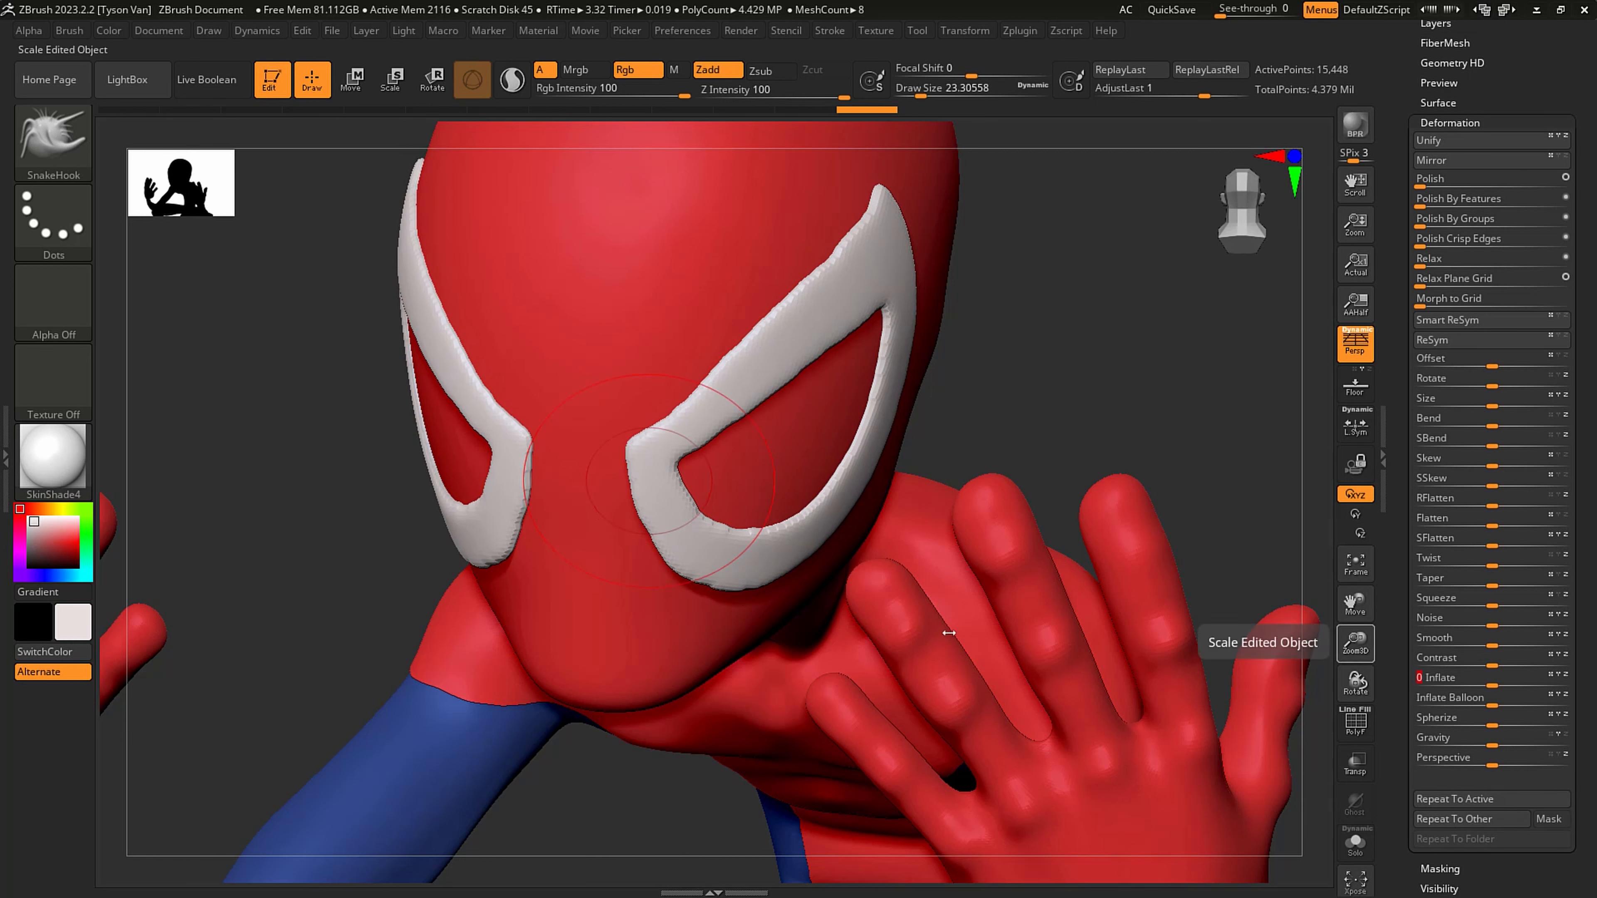
# - Fill the extracted eye outlines with black (RGB 0, 0, 0)
pyautogui.moveTo(635, 484)
pyautogui.keyDown('shift'); pyautogui.mouseDown()
pyautogui.moveTo(616, 481)
pyautogui.moveTo(614, 507)
pyautogui.mouseUp(); pyautogui.keyUp('shift')
pyautogui.moveTo(47, 537); pyautogui.dragTo(28, 569)
pyautogui.click(110, 32)
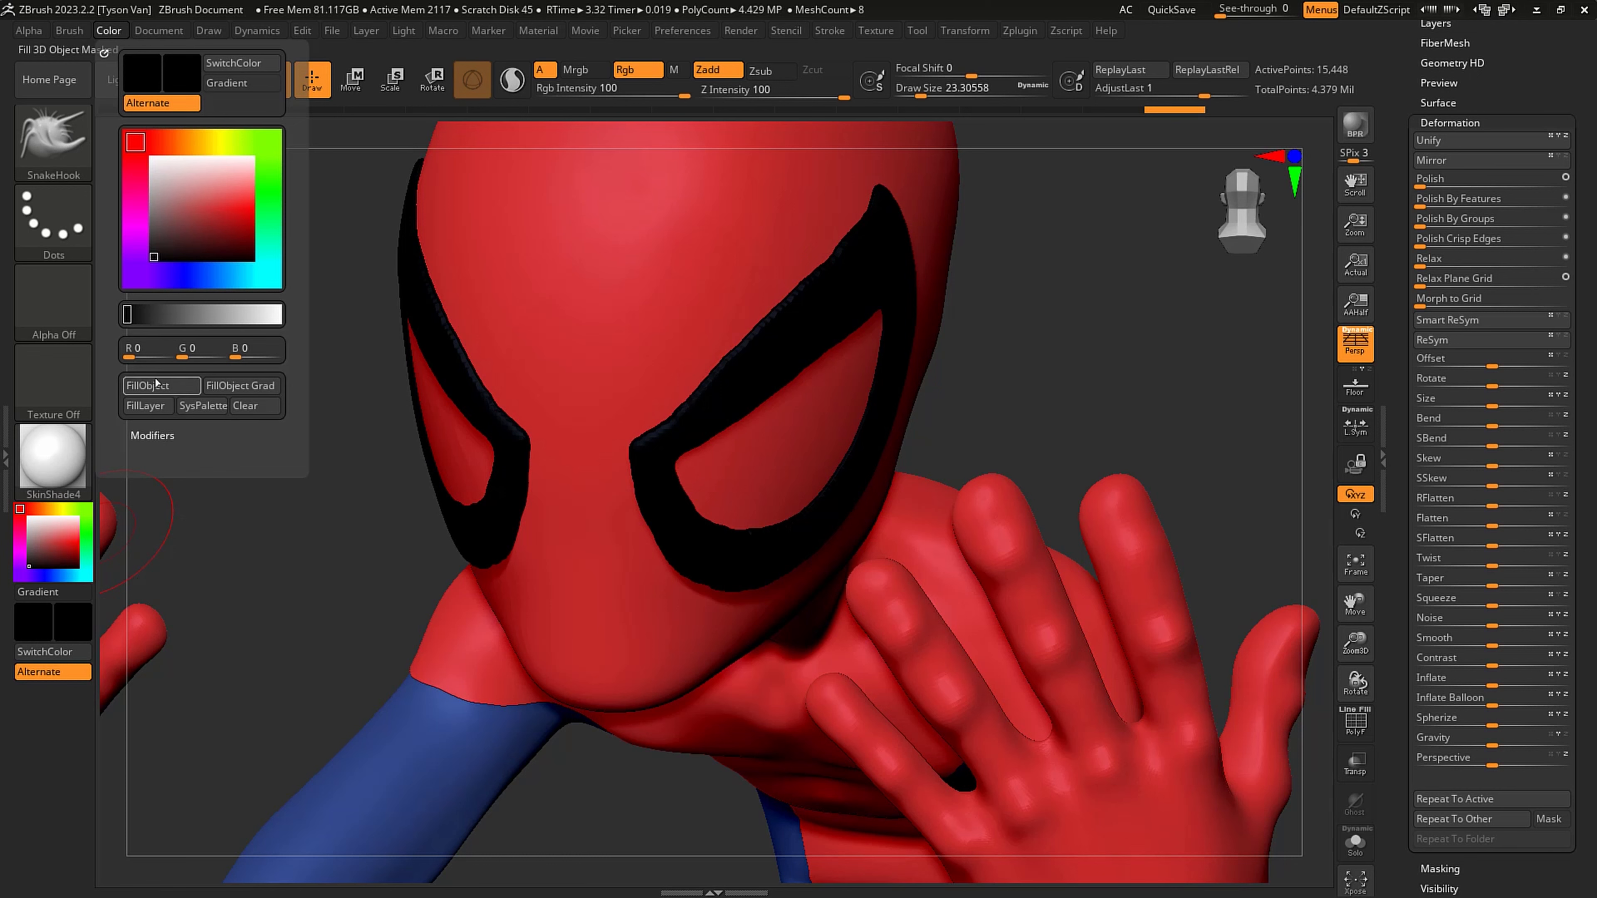
pyautogui.click(177, 382)
pyautogui.moveTo(677, 482)
pyautogui.keyDown('shift'); pyautogui.mouseDown()
pyautogui.moveTo(669, 496)
pyautogui.moveTo(824, 526)
pyautogui.mouseUp(); pyautogui.keyUp('shift')
# - Open the DynaMesh settings for the eye outlines and enable Polish
pyautogui.moveTo(1529, 64); pyautogui.dragTo(1503, 175)
pyautogui.click(1454, 157)
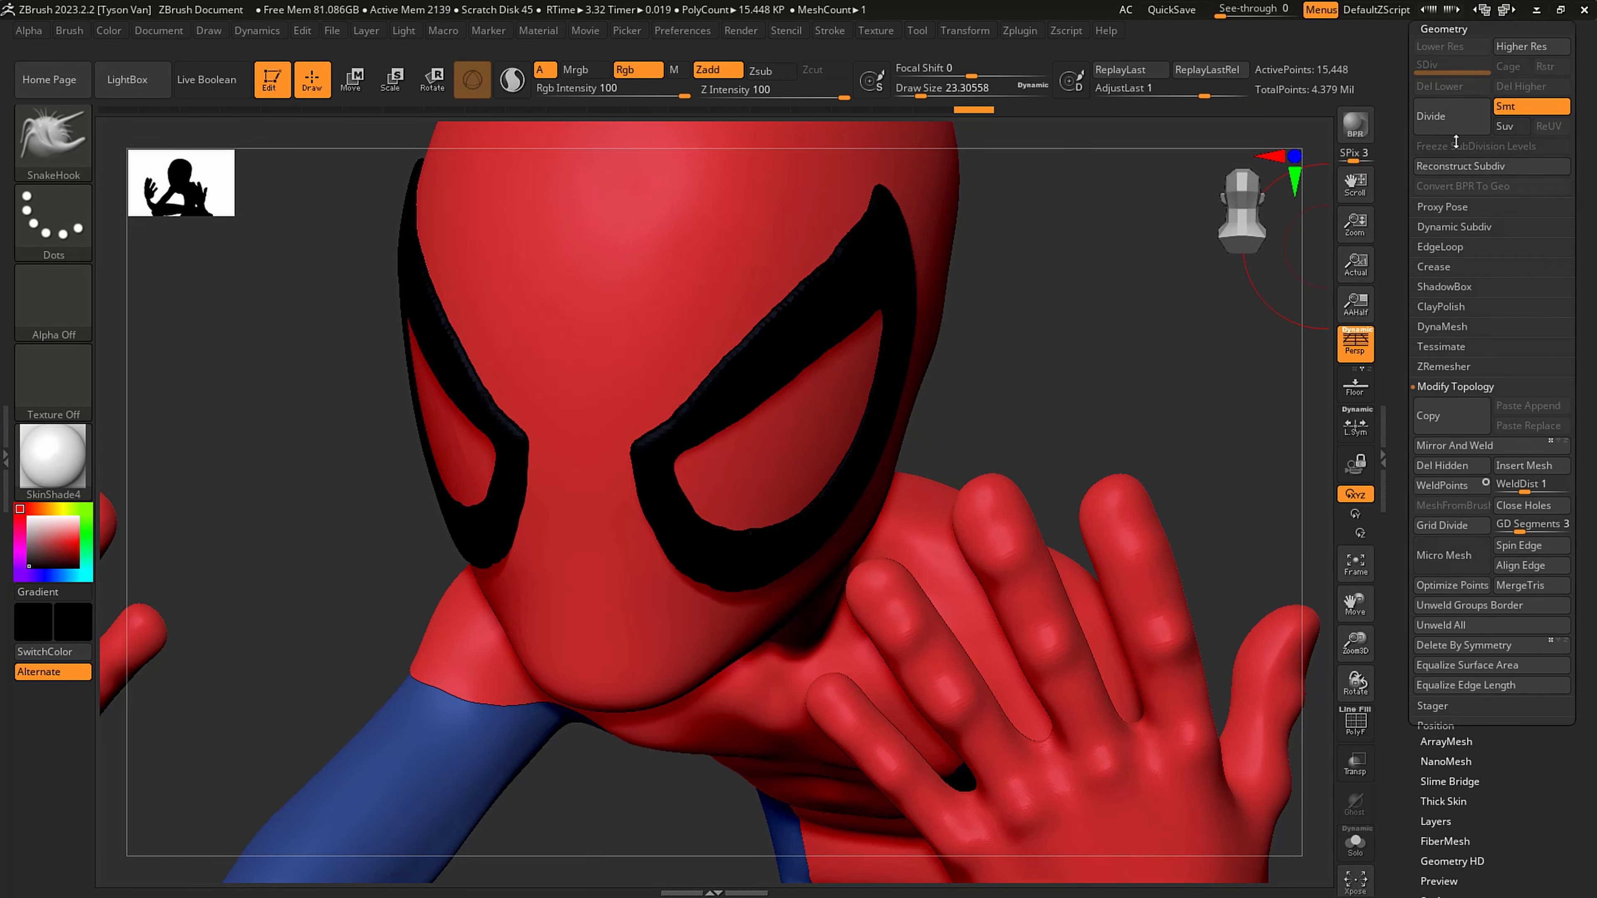
pyautogui.click(1441, 325)
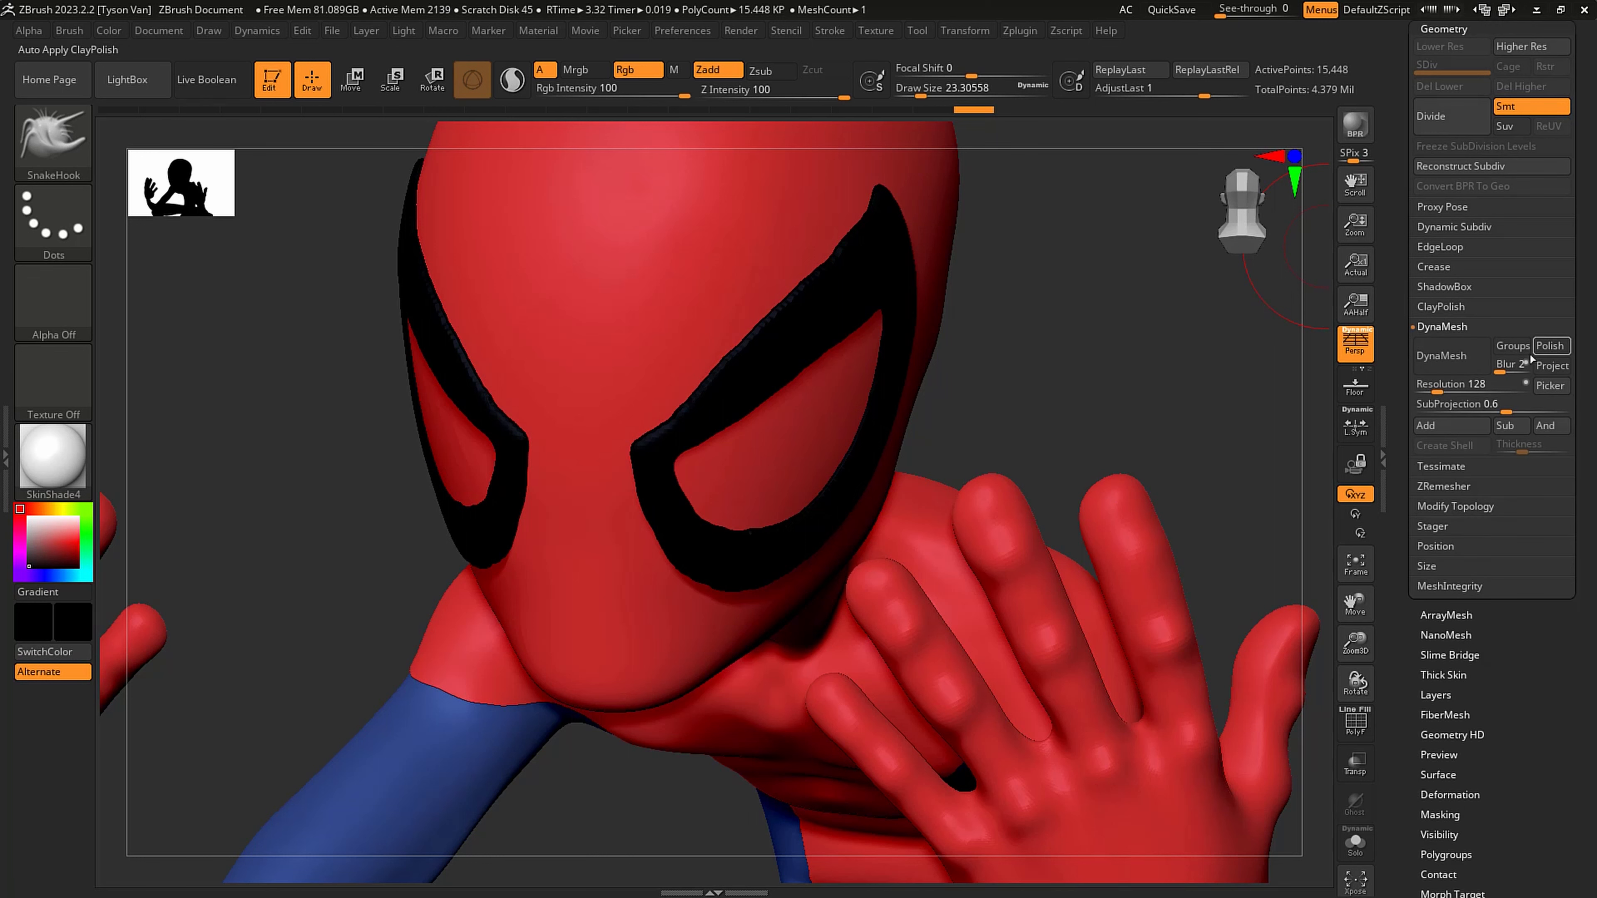
pyautogui.click(1541, 351)
pyautogui.moveTo(1435, 386); pyautogui.dragTo(1449, 388)
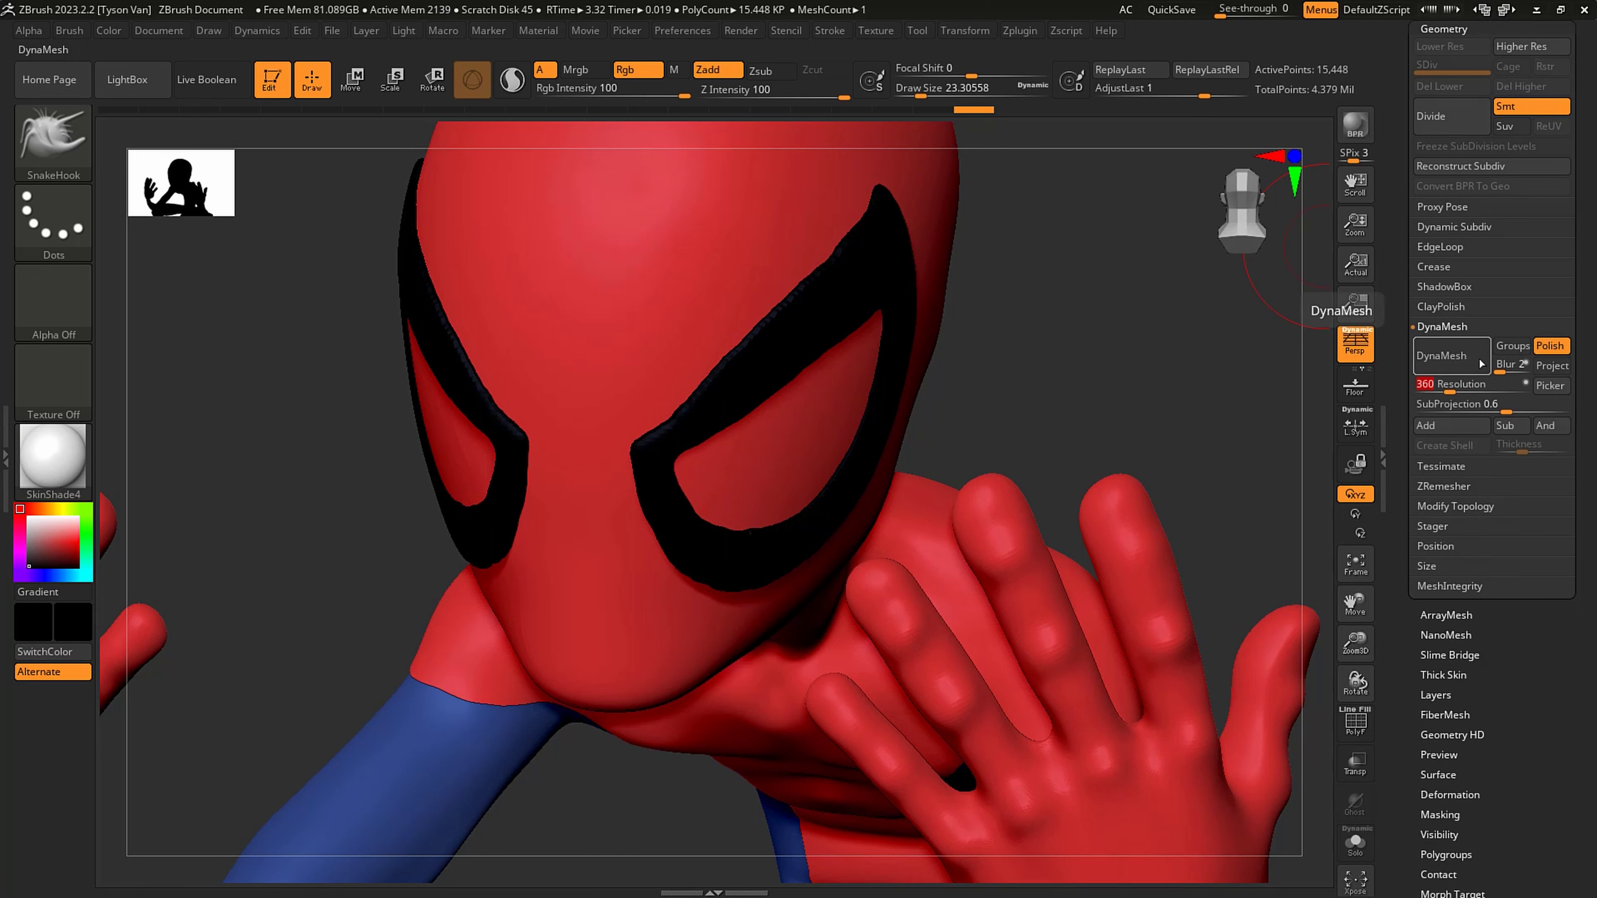
pyautogui.click(1450, 357)
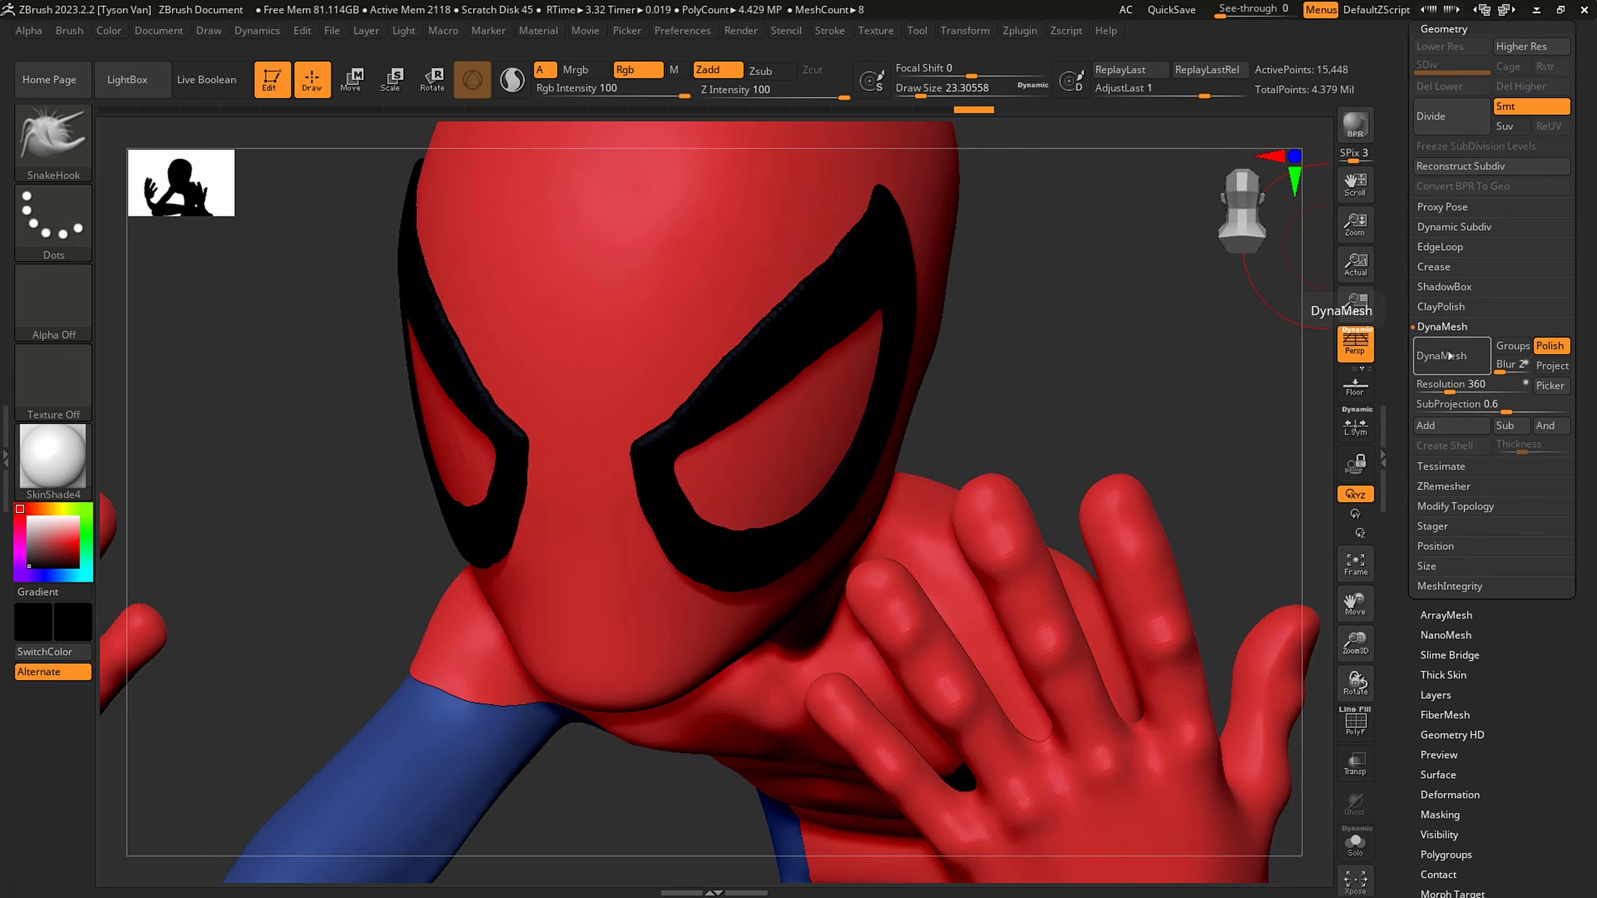
pyautogui.press('ctrl')
pyautogui.hotkey('ctrl', 'z')
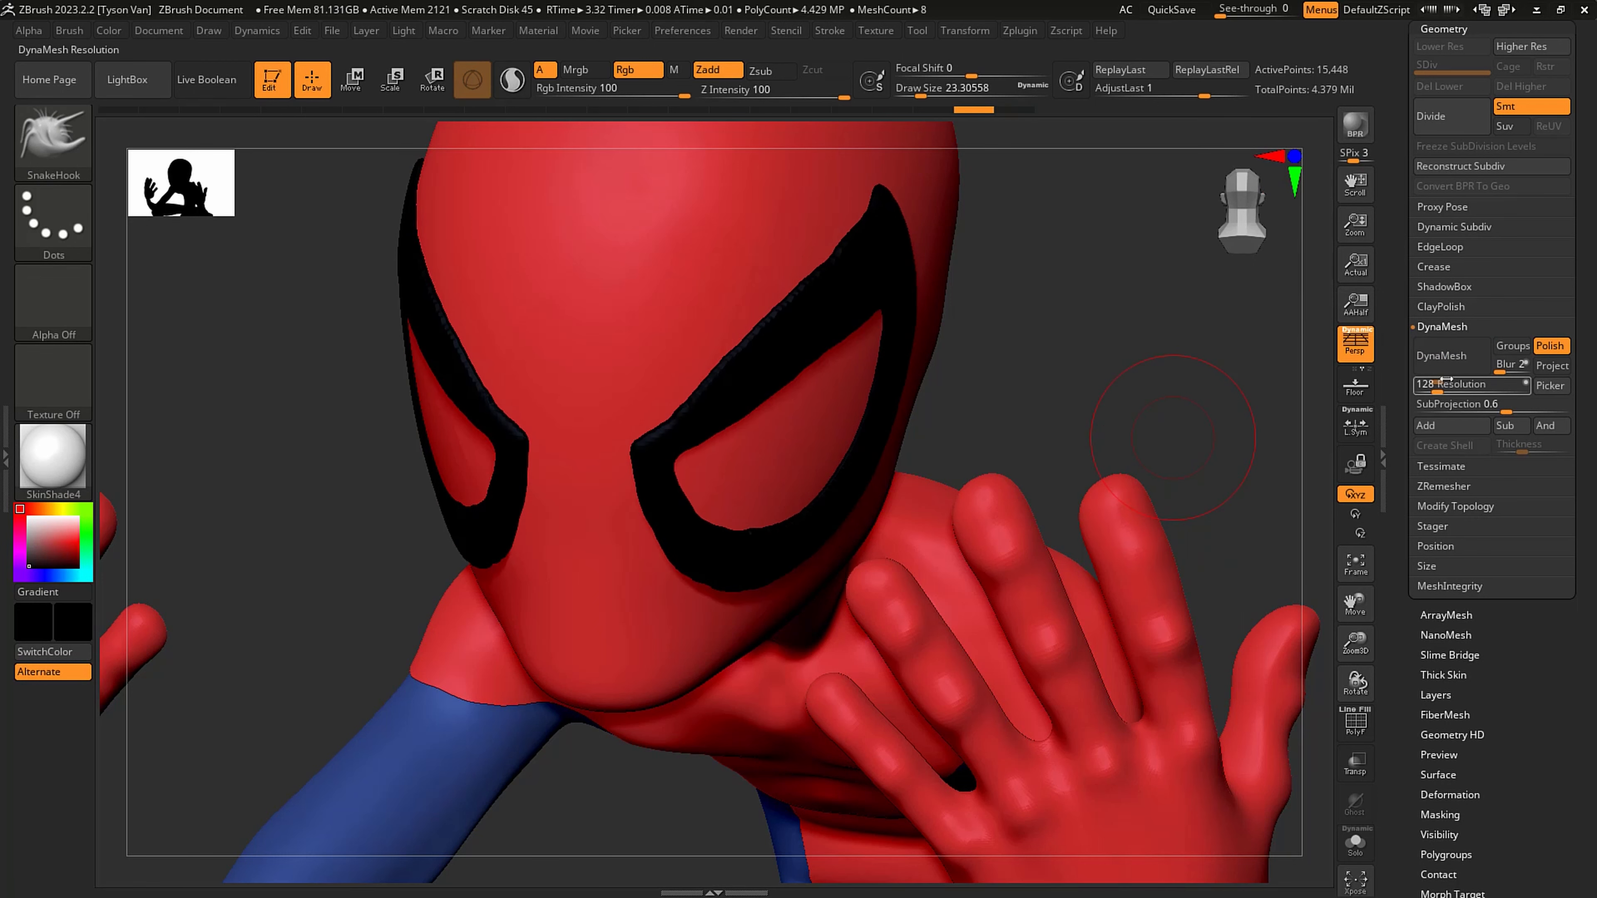
# - Remesh the black eye outlines with DynaMesh at a resolution of 1576
pyautogui.moveTo(1448, 385); pyautogui.dragTo(1486, 384)
pyautogui.click(1449, 356)
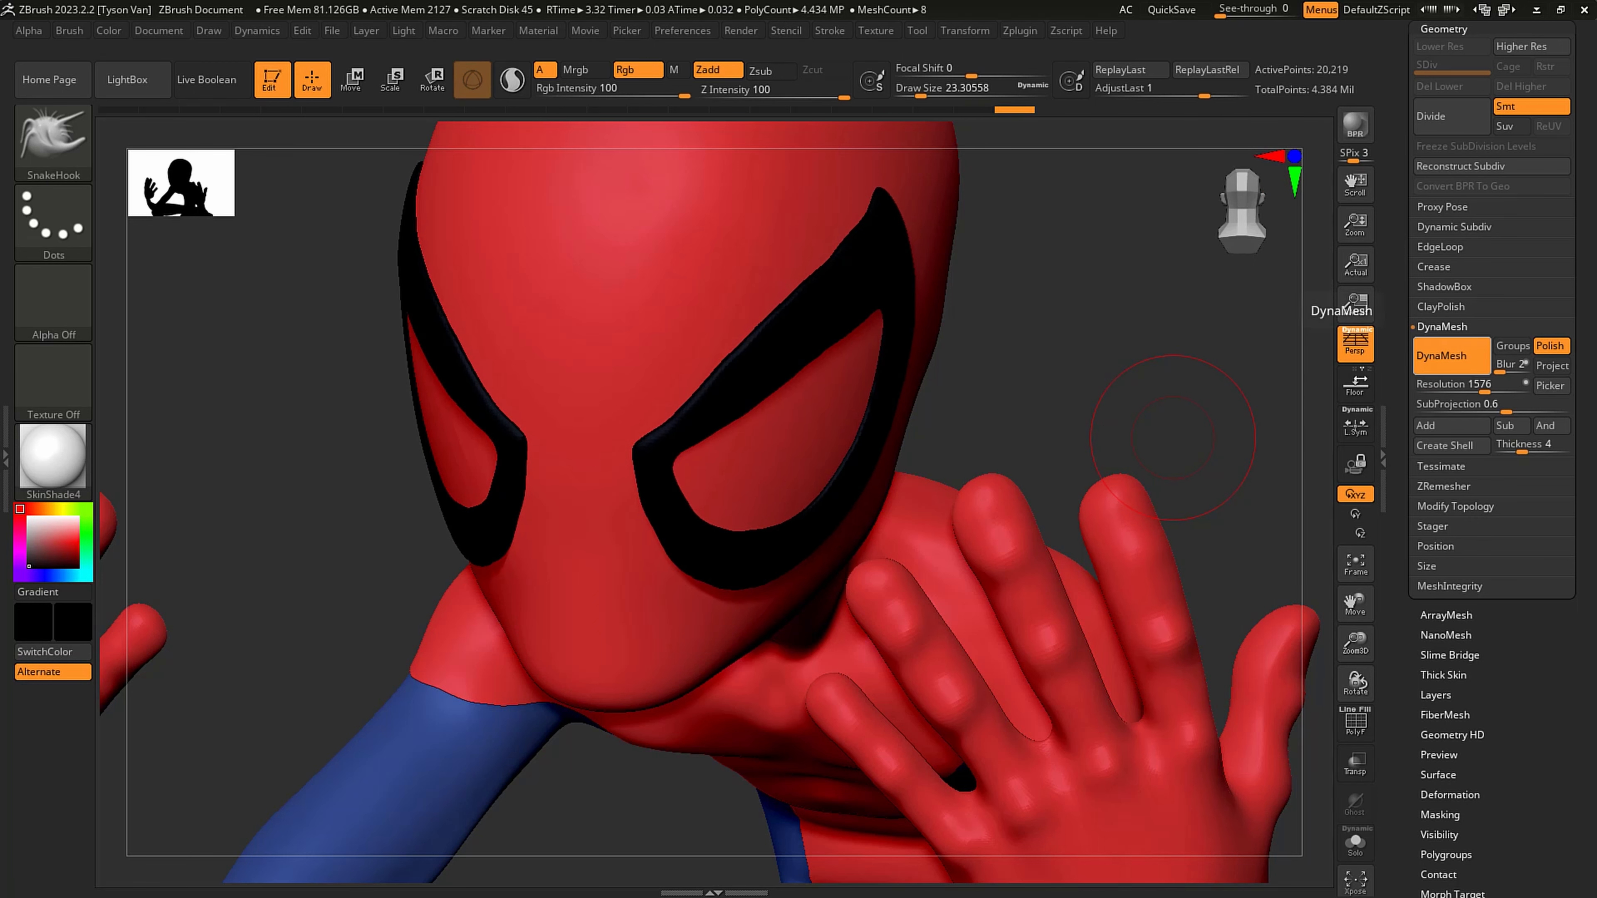
# - Refine the inner corners of the eye outlines with SnakeHook at draw sizes of about 6.58 and 4.99
pyautogui.moveTo(696, 412); pyautogui.dragTo(726, 406, button='right')
pyautogui.press('s')
pyautogui.moveTo(638, 454); pyautogui.dragTo(626, 455)
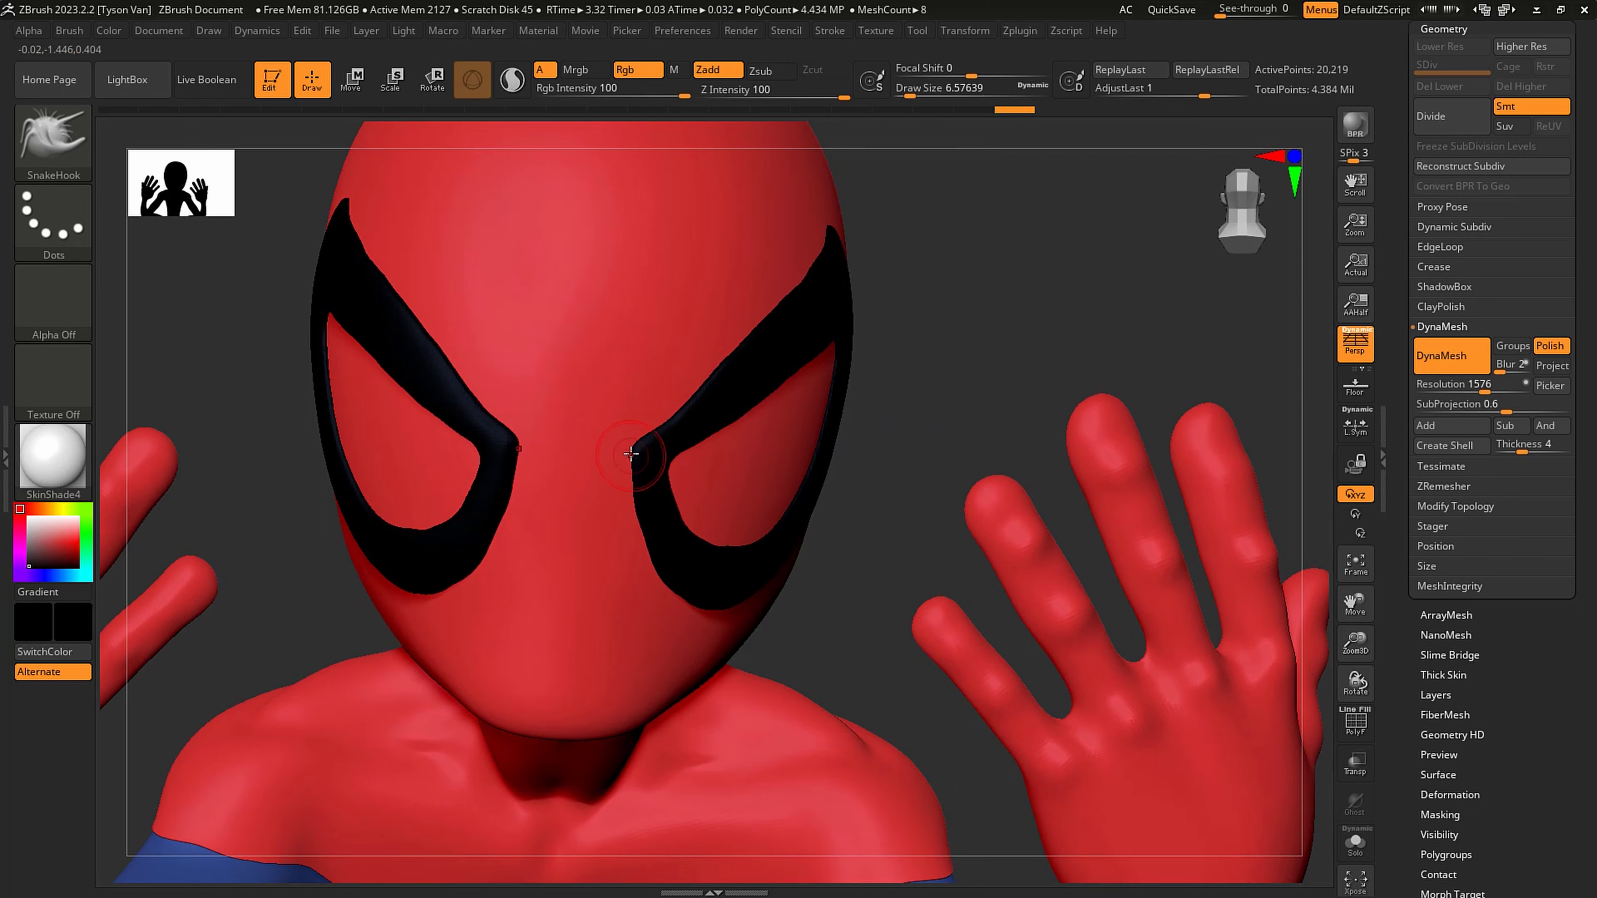
pyautogui.moveTo(630, 456); pyautogui.dragTo(679, 439, button='right')
pyautogui.press('s')
pyautogui.moveTo(629, 457)
pyautogui.mouseDown()
pyautogui.moveTo(643, 425)
pyautogui.moveTo(648, 439)
pyautogui.mouseUp()
pyautogui.moveTo(647, 447); pyautogui.dragTo(562, 511, button='right')
# - Reshape the lower curves of the eye outlines with SnakeHook at a draw size of about 14.2, and smooth their upper edges
pyautogui.press('s')
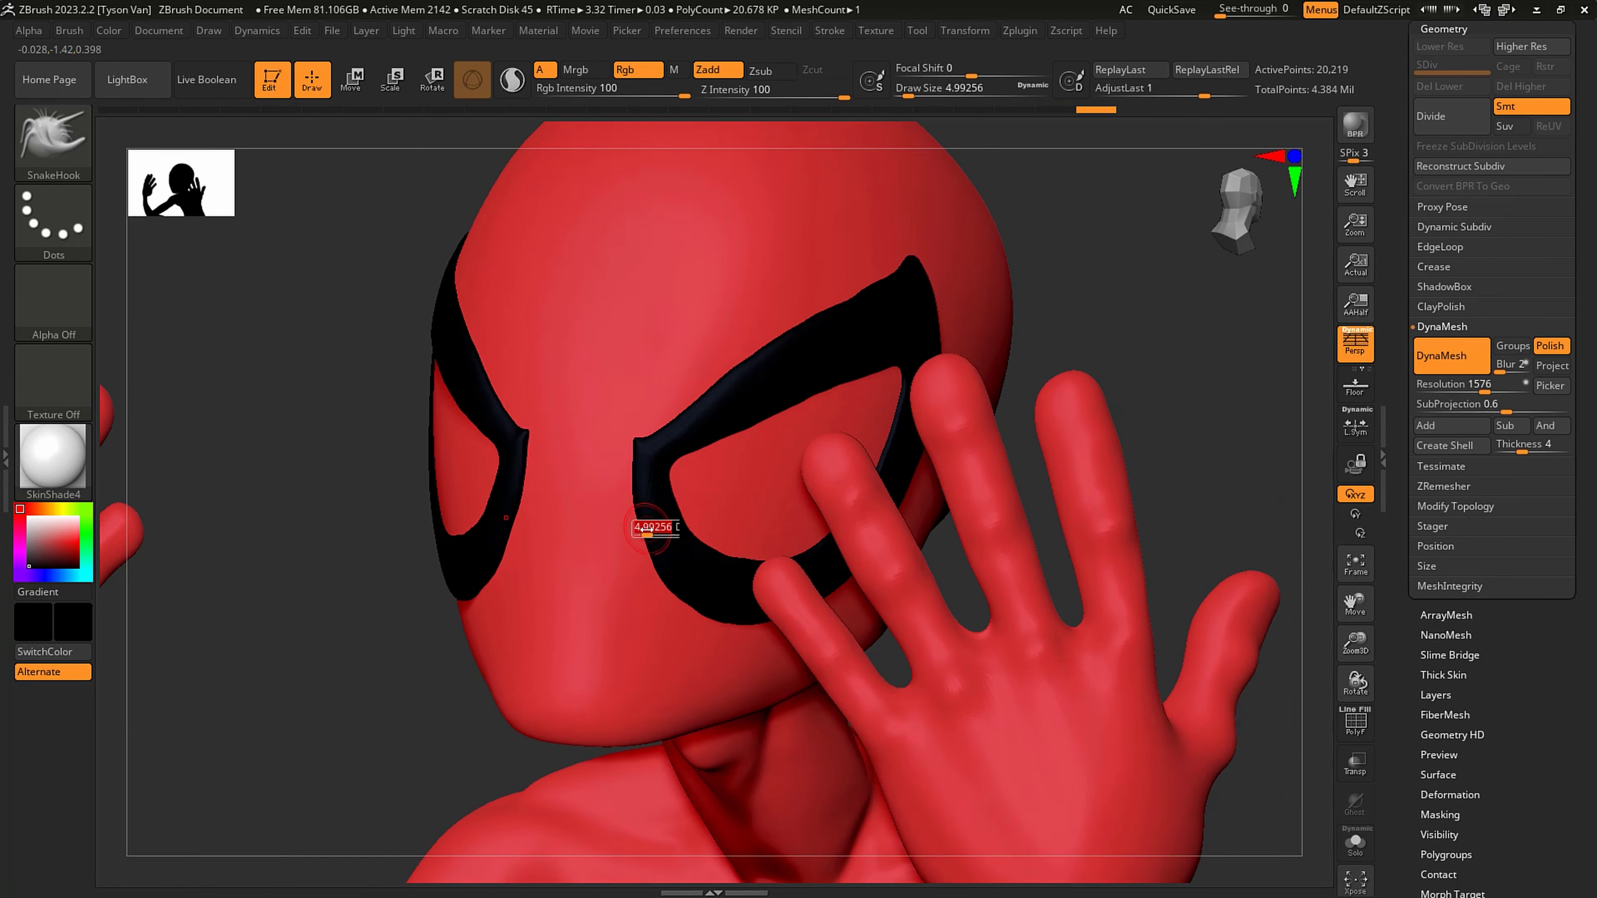
pyautogui.moveTo(650, 531); pyautogui.dragTo(656, 531)
pyautogui.moveTo(714, 590); pyautogui.dragTo(708, 596)
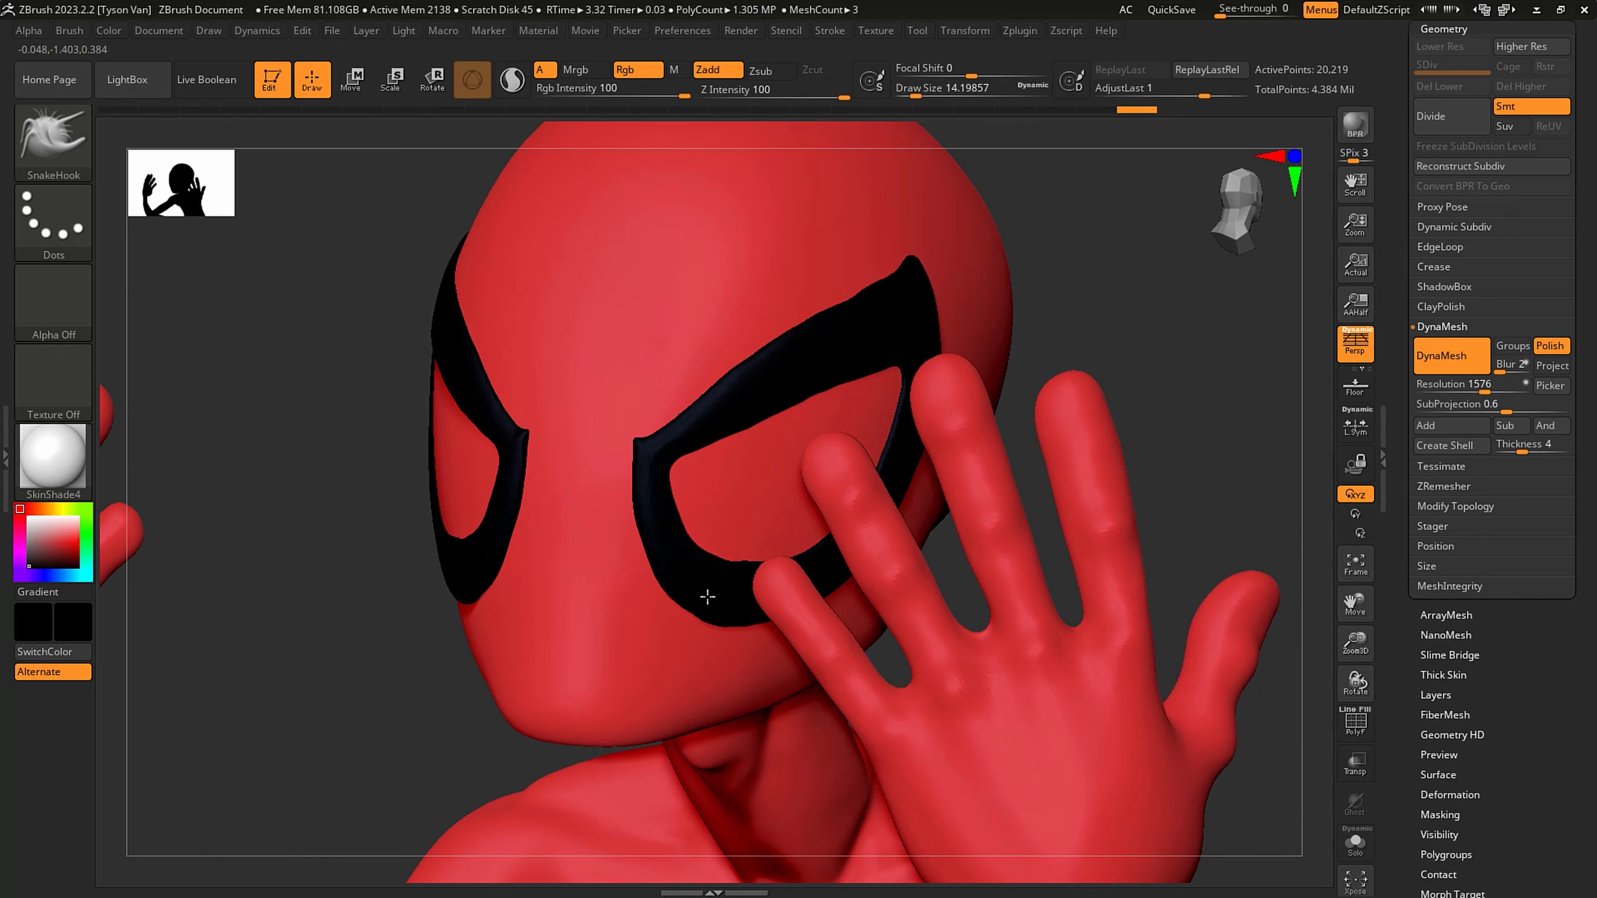
pyautogui.moveTo(712, 609); pyautogui.dragTo(759, 592, button='right')
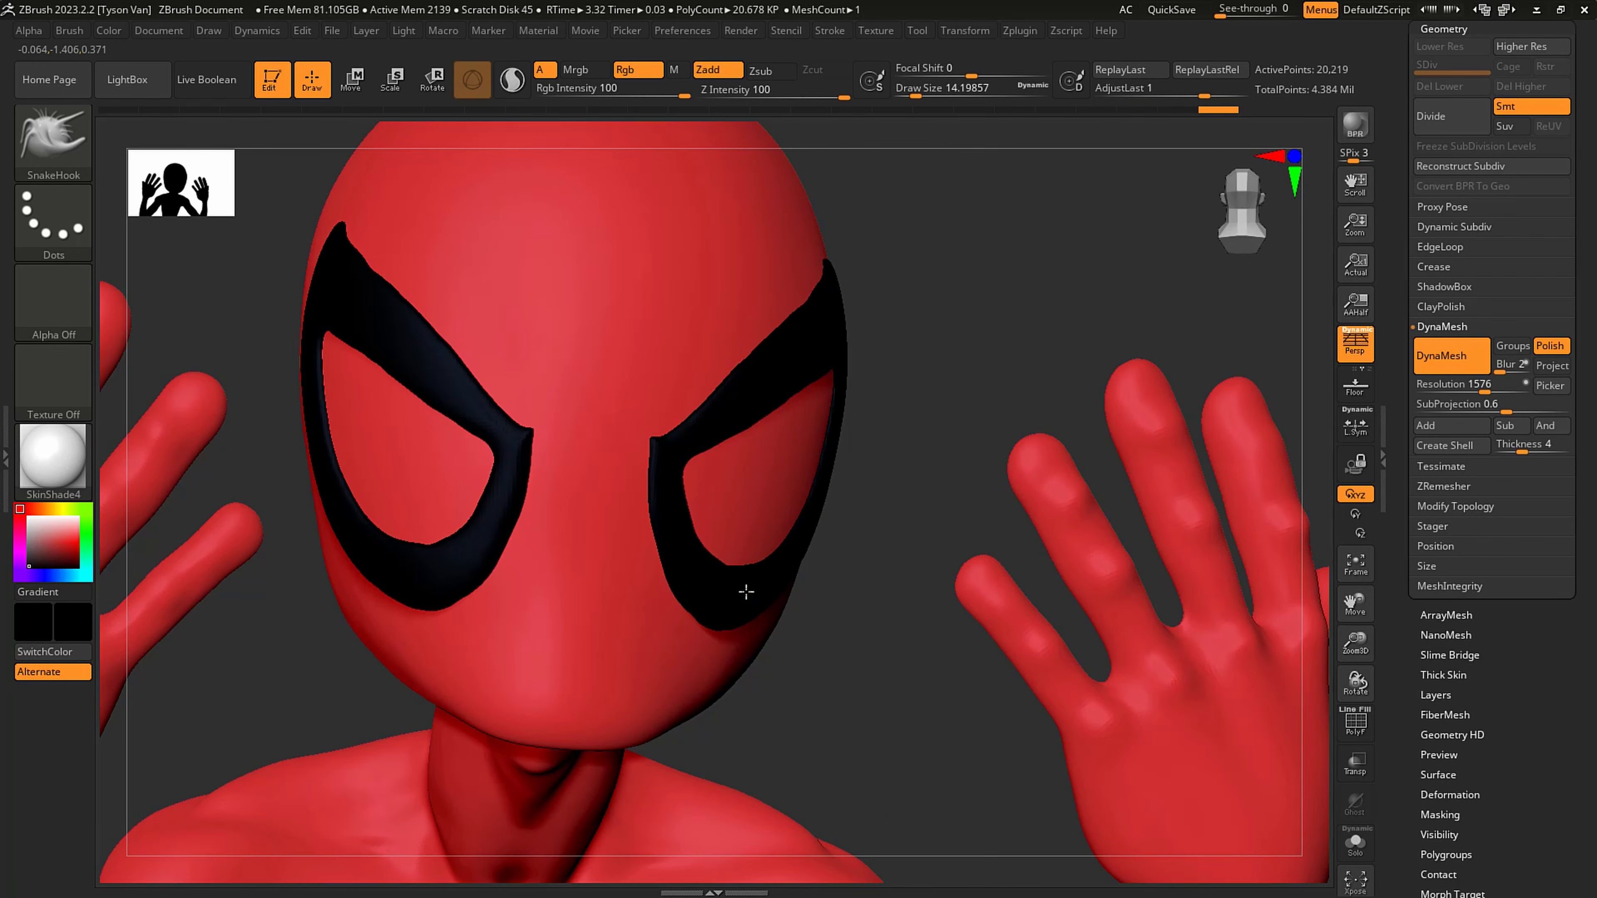
pyautogui.keyDown('shift'); pyautogui.moveTo(737, 592); pyautogui.dragTo(720, 595); pyautogui.keyUp('shift')
pyautogui.moveTo(755, 497); pyautogui.dragTo(756, 378, button='right')
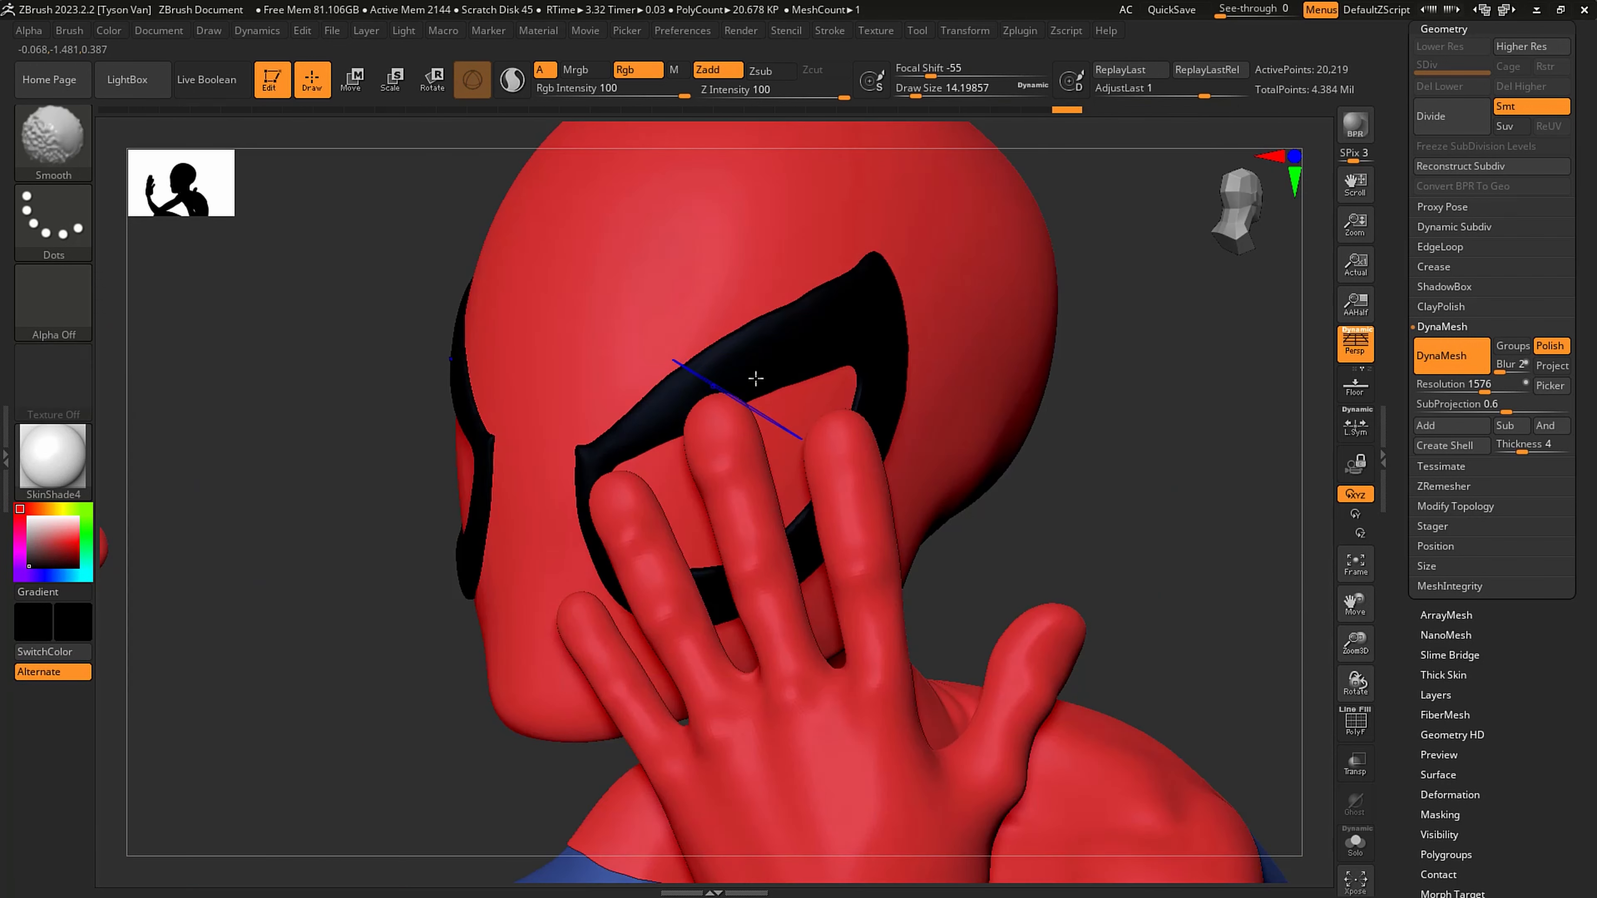
# - Pull the outer upper tips of the eye outlines into sharper points with SnakeHook at a draw size of about 2.62
pyautogui.press('s')
pyautogui.moveTo(883, 254); pyautogui.dragTo(871, 254)
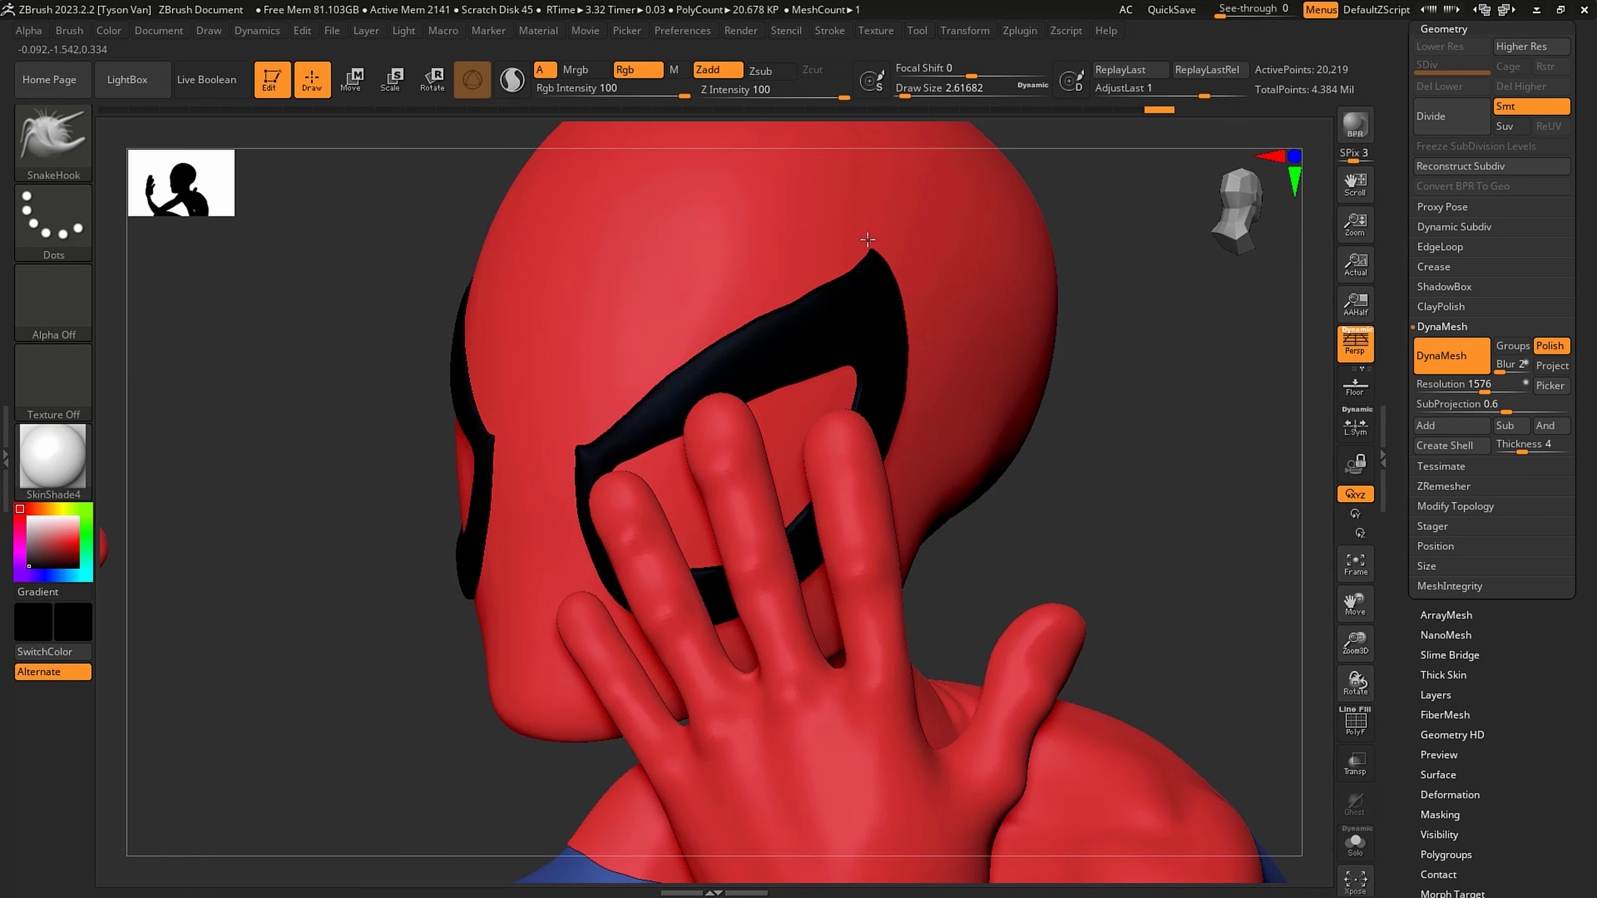
pyautogui.press('shift')
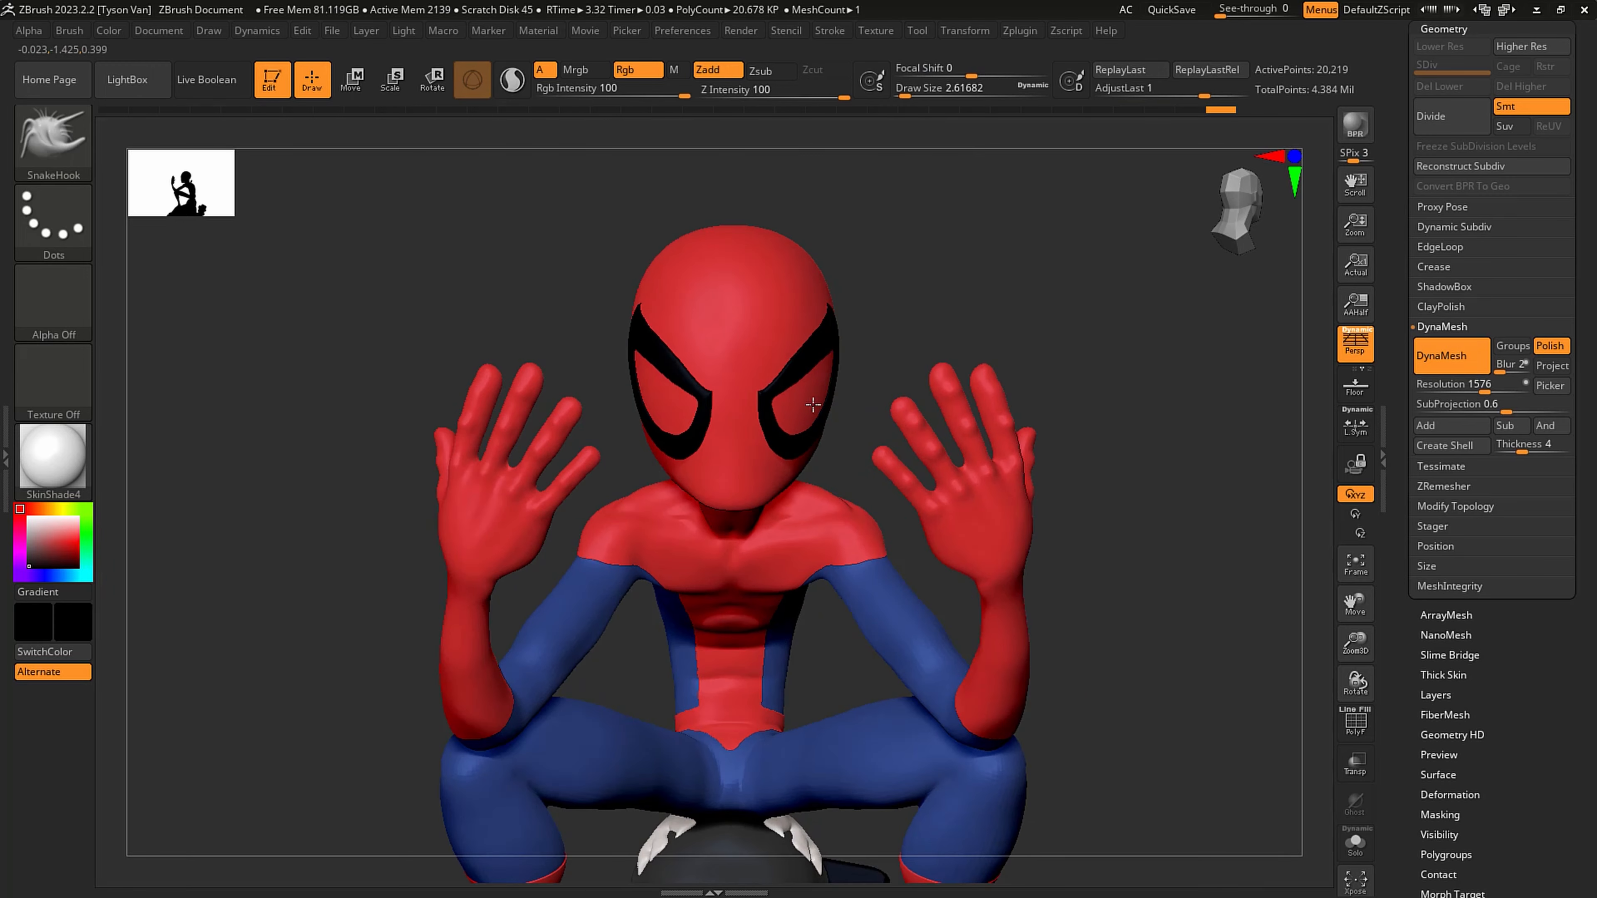
# - Select the red suit subtool Extract2, isolate it in Solo mode, and show its hidden eye-outline mask
pyautogui.keyDown('alt'); pyautogui.click(775, 336); pyautogui.keyUp('alt')
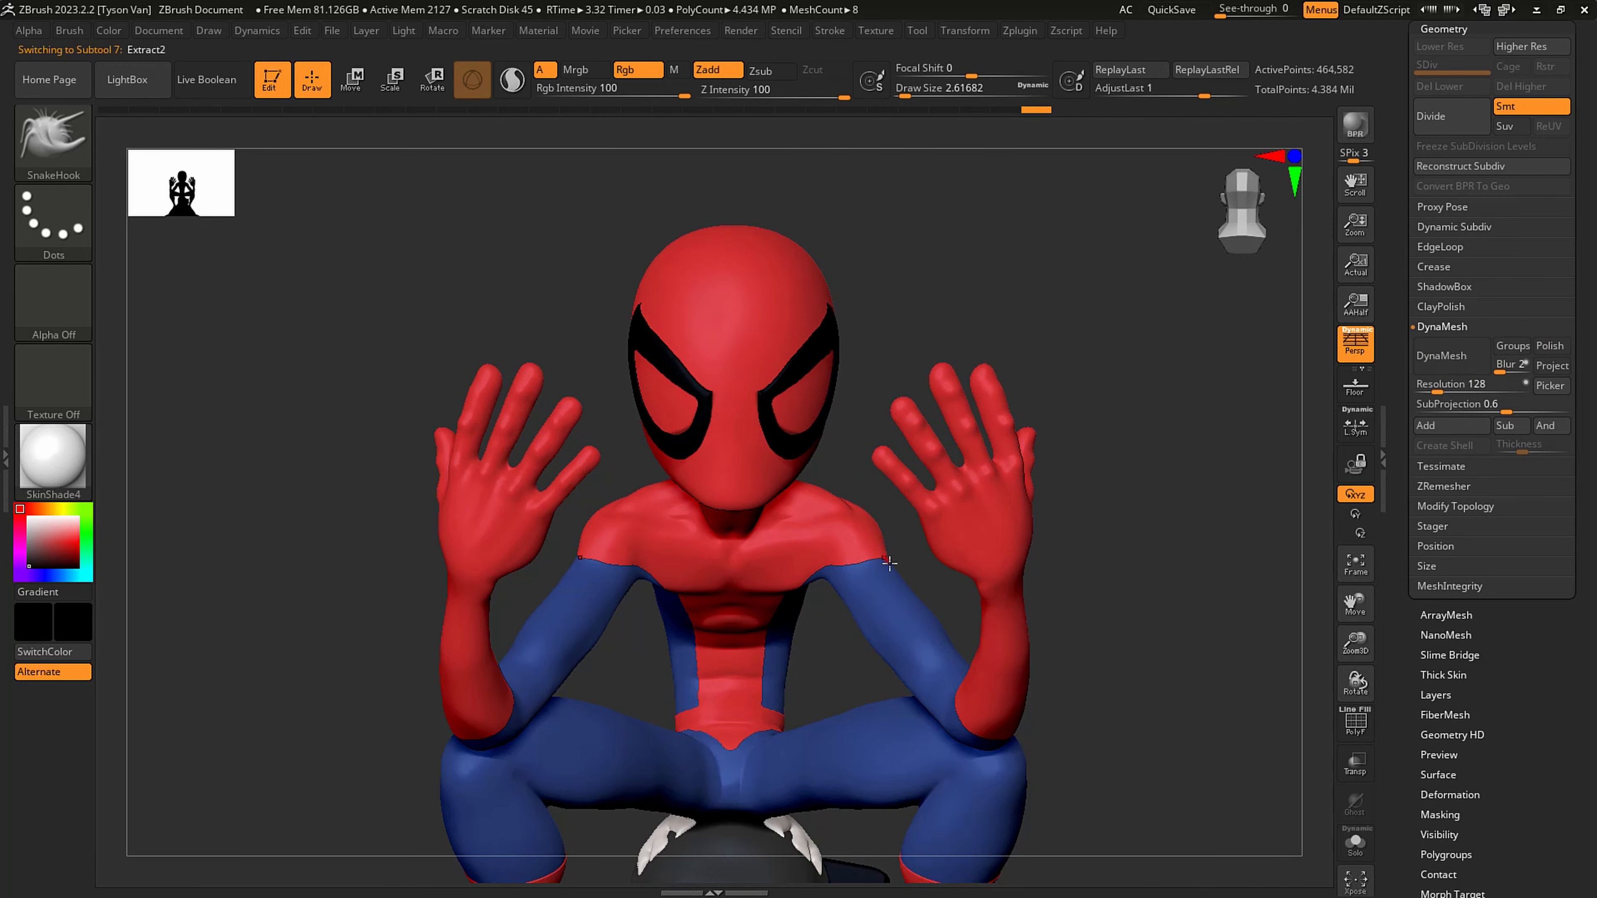
pyautogui.moveTo(865, 479); pyautogui.dragTo(966, 340)
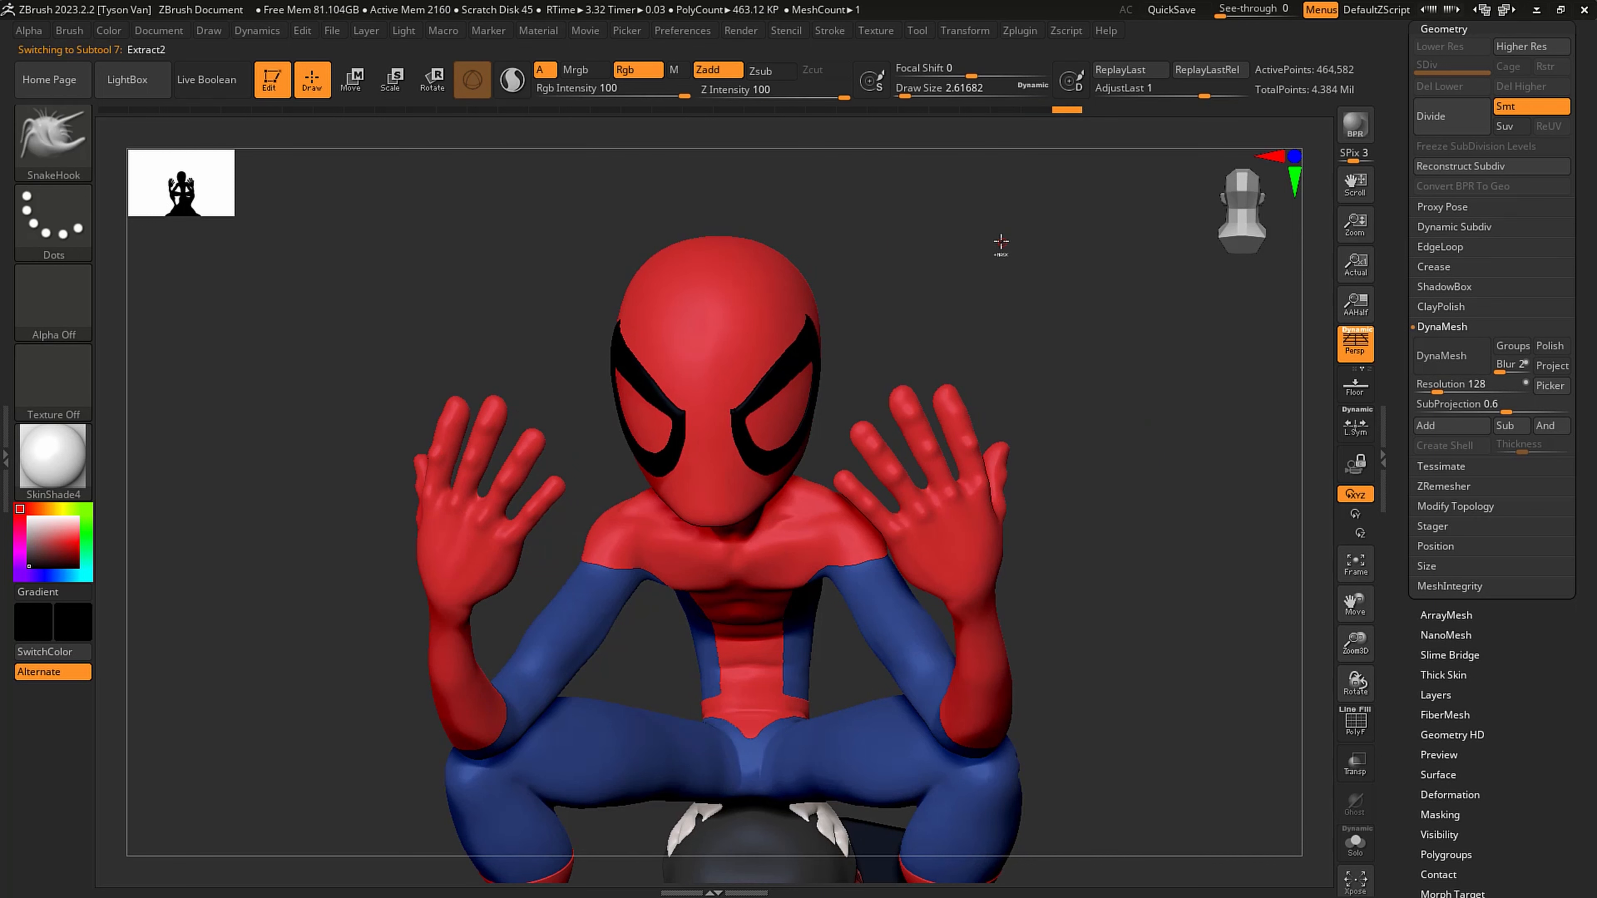
pyautogui.moveTo(1023, 306)
pyautogui.keyDown('shift'); pyautogui.mouseDown()
pyautogui.moveTo(856, 431)
pyautogui.moveTo(797, 438)
pyautogui.mouseUp(); pyautogui.keyUp('shift')
pyautogui.moveTo(797, 438); pyautogui.dragTo(865, 529, button='right')
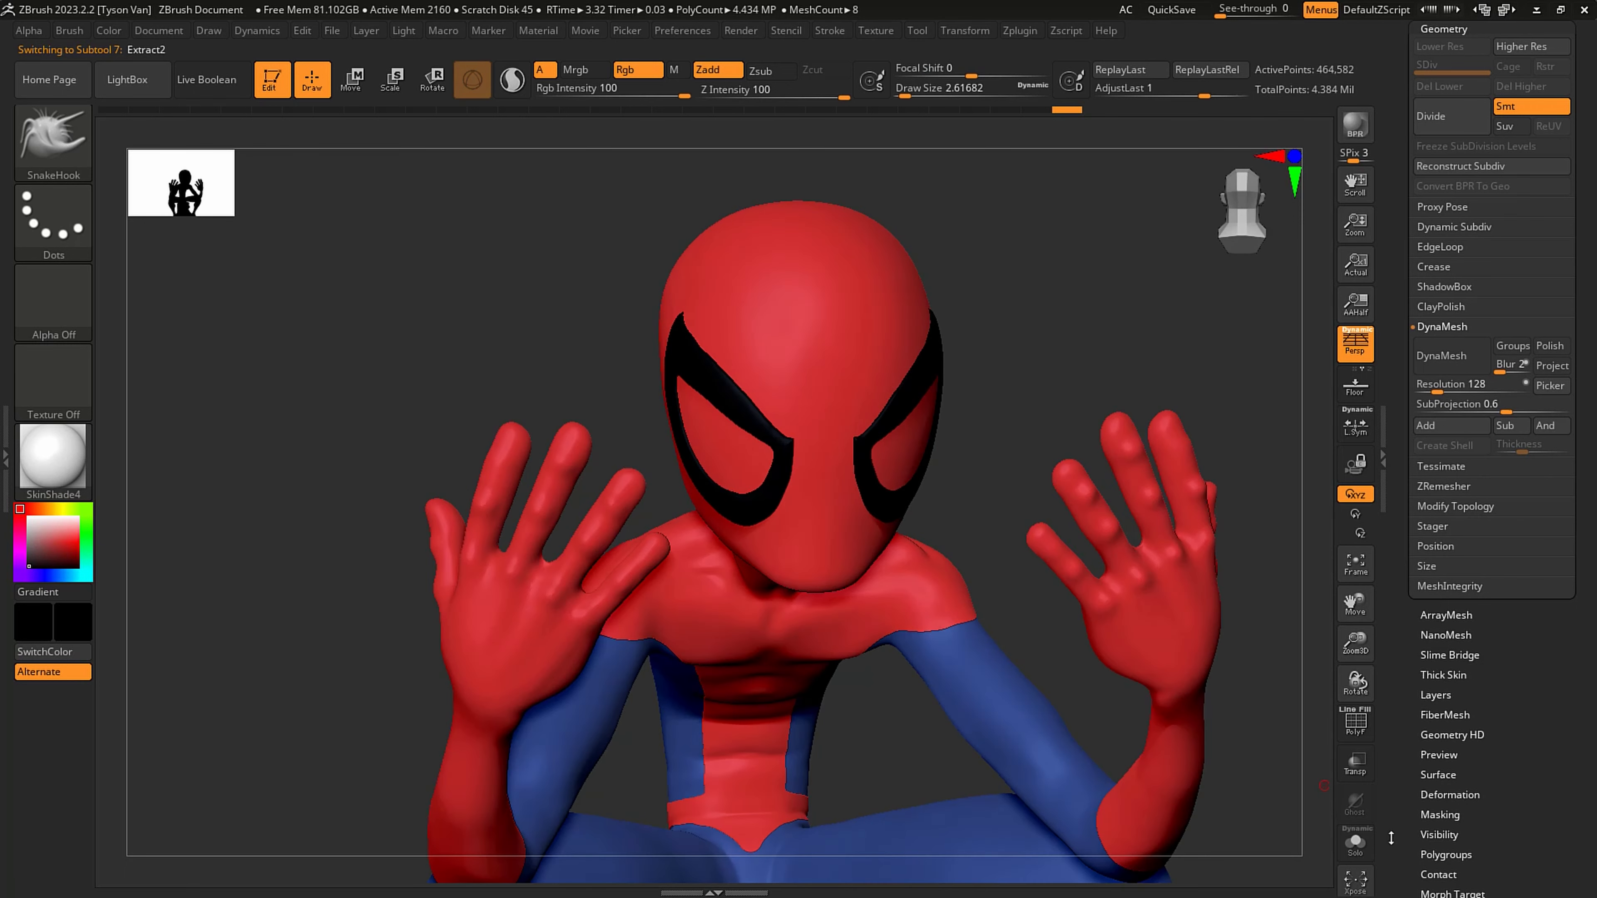
pyautogui.click(1355, 850)
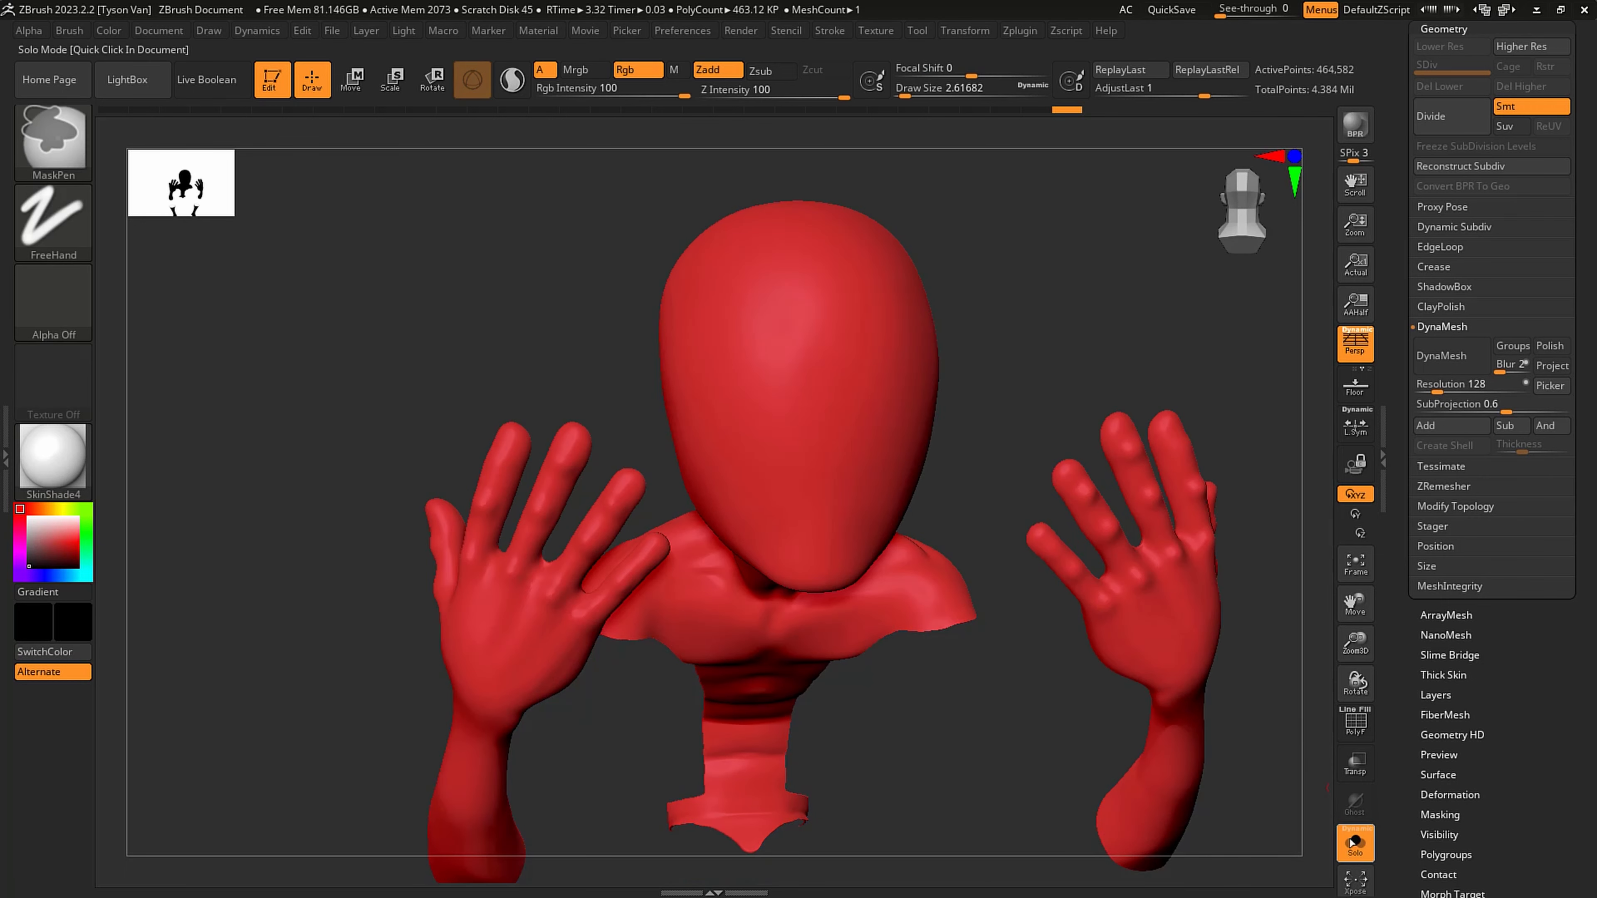
pyautogui.hotkey('ctrl', 'h')
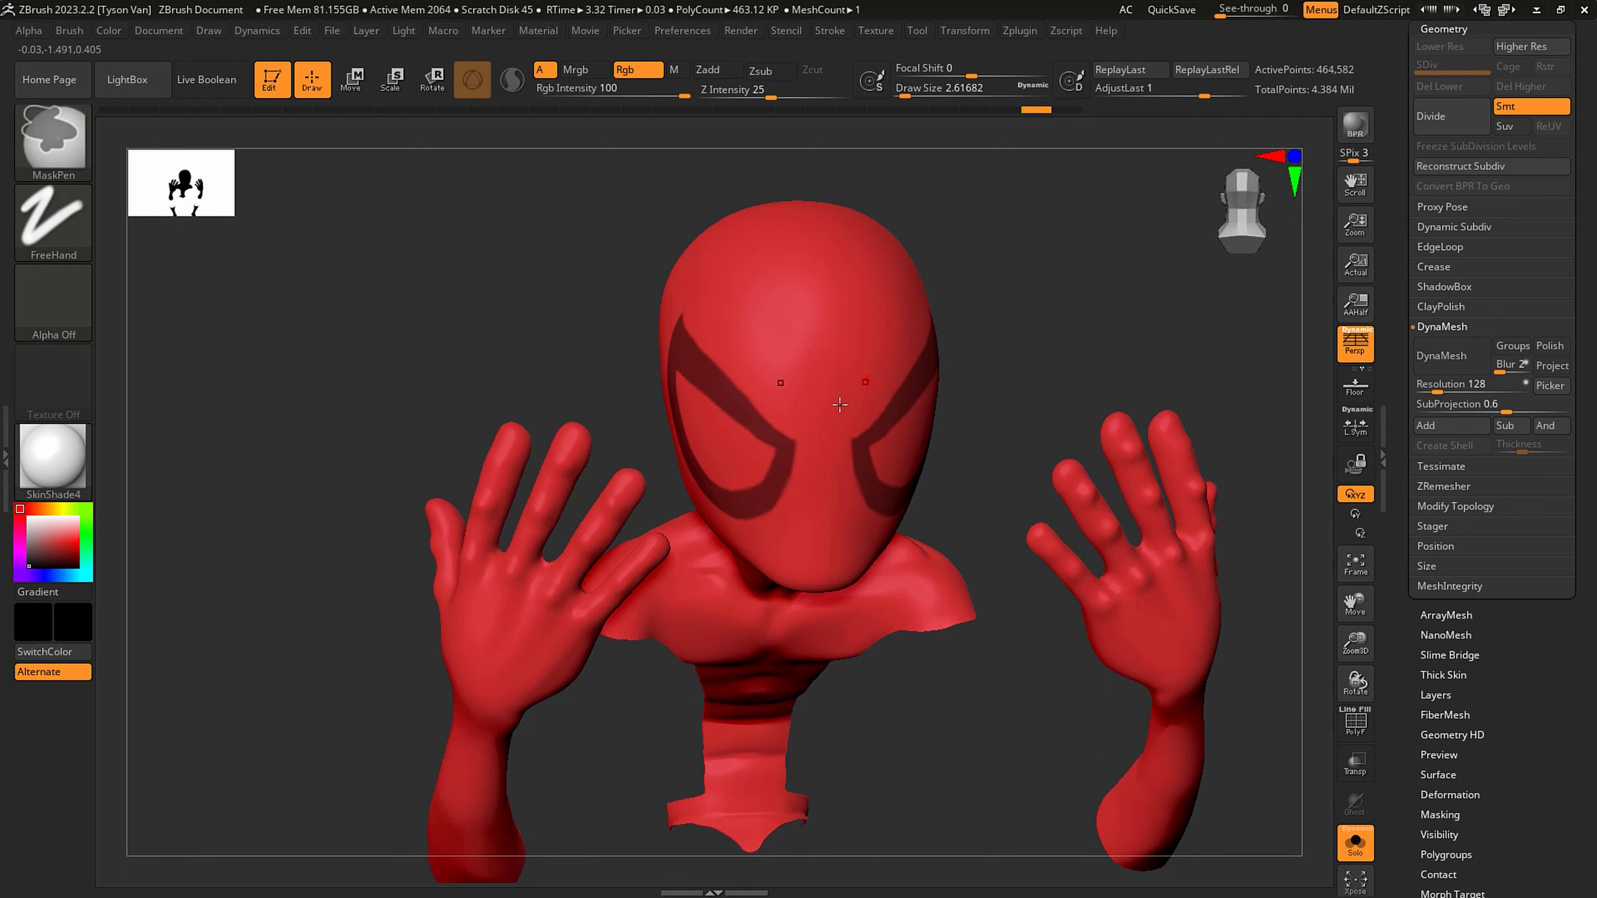
# - Invert the eye mask and erase the masking inside both eyes with the MaskPen at a draw size of about 9.45
pyautogui.press('s')
pyautogui.keyDown('ctrl'); pyautogui.click(1075, 324); pyautogui.keyUp('ctrl')
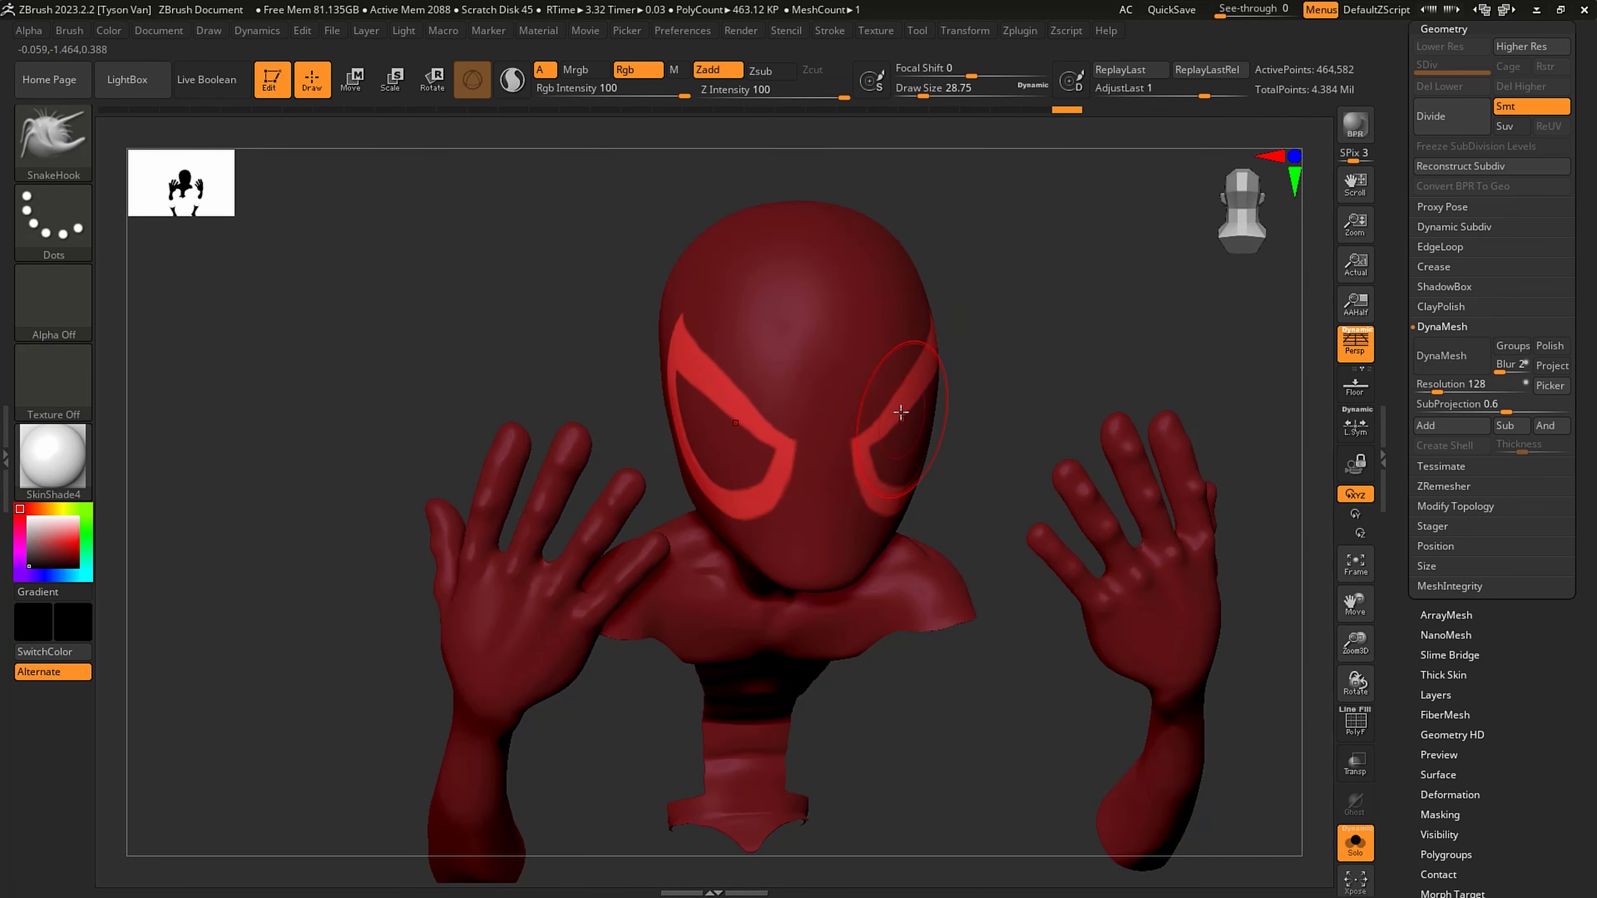
pyautogui.moveTo(898, 404); pyautogui.dragTo(861, 397, button='right')
pyautogui.press('s')
pyautogui.moveTo(911, 386); pyautogui.dragTo(898, 385)
pyautogui.press('ctrl')
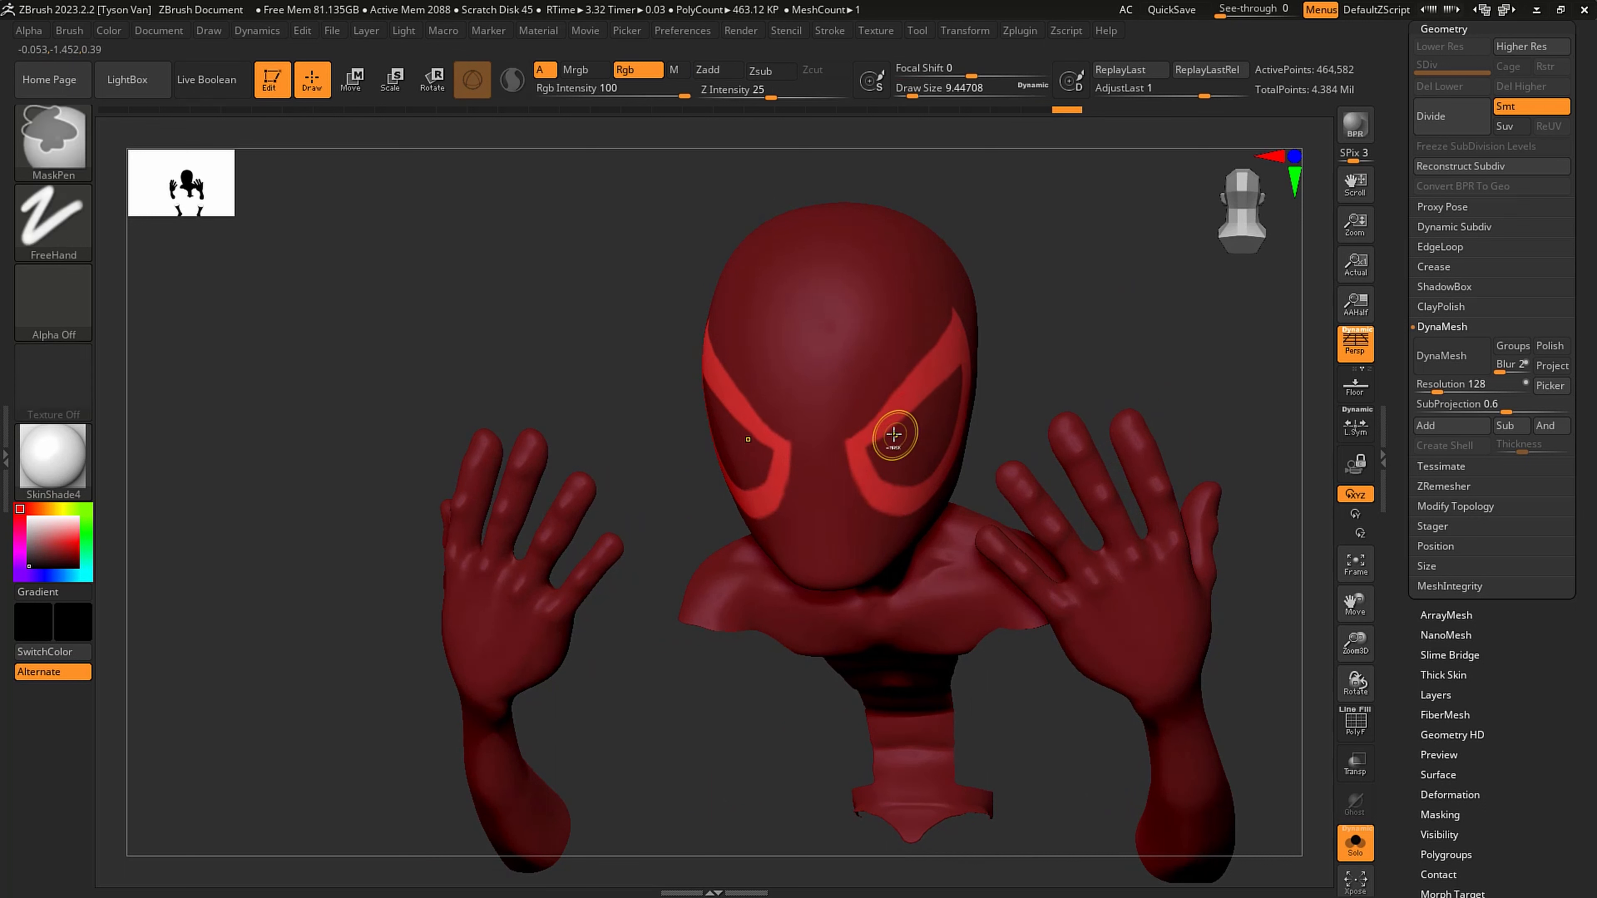
pyautogui.moveTo(896, 435)
pyautogui.keyDown('ctrl'); pyautogui.keyDown('alt'); pyautogui.mouseDown()
pyautogui.moveTo(885, 452)
pyautogui.moveTo(904, 460)
pyautogui.moveTo(928, 438)
pyautogui.mouseUp(); pyautogui.keyUp('alt'); pyautogui.keyUp('ctrl')
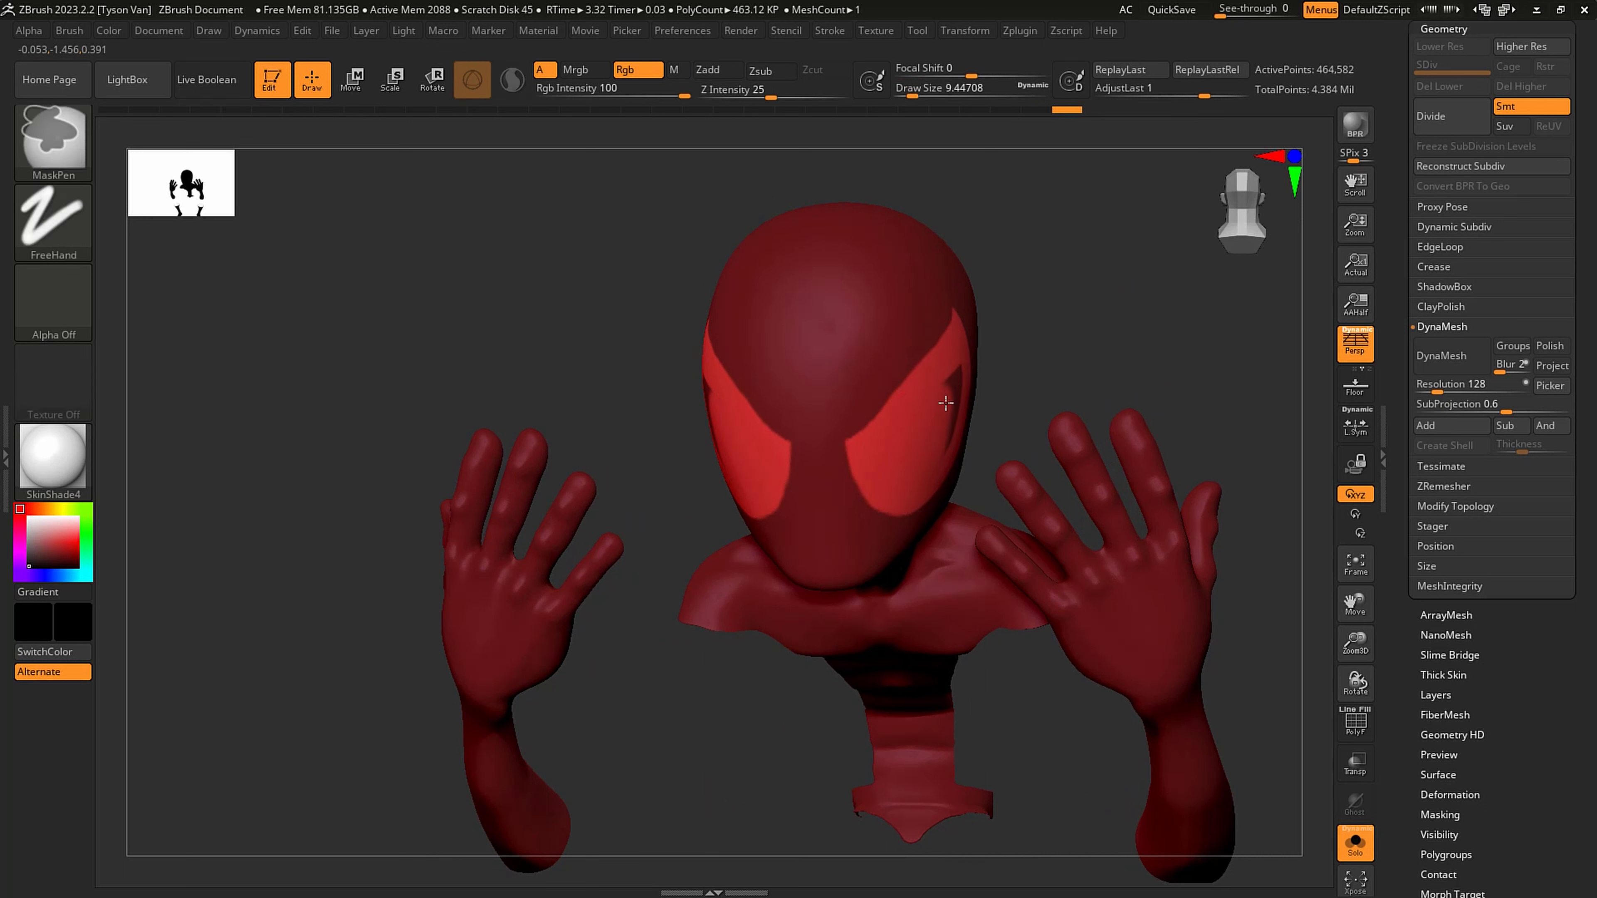
pyautogui.keyDown('ctrl'); pyautogui.keyDown('alt'); pyautogui.moveTo(949, 364); pyautogui.dragTo(951, 376); pyautogui.keyUp('alt'); pyautogui.keyUp('ctrl')
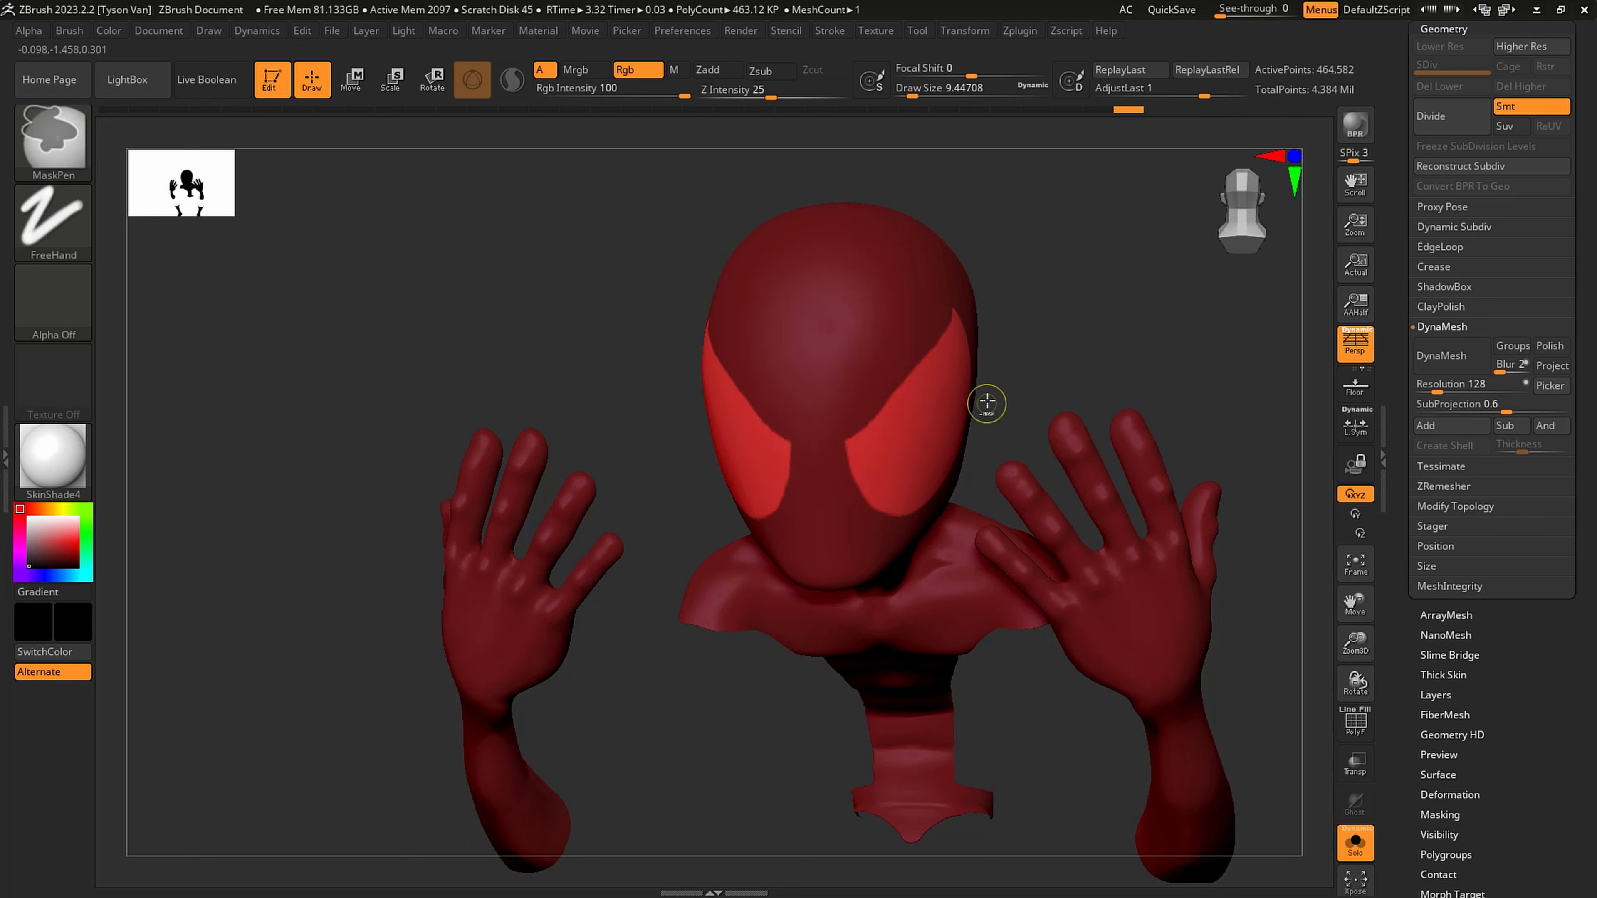
pyautogui.keyDown('ctrl'); pyautogui.keyDown('alt'); pyautogui.click(934, 413); pyautogui.keyUp('alt'); pyautogui.keyUp('ctrl')
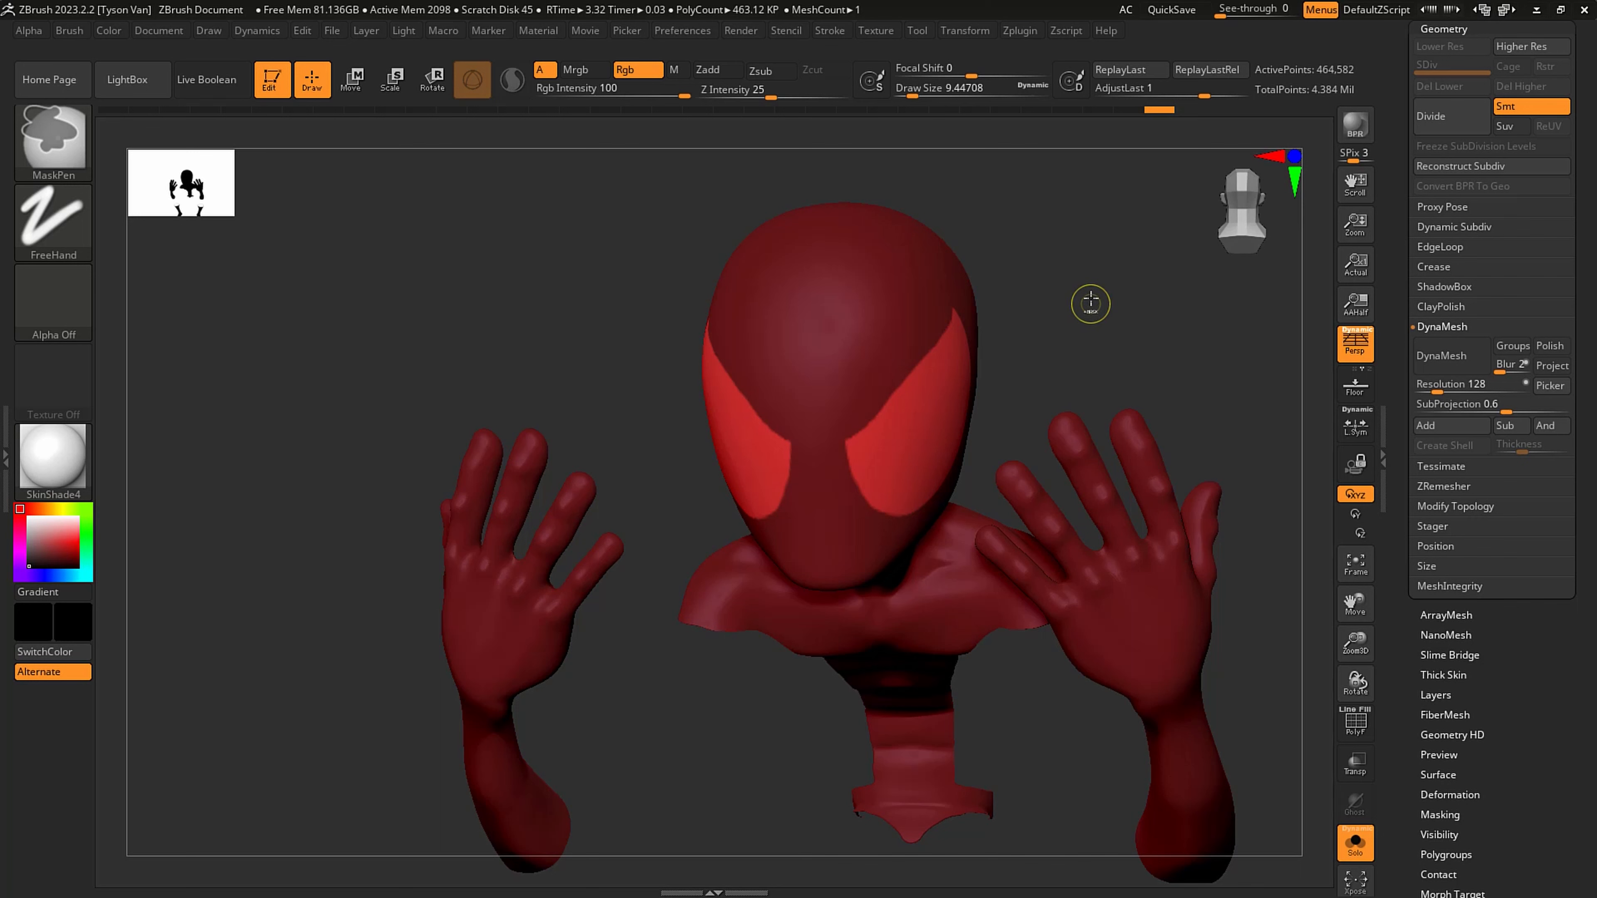
# - Fill the unmasked eye areas with white (RGB 255, 255, 255), clear the mask, and show all subtools again
pyautogui.keyDown('ctrl'); pyautogui.click(1093, 293); pyautogui.keyUp('ctrl')
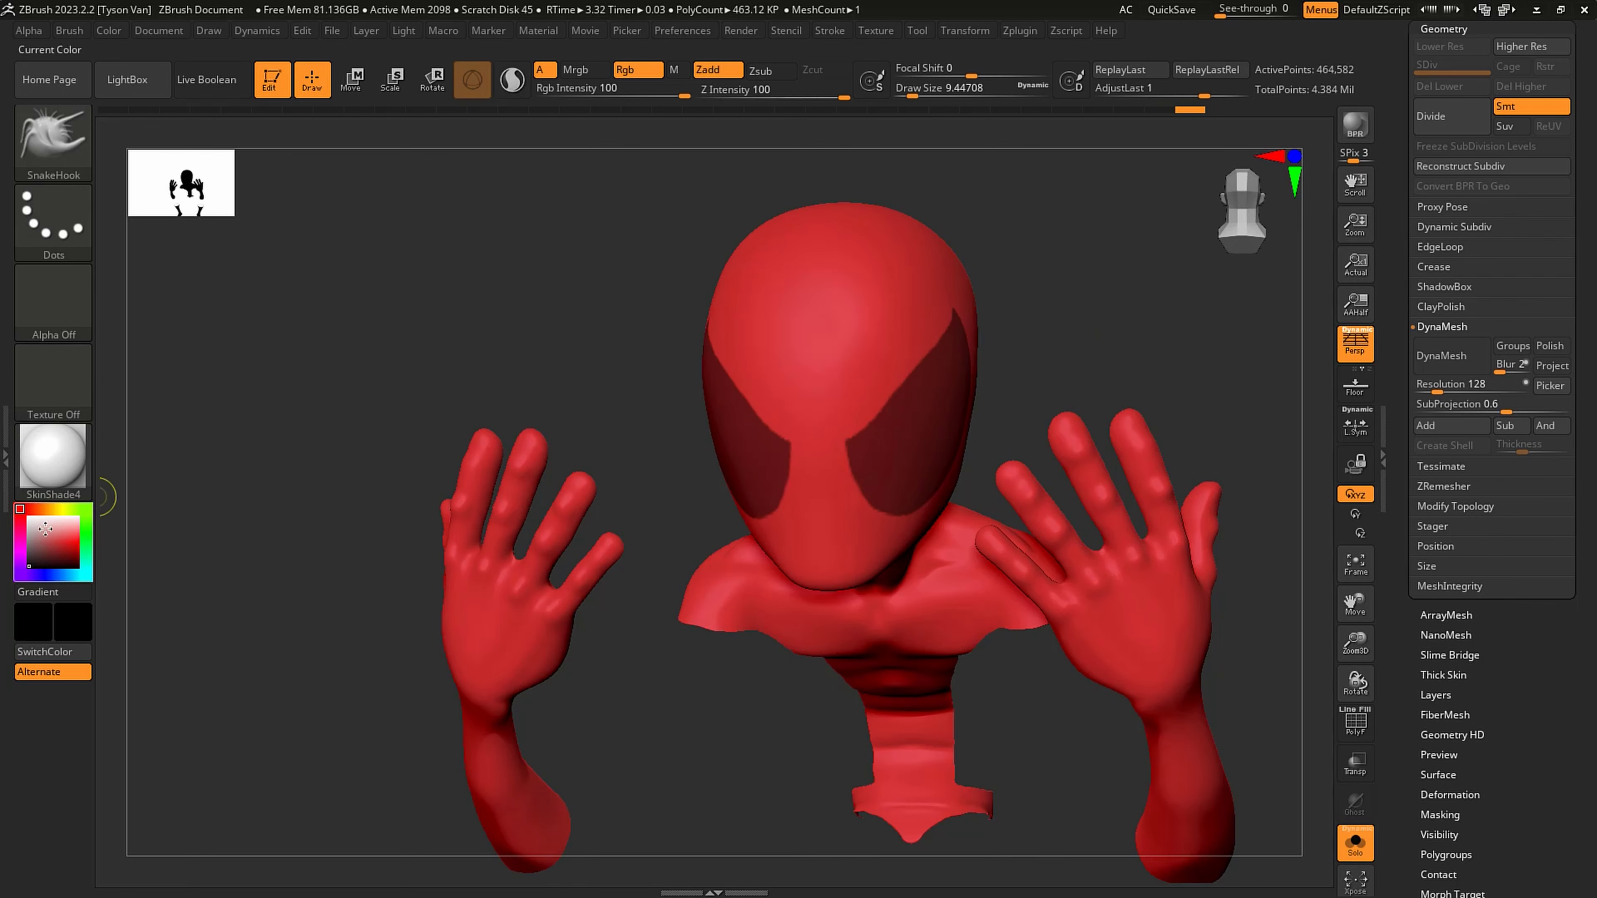
pyautogui.keyDown('ctrl'); pyautogui.click(560, 284); pyautogui.keyUp('ctrl')
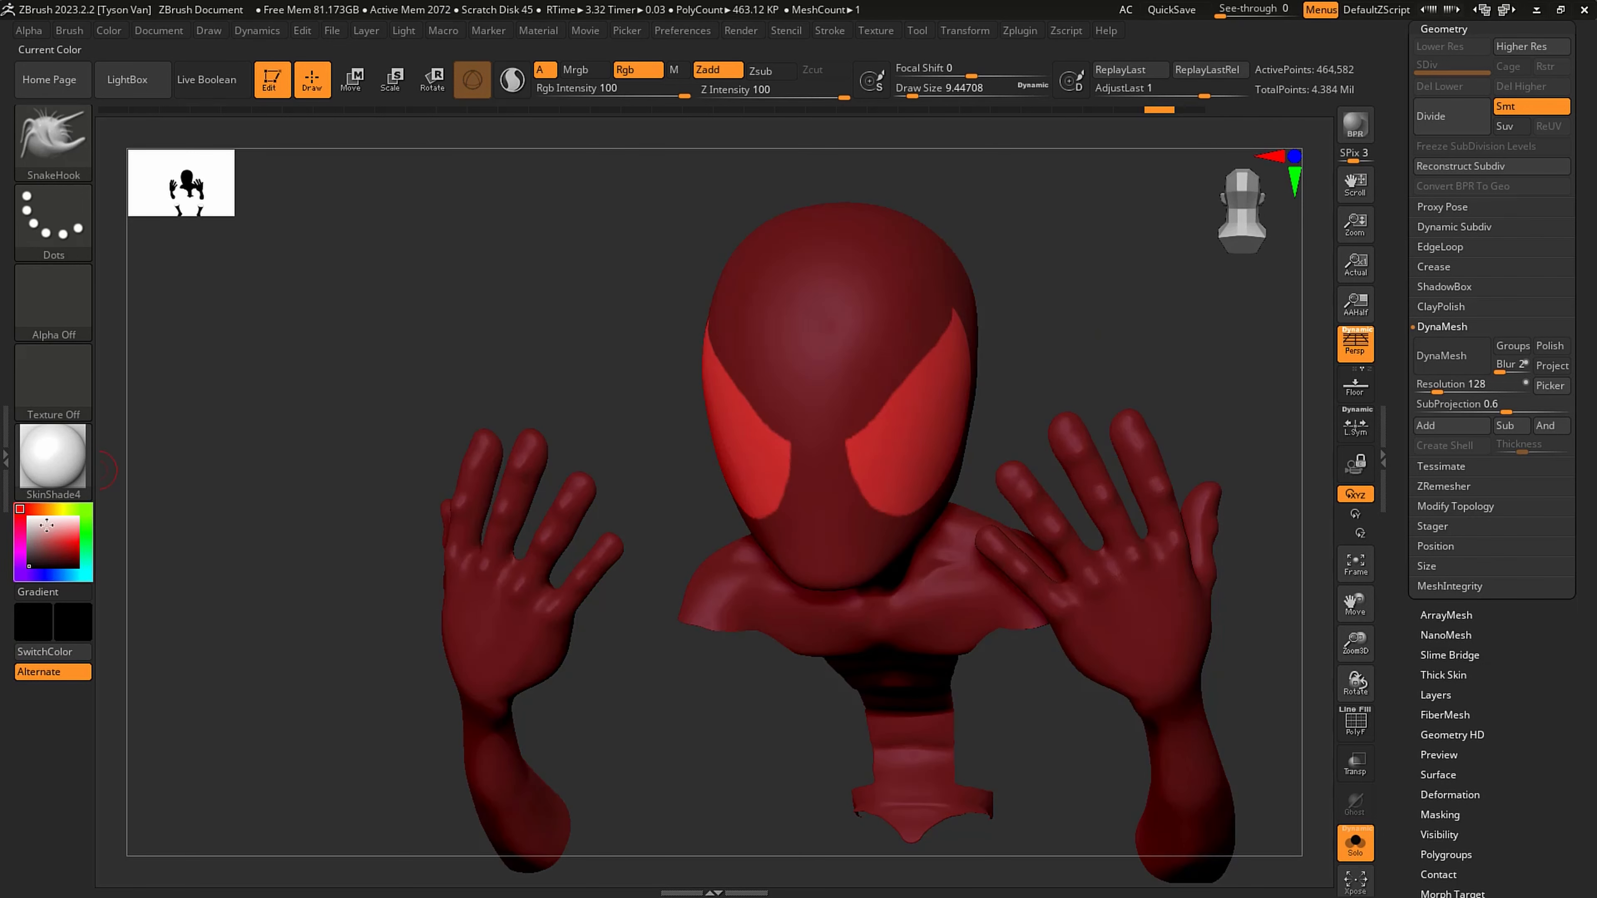
pyautogui.click(25, 517)
pyautogui.click(109, 30)
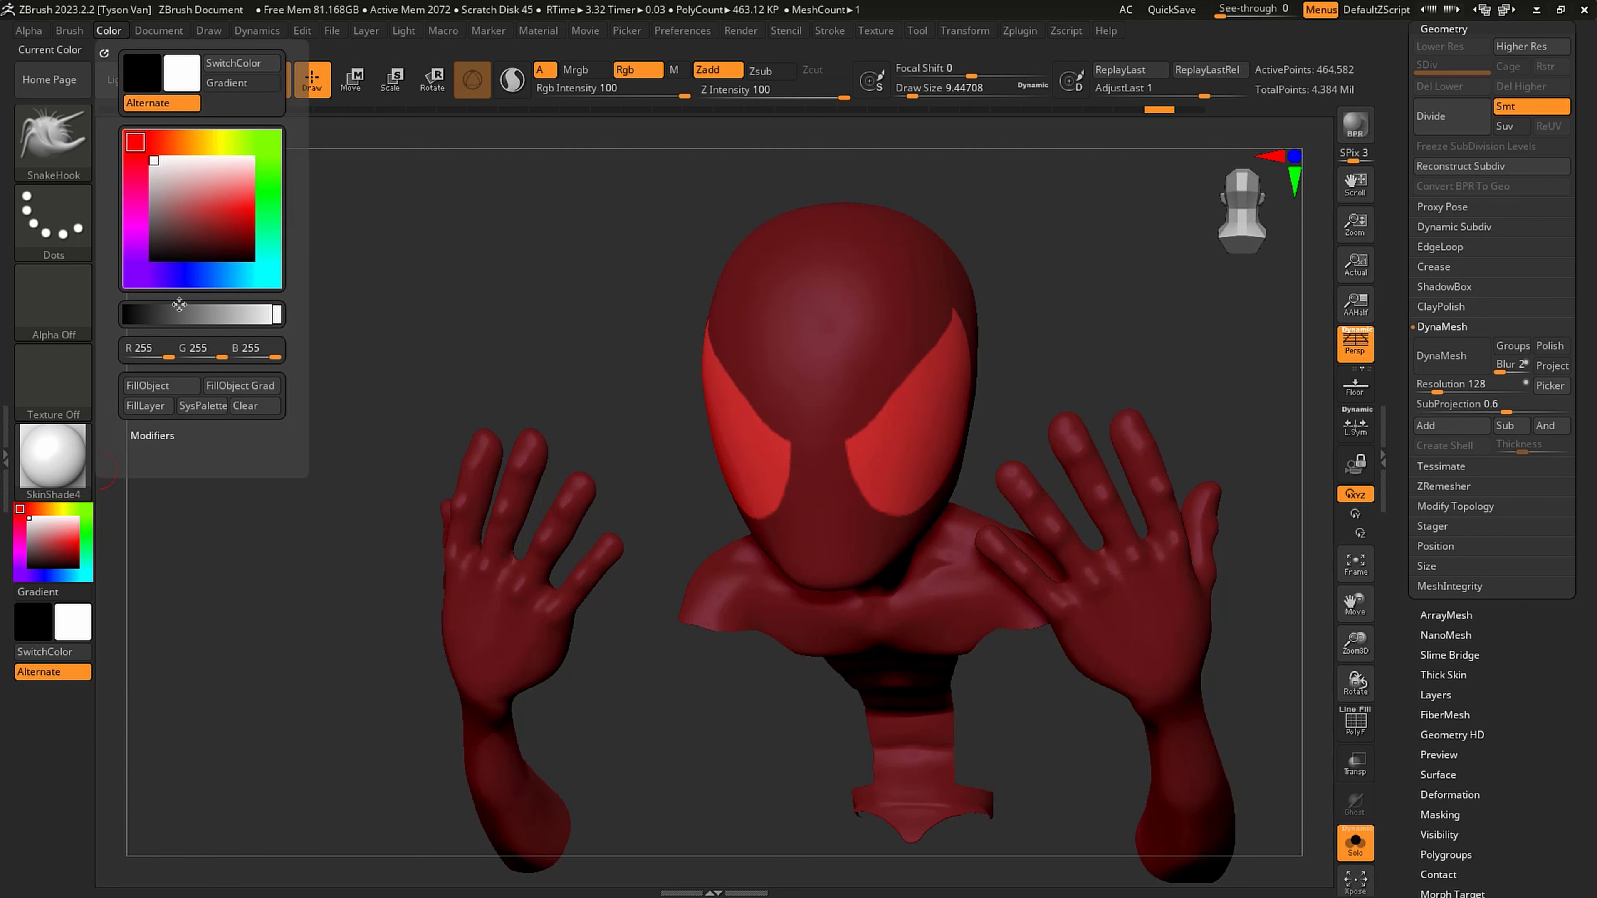
pyautogui.click(167, 385)
pyautogui.keyDown('ctrl'); pyautogui.click(1119, 293); pyautogui.keyUp('ctrl')
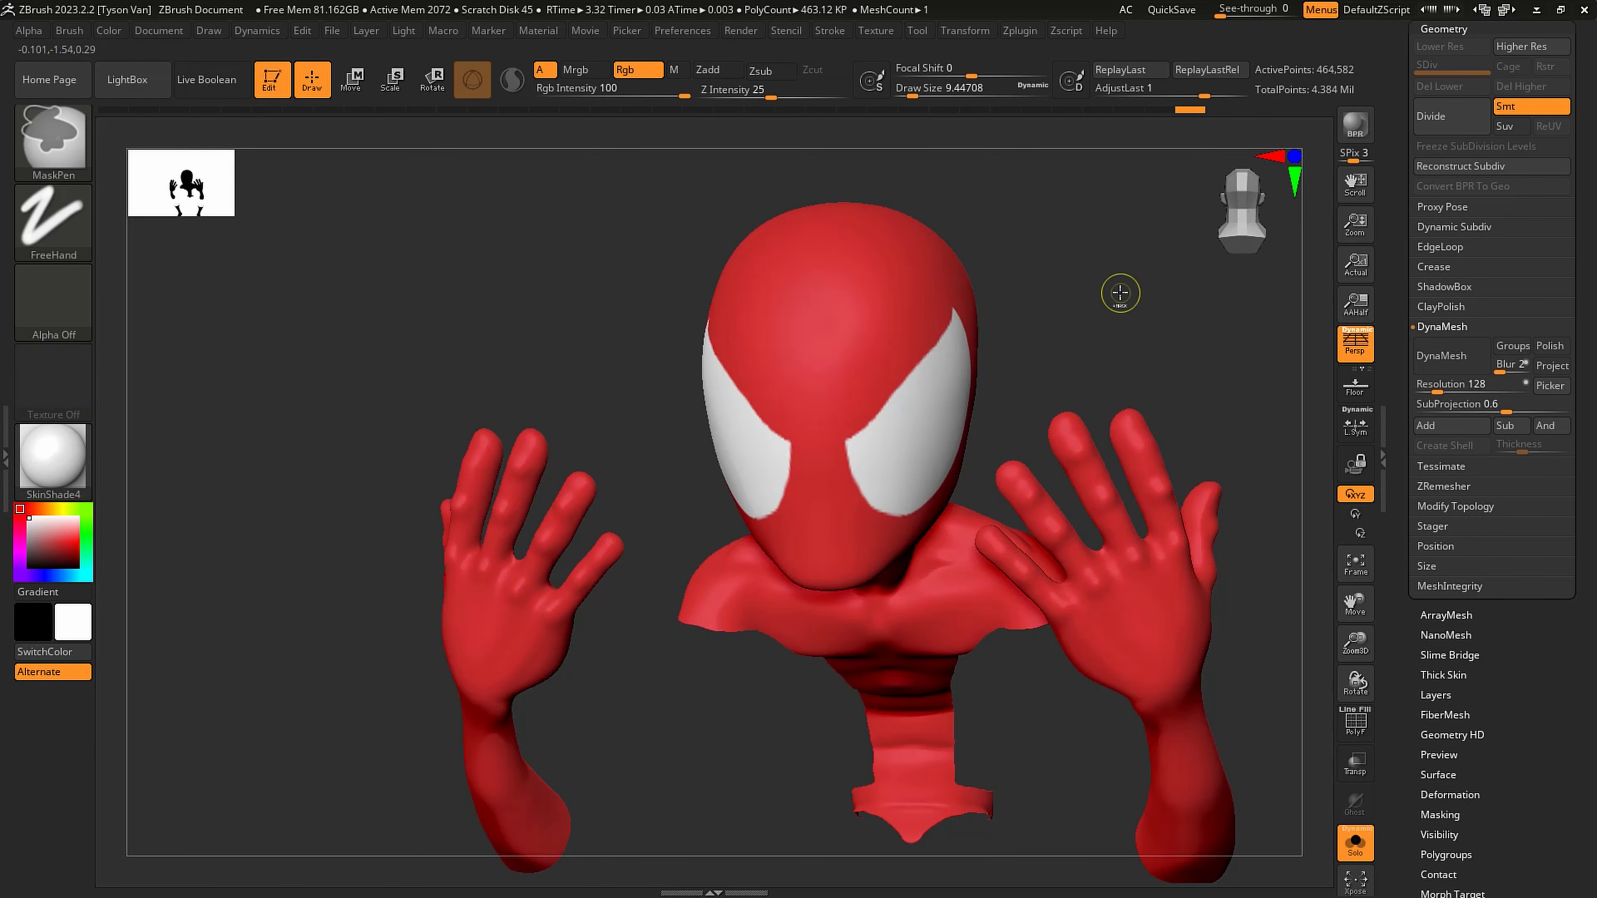
pyautogui.click(1356, 846)
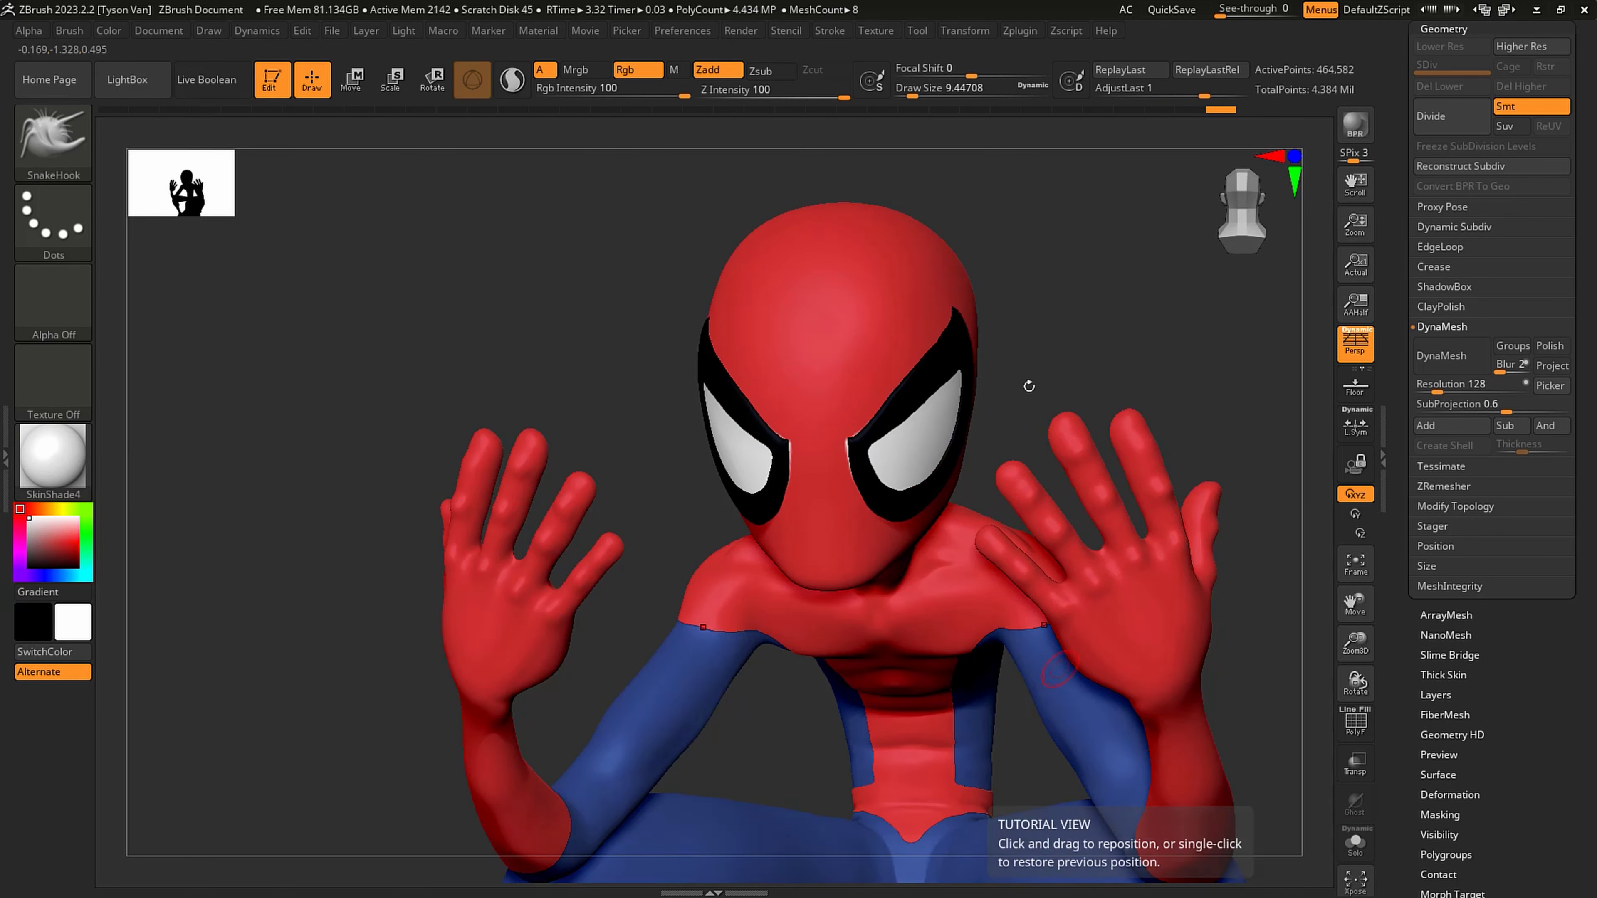
# - Sample the red of the head and set the Standard brush to paint color only, with Rgb on and Zadd off
pyautogui.press('c')
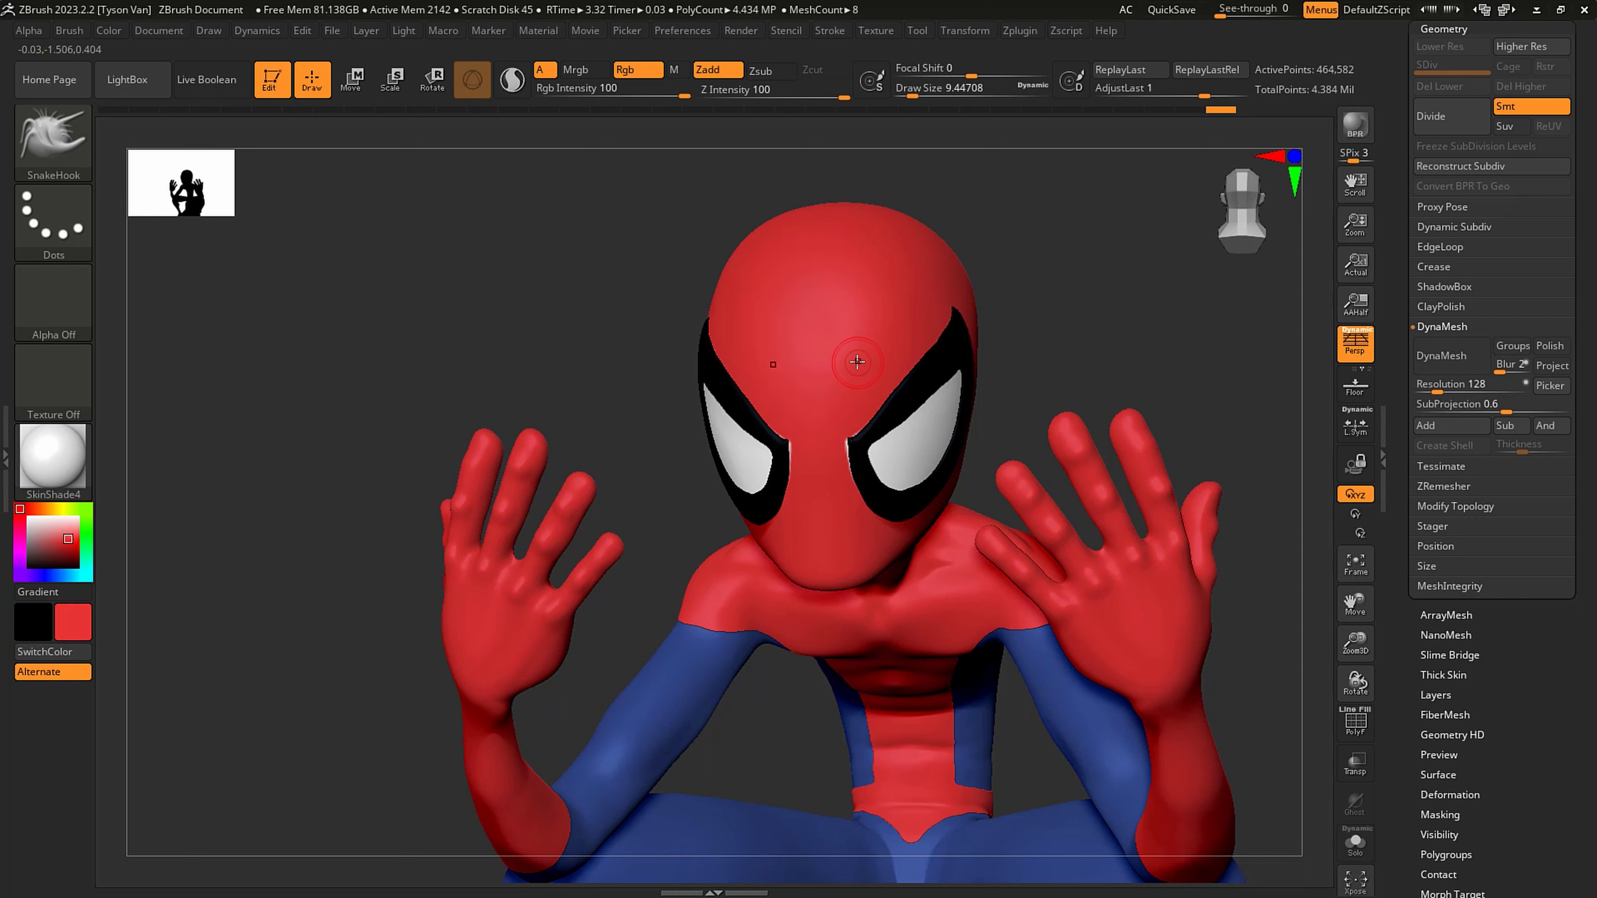
pyautogui.press('b')
pyautogui.press('s')
pyautogui.press('t')
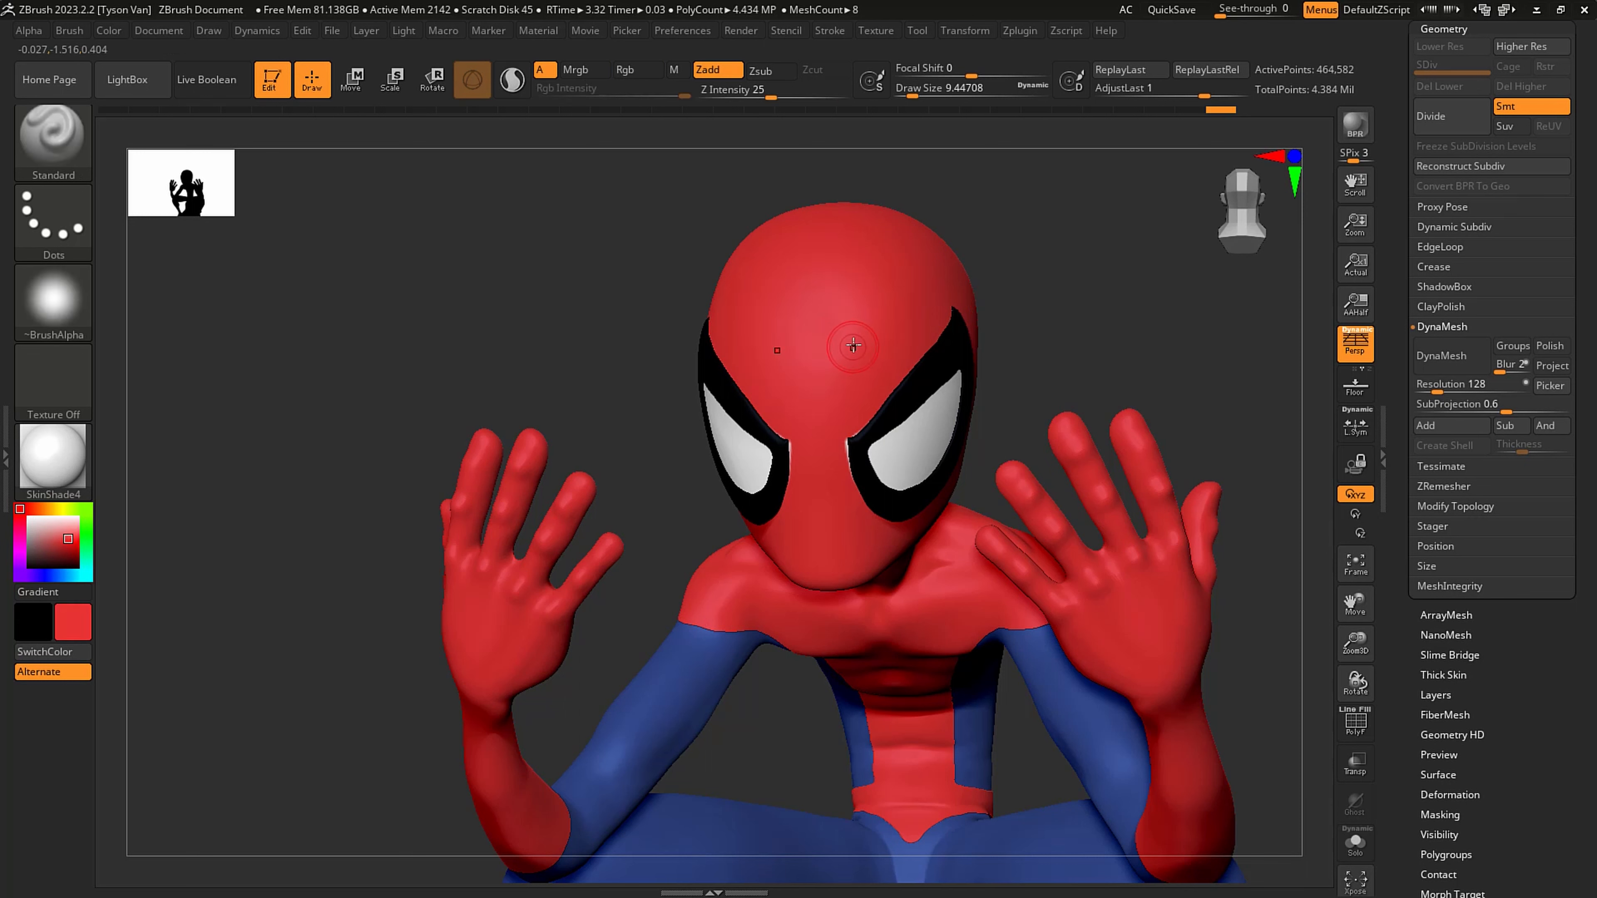
pyautogui.click(629, 72)
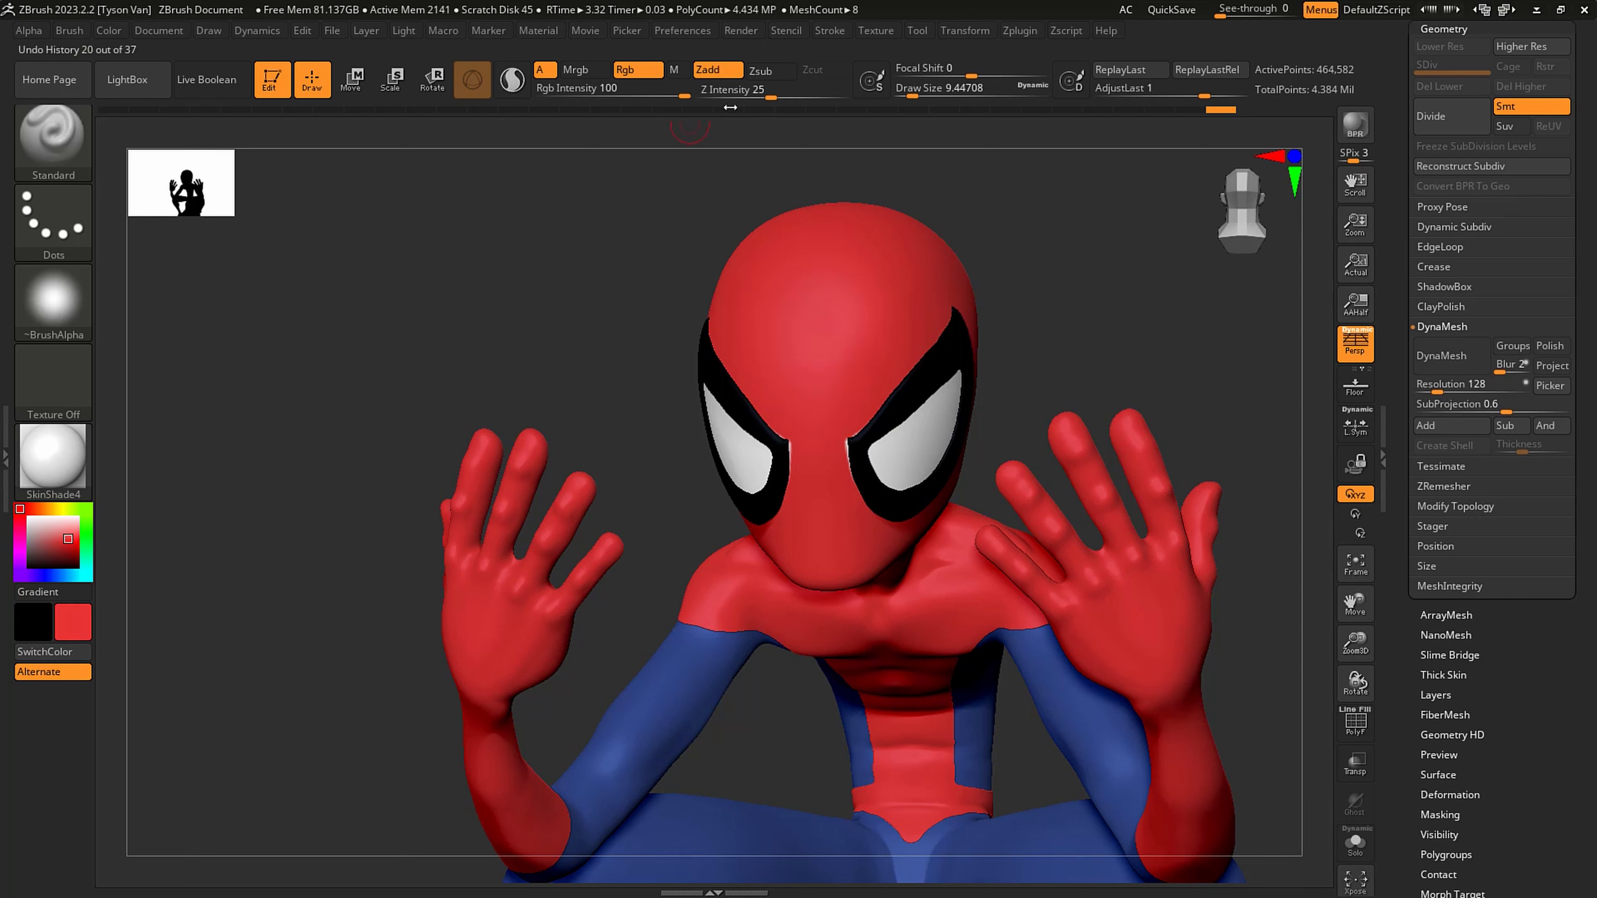
pyautogui.click(712, 70)
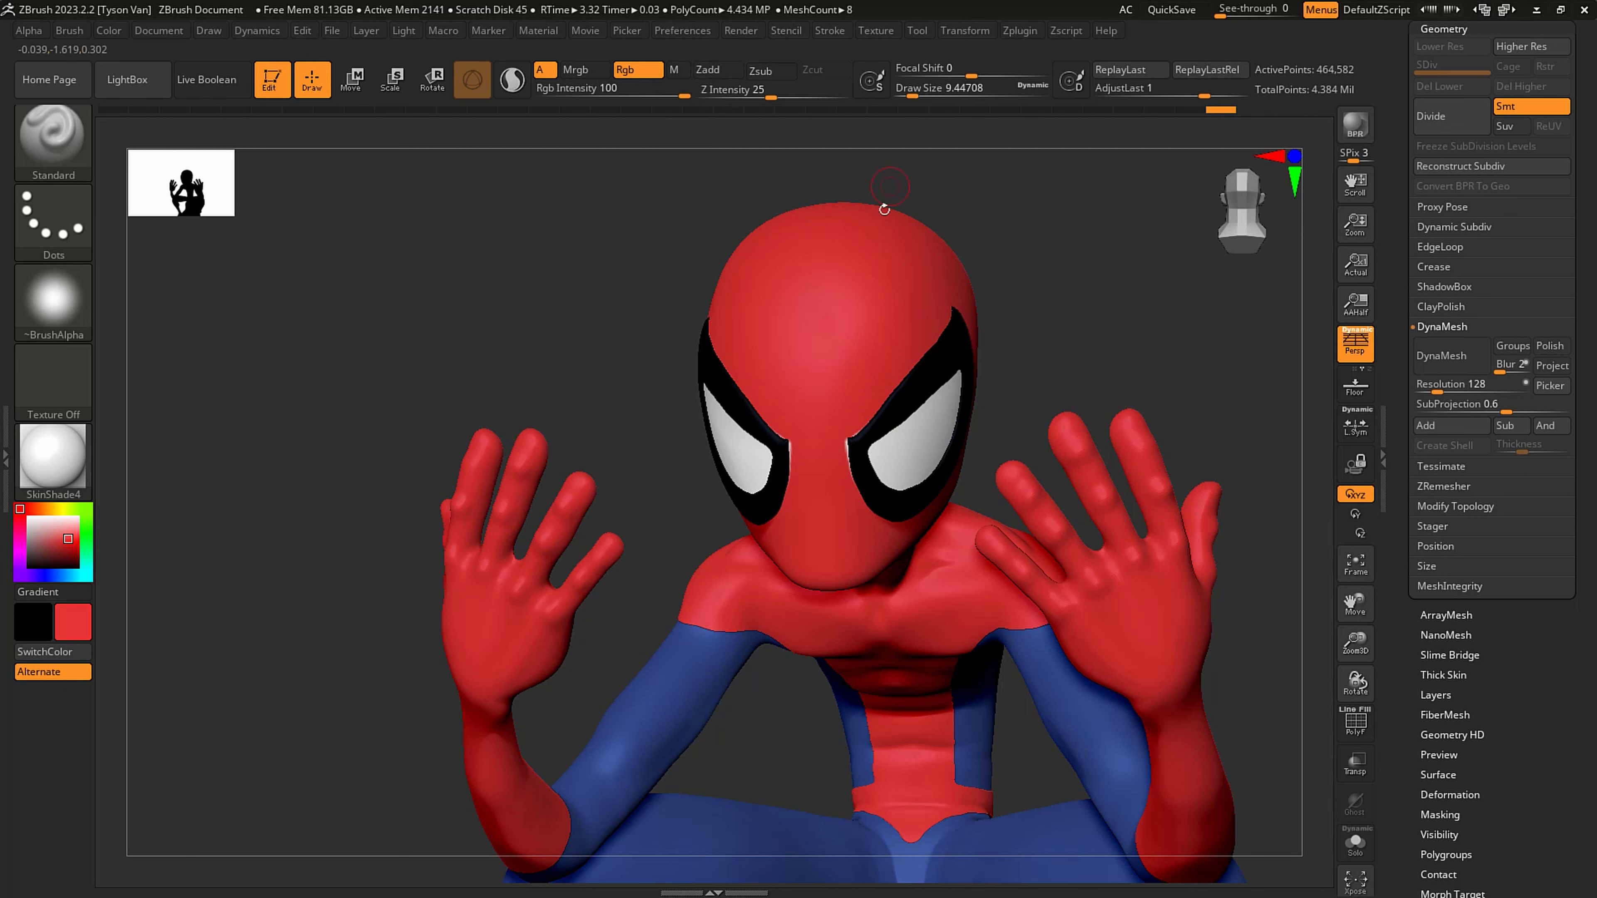
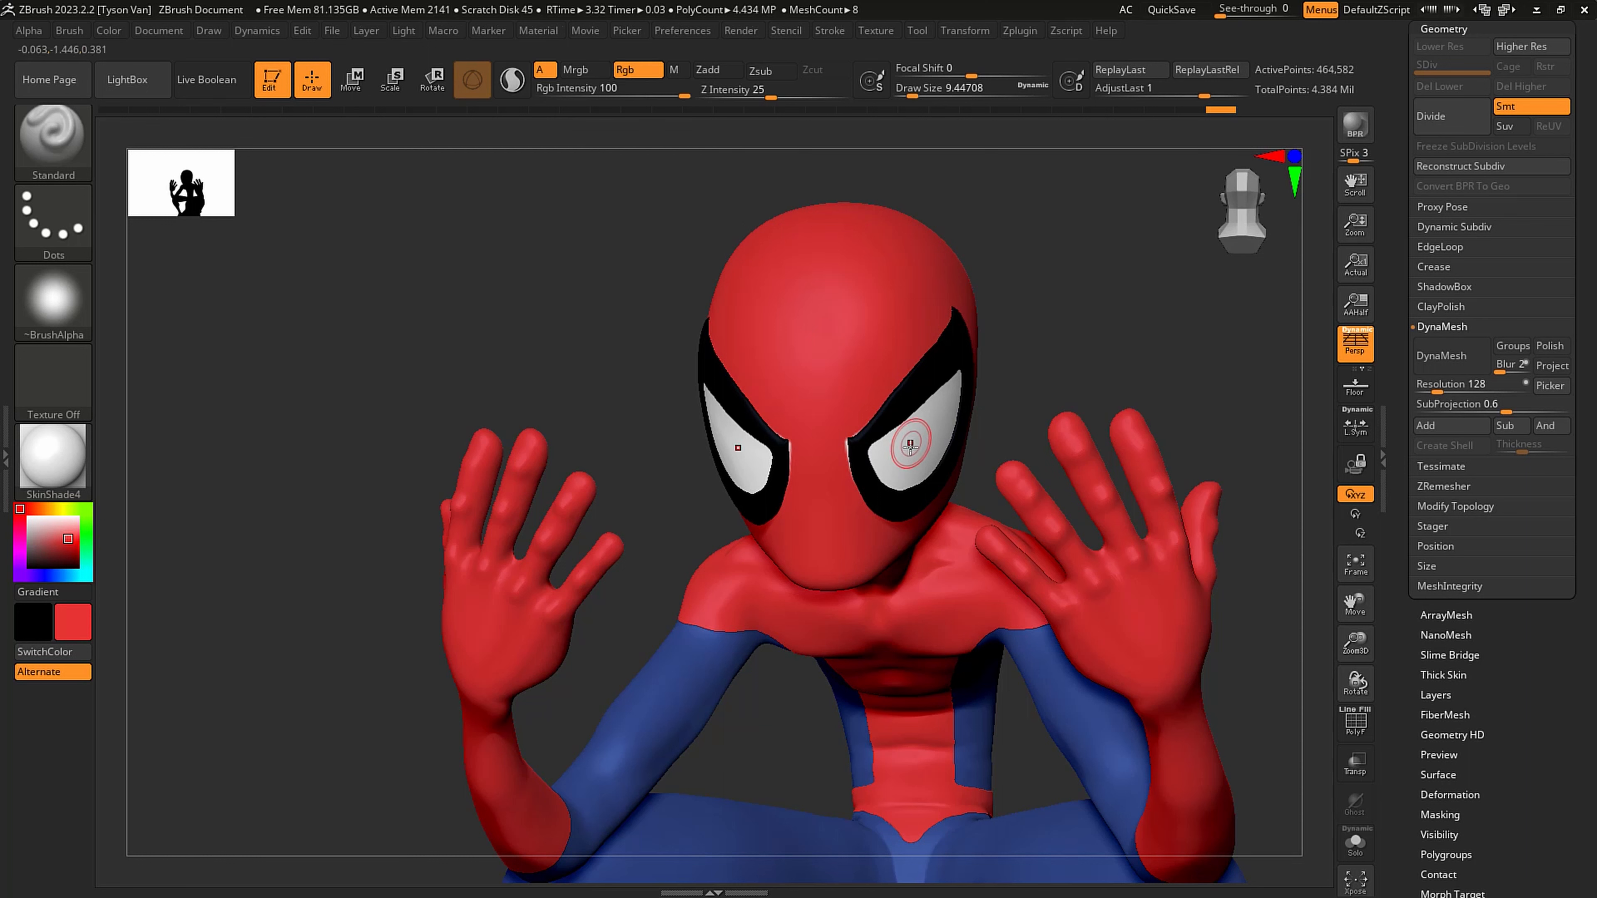
# - Resample the mask's red and paint over the white slivers along the inner edges of the black eye outlines
pyautogui.press('c')
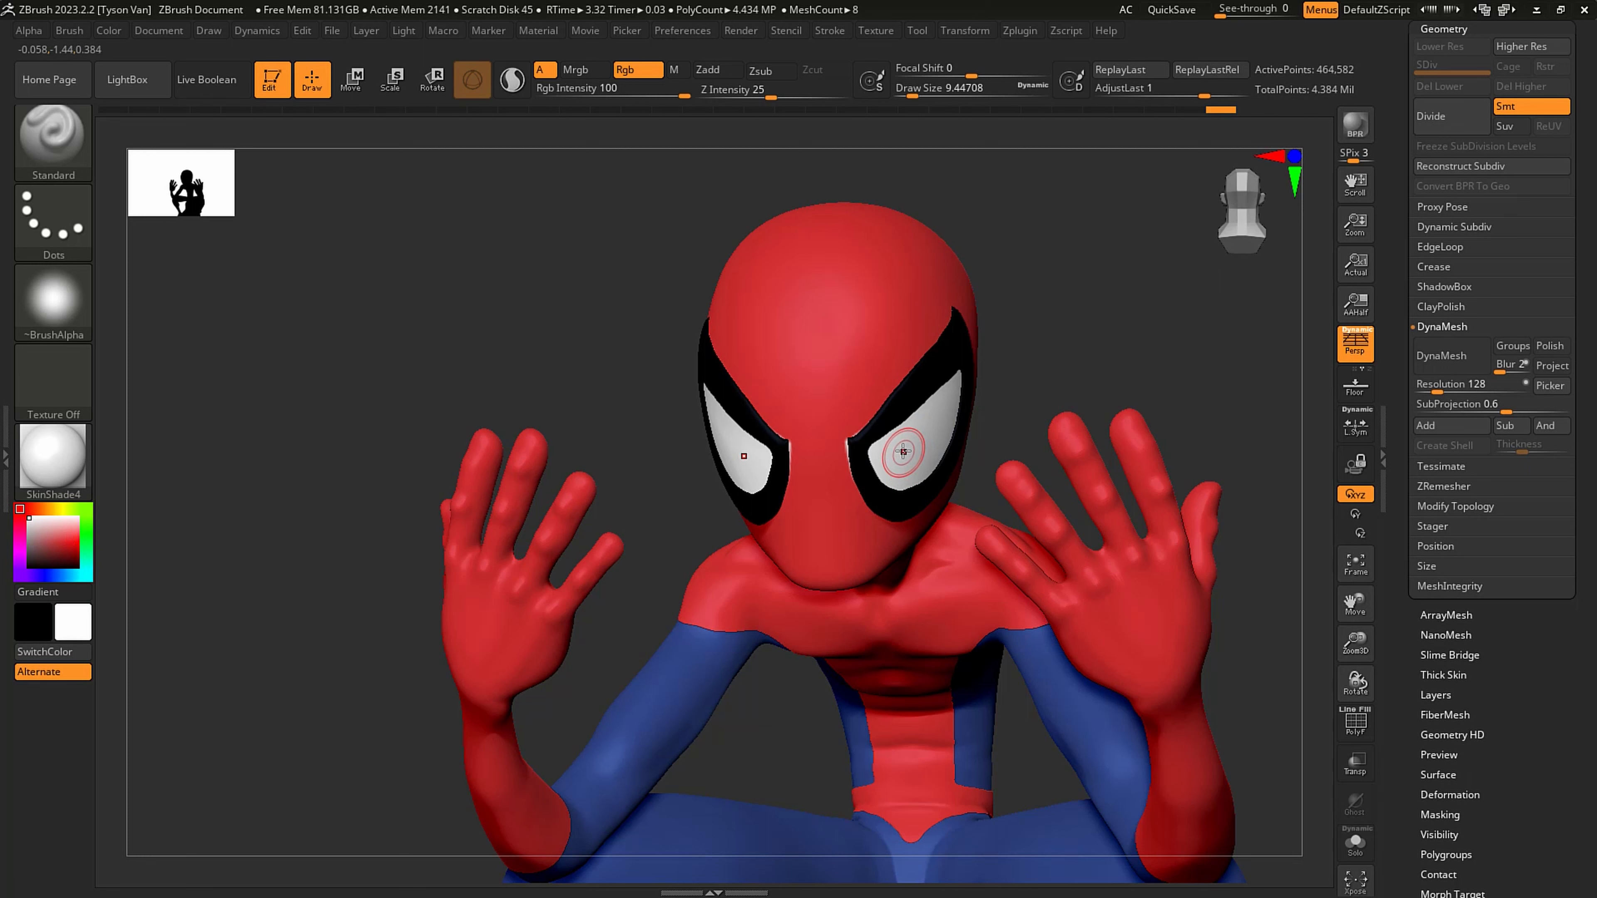
pyautogui.press('c')
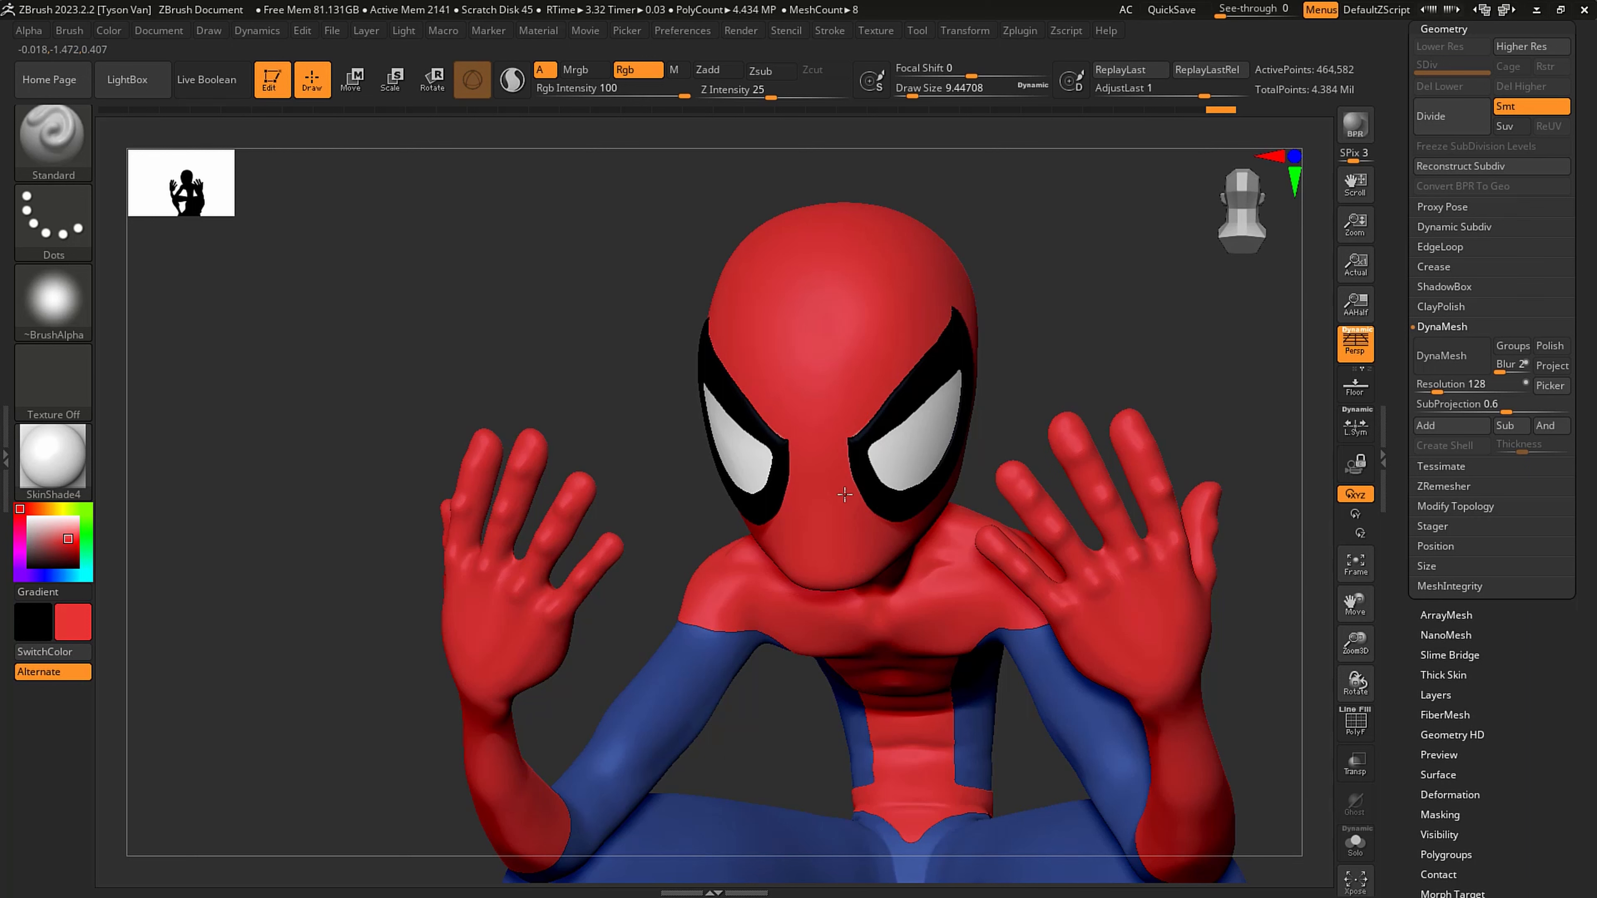
pyautogui.moveTo(892, 363); pyautogui.dragTo(911, 345)
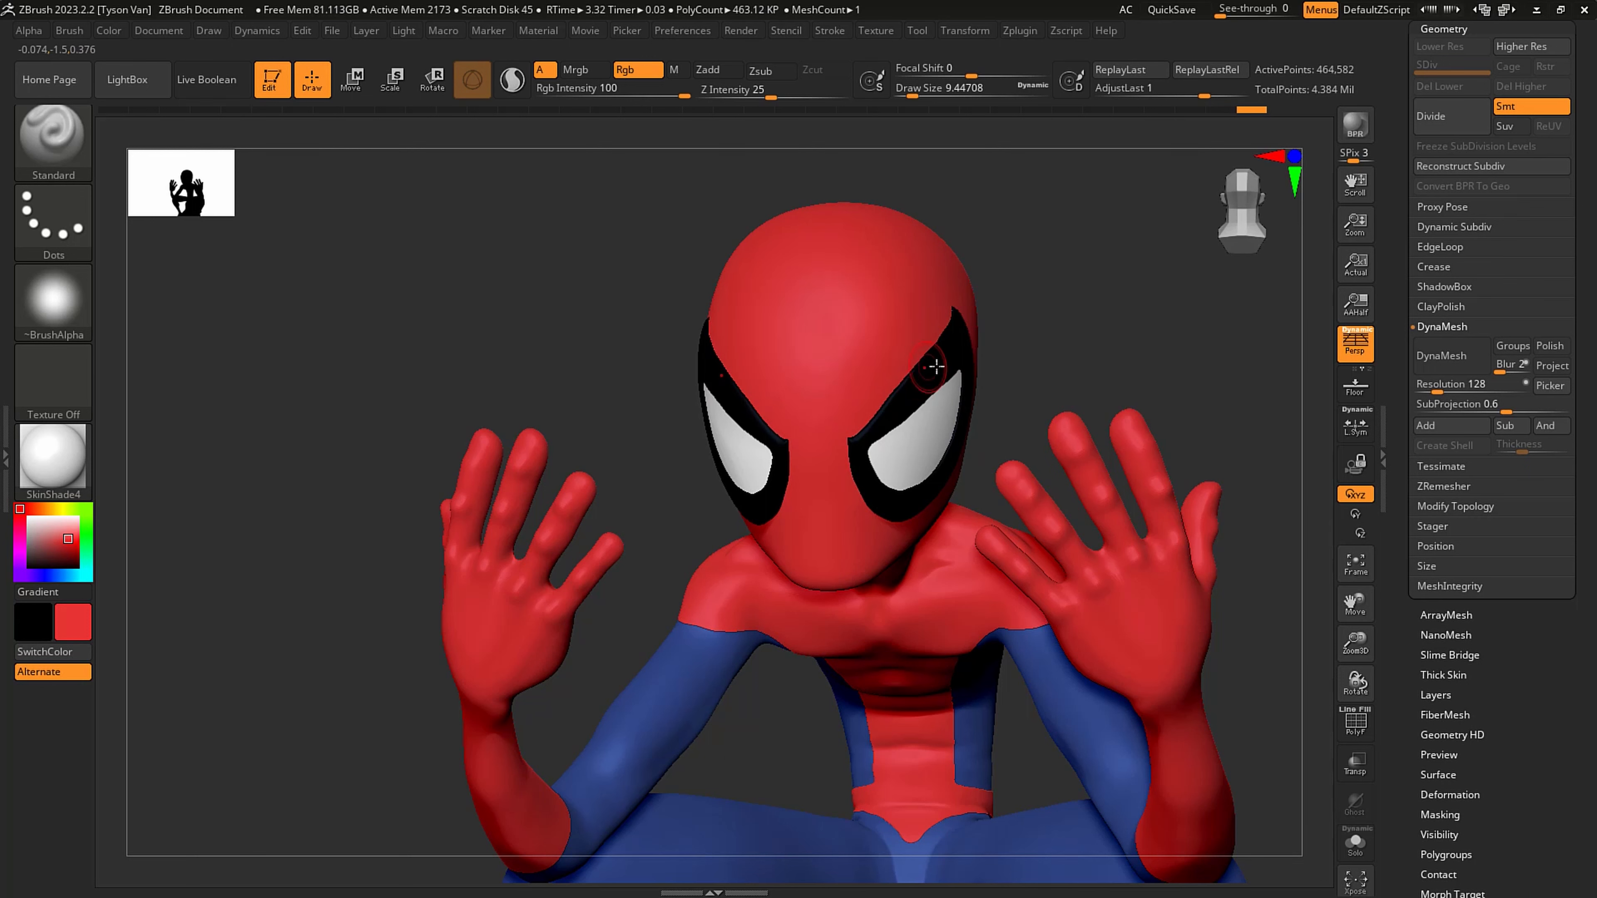
pyautogui.moveTo(937, 367); pyautogui.dragTo(761, 355, button='right')
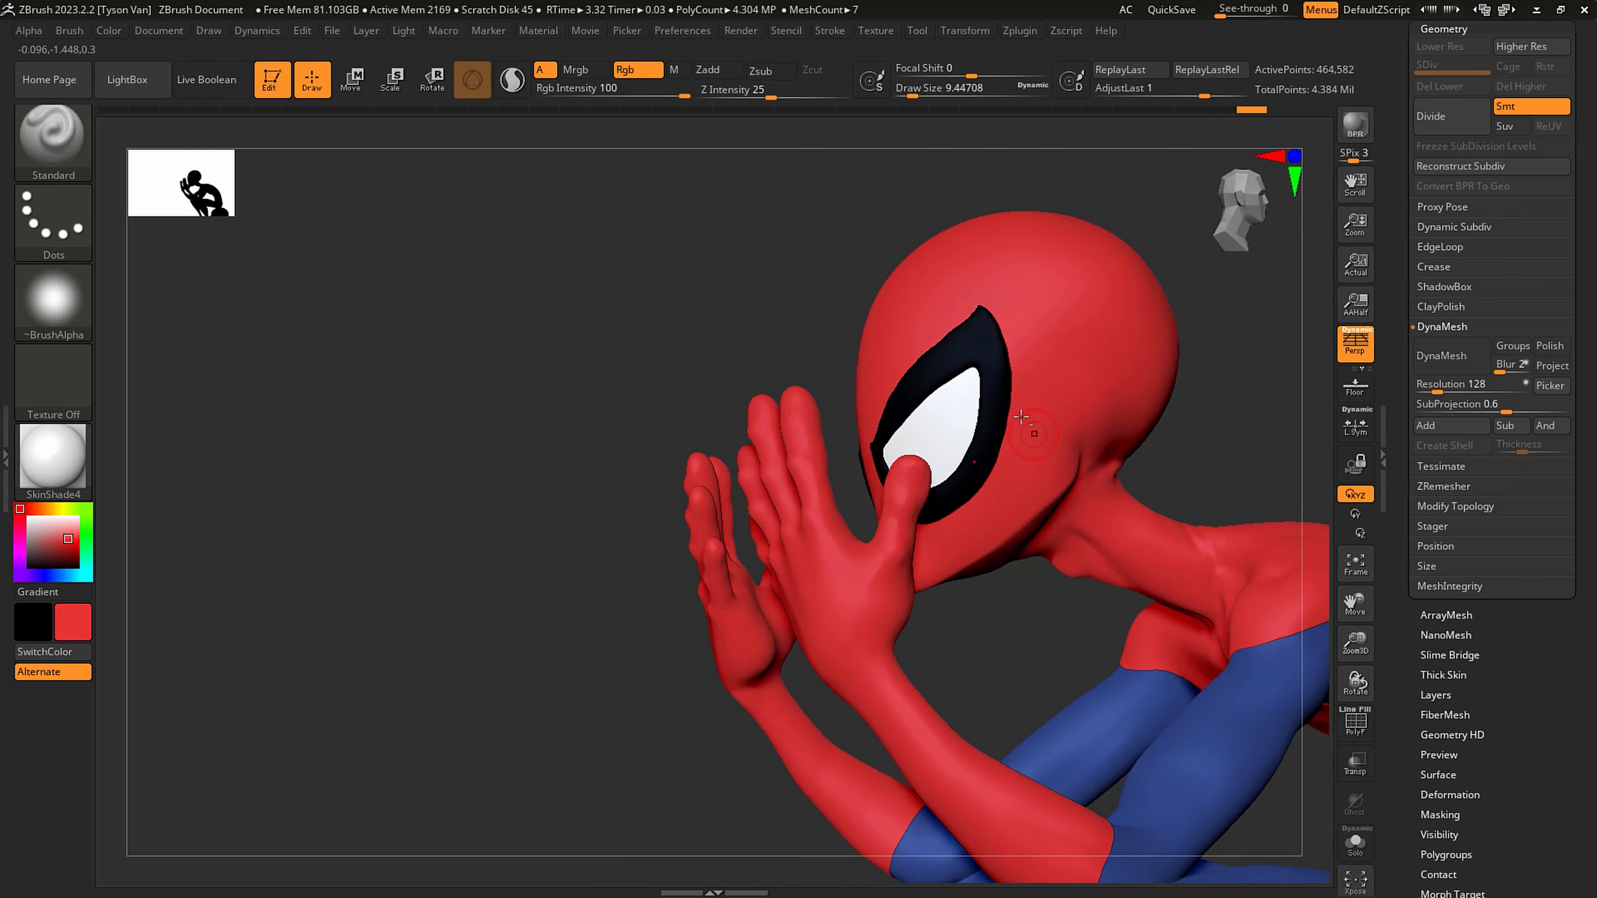
pyautogui.moveTo(956, 427)
pyautogui.keyDown('alt'); pyautogui.mouseDown(button='right')
pyautogui.moveTo(901, 406)
pyautogui.moveTo(905, 352)
pyautogui.moveTo(986, 435)
pyautogui.mouseUp(button='right'); pyautogui.keyUp('alt')
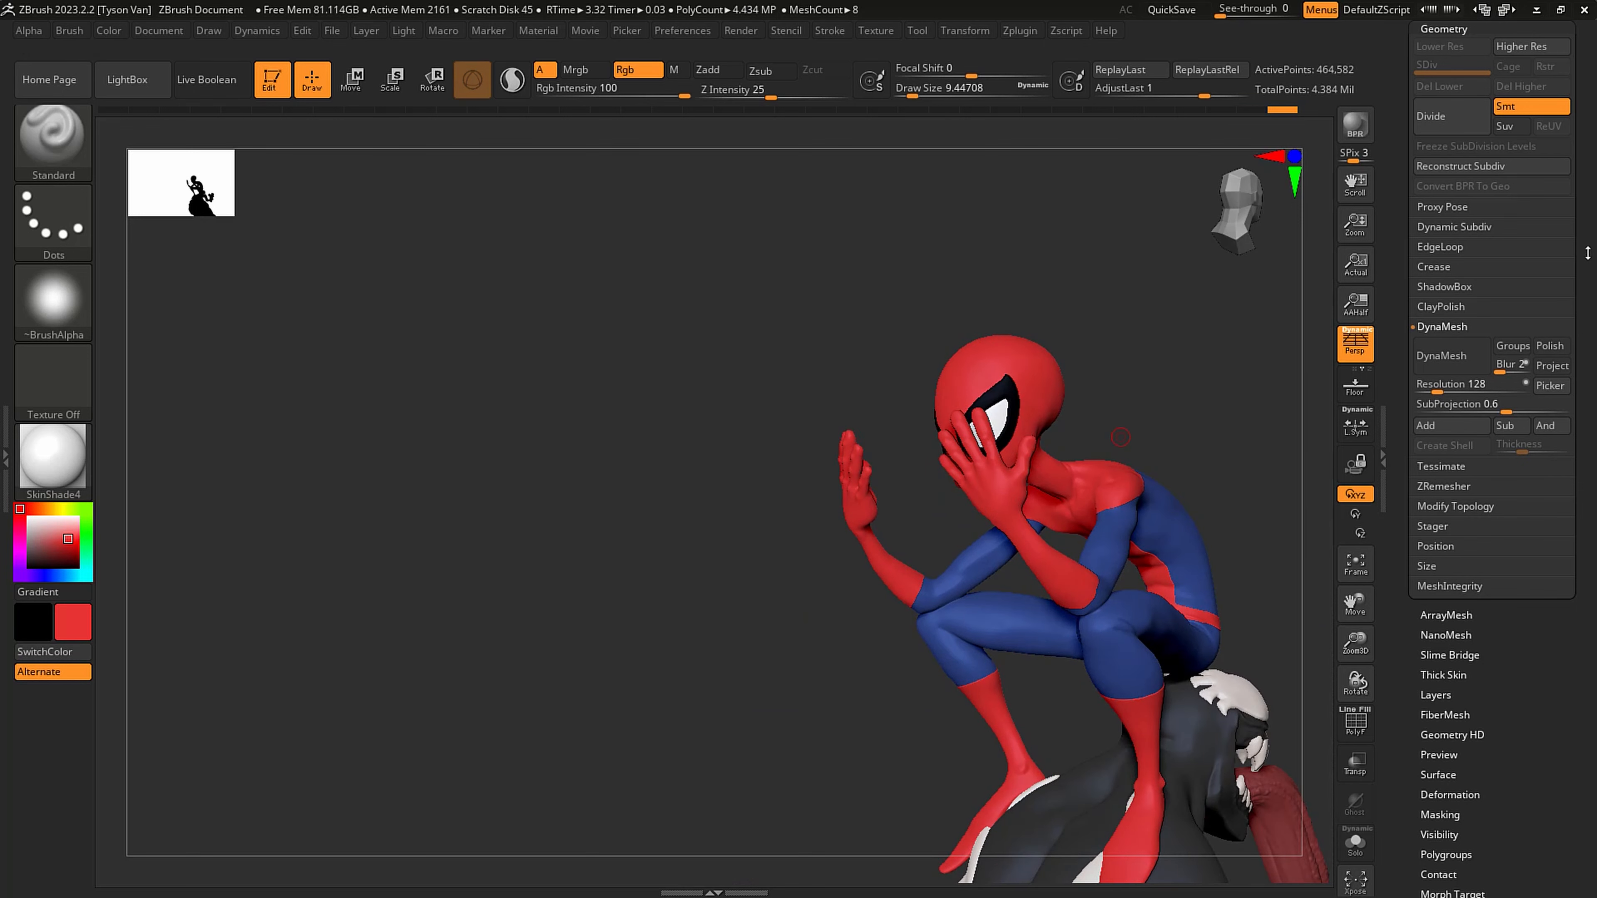
# - Check the colored figure from the front and save the work
pyautogui.moveTo(1587, 252); pyautogui.dragTo(1587, 604)
pyautogui.keyDown('alt'); pyautogui.moveTo(893, 451); pyautogui.dragTo(891, 486, button='right'); pyautogui.keyUp('alt')
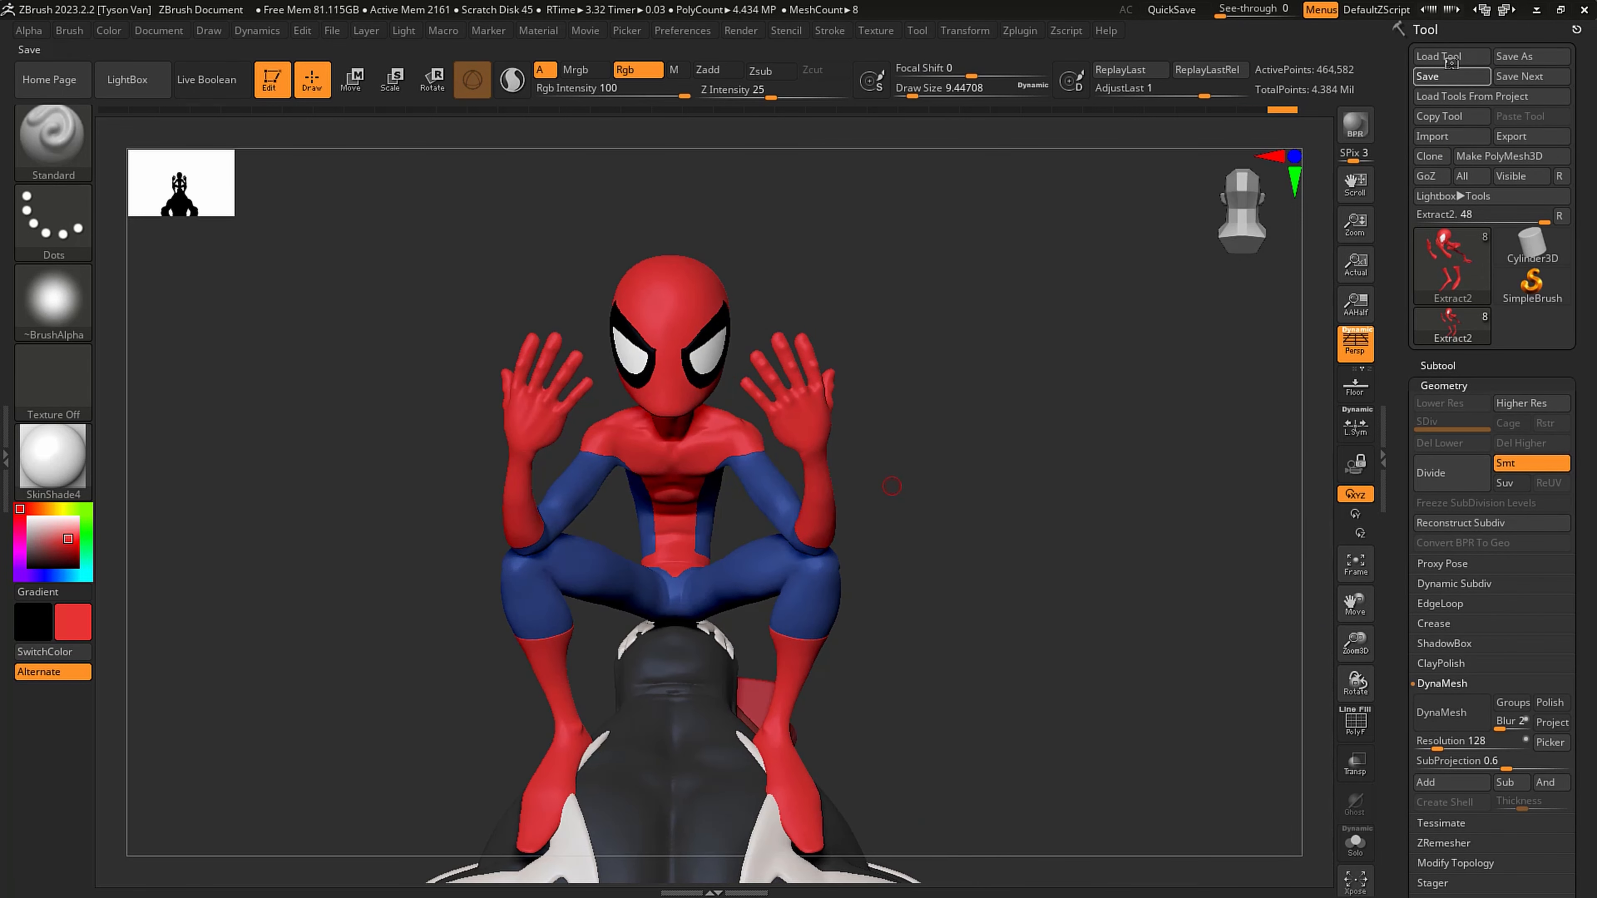
pyautogui.hotkey('ctrl', 's')
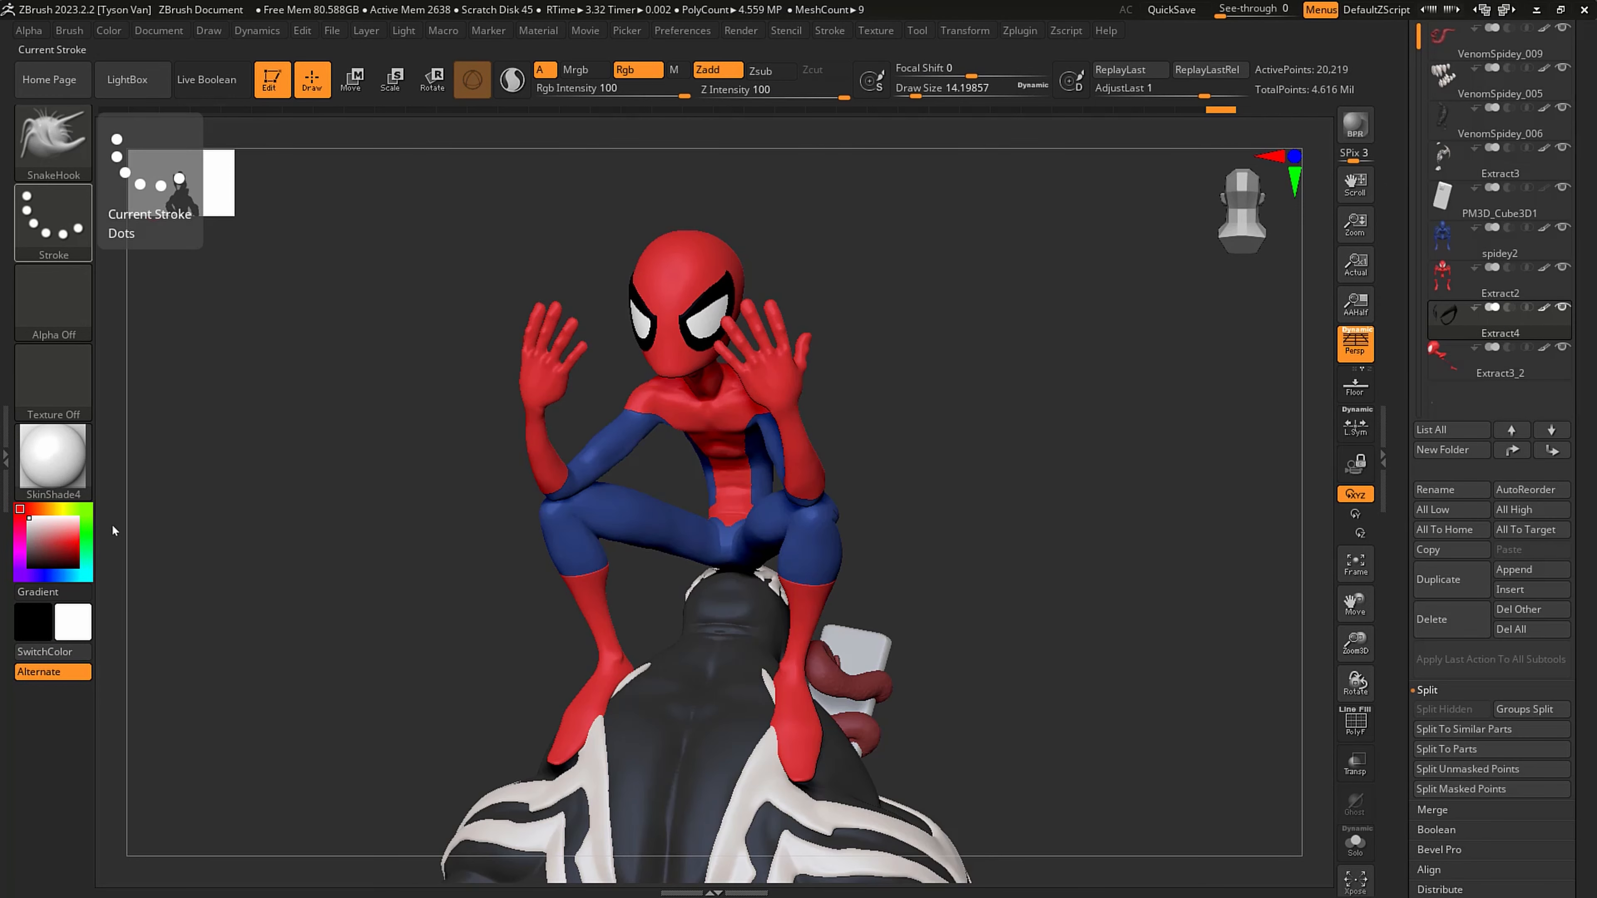
# - Select the Extract3_2 subtool and isolate it in Solo mode for close work on the head
pyautogui.moveTo(1010, 522); pyautogui.dragTo(1095, 521)
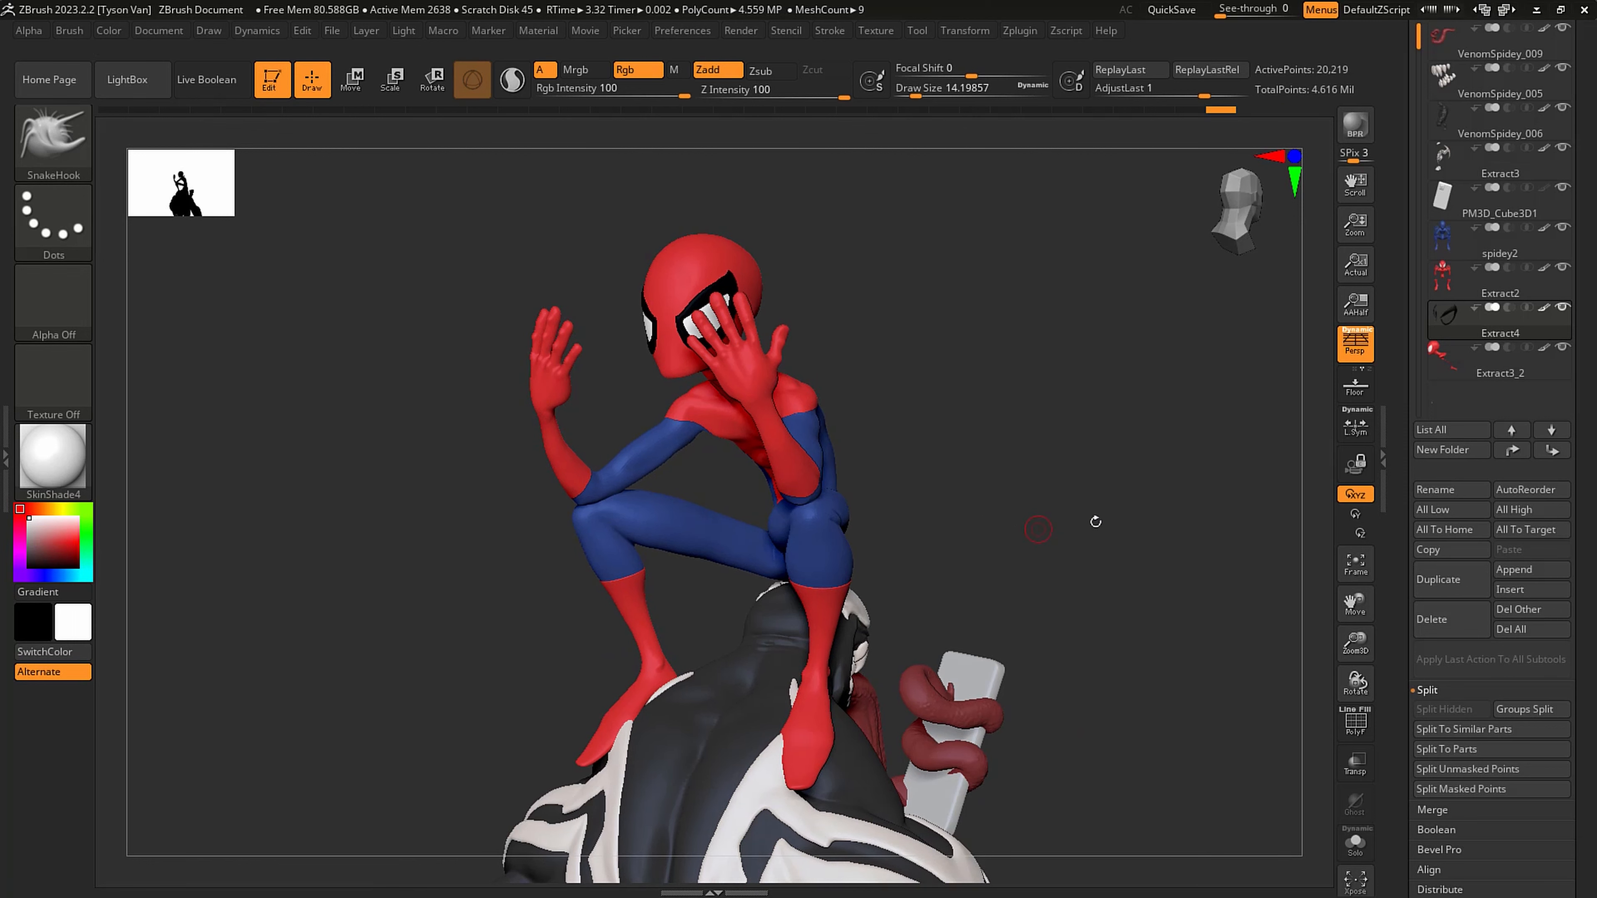
pyautogui.click(1528, 366)
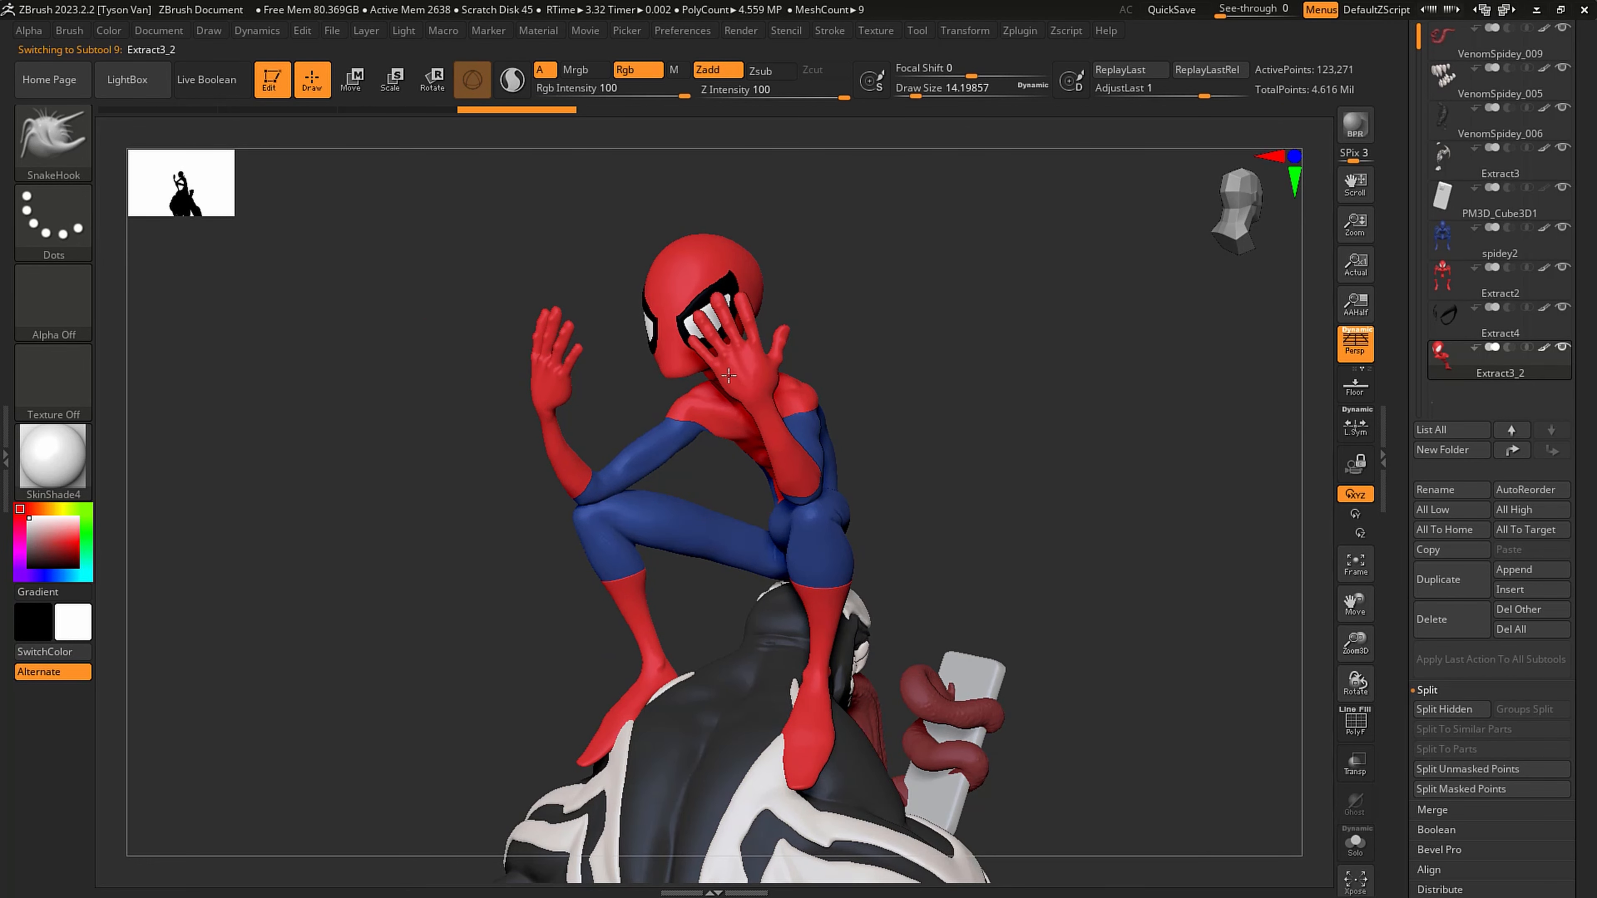
pyautogui.scroll(3, 754, 395)
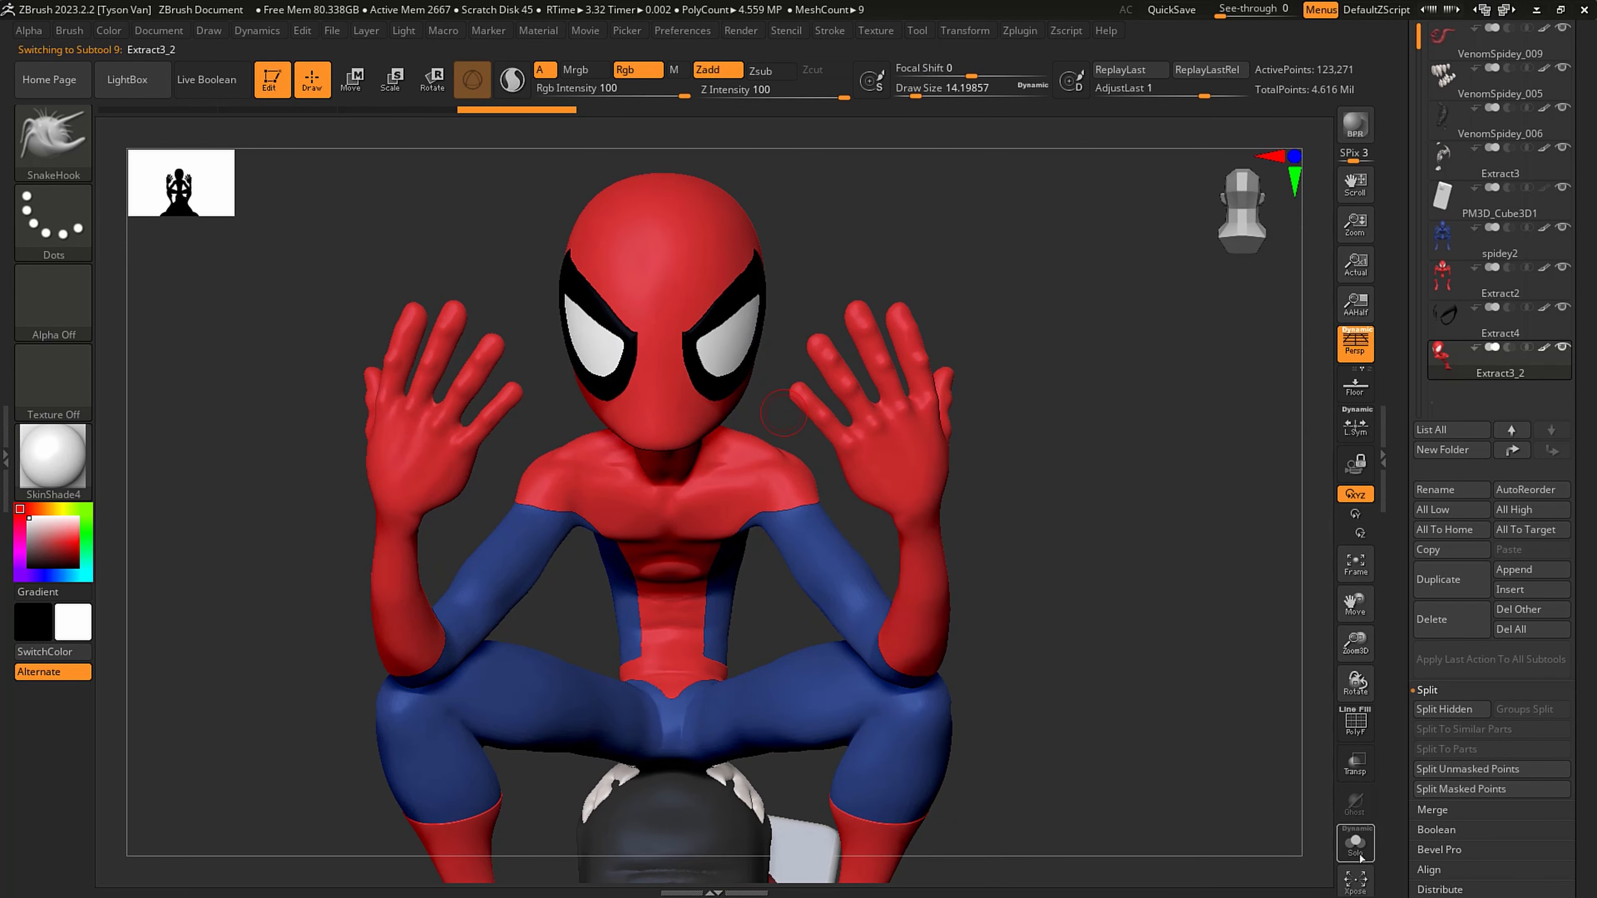
pyautogui.click(1355, 841)
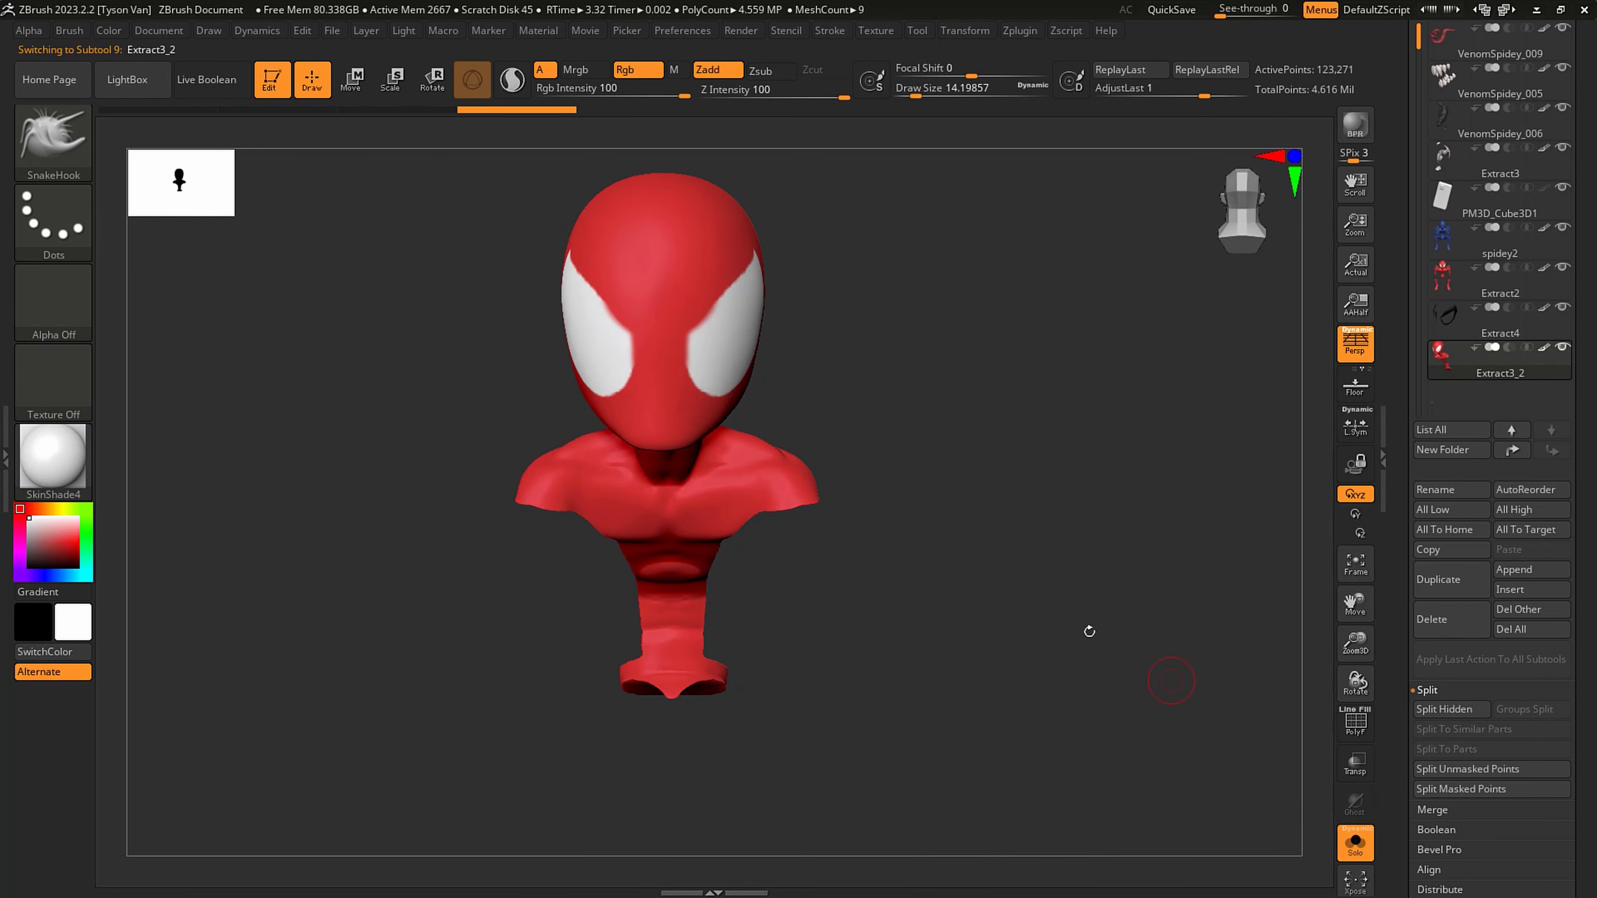
pyautogui.scroll(3, 681, 334)
# - Reduce the brush draw size to about 1.82 for fine masking between the eyes
pyautogui.press('s')
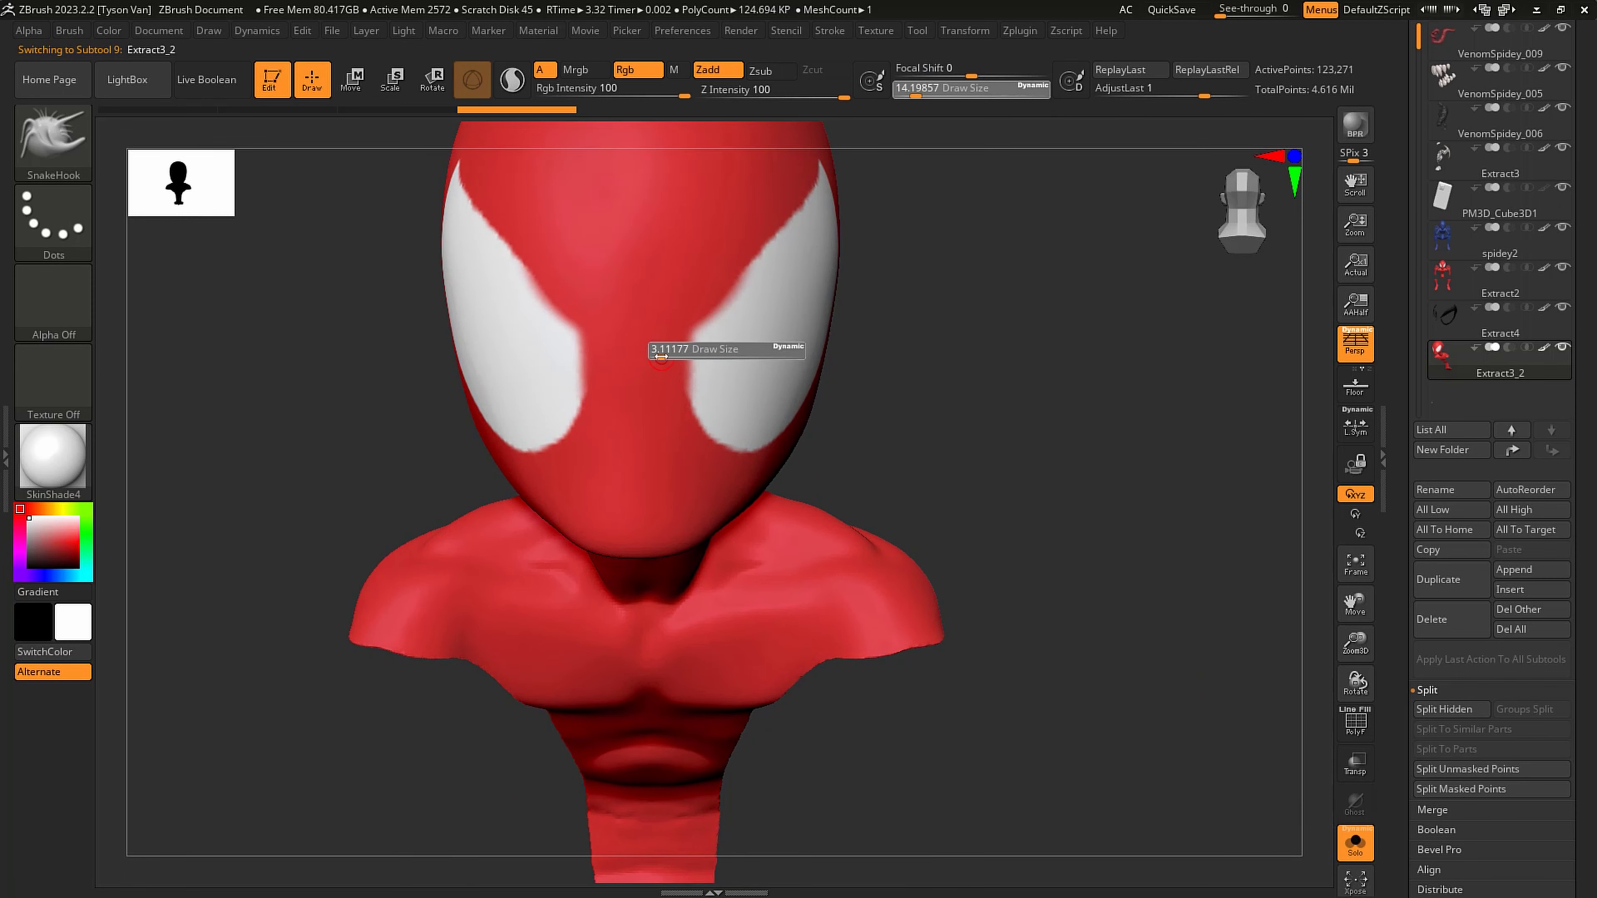
pyautogui.keyDown('alt'); pyautogui.moveTo(662, 354); pyautogui.dragTo(717, 560, button='right'); pyautogui.keyUp('alt')
pyautogui.keyDown('alt'); pyautogui.moveTo(871, 708); pyautogui.dragTo(866, 515, button='right'); pyautogui.keyUp('alt')
pyautogui.keyDown('alt'); pyautogui.moveTo(854, 599); pyautogui.dragTo(880, 441, button='right'); pyautogui.keyUp('alt')
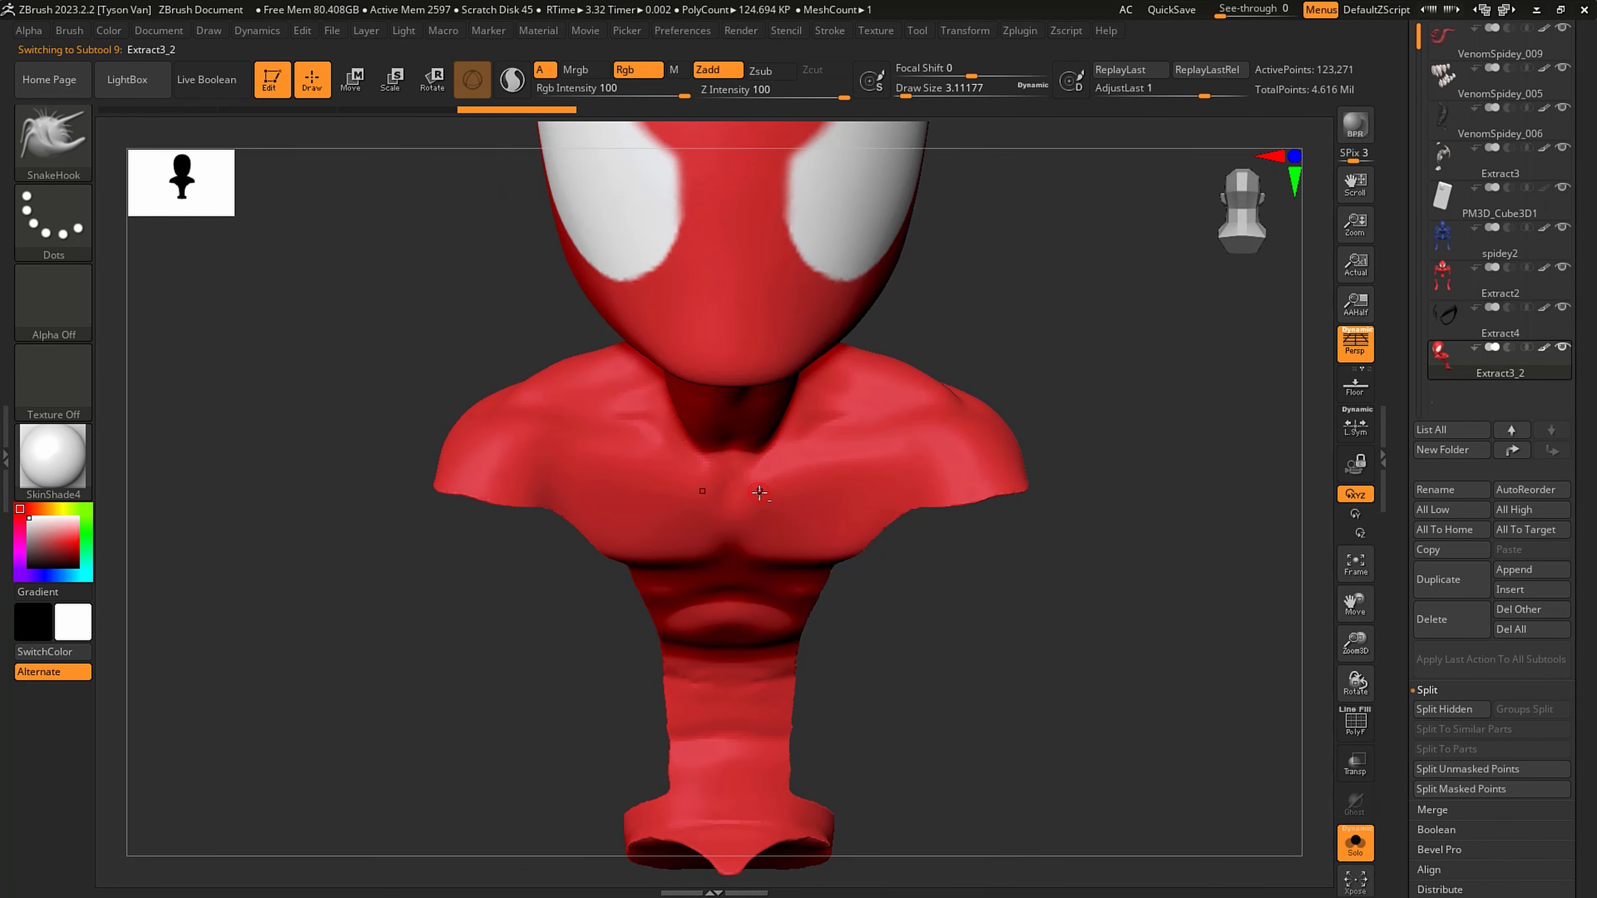
pyautogui.press('b')
pyautogui.keyDown('alt'); pyautogui.moveTo(886, 453); pyautogui.dragTo(874, 627, button='right'); pyautogui.keyUp('alt')
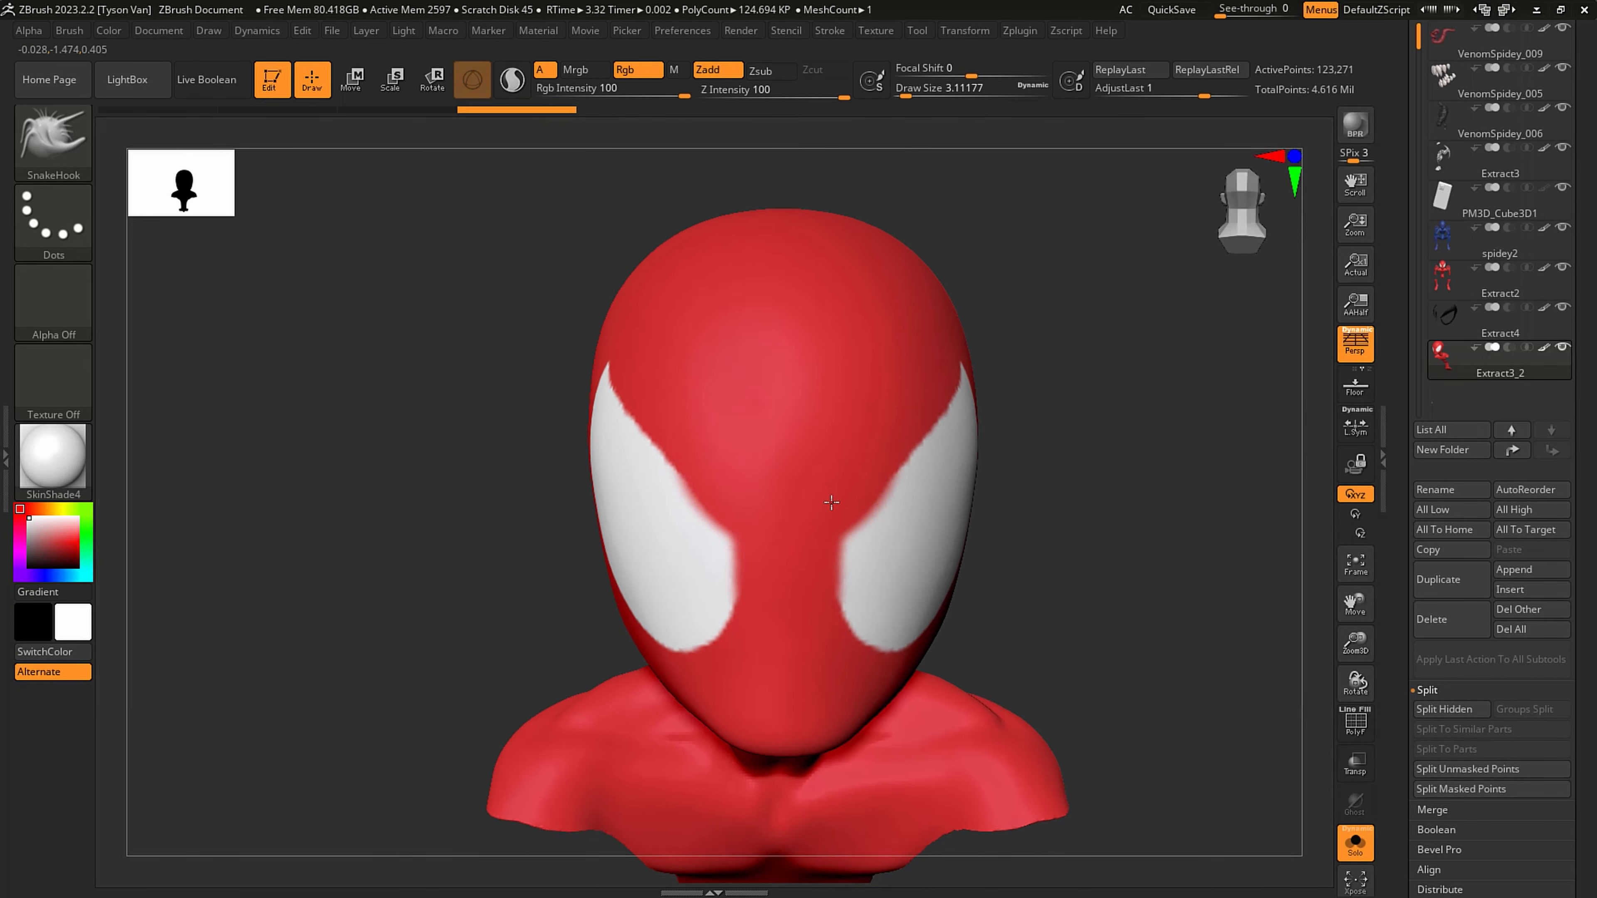
pyautogui.press('s')
pyautogui.click(798, 521)
pyautogui.keyDown('ctrl'); pyautogui.moveTo(791, 519); pyautogui.dragTo(846, 590, button='right'); pyautogui.keyUp('ctrl')
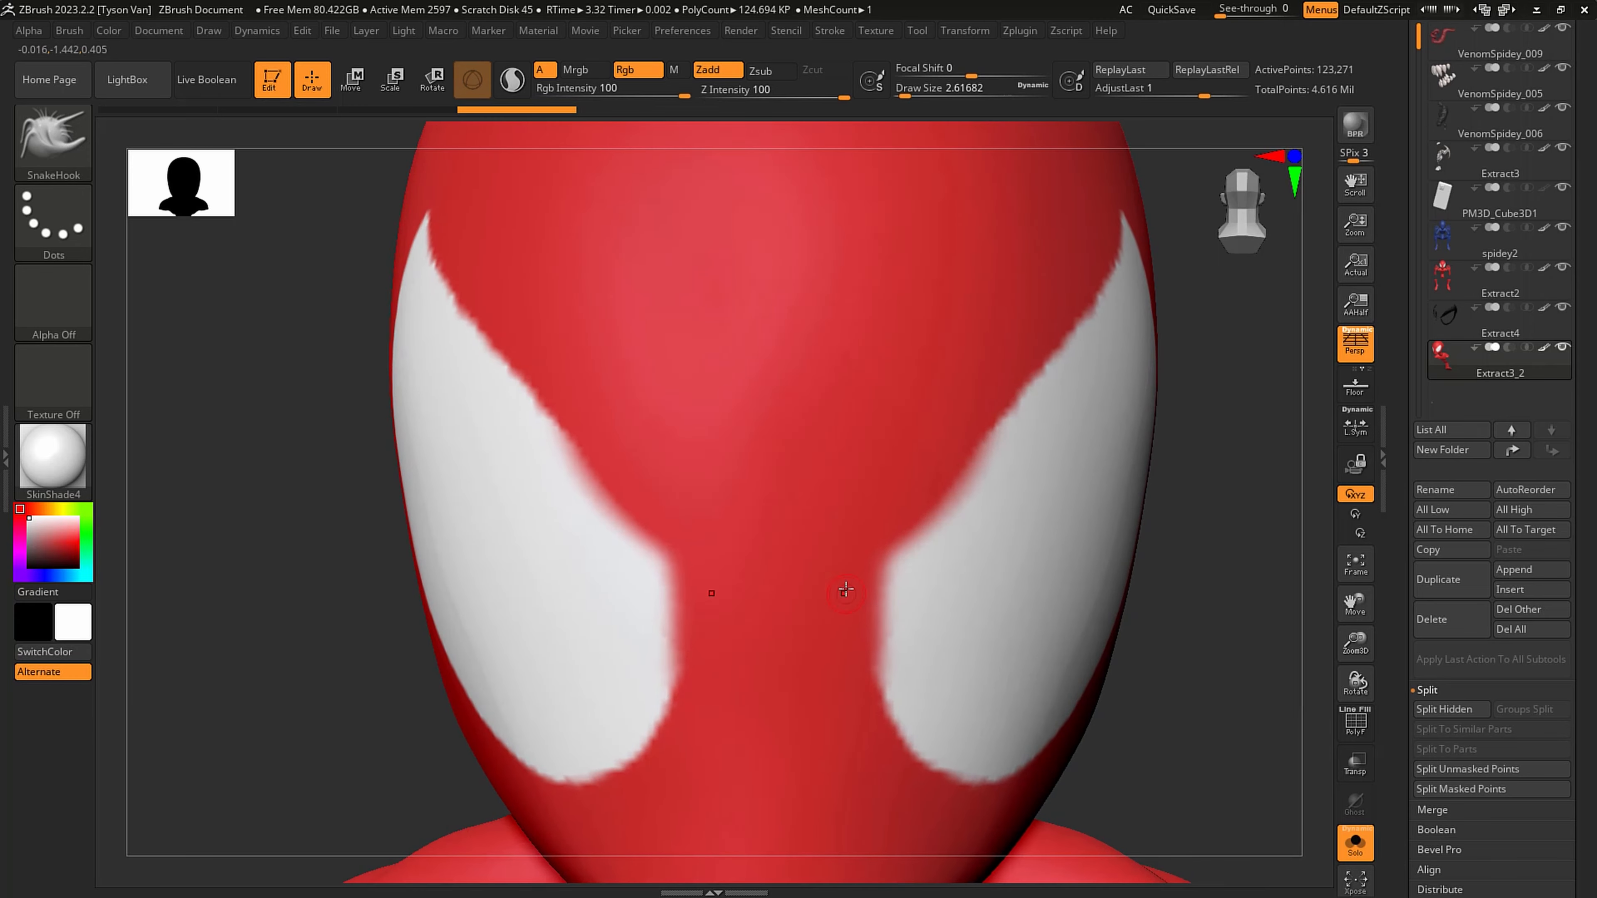
pyautogui.press('ctrl')
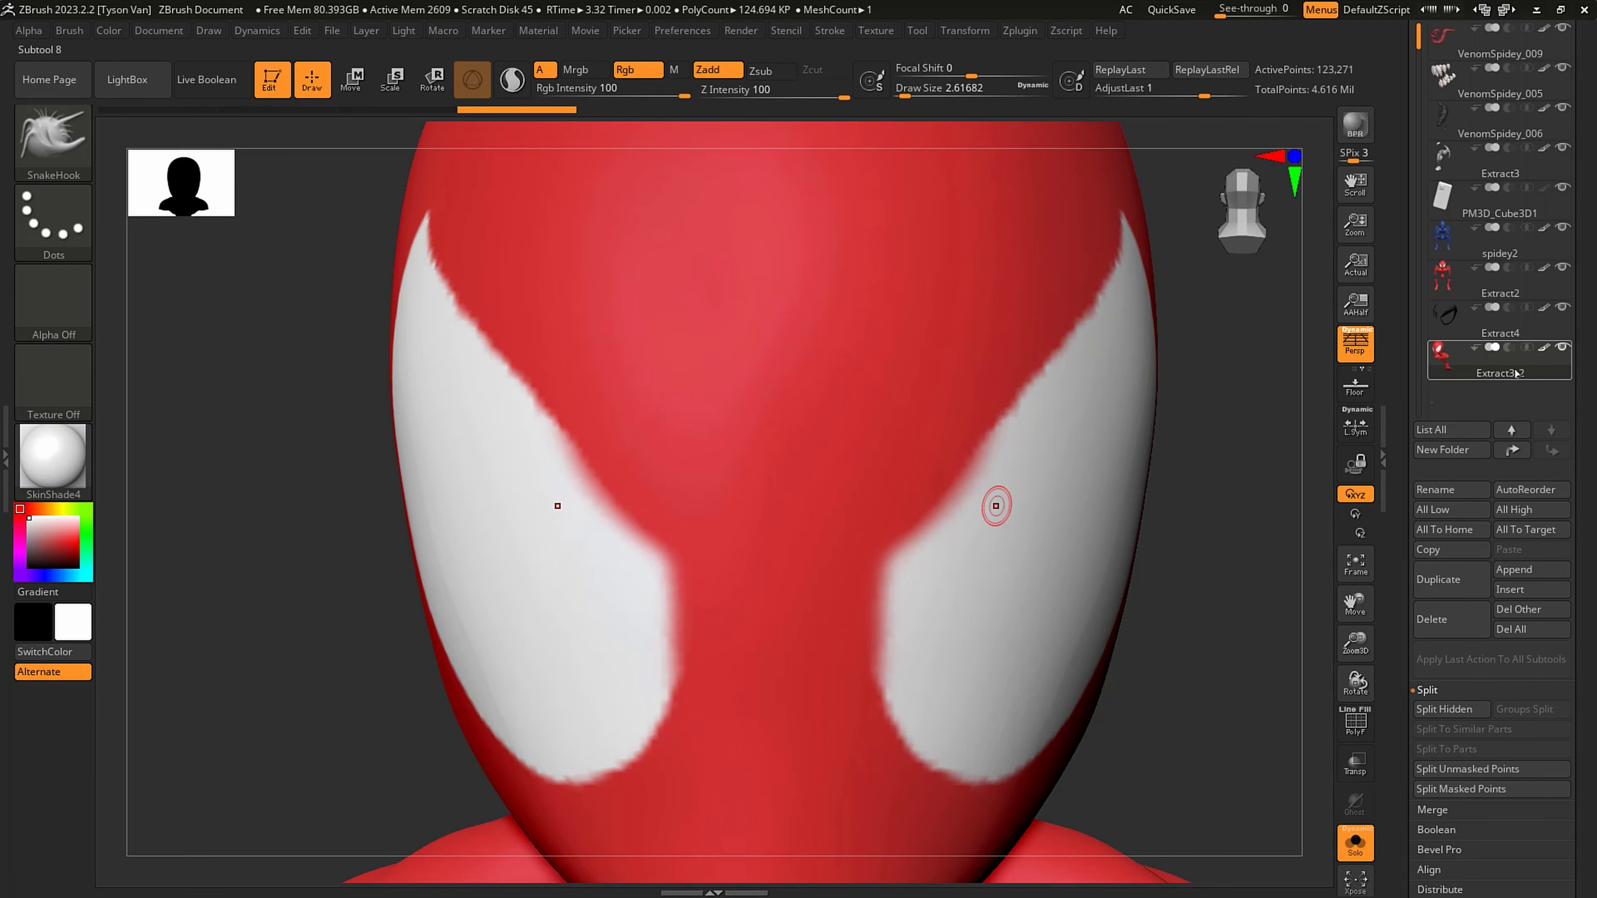
pyautogui.press('s')
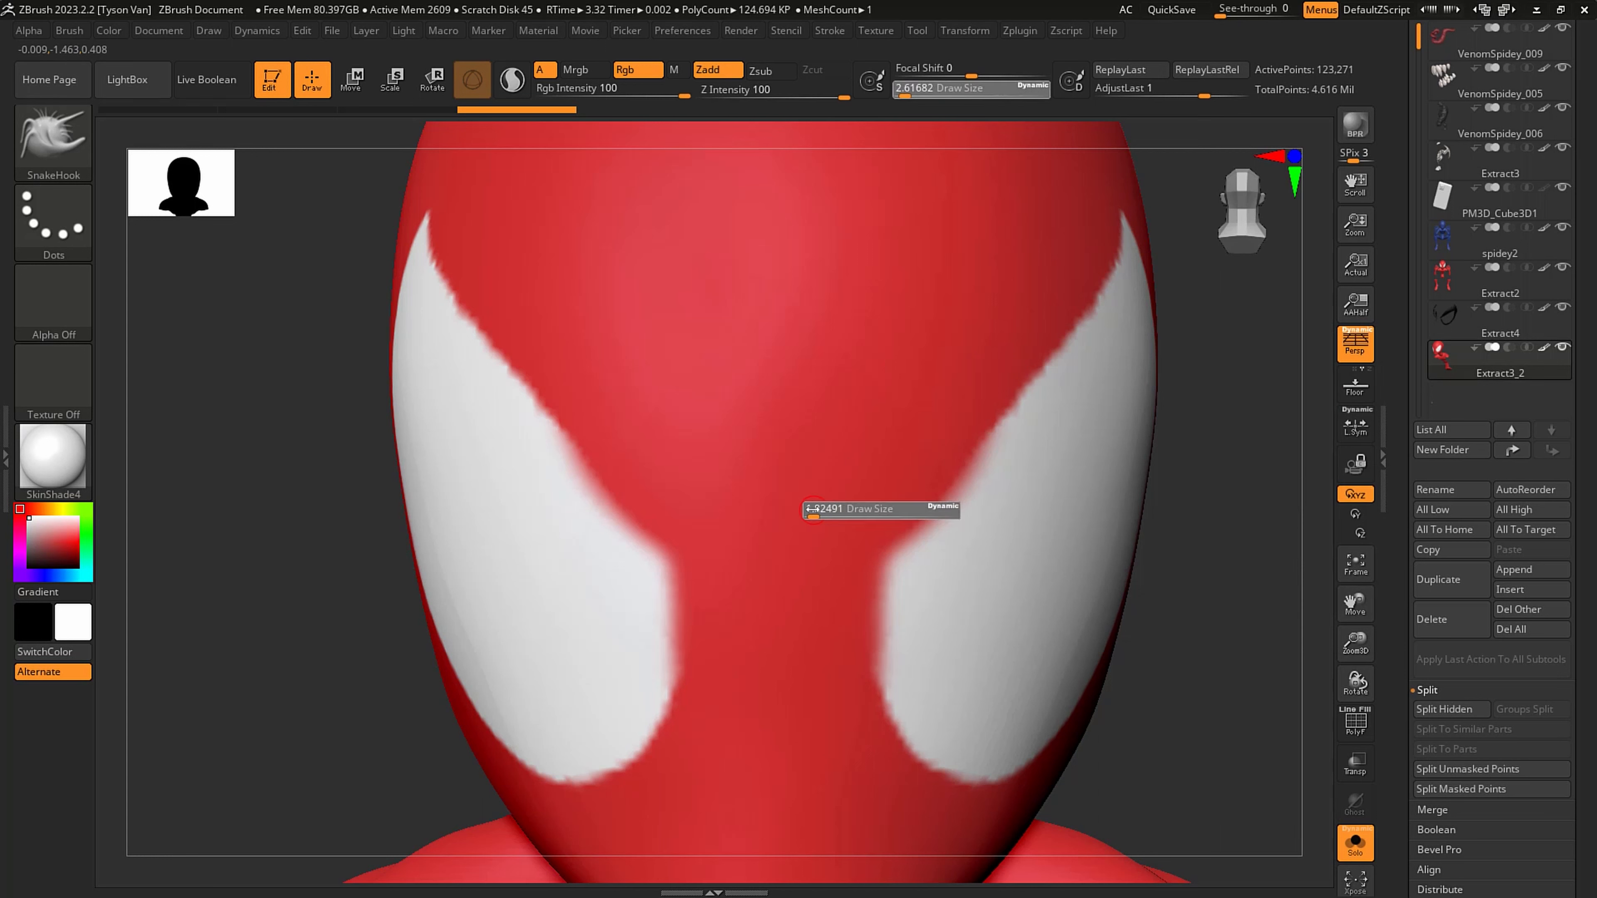
pyautogui.moveTo(813, 509)
pyautogui.mouseDown()
pyautogui.moveTo(822, 562)
pyautogui.moveTo(786, 582)
pyautogui.mouseUp()
pyautogui.press('ctrl')
pyautogui.hotkey('ctrl', 'z')
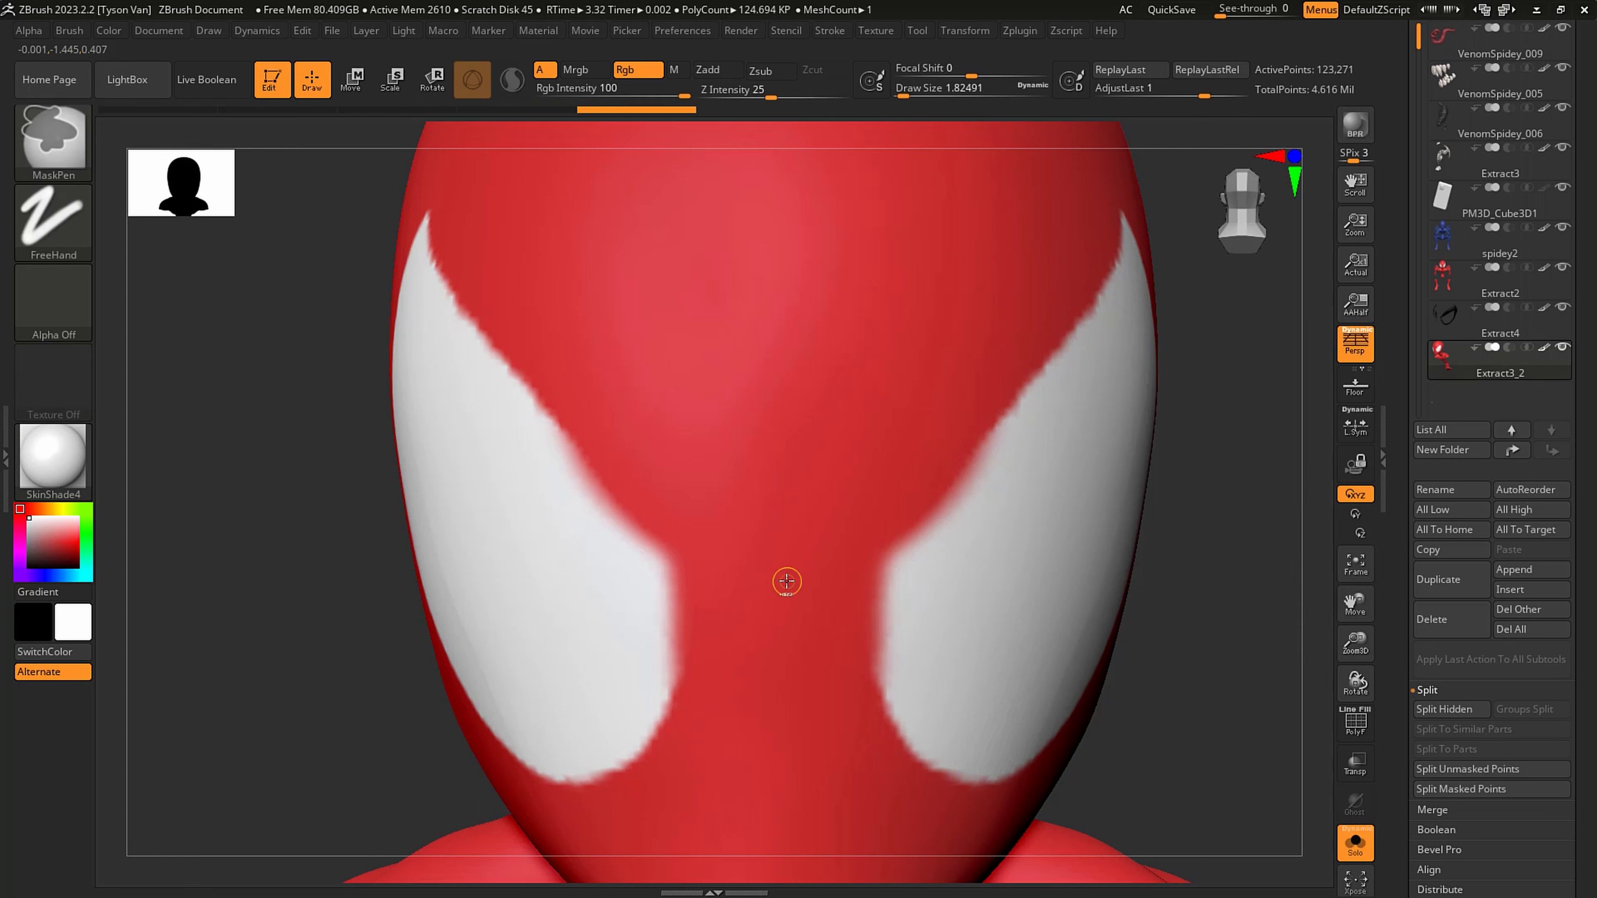
# - Examine the mesh density along the jagged edge of the painted eye using PolyFrame
pyautogui.moveTo(893, 573)
pyautogui.keyDown('alt'); pyautogui.mouseDown(button='right')
pyautogui.moveTo(869, 570)
pyautogui.moveTo(891, 588)
pyautogui.moveTo(1017, 513)
pyautogui.moveTo(1034, 549)
pyautogui.mouseUp(button='right'); pyautogui.keyUp('alt')
pyautogui.keyDown('alt'); pyautogui.moveTo(1016, 457); pyautogui.dragTo(920, 489, button='right'); pyautogui.keyUp('alt')
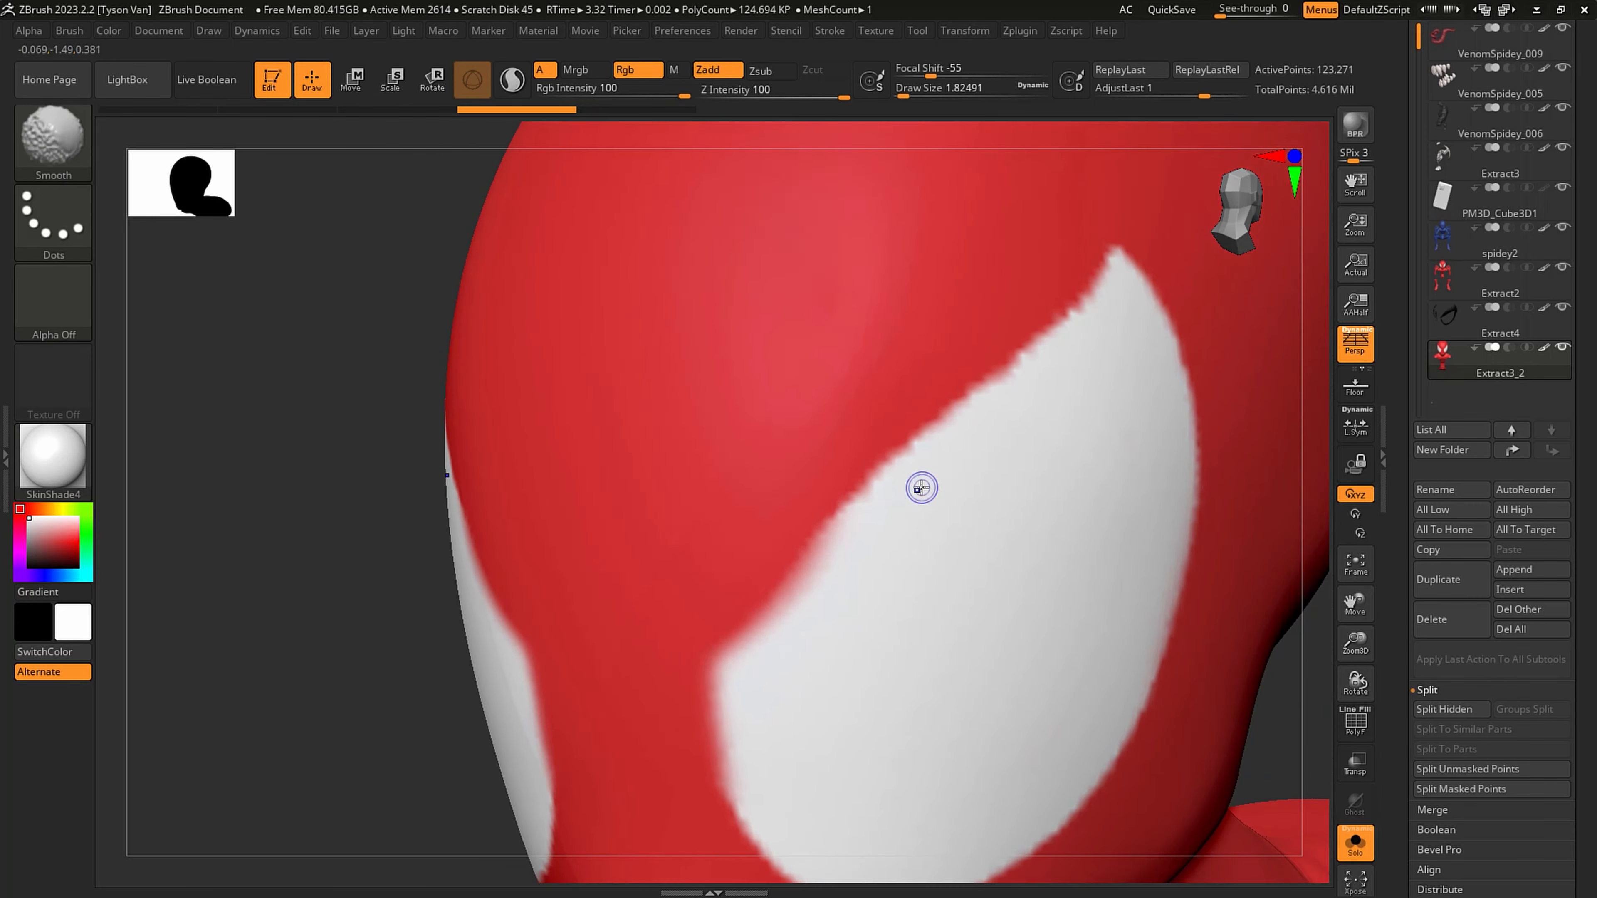
pyautogui.hotkey('shift', 'f')
pyautogui.hotkey('shift', 'f')
pyautogui.hotkey('shift', 'f')
pyautogui.hotkey('shift', 'f')
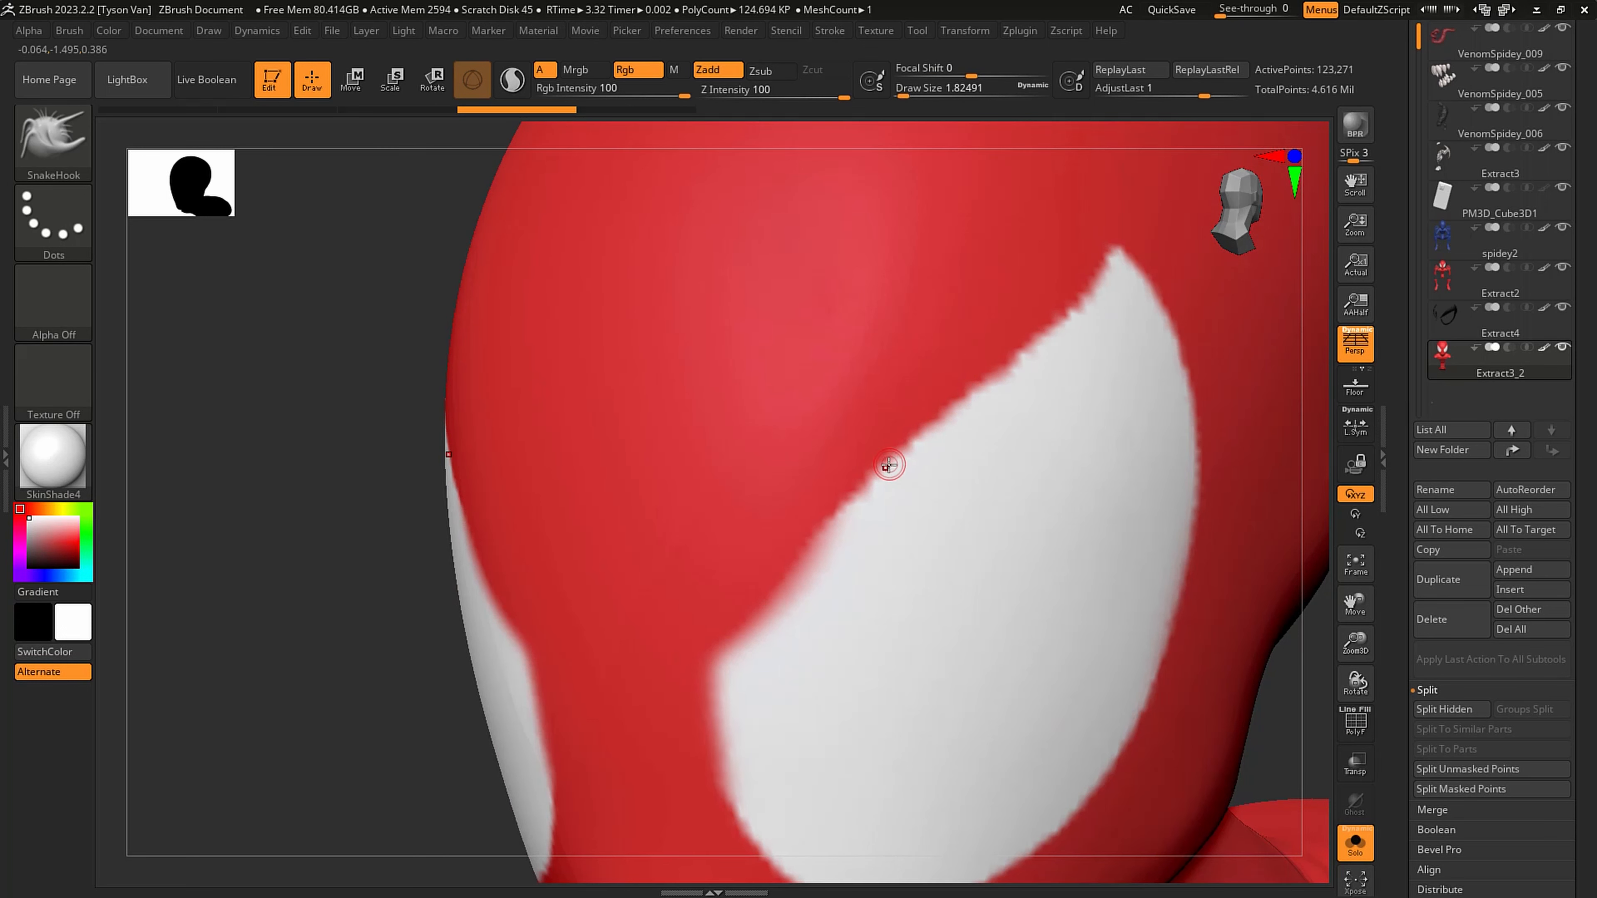
pyautogui.moveTo(868, 468); pyautogui.dragTo(873, 530, button='right')
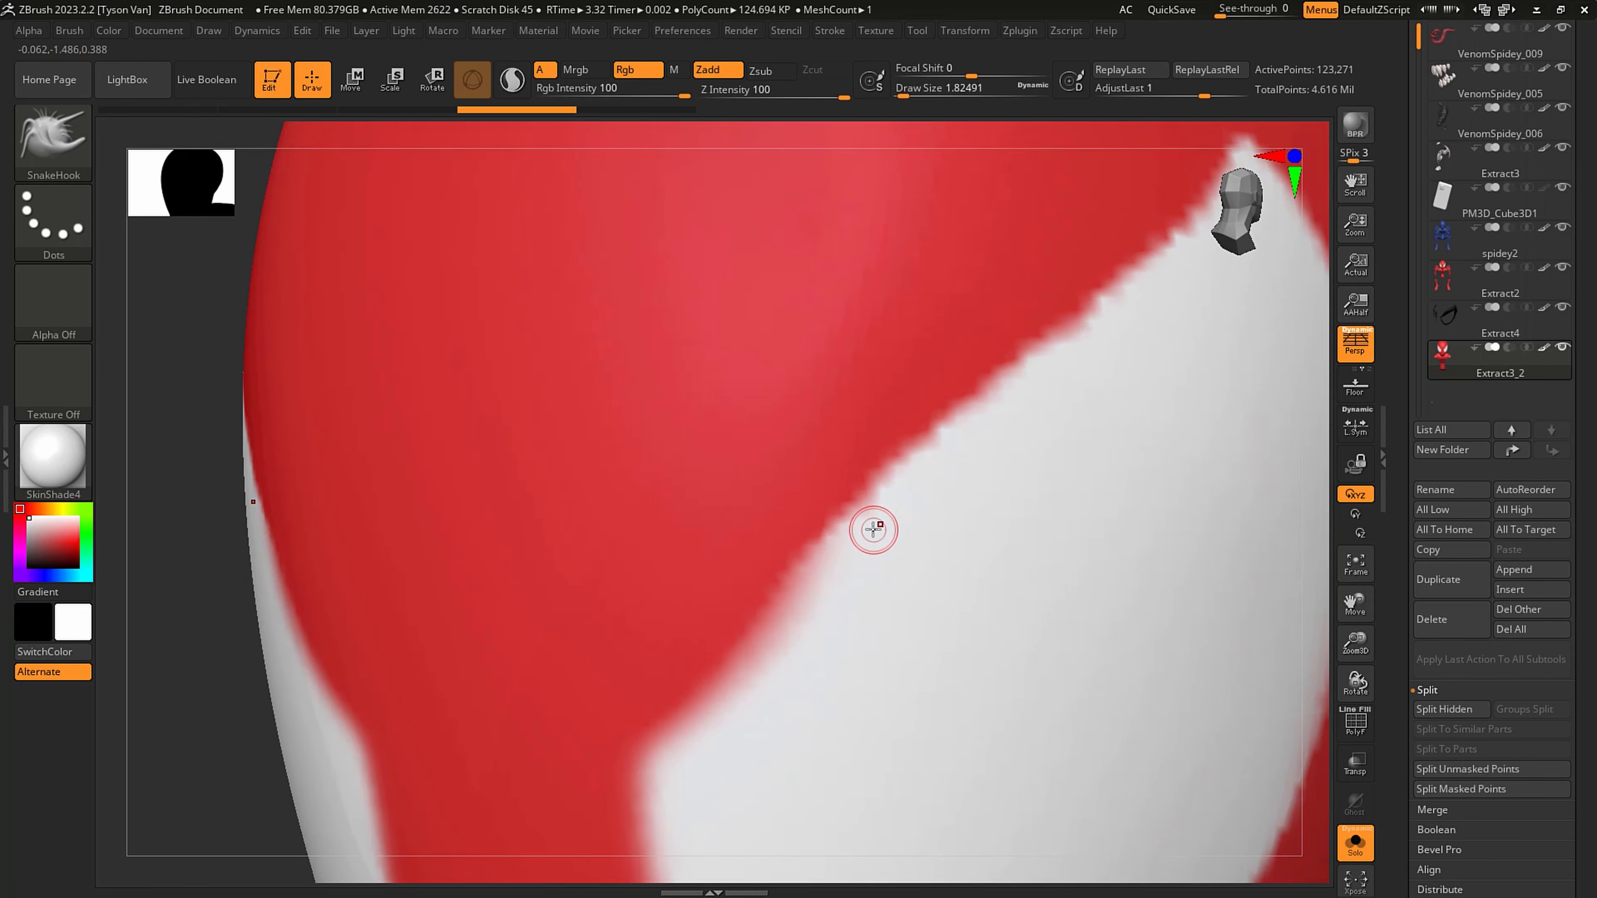
pyautogui.press('shift')
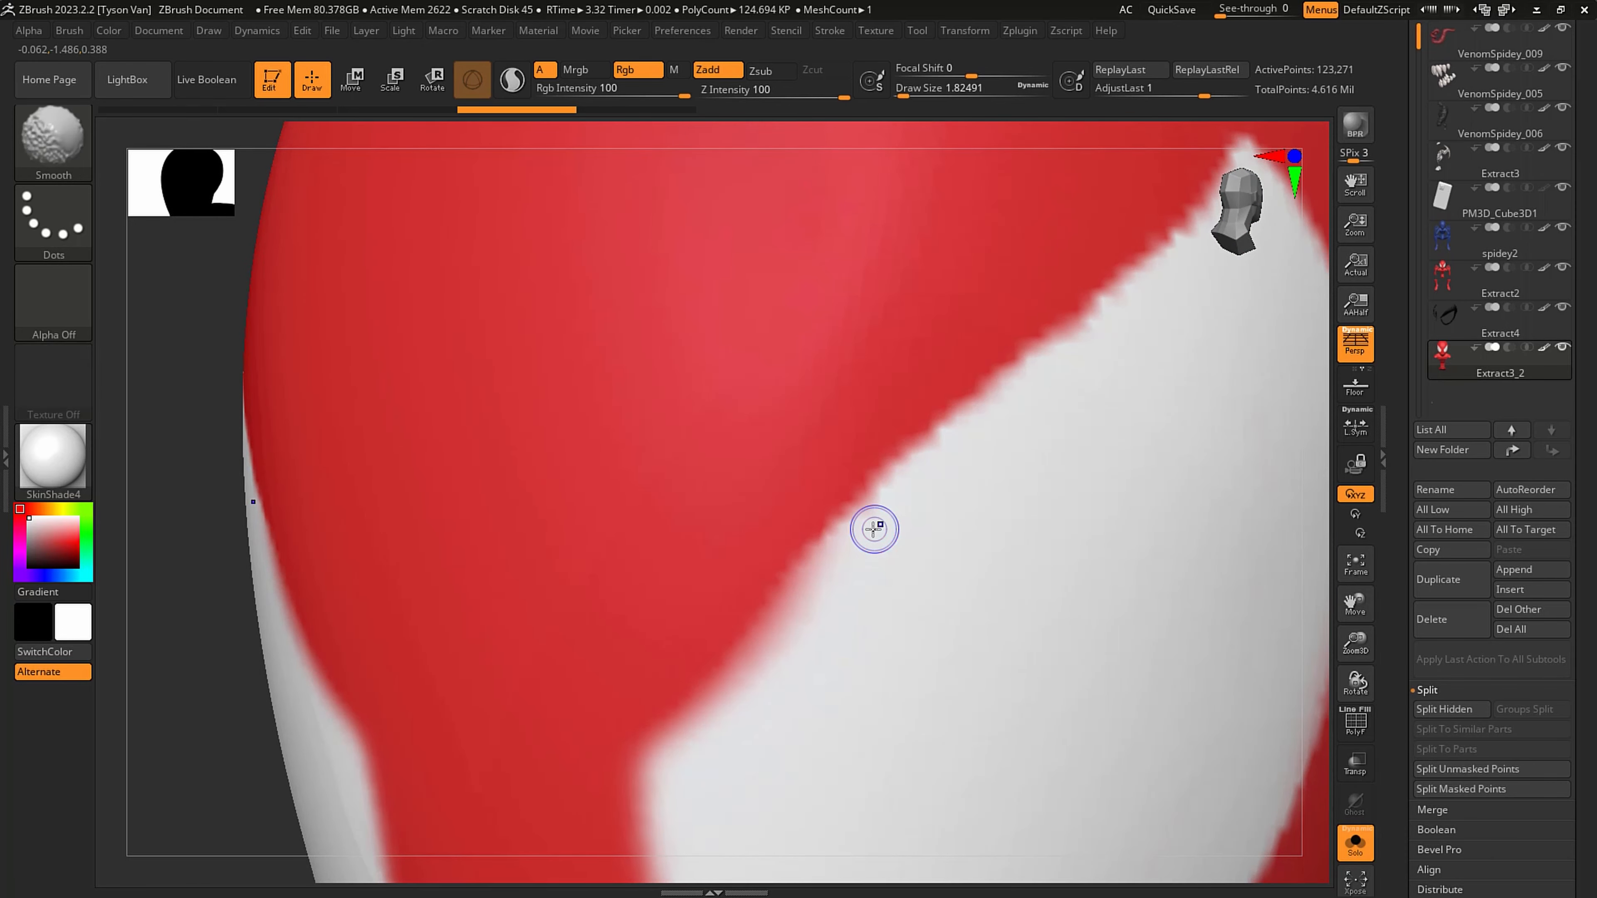
pyautogui.hotkey('shift', 'f')
# - Show the hidden parts of Extract3_2 and remesh it with DynaMesh at resolution 2000
pyautogui.scroll(-5, 1500, 668)
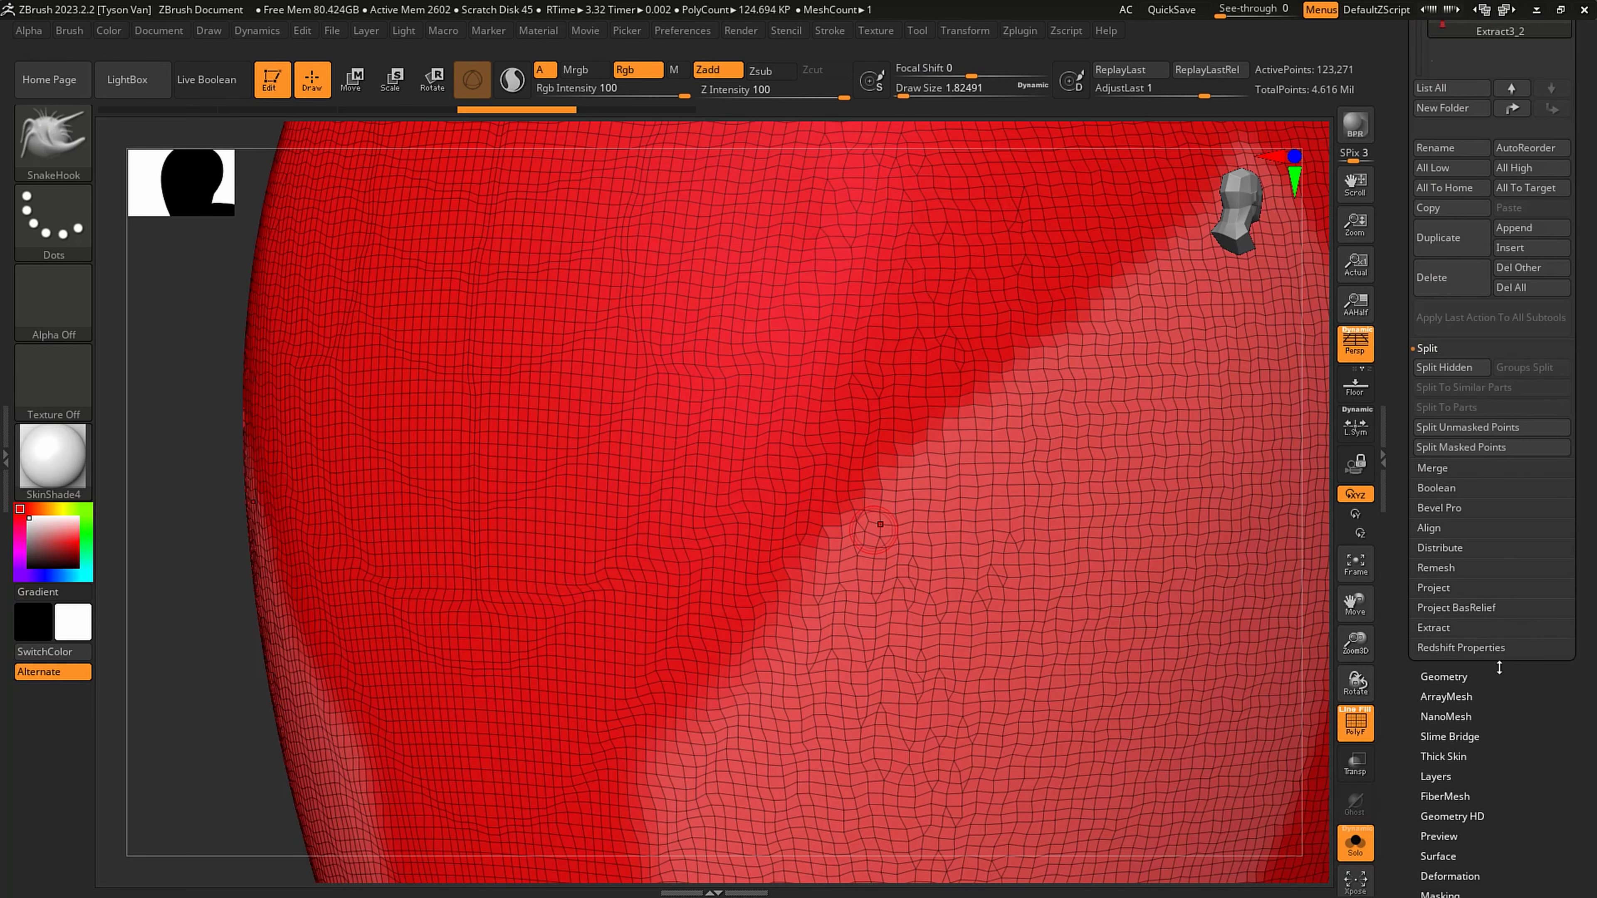
pyautogui.click(1444, 676)
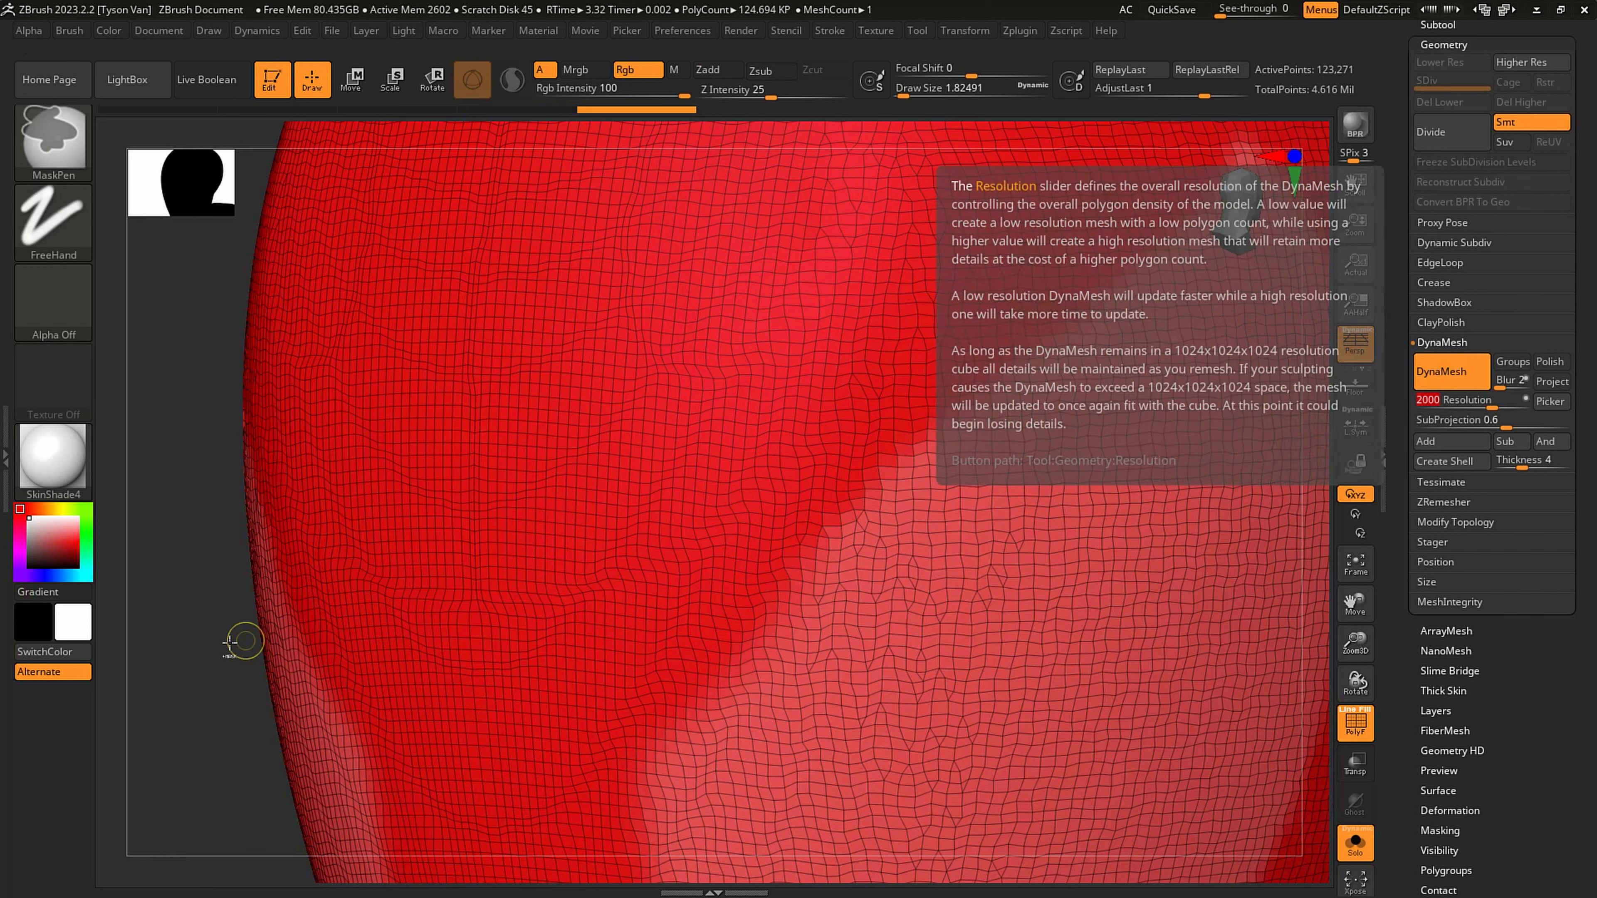
pyautogui.keyDown('ctrl'); pyautogui.click(228, 542); pyautogui.keyUp('ctrl')
pyautogui.press('shift')
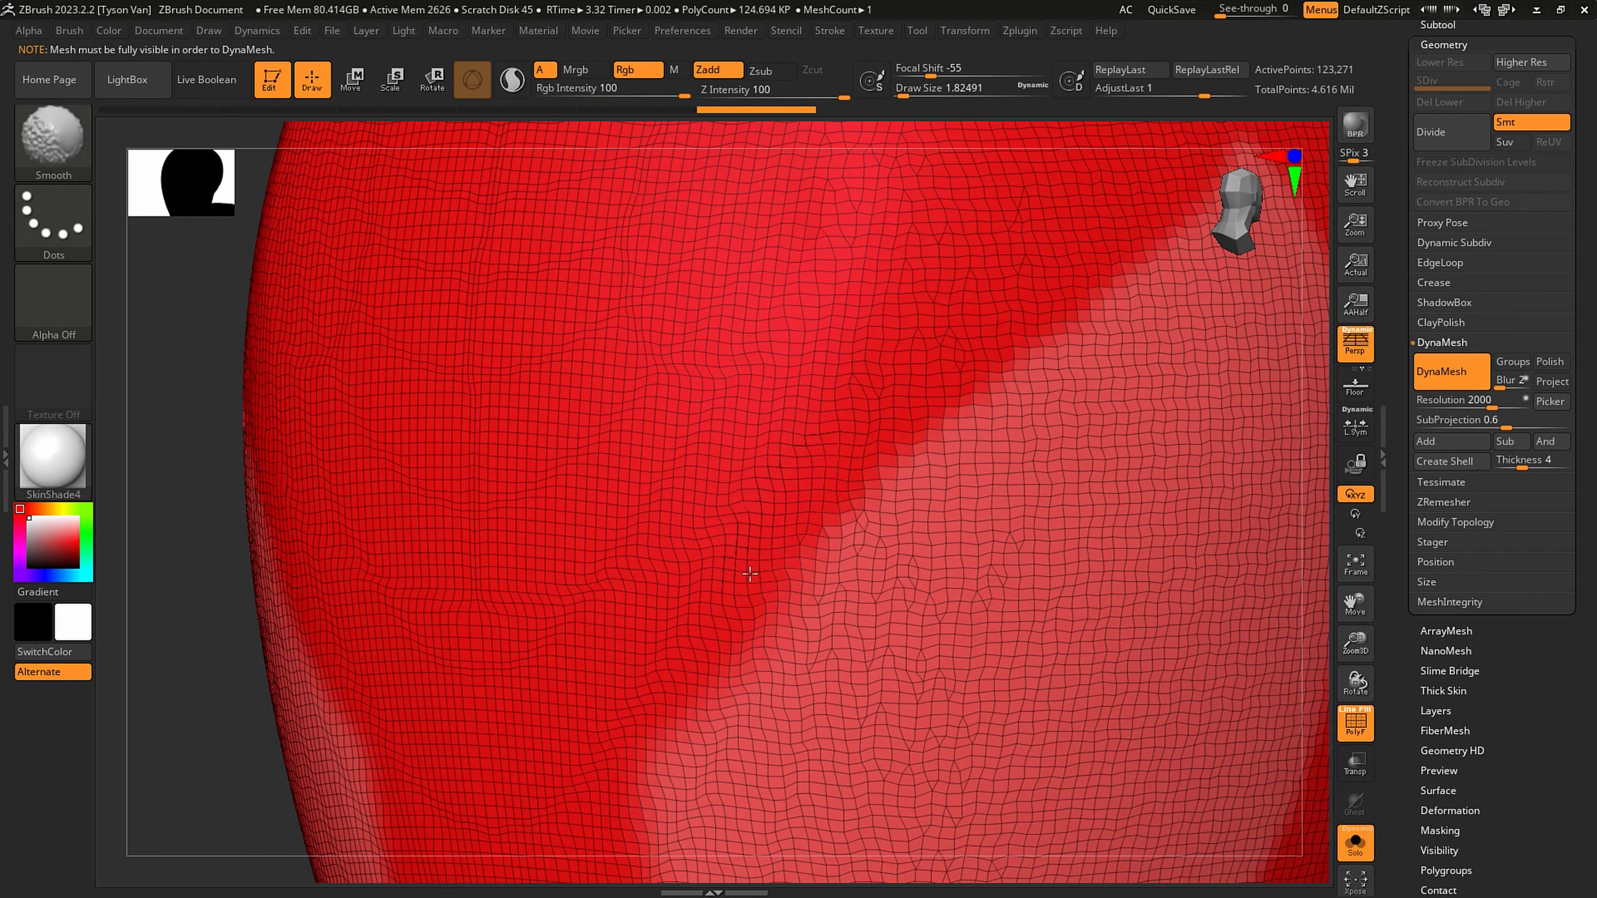
pyautogui.press('ctrl')
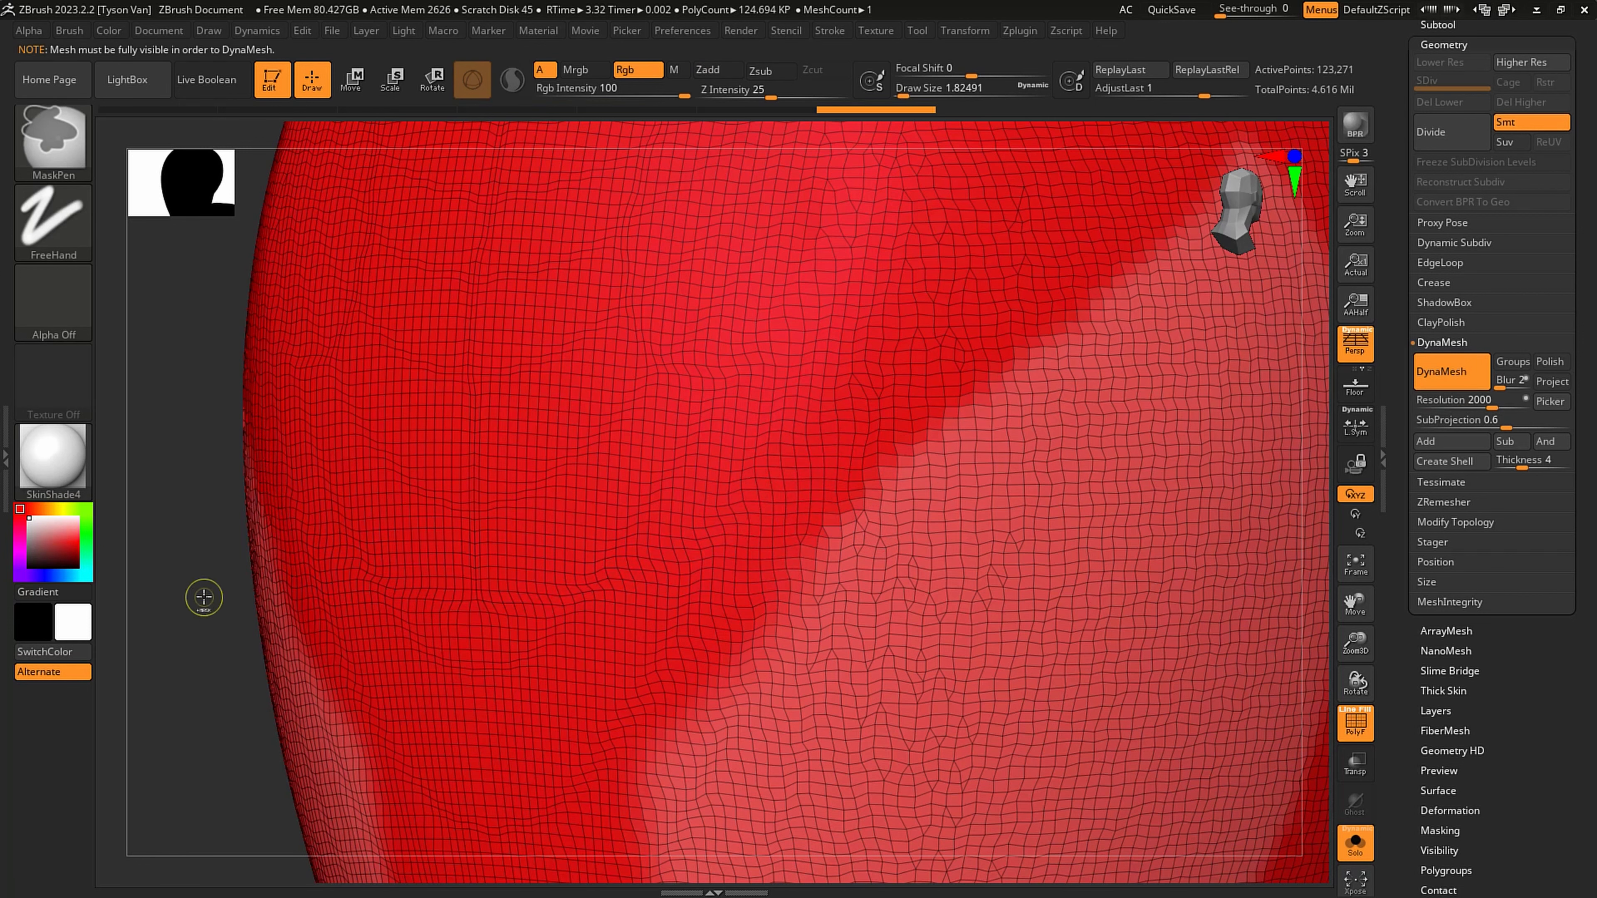
pyautogui.press('ctrl')
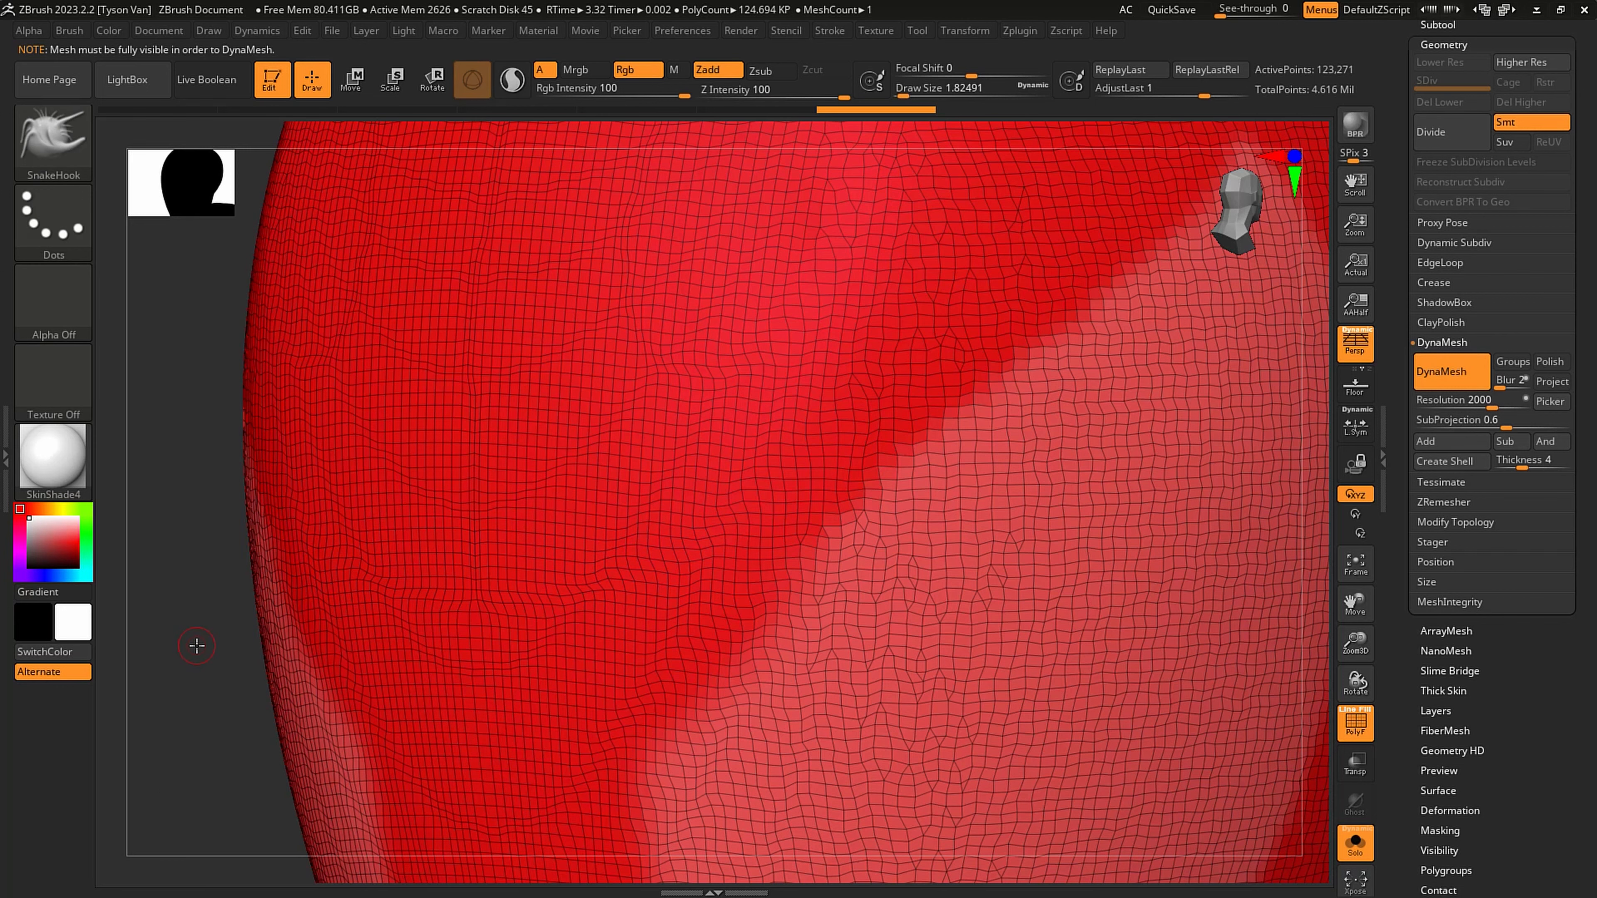
pyautogui.press('ctrl')
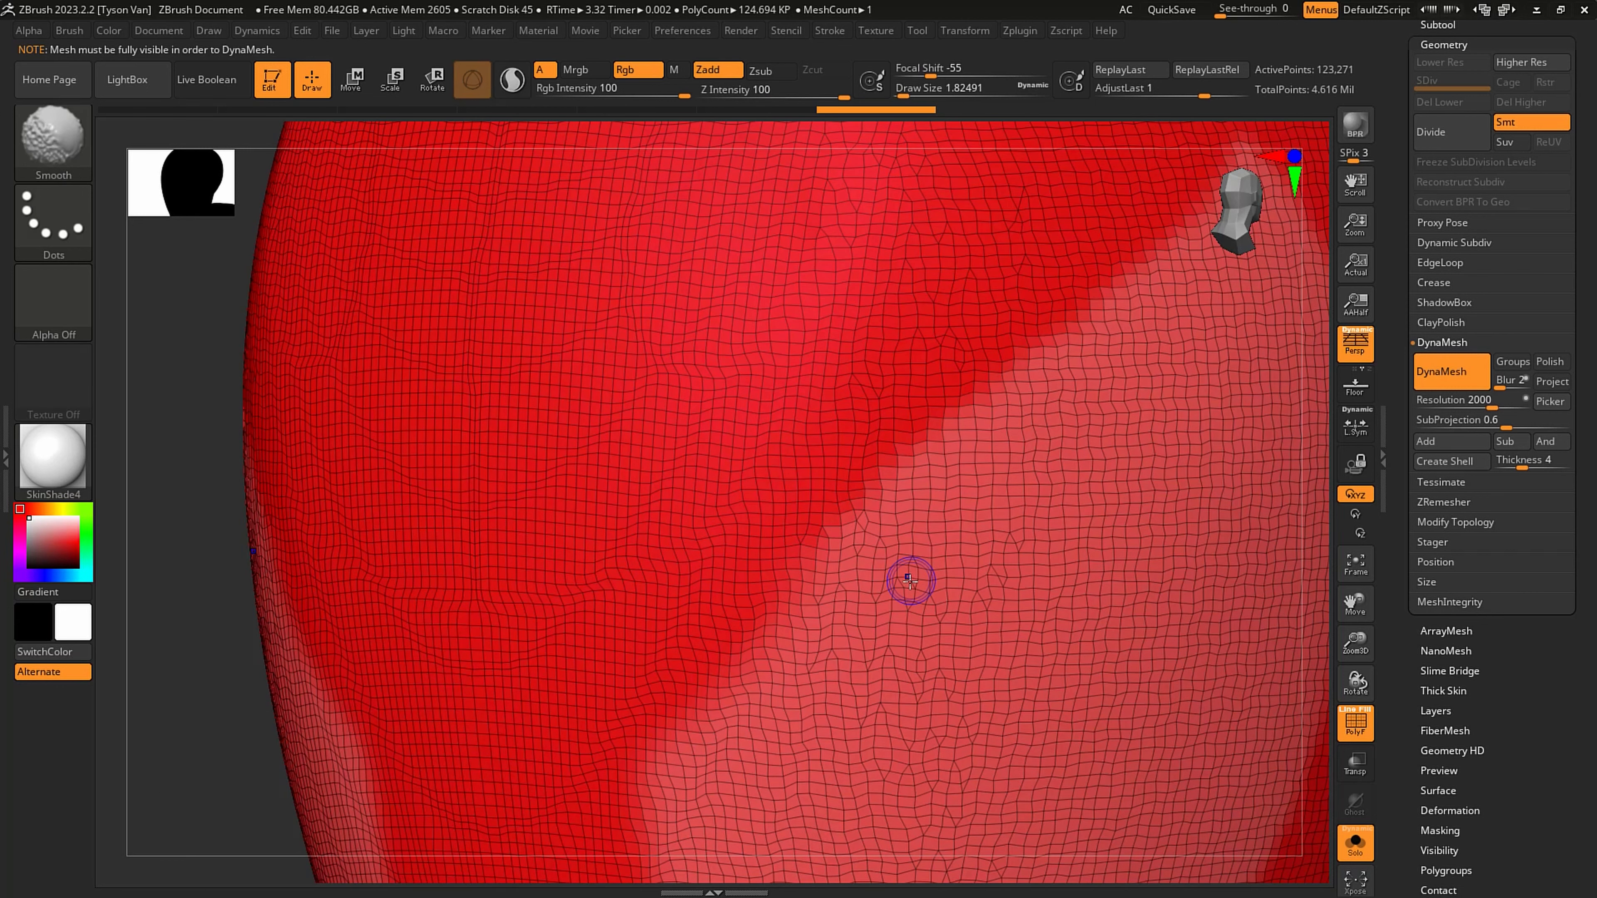
pyautogui.press('ctrl')
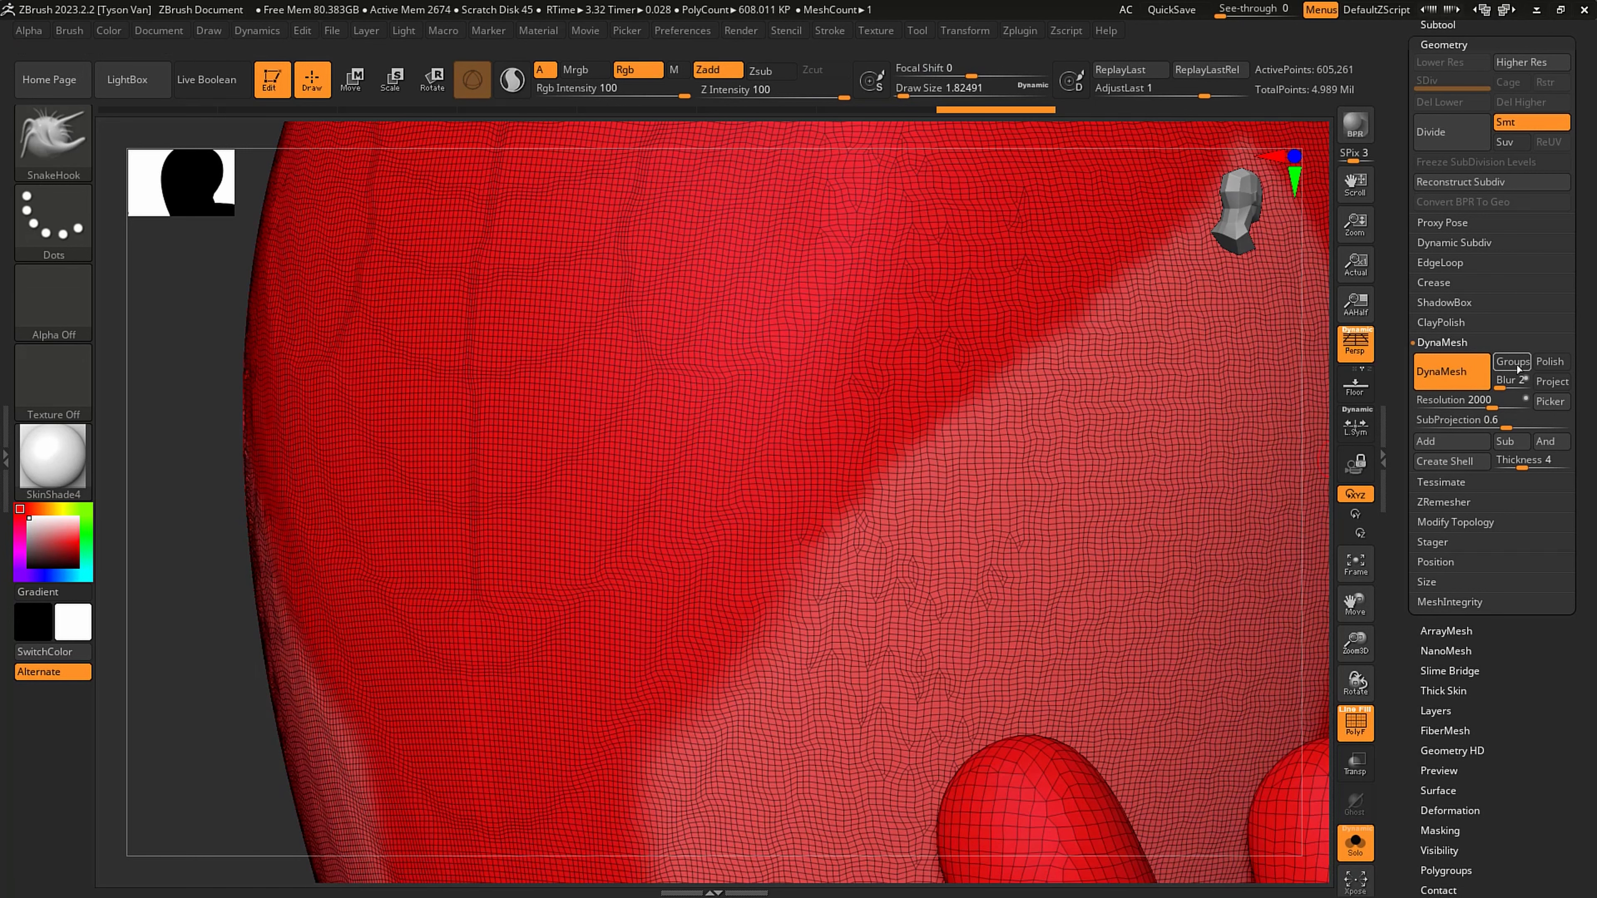
# - Turn off PolyFrame and mask a small oval ring between the eyes with the MaskPen in front view
pyautogui.keyDown('alt'); pyautogui.moveTo(1080, 542); pyautogui.dragTo(877, 521, button='right'); pyautogui.keyUp('alt')
pyautogui.hotkey('shift', 'f')
pyautogui.moveTo(951, 566); pyautogui.dragTo(962, 570, button='right')
pyautogui.keyDown('alt'); pyautogui.moveTo(806, 607); pyautogui.dragTo(782, 630, button='right'); pyautogui.keyUp('alt')
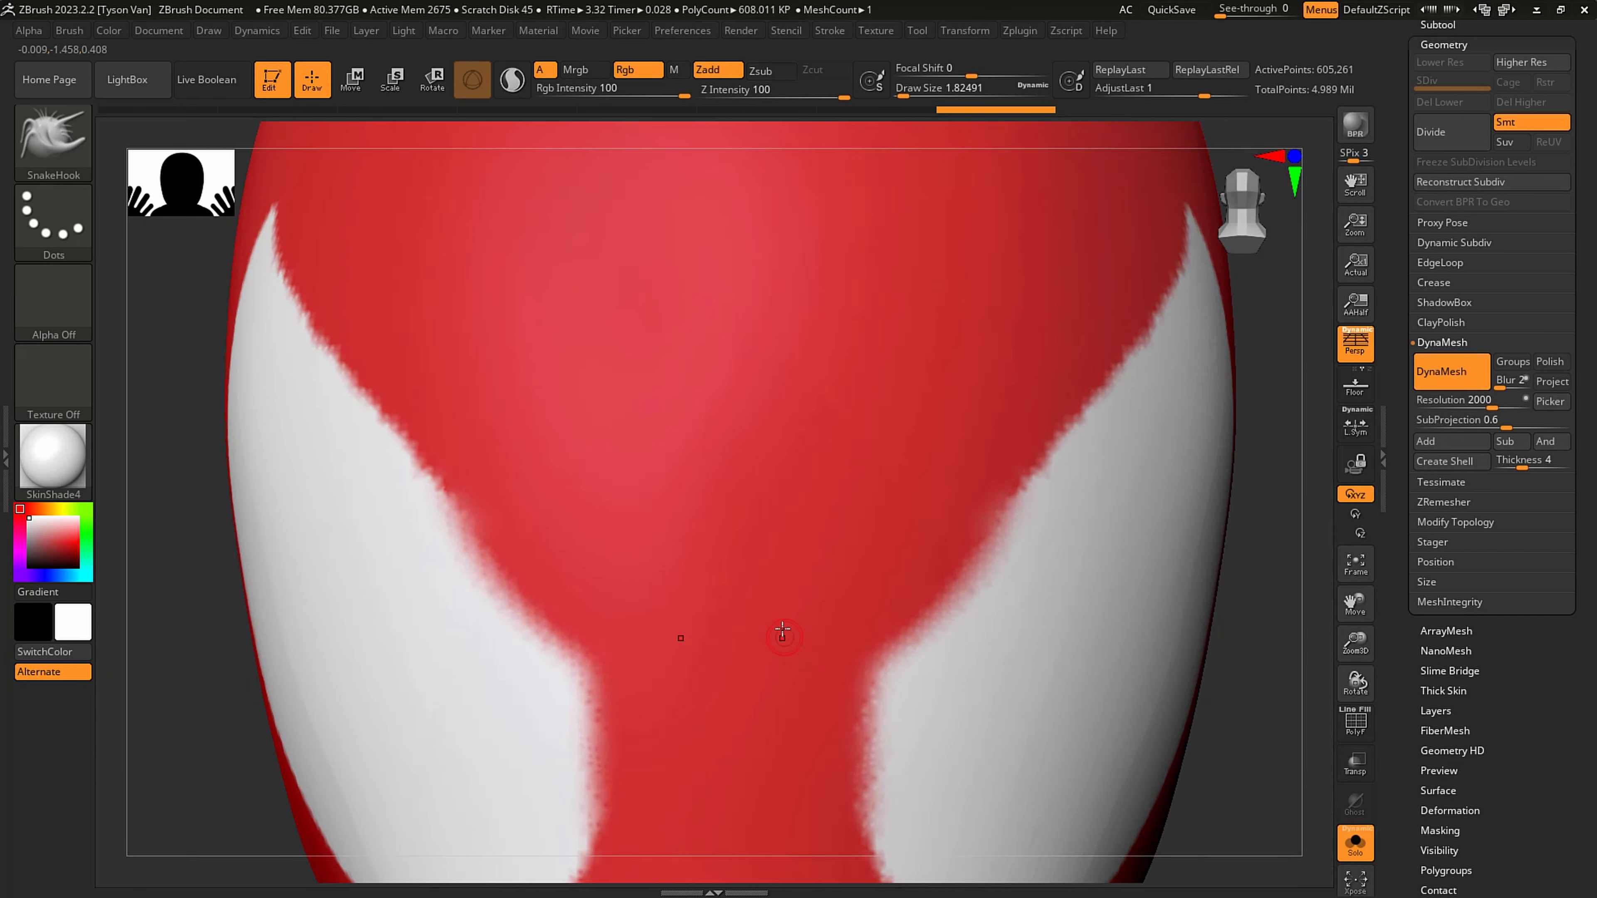
pyautogui.press('ctrl')
pyautogui.moveTo(748, 615)
pyautogui.keyDown('ctrl'); pyautogui.mouseDown()
pyautogui.moveTo(794, 629)
pyautogui.moveTo(764, 676)
pyautogui.moveTo(802, 648)
pyautogui.moveTo(726, 615)
pyautogui.mouseUp(); pyautogui.keyUp('ctrl')
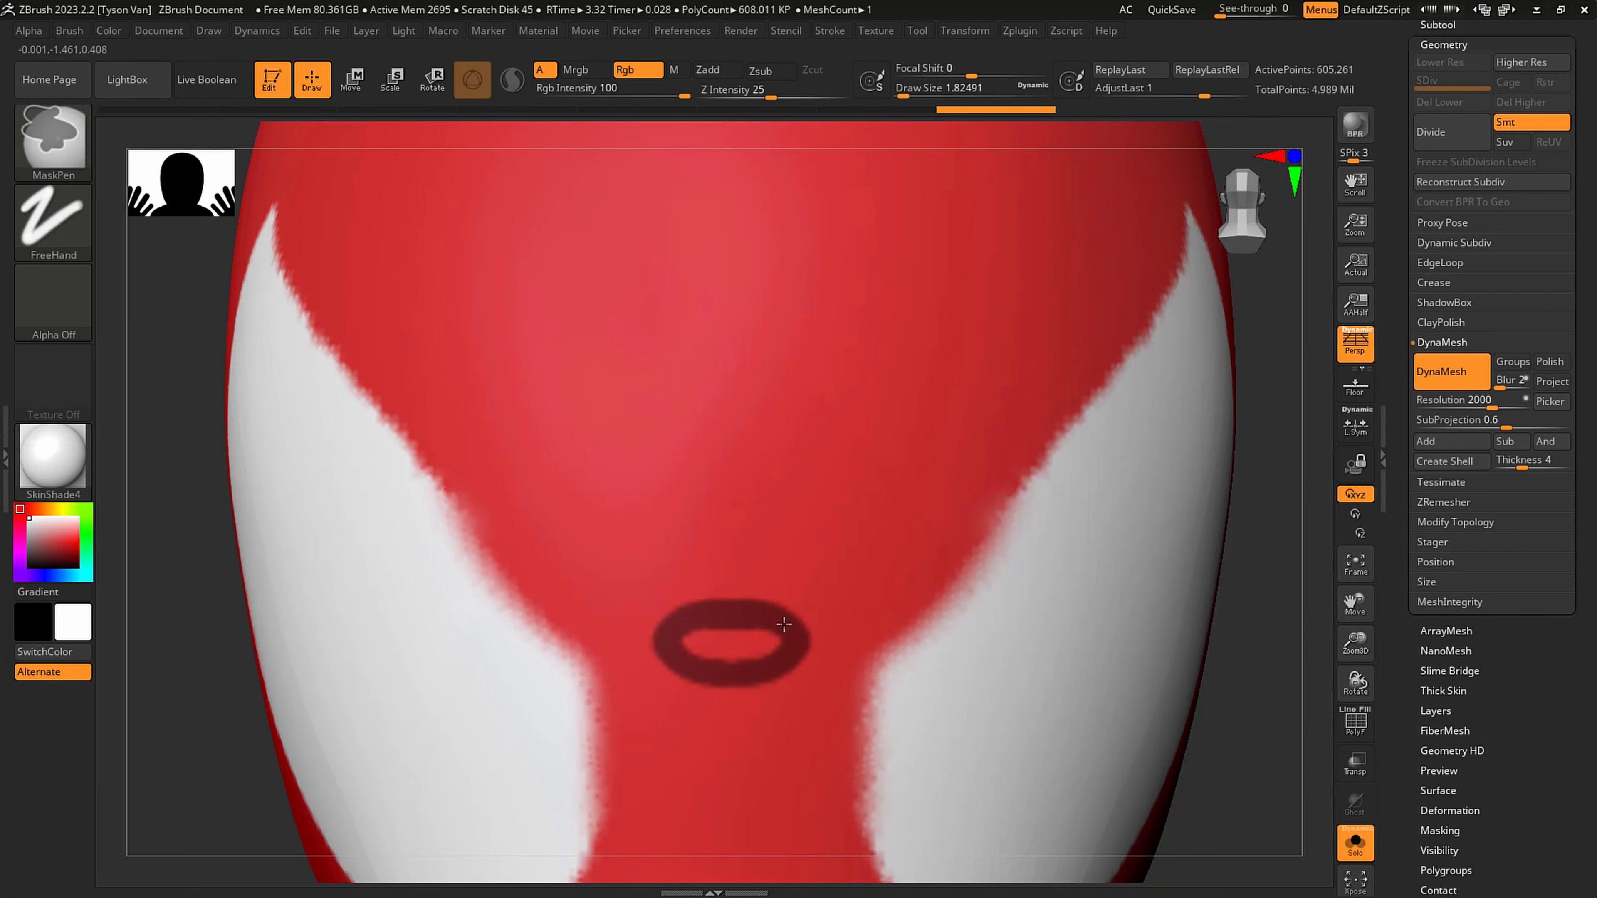
# - Enable LazyMouse for the MaskPen and, at a draw size of about 1.3, mask two mirrored pairs of lines radiating from the ring over the forehead
pyautogui.moveTo(774, 636)
pyautogui.keyDown('alt'); pyautogui.mouseDown(button='right')
pyautogui.moveTo(730, 630)
pyautogui.moveTo(809, 609)
pyautogui.moveTo(777, 731)
pyautogui.mouseUp(button='right'); pyautogui.keyUp('alt')
pyautogui.press('ctrl')
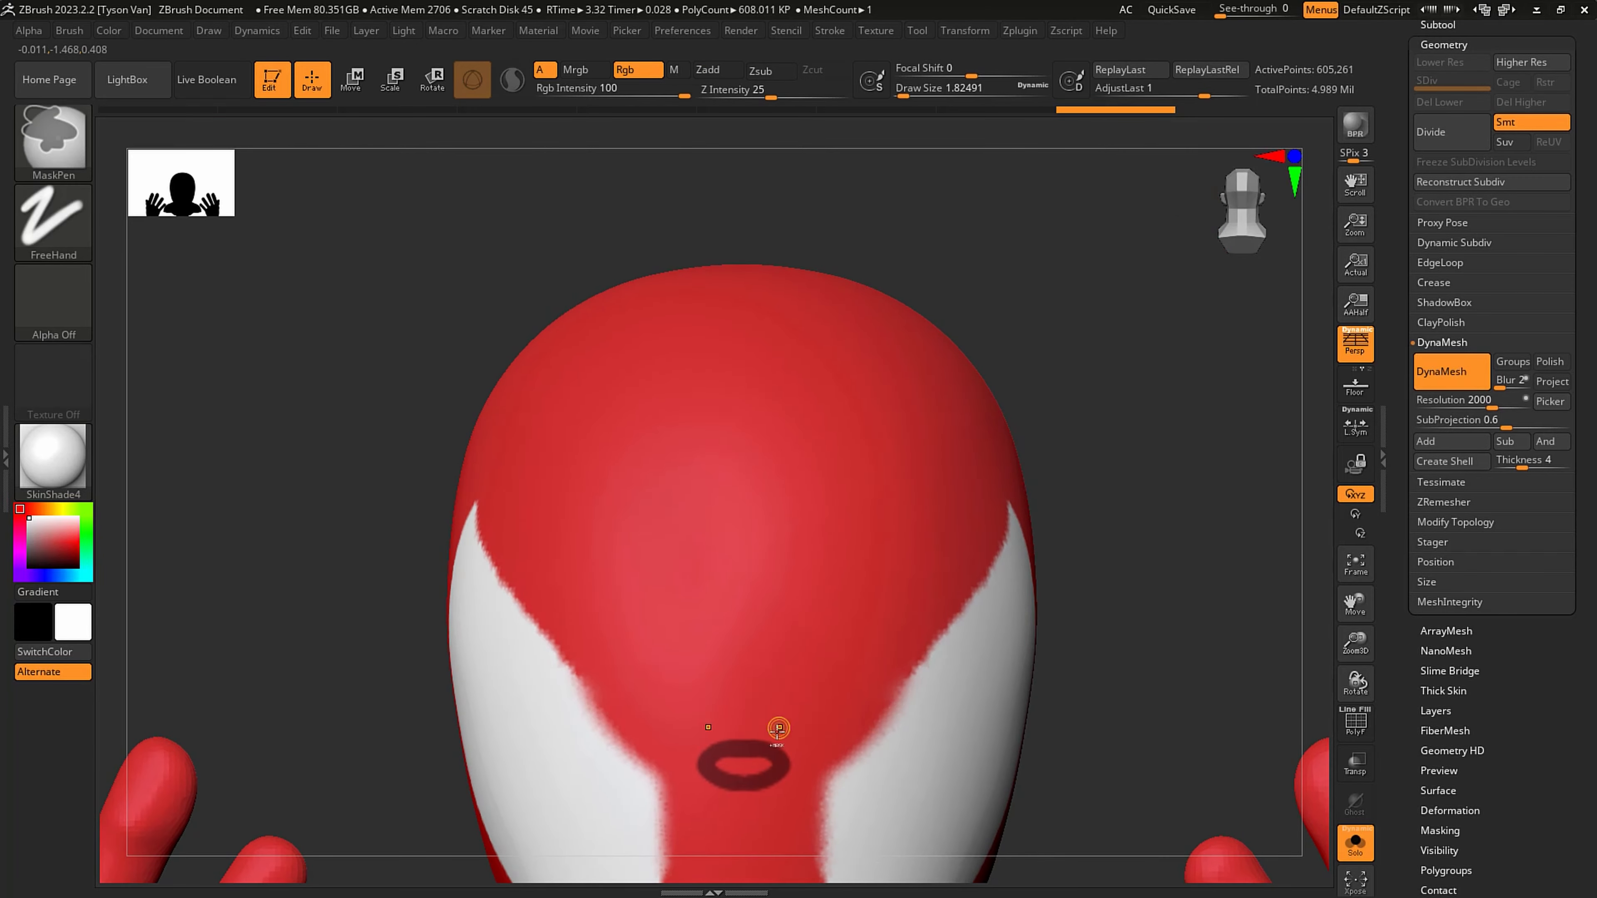
pyautogui.press('ctrl')
pyautogui.keyDown('ctrl'); pyautogui.click(830, 31); pyautogui.keyUp('ctrl')
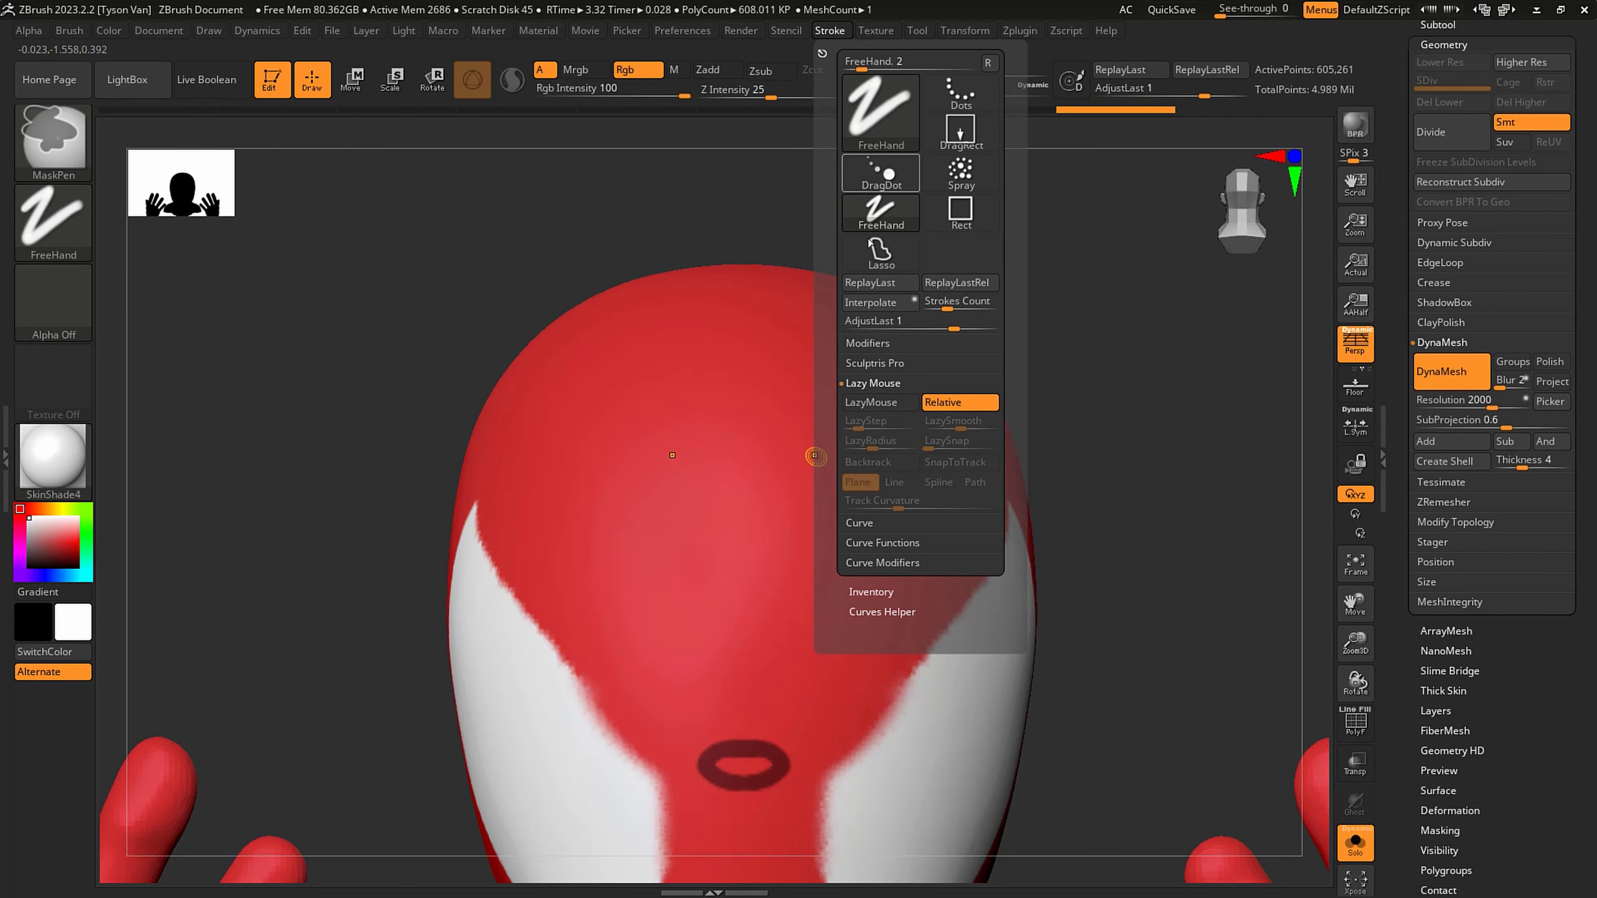
pyautogui.click(870, 403)
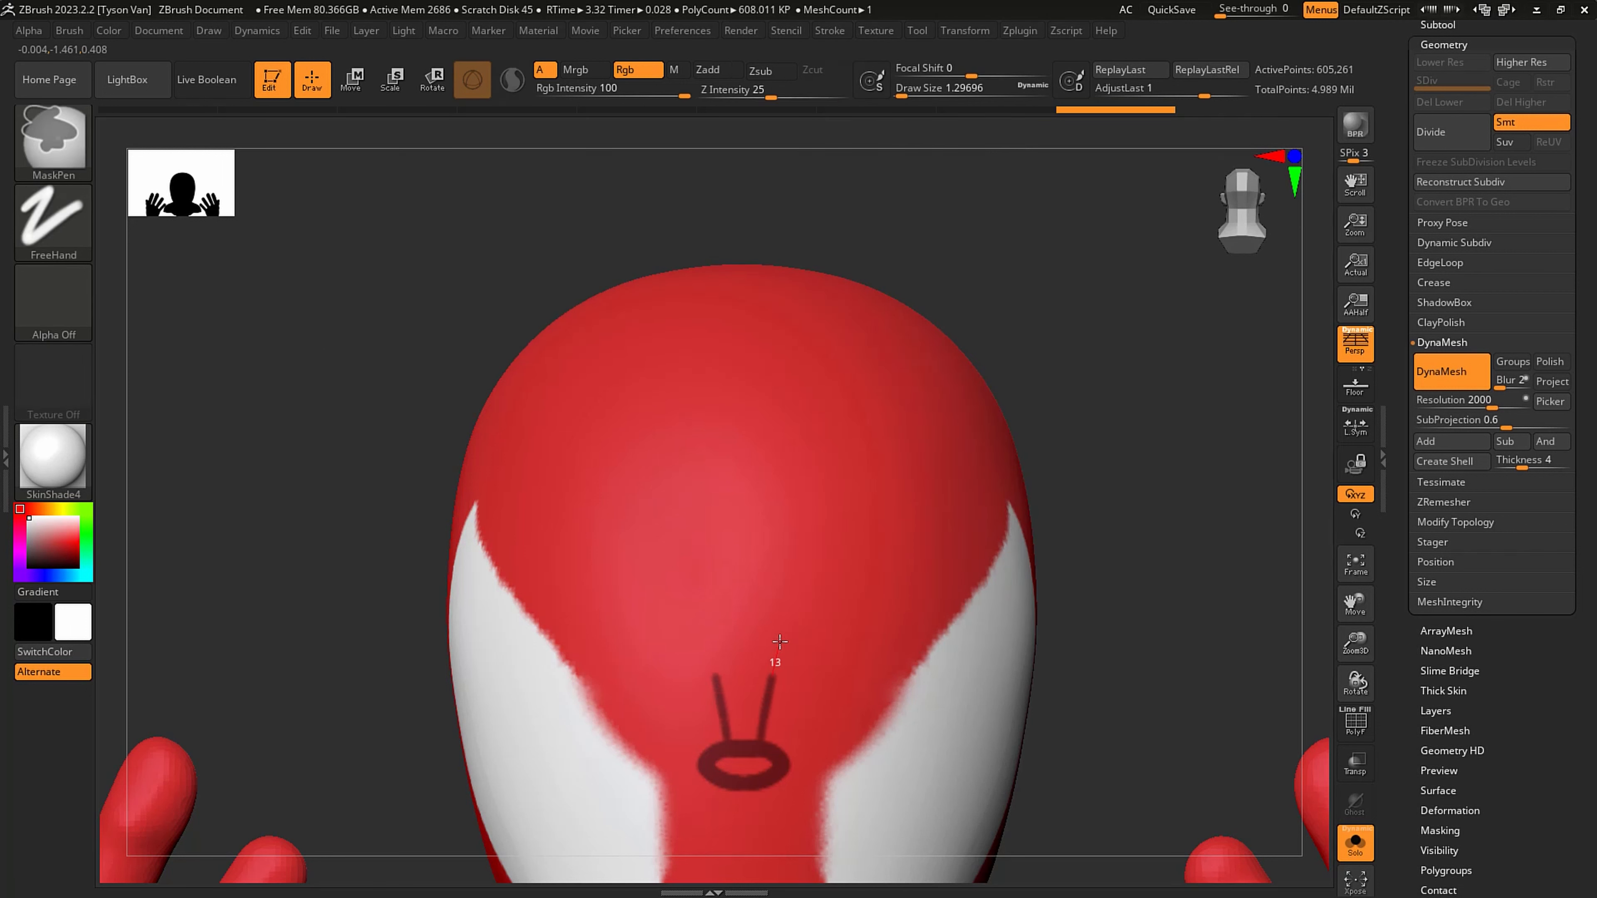
pyautogui.keyDown('ctrl'); pyautogui.moveTo(795, 579); pyautogui.dragTo(839, 366); pyautogui.keyUp('ctrl')
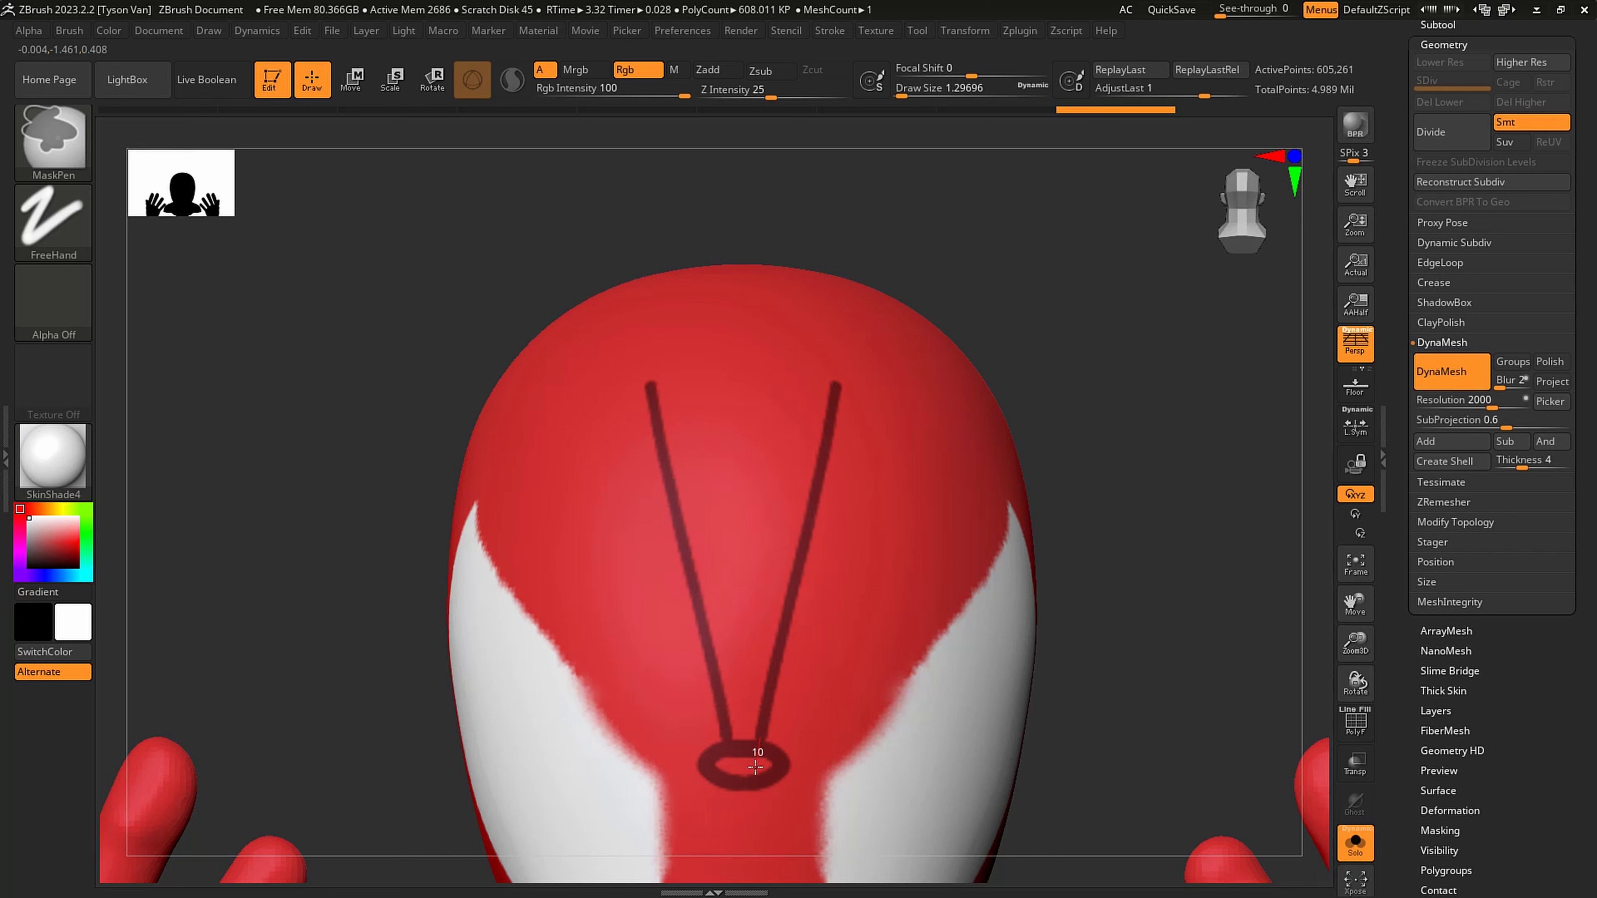
pyautogui.keyDown('ctrl'); pyautogui.moveTo(809, 713); pyautogui.dragTo(928, 516); pyautogui.keyUp('ctrl')
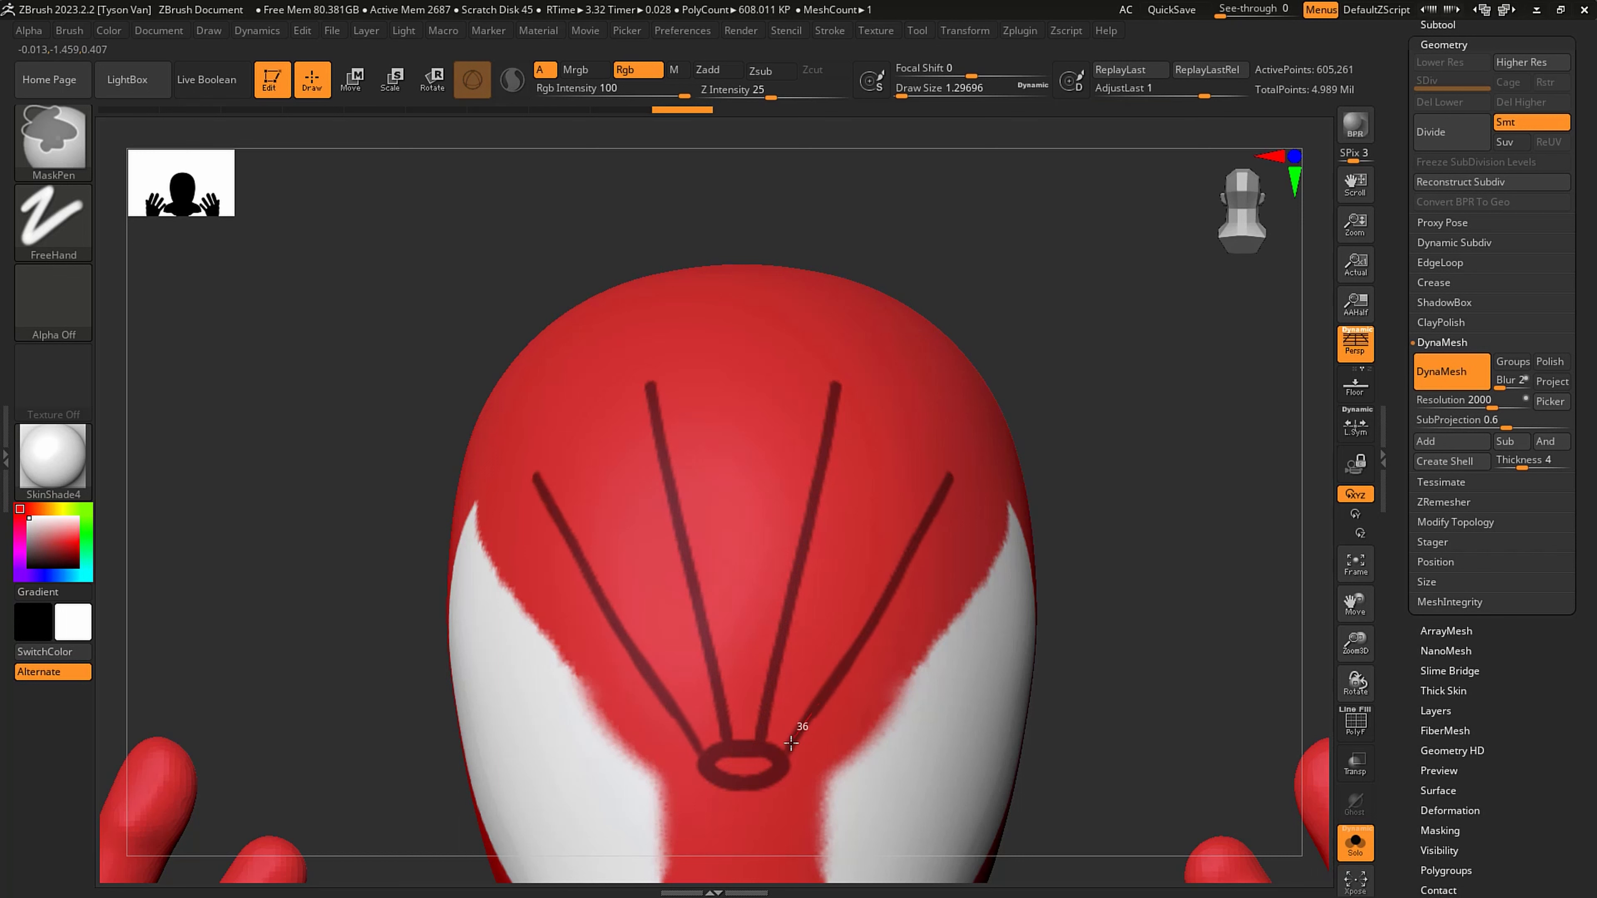
# - Mask two lower rows of curved cross strands between the radiating forehead lines, mirrored on both sides above the ring
pyautogui.scroll(3, 729, 689)
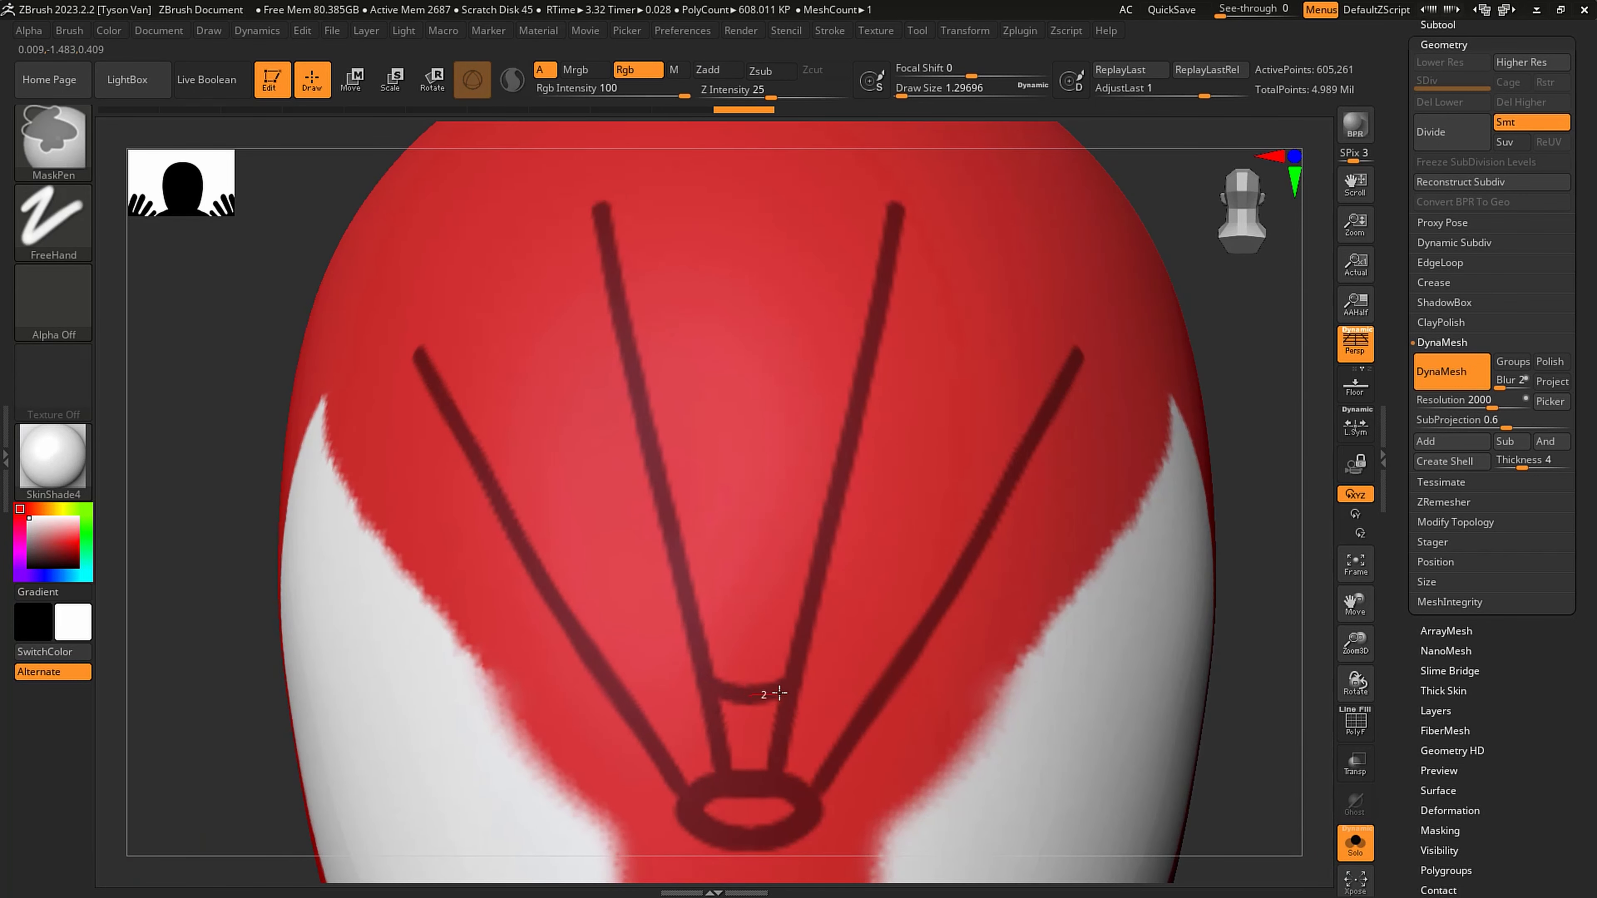
pyautogui.moveTo(780, 693)
pyautogui.keyDown('ctrl'); pyautogui.mouseDown()
pyautogui.moveTo(852, 742)
pyautogui.moveTo(870, 735)
pyautogui.mouseUp(); pyautogui.keyUp('ctrl')
pyautogui.keyDown('ctrl'); pyautogui.moveTo(847, 585); pyautogui.dragTo(924, 629); pyautogui.keyUp('ctrl')
pyautogui.keyDown('ctrl'); pyautogui.moveTo(721, 562); pyautogui.dragTo(807, 549); pyautogui.keyUp('ctrl')
pyautogui.moveTo(879, 450); pyautogui.dragTo(943, 445, button='right')
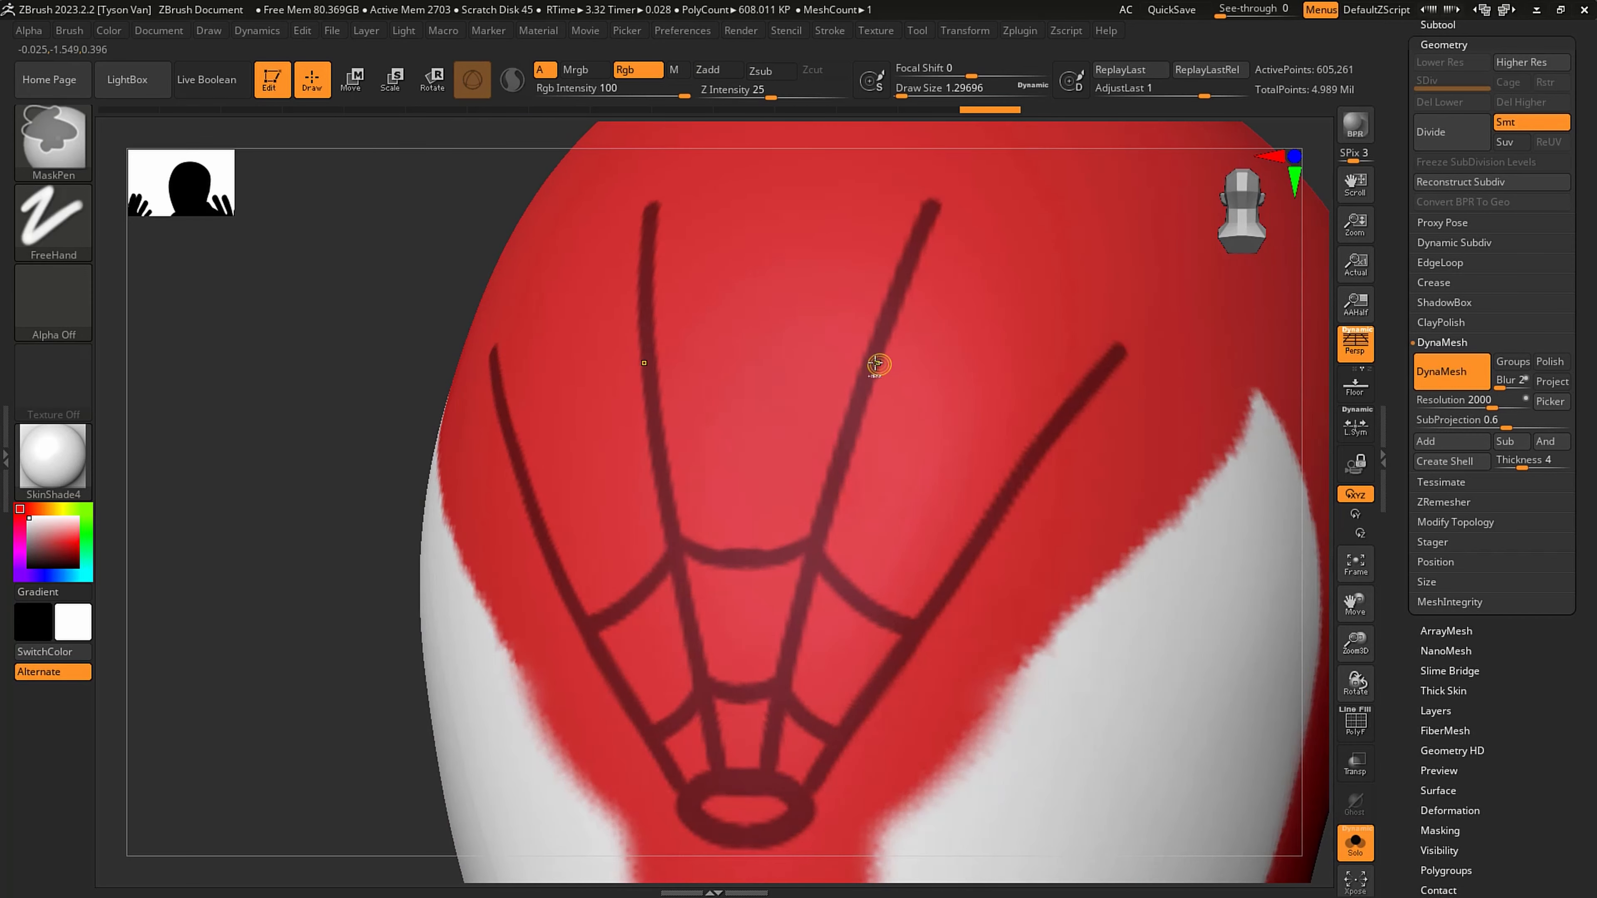
# - Mask a third row of curved cross strands and mirrored outer strands joining the tips of the radiating lines
pyautogui.moveTo(879, 367)
pyautogui.keyDown('ctrl'); pyautogui.mouseDown()
pyautogui.moveTo(955, 438)
pyautogui.moveTo(1024, 465)
pyautogui.mouseUp(); pyautogui.keyUp('ctrl')
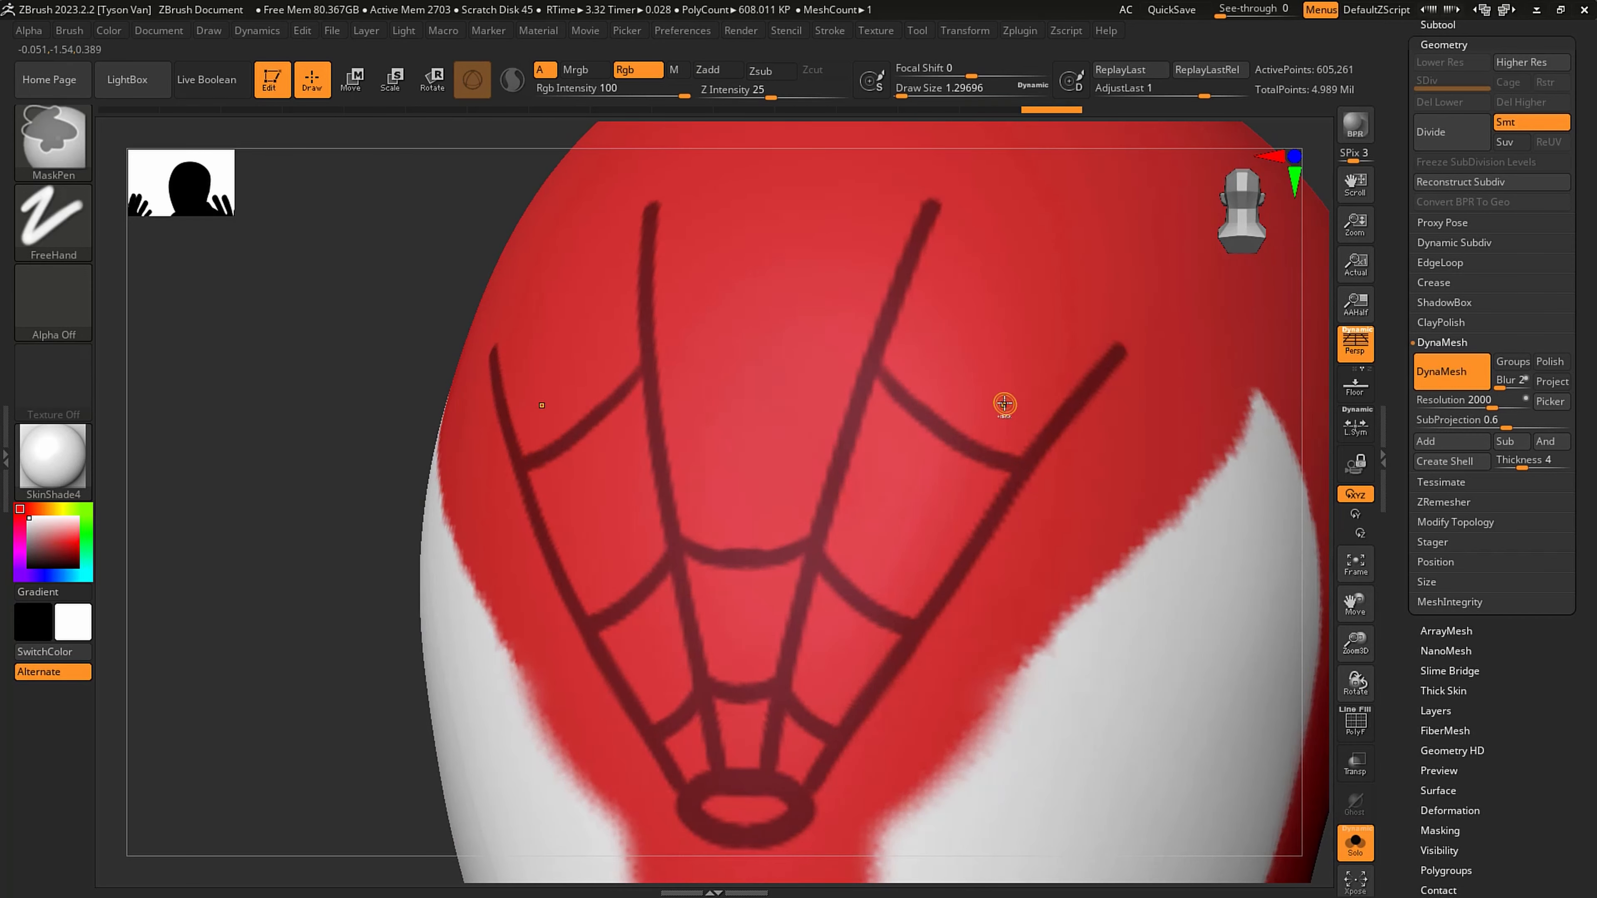
pyautogui.keyDown('ctrl'); pyautogui.moveTo(855, 364); pyautogui.dragTo(742, 373); pyautogui.keyUp('ctrl')
pyautogui.moveTo(954, 314); pyautogui.dragTo(899, 308, button='right')
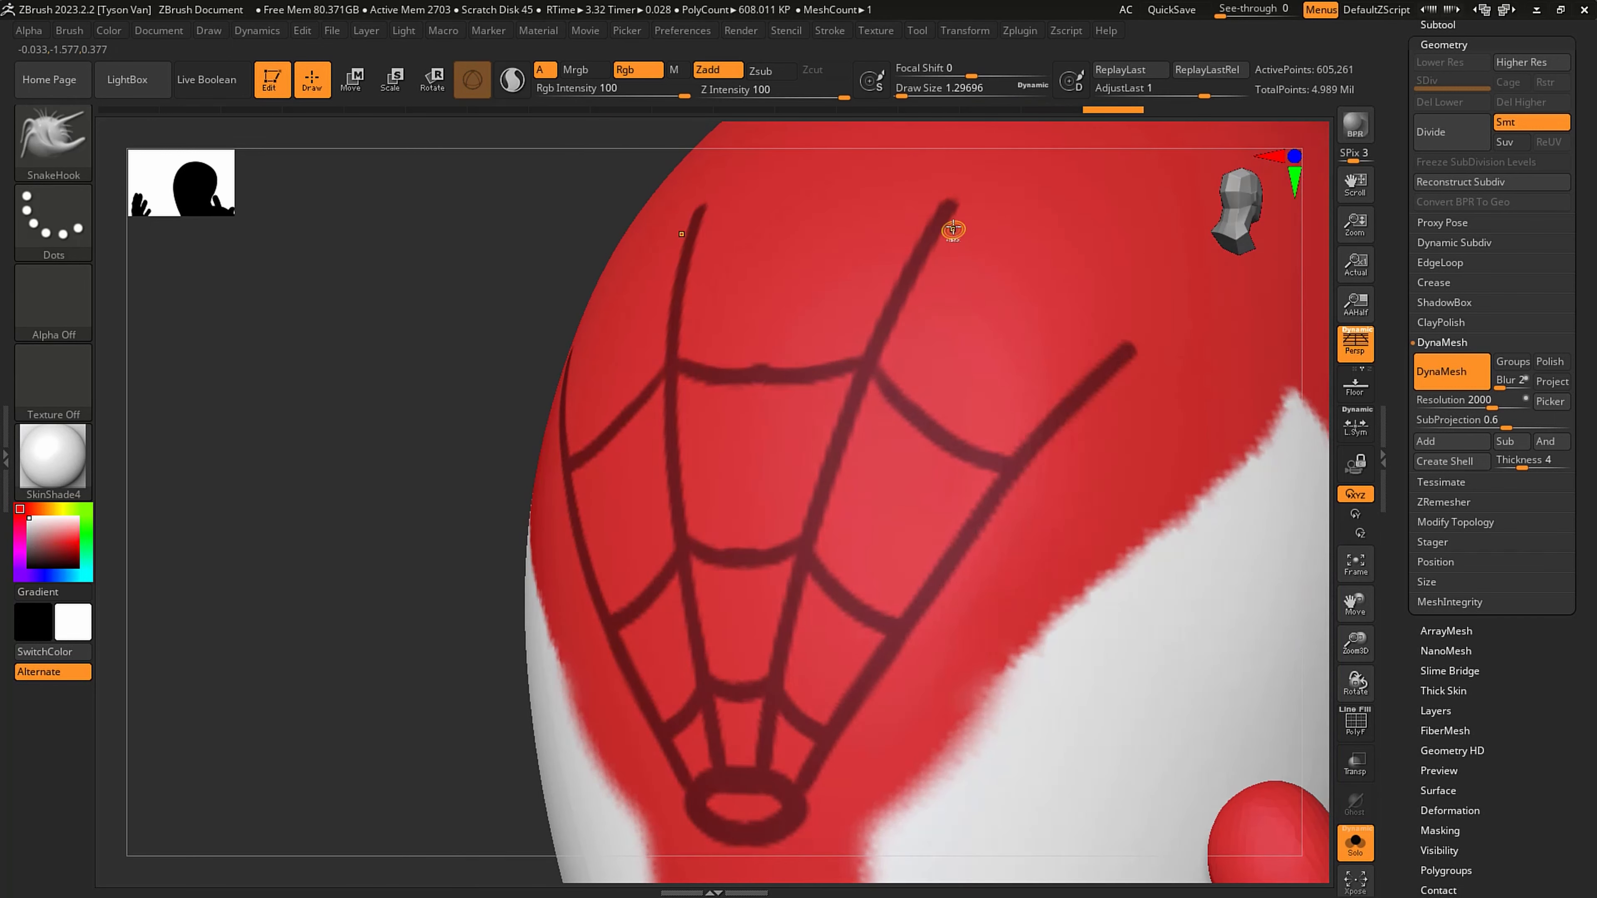
pyautogui.moveTo(948, 216)
pyautogui.keyDown('ctrl'); pyautogui.mouseDown()
pyautogui.moveTo(1034, 309)
pyautogui.moveTo(1126, 339)
pyautogui.mouseUp(); pyautogui.keyUp('ctrl')
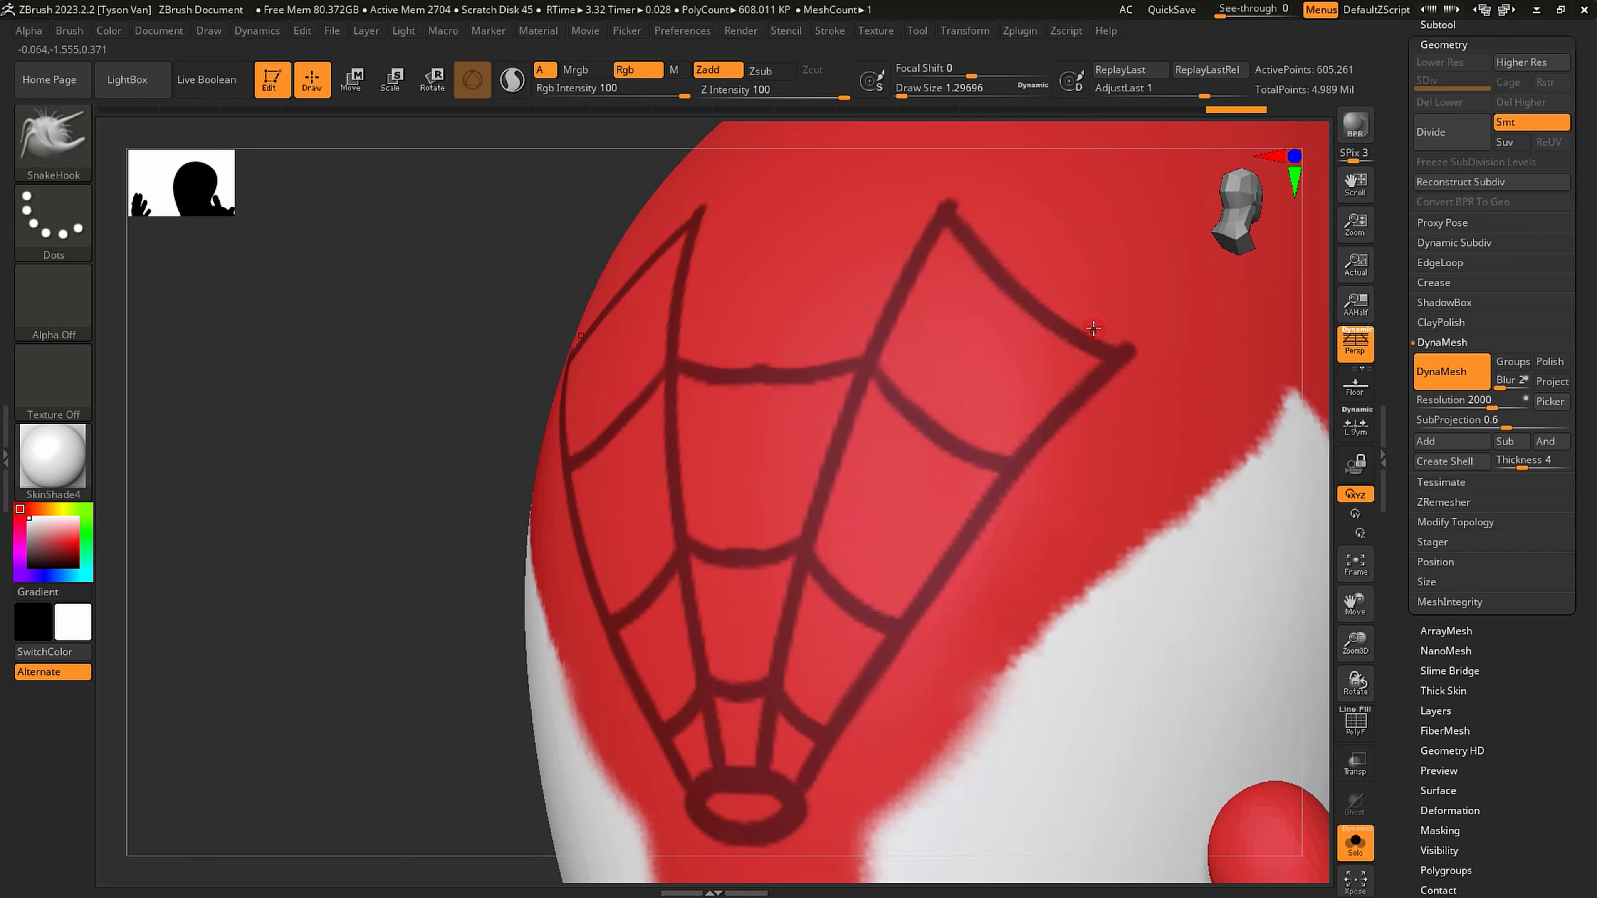
pyautogui.moveTo(904, 390); pyautogui.dragTo(729, 351, button='right')
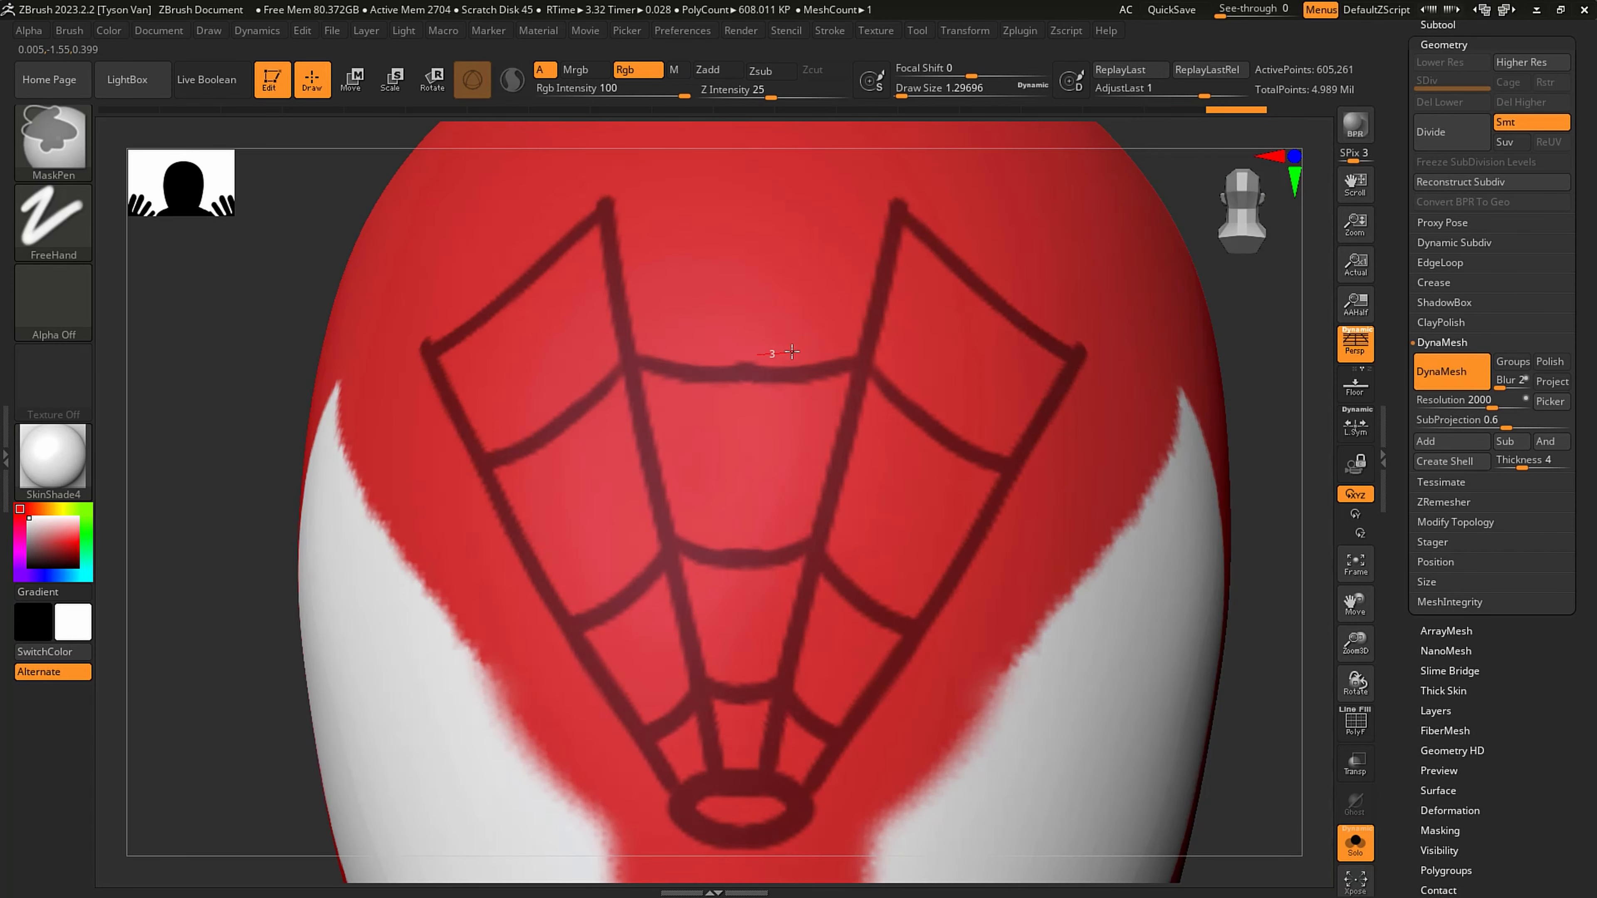
pyautogui.keyDown('ctrl'); pyautogui.keyDown('alt'); pyautogui.moveTo(791, 351); pyautogui.dragTo(806, 345); pyautogui.keyUp('alt'); pyautogui.keyUp('ctrl')
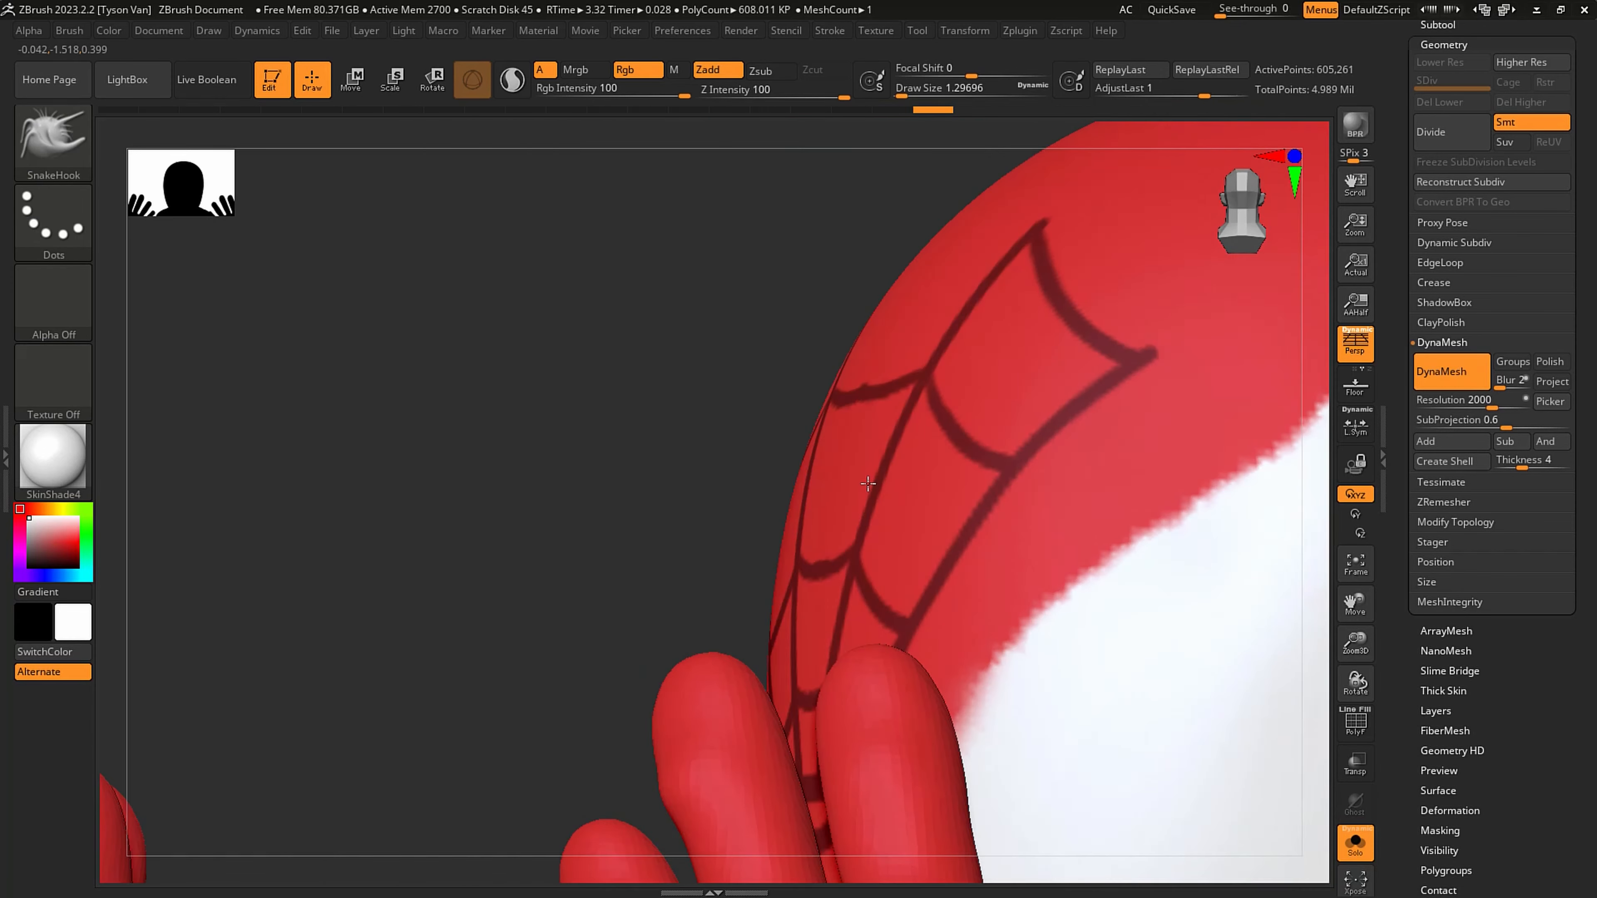
# - Mask the central top strand joining the tips of the two inner lines to close the forehead web
pyautogui.moveTo(980, 524)
pyautogui.mouseDown(button='right')
pyautogui.moveTo(1006, 549)
pyautogui.moveTo(1068, 535)
pyautogui.mouseUp(button='right')
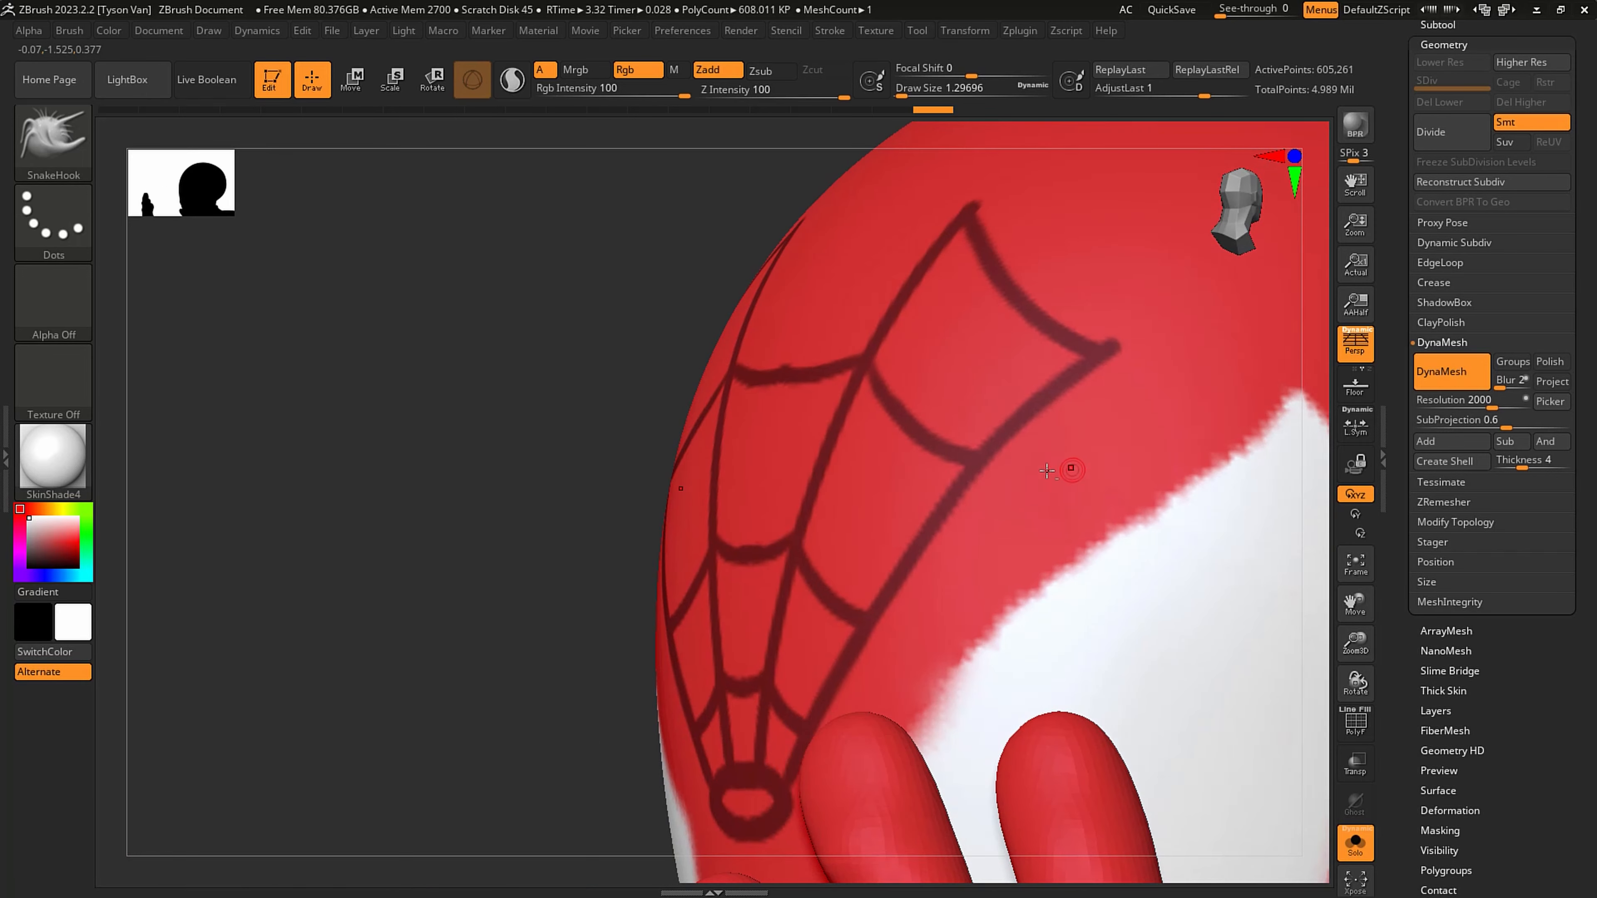
pyautogui.moveTo(1071, 471)
pyautogui.keyDown('ctrl'); pyautogui.mouseDown(button='right')
pyautogui.moveTo(1064, 420)
pyautogui.moveTo(968, 447)
pyautogui.moveTo(956, 317)
pyautogui.mouseUp(button='right'); pyautogui.keyUp('ctrl')
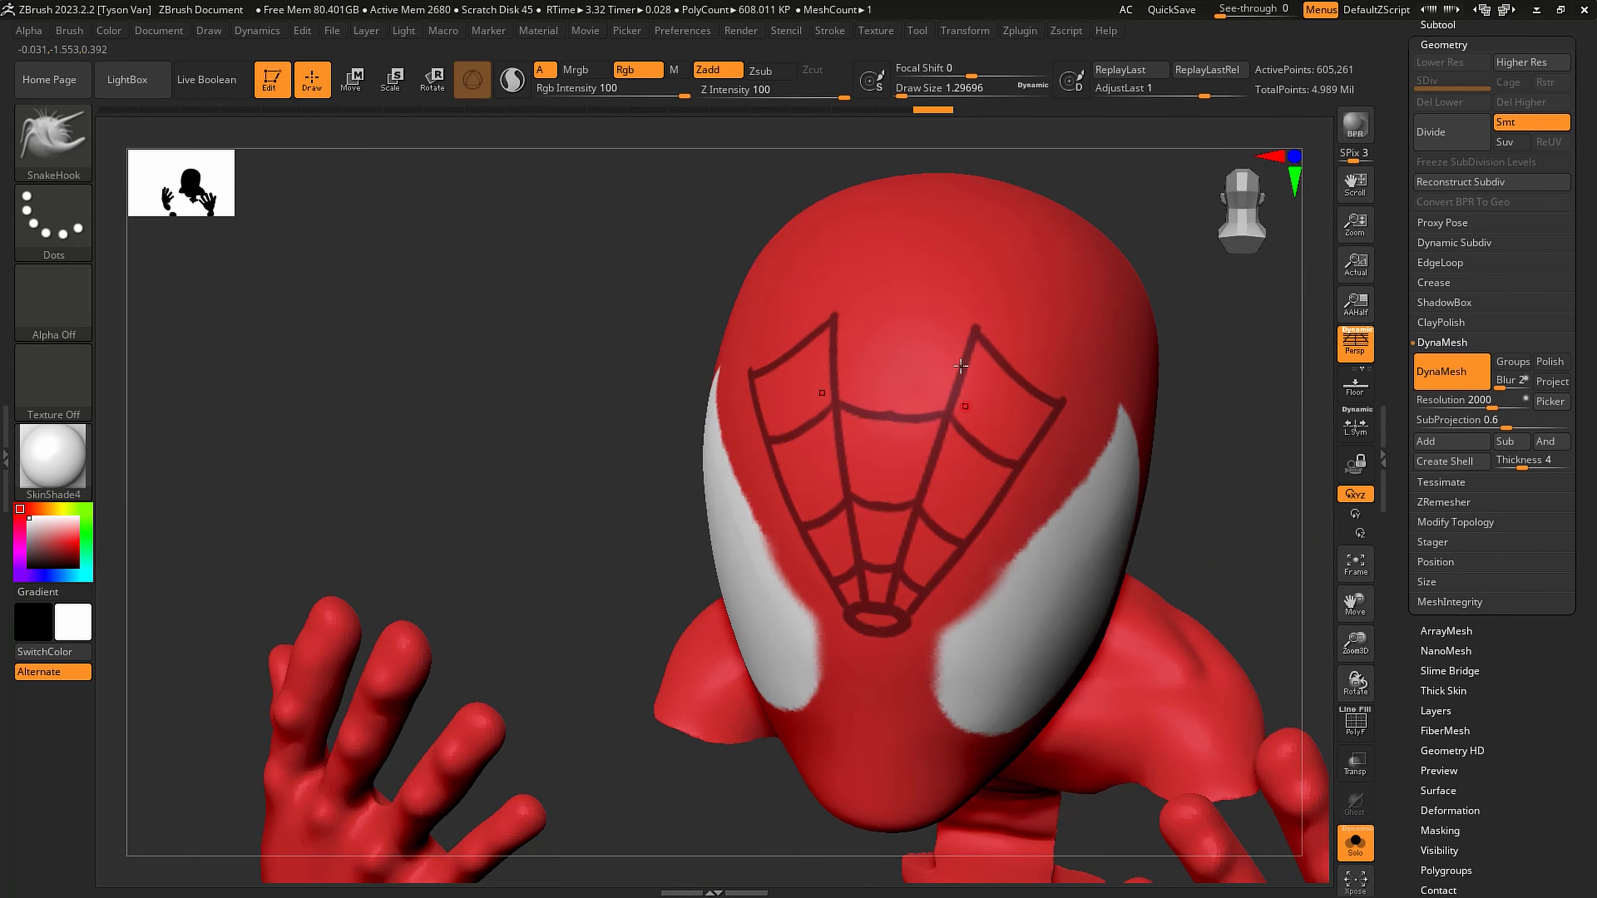
pyautogui.press('ctrl')
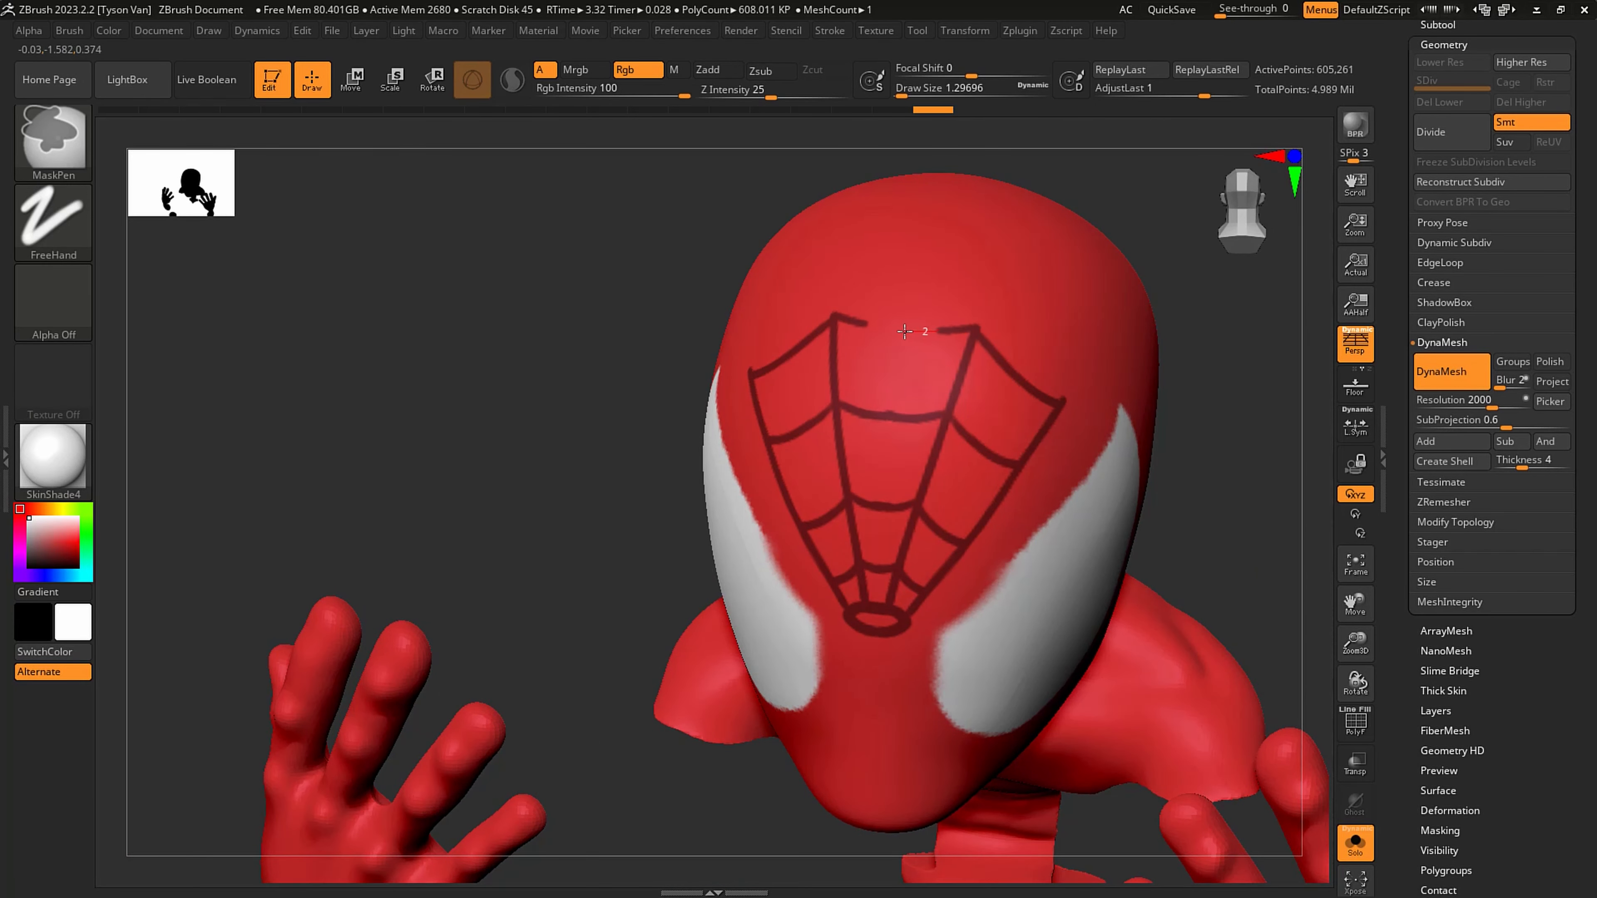
pyautogui.keyDown('ctrl'); pyautogui.moveTo(880, 327); pyautogui.dragTo(864, 321); pyautogui.keyUp('ctrl')
pyautogui.keyDown('ctrl'); pyautogui.moveTo(938, 453); pyautogui.dragTo(943, 402, button='right'); pyautogui.keyUp('ctrl')
pyautogui.moveTo(943, 440)
pyautogui.mouseDown(button='right')
pyautogui.moveTo(990, 479)
pyautogui.moveTo(994, 678)
pyautogui.mouseUp(button='right')
pyautogui.moveTo(1003, 575); pyautogui.dragTo(911, 492, button='right')
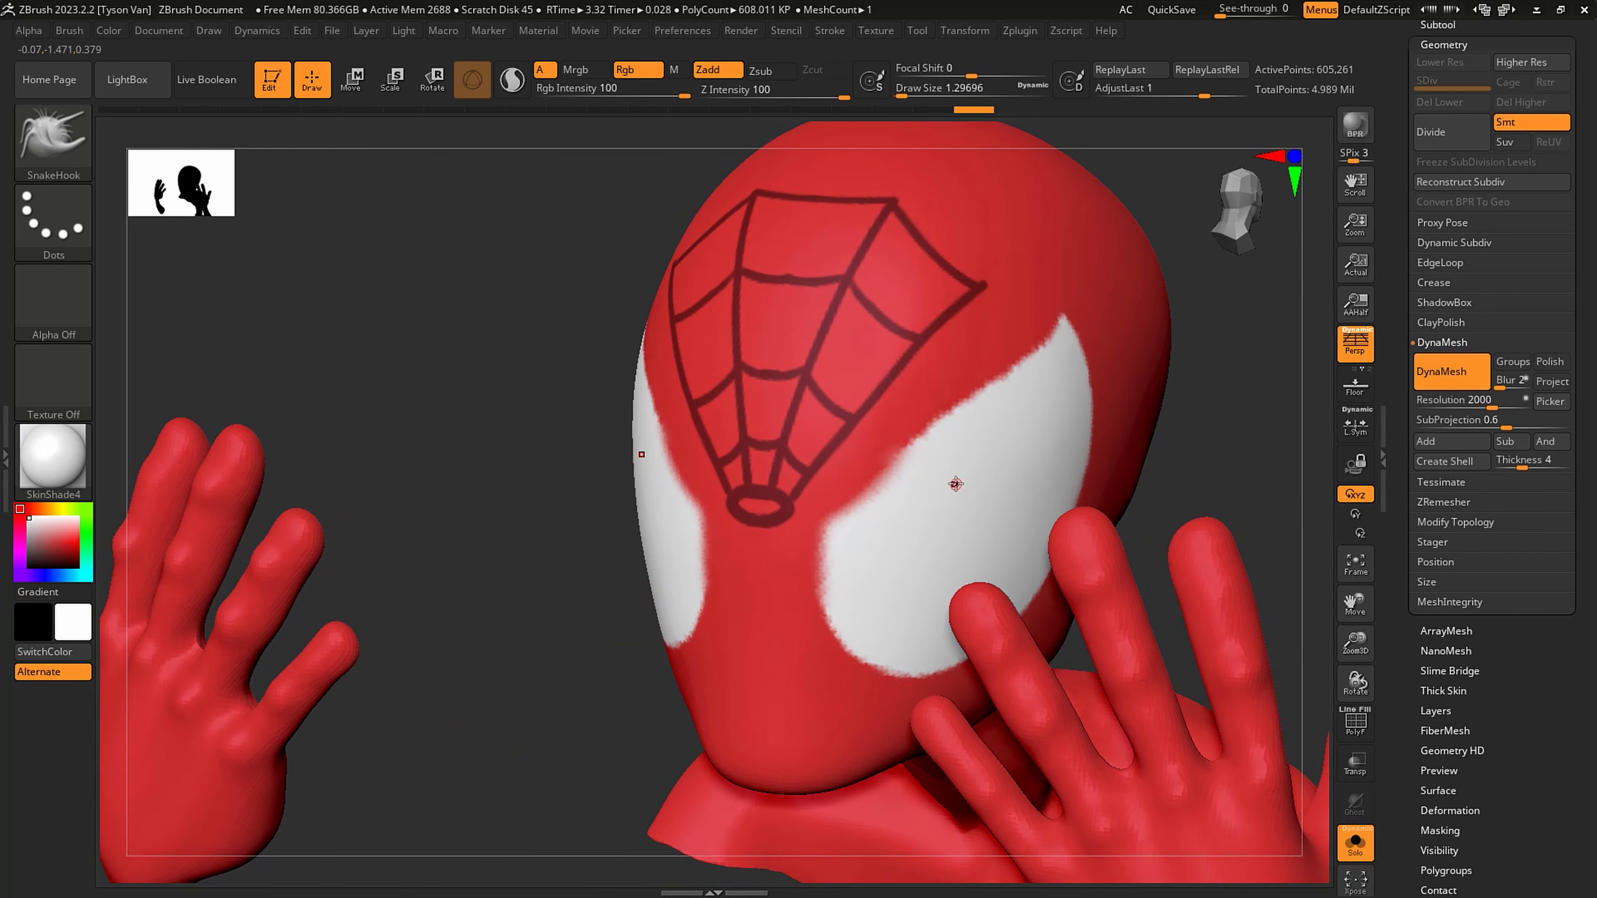
# - Extract the masked forehead web as a new subtool with smoothness 5 and thickness 0.001, and accept it
pyautogui.scroll(3, 1588, 466)
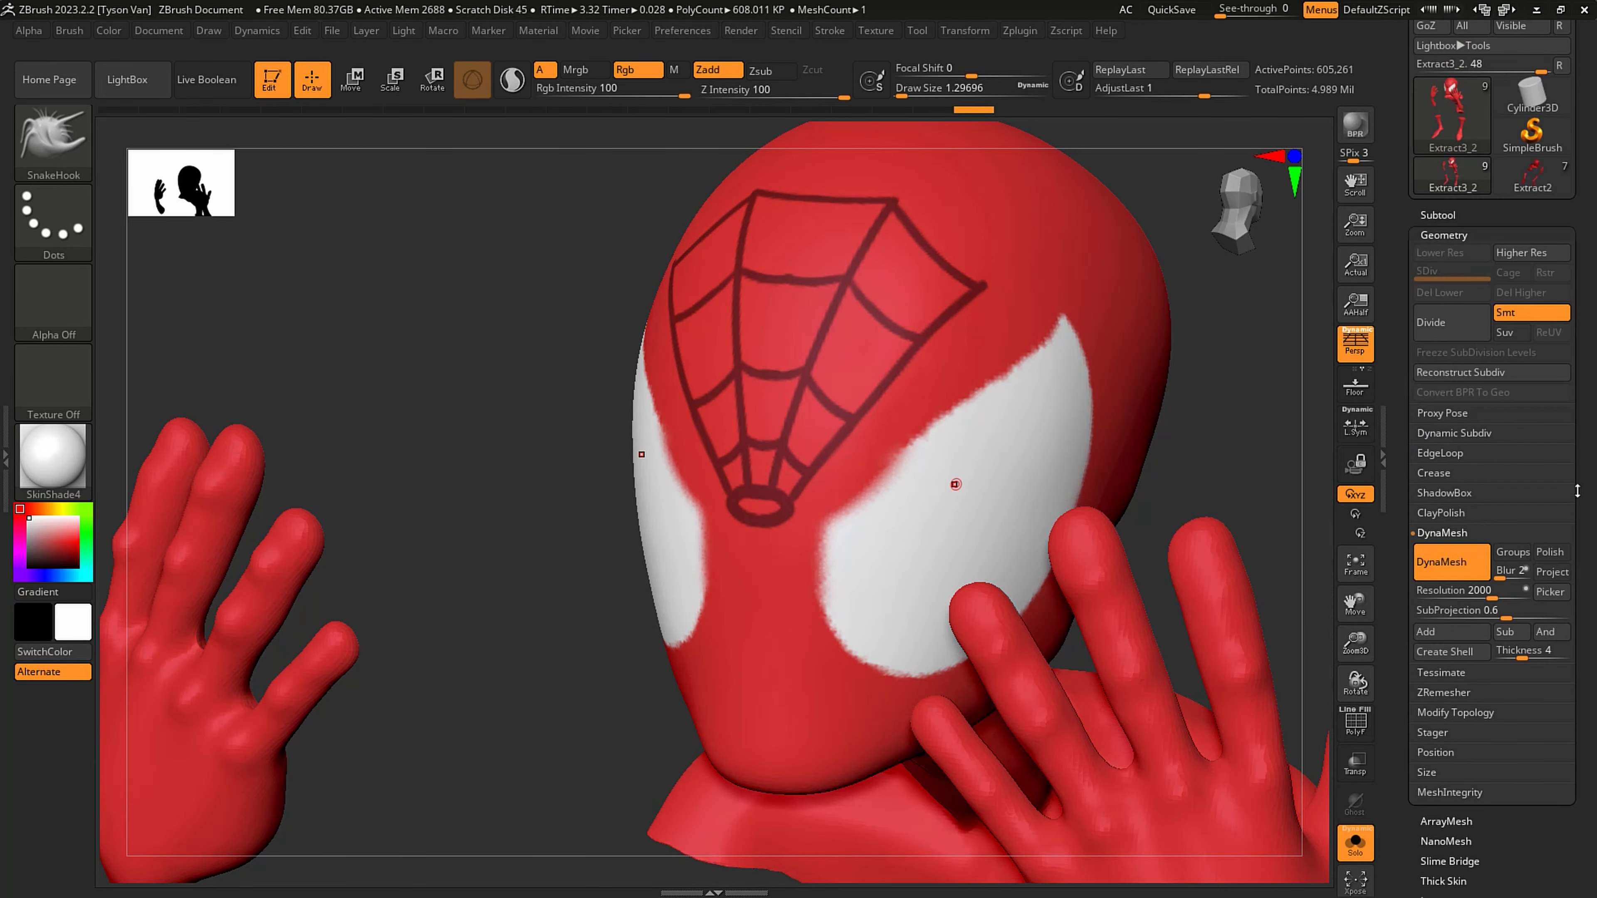
pyautogui.click(1438, 215)
pyautogui.scroll(-5, 1578, 358)
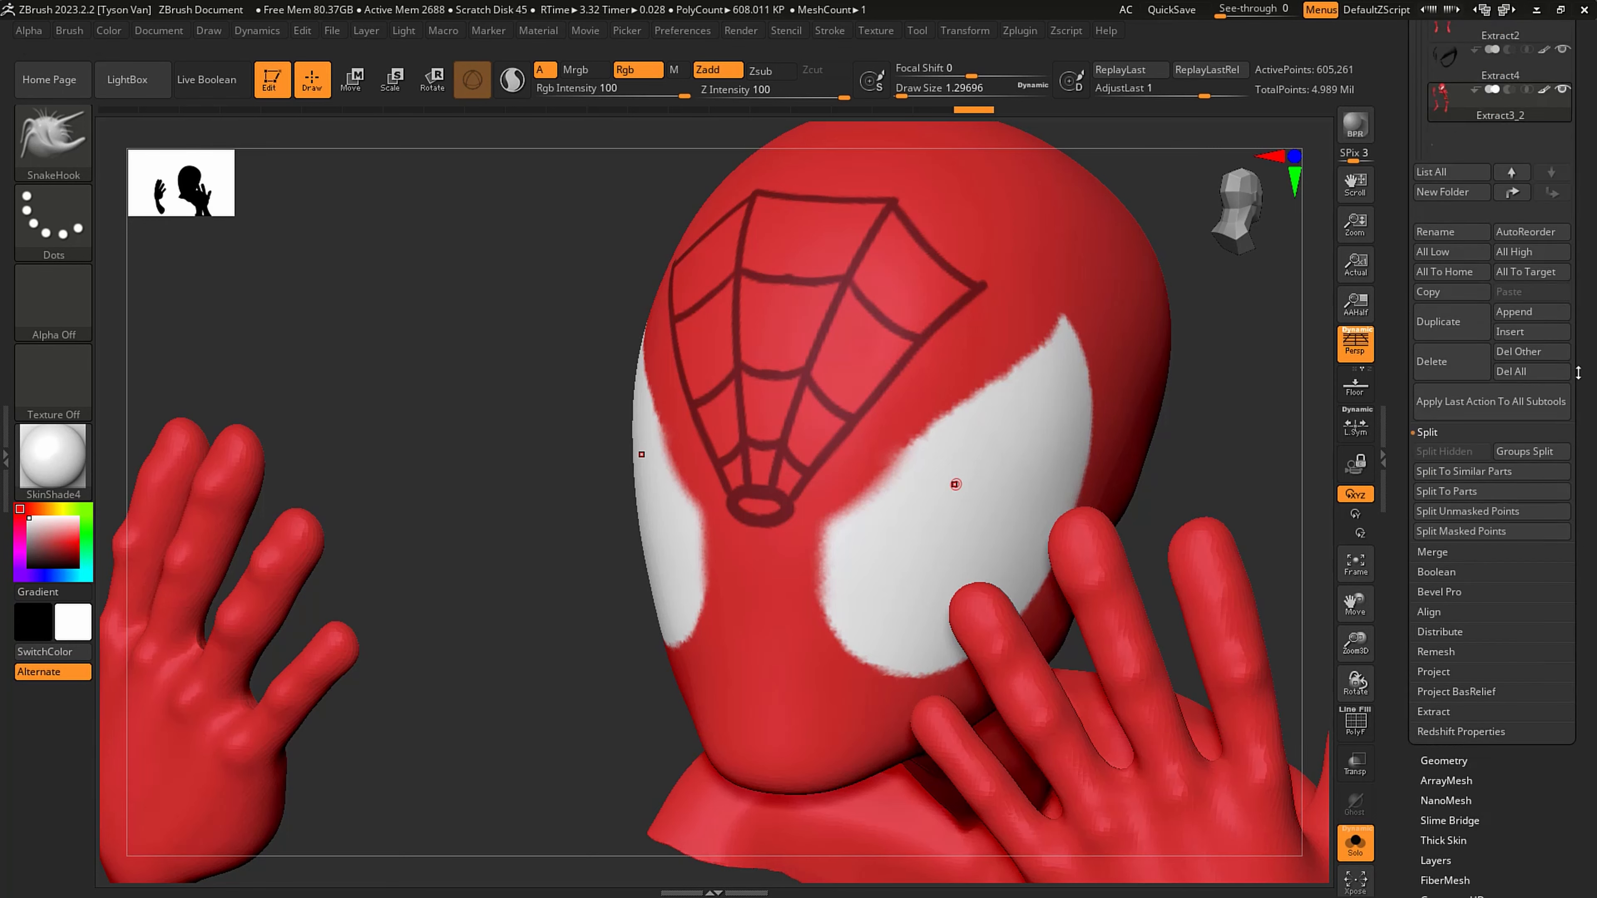
pyautogui.click(1427, 307)
pyautogui.click(1433, 462)
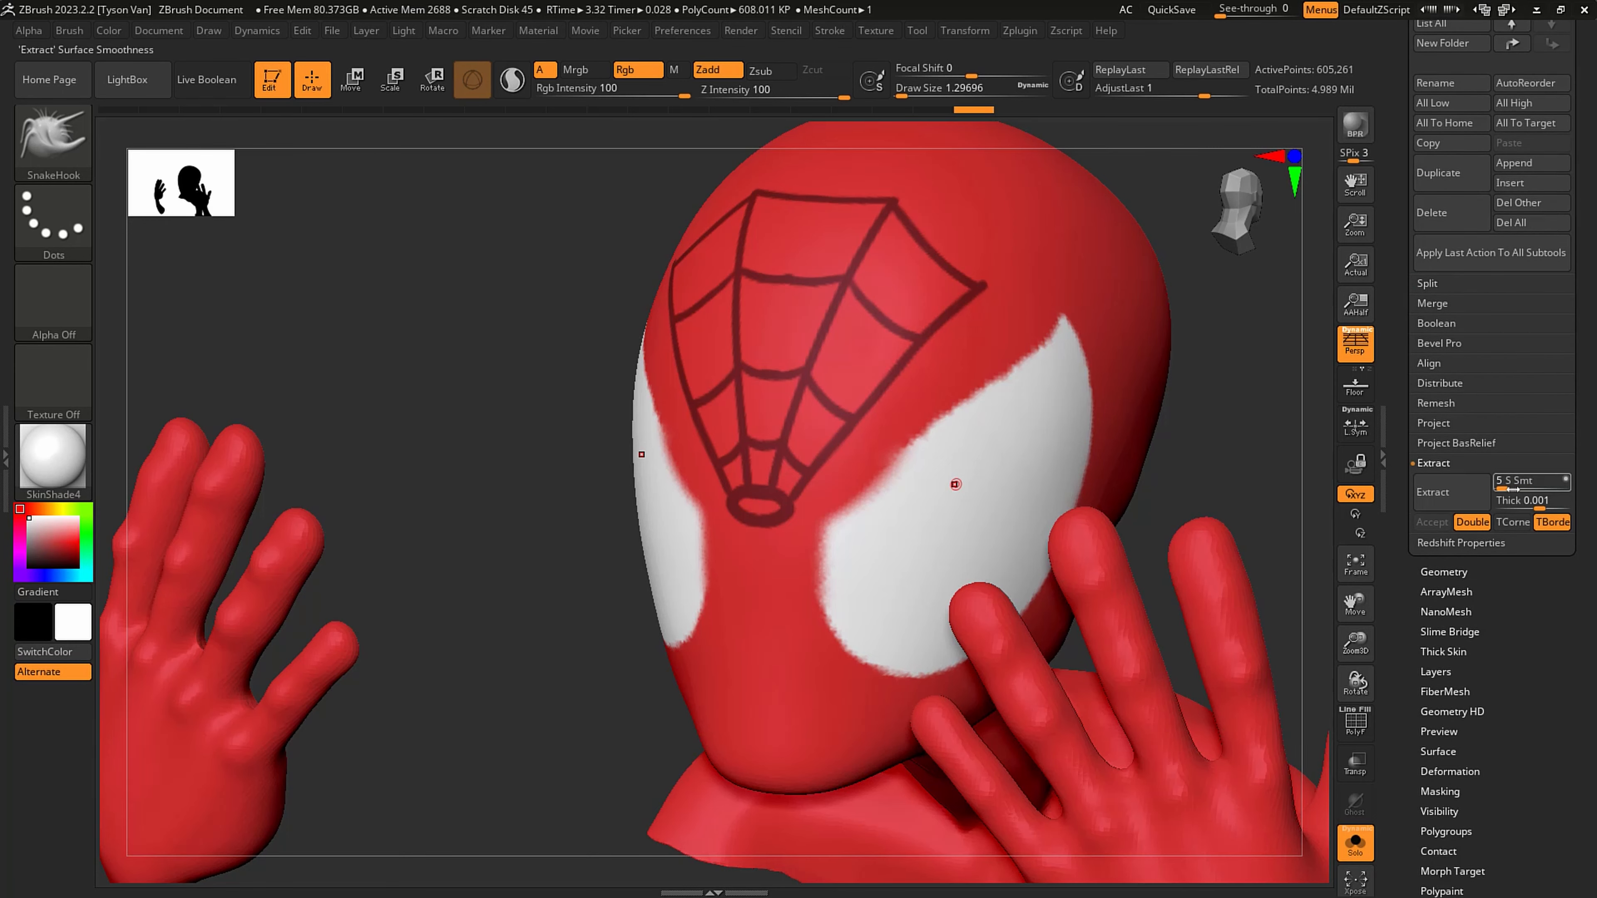
pyautogui.click(1448, 494)
pyautogui.click(1431, 521)
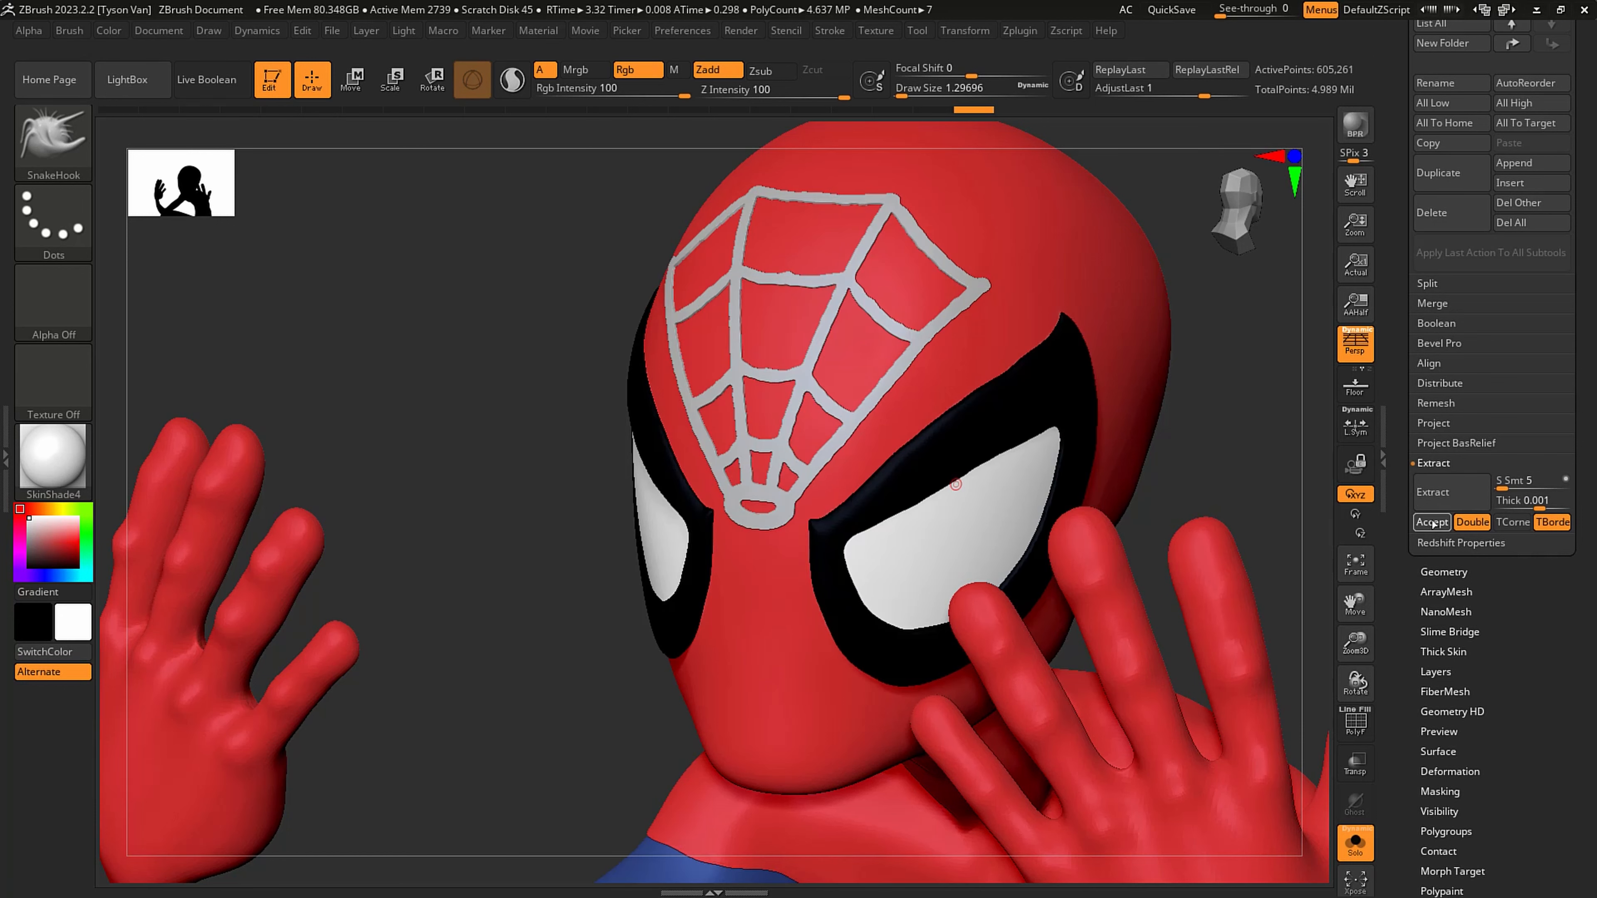
# - Isolate the extracted web and smooth all its strands and junctions with the Smooth brush at a draw size of 28.75
pyautogui.moveTo(1034, 527); pyautogui.dragTo(1012, 517)
pyautogui.keyDown('ctrl'); pyautogui.moveTo(941, 442); pyautogui.dragTo(962, 465); pyautogui.keyUp('ctrl')
pyautogui.keyDown('alt'); pyautogui.moveTo(930, 440); pyautogui.dragTo(837, 461); pyautogui.keyUp('alt')
pyautogui.press('s')
pyautogui.press('shift')
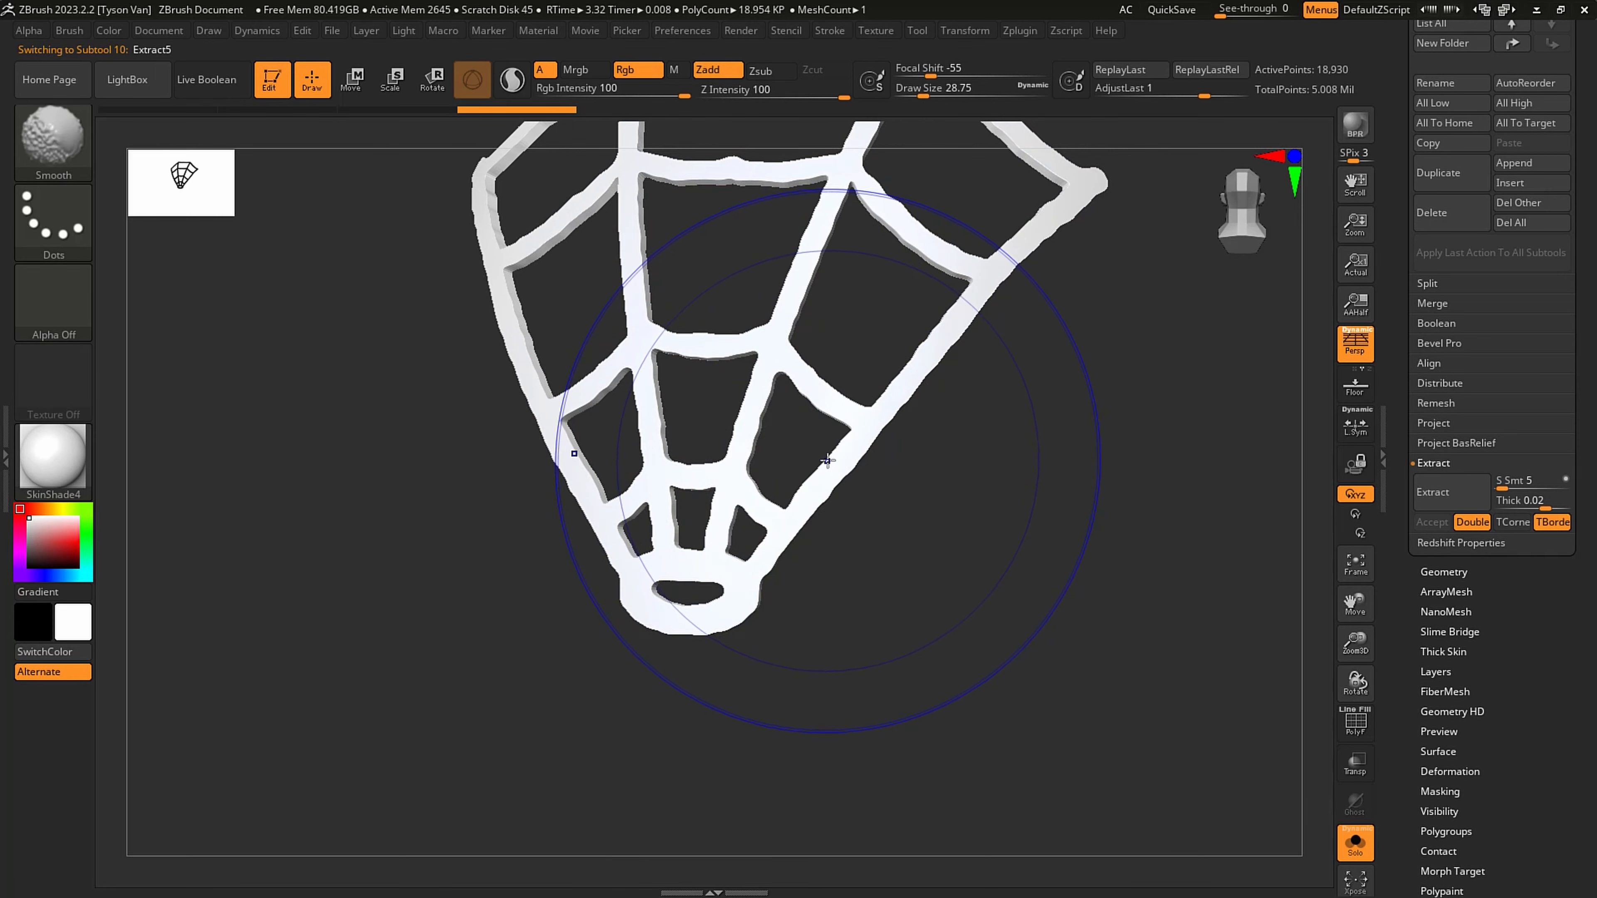
pyautogui.moveTo(831, 456)
pyautogui.keyDown('shift'); pyautogui.mouseDown()
pyautogui.moveTo(918, 354)
pyautogui.moveTo(915, 302)
pyautogui.mouseUp(); pyautogui.keyUp('shift')
pyautogui.moveTo(1019, 352)
pyautogui.keyDown('shift'); pyautogui.mouseDown()
pyautogui.moveTo(993, 352)
pyautogui.moveTo(950, 283)
pyautogui.moveTo(953, 469)
pyautogui.mouseUp(); pyautogui.keyUp('shift')
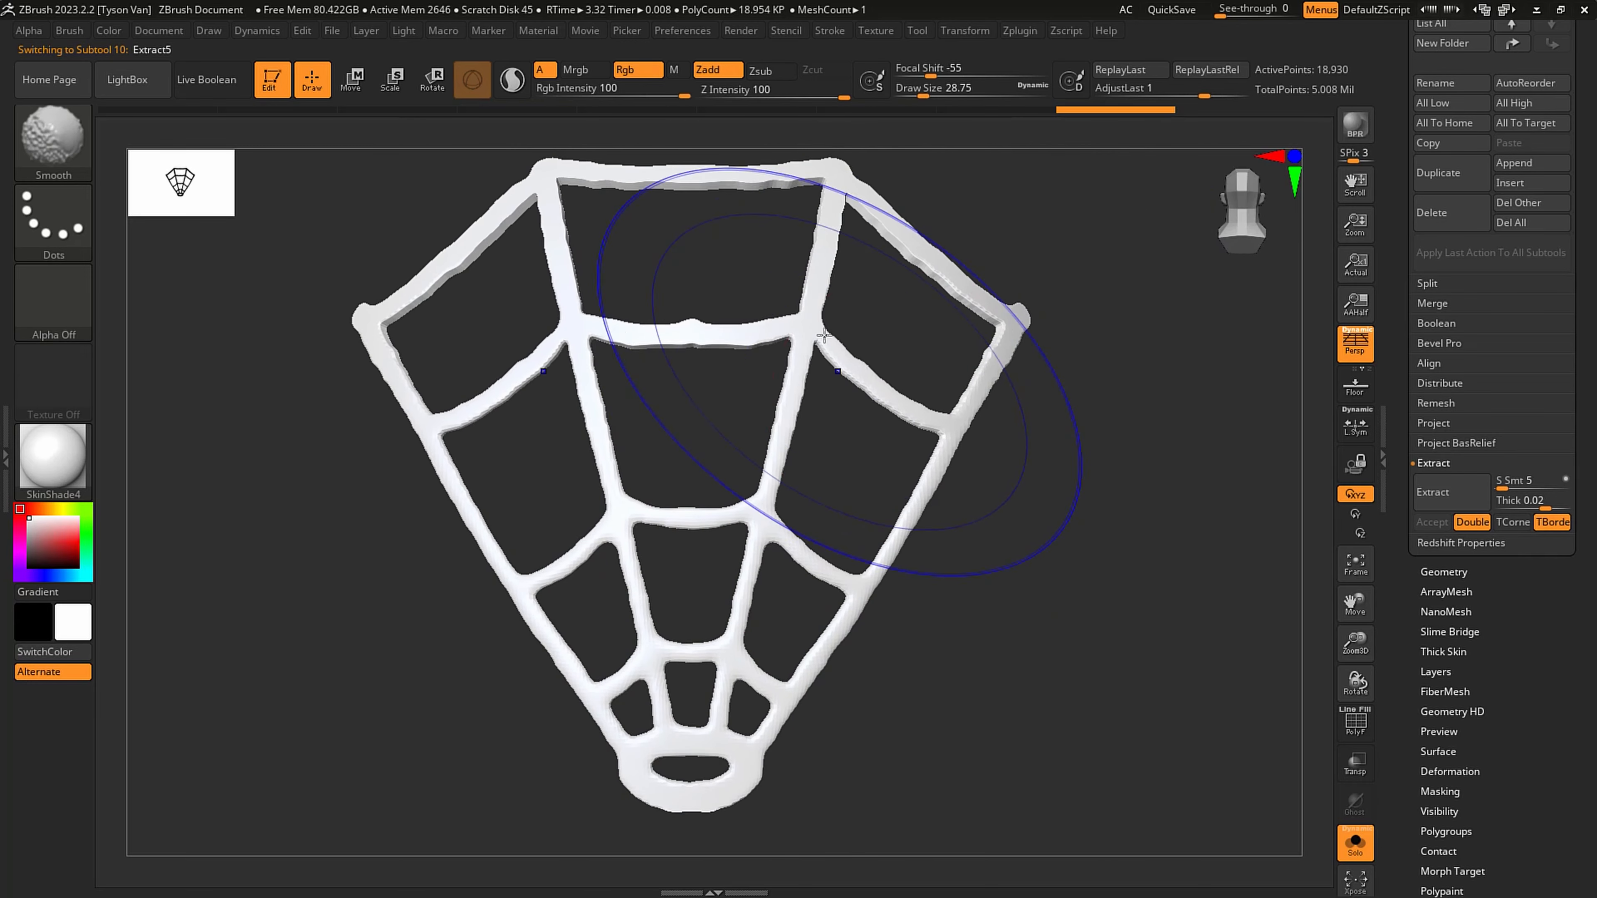
pyautogui.moveTo(839, 342)
pyautogui.keyDown('shift'); pyautogui.mouseDown()
pyautogui.moveTo(803, 298)
pyautogui.moveTo(833, 222)
pyautogui.moveTo(952, 286)
pyautogui.moveTo(1006, 336)
pyautogui.mouseUp(); pyautogui.keyUp('shift')
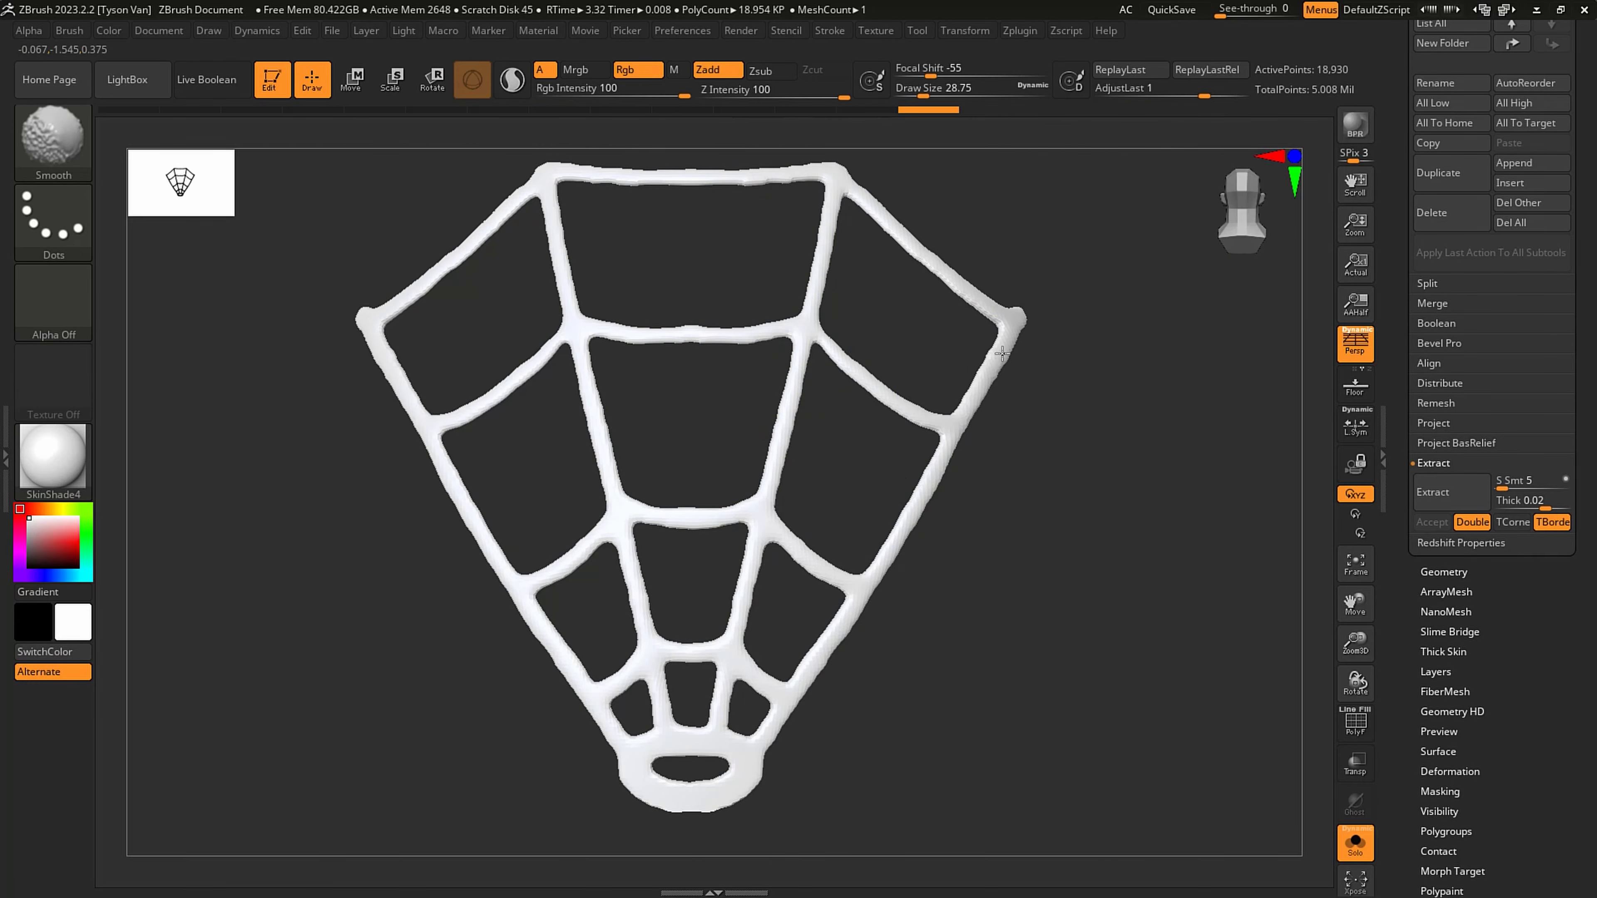
pyautogui.keyDown('shift'); pyautogui.moveTo(811, 308); pyautogui.dragTo(786, 370); pyautogui.keyUp('shift')
pyautogui.keyDown('shift'); pyautogui.moveTo(770, 337); pyautogui.dragTo(737, 331); pyautogui.keyUp('shift')
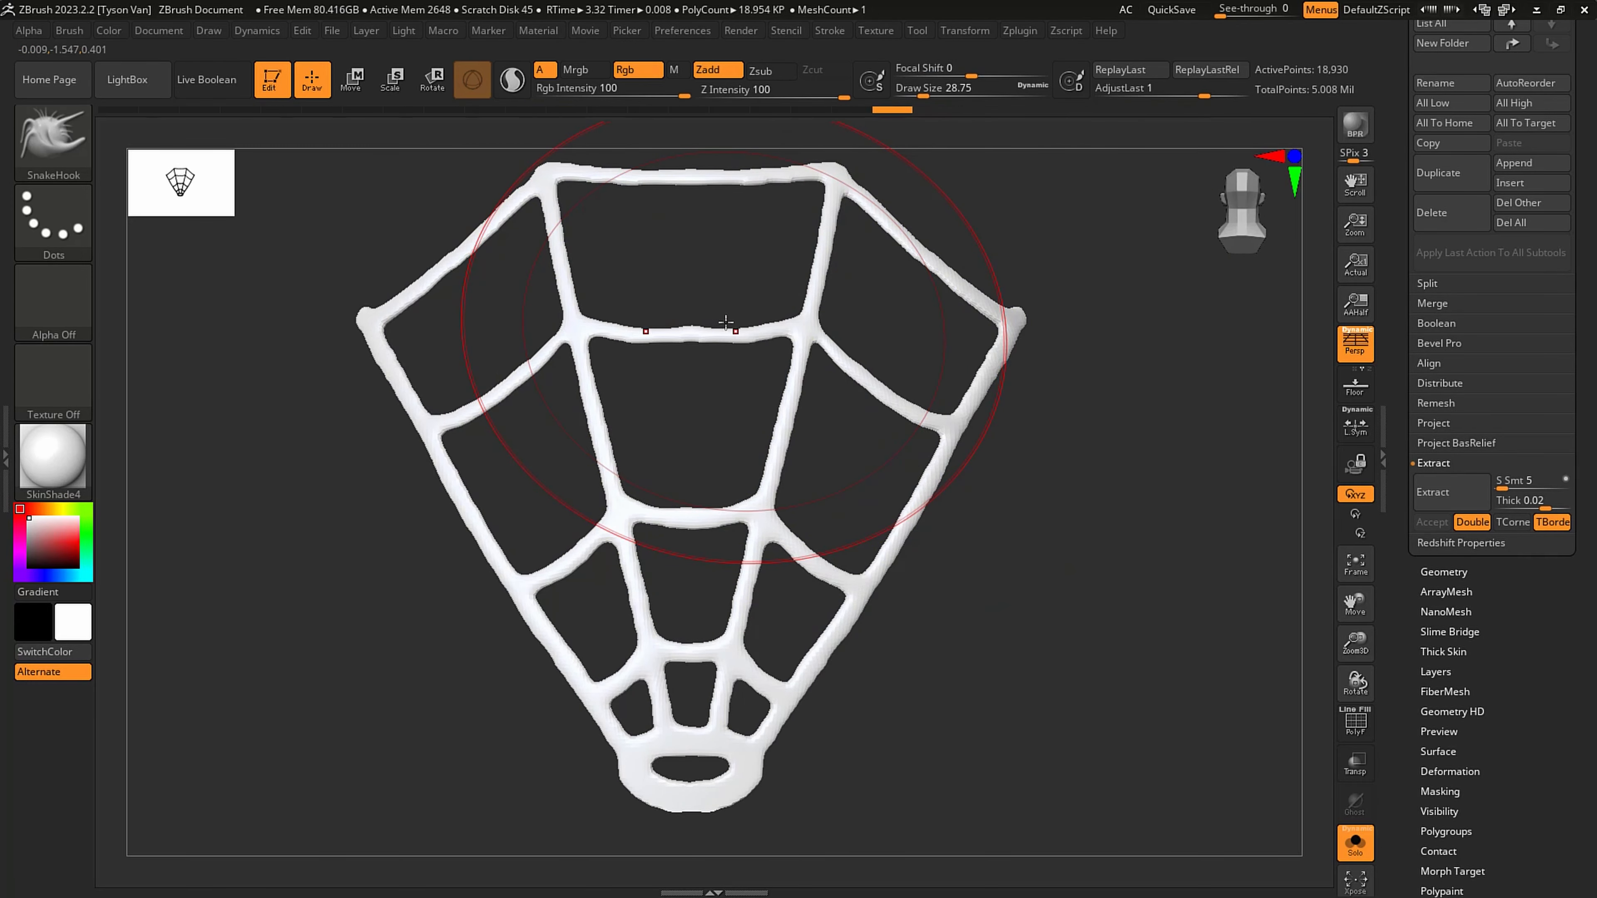
# - Consult the Spidey artwork on ArtStation, then fill the isolated web with black (RGB 0, 0, 0) and turn off Solo
pyautogui.hotkey('alt', 'Tab')
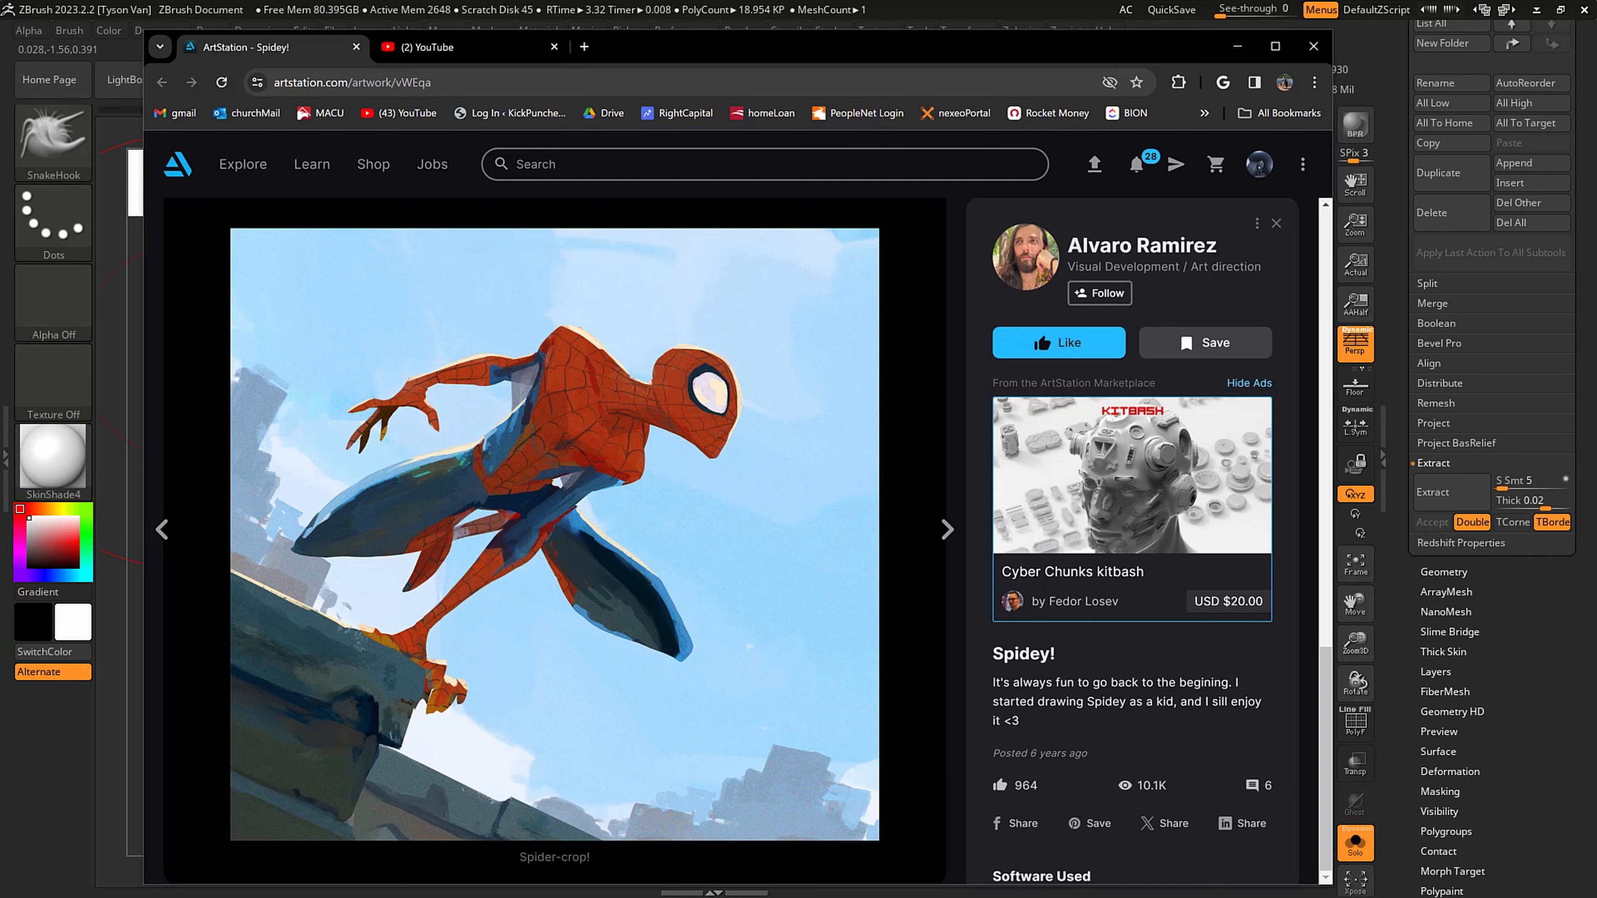
pyautogui.click(886, 10)
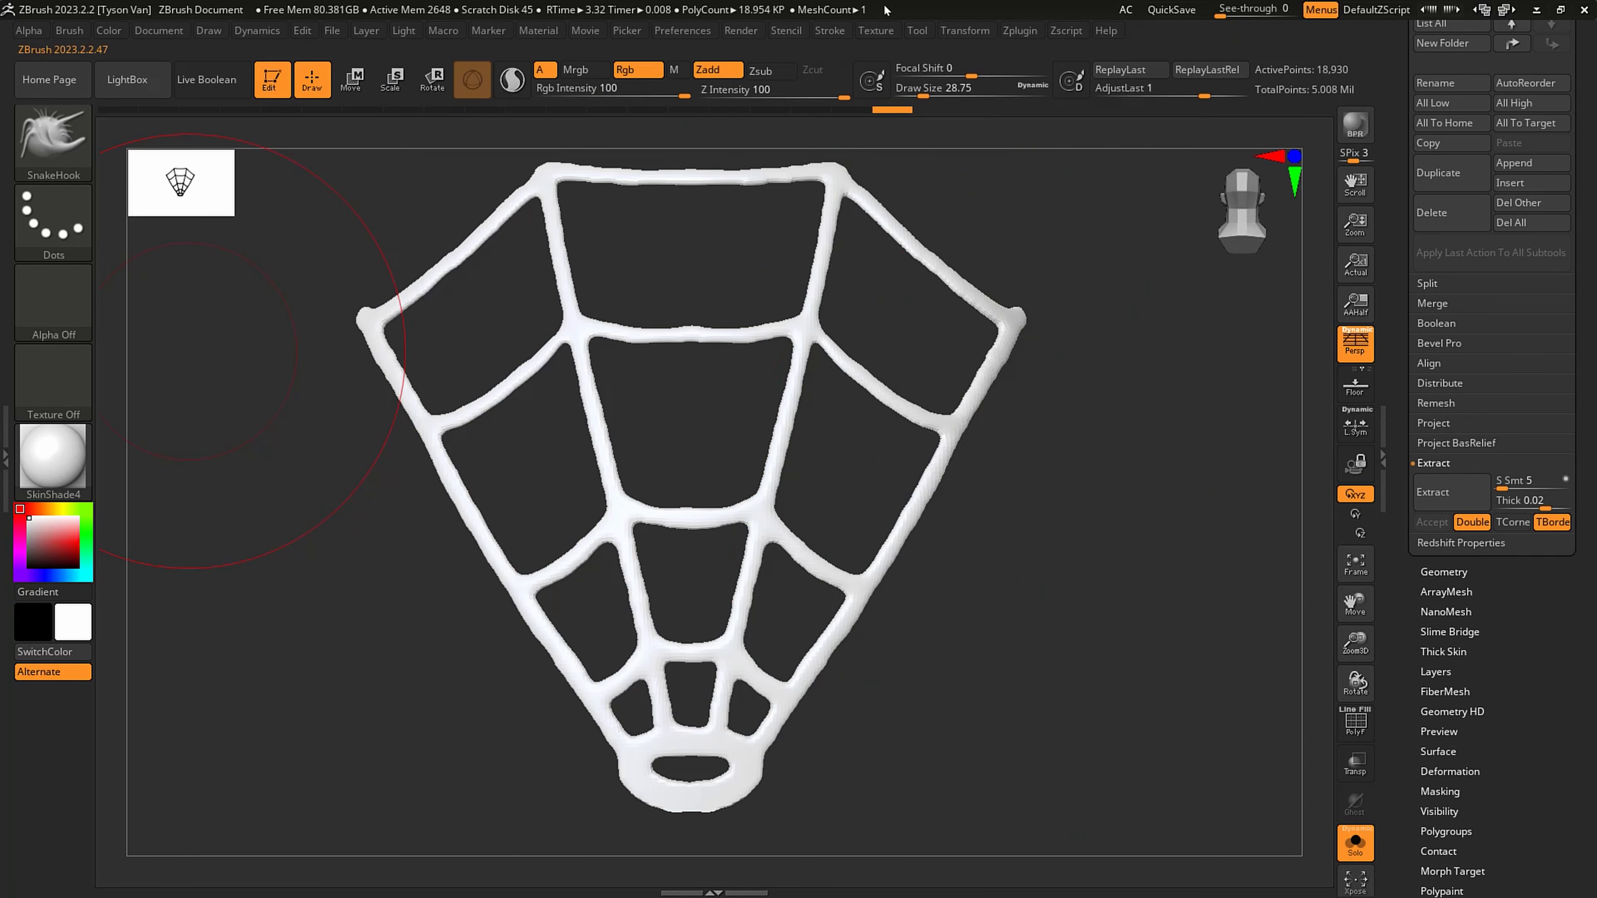
pyautogui.moveTo(43, 543); pyautogui.dragTo(19, 580)
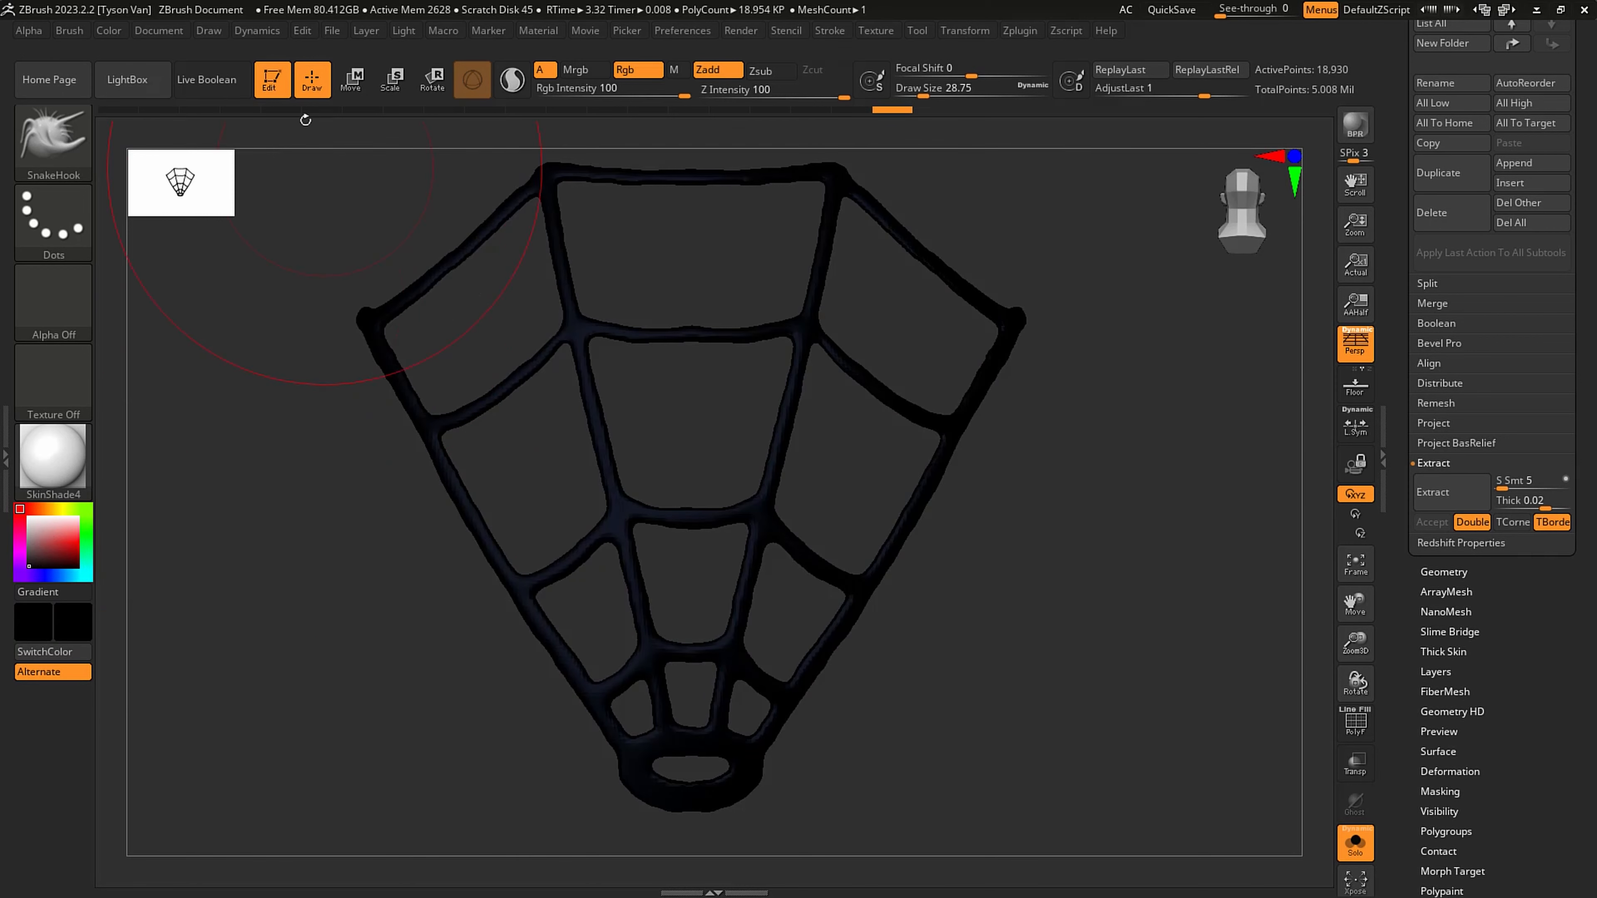
pyautogui.click(108, 31)
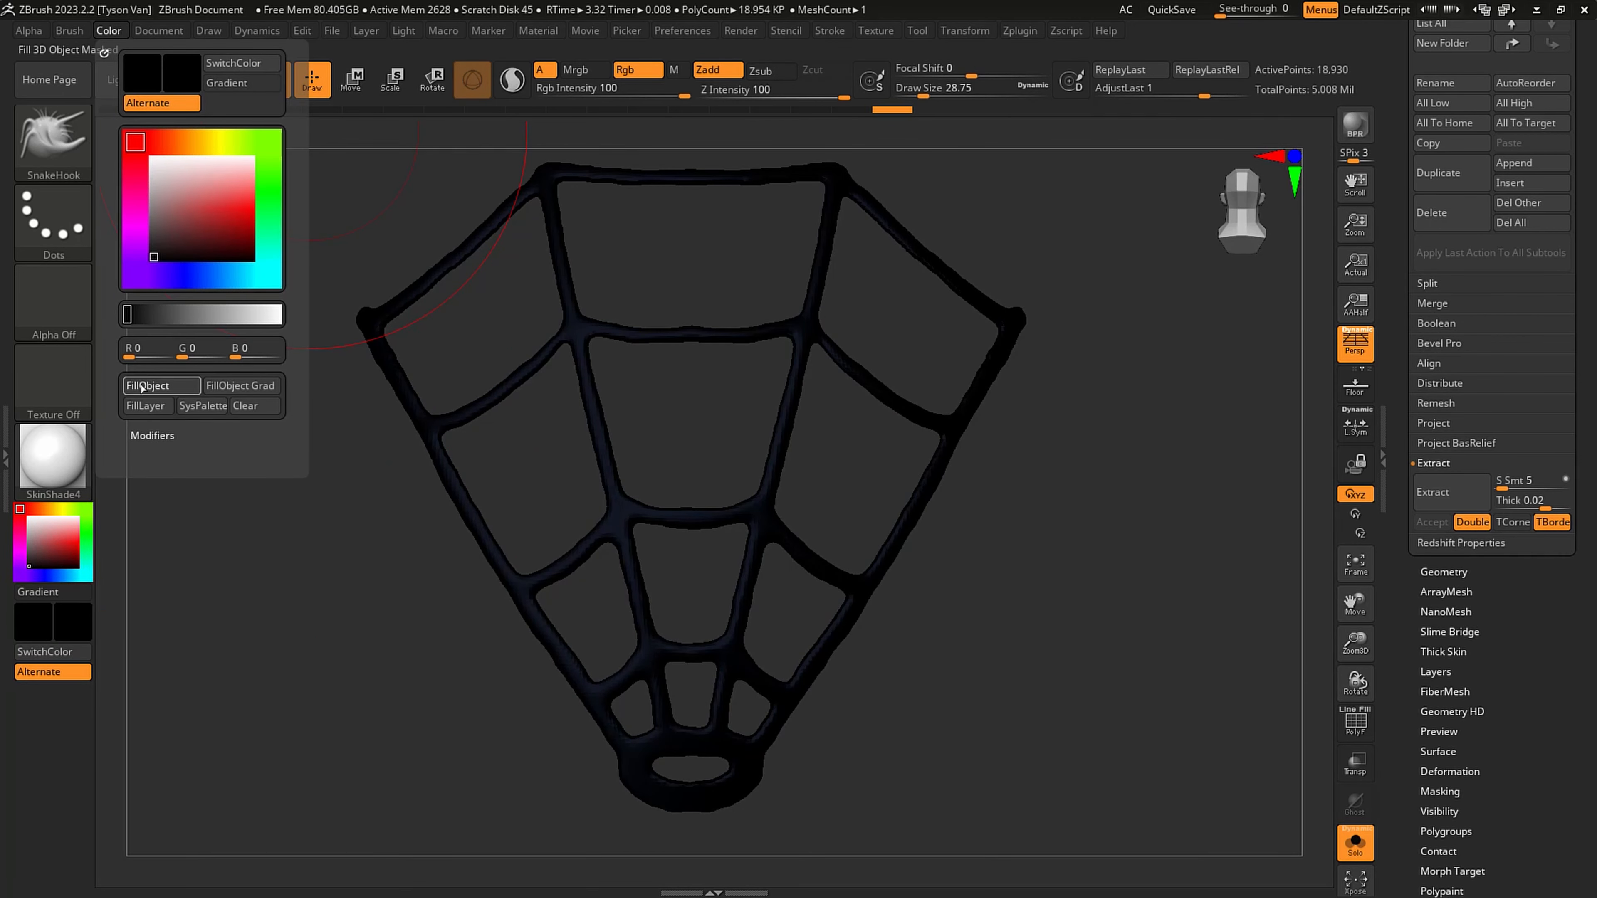
pyautogui.click(1355, 844)
pyautogui.moveTo(1131, 647); pyautogui.dragTo(987, 642, button='right')
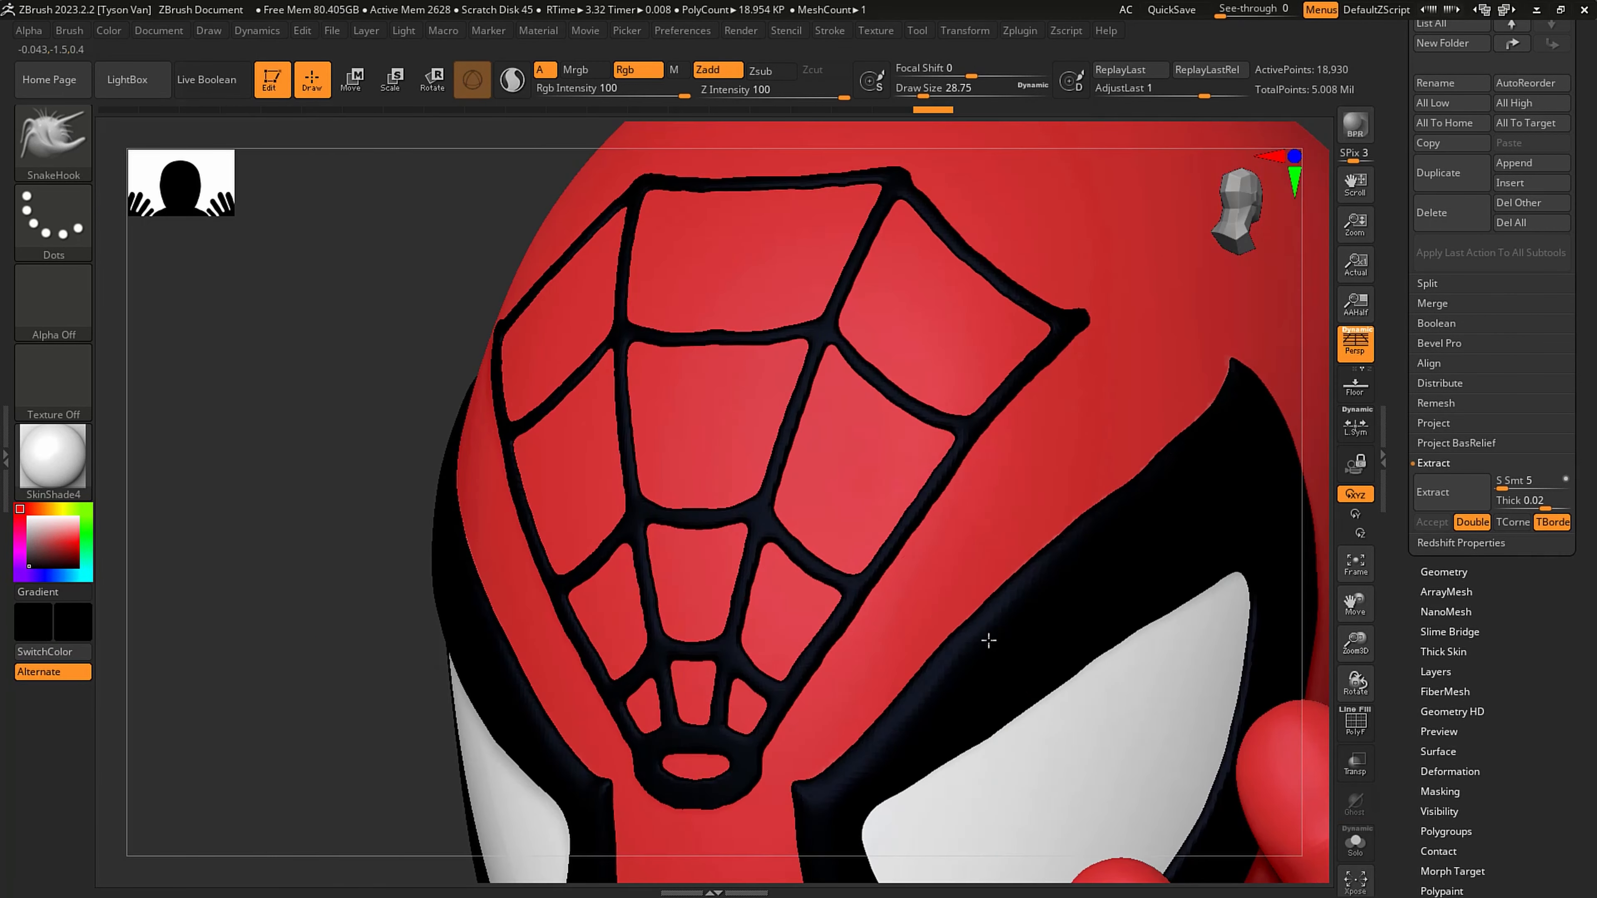
# - Reduce the SnakeHook draw size to about 2.2 and nudge the inner web strands above the ring
pyautogui.moveTo(848, 641)
pyautogui.keyDown('shift'); pyautogui.mouseDown()
pyautogui.moveTo(825, 598)
pyautogui.moveTo(806, 660)
pyautogui.moveTo(969, 450)
pyautogui.moveTo(993, 365)
pyautogui.moveTo(1031, 399)
pyautogui.moveTo(1026, 434)
pyautogui.mouseUp(); pyautogui.keyUp('shift')
pyautogui.keyDown('alt'); pyautogui.moveTo(735, 434); pyautogui.dragTo(634, 427, button='right'); pyautogui.keyUp('alt')
pyautogui.moveTo(918, 462); pyautogui.dragTo(958, 435, button='right')
pyautogui.press('s')
pyautogui.moveTo(958, 434); pyautogui.dragTo(943, 433)
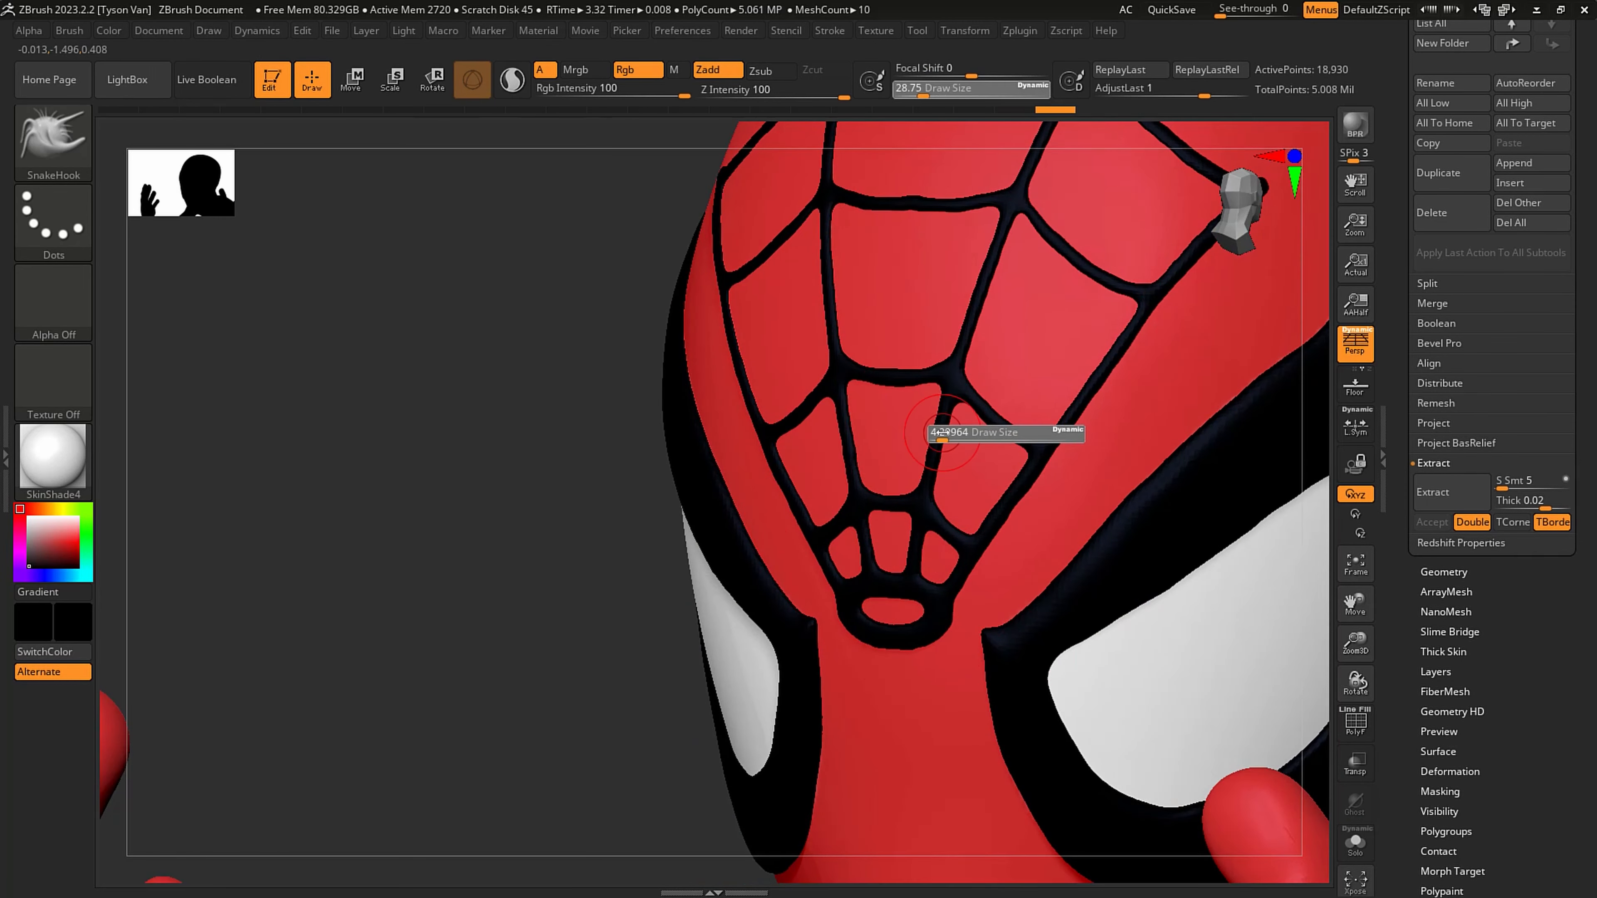
pyautogui.moveTo(906, 408); pyautogui.dragTo(948, 405, button='right')
pyautogui.press('s')
pyautogui.moveTo(949, 403)
pyautogui.mouseDown()
pyautogui.moveTo(945, 384)
pyautogui.moveTo(1034, 445)
pyautogui.mouseUp()
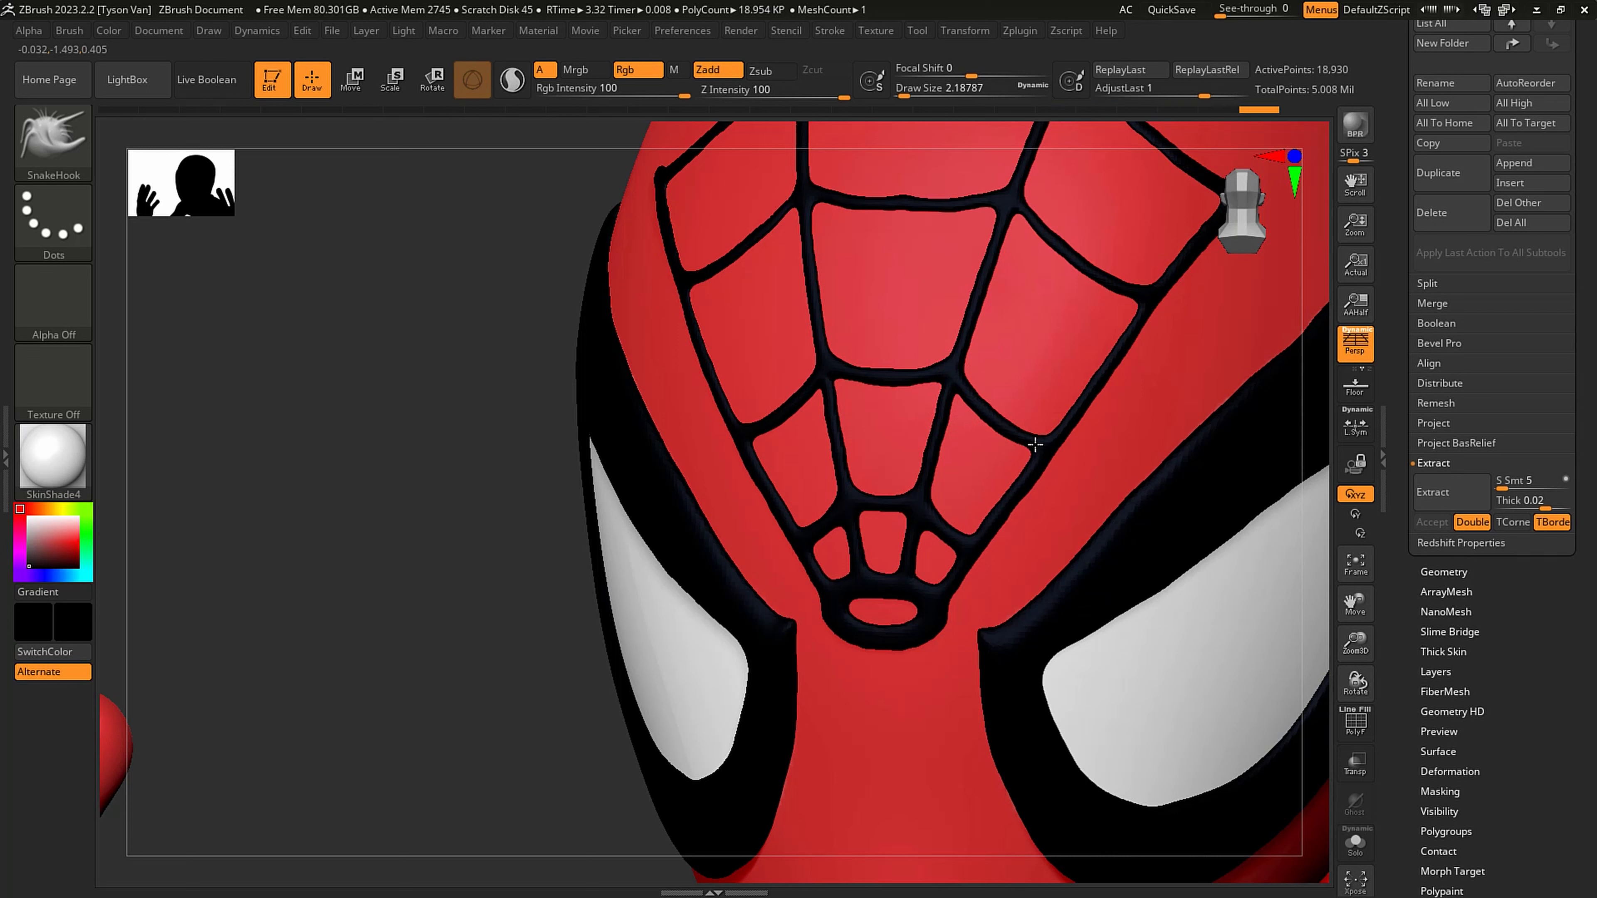
# - Adjust the web lines beside the ring and along the outer edge with SnakeHook at a draw size of about 3.7
pyautogui.moveTo(936, 503)
pyautogui.mouseDown()
pyautogui.moveTo(884, 511)
pyautogui.moveTo(945, 529)
pyautogui.moveTo(974, 567)
pyautogui.moveTo(951, 597)
pyautogui.mouseUp()
pyautogui.press('s')
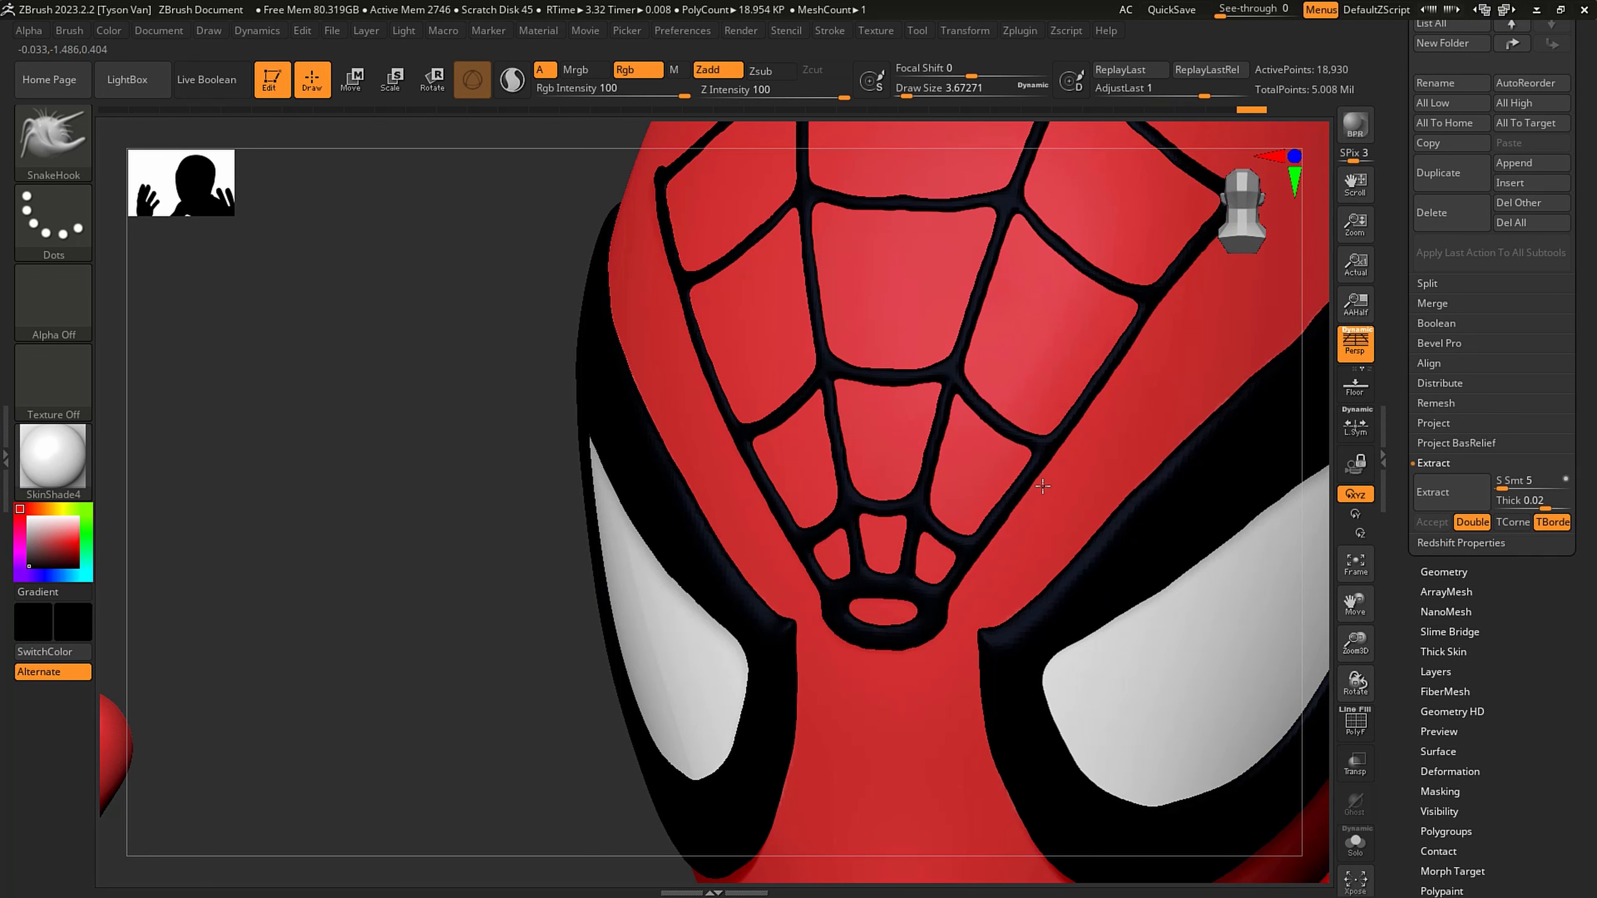
pyautogui.moveTo(1042, 486); pyautogui.dragTo(1048, 487)
pyautogui.keyDown('ctrl'); pyautogui.moveTo(1053, 454); pyautogui.dragTo(1028, 336, button='right'); pyautogui.keyUp('ctrl')
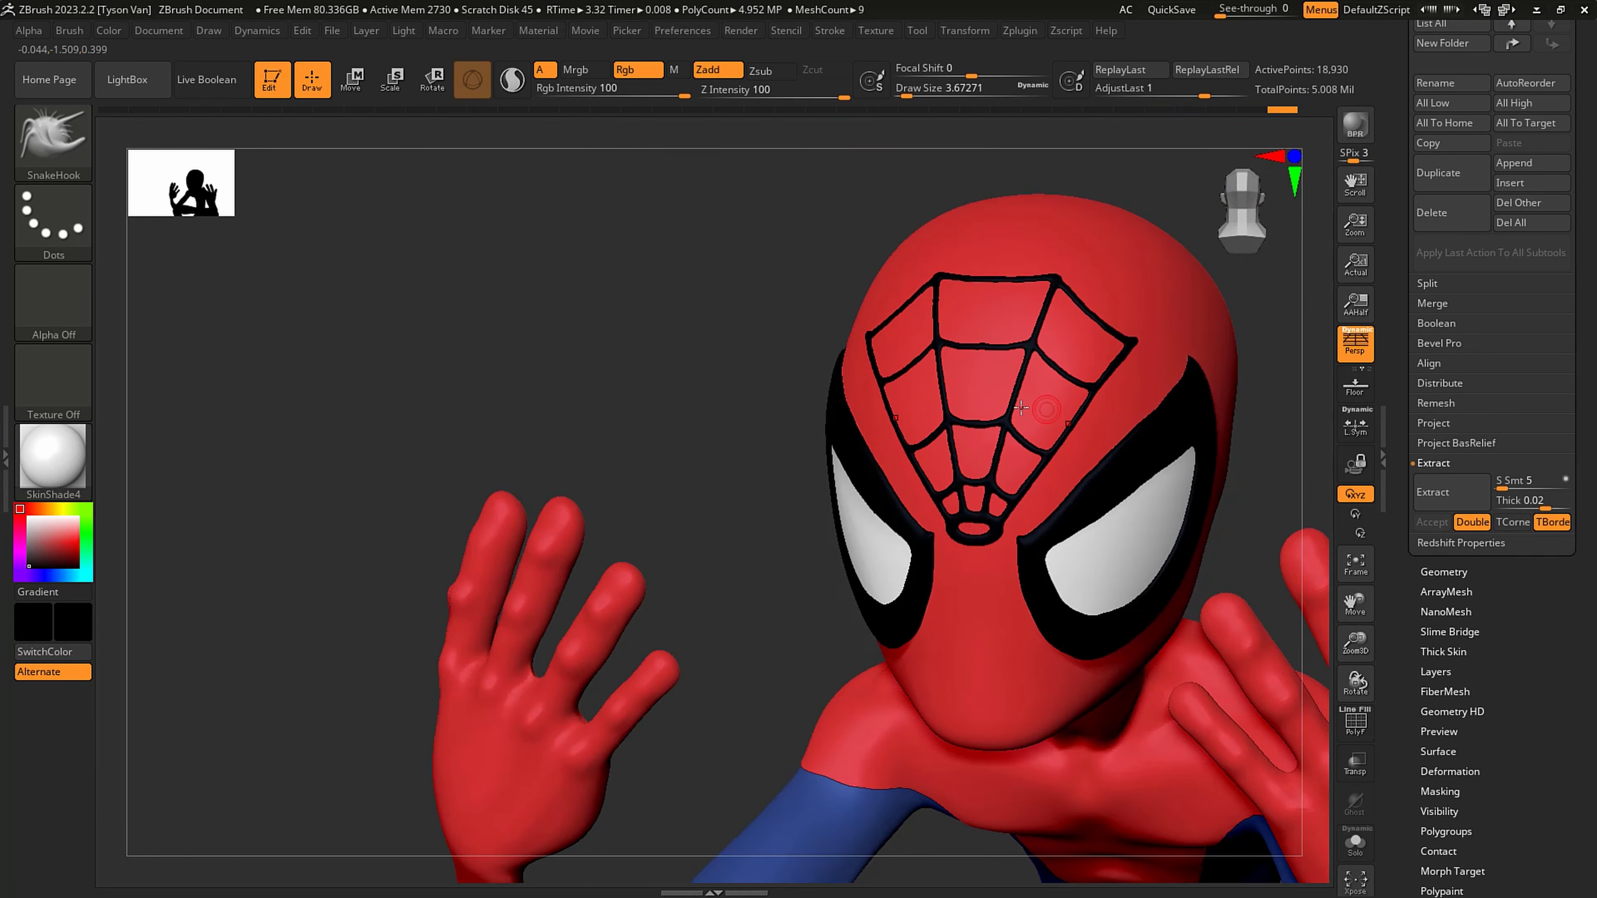
pyautogui.moveTo(1021, 408); pyautogui.dragTo(911, 400, button='right')
pyautogui.keyDown('ctrl'); pyautogui.moveTo(1086, 379); pyautogui.dragTo(1162, 485, button='right'); pyautogui.keyUp('ctrl')
# - Resize the SnakeHook brush and nudge the web's upper side strands, undoing one stroke
pyautogui.press('s')
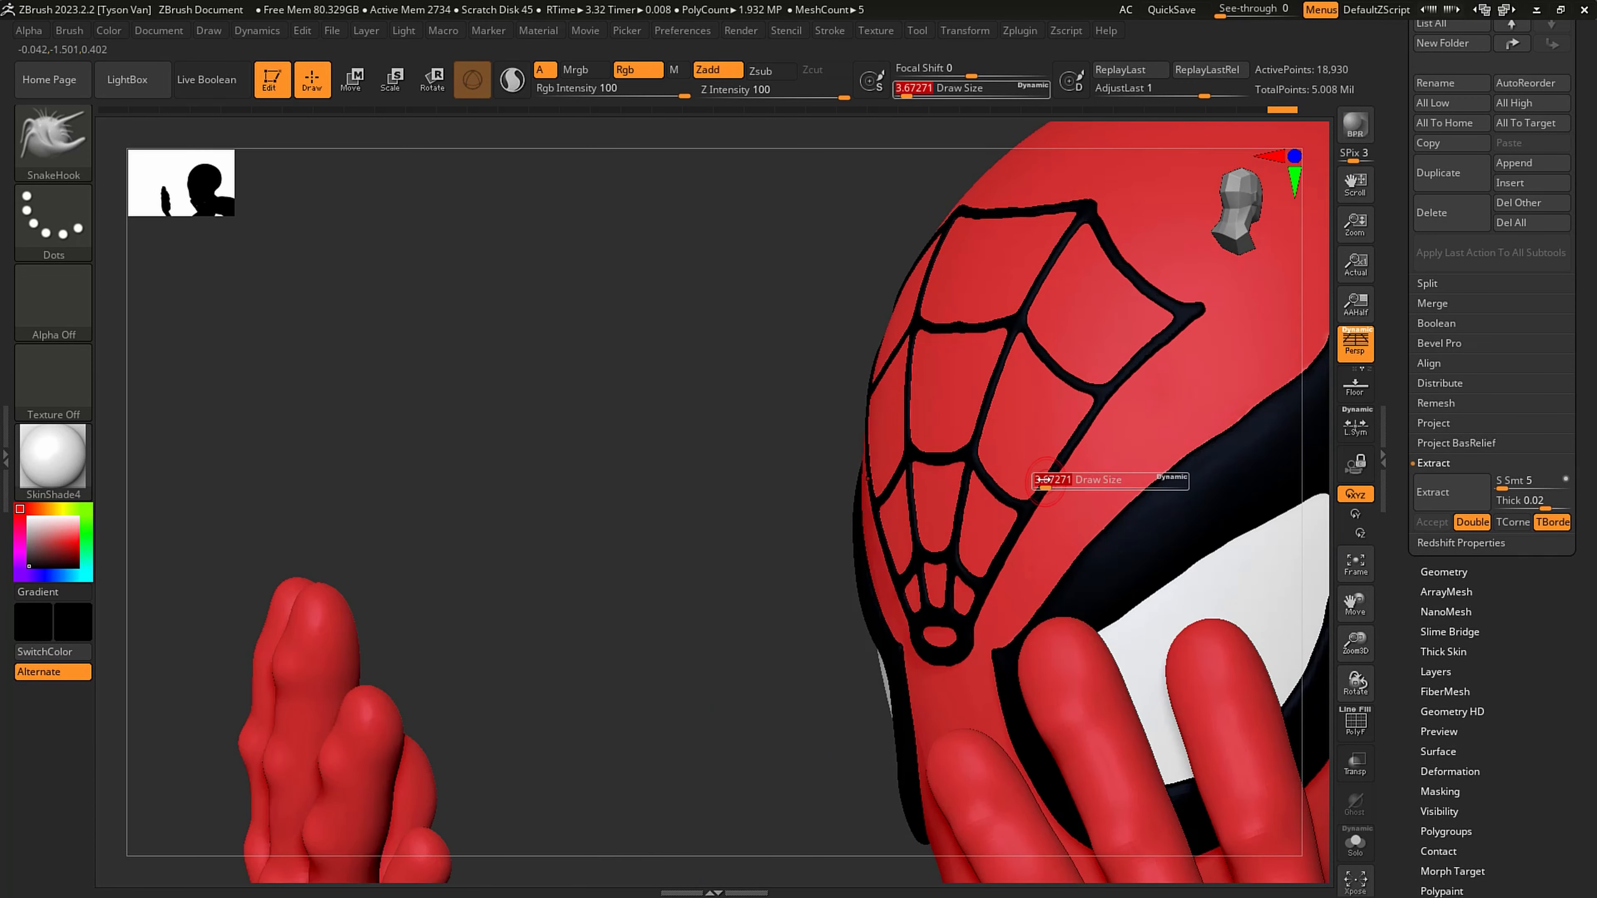
pyautogui.moveTo(1043, 479); pyautogui.dragTo(1070, 481)
pyautogui.moveTo(1153, 443); pyautogui.dragTo(1076, 428, button='right')
pyautogui.moveTo(1076, 428); pyautogui.dragTo(1078, 425)
pyautogui.hotkey('ctrl', 'z')
pyautogui.moveTo(1122, 363)
pyautogui.mouseDown()
pyautogui.moveTo(1078, 331)
pyautogui.moveTo(1130, 359)
pyautogui.mouseUp()
# - Smooth the lower web lines at a draw size of about 35, and set the SnakeHook draw size to about 4.3
pyautogui.press('s')
pyautogui.moveTo(1019, 539); pyautogui.dragTo(1006, 561)
pyautogui.moveTo(981, 561); pyautogui.dragTo(1026, 577, button='right')
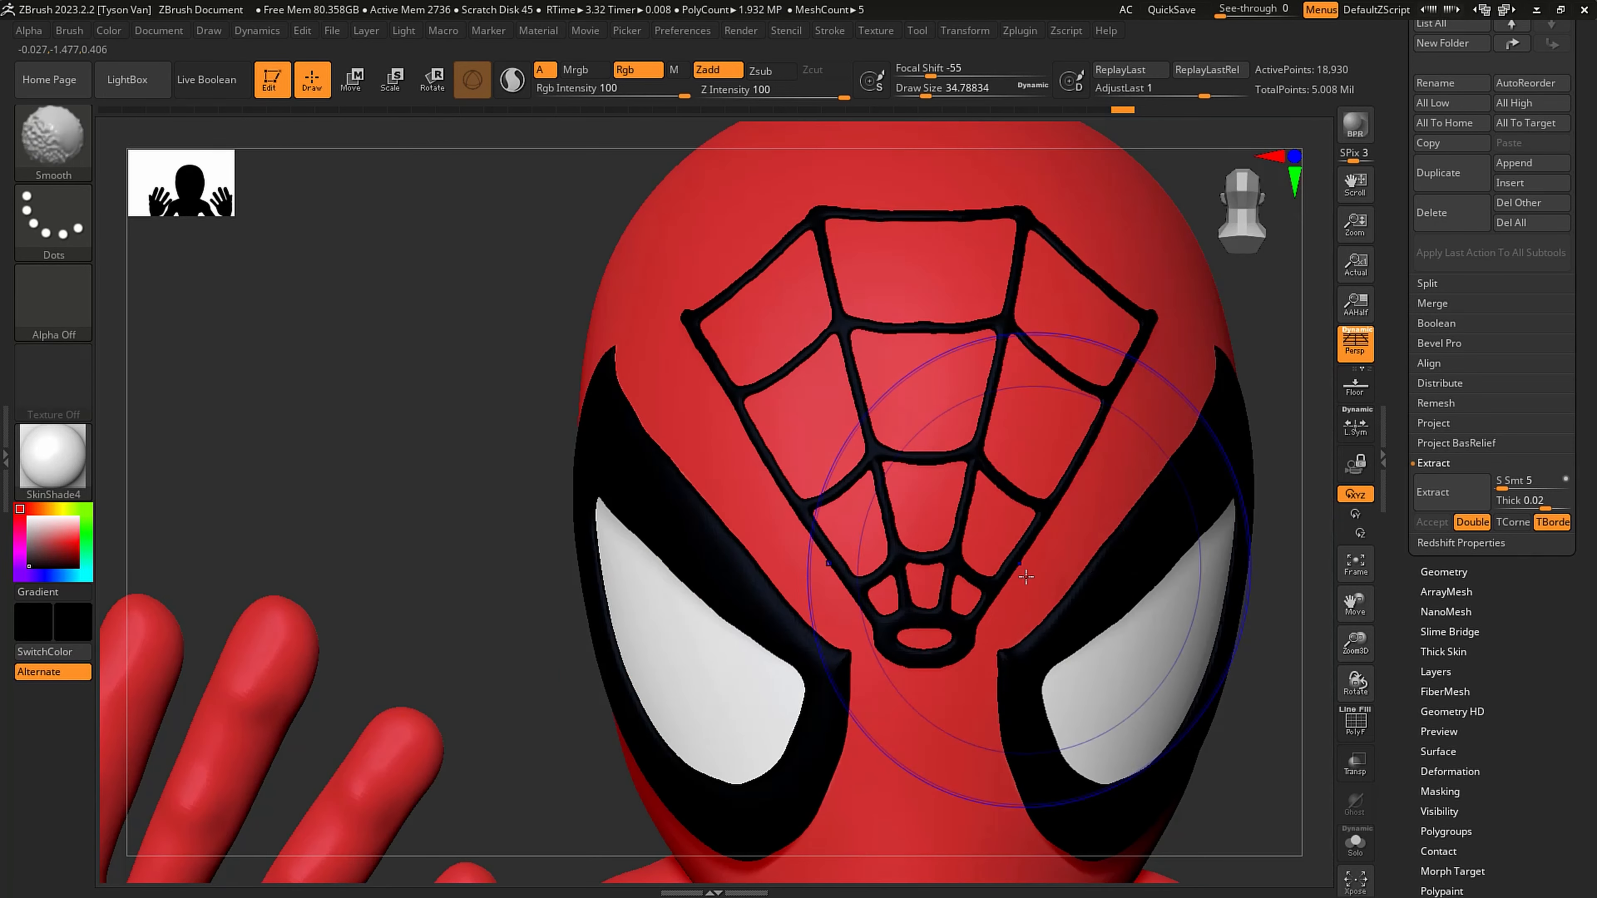
pyautogui.press('s')
pyautogui.moveTo(1011, 589)
pyautogui.mouseDown()
pyautogui.moveTo(990, 614)
pyautogui.moveTo(985, 586)
pyautogui.moveTo(1014, 570)
pyautogui.mouseUp()
pyautogui.press('s')
pyautogui.press('s')
pyautogui.press('s')
pyautogui.moveTo(970, 538)
pyautogui.keyDown('alt'); pyautogui.mouseDown(button='right')
pyautogui.moveTo(939, 528)
pyautogui.moveTo(945, 509)
pyautogui.mouseUp(button='right'); pyautogui.keyUp('alt')
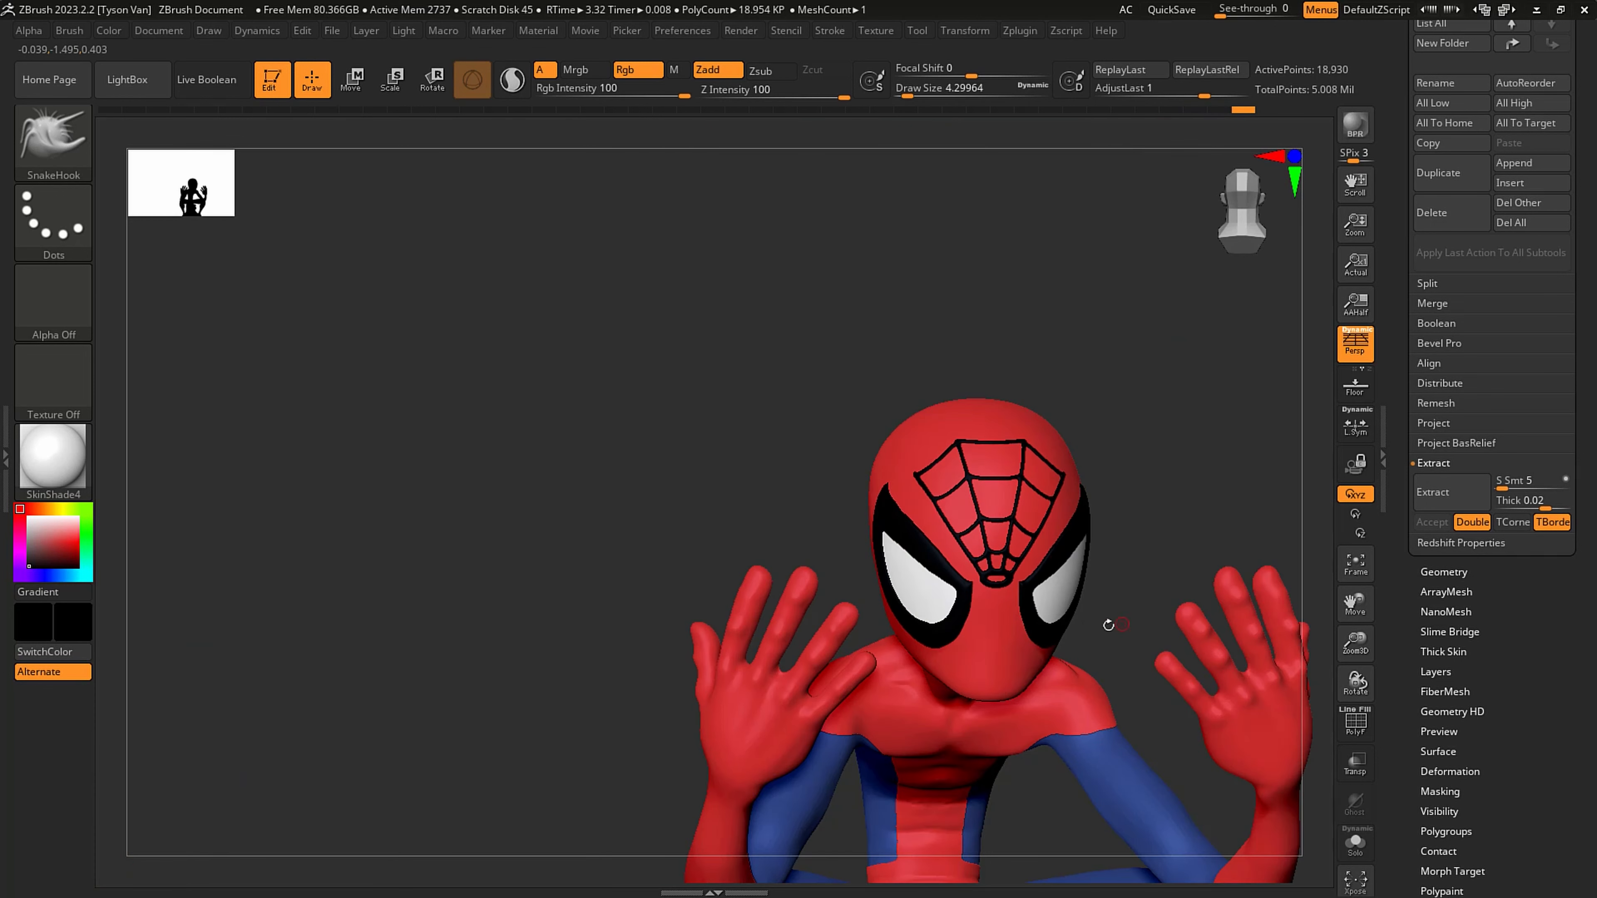
# - Save the tool with the finished black forehead web to the existing file
pyautogui.moveTo(1232, 622)
pyautogui.mouseDown(button='right')
pyautogui.moveTo(1129, 601)
pyautogui.moveTo(1175, 569)
pyautogui.mouseUp(button='right')
pyautogui.scroll(10, 1508, 377)
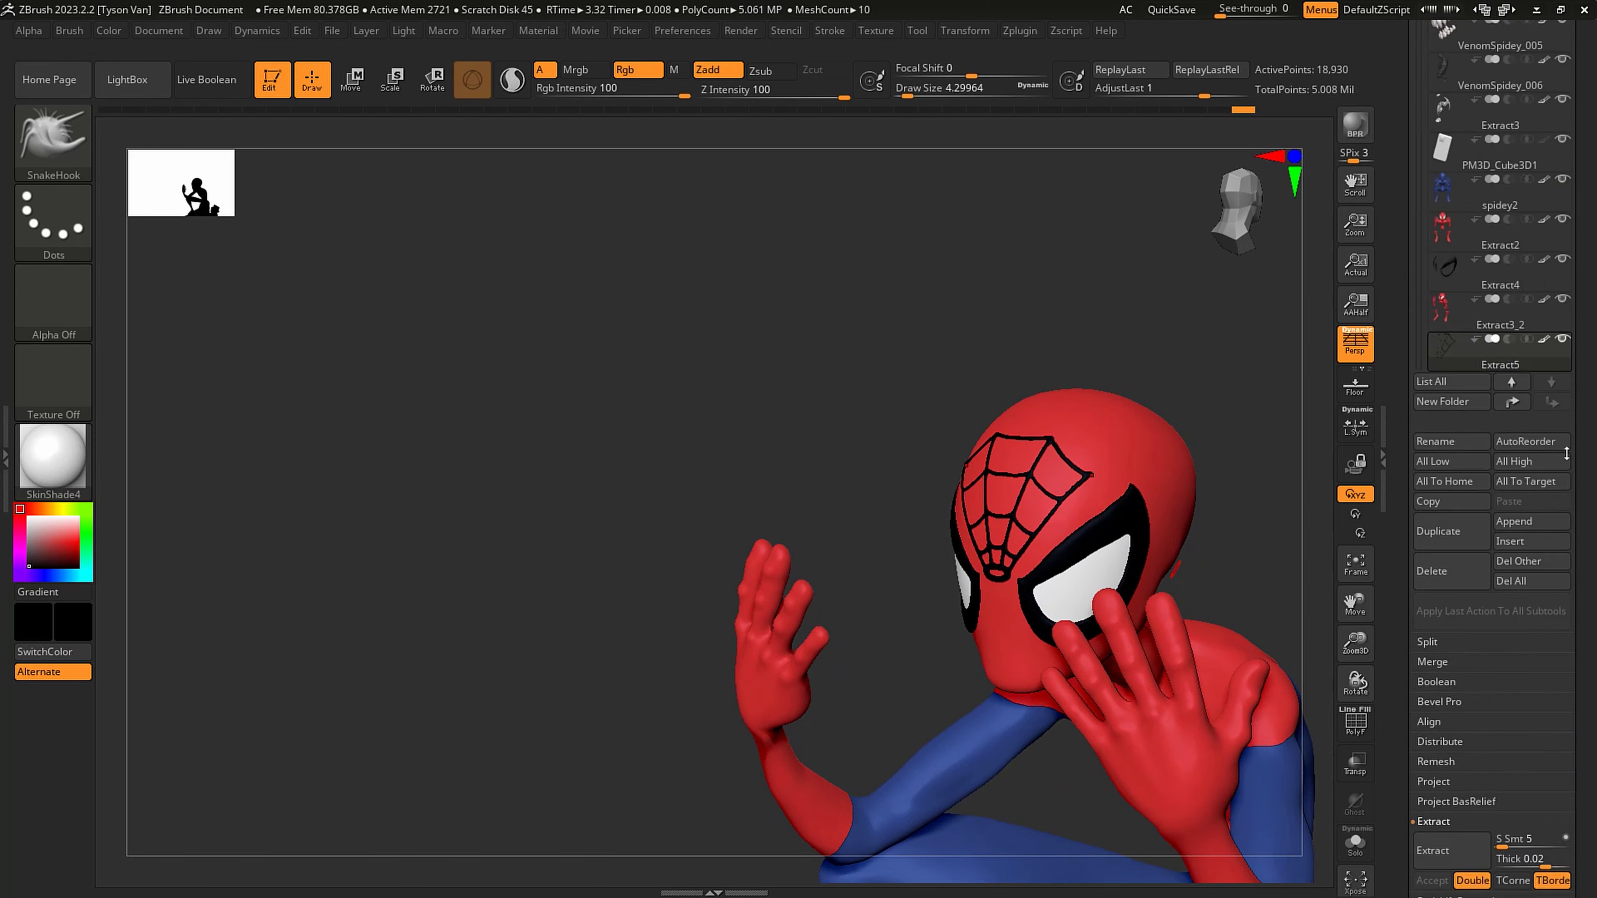
pyautogui.scroll(3, 1569, 255)
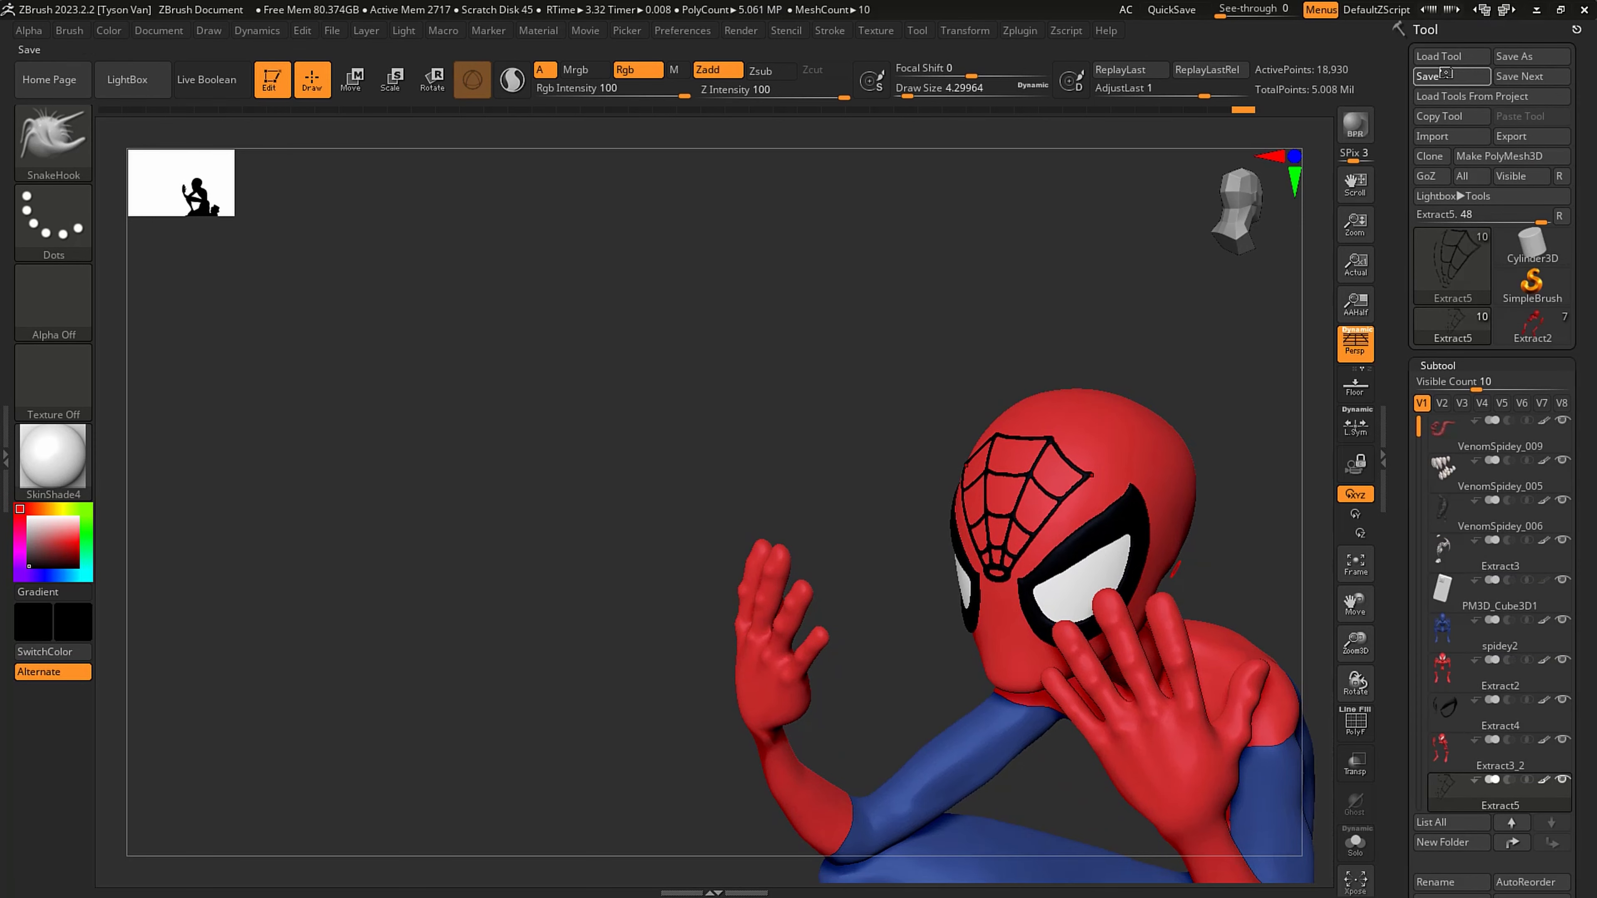
pyautogui.click(1445, 74)
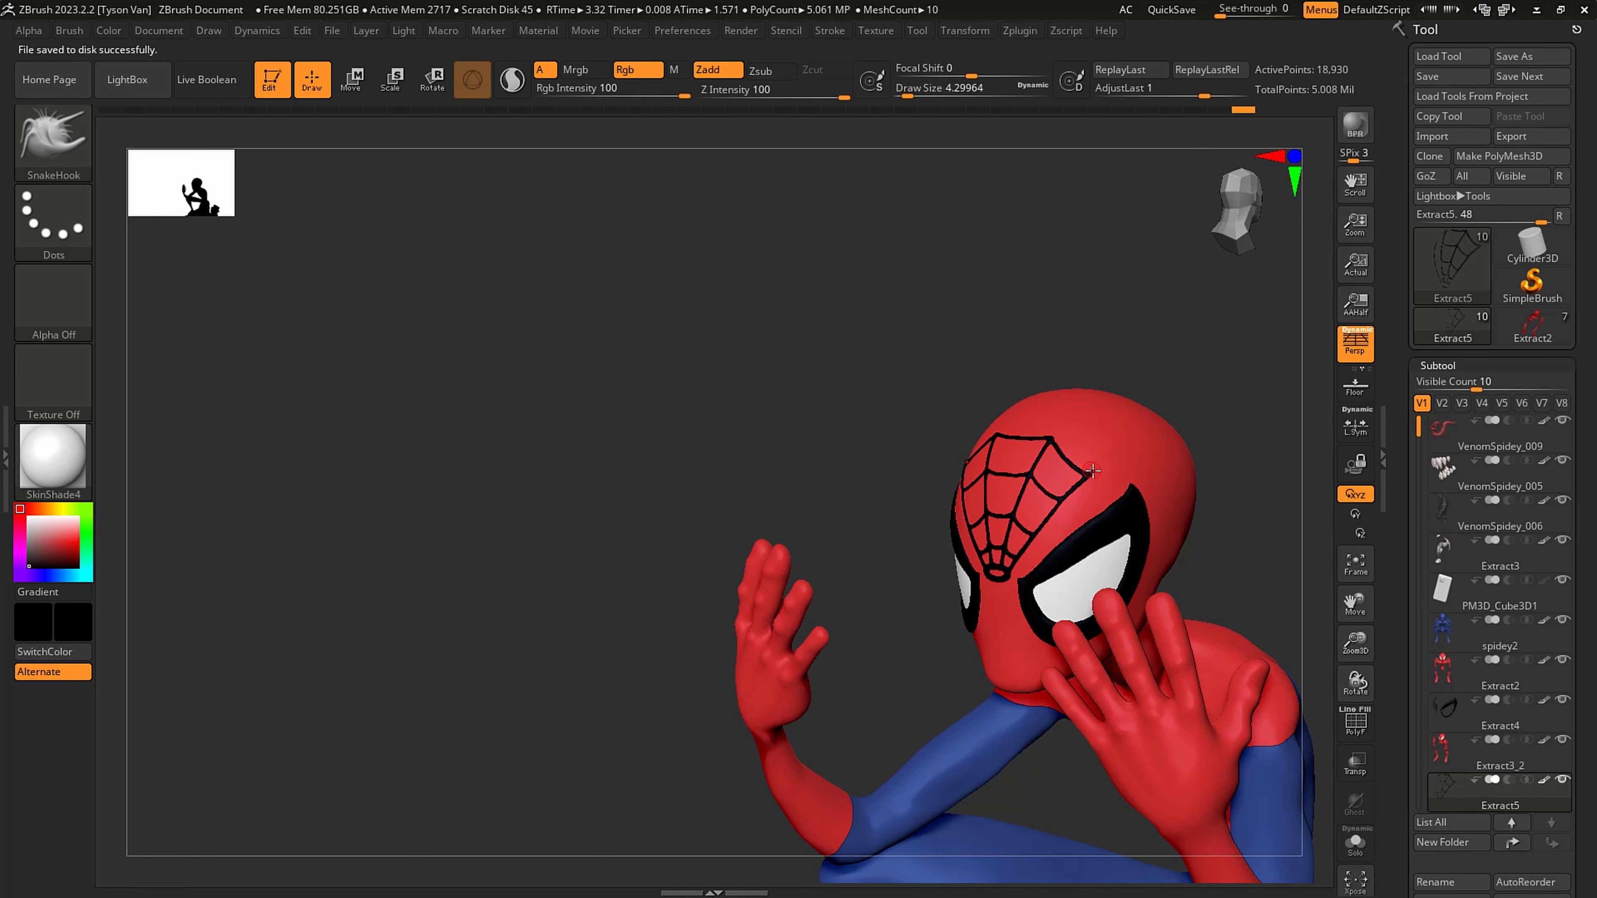
# - Select the Extract3_2 red suit subtool, hide all other subtools, and frame the masked web on the head
pyautogui.keyDown('ctrl'); pyautogui.moveTo(1097, 463); pyautogui.dragTo(850, 313, button='right'); pyautogui.keyUp('ctrl')
pyautogui.click(82, 147)
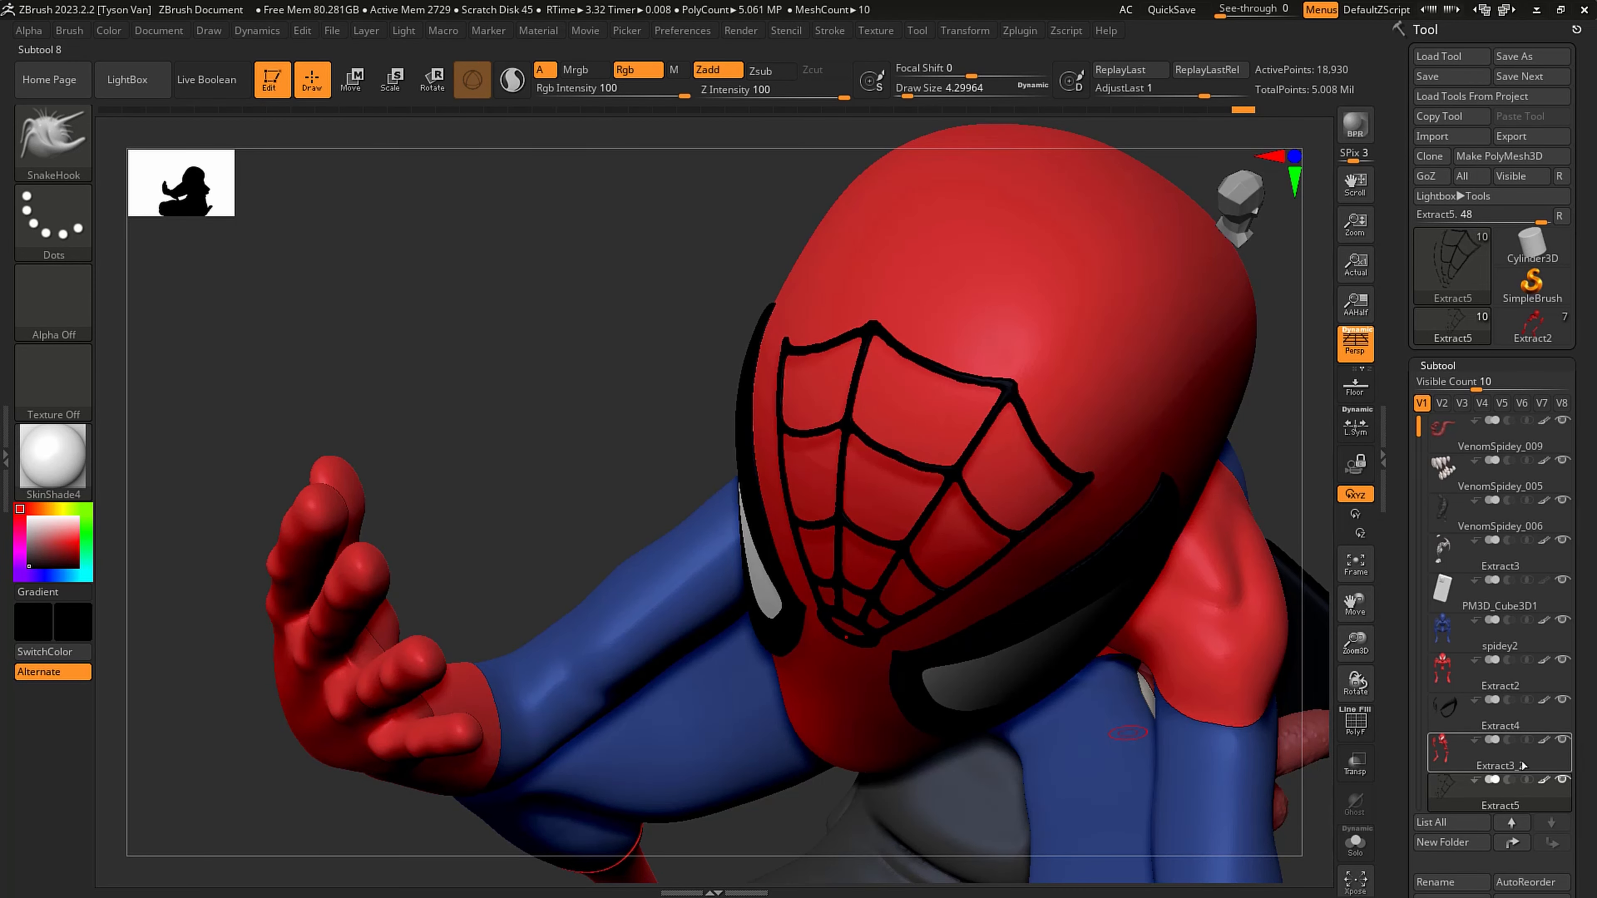
pyautogui.click(1523, 764)
pyautogui.moveTo(1572, 765); pyautogui.dragTo(1571, 688)
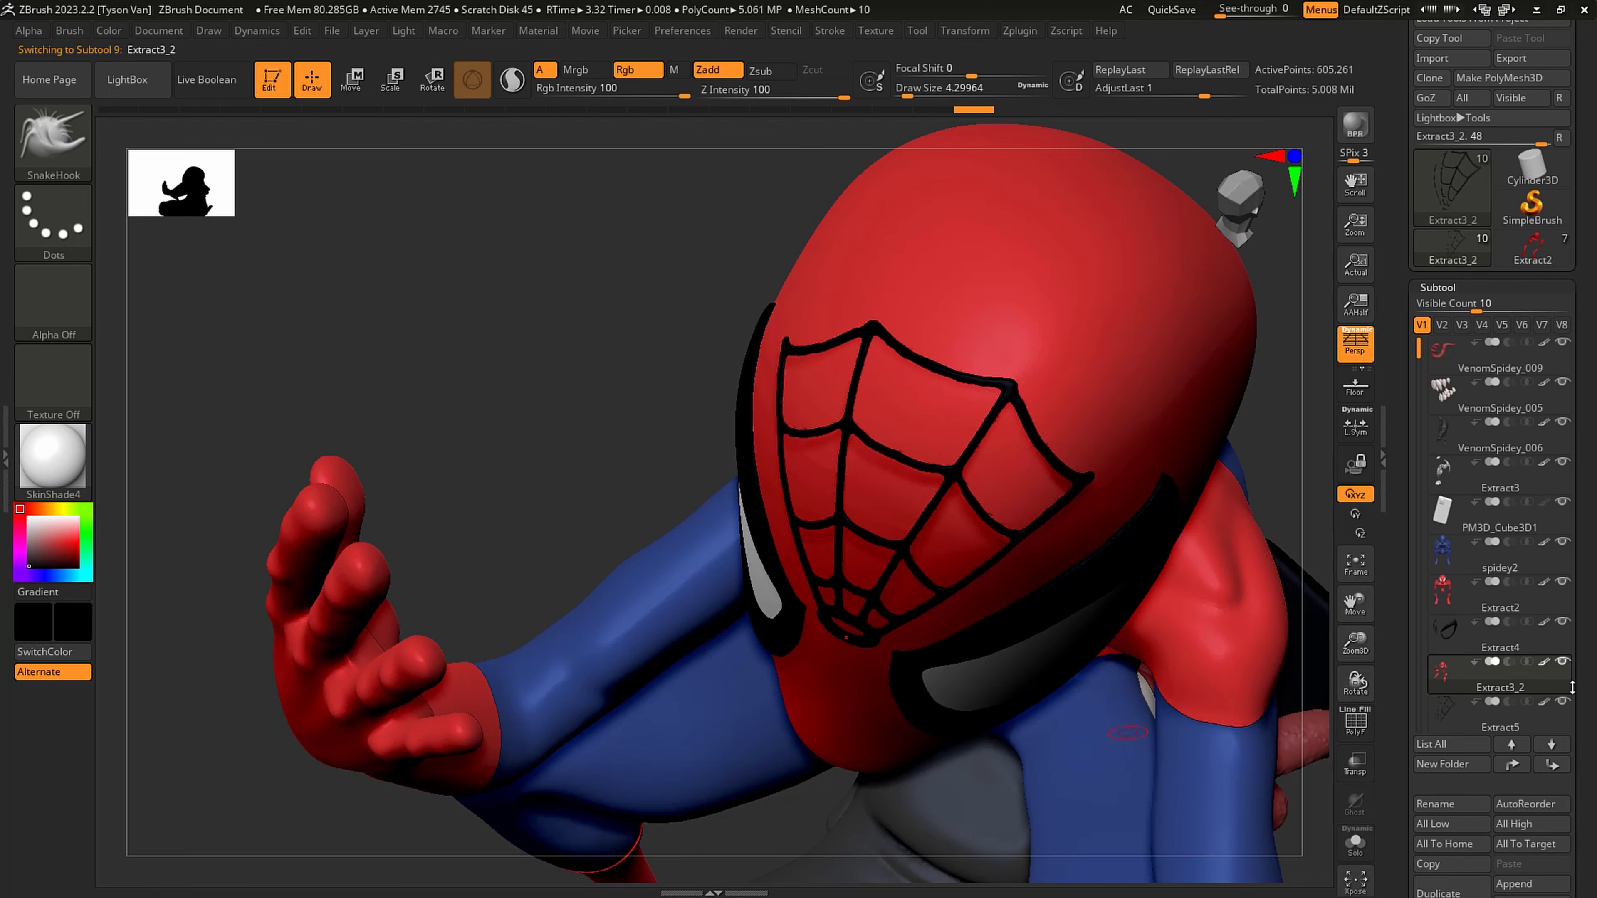
pyautogui.keyDown('alt'); pyautogui.moveTo(1024, 359); pyautogui.dragTo(1027, 398, button='right'); pyautogui.keyUp('alt')
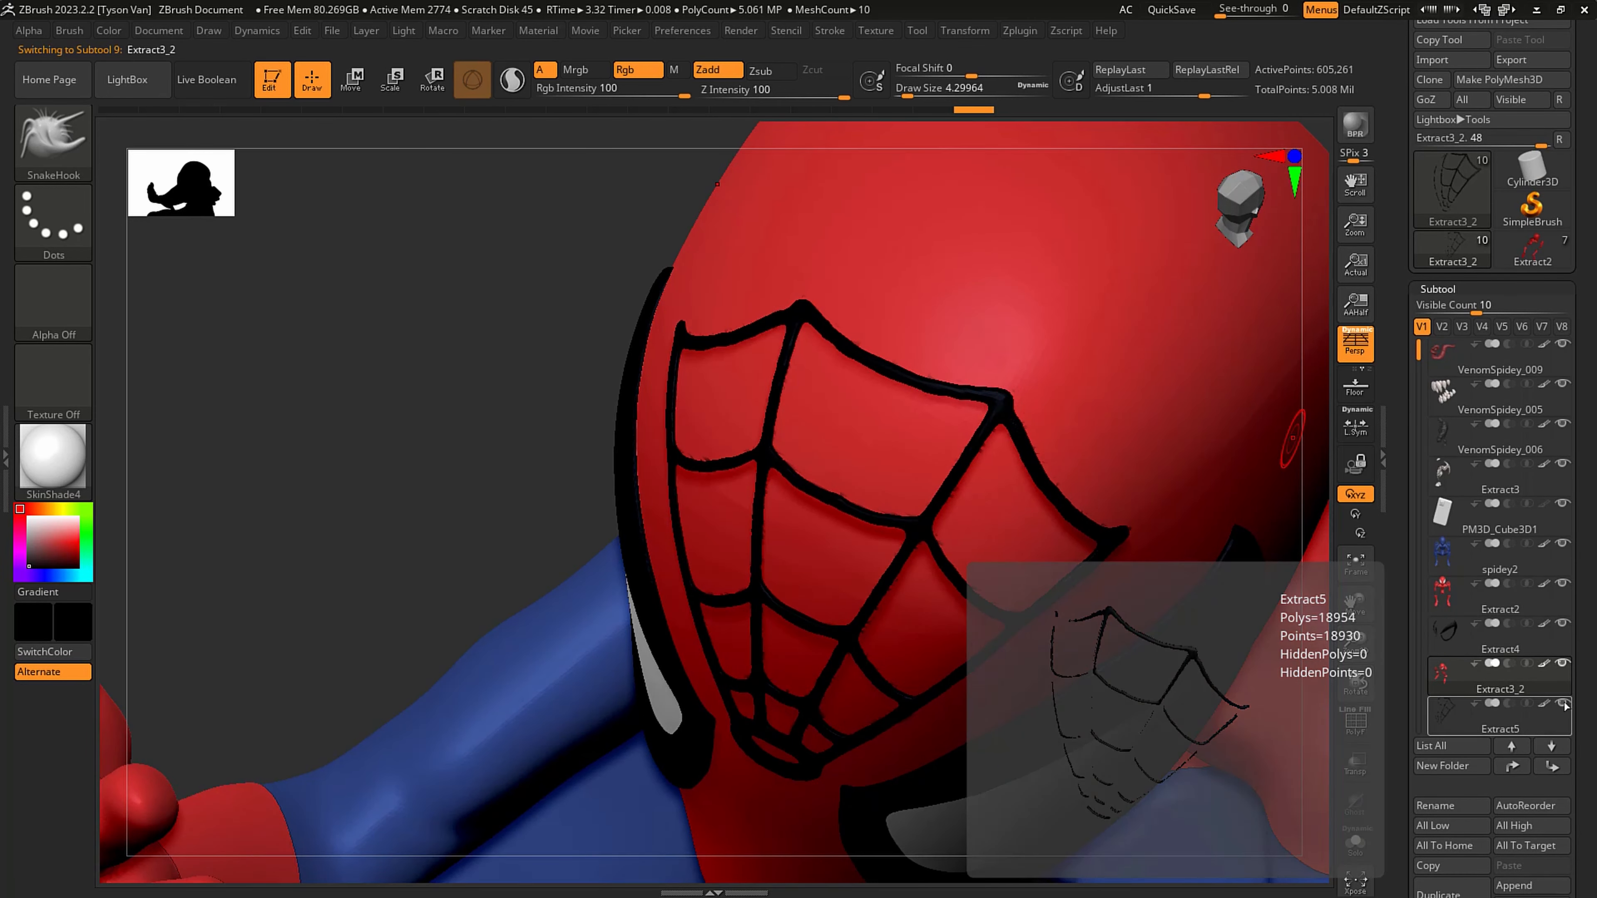
pyautogui.click(1562, 663)
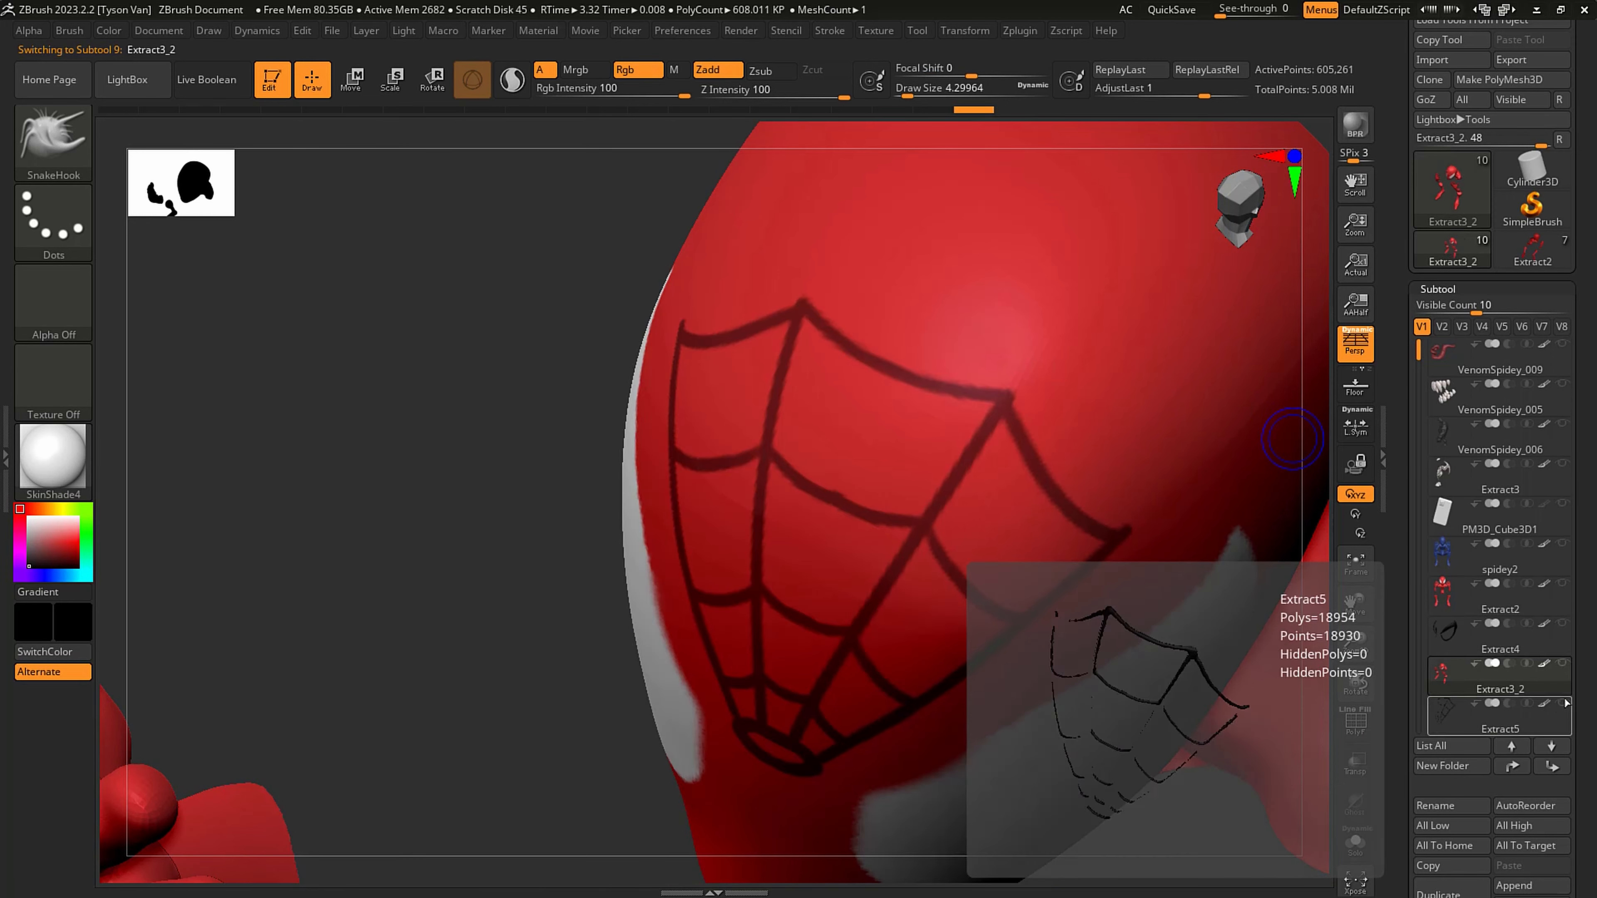
pyautogui.moveTo(1140, 535); pyautogui.dragTo(898, 642, button='right')
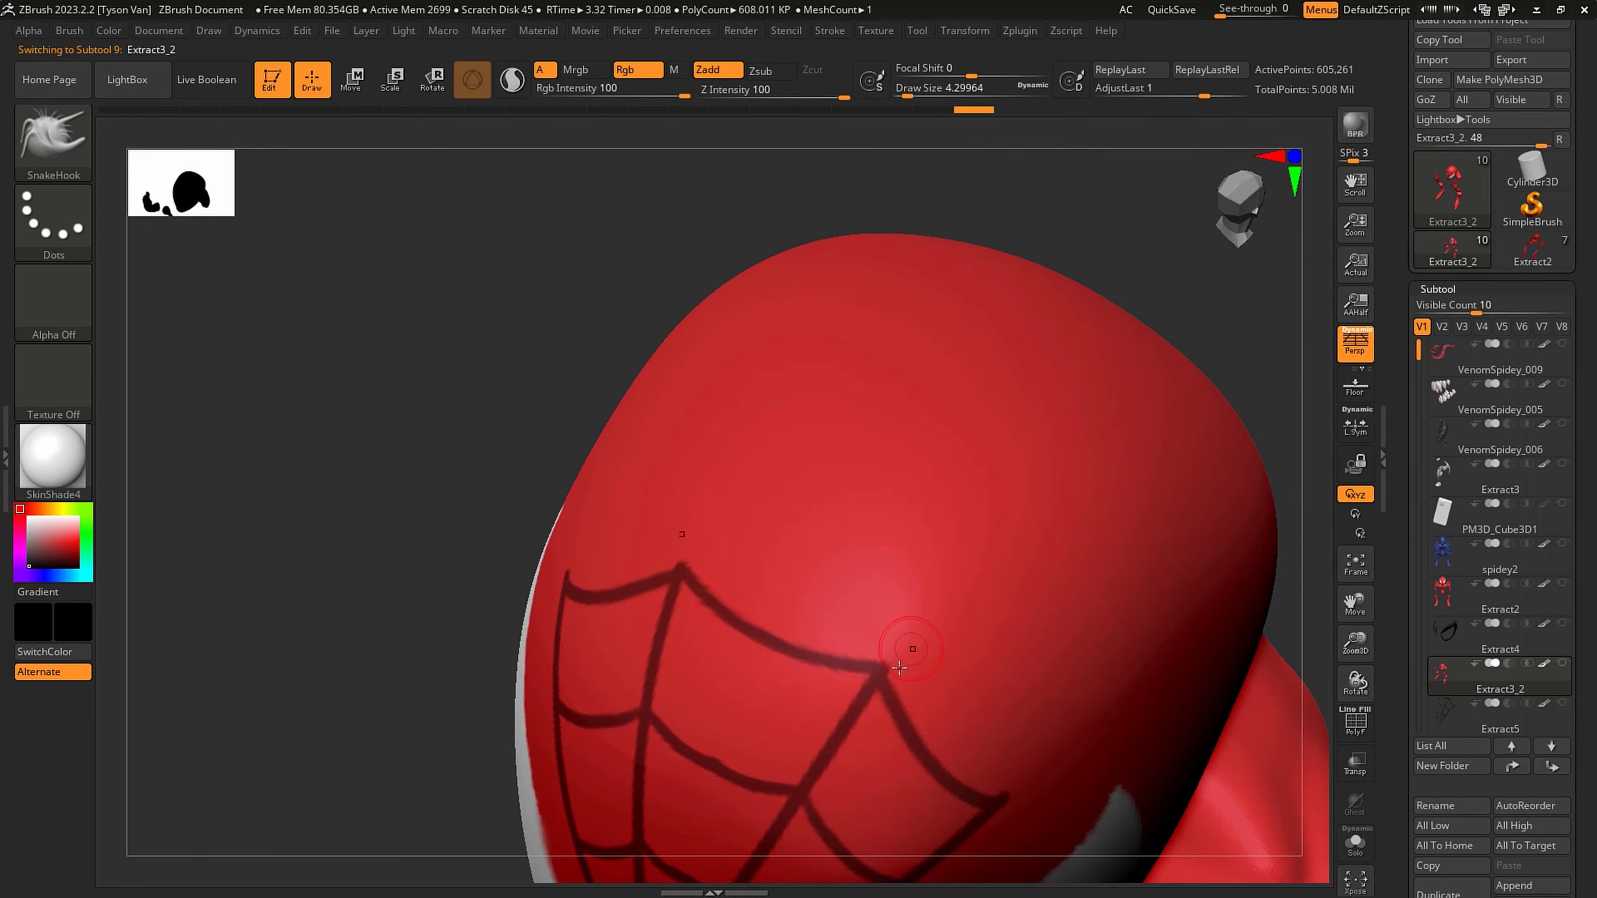
# - Set the draw size to about 1.3 and mask mirrored lines from the web's upper corners over the crown, undoing one stroke
pyautogui.press('s')
pyautogui.moveTo(886, 672); pyautogui.dragTo(884, 669)
pyautogui.press('s')
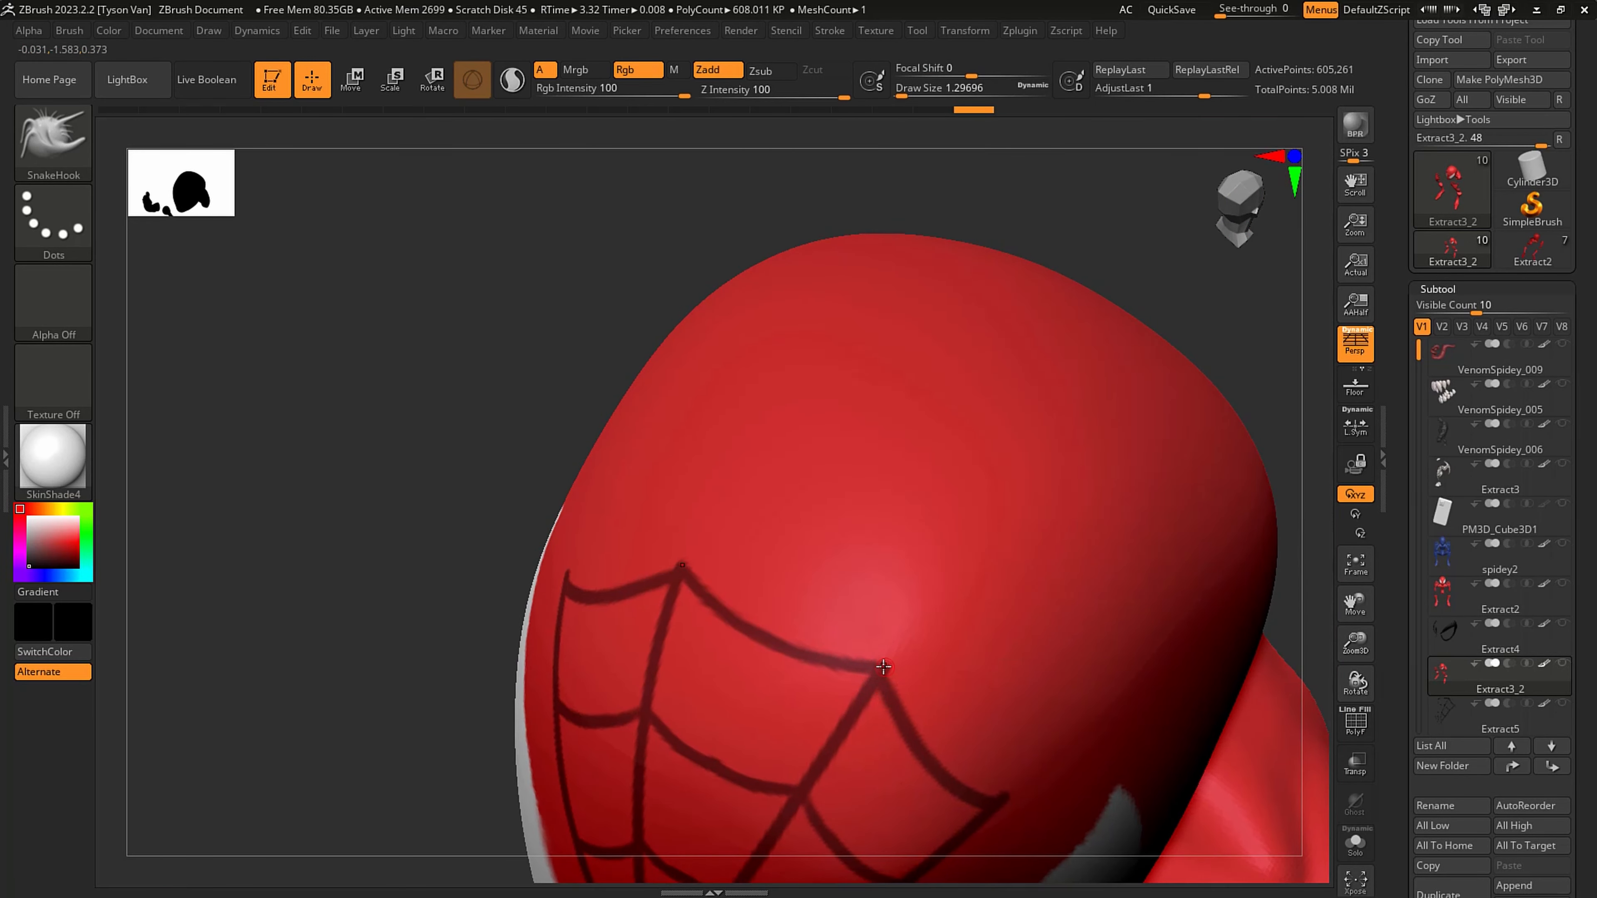
pyautogui.press('ctrl')
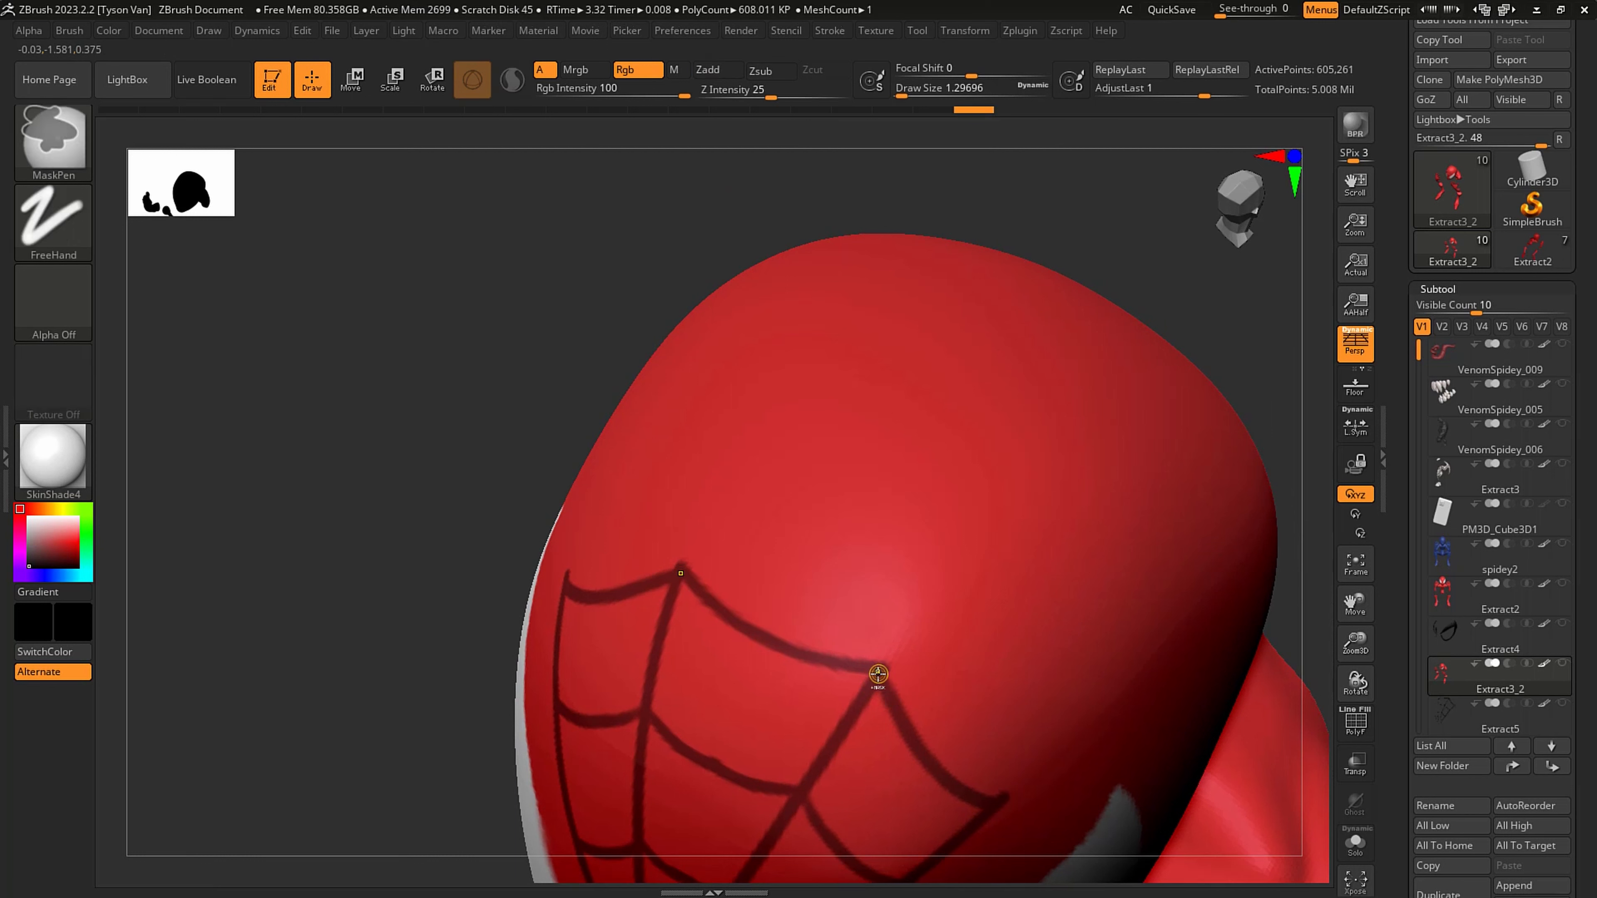
pyautogui.keyDown('ctrl'); pyautogui.moveTo(898, 643); pyautogui.dragTo(997, 488); pyautogui.keyUp('ctrl')
pyautogui.hotkey('ctrl', 'z')
pyautogui.keyDown('ctrl'); pyautogui.moveTo(884, 670); pyautogui.dragTo(1106, 352); pyautogui.keyUp('ctrl')
pyautogui.moveTo(1107, 352)
pyautogui.mouseDown(button='right')
pyautogui.moveTo(1083, 467)
pyautogui.moveTo(989, 553)
pyautogui.moveTo(749, 534)
pyautogui.moveTo(731, 581)
pyautogui.moveTo(792, 620)
pyautogui.moveTo(779, 649)
pyautogui.moveTo(813, 667)
pyautogui.moveTo(717, 663)
pyautogui.mouseUp(button='right')
pyautogui.press('ctrl')
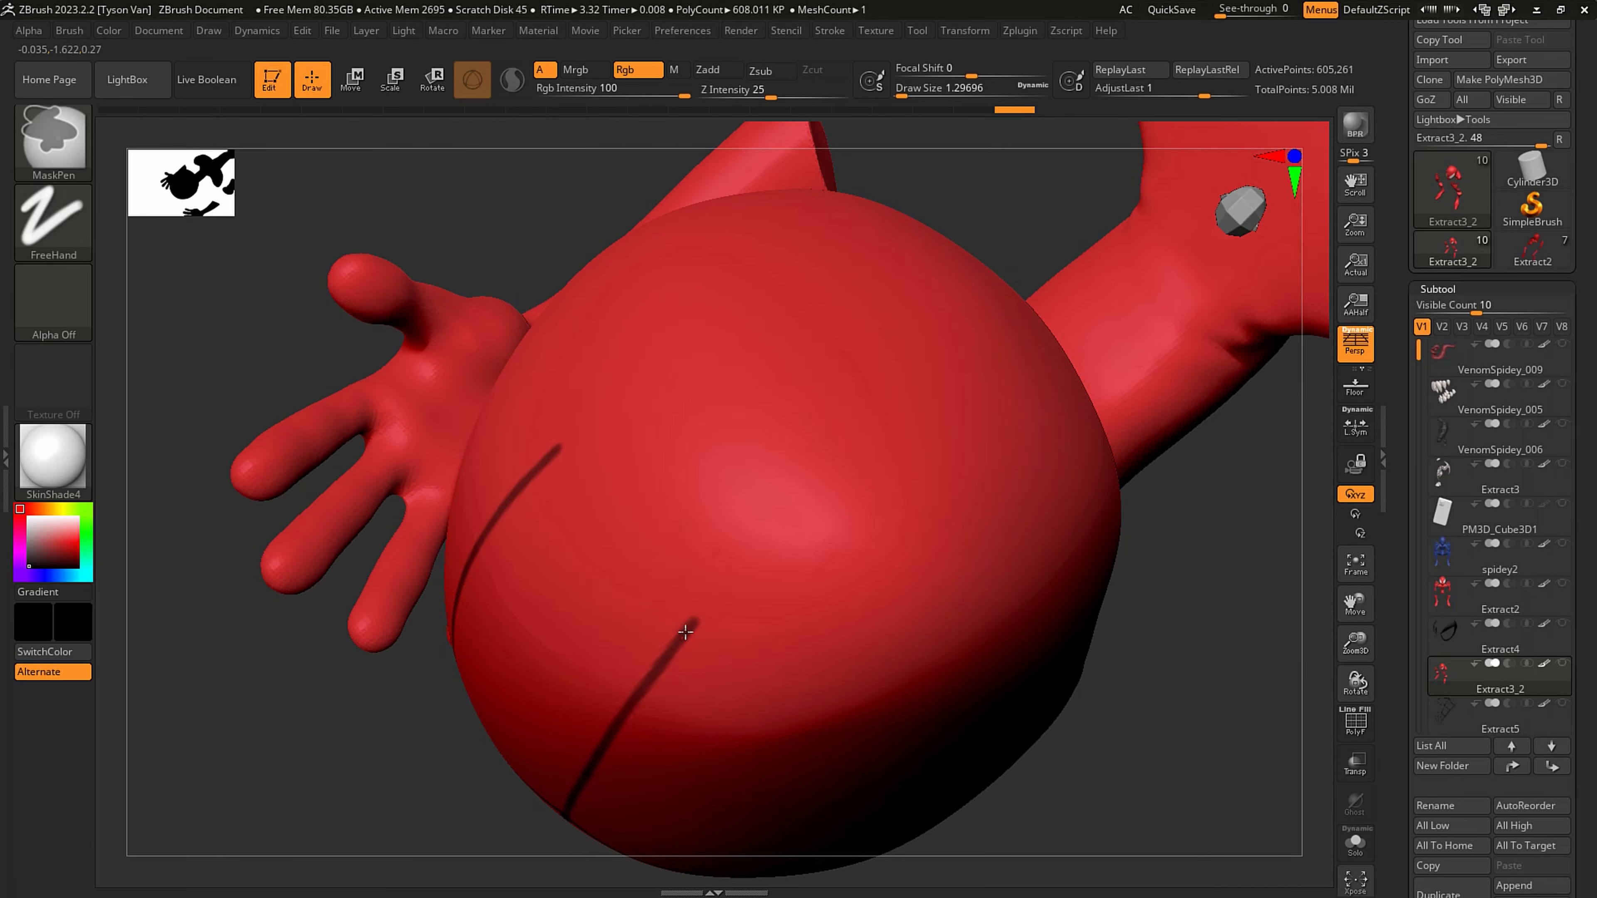
# - Extend the mirrored mask lines over the back of the head, down the neck, and onto the upper back
pyautogui.moveTo(738, 579)
pyautogui.keyDown('ctrl'); pyautogui.mouseDown()
pyautogui.moveTo(924, 405)
pyautogui.moveTo(1022, 347)
pyautogui.mouseUp(); pyautogui.keyUp('ctrl')
pyautogui.moveTo(1058, 330)
pyautogui.mouseDown(button='right')
pyautogui.moveTo(1051, 393)
pyautogui.moveTo(998, 453)
pyautogui.moveTo(886, 499)
pyautogui.mouseUp(button='right')
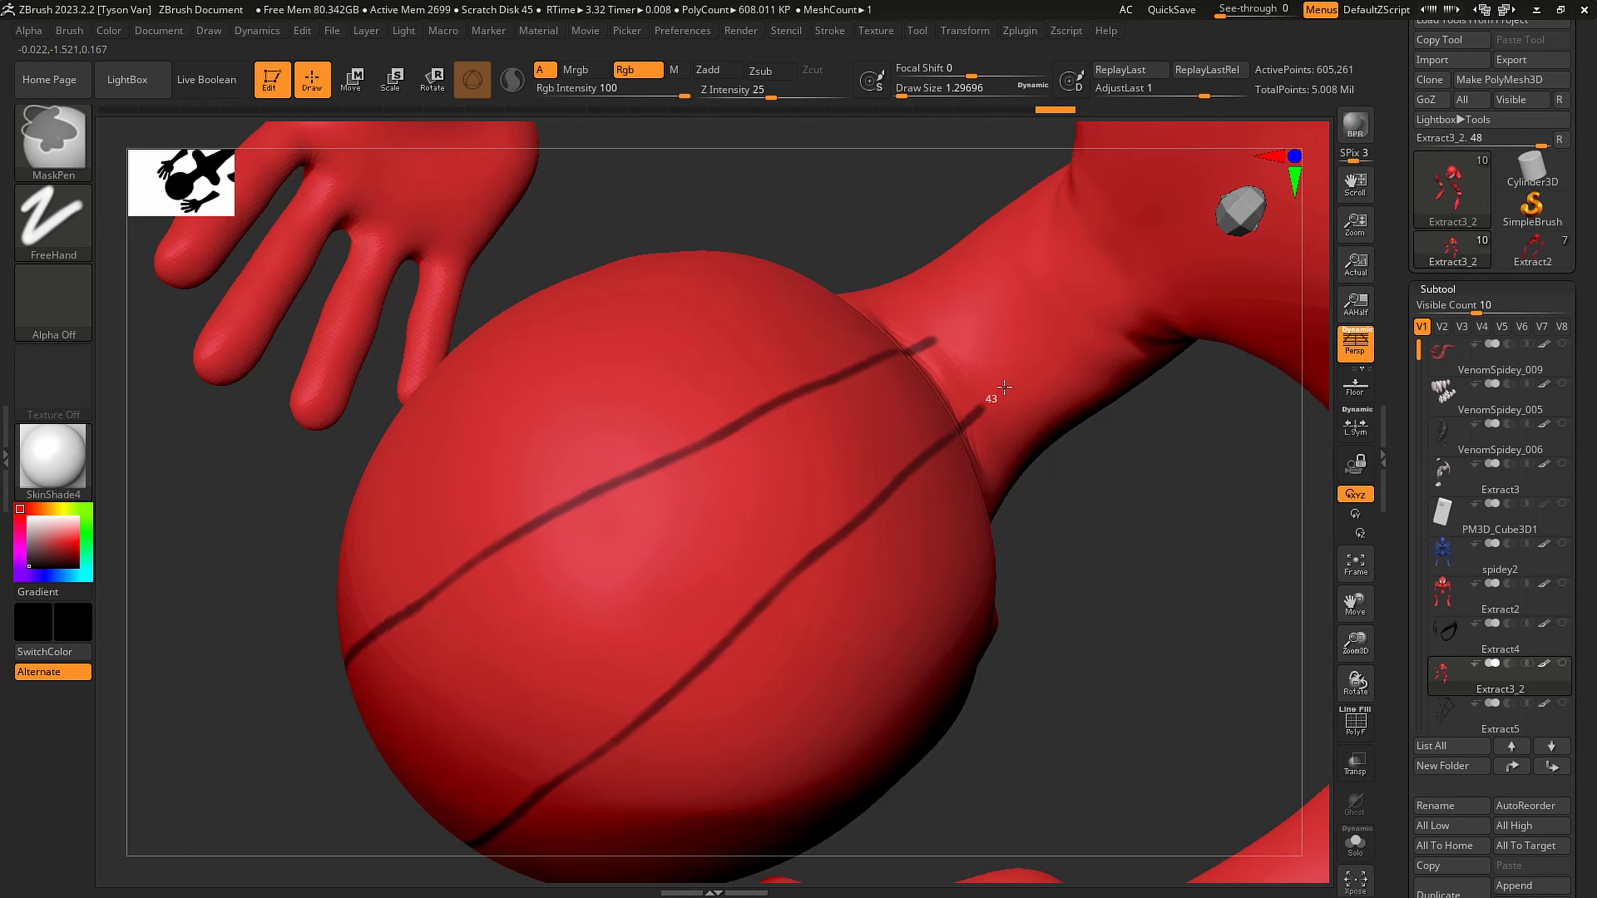
pyautogui.keyDown('ctrl'); pyautogui.moveTo(1004, 388); pyautogui.dragTo(1228, 234); pyautogui.keyUp('ctrl')
pyautogui.keyDown('alt'); pyautogui.moveTo(1233, 253); pyautogui.dragTo(972, 466, button='right'); pyautogui.keyUp('alt')
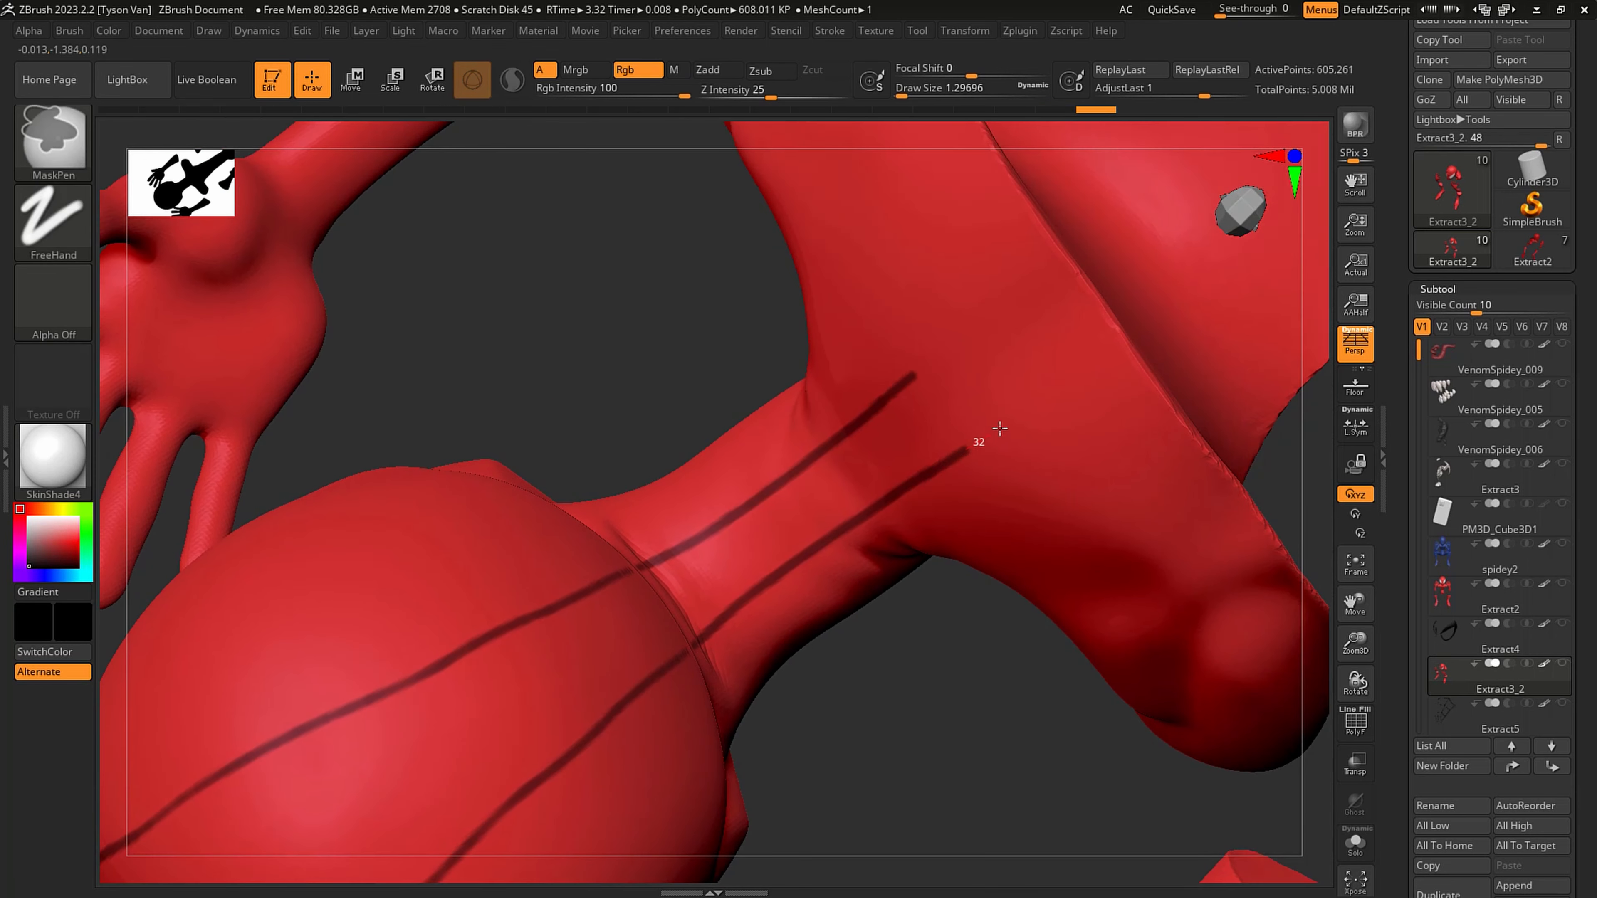
pyautogui.keyDown('ctrl'); pyautogui.moveTo(999, 428); pyautogui.dragTo(1144, 333); pyautogui.keyUp('ctrl')
# - Fill the gaps in the mask lines where the head meets the neck and even out the strokes on the back of the head
pyautogui.moveTo(901, 507)
pyautogui.keyDown('alt'); pyautogui.mouseDown(button='right')
pyautogui.moveTo(845, 434)
pyautogui.moveTo(787, 601)
pyautogui.moveTo(801, 646)
pyautogui.moveTo(799, 578)
pyautogui.mouseUp(button='right'); pyautogui.keyUp('alt')
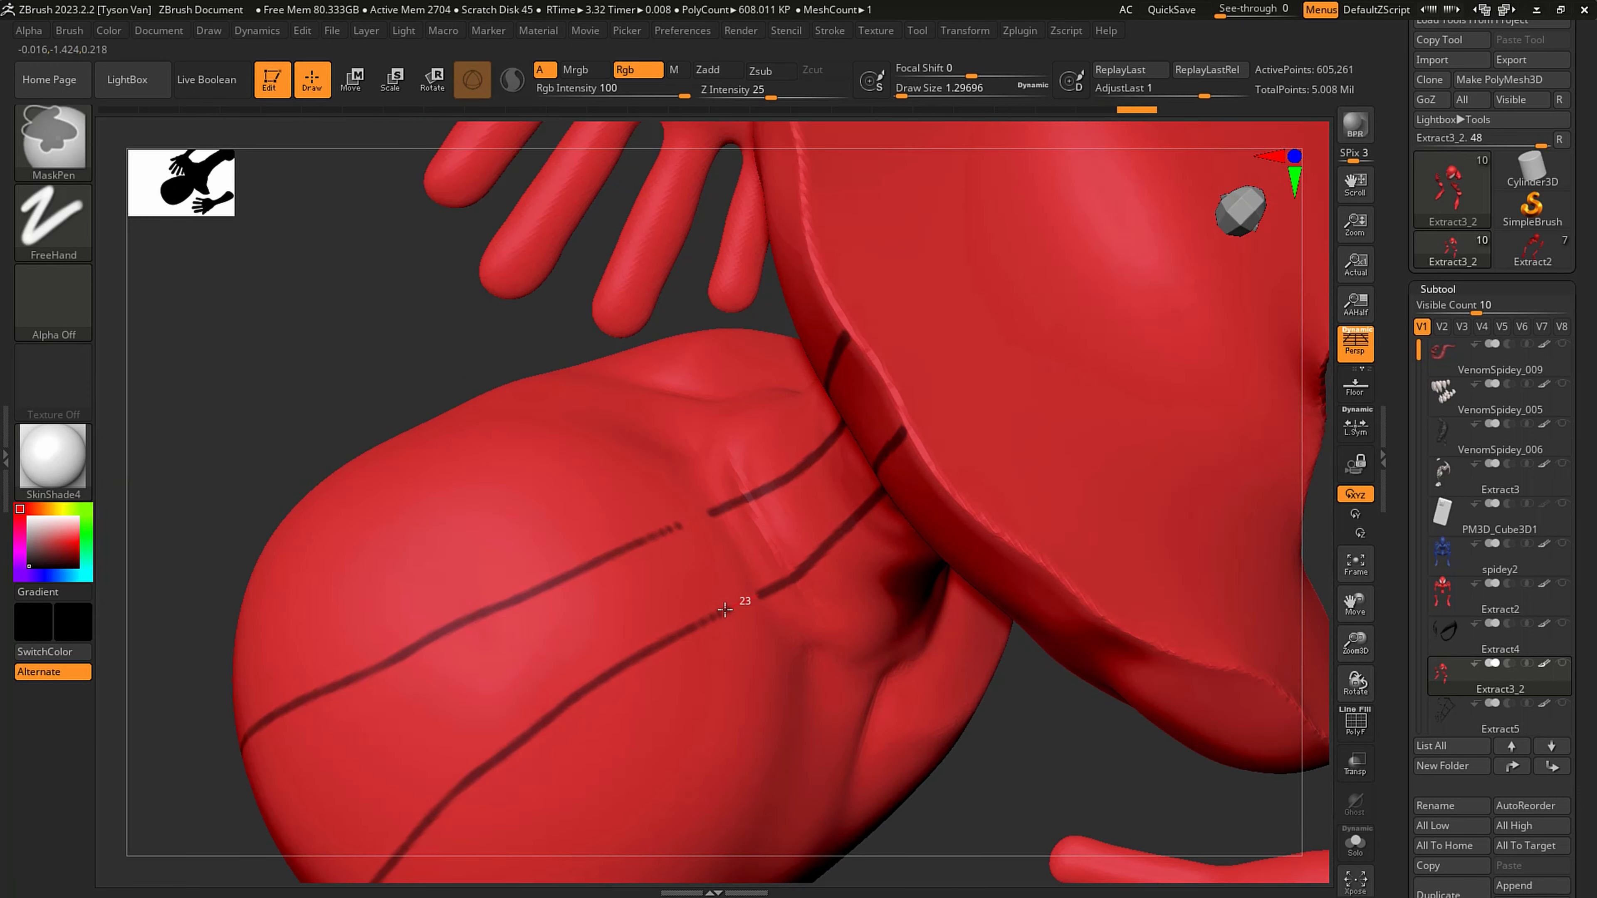
pyautogui.keyDown('ctrl'); pyautogui.moveTo(725, 610); pyautogui.dragTo(677, 635); pyautogui.keyUp('ctrl')
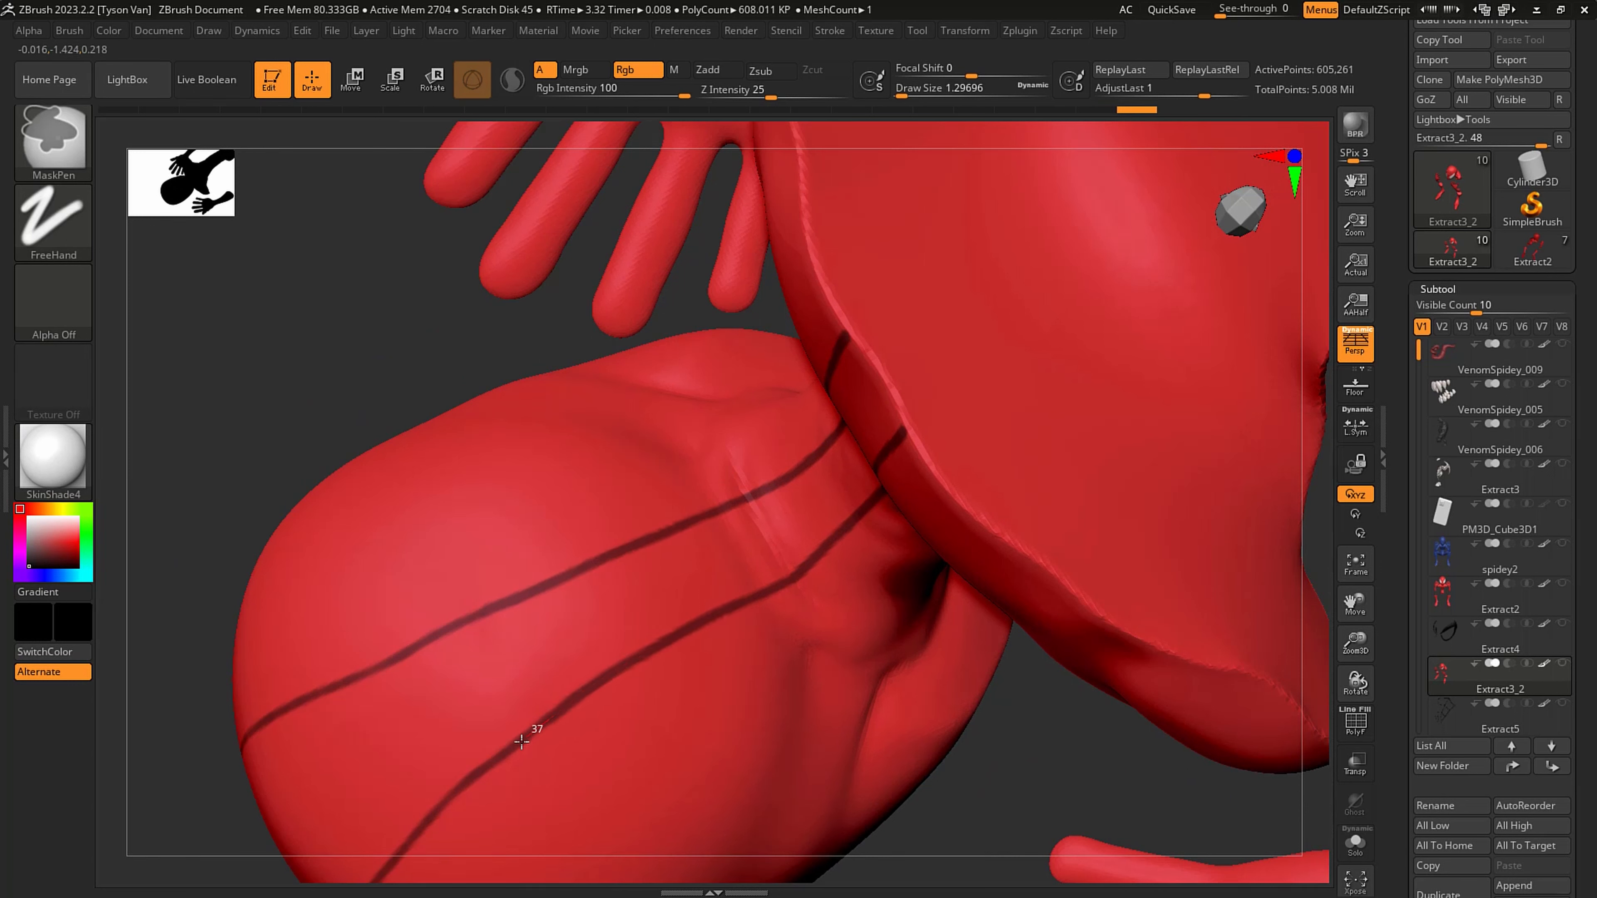
pyautogui.keyDown('ctrl'); pyautogui.moveTo(459, 798); pyautogui.dragTo(441, 829); pyautogui.keyUp('ctrl')
pyautogui.press('ctrl')
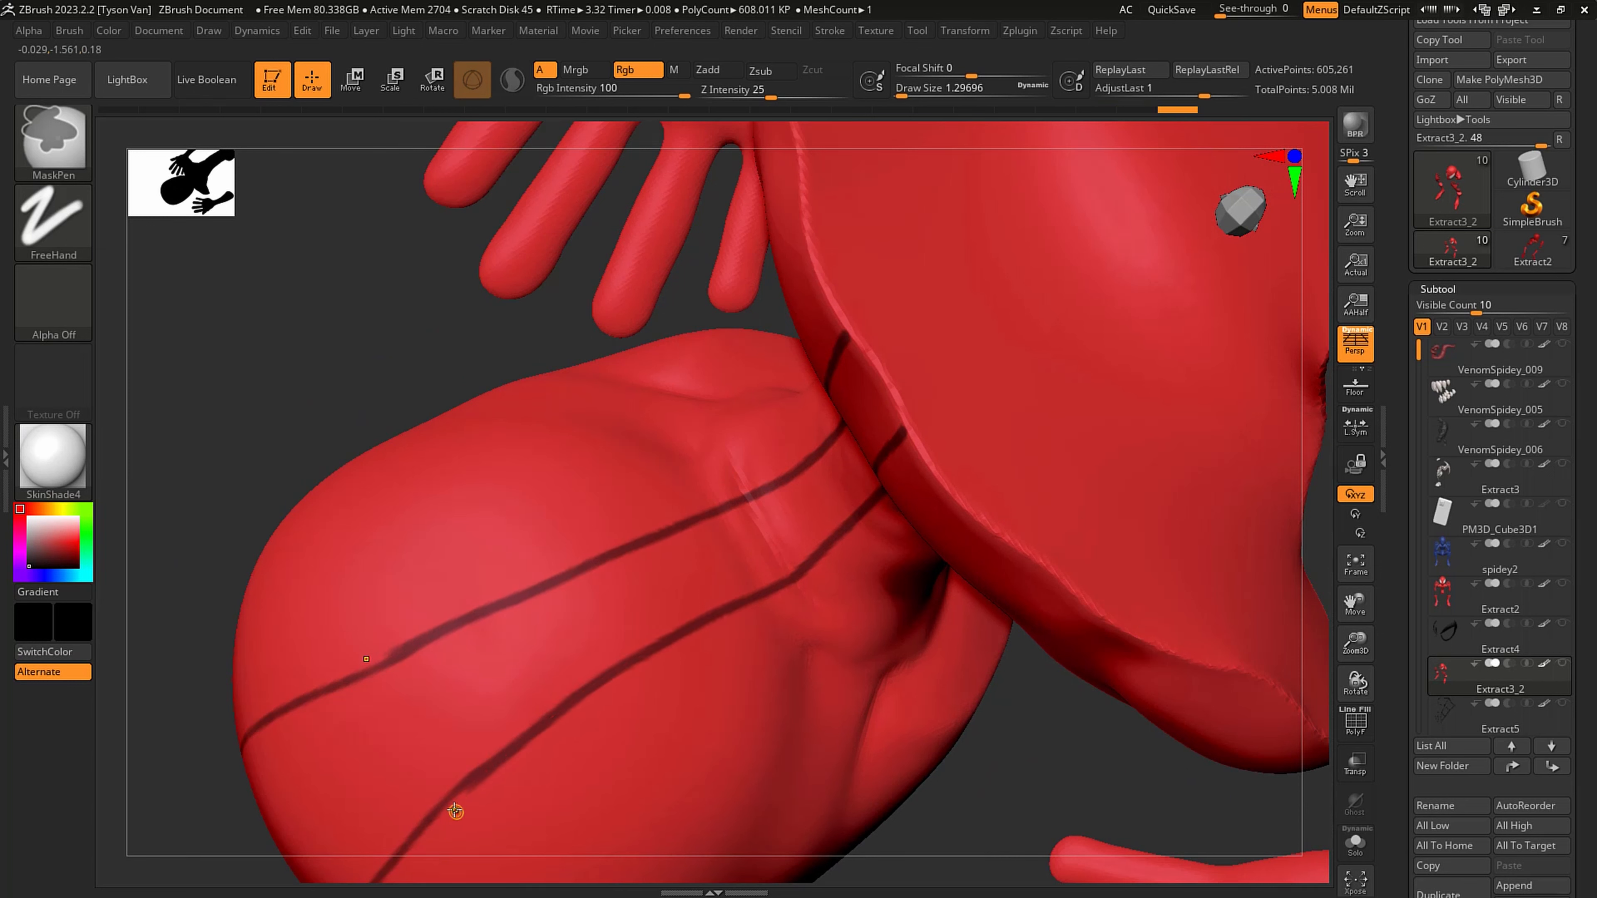
pyautogui.keyDown('ctrl'); pyautogui.keyDown('alt'); pyautogui.moveTo(483, 774); pyautogui.dragTo(459, 812); pyautogui.keyUp('alt'); pyautogui.keyUp('ctrl')
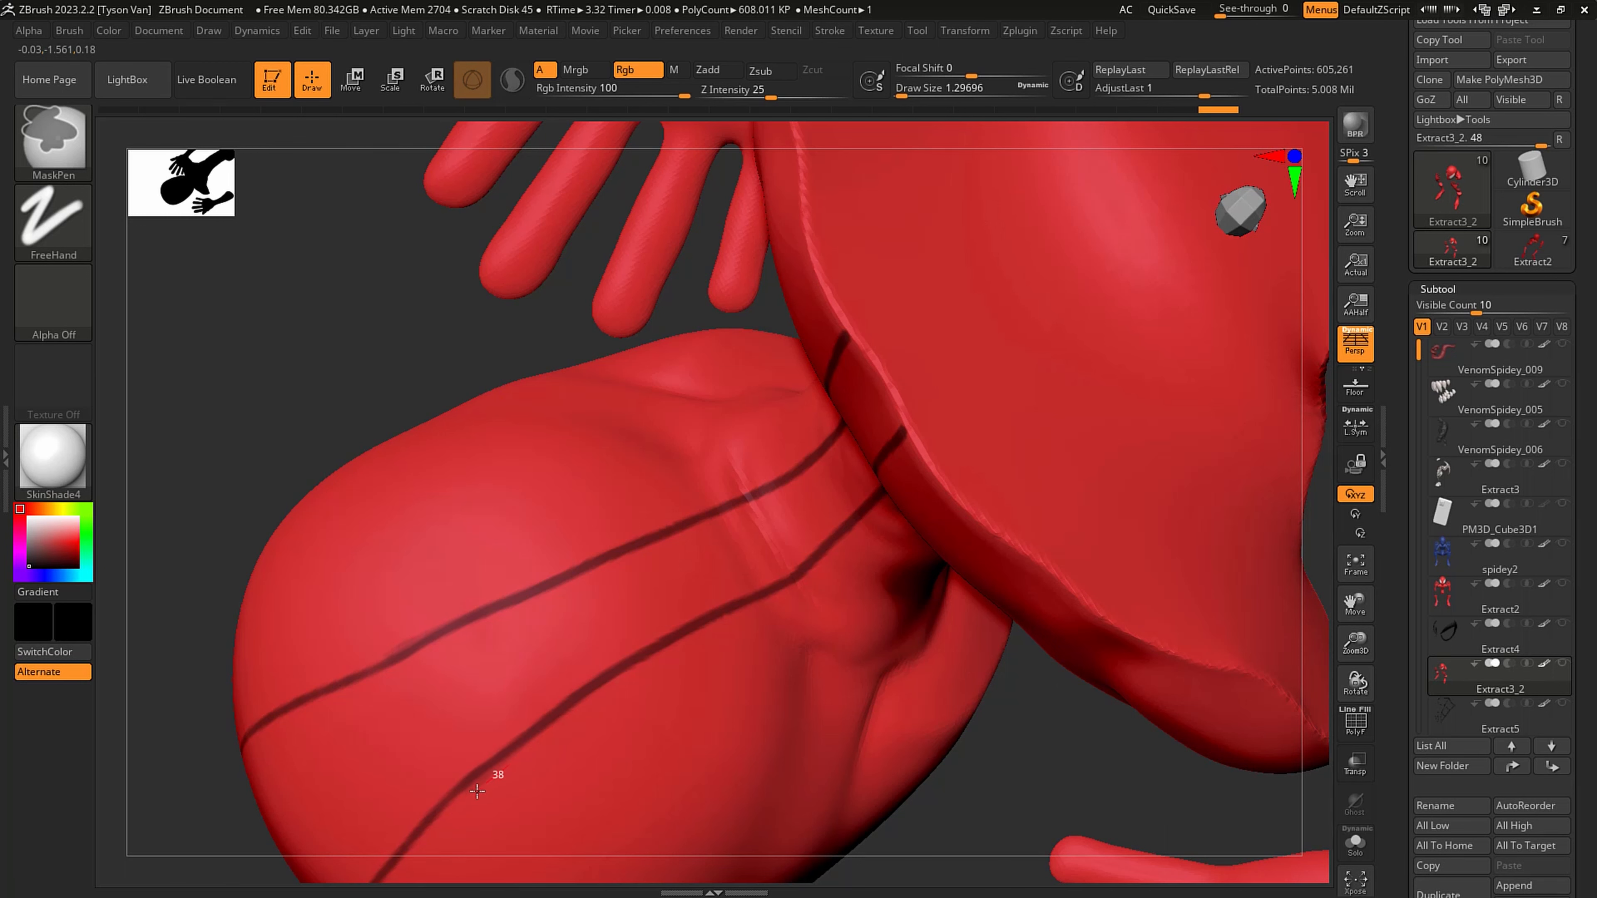
pyautogui.keyDown('ctrl'); pyautogui.moveTo(504, 761); pyautogui.dragTo(581, 706); pyautogui.keyUp('ctrl')
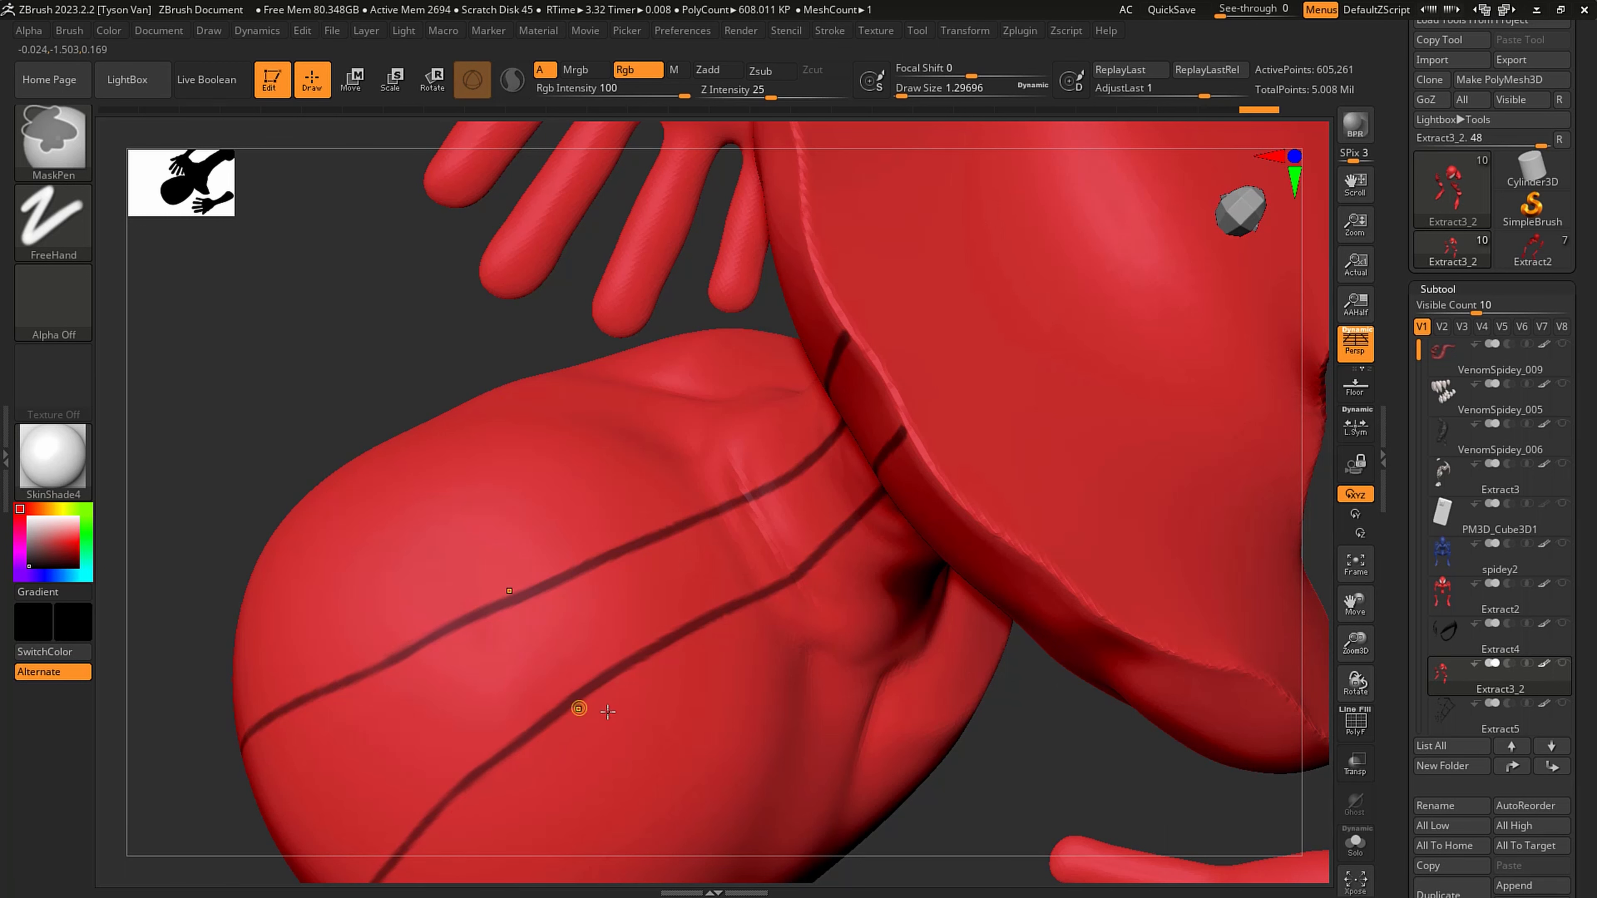
pyautogui.moveTo(652, 717)
pyautogui.keyDown('ctrl'); pyautogui.mouseDown(button='right')
pyautogui.moveTo(606, 720)
pyautogui.moveTo(579, 781)
pyautogui.moveTo(637, 682)
pyautogui.moveTo(616, 701)
pyautogui.moveTo(621, 672)
pyautogui.moveTo(585, 653)
pyautogui.moveTo(660, 545)
pyautogui.moveTo(612, 466)
pyautogui.moveTo(673, 608)
pyautogui.moveTo(677, 677)
pyautogui.mouseUp(button='right'); pyautogui.keyUp('ctrl')
# - Set the draw size to about 1.13 and mask a line backward from the web's outer corner above the eye, undoing a stray SnakeHook stroke
pyautogui.press('ctrl')
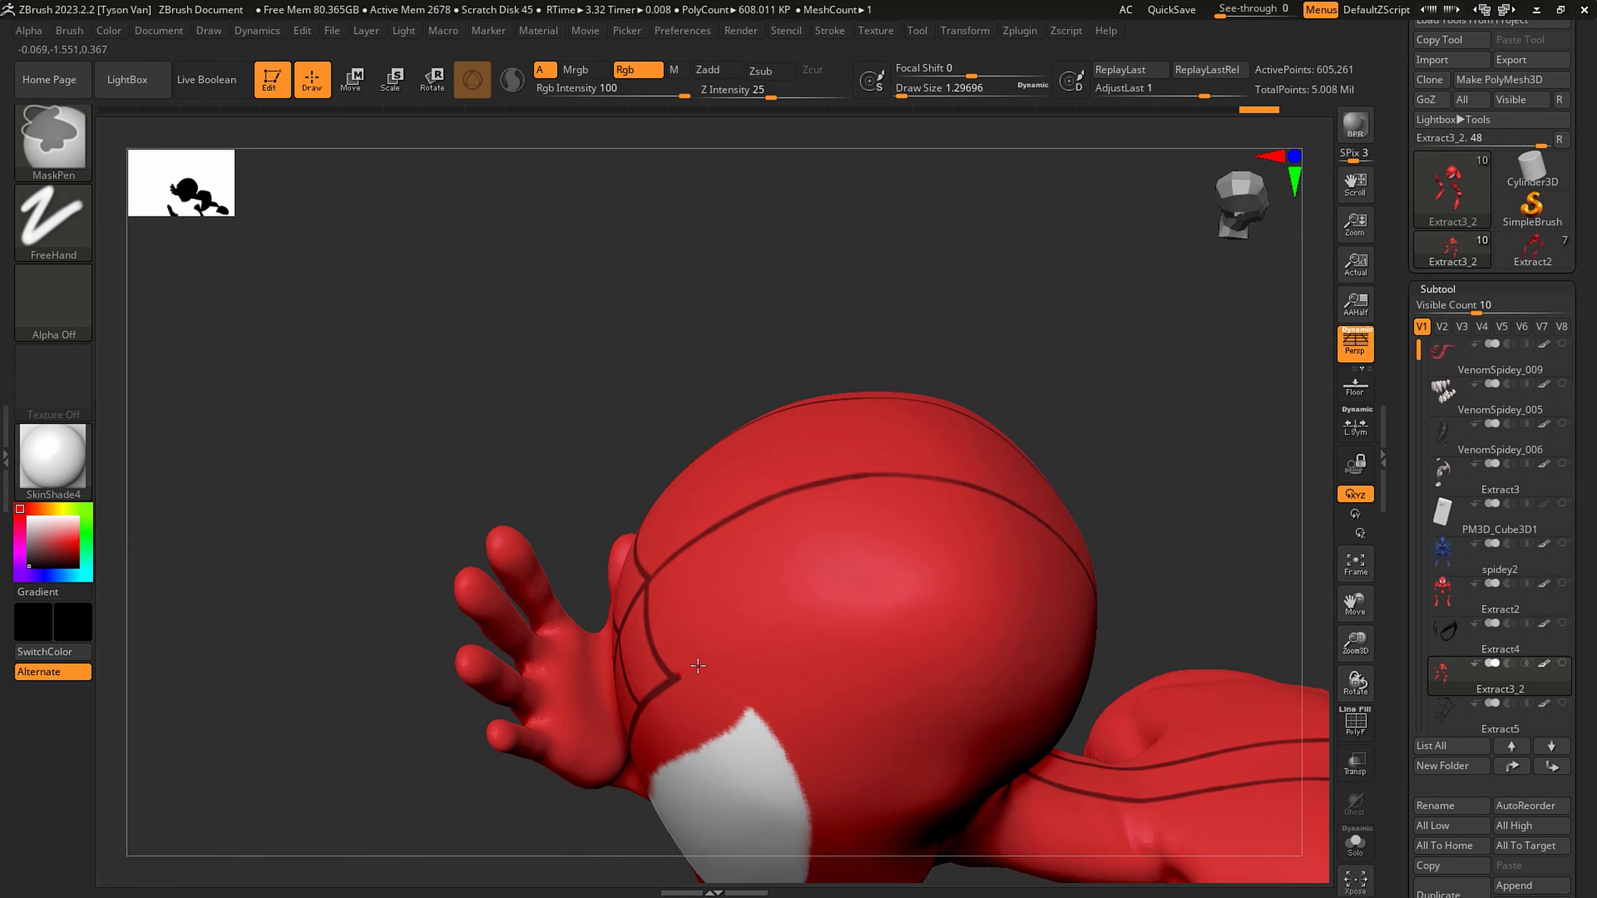
pyautogui.keyDown('ctrl'); pyautogui.moveTo(741, 648); pyautogui.dragTo(746, 645); pyautogui.keyUp('ctrl')
pyautogui.press('s')
pyautogui.click(690, 685)
pyautogui.keyDown('alt'); pyautogui.moveTo(679, 622); pyautogui.dragTo(687, 674, button='right'); pyautogui.keyUp('alt')
pyautogui.keyDown('ctrl'); pyautogui.moveTo(660, 677); pyautogui.dragTo(666, 670); pyautogui.keyUp('ctrl')
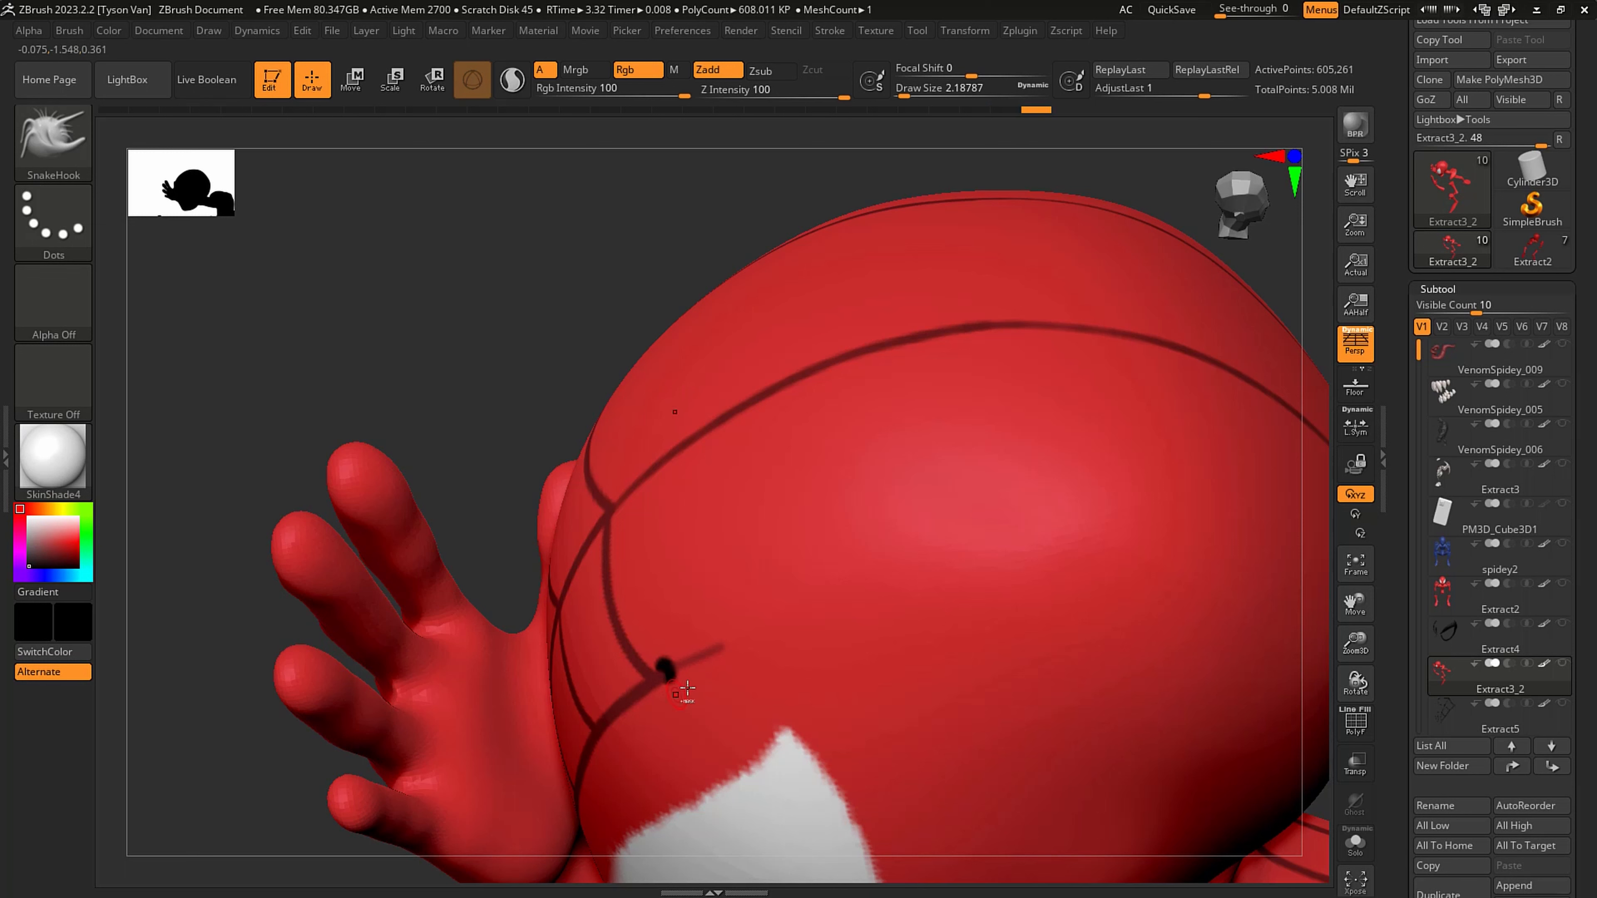
pyautogui.press('s')
pyautogui.click(661, 676)
pyautogui.hotkey('ctrl', 'z')
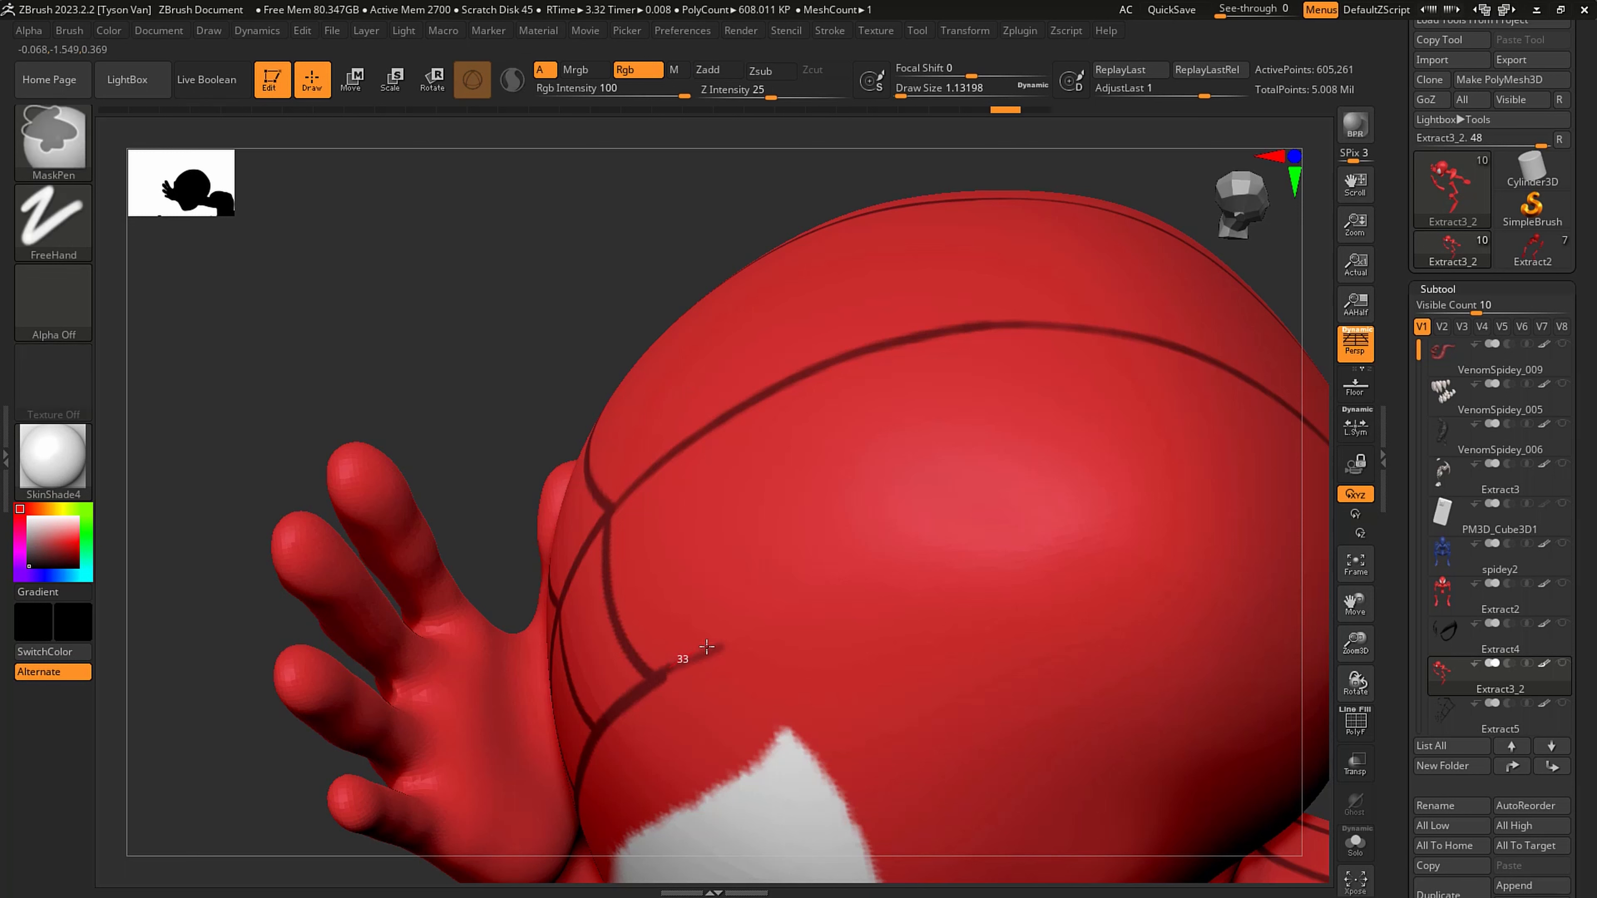
pyautogui.keyDown('ctrl'); pyautogui.moveTo(851, 591); pyautogui.dragTo(1123, 537); pyautogui.keyUp('ctrl')
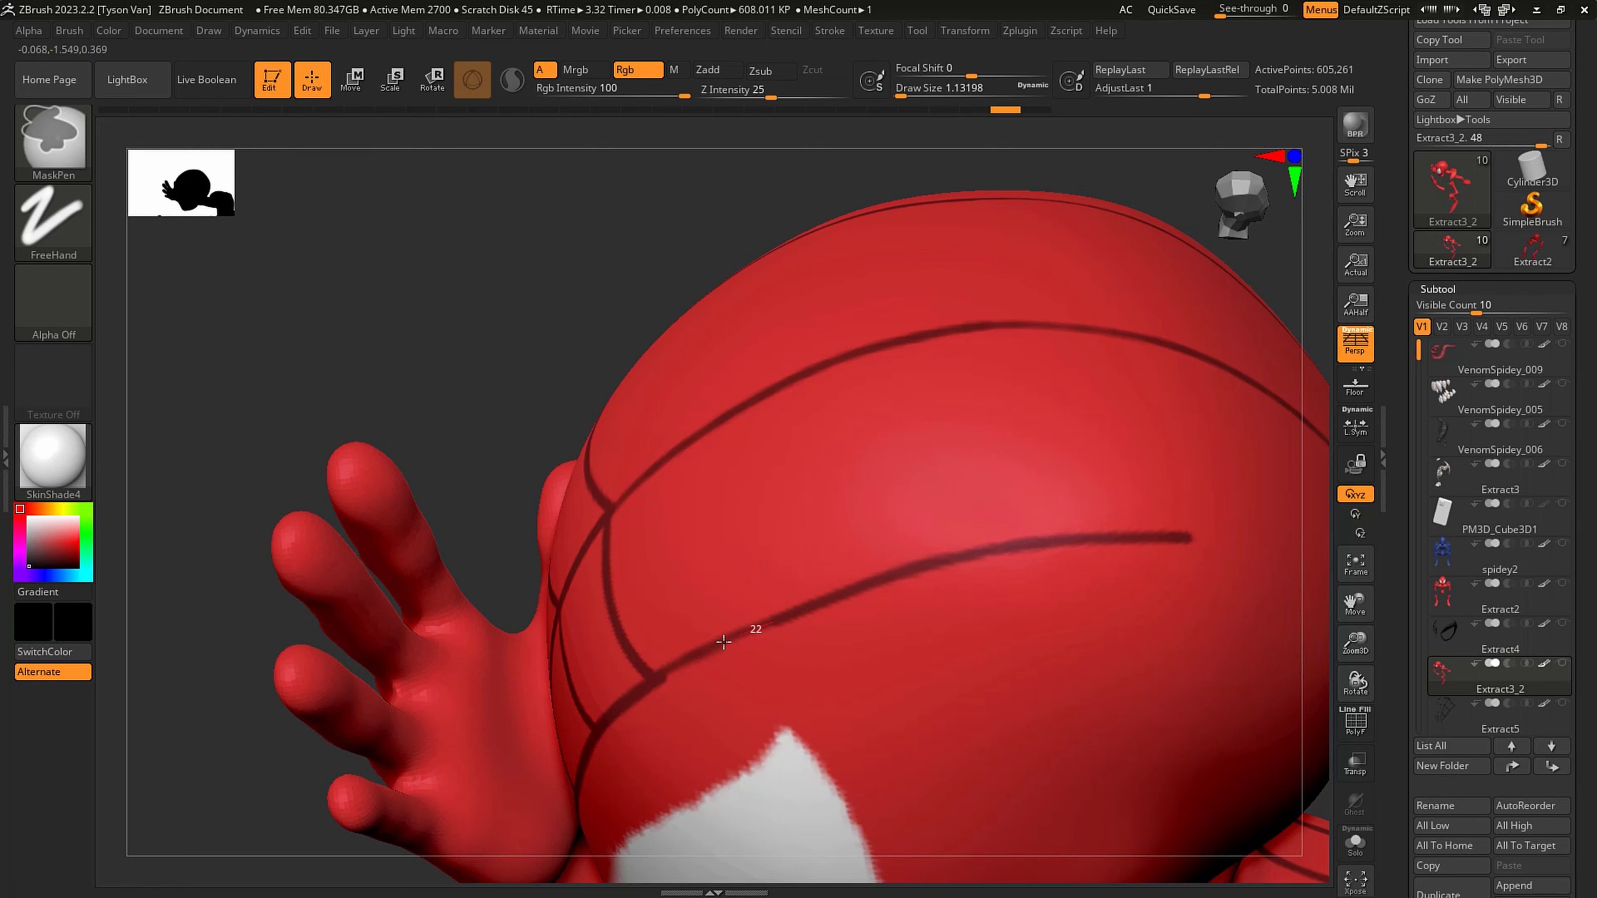
pyautogui.keyDown('ctrl'); pyautogui.moveTo(643, 690); pyautogui.dragTo(637, 694); pyautogui.keyUp('ctrl')
# - Continue the mask line from above the eye around the side of the head toward the nape, undoing one stroke
pyautogui.keyDown('alt'); pyautogui.moveTo(1020, 650); pyautogui.dragTo(716, 628, button='right'); pyautogui.keyUp('alt')
pyautogui.moveTo(1031, 619); pyautogui.dragTo(685, 610, button='right')
pyautogui.keyDown('alt'); pyautogui.moveTo(902, 455); pyautogui.dragTo(847, 415, button='right'); pyautogui.keyUp('alt')
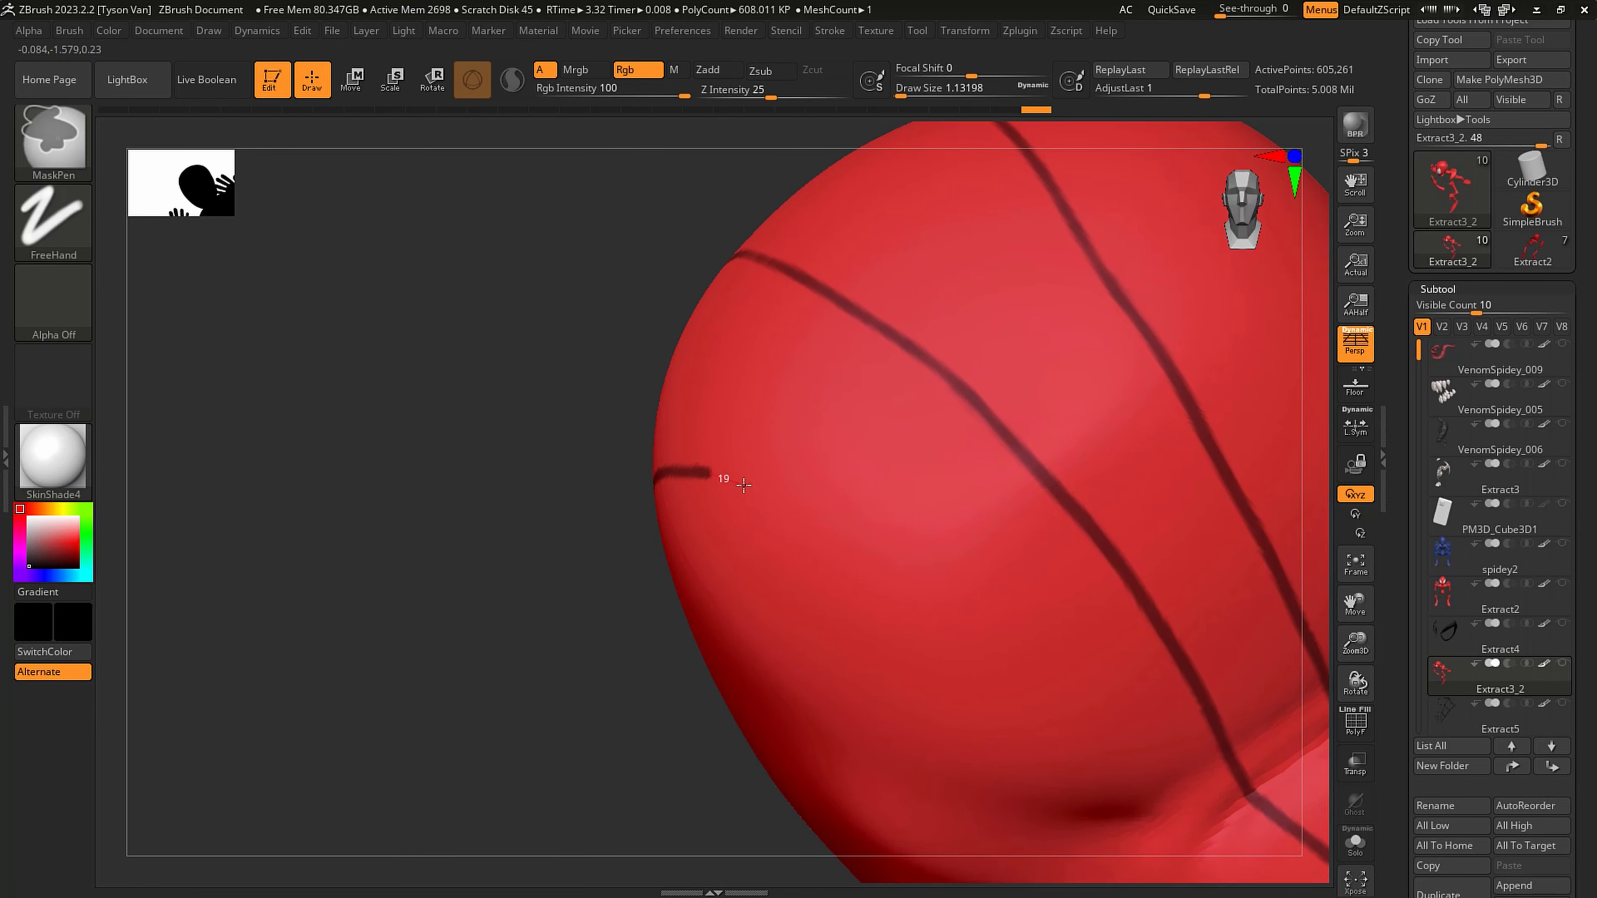
pyautogui.keyDown('ctrl'); pyautogui.moveTo(743, 485); pyautogui.dragTo(901, 553); pyautogui.keyUp('ctrl')
pyautogui.hotkey('ctrl', 'z')
pyautogui.moveTo(726, 478)
pyautogui.keyDown('ctrl'); pyautogui.mouseDown()
pyautogui.moveTo(859, 559)
pyautogui.moveTo(1097, 805)
pyautogui.mouseUp(); pyautogui.keyUp('ctrl')
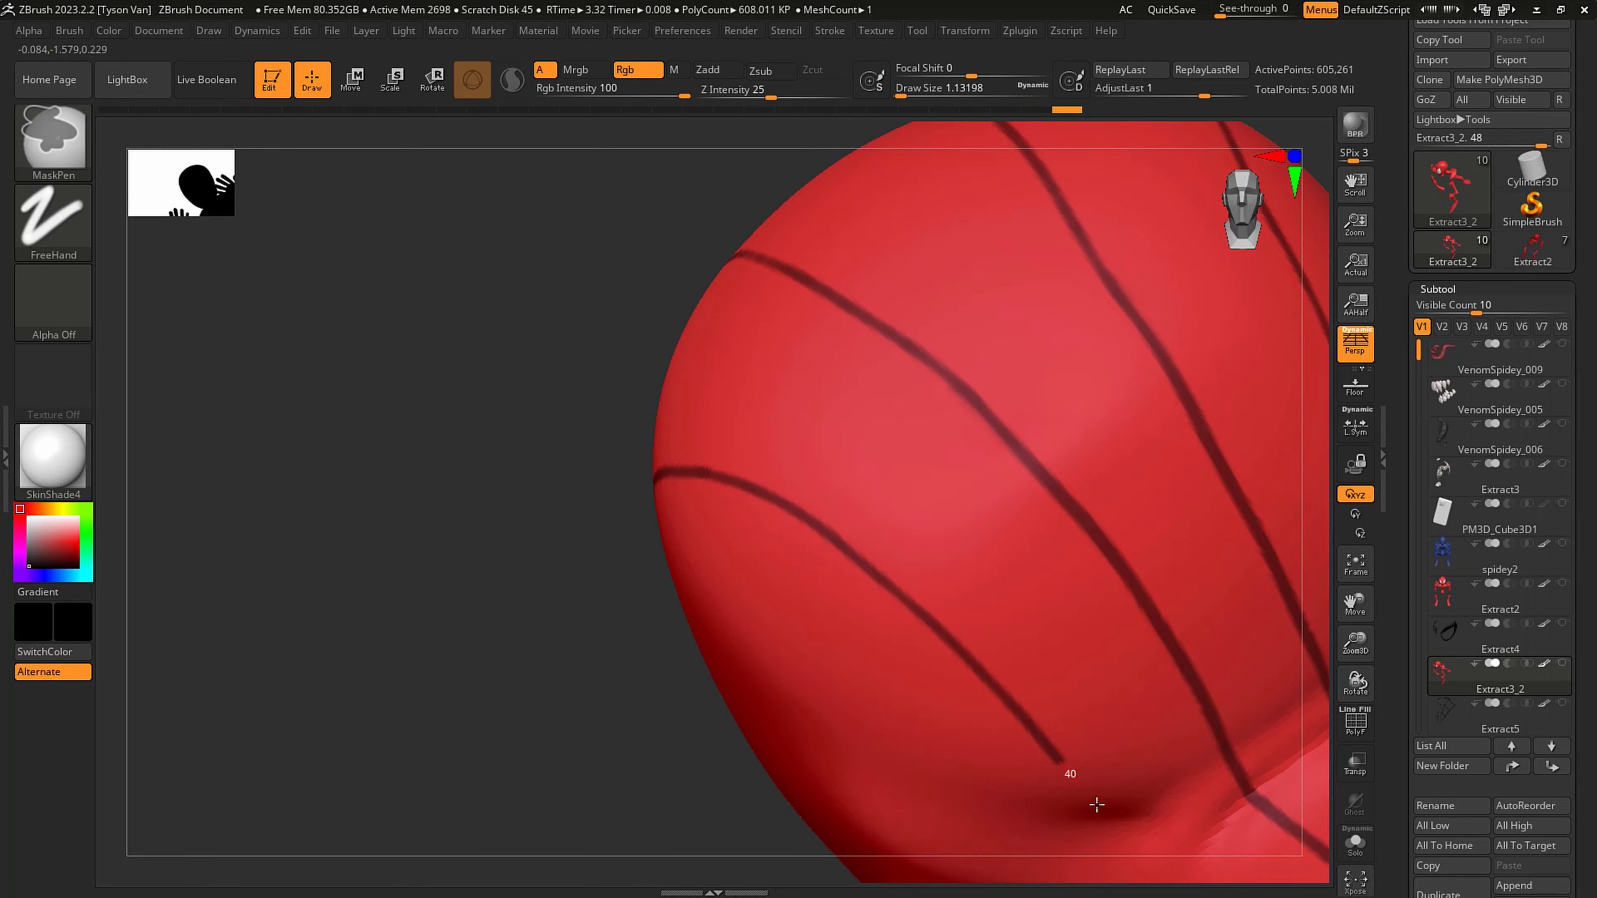
pyautogui.moveTo(1097, 805)
pyautogui.keyDown('alt'); pyautogui.mouseDown(button='right')
pyautogui.moveTo(881, 586)
pyautogui.moveTo(904, 563)
pyautogui.mouseUp(button='right'); pyautogui.keyUp('alt')
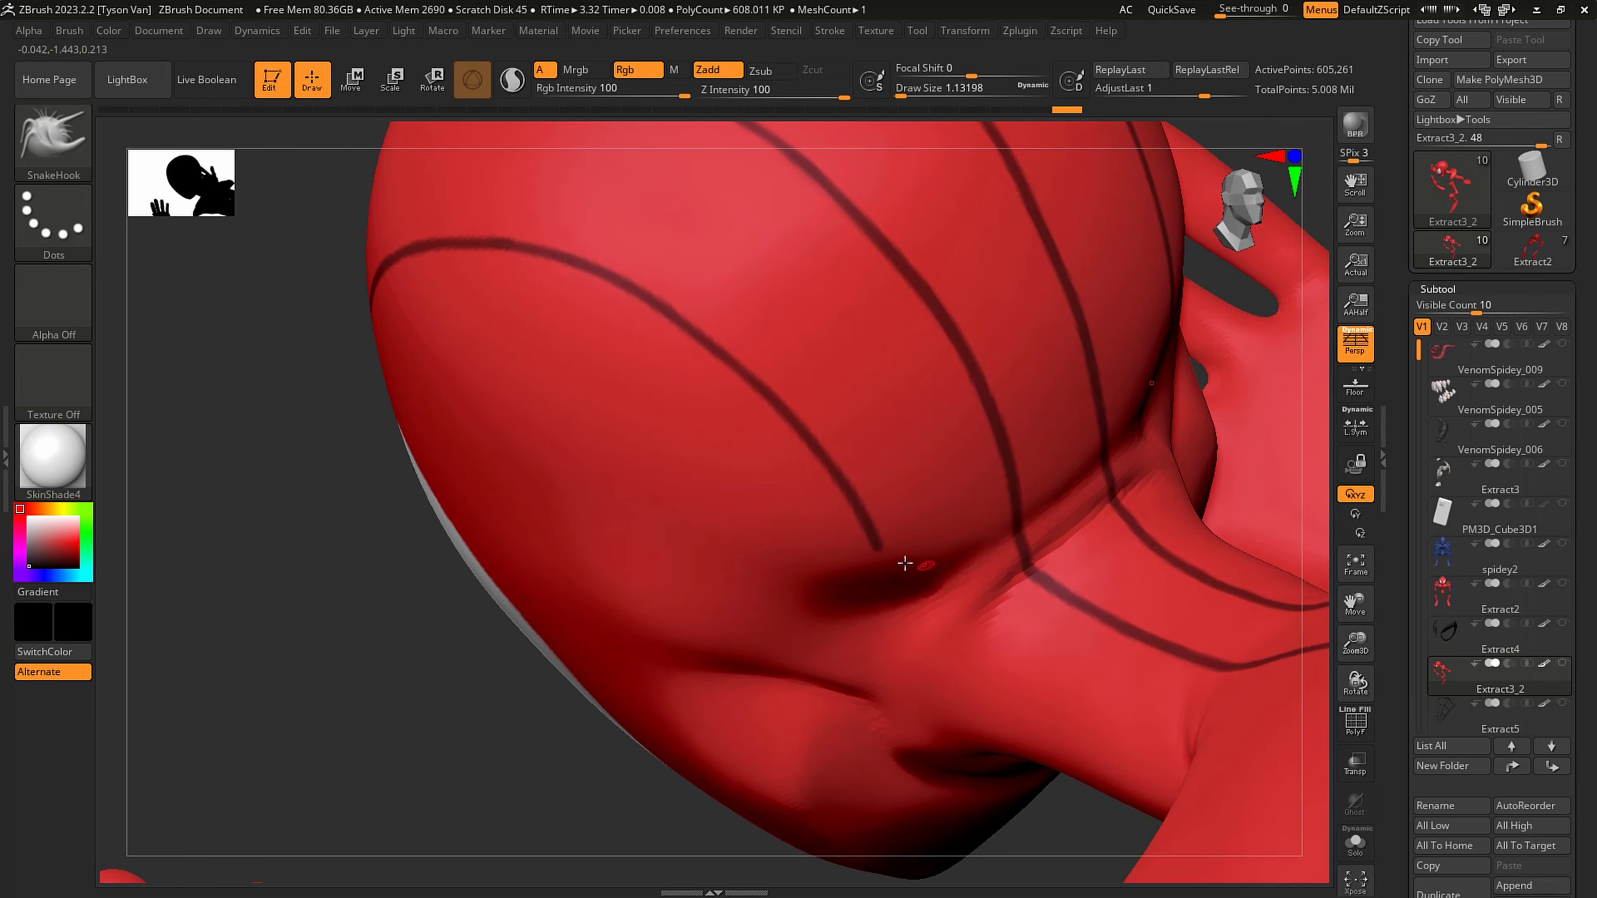
# - Carry the side mask line down the neck and across the upper back to the suit's edge
pyautogui.press('ctrl')
pyautogui.moveTo(944, 602)
pyautogui.keyDown('ctrl'); pyautogui.mouseDown()
pyautogui.moveTo(1128, 695)
pyautogui.moveTo(1163, 692)
pyautogui.mouseUp(); pyautogui.keyUp('ctrl')
pyautogui.moveTo(1102, 669)
pyautogui.keyDown('ctrl'); pyautogui.mouseDown(button='right')
pyautogui.moveTo(1068, 604)
pyautogui.moveTo(893, 491)
pyautogui.moveTo(848, 535)
pyautogui.moveTo(867, 498)
pyautogui.mouseUp(button='right'); pyautogui.keyUp('ctrl')
pyautogui.press('ctrl')
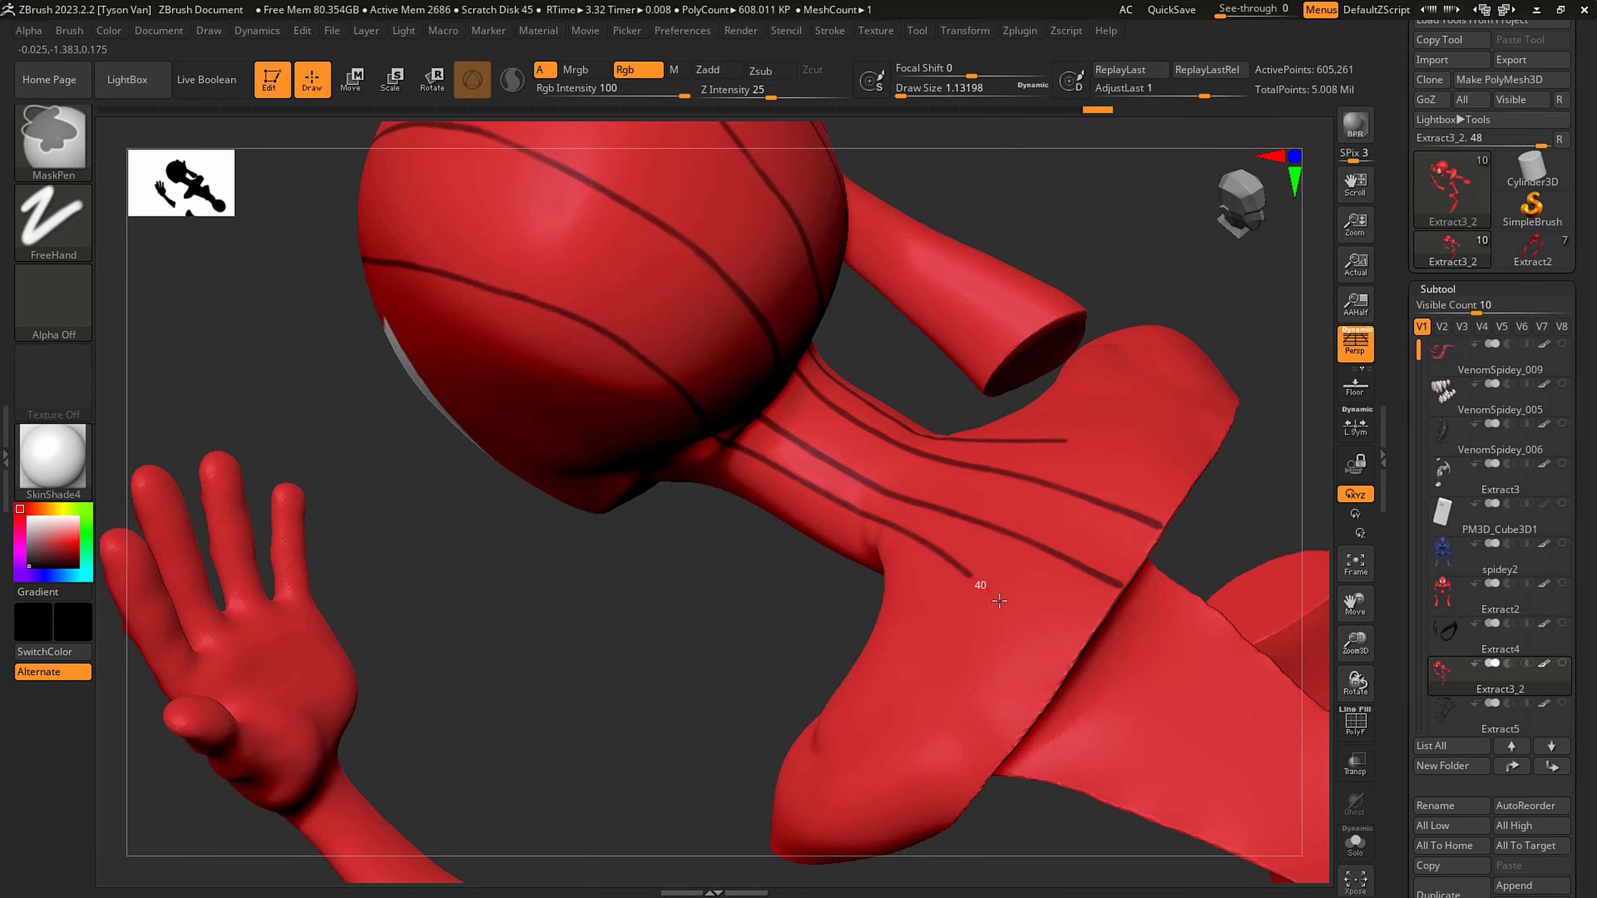
pyautogui.keyDown('ctrl'); pyautogui.moveTo(1092, 682); pyautogui.dragTo(1092, 682); pyautogui.keyUp('ctrl')
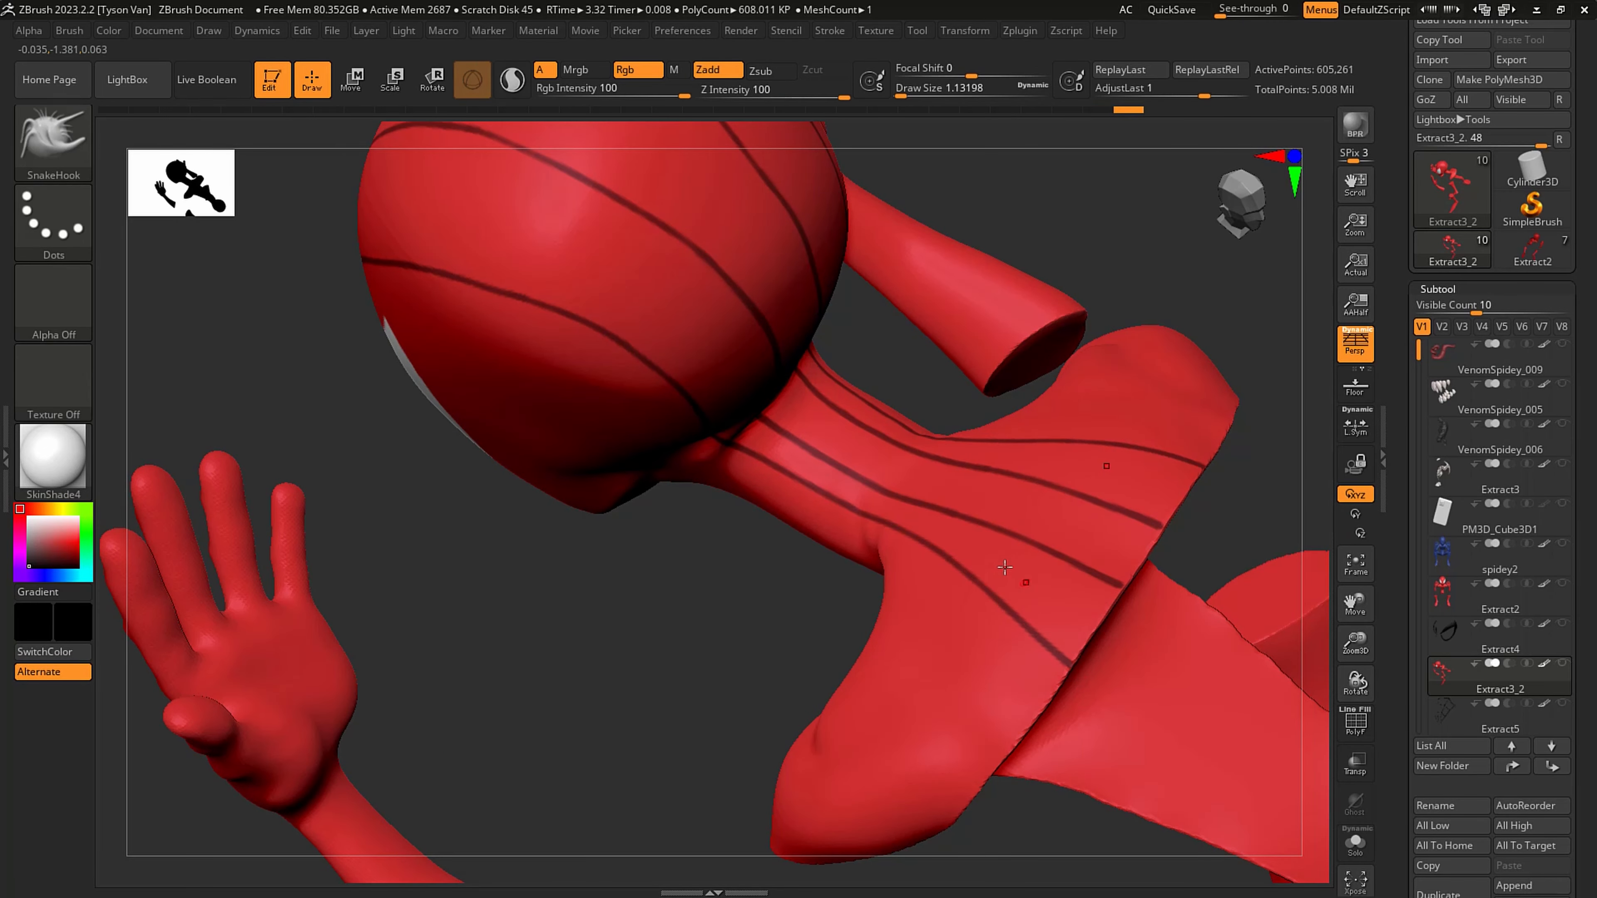
# - Mask a line from the web's central ring across the upper eye, around the side of the head, and onto the neck
pyautogui.moveTo(902, 483)
pyautogui.mouseDown(button='right')
pyautogui.moveTo(937, 442)
pyautogui.moveTo(795, 400)
pyautogui.mouseUp(button='right')
pyautogui.moveTo(734, 328)
pyautogui.keyDown('alt'); pyautogui.mouseDown(button='right')
pyautogui.moveTo(766, 452)
pyautogui.moveTo(795, 442)
pyautogui.moveTo(745, 445)
pyautogui.mouseUp(button='right'); pyautogui.keyUp('alt')
pyautogui.keyDown('ctrl'); pyautogui.moveTo(295, 422); pyautogui.dragTo(456, 408); pyautogui.keyUp('ctrl')
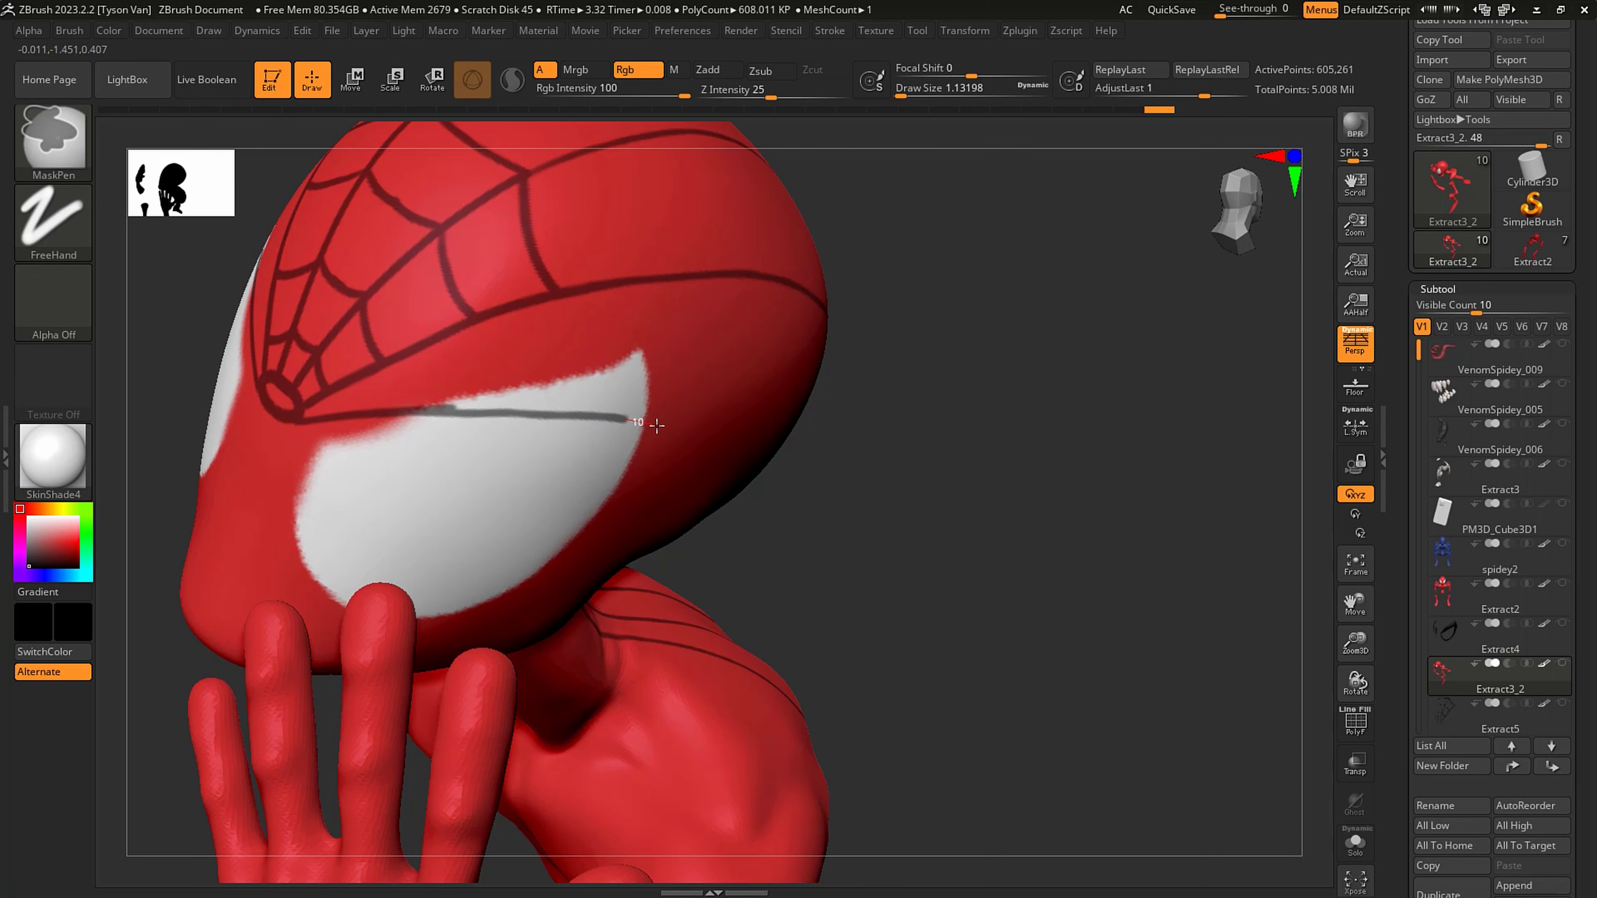
pyautogui.keyDown('ctrl'); pyautogui.moveTo(703, 439); pyautogui.dragTo(705, 439); pyautogui.keyUp('ctrl')
pyautogui.moveTo(836, 441); pyautogui.dragTo(656, 440, button='right')
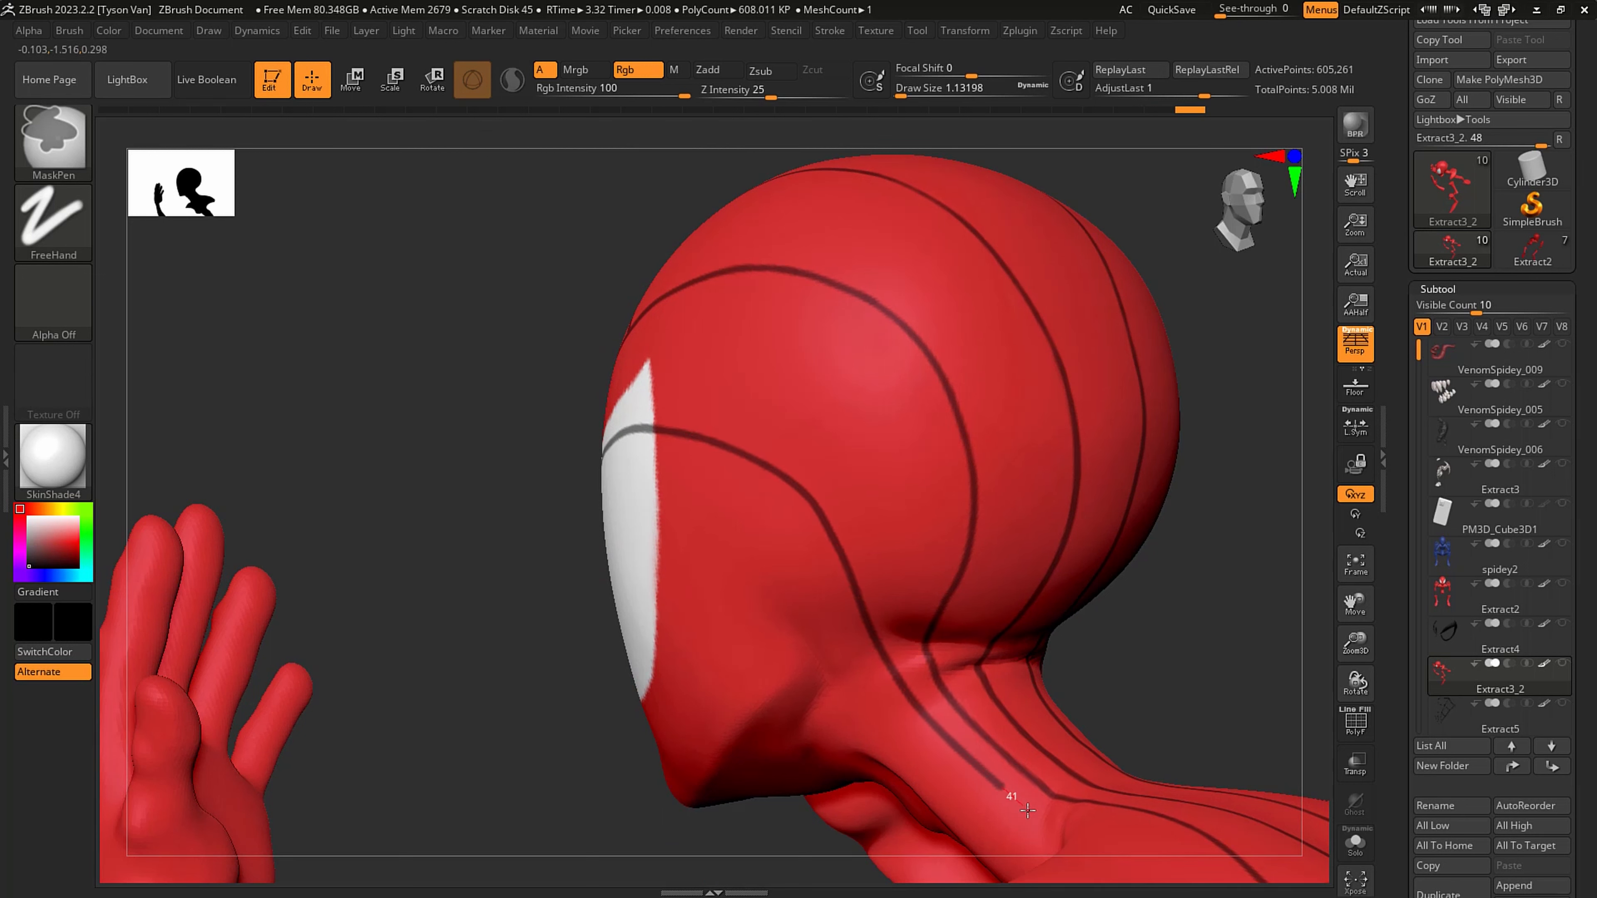
# - Extend the line that crosses the upper eye from the neck over the shoulder to the suit's edge
pyautogui.moveTo(1055, 834); pyautogui.dragTo(897, 555, button='right')
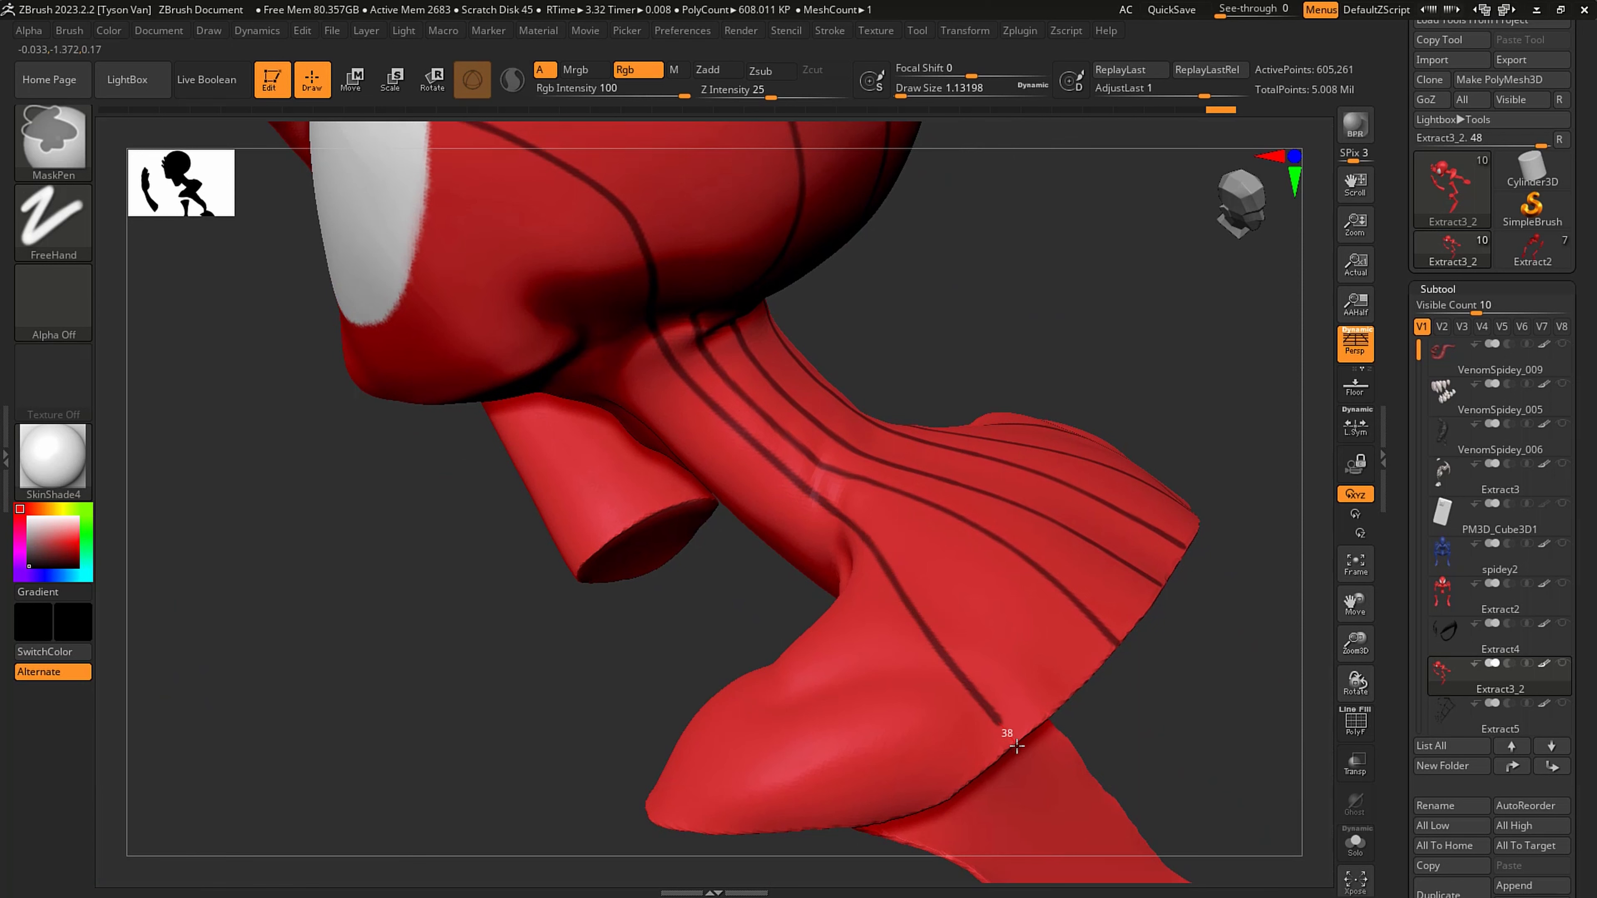
pyautogui.keyDown('ctrl'); pyautogui.moveTo(1028, 765); pyautogui.dragTo(1029, 766); pyautogui.keyUp('ctrl')
pyautogui.moveTo(1006, 723)
pyautogui.keyDown('ctrl'); pyautogui.mouseDown(button='right')
pyautogui.moveTo(856, 531)
pyautogui.moveTo(741, 441)
pyautogui.moveTo(795, 436)
pyautogui.moveTo(759, 438)
pyautogui.moveTo(812, 404)
pyautogui.moveTo(934, 476)
pyautogui.moveTo(955, 553)
pyautogui.moveTo(905, 407)
pyautogui.mouseUp(button='right'); pyautogui.keyUp('ctrl')
# - Isolate the head and torso part of the red suit with SelectLasso, hiding the separate hand and leg pieces
pyautogui.hotkey('ctrl', 'shift')
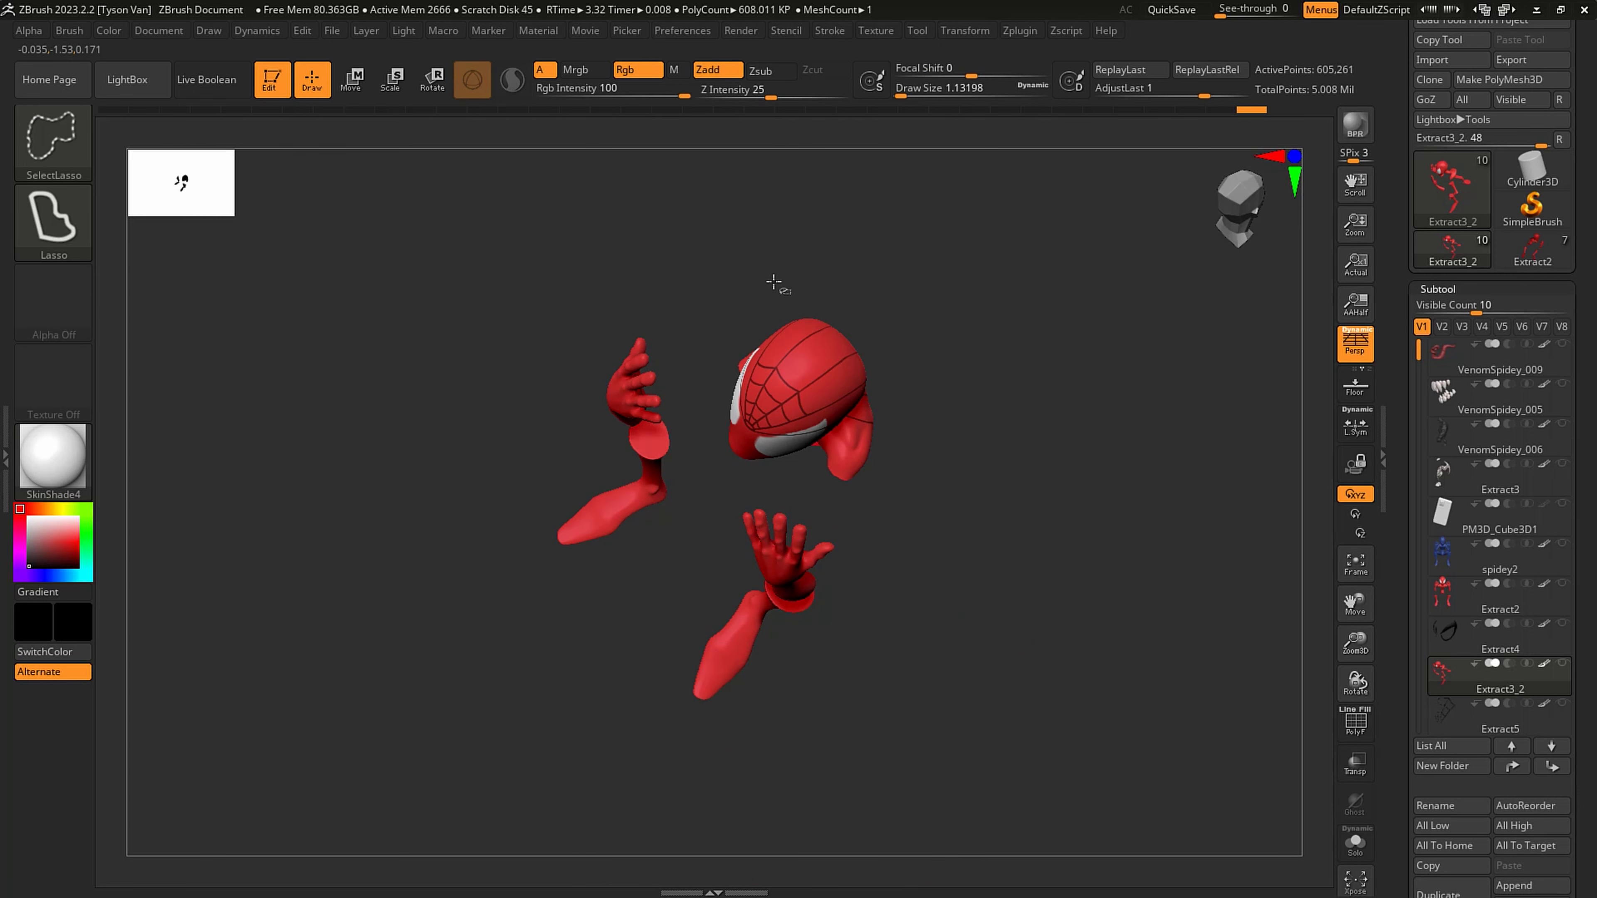
pyautogui.moveTo(773, 282)
pyautogui.keyDown('ctrl'); pyautogui.keyDown('shift'); pyautogui.mouseDown()
pyautogui.moveTo(701, 418)
pyautogui.moveTo(912, 488)
pyautogui.moveTo(965, 378)
pyautogui.mouseUp(); pyautogui.keyUp('shift'); pyautogui.keyUp('ctrl')
pyautogui.moveTo(867, 404)
pyautogui.mouseDown(button='right')
pyautogui.moveTo(837, 329)
pyautogui.moveTo(833, 349)
pyautogui.mouseUp(button='right')
pyautogui.keyDown('ctrl'); pyautogui.moveTo(833, 348); pyautogui.dragTo(880, 428, button='right'); pyautogui.keyUp('ctrl')
pyautogui.moveTo(880, 428)
pyautogui.mouseDown(button='right')
pyautogui.moveTo(861, 402)
pyautogui.moveTo(895, 367)
pyautogui.moveTo(905, 415)
pyautogui.mouseUp(button='right')
# - Mask a line from the central ring across the middle of the eye to the side of the neck, undoing the first attempt
pyautogui.moveTo(905, 415)
pyautogui.mouseDown(button='right')
pyautogui.moveTo(822, 332)
pyautogui.moveTo(695, 337)
pyautogui.mouseUp(button='right')
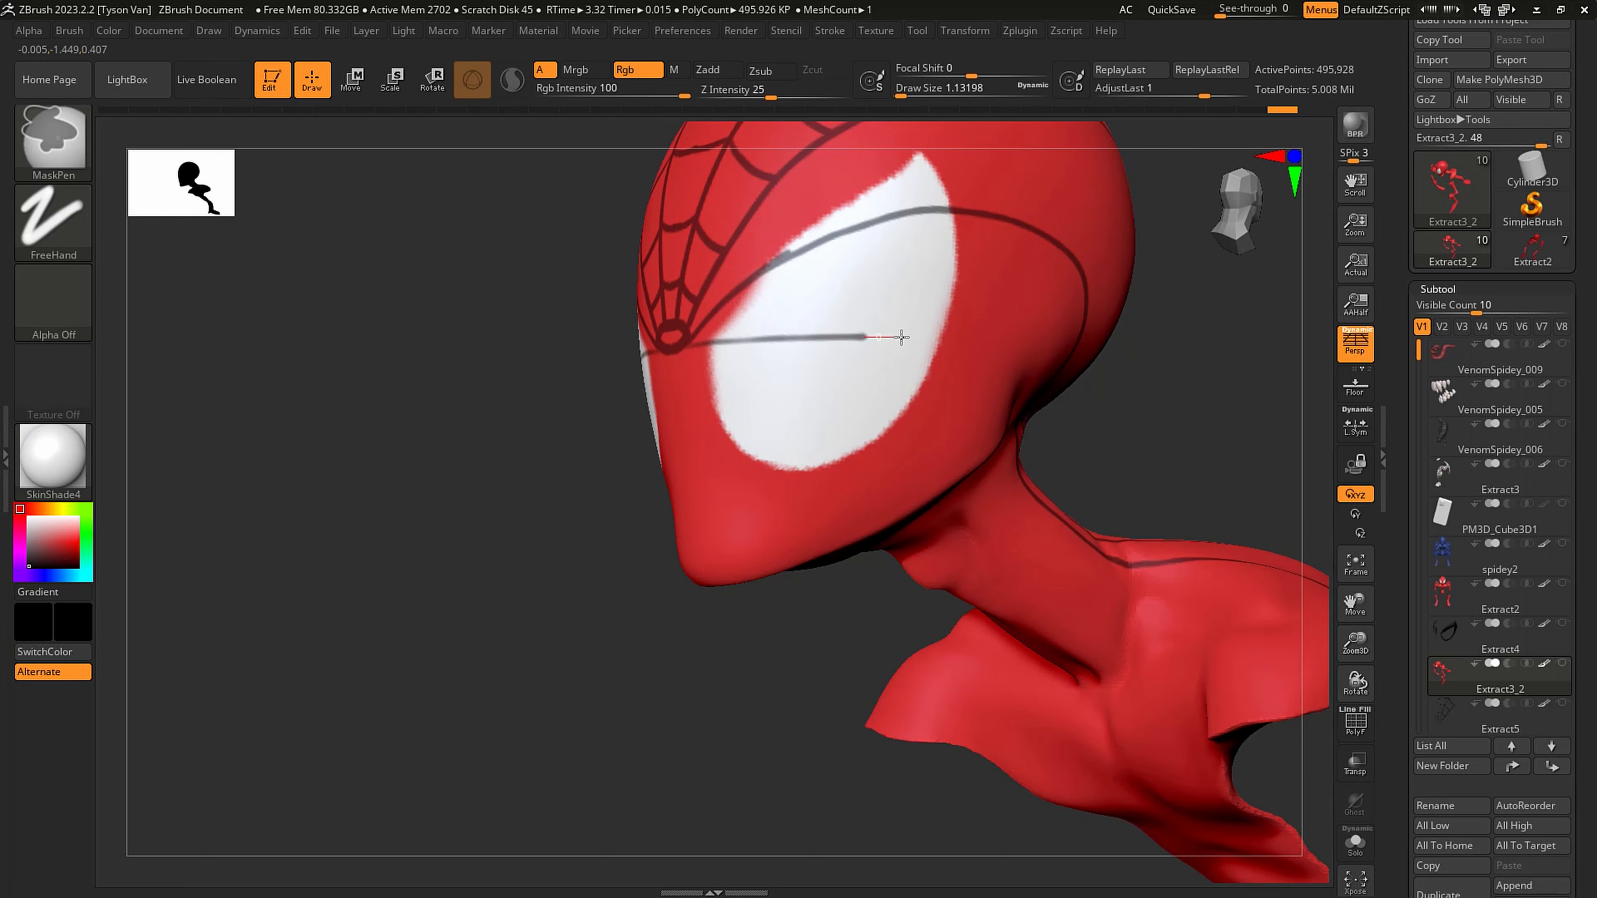
pyautogui.keyDown('ctrl'); pyautogui.moveTo(901, 337); pyautogui.dragTo(916, 338); pyautogui.keyUp('ctrl')
pyautogui.hotkey('ctrl', 'z')
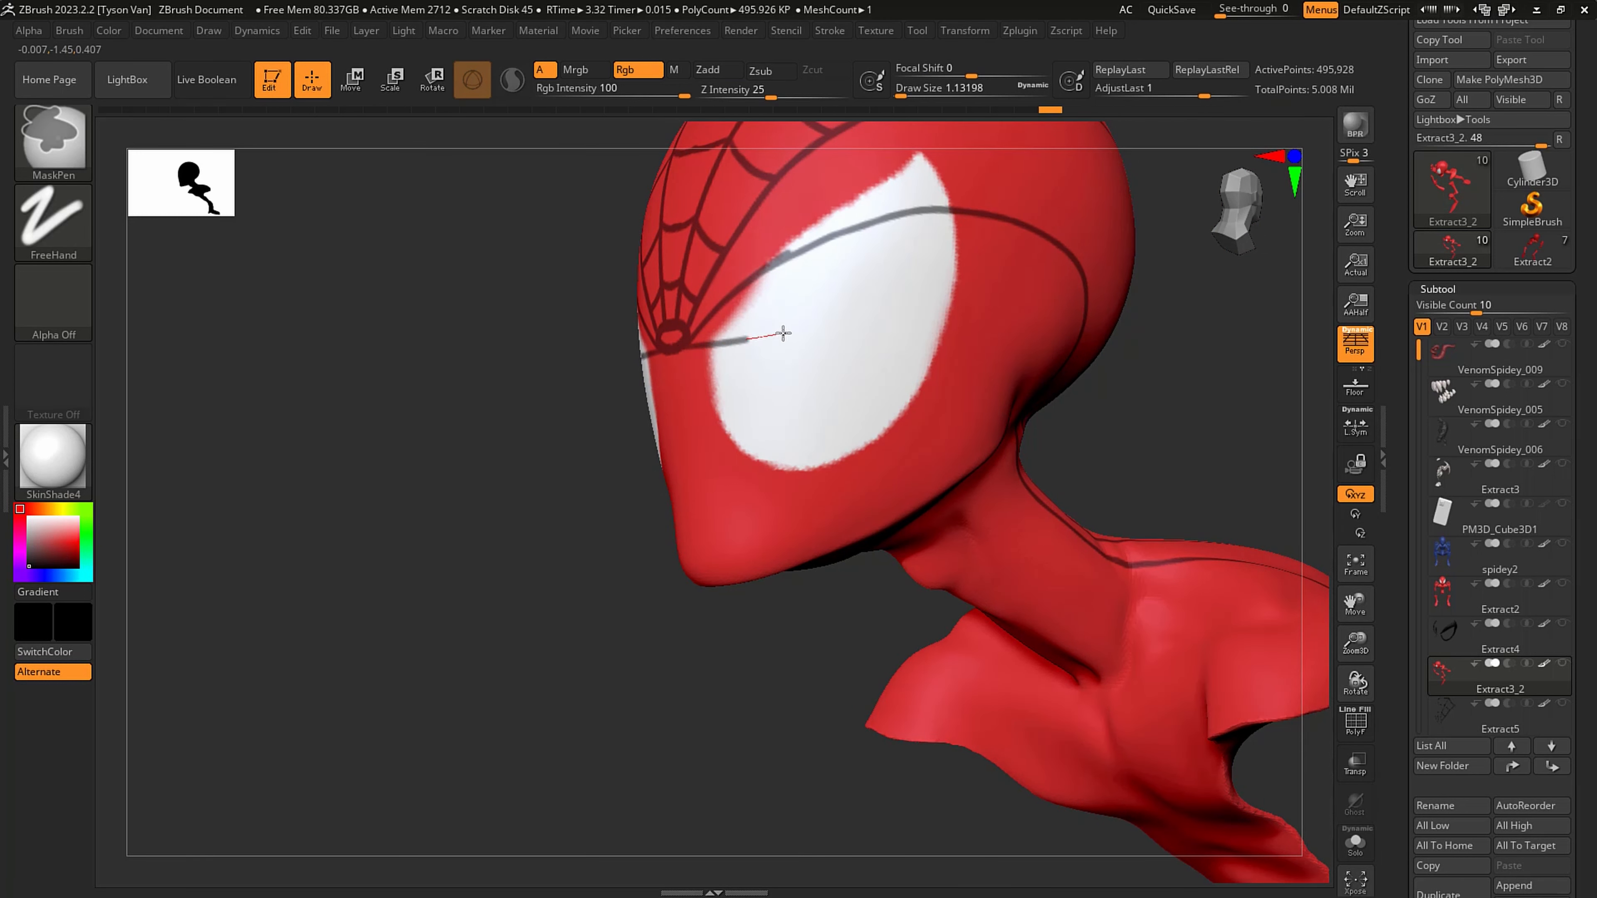
pyautogui.moveTo(987, 356); pyautogui.dragTo(905, 313, button='right')
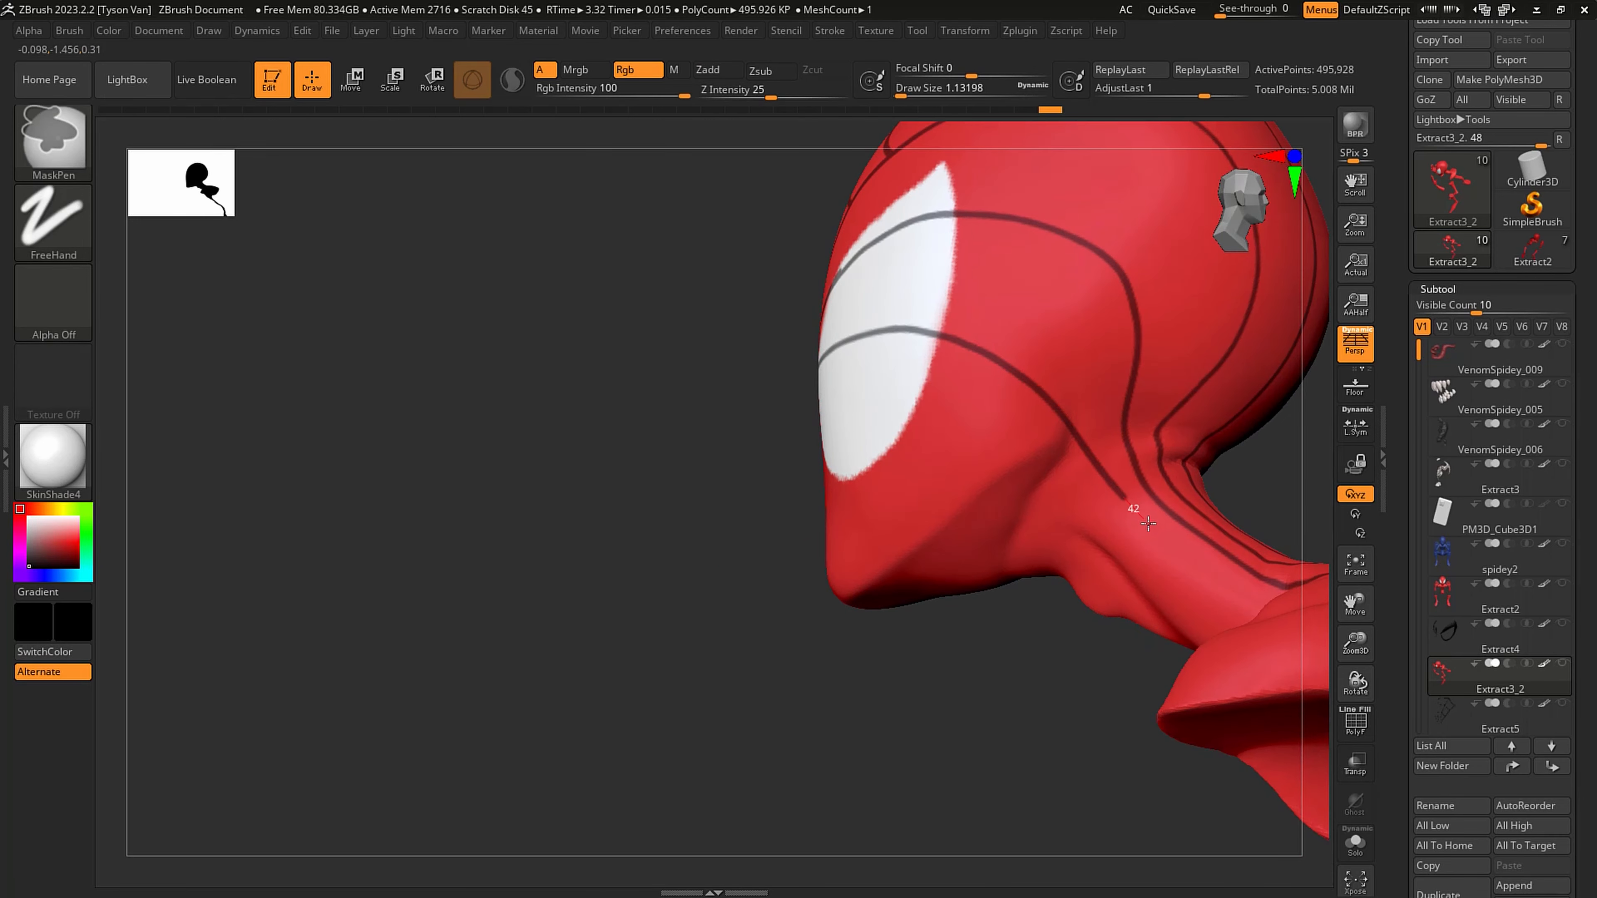
pyautogui.keyDown('ctrl'); pyautogui.moveTo(1224, 585); pyautogui.dragTo(1226, 585); pyautogui.keyUp('ctrl')
pyautogui.moveTo(1222, 581)
pyautogui.mouseDown(button='right')
pyautogui.moveTo(1248, 631)
pyautogui.moveTo(1046, 501)
pyautogui.moveTo(926, 465)
pyautogui.mouseUp(button='right')
# - Carry the mid-eye mask line down the neck and over the shoulder to the suit's lower edge
pyautogui.press('ctrl')
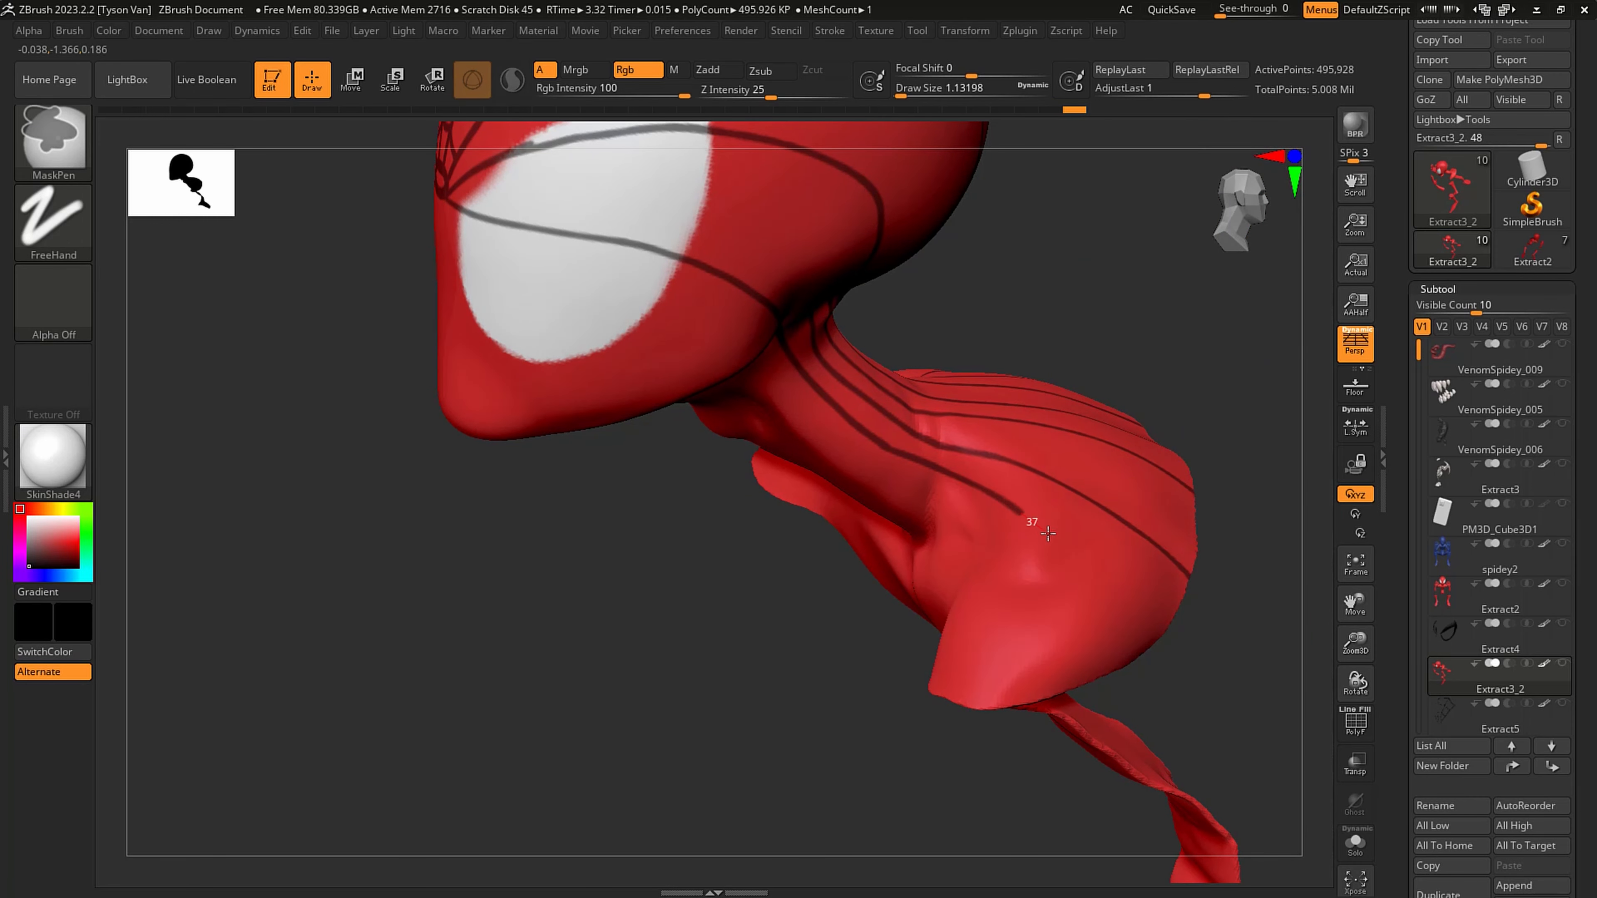
pyautogui.moveTo(1098, 605); pyautogui.dragTo(1080, 581, button='right')
pyautogui.press('ctrl')
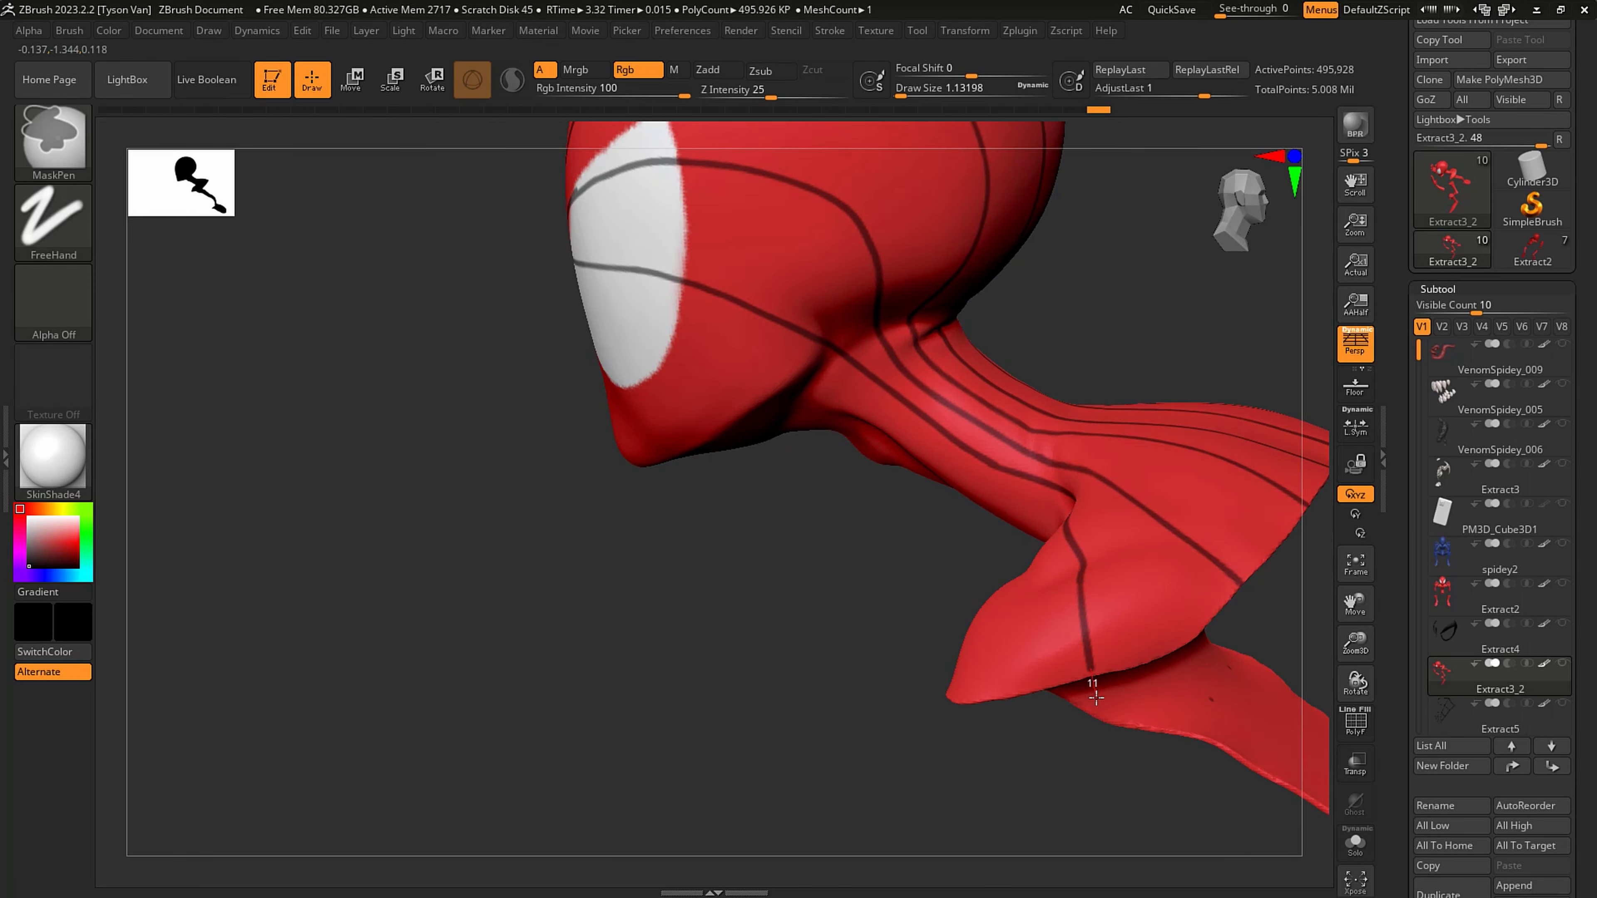
pyautogui.moveTo(1087, 678); pyautogui.dragTo(1122, 580, button='right')
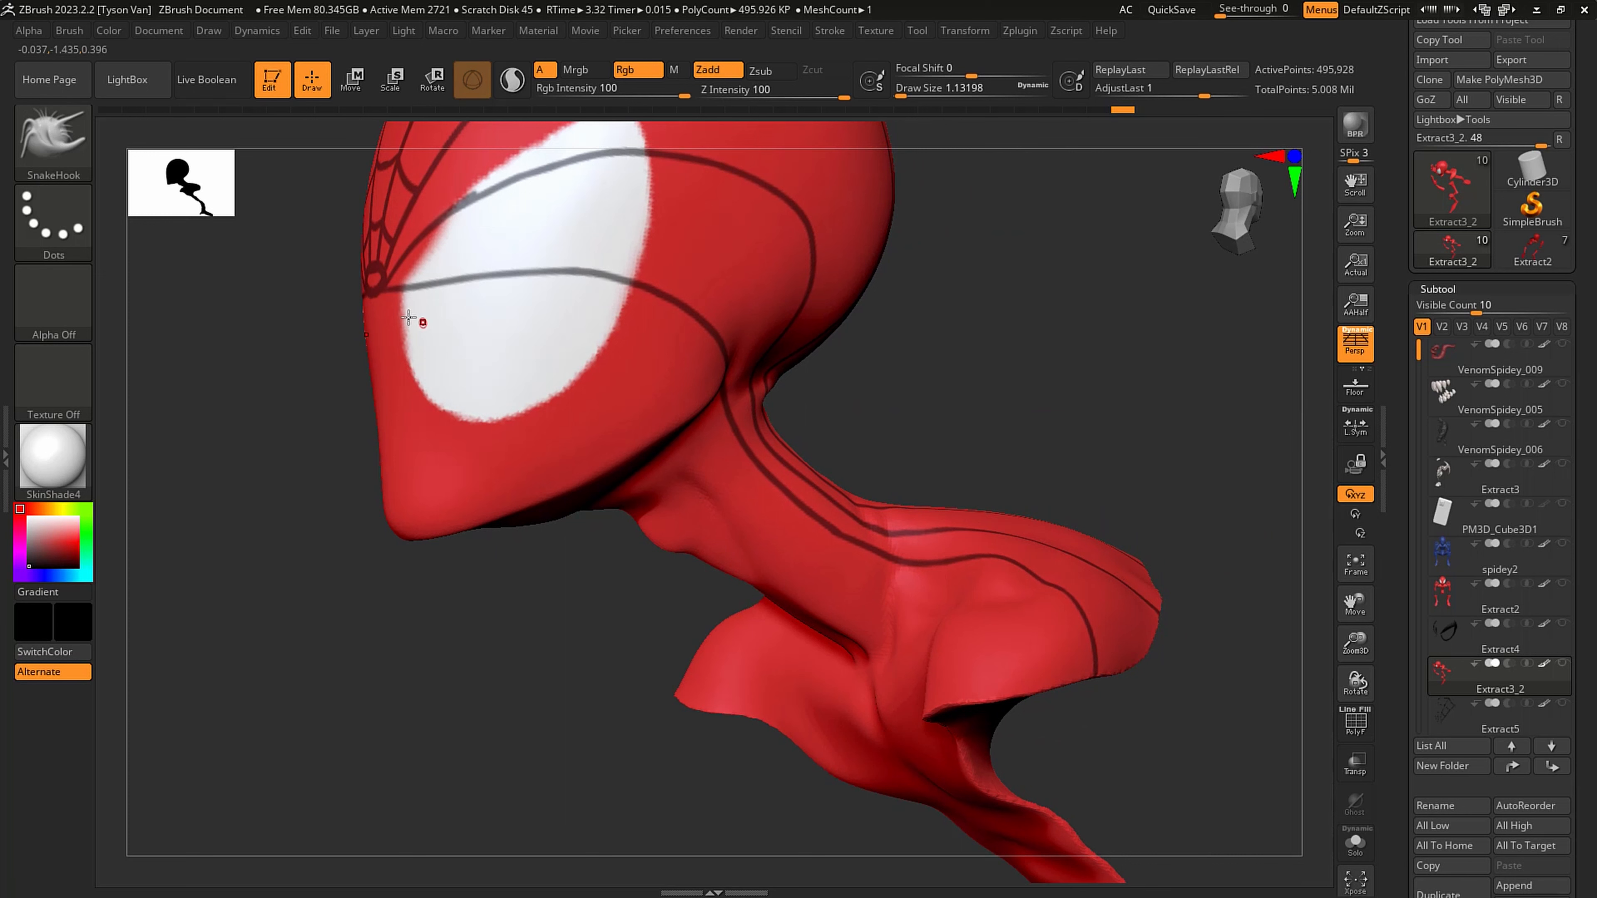
# - Mask a line from the central ring across the eye below the mid-eye line, down the neck and over the shoulder to the suit's edge
pyautogui.press('ctrl')
pyautogui.keyDown('ctrl'); pyautogui.moveTo(420, 300); pyautogui.dragTo(623, 360); pyautogui.keyUp('ctrl')
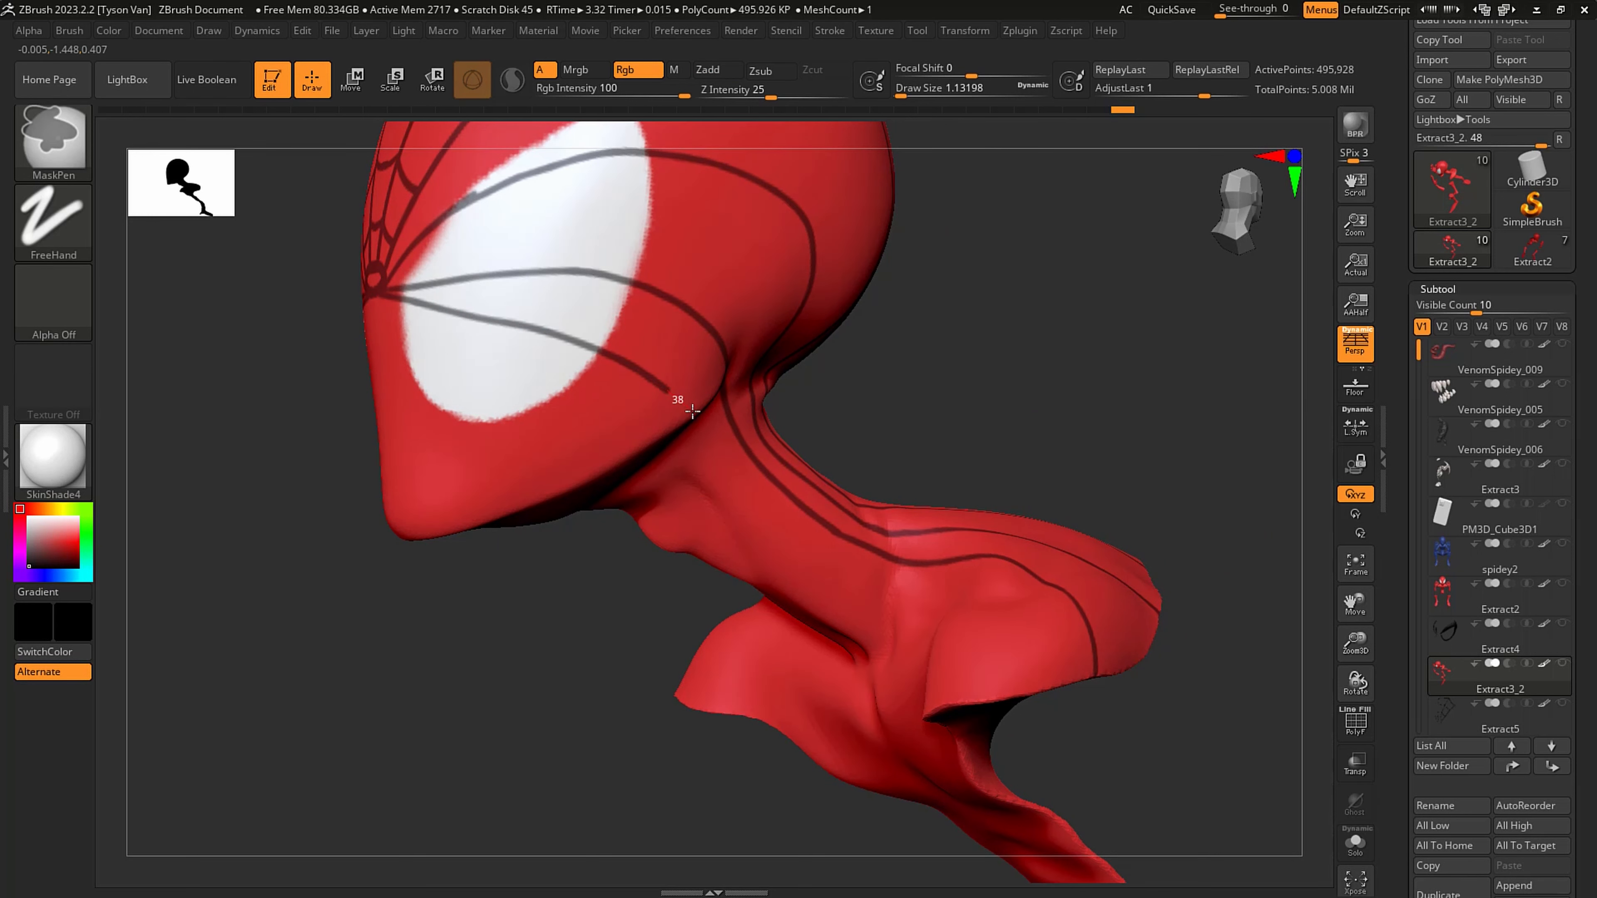
pyautogui.keyDown('ctrl'); pyautogui.moveTo(692, 411); pyautogui.dragTo(694, 412); pyautogui.keyUp('ctrl')
pyautogui.moveTo(699, 415); pyautogui.dragTo(632, 409, button='right')
pyautogui.press('ctrl')
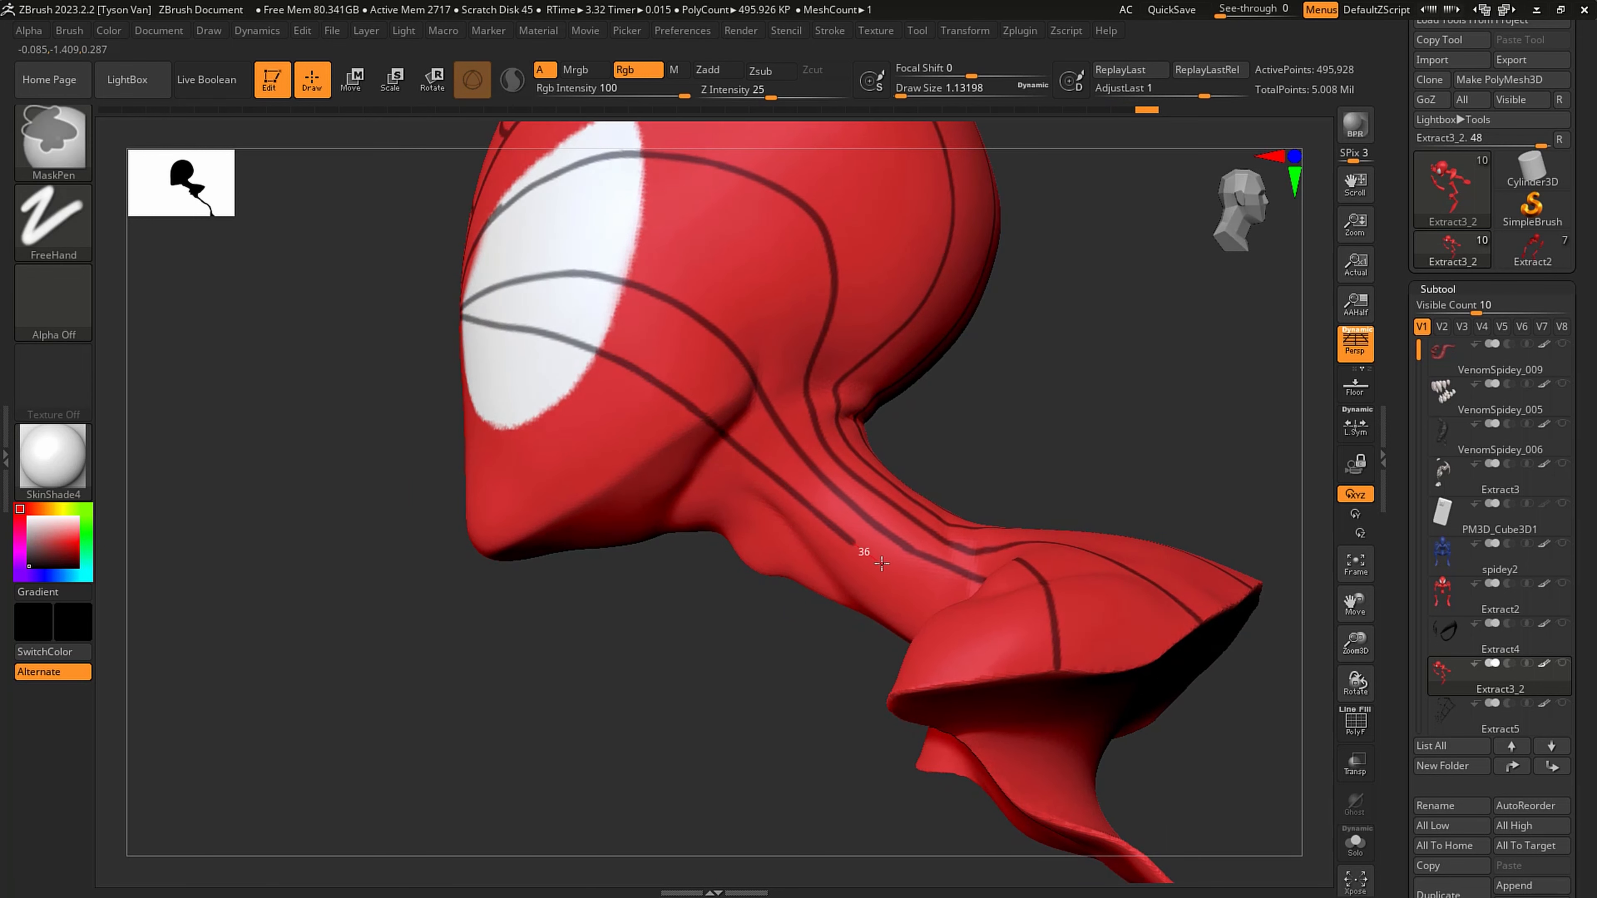
pyautogui.moveTo(945, 596); pyautogui.dragTo(905, 579, button='right')
pyautogui.press('ctrl')
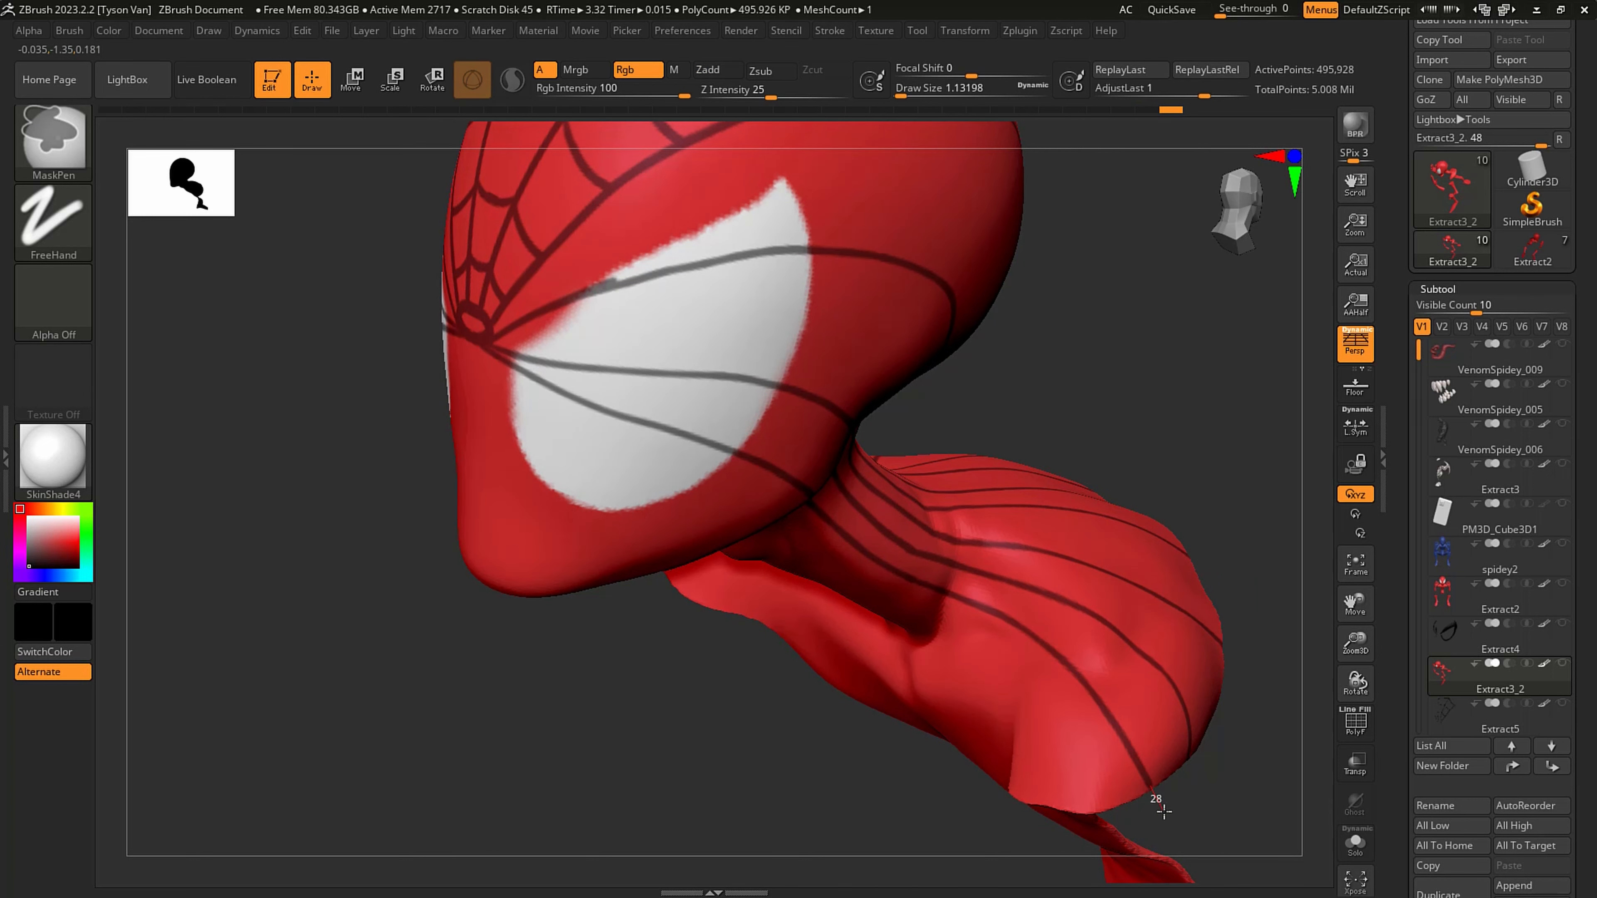
# - Mask a line from the central ring across the lower part of the eye to the jaw, undoing the first attempt
pyautogui.moveTo(1163, 811); pyautogui.dragTo(1070, 528, button='right')
pyautogui.press('ctrl')
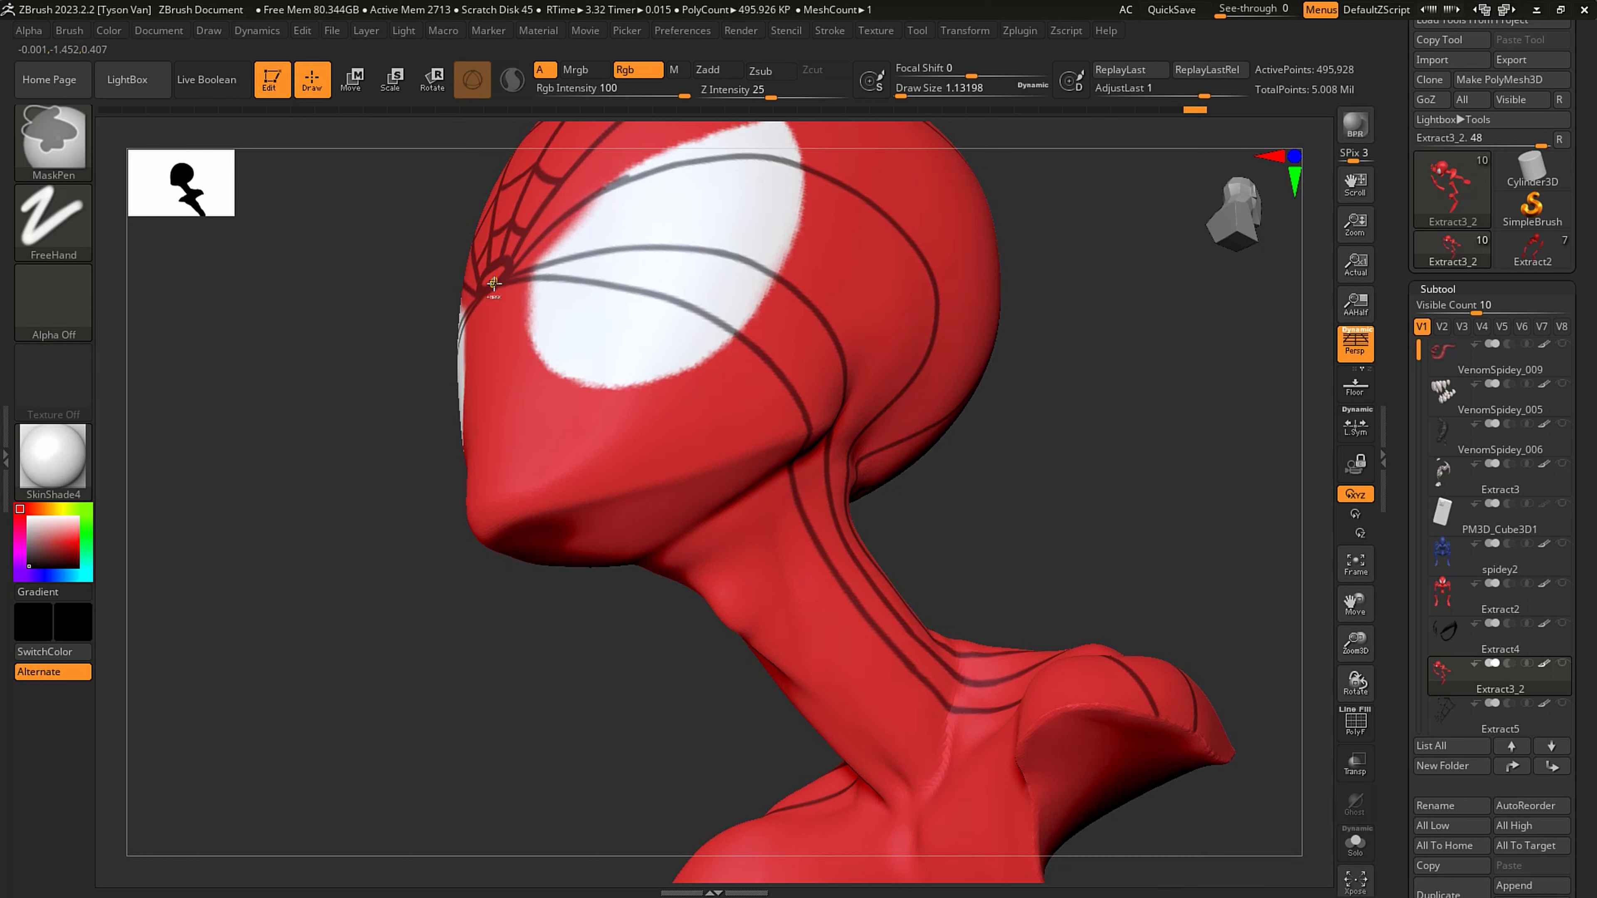
pyautogui.moveTo(628, 350)
pyautogui.mouseDown(button='right')
pyautogui.moveTo(663, 365)
pyautogui.moveTo(611, 342)
pyautogui.mouseUp(button='right')
pyautogui.keyDown('ctrl'); pyautogui.click(614, 340); pyautogui.keyUp('ctrl')
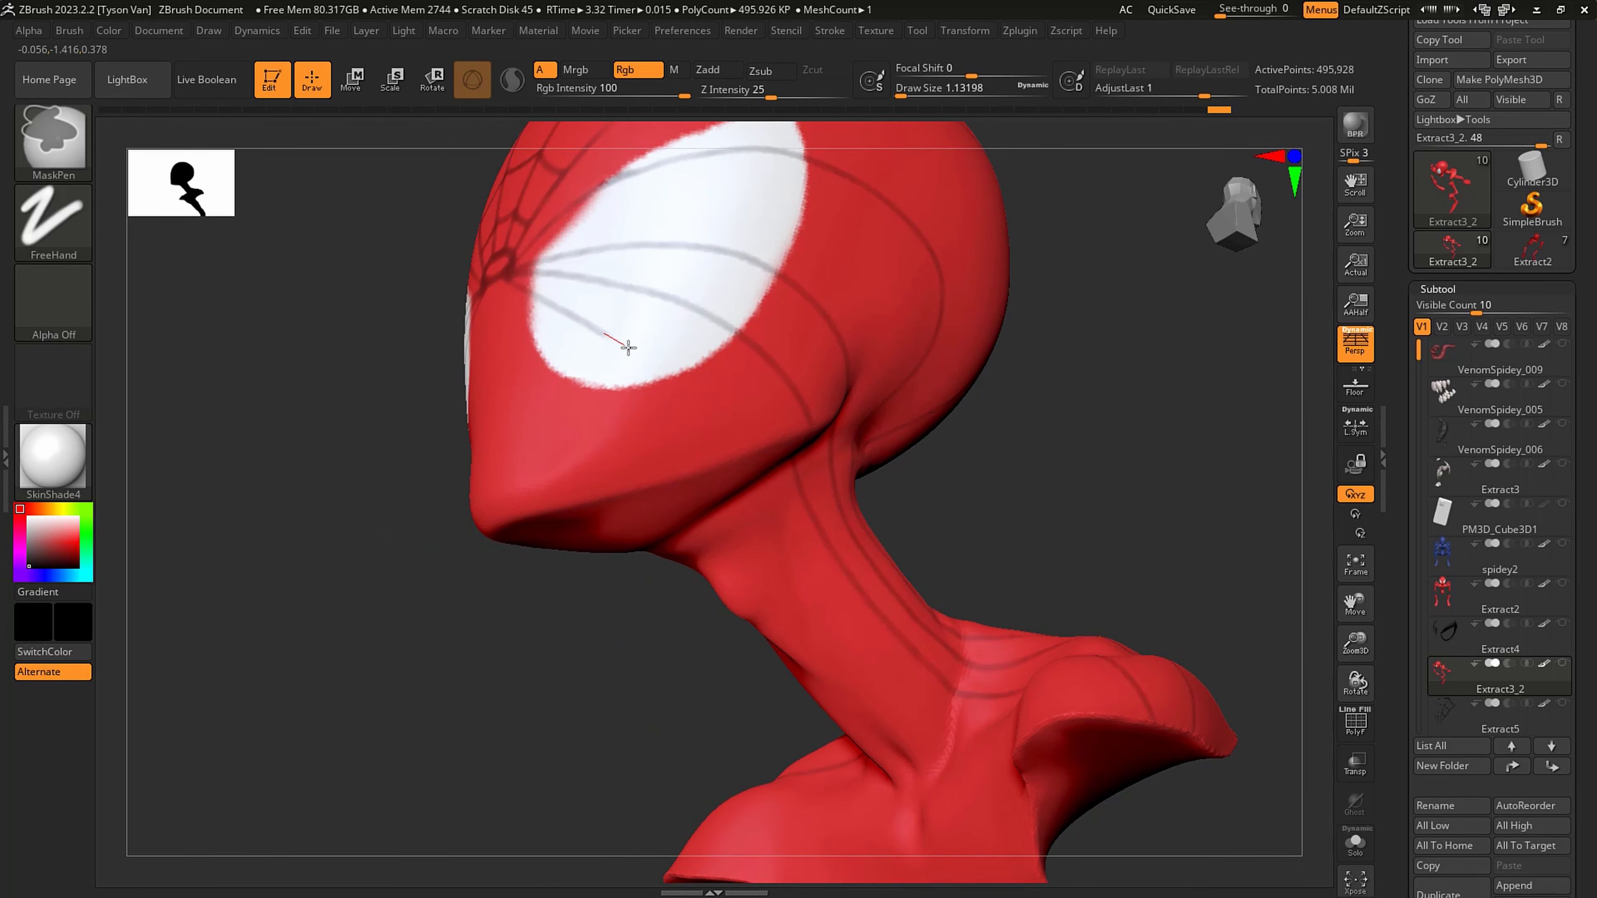
pyautogui.hotkey('ctrl', 'z')
pyautogui.hotkey('ctrl', 'z')
pyautogui.keyDown('ctrl'); pyautogui.moveTo(600, 330); pyautogui.dragTo(620, 344); pyautogui.keyUp('ctrl')
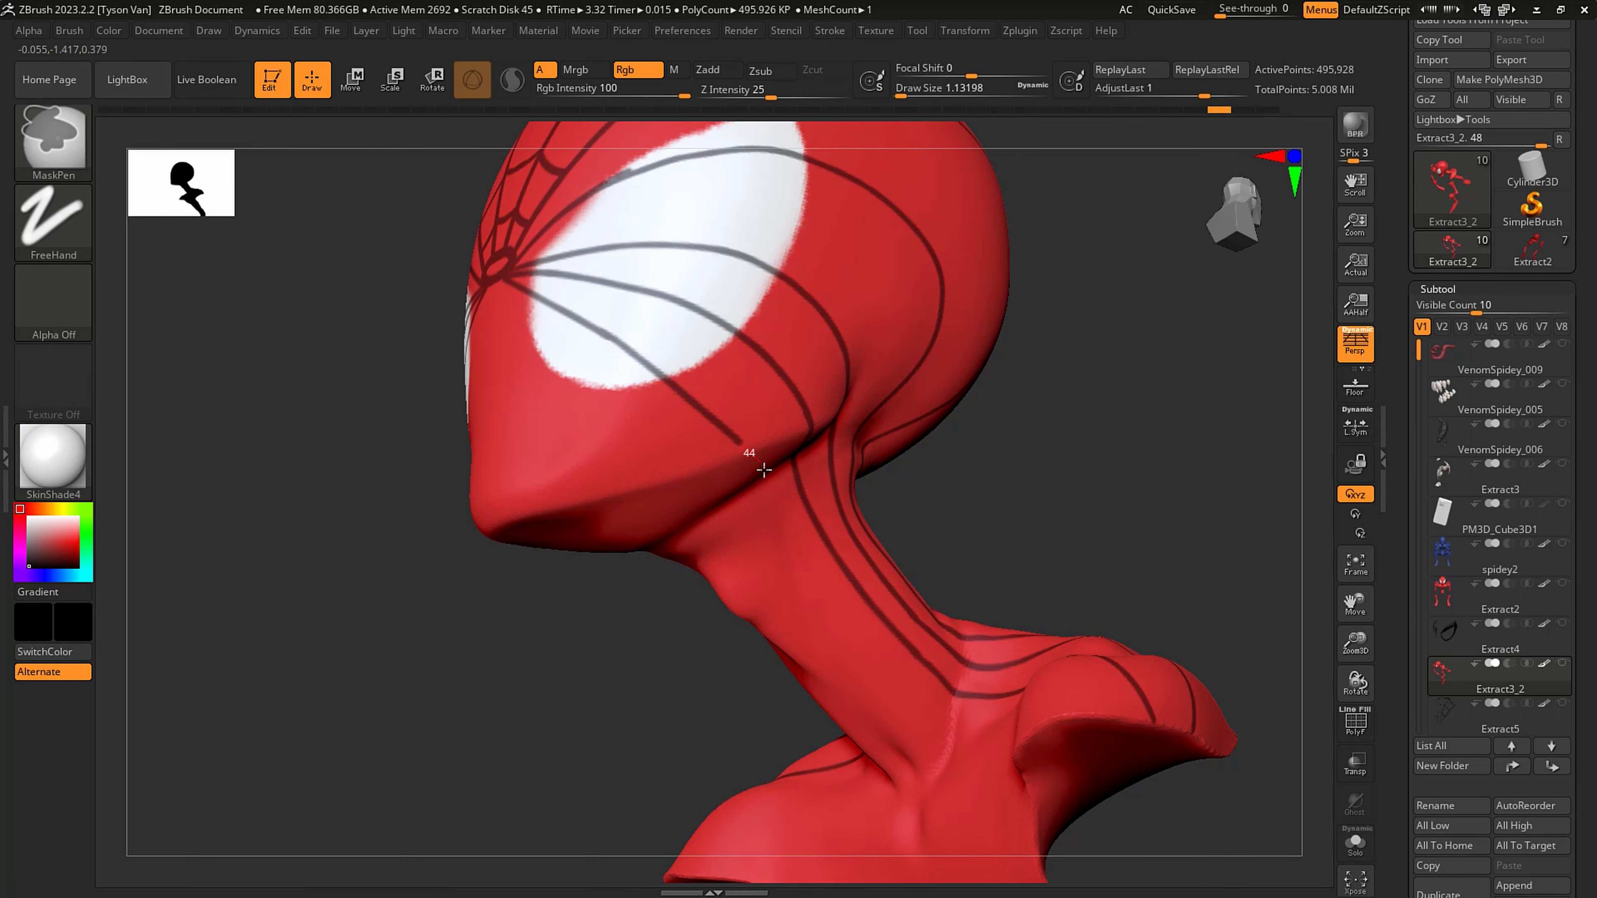
# - Continue the lower-eye mask line under the jaw, down the neck and across the front of the shoulder to the suit's edge
pyautogui.moveTo(763, 469); pyautogui.dragTo(742, 448, button='right')
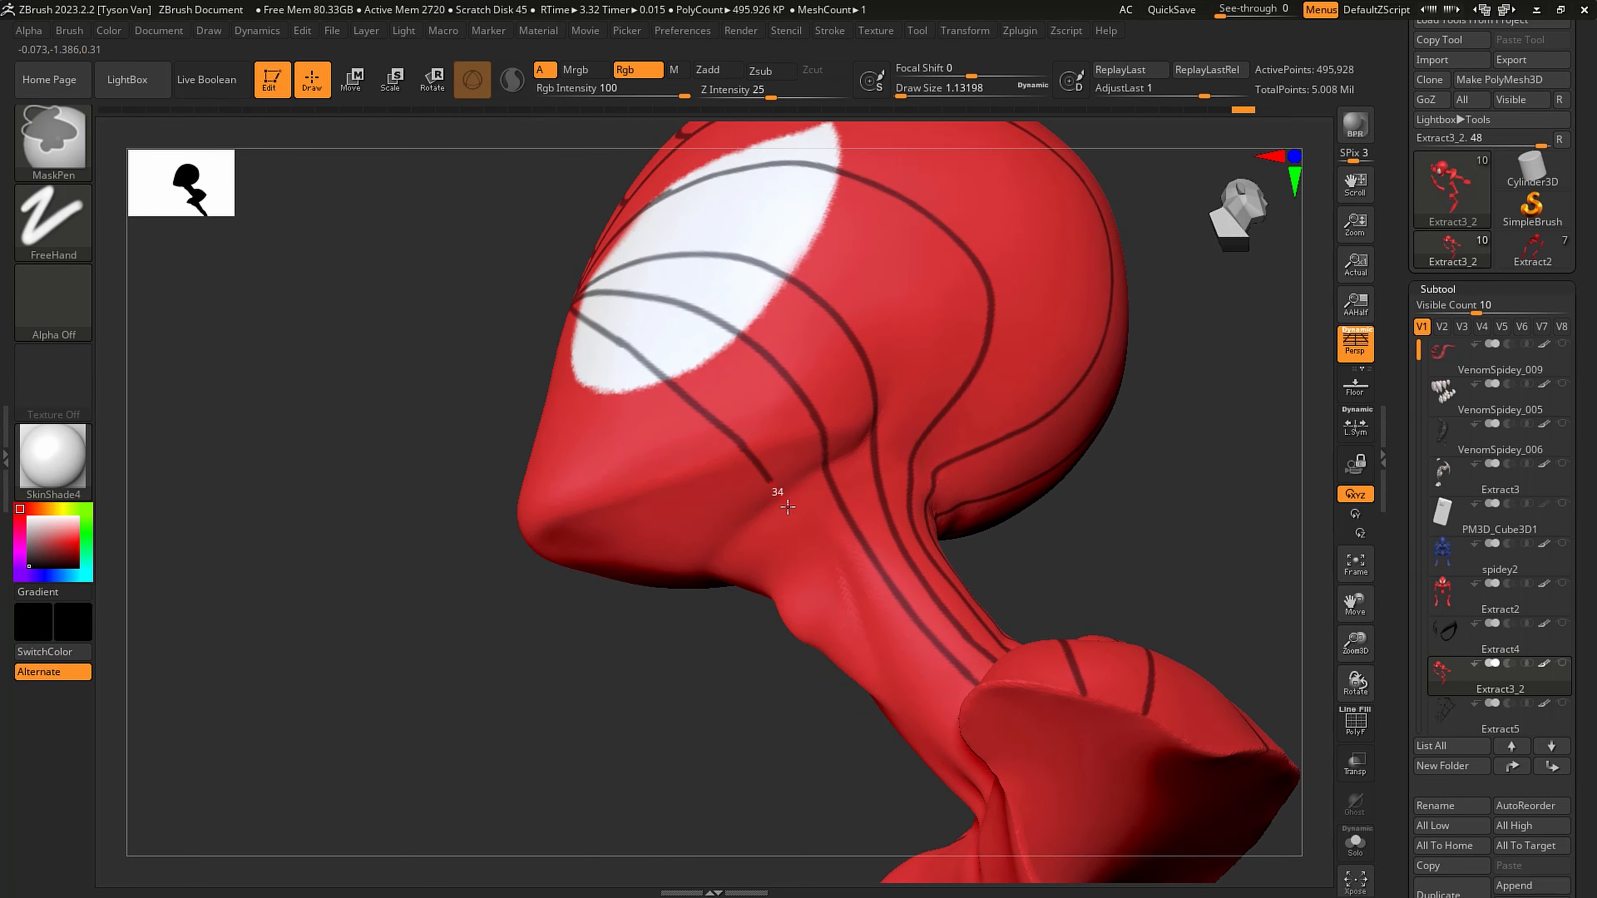
pyautogui.keyDown('ctrl'); pyautogui.moveTo(818, 548); pyautogui.dragTo(859, 599); pyautogui.keyUp('ctrl')
pyautogui.keyDown('ctrl'); pyautogui.moveTo(907, 653); pyautogui.dragTo(957, 718); pyautogui.keyUp('ctrl')
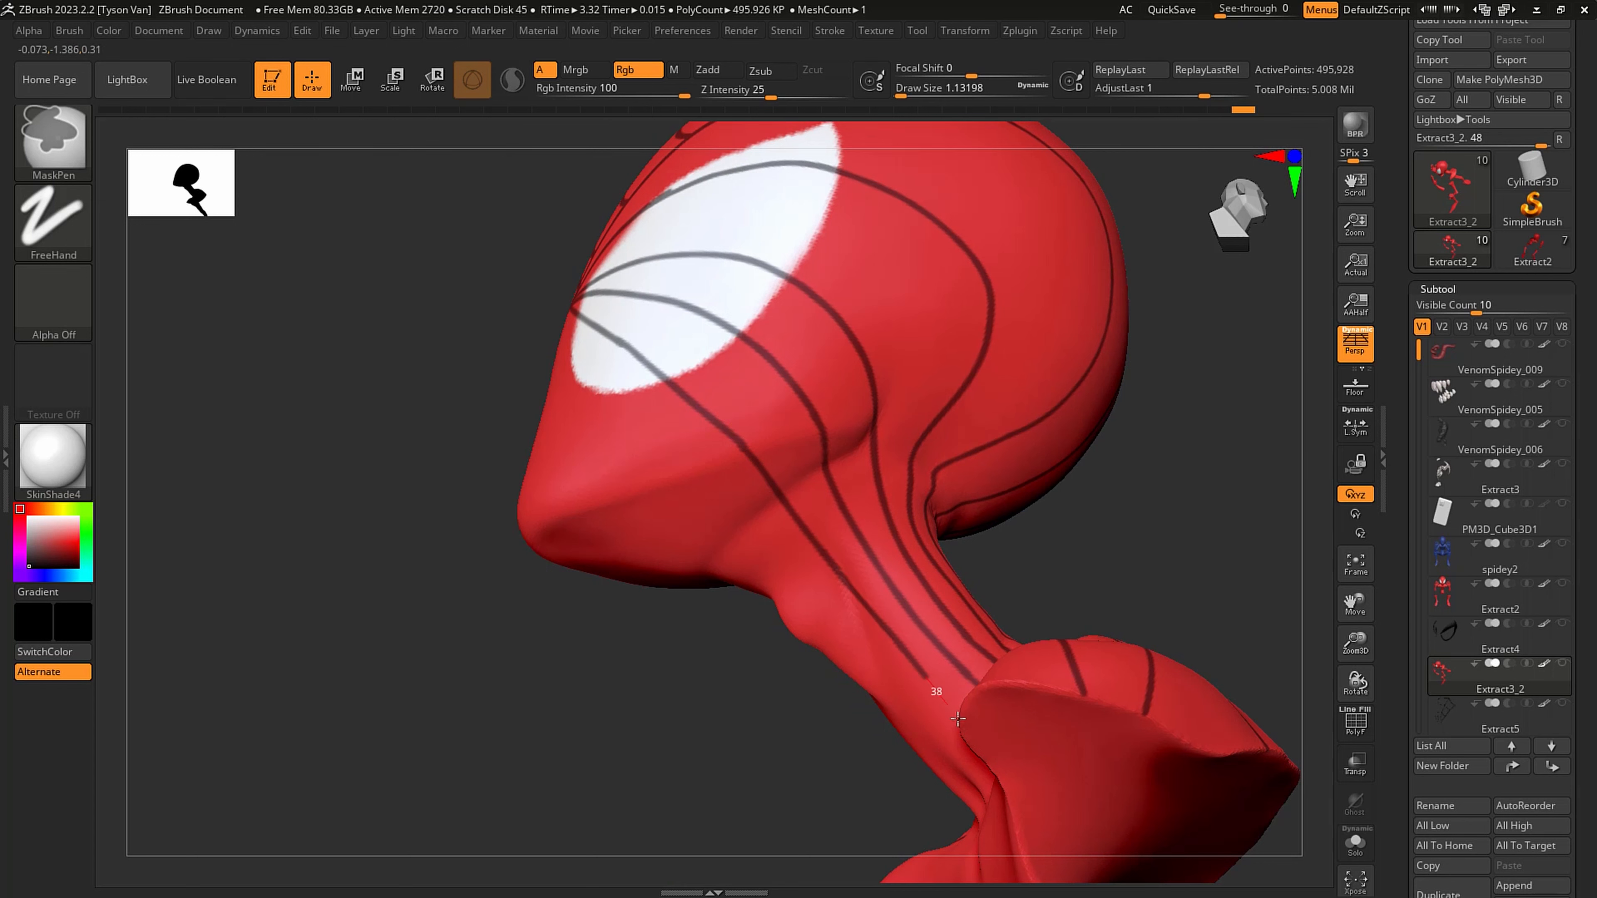
pyautogui.moveTo(957, 718); pyautogui.dragTo(856, 572, button='right')
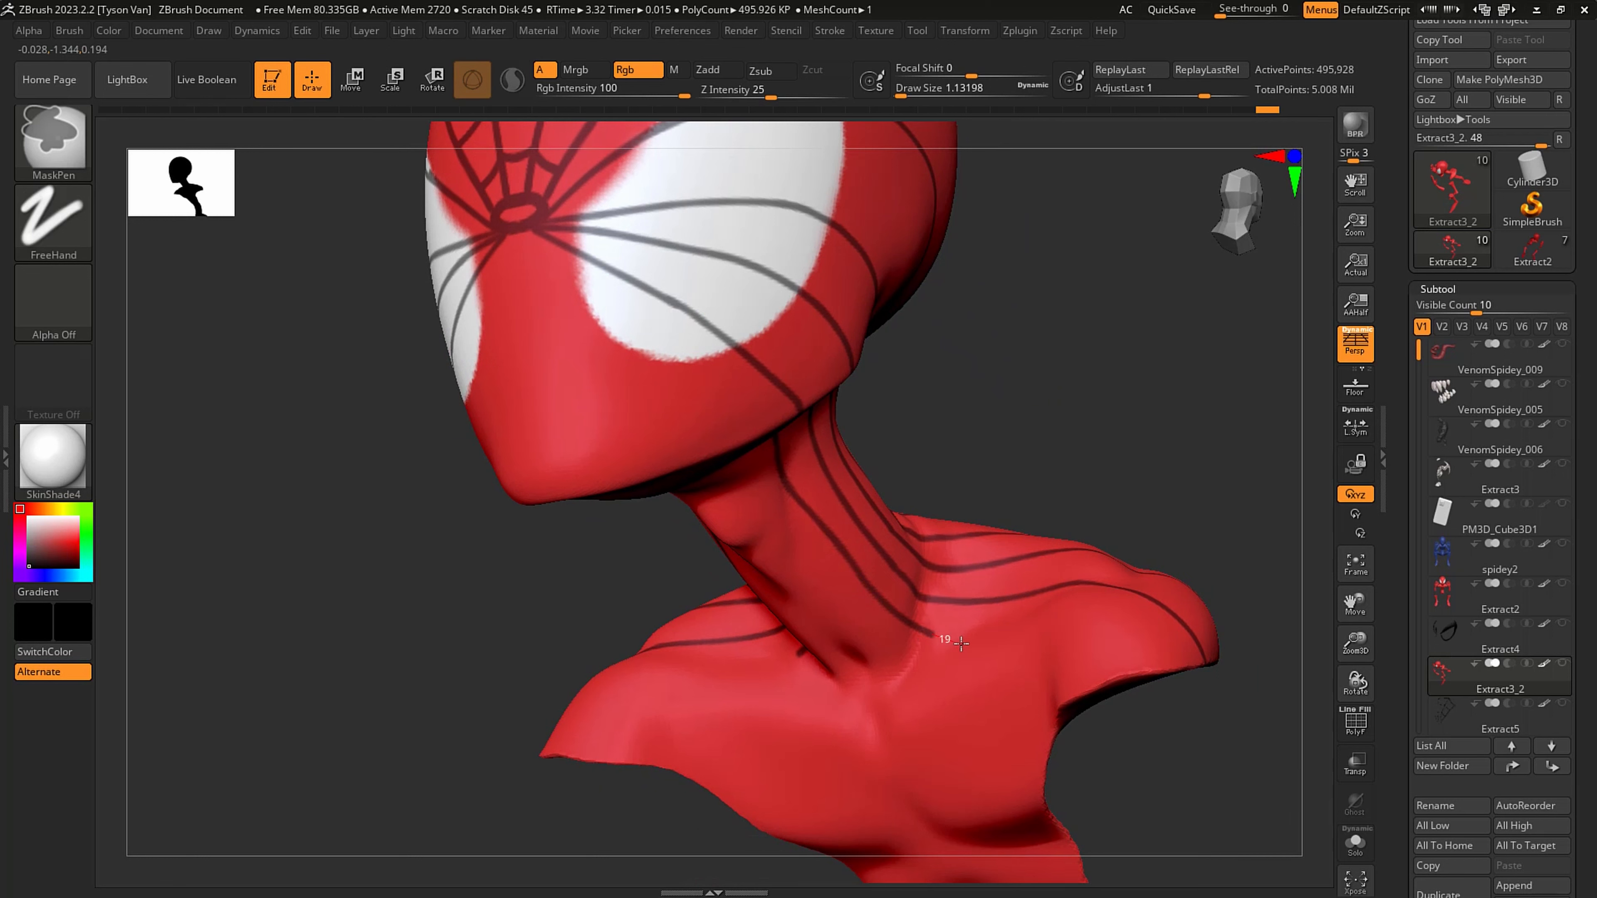
pyautogui.keyDown('ctrl'); pyautogui.moveTo(961, 642); pyautogui.dragTo(1132, 680); pyautogui.keyUp('ctrl')
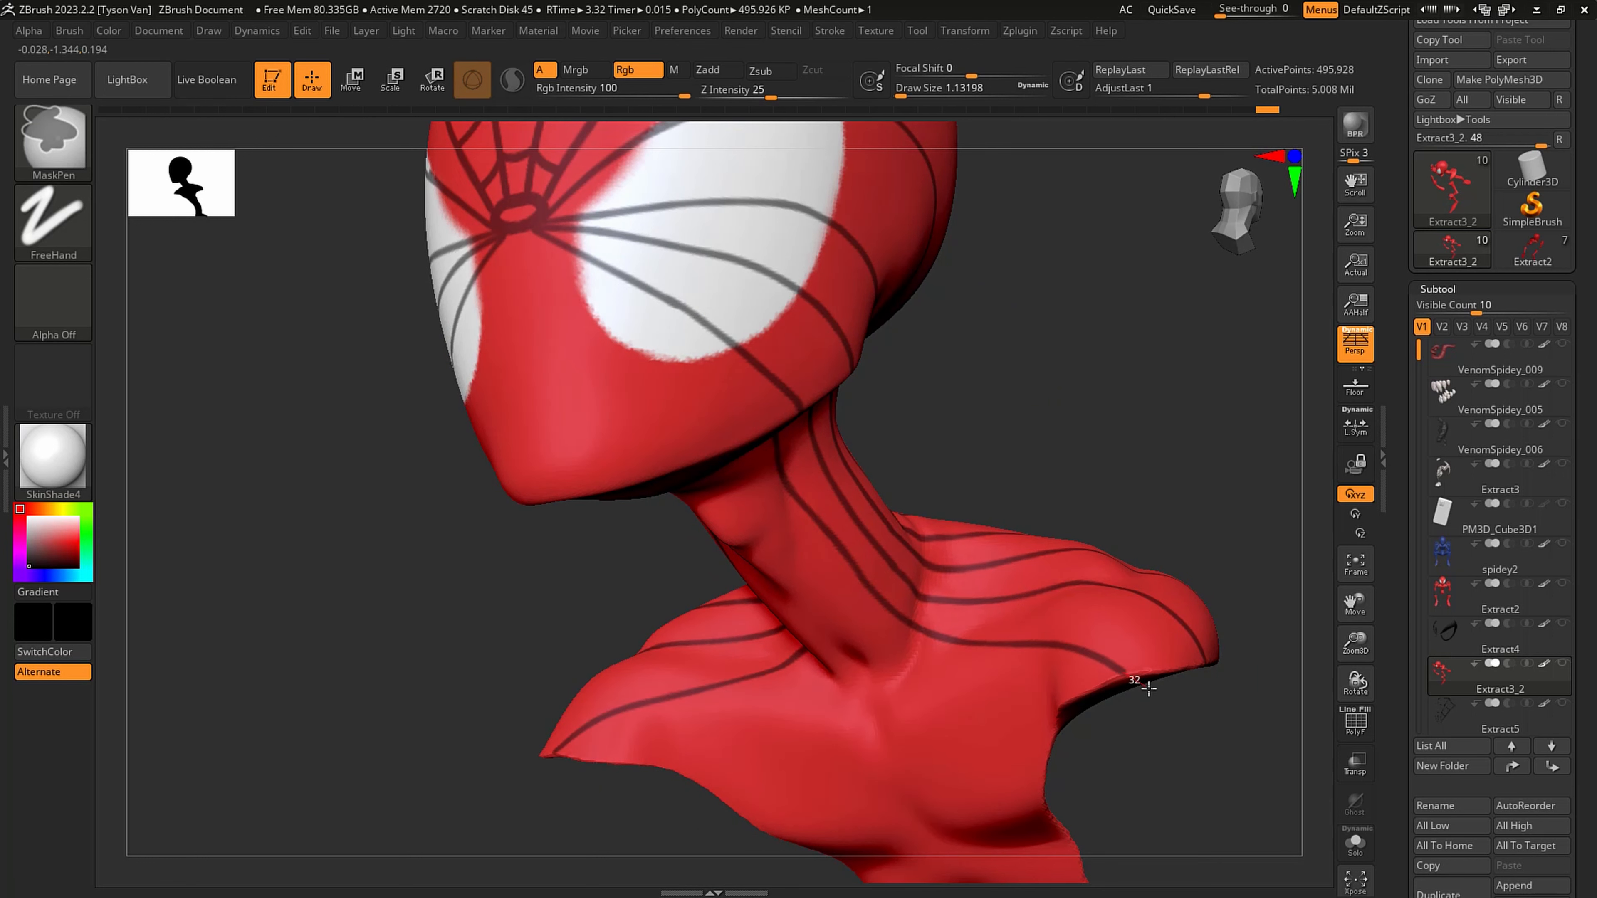
# - Mask a line from the central ring along the eye's lower corner, down the cheek and neck and across the chest to the side edge
pyautogui.moveTo(1148, 688); pyautogui.dragTo(1006, 440, button='right')
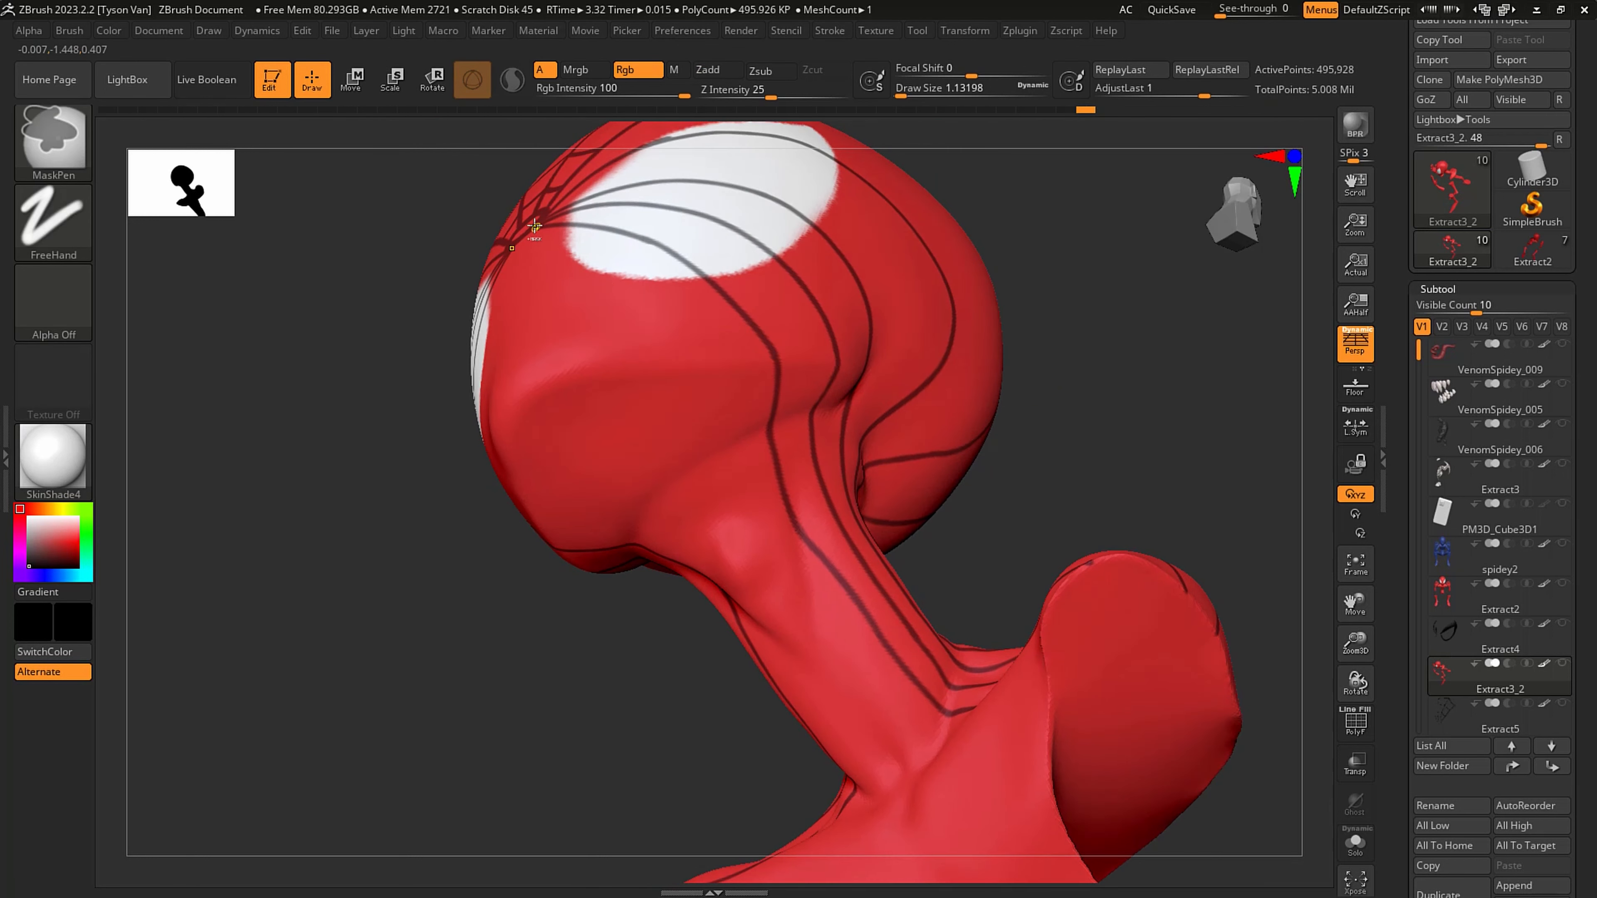
pyautogui.keyDown('ctrl'); pyautogui.moveTo(572, 247); pyautogui.dragTo(699, 338); pyautogui.keyUp('ctrl')
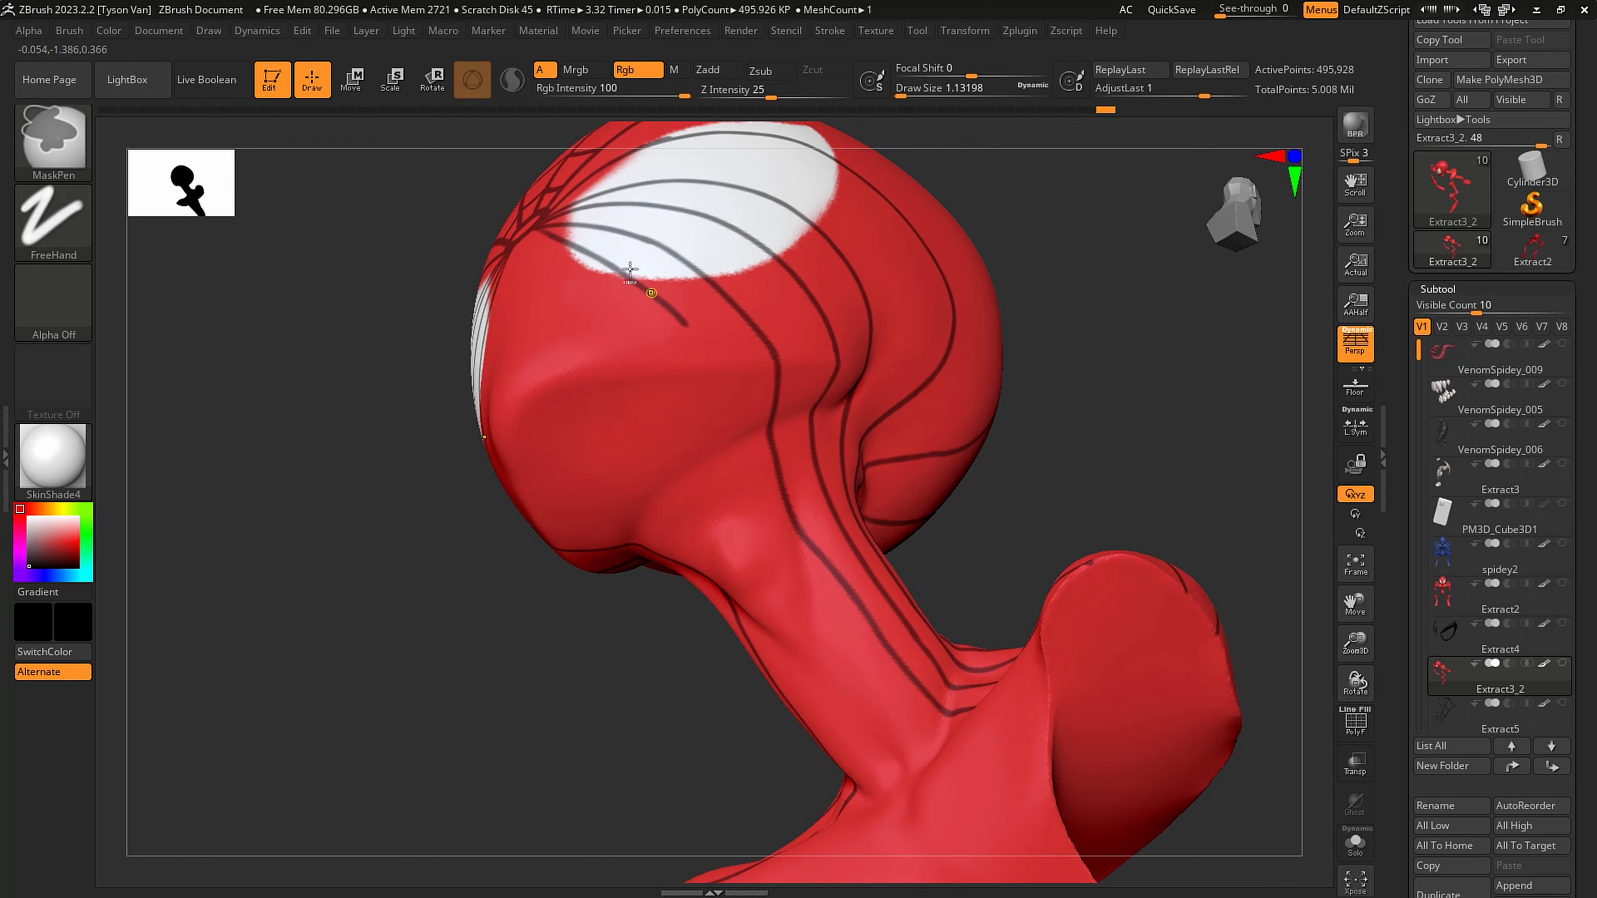
pyautogui.hotkey('ctrl', 'z')
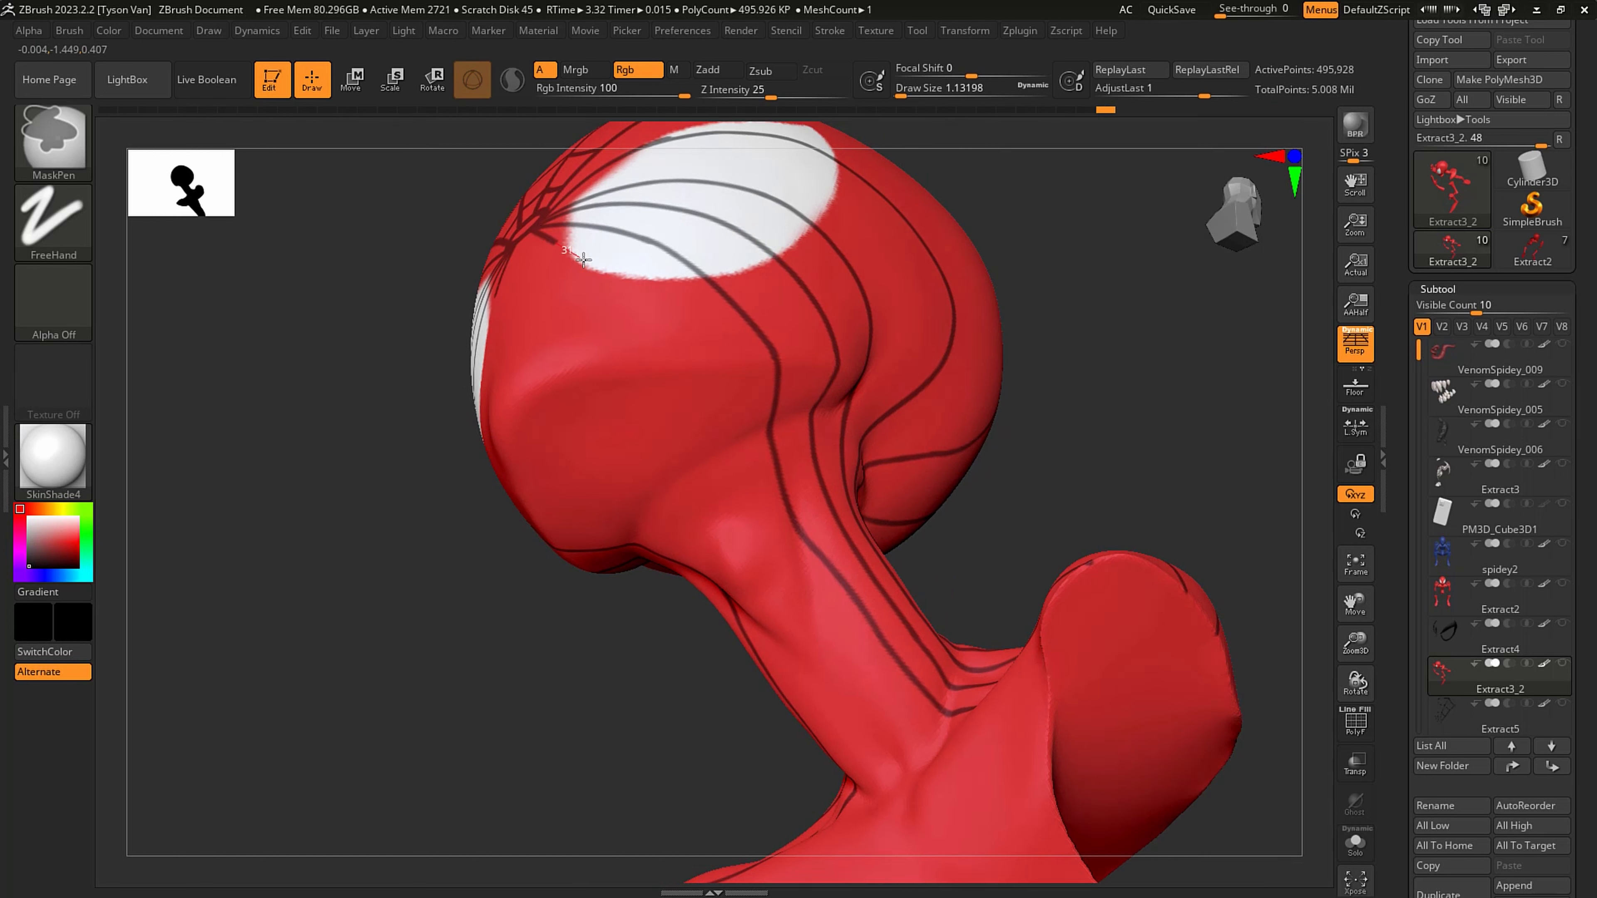
pyautogui.keyDown('ctrl'); pyautogui.moveTo(583, 259); pyautogui.dragTo(629, 290); pyautogui.keyUp('ctrl')
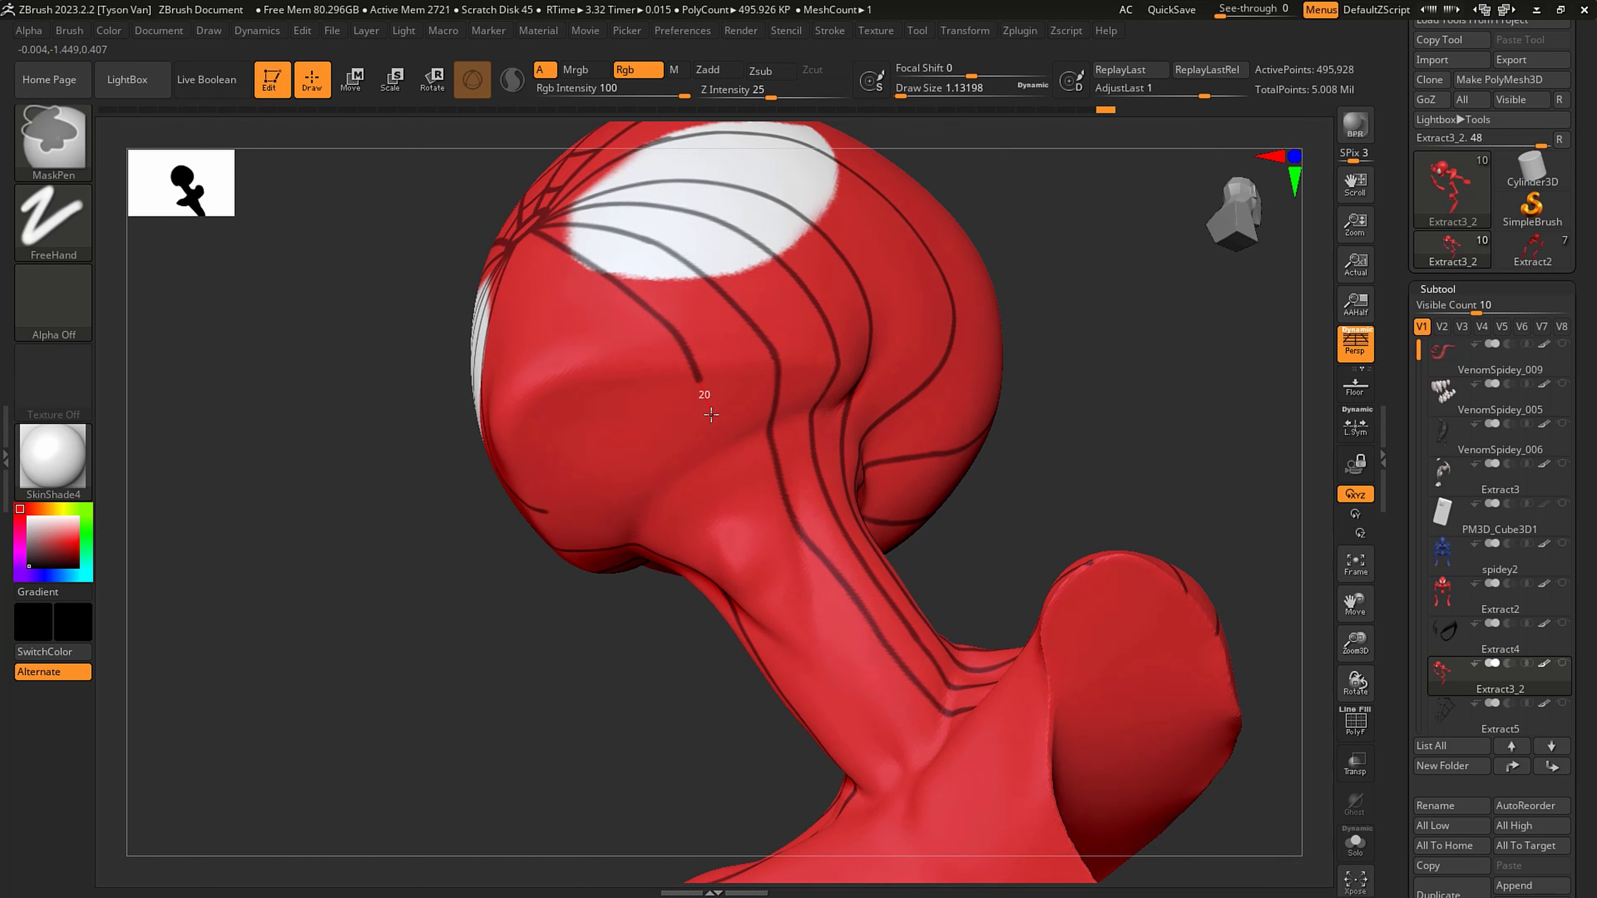
pyautogui.moveTo(711, 415)
pyautogui.keyDown('ctrl'); pyautogui.mouseDown()
pyautogui.moveTo(785, 550)
pyautogui.moveTo(933, 739)
pyautogui.mouseUp(); pyautogui.keyUp('ctrl')
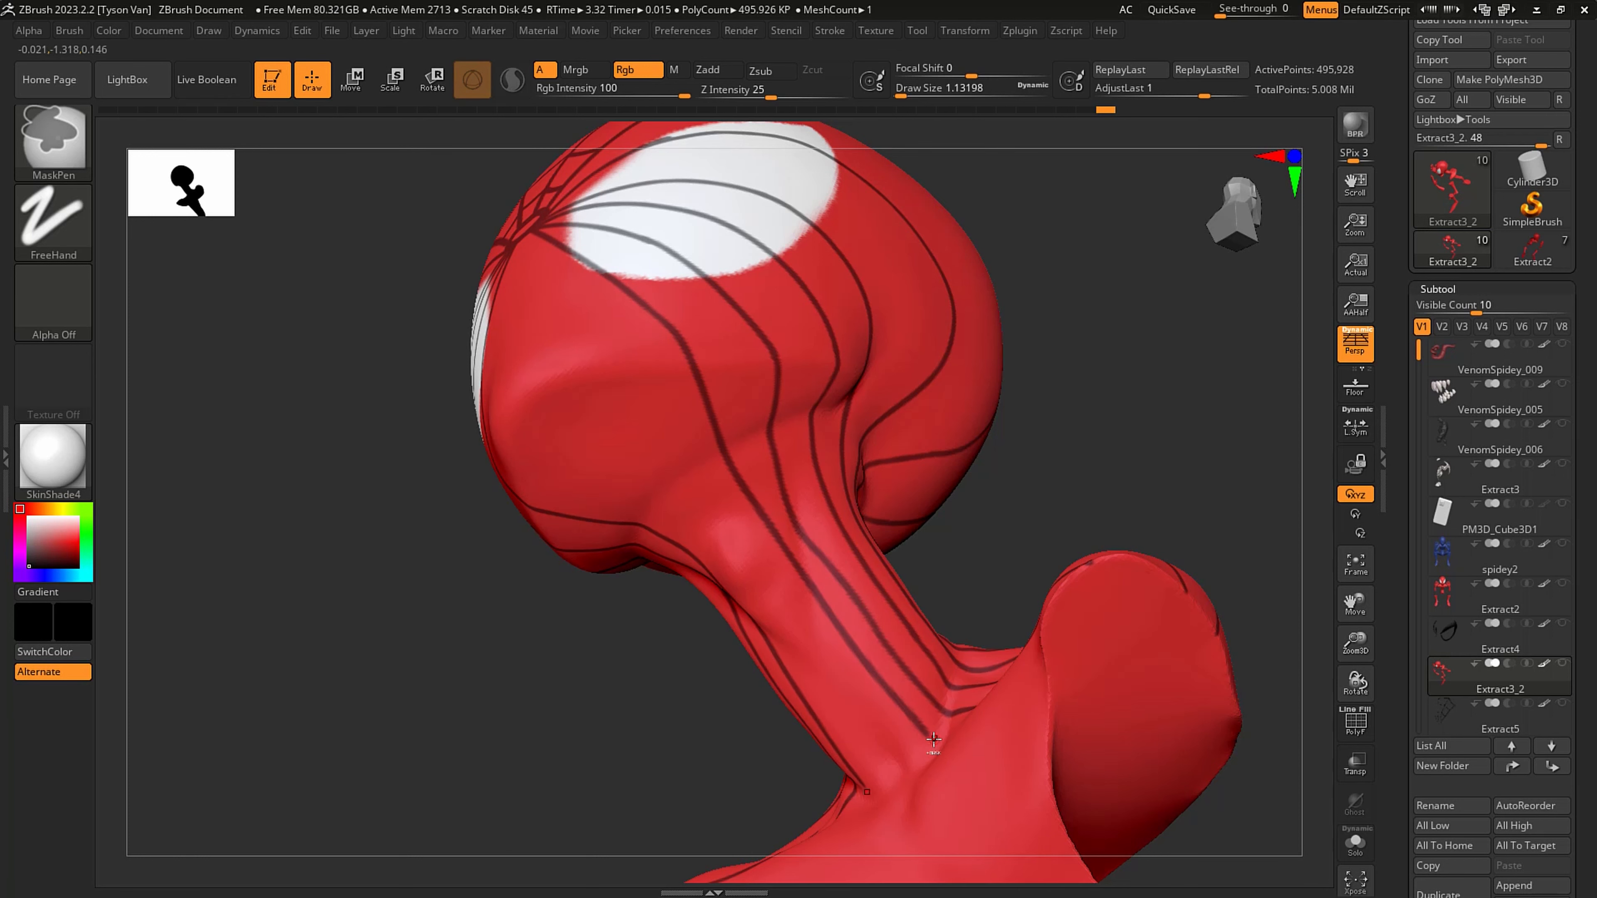
pyautogui.moveTo(933, 739)
pyautogui.mouseDown(button='right')
pyautogui.moveTo(888, 667)
pyautogui.moveTo(962, 629)
pyautogui.mouseUp(button='right')
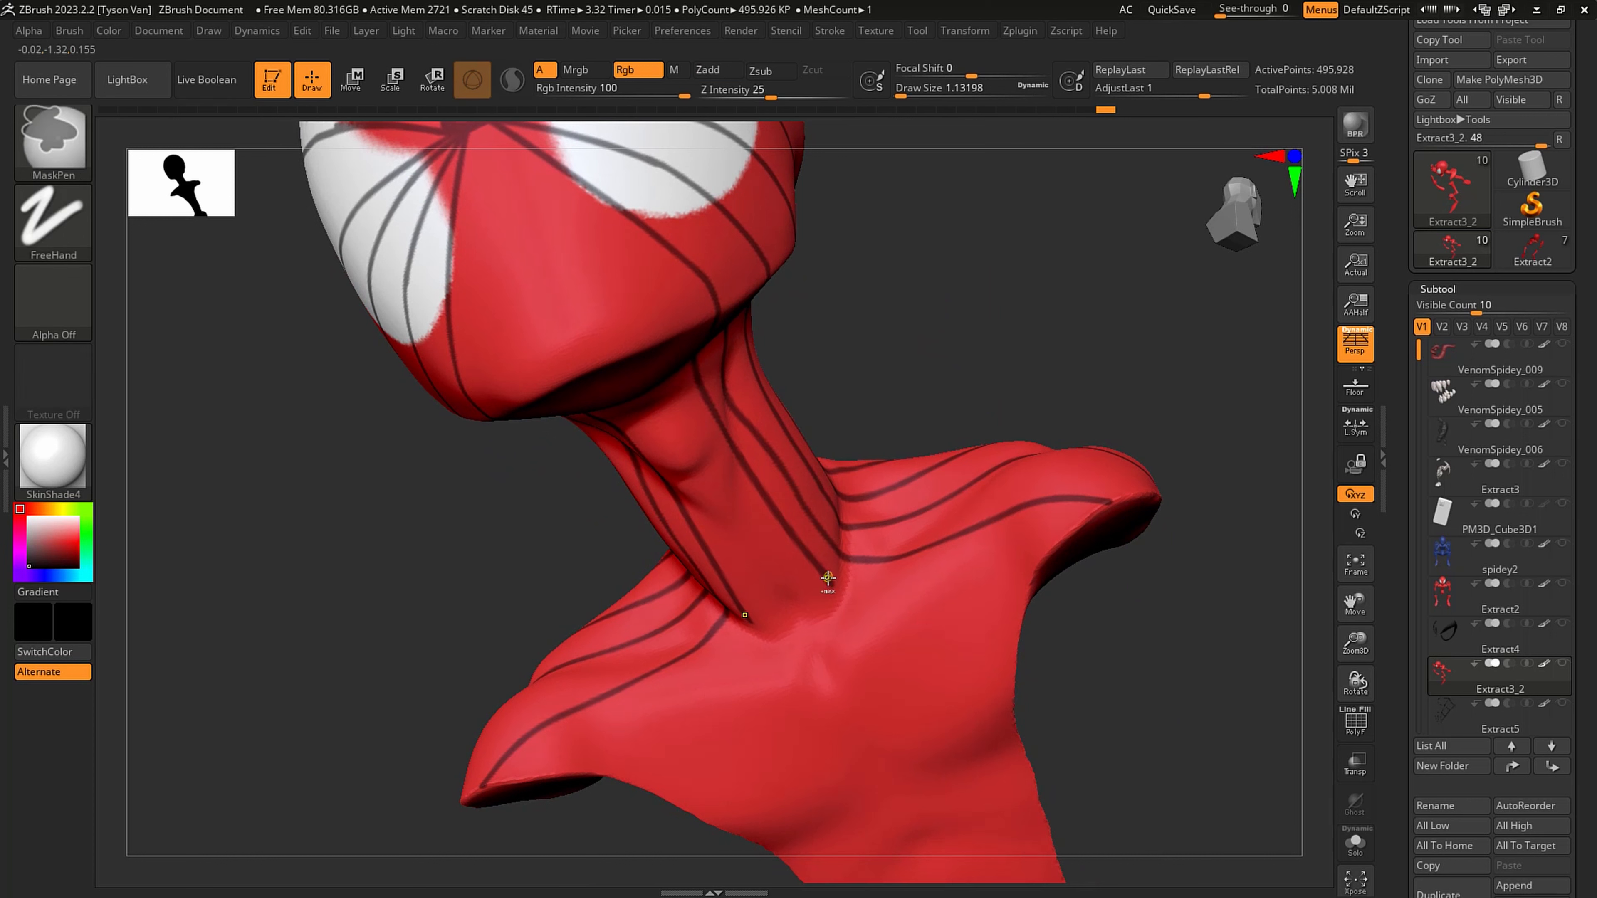
pyautogui.keyDown('ctrl'); pyautogui.moveTo(865, 614); pyautogui.dragTo(1048, 637); pyautogui.keyUp('ctrl')
# - Mask a line from the central ring down the face between the eyes, under the chin and along the front of the neck
pyautogui.keyDown('alt'); pyautogui.moveTo(547, 242); pyautogui.dragTo(565, 291, button='right'); pyautogui.keyUp('alt')
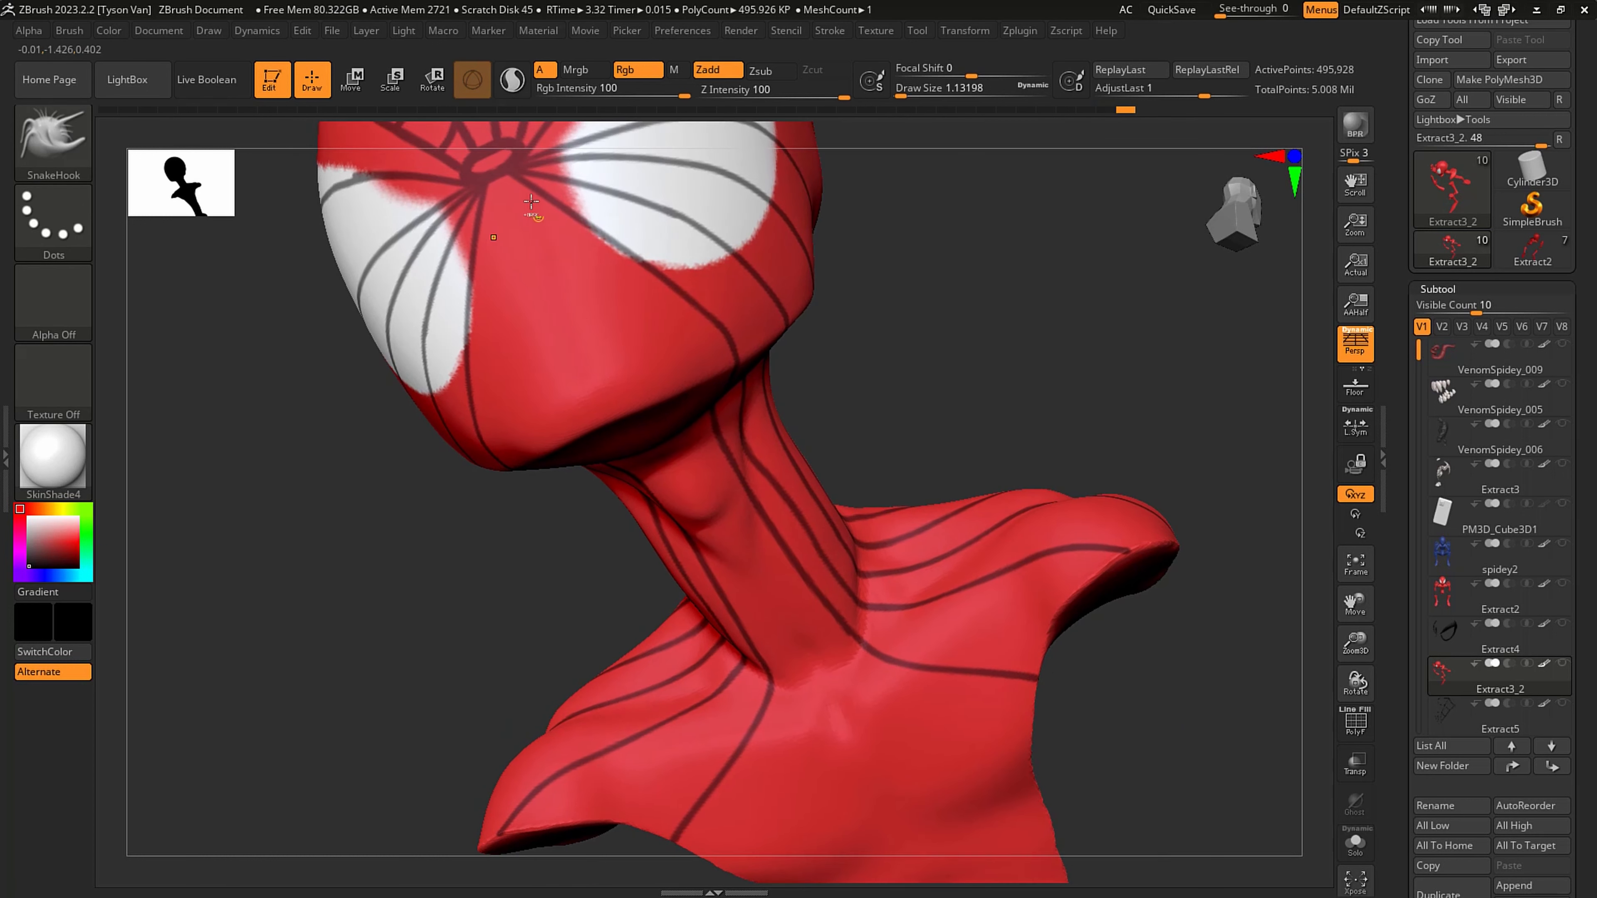
pyautogui.keyDown('ctrl'); pyautogui.moveTo(502, 174); pyautogui.dragTo(671, 405); pyautogui.keyUp('ctrl')
pyautogui.moveTo(672, 405); pyautogui.dragTo(657, 361, button='right')
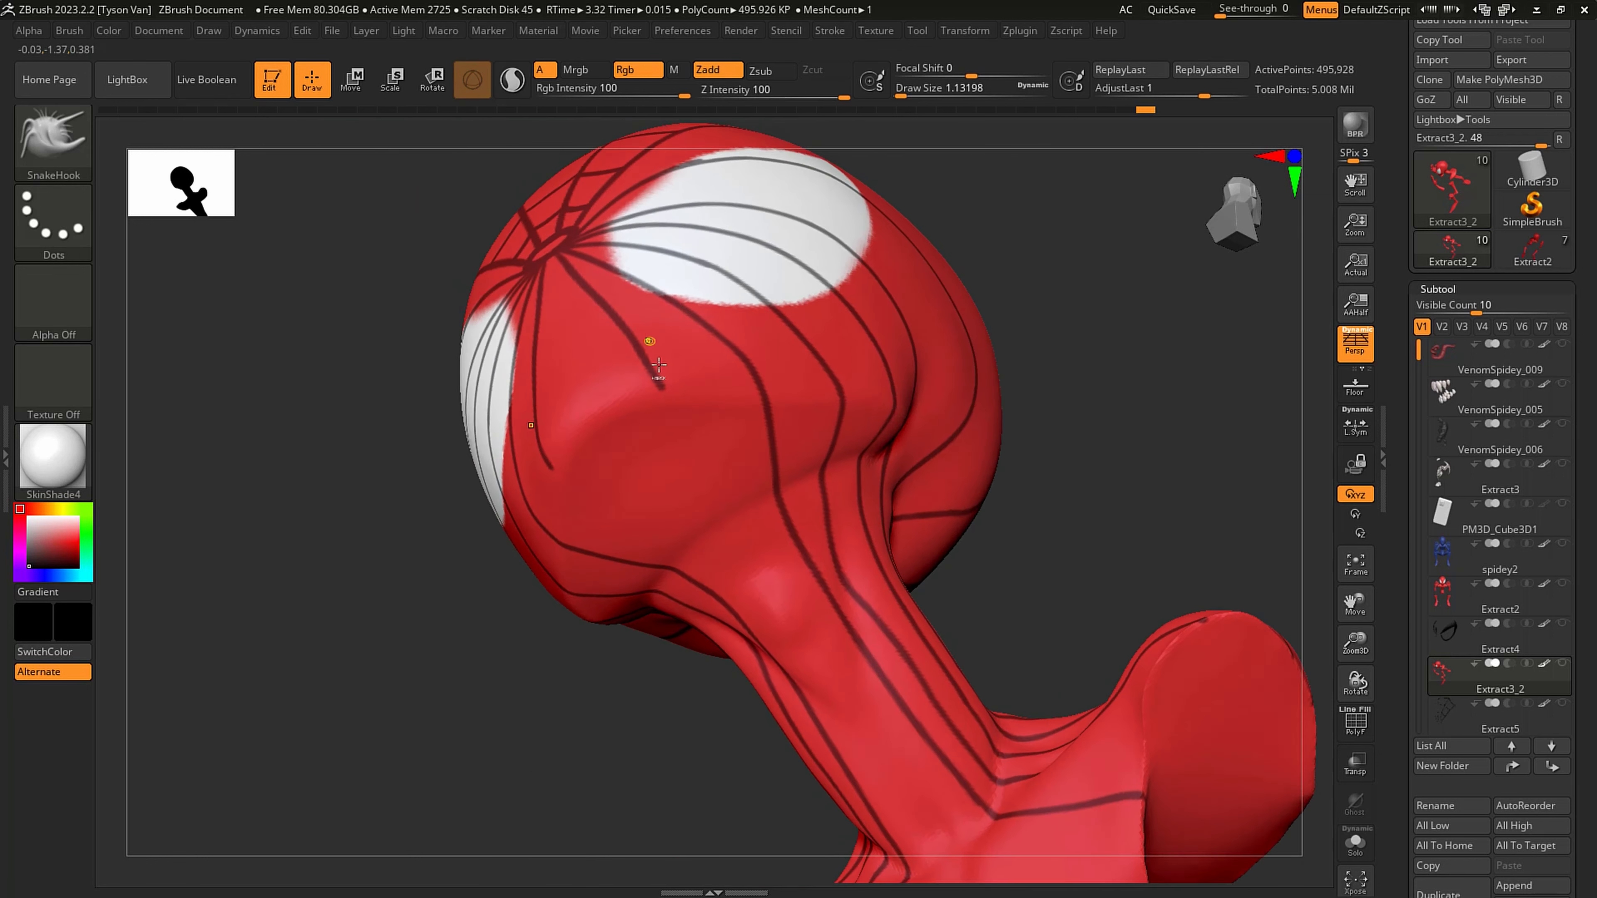
pyautogui.keyDown('ctrl'); pyautogui.moveTo(687, 434); pyautogui.dragTo(791, 599); pyautogui.keyUp('ctrl')
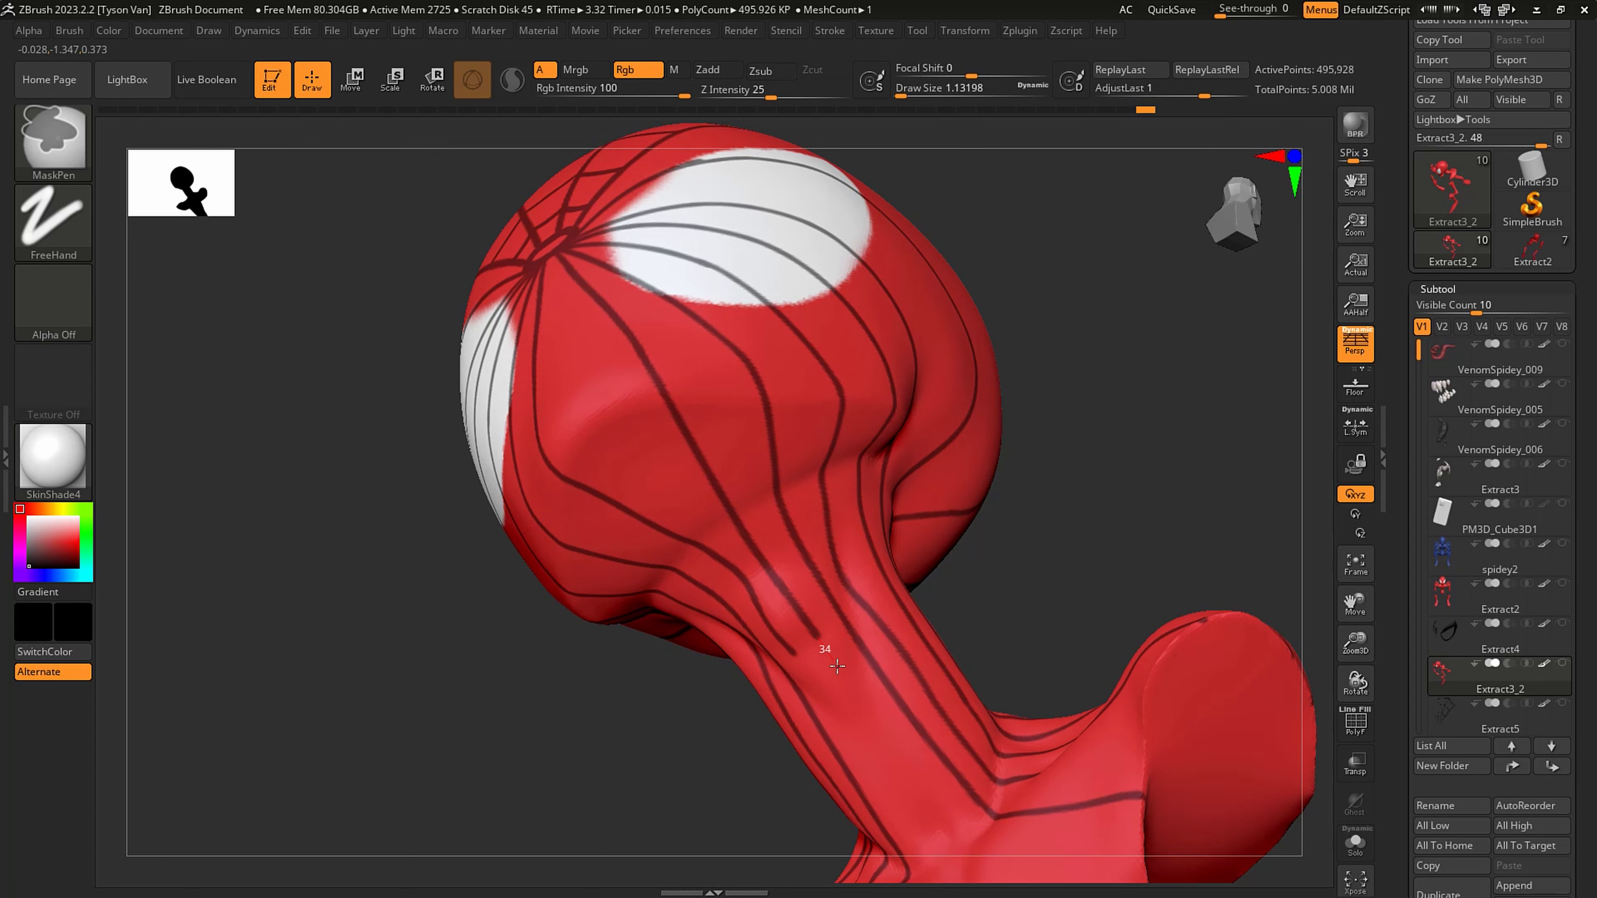
pyautogui.keyDown('ctrl'); pyautogui.moveTo(837, 666); pyautogui.dragTo(978, 859); pyautogui.keyUp('ctrl')
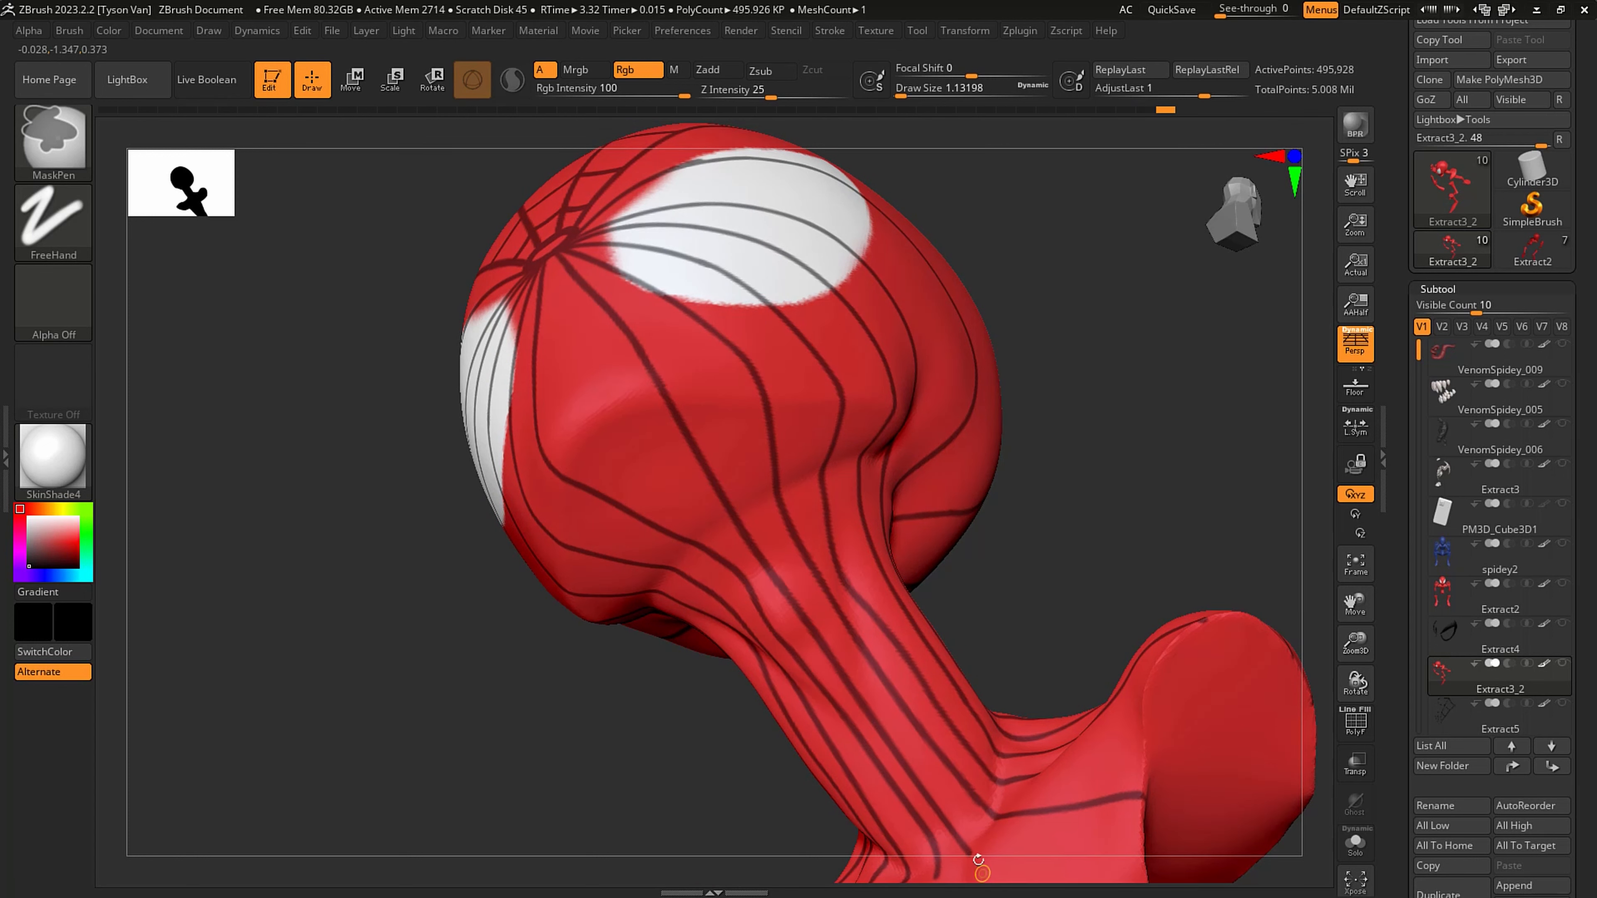
# - Continue the front neck mask line down the chest and abdomen to the belt's lower edge
pyautogui.moveTo(978, 859)
pyautogui.keyDown('alt'); pyautogui.mouseDown(button='right')
pyautogui.moveTo(946, 736)
pyautogui.moveTo(830, 692)
pyautogui.moveTo(852, 657)
pyautogui.moveTo(787, 563)
pyautogui.mouseUp(button='right'); pyautogui.keyUp('alt')
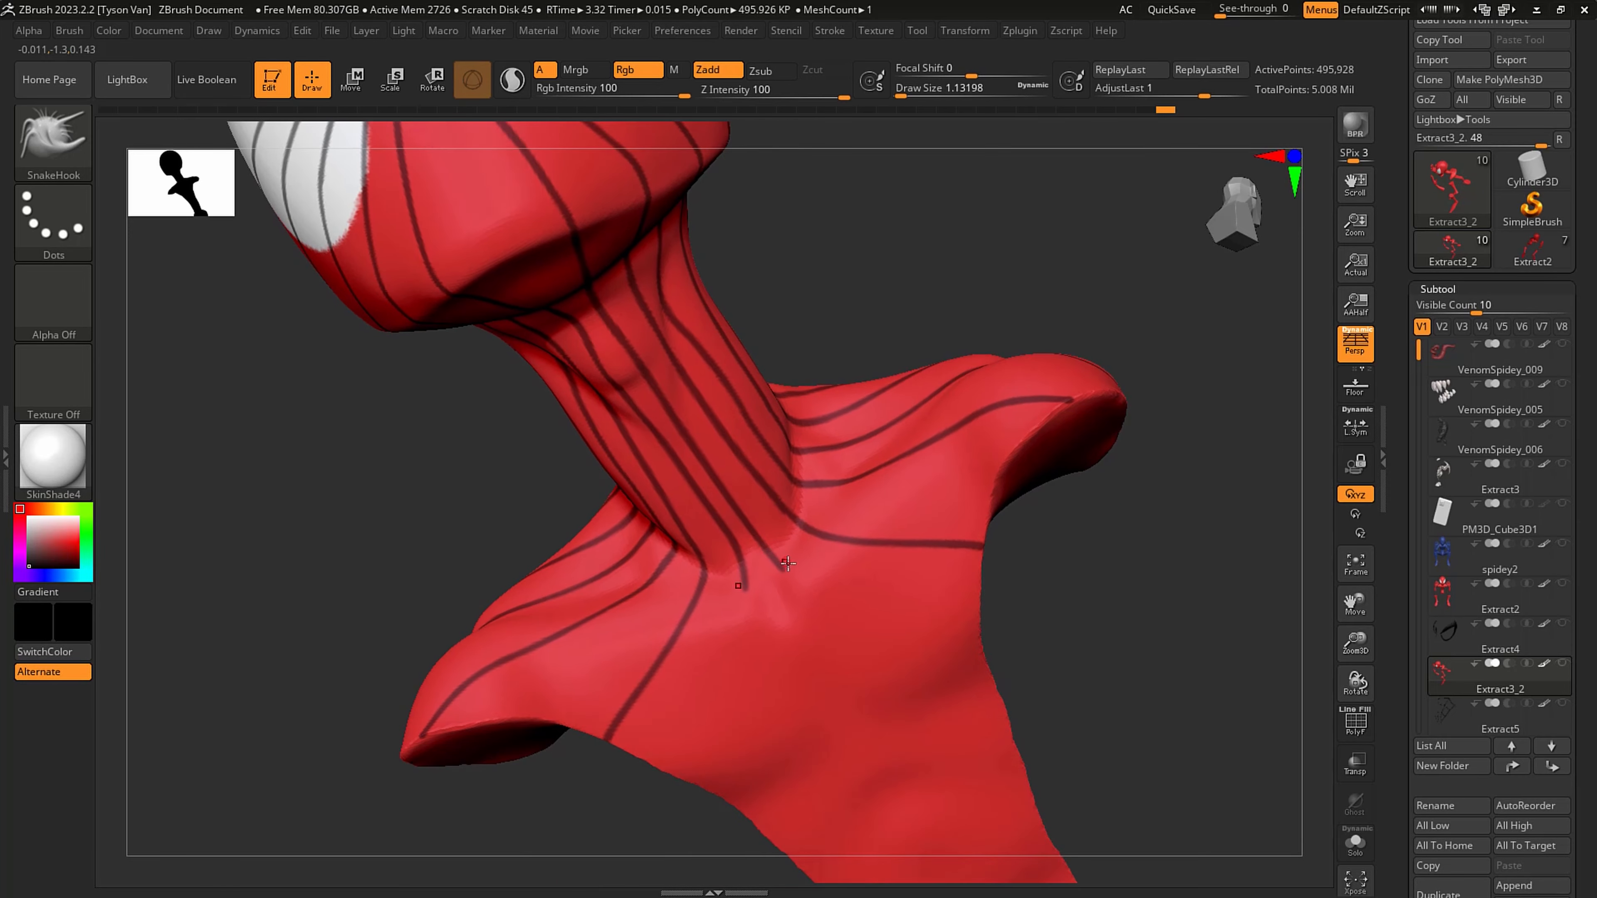
pyautogui.keyDown('ctrl'); pyautogui.moveTo(787, 563); pyautogui.dragTo(982, 808); pyautogui.keyUp('ctrl')
pyautogui.moveTo(982, 808)
pyautogui.keyDown('alt'); pyautogui.mouseDown(button='right')
pyautogui.moveTo(922, 681)
pyautogui.moveTo(875, 656)
pyautogui.moveTo(758, 417)
pyautogui.mouseUp(button='right'); pyautogui.keyUp('alt')
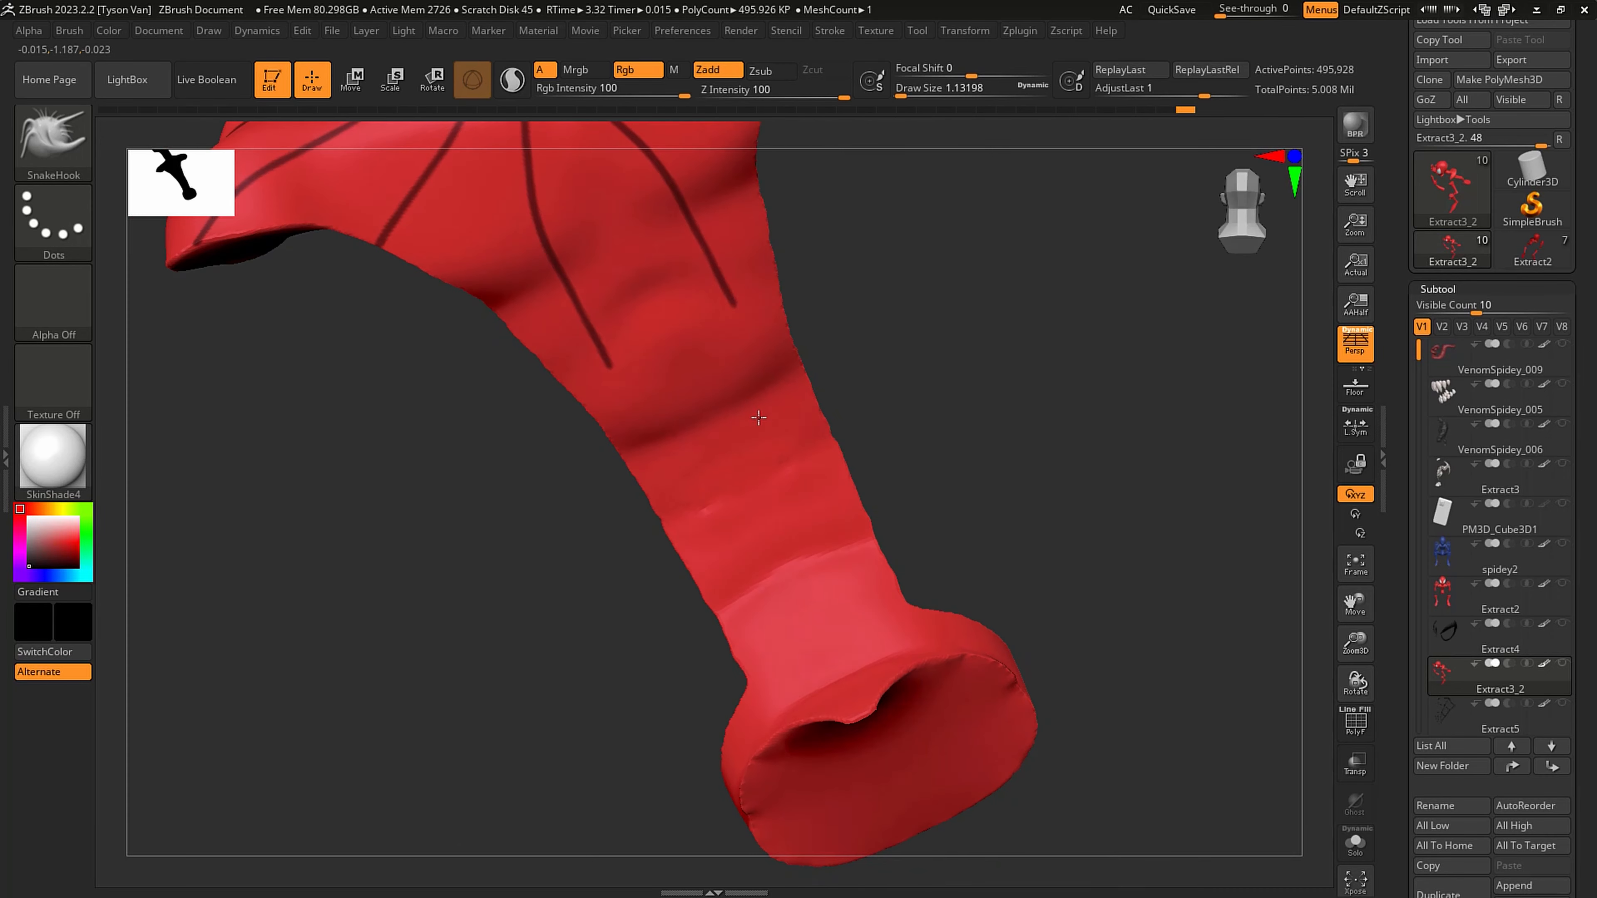
pyautogui.press('ctrl')
pyautogui.moveTo(744, 325)
pyautogui.keyDown('ctrl'); pyautogui.mouseDown()
pyautogui.moveTo(873, 602)
pyautogui.moveTo(937, 686)
pyautogui.mouseUp(); pyautogui.keyUp('ctrl')
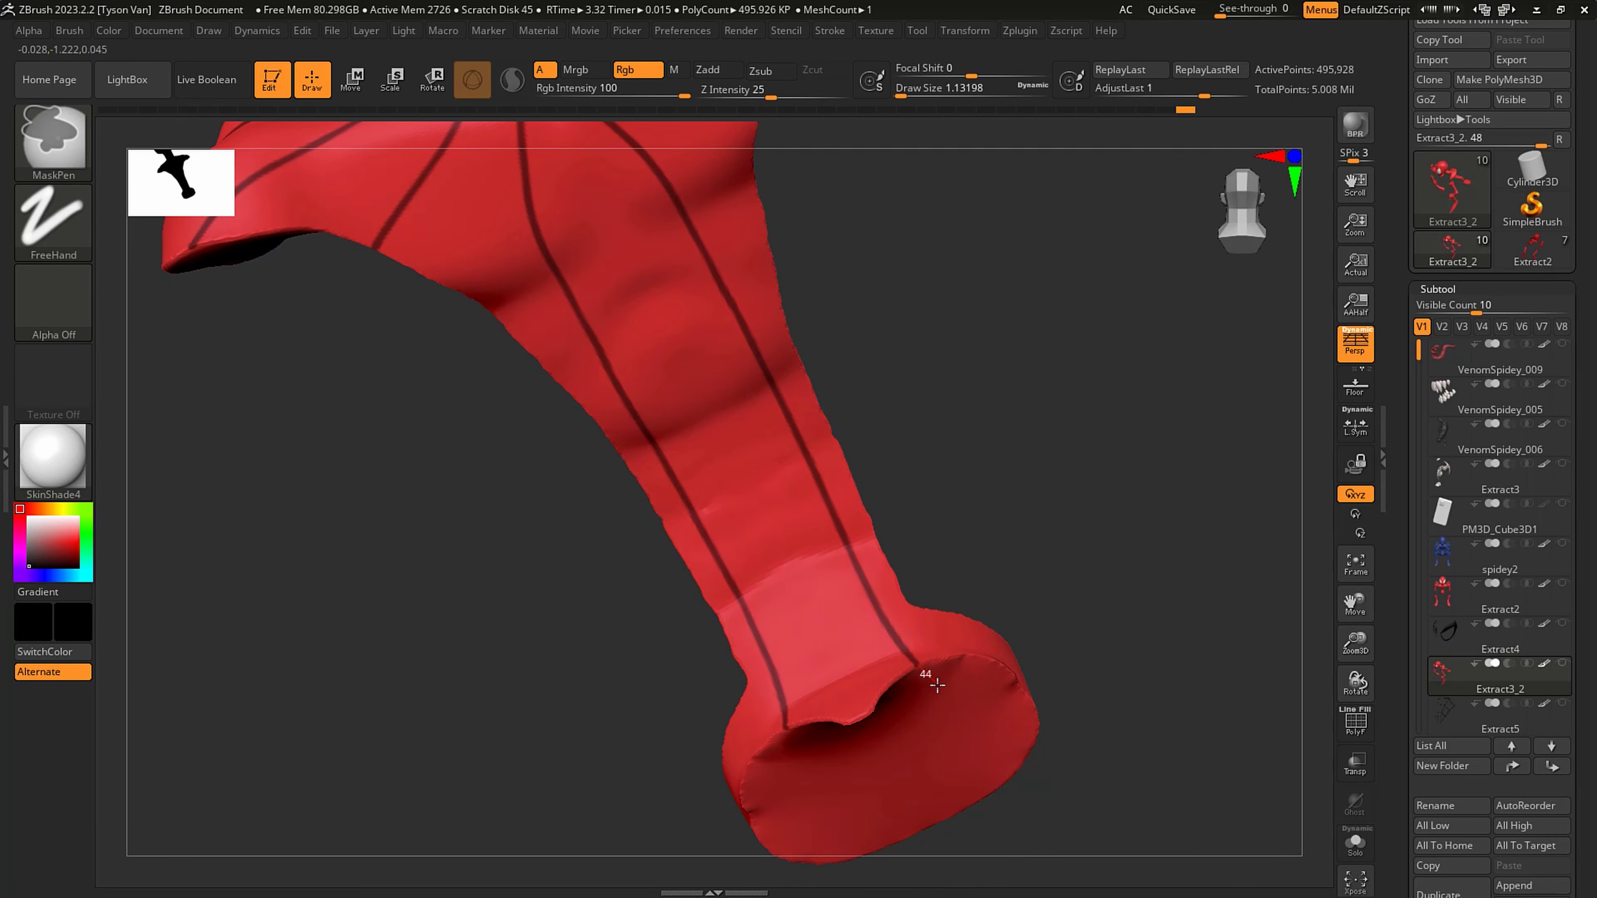
# - Mask short vertical lines across the belt band at intervals around the waist, undoing misplaced strokes
pyautogui.moveTo(937, 686); pyautogui.dragTo(946, 623, button='right')
pyautogui.press('ctrl')
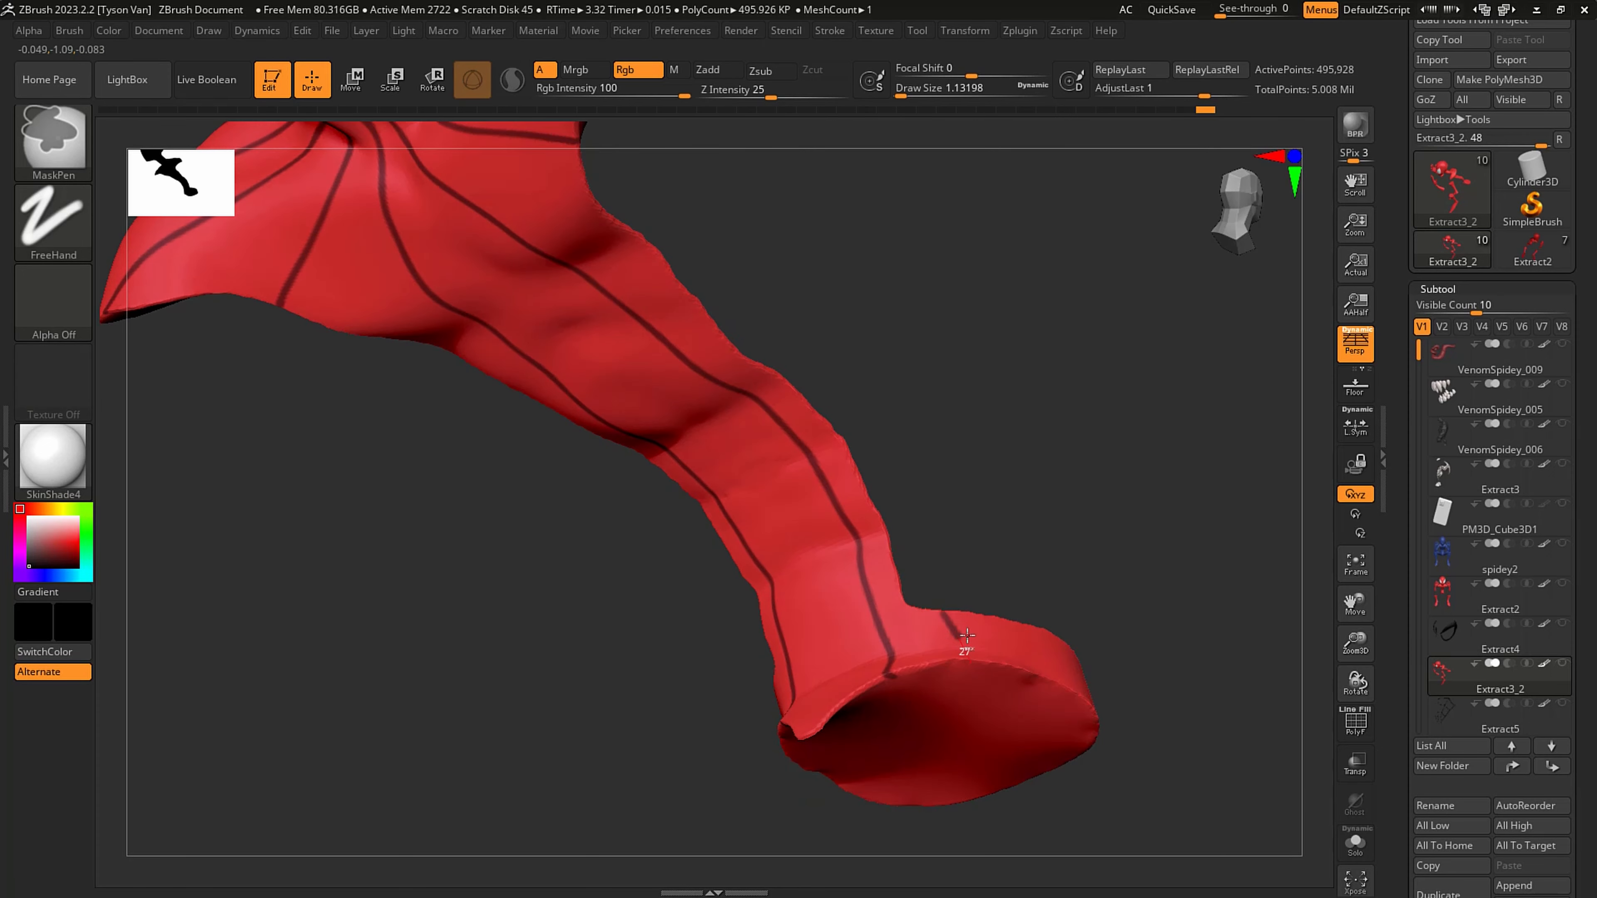
pyautogui.hotkey('ctrl', 'z')
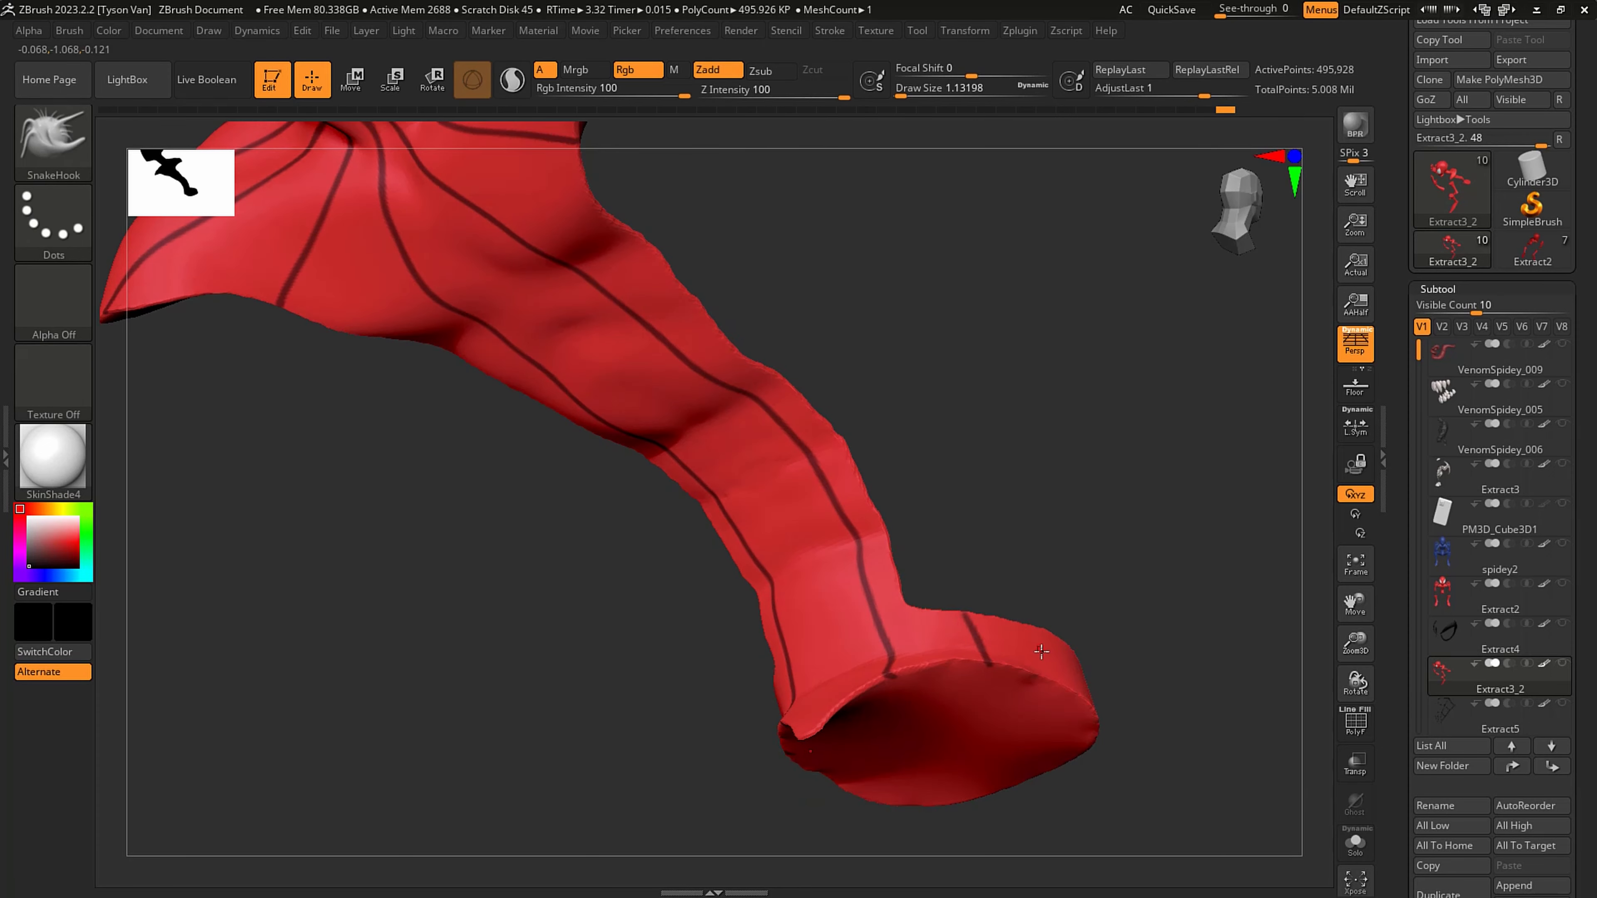
pyautogui.moveTo(1000, 678)
pyautogui.mouseDown(button='right')
pyautogui.moveTo(1073, 702)
pyautogui.moveTo(1148, 659)
pyautogui.mouseUp(button='right')
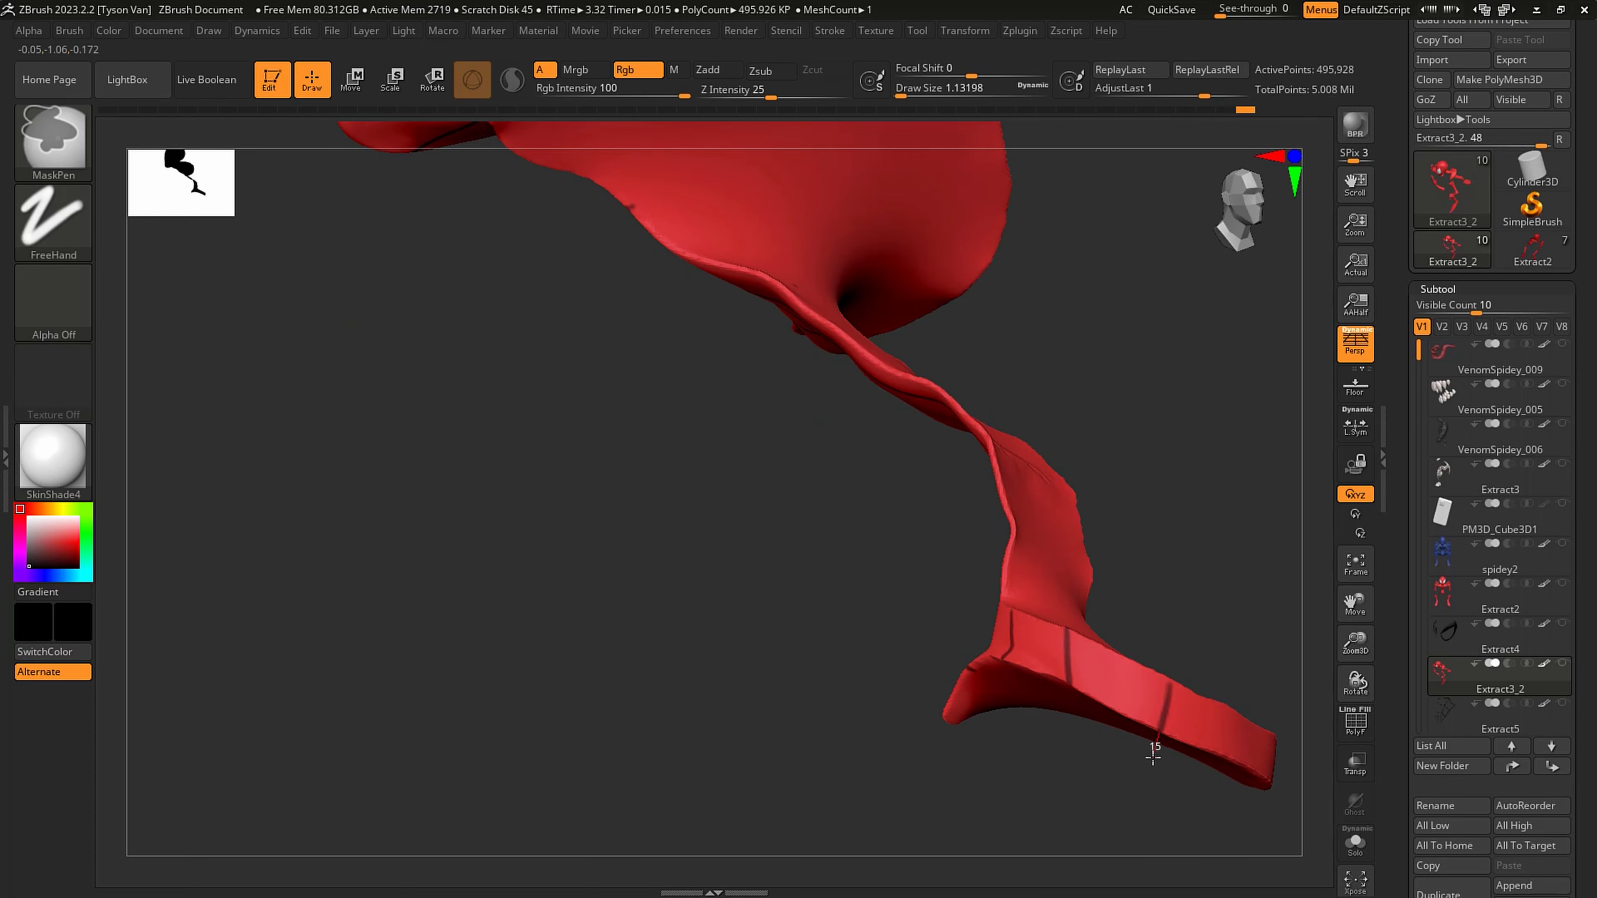
pyautogui.moveTo(1148, 621)
pyautogui.mouseDown(button='right')
pyautogui.moveTo(1051, 578)
pyautogui.moveTo(982, 620)
pyautogui.mouseUp(button='right')
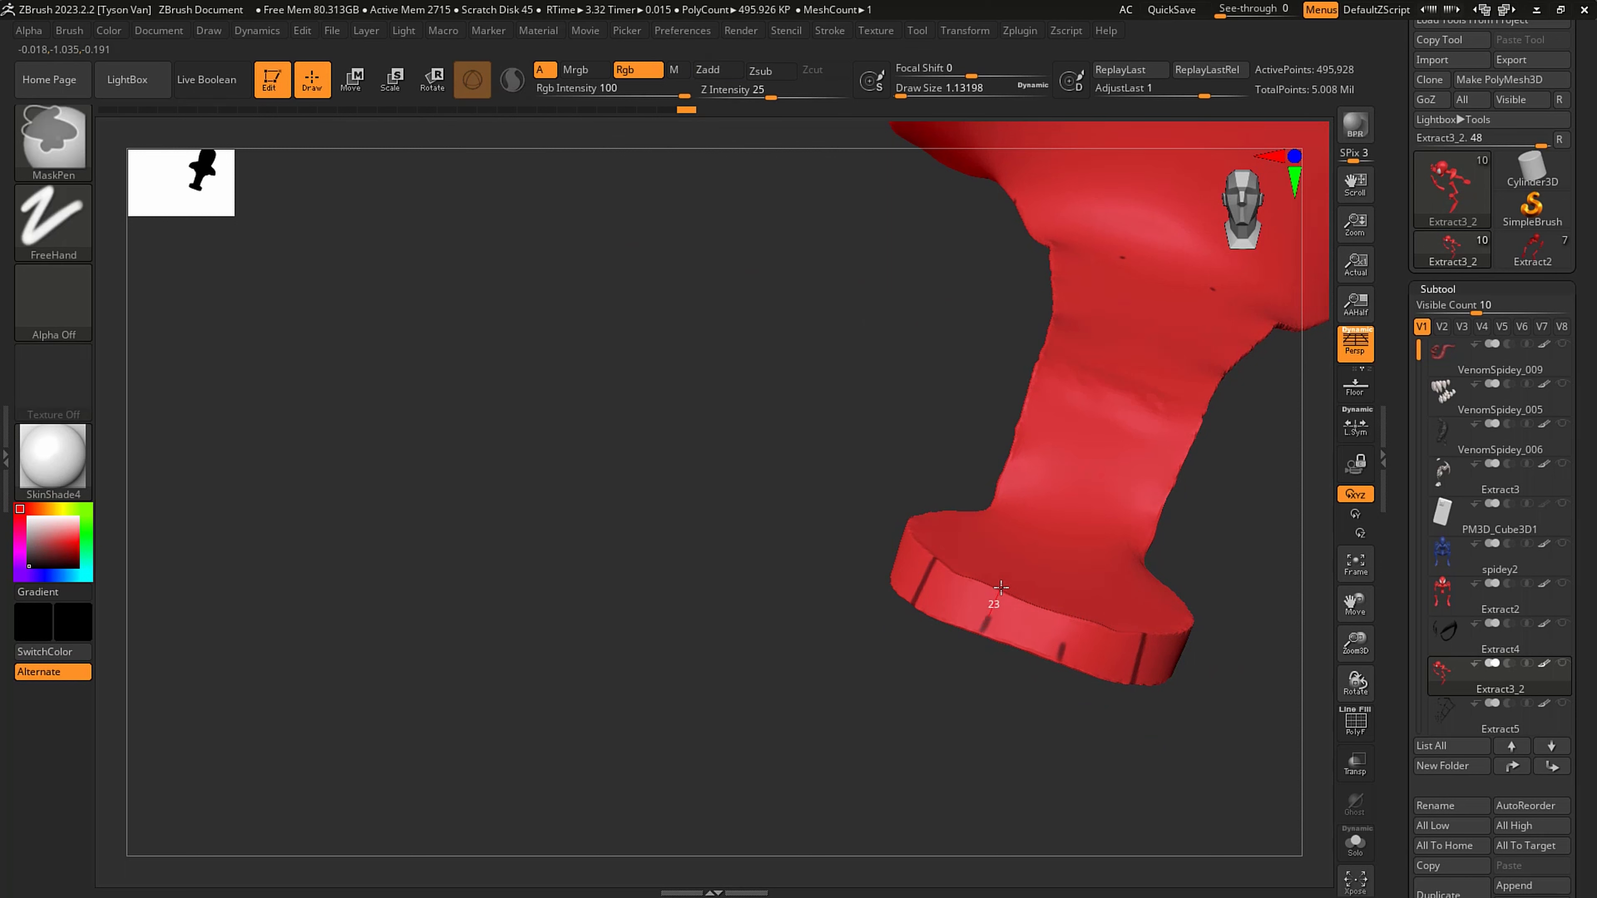
pyautogui.keyDown('ctrl'); pyautogui.moveTo(1000, 587); pyautogui.dragTo(997, 600); pyautogui.keyUp('ctrl')
pyautogui.hotkey('ctrl', 'z')
pyautogui.moveTo(880, 616)
pyautogui.keyDown('alt'); pyautogui.mouseDown()
pyautogui.moveTo(877, 546)
pyautogui.moveTo(1083, 563)
pyautogui.moveTo(1037, 542)
pyautogui.mouseUp(); pyautogui.keyUp('alt')
# - Erase the lower end of the shoulder mask line at draw size 5.75, and redraw it to the suit's edge at draw size 1.3
pyautogui.moveTo(969, 432)
pyautogui.keyDown('alt'); pyautogui.mouseDown()
pyautogui.moveTo(967, 633)
pyautogui.moveTo(905, 711)
pyautogui.mouseUp(); pyautogui.keyUp('alt')
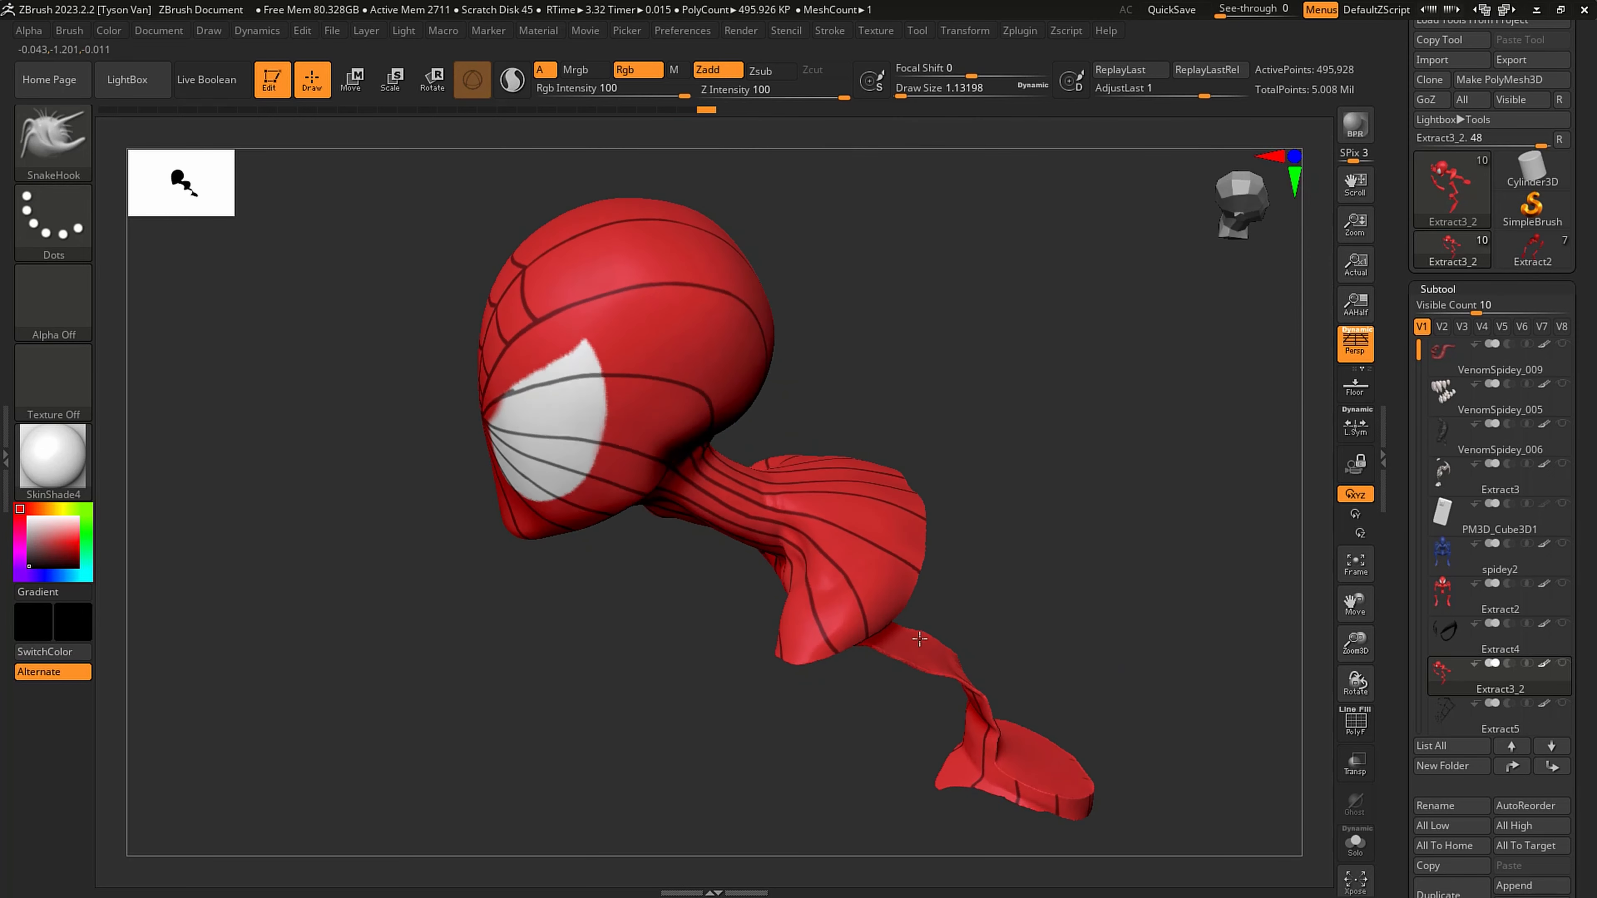
pyautogui.moveTo(905, 654)
pyautogui.keyDown('alt'); pyautogui.mouseDown()
pyautogui.moveTo(911, 723)
pyautogui.moveTo(943, 666)
pyautogui.moveTo(897, 662)
pyautogui.mouseUp(); pyautogui.keyUp('alt')
pyautogui.press('s')
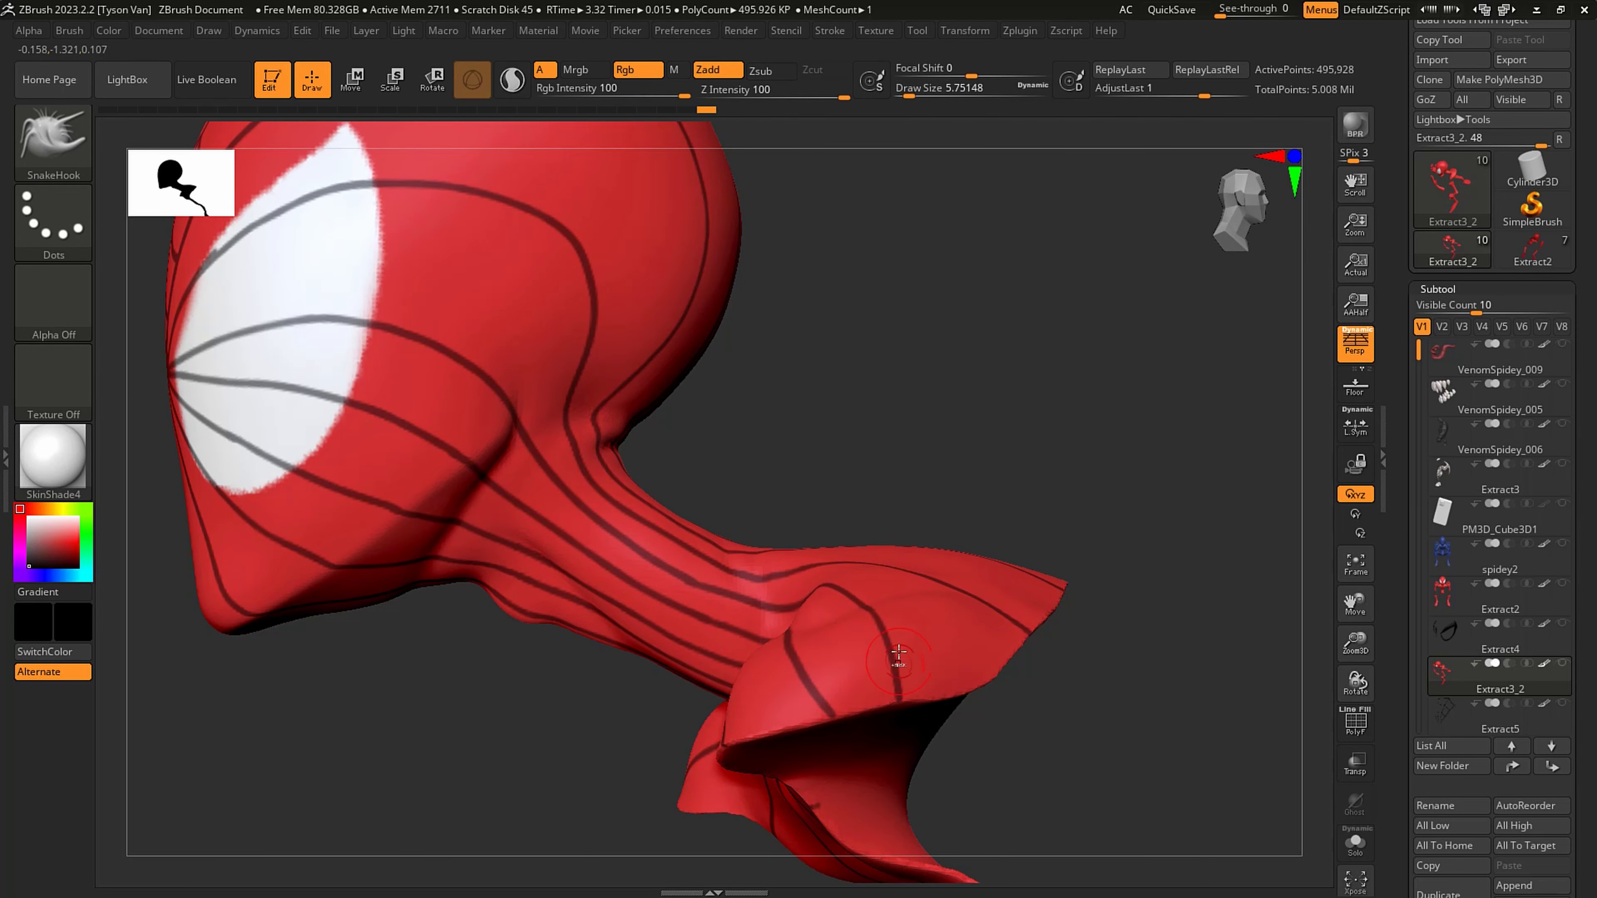
pyautogui.moveTo(886, 596); pyautogui.dragTo(881, 629, button='right')
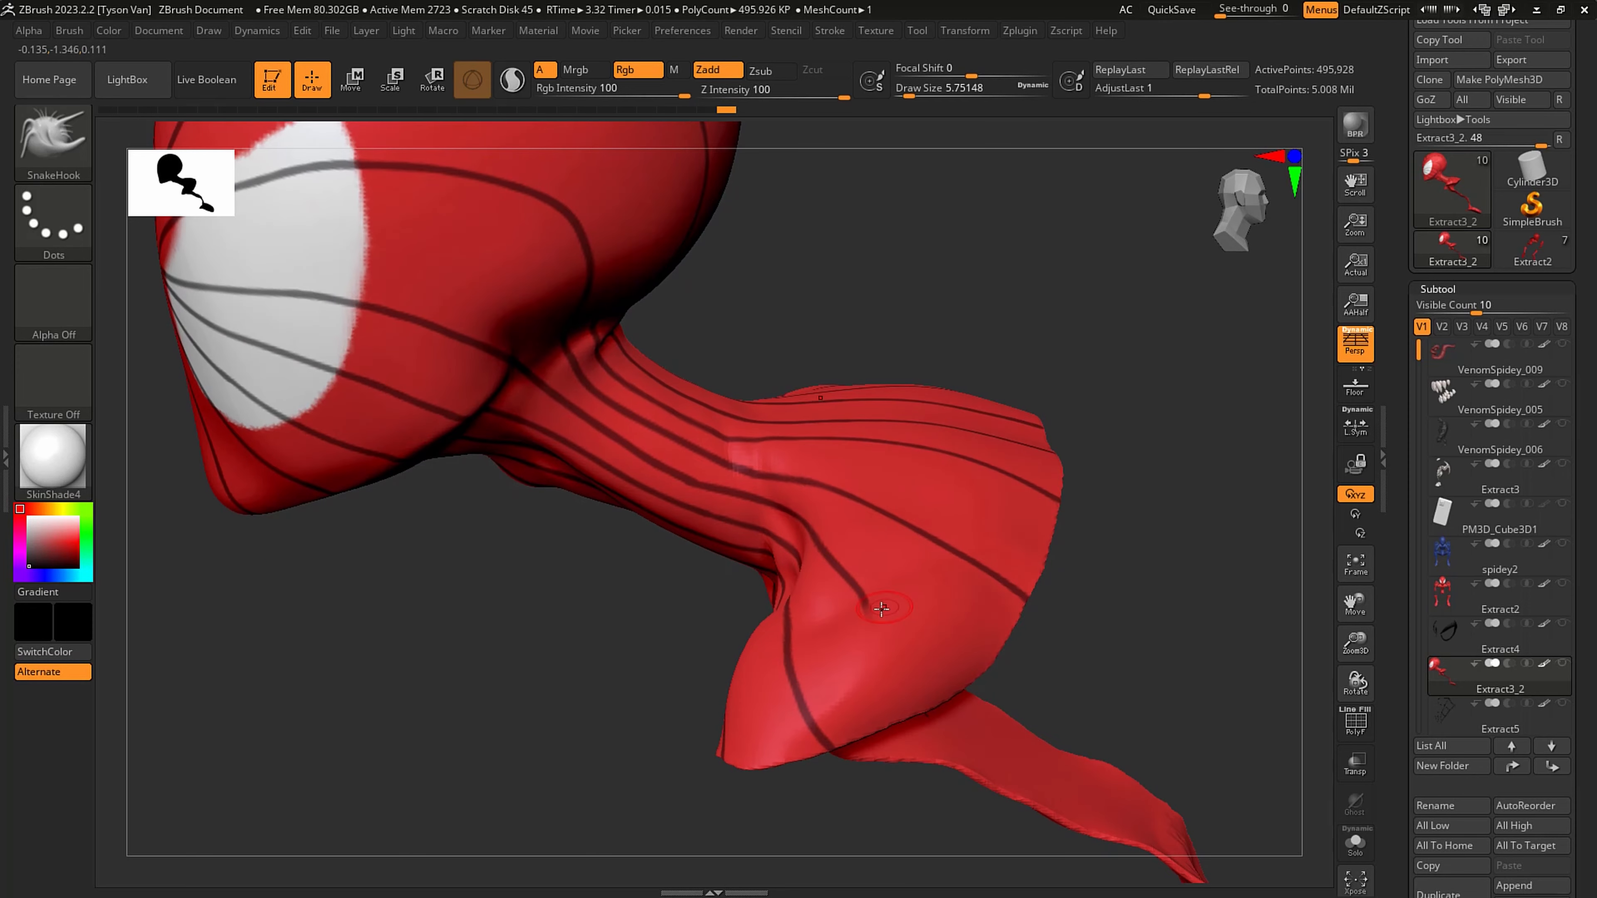
pyautogui.press('s')
pyautogui.moveTo(884, 612); pyautogui.dragTo(859, 593)
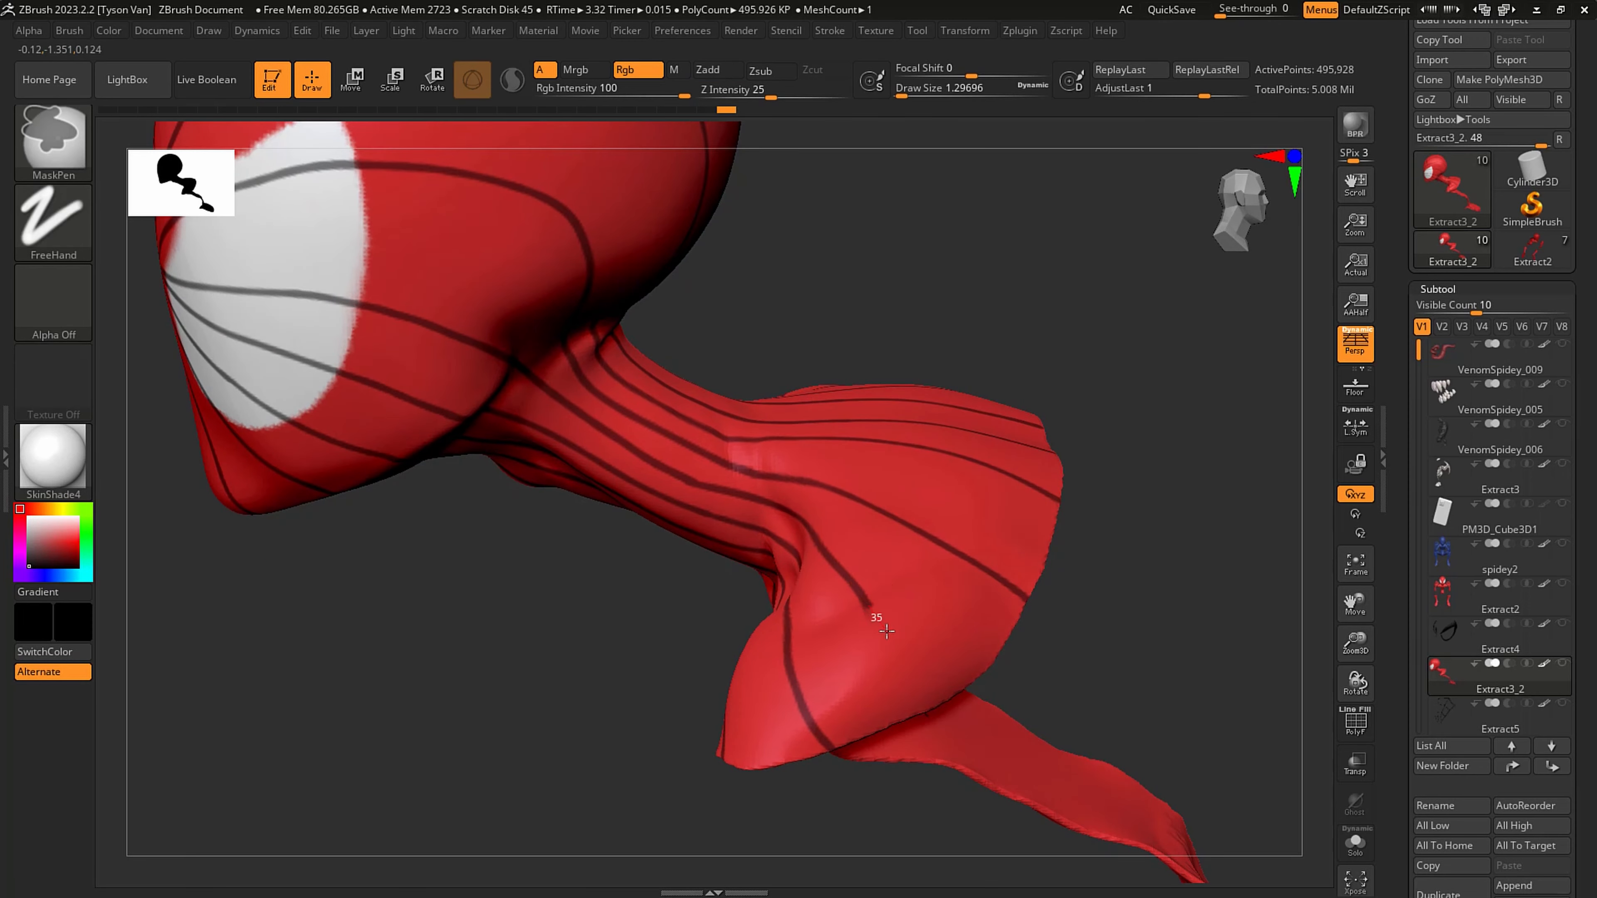
pyautogui.keyDown('ctrl'); pyautogui.moveTo(908, 670); pyautogui.dragTo(933, 713); pyautogui.keyUp('ctrl')
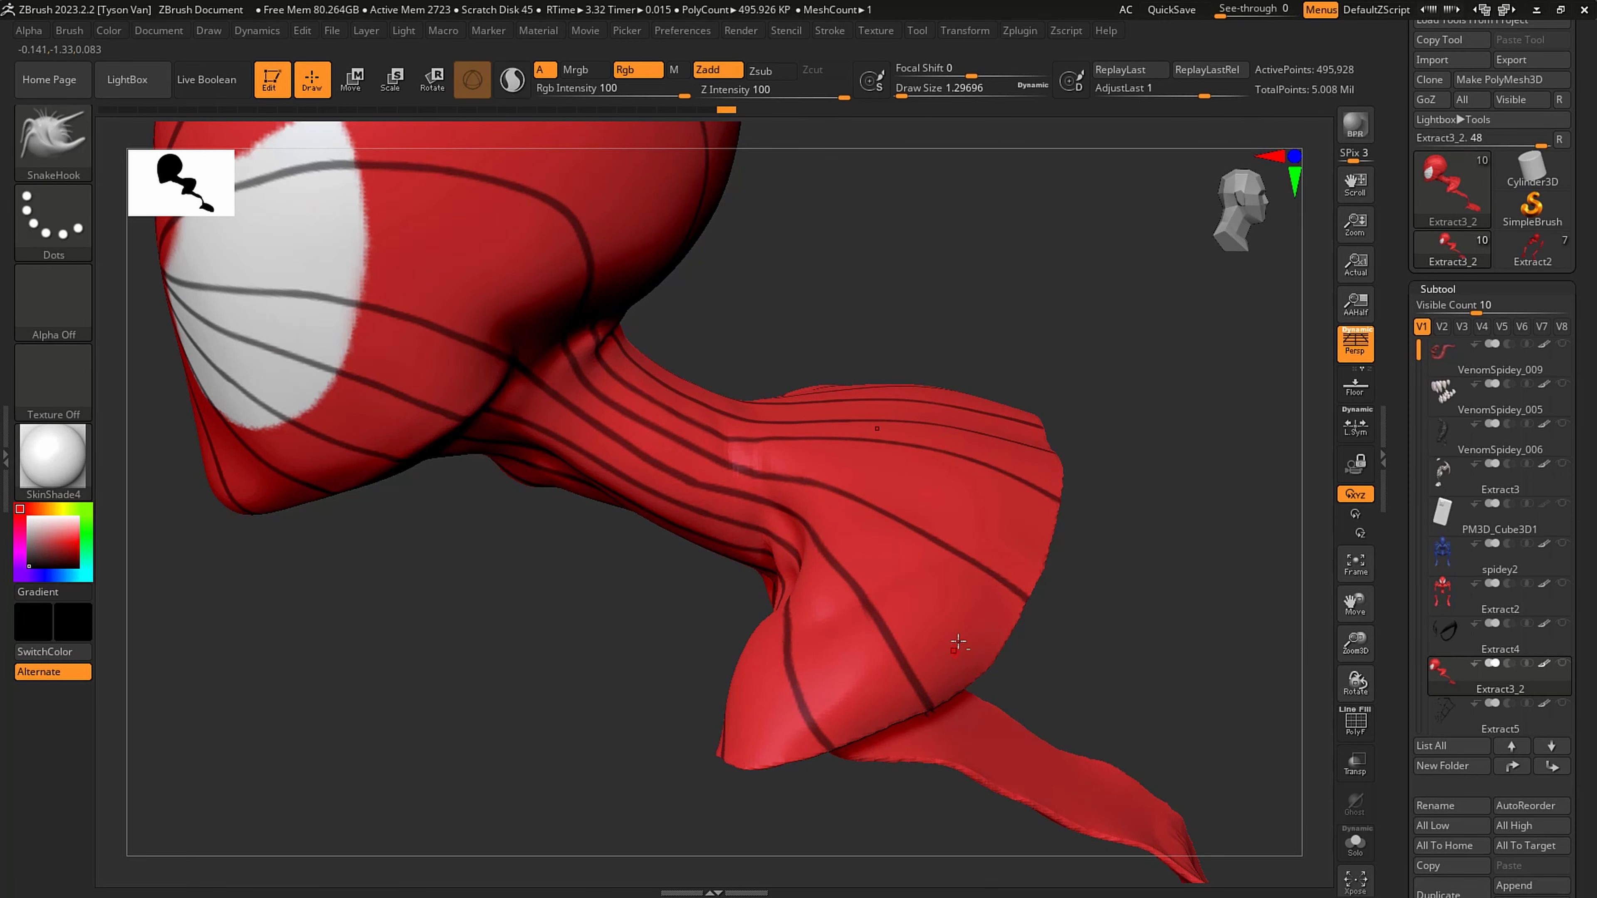
# - Erase the two central mask lines on the front of the neck and upper chest with a draw size of about 5
pyautogui.moveTo(955, 642)
pyautogui.keyDown('ctrl'); pyautogui.mouseDown(button='right')
pyautogui.moveTo(861, 541)
pyautogui.moveTo(976, 546)
pyautogui.mouseUp(button='right'); pyautogui.keyUp('ctrl')
pyautogui.moveTo(977, 546)
pyautogui.keyDown('ctrl'); pyautogui.mouseDown(button='right')
pyautogui.moveTo(819, 615)
pyautogui.moveTo(864, 601)
pyautogui.moveTo(821, 548)
pyautogui.moveTo(825, 500)
pyautogui.moveTo(839, 626)
pyautogui.mouseUp(button='right'); pyautogui.keyUp('ctrl')
pyautogui.press('s')
pyautogui.click(842, 624)
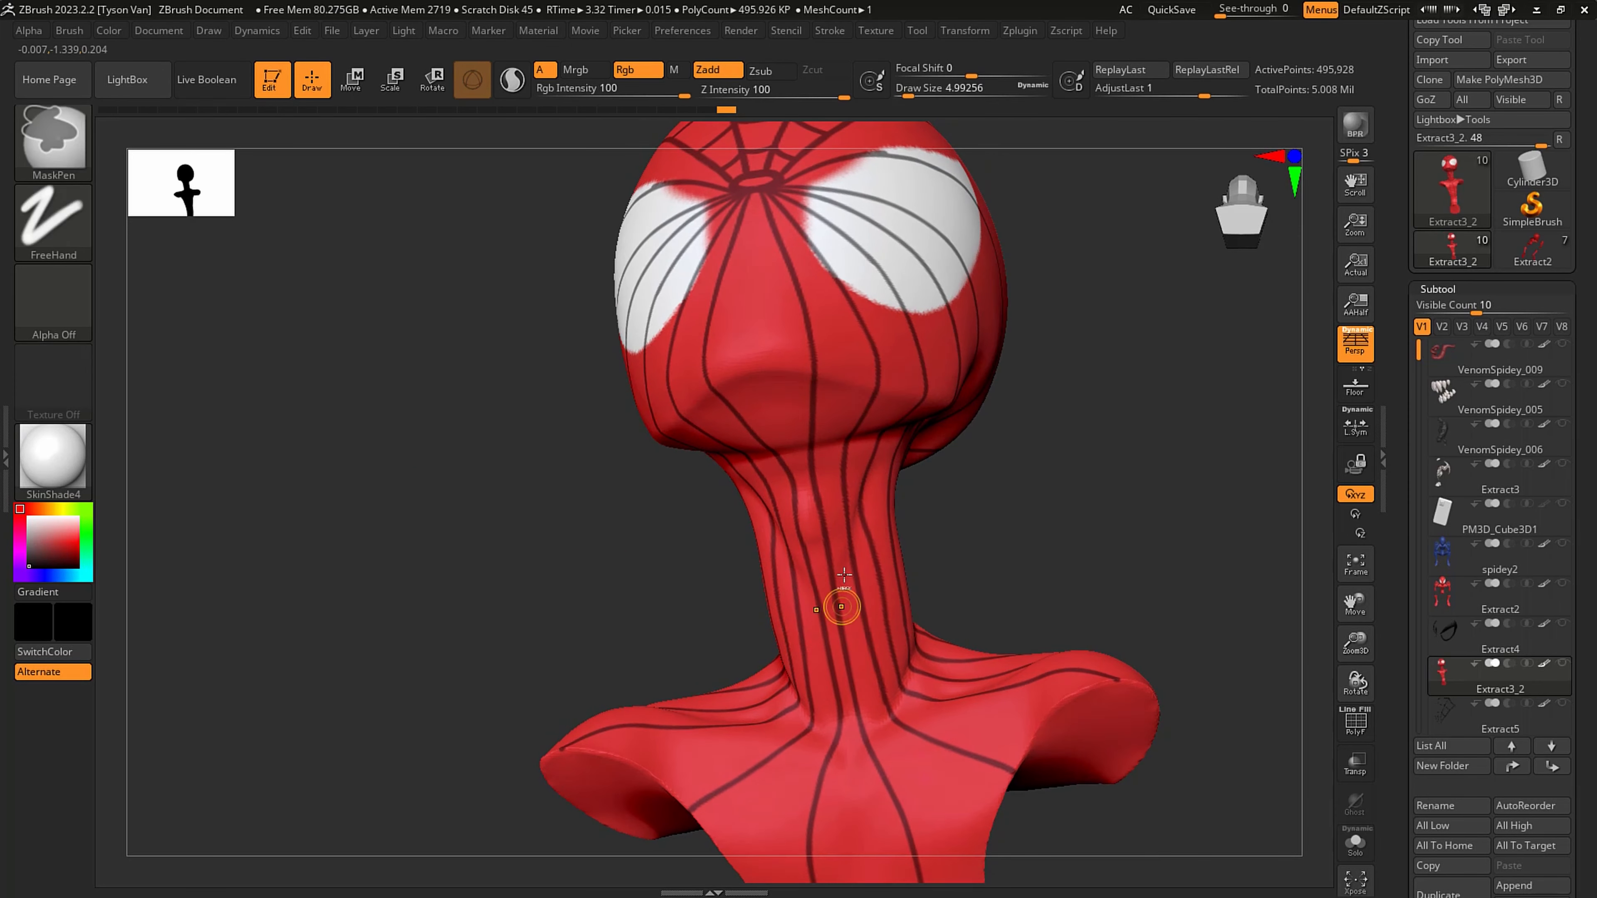
pyautogui.keyDown('ctrl'); pyautogui.keyDown('alt'); pyautogui.moveTo(811, 483); pyautogui.dragTo(882, 790); pyautogui.keyUp('alt'); pyautogui.keyUp('ctrl')
# - Redraw the two central mask lines down the front of the neck, joining them to the chest lines, at draw size about 1.3
pyautogui.press('s')
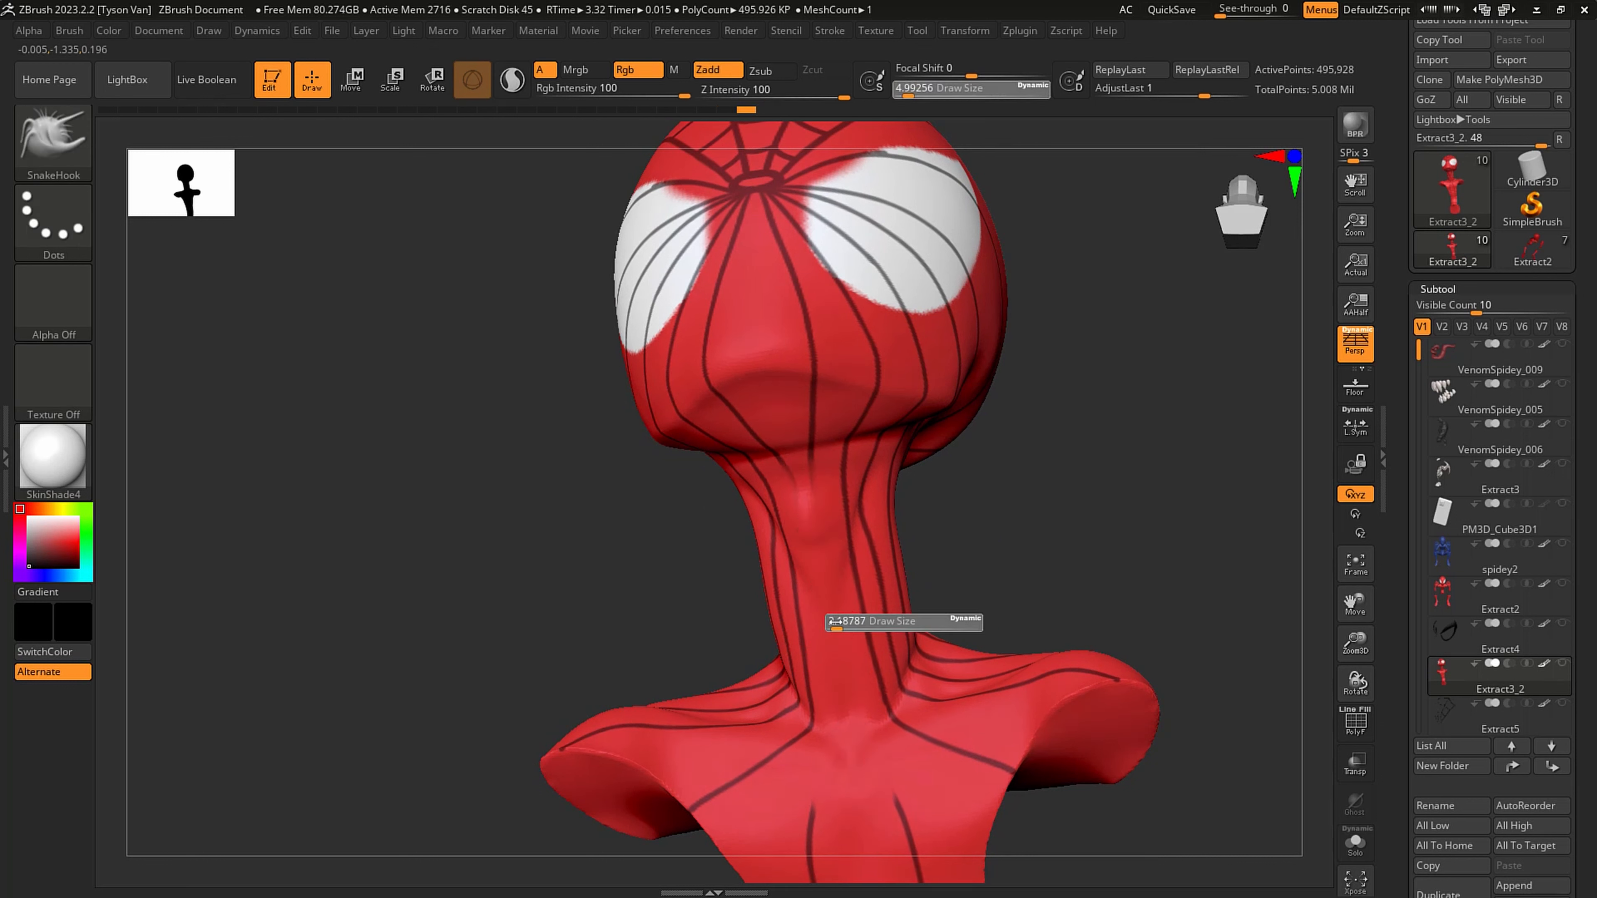
pyautogui.click(836, 623)
pyautogui.press('ctrl')
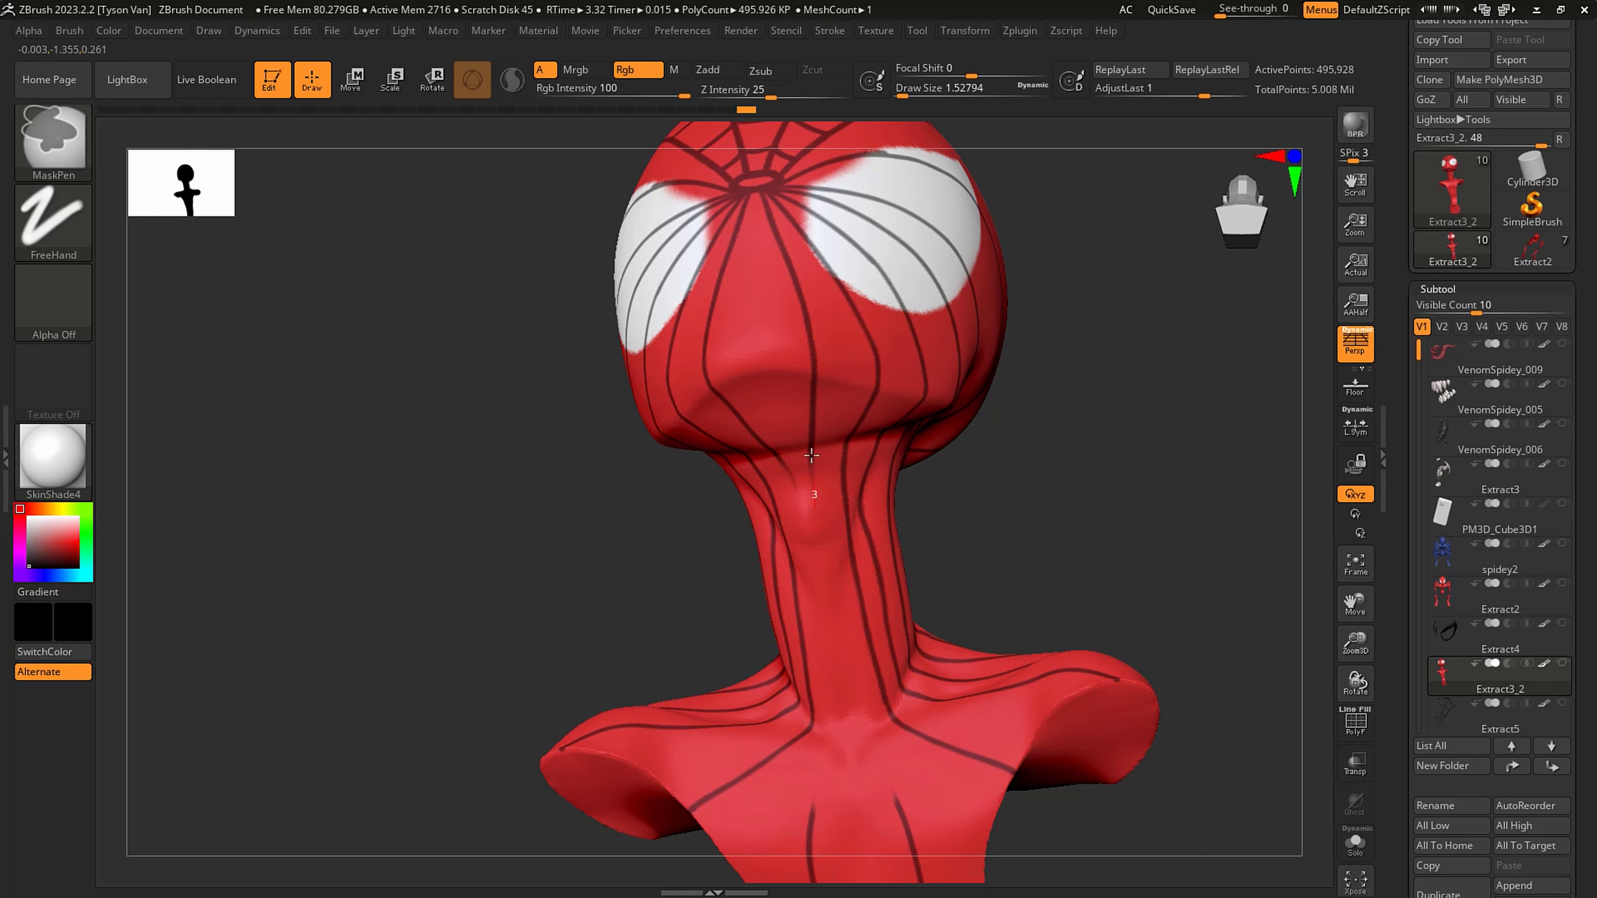
pyautogui.hotkey('ctrl', 'z')
pyautogui.keyDown('ctrl'); pyautogui.moveTo(823, 527); pyautogui.dragTo(826, 520); pyautogui.keyUp('ctrl')
pyautogui.hotkey('ctrl', 'z')
pyautogui.press('s')
pyautogui.moveTo(820, 465); pyautogui.dragTo(819, 466)
pyautogui.keyDown('ctrl'); pyautogui.moveTo(824, 528); pyautogui.dragTo(872, 753); pyautogui.keyUp('ctrl')
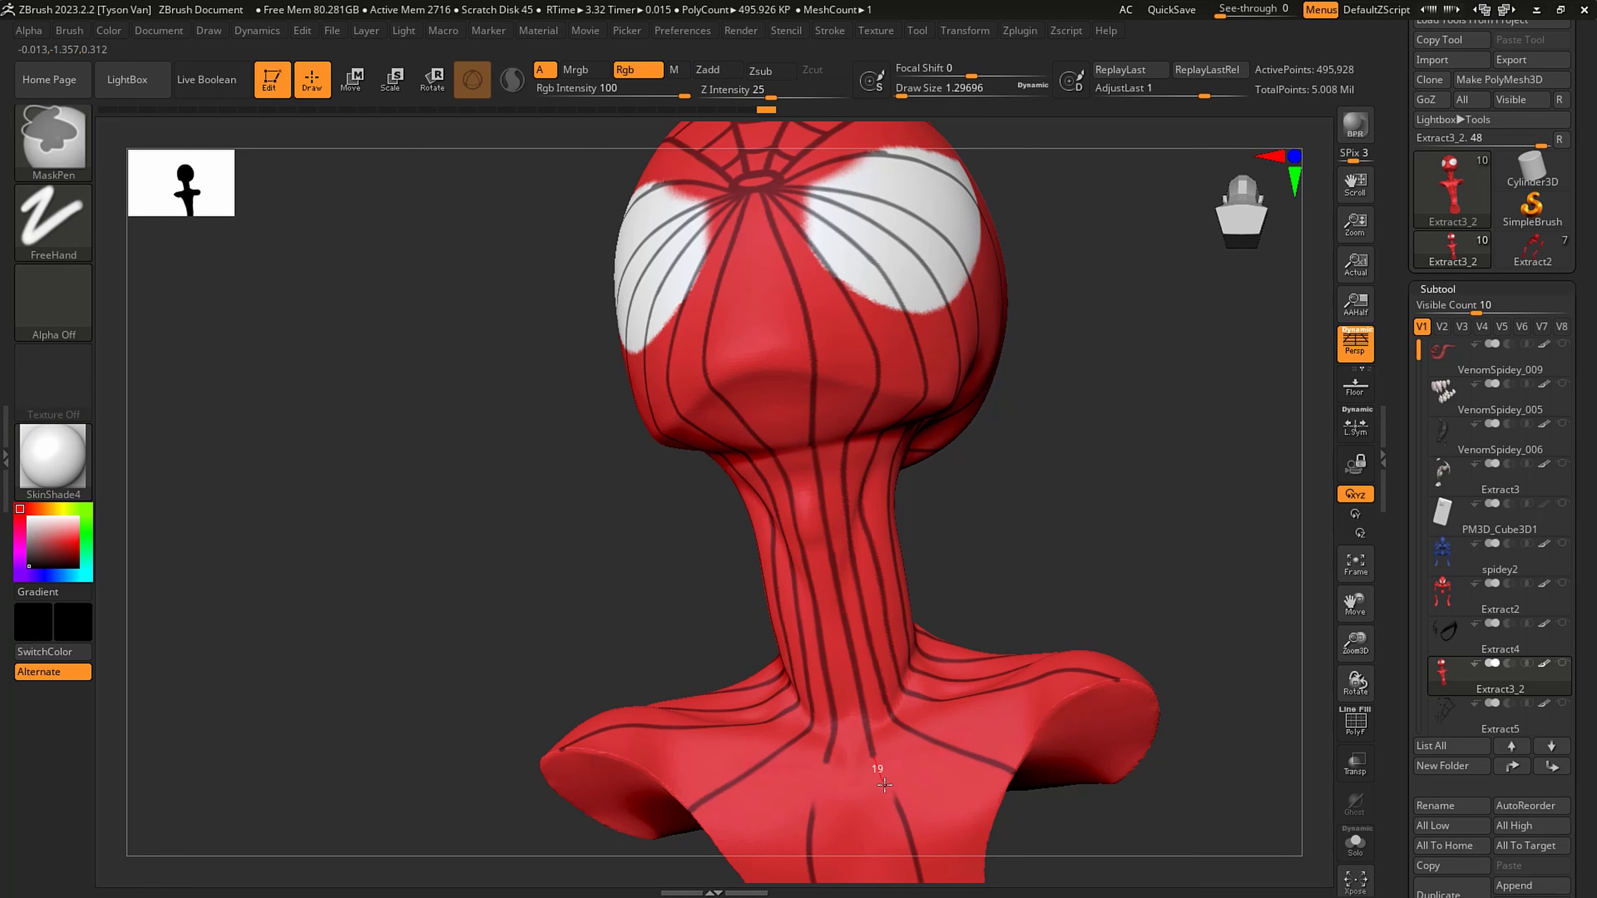
pyautogui.keyDown('ctrl'); pyautogui.moveTo(916, 863); pyautogui.dragTo(923, 883); pyautogui.keyUp('ctrl')
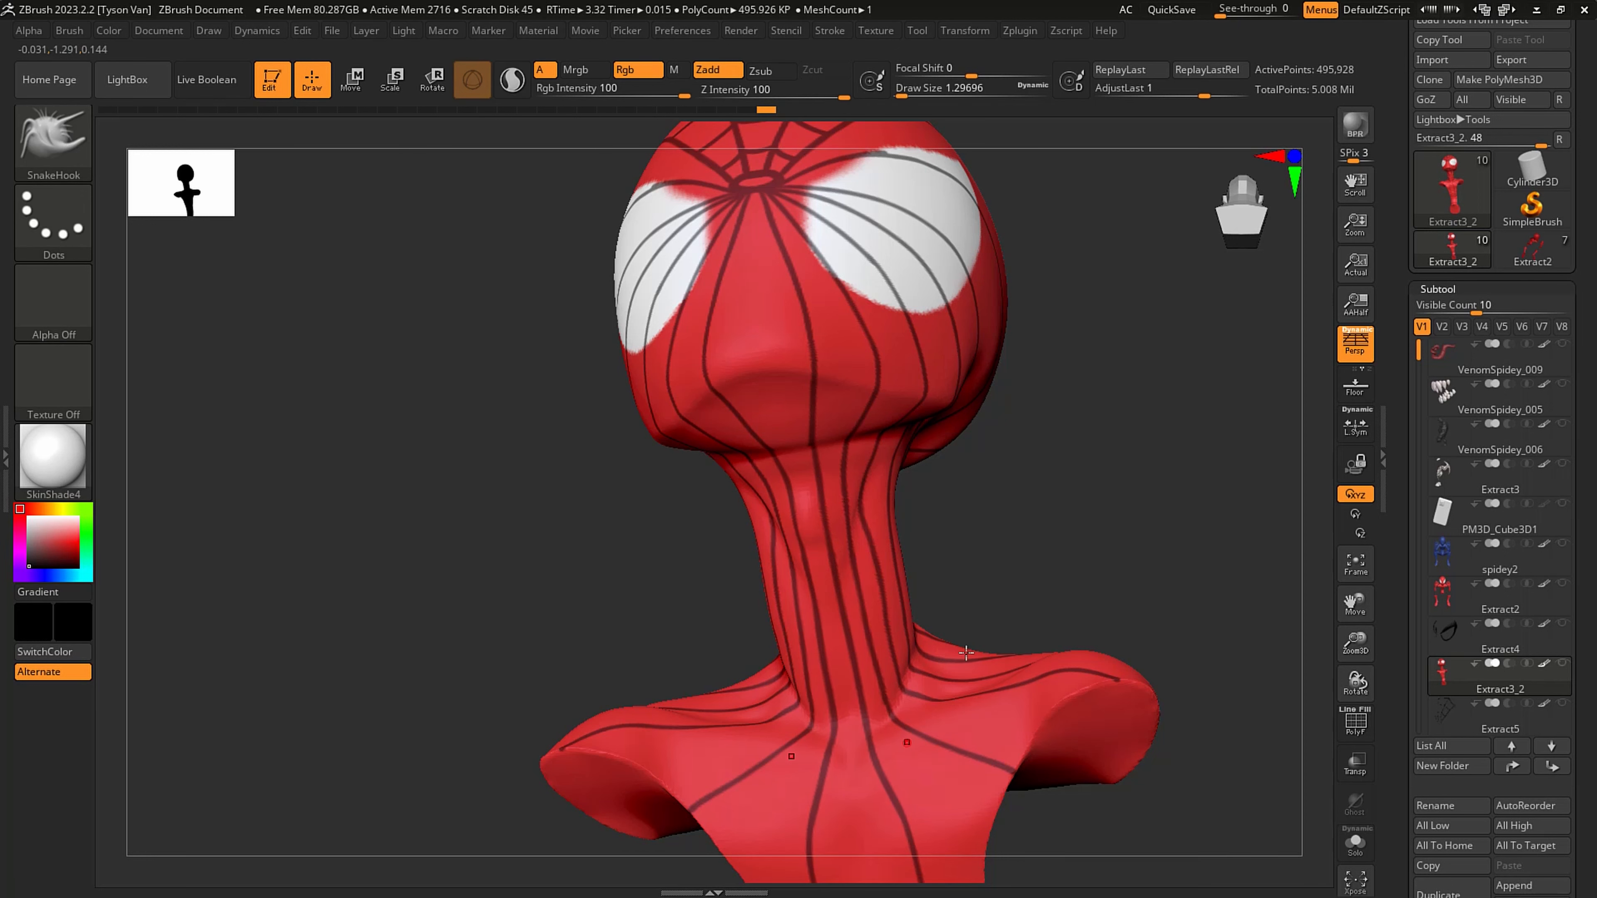
# - Check the mask stroke's LazyMouse settings, and mask curved cross strands between the radial lines on the forehead above the eye
pyautogui.moveTo(965, 648); pyautogui.dragTo(785, 602)
pyautogui.keyDown('alt'); pyautogui.moveTo(892, 585); pyautogui.dragTo(836, 604); pyautogui.keyUp('alt')
pyautogui.moveTo(1161, 711); pyautogui.dragTo(1091, 683, button='right')
pyautogui.keyDown('alt'); pyautogui.moveTo(1176, 640); pyautogui.dragTo(847, 611, button='right'); pyautogui.keyUp('alt')
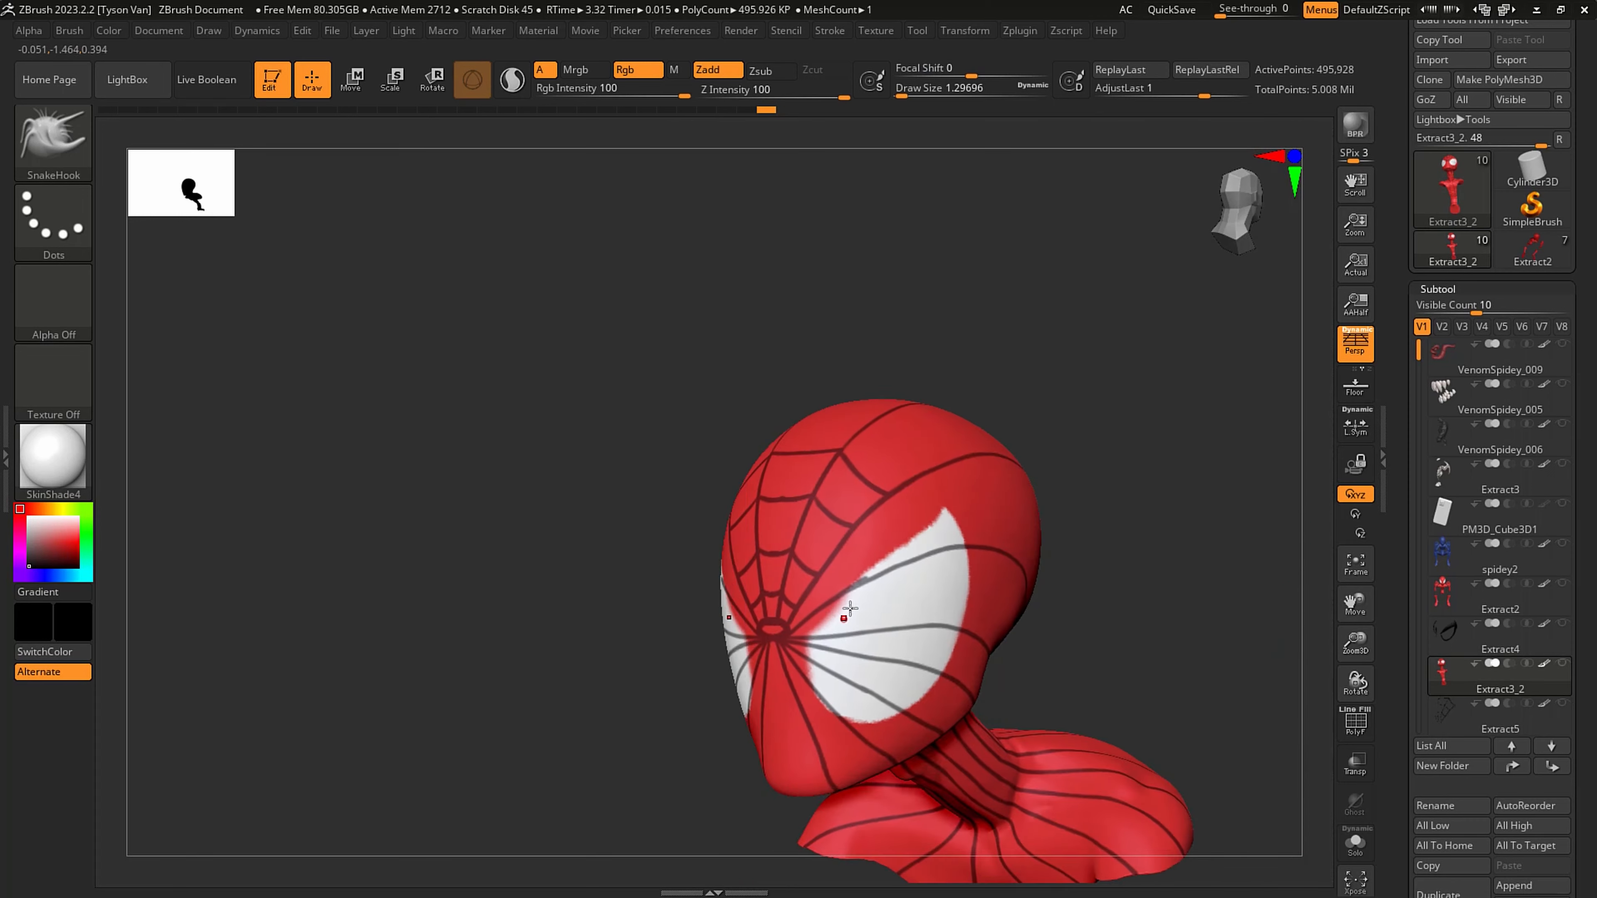
pyautogui.moveTo(980, 572); pyautogui.dragTo(915, 503, button='right')
pyautogui.press('ctrl')
pyautogui.keyDown('ctrl'); pyautogui.click(829, 30); pyautogui.keyUp('ctrl')
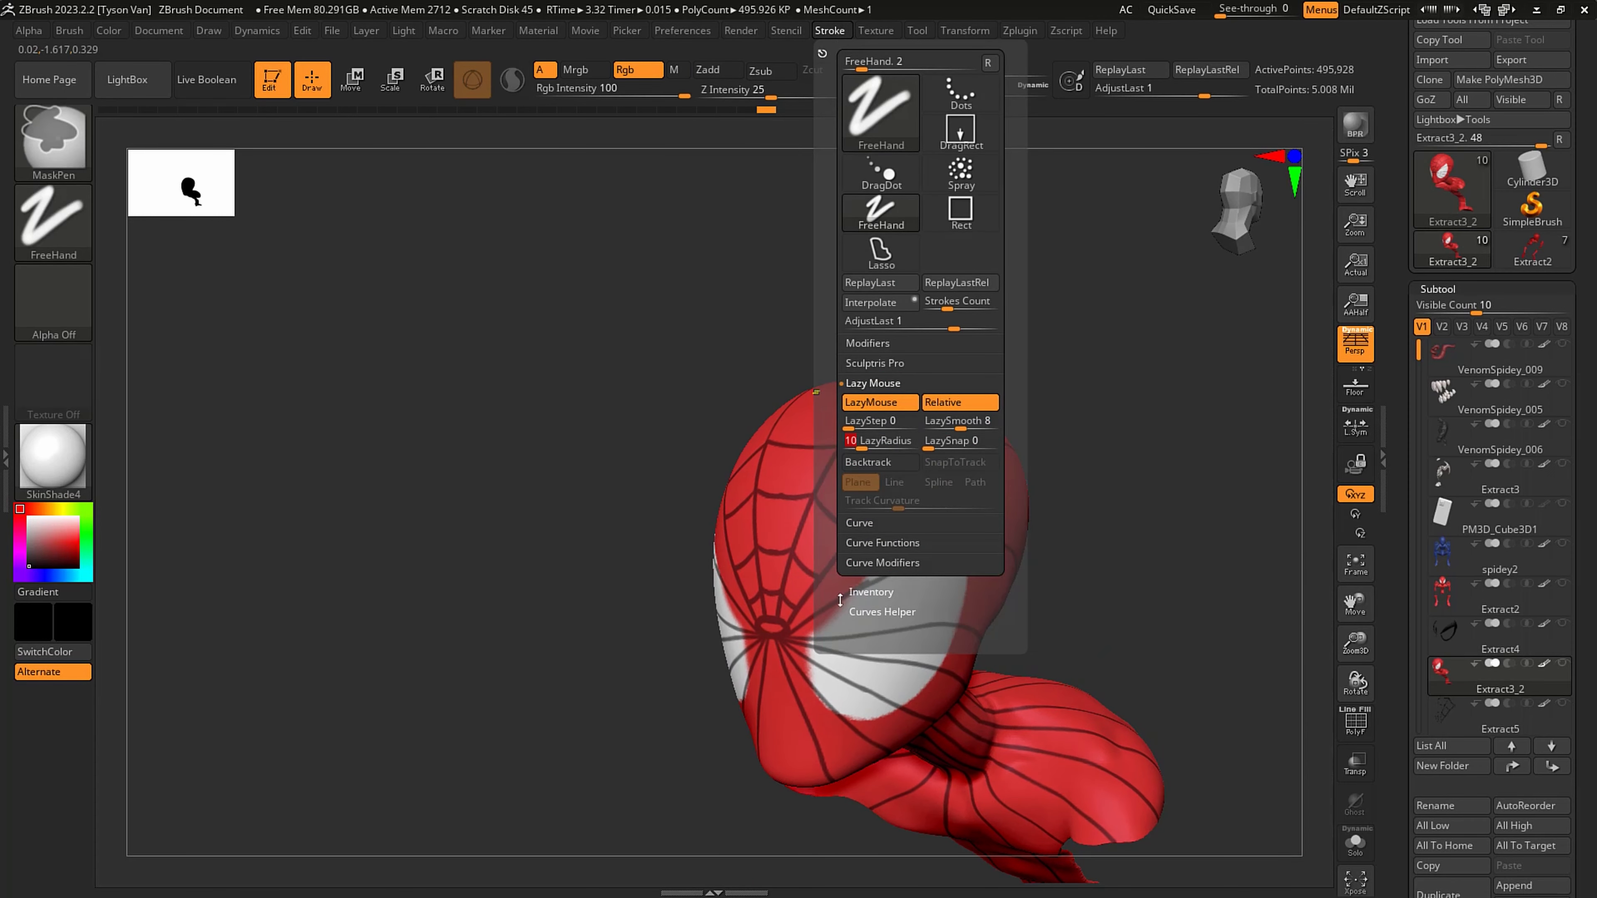
pyautogui.moveTo(907, 750)
pyautogui.mouseDown(button='right')
pyautogui.moveTo(892, 758)
pyautogui.moveTo(948, 743)
pyautogui.moveTo(858, 688)
pyautogui.moveTo(886, 721)
pyautogui.mouseUp(button='right')
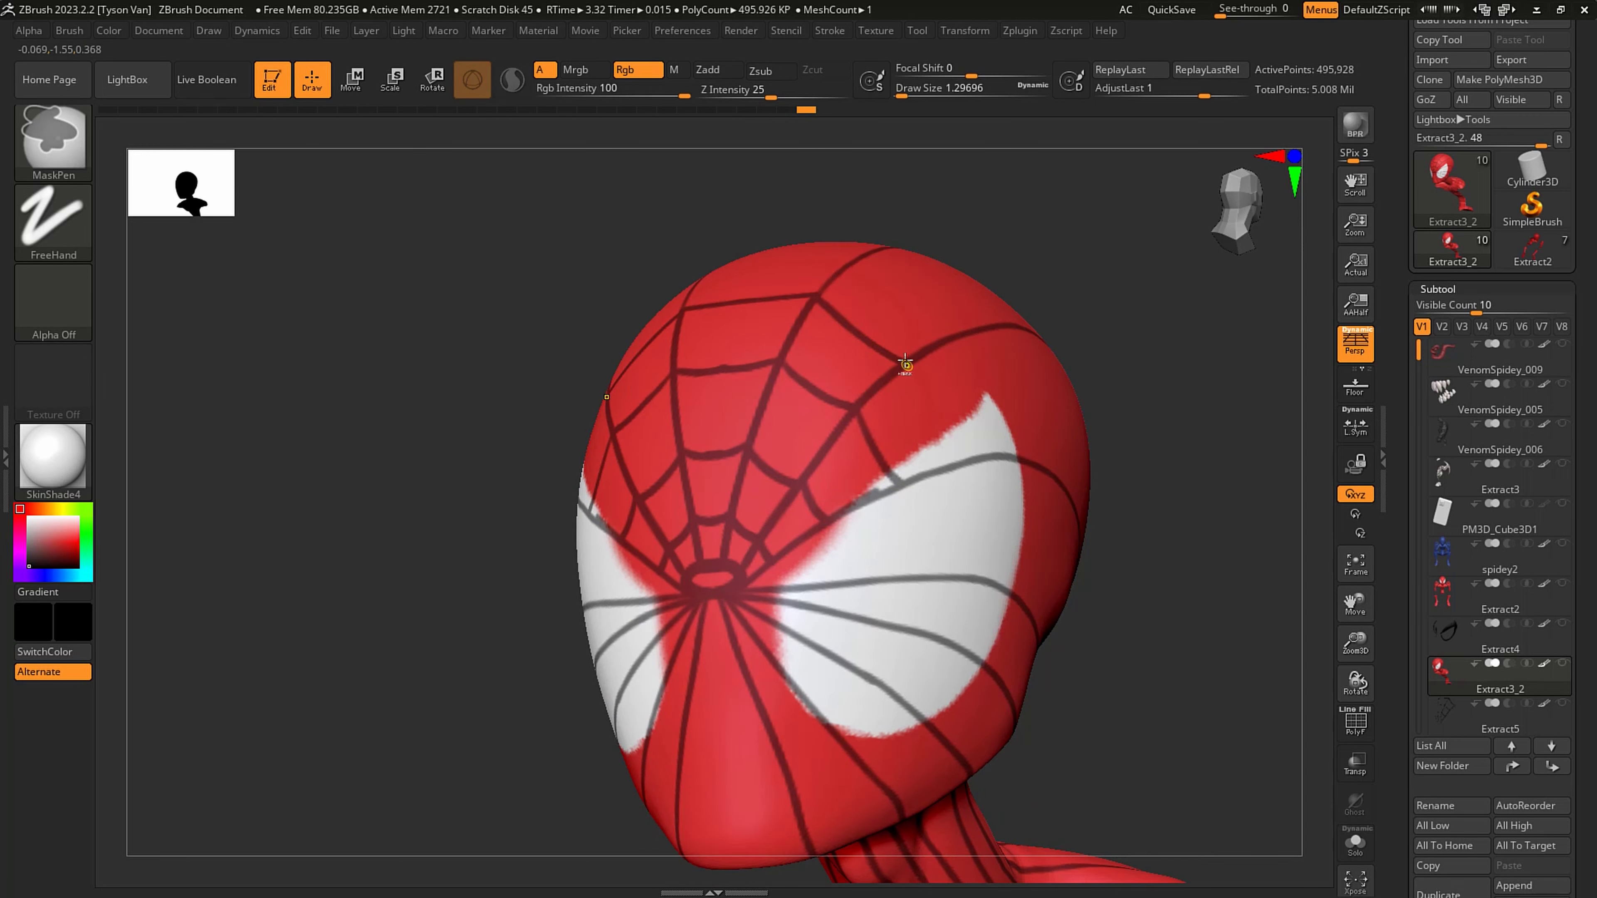
pyautogui.moveTo(907, 362); pyautogui.dragTo(976, 470)
# - Mask the next arc of cross strands over the upper forehead, from the centre to the side radial line, undoing a misplaced stroke
pyautogui.moveTo(1044, 403)
pyautogui.mouseDown(button='right')
pyautogui.moveTo(959, 392)
pyautogui.moveTo(805, 465)
pyautogui.mouseUp(button='right')
pyautogui.keyDown('ctrl'); pyautogui.moveTo(780, 450); pyautogui.dragTo(822, 521); pyautogui.keyUp('ctrl')
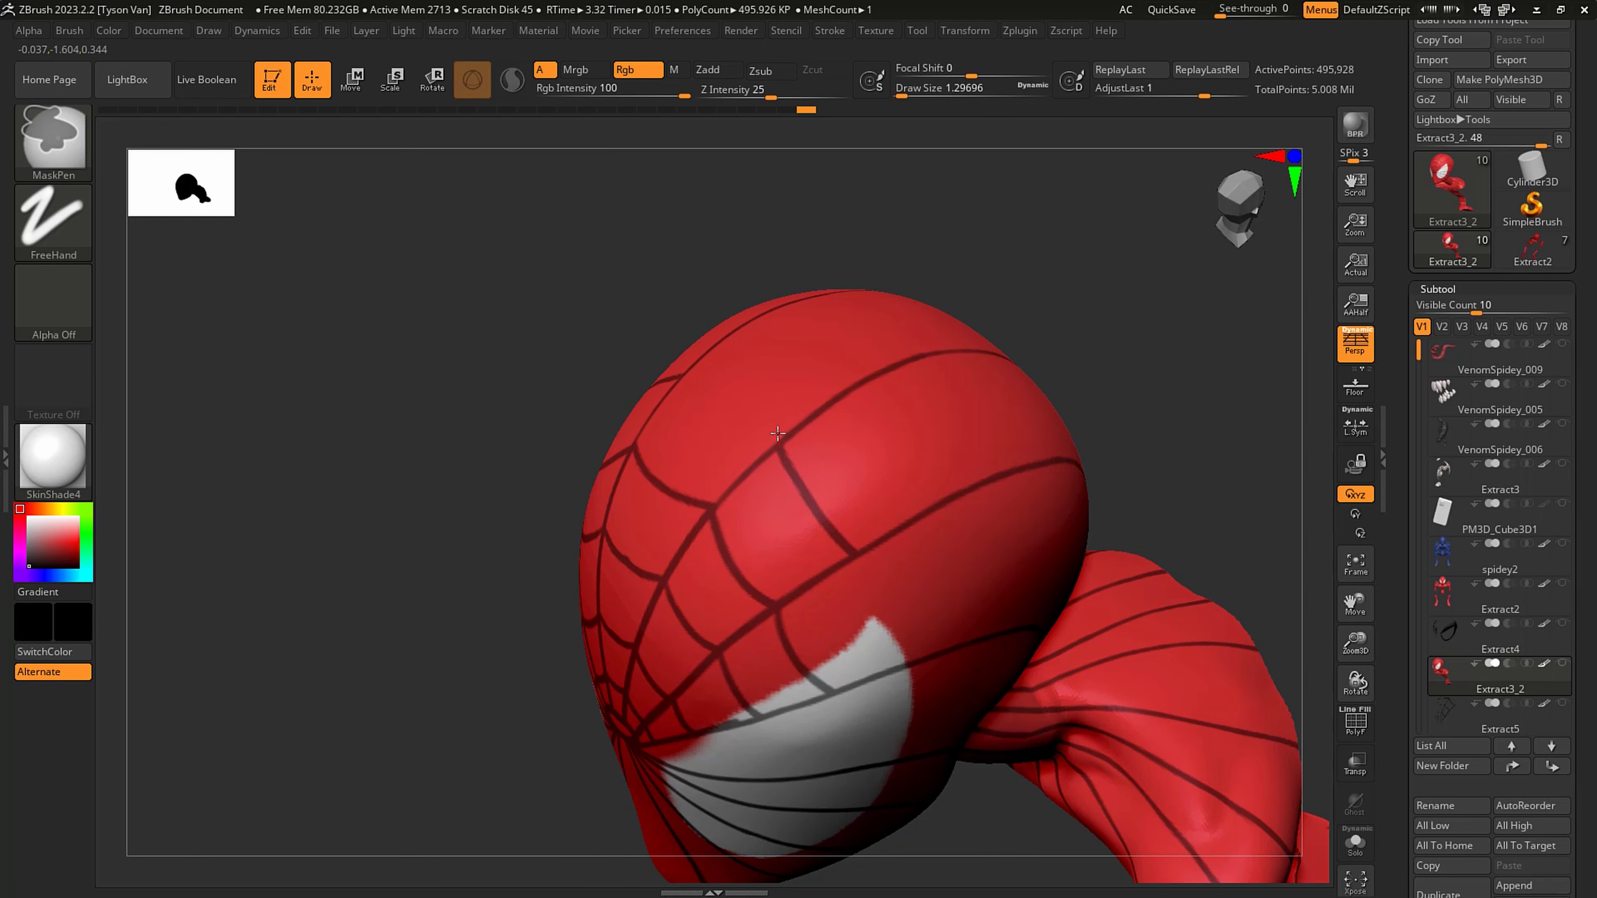
pyautogui.moveTo(734, 398); pyautogui.dragTo(772, 441, button='right')
pyautogui.moveTo(785, 455)
pyautogui.keyDown('ctrl'); pyautogui.mouseDown()
pyautogui.moveTo(672, 350)
pyautogui.moveTo(748, 430)
pyautogui.mouseUp(); pyautogui.keyUp('ctrl')
pyautogui.hotkey('ctrl', 'z')
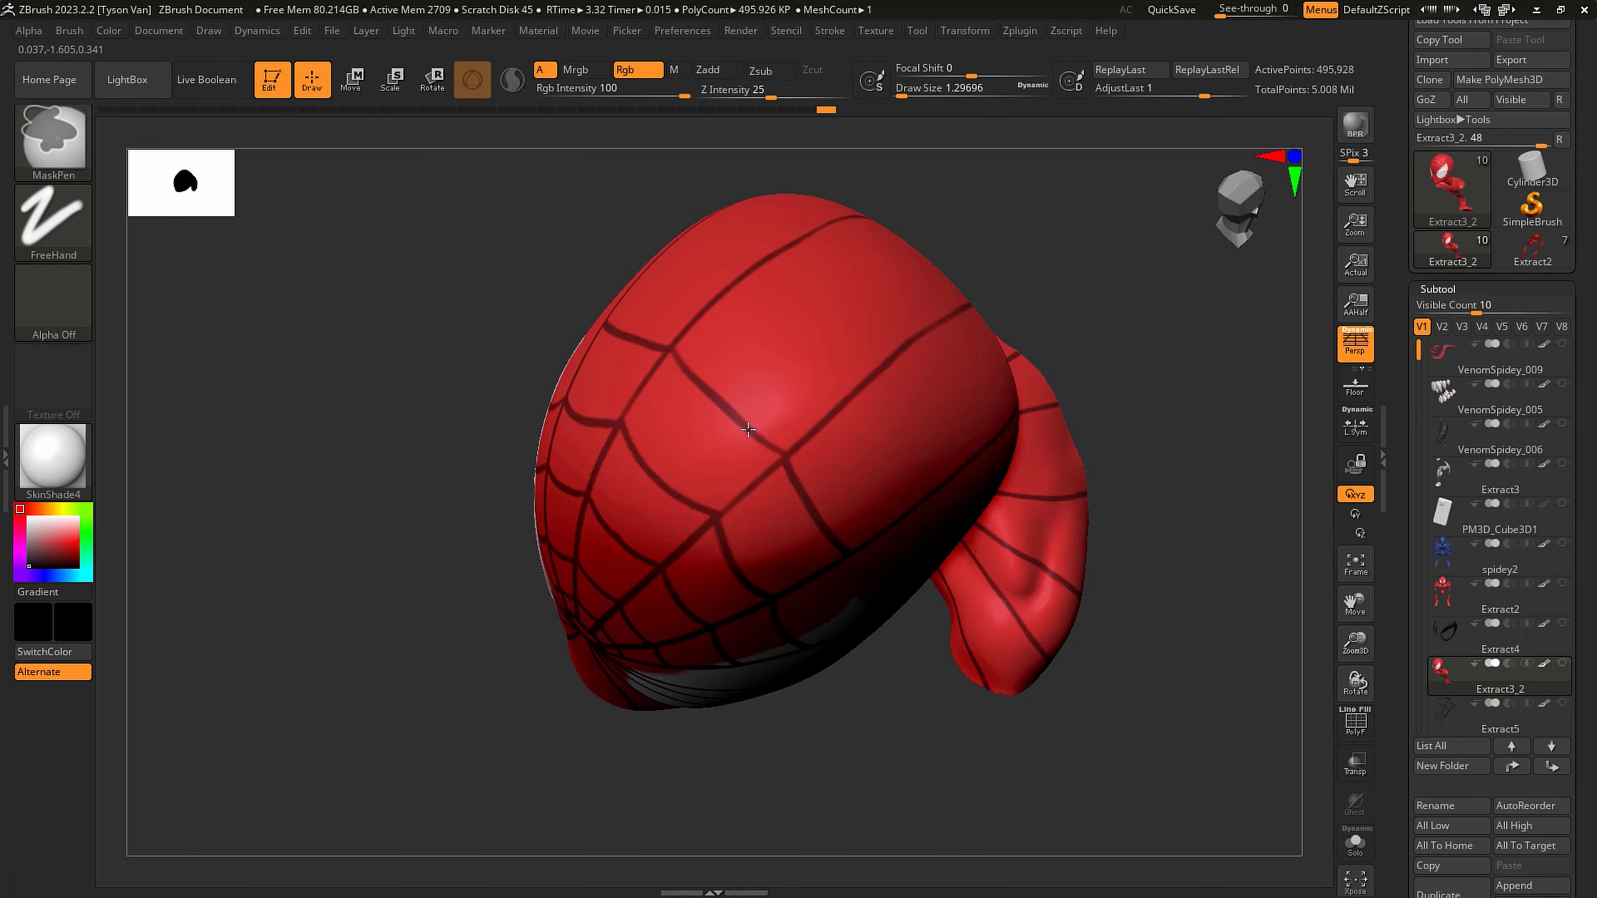
# - Mask further arcs of cross strands between the radial lines over the crown, undoing and redrawing misplaced strokes
pyautogui.moveTo(805, 325); pyautogui.dragTo(826, 314, button='right')
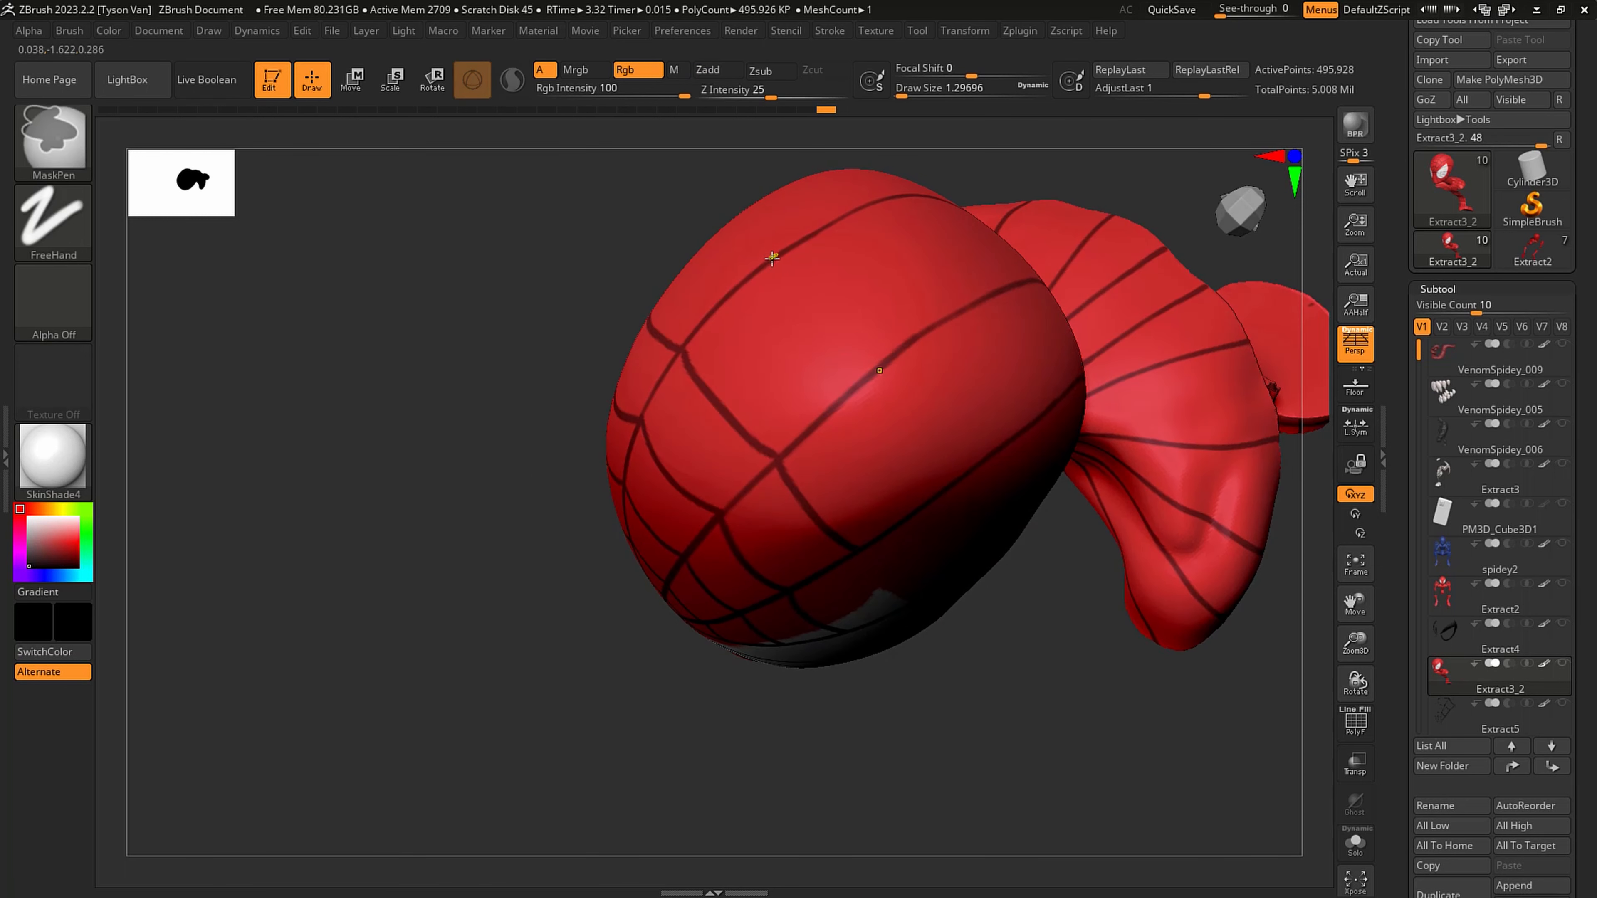
pyautogui.keyDown('ctrl'); pyautogui.moveTo(772, 258); pyautogui.dragTo(821, 331); pyautogui.keyUp('ctrl')
pyautogui.hotkey('ctrl', 'z')
pyautogui.moveTo(768, 261)
pyautogui.keyDown('ctrl'); pyautogui.mouseDown()
pyautogui.moveTo(868, 372)
pyautogui.moveTo(783, 275)
pyautogui.moveTo(828, 325)
pyautogui.mouseUp(); pyautogui.keyUp('ctrl')
pyautogui.hotkey('ctrl', 'z')
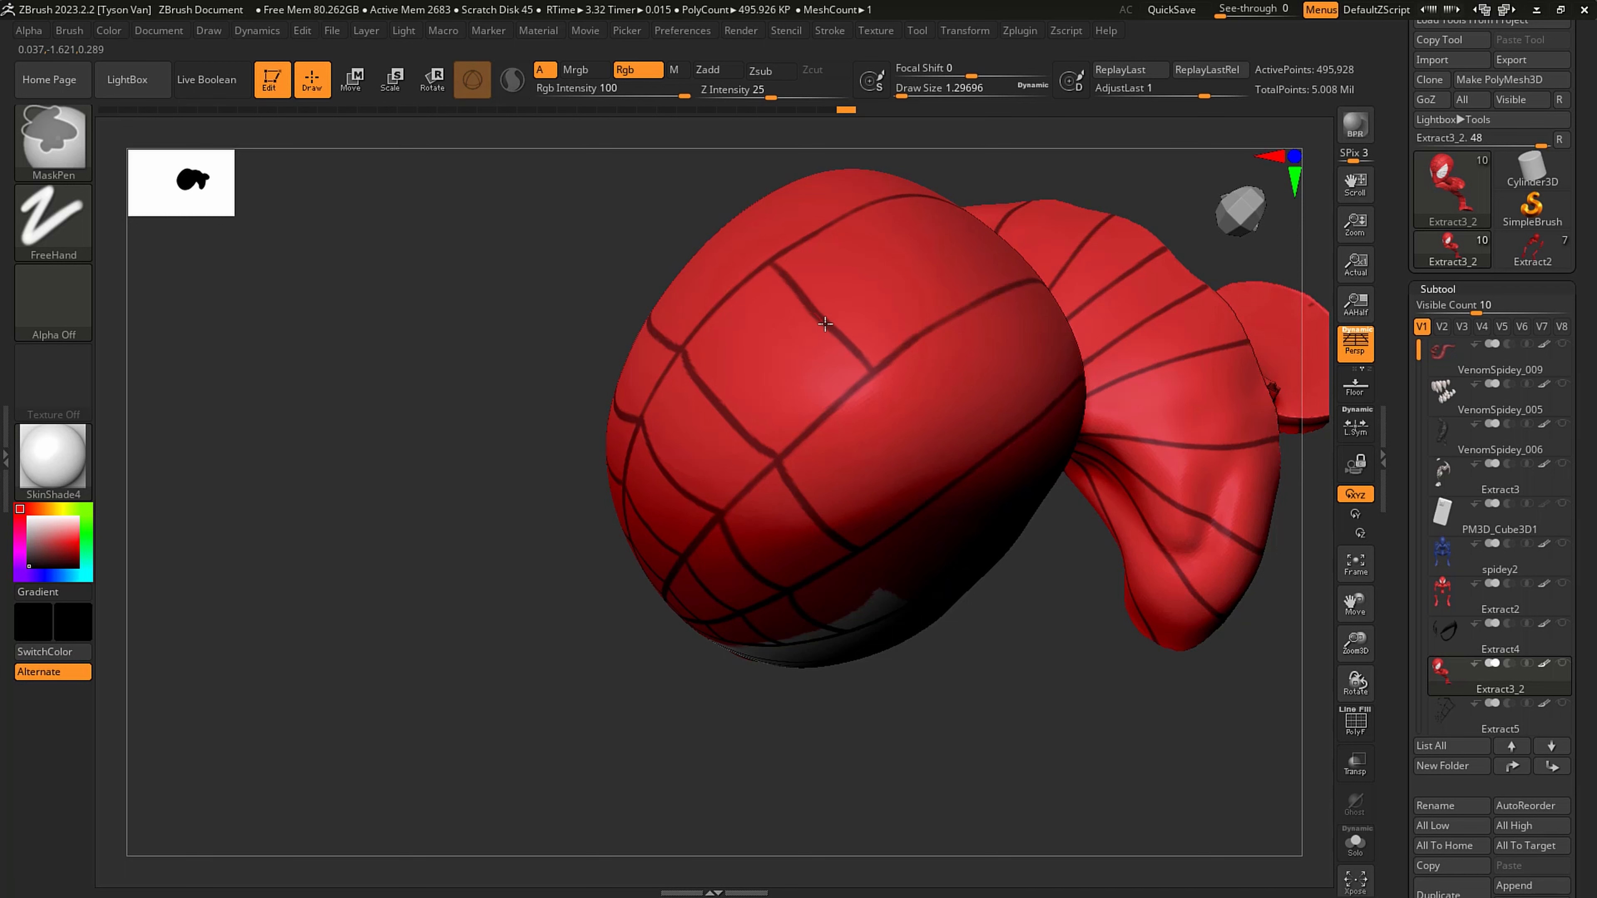
pyautogui.moveTo(880, 405); pyautogui.dragTo(875, 378, button='right')
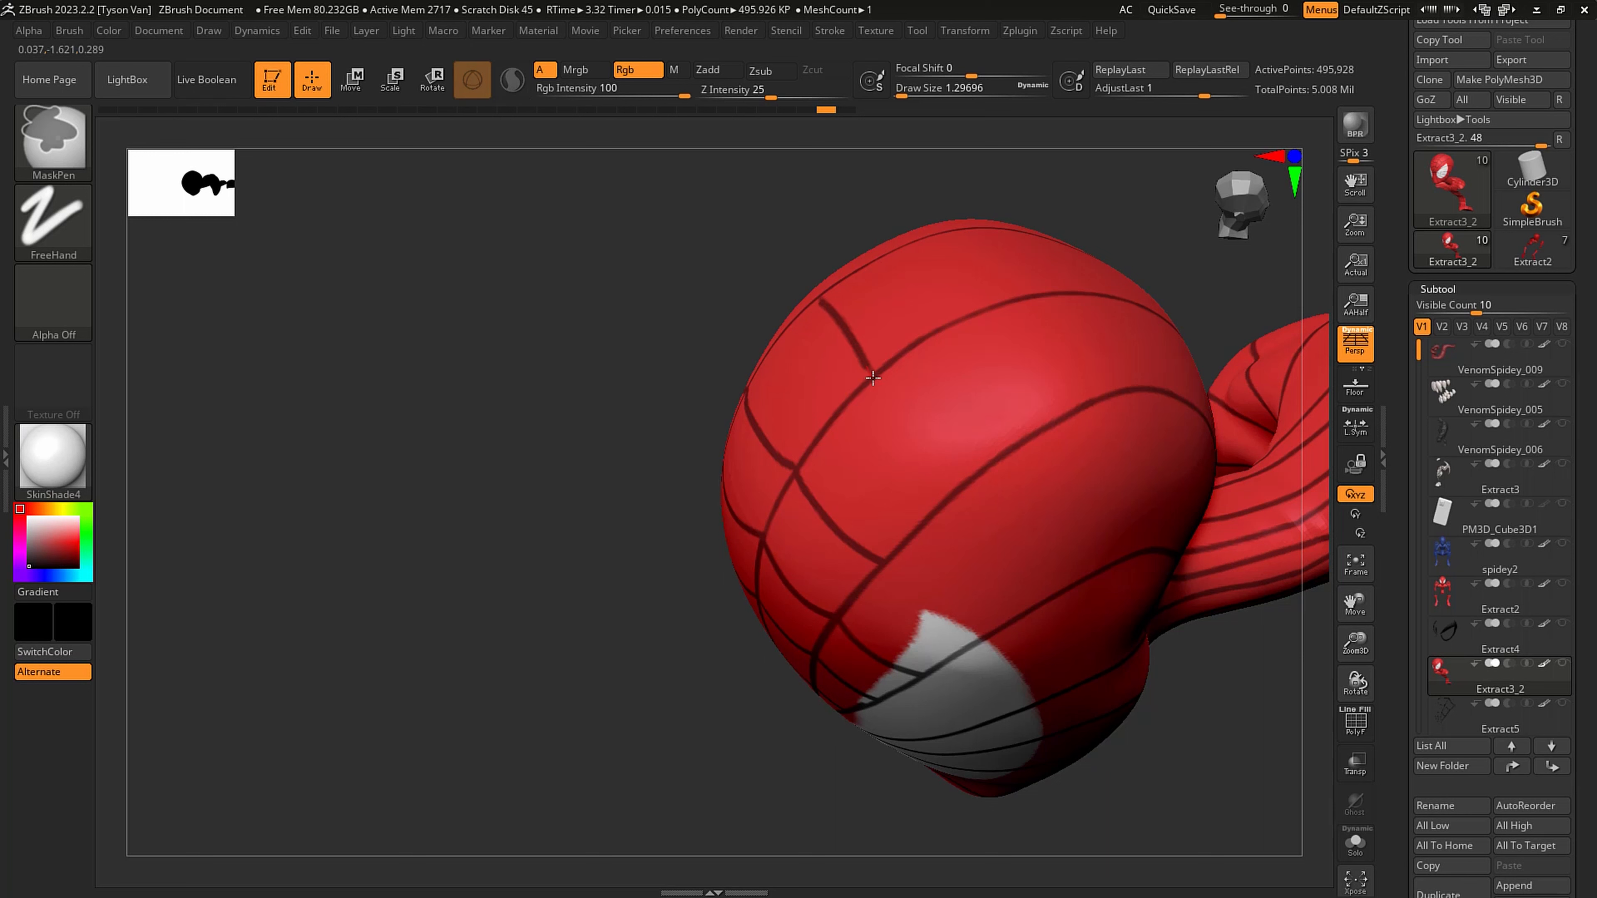
pyautogui.keyDown('ctrl'); pyautogui.moveTo(877, 384); pyautogui.dragTo(876, 381); pyautogui.keyUp('ctrl')
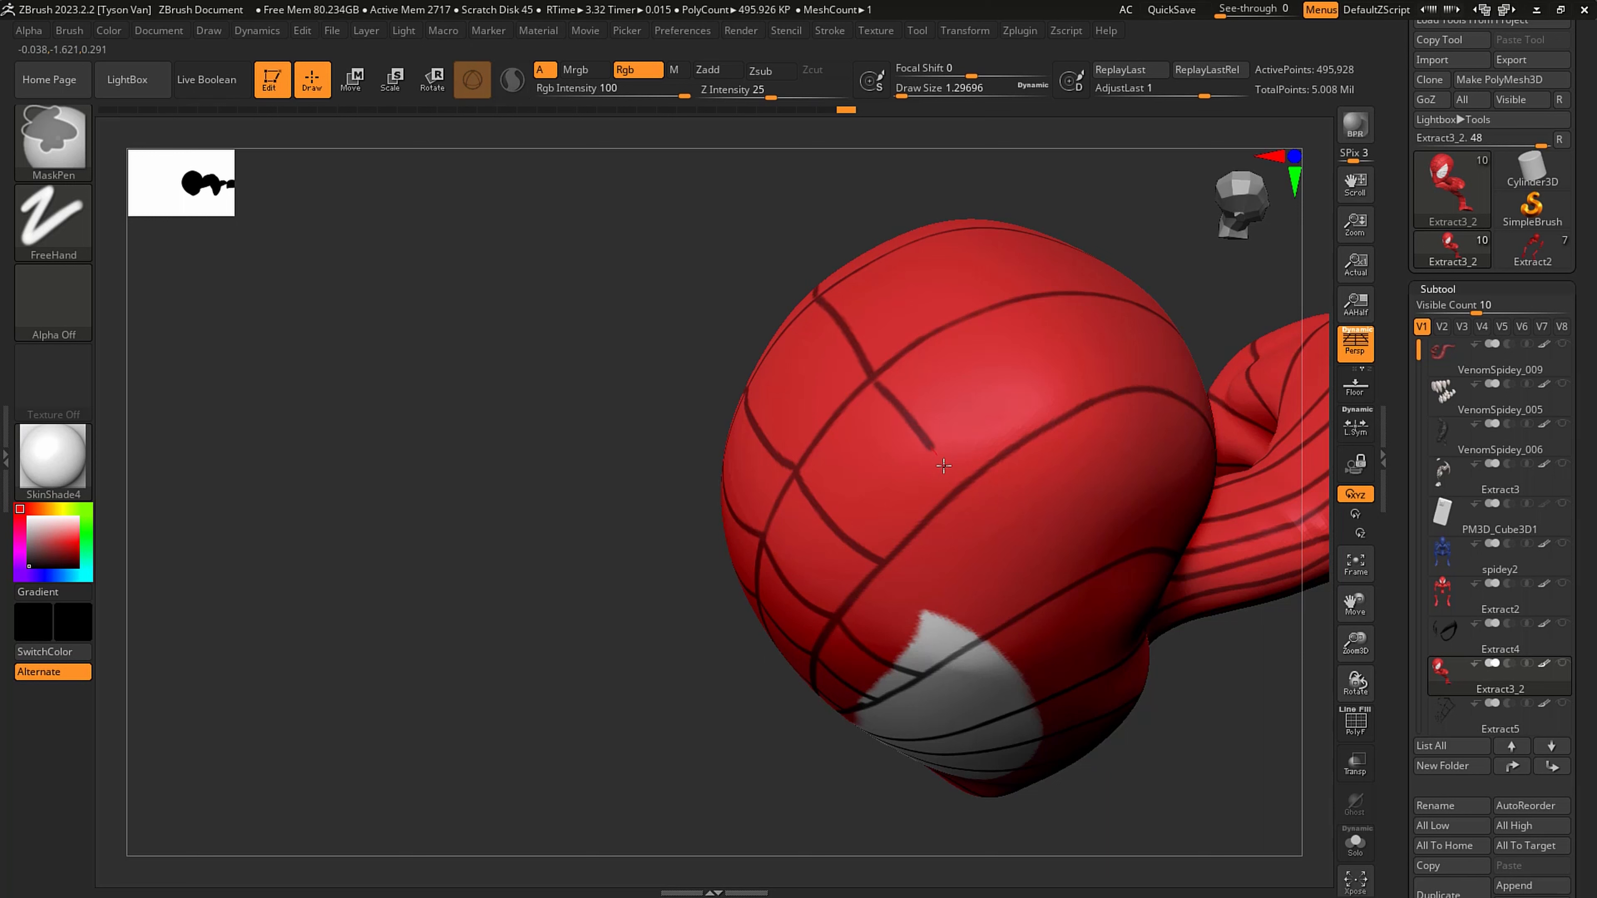
pyautogui.keyDown('ctrl'); pyautogui.moveTo(875, 383); pyautogui.dragTo(896, 396); pyautogui.keyUp('ctrl')
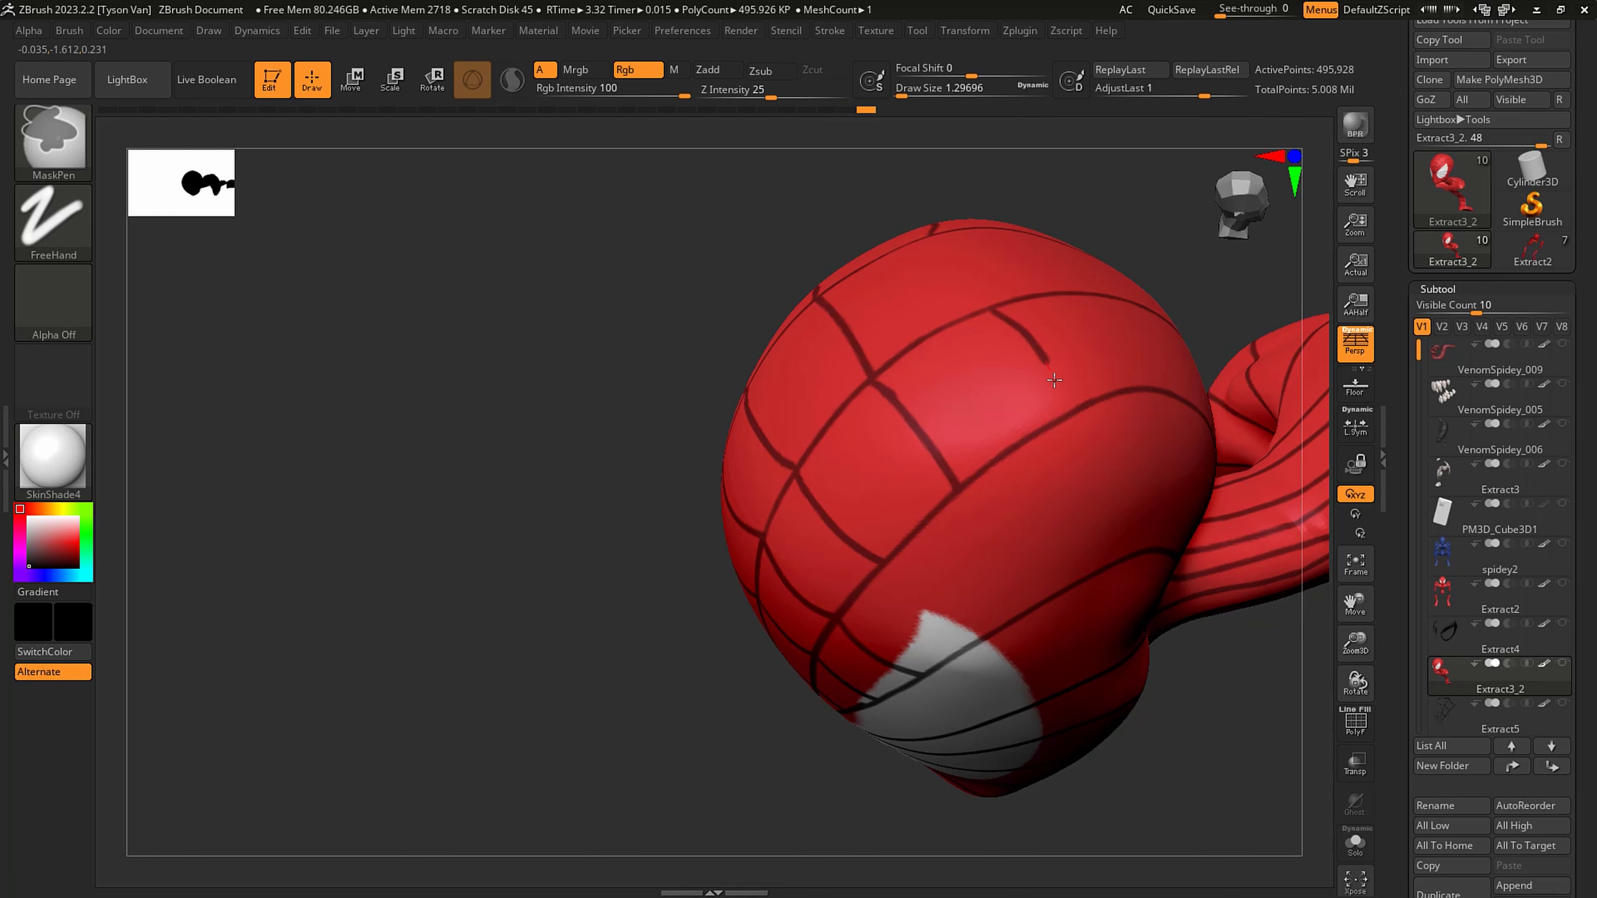
# - Extend the crown's cross strands down the side of the head to the radial line above the eye's outer corner
pyautogui.moveTo(1065, 423); pyautogui.dragTo(976, 535, button='right')
pyautogui.press('ctrl')
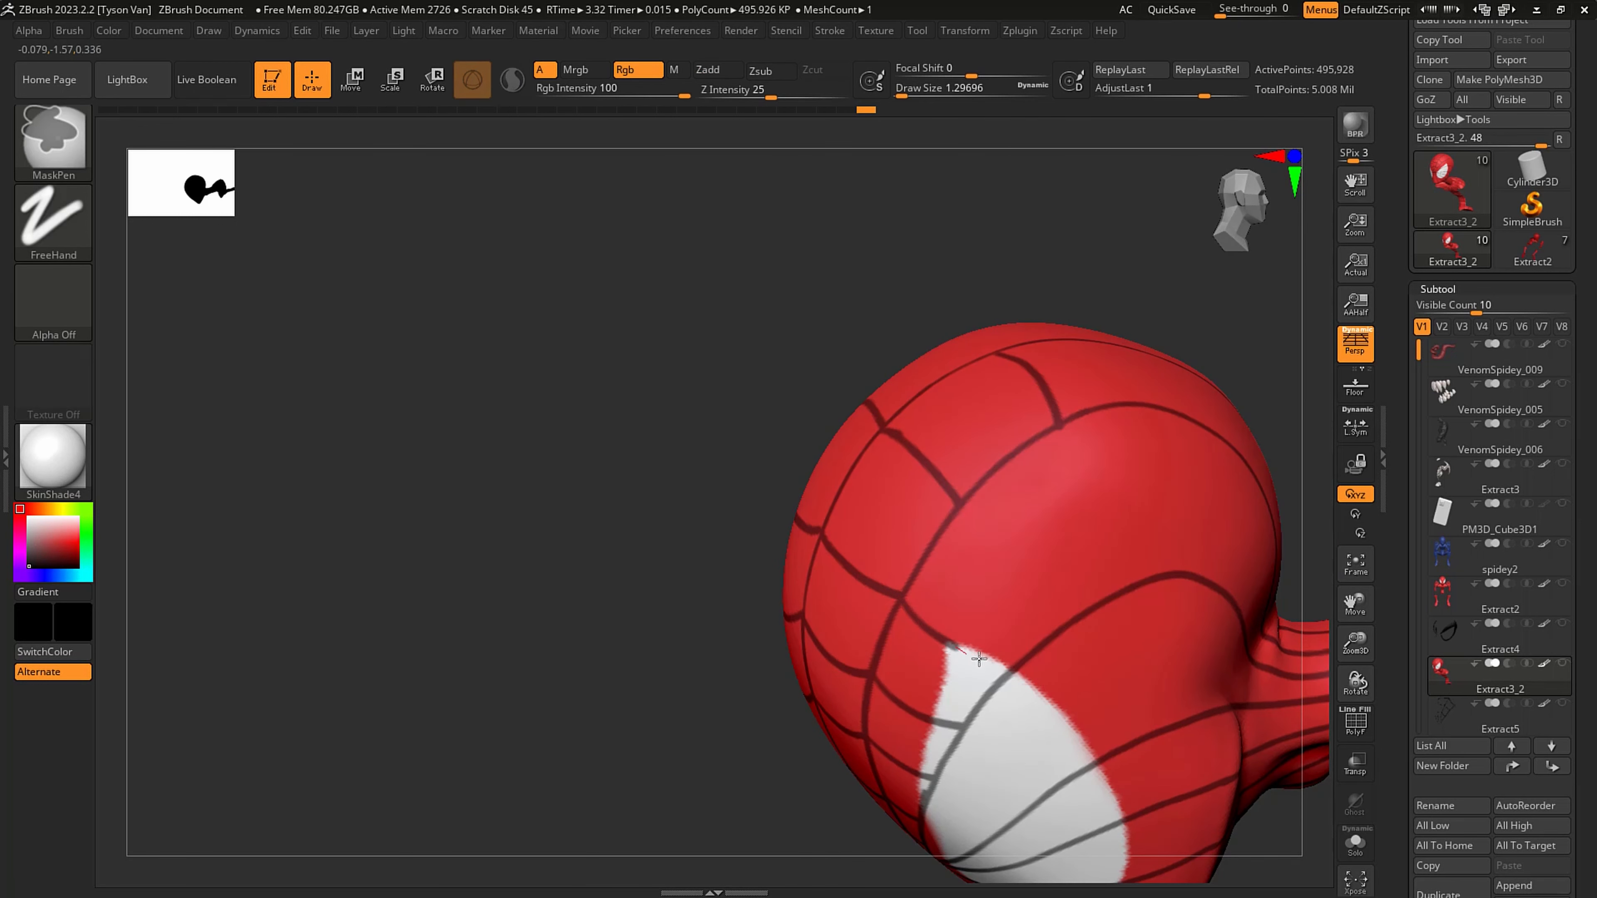
pyautogui.keyDown('ctrl'); pyautogui.moveTo(955, 508); pyautogui.dragTo(1046, 593); pyautogui.keyUp('ctrl')
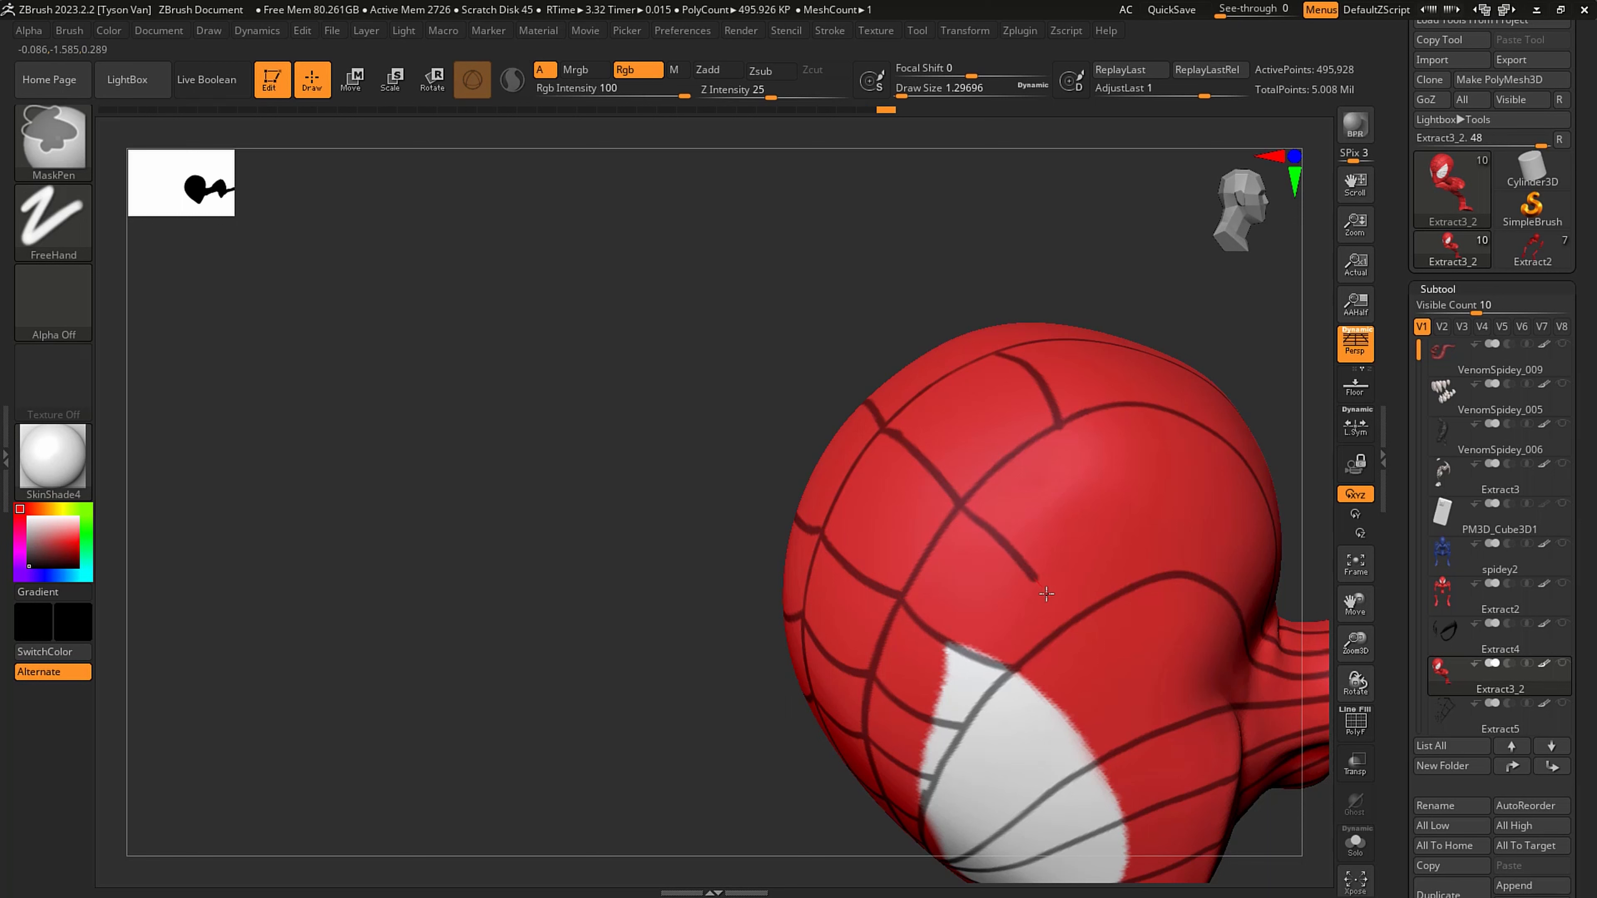
pyautogui.moveTo(1078, 481); pyautogui.dragTo(1018, 469, button='right')
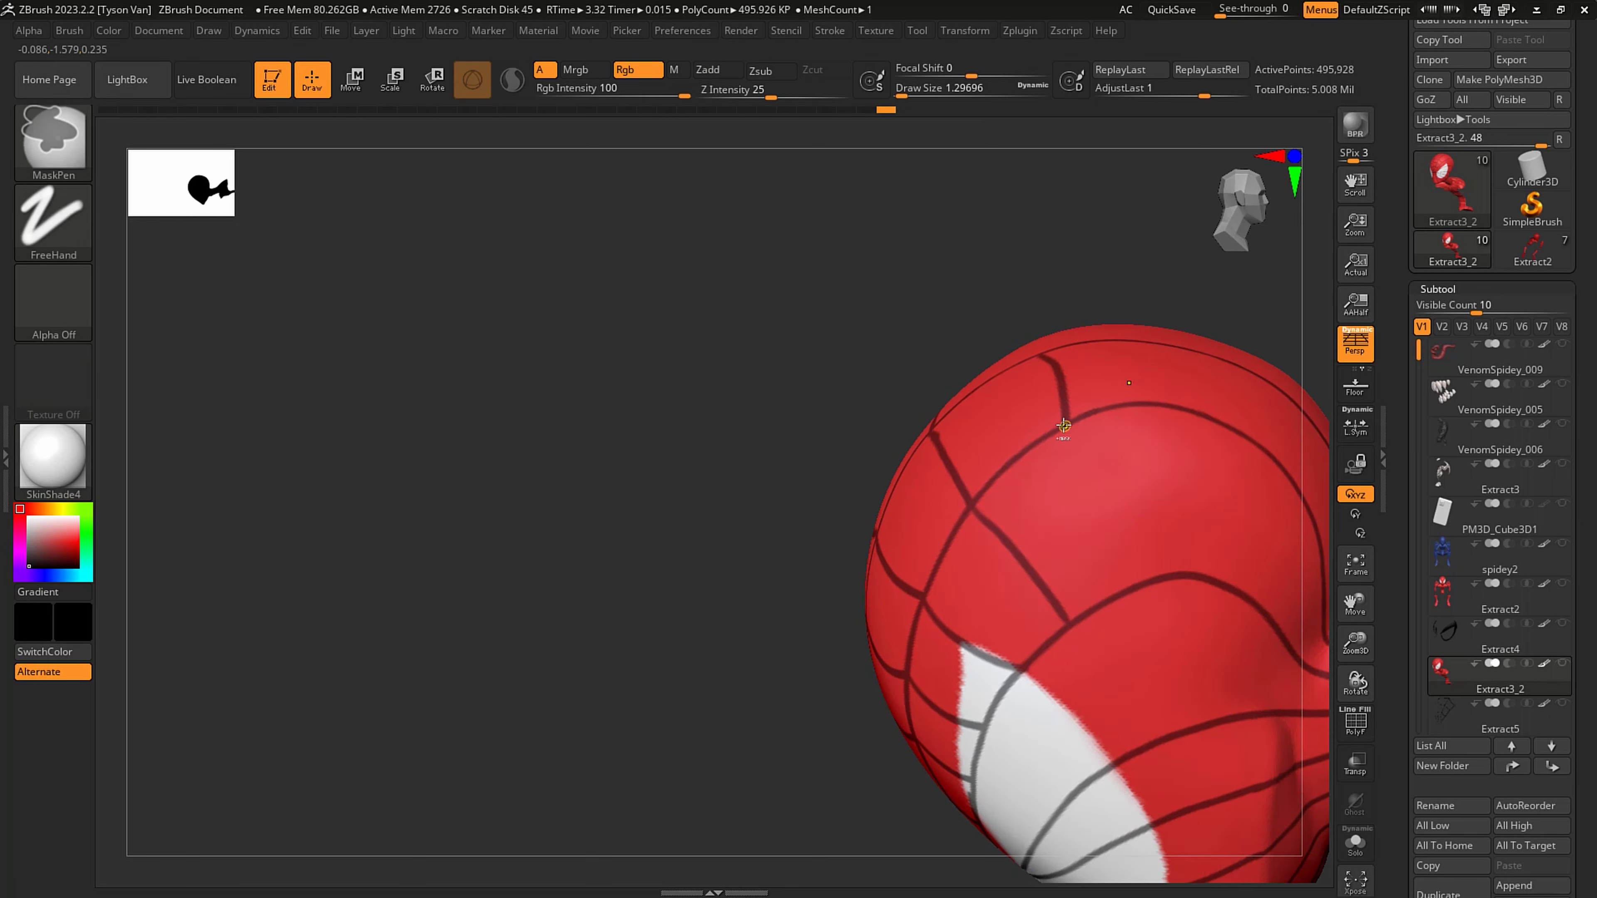
pyautogui.keyDown('ctrl'); pyautogui.moveTo(1065, 426); pyautogui.dragTo(1126, 577); pyautogui.keyUp('ctrl')
pyautogui.hotkey('ctrl', 'z')
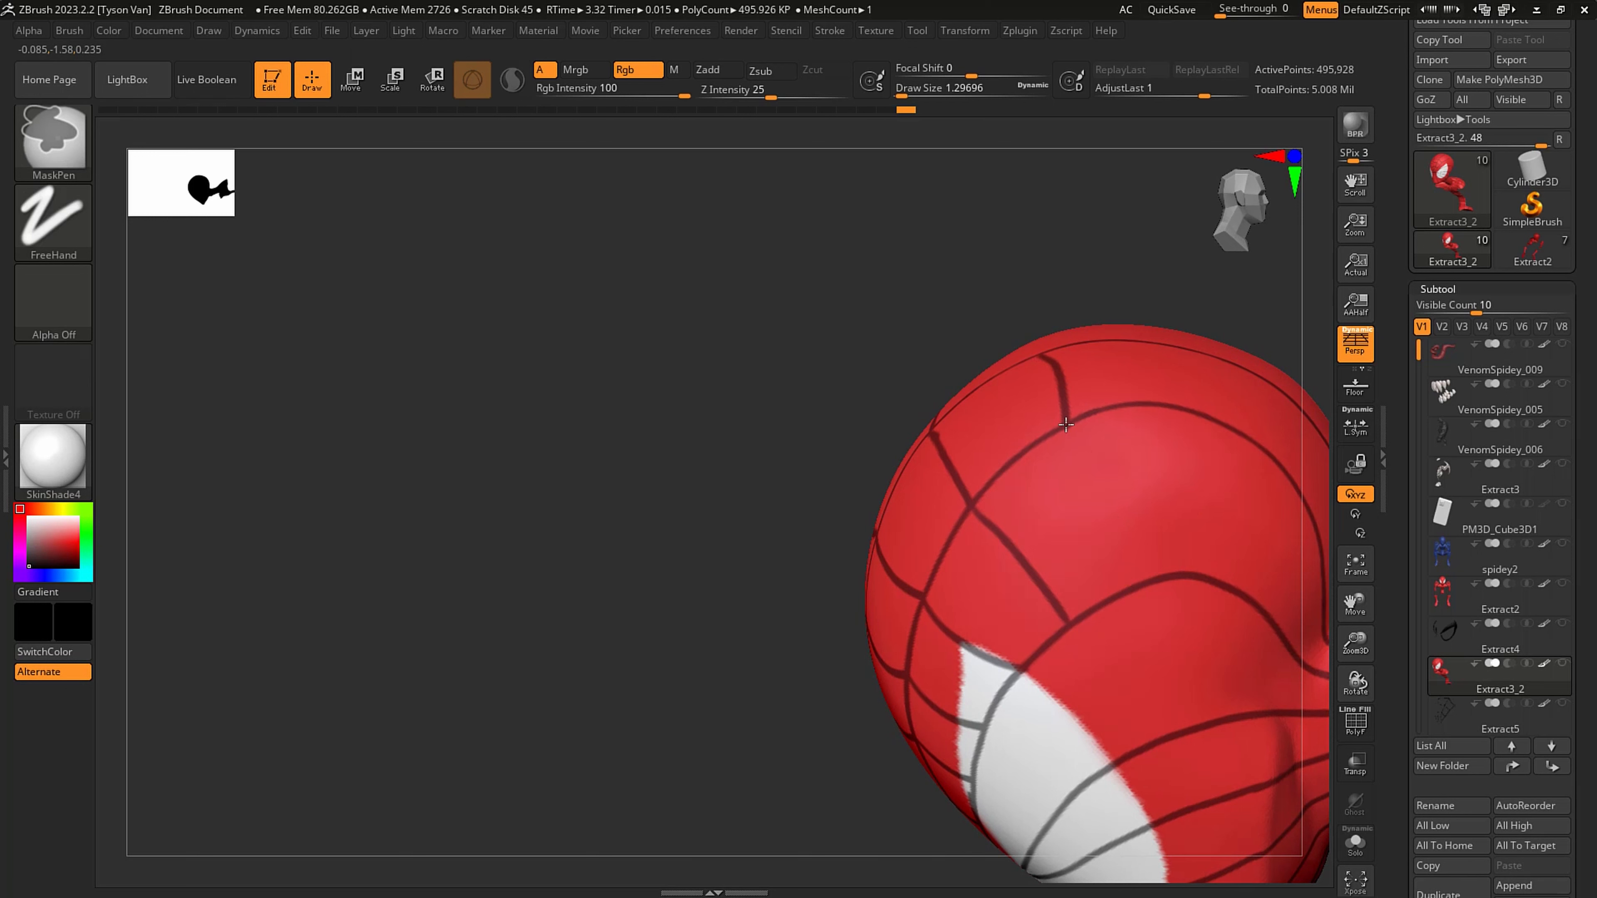
pyautogui.moveTo(1065, 427)
pyautogui.keyDown('ctrl'); pyautogui.mouseDown()
pyautogui.moveTo(1118, 486)
pyautogui.moveTo(1149, 561)
pyautogui.mouseUp(); pyautogui.keyUp('ctrl')
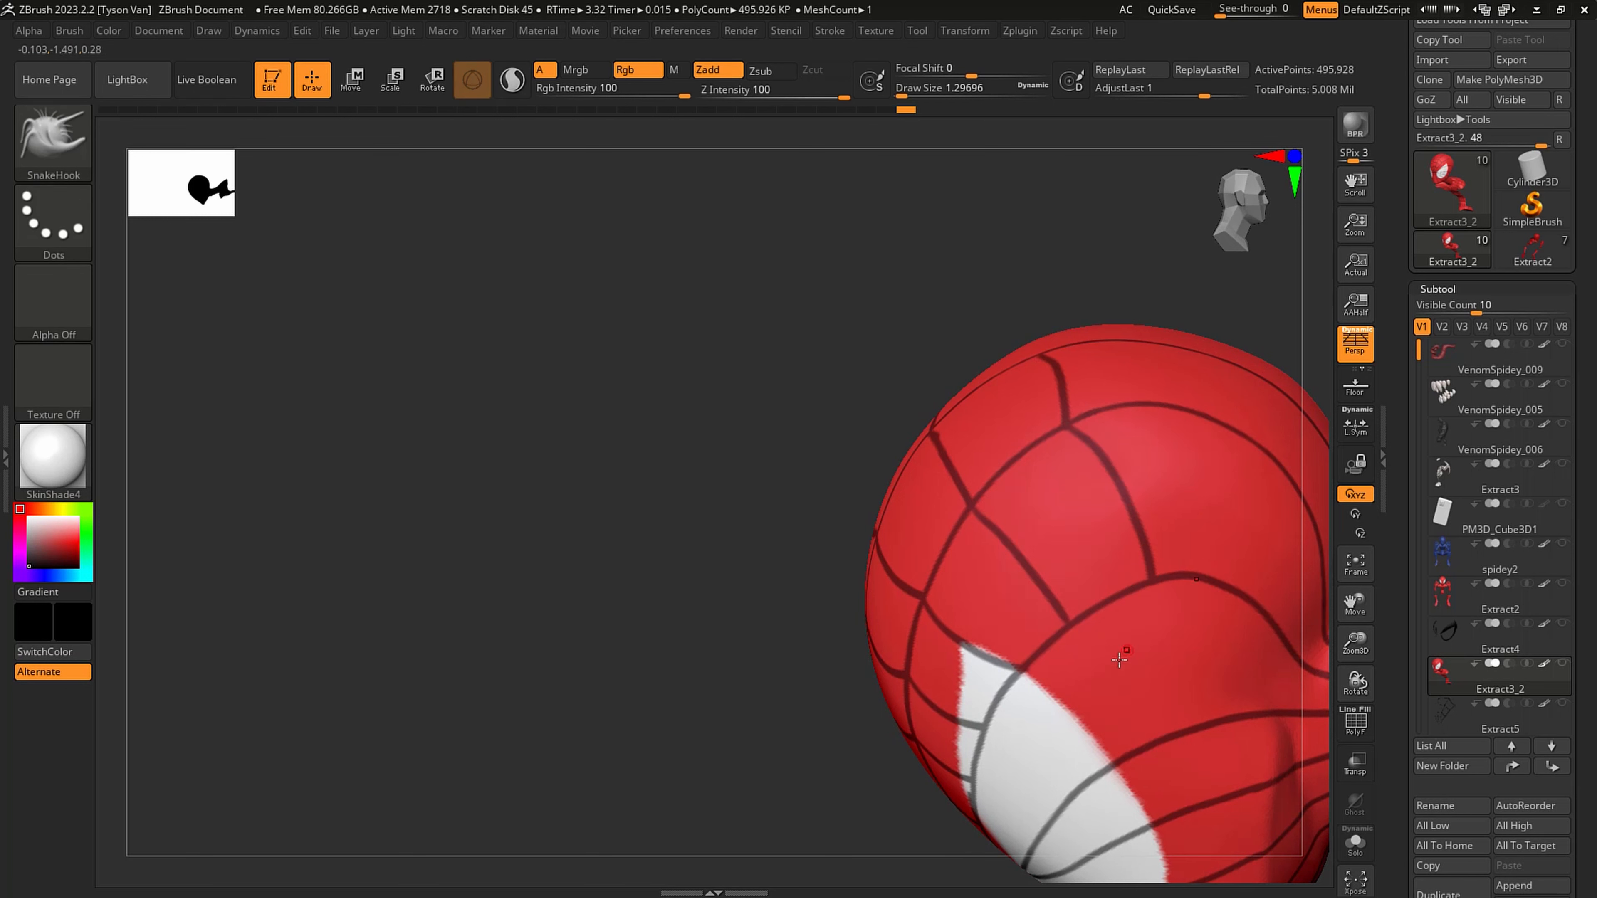
# - Mask cross strands between the radial lines at the temple, following the outer edge of the eye
pyautogui.moveTo(1085, 653); pyautogui.dragTo(1006, 492, button='right')
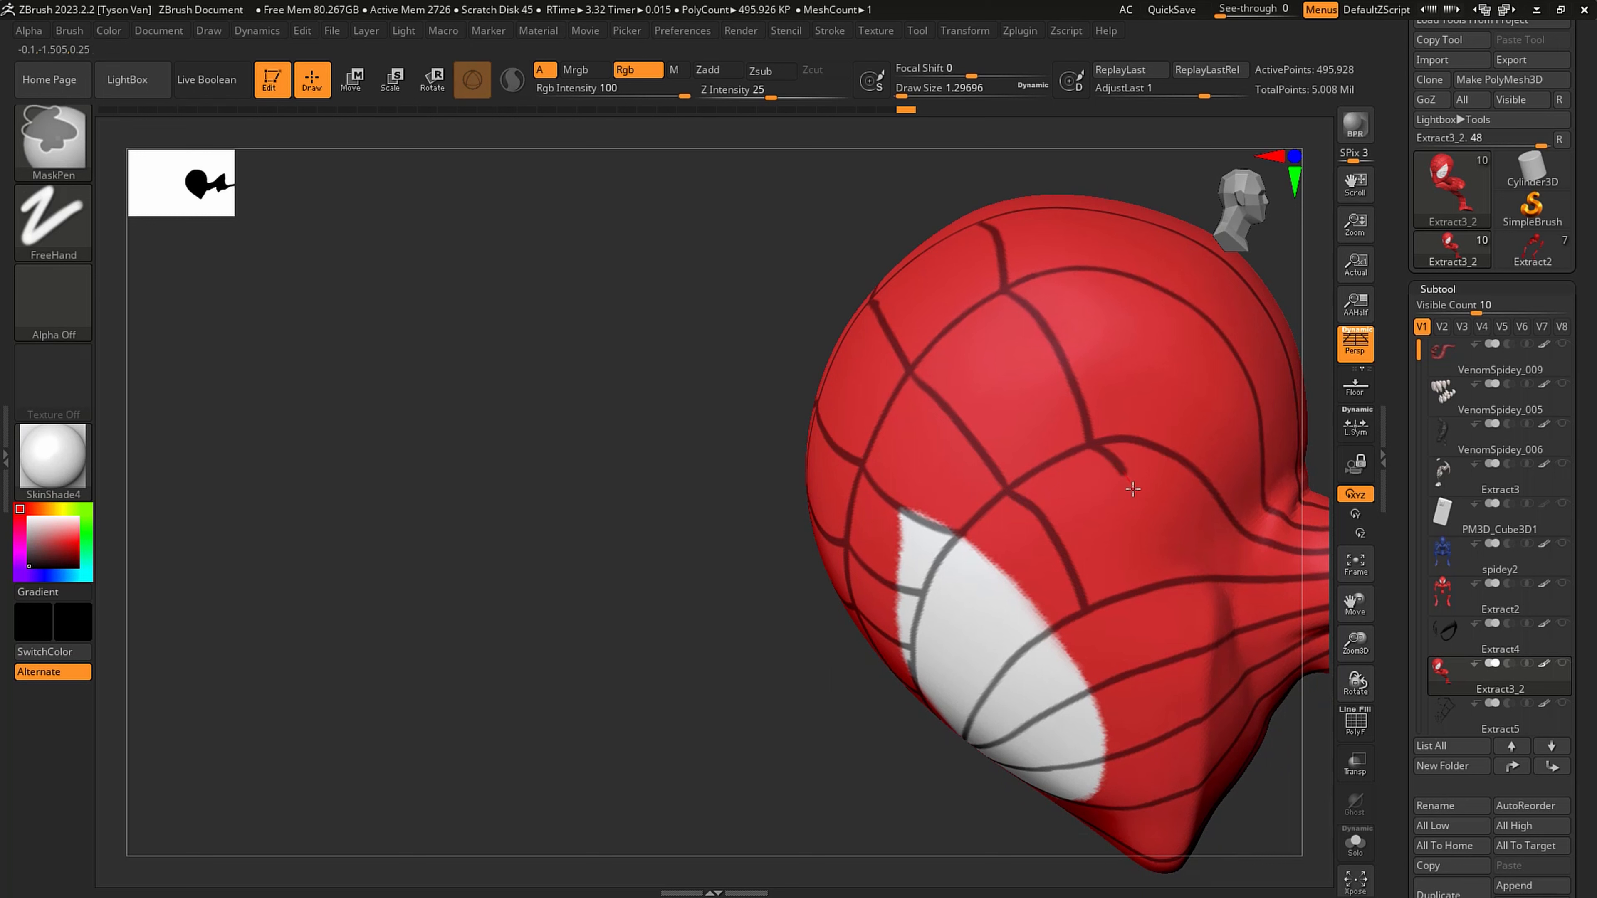
pyautogui.moveTo(1166, 590); pyautogui.dragTo(1088, 610, button='right')
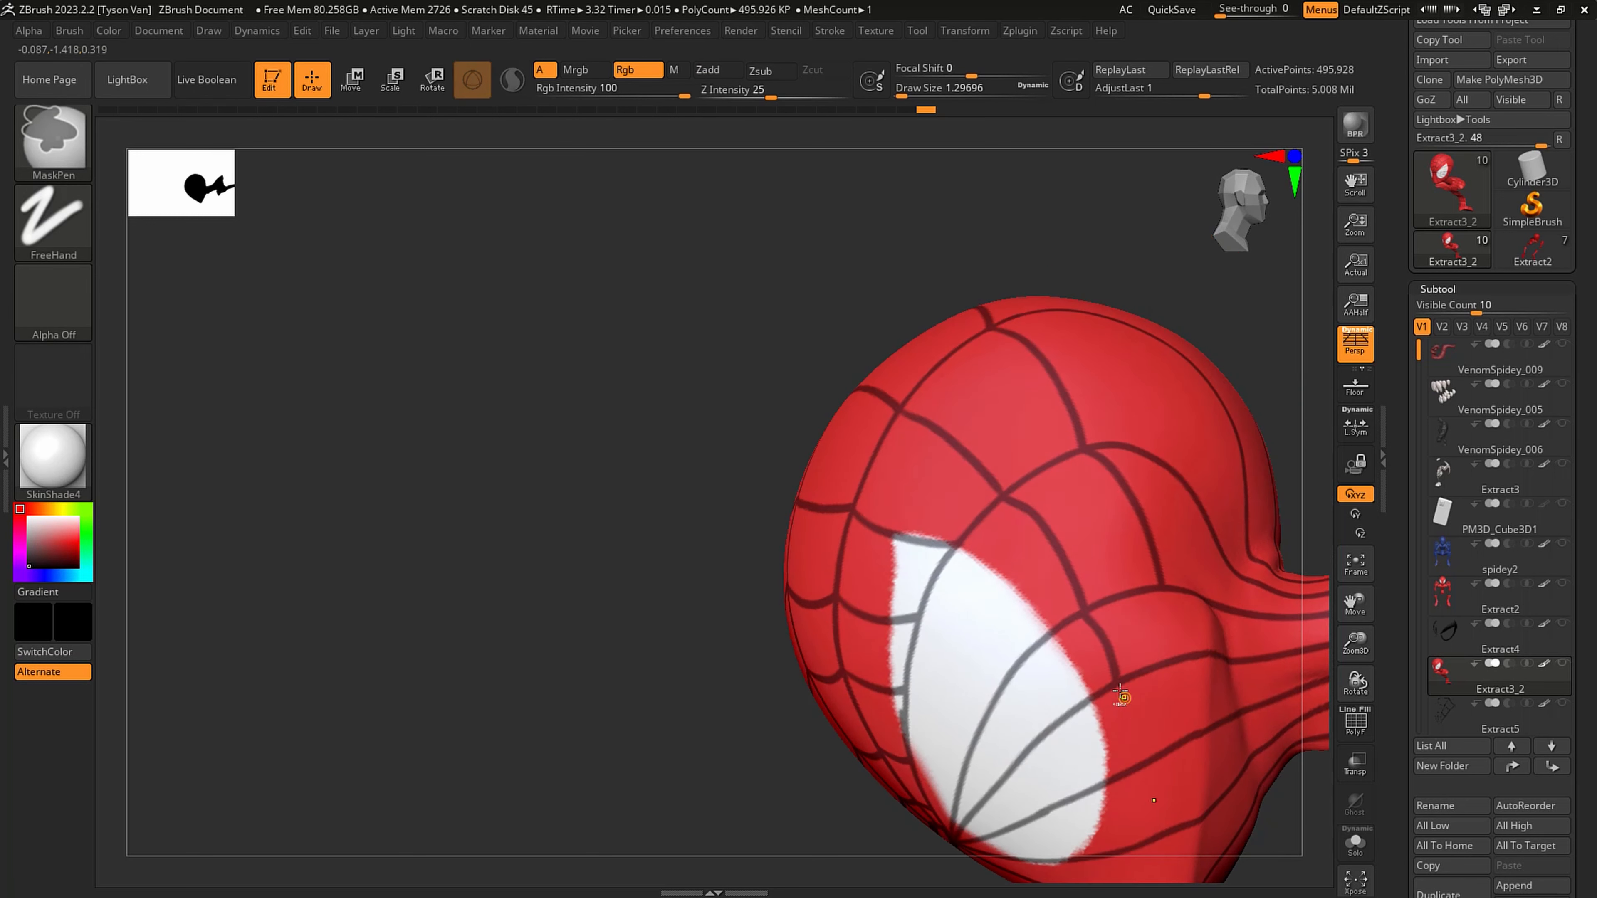
pyautogui.keyDown('ctrl'); pyautogui.moveTo(1143, 763); pyautogui.dragTo(1141, 769); pyautogui.keyUp('ctrl')
pyautogui.keyDown('alt'); pyautogui.moveTo(1136, 766); pyautogui.dragTo(1079, 591, button='right'); pyautogui.keyUp('alt')
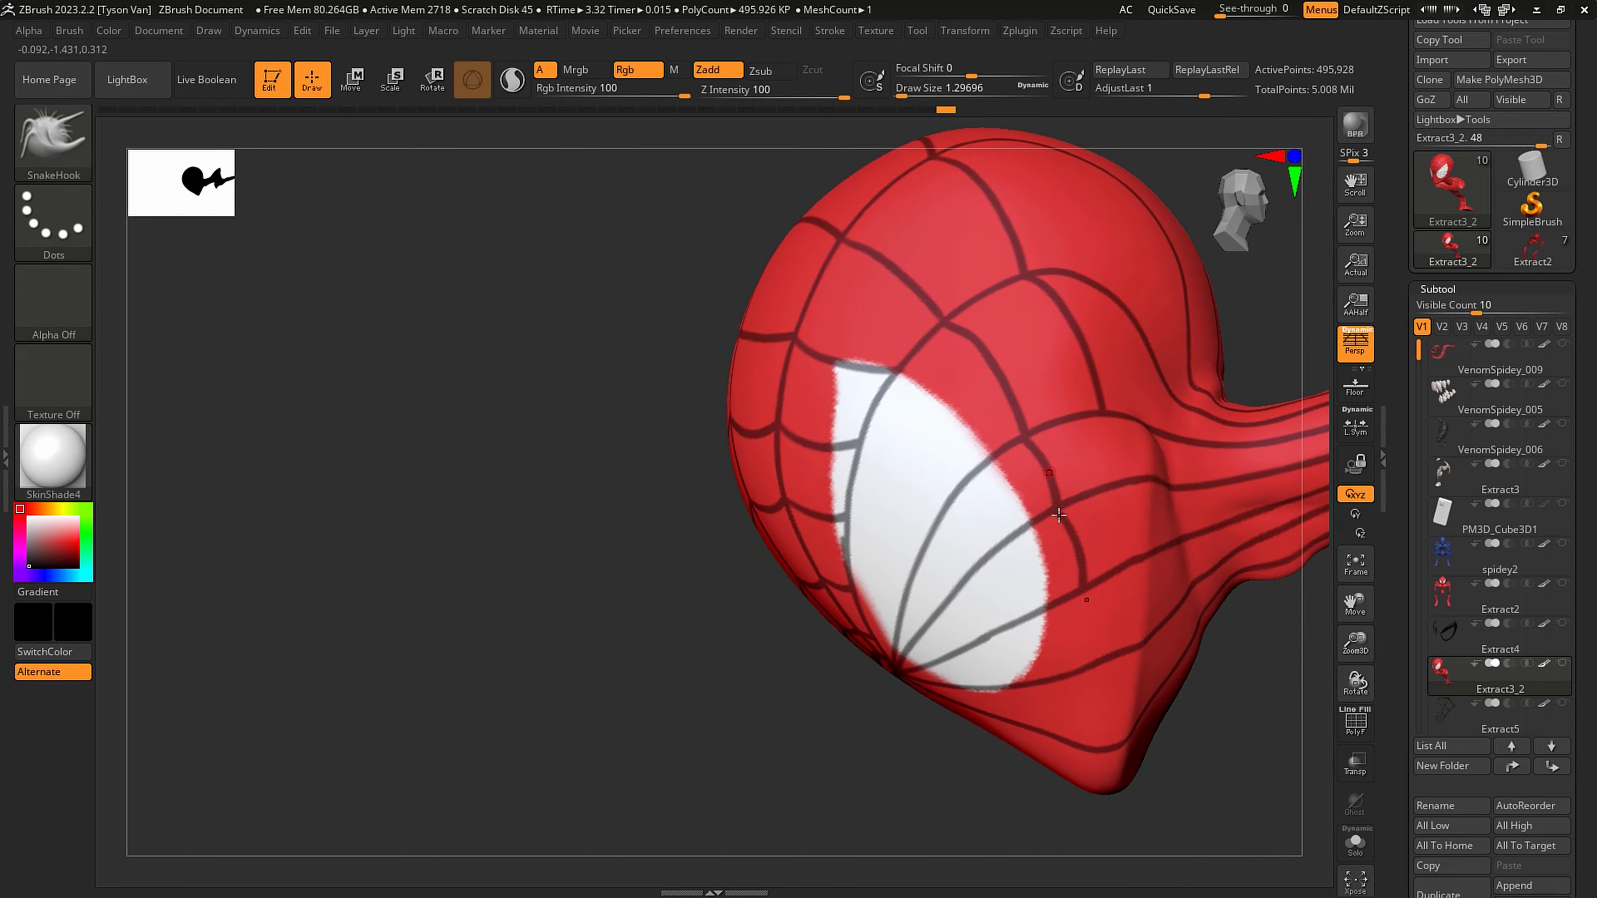
pyautogui.moveTo(1061, 519); pyautogui.dragTo(1092, 611, button='right')
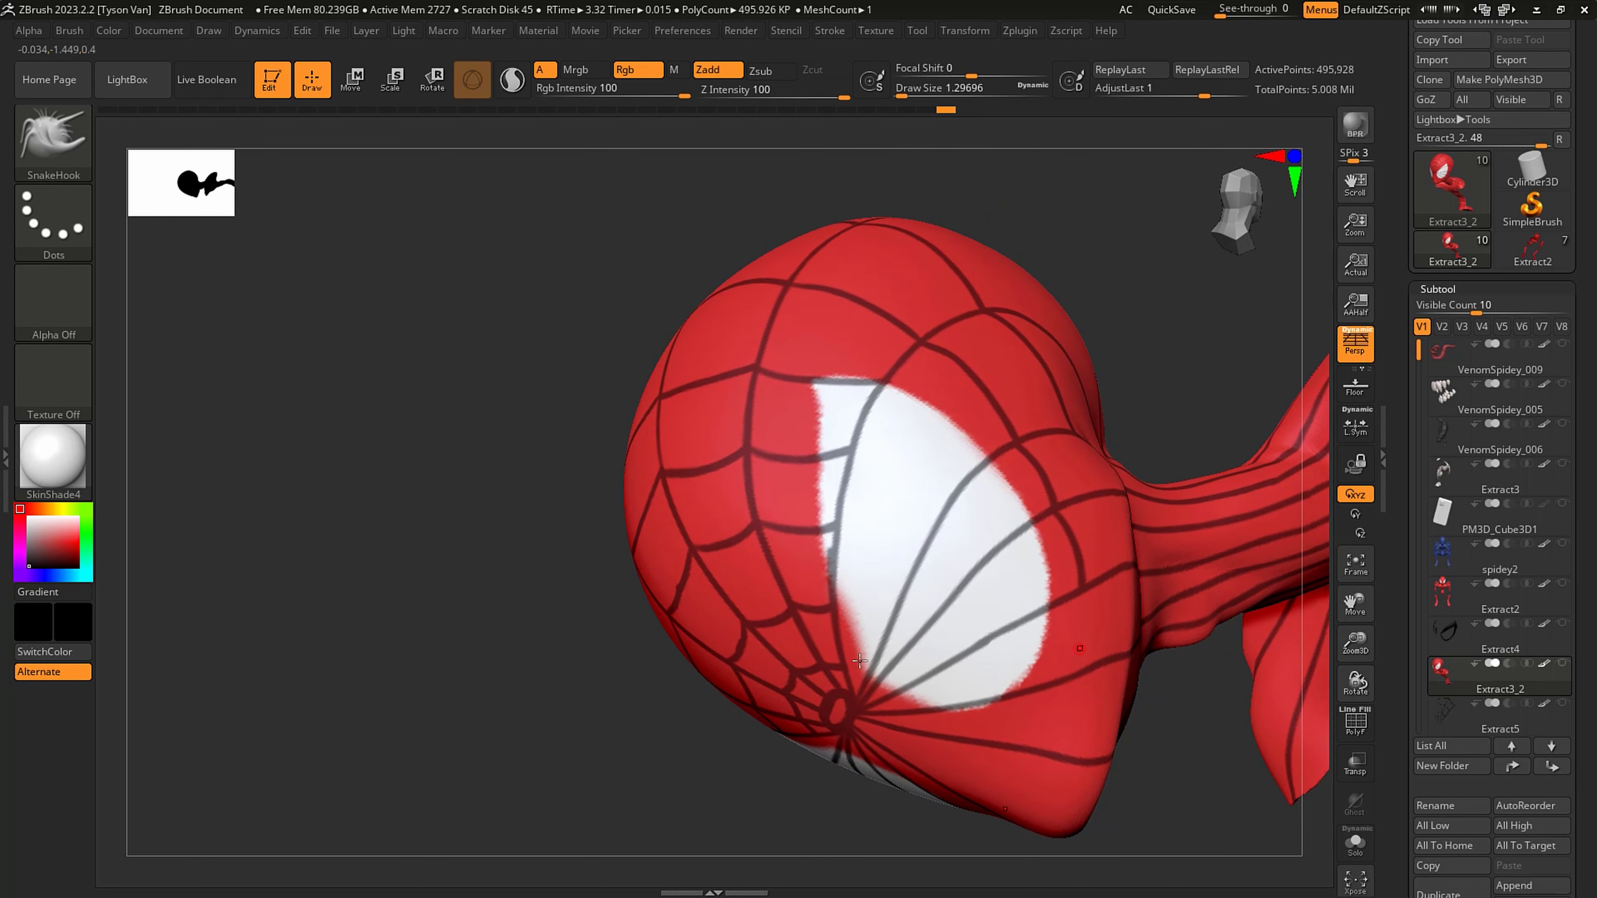
# - Mask two small rings of cross strands around the web's centre, crossing the inner corner of the eye and the nose bridge
pyautogui.press('ctrl')
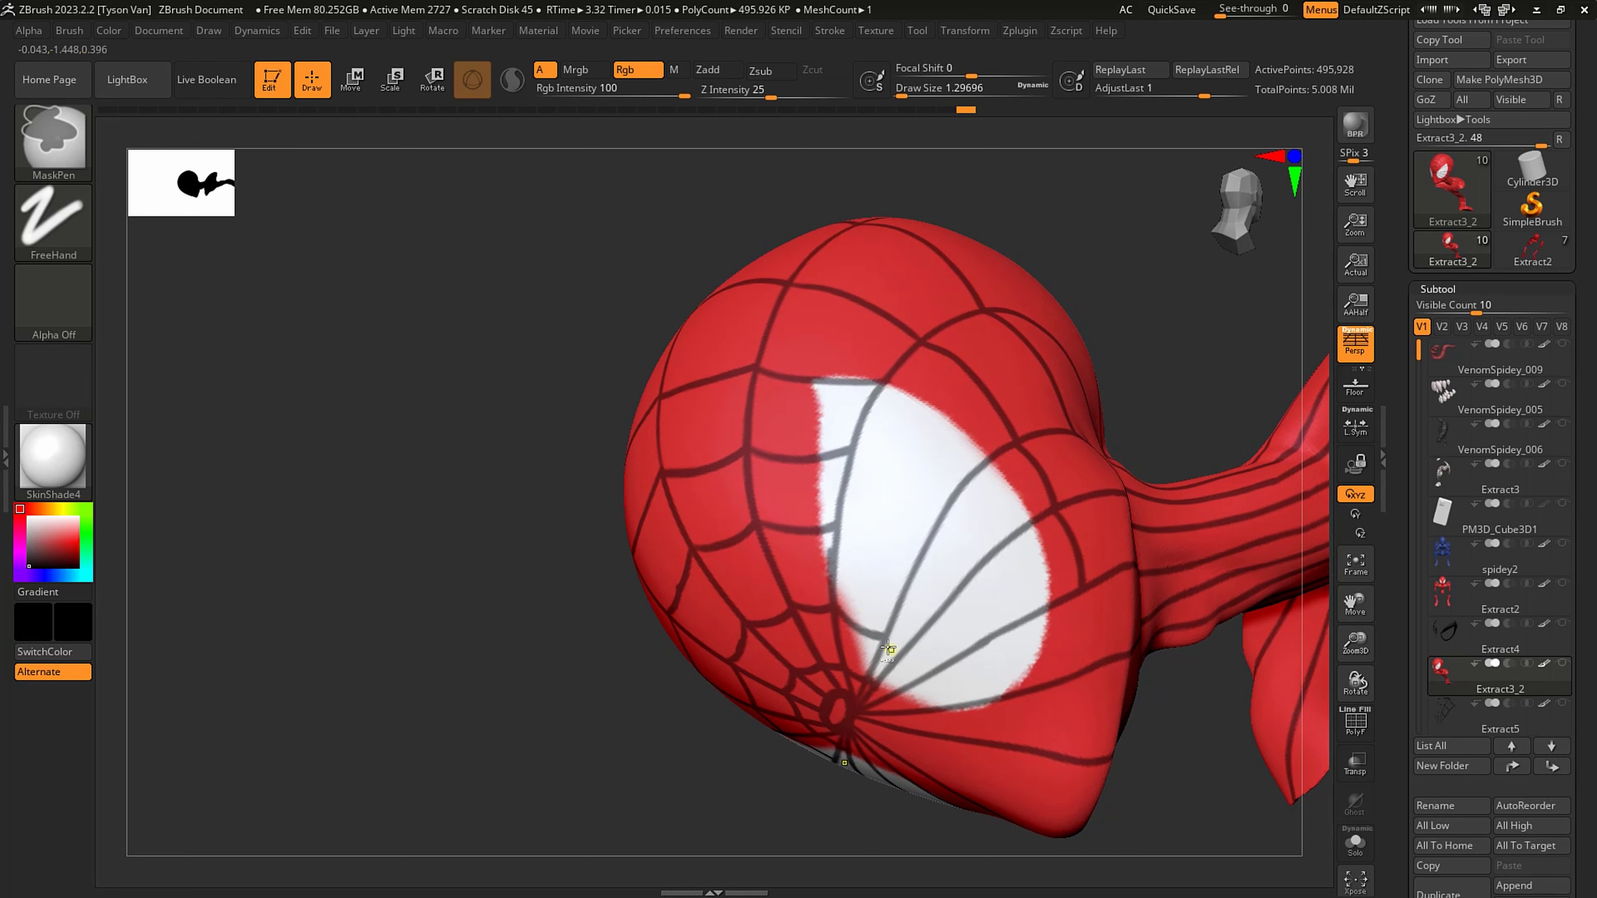
pyautogui.keyDown('ctrl'); pyautogui.moveTo(899, 656); pyautogui.dragTo(918, 682); pyautogui.keyUp('ctrl')
pyautogui.moveTo(917, 685); pyautogui.dragTo(909, 597, button='right')
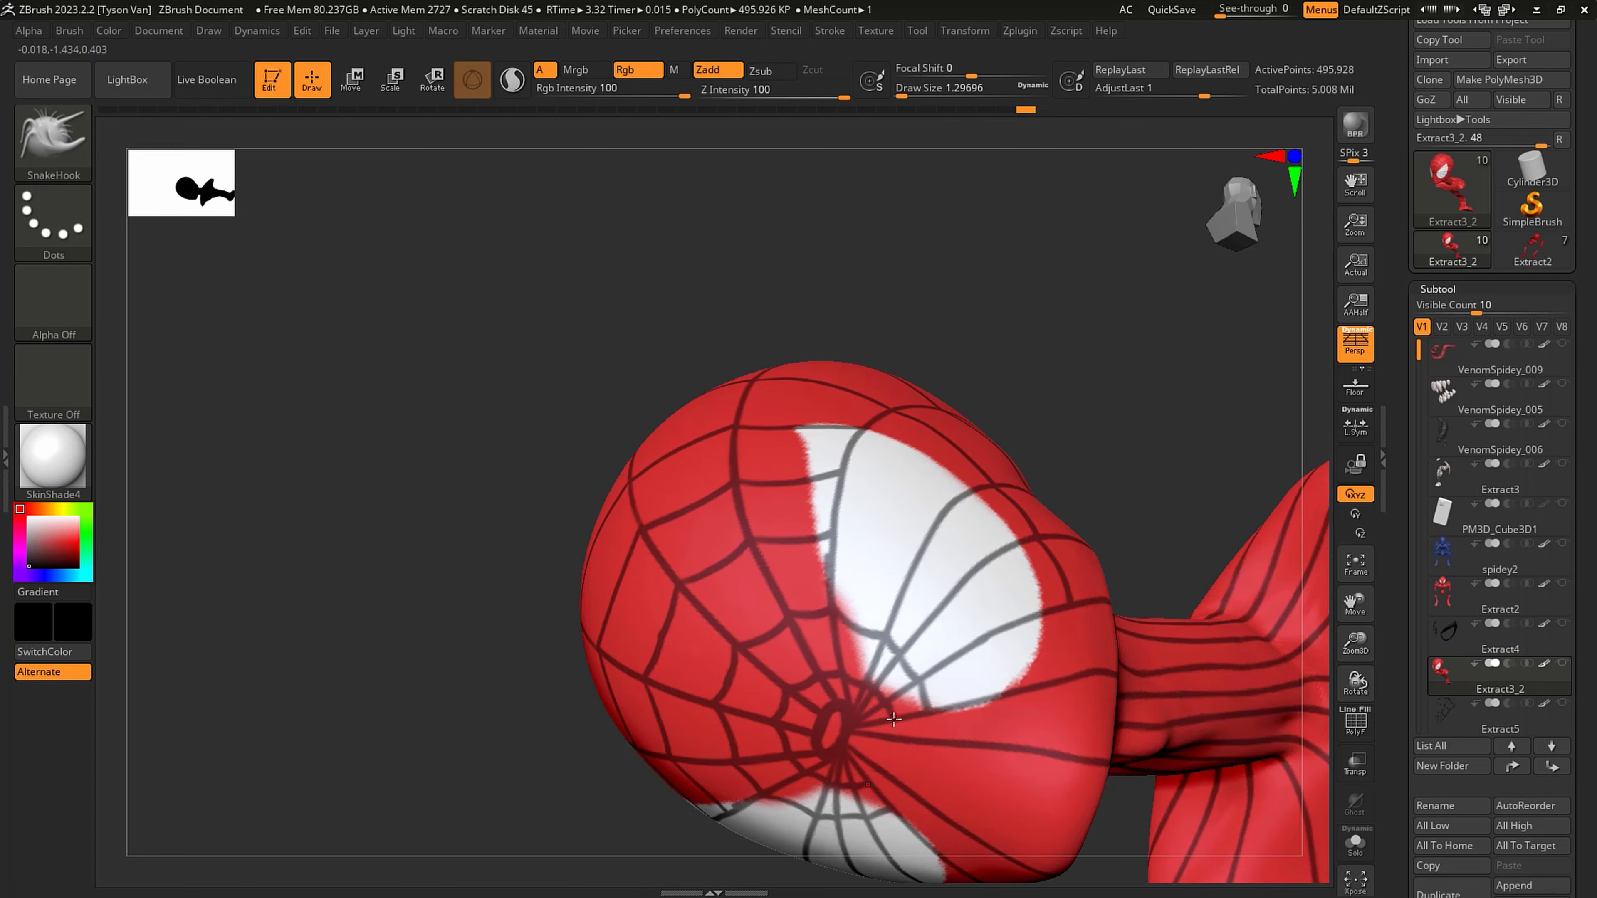
pyautogui.keyDown('ctrl'); pyautogui.moveTo(929, 712); pyautogui.dragTo(933, 741); pyautogui.keyUp('ctrl')
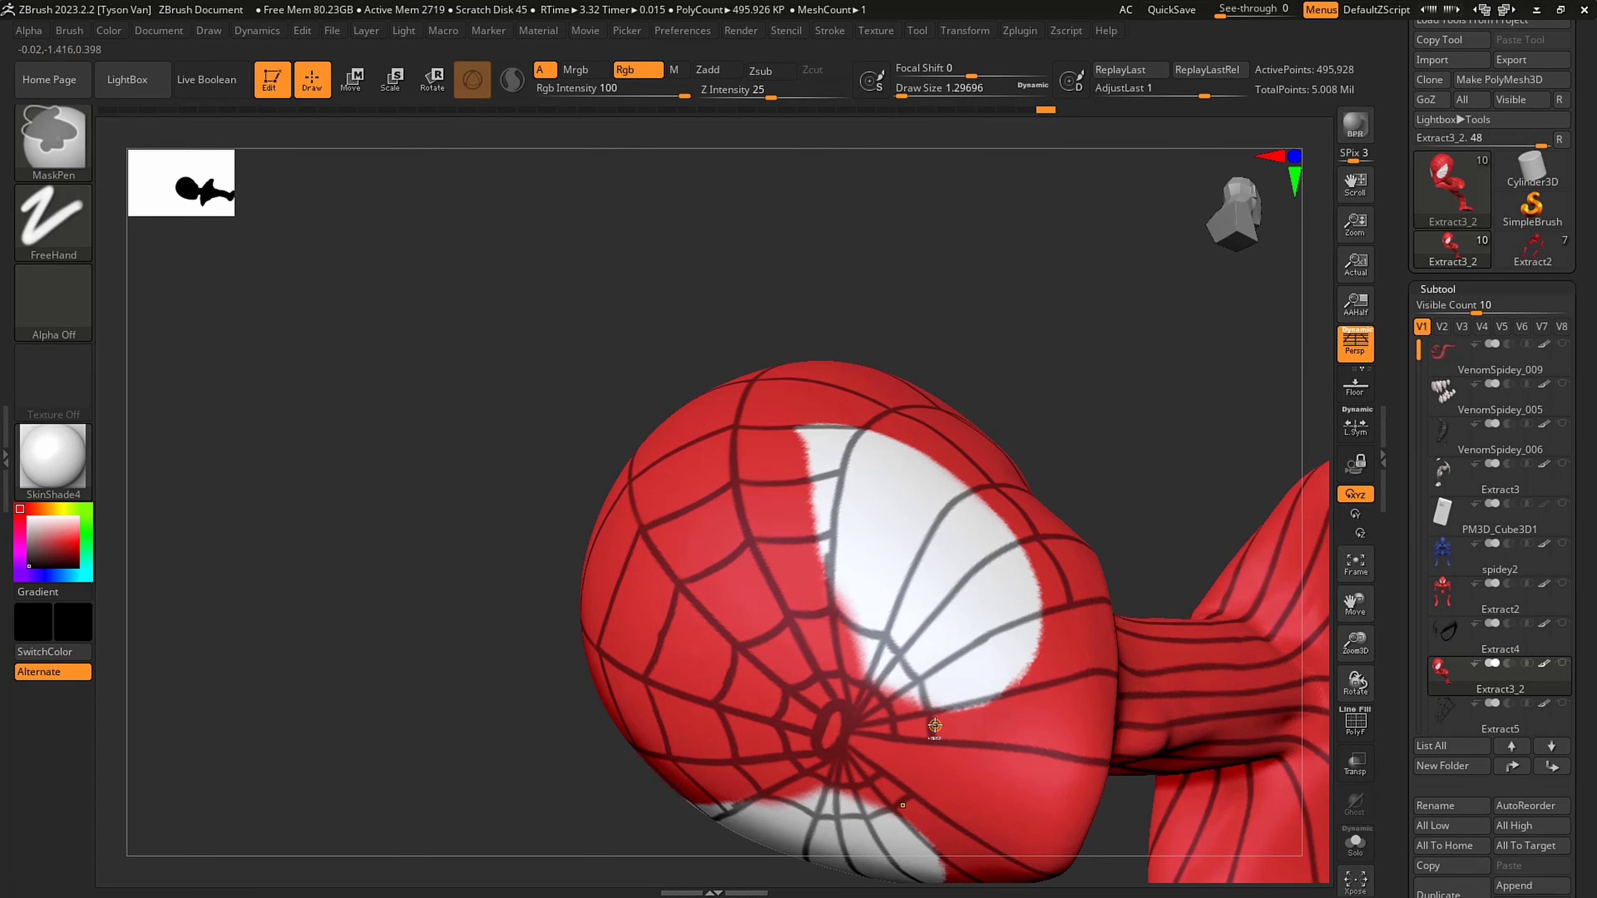
pyautogui.keyDown('ctrl'); pyautogui.moveTo(864, 687); pyautogui.dragTo(861, 707, button='right'); pyautogui.keyUp('ctrl')
pyautogui.press('ctrl')
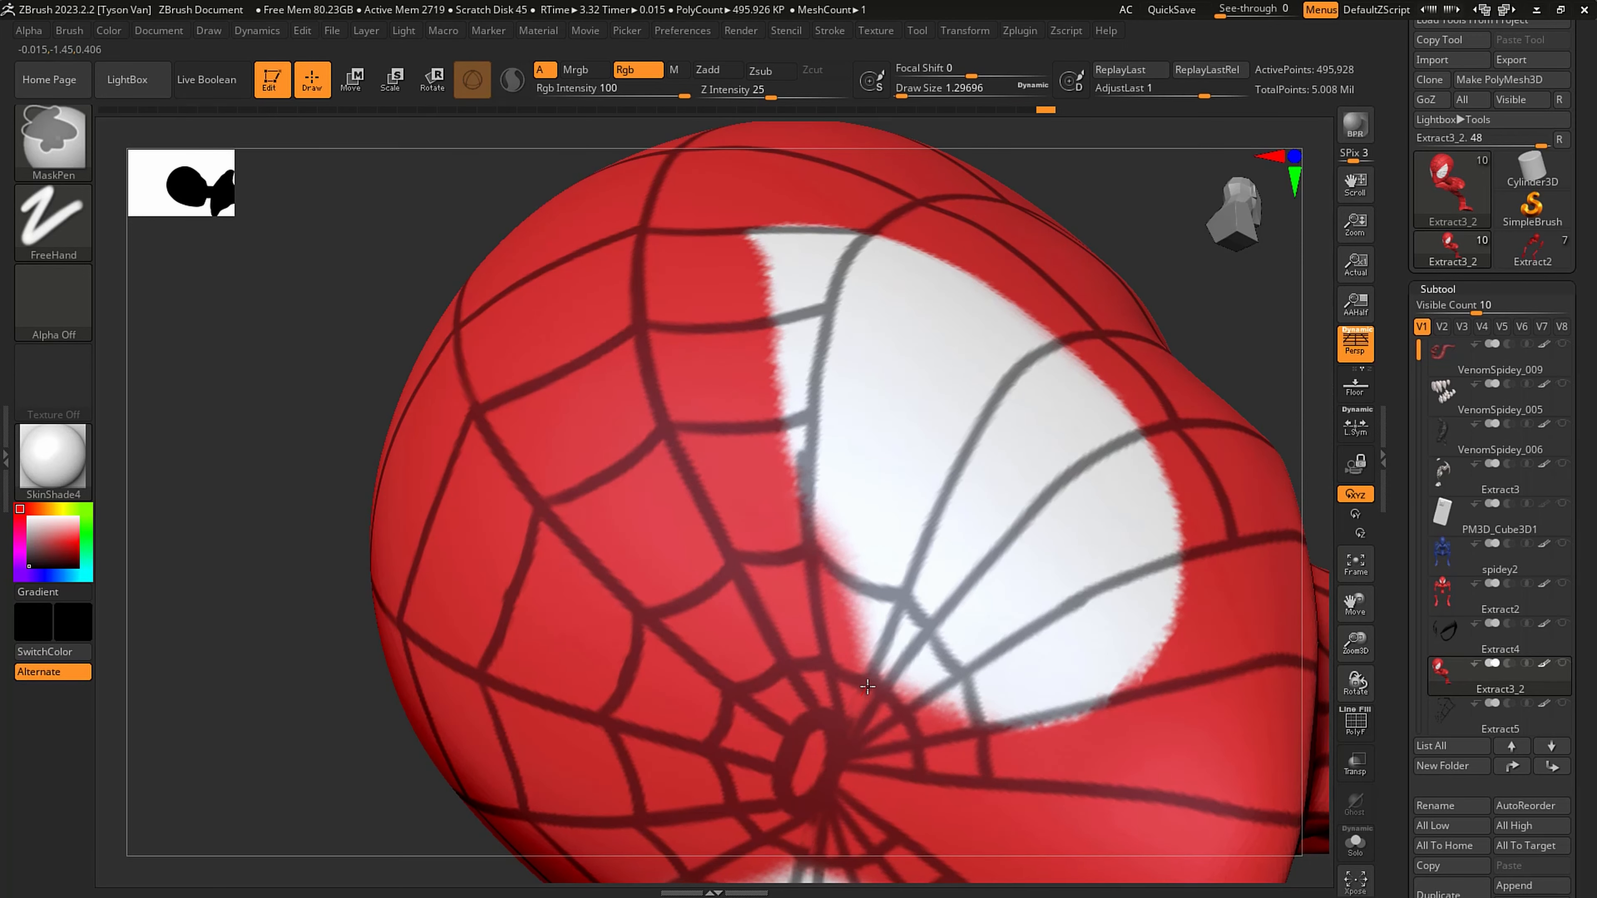
pyautogui.keyDown('alt'); pyautogui.moveTo(946, 721); pyautogui.dragTo(942, 614, button='right'); pyautogui.keyUp('alt')
pyautogui.keyDown('ctrl'); pyautogui.moveTo(915, 668); pyautogui.dragTo(896, 729); pyautogui.keyUp('ctrl')
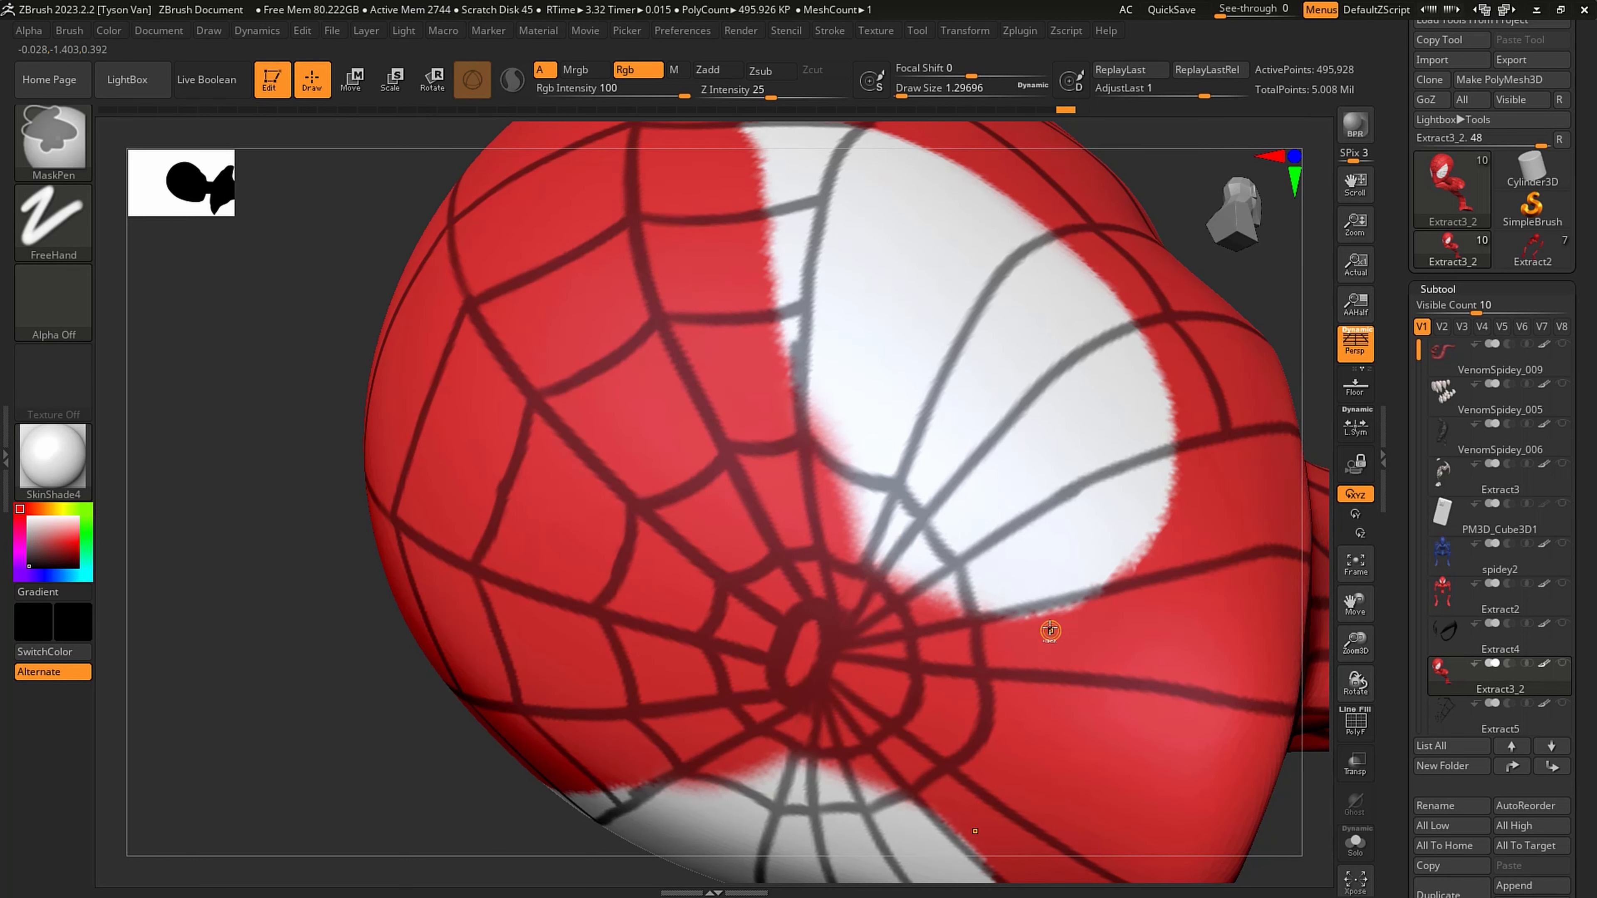
# - Mask a wider ring of cross strands through the middle of the white eye and down across the cheek, undoing misplaced strokes
pyautogui.moveTo(1098, 563); pyautogui.dragTo(1005, 434, button='right')
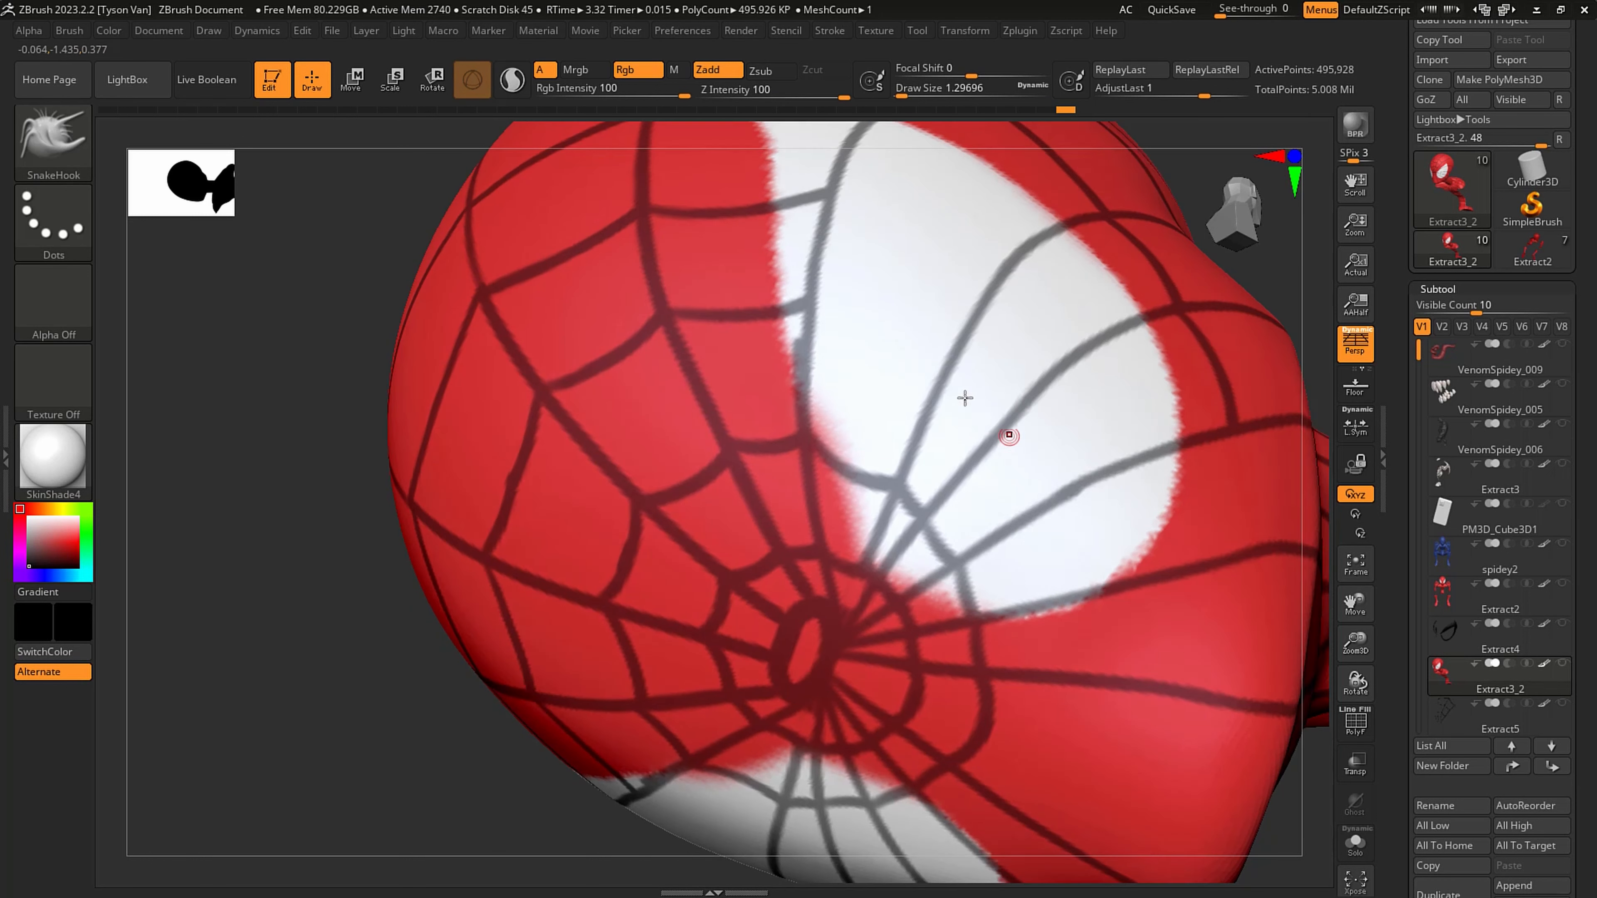
pyautogui.moveTo(811, 302)
pyautogui.keyDown('ctrl'); pyautogui.mouseDown()
pyautogui.moveTo(962, 361)
pyautogui.moveTo(1059, 480)
pyautogui.mouseUp(); pyautogui.keyUp('ctrl')
pyautogui.keyDown('ctrl'); pyautogui.click(1015, 420); pyautogui.keyUp('ctrl')
pyautogui.hotkey('ctrl', 'z')
pyautogui.hotkey('ctrl', 'z')
pyautogui.moveTo(1016, 412)
pyautogui.keyDown('ctrl'); pyautogui.mouseDown()
pyautogui.moveTo(1078, 488)
pyautogui.moveTo(1116, 578)
pyautogui.moveTo(1136, 741)
pyautogui.moveTo(1096, 836)
pyautogui.mouseUp(); pyautogui.keyUp('ctrl')
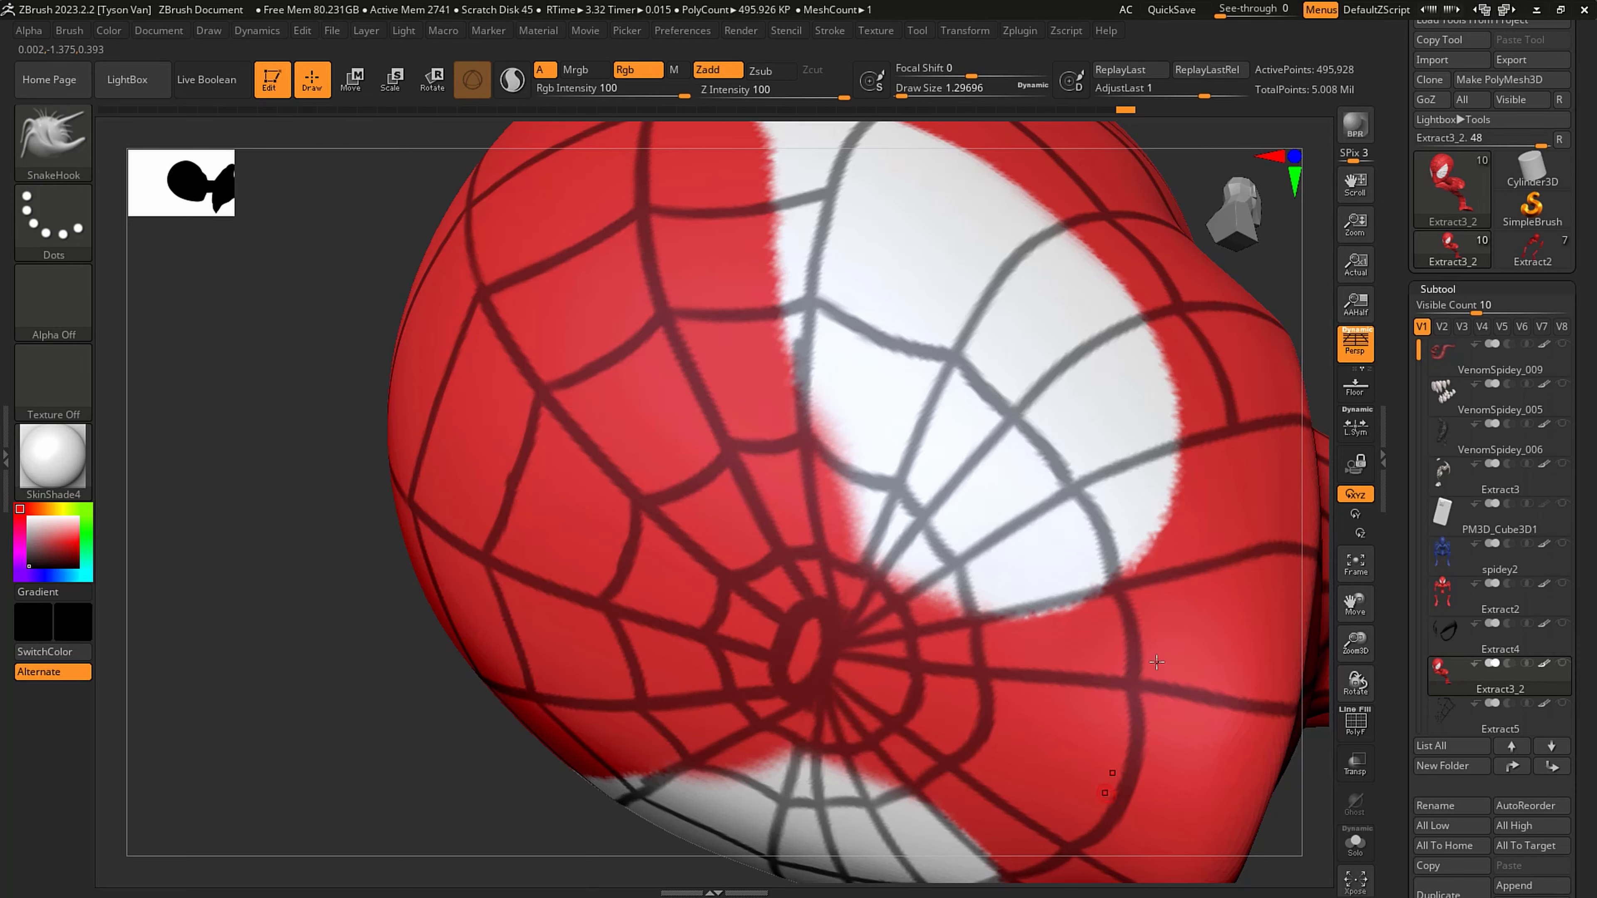
# - Continue the cross strand outside the eye down over the cheek to the chin, redrawing the misplaced lower stroke
pyautogui.keyDown('alt'); pyautogui.moveTo(1153, 653); pyautogui.dragTo(956, 624, button='right'); pyautogui.keyUp('alt')
pyautogui.keyDown('alt'); pyautogui.moveTo(972, 495); pyautogui.dragTo(1051, 417, button='right'); pyautogui.keyUp('alt')
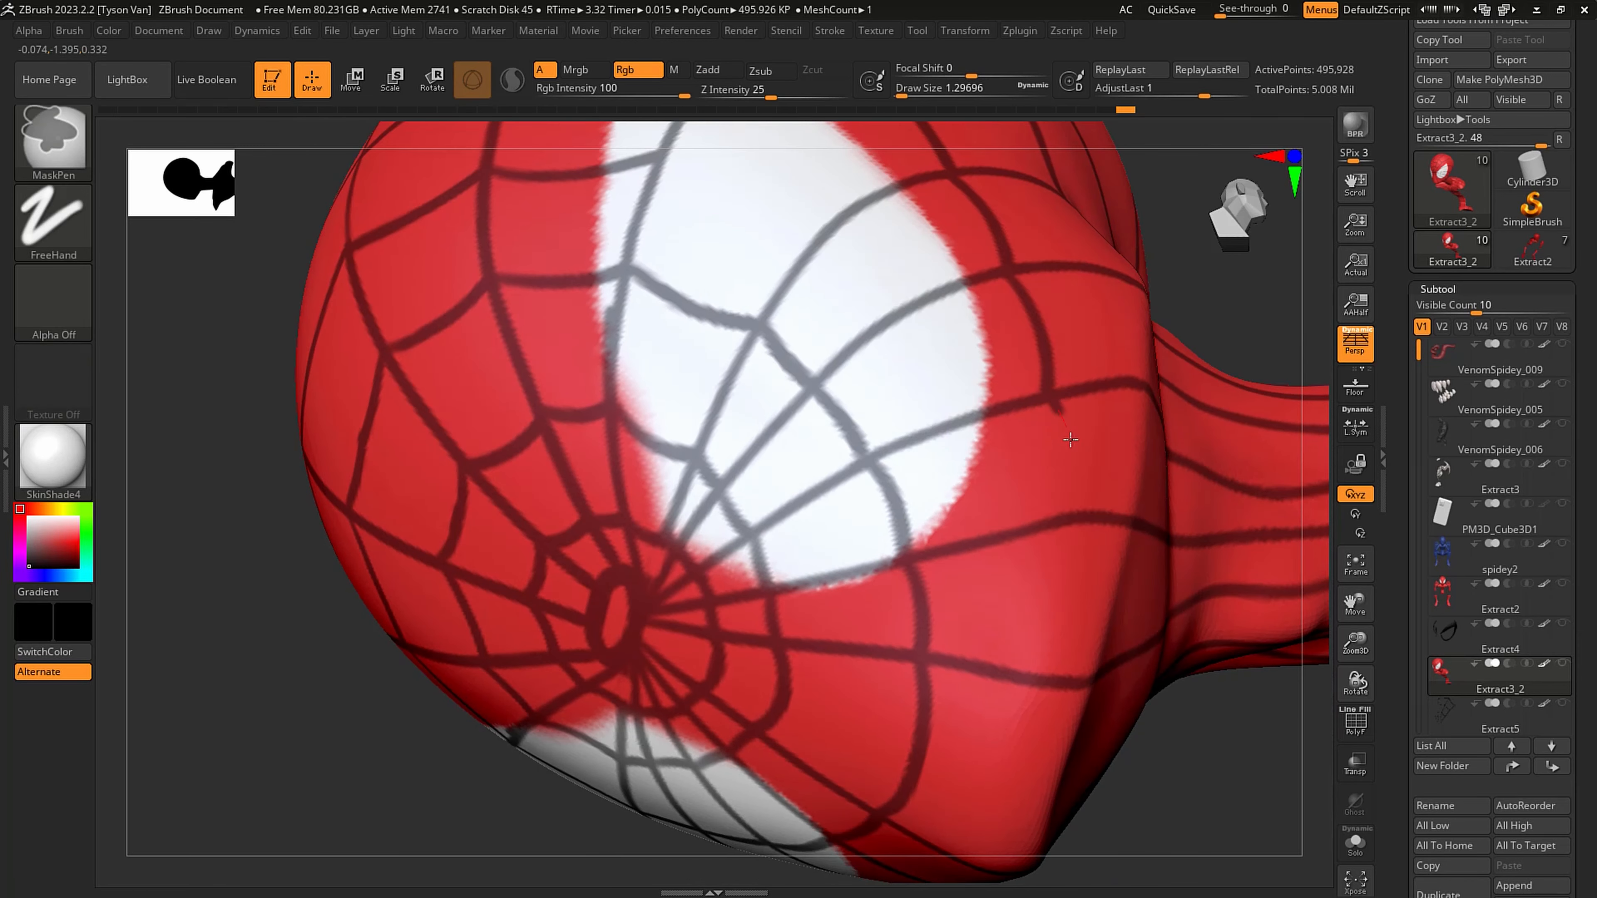
pyautogui.moveTo(1077, 519)
pyautogui.keyDown('ctrl'); pyautogui.mouseDown()
pyautogui.moveTo(1081, 592)
pyautogui.moveTo(1031, 821)
pyautogui.mouseUp(); pyautogui.keyUp('ctrl')
pyautogui.hotkey('ctrl', 'z')
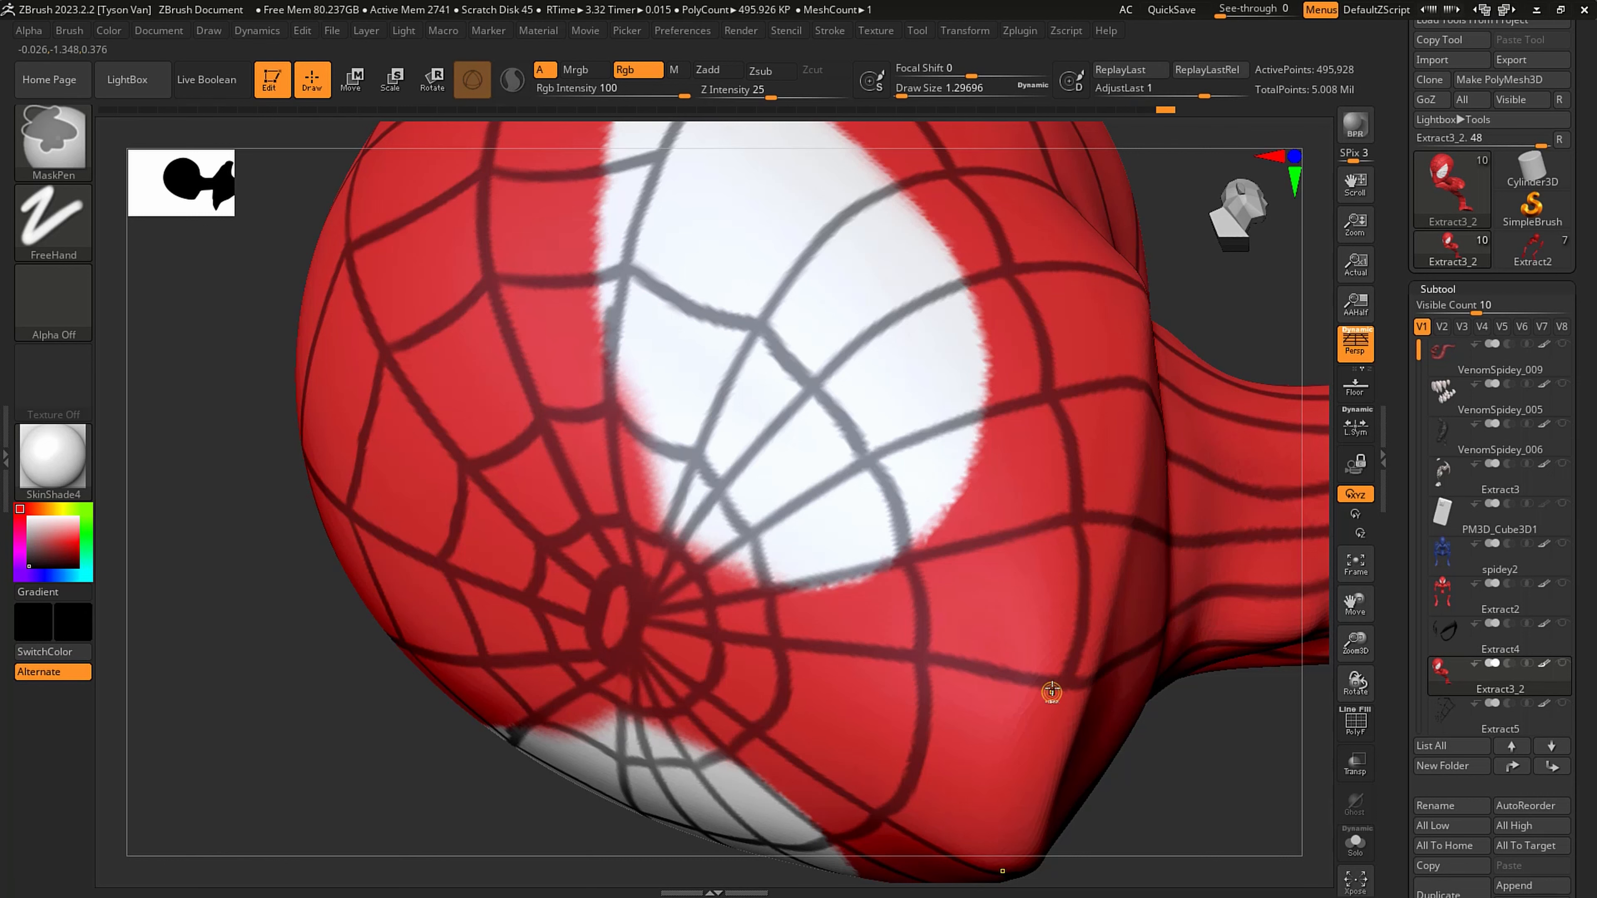
pyautogui.keyDown('ctrl'); pyautogui.moveTo(1057, 683); pyautogui.dragTo(1026, 854); pyautogui.keyUp('ctrl')
# - Fill in the remaining masked cross strands around the web's centre at the nose bridge, between the white eyes
pyautogui.moveTo(1064, 552)
pyautogui.keyDown('alt'); pyautogui.mouseDown(button='right')
pyautogui.moveTo(911, 667)
pyautogui.moveTo(915, 587)
pyautogui.moveTo(896, 529)
pyautogui.mouseUp(button='right'); pyautogui.keyUp('alt')
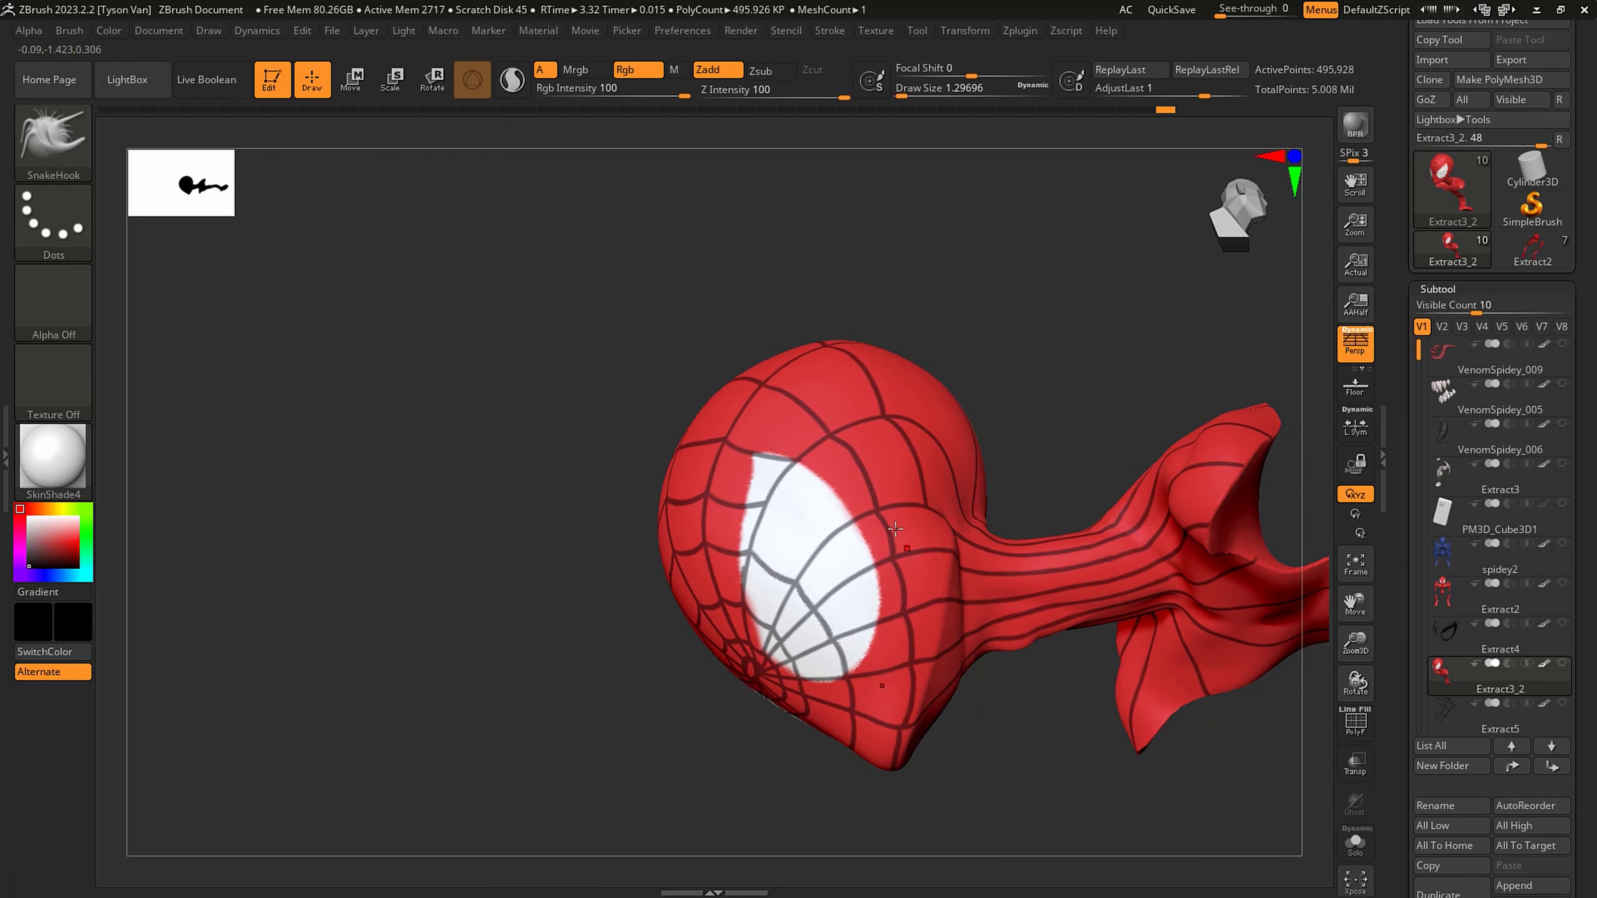
pyautogui.moveTo(861, 629); pyautogui.dragTo(857, 551, button='right')
pyautogui.press('ctrl')
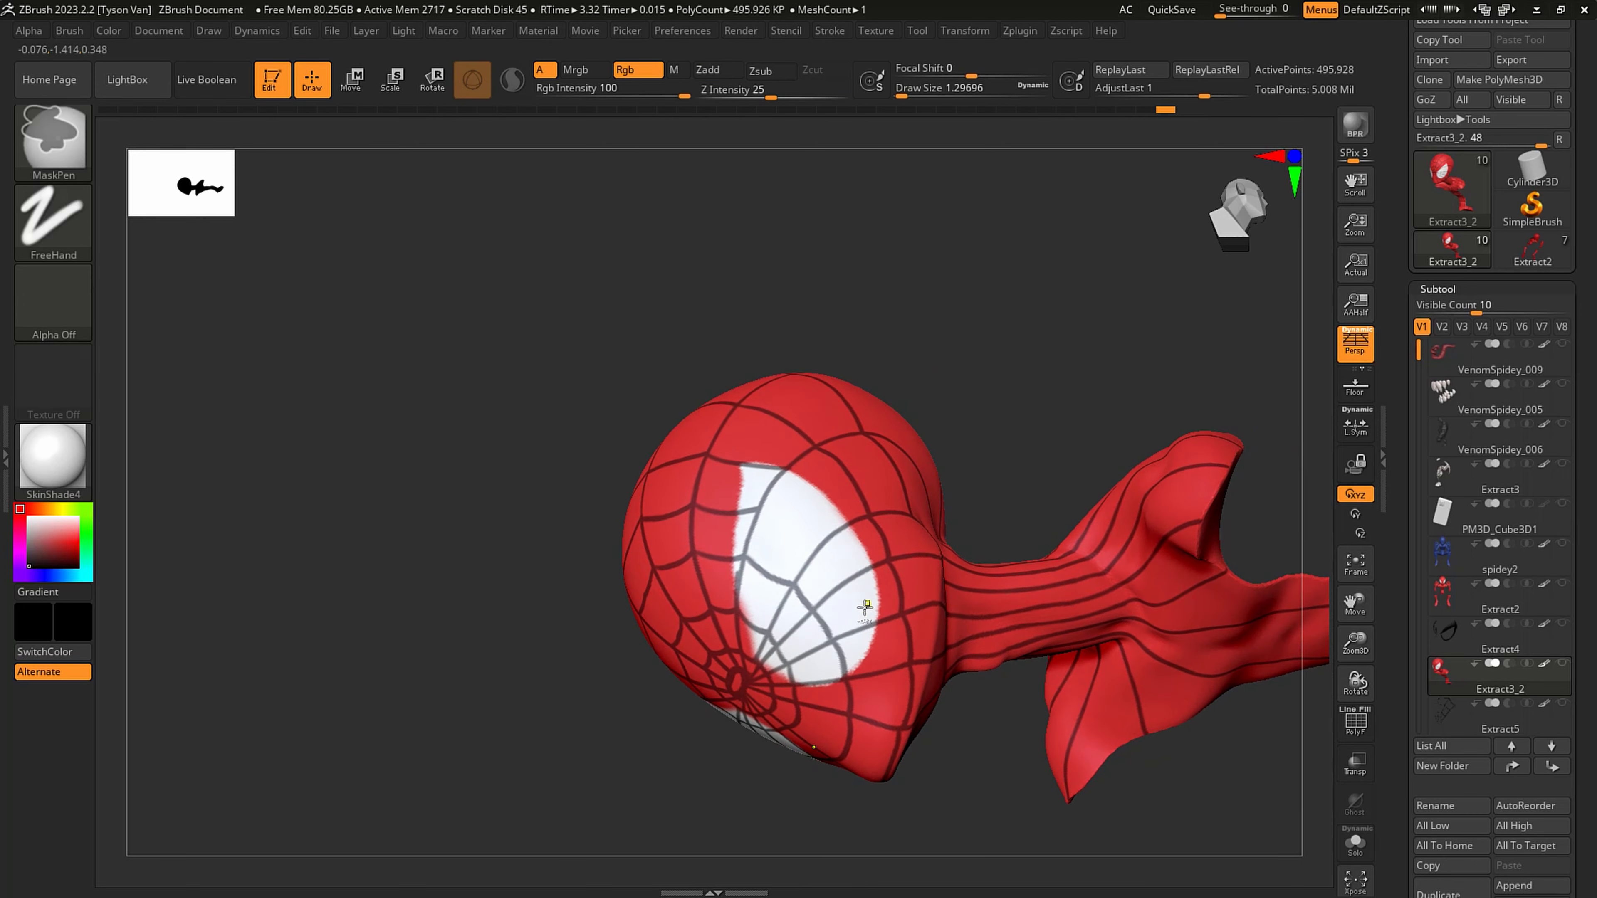
pyautogui.moveTo(865, 607)
pyautogui.mouseDown(button='right')
pyautogui.moveTo(831, 644)
pyautogui.moveTo(851, 705)
pyautogui.moveTo(899, 585)
pyautogui.moveTo(1165, 678)
pyautogui.moveTo(1138, 706)
pyautogui.mouseUp(button='right')
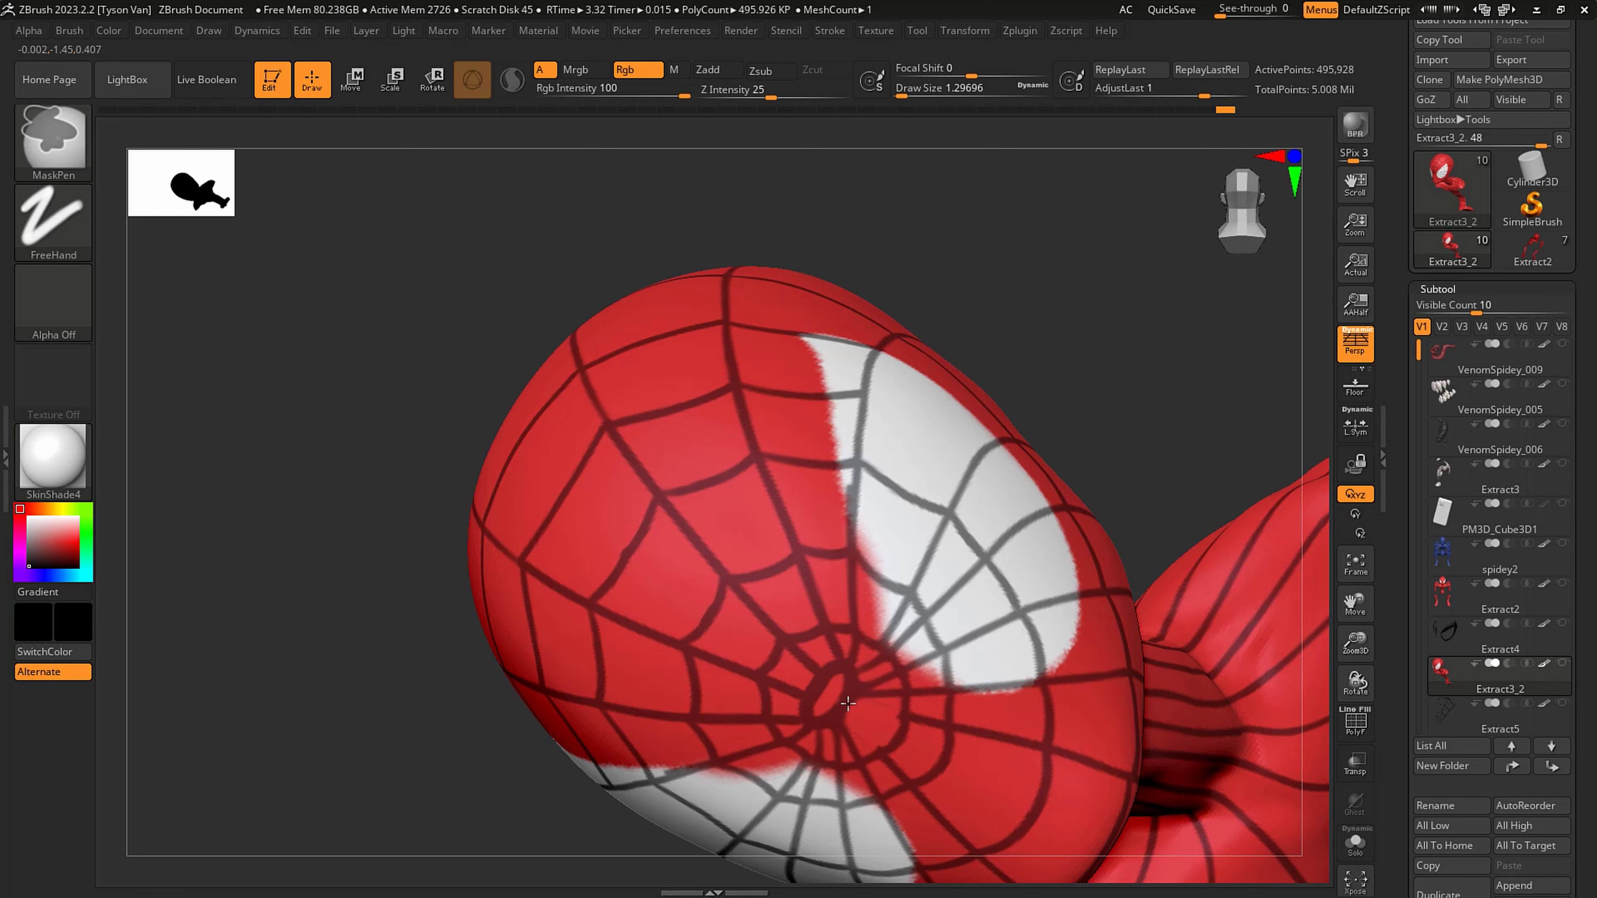
pyautogui.moveTo(870, 709); pyautogui.dragTo(895, 716)
# - Mask the next cross strand behind the eye, running along the jaw from the chin to the back of the cheek
pyautogui.moveTo(1005, 729)
pyautogui.keyDown('alt'); pyautogui.mouseDown(button='right')
pyautogui.moveTo(899, 711)
pyautogui.moveTo(905, 622)
pyautogui.moveTo(980, 727)
pyautogui.moveTo(991, 693)
pyautogui.moveTo(974, 692)
pyautogui.moveTo(1008, 594)
pyautogui.mouseUp(button='right'); pyautogui.keyUp('alt')
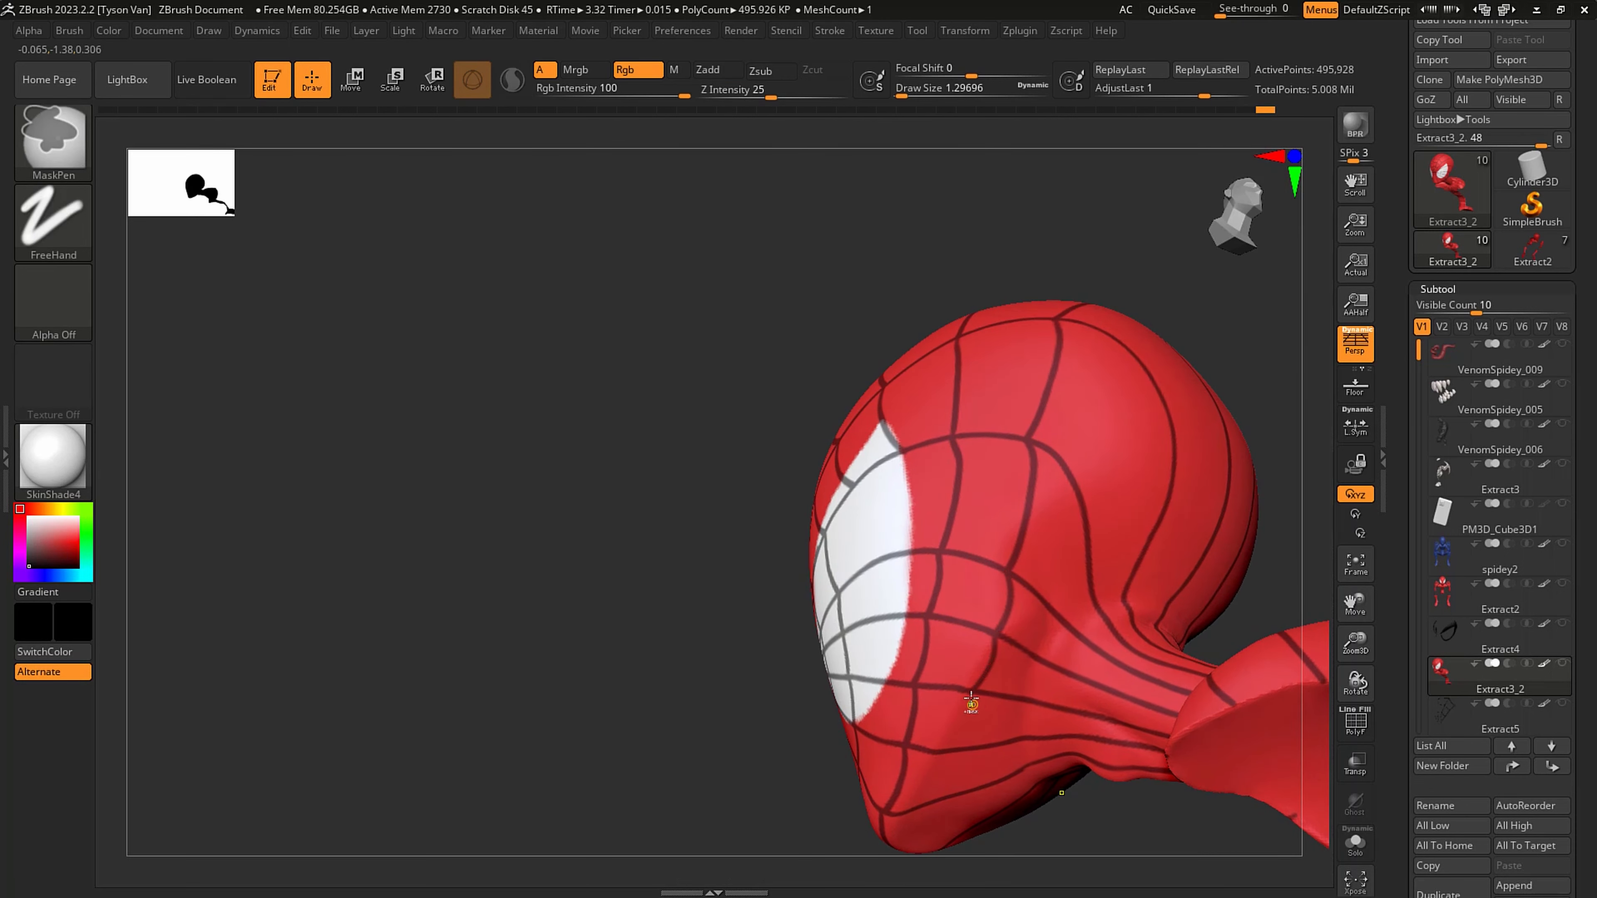
pyautogui.moveTo(954, 688); pyautogui.dragTo(929, 680, button='right')
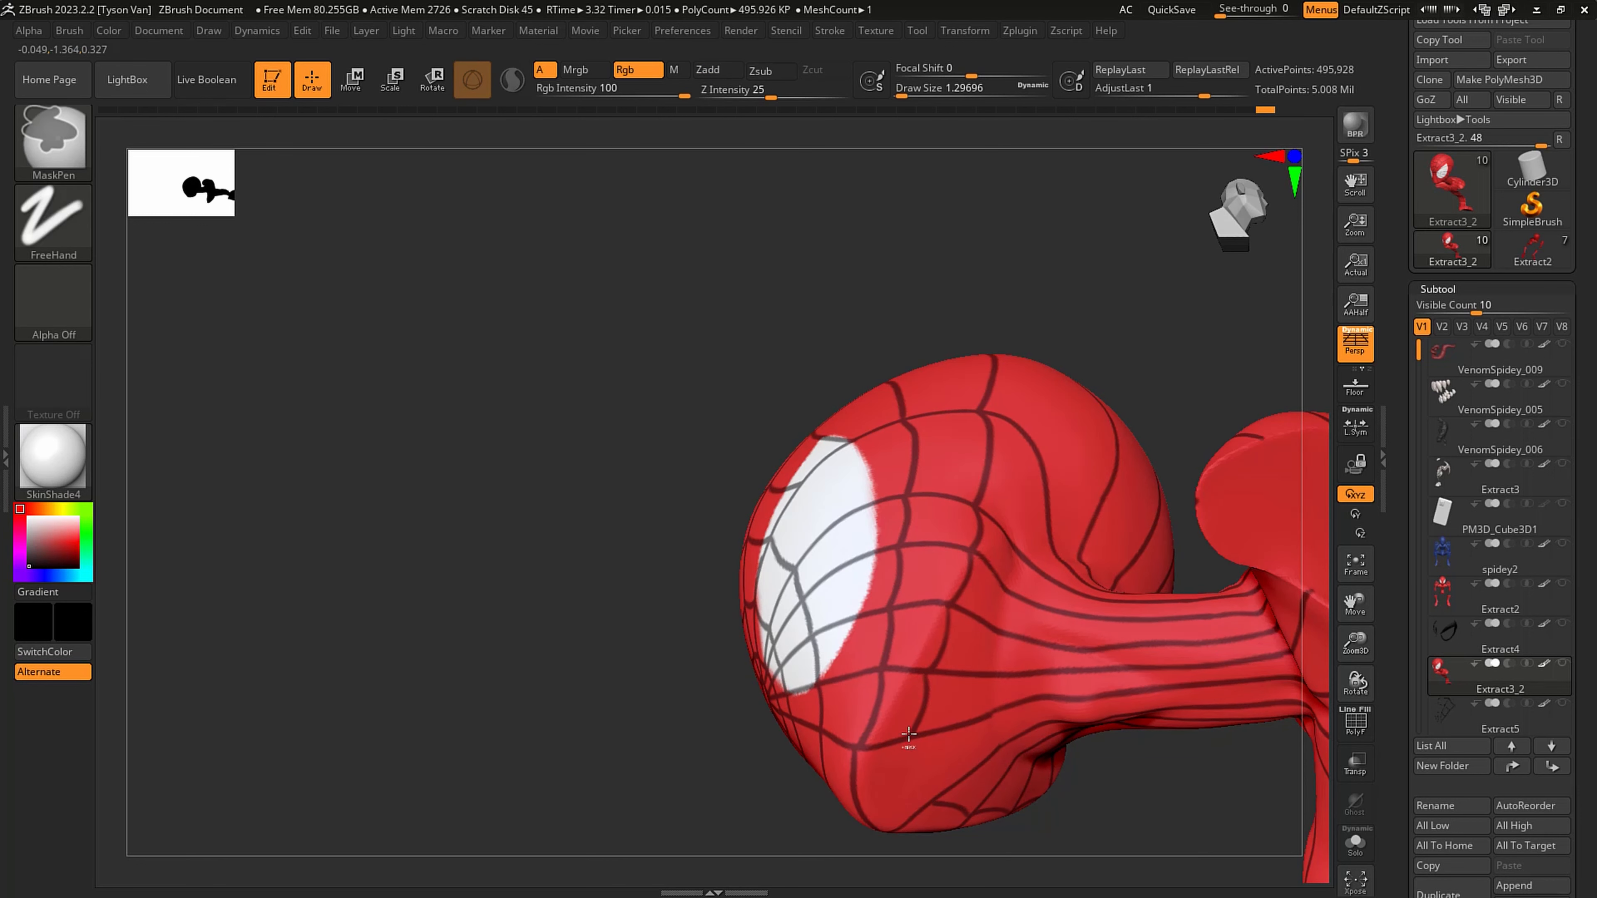
pyautogui.keyDown('ctrl'); pyautogui.moveTo(909, 733); pyautogui.dragTo(922, 777); pyautogui.keyUp('ctrl')
pyautogui.keyDown('ctrl'); pyautogui.moveTo(987, 677); pyautogui.dragTo(985, 688); pyautogui.keyUp('ctrl')
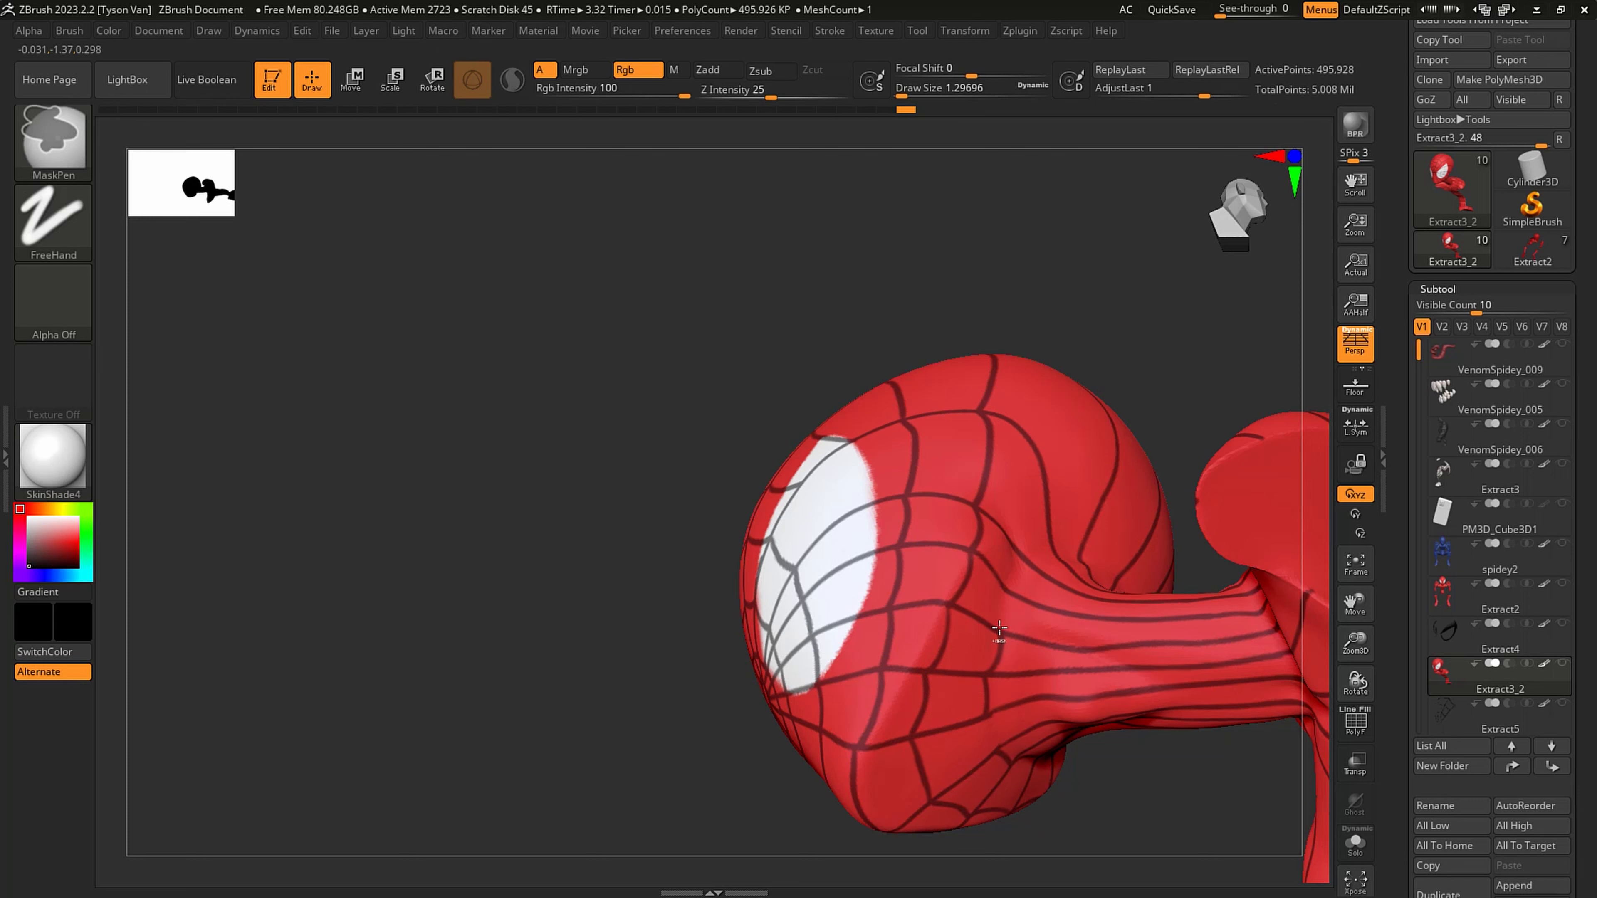
pyautogui.keyDown('ctrl'); pyautogui.moveTo(1012, 589); pyautogui.dragTo(1015, 592); pyautogui.keyUp('ctrl')
pyautogui.moveTo(1022, 552); pyautogui.dragTo(1006, 594, button='right')
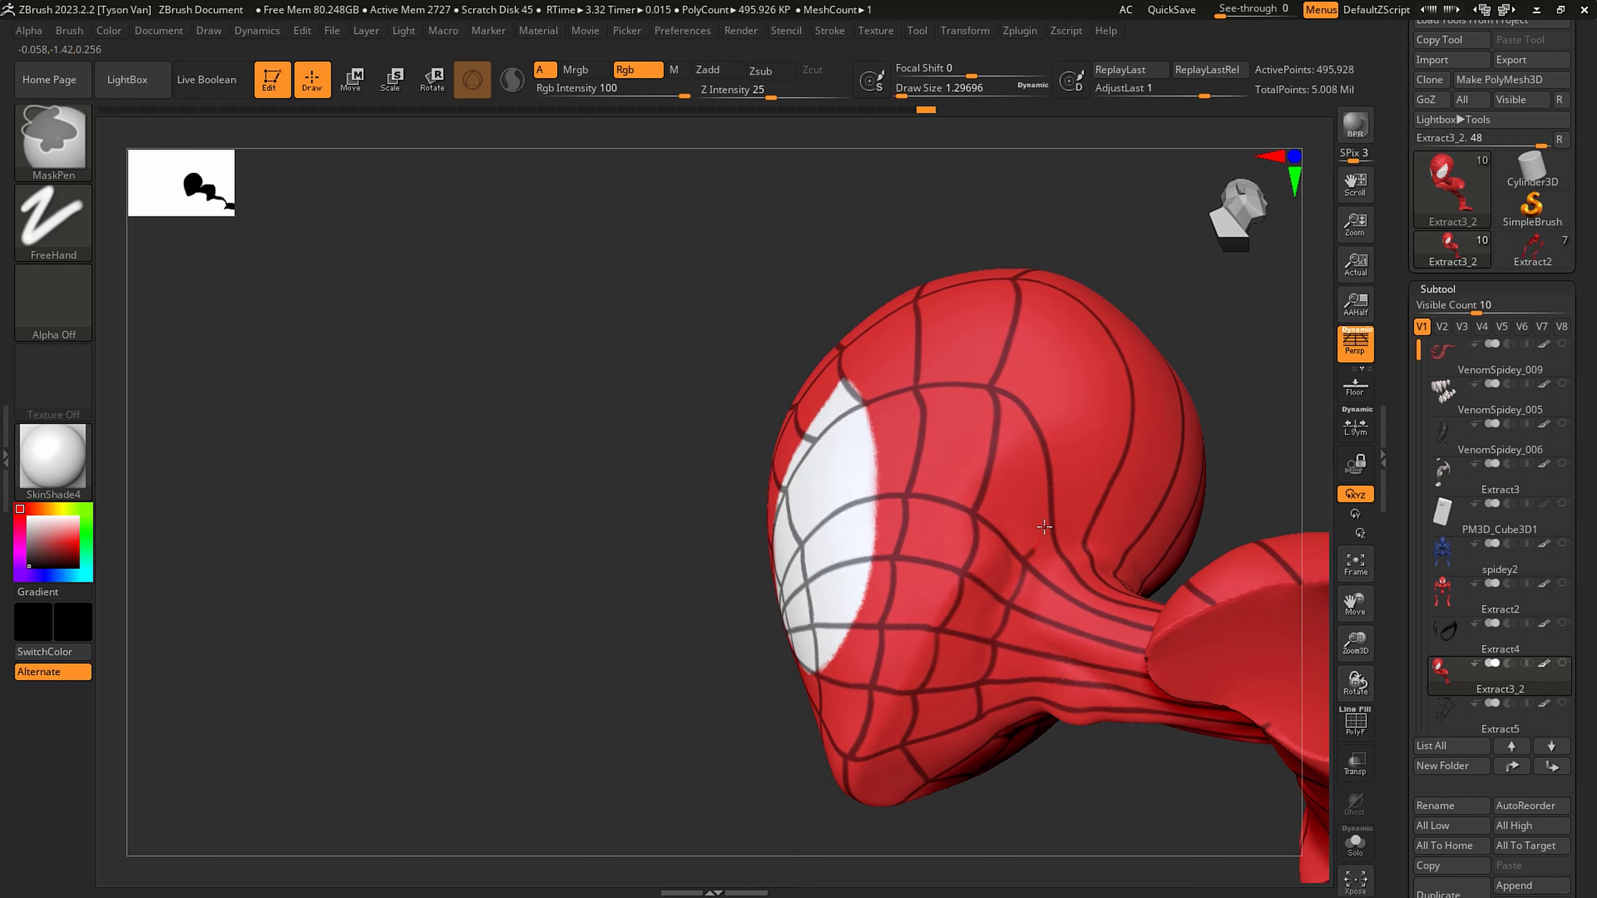
# - Extend the cross strand from behind the jaw up the side of the head, redrawing the misplaced stroke
pyautogui.moveTo(1048, 489); pyautogui.dragTo(1054, 482, button='right')
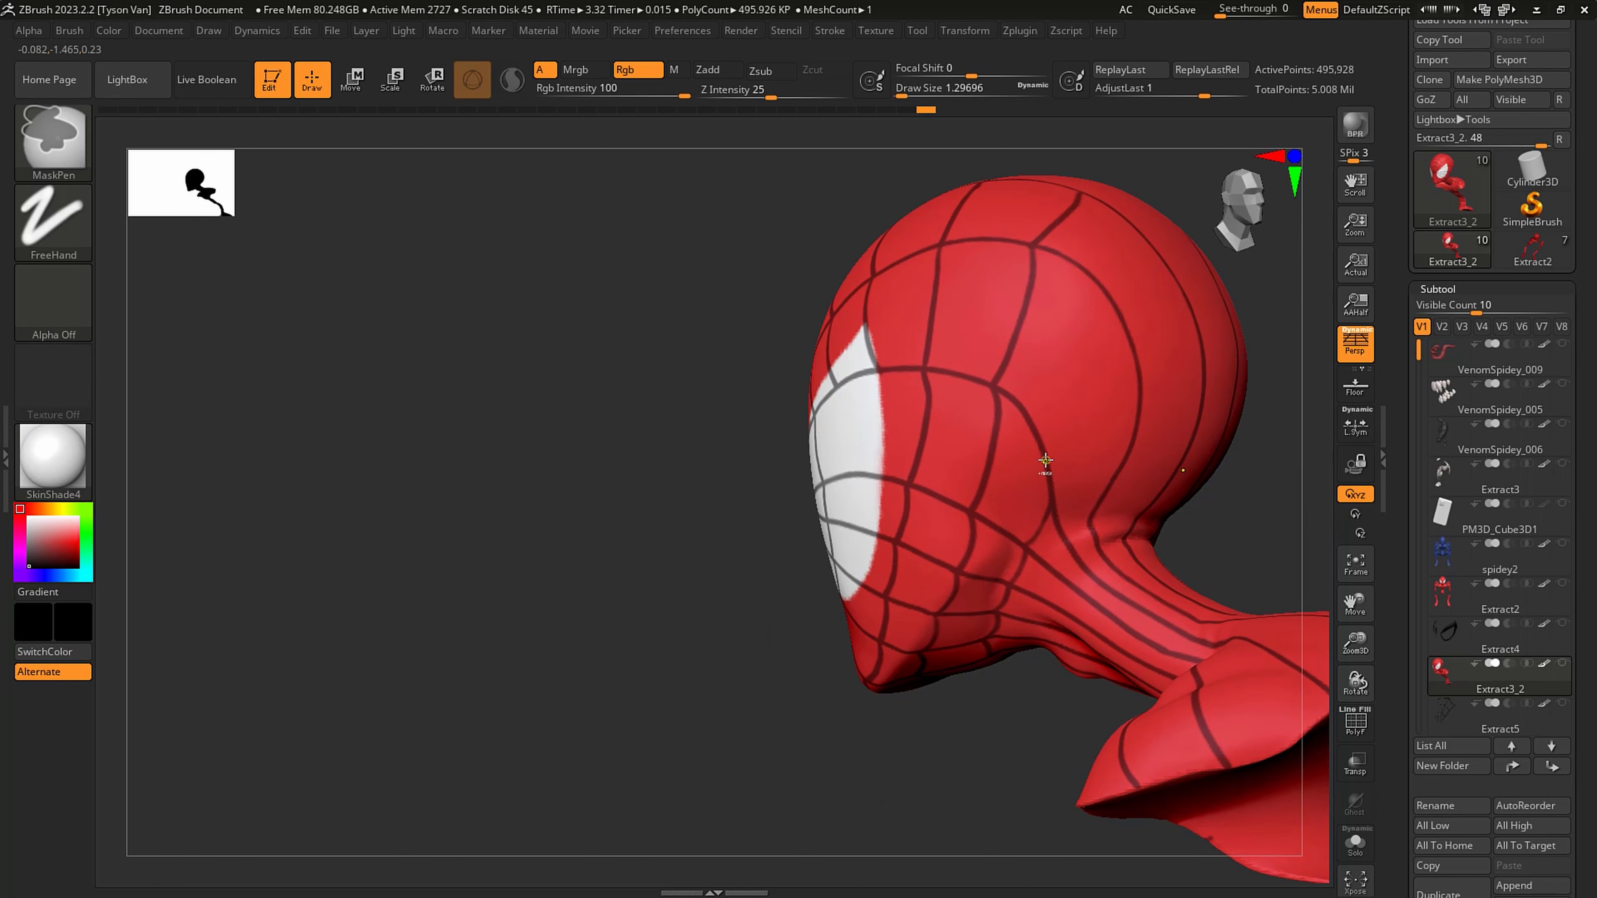
pyautogui.keyDown('ctrl'); pyautogui.moveTo(1123, 334); pyautogui.dragTo(1124, 331); pyautogui.keyUp('ctrl')
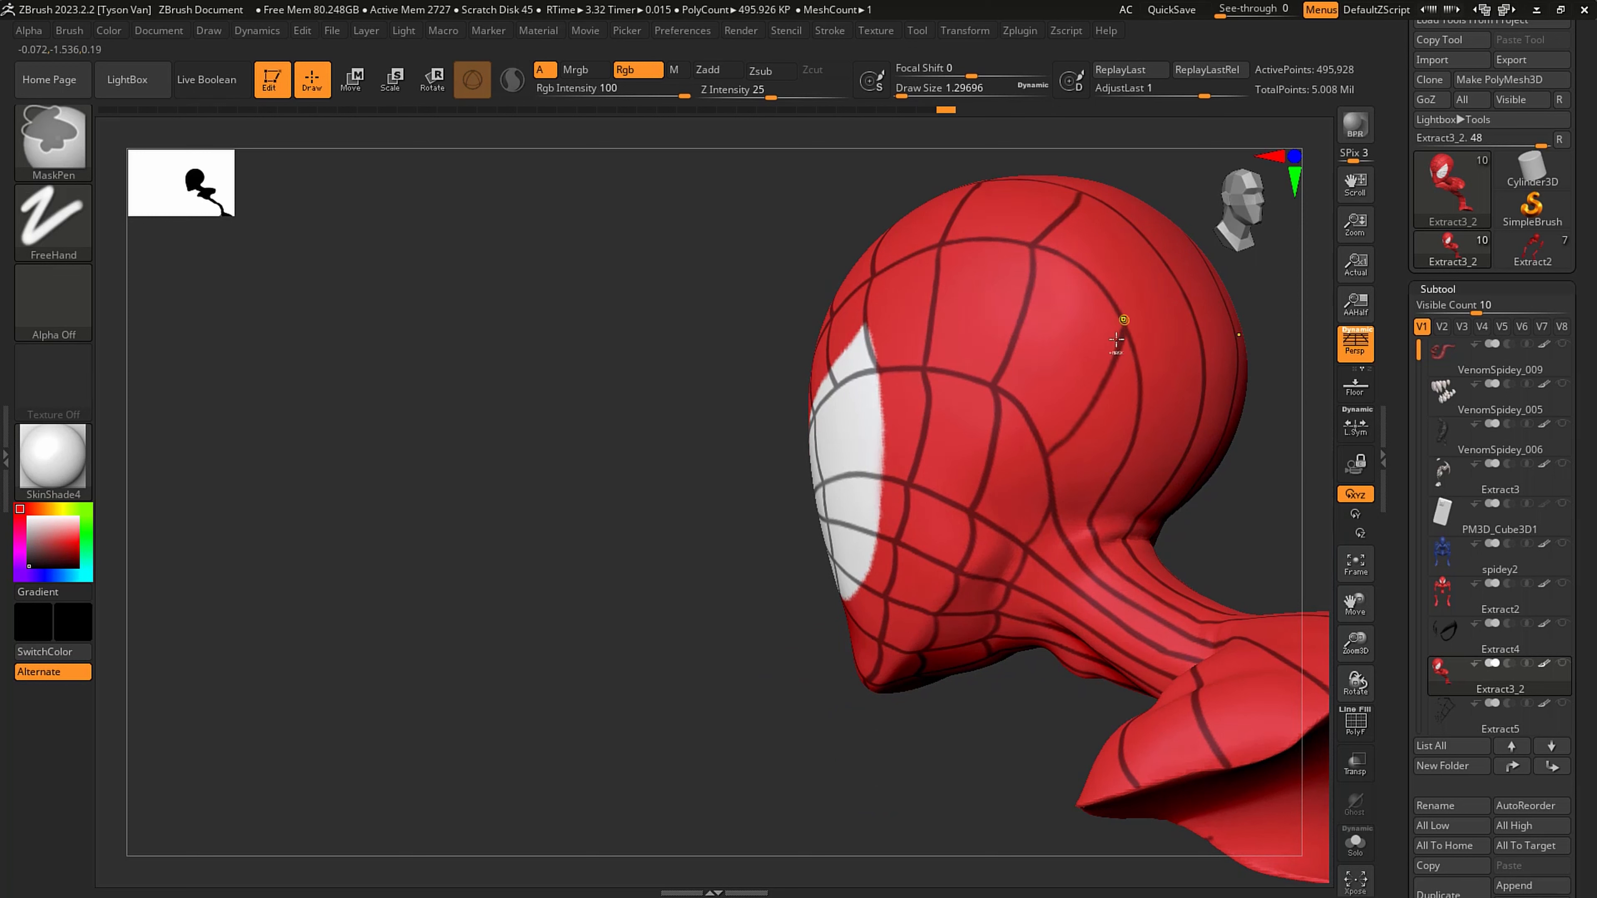
pyautogui.hotkey('ctrl', 'z')
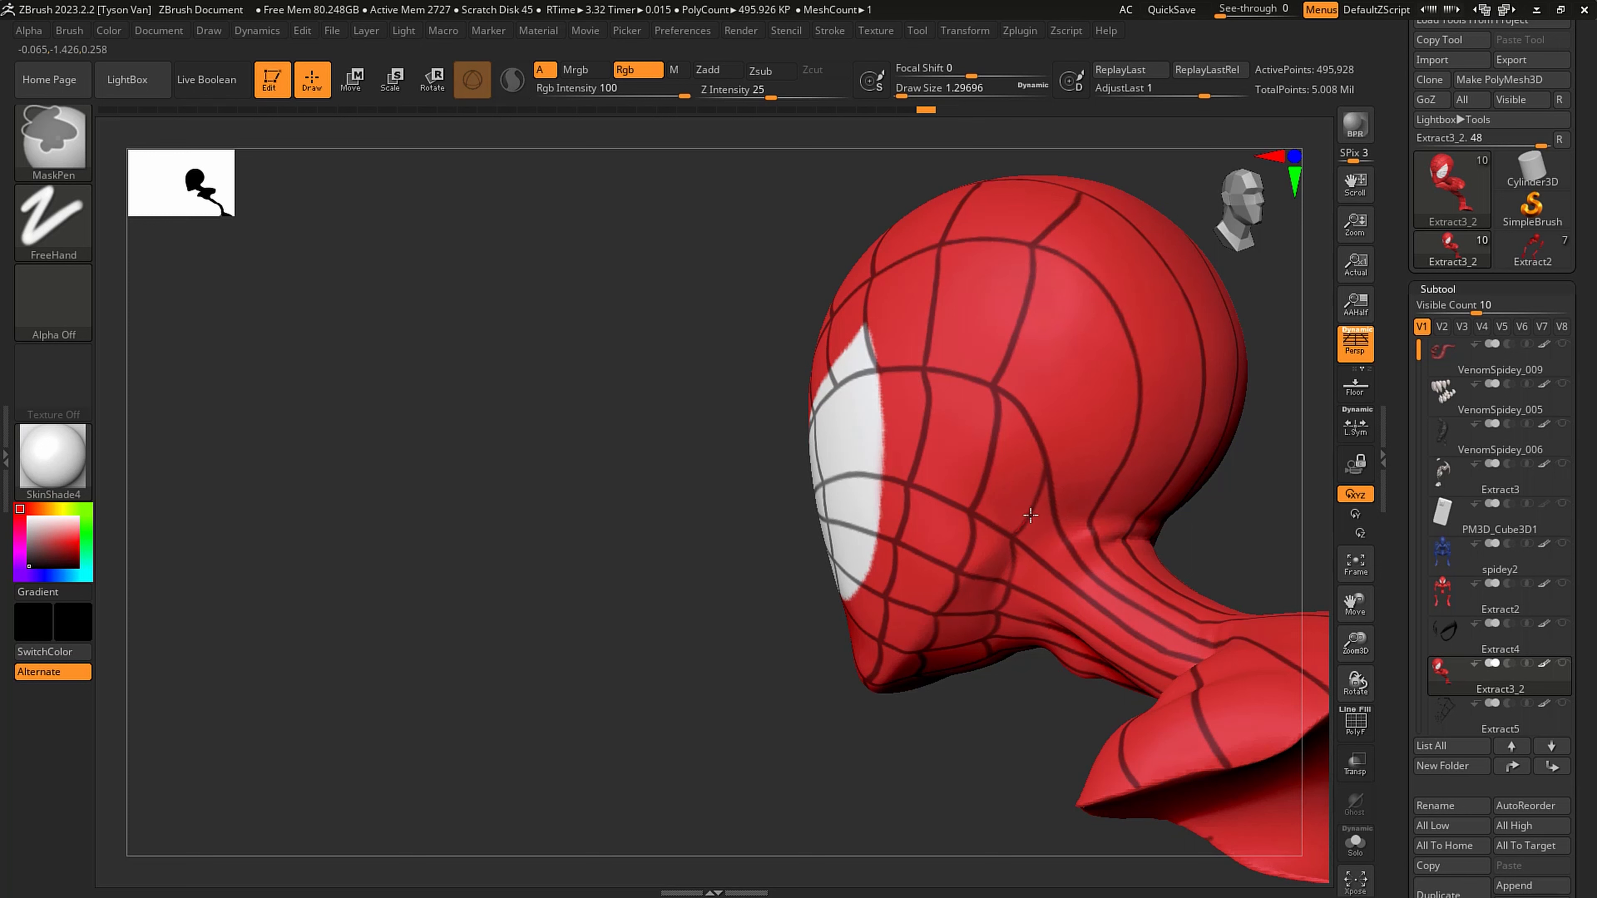
pyautogui.hotkey('ctrl', 'shift', 'z')
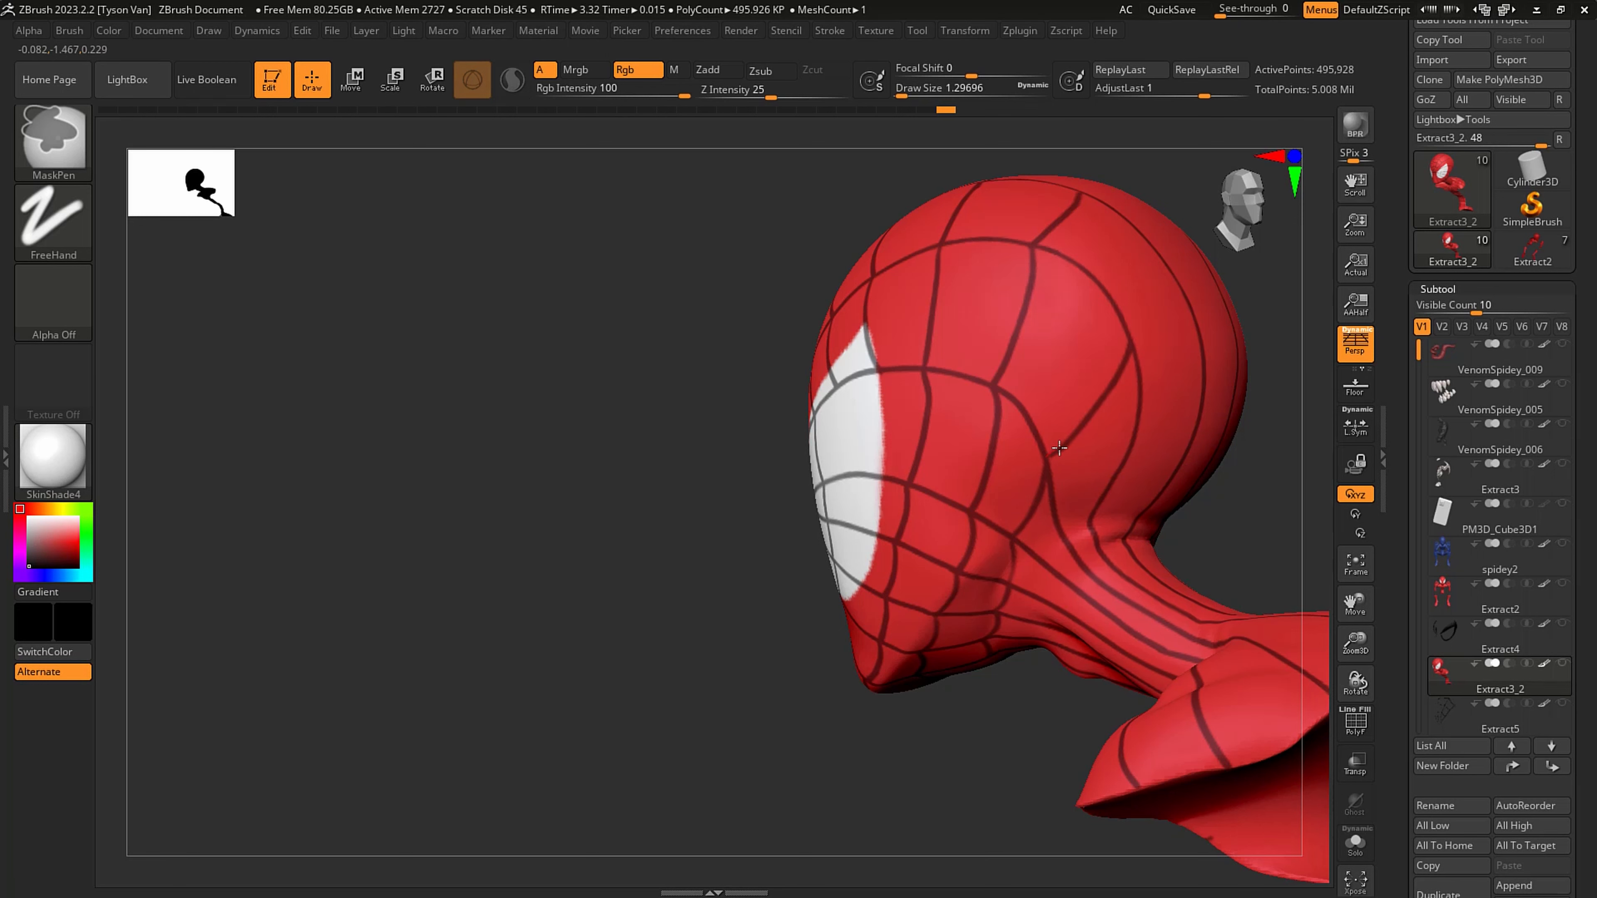
# - Continue the cross strand around and across the back of the head, linking the vertical web lines
pyautogui.moveTo(1108, 382)
pyautogui.keyDown('ctrl'); pyautogui.mouseDown(button='right')
pyautogui.moveTo(1094, 236)
pyautogui.moveTo(1031, 448)
pyautogui.moveTo(1044, 525)
pyautogui.moveTo(916, 372)
pyautogui.mouseUp(button='right'); pyautogui.keyUp('ctrl')
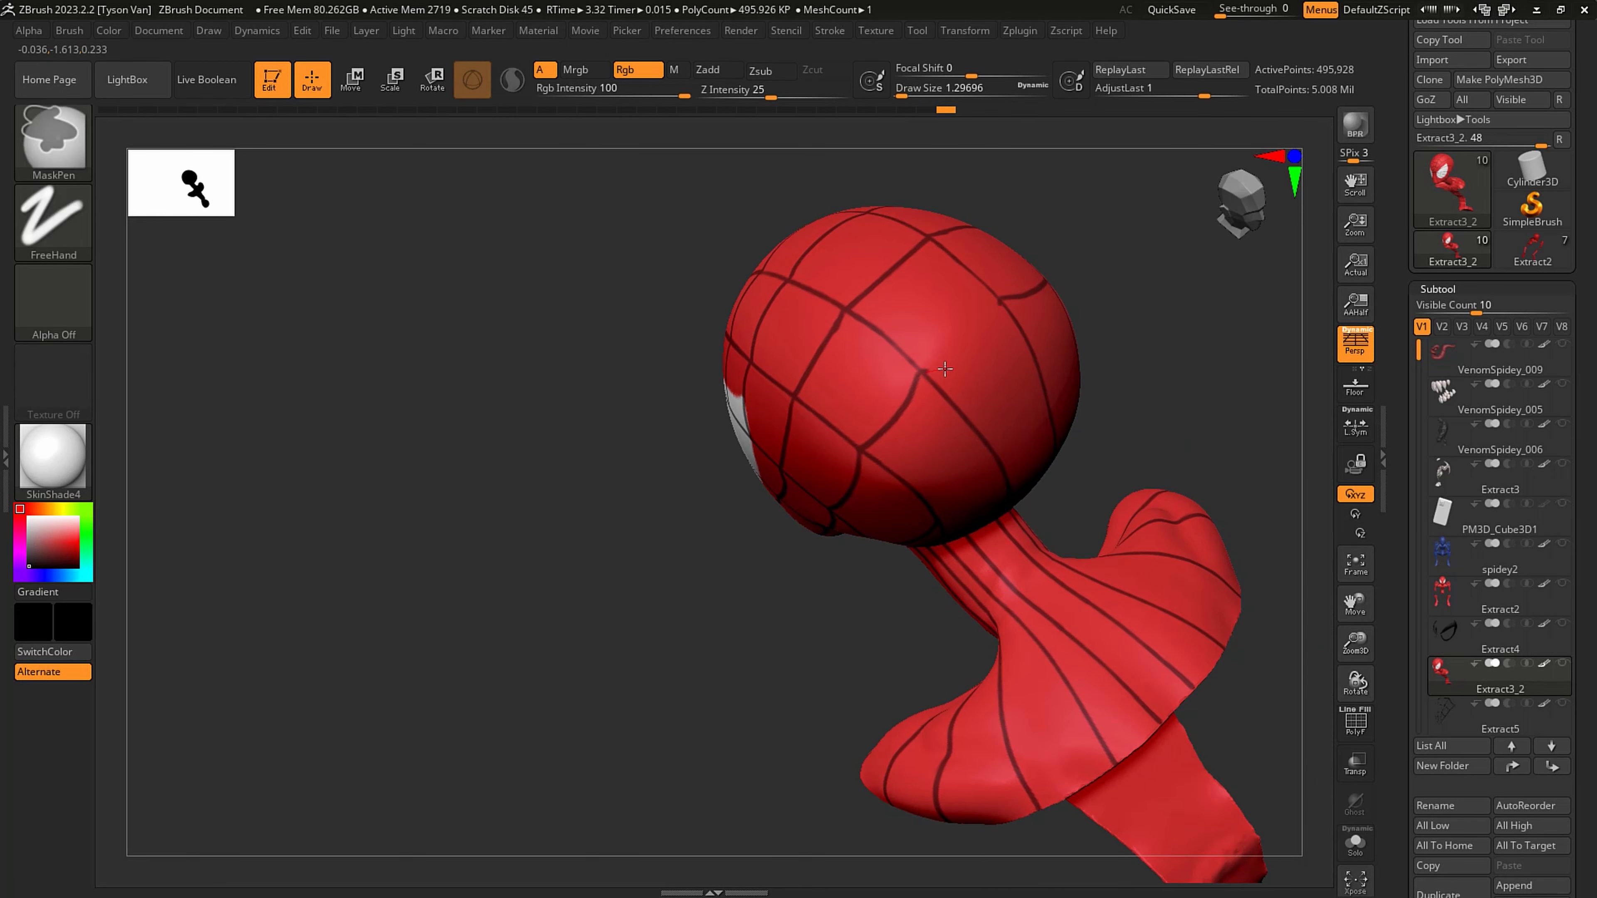
pyautogui.moveTo(995, 324); pyautogui.dragTo(953, 531, button='right')
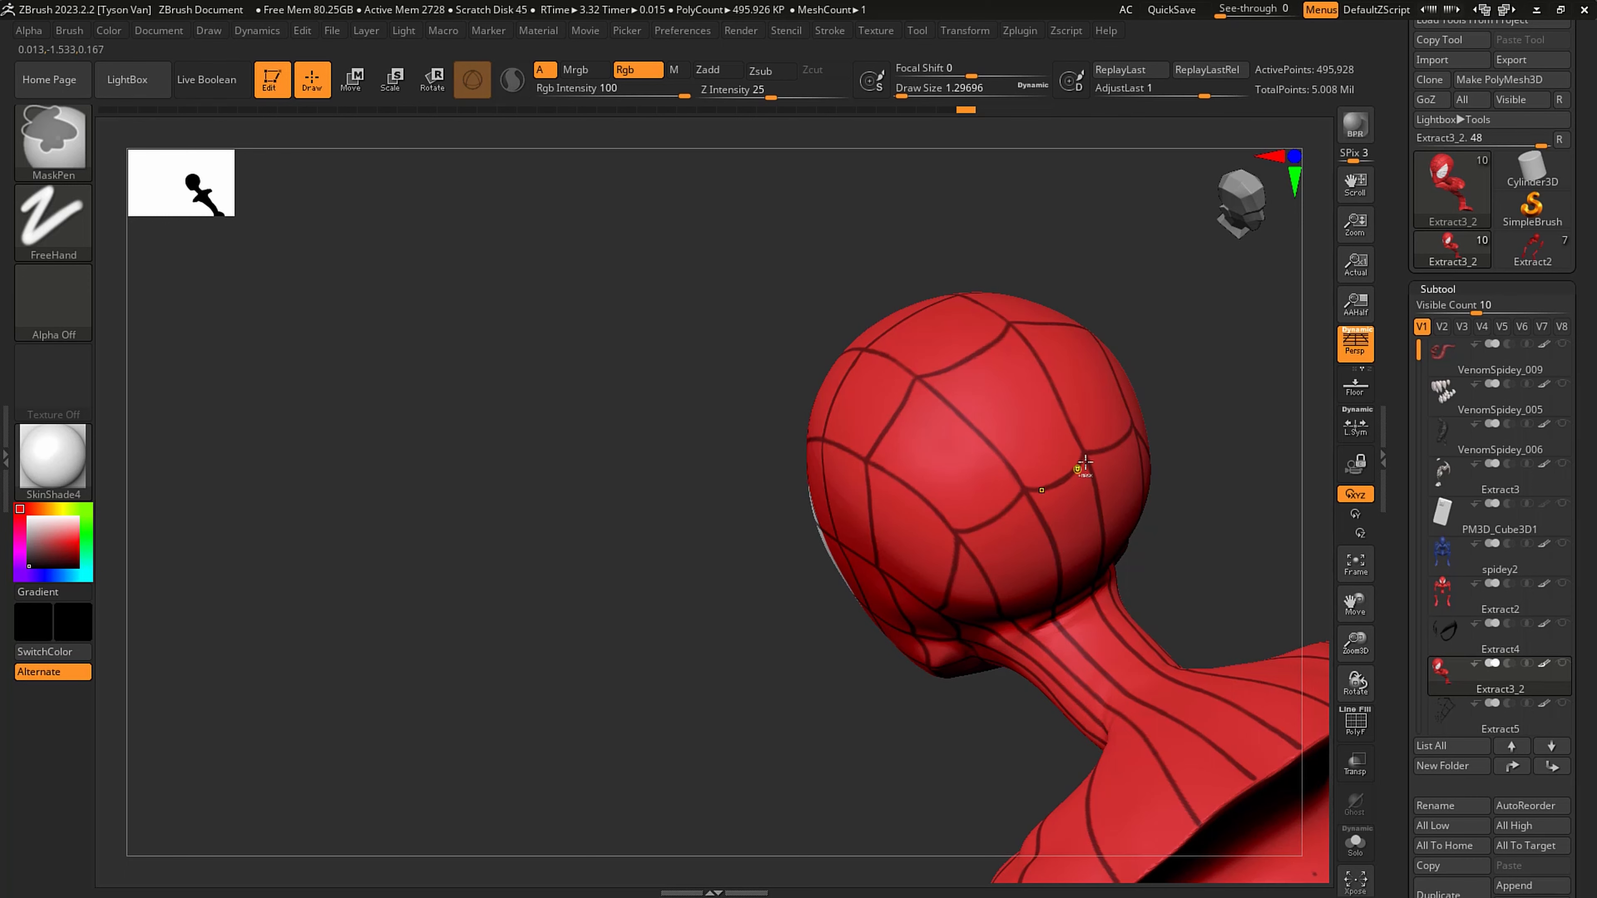
pyautogui.moveTo(1084, 465)
pyautogui.mouseDown(button='right')
pyautogui.moveTo(1123, 448)
pyautogui.moveTo(887, 487)
pyautogui.moveTo(899, 551)
pyautogui.moveTo(975, 557)
pyautogui.mouseUp(button='right')
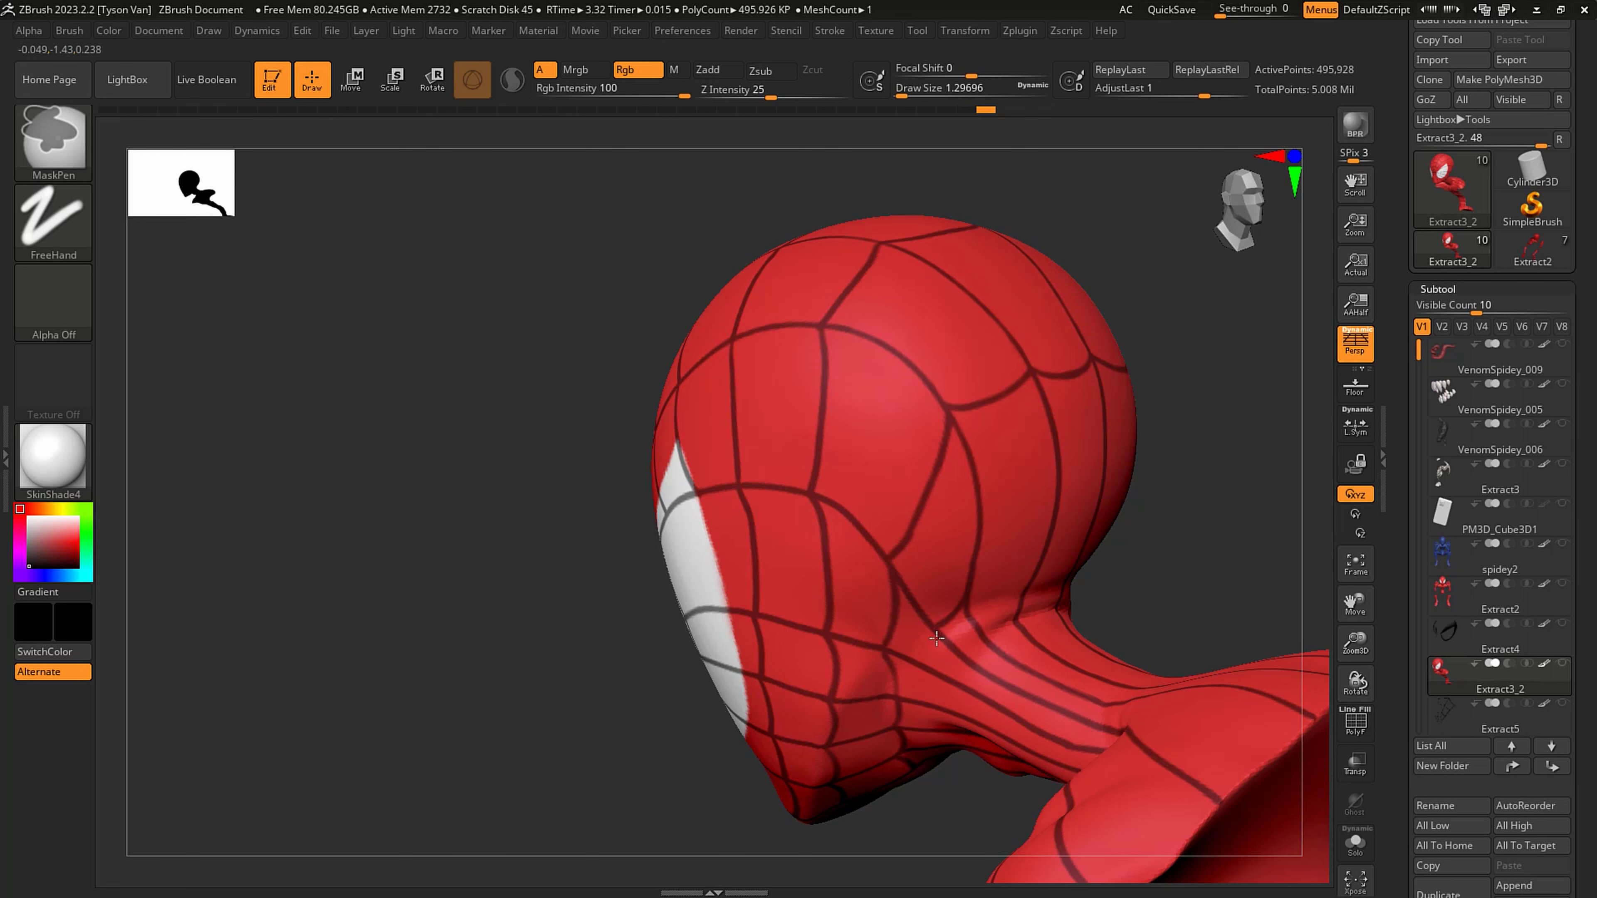
# - Mask a cross strand around the top of the neck, running below the jaw and along the base of the skull
pyautogui.moveTo(938, 681); pyautogui.dragTo(941, 643, button='right')
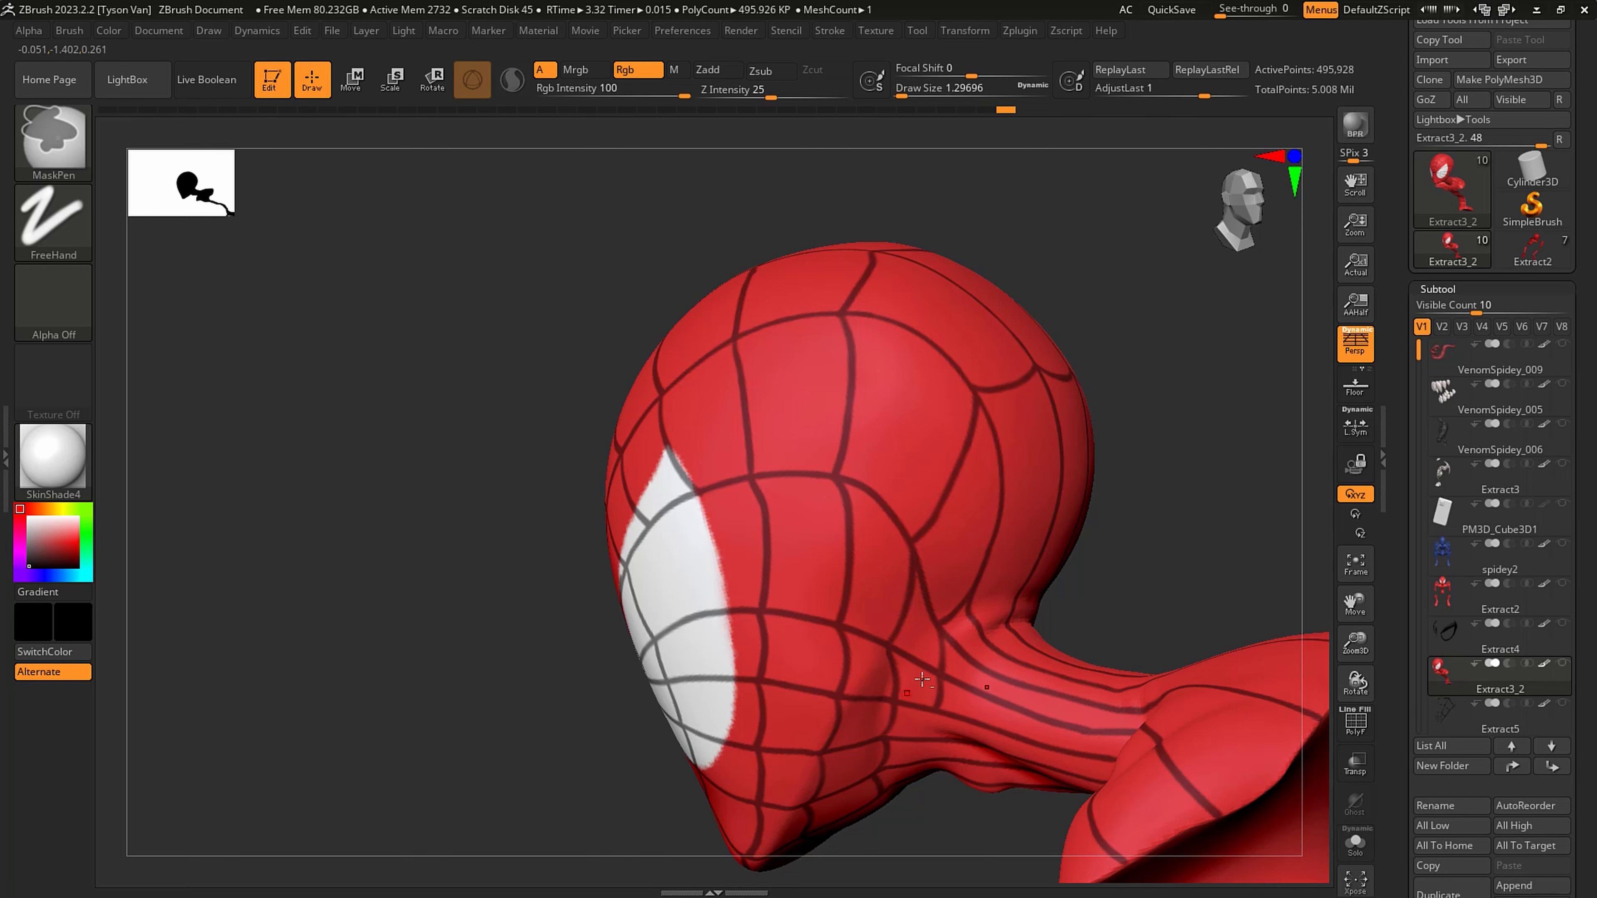
pyautogui.moveTo(922, 680); pyautogui.dragTo(912, 620, button='right')
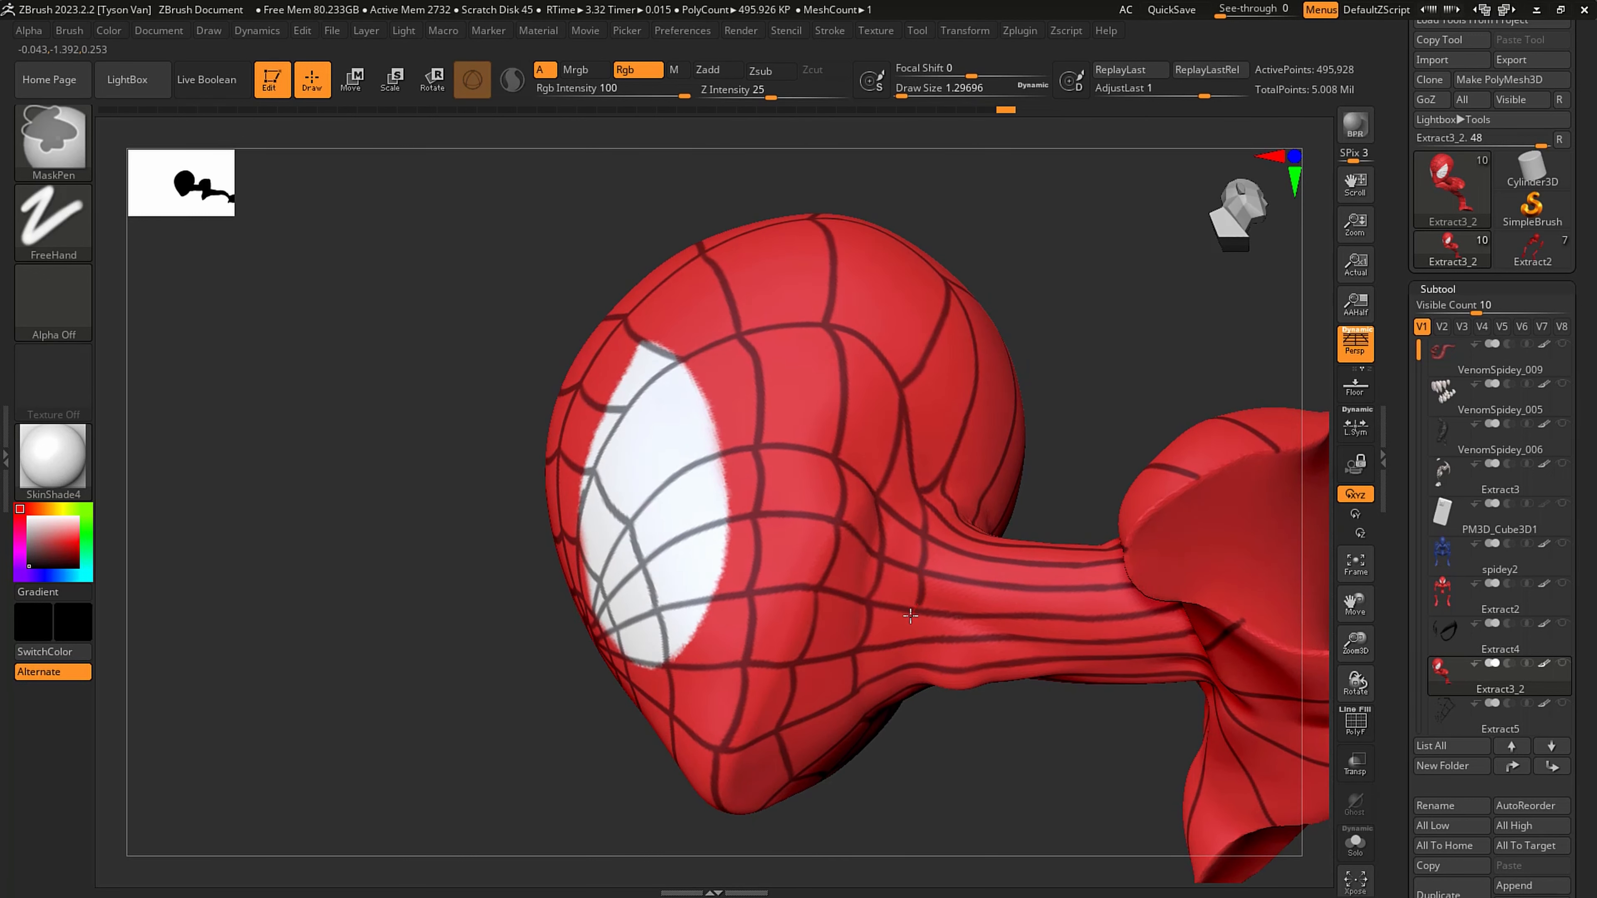
pyautogui.moveTo(908, 639); pyautogui.dragTo(909, 641, button='right')
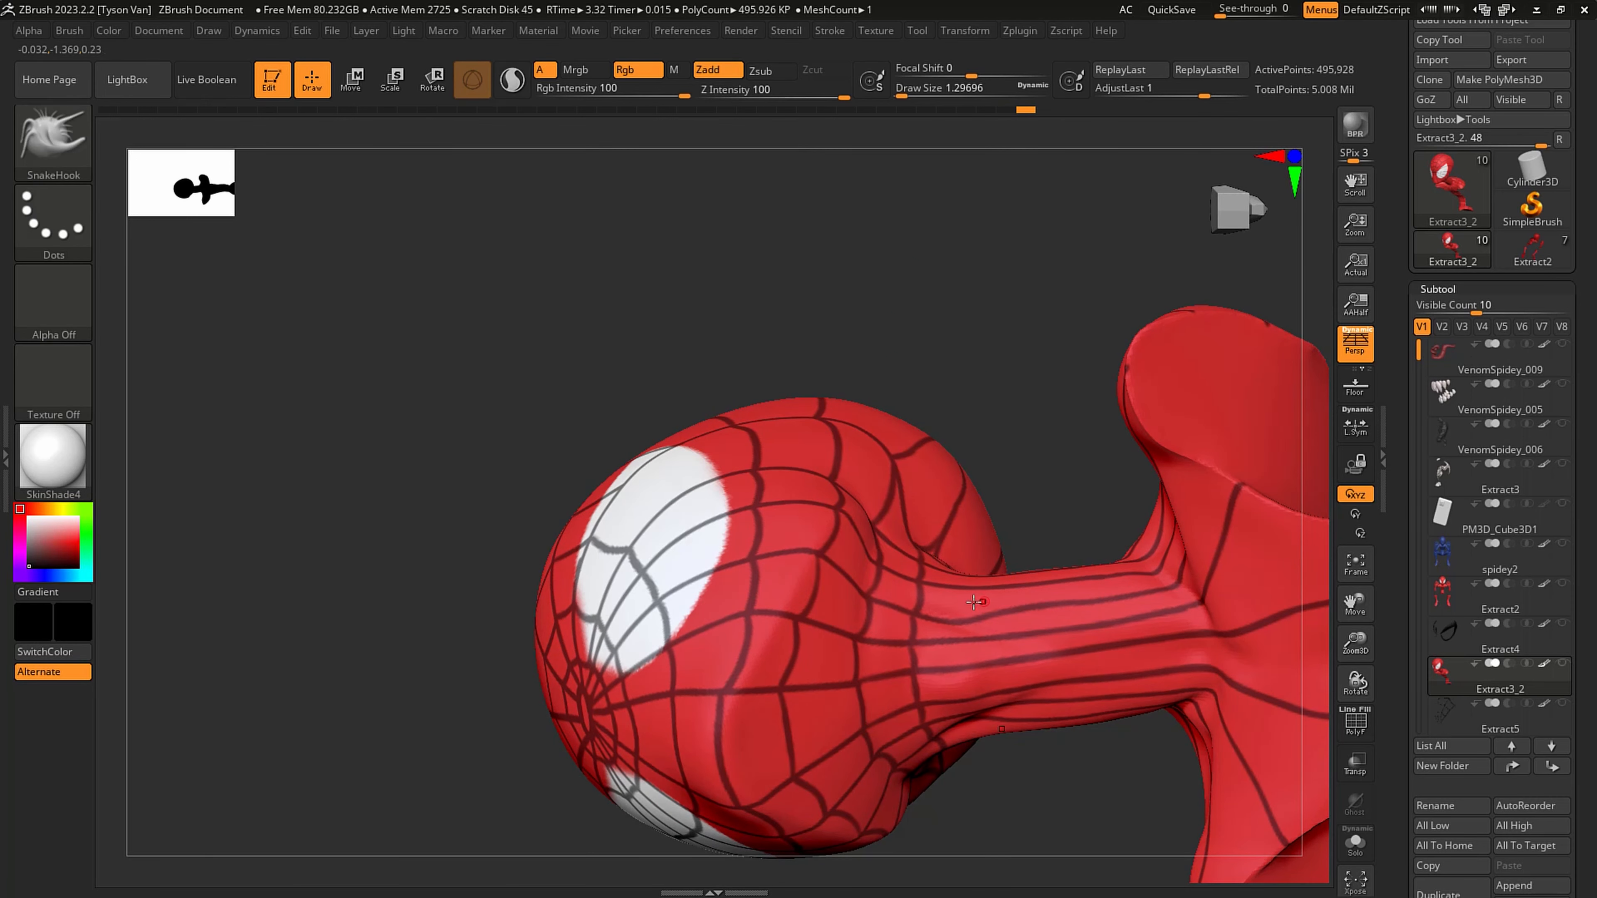
pyautogui.moveTo(864, 734); pyautogui.dragTo(973, 572, button='right')
pyautogui.press('ctrl')
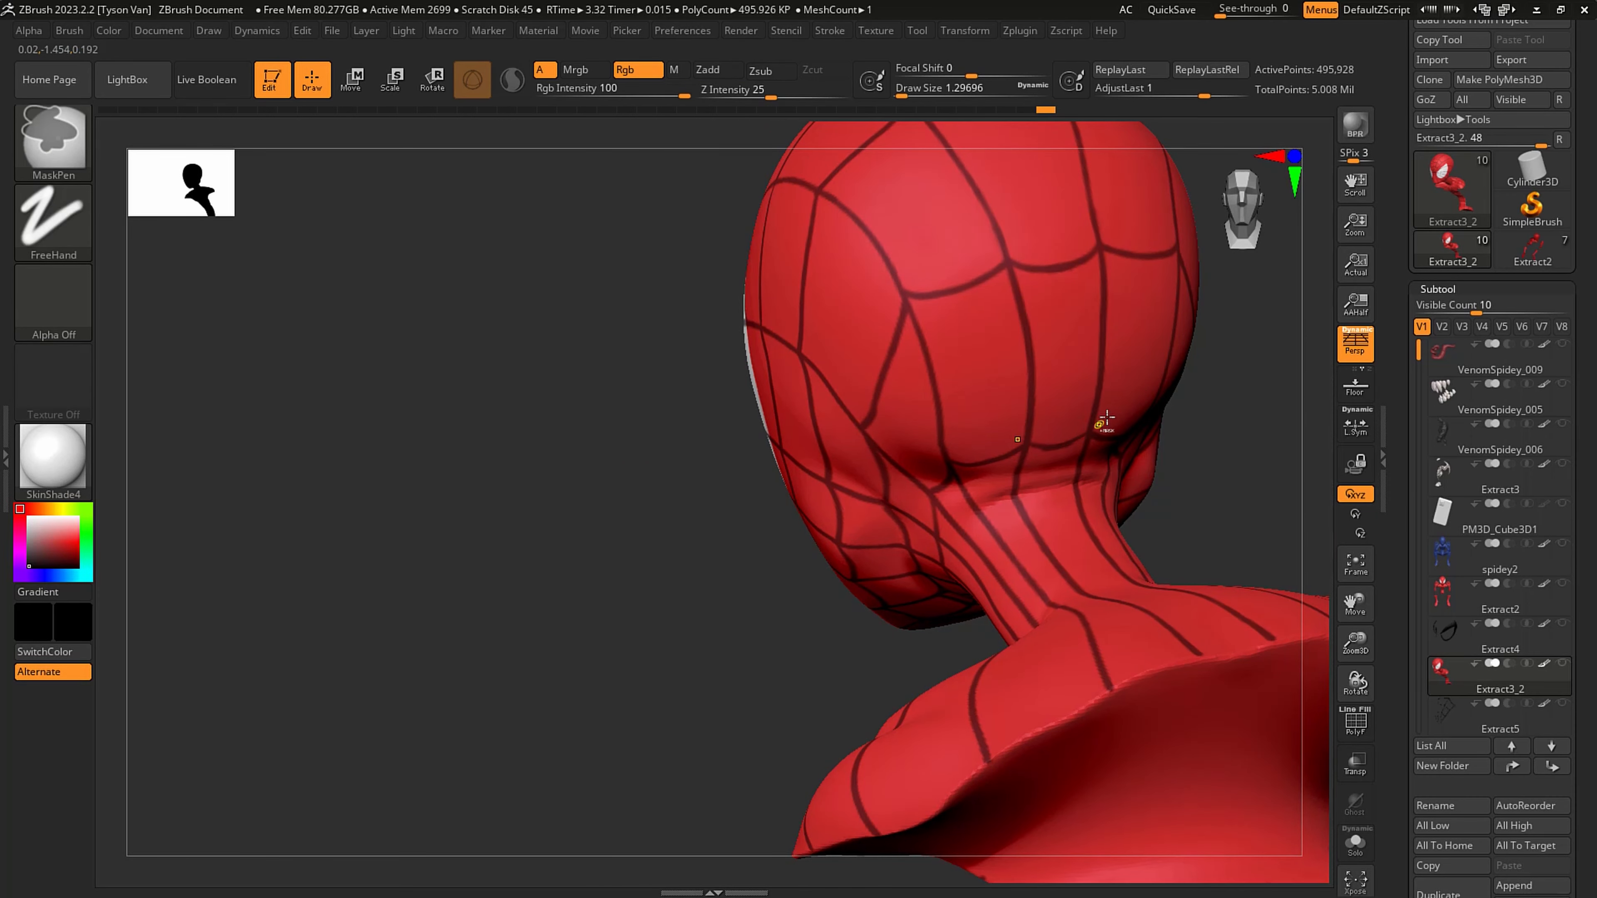
# - Start a second ring of cross strands on the neck by masking between the vertical lines at the throat
pyautogui.moveTo(1109, 410)
pyautogui.mouseDown(button='right')
pyautogui.moveTo(959, 406)
pyautogui.moveTo(958, 378)
pyautogui.mouseUp(button='right')
pyautogui.moveTo(958, 377); pyautogui.dragTo(1073, 385, button='right')
pyautogui.moveTo(1019, 449)
pyautogui.mouseDown(button='right')
pyautogui.moveTo(1023, 407)
pyautogui.moveTo(1000, 434)
pyautogui.mouseUp(button='right')
pyautogui.keyDown('ctrl'); pyautogui.moveTo(999, 434); pyautogui.dragTo(965, 362, button='right'); pyautogui.keyUp('ctrl')
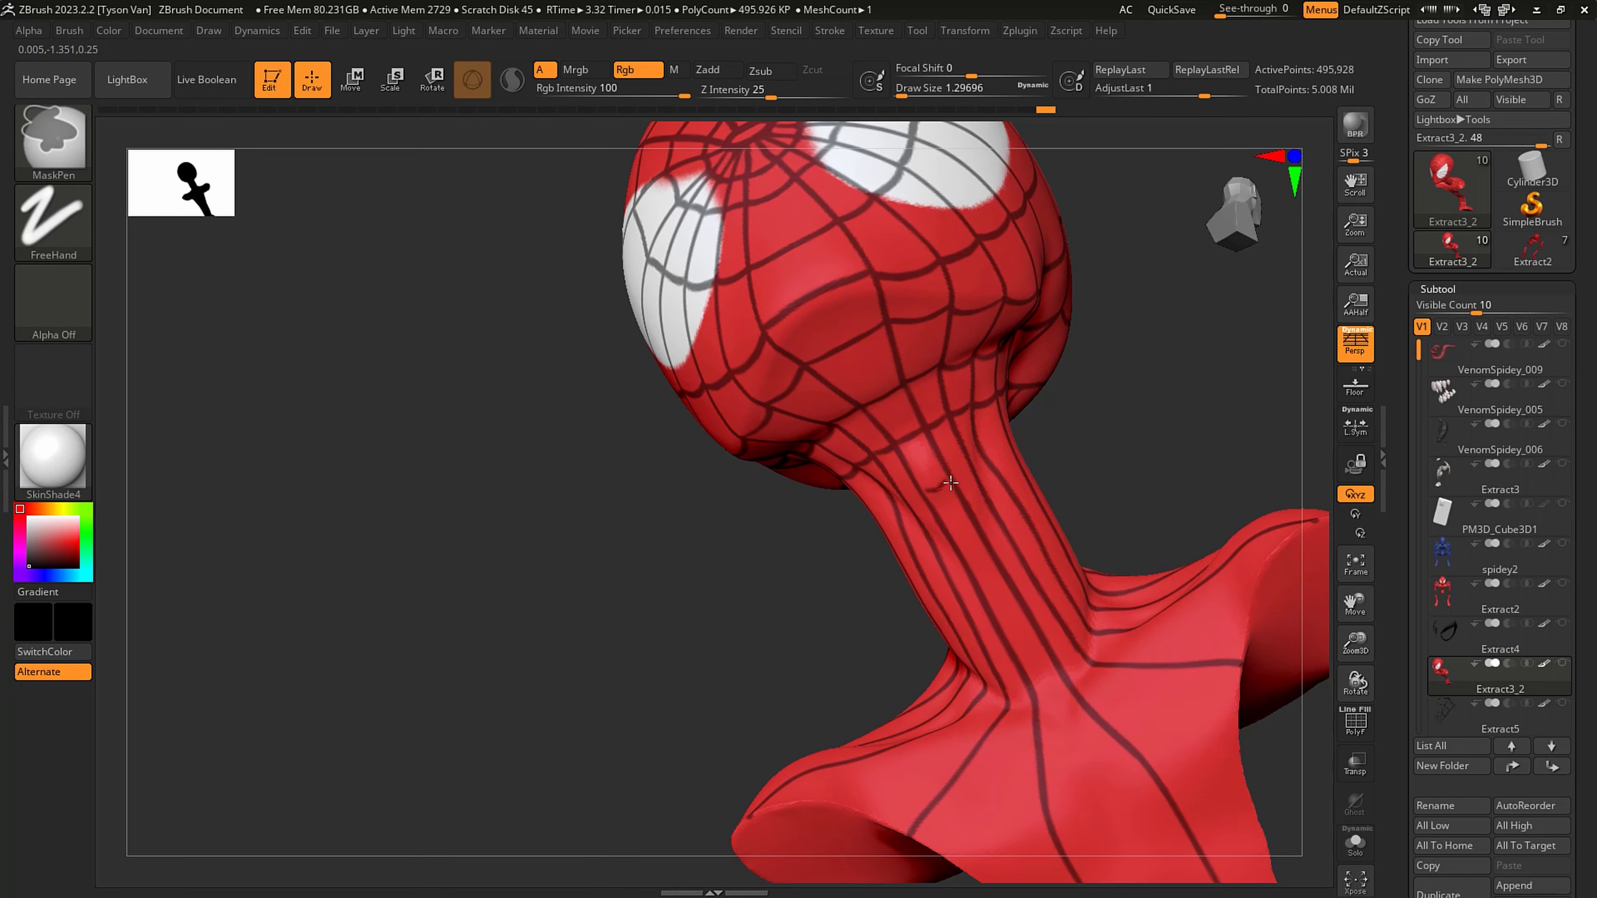
pyautogui.keyDown('ctrl'); pyautogui.moveTo(955, 463); pyautogui.dragTo(953, 473); pyautogui.keyUp('ctrl')
pyautogui.moveTo(994, 463); pyautogui.dragTo(976, 468, button='right')
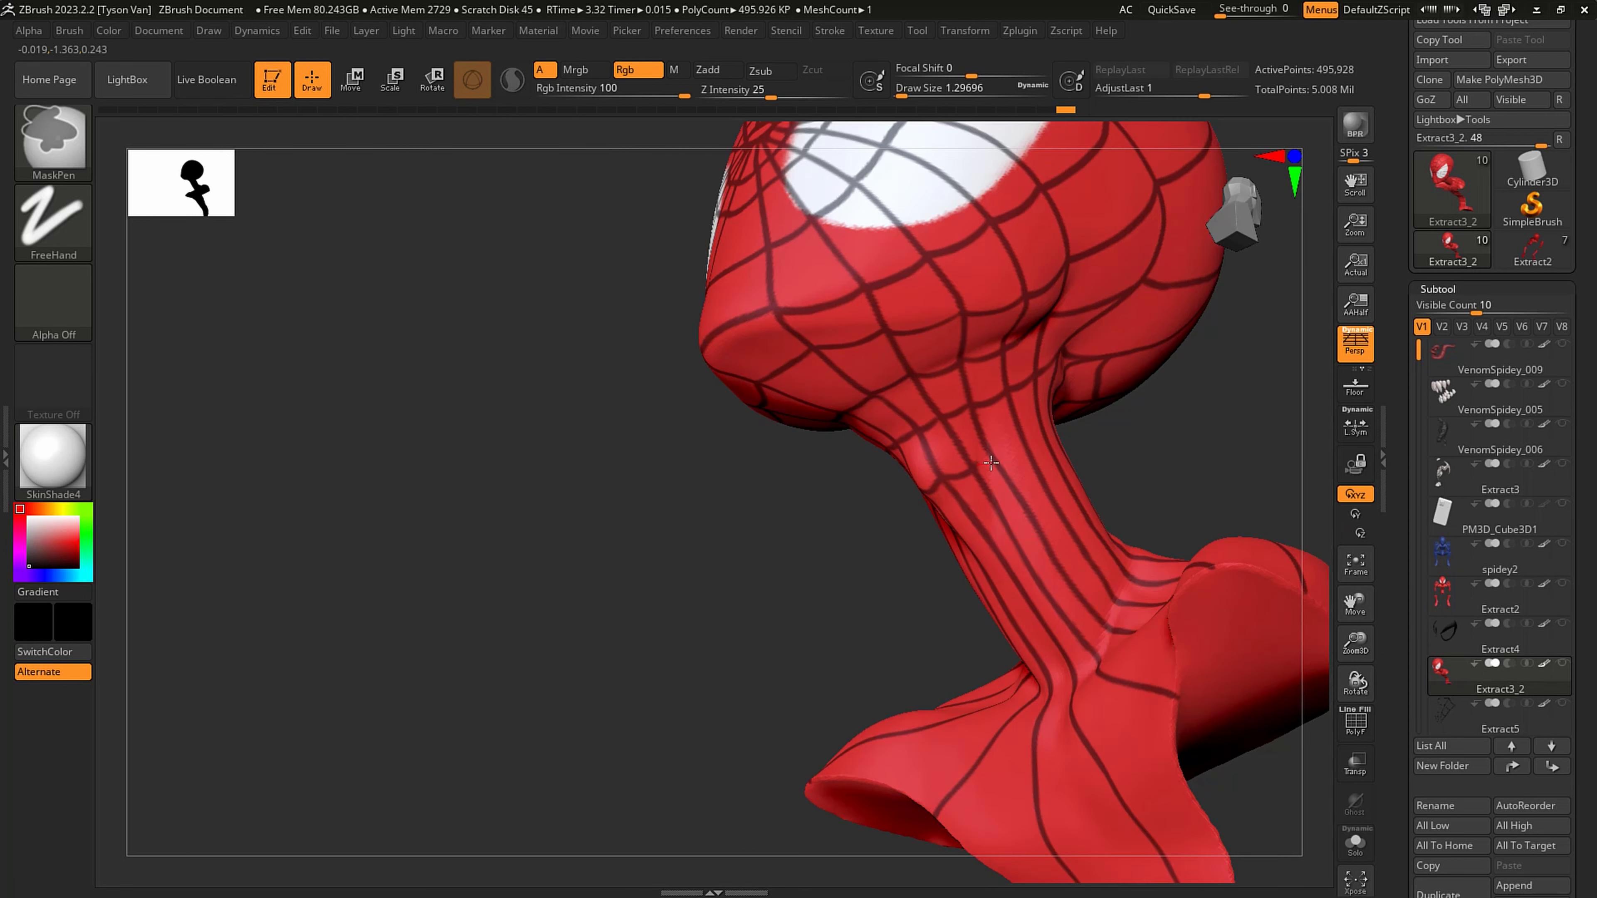
# - Turn off LazyMouse for the MaskPen brush
pyautogui.click(827, 32)
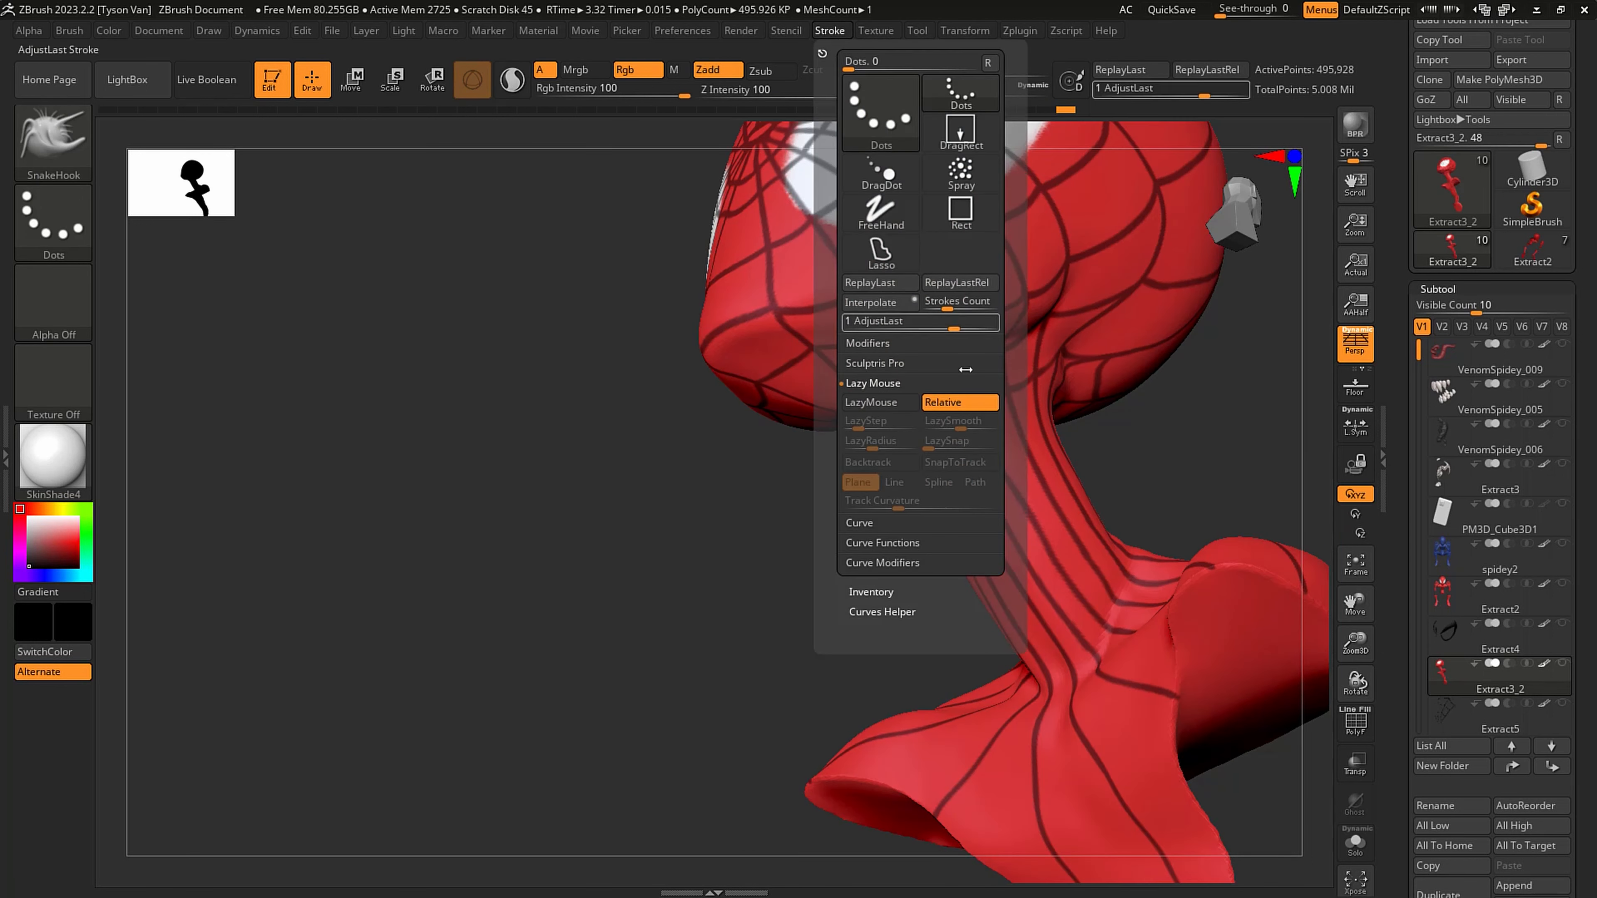
pyautogui.click(871, 402)
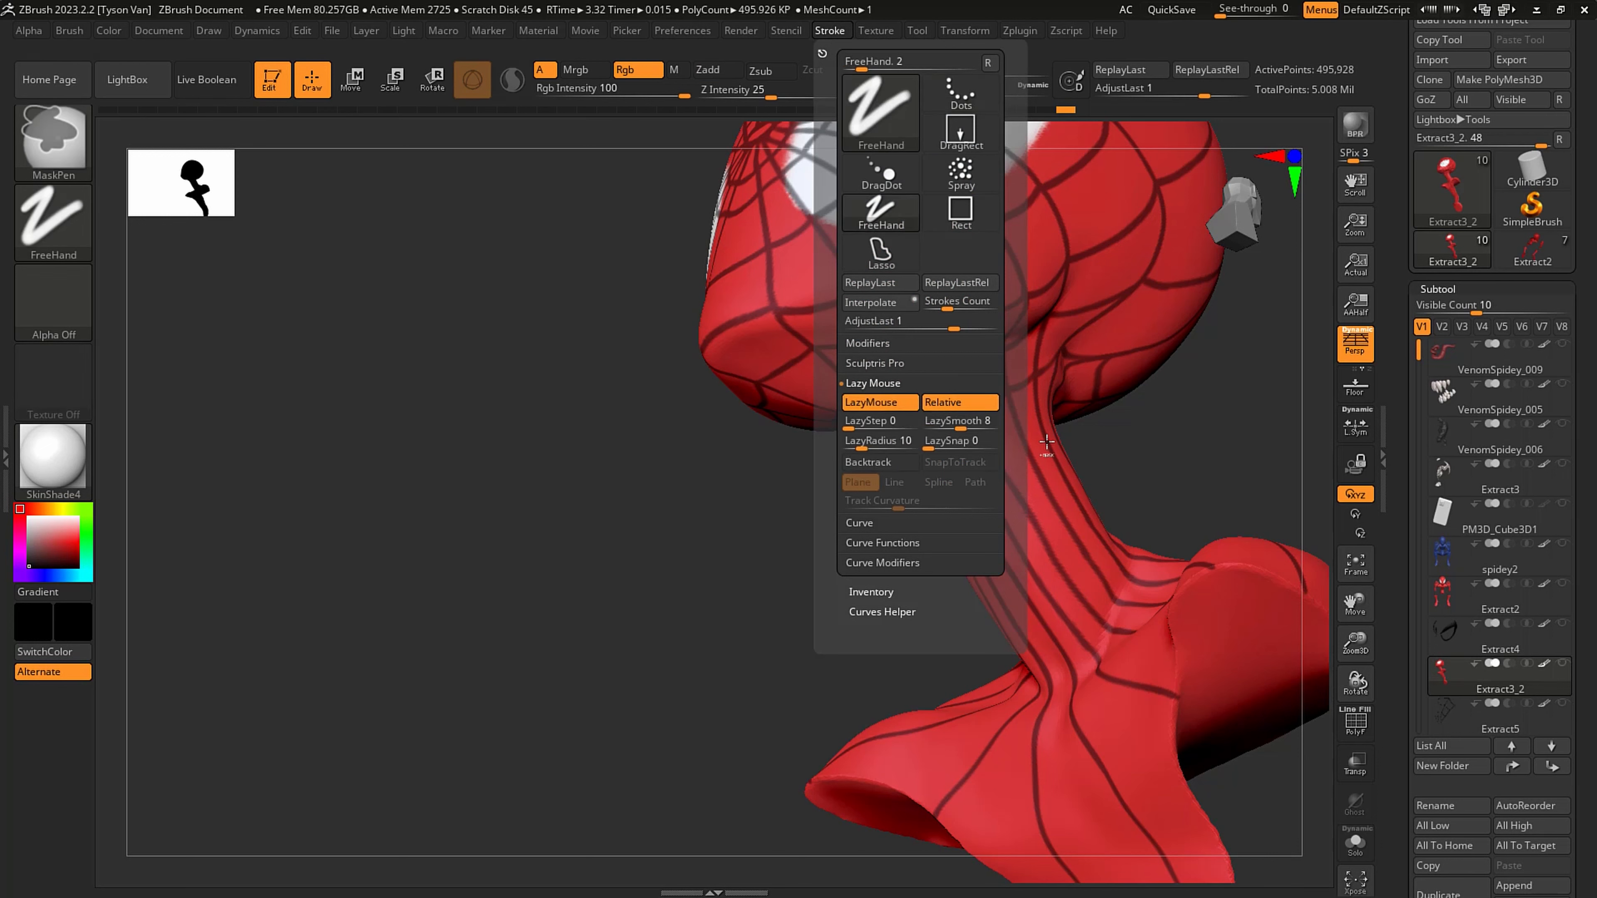
pyautogui.click(830, 33)
pyautogui.keyDown('ctrl'); pyautogui.click(865, 405); pyautogui.keyUp('ctrl')
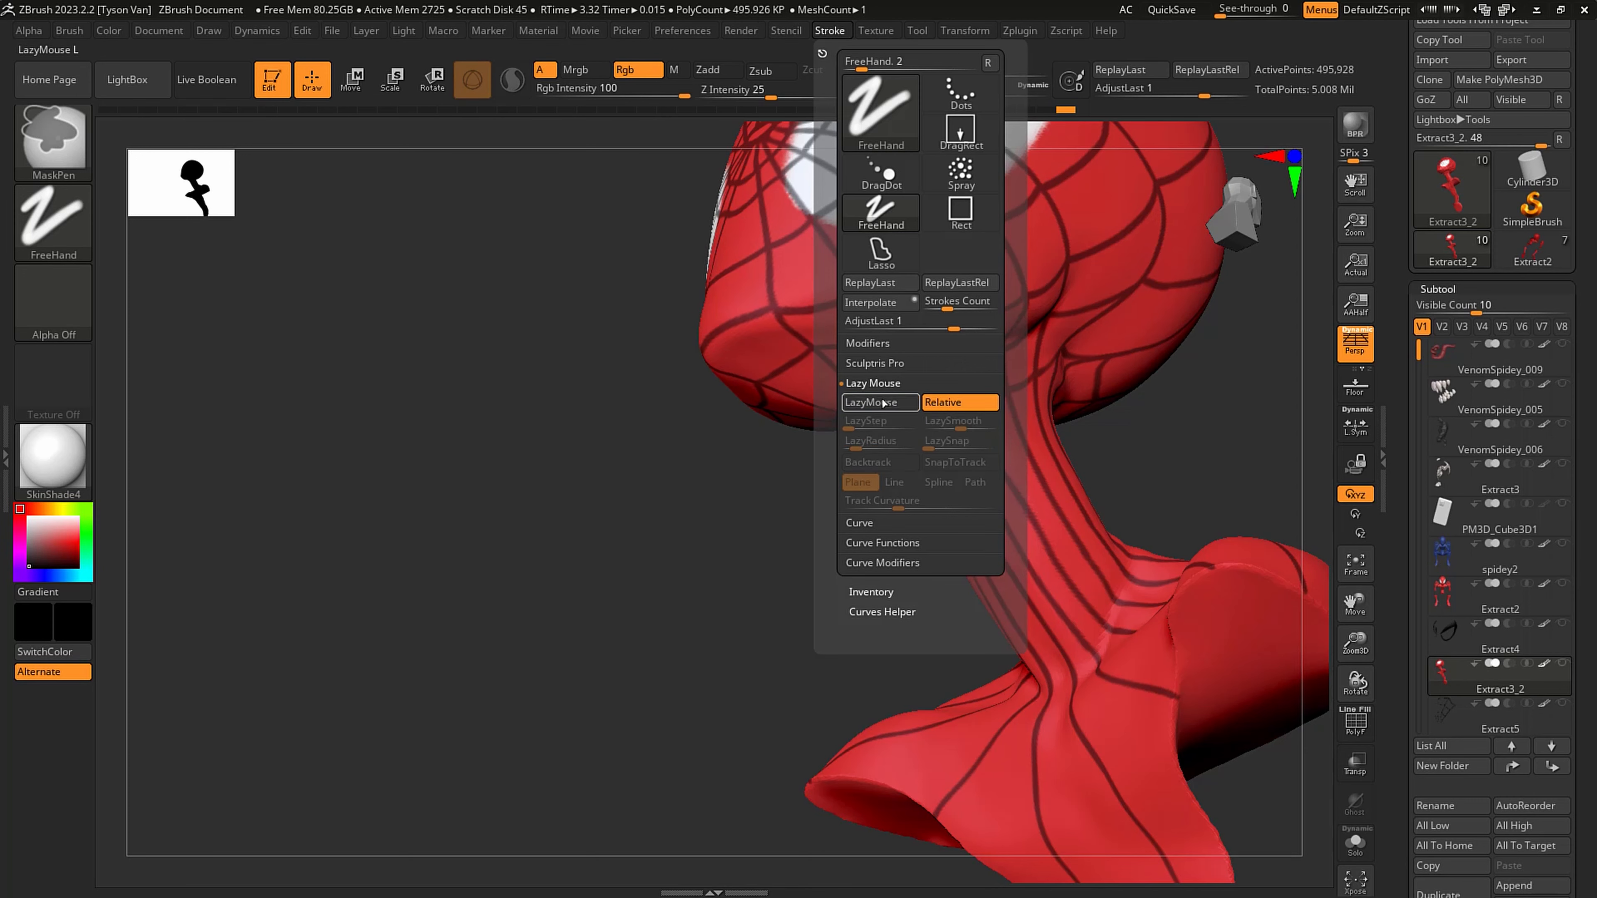
# - Reduce the draw size to 1.03299 and continue the second neck ring from the throat onto the side of the neck
pyautogui.keyDown('alt'); pyautogui.moveTo(1039, 420); pyautogui.dragTo(1033, 489, button='right'); pyautogui.keyUp('alt')
pyautogui.keyDown('ctrl'); pyautogui.moveTo(913, 406); pyautogui.dragTo(973, 377); pyautogui.keyUp('ctrl')
pyautogui.press('ctrl')
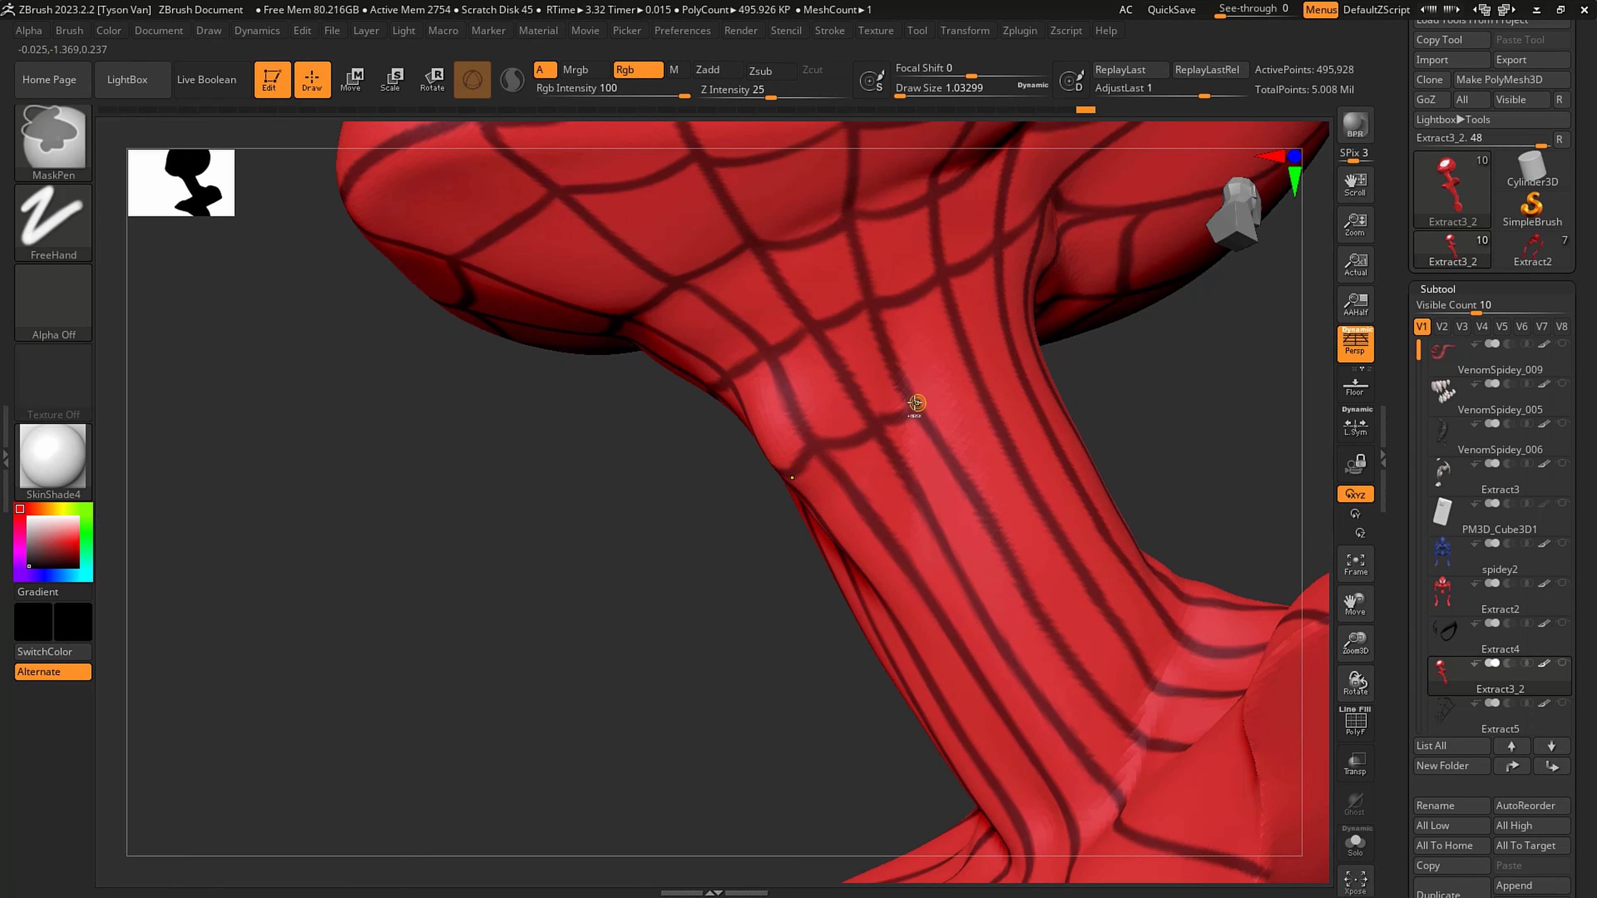
pyautogui.moveTo(977, 363); pyautogui.dragTo(958, 440, button='right')
pyautogui.keyDown('ctrl'); pyautogui.moveTo(973, 378); pyautogui.dragTo(1040, 362); pyautogui.keyUp('ctrl')
# - Carry the second ring of cross strands around to the back of the neck and close it there
pyautogui.moveTo(1050, 359); pyautogui.dragTo(1059, 332, button='right')
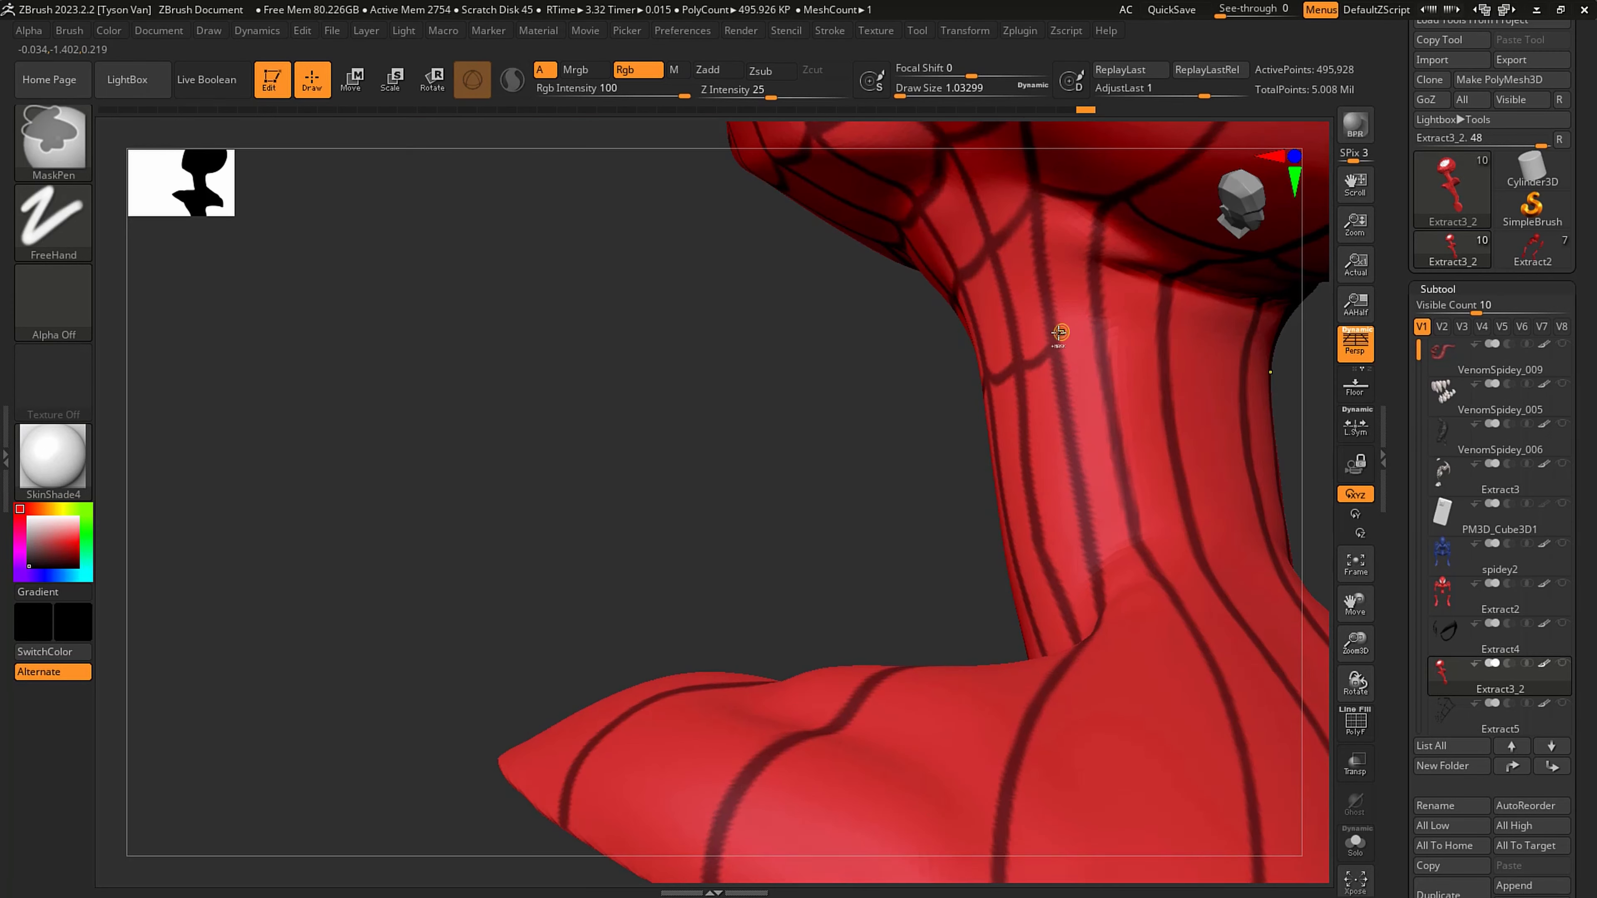
pyautogui.keyDown('ctrl'); pyautogui.moveTo(1103, 340); pyautogui.dragTo(1163, 333); pyautogui.keyUp('ctrl')
pyautogui.moveTo(1161, 333); pyautogui.dragTo(915, 343, button='right')
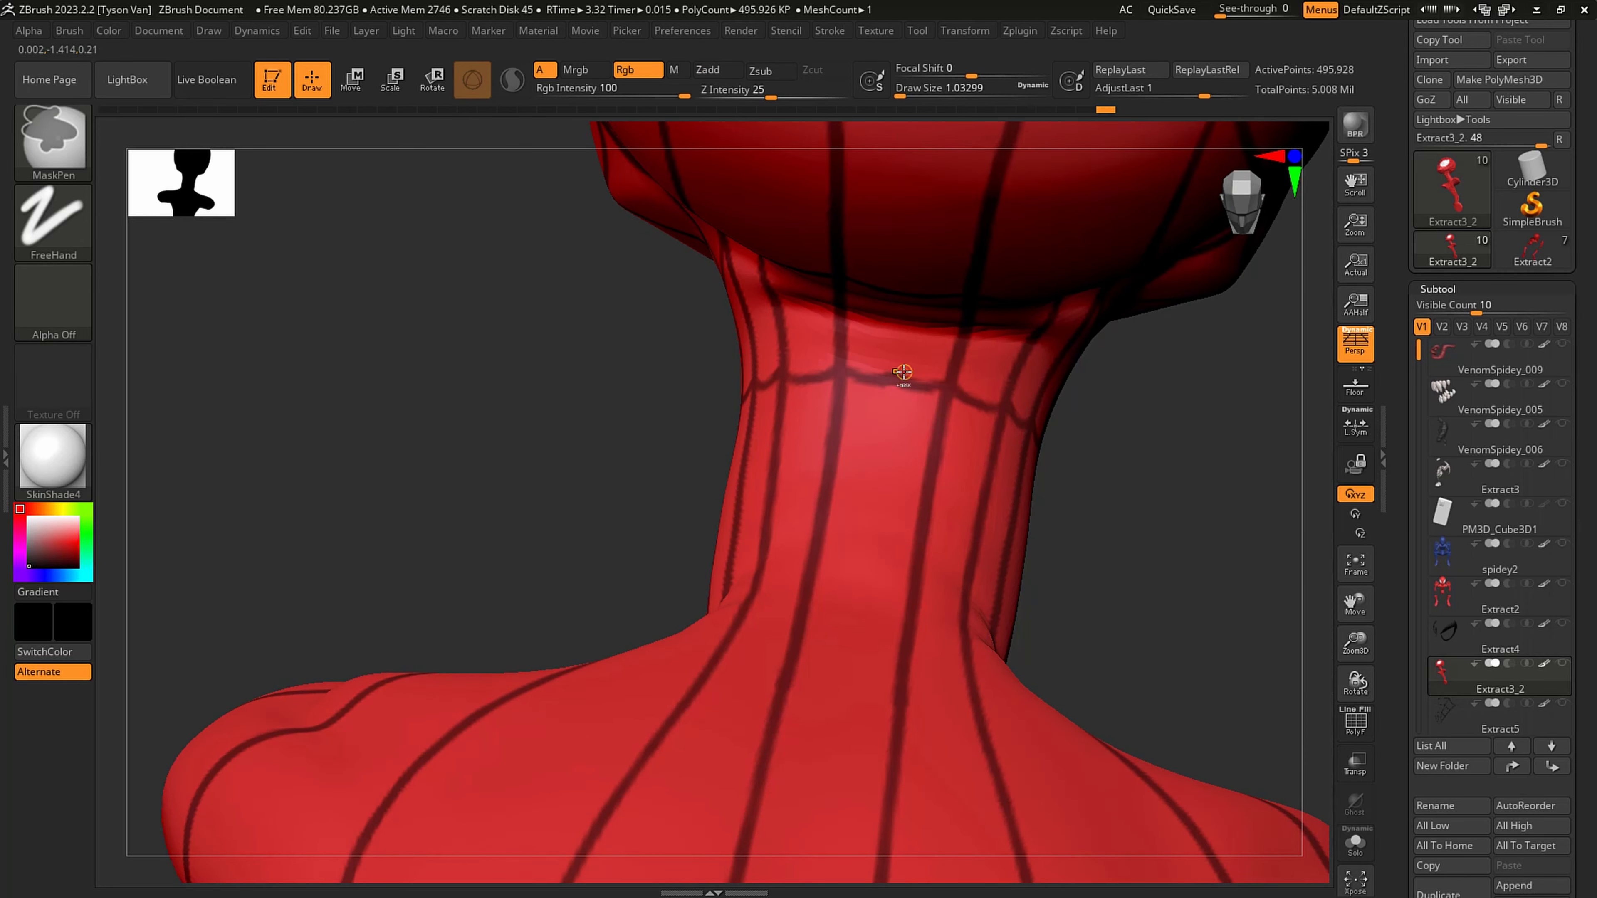
pyautogui.keyDown('ctrl'); pyautogui.moveTo(846, 371); pyautogui.dragTo(893, 380); pyautogui.keyUp('ctrl')
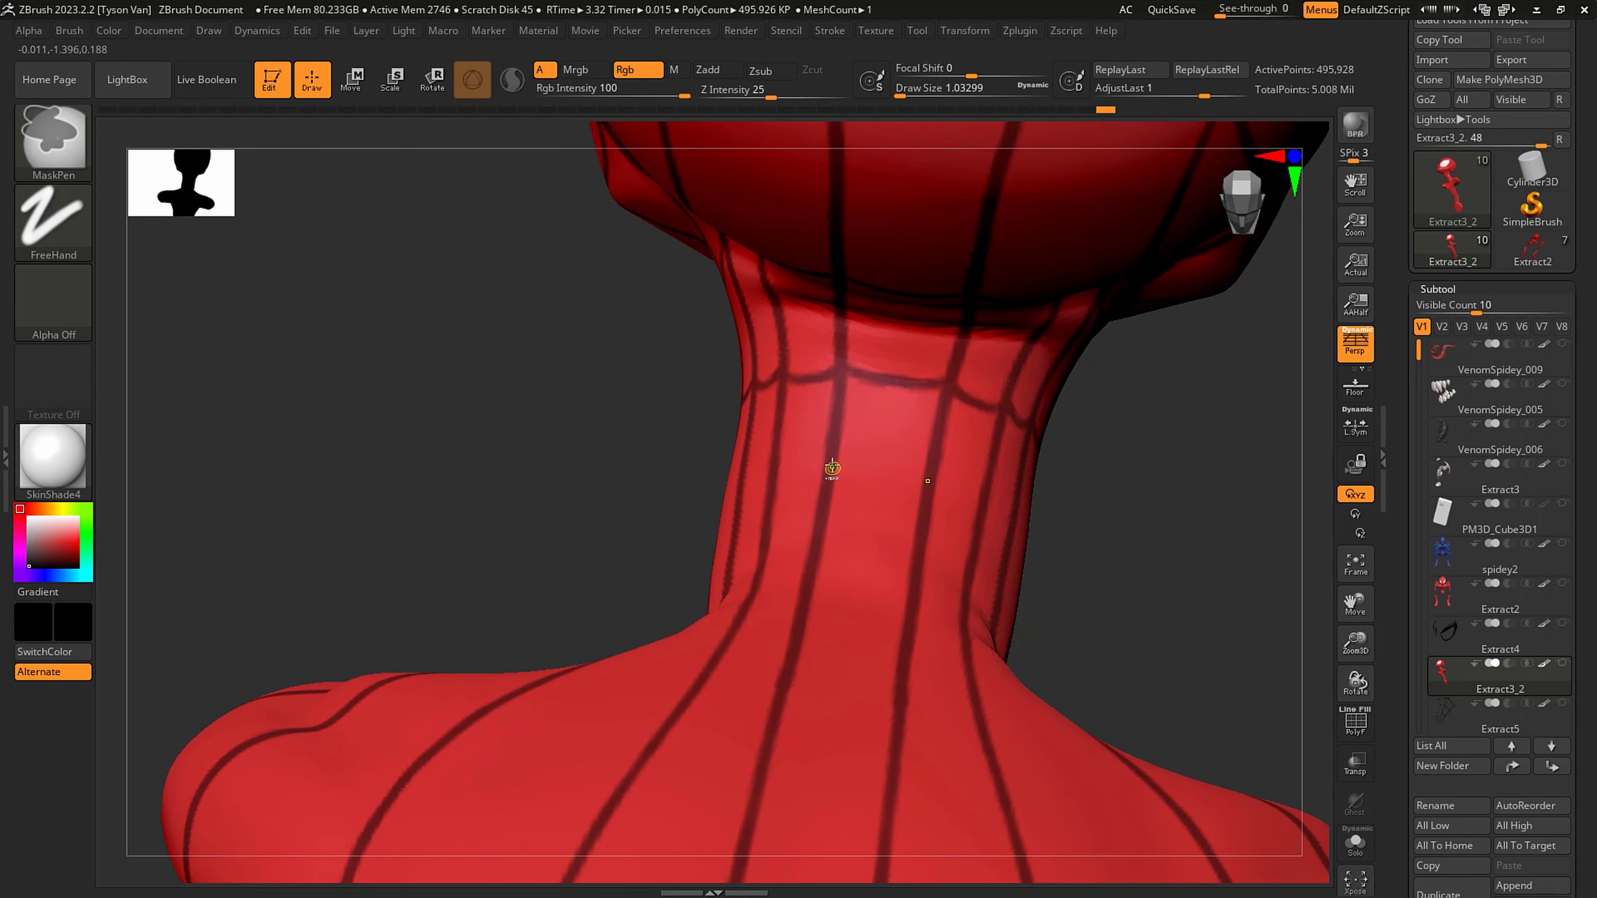
# - Mask a third ring of cross strands around the middle of the neck, from the back around to the throat
pyautogui.moveTo(833, 472)
pyautogui.keyDown('ctrl'); pyautogui.mouseDown()
pyautogui.moveTo(884, 484)
pyautogui.moveTo(772, 479)
pyautogui.mouseUp(); pyautogui.keyUp('ctrl')
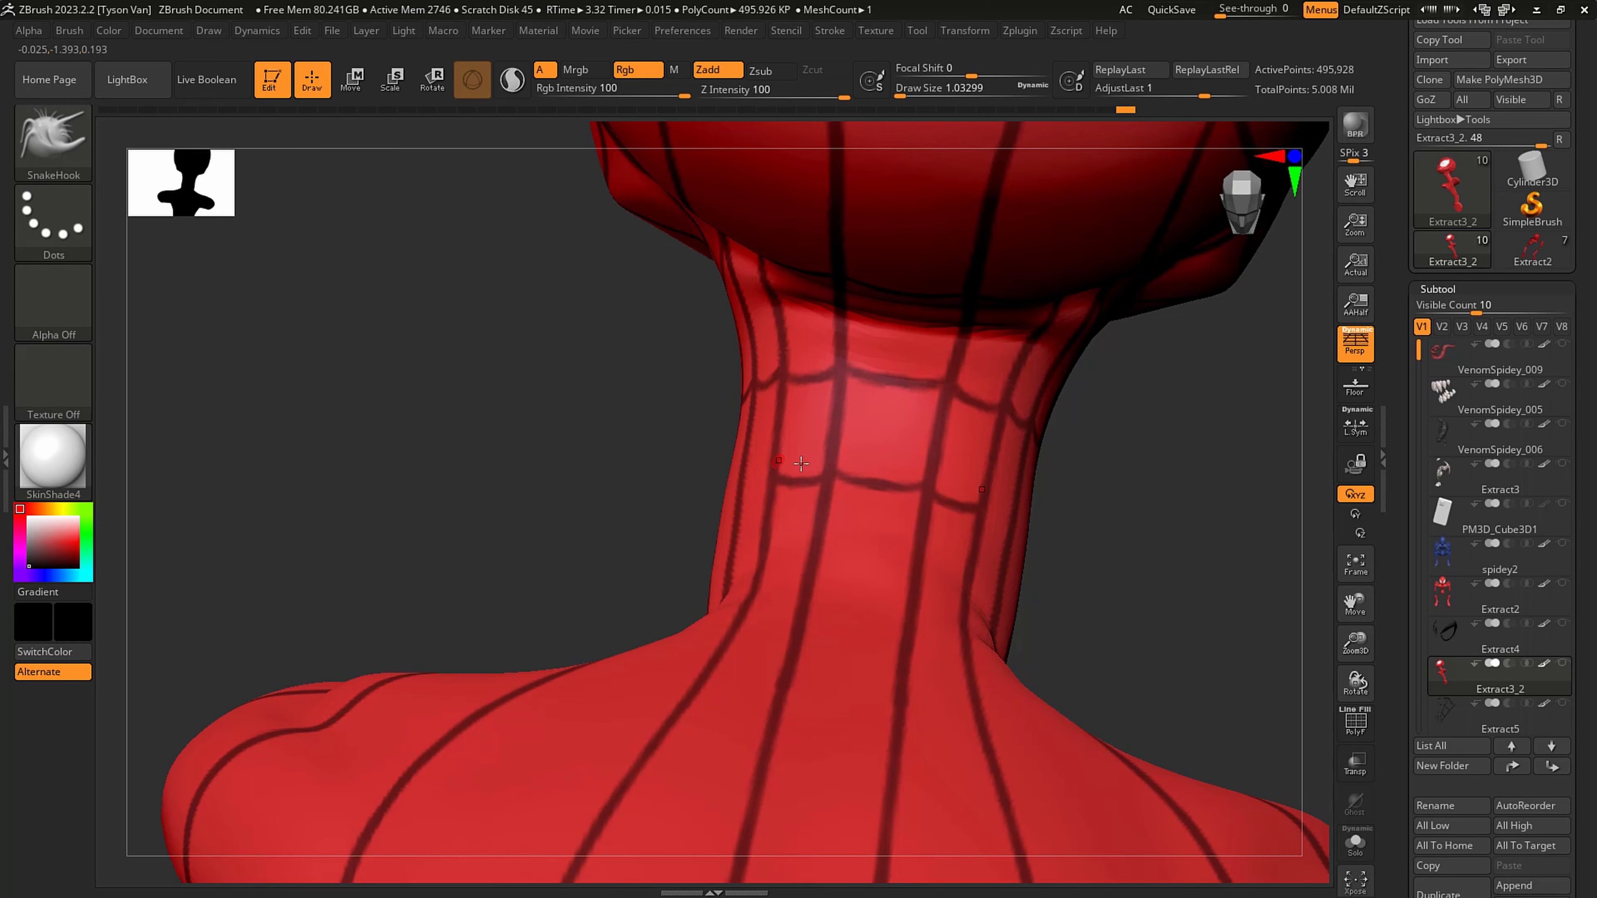
pyautogui.moveTo(762, 477); pyautogui.dragTo(874, 480, button='right')
pyautogui.keyDown('ctrl'); pyautogui.moveTo(780, 482); pyautogui.dragTo(756, 493); pyautogui.keyUp('ctrl')
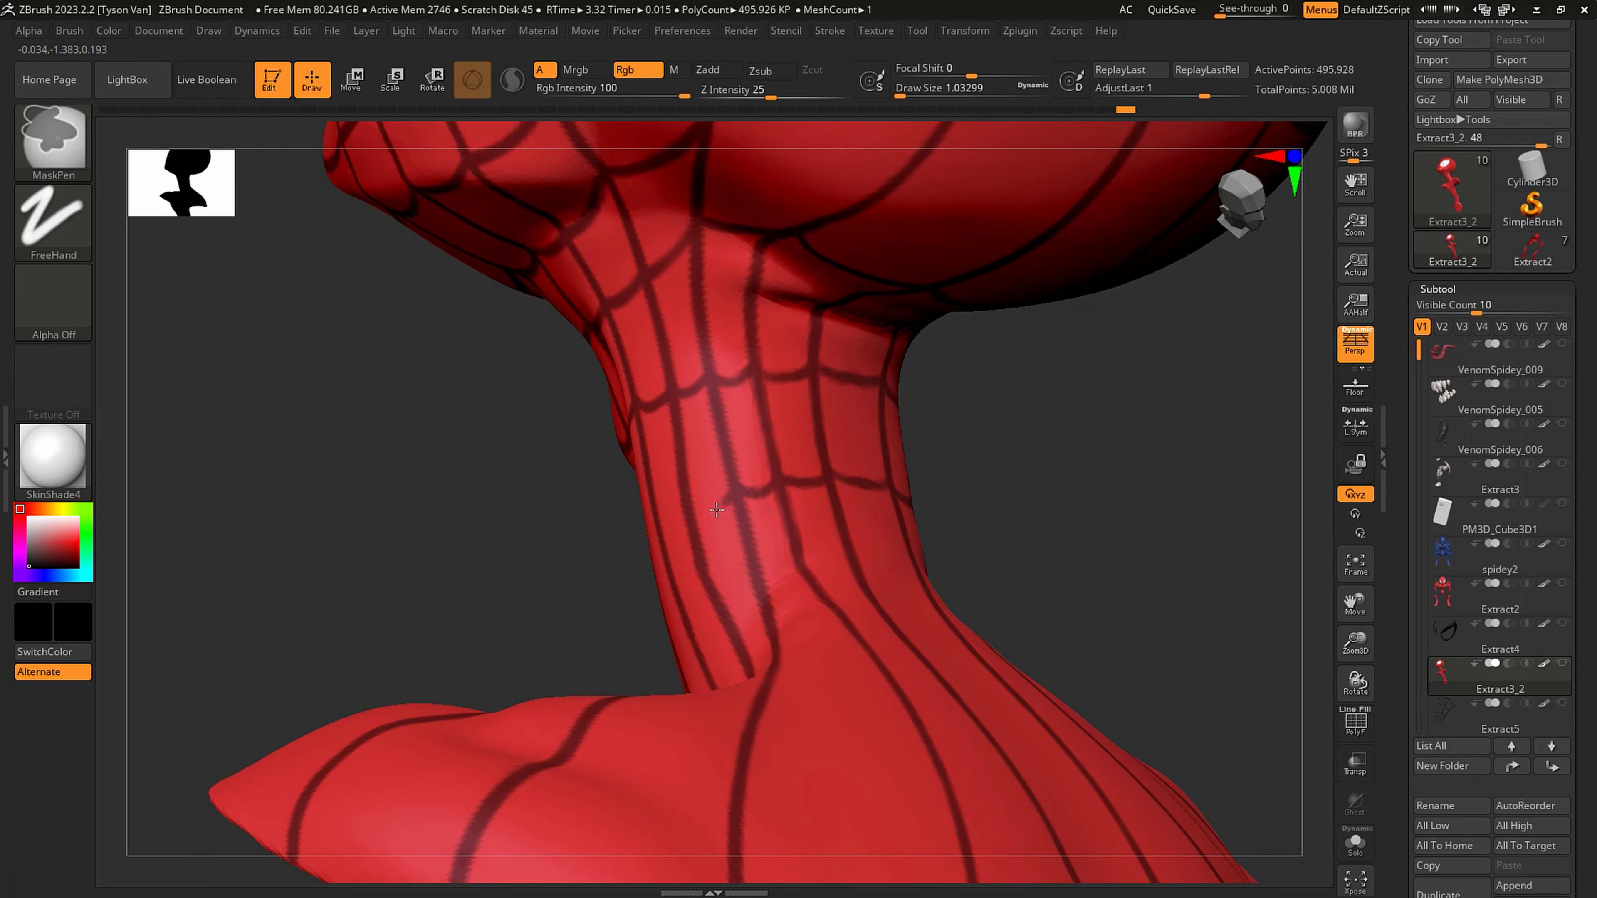
pyautogui.moveTo(716, 509)
pyautogui.mouseDown(button='right')
pyautogui.moveTo(702, 499)
pyautogui.moveTo(635, 546)
pyautogui.mouseUp(button='right')
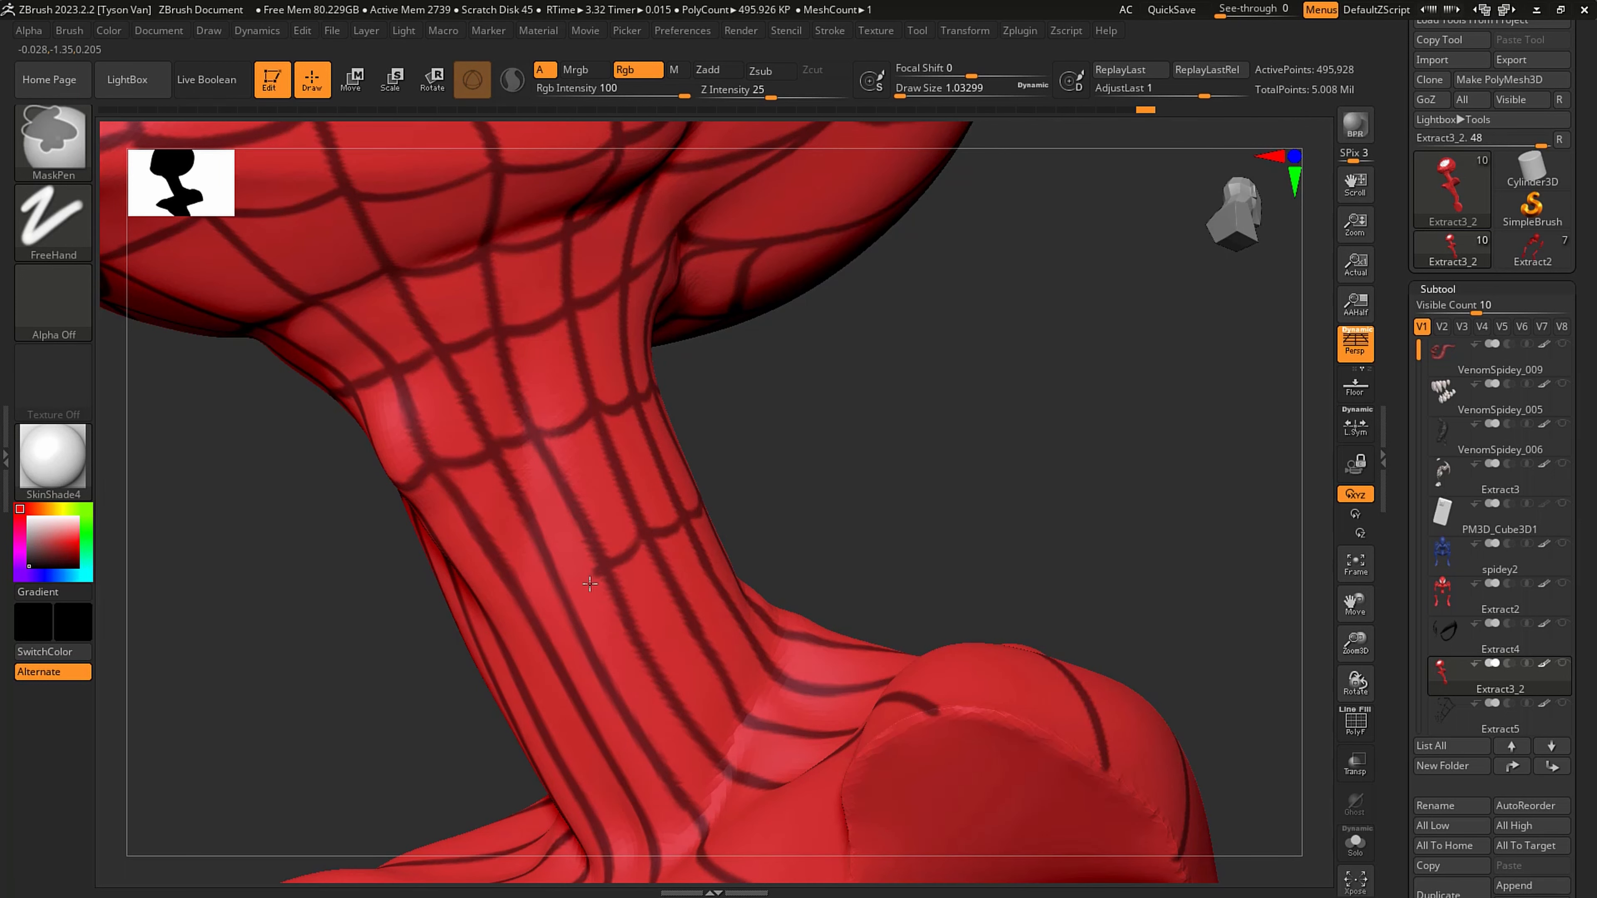
pyautogui.keyDown('ctrl'); pyautogui.moveTo(589, 584); pyautogui.dragTo(561, 586); pyautogui.keyUp('ctrl')
pyautogui.moveTo(528, 608); pyautogui.dragTo(567, 605, button='right')
pyautogui.keyDown('ctrl'); pyautogui.moveTo(532, 610); pyautogui.dragTo(484, 633); pyautogui.keyUp('ctrl')
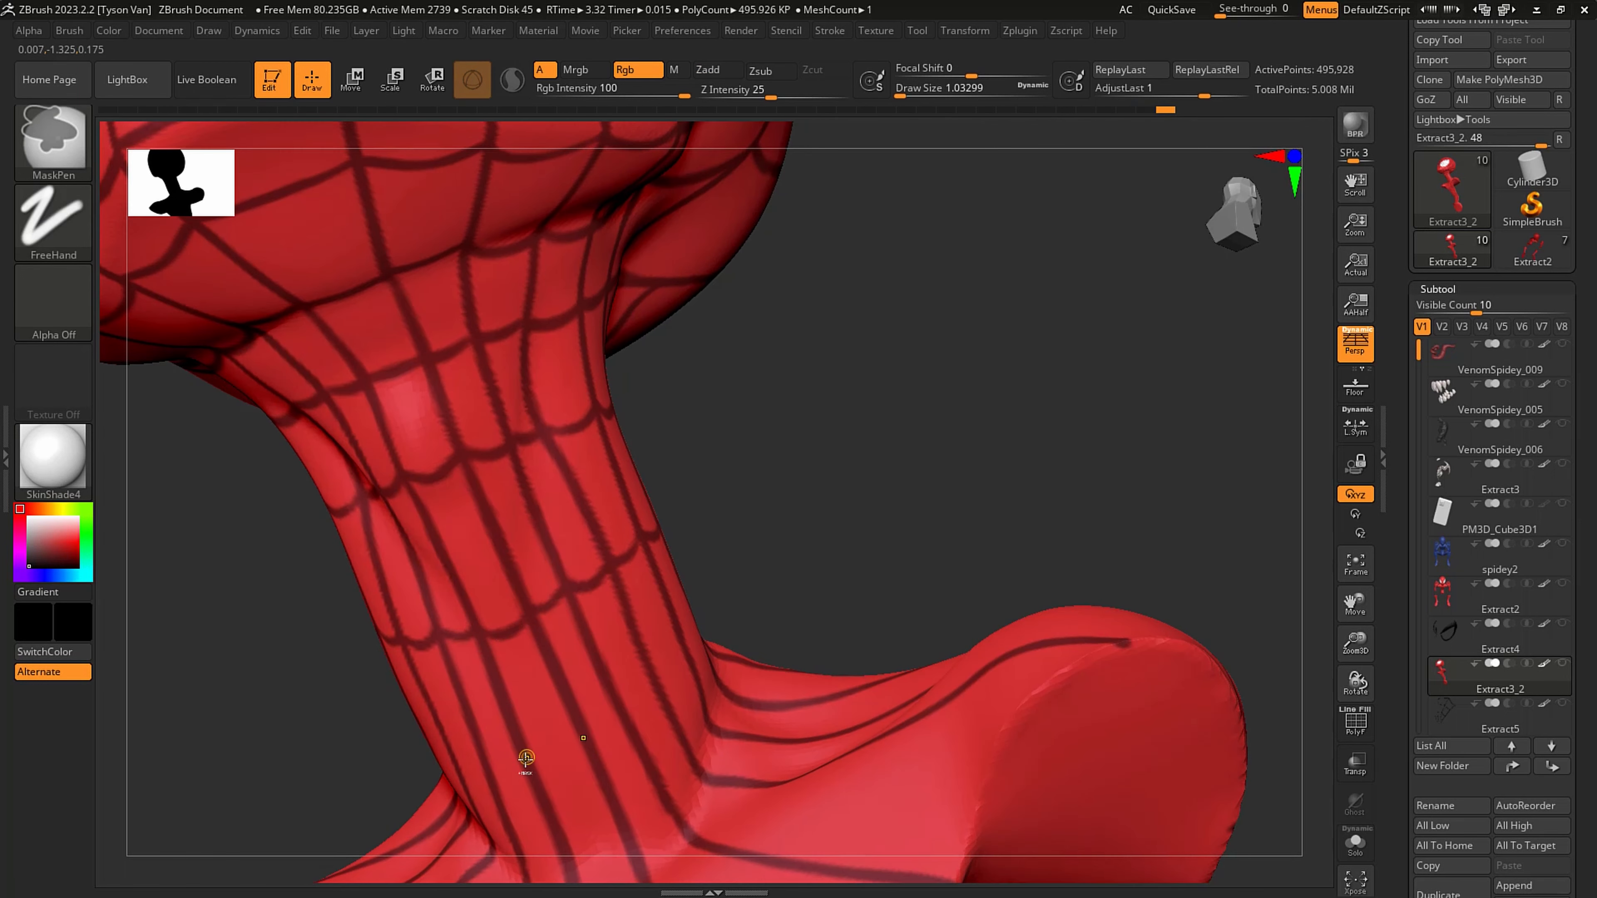
# - Mask a fourth ring of cross strands low on the neck, from the front around to the side
pyautogui.keyDown('ctrl'); pyautogui.moveTo(534, 767); pyautogui.dragTo(578, 750); pyautogui.keyUp('ctrl')
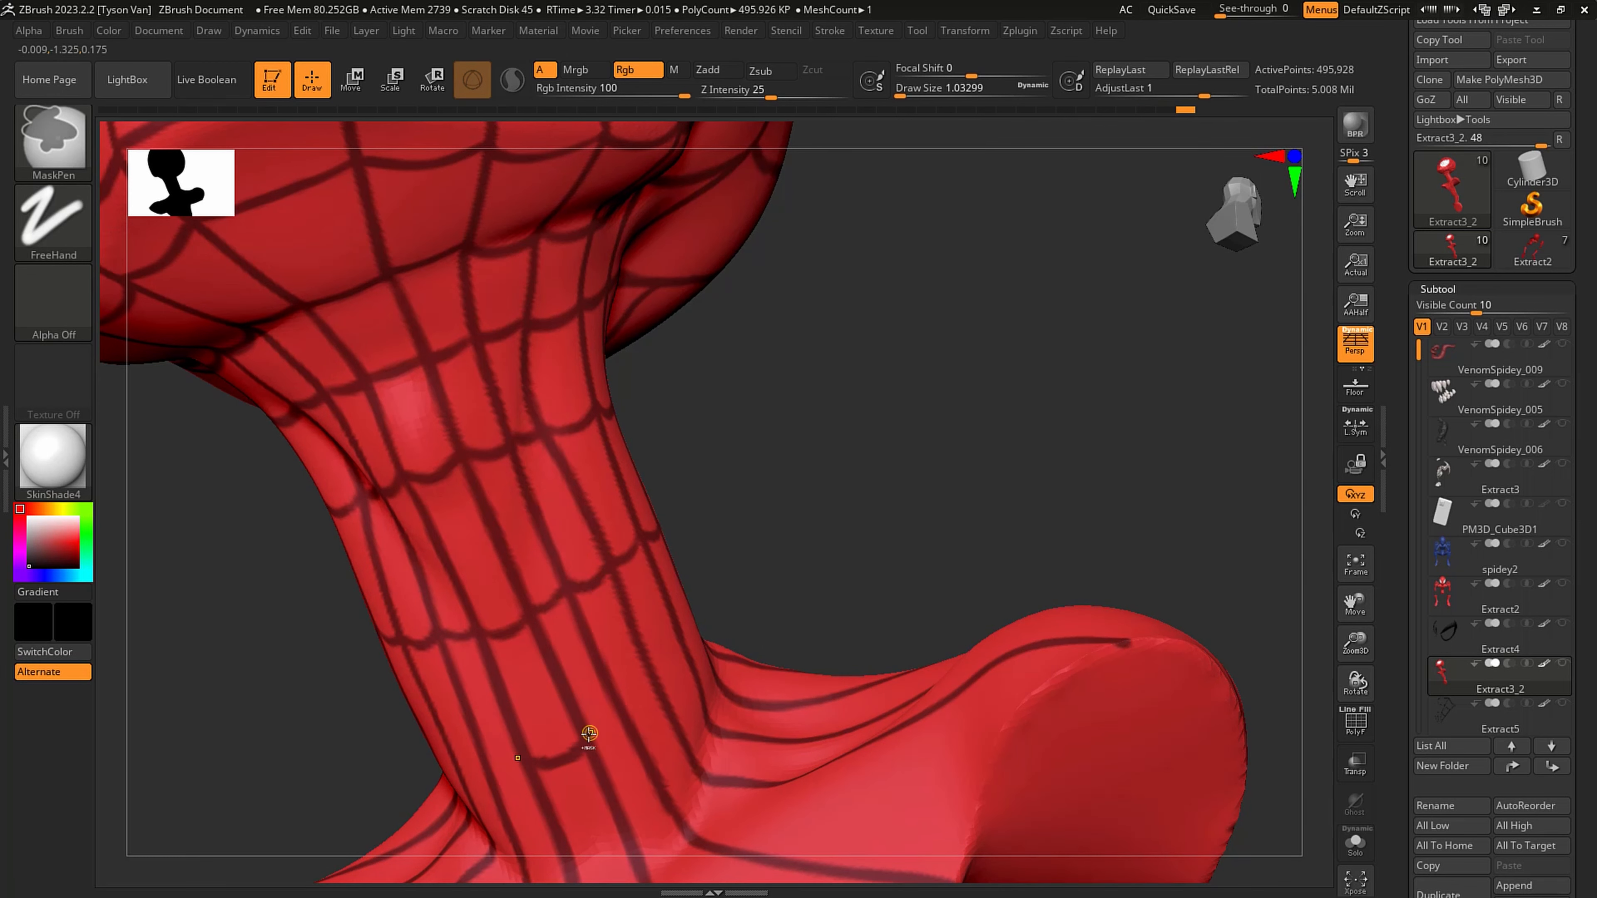
pyautogui.moveTo(623, 723); pyautogui.dragTo(629, 712, button='right')
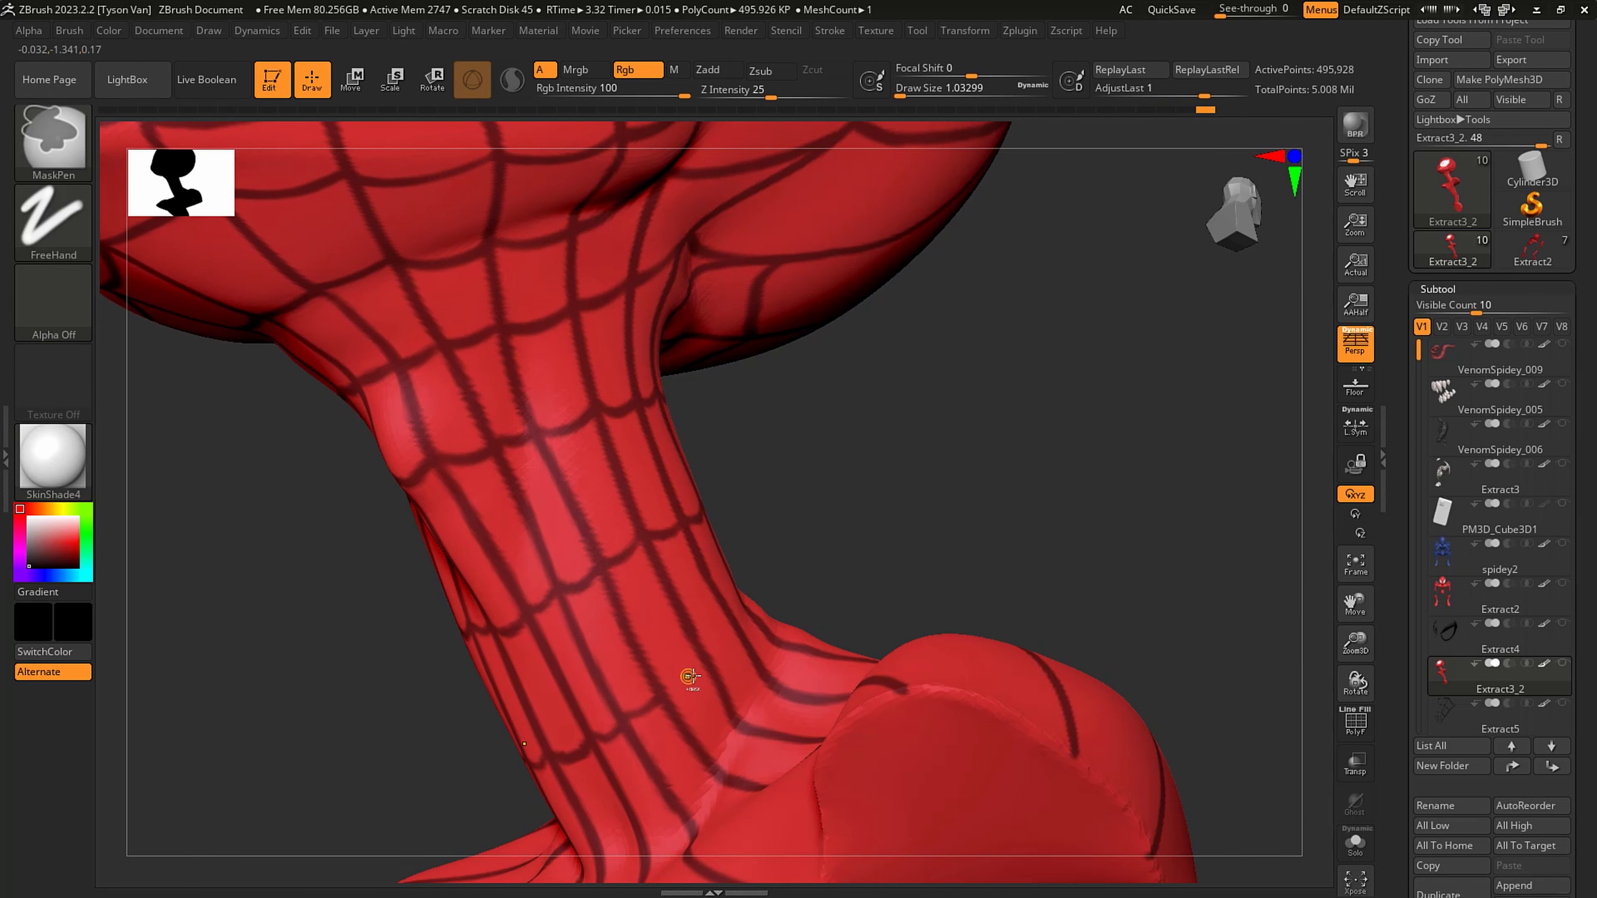
pyautogui.keyDown('ctrl'); pyautogui.moveTo(663, 696); pyautogui.dragTo(745, 637); pyautogui.keyUp('ctrl')
pyautogui.moveTo(706, 695); pyautogui.dragTo(747, 627, button='right')
pyautogui.keyDown('ctrl'); pyautogui.moveTo(763, 613); pyautogui.dragTo(795, 576); pyautogui.keyUp('ctrl')
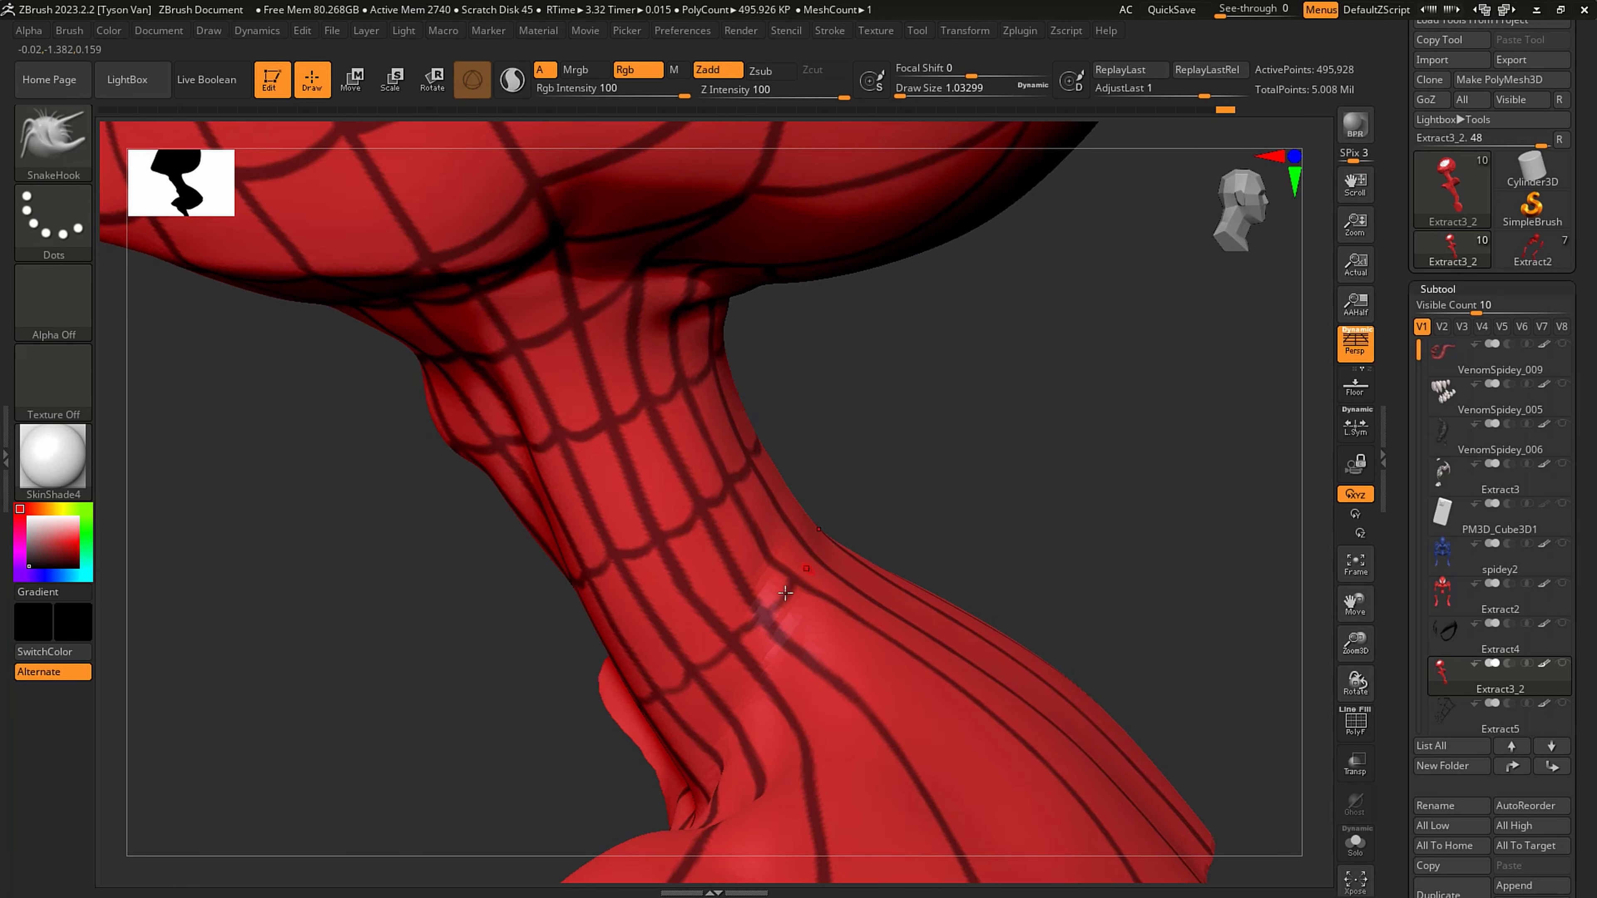
# - Mask a ring of cross strands where the back of the neck meets the shoulders, continuing it onto the side
pyautogui.moveTo(787, 588); pyautogui.dragTo(781, 583, button='right')
pyautogui.keyDown('ctrl'); pyautogui.moveTo(781, 583); pyautogui.dragTo(887, 503); pyautogui.keyUp('ctrl')
pyautogui.moveTo(910, 624)
pyautogui.keyDown('ctrl'); pyautogui.mouseDown()
pyautogui.moveTo(920, 638)
pyautogui.moveTo(888, 667)
pyautogui.moveTo(790, 737)
pyautogui.moveTo(782, 725)
pyautogui.mouseUp(); pyautogui.keyUp('ctrl')
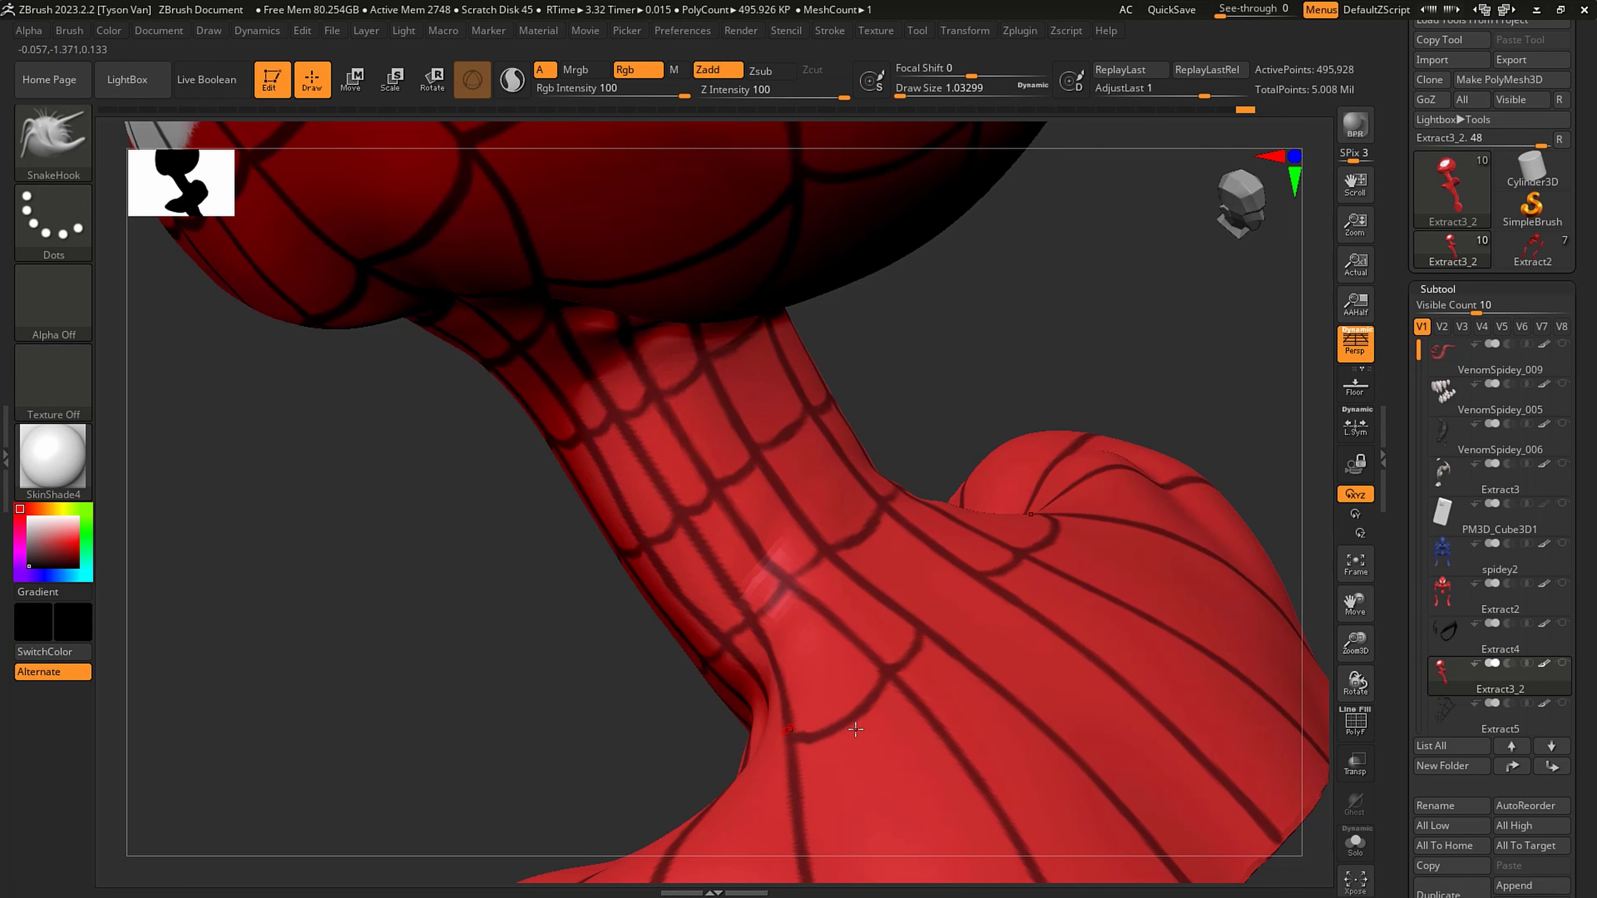
pyautogui.hotkey('ctrl', 'z')
pyautogui.moveTo(780, 720); pyautogui.dragTo(855, 717, button='right')
# - Carry the neck-base ring of cross strands around from the side to the front and close it above the chest
pyautogui.keyDown('ctrl'); pyautogui.moveTo(821, 735); pyautogui.dragTo(760, 782); pyautogui.keyUp('ctrl')
pyautogui.moveTo(754, 780); pyautogui.dragTo(839, 774, button='right')
pyautogui.moveTo(760, 789)
pyautogui.keyDown('ctrl'); pyautogui.mouseDown()
pyautogui.moveTo(711, 830)
pyautogui.moveTo(620, 846)
pyautogui.mouseUp(); pyautogui.keyUp('ctrl')
pyautogui.moveTo(676, 789); pyautogui.dragTo(607, 829, button='right')
pyautogui.hotkey('ctrl', 'z')
pyautogui.keyDown('alt'); pyautogui.moveTo(631, 683); pyautogui.dragTo(641, 542, button='right'); pyautogui.keyUp('alt')
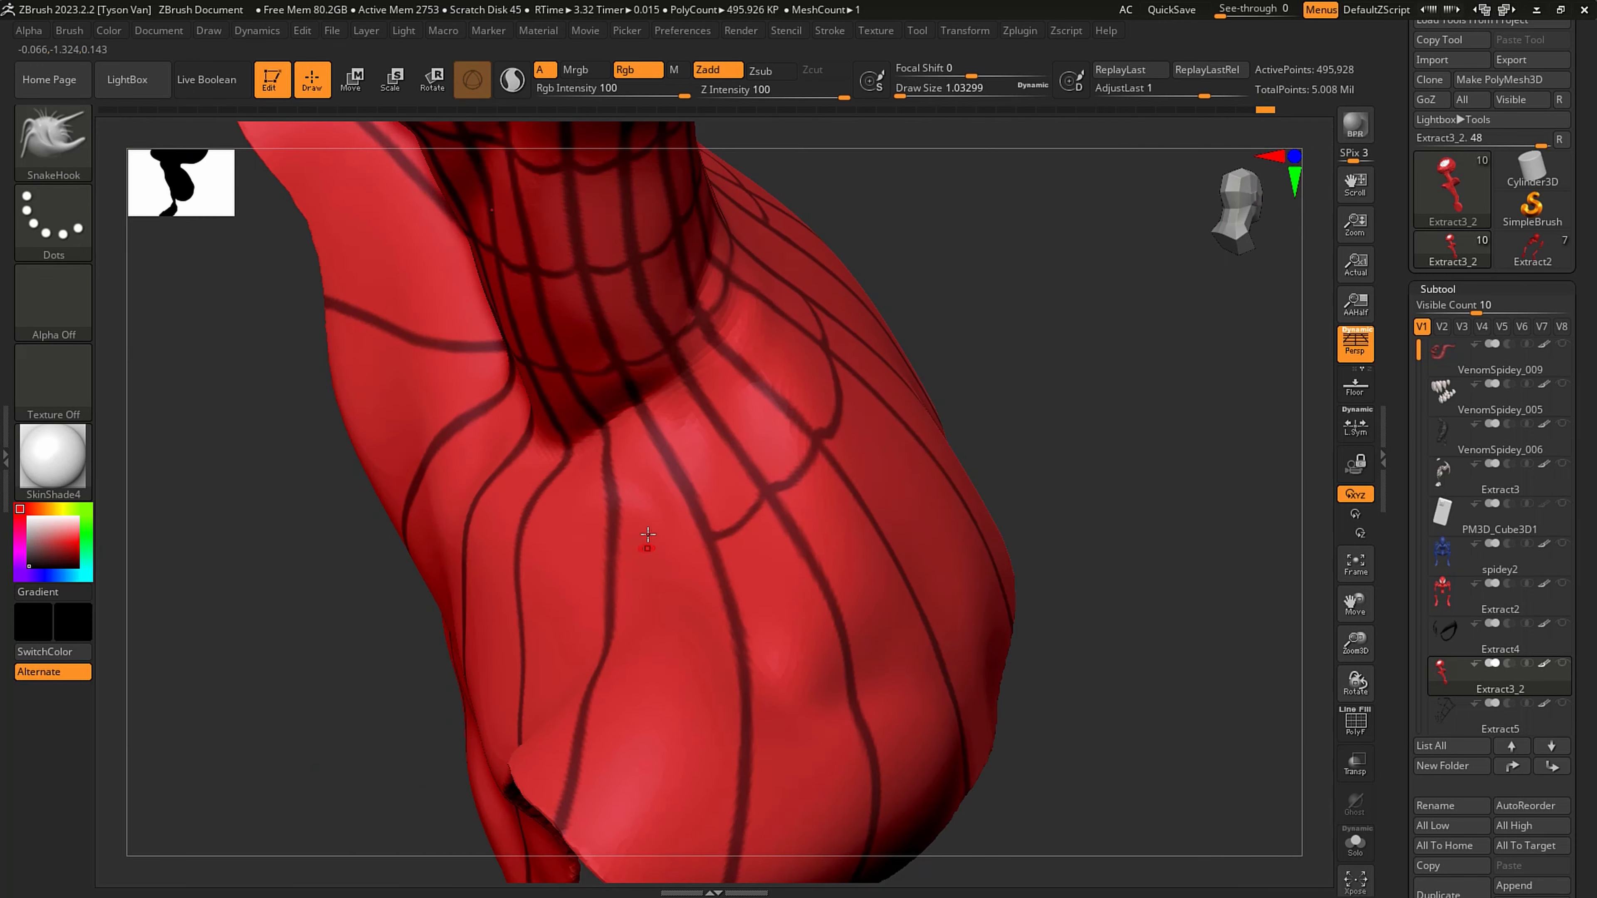
pyautogui.moveTo(706, 530); pyautogui.dragTo(804, 534, button='right')
pyautogui.moveTo(618, 529)
pyautogui.keyDown('ctrl'); pyautogui.mouseDown()
pyautogui.moveTo(563, 527)
pyautogui.moveTo(478, 470)
pyautogui.moveTo(439, 417)
pyautogui.mouseUp(); pyautogui.keyUp('ctrl')
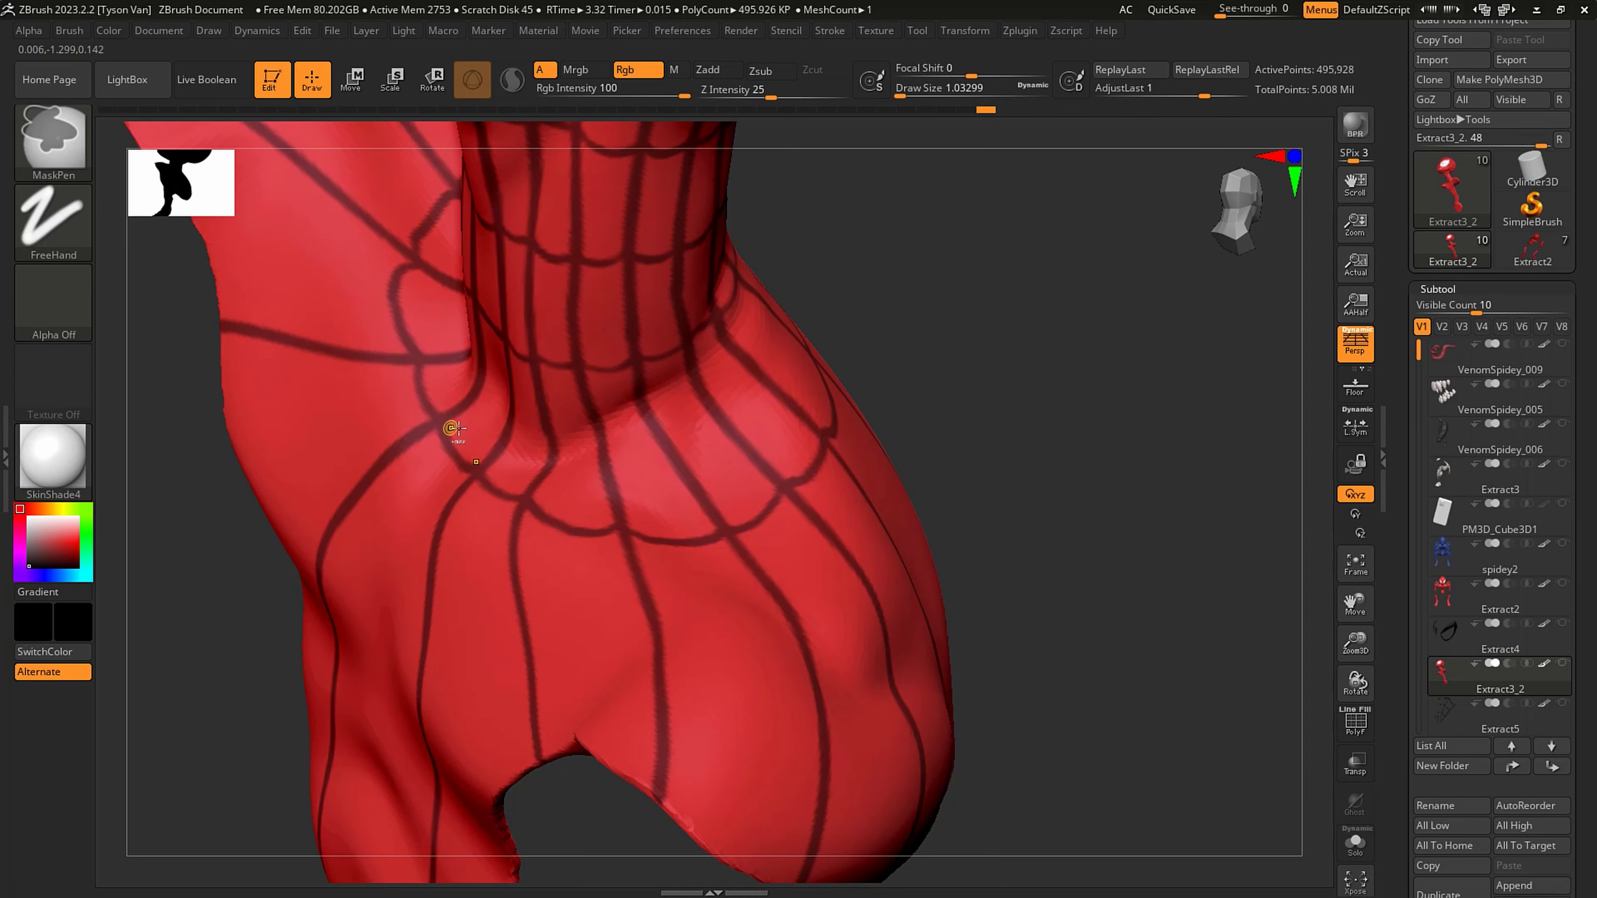
# - Mask a wider ring of cross strands from the upper chest out across the top of the shoulder
pyautogui.moveTo(436, 585)
pyautogui.keyDown('ctrl'); pyautogui.mouseDown()
pyautogui.moveTo(496, 613)
pyautogui.moveTo(652, 629)
pyautogui.mouseUp(); pyautogui.keyUp('ctrl')
pyautogui.moveTo(659, 629); pyautogui.dragTo(521, 579, button='right')
pyautogui.moveTo(656, 623)
pyautogui.keyDown('ctrl'); pyautogui.mouseDown()
pyautogui.moveTo(685, 651)
pyautogui.moveTo(855, 654)
pyautogui.moveTo(981, 569)
pyautogui.mouseUp(); pyautogui.keyUp('ctrl')
pyautogui.moveTo(944, 560); pyautogui.dragTo(837, 547, button='right')
pyautogui.moveTo(982, 568)
pyautogui.keyDown('ctrl'); pyautogui.mouseDown()
pyautogui.moveTo(1027, 555)
pyautogui.moveTo(1110, 415)
pyautogui.mouseUp(); pyautogui.keyUp('ctrl')
pyautogui.keyDown('alt'); pyautogui.moveTo(1108, 436); pyautogui.dragTo(991, 511, button='right'); pyautogui.keyUp('alt')
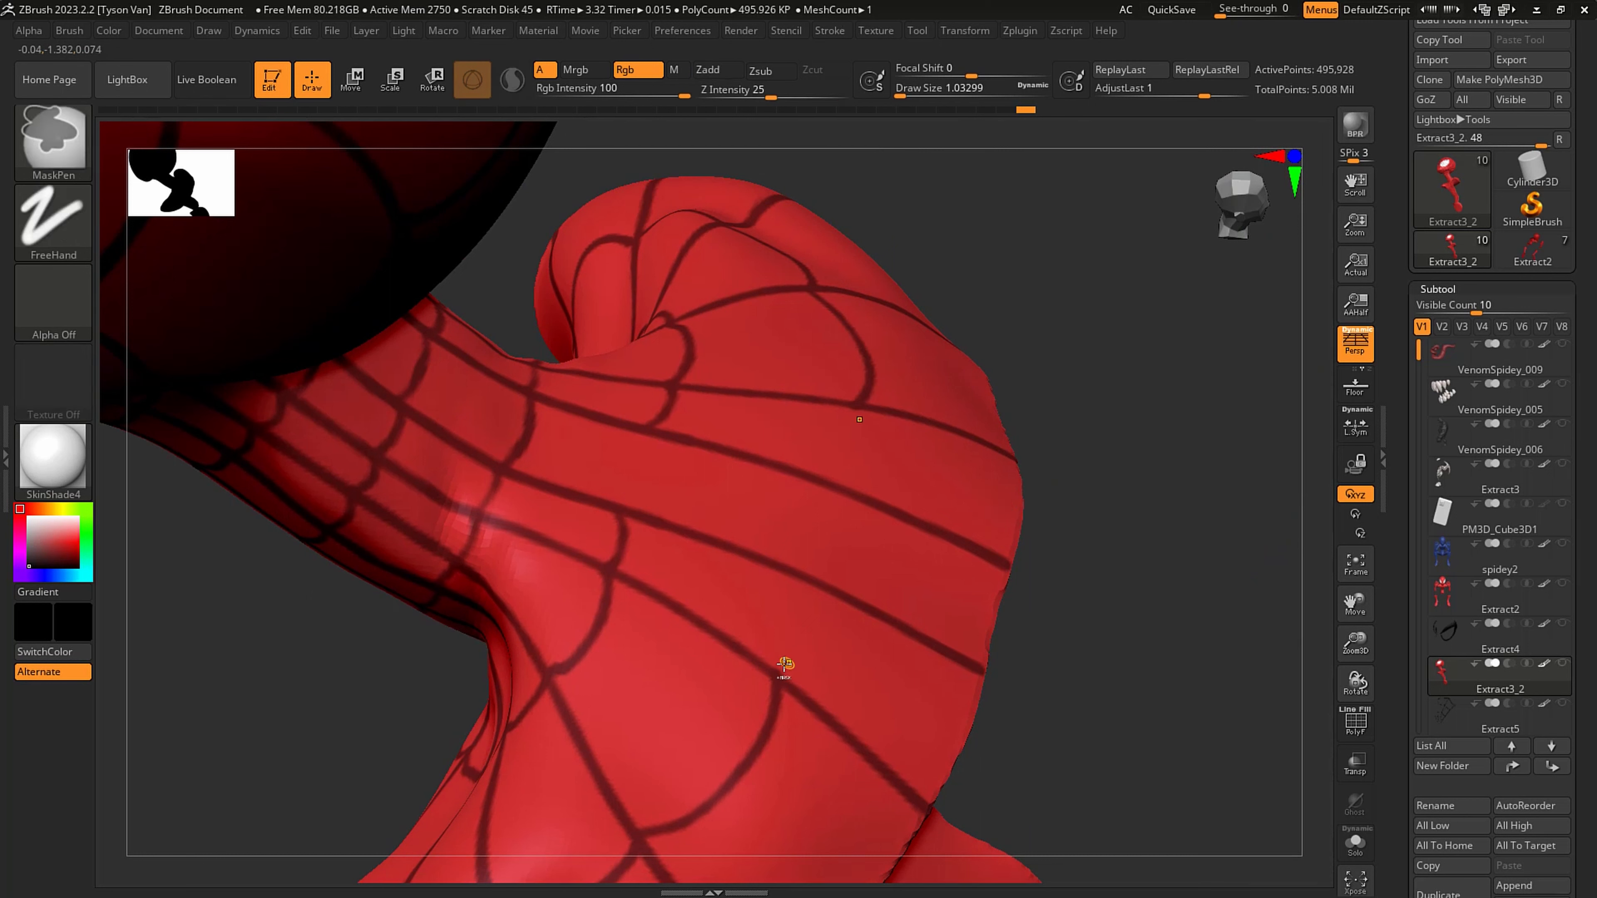
# - Continue the wider ring of cross strands over the back of the shoulders, undoing the stray strokes
pyautogui.moveTo(773, 670)
pyautogui.keyDown('ctrl'); pyautogui.mouseDown()
pyautogui.moveTo(819, 622)
pyautogui.moveTo(848, 510)
pyautogui.moveTo(851, 534)
pyautogui.mouseUp(); pyautogui.keyUp('ctrl')
pyautogui.keyDown('ctrl'); pyautogui.moveTo(628, 511); pyautogui.dragTo(650, 433); pyautogui.keyUp('ctrl')
pyautogui.hotkey('ctrl', 'z')
pyautogui.moveTo(641, 452)
pyautogui.keyDown('alt'); pyautogui.mouseDown(button='right')
pyautogui.moveTo(410, 492)
pyautogui.moveTo(841, 476)
pyautogui.moveTo(856, 432)
pyautogui.moveTo(791, 559)
pyautogui.moveTo(536, 534)
pyautogui.moveTo(531, 551)
pyautogui.mouseUp(button='right'); pyautogui.keyUp('alt')
pyautogui.moveTo(463, 535)
pyautogui.keyDown('ctrl'); pyautogui.mouseDown()
pyautogui.moveTo(509, 568)
pyautogui.moveTo(656, 571)
pyautogui.mouseUp(); pyautogui.keyUp('ctrl')
pyautogui.hotkey('ctrl', 'z')
pyautogui.keyDown('alt'); pyautogui.moveTo(655, 571); pyautogui.dragTo(403, 560, button='right'); pyautogui.keyUp('alt')
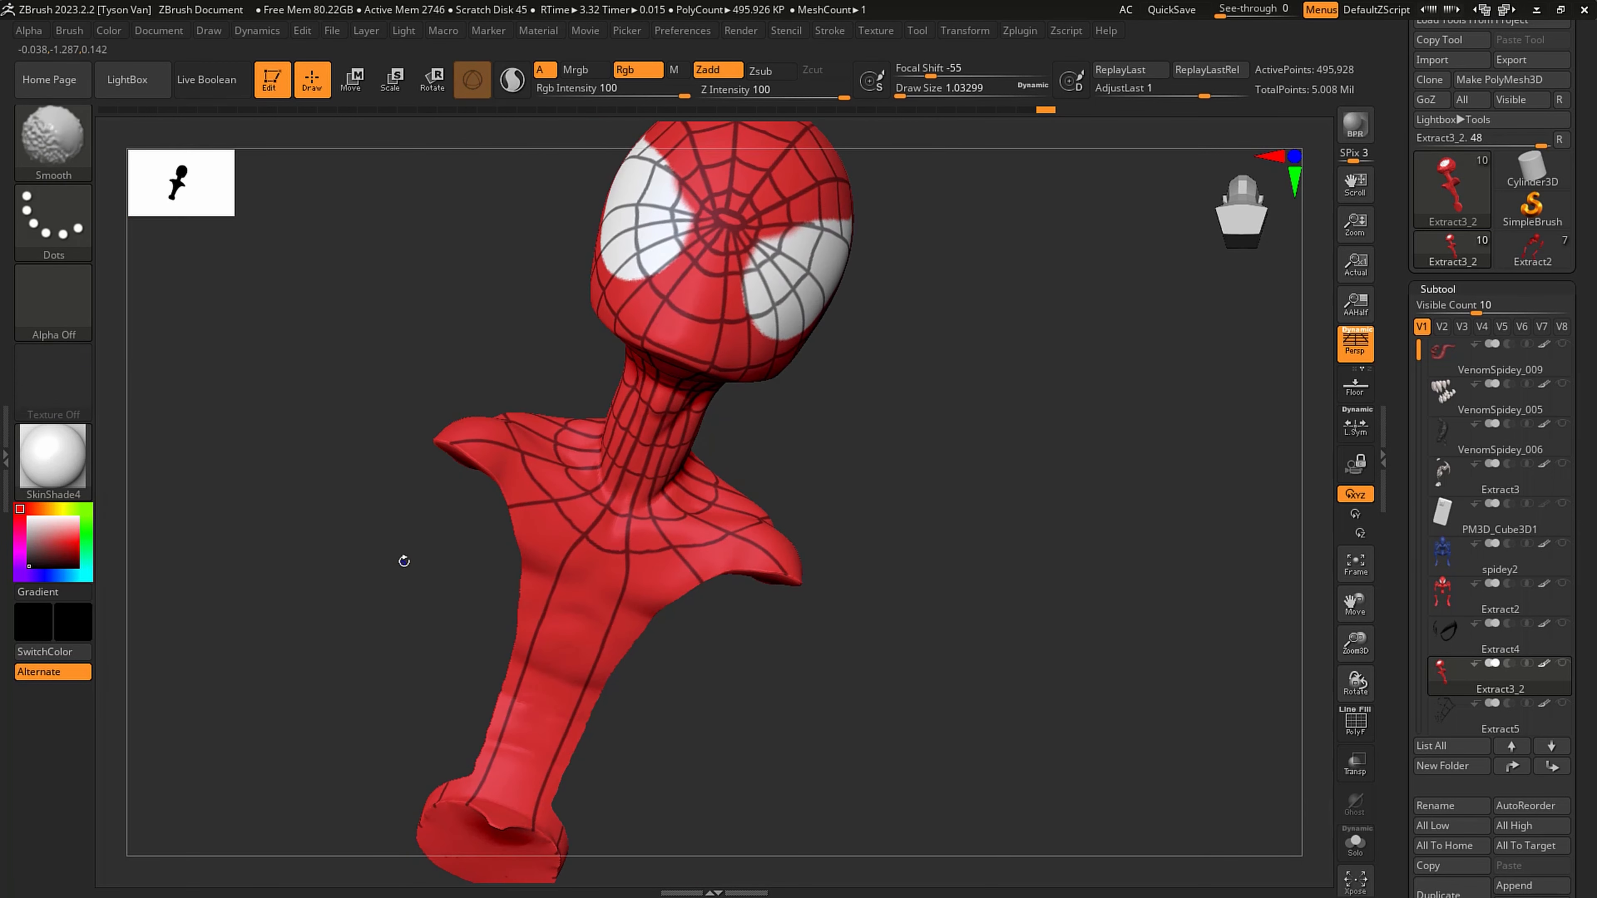
# - Set the draw size to 3.11177, mask the spider emblem's head and body on the chest, and trim the body to a tapered shape
pyautogui.moveTo(687, 613)
pyautogui.keyDown('shift'); pyautogui.mouseDown(button='right')
pyautogui.moveTo(613, 595)
pyautogui.moveTo(731, 556)
pyautogui.moveTo(721, 462)
pyautogui.moveTo(728, 608)
pyautogui.mouseUp(button='right'); pyautogui.keyUp('shift')
pyautogui.press('s')
pyautogui.moveTo(689, 538)
pyautogui.mouseDown()
pyautogui.moveTo(680, 516)
pyautogui.moveTo(716, 623)
pyautogui.moveTo(691, 732)
pyautogui.moveTo(716, 636)
pyautogui.moveTo(695, 542)
pyautogui.moveTo(702, 627)
pyautogui.moveTo(691, 658)
pyautogui.moveTo(666, 637)
pyautogui.mouseUp()
pyautogui.press('s')
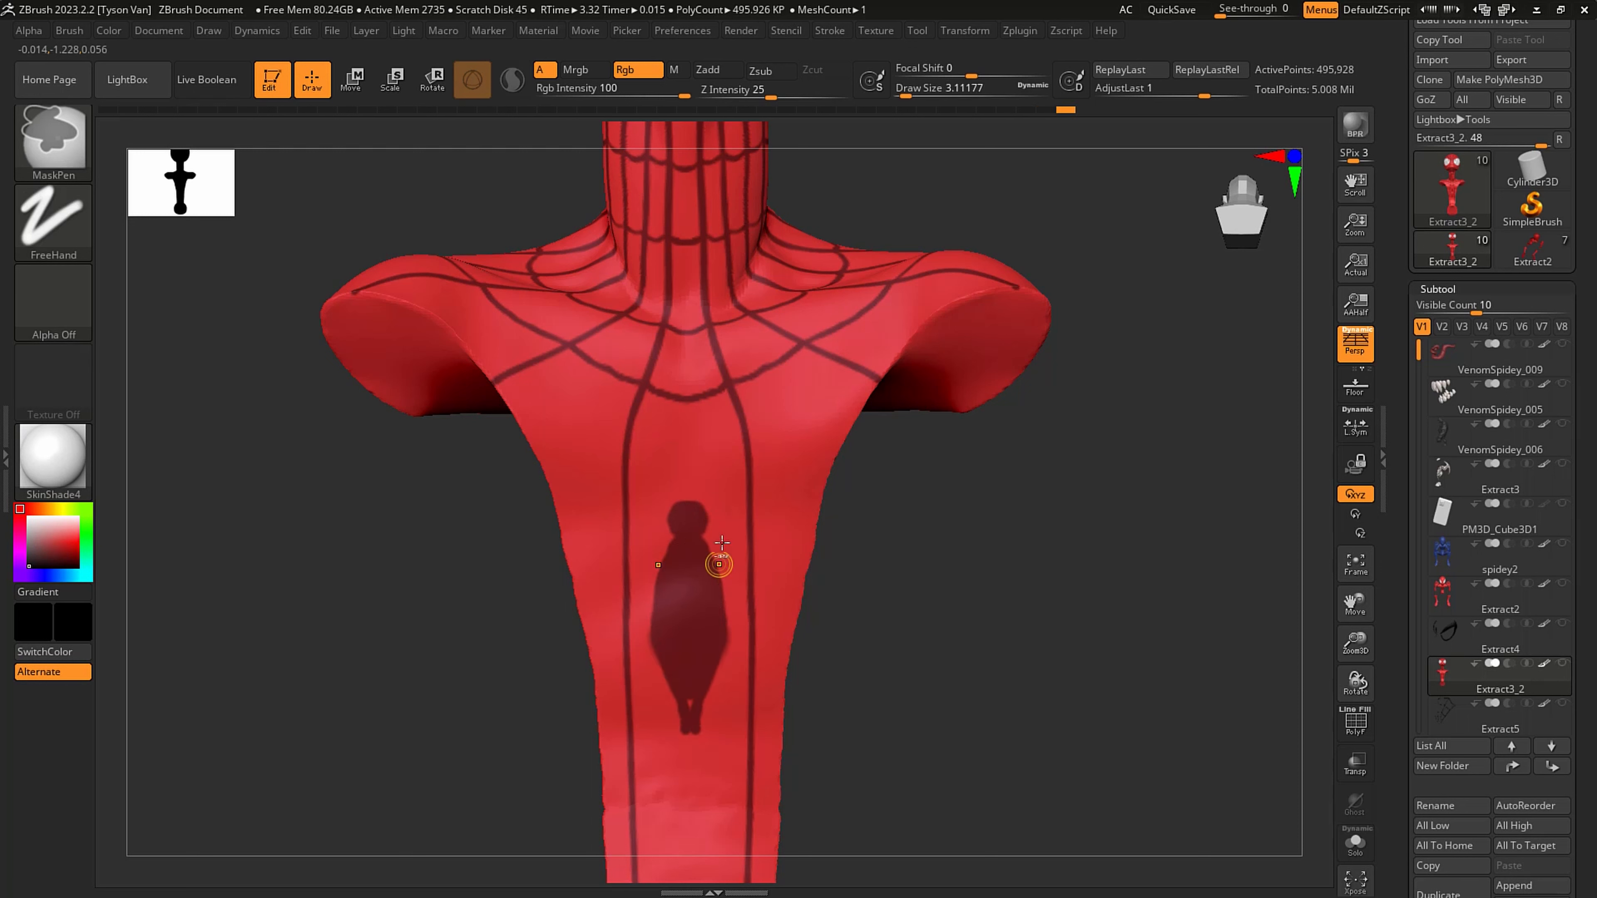
pyautogui.moveTo(720, 563)
pyautogui.keyDown('ctrl'); pyautogui.keyDown('alt'); pyautogui.mouseDown()
pyautogui.moveTo(734, 648)
pyautogui.moveTo(697, 755)
pyautogui.mouseUp(); pyautogui.keyUp('alt'); pyautogui.keyUp('ctrl')
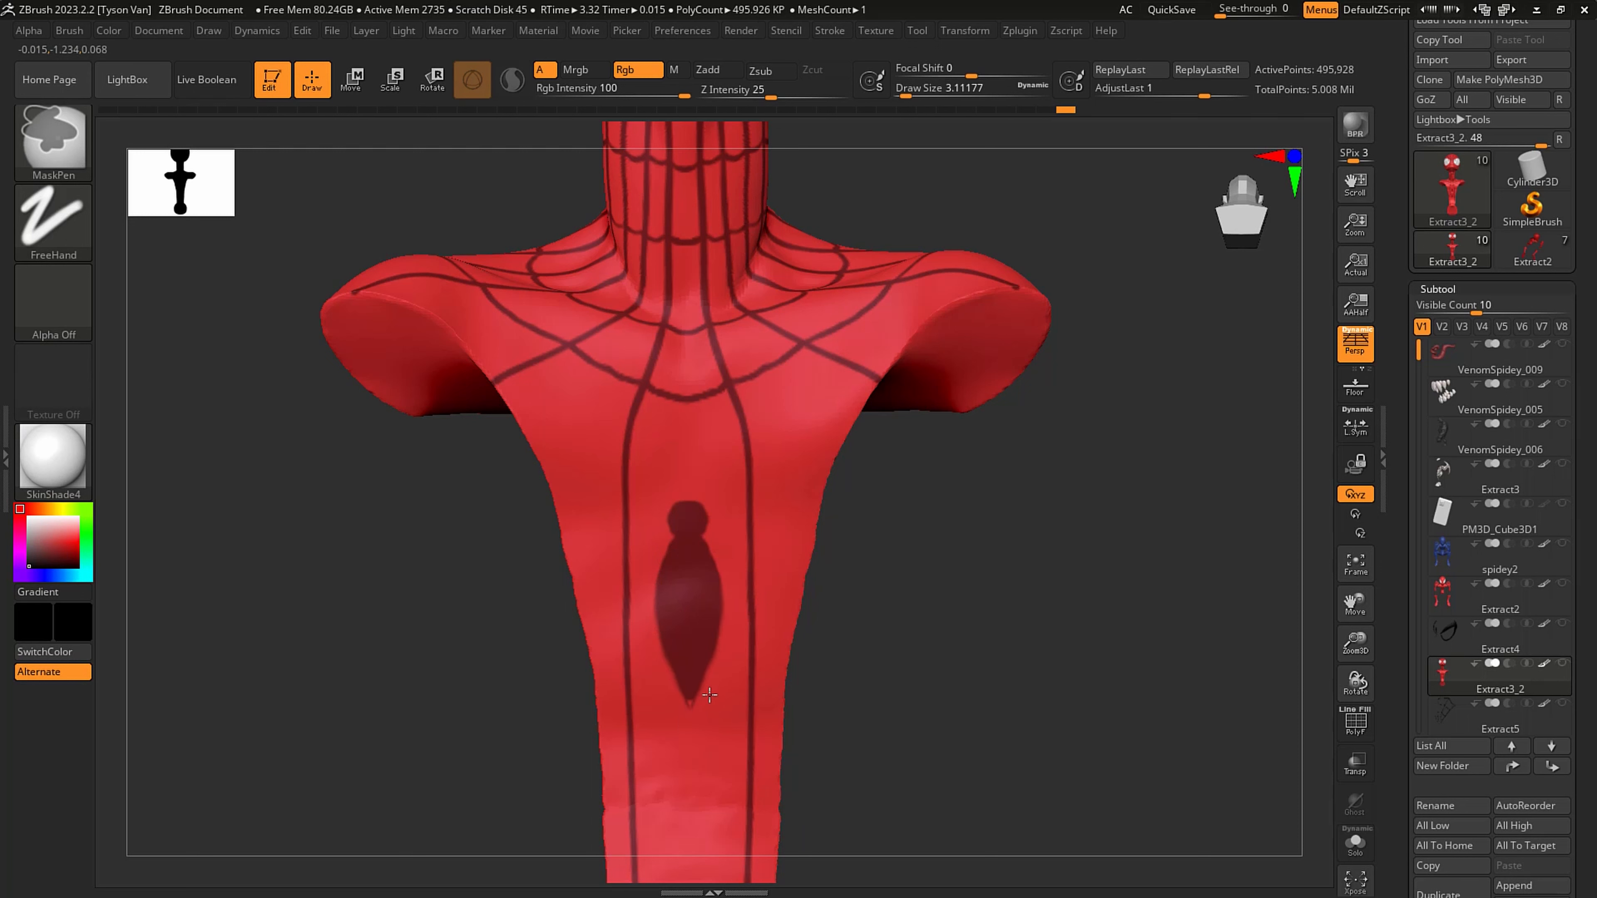
# - Set the draw size to 1.13198, clean up the body's lower tip, and mask the emblem's two mirrored pairs of upper legs
pyautogui.press('s')
pyautogui.moveTo(709, 695); pyautogui.dragTo(690, 697)
pyautogui.moveTo(696, 534)
pyautogui.keyDown('ctrl'); pyautogui.mouseDown()
pyautogui.moveTo(750, 559)
pyautogui.moveTo(717, 463)
pyautogui.mouseUp(); pyautogui.keyUp('ctrl')
pyautogui.keyDown('ctrl'); pyautogui.moveTo(743, 556); pyautogui.dragTo(719, 465); pyautogui.keyUp('ctrl')
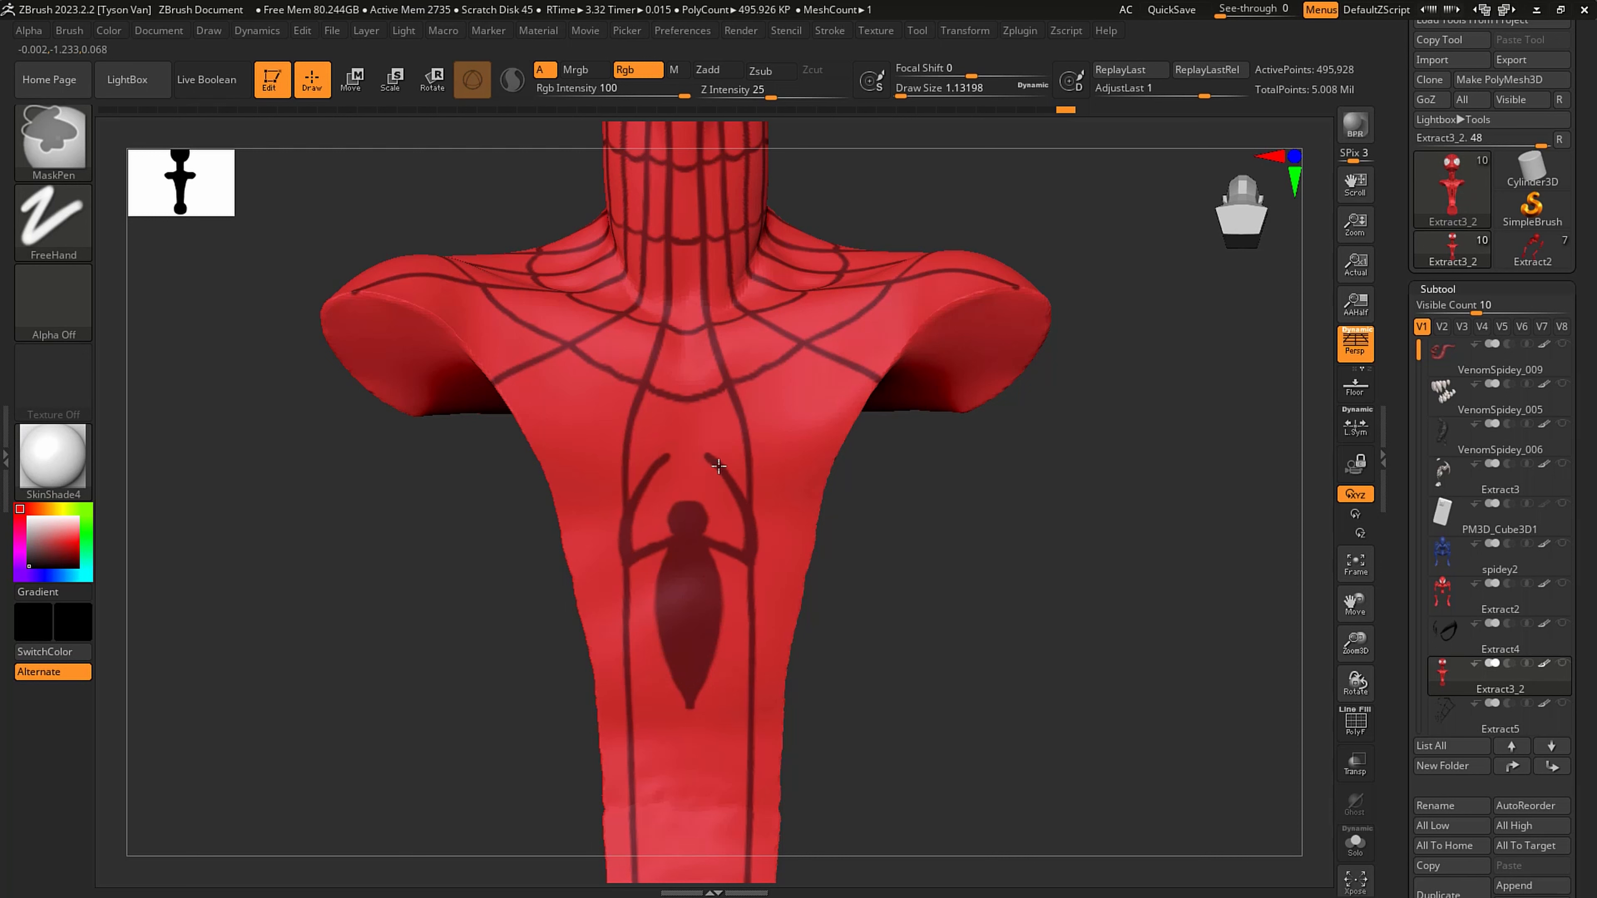
pyautogui.moveTo(701, 542)
pyautogui.keyDown('ctrl'); pyautogui.mouseDown()
pyautogui.moveTo(754, 596)
pyautogui.moveTo(730, 569)
pyautogui.moveTo(744, 586)
pyautogui.moveTo(772, 558)
pyautogui.moveTo(774, 514)
pyautogui.moveTo(743, 467)
pyautogui.mouseUp(); pyautogui.keyUp('ctrl')
pyautogui.hotkey('ctrl', 'z')
pyautogui.keyDown('ctrl'); pyautogui.moveTo(765, 589); pyautogui.dragTo(776, 527); pyautogui.keyUp('ctrl')
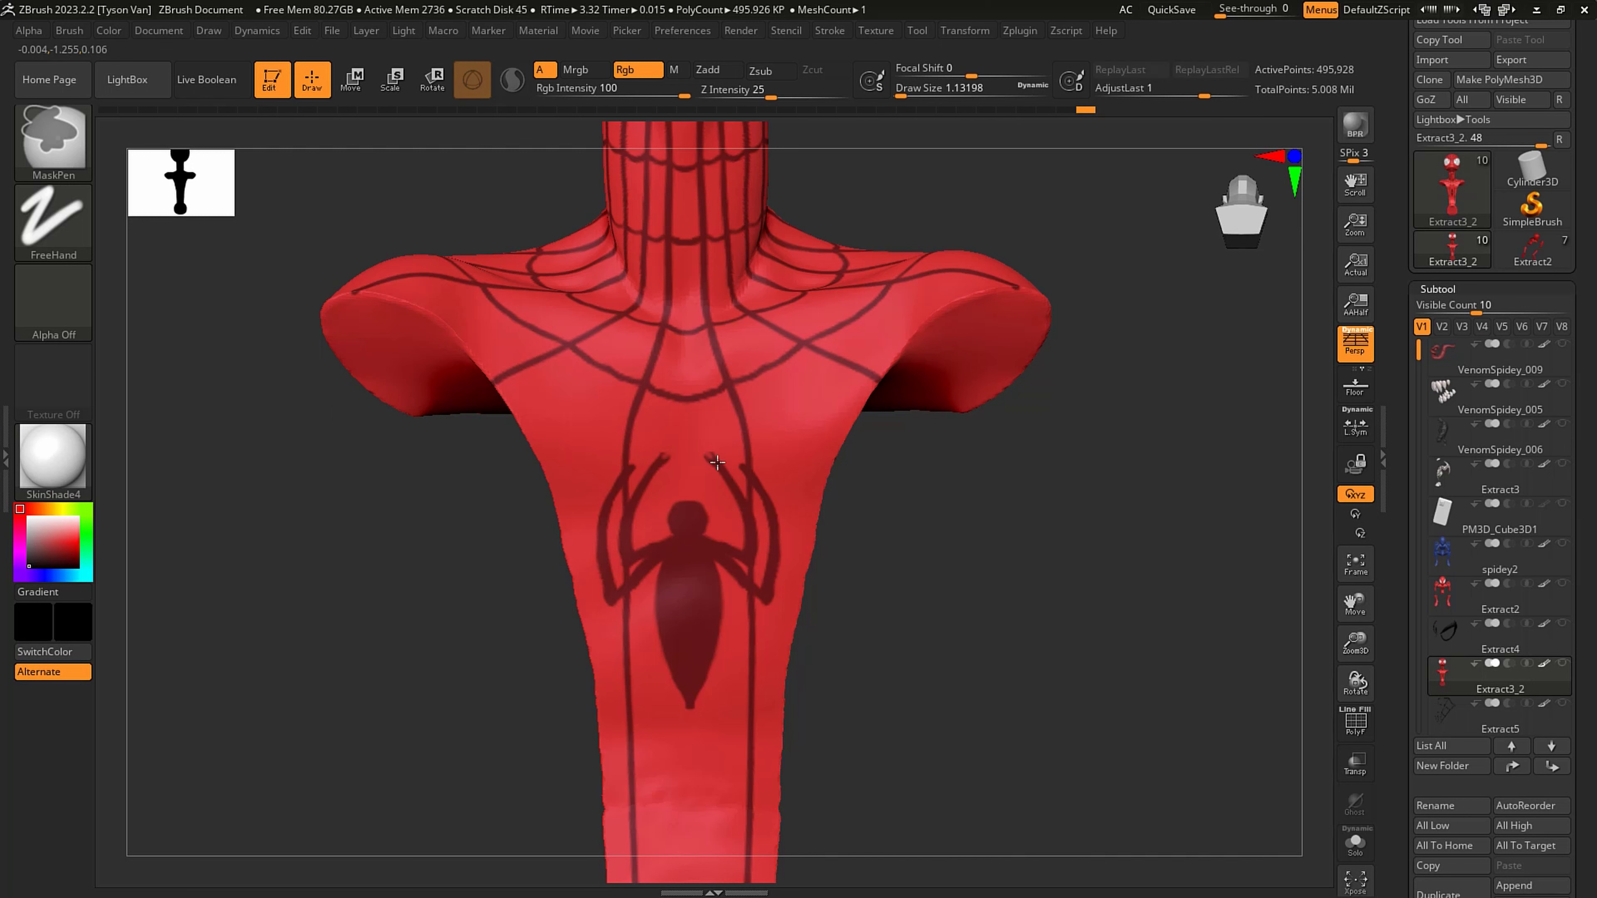
# - Thicken the inner upper legs toward their tips and mask the spider emblem's two mirrored pairs of lower legs
pyautogui.keyDown('ctrl'); pyautogui.keyDown('alt'); pyautogui.moveTo(740, 484); pyautogui.dragTo(700, 450); pyautogui.keyUp('alt'); pyautogui.keyUp('ctrl')
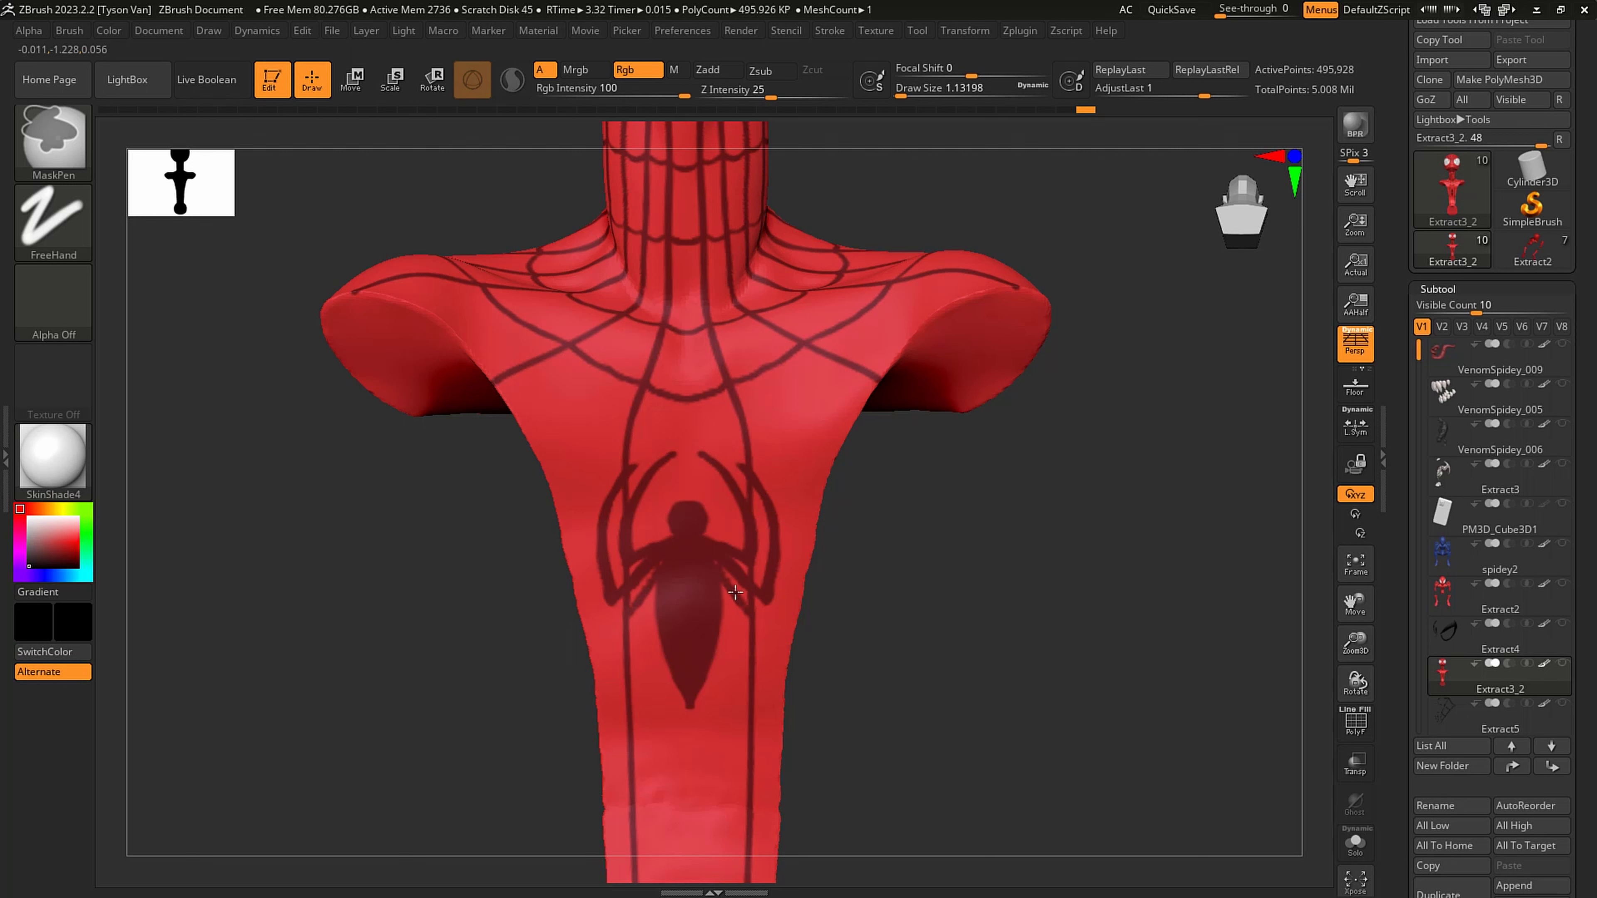
pyautogui.moveTo(771, 621)
pyautogui.mouseDown()
pyautogui.moveTo(740, 732)
pyautogui.moveTo(748, 717)
pyautogui.mouseUp()
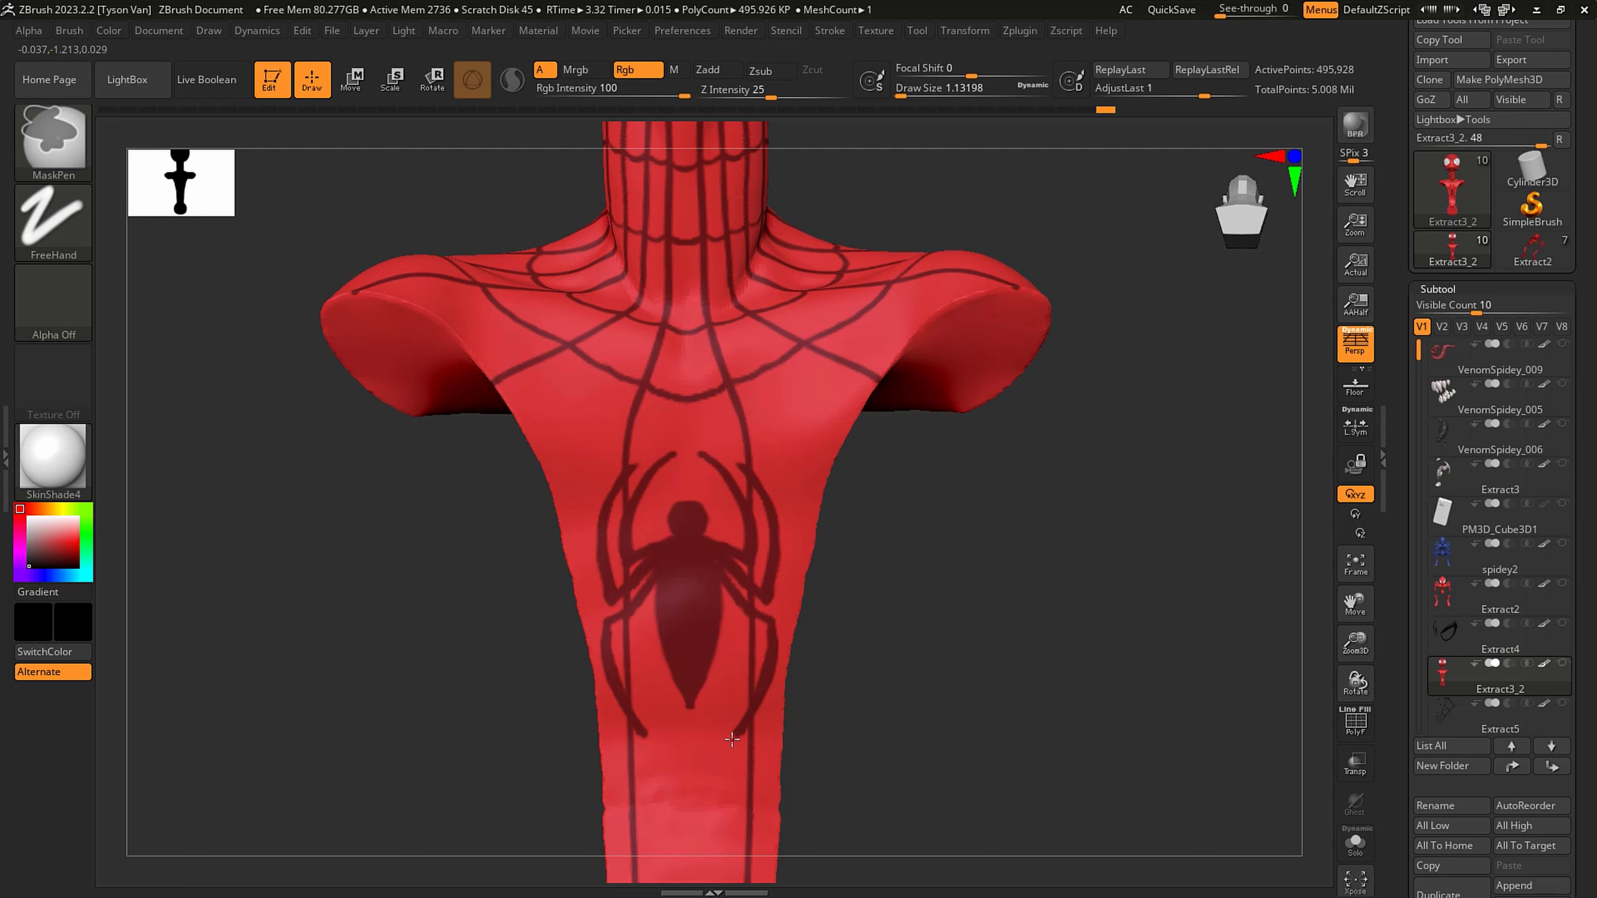
pyautogui.moveTo(746, 636)
pyautogui.mouseDown()
pyautogui.moveTo(729, 609)
pyautogui.moveTo(738, 698)
pyautogui.moveTo(704, 749)
pyautogui.moveTo(748, 632)
pyautogui.moveTo(725, 713)
pyautogui.mouseUp()
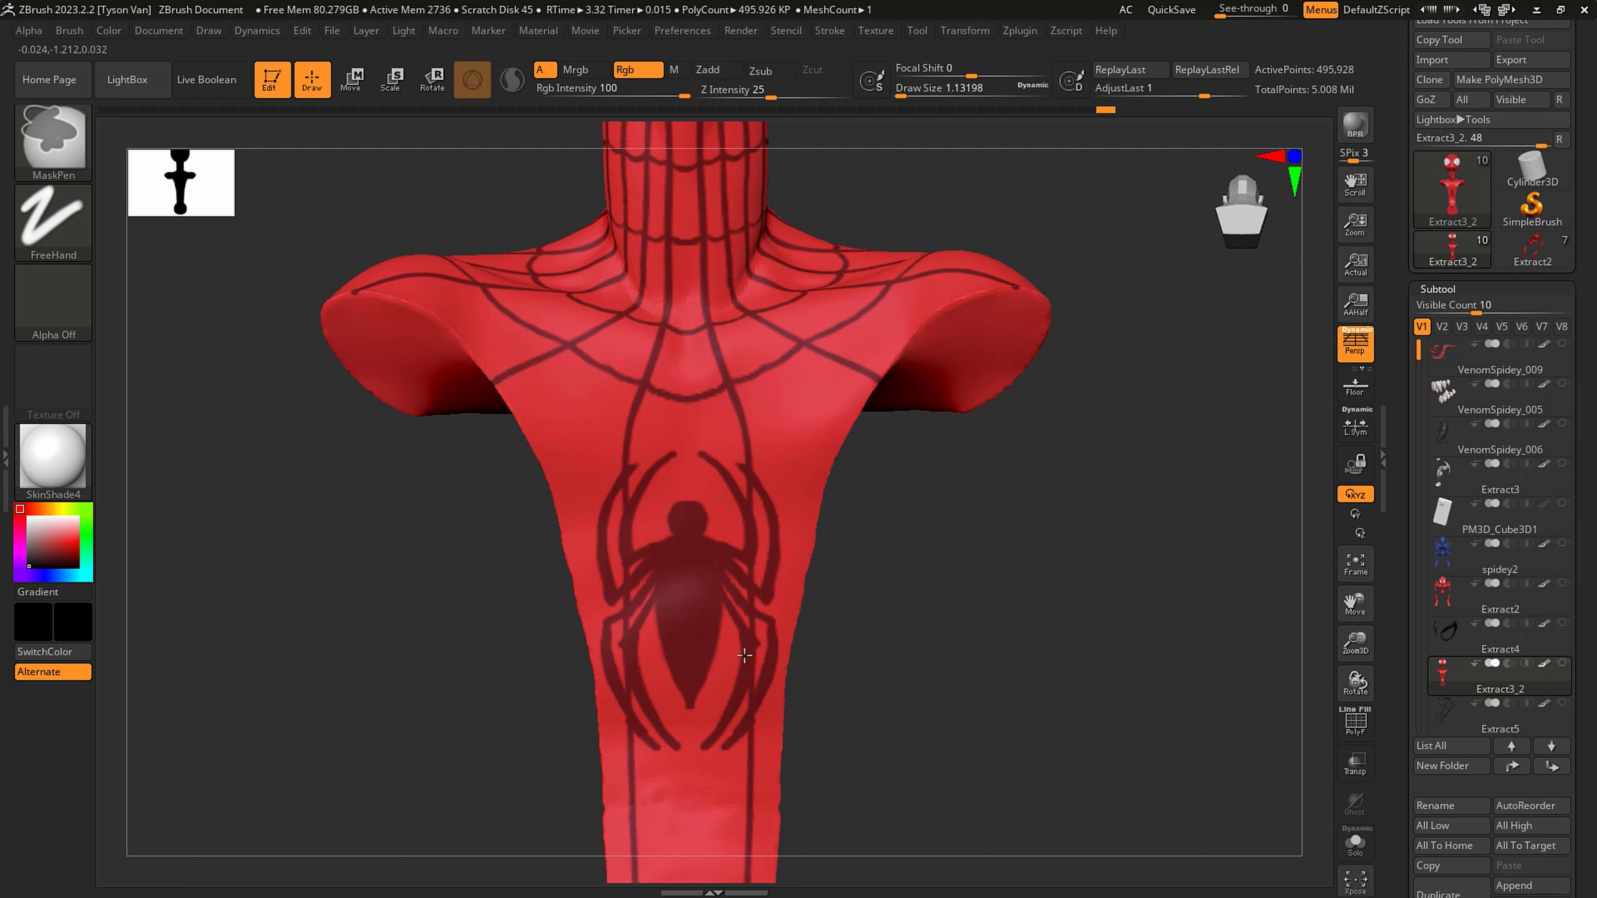
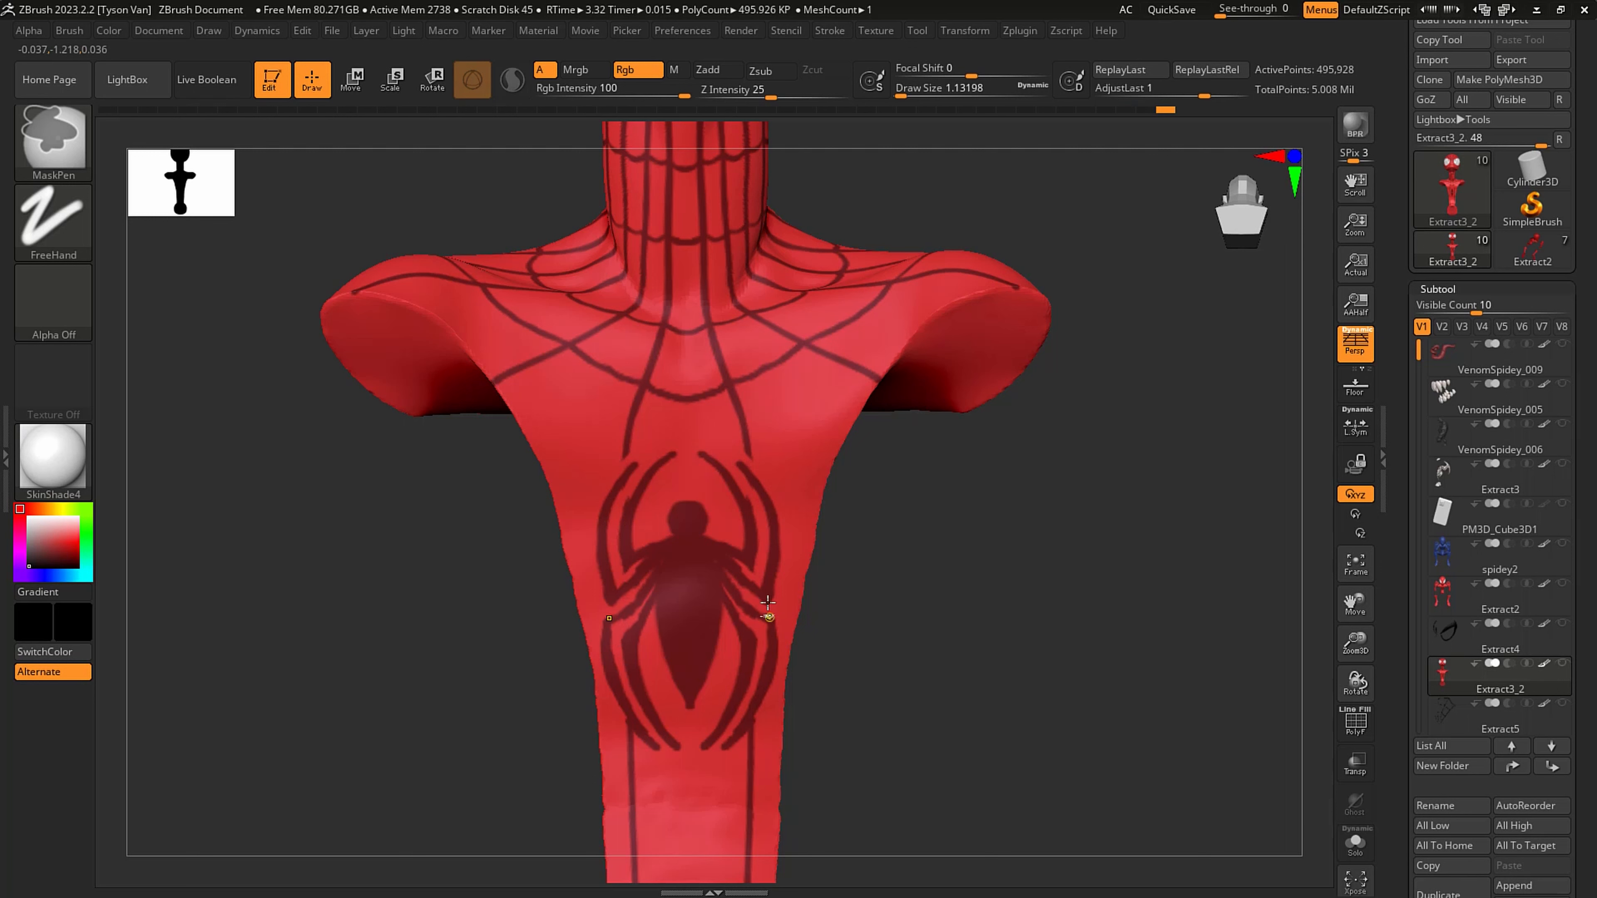
# - Touch up the emblem's inner leg joints and mask a mirrored web strand from beside the upper legs to the chest's outer edge
pyautogui.keyDown('ctrl'); pyautogui.moveTo(725, 570); pyautogui.dragTo(748, 603); pyautogui.keyUp('ctrl')
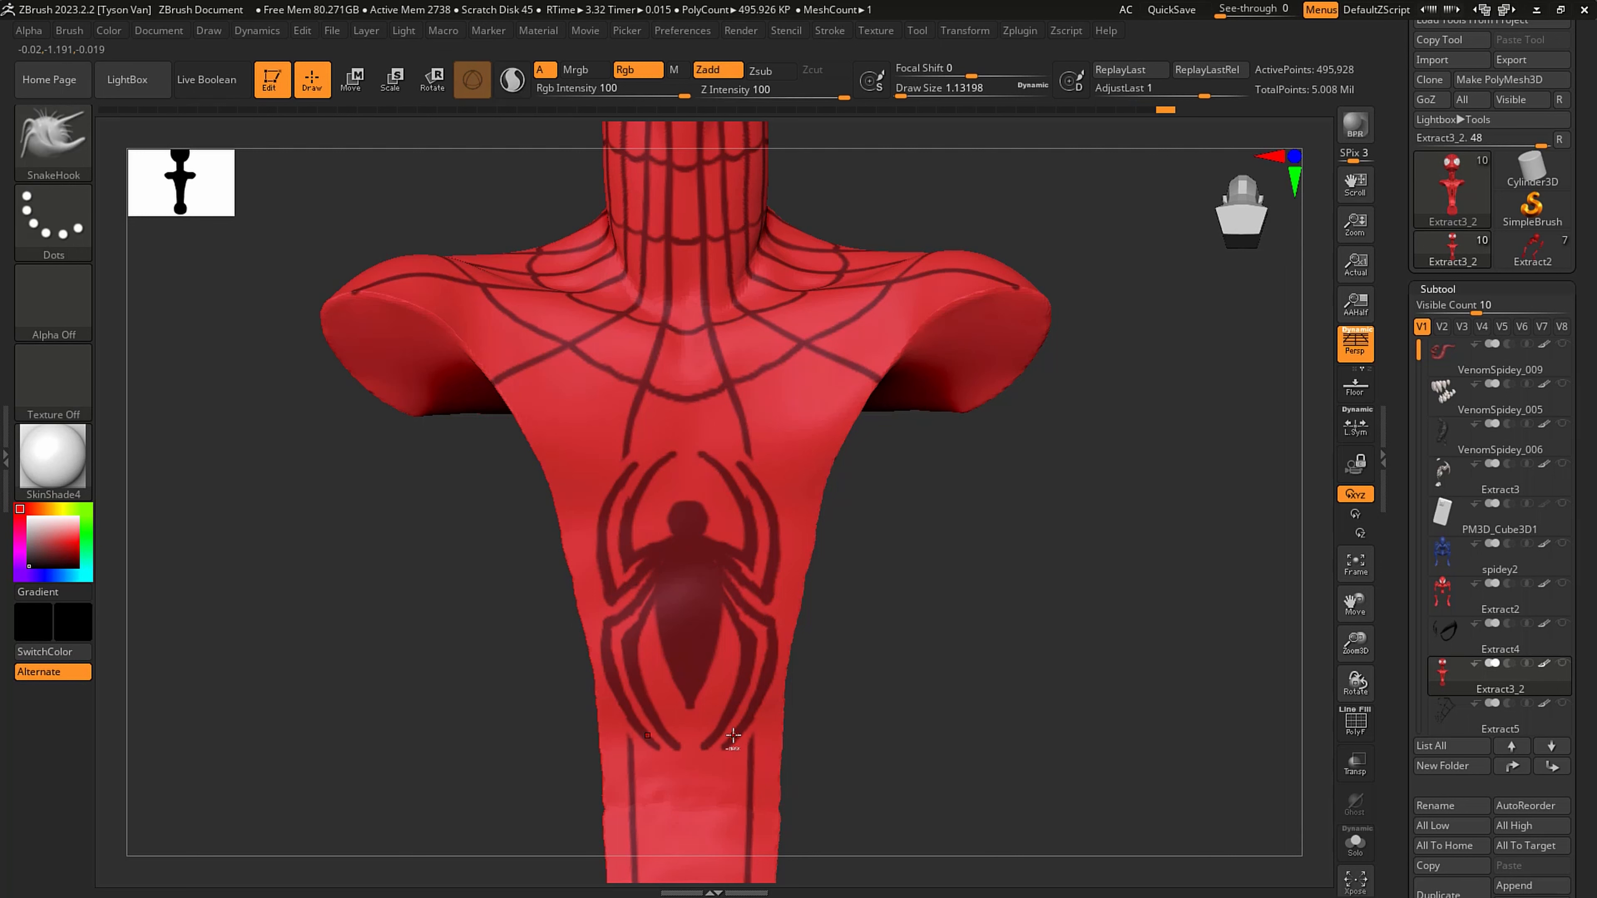
pyautogui.moveTo(766, 460)
pyautogui.keyDown('ctrl'); pyautogui.mouseDown()
pyautogui.moveTo(854, 385)
pyautogui.moveTo(780, 470)
pyautogui.moveTo(833, 435)
pyautogui.moveTo(887, 381)
pyautogui.mouseUp(); pyautogui.keyUp('ctrl')
pyautogui.hotkey('ctrl', 'z')
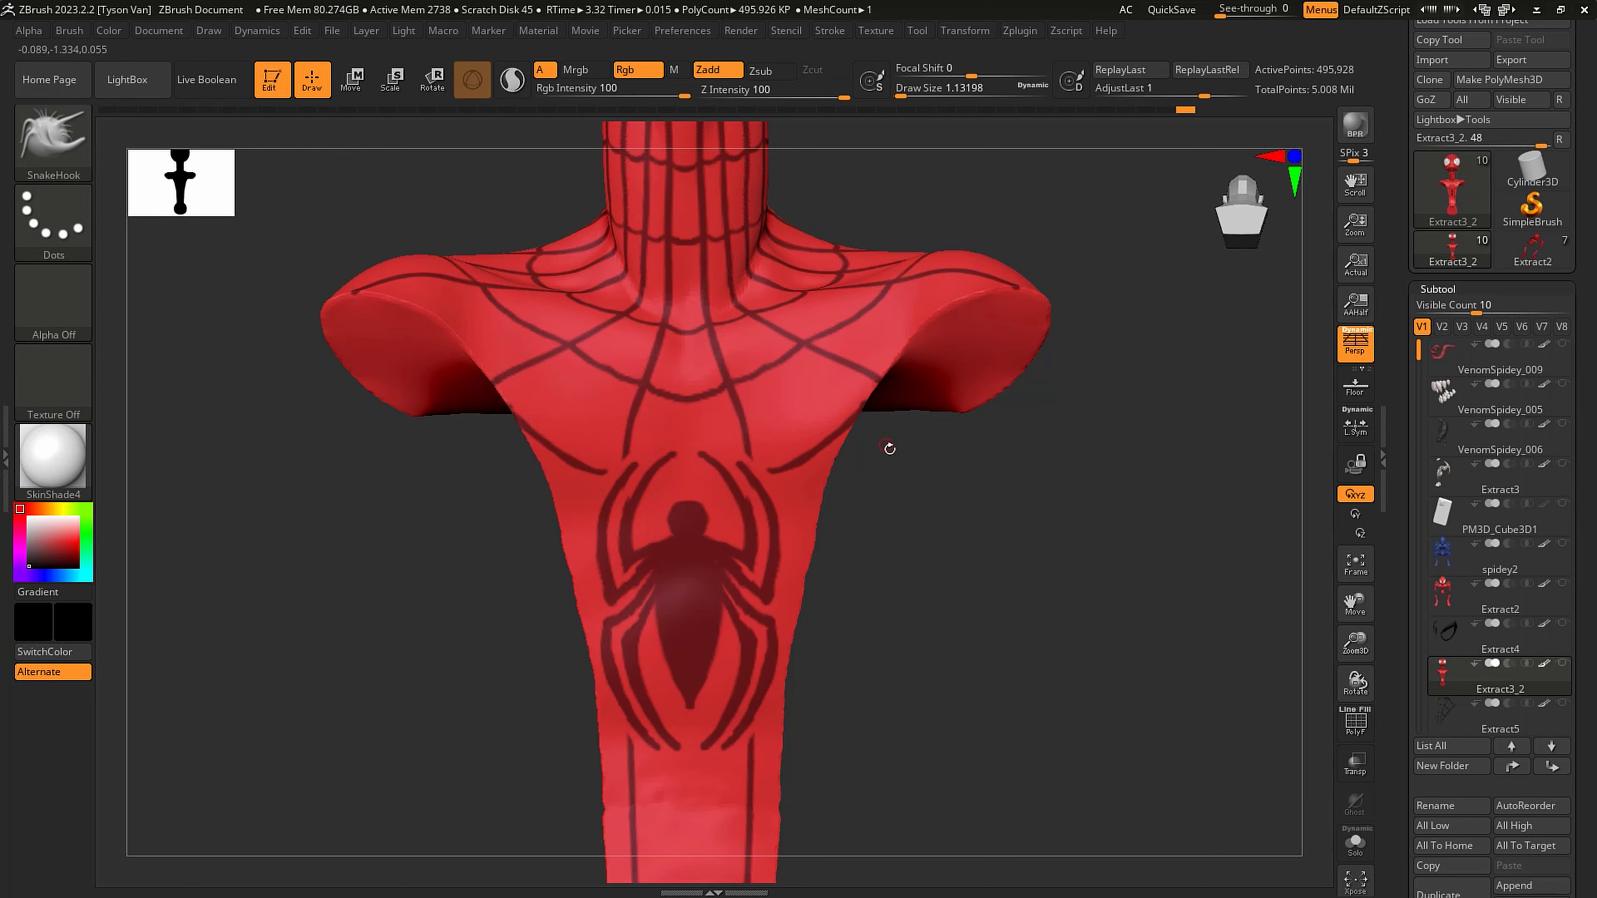
pyautogui.keyDown('alt'); pyautogui.moveTo(888, 446); pyautogui.dragTo(889, 384); pyautogui.keyUp('alt')
pyautogui.moveTo(921, 490)
pyautogui.mouseDown()
pyautogui.moveTo(866, 510)
pyautogui.moveTo(814, 489)
pyautogui.moveTo(823, 453)
pyautogui.moveTo(852, 442)
pyautogui.moveTo(827, 489)
pyautogui.moveTo(779, 516)
pyautogui.moveTo(816, 598)
pyautogui.moveTo(837, 582)
pyautogui.moveTo(812, 444)
pyautogui.moveTo(823, 421)
pyautogui.mouseUp()
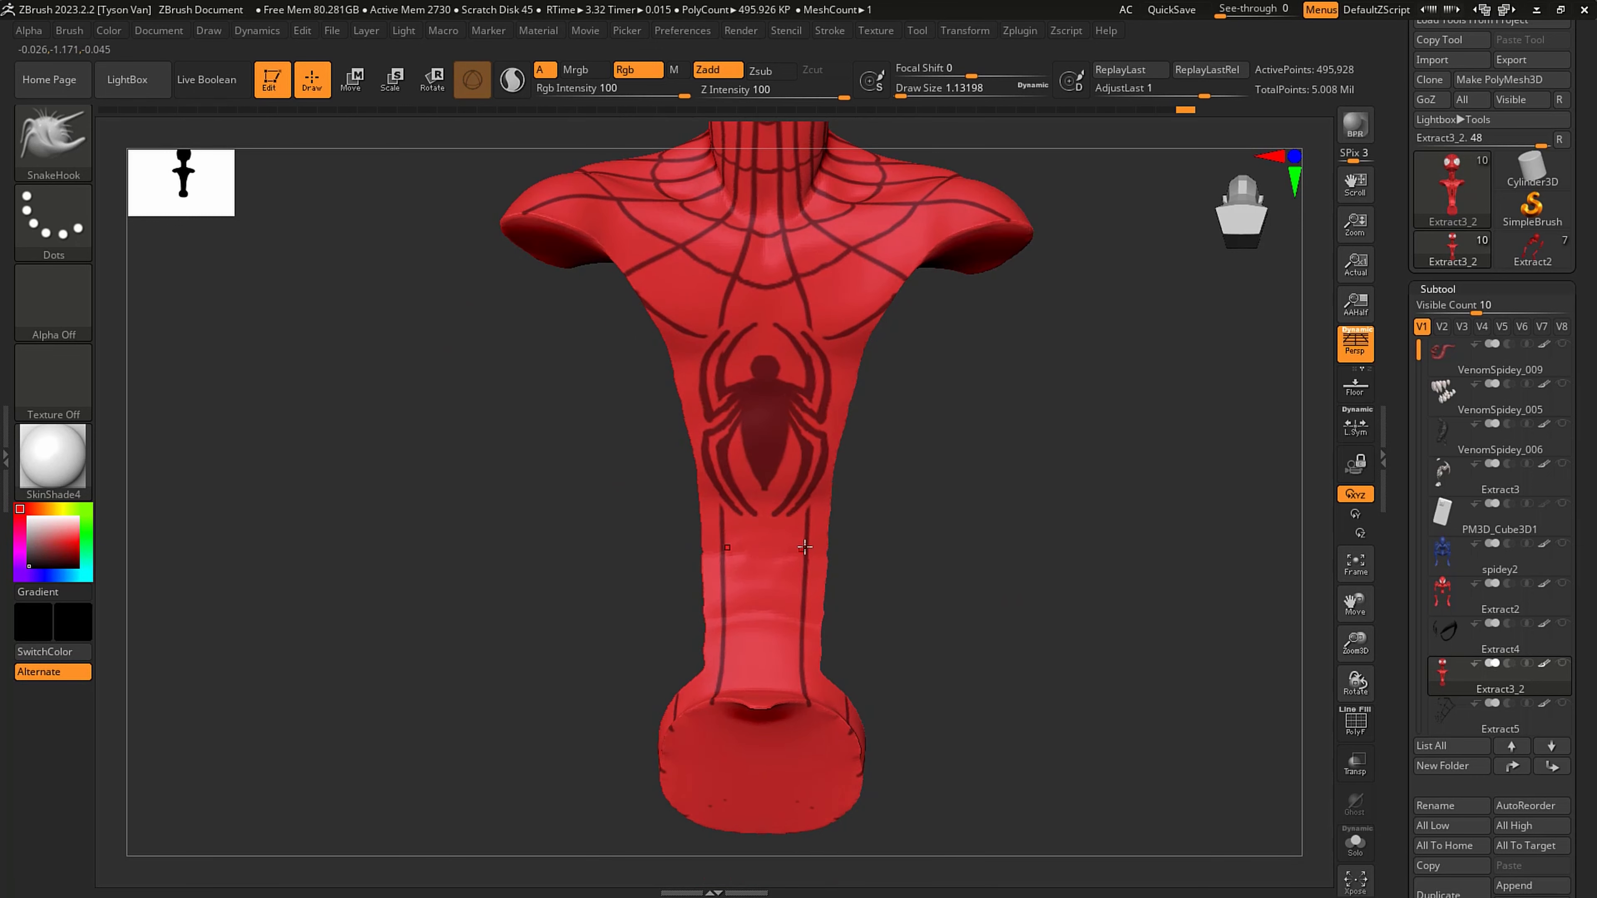
# - Mask curved cross strands down the abdomen strip between the two vertical web lines below the emblem
pyautogui.press('ctrl')
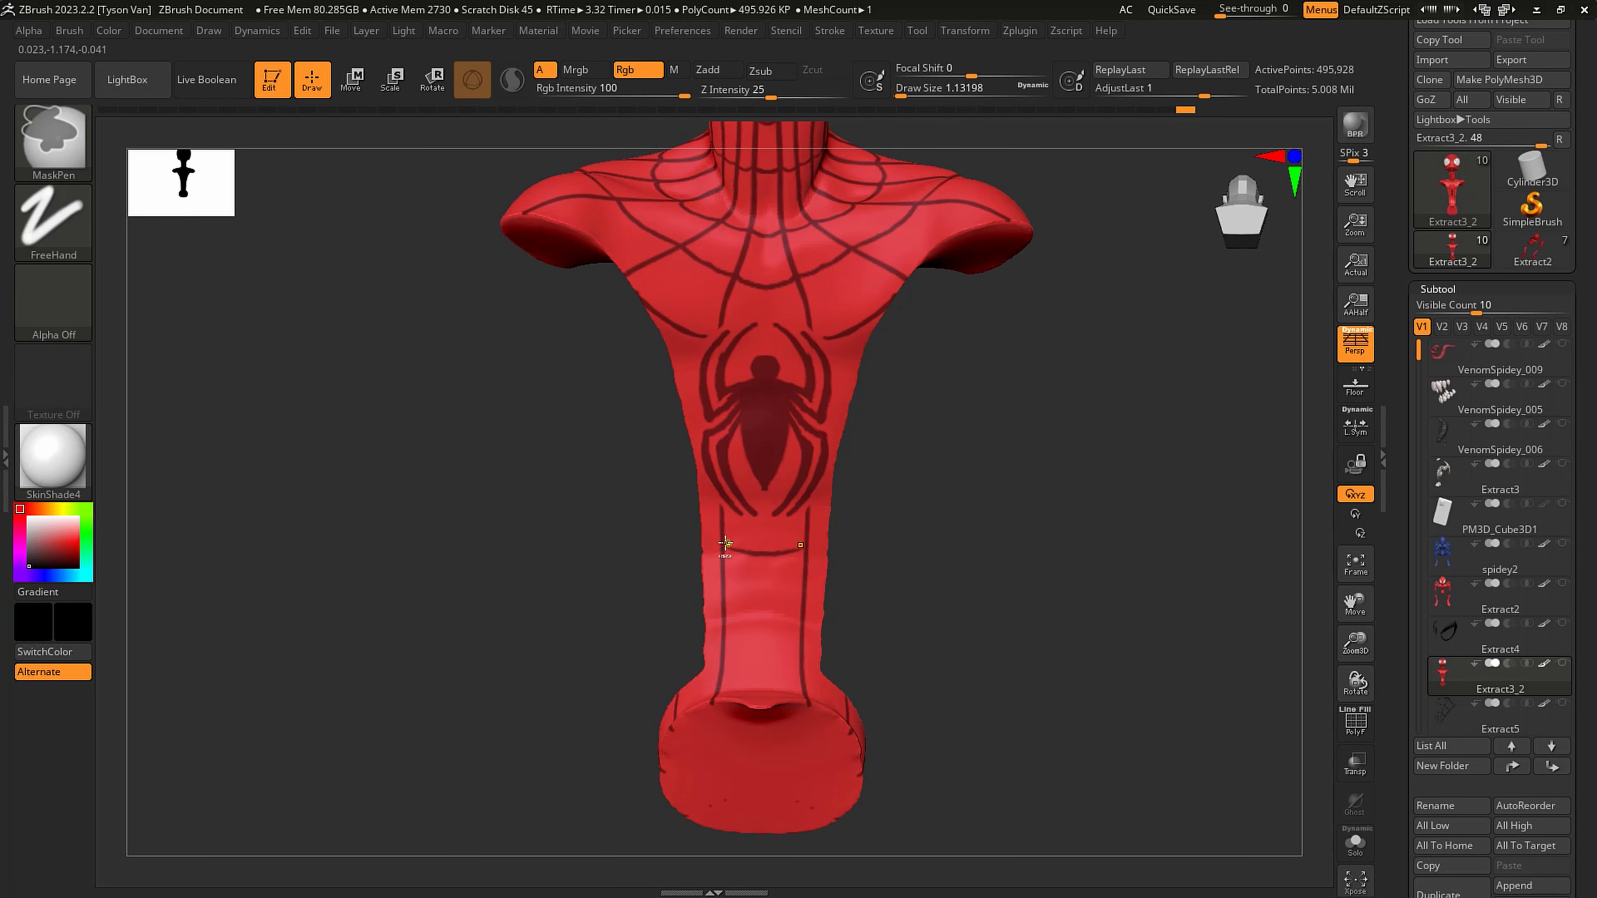
pyautogui.moveTo(731, 595); pyautogui.dragTo(785, 601)
pyautogui.moveTo(735, 642); pyautogui.dragTo(727, 675, button='right')
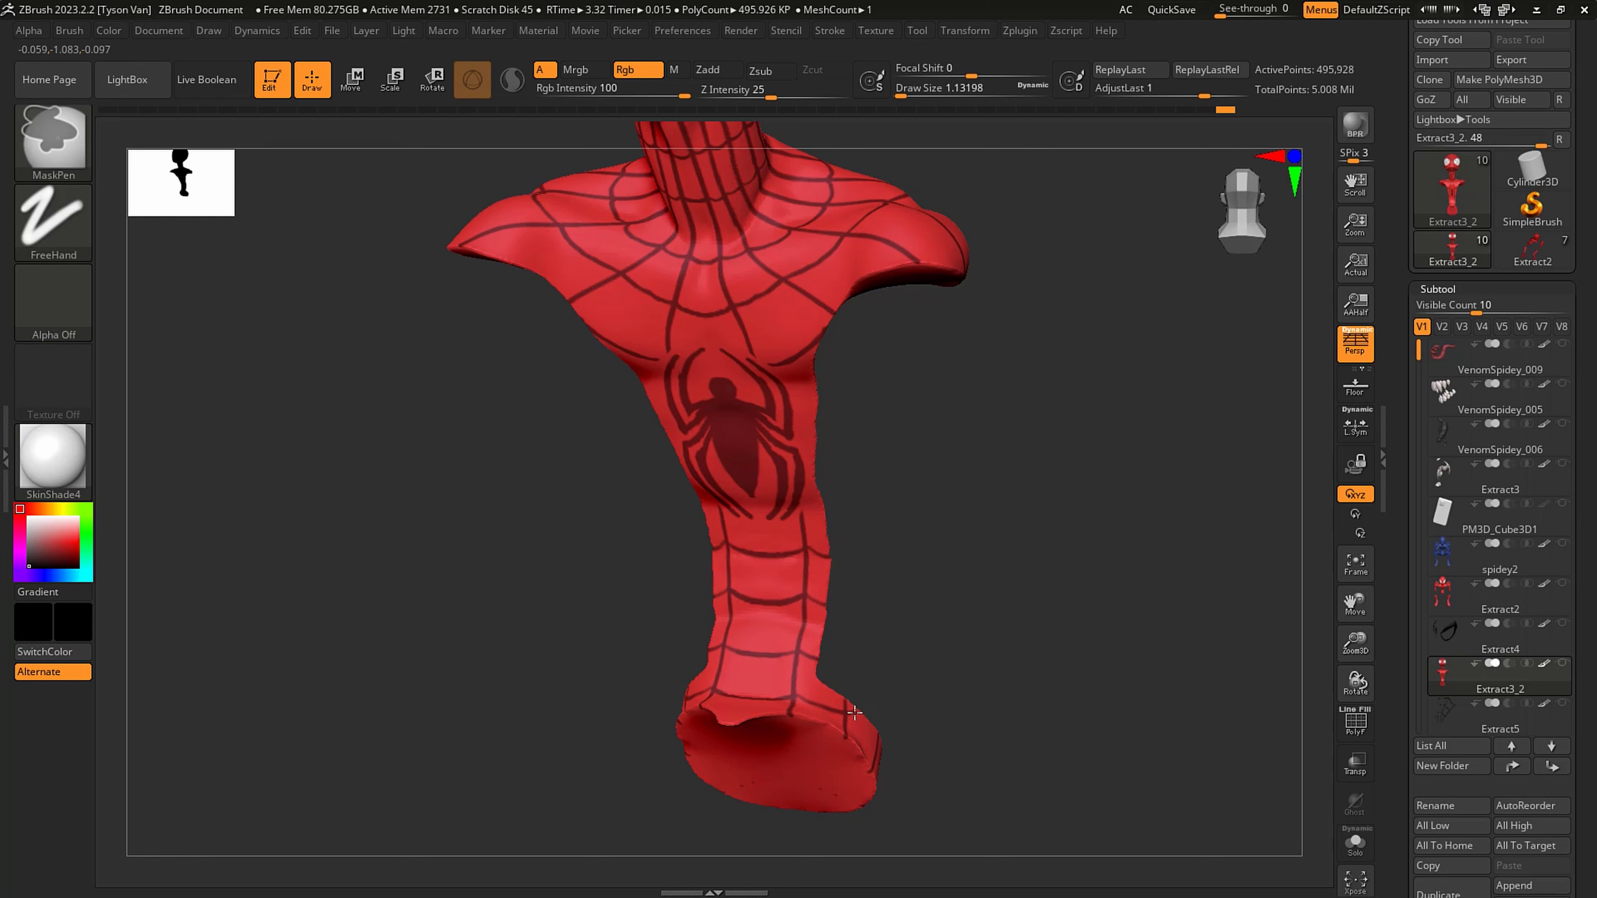
# - Mask the web strands around the side and rim of the waist piece with short vertical lines and a connecting line
pyautogui.moveTo(848, 705); pyautogui.dragTo(887, 752, button='right')
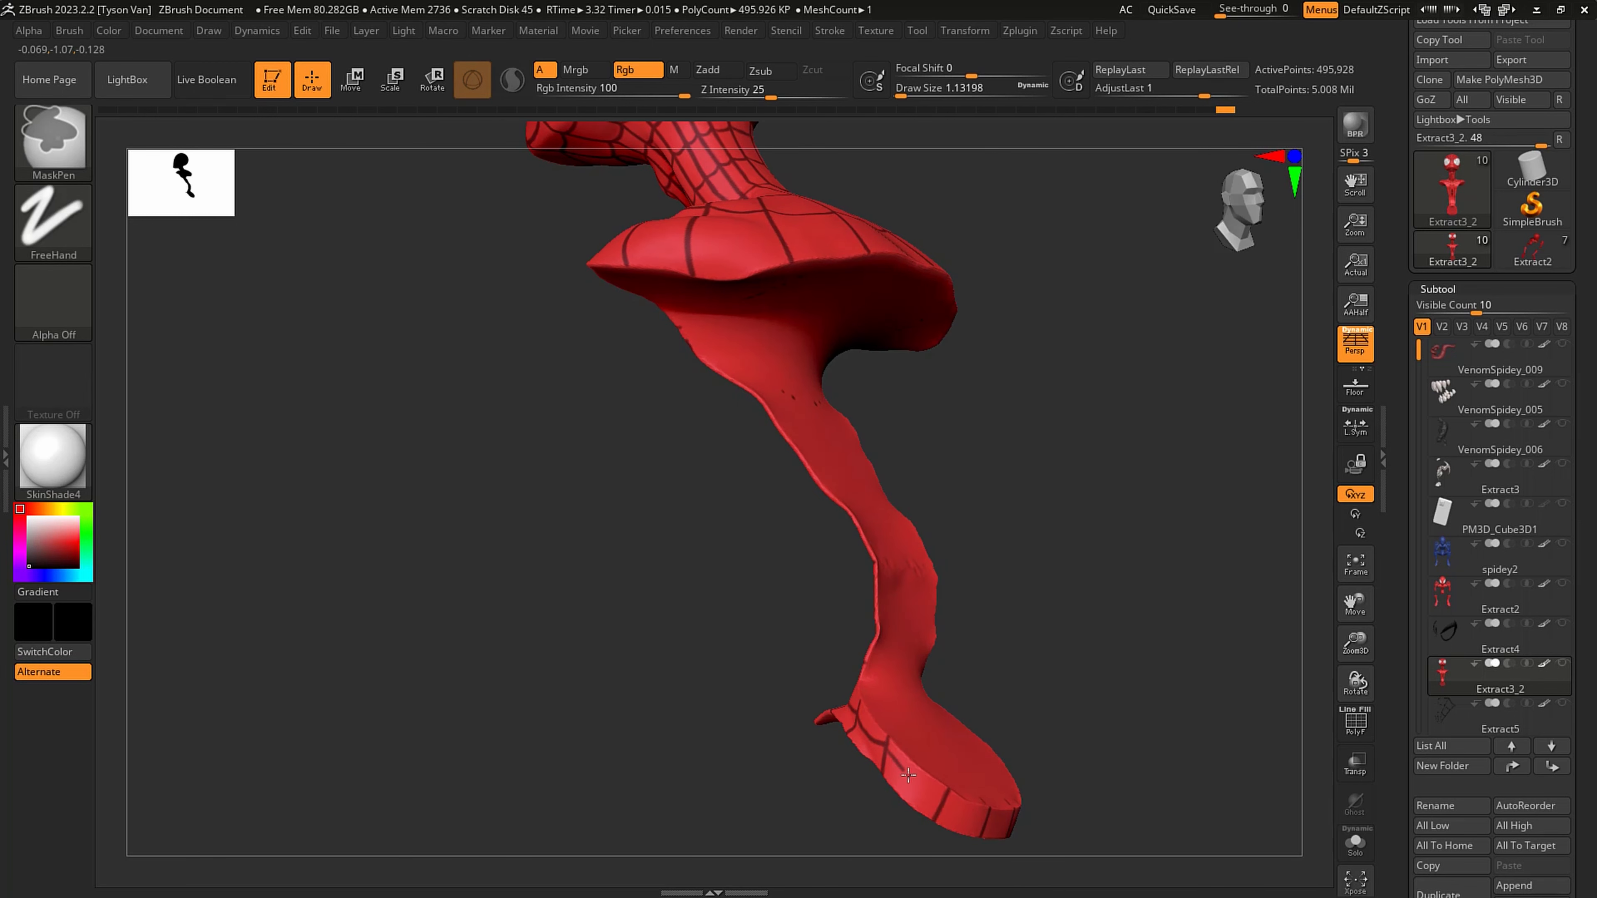
pyautogui.keyDown('alt'); pyautogui.moveTo(948, 796); pyautogui.dragTo(743, 677, button='right'); pyautogui.keyUp('alt')
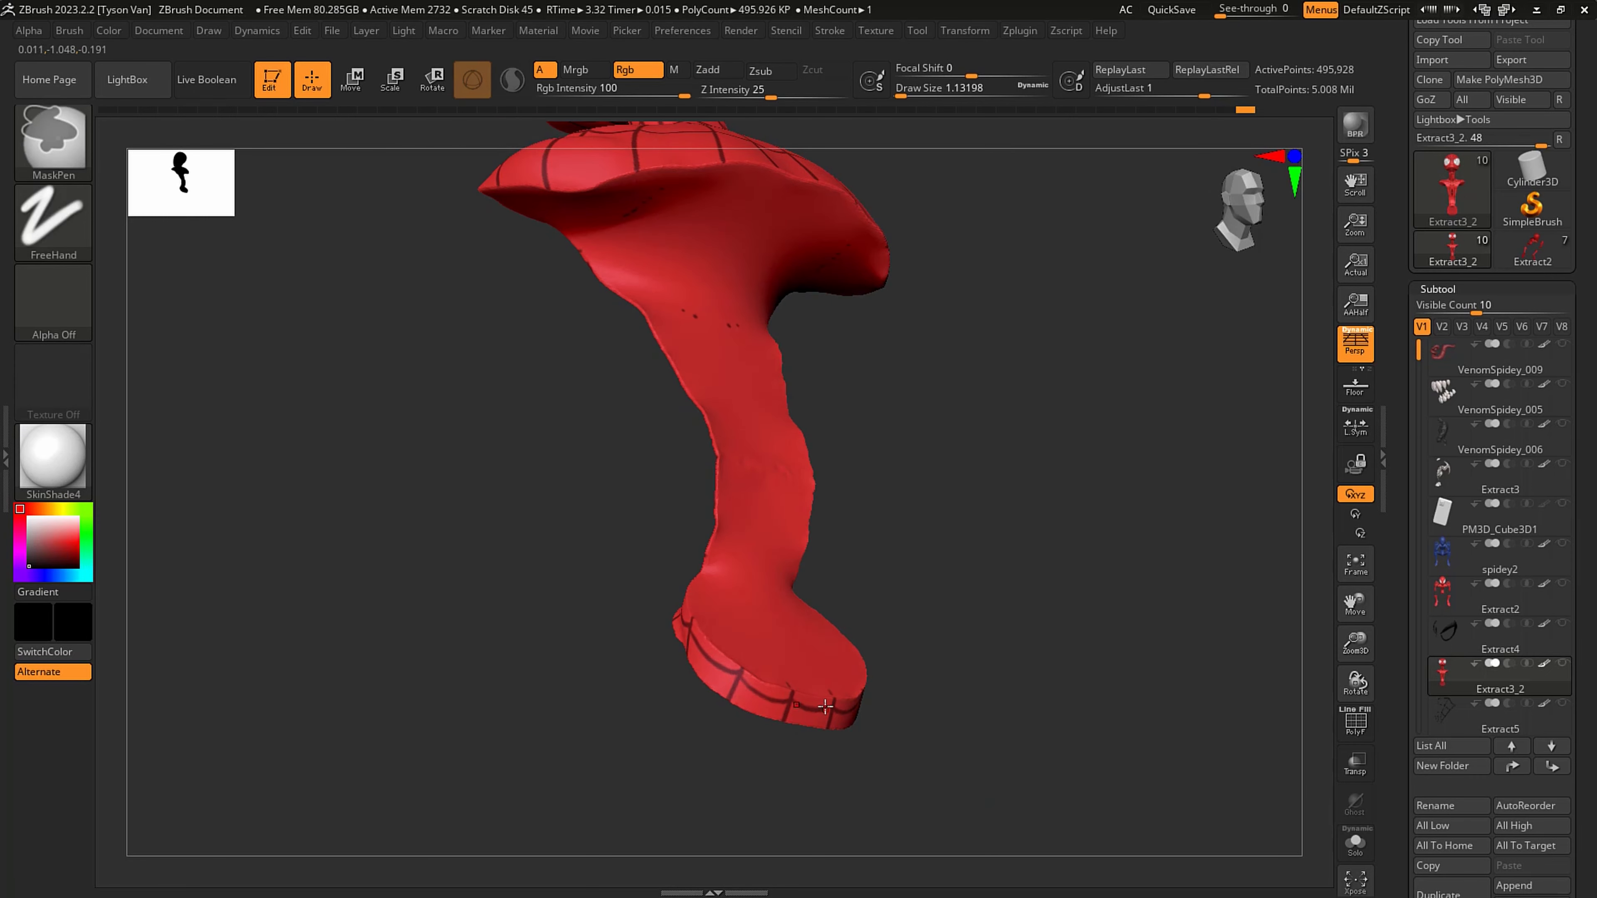
pyautogui.keyDown('ctrl'); pyautogui.moveTo(824, 706); pyautogui.dragTo(840, 558, button='right'); pyautogui.keyUp('ctrl')
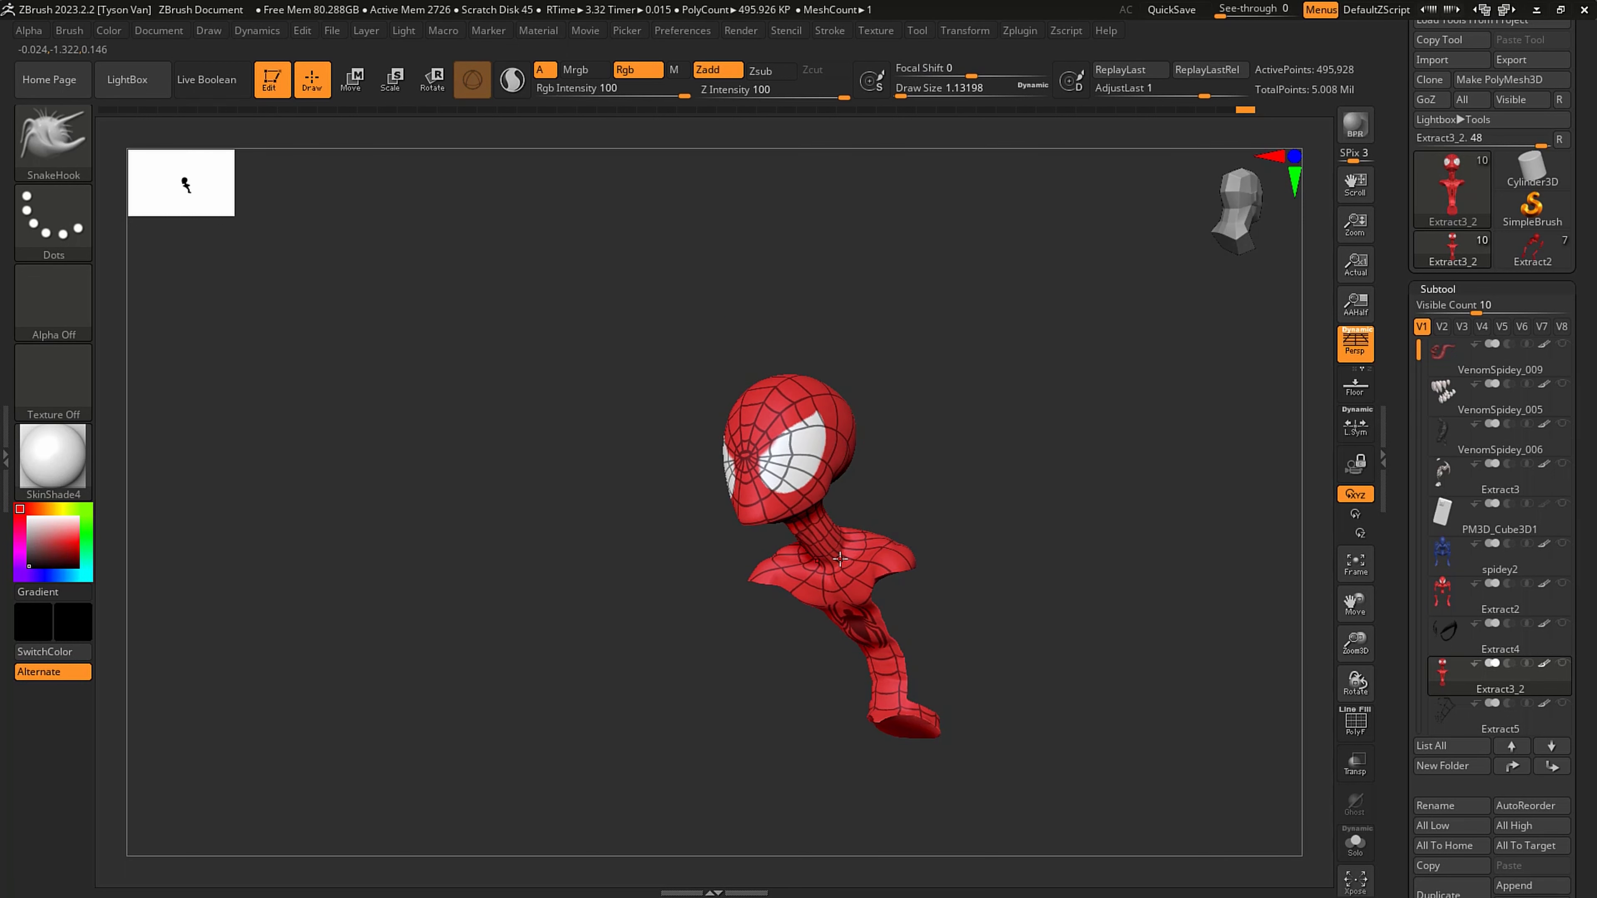
# - Mask a mirrored pair of small fangs on top of the spider emblem's head
pyautogui.keyDown('ctrl'); pyautogui.moveTo(870, 505); pyautogui.dragTo(901, 513, button='right'); pyautogui.keyUp('ctrl')
pyautogui.moveTo(861, 519)
pyautogui.keyDown('ctrl'); pyautogui.mouseDown(button='right')
pyautogui.moveTo(856, 569)
pyautogui.moveTo(830, 501)
pyautogui.moveTo(855, 660)
pyautogui.mouseUp(button='right'); pyautogui.keyUp('ctrl')
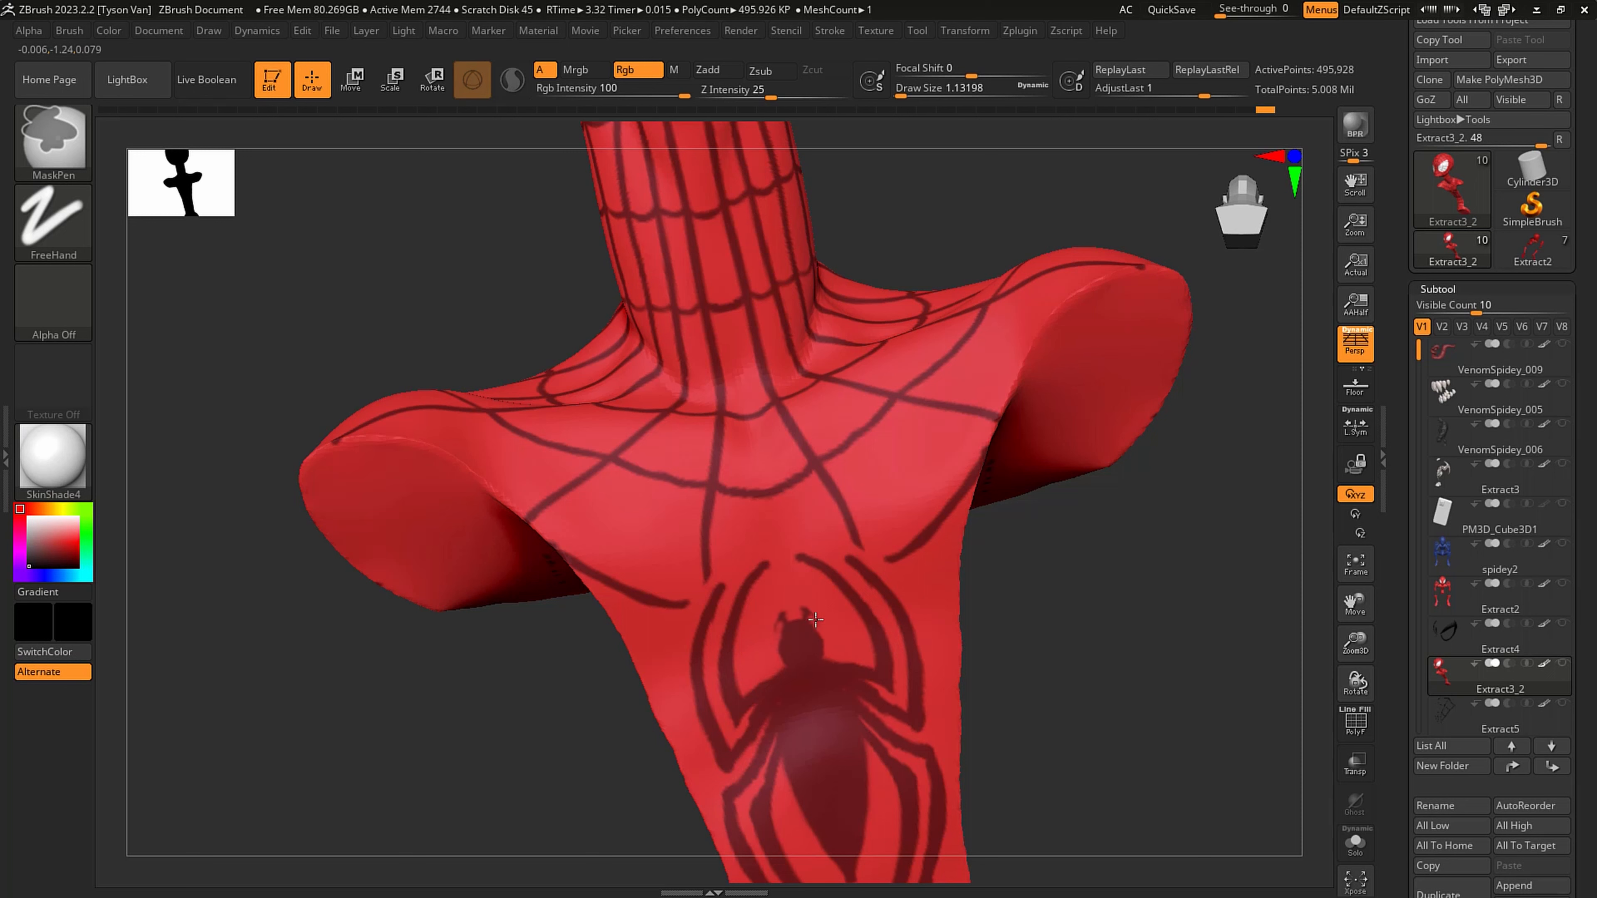
pyautogui.moveTo(829, 659); pyautogui.dragTo(824, 665)
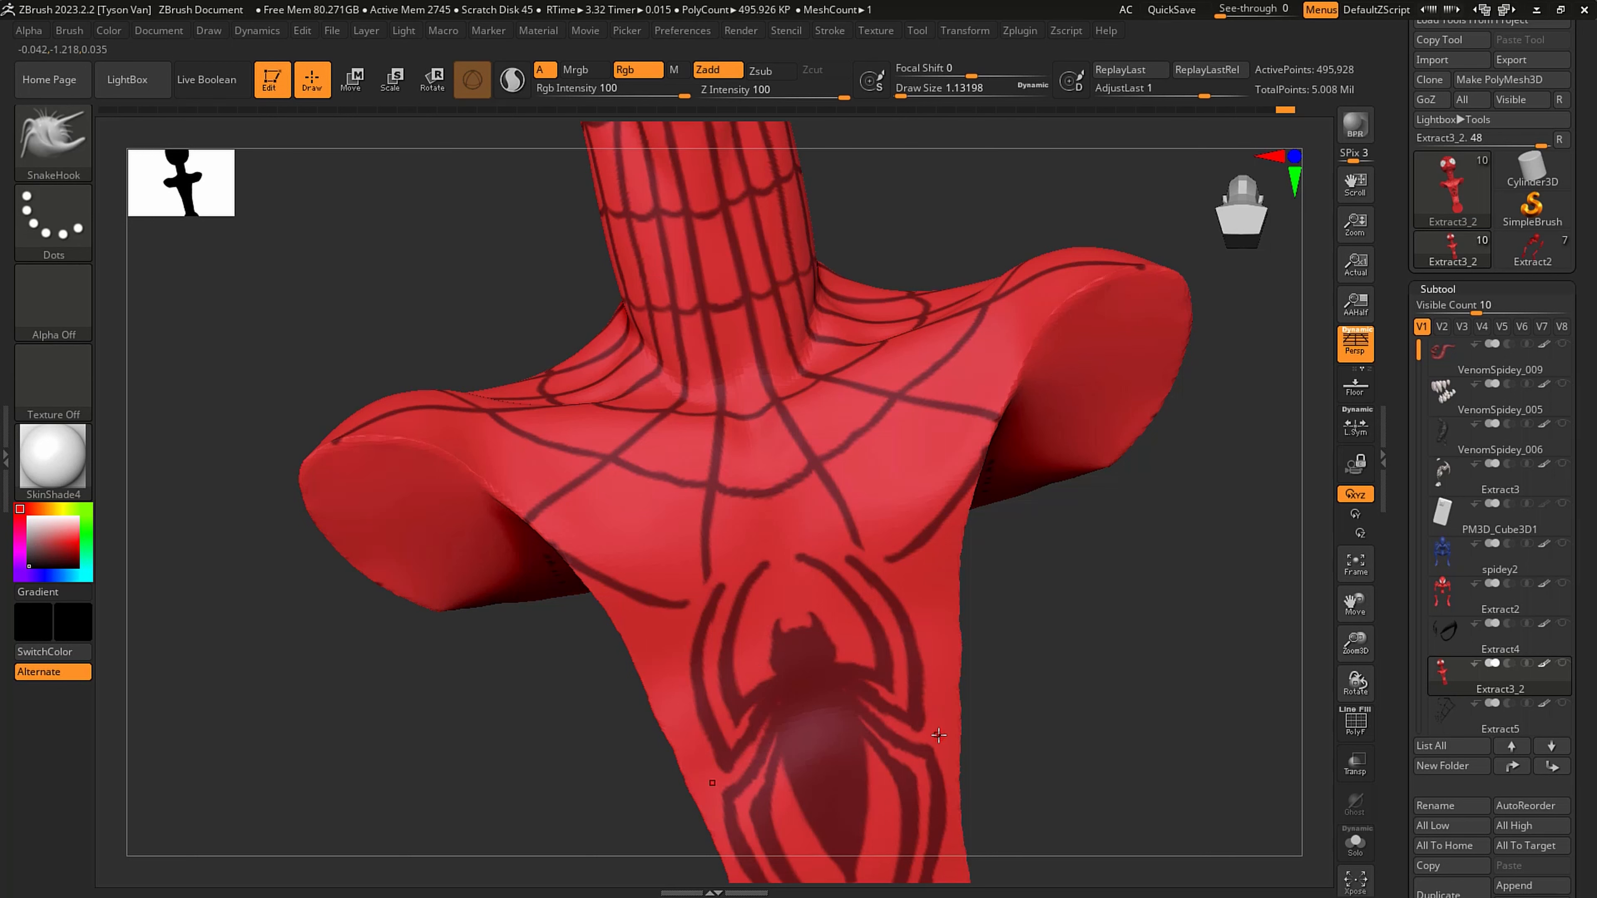
# - Extract the masked web lines and emblem into a new subtool with surface smoothness 5 and thickness 0.001, and save the tool
pyautogui.keyDown('ctrl'); pyautogui.moveTo(837, 602); pyautogui.dragTo(800, 378, button='right'); pyautogui.keyUp('ctrl')
pyautogui.press('p')
pyautogui.press('p')
pyautogui.moveTo(766, 234)
pyautogui.keyDown('alt'); pyautogui.mouseDown(button='right')
pyautogui.moveTo(759, 440)
pyautogui.moveTo(774, 377)
pyautogui.moveTo(762, 255)
pyautogui.mouseUp(button='right'); pyautogui.keyUp('alt')
pyautogui.moveTo(843, 314); pyautogui.dragTo(809, 406, button='right')
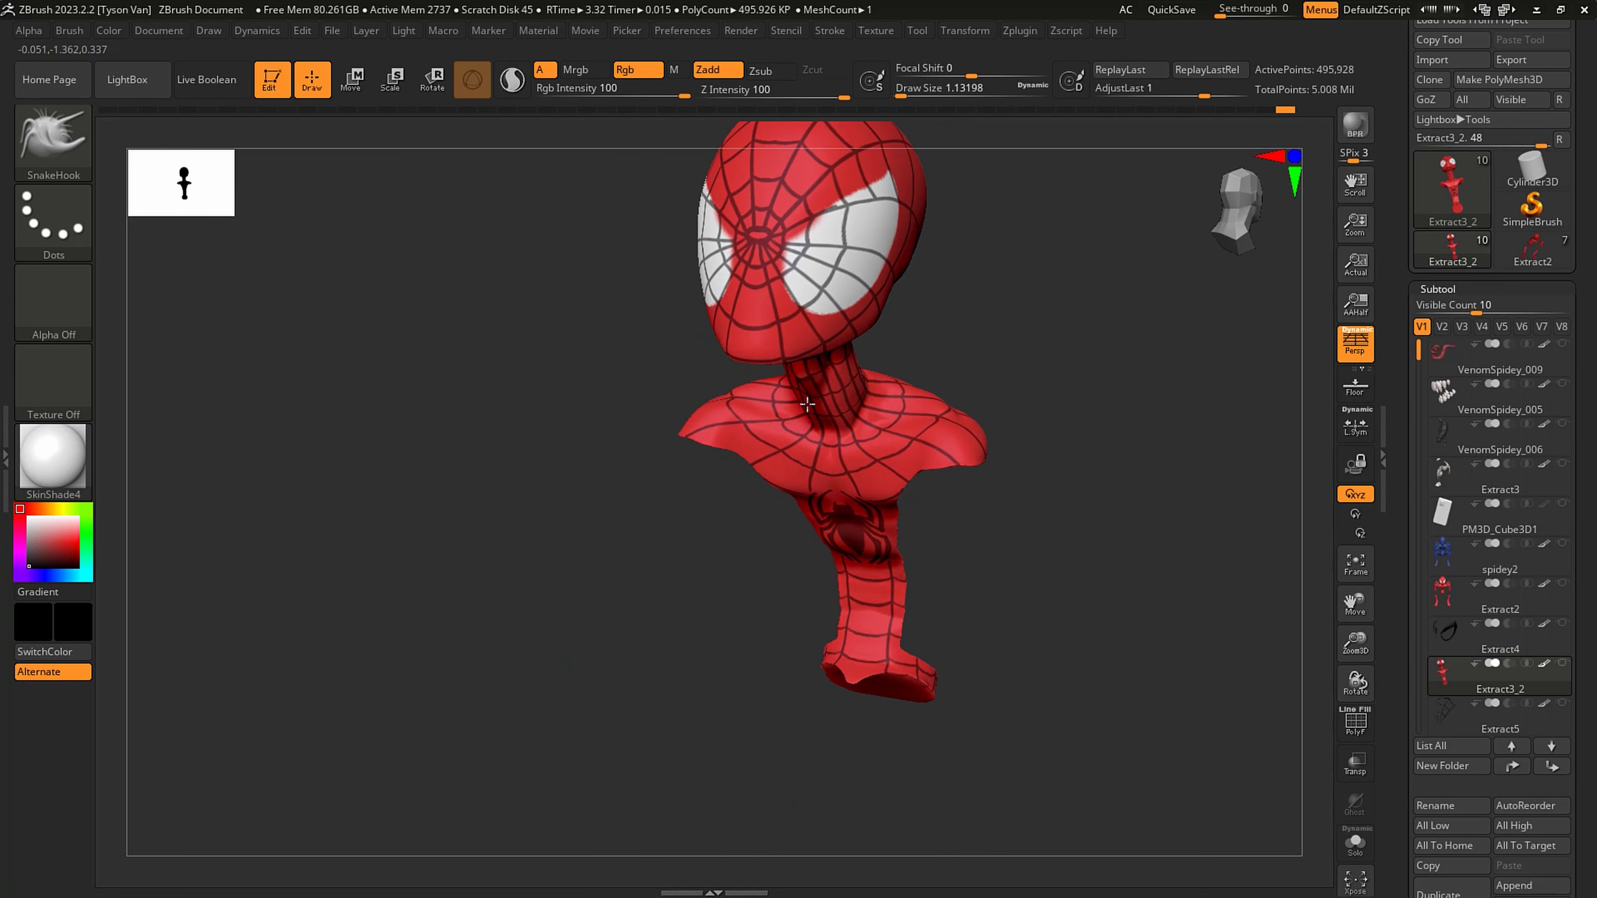
pyautogui.moveTo(793, 287); pyautogui.dragTo(770, 330, button='right')
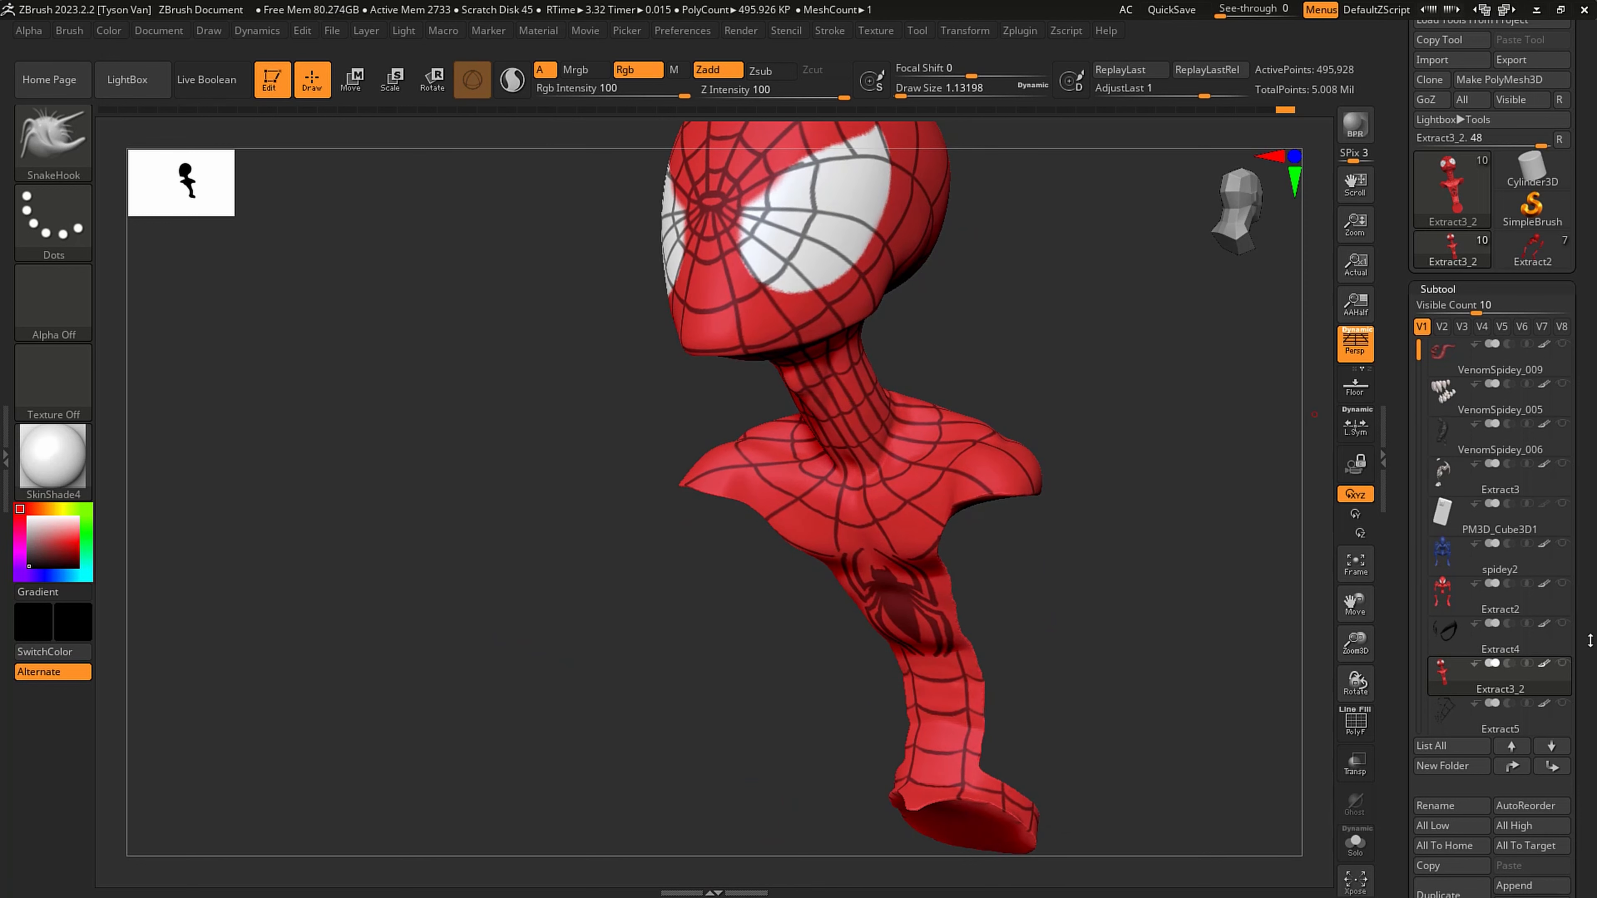
pyautogui.moveTo(1594, 687); pyautogui.dragTo(1589, 459)
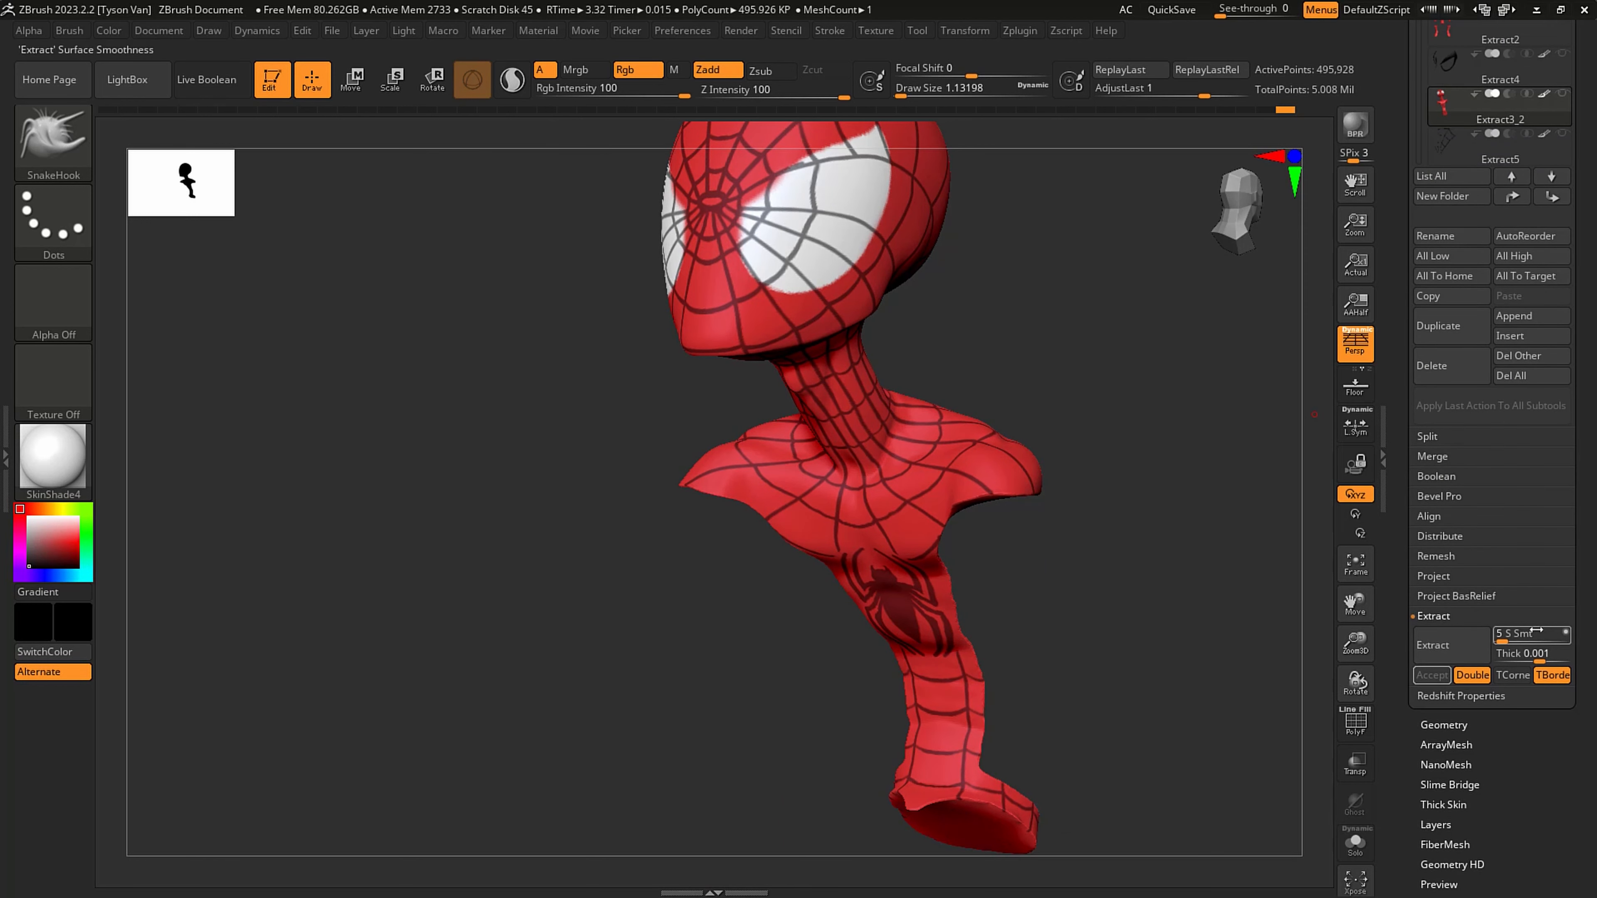
pyautogui.click(1454, 643)
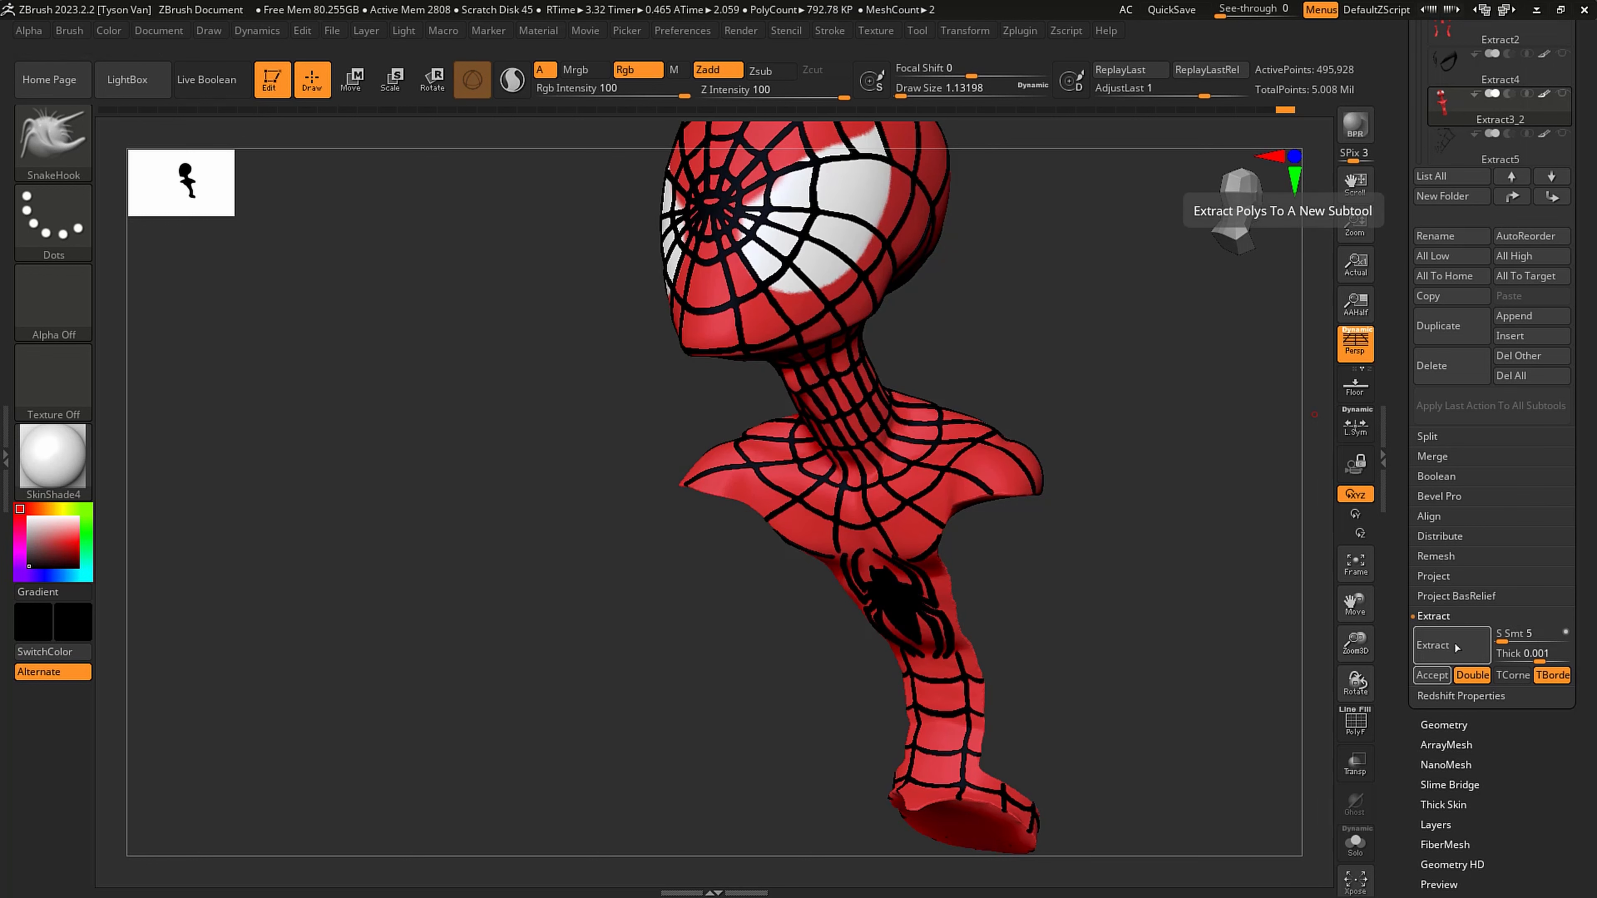
pyautogui.click(1432, 674)
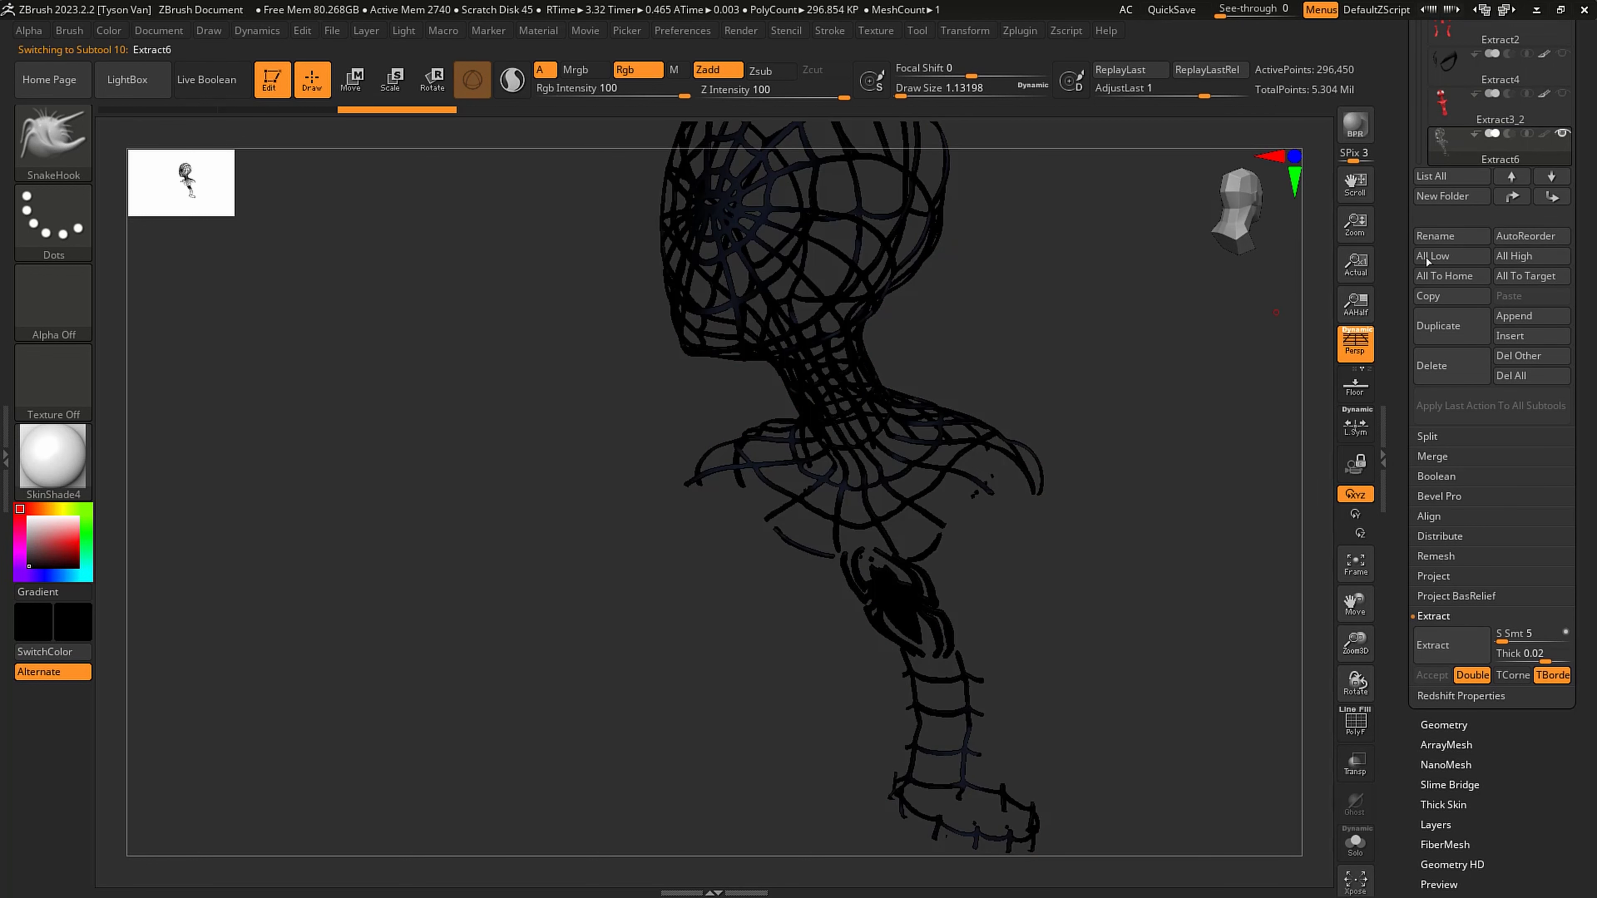
pyautogui.scroll(10, 1427, 261)
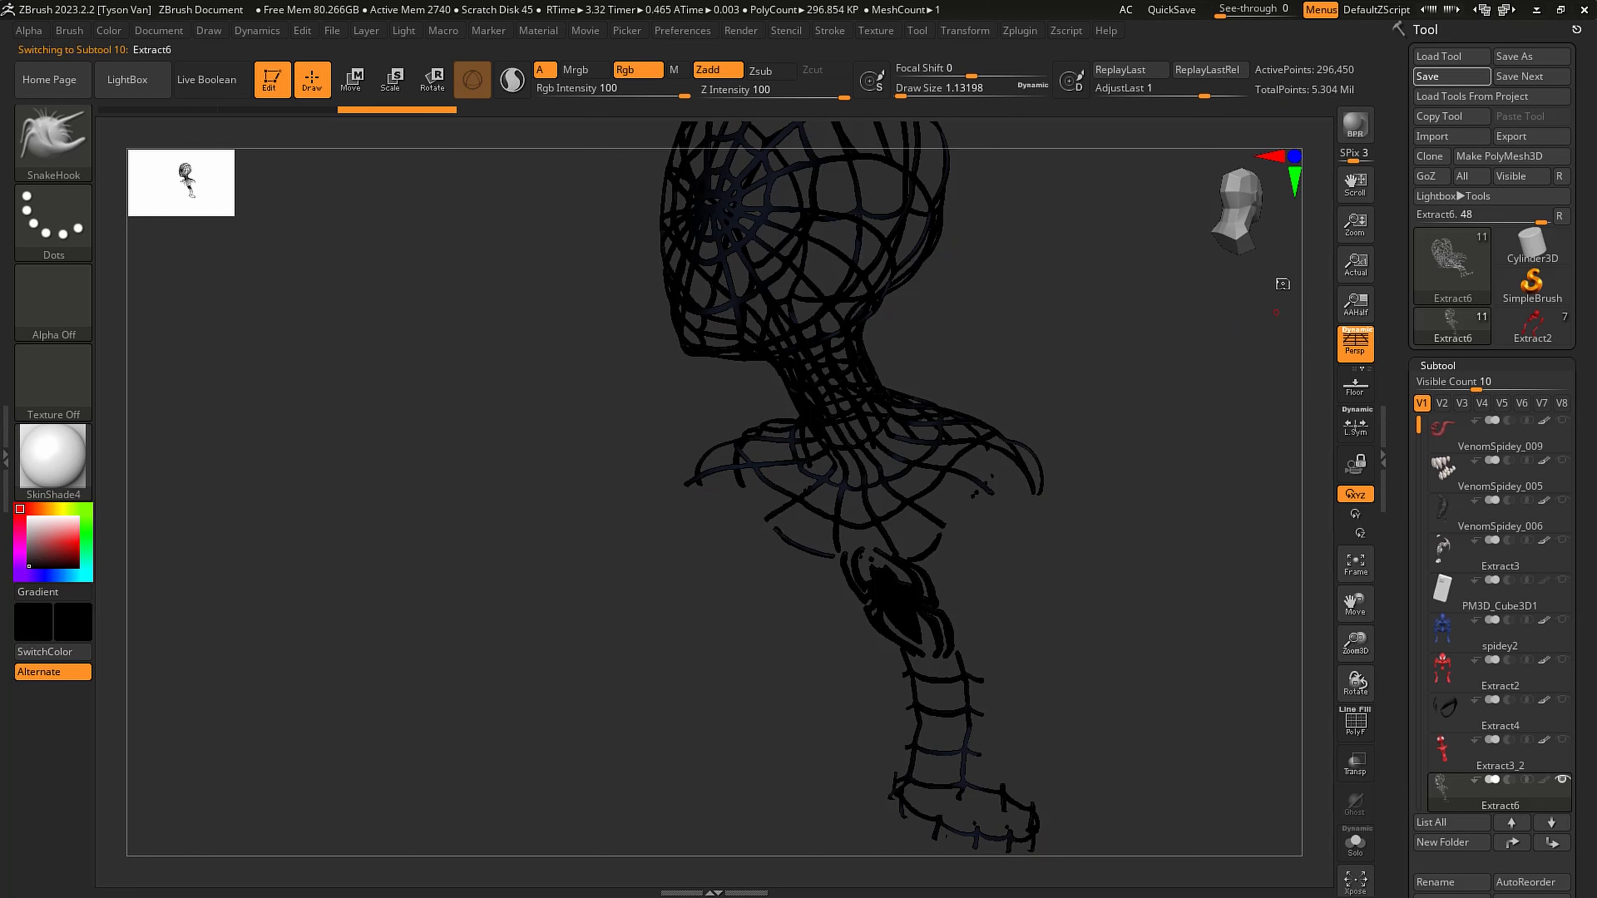
pyautogui.moveTo(1493, 762)
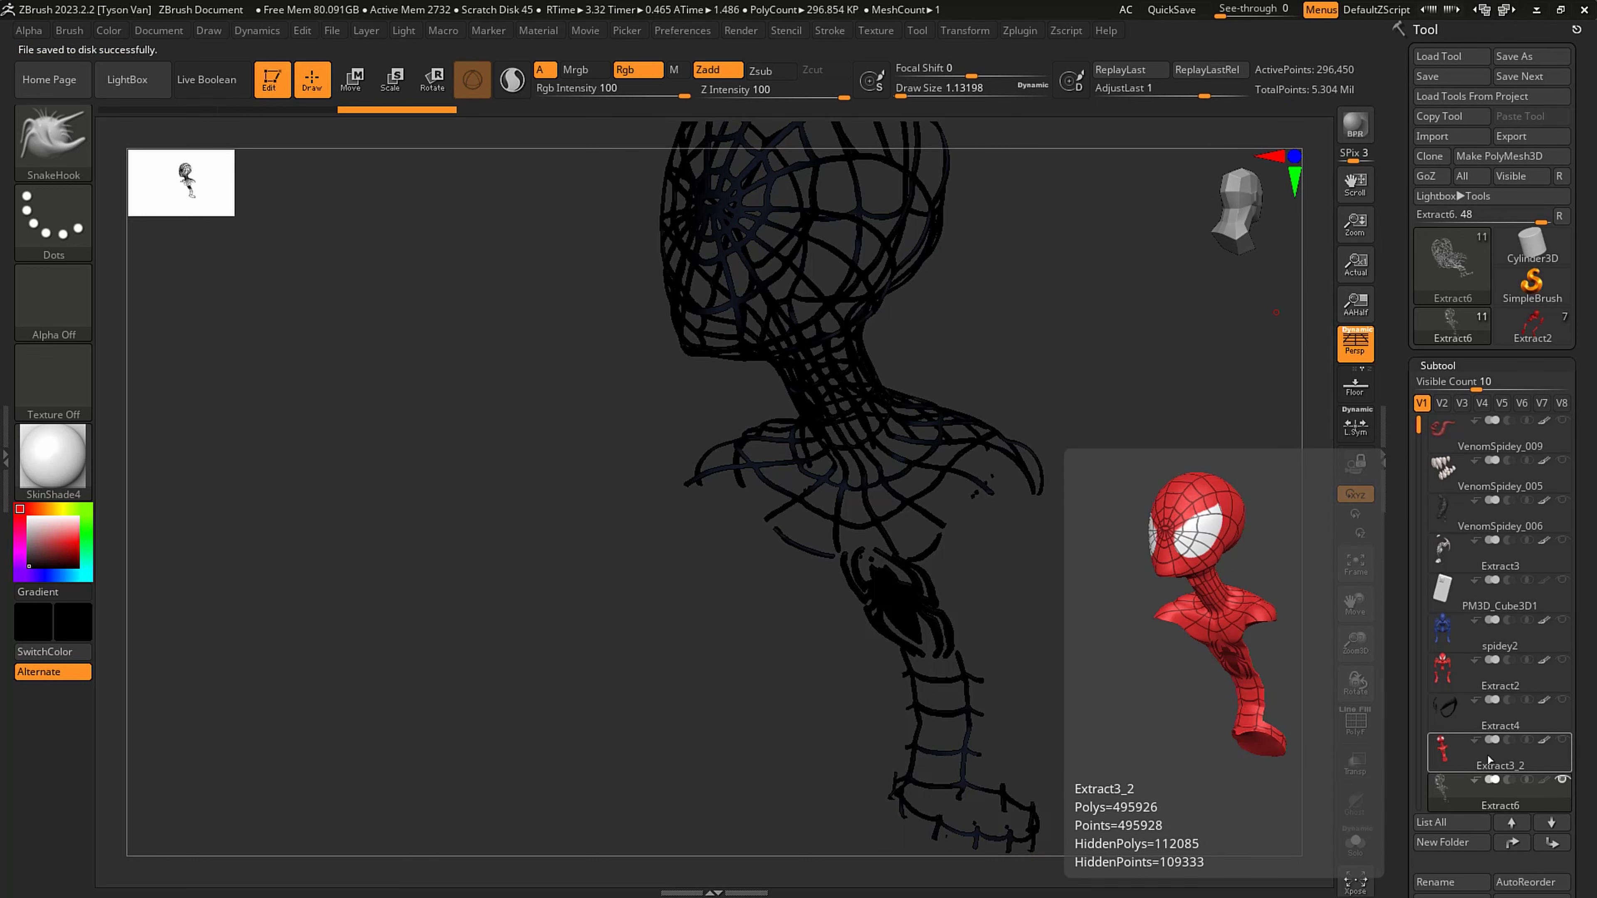
# - Delete the old Extract5 web subtool
pyautogui.scroll(-2, 1476, 766)
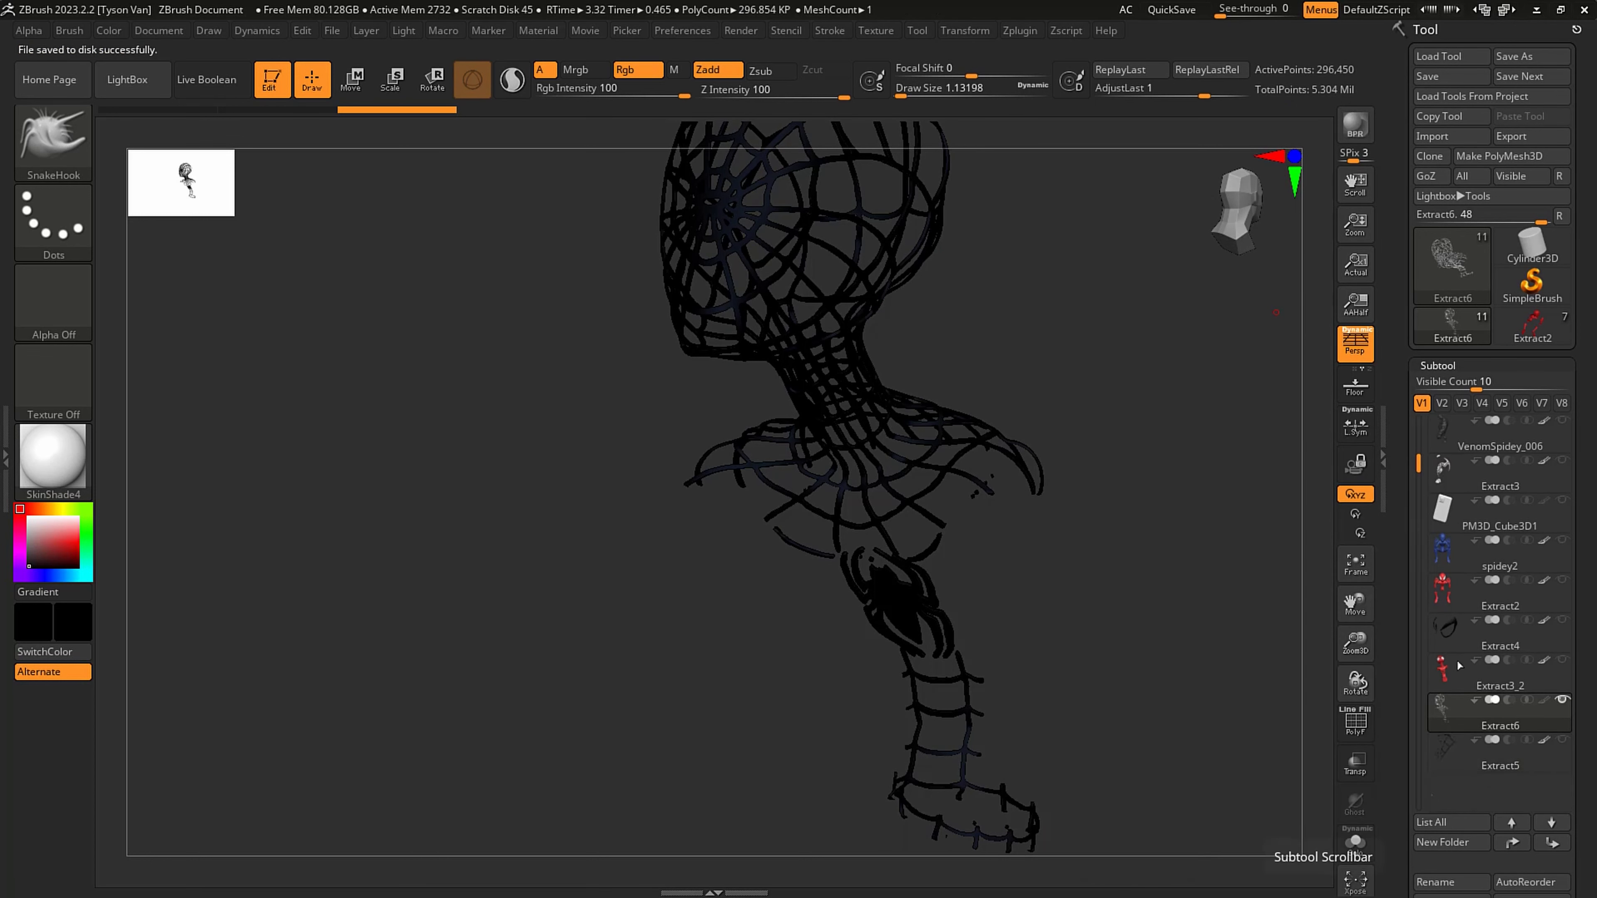
pyautogui.click(1476, 766)
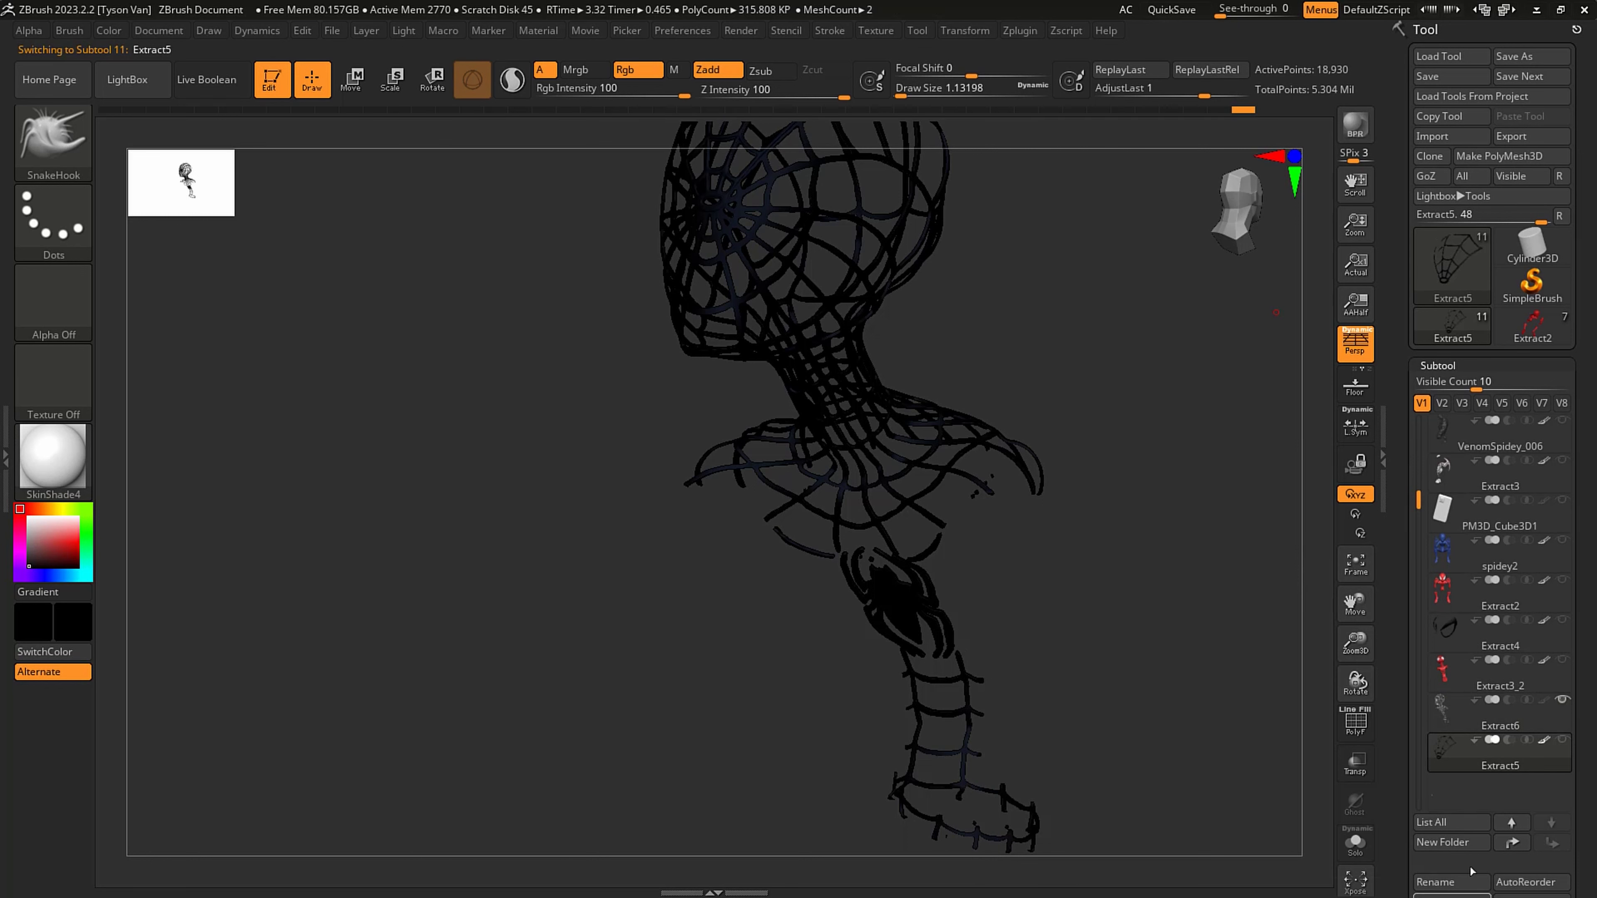
pyautogui.moveTo(1589, 734); pyautogui.dragTo(1587, 641)
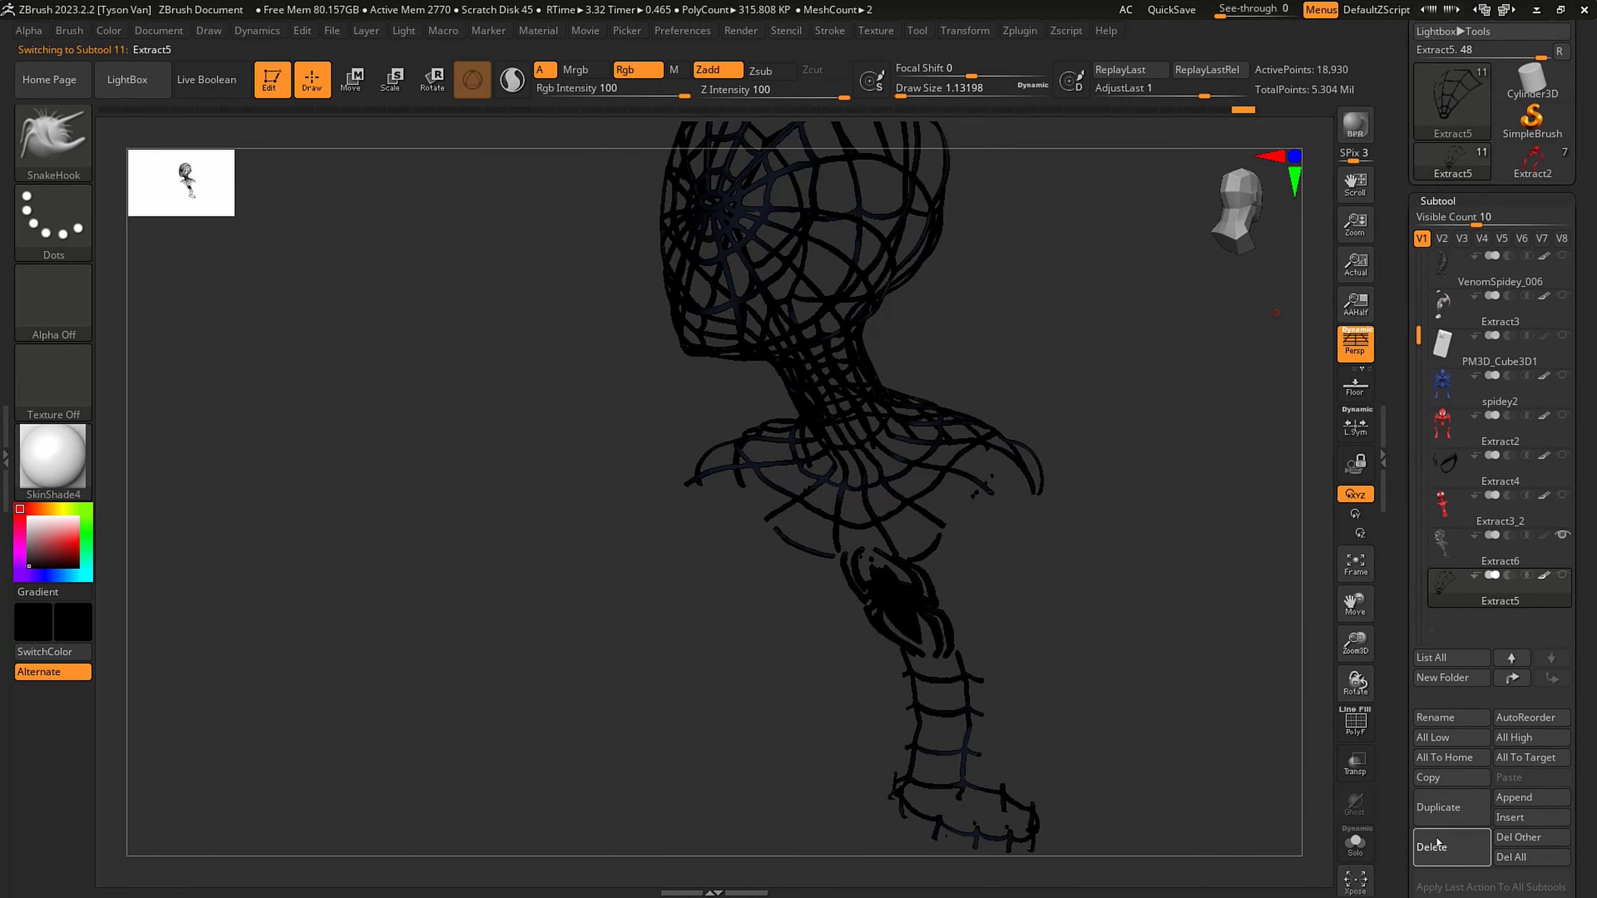
pyautogui.click(1437, 843)
pyautogui.click(1297, 875)
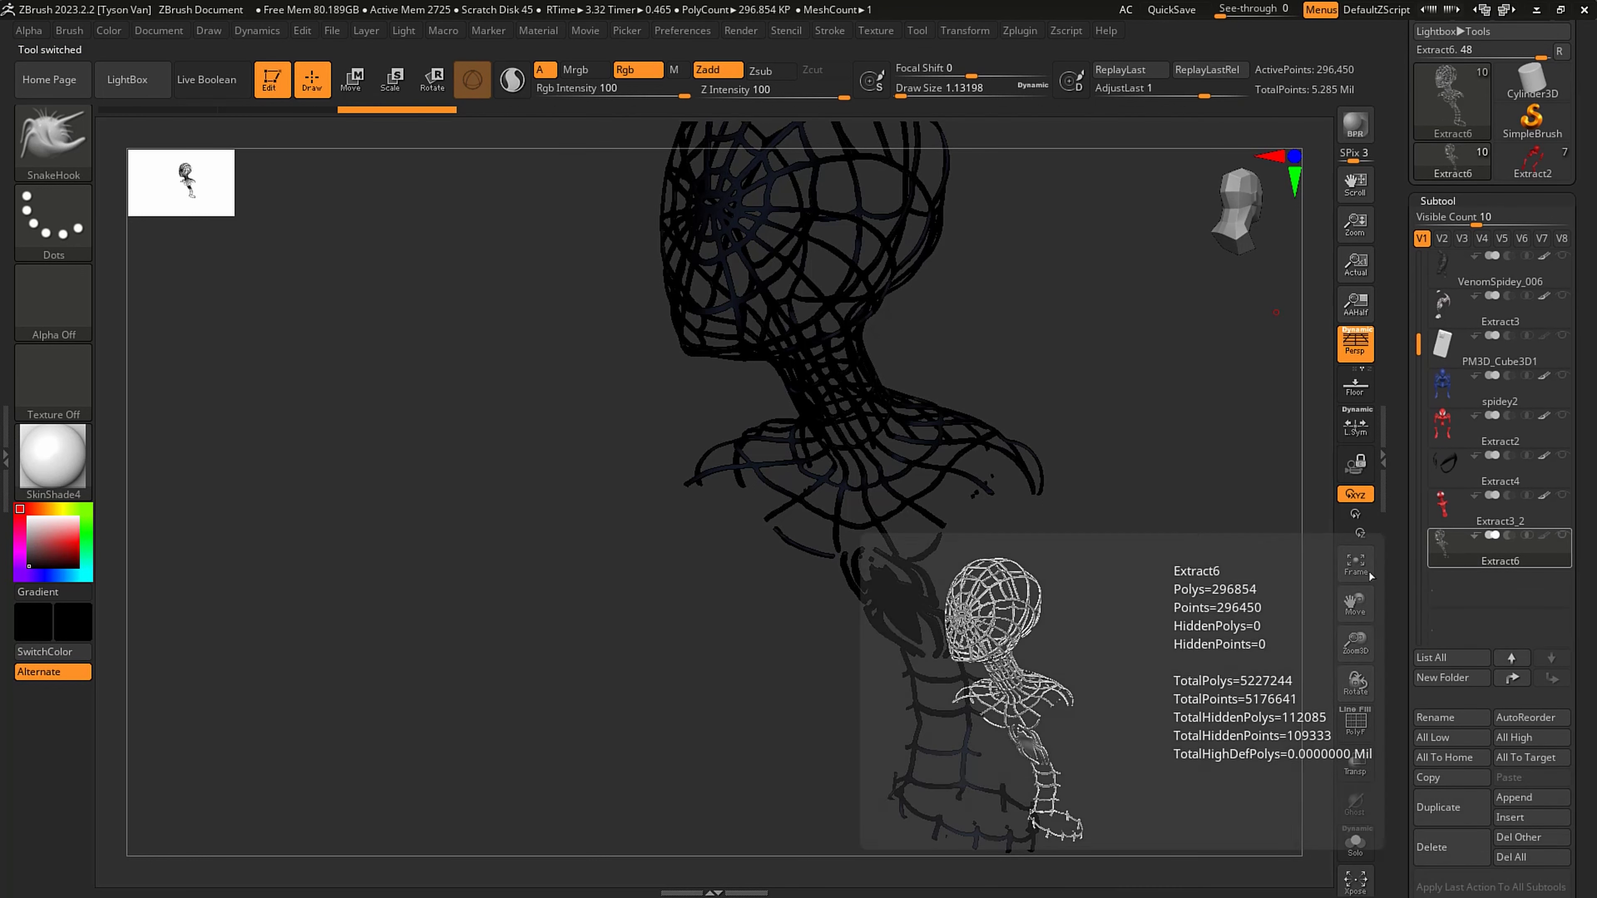
# - Show all the subtools, set the draw size to 46.17211, and smooth the extracted web lines on Spidey's face
pyautogui.keyDown('shift'); pyautogui.click(1562, 535); pyautogui.keyUp('shift')
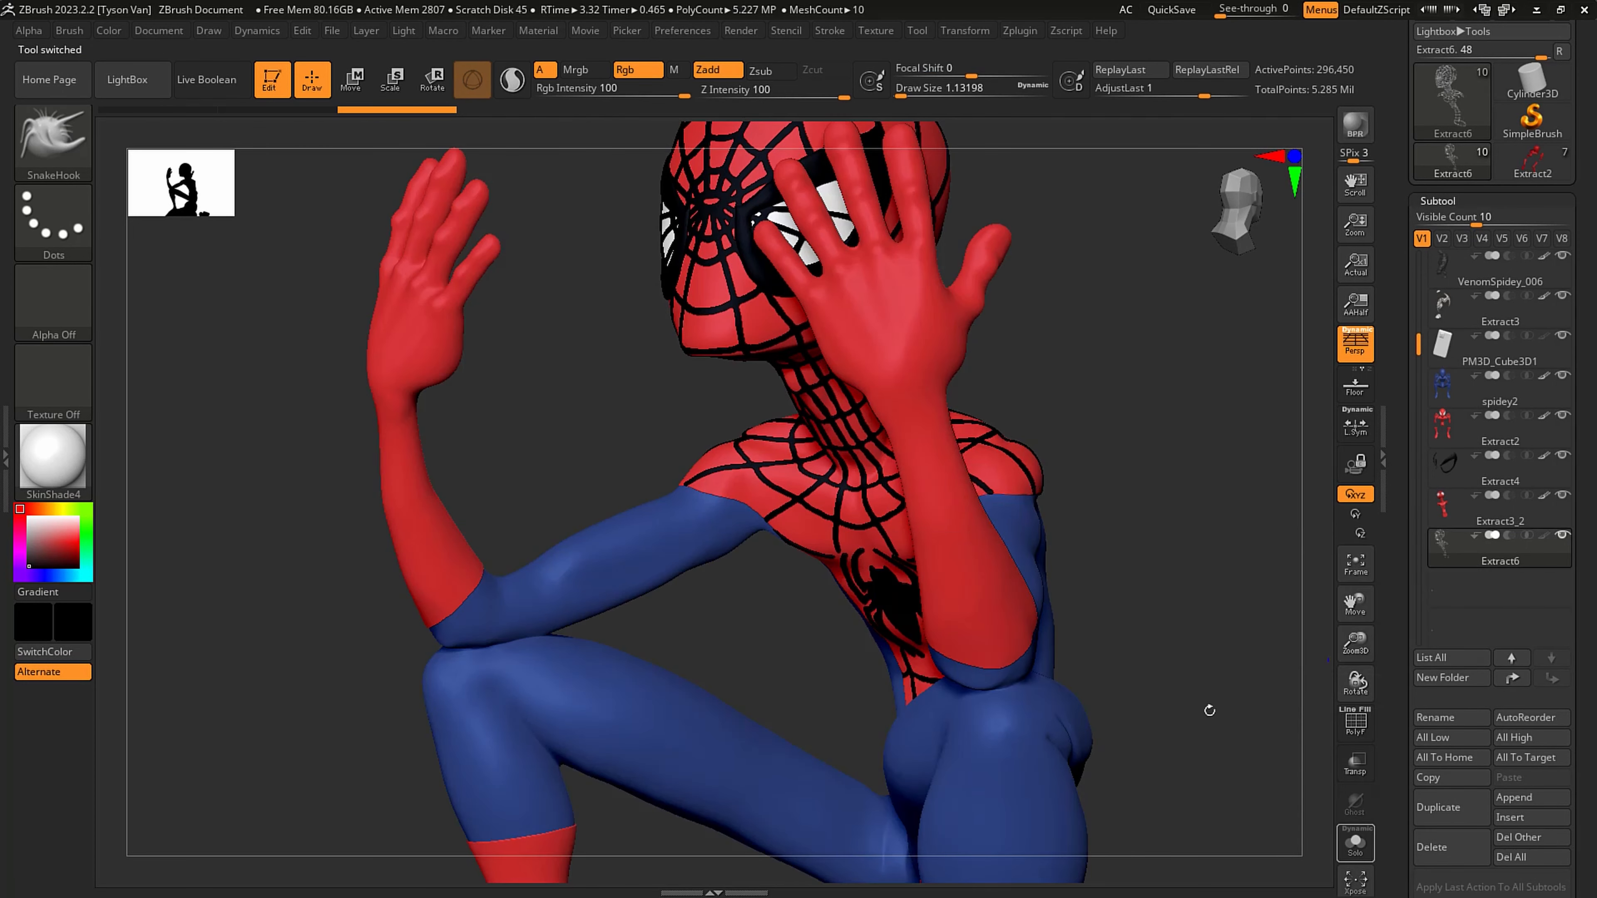
pyautogui.moveTo(1074, 635)
pyautogui.keyDown('alt'); pyautogui.mouseDown()
pyautogui.moveTo(1022, 624)
pyautogui.moveTo(873, 519)
pyautogui.mouseUp(); pyautogui.keyUp('alt')
pyautogui.moveTo(873, 518)
pyautogui.mouseDown(button='right')
pyautogui.moveTo(926, 300)
pyautogui.moveTo(930, 402)
pyautogui.moveTo(906, 390)
pyautogui.mouseUp(button='right')
pyautogui.press('s')
pyautogui.moveTo(906, 390); pyautogui.dragTo(935, 391)
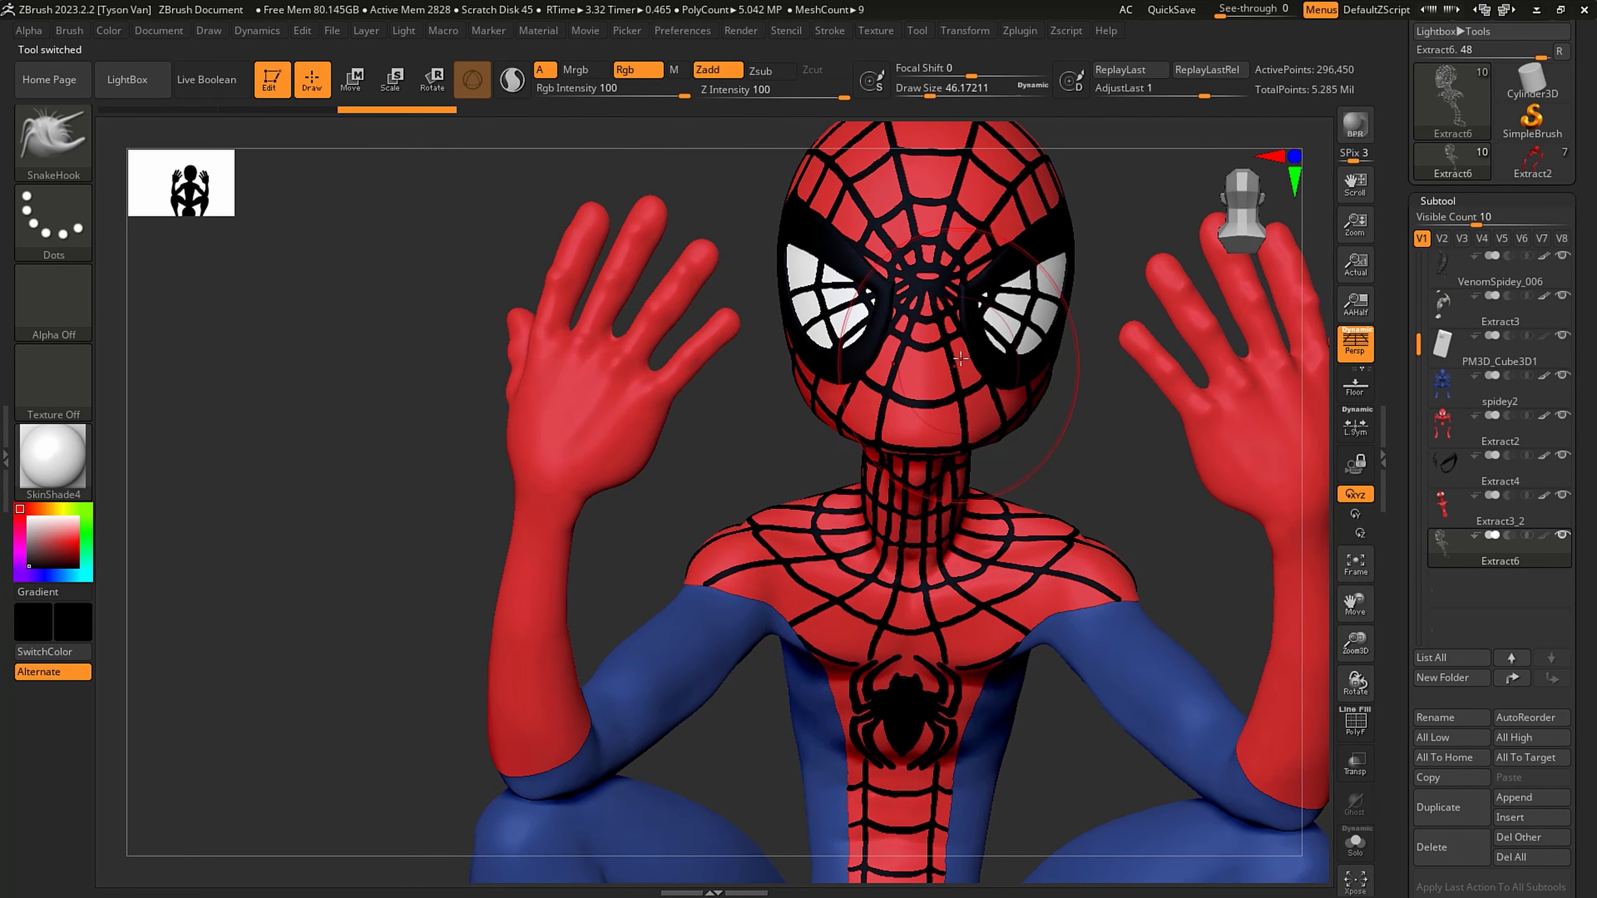
pyautogui.keyDown('shift'); pyautogui.moveTo(971, 315); pyautogui.dragTo(985, 303); pyautogui.keyUp('shift')
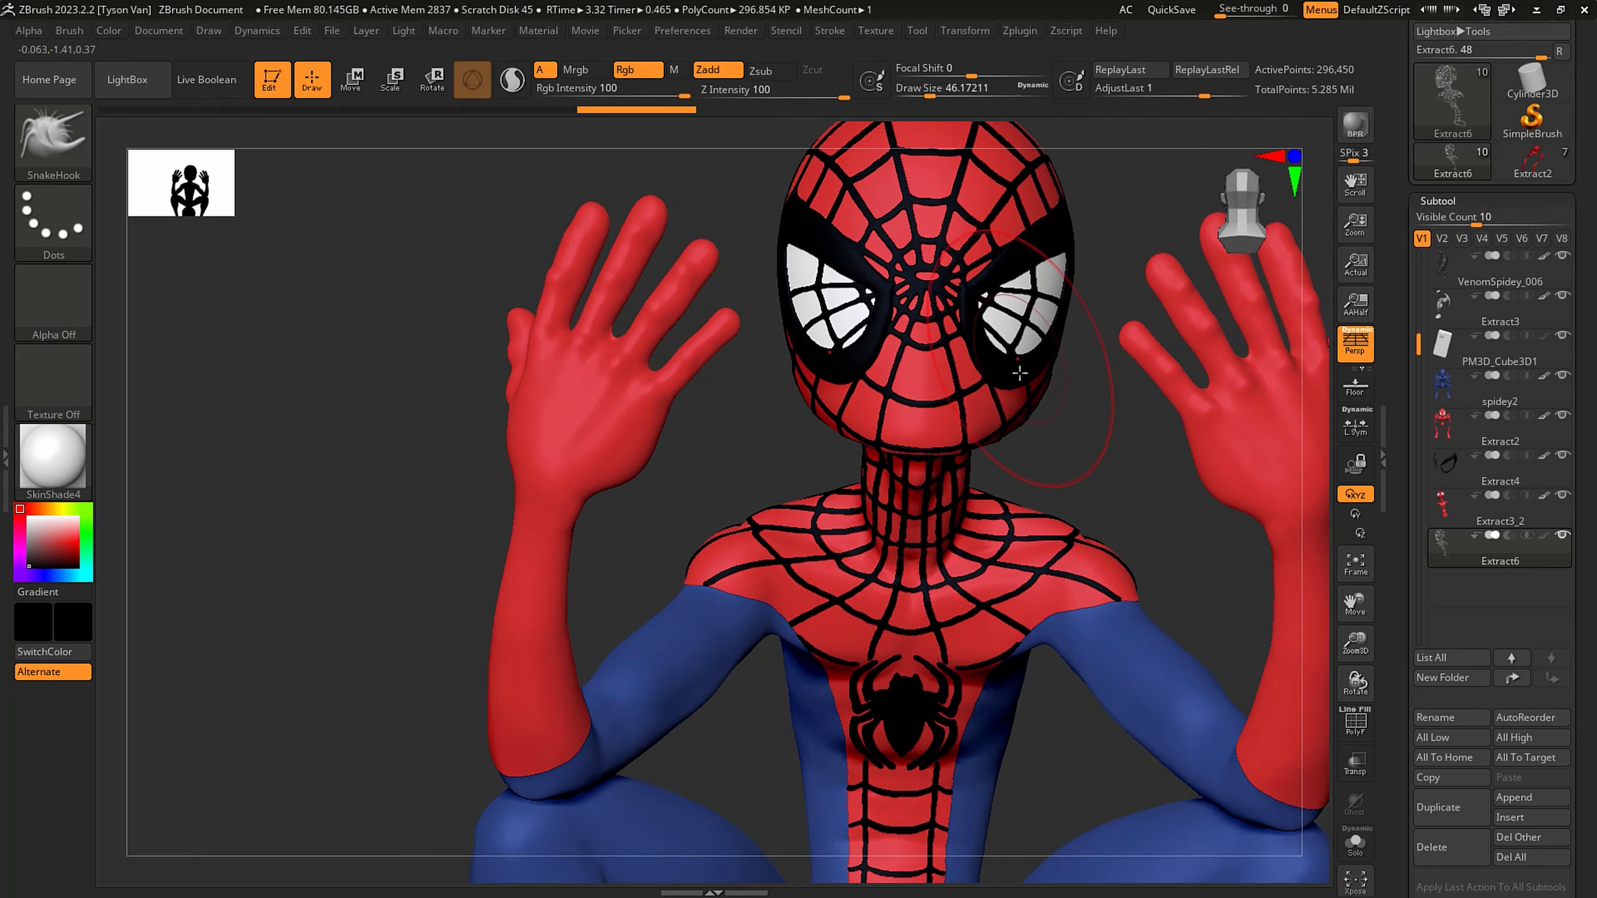
# - Smooth the extracted web lines over the neck, shoulders, chest emblem and abdomen
pyautogui.moveTo(874, 339)
pyautogui.mouseDown(button='right')
pyautogui.moveTo(1125, 380)
pyautogui.moveTo(1125, 352)
pyautogui.moveTo(1067, 497)
pyautogui.mouseUp(button='right')
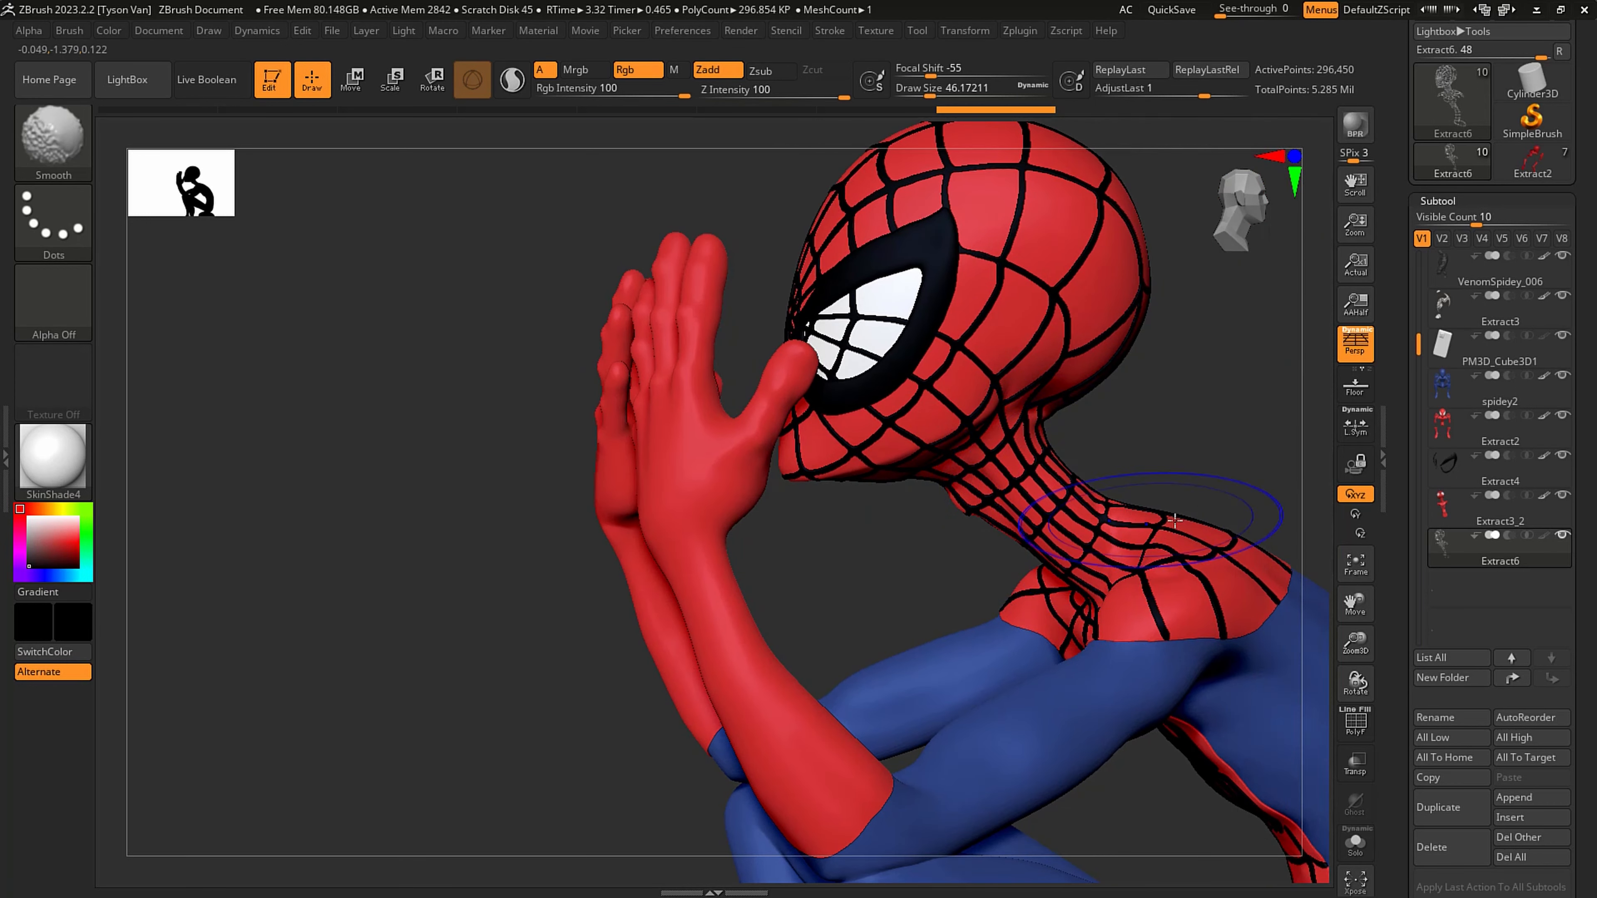
pyautogui.keyDown('shift'); pyautogui.moveTo(1175, 520); pyautogui.dragTo(1201, 545); pyautogui.keyUp('shift')
pyautogui.keyDown('shift'); pyautogui.moveTo(1224, 613); pyautogui.dragTo(1231, 591); pyautogui.keyUp('shift')
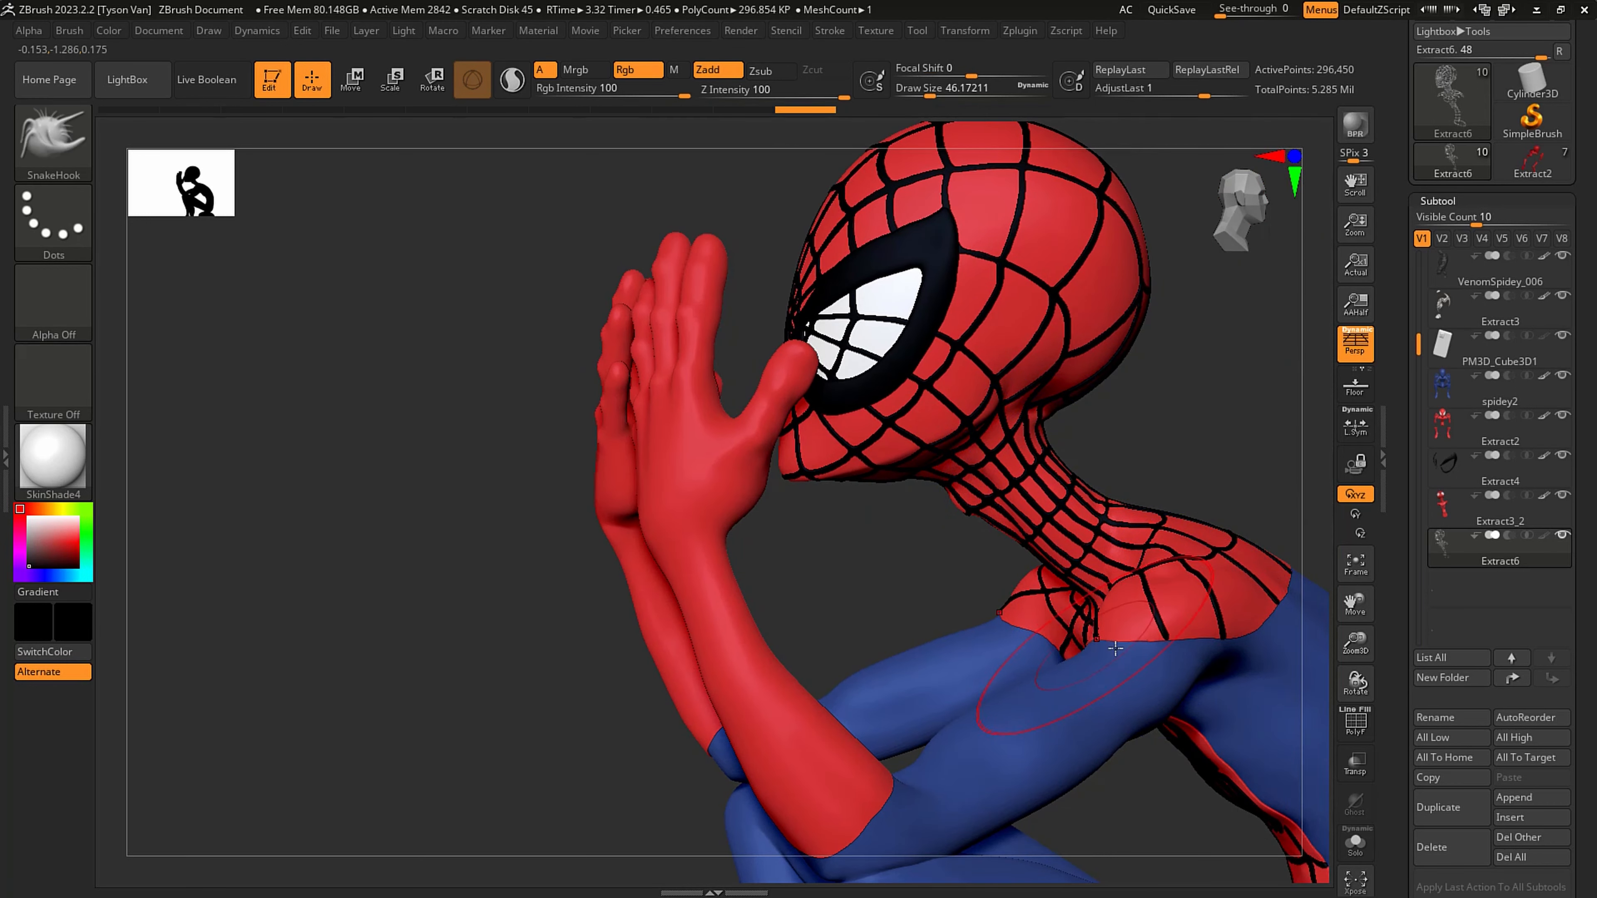
pyautogui.moveTo(1106, 685); pyautogui.dragTo(1153, 667, button='right')
pyautogui.keyDown('shift'); pyautogui.moveTo(933, 641); pyautogui.dragTo(912, 630); pyautogui.keyUp('shift')
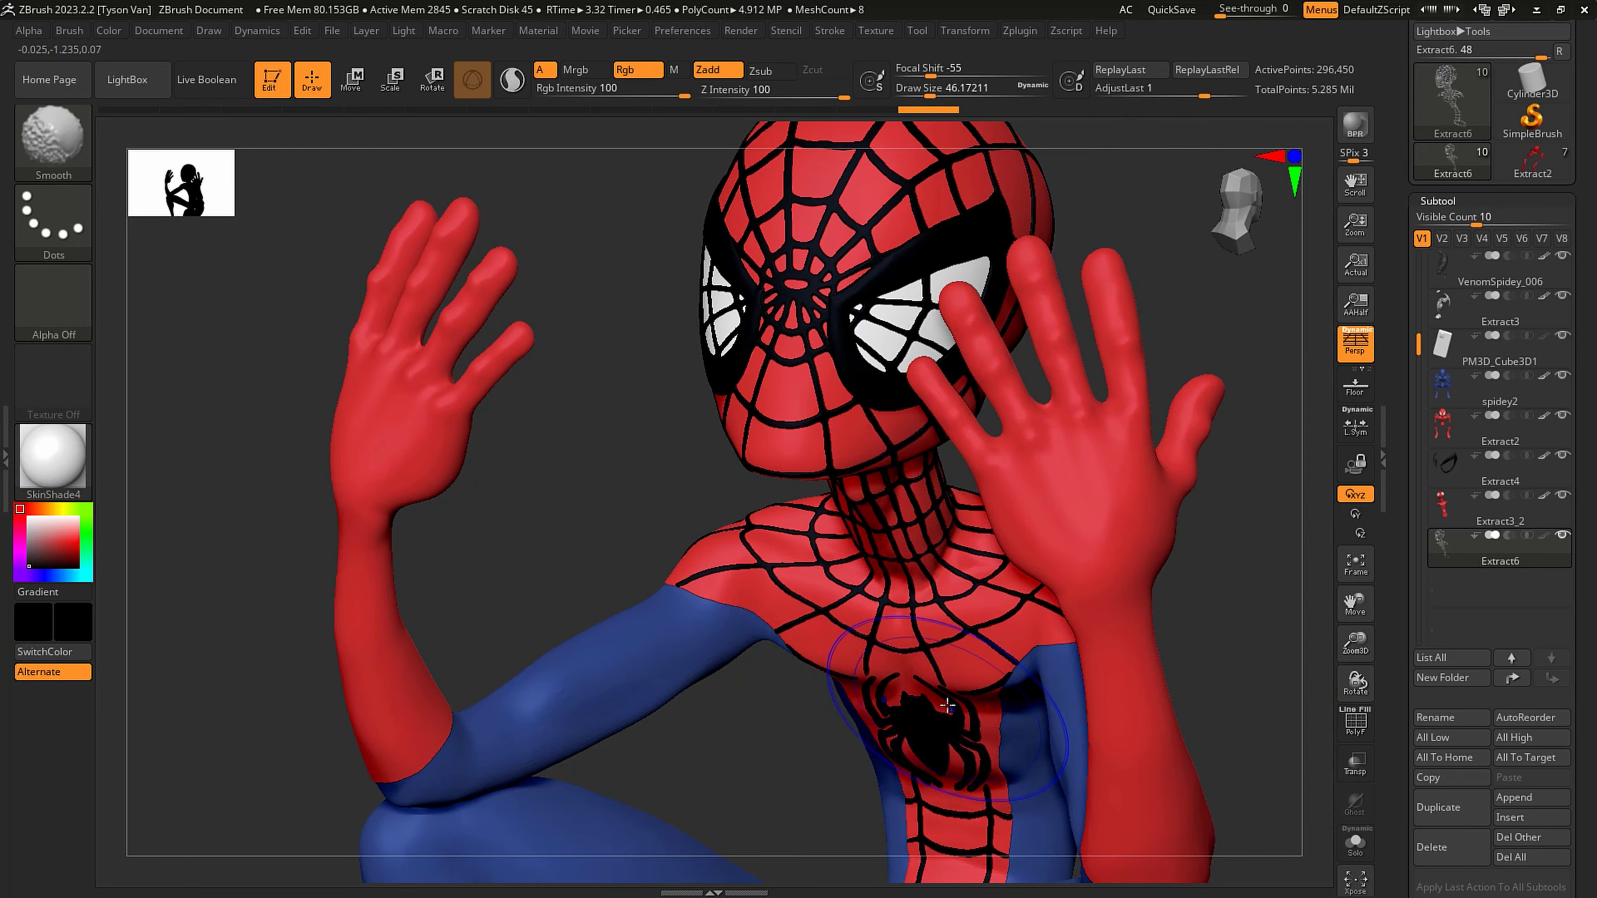
pyautogui.keyDown('shift'); pyautogui.moveTo(943, 732); pyautogui.dragTo(928, 737); pyautogui.keyUp('shift')
pyautogui.keyDown('alt'); pyautogui.moveTo(933, 748); pyautogui.dragTo(943, 467, button='right'); pyautogui.keyUp('alt')
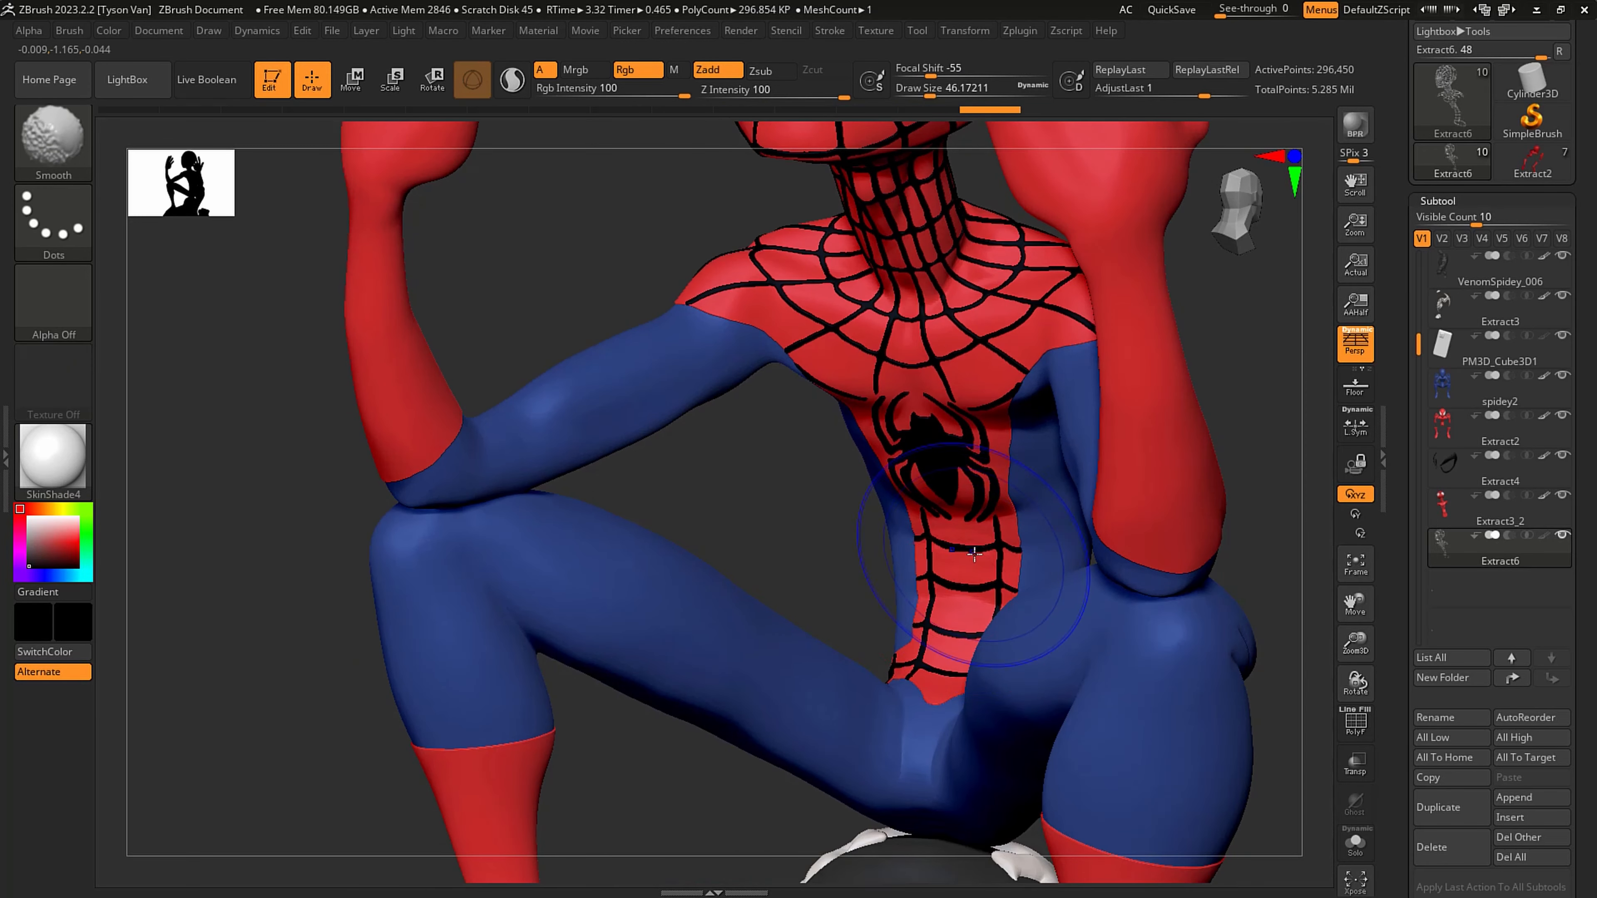
pyautogui.moveTo(935, 557)
pyautogui.keyDown('shift'); pyautogui.mouseDown()
pyautogui.moveTo(943, 610)
pyautogui.moveTo(933, 591)
pyautogui.mouseUp(); pyautogui.keyUp('shift')
# - Set the draw size to 16.97027 and check the extracted web mesh isolated from the other subtools
pyautogui.moveTo(883, 518)
pyautogui.keyDown('ctrl'); pyautogui.mouseDown(button='right')
pyautogui.moveTo(902, 296)
pyautogui.moveTo(913, 528)
pyautogui.mouseUp(button='right'); pyautogui.keyUp('ctrl')
pyautogui.press('s')
pyautogui.moveTo(913, 526); pyautogui.dragTo(899, 526)
pyautogui.keyDown('shift'); pyautogui.moveTo(939, 579); pyautogui.dragTo(964, 574); pyautogui.keyUp('shift')
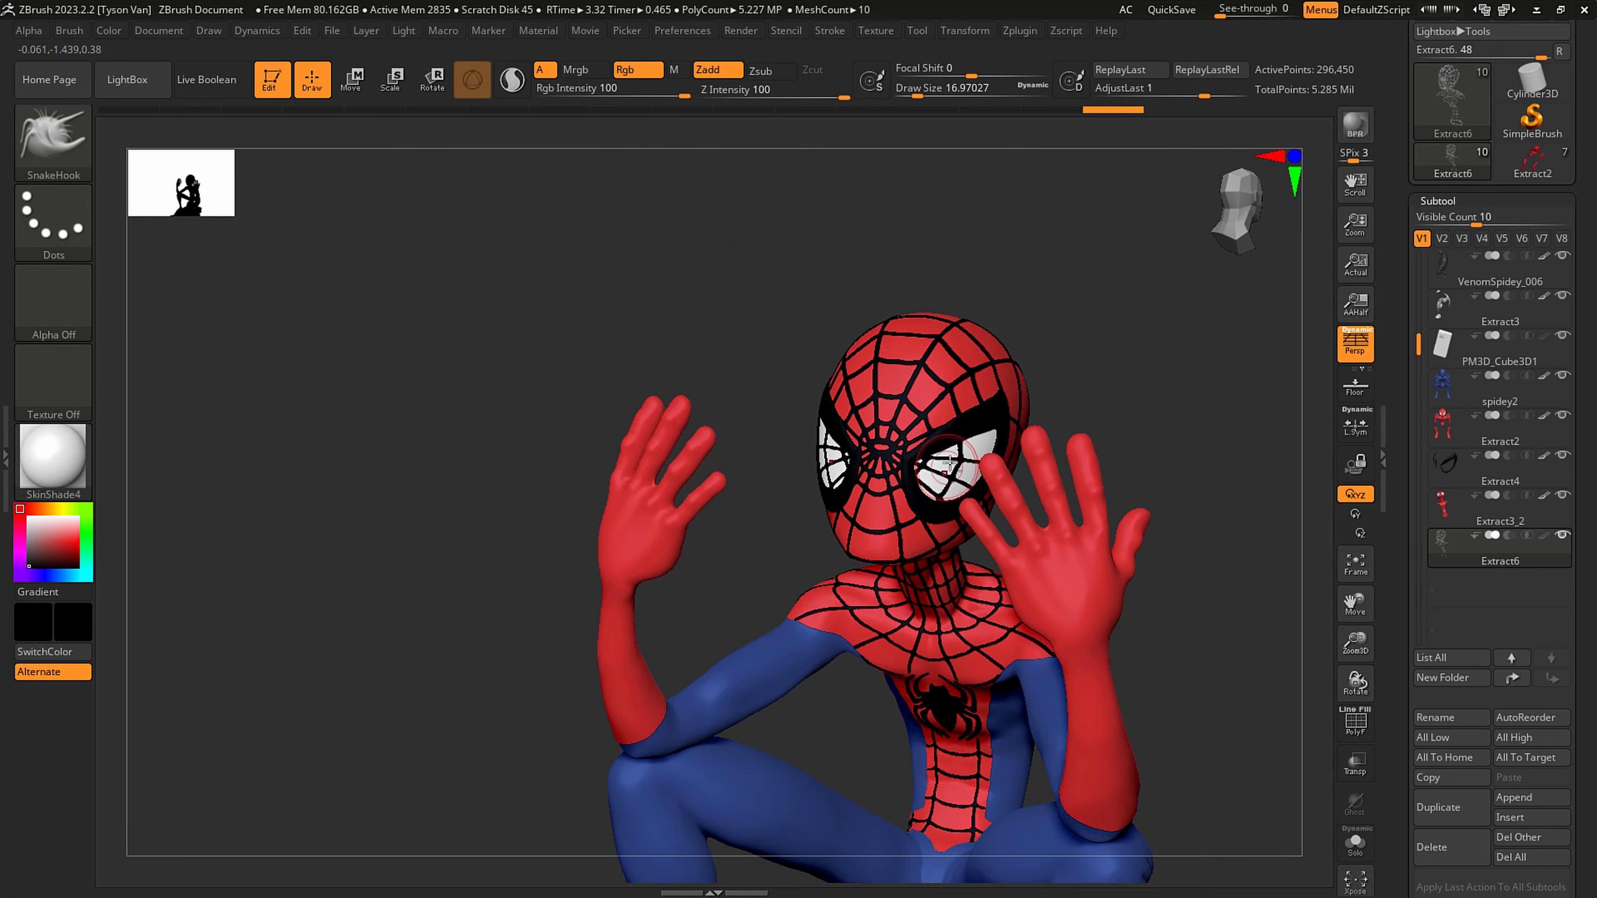
pyautogui.keyDown('ctrl'); pyautogui.moveTo(943, 473); pyautogui.dragTo(945, 518, button='right'); pyautogui.keyUp('ctrl')
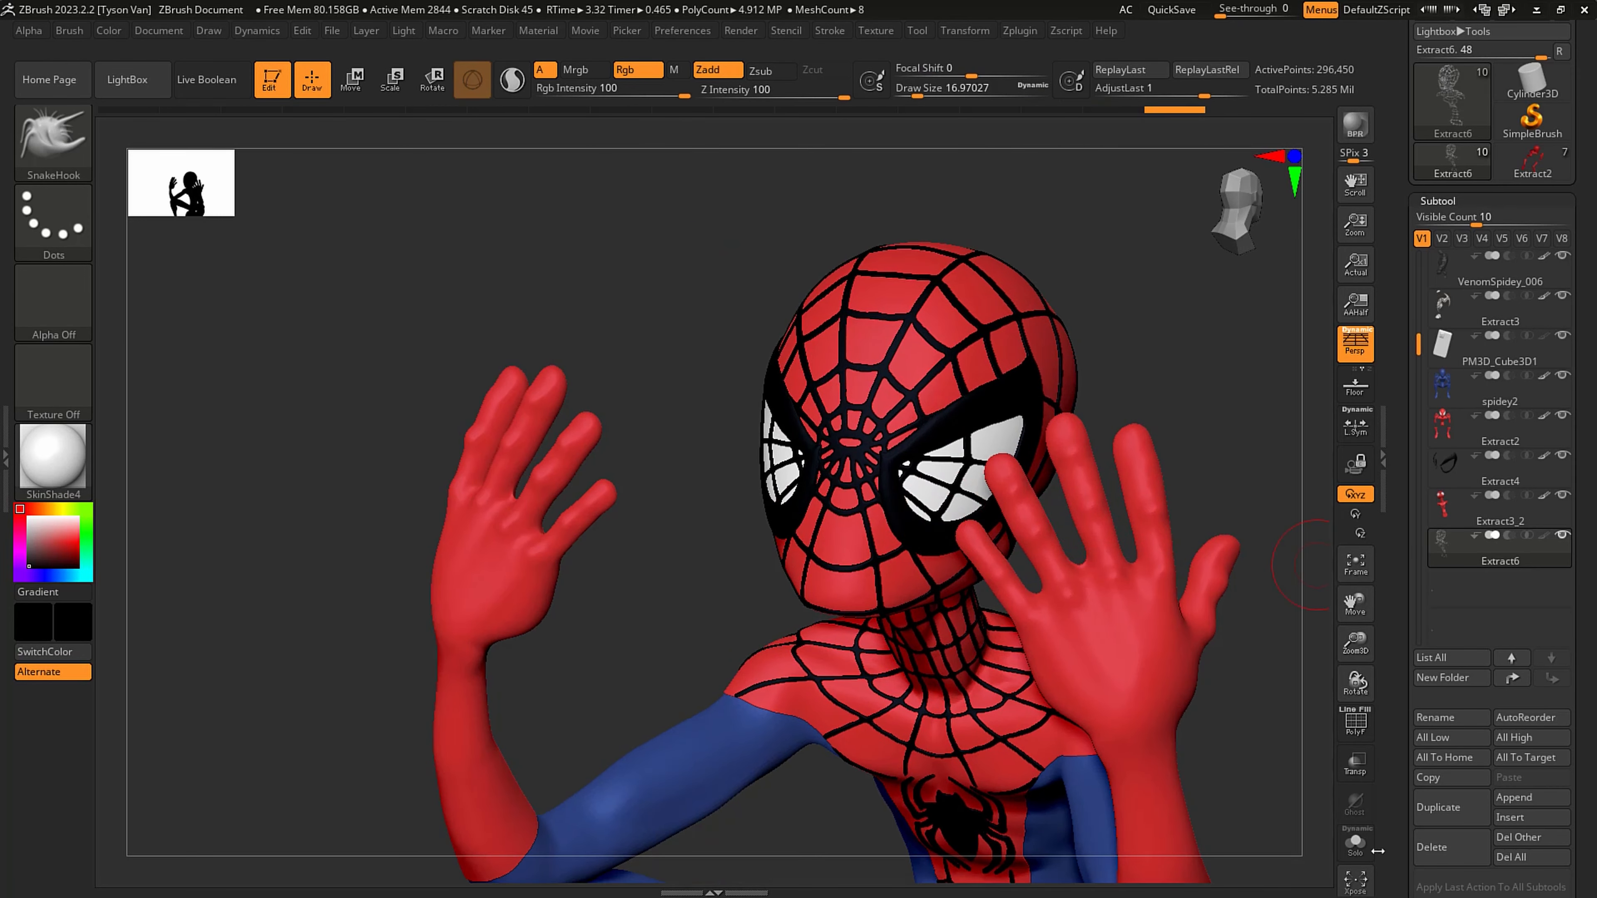
pyautogui.click(1351, 841)
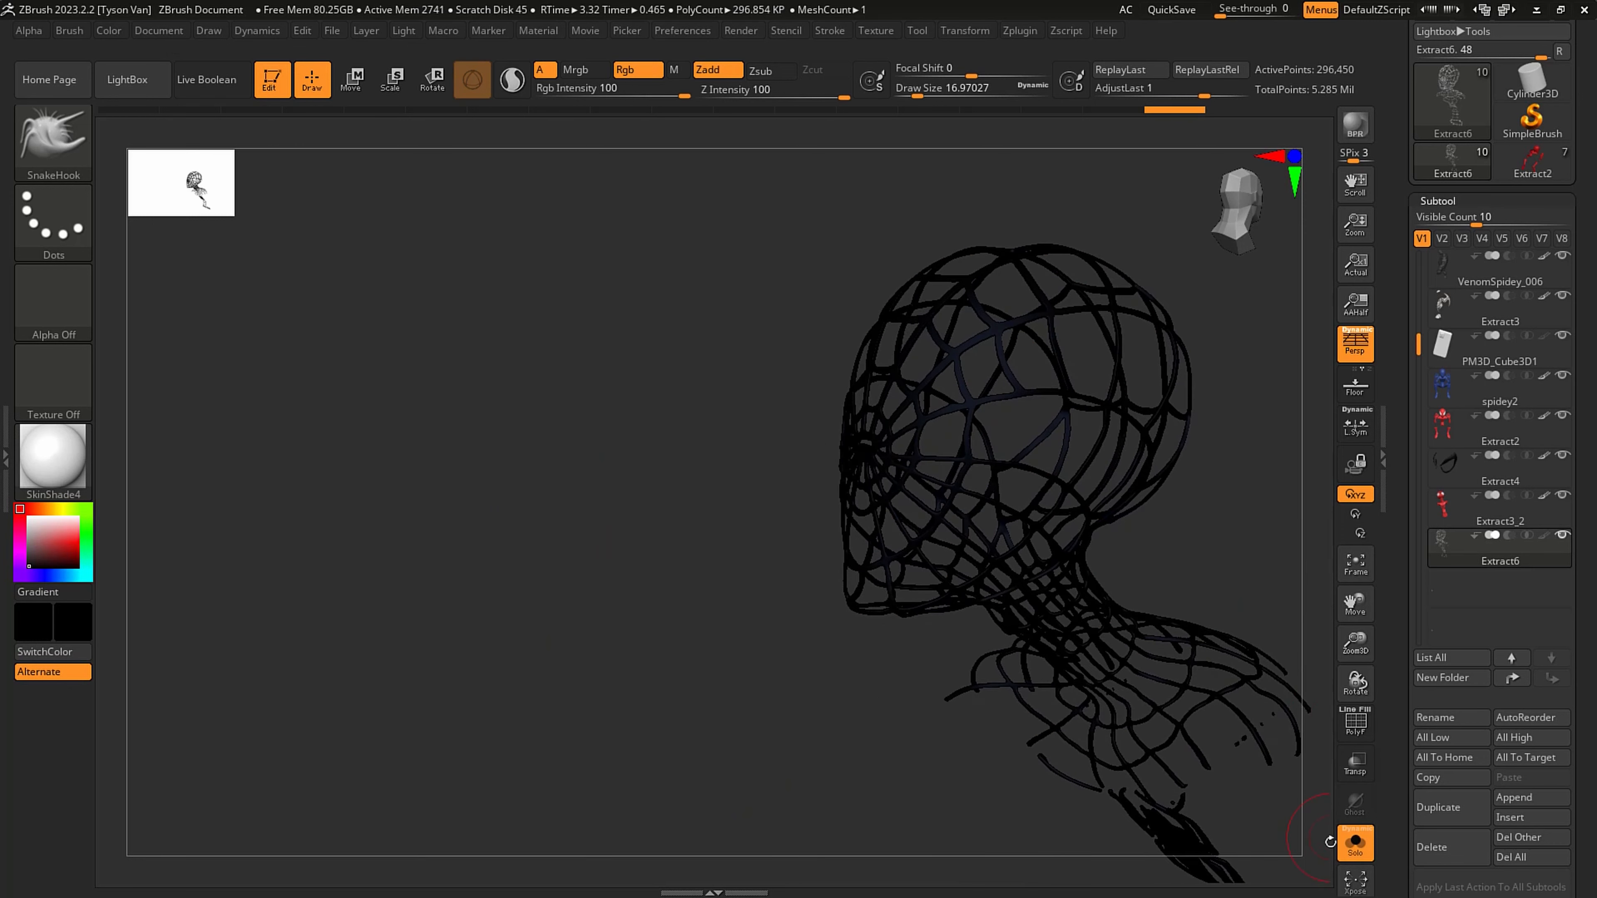
pyautogui.click(1352, 854)
# - Hide the Extract2 and spidey2 subtools and turn off perspective to expose the webbed head from the side
pyautogui.moveTo(995, 561); pyautogui.dragTo(972, 572, button='right')
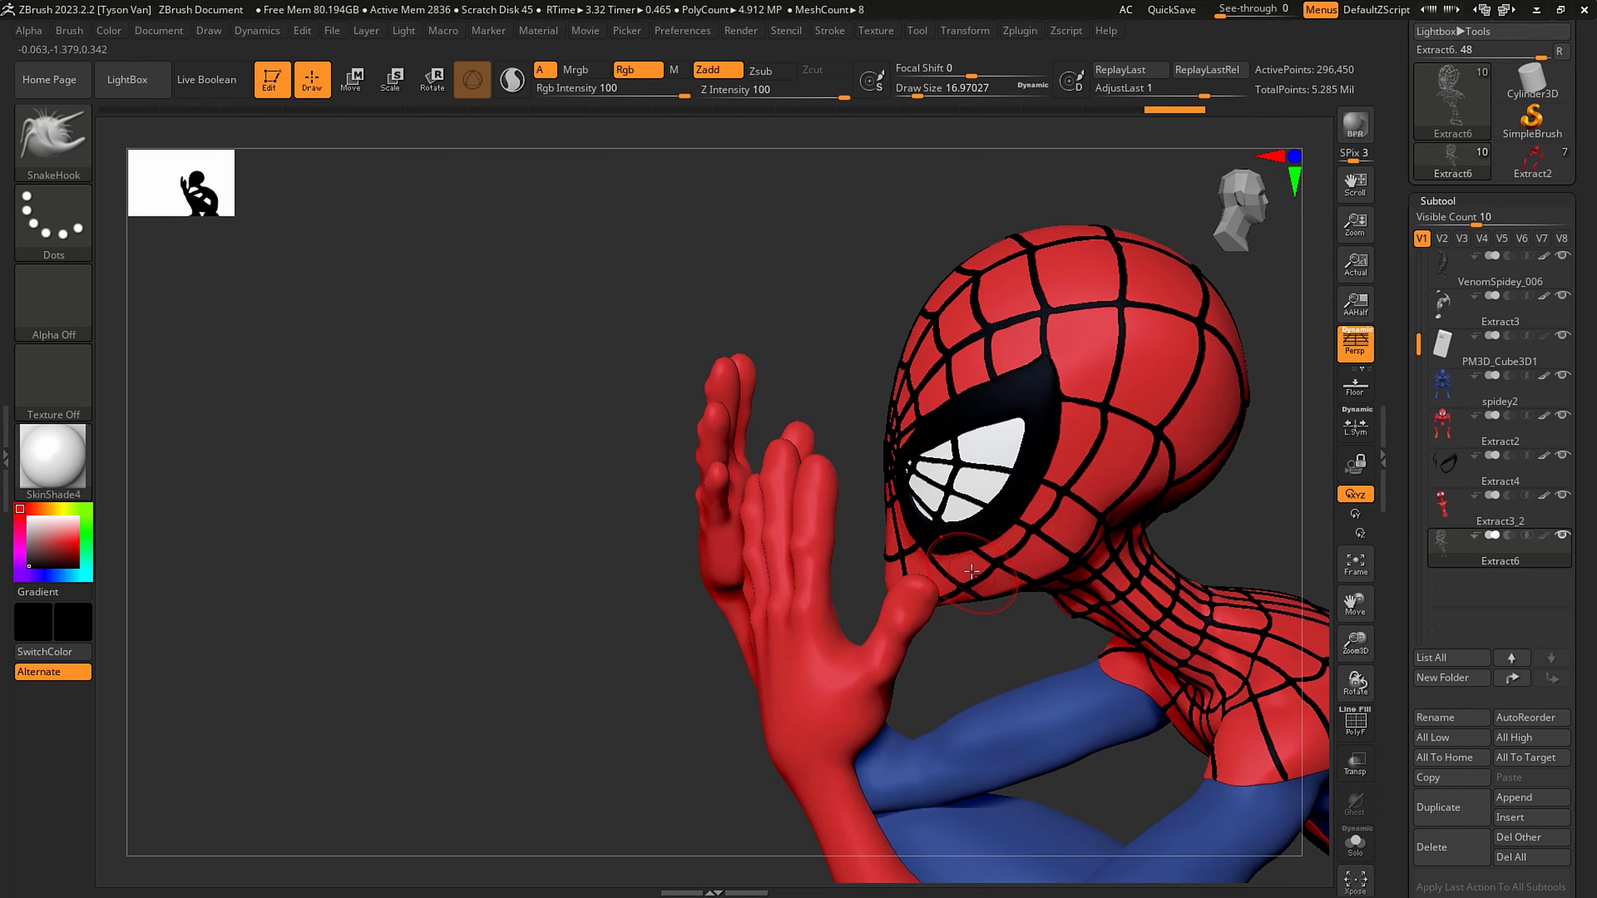
pyautogui.click(1562, 416)
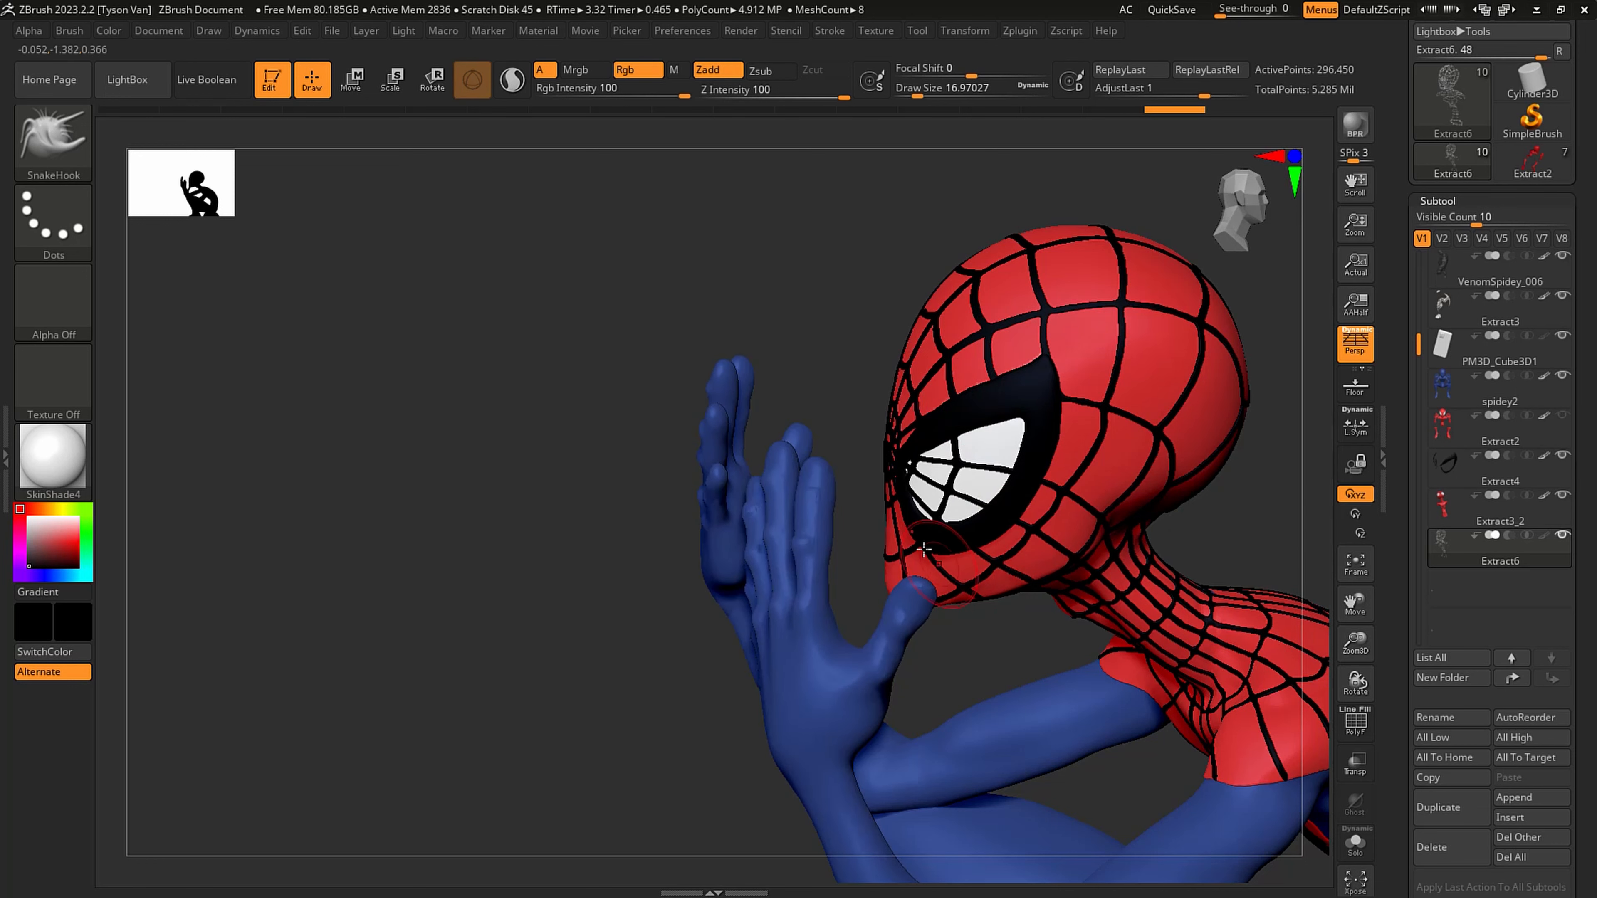
pyautogui.click(1562, 378)
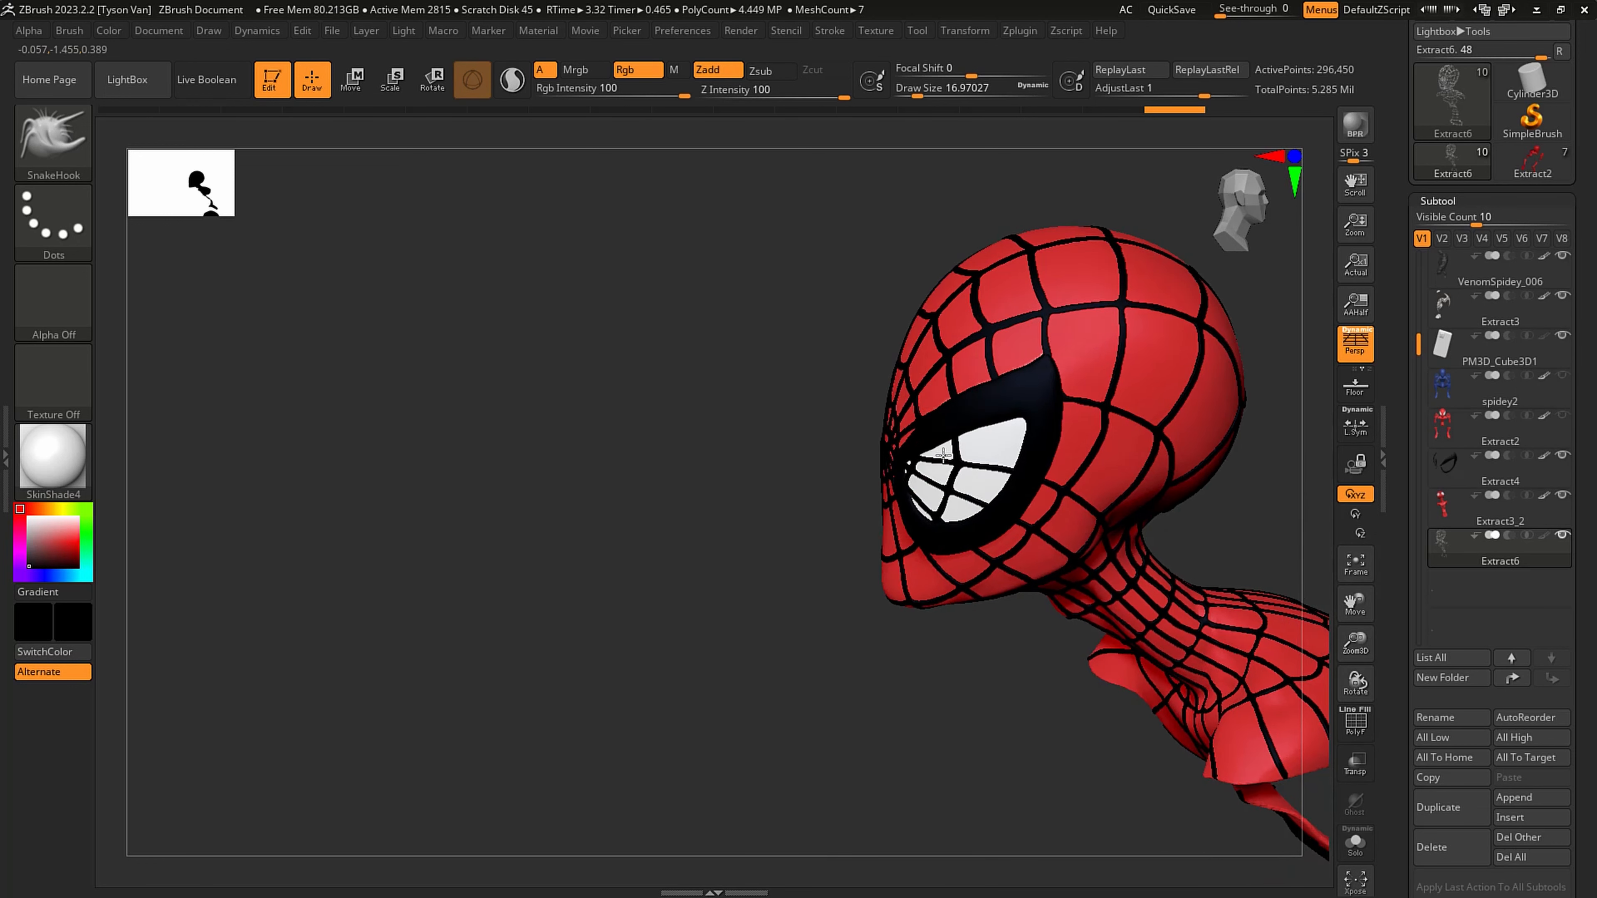
pyautogui.press('p')
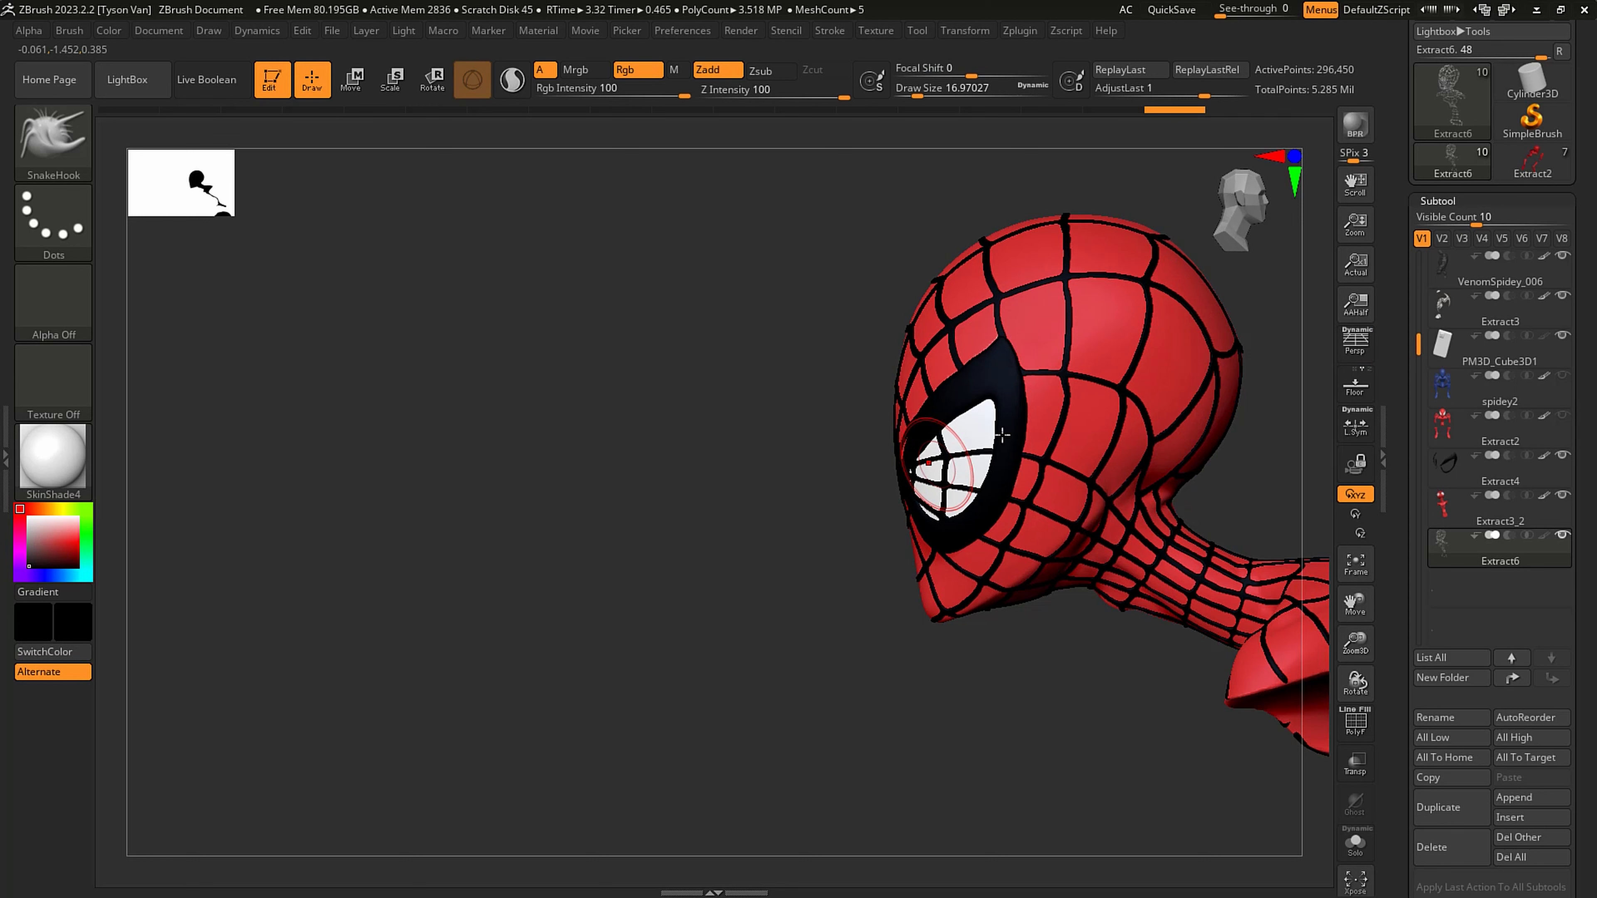
# - Lasso-hide the web lines crossing Spidey's white eye, isolate the web mesh and delete the hidden geometry
pyautogui.keyDown('ctrl'); pyautogui.moveTo(980, 428); pyautogui.dragTo(921, 459, button='right'); pyautogui.keyUp('ctrl')
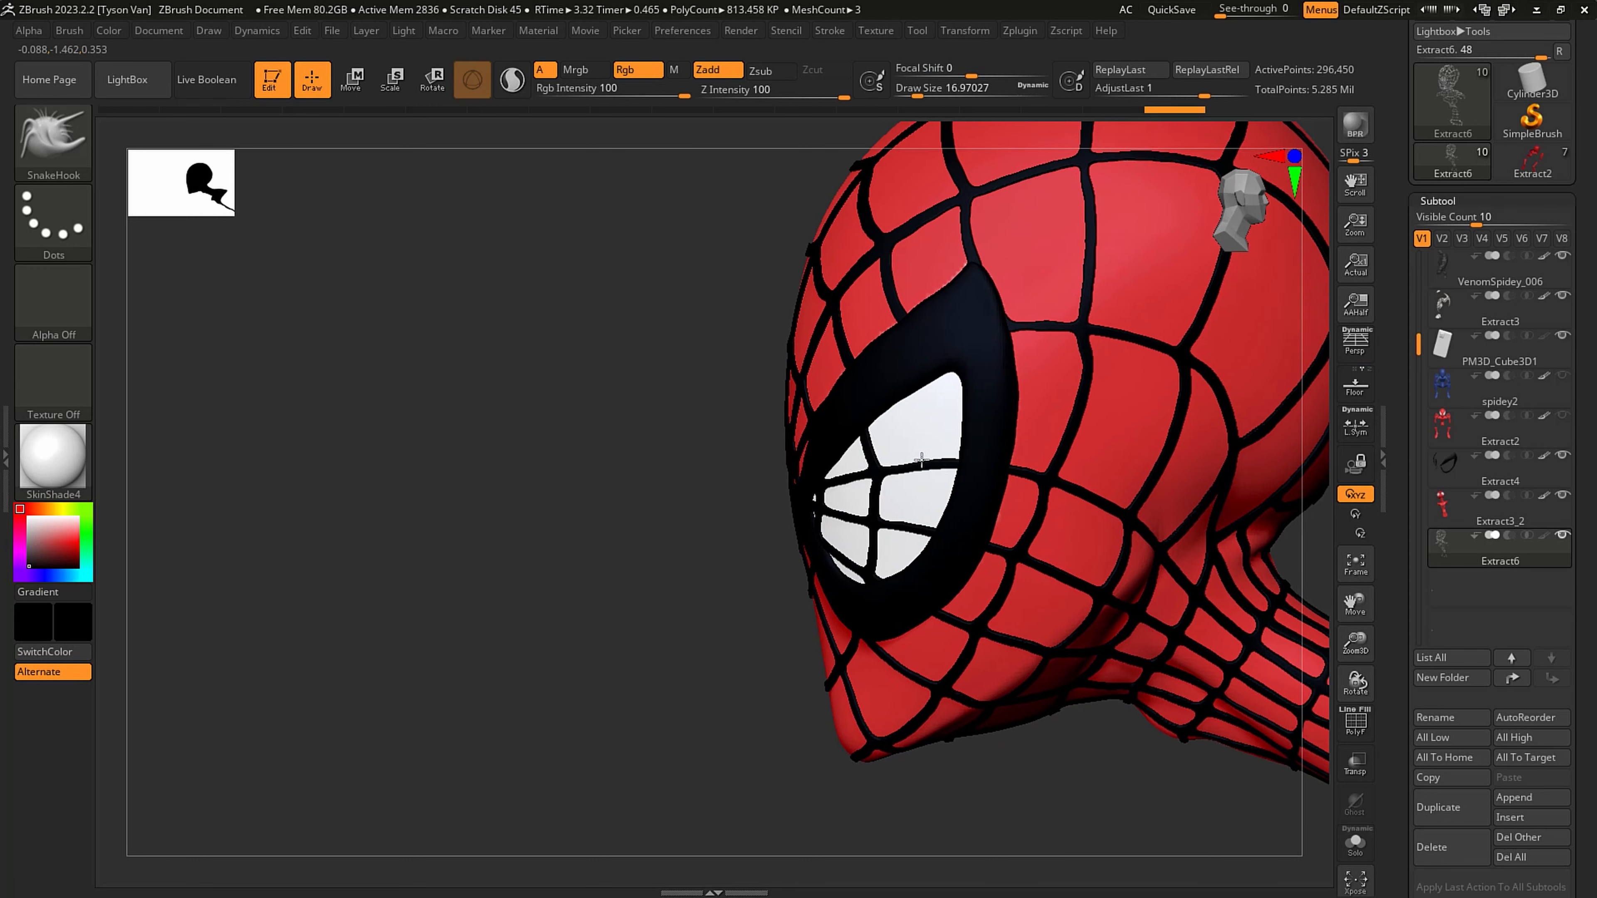
pyautogui.hotkey('ctrl', 'shift')
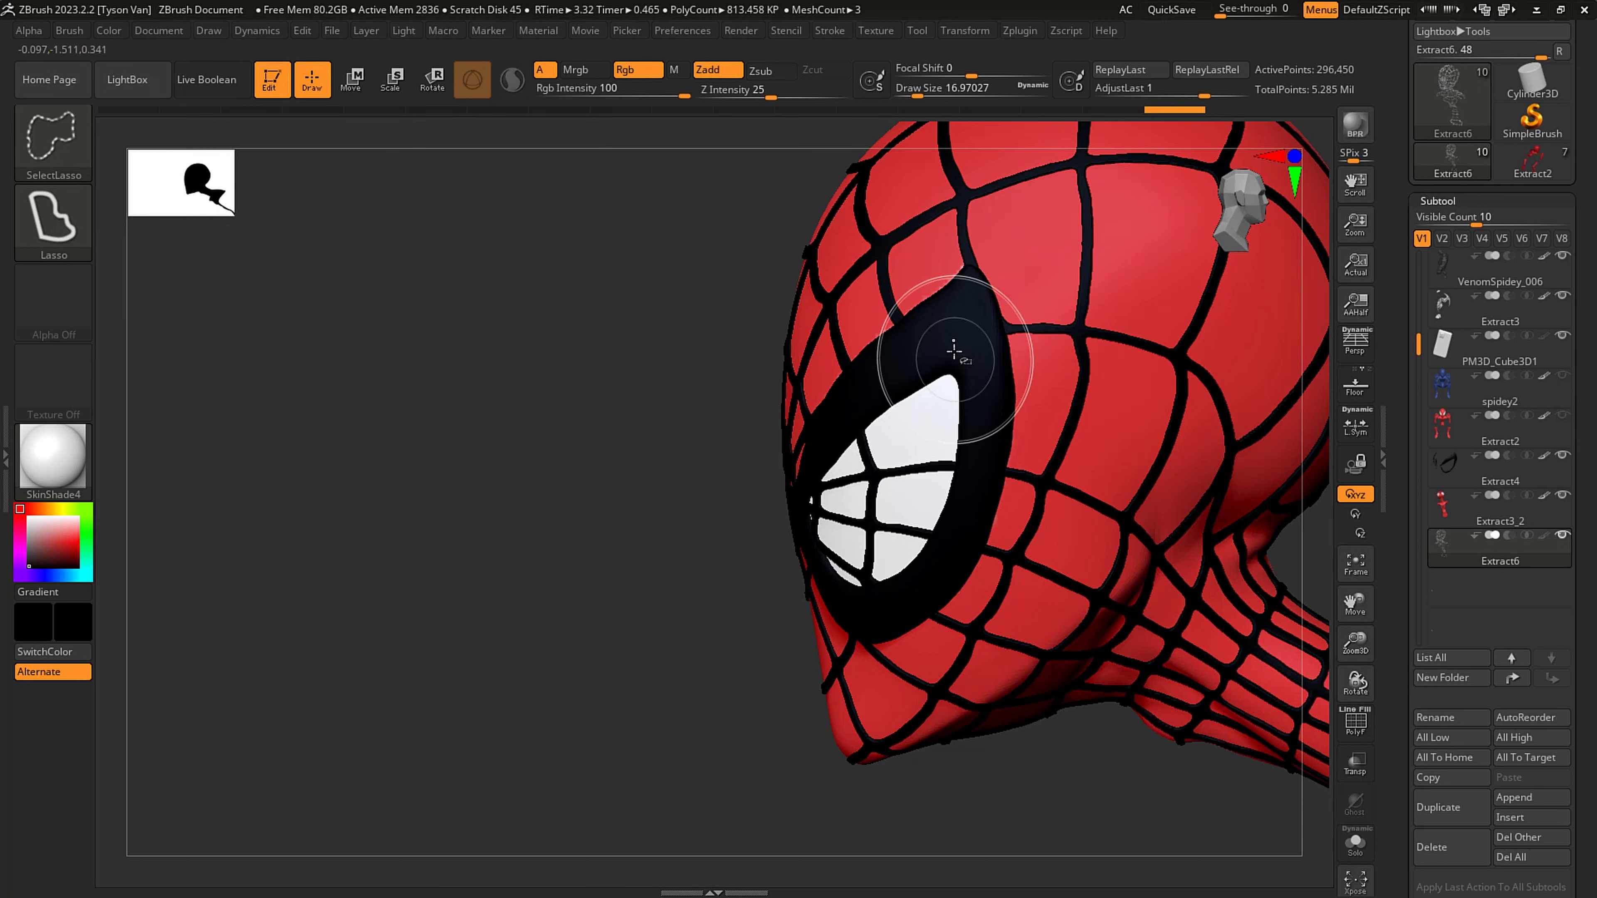
pyautogui.moveTo(969, 319)
pyautogui.keyDown('ctrl'); pyautogui.keyDown('shift'); pyautogui.mouseDown()
pyautogui.moveTo(820, 463)
pyautogui.moveTo(806, 535)
pyautogui.moveTo(871, 607)
pyautogui.moveTo(958, 552)
pyautogui.moveTo(976, 406)
pyautogui.mouseUp(); pyautogui.keyUp('shift'); pyautogui.keyUp('ctrl')
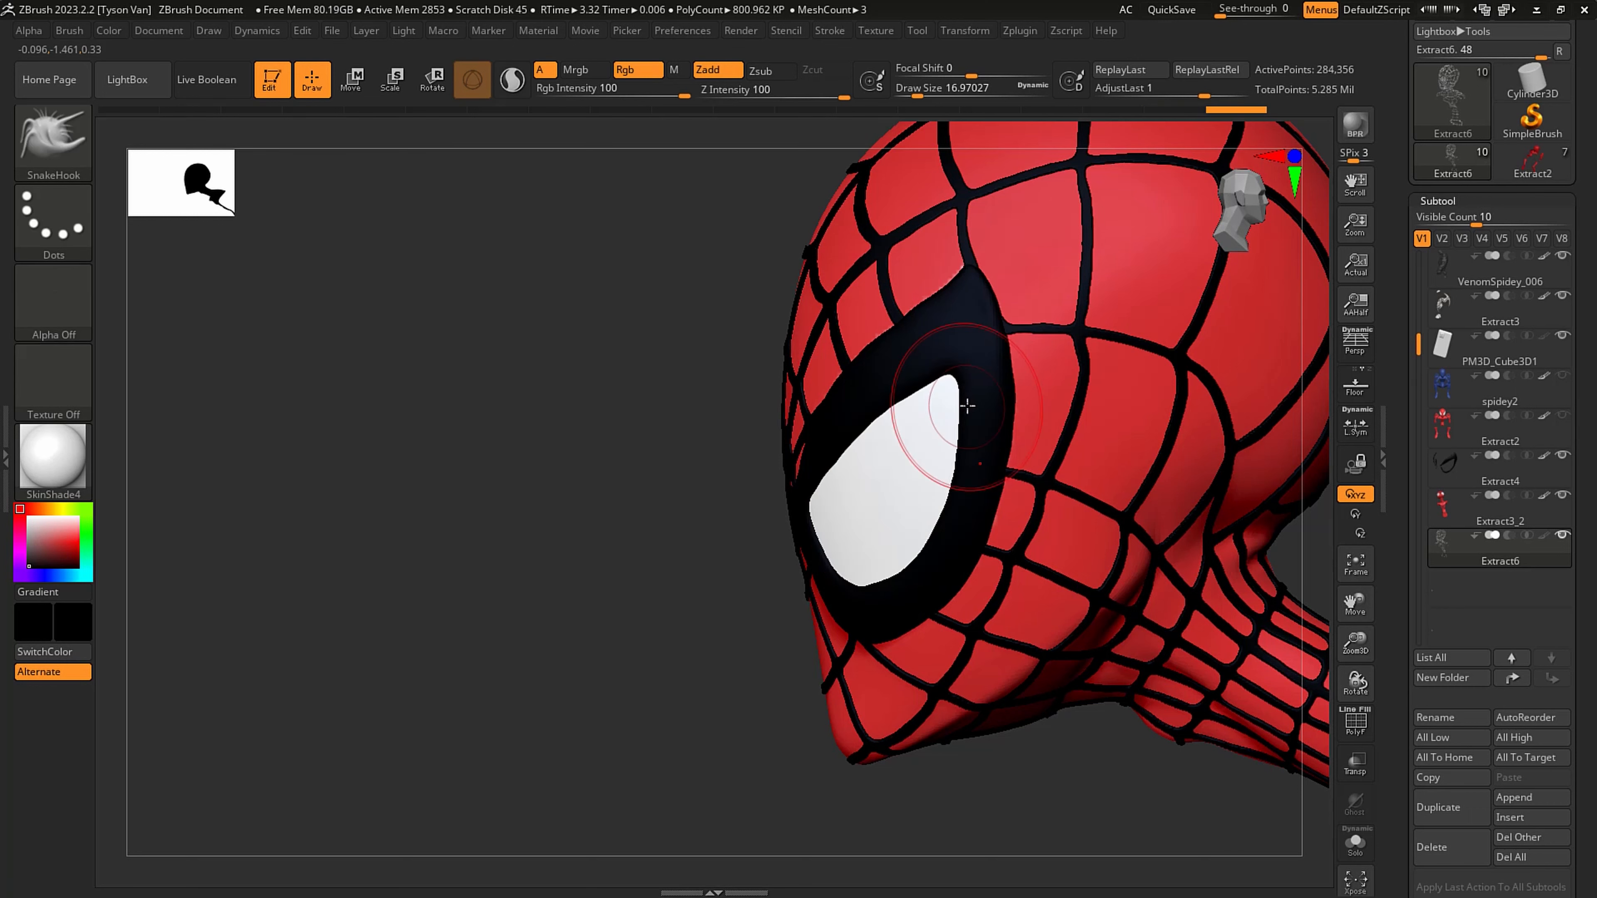
pyautogui.moveTo(1010, 733)
pyautogui.mouseDown()
pyautogui.moveTo(1043, 733)
pyautogui.moveTo(1045, 711)
pyautogui.mouseUp()
pyautogui.moveTo(1045, 711)
pyautogui.keyDown('ctrl'); pyautogui.mouseDown(button='right')
pyautogui.moveTo(1054, 679)
pyautogui.moveTo(1144, 714)
pyautogui.moveTo(1190, 701)
pyautogui.moveTo(1116, 697)
pyautogui.moveTo(1222, 708)
pyautogui.moveTo(1156, 726)
pyautogui.moveTo(1182, 752)
pyautogui.mouseUp(button='right'); pyautogui.keyUp('ctrl')
pyautogui.click(1355, 842)
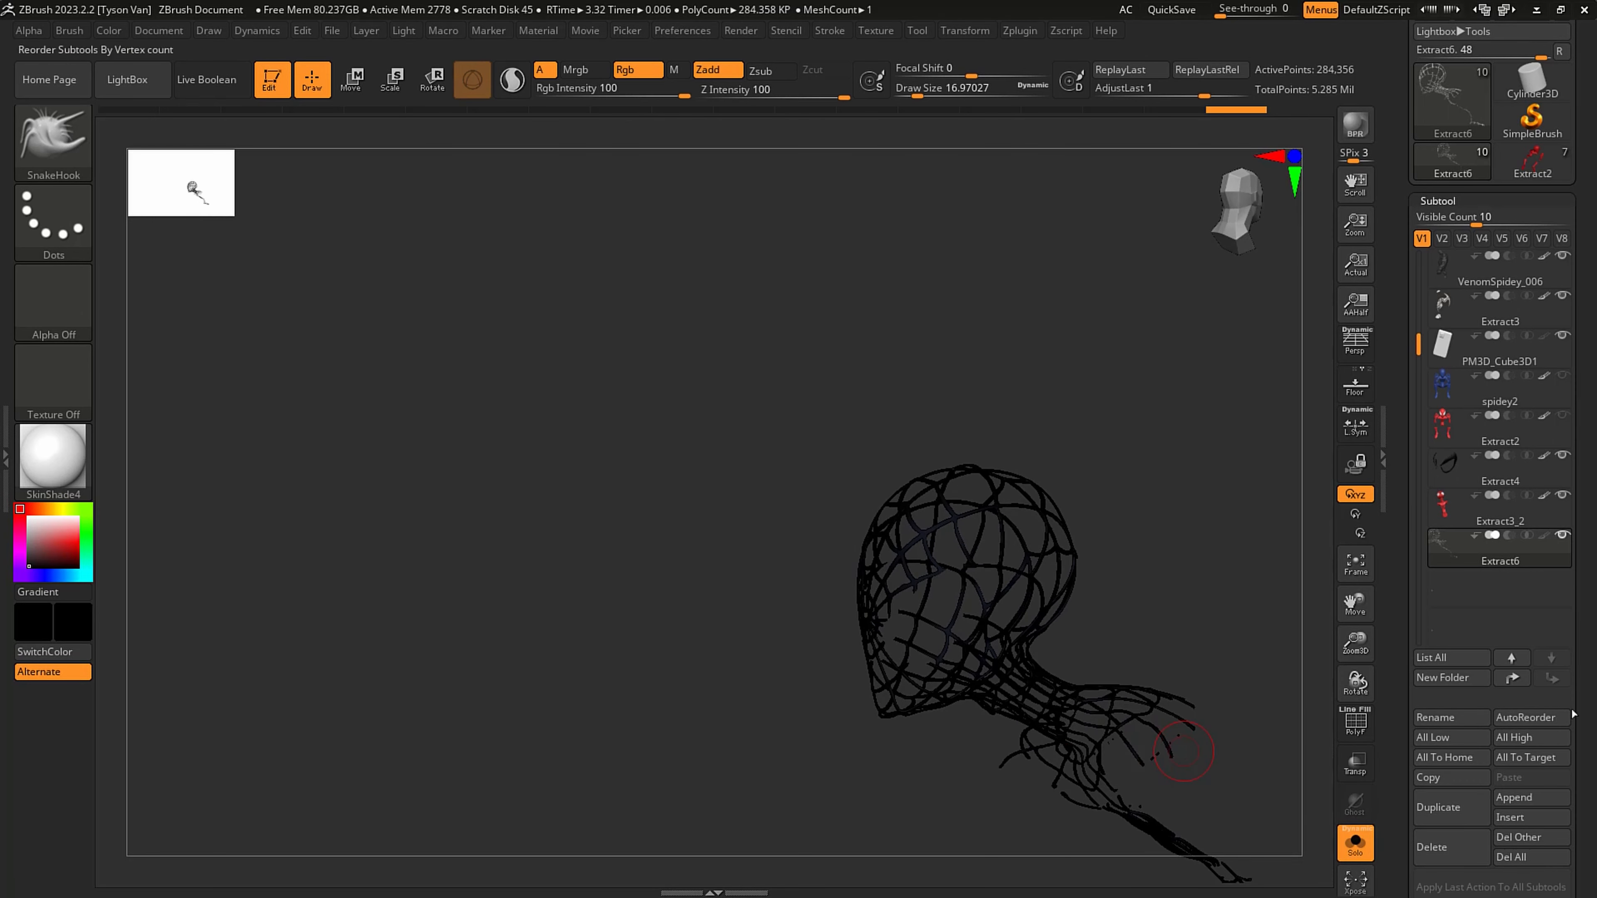
pyautogui.scroll(-5, 1576, 587)
pyautogui.scroll(-5, 1581, 705)
pyautogui.click(1444, 621)
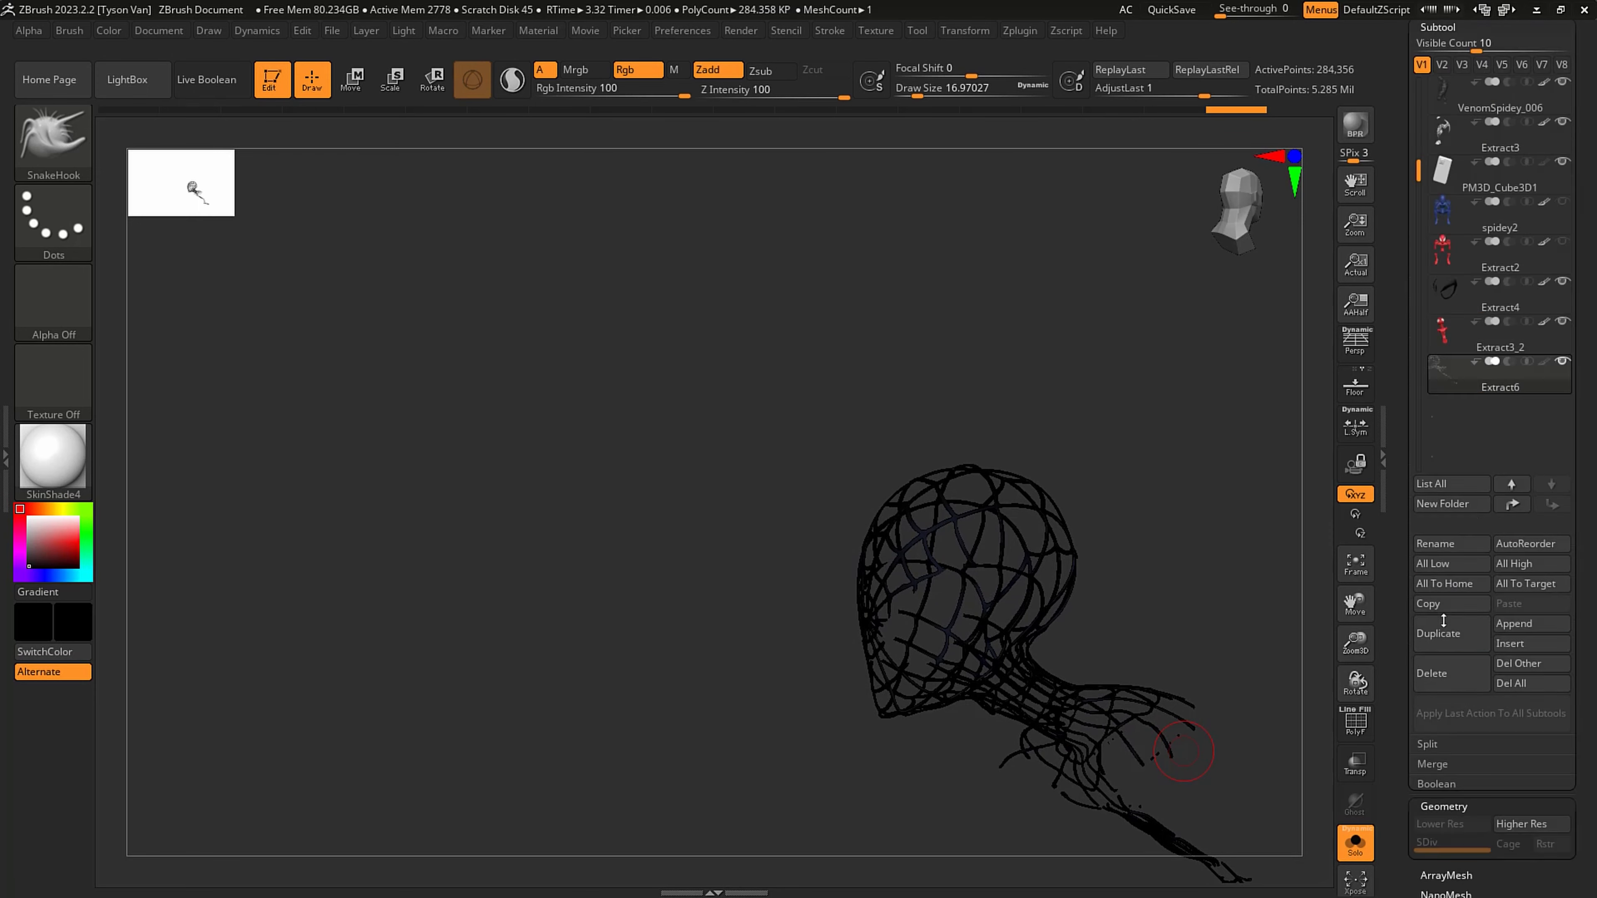
pyautogui.click(1457, 527)
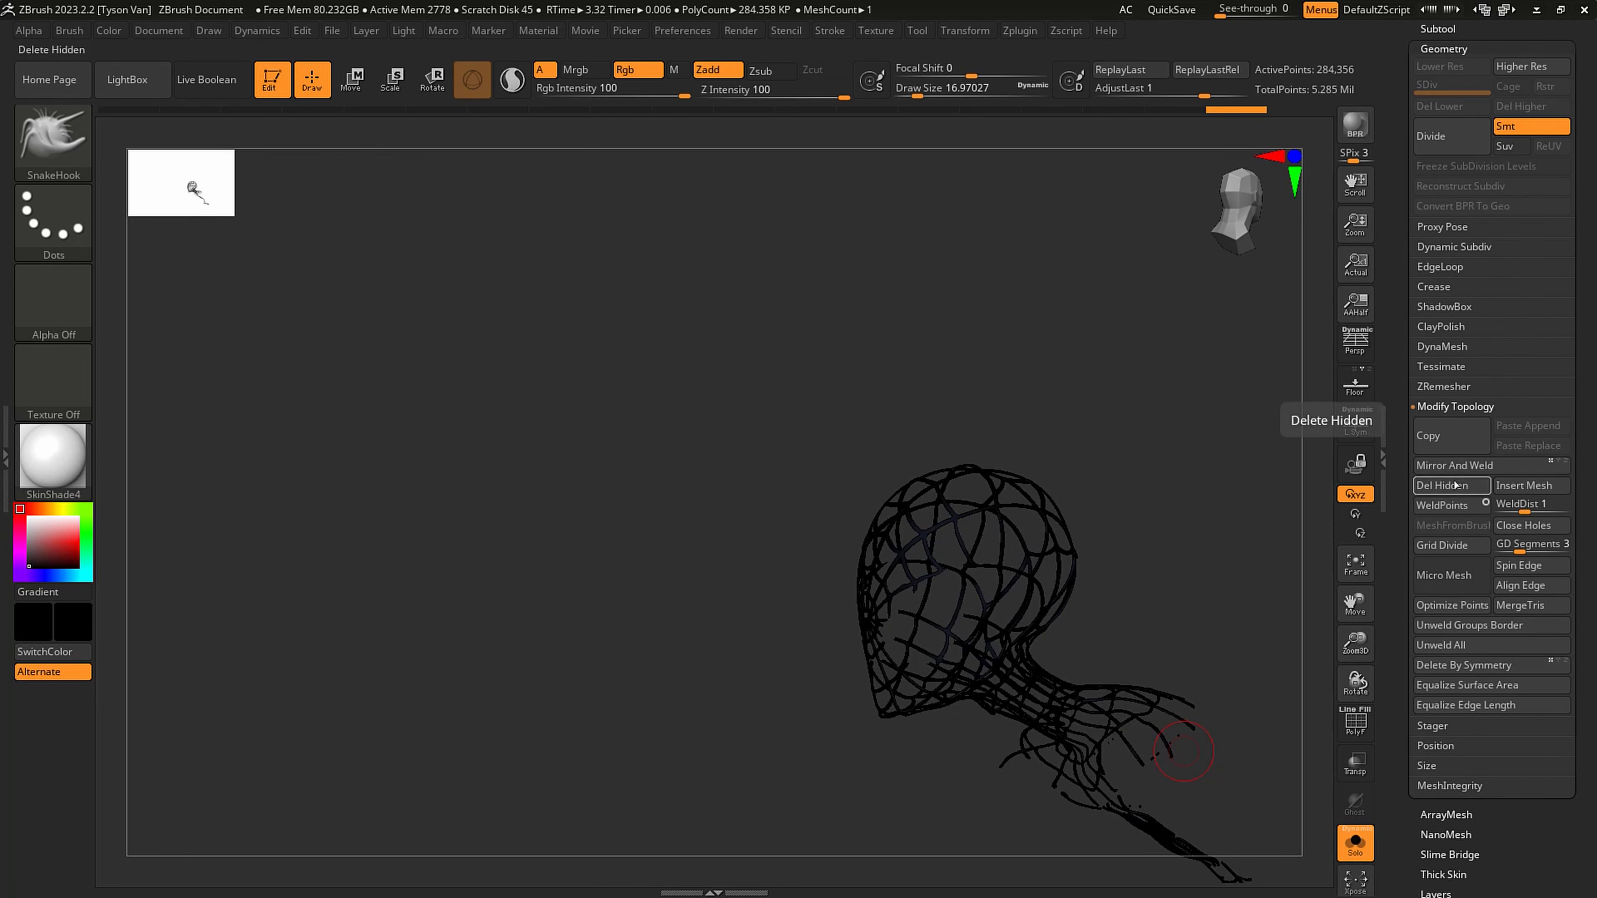
pyautogui.click(1443, 489)
# - Hide the stray web fragments beside the shoulder and chest and delete them from the isolated web mesh
pyautogui.moveTo(1173, 760)
pyautogui.keyDown('ctrl'); pyautogui.mouseDown(button='right')
pyautogui.moveTo(1173, 775)
pyautogui.moveTo(1197, 767)
pyautogui.moveTo(1197, 724)
pyautogui.moveTo(1177, 756)
pyautogui.mouseUp(button='right'); pyautogui.keyUp('ctrl')
pyautogui.hotkey('ctrl', 'shift')
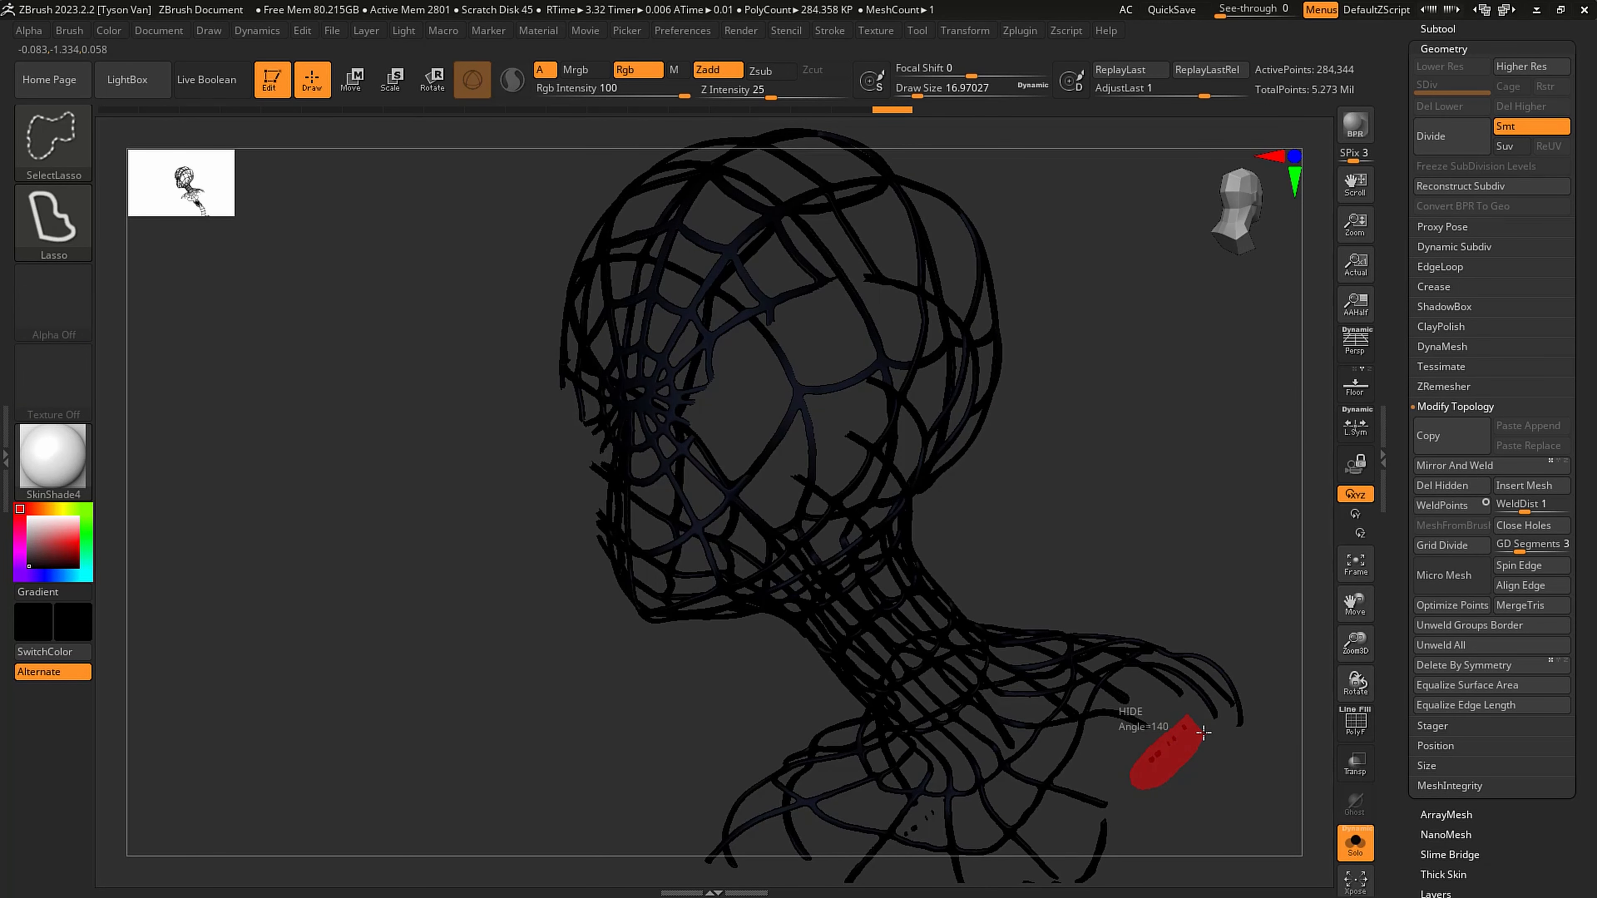
pyautogui.keyDown('ctrl'); pyautogui.keyDown('shift'); pyautogui.moveTo(1203, 730); pyautogui.dragTo(1203, 726); pyautogui.keyUp('shift'); pyautogui.keyUp('ctrl')
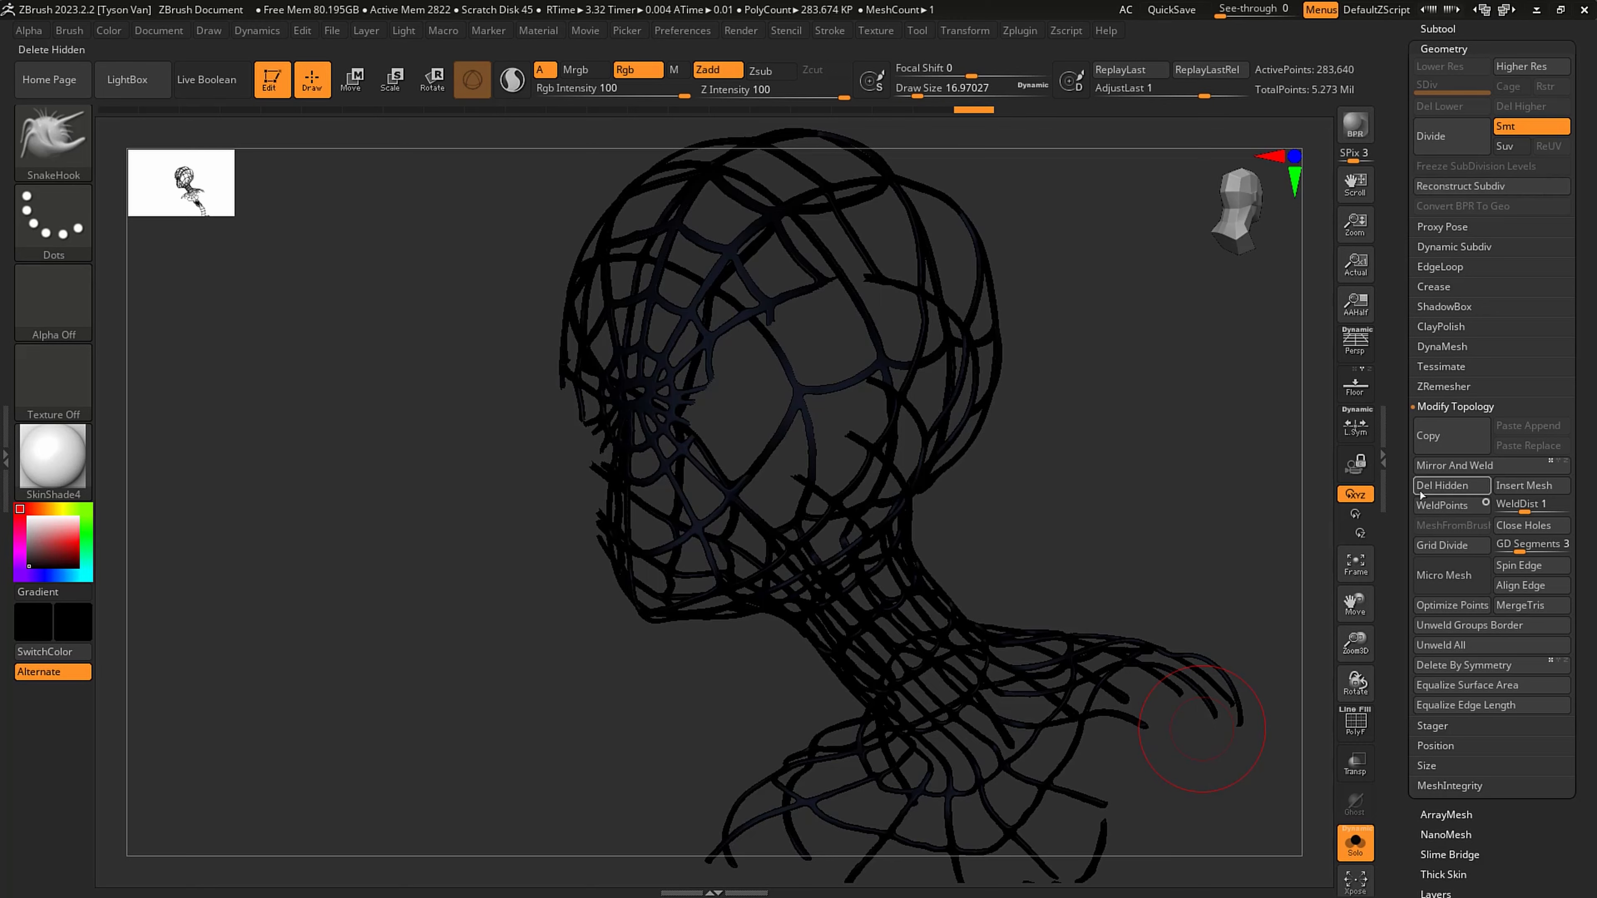
pyautogui.moveTo(1106, 843)
pyautogui.keyDown('alt'); pyautogui.mouseDown(button='right')
pyautogui.moveTo(1091, 581)
pyautogui.moveTo(1080, 635)
pyautogui.moveTo(1162, 600)
pyautogui.mouseUp(button='right'); pyautogui.keyUp('alt')
pyautogui.keyDown('ctrl'); pyautogui.keyDown('alt'); pyautogui.keyDown('shift'); pyautogui.moveTo(1079, 584); pyautogui.dragTo(1037, 630); pyautogui.keyUp('shift'); pyautogui.keyUp('alt'); pyautogui.keyUp('ctrl')
pyautogui.moveTo(990, 552); pyautogui.dragTo(1088, 550, button='right')
# - Hide the stray fragments inside the waist loop of the web mesh and delete the hidden geometry
pyautogui.click(1436, 29)
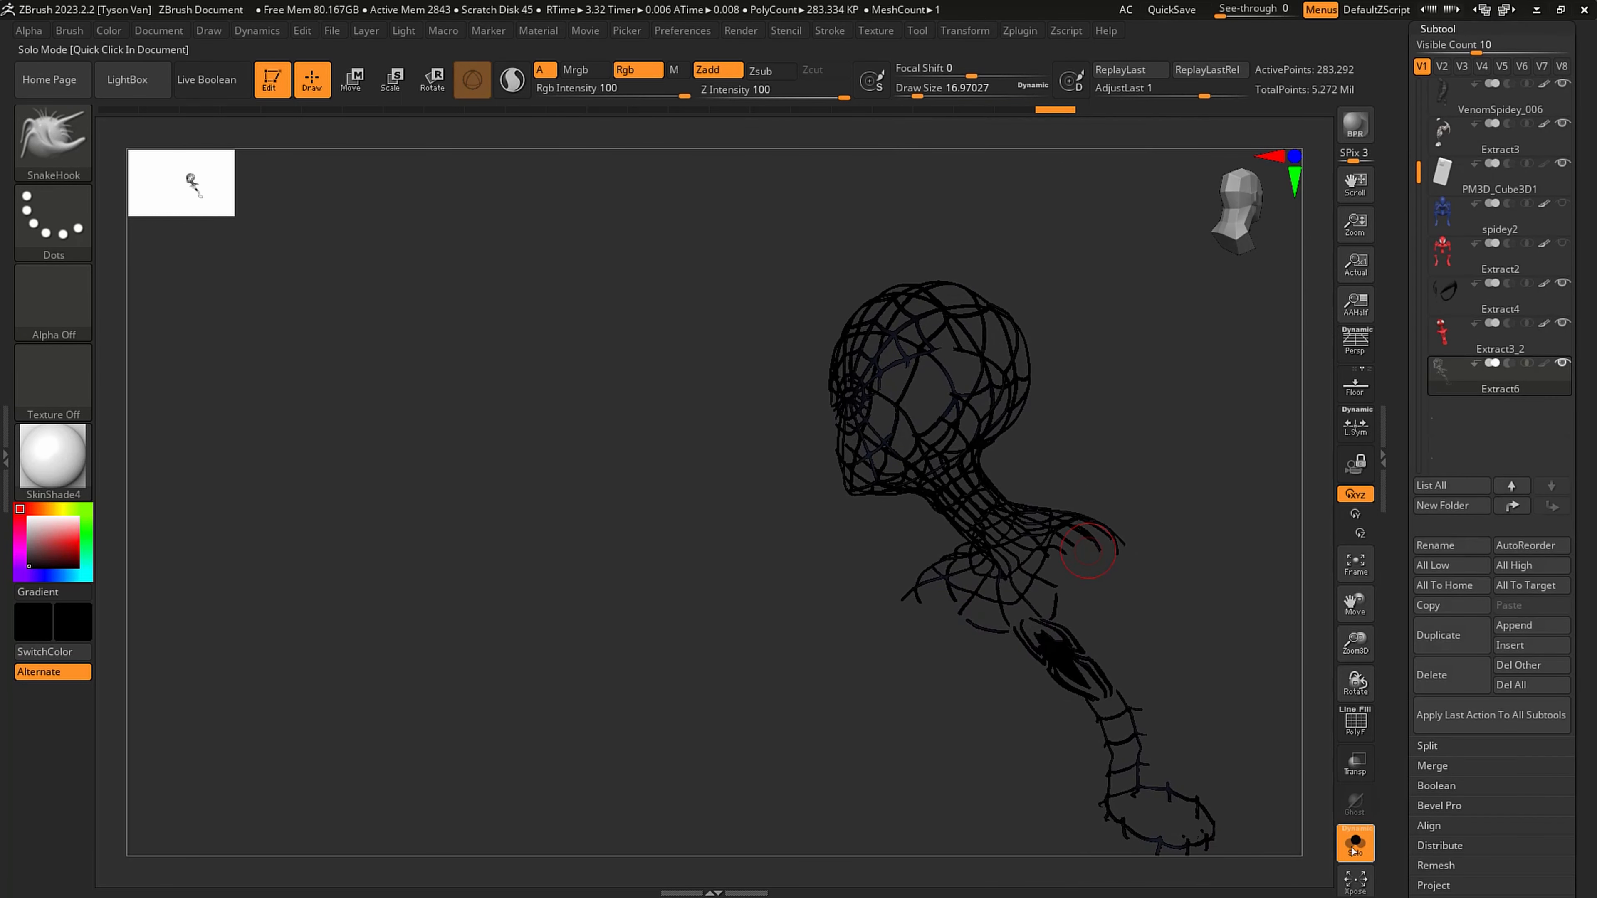
pyautogui.click(1355, 846)
pyautogui.moveTo(1229, 795); pyautogui.dragTo(1252, 813)
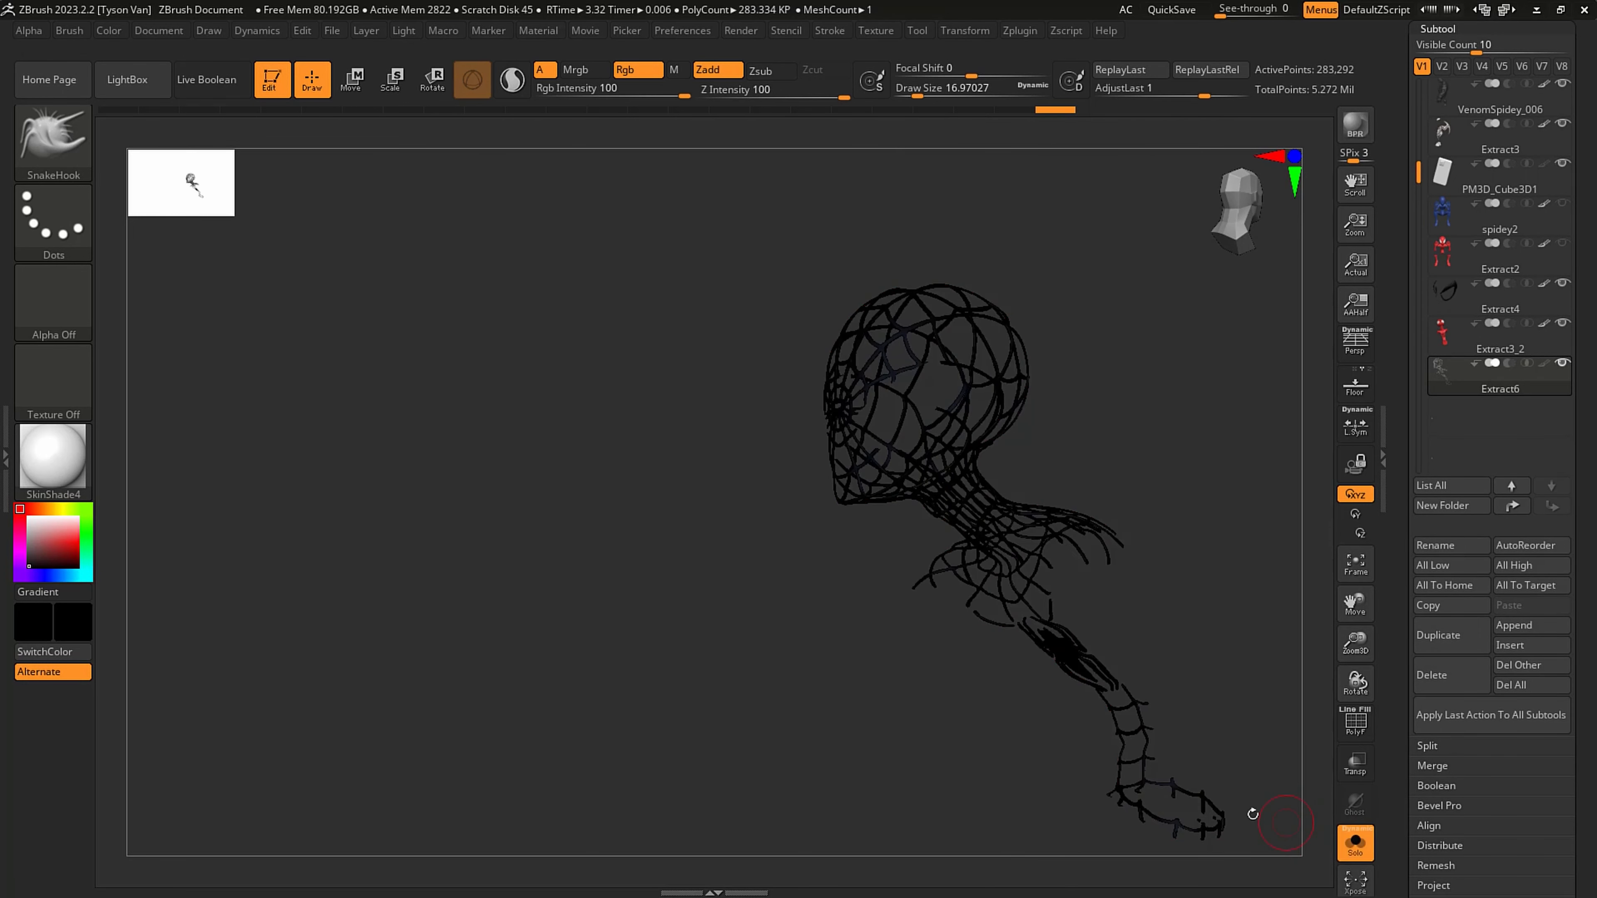
pyautogui.moveTo(1253, 813)
pyautogui.keyDown('alt'); pyautogui.mouseDown(button='right')
pyautogui.moveTo(1069, 634)
pyautogui.moveTo(1177, 711)
pyautogui.moveTo(1106, 629)
pyautogui.moveTo(1069, 604)
pyautogui.moveTo(1041, 656)
pyautogui.moveTo(1076, 685)
pyautogui.moveTo(1104, 588)
pyautogui.mouseUp(button='right'); pyautogui.keyUp('alt')
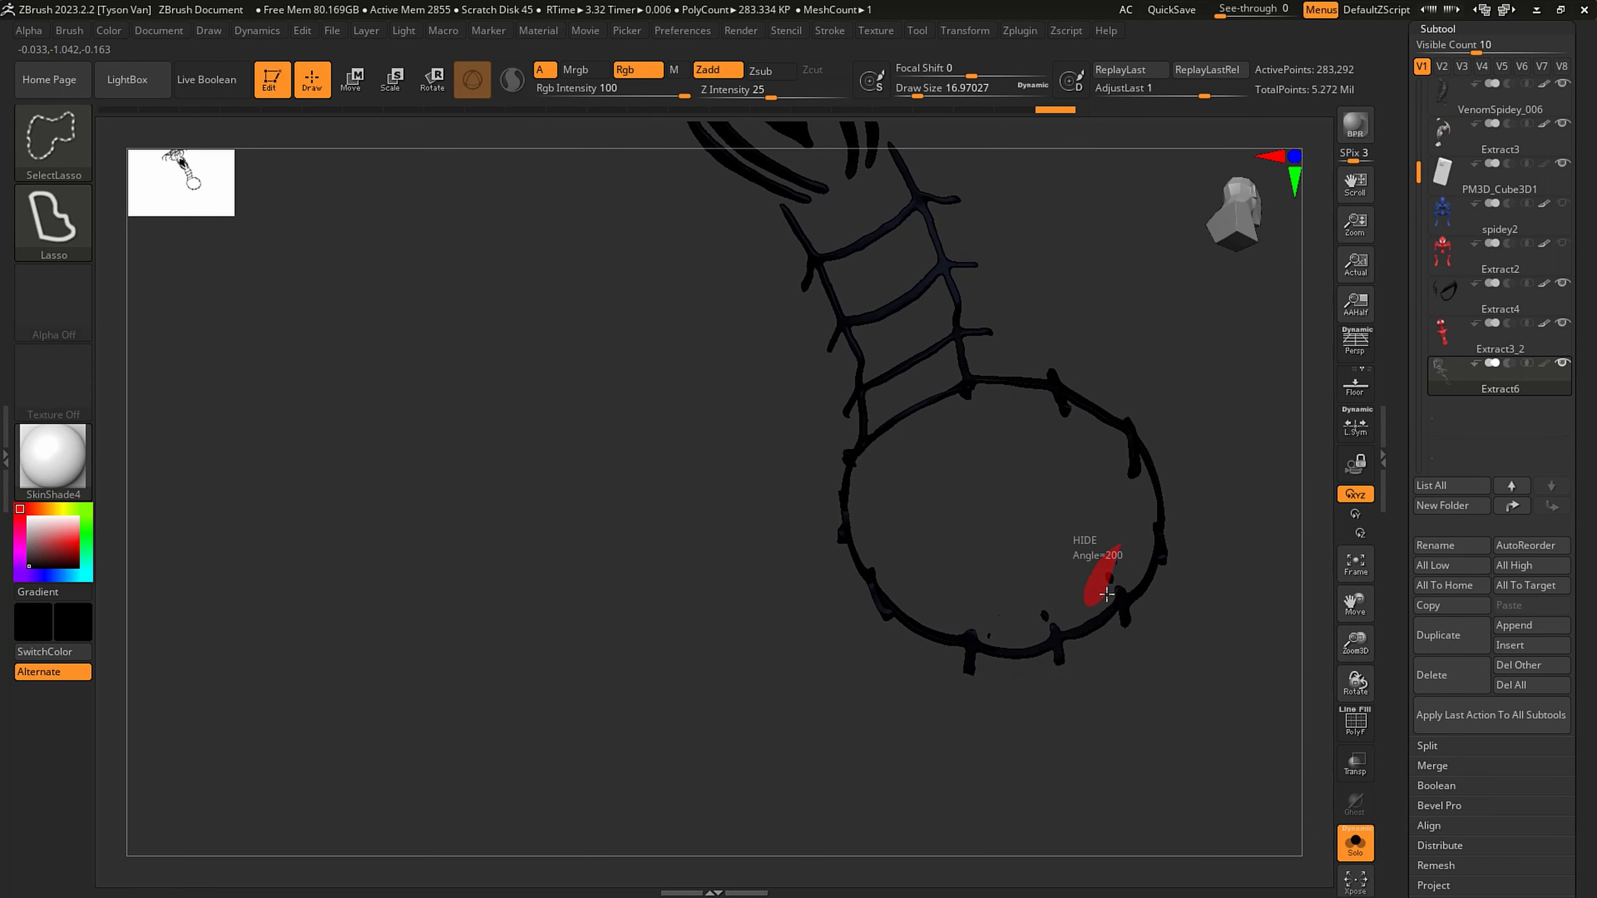
pyautogui.keyDown('ctrl'); pyautogui.keyDown('shift'); pyautogui.moveTo(1131, 557); pyautogui.dragTo(1123, 560); pyautogui.keyUp('shift'); pyautogui.keyUp('ctrl')
pyautogui.moveTo(1193, 688); pyautogui.dragTo(1164, 723, button='right')
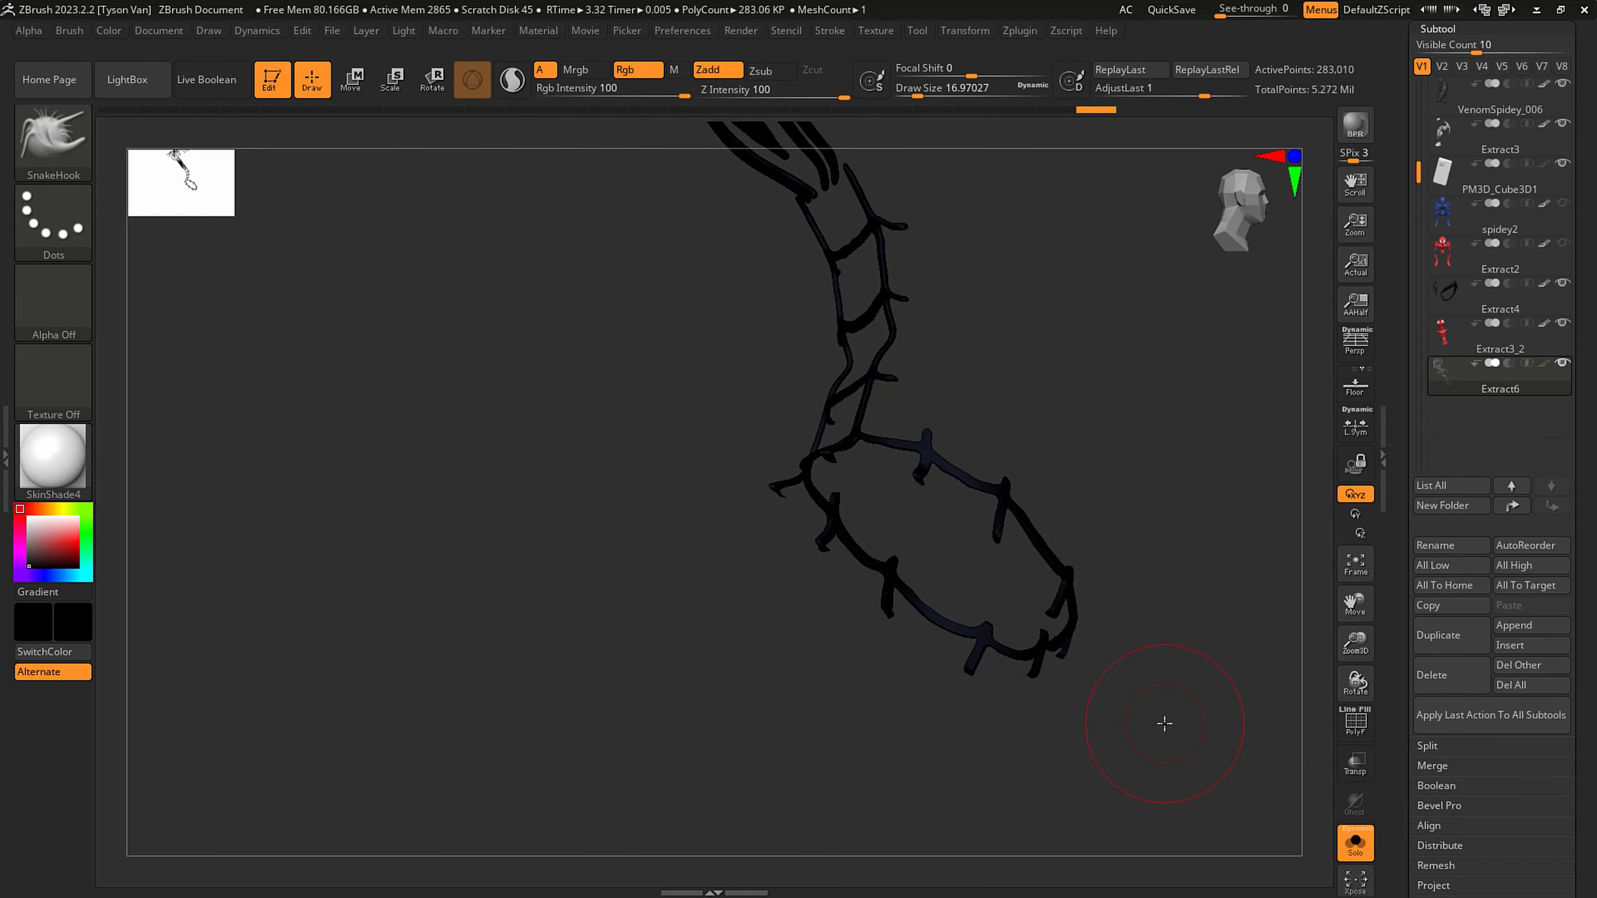
pyautogui.moveTo(1482, 817); pyautogui.dragTo(1480, 573)
pyautogui.click(1454, 790)
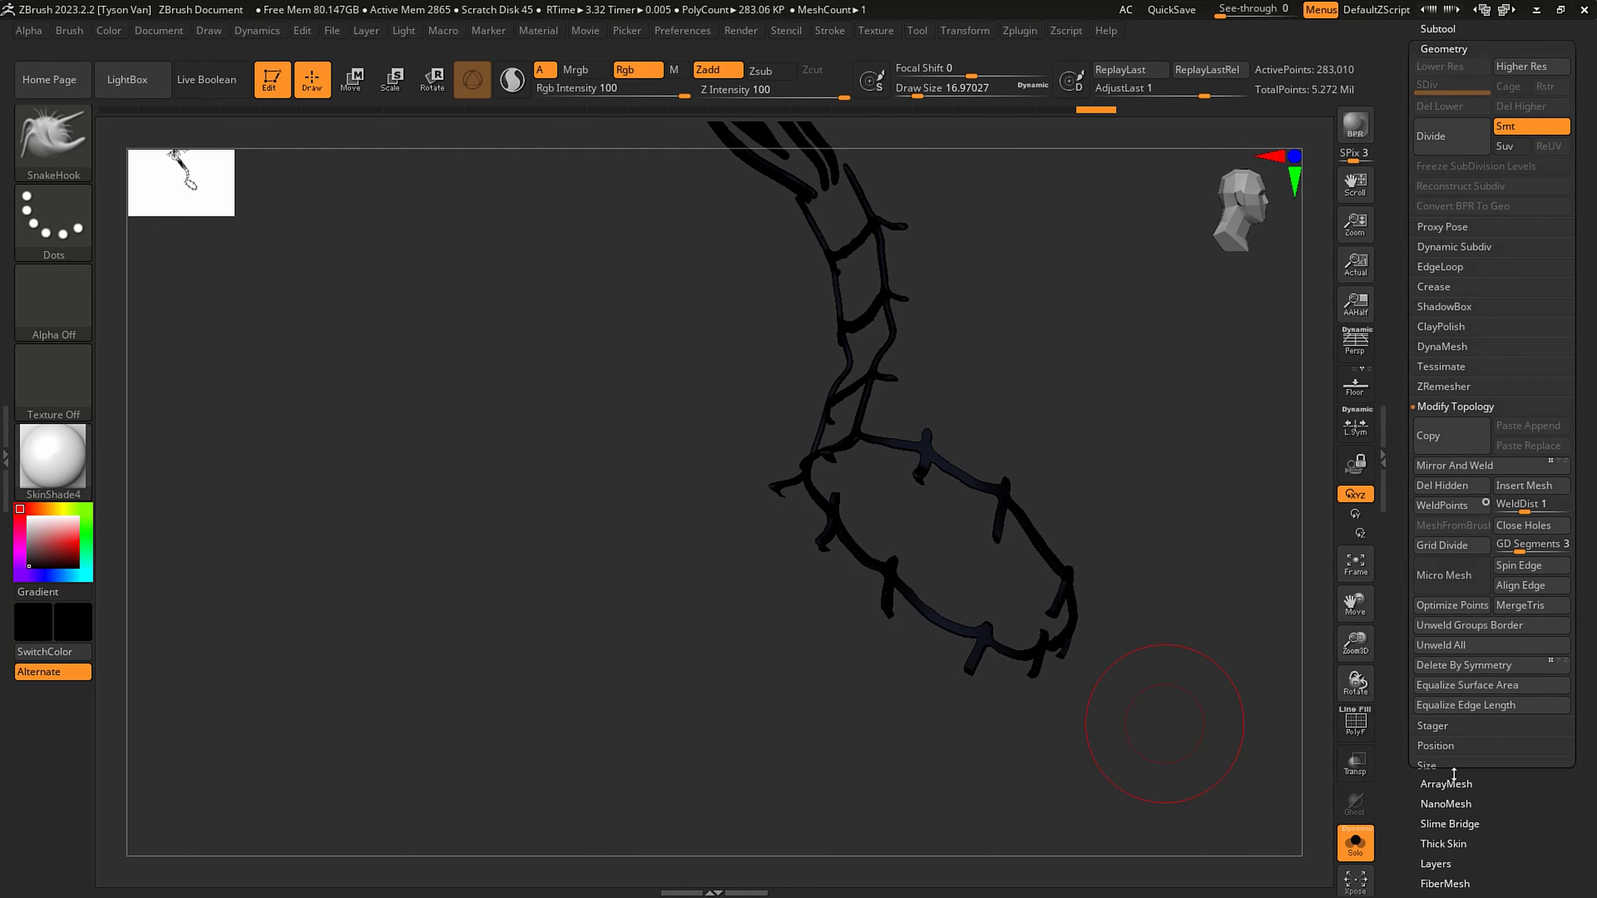
pyautogui.click(1439, 485)
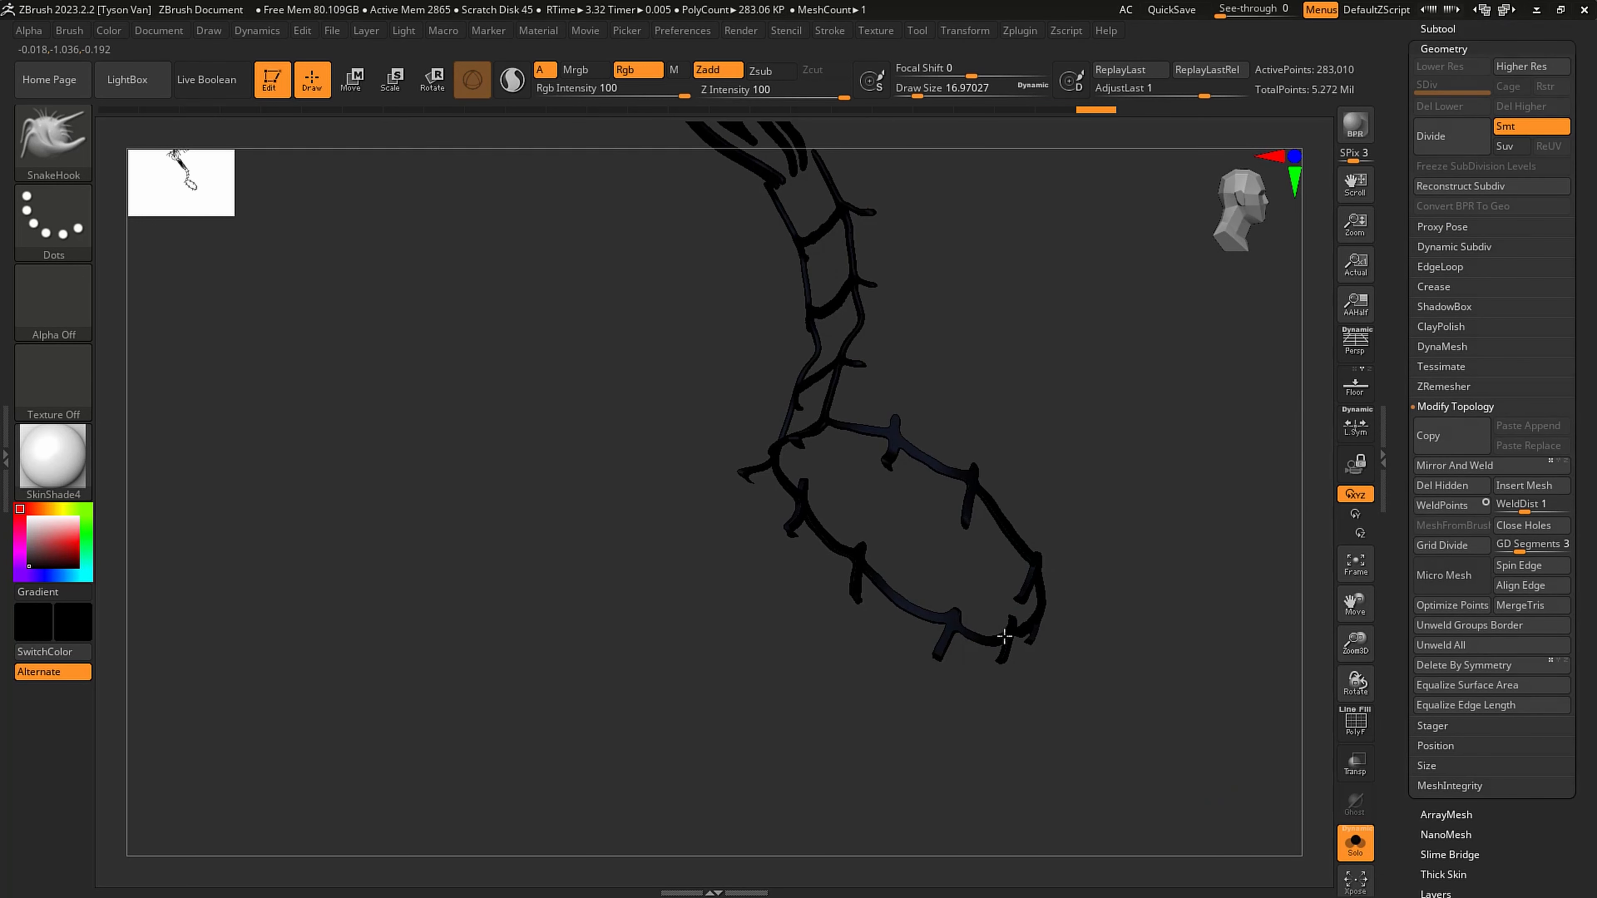
# - Leave isolation, set the draw size to 46.17211 and show the spidey2 and Extract2 subtools again
pyautogui.click(1355, 843)
pyautogui.keyDown('ctrl'); pyautogui.moveTo(1004, 590); pyautogui.dragTo(1018, 547, button='right'); pyautogui.keyUp('ctrl')
pyautogui.moveTo(1019, 547); pyautogui.dragTo(1068, 603, button='right')
pyautogui.press('s')
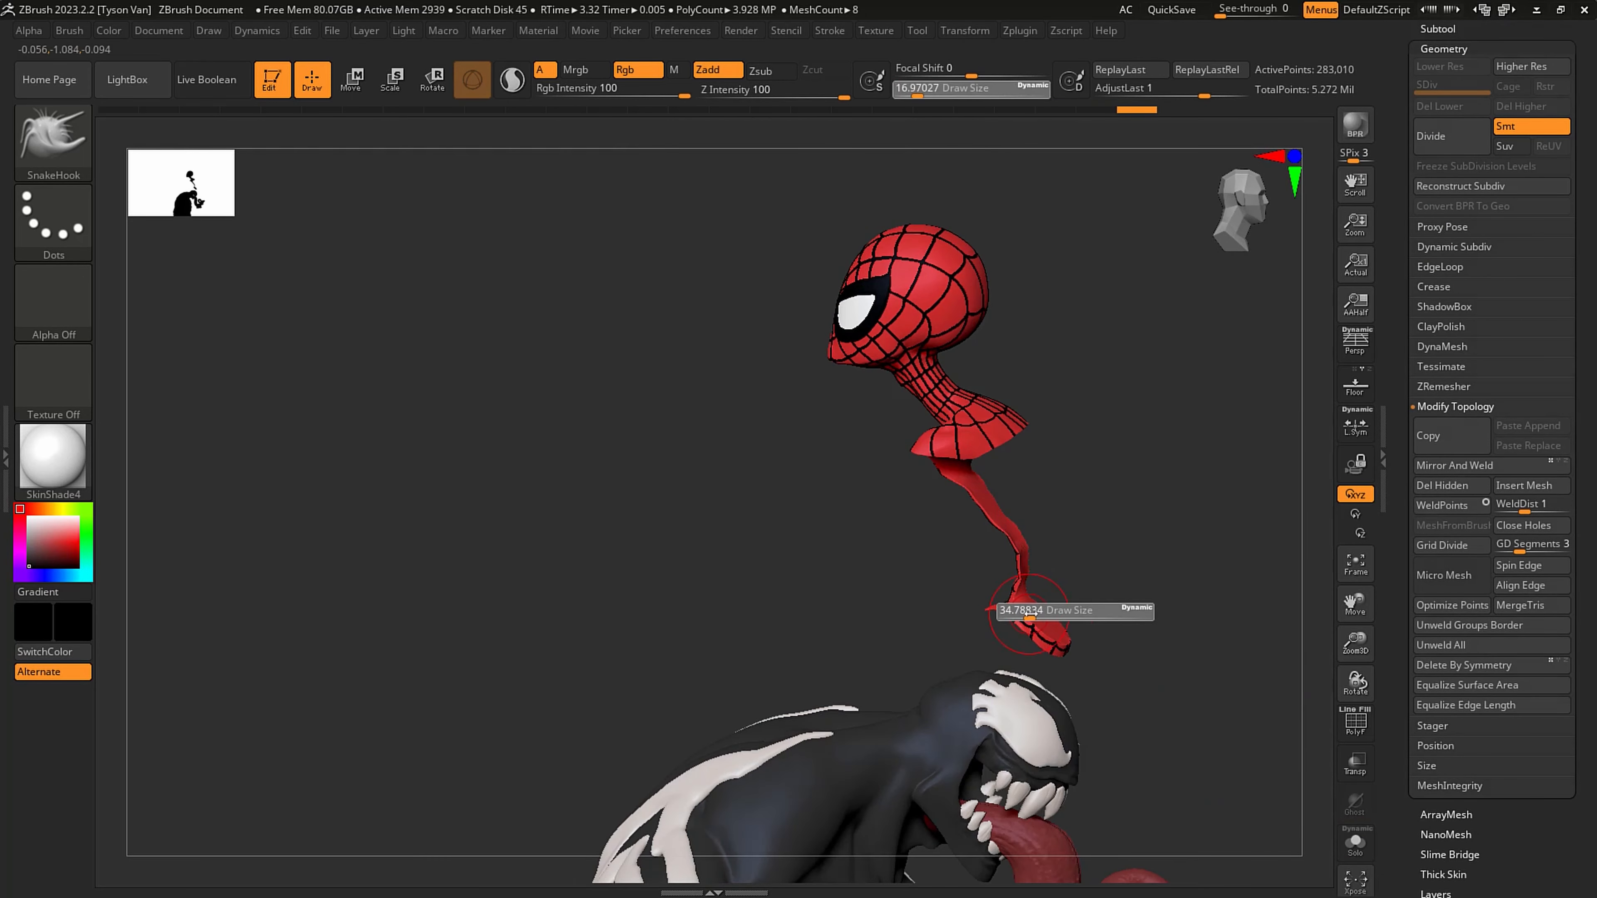
pyautogui.click(1035, 613)
pyautogui.click(1439, 29)
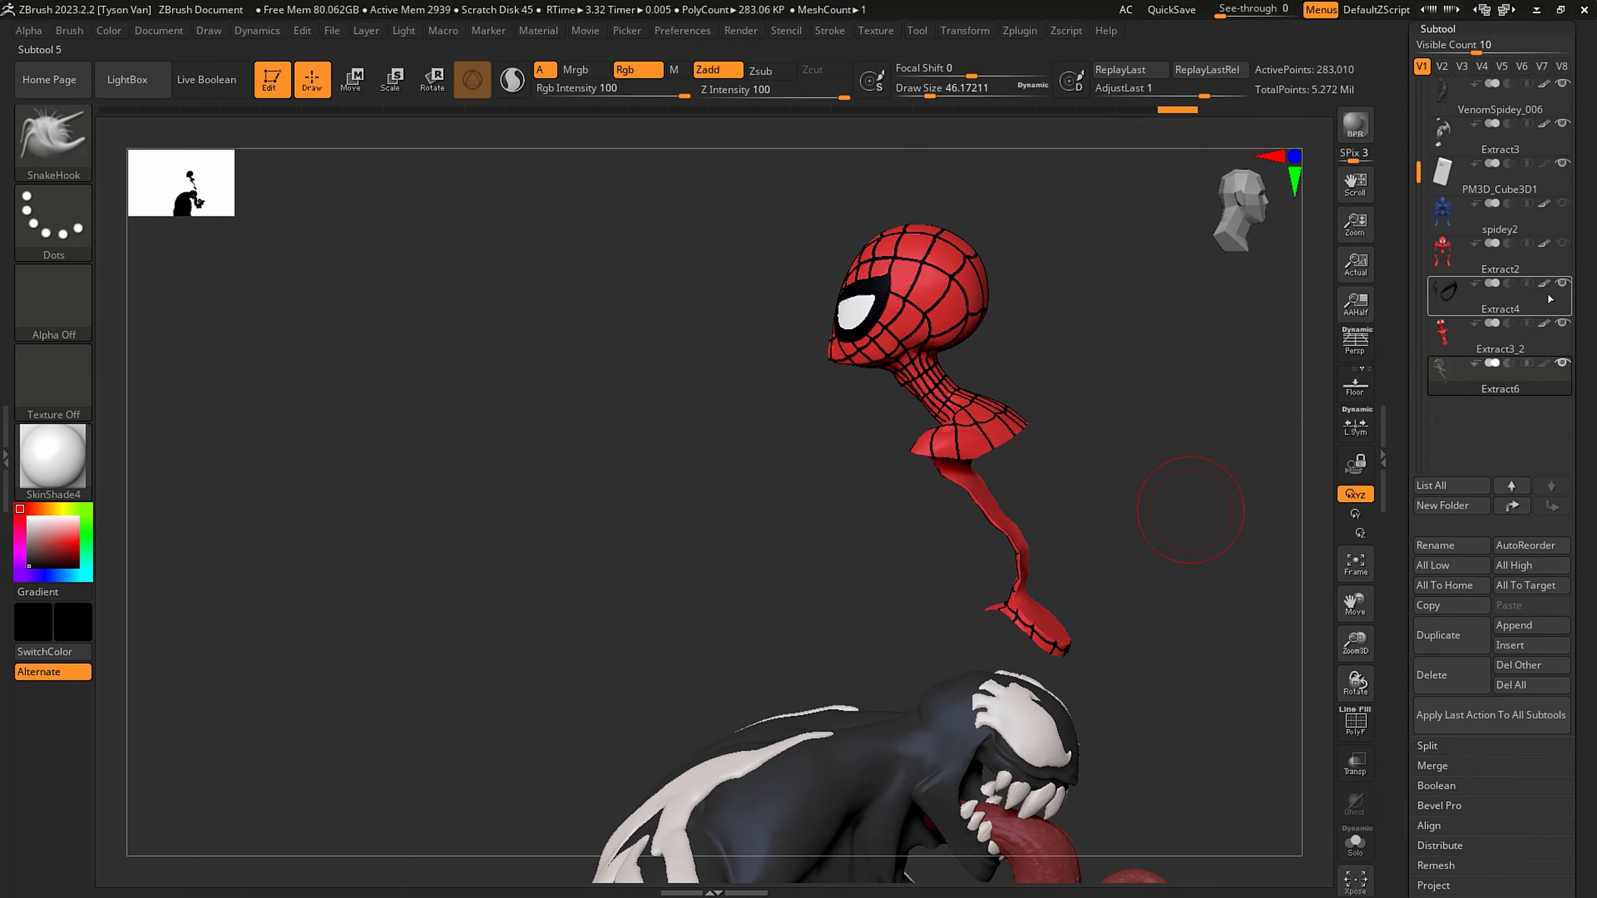
pyautogui.click(1558, 231)
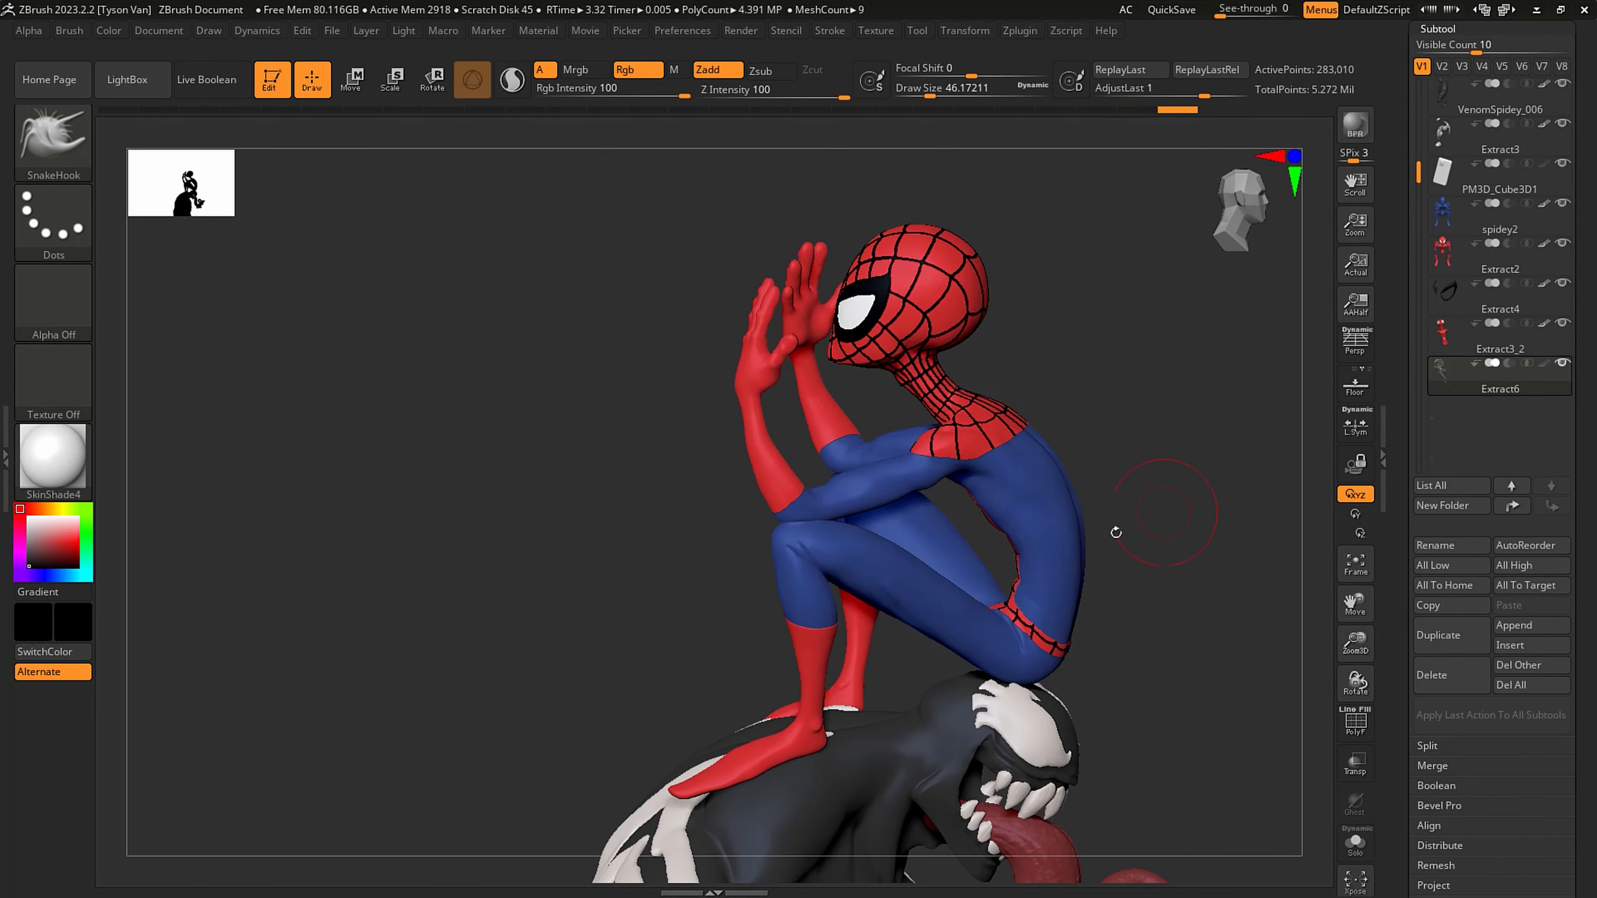
# - Turn perspective back on and save the file
pyautogui.moveTo(1116, 532); pyautogui.dragTo(1061, 502)
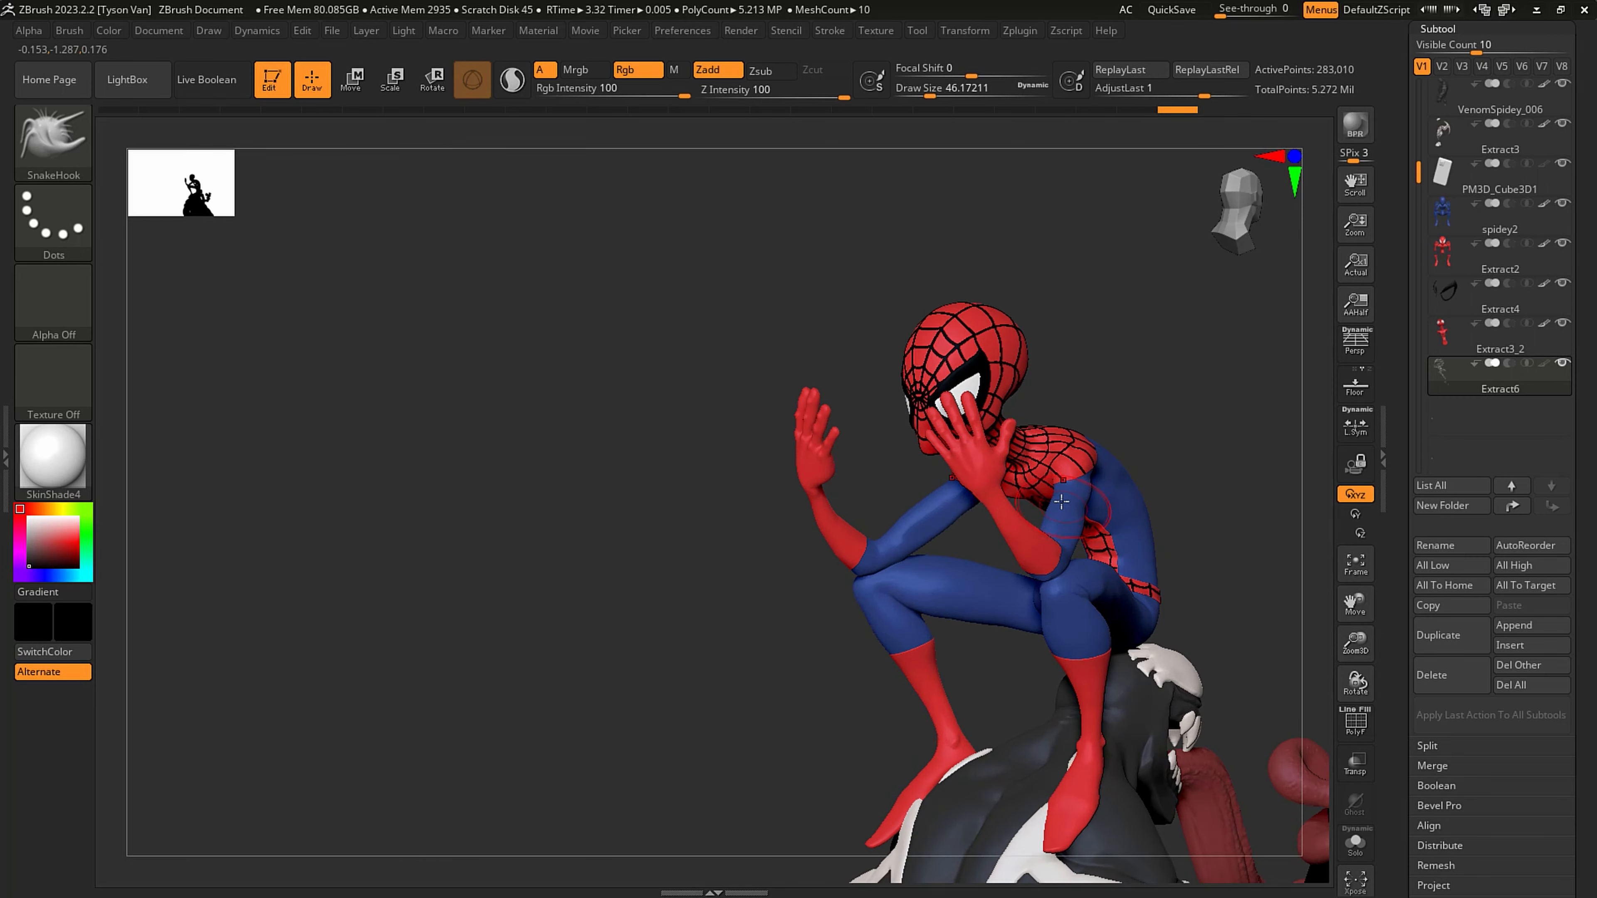
pyautogui.press('p')
pyautogui.keyDown('alt'); pyautogui.moveTo(1163, 502); pyautogui.dragTo(935, 454); pyautogui.keyUp('alt')
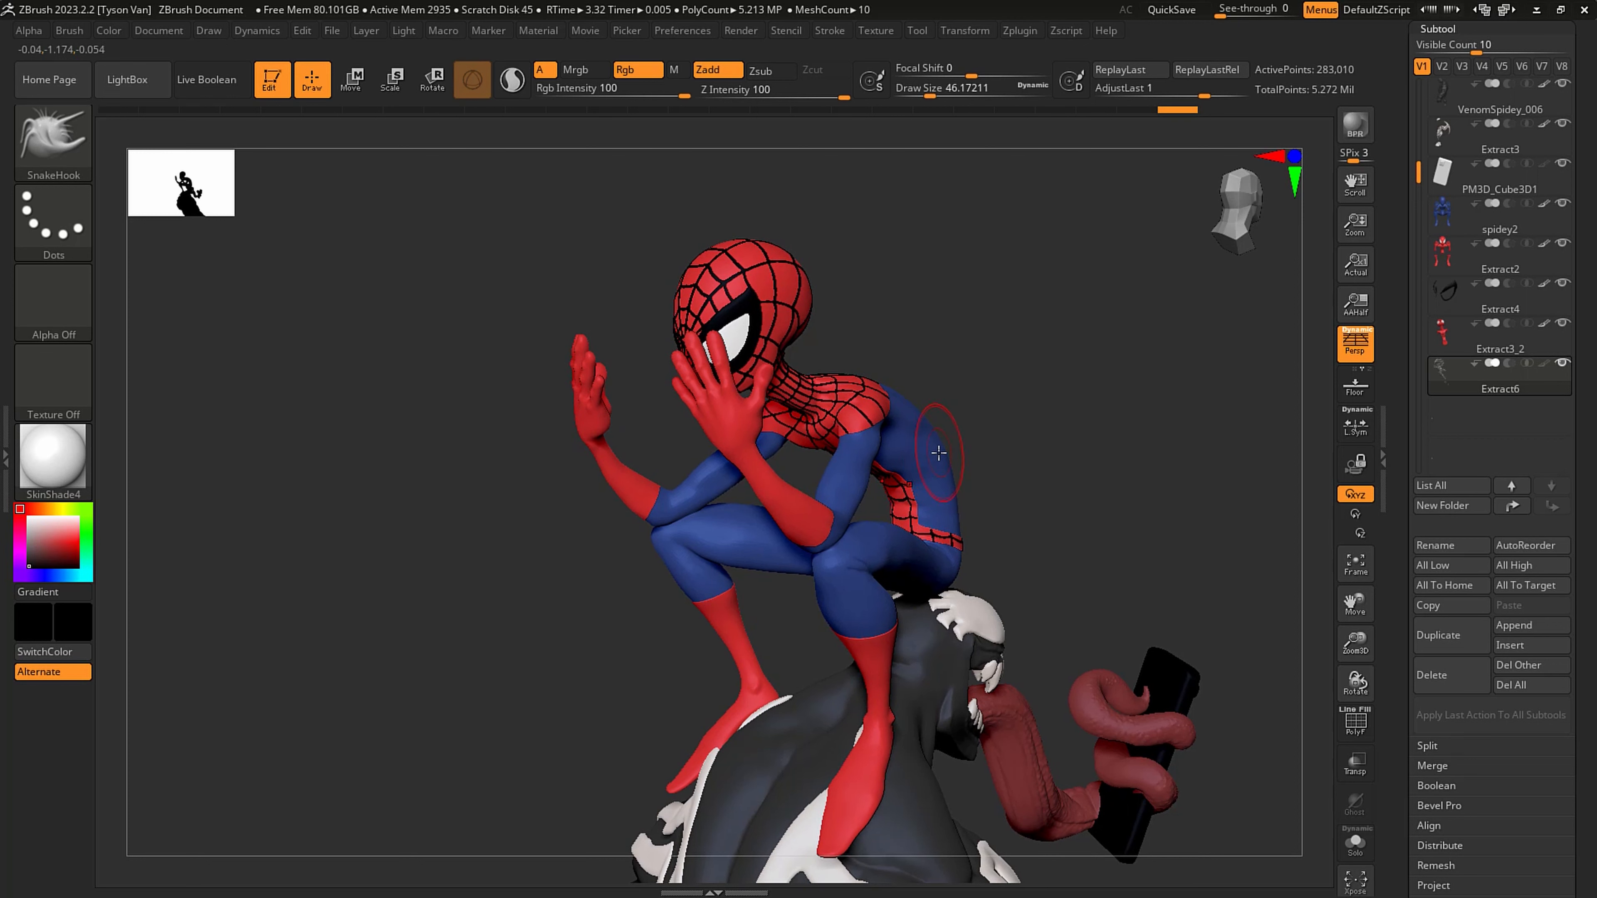
pyautogui.scroll(5, 1442, 56)
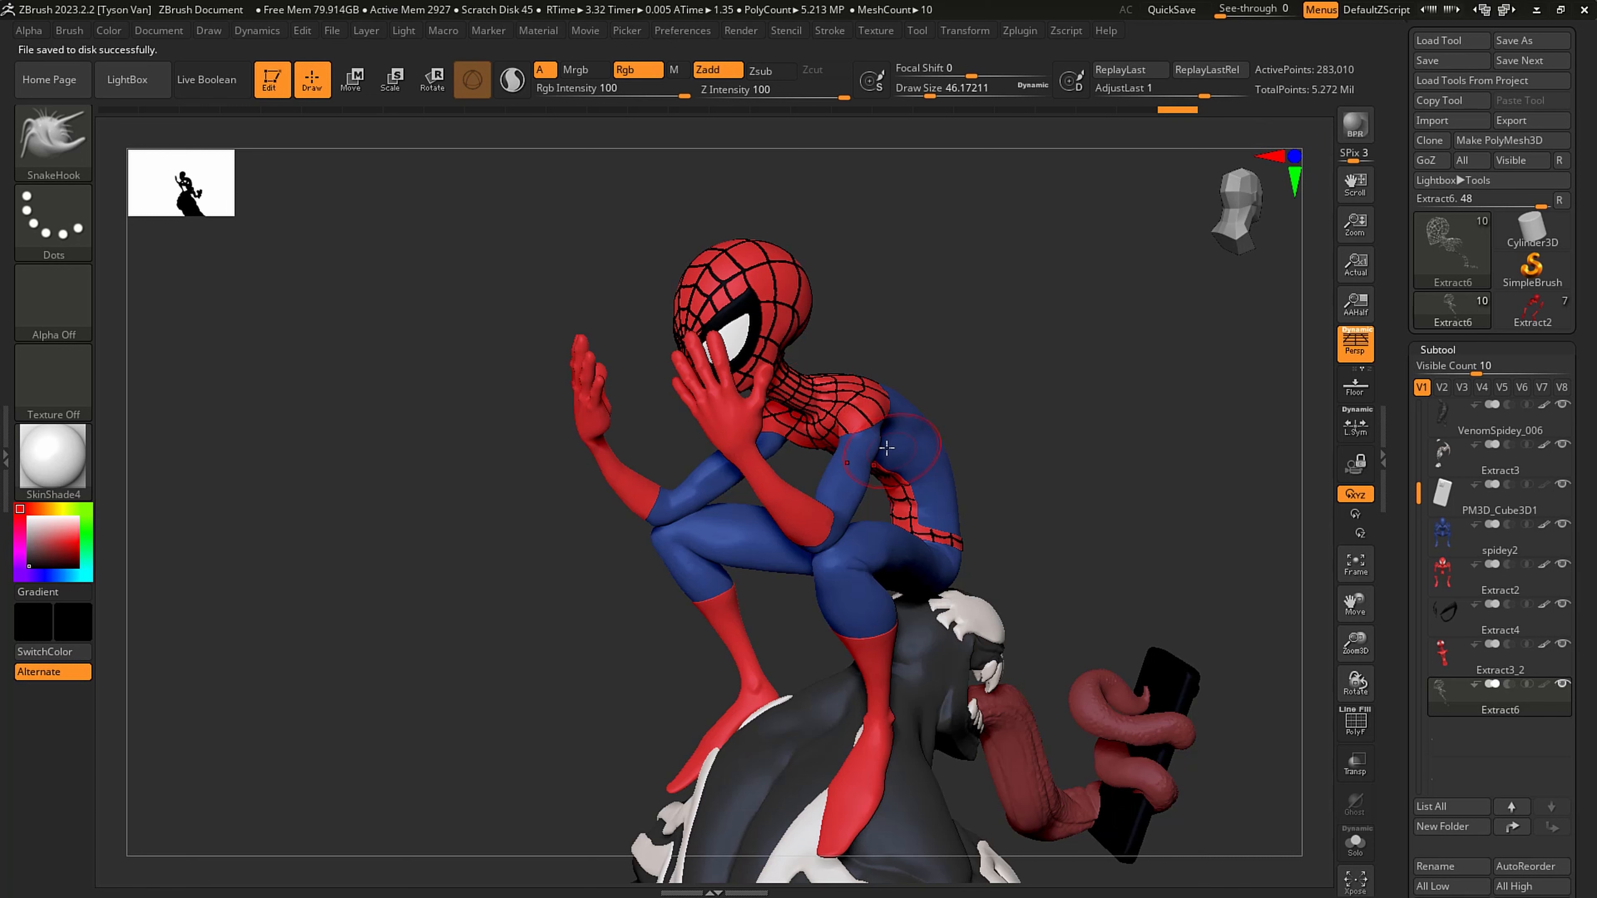
pyautogui.moveTo(887, 448); pyautogui.dragTo(305, 540, button='right')
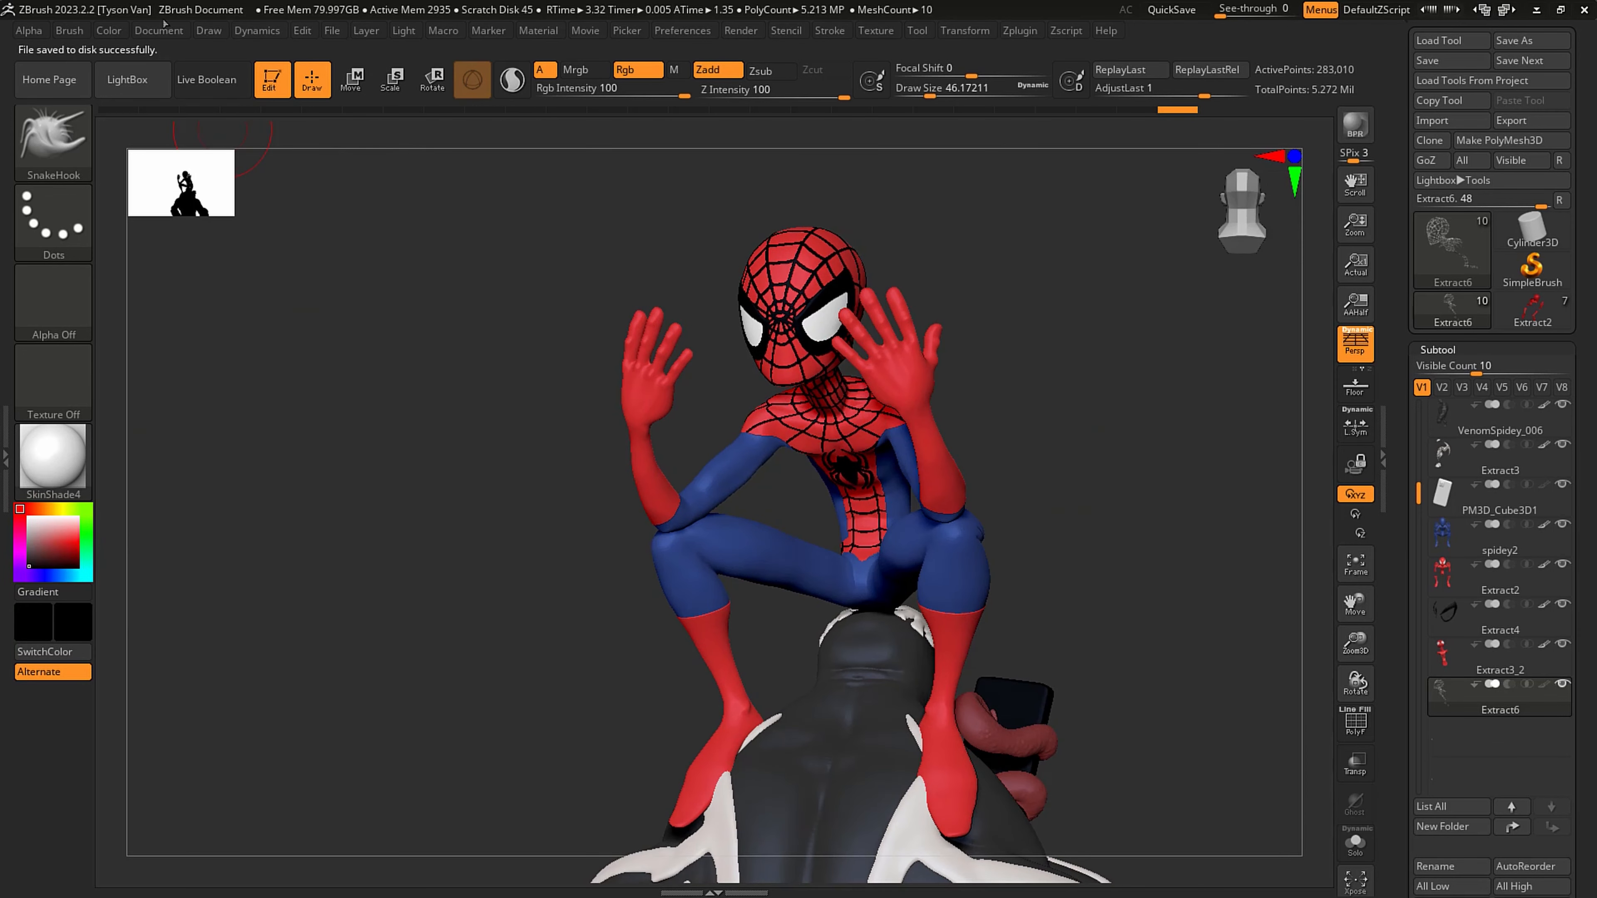
# - Set the color to white (RGB 255, 255, 255) and fill the Extract6 web lines with it
pyautogui.click(109, 32)
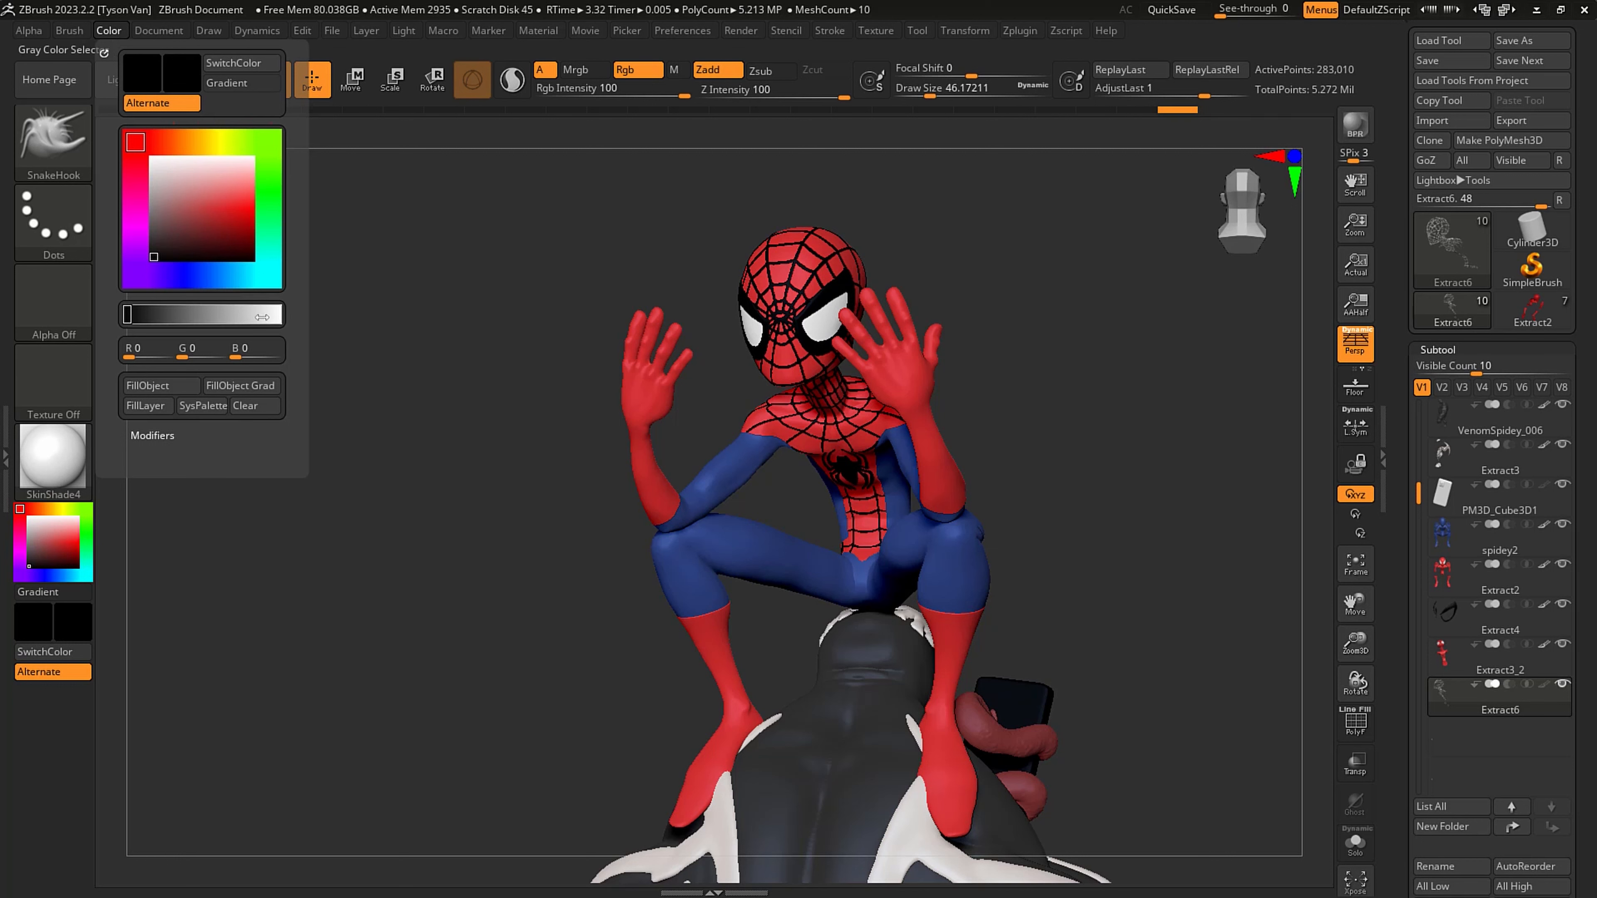
pyautogui.moveTo(262, 316); pyautogui.dragTo(282, 314)
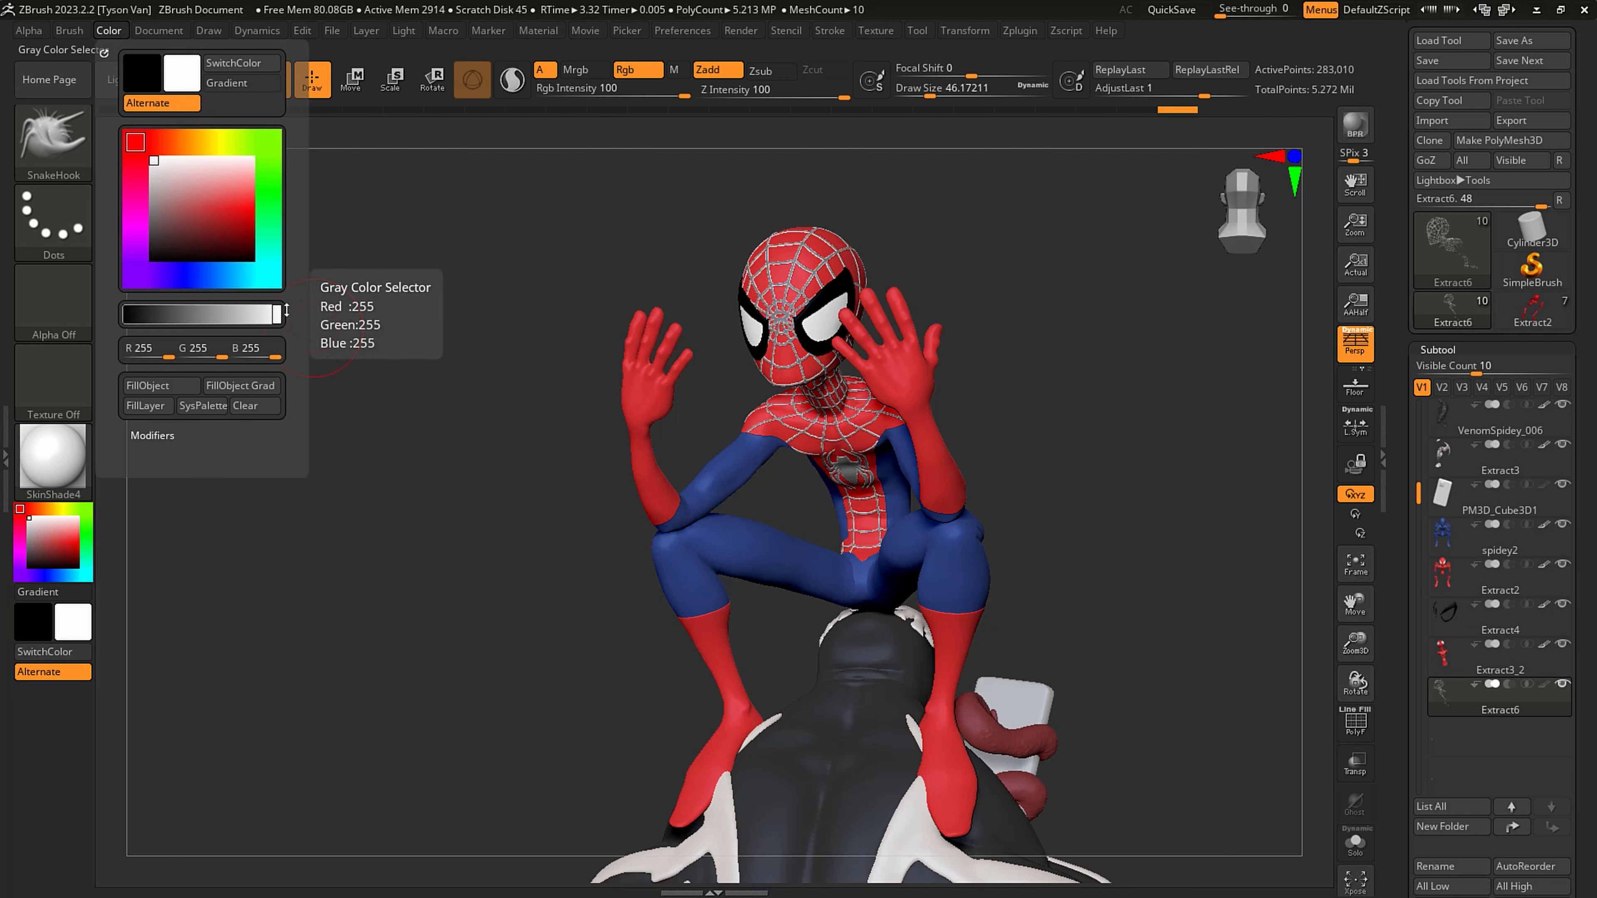
pyautogui.press('ctrl')
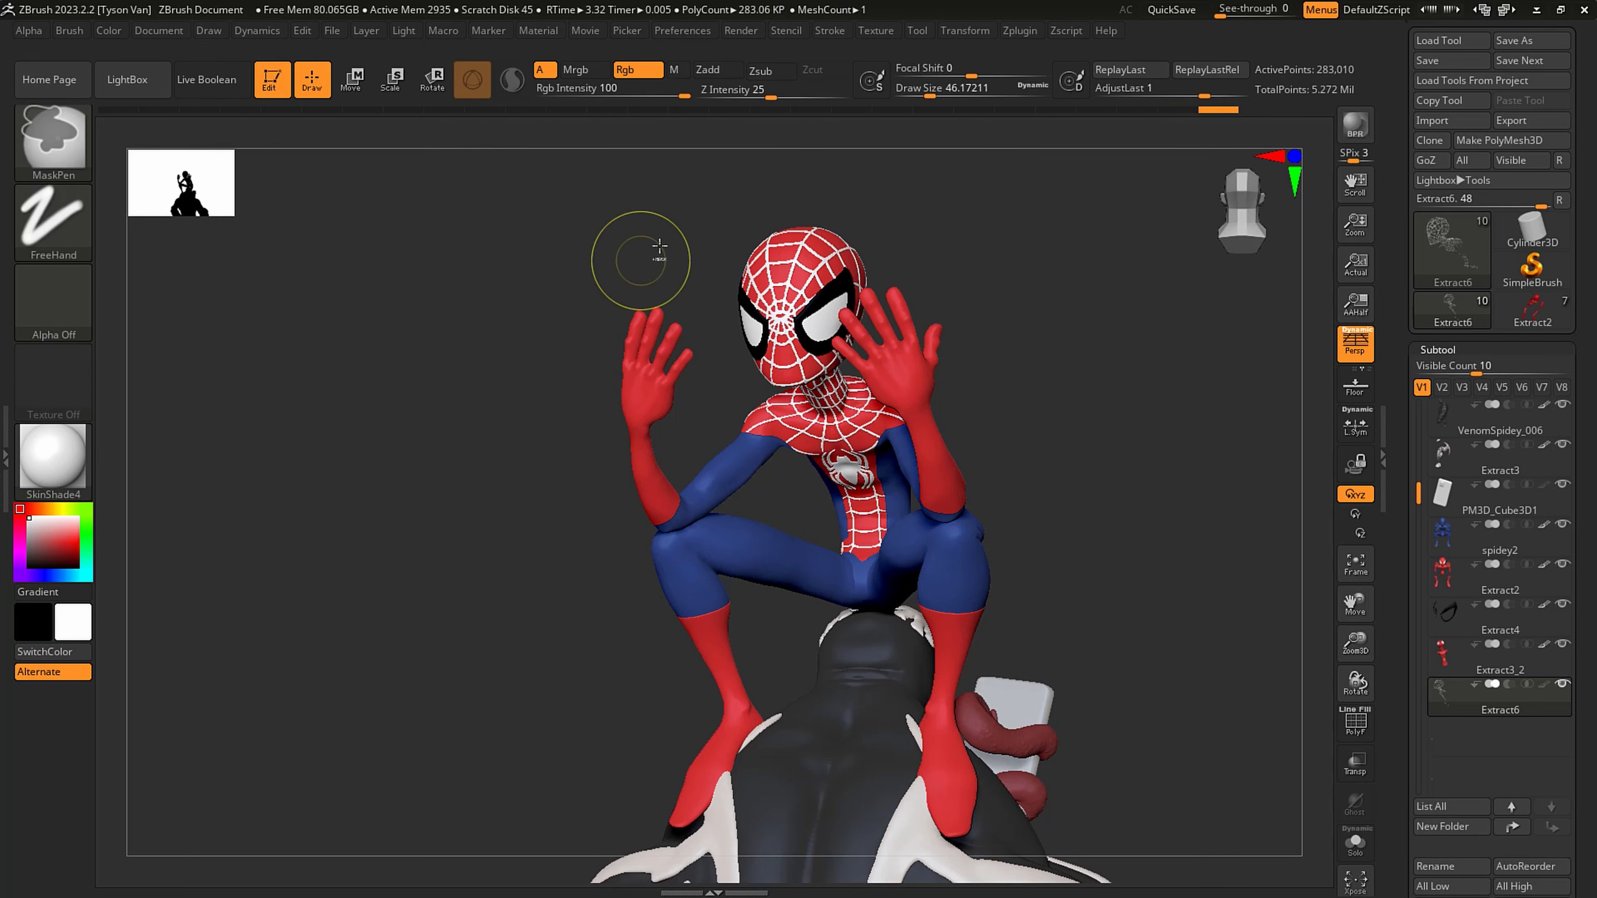
pyautogui.click(111, 32)
pyautogui.click(156, 387)
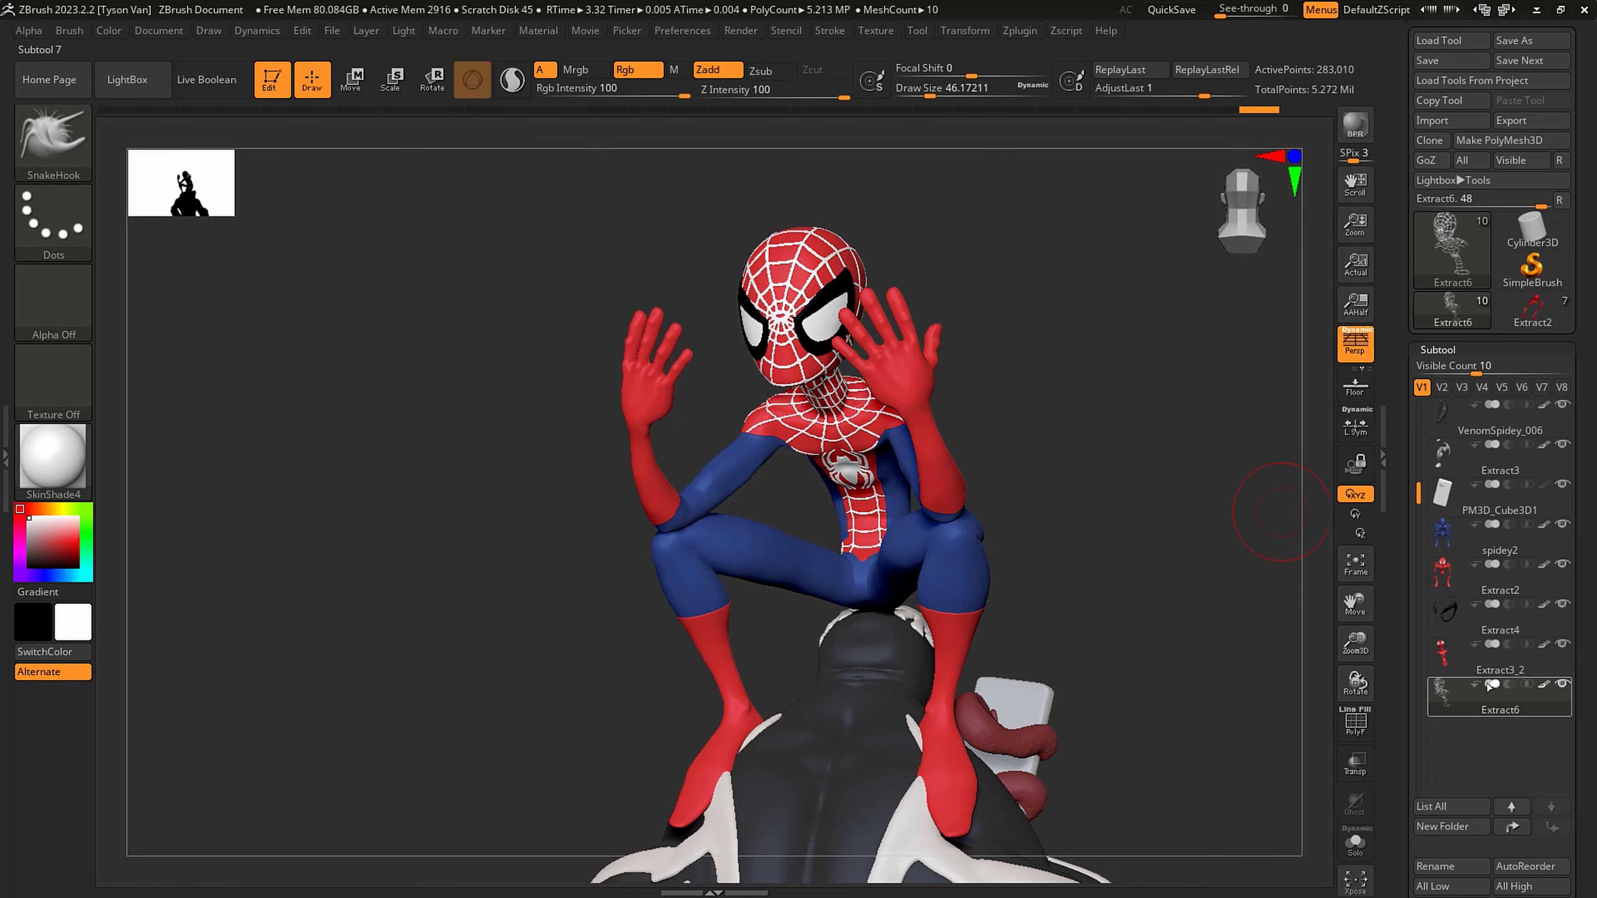
# - Fill the Extract3_2 webbed suit panel and the Extract4 eye frames with white
pyautogui.click(1472, 664)
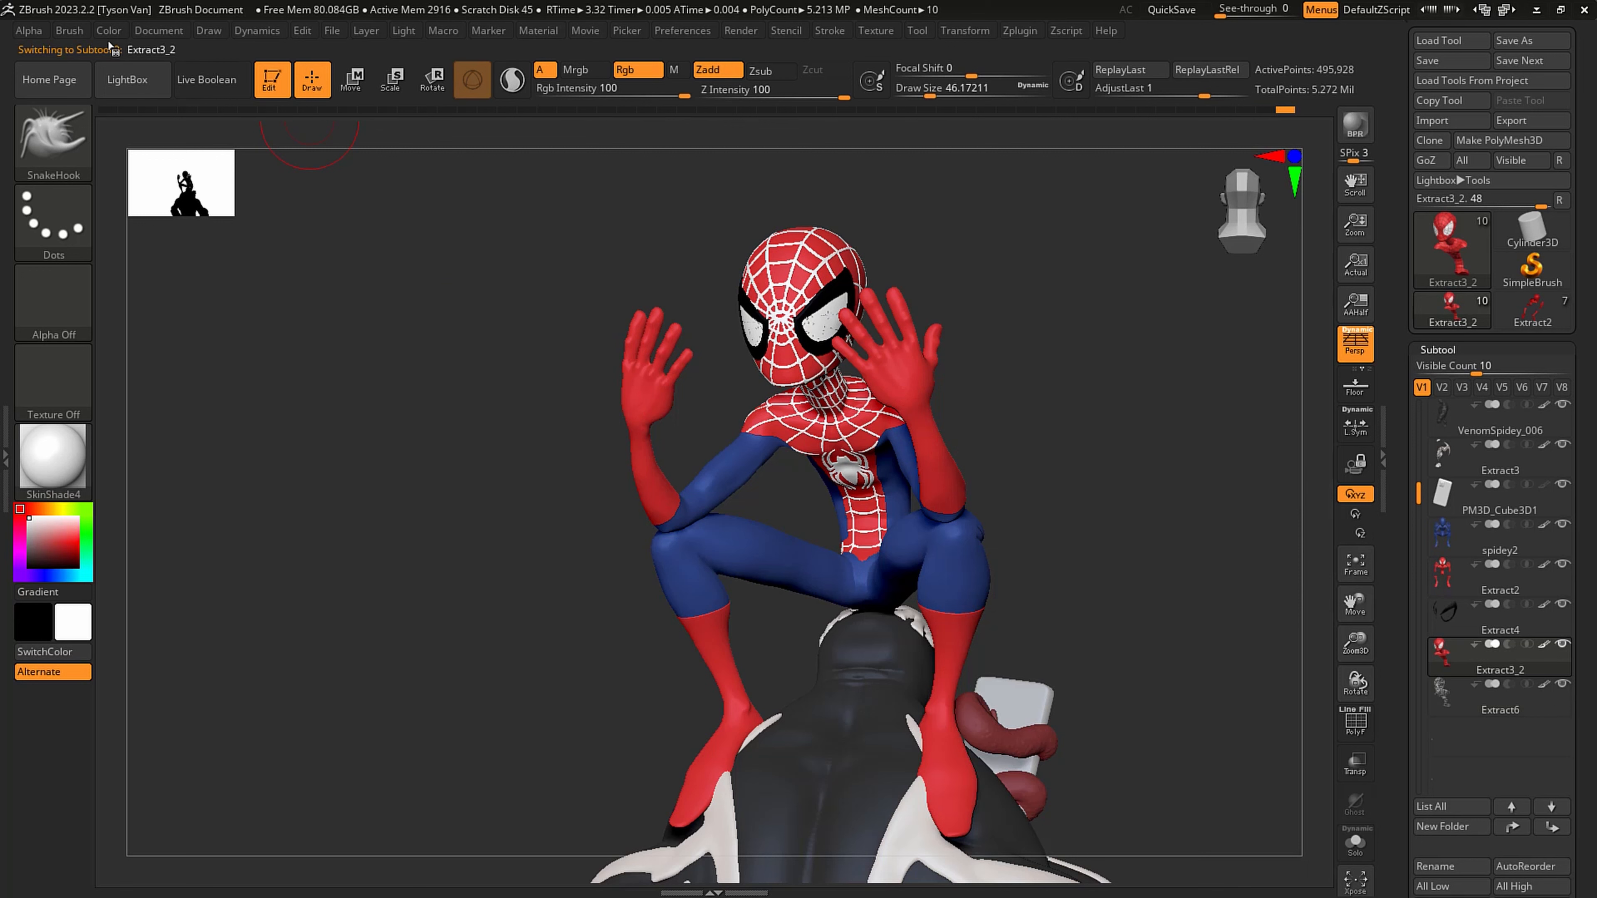
pyautogui.click(115, 30)
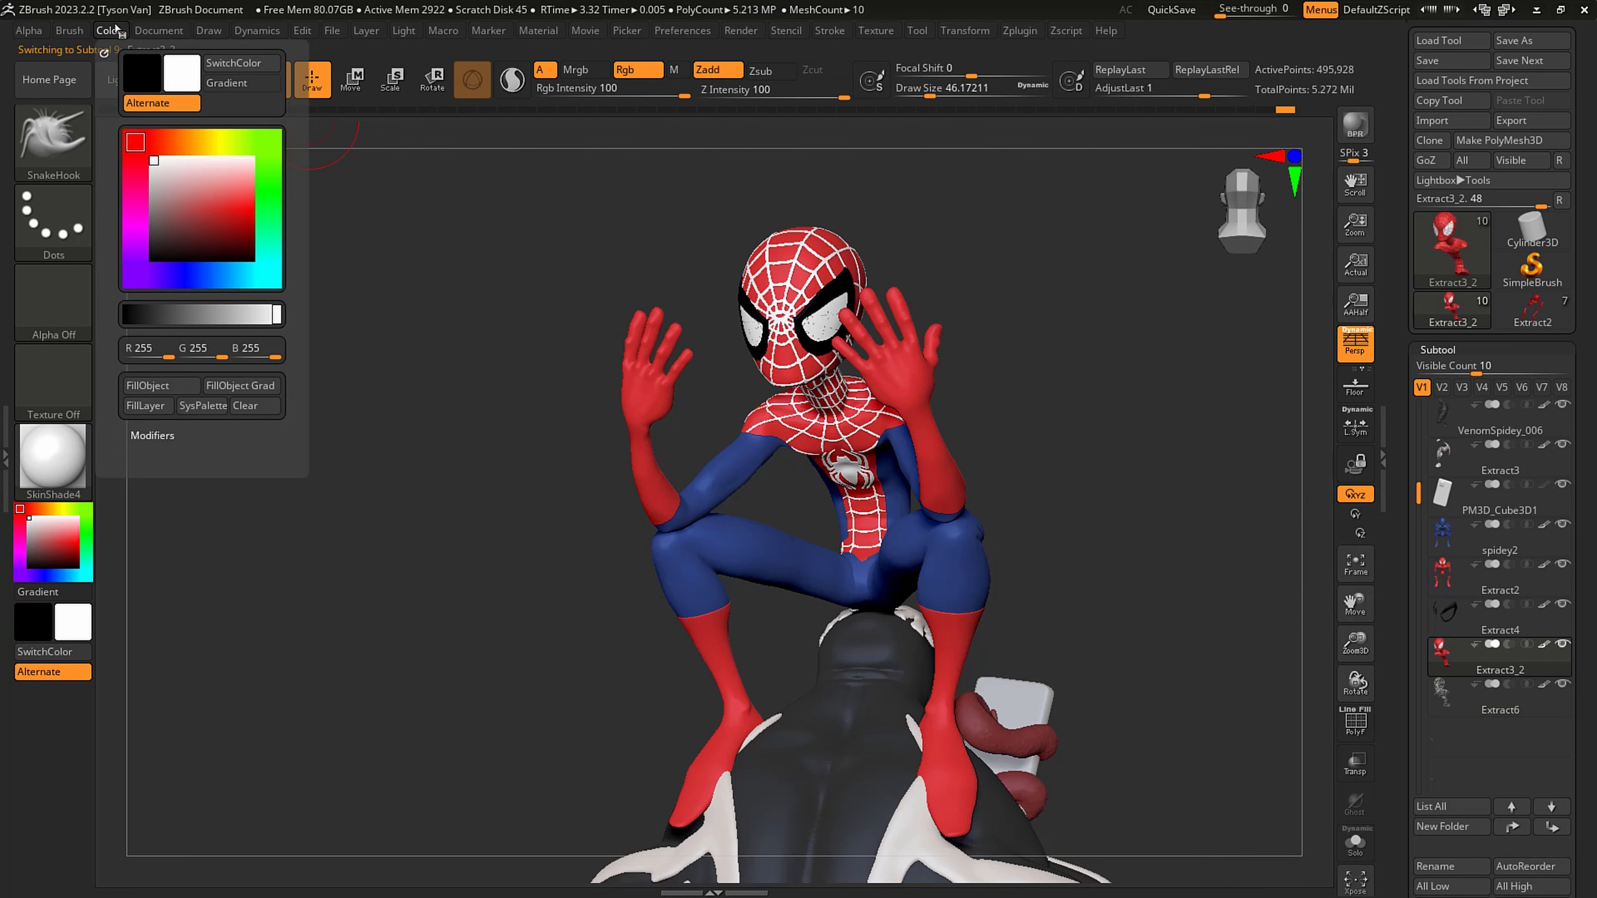
pyautogui.click(146, 386)
pyautogui.click(1488, 616)
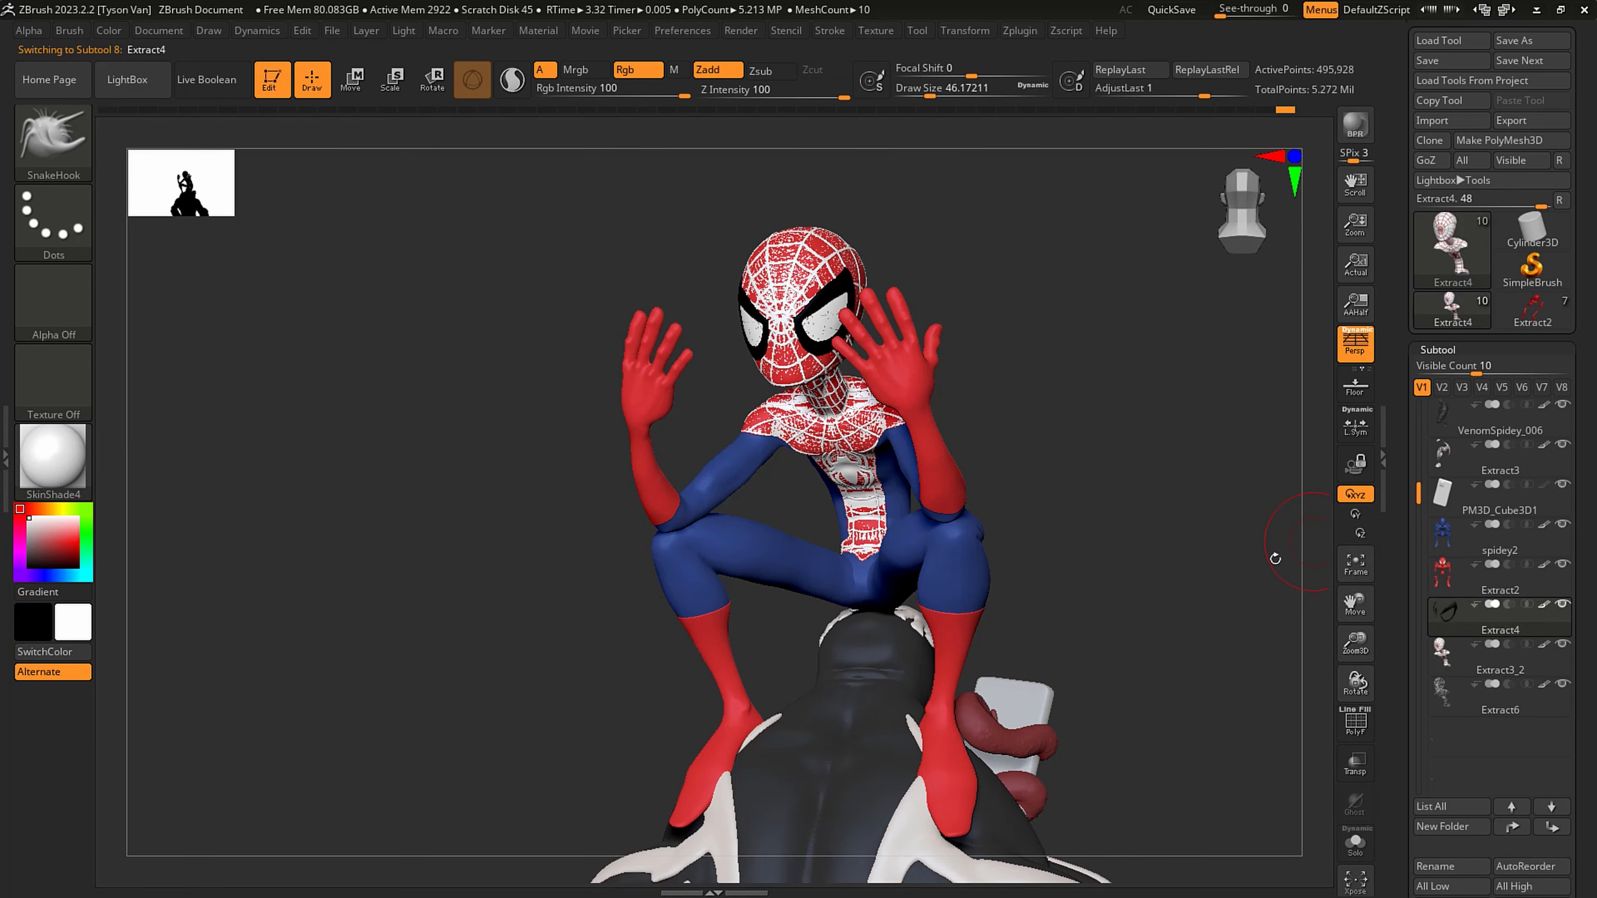
pyautogui.click(115, 32)
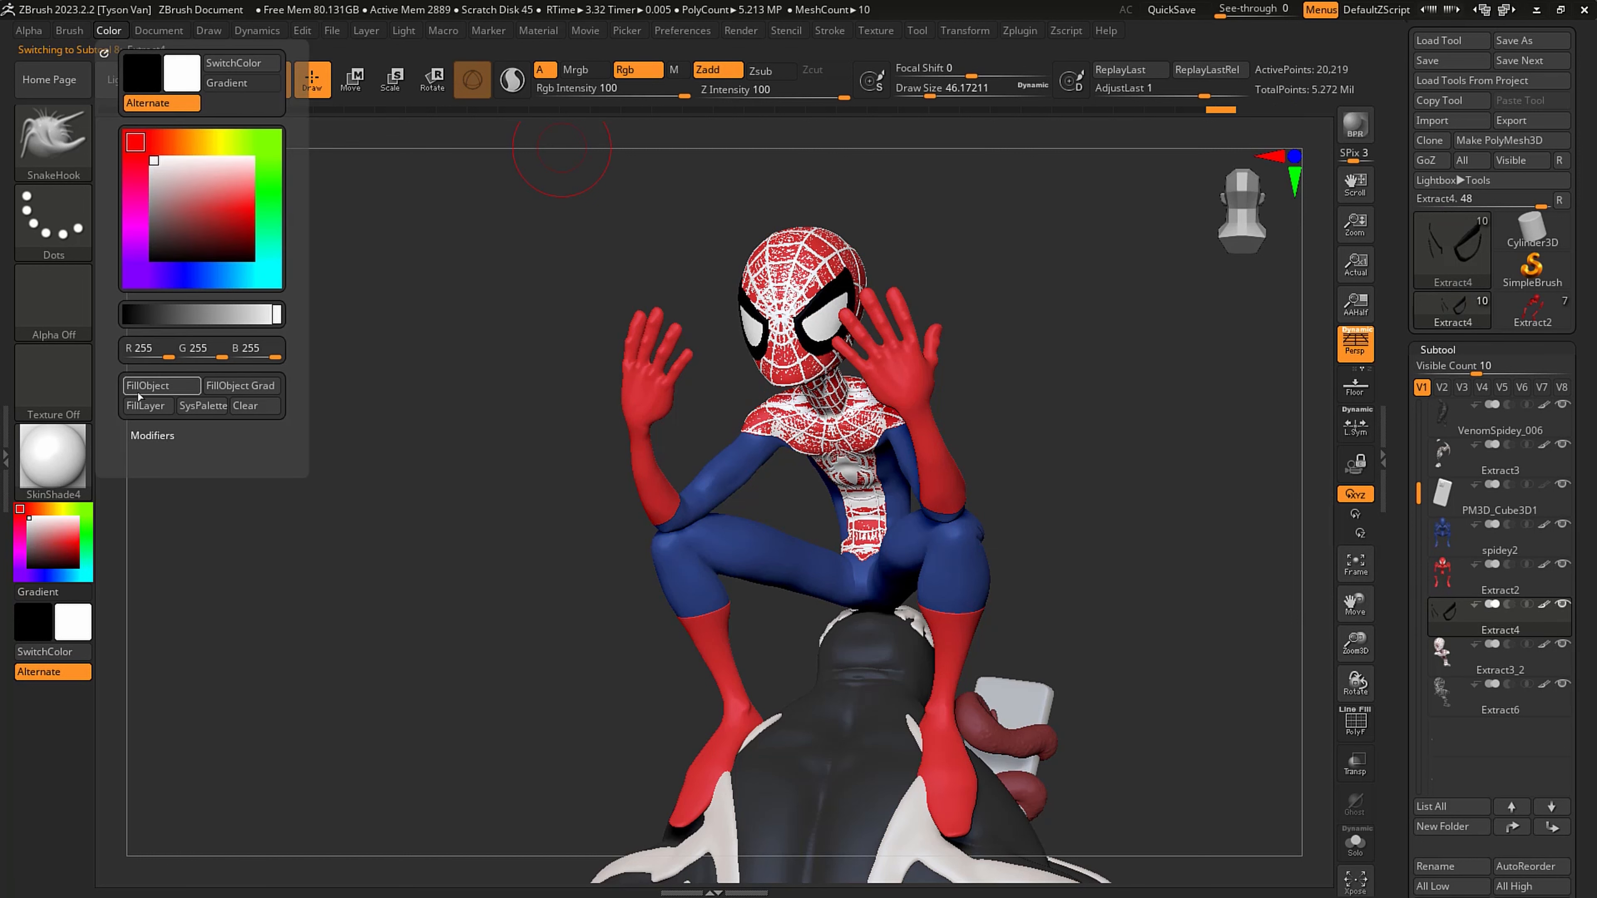
# - Fill the Extract2 and spidey2 body subtools with white
pyautogui.keyDown('alt'); pyautogui.click(867, 308); pyautogui.keyUp('alt')
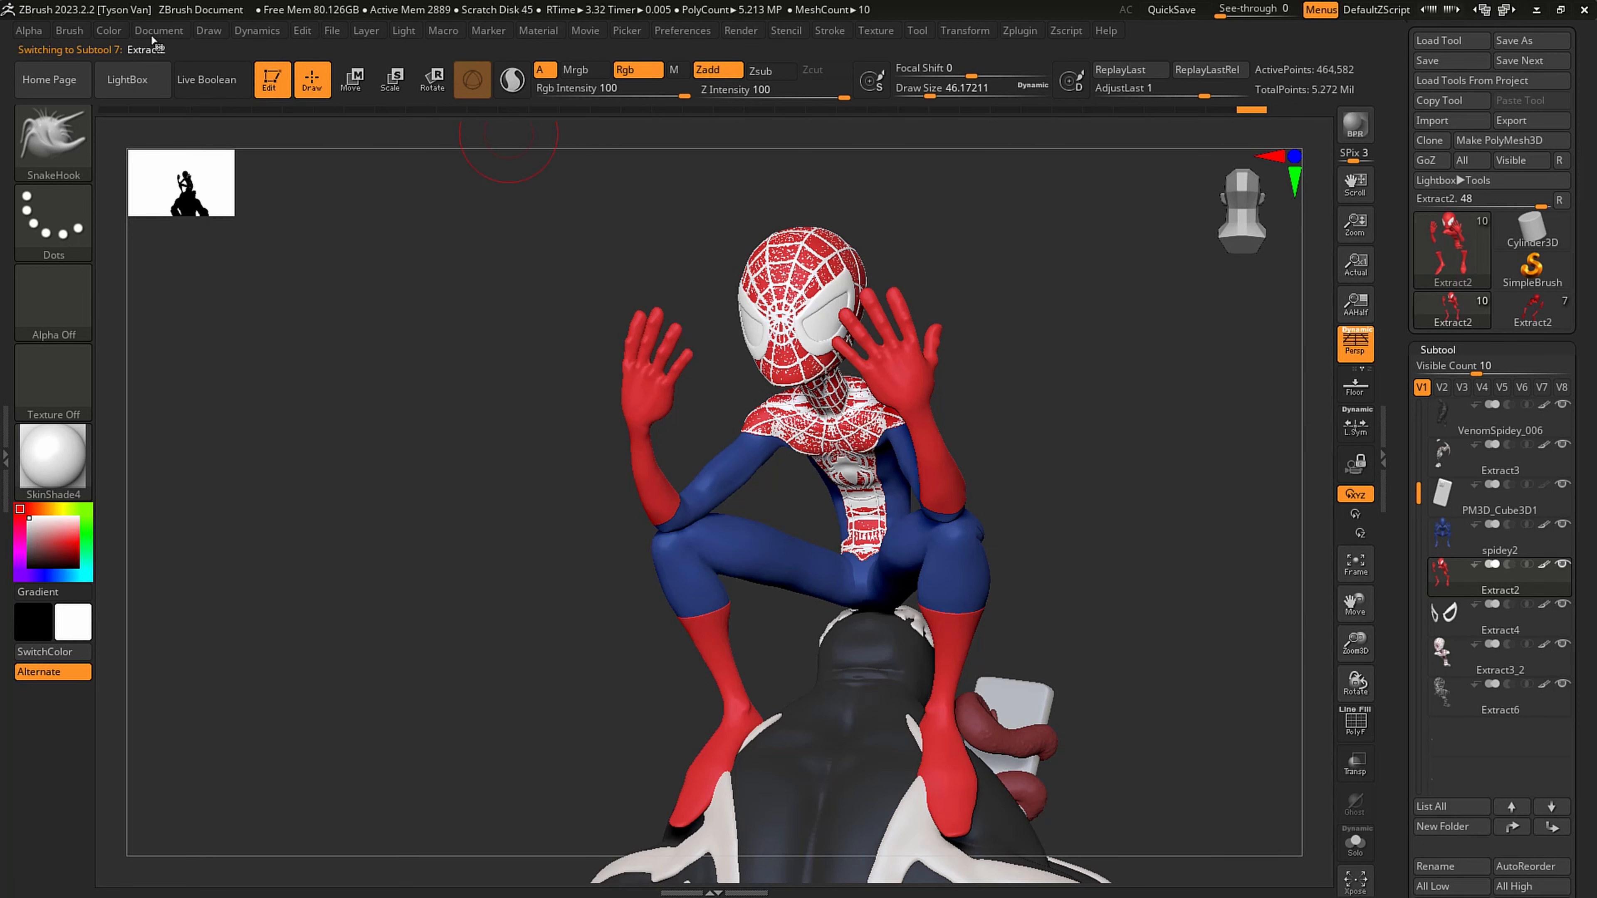
pyautogui.click(112, 30)
pyautogui.click(162, 386)
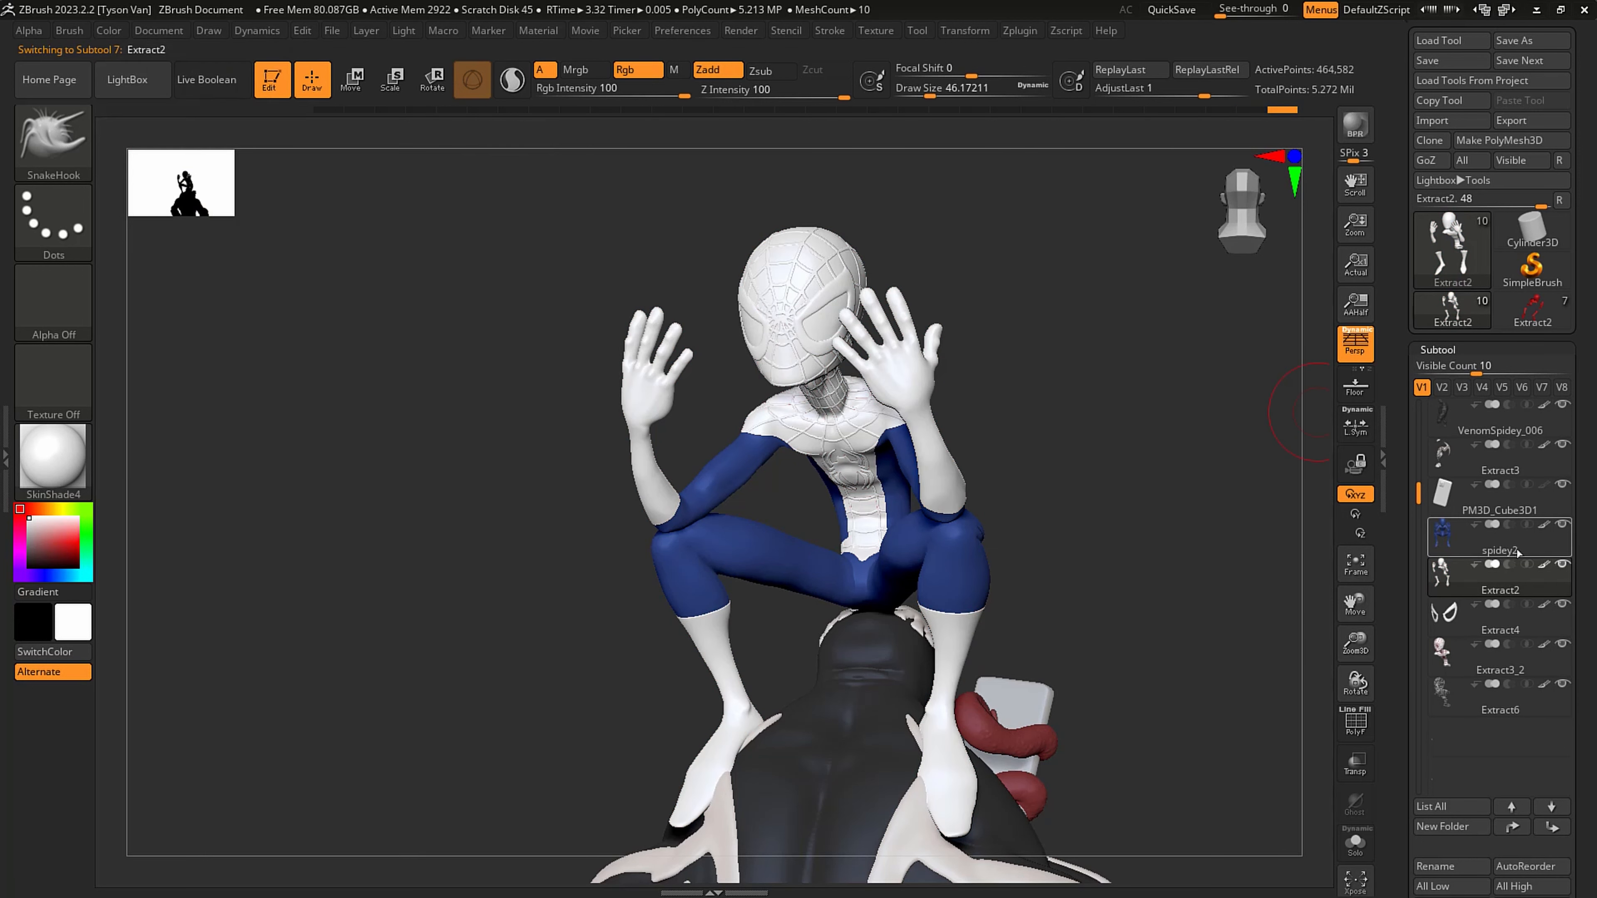
pyautogui.hotkey('alt', 'Up')
pyautogui.click(114, 31)
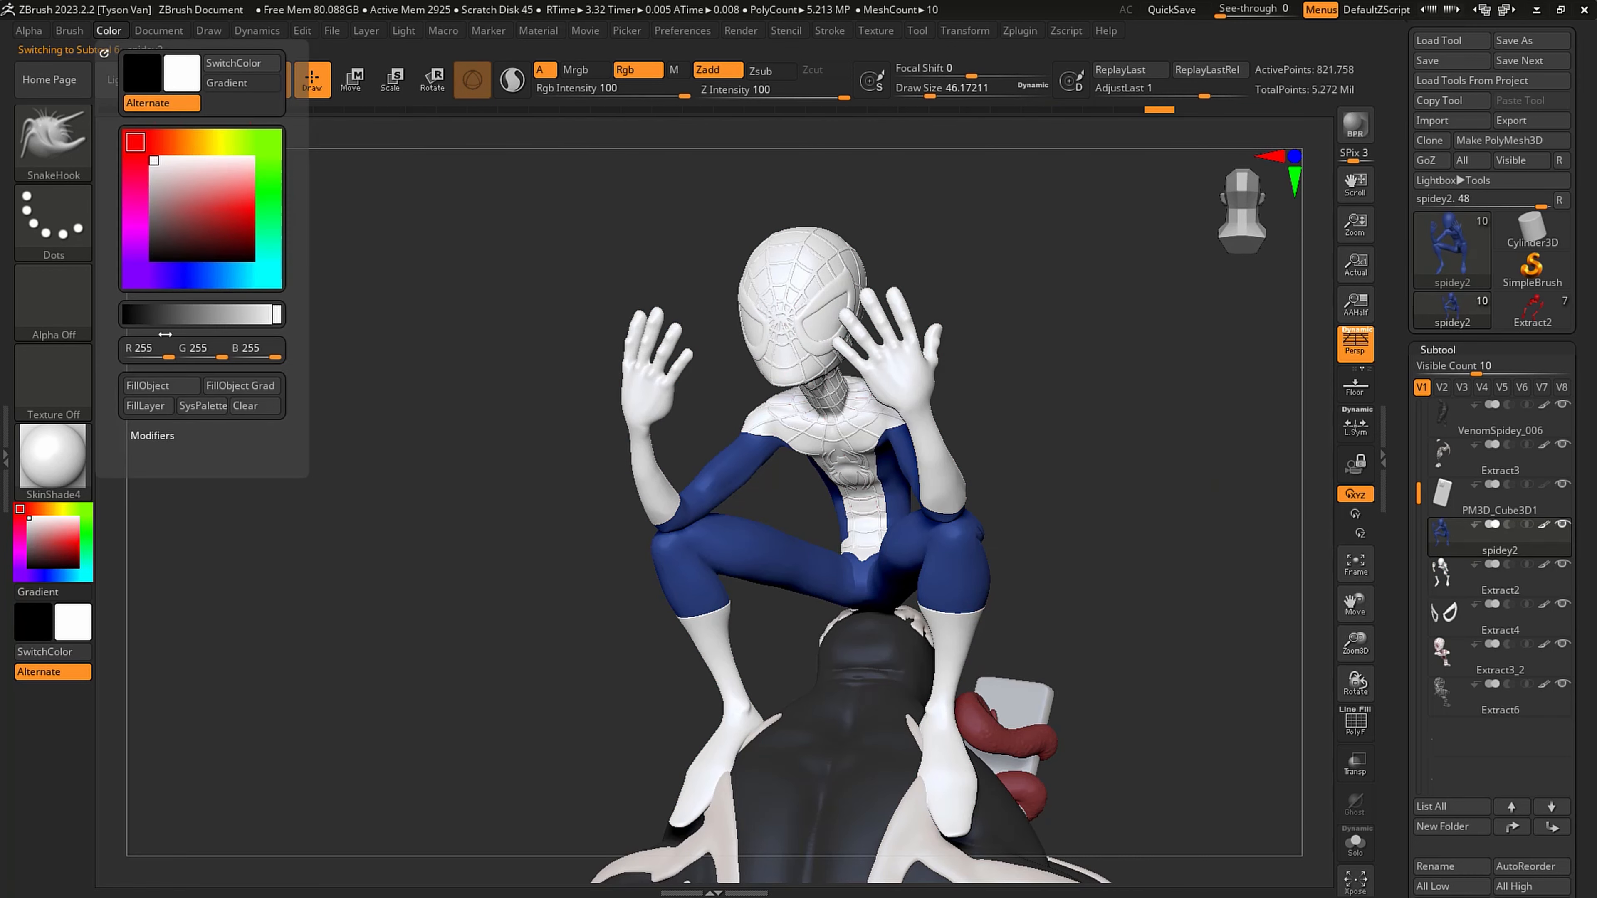
pyautogui.click(147, 384)
# - Switch the material to MatCap Gray and examine the raised web lines on Spidey's head from several angles
pyautogui.click(63, 456)
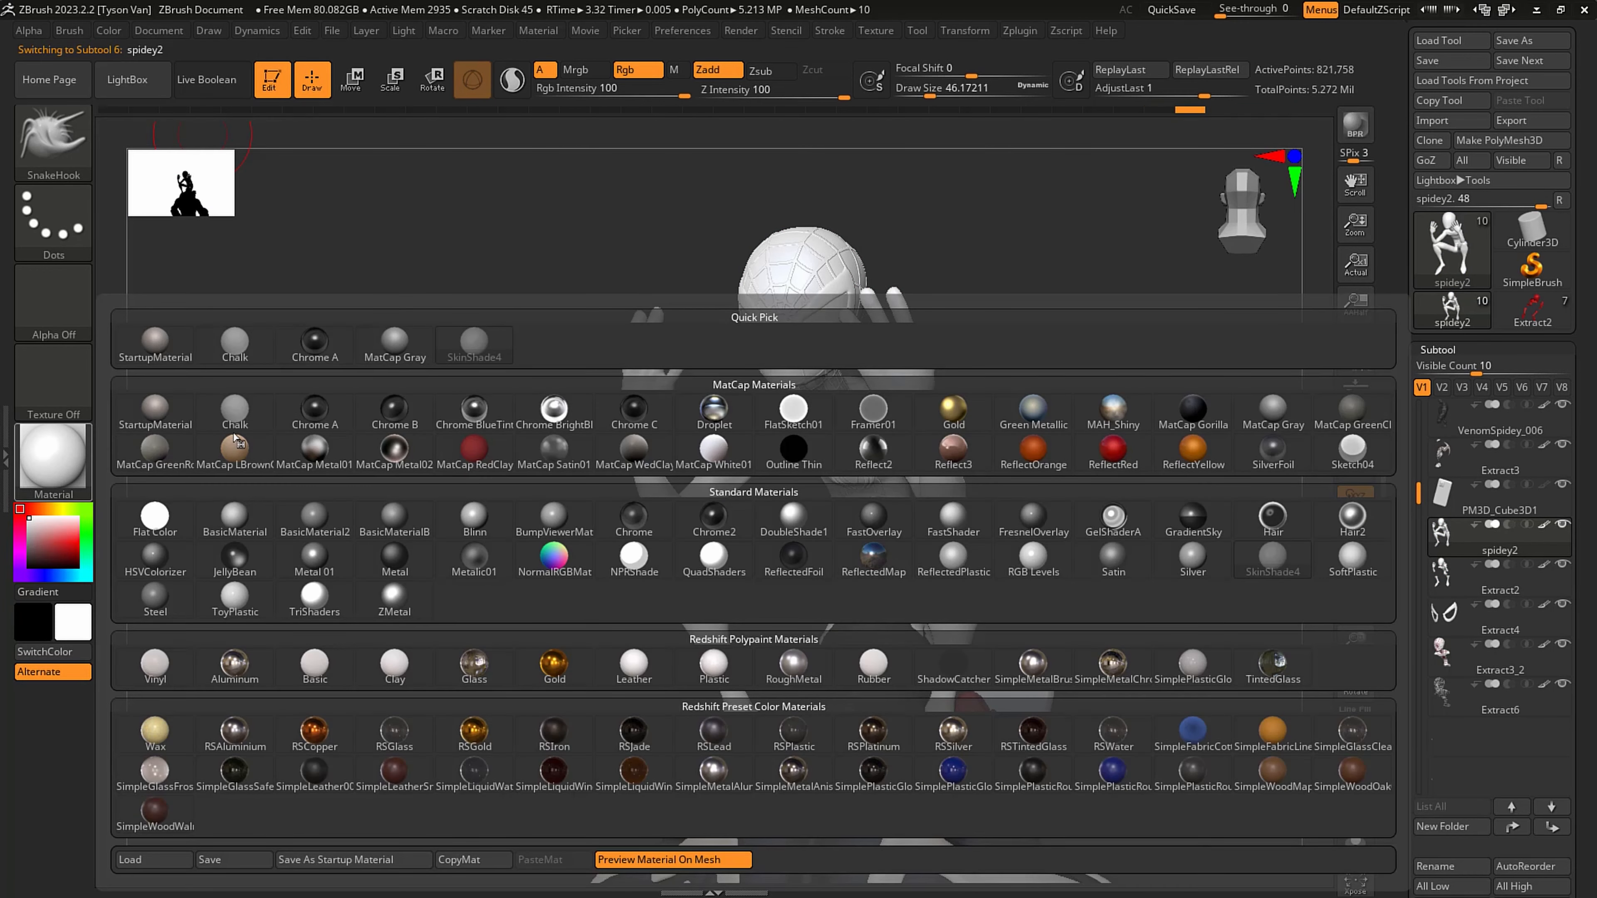
pyautogui.click(420, 356)
pyautogui.moveTo(774, 432)
pyautogui.mouseDown(button='right')
pyautogui.moveTo(924, 415)
pyautogui.moveTo(861, 314)
pyautogui.moveTo(873, 405)
pyautogui.moveTo(701, 327)
pyautogui.mouseUp(button='right')
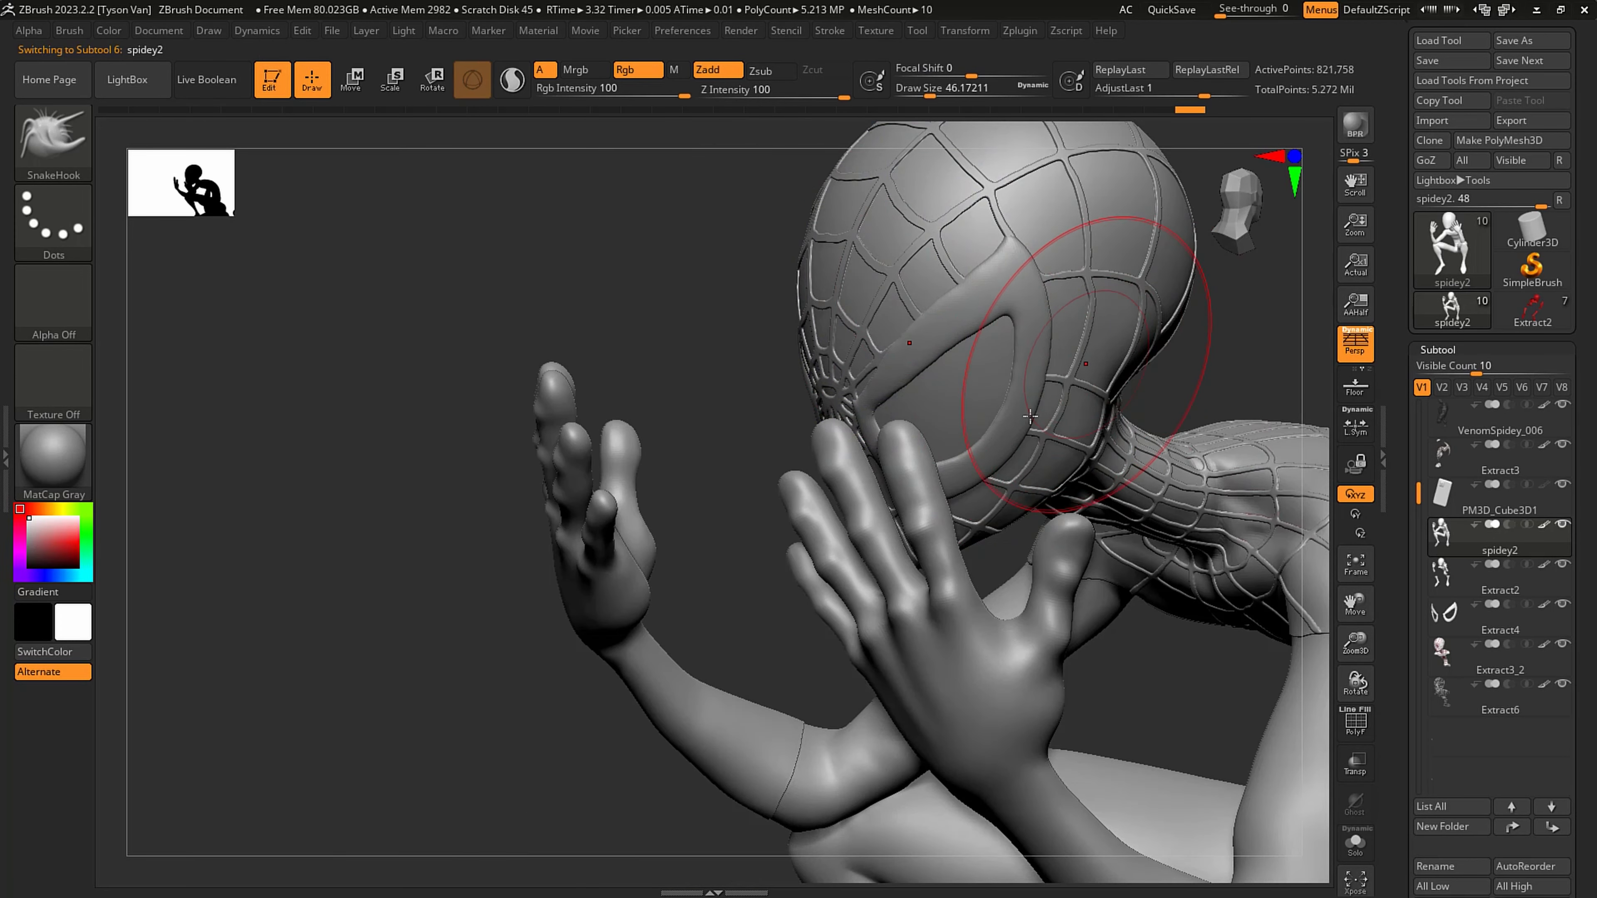
pyautogui.keyDown('alt'); pyautogui.moveTo(1095, 332); pyautogui.dragTo(852, 514, button='right'); pyautogui.keyUp('alt')
pyautogui.moveTo(791, 445); pyautogui.dragTo(679, 491, button='right')
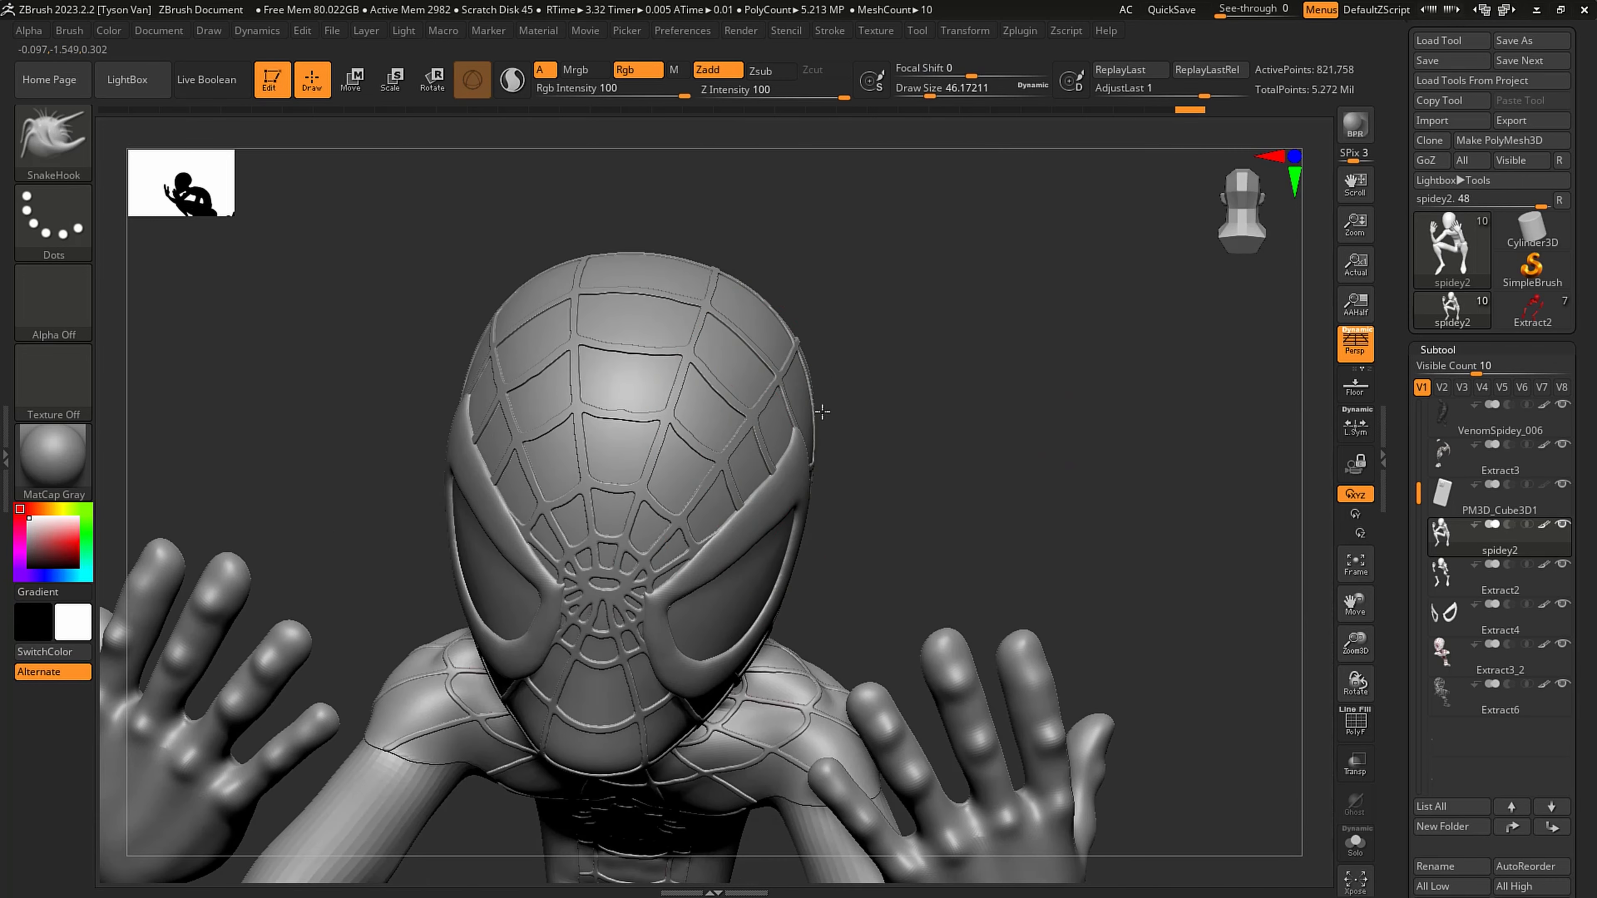
# - Select the Extract4 eye frames and pull their upper outer tips into shape with SnakeHook at a draw size of about 33
pyautogui.keyDown('alt'); pyautogui.click(663, 511); pyautogui.keyUp('alt')
pyautogui.moveTo(672, 559)
pyautogui.keyDown('shift'); pyautogui.mouseDown(button='right')
pyautogui.moveTo(742, 561)
pyautogui.moveTo(743, 532)
pyautogui.mouseUp(button='right'); pyautogui.keyUp('shift')
pyautogui.keyDown('alt'); pyautogui.click(746, 516); pyautogui.keyUp('alt')
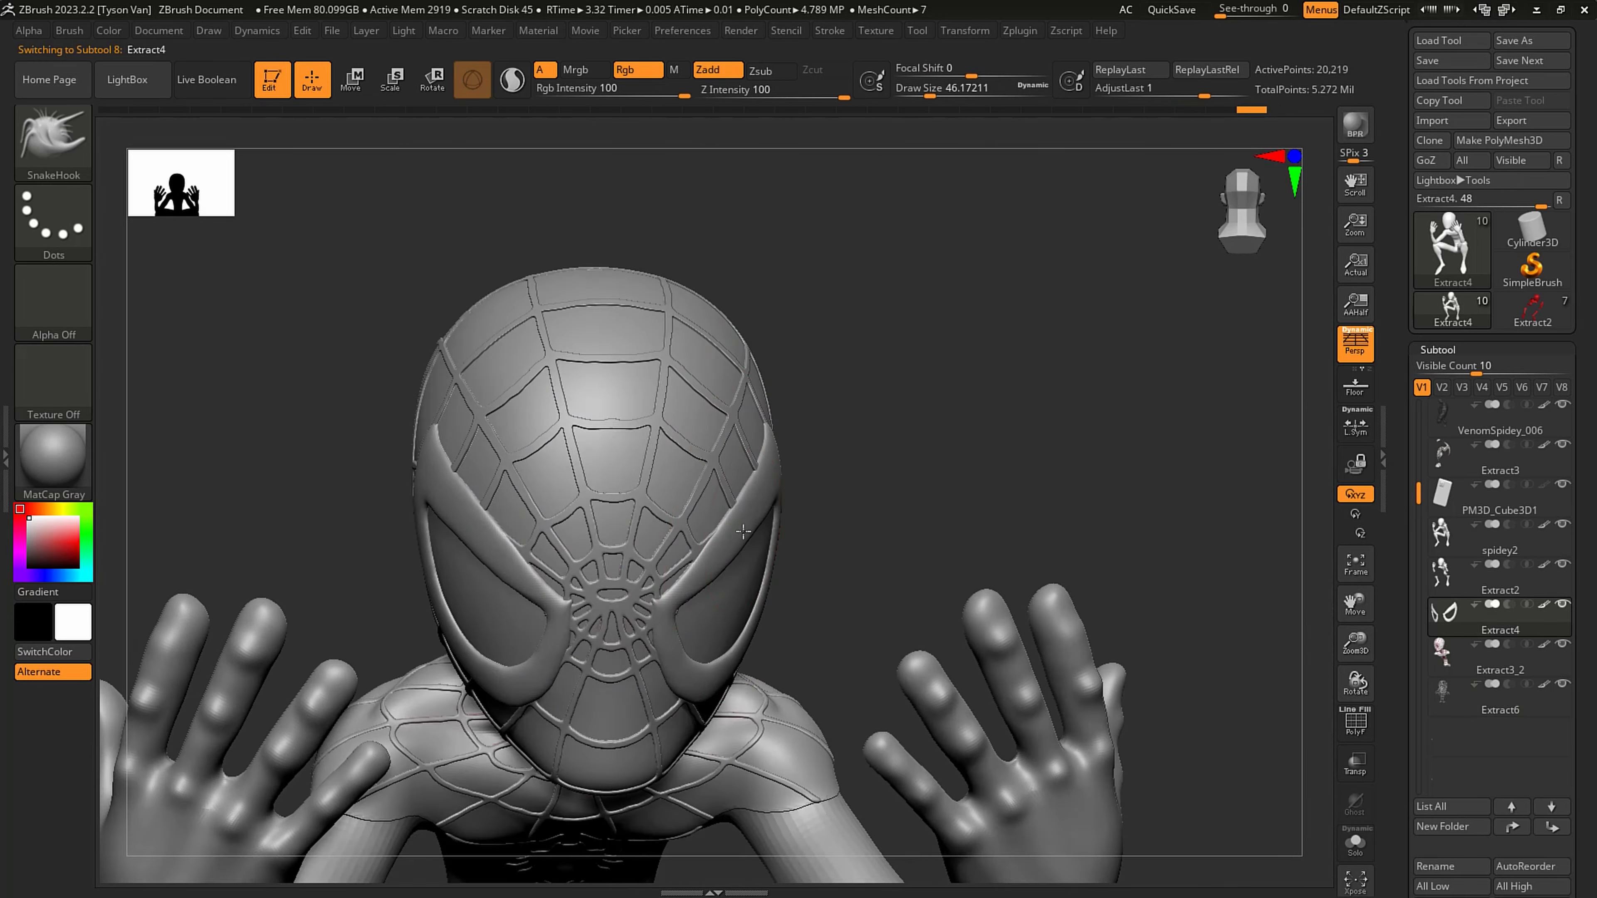
pyautogui.moveTo(553, 642); pyautogui.dragTo(613, 609, button='right')
pyautogui.press('s')
pyautogui.moveTo(675, 622); pyautogui.dragTo(668, 622)
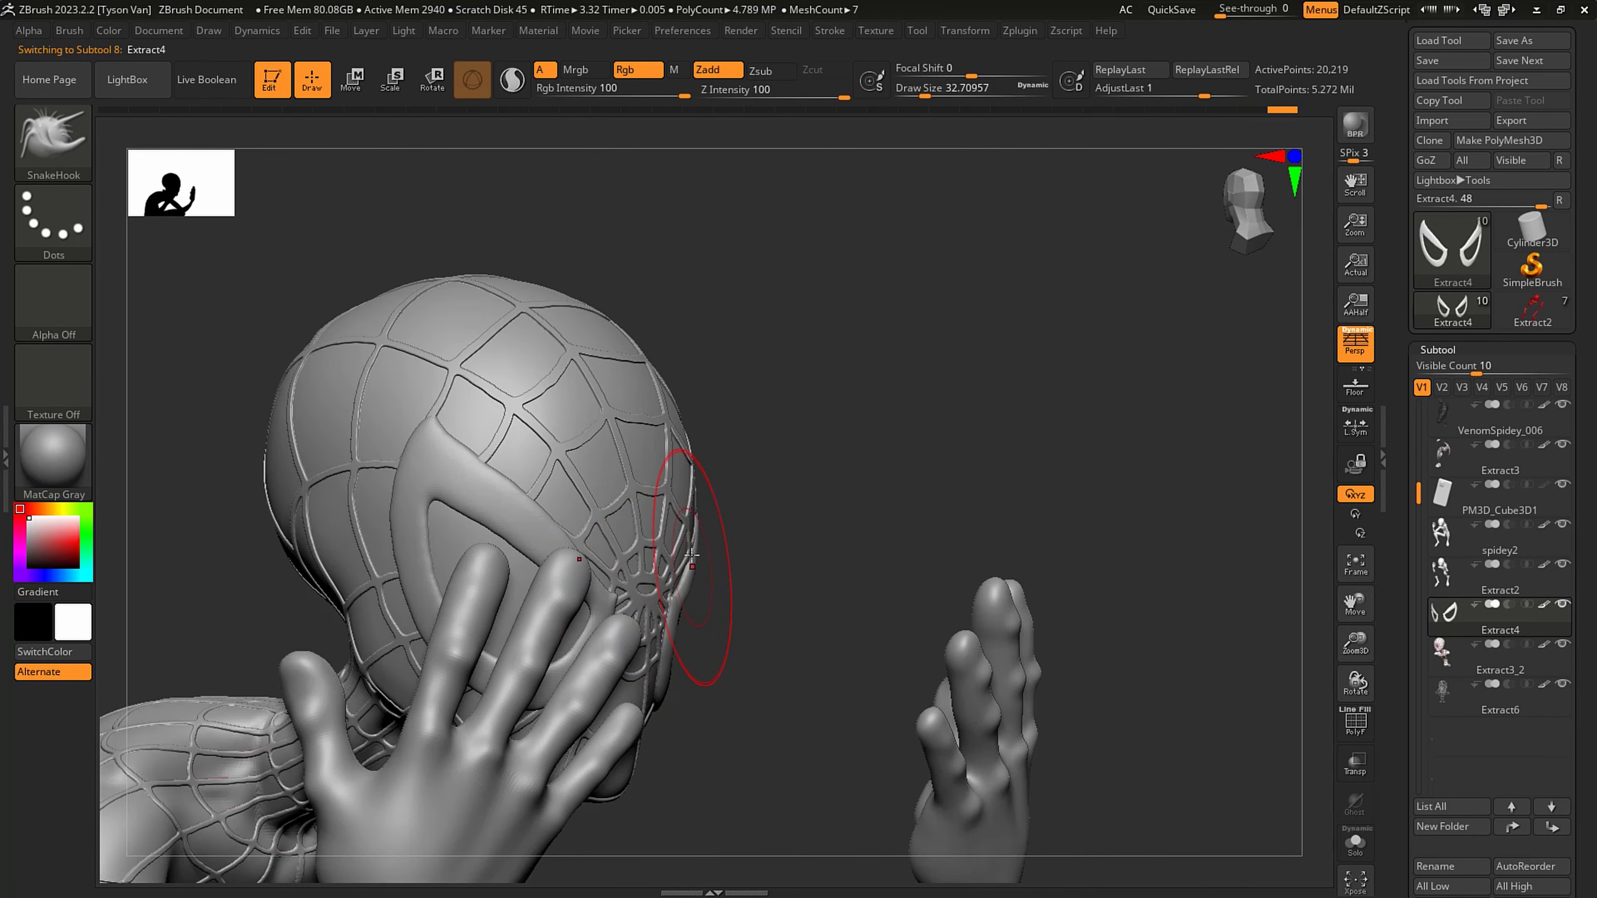
pyautogui.moveTo(698, 547)
pyautogui.mouseDown(button='right')
pyautogui.moveTo(737, 459)
pyautogui.moveTo(800, 516)
pyautogui.mouseUp(button='right')
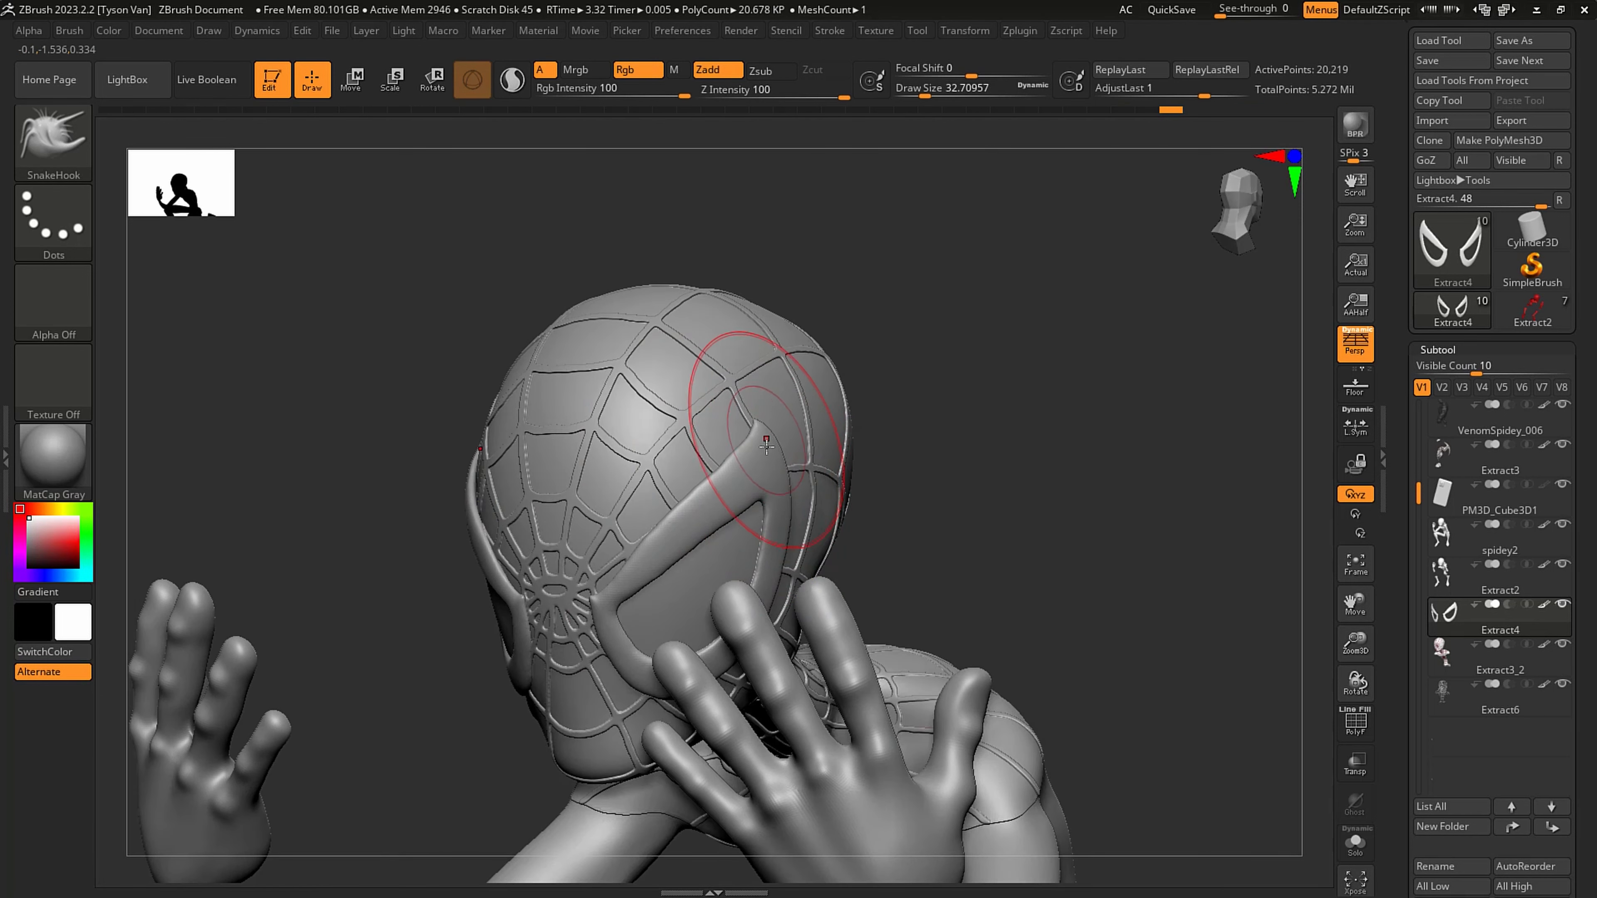
pyautogui.moveTo(710, 497); pyautogui.dragTo(732, 535, button='right')
# - Reduce the draw size to about 18 and show the polygon wireframe on the eye frames
pyautogui.press('s')
pyautogui.moveTo(715, 536)
pyautogui.mouseDown()
pyautogui.moveTo(693, 545)
pyautogui.moveTo(756, 475)
pyautogui.moveTo(716, 512)
pyautogui.mouseUp()
pyautogui.keyDown('ctrl'); pyautogui.moveTo(715, 513); pyautogui.dragTo(660, 475, button='right'); pyautogui.keyUp('ctrl')
pyautogui.hotkey('shift', 'f')
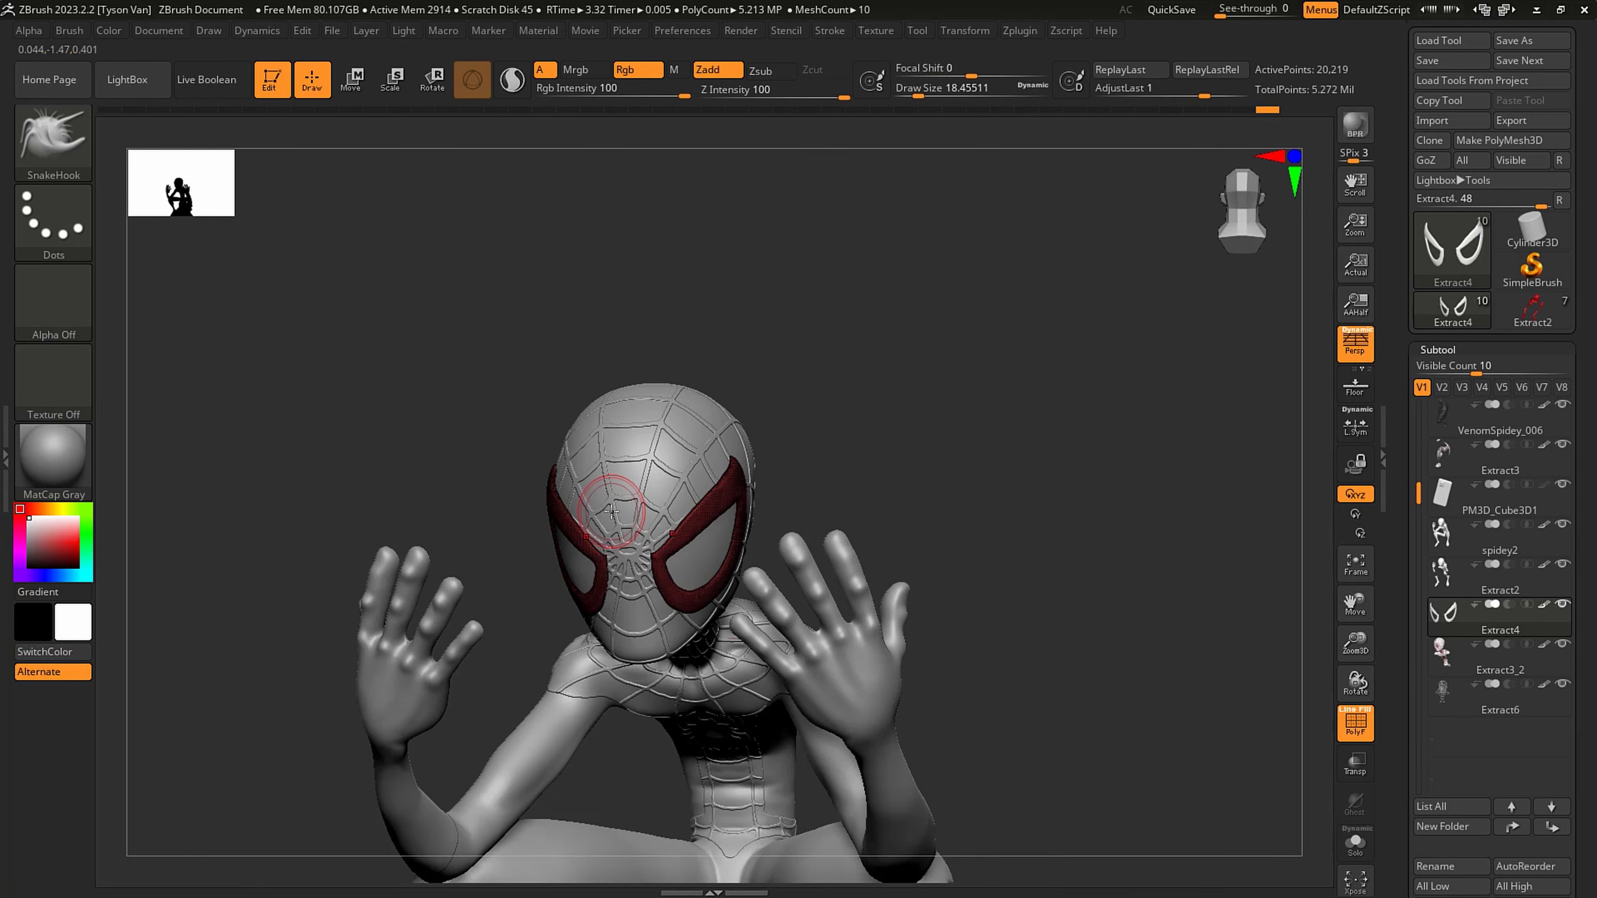
pyautogui.keyDown('ctrl'); pyautogui.moveTo(757, 493); pyautogui.dragTo(732, 645, button='right'); pyautogui.keyUp('ctrl')
pyautogui.moveTo(465, 591)
pyautogui.mouseDown(button='right')
pyautogui.moveTo(557, 730)
pyautogui.moveTo(541, 723)
pyautogui.mouseUp(button='right')
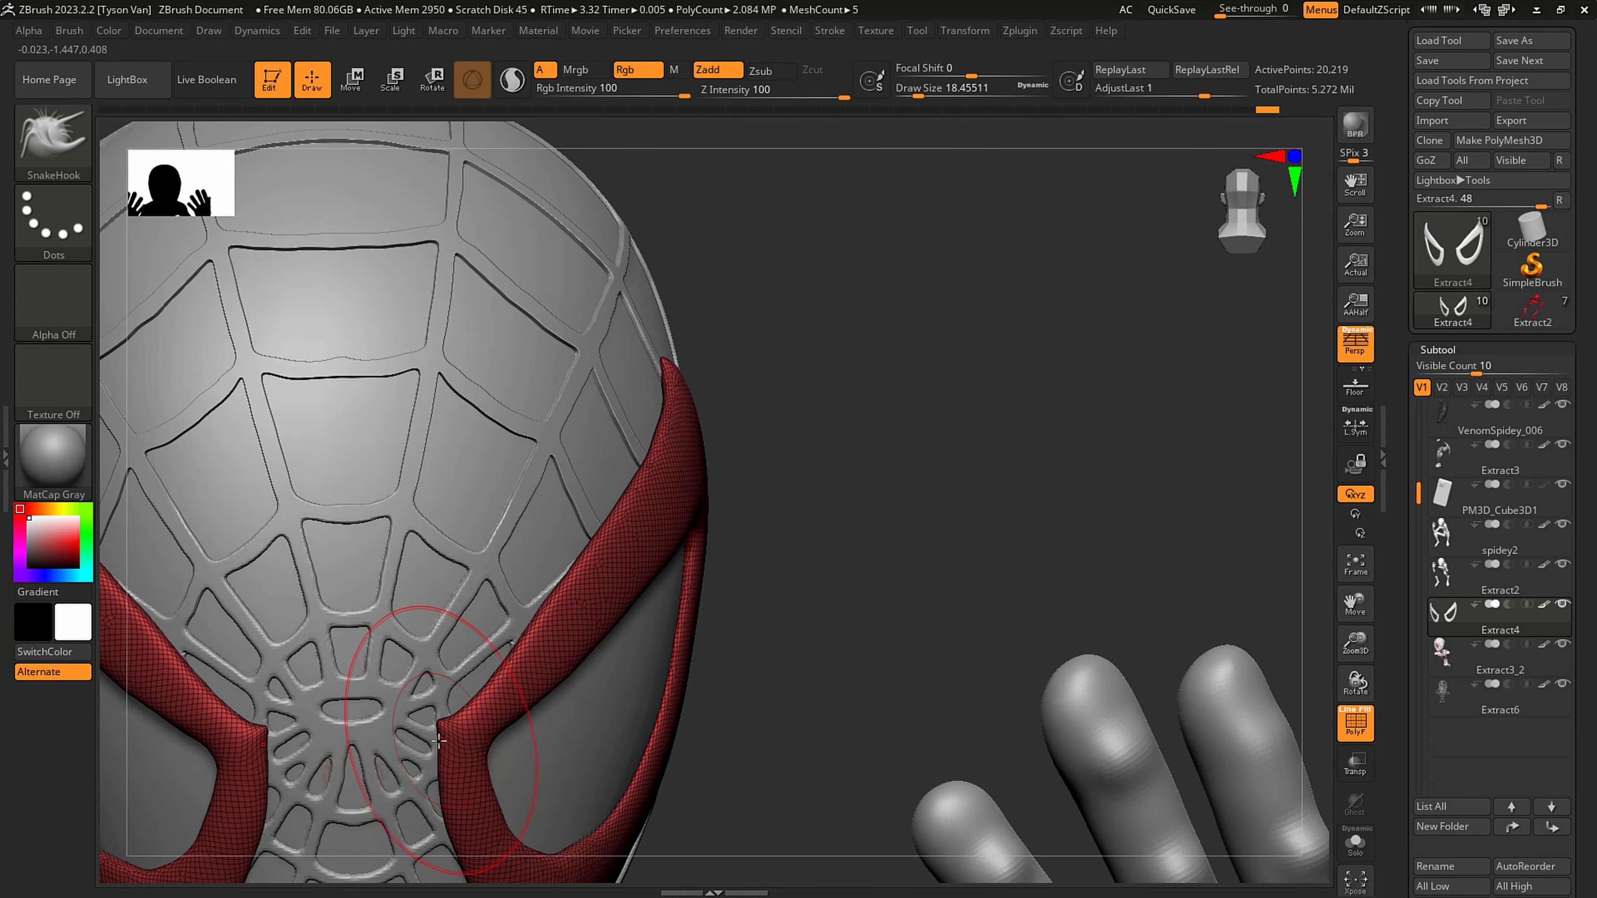
# - Pull the upper outer tip of the eye frame into a sharper point with SnakeHook at a draw size of about 7.5
pyautogui.press('s')
pyautogui.moveTo(435, 744)
pyautogui.mouseDown()
pyautogui.moveTo(421, 747)
pyautogui.moveTo(444, 728)
pyautogui.mouseUp()
pyautogui.moveTo(502, 818)
pyautogui.keyDown('ctrl'); pyautogui.mouseDown(button='right')
pyautogui.moveTo(570, 760)
pyautogui.moveTo(517, 588)
pyautogui.moveTo(450, 548)
pyautogui.moveTo(507, 509)
pyautogui.moveTo(514, 601)
pyautogui.mouseUp(button='right'); pyautogui.keyUp('ctrl')
pyautogui.press('s')
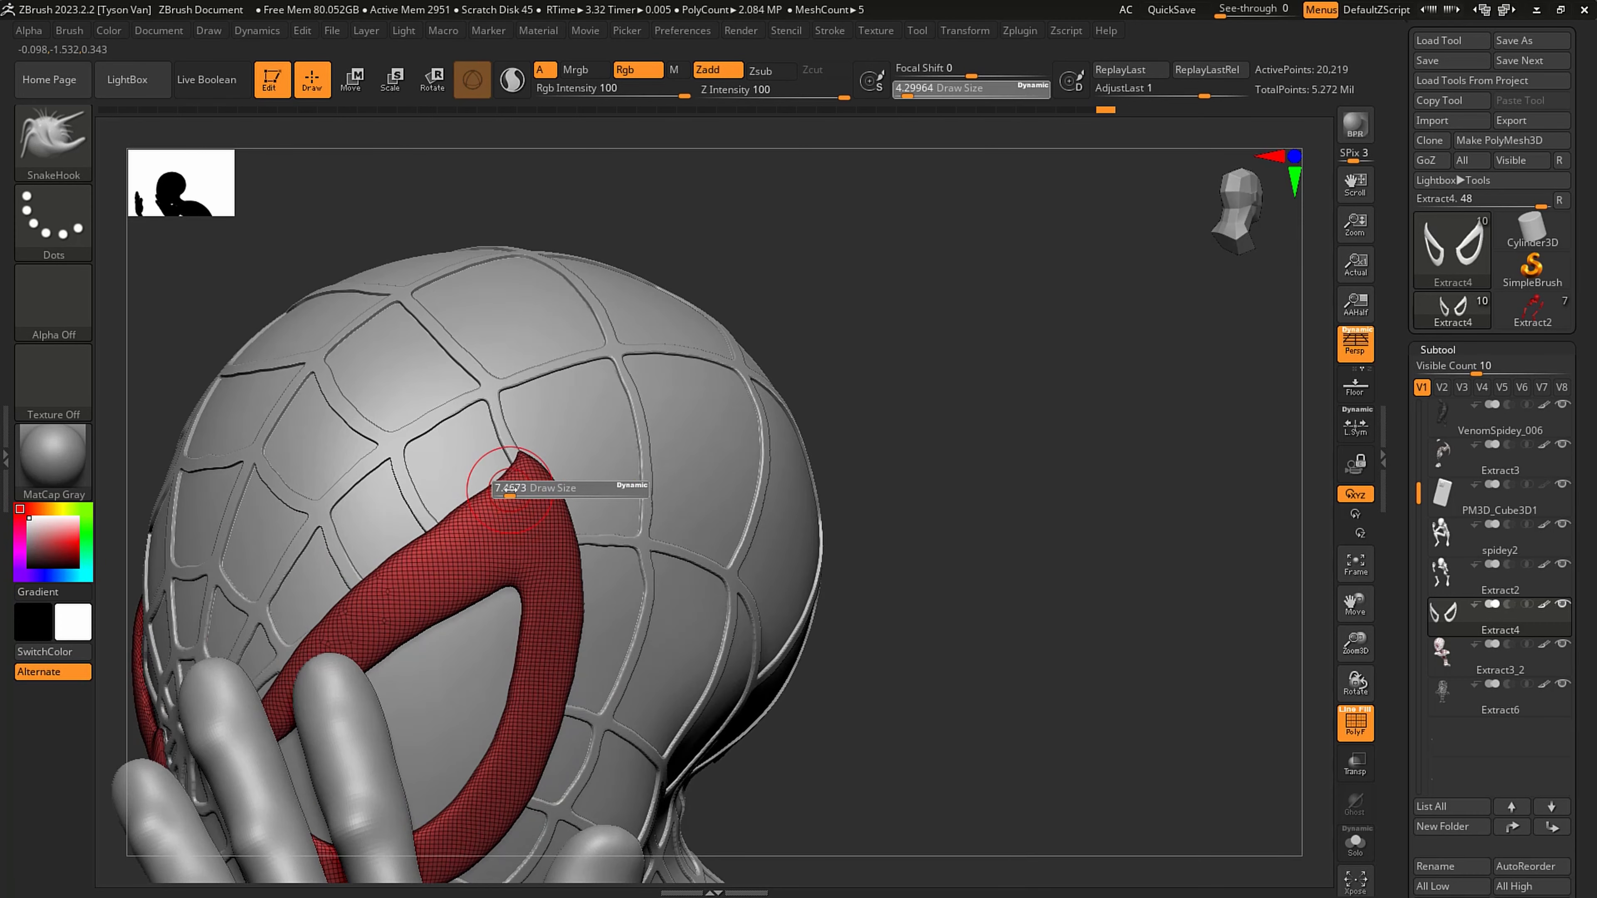
pyautogui.moveTo(506, 489); pyautogui.dragTo(524, 460)
pyautogui.press('s')
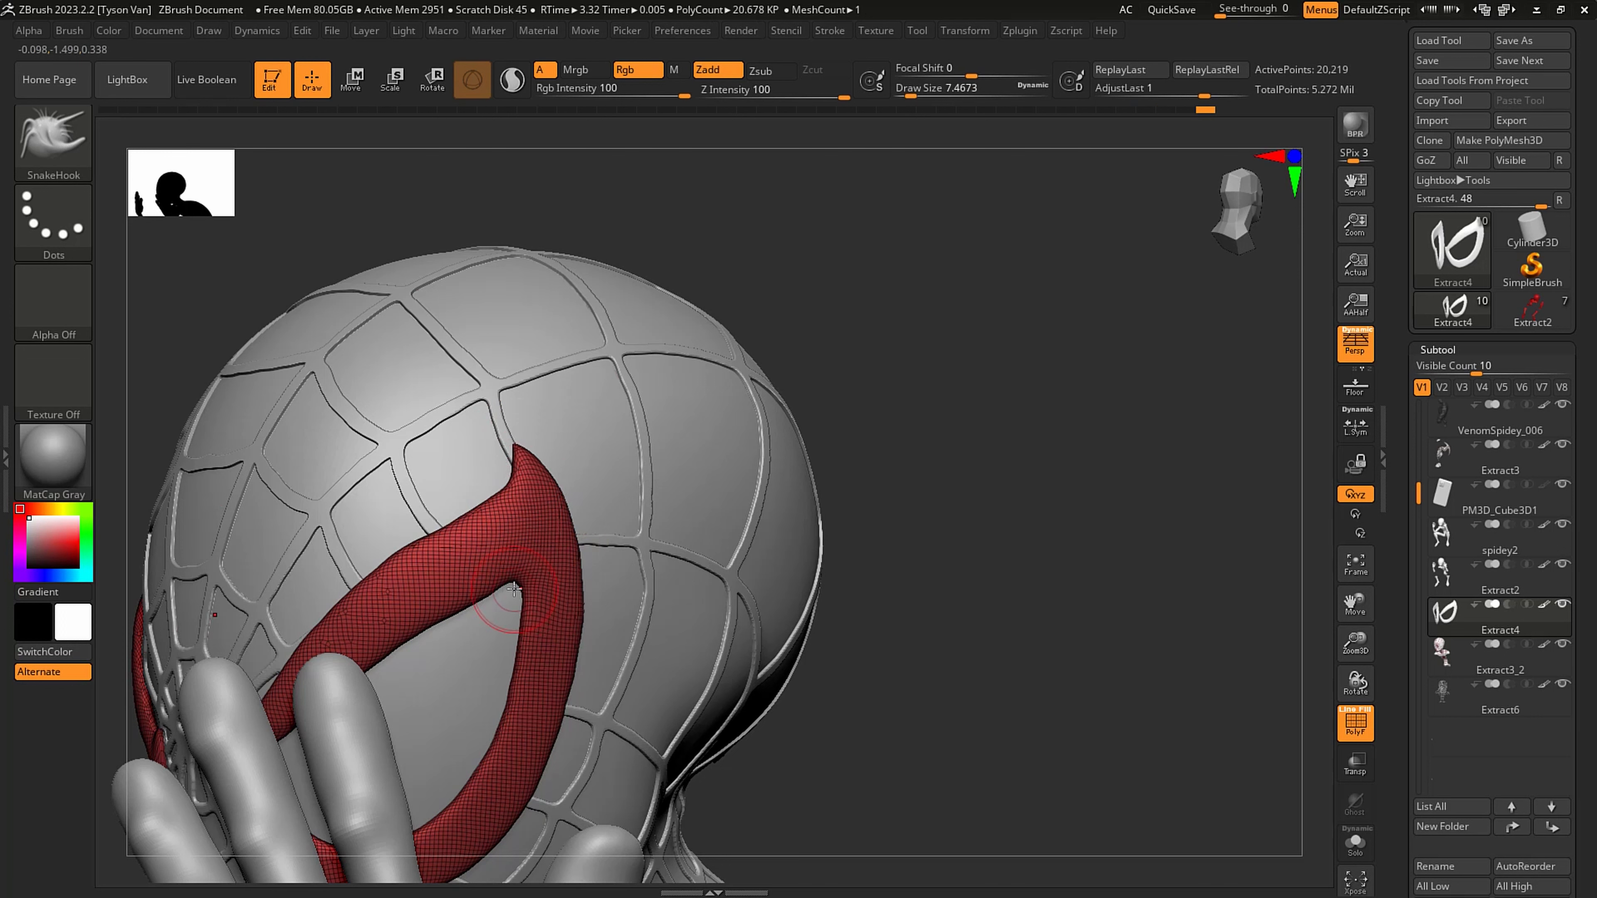
# - Refine the upper outer corner of the eye opening at a draw size of about 3.1, using SnakeHook and Smooth
pyautogui.press('s')
pyautogui.moveTo(514, 588); pyautogui.dragTo(511, 586)
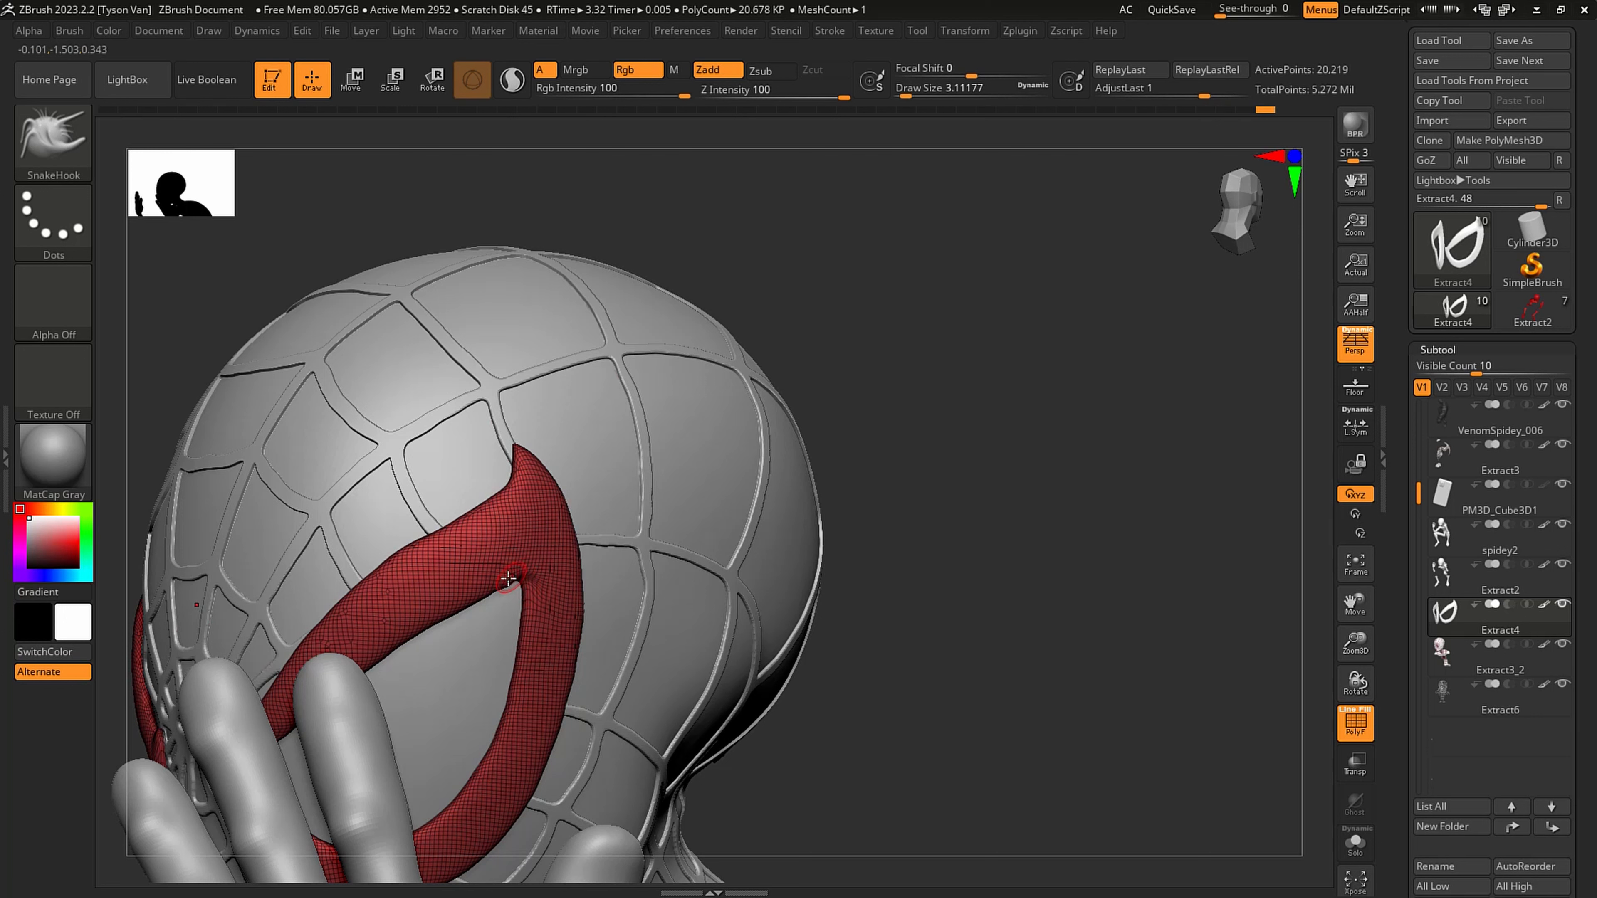
pyautogui.press('shift')
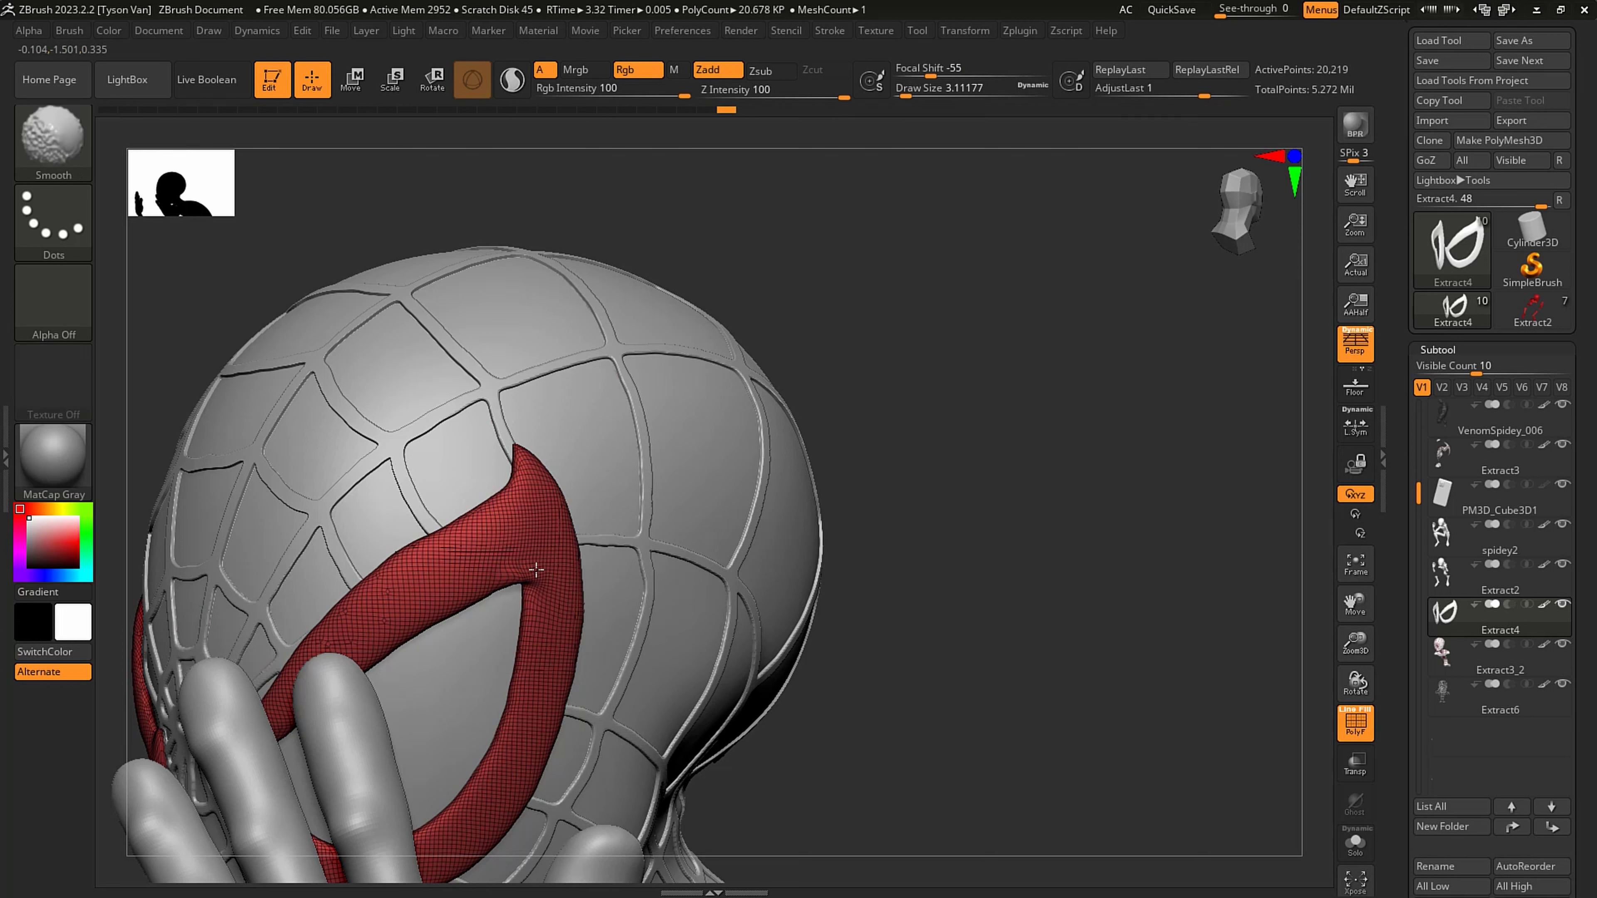
# - Set the draw size to about 5 and sharpen the eye opening's inner corner near the nose with SnakeHook
pyautogui.press('s')
pyautogui.moveTo(530, 573); pyautogui.dragTo(535, 553)
pyautogui.moveTo(251, 532)
pyautogui.keyDown('alt'); pyautogui.mouseDown(button='right')
pyautogui.moveTo(216, 549)
pyautogui.moveTo(213, 497)
pyautogui.mouseUp(button='right'); pyautogui.keyUp('alt')
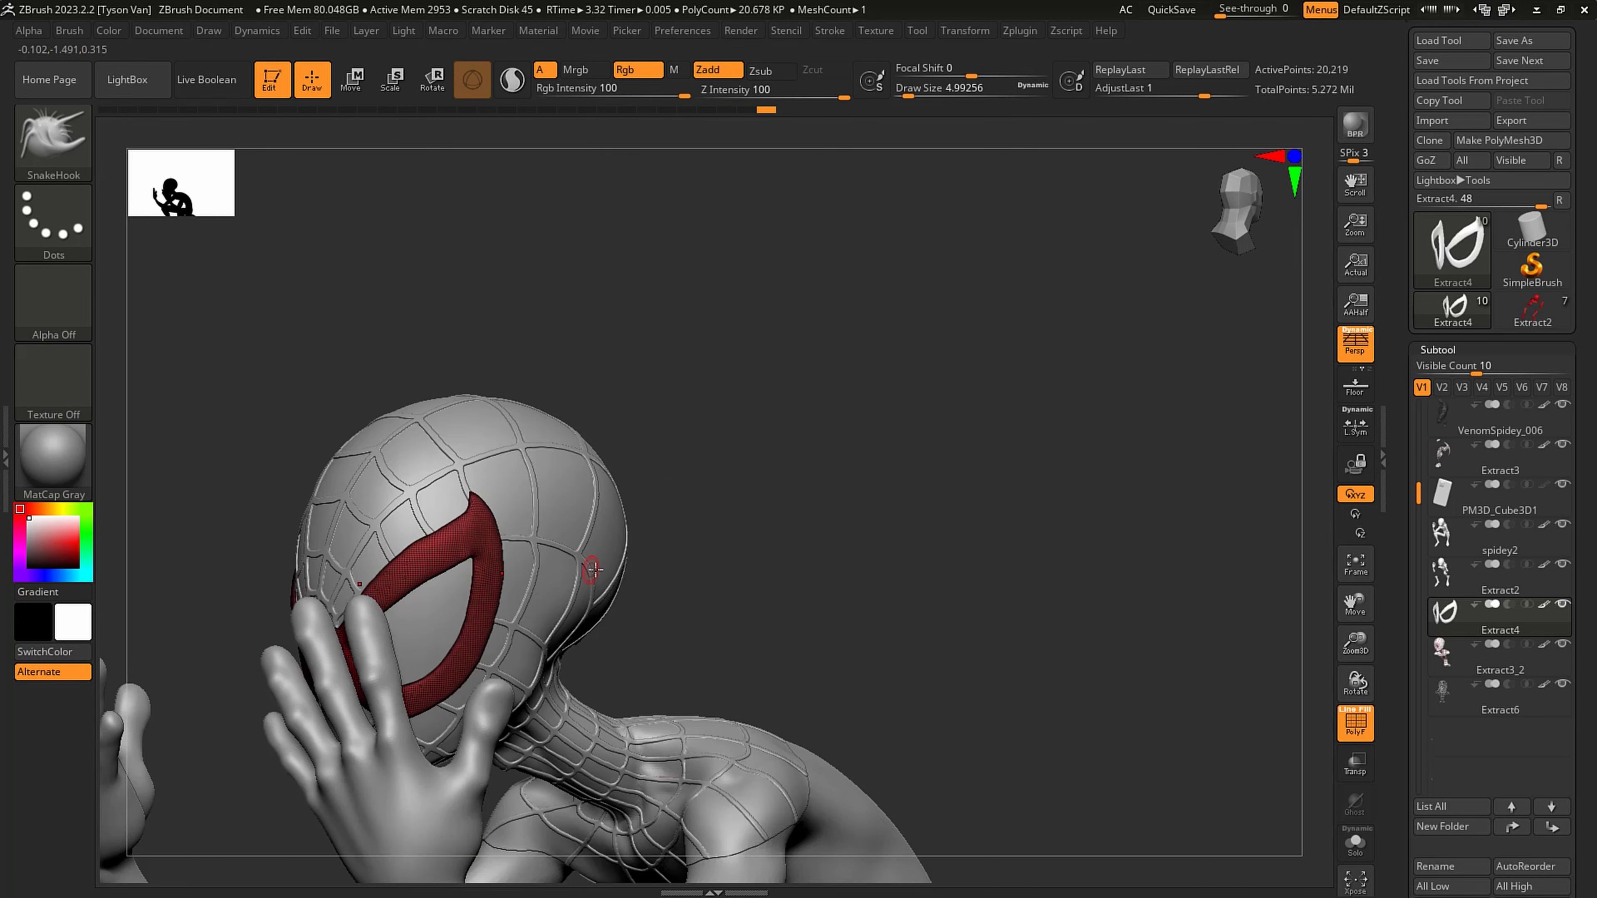
pyautogui.keyDown('shift'); pyautogui.moveTo(647, 561); pyautogui.dragTo(645, 553, button='right'); pyautogui.keyUp('shift')
pyautogui.keyDown('alt'); pyautogui.moveTo(496, 697); pyautogui.dragTo(445, 639, button='right'); pyautogui.keyUp('alt')
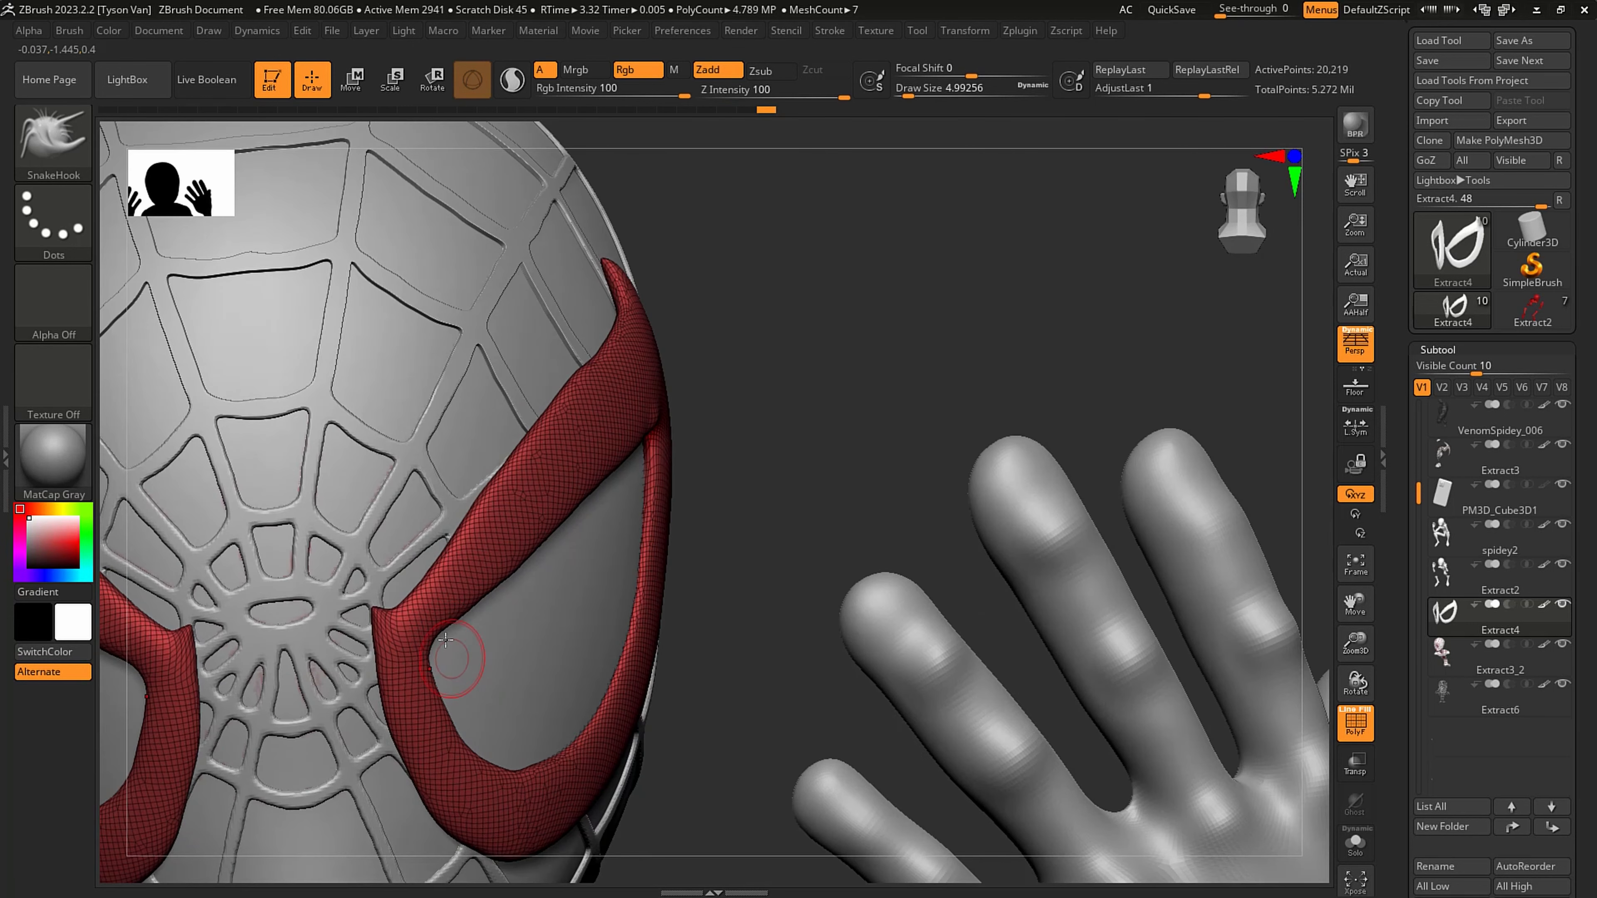
pyautogui.moveTo(438, 636); pyautogui.dragTo(443, 641)
pyautogui.moveTo(448, 644); pyautogui.dragTo(405, 638, button='right')
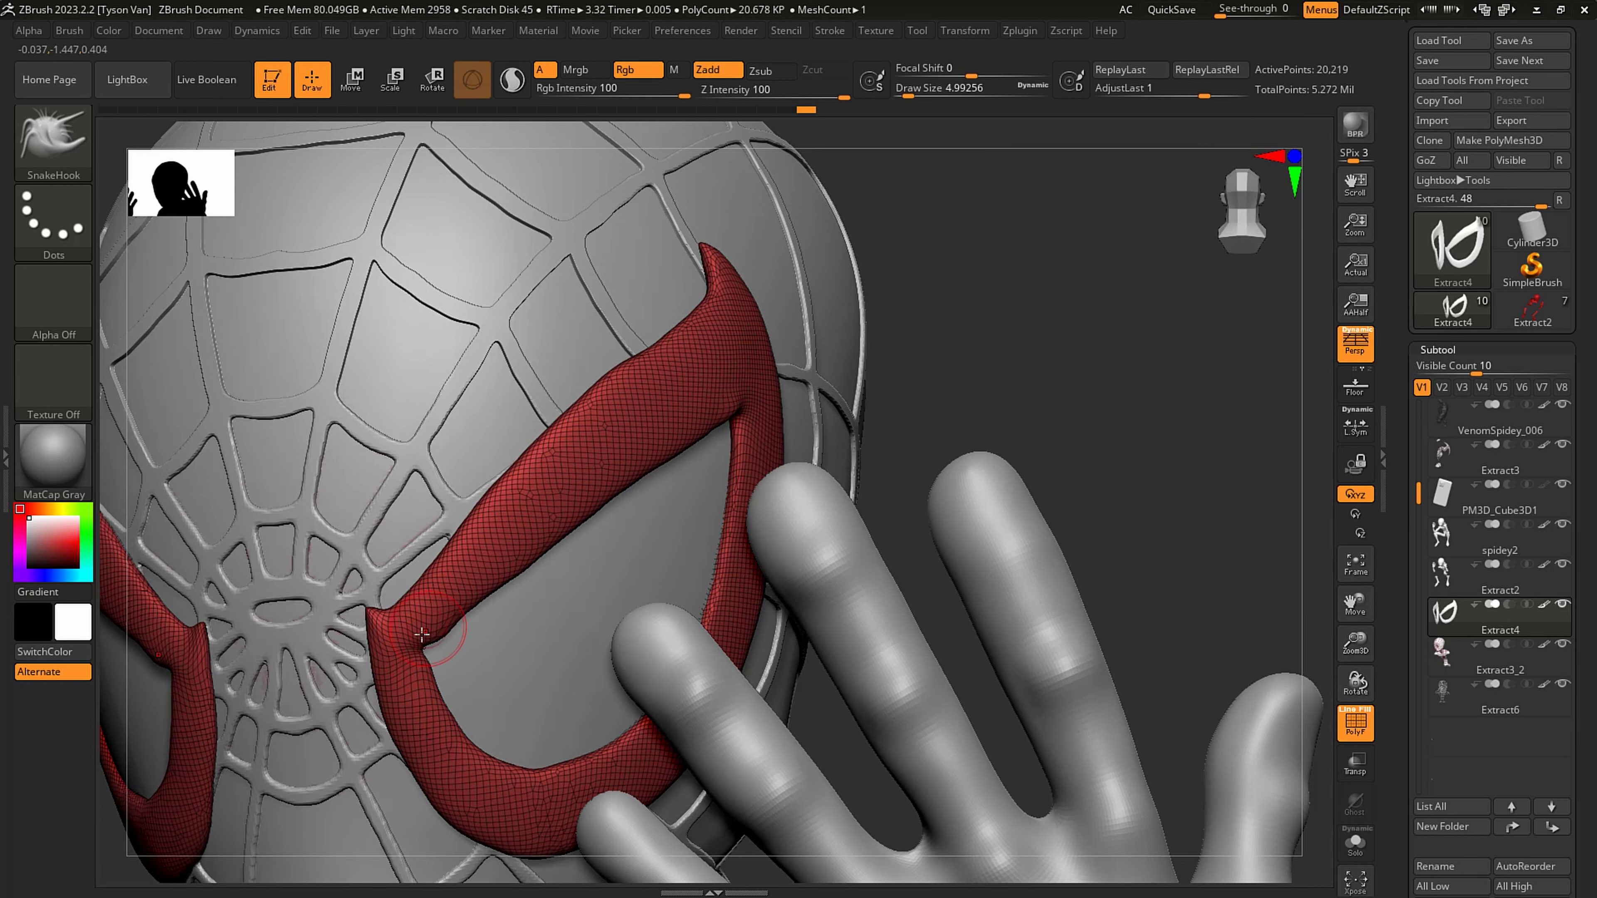
# - Smooth the lower rim of the eye frames and rebuild their mesh with DynaMesh
pyautogui.press('shift')
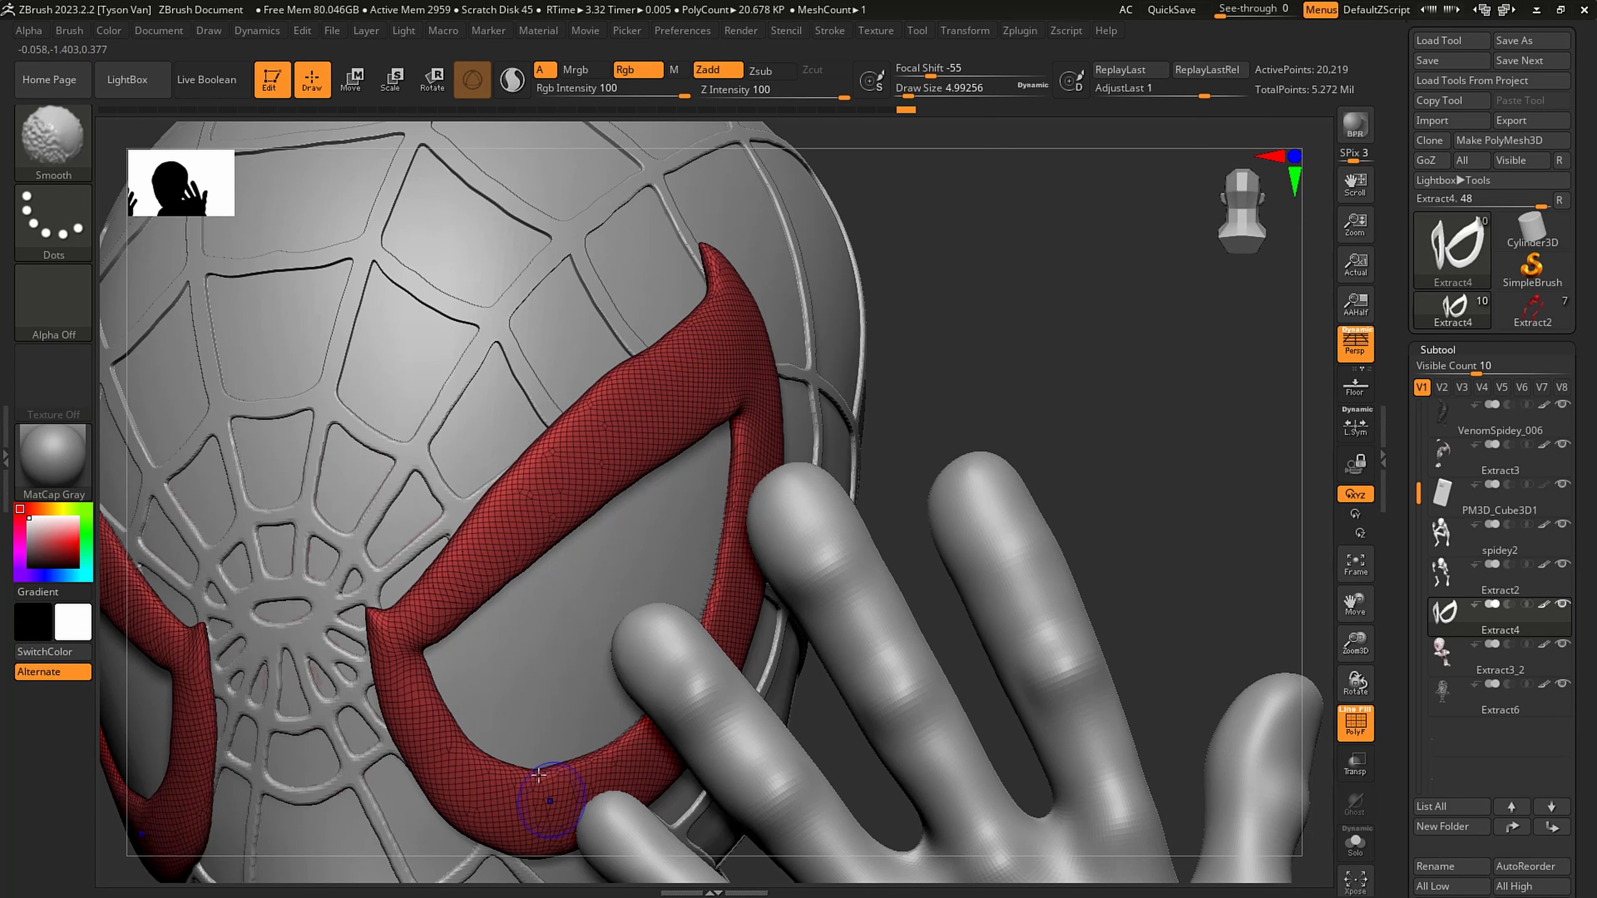
pyautogui.keyDown('shift'); pyautogui.moveTo(538, 775); pyautogui.dragTo(542, 732); pyautogui.keyUp('shift')
pyautogui.moveTo(543, 731)
pyautogui.keyDown('alt'); pyautogui.mouseDown(button='right')
pyautogui.moveTo(416, 691)
pyautogui.moveTo(188, 724)
pyautogui.mouseUp(button='right'); pyautogui.keyUp('alt')
pyautogui.keyDown('ctrl'); pyautogui.moveTo(863, 621); pyautogui.dragTo(895, 566); pyautogui.keyUp('ctrl')
pyautogui.keyDown('alt'); pyautogui.moveTo(913, 511); pyautogui.dragTo(1115, 327, button='right'); pyautogui.keyUp('alt')
# - Hide the wireframe and polish the eye frames' rims with the hPolish brush at a draw size of about 8.4
pyautogui.hotkey('shift', 'f')
pyautogui.moveTo(981, 631); pyautogui.dragTo(899, 636, button='right')
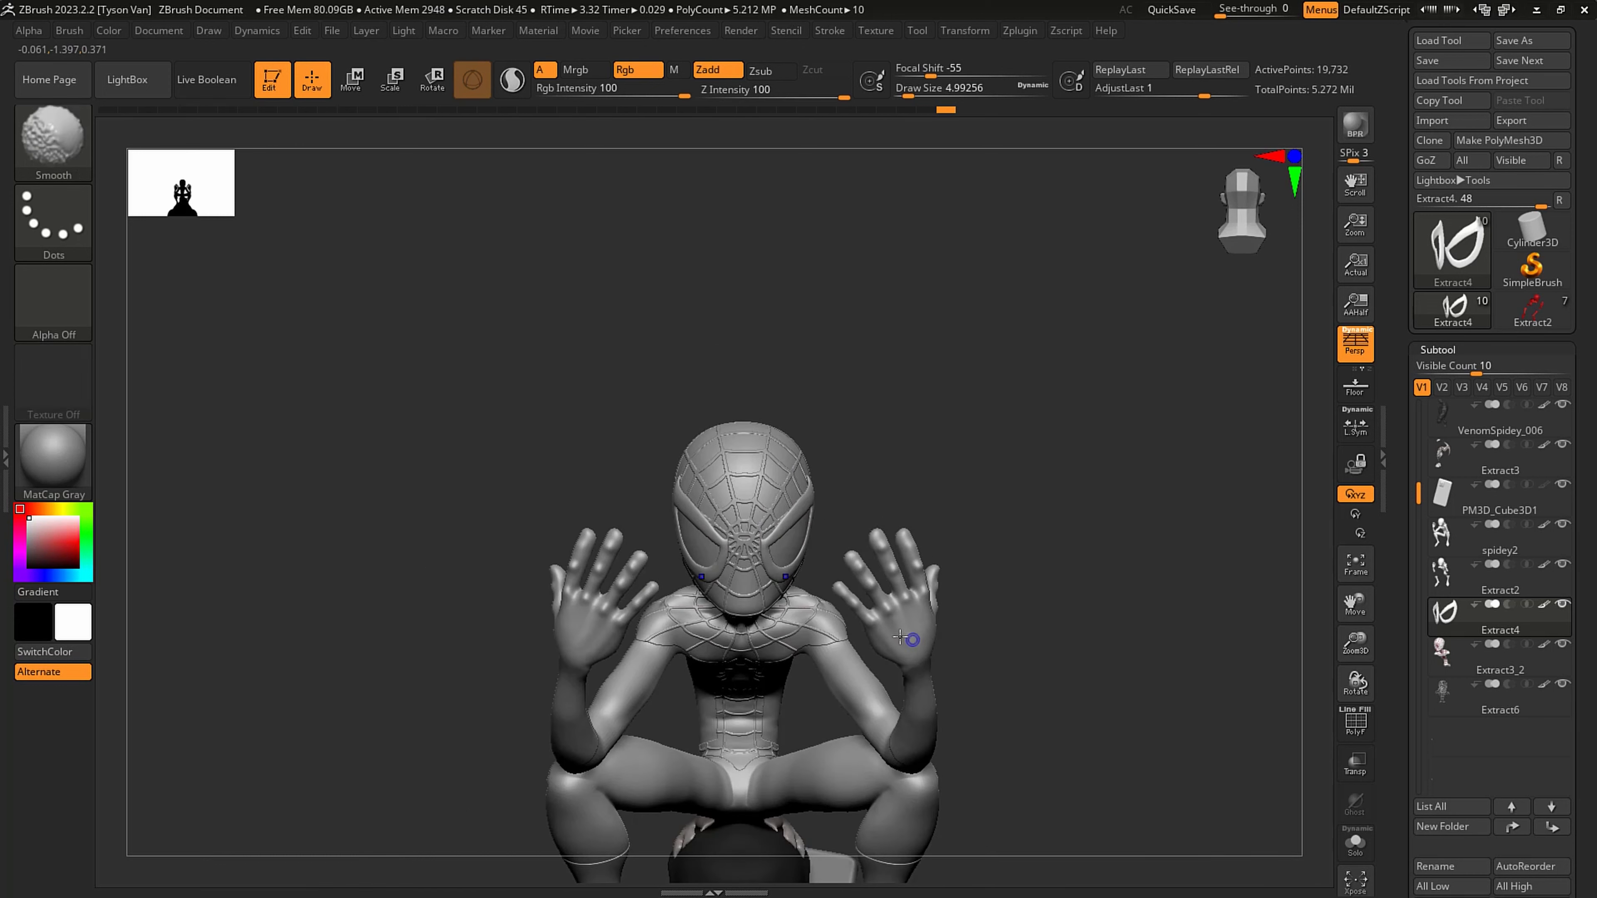
pyautogui.keyDown('alt'); pyautogui.moveTo(788, 559); pyautogui.dragTo(826, 622, button='right'); pyautogui.keyUp('alt')
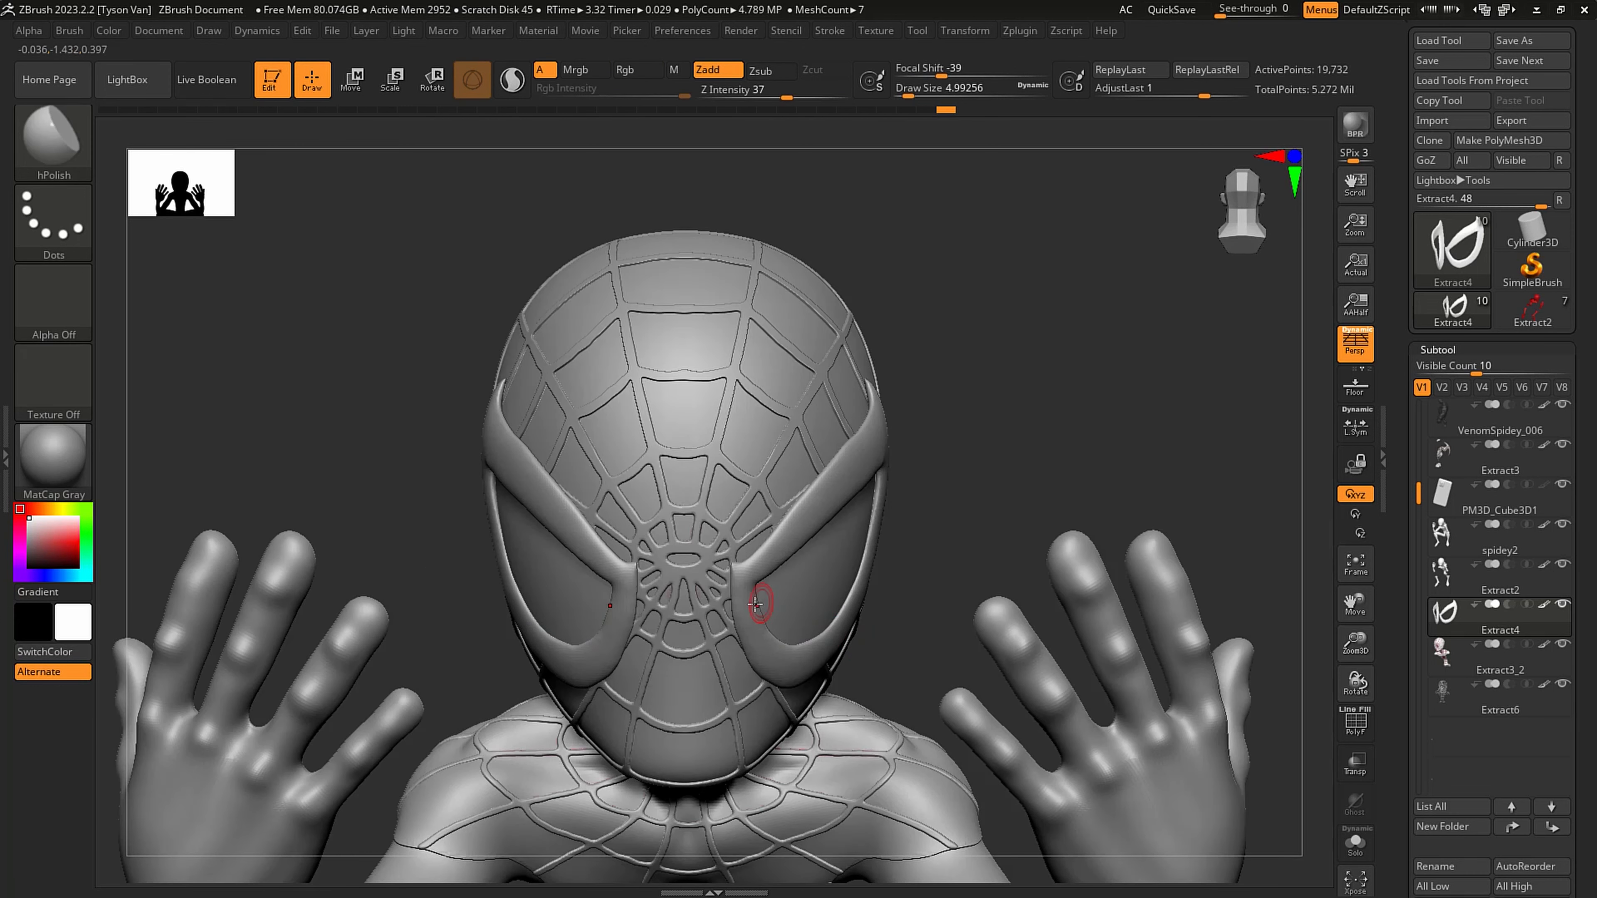
pyautogui.press('s')
pyautogui.moveTo(750, 597); pyautogui.dragTo(790, 673)
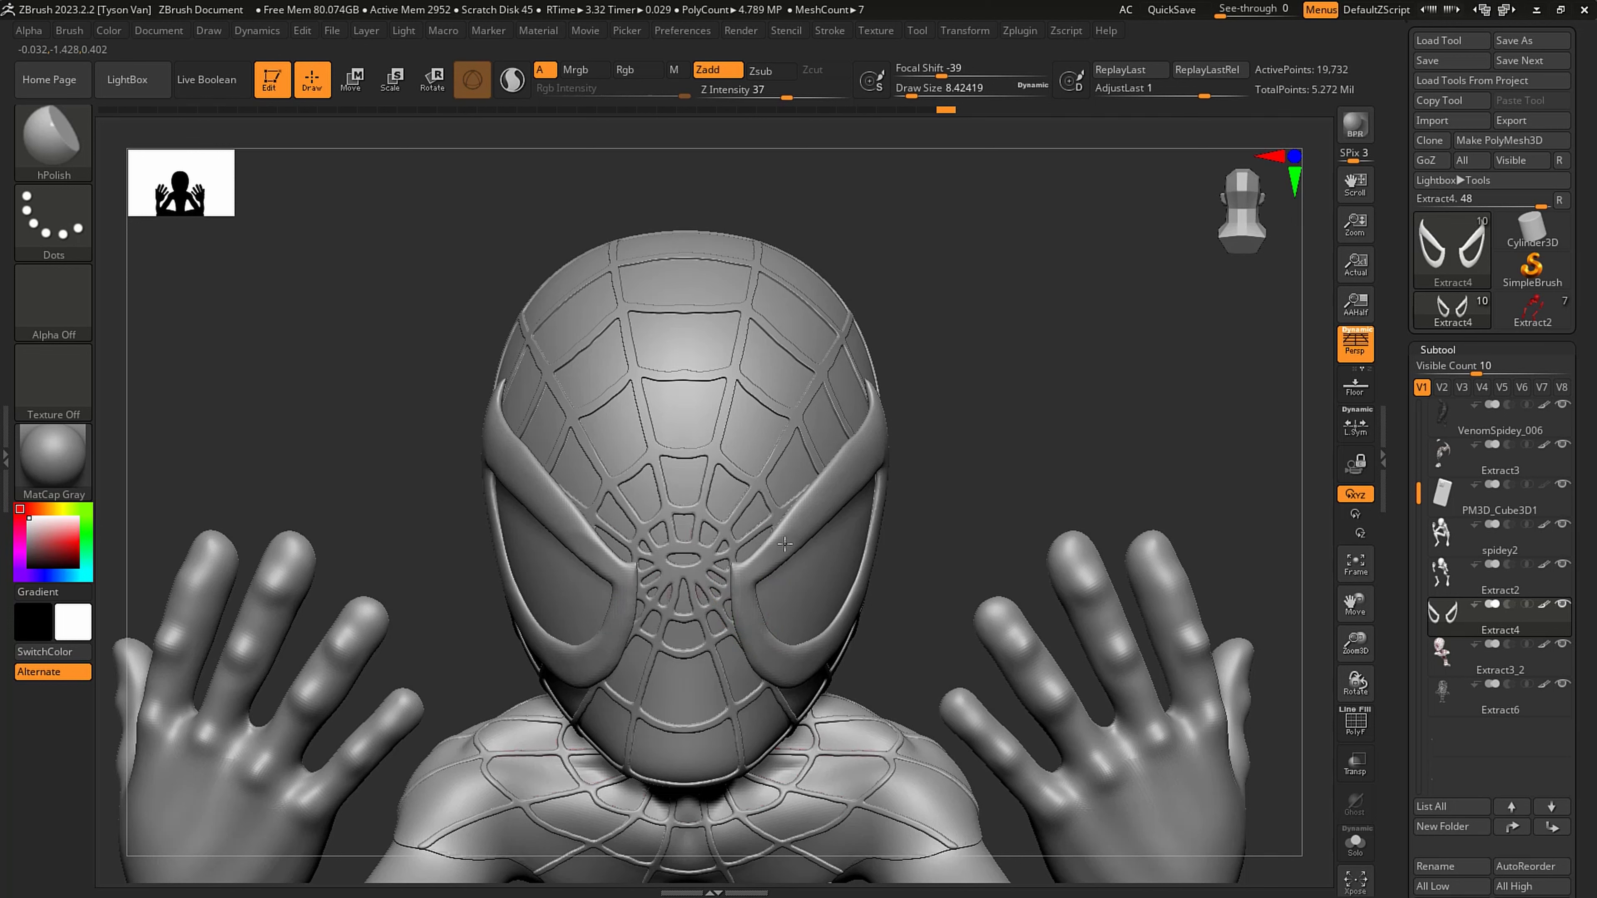
pyautogui.moveTo(772, 659); pyautogui.dragTo(815, 660)
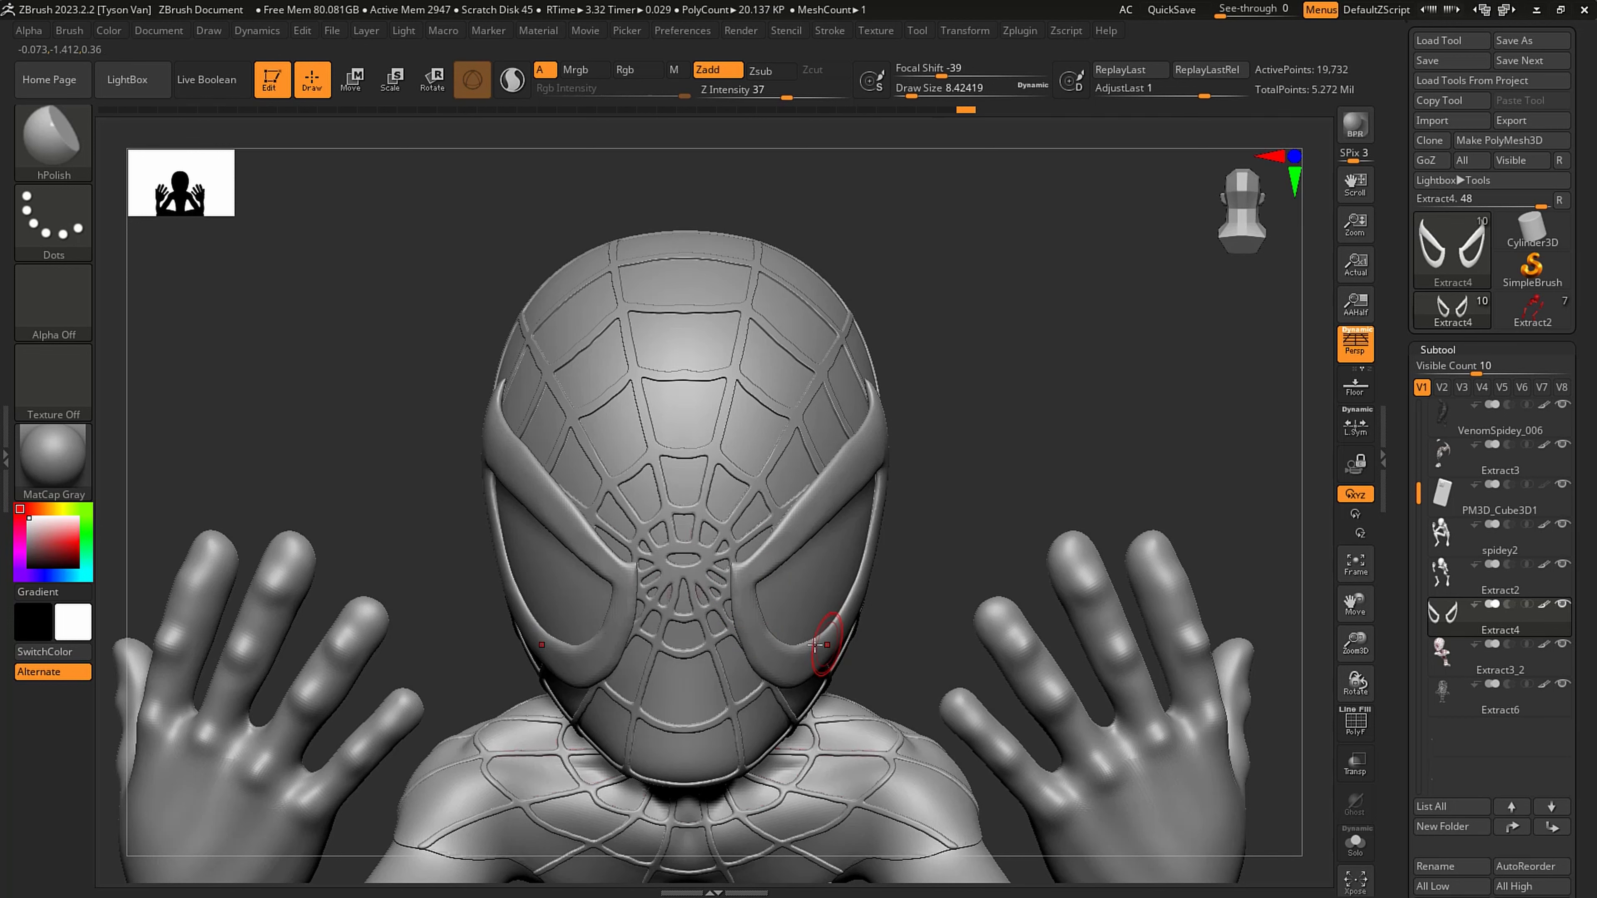
pyautogui.moveTo(827, 652)
pyautogui.mouseDown(button='right')
pyautogui.moveTo(812, 646)
pyautogui.moveTo(848, 642)
pyautogui.mouseUp(button='right')
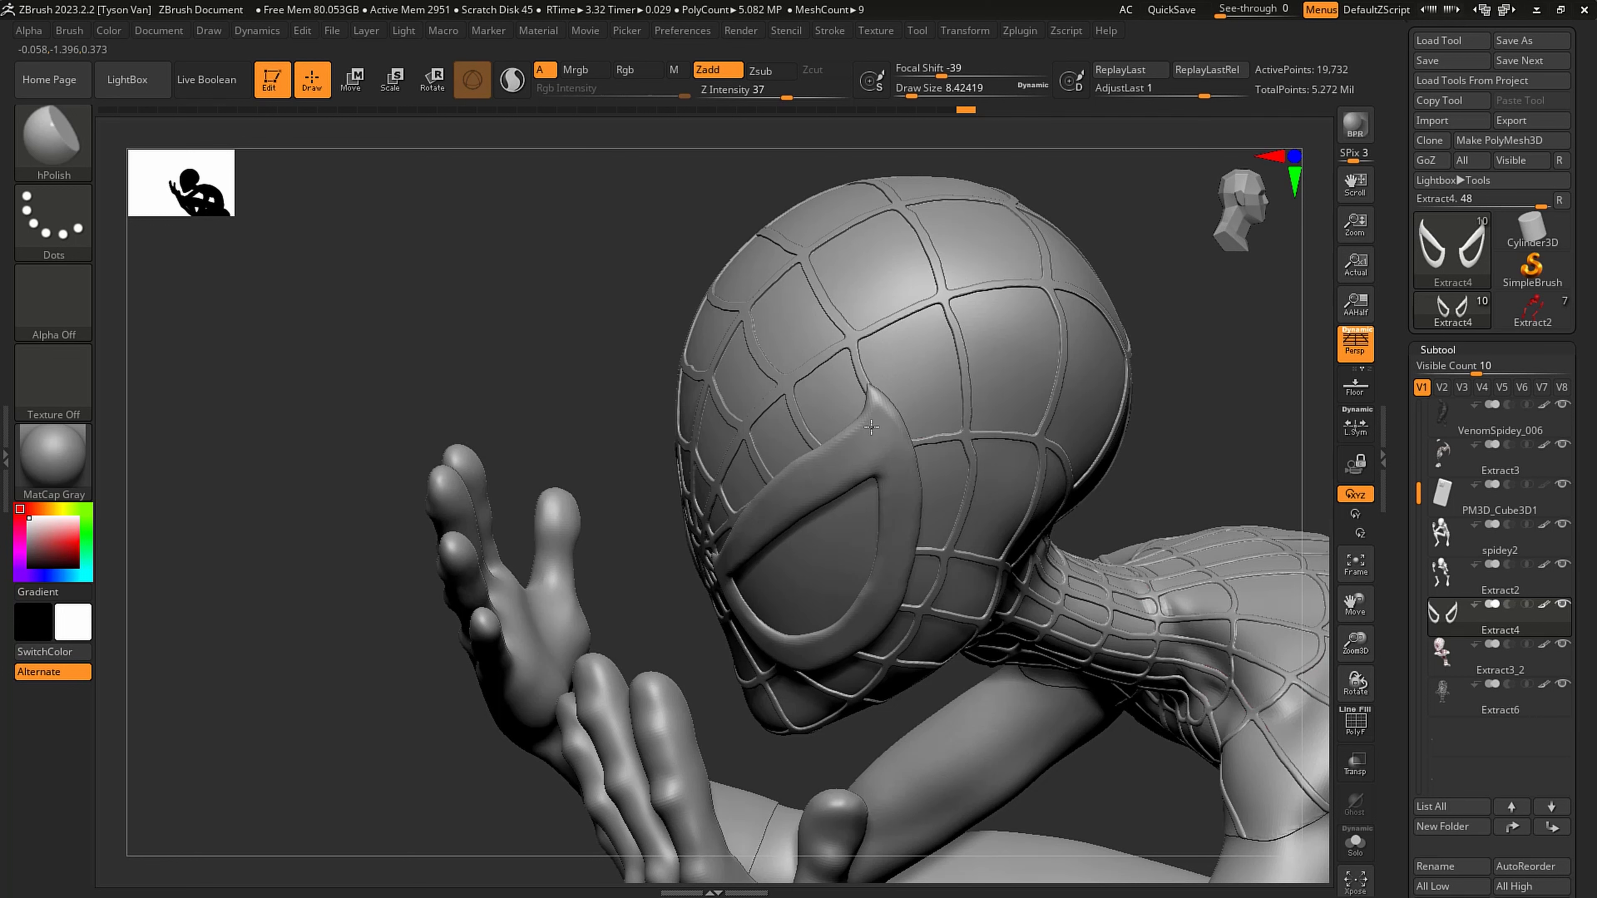
pyautogui.moveTo(887, 443); pyautogui.dragTo(878, 434, button='right')
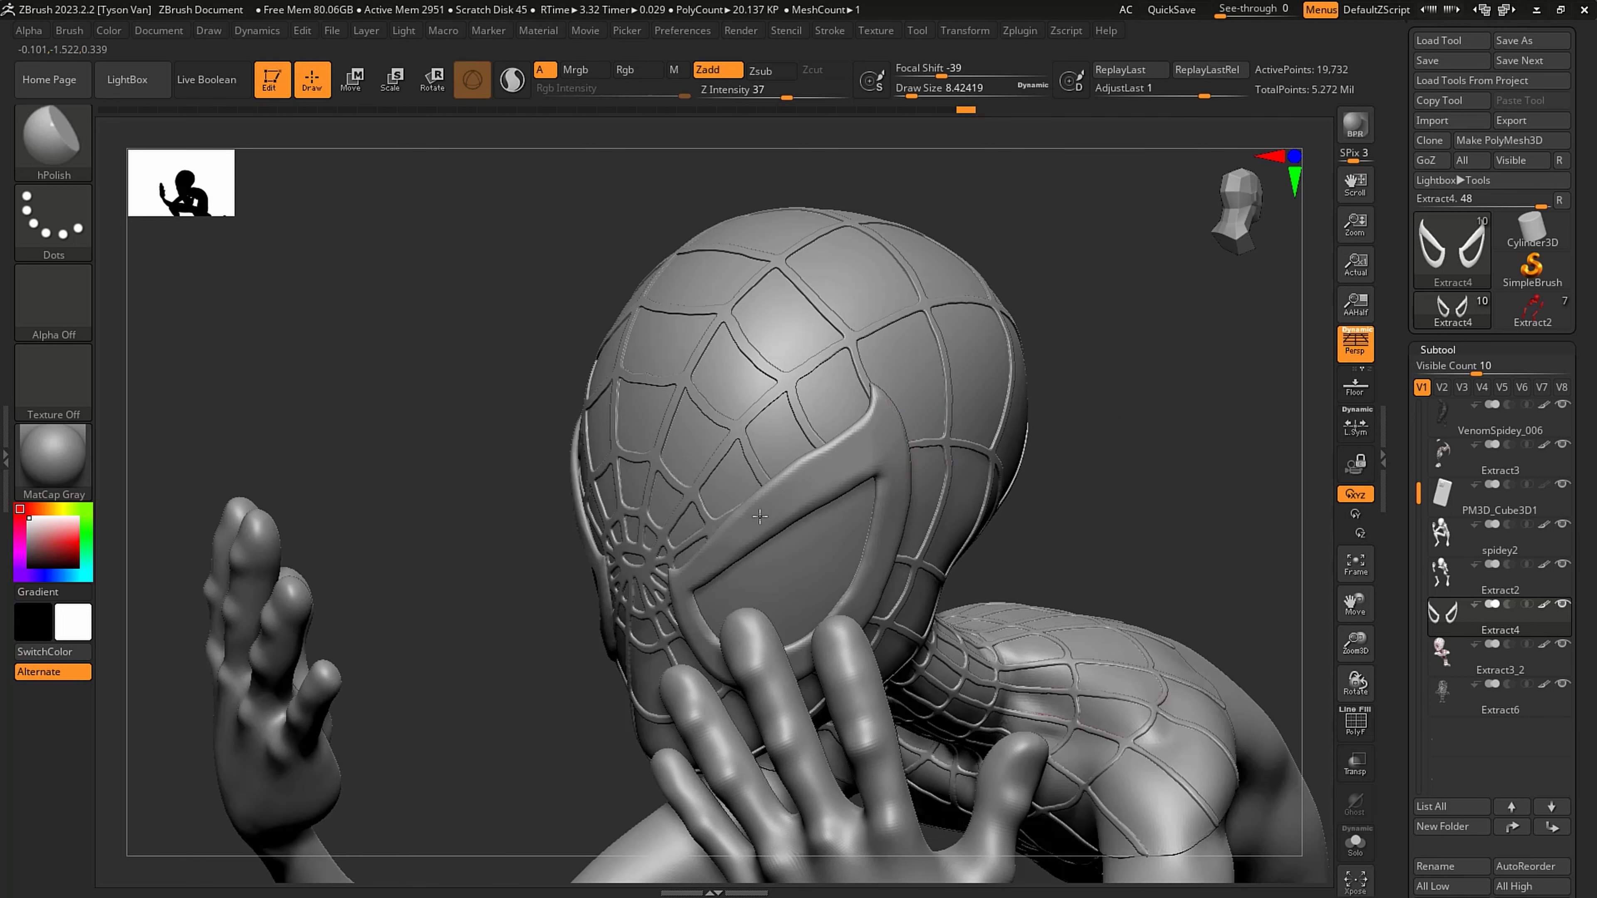
pyautogui.moveTo(791, 494); pyautogui.dragTo(681, 585, button='right')
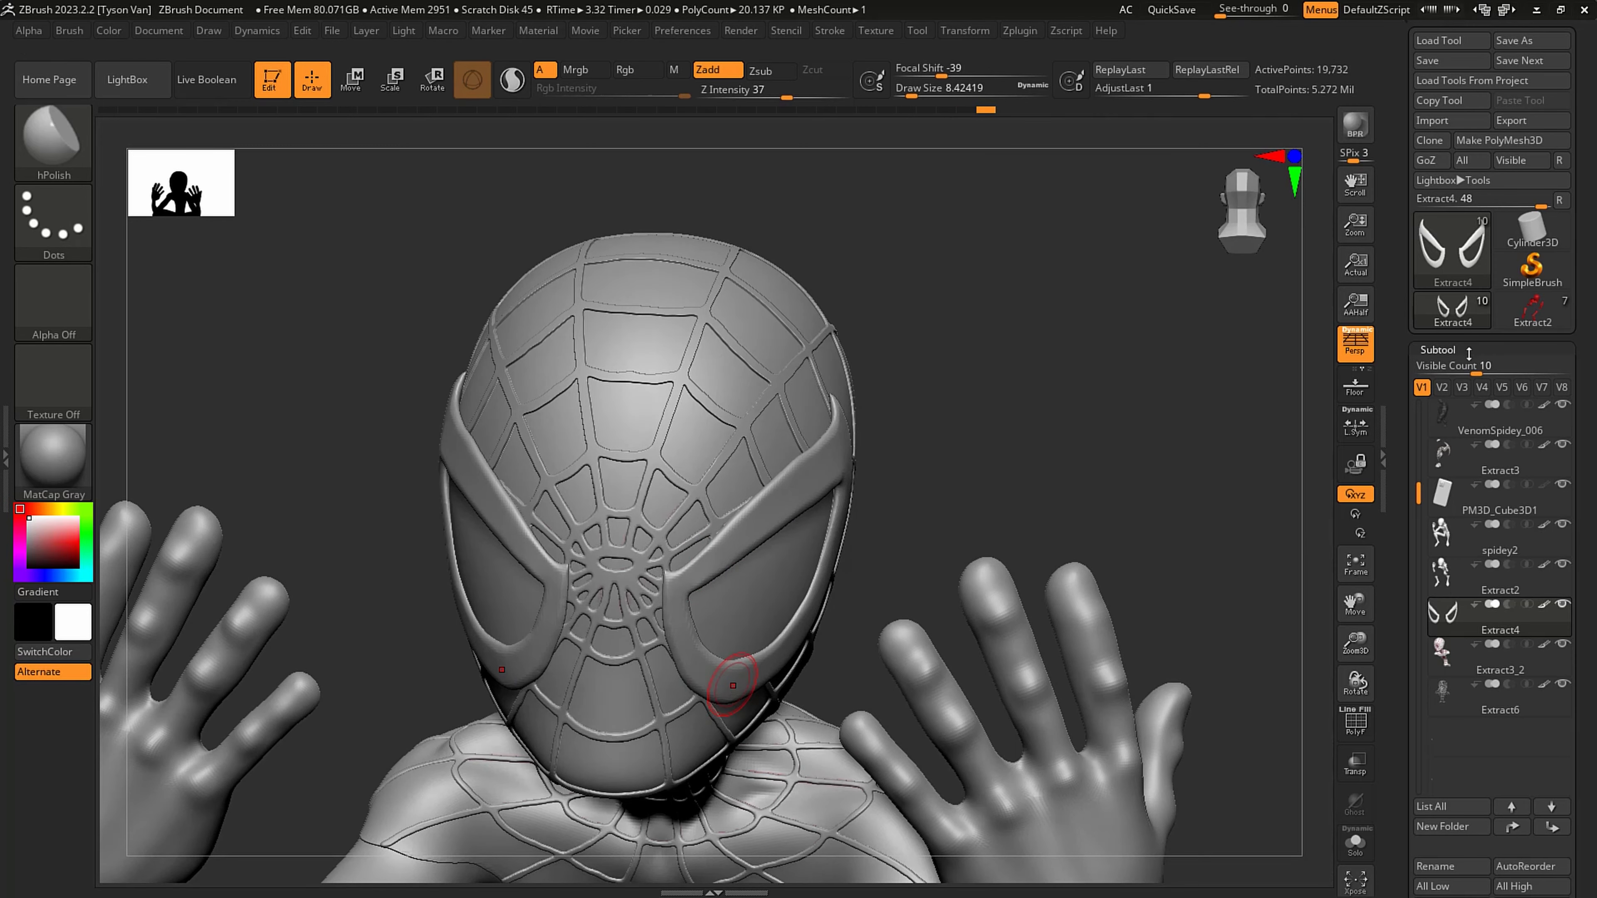
# - Raise the DynaMesh resolution of the eye frames to 2528 and remesh them
pyautogui.click(1469, 351)
pyautogui.click(1444, 135)
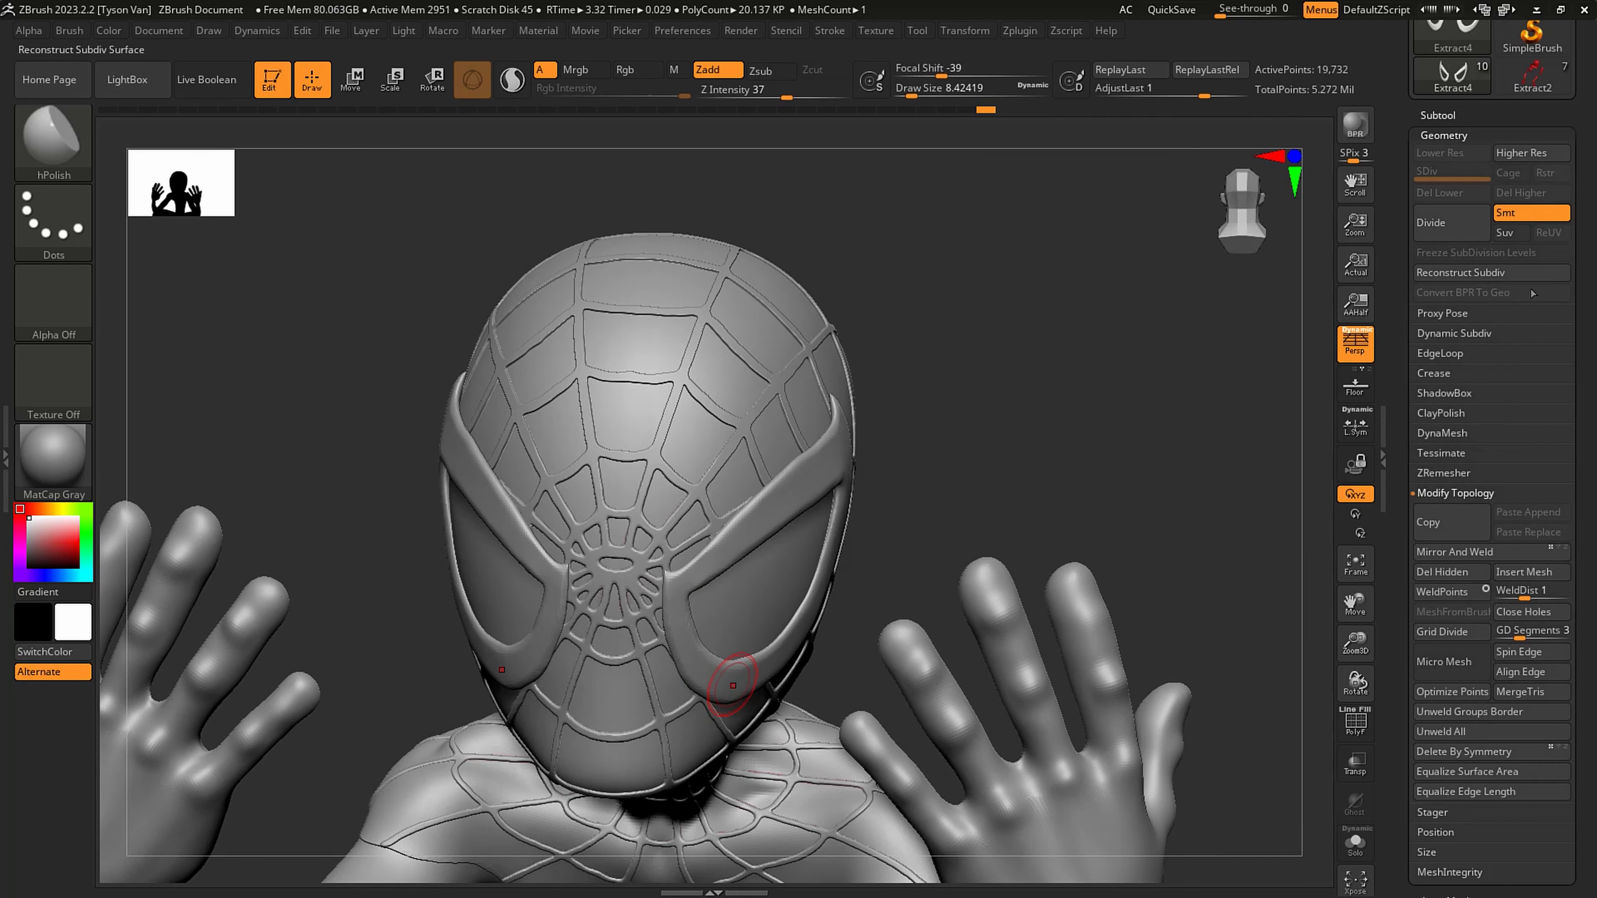
pyautogui.click(1471, 429)
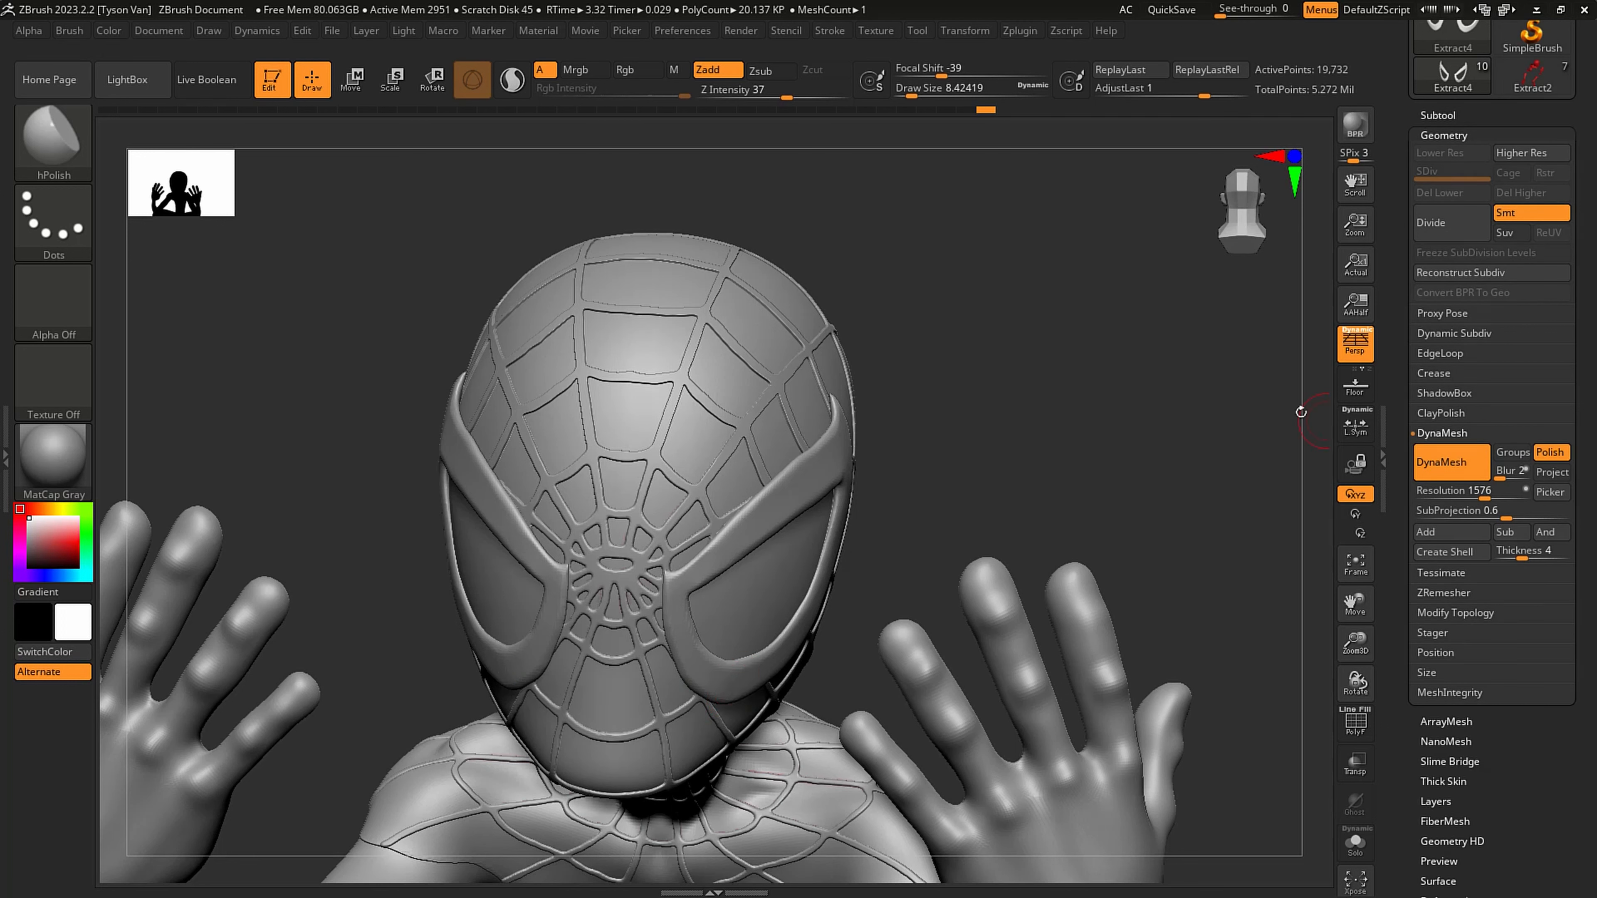
pyautogui.keyDown('ctrl'); pyautogui.moveTo(952, 462); pyautogui.dragTo(1051, 340); pyautogui.keyUp('ctrl')
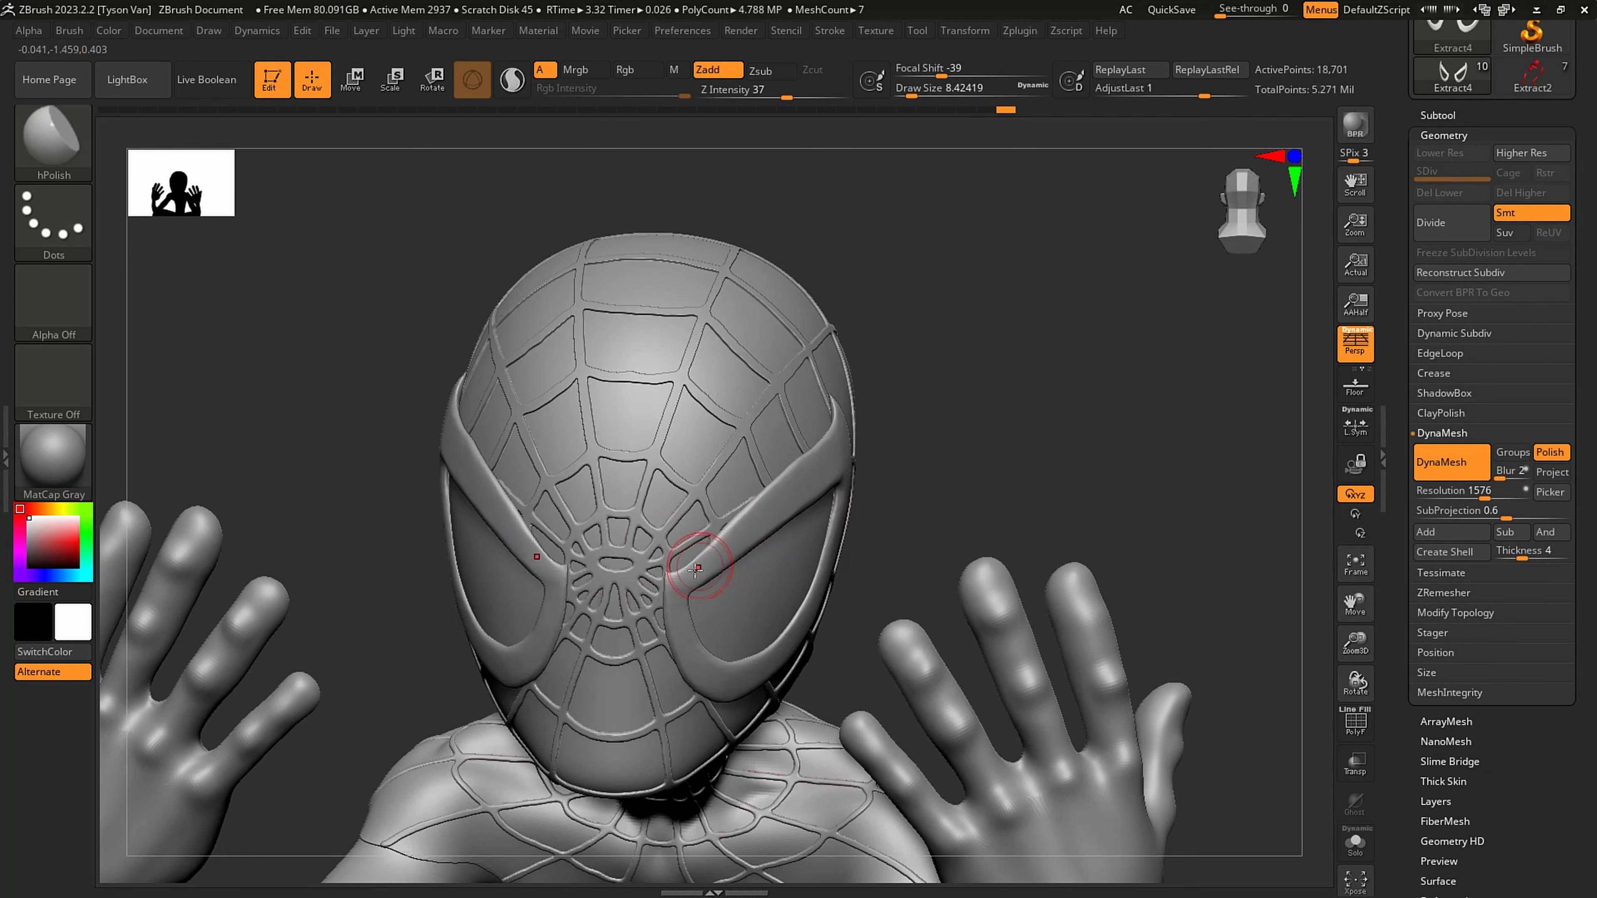
pyautogui.hotkey('ctrl', 'z')
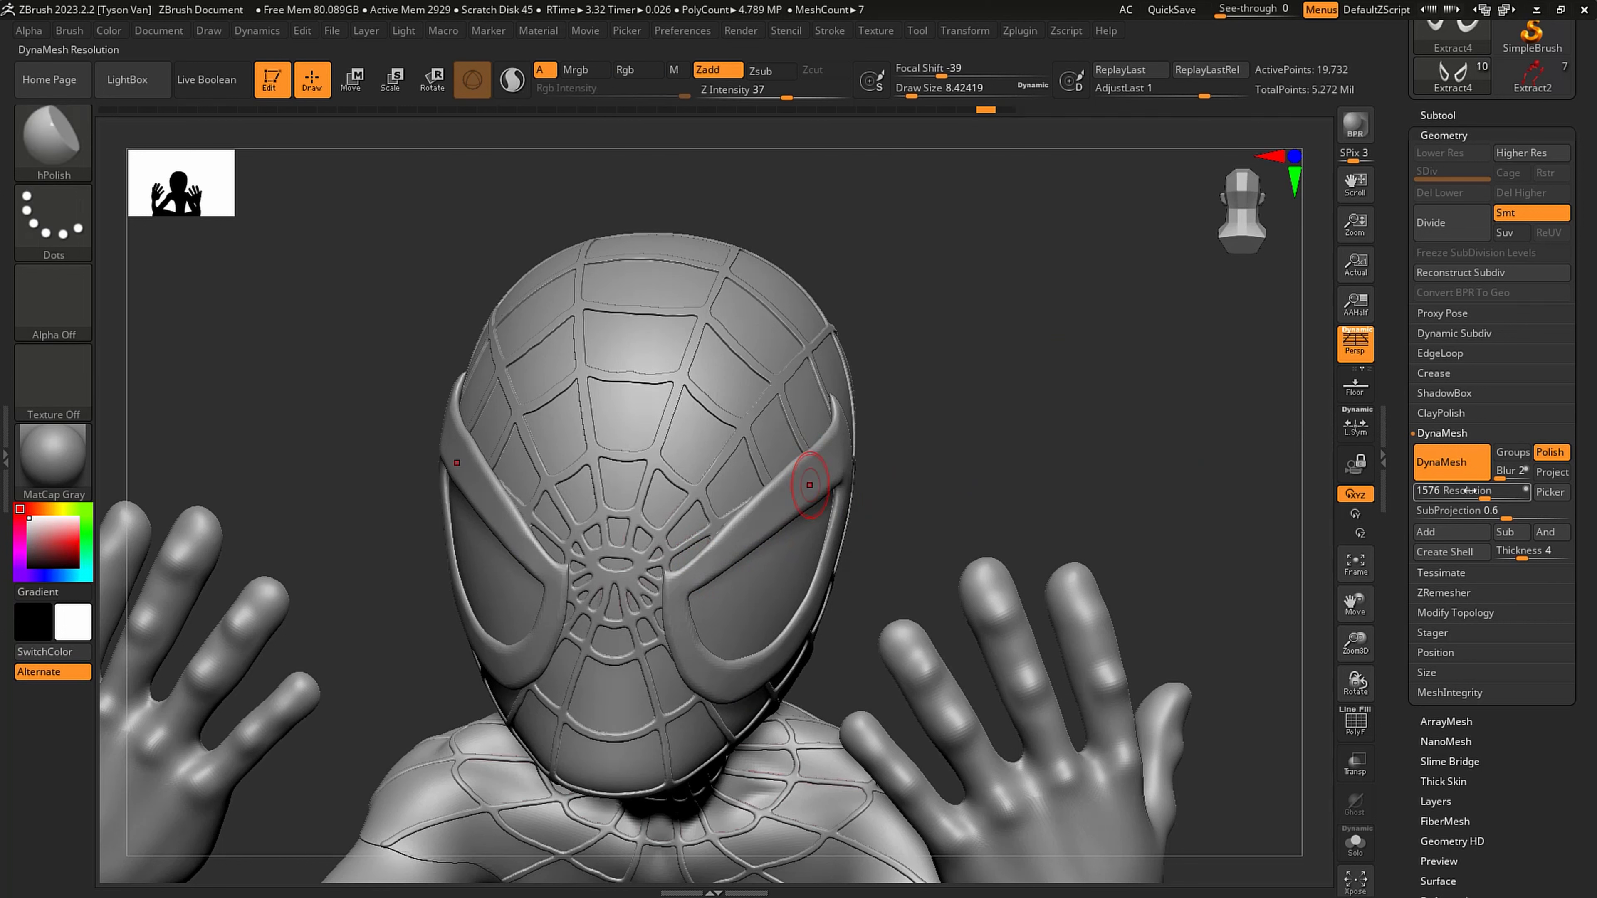
pyautogui.moveTo(1492, 491); pyautogui.dragTo(1502, 481)
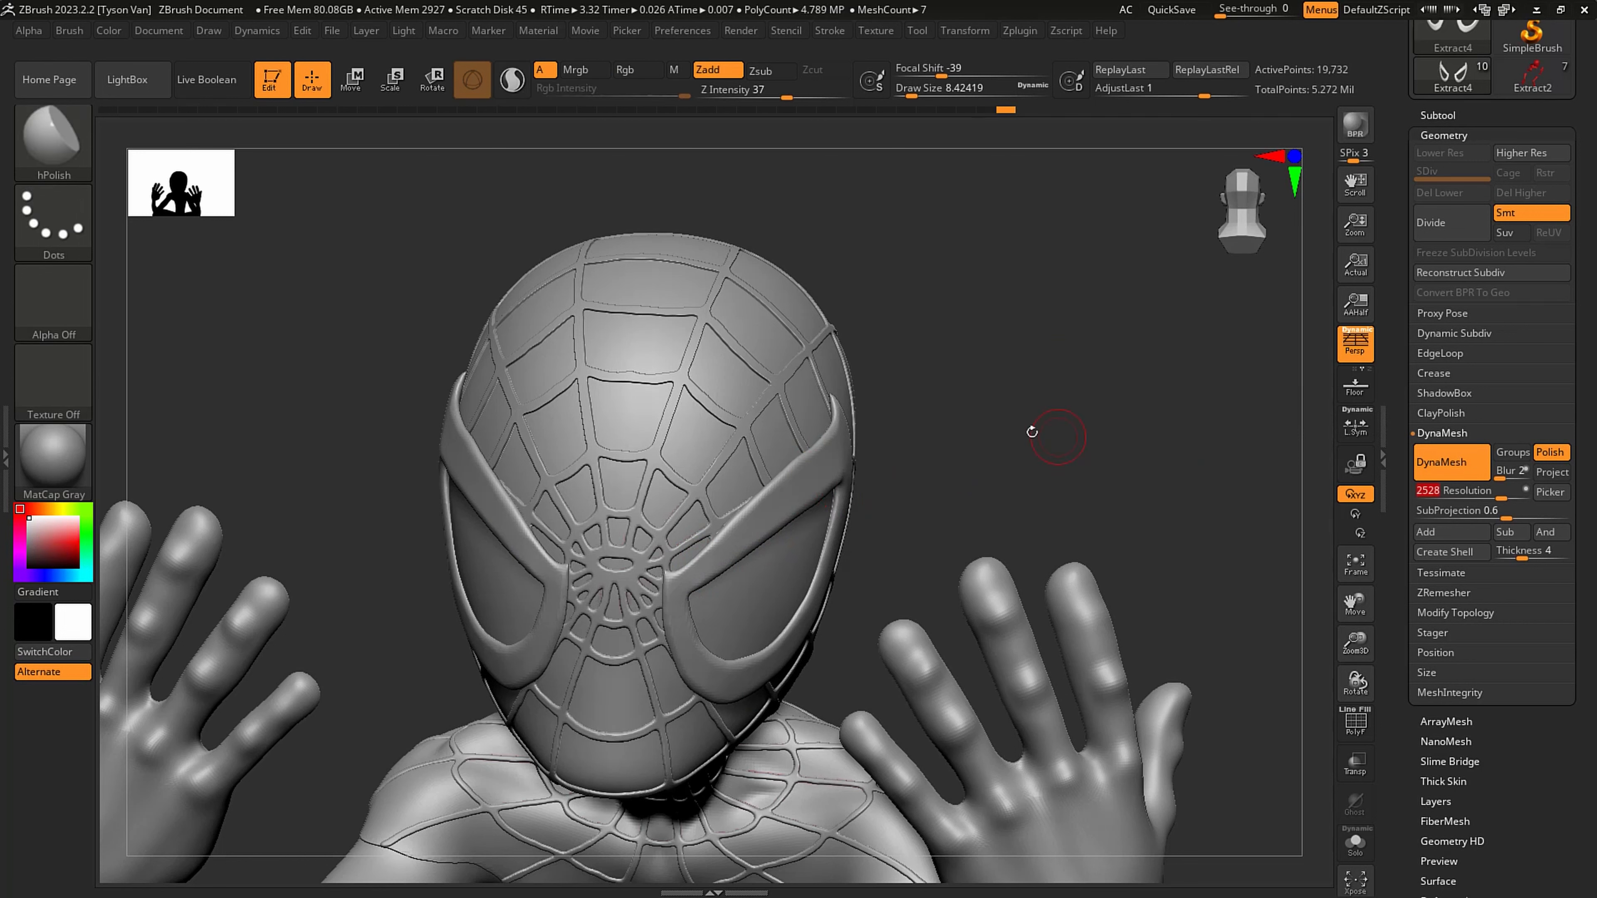
pyautogui.keyDown('ctrl'); pyautogui.moveTo(935, 475); pyautogui.dragTo(1075, 322); pyautogui.keyUp('ctrl')
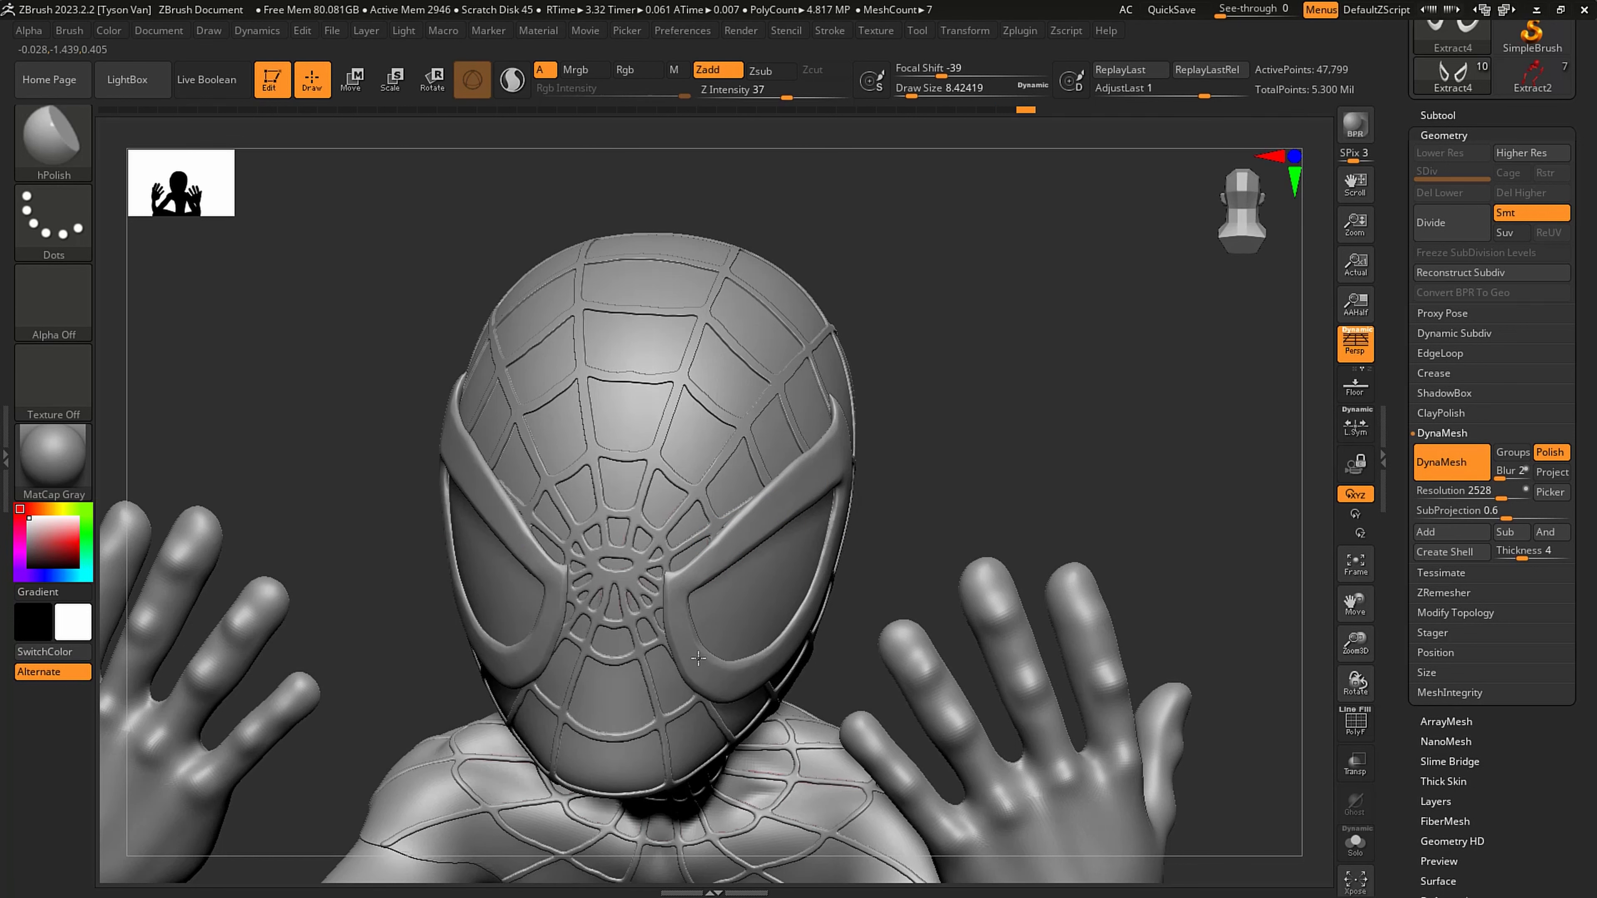
# - Polish the remeshed eye frames along the lower rims, outer tips and inner corners with hPolish
pyautogui.moveTo(728, 670); pyautogui.dragTo(713, 677, button='right')
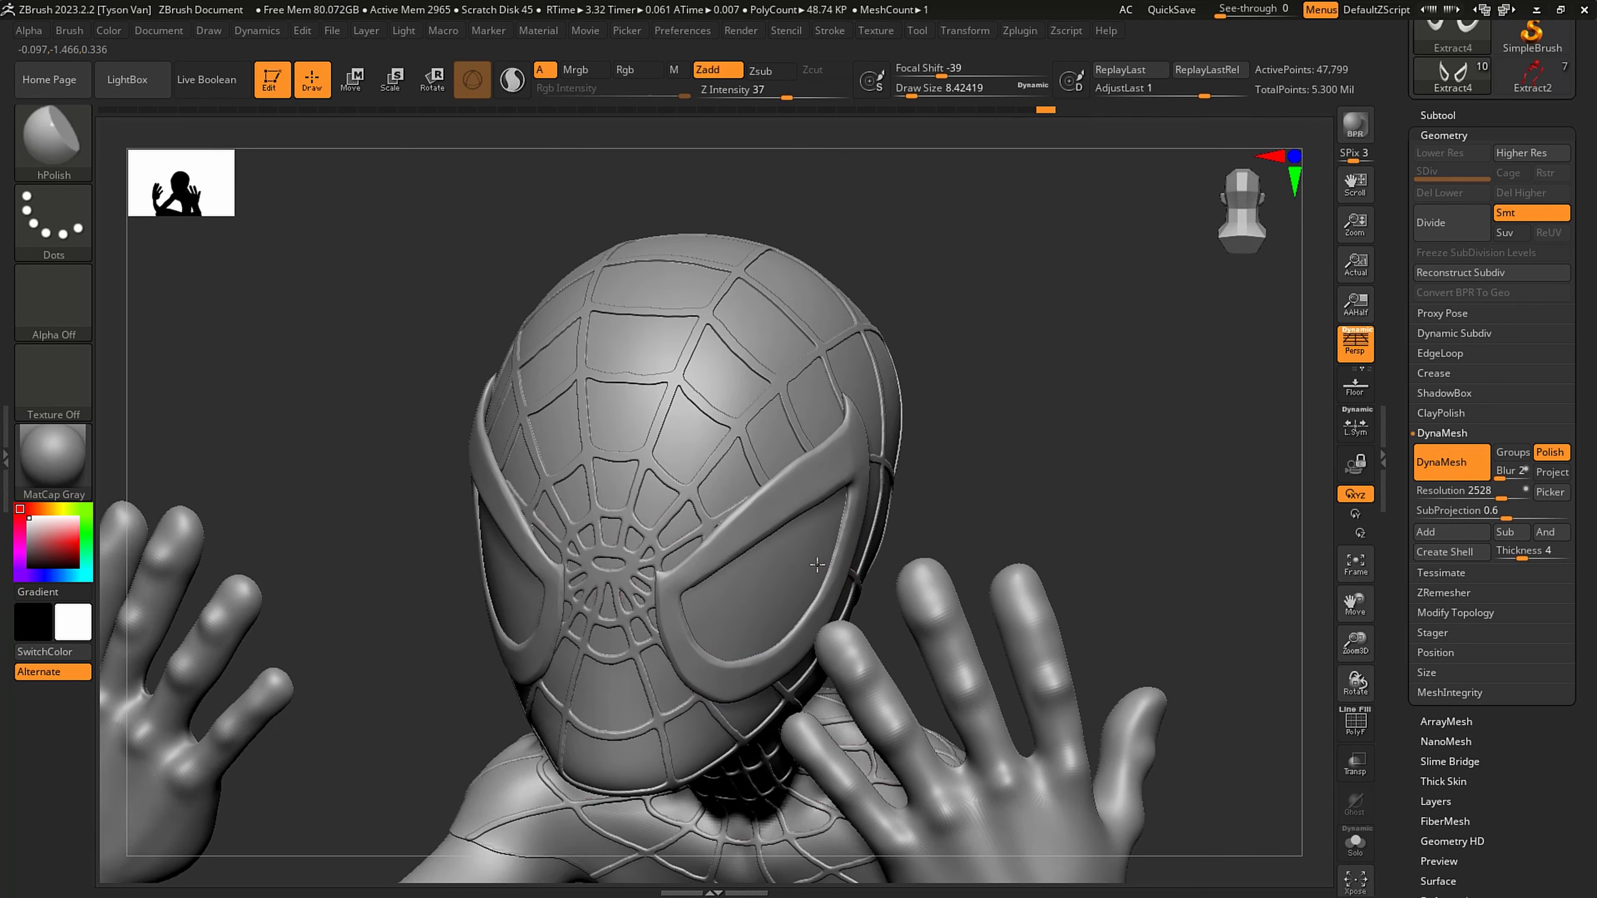
pyautogui.moveTo(816, 564); pyautogui.dragTo(823, 614, button='right')
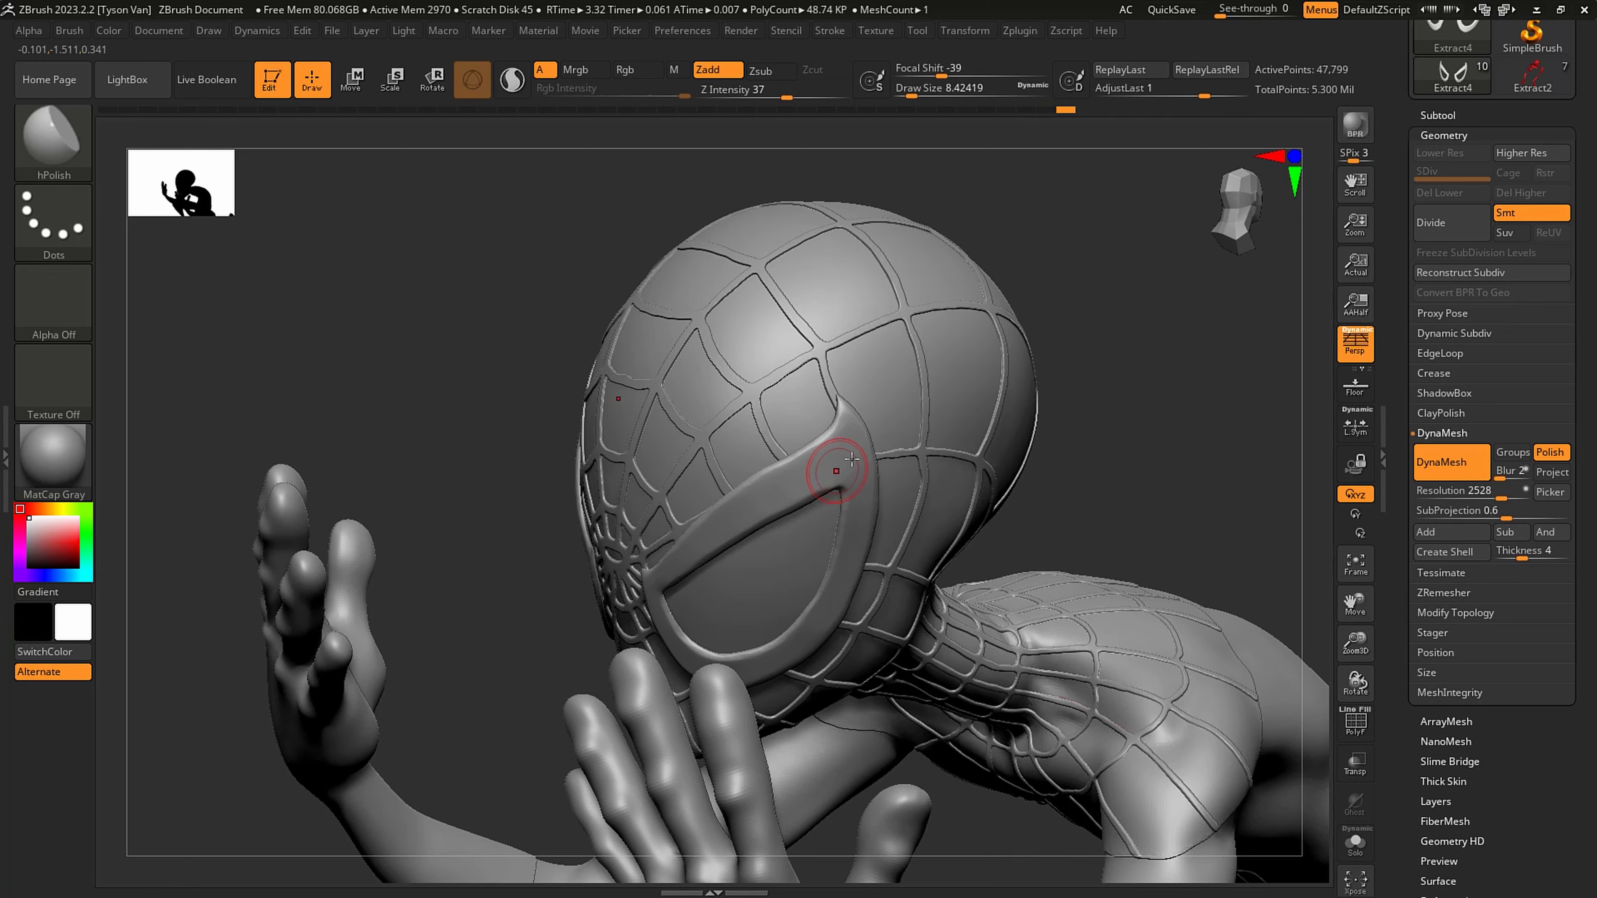
pyautogui.moveTo(855, 464); pyautogui.dragTo(827, 461, button='right')
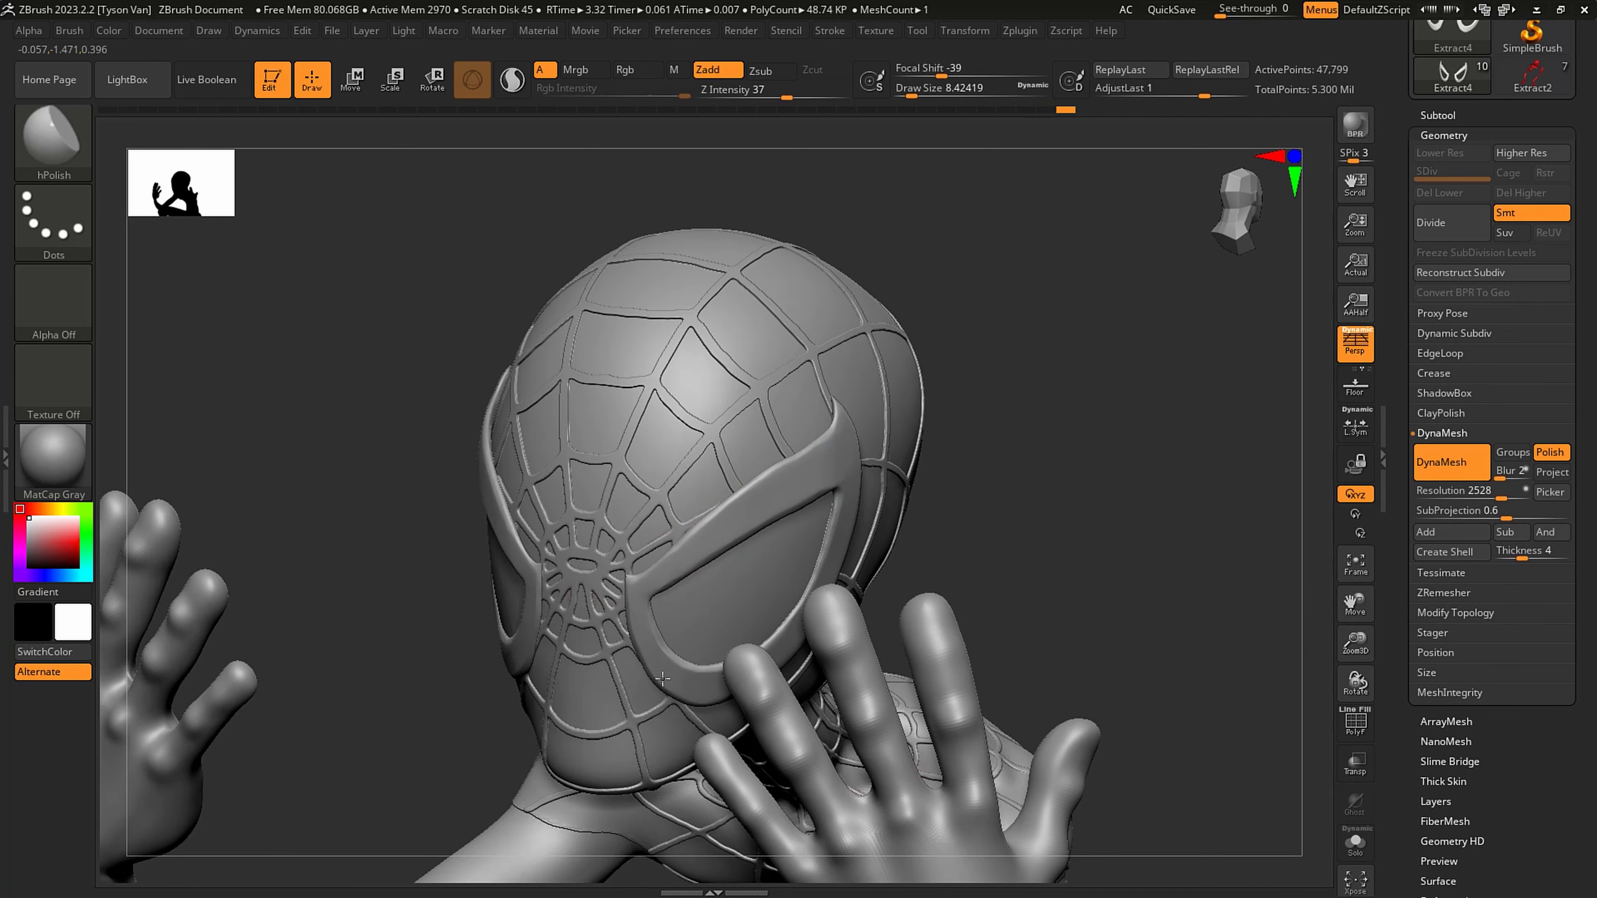
pyautogui.keyDown('alt'); pyautogui.moveTo(668, 621); pyautogui.dragTo(523, 627, button='right'); pyautogui.keyUp('alt')
pyautogui.keyDown('ctrl'); pyautogui.moveTo(870, 566); pyautogui.dragTo(782, 398, button='right'); pyautogui.keyUp('ctrl')
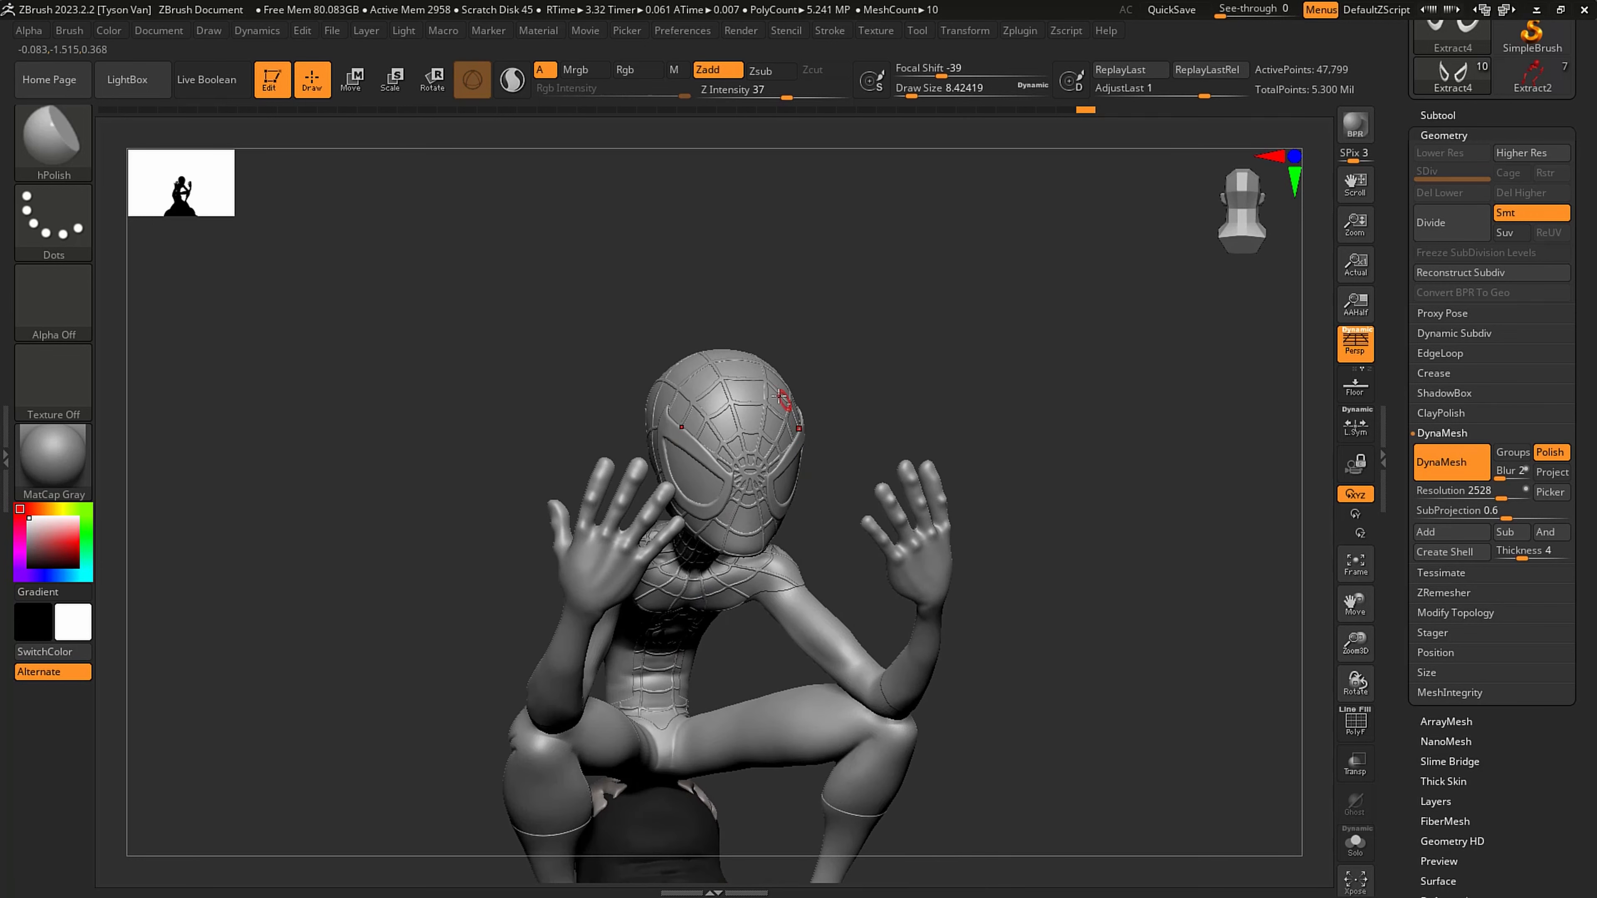
# - Select the Extract6 web lines and smooth them across the face and upper chest at a draw size of about 62
pyautogui.keyDown('alt'); pyautogui.click(764, 379); pyautogui.keyUp('alt')
pyautogui.press('f')
pyautogui.press('b')
pyautogui.press('s')
pyautogui.press('h')
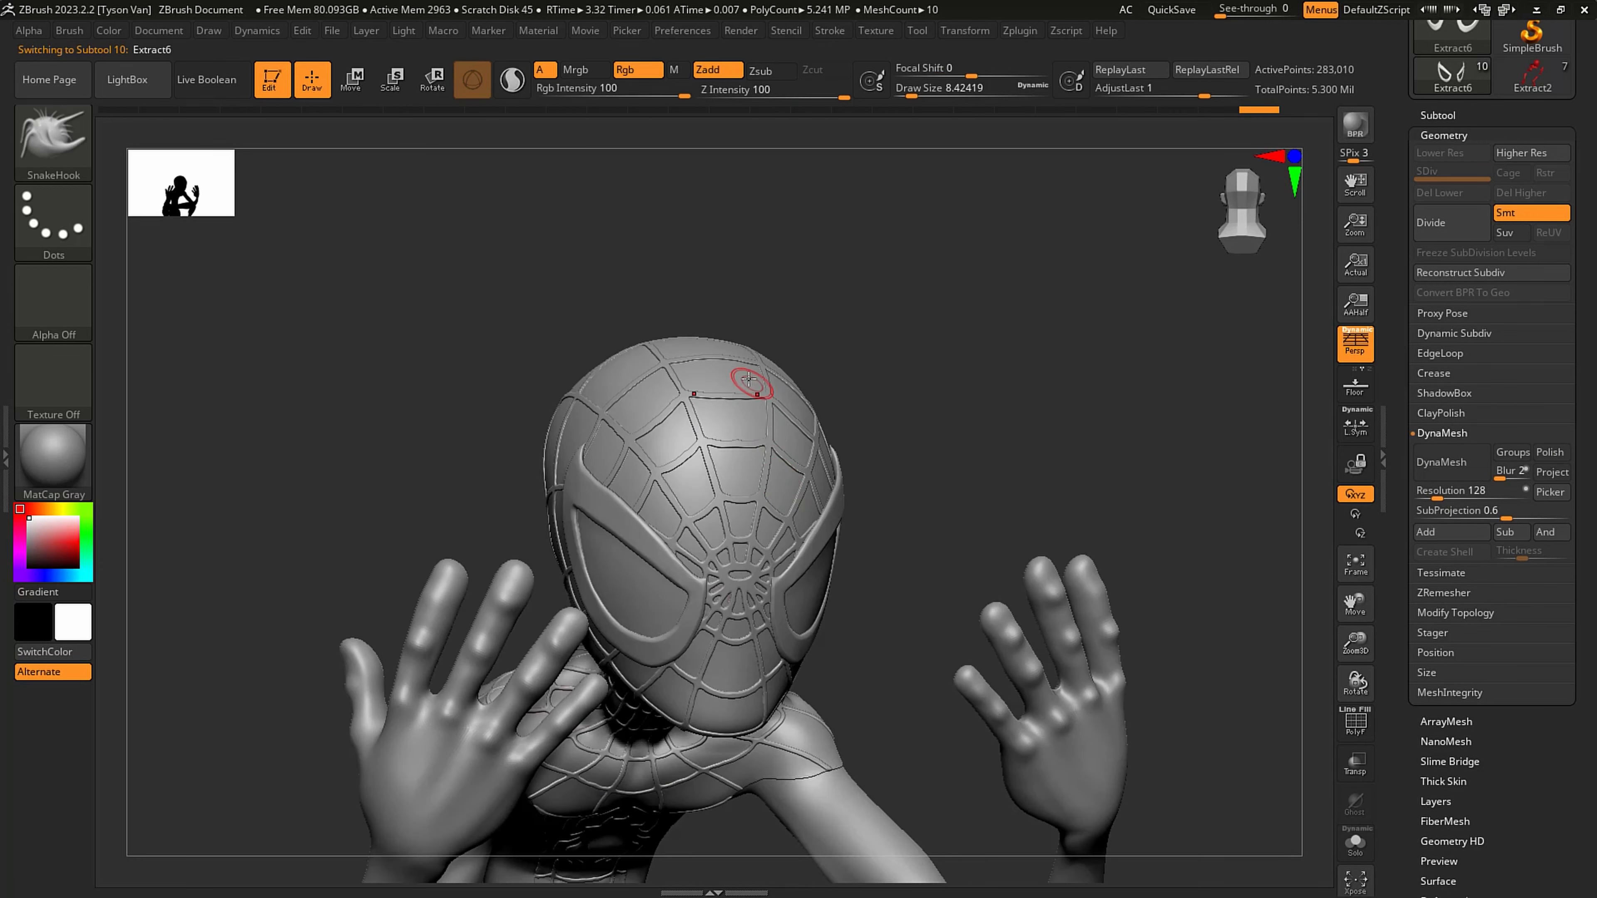
pyautogui.press('s')
pyautogui.moveTo(738, 376); pyautogui.dragTo(764, 378)
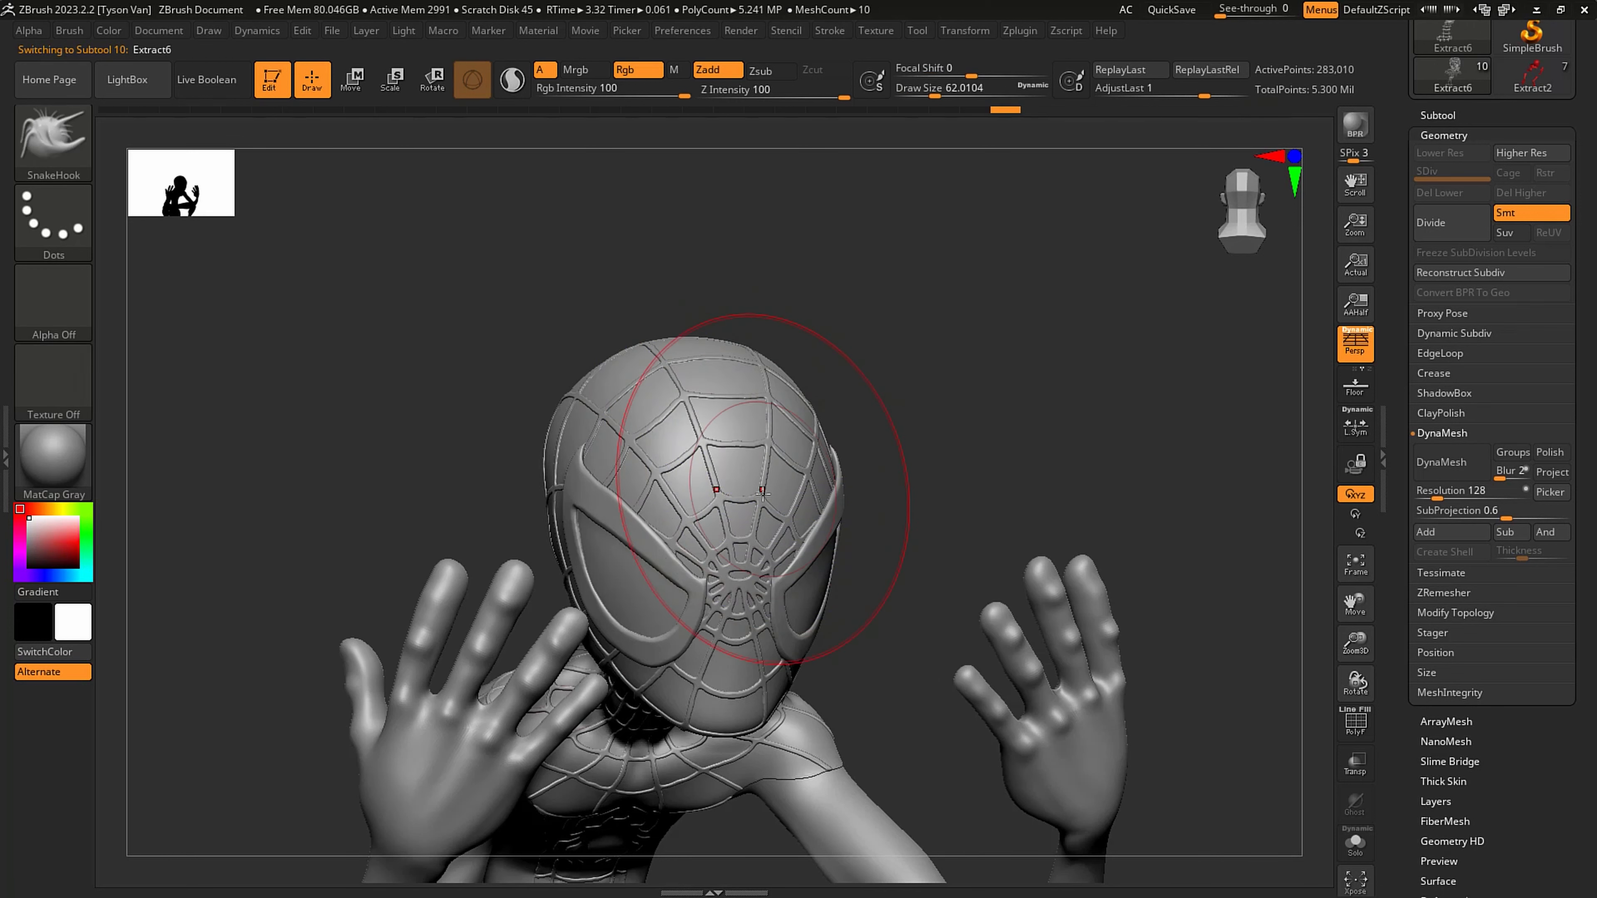
pyautogui.moveTo(691, 453)
pyautogui.mouseDown()
pyautogui.moveTo(777, 451)
pyautogui.moveTo(791, 436)
pyautogui.mouseUp()
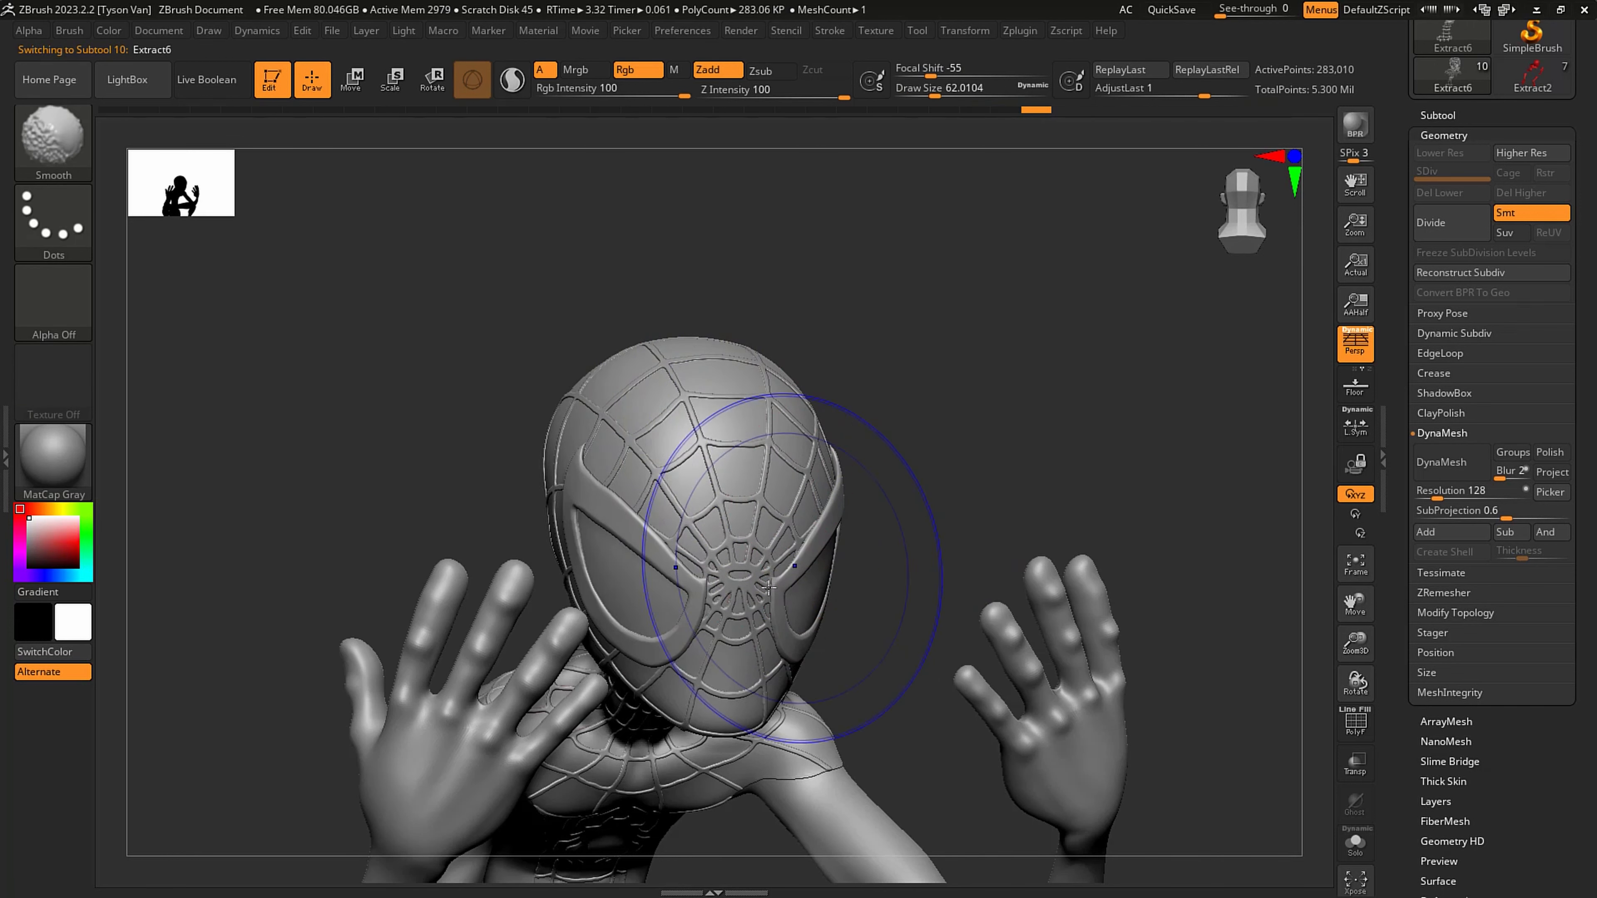
pyautogui.keyDown('shift'); pyautogui.moveTo(761, 606); pyautogui.dragTo(723, 629); pyautogui.keyUp('shift')
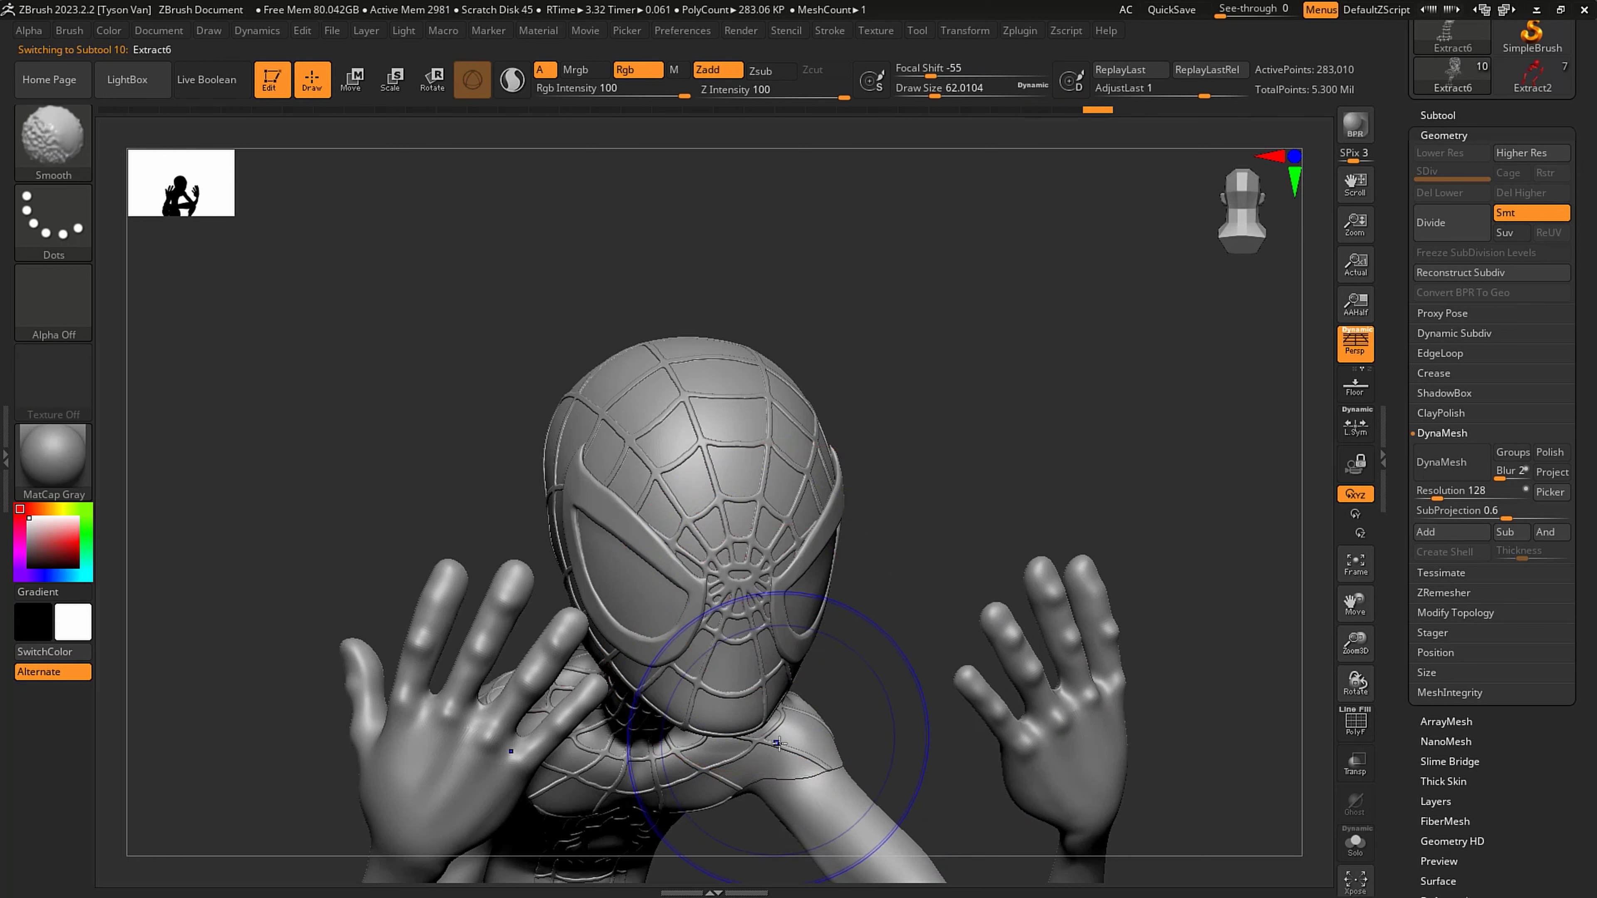
pyautogui.keyDown('shift'); pyautogui.moveTo(653, 761); pyautogui.dragTo(793, 742); pyautogui.keyUp('shift')
pyautogui.scroll(-5, 1493, 679)
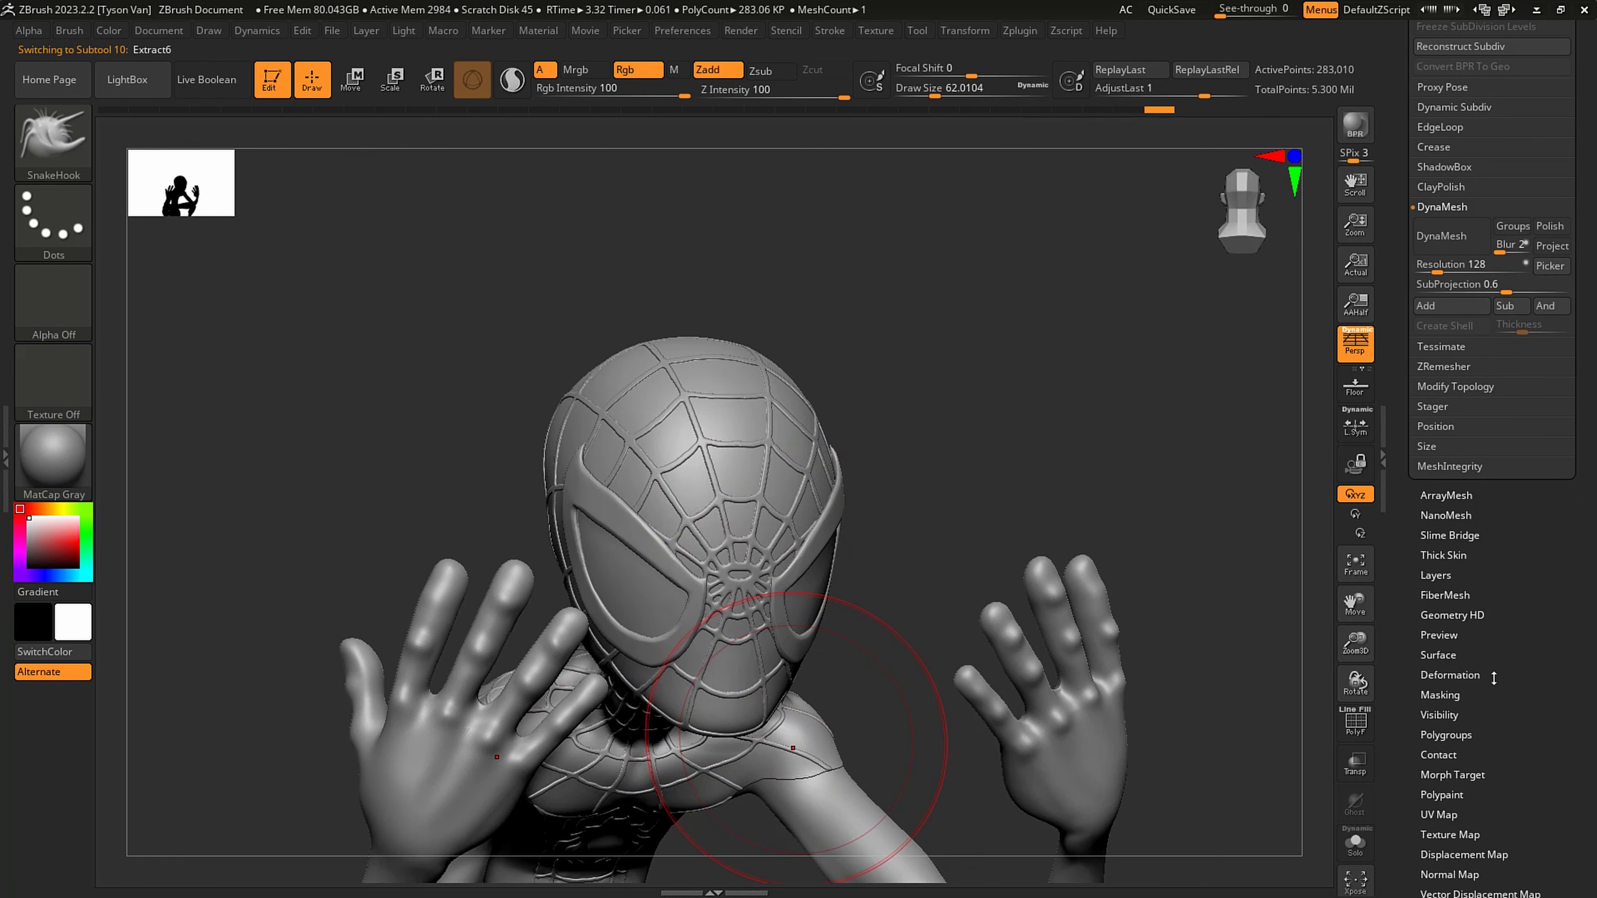
# - Inflate the Extract6 web lines by 1 with the Inflate deformation and reduce the draw size to about 5
pyautogui.click(1456, 674)
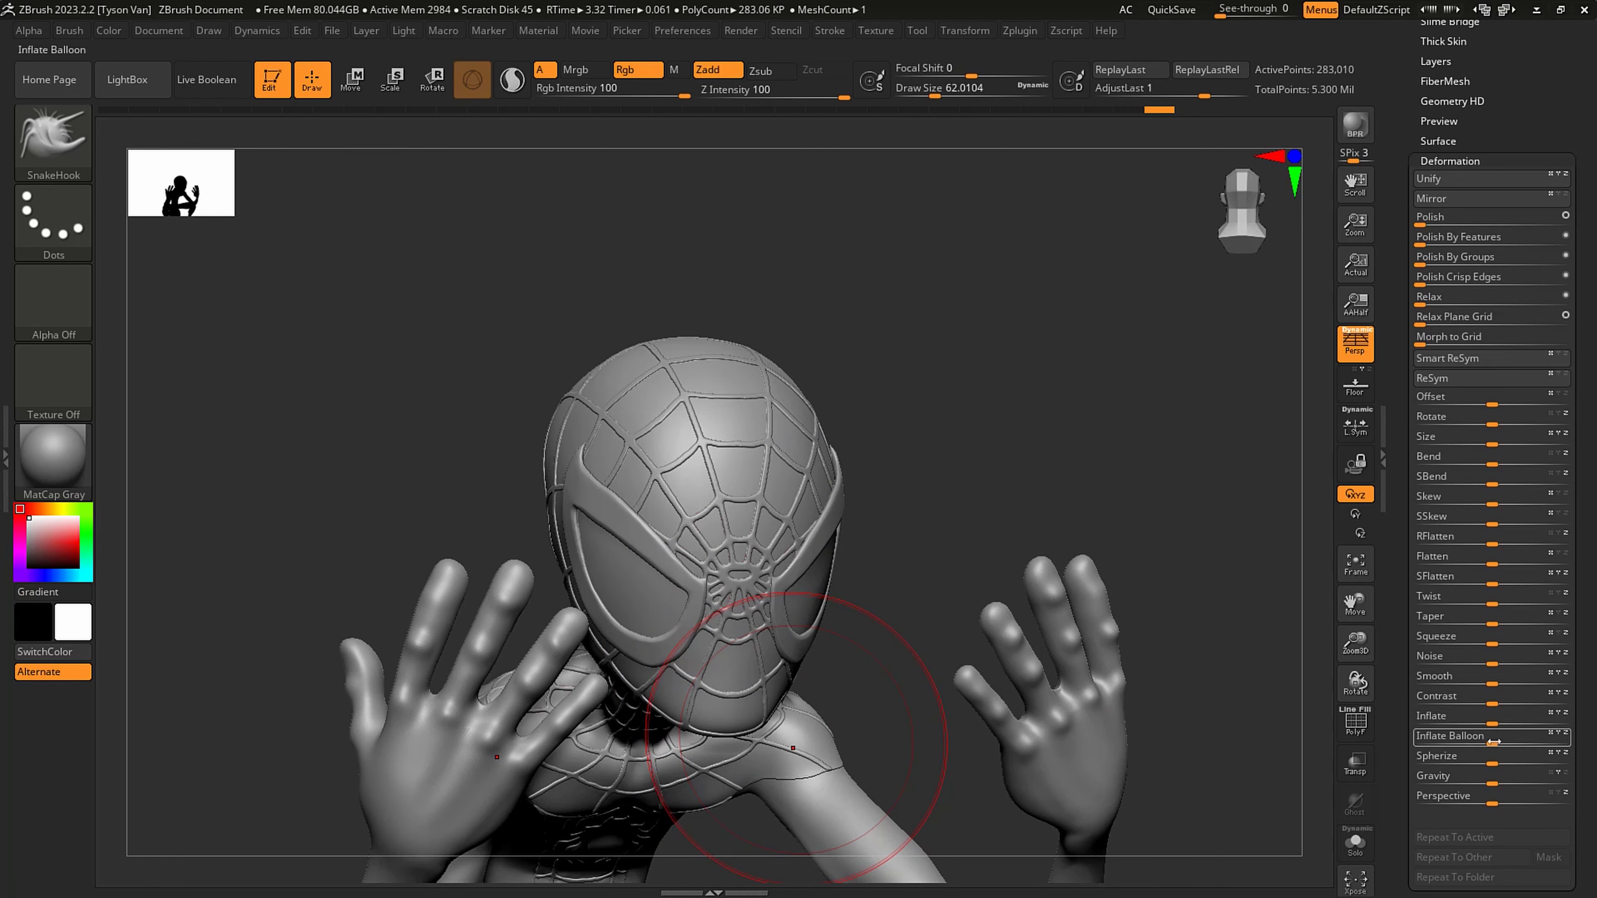
pyautogui.moveTo(1495, 719); pyautogui.dragTo(1483, 709)
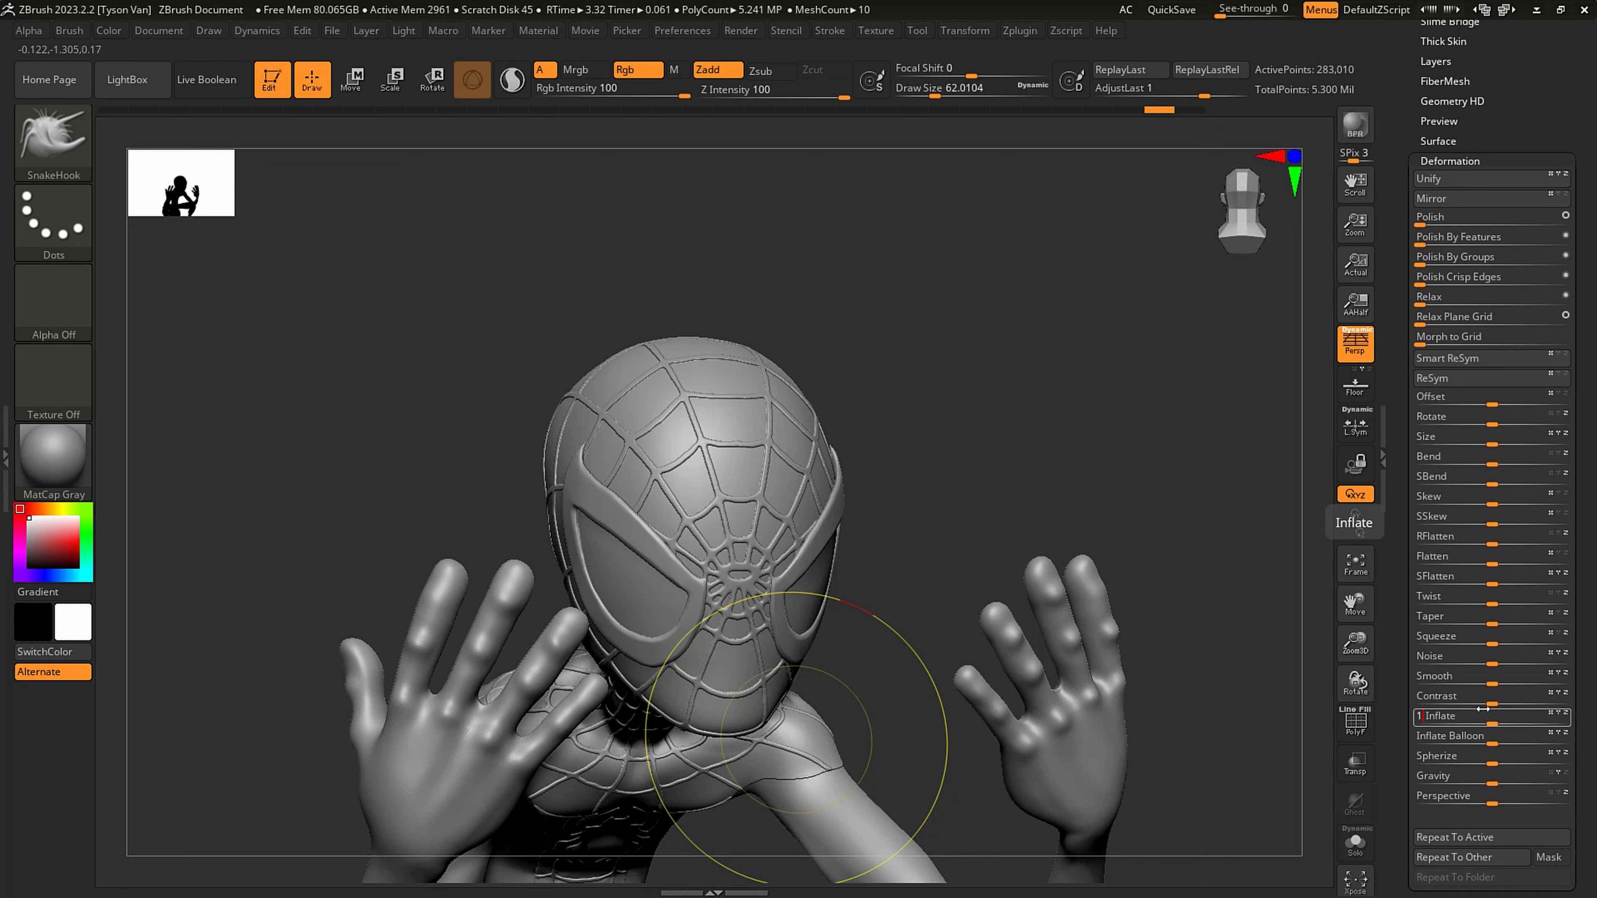
pyautogui.moveTo(1483, 709); pyautogui.dragTo(1483, 709)
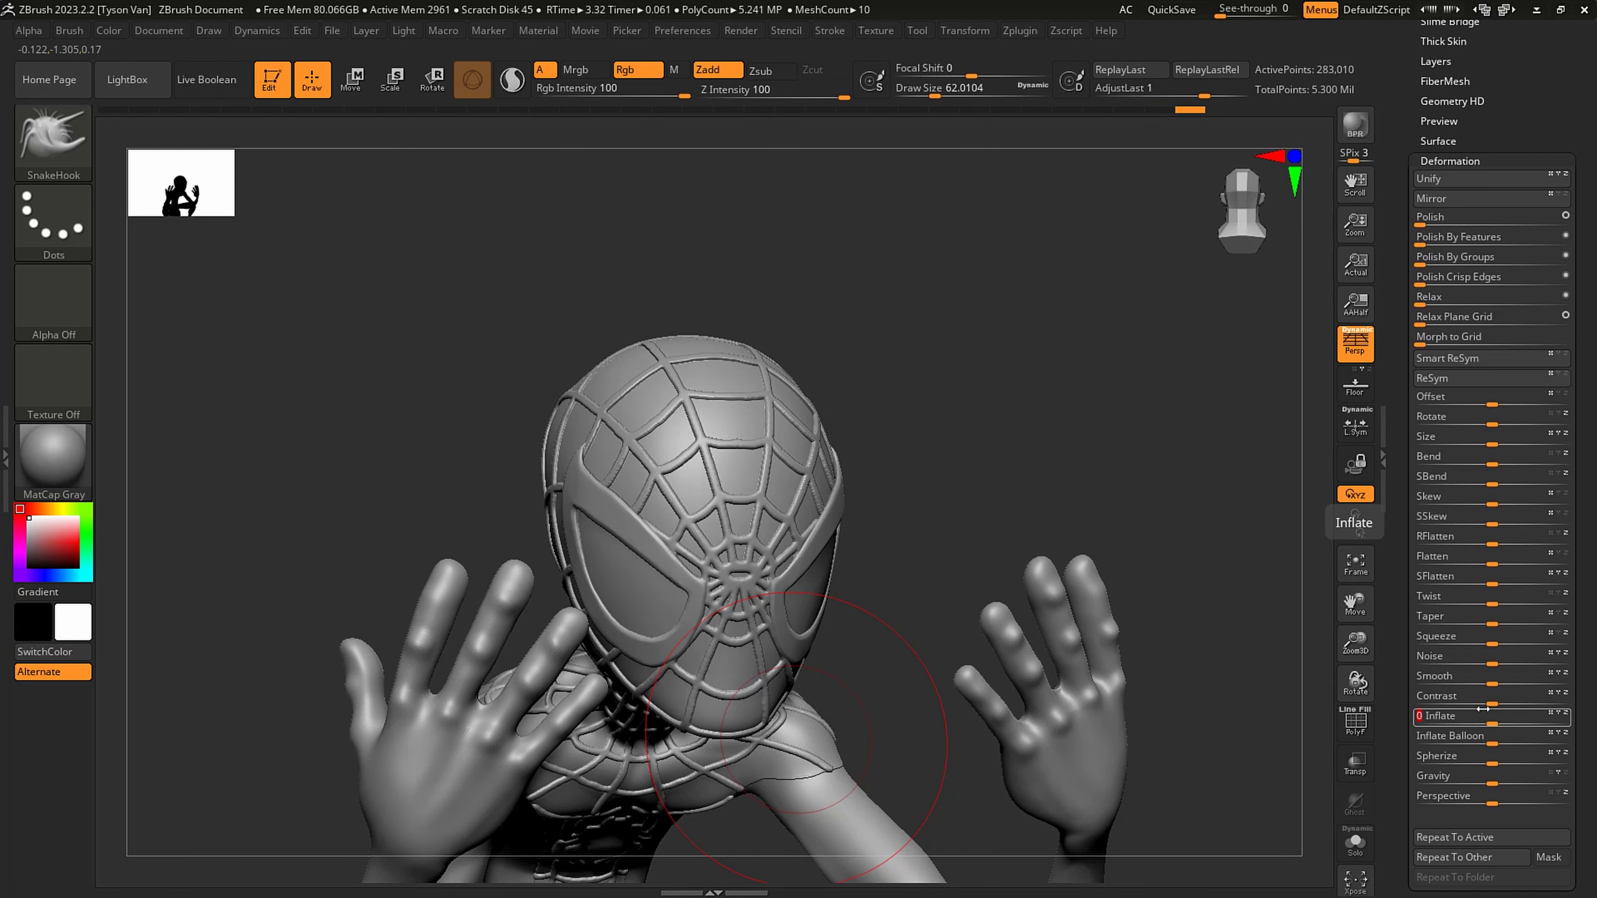
pyautogui.moveTo(964, 495)
pyautogui.mouseDown()
pyautogui.moveTo(723, 499)
pyautogui.moveTo(604, 553)
pyautogui.moveTo(805, 620)
pyautogui.mouseUp()
pyautogui.moveTo(709, 750)
pyautogui.keyDown('shift'); pyautogui.mouseDown()
pyautogui.moveTo(700, 761)
pyautogui.moveTo(717, 590)
pyautogui.moveTo(817, 586)
pyautogui.moveTo(789, 575)
pyautogui.mouseUp(); pyautogui.keyUp('shift')
pyautogui.press('s')
pyautogui.moveTo(744, 666)
pyautogui.mouseDown(button='right')
pyautogui.moveTo(736, 613)
pyautogui.moveTo(767, 604)
pyautogui.mouseUp(button='right')
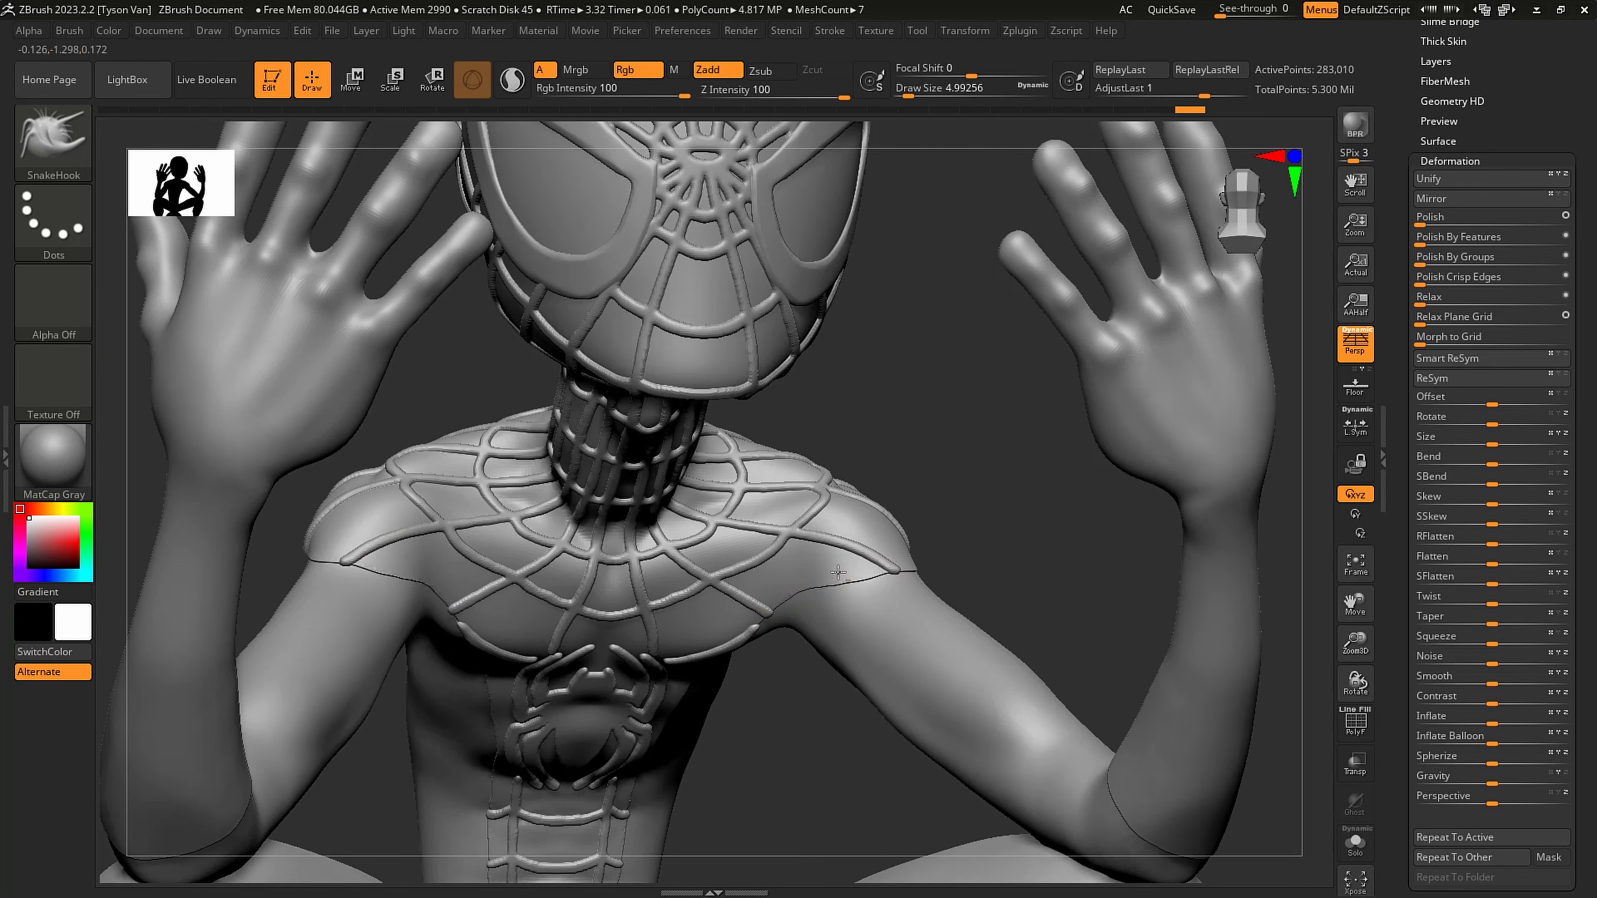
# - Examine the Extract2 suit piece in isolation with its wireframe shown, checking the mesh around the shoulder opening
pyautogui.click(1355, 843)
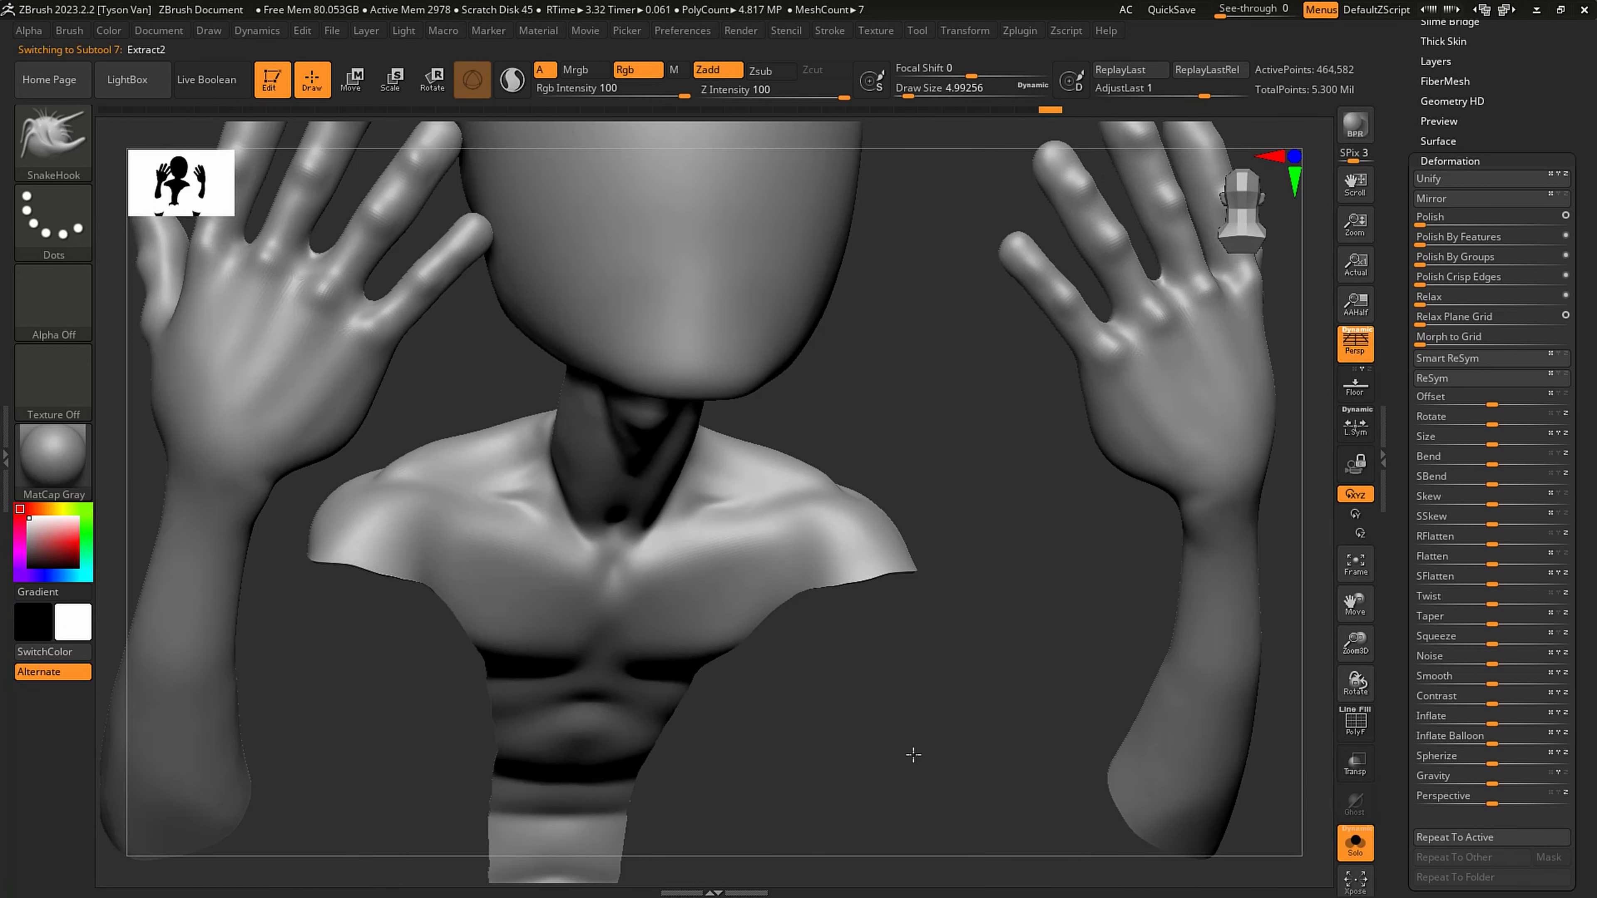
pyautogui.press('f')
pyautogui.hotkey('shift', 'f')
pyautogui.moveTo(909, 547); pyautogui.dragTo(768, 508, button='right')
pyautogui.click(1365, 842)
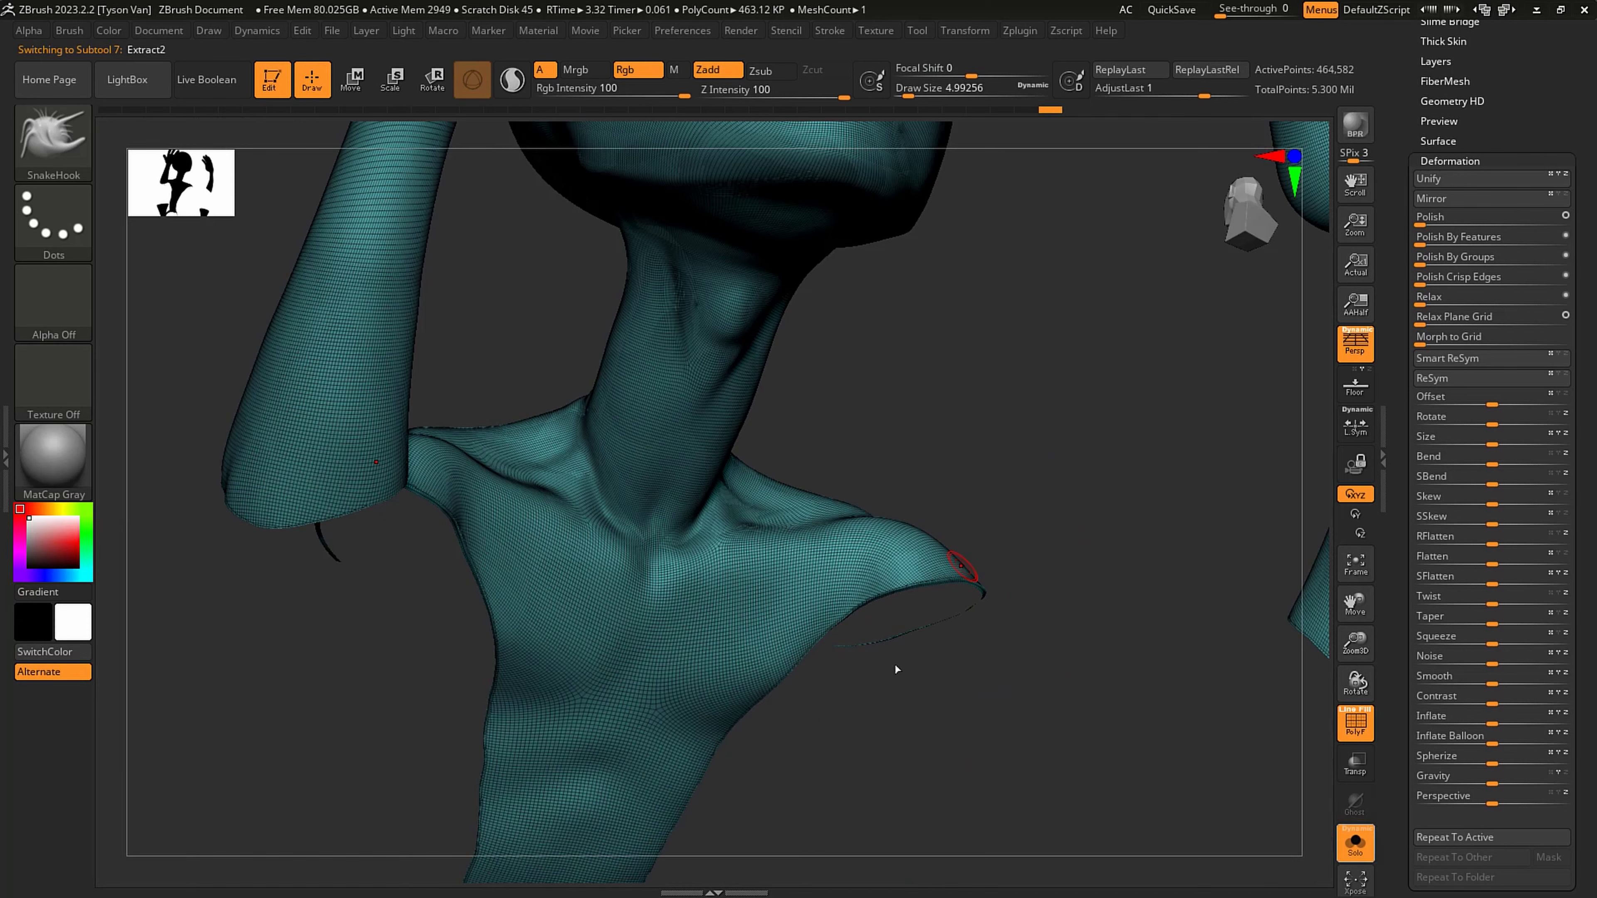
pyautogui.keyDown('ctrl'); pyautogui.moveTo(900, 656); pyautogui.dragTo(934, 656, button='right'); pyautogui.keyUp('ctrl')
# - Check the Extract3_2 subtool in isolation, then isolate Extract2 with its wireframe shown, close on the shoulder opening's rim
pyautogui.moveTo(1493, 67); pyautogui.dragTo(1493, 191)
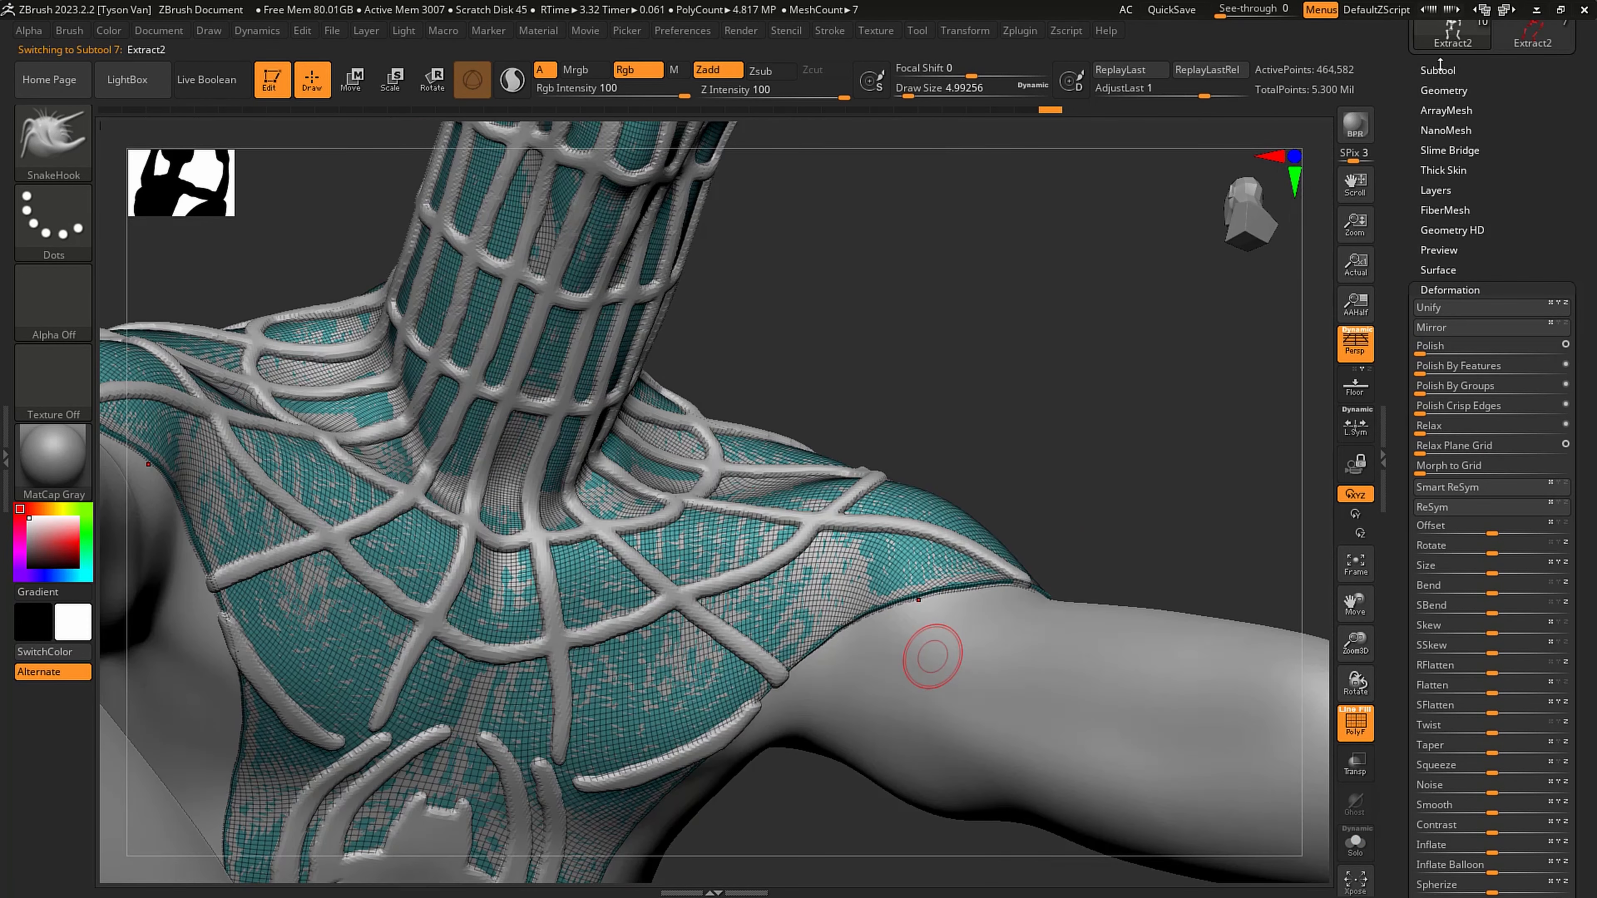
pyautogui.click(1438, 65)
pyautogui.click(1467, 342)
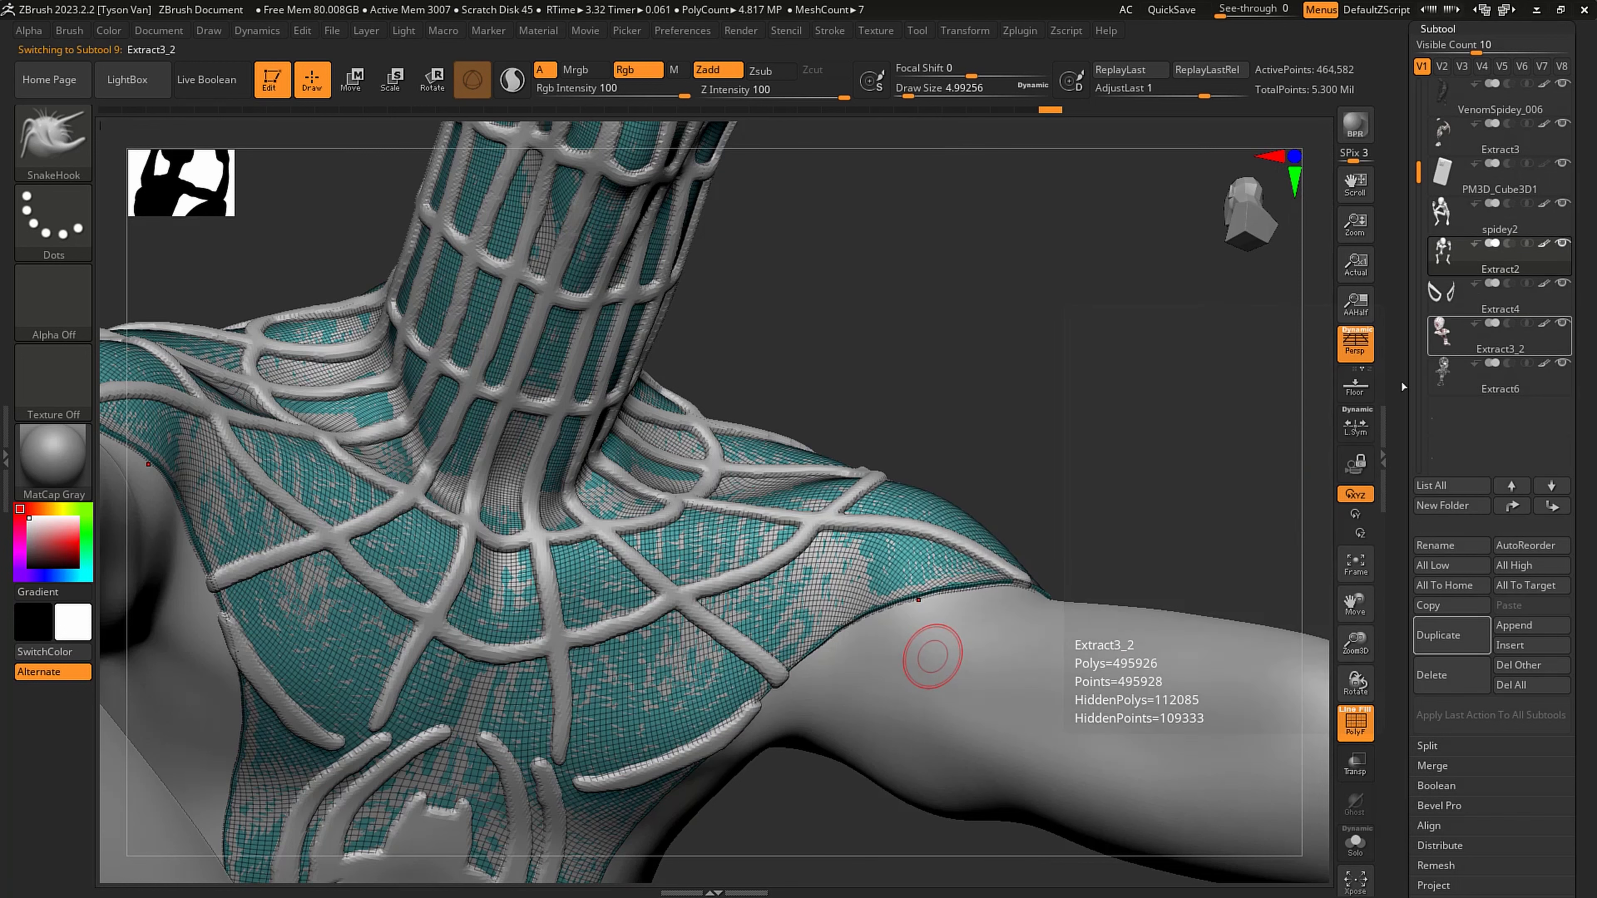
pyautogui.click(1355, 843)
pyautogui.hotkey('shift', 'f')
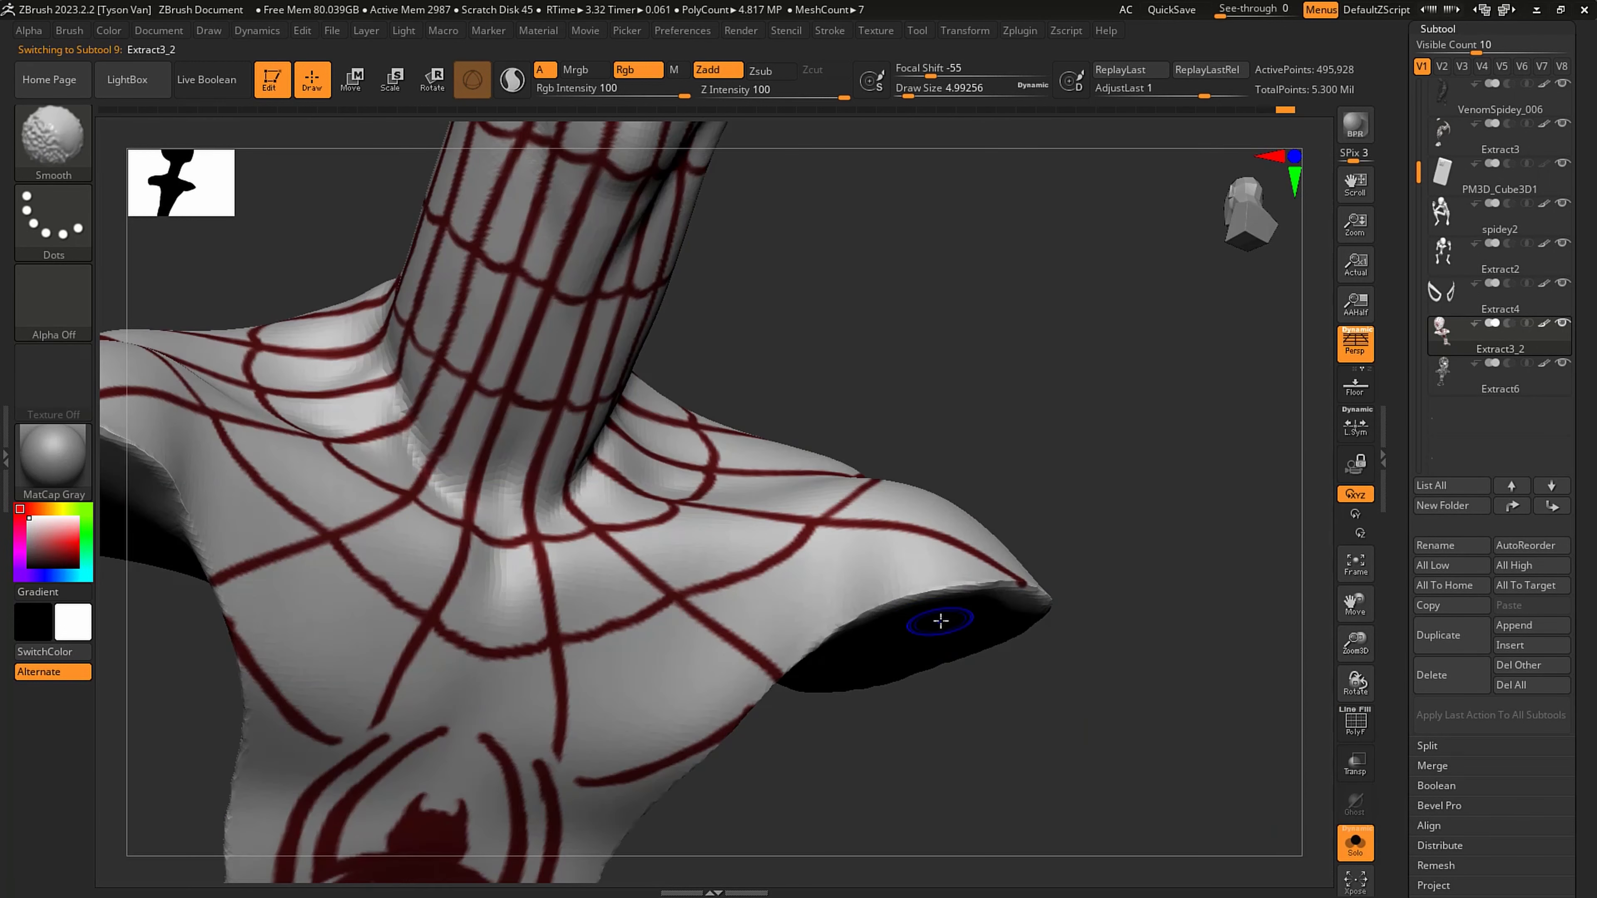
pyautogui.hotkey('shift', 'f')
pyautogui.click(1479, 258)
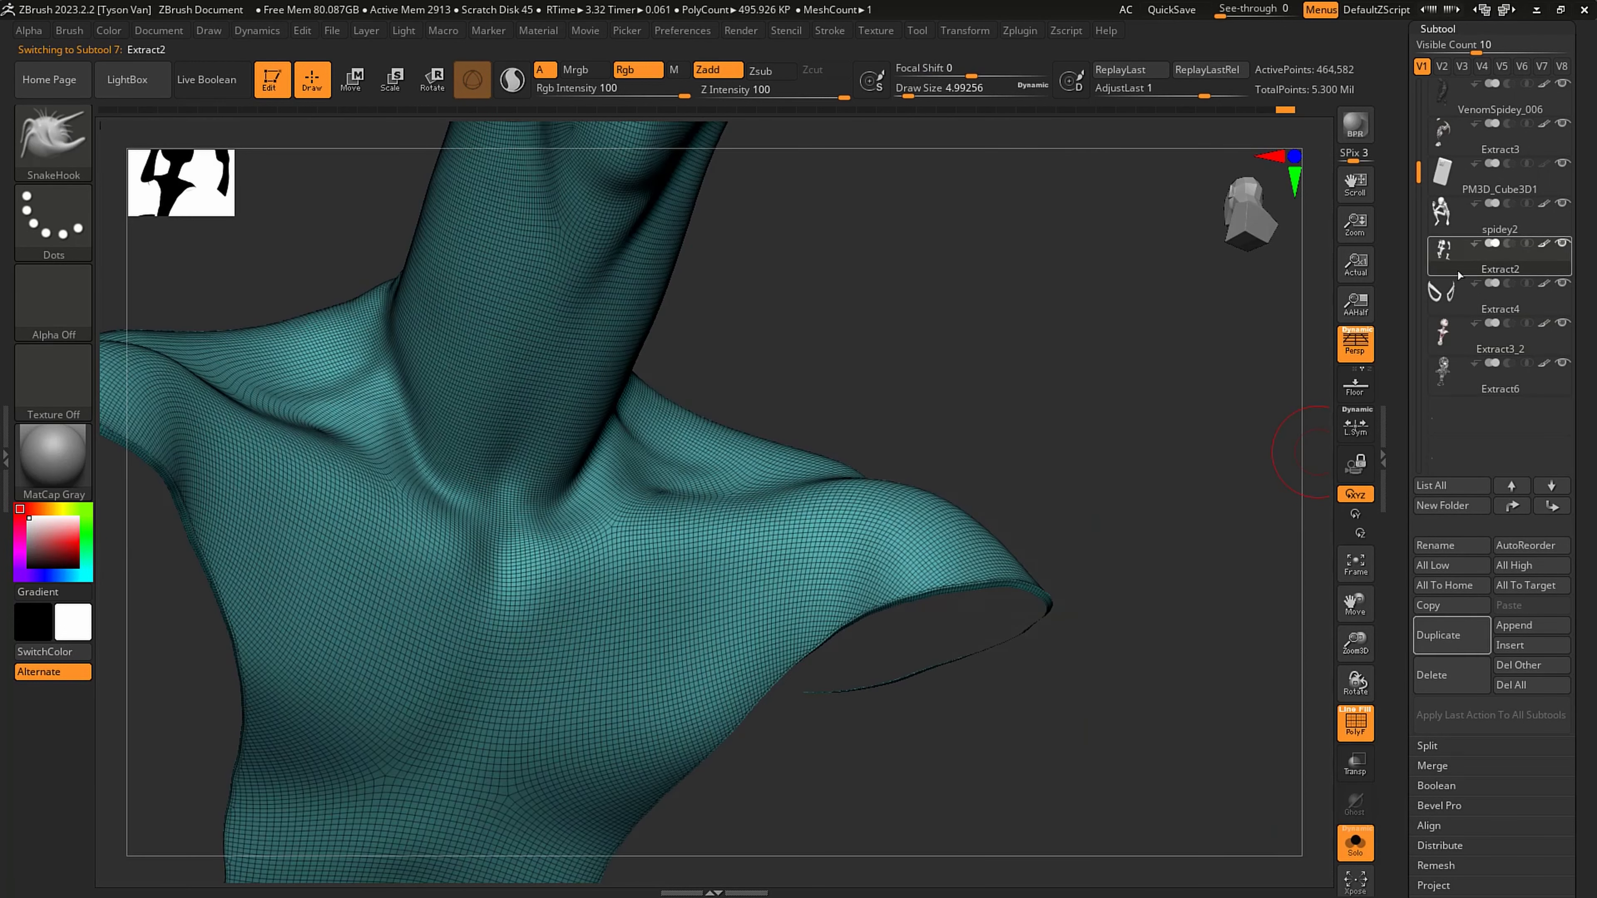
pyautogui.moveTo(1034, 585); pyautogui.dragTo(921, 617, button='right')
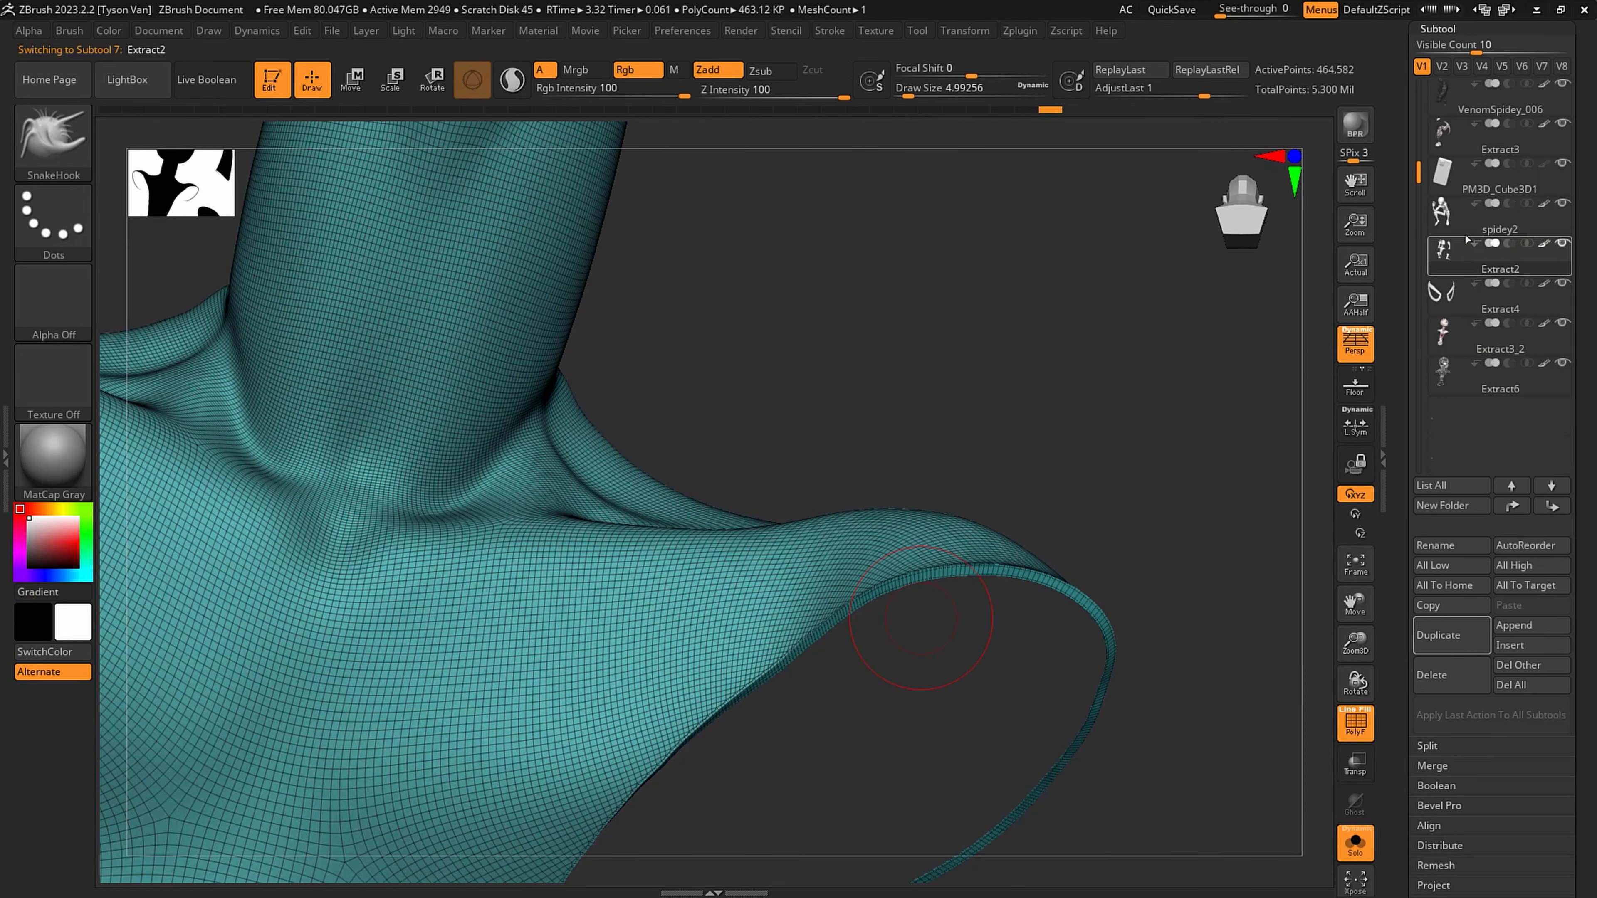
pyautogui.moveTo(991, 539); pyautogui.dragTo(849, 561, button='right')
pyautogui.moveTo(992, 607); pyautogui.dragTo(906, 541, button='right')
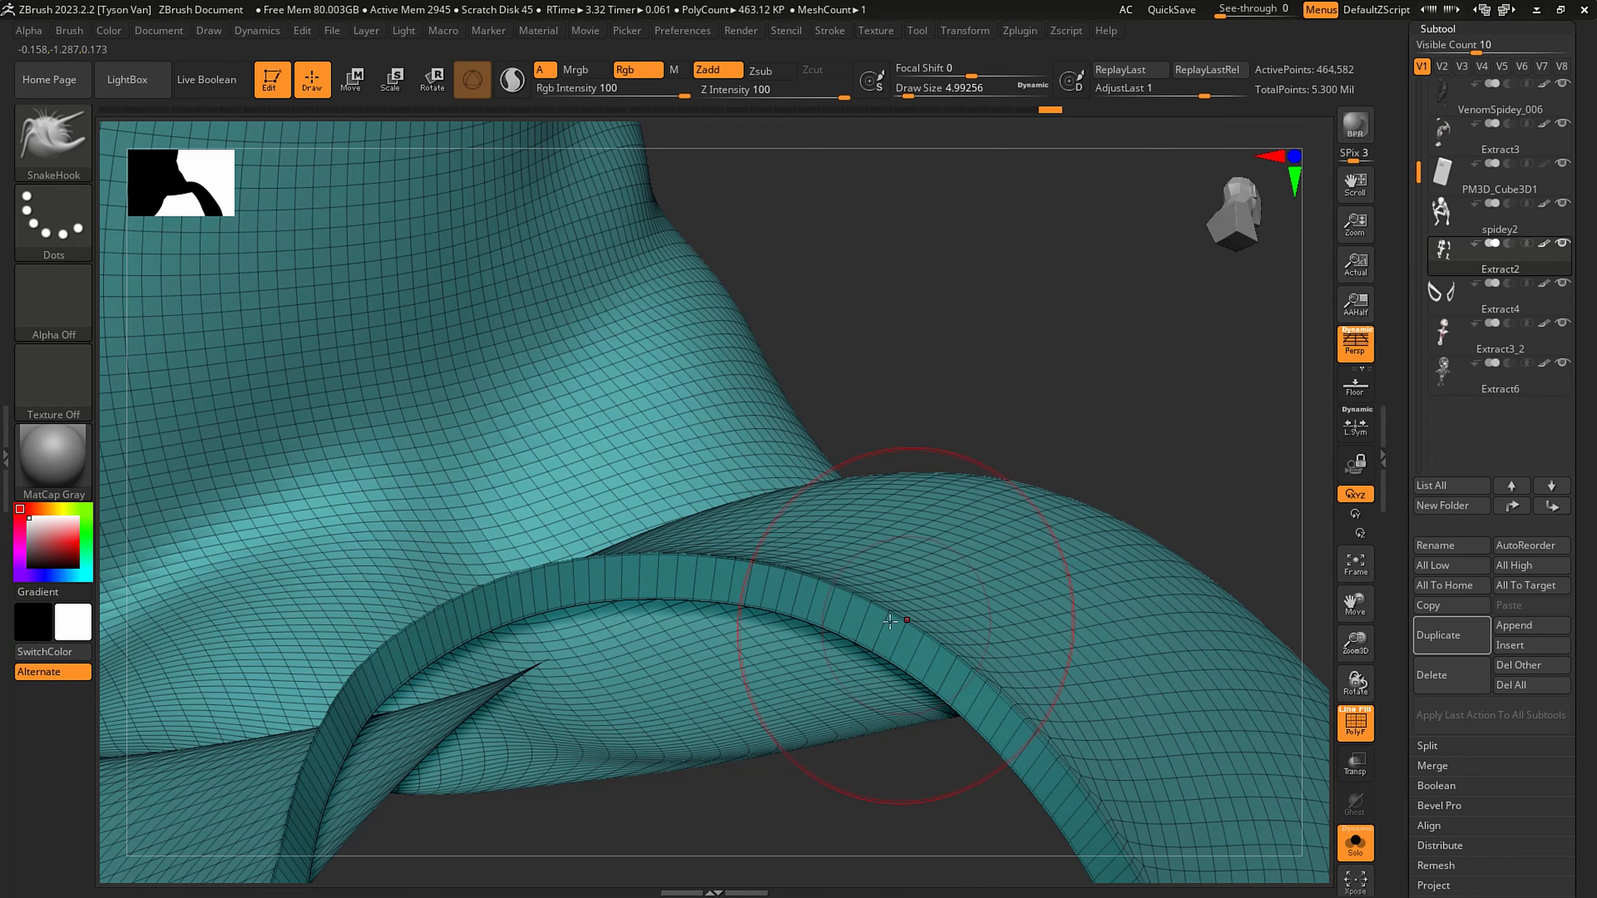
# - Assign a new polygroup to the poly loop around the shoulder opening's rim with ZModeler's PolyGroup edge action
pyautogui.click(54, 135)
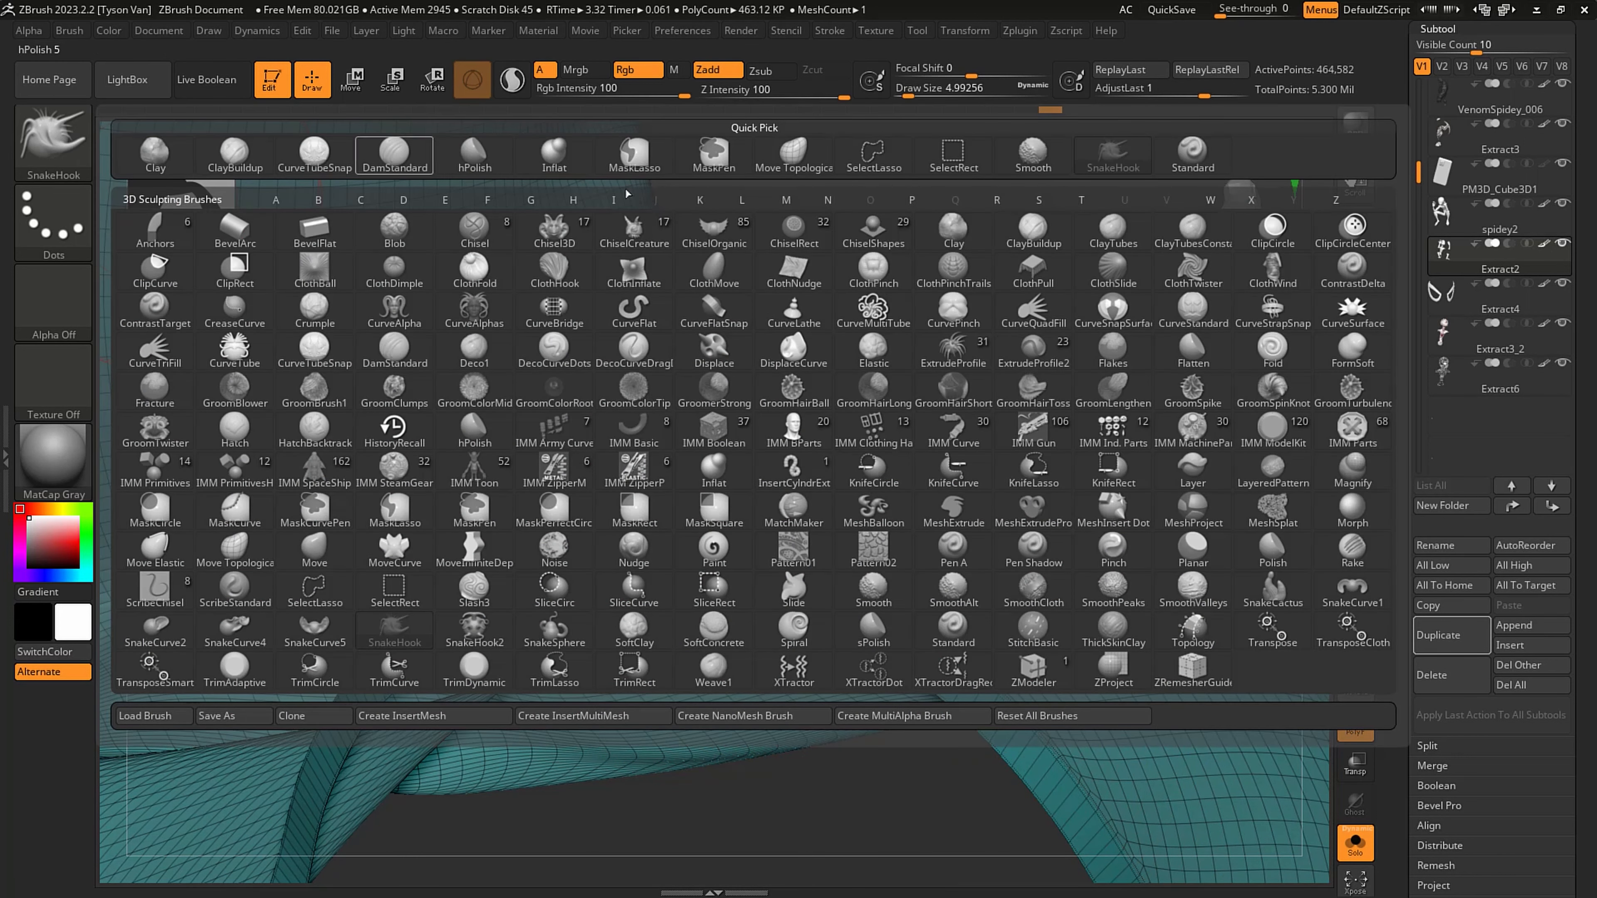
pyautogui.click(1033, 666)
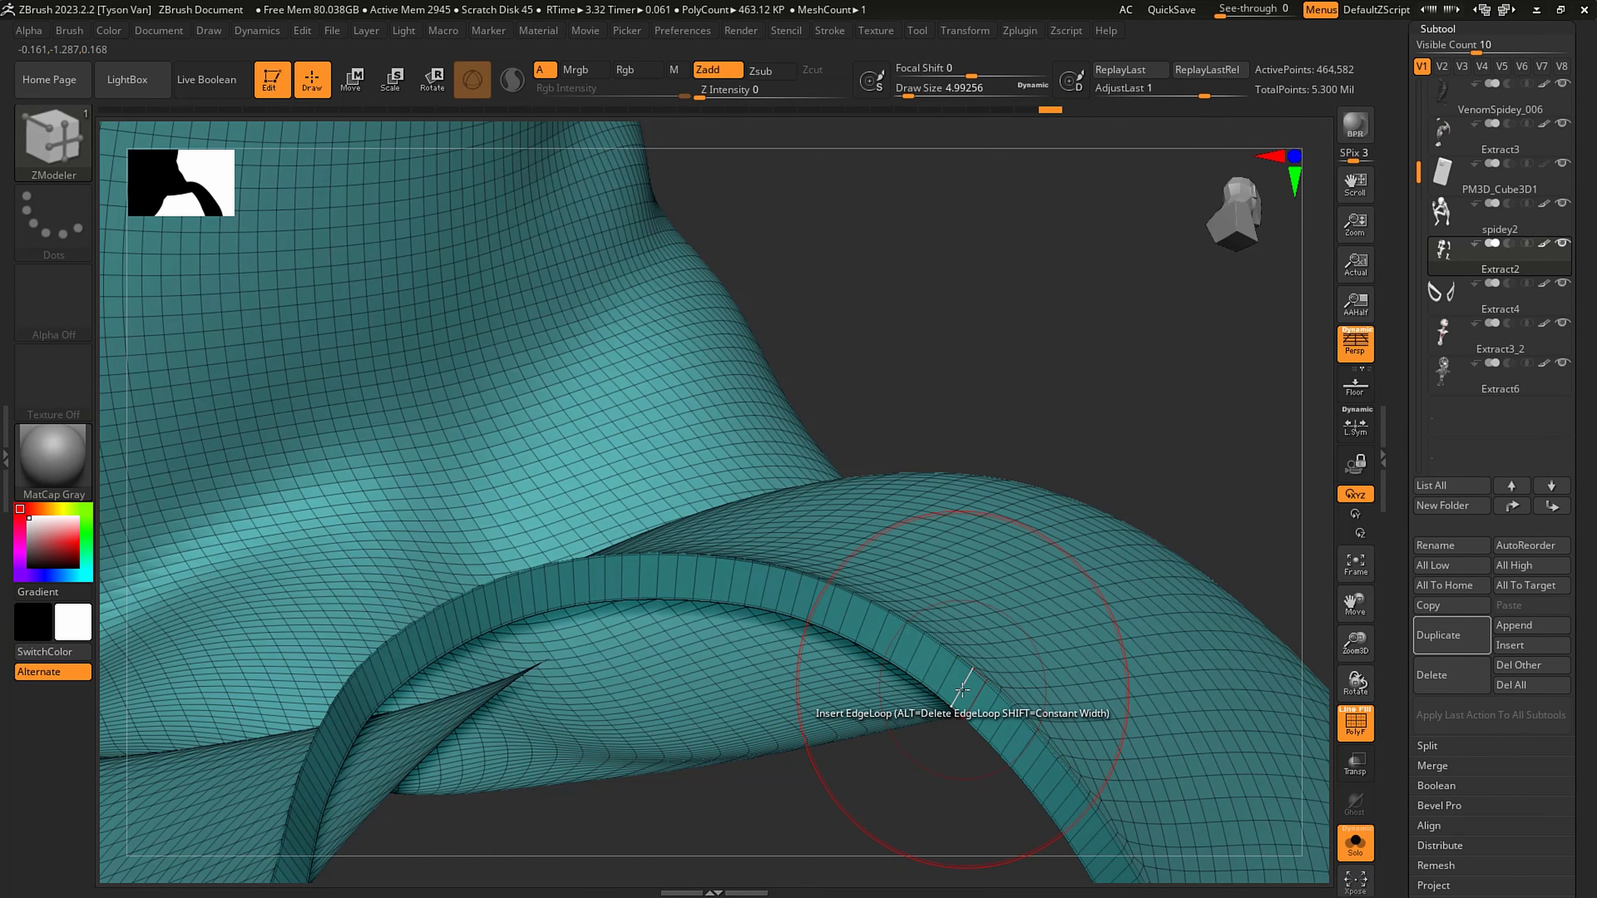
pyautogui.press('space')
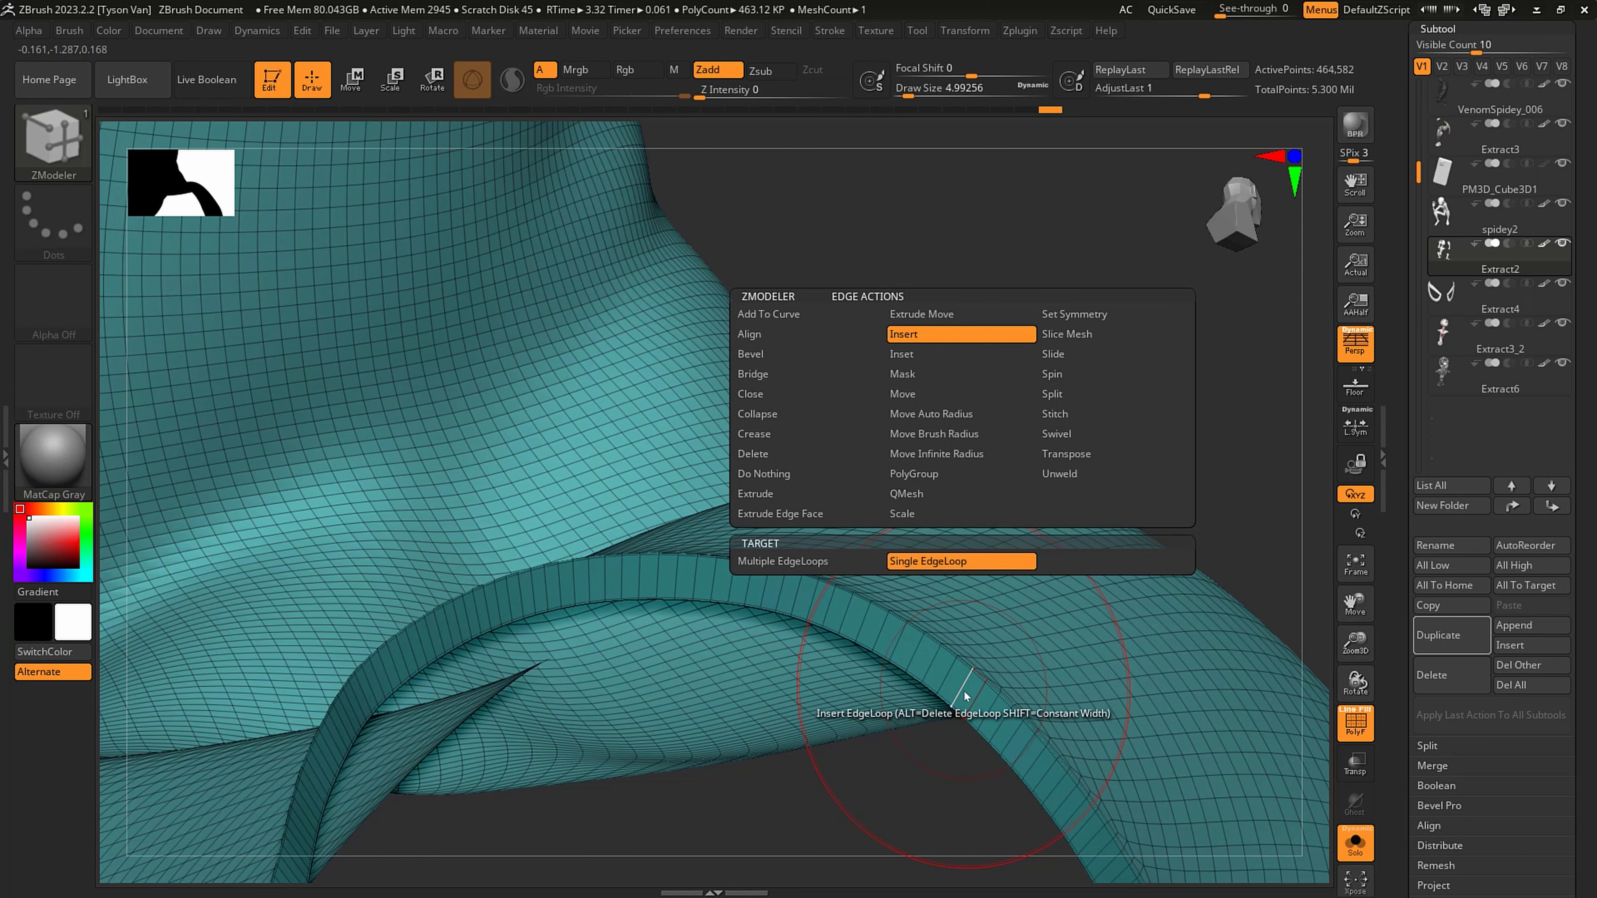
pyautogui.click(926, 479)
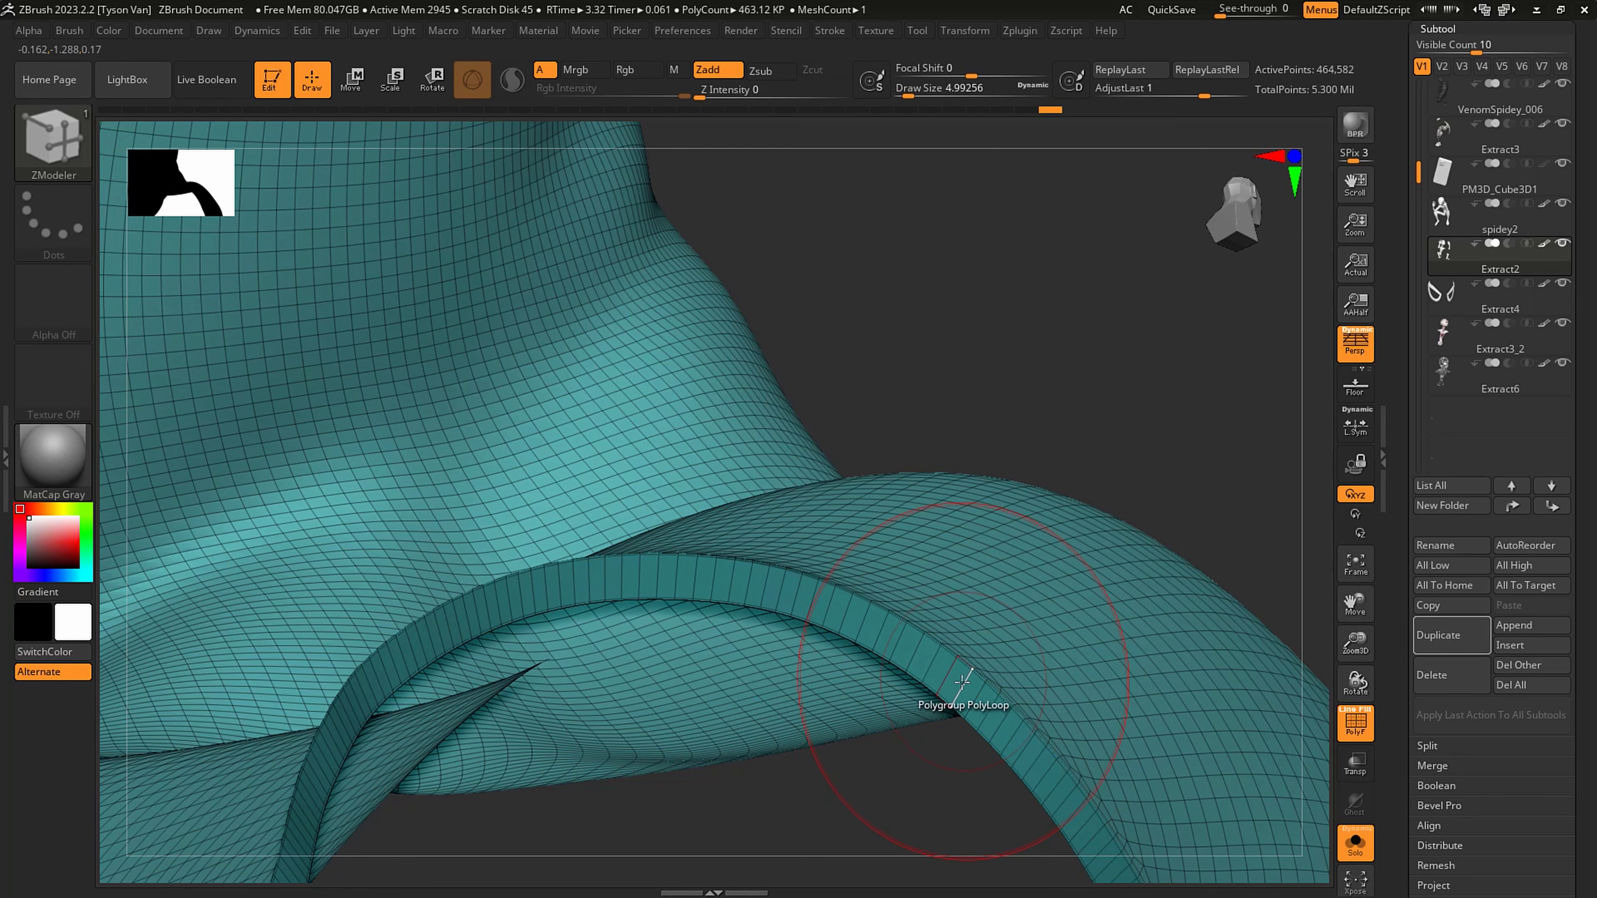
pyautogui.click(946, 692)
# - Polygroup the rim poly loops of Extract2's forearm and boot openings with ZModeler
pyautogui.moveTo(946, 699); pyautogui.dragTo(1158, 559, button='right')
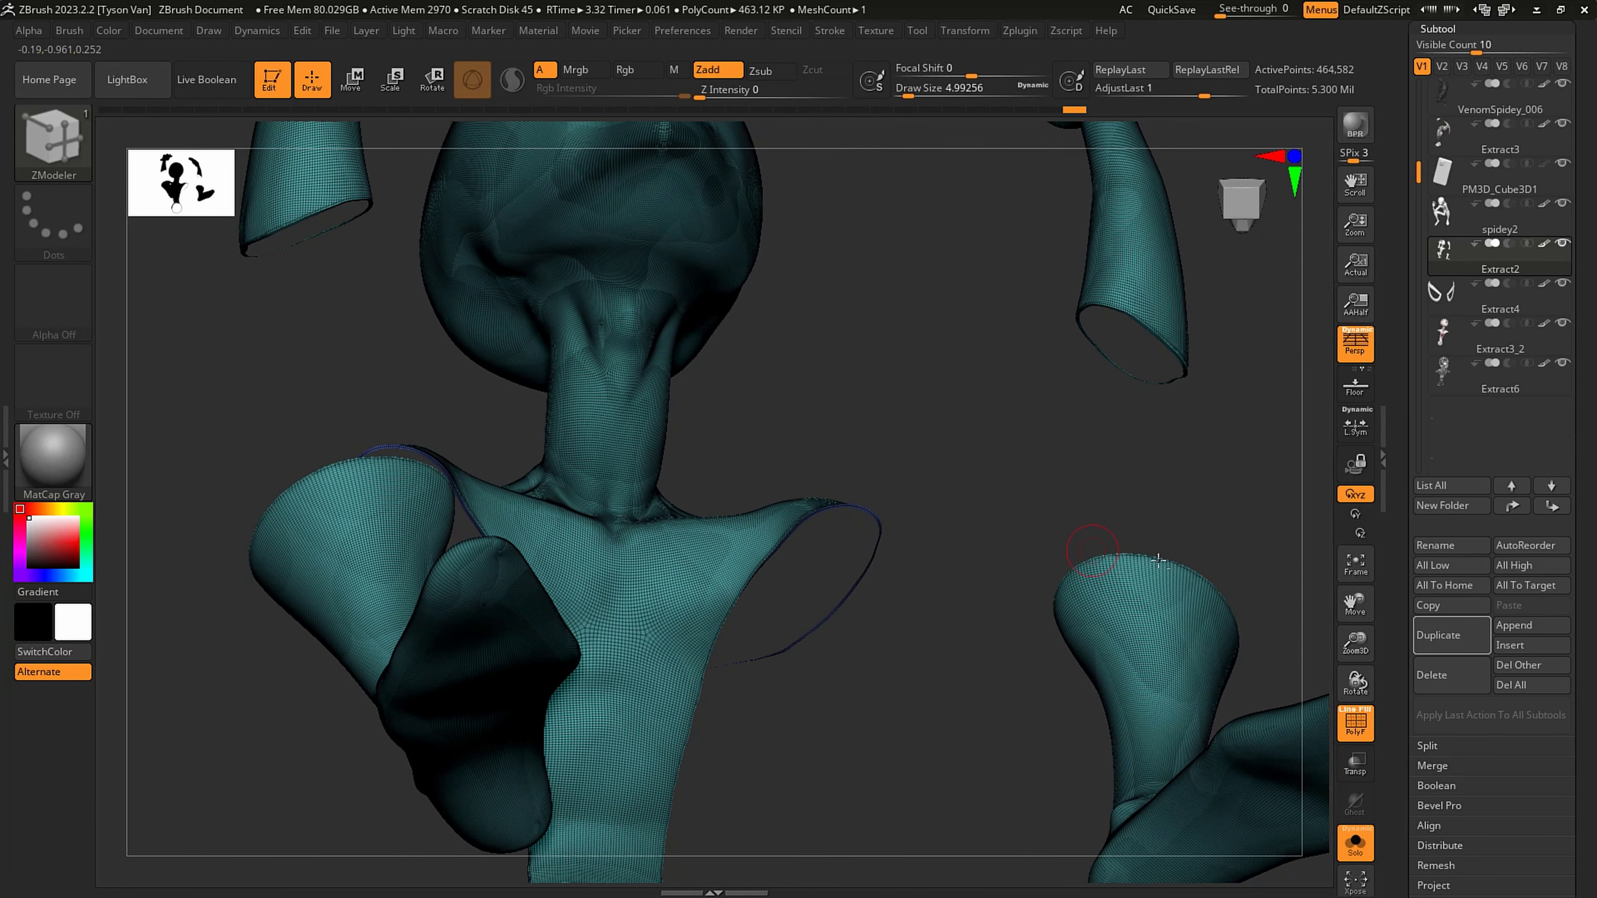
pyautogui.keyDown('ctrl'); pyautogui.moveTo(1133, 290); pyautogui.dragTo(988, 369, button='right'); pyautogui.keyUp('ctrl')
pyautogui.click(1063, 410)
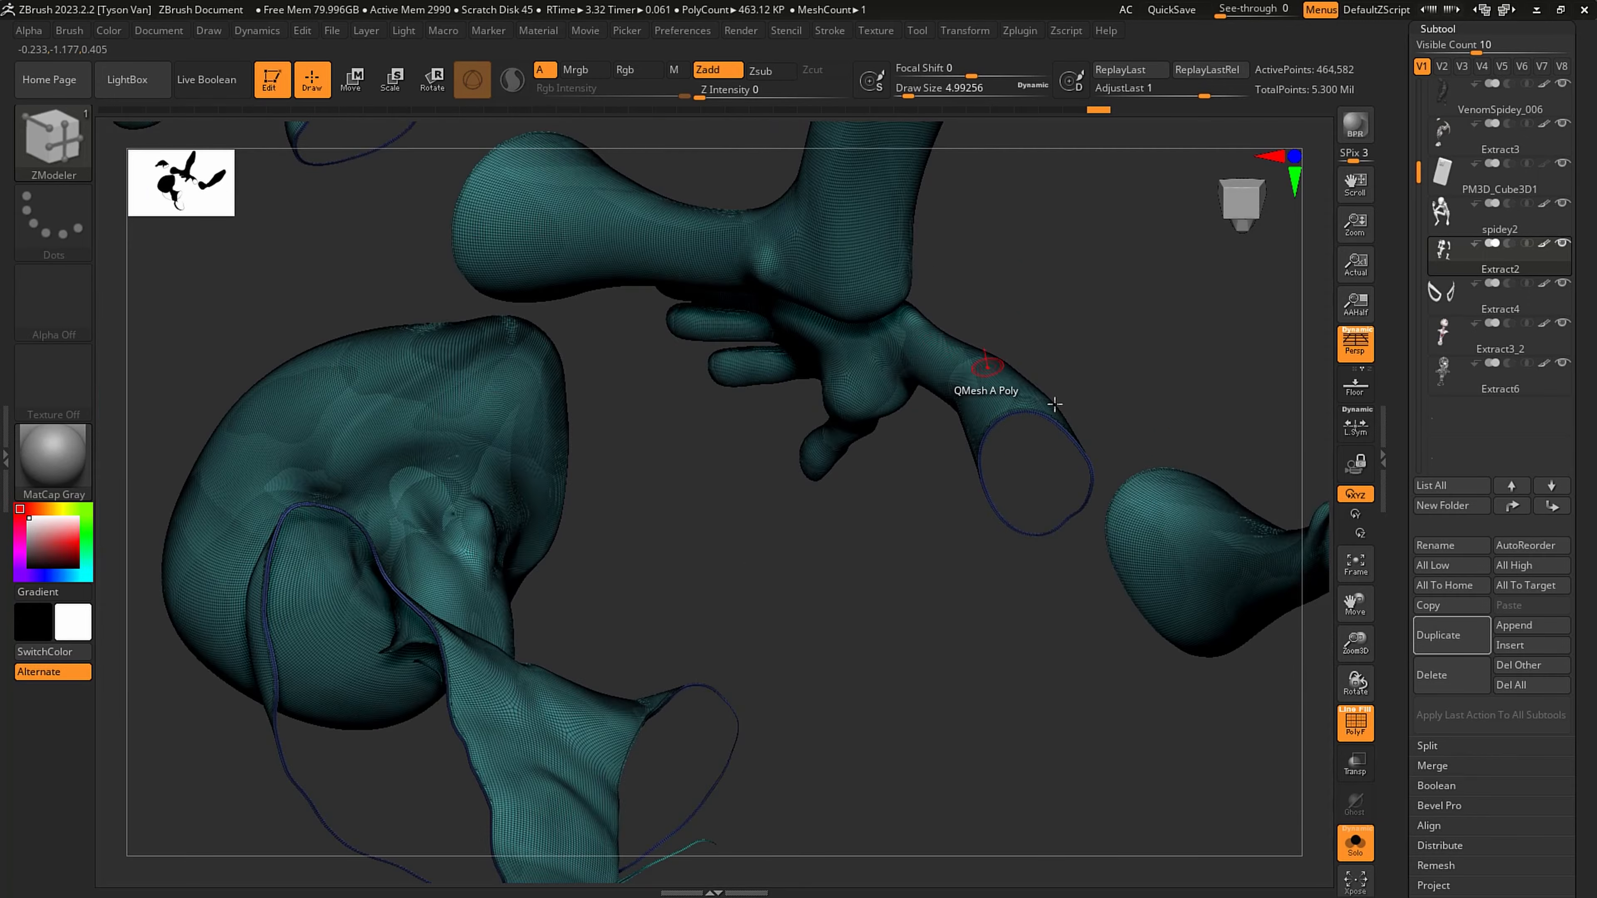
pyautogui.keyDown('alt'); pyautogui.moveTo(1026, 445); pyautogui.dragTo(708, 327, button='right'); pyautogui.keyUp('alt')
pyautogui.keyDown('ctrl'); pyautogui.moveTo(912, 457); pyautogui.dragTo(797, 434, button='right'); pyautogui.keyUp('ctrl')
pyautogui.moveTo(1267, 584); pyautogui.dragTo(1257, 585, button='right')
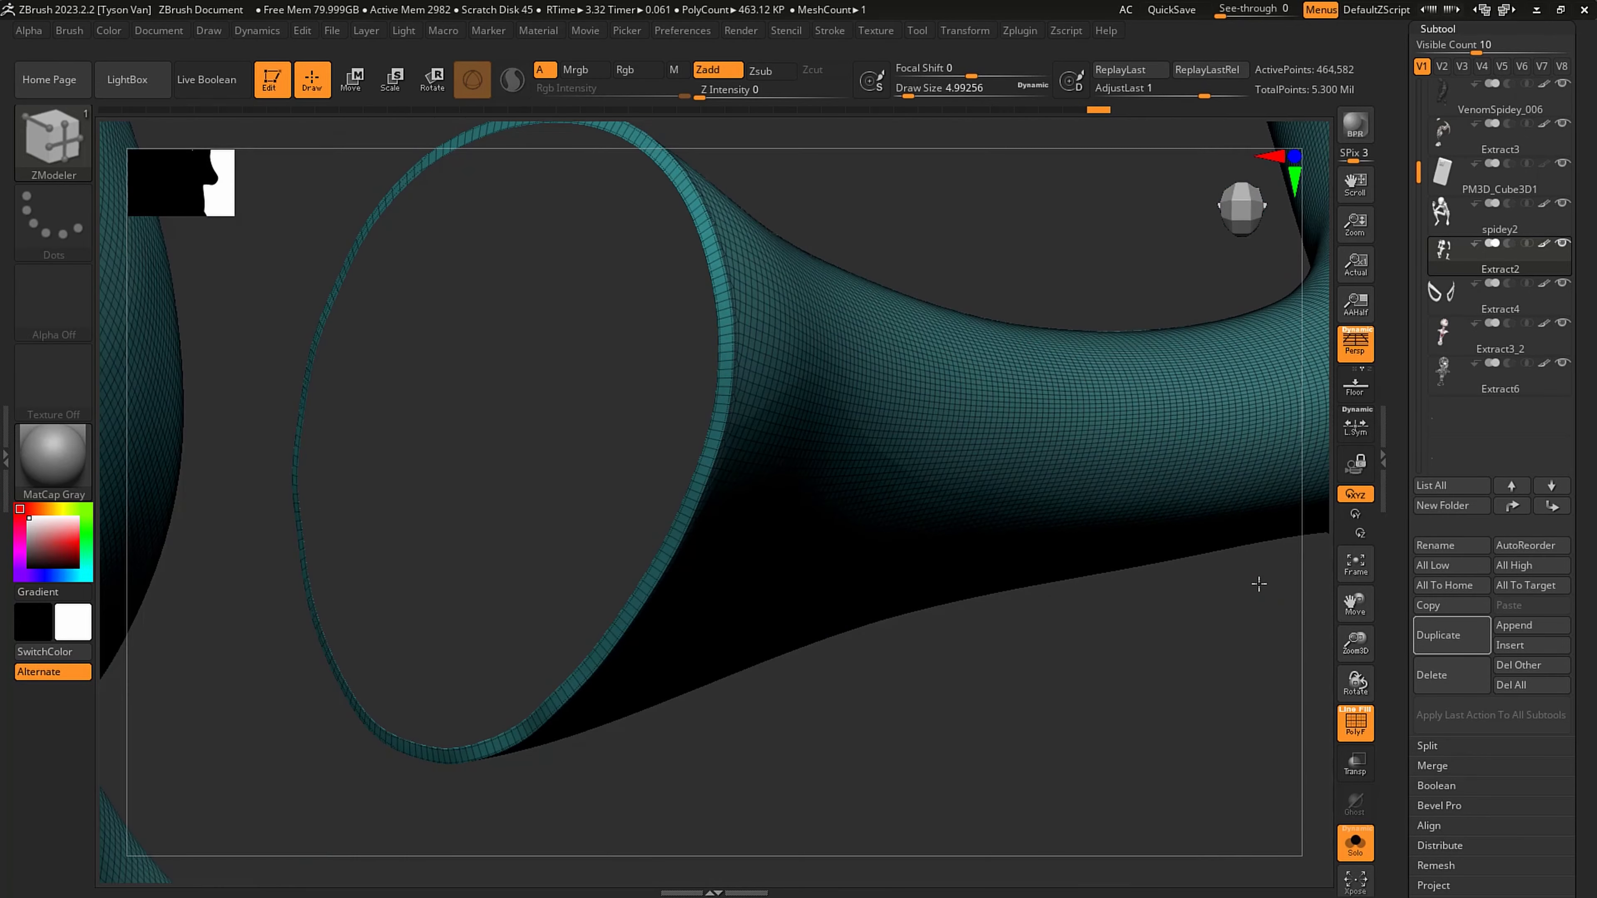
pyautogui.click(722, 443)
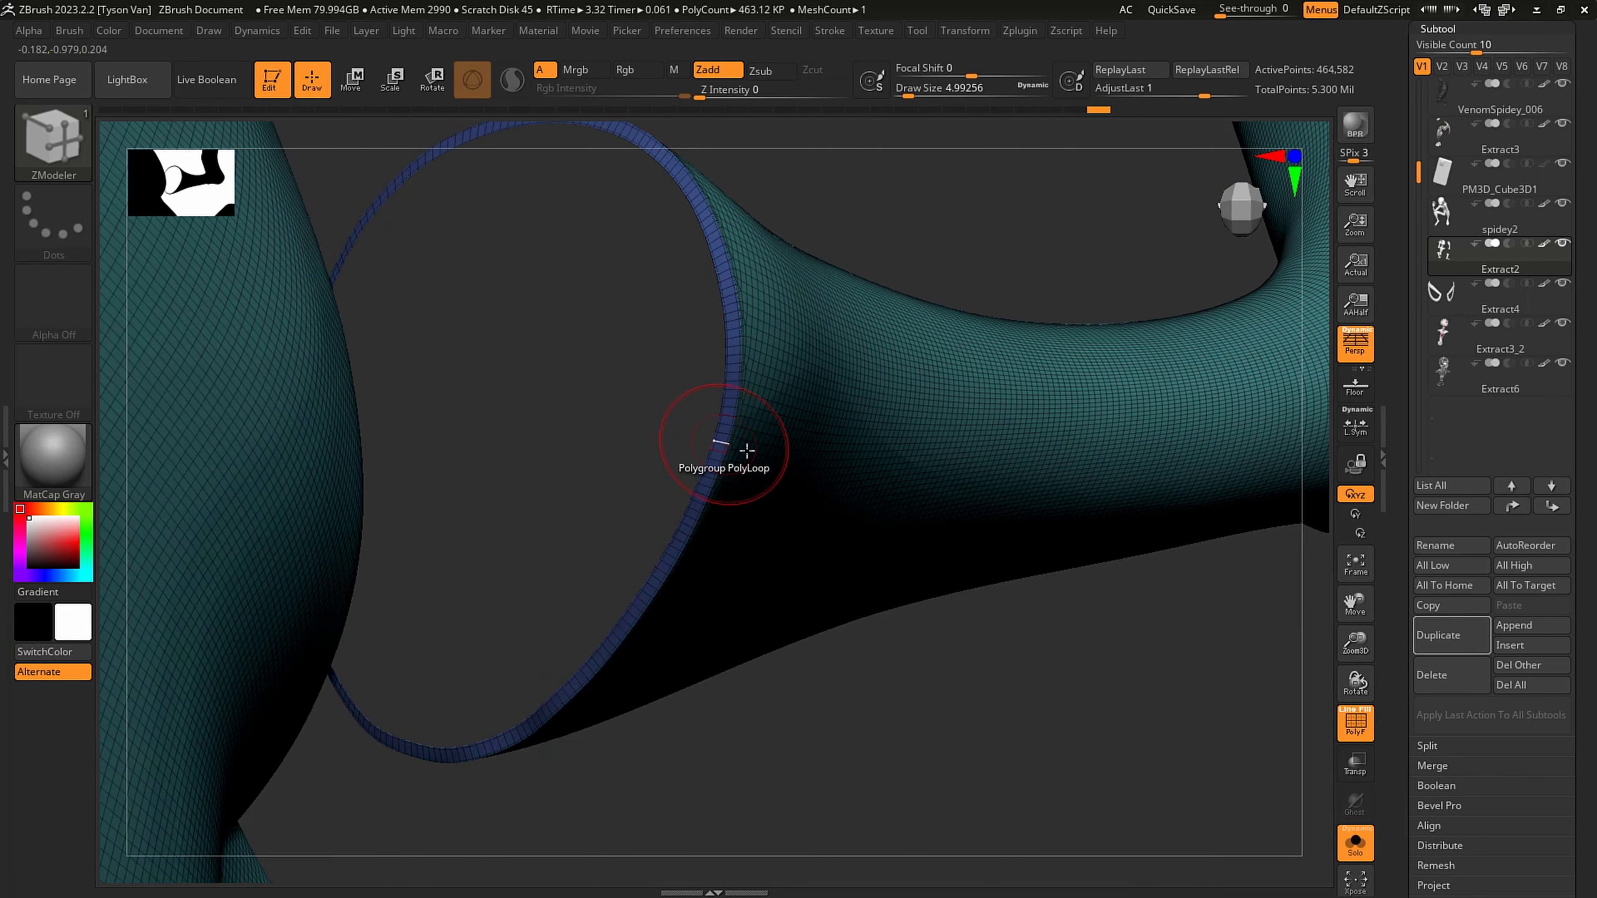
pyautogui.moveTo(730, 440); pyautogui.dragTo(1075, 338, button='right')
pyautogui.keyDown('alt'); pyautogui.moveTo(418, 494); pyautogui.dragTo(816, 470, button='right'); pyautogui.keyUp('alt')
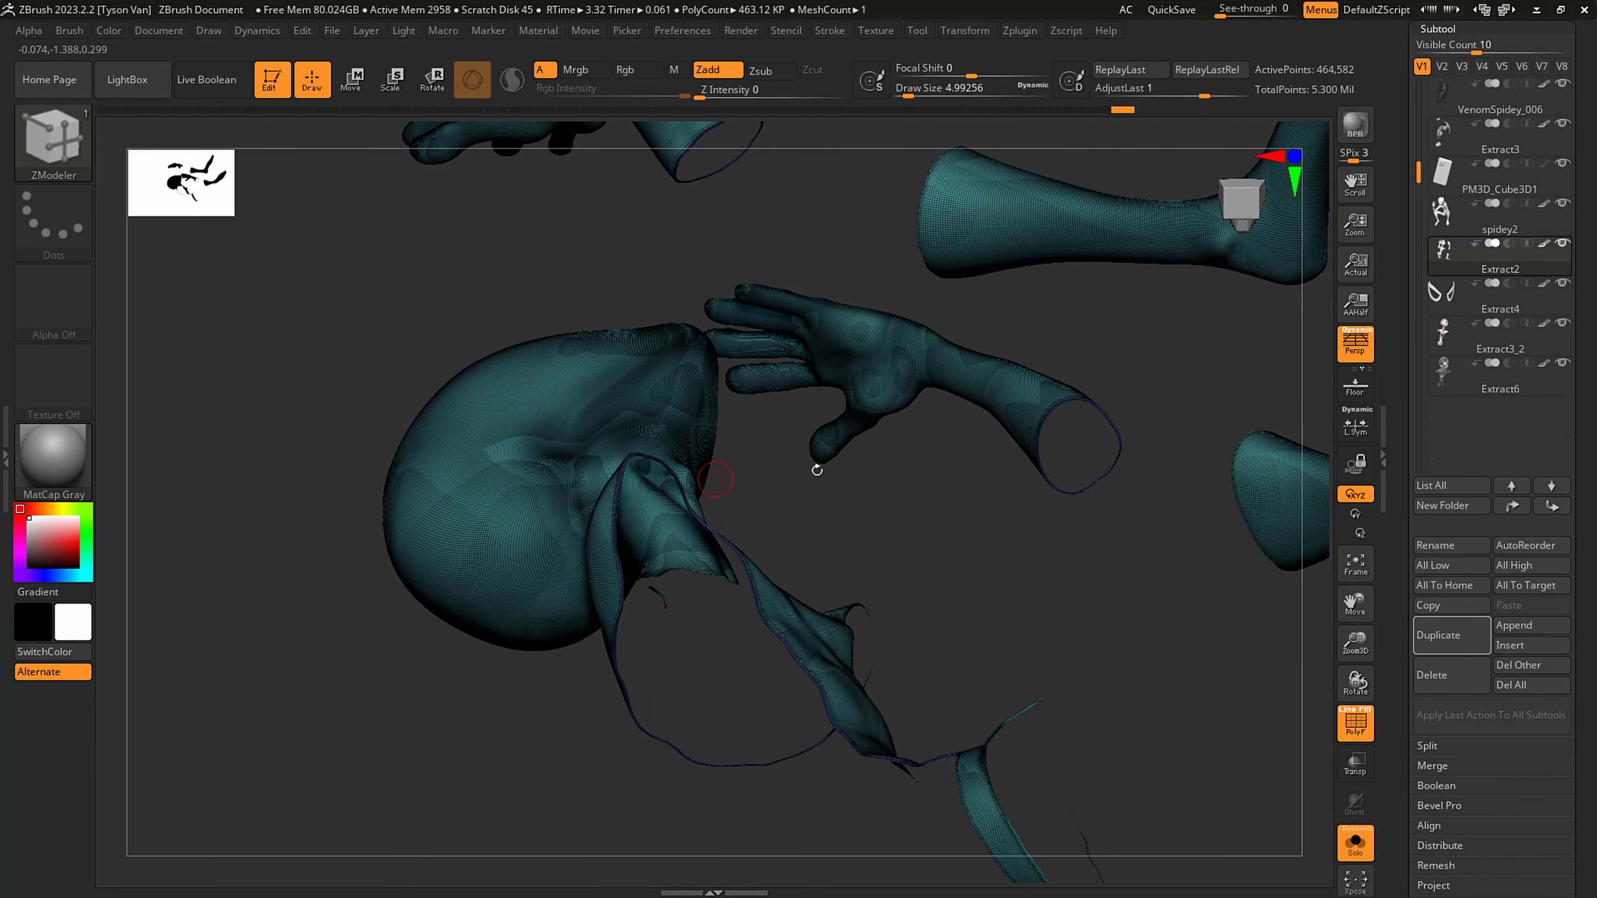
# - Duplicate the Extract2 subtool and show only the blue rim polygroup on the copy, keeping ZModeler as the active brush
pyautogui.click(1442, 637)
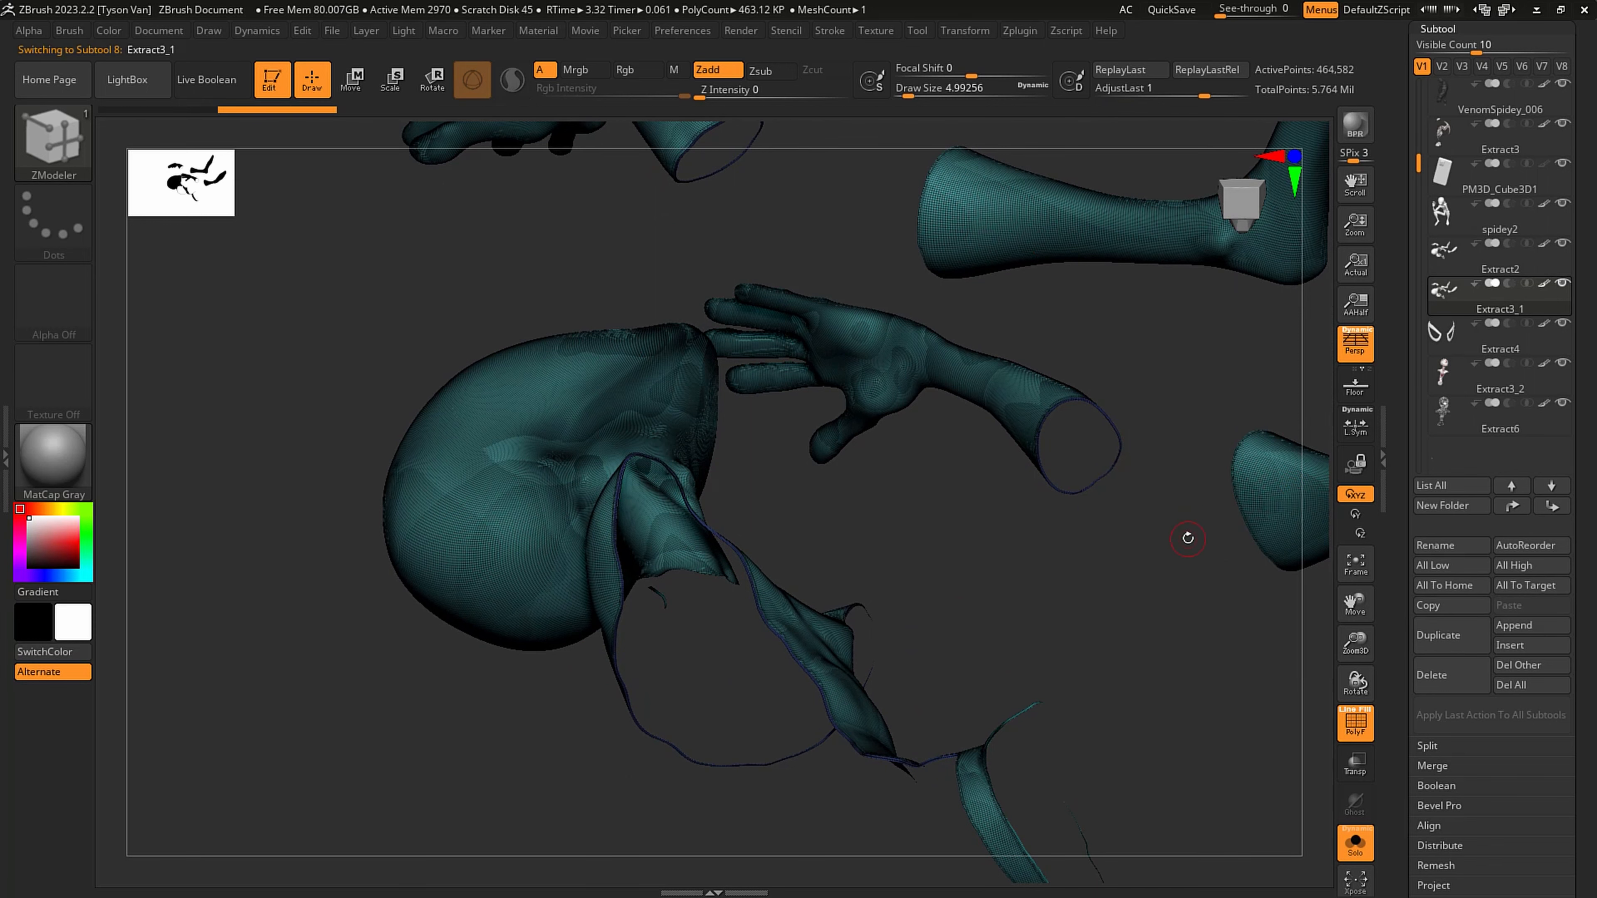
pyautogui.keyDown('ctrl'); pyautogui.moveTo(1059, 400); pyautogui.dragTo(1312, 627, button='right'); pyautogui.keyUp('ctrl')
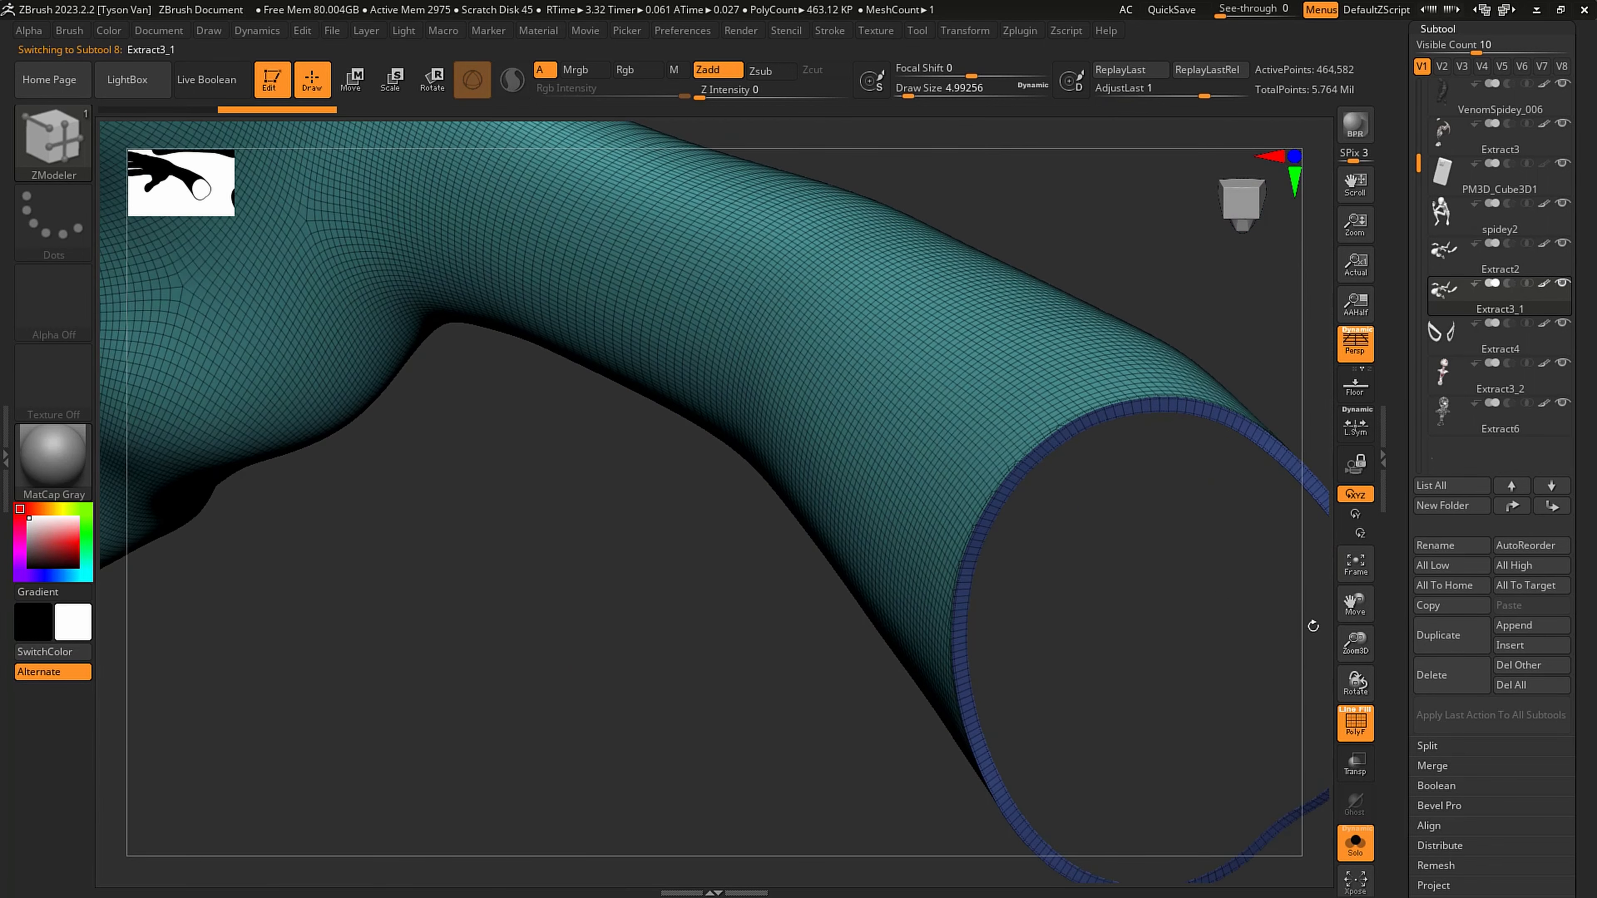
pyautogui.keyDown('ctrl'); pyautogui.keyDown('shift'); pyautogui.click(1050, 454); pyautogui.keyUp('shift'); pyautogui.keyUp('ctrl')
pyautogui.press('b')
pyautogui.press('z')
pyautogui.press('m')
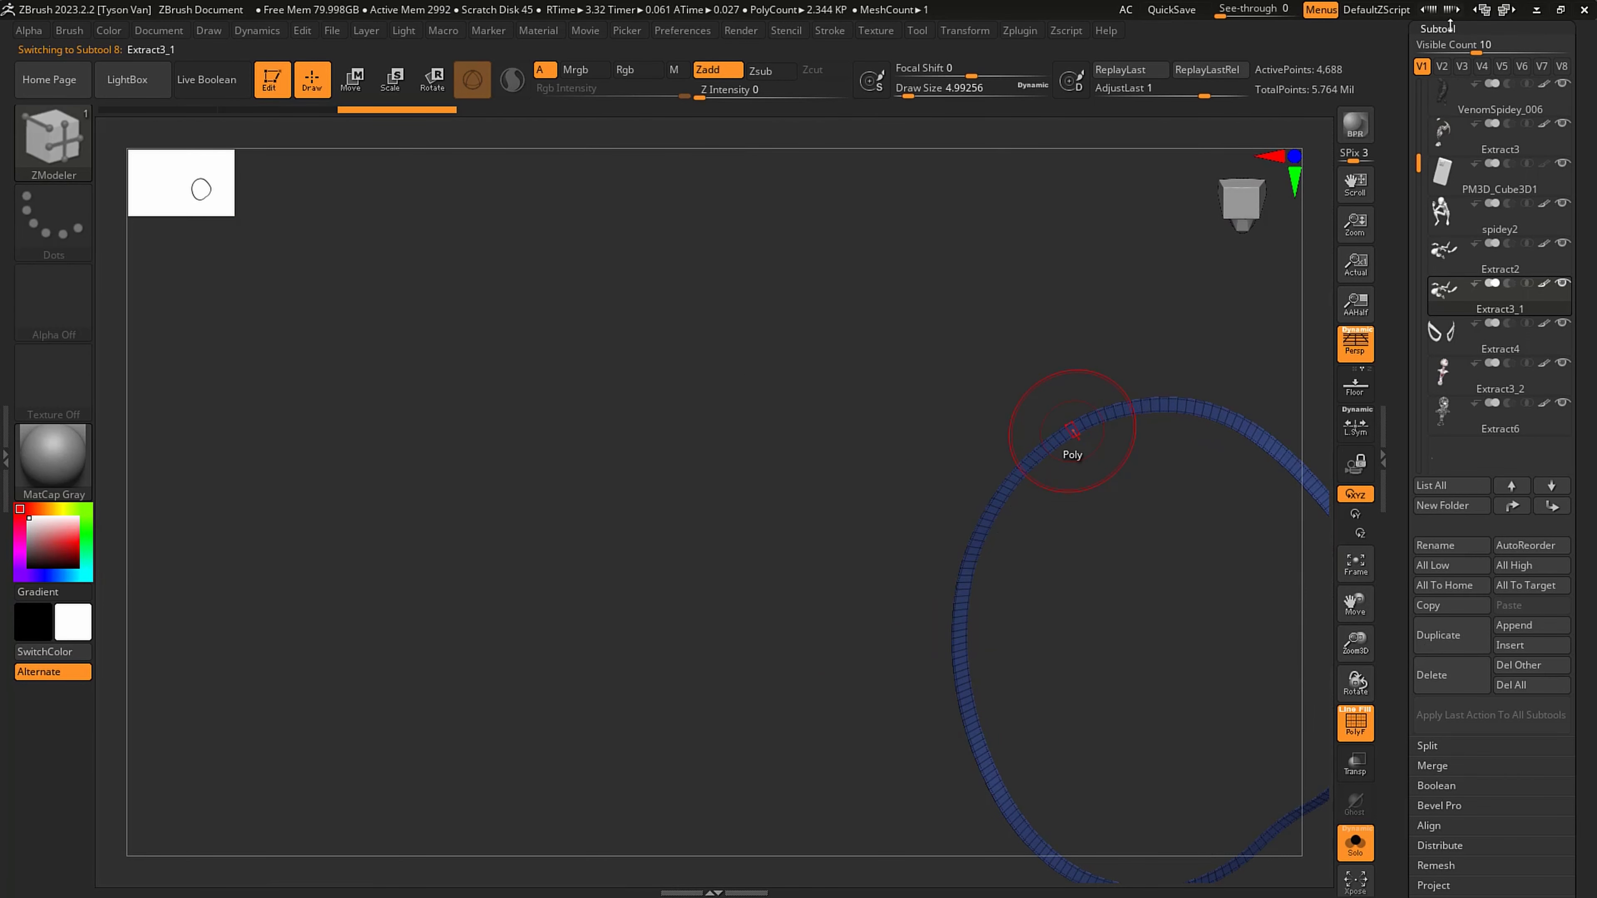
# - Delete the duplicate's hidden geometry so only the rim strips remain, and check them against the body
pyautogui.click(1448, 27)
pyautogui.click(1451, 48)
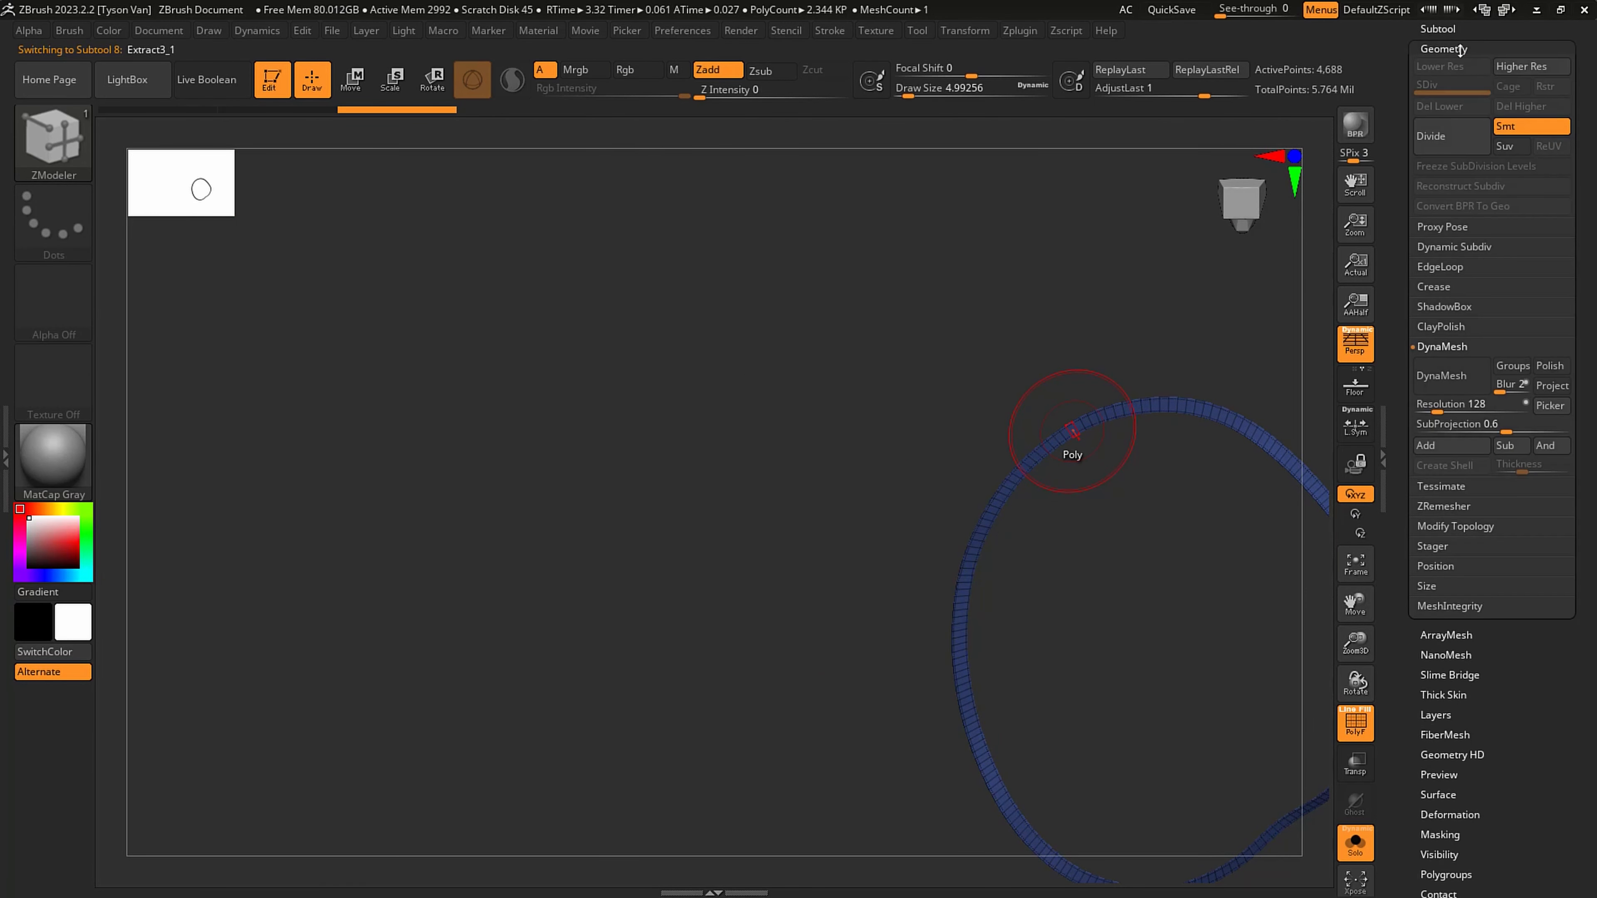
pyautogui.click(1467, 527)
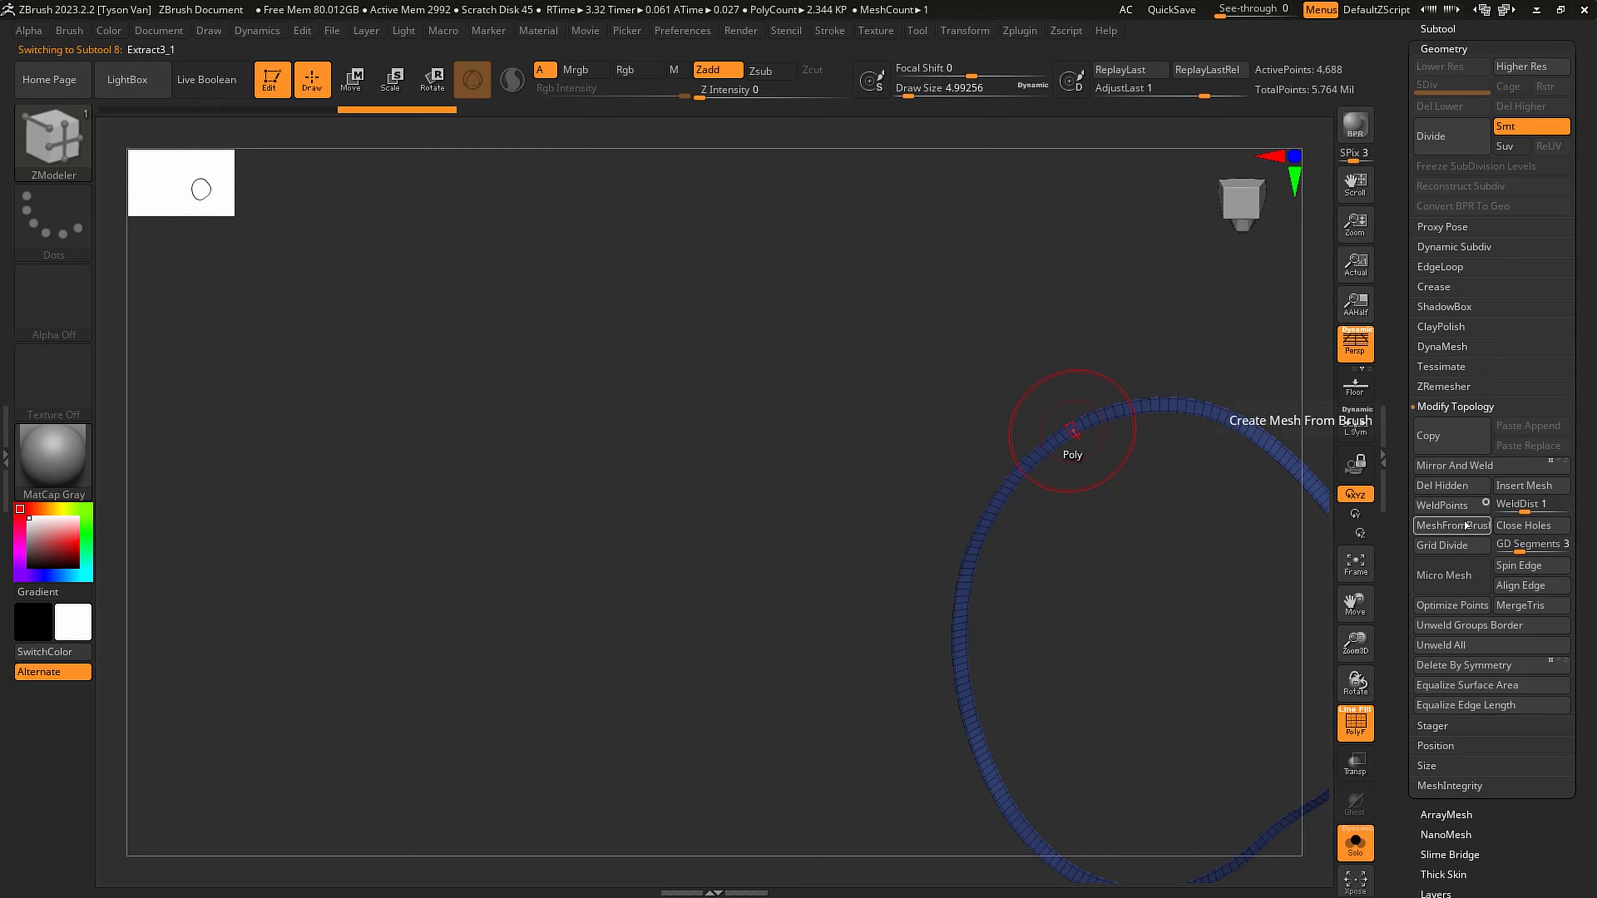
pyautogui.click(1452, 485)
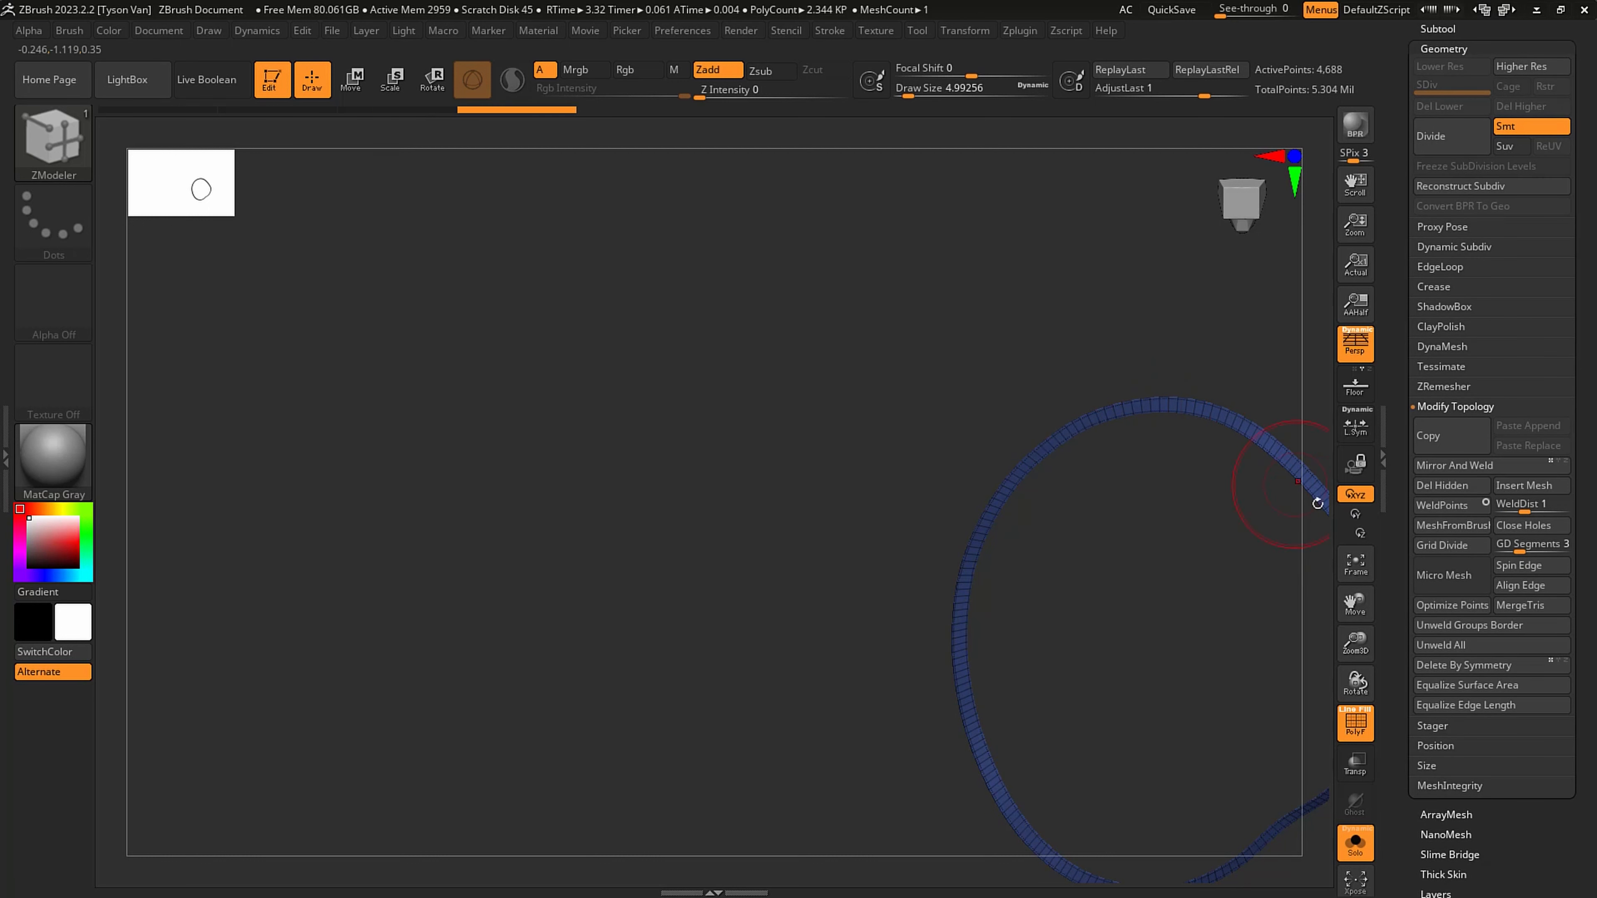
pyautogui.keyDown('ctrl'); pyautogui.moveTo(1187, 405); pyautogui.dragTo(1248, 535, button='right'); pyautogui.keyUp('ctrl')
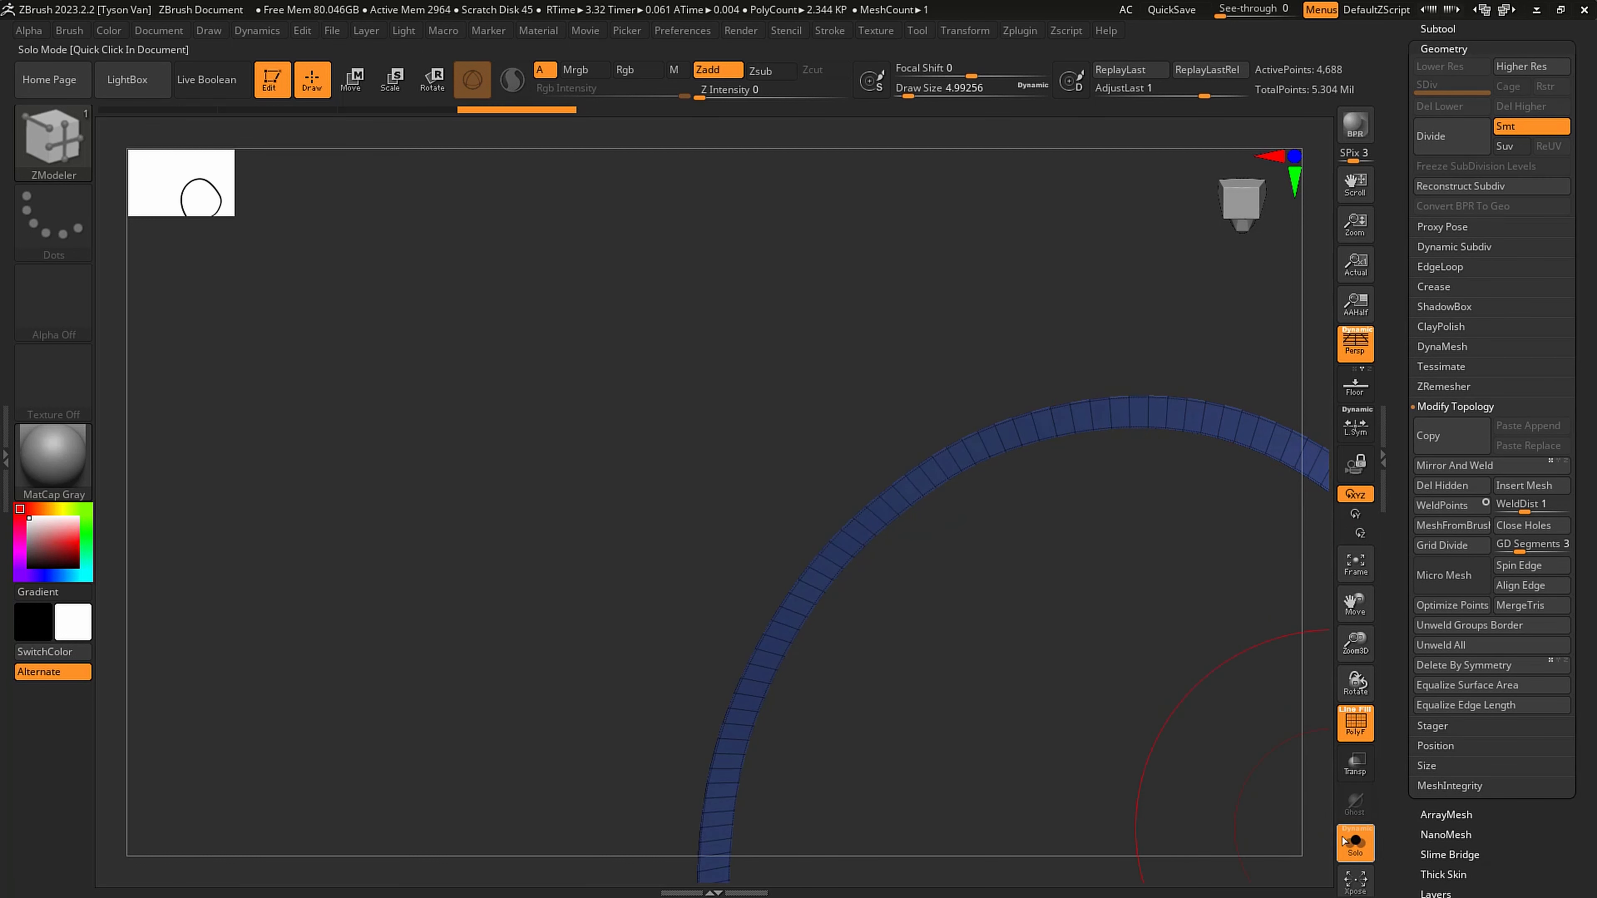
pyautogui.click(1354, 842)
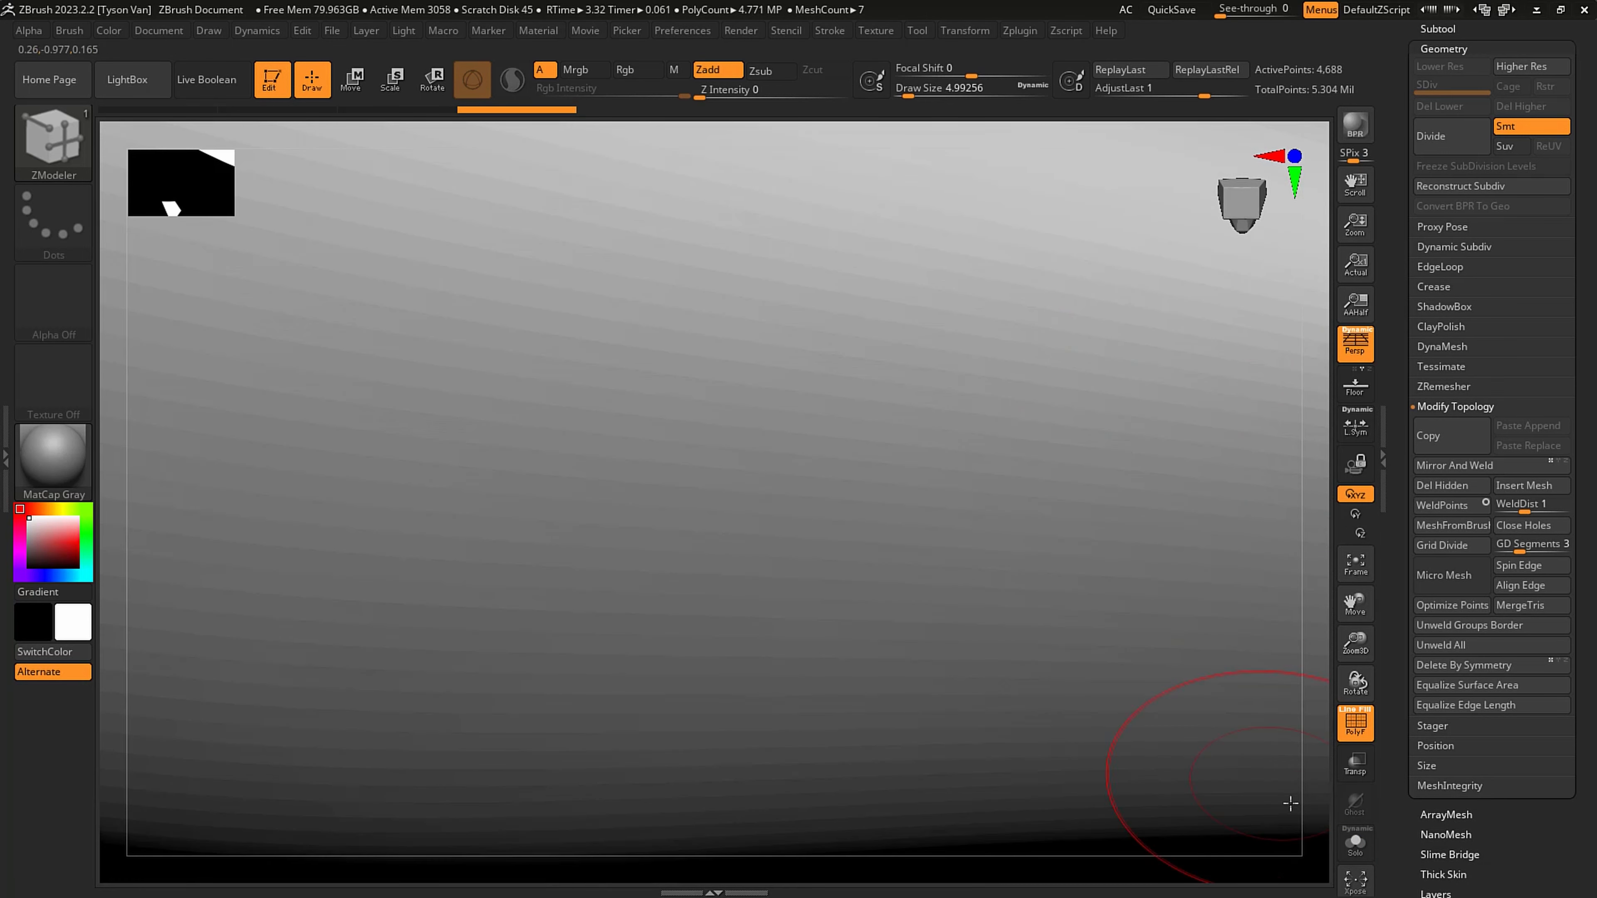
pyautogui.click(1354, 842)
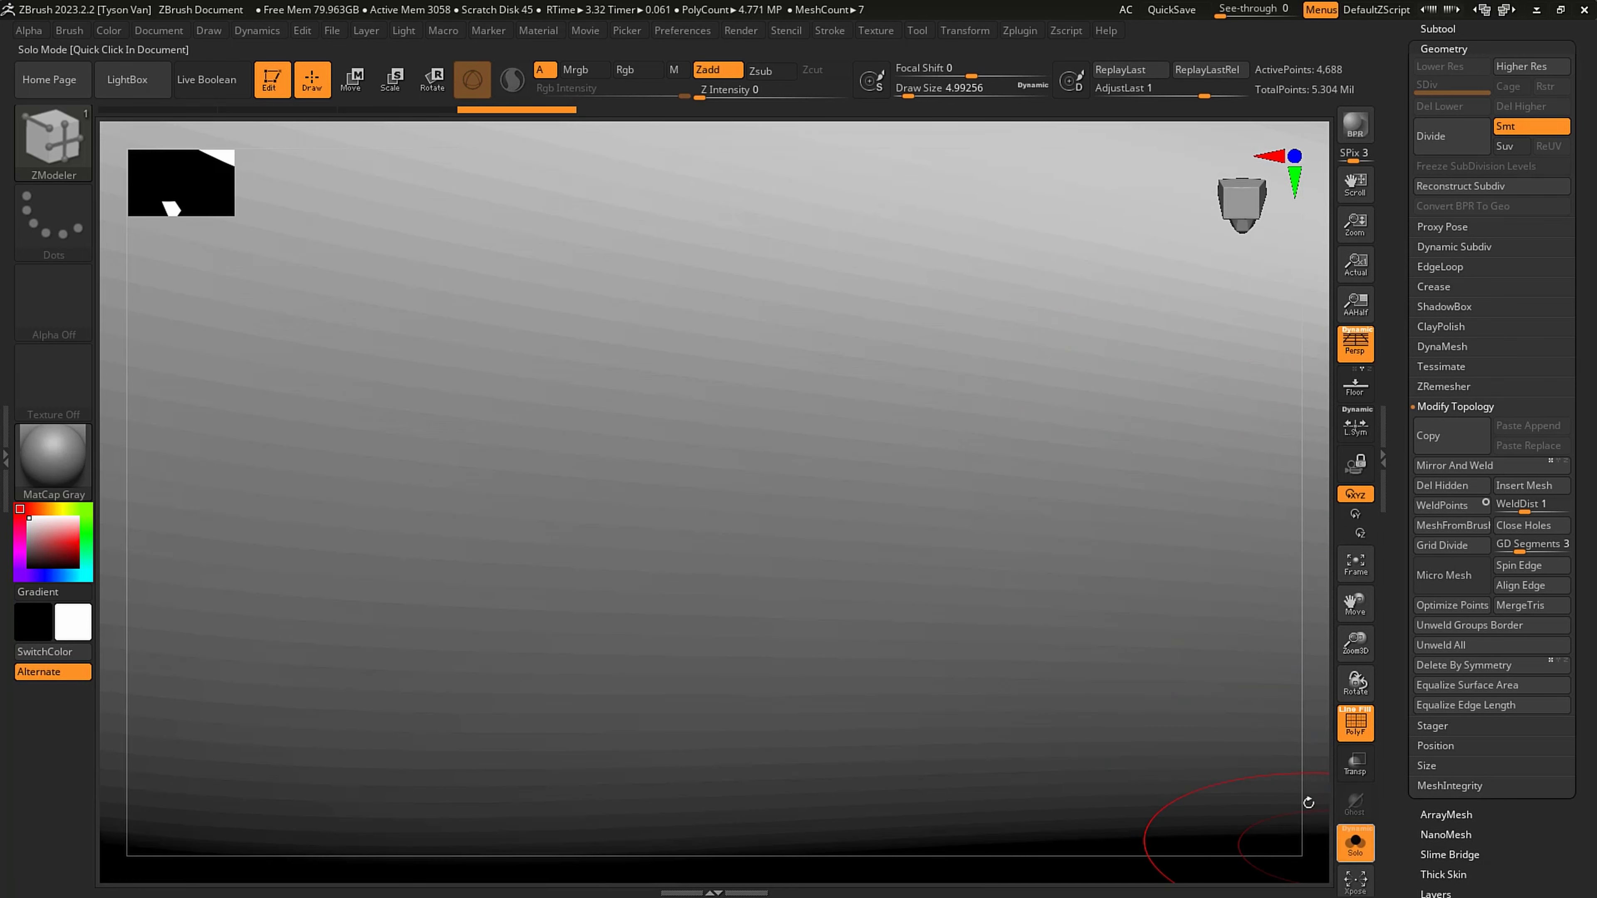
pyautogui.moveTo(1167, 446); pyautogui.dragTo(1171, 413)
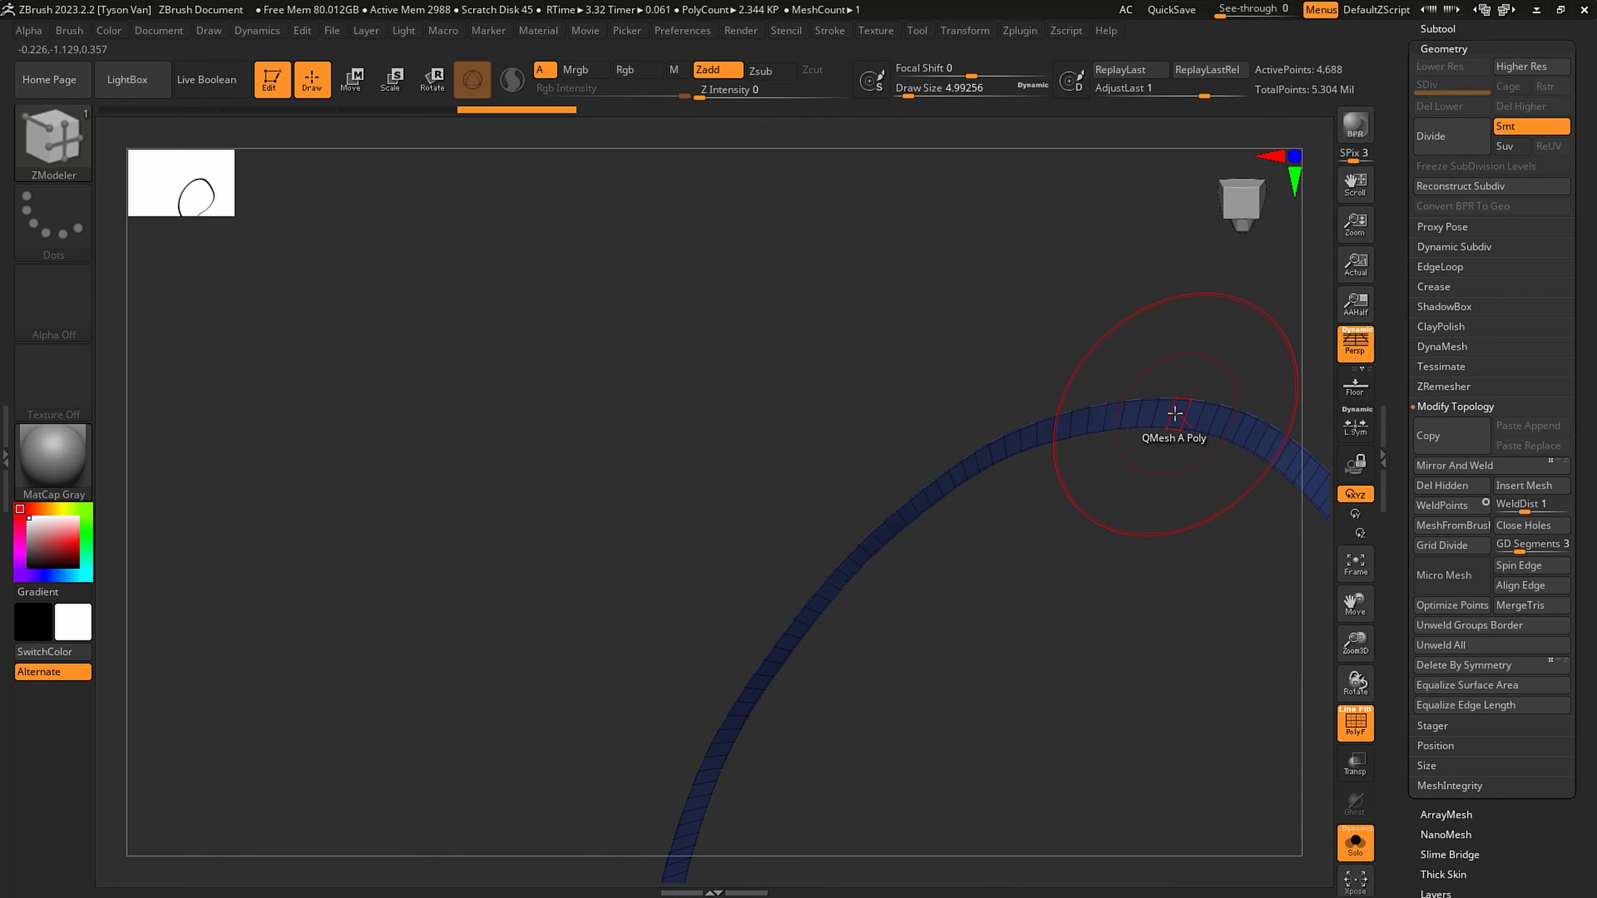
# - Extrude the rim strips into raised bands using ZModeler's Extrude polygon action with the Polygroup All target
pyautogui.press('space')
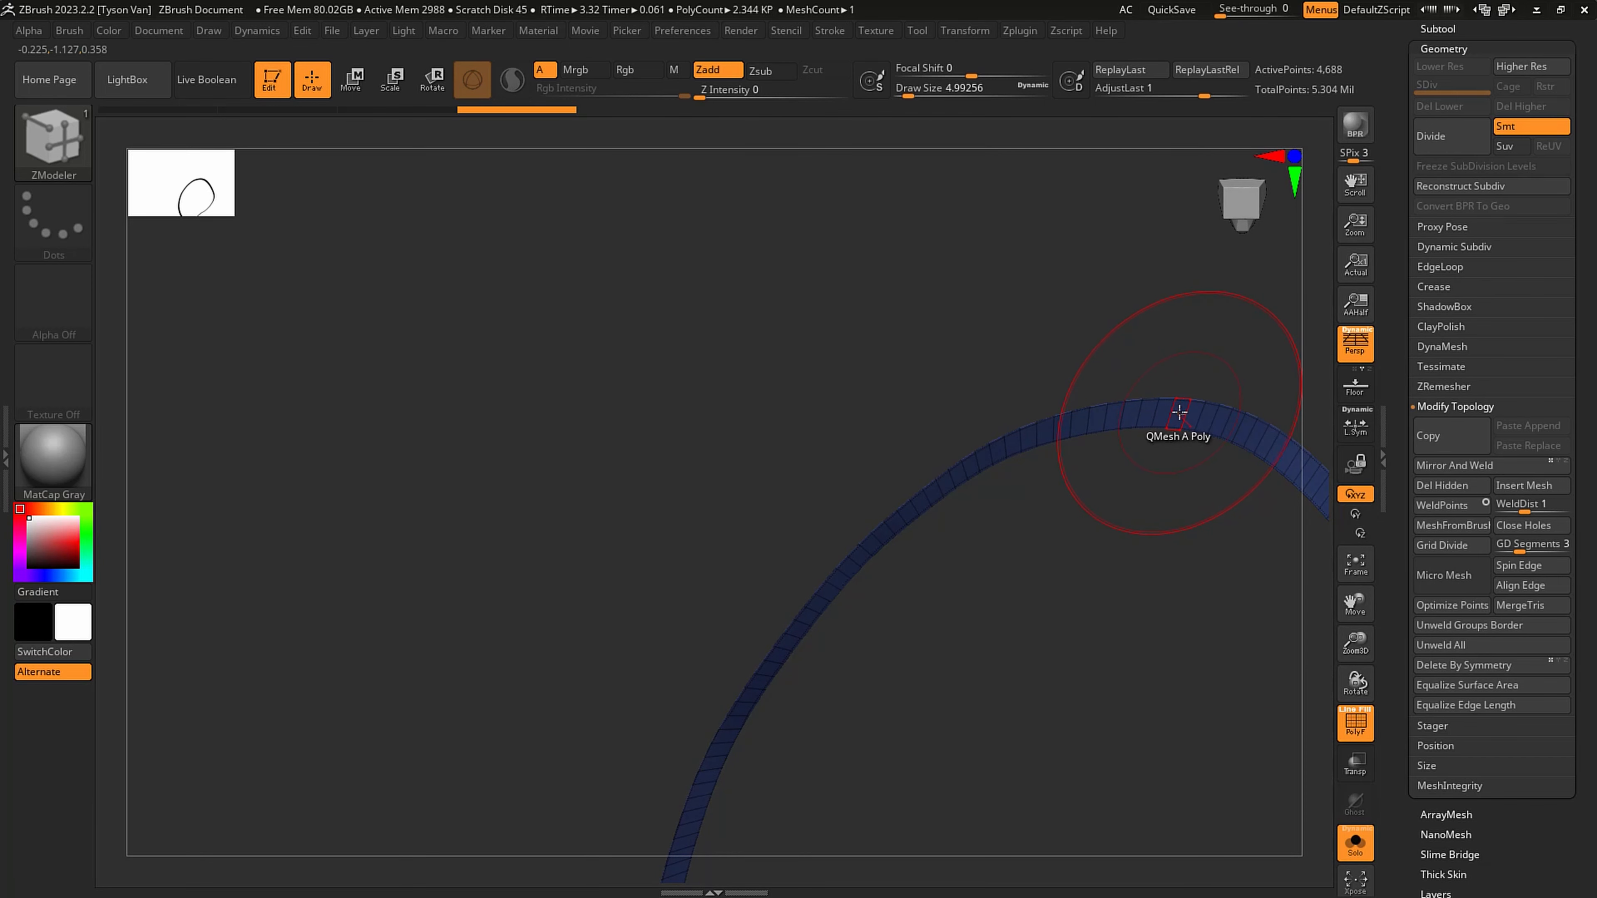
pyautogui.press('space')
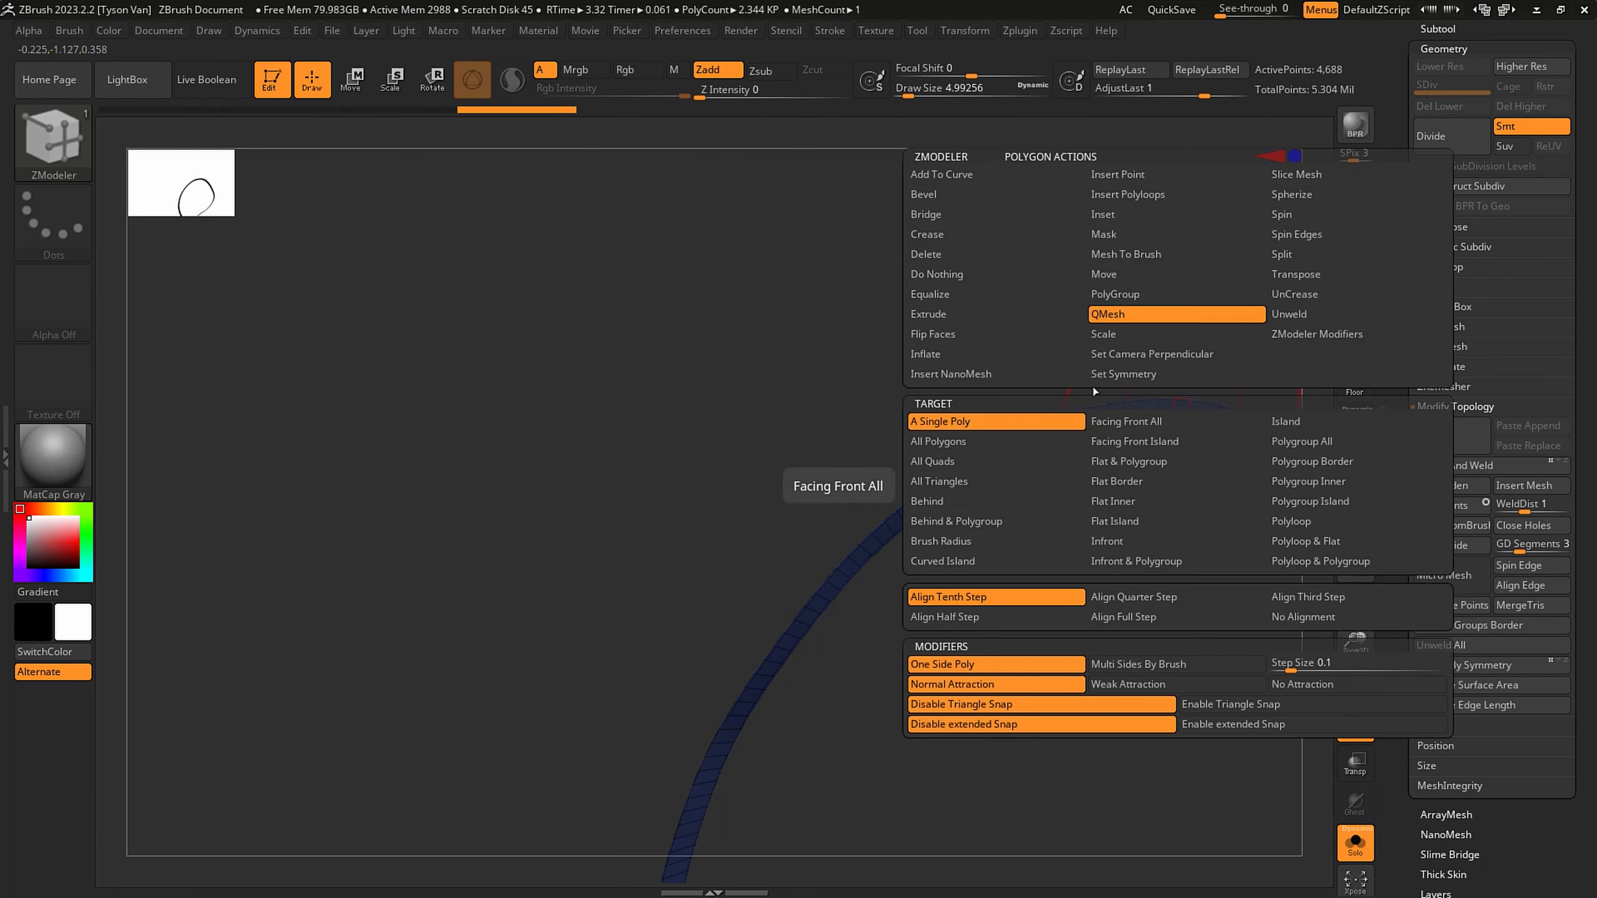
pyautogui.click(1008, 314)
pyautogui.click(1328, 443)
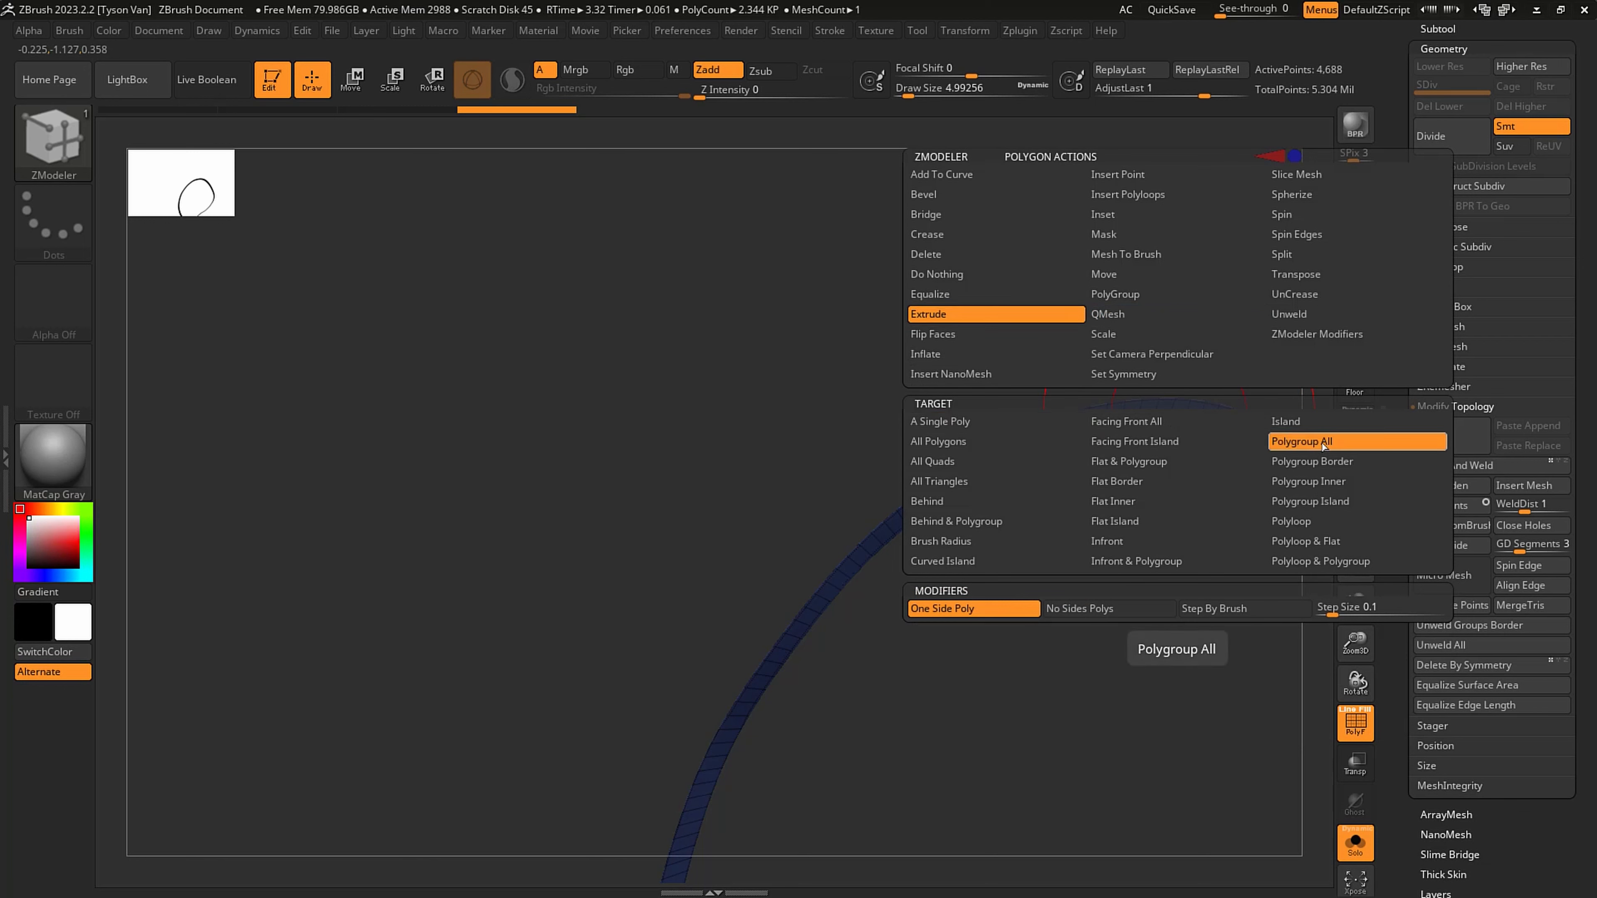
pyautogui.moveTo(1181, 434); pyautogui.dragTo(1110, 434)
pyautogui.moveTo(1260, 574); pyautogui.dragTo(1310, 642)
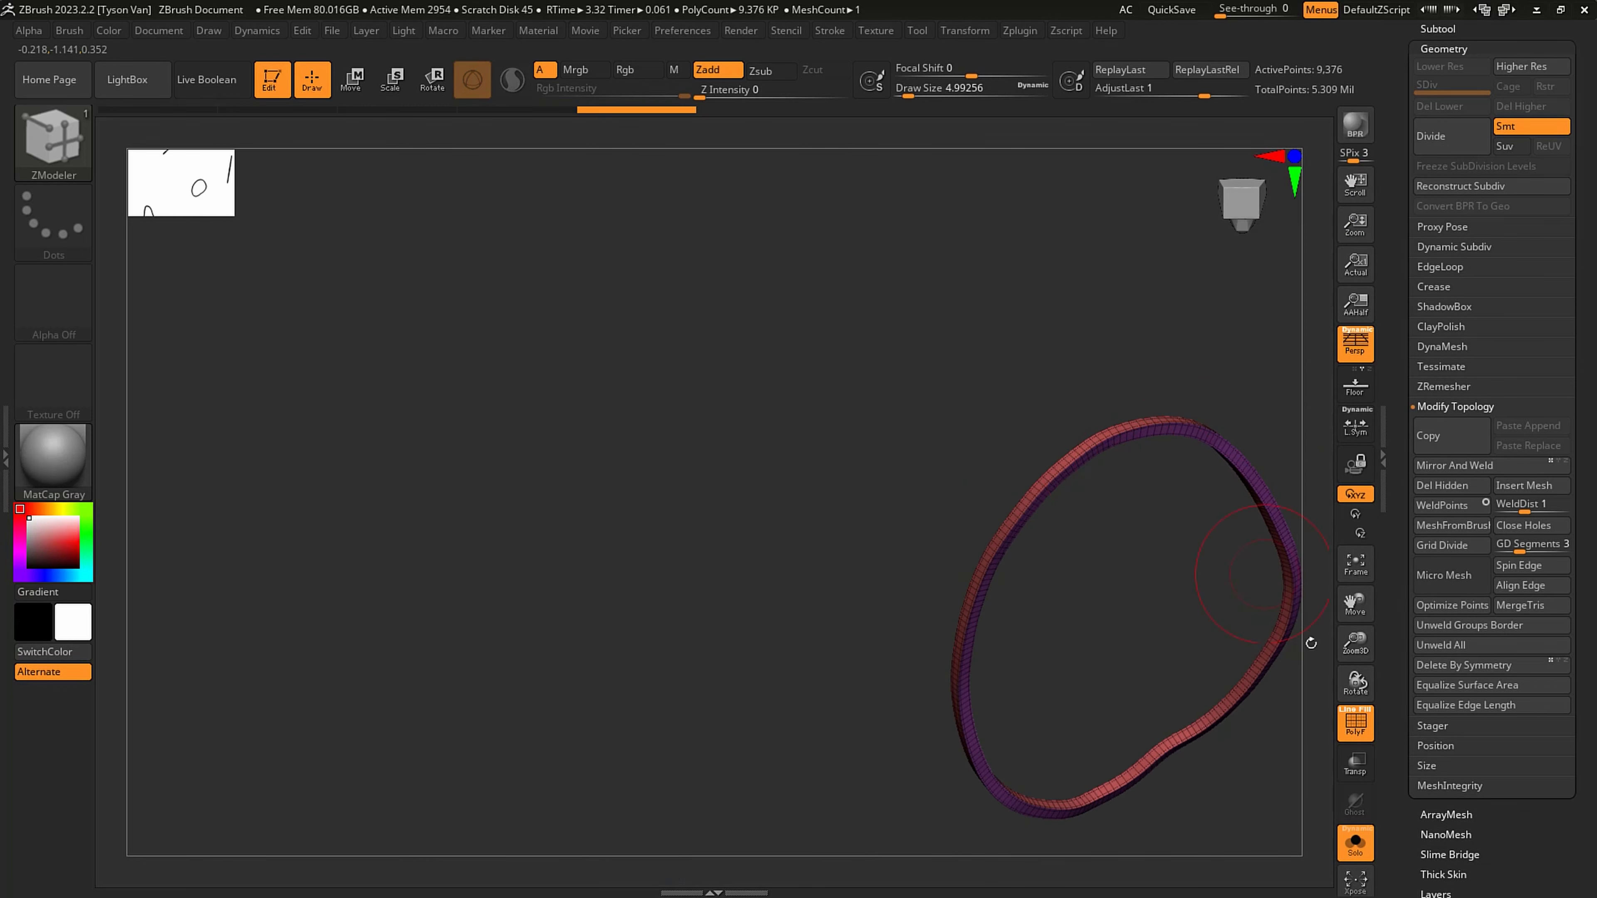
# - Examine the extruded trim bands from several angles, both isolated and against Spidey's body
pyautogui.keyDown('alt'); pyautogui.moveTo(987, 774); pyautogui.dragTo(957, 617); pyautogui.keyUp('alt')
pyautogui.keyDown('alt'); pyautogui.moveTo(1157, 624); pyautogui.dragTo(913, 452); pyautogui.keyUp('alt')
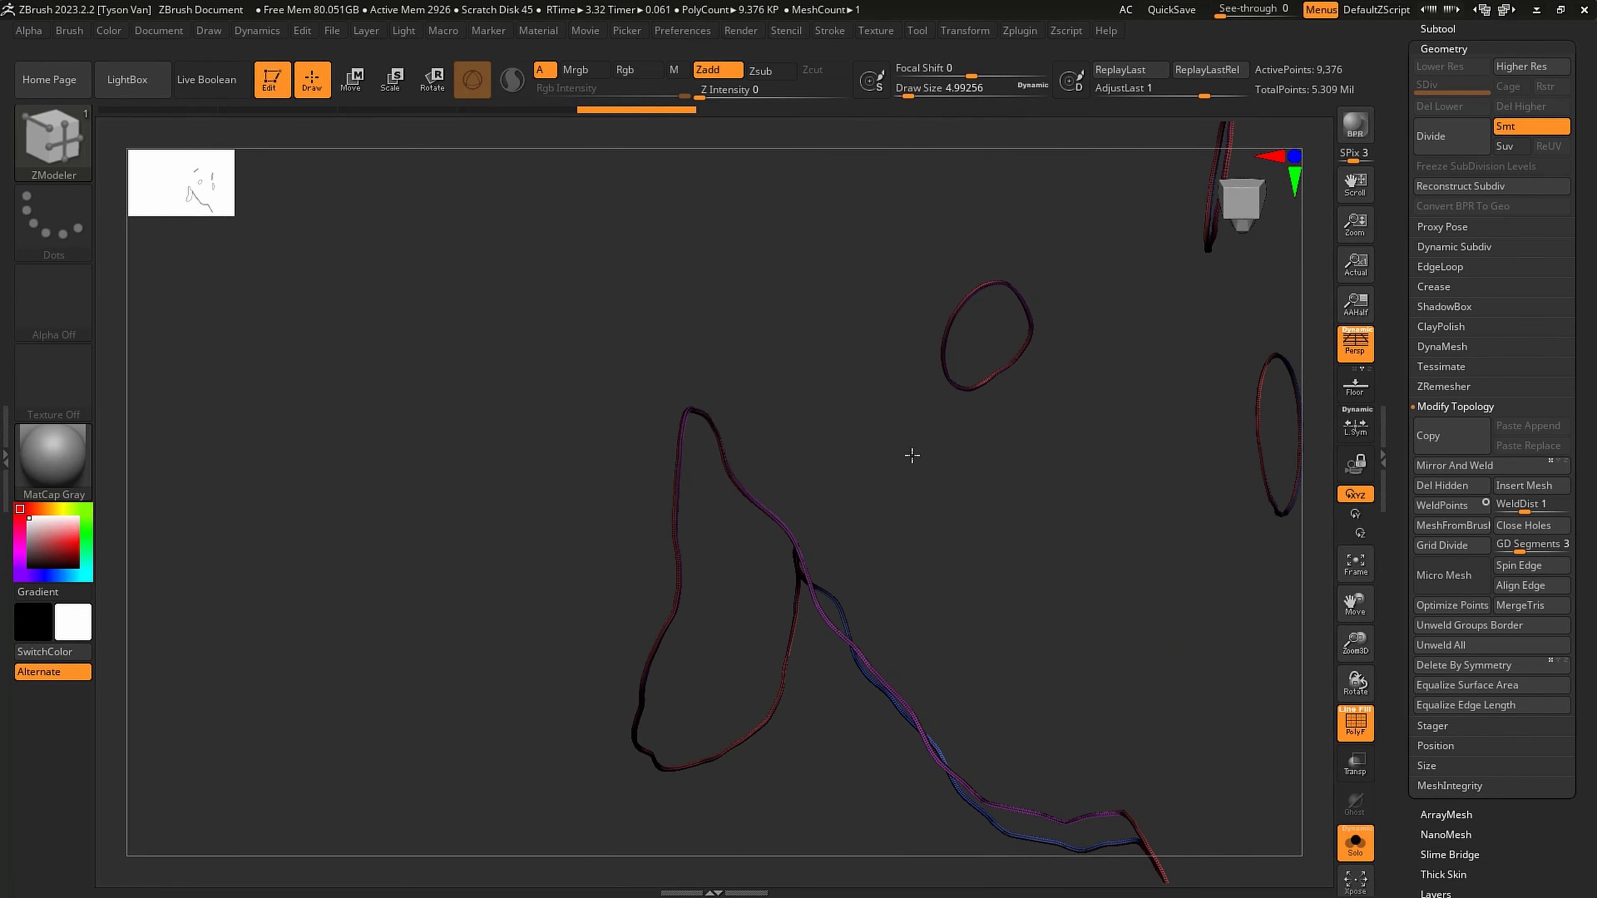
pyautogui.moveTo(1031, 620); pyautogui.dragTo(857, 704)
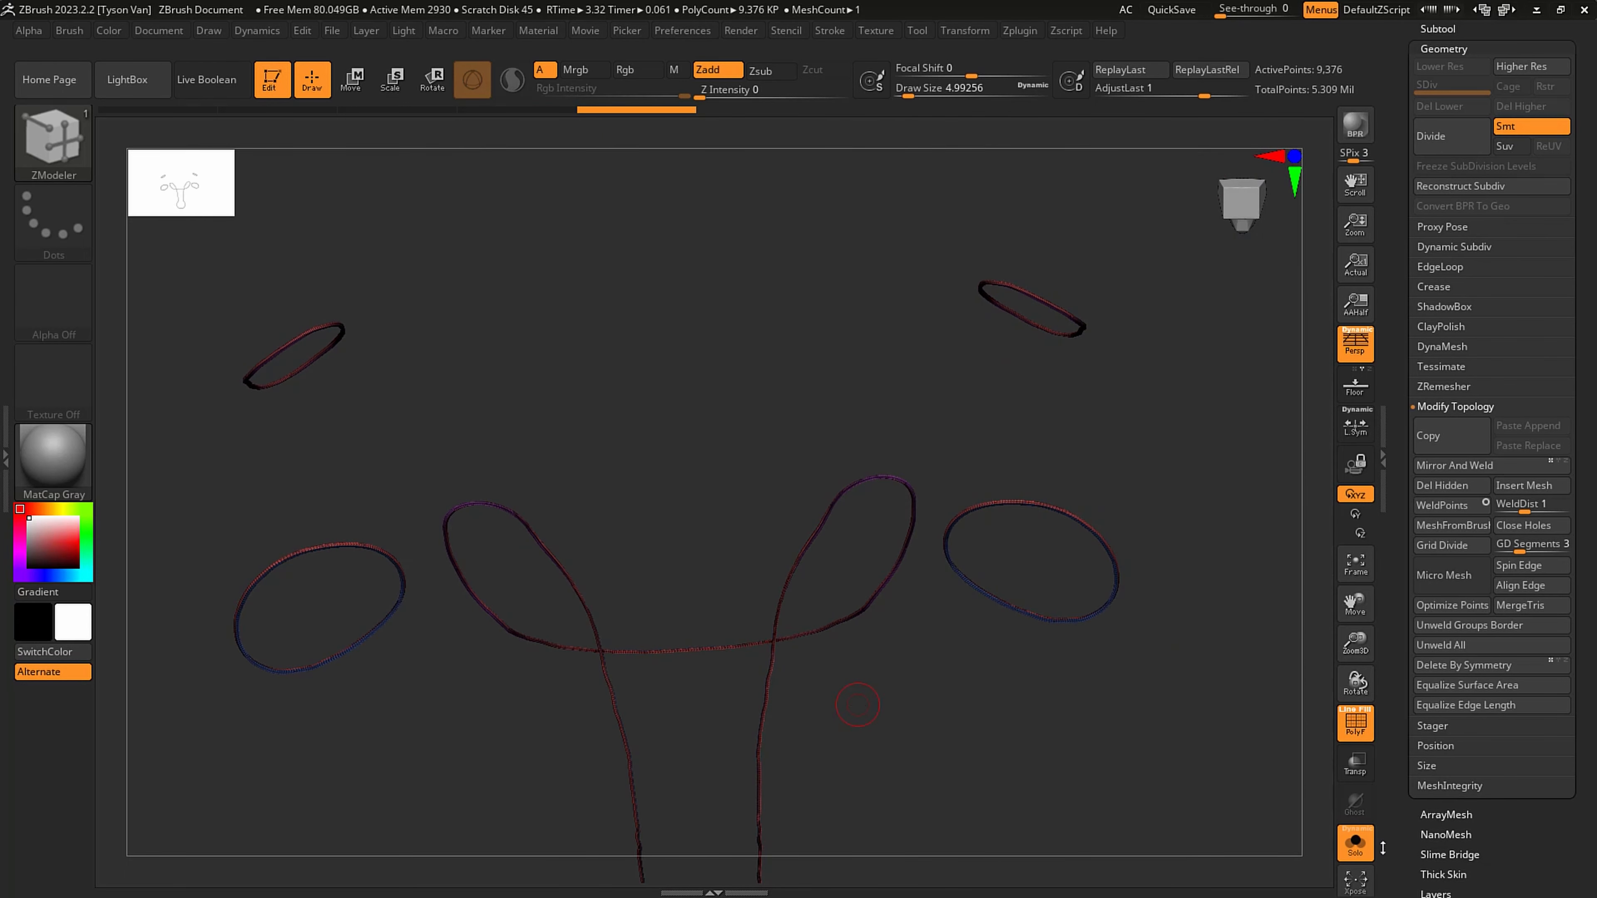
pyautogui.click(1355, 843)
pyautogui.moveTo(1046, 394); pyautogui.dragTo(1073, 446, button='right')
pyautogui.click(1342, 837)
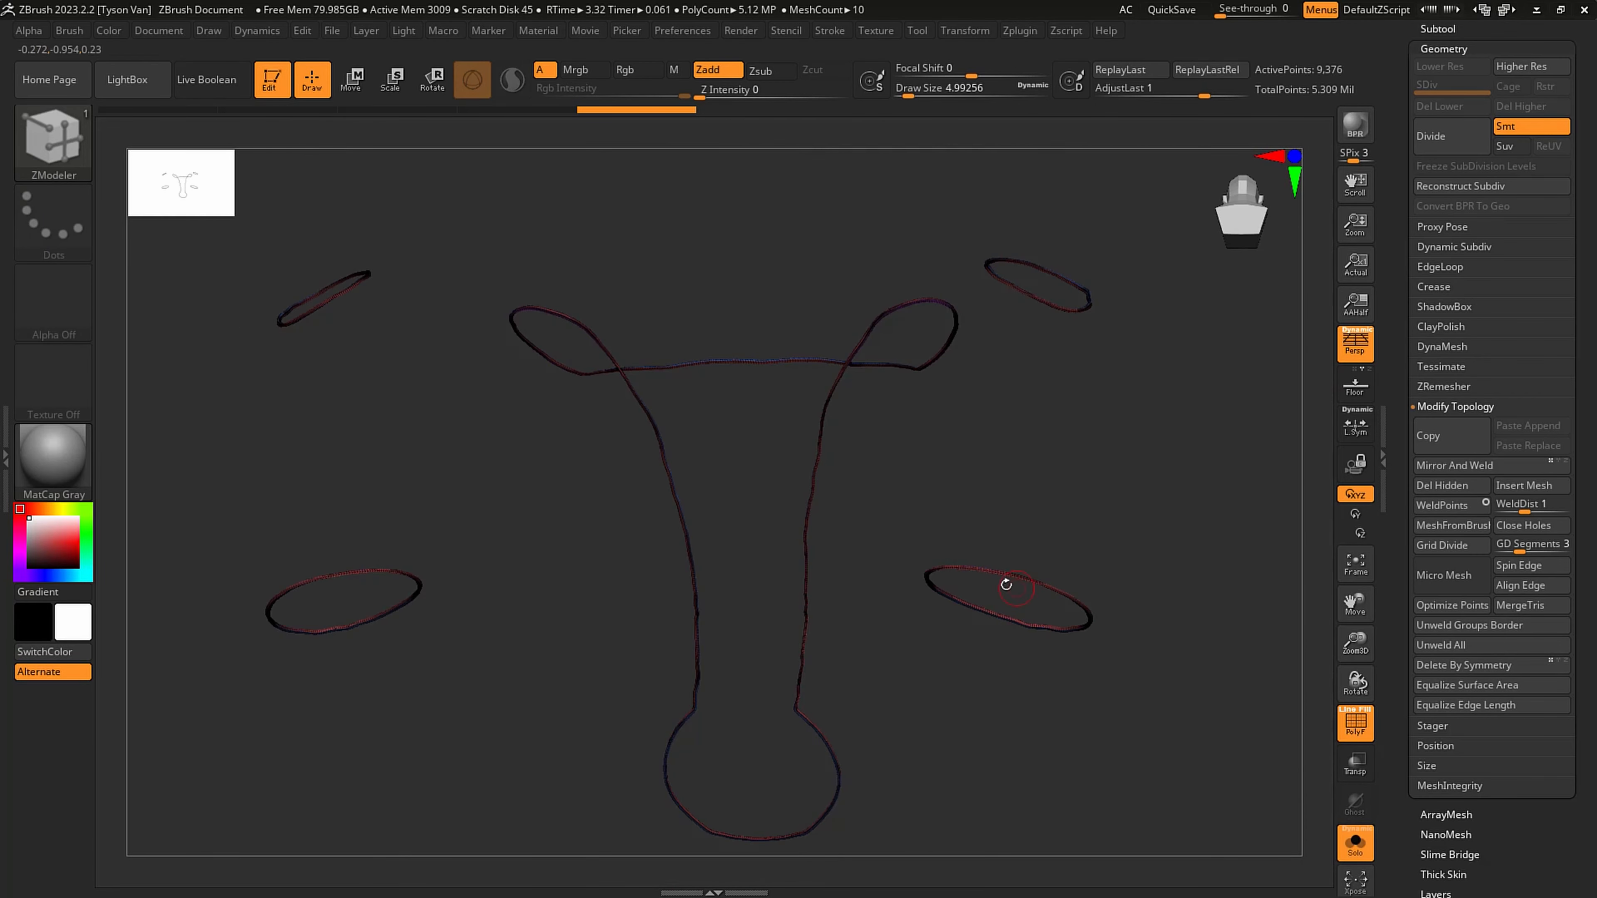
pyautogui.keyDown('ctrl'); pyautogui.moveTo(1005, 585); pyautogui.dragTo(1144, 680, button='right'); pyautogui.keyUp('ctrl')
pyautogui.moveTo(1161, 299); pyautogui.dragTo(1164, 320, button='right')
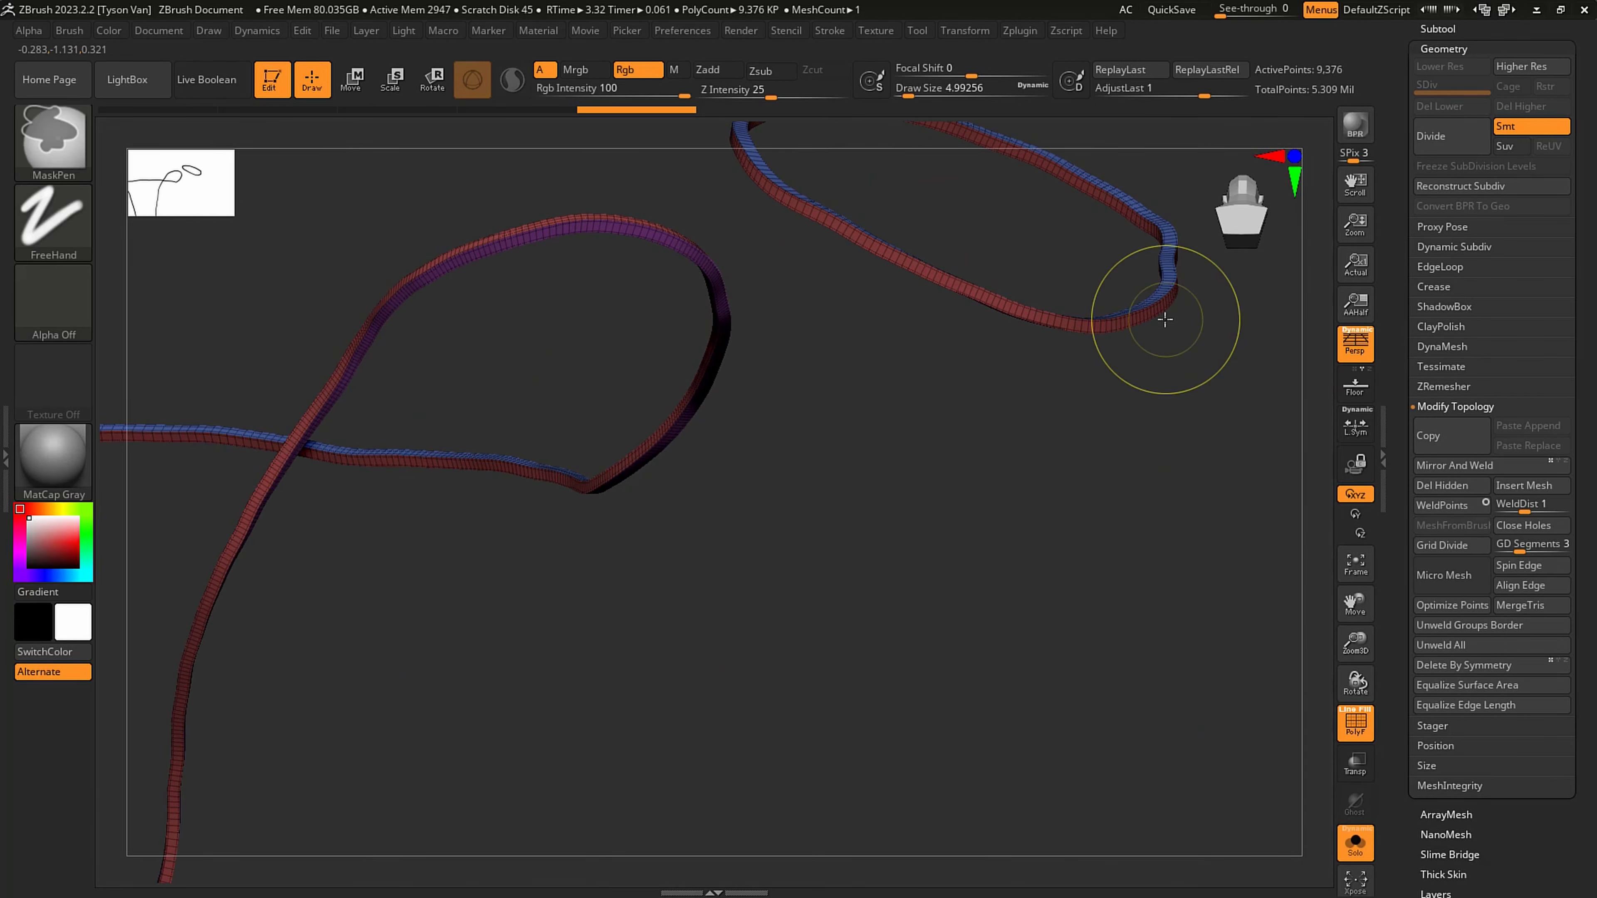
# - Undo the trial subdivision of the trim bands and remove all of their edge creases
pyautogui.hotkey('ctrl', 'z')
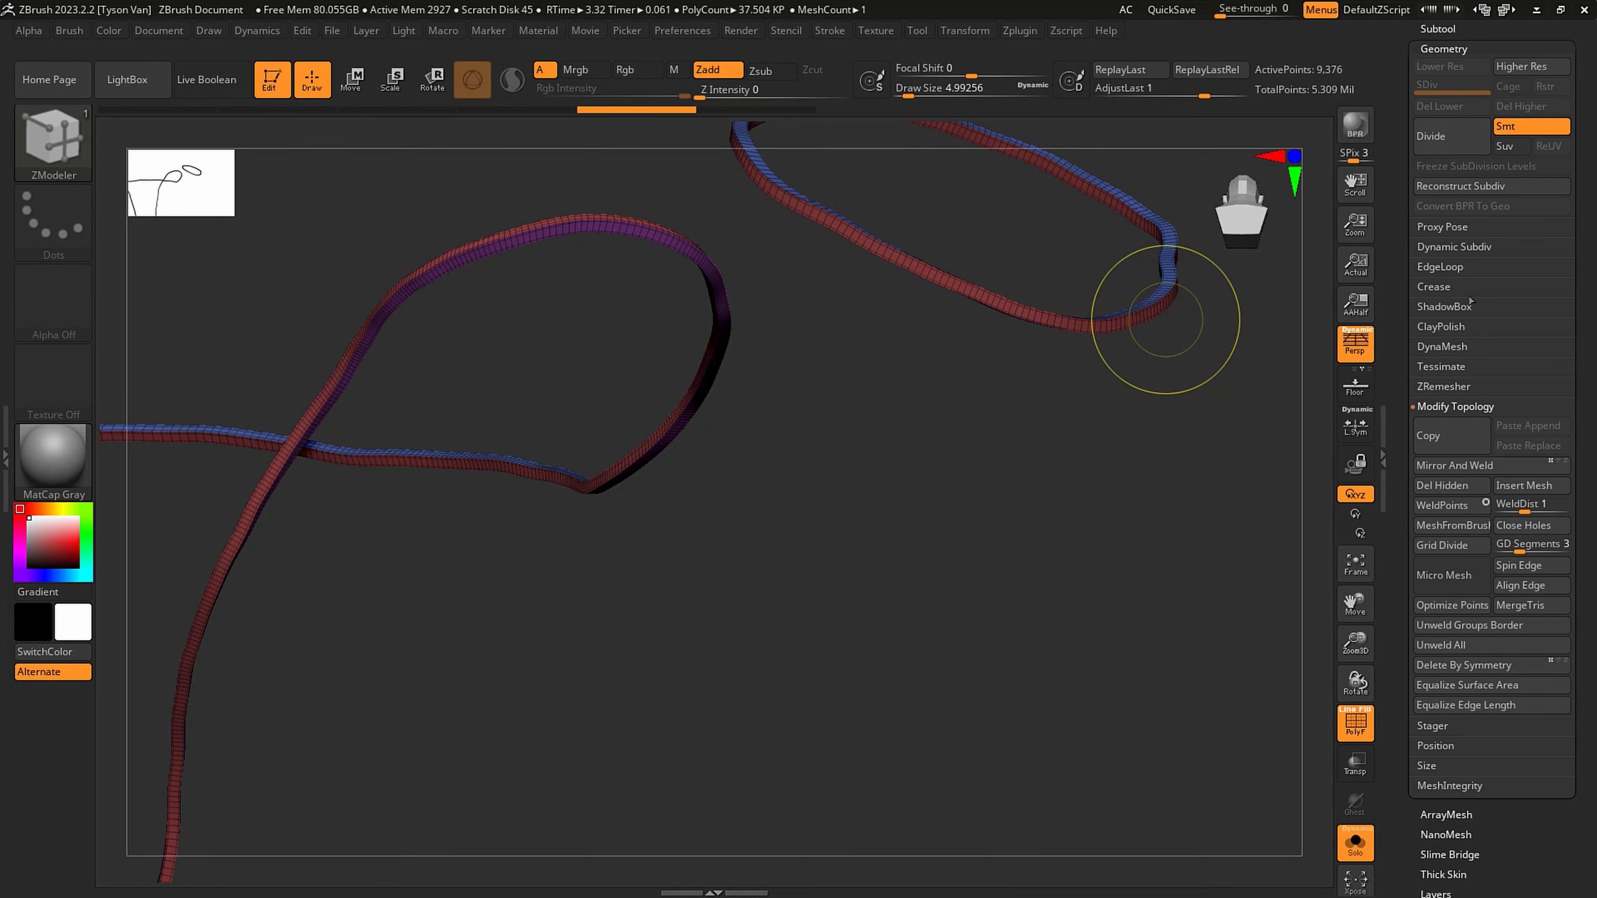
pyautogui.keyDown('ctrl'); pyautogui.moveTo(1164, 320); pyautogui.dragTo(1148, 382, button='right'); pyautogui.keyUp('ctrl')
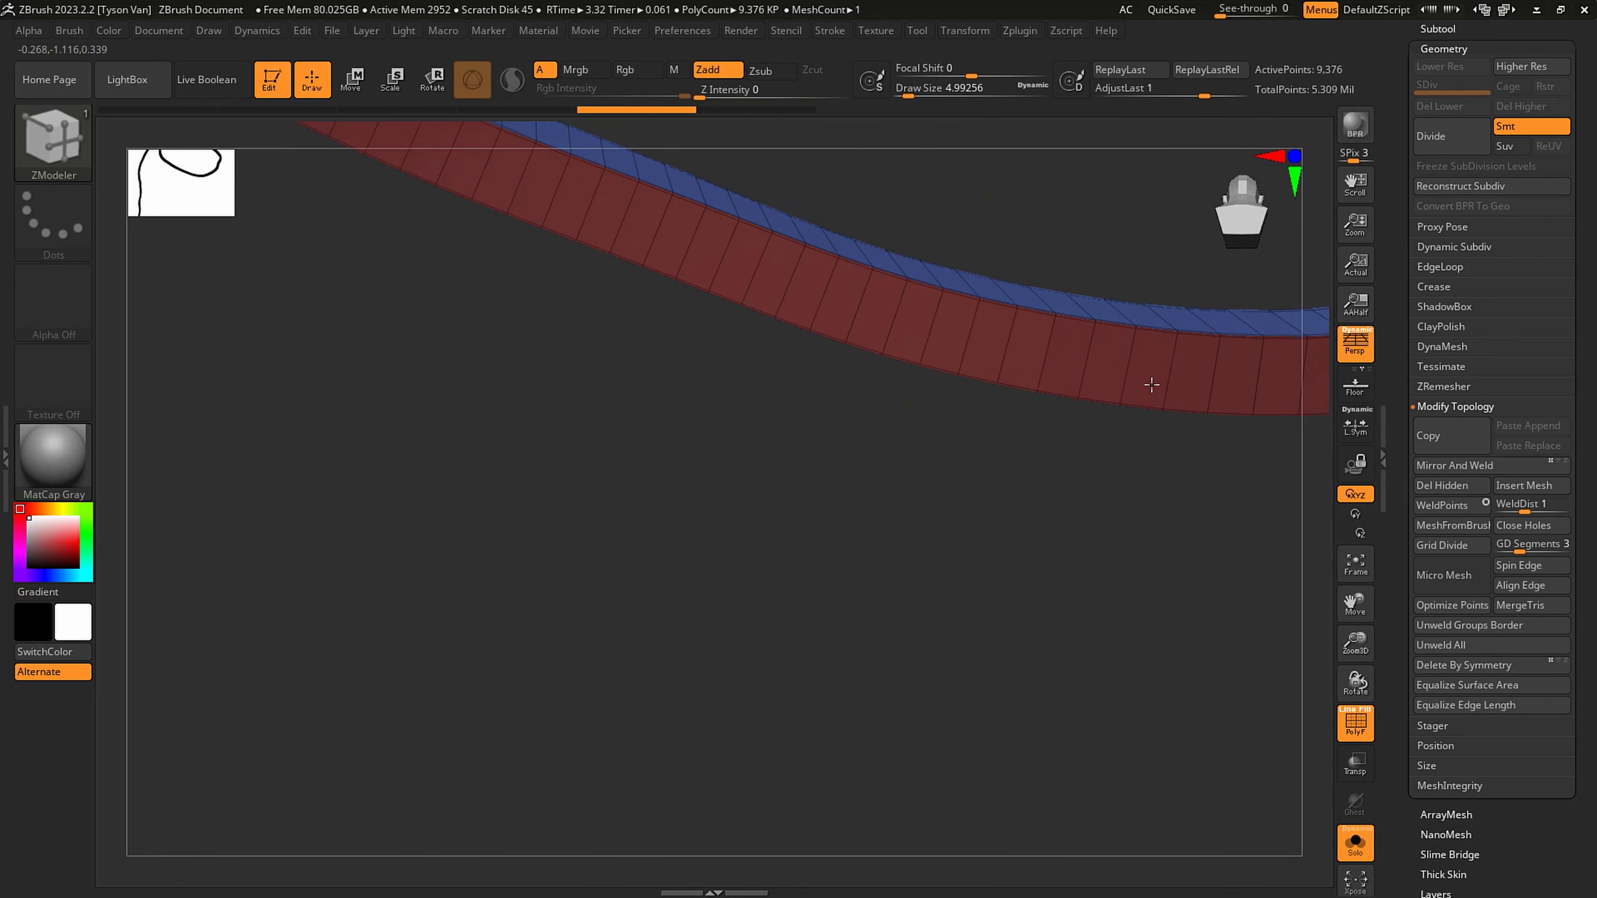
pyautogui.click(1443, 266)
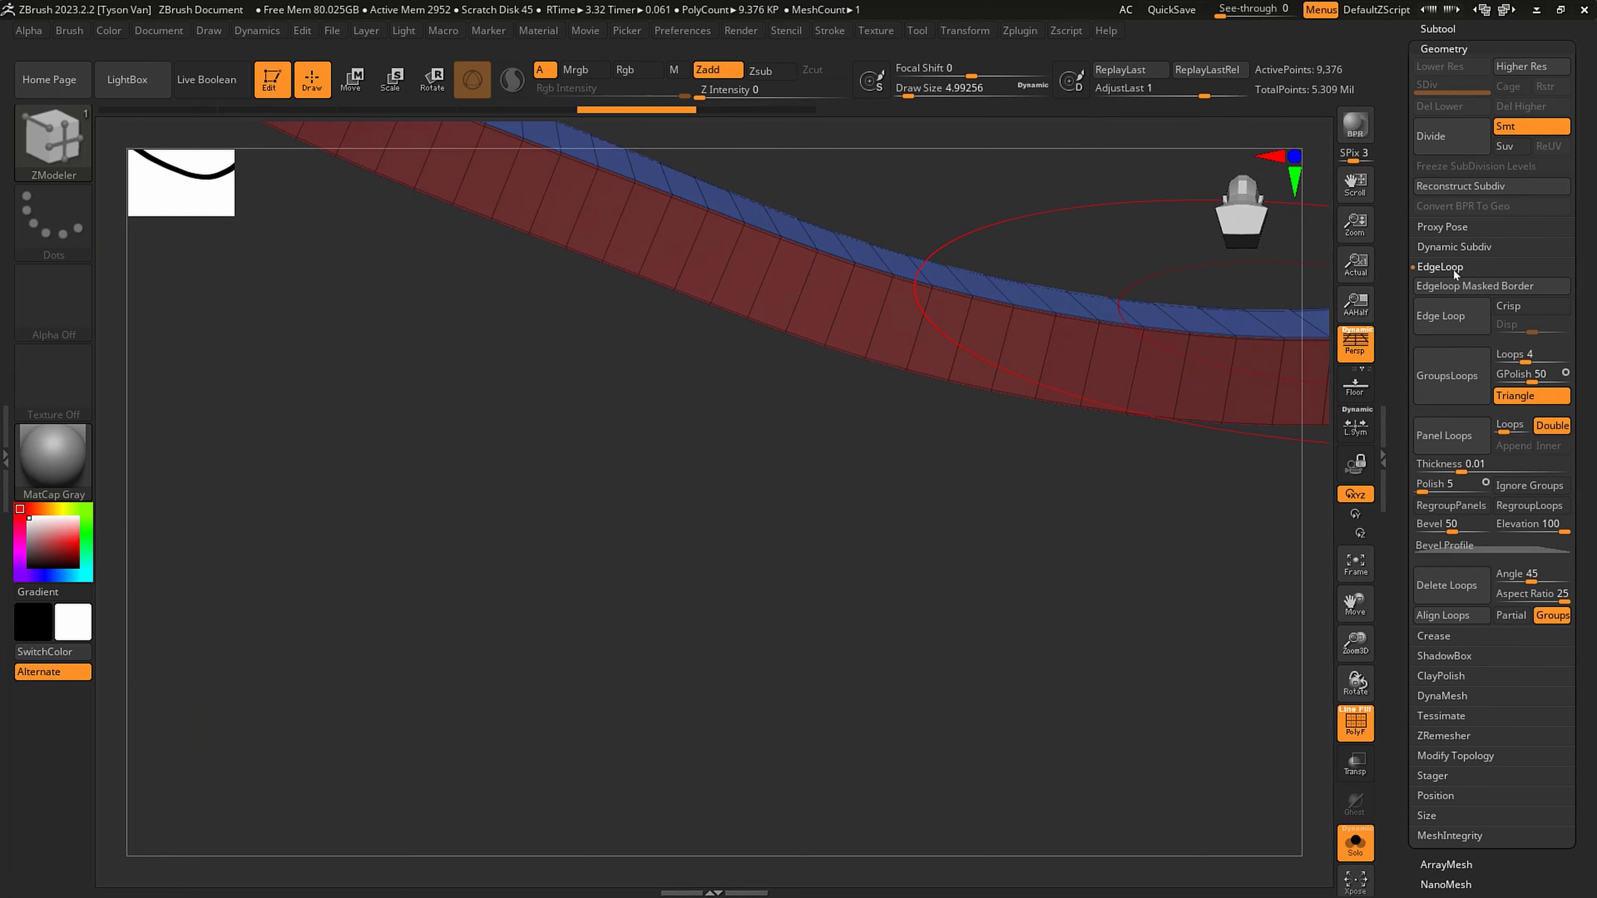
pyautogui.click(1466, 639)
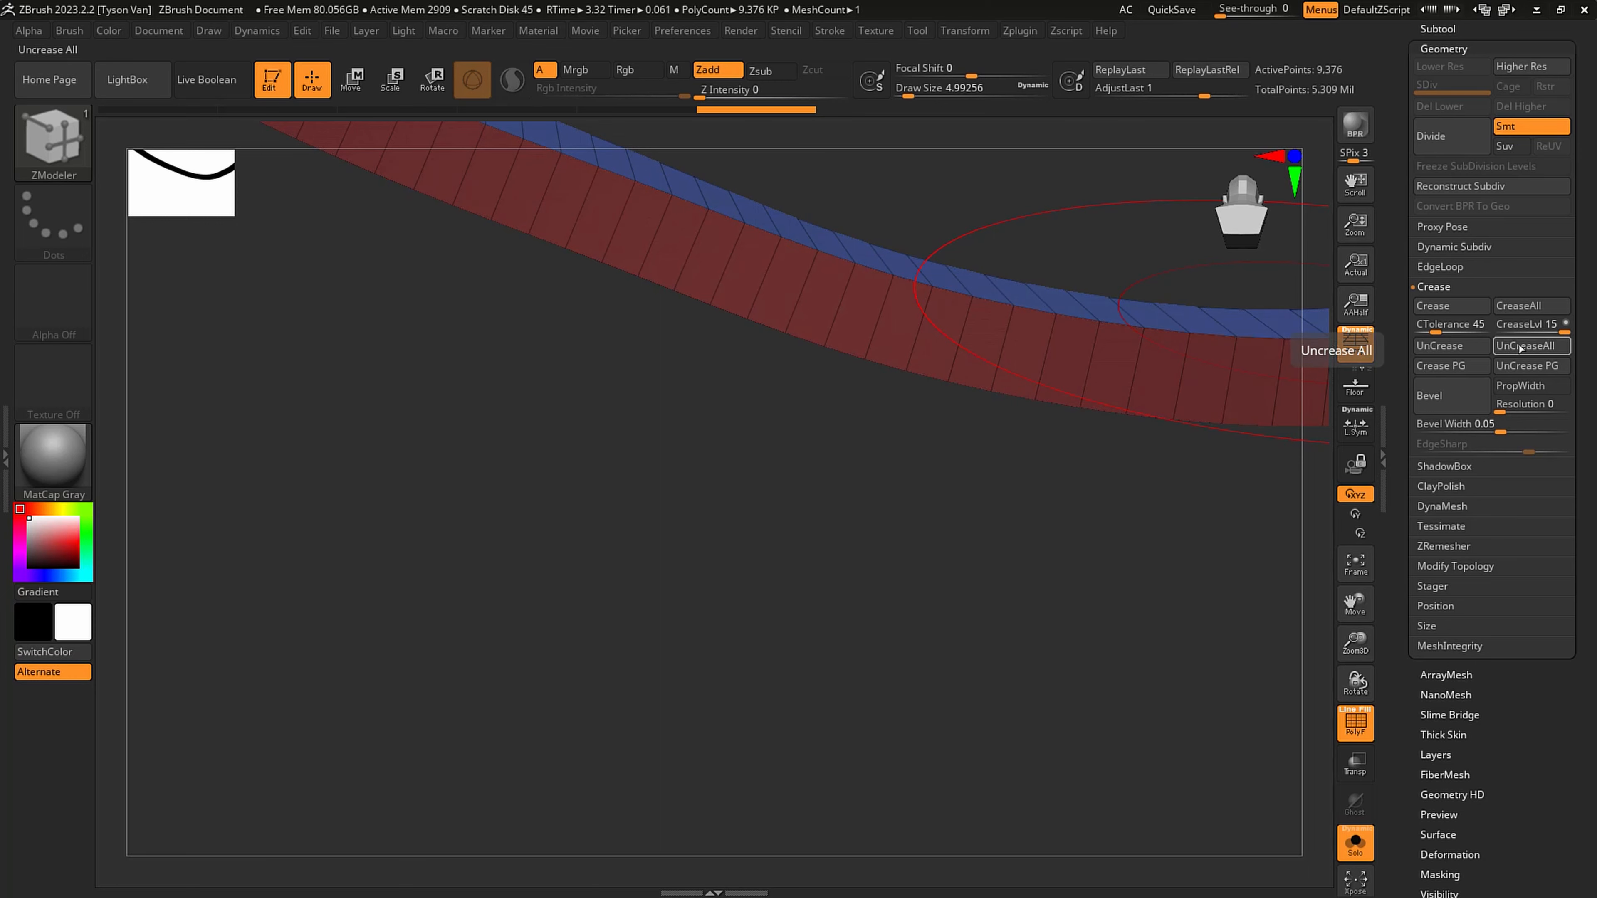
pyautogui.moveTo(1081, 352); pyautogui.dragTo(962, 257)
pyautogui.moveTo(1037, 349)
pyautogui.keyDown('alt'); pyautogui.mouseDown(button='right')
pyautogui.moveTo(1048, 425)
pyautogui.moveTo(1014, 369)
pyautogui.mouseUp(button='right'); pyautogui.keyUp('alt')
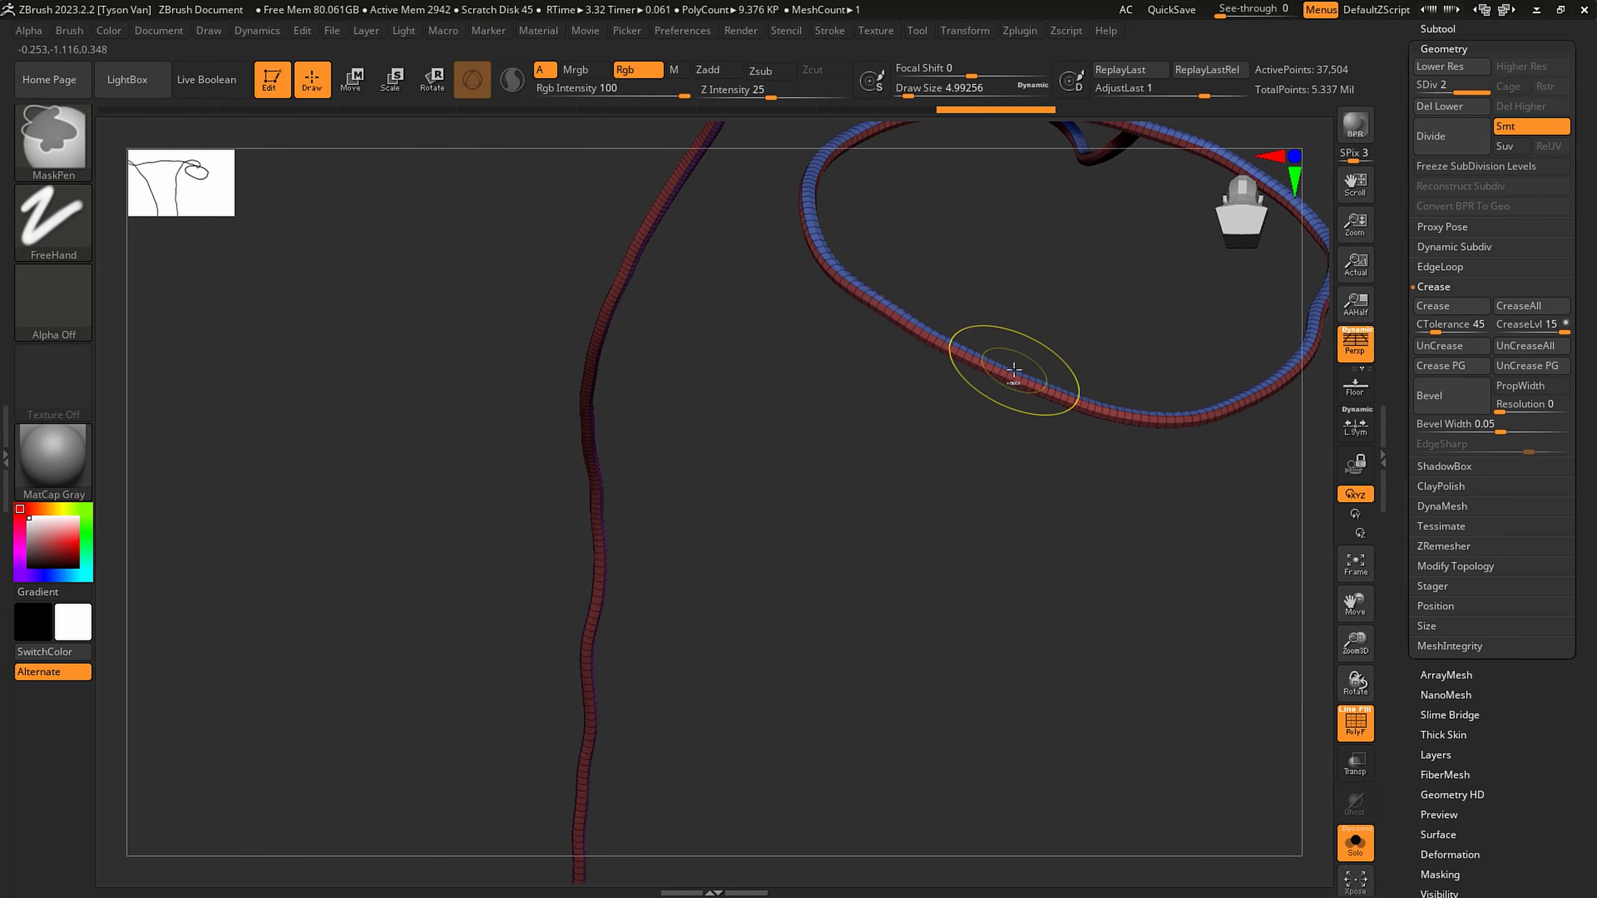
# - Subdivide the trim bands once and delete the lower subdivision level, keeping ZModeler as the active brush
pyautogui.press('b')
pyautogui.press('z')
pyautogui.press('m')
pyautogui.hotkey('ctrl', 'd')
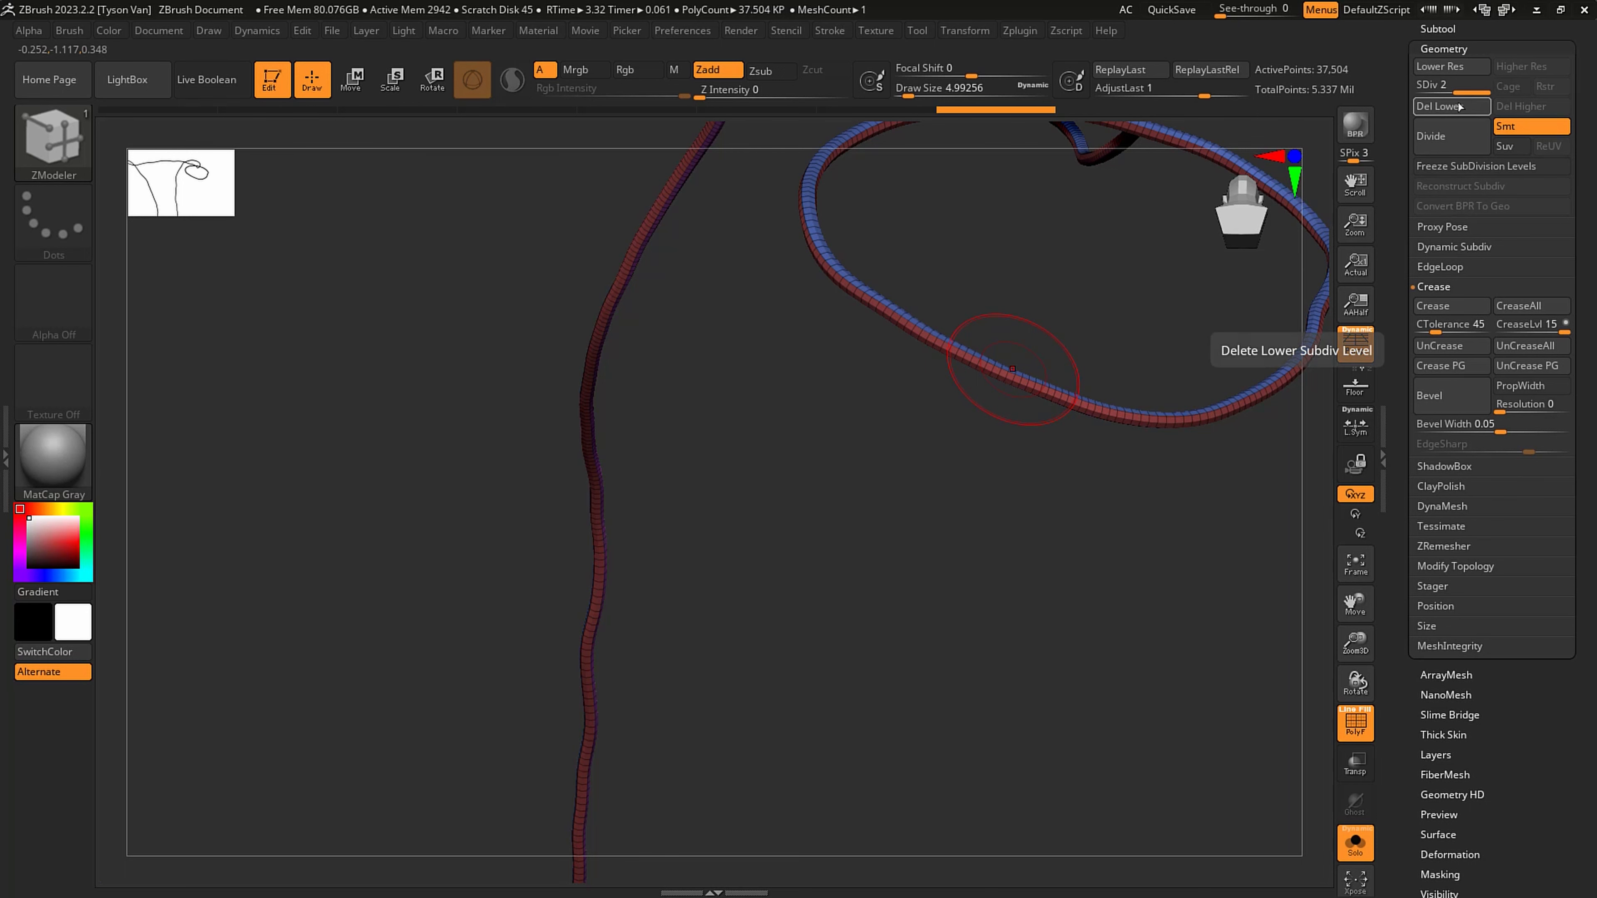
pyautogui.click(1457, 107)
pyautogui.press('p')
pyautogui.moveTo(1150, 418); pyautogui.dragTo(1281, 348)
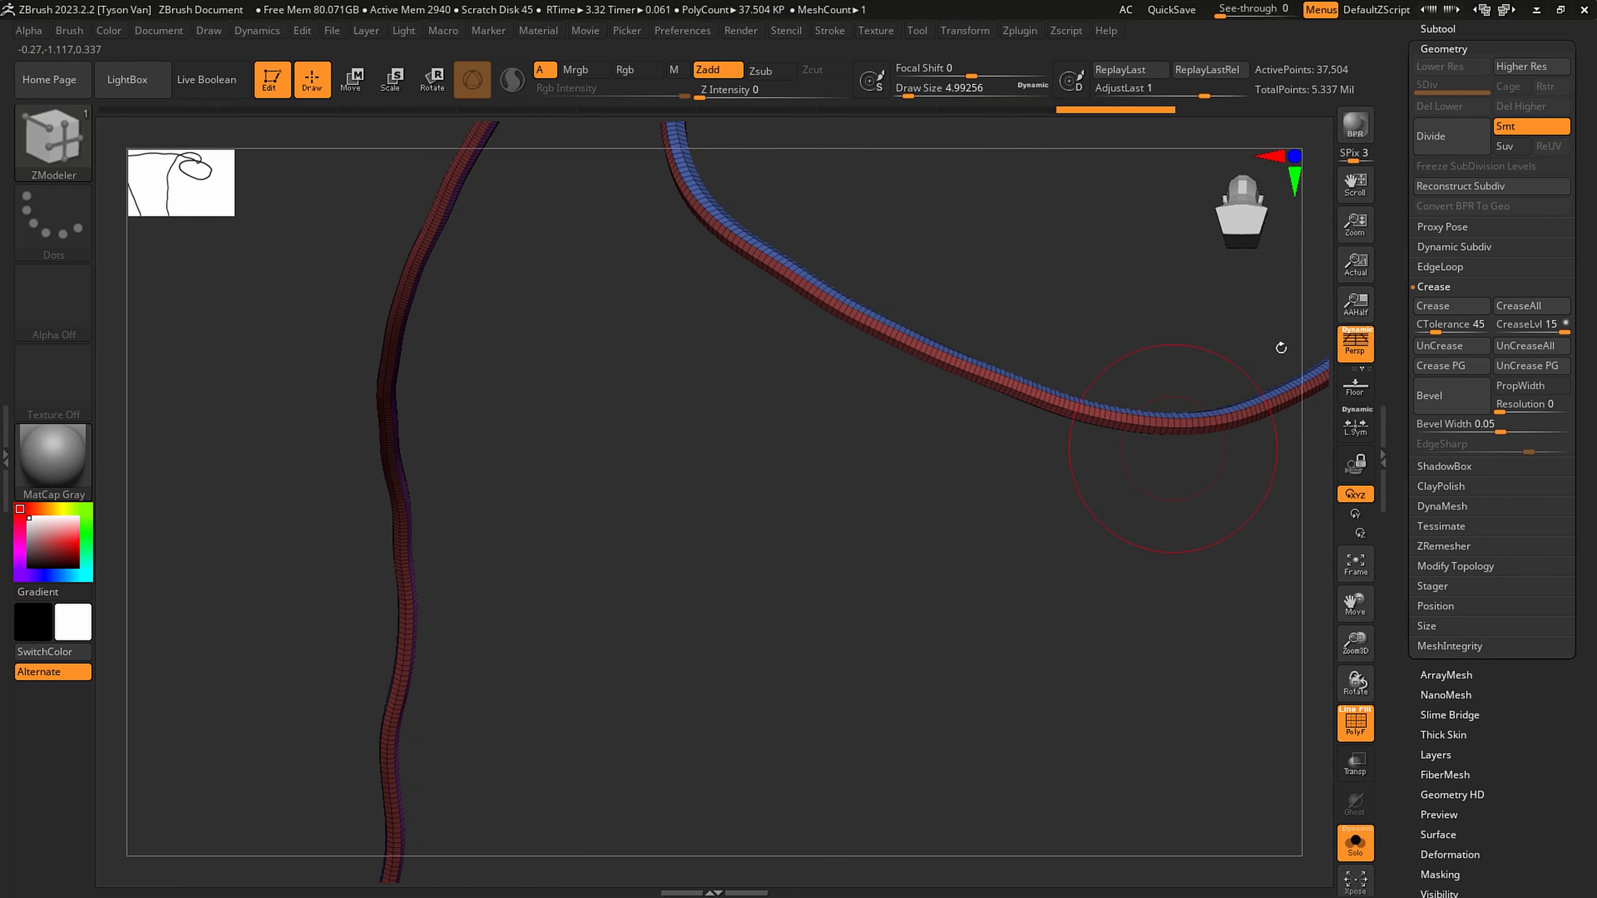
# - Show the other subtools around the trim bands again and open the Deformation settings
pyautogui.click(1437, 50)
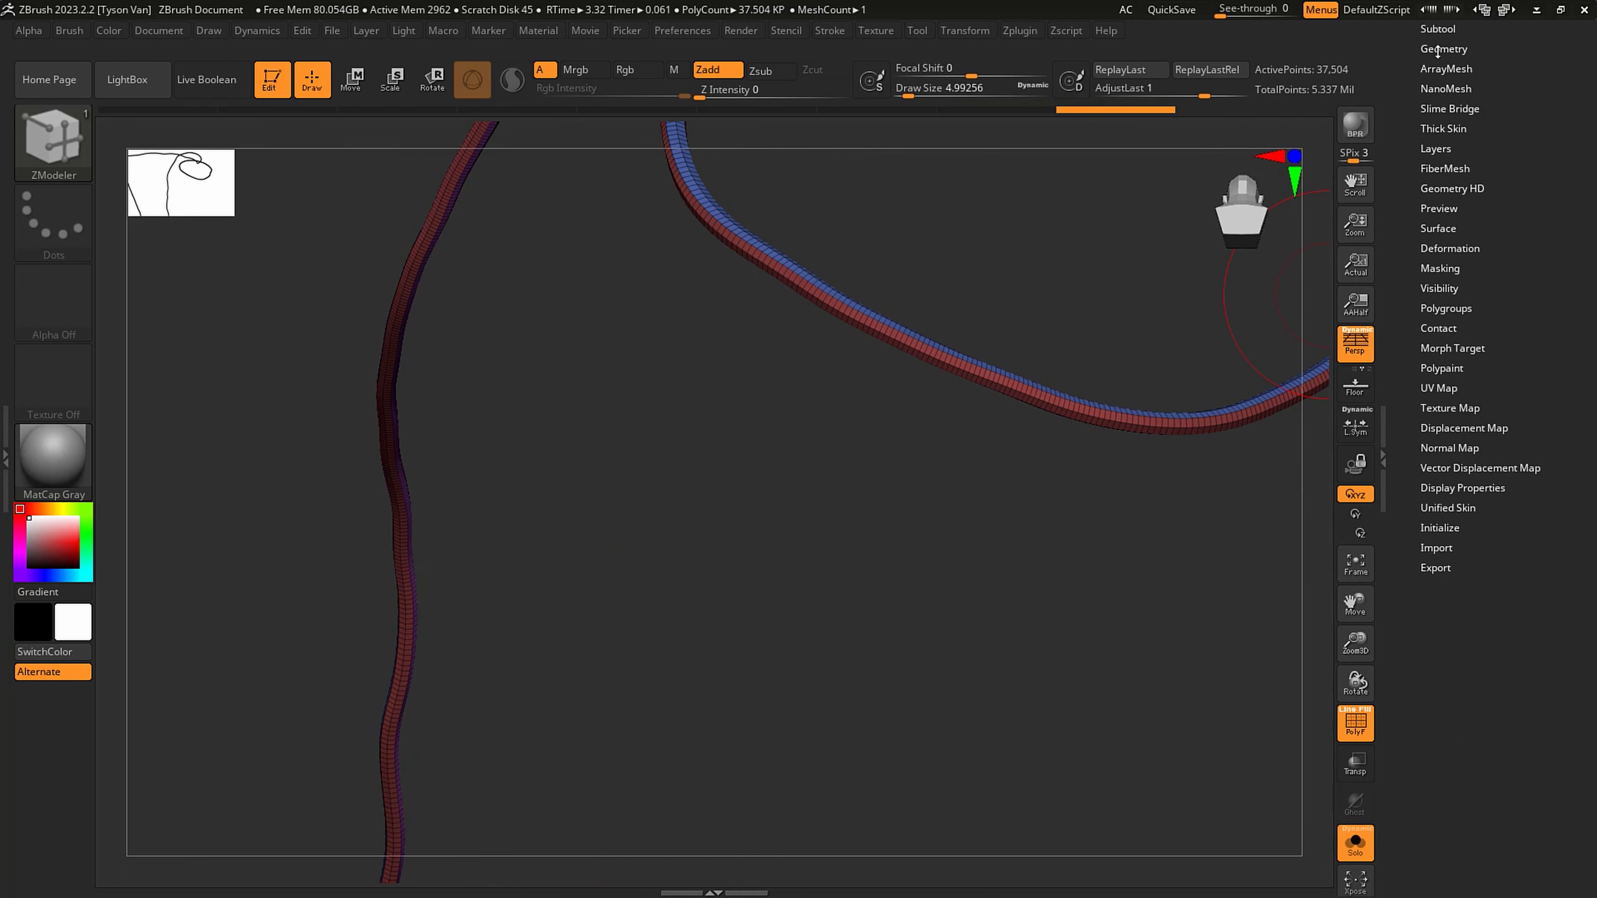
pyautogui.click(1356, 845)
pyautogui.click(1450, 248)
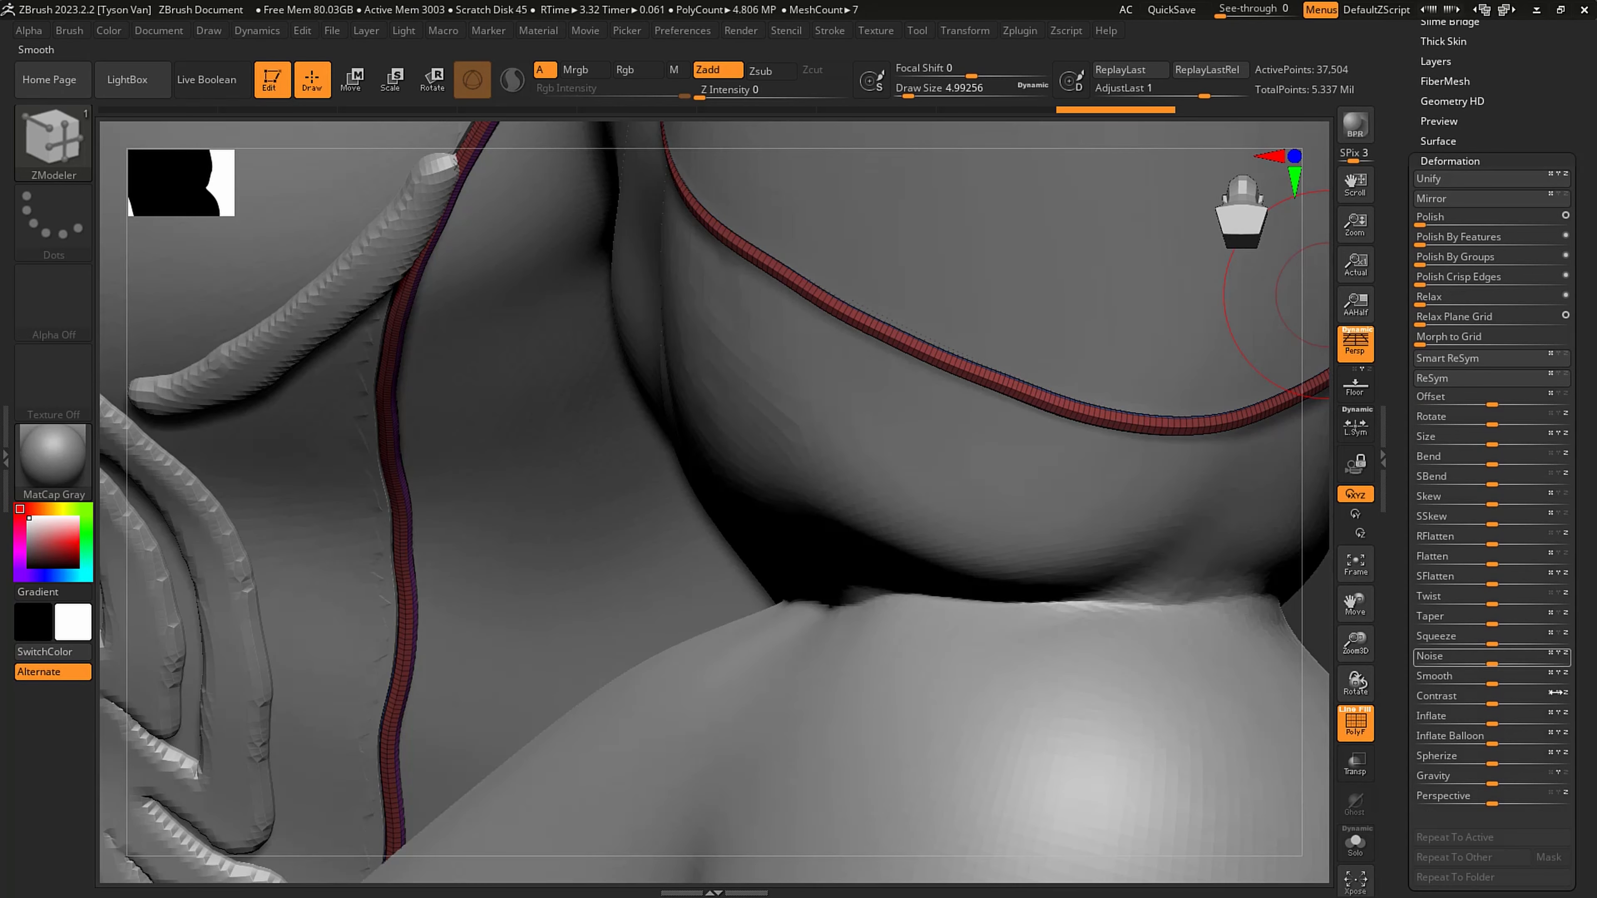
# - Try inflating the trim bands by 2
pyautogui.click(1491, 719)
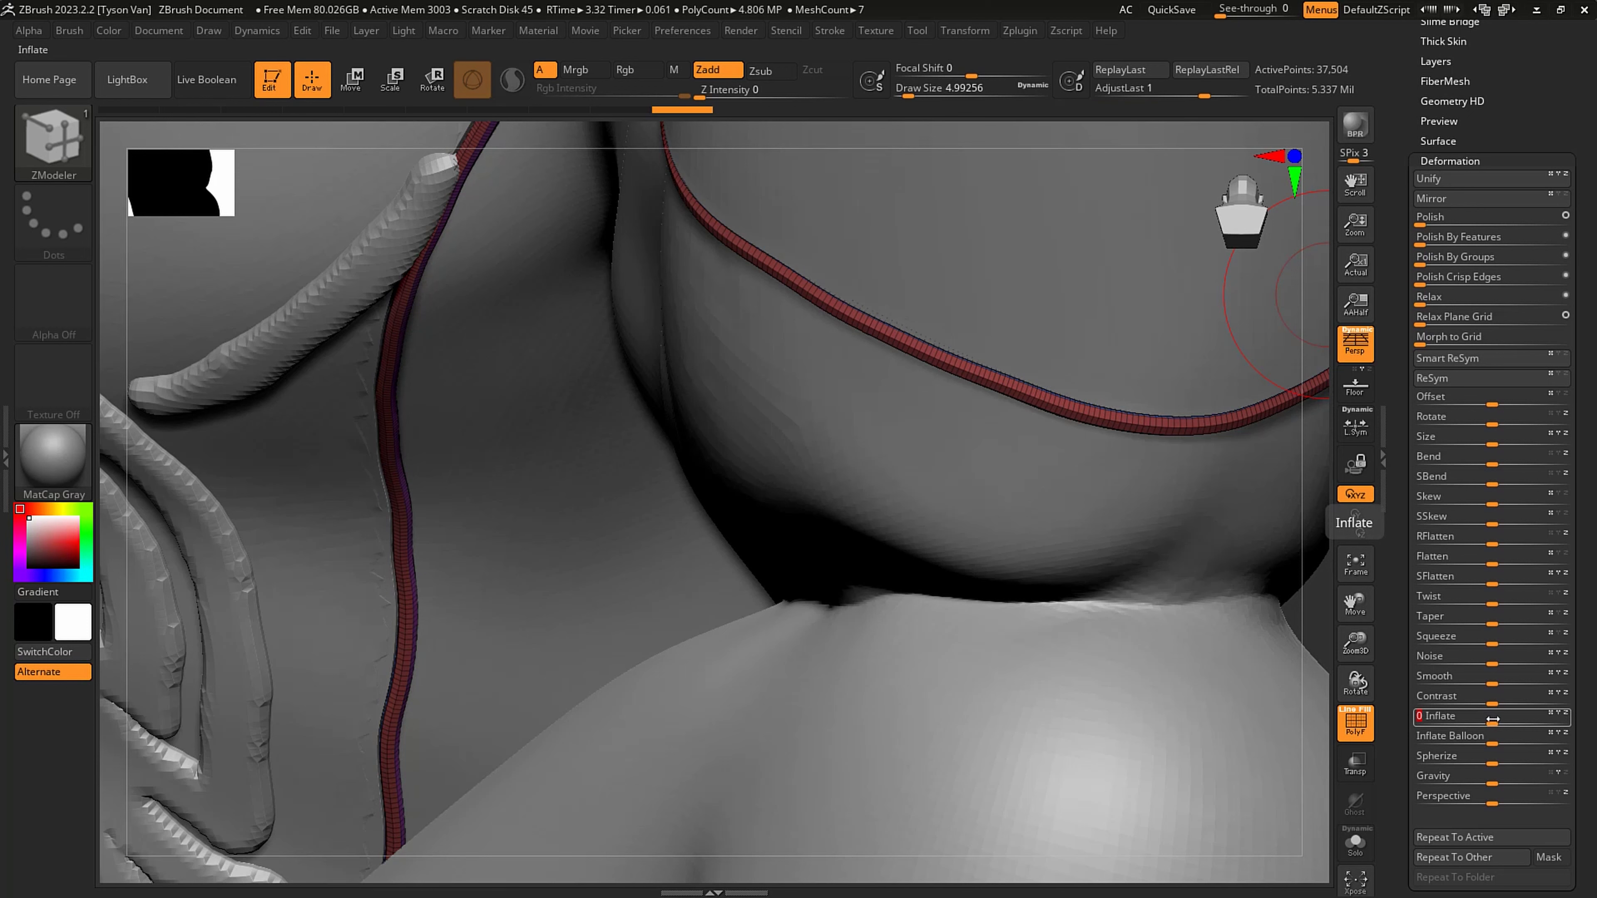
pyautogui.write('2')
pyautogui.press('Return')
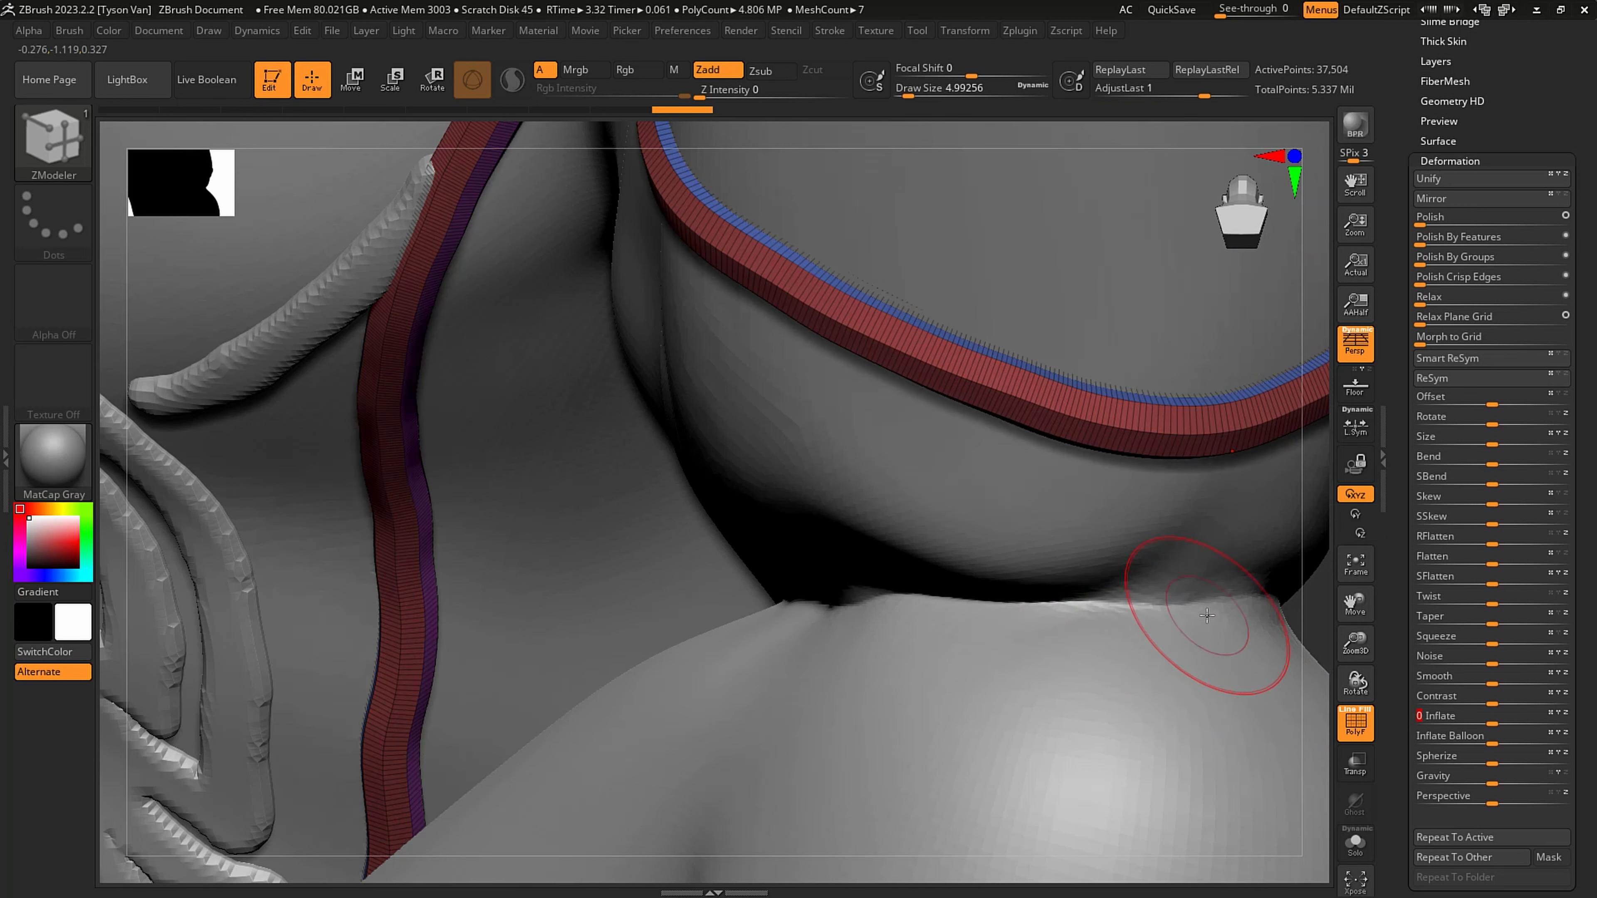
pyautogui.hotkey('ctrl', 'z')
# - Inflate the trim bands by 1 and check them on the whole figure with the polyframe off
pyautogui.click(1456, 715)
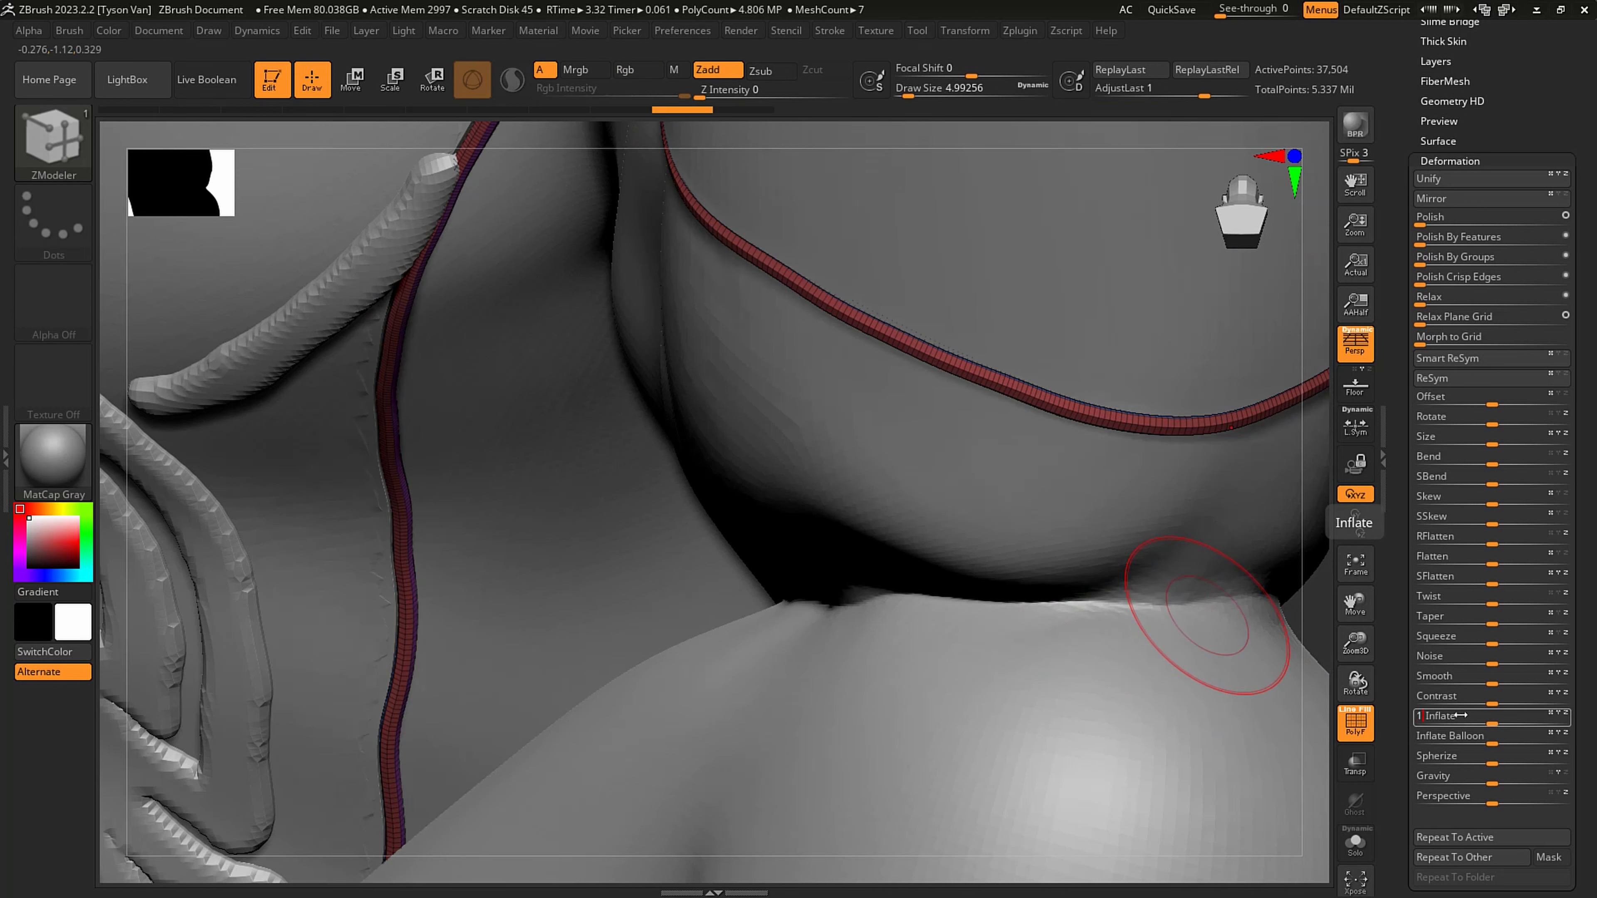
pyautogui.press('Return')
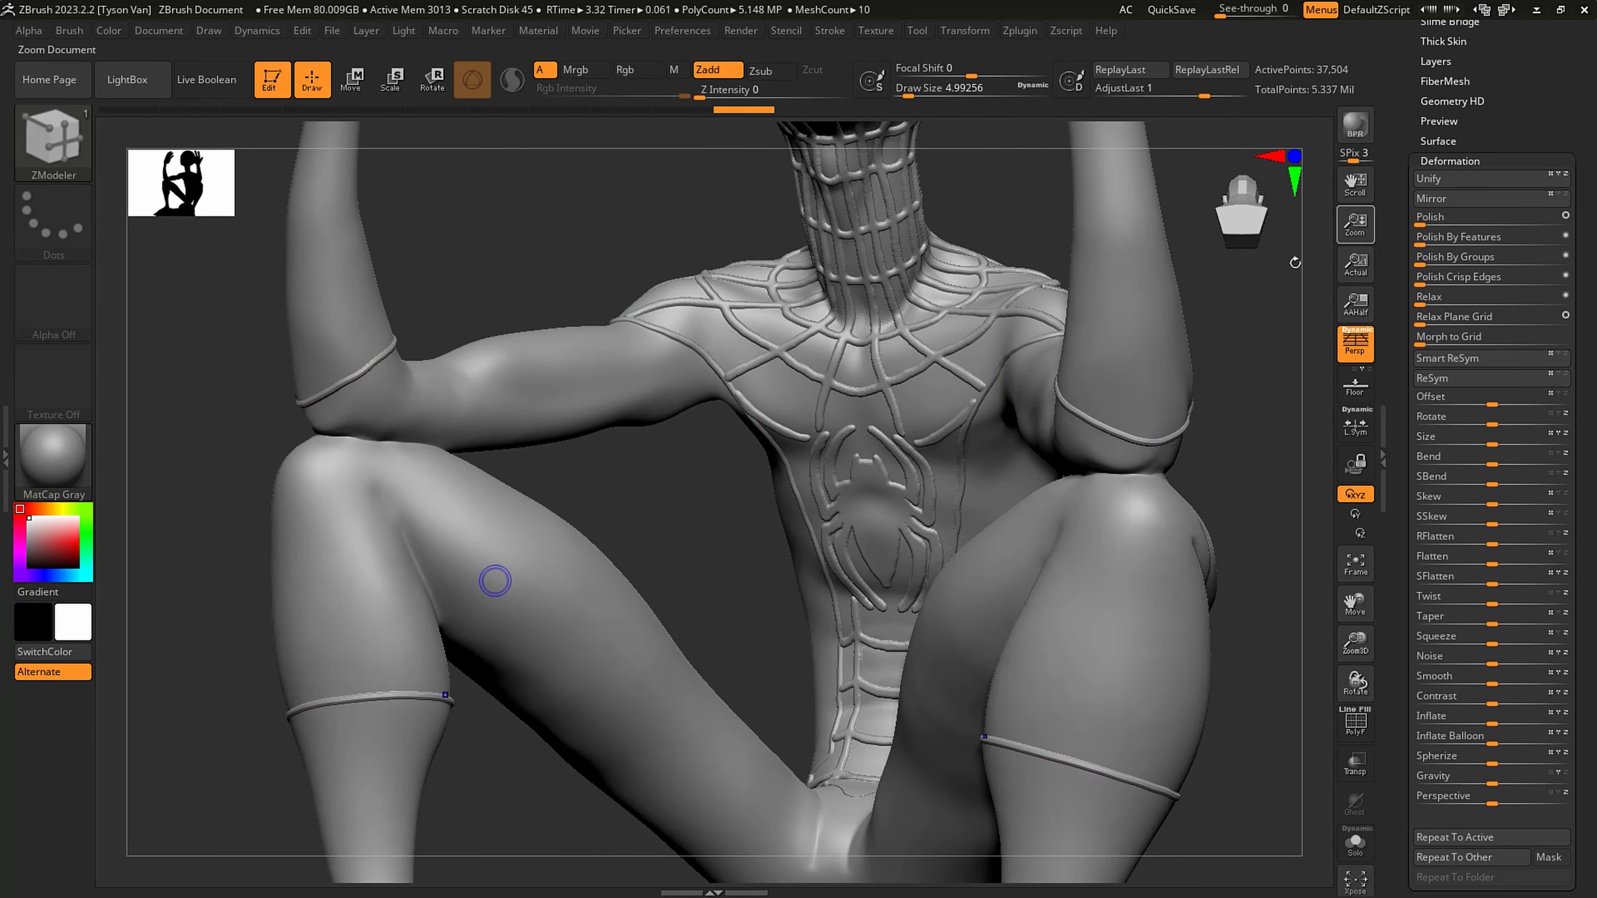
pyautogui.moveTo(496, 577); pyautogui.dragTo(1137, 426)
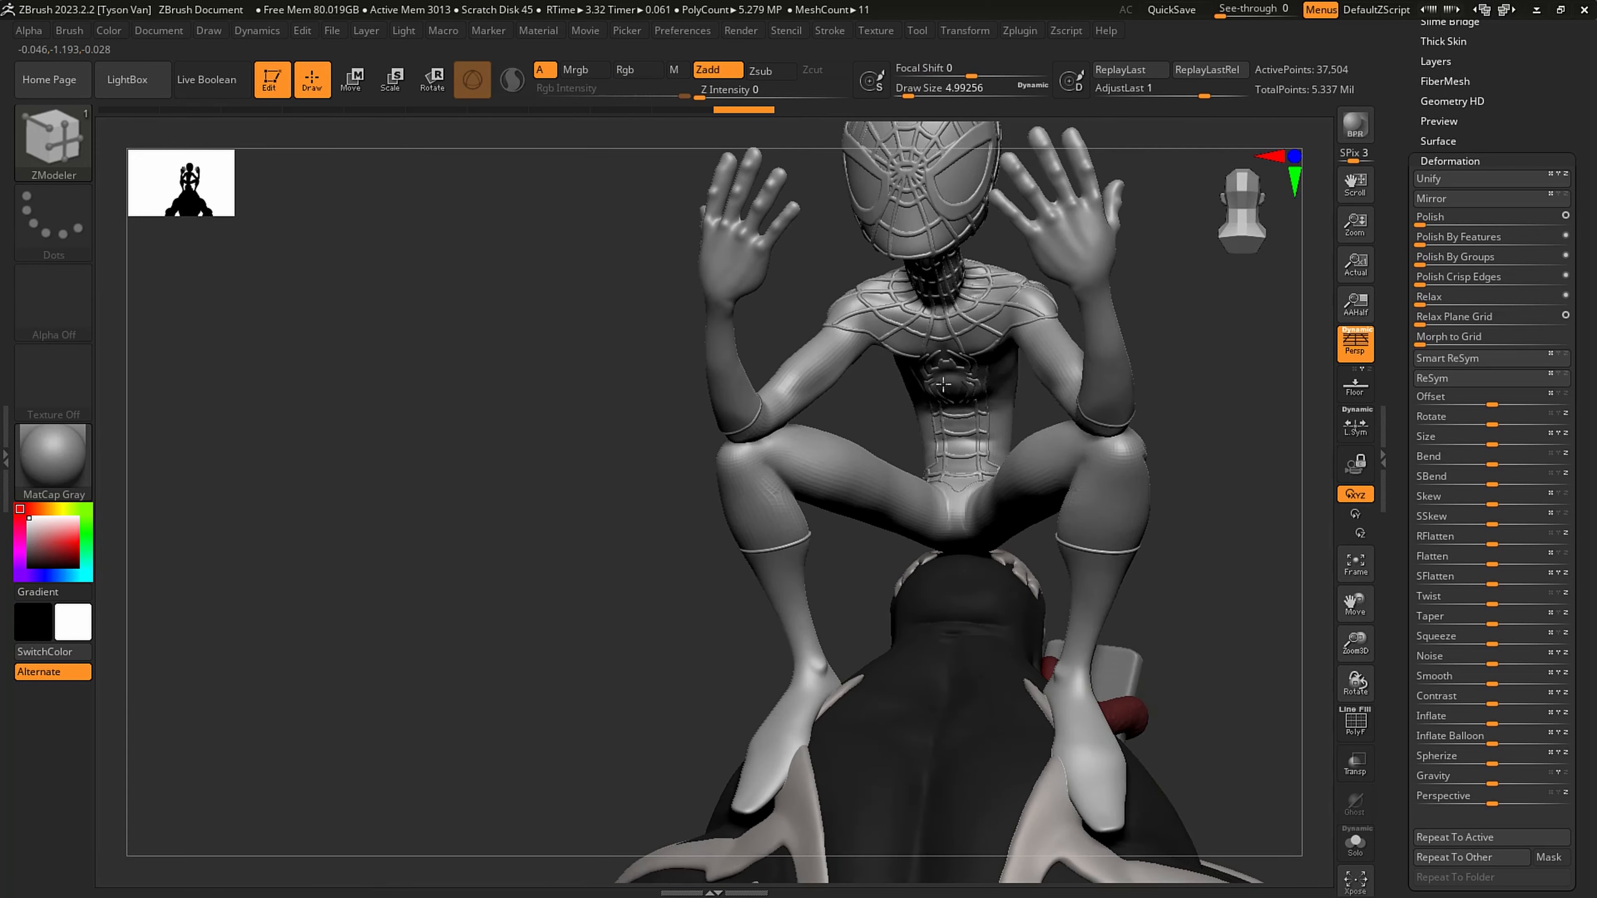
pyautogui.moveTo(944, 384); pyautogui.dragTo(1124, 481, button='right')
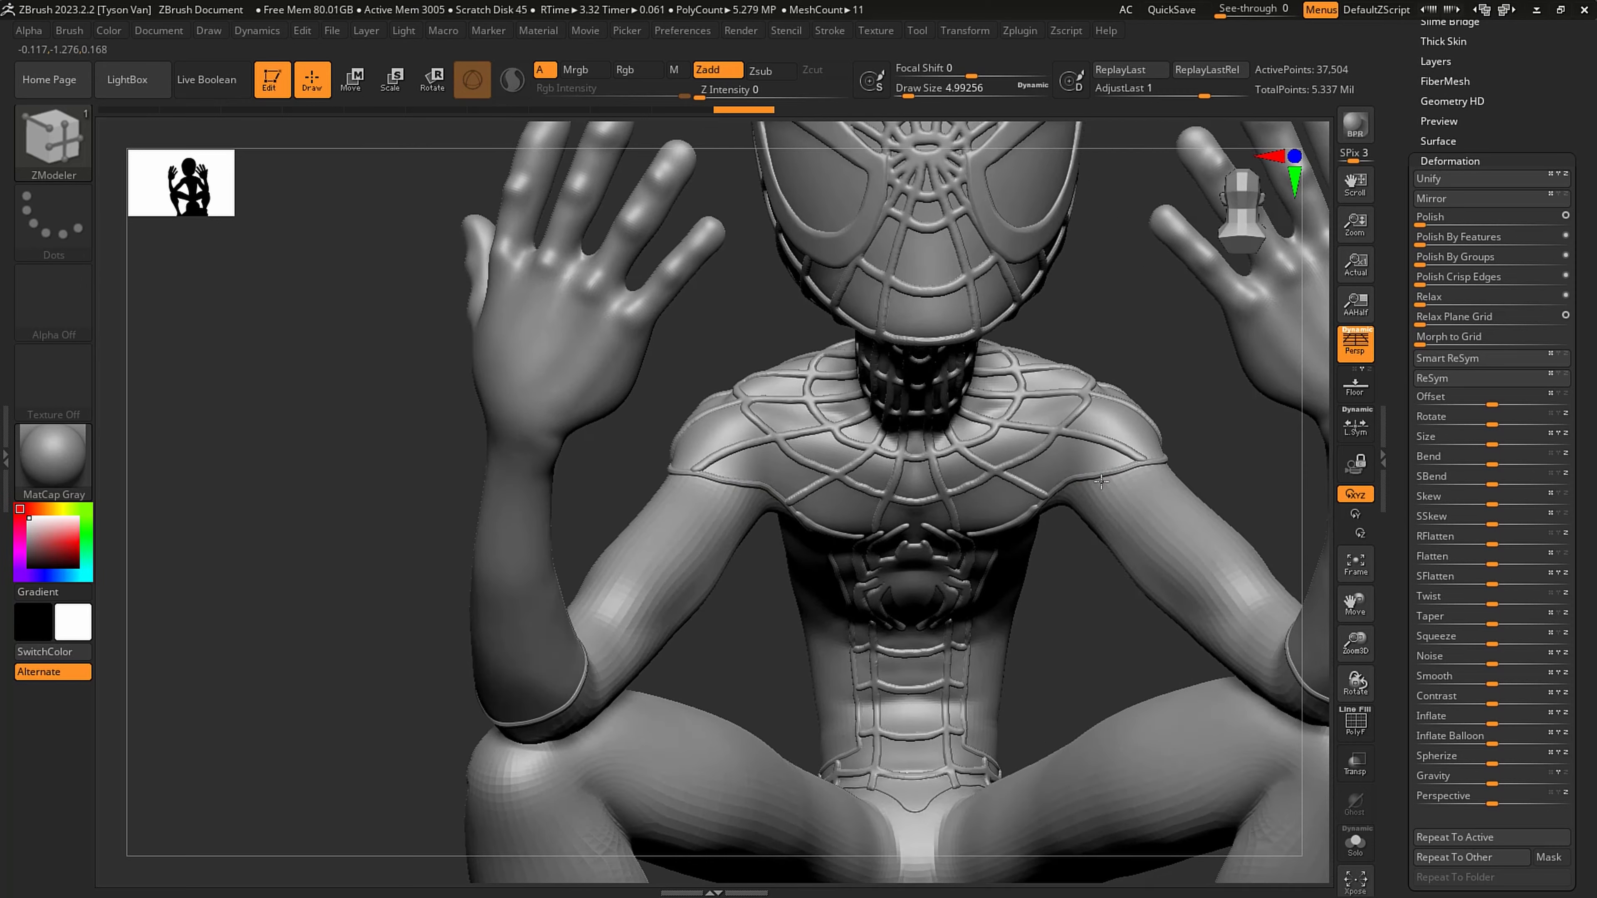
pyautogui.keyDown('ctrl'); pyautogui.moveTo(1088, 483); pyautogui.dragTo(1074, 480, button='right'); pyautogui.keyUp('ctrl')
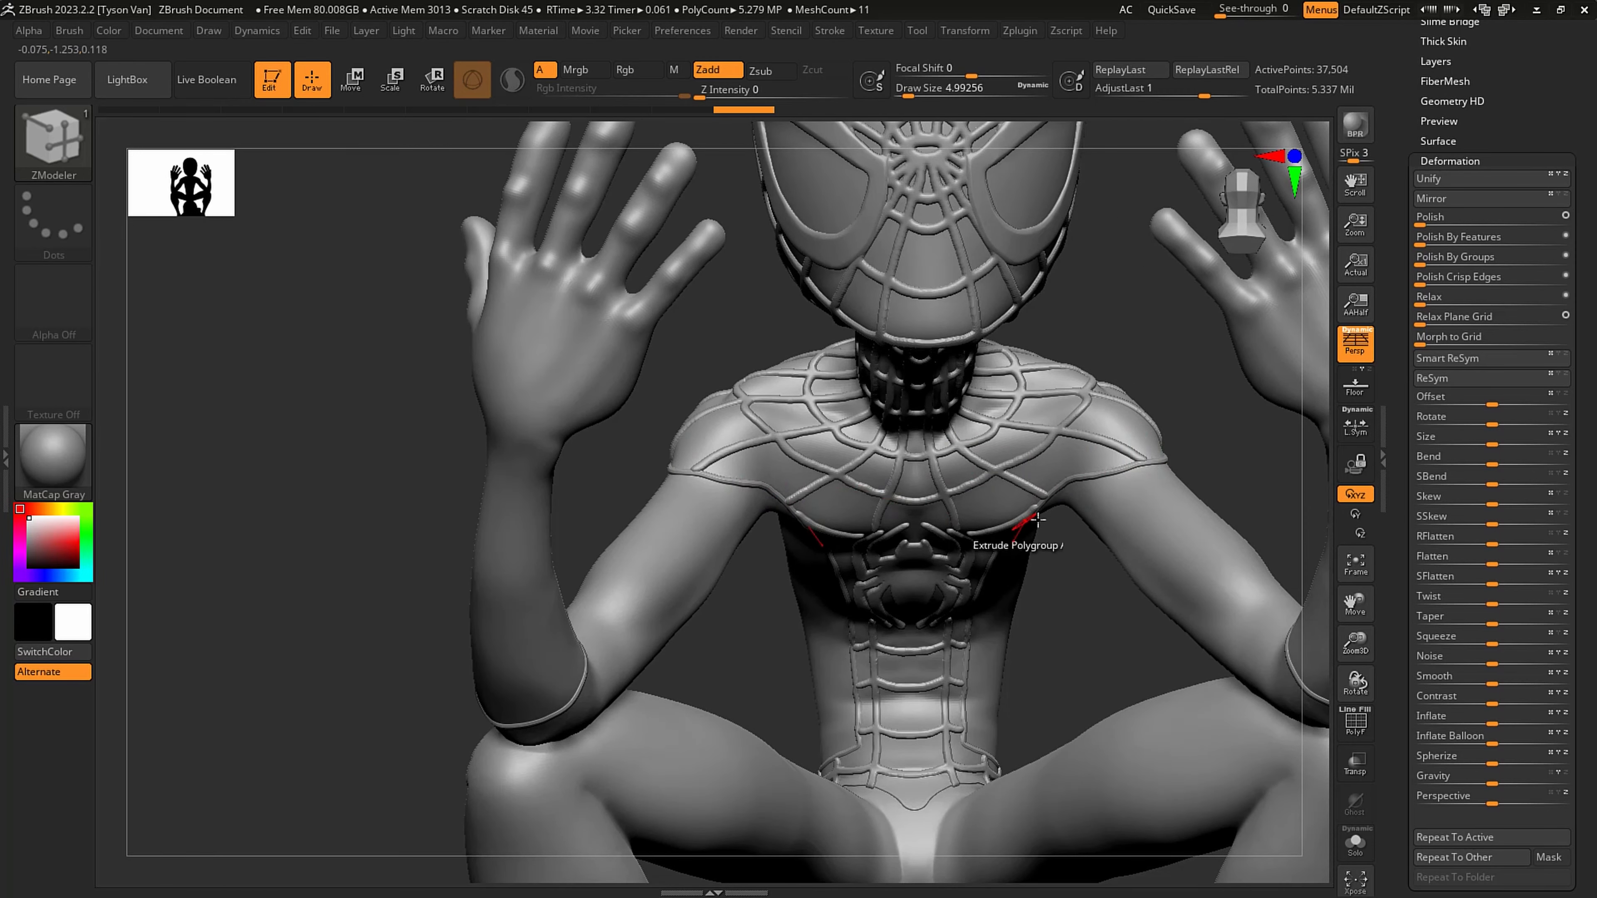
pyautogui.keyDown('ctrl'); pyautogui.moveTo(995, 502); pyautogui.dragTo(1012, 435, button='right'); pyautogui.keyUp('ctrl')
pyautogui.moveTo(1097, 502); pyautogui.dragTo(1049, 512, button='right')
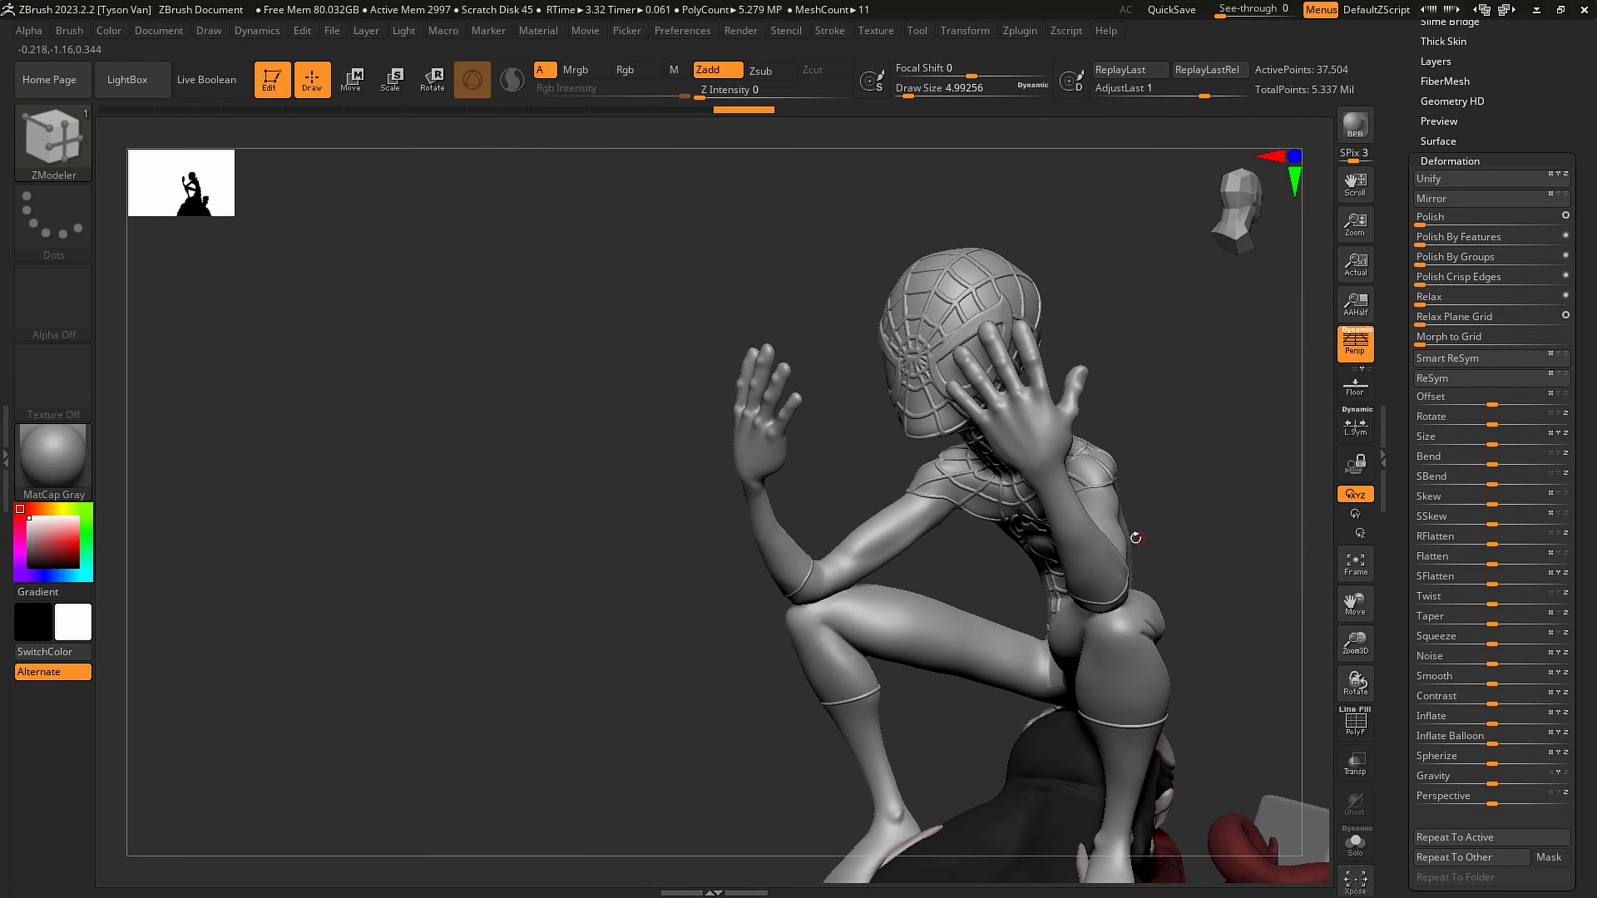
pyautogui.moveTo(1135, 538); pyautogui.dragTo(1118, 459, button='right')
pyautogui.keyDown('alt'); pyautogui.moveTo(1117, 459); pyautogui.dragTo(1046, 382, button='right'); pyautogui.keyUp('alt')
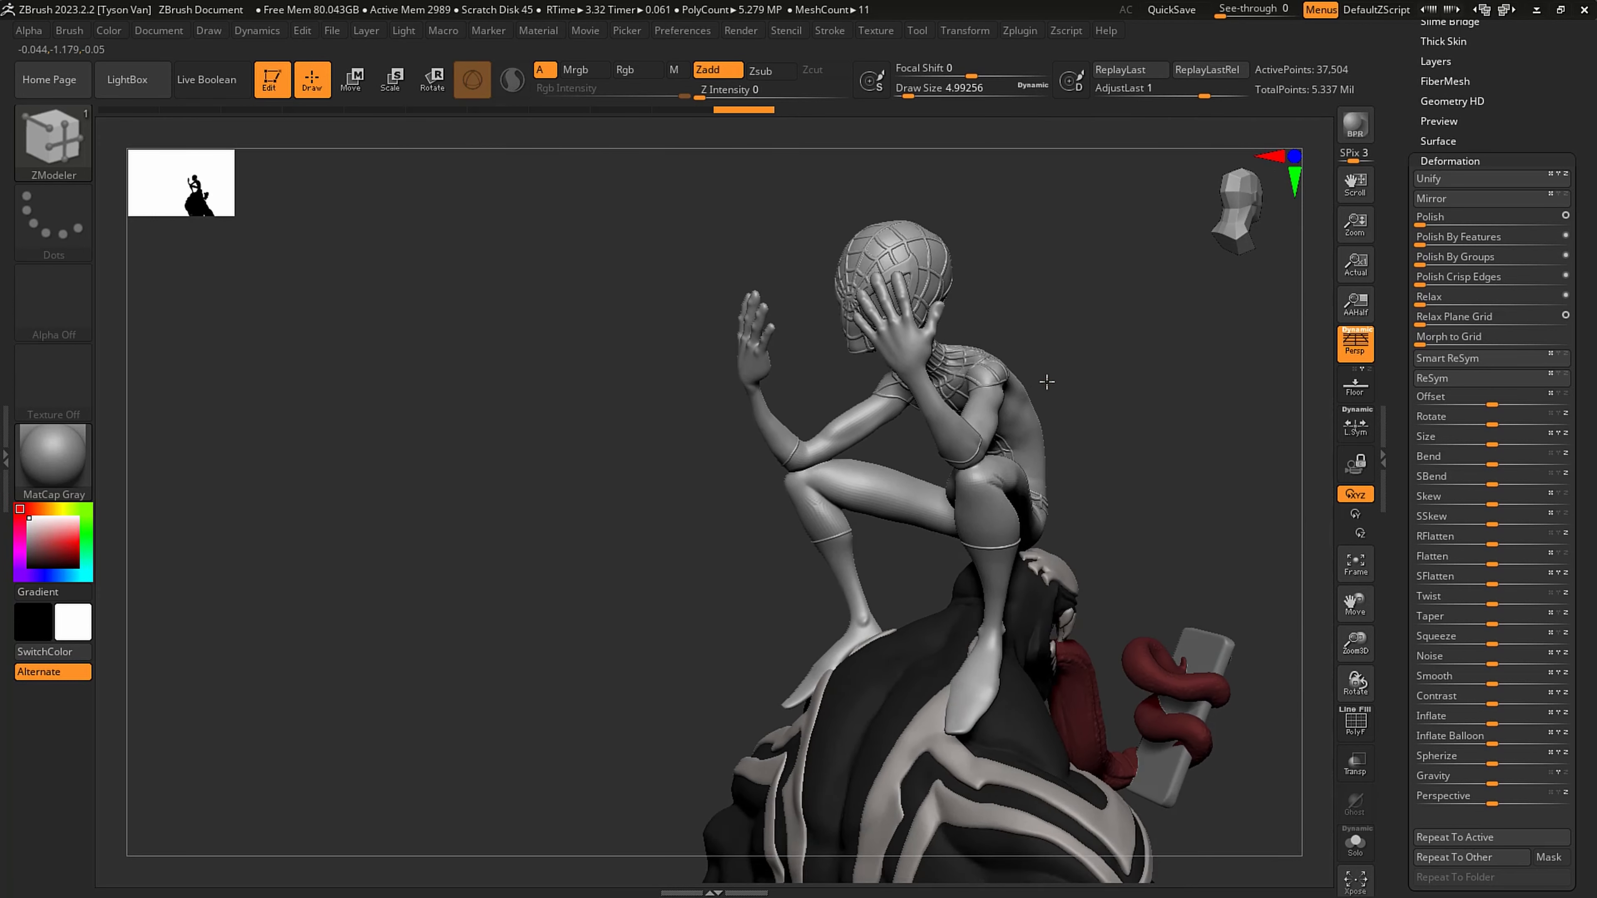
# - Save the model to disk and inspect the trim around Spidey's back, arms and legs
pyautogui.moveTo(1526, 151); pyautogui.dragTo(1528, 575)
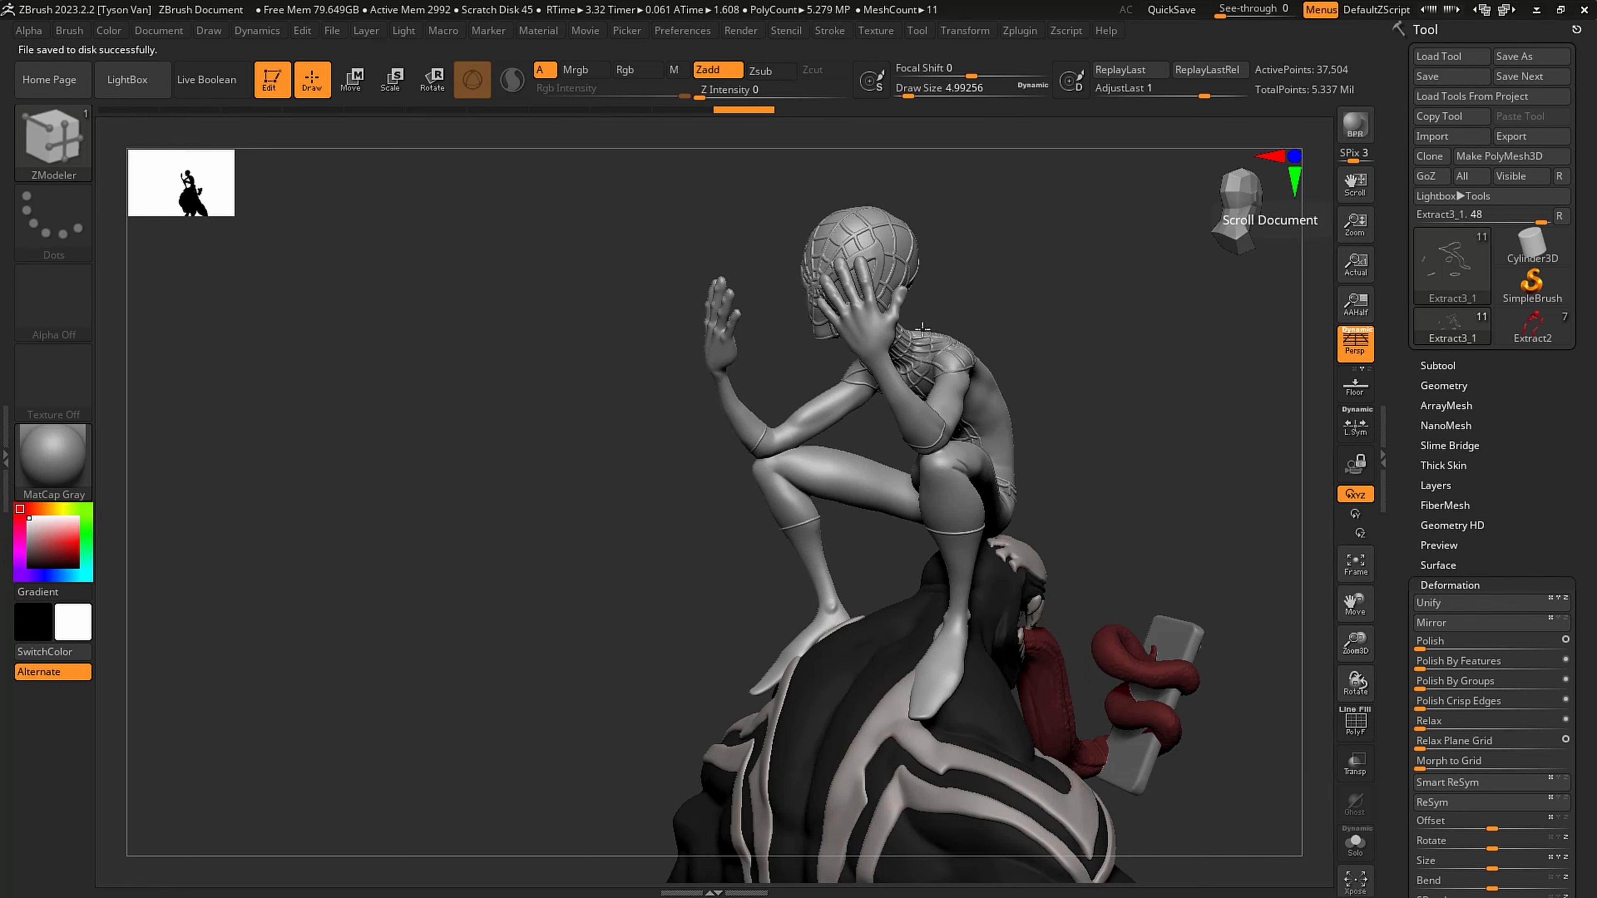
pyautogui.click(1236, 219)
pyautogui.moveTo(823, 368)
pyautogui.mouseDown(button='right')
pyautogui.moveTo(974, 370)
pyautogui.moveTo(887, 445)
pyautogui.moveTo(1023, 529)
pyautogui.moveTo(914, 568)
pyautogui.mouseUp(button='right')
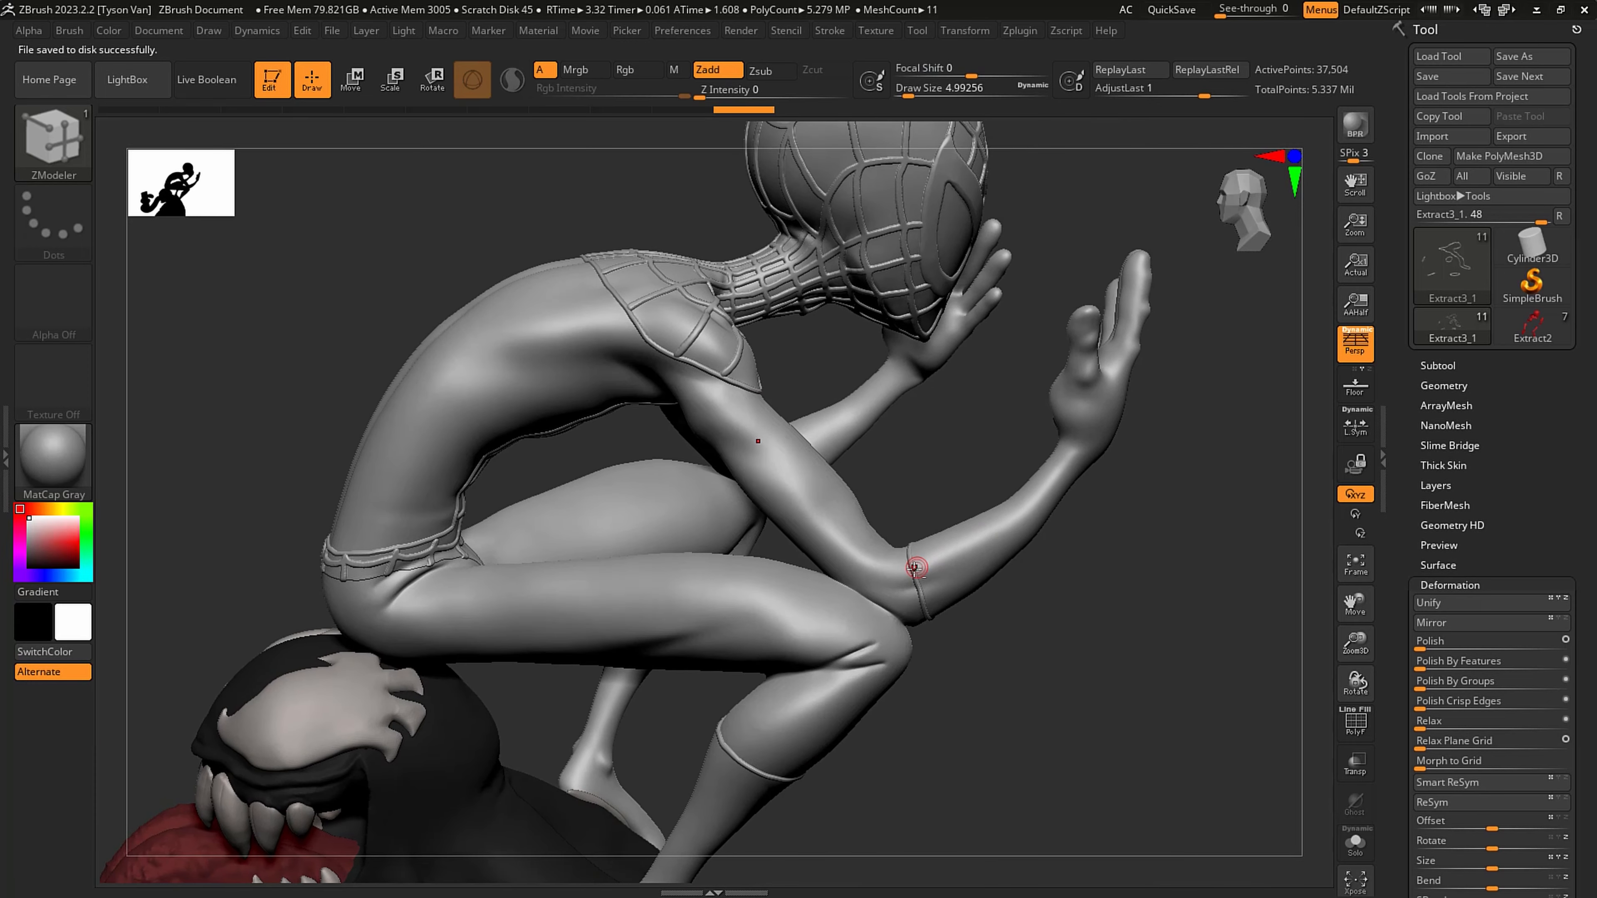
pyautogui.moveTo(1046, 454); pyautogui.dragTo(981, 556, button='right')
# - Move the Extract3_1 subtool down the subtool order to directly below Extract3_2
pyautogui.click(1436, 365)
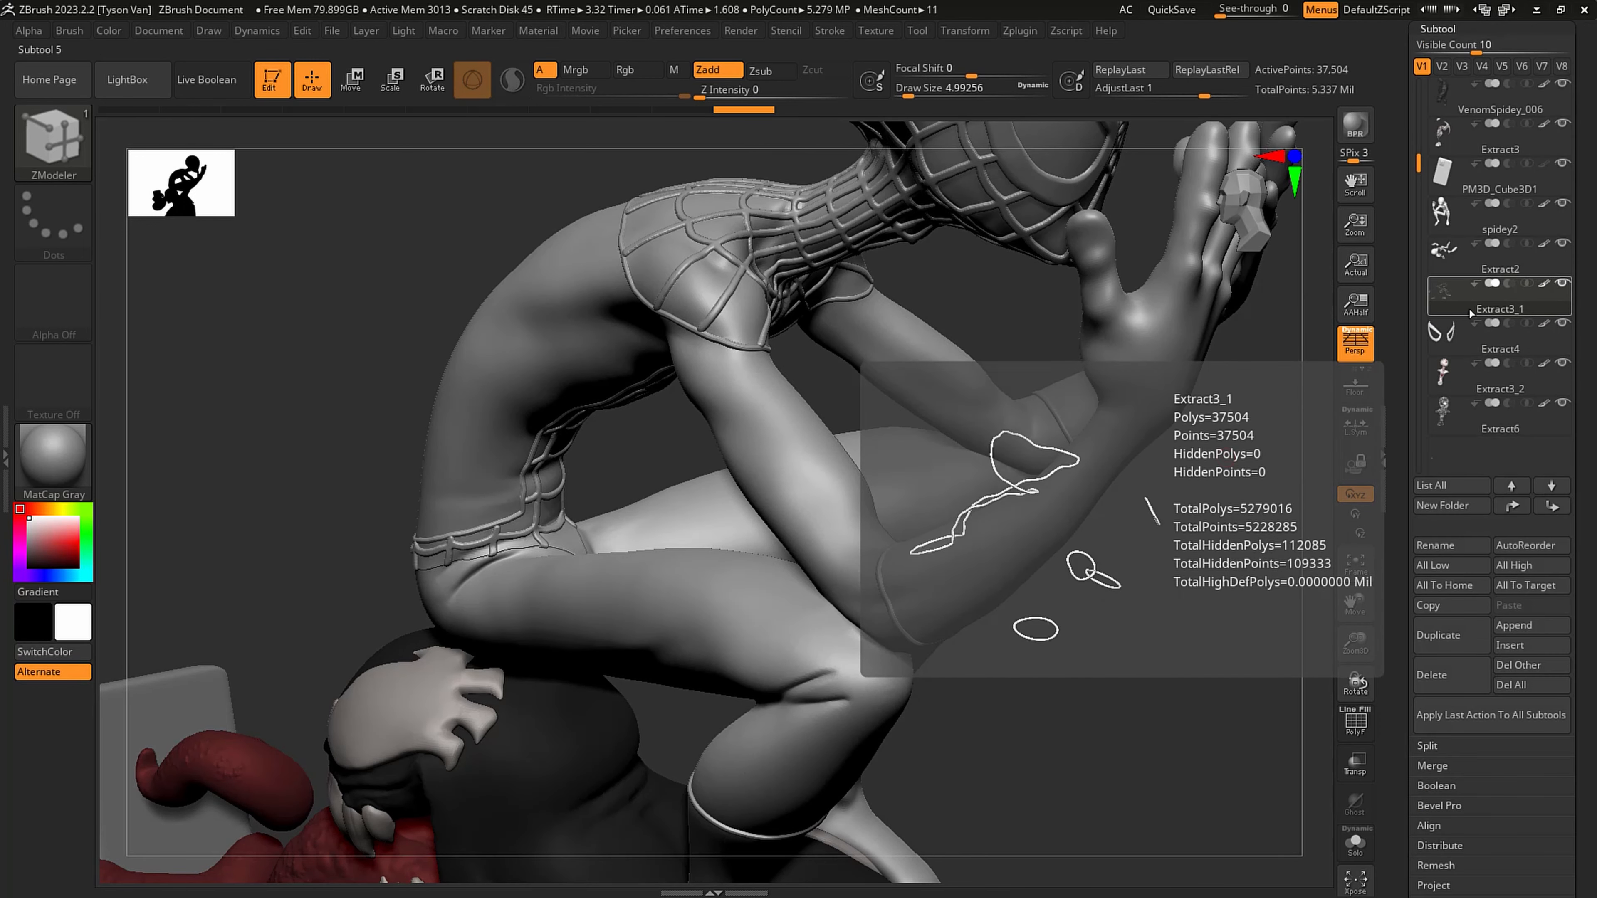
pyautogui.click(1551, 506)
pyautogui.click(1551, 506)
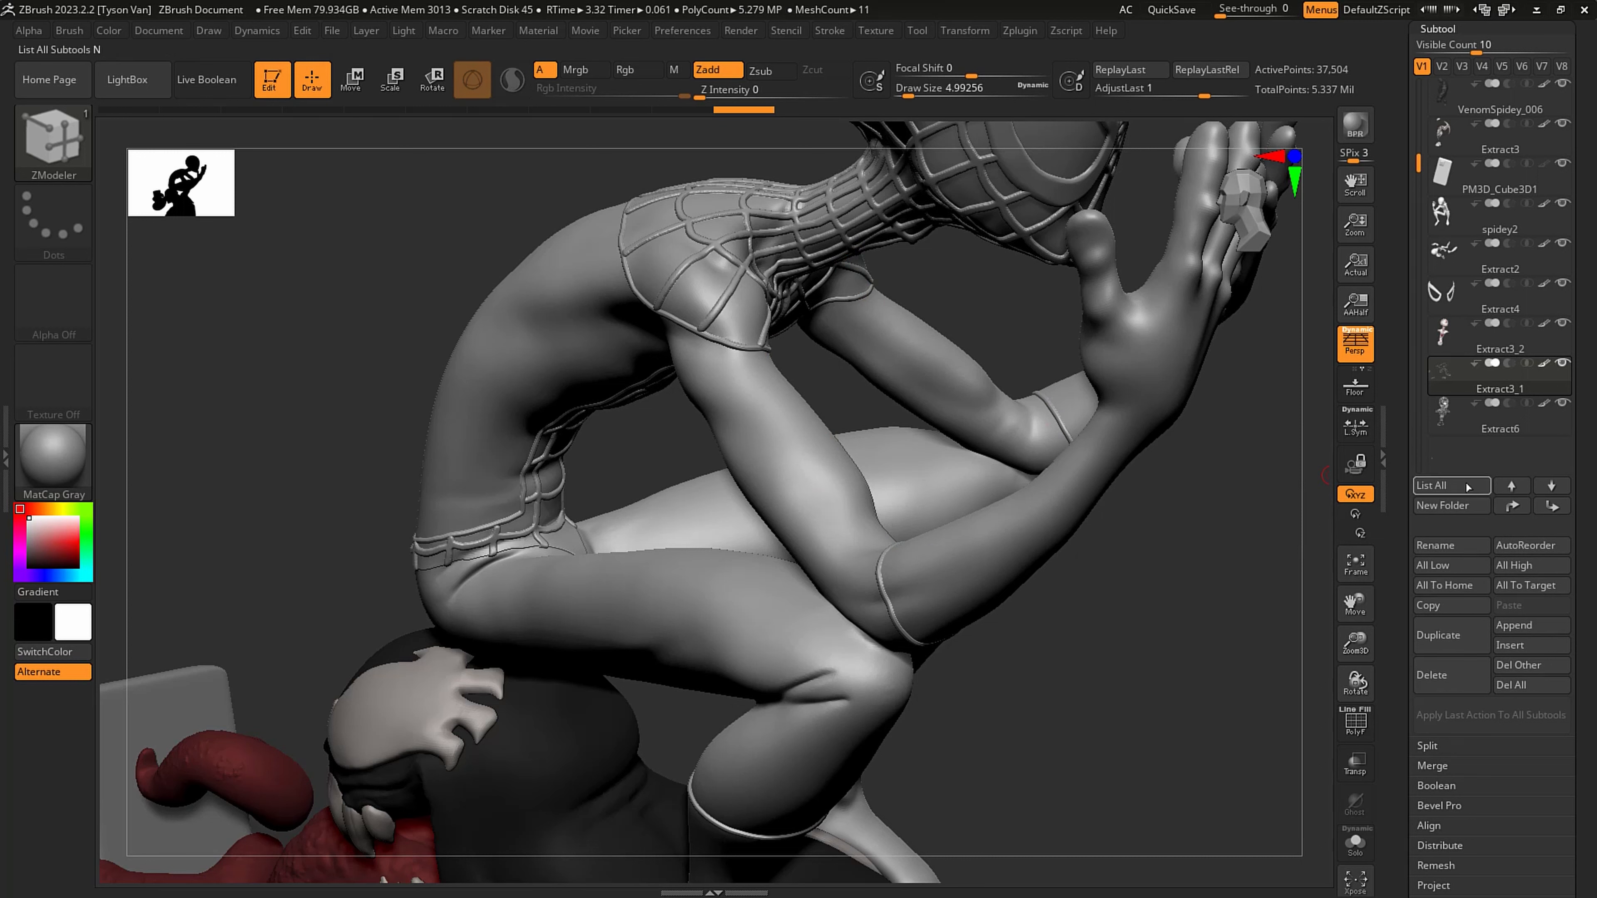
pyautogui.click(1500, 420)
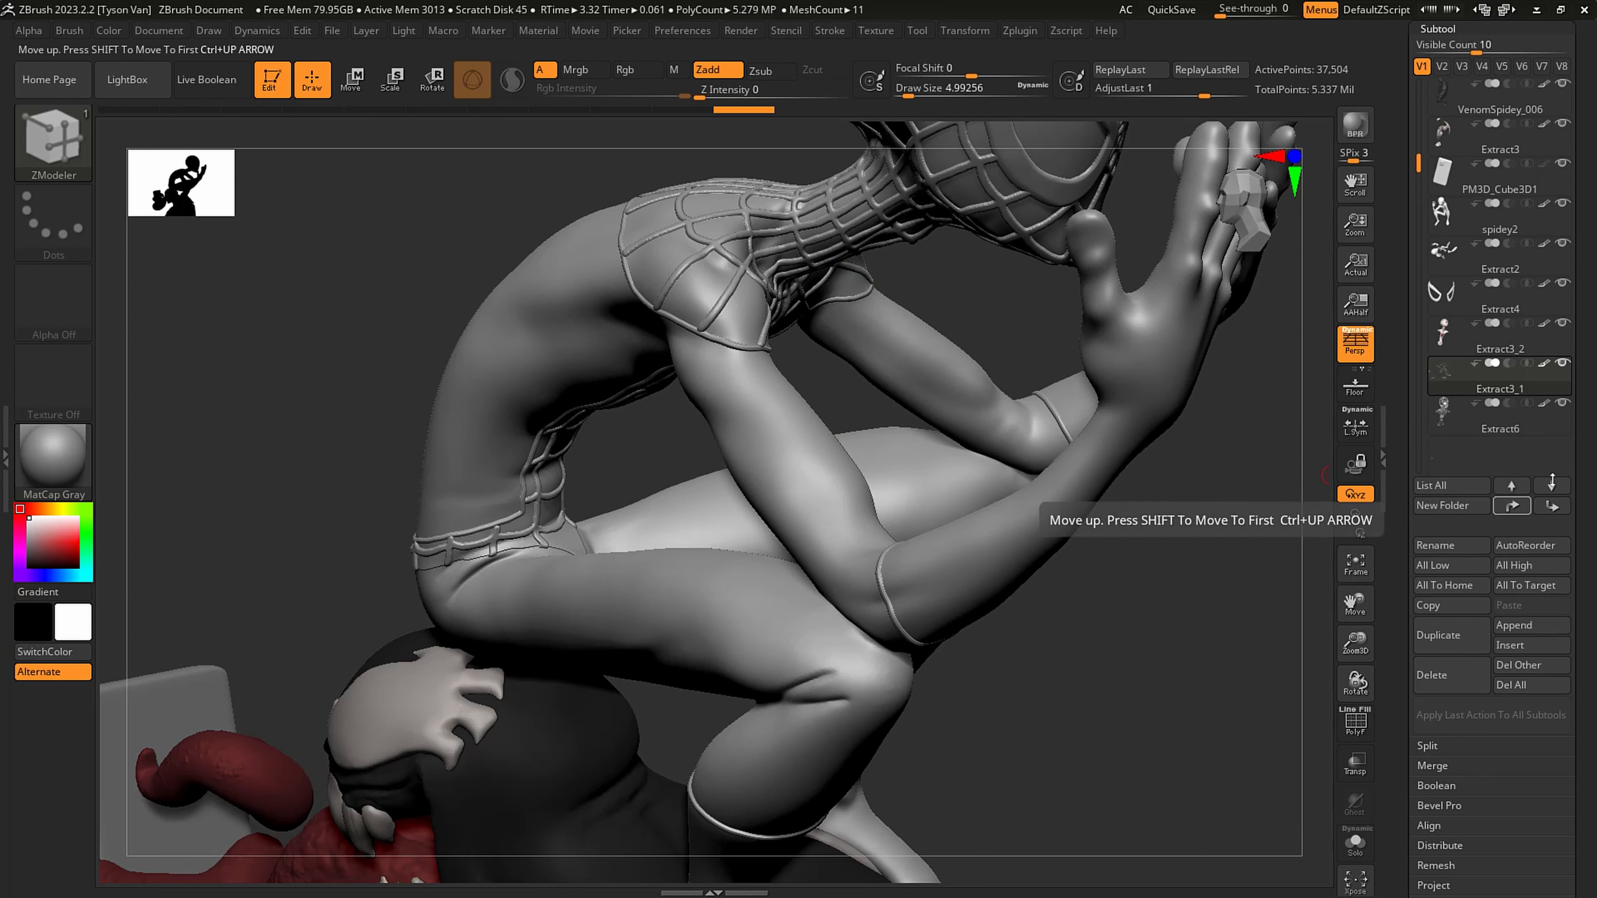
pyautogui.click(1512, 486)
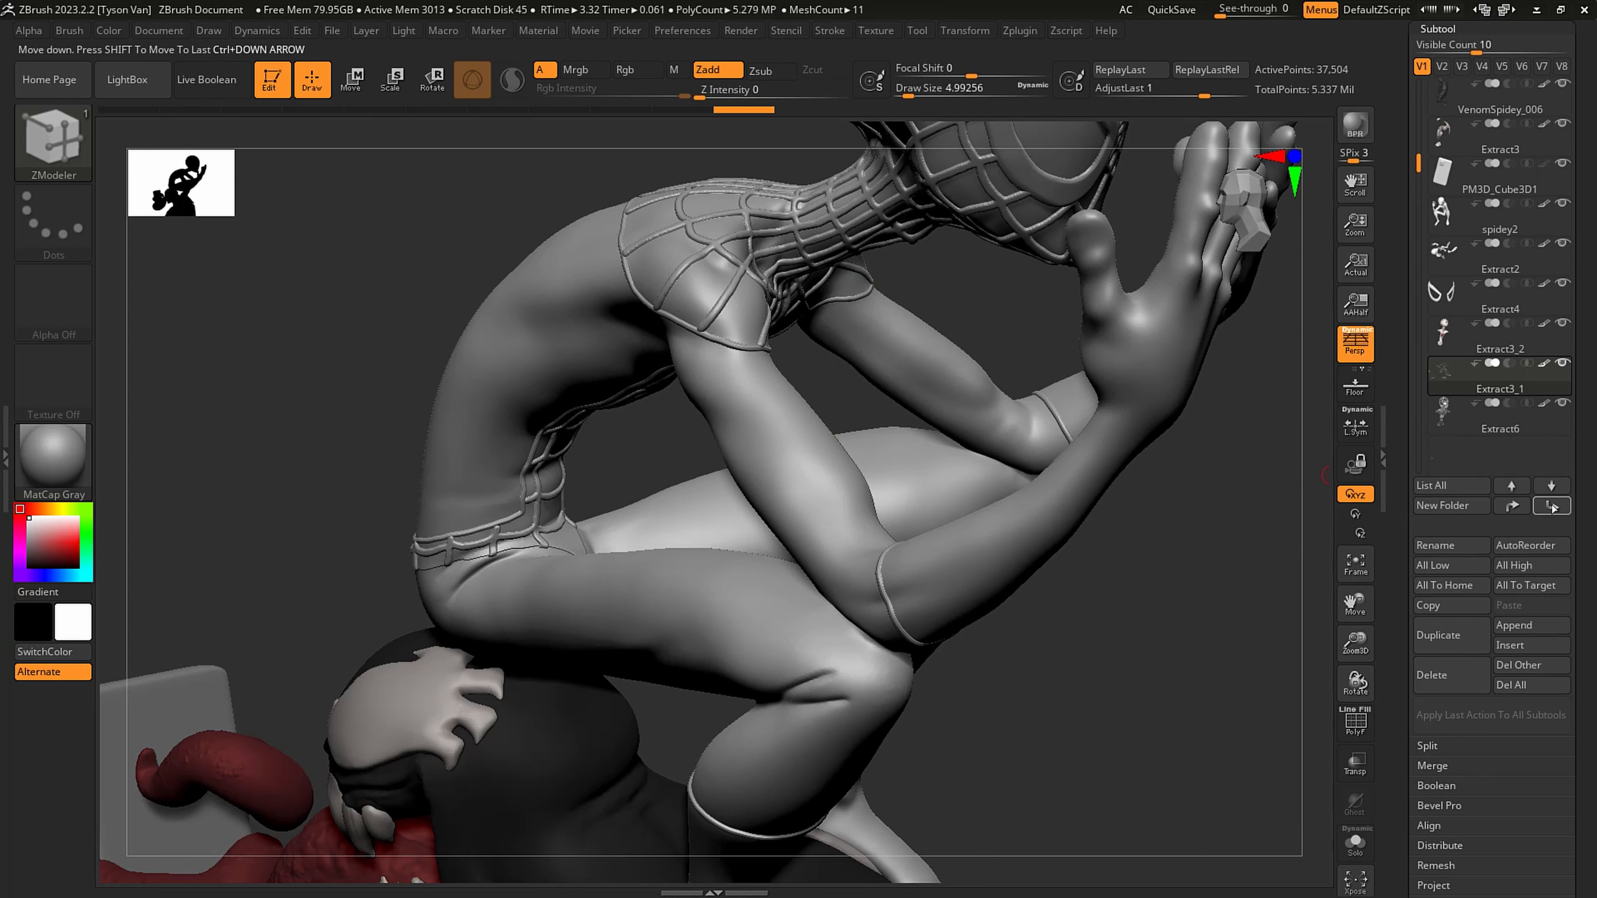
pyautogui.keyDown('shift'); pyautogui.click(1514, 487); pyautogui.keyUp('shift')
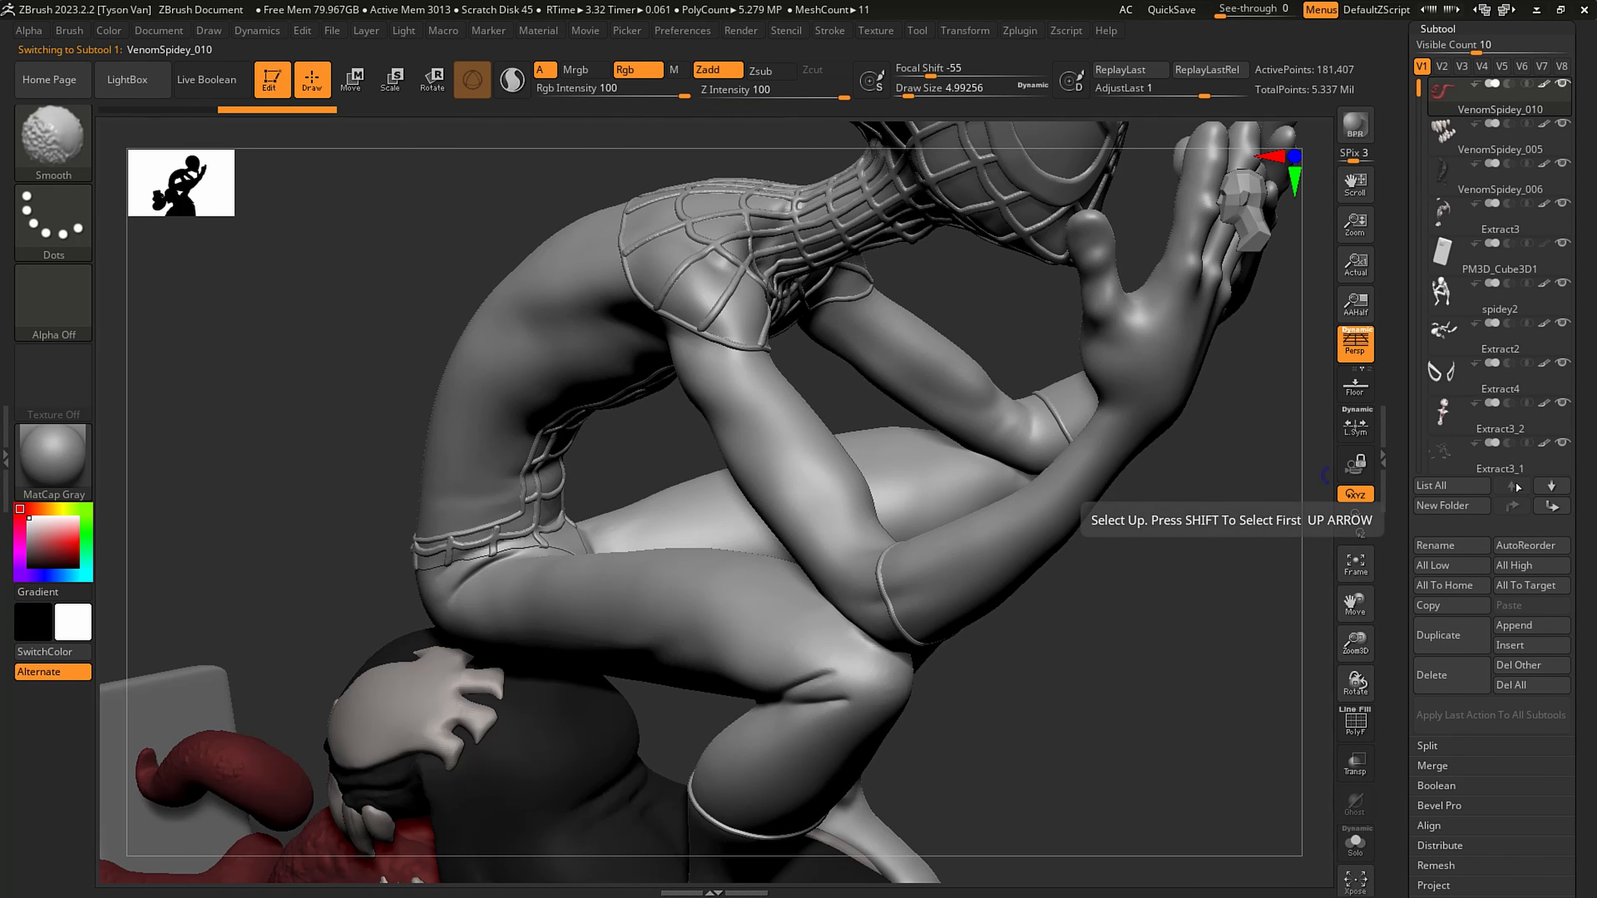
pyautogui.scroll(-2, 1523, 395)
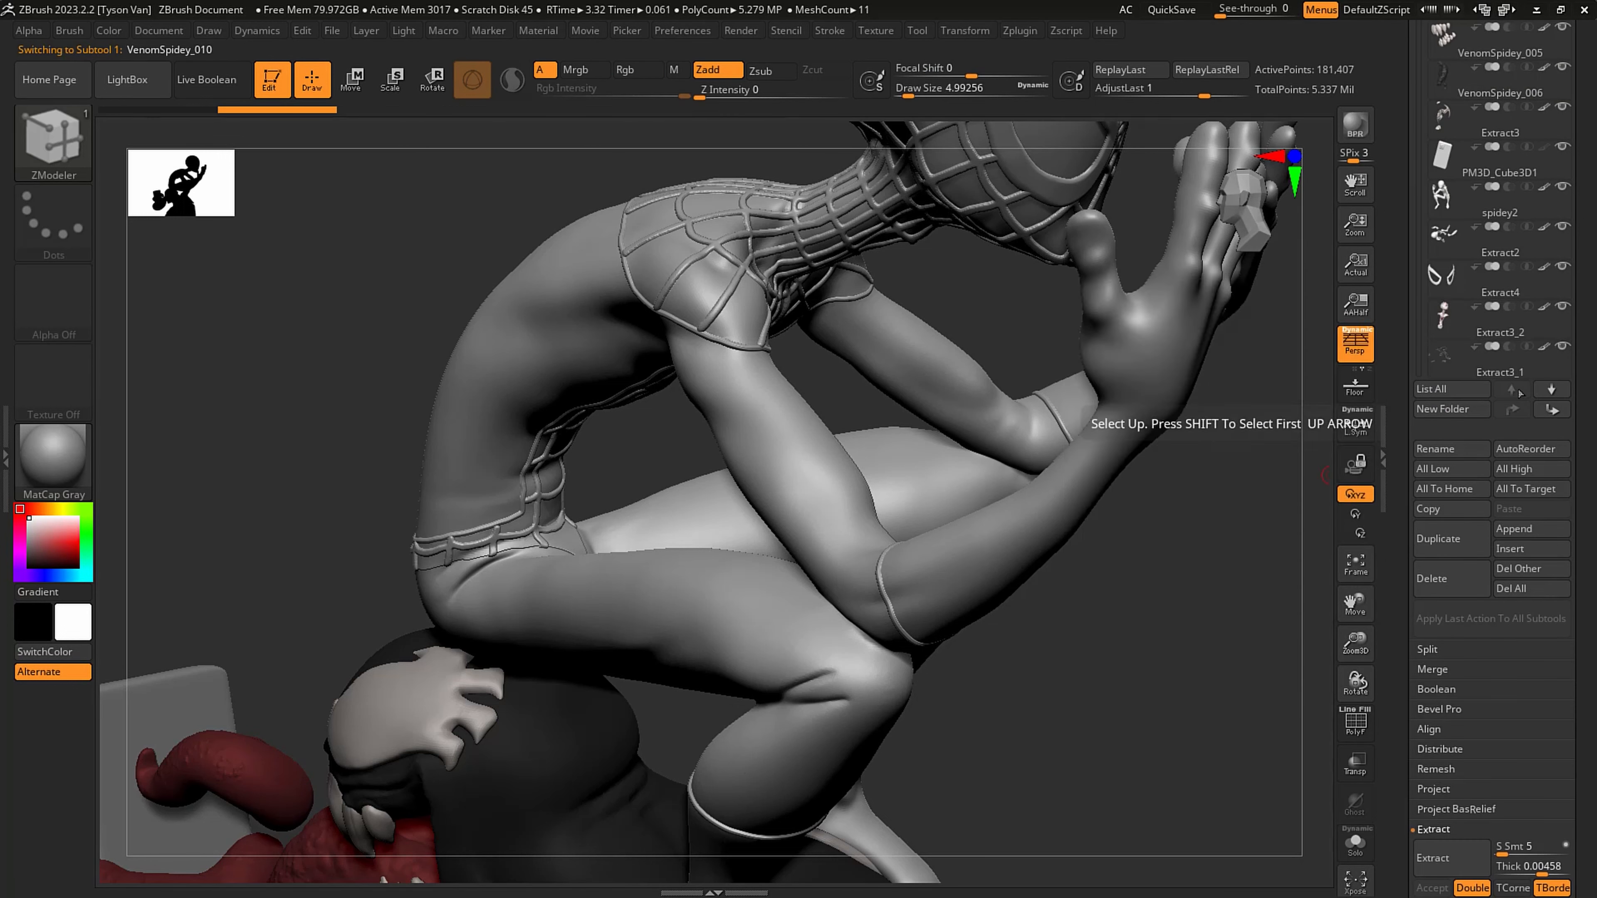
pyautogui.scroll(2, 1522, 390)
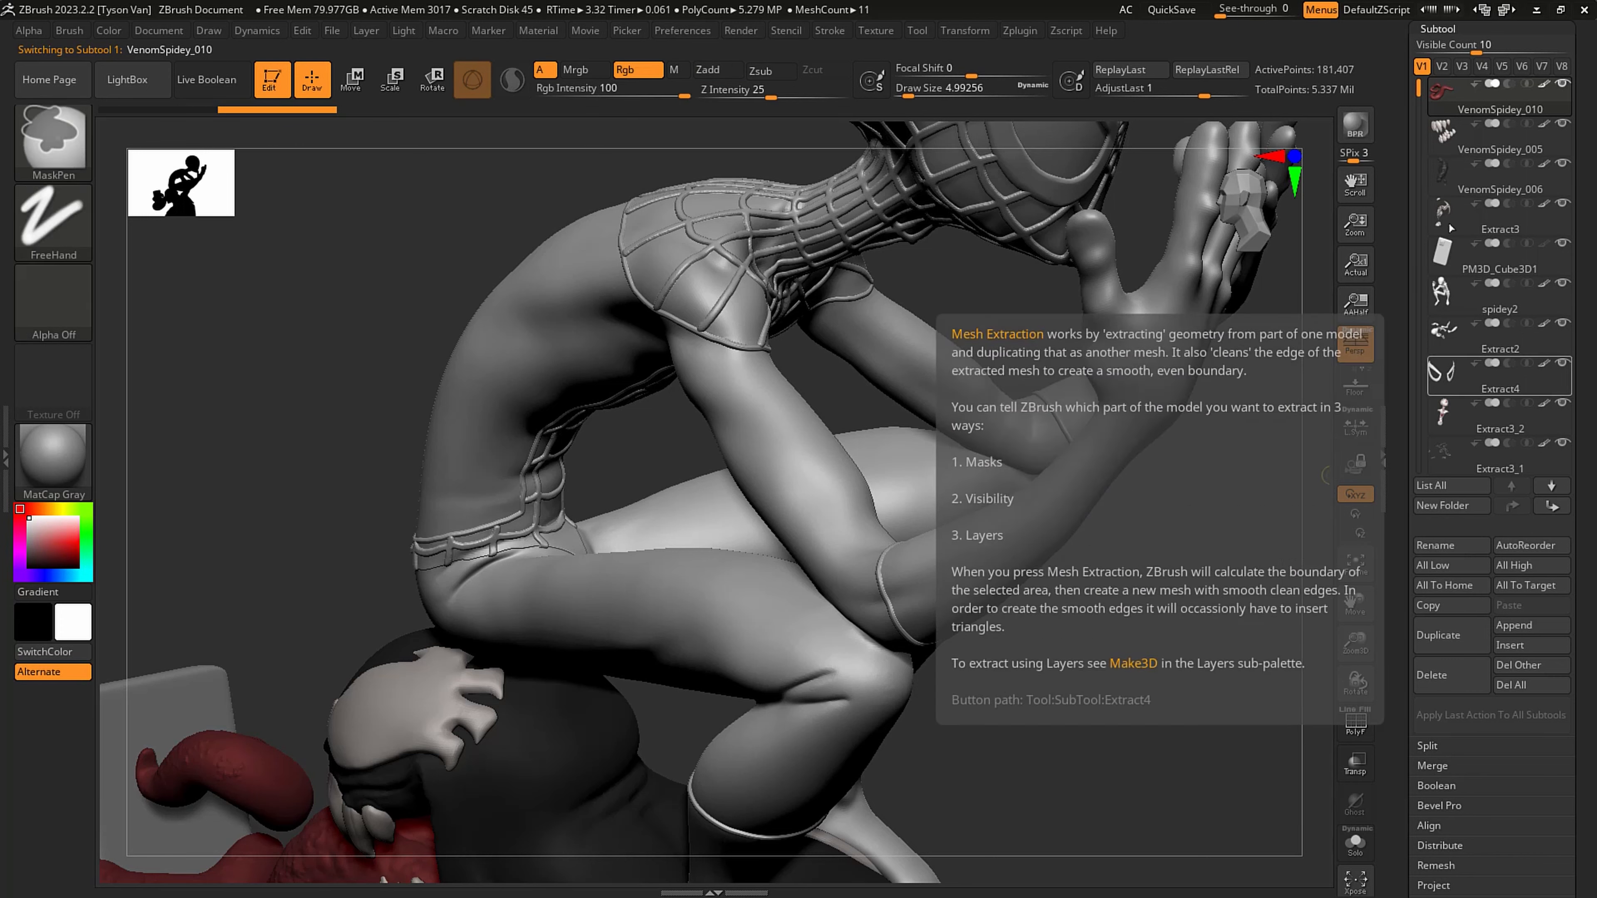
pyautogui.moveTo(1424, 111); pyautogui.dragTo(1424, 174)
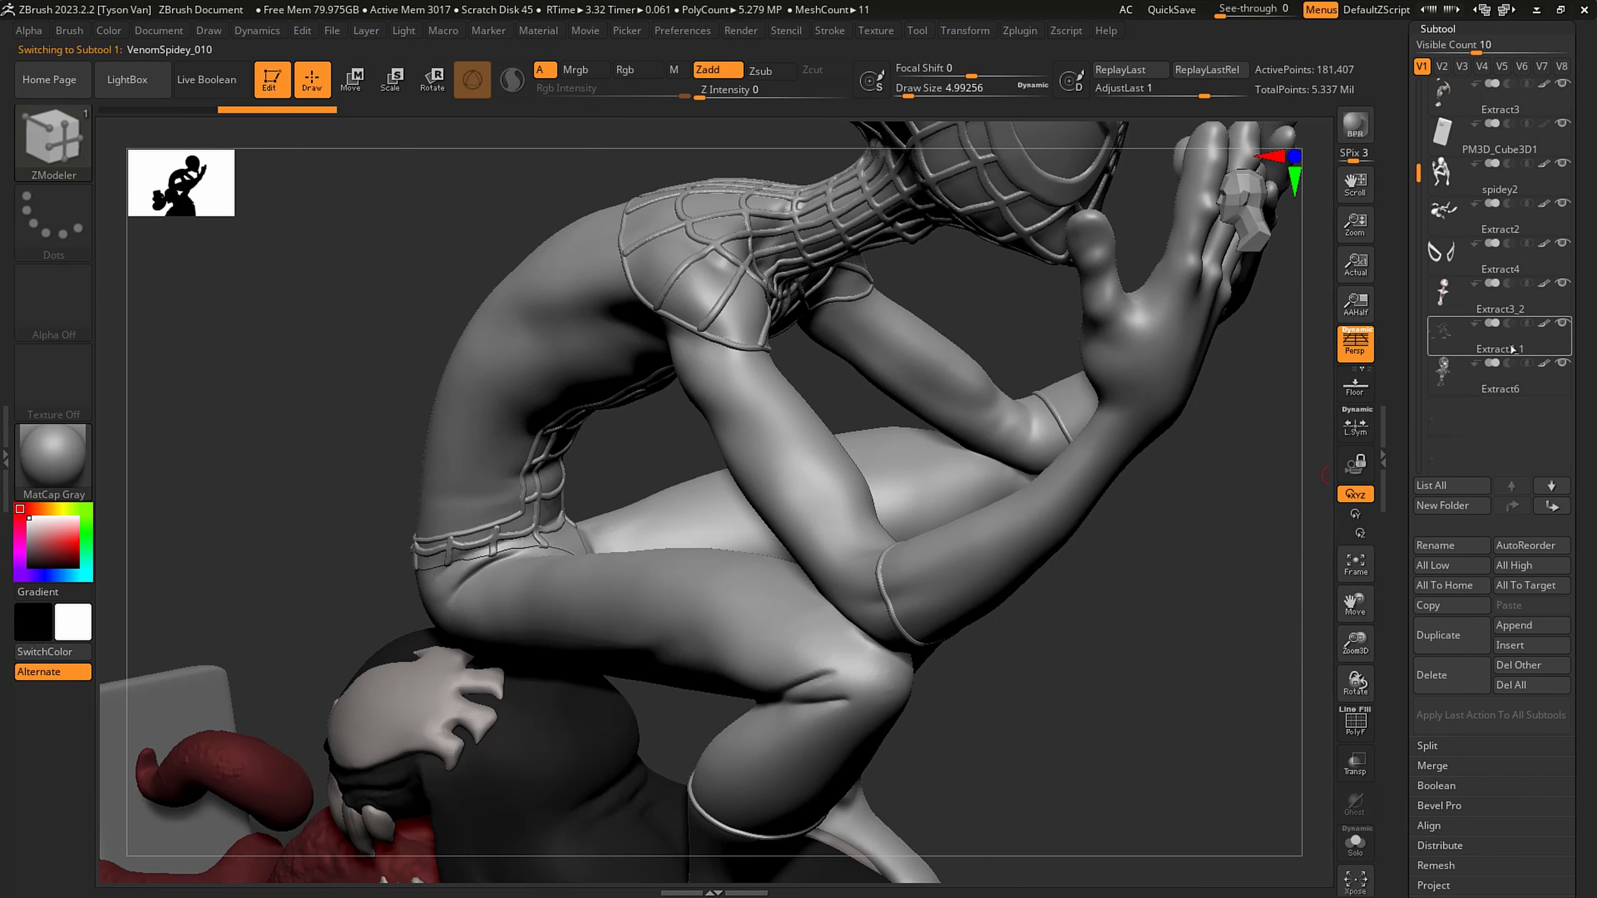
pyautogui.keyDown('shift'); pyautogui.click(1510, 485); pyautogui.keyUp('shift')
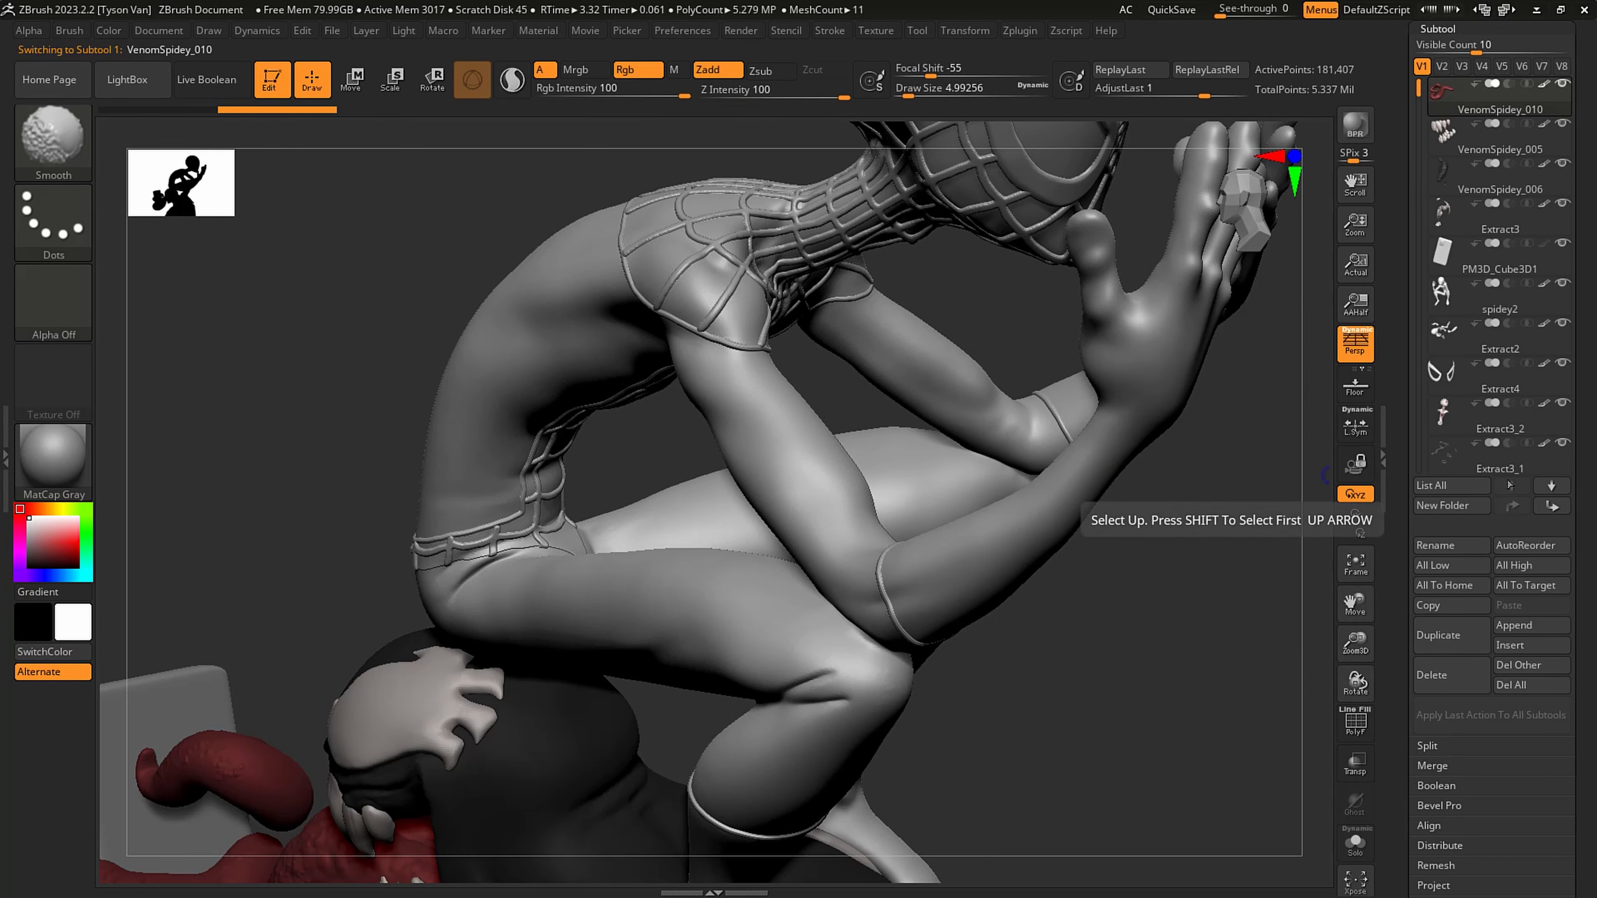
# - Move the Extract3_2 subtool to the last place in the subtool order
pyautogui.moveTo(1419, 91); pyautogui.dragTo(1421, 178)
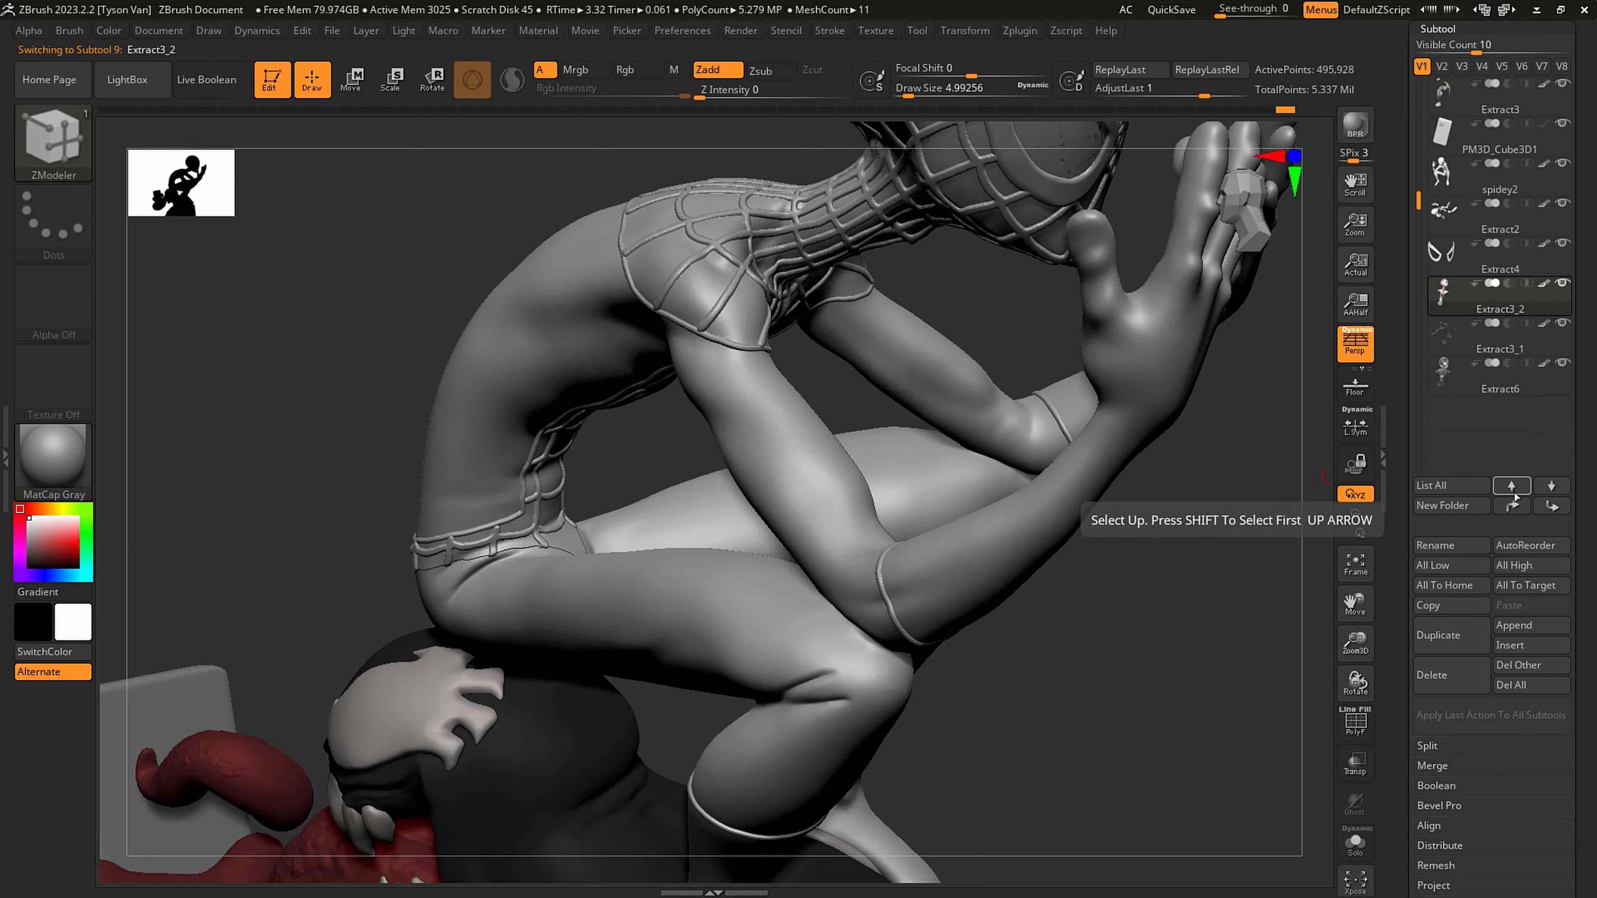
pyautogui.press('shift')
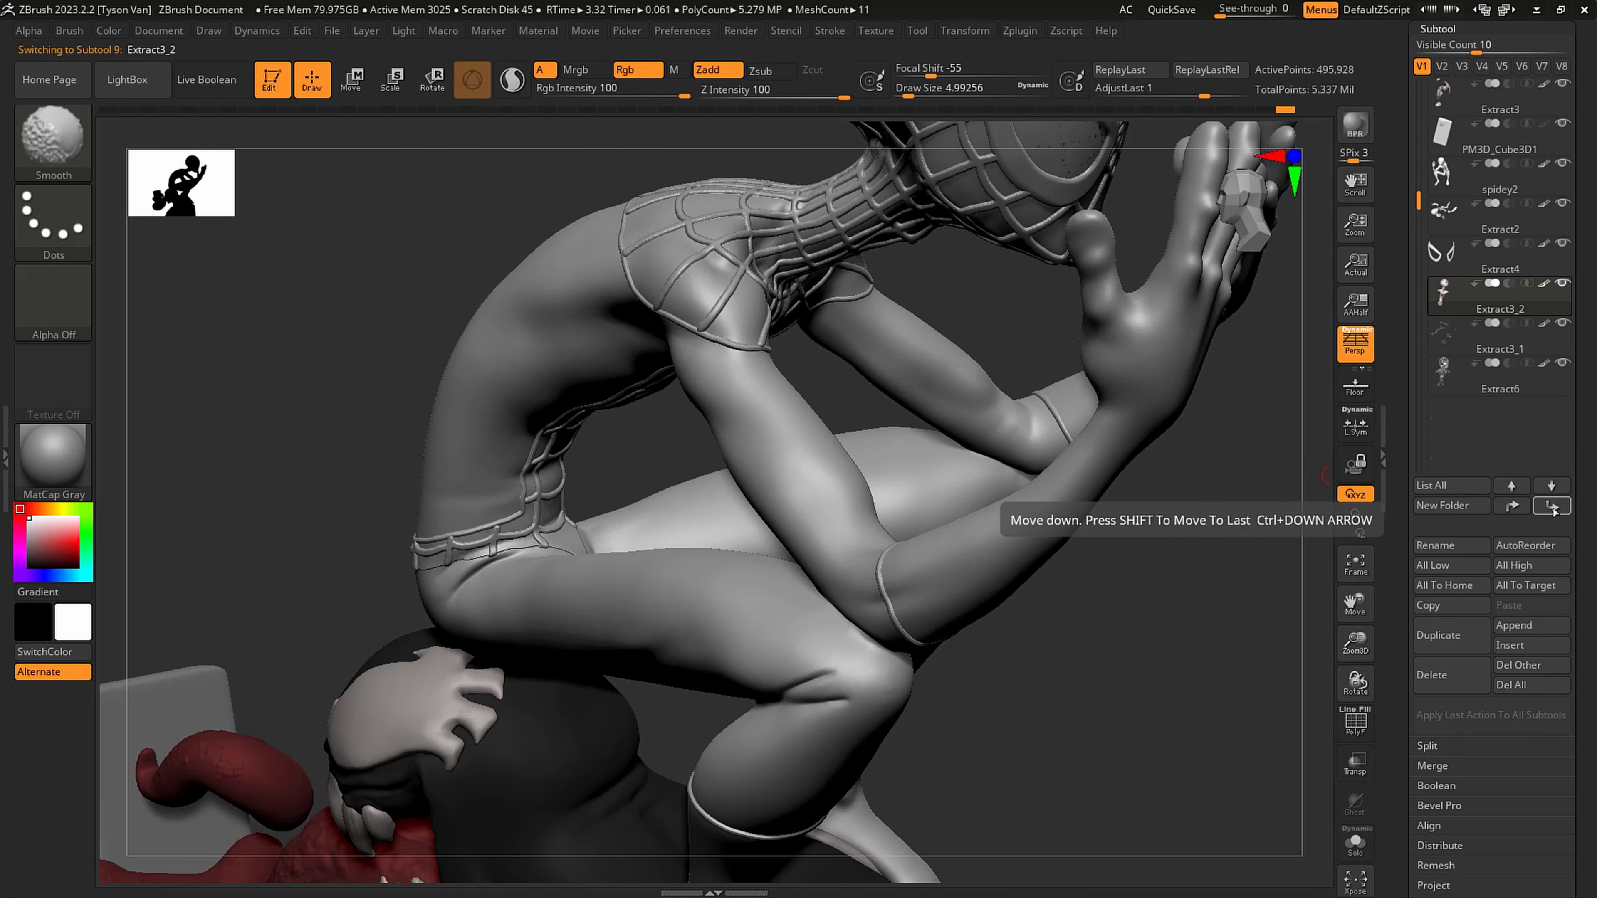
pyautogui.keyDown('shift'); pyautogui.click(1552, 506); pyautogui.keyUp('shift')
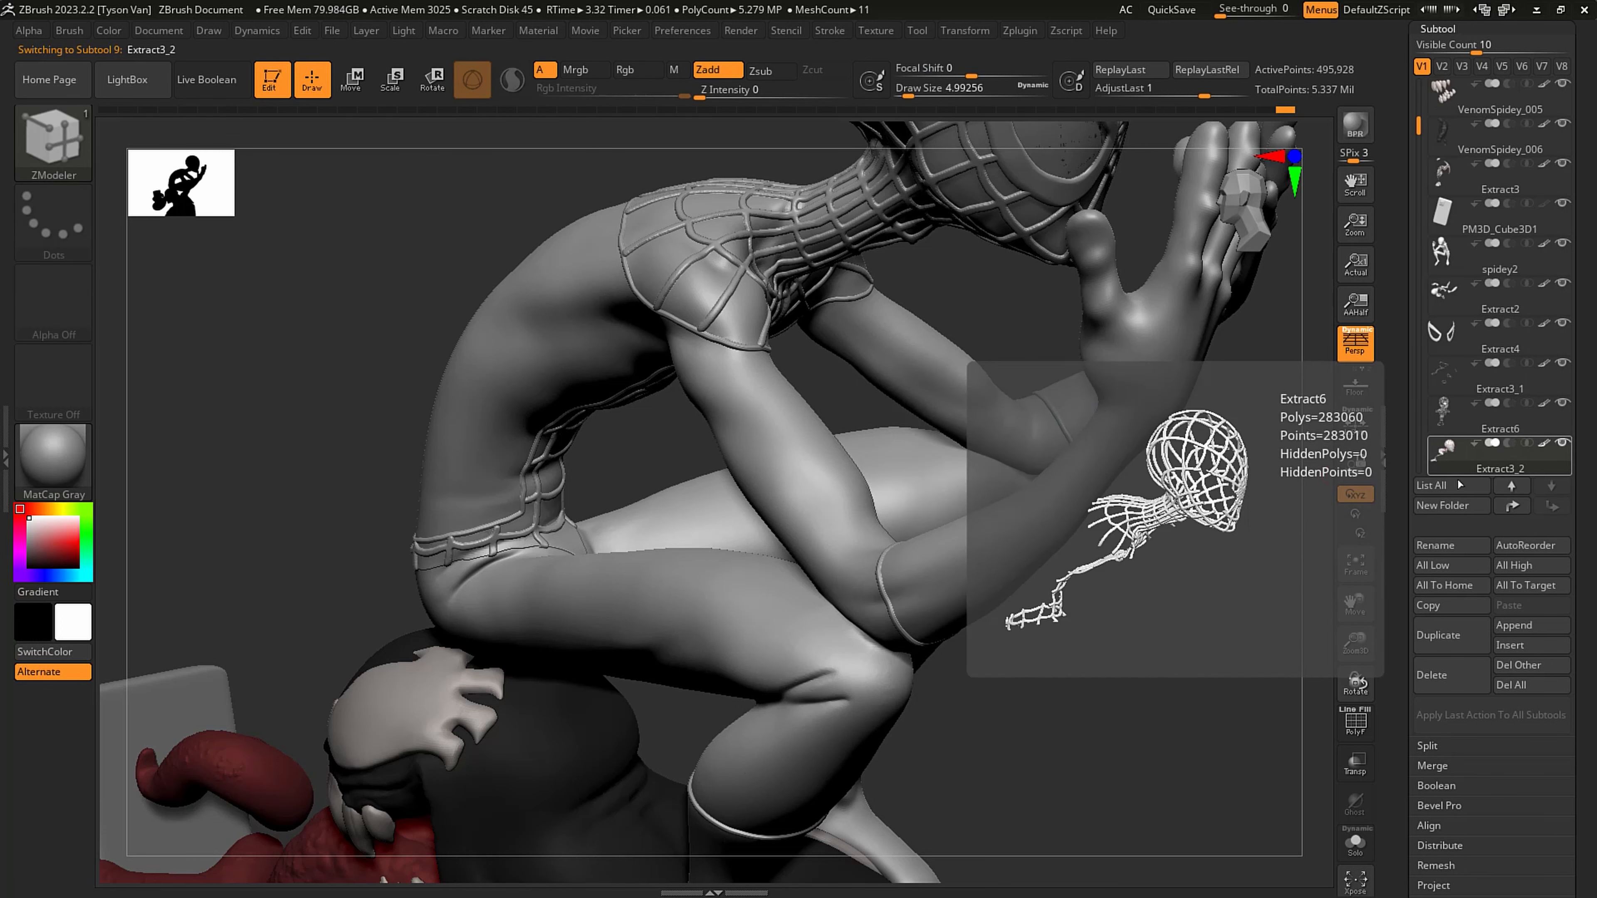
# - Isolate the active subtool with Solo and move the Extract3_1 trim bands to the end of the subtool order
pyautogui.click(1355, 846)
pyautogui.moveTo(1198, 617); pyautogui.dragTo(1115, 486)
pyautogui.click(1502, 377)
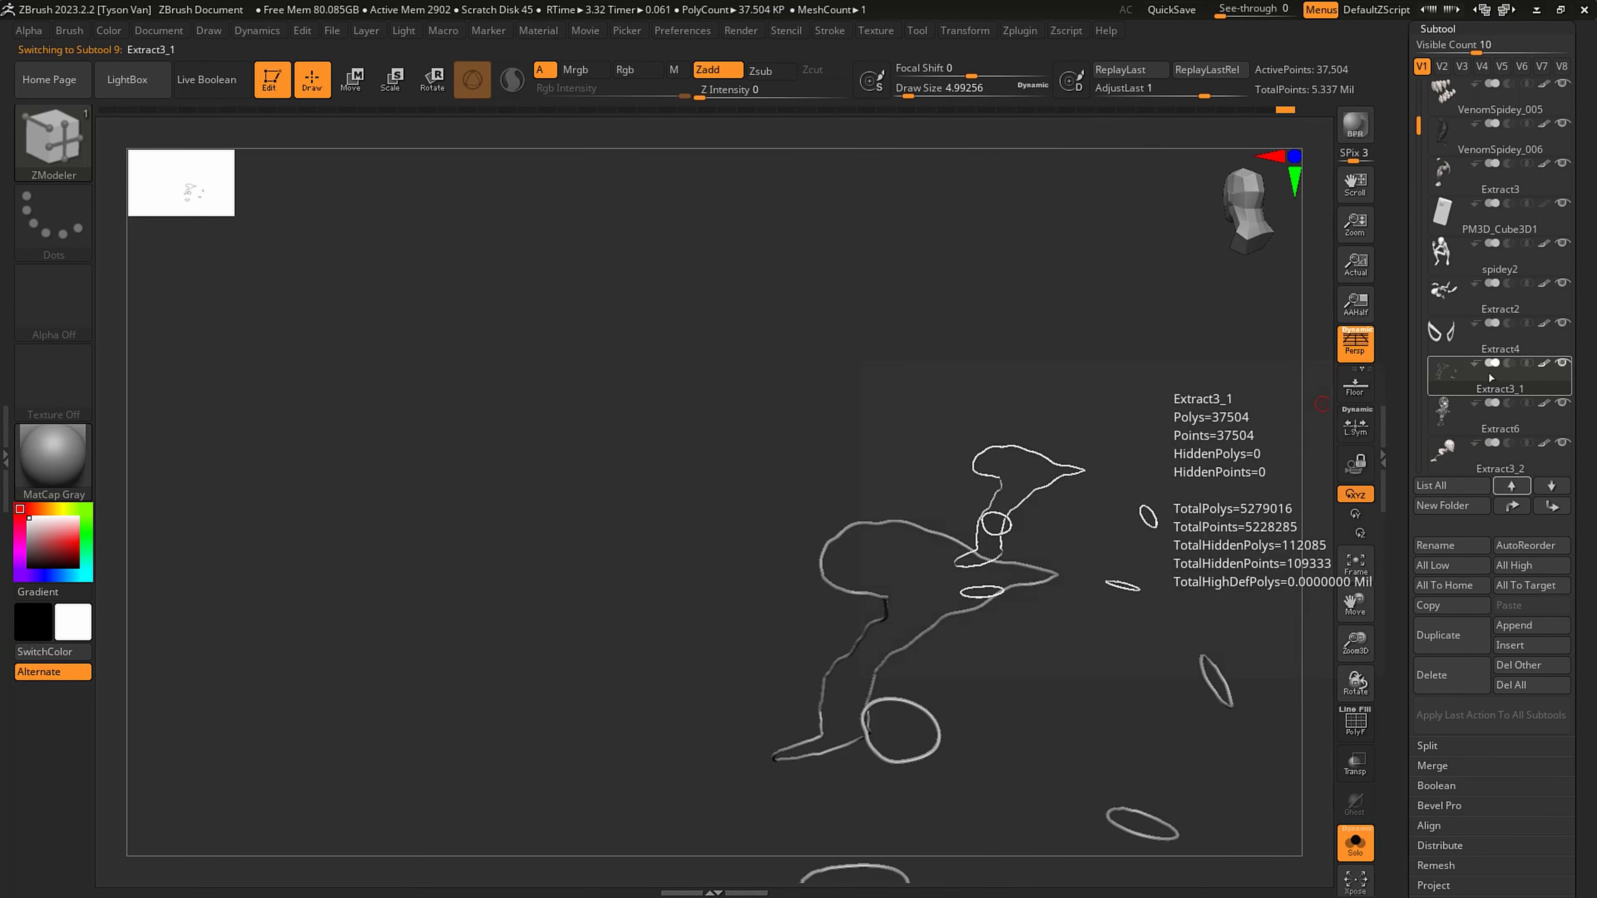
pyautogui.keyDown('alt'); pyautogui.moveTo(1052, 565); pyautogui.dragTo(1001, 368); pyautogui.keyUp('alt')
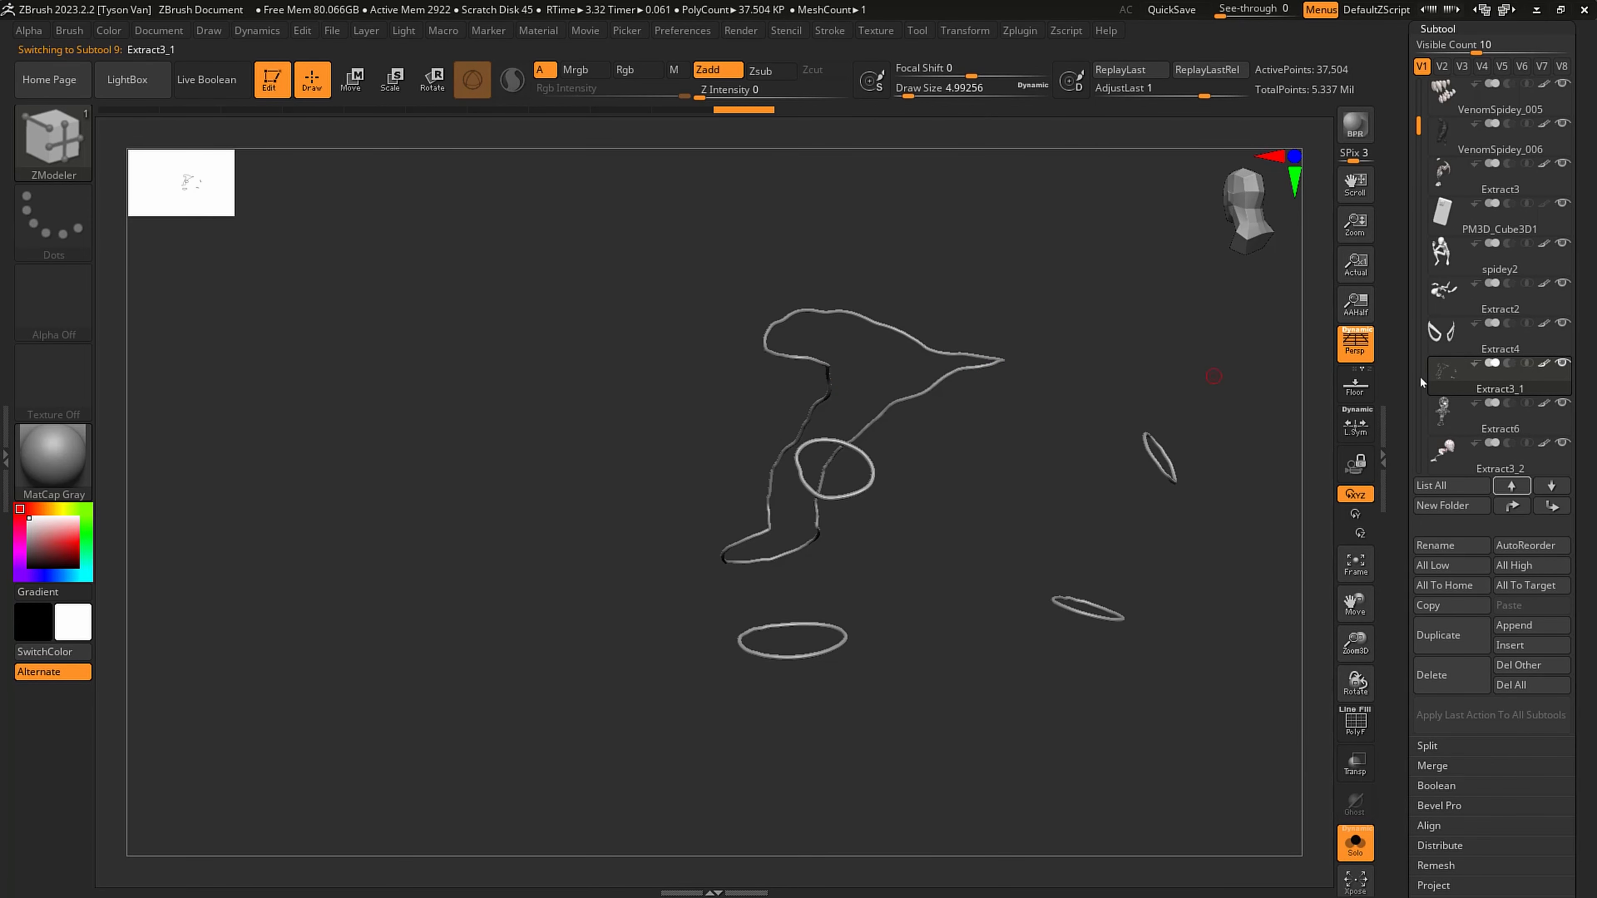
pyautogui.press('shift')
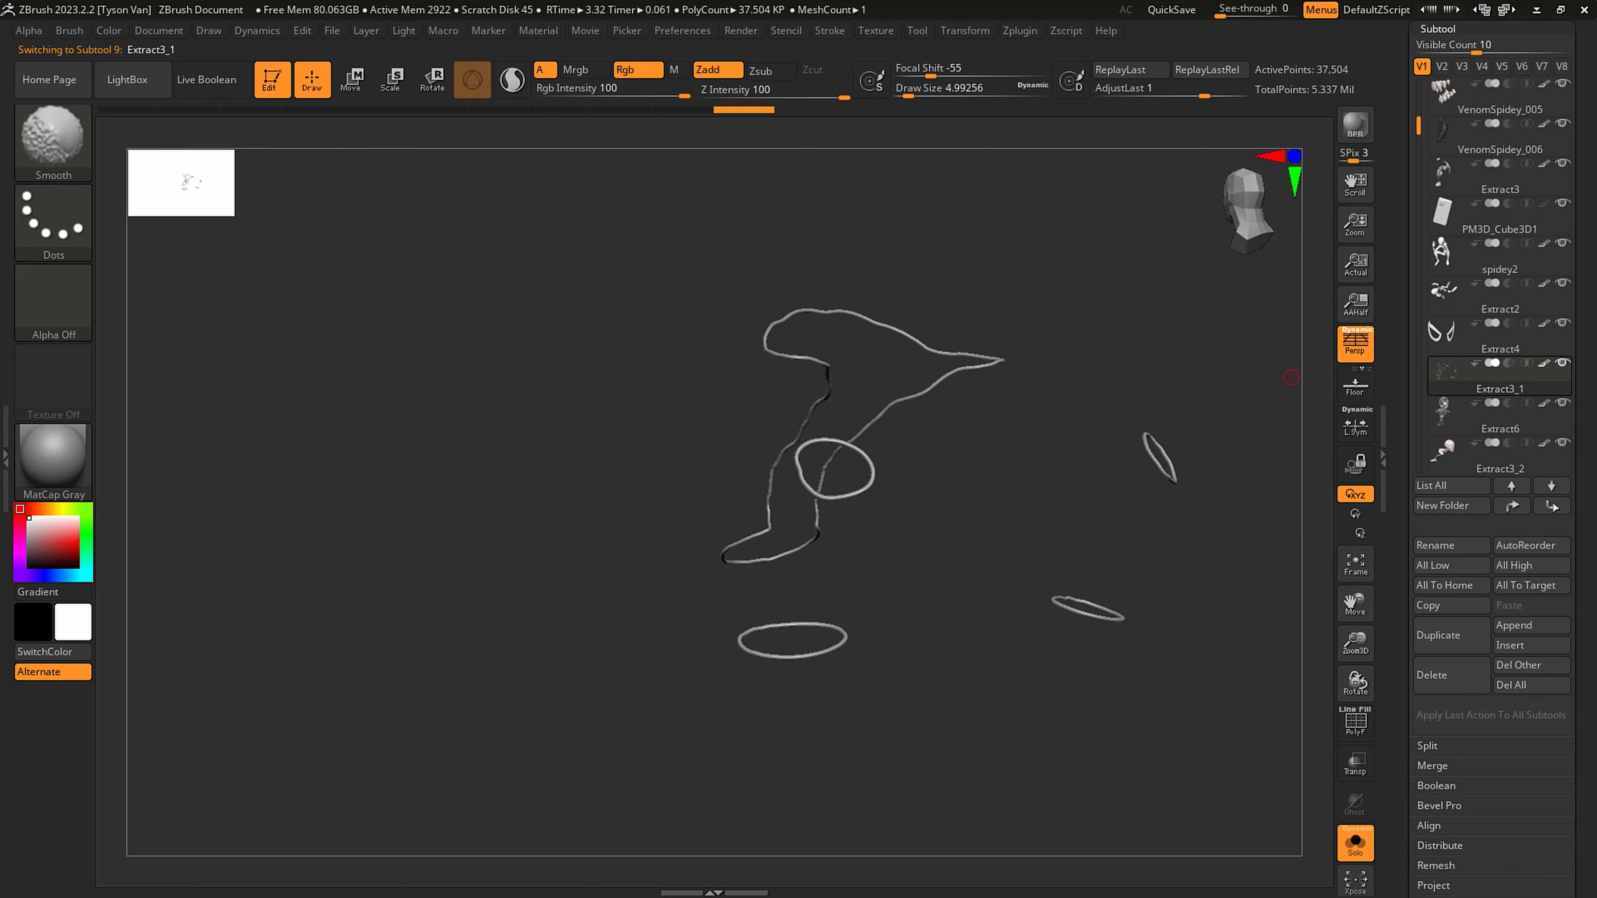
pyautogui.keyDown('shift'); pyautogui.click(1551, 506); pyautogui.keyUp('shift')
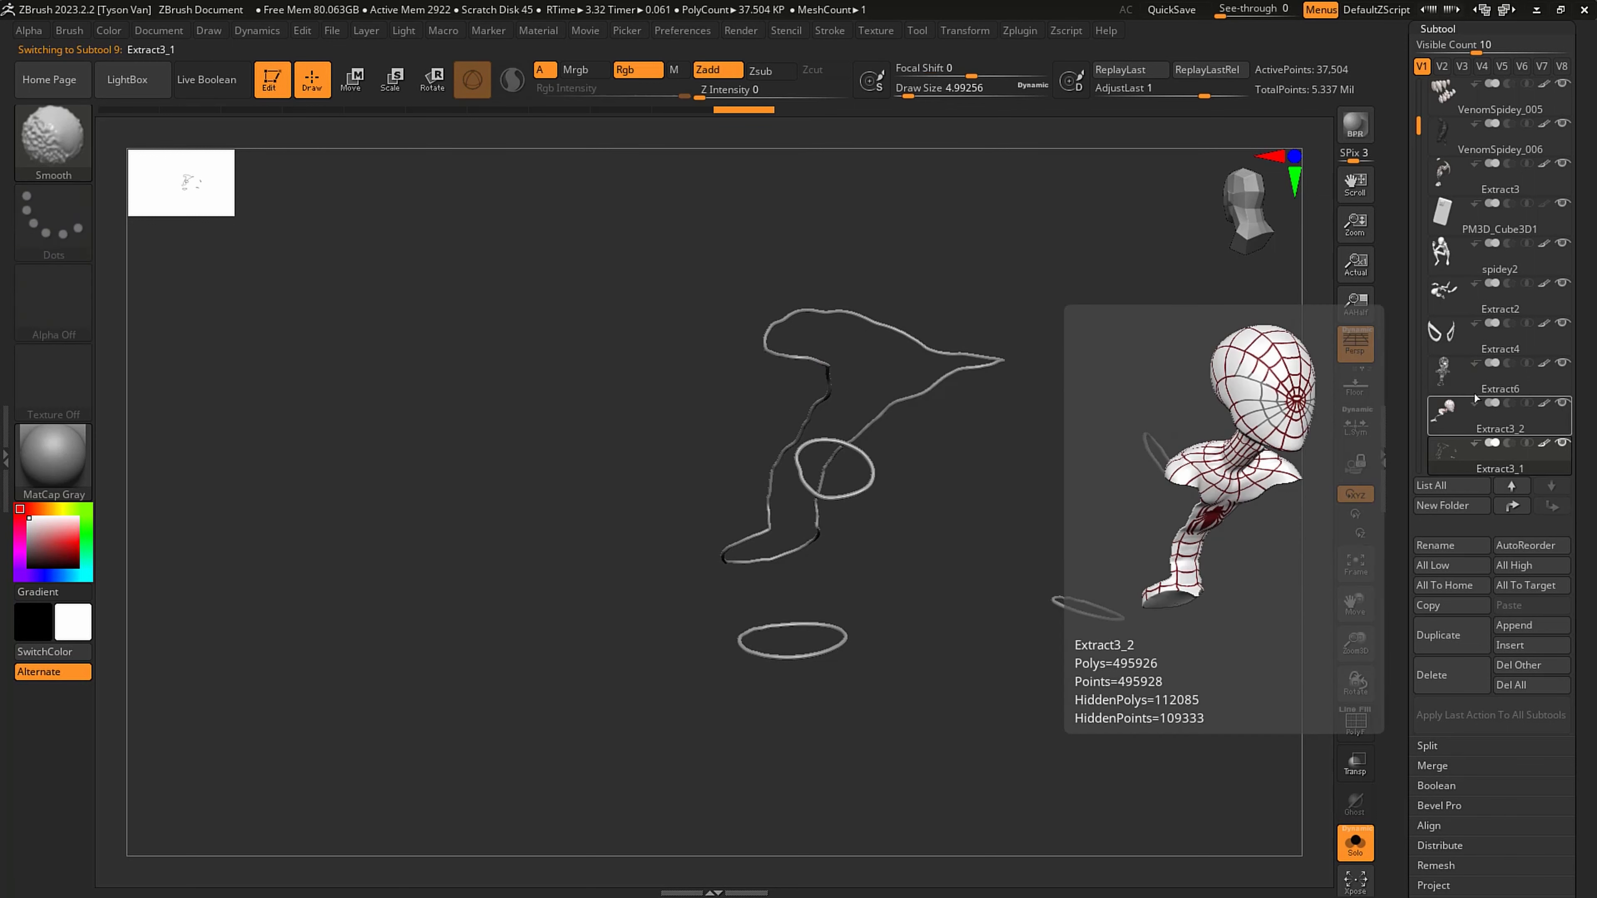
# - Move the Extract6 web subtool to the end of the subtool order, directly below Extract3_1
pyautogui.click(1443, 371)
pyautogui.keyDown('alt'); pyautogui.moveTo(951, 234); pyautogui.dragTo(951, 294, button='right'); pyautogui.keyUp('alt')
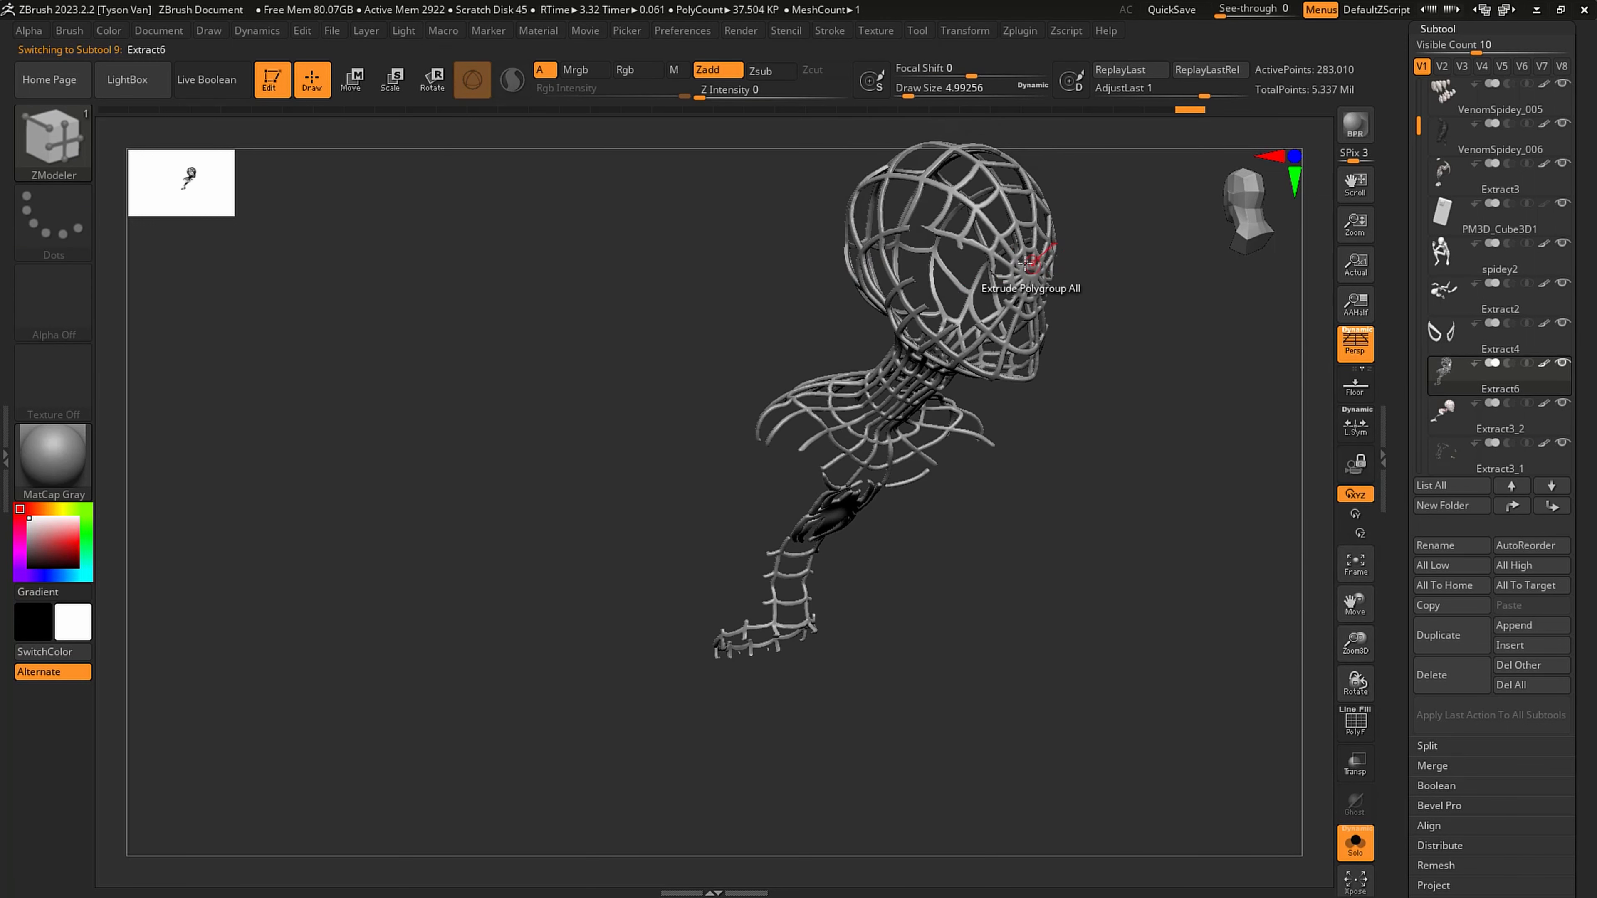
pyautogui.moveTo(1040, 261); pyautogui.dragTo(1132, 269, button='right')
pyautogui.press('shift')
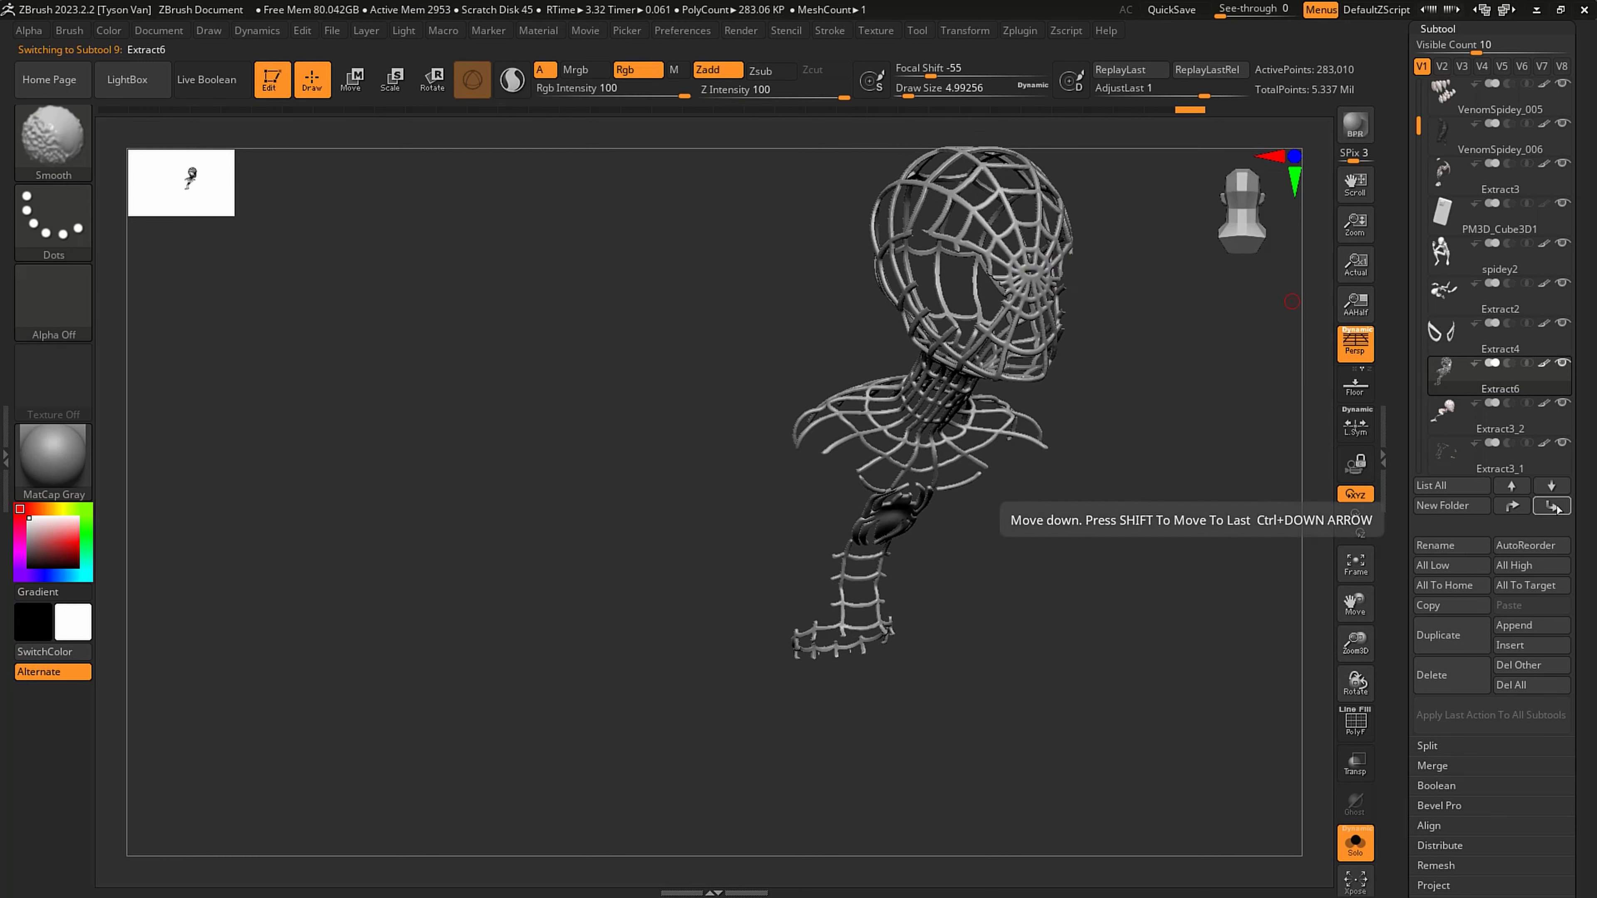
pyautogui.keyDown('shift'); pyautogui.click(1552, 506); pyautogui.keyUp('shift')
# - Merge the Extract3_1 trim bands down with the Extract6 web lines into one subtool
pyautogui.moveTo(1478, 433)
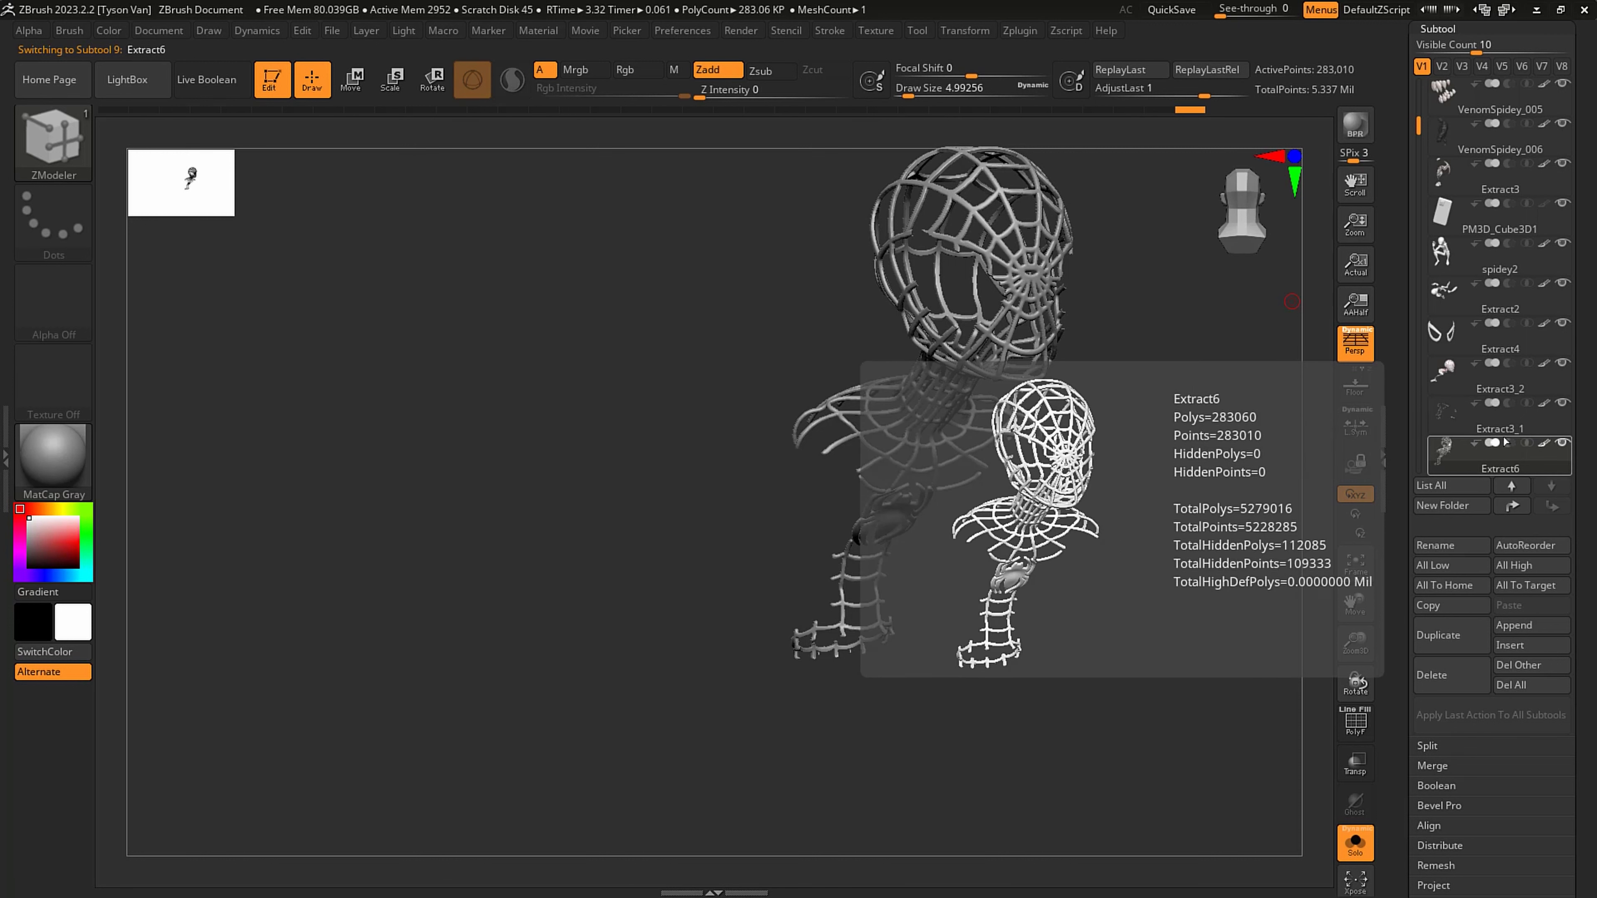
pyautogui.click(1446, 414)
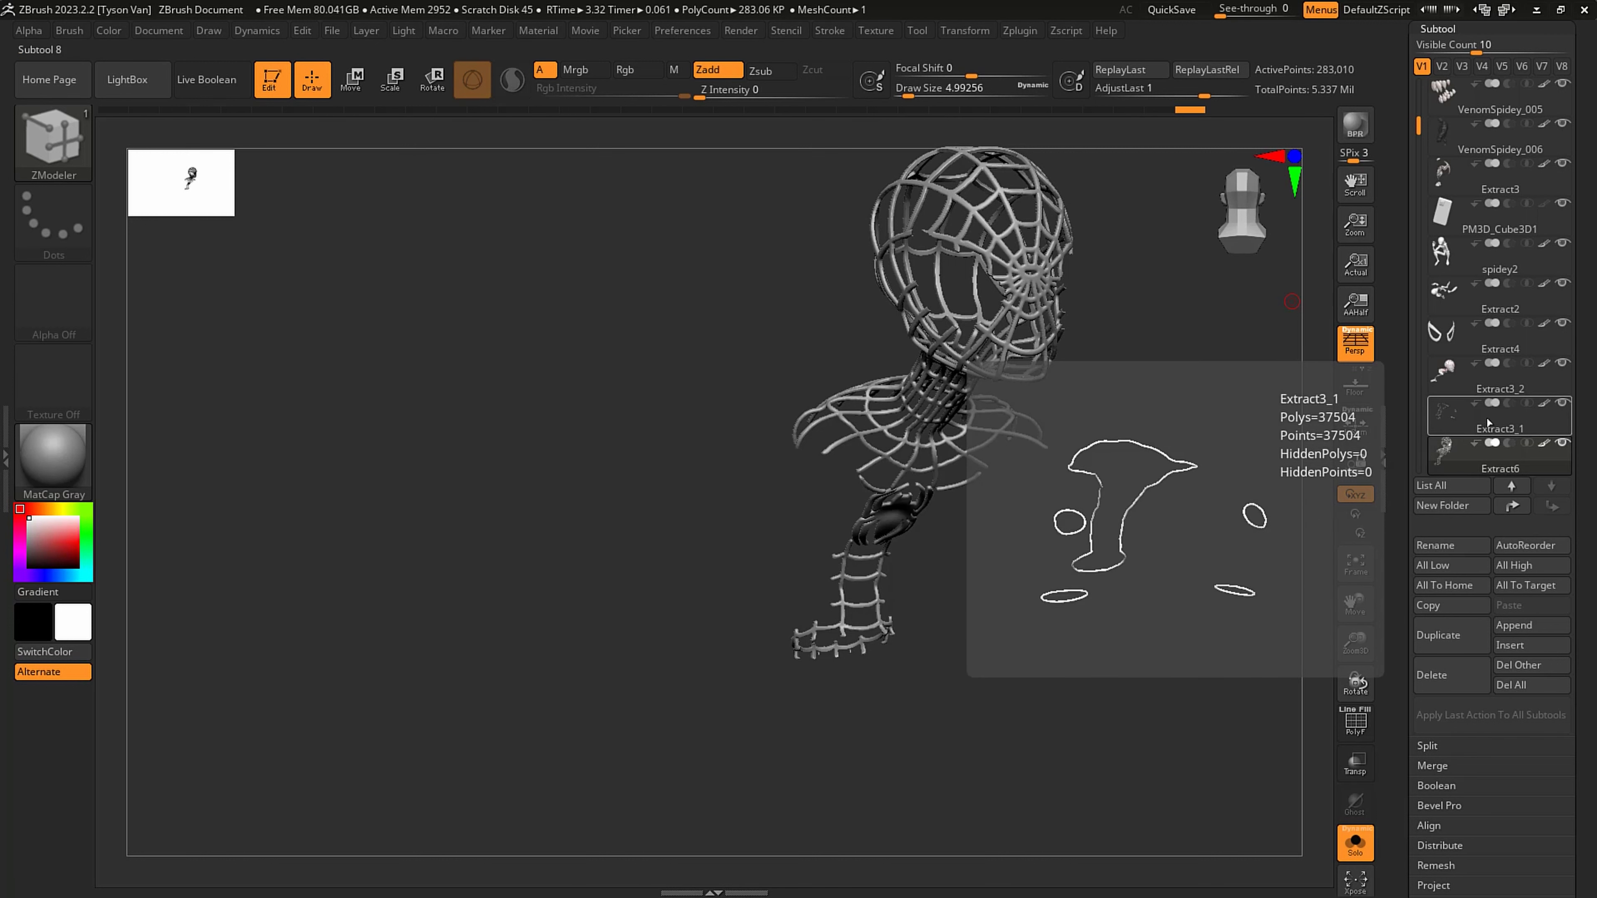
pyautogui.scroll(-2, 1484, 661)
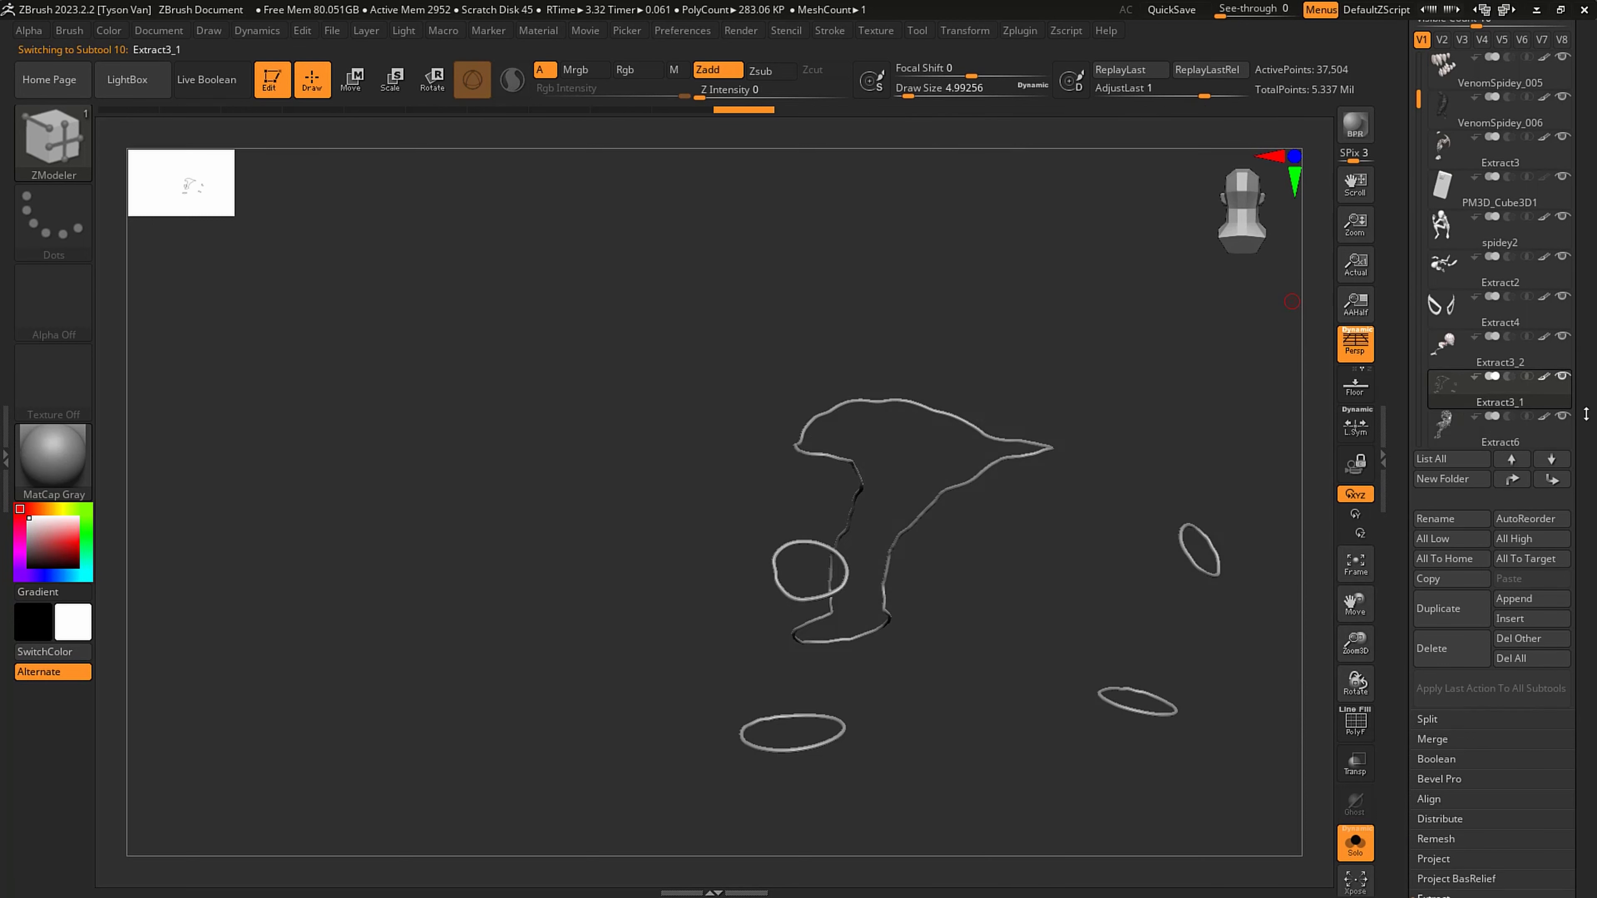
pyautogui.click(1445, 668)
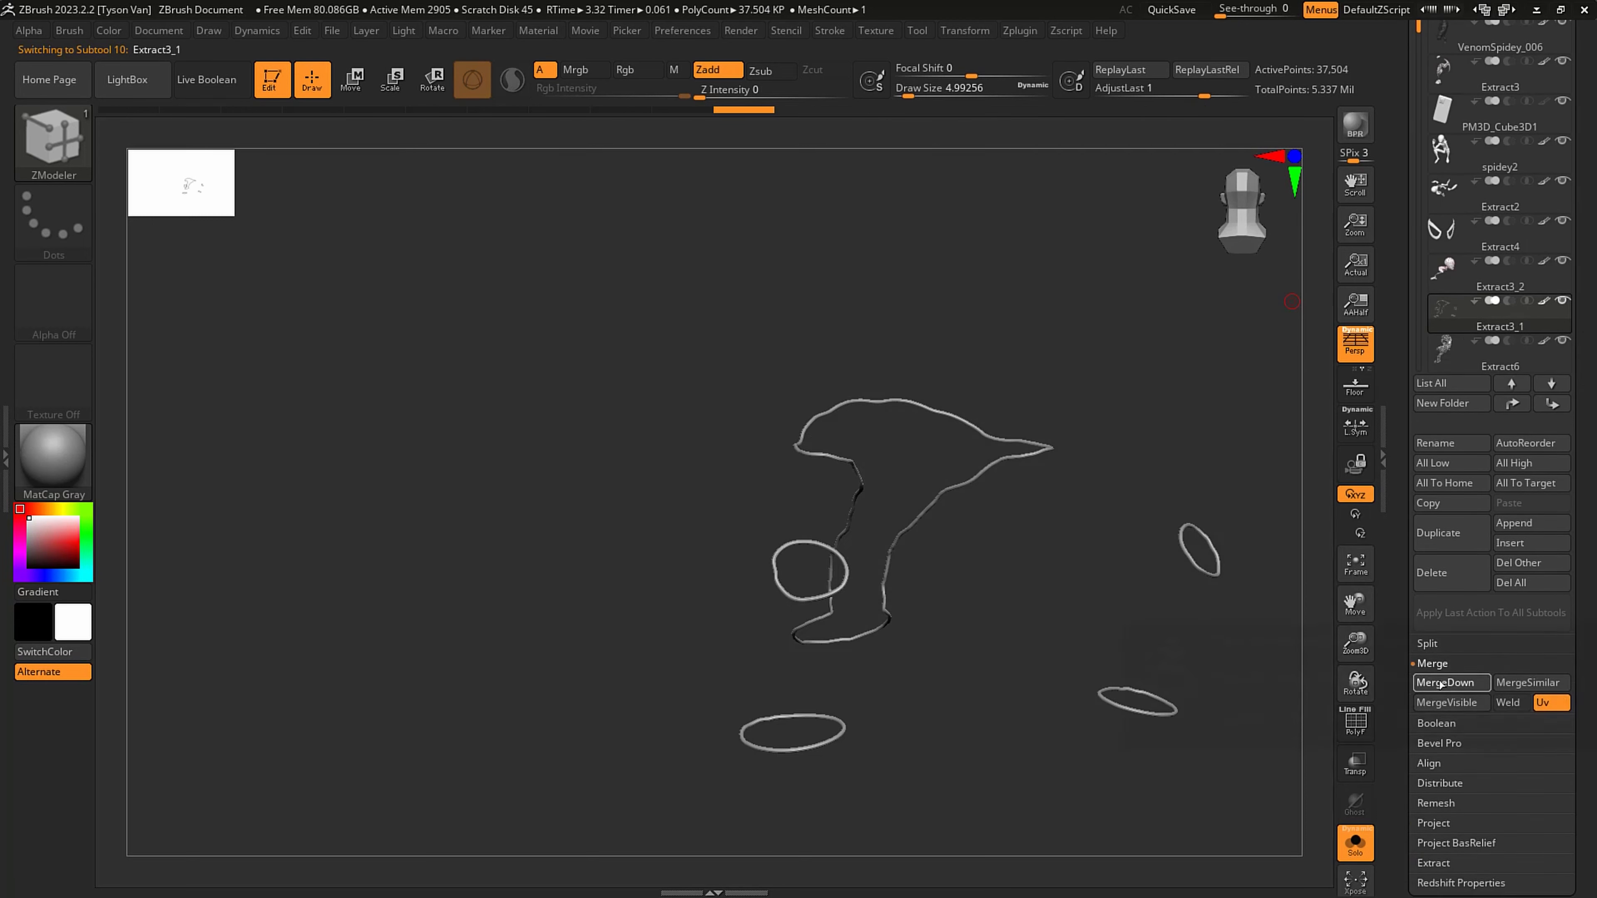
pyautogui.click(1440, 683)
pyautogui.click(1299, 717)
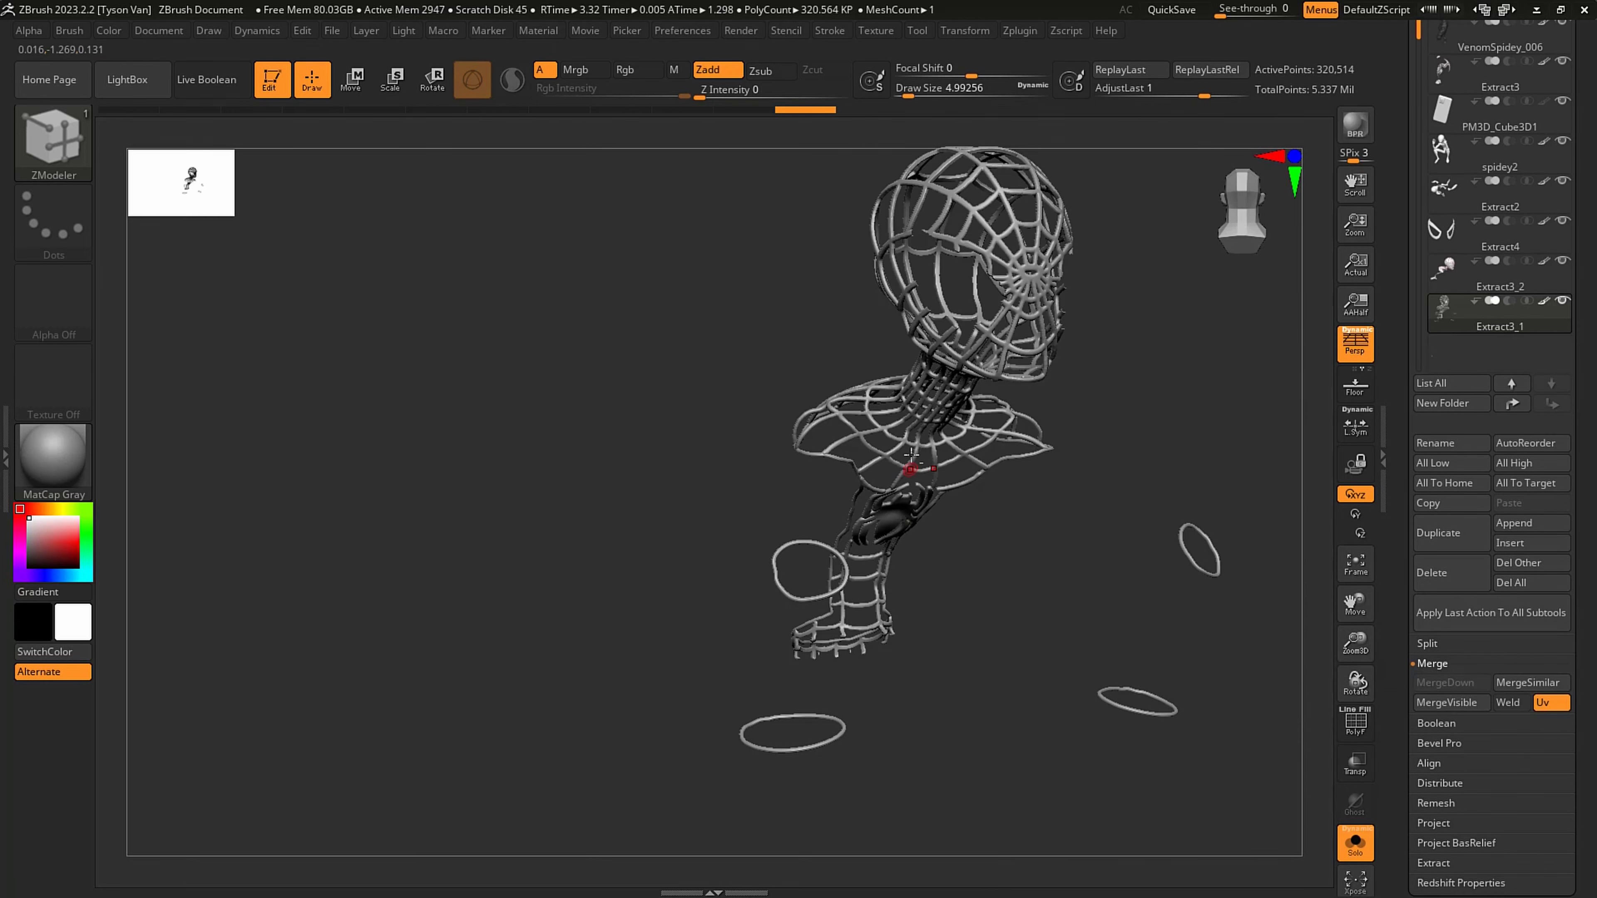
# - Try DynaMesh on the merged web and trim at resolution 1272, then undo it
pyautogui.keyDown('alt'); pyautogui.moveTo(911, 455); pyautogui.dragTo(1031, 786, button='right'); pyautogui.keyUp('alt')
pyautogui.keyDown('alt'); pyautogui.moveTo(699, 502); pyautogui.dragTo(748, 604, button='right'); pyautogui.keyUp('alt')
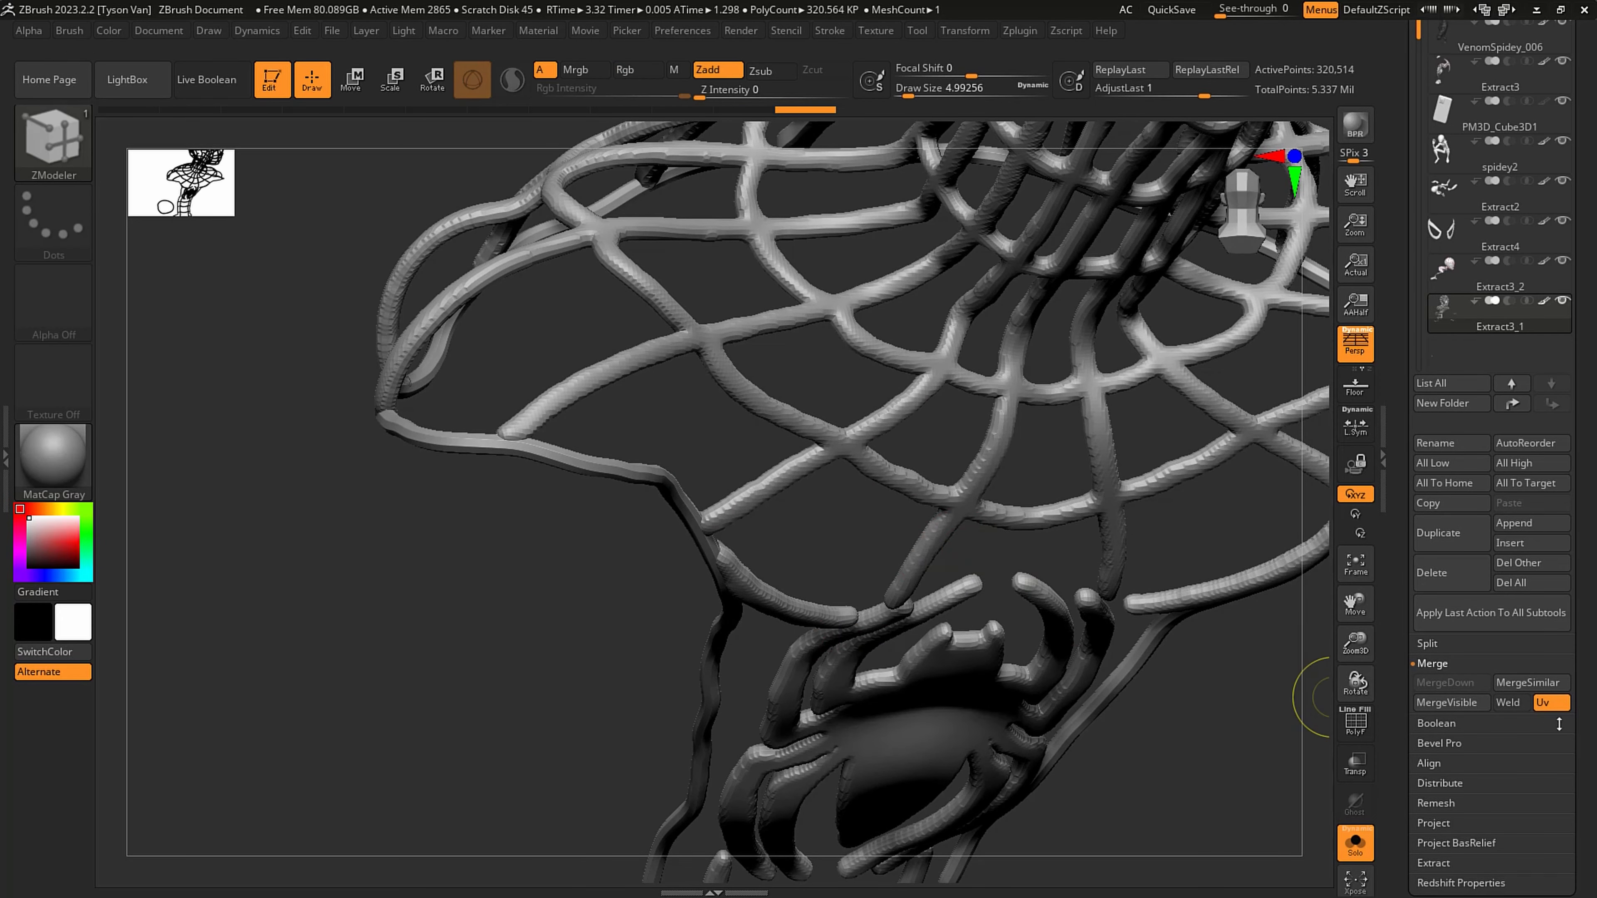
pyautogui.scroll(-5, 1447, 669)
pyautogui.click(1431, 647)
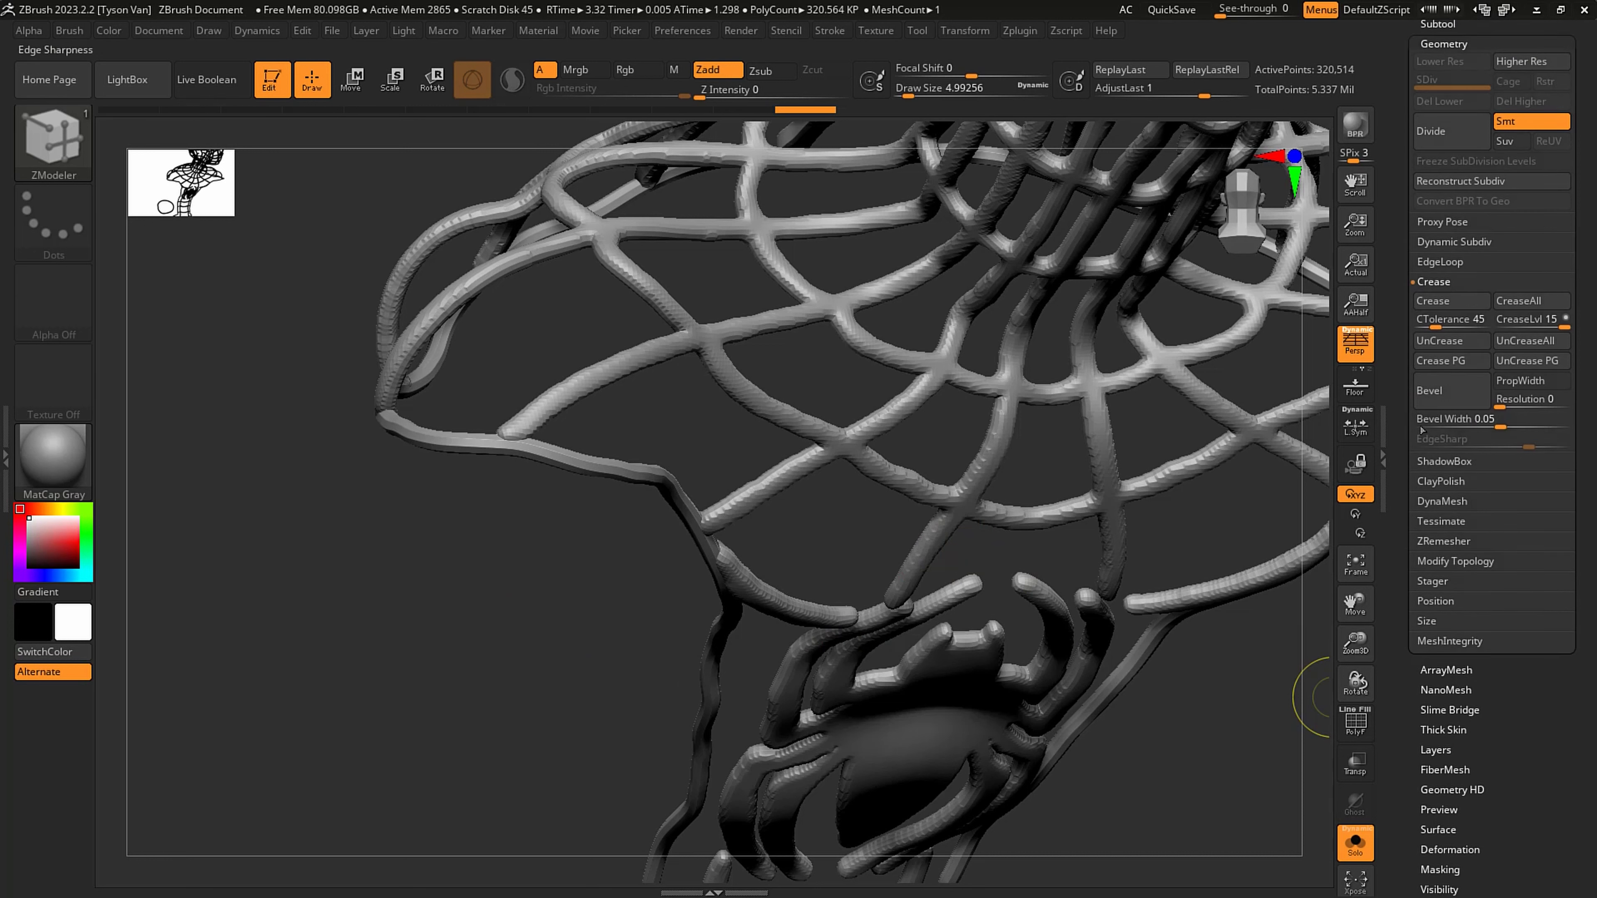
pyautogui.click(1439, 502)
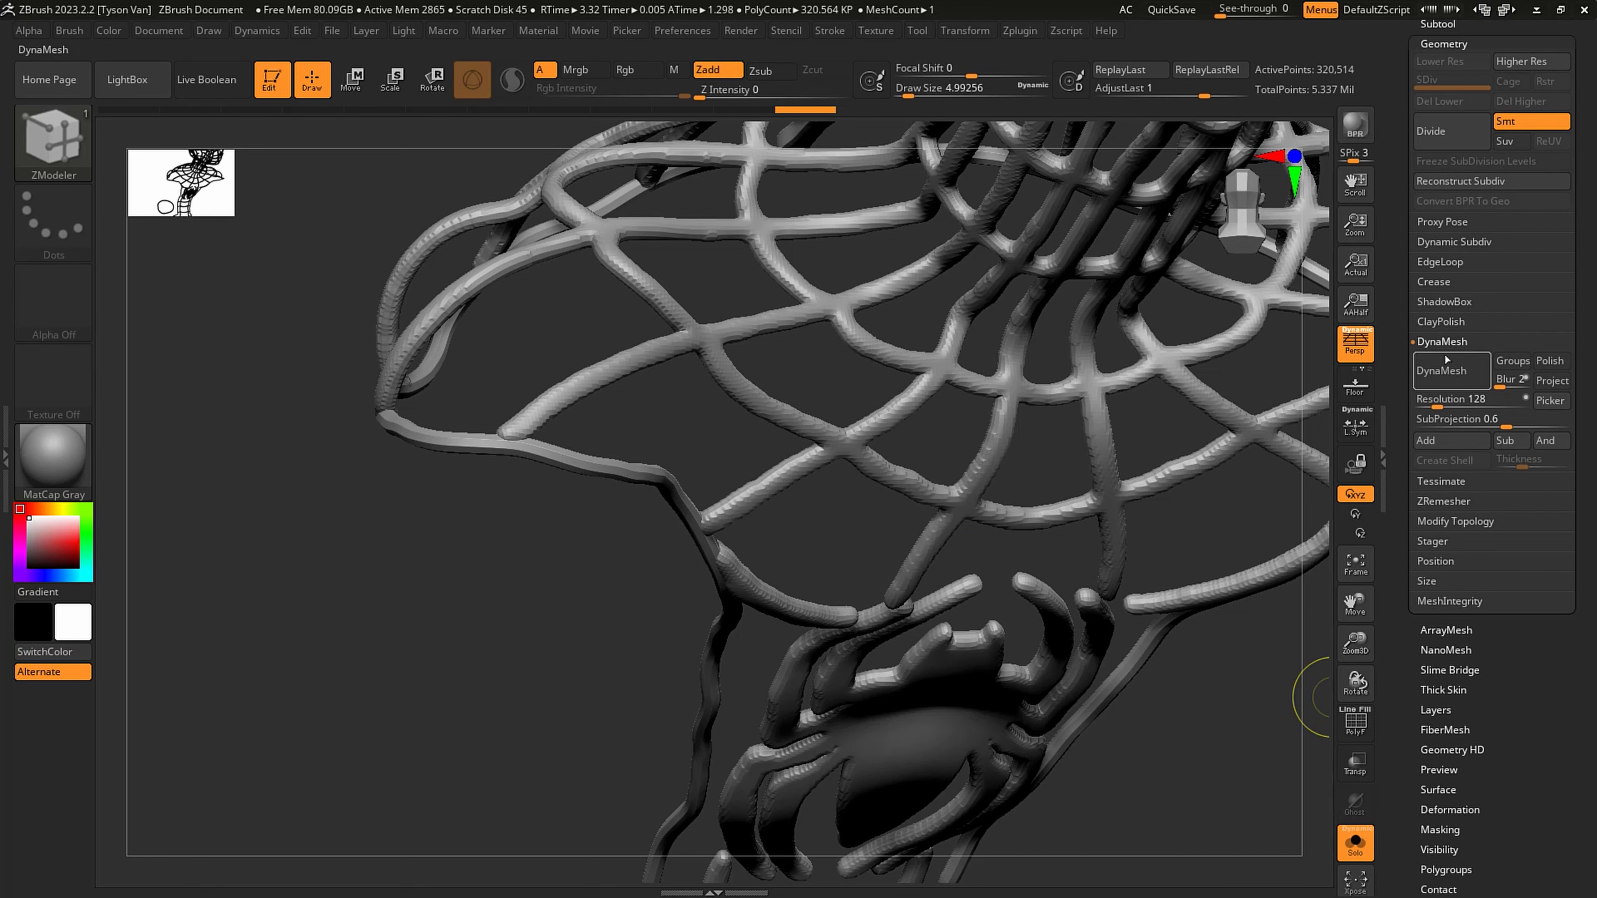
pyautogui.click(1452, 402)
pyautogui.write('416')
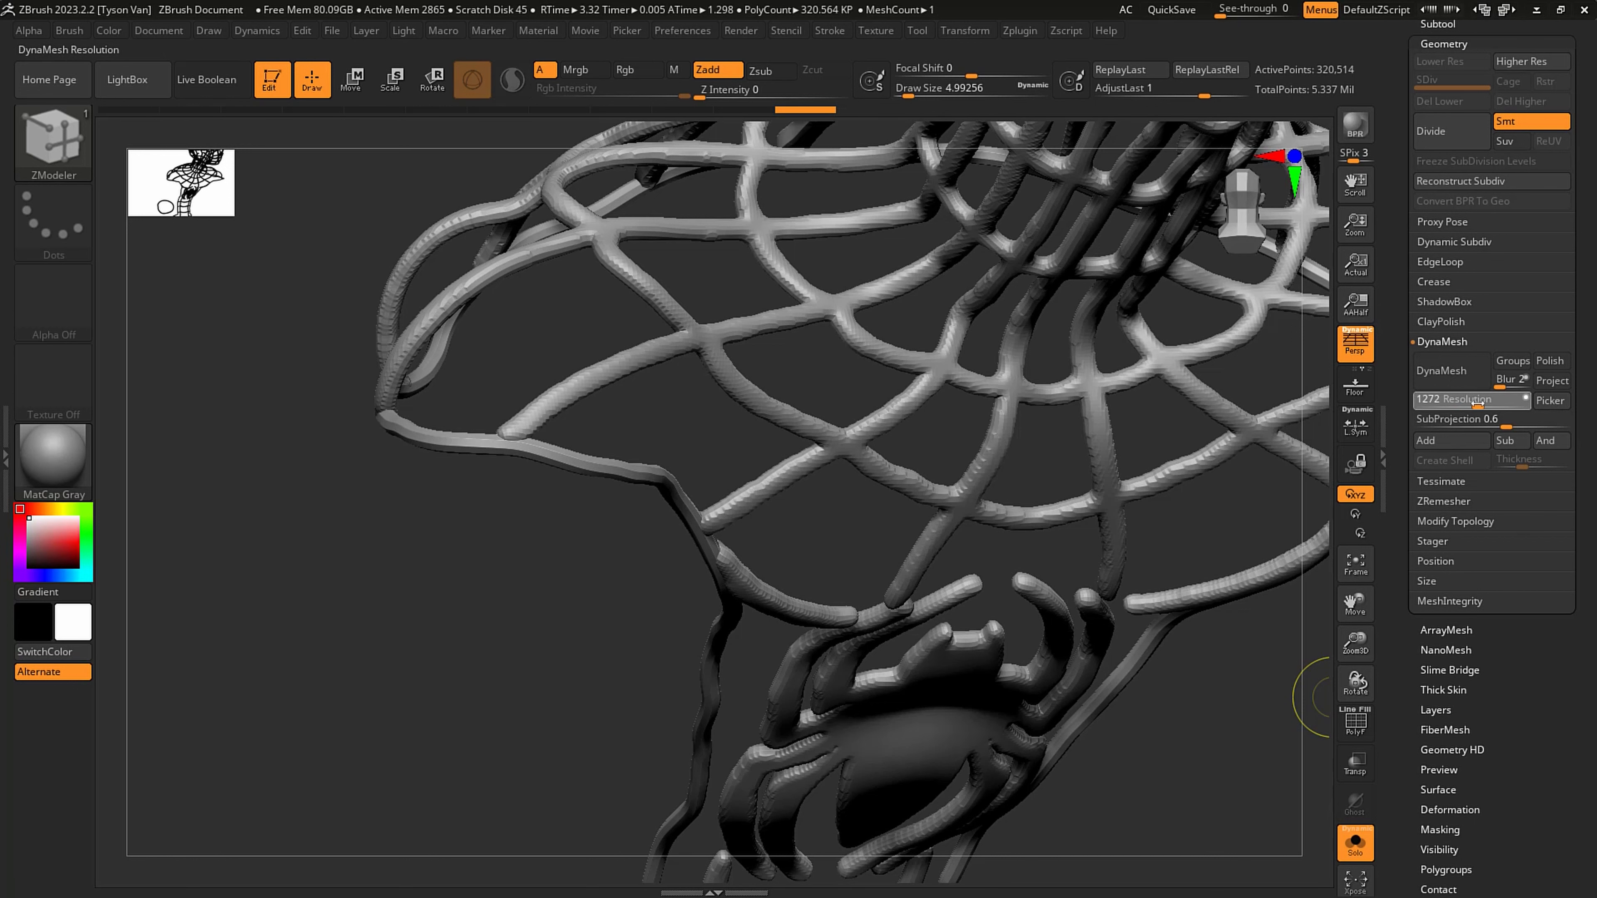
pyautogui.click(1440, 371)
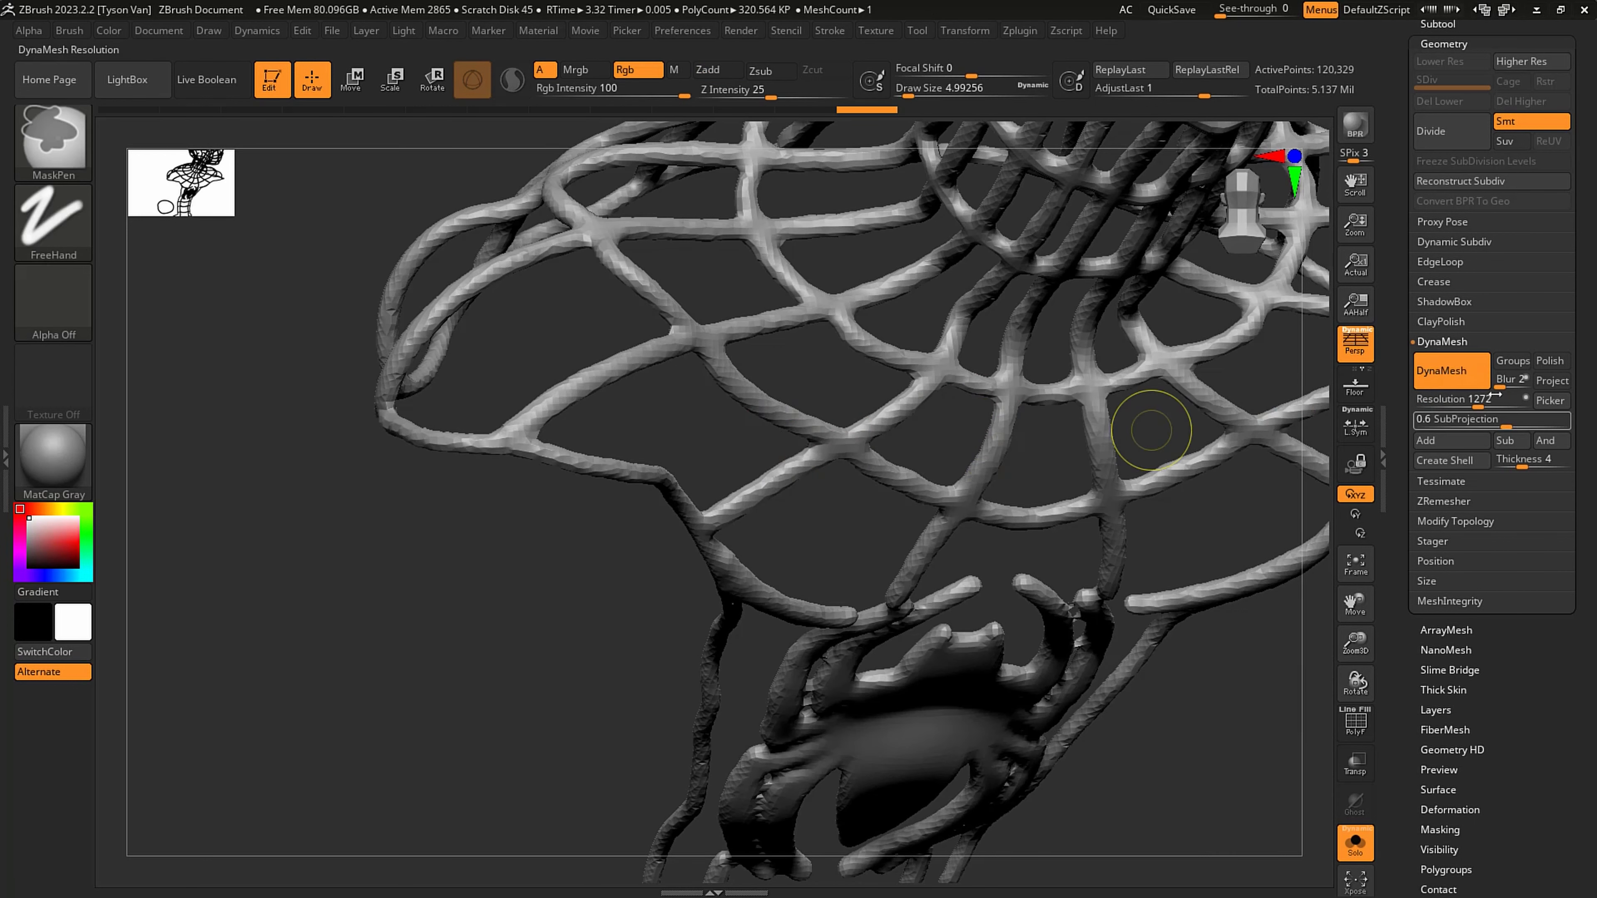
pyautogui.hotkey('ctrl', 'z')
# - DynaMesh the merged web and trim at resolution 2904
pyautogui.click(1471, 400)
pyautogui.write('816')
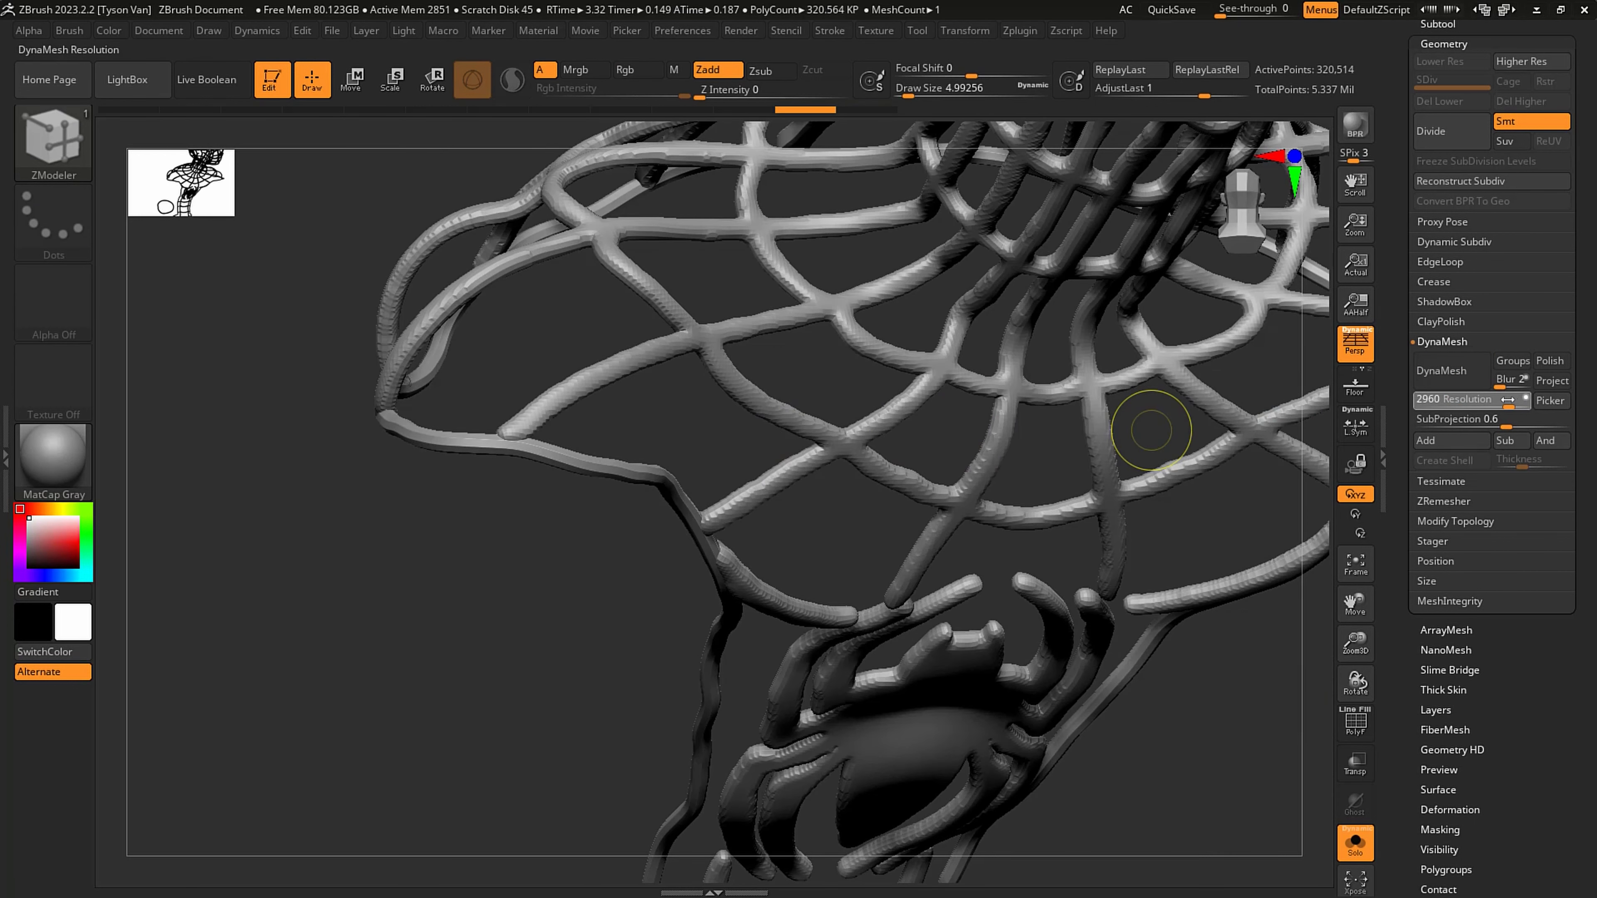
pyautogui.click(1507, 400)
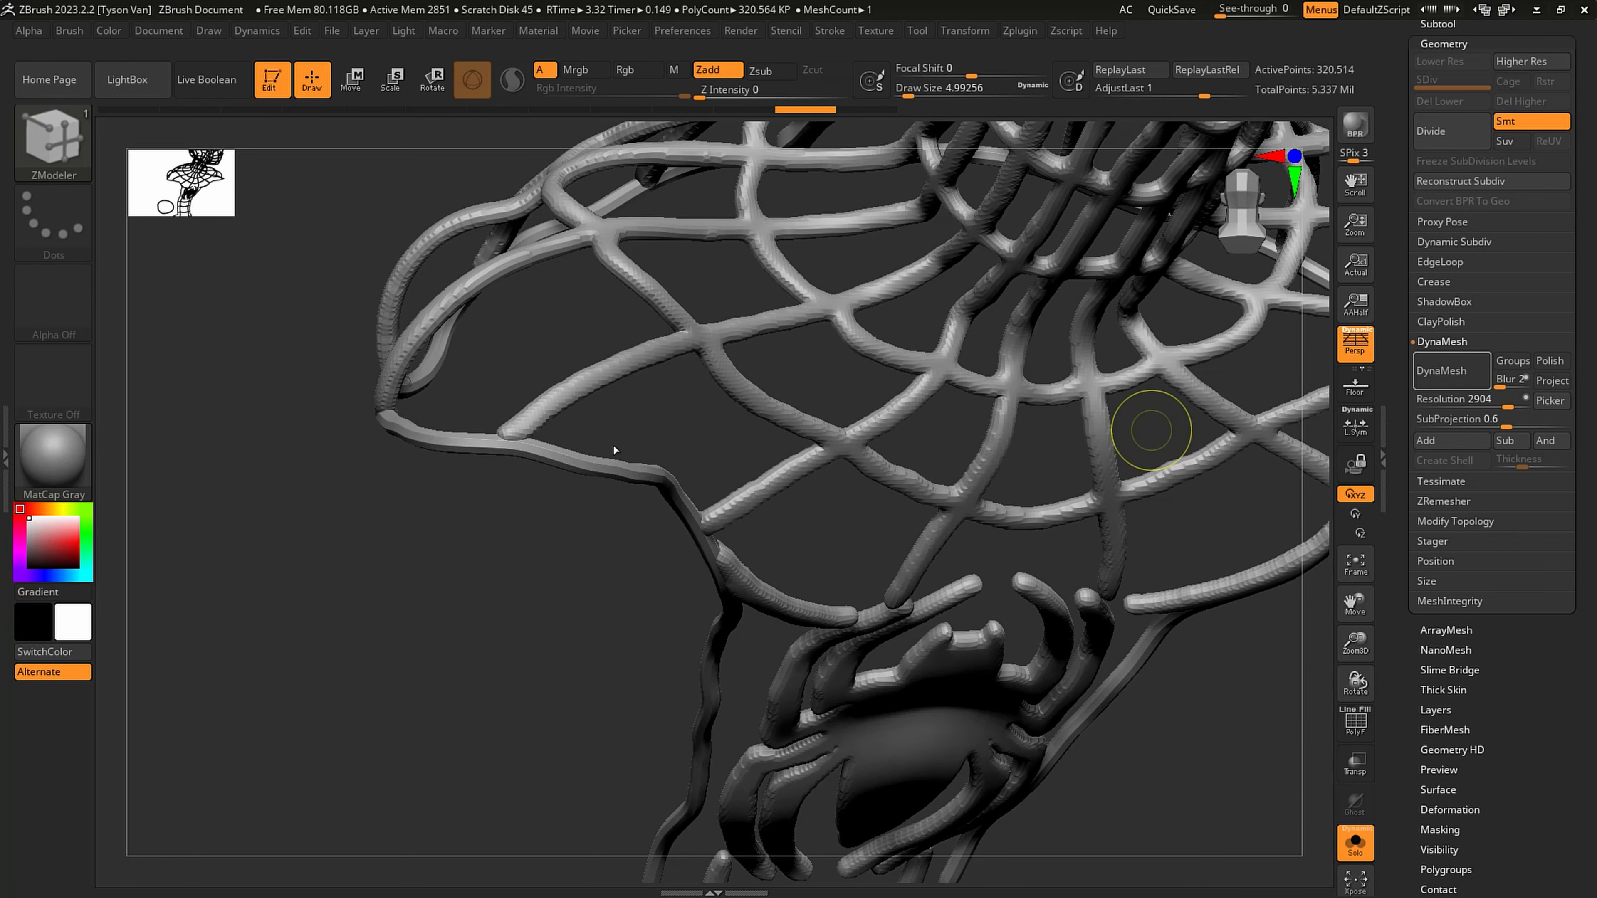
# - Smooth the joints where the web strands meet the trim along both front edges above the spider emblem
pyautogui.keyDown('shift'); pyautogui.moveTo(512, 442); pyautogui.dragTo(495, 439); pyautogui.keyUp('shift')
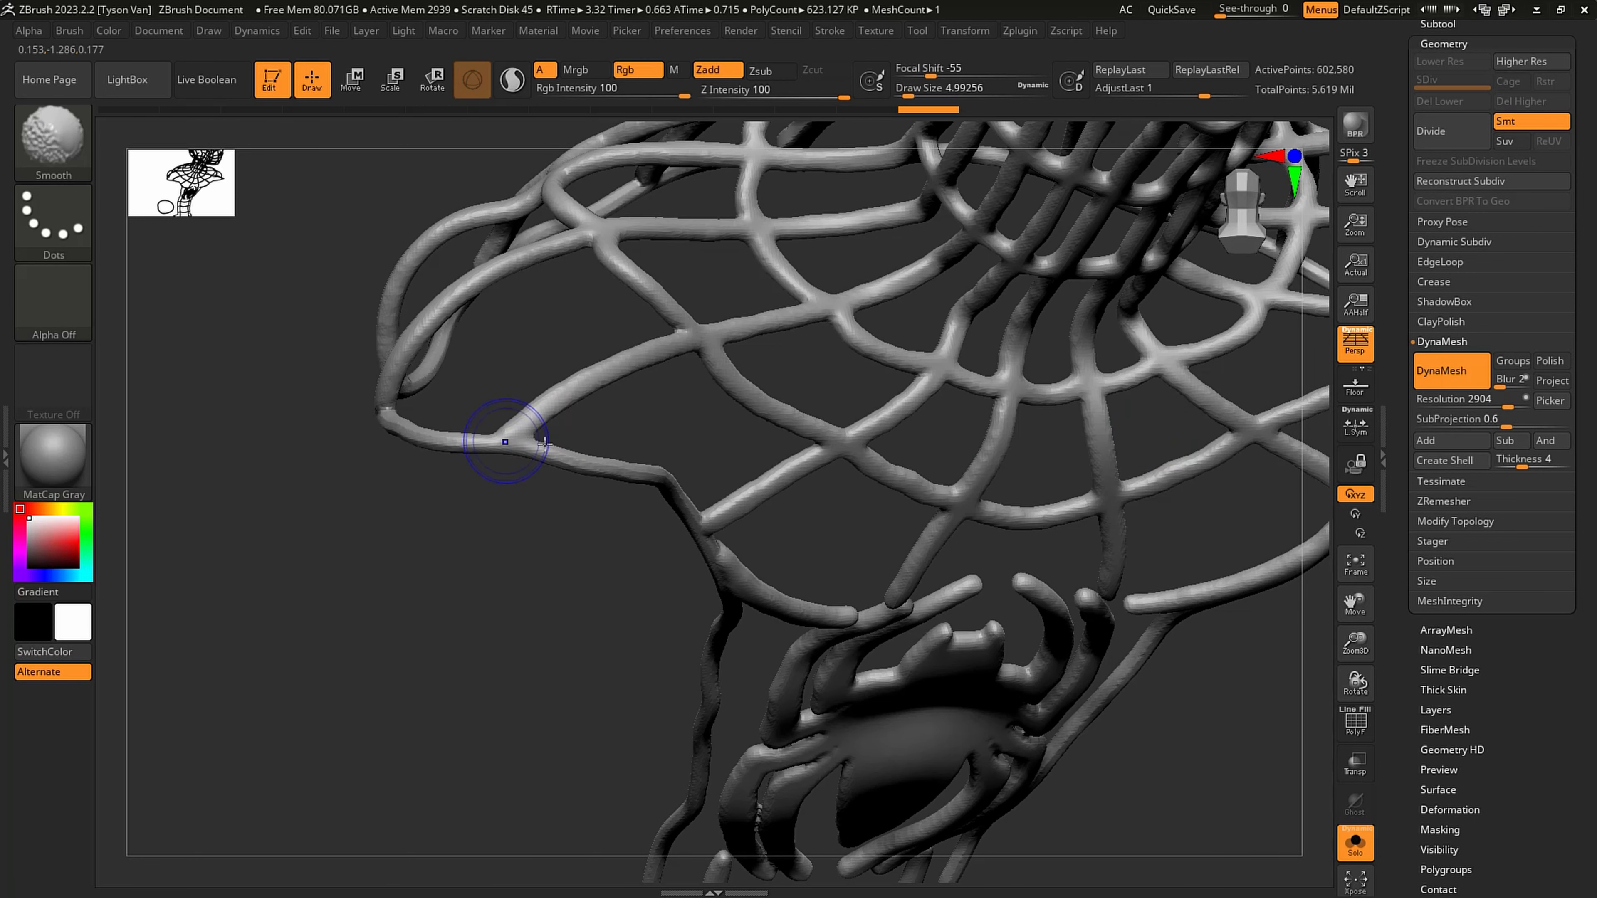
pyautogui.keyDown('shift'); pyautogui.moveTo(739, 573); pyautogui.dragTo(754, 575); pyautogui.keyUp('shift')
pyautogui.keyDown('shift'); pyautogui.moveTo(866, 605); pyautogui.dragTo(862, 564, button='right'); pyautogui.keyUp('shift')
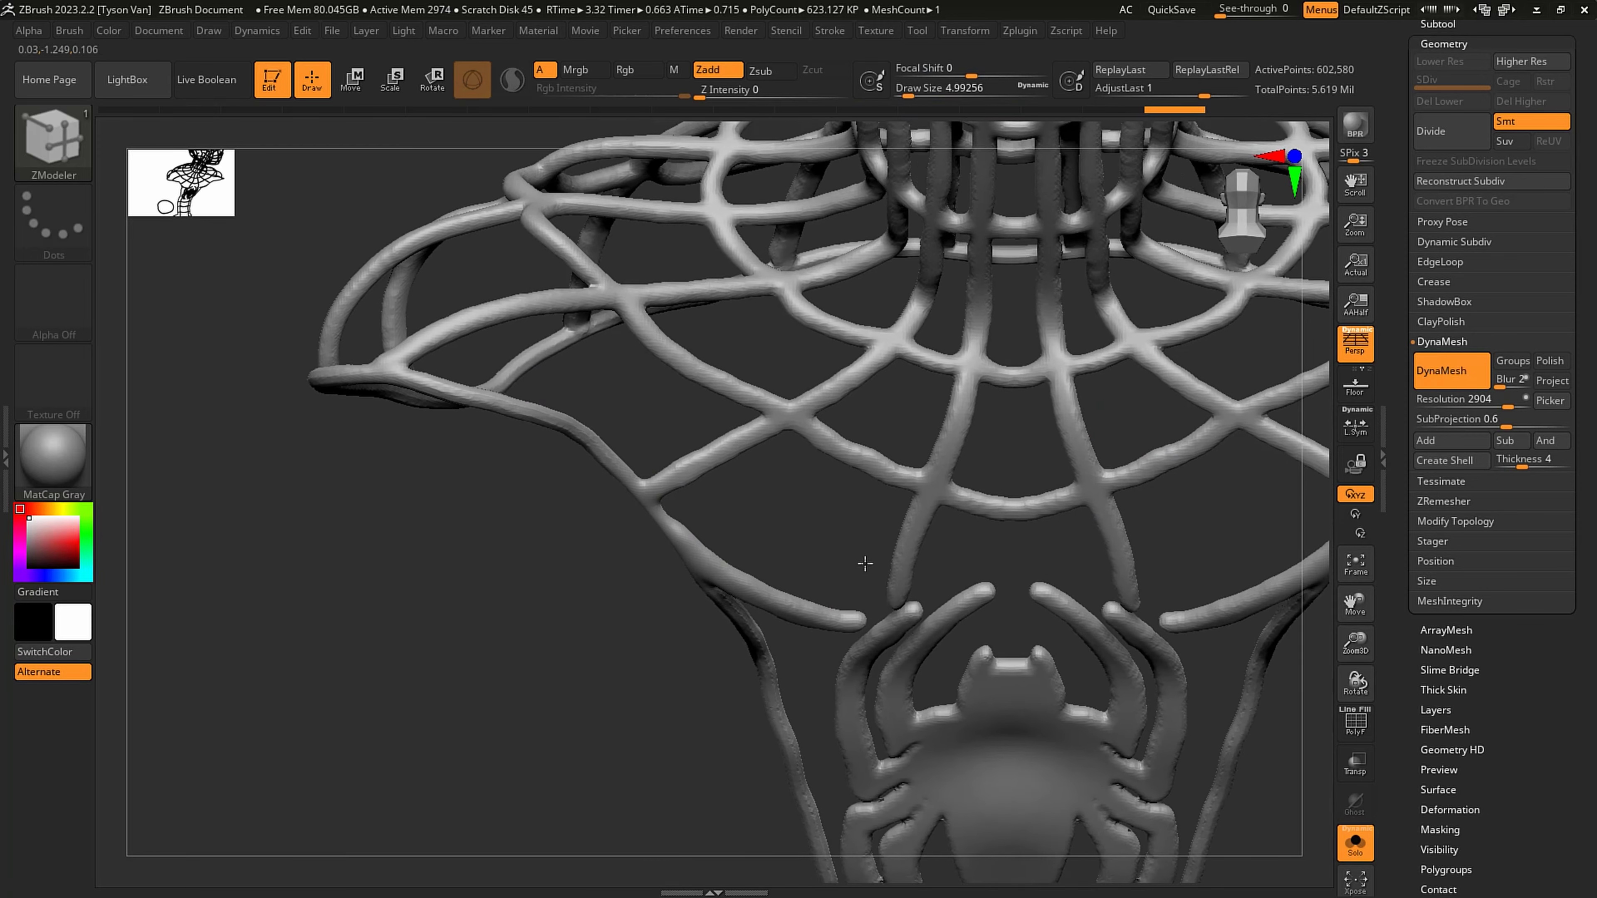
pyautogui.keyDown('alt'); pyautogui.moveTo(759, 543); pyautogui.dragTo(413, 506, button='right'); pyautogui.keyUp('alt')
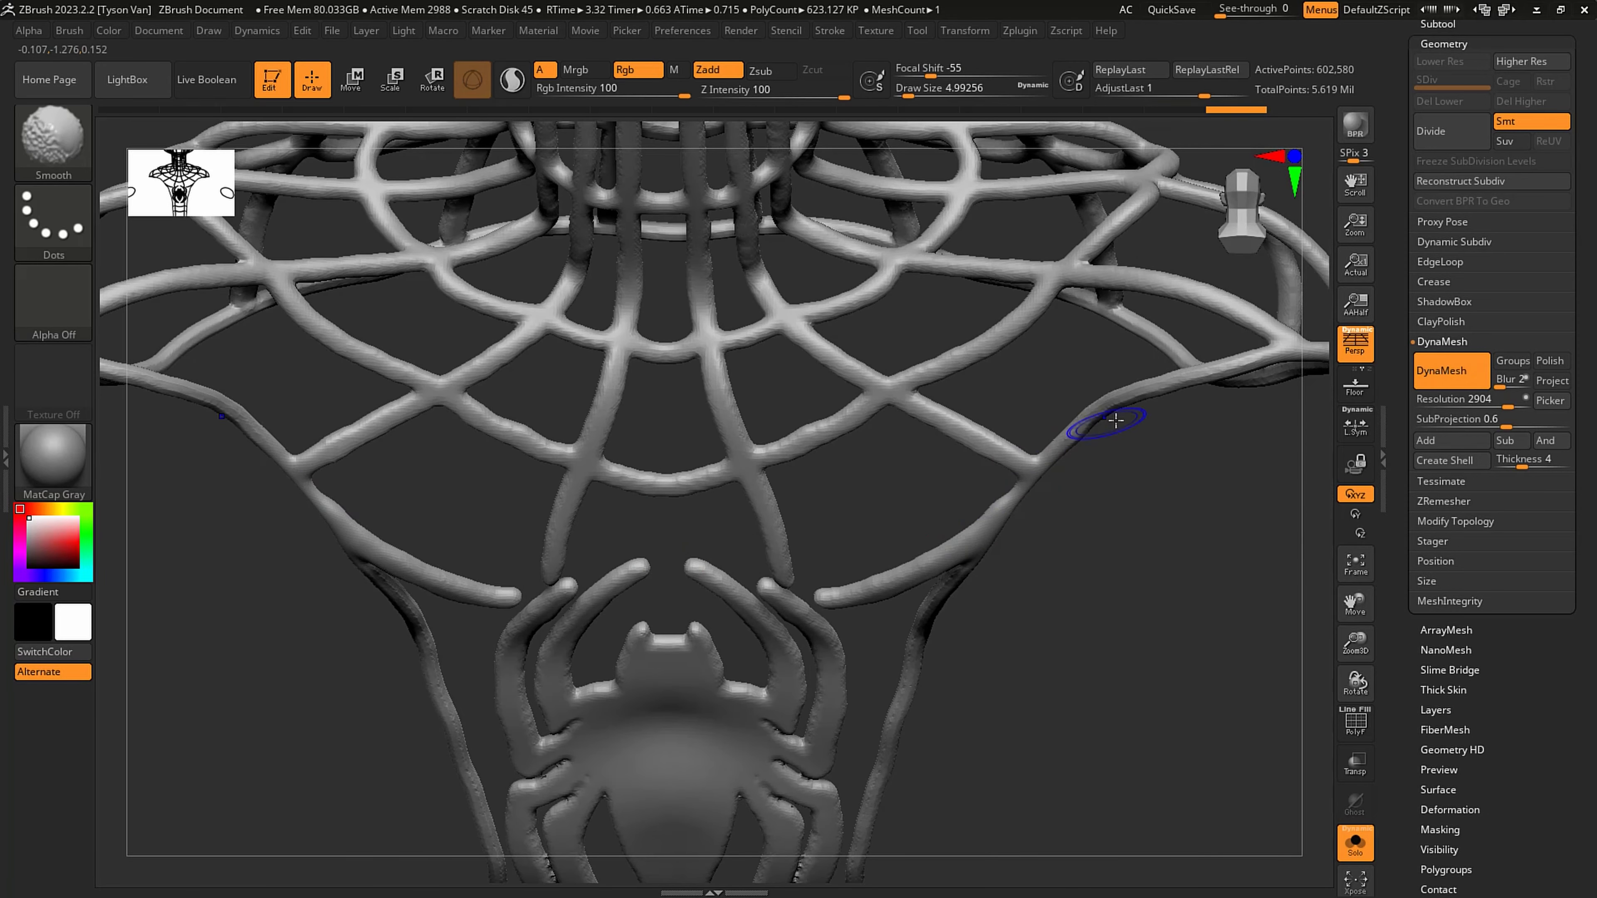
pyautogui.moveTo(1181, 368)
pyautogui.mouseDown(button='right')
pyautogui.moveTo(768, 482)
pyautogui.moveTo(770, 446)
pyautogui.mouseUp(button='right')
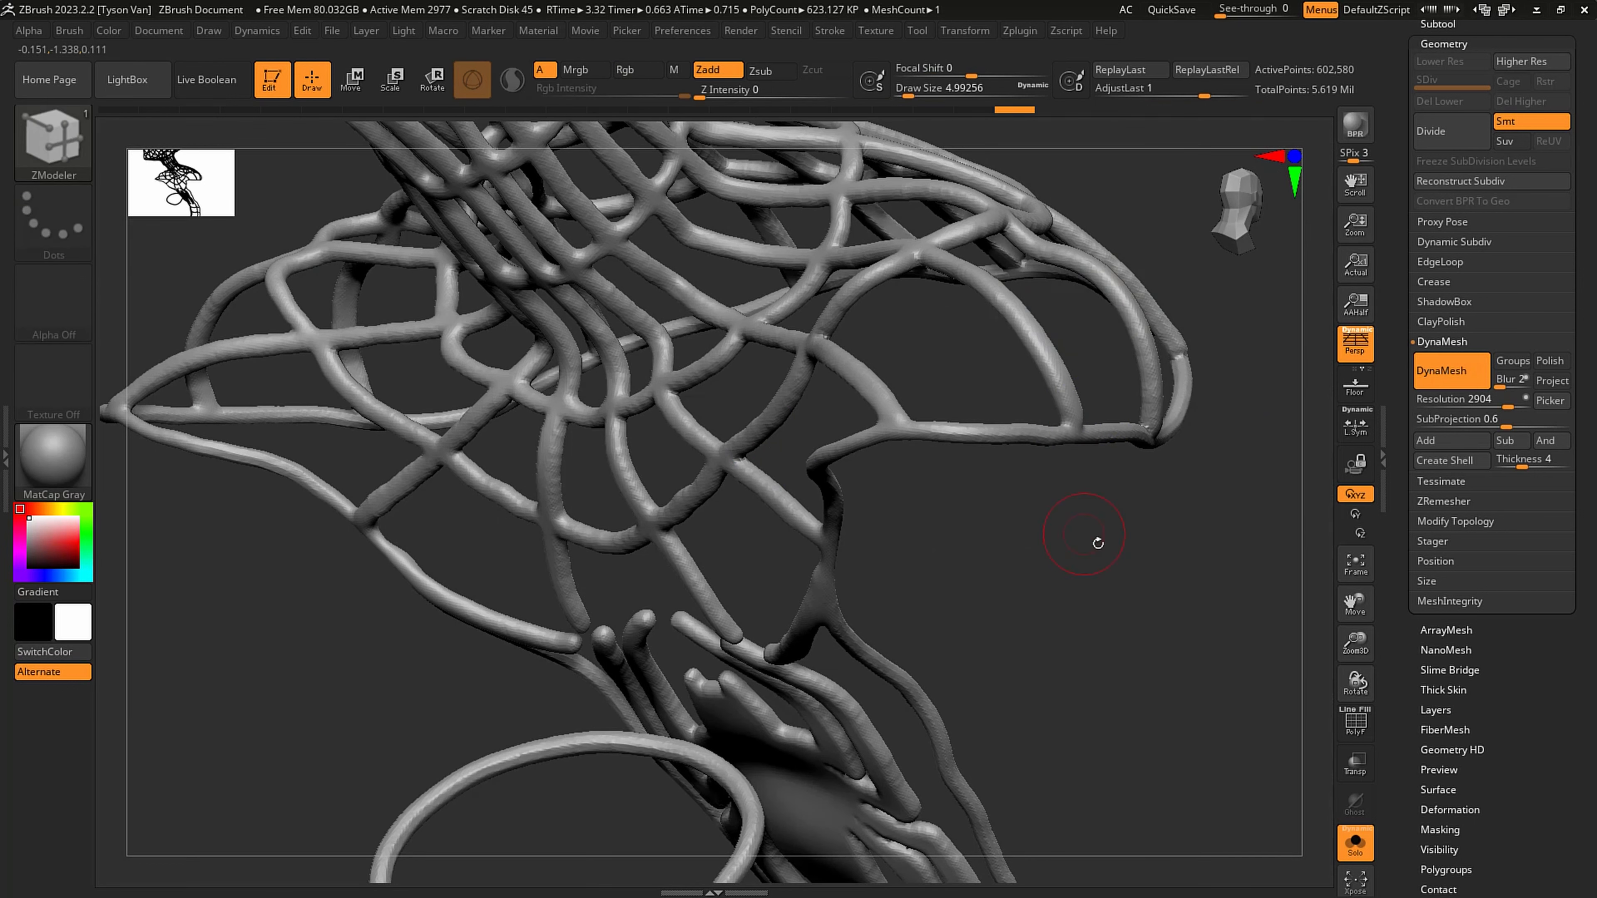
# - Smooth the trim and its web junctions around the shoulder yoke's lower hem
pyautogui.moveTo(1112, 564); pyautogui.dragTo(1045, 458, button='right')
pyautogui.press('shift')
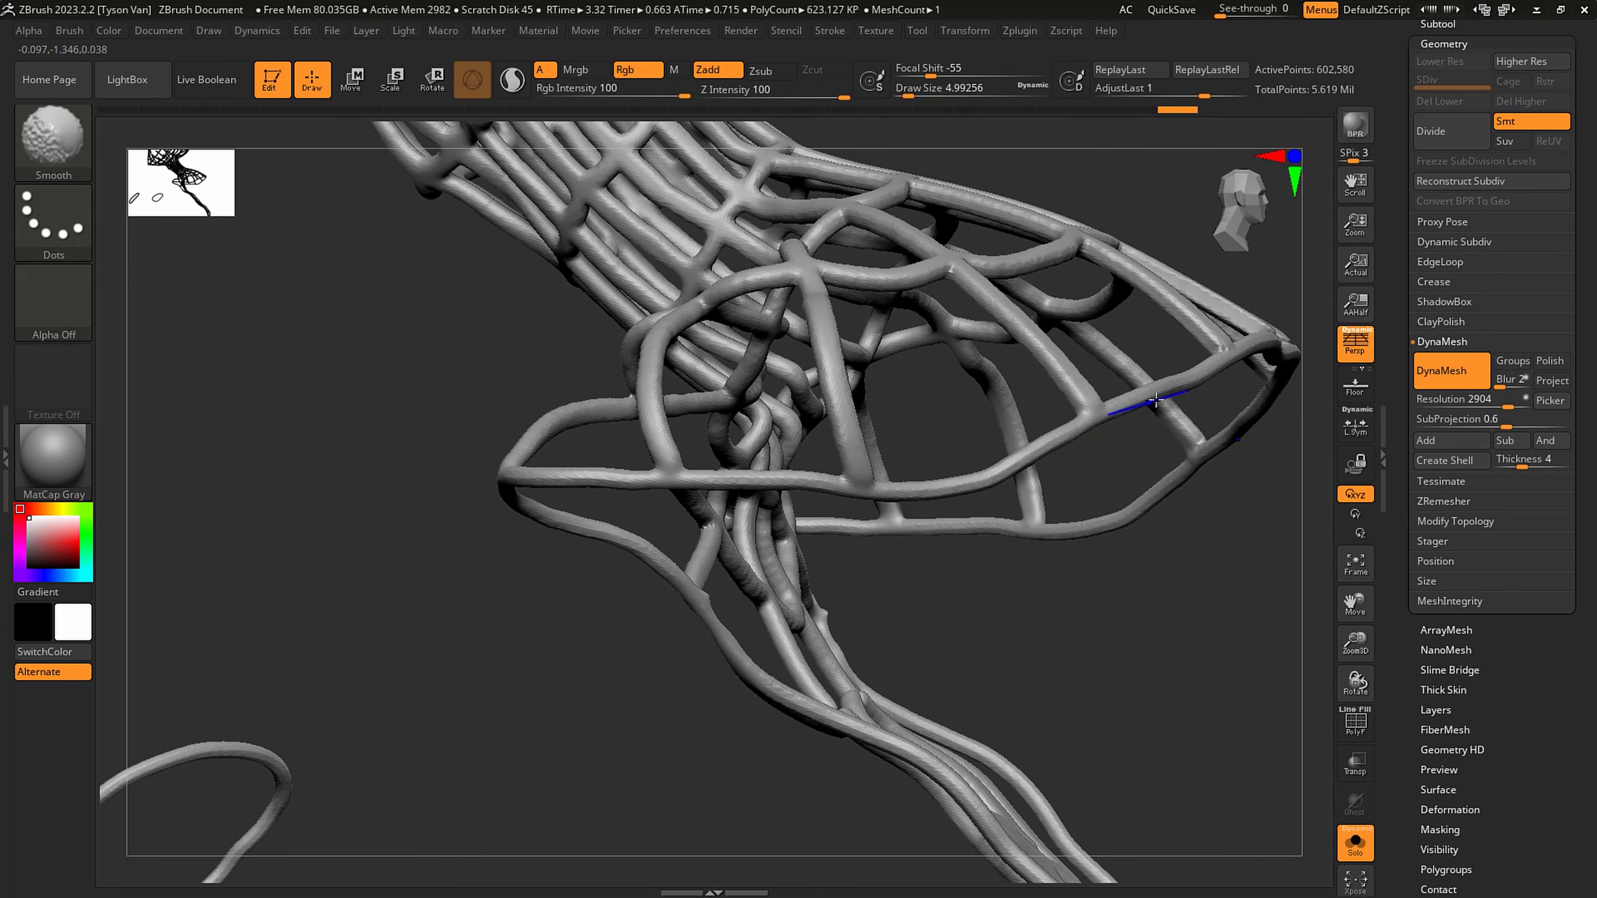
pyautogui.moveTo(1156, 400); pyautogui.dragTo(871, 468, button='right')
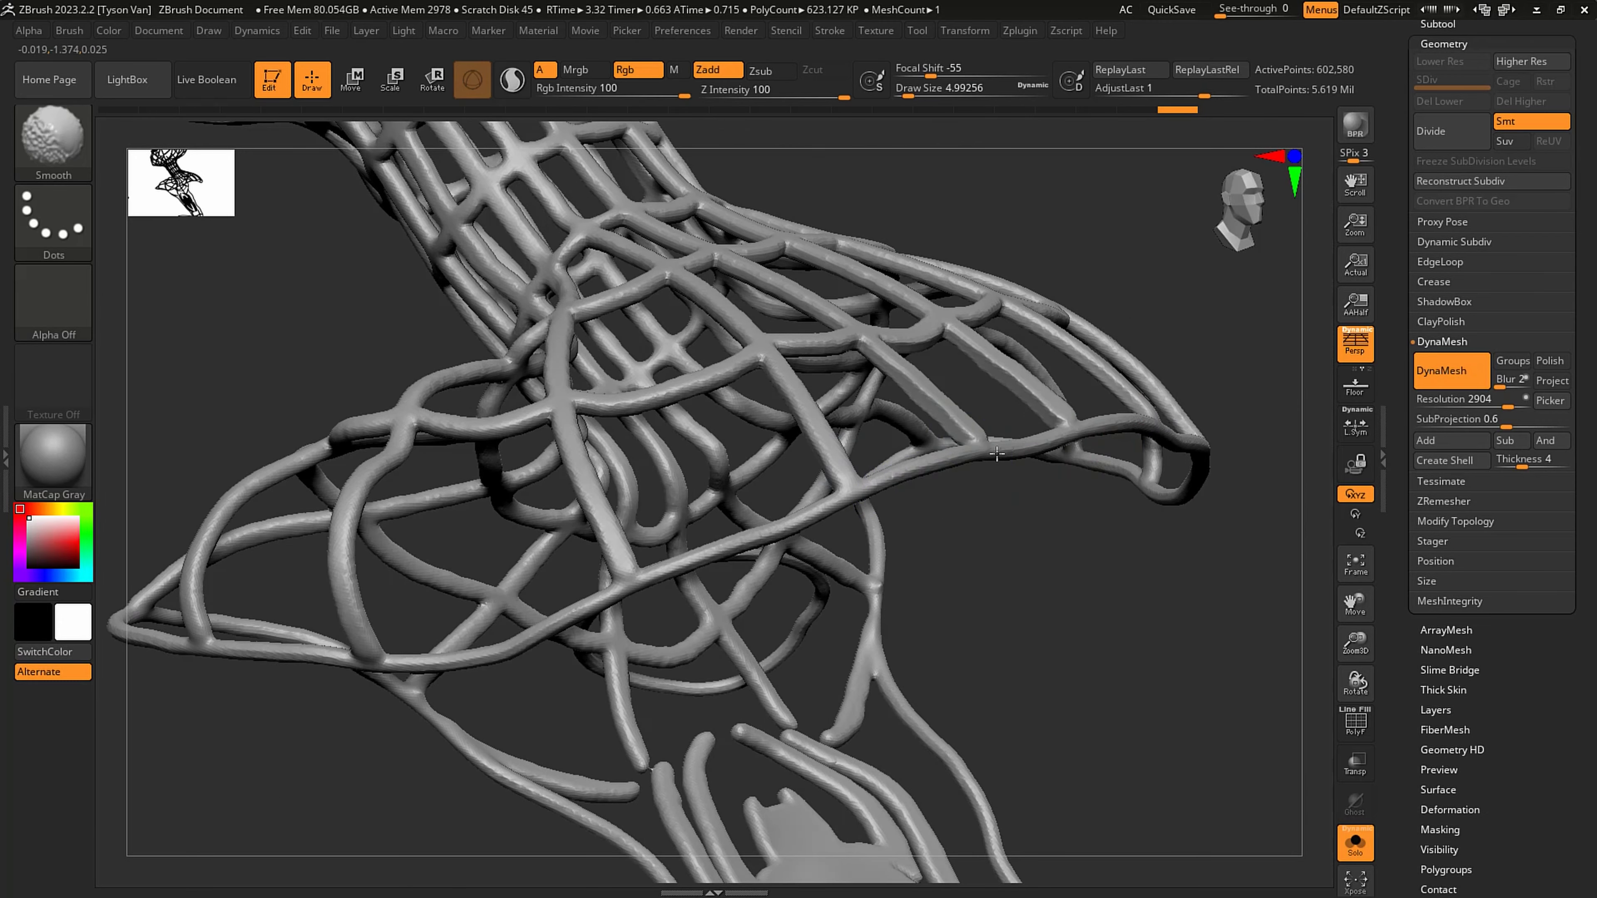
pyautogui.moveTo(1040, 411)
pyautogui.mouseDown(button='right')
pyautogui.moveTo(1080, 468)
pyautogui.moveTo(1060, 409)
pyautogui.mouseUp(button='right')
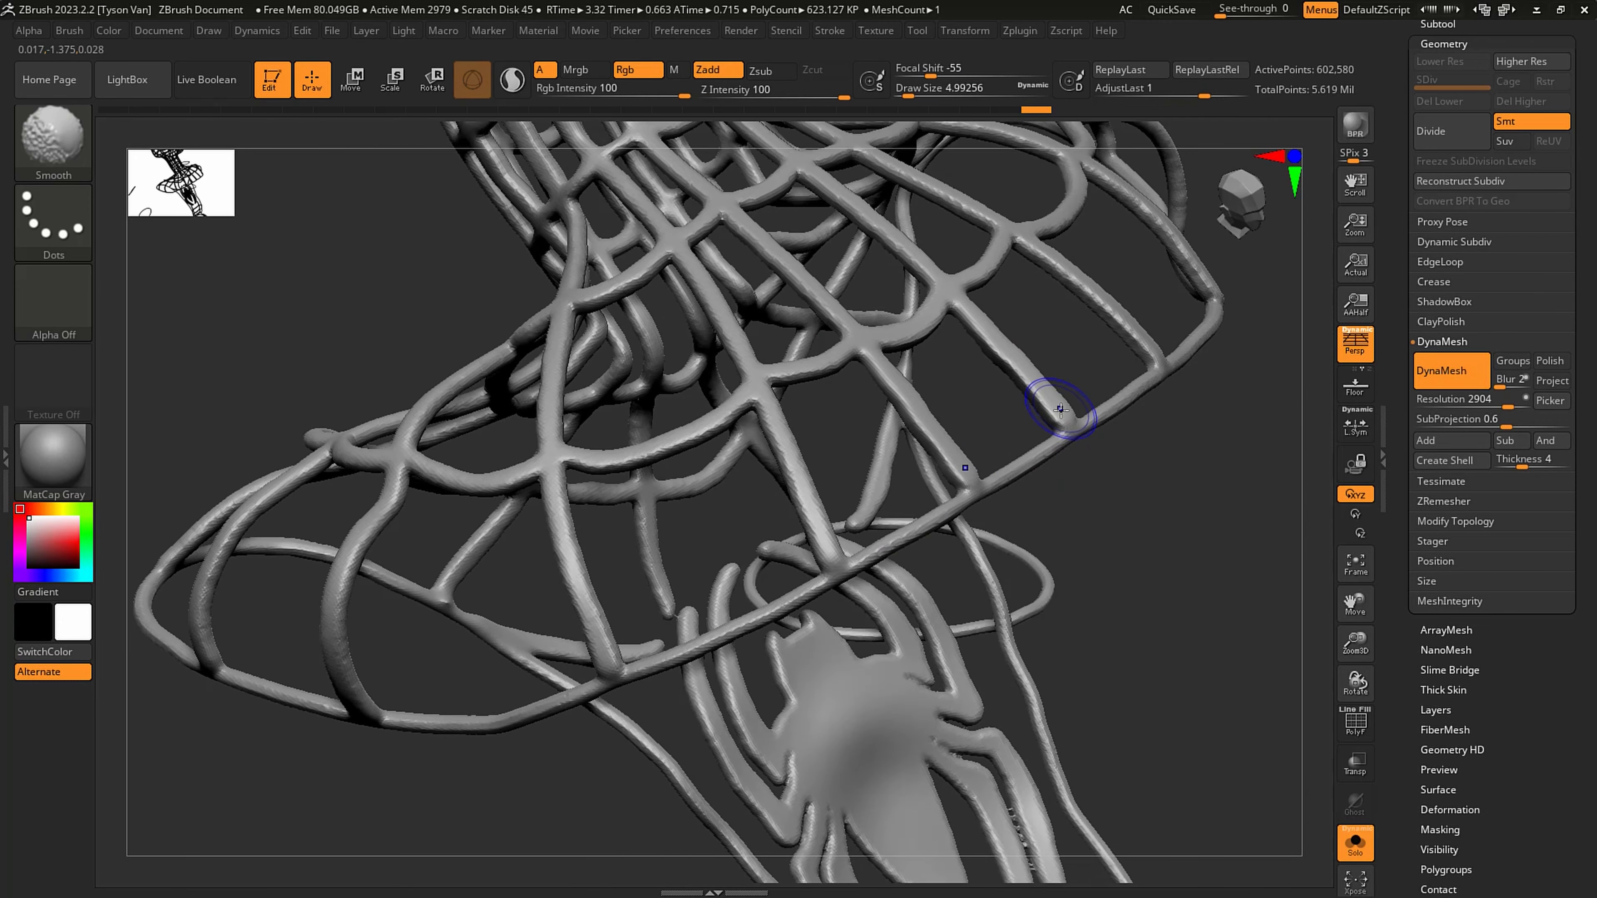
pyautogui.keyDown('ctrl'); pyautogui.moveTo(949, 493); pyautogui.dragTo(867, 436, button='right'); pyautogui.keyUp('ctrl')
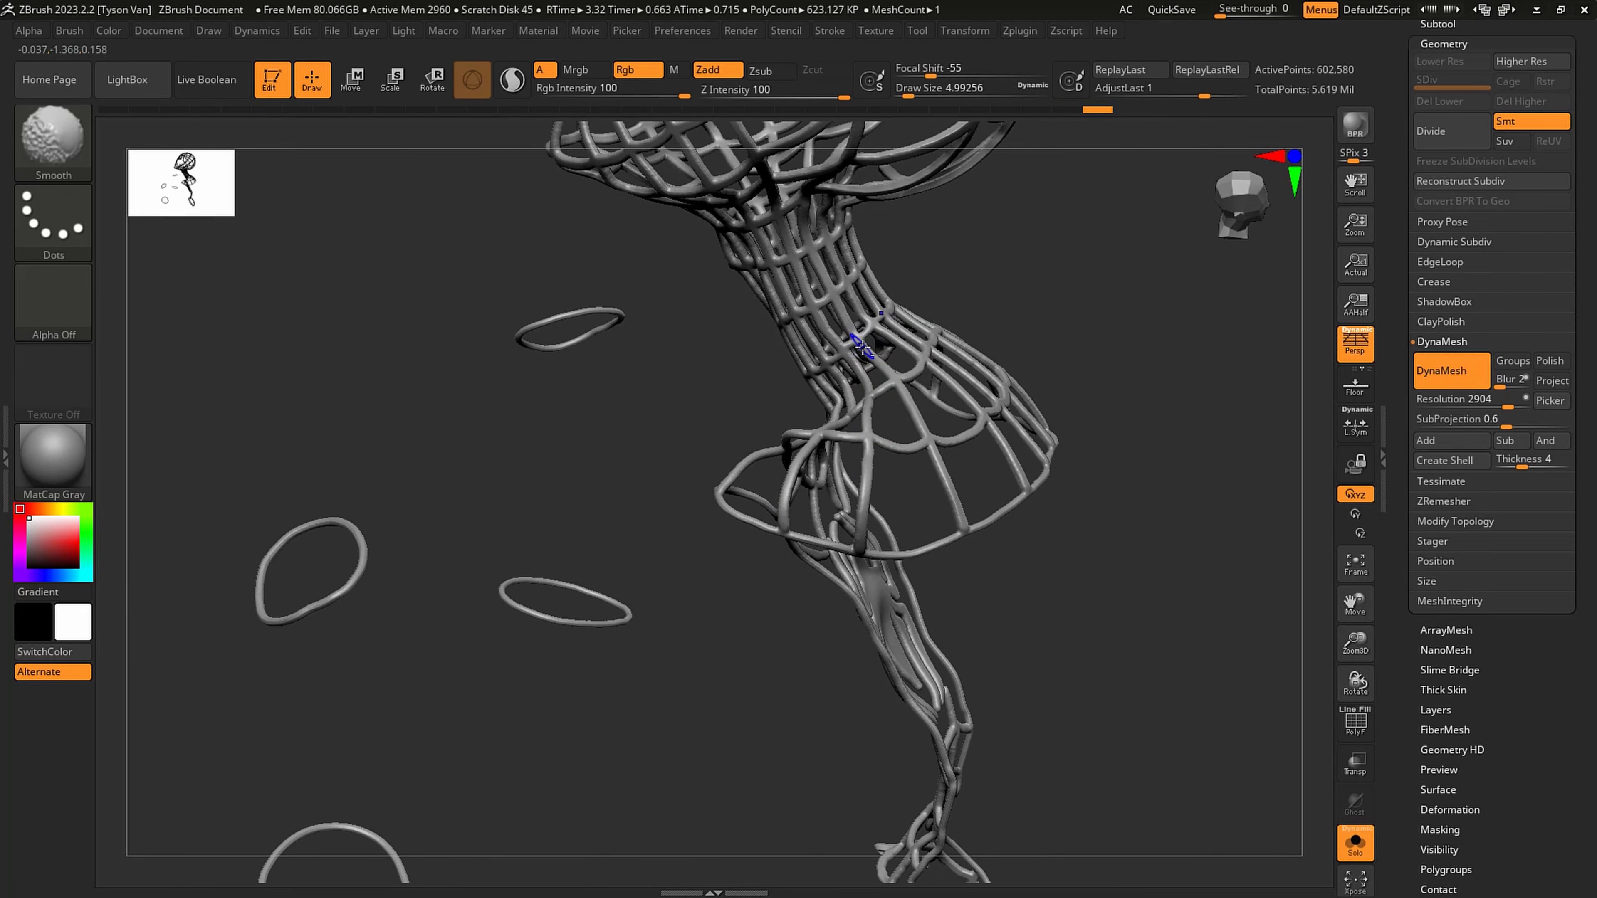
# - Smooth and taper the spider emblem's front legs and the joints where its legs meet the body
pyautogui.keyDown('shift'); pyautogui.moveTo(861, 346); pyautogui.dragTo(822, 566, button='right'); pyautogui.keyUp('shift')
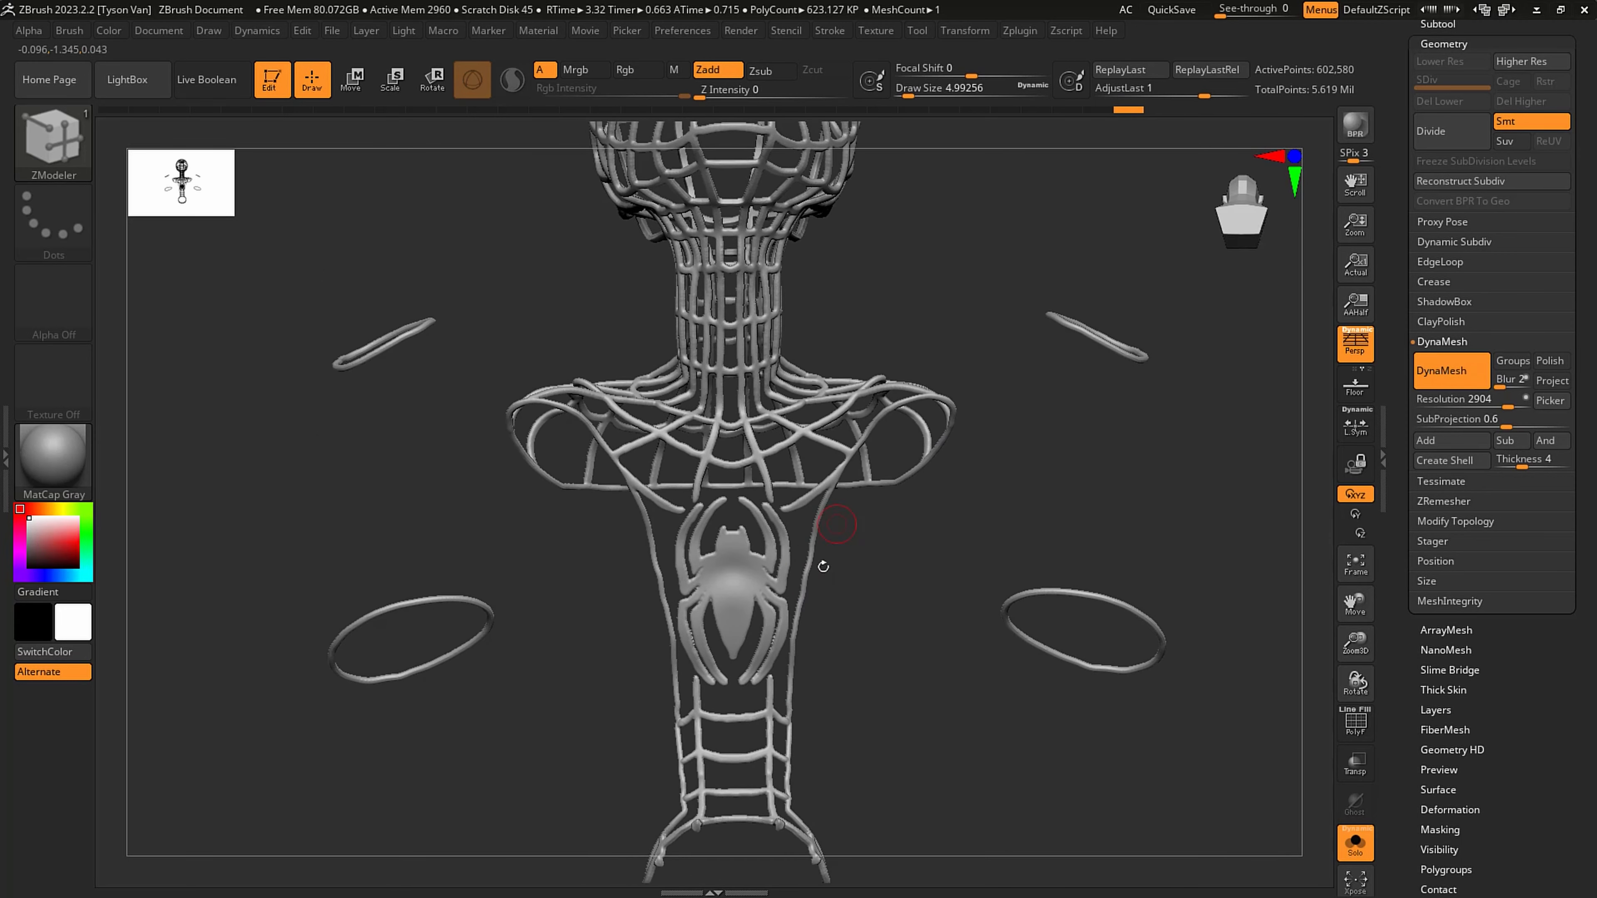
pyautogui.keyDown('ctrl'); pyautogui.moveTo(779, 507); pyautogui.dragTo(842, 561, button='right'); pyautogui.keyUp('ctrl')
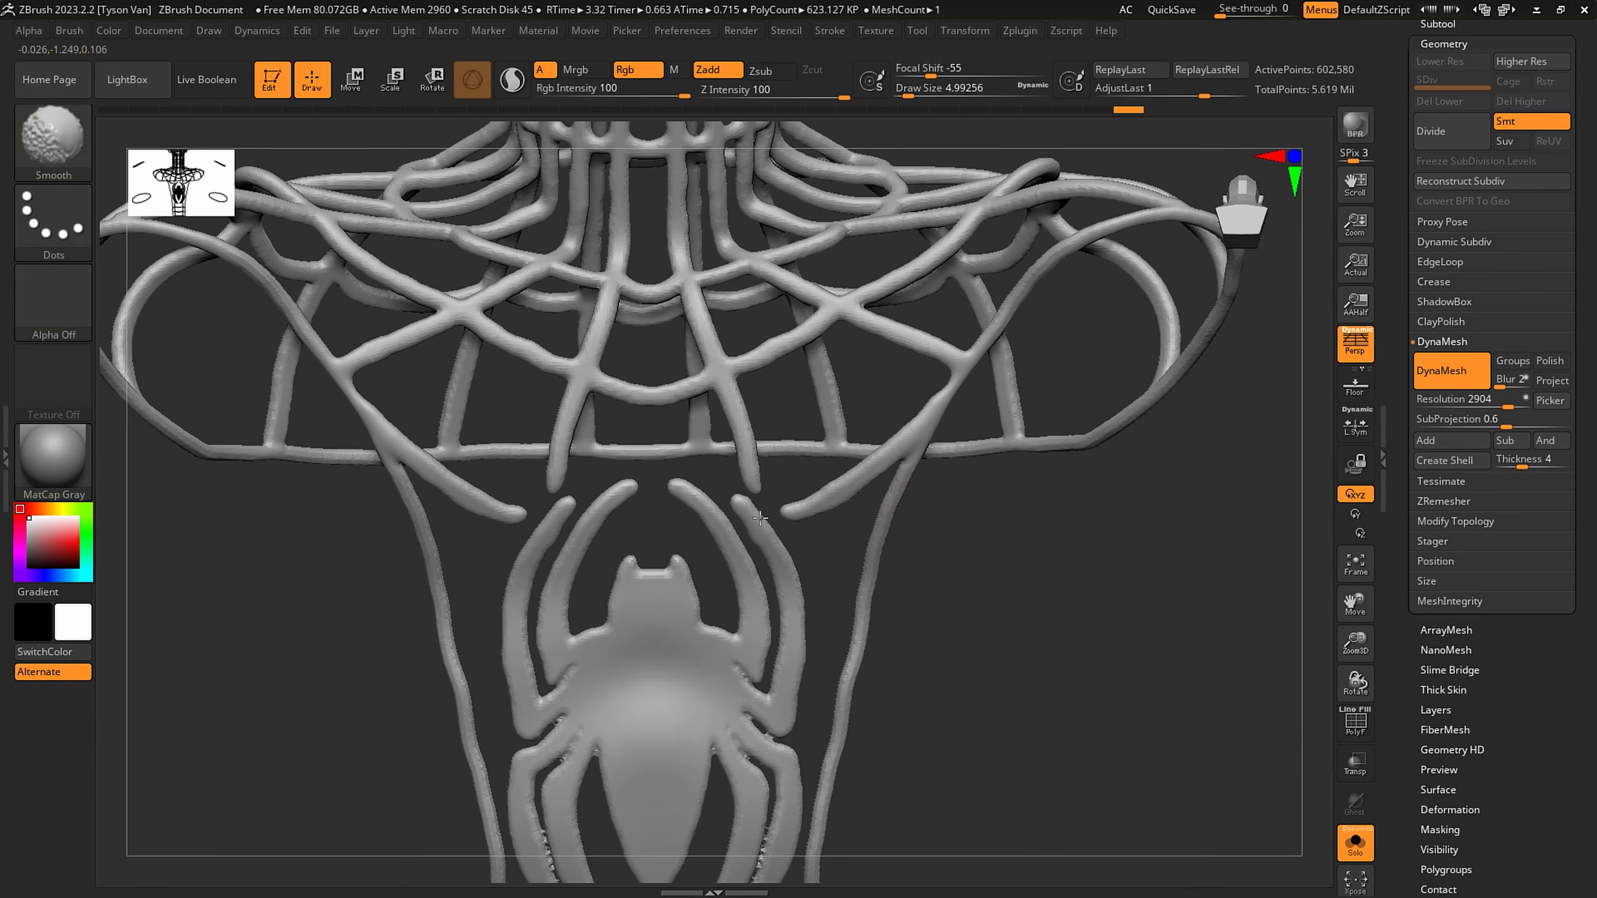
pyautogui.keyDown('shift'); pyautogui.moveTo(817, 516); pyautogui.dragTo(841, 491); pyautogui.keyUp('shift')
pyautogui.keyDown('shift'); pyautogui.moveTo(841, 491); pyautogui.dragTo(770, 507); pyautogui.keyUp('shift')
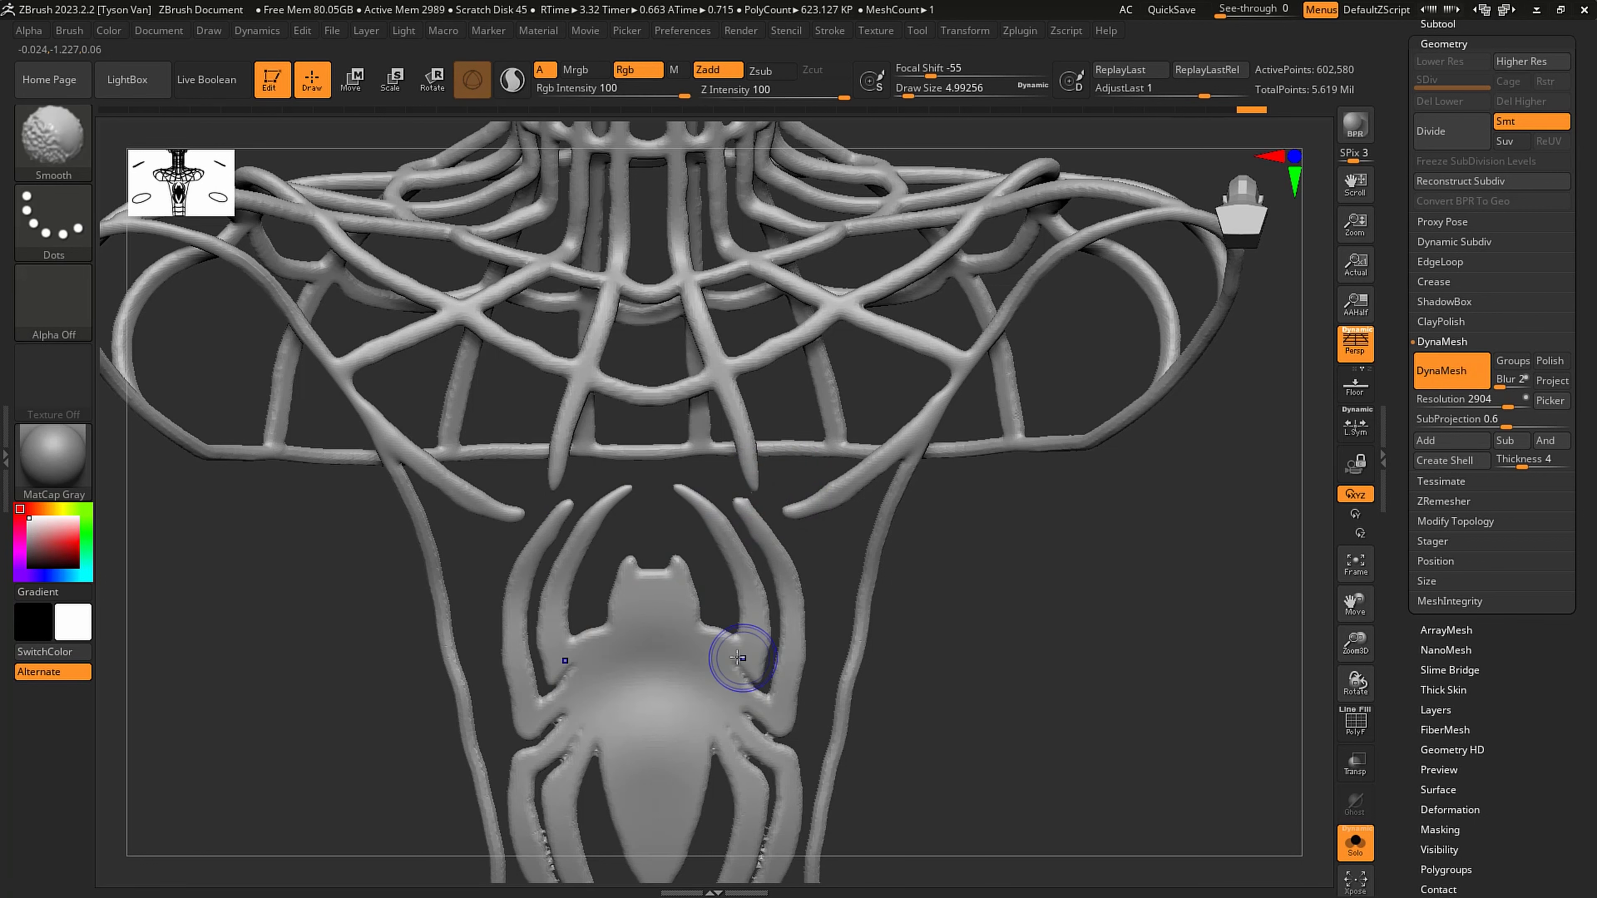
pyautogui.keyDown('shift'); pyautogui.moveTo(763, 704); pyautogui.dragTo(763, 721); pyautogui.keyUp('shift')
pyautogui.moveTo(782, 726); pyautogui.dragTo(785, 572, button='right')
pyautogui.moveTo(828, 753)
pyautogui.keyDown('ctrl'); pyautogui.mouseDown(button='right')
pyautogui.moveTo(782, 722)
pyautogui.moveTo(775, 777)
pyautogui.mouseUp(button='right'); pyautogui.keyUp('ctrl')
# - Thin the webbing fused between the spider emblem's rear legs with the Inflat brush at draw size 12.91171
pyautogui.press(']')
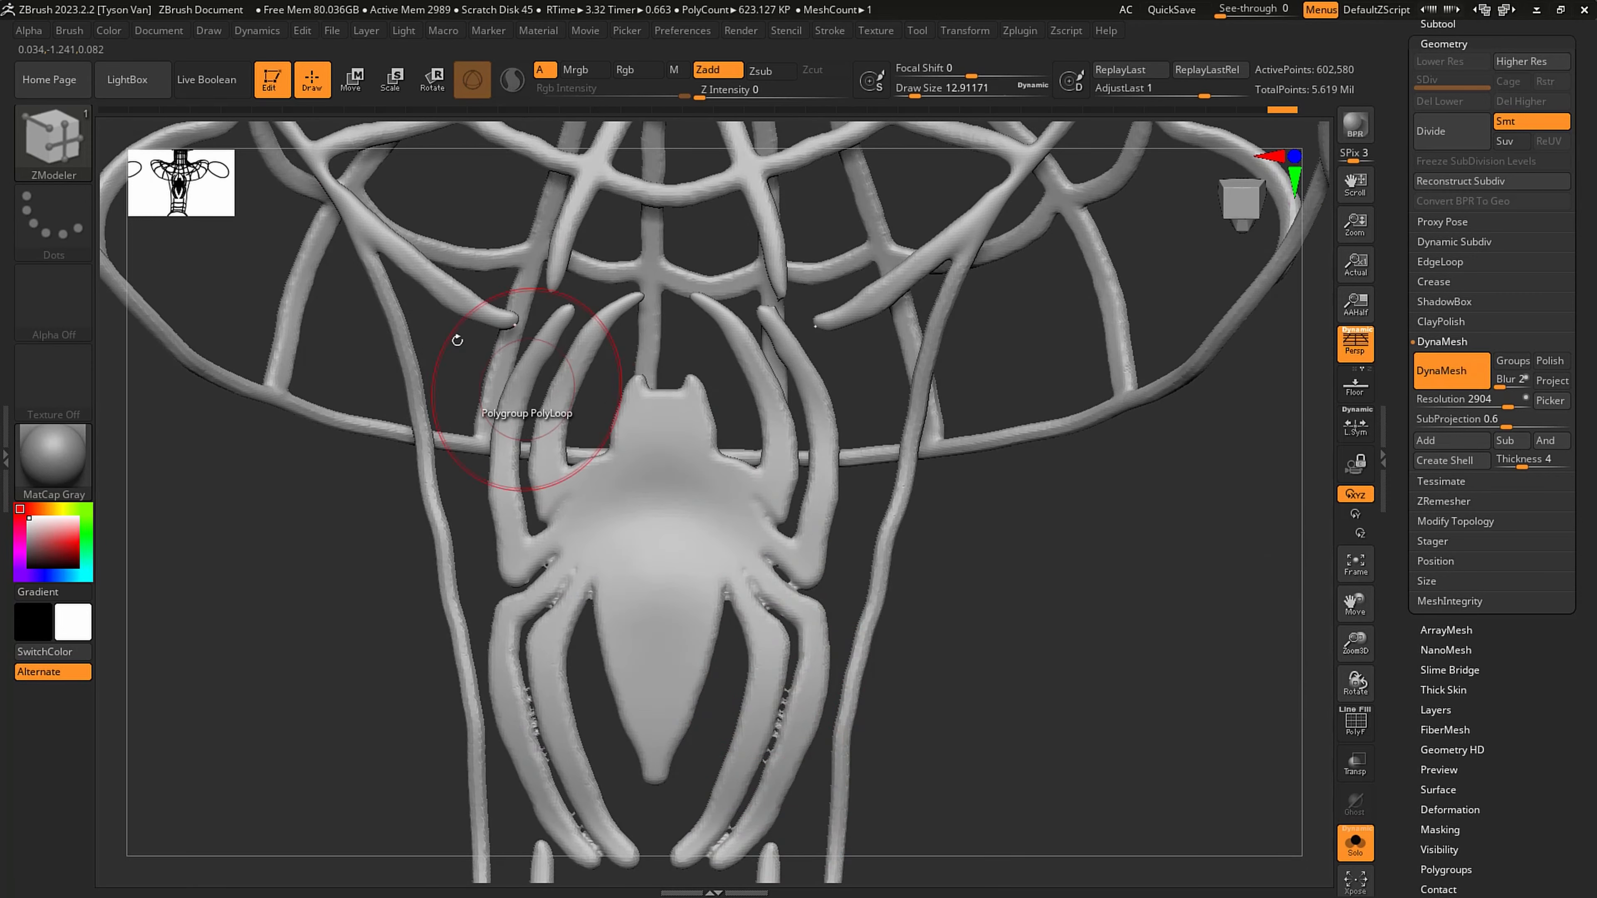
pyautogui.press('b')
pyautogui.click(560, 156)
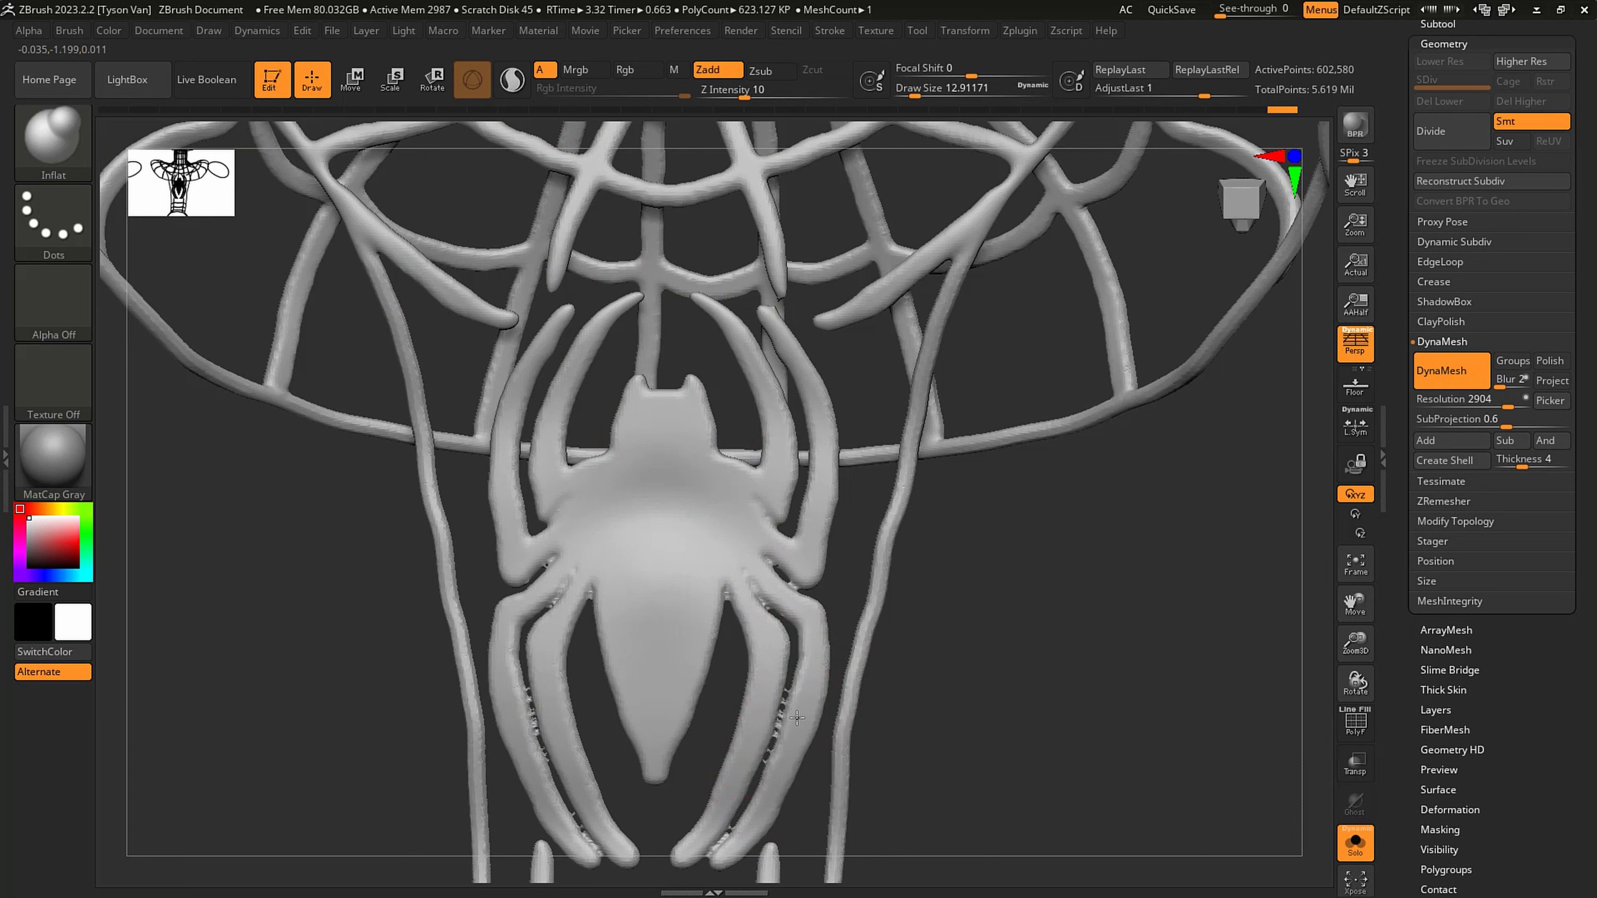
pyautogui.moveTo(794, 720); pyautogui.dragTo(728, 845)
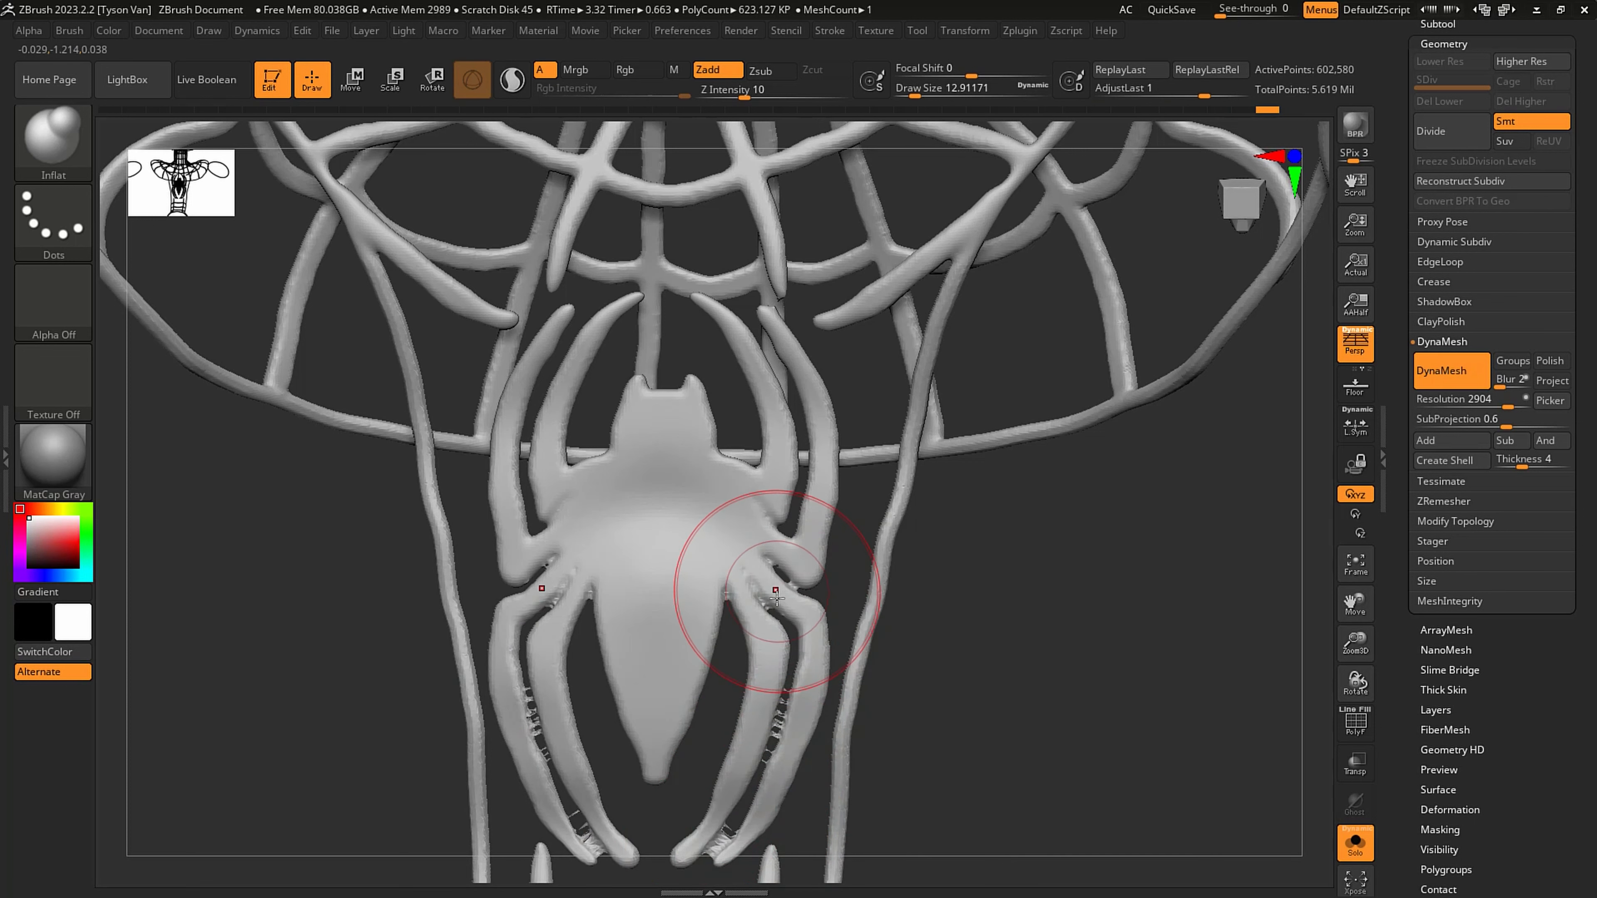
pyautogui.hotkey('ctrl', 'z')
pyautogui.hotkey('ctrl', 'z')
pyautogui.hotkey('ctrl', 'z')
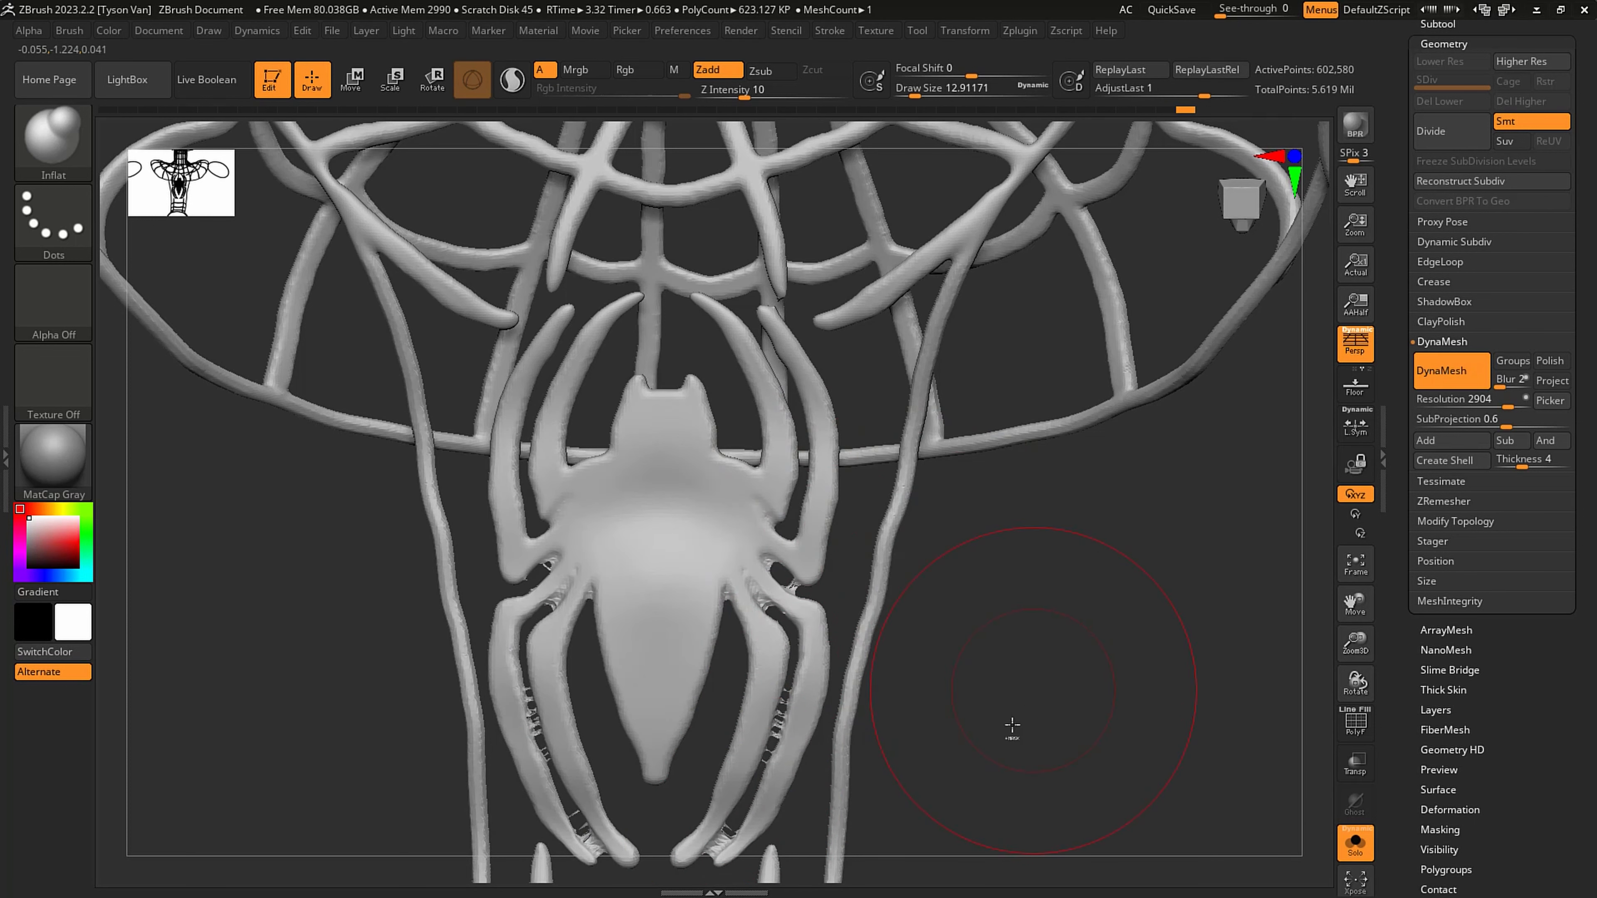
# - Cut out the leftover strands between the spider's rear legs, close the holes and smooth the cut edges into tapered tips
pyautogui.press('s')
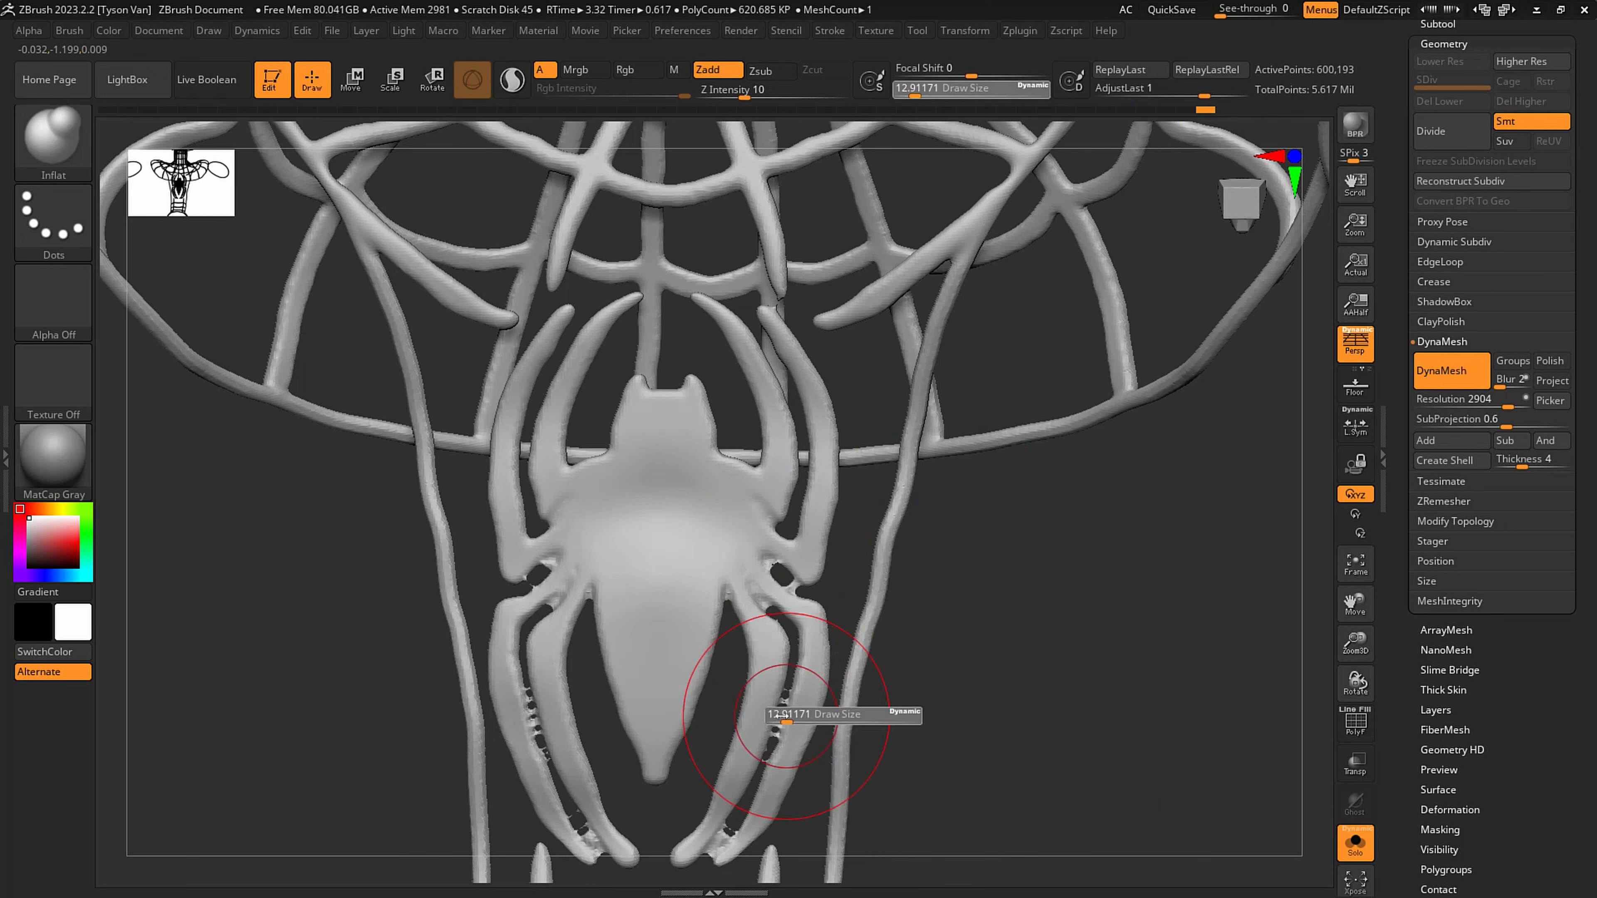
pyautogui.moveTo(781, 717); pyautogui.dragTo(774, 718)
pyautogui.moveTo(806, 708)
pyautogui.keyDown('alt'); pyautogui.mouseDown(button='right')
pyautogui.moveTo(828, 585)
pyautogui.moveTo(816, 617)
pyautogui.mouseUp(button='right'); pyautogui.keyUp('alt')
pyautogui.keyDown('ctrl'); pyautogui.keyDown('shift'); pyautogui.moveTo(823, 597); pyautogui.dragTo(783, 658); pyautogui.keyUp('shift'); pyautogui.keyUp('ctrl')
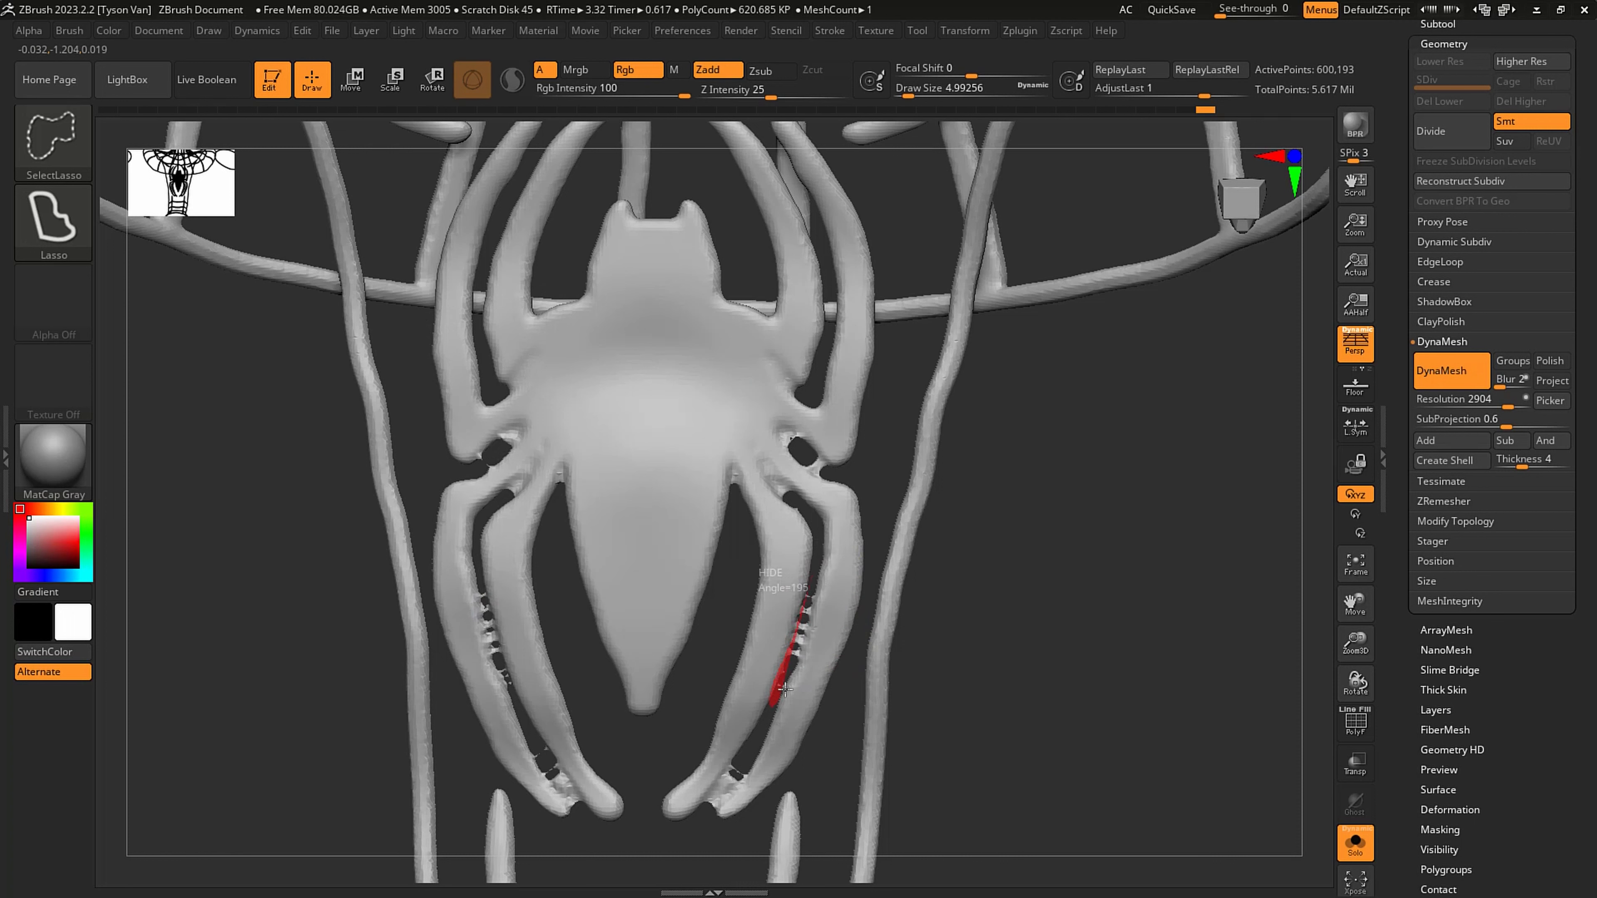
pyautogui.keyDown('ctrl'); pyautogui.keyDown('alt'); pyautogui.keyDown('shift'); pyautogui.moveTo(812, 598); pyautogui.dragTo(815, 603); pyautogui.keyUp('shift'); pyautogui.keyUp('alt'); pyautogui.keyUp('ctrl')
pyautogui.moveTo(742, 753)
pyautogui.keyDown('ctrl'); pyautogui.keyDown('alt'); pyautogui.keyDown('shift'); pyautogui.mouseDown()
pyautogui.moveTo(699, 802)
pyautogui.moveTo(757, 752)
pyautogui.mouseUp(); pyautogui.keyUp('shift'); pyautogui.keyUp('alt'); pyautogui.keyUp('ctrl')
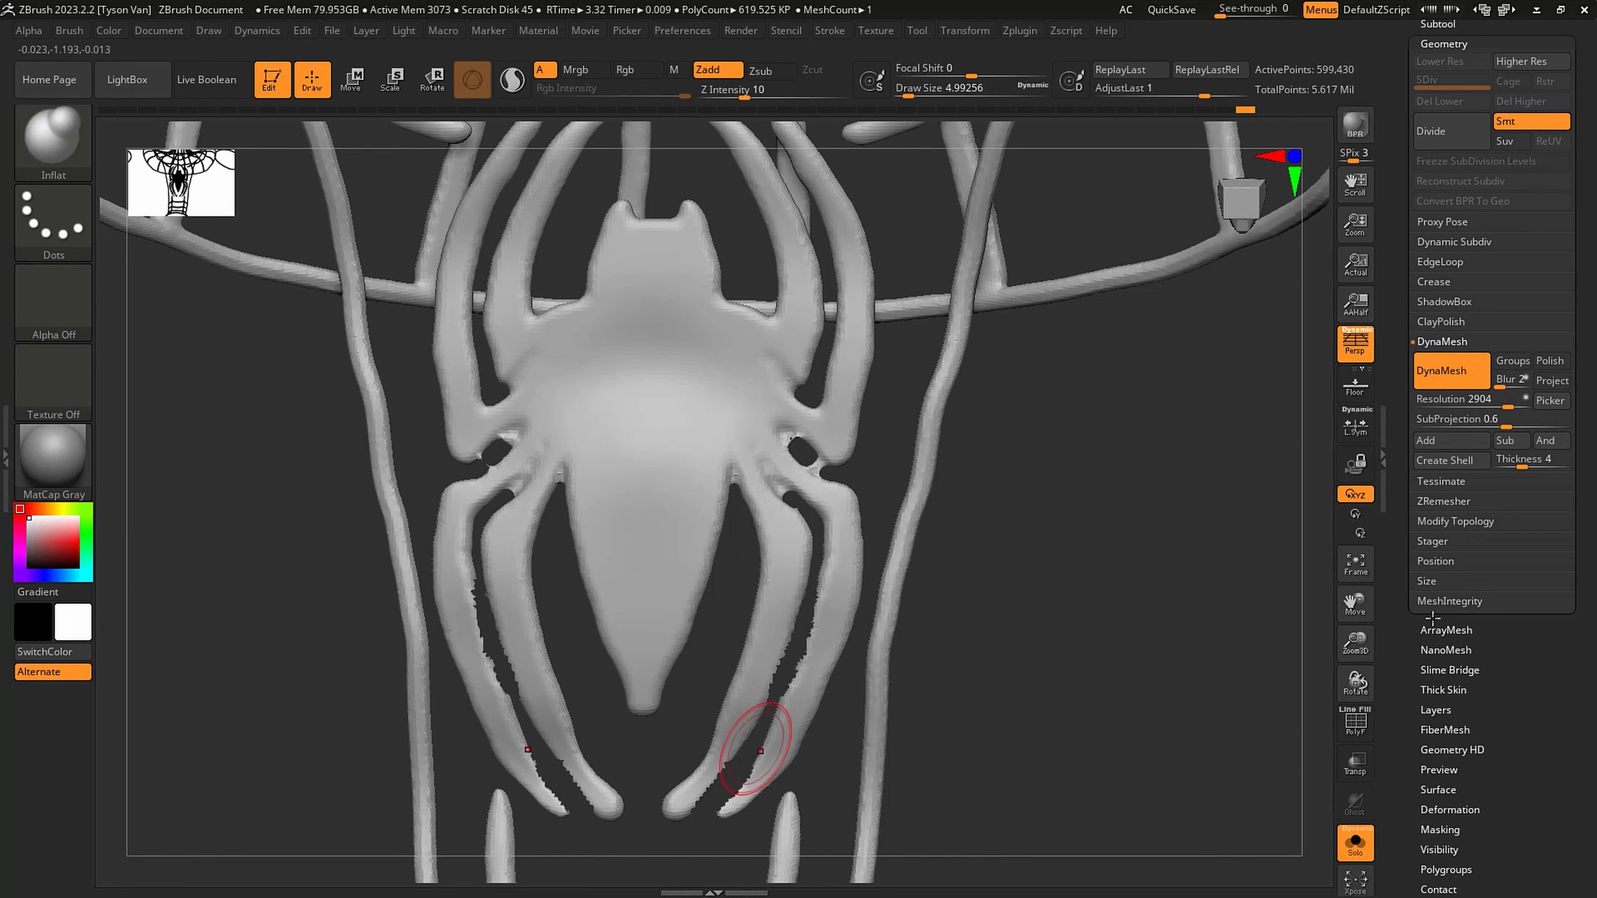
pyautogui.click(1473, 521)
pyautogui.click(1442, 480)
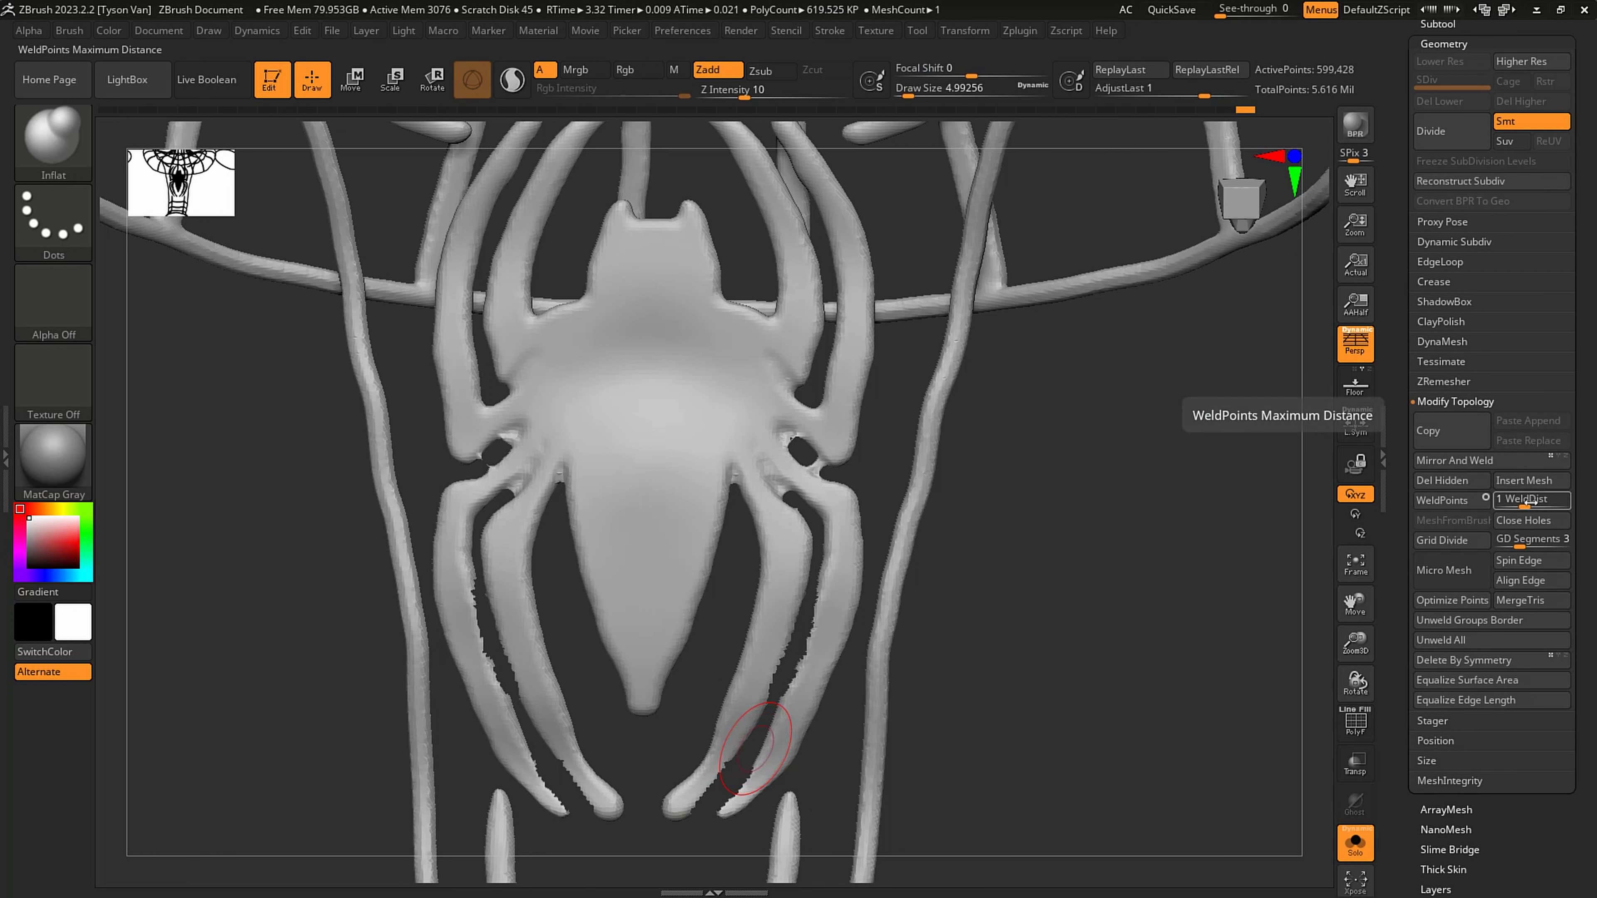
pyautogui.click(1516, 522)
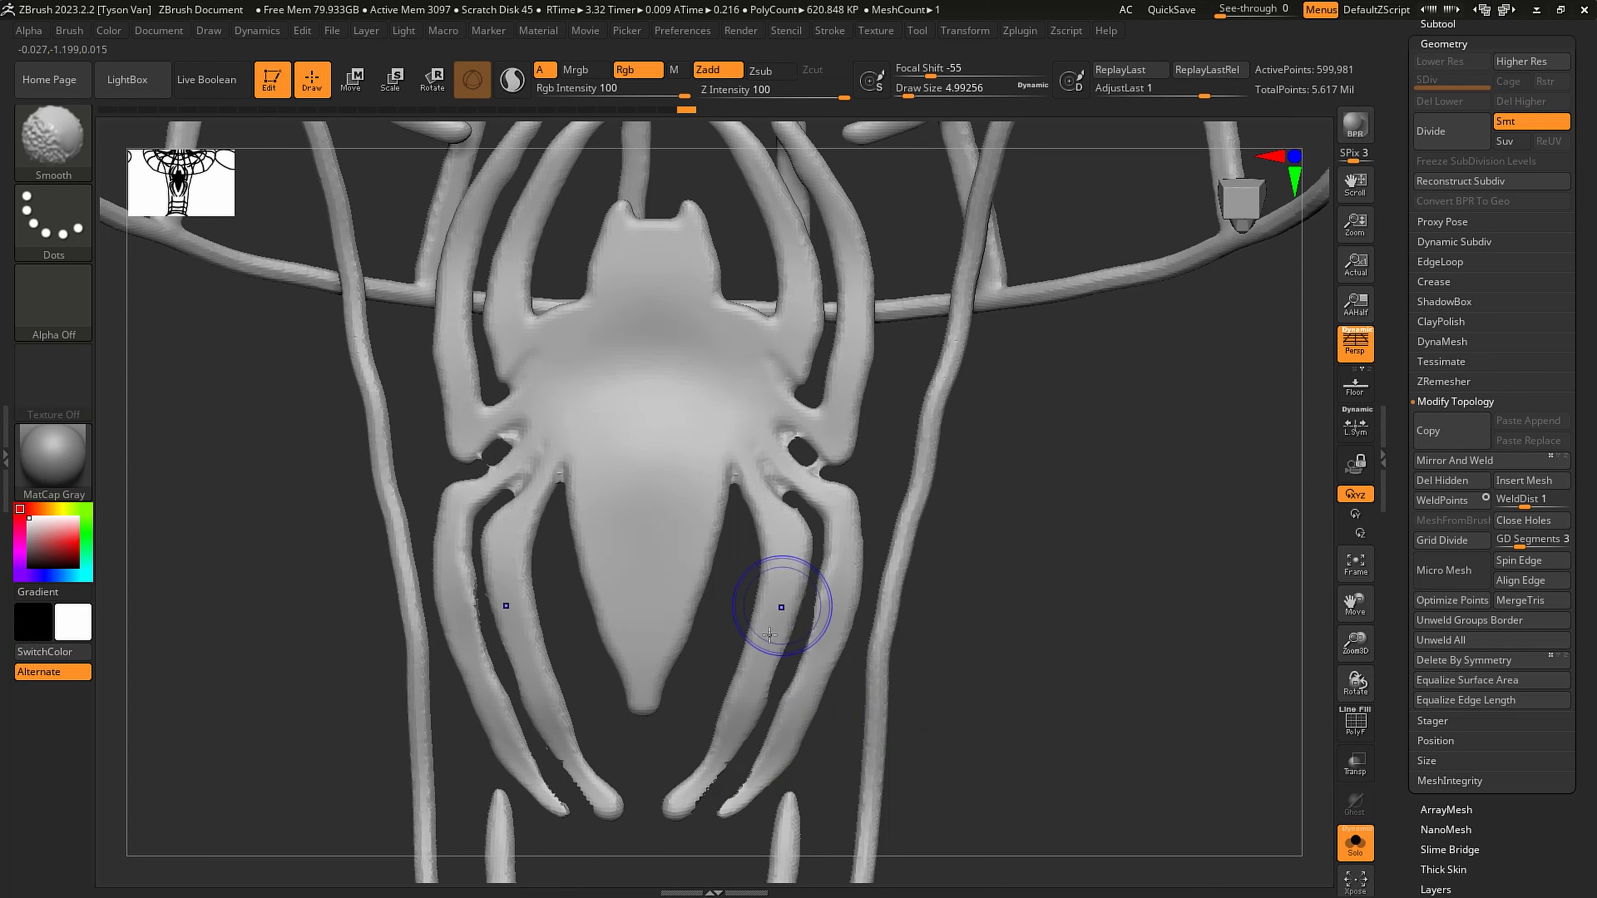
pyautogui.moveTo(769, 634)
pyautogui.keyDown('shift'); pyautogui.mouseDown()
pyautogui.moveTo(716, 780)
pyautogui.moveTo(677, 820)
pyautogui.mouseUp(); pyautogui.keyUp('shift')
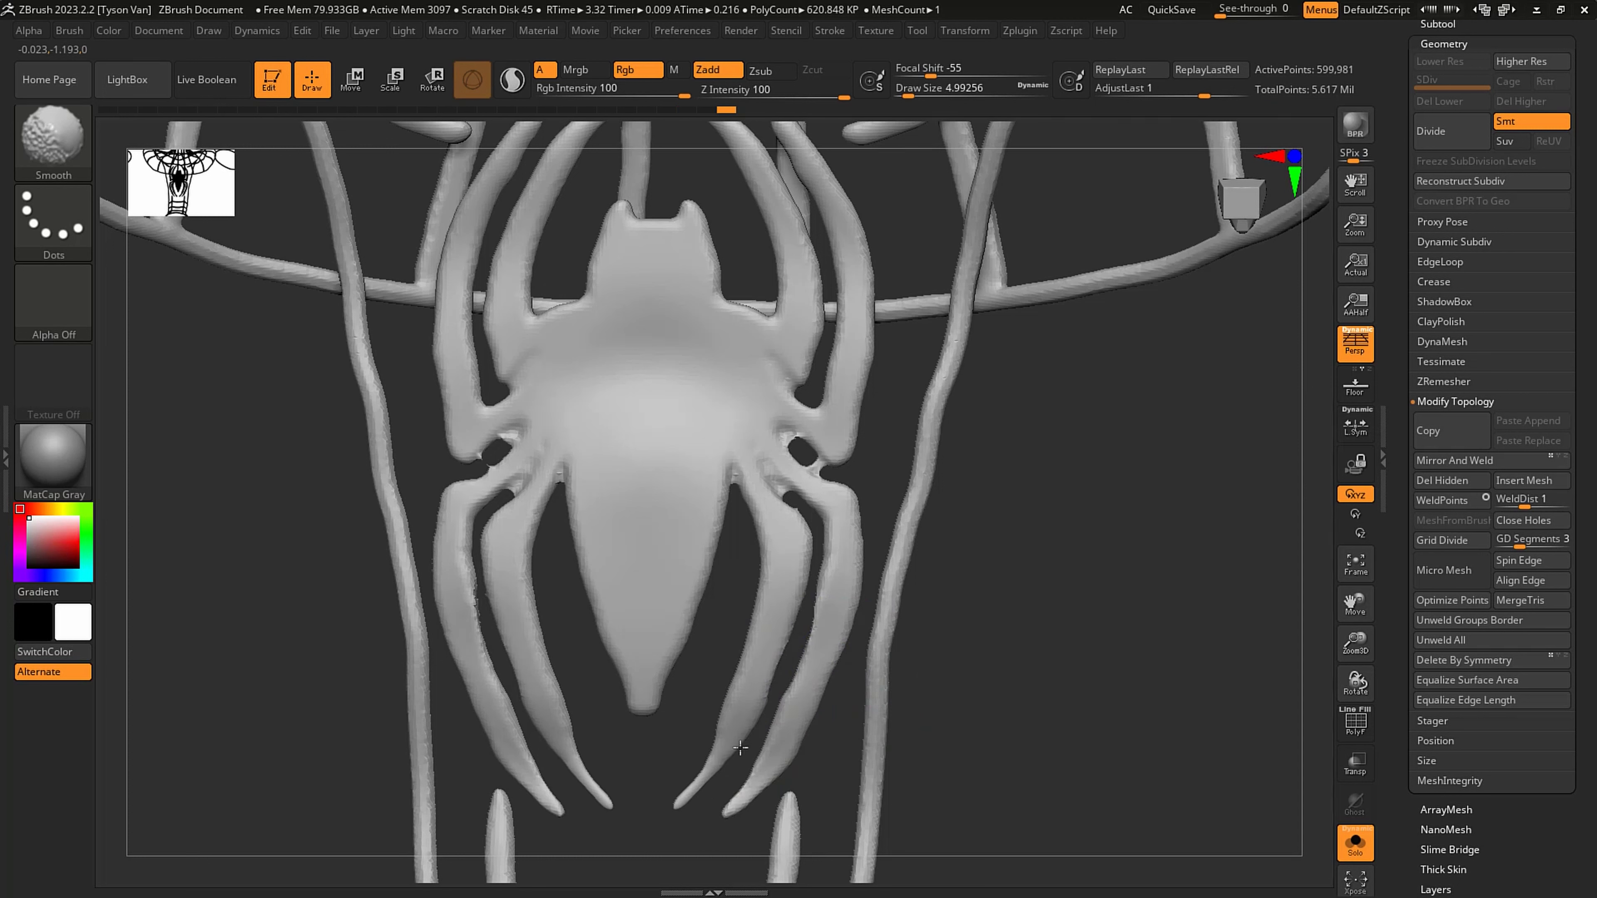
# - Cut away the strands fused at the roots of the spider's rear legs, then close and smooth the openings
pyautogui.moveTo(777, 434)
pyautogui.keyDown('ctrl'); pyautogui.keyDown('alt'); pyautogui.keyDown('shift'); pyautogui.mouseDown()
pyautogui.moveTo(809, 473)
pyautogui.moveTo(780, 425)
pyautogui.mouseUp(); pyautogui.keyUp('shift'); pyautogui.keyUp('alt'); pyautogui.keyUp('ctrl')
pyautogui.moveTo(791, 497)
pyautogui.keyDown('ctrl'); pyautogui.keyDown('alt'); pyautogui.keyDown('shift'); pyautogui.mouseDown()
pyautogui.moveTo(761, 466)
pyautogui.moveTo(811, 509)
pyautogui.mouseUp(); pyautogui.keyUp('shift'); pyautogui.keyUp('alt'); pyautogui.keyUp('ctrl')
pyautogui.click(1446, 481)
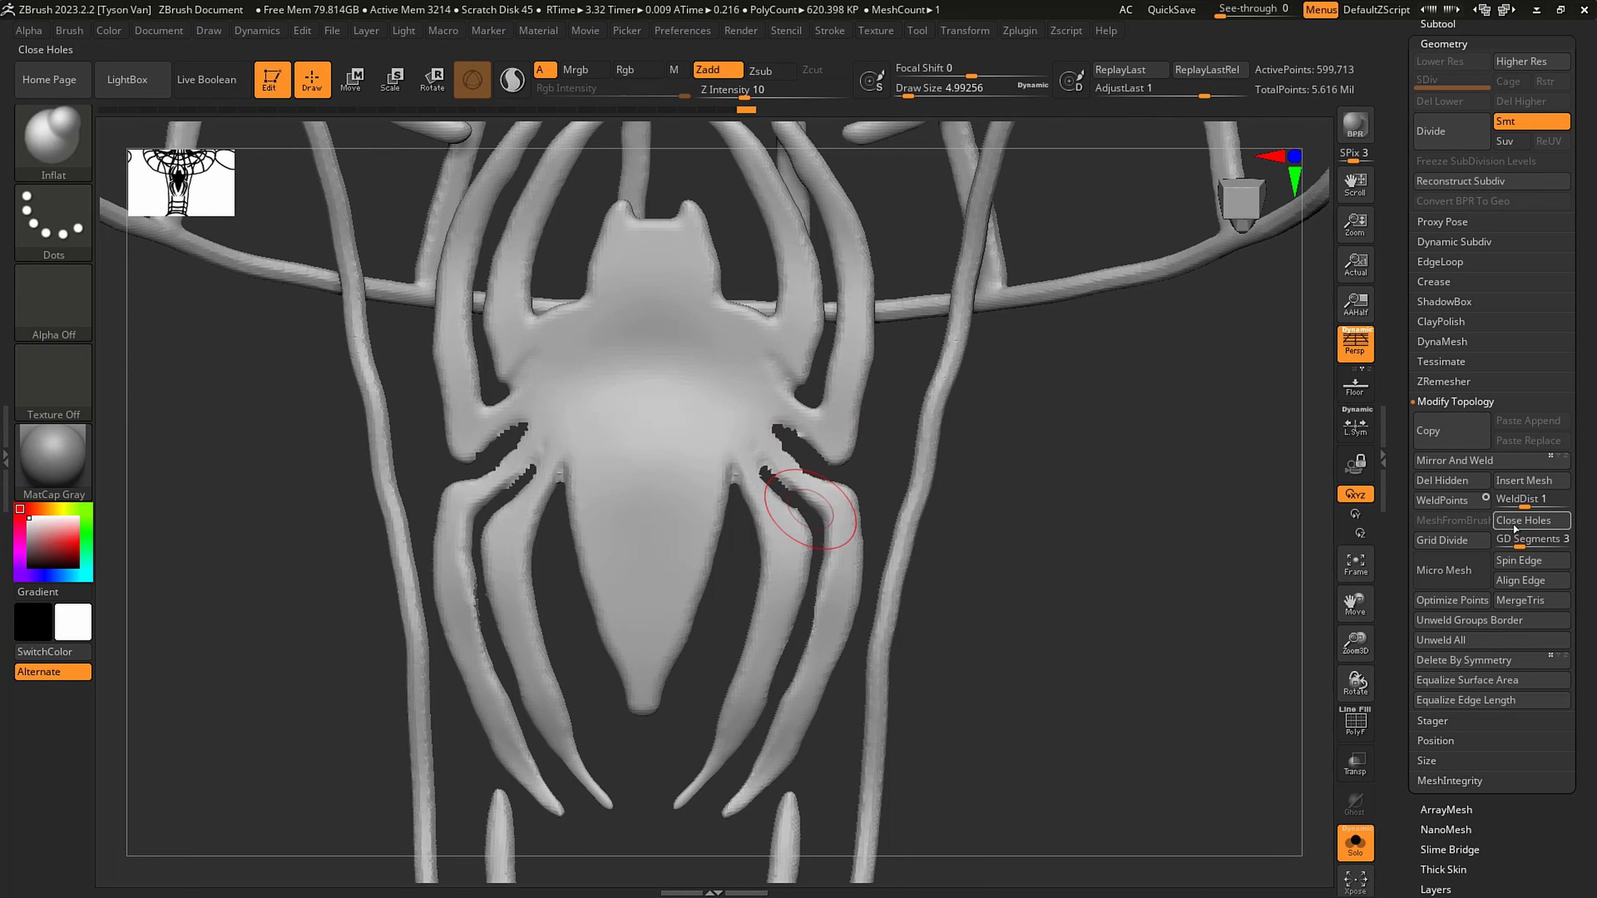
pyautogui.click(1523, 520)
pyautogui.moveTo(766, 427)
pyautogui.keyDown('shift'); pyautogui.mouseDown()
pyautogui.moveTo(800, 523)
pyautogui.moveTo(853, 503)
pyautogui.mouseUp(); pyautogui.keyUp('shift')
# - Reshape the bends of the spider's rear legs with the Move Topological brush at draw size 2.61682
pyautogui.press('s')
pyautogui.press('b')
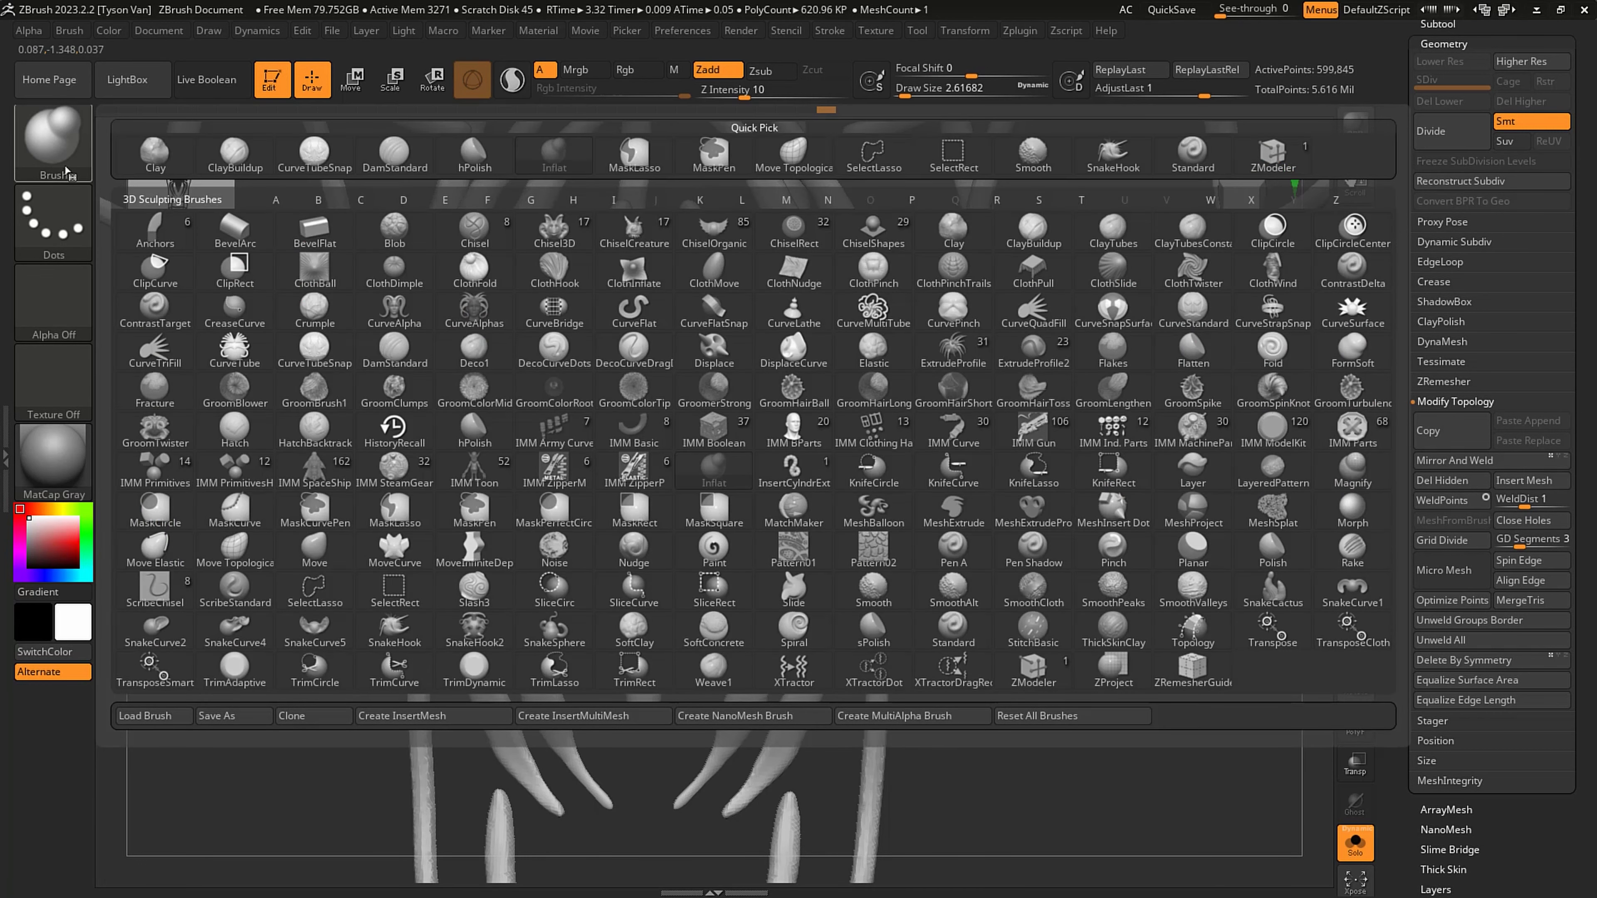
pyautogui.press('m')
pyautogui.press('t')
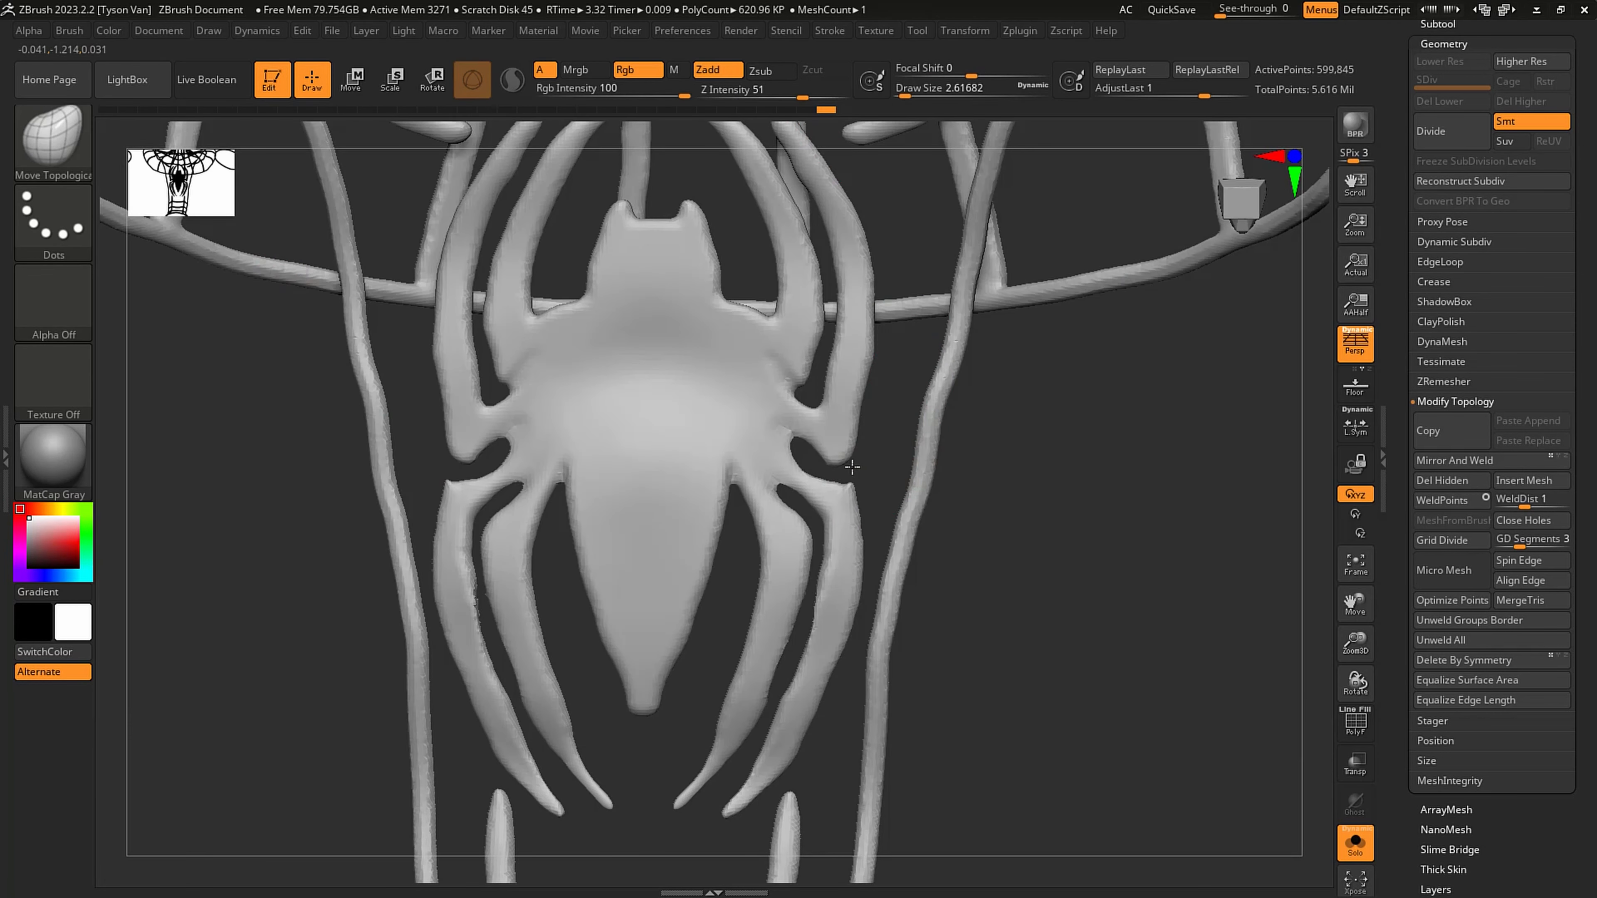
pyautogui.moveTo(834, 508); pyautogui.dragTo(813, 522)
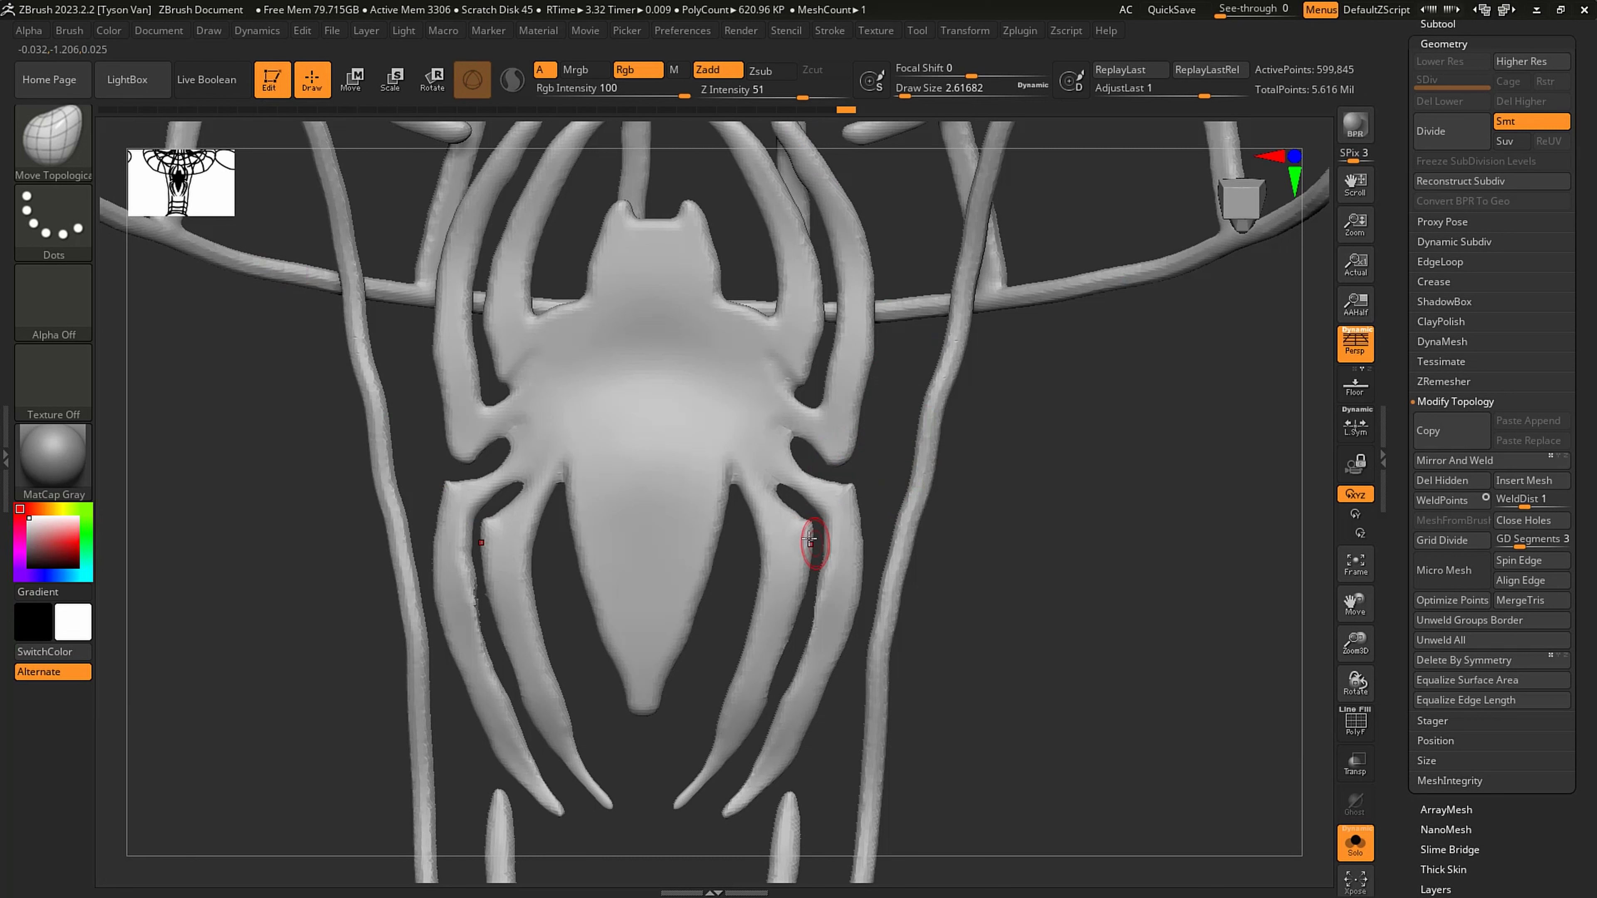
pyautogui.press('s')
pyautogui.moveTo(820, 590)
pyautogui.mouseDown()
pyautogui.moveTo(845, 578)
pyautogui.moveTo(712, 728)
pyautogui.moveTo(748, 735)
pyautogui.moveTo(790, 706)
pyautogui.mouseUp()
# - Smooth and reshape the spider's front legs and their lower bends with the Move Topological brush
pyautogui.moveTo(846, 422)
pyautogui.keyDown('shift'); pyautogui.mouseDown()
pyautogui.moveTo(812, 372)
pyautogui.moveTo(790, 382)
pyautogui.moveTo(752, 340)
pyautogui.moveTo(808, 358)
pyautogui.moveTo(736, 340)
pyautogui.moveTo(776, 354)
pyautogui.mouseUp(); pyautogui.keyUp('shift')
pyautogui.press('s')
pyautogui.keyDown('alt'); pyautogui.moveTo(845, 393); pyautogui.dragTo(843, 486, button='right'); pyautogui.keyUp('alt')
pyautogui.keyDown('ctrl'); pyautogui.moveTo(1109, 662); pyautogui.dragTo(1044, 533); pyautogui.keyUp('ctrl')
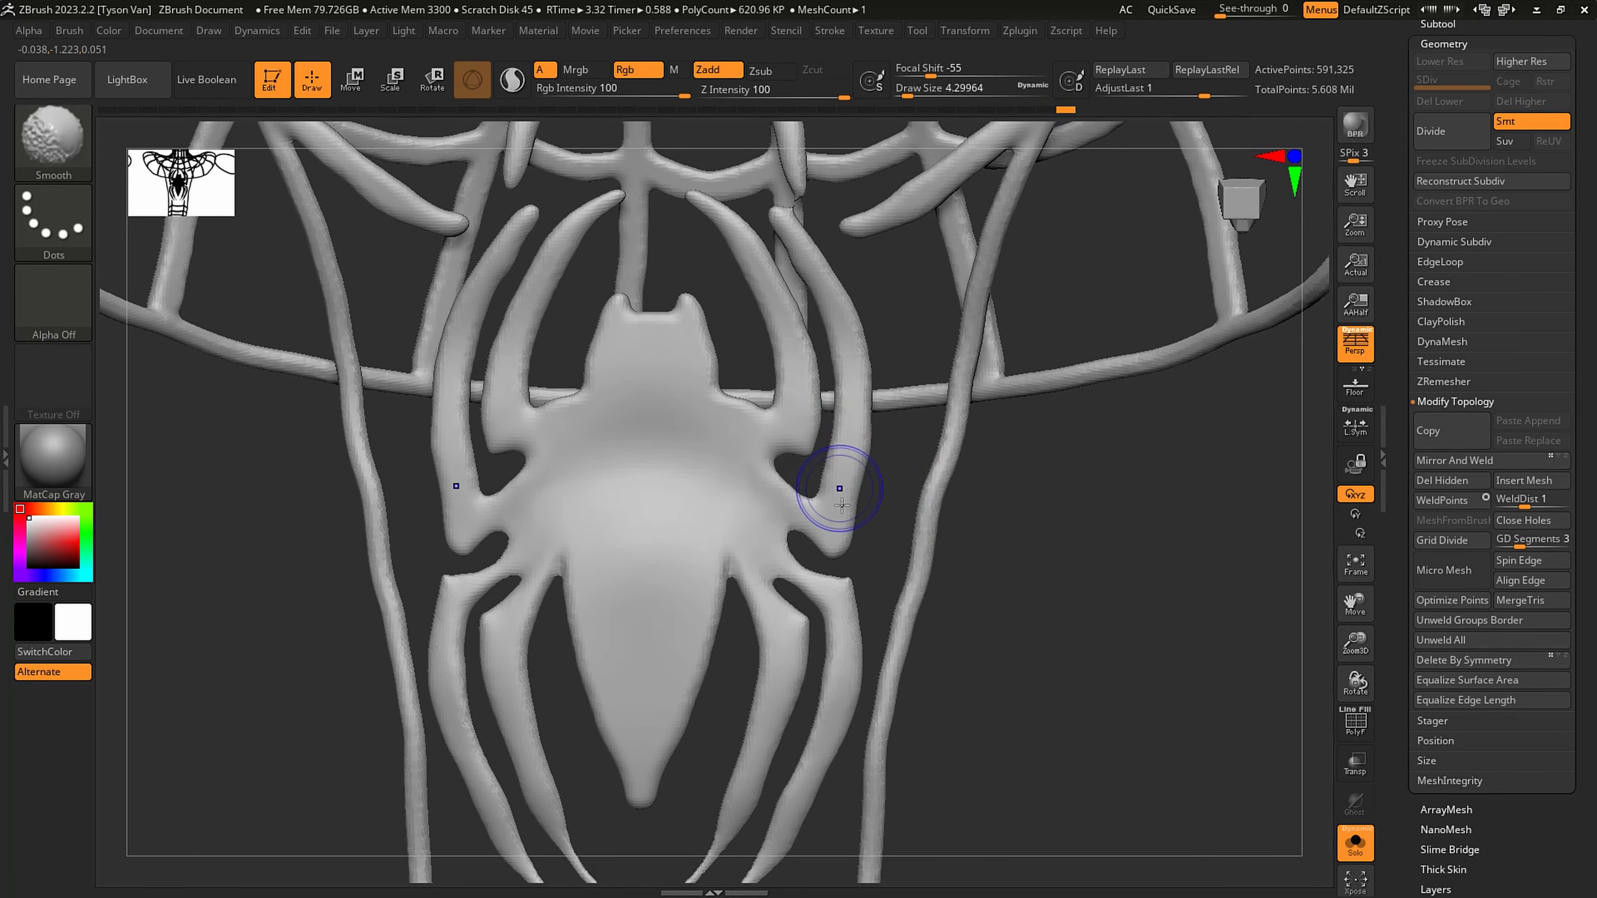
pyautogui.press('s')
pyautogui.moveTo(830, 547); pyautogui.dragTo(824, 546)
pyautogui.press('shift')
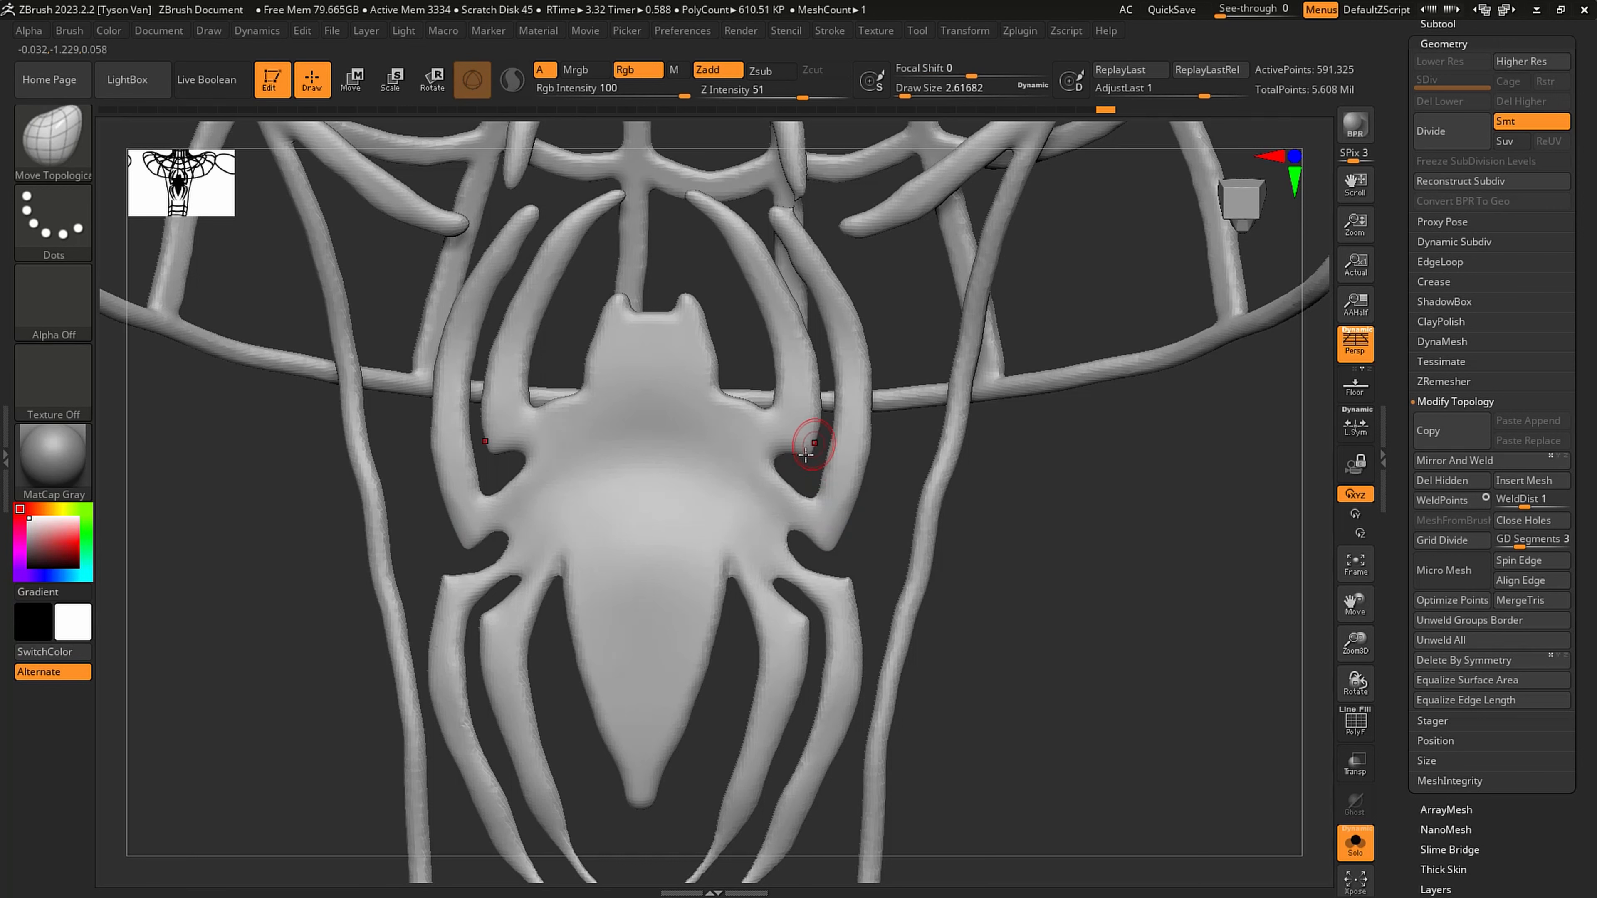
pyautogui.moveTo(808, 440)
pyautogui.keyDown('ctrl'); pyautogui.mouseDown(button='right')
pyautogui.moveTo(817, 553)
pyautogui.moveTo(893, 429)
pyautogui.moveTo(741, 393)
pyautogui.moveTo(828, 385)
pyautogui.mouseUp(button='right'); pyautogui.keyUp('ctrl')
# - Cut the link between the spider's outer front leg tip and the web strand above, and close the holes
pyautogui.hotkey('ctrl', 'shift')
pyautogui.moveTo(827, 385)
pyautogui.keyDown('ctrl'); pyautogui.keyDown('shift'); pyautogui.mouseDown()
pyautogui.moveTo(820, 360)
pyautogui.moveTo(842, 378)
pyautogui.mouseUp(); pyautogui.keyUp('shift'); pyautogui.keyUp('ctrl')
pyautogui.click(1441, 480)
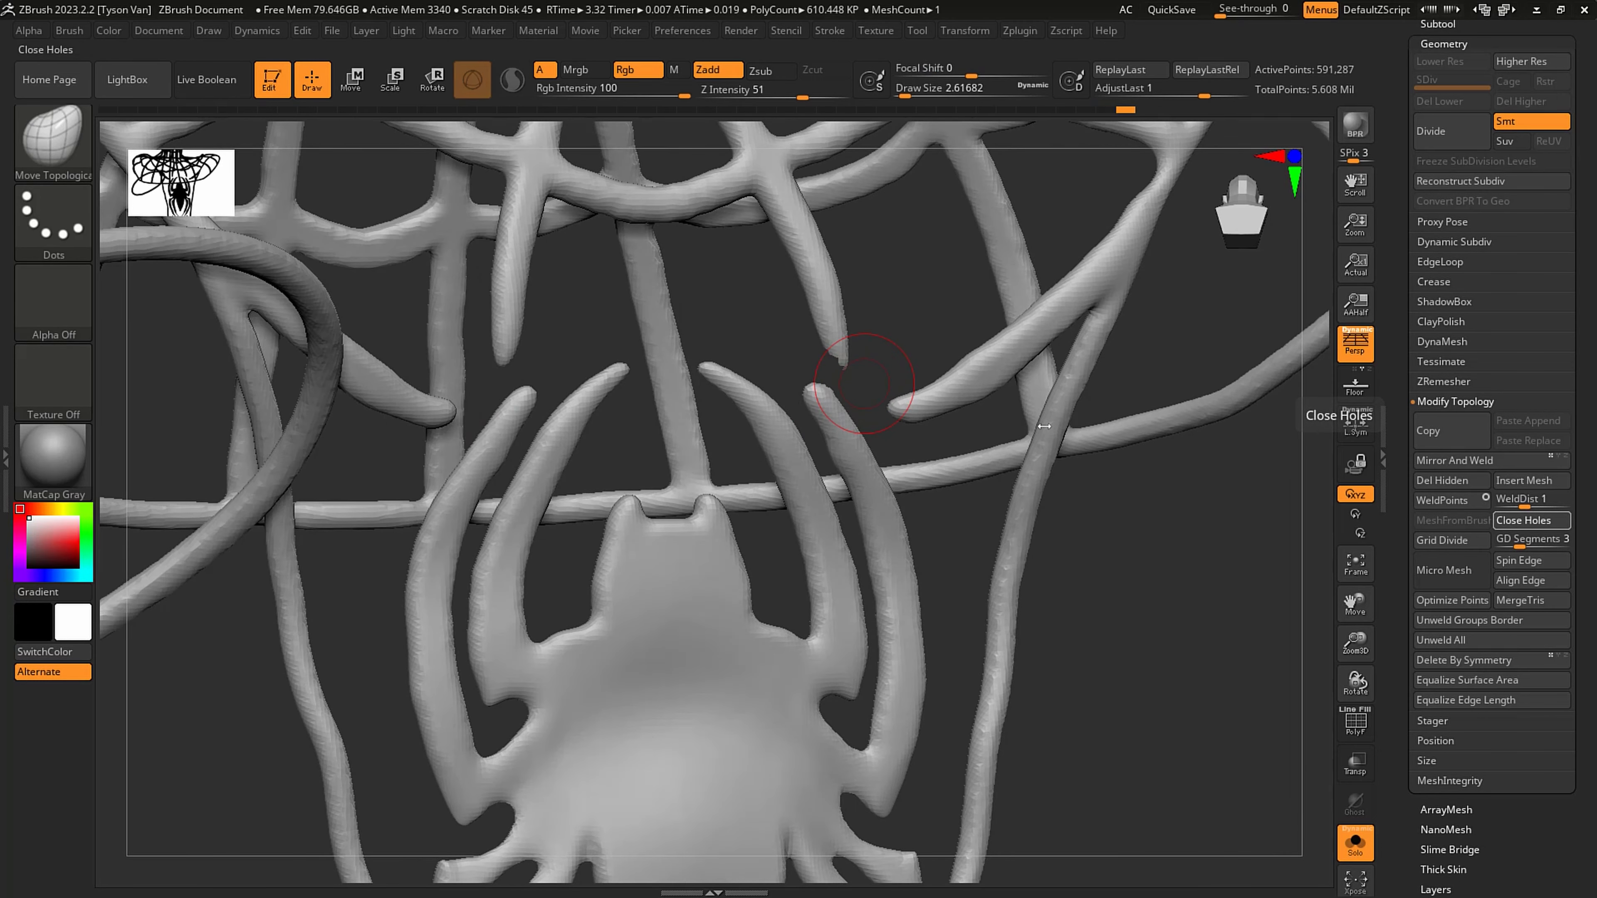
pyautogui.click(1532, 519)
# - Sharpen the spider's front leg tips and the two points on its head using draw size 1.82491
pyautogui.moveTo(827, 356)
pyautogui.keyDown('shift'); pyautogui.mouseDown()
pyautogui.moveTo(863, 462)
pyautogui.moveTo(821, 402)
pyautogui.moveTo(842, 440)
pyautogui.mouseUp(); pyautogui.keyUp('shift')
pyautogui.keyDown('shift'); pyautogui.moveTo(707, 377); pyautogui.dragTo(785, 482); pyautogui.keyUp('shift')
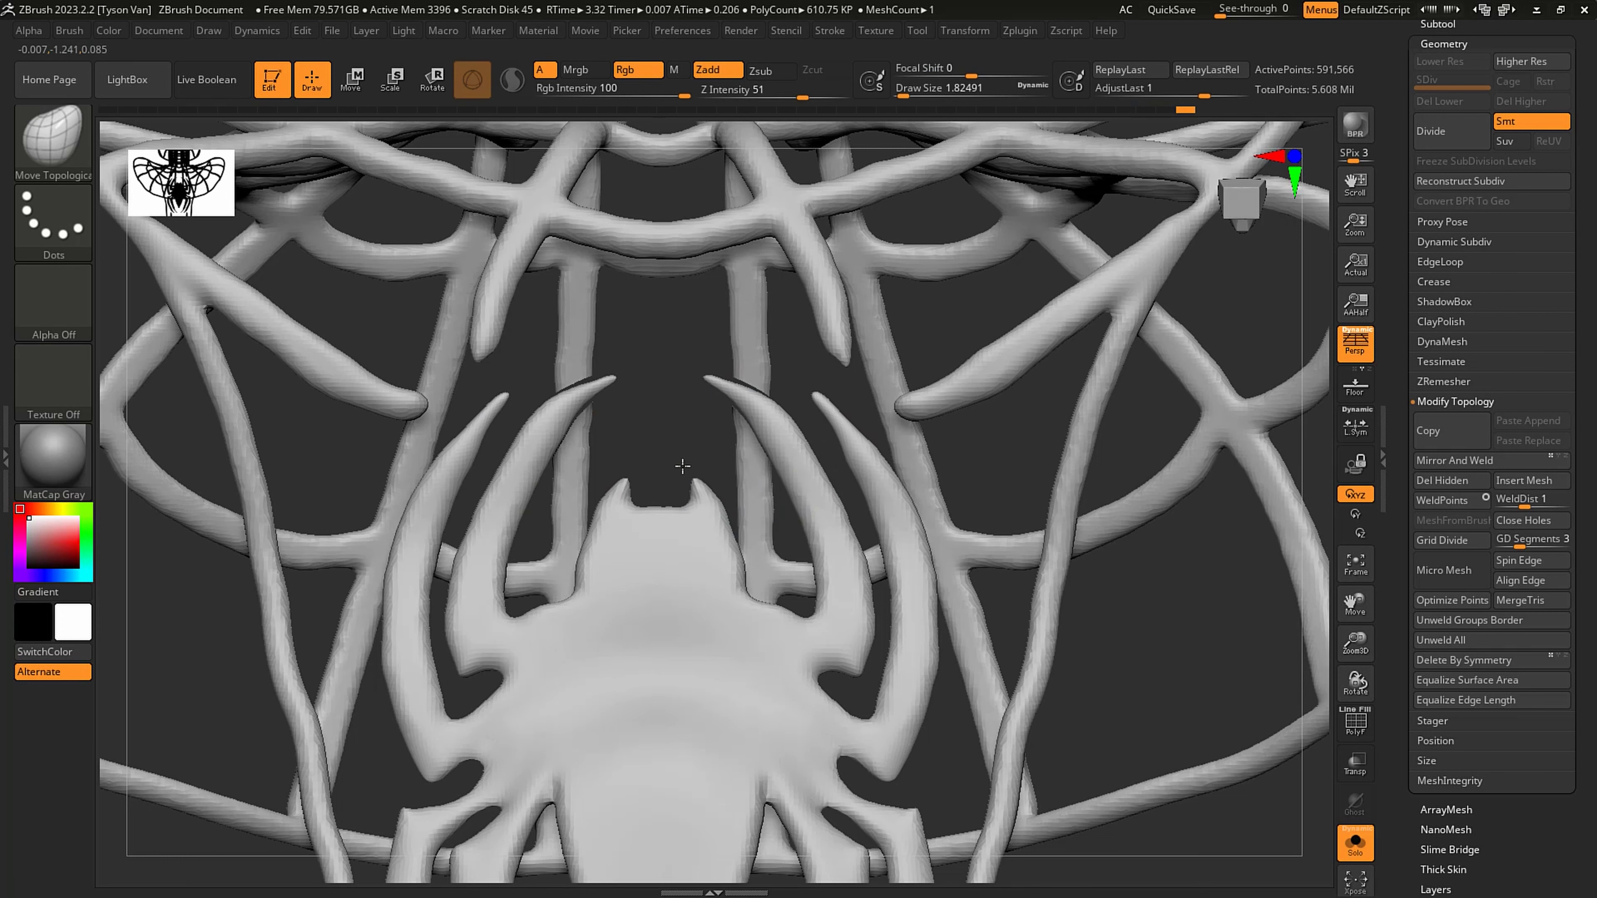
pyautogui.moveTo(685, 469)
pyautogui.keyDown('alt'); pyautogui.mouseDown()
pyautogui.moveTo(919, 400)
pyautogui.moveTo(856, 473)
pyautogui.moveTo(698, 469)
pyautogui.mouseUp(); pyautogui.keyUp('alt')
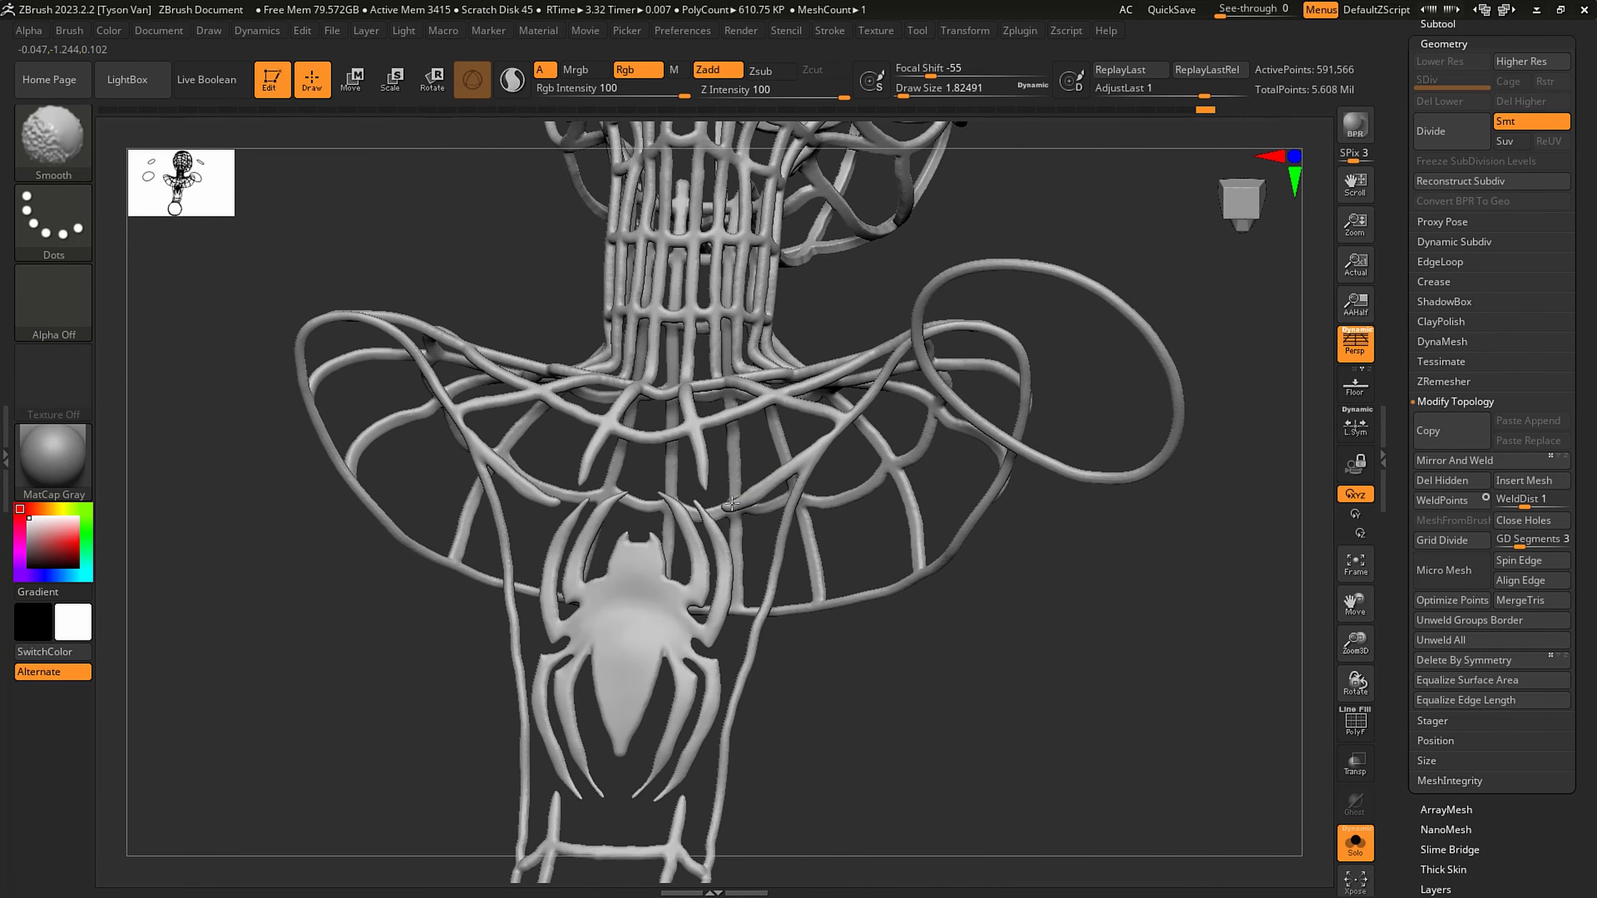
# - Show the whole figure again and save the tool
pyautogui.press('f')
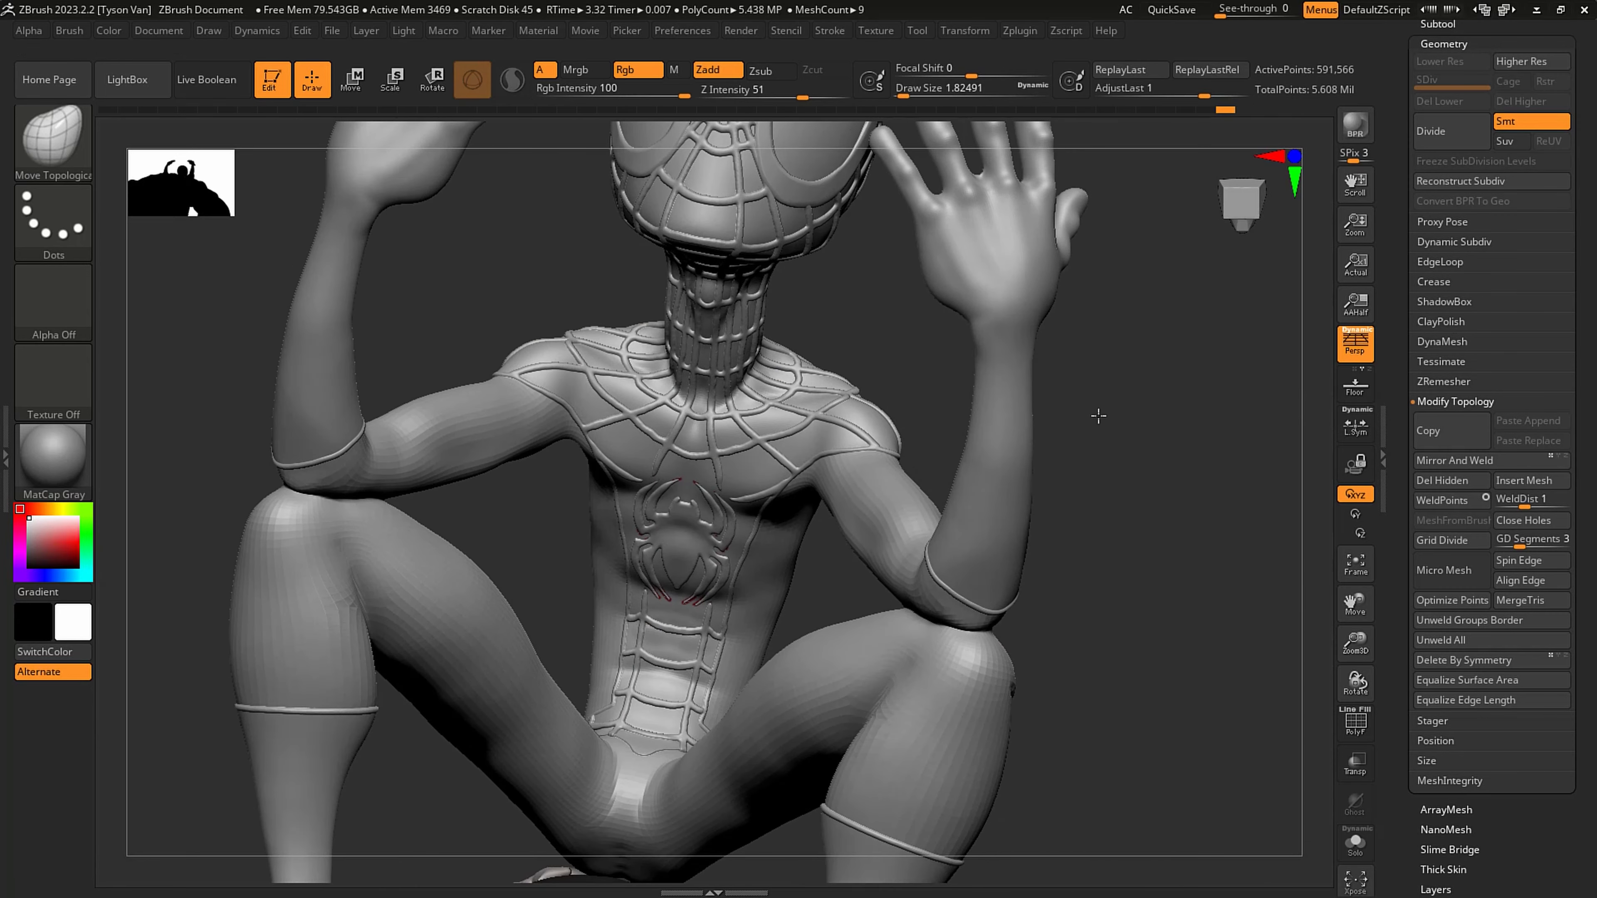
pyautogui.moveTo(790, 531)
pyautogui.keyDown('shift'); pyautogui.mouseDown(button='right')
pyautogui.moveTo(713, 517)
pyautogui.moveTo(754, 440)
pyautogui.mouseUp(button='right'); pyautogui.keyUp('shift')
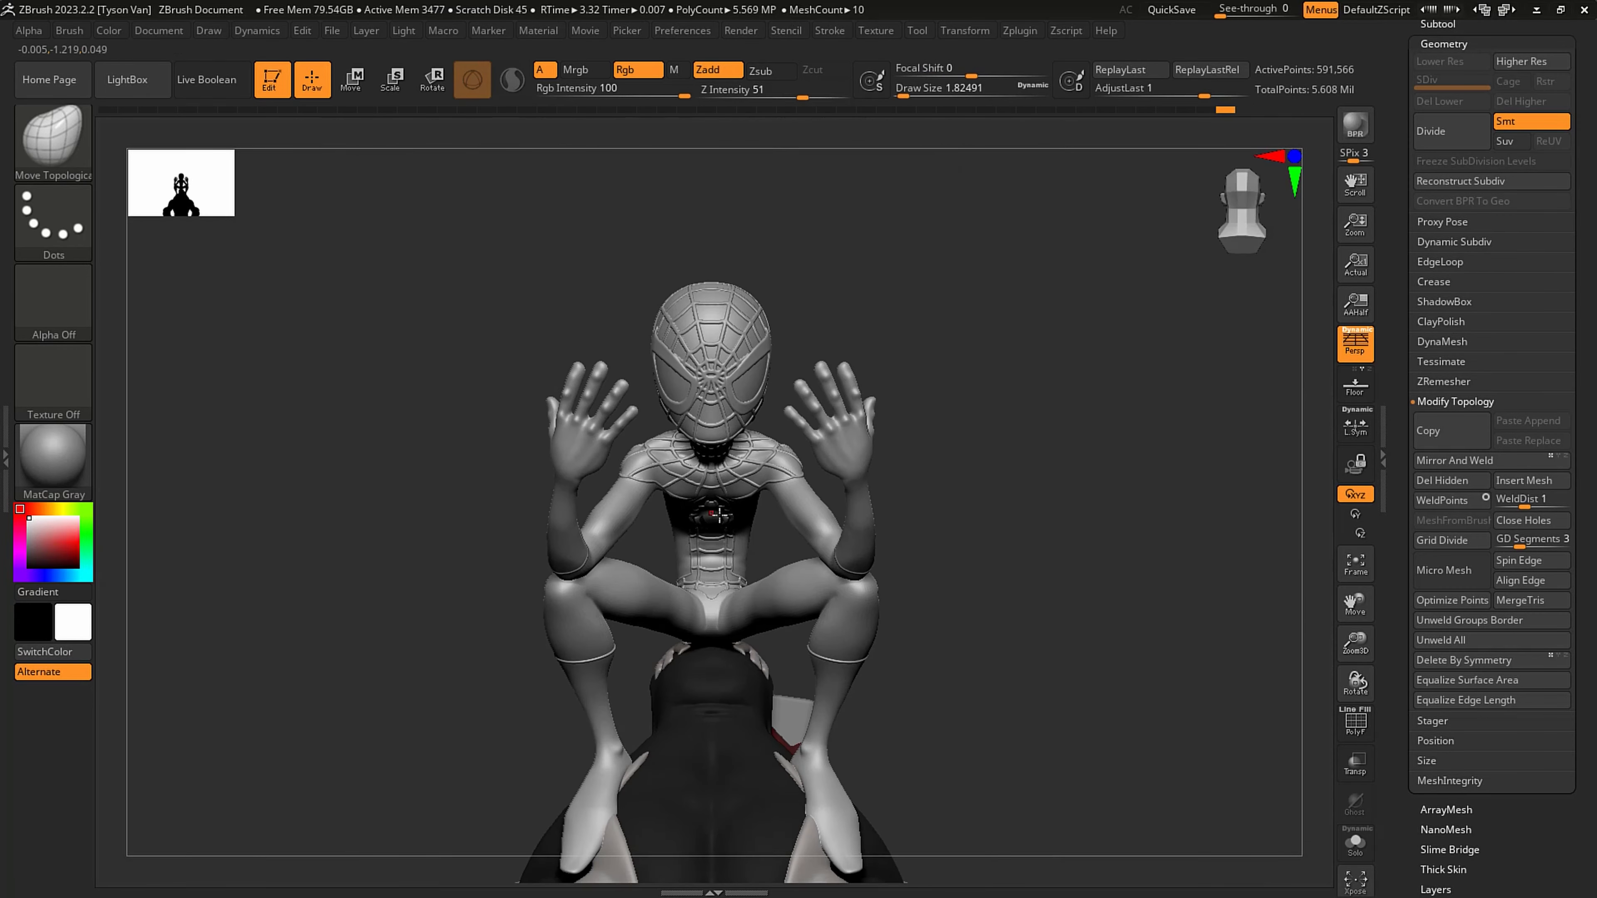
pyautogui.moveTo(836, 503)
pyautogui.mouseDown(button='right')
pyautogui.moveTo(697, 510)
pyautogui.moveTo(706, 490)
pyautogui.moveTo(993, 473)
pyautogui.mouseUp(button='right')
pyautogui.scroll(5, 1579, 54)
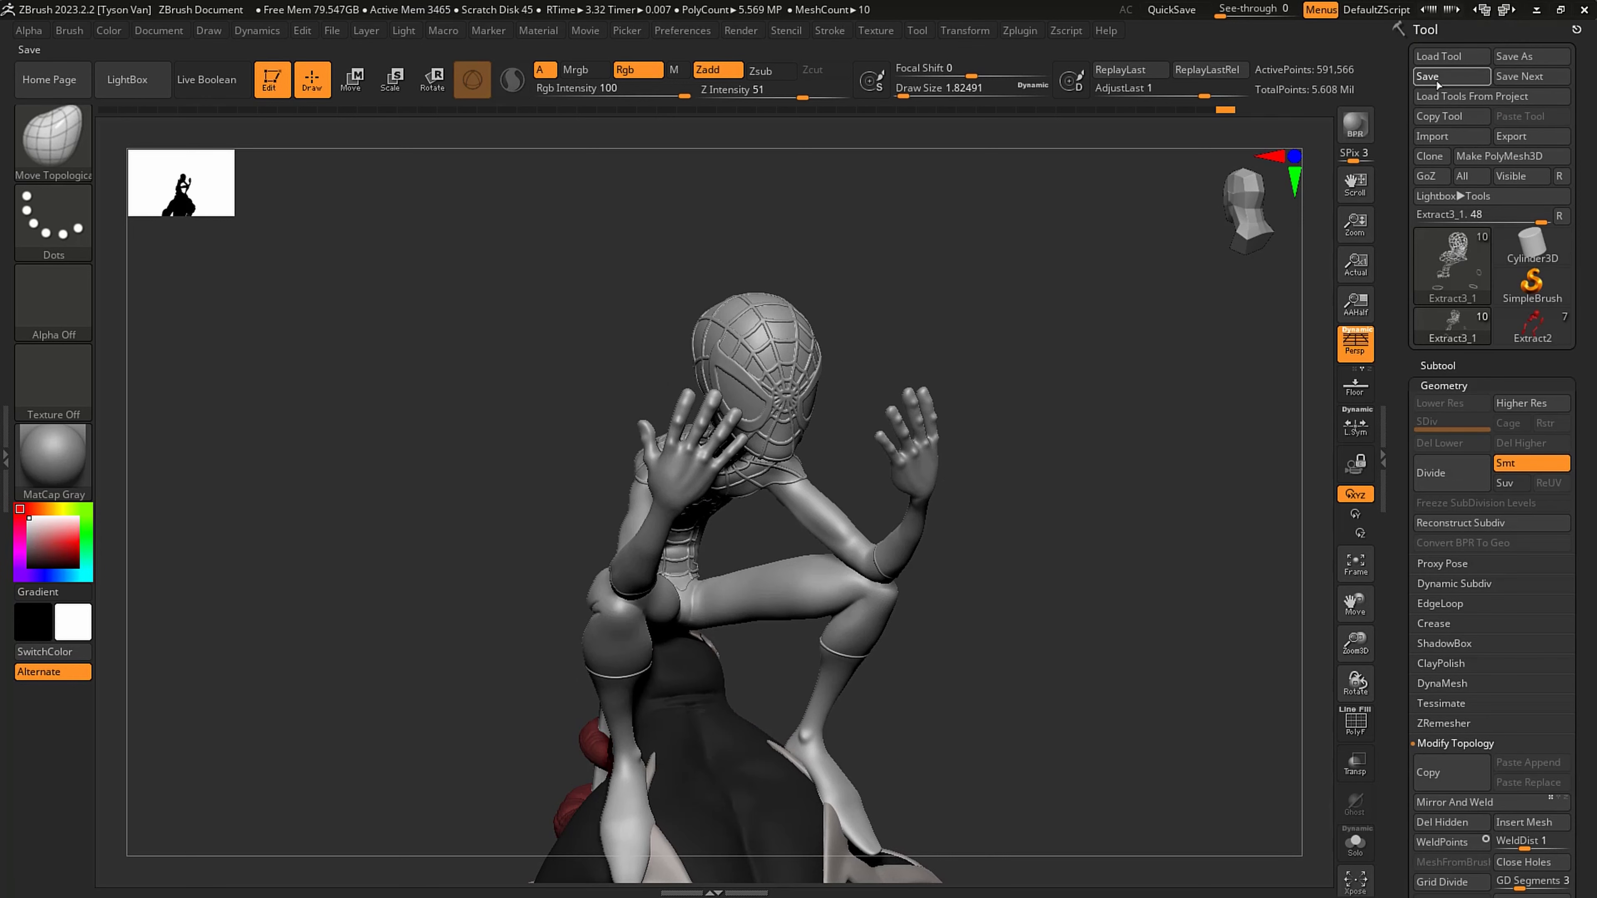
pyautogui.click(1438, 83)
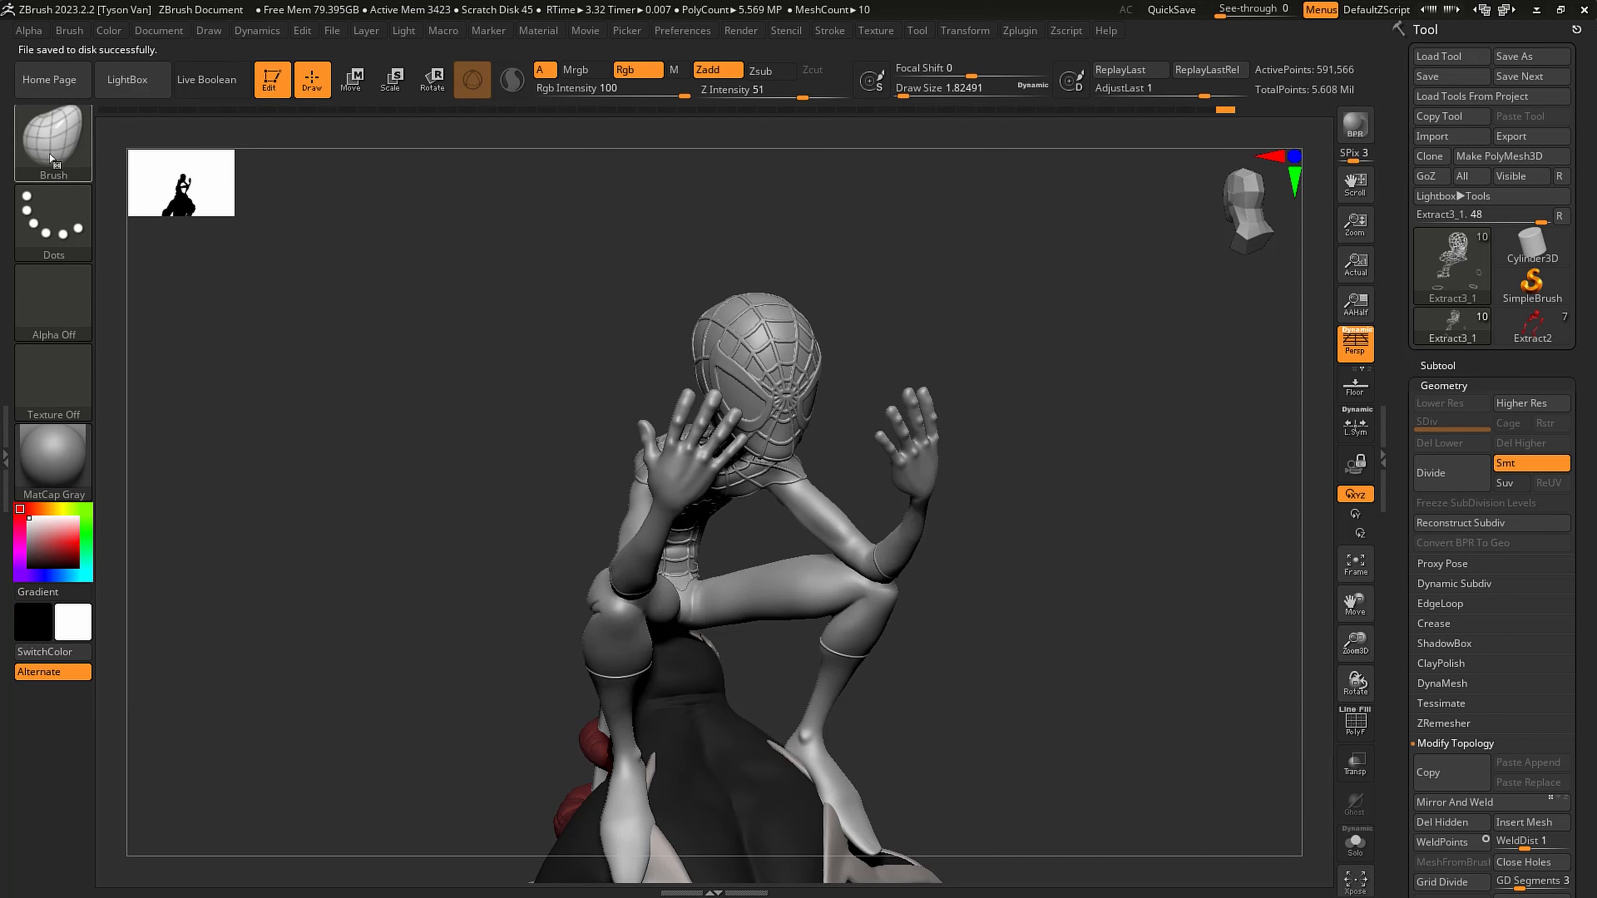
# - Select the Extract3_2 subtool, reveal its hidden hands and feet, and isolate it
pyautogui.press('ctrl')
pyautogui.moveTo(766, 489); pyautogui.dragTo(1006, 484, button='right')
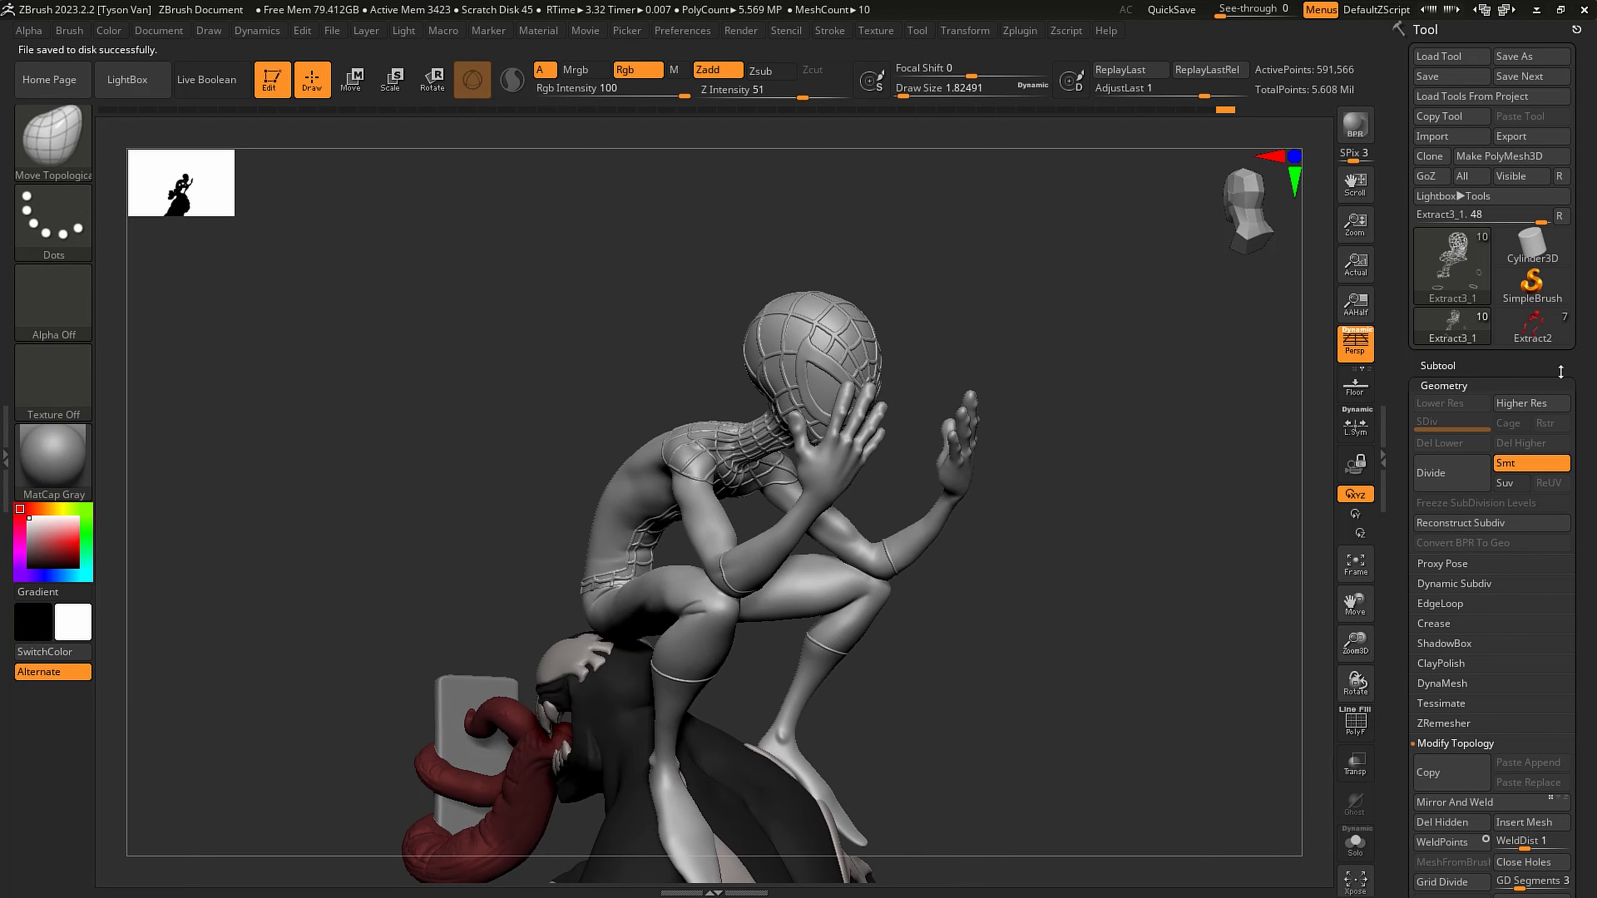
pyautogui.click(1452, 365)
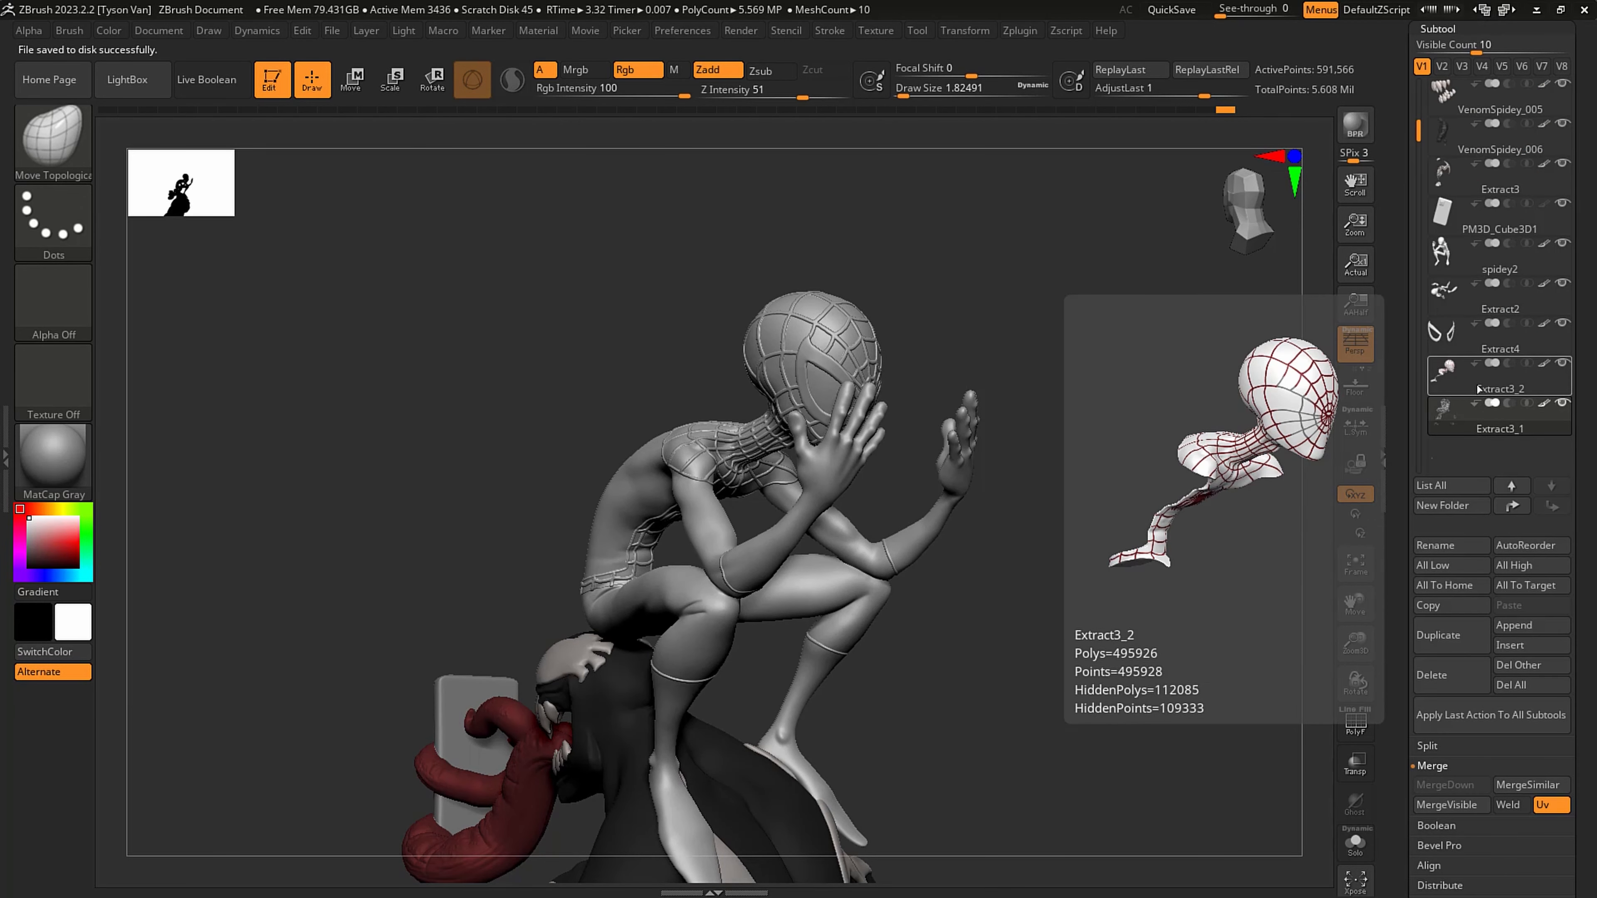
pyautogui.click(1469, 374)
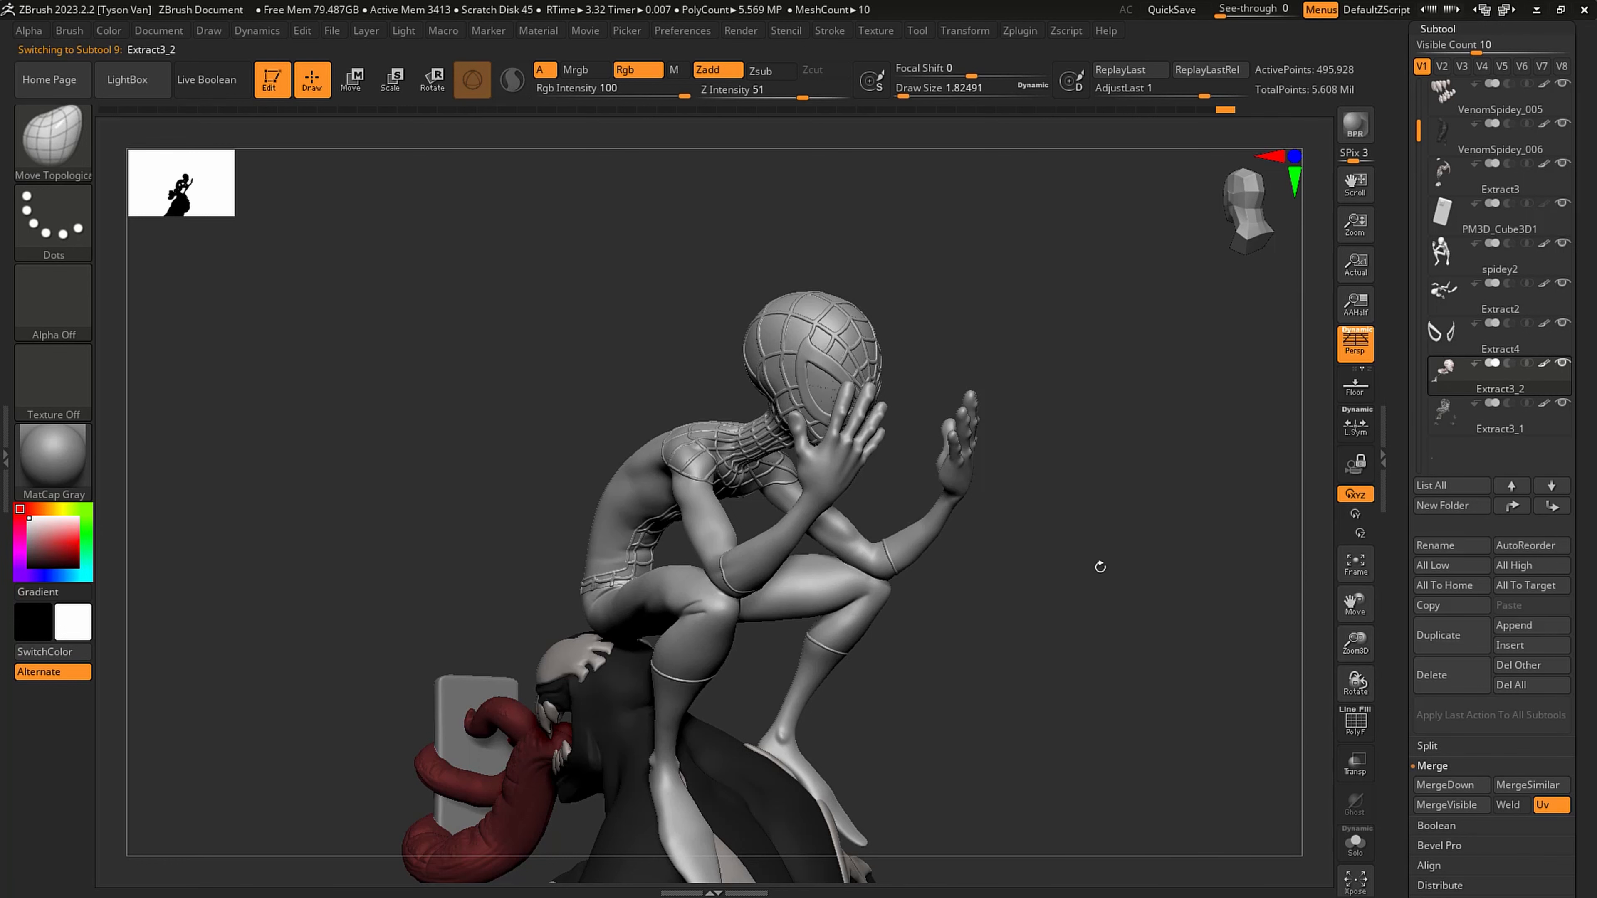
pyautogui.hotkey('ctrl', 'shift')
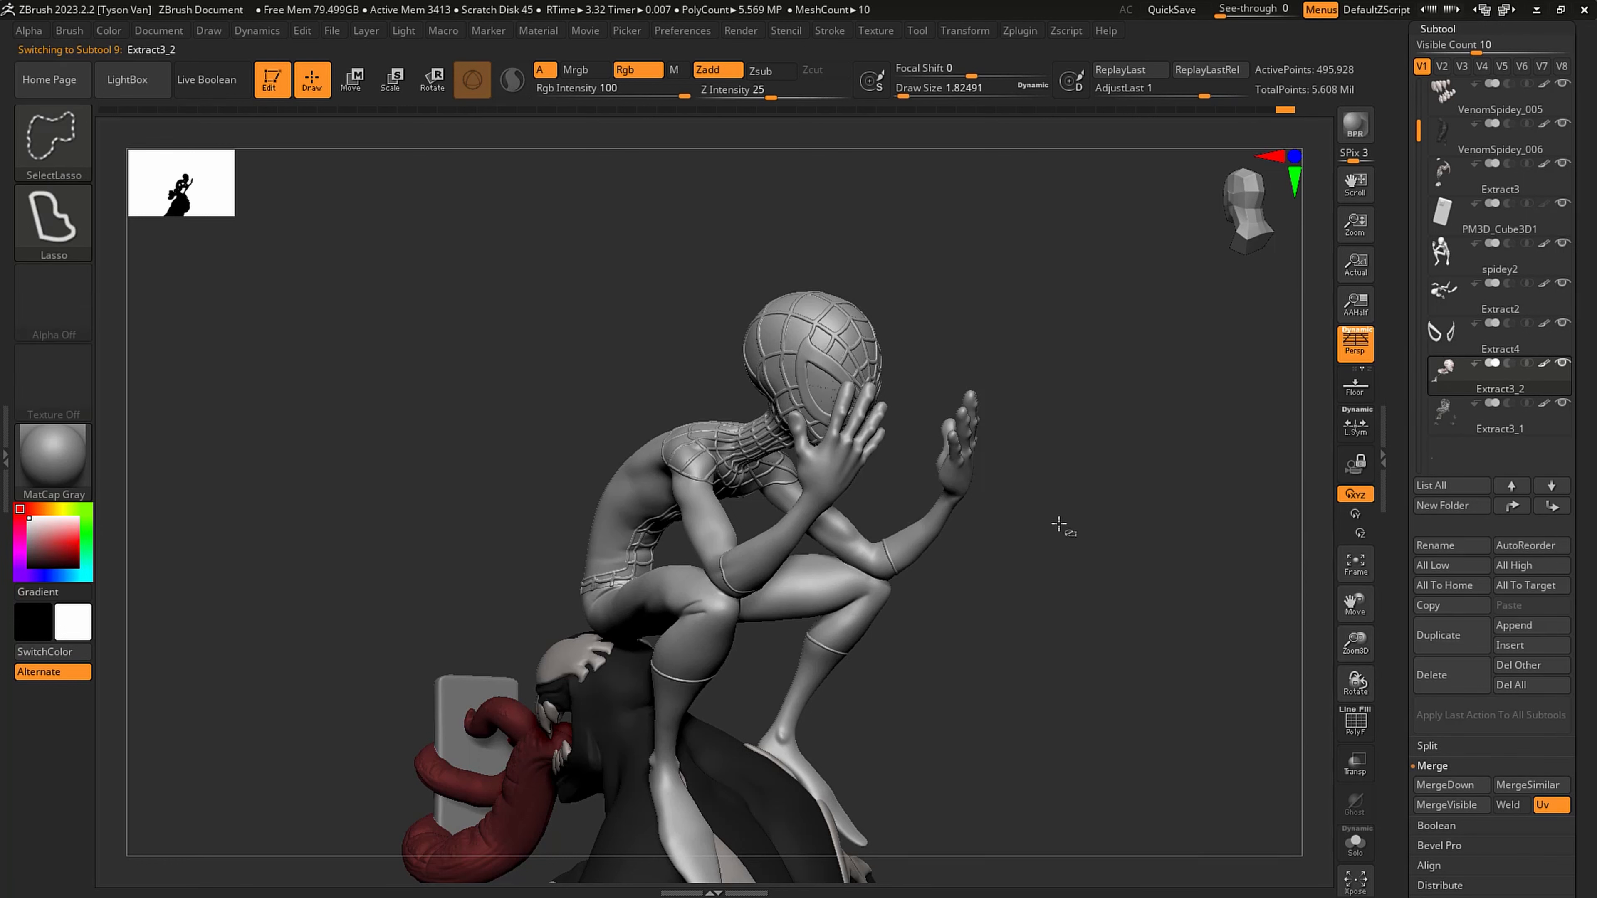
pyautogui.moveTo(1009, 555); pyautogui.dragTo(1040, 607)
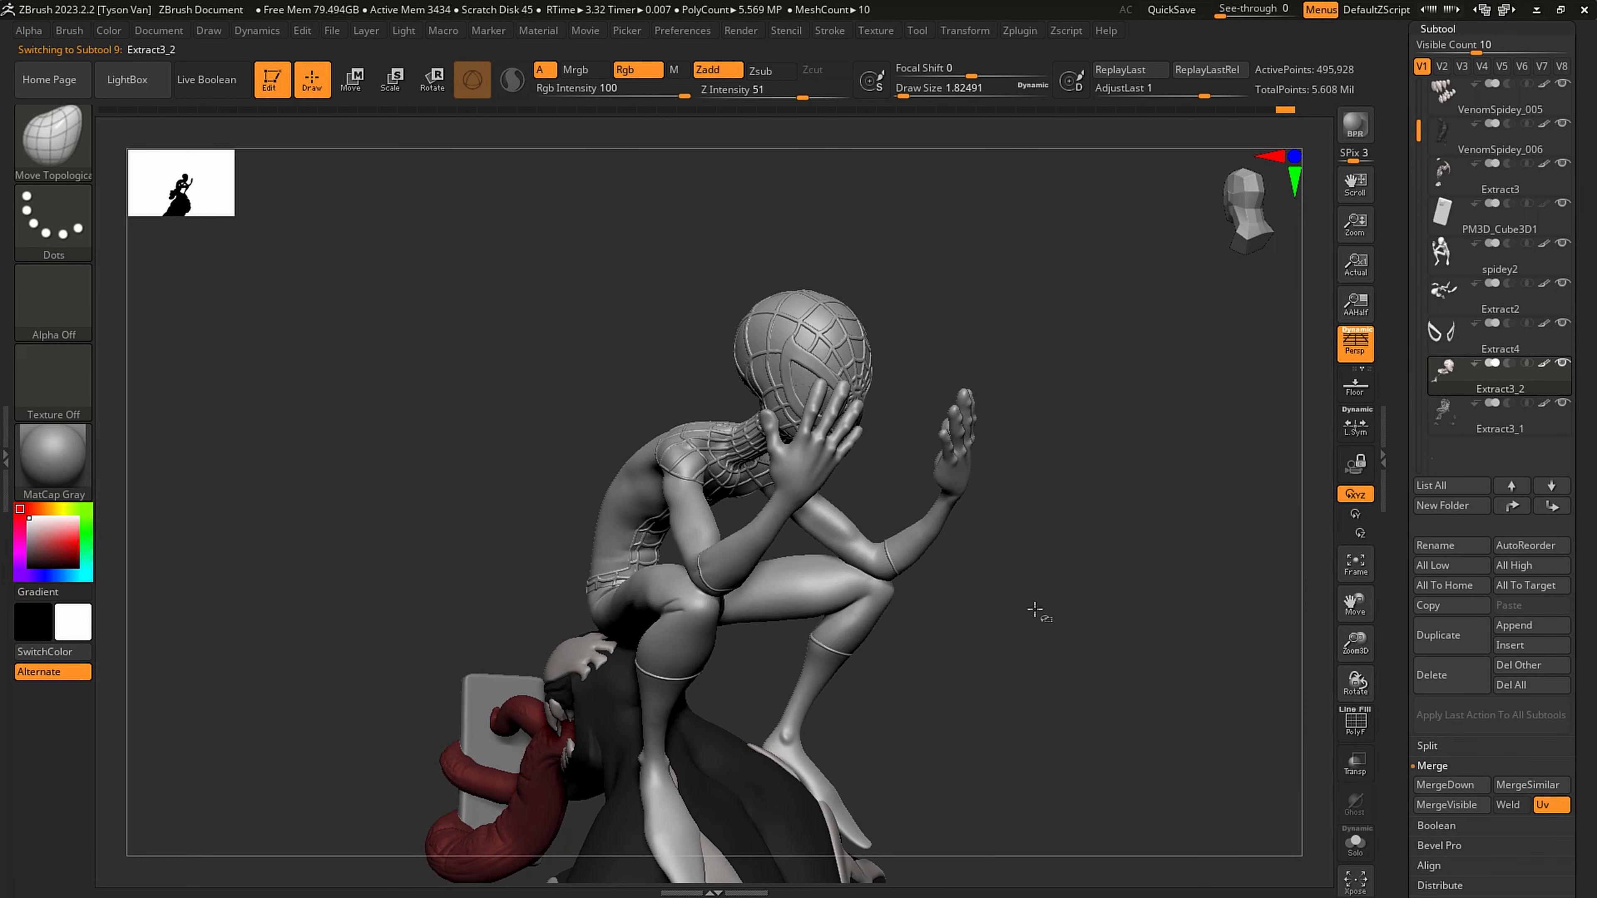
pyautogui.keyDown('ctrl'); pyautogui.keyDown('shift'); pyautogui.click(1034, 593); pyautogui.keyUp('shift'); pyautogui.keyUp('ctrl')
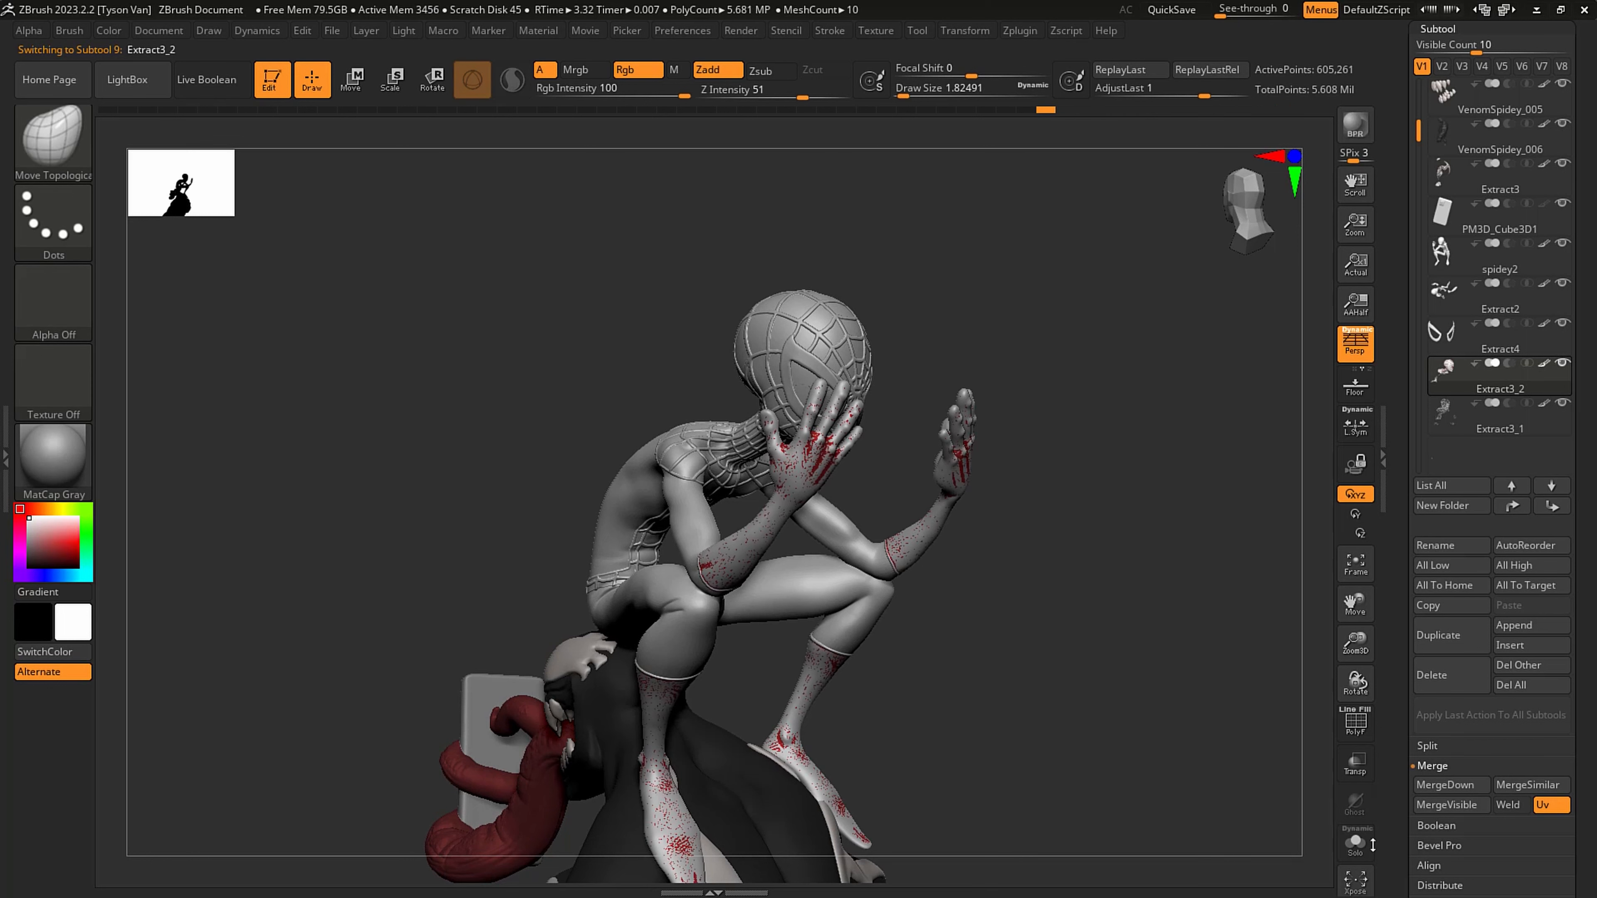
pyautogui.click(1355, 843)
pyautogui.moveTo(870, 565); pyautogui.dragTo(881, 562)
# - Fill the whole isolated Extract3_2 subtool with white (R 255, G 255, B 255) over its red paint
pyautogui.press('ctrl')
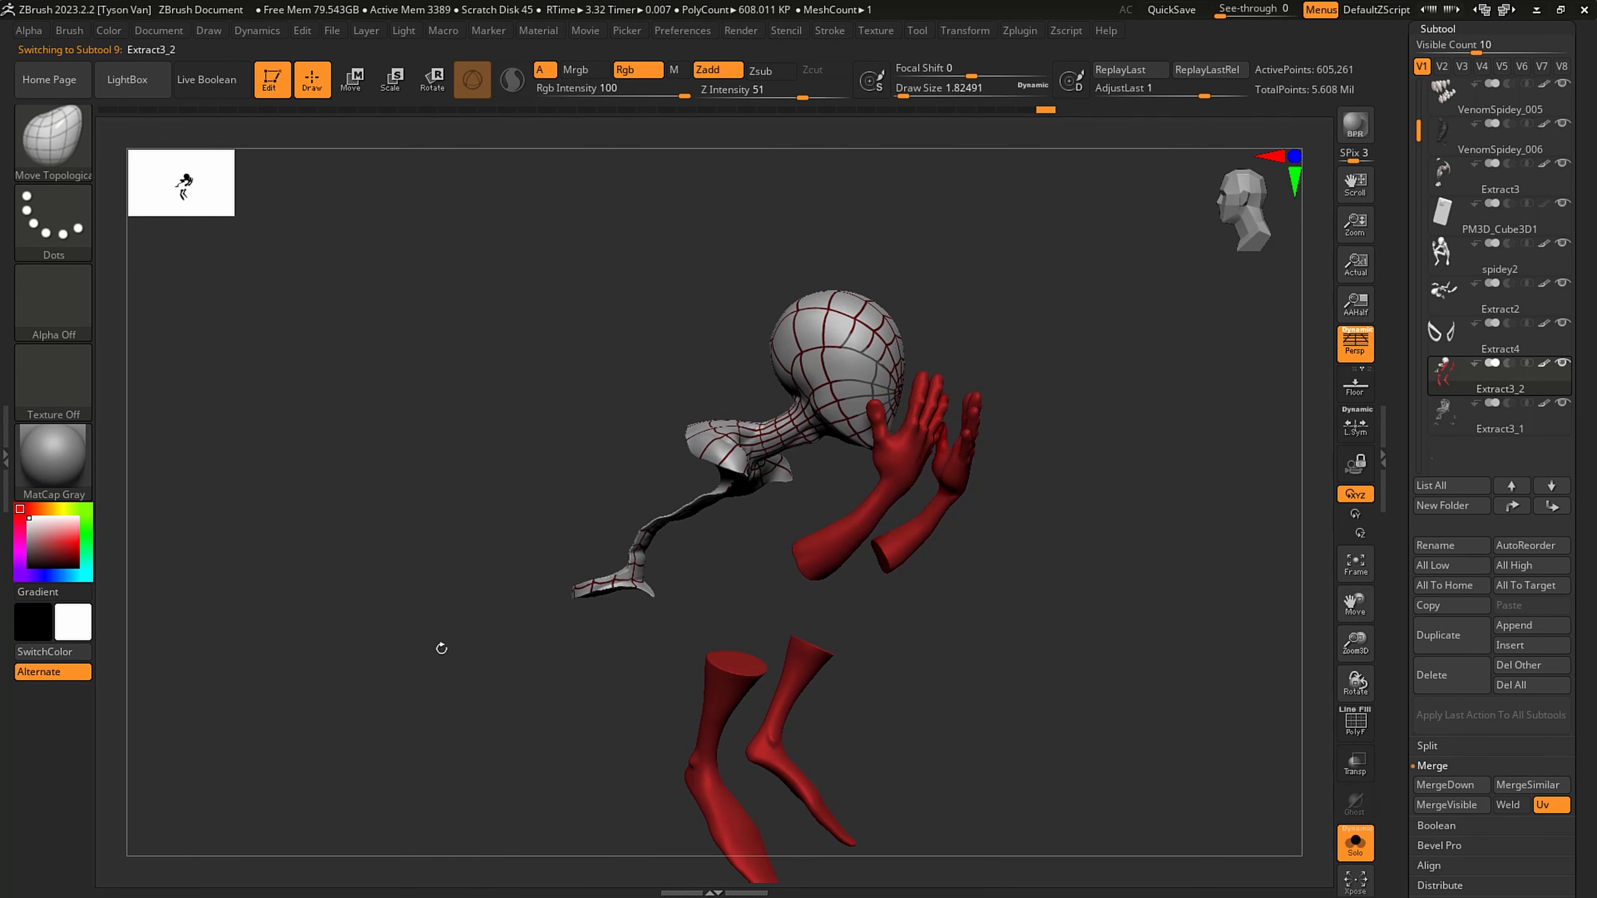
pyautogui.keyDown('ctrl'); pyautogui.moveTo(287, 760); pyautogui.dragTo(485, 655); pyautogui.keyUp('ctrl')
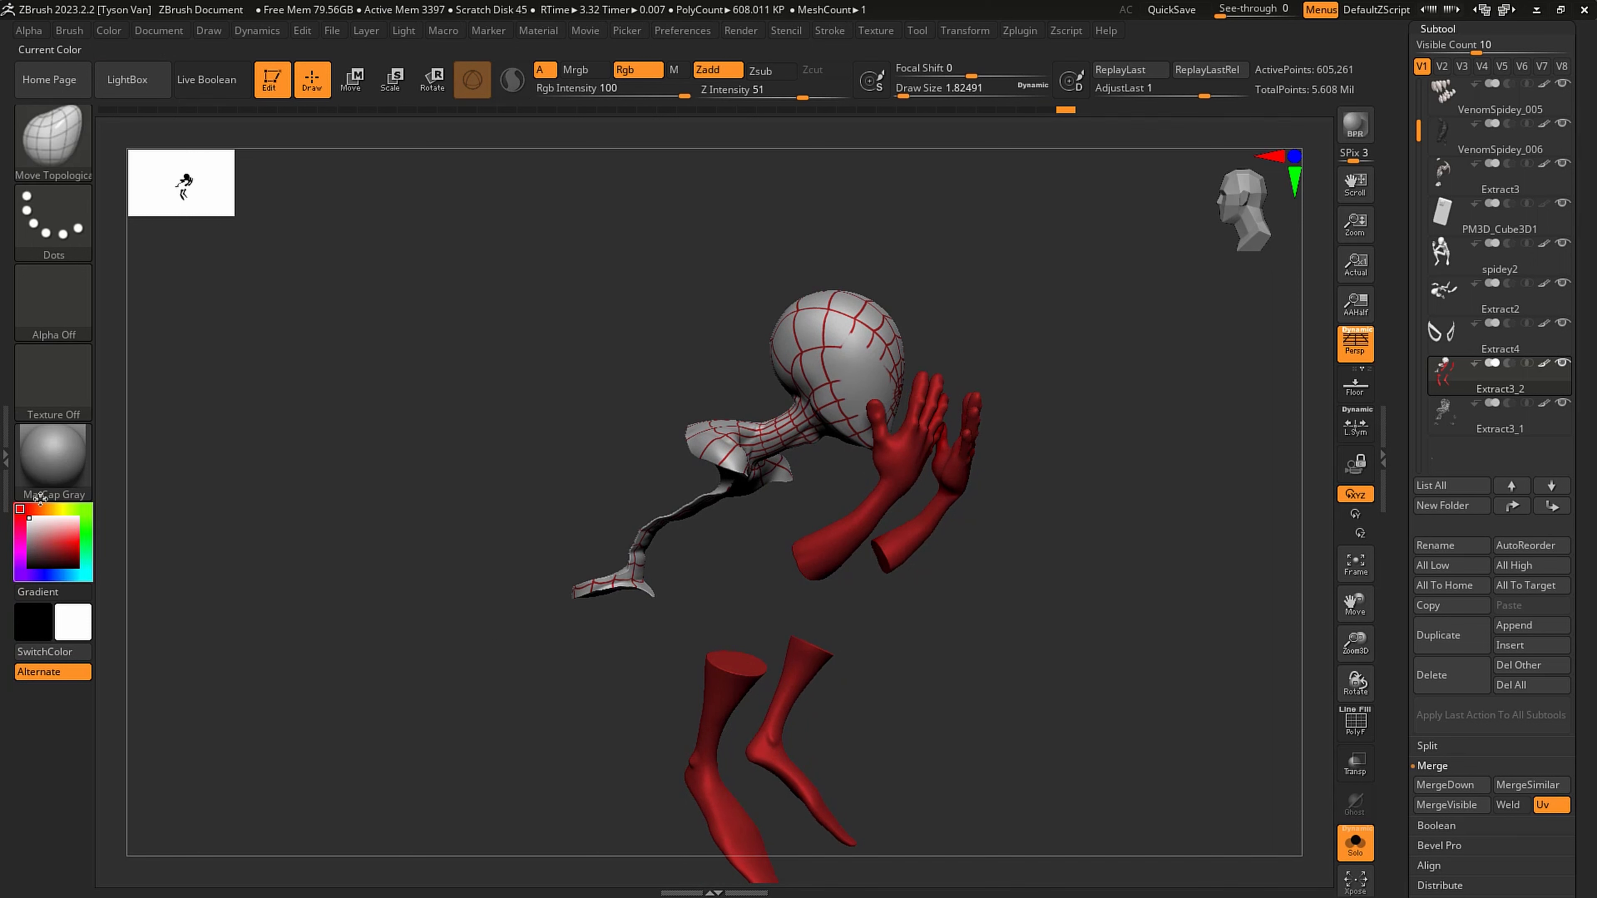
pyautogui.click(108, 30)
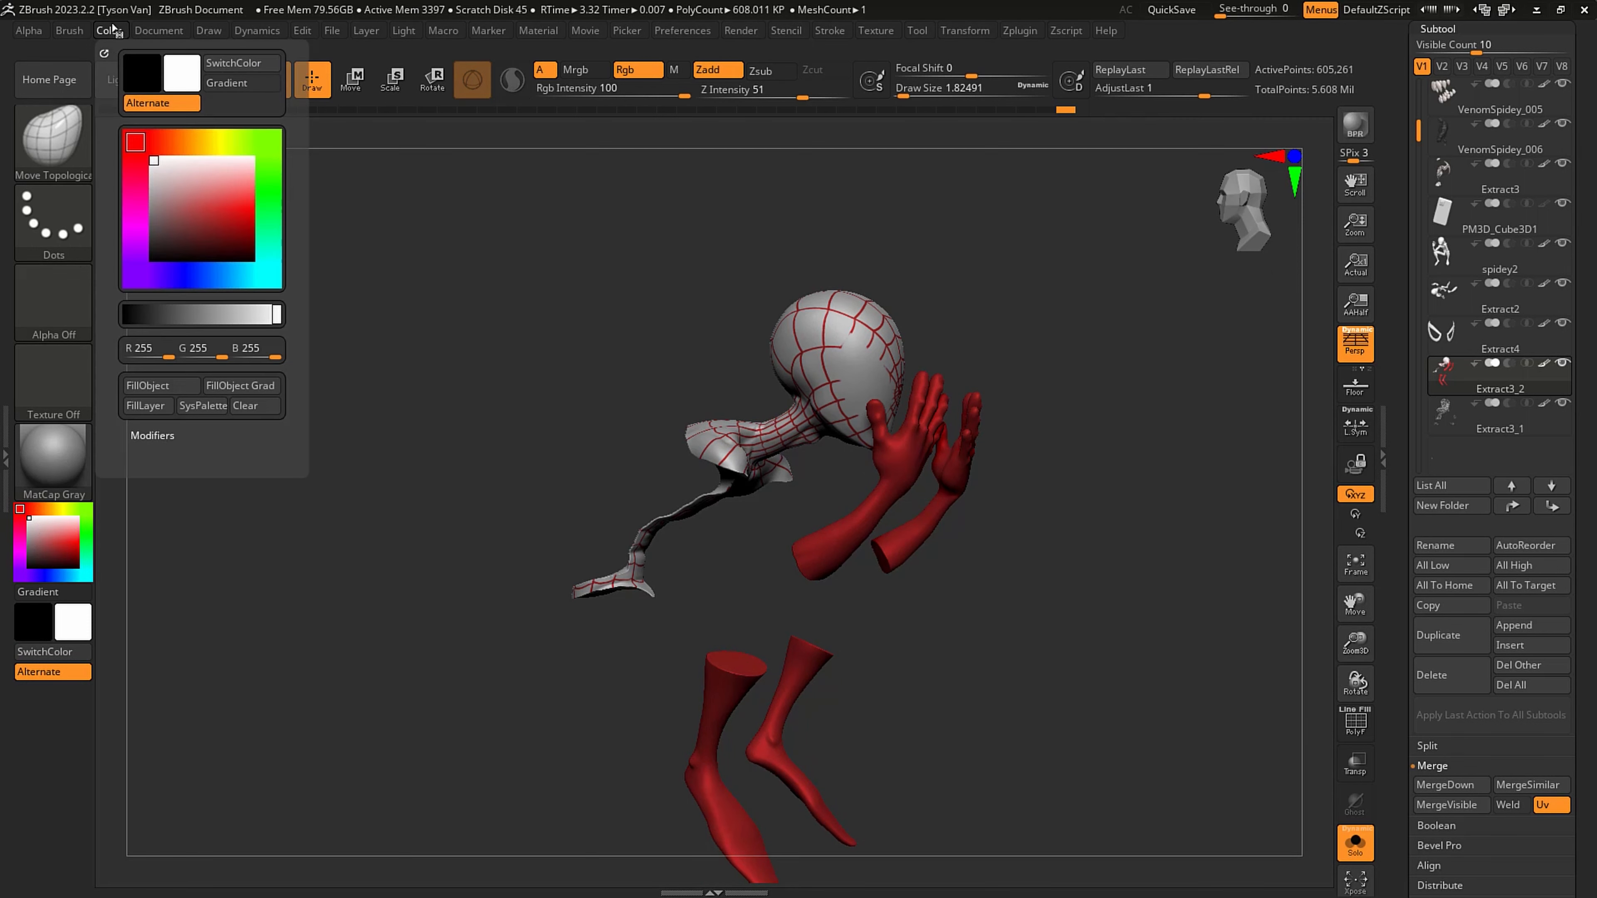
pyautogui.click(154, 385)
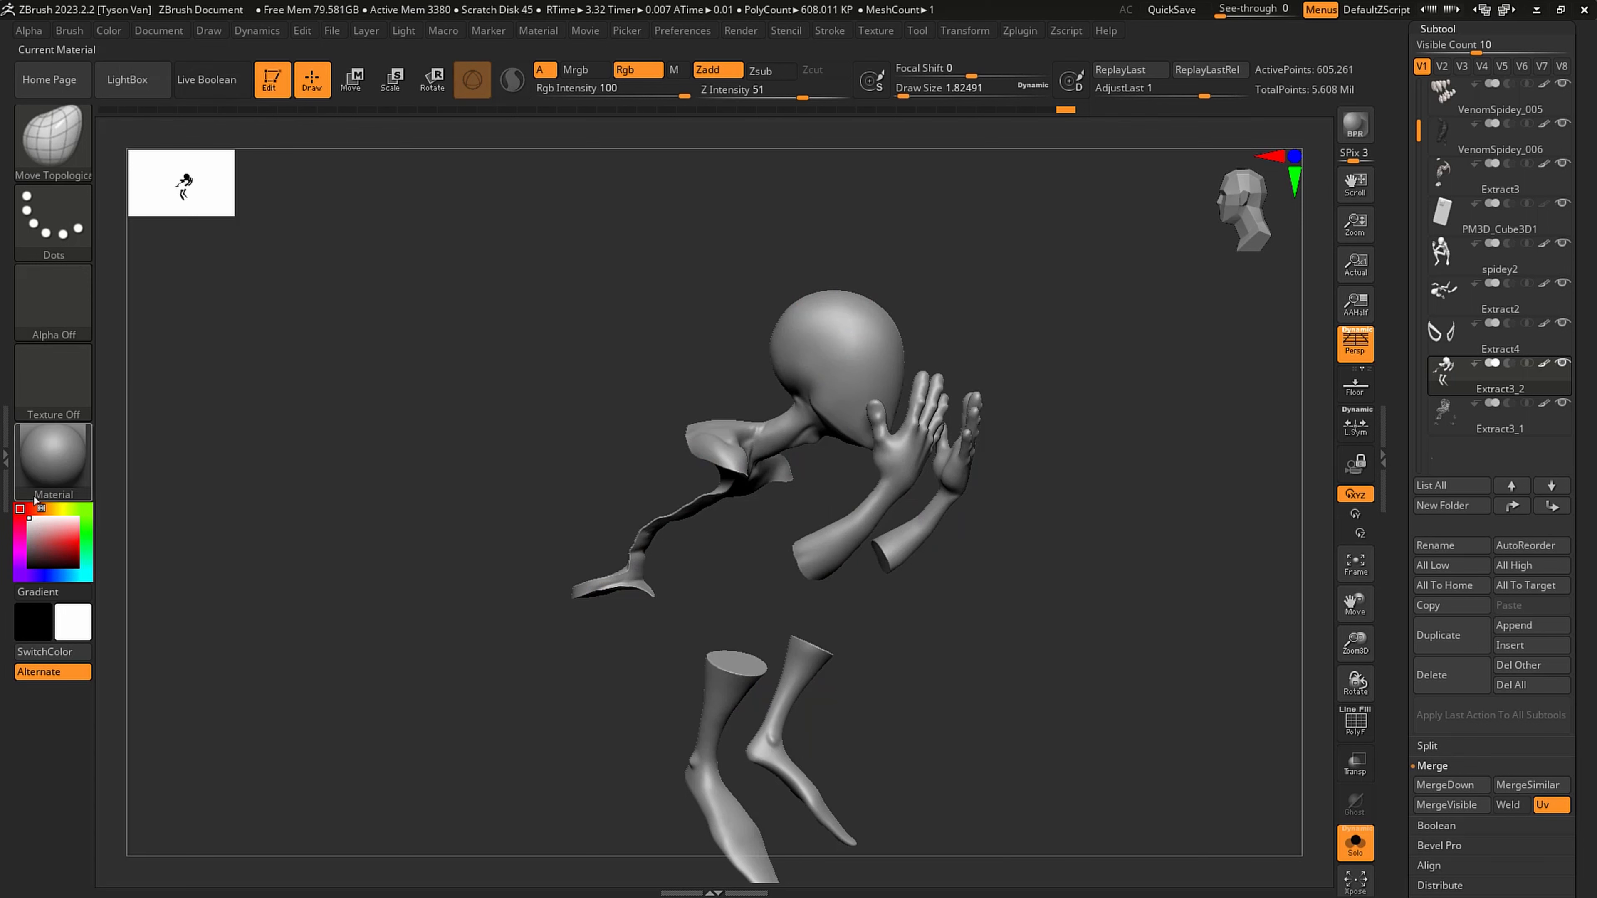
# - Increase the MaskPen brush's LazyRadius for steadier mask lines near the cut end of the forearm
pyautogui.moveTo(453, 588); pyautogui.dragTo(763, 428)
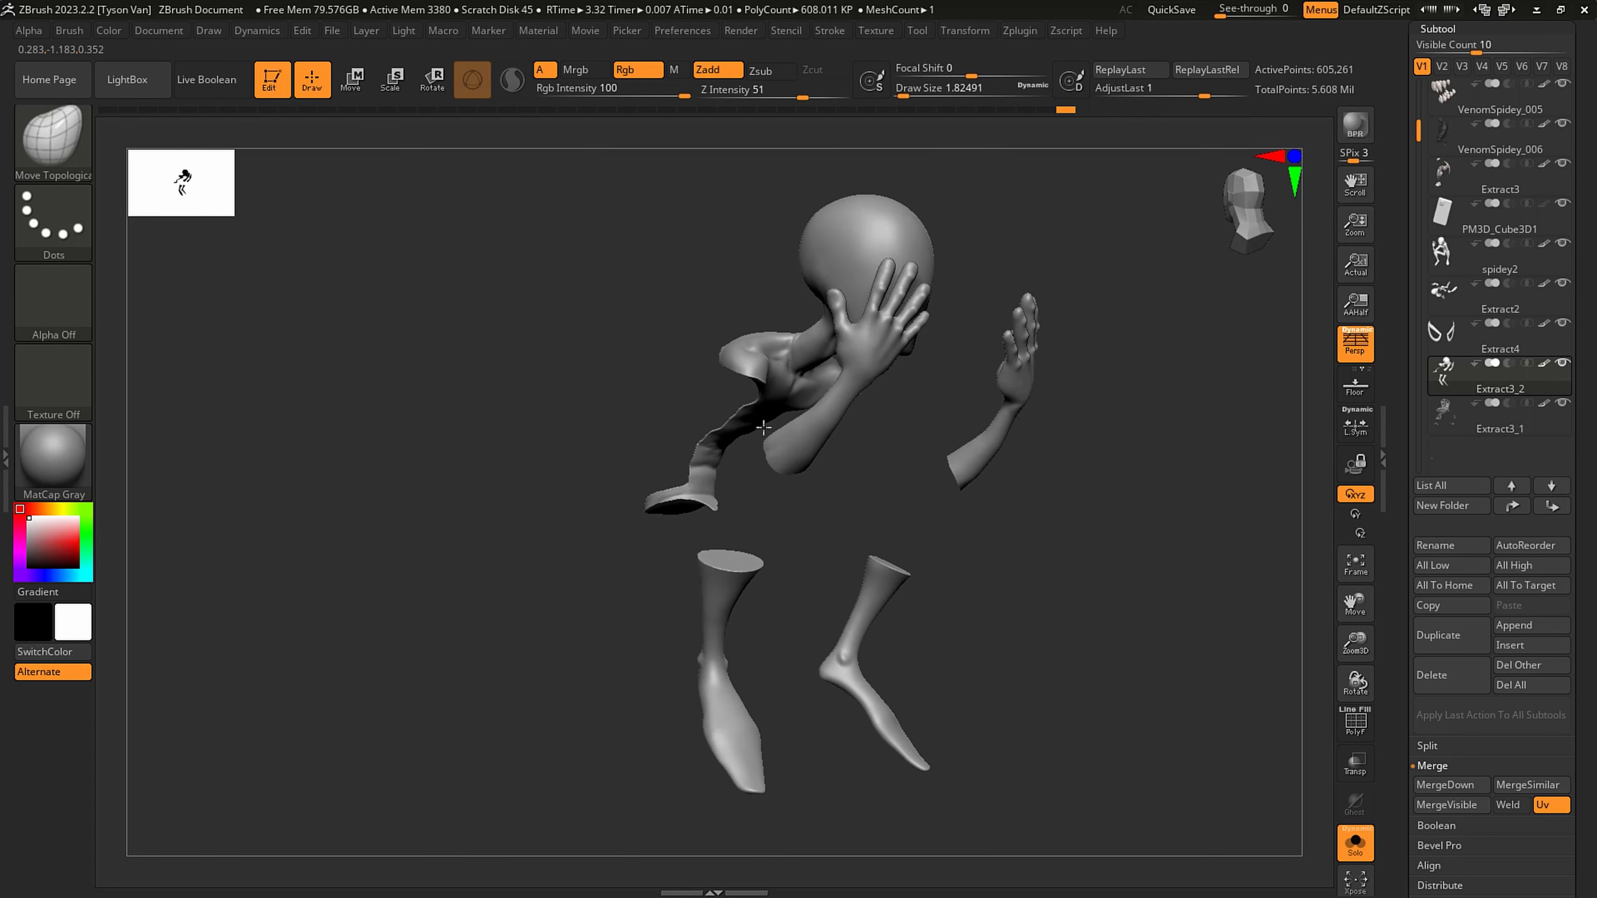
pyautogui.moveTo(763, 428)
pyautogui.mouseDown(button='right')
pyautogui.moveTo(794, 415)
pyautogui.moveTo(759, 456)
pyautogui.moveTo(776, 487)
pyautogui.moveTo(755, 471)
pyautogui.moveTo(830, 409)
pyautogui.mouseUp(button='right')
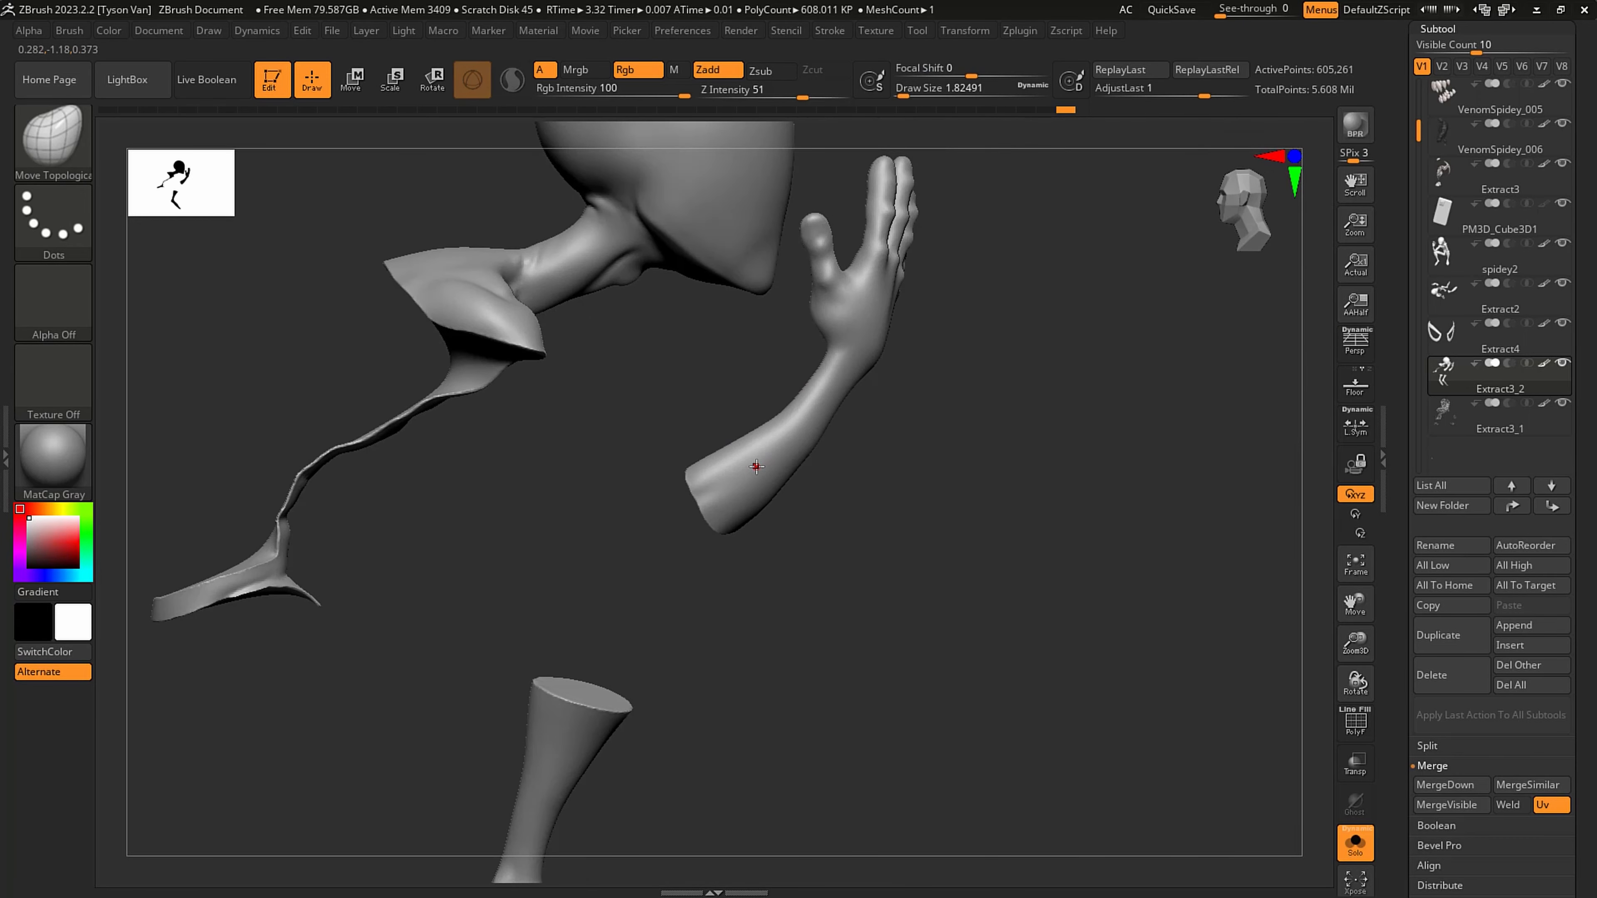
pyautogui.keyDown('ctrl'); pyautogui.moveTo(739, 481); pyautogui.dragTo(727, 530, button='right'); pyautogui.keyUp('ctrl')
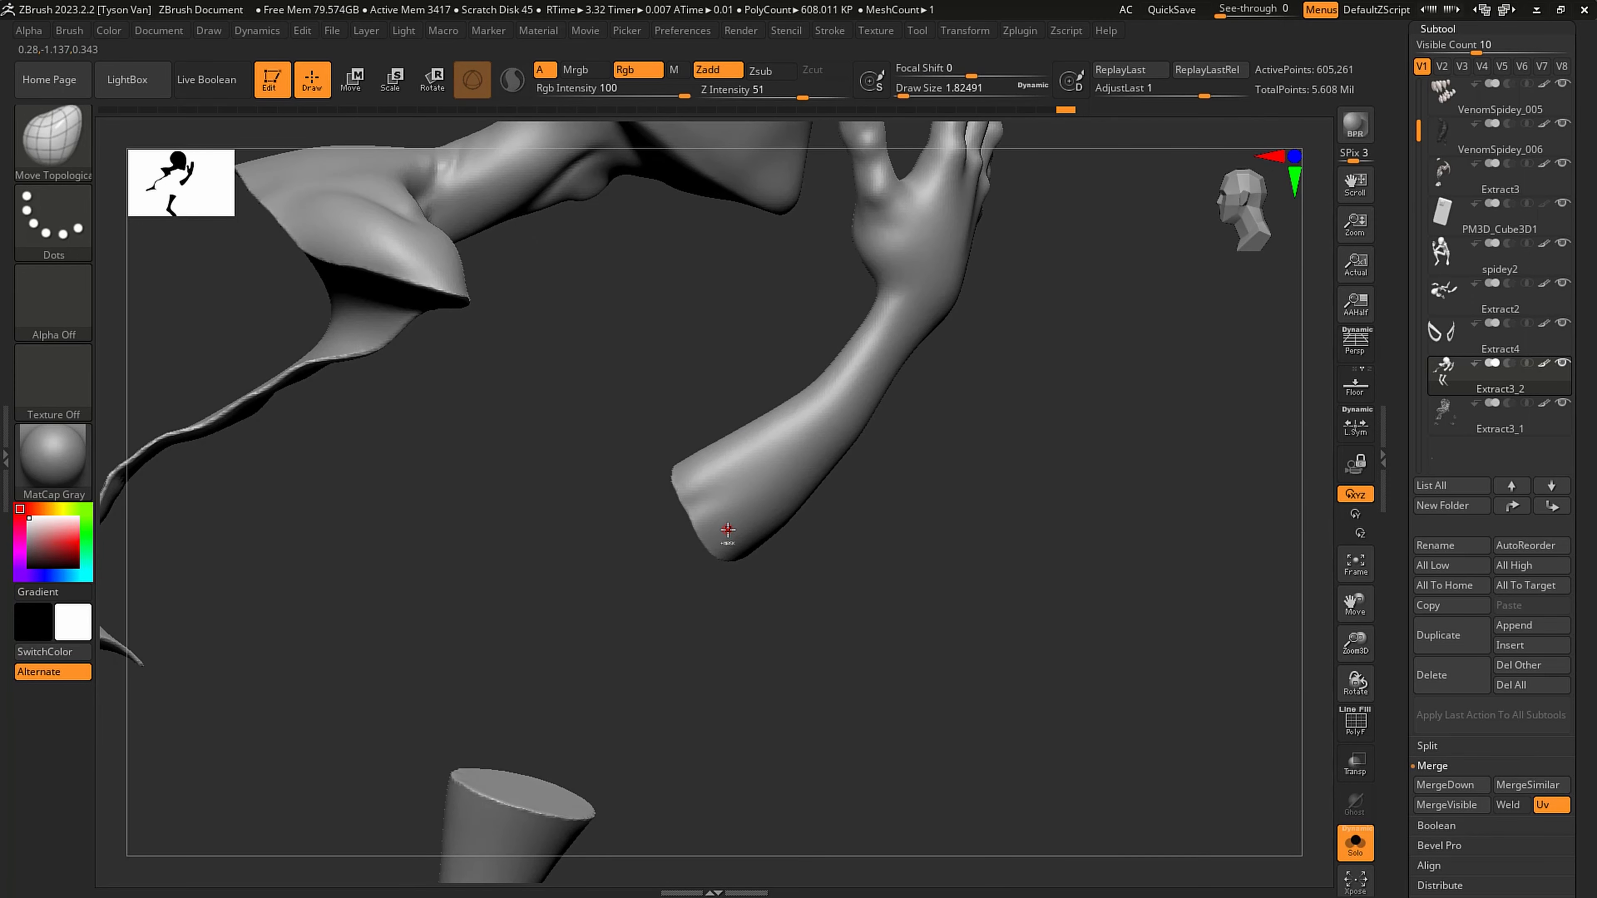
pyautogui.moveTo(919, 560); pyautogui.dragTo(739, 539, button='right')
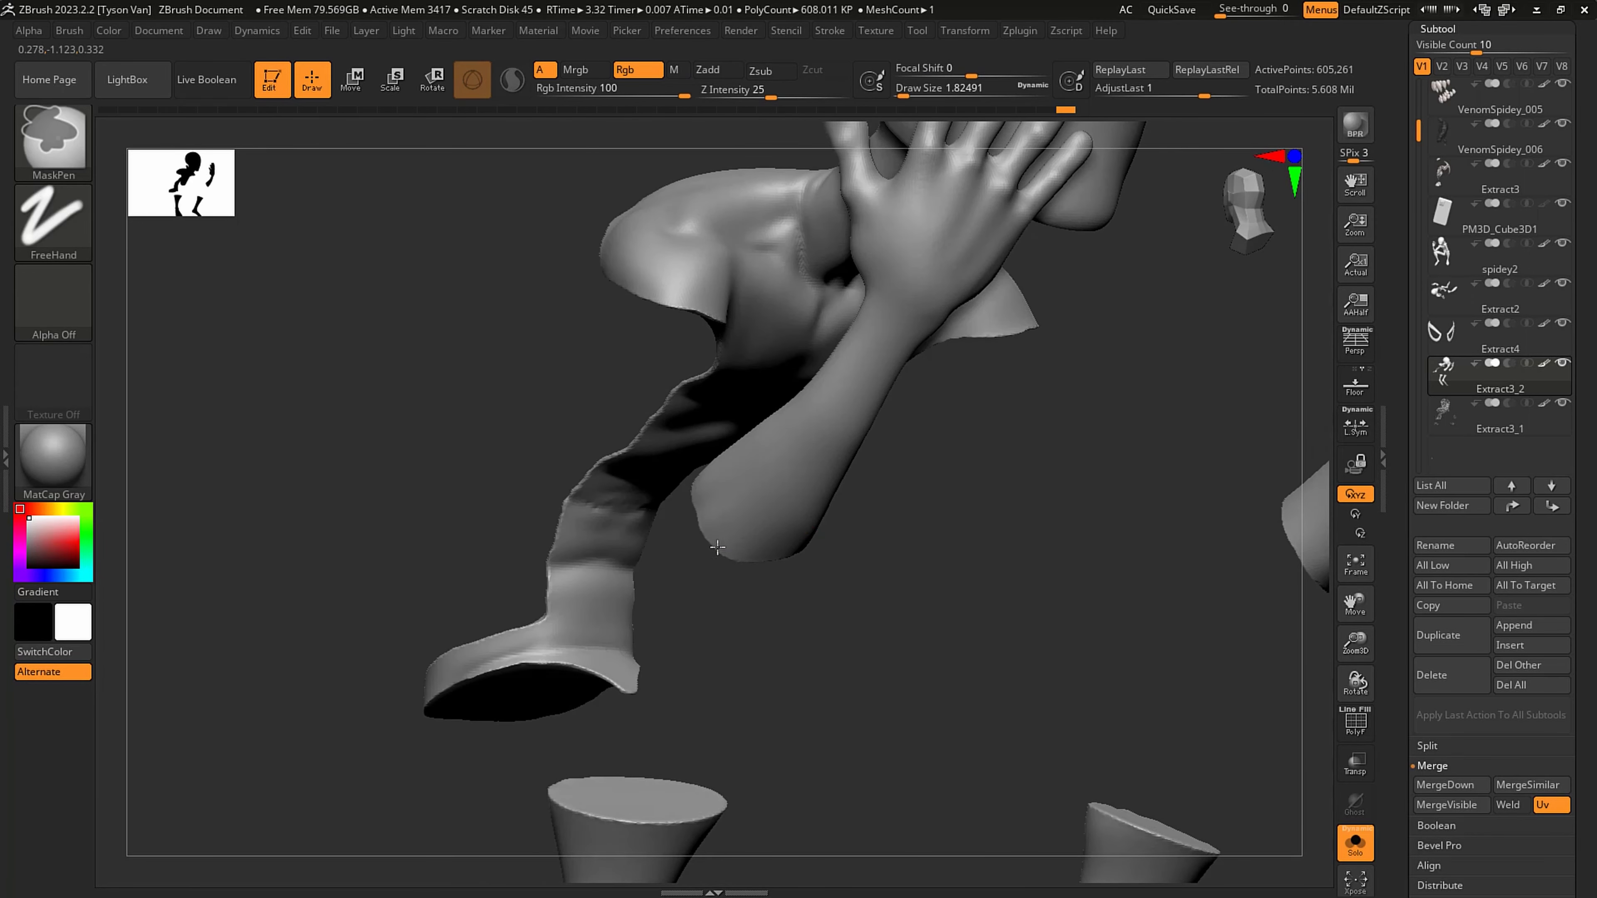
pyautogui.hotkey('ctrl', 'z')
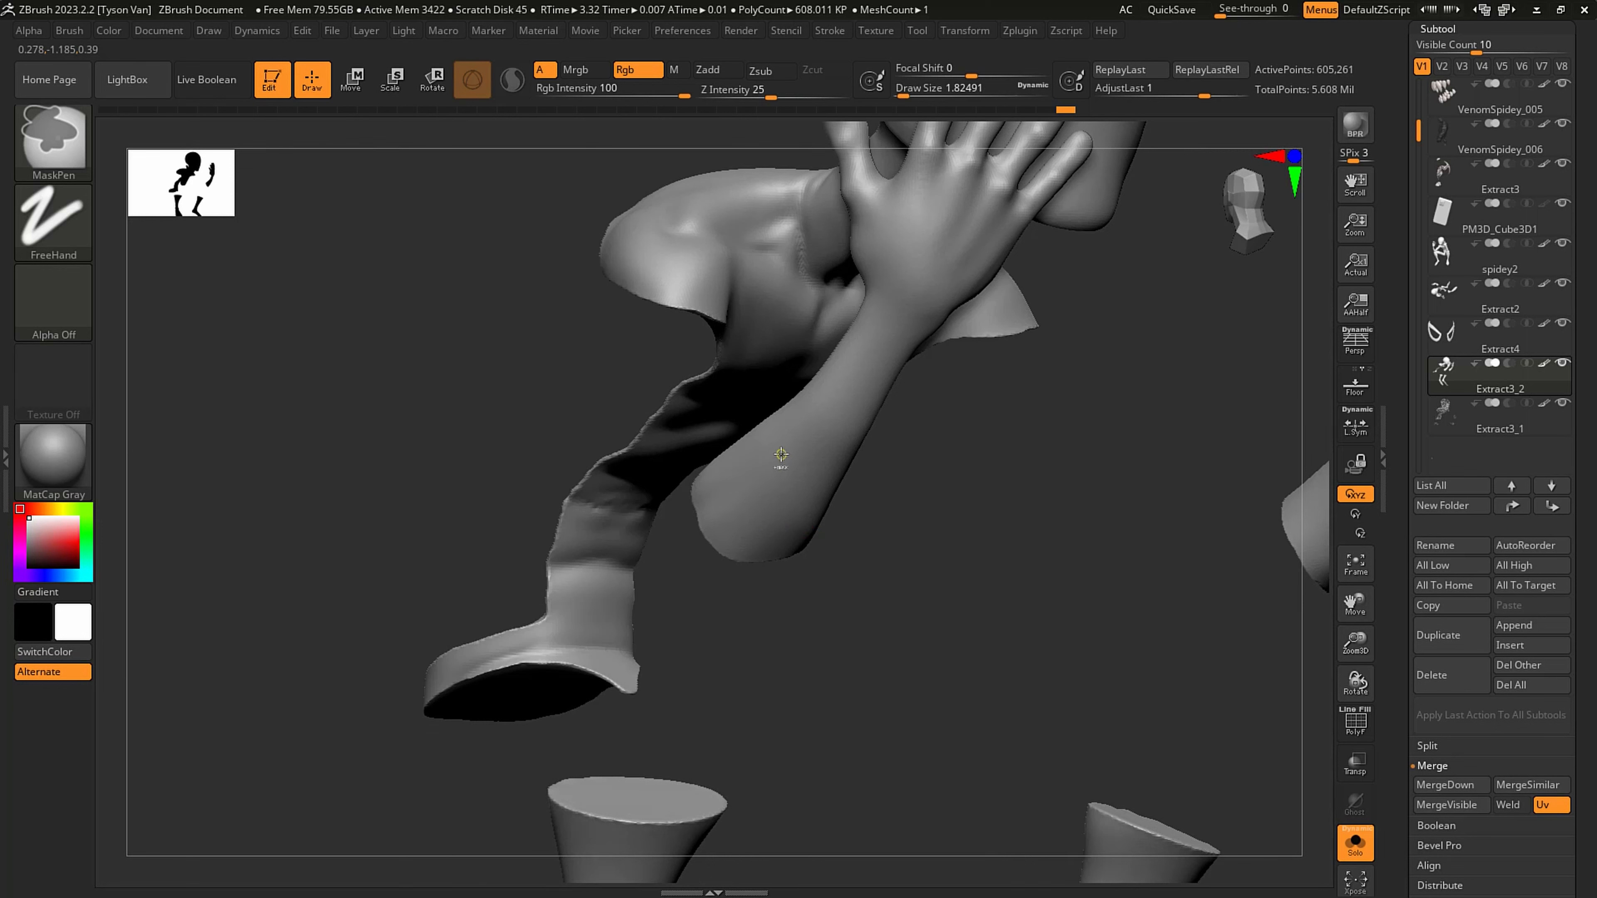
pyautogui.click(830, 32)
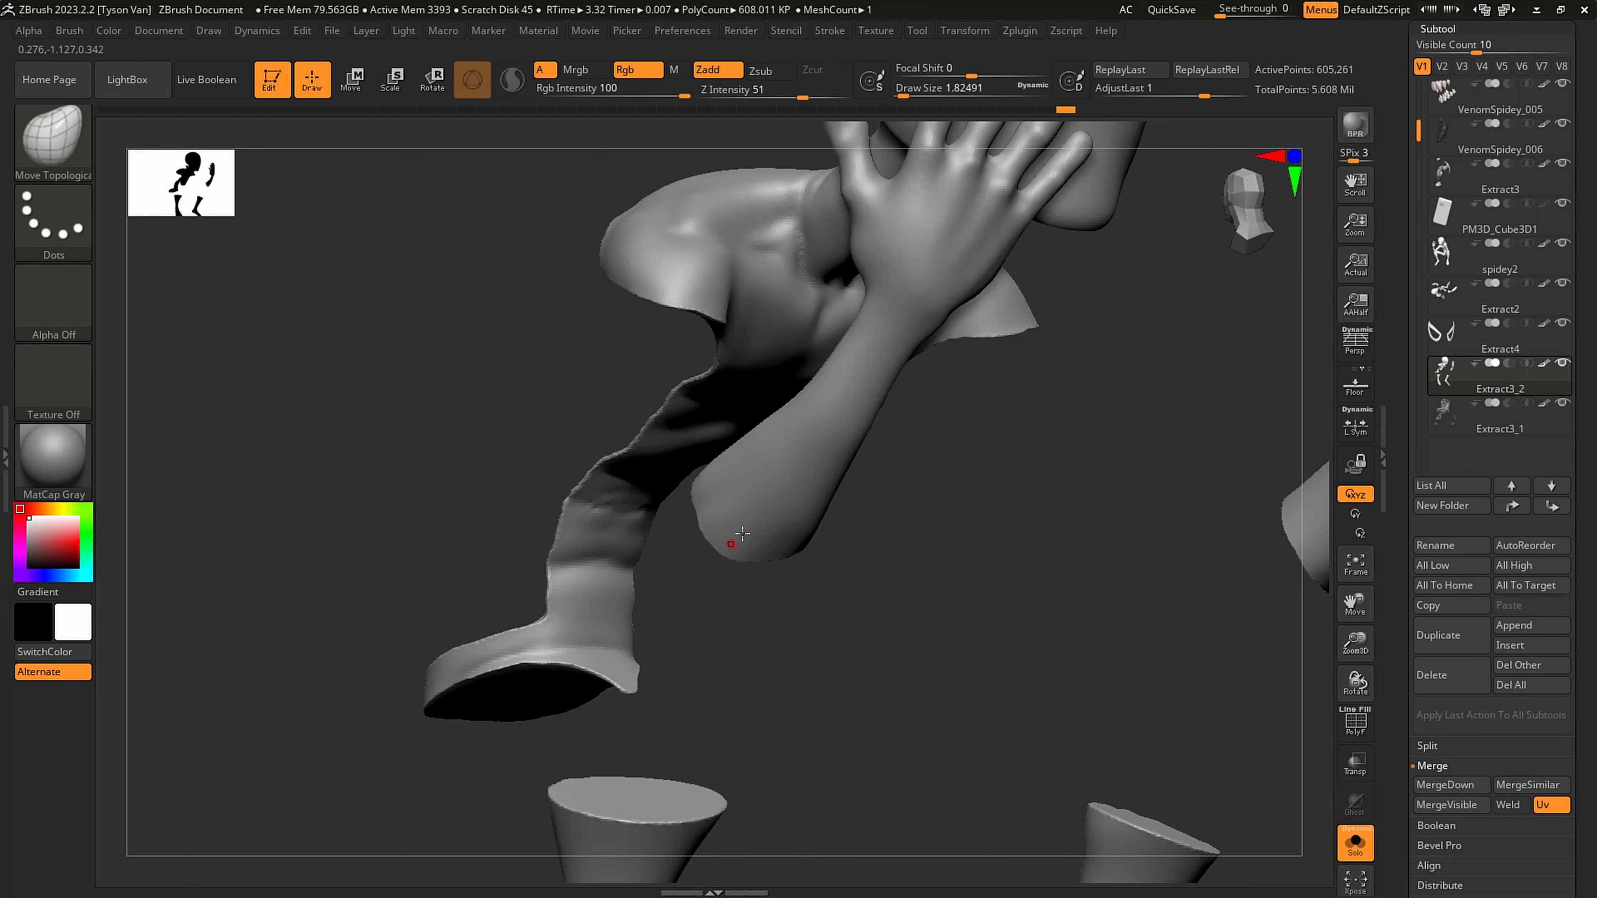
pyautogui.press('ctrl')
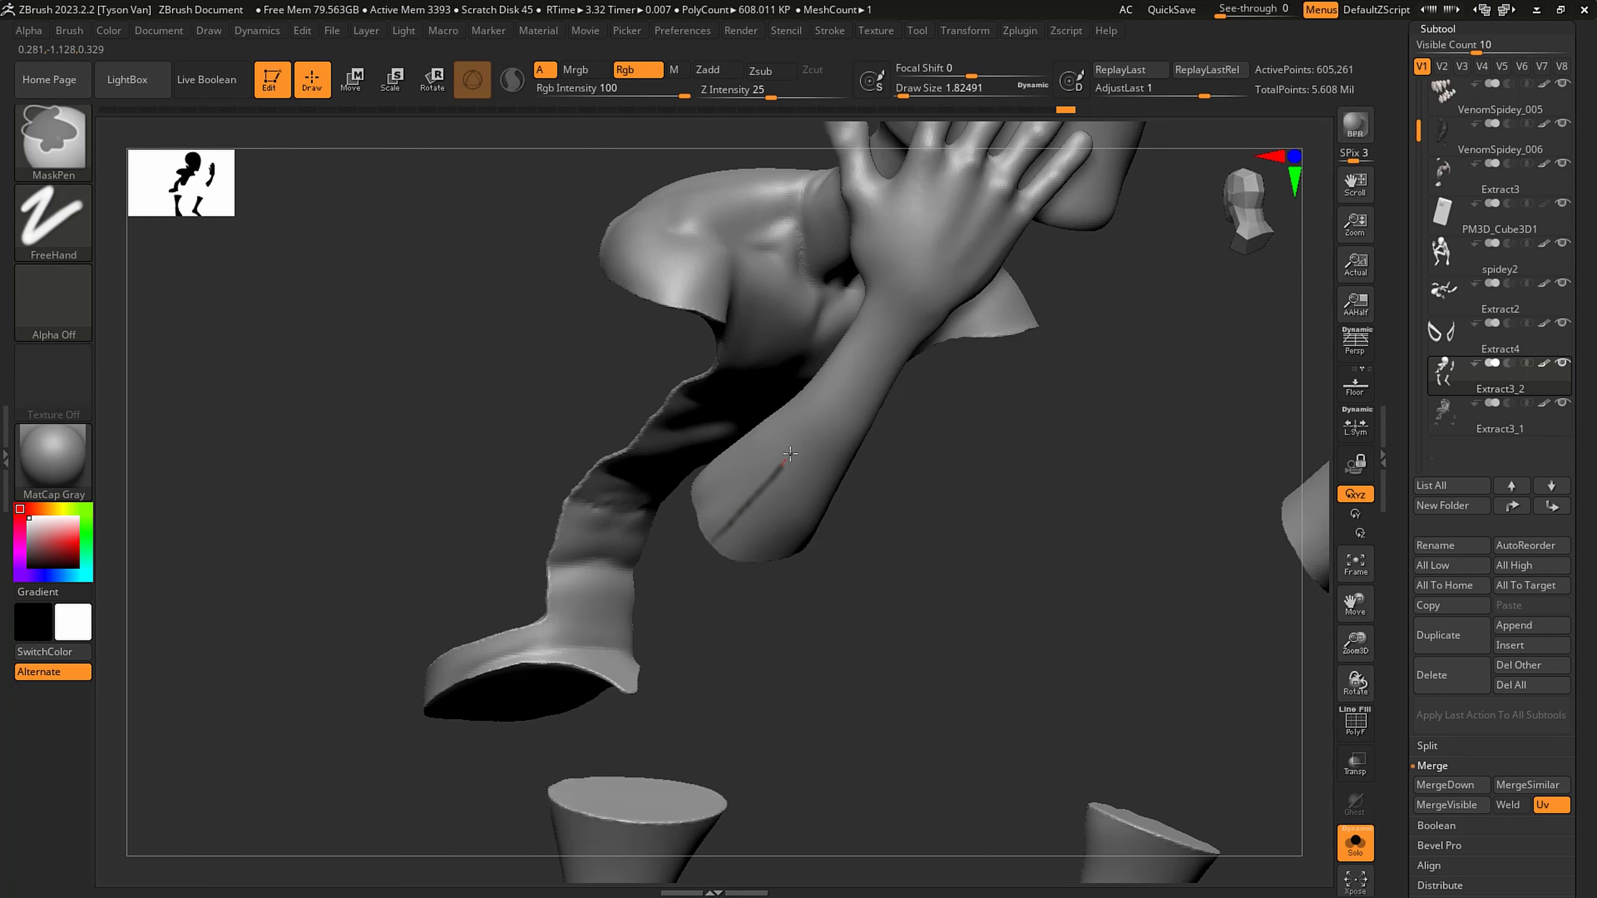
pyautogui.click(830, 31)
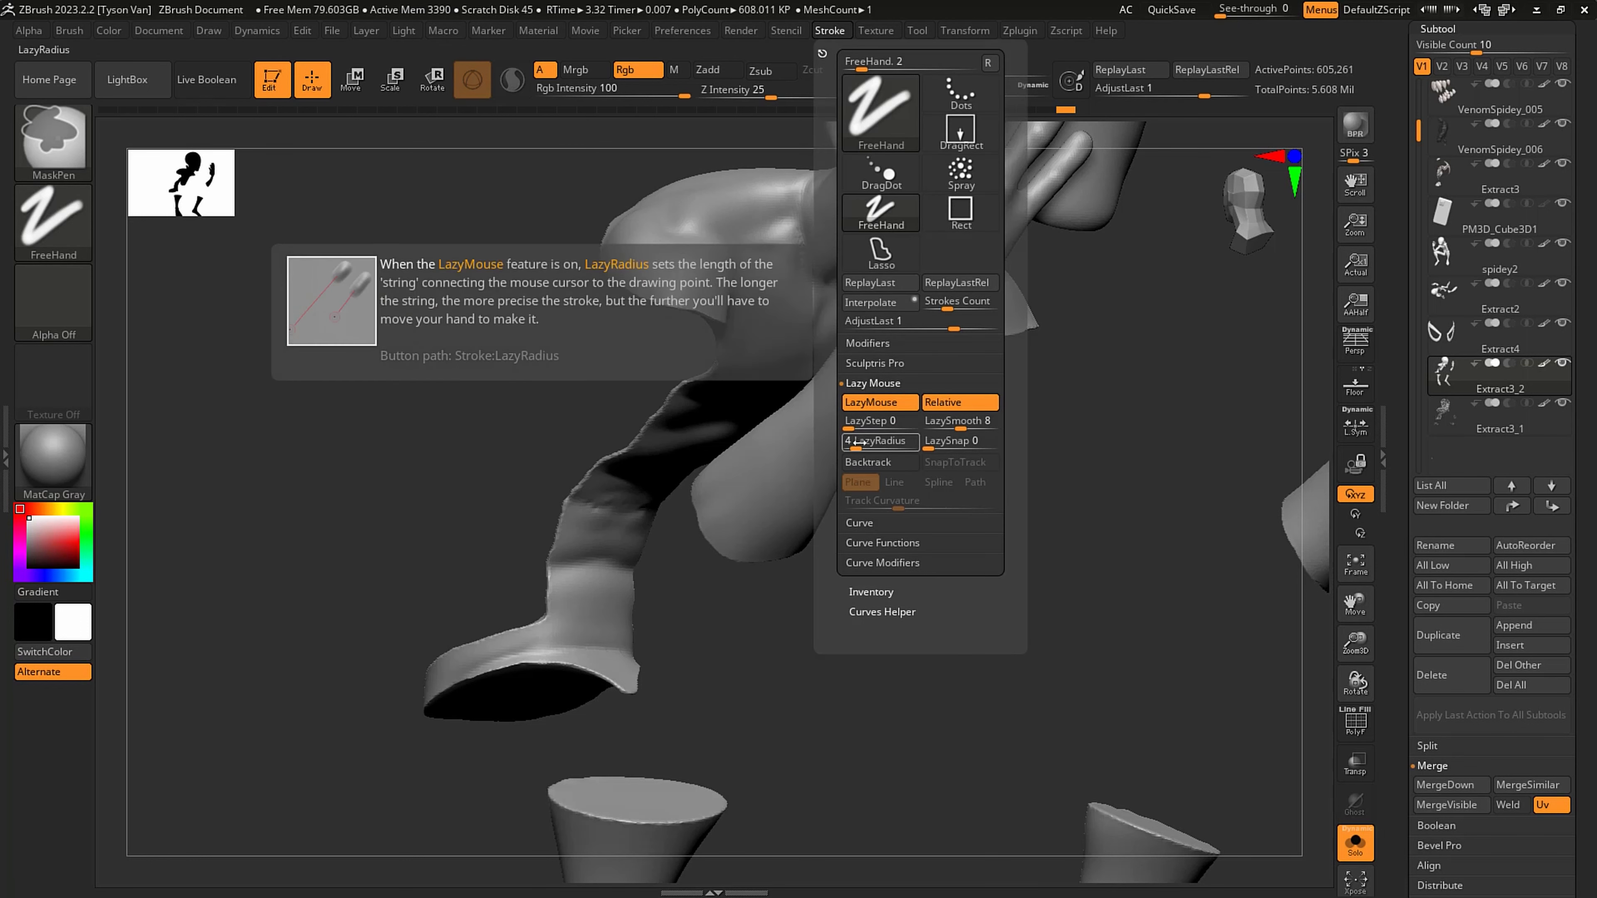
pyautogui.moveTo(856, 442); pyautogui.dragTo(868, 441)
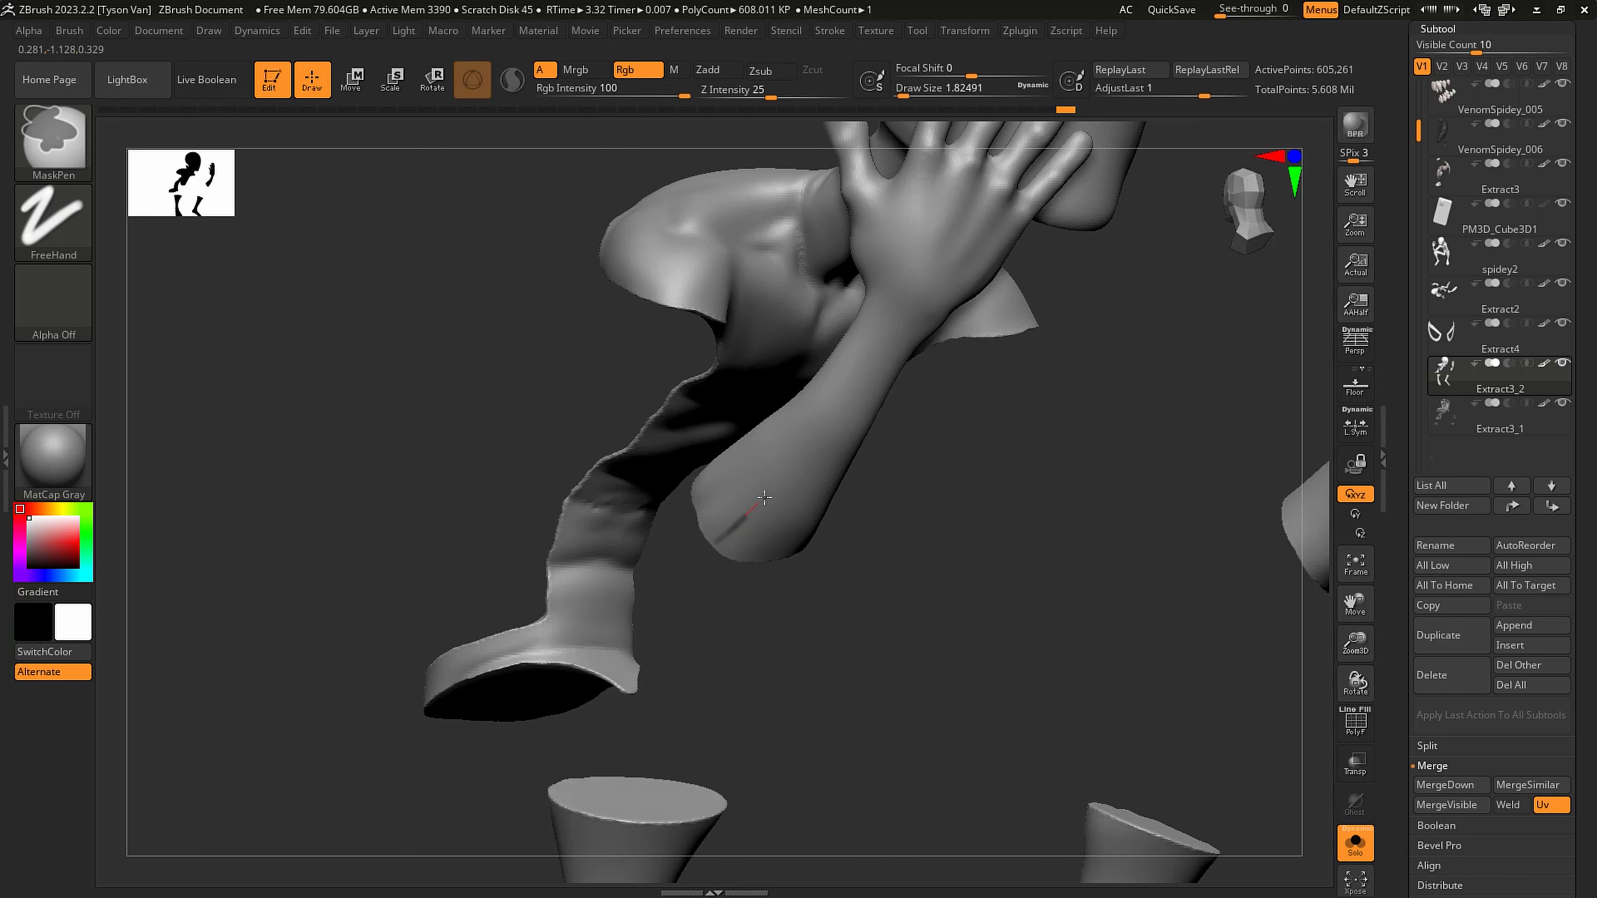
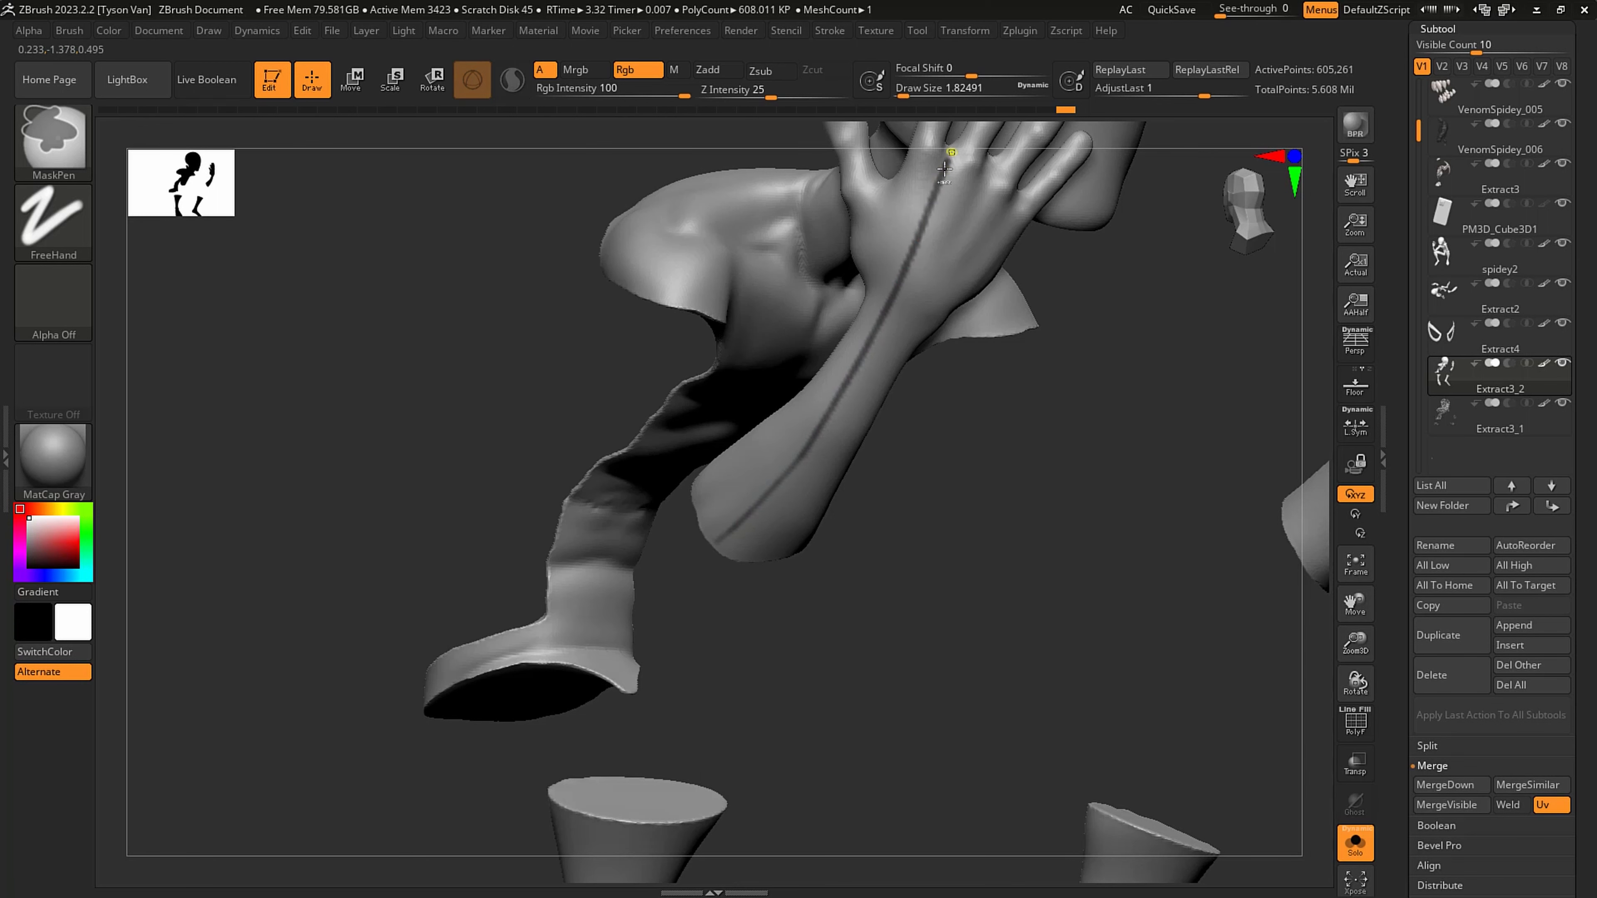
# - Try masking two lengthwise lines along the back of the hand and down the forearm
pyautogui.moveTo(853, 402); pyautogui.dragTo(895, 307, button='right')
pyautogui.keyDown('ctrl'); pyautogui.moveTo(989, 178); pyautogui.dragTo(942, 269); pyautogui.keyUp('ctrl')
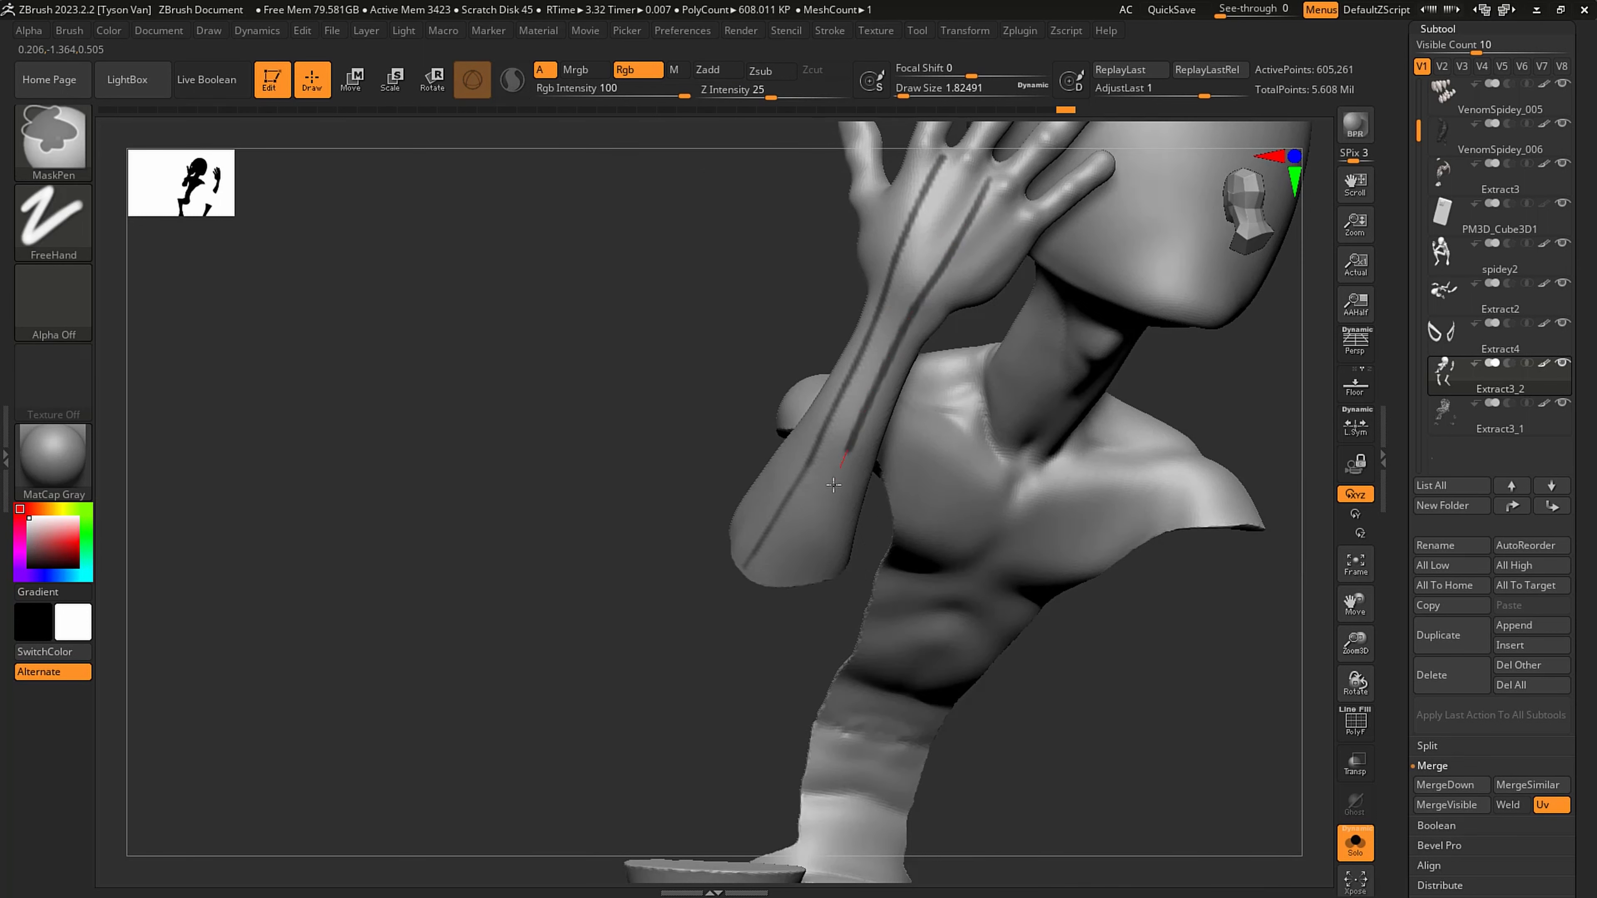
# - Clear the mask and subdivide the Extract3_2 mesh once for finer mask lines
pyautogui.keyDown('ctrl'); pyautogui.moveTo(1006, 660); pyautogui.dragTo(1033, 703); pyautogui.keyUp('ctrl')
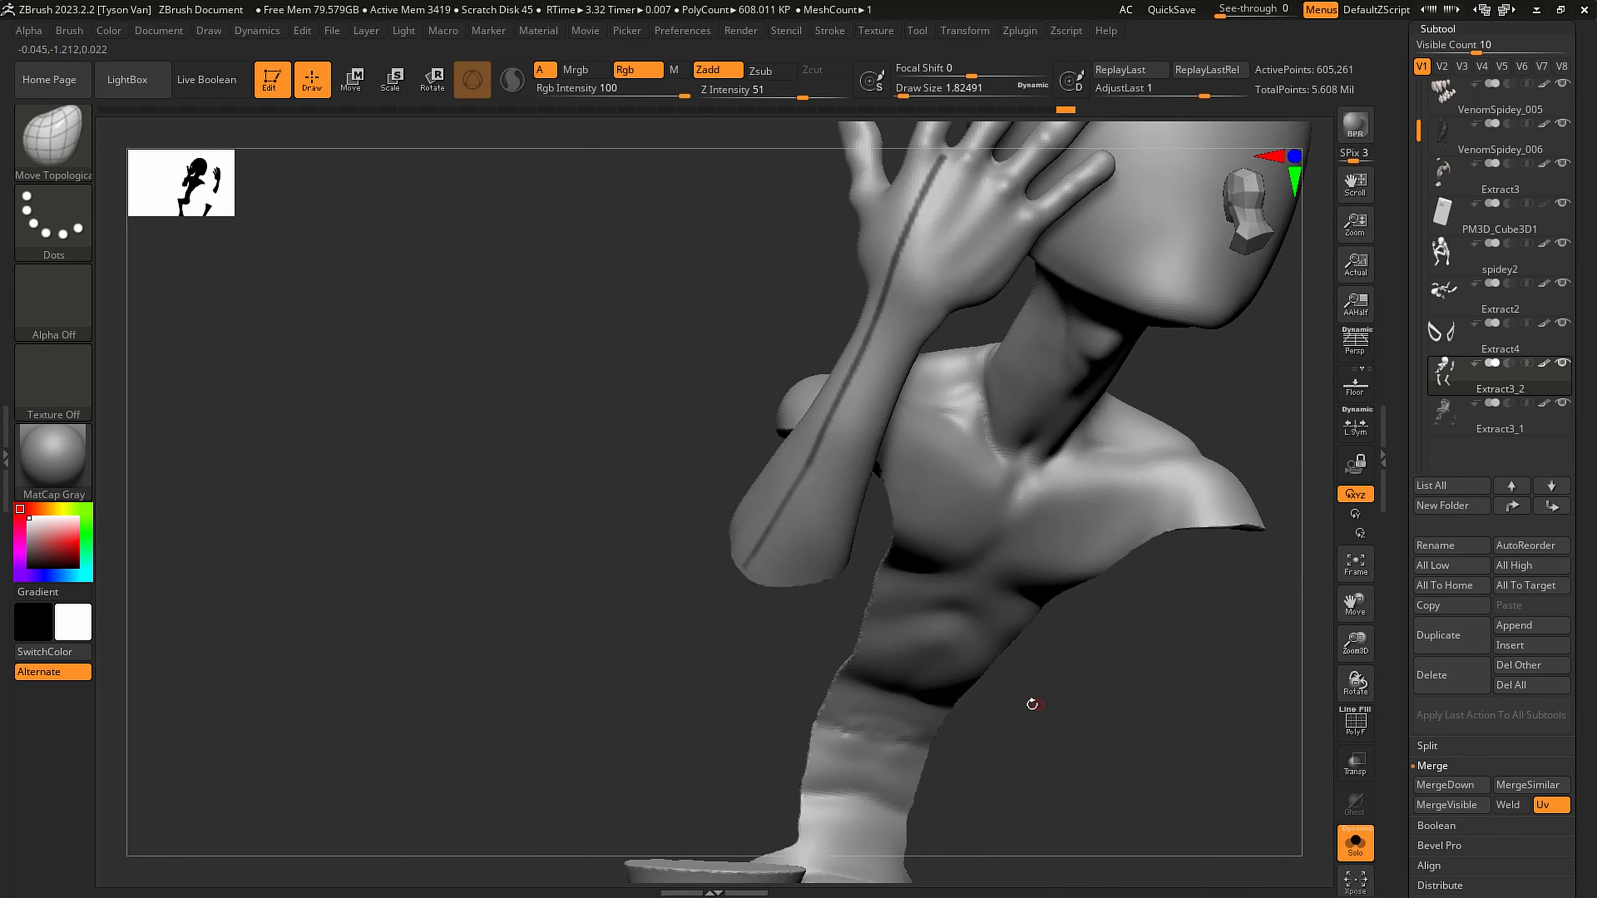
pyautogui.press('d')
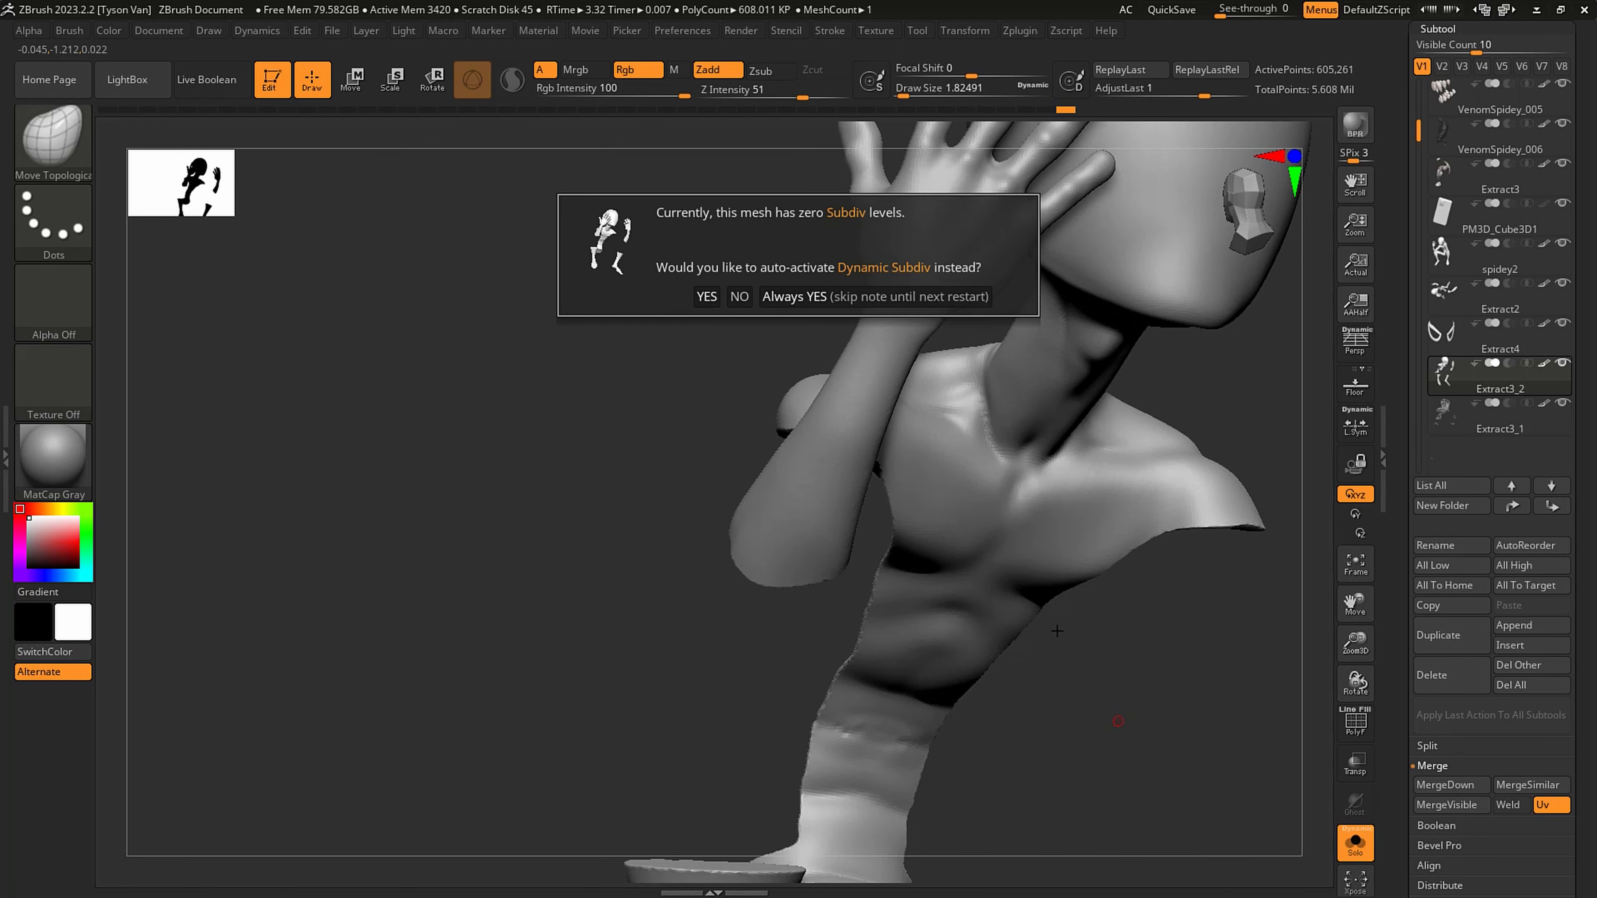
pyautogui.press('Return')
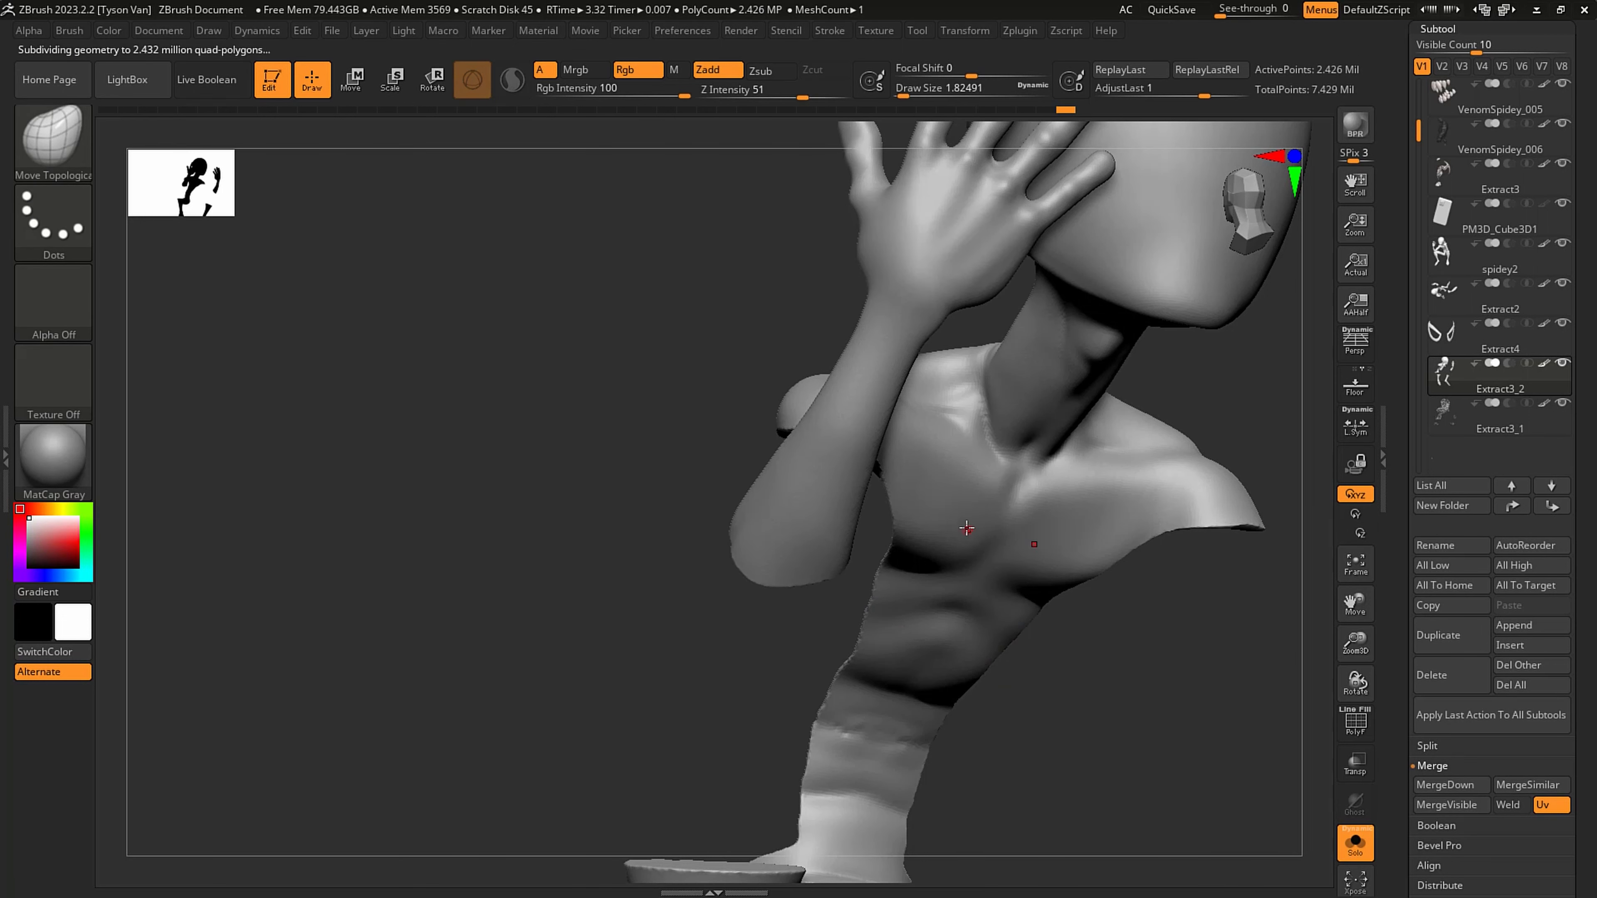
# - Mask lengthwise lines from the knuckles across the back of the hand and down the outer forearm to its cut end
pyautogui.moveTo(966, 528); pyautogui.dragTo(1007, 420, button='right')
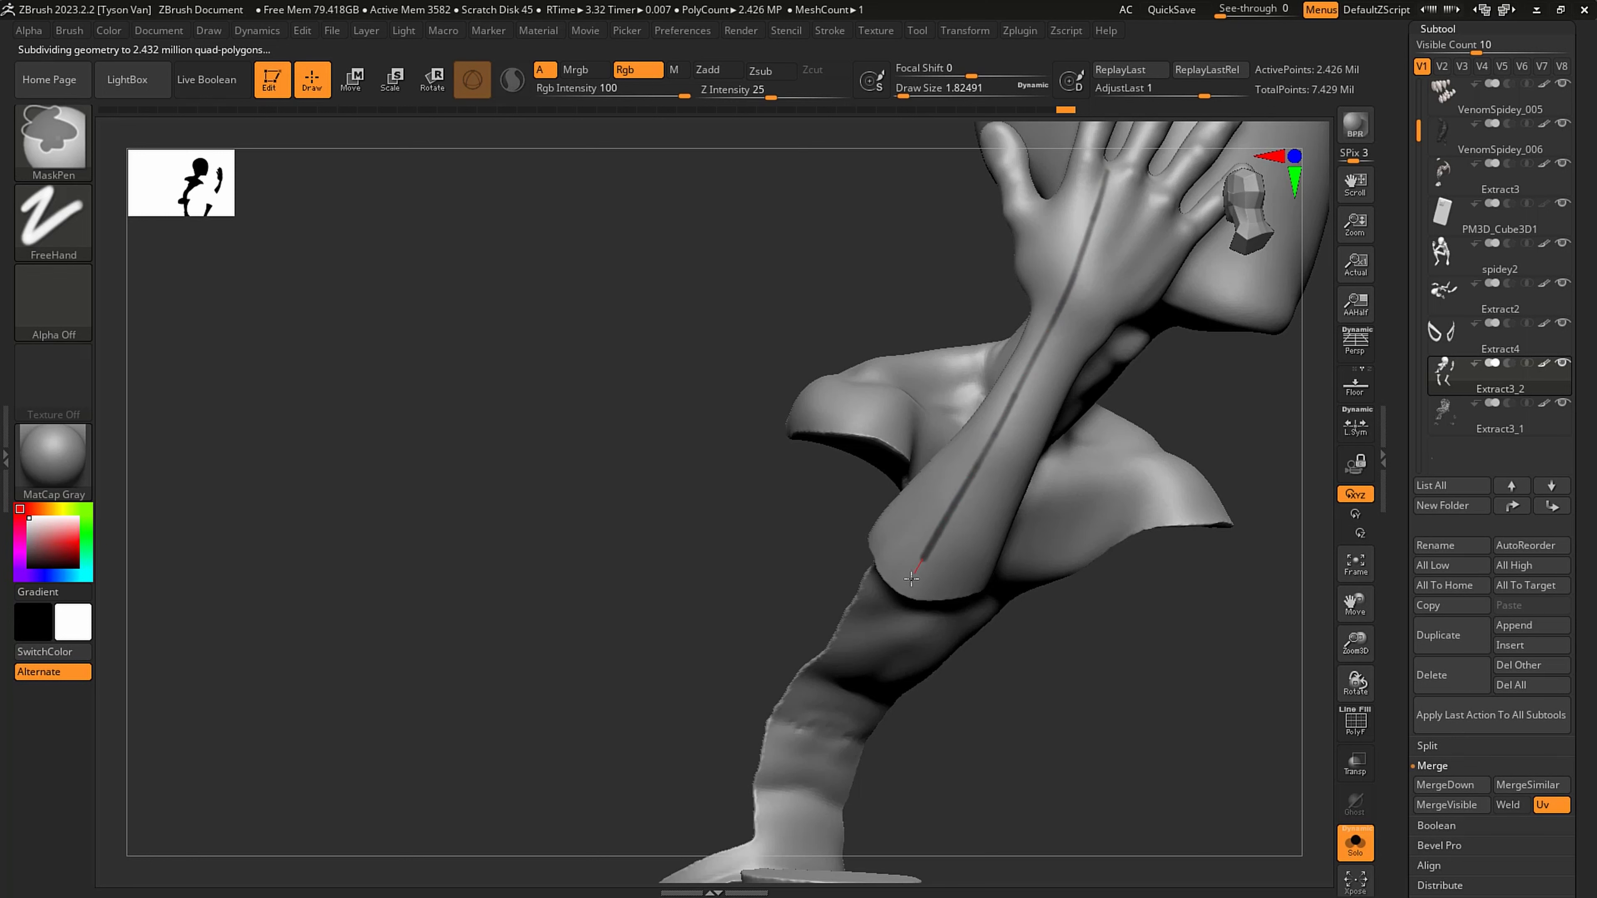
pyautogui.moveTo(933, 564); pyautogui.dragTo(952, 543, button='right')
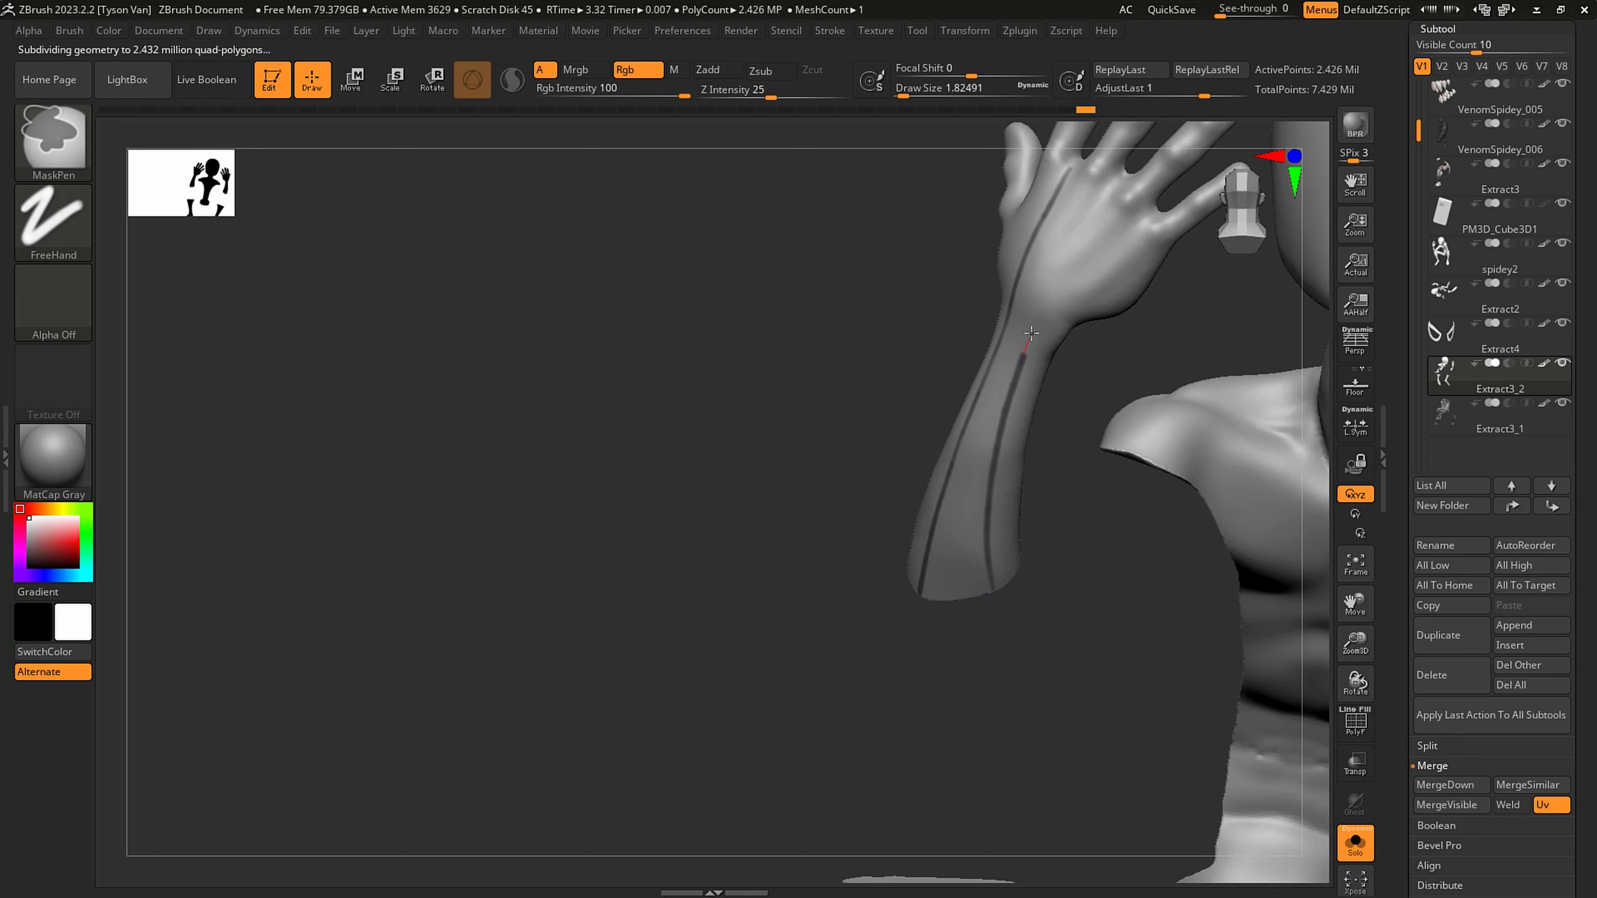
pyautogui.moveTo(1110, 211); pyautogui.dragTo(1146, 236, button='right')
pyautogui.moveTo(1144, 236); pyautogui.dragTo(1074, 345)
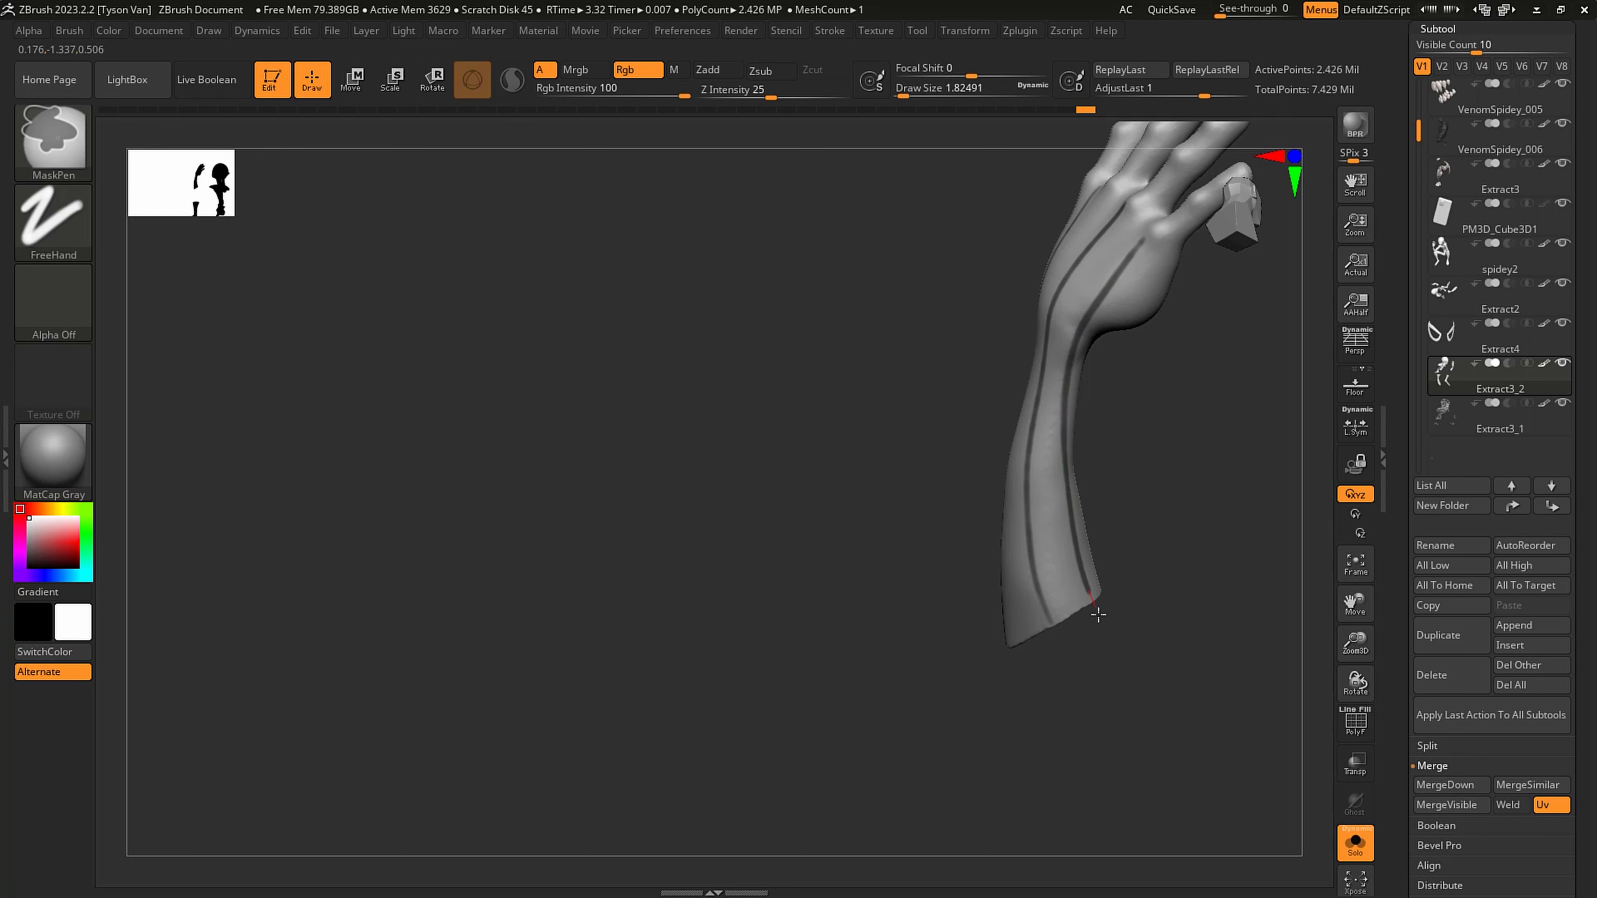
pyautogui.keyDown('ctrl'); pyautogui.moveTo(1098, 615); pyautogui.dragTo(1098, 613); pyautogui.keyUp('ctrl')
# - Mask another lengthwise line from the index-finger side of the hand down the thumb side of the forearm
pyautogui.moveTo(1089, 479); pyautogui.dragTo(1130, 470, button='right')
pyautogui.moveTo(1047, 348)
pyautogui.mouseDown(button='right')
pyautogui.moveTo(1112, 356)
pyautogui.moveTo(961, 235)
pyautogui.mouseUp(button='right')
pyautogui.keyDown('ctrl'); pyautogui.moveTo(975, 267); pyautogui.dragTo(988, 317); pyautogui.keyUp('ctrl')
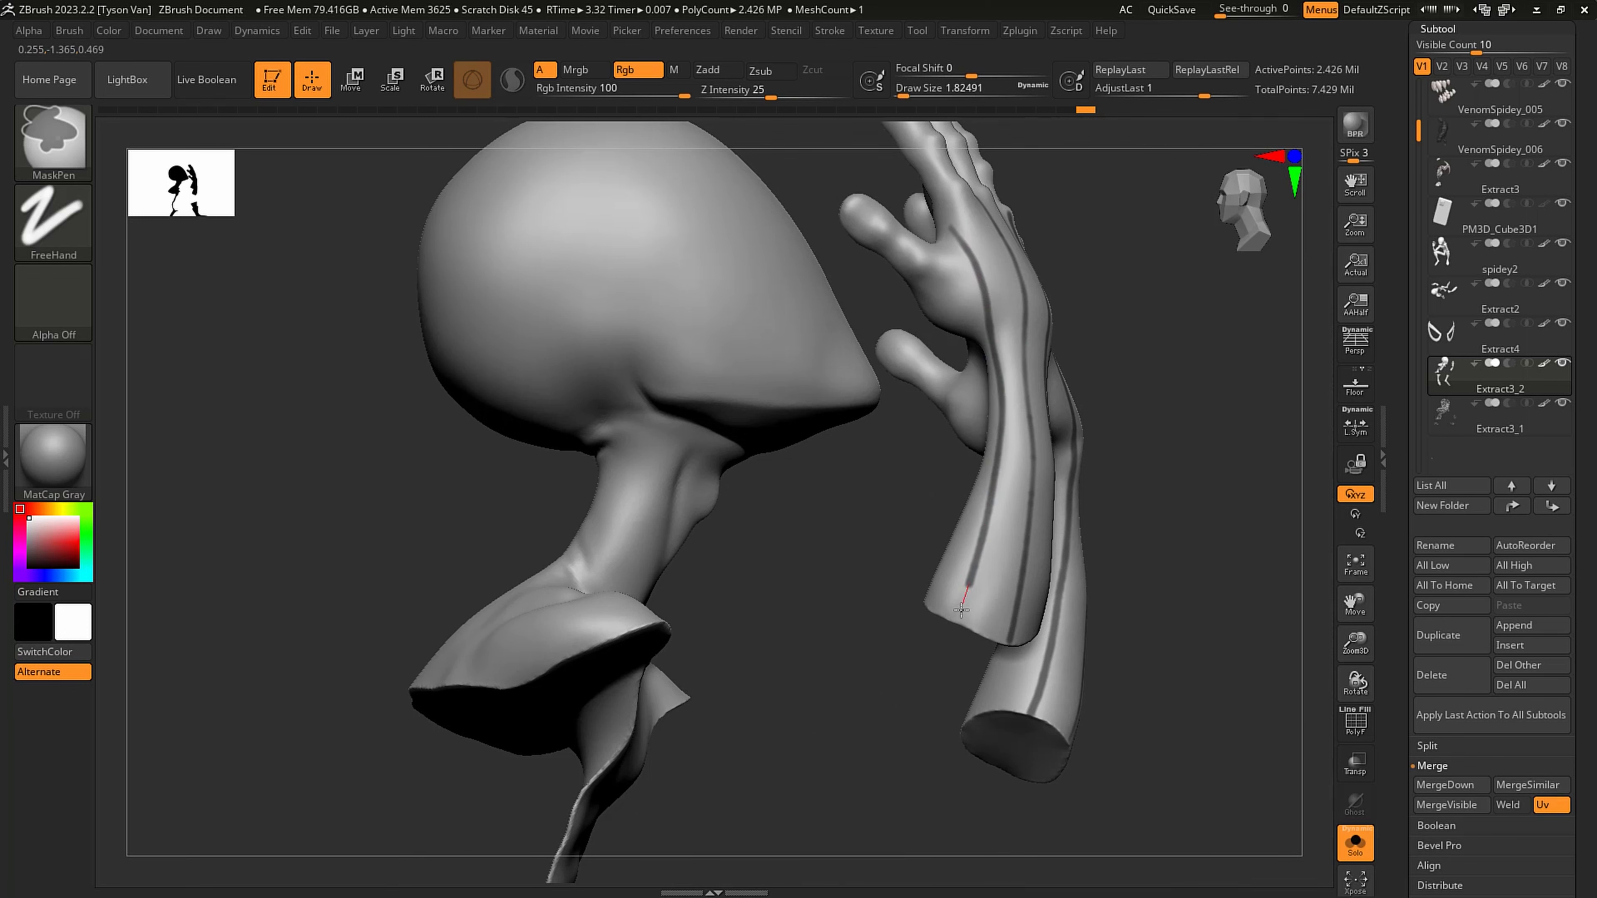
pyautogui.keyDown('ctrl'); pyautogui.moveTo(960, 608); pyautogui.dragTo(956, 597); pyautogui.keyUp('ctrl')
# - Mask lengthwise lines along the inner forearm from the base of the palm to the cut end, replacing a misplaced palm stroke
pyautogui.moveTo(956, 597)
pyautogui.mouseDown(button='right')
pyautogui.moveTo(1005, 569)
pyautogui.moveTo(1010, 420)
pyautogui.moveTo(806, 292)
pyautogui.mouseUp(button='right')
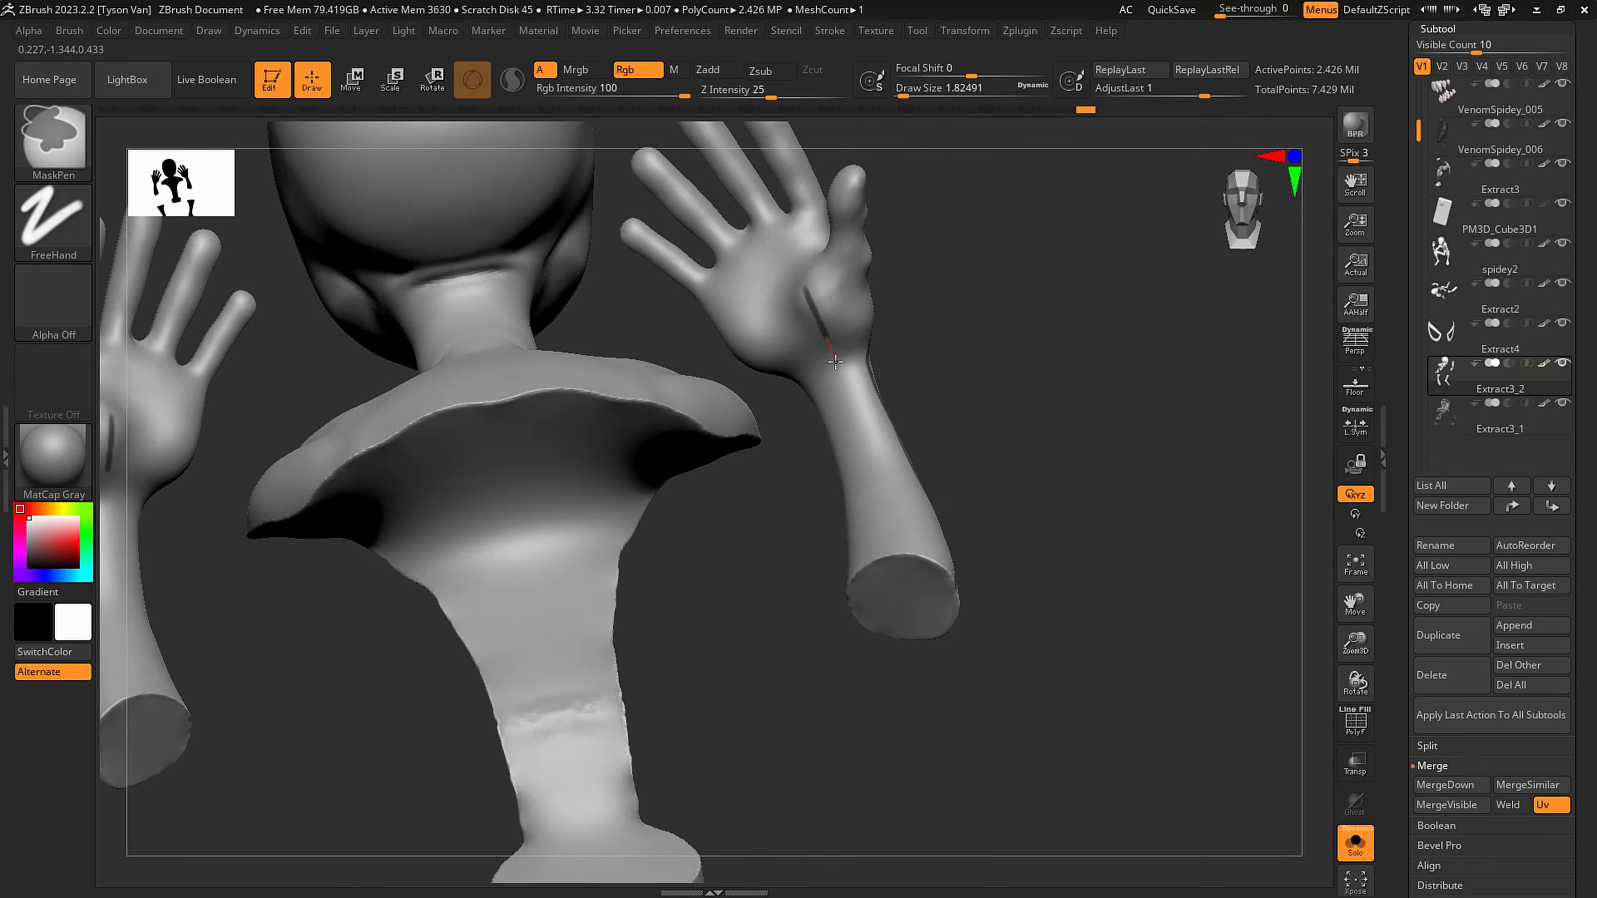
pyautogui.keyDown('ctrl'); pyautogui.moveTo(836, 362); pyautogui.dragTo(838, 367); pyautogui.keyUp('ctrl')
pyautogui.hotkey('ctrl', 'z')
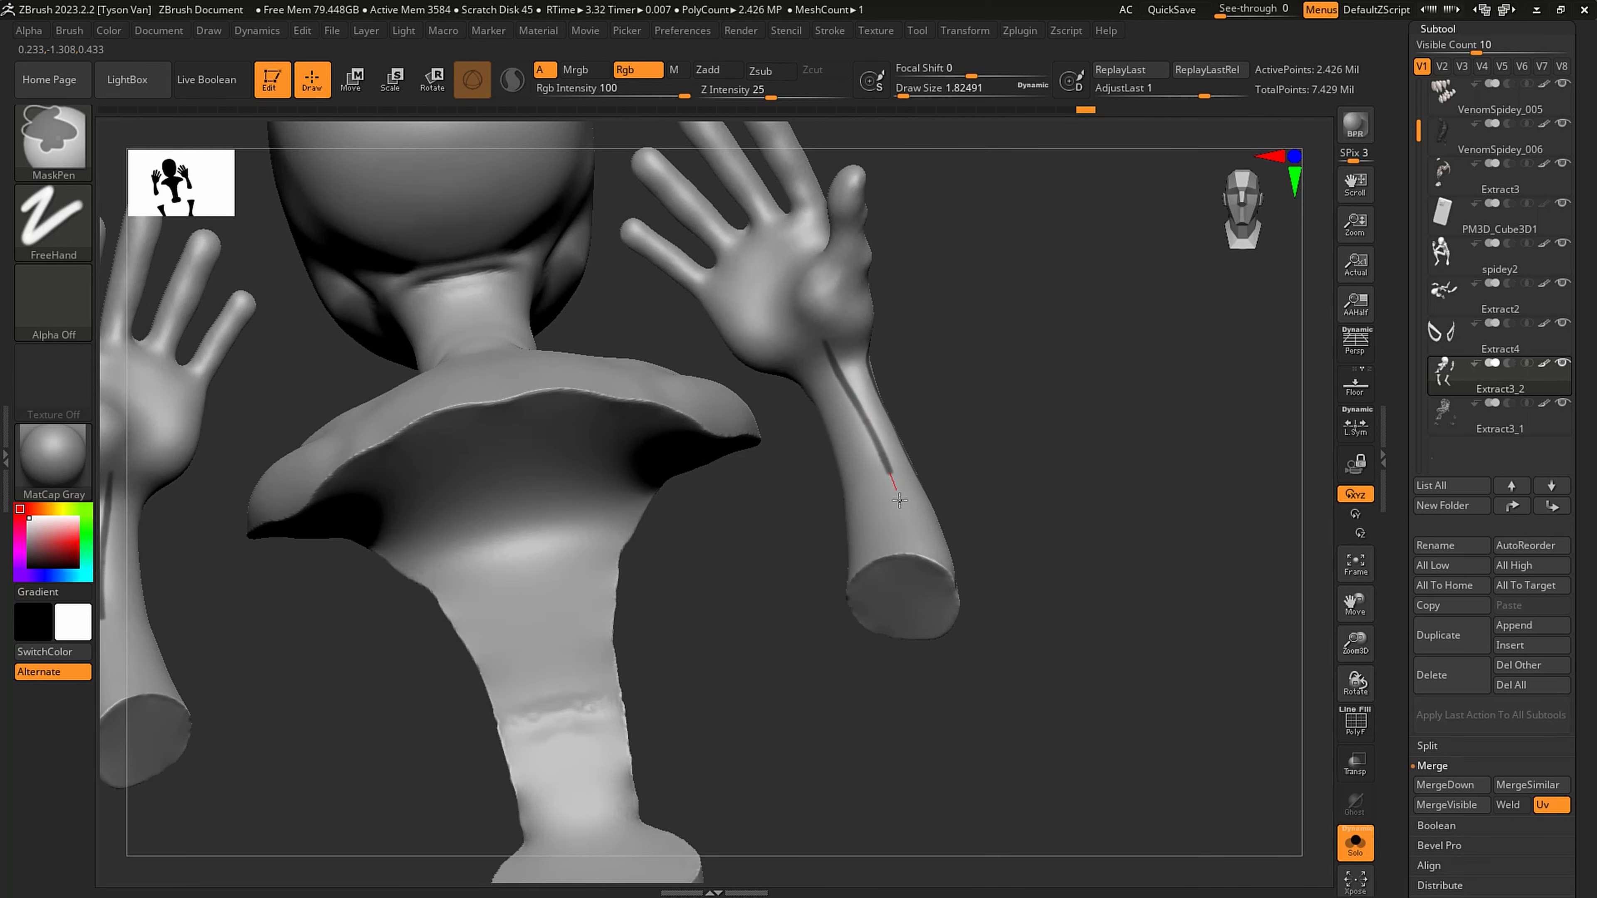
pyautogui.keyDown('ctrl'); pyautogui.moveTo(899, 500); pyautogui.dragTo(909, 560); pyautogui.keyUp('ctrl')
pyautogui.moveTo(897, 533); pyautogui.dragTo(743, 390, button='right')
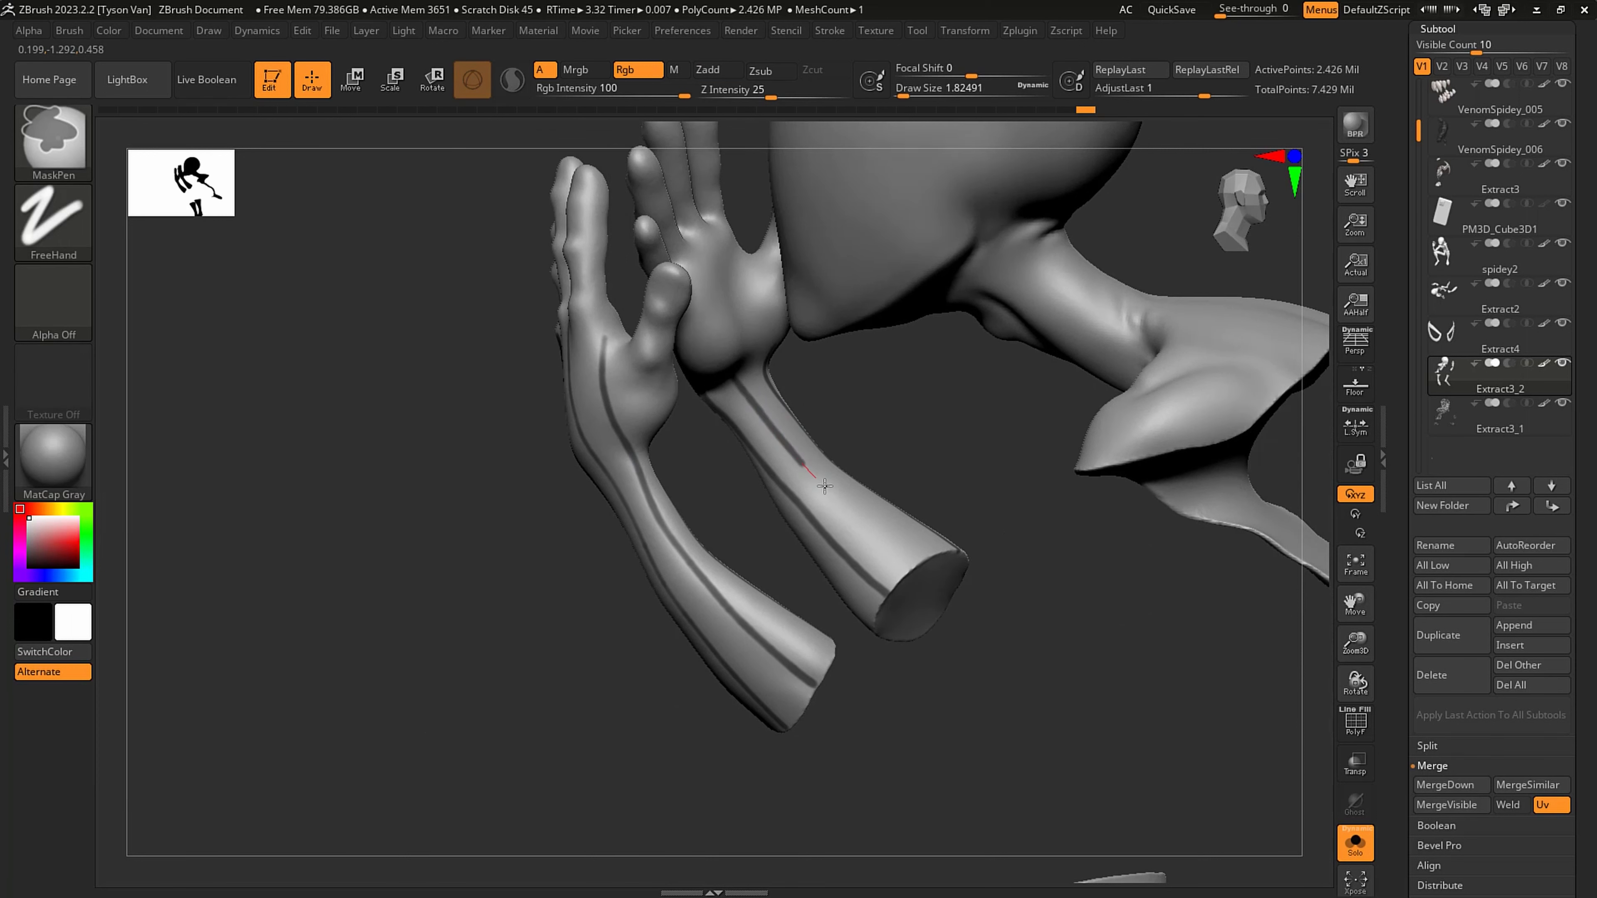
pyautogui.moveTo(935, 517); pyautogui.dragTo(849, 391, button='right')
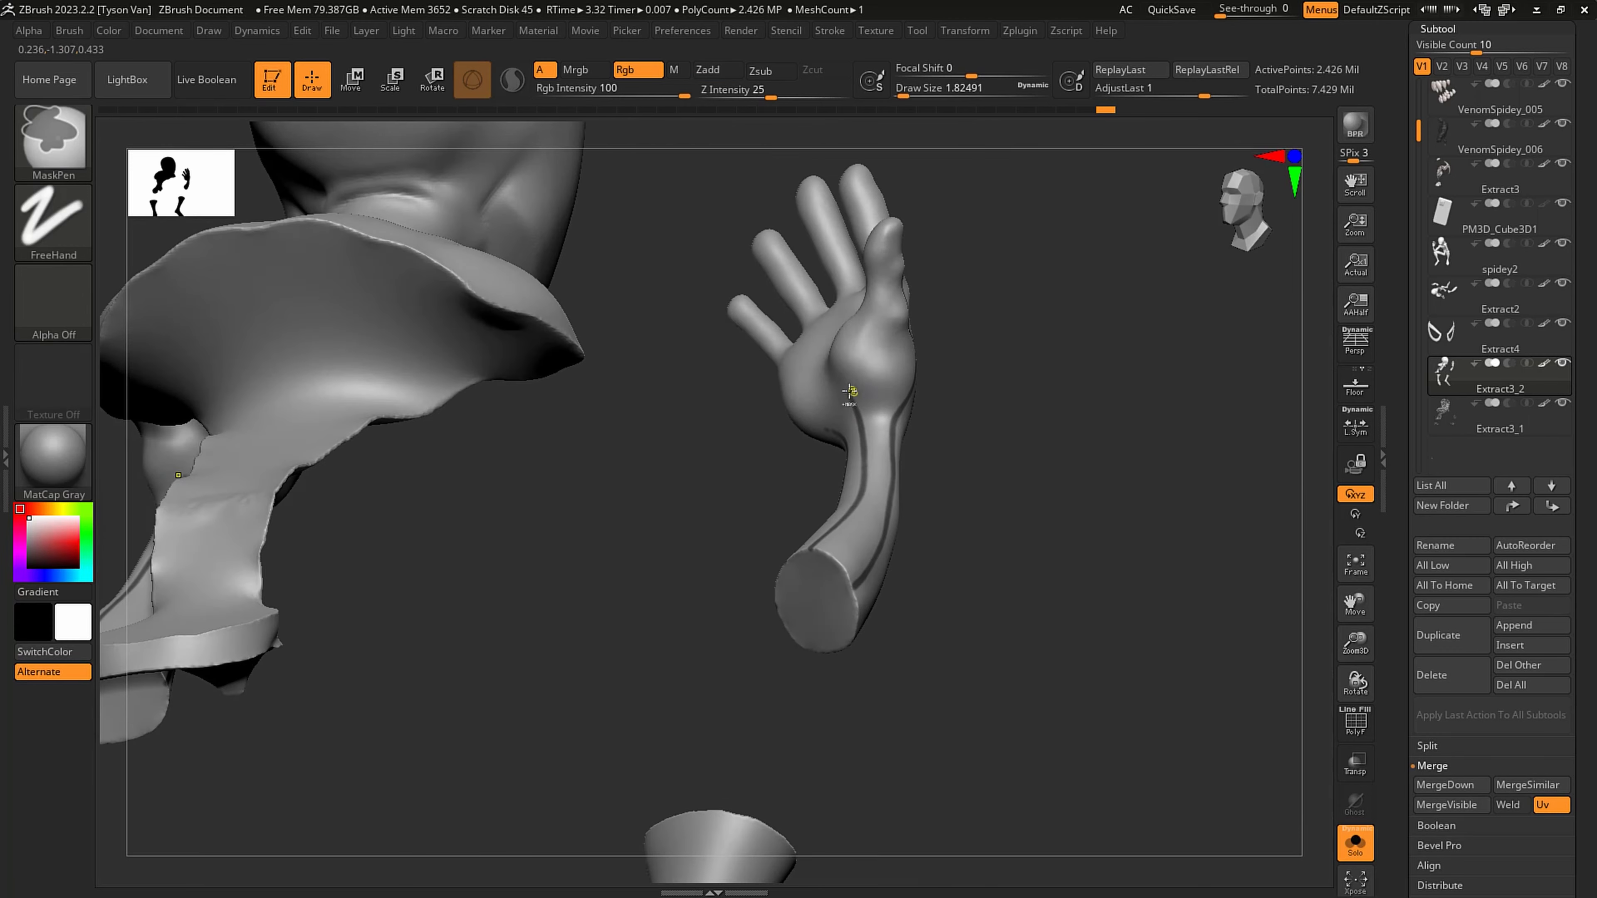
# - Mask a line across the inner wrist at the base of the palm, linking the forearm lines
pyautogui.keyDown('ctrl'); pyautogui.moveTo(920, 394); pyautogui.dragTo(927, 390); pyautogui.keyUp('ctrl')
pyautogui.moveTo(927, 390)
pyautogui.mouseDown(button='right')
pyautogui.moveTo(909, 367)
pyautogui.moveTo(875, 376)
pyautogui.moveTo(817, 437)
pyautogui.mouseUp(button='right')
pyautogui.moveTo(792, 450)
pyautogui.keyDown('ctrl'); pyautogui.mouseDown()
pyautogui.moveTo(831, 434)
pyautogui.moveTo(877, 365)
pyautogui.mouseUp(); pyautogui.keyUp('ctrl')
pyautogui.moveTo(820, 428)
pyautogui.mouseDown(button='right')
pyautogui.moveTo(863, 338)
pyautogui.moveTo(802, 444)
pyautogui.mouseUp(button='right')
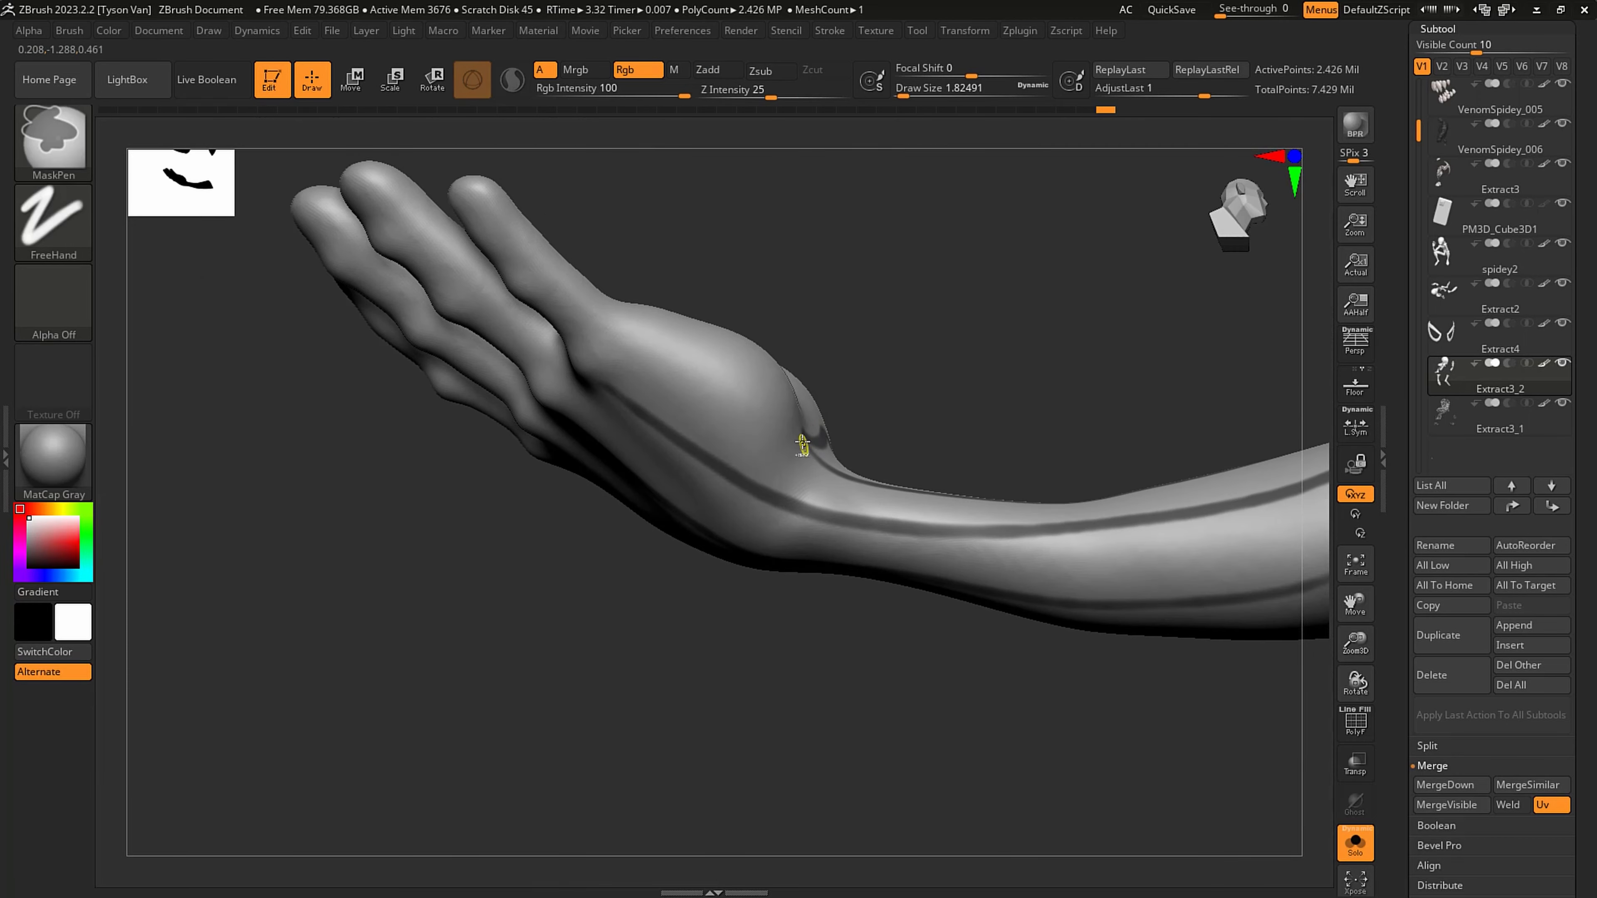
pyautogui.moveTo(849, 509)
pyautogui.mouseDown(button='right')
pyautogui.moveTo(819, 545)
pyautogui.moveTo(830, 442)
pyautogui.mouseUp(button='right')
pyautogui.keyDown('shift'); pyautogui.moveTo(829, 438); pyautogui.dragTo(902, 502); pyautogui.keyUp('shift')
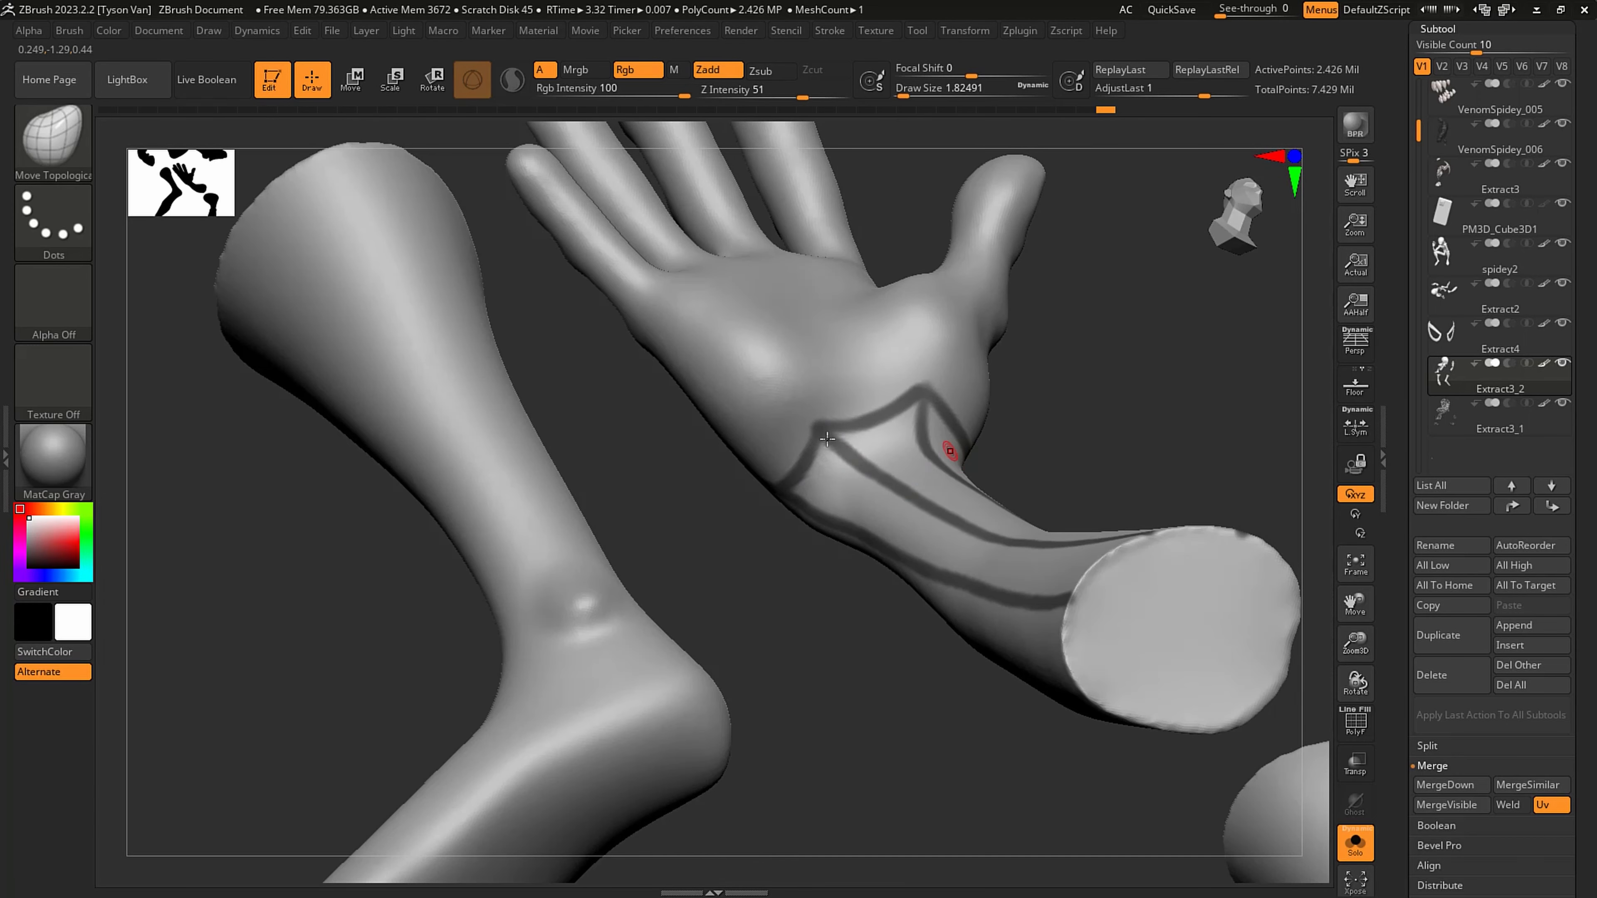
# - Continue the wrist line around the back of the hand with curved segments between the lengthwise lines, redoing one stroke
pyautogui.moveTo(828, 438); pyautogui.dragTo(969, 451, button='right')
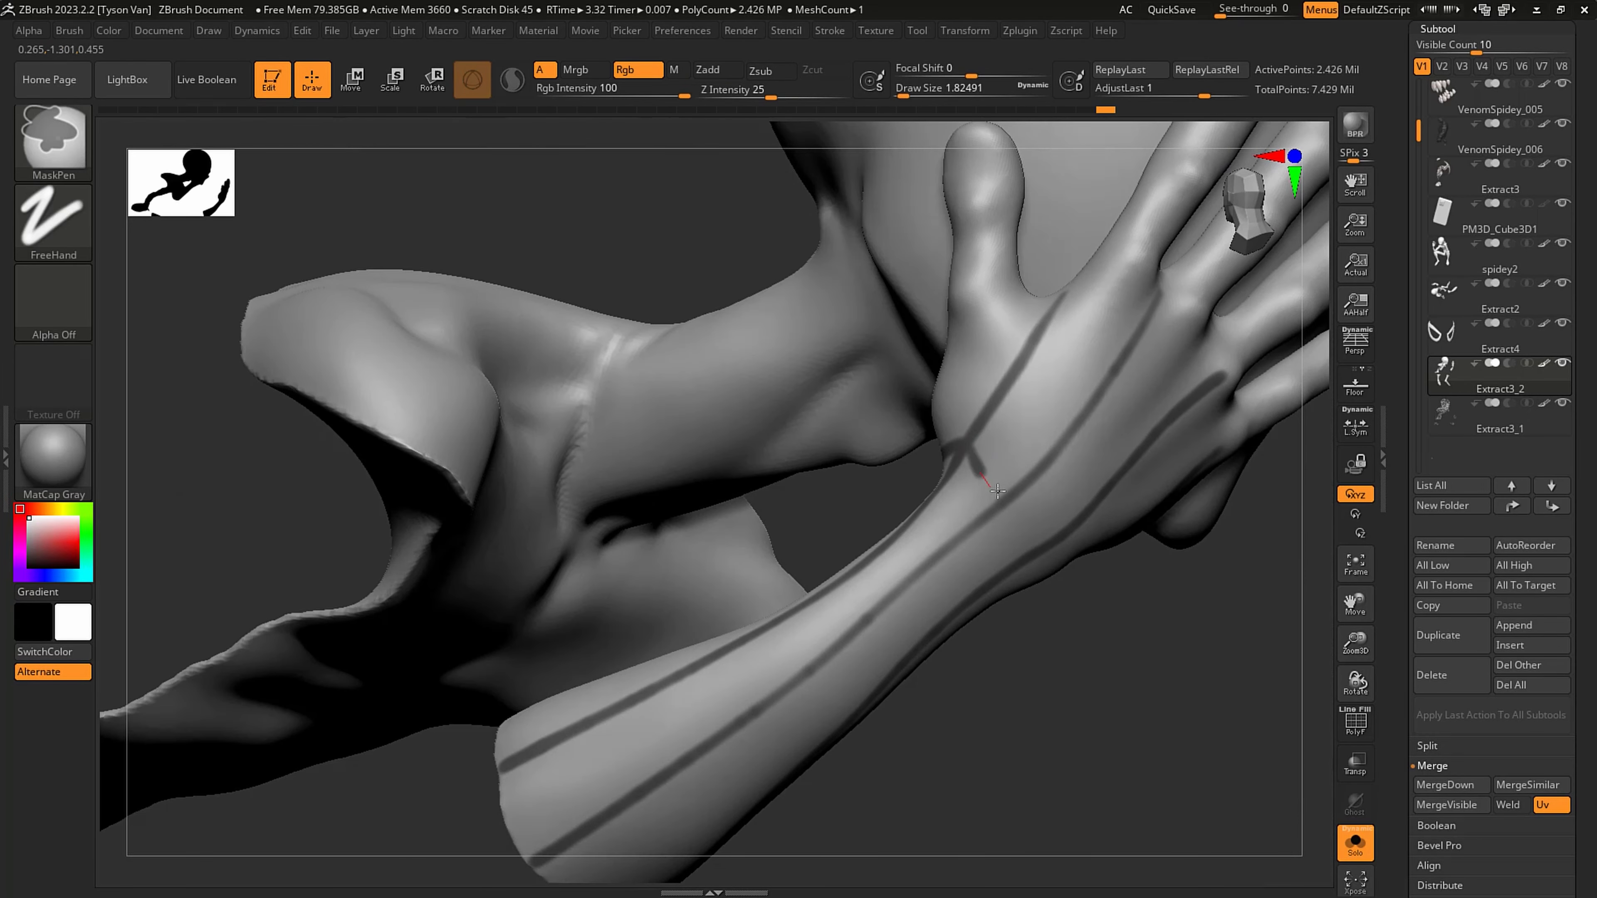
pyautogui.keyDown('ctrl'); pyautogui.moveTo(997, 492); pyautogui.dragTo(1017, 494); pyautogui.keyUp('ctrl')
pyautogui.moveTo(1031, 526)
pyautogui.mouseDown(button='right')
pyautogui.moveTo(1016, 498)
pyautogui.moveTo(1056, 551)
pyautogui.mouseUp(button='right')
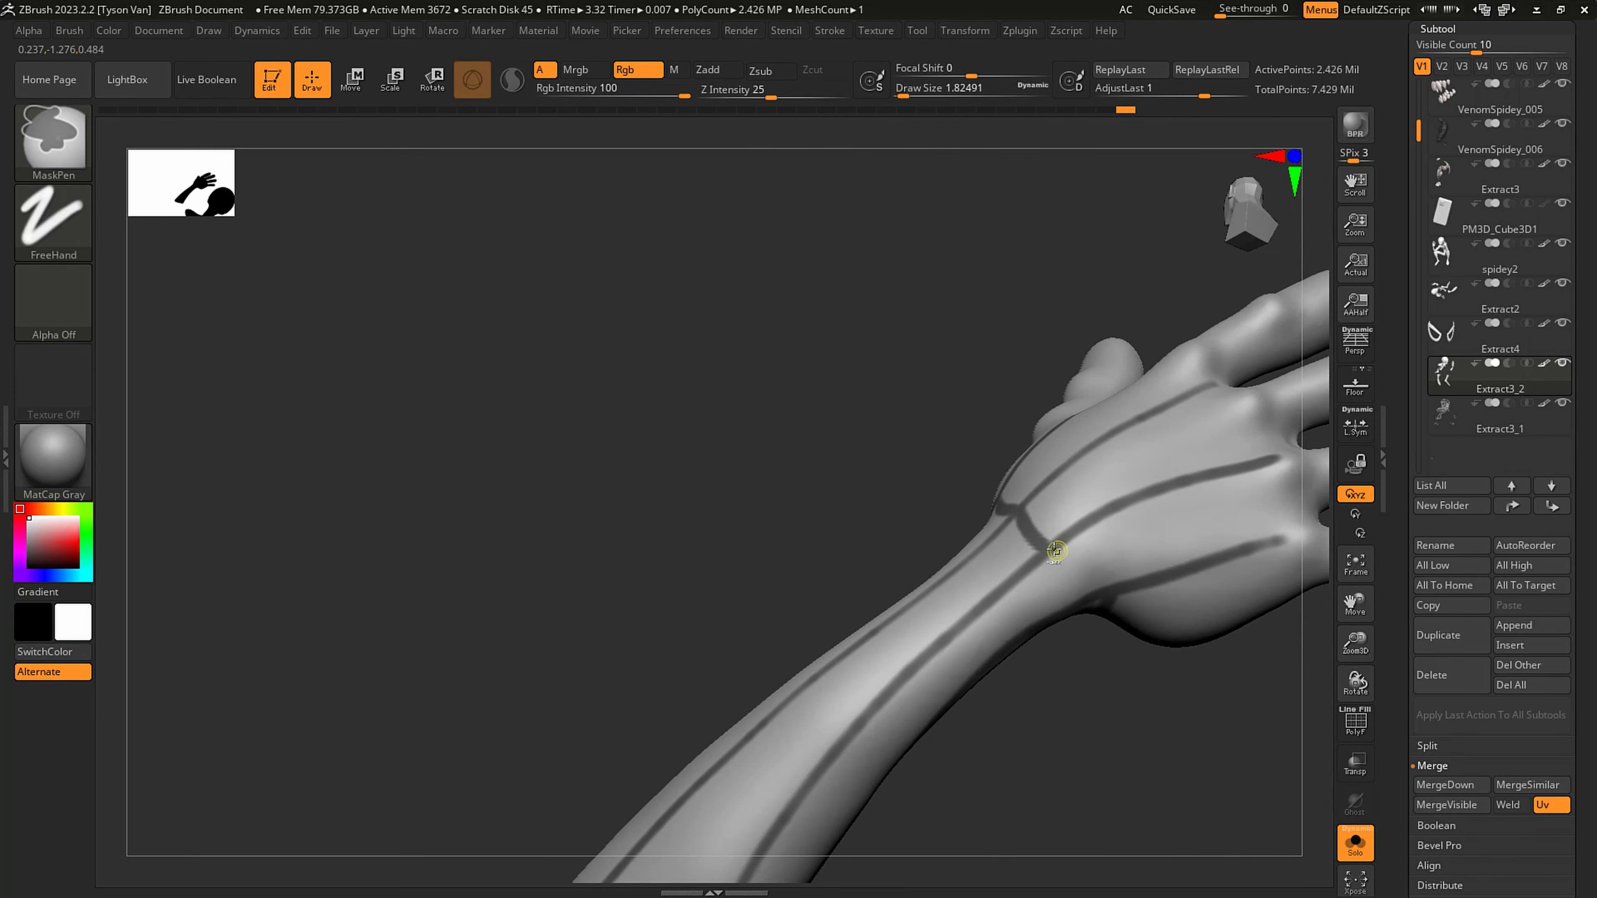
pyautogui.hotkey('ctrl', 'z')
pyautogui.keyDown('ctrl'); pyautogui.moveTo(1047, 548); pyautogui.dragTo(1120, 590); pyautogui.keyUp('ctrl')
# - Mask a curved web row across the middle of the back of the hand, connecting the lengthwise lines
pyautogui.keyDown('ctrl'); pyautogui.moveTo(1151, 489); pyautogui.dragTo(1212, 563); pyautogui.keyUp('ctrl')
pyautogui.moveTo(1159, 475); pyautogui.dragTo(1159, 488, button='right')
pyautogui.keyDown('ctrl'); pyautogui.moveTo(1158, 489); pyautogui.dragTo(1102, 439); pyautogui.keyUp('ctrl')
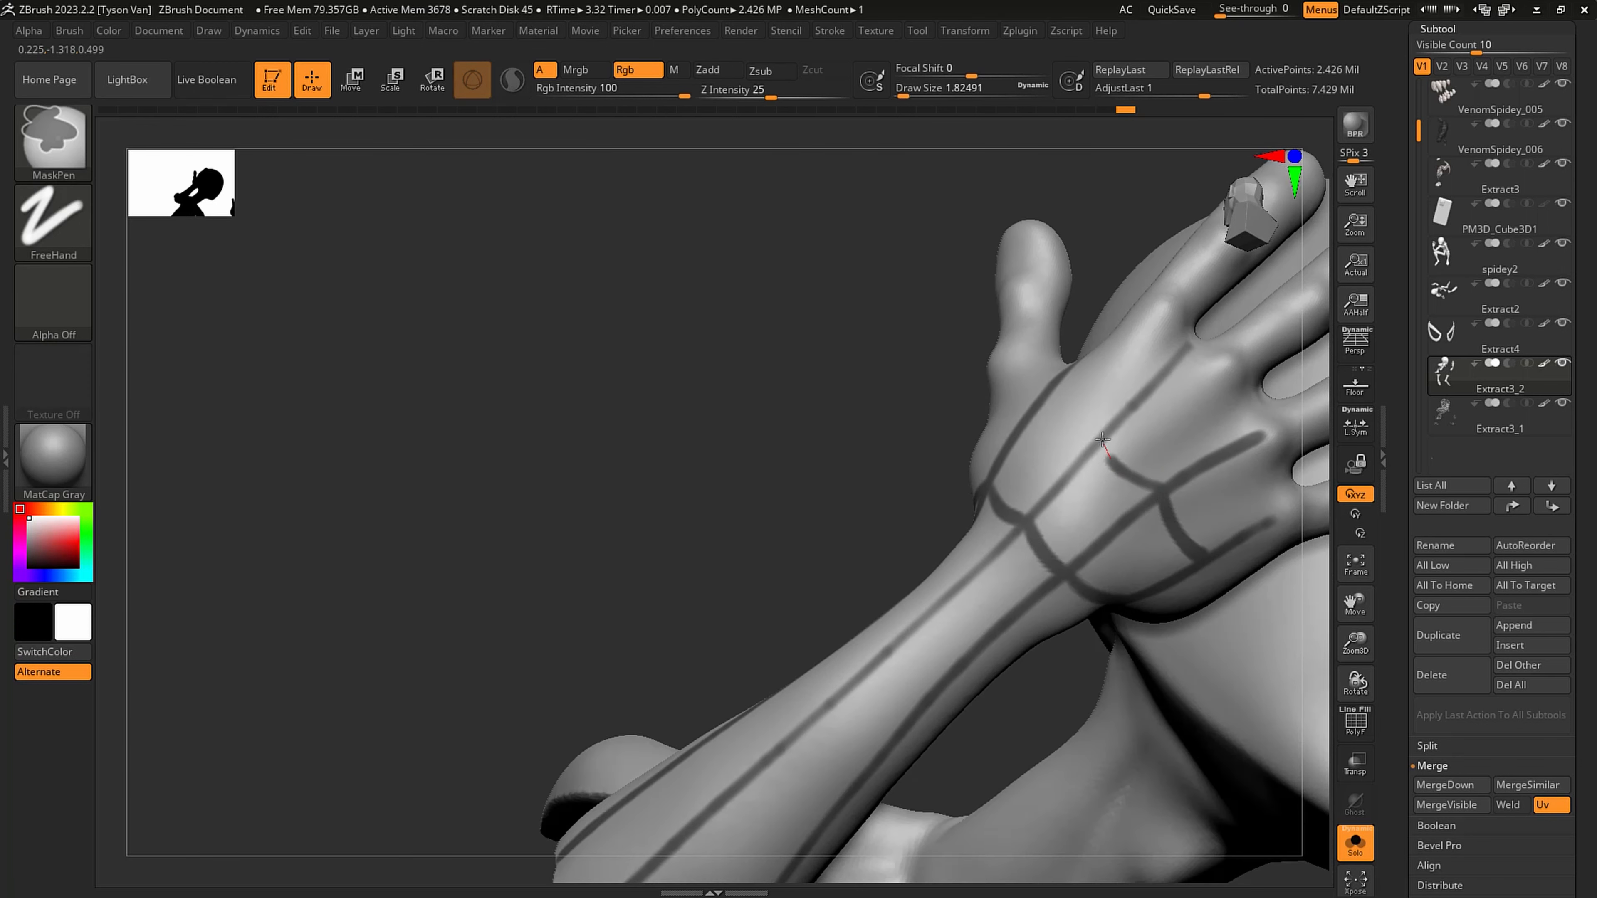
pyautogui.moveTo(1061, 416); pyautogui.dragTo(1064, 444, button='right')
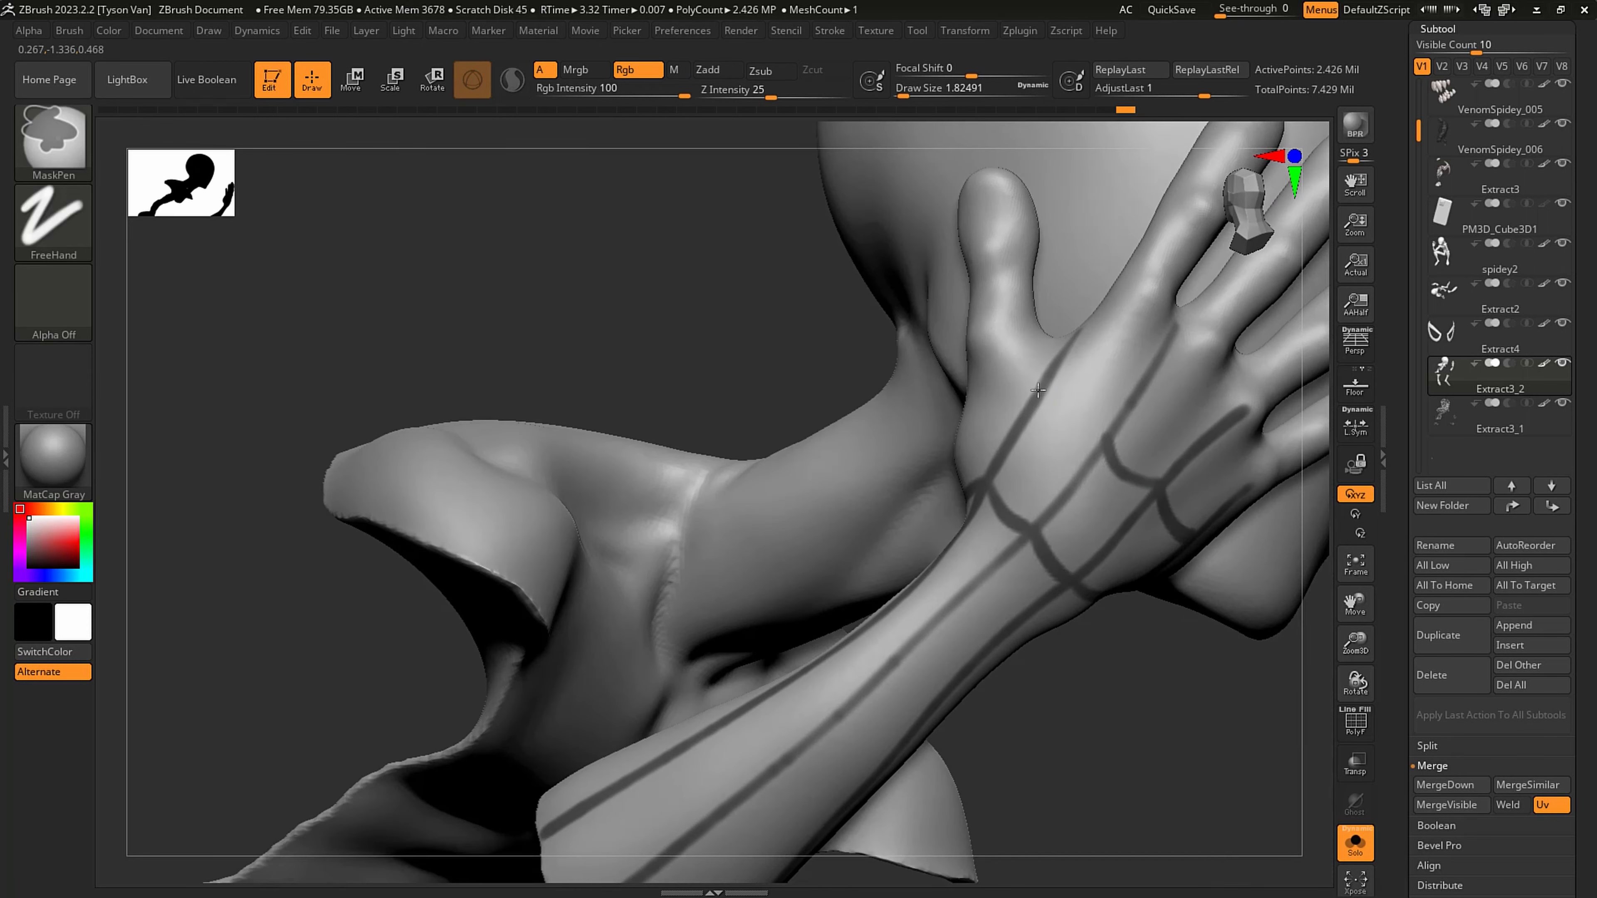
pyautogui.keyDown('ctrl'); pyautogui.moveTo(1041, 394); pyautogui.dragTo(1123, 436); pyautogui.keyUp('ctrl')
pyautogui.moveTo(1122, 437)
pyautogui.mouseDown(button='right')
pyautogui.moveTo(1094, 417)
pyautogui.moveTo(984, 411)
pyautogui.moveTo(1108, 360)
pyautogui.mouseUp(button='right')
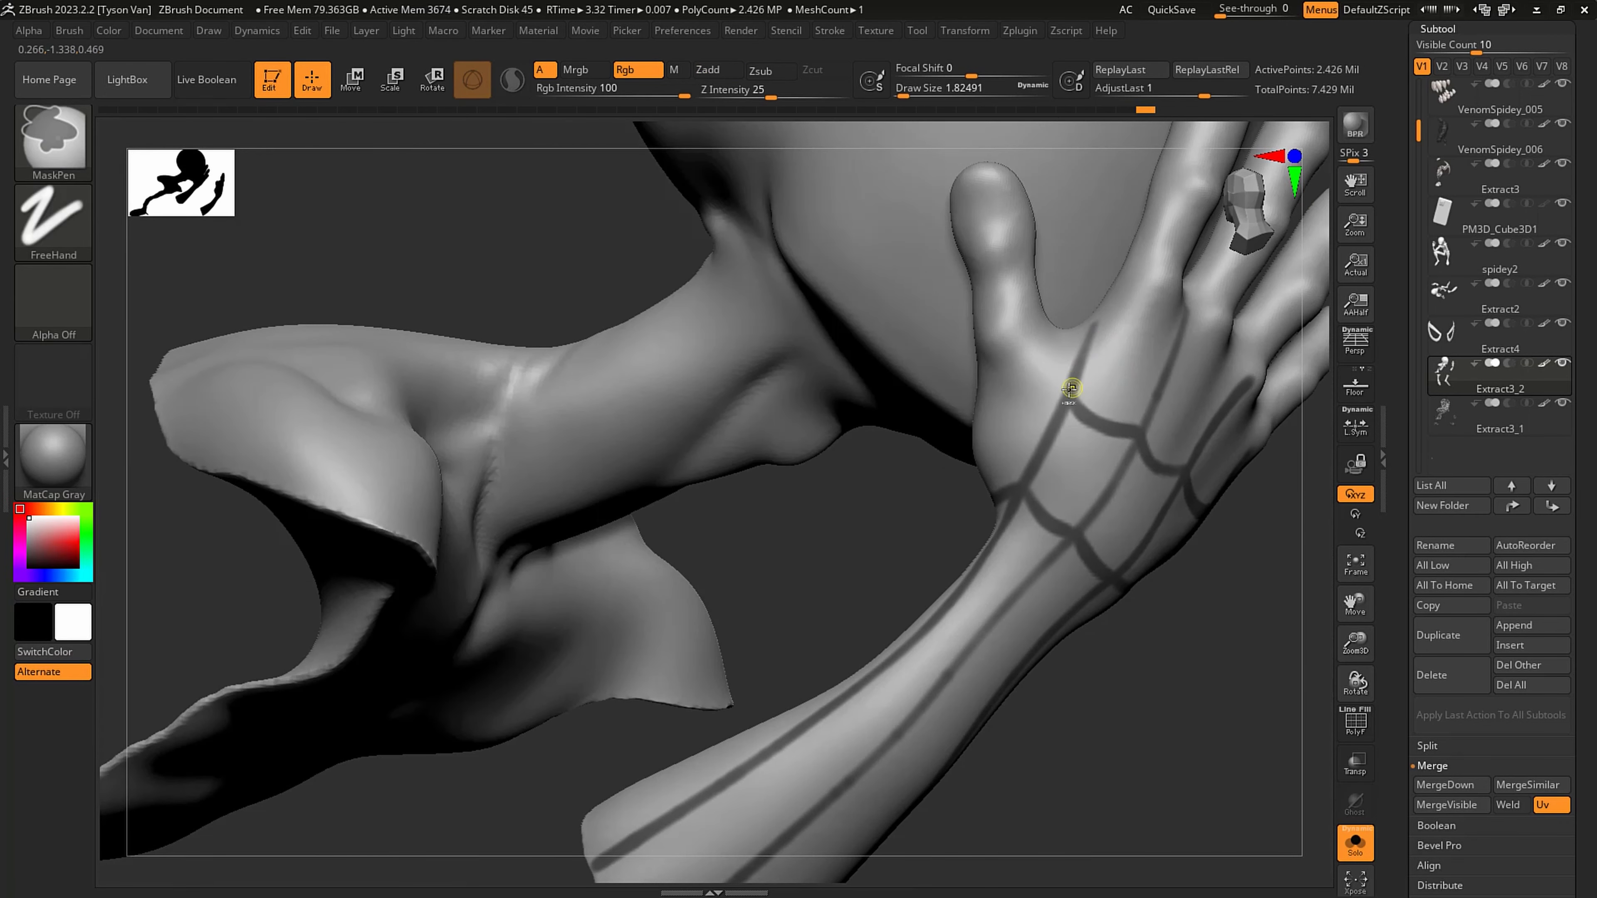
# - Mask a border line across the knuckles and extend the lengthwise hand lines up to it
pyautogui.keyDown('ctrl'); pyautogui.moveTo(1128, 268); pyautogui.dragTo(1130, 268); pyautogui.keyUp('ctrl')
pyautogui.moveTo(1136, 282); pyautogui.dragTo(914, 344, button='right')
pyautogui.keyDown('ctrl'); pyautogui.moveTo(861, 313); pyautogui.dragTo(926, 343); pyautogui.keyUp('ctrl')
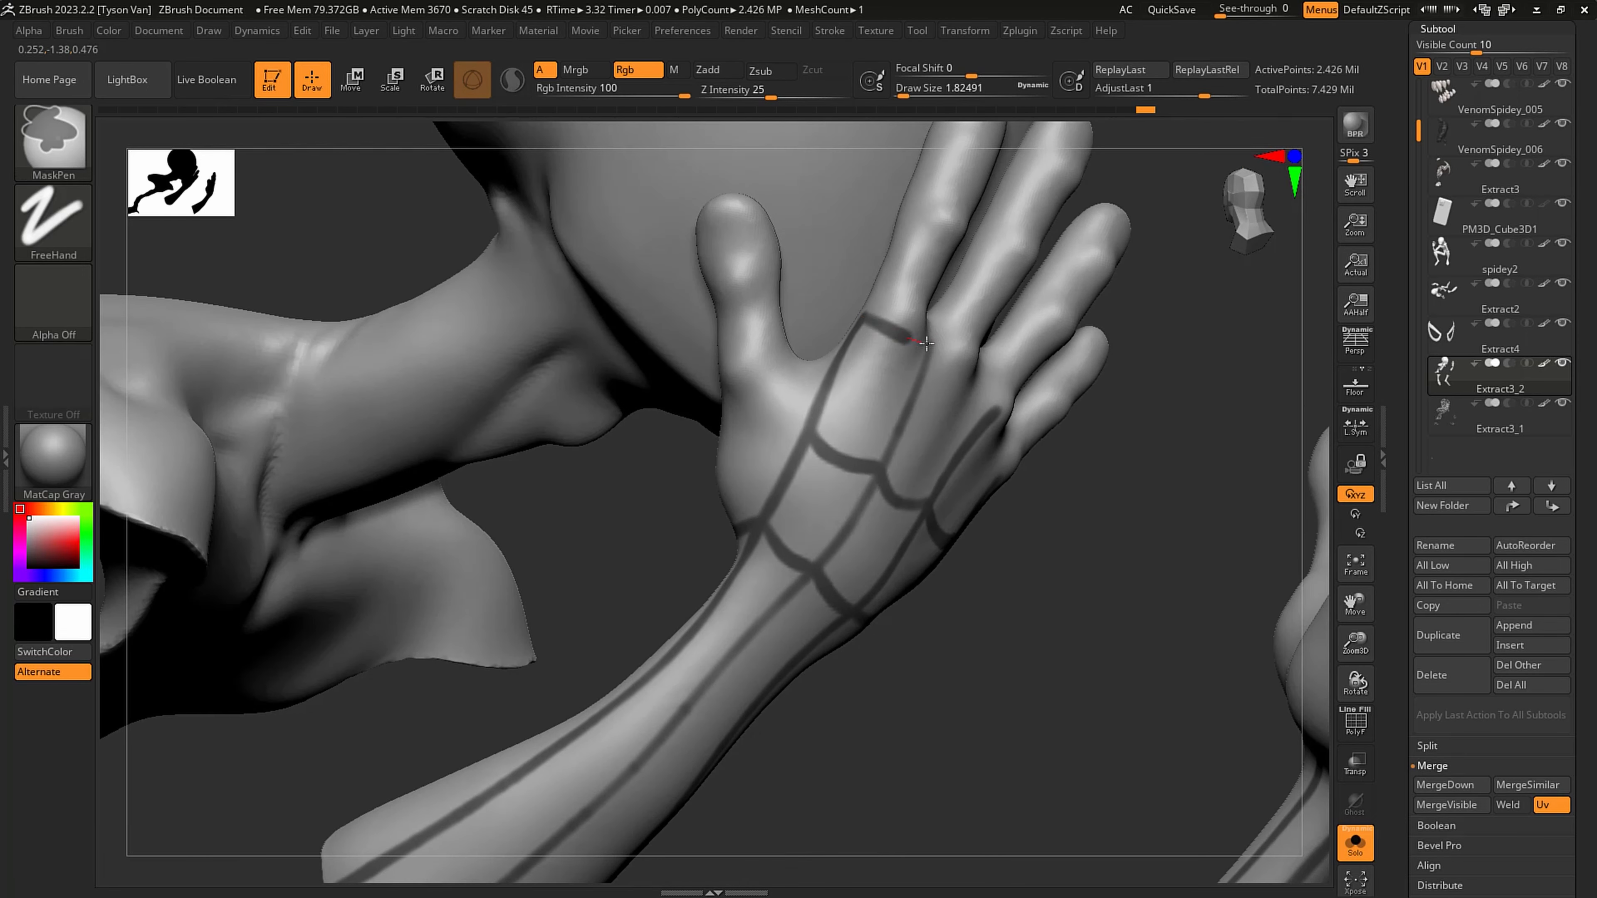
pyautogui.moveTo(945, 346); pyautogui.dragTo(833, 352, button='right')
pyautogui.keyDown('ctrl'); pyautogui.moveTo(928, 340); pyautogui.dragTo(870, 444); pyautogui.keyUp('ctrl')
pyautogui.keyDown('ctrl'); pyautogui.moveTo(968, 385); pyautogui.dragTo(1026, 413); pyautogui.keyUp('ctrl')
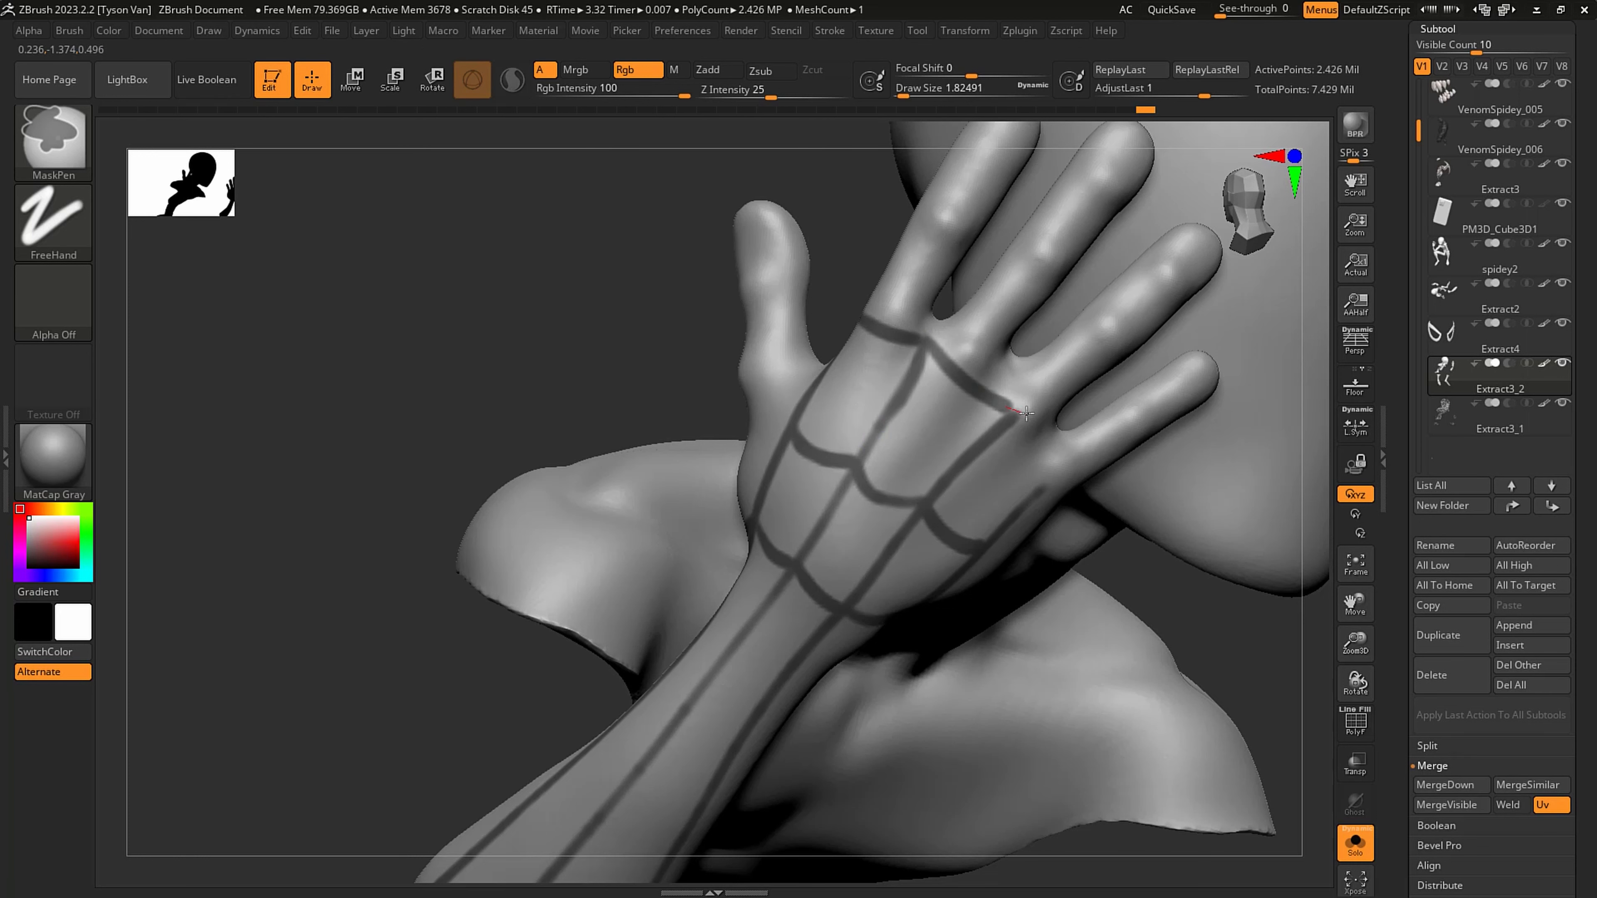
pyautogui.moveTo(1051, 401); pyautogui.dragTo(905, 413, button='right')
pyautogui.keyDown('ctrl'); pyautogui.moveTo(1010, 403); pyautogui.dragTo(1052, 478); pyautogui.keyUp('ctrl')
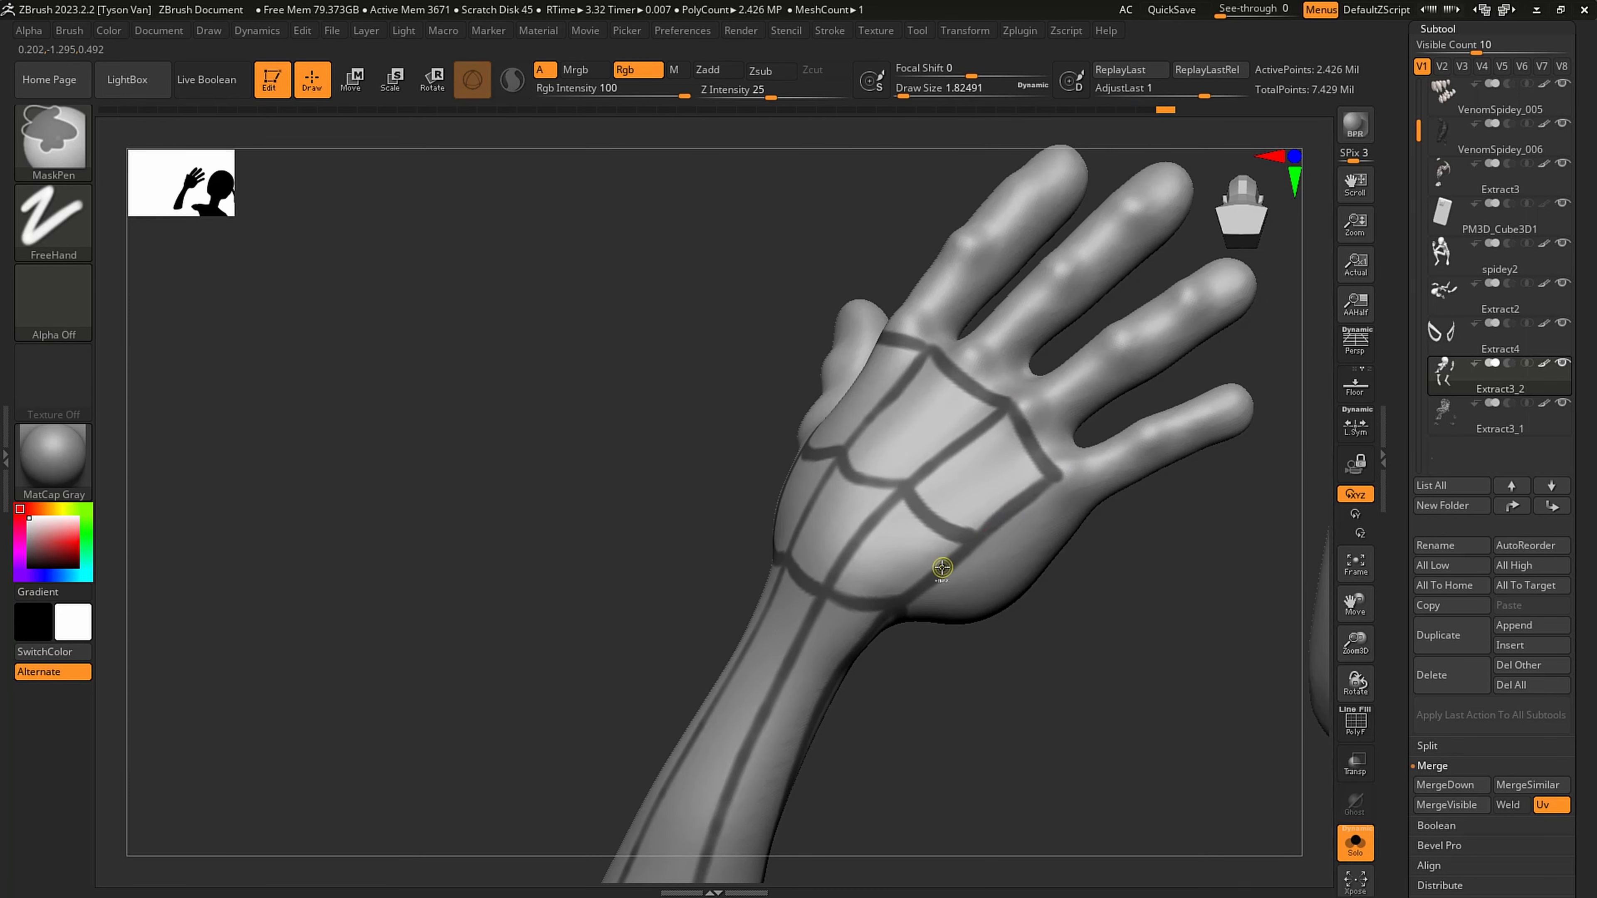
# - Add curved web segments between the knuckle border and the middle row on the back of the hand
pyautogui.keyDown('ctrl'); pyautogui.moveTo(971, 437); pyautogui.dragTo(1003, 497); pyautogui.keyUp('ctrl')
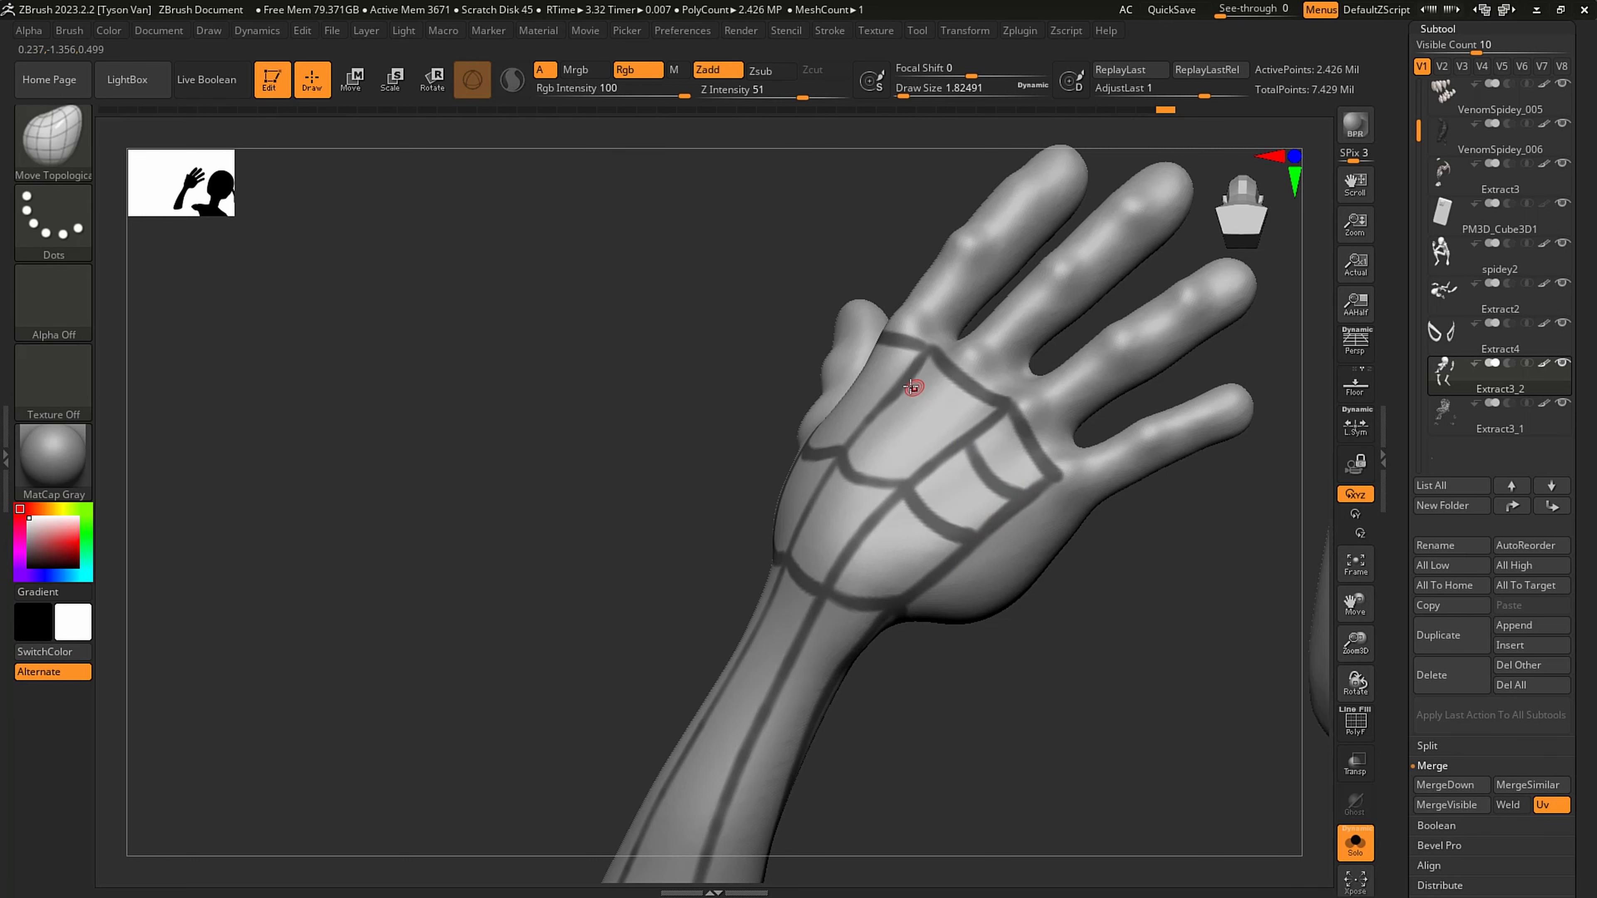
pyautogui.moveTo(911, 387); pyautogui.dragTo(909, 400, button='right')
pyautogui.moveTo(893, 388)
pyautogui.keyDown('ctrl'); pyautogui.mouseDown()
pyautogui.moveTo(906, 413)
pyautogui.moveTo(981, 442)
pyautogui.mouseUp(); pyautogui.keyUp('ctrl')
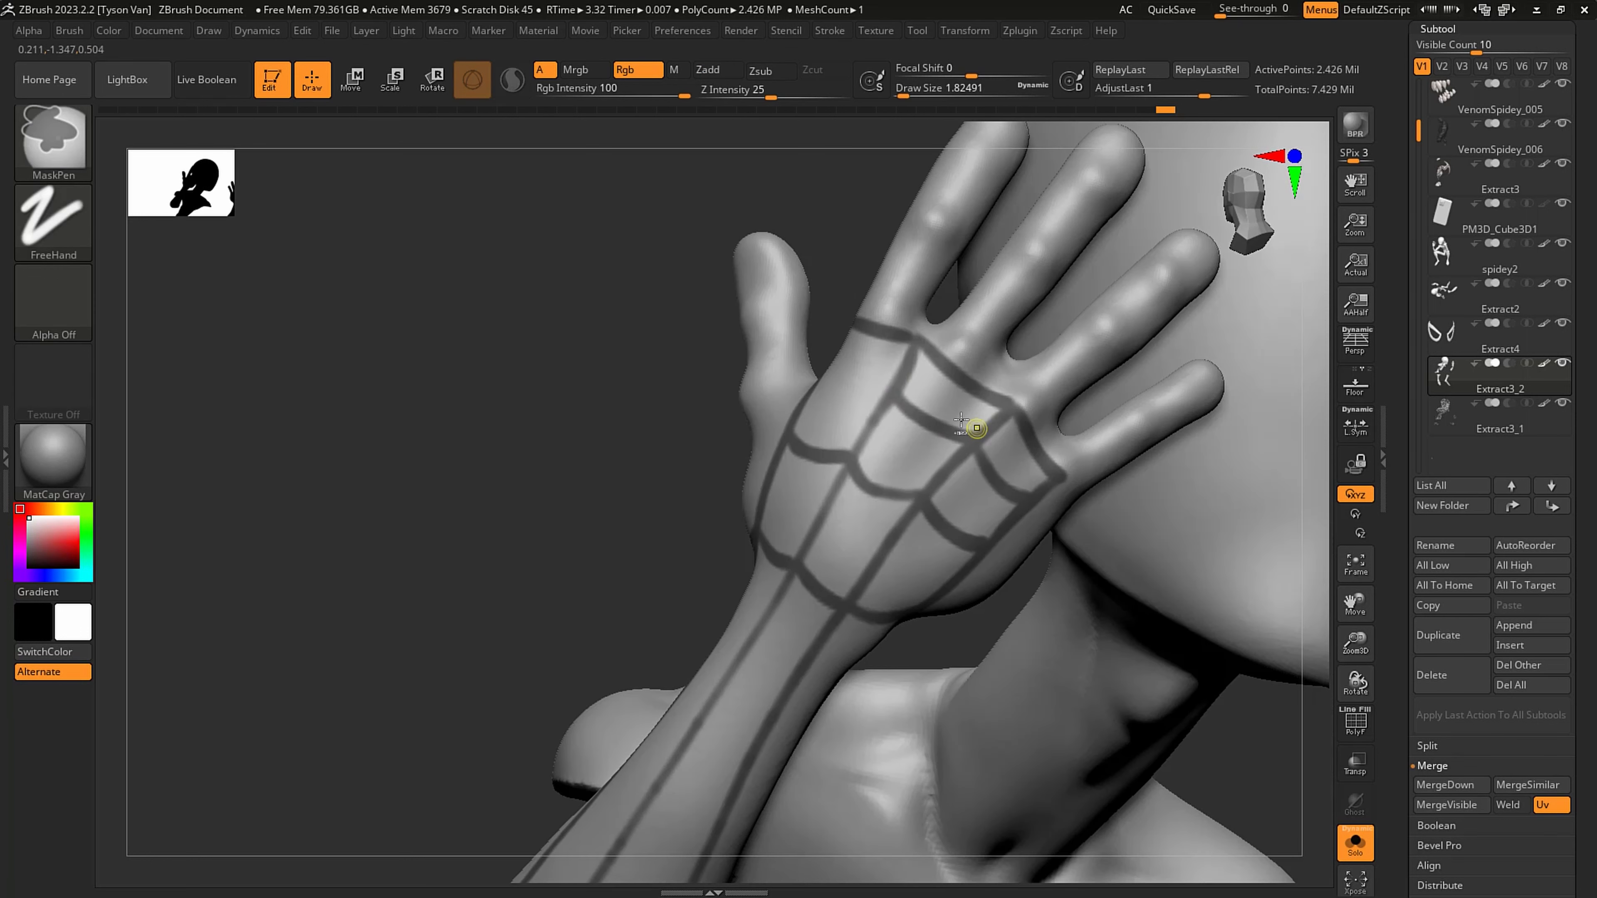
# - Mask a line around the base of the thumb and a border along the finger bases, joined to the knuckle line
pyautogui.moveTo(829, 408)
pyautogui.mouseDown(button='right')
pyautogui.moveTo(904, 397)
pyautogui.moveTo(890, 381)
pyautogui.moveTo(786, 419)
pyautogui.moveTo(824, 463)
pyautogui.moveTo(690, 527)
pyautogui.mouseUp(button='right')
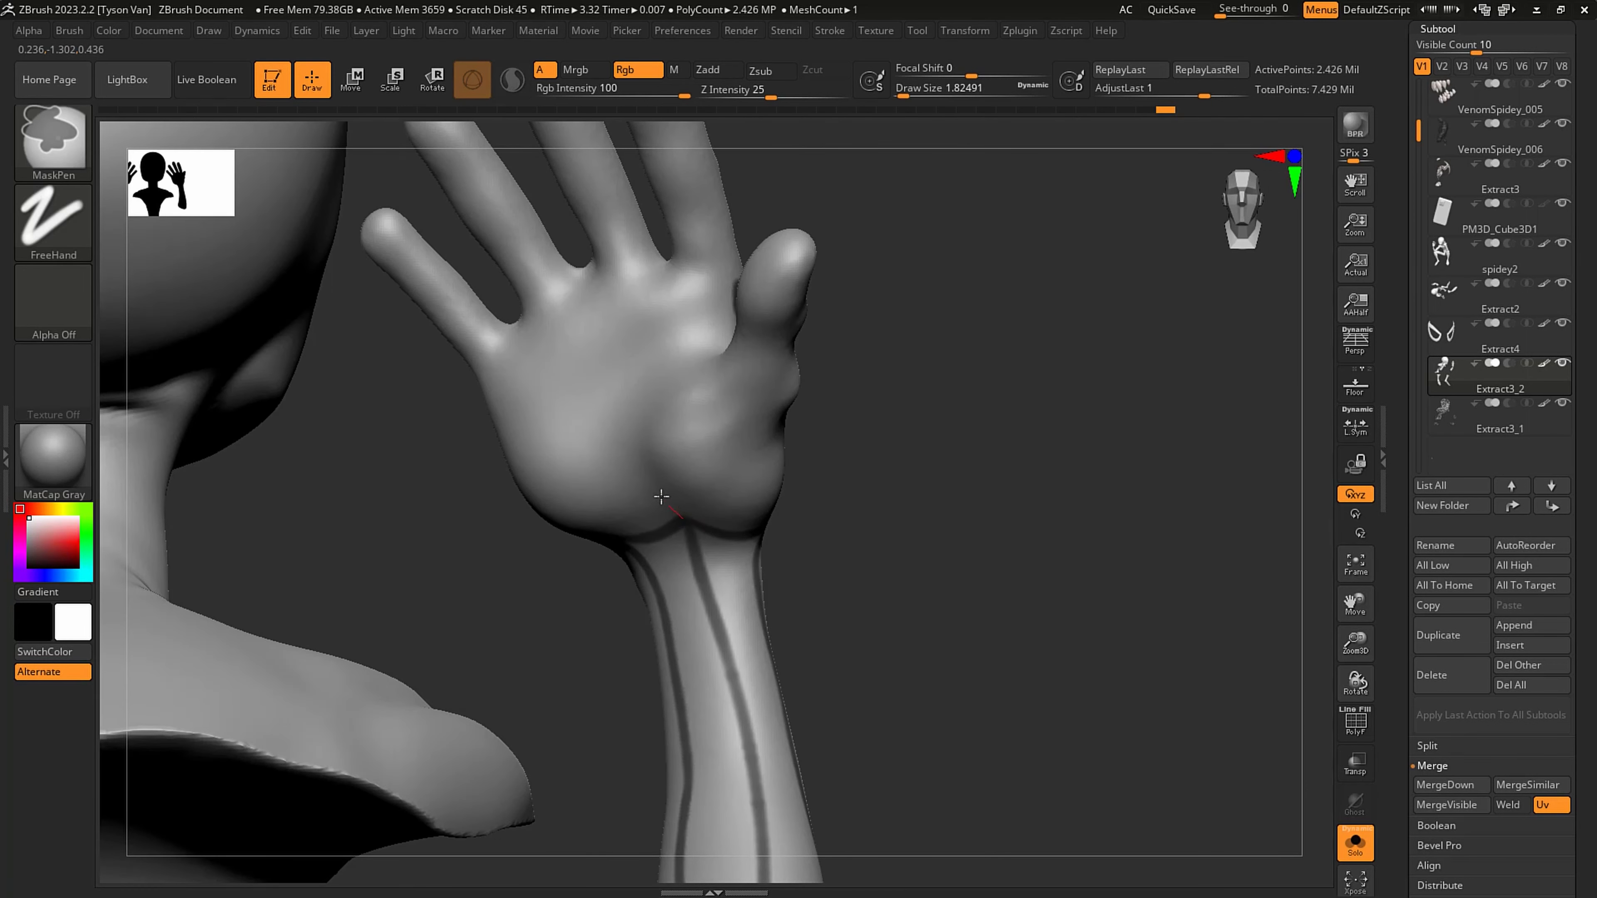
pyautogui.moveTo(723, 335); pyautogui.dragTo(729, 291, button='right')
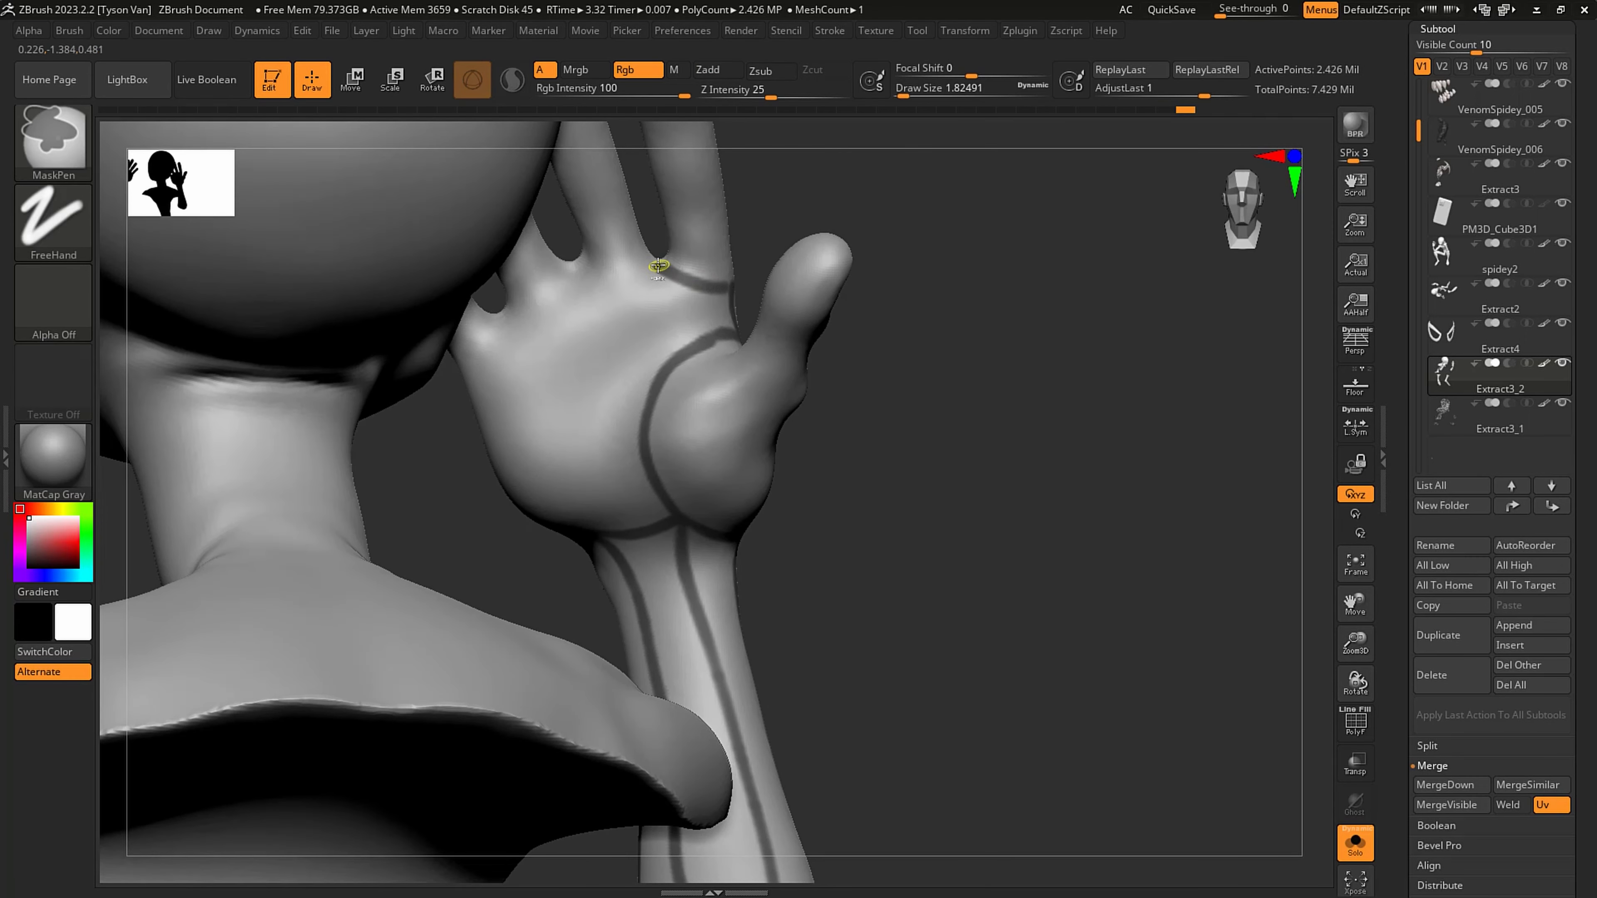
pyautogui.moveTo(599, 286)
pyautogui.keyDown('ctrl'); pyautogui.mouseDown()
pyautogui.moveTo(560, 269)
pyautogui.moveTo(453, 379)
pyautogui.mouseUp(); pyautogui.keyUp('ctrl')
pyautogui.moveTo(454, 377)
pyautogui.mouseDown(button='right')
pyautogui.moveTo(652, 353)
pyautogui.moveTo(511, 363)
pyautogui.mouseUp(button='right')
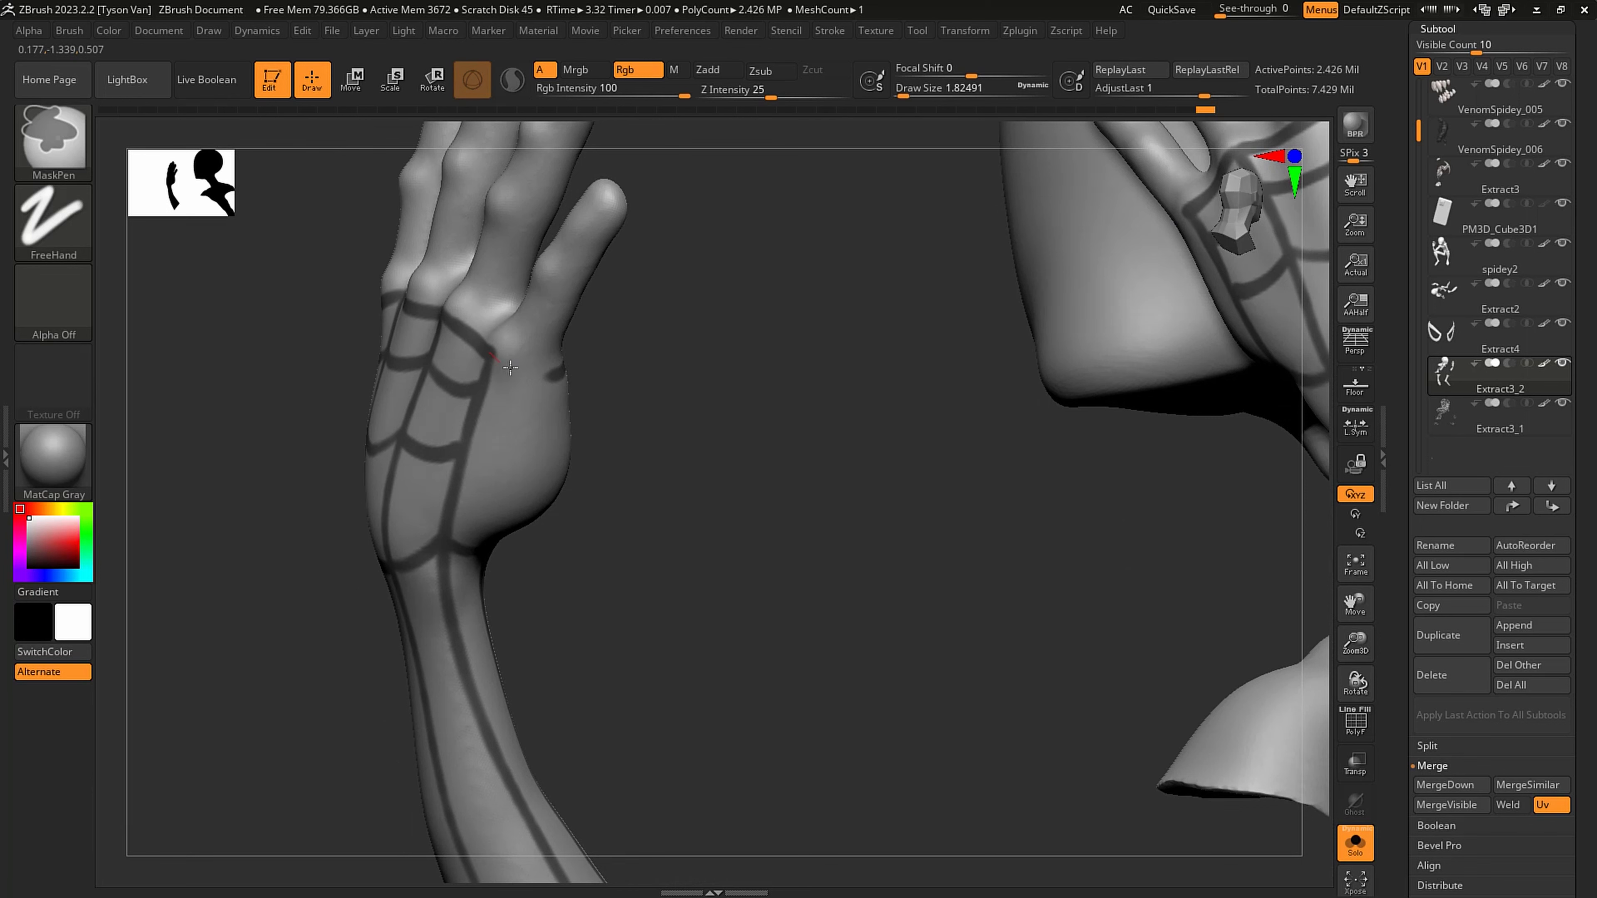
pyautogui.keyDown('ctrl'); pyautogui.moveTo(510, 368); pyautogui.dragTo(581, 360); pyautogui.keyUp('ctrl')
# - Mask a line up the little-finger edge of the palm and connect it to the back of the hand with short rungs
pyautogui.moveTo(581, 361)
pyautogui.mouseDown(button='right')
pyautogui.moveTo(448, 464)
pyautogui.moveTo(474, 464)
pyautogui.moveTo(542, 570)
pyautogui.mouseUp(button='right')
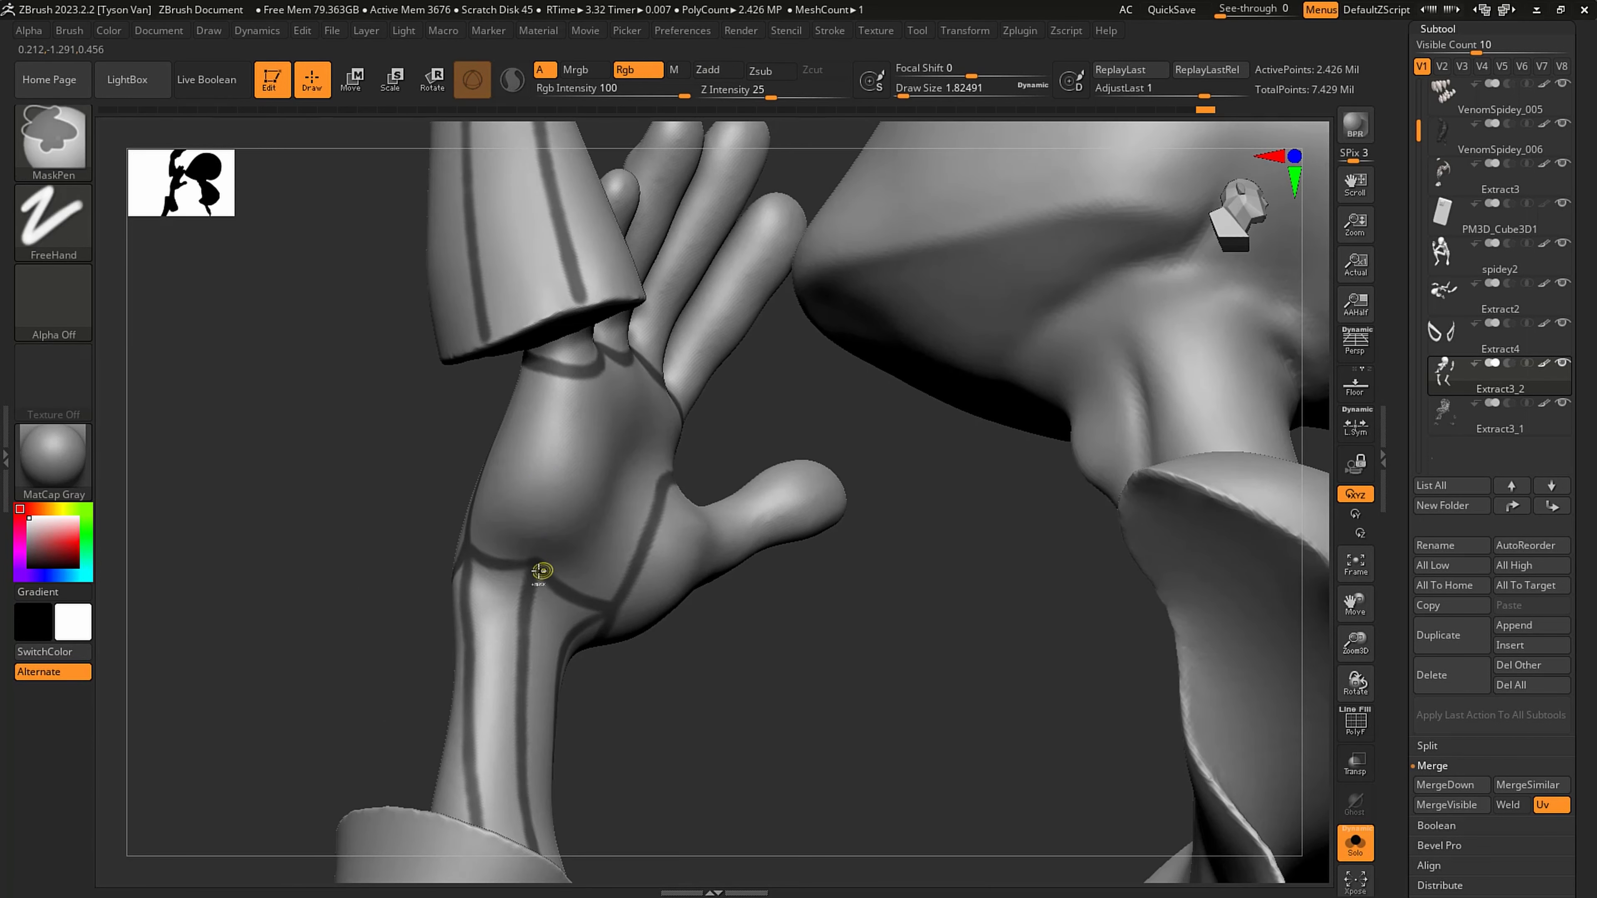
pyautogui.keyDown('ctrl'); pyautogui.moveTo(559, 512); pyautogui.dragTo(593, 423); pyautogui.keyUp('ctrl')
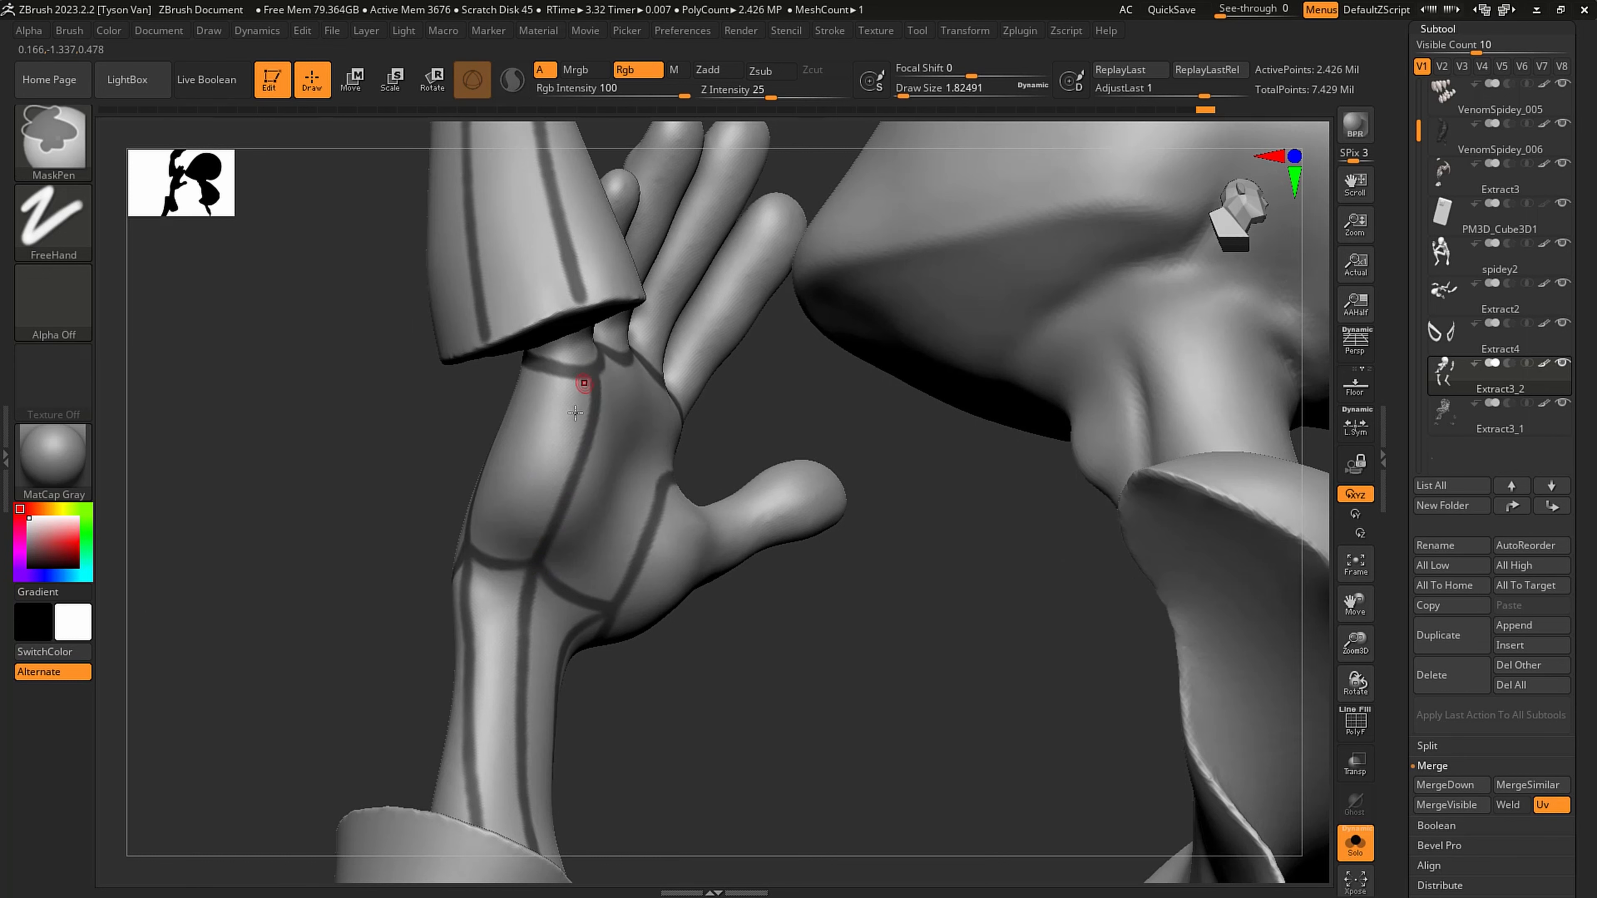
pyautogui.moveTo(575, 412)
pyautogui.mouseDown(button='right')
pyautogui.moveTo(481, 442)
pyautogui.moveTo(496, 446)
pyautogui.mouseUp(button='right')
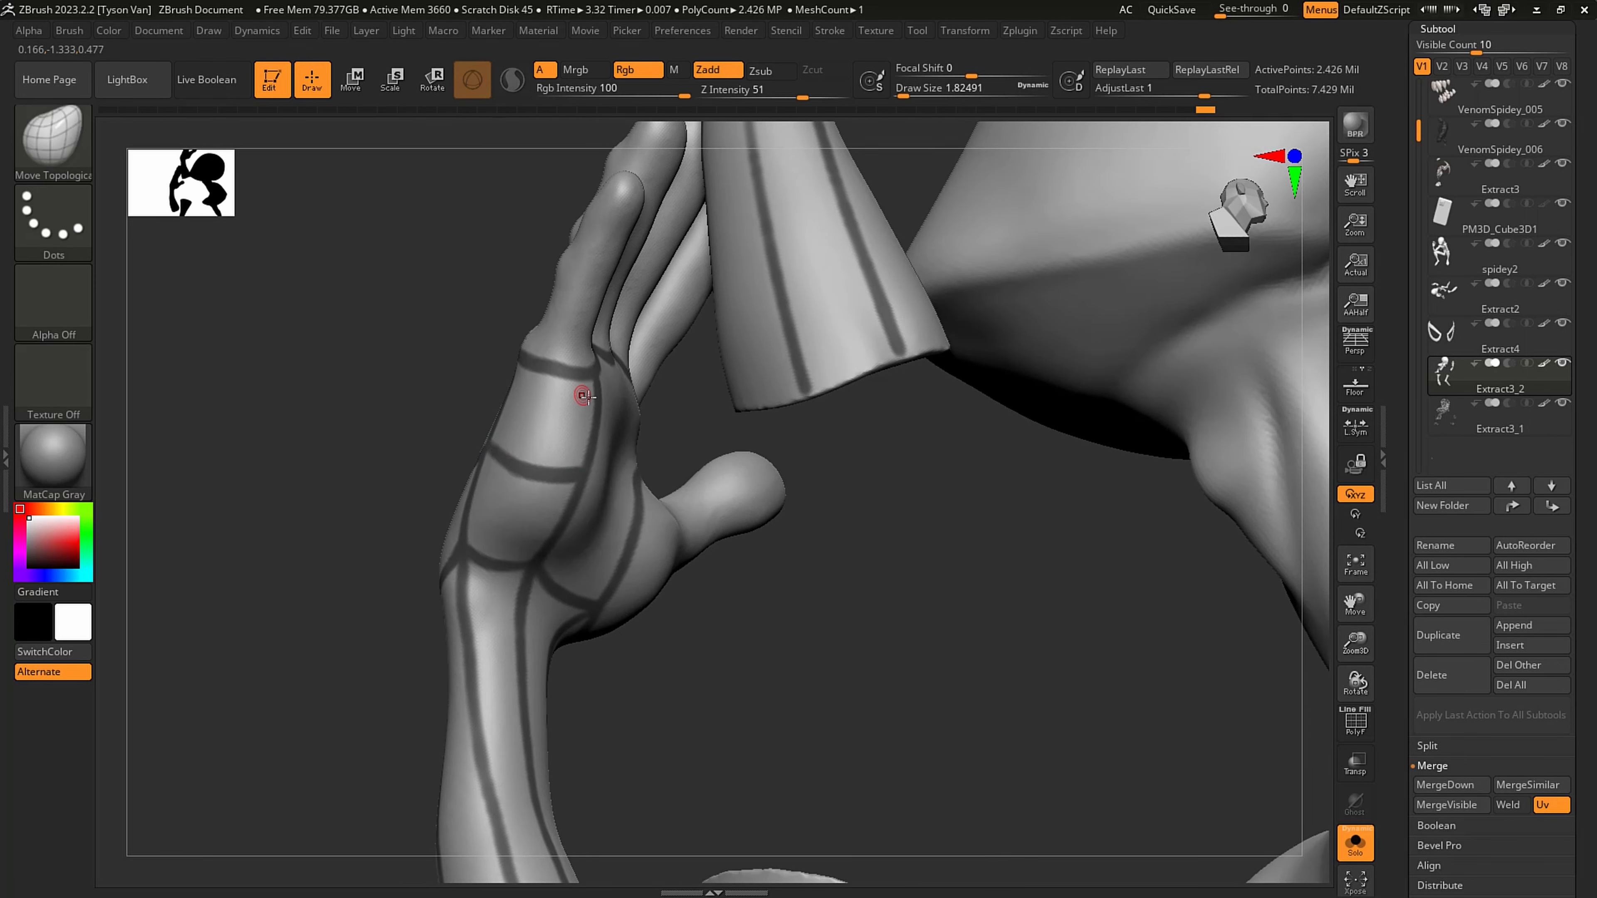
pyautogui.moveTo(581, 393)
pyautogui.mouseDown(button='right')
pyautogui.moveTo(628, 428)
pyautogui.moveTo(508, 391)
pyautogui.moveTo(720, 462)
pyautogui.moveTo(801, 439)
pyautogui.mouseUp(button='right')
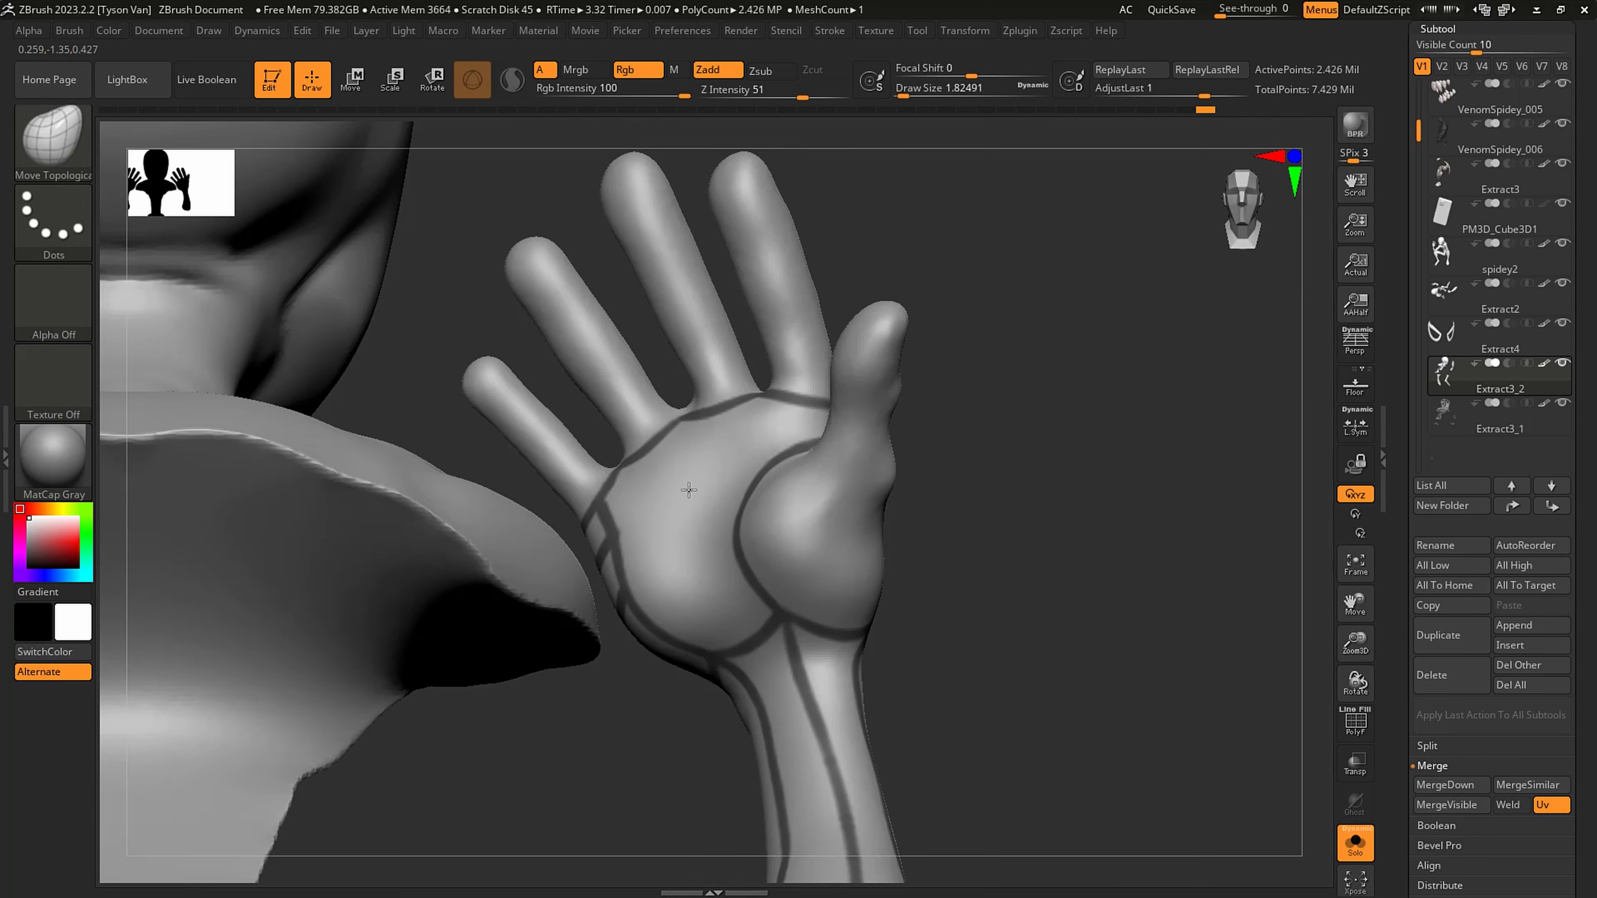
# - Hide the rest of the Extract3_2 mesh so only the hands and forearms remain, and frame the palm
pyautogui.keyDown('ctrl'); pyautogui.moveTo(688, 489); pyautogui.dragTo(874, 609, button='right'); pyautogui.keyUp('ctrl')
pyautogui.moveTo(758, 733)
pyautogui.keyDown('ctrl'); pyautogui.keyDown('shift'); pyautogui.mouseDown()
pyautogui.moveTo(751, 513)
pyautogui.moveTo(869, 756)
pyautogui.moveTo(774, 736)
pyautogui.mouseUp(); pyautogui.keyUp('shift'); pyautogui.keyUp('ctrl')
pyautogui.keyDown('ctrl'); pyautogui.keyDown('shift'); pyautogui.click(824, 483); pyautogui.keyUp('shift'); pyautogui.keyUp('ctrl')
pyautogui.press('f')
pyautogui.moveTo(1037, 624); pyautogui.dragTo(805, 499, button='right')
pyautogui.moveTo(759, 588); pyautogui.dragTo(741, 578, button='right')
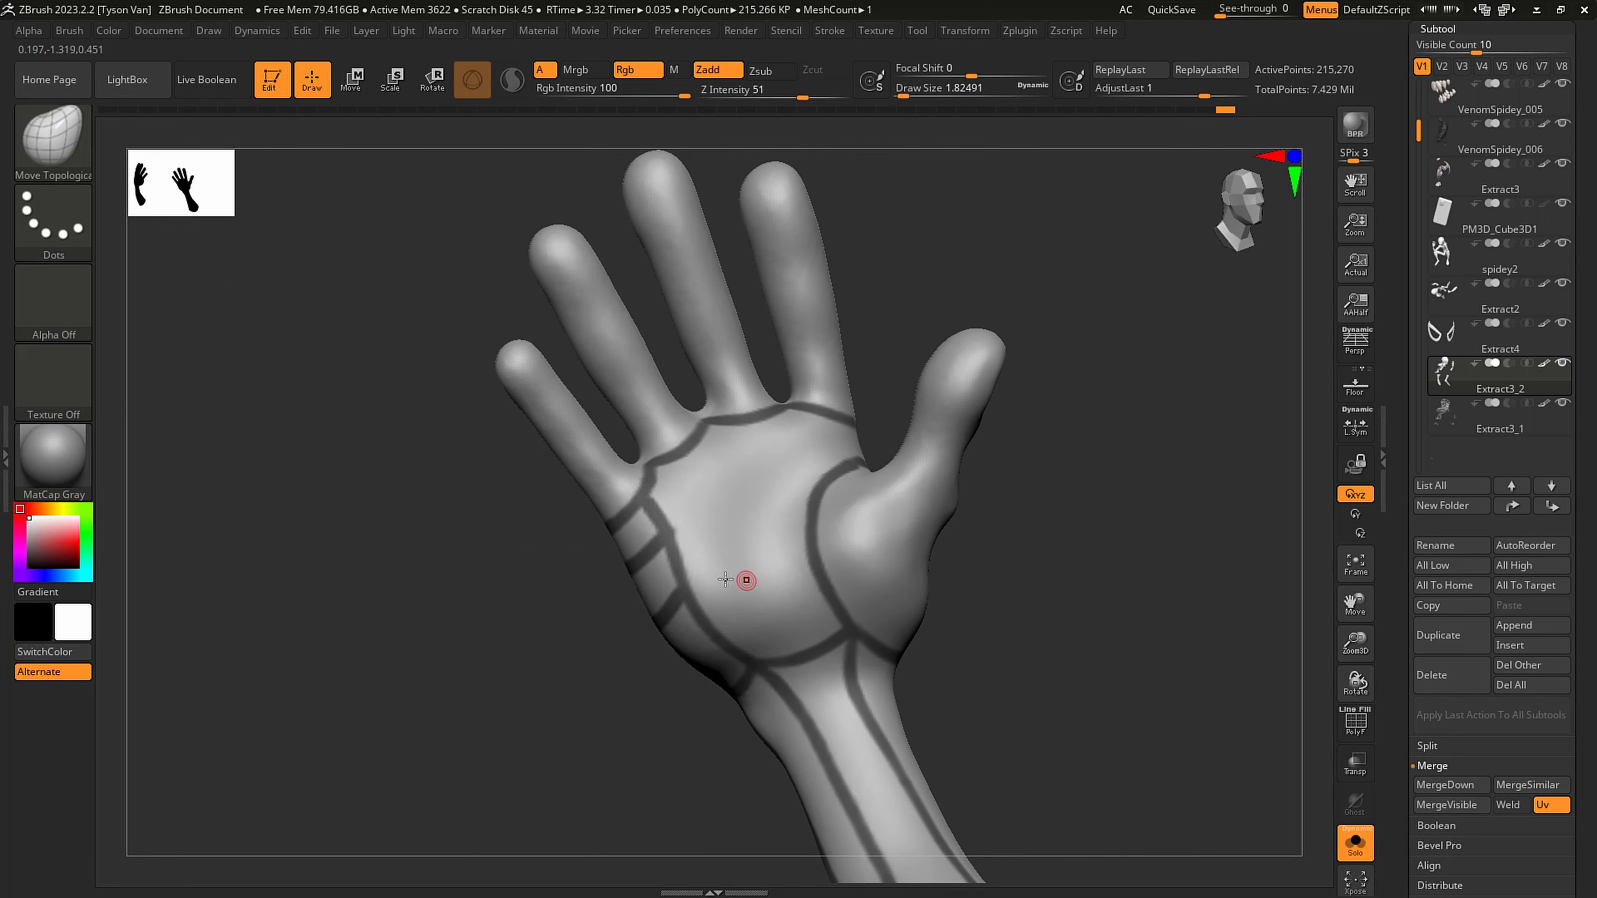
# - Mask two curved lines across the palm and two lengthwise lines from the finger-base border down to the upper one
pyautogui.moveTo(691, 601)
pyautogui.keyDown('ctrl'); pyautogui.mouseDown()
pyautogui.moveTo(804, 579)
pyautogui.moveTo(816, 544)
pyautogui.moveTo(800, 494)
pyautogui.moveTo(835, 468)
pyautogui.mouseUp(); pyautogui.keyUp('ctrl')
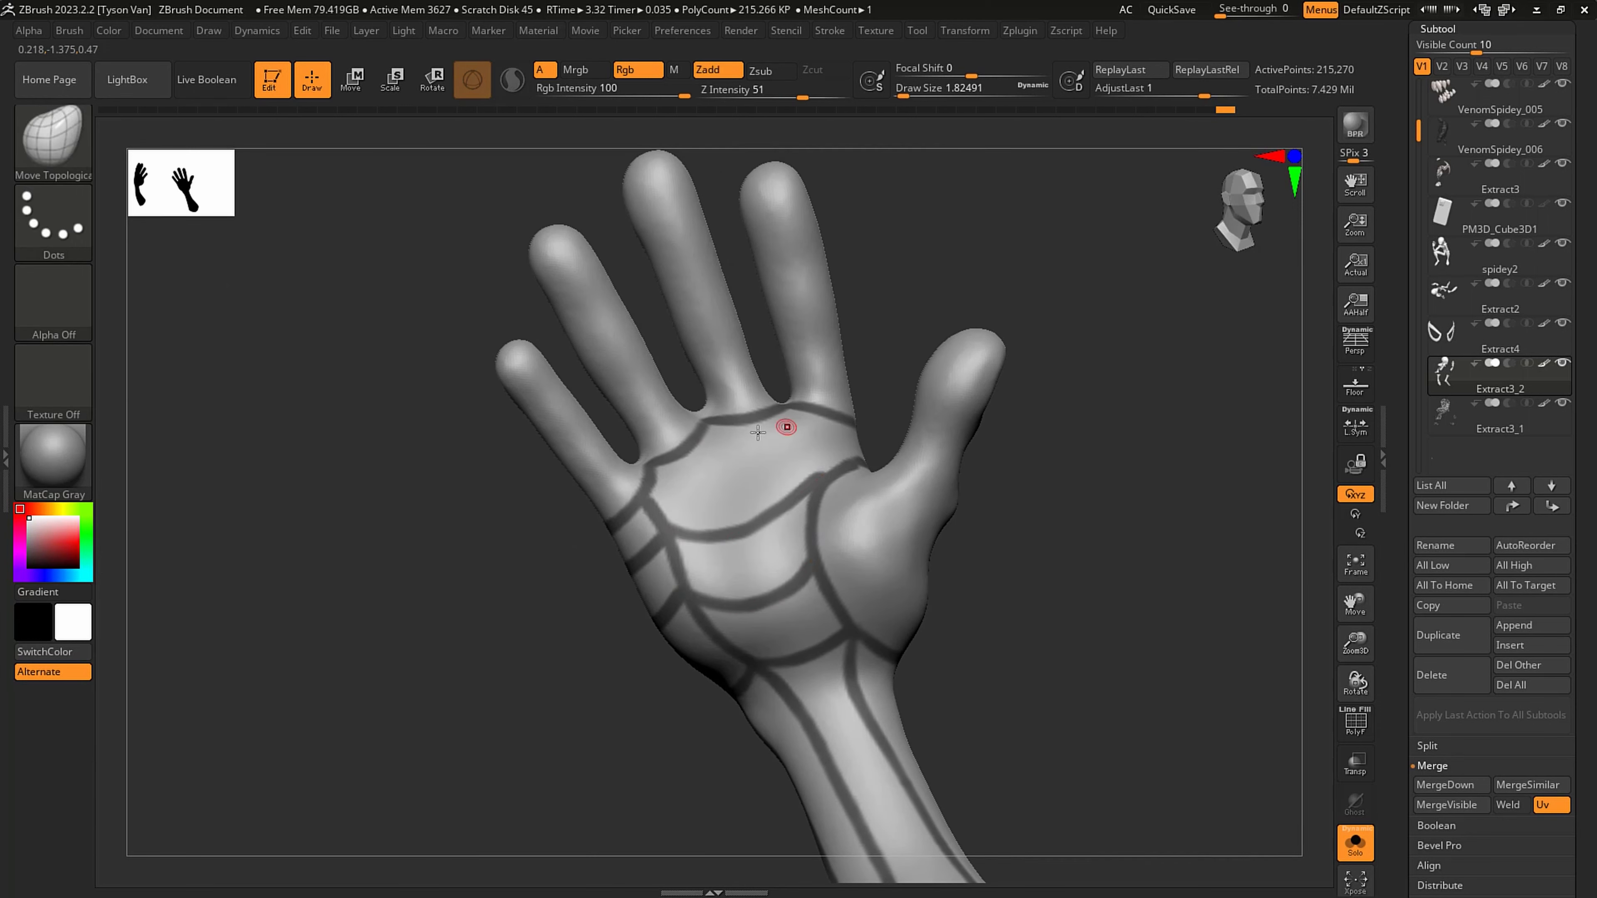
pyautogui.moveTo(787, 425); pyautogui.dragTo(731, 453, button='right')
pyautogui.keyDown('ctrl'); pyautogui.moveTo(706, 412); pyautogui.dragTo(764, 526); pyautogui.keyUp('ctrl')
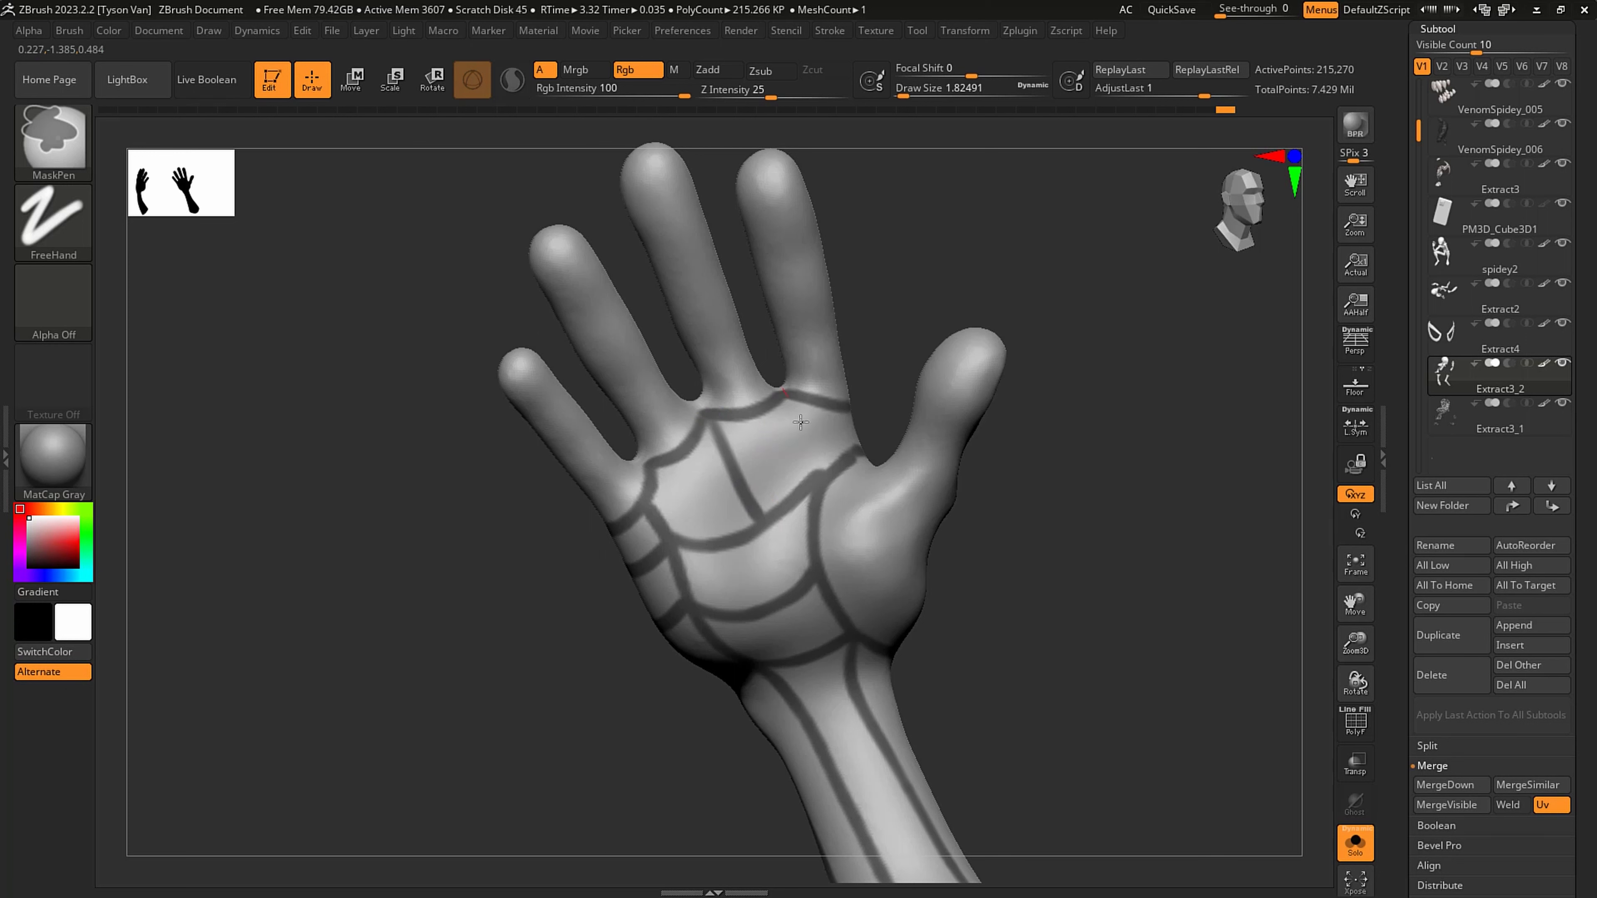
pyautogui.keyDown('ctrl'); pyautogui.moveTo(800, 422); pyautogui.dragTo(827, 493); pyautogui.keyUp('ctrl')
pyautogui.keyDown('ctrl'); pyautogui.moveTo(733, 467); pyautogui.dragTo(815, 419); pyautogui.keyUp('ctrl')
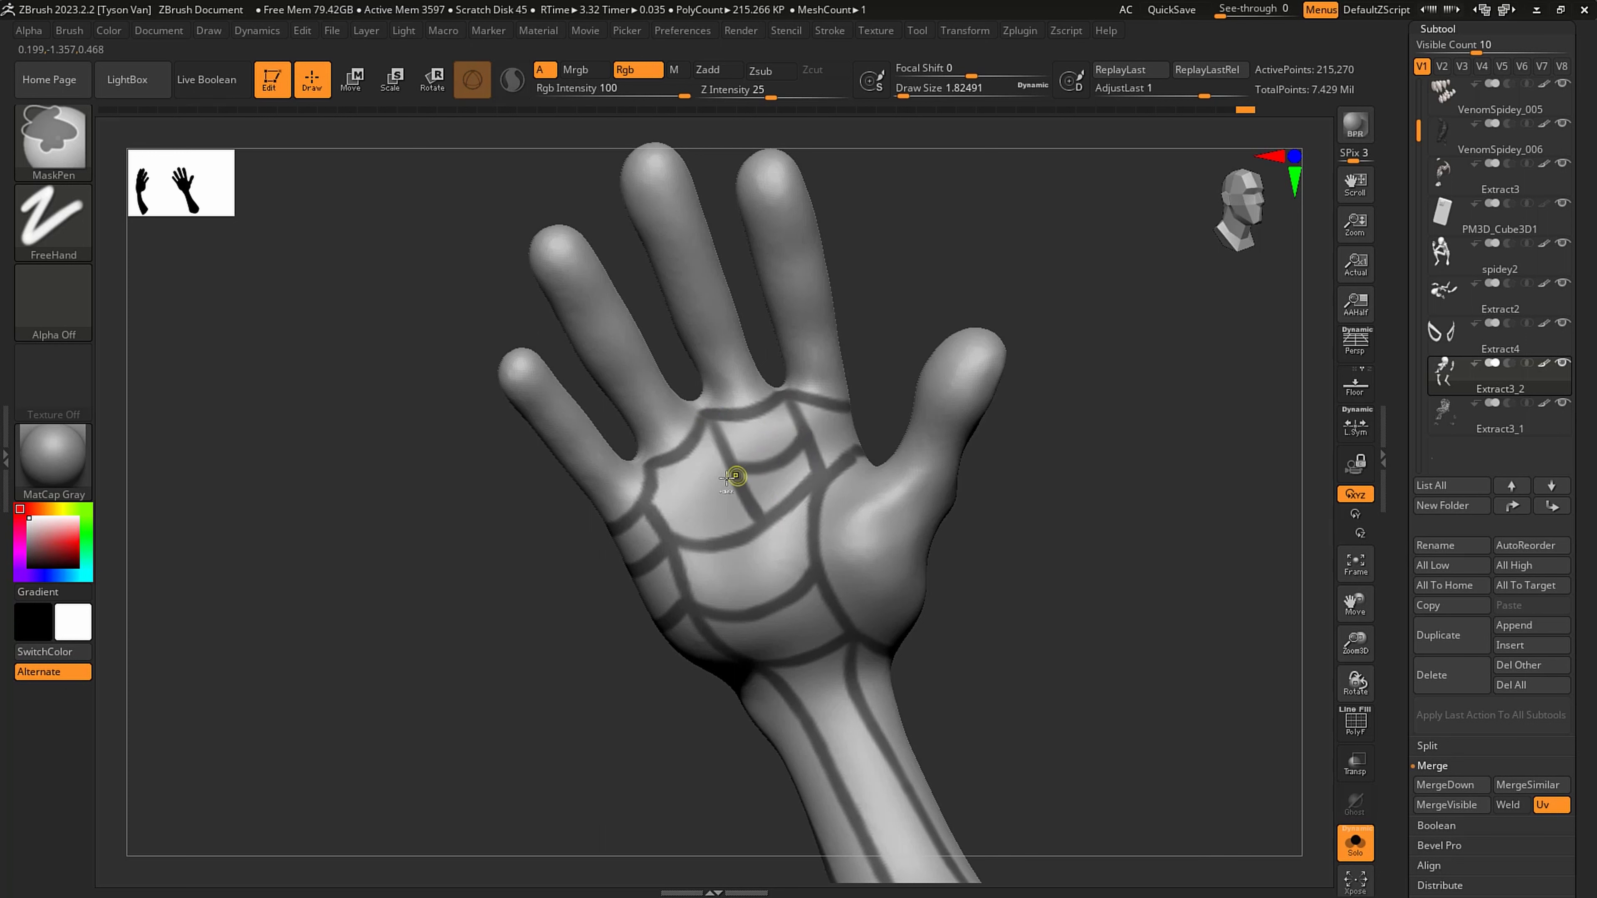
pyautogui.keyDown('ctrl'); pyautogui.moveTo(714, 498); pyautogui.dragTo(642, 514); pyautogui.keyUp('ctrl')
pyautogui.hotkey('ctrl', 'z')
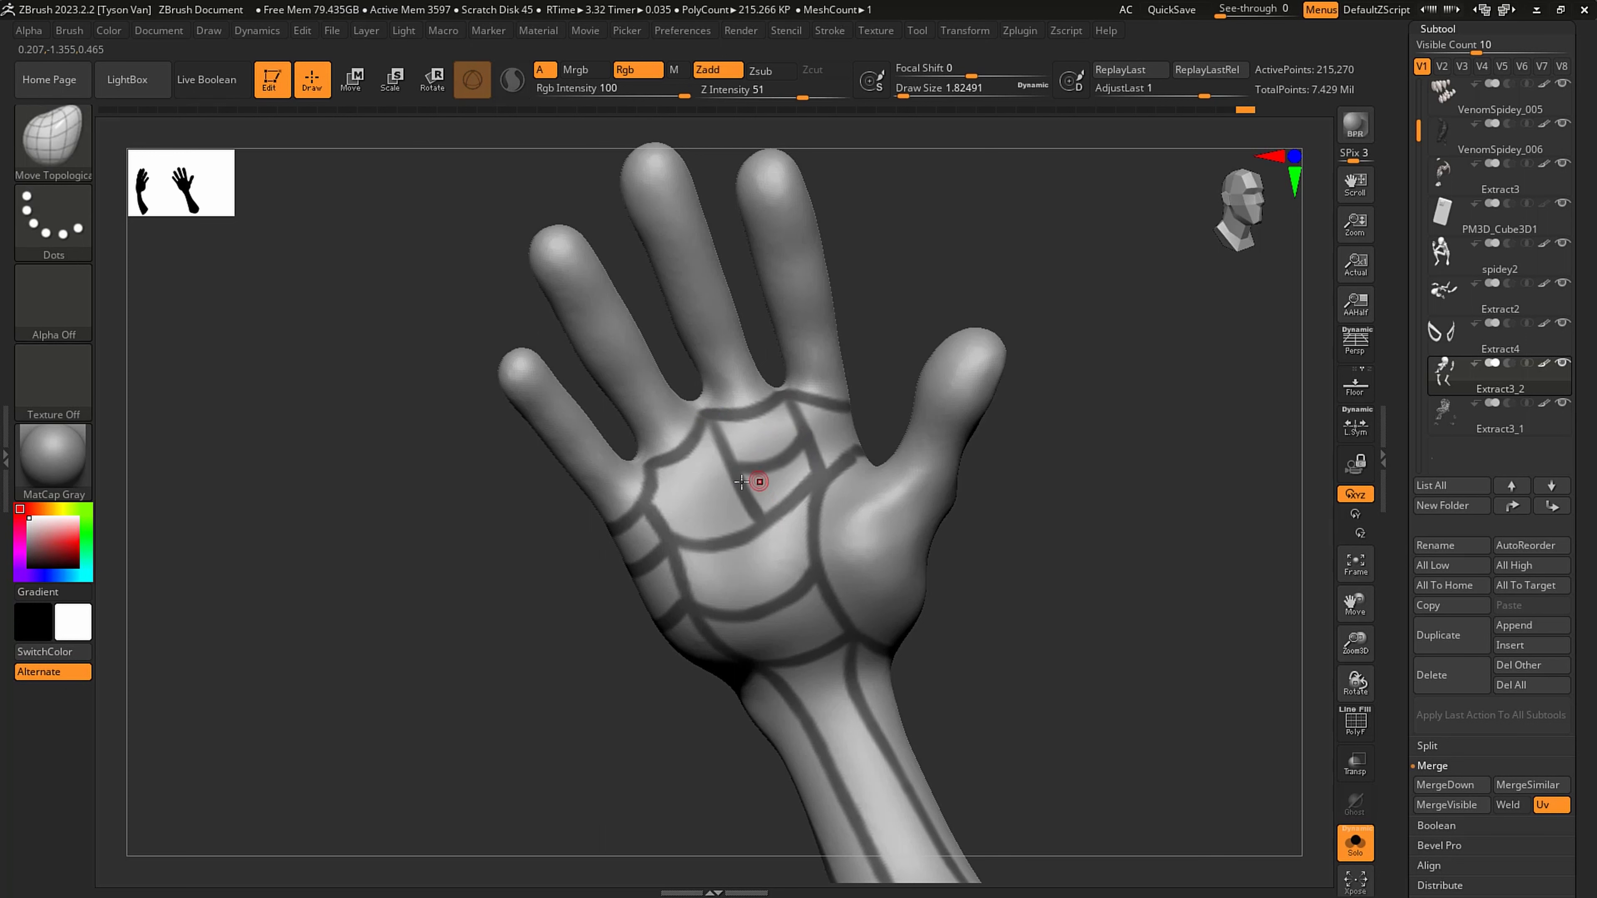
pyautogui.moveTo(860, 448)
pyautogui.mouseDown(button='right')
pyautogui.moveTo(808, 482)
pyautogui.moveTo(845, 479)
pyautogui.moveTo(885, 532)
pyautogui.moveTo(865, 496)
pyautogui.mouseUp(button='right')
pyautogui.hotkey('ctrl', 'z')
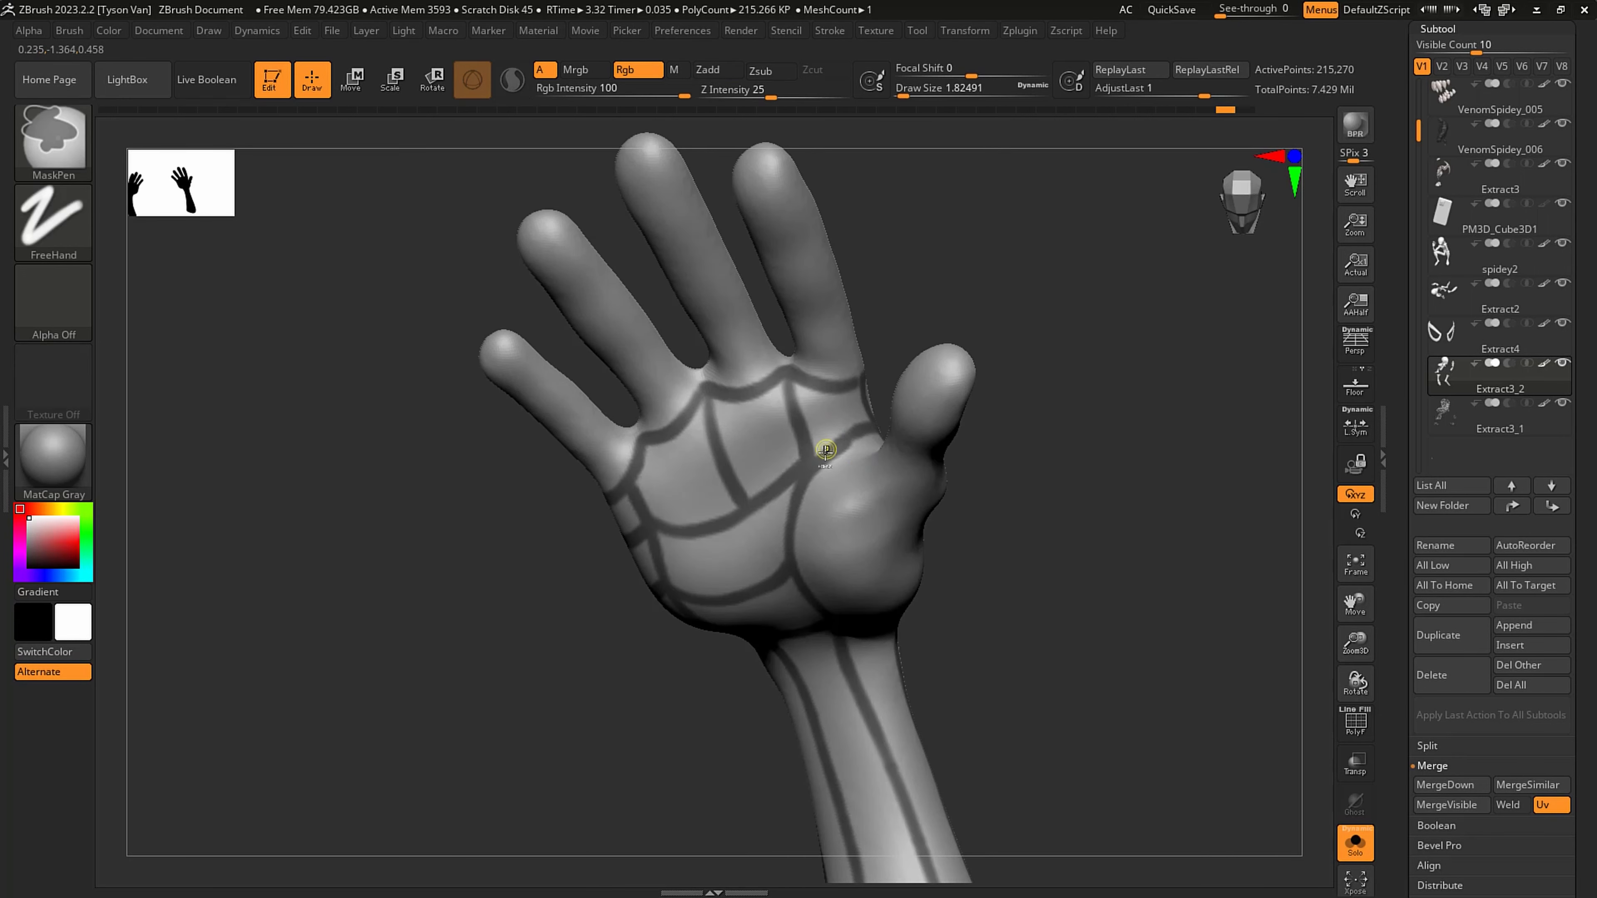
# - Refine the palm line at the thumb web and mask a band around the base of the thumb
pyautogui.keyDown('ctrl'); pyautogui.moveTo(881, 422); pyautogui.dragTo(886, 420); pyautogui.keyUp('ctrl')
pyautogui.moveTo(860, 481); pyautogui.dragTo(877, 458, button='right')
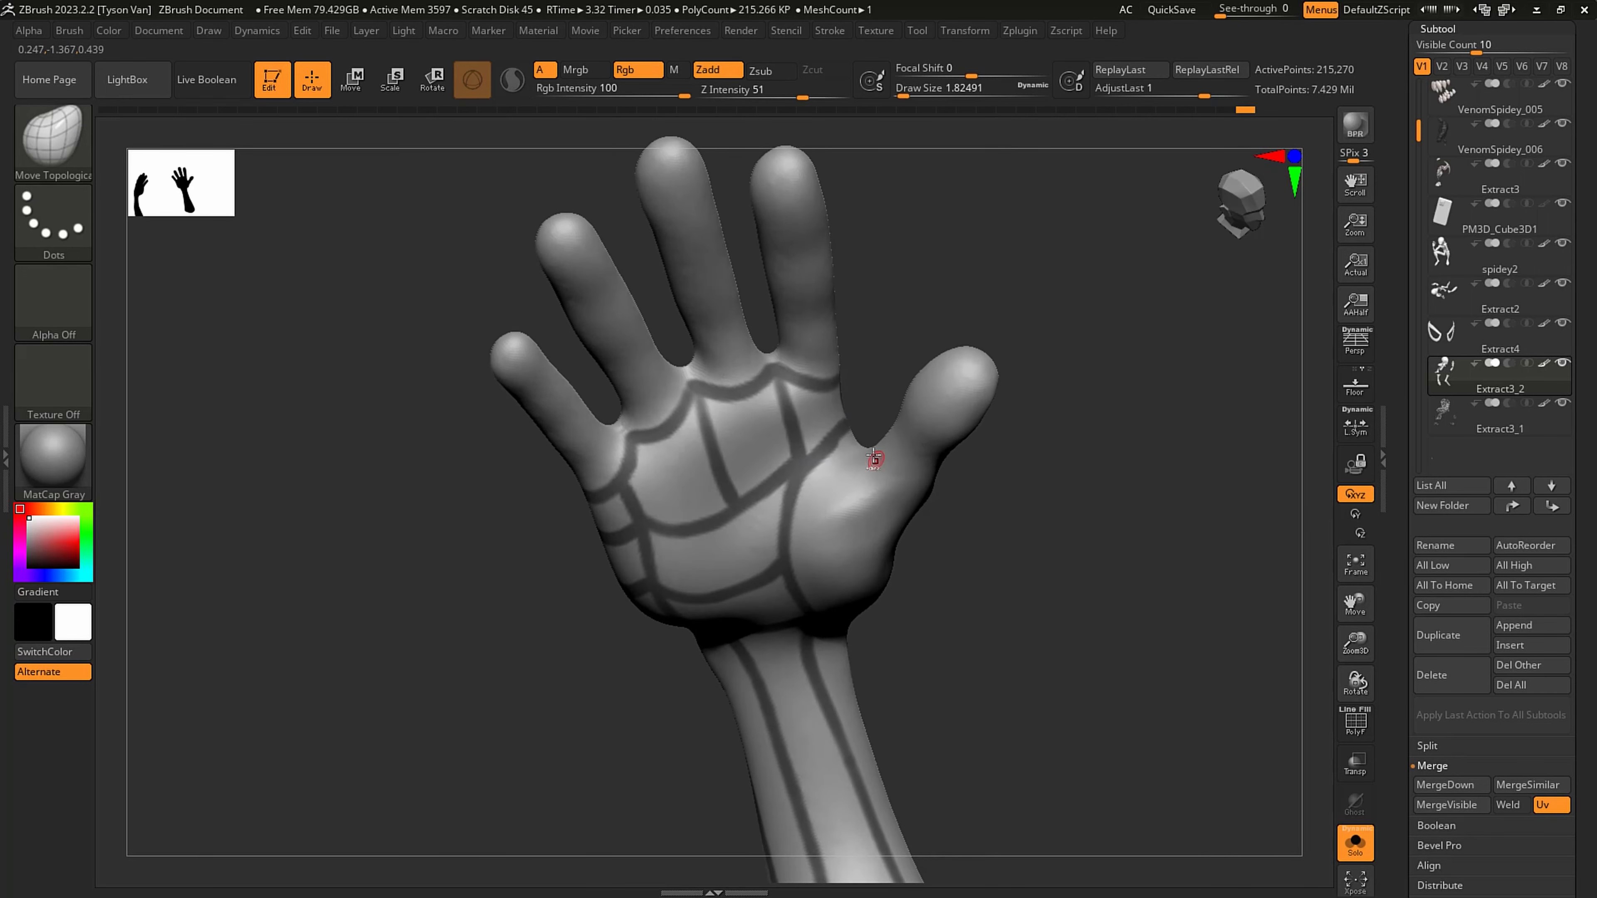
pyautogui.keyDown('ctrl'); pyautogui.moveTo(862, 451); pyautogui.dragTo(882, 534); pyautogui.keyUp('ctrl')
pyautogui.moveTo(900, 510)
pyautogui.mouseDown(button='right')
pyautogui.moveTo(791, 457)
pyautogui.moveTo(900, 529)
pyautogui.mouseUp(button='right')
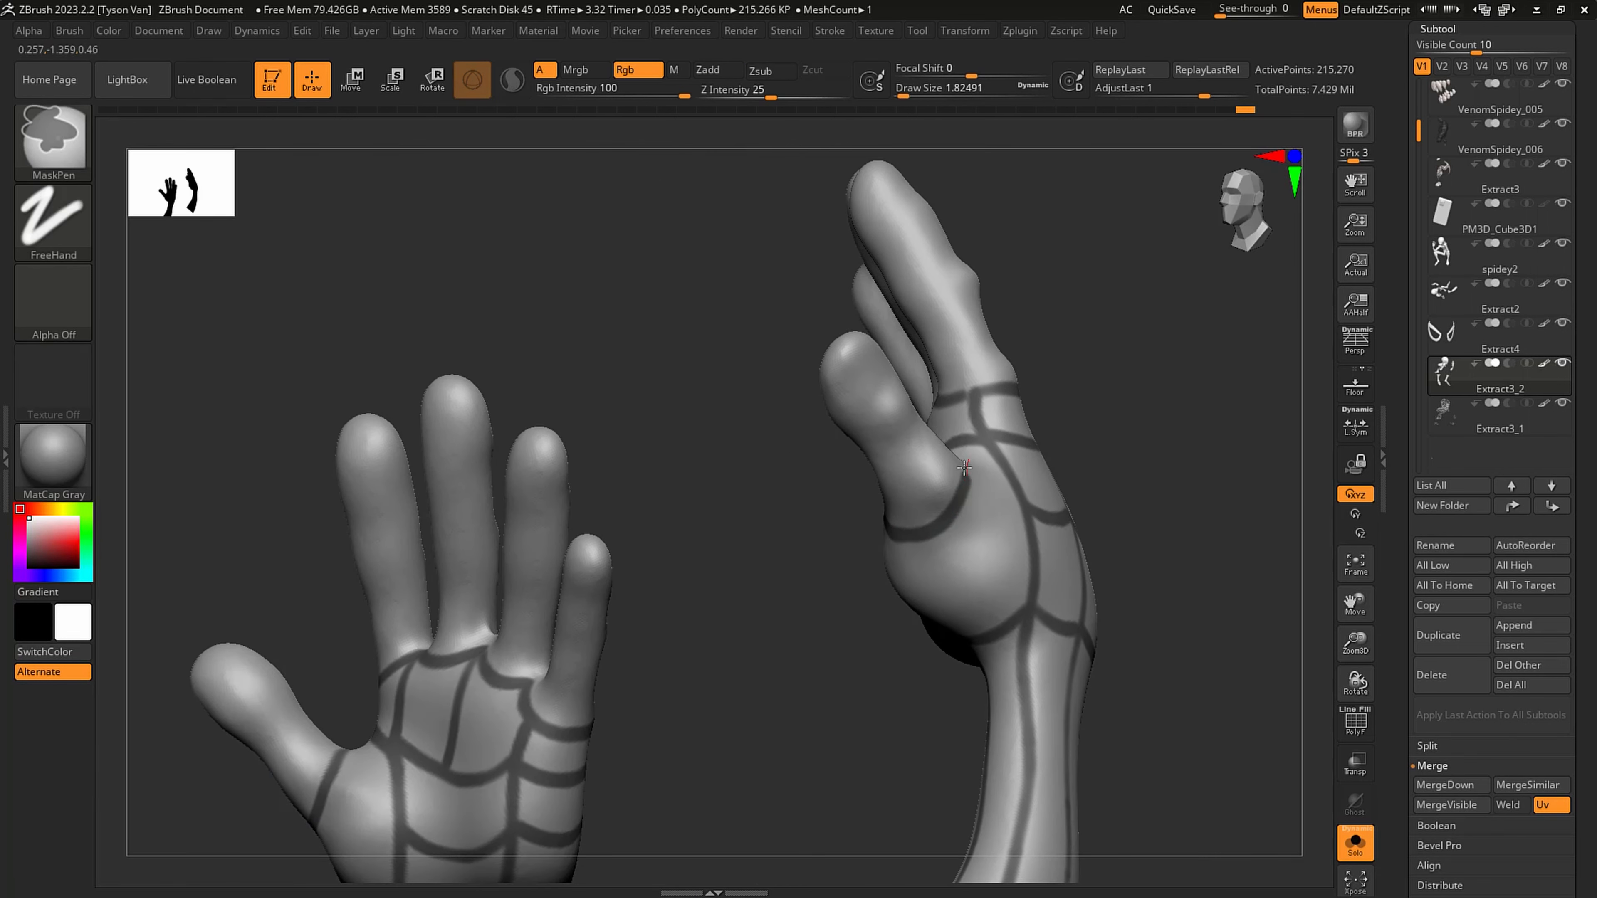
pyautogui.moveTo(964, 467); pyautogui.dragTo(955, 421, button='right')
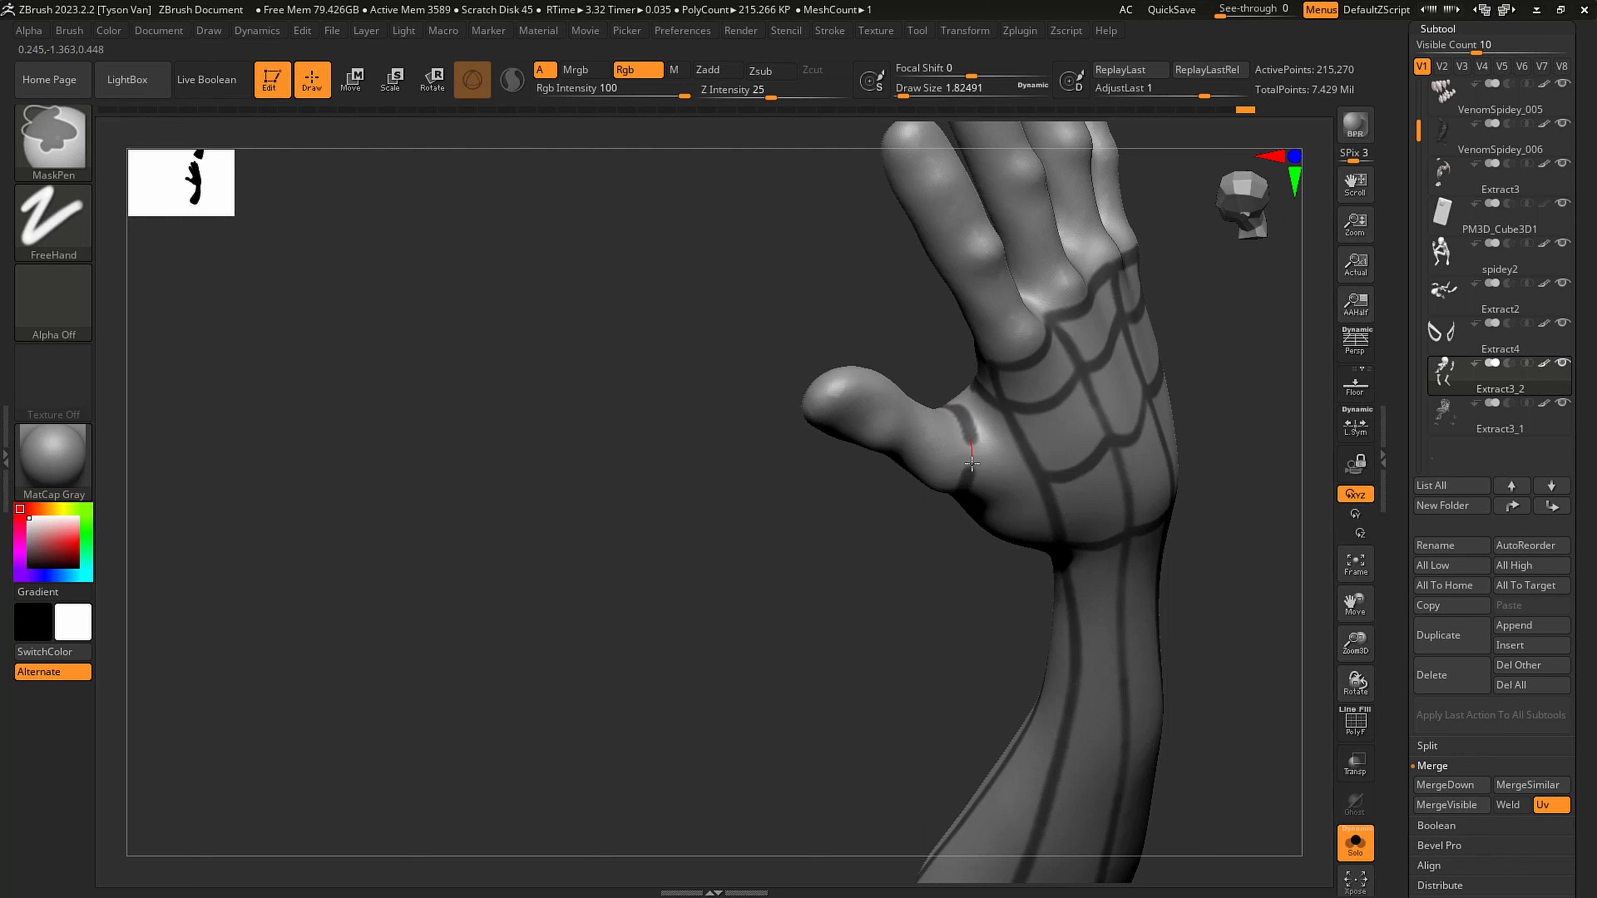
pyautogui.keyDown('ctrl'); pyautogui.moveTo(971, 462); pyautogui.dragTo(972, 470); pyautogui.keyUp('ctrl')
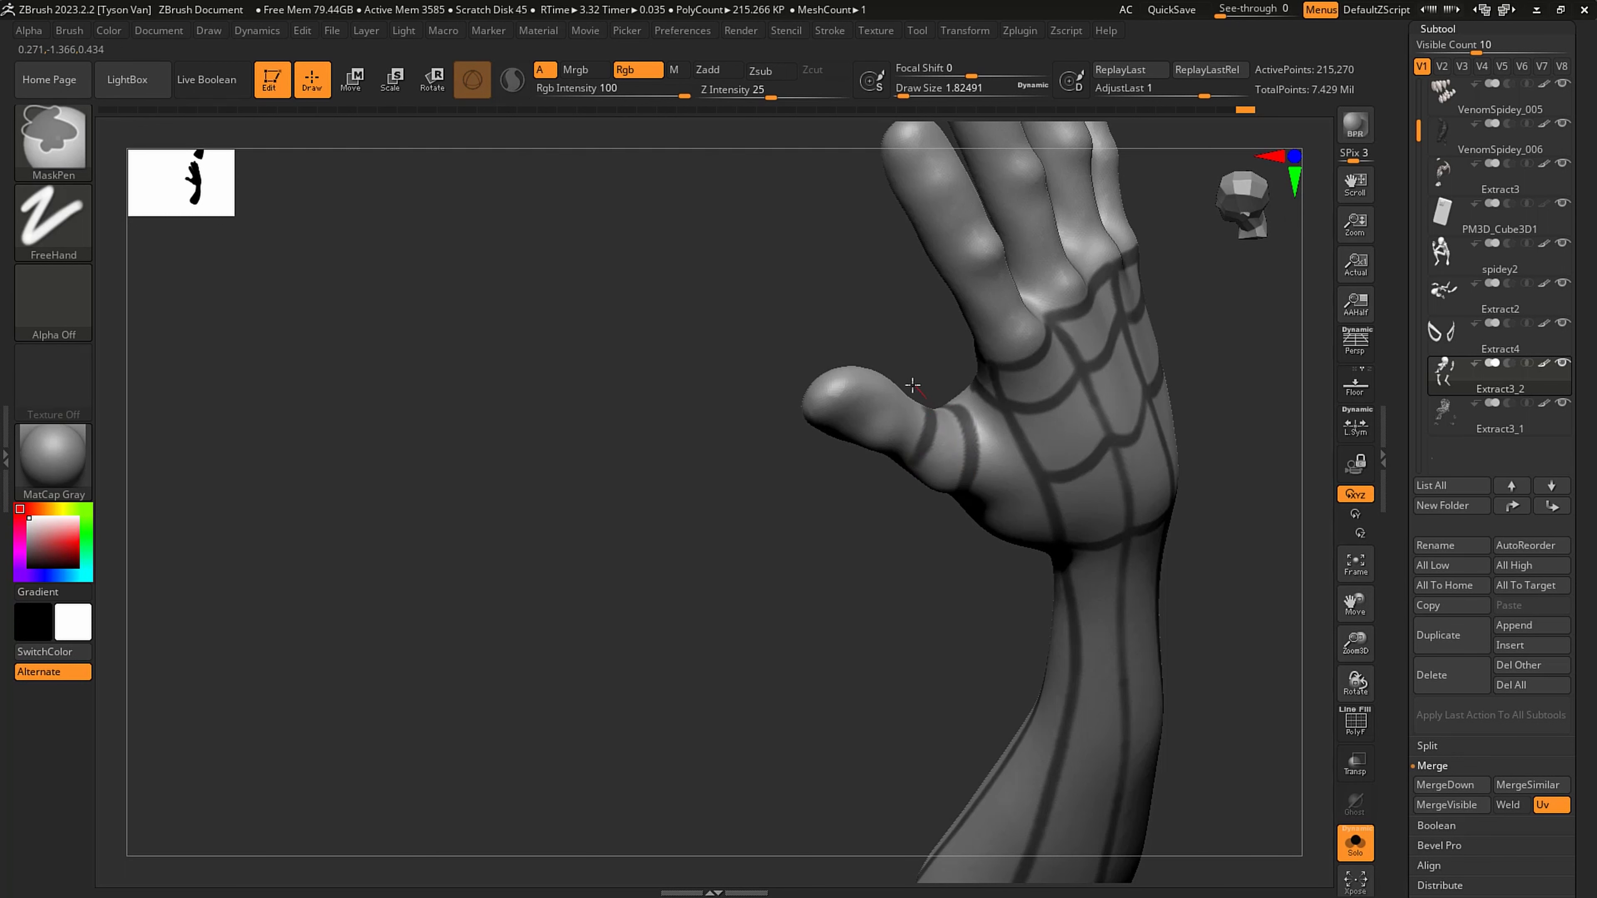
# - Mask two more bands around the thumb, one at its middle and one near its tip
pyautogui.moveTo(918, 443); pyautogui.dragTo(819, 425, button='right')
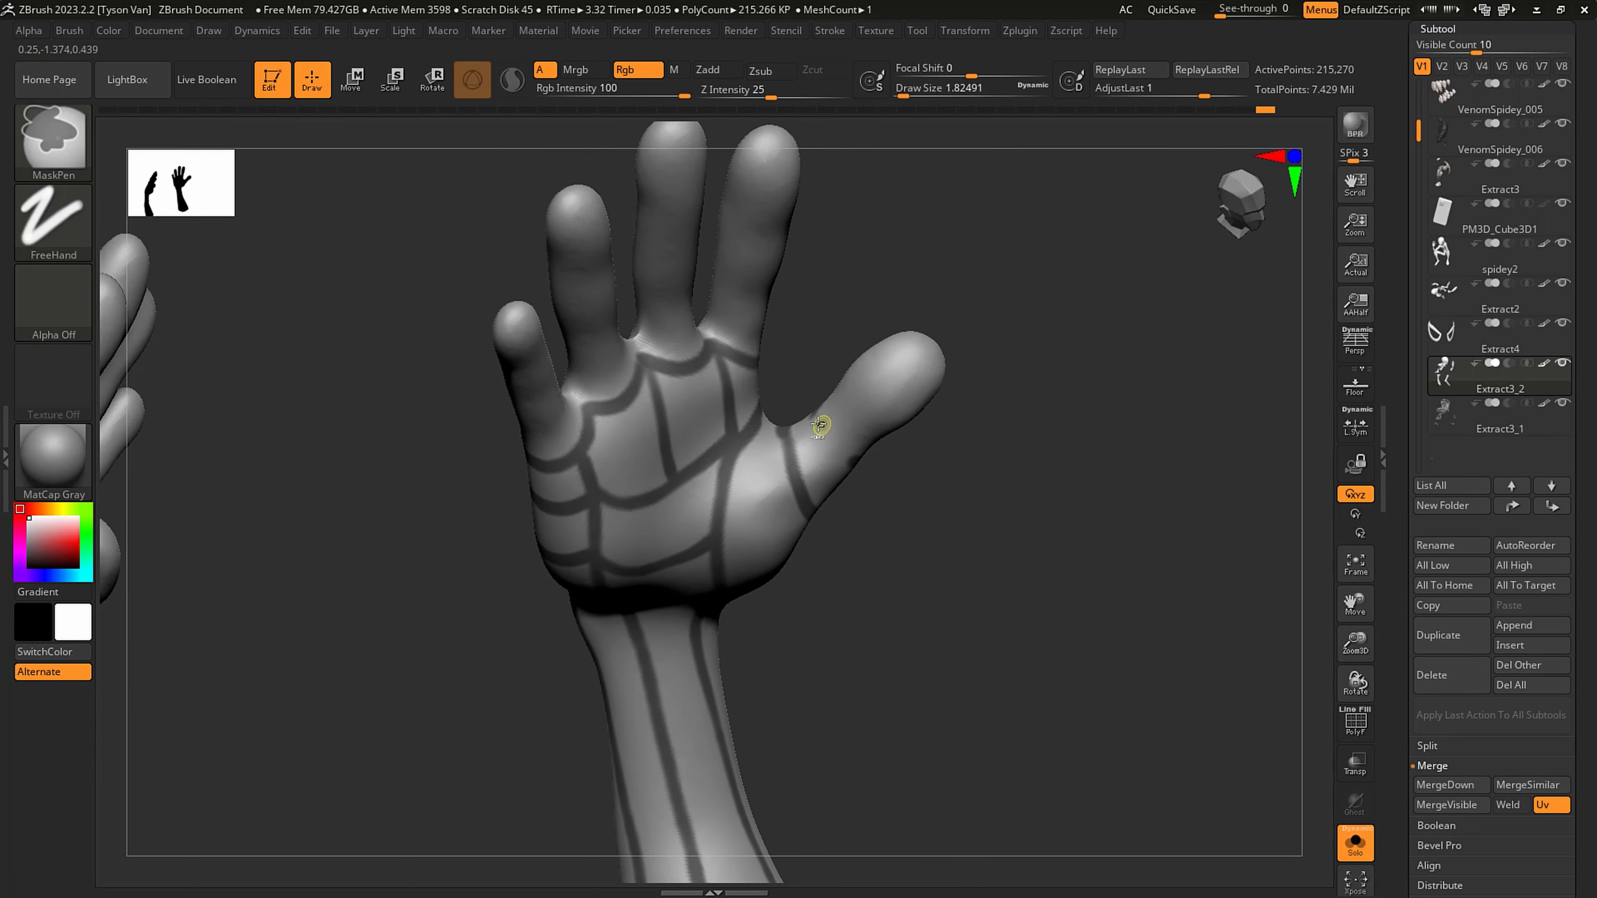
pyautogui.keyDown('ctrl'); pyautogui.moveTo(816, 413); pyautogui.dragTo(827, 436); pyautogui.keyUp('ctrl')
pyautogui.moveTo(878, 438); pyautogui.dragTo(845, 415, button='right')
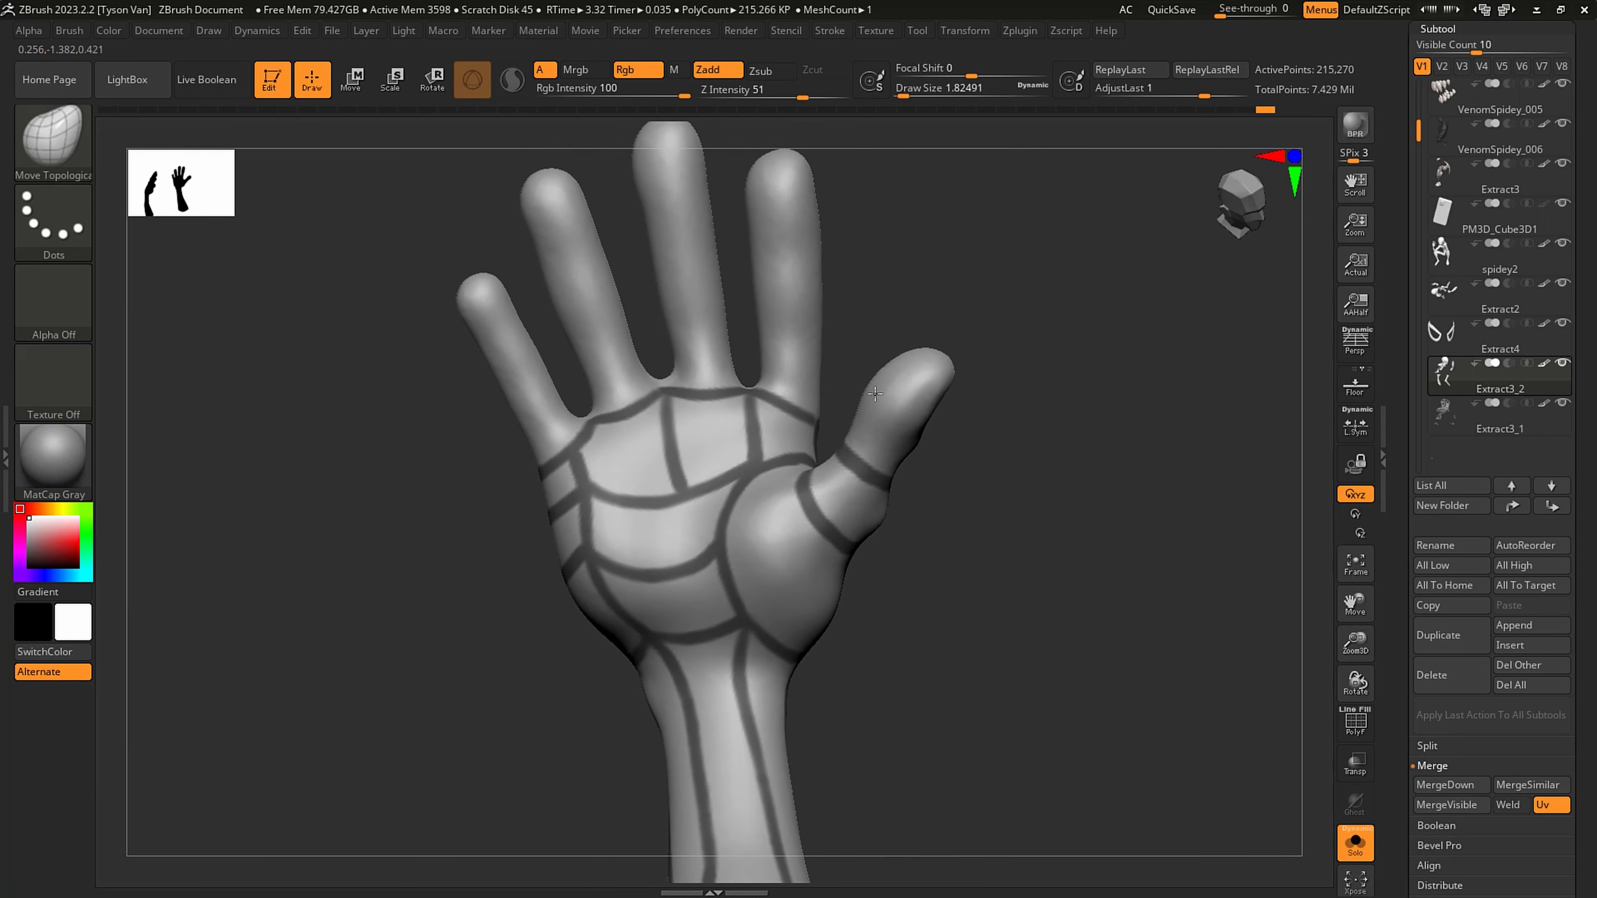
pyautogui.keyDown('ctrl'); pyautogui.moveTo(925, 433); pyautogui.dragTo(873, 400); pyautogui.keyUp('ctrl')
pyautogui.moveTo(851, 368); pyautogui.dragTo(873, 395, button='right')
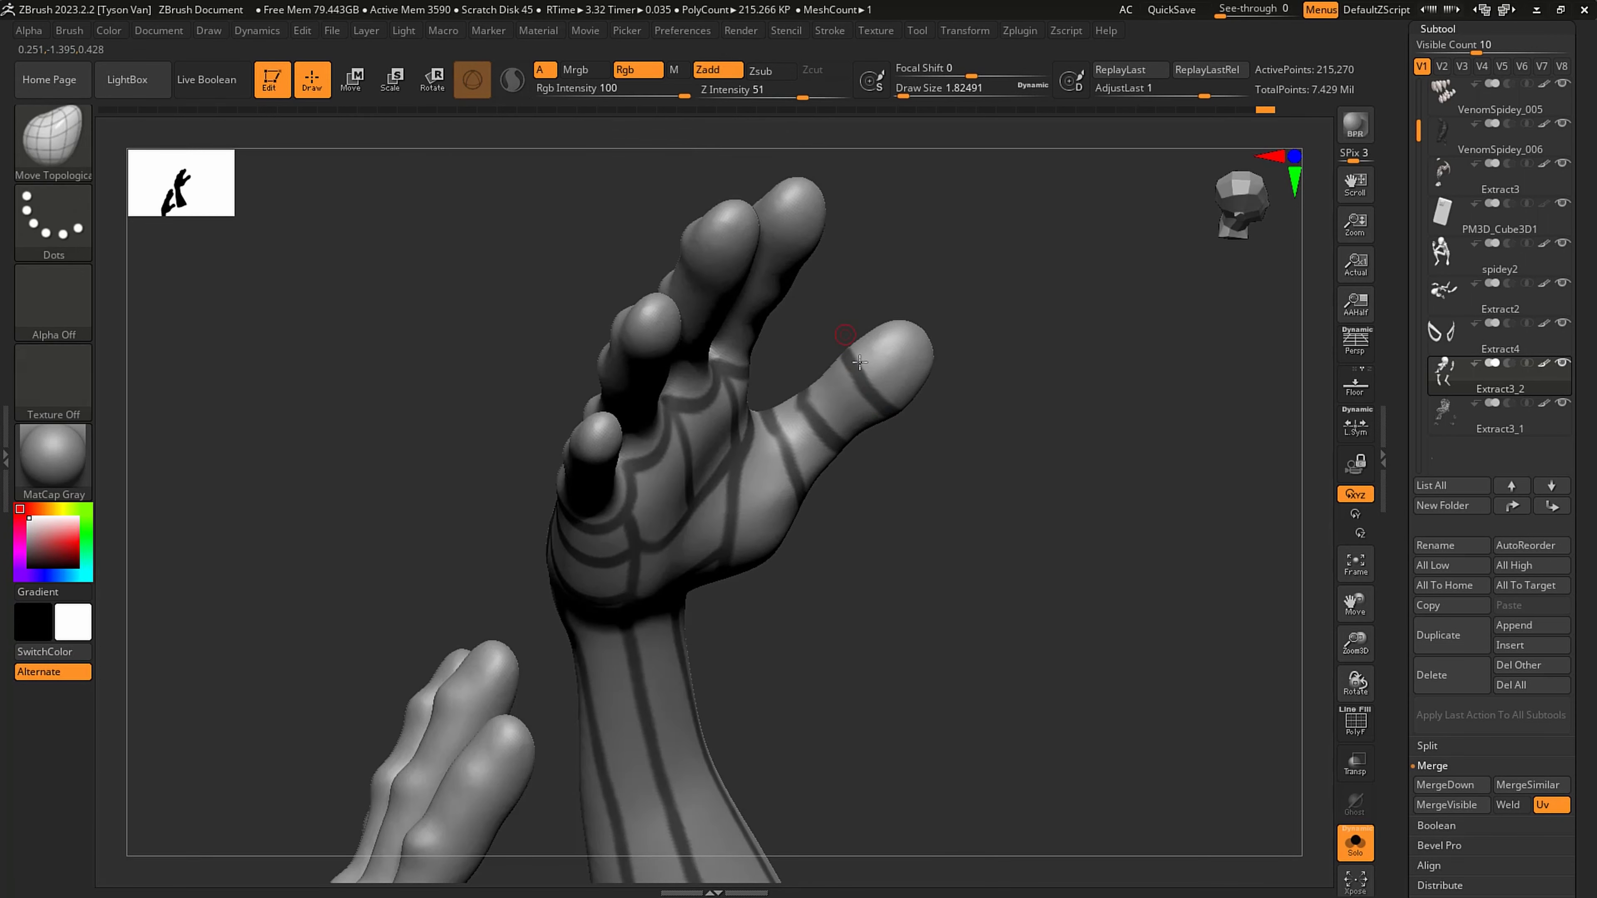
pyautogui.moveTo(839, 340)
pyautogui.keyDown('shift'); pyautogui.mouseDown(button='right')
pyautogui.moveTo(874, 374)
pyautogui.moveTo(898, 464)
pyautogui.moveTo(830, 351)
pyautogui.mouseUp(button='right'); pyautogui.keyUp('shift')
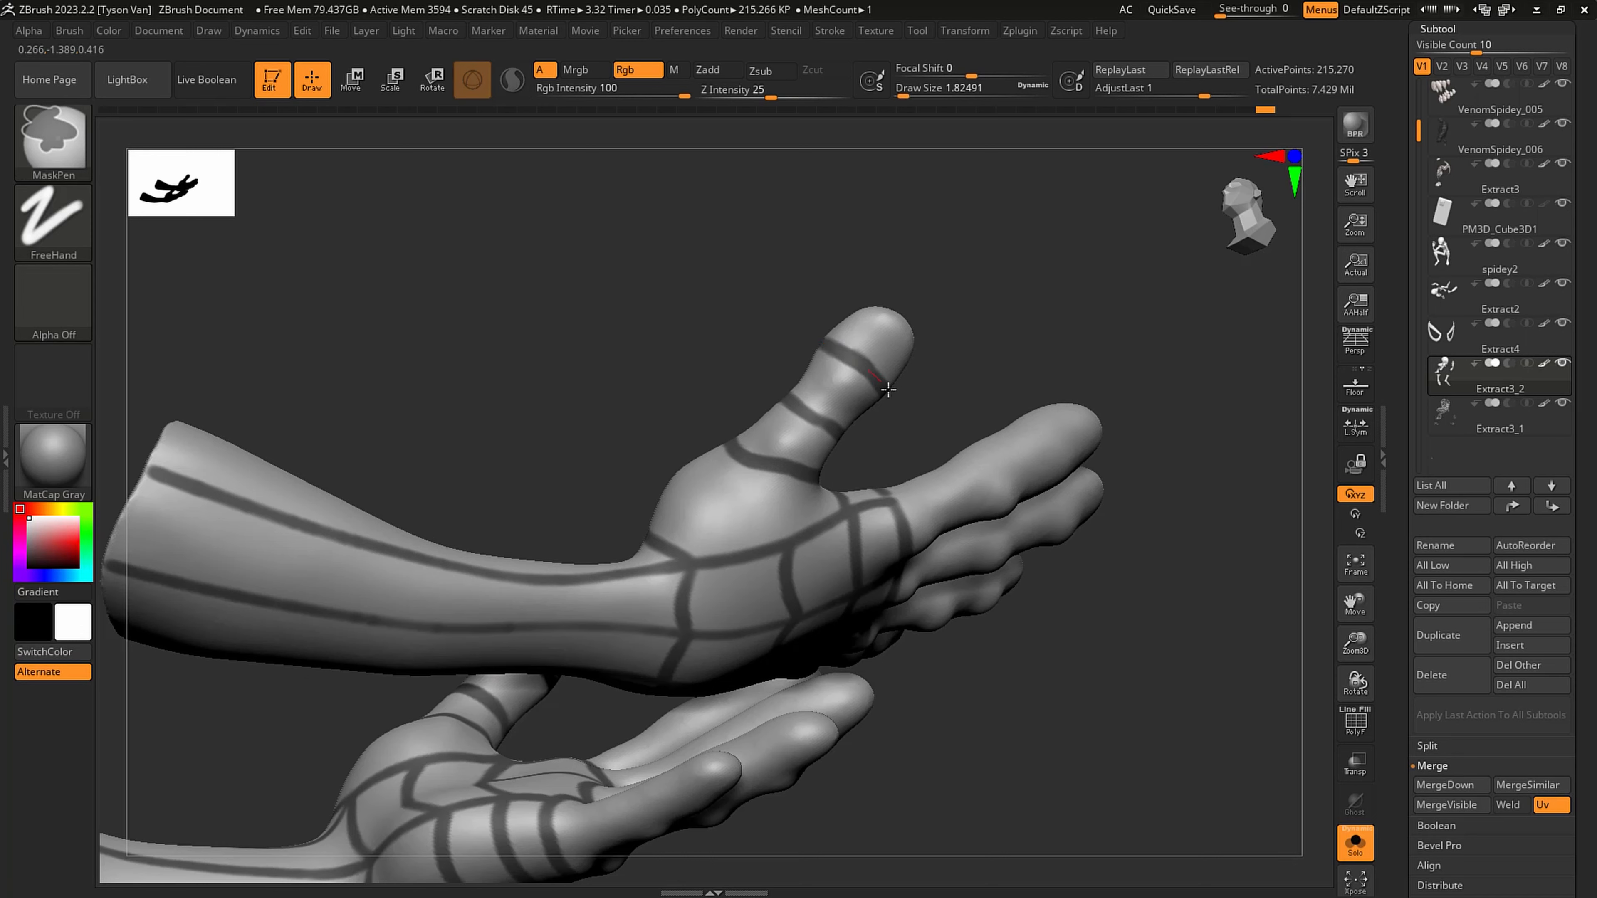
pyautogui.keyDown('ctrl'); pyautogui.moveTo(888, 389); pyautogui.dragTo(895, 399); pyautogui.keyUp('ctrl')
pyautogui.moveTo(862, 420)
pyautogui.mouseDown(button='right')
pyautogui.moveTo(892, 506)
pyautogui.moveTo(941, 421)
pyautogui.moveTo(962, 542)
pyautogui.moveTo(982, 551)
pyautogui.mouseUp(button='right')
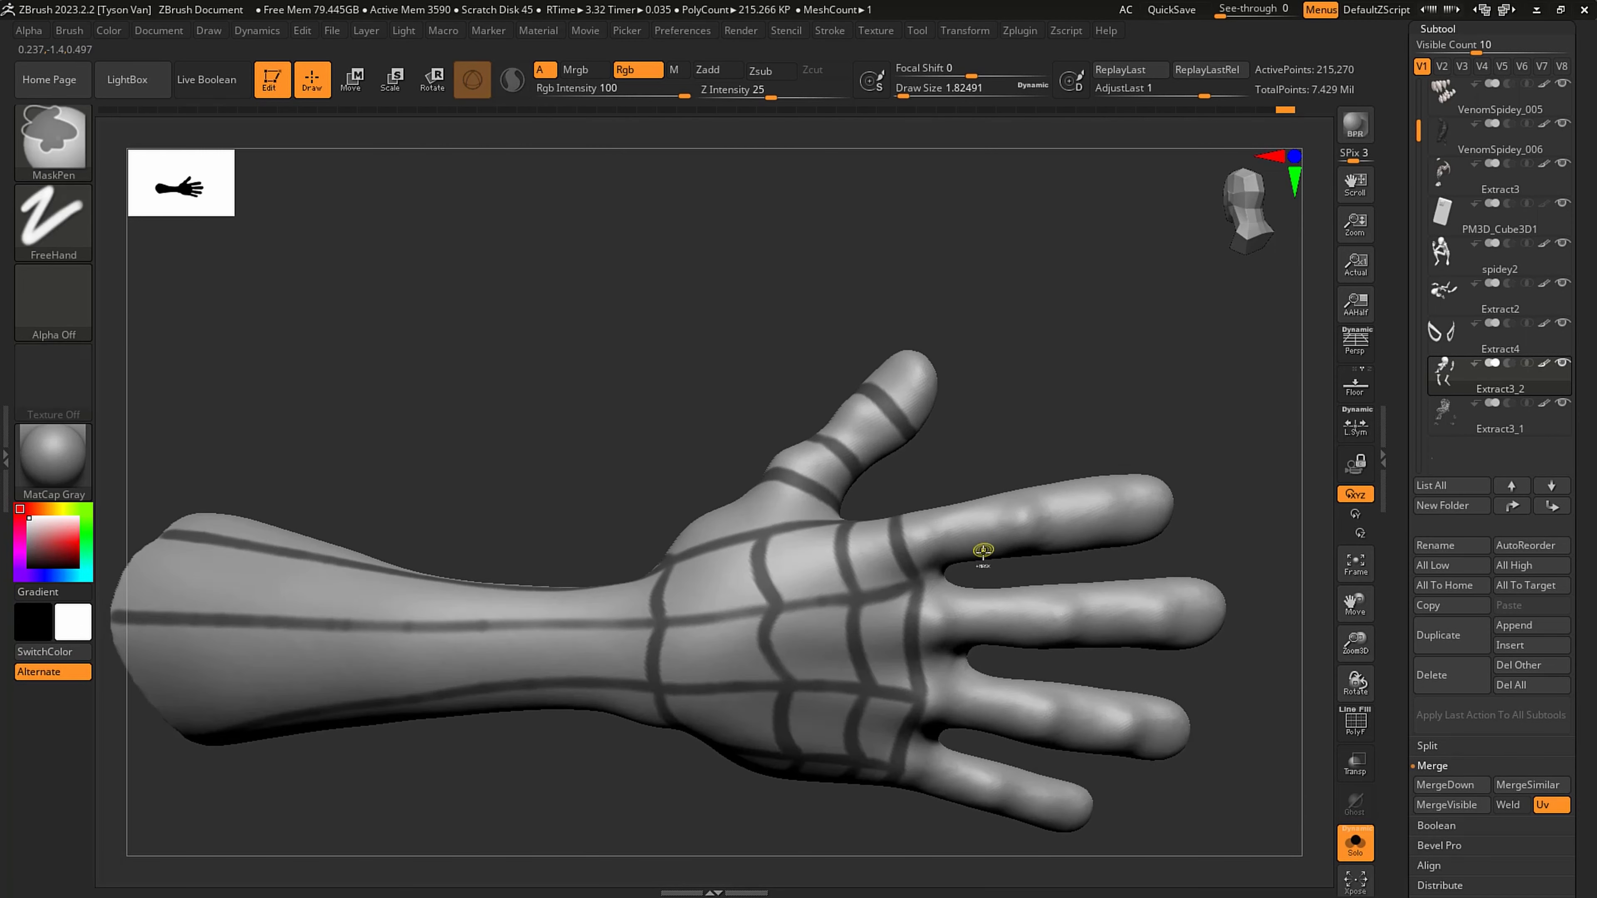
# - Mask three evenly spaced bands across the back of the index finger and three across the middle finger
pyautogui.keyDown('ctrl'); pyautogui.moveTo(983, 557); pyautogui.dragTo(969, 464); pyautogui.keyUp('ctrl')
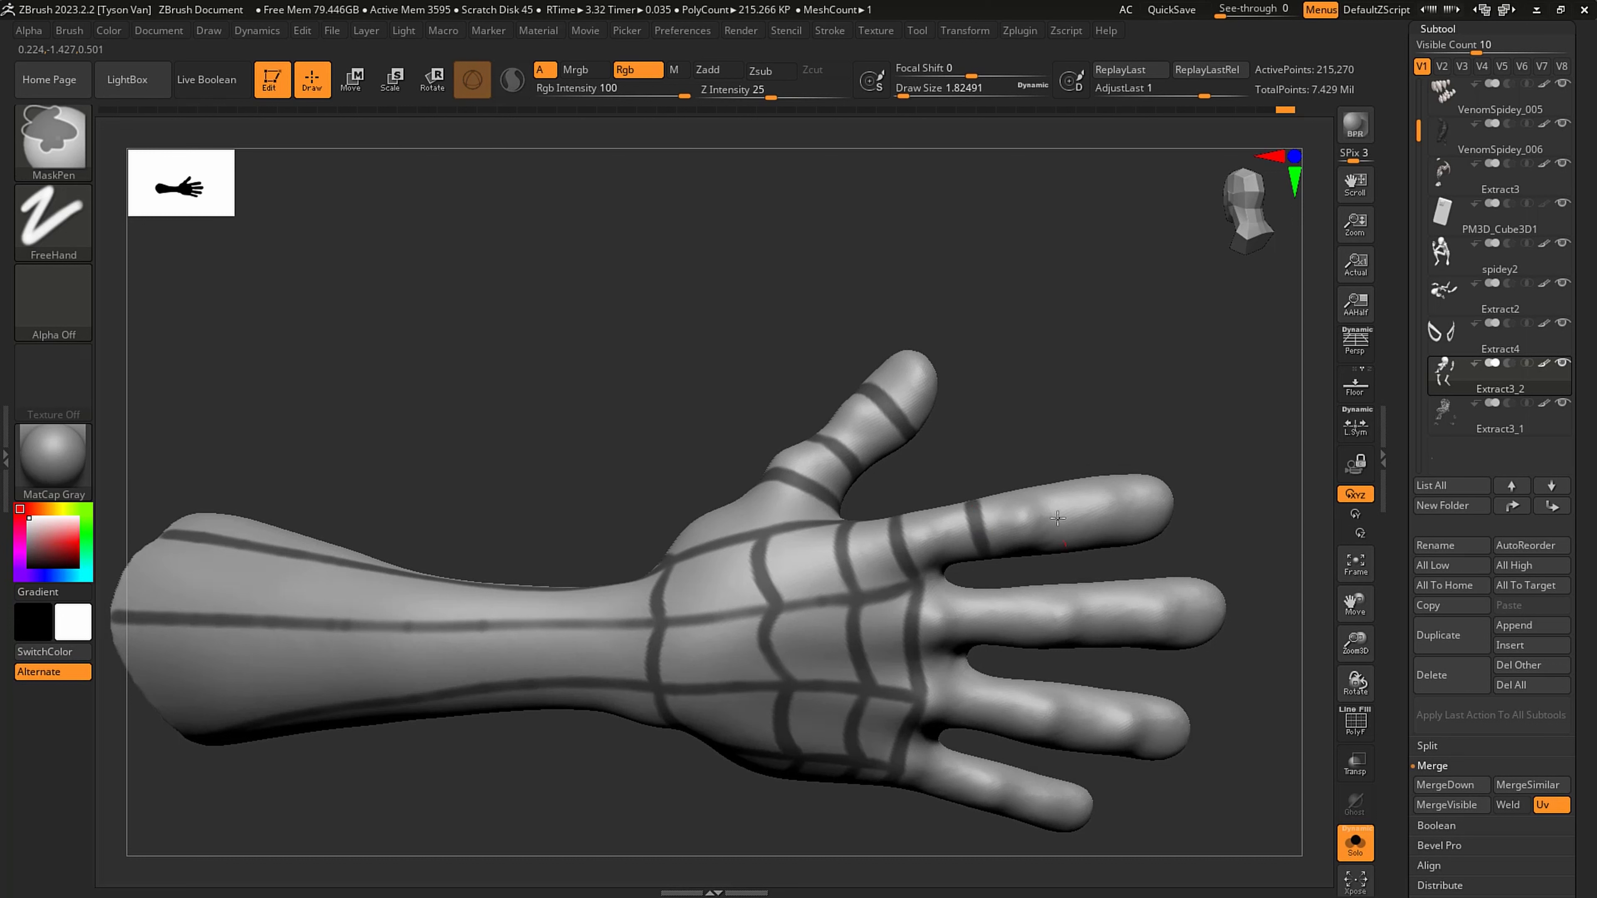
pyautogui.keyDown('ctrl'); pyautogui.moveTo(1062, 545); pyautogui.dragTo(1053, 468); pyautogui.keyUp('ctrl')
pyautogui.keyDown('ctrl'); pyautogui.moveTo(1134, 542); pyautogui.dragTo(1127, 473); pyautogui.keyUp('ctrl')
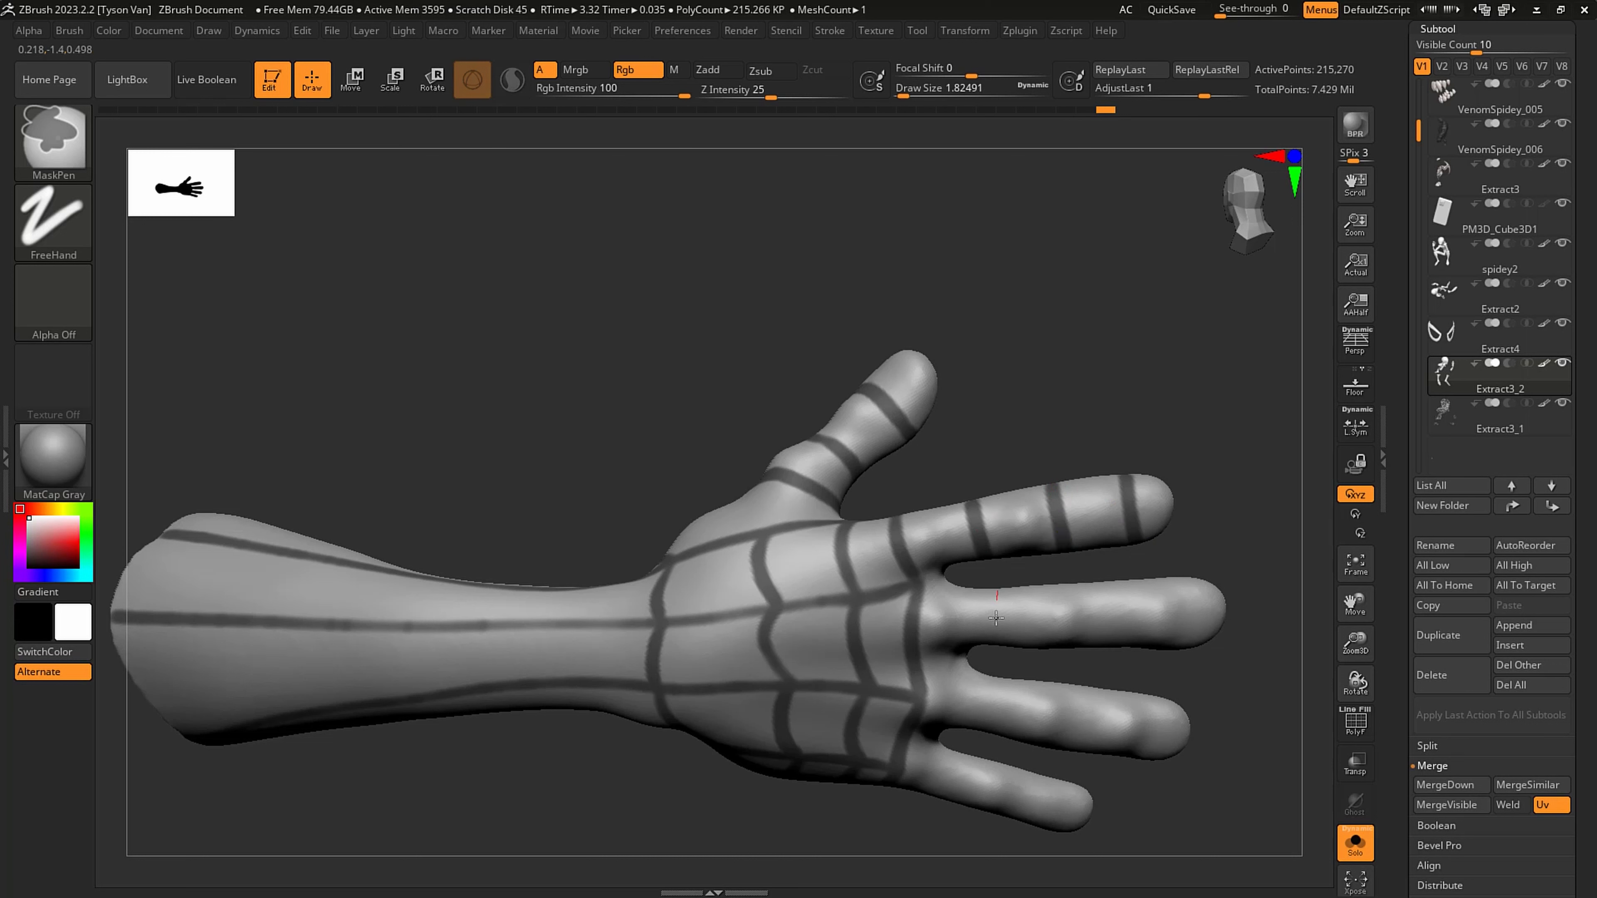
pyautogui.moveTo(995, 617)
pyautogui.keyDown('ctrl'); pyautogui.mouseDown()
pyautogui.moveTo(1003, 669)
pyautogui.moveTo(995, 614)
pyautogui.mouseUp(); pyautogui.keyUp('ctrl')
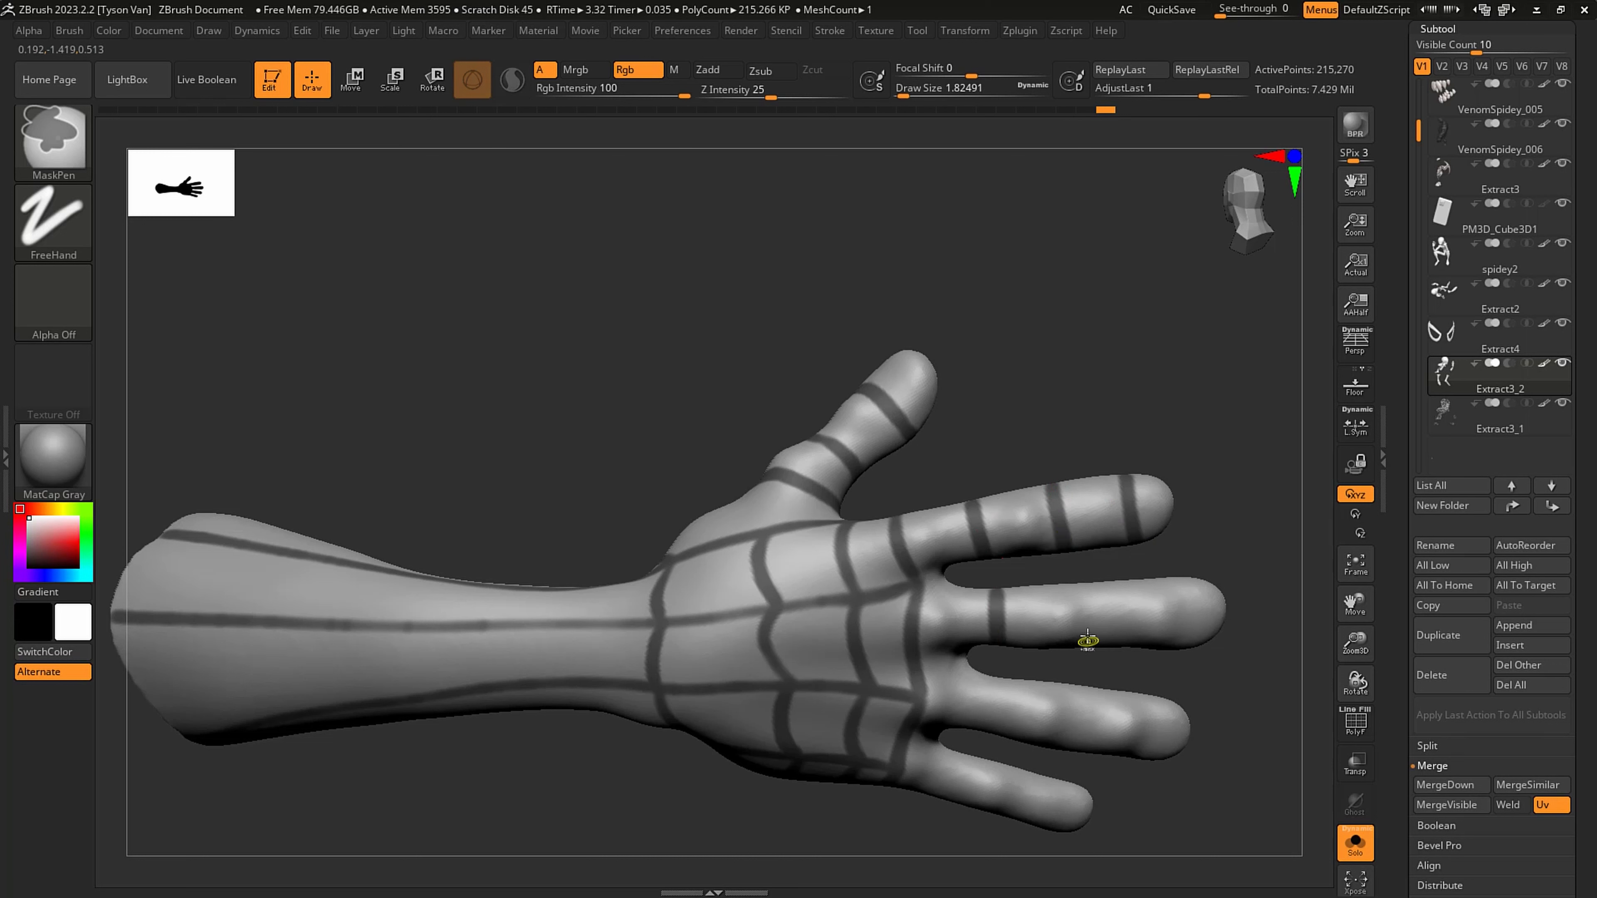
pyautogui.keyDown('ctrl'); pyautogui.moveTo(1087, 644); pyautogui.dragTo(1089, 553); pyautogui.keyUp('ctrl')
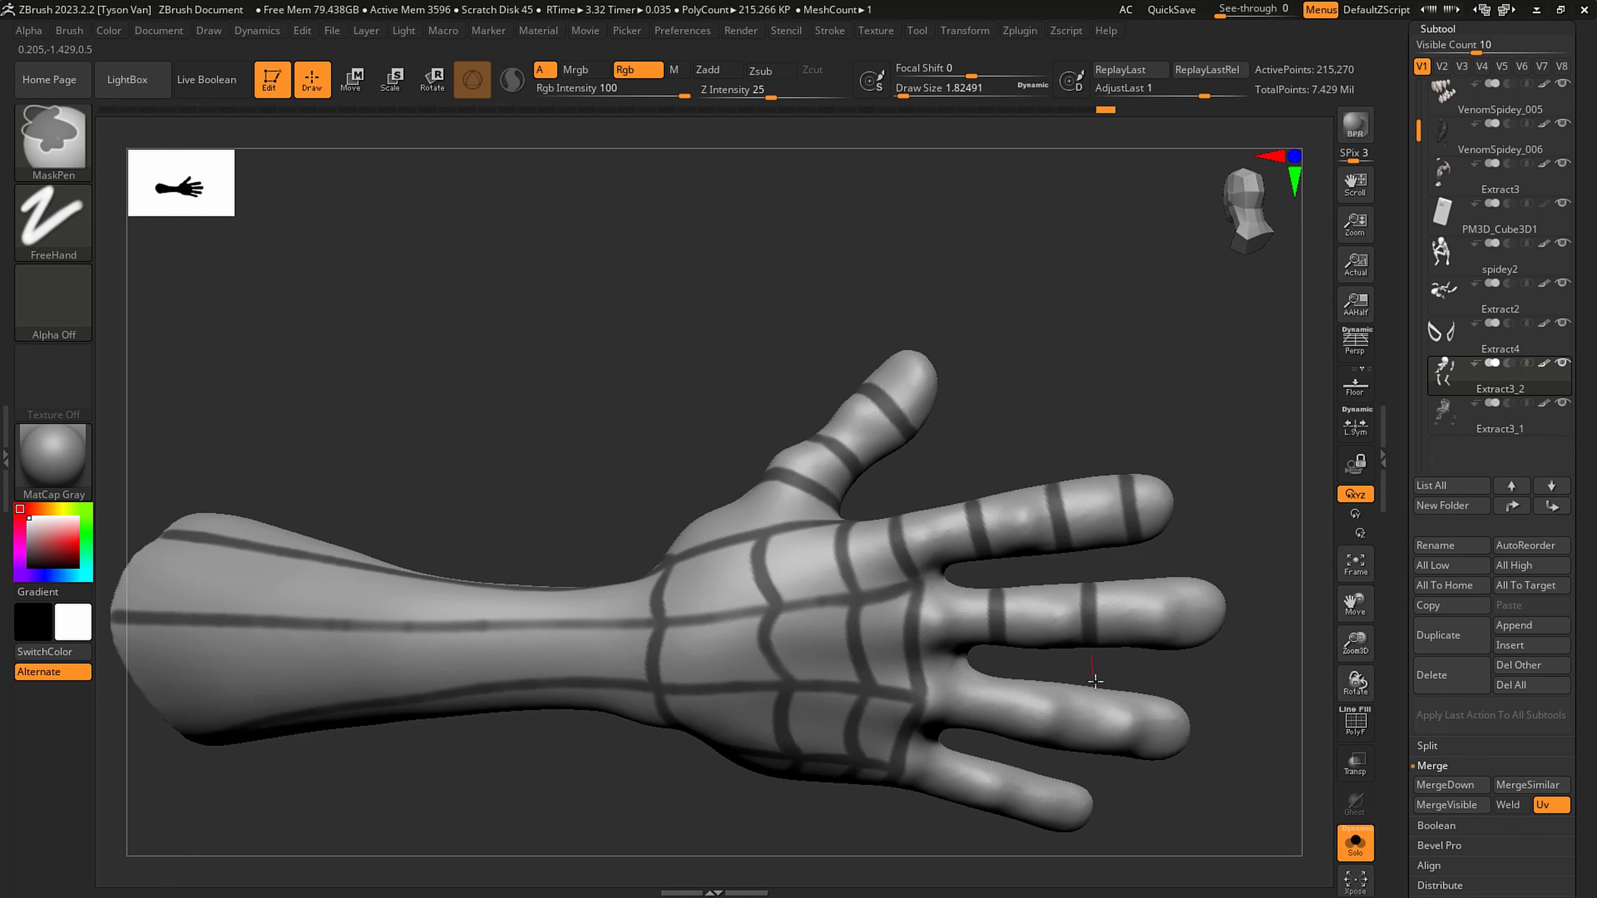
pyautogui.moveTo(1151, 604); pyautogui.dragTo(1169, 605, button='right')
pyautogui.keyDown('ctrl'); pyautogui.moveTo(1172, 651); pyautogui.dragTo(1173, 635); pyautogui.keyUp('ctrl')
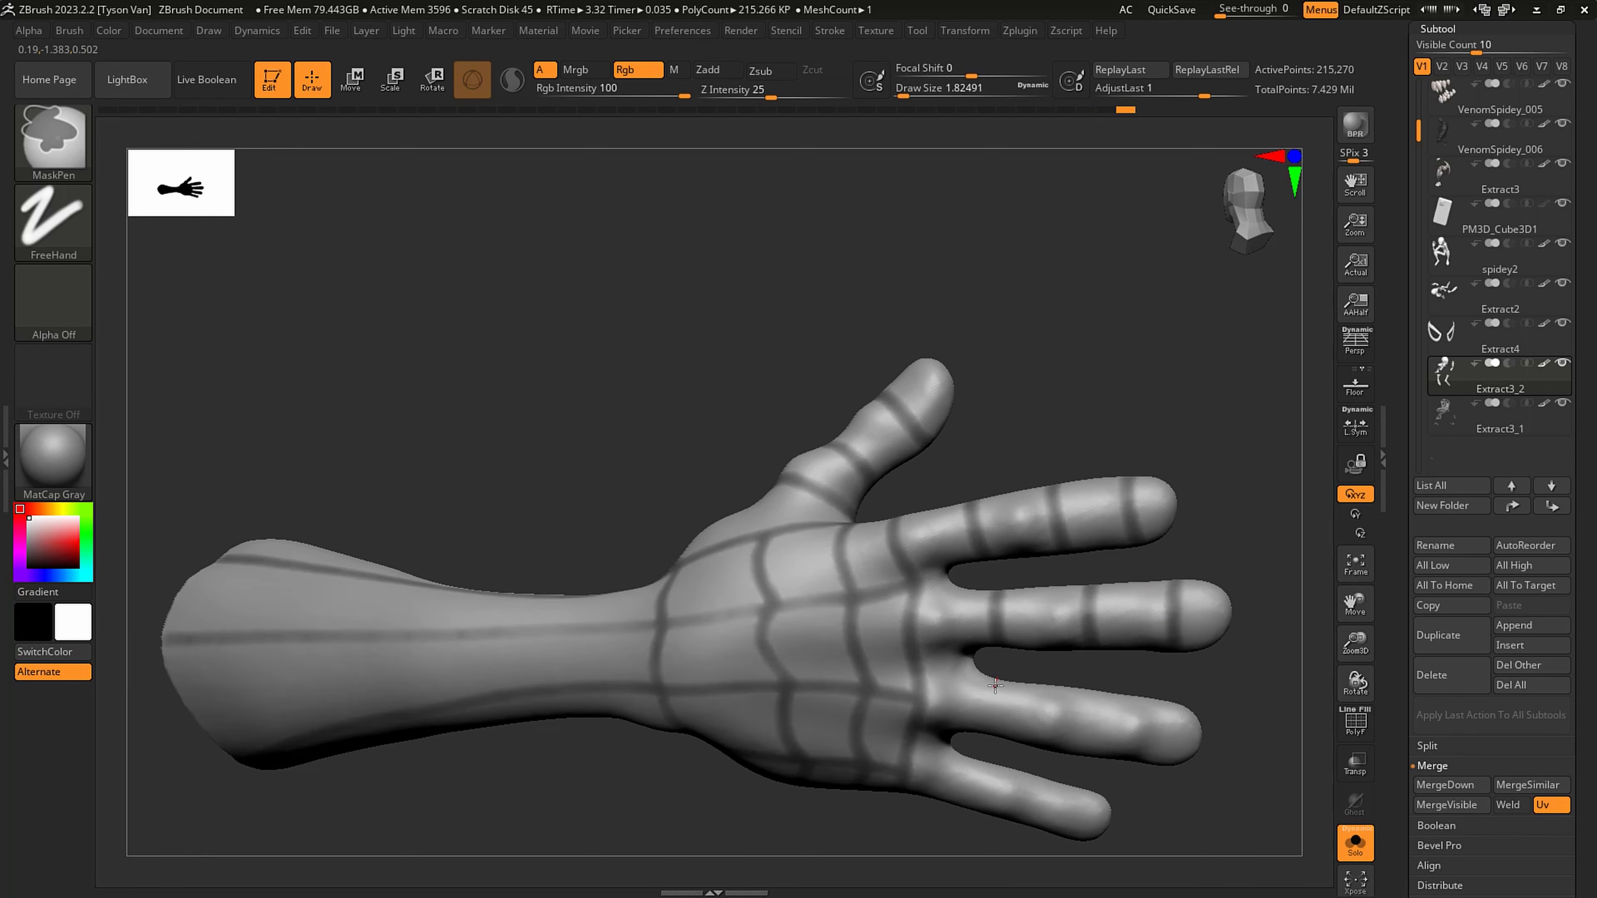
# - Mask three bands across the back of the ring finger and three across the little finger
pyautogui.keyDown('ctrl'); pyautogui.moveTo(992, 713); pyautogui.dragTo(996, 772); pyautogui.keyUp('ctrl')
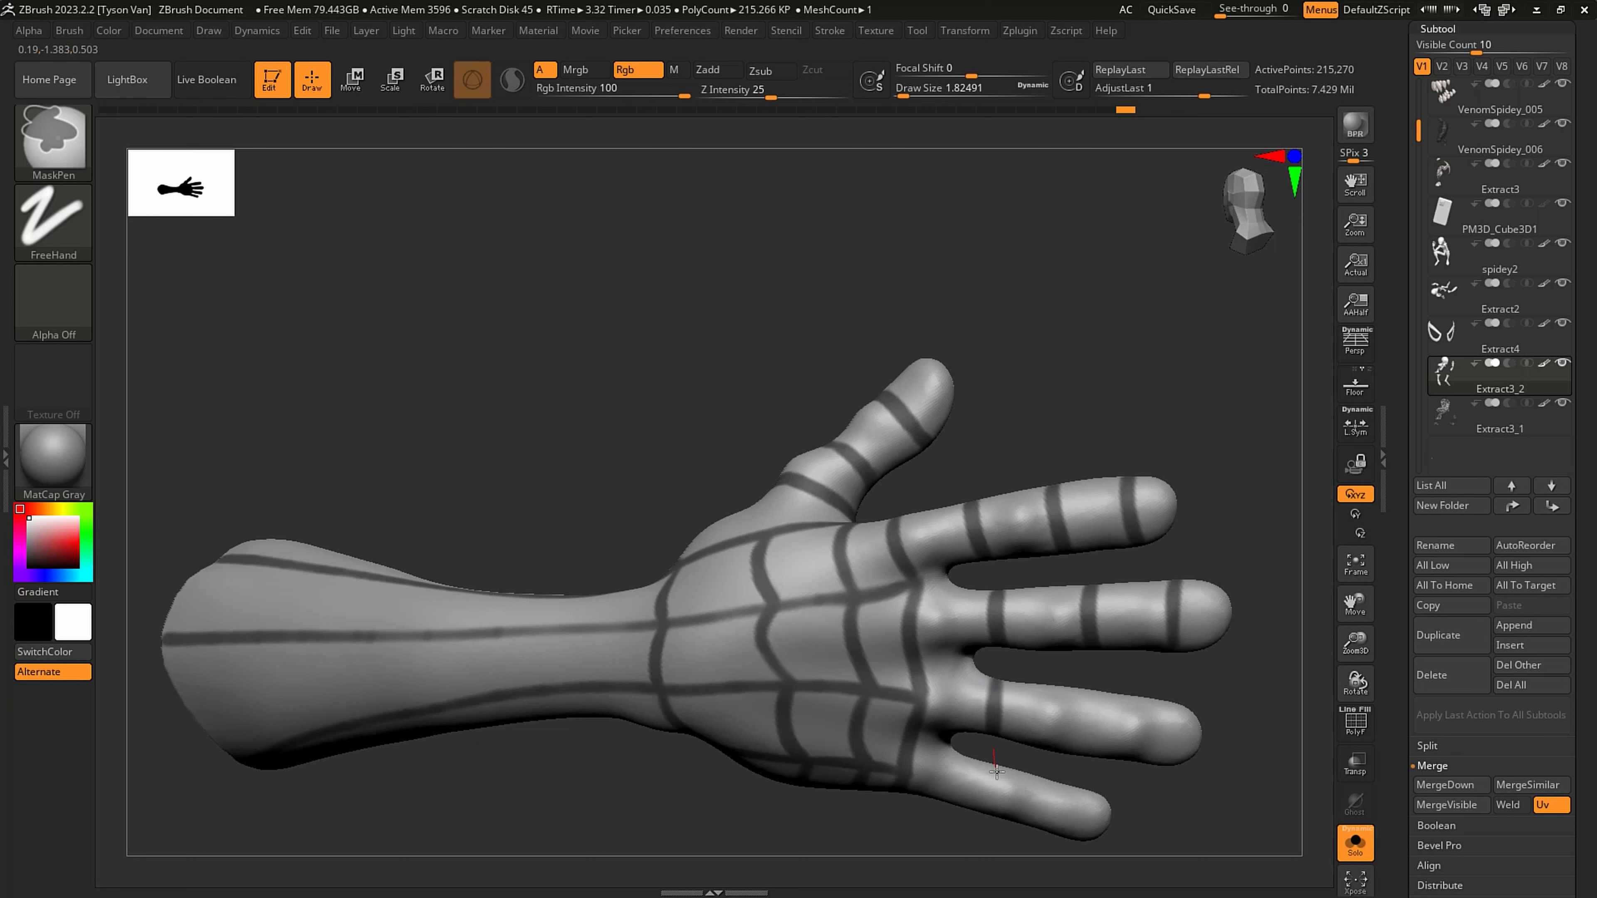
pyautogui.keyDown('ctrl'); pyautogui.moveTo(1090, 706); pyautogui.dragTo(1093, 696); pyautogui.keyUp('ctrl')
pyautogui.hotkey('ctrl', 'z')
pyautogui.keyDown('ctrl'); pyautogui.moveTo(1081, 751); pyautogui.dragTo(1104, 663); pyautogui.keyUp('ctrl')
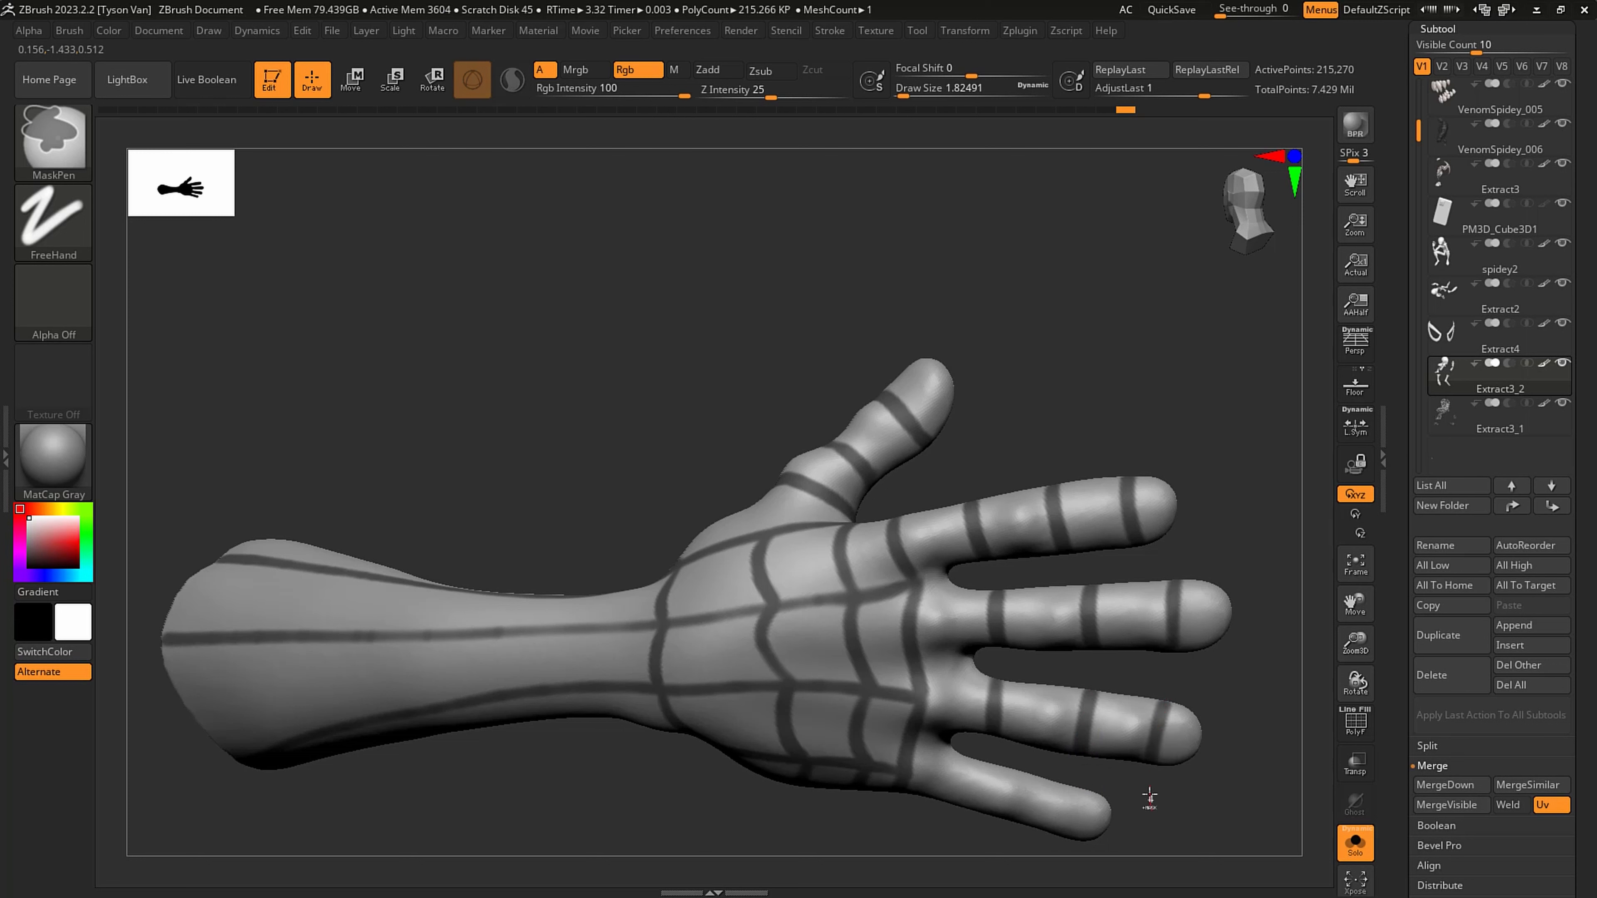
pyautogui.keyDown('ctrl'); pyautogui.moveTo(1149, 795); pyautogui.dragTo(1134, 770); pyautogui.keyUp('ctrl')
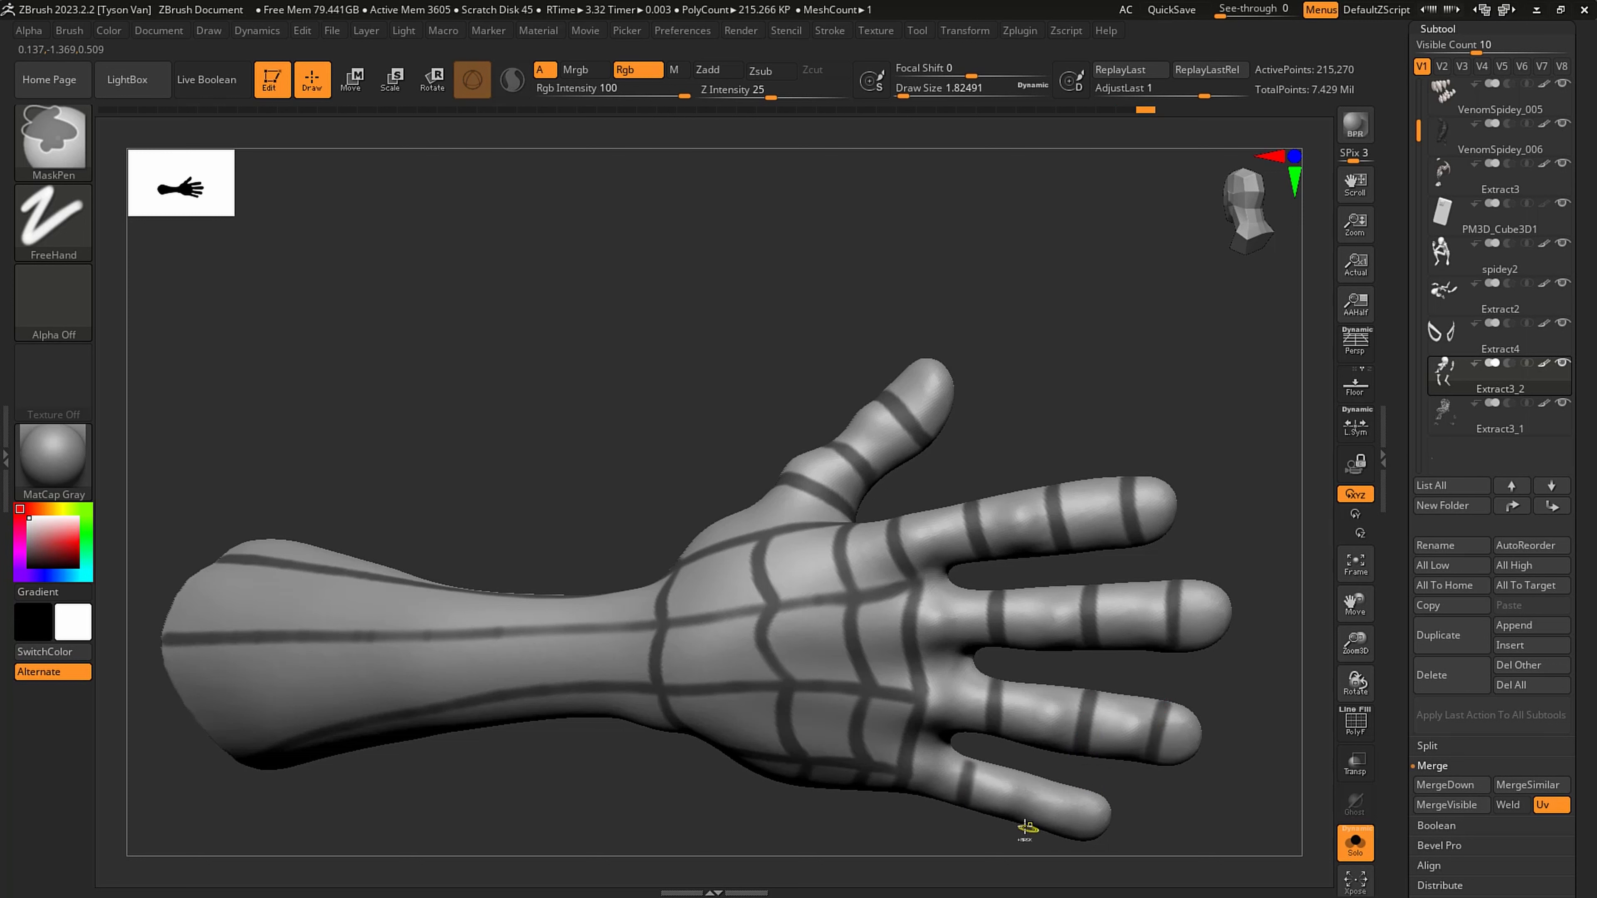
pyautogui.keyDown('ctrl'); pyautogui.moveTo(1026, 827); pyautogui.dragTo(1046, 758); pyautogui.keyUp('ctrl')
pyautogui.keyDown('ctrl'); pyautogui.moveTo(1062, 835); pyautogui.dragTo(1095, 756); pyautogui.keyUp('ctrl')
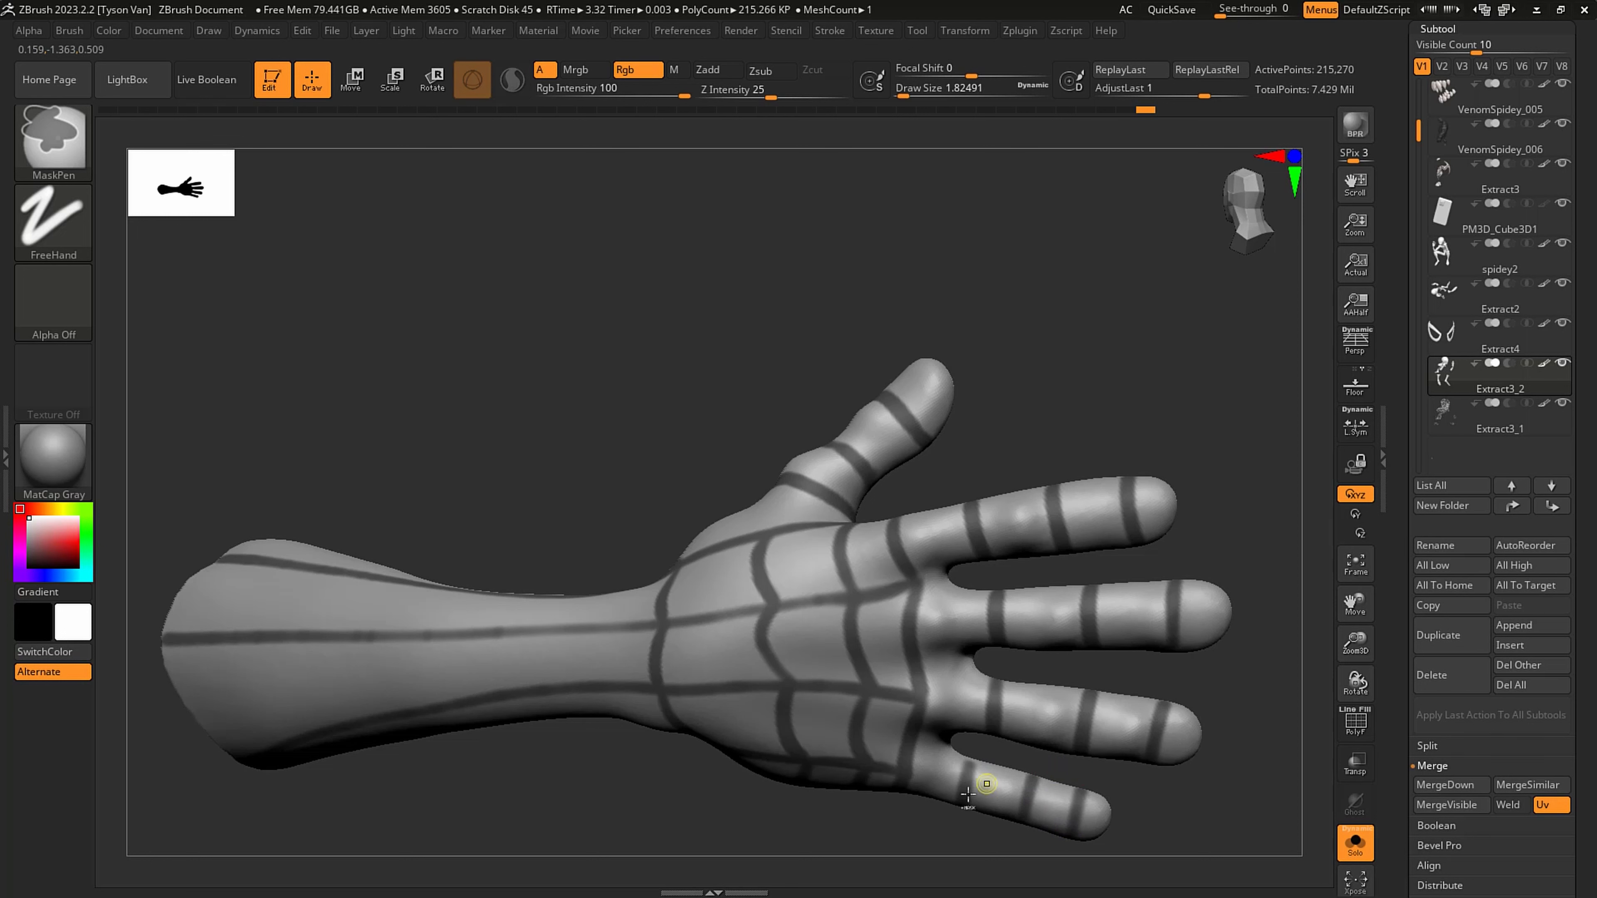
# - Continue the three bands across the palm side of the index and middle fingers
pyautogui.moveTo(980, 752); pyautogui.dragTo(1014, 882, button='right')
pyautogui.moveTo(1003, 677); pyautogui.dragTo(964, 666, button='right')
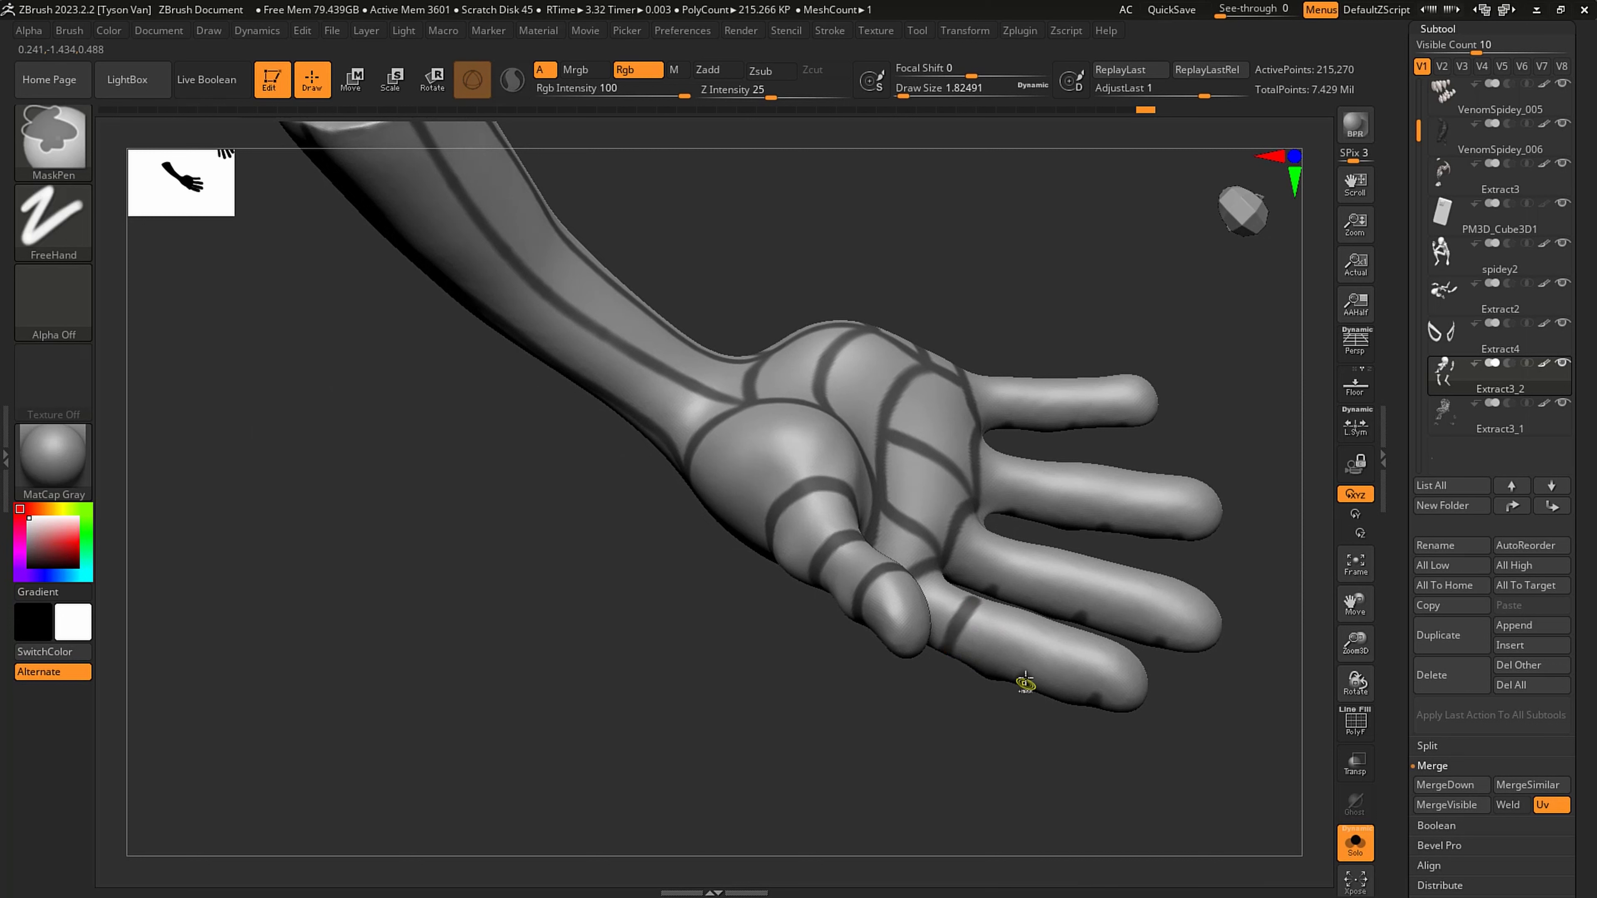
pyautogui.moveTo(1024, 682)
pyautogui.keyDown('ctrl'); pyautogui.mouseDown()
pyautogui.moveTo(1049, 624)
pyautogui.moveTo(1062, 631)
pyautogui.mouseUp(); pyautogui.keyUp('ctrl')
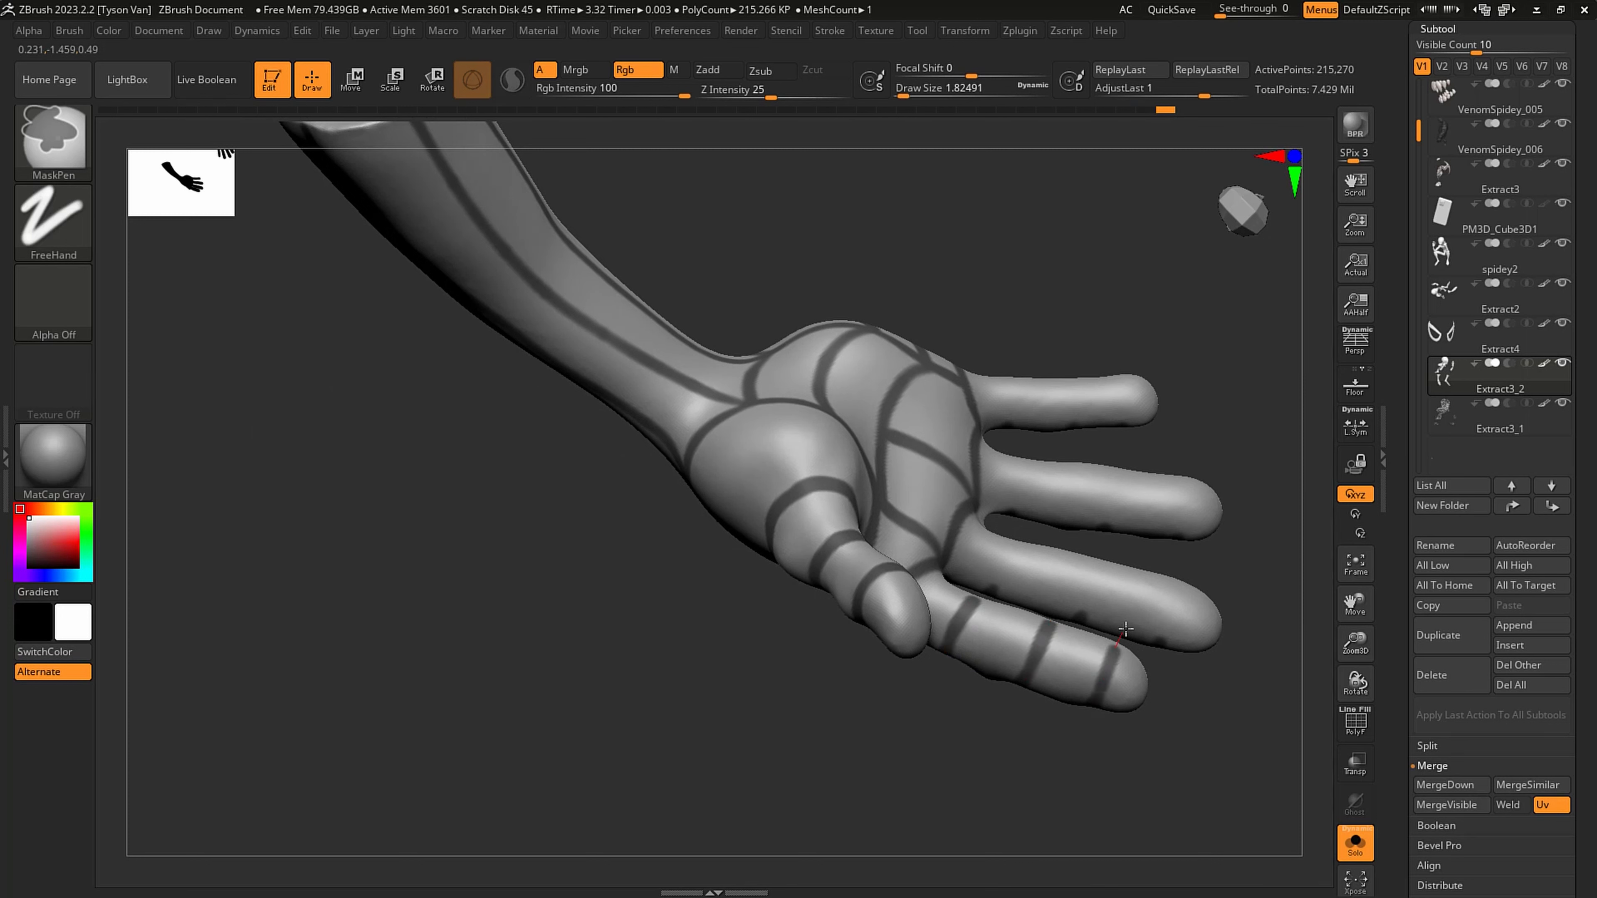
pyautogui.keyDown('ctrl'); pyautogui.moveTo(1181, 595); pyautogui.dragTo(1189, 578); pyautogui.keyUp('ctrl')
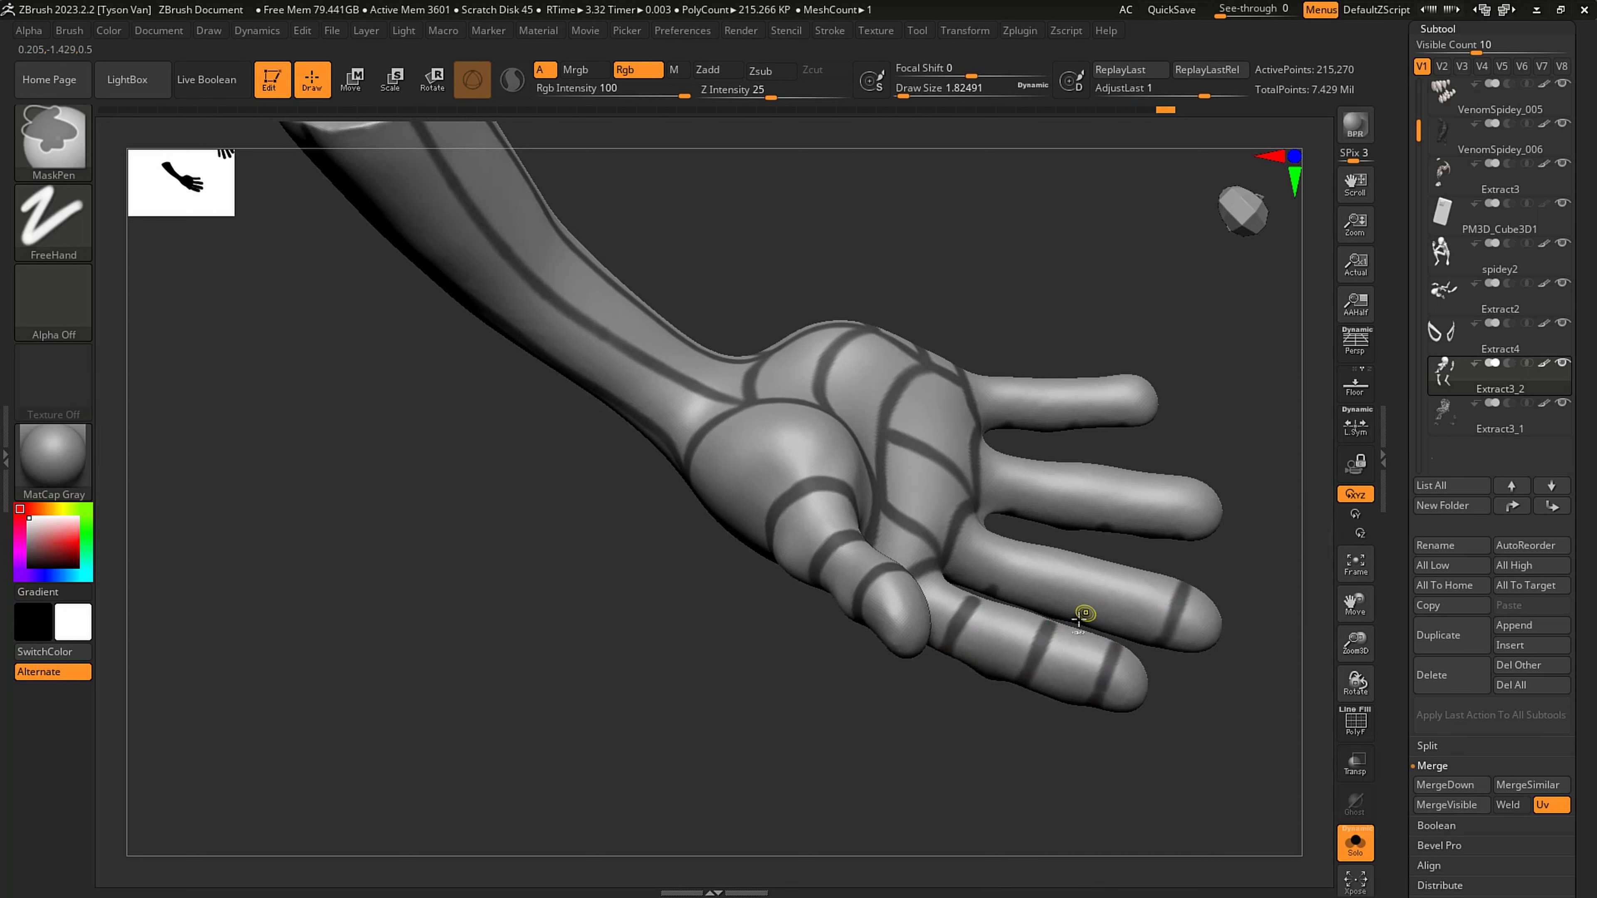
pyautogui.keyDown('ctrl'); pyautogui.moveTo(1080, 615); pyautogui.dragTo(1107, 541); pyautogui.keyUp('ctrl')
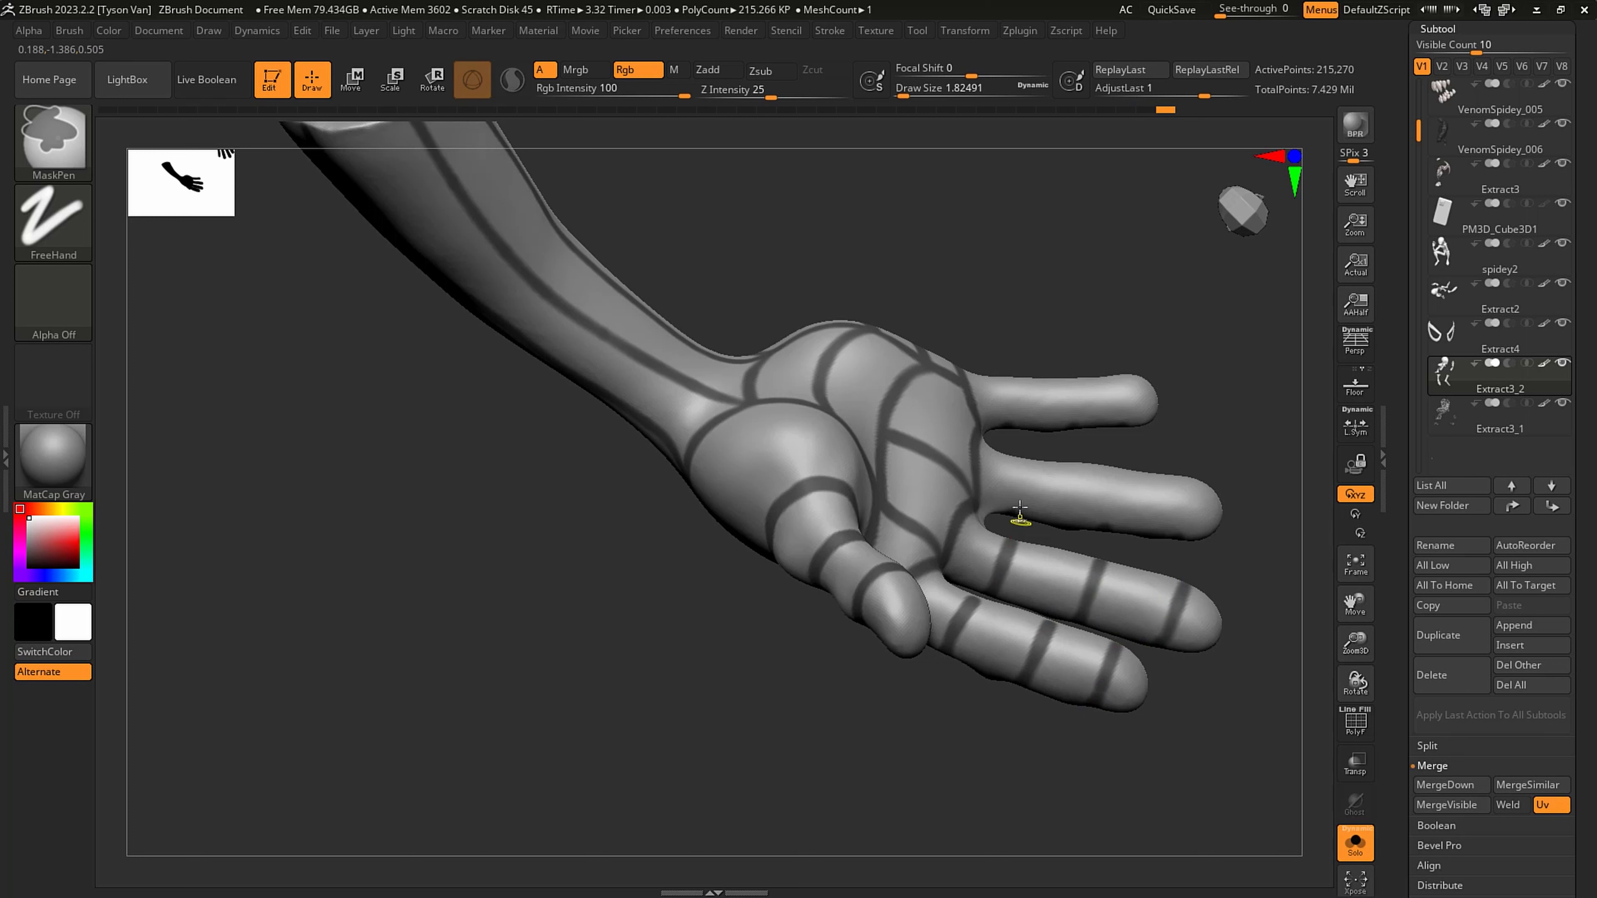
# - Continue the bands across the palm side of the ring finger and start those on the little finger
pyautogui.keyDown('ctrl'); pyautogui.moveTo(1023, 464); pyautogui.dragTo(1012, 514); pyautogui.keyUp('ctrl')
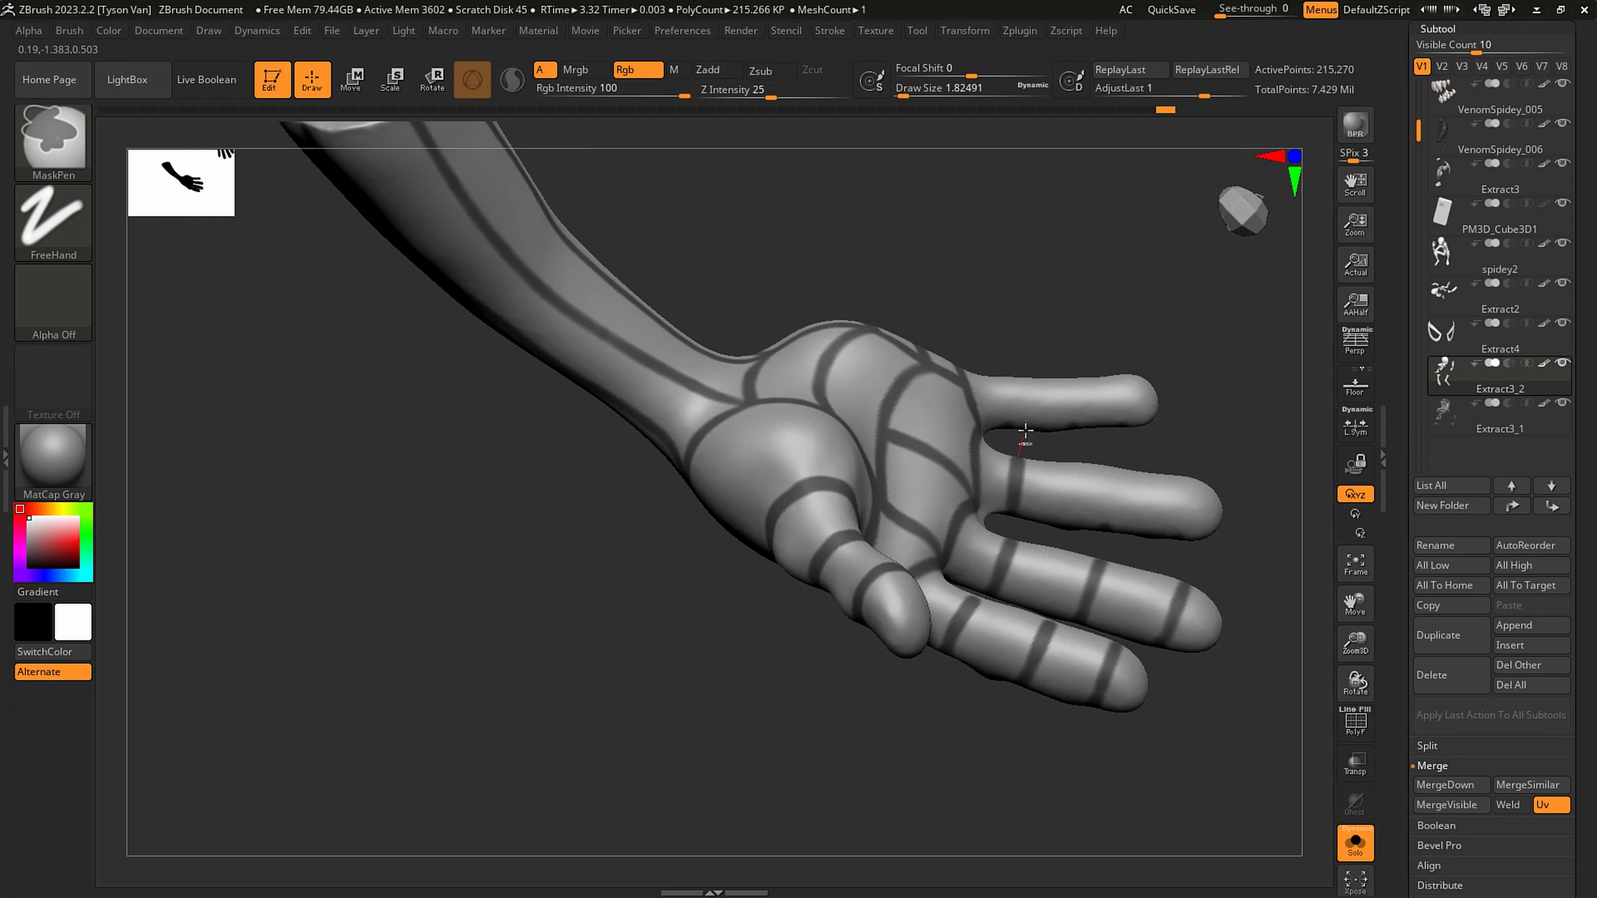
pyautogui.keyDown('ctrl'); pyautogui.moveTo(1105, 527); pyautogui.dragTo(1116, 469); pyautogui.keyUp('ctrl')
pyautogui.keyDown('ctrl'); pyautogui.moveTo(1187, 528); pyautogui.dragTo(1189, 473); pyautogui.keyUp('ctrl')
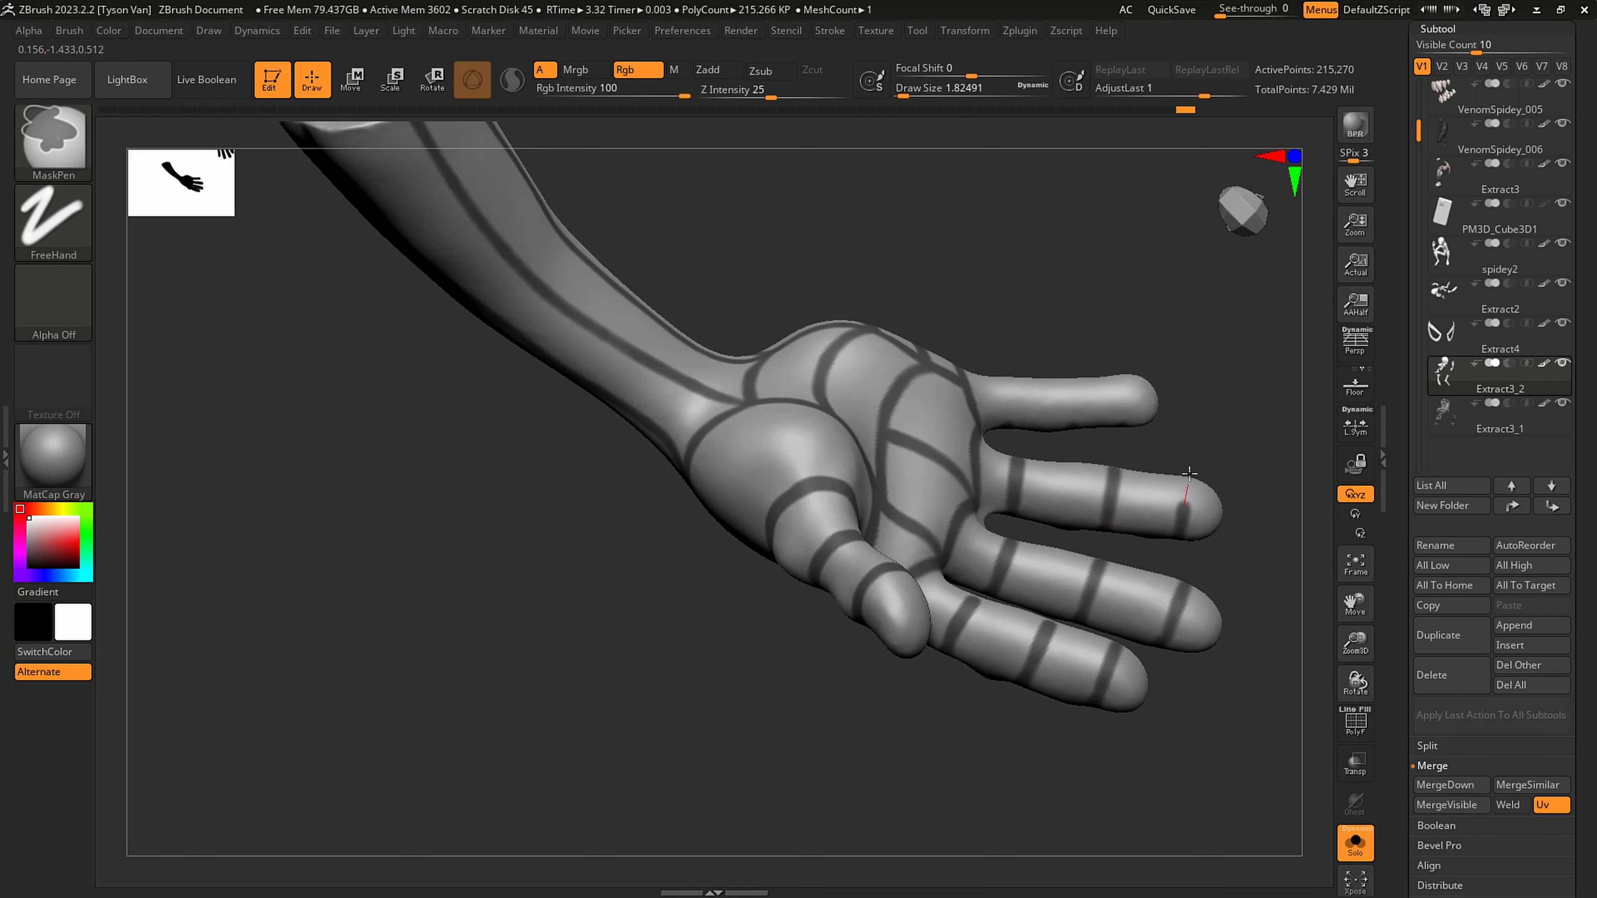
pyautogui.keyDown('ctrl'); pyautogui.moveTo(1008, 430); pyautogui.dragTo(1005, 346); pyautogui.keyUp('ctrl')
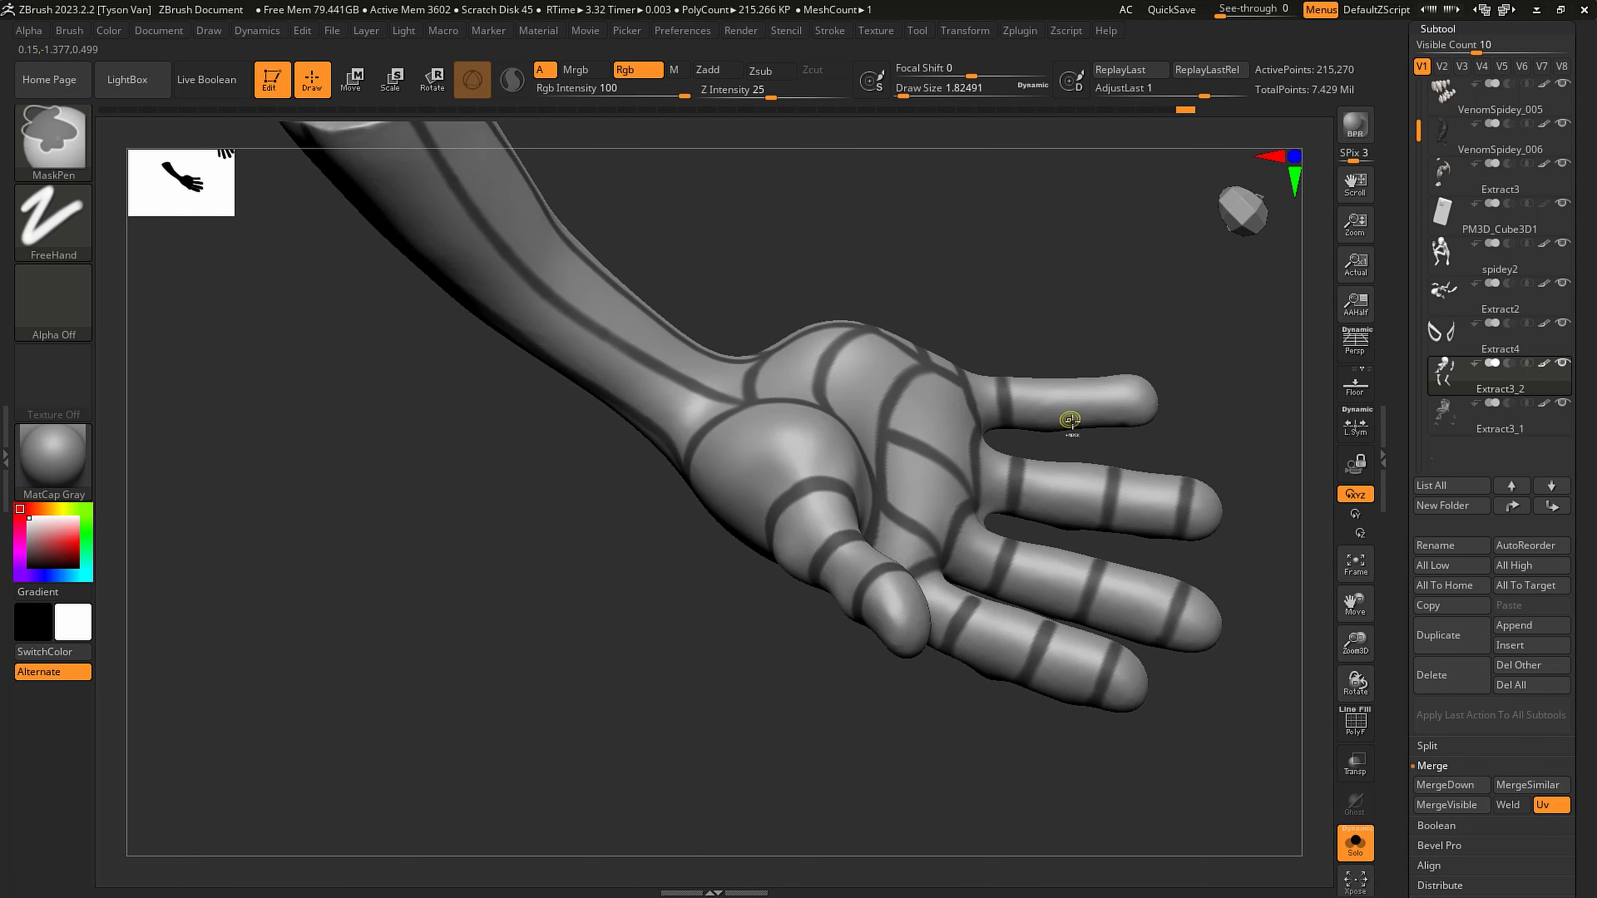
pyautogui.moveTo(1071, 436)
pyautogui.keyDown('ctrl'); pyautogui.mouseDown()
pyautogui.moveTo(1067, 366)
pyautogui.moveTo(1110, 349)
pyautogui.moveTo(1145, 717)
pyautogui.moveTo(1058, 510)
pyautogui.mouseUp(); pyautogui.keyUp('ctrl')
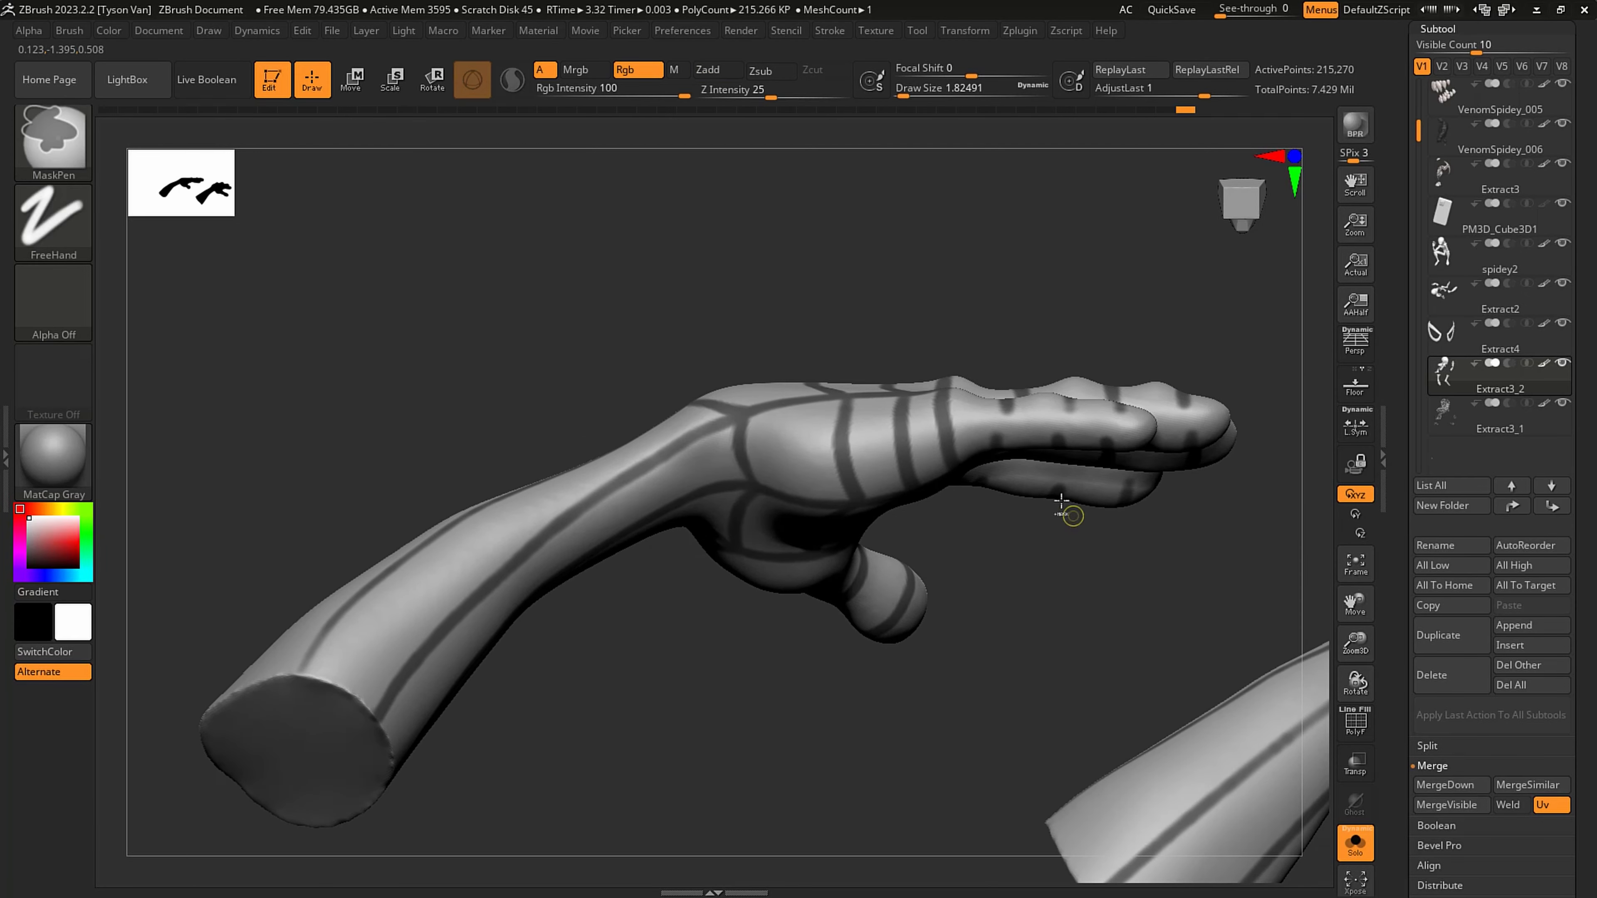
# - Close the bands around the outer sides of the little and ring fingers
pyautogui.keyDown('ctrl'); pyautogui.moveTo(995, 462); pyautogui.dragTo(996, 467); pyautogui.keyUp('ctrl')
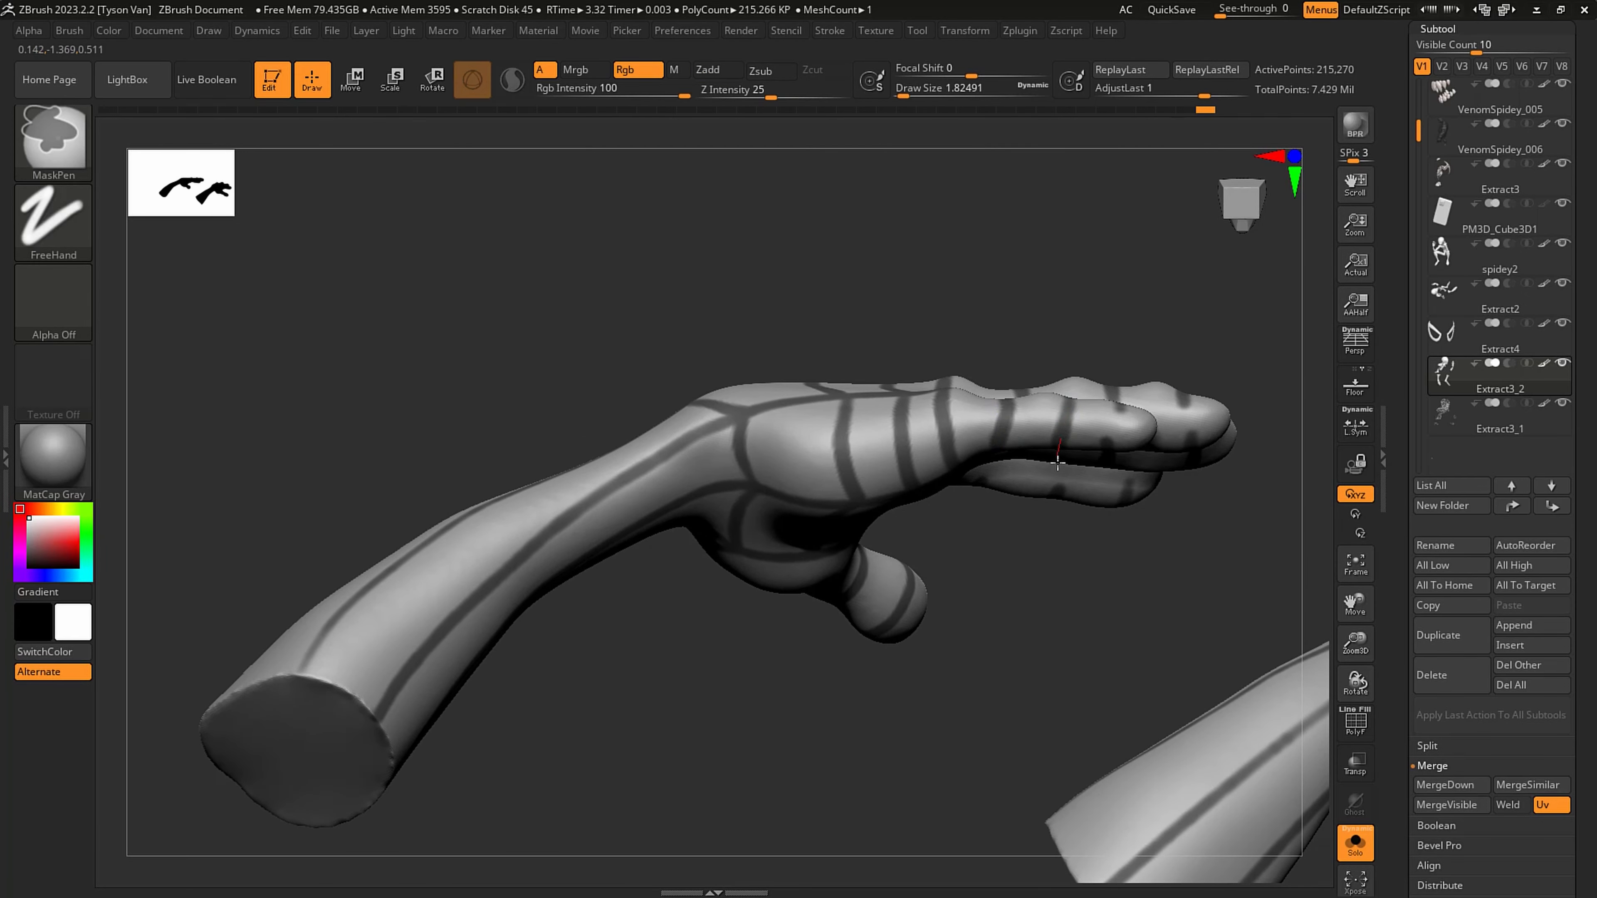
pyautogui.keyDown('ctrl'); pyautogui.moveTo(1109, 451); pyautogui.dragTo(1108, 472); pyautogui.keyUp('ctrl')
pyautogui.moveTo(1097, 570)
pyautogui.mouseDown()
pyautogui.moveTo(1100, 314)
pyautogui.moveTo(1073, 717)
pyautogui.moveTo(1055, 503)
pyautogui.mouseUp()
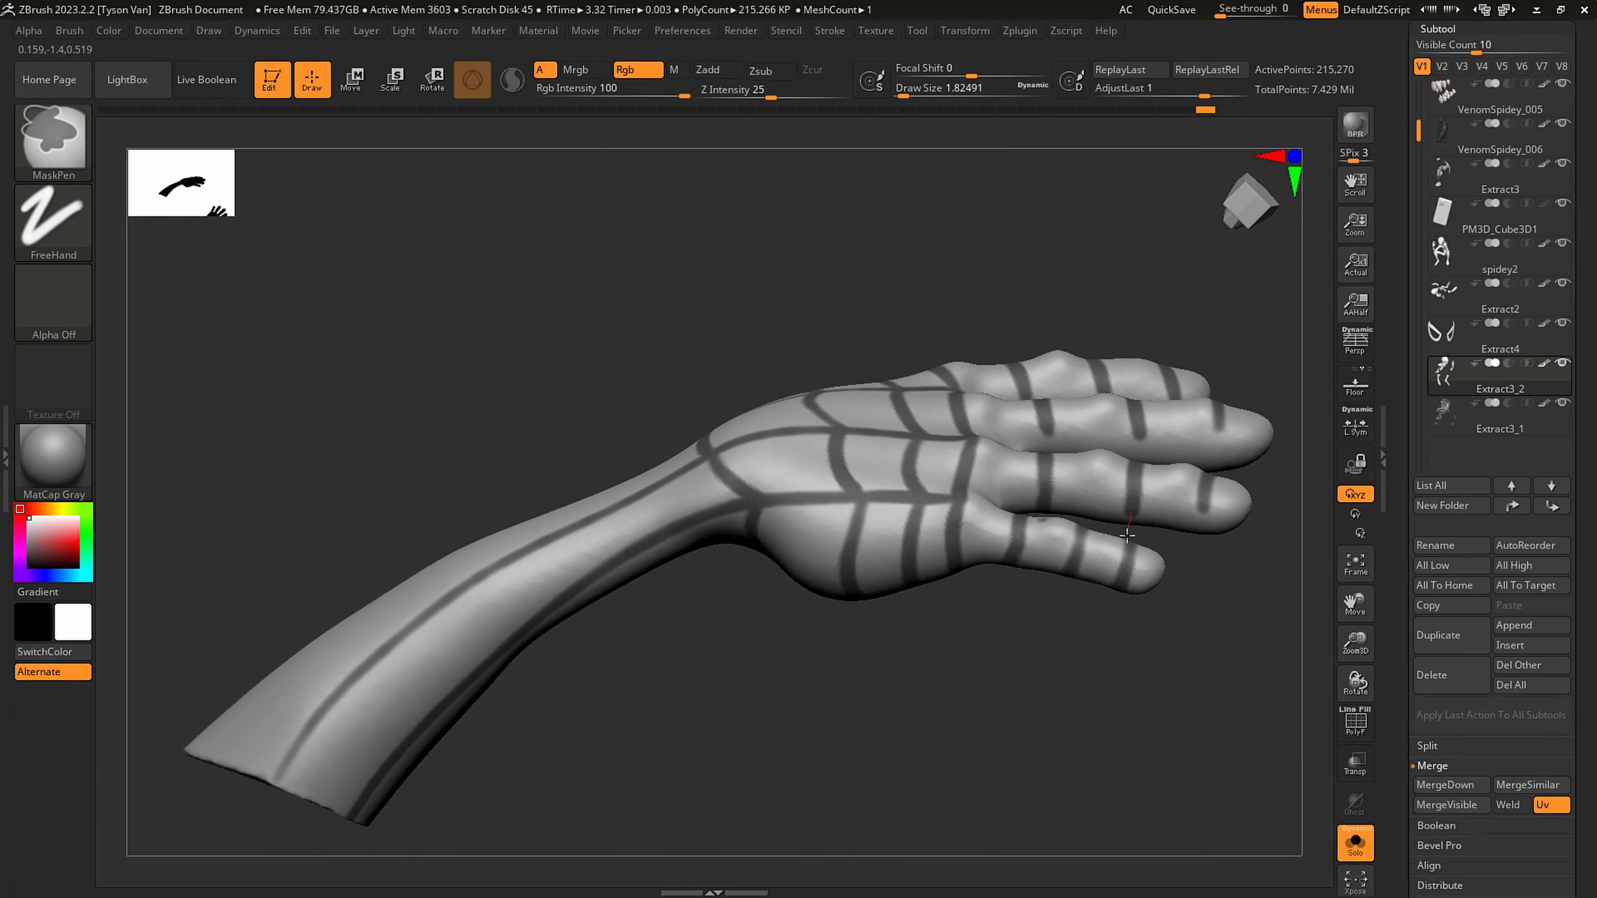
pyautogui.moveTo(1193, 542)
pyautogui.mouseDown()
pyautogui.moveTo(1198, 329)
pyautogui.moveTo(1200, 549)
pyautogui.moveTo(1163, 535)
pyautogui.moveTo(1126, 486)
pyautogui.mouseUp()
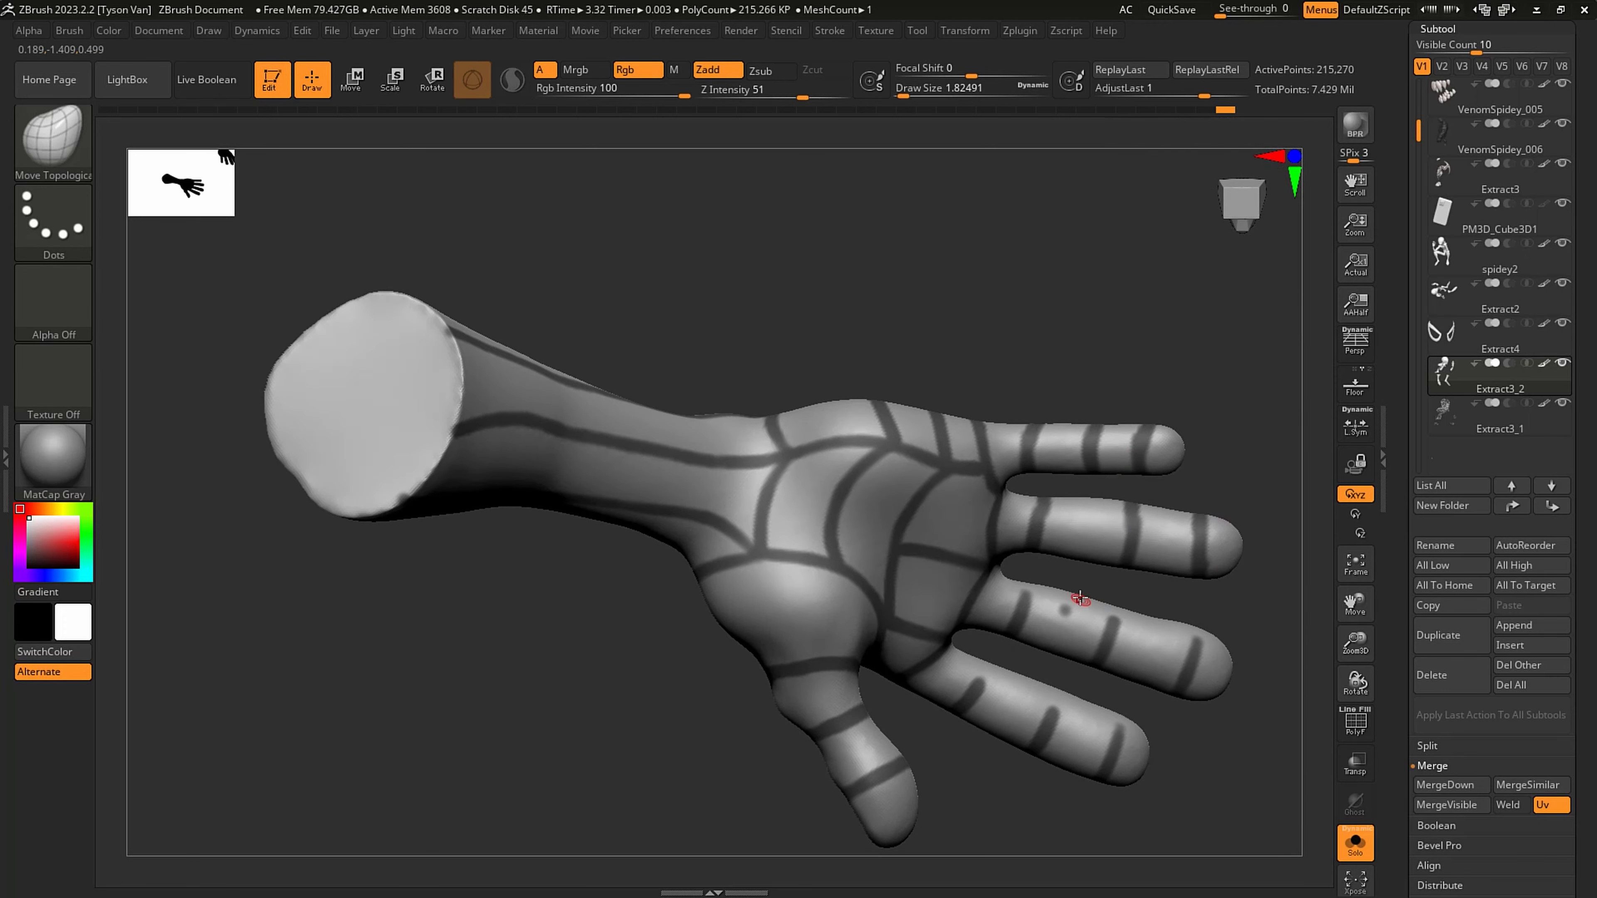
# - Clear the stray mask dot between the bands on the palm side of the middle finger
pyautogui.moveTo(1080, 598); pyautogui.dragTo(1064, 615, button='right')
pyautogui.keyDown('ctrl'); pyautogui.moveTo(1069, 605); pyautogui.dragTo(1055, 634); pyautogui.keyUp('ctrl')
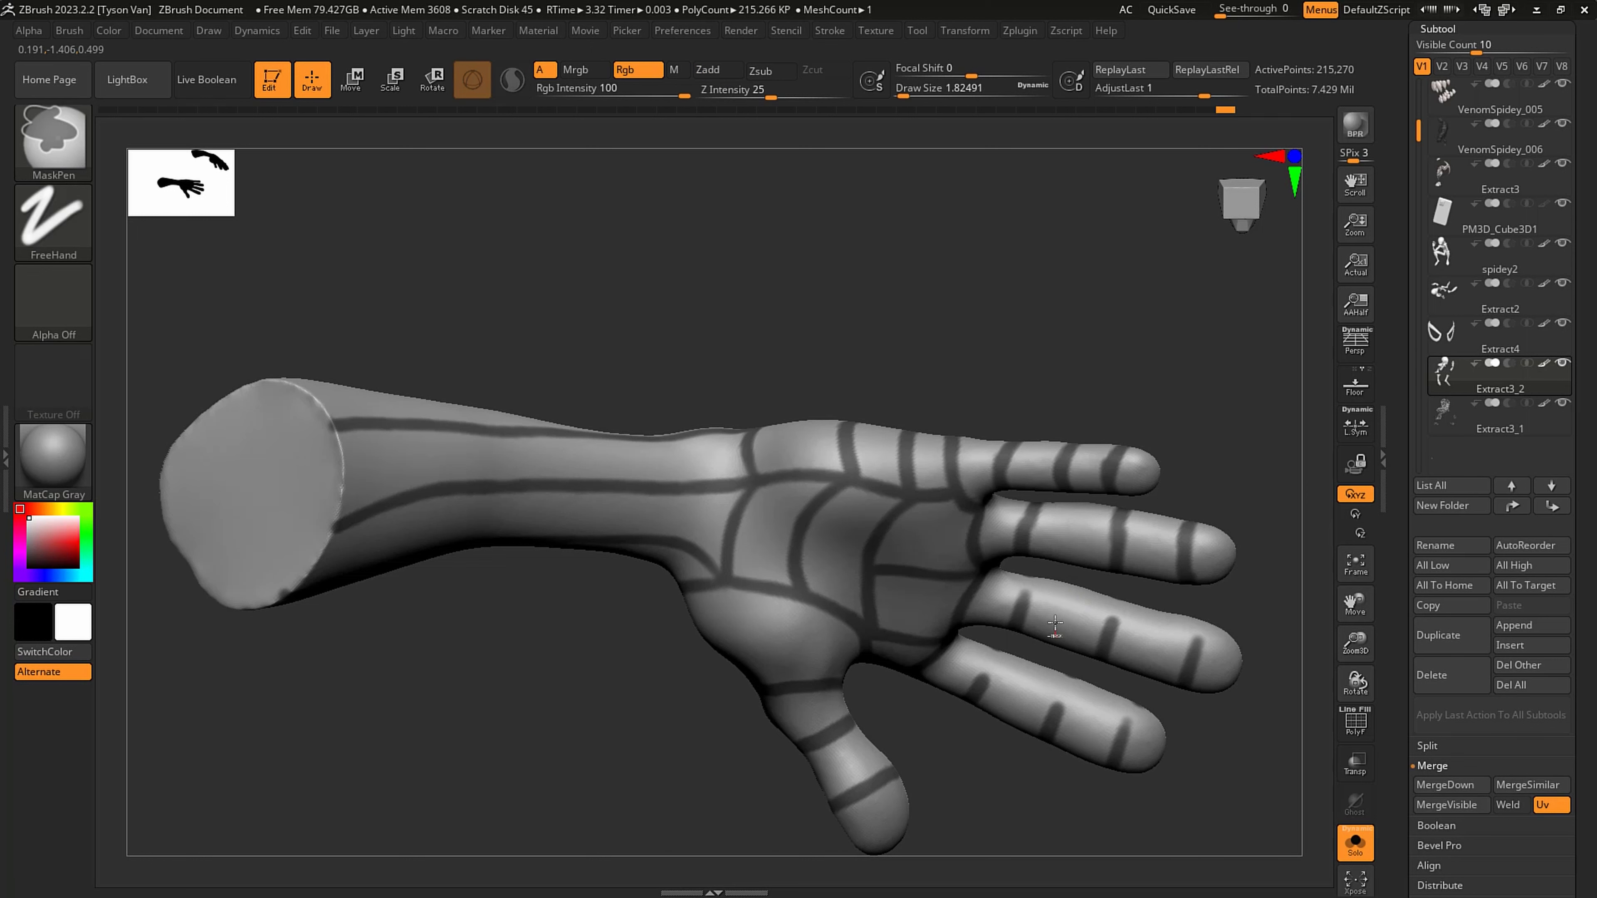
# - Turn off LazyMouse and extend the mask bands across the palm side of the index and middle fingers
pyautogui.keyDown('ctrl'); pyautogui.click(824, 29); pyautogui.keyUp('ctrl')
pyautogui.keyDown('ctrl'); pyautogui.click(875, 403); pyautogui.keyUp('ctrl')
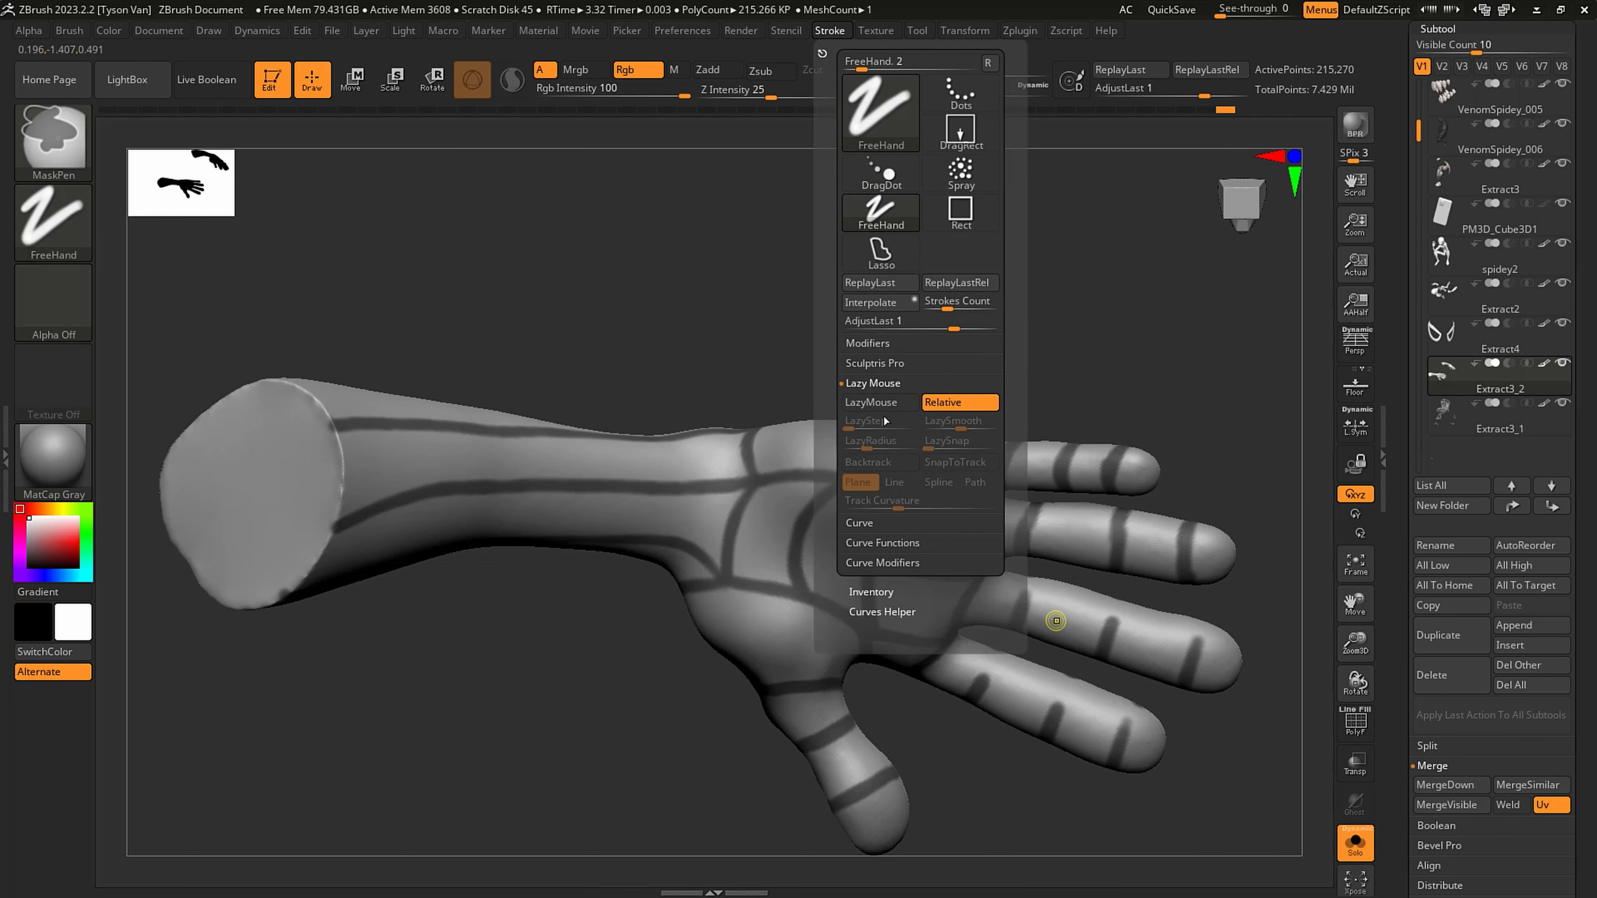
pyautogui.moveTo(1049, 587); pyautogui.dragTo(1028, 605, button='right')
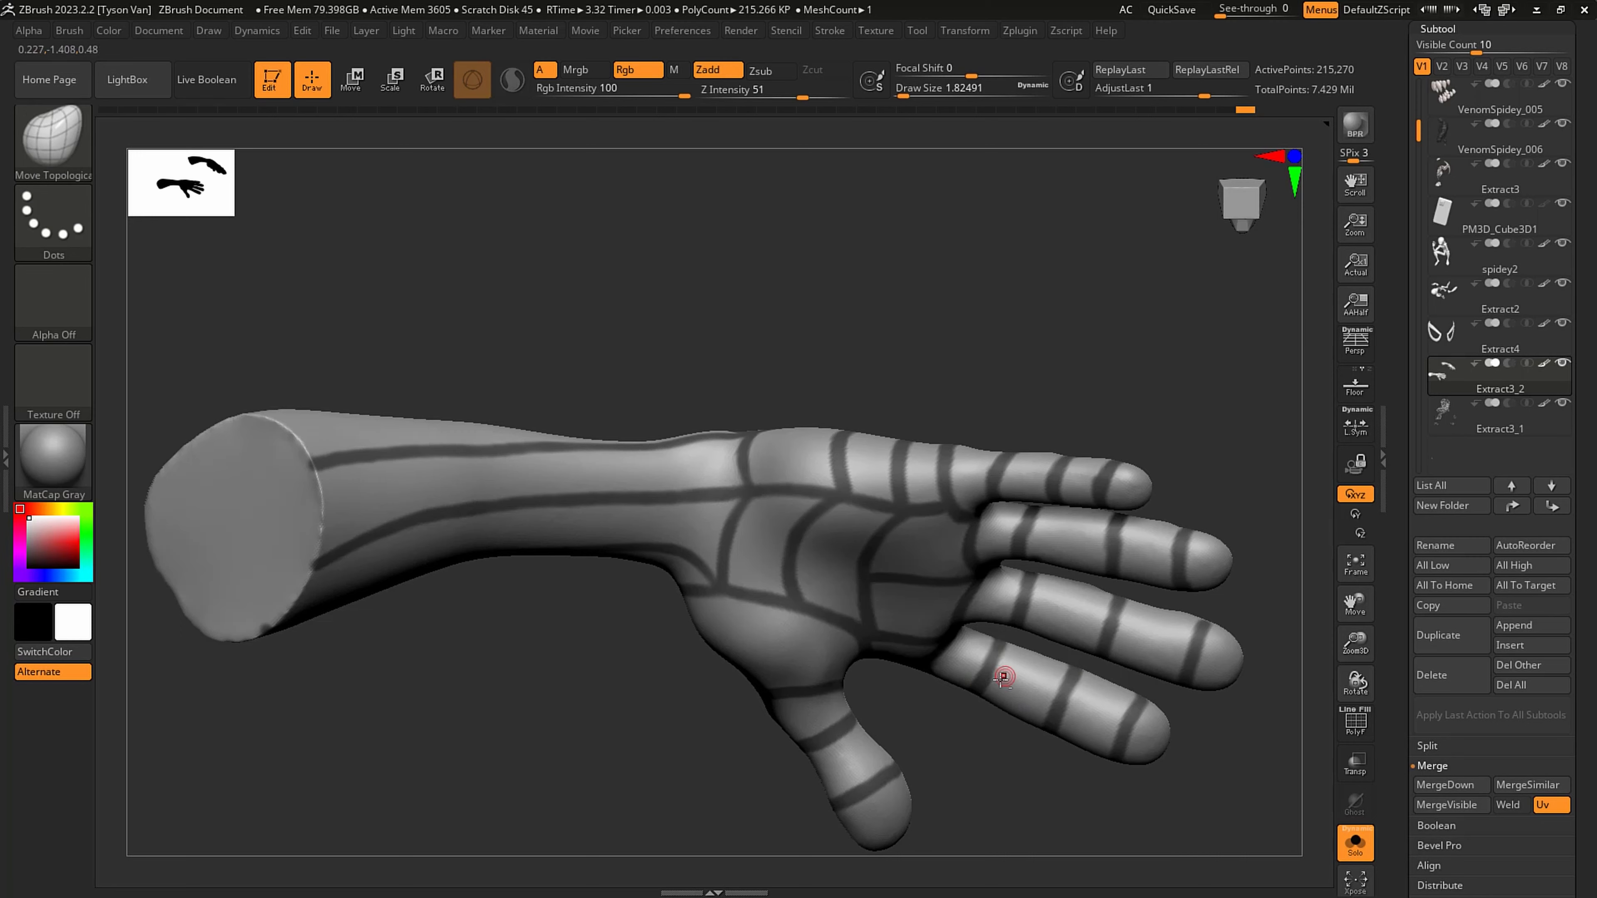
# - Mask curved cross bands between the lengthwise lines all around the forearm, from the wrist to the cut elbow end
pyautogui.moveTo(1008, 670)
pyautogui.mouseDown(button='right')
pyautogui.moveTo(1041, 755)
pyautogui.moveTo(1014, 759)
pyautogui.moveTo(1063, 679)
pyautogui.moveTo(1034, 637)
pyautogui.moveTo(1040, 504)
pyautogui.moveTo(1062, 509)
pyautogui.moveTo(1066, 653)
pyautogui.moveTo(1125, 568)
pyautogui.moveTo(946, 499)
pyautogui.mouseUp(button='right')
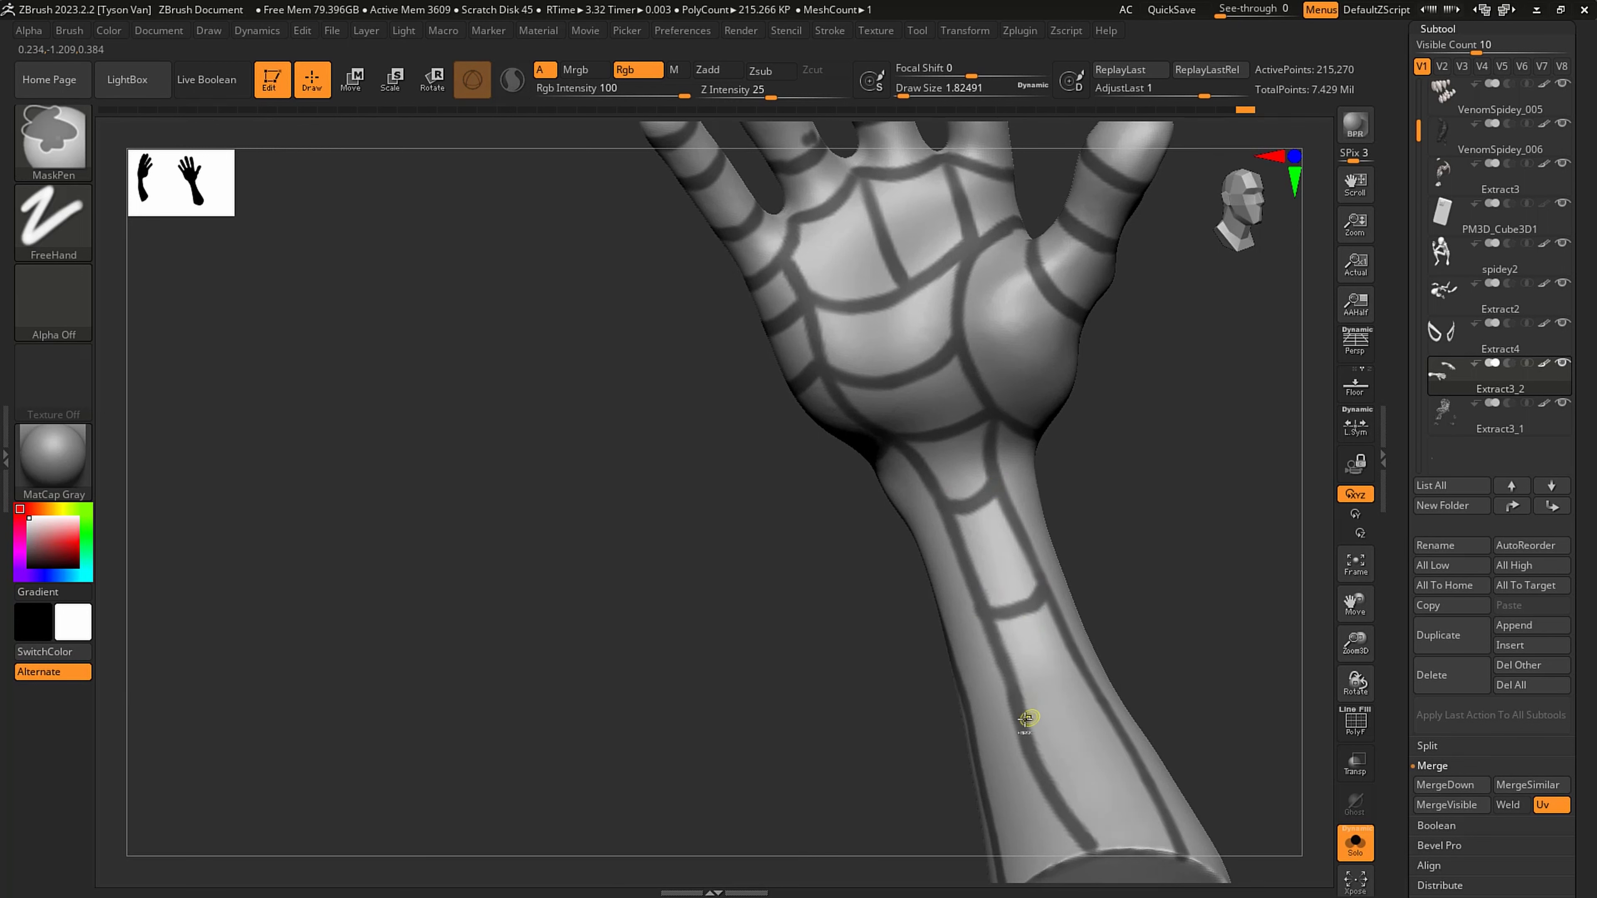
pyautogui.moveTo(1100, 694); pyautogui.dragTo(1080, 580, button='right')
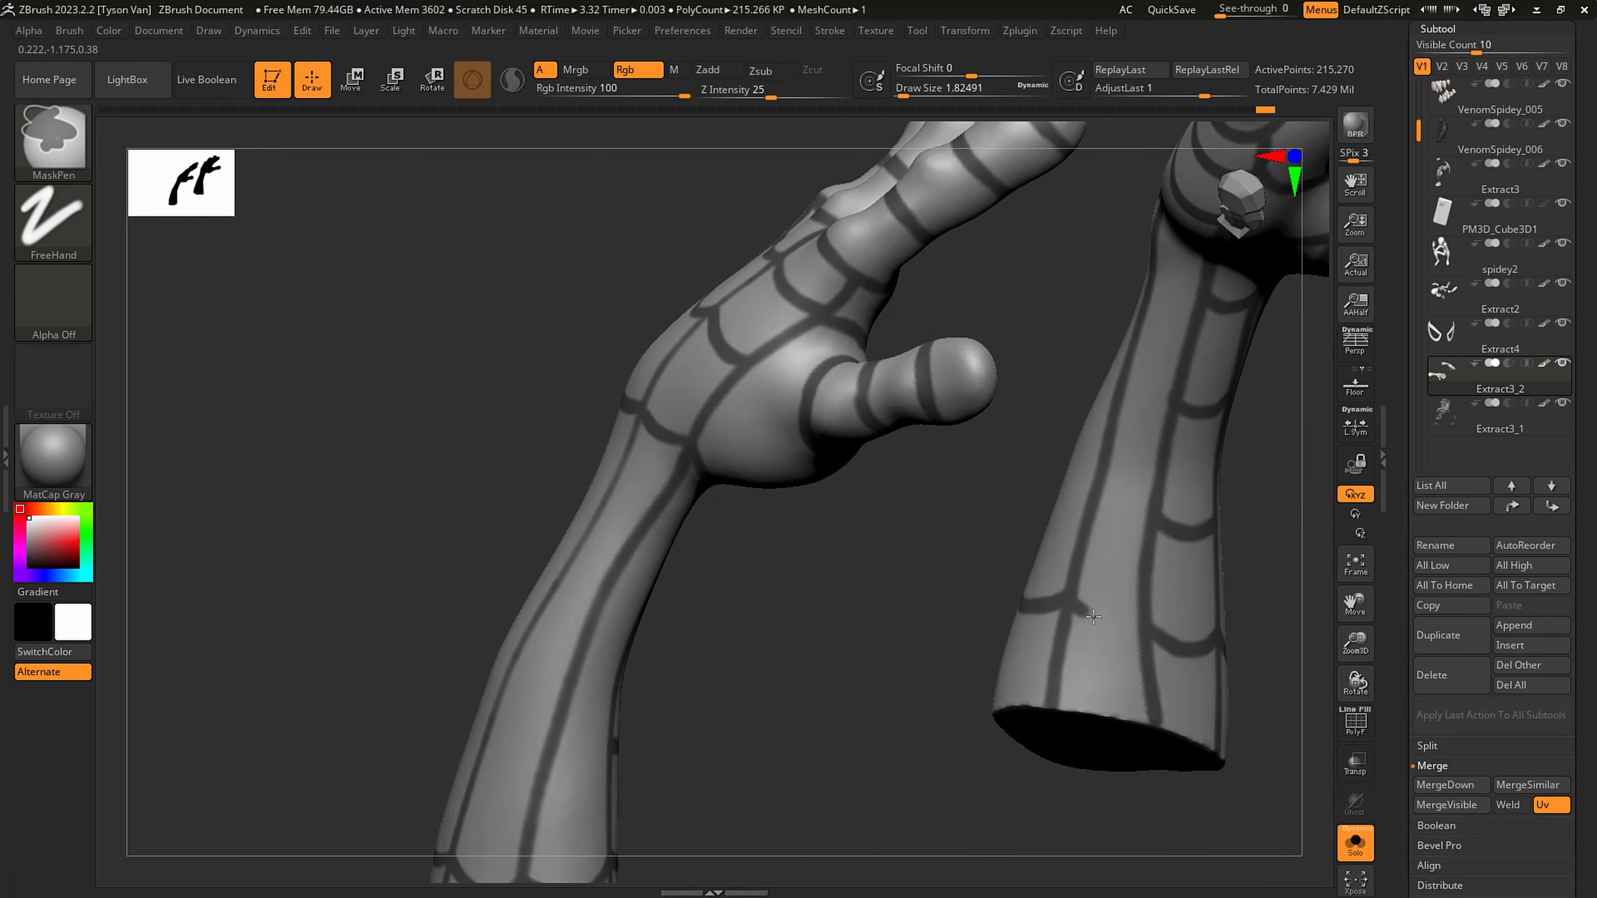
pyautogui.moveTo(1153, 510); pyautogui.dragTo(861, 320, button='right')
pyautogui.keyDown('ctrl'); pyautogui.moveTo(902, 345); pyautogui.dragTo(917, 343); pyautogui.keyUp('ctrl')
pyautogui.keyDown('alt'); pyautogui.moveTo(933, 314); pyautogui.dragTo(709, 324, button='right'); pyautogui.keyUp('alt')
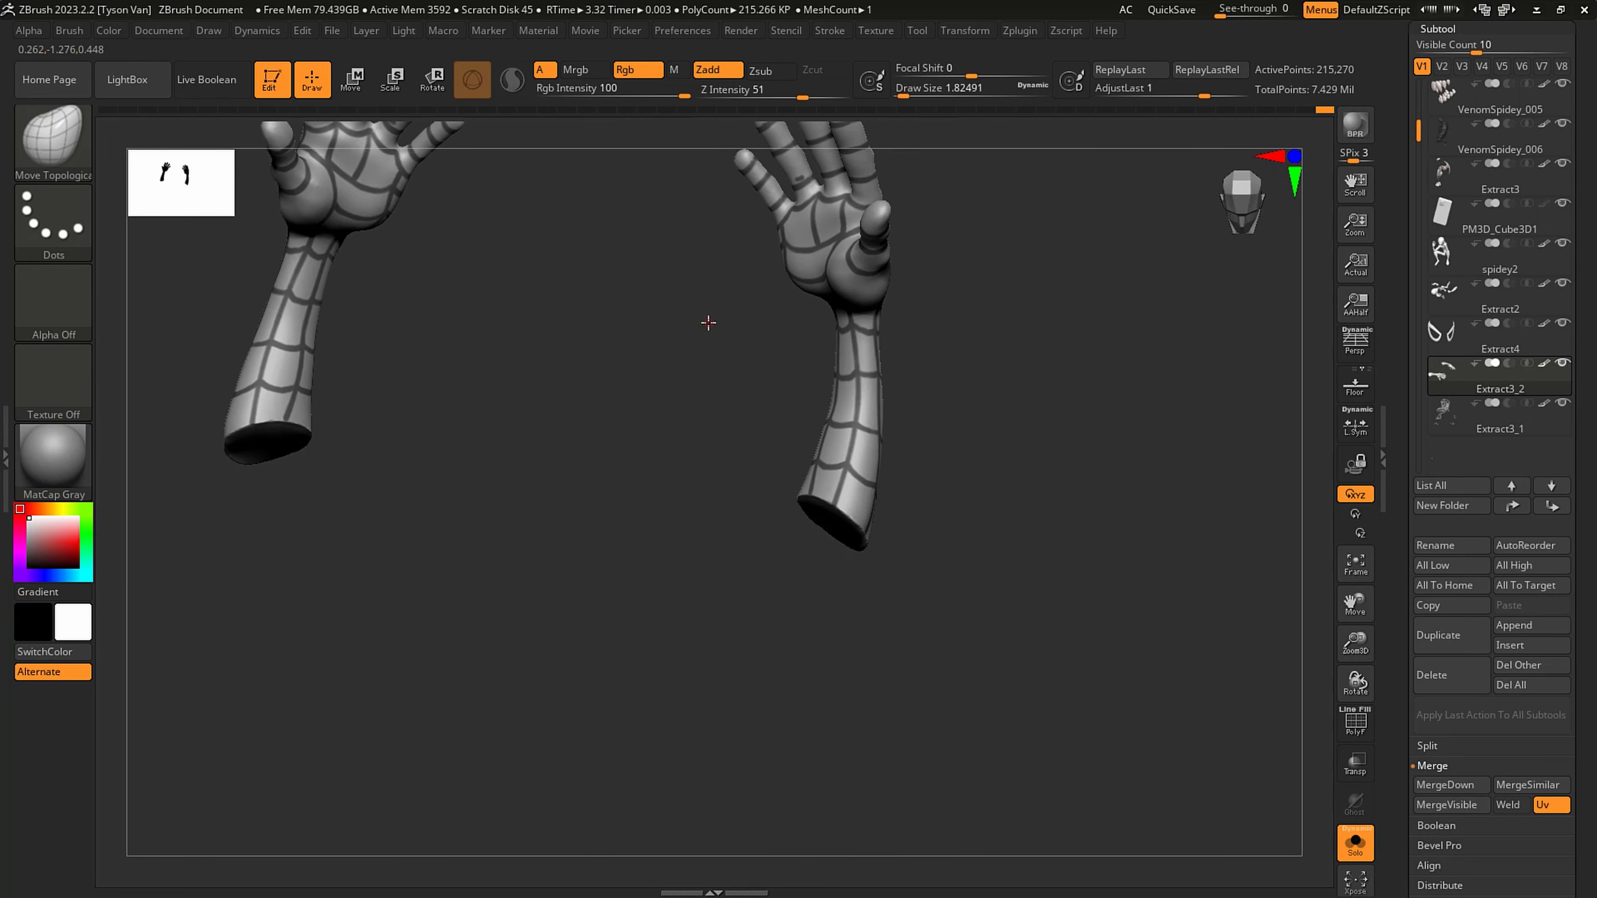
pyautogui.moveTo(962, 443); pyautogui.dragTo(889, 620, button='right')
pyautogui.moveTo(763, 533)
pyautogui.mouseDown(button='right')
pyautogui.moveTo(818, 520)
pyautogui.moveTo(760, 528)
pyautogui.mouseUp(button='right')
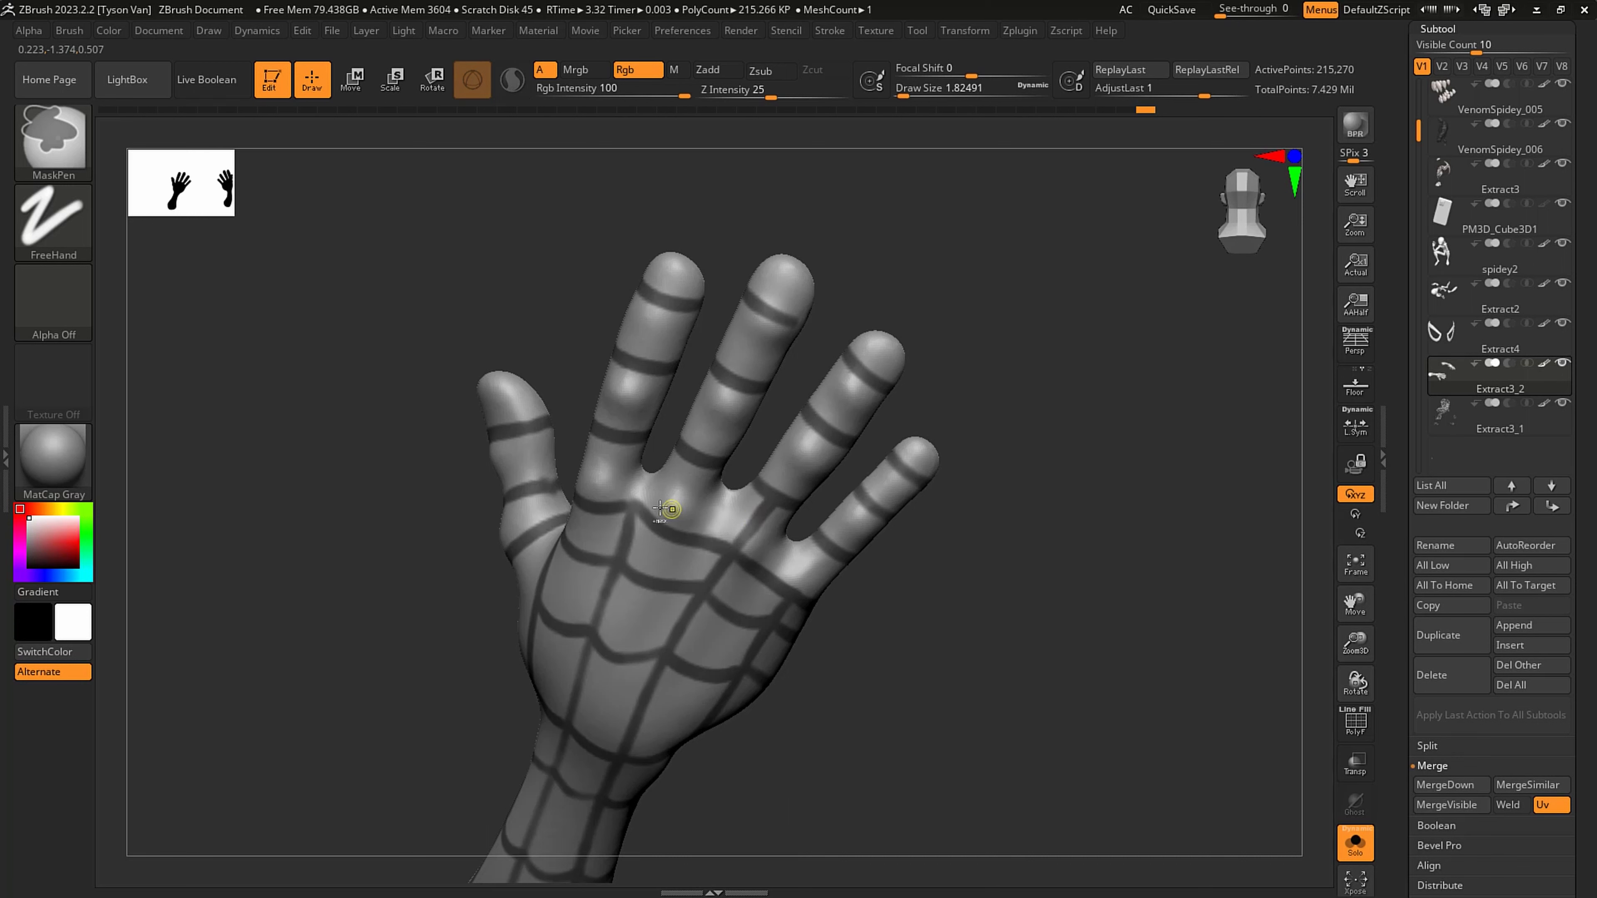
# - Mask an additional curved web line across the thumb mound between the palm line and the thumb's base band
pyautogui.moveTo(815, 552)
pyautogui.mouseDown(button='right')
pyautogui.moveTo(810, 579)
pyautogui.moveTo(884, 553)
pyautogui.moveTo(820, 585)
pyautogui.moveTo(753, 505)
pyautogui.moveTo(766, 635)
pyautogui.moveTo(726, 710)
pyautogui.moveTo(719, 567)
pyautogui.moveTo(751, 477)
pyautogui.moveTo(748, 492)
pyautogui.moveTo(677, 429)
pyautogui.moveTo(689, 490)
pyautogui.moveTo(659, 465)
pyautogui.moveTo(751, 390)
pyautogui.moveTo(746, 501)
pyautogui.moveTo(779, 541)
pyautogui.moveTo(865, 544)
pyautogui.mouseUp(button='right')
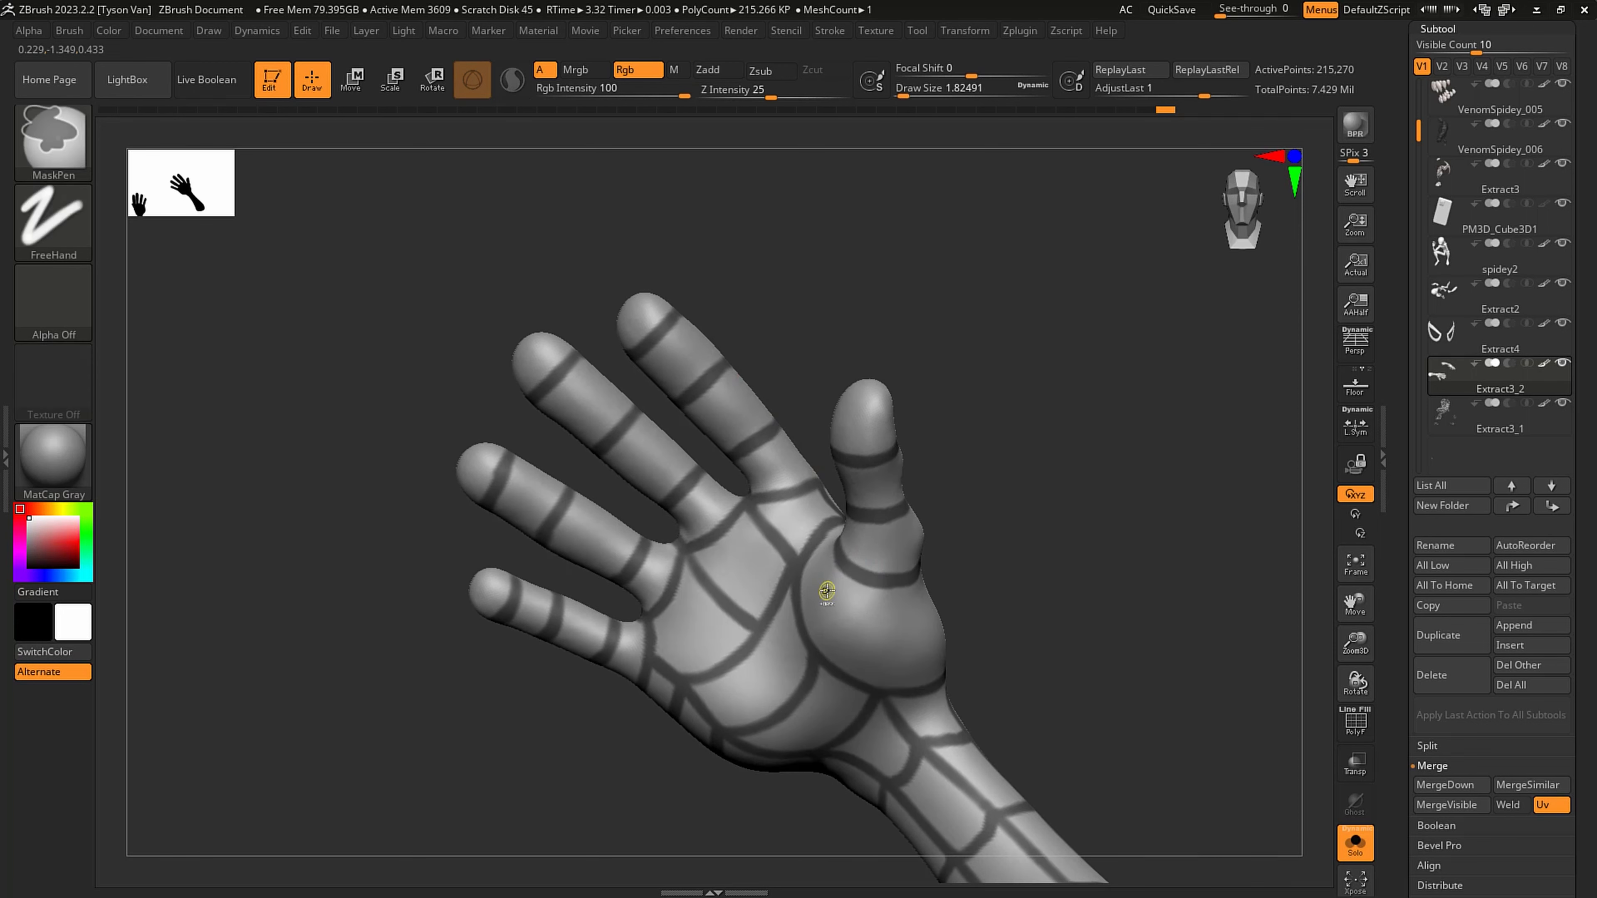
pyautogui.moveTo(928, 611); pyautogui.dragTo(898, 652, button='right')
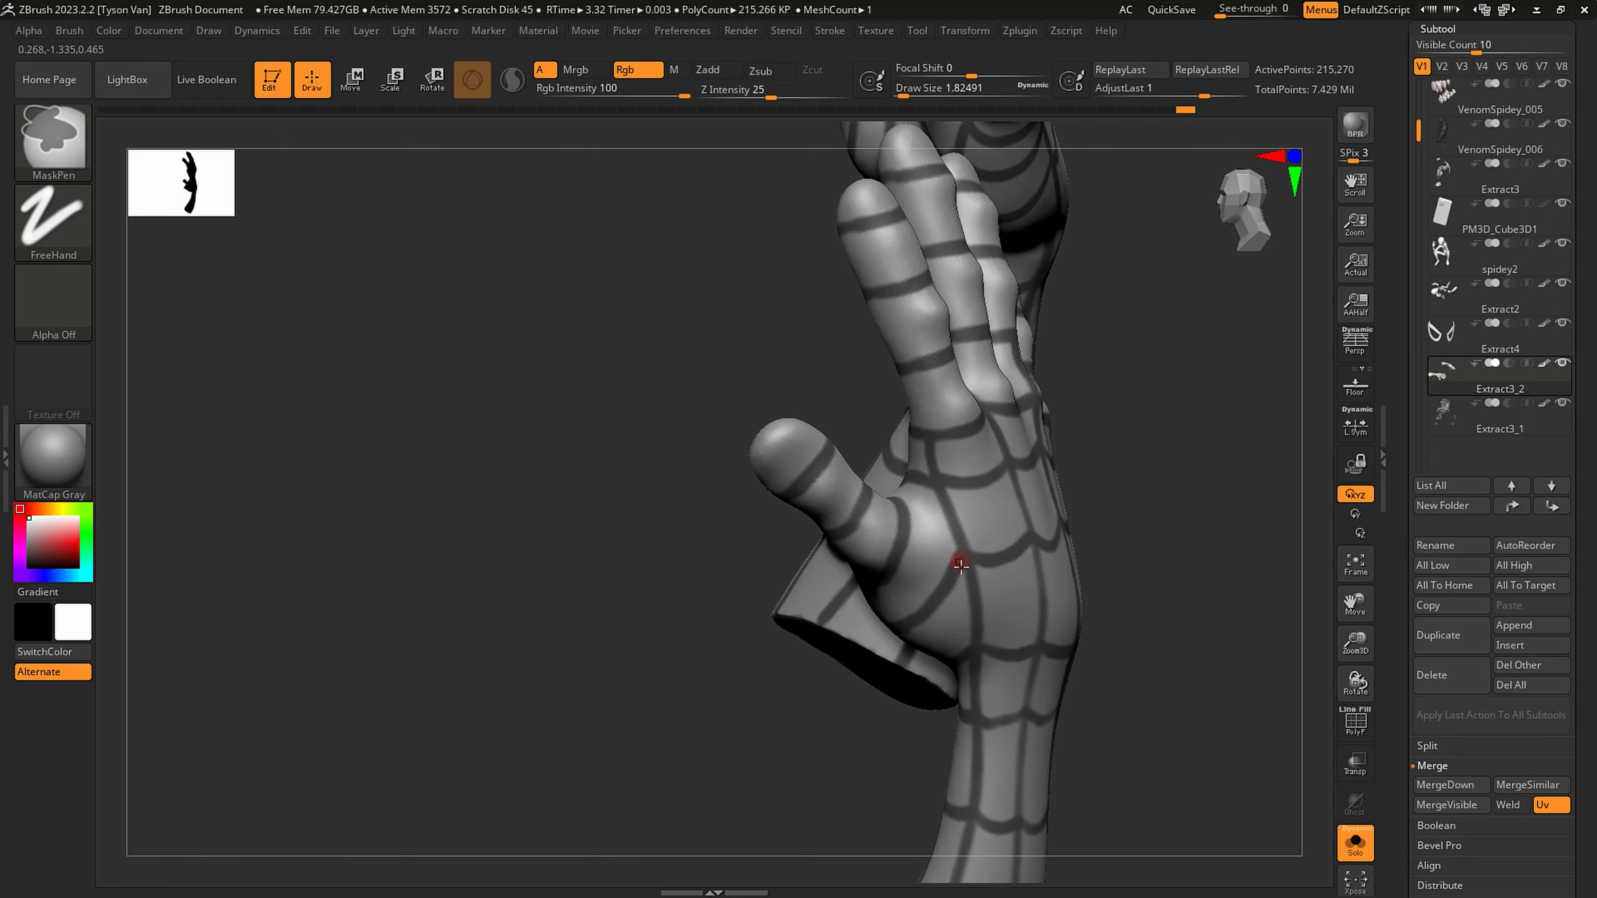
pyautogui.moveTo(961, 564); pyautogui.dragTo(873, 510, button='right')
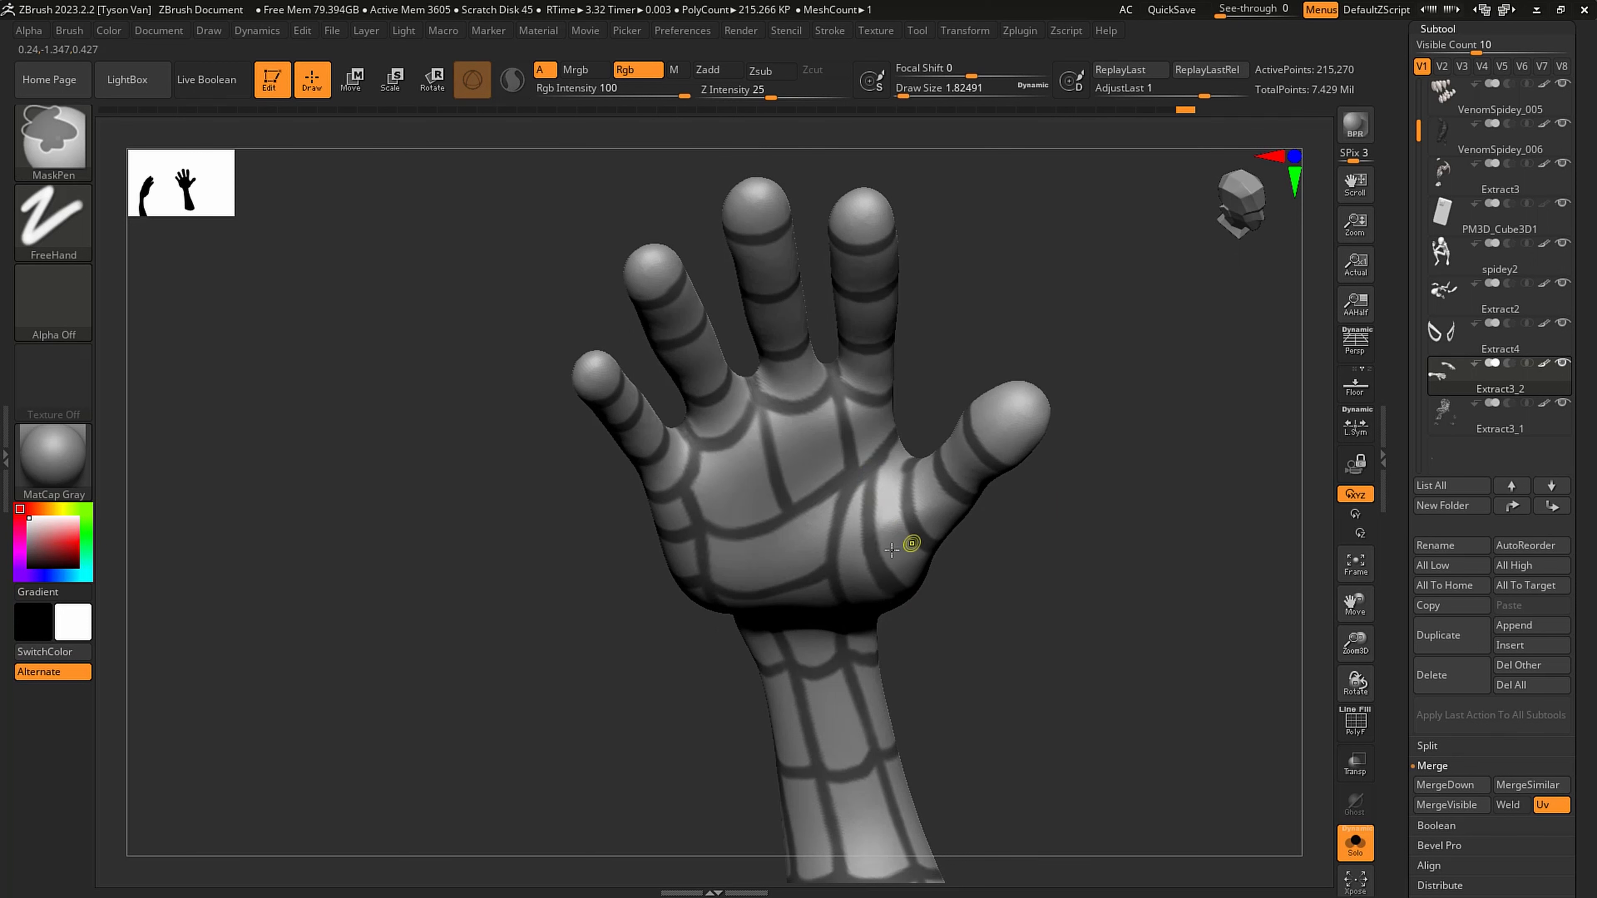
pyautogui.moveTo(892, 549); pyautogui.dragTo(879, 569, button='right')
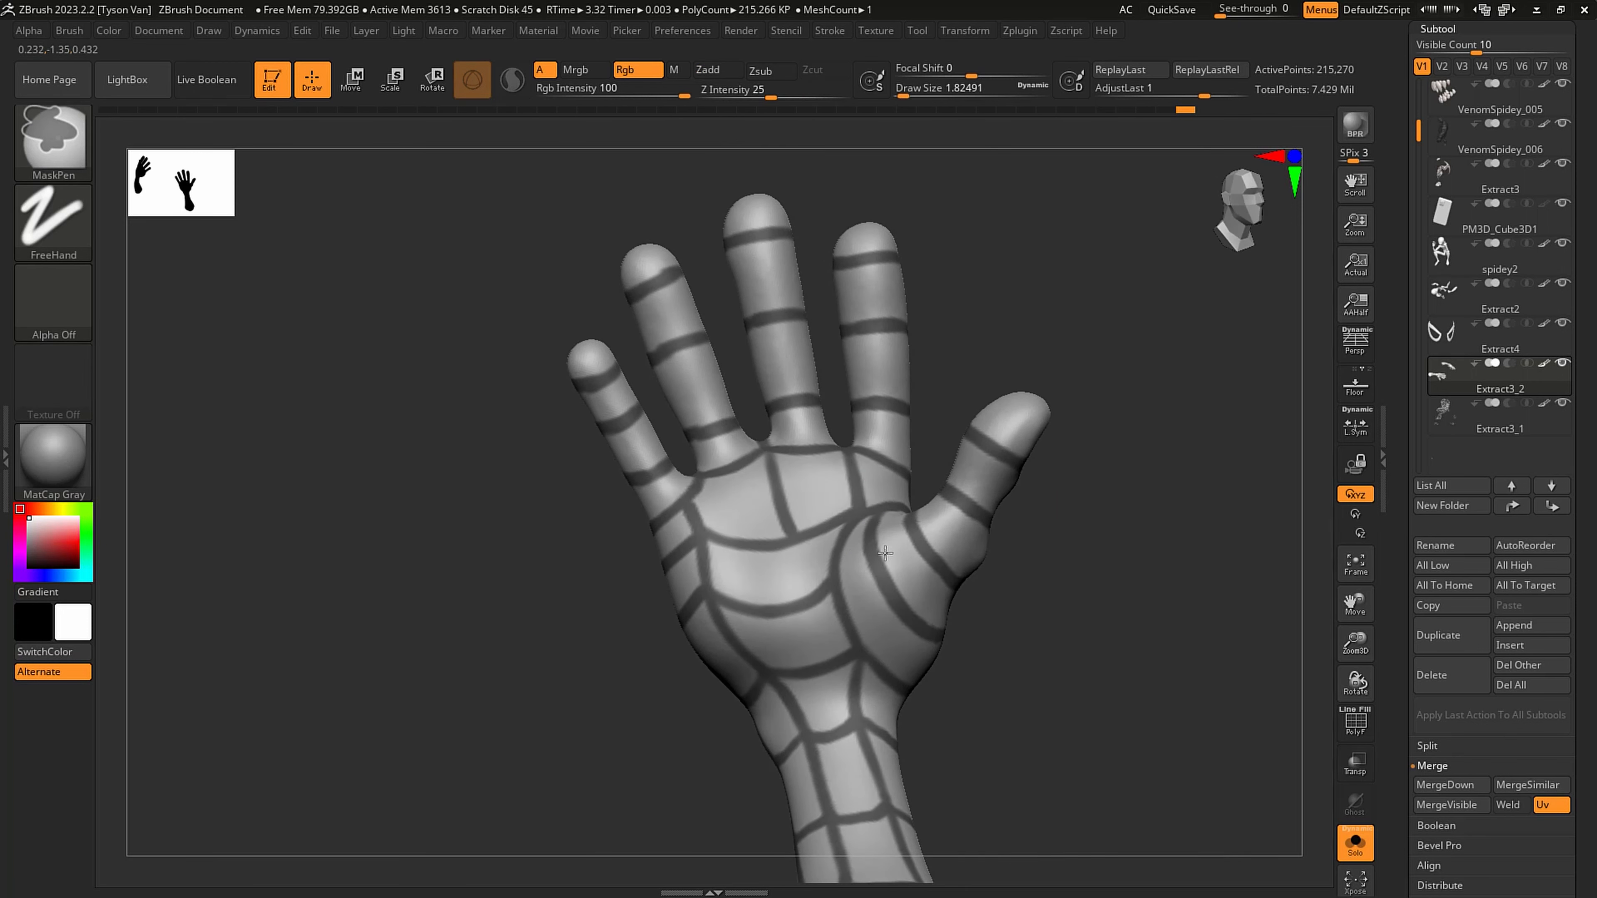
# - Extend the palm's middle lengthwise web line through the lower palm to the wrist and check both hands
pyautogui.moveTo(878, 727)
pyautogui.mouseDown(button='right')
pyautogui.moveTo(1001, 670)
pyautogui.moveTo(944, 667)
pyautogui.moveTo(912, 684)
pyautogui.moveTo(930, 671)
pyautogui.moveTo(956, 692)
pyautogui.moveTo(914, 690)
pyautogui.mouseUp(button='right')
pyautogui.keyDown('ctrl'); pyautogui.moveTo(915, 690); pyautogui.dragTo(950, 737, button='right'); pyautogui.keyUp('ctrl')
pyautogui.press('ctrl')
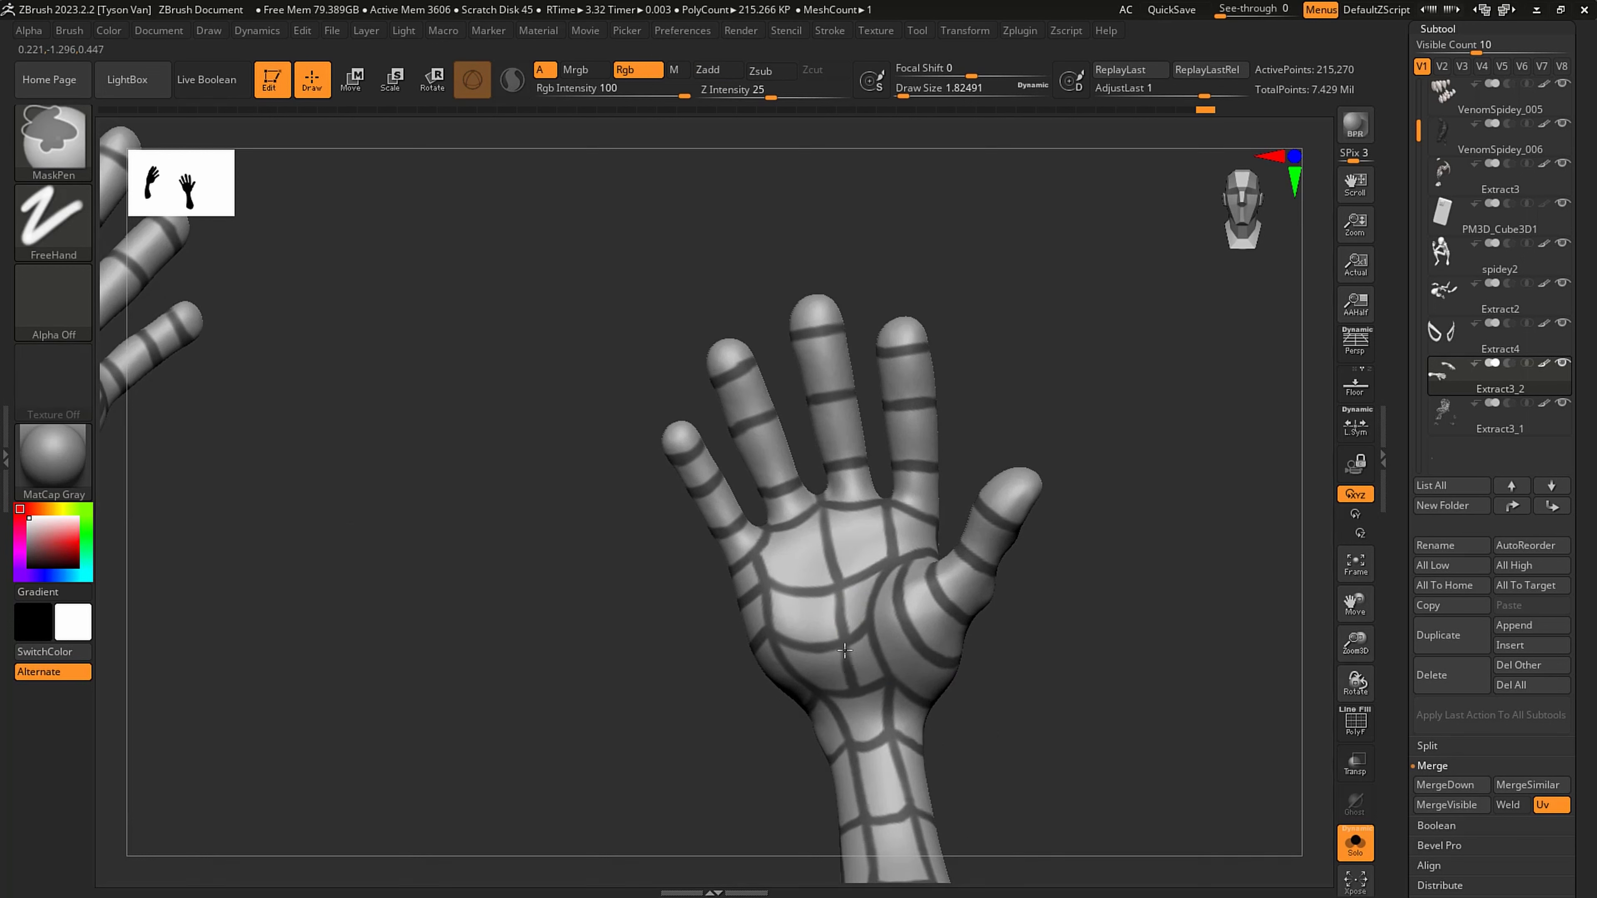
pyautogui.moveTo(844, 650)
pyautogui.keyDown('ctrl'); pyautogui.mouseDown(button='right')
pyautogui.moveTo(777, 599)
pyautogui.moveTo(748, 547)
pyautogui.mouseUp(button='right'); pyautogui.keyUp('ctrl')
pyautogui.moveTo(973, 613)
pyautogui.keyDown('ctrl'); pyautogui.mouseDown(button='right')
pyautogui.moveTo(902, 625)
pyautogui.moveTo(989, 652)
pyautogui.mouseUp(button='right'); pyautogui.keyUp('ctrl')
pyautogui.moveTo(989, 652); pyautogui.dragTo(804, 562, button='right')
pyautogui.moveTo(1058, 698); pyautogui.dragTo(1005, 688, button='right')
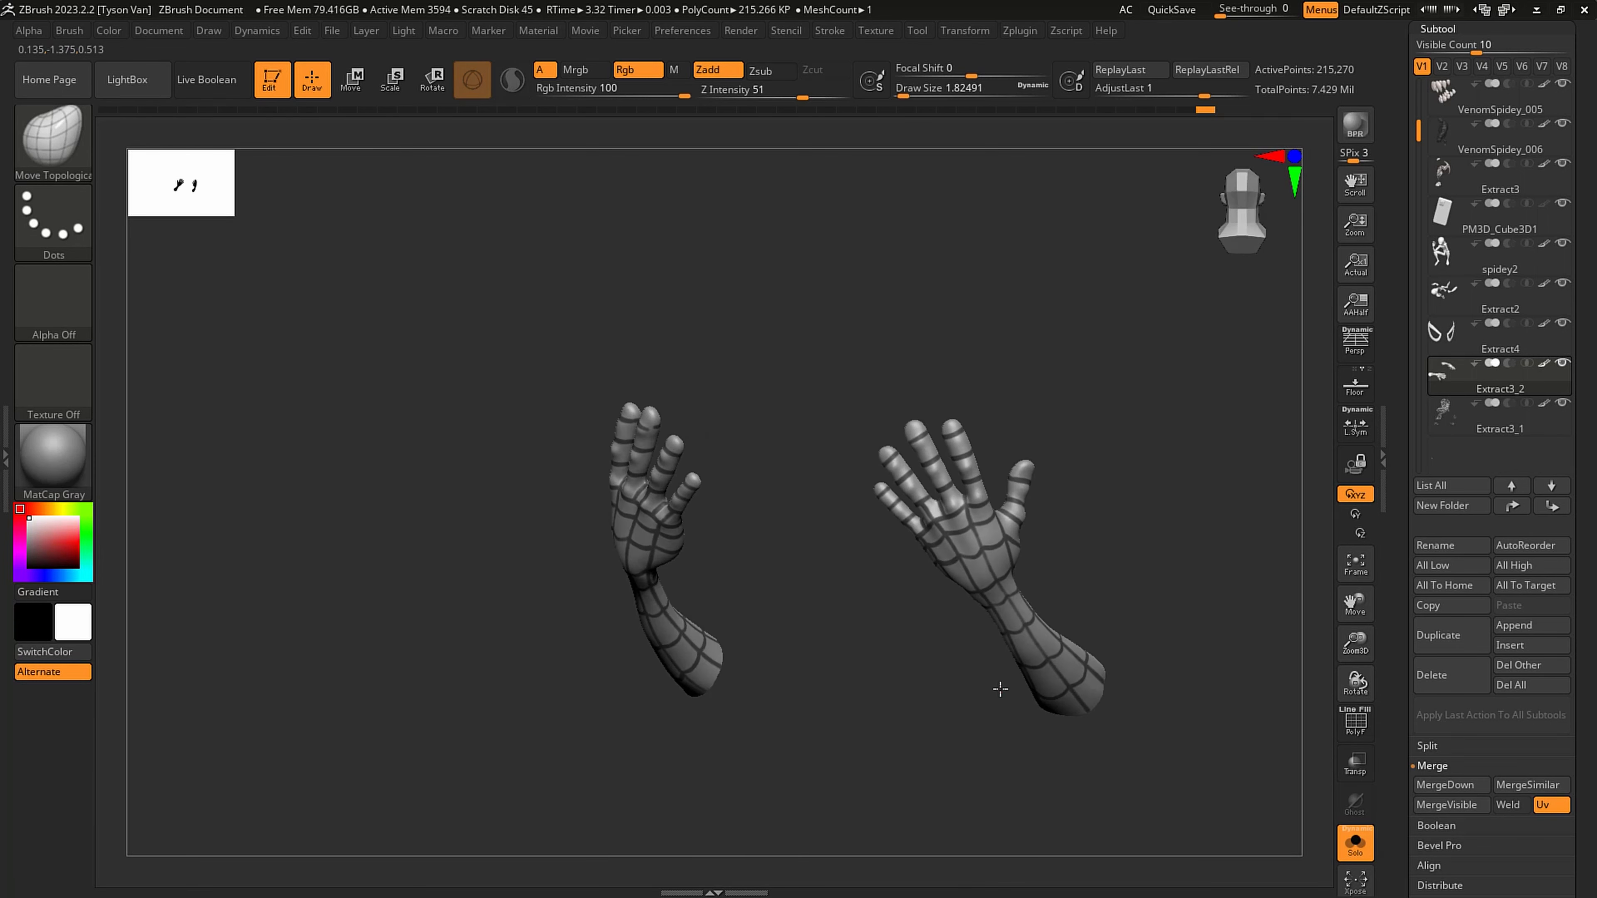
# - Extract the masked web lines from the arms at 0.001 thickness and smoothness 5, and accept them as a new subtool
pyautogui.click(1355, 844)
pyautogui.click(1355, 846)
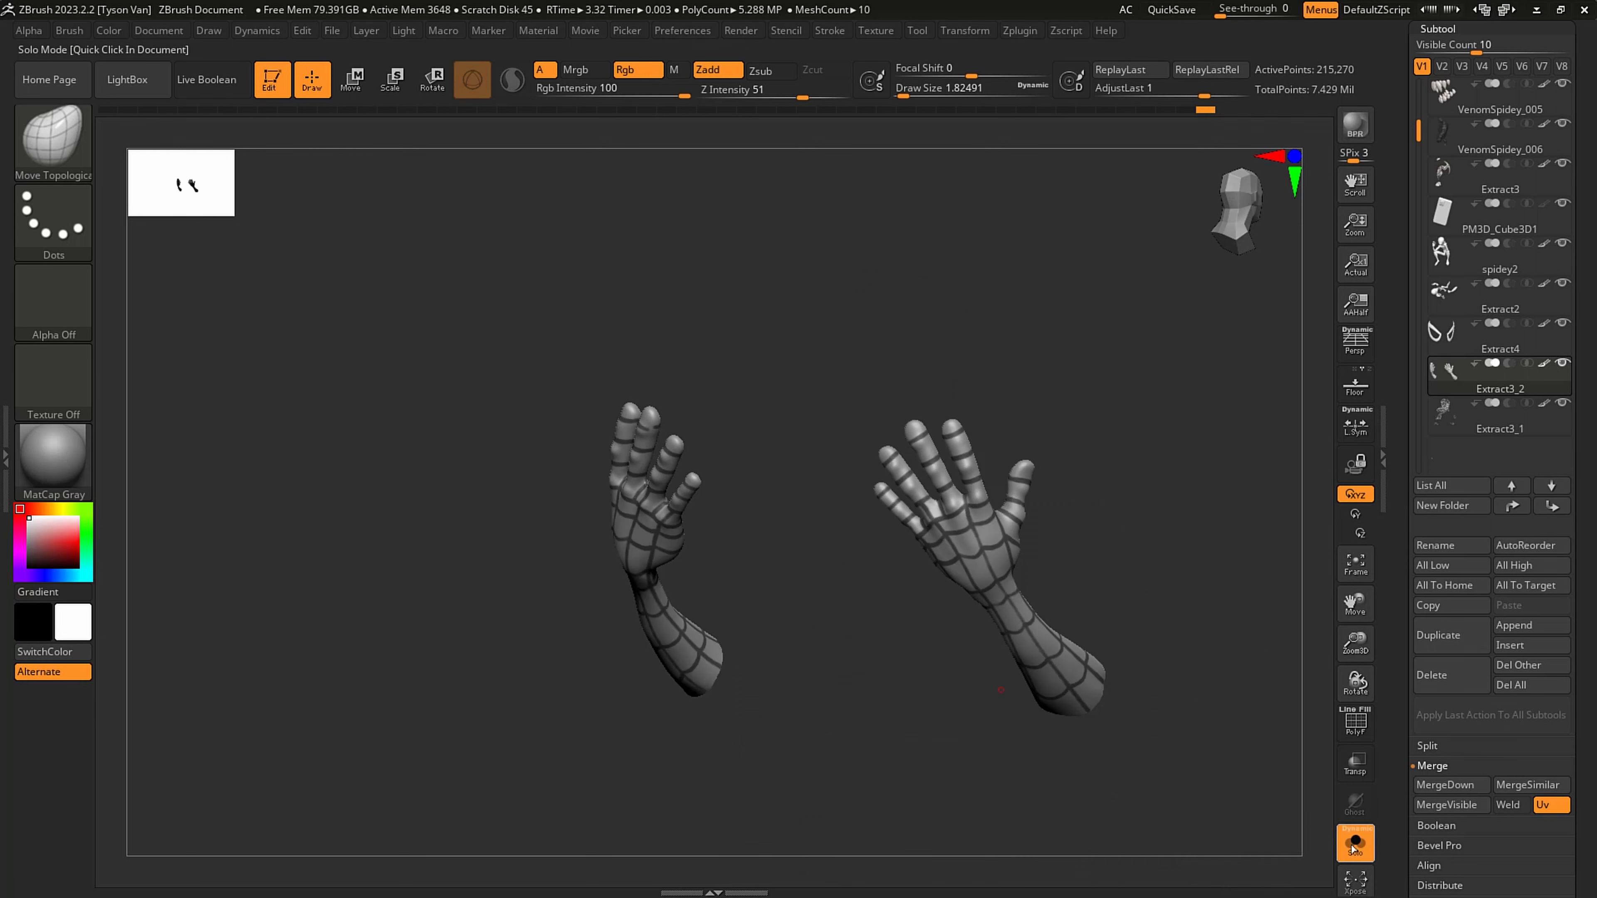
pyautogui.moveTo(1580, 847); pyautogui.dragTo(1578, 549)
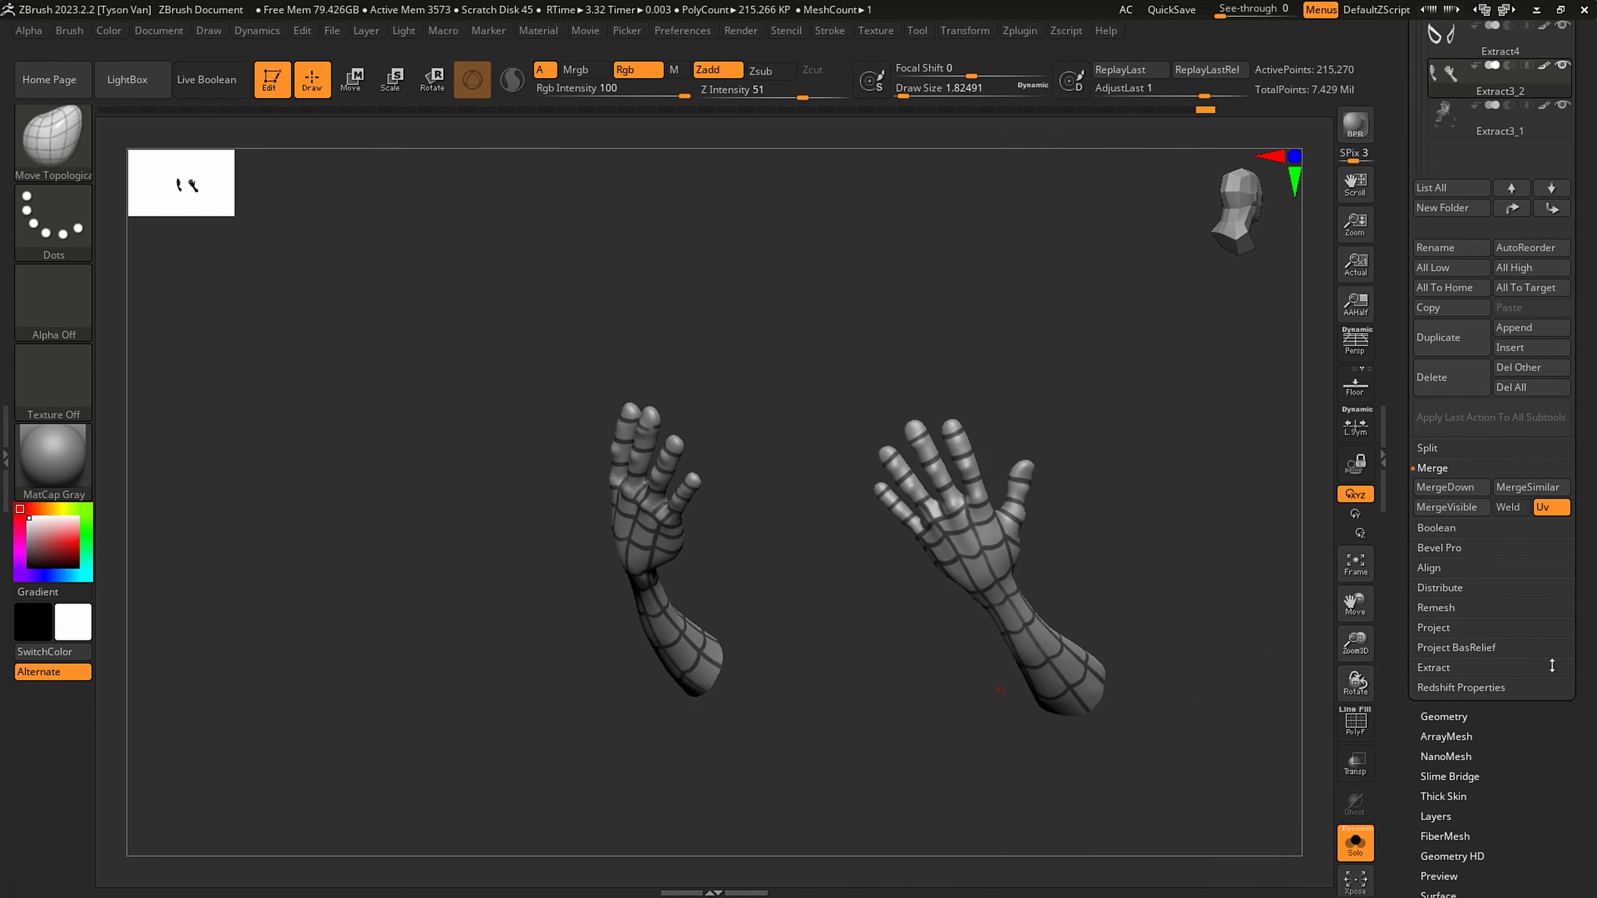
pyautogui.click(1433, 668)
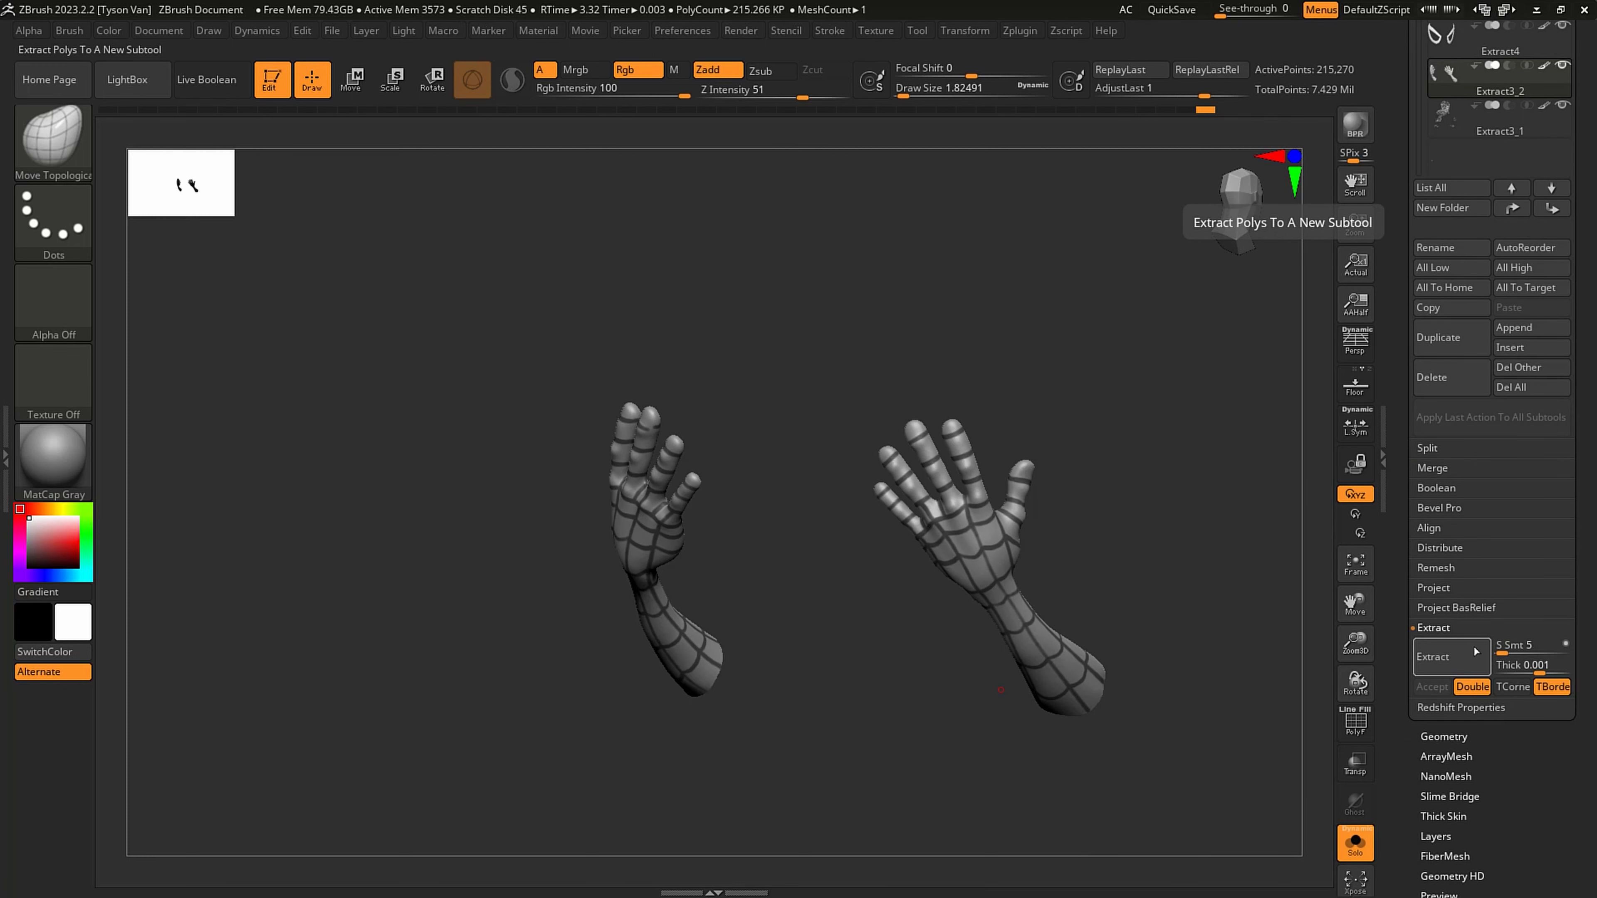
pyautogui.click(1445, 666)
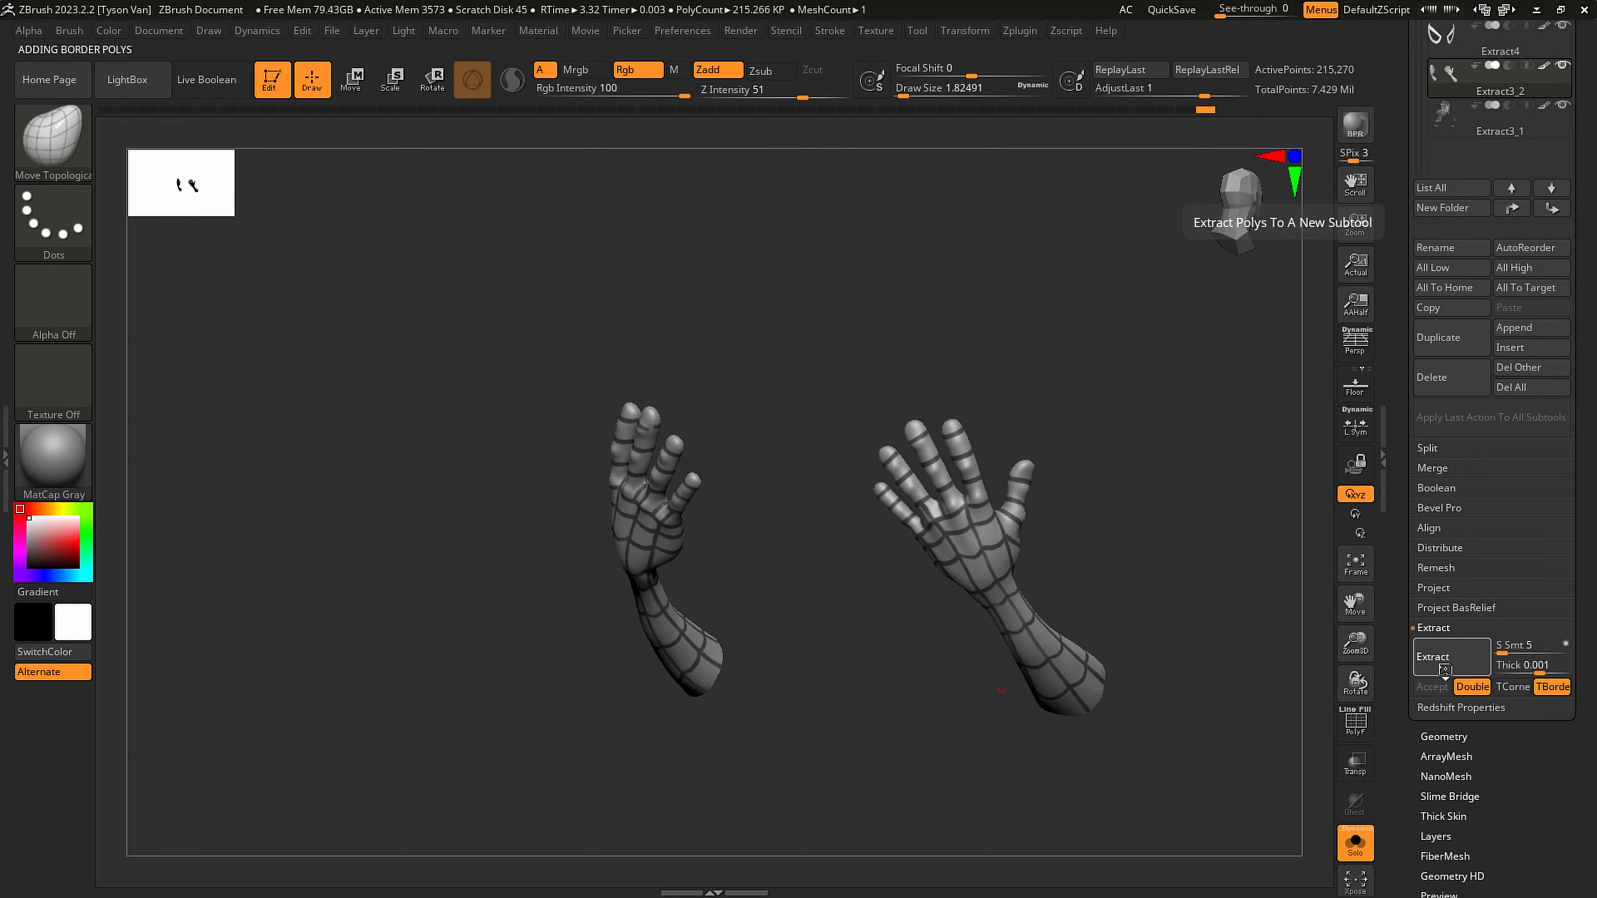
pyautogui.click(1424, 689)
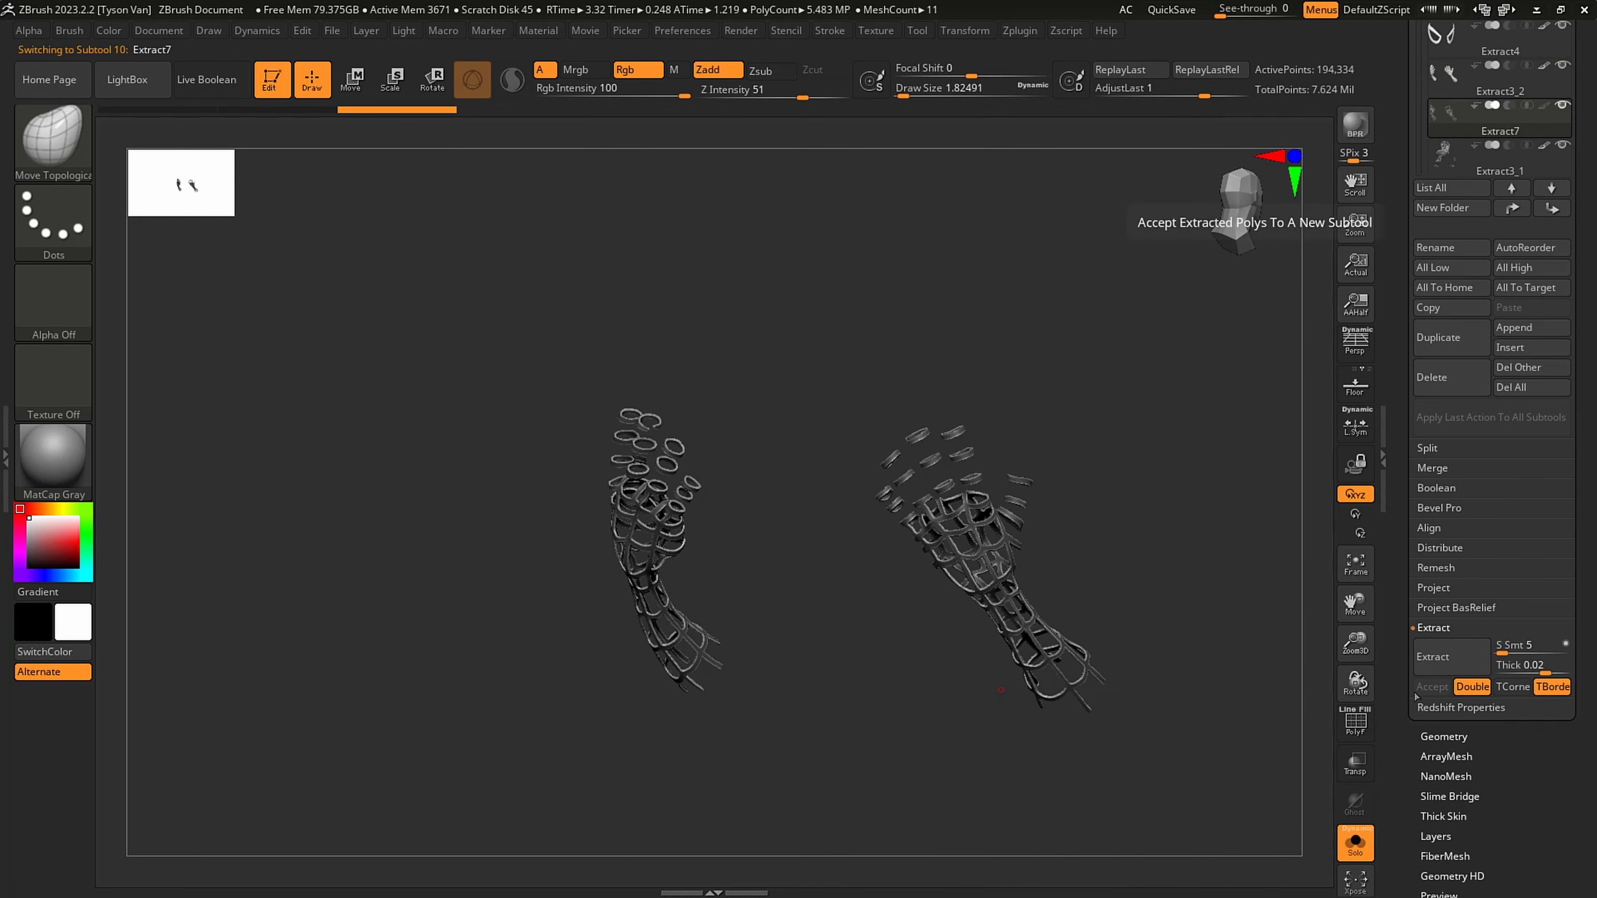
# - Smooth the extracted arm webbing with a Draw Size of about 97 and show it on the full figure
pyautogui.press('s')
pyautogui.moveTo(1031, 672); pyautogui.dragTo(1062, 672)
pyautogui.keyDown('ctrl'); pyautogui.moveTo(1105, 585); pyautogui.dragTo(1250, 440); pyautogui.keyUp('ctrl')
pyautogui.press('shift')
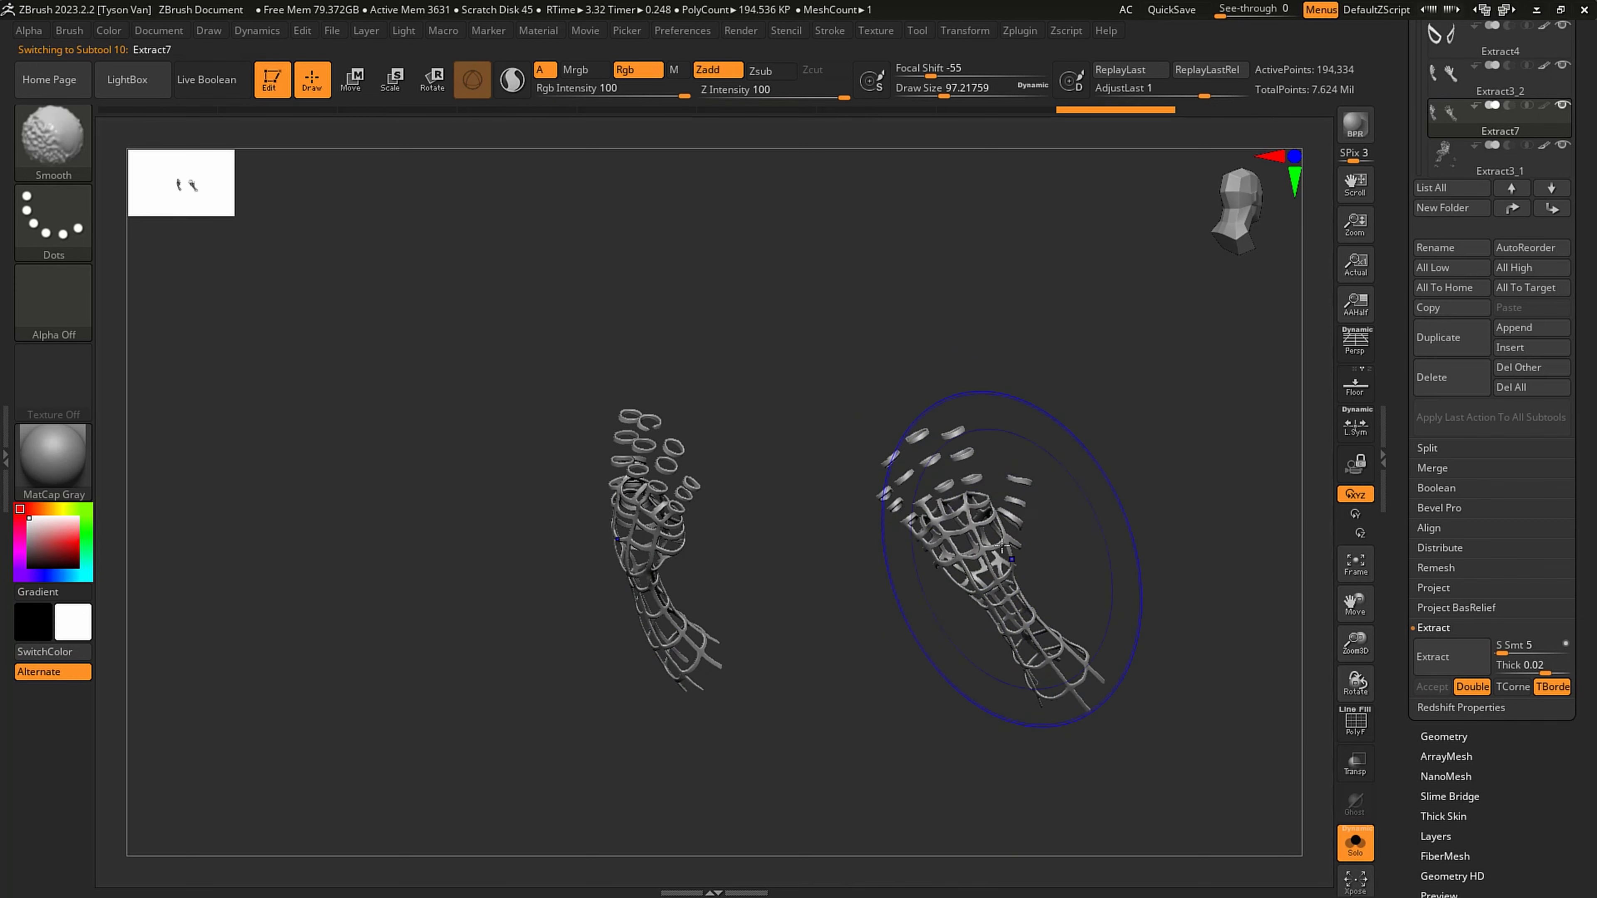
pyautogui.keyDown('shift'); pyautogui.moveTo(894, 477); pyautogui.dragTo(941, 564); pyautogui.keyUp('shift')
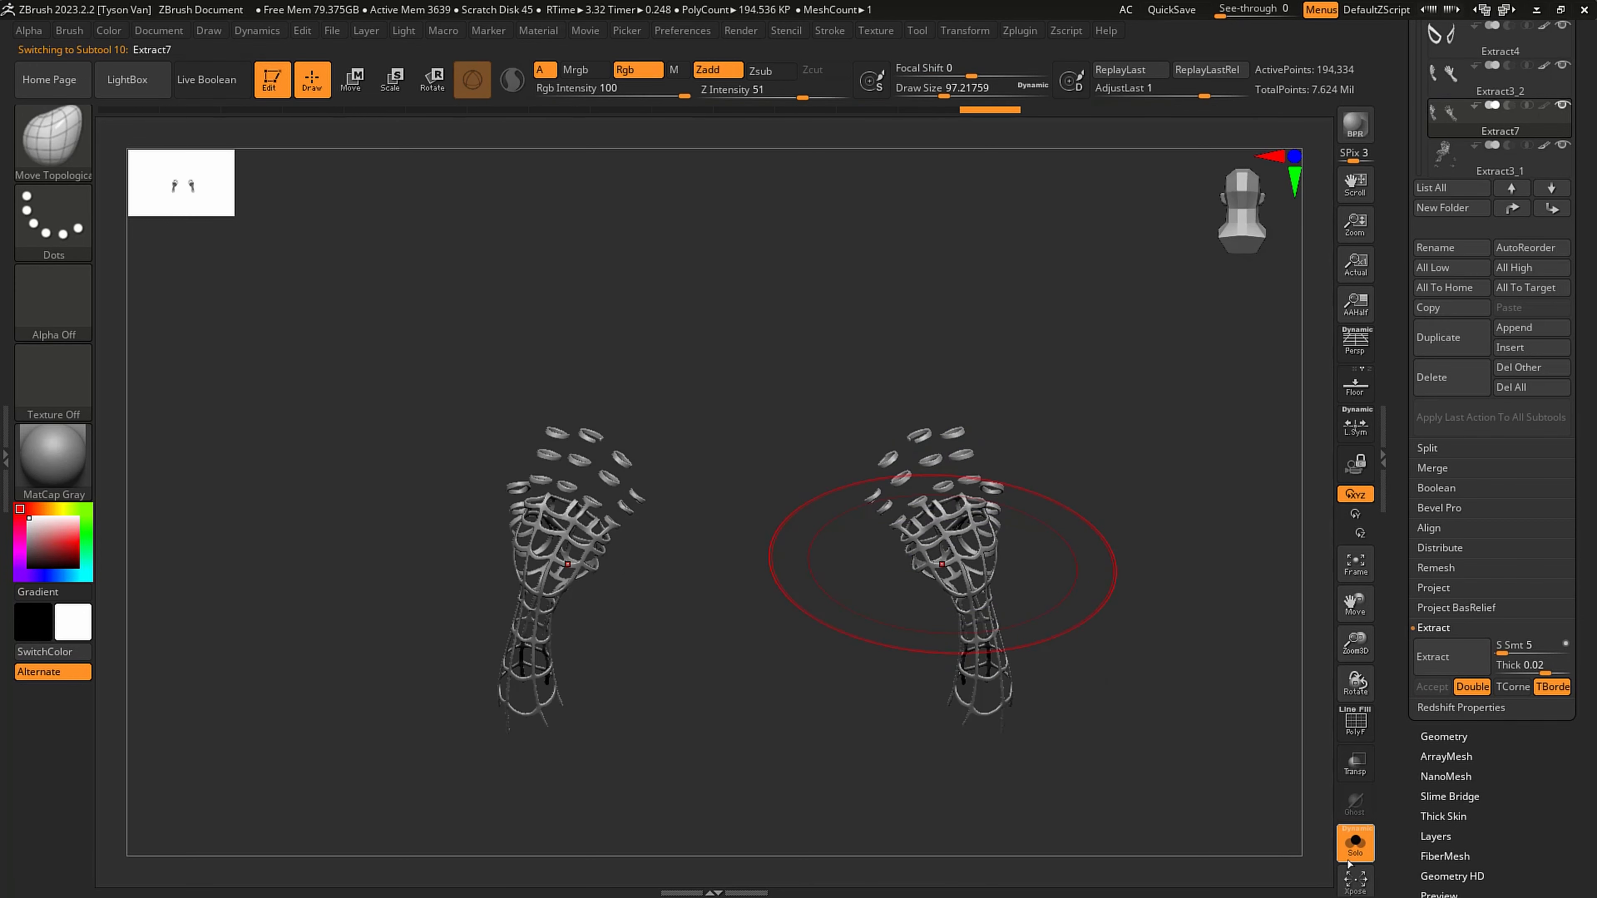
pyautogui.click(1354, 844)
pyautogui.moveTo(1151, 731)
pyautogui.mouseDown()
pyautogui.moveTo(1087, 730)
pyautogui.moveTo(963, 677)
pyautogui.mouseUp()
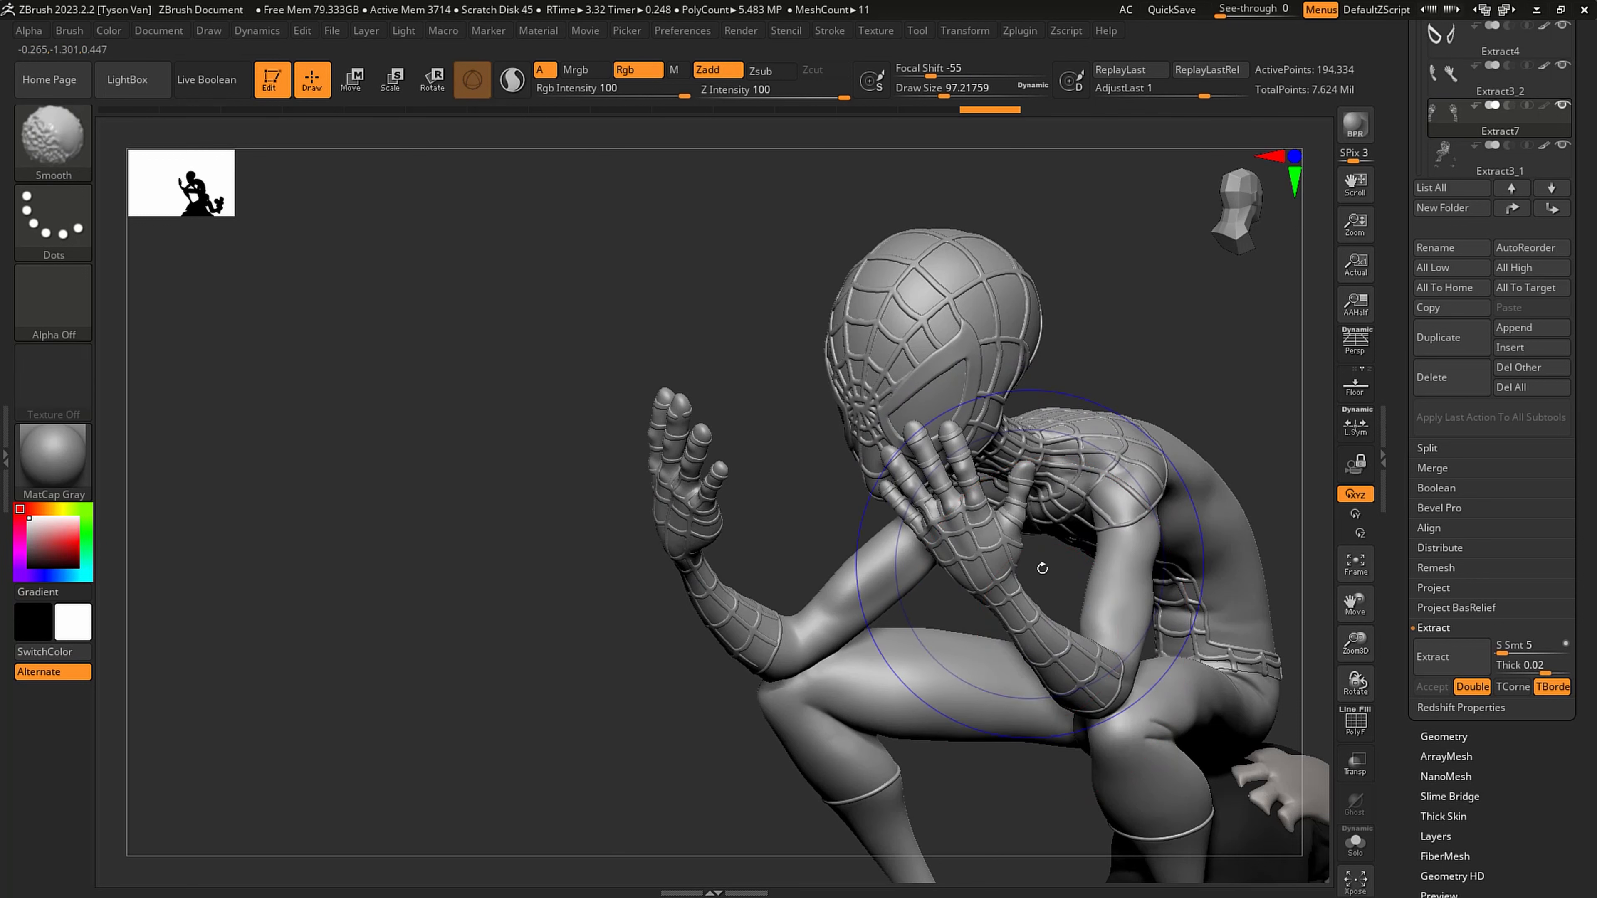
pyautogui.keyDown('alt'); pyautogui.moveTo(1128, 686); pyautogui.dragTo(1093, 698, button='right'); pyautogui.keyUp('alt')
# - Merge the arm webbing subtool Extract7 down with the head and torso webbing in Extract3_1
pyautogui.click(1506, 164)
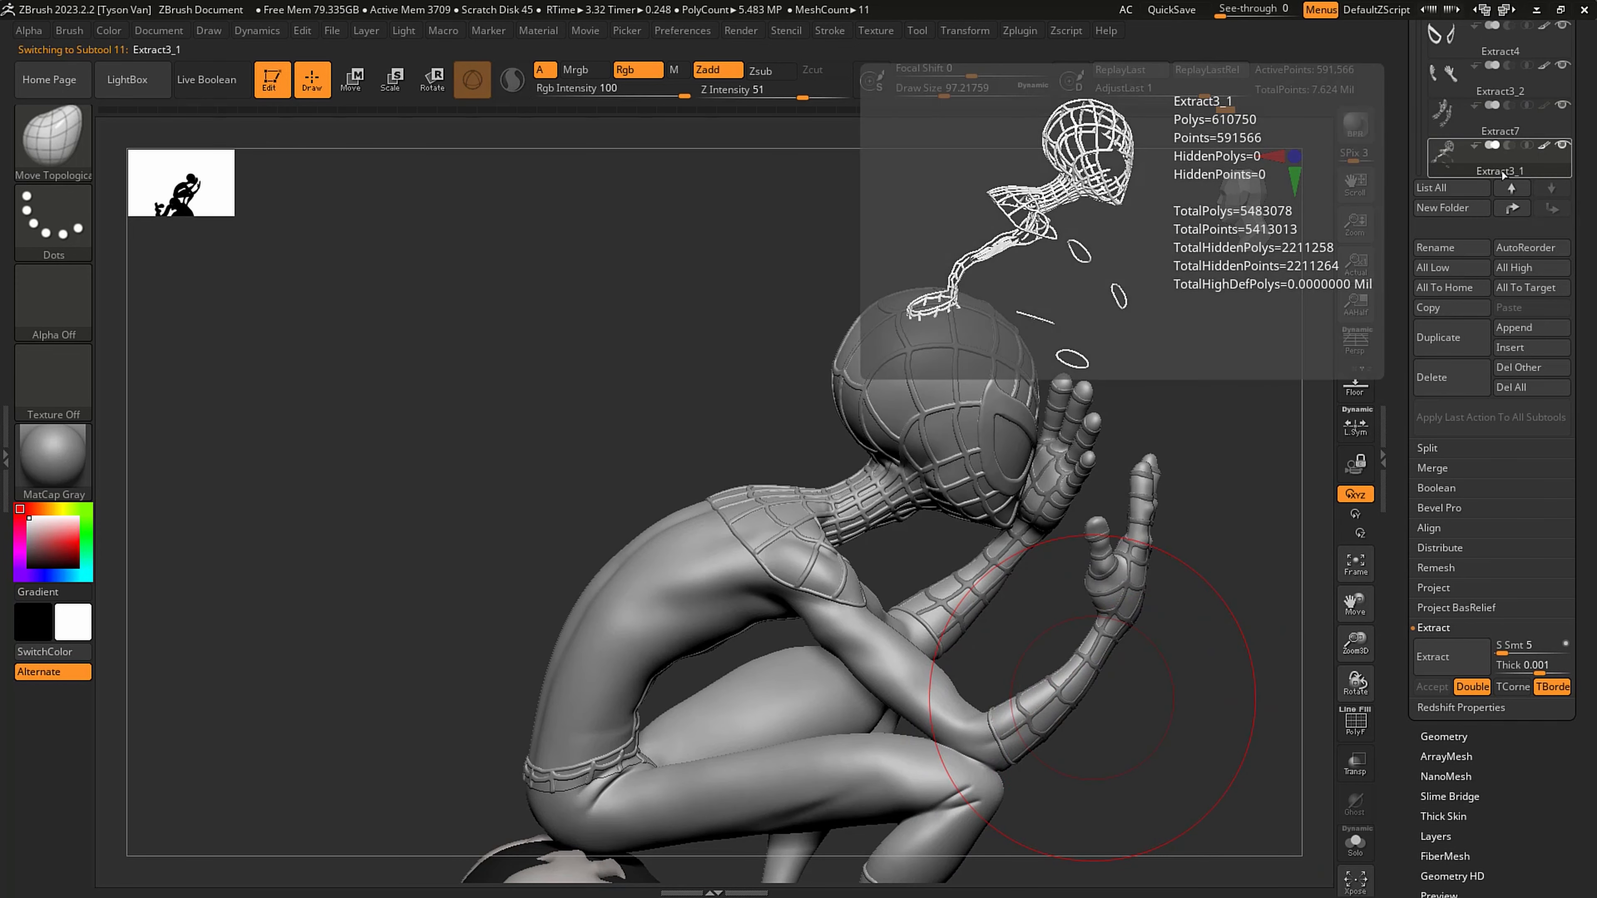
pyautogui.click(1355, 846)
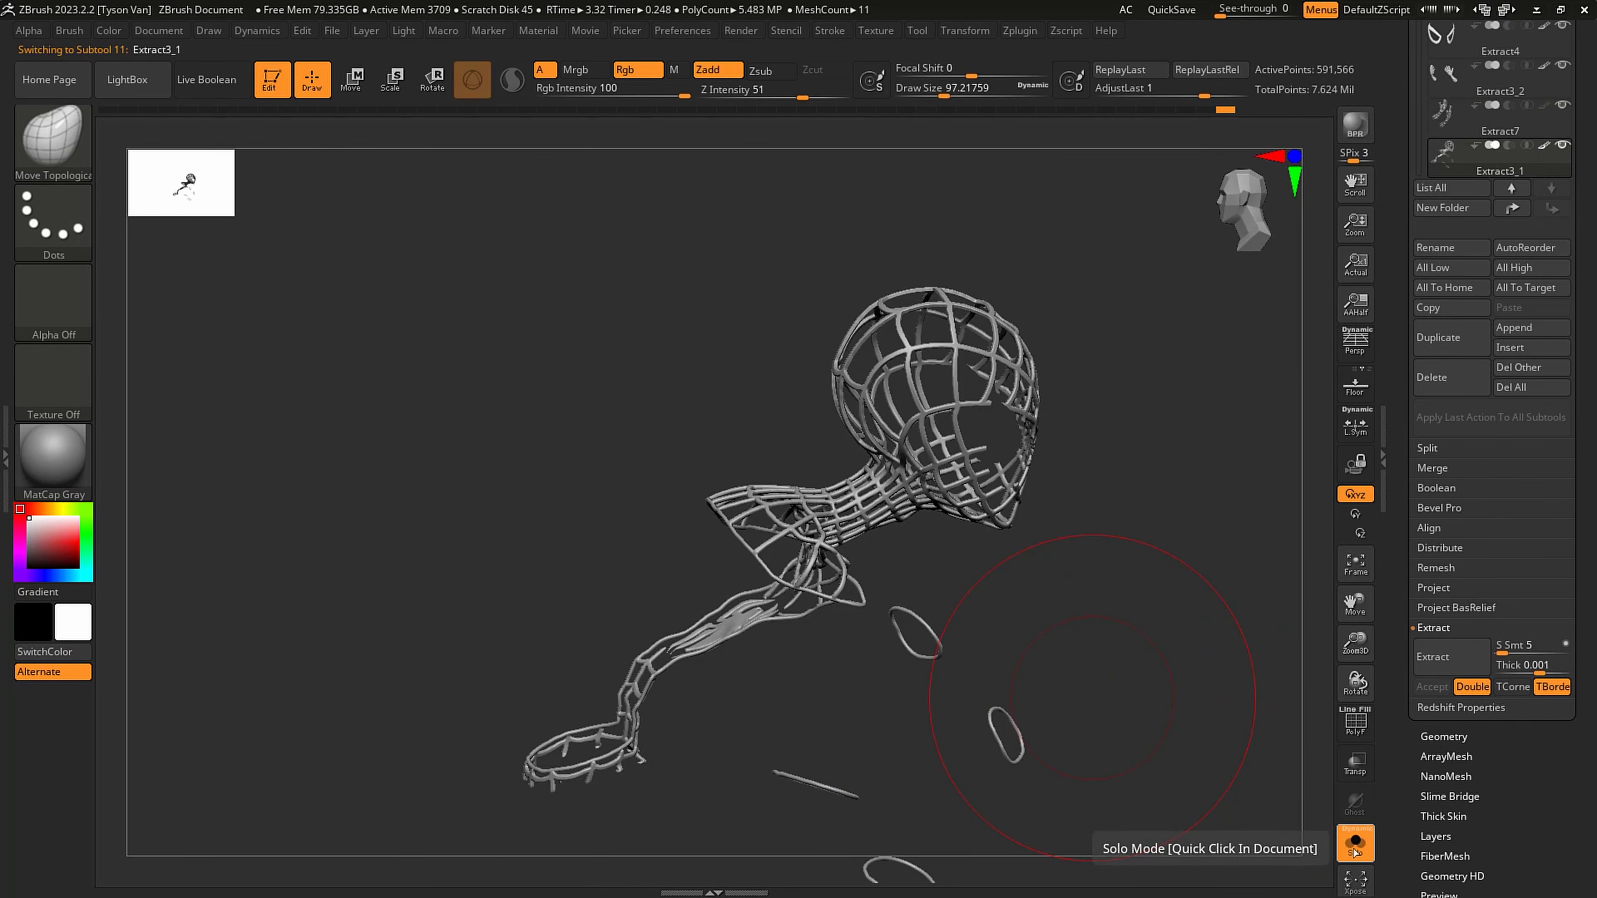
pyautogui.click(1500, 128)
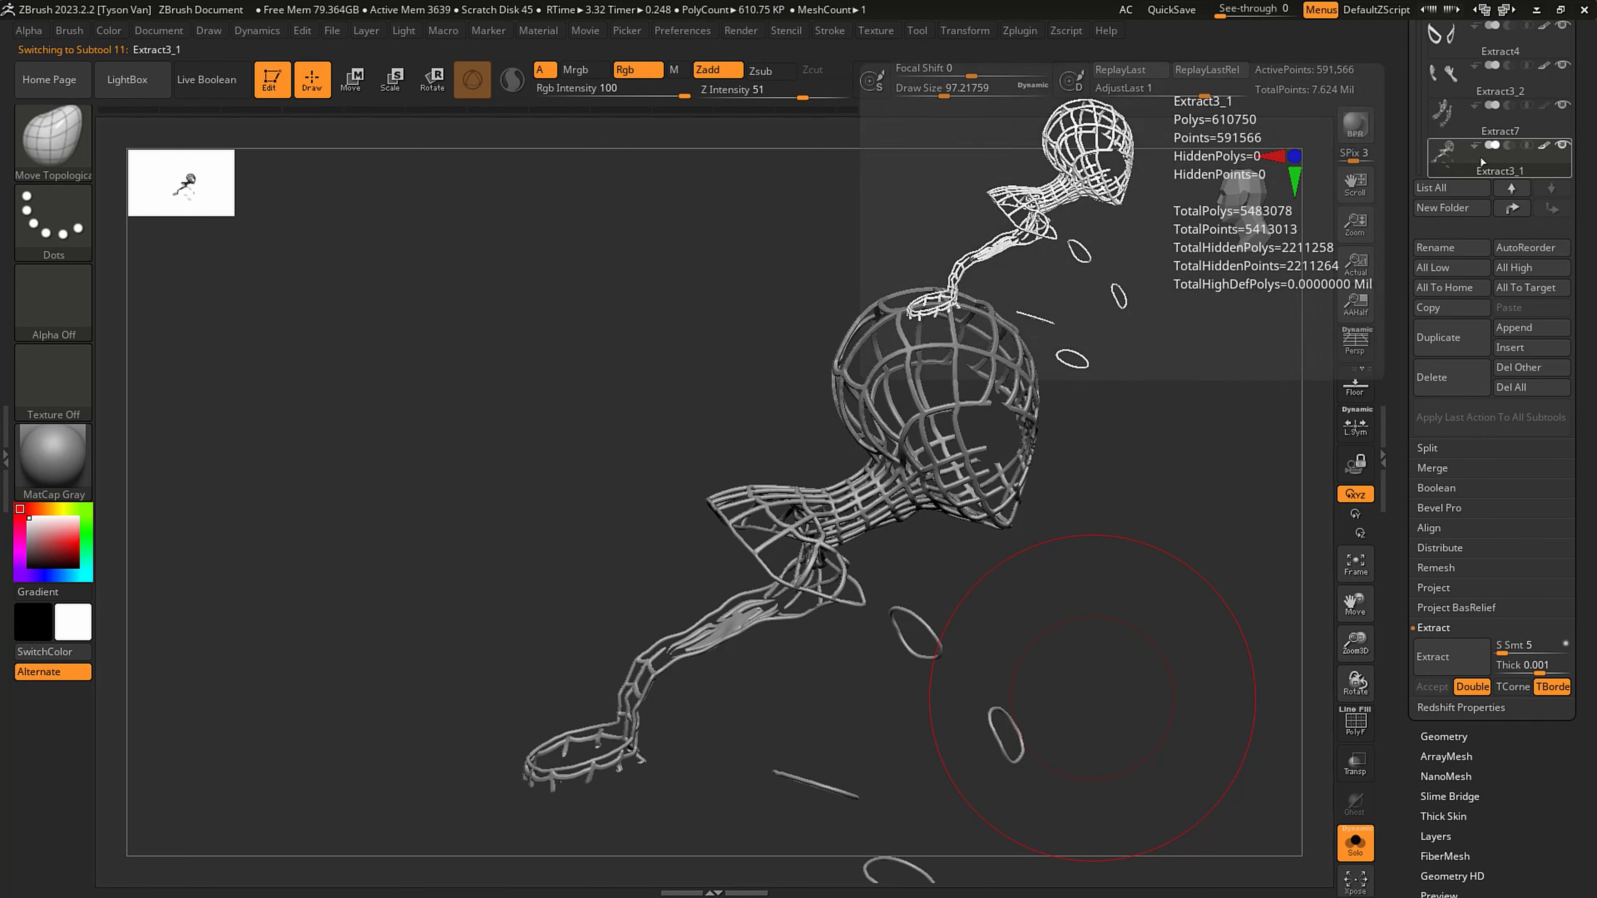
pyautogui.click(1454, 646)
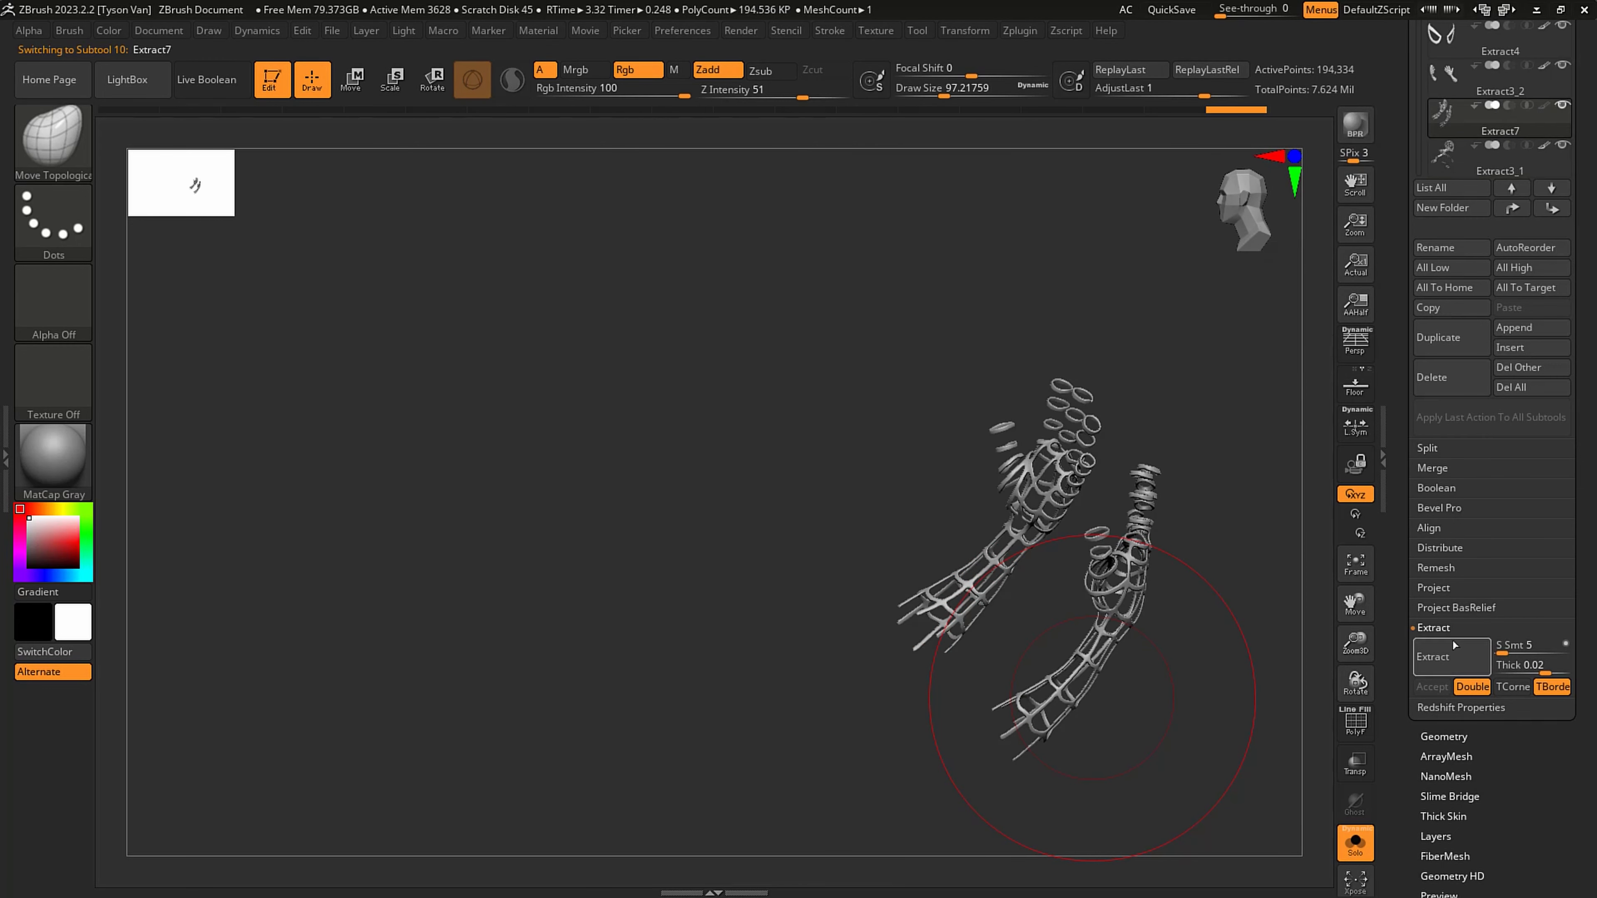
pyautogui.click(1447, 468)
pyautogui.click(1449, 488)
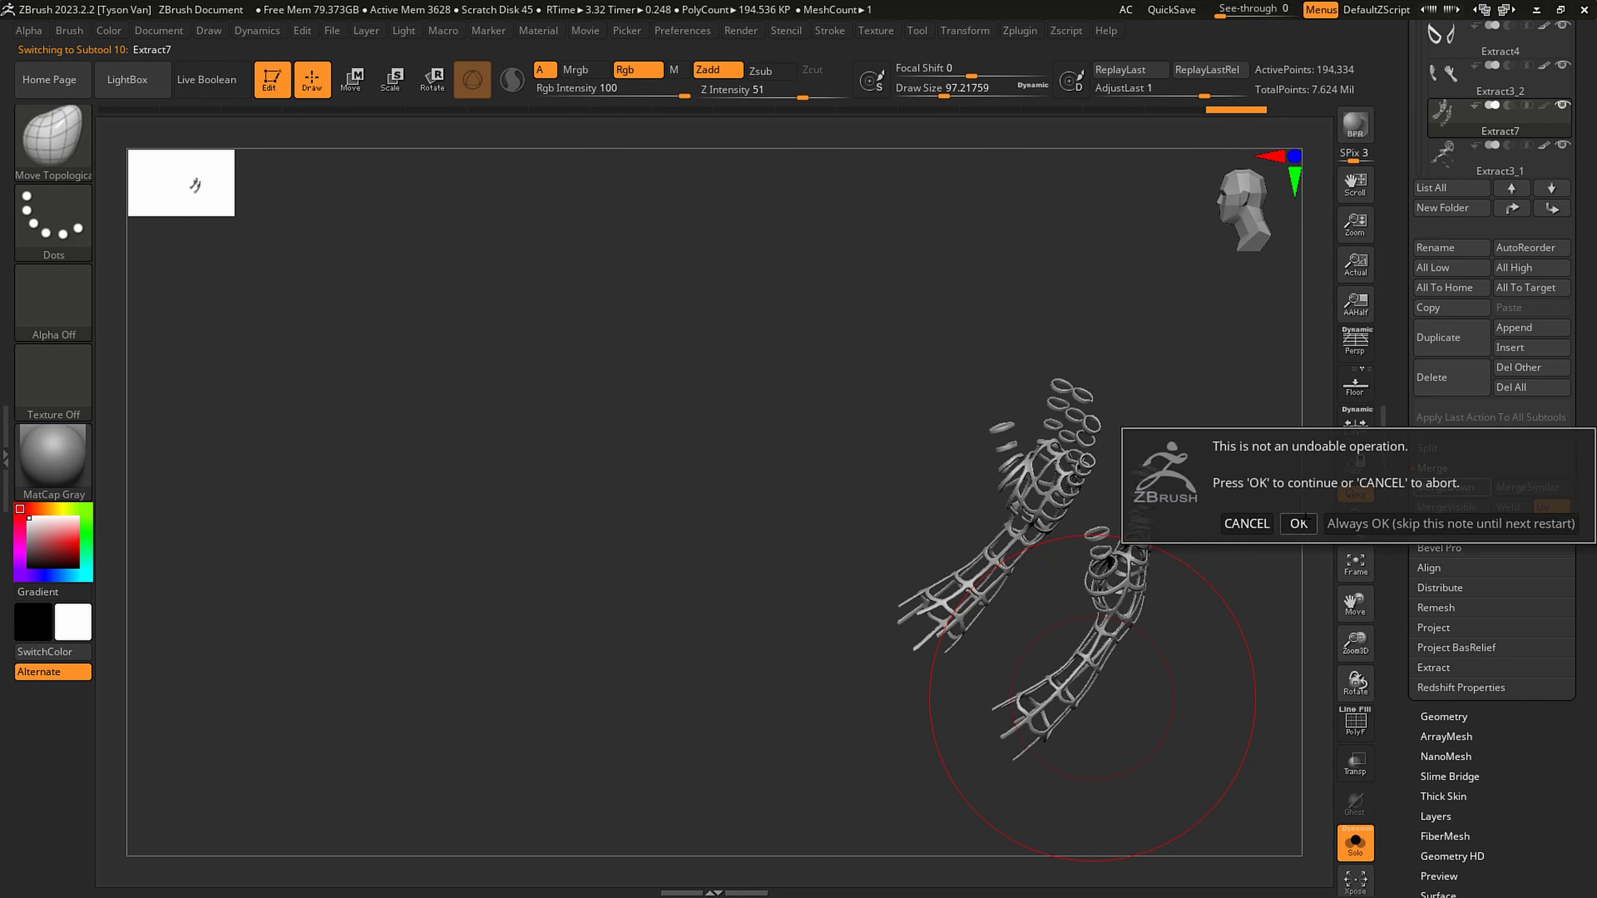
pyautogui.click(1299, 524)
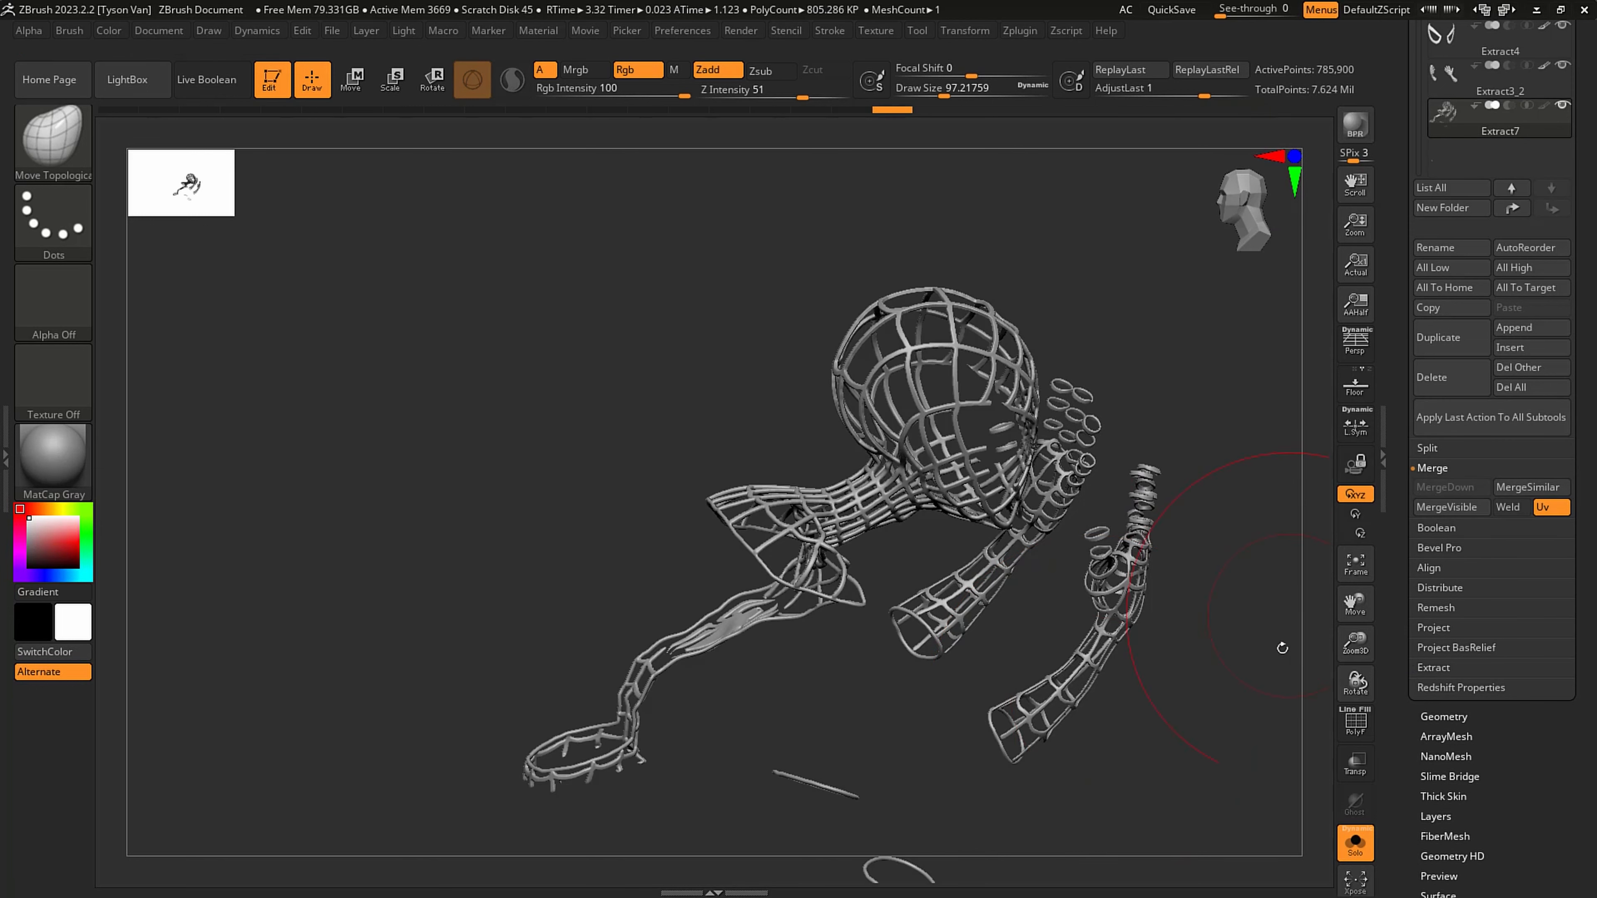
# - Leave Solo mode to show the complete sculpt and turn on perspective view
pyautogui.moveTo(1282, 648); pyautogui.dragTo(1144, 533)
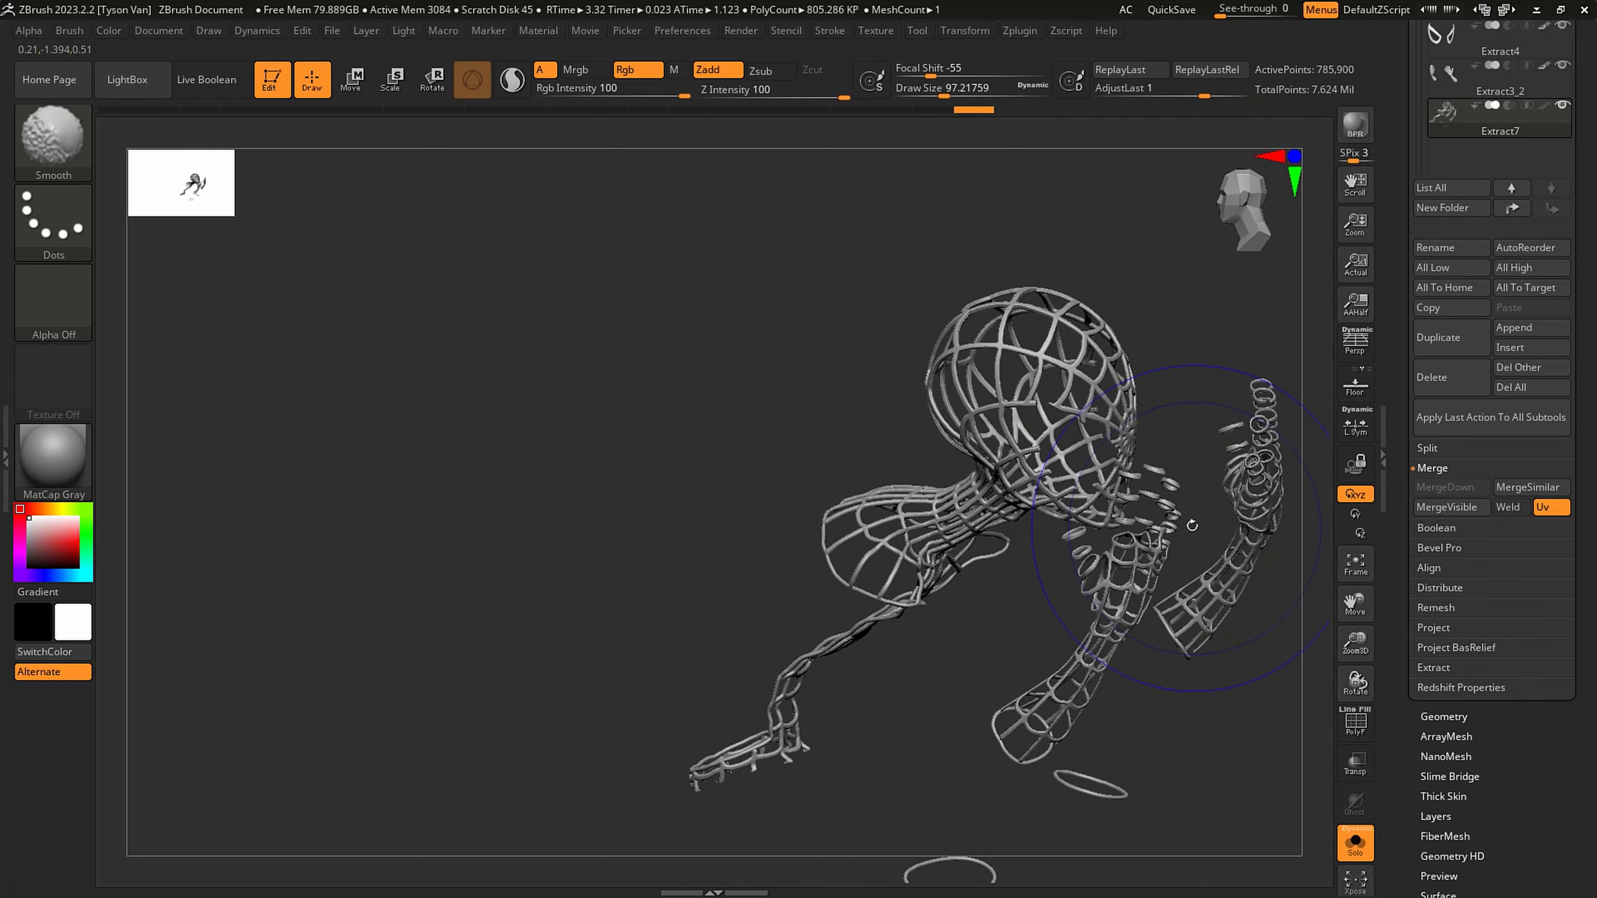
pyautogui.click(1354, 843)
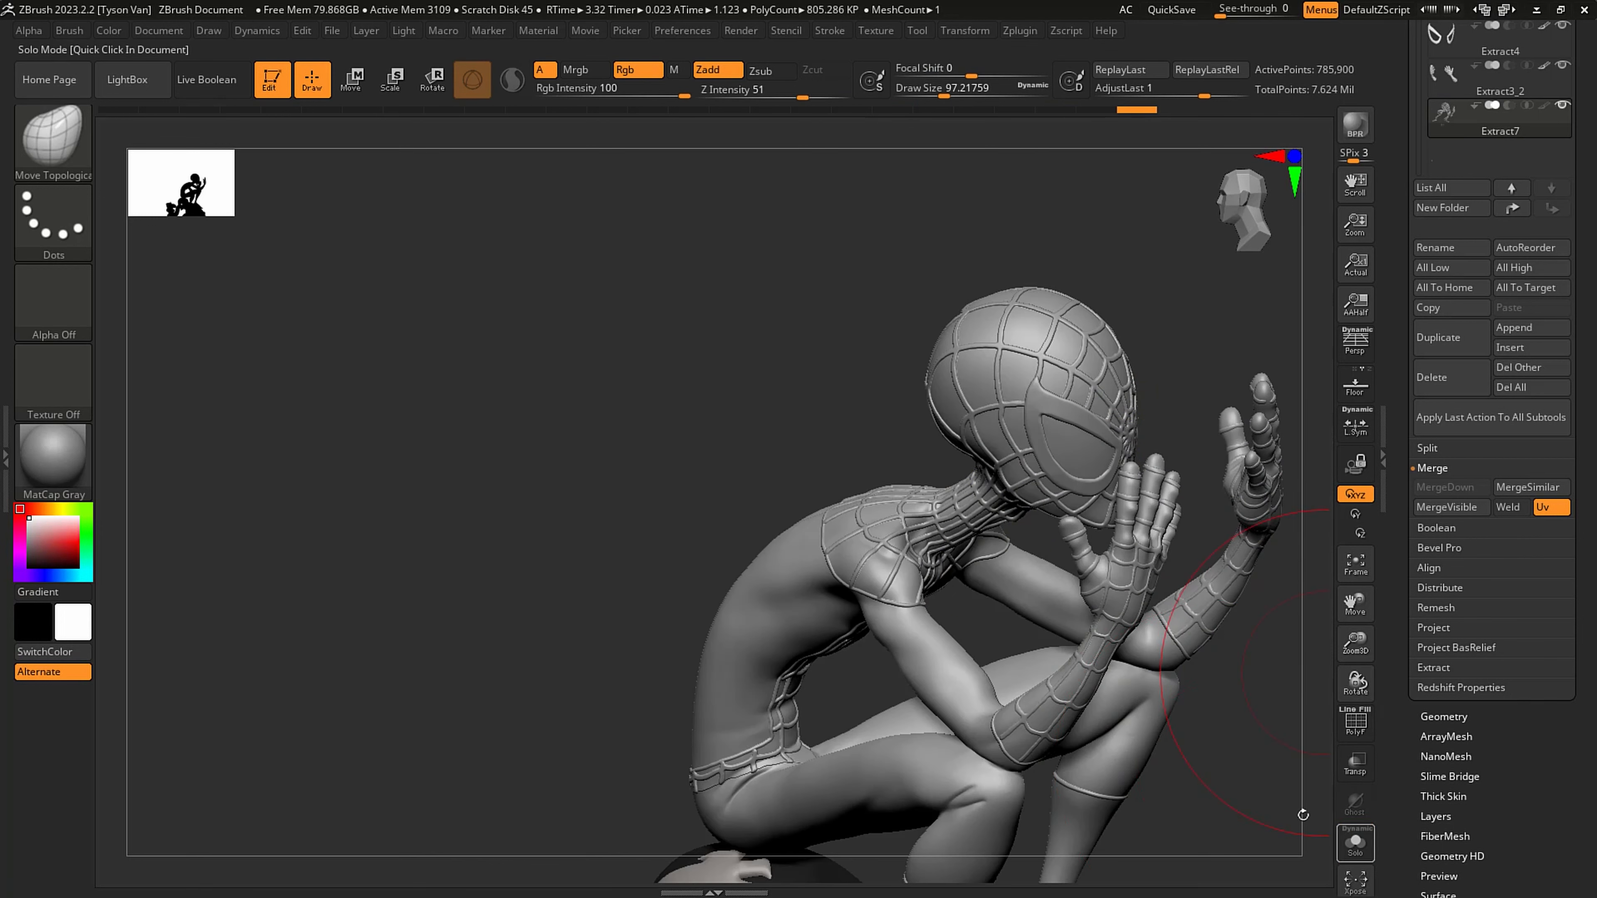
pyautogui.keyDown('alt'); pyautogui.moveTo(1271, 794); pyautogui.dragTo(607, 467); pyautogui.keyUp('alt')
pyautogui.moveTo(902, 616)
pyautogui.mouseDown()
pyautogui.moveTo(862, 635)
pyautogui.moveTo(876, 603)
pyautogui.mouseUp()
pyautogui.press('p')
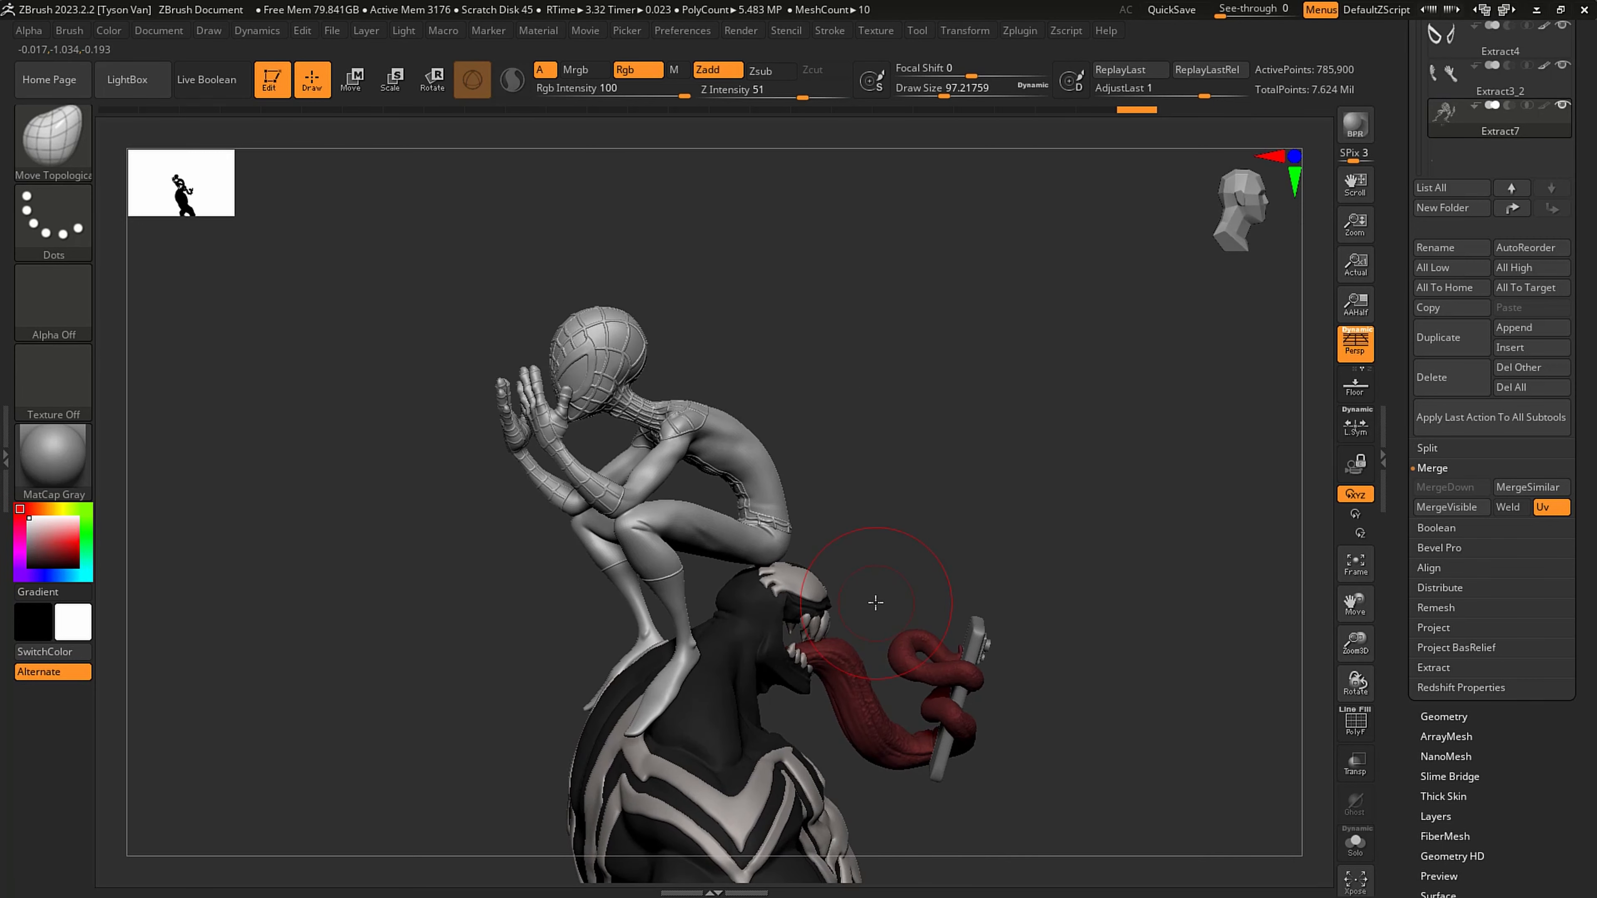
# - Save the tool over the existing VenomSpidey_010.ztl file
pyautogui.scroll(10, 1564, 108)
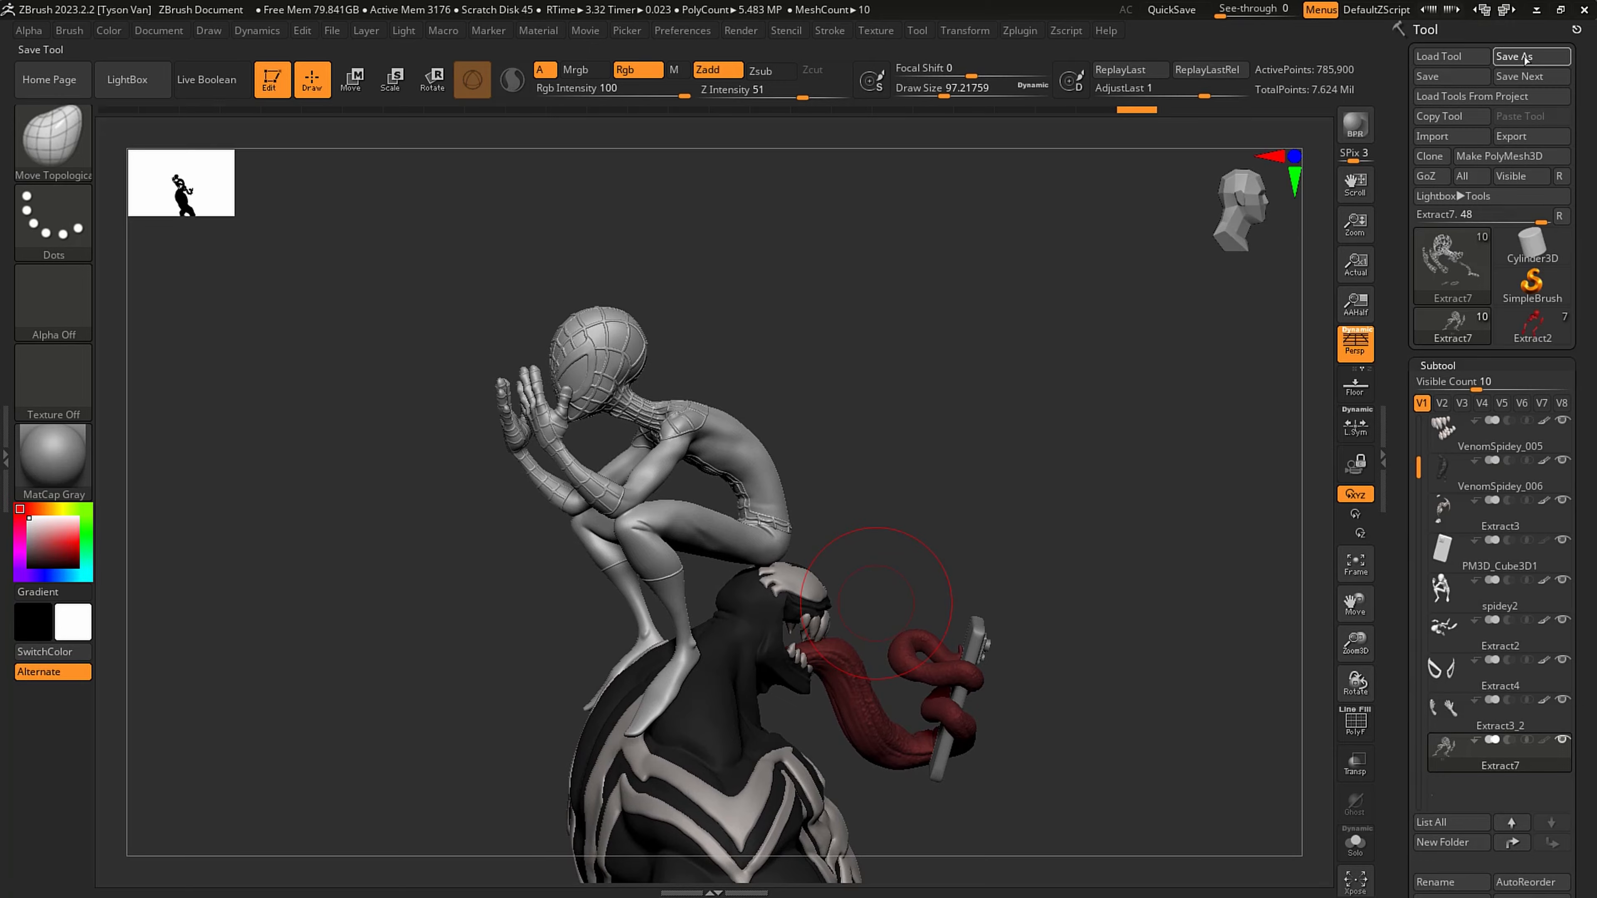
pyautogui.click(1525, 57)
pyautogui.doubleClick(241, 331)
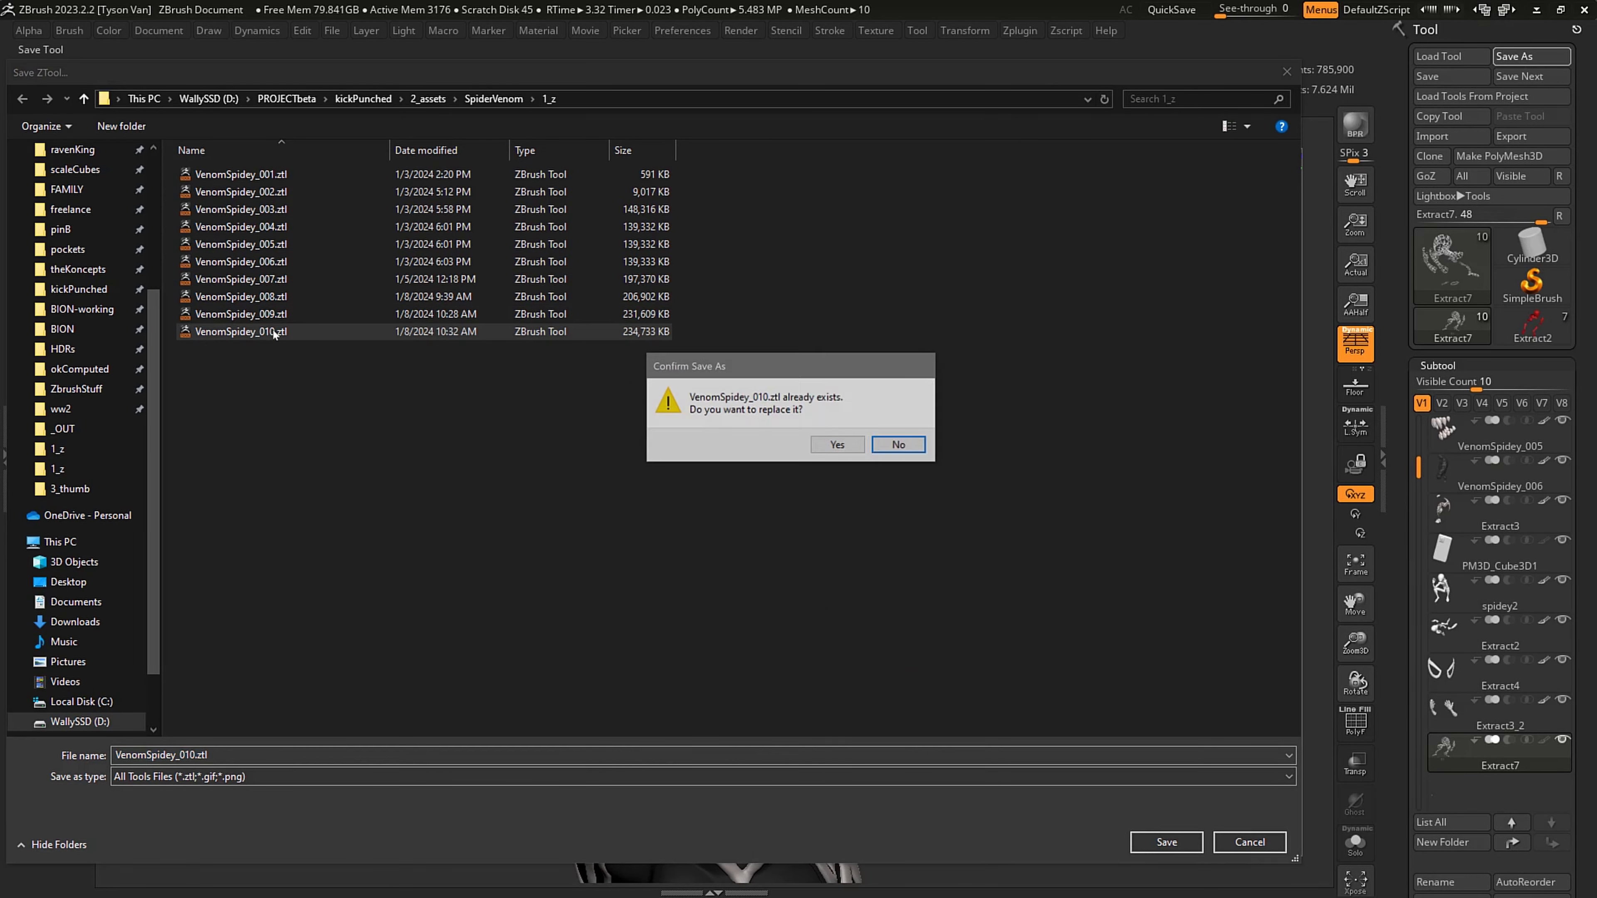
pyautogui.click(844, 442)
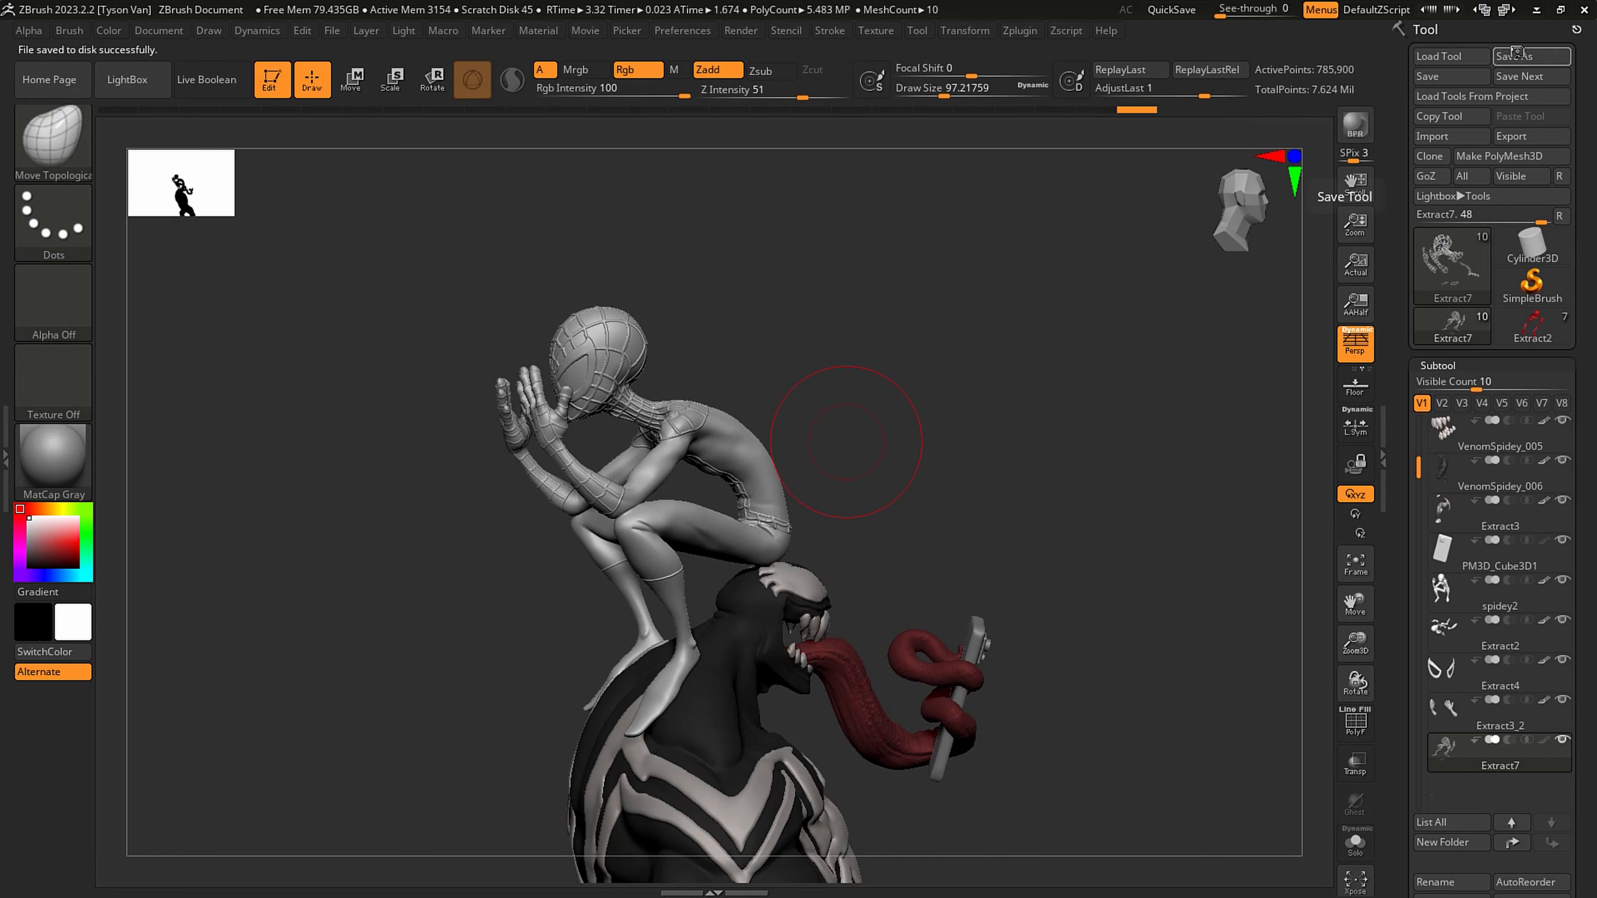
# - Select the Extract3_2 subtool, unhide all of its parts and isolate it in Solo mode
pyautogui.moveTo(652, 587); pyautogui.dragTo(784, 501, button='right')
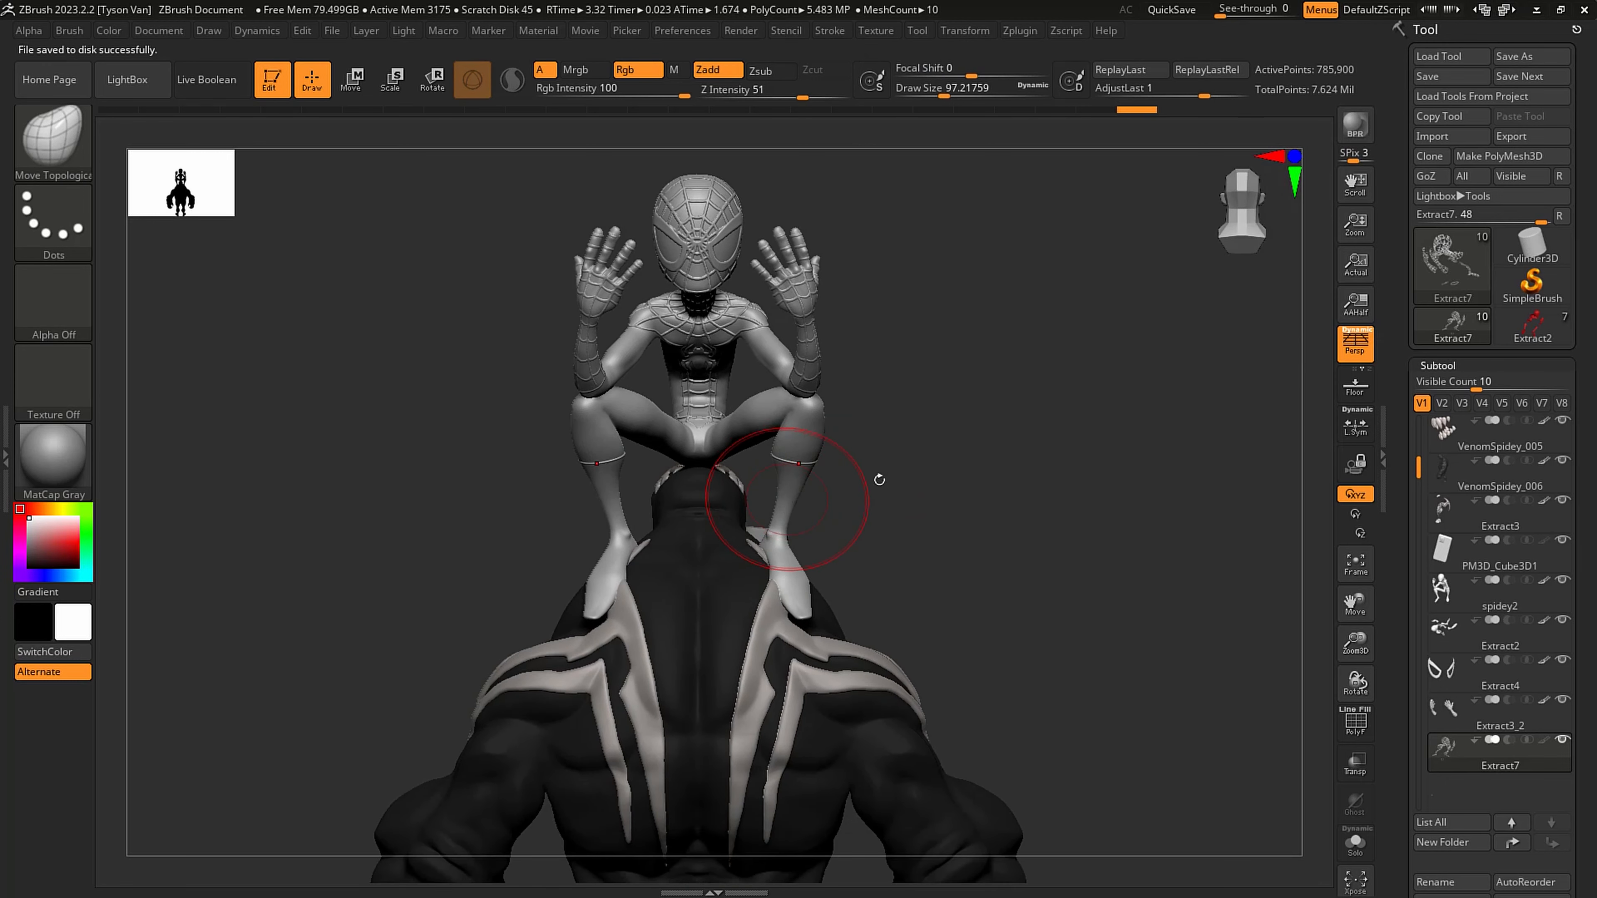
pyautogui.click(1493, 732)
pyautogui.hotkey('ctrl', 'shift')
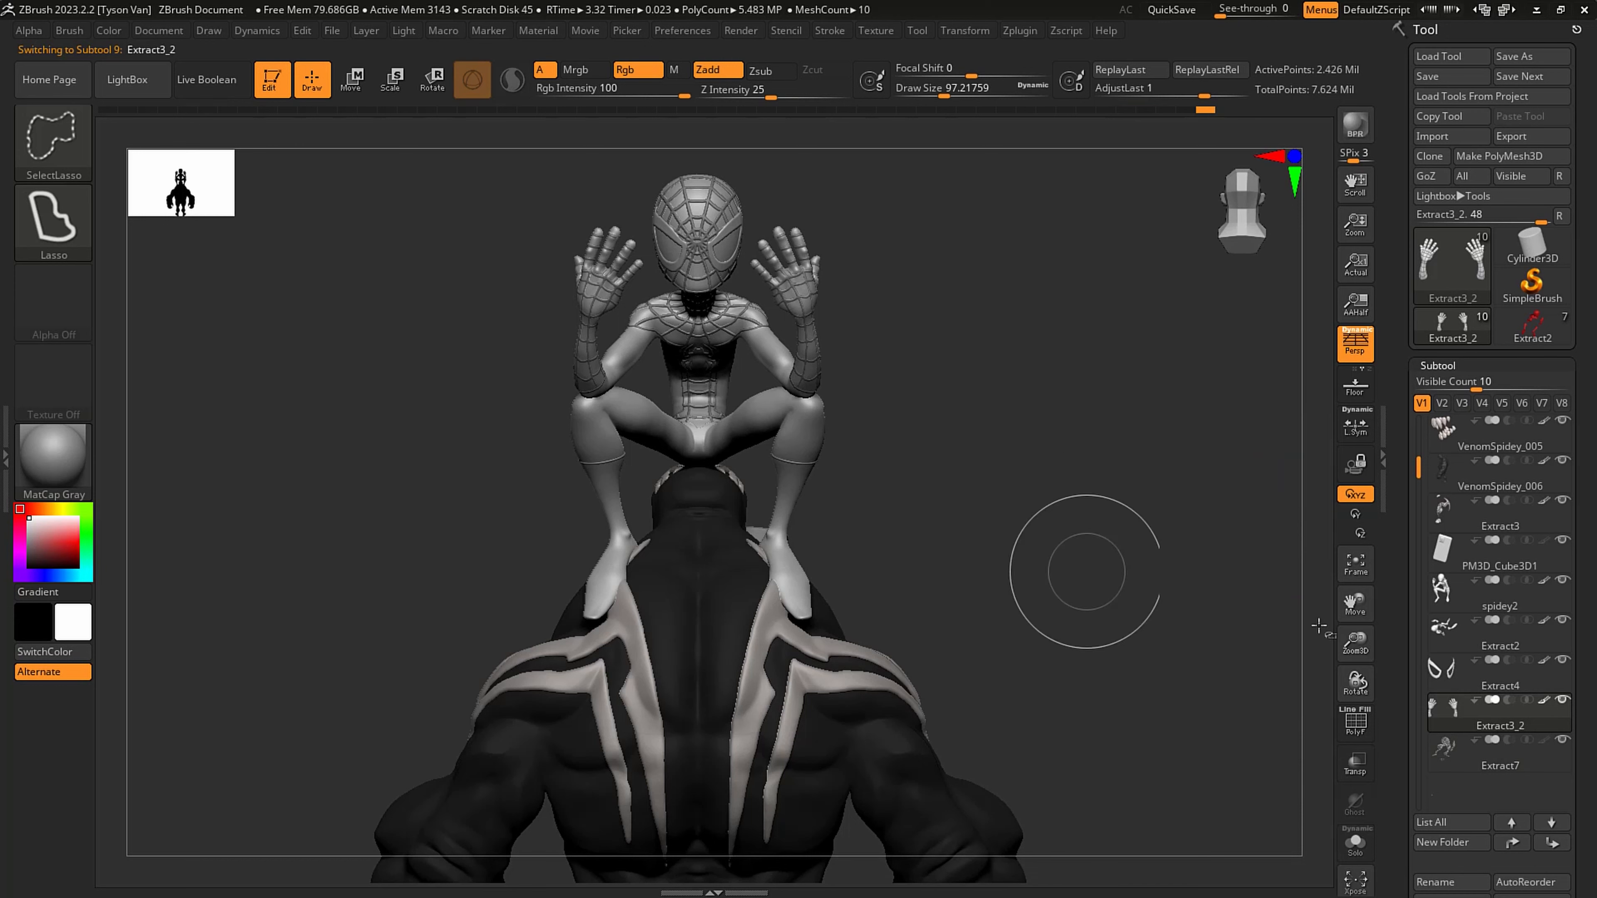
pyautogui.click(1355, 843)
pyautogui.moveTo(869, 622); pyautogui.dragTo(809, 520)
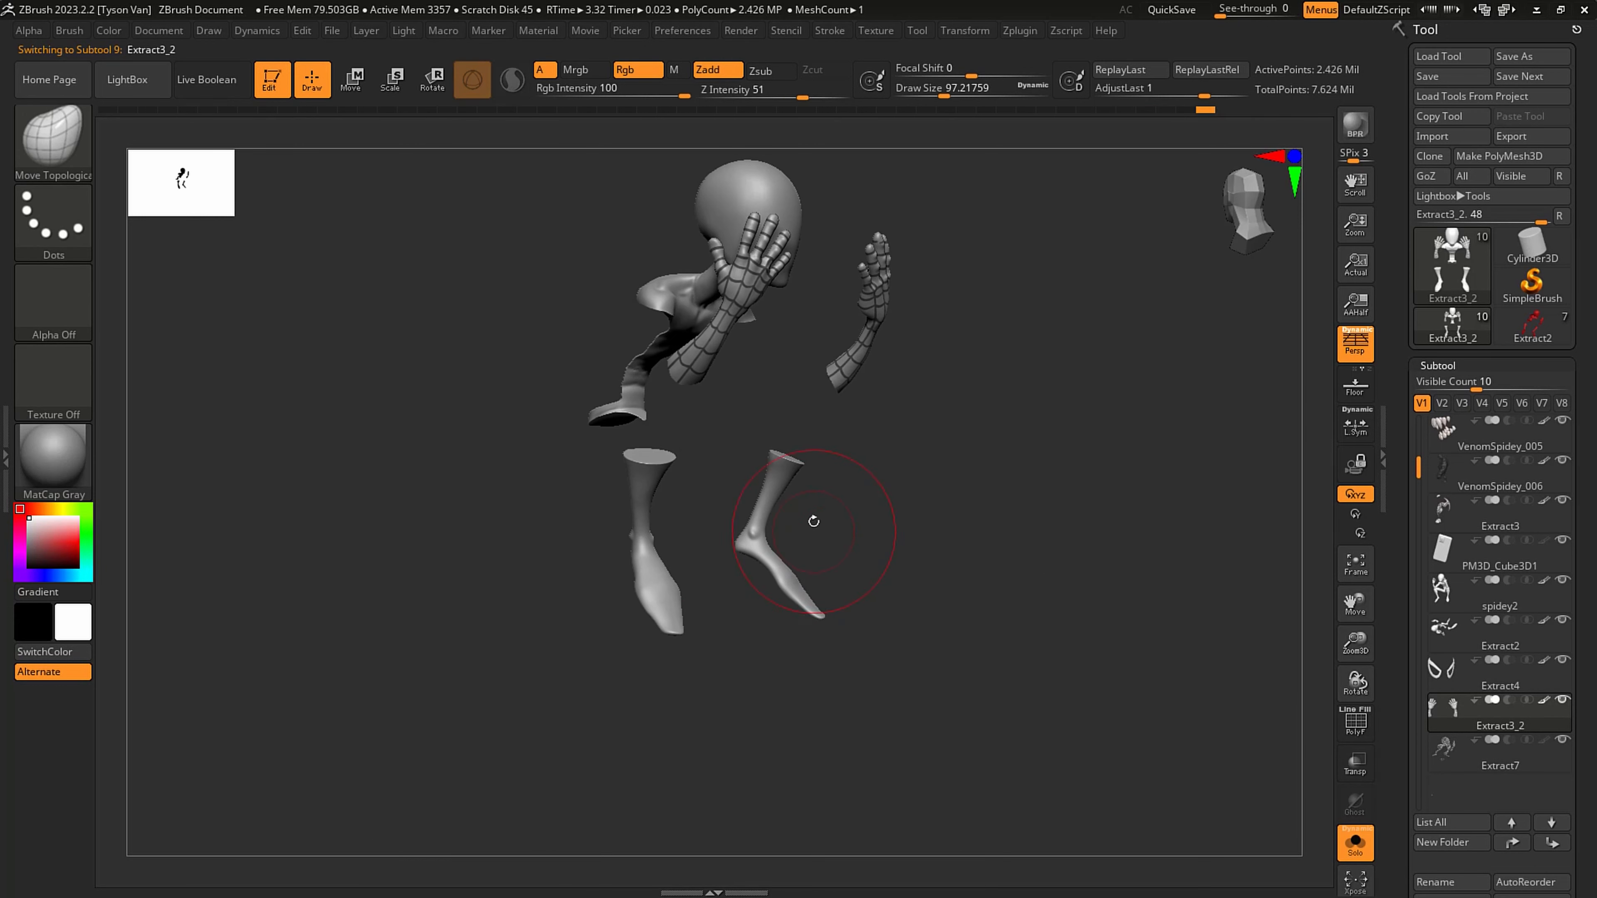
# - Isolate the two lower legs of Extract3_2 with a lasso selection, hiding the head, torso and arms
pyautogui.keyDown('alt'); pyautogui.moveTo(760, 503); pyautogui.dragTo(775, 508, button='right'); pyautogui.keyUp('alt')
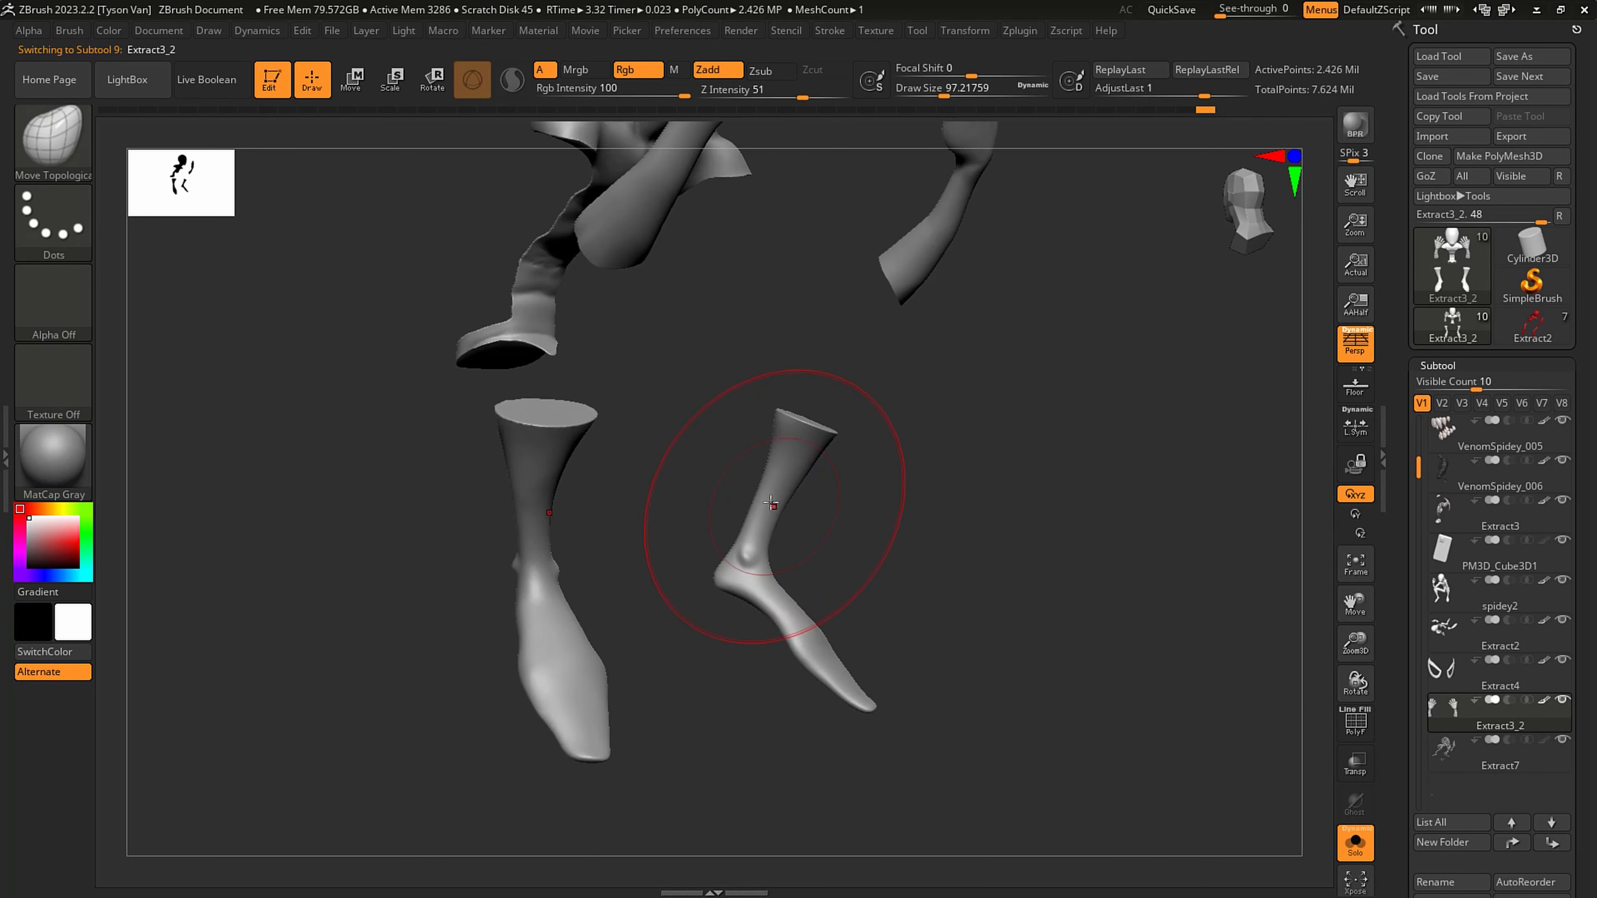
pyautogui.press('s')
pyautogui.click(769, 506)
pyautogui.press('ctrl')
pyautogui.press('s')
pyautogui.moveTo(770, 512); pyautogui.dragTo(743, 511)
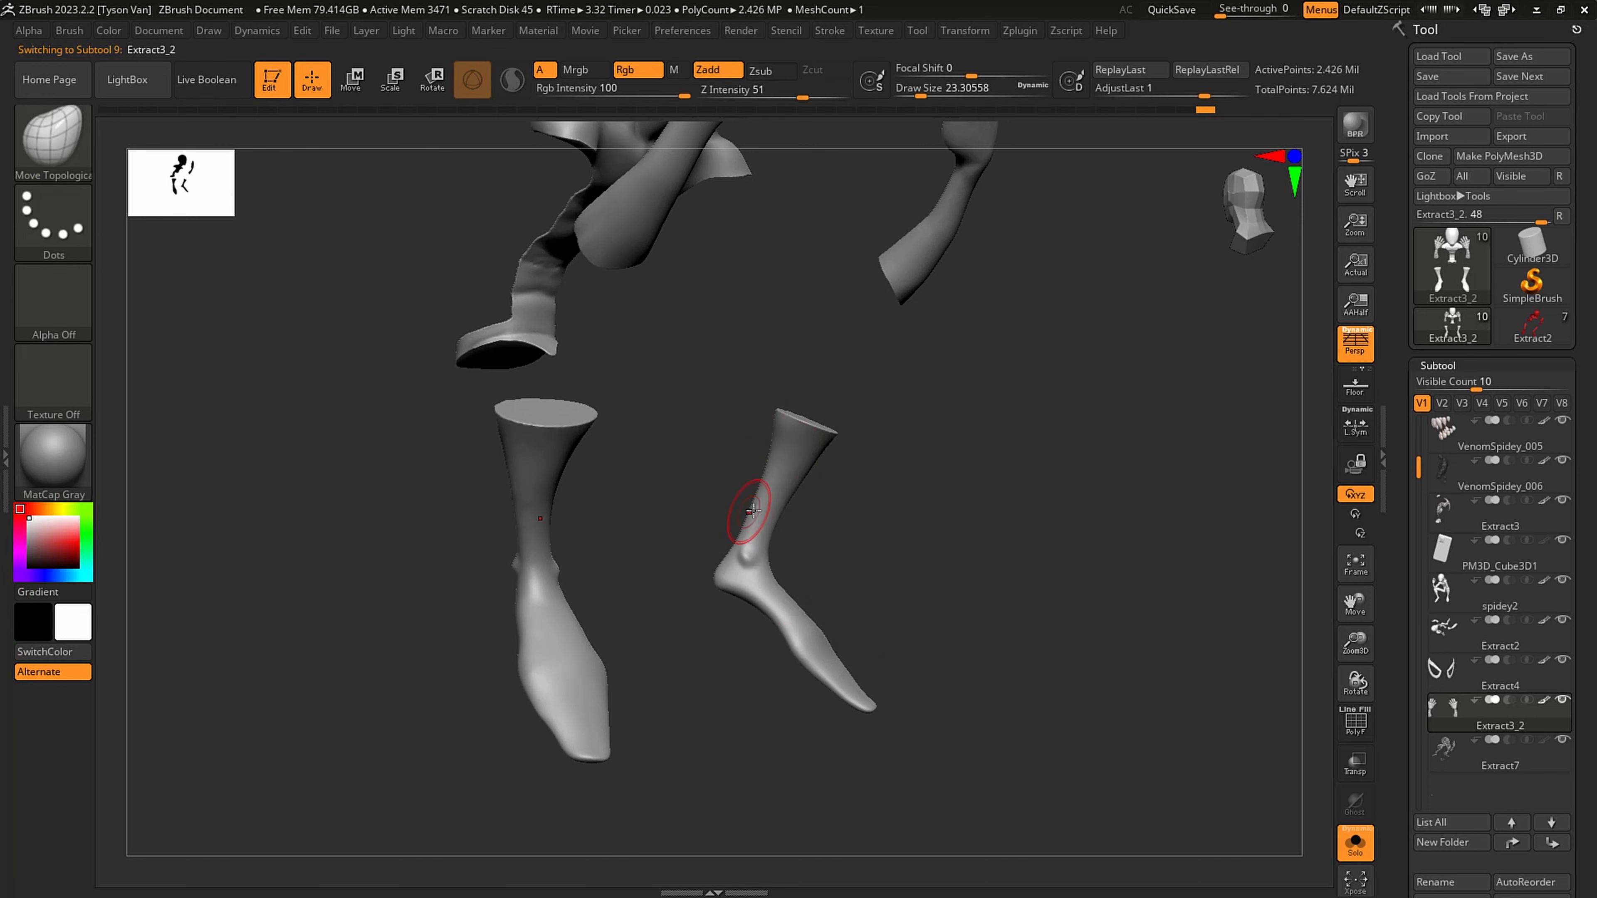
pyautogui.moveTo(811, 508)
pyautogui.mouseDown(button='right')
pyautogui.moveTo(747, 503)
pyautogui.moveTo(788, 476)
pyautogui.mouseUp(button='right')
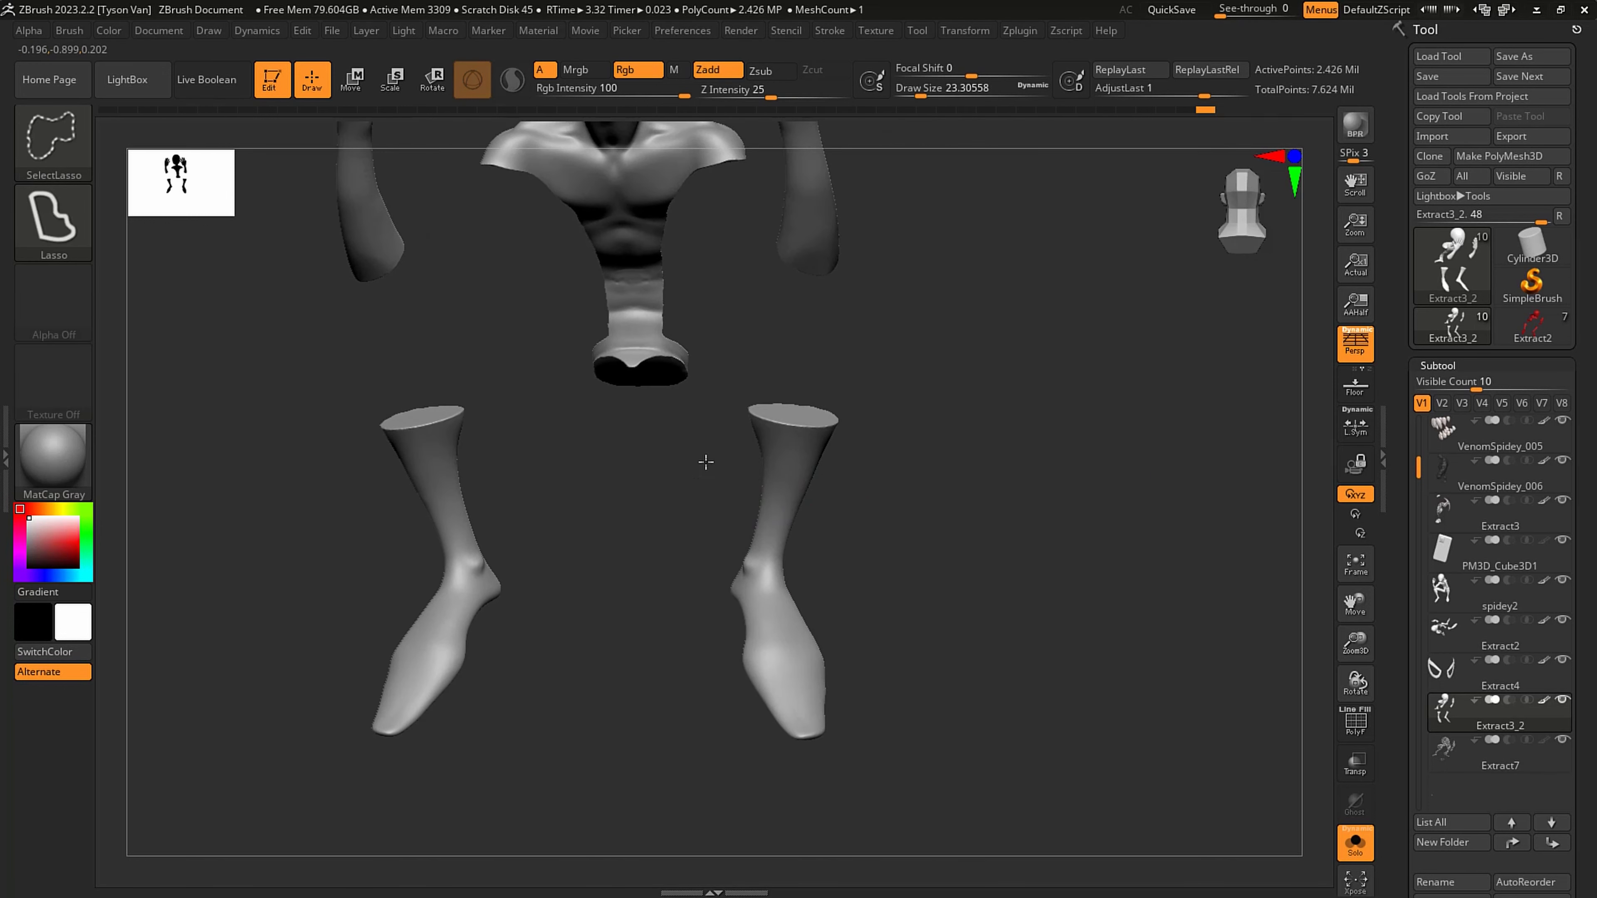
pyautogui.moveTo(701, 470)
pyautogui.keyDown('ctrl'); pyautogui.keyDown('shift'); pyautogui.mouseDown()
pyautogui.moveTo(893, 366)
pyautogui.moveTo(707, 820)
pyautogui.moveTo(625, 478)
pyautogui.mouseUp(); pyautogui.keyUp('shift'); pyautogui.keyUp('ctrl')
pyautogui.keyDown('ctrl'); pyautogui.keyDown('shift'); pyautogui.click(686, 476); pyautogui.keyUp('shift'); pyautogui.keyUp('ctrl')
pyautogui.moveTo(552, 798); pyautogui.dragTo(995, 560)
pyautogui.keyDown('ctrl'); pyautogui.moveTo(994, 561); pyautogui.dragTo(1001, 525, button='right'); pyautogui.keyUp('ctrl')
# - Reduce the draw size to about 1.3 for thin mask lines and turn on LazyMouse for the stroke
pyautogui.press('s')
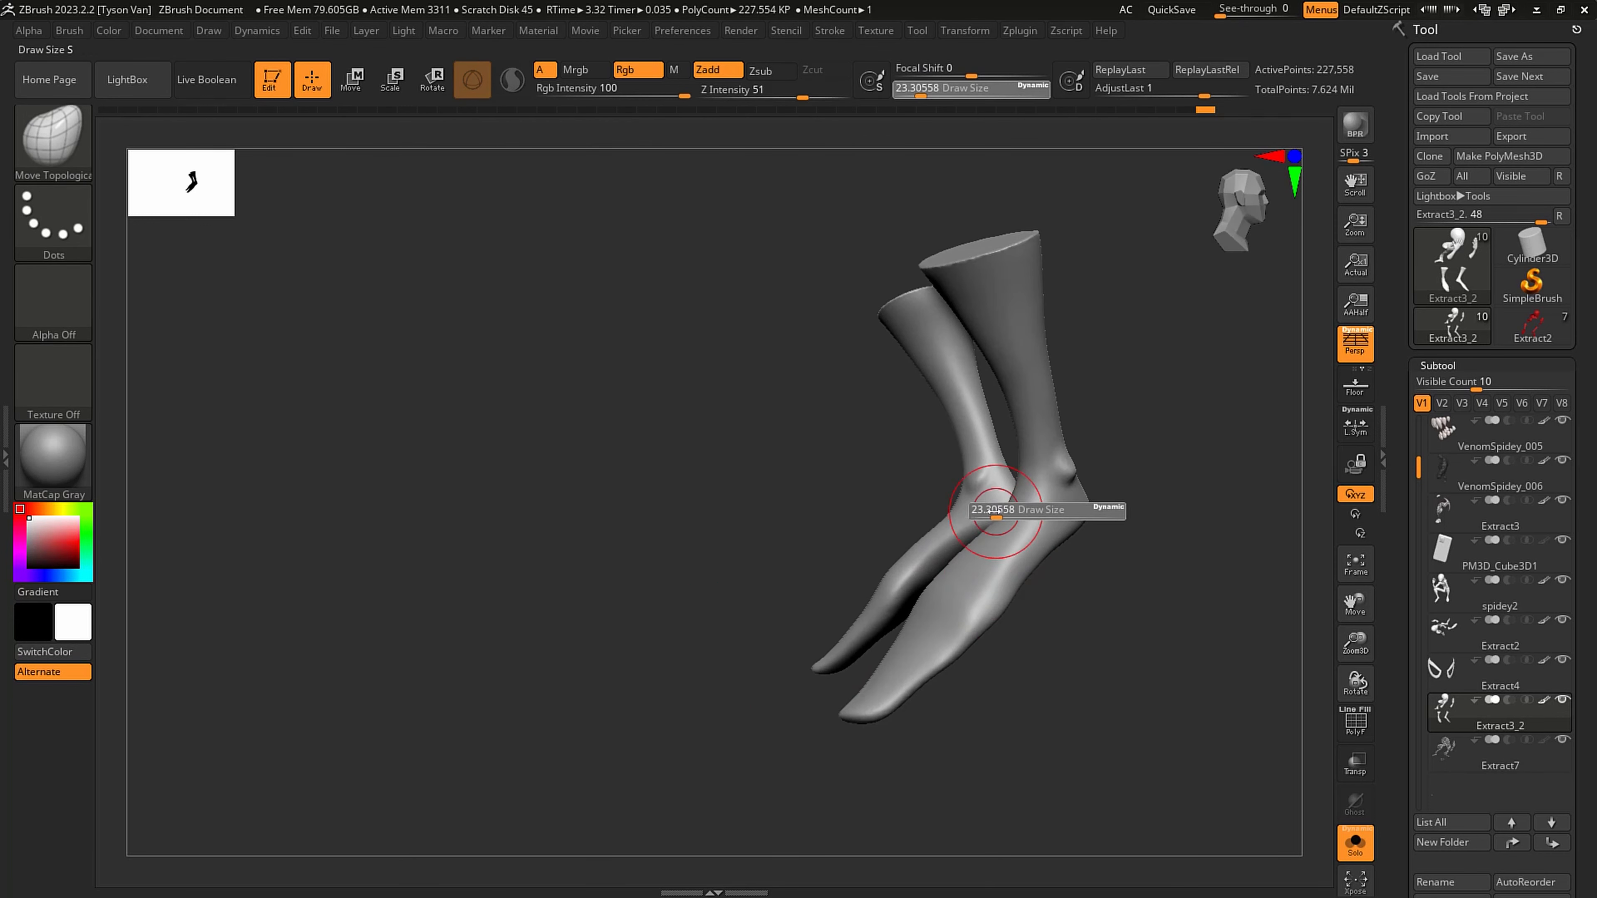
pyautogui.moveTo(1001, 525); pyautogui.dragTo(980, 525)
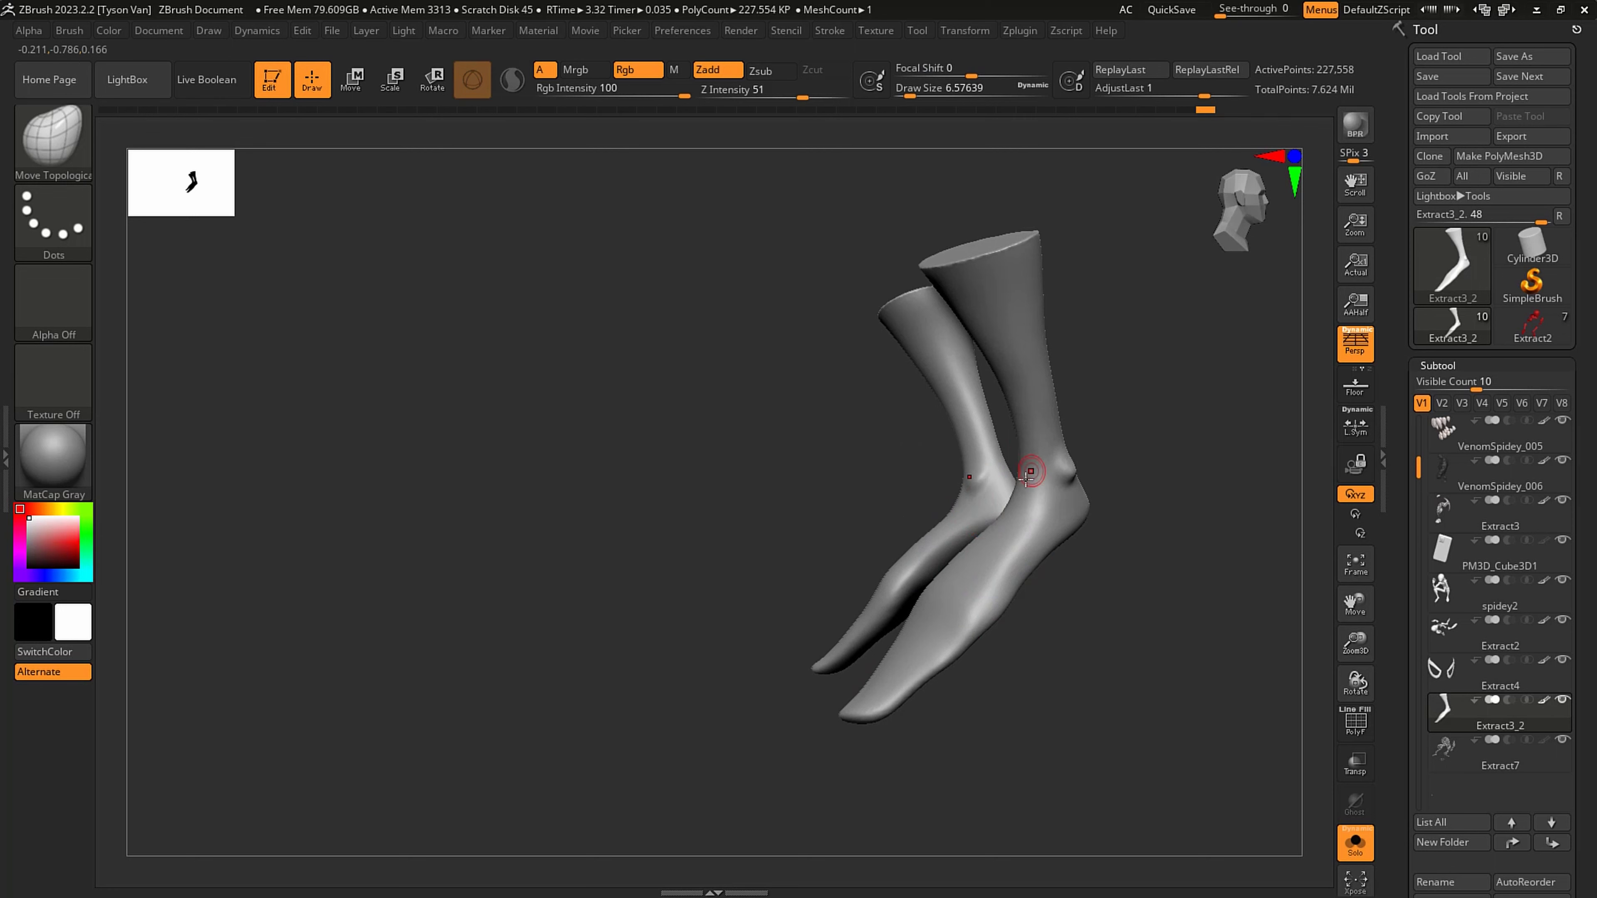
pyautogui.moveTo(1030, 469); pyautogui.dragTo(1055, 464, button='right')
pyautogui.press('s')
pyautogui.moveTo(1016, 334); pyautogui.dragTo(1011, 334)
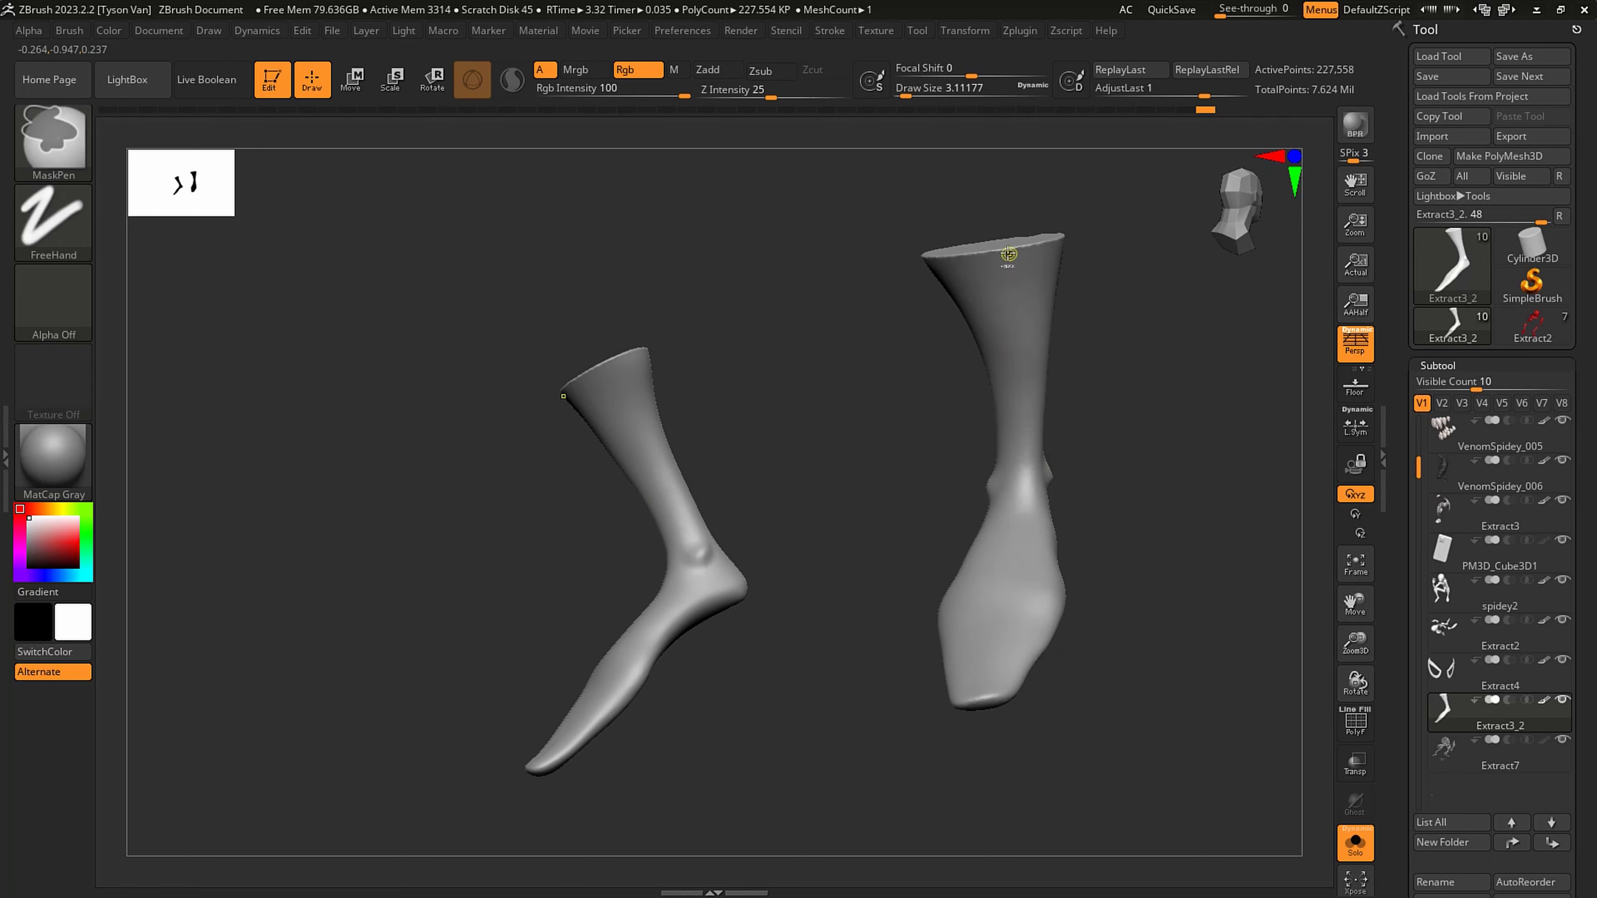
pyautogui.press('s')
pyautogui.moveTo(1003, 256); pyautogui.dragTo(1003, 276)
pyautogui.click(830, 30)
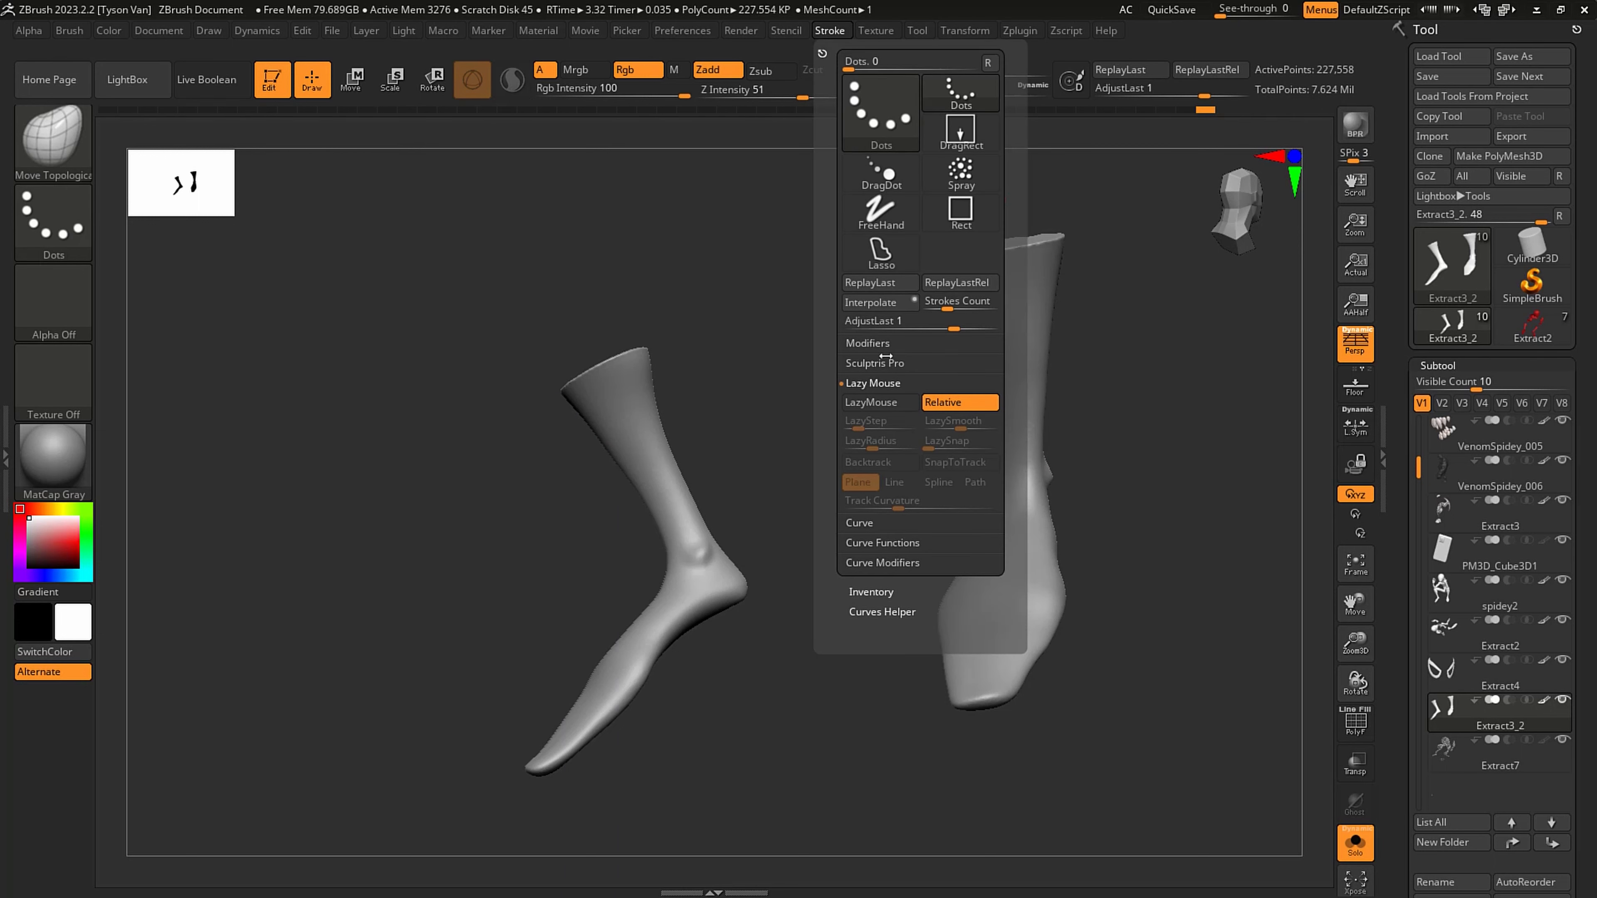
pyautogui.keyDown('ctrl'); pyautogui.click(876, 404); pyautogui.keyUp('ctrl')
pyautogui.moveTo(986, 323); pyautogui.dragTo(995, 274, button='right')
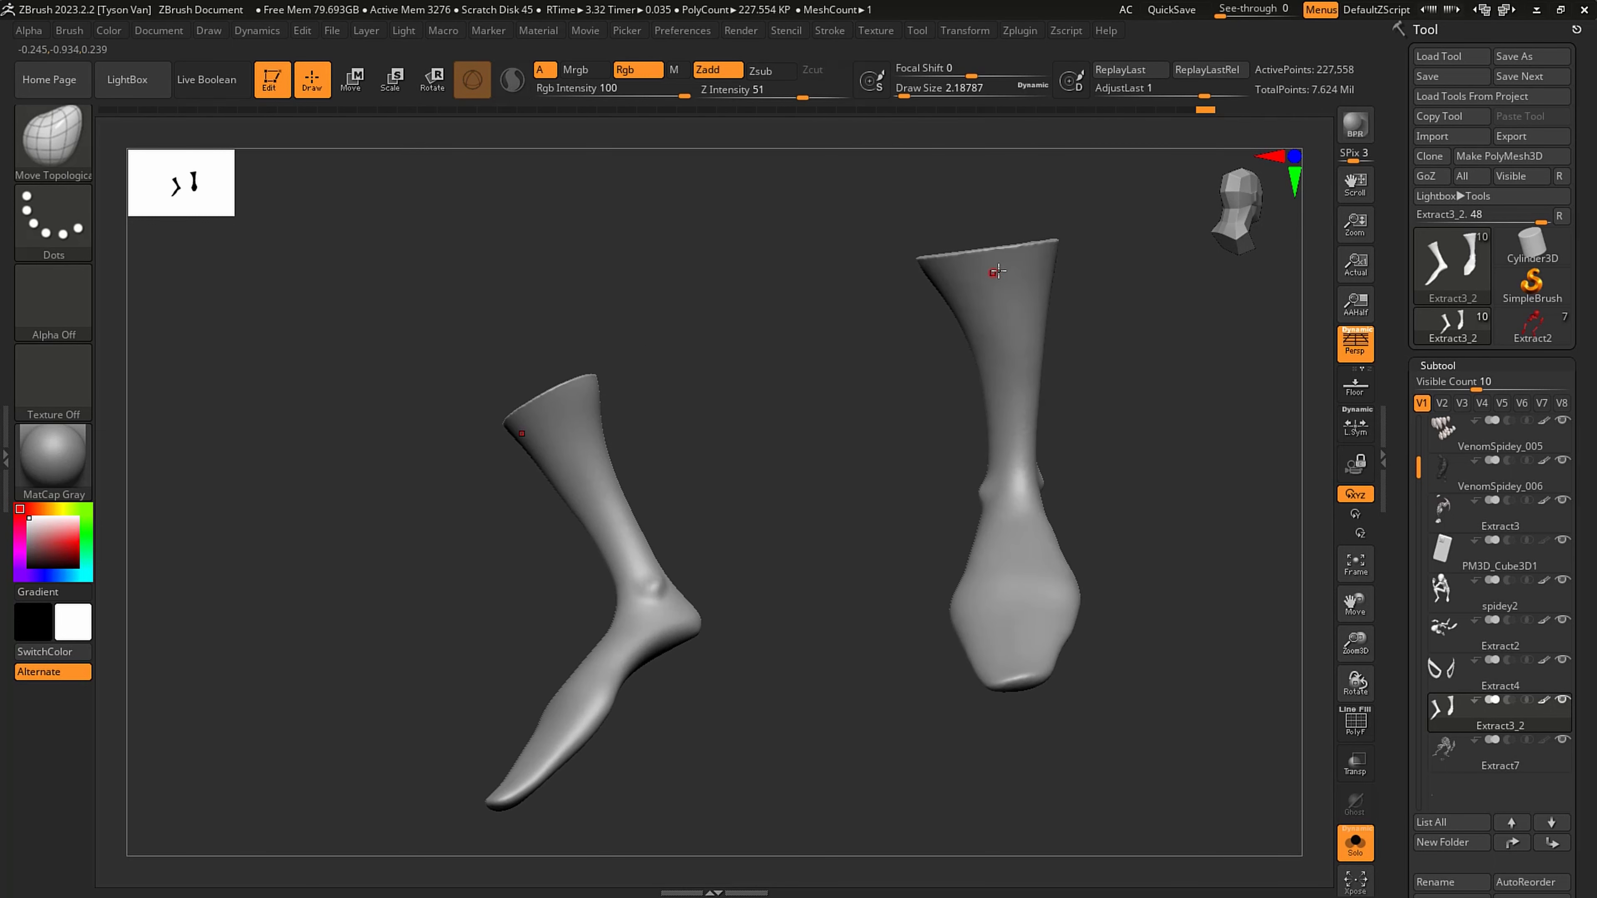
pyautogui.press('s')
# - Undo the first mask stroke and mask thin lengthwise web lines on the lower leg, running one down the front to the toe
pyautogui.moveTo(1005, 264); pyautogui.dragTo(1008, 328)
pyautogui.hotkey('ctrl', 'z')
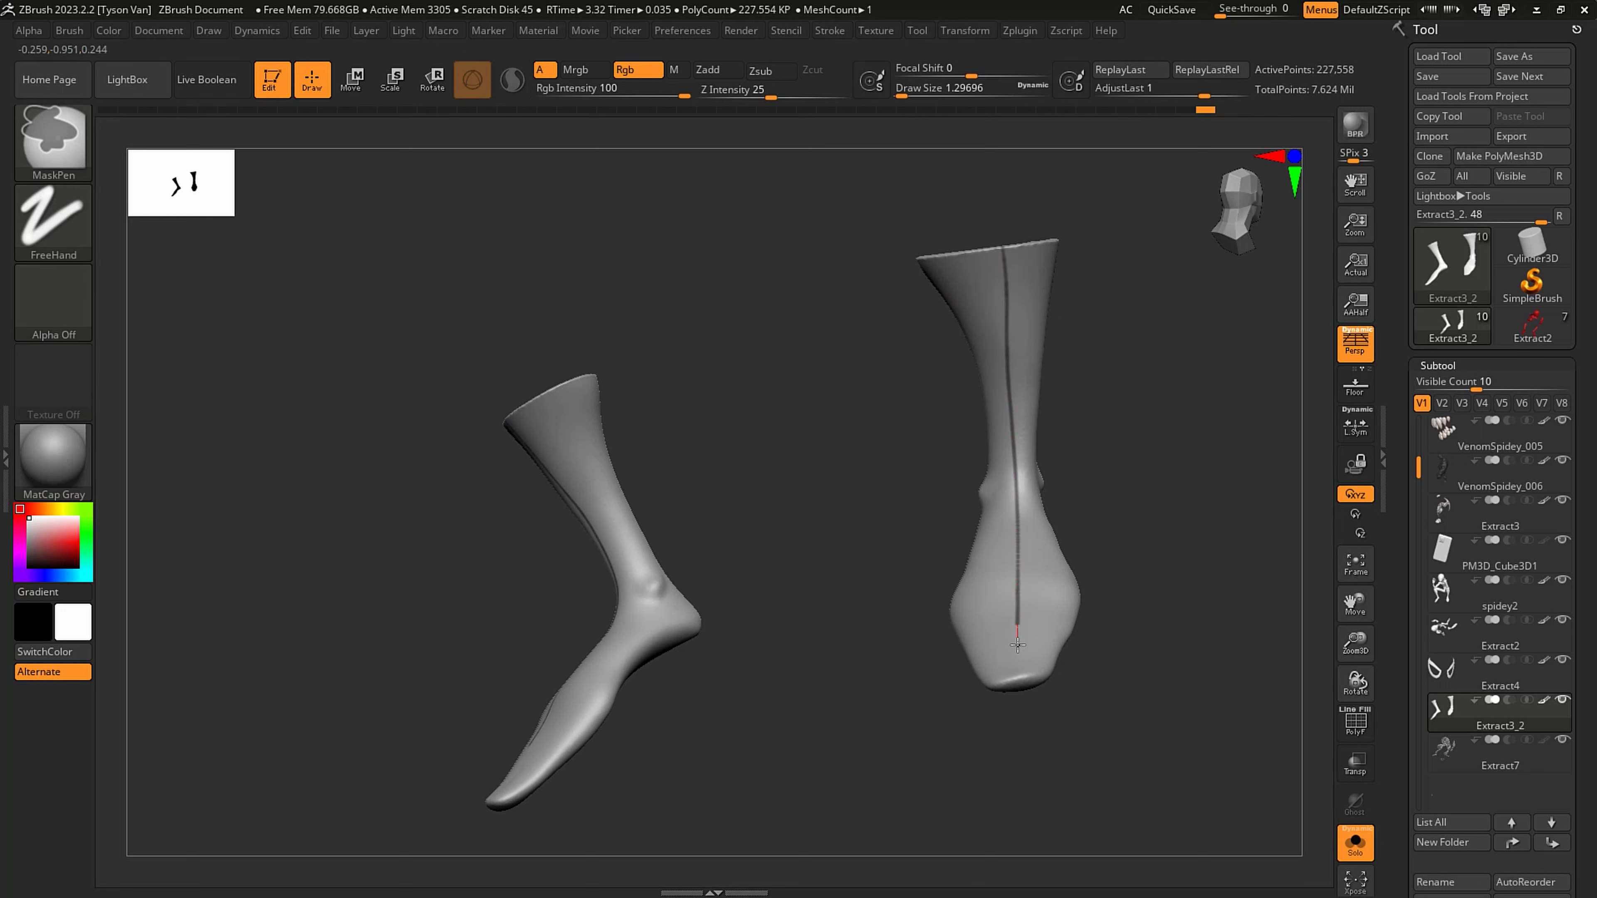
pyautogui.keyDown('ctrl'); pyautogui.moveTo(1018, 709); pyautogui.dragTo(1018, 687); pyautogui.keyUp('ctrl')
pyautogui.keyDown('ctrl'); pyautogui.moveTo(1017, 513); pyautogui.dragTo(1017, 500); pyautogui.keyUp('ctrl')
pyautogui.moveTo(1014, 438); pyautogui.dragTo(917, 428, button='right')
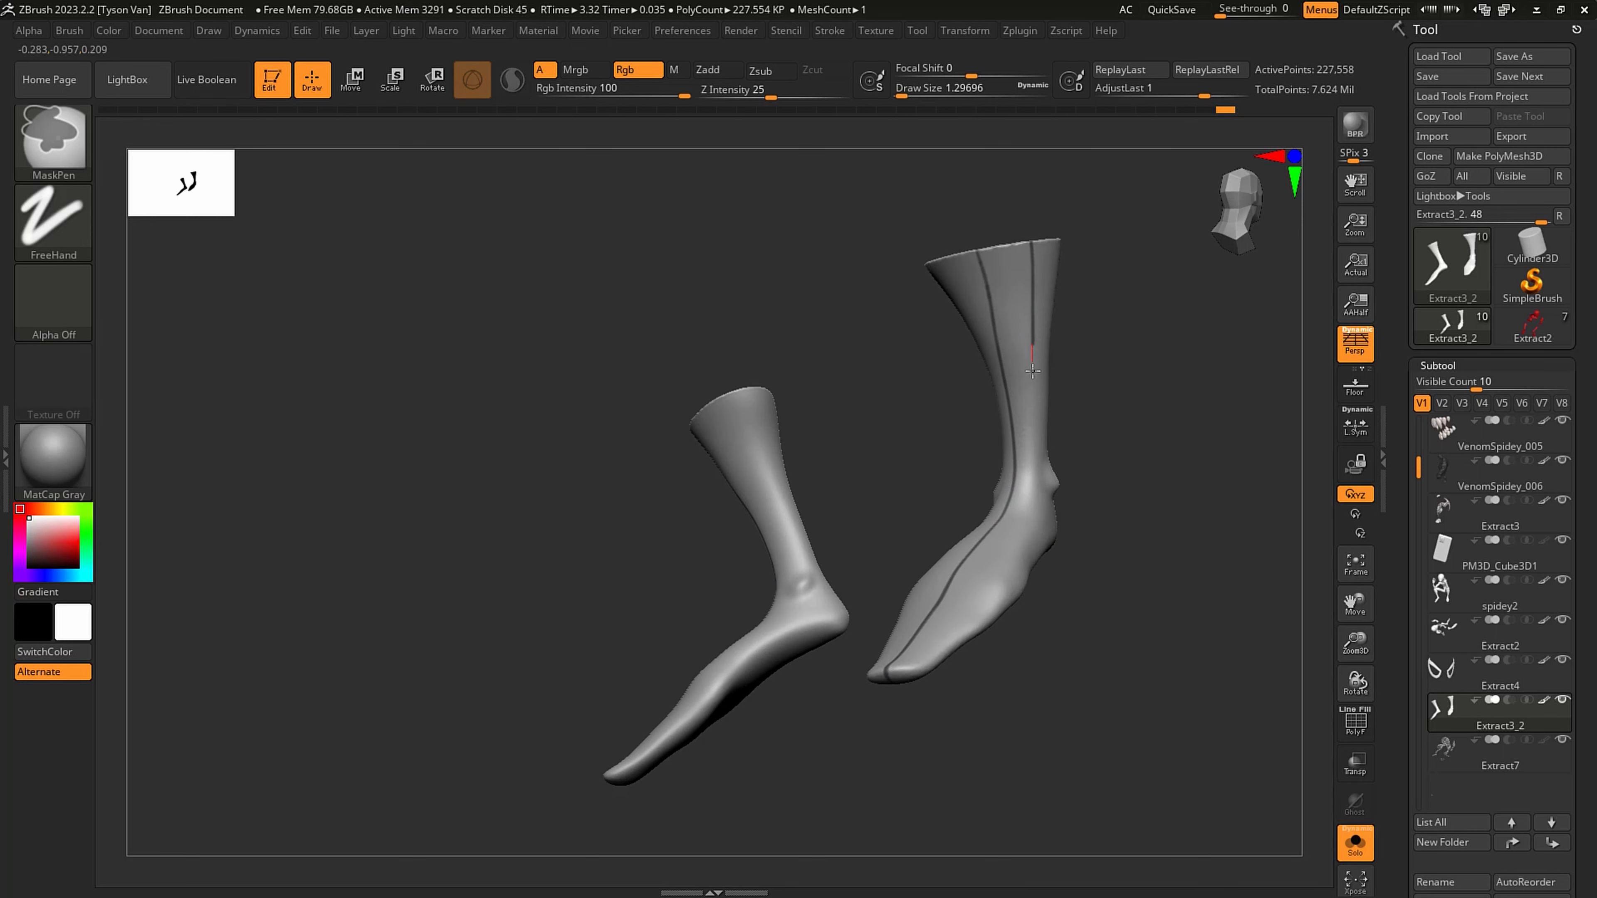
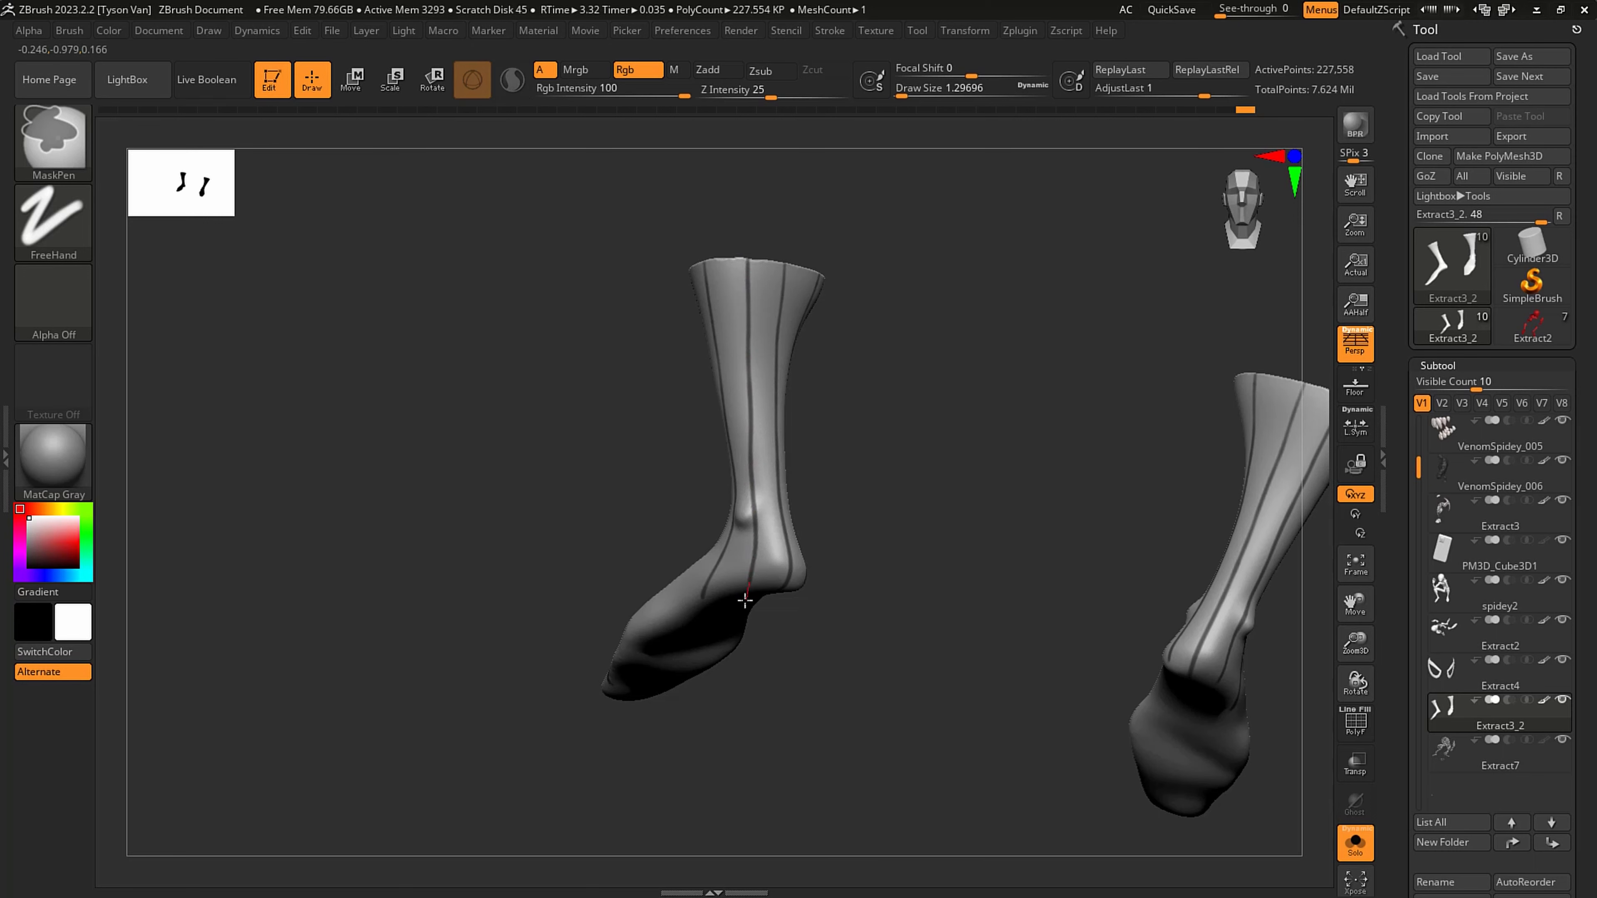
# - Turn off LazyMouse for the MaskPen brush
pyautogui.moveTo(844, 599)
pyautogui.mouseDown()
pyautogui.moveTo(929, 634)
pyautogui.moveTo(855, 595)
pyautogui.moveTo(891, 555)
pyautogui.moveTo(866, 564)
pyautogui.moveTo(879, 596)
pyautogui.mouseUp()
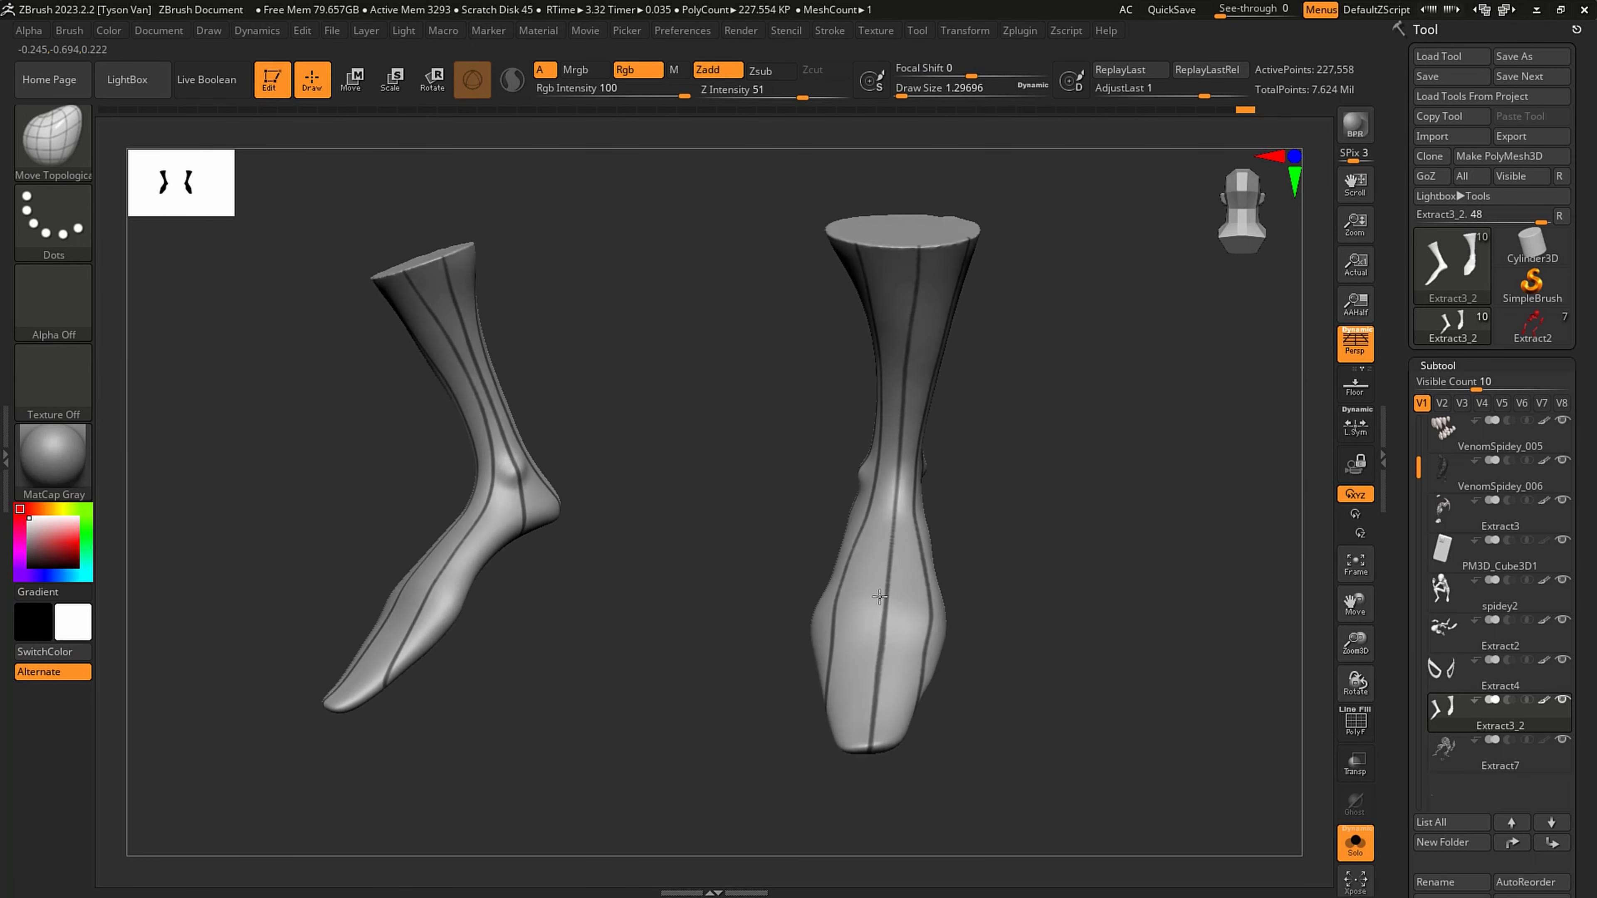
pyautogui.moveTo(879, 596)
pyautogui.mouseDown(button='right')
pyautogui.moveTo(903, 595)
pyautogui.moveTo(911, 616)
pyautogui.moveTo(943, 457)
pyautogui.moveTo(930, 557)
pyautogui.mouseUp(button='right')
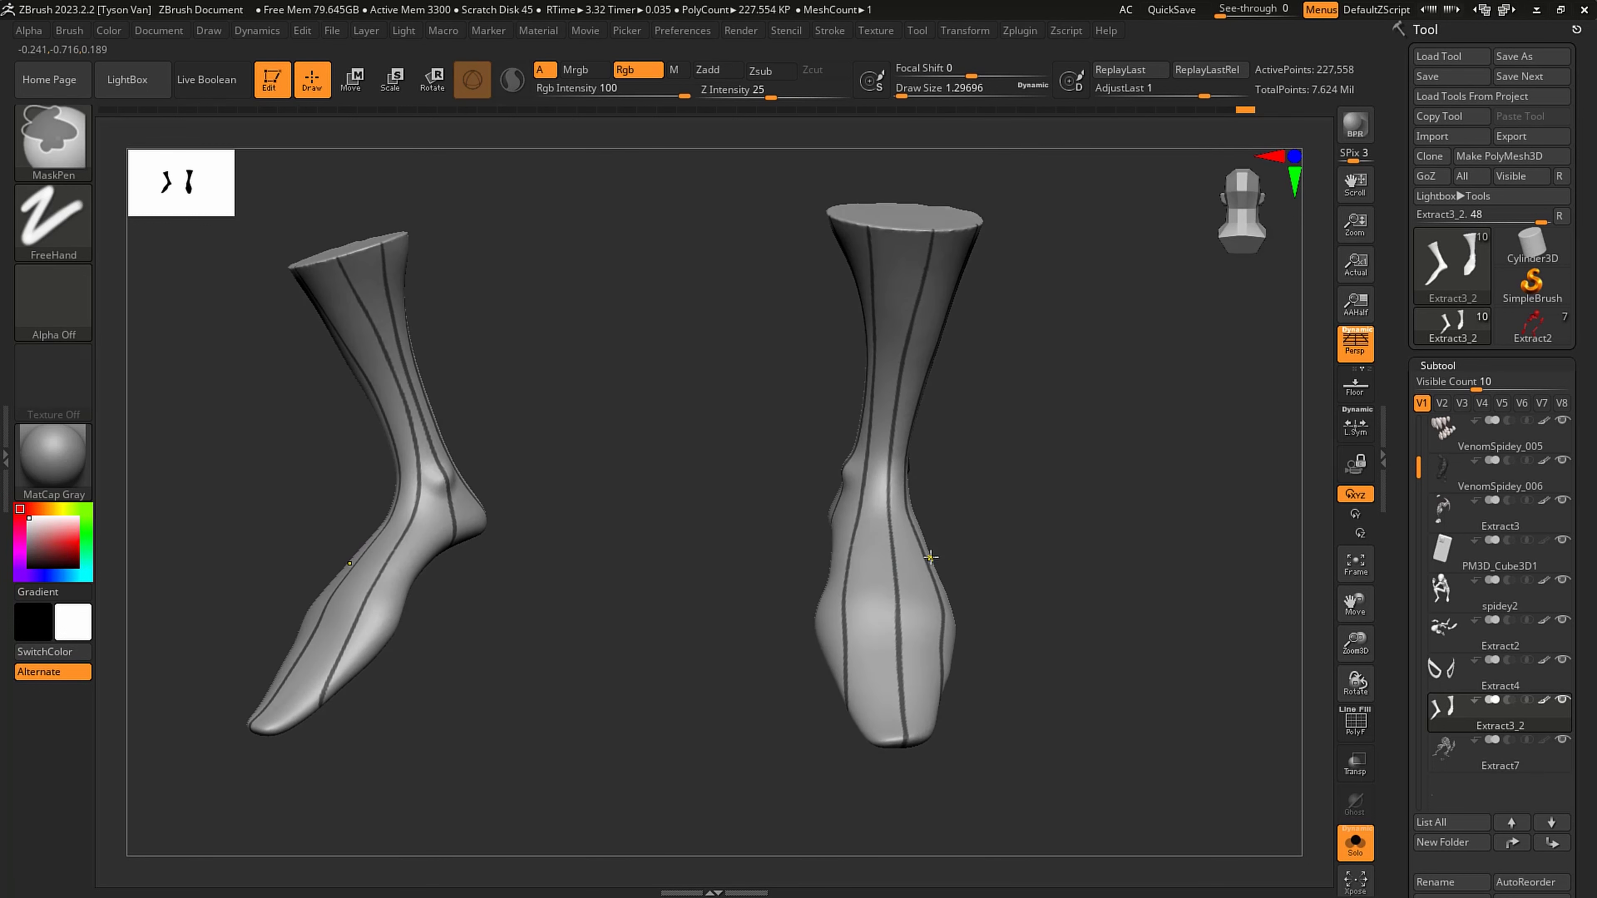
pyautogui.click(831, 34)
pyautogui.click(869, 402)
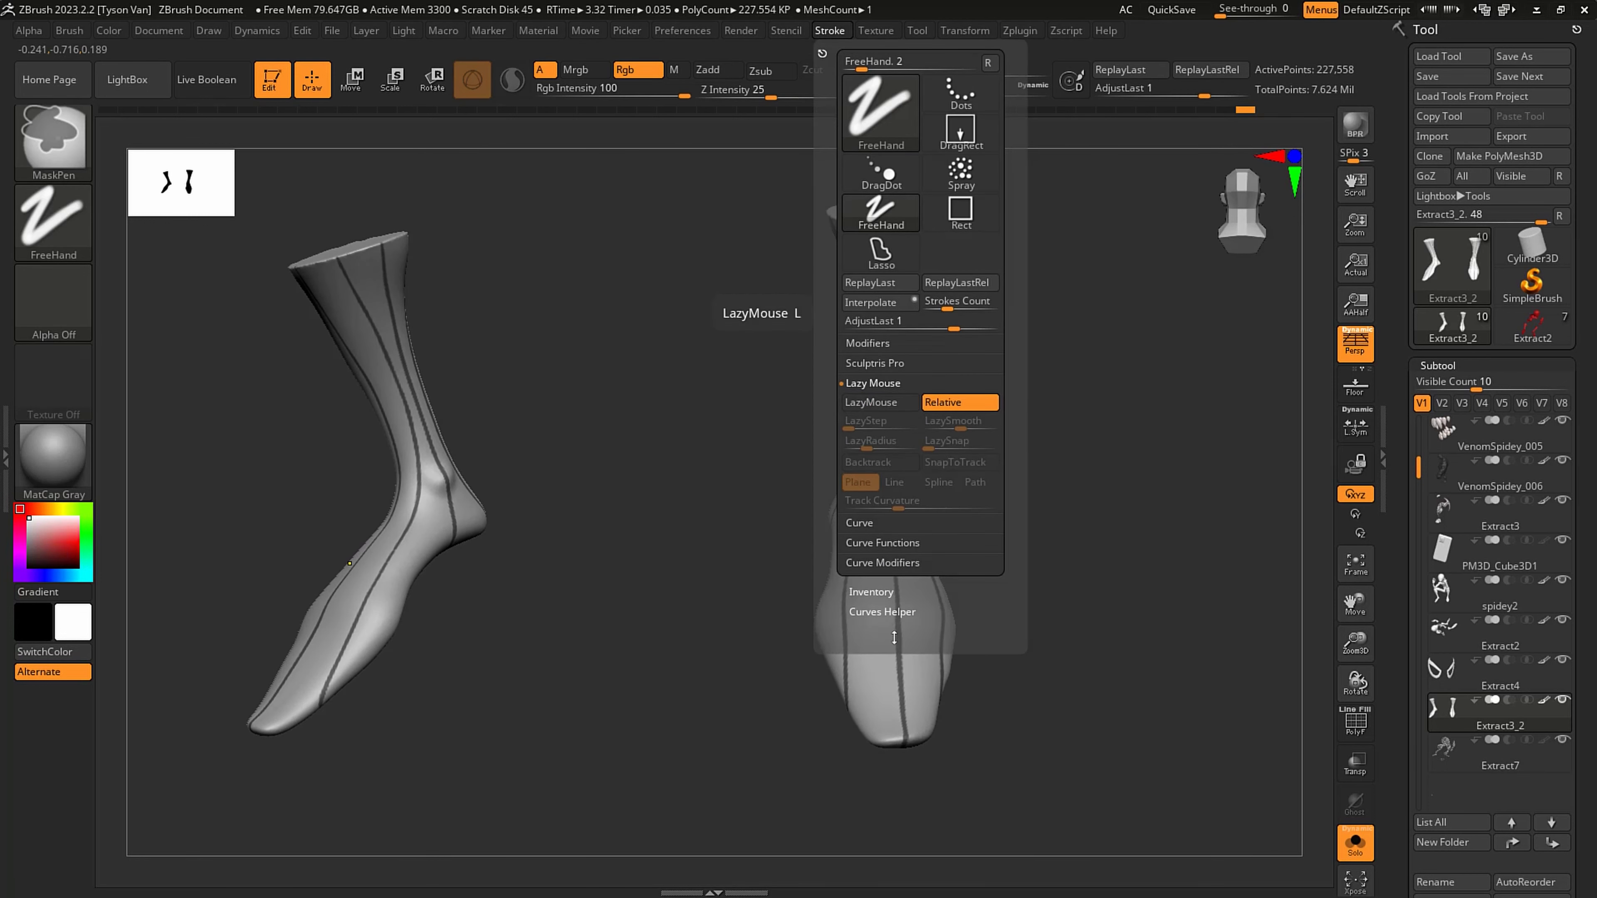
# - Mask curved web cross lines over the toes and forefoot, linking the existing lengthwise lines
pyautogui.moveTo(894, 667)
pyautogui.keyDown('ctrl'); pyautogui.mouseDown(button='right')
pyautogui.moveTo(889, 709)
pyautogui.moveTo(855, 670)
pyautogui.mouseUp(button='right'); pyautogui.keyUp('ctrl')
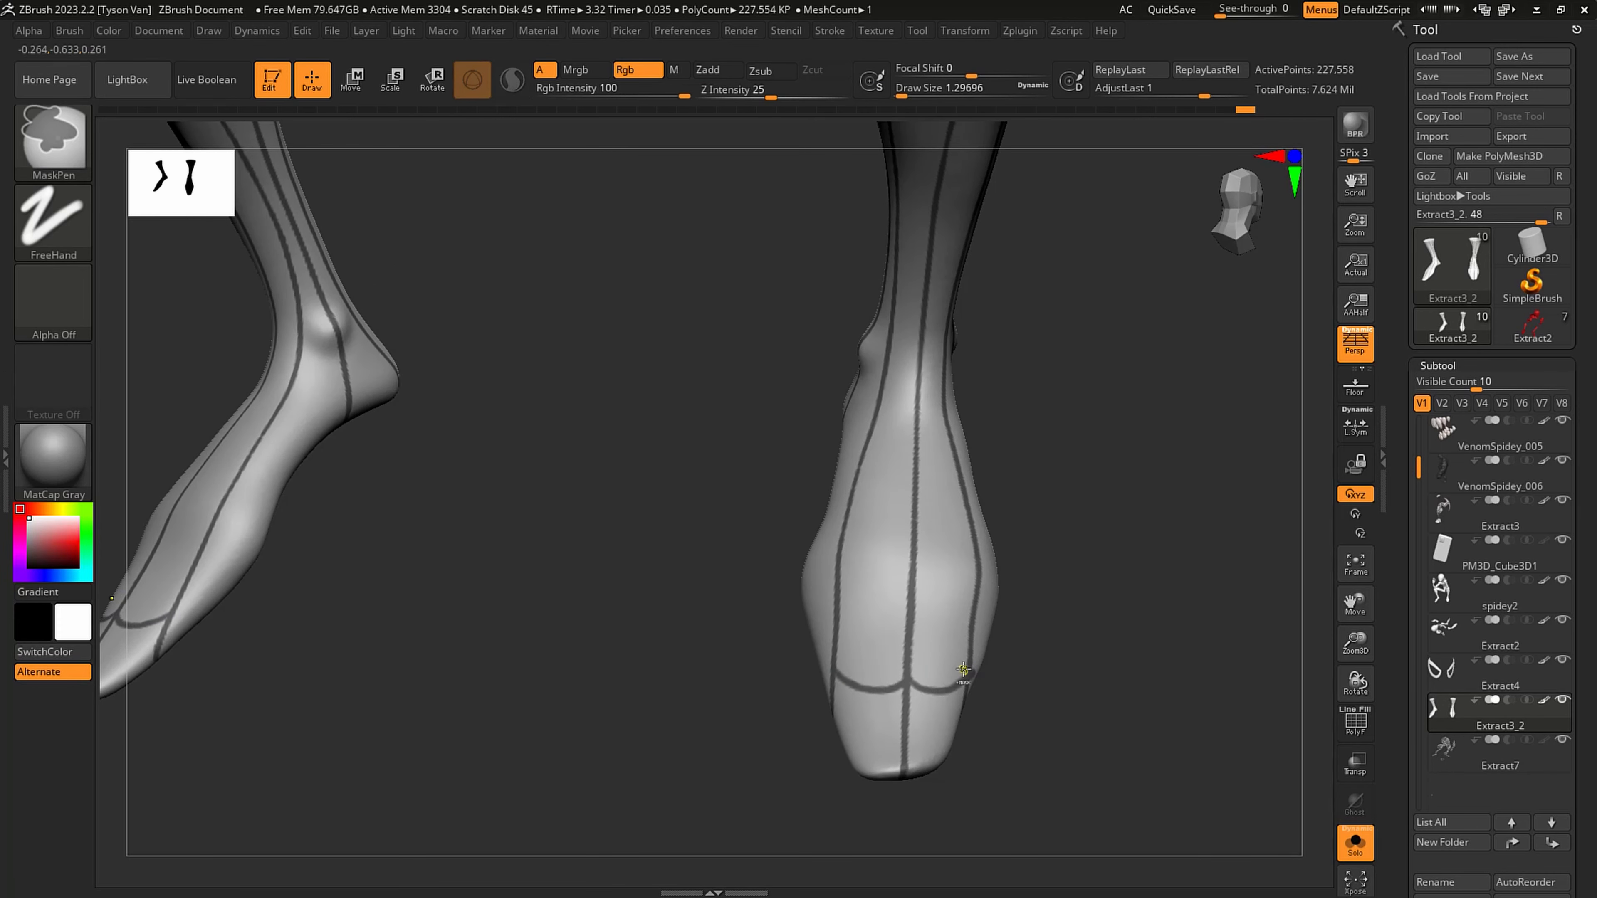
pyautogui.keyDown('ctrl'); pyautogui.moveTo(904, 744); pyautogui.dragTo(834, 739); pyautogui.keyUp('ctrl')
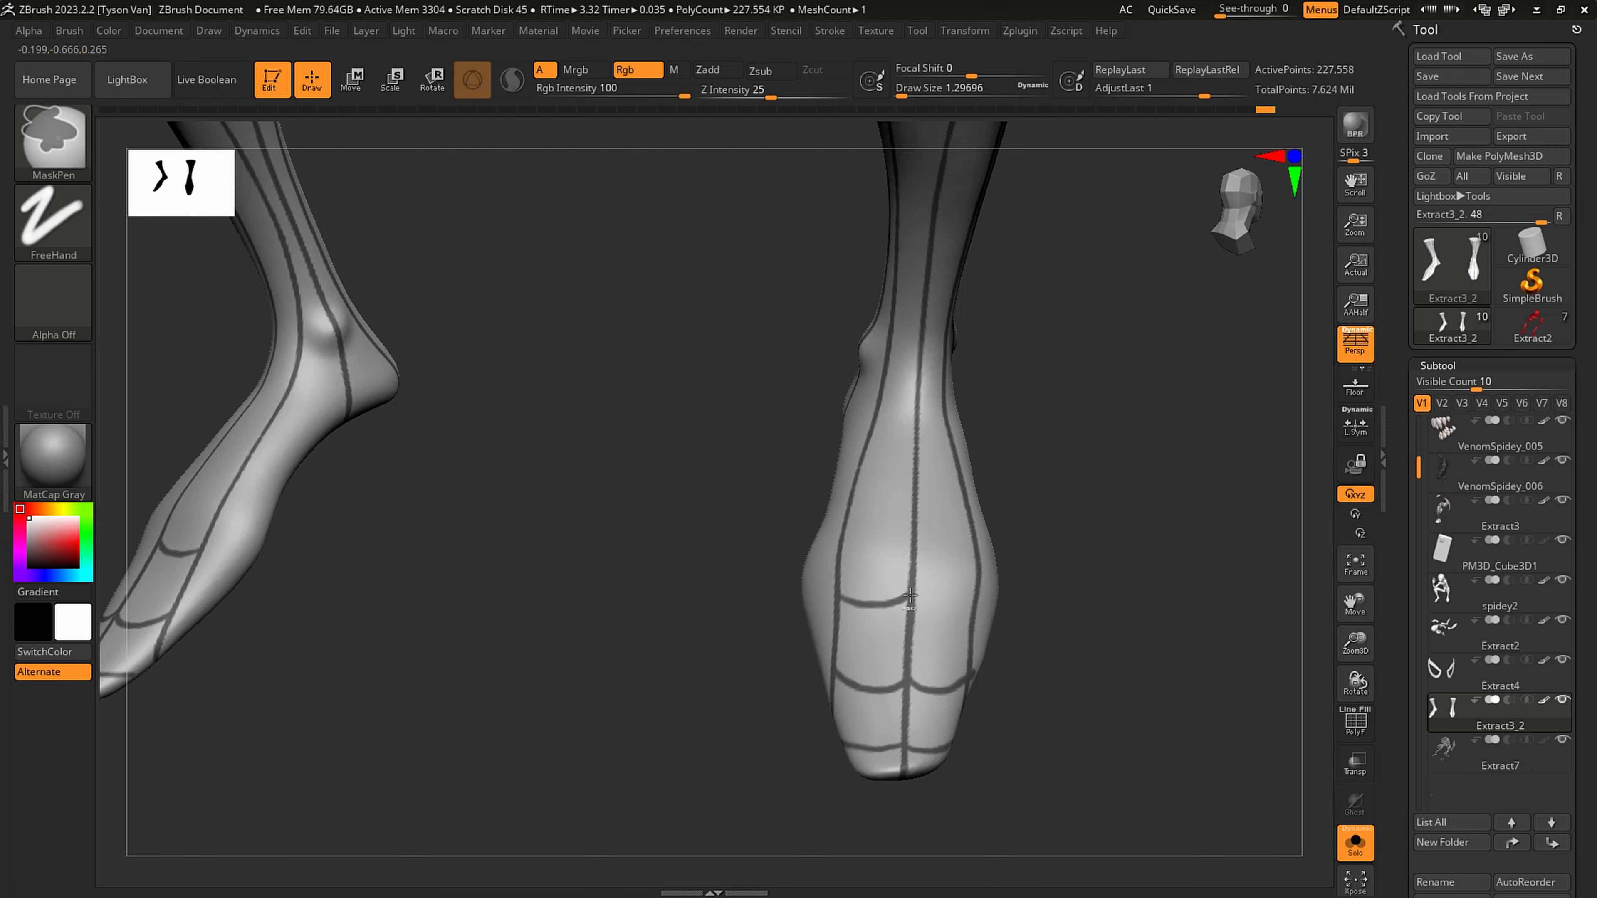
pyautogui.moveTo(910, 595)
pyautogui.mouseDown(button='right')
pyautogui.moveTo(924, 591)
pyautogui.moveTo(911, 593)
pyautogui.mouseUp(button='right')
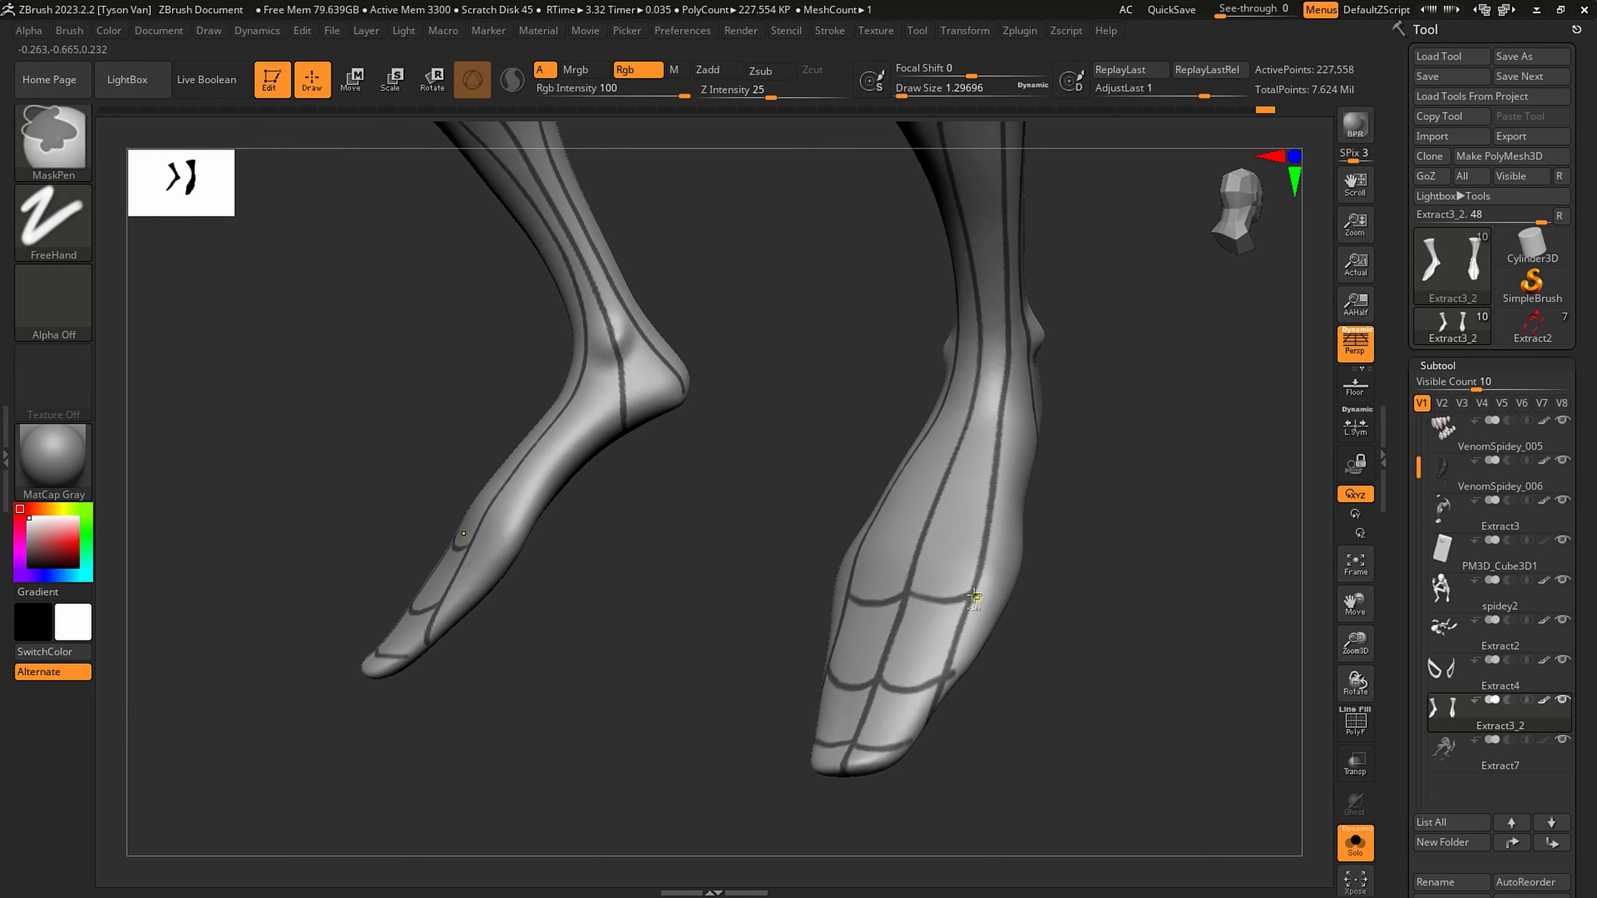
pyautogui.moveTo(960, 674); pyautogui.dragTo(944, 634, button='right')
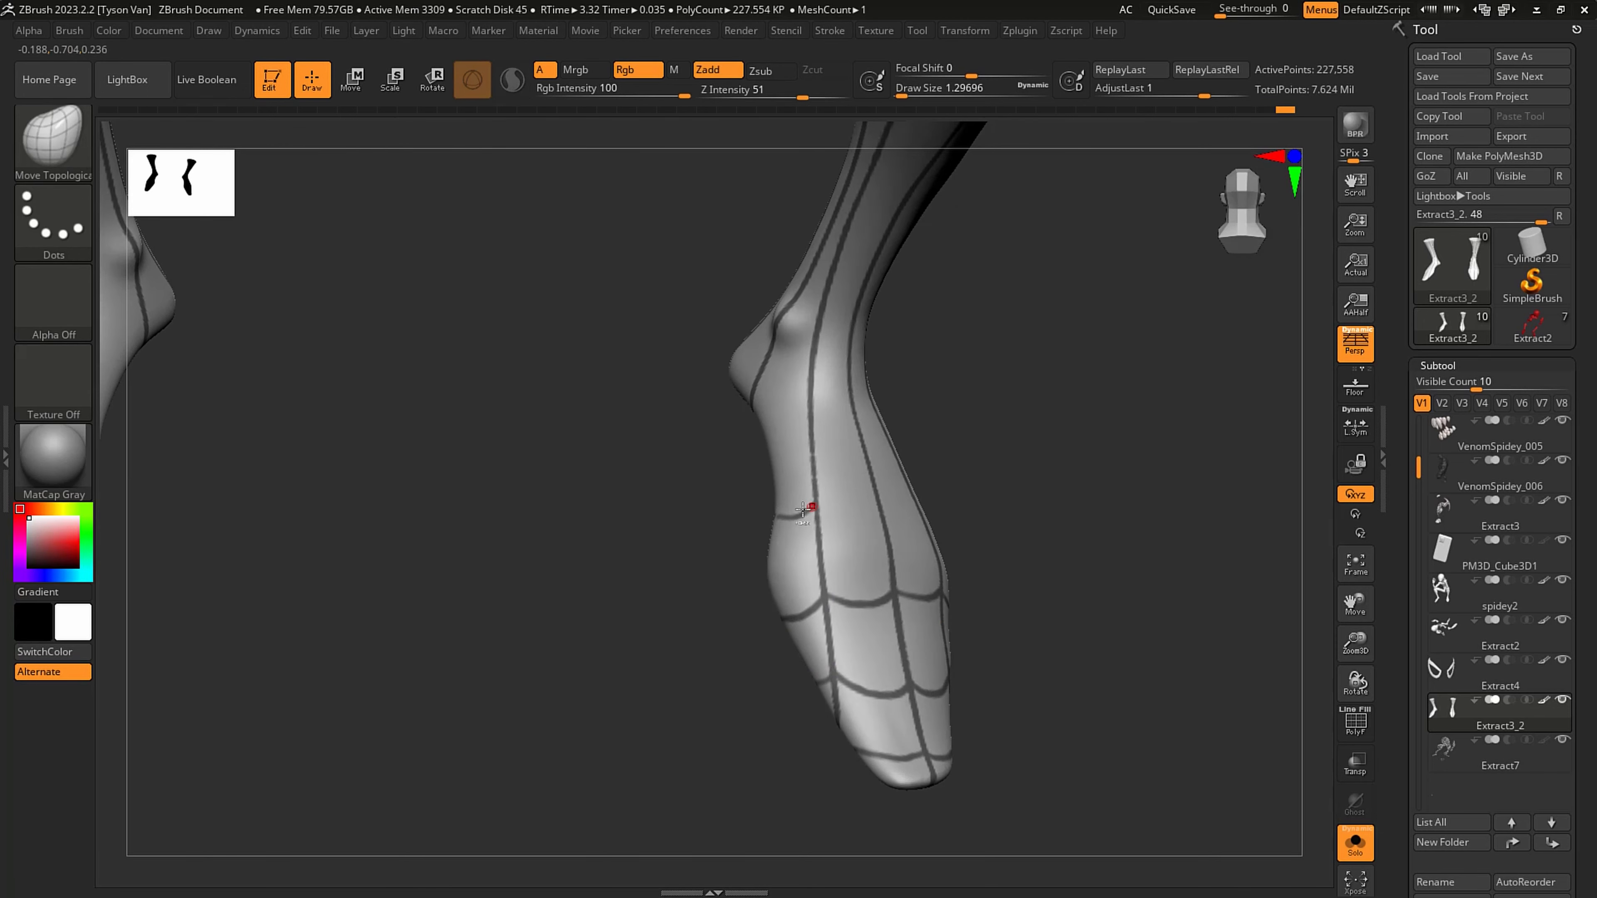
# - Continue the curved mask lines across the instep and the front of the ankle
pyautogui.moveTo(811, 494); pyautogui.dragTo(883, 502, button='right')
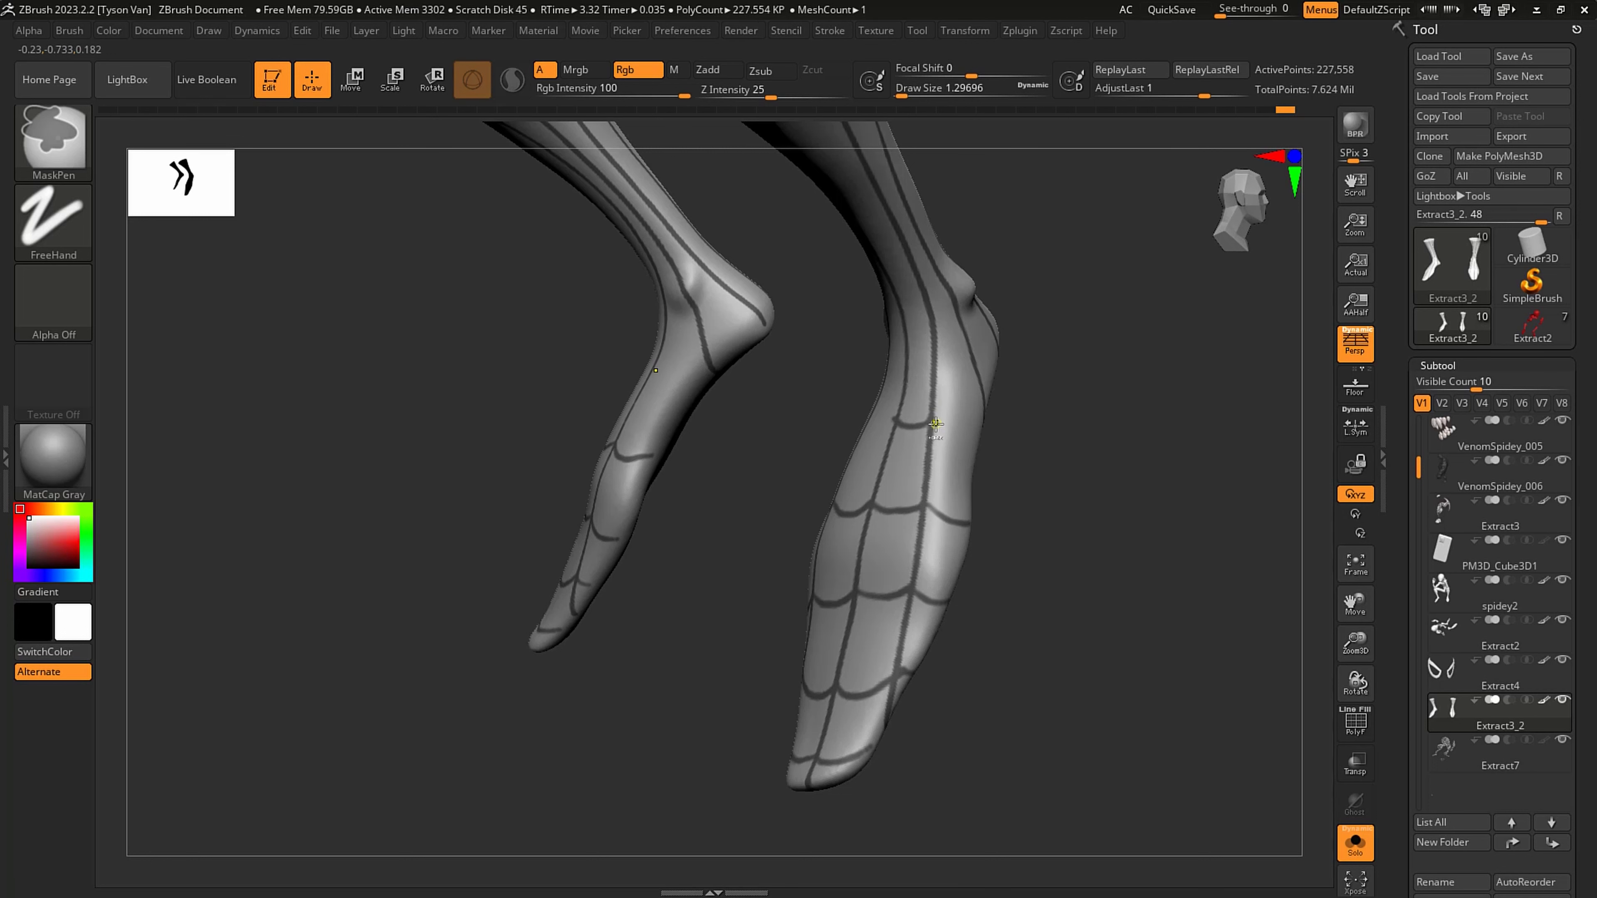
pyautogui.moveTo(963, 428); pyautogui.dragTo(848, 413, button='right')
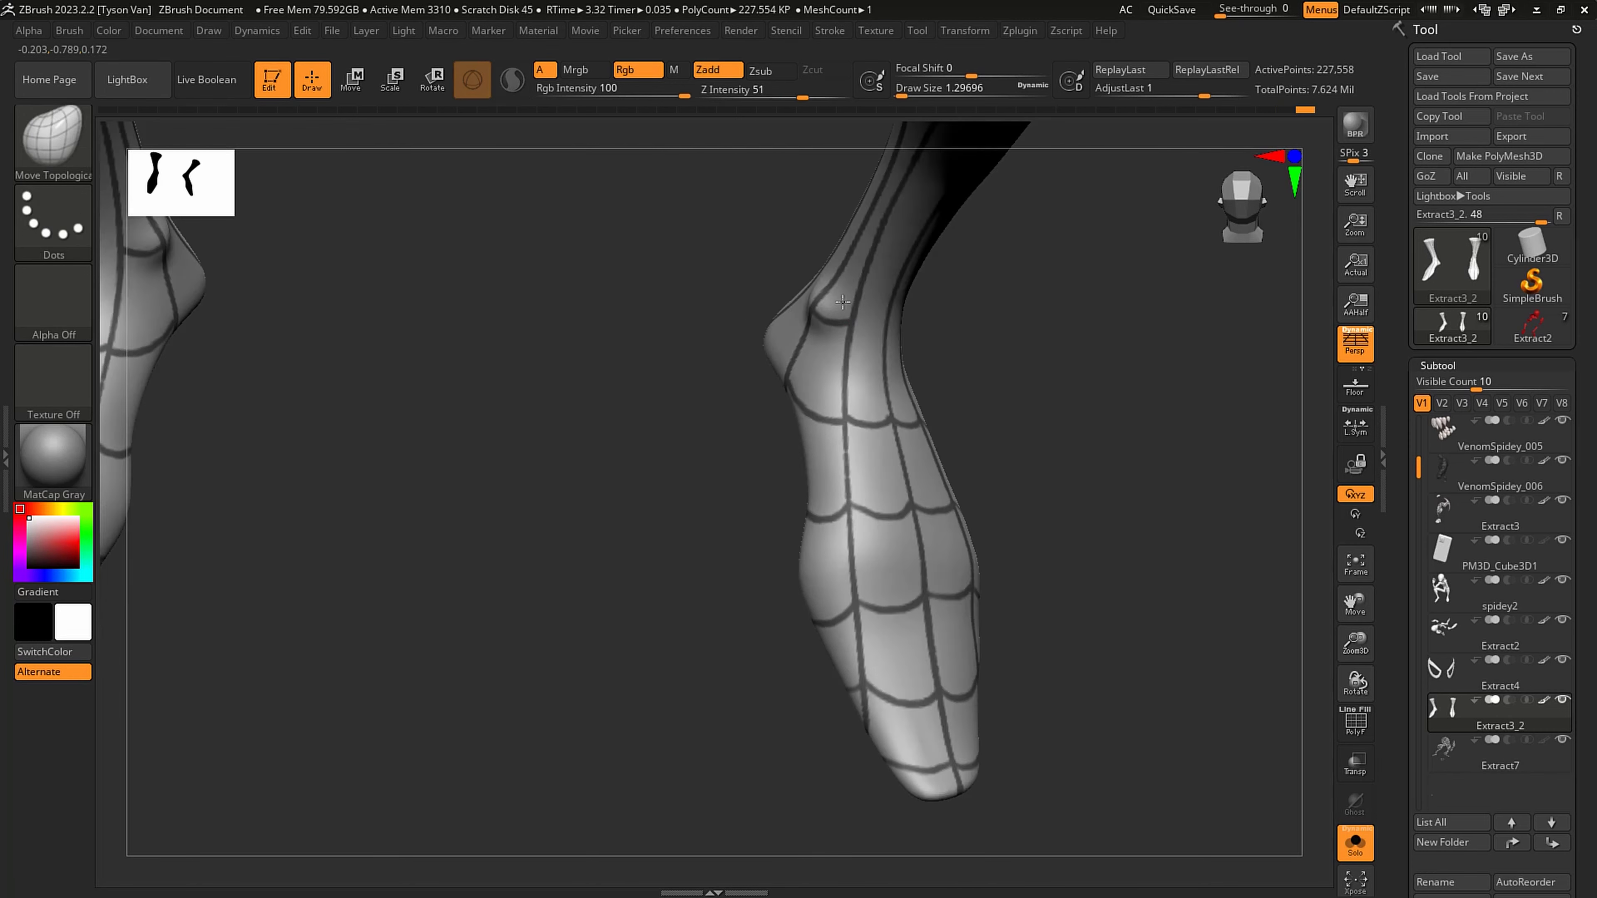
pyautogui.moveTo(850, 322); pyautogui.dragTo(860, 323, button='right')
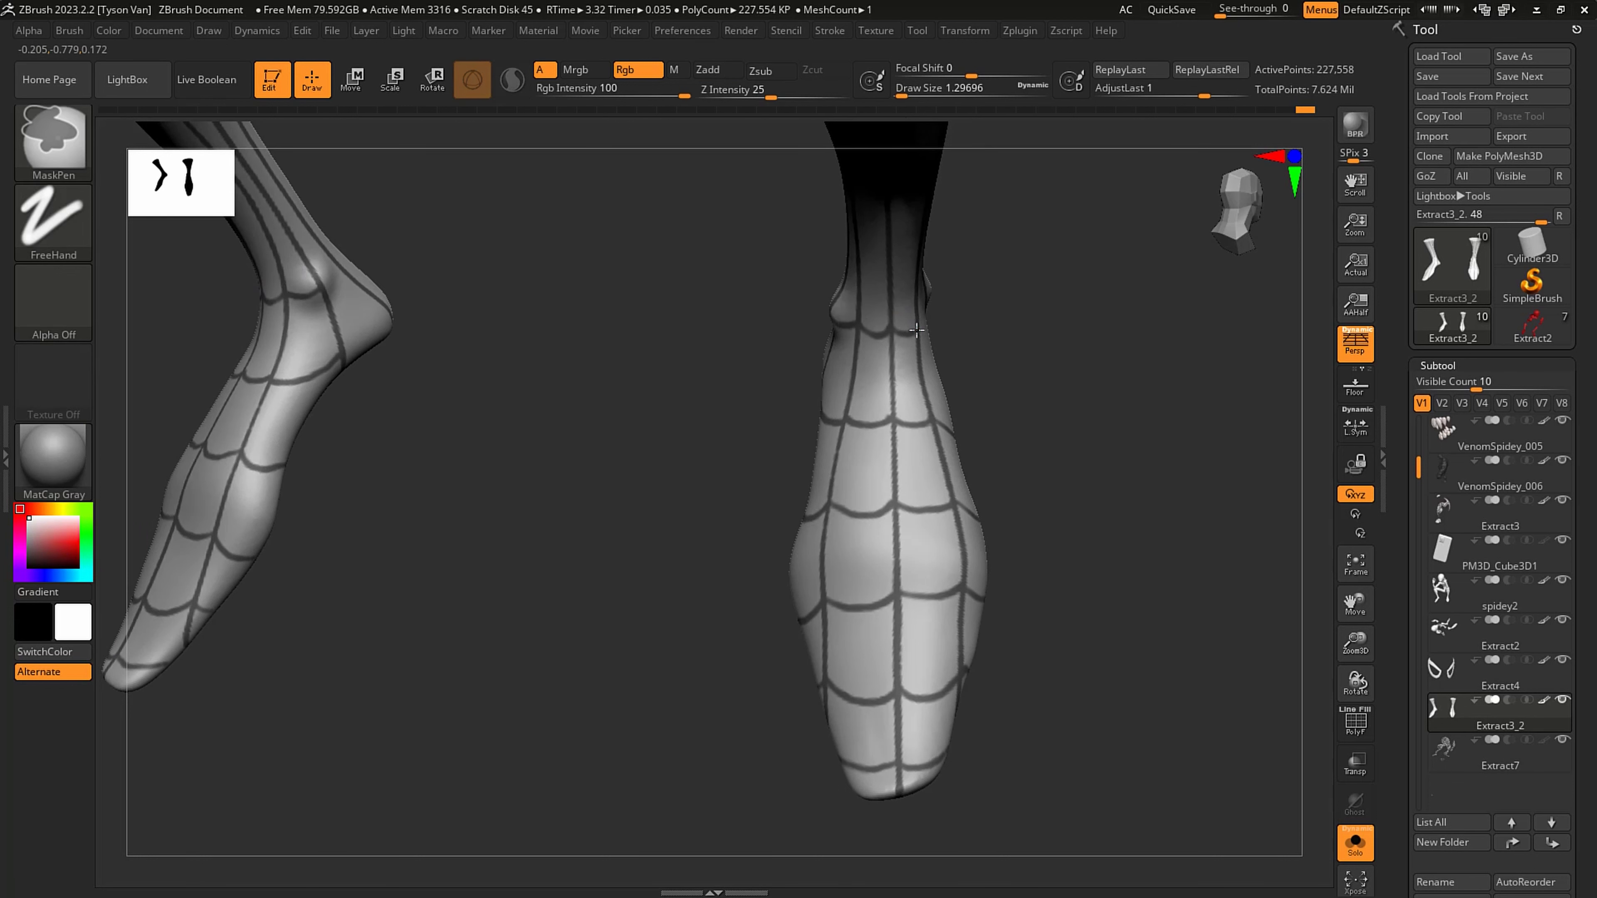
pyautogui.moveTo(916, 329); pyautogui.dragTo(962, 318, button='right')
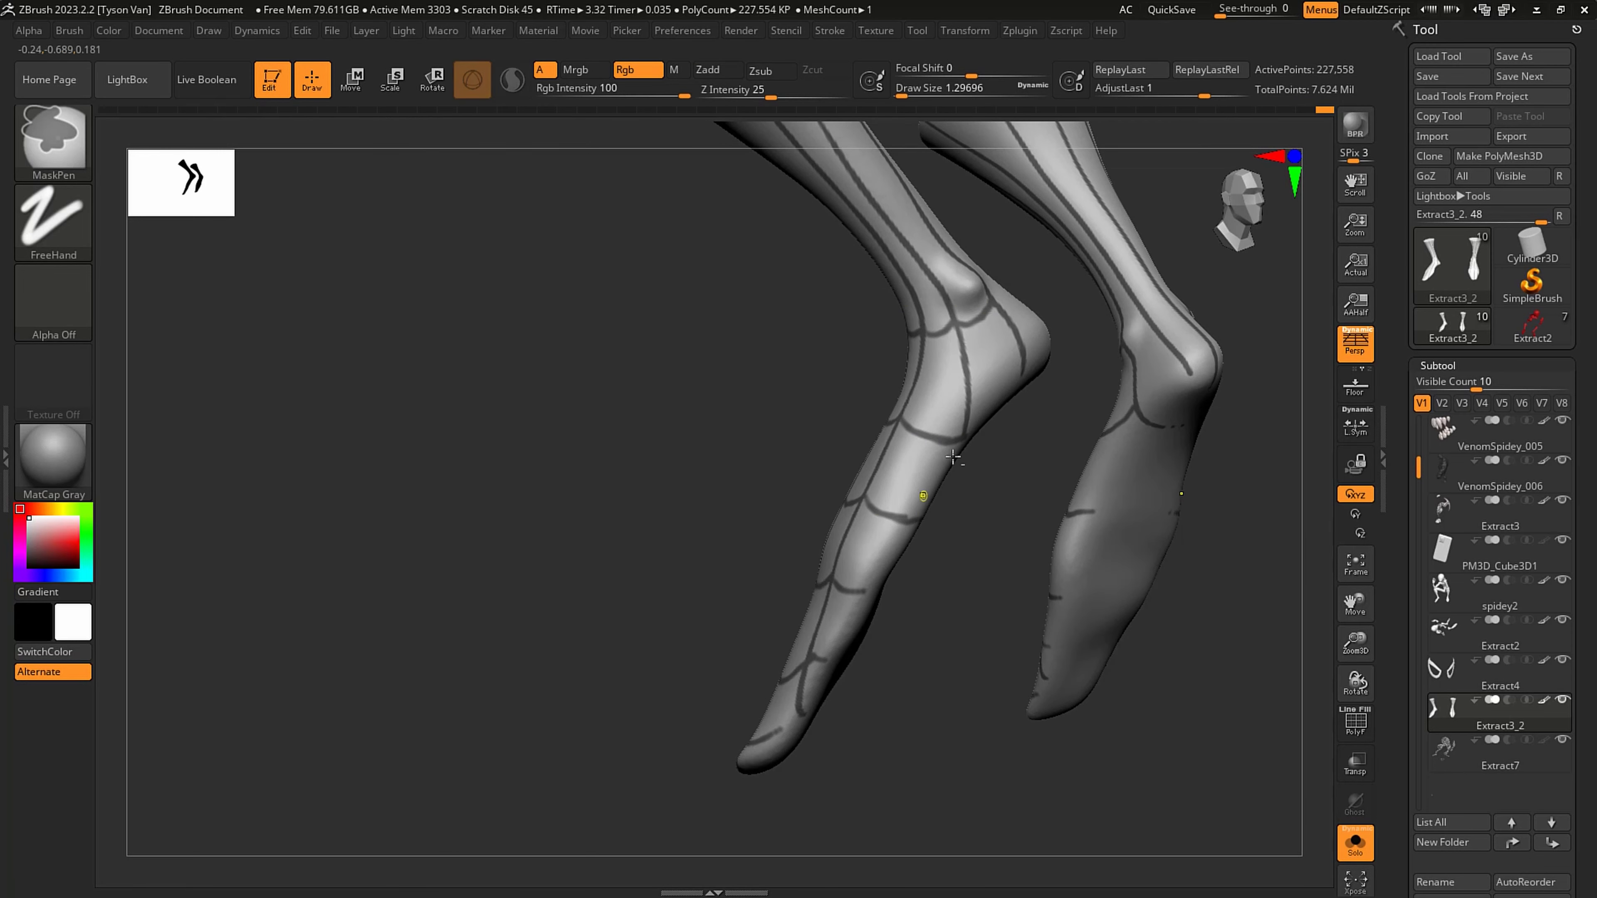
# - Mask curved web lines around the heel and back of the ankle, plus a ring just above the ankle
pyautogui.moveTo(954, 459); pyautogui.dragTo(929, 472, button='right')
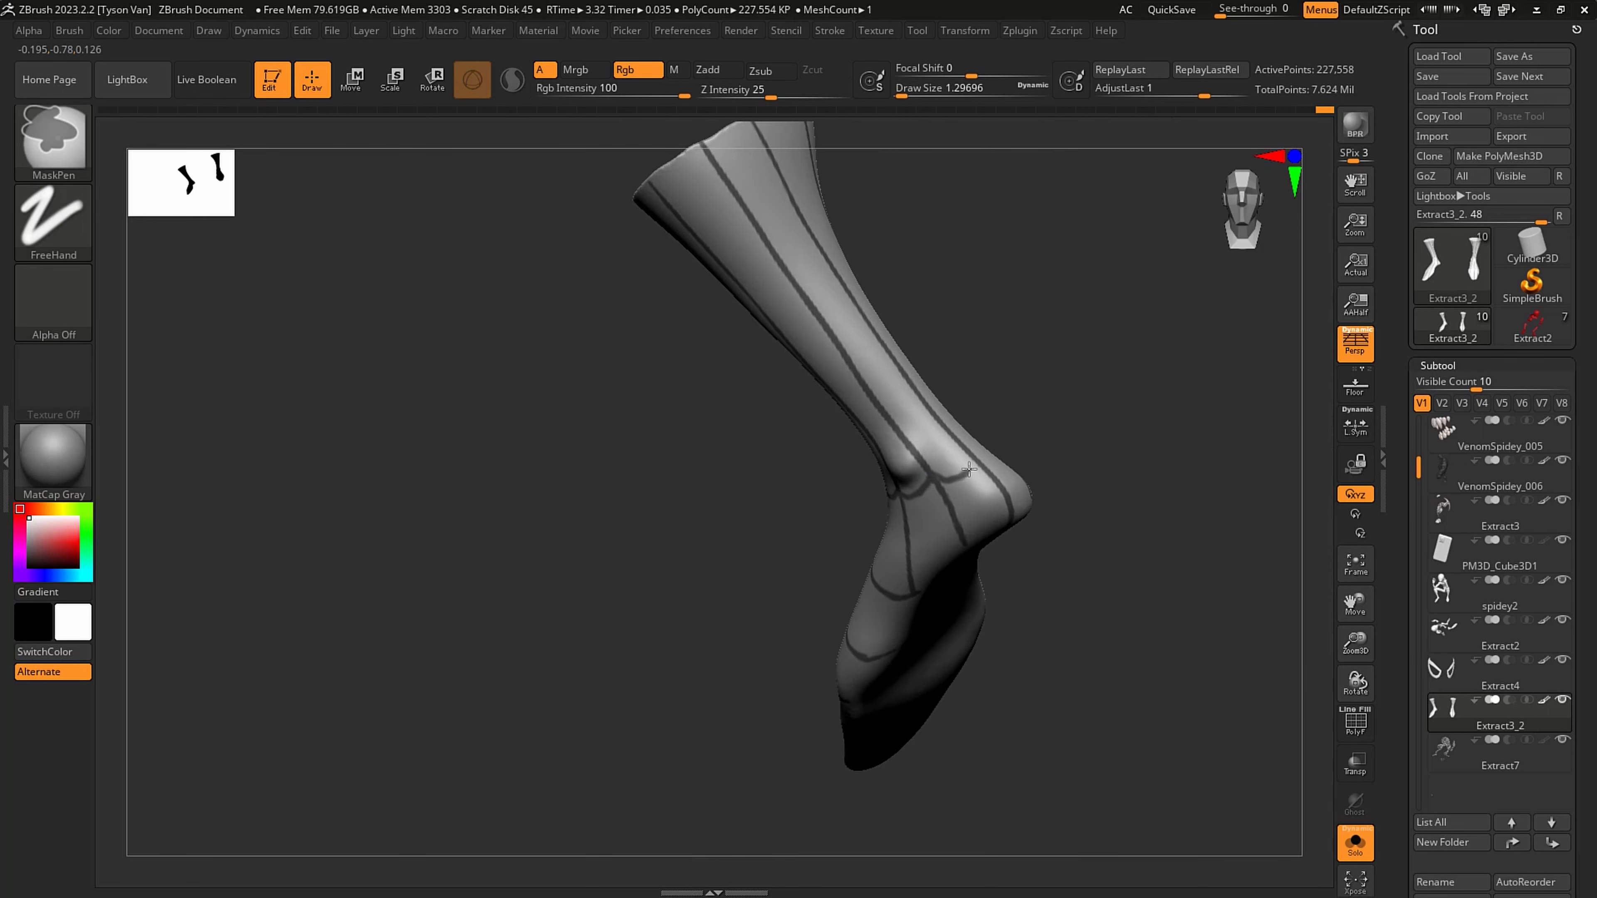
pyautogui.keyDown('ctrl'); pyautogui.moveTo(969, 469); pyautogui.dragTo(976, 460); pyautogui.keyUp('ctrl')
pyautogui.moveTo(980, 451); pyautogui.dragTo(909, 506, button='right')
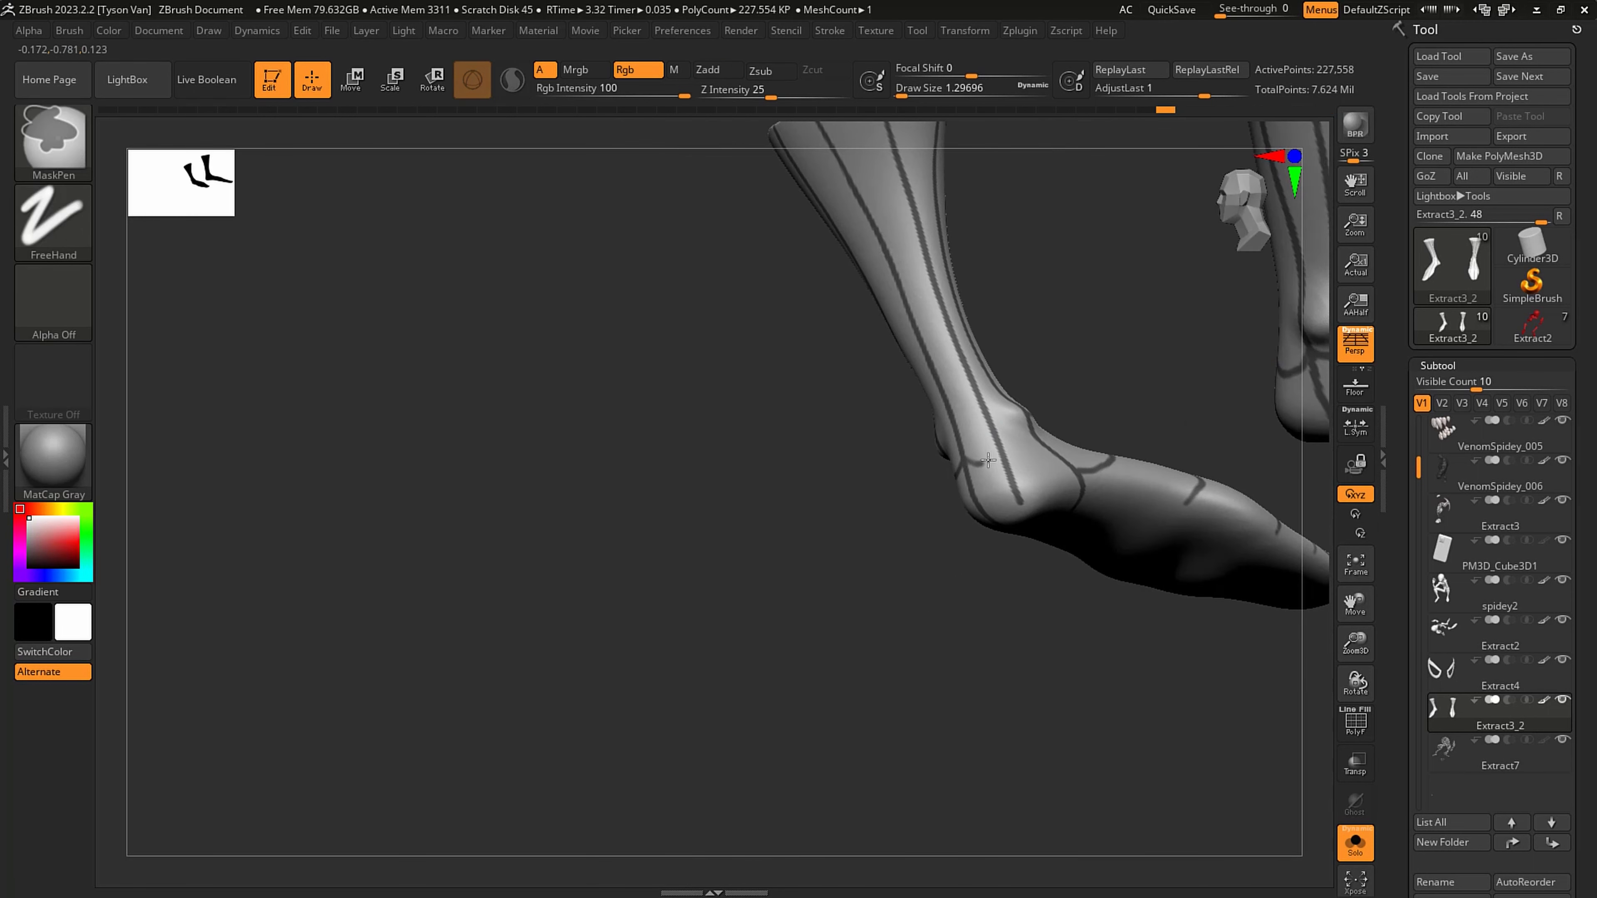
pyautogui.moveTo(999, 440); pyautogui.dragTo(993, 454, button='right')
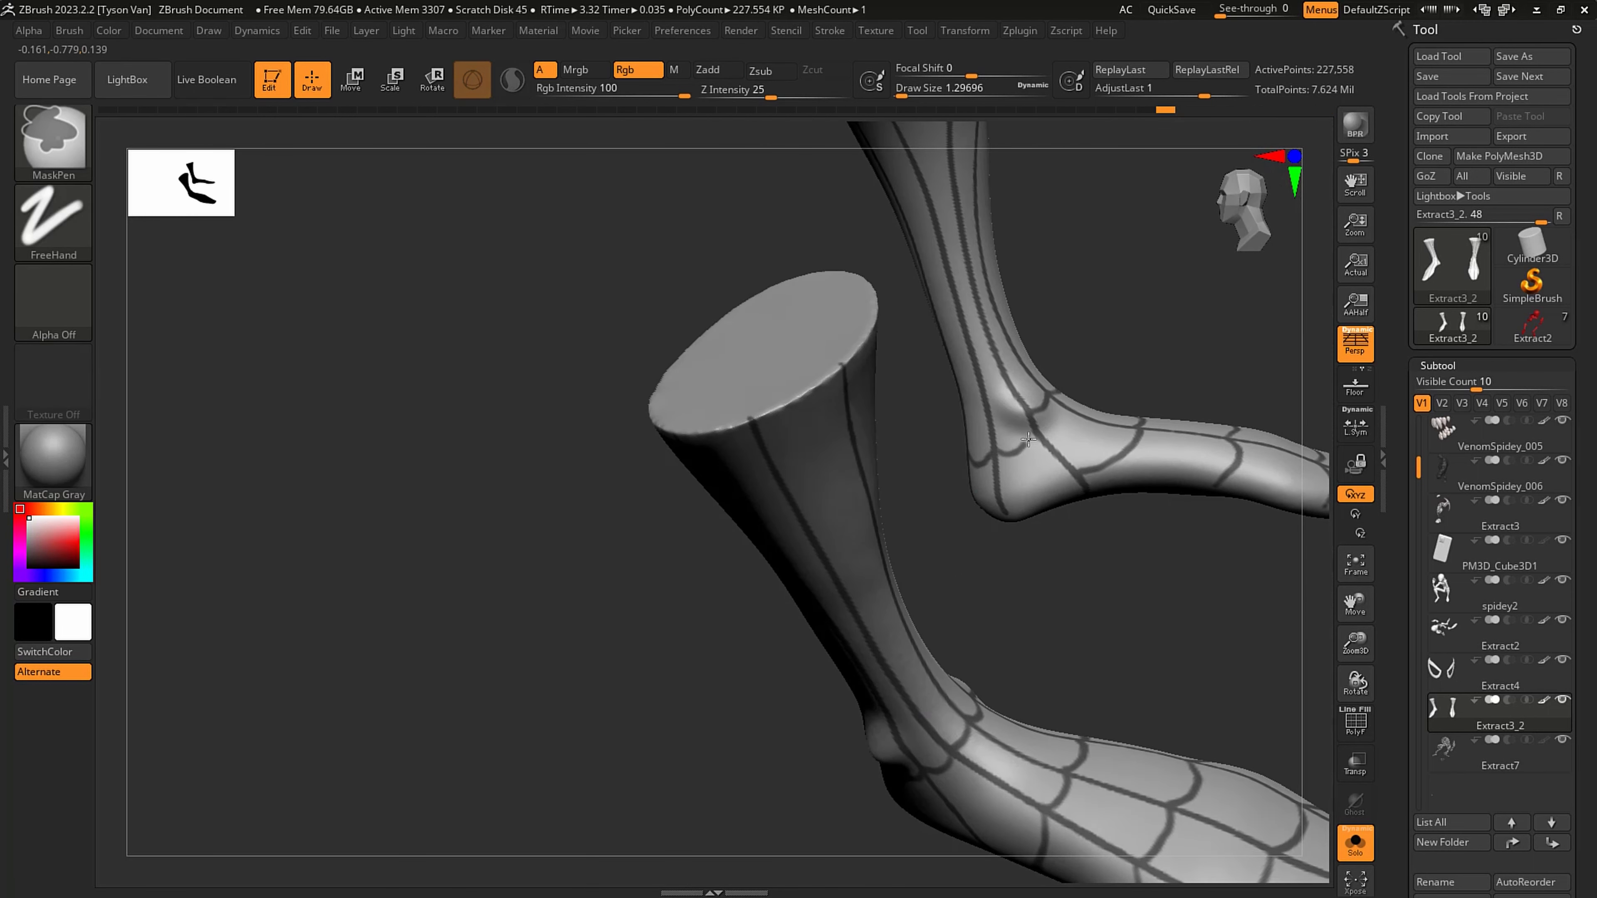
pyautogui.moveTo(1018, 410); pyautogui.dragTo(1084, 392, button='right')
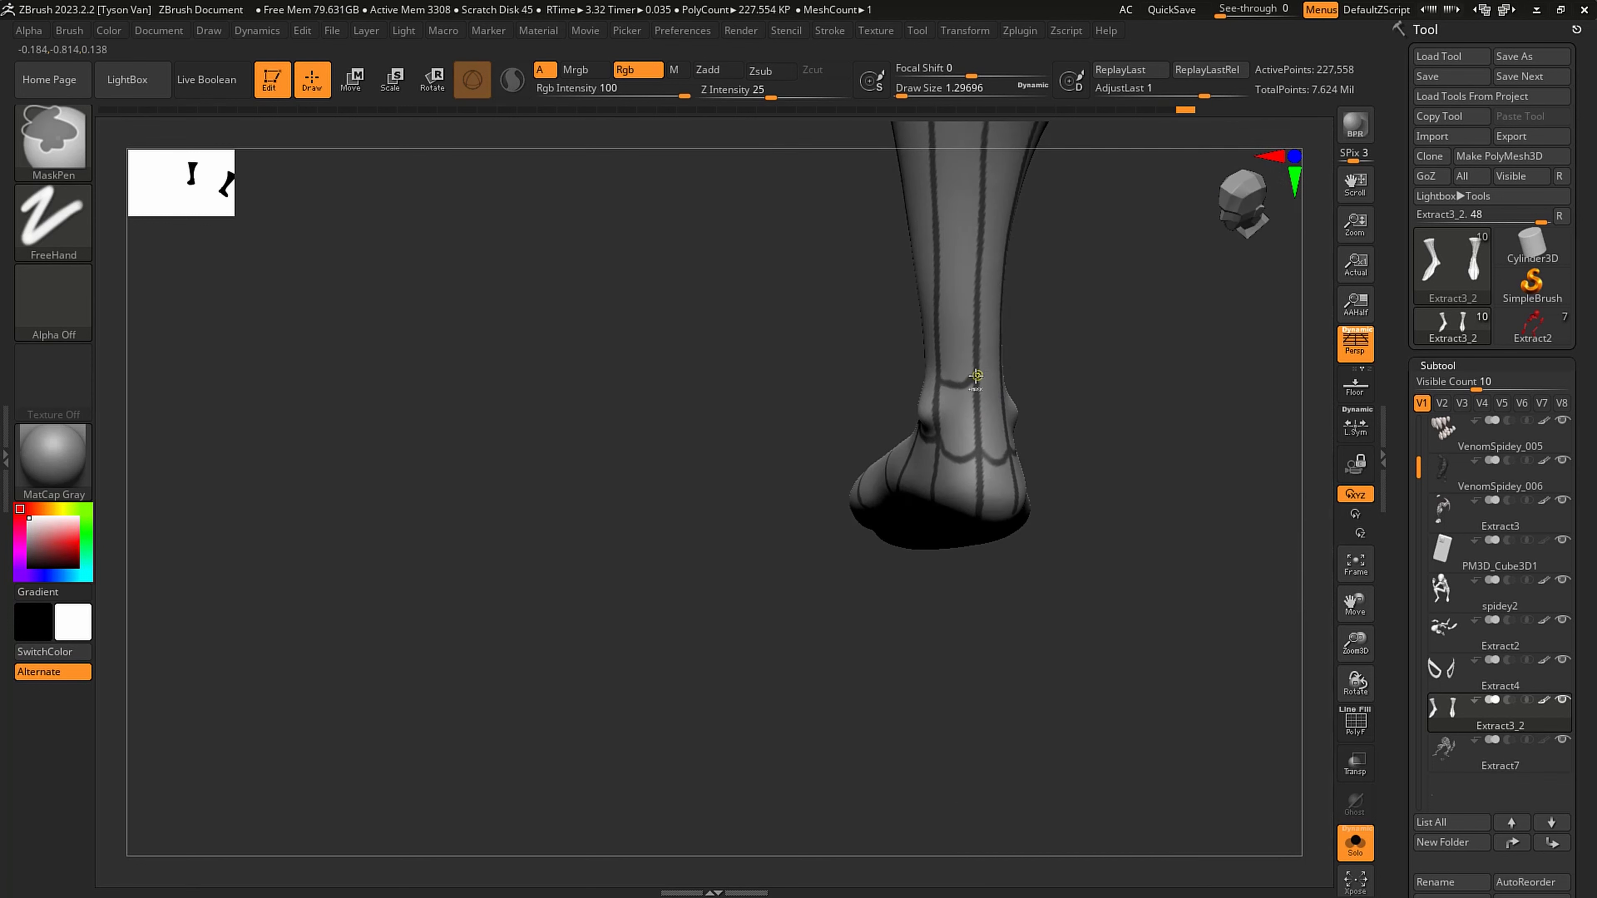
pyautogui.moveTo(1003, 372); pyautogui.dragTo(1106, 265, button='right')
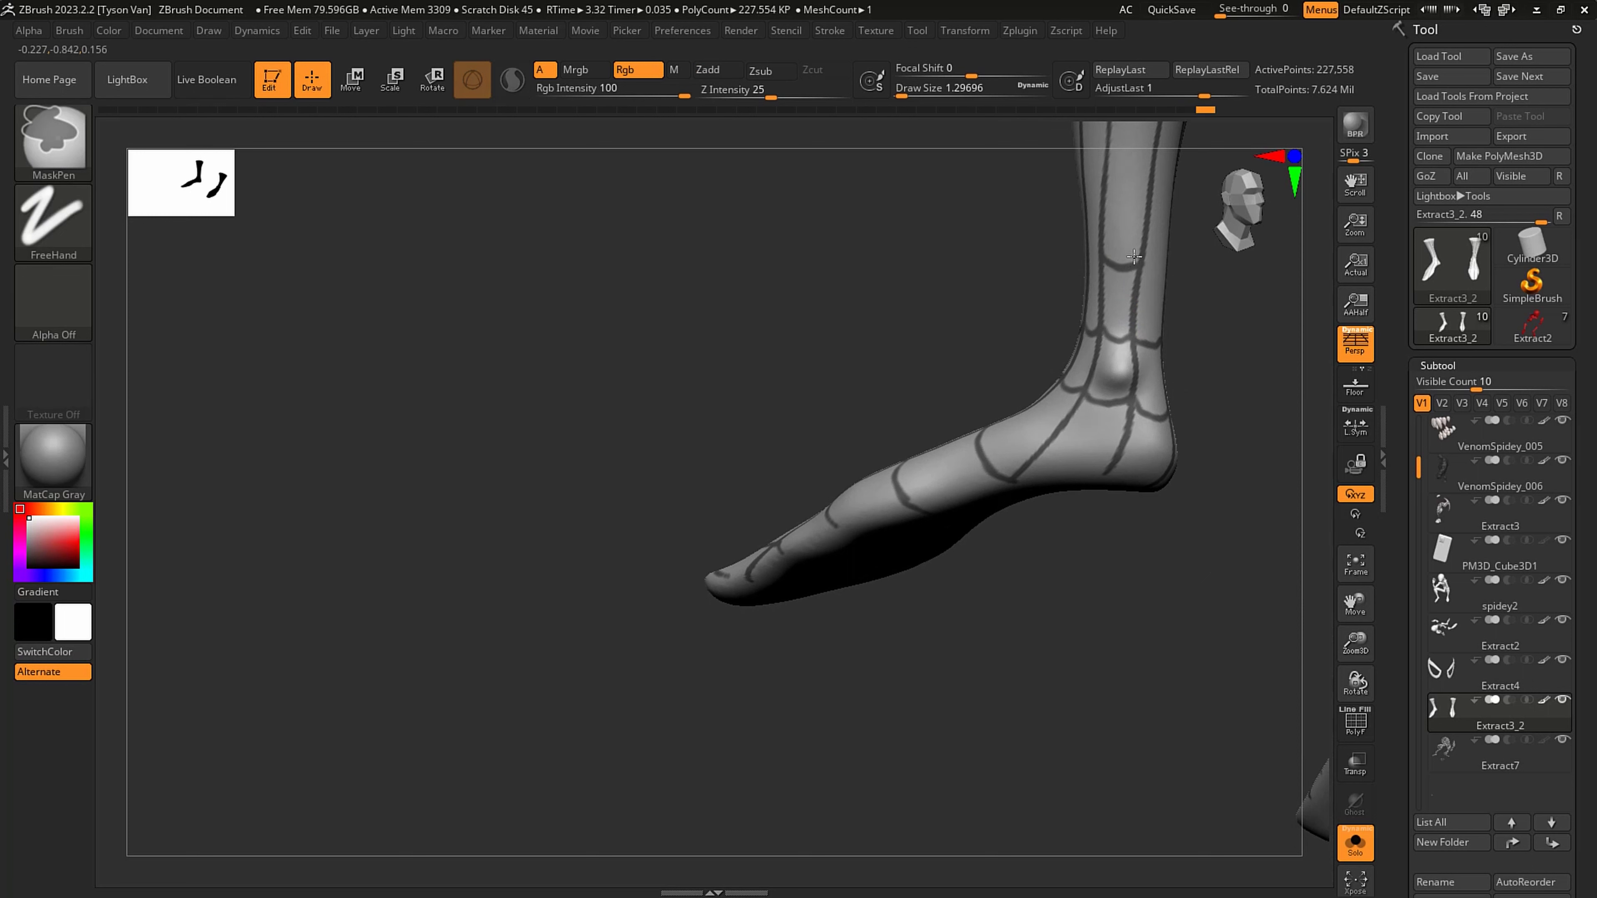
# - Mask a scalloped web ring around the lower shin, one row above the ankle ring
pyautogui.moveTo(1127, 259); pyautogui.dragTo(1074, 256, button='right')
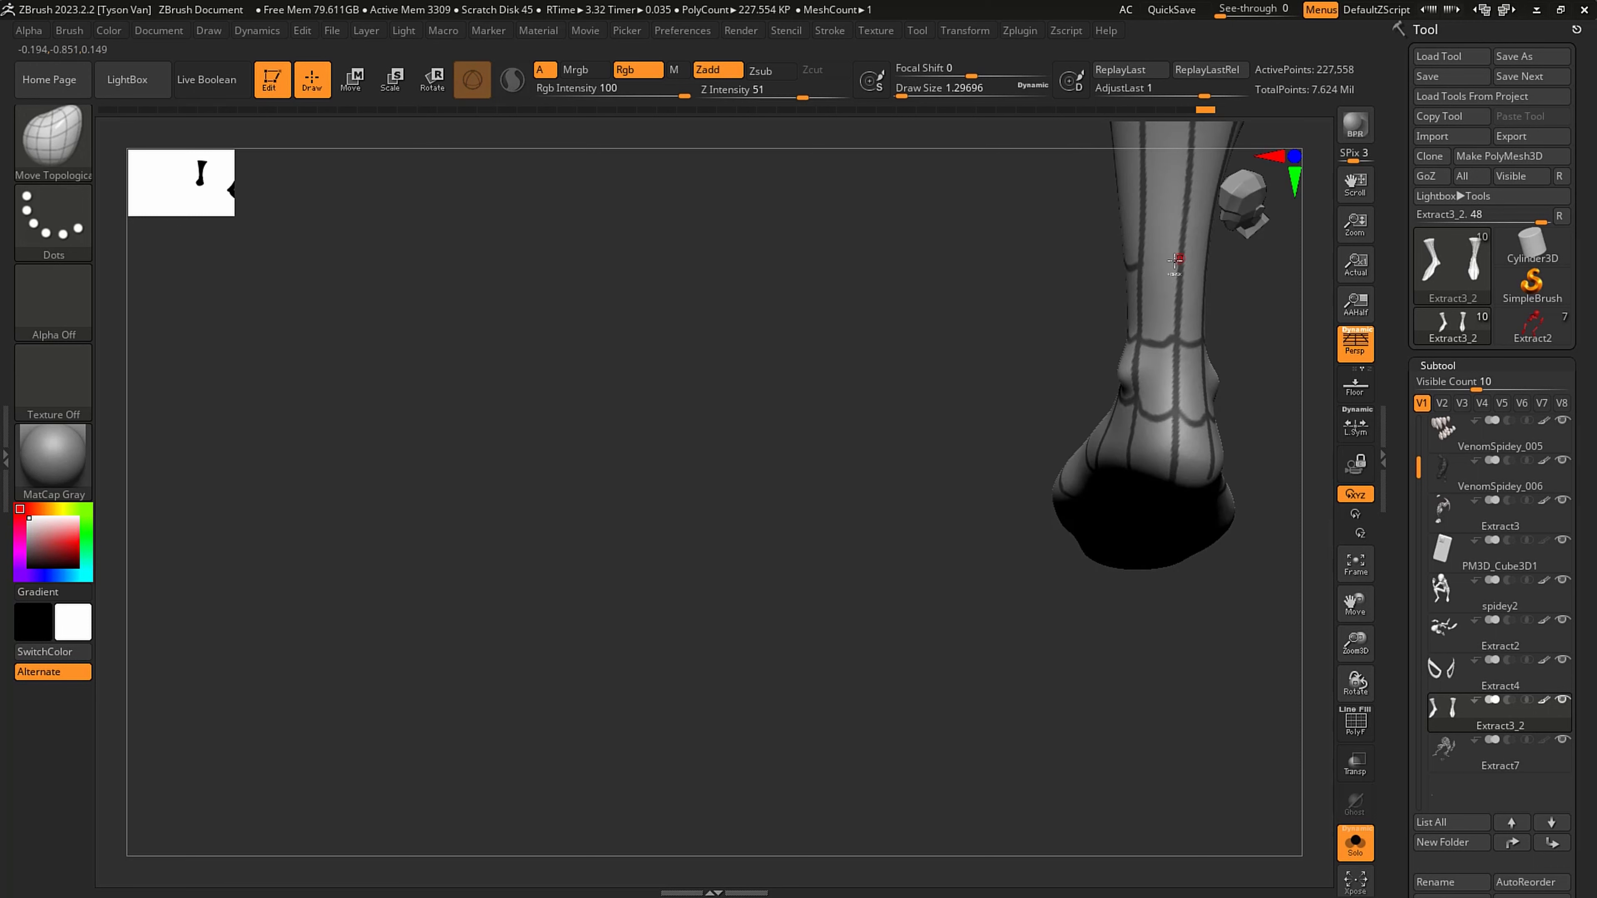
pyautogui.moveTo(1176, 261); pyautogui.dragTo(1159, 244, button='right')
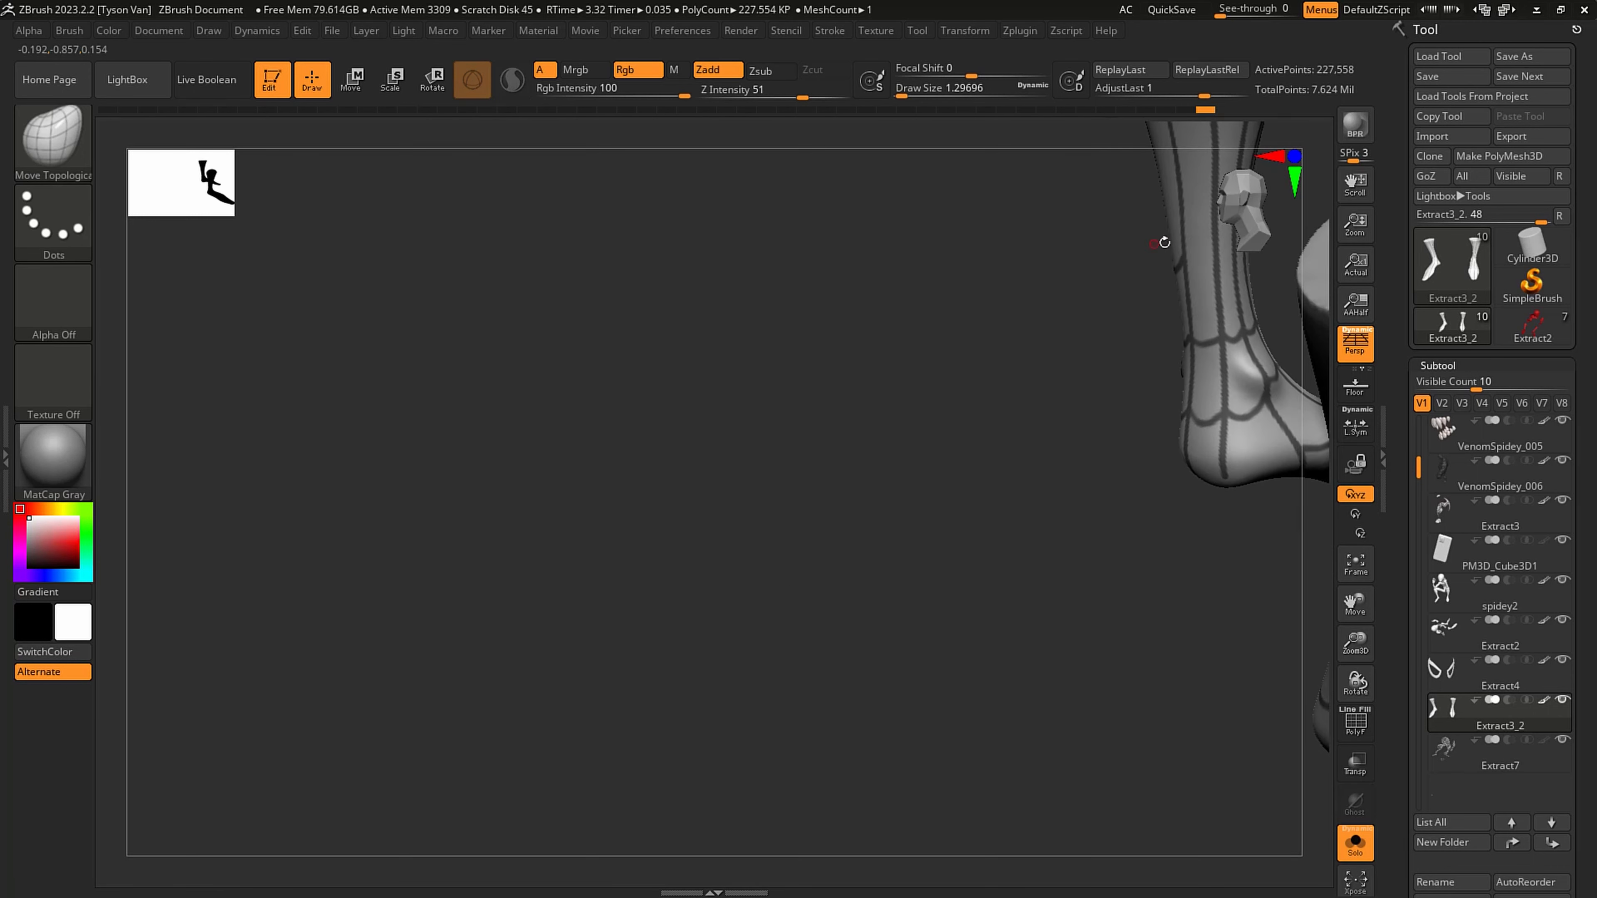
pyautogui.keyDown('ctrl'); pyautogui.moveTo(1213, 263); pyautogui.dragTo(1217, 261); pyautogui.keyUp('ctrl')
pyautogui.moveTo(1216, 259)
pyautogui.mouseDown(button='right')
pyautogui.moveTo(1205, 247)
pyautogui.moveTo(1167, 267)
pyautogui.mouseUp(button='right')
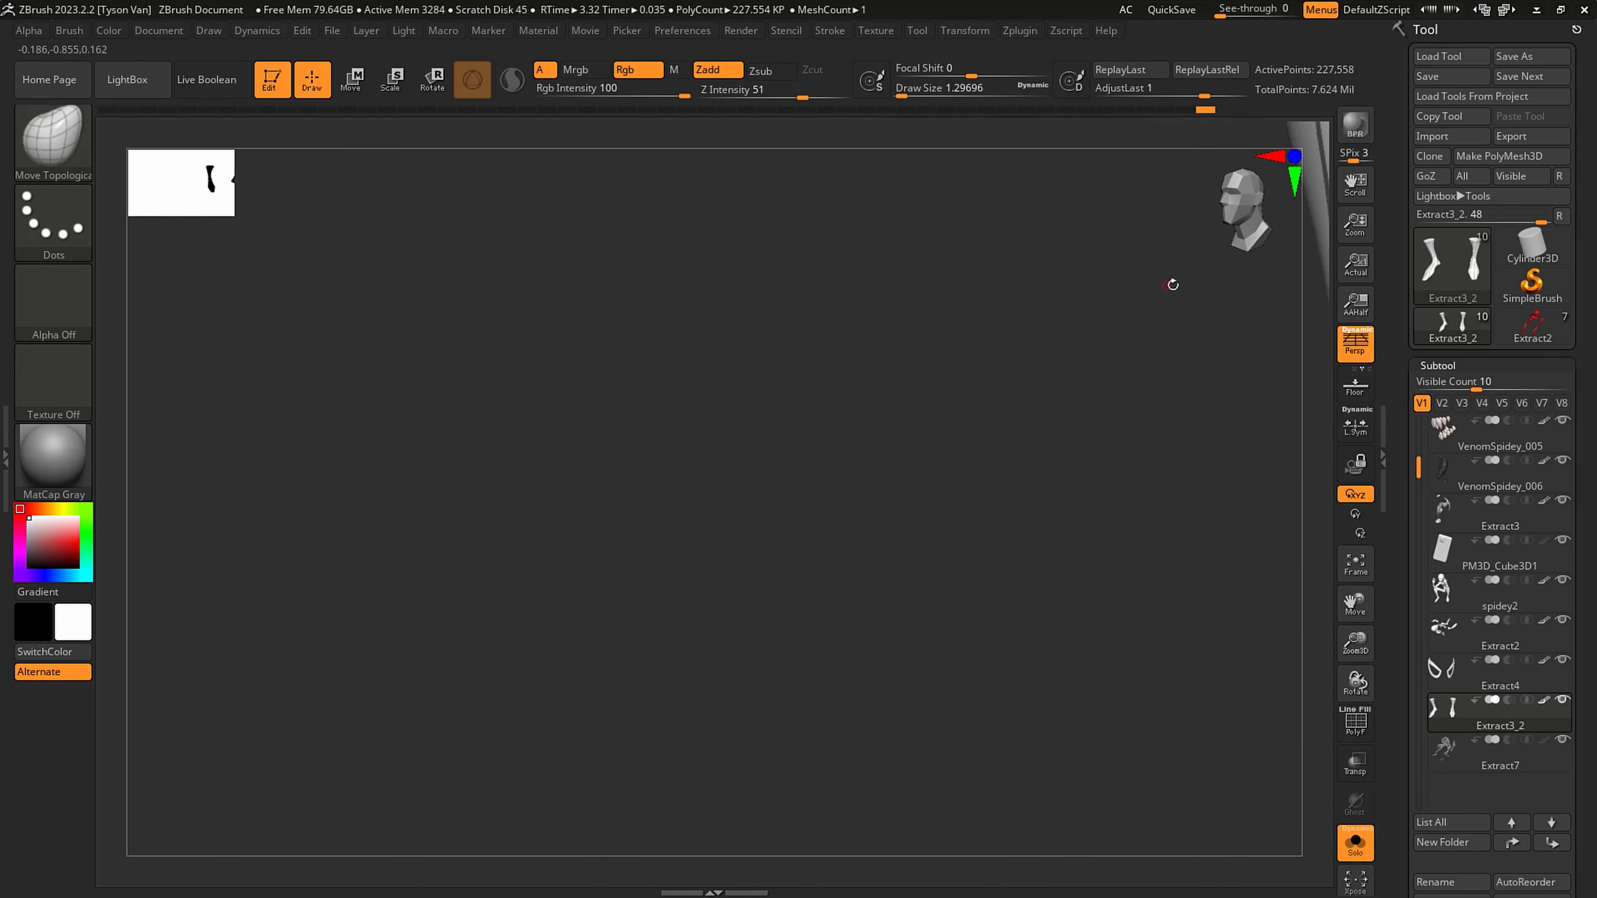
pyautogui.keyDown('alt'); pyautogui.moveTo(1111, 383); pyautogui.dragTo(656, 599, button='right'); pyautogui.keyUp('alt')
pyautogui.moveTo(947, 521)
pyautogui.mouseDown(button='right')
pyautogui.moveTo(980, 560)
pyautogui.moveTo(937, 535)
pyautogui.mouseUp(button='right')
pyautogui.scroll(5, 959, 544)
pyautogui.press('ctrl')
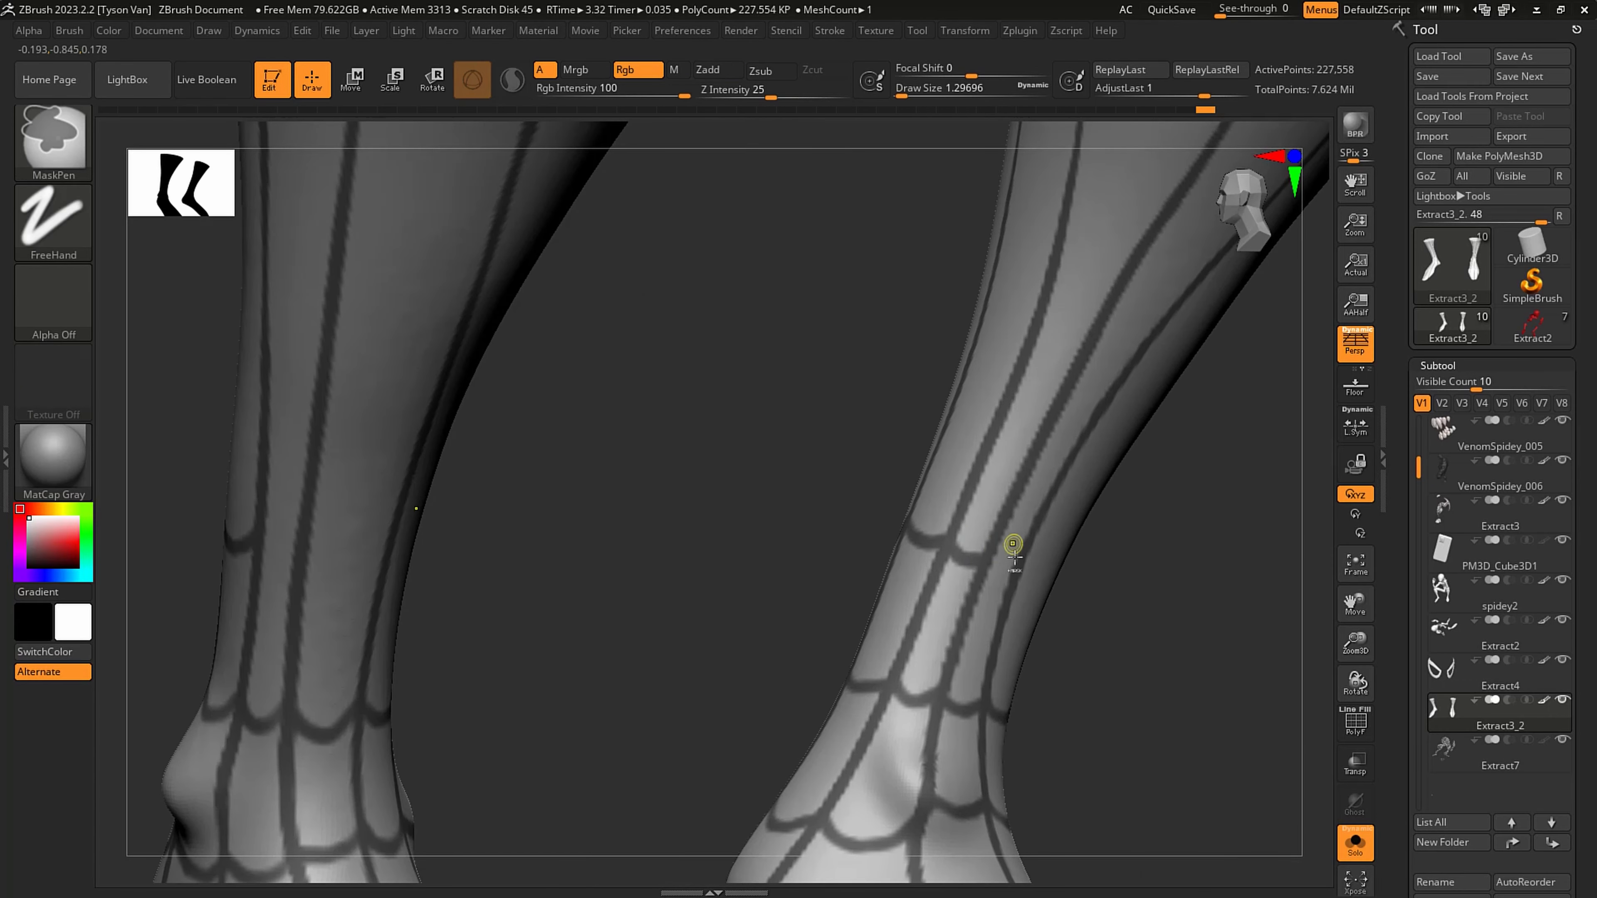
pyautogui.moveTo(989, 564); pyautogui.dragTo(1110, 601, button='right')
pyautogui.press('ctrl')
pyautogui.press('ctrl')
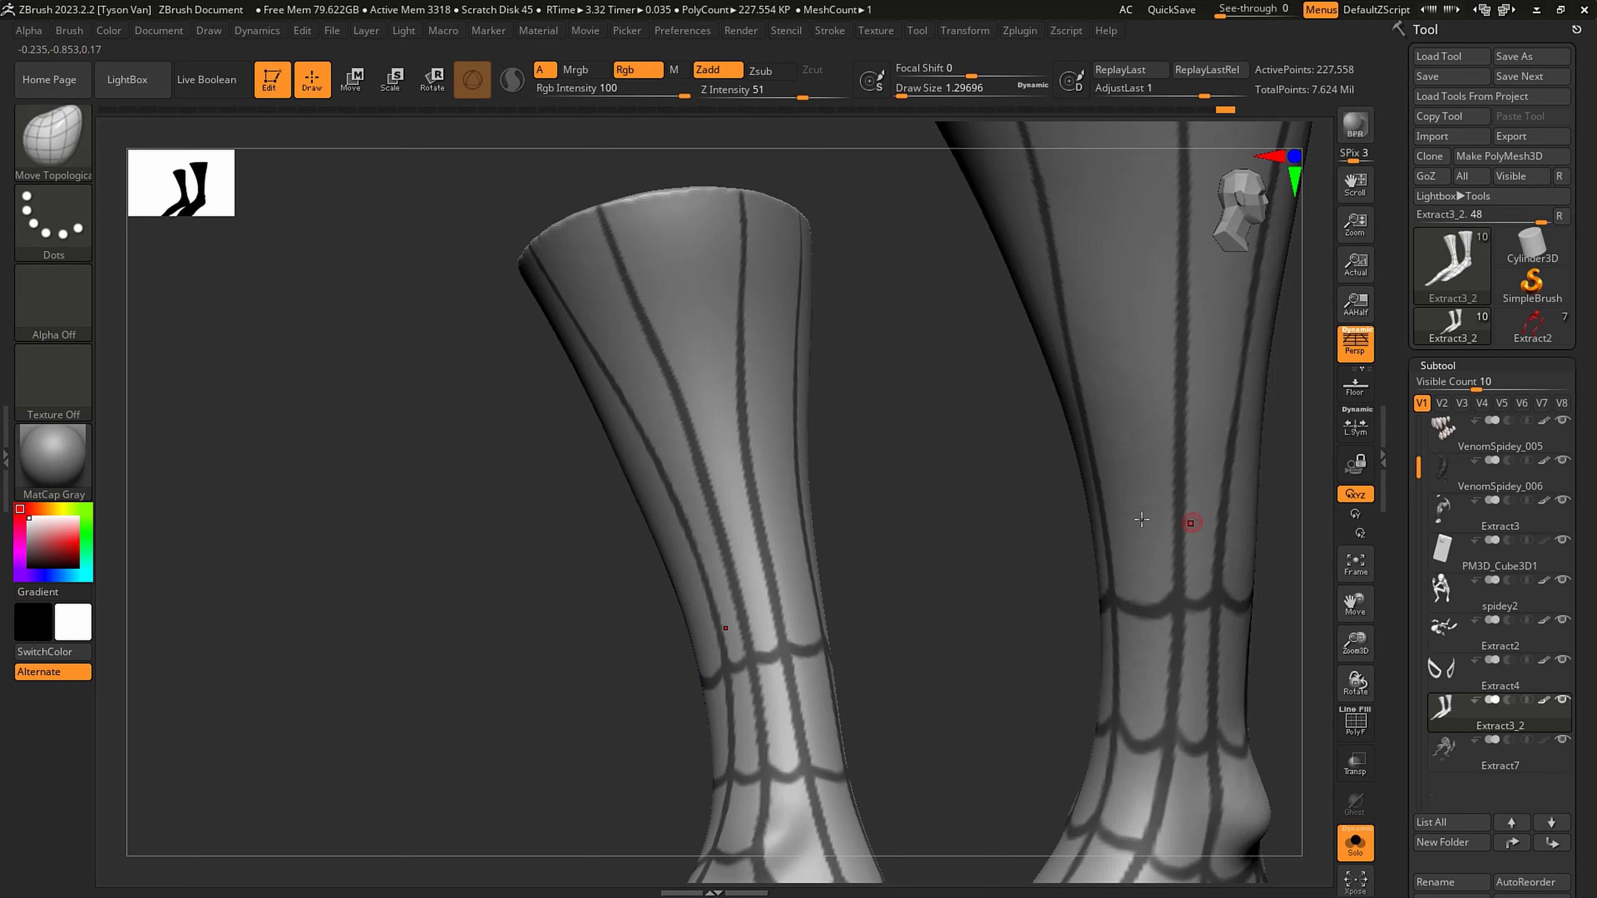
# - Mask the next scalloped web ring all the way around the middle of the lower leg
pyautogui.moveTo(1142, 519); pyautogui.dragTo(959, 475, button='right')
pyautogui.press('ctrl')
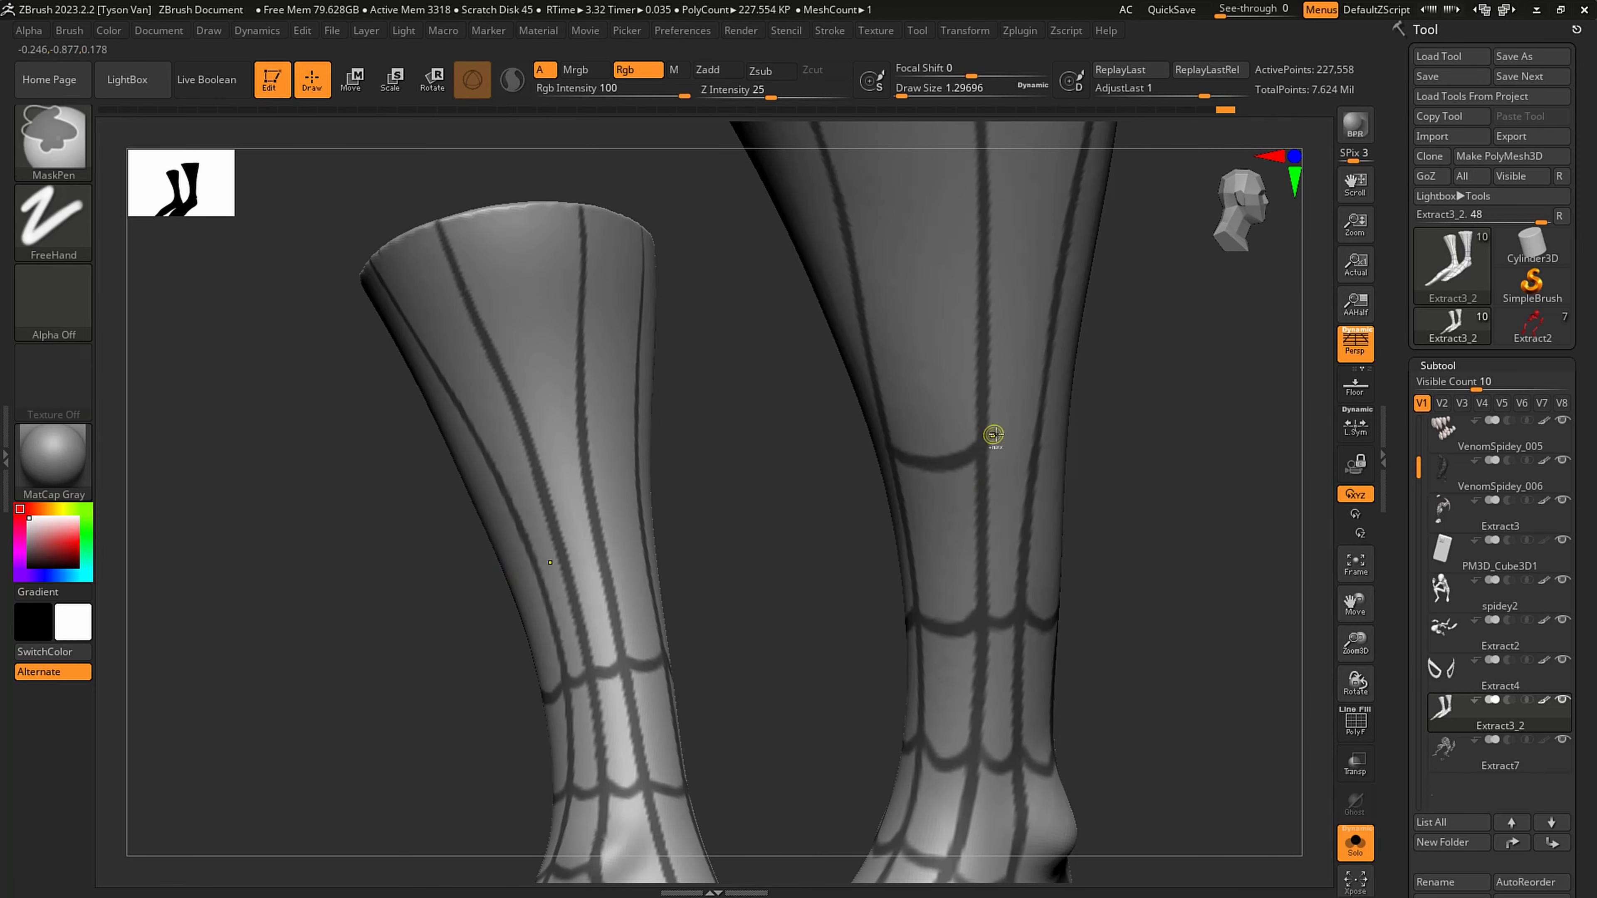
pyautogui.keyDown('ctrl'); pyautogui.moveTo(1004, 457); pyautogui.dragTo(1040, 444); pyautogui.keyUp('ctrl')
pyautogui.moveTo(1058, 435); pyautogui.dragTo(980, 434, button='right')
pyautogui.keyDown('ctrl'); pyautogui.moveTo(1035, 444); pyautogui.dragTo(1074, 456); pyautogui.keyUp('ctrl')
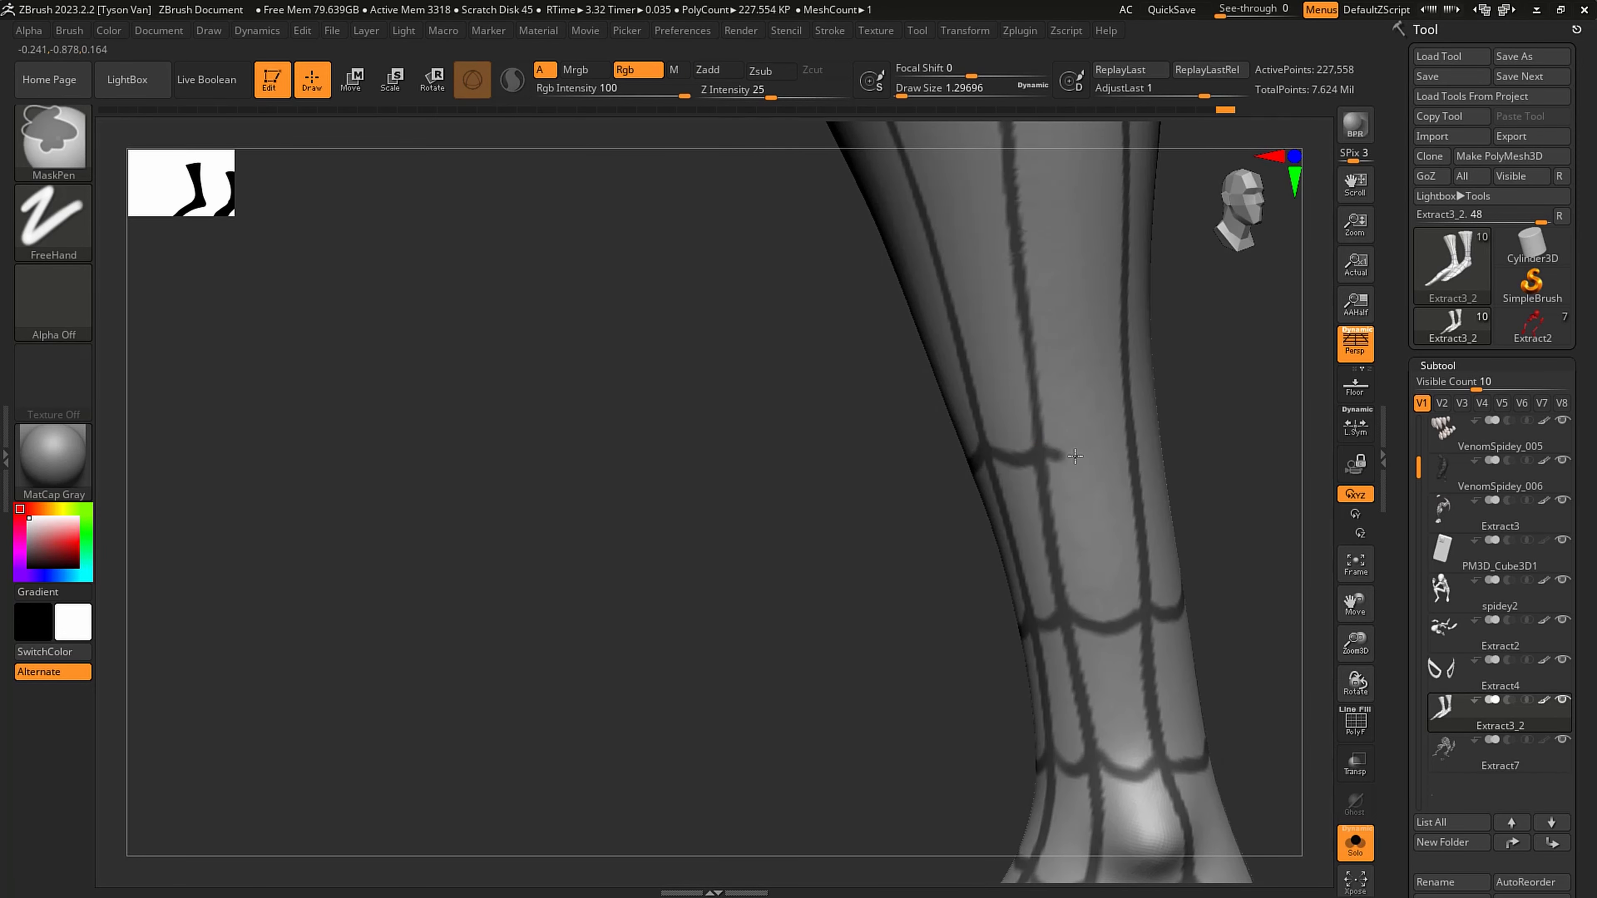
pyautogui.moveTo(1129, 428); pyautogui.dragTo(1043, 425, button='right')
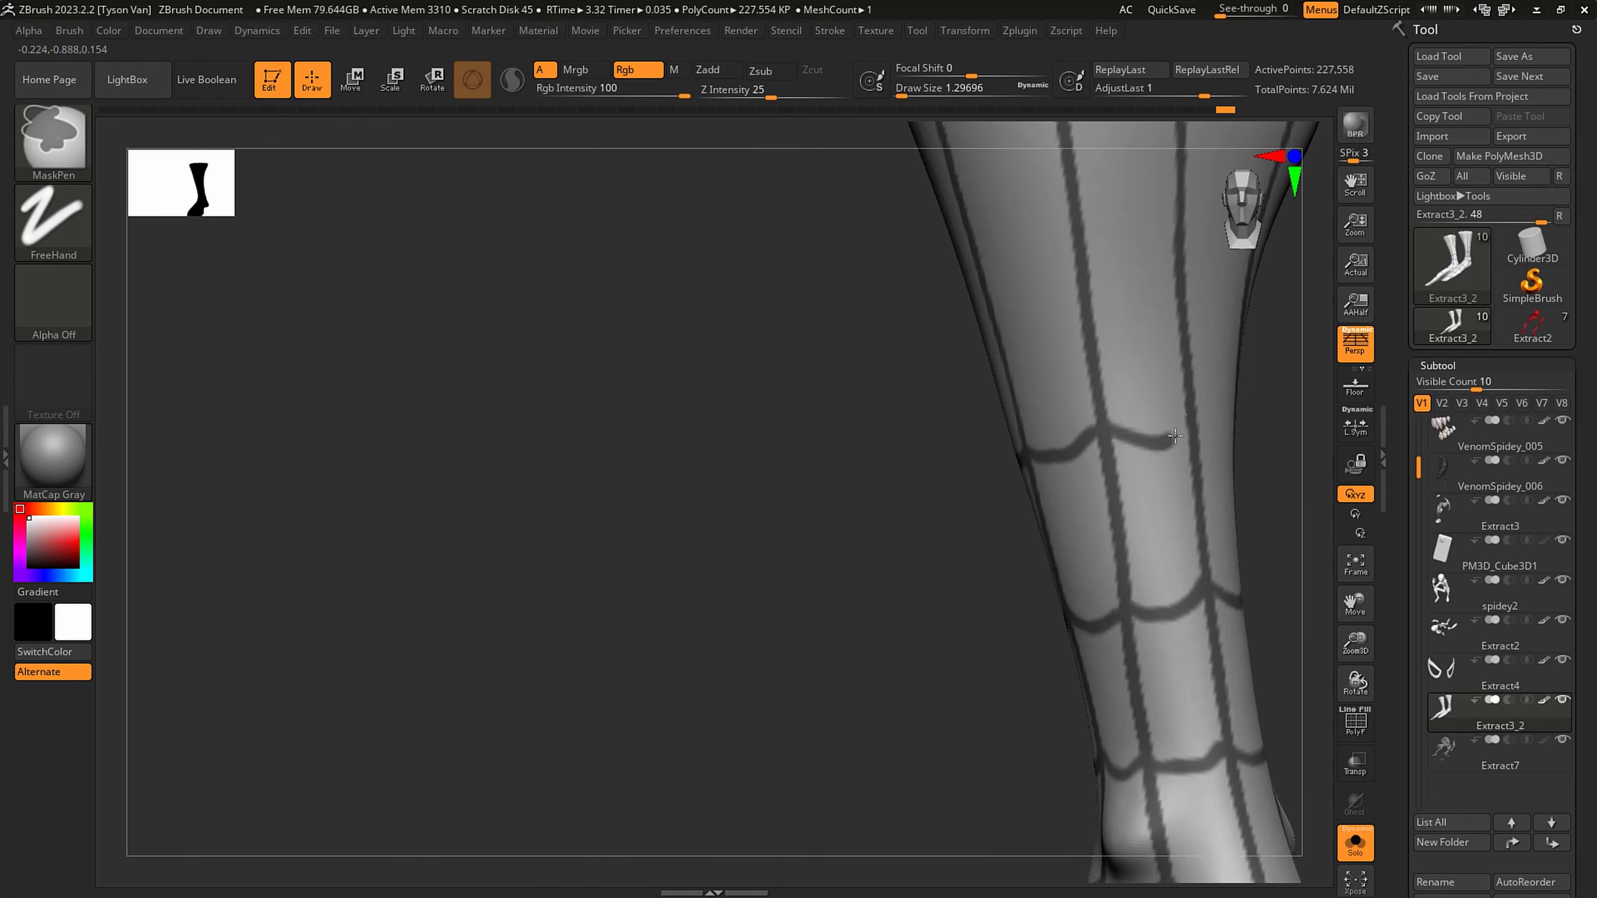
pyautogui.moveTo(1175, 435)
pyautogui.mouseDown(button='right')
pyautogui.moveTo(1219, 400)
pyautogui.moveTo(897, 416)
pyautogui.mouseUp(button='right')
pyautogui.press('ctrl')
pyautogui.moveTo(1030, 421)
pyautogui.mouseDown(button='right')
pyautogui.moveTo(924, 437)
pyautogui.moveTo(1019, 448)
pyautogui.mouseUp(button='right')
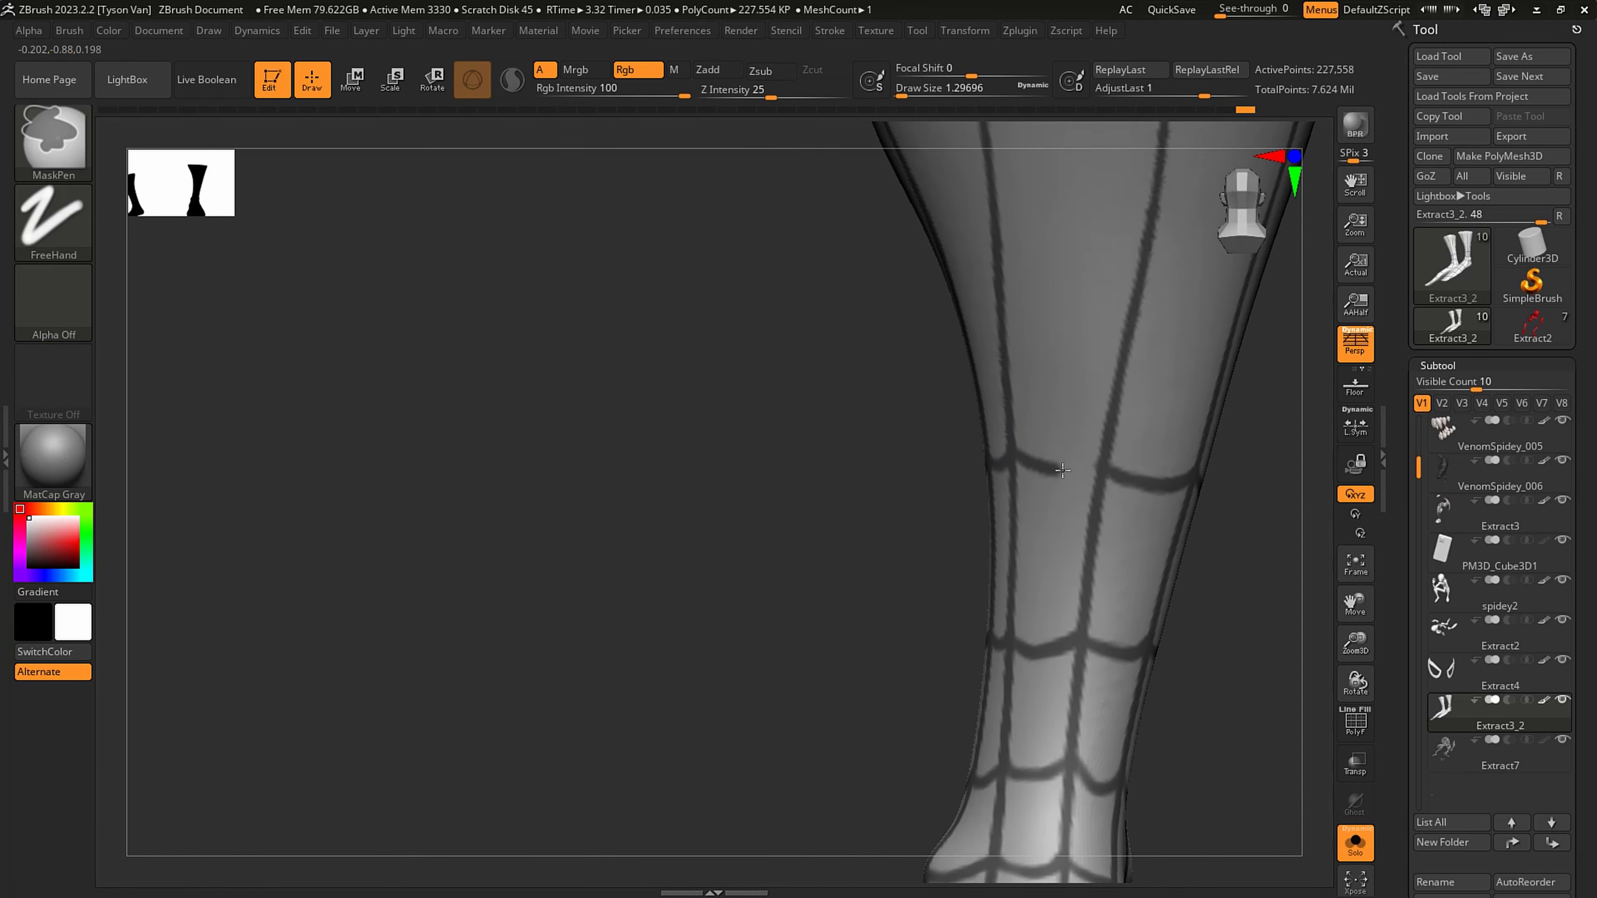
pyautogui.keyDown('ctrl'); pyautogui.moveTo(1063, 470); pyautogui.dragTo(1102, 463); pyautogui.keyUp('ctrl')
# - Mask another scalloped web ring around the upper part of the leg, redoing any misplaced stroke
pyautogui.moveTo(1071, 340)
pyautogui.keyDown('alt'); pyautogui.mouseDown(button='right')
pyautogui.moveTo(880, 466)
pyautogui.moveTo(831, 406)
pyautogui.mouseUp(button='right'); pyautogui.keyUp('alt')
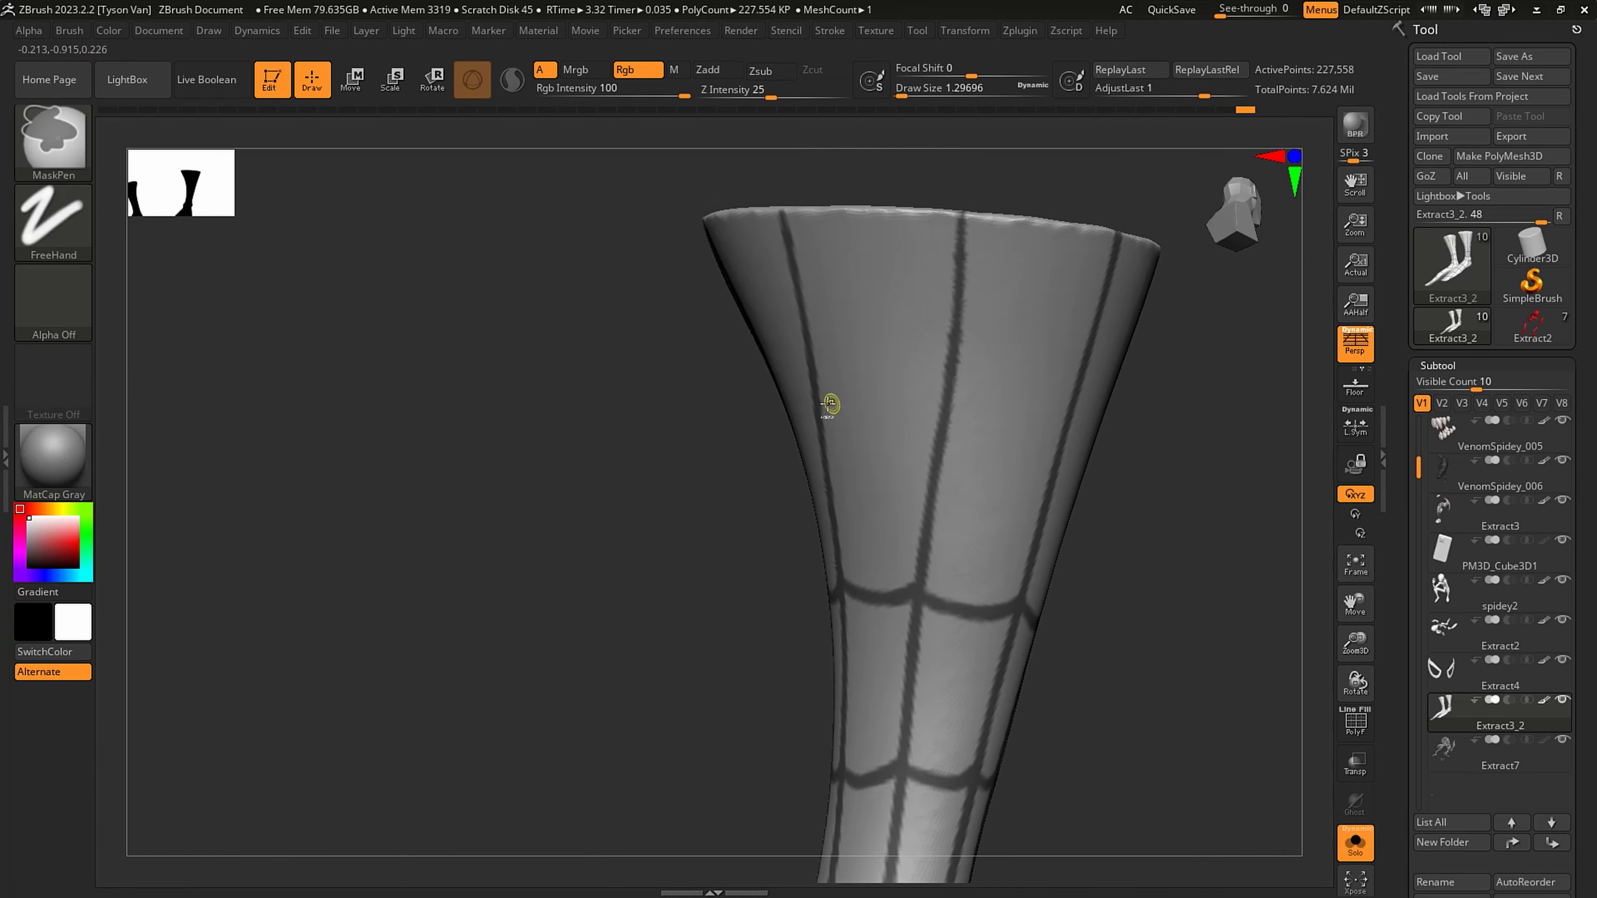
pyautogui.keyDown('ctrl'); pyautogui.moveTo(959, 428); pyautogui.dragTo(1066, 423); pyautogui.keyUp('ctrl')
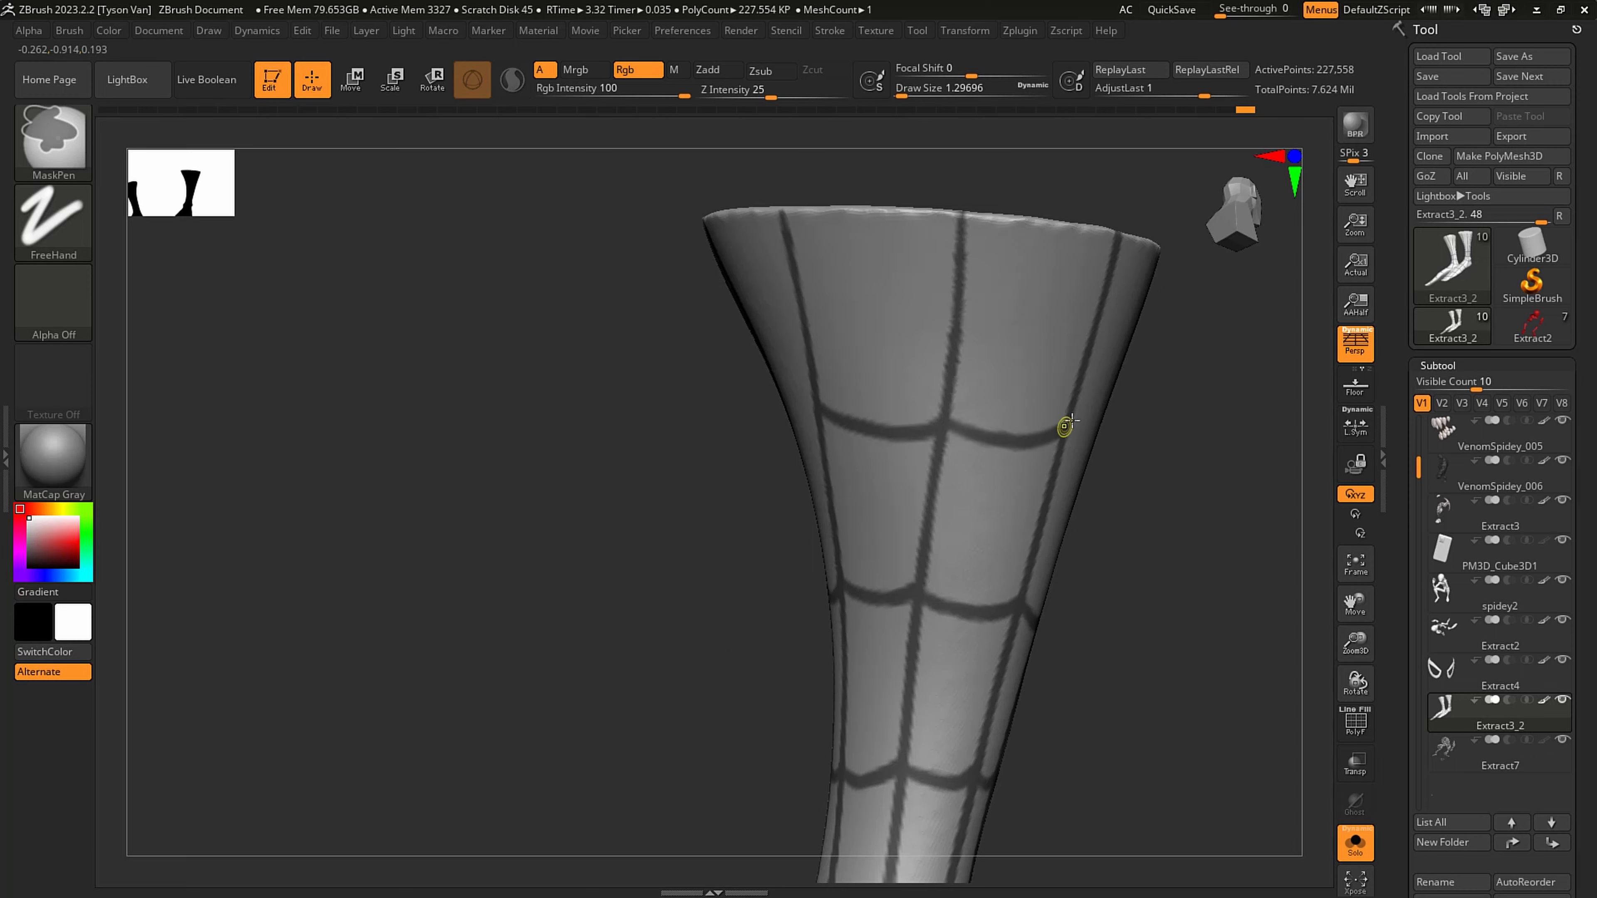
pyautogui.moveTo(1062, 426); pyautogui.dragTo(994, 431, button='right')
pyautogui.moveTo(1155, 448); pyautogui.dragTo(1166, 458, button='right')
pyautogui.moveTo(1271, 453); pyautogui.dragTo(874, 436, button='right')
pyautogui.moveTo(1094, 422); pyautogui.dragTo(971, 434, button='right')
pyautogui.keyDown('ctrl'); pyautogui.moveTo(975, 440); pyautogui.dragTo(1061, 440); pyautogui.keyUp('ctrl')
pyautogui.hotkey('ctrl', 'z')
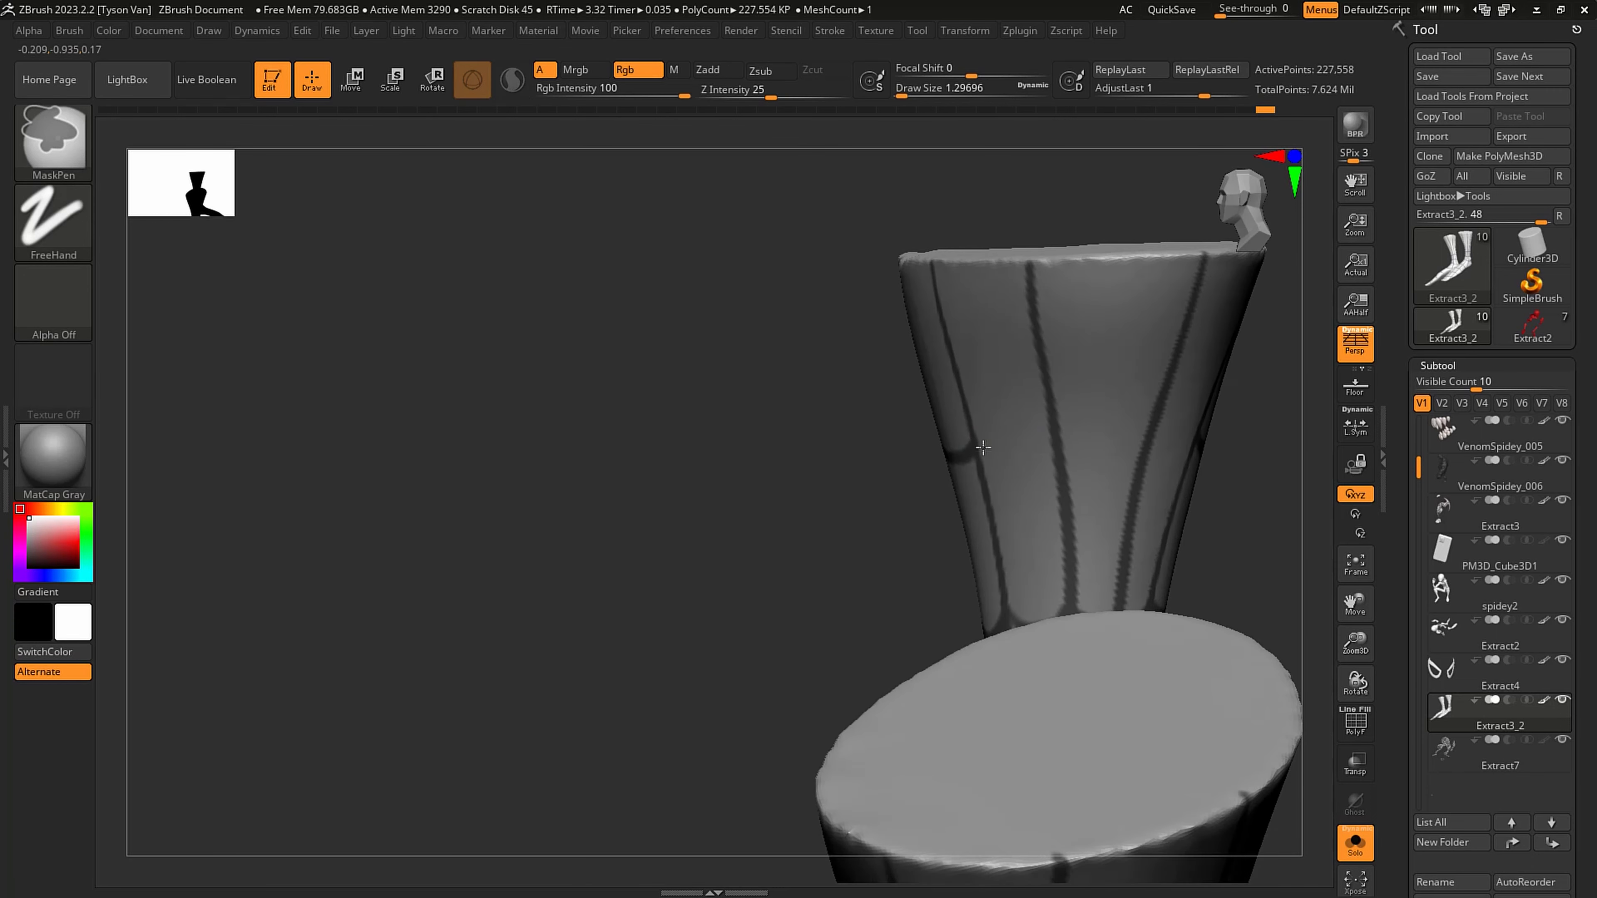
pyautogui.moveTo(1044, 421); pyautogui.dragTo(937, 446, button='right')
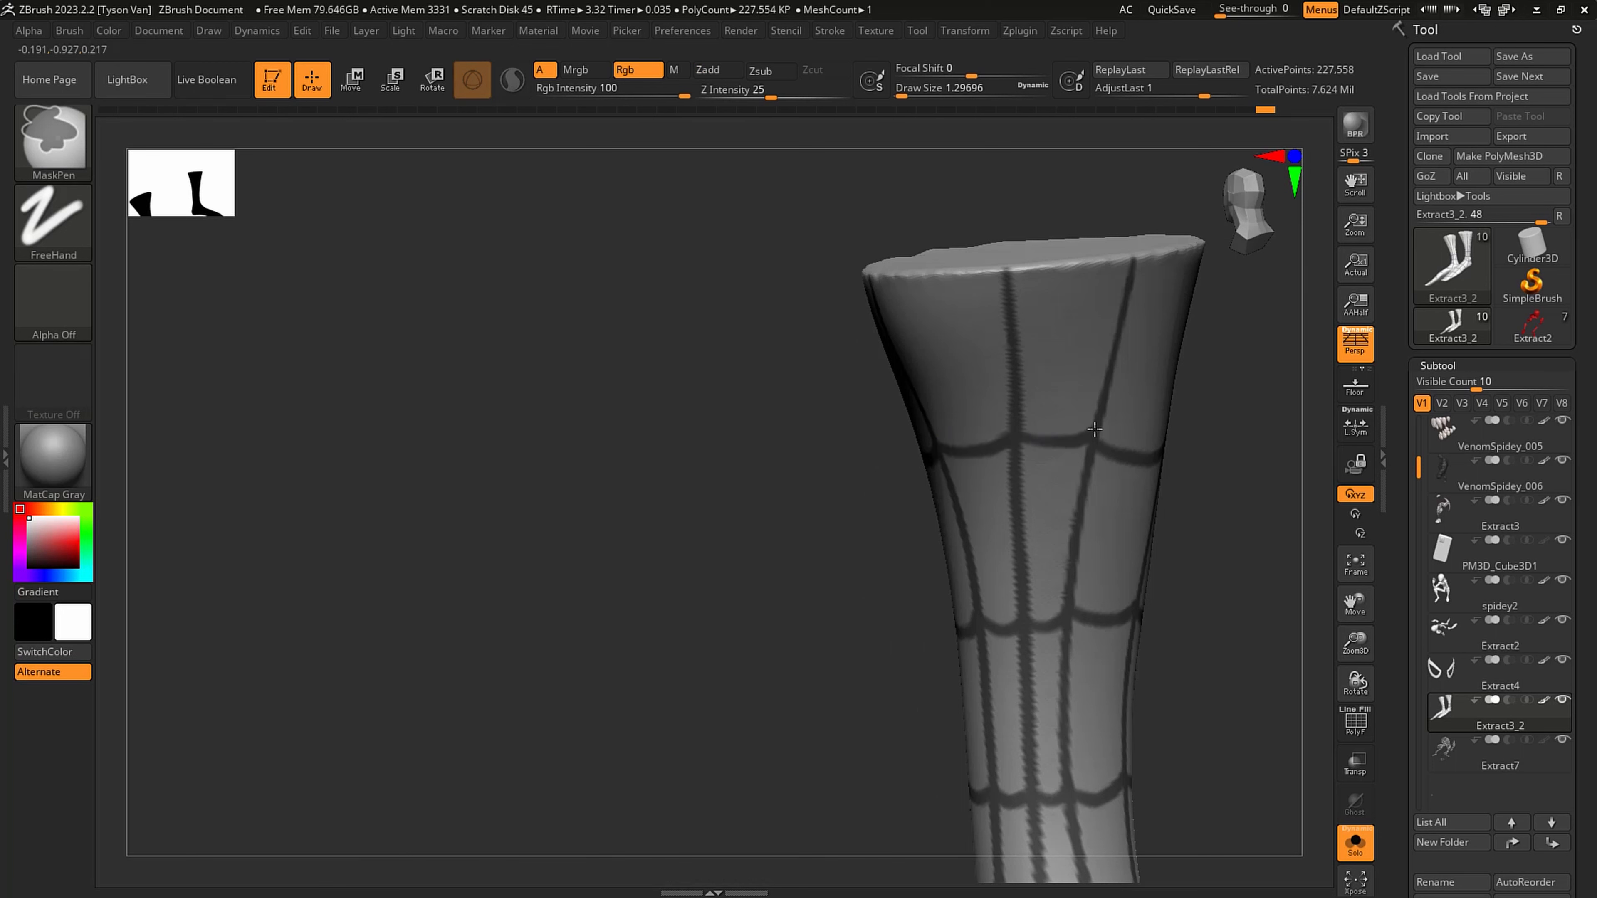
# - Mask scalloped web lines just below the top rim along the front and side of the leg
pyautogui.moveTo(1094, 429); pyautogui.dragTo(982, 310, button='right')
pyautogui.keyDown('ctrl'); pyautogui.moveTo(1084, 311); pyautogui.dragTo(1103, 298); pyautogui.keyUp('ctrl')
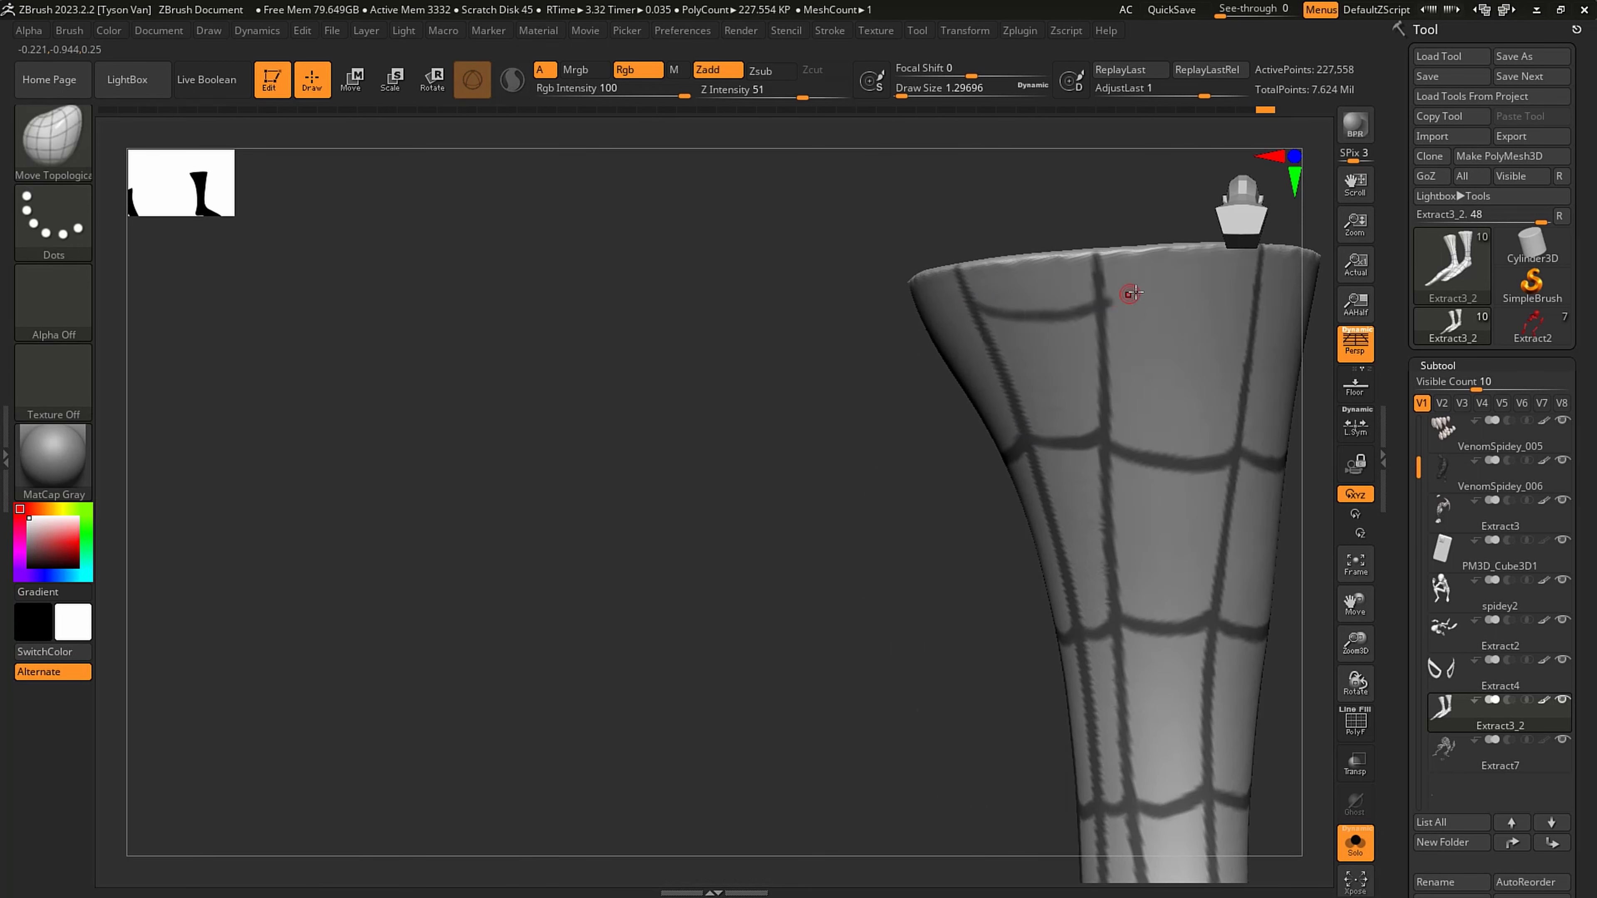
pyautogui.hotkey('ctrl', 'z')
pyautogui.moveTo(1006, 298)
pyautogui.keyDown('ctrl'); pyautogui.mouseDown()
pyautogui.moveTo(1106, 276)
pyautogui.moveTo(1263, 281)
pyautogui.mouseUp(); pyautogui.keyUp('ctrl')
pyautogui.moveTo(1262, 281)
pyautogui.mouseDown(button='right')
pyautogui.moveTo(1197, 276)
pyautogui.moveTo(957, 349)
pyautogui.mouseUp(button='right')
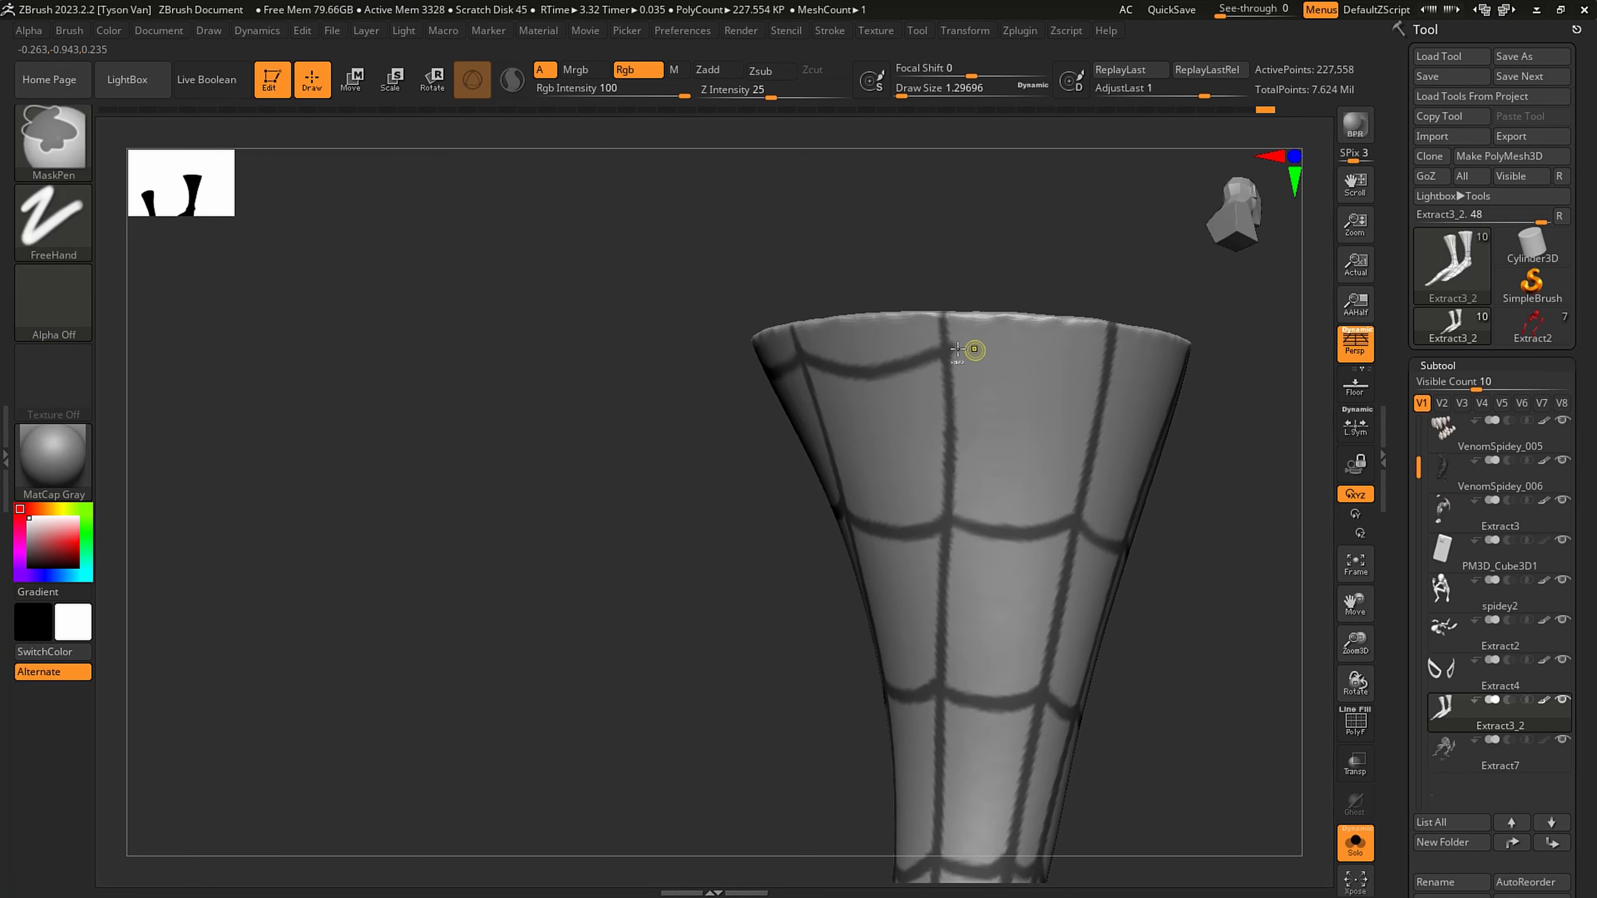
pyautogui.keyDown('ctrl'); pyautogui.moveTo(1033, 375); pyautogui.dragTo(1108, 351); pyautogui.keyUp('ctrl')
pyautogui.moveTo(1194, 352); pyautogui.dragTo(1126, 346, button='right')
pyautogui.moveTo(1112, 353)
pyautogui.keyDown('ctrl'); pyautogui.mouseDown()
pyautogui.moveTo(1146, 380)
pyautogui.moveTo(1229, 385)
pyautogui.mouseUp(); pyautogui.keyUp('ctrl')
pyautogui.moveTo(1218, 376); pyautogui.dragTo(710, 402, button='right')
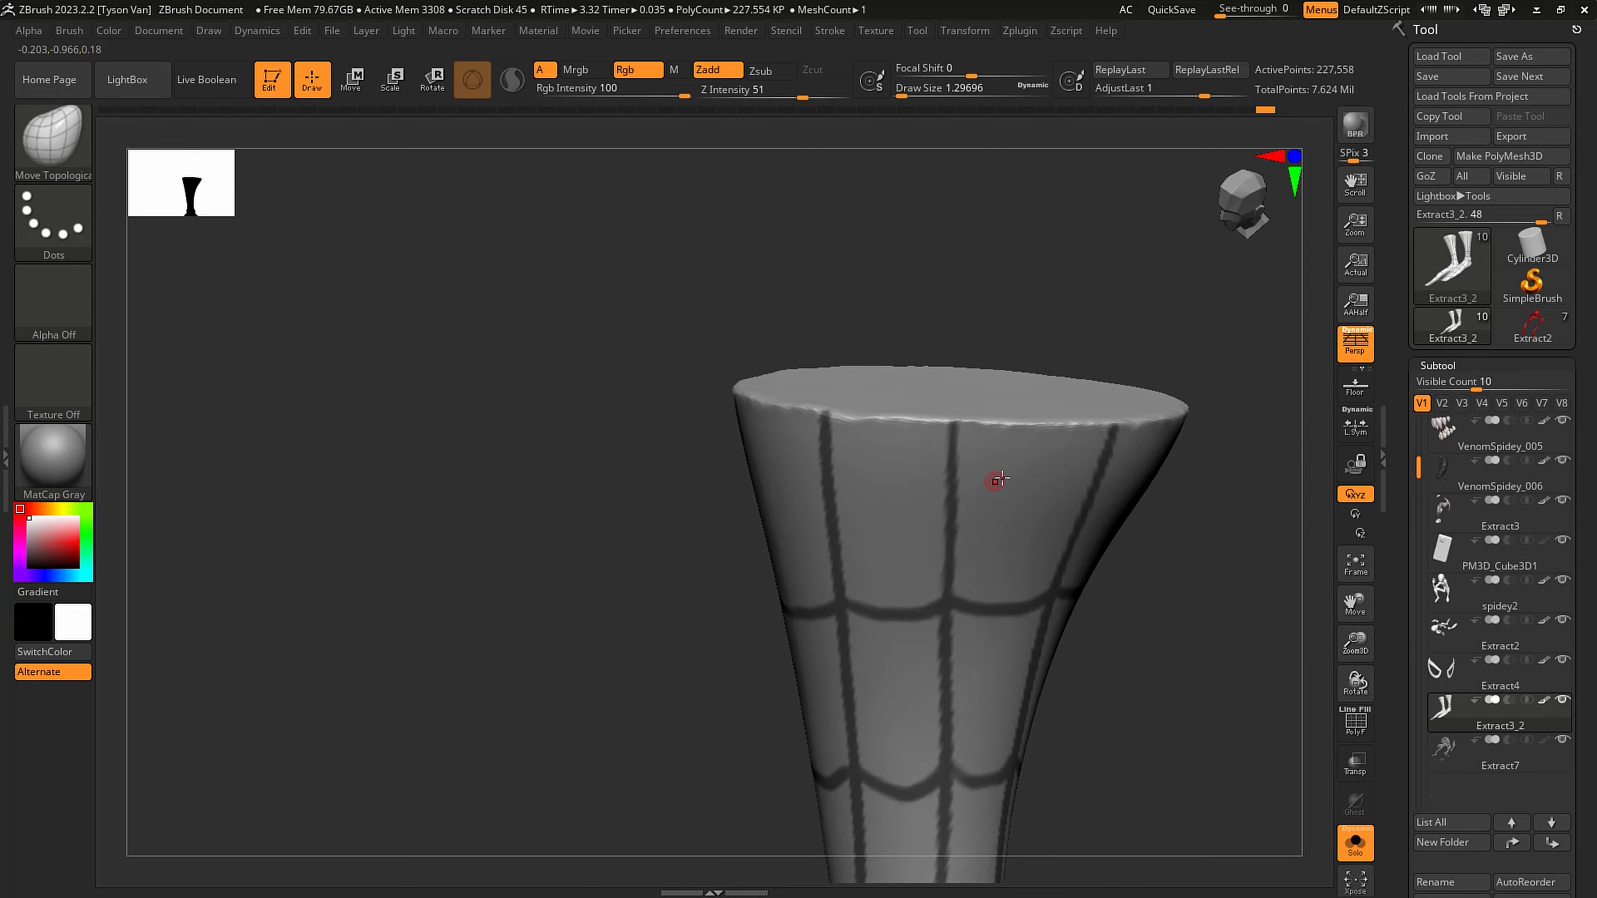
# - Carry the scalloped web lines below the top rim around the back of the leg
pyautogui.moveTo(995, 481); pyautogui.dragTo(1010, 459, button='right')
pyautogui.keyDown('ctrl'); pyautogui.moveTo(734, 432); pyautogui.dragTo(775, 453); pyautogui.keyUp('ctrl')
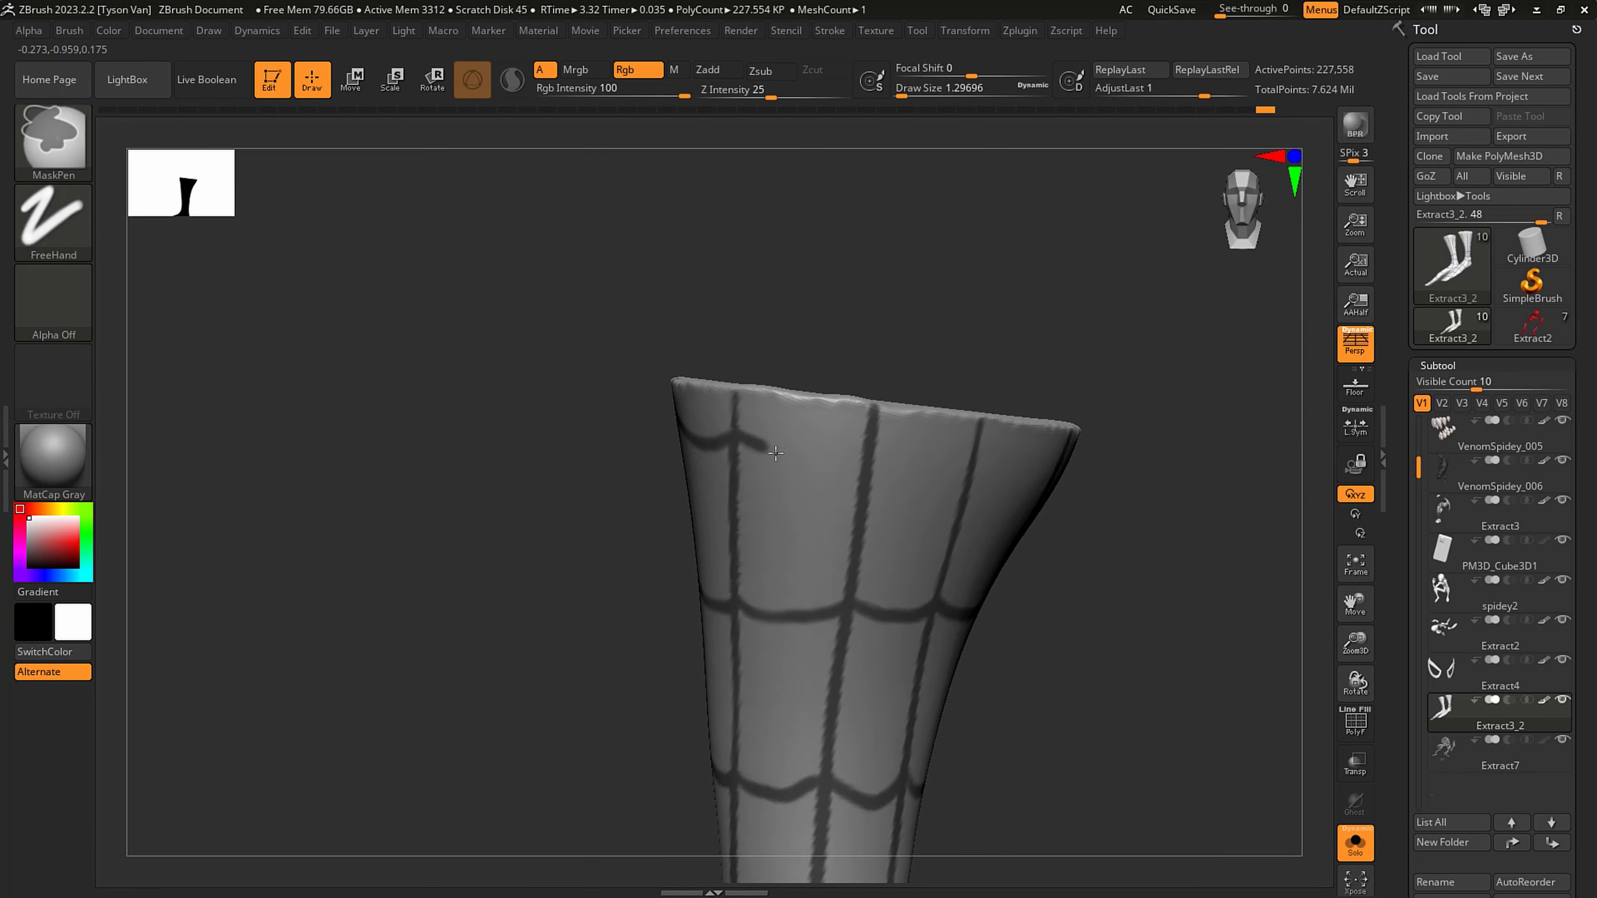
pyautogui.keyDown('ctrl'); pyautogui.moveTo(871, 446); pyautogui.dragTo(968, 466); pyautogui.keyUp('ctrl')
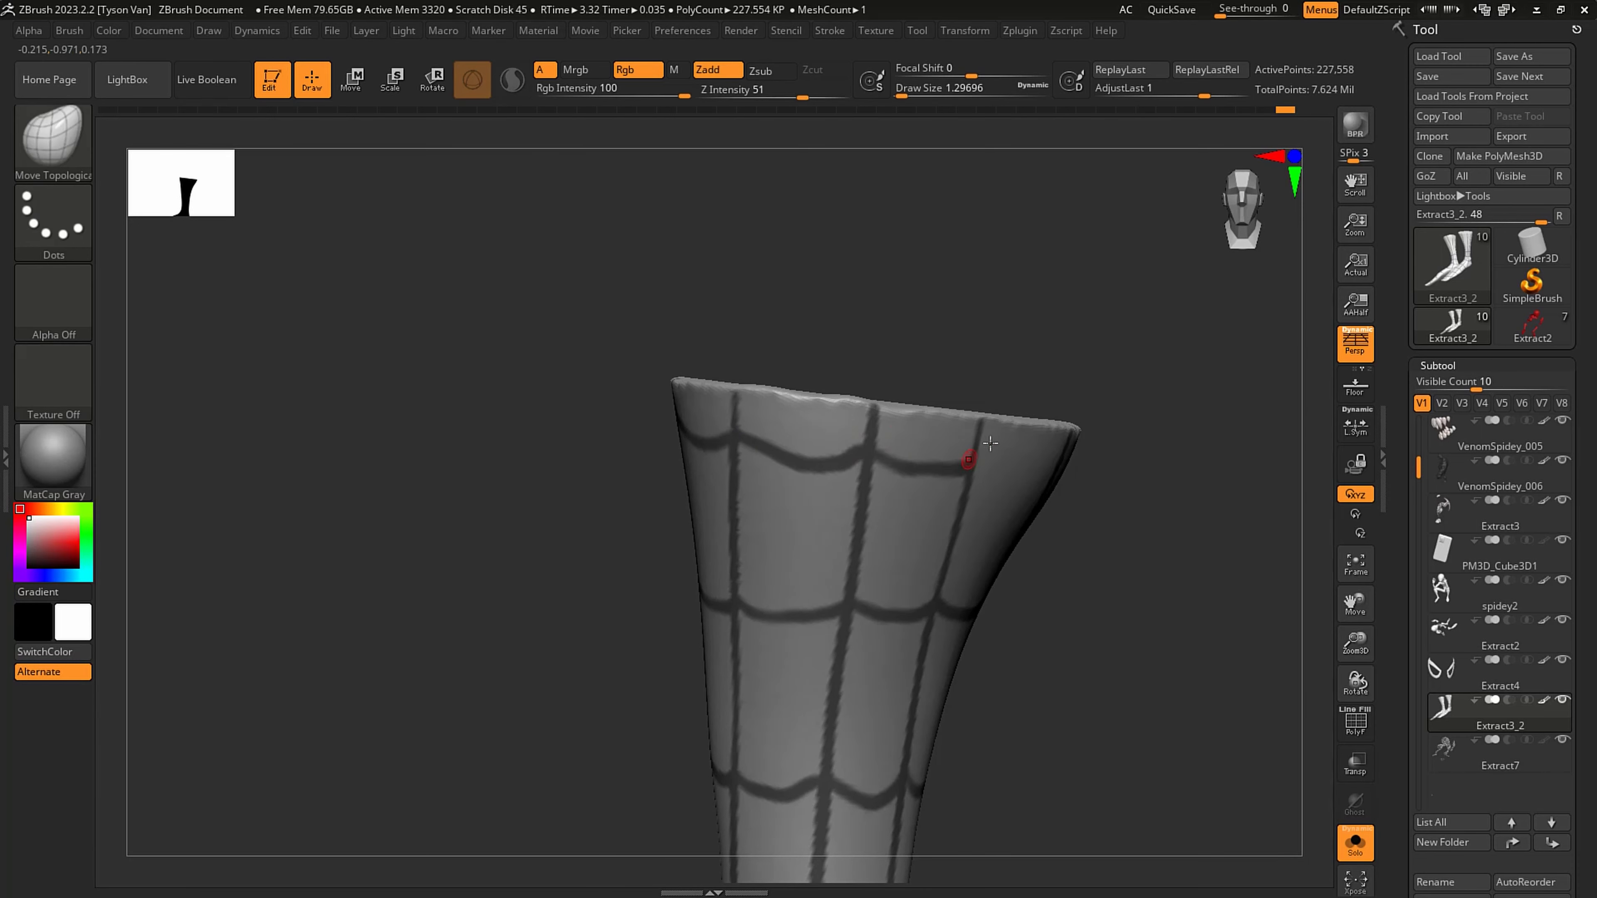
pyautogui.moveTo(1056, 450); pyautogui.dragTo(993, 443, button='right')
pyautogui.moveTo(978, 450)
pyautogui.keyDown('ctrl'); pyautogui.mouseDown()
pyautogui.moveTo(994, 466)
pyautogui.moveTo(1133, 472)
pyautogui.mouseUp(); pyautogui.keyUp('ctrl')
pyautogui.moveTo(1210, 434); pyautogui.dragTo(883, 409, button='right')
pyautogui.moveTo(857, 430)
pyautogui.keyDown('ctrl'); pyautogui.mouseDown()
pyautogui.moveTo(948, 453)
pyautogui.moveTo(1020, 439)
pyautogui.mouseUp(); pyautogui.keyUp('ctrl')
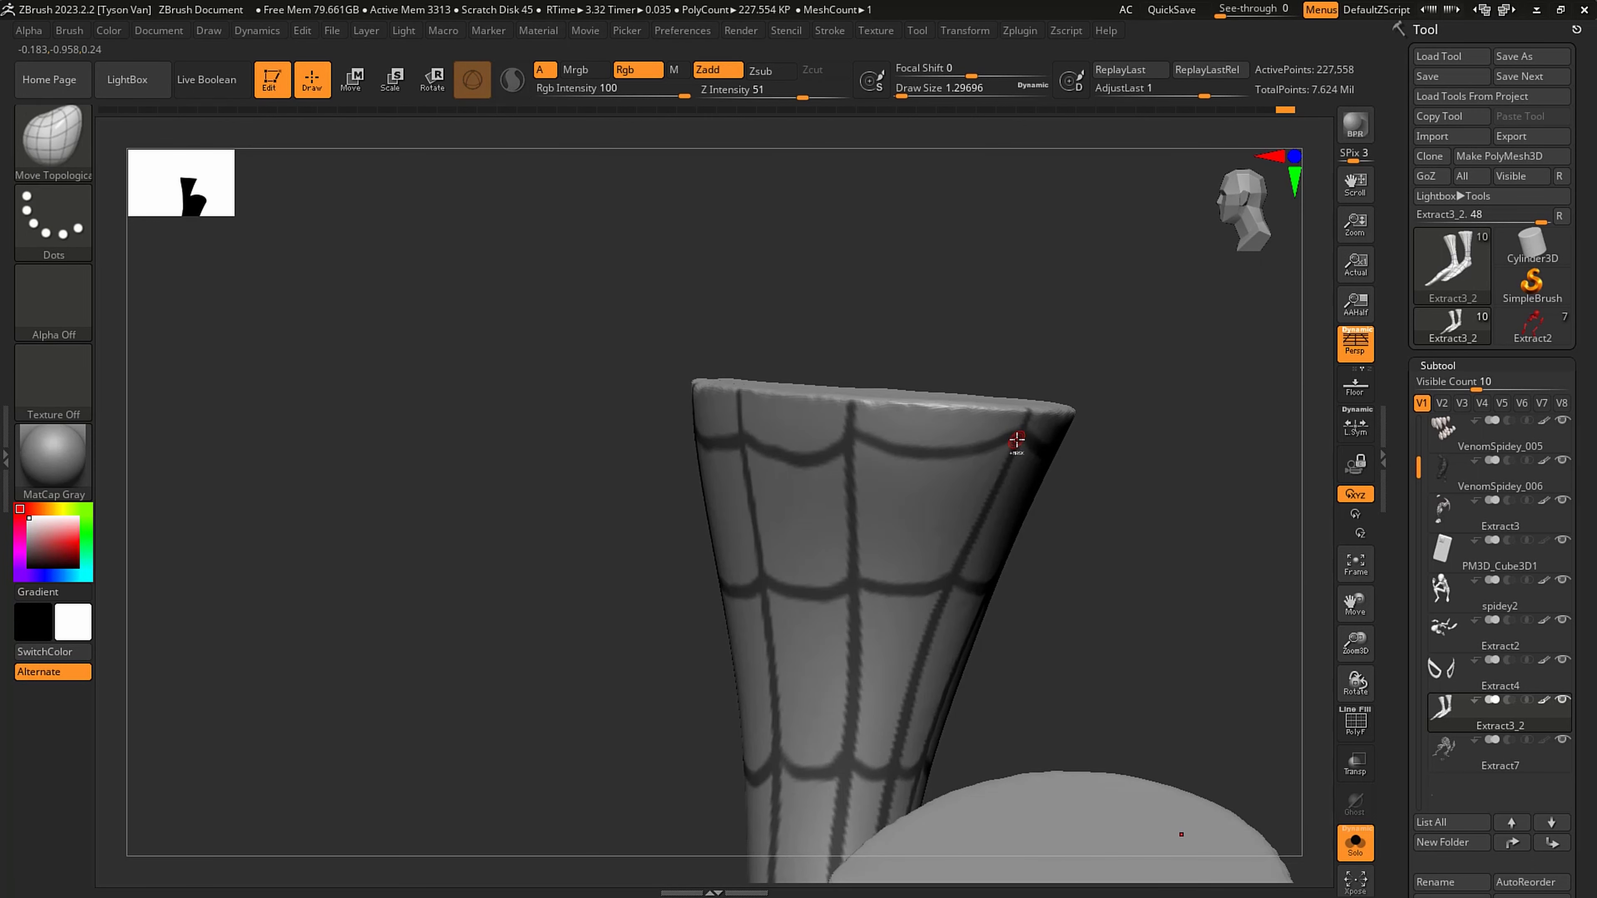
# - Extract the masked web lines on the feet and lower legs as a new subtool with thickness 0.02
pyautogui.moveTo(1063, 438)
pyautogui.mouseDown(button='right')
pyautogui.moveTo(1017, 429)
pyautogui.moveTo(909, 474)
pyautogui.mouseUp(button='right')
pyautogui.moveTo(1090, 606); pyautogui.dragTo(1064, 615, button='right')
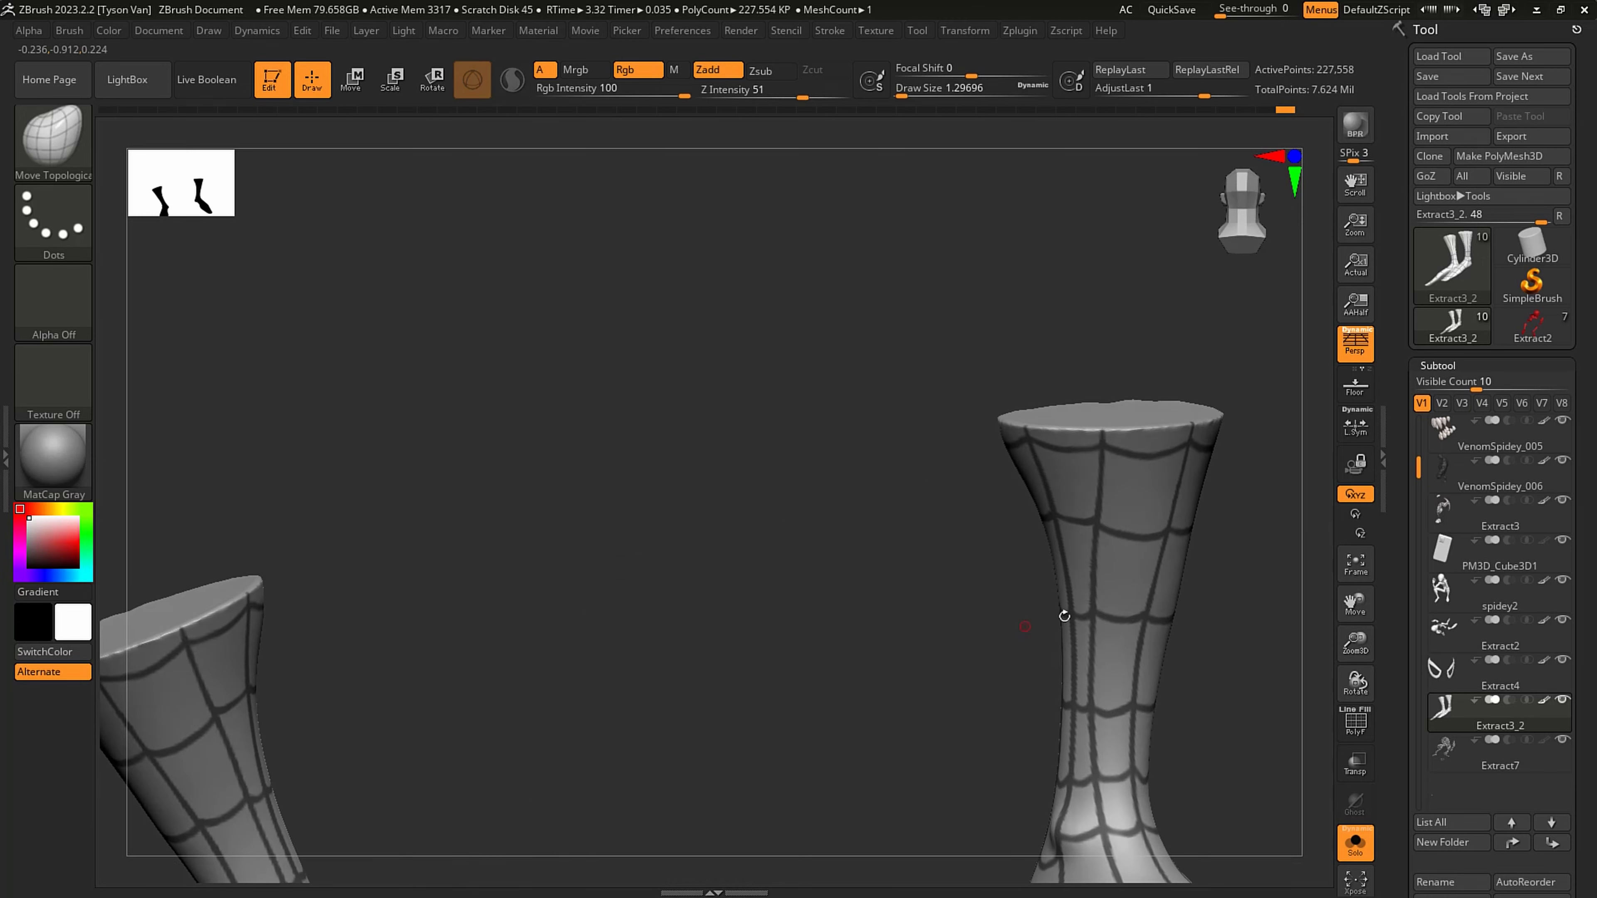
pyautogui.keyDown('shift'); pyautogui.moveTo(1156, 600); pyautogui.dragTo(980, 606, button='right'); pyautogui.keyUp('shift')
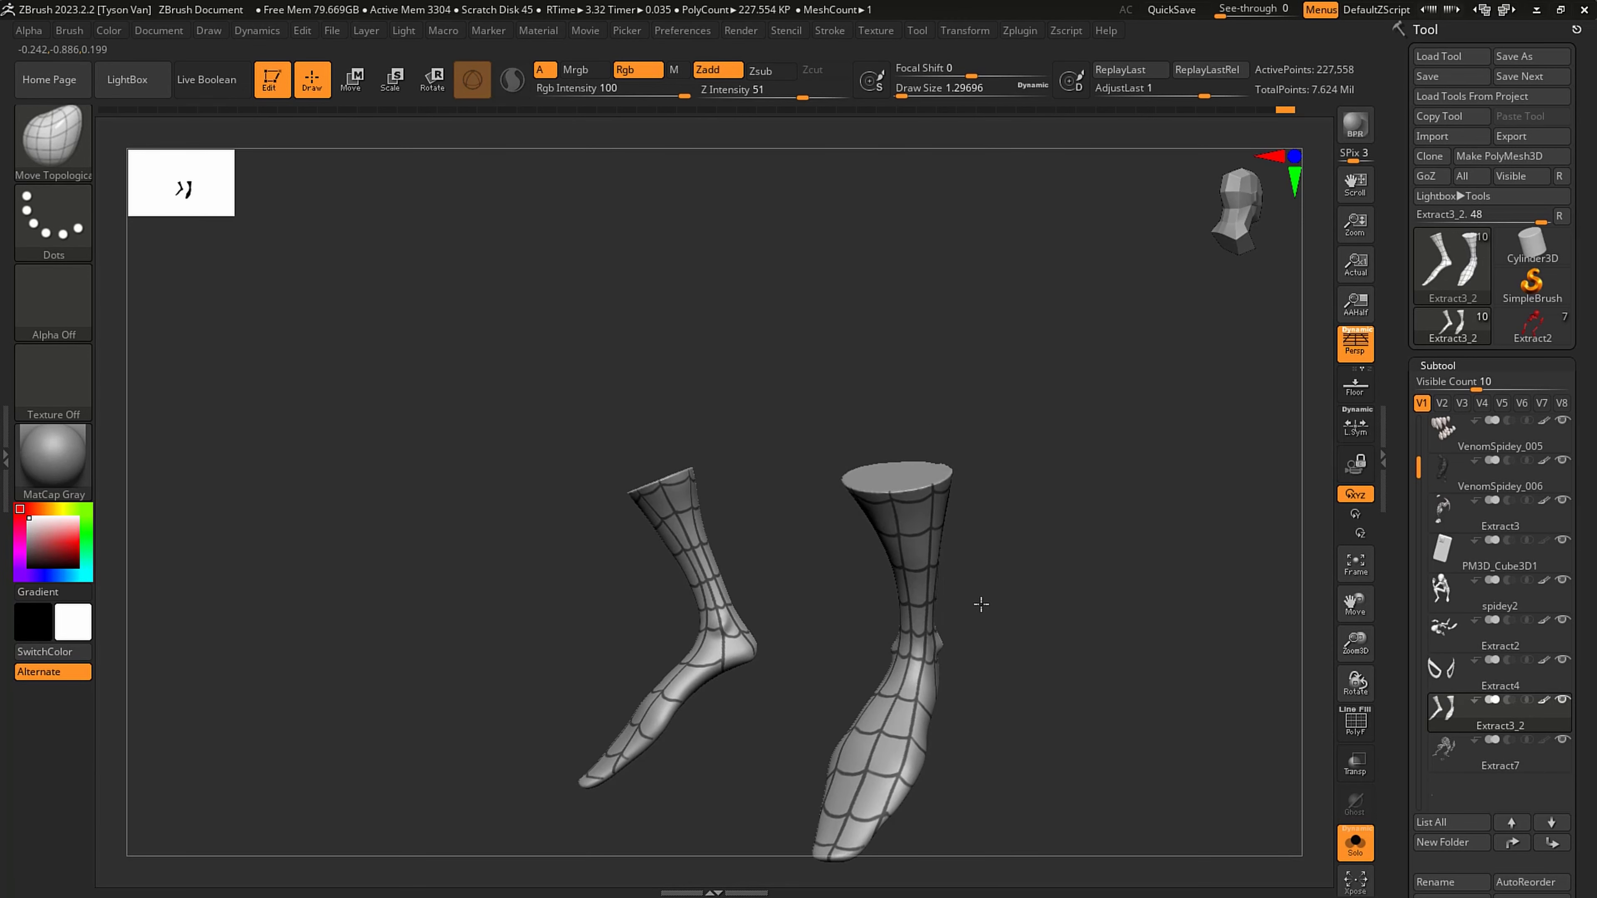
pyautogui.scroll(-5, 1579, 473)
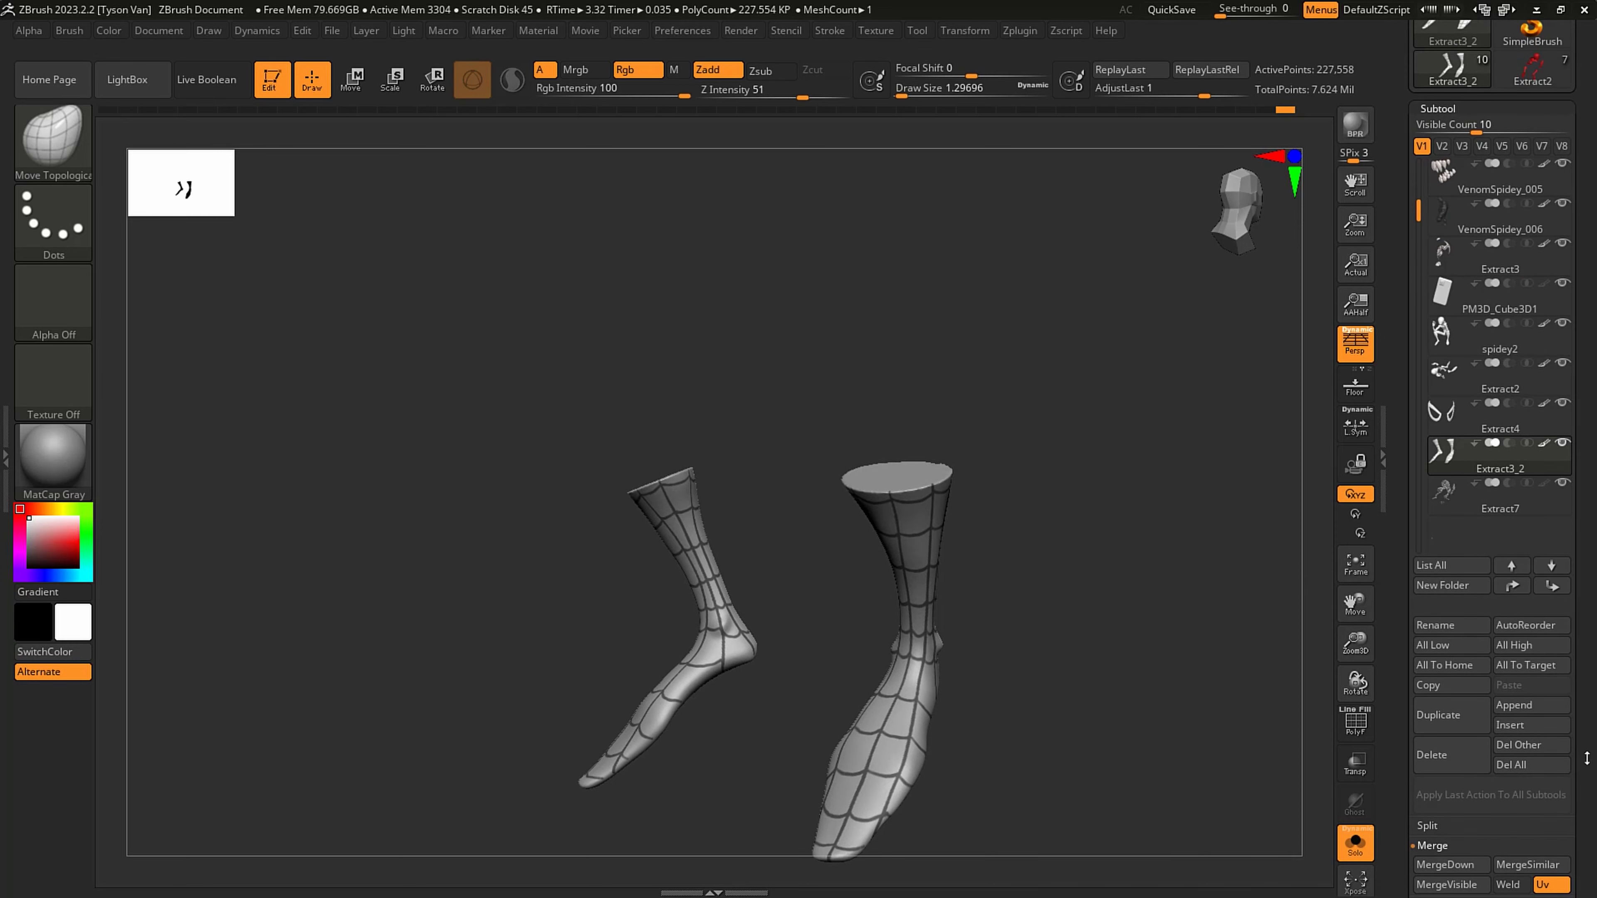
pyautogui.click(1452, 872)
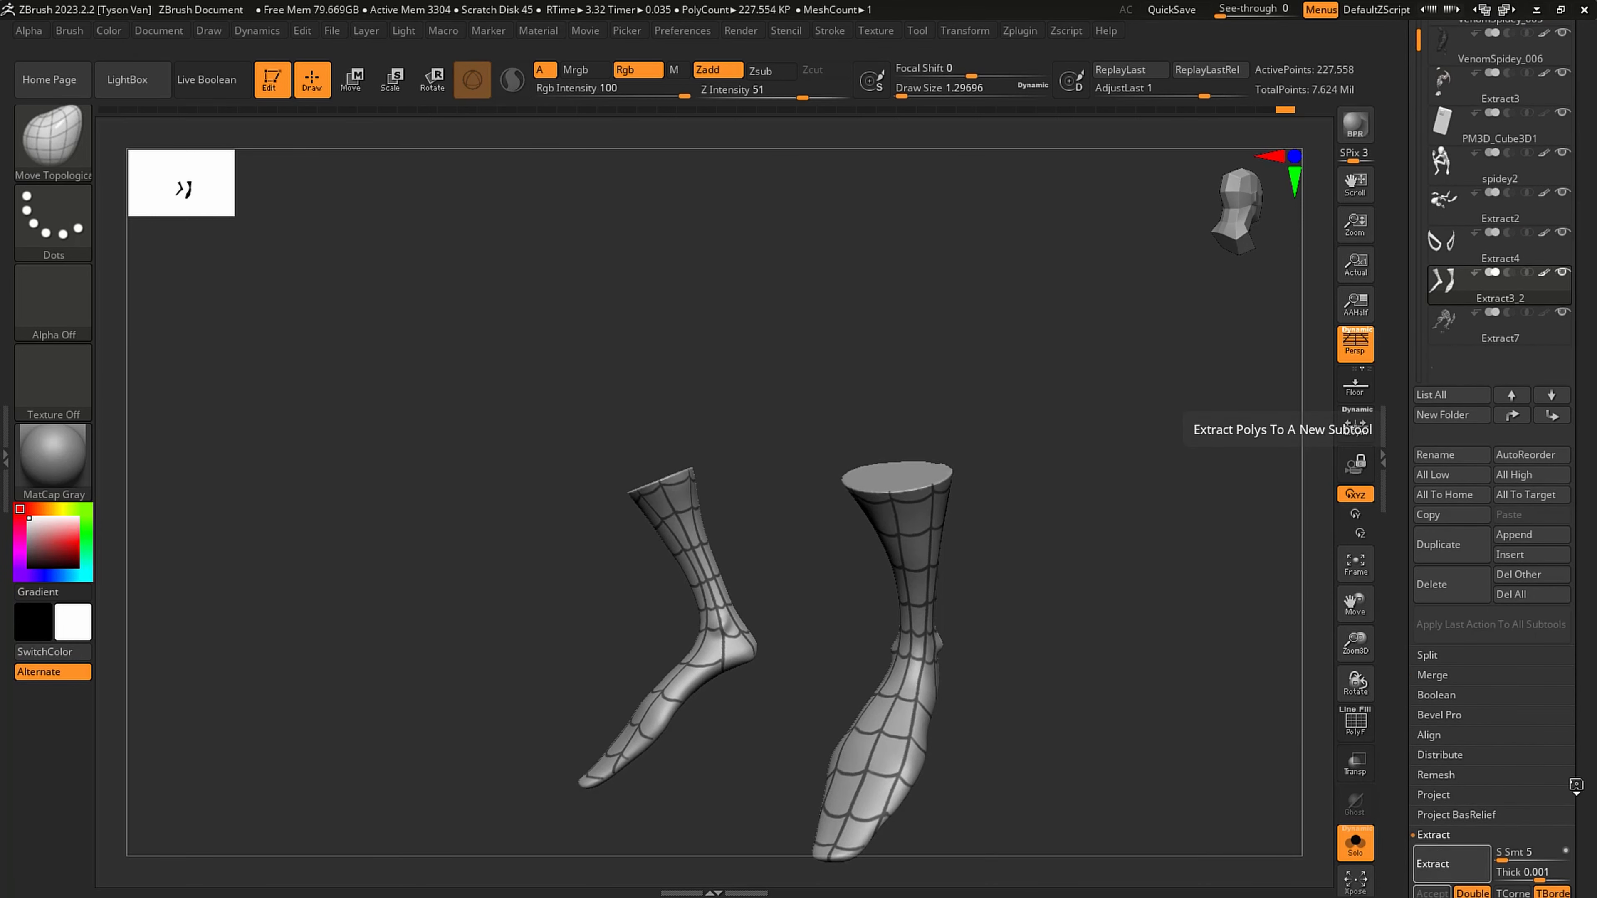
pyautogui.scroll(-3, 1478, 788)
pyautogui.click(1431, 763)
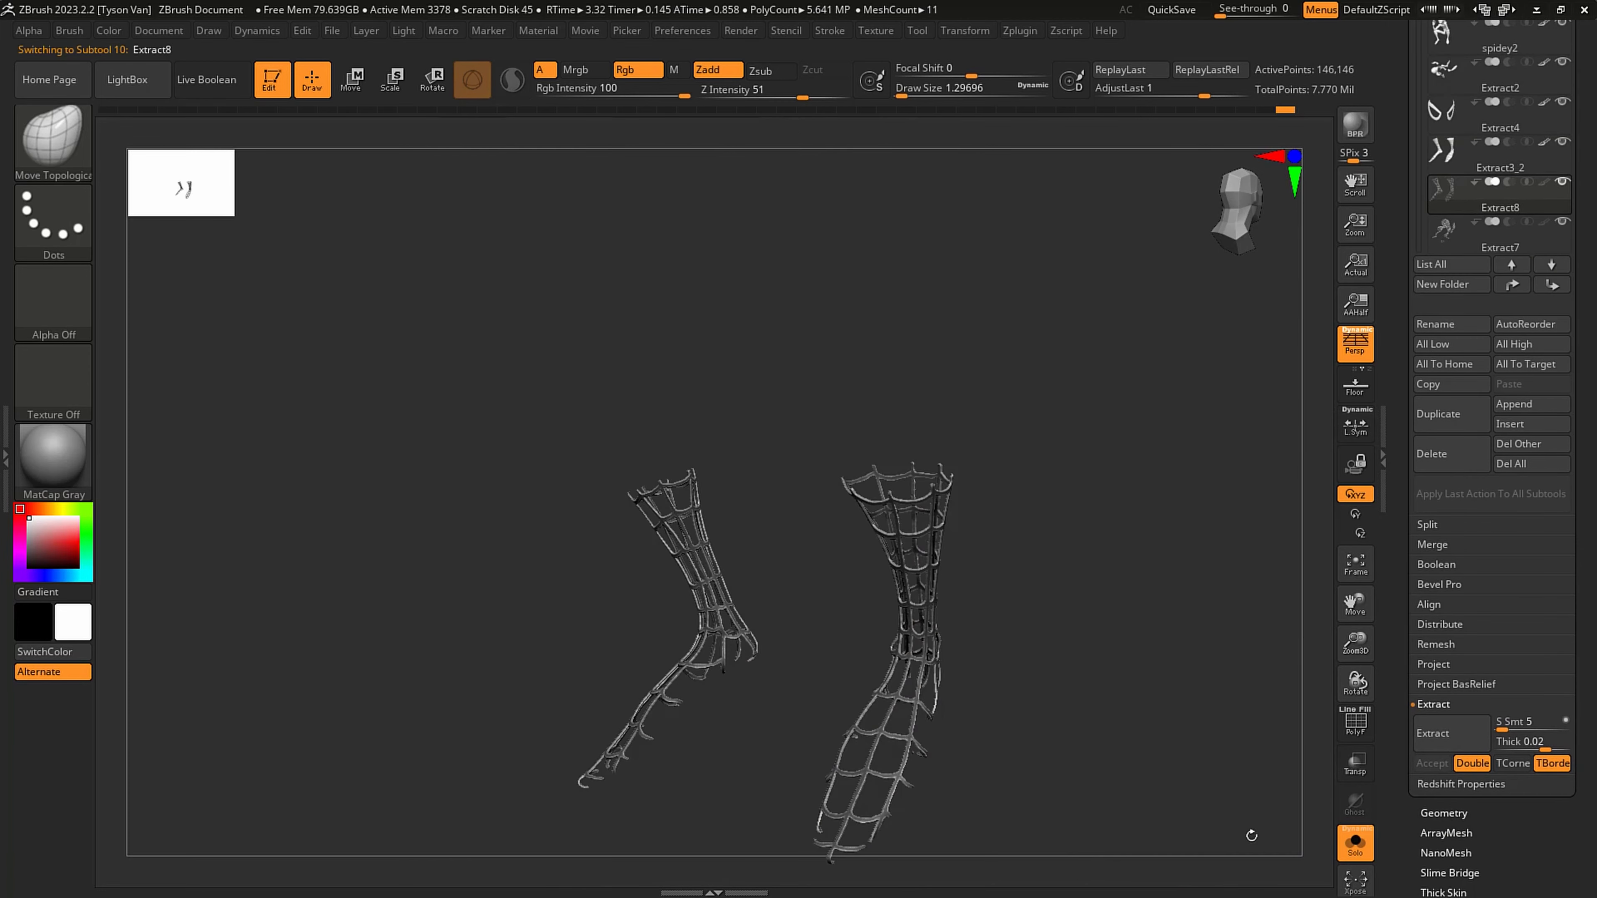
# - Smooth the extracted leg webbing with a draw size of about 379 and turn off Solo mode
pyautogui.press('s')
pyautogui.moveTo(890, 722); pyautogui.dragTo(927, 722)
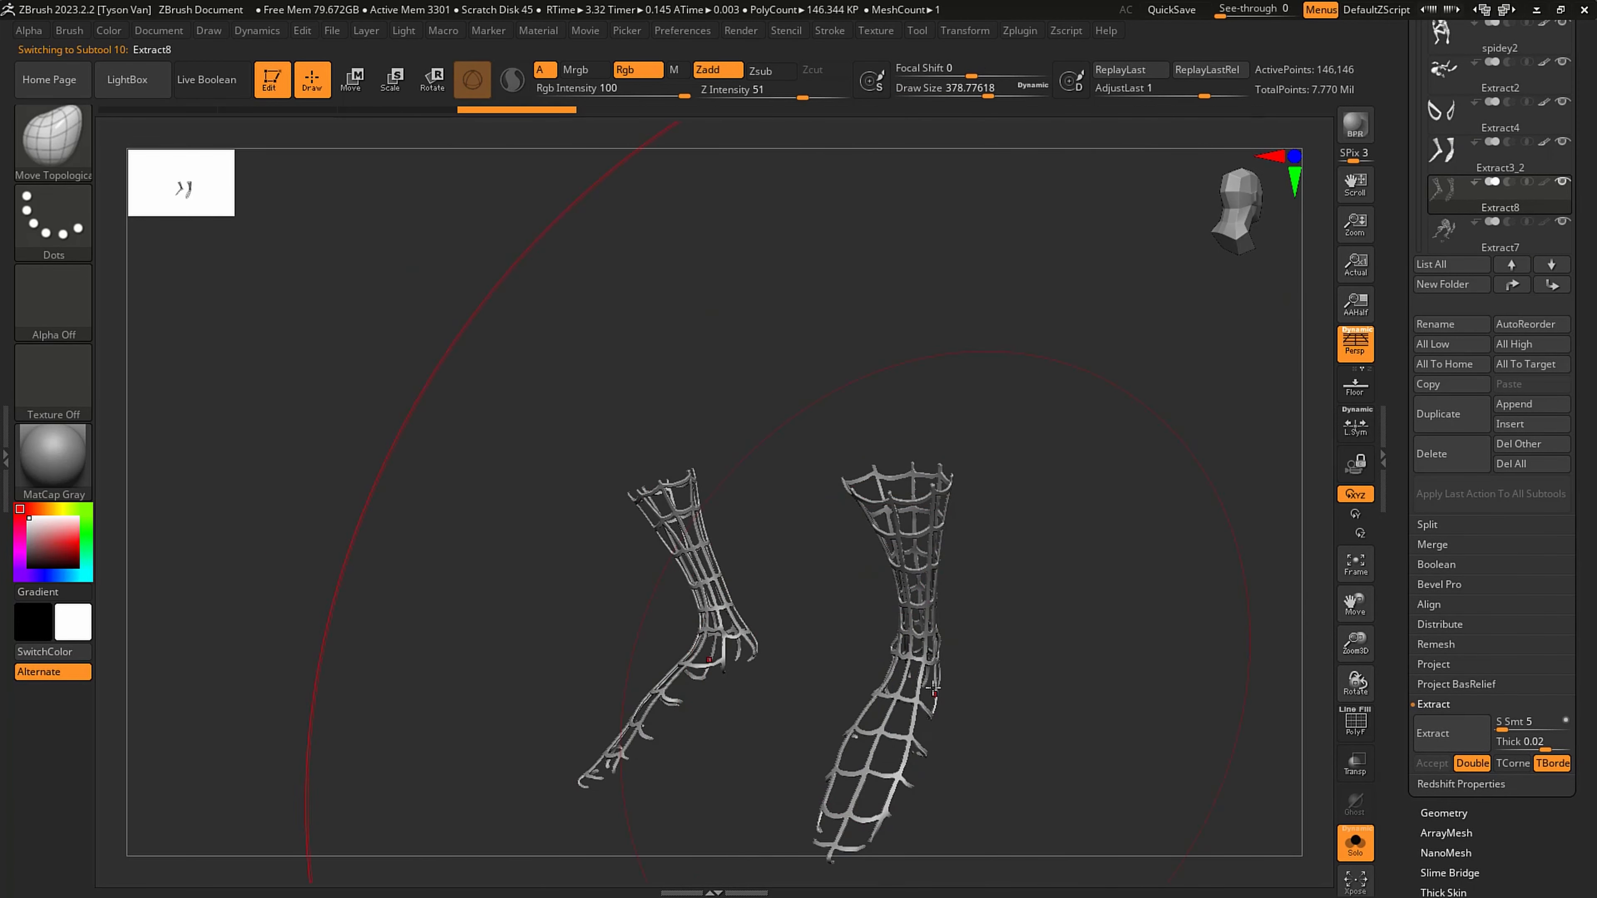
pyautogui.press('shift')
pyautogui.moveTo(918, 551)
pyautogui.keyDown('shift'); pyautogui.mouseDown()
pyautogui.moveTo(935, 565)
pyautogui.moveTo(859, 676)
pyautogui.mouseUp(); pyautogui.keyUp('shift')
pyautogui.moveTo(1031, 695); pyautogui.dragTo(1140, 706)
pyautogui.click(1355, 841)
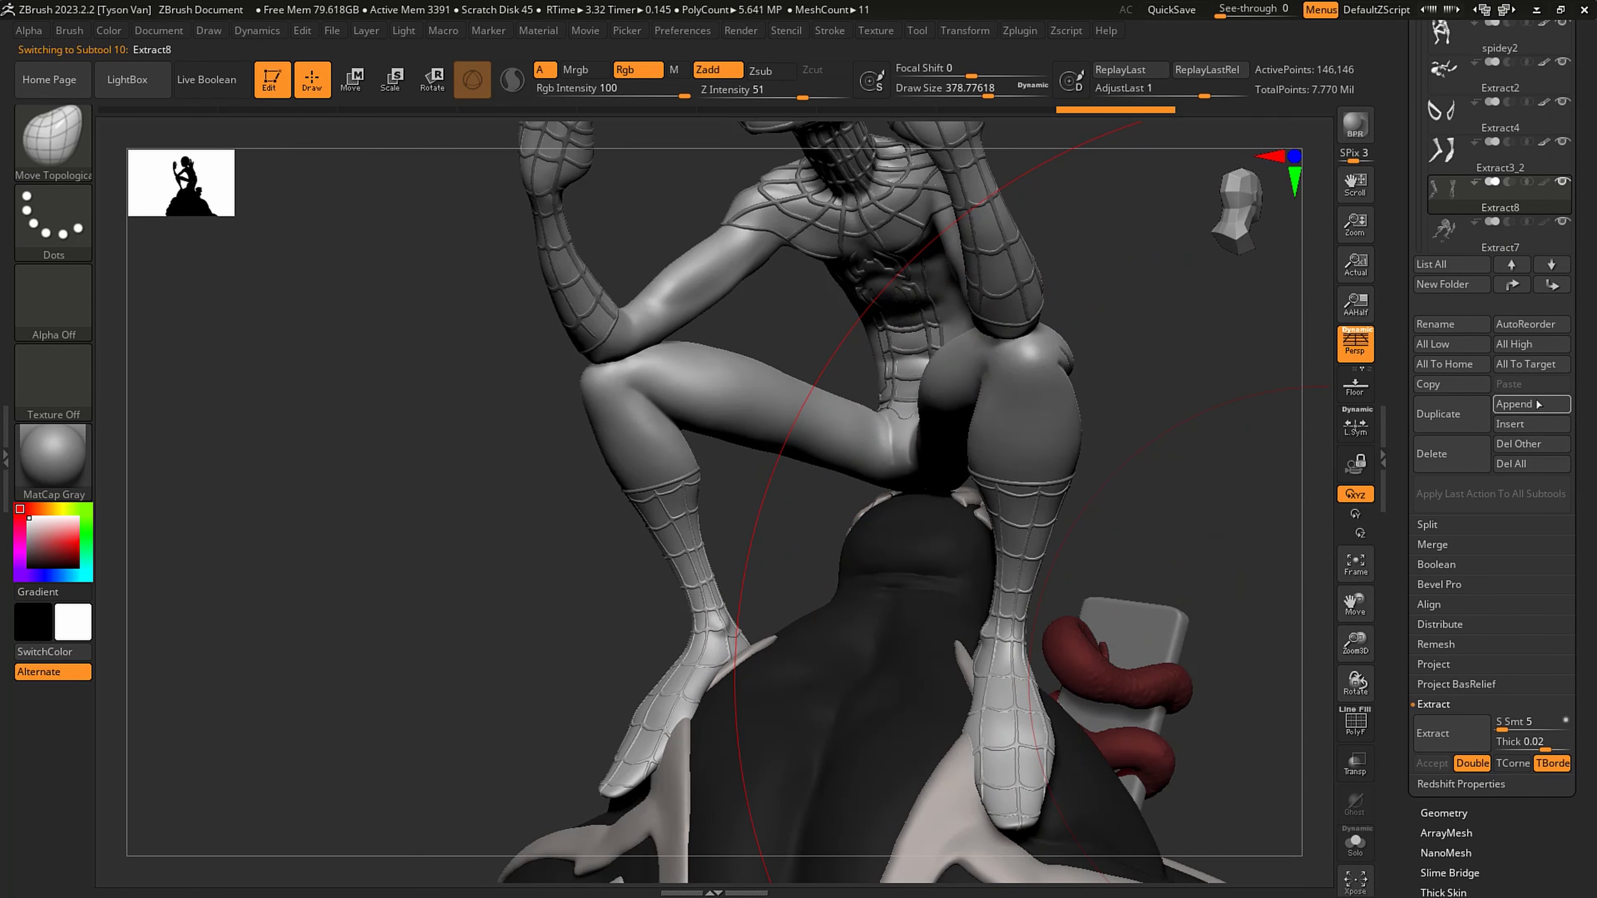
# - Merge the leg webbing subtool down into the rest of the suit's webbing and view it on the whole figure
pyautogui.click(1434, 545)
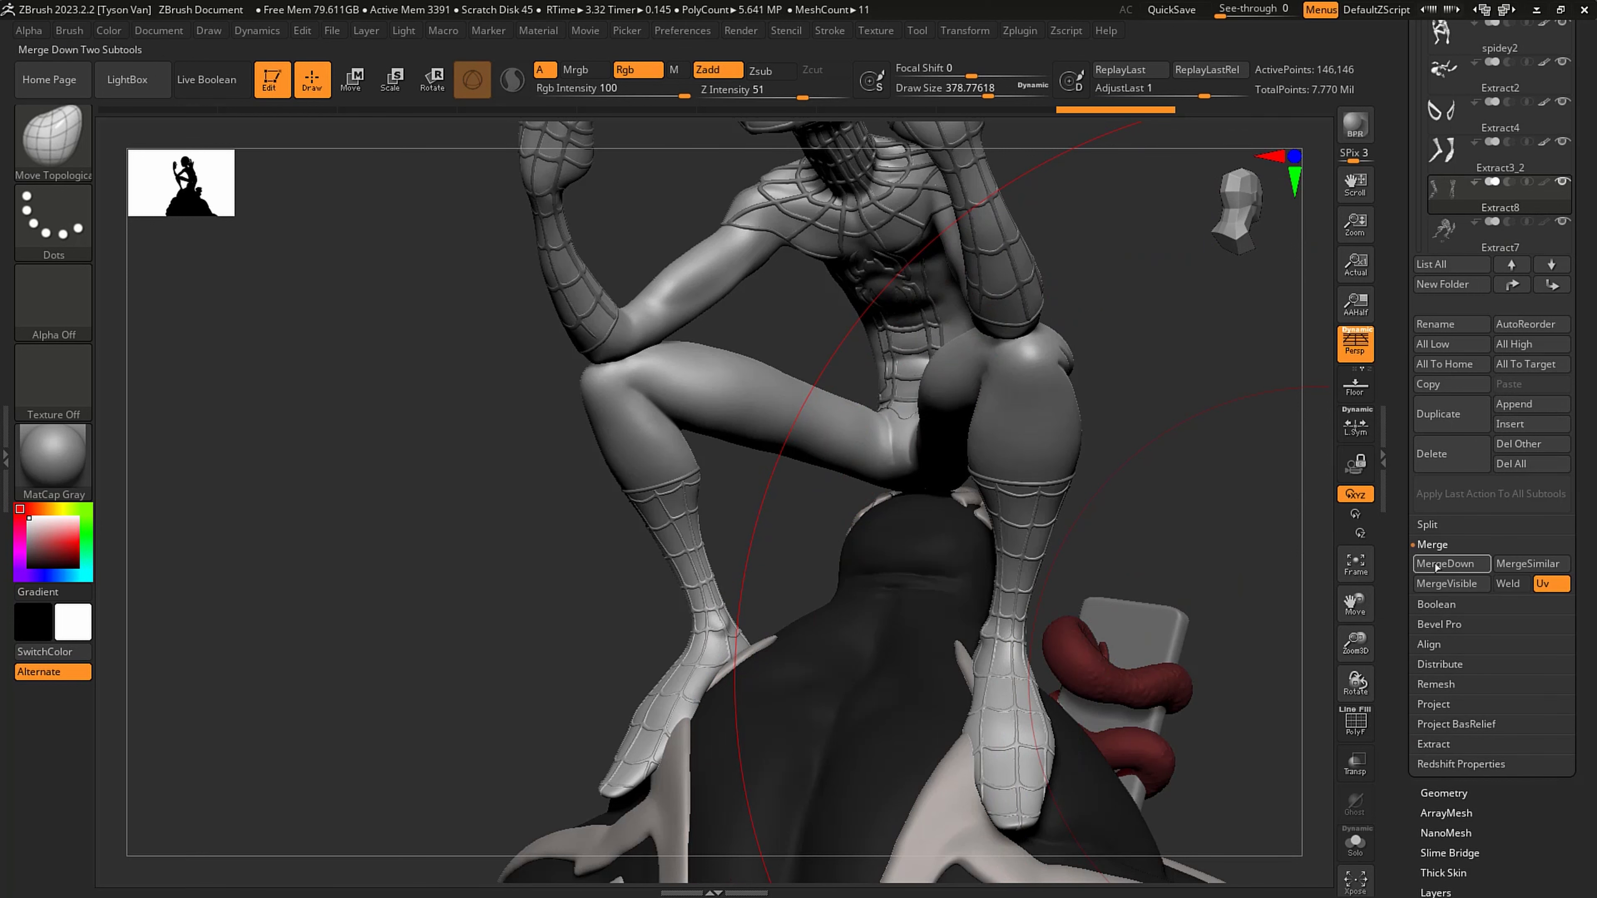
pyautogui.click(1444, 563)
pyautogui.click(1299, 600)
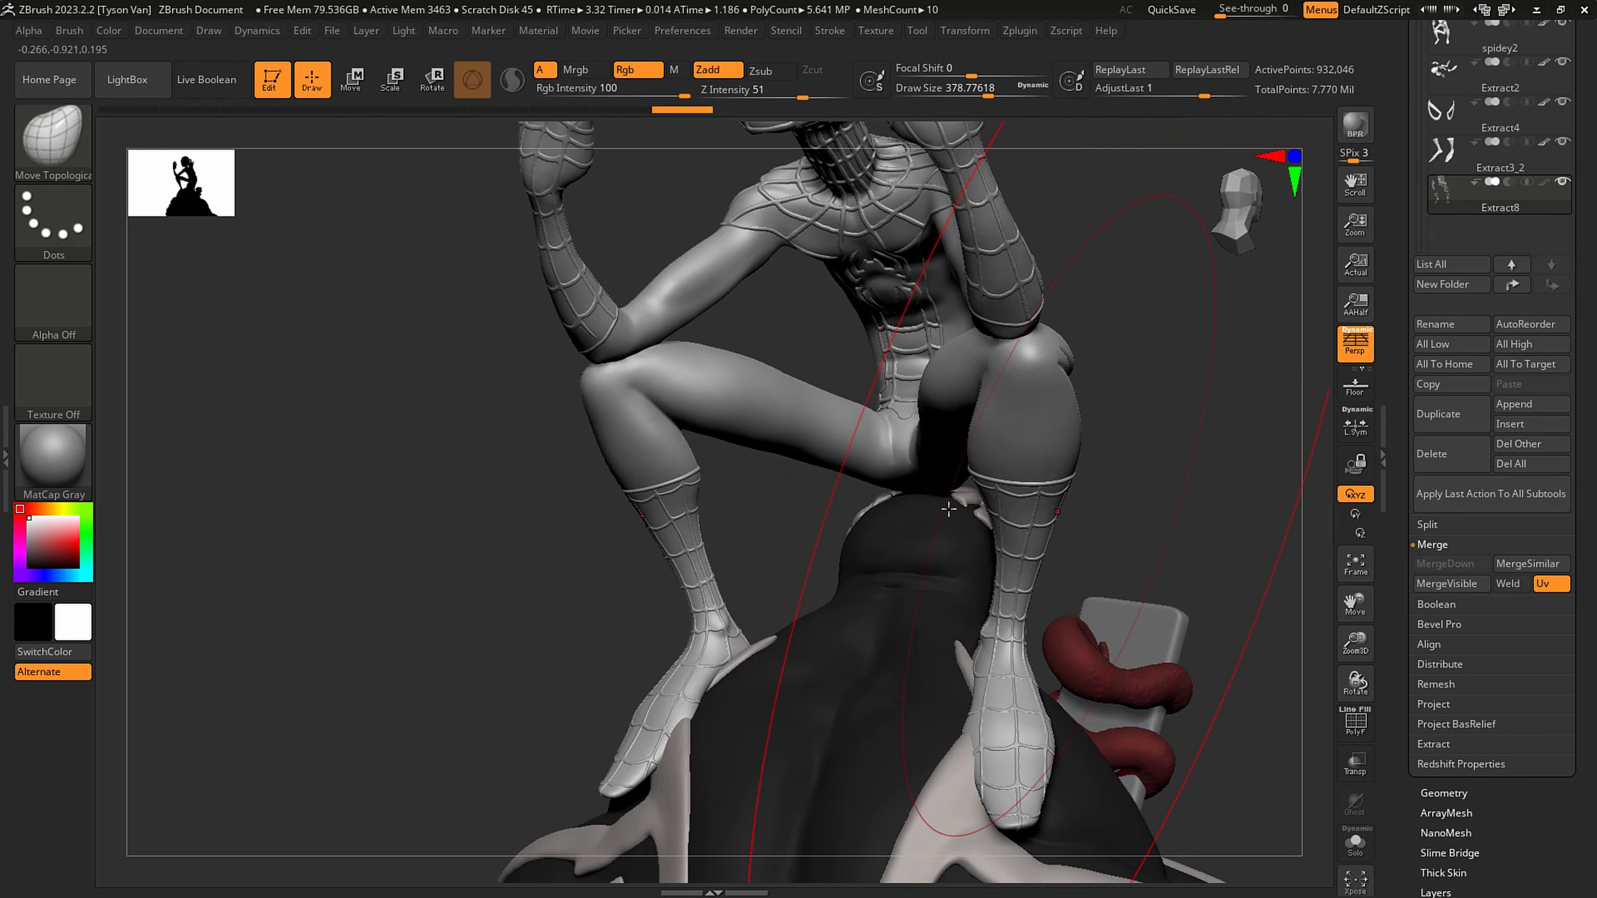
pyautogui.moveTo(777, 591)
pyautogui.keyDown('alt'); pyautogui.mouseDown()
pyautogui.moveTo(805, 502)
pyautogui.moveTo(1162, 534)
pyautogui.moveTo(1073, 566)
pyautogui.moveTo(1065, 542)
pyautogui.moveTo(1025, 532)
pyautogui.moveTo(1054, 621)
pyautogui.moveTo(1151, 632)
pyautogui.moveTo(980, 623)
pyautogui.moveTo(963, 647)
pyautogui.mouseUp(); pyautogui.keyUp('alt')
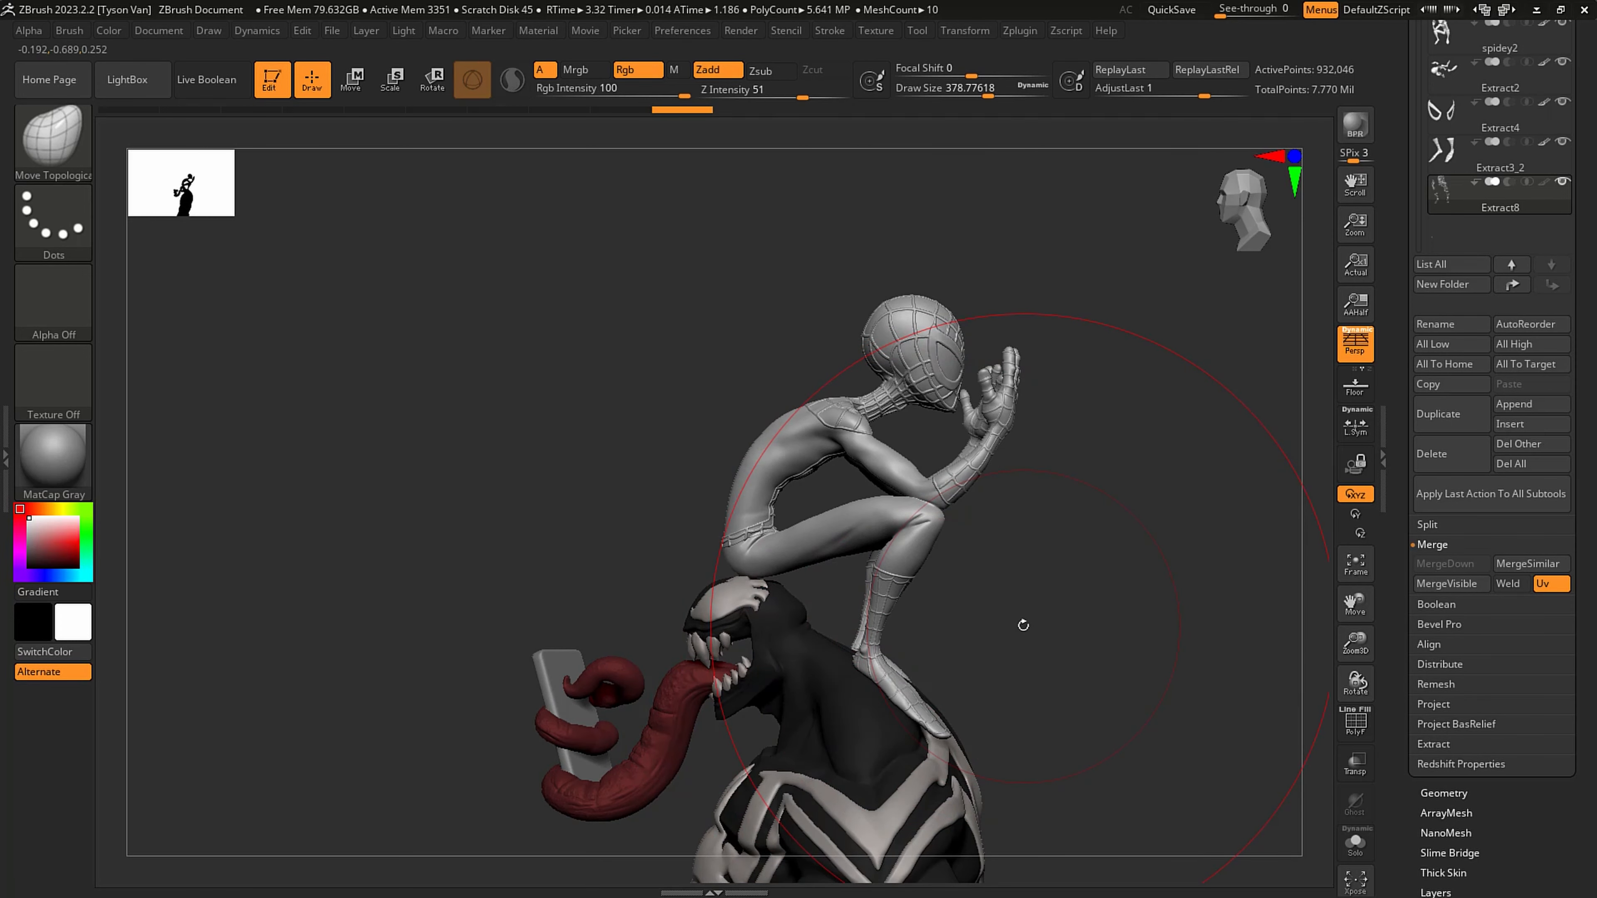
pyautogui.moveTo(910, 604); pyautogui.dragTo(866, 675)
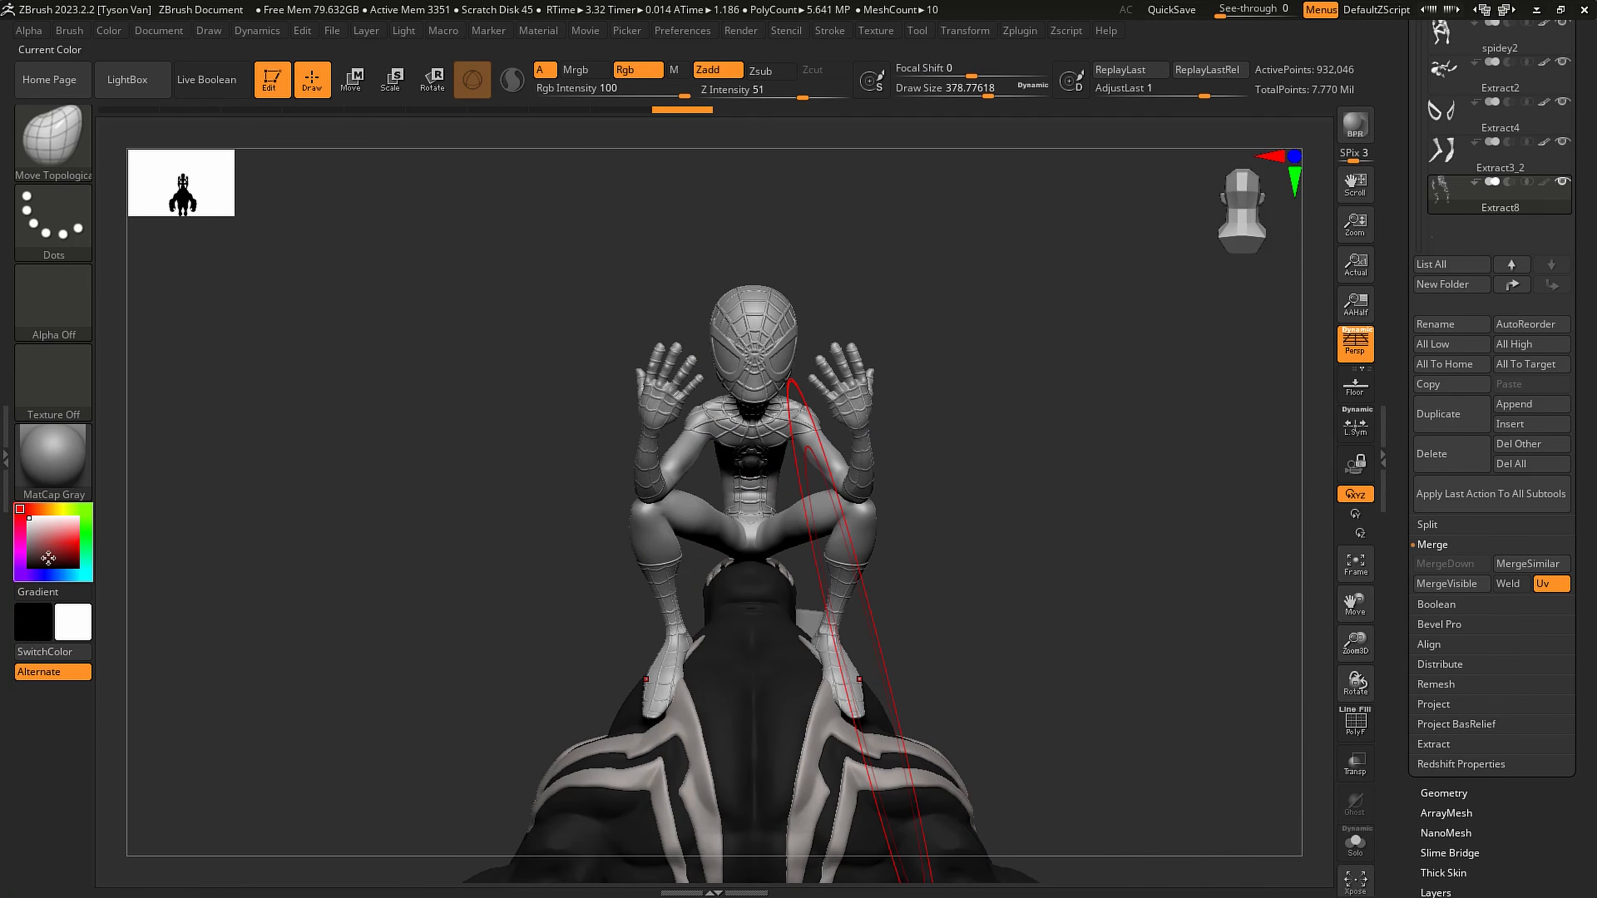
# - Set the colour to black for the webbing and set the draw size to about 20 for work on the mask's face
pyautogui.click(29, 567)
pyautogui.moveTo(1046, 709); pyautogui.dragTo(905, 619)
pyautogui.moveTo(817, 252)
pyautogui.keyDown('alt'); pyautogui.mouseDown()
pyautogui.moveTo(770, 381)
pyautogui.moveTo(695, 383)
pyautogui.mouseUp(); pyautogui.keyUp('alt')
pyautogui.press('s')
pyautogui.keyDown('alt'); pyautogui.moveTo(794, 444); pyautogui.dragTo(843, 493, button='right'); pyautogui.keyUp('alt')
pyautogui.hotkey('shift', 'f')
pyautogui.hotkey('shift', 'f')
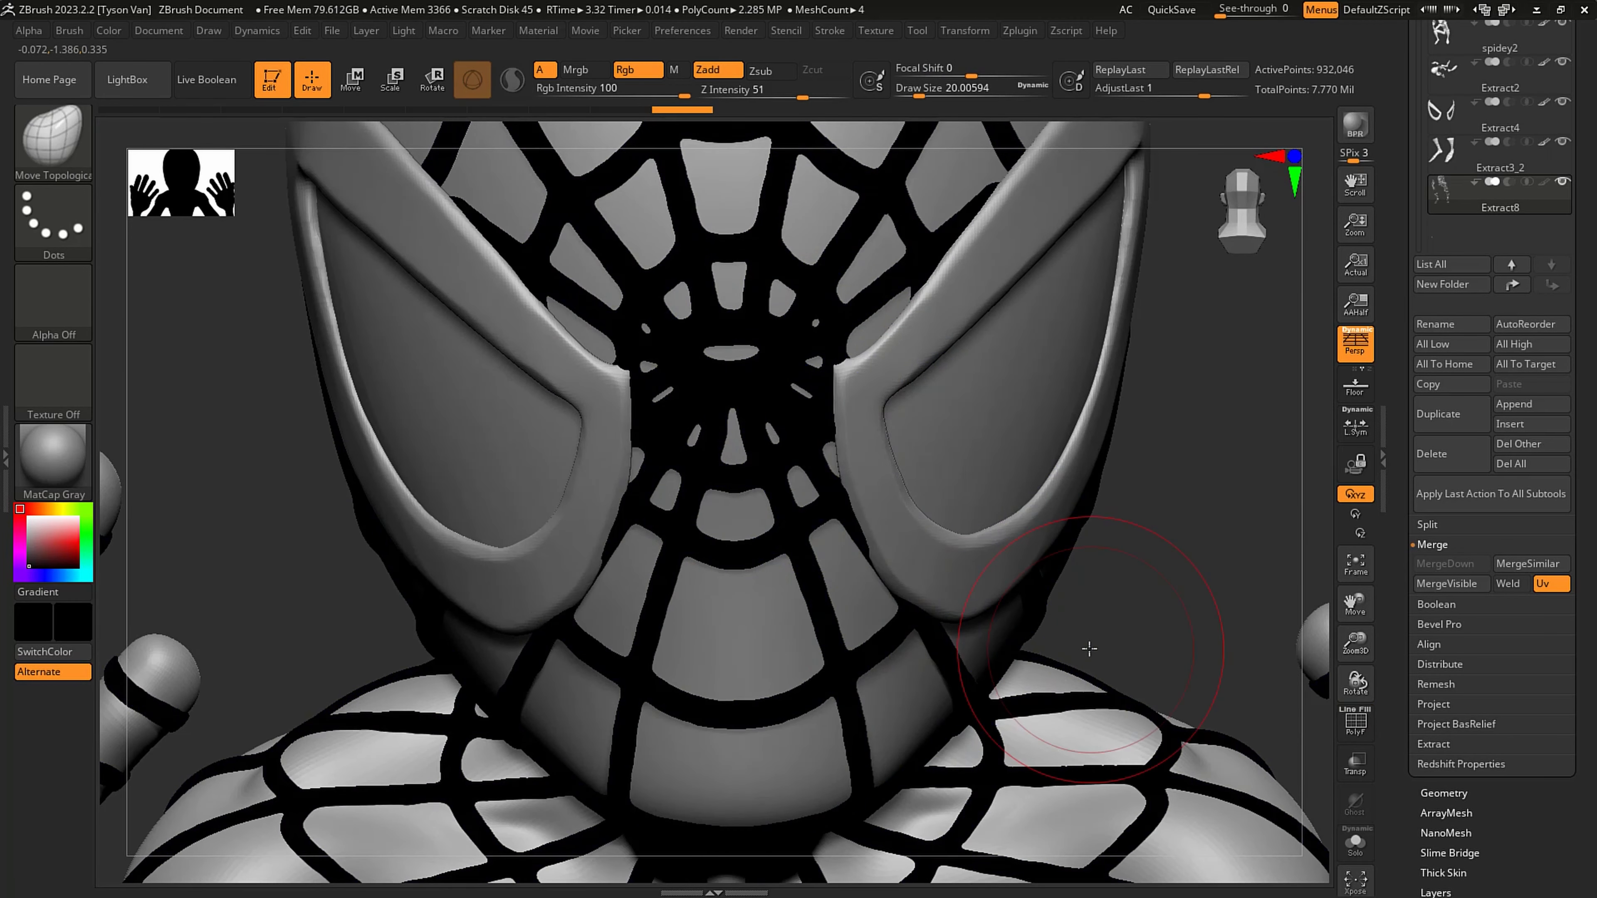
pyautogui.click(1354, 842)
pyautogui.click(1355, 842)
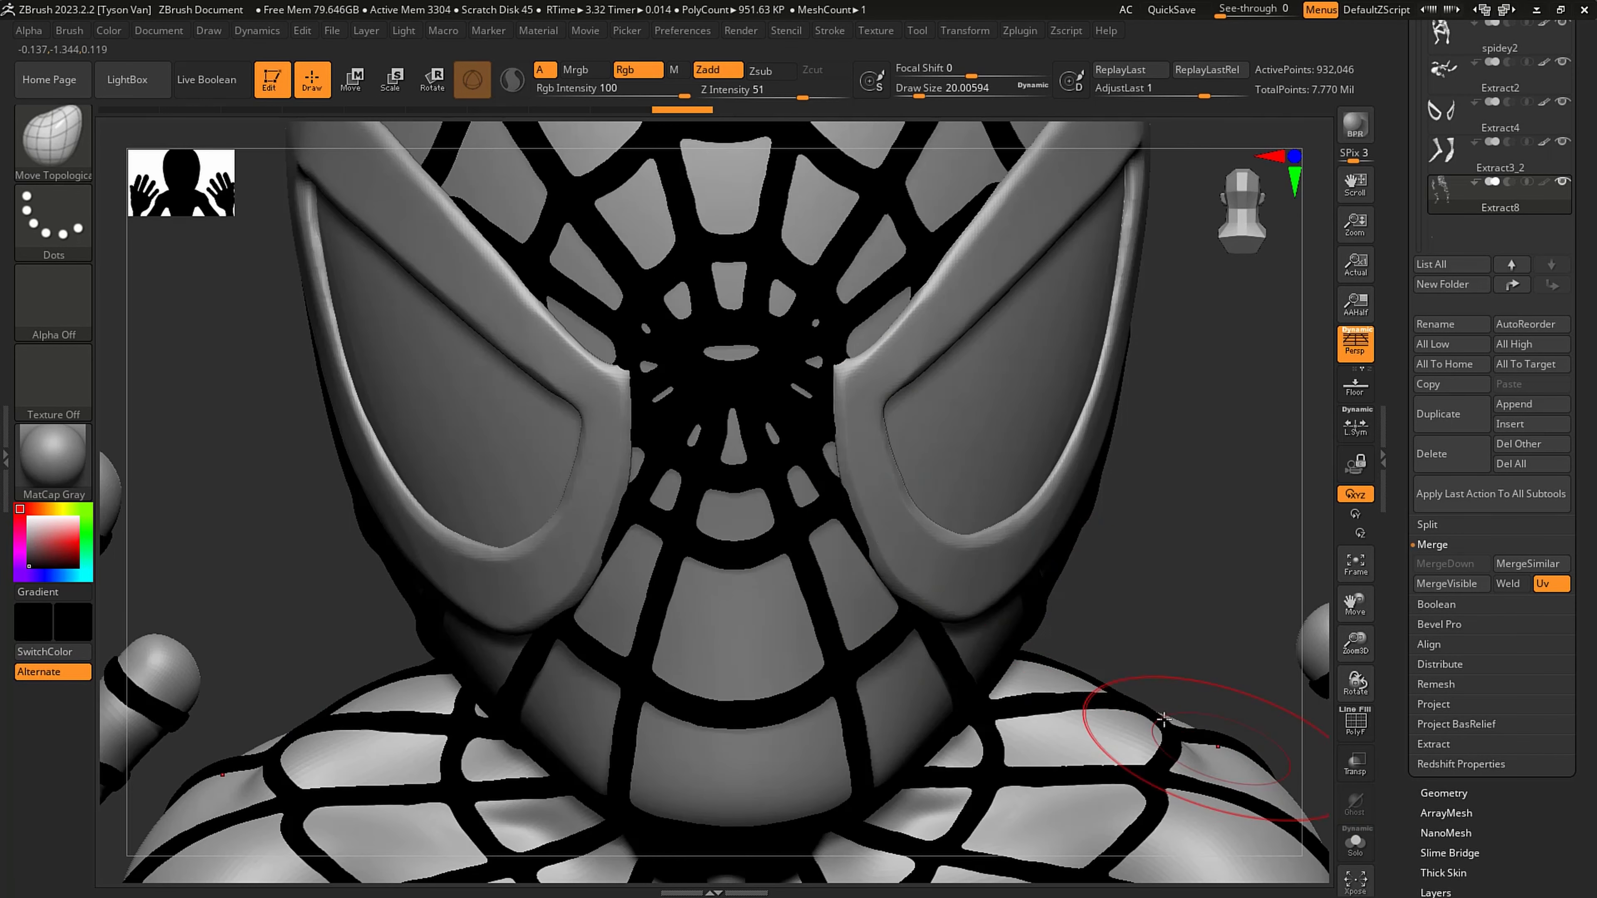
# - Widen the central web opening between the eyes into a round hole with a smaller Move Topological brush, undoing misplaced strokes
pyautogui.moveTo(790, 425); pyautogui.dragTo(789, 407, button='right')
pyautogui.press('s')
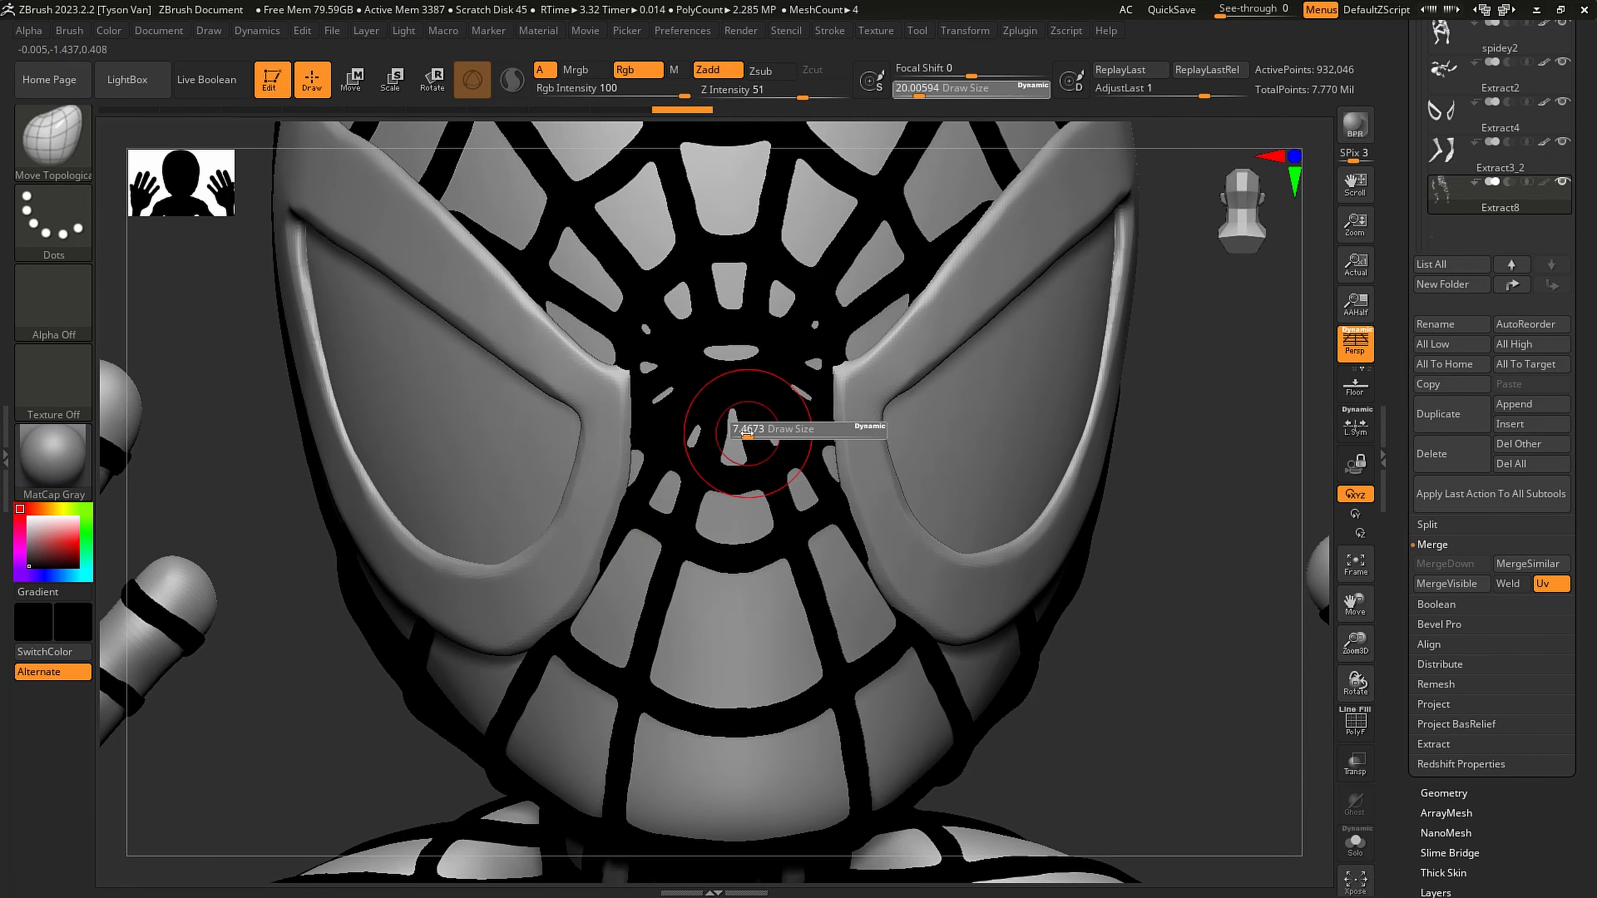
pyautogui.moveTo(756, 431); pyautogui.dragTo(742, 429)
pyautogui.press('[')
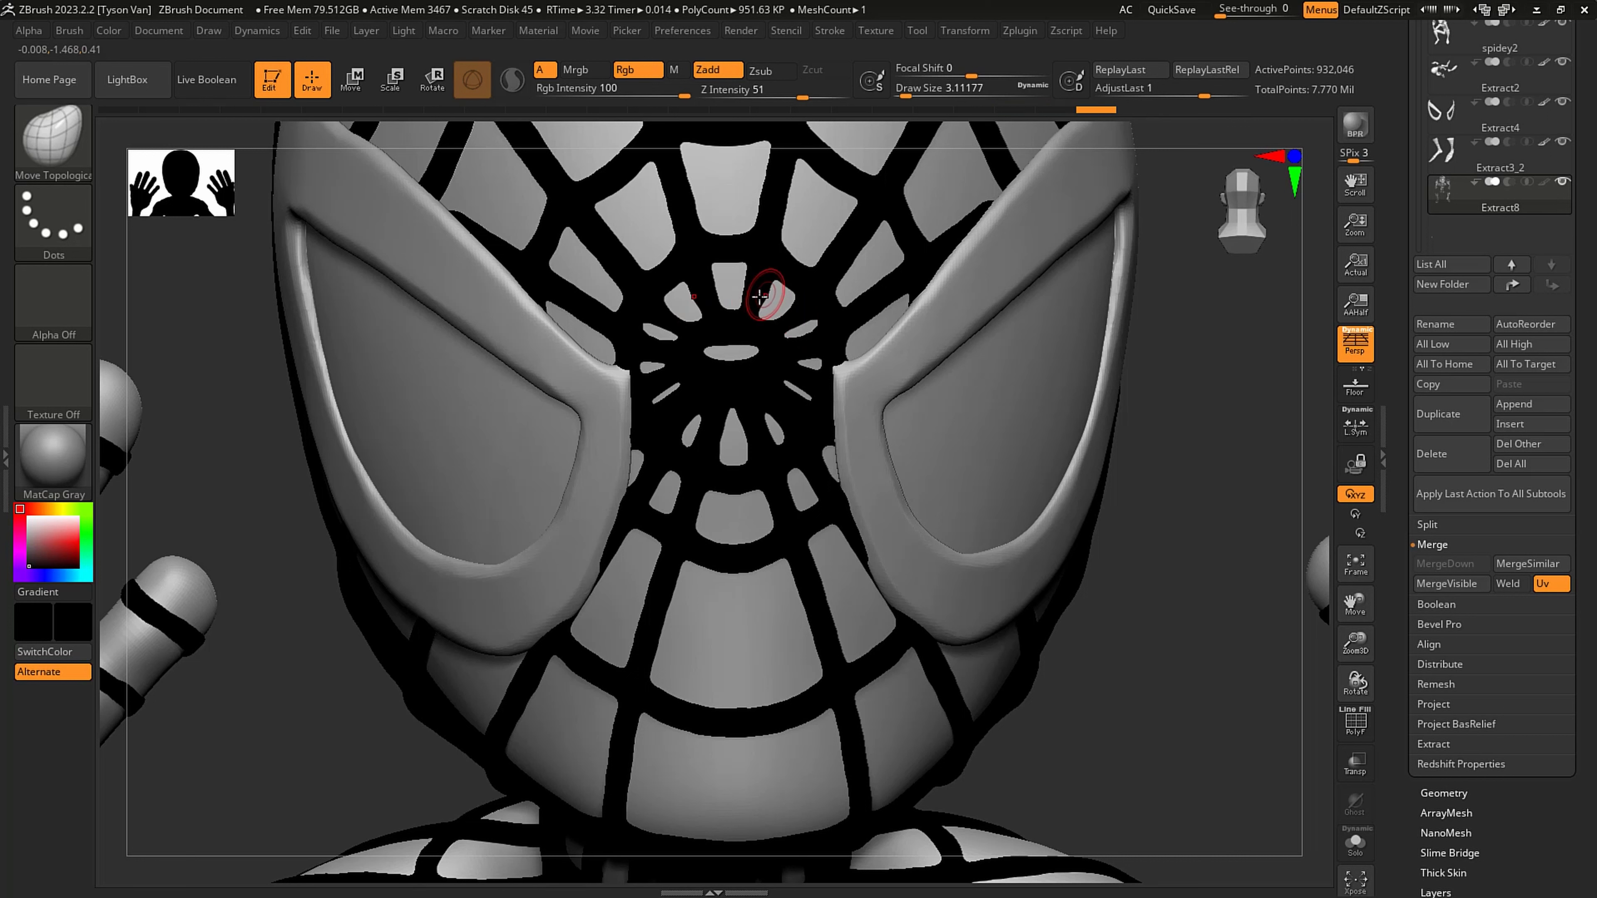
pyautogui.moveTo(751, 341)
pyautogui.mouseDown()
pyautogui.moveTo(747, 389)
pyautogui.moveTo(733, 333)
pyautogui.mouseUp()
pyautogui.press('s')
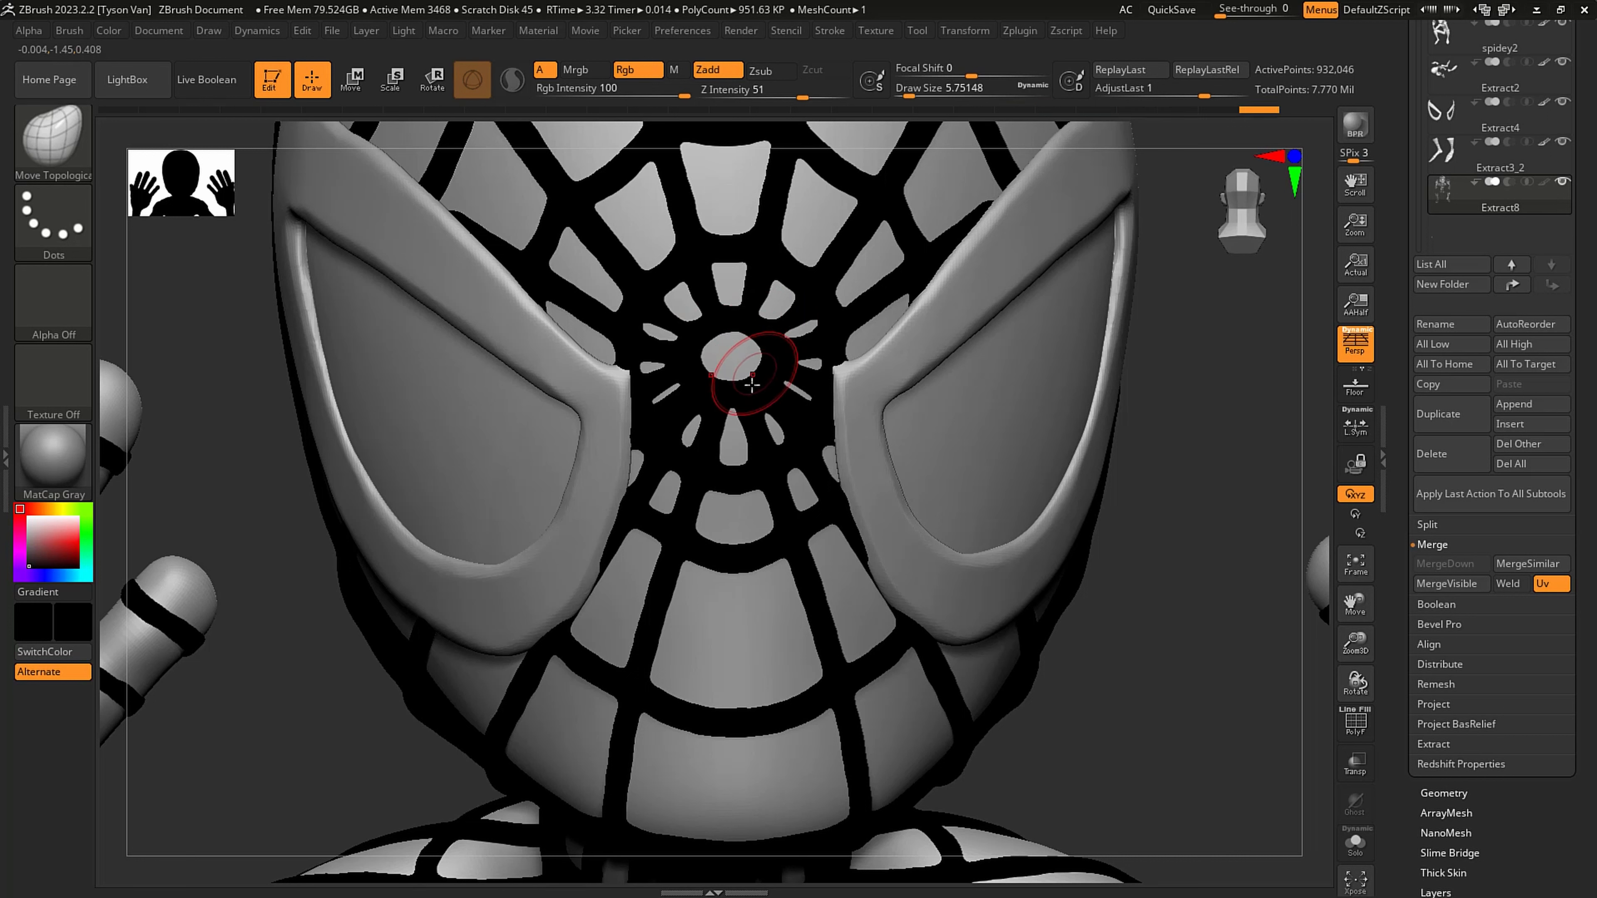
pyautogui.hotkey('ctrl', 'z')
pyautogui.hotkey('ctrl', 'z')
# - Reshape the small web openings around the central hole with draw size about 3.7 and Z Intensity 100
pyautogui.press('s')
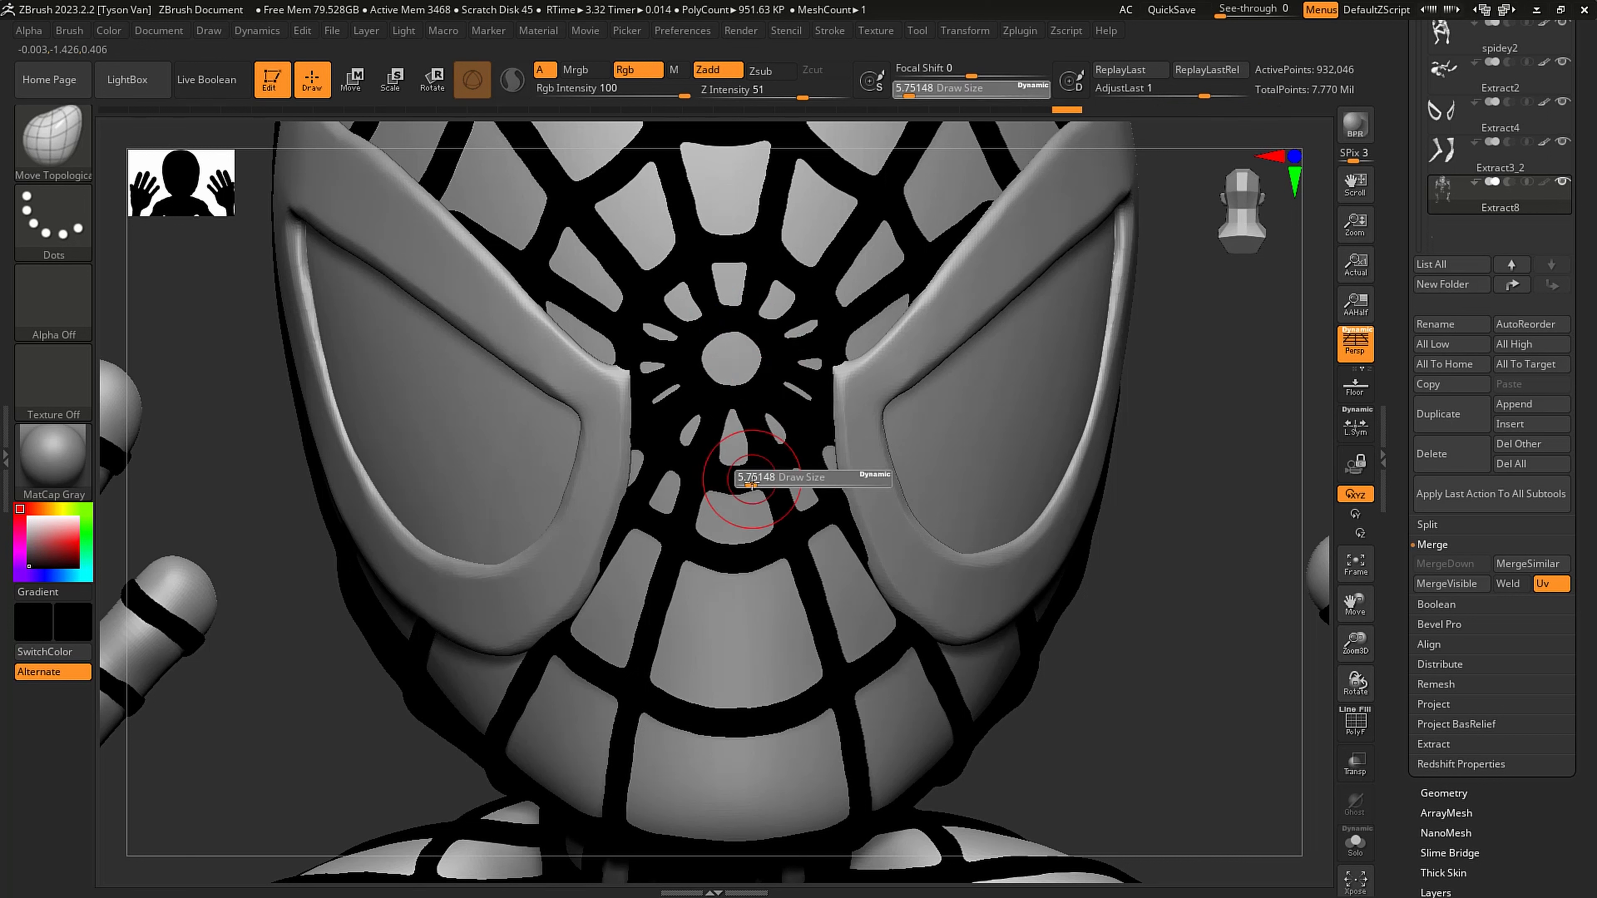
pyautogui.moveTo(735, 463)
pyautogui.mouseDown()
pyautogui.moveTo(778, 452)
pyautogui.moveTo(794, 426)
pyautogui.moveTo(760, 406)
pyautogui.moveTo(790, 424)
pyautogui.mouseUp()
pyautogui.moveTo(797, 402); pyautogui.dragTo(805, 353)
pyautogui.press('s')
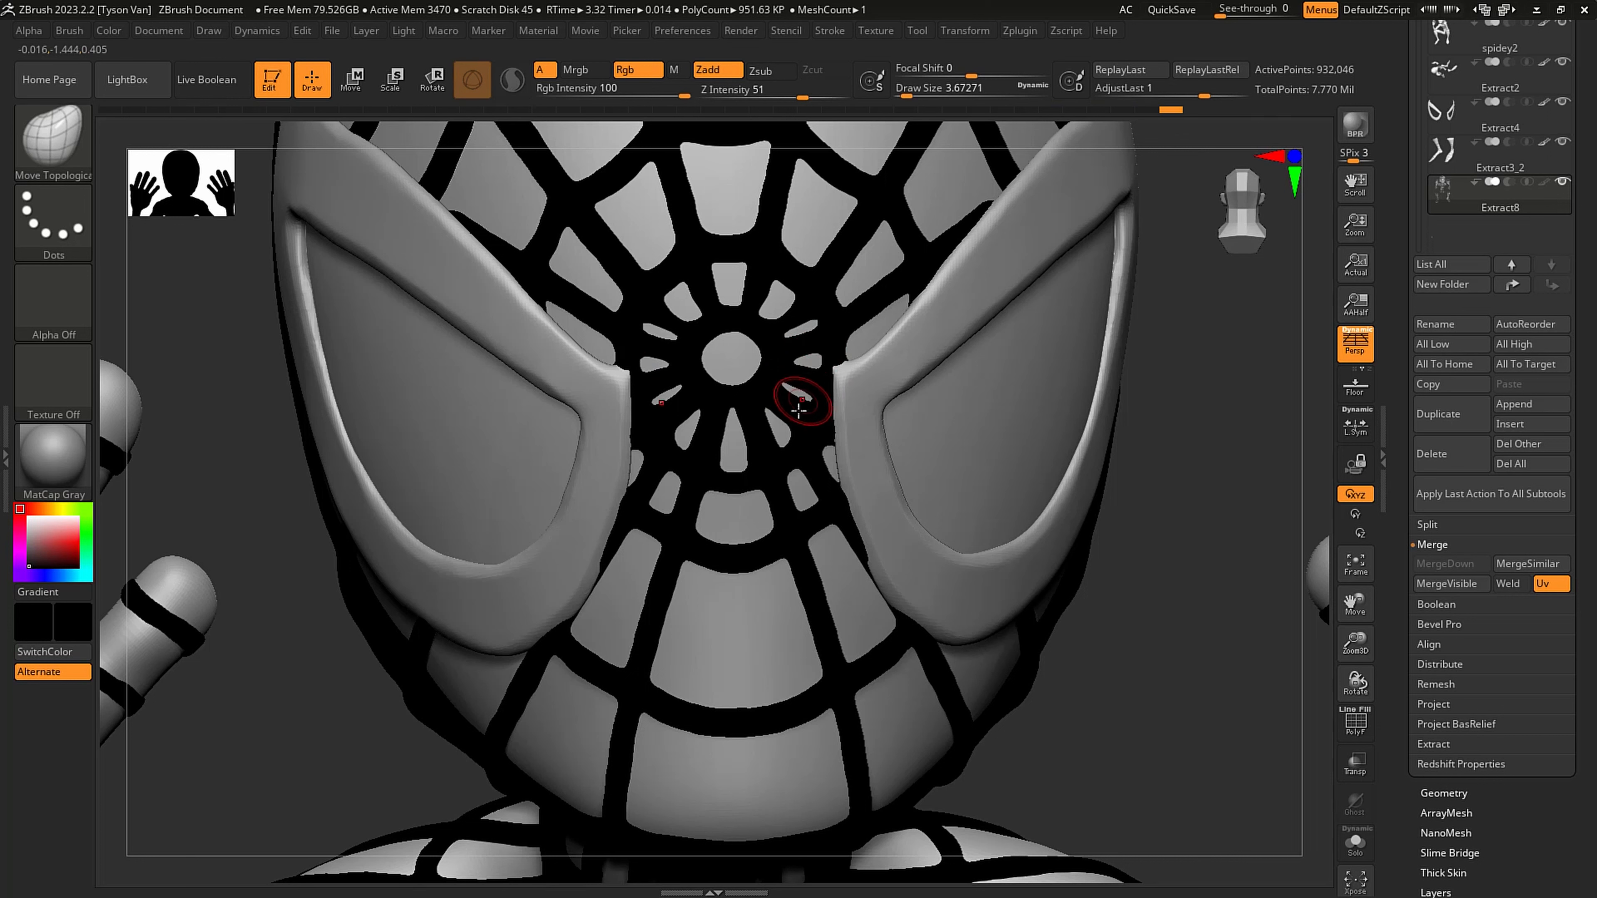
pyautogui.moveTo(804, 94); pyautogui.dragTo(846, 94)
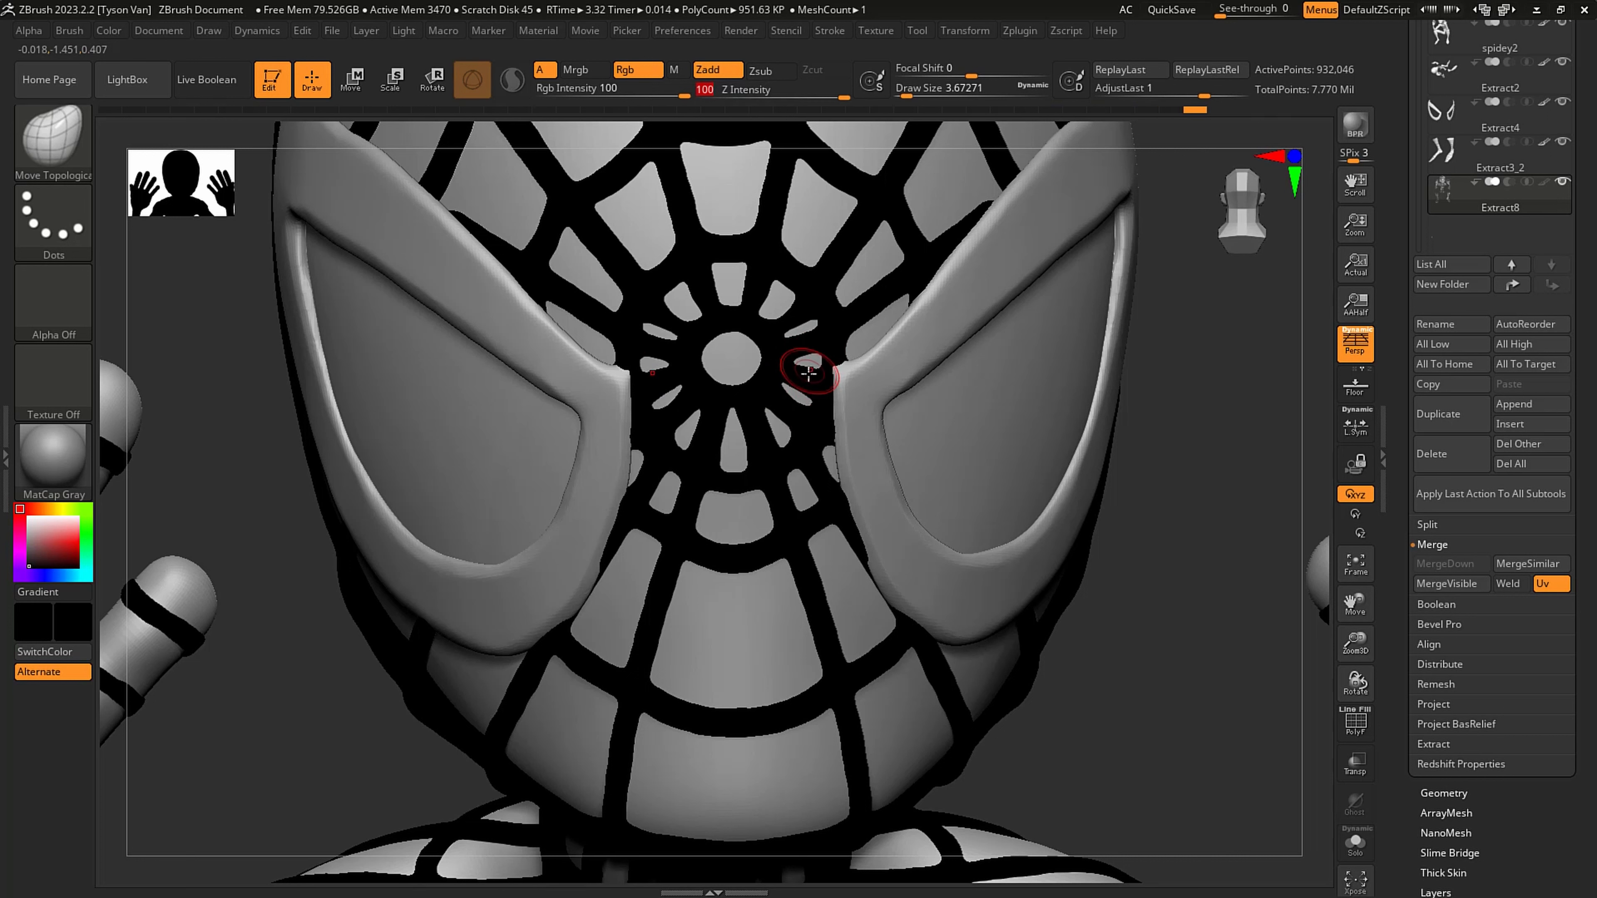
pyautogui.moveTo(808, 372)
pyautogui.mouseDown()
pyautogui.moveTo(798, 357)
pyautogui.moveTo(802, 385)
pyautogui.mouseUp()
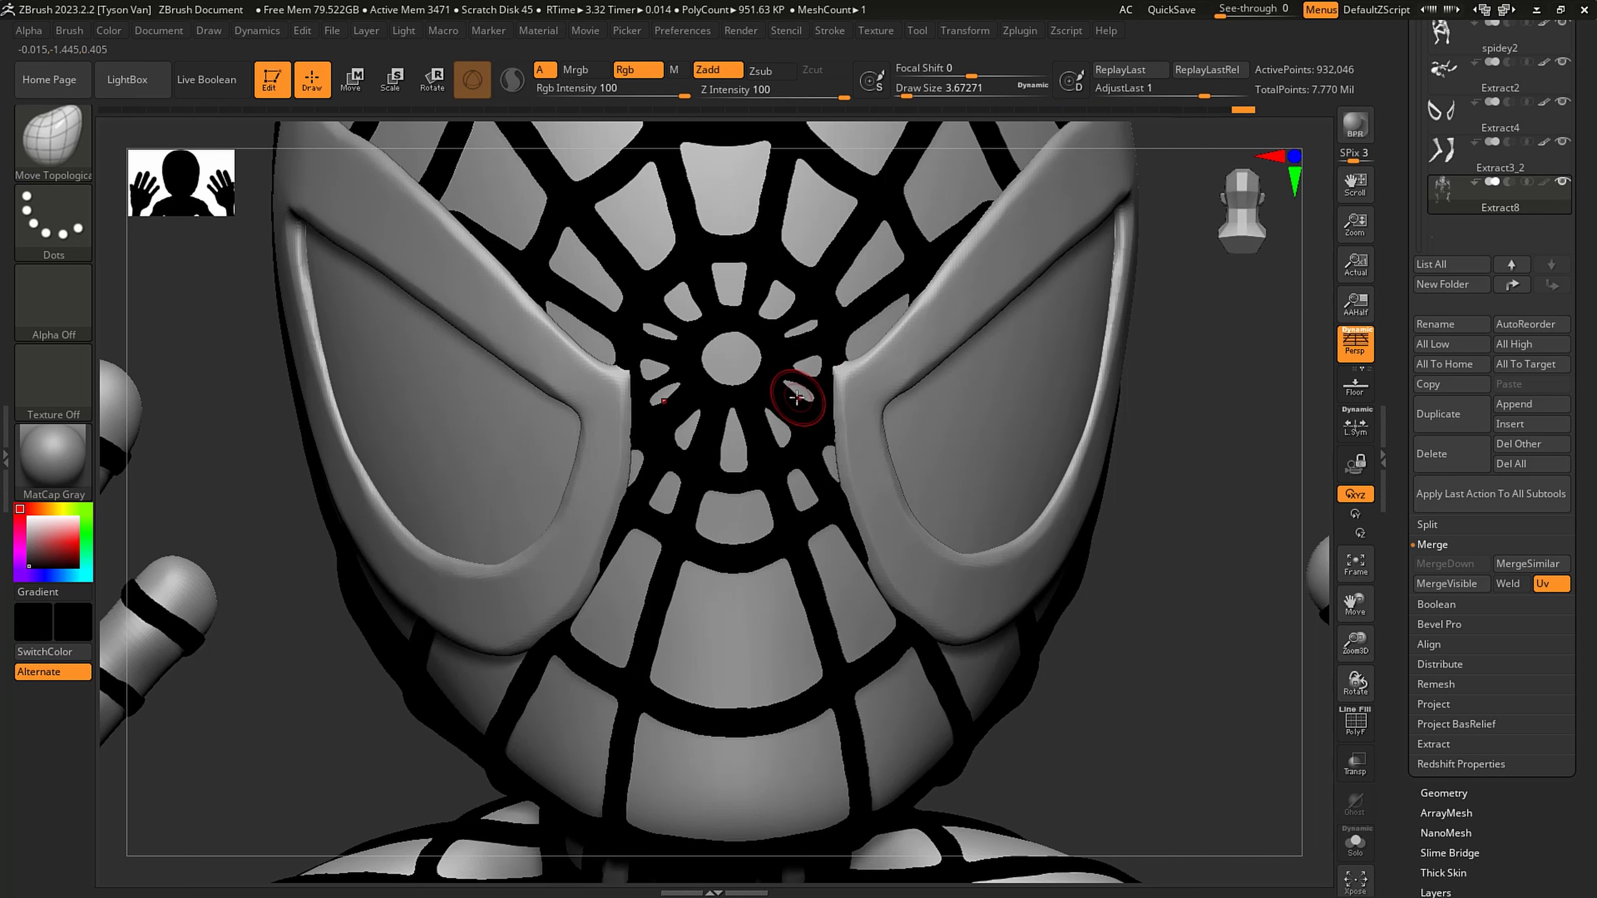
pyautogui.moveTo(802, 409)
pyautogui.mouseDown()
pyautogui.moveTo(785, 344)
pyautogui.moveTo(796, 319)
pyautogui.mouseUp()
pyautogui.press('f')
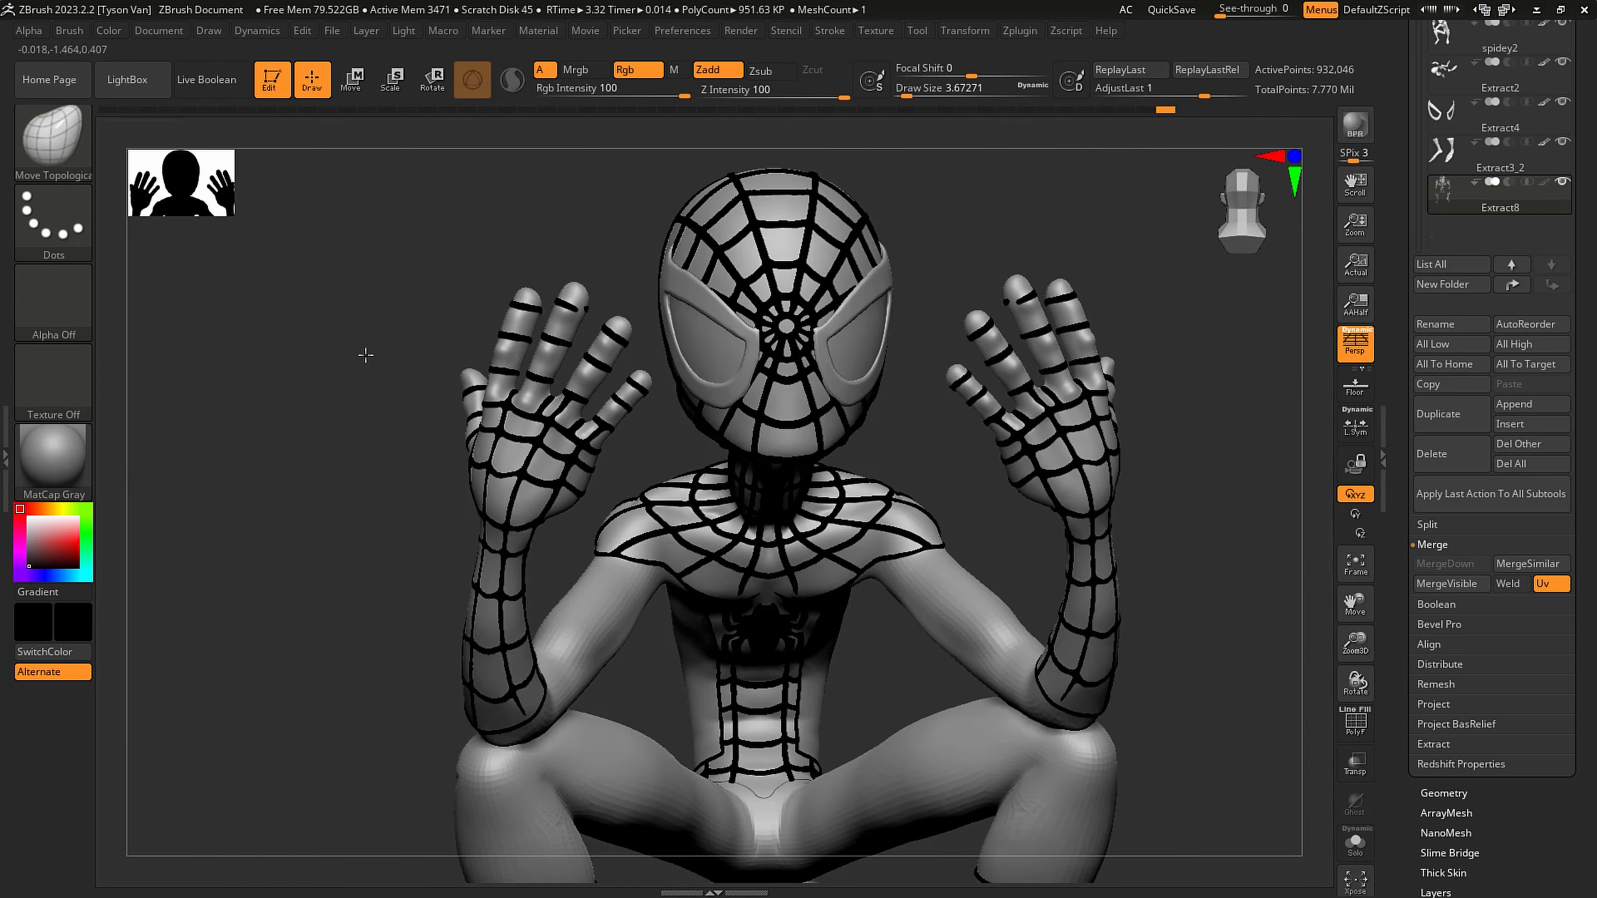
# - Save the file and set the webbing's colour back to white
pyautogui.moveTo(941, 555); pyautogui.dragTo(776, 508, button='right')
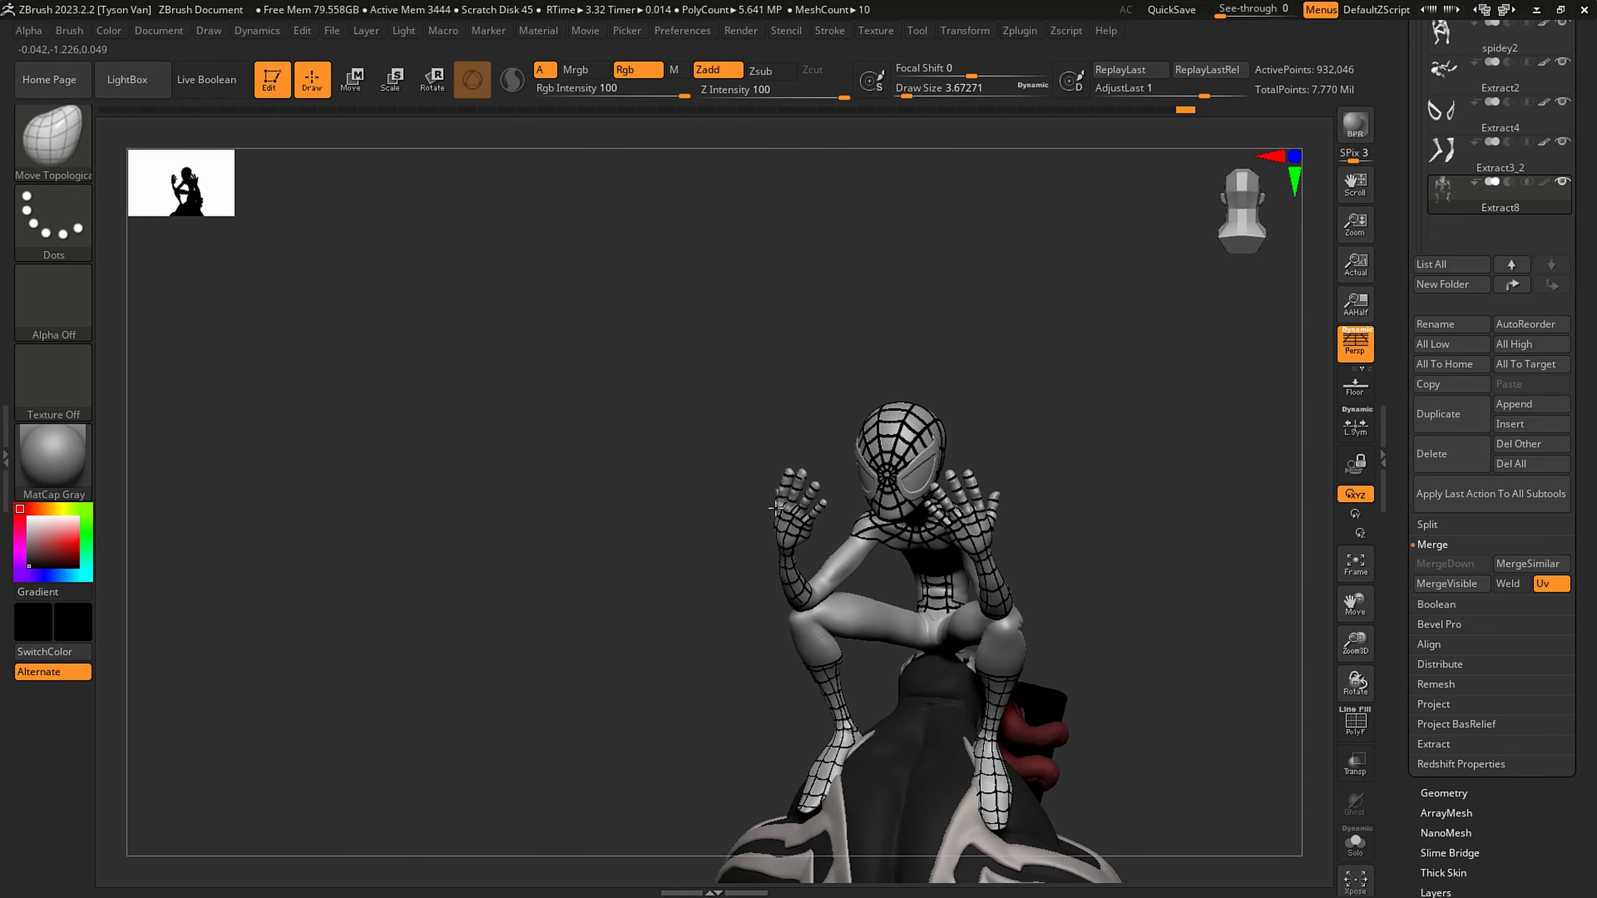
pyautogui.keyDown('ctrl'); pyautogui.moveTo(1005, 427); pyautogui.dragTo(1014, 485, button='right'); pyautogui.keyUp('ctrl')
pyautogui.keyDown('alt'); pyautogui.moveTo(1013, 484); pyautogui.dragTo(957, 395, button='right'); pyautogui.keyUp('alt')
pyautogui.scroll(5, 1589, 178)
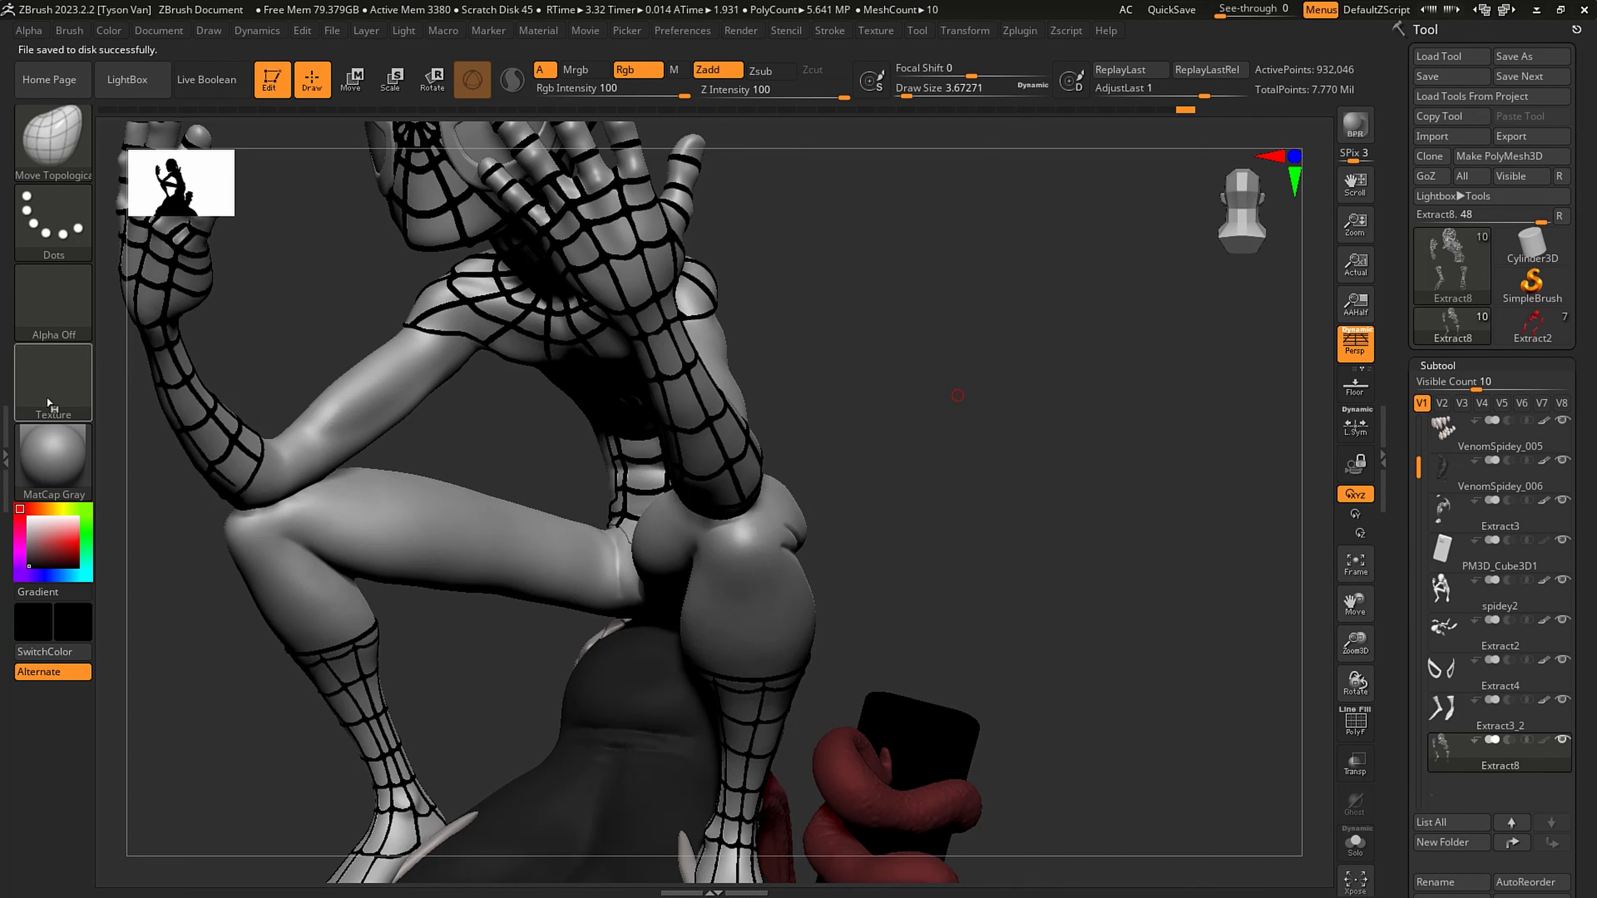
pyautogui.moveTo(40, 536)
pyautogui.mouseDown()
pyautogui.moveTo(10, 492)
pyautogui.moveTo(426, 460)
pyautogui.moveTo(23, 515)
pyautogui.mouseUp()
pyautogui.moveTo(483, 449); pyautogui.dragTo(838, 423, button='right')
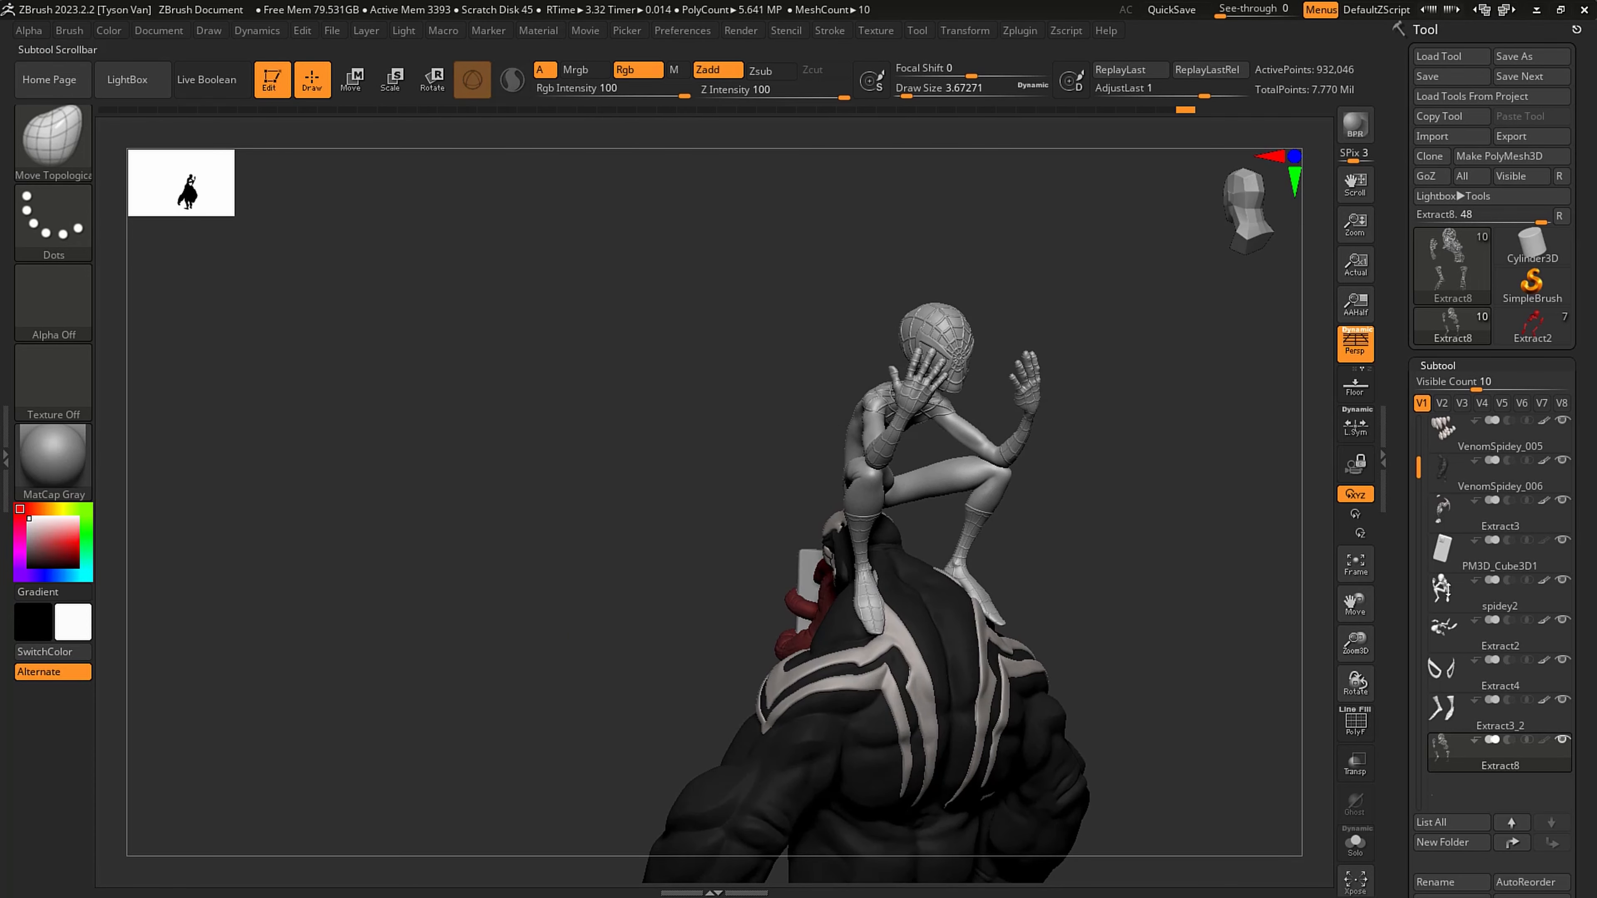
# - Duplicate the phone wrapped in the tongue and move the copy in front of the crouching Spider-Man figure
pyautogui.click(1489, 561)
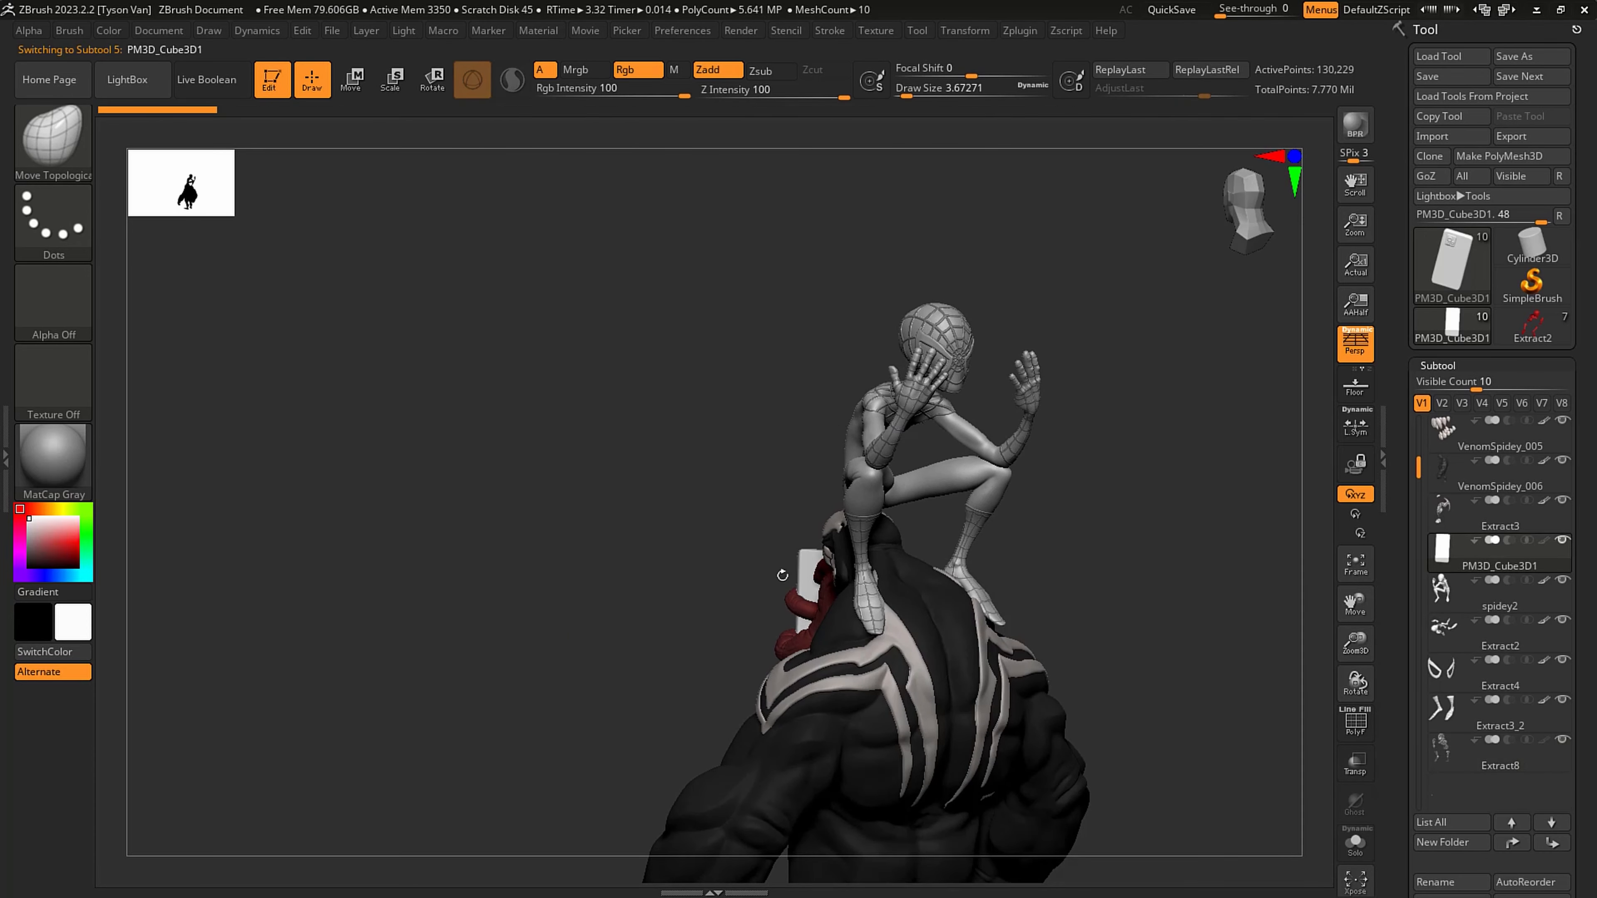
pyautogui.moveTo(784, 570); pyautogui.dragTo(619, 402, button='right')
pyautogui.press('shift')
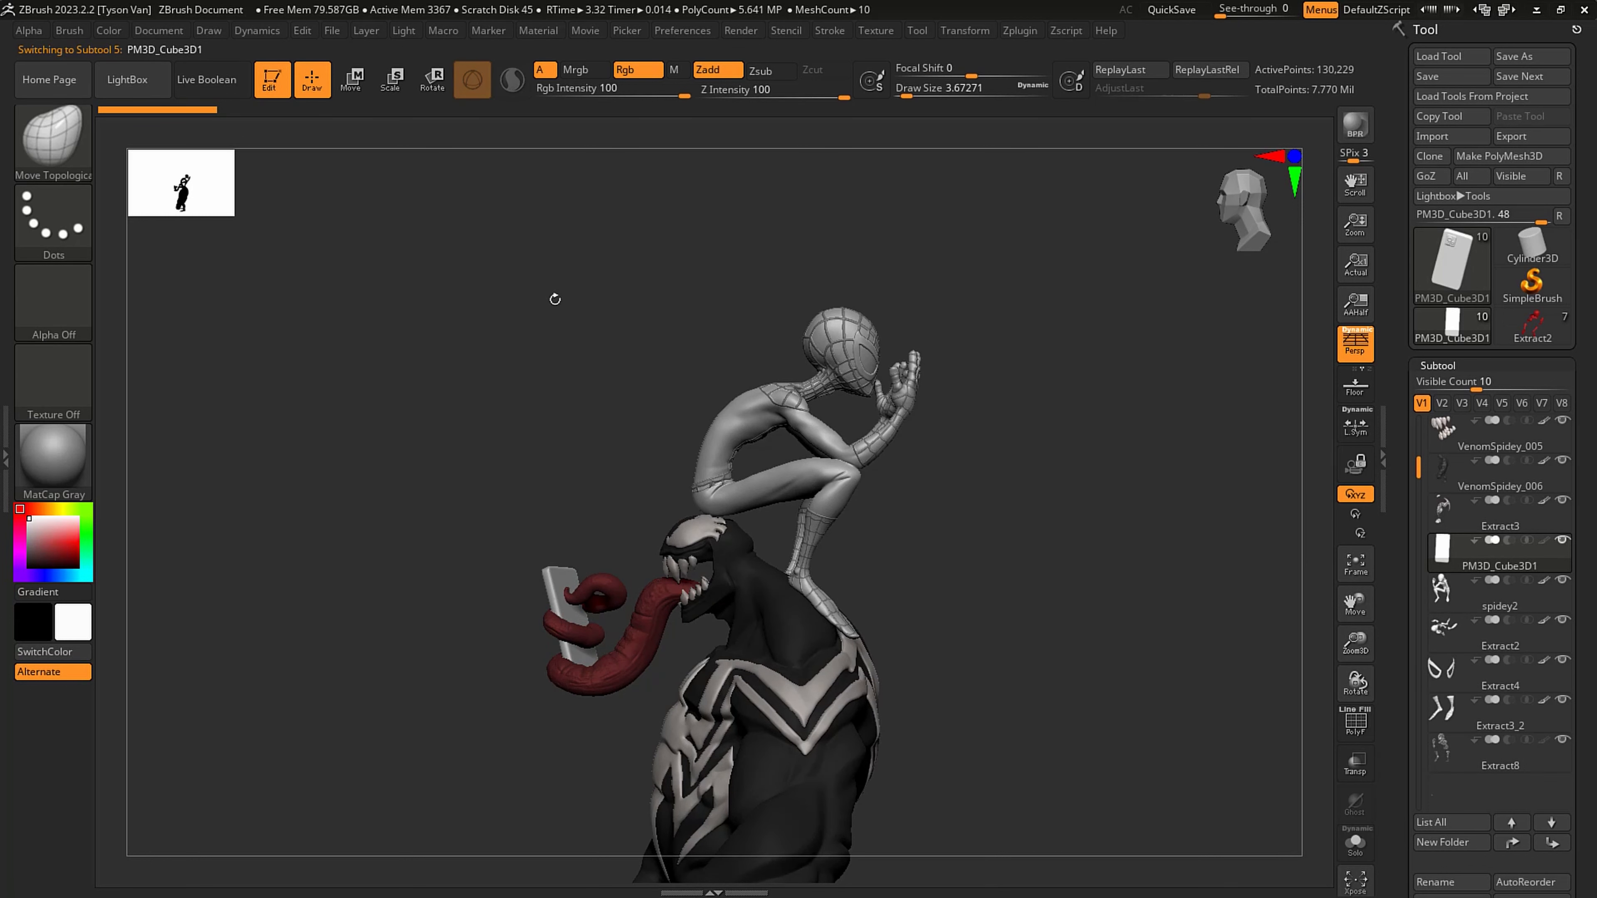
pyautogui.click(352, 78)
pyautogui.moveTo(477, 314); pyautogui.dragTo(575, 129, button='right')
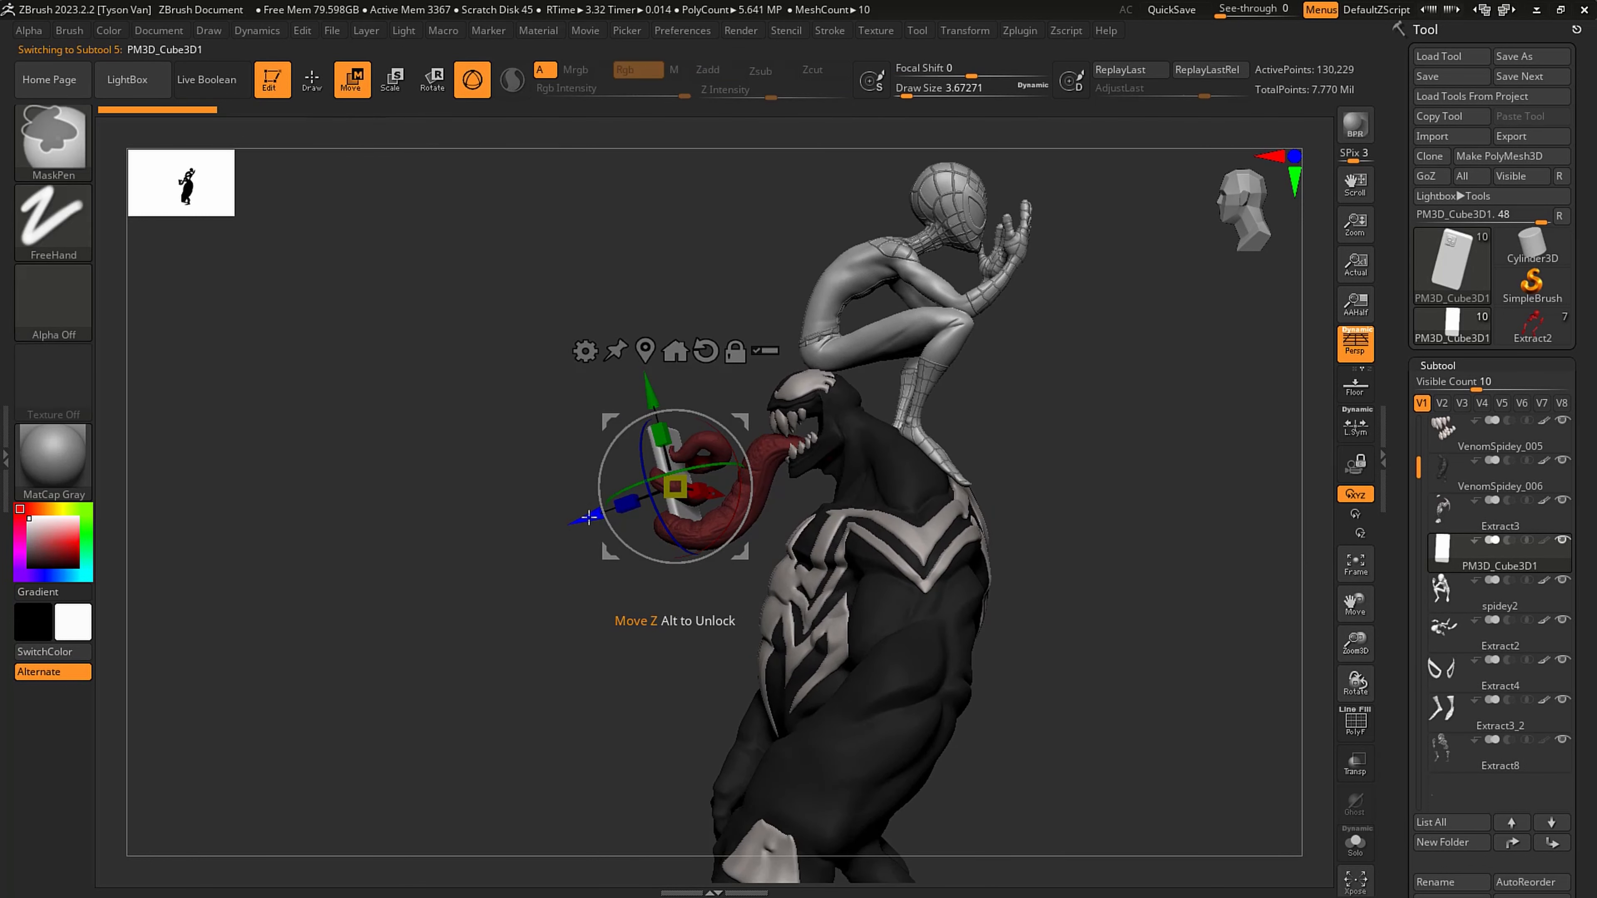
pyautogui.moveTo(592, 512)
pyautogui.keyDown('ctrl'); pyautogui.mouseDown()
pyautogui.moveTo(748, 503)
pyautogui.moveTo(979, 434)
pyautogui.mouseUp(); pyautogui.keyUp('ctrl')
# - Rotate and move the copied phone into place against Spider-Man's raised hand
pyautogui.moveTo(1127, 352); pyautogui.dragTo(1045, 359)
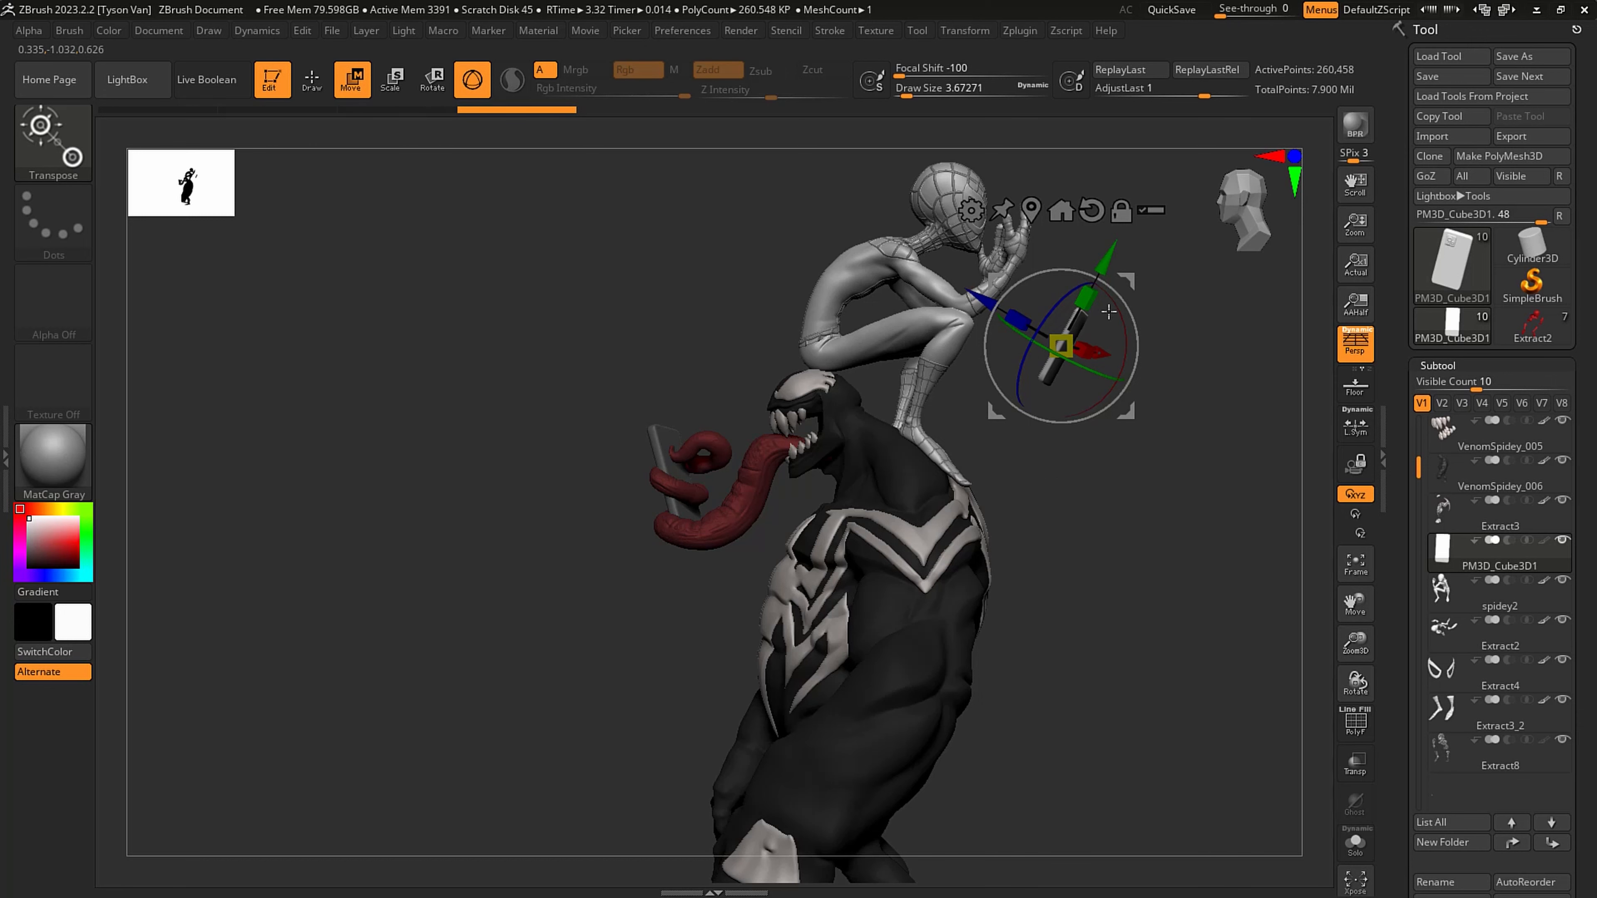
pyautogui.moveTo(995, 412); pyautogui.dragTo(947, 299)
pyautogui.moveTo(1122, 259); pyautogui.dragTo(1118, 189)
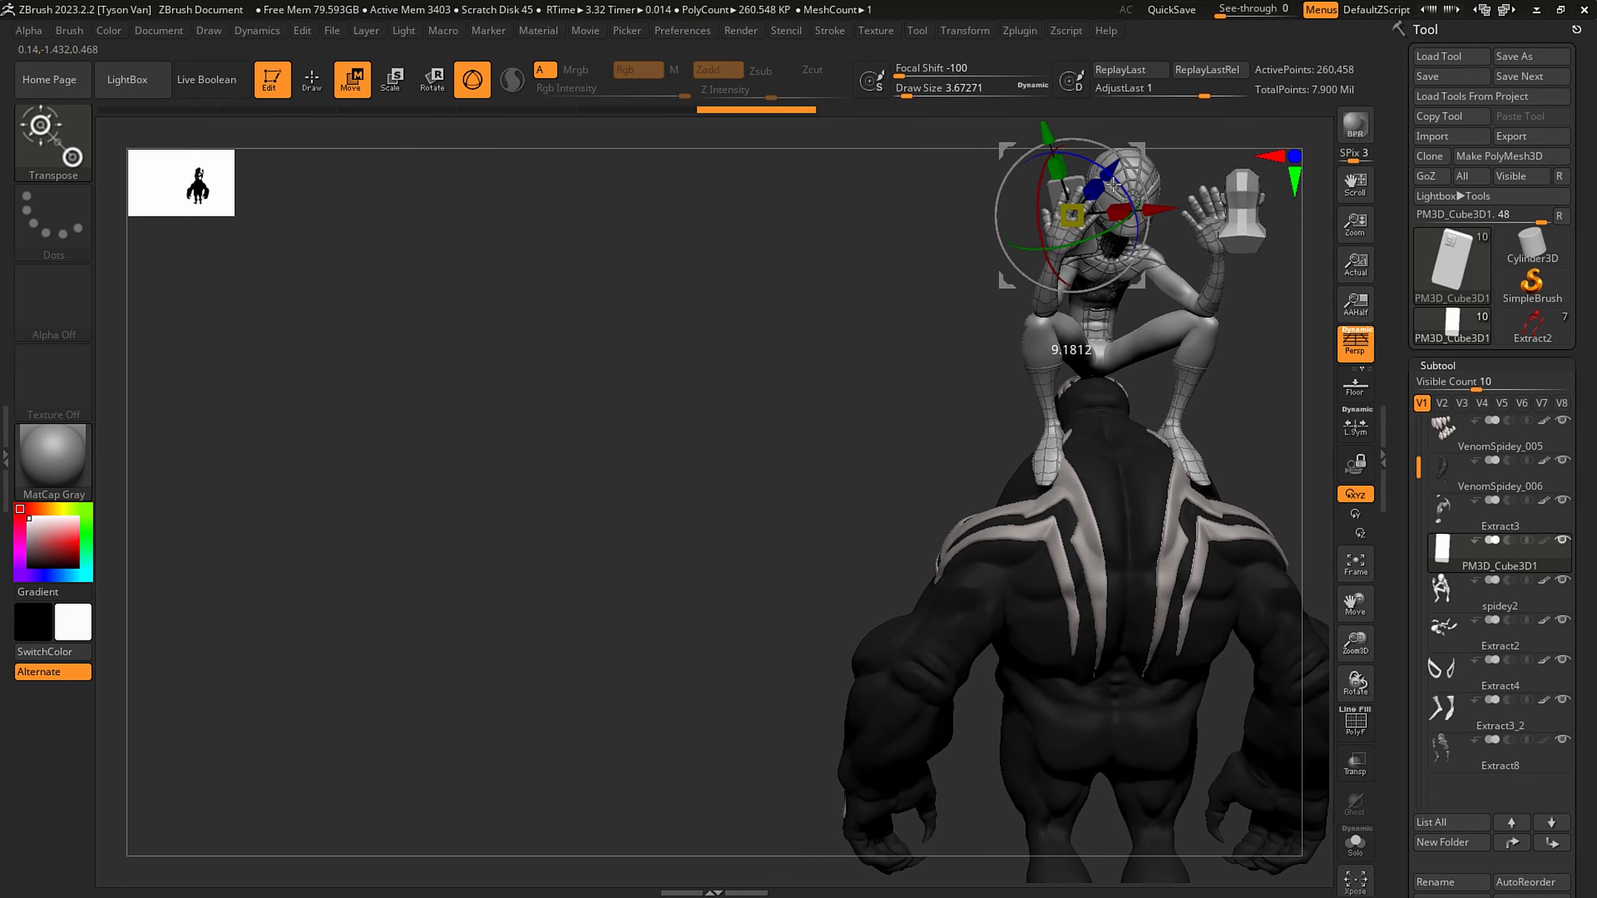
pyautogui.moveTo(1169, 158); pyautogui.dragTo(1086, 340)
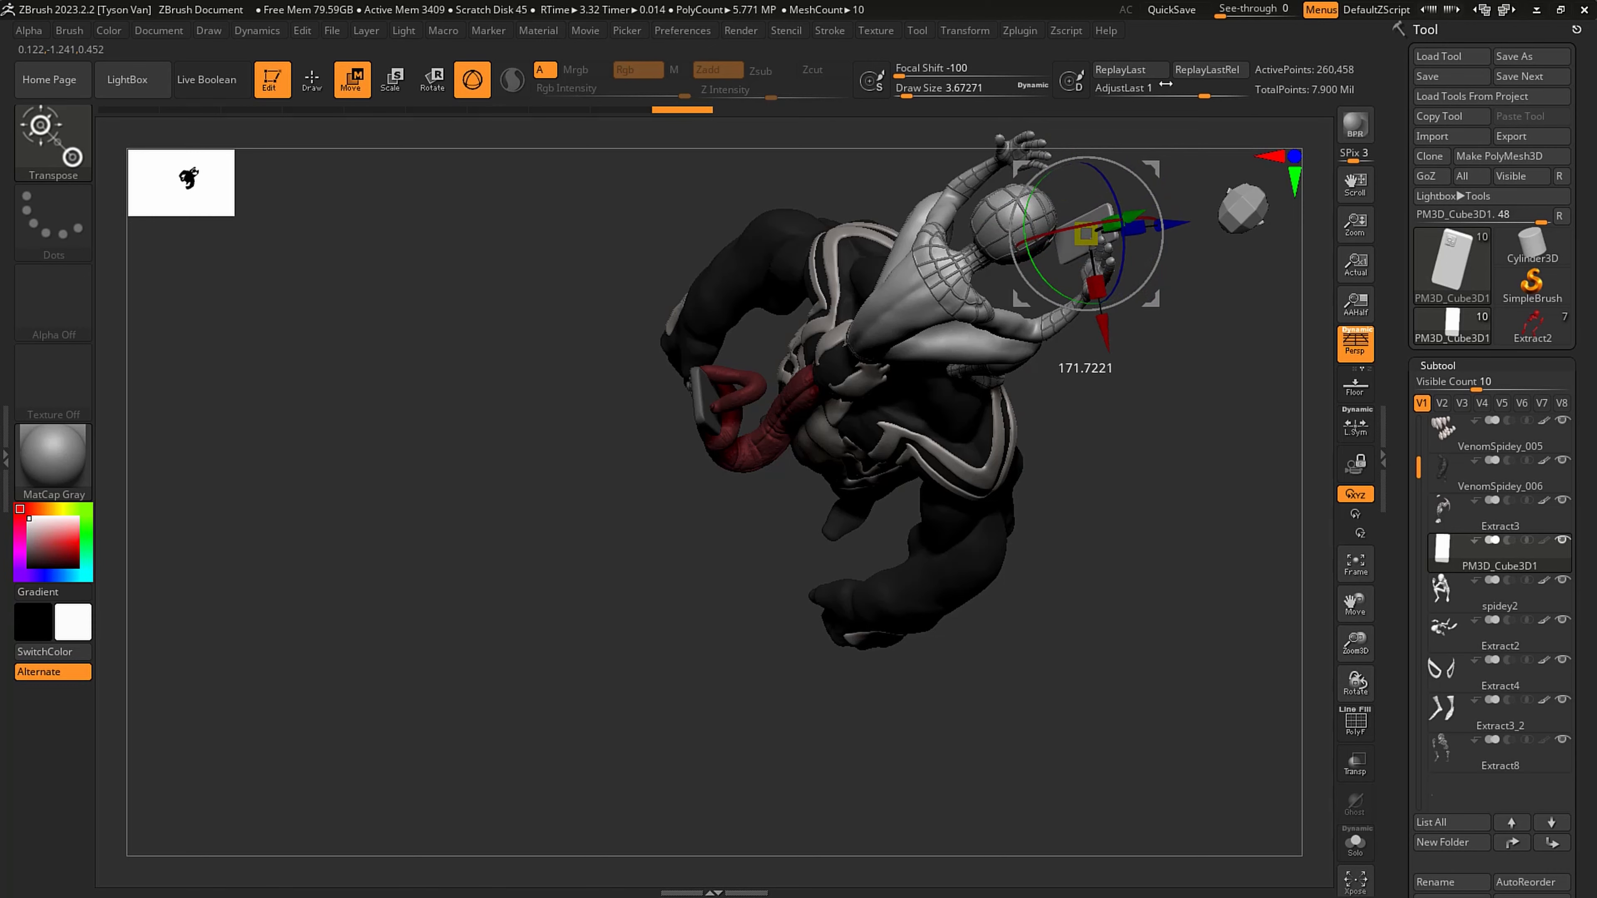
pyautogui.moveTo(1184, 329); pyautogui.dragTo(1156, 175)
pyautogui.moveTo(1186, 207); pyautogui.dragTo(1254, 269)
pyautogui.press('q')
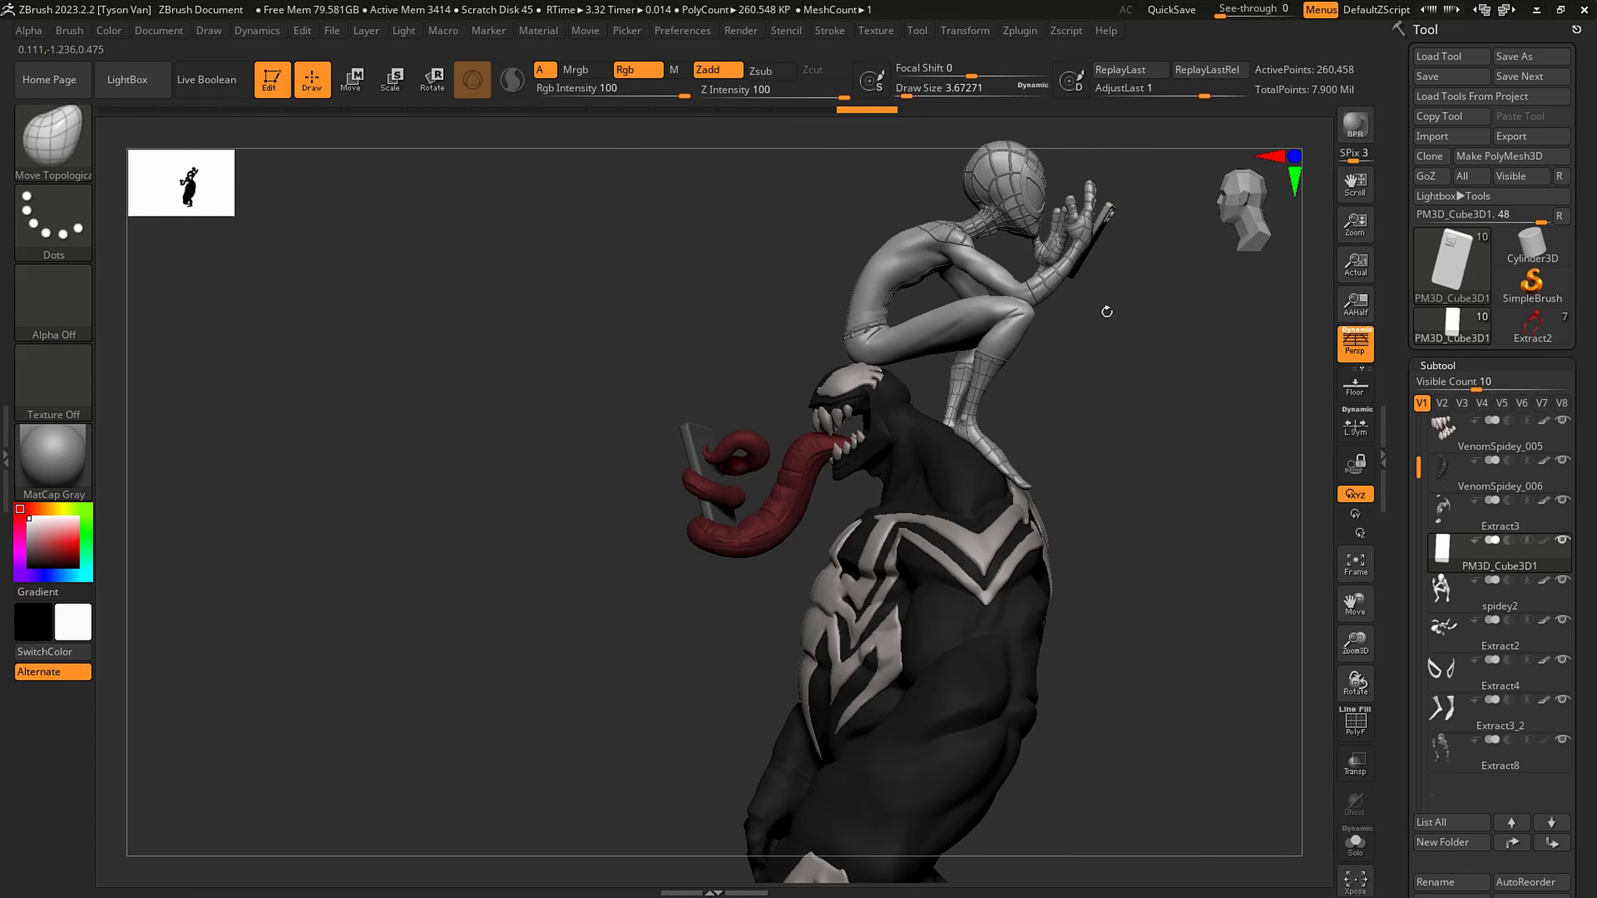
# - Isolate the Extract2 subtool and show its polyframe to examine the mesh of the suit pieces
pyautogui.keyDown('alt'); pyautogui.moveTo(1091, 281); pyautogui.dragTo(1131, 390); pyautogui.keyUp('alt')
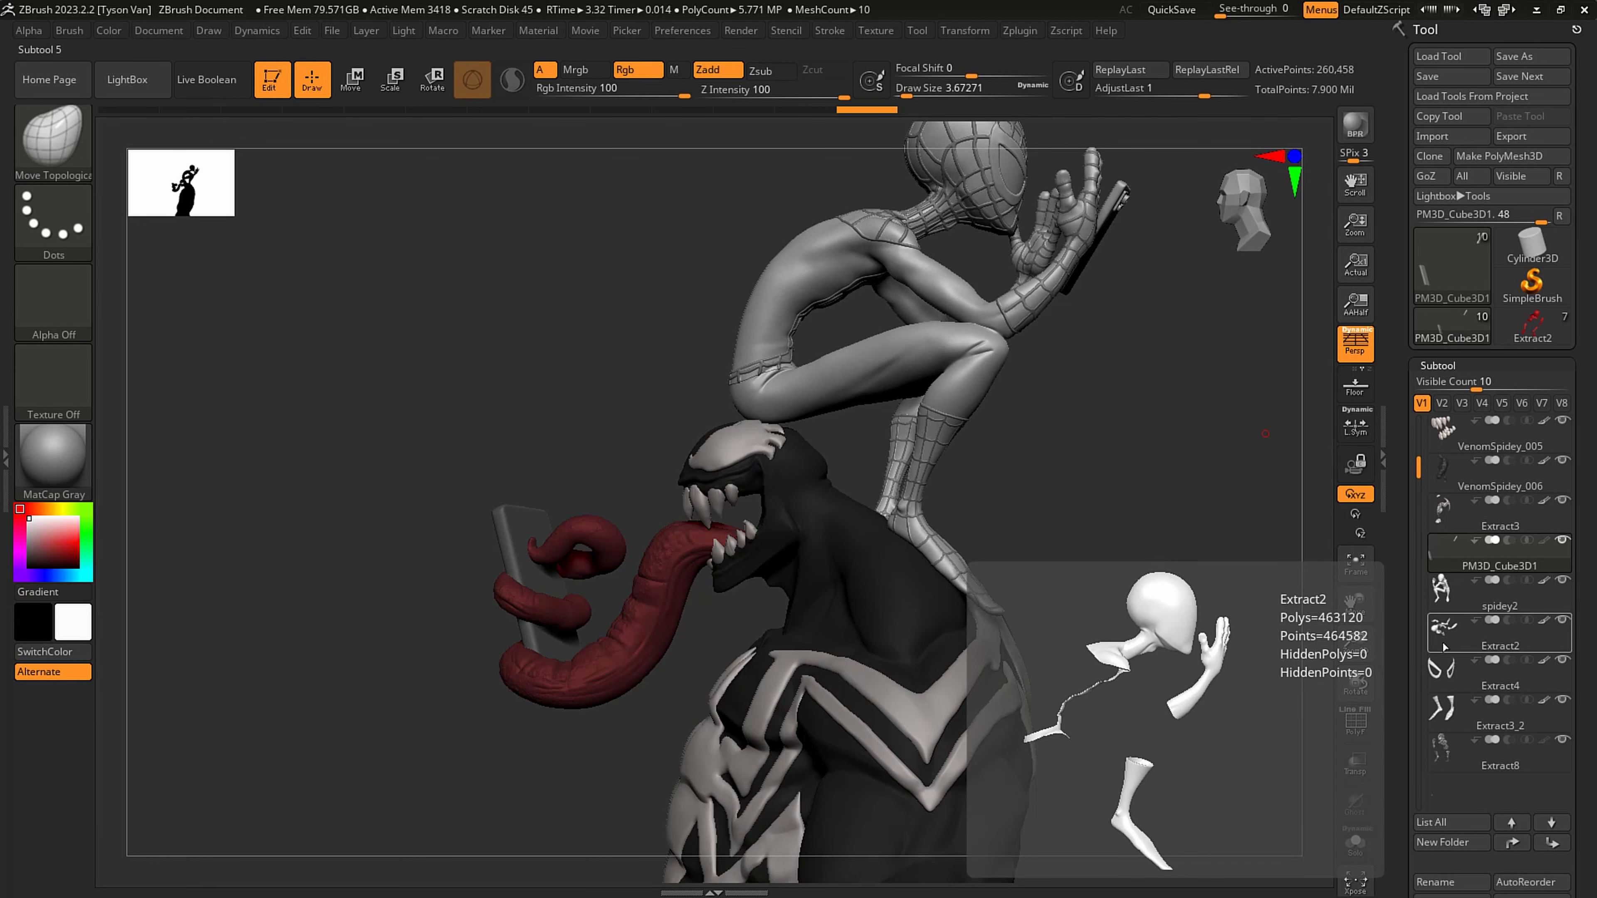
pyautogui.click(1444, 647)
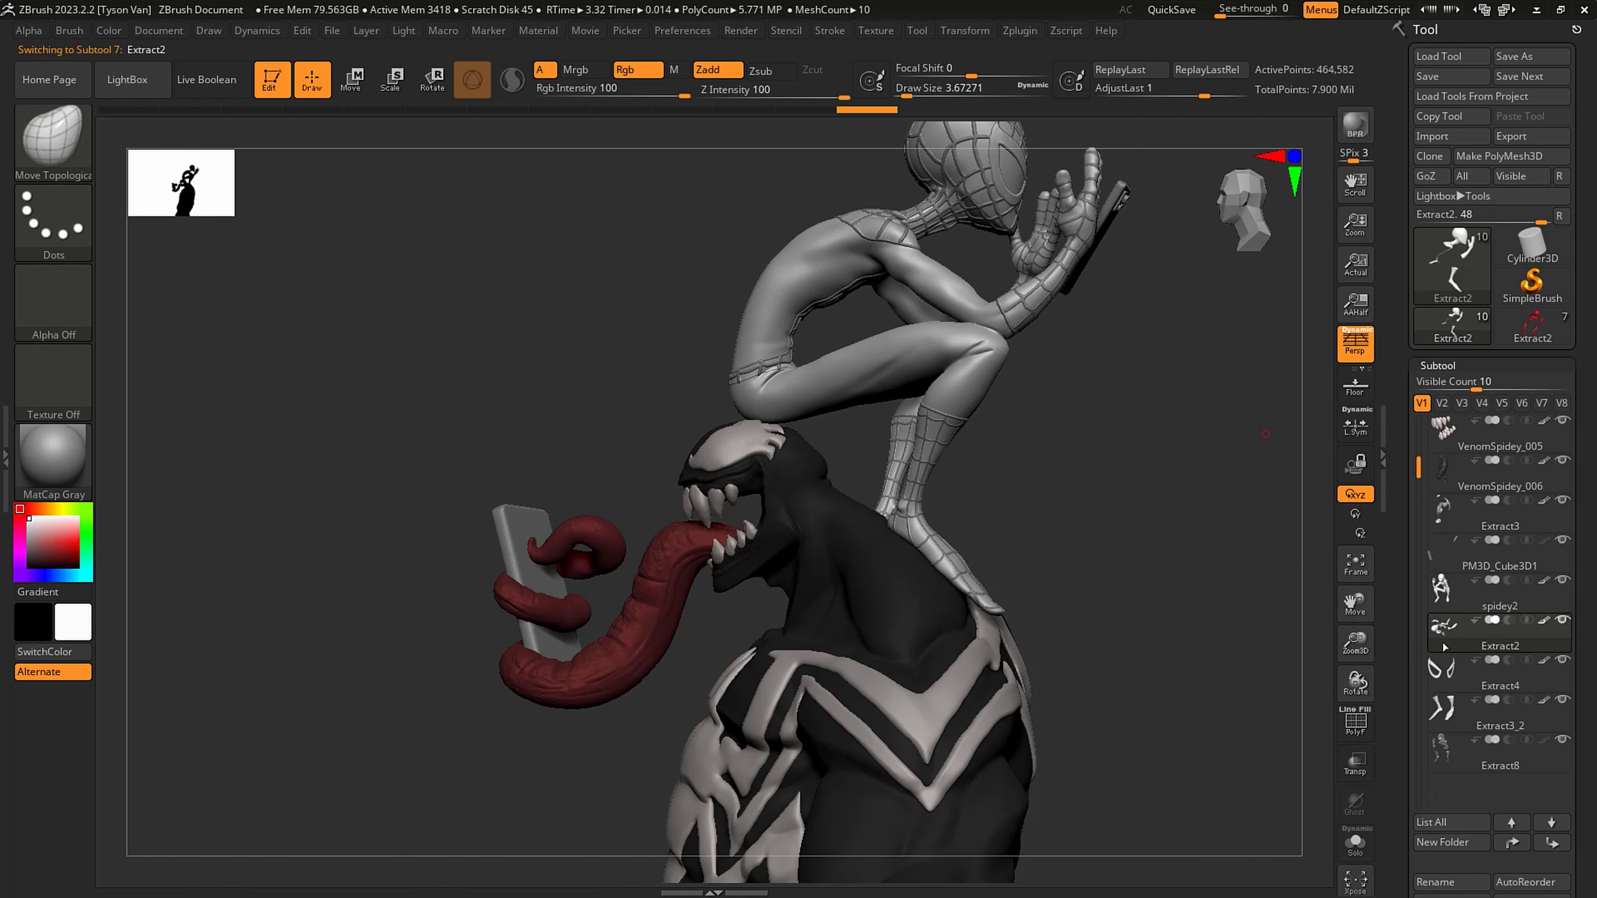
pyautogui.click(1356, 844)
pyautogui.moveTo(944, 502)
pyautogui.mouseDown()
pyautogui.moveTo(920, 656)
pyautogui.moveTo(1023, 565)
pyautogui.moveTo(1004, 654)
pyautogui.mouseUp()
pyautogui.hotkey('shift', 'f')
pyautogui.moveTo(980, 582); pyautogui.dragTo(1073, 524)
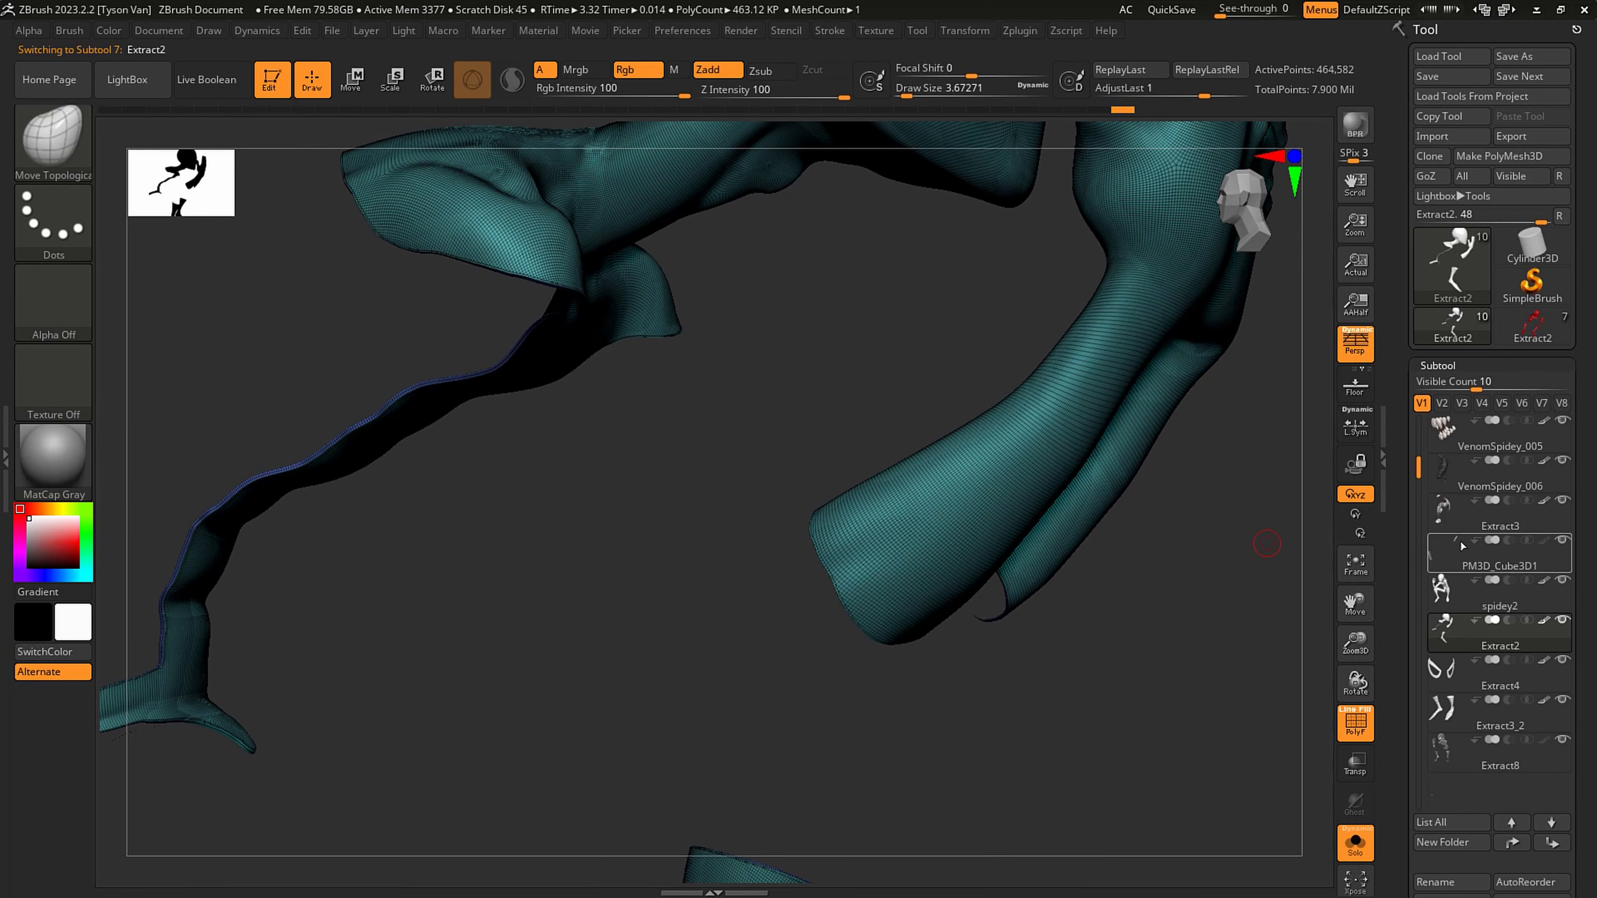
# - Move the Extract4 eye frames subtool one place down the list, below Extract3_2
pyautogui.click(1471, 687)
pyautogui.click(1551, 842)
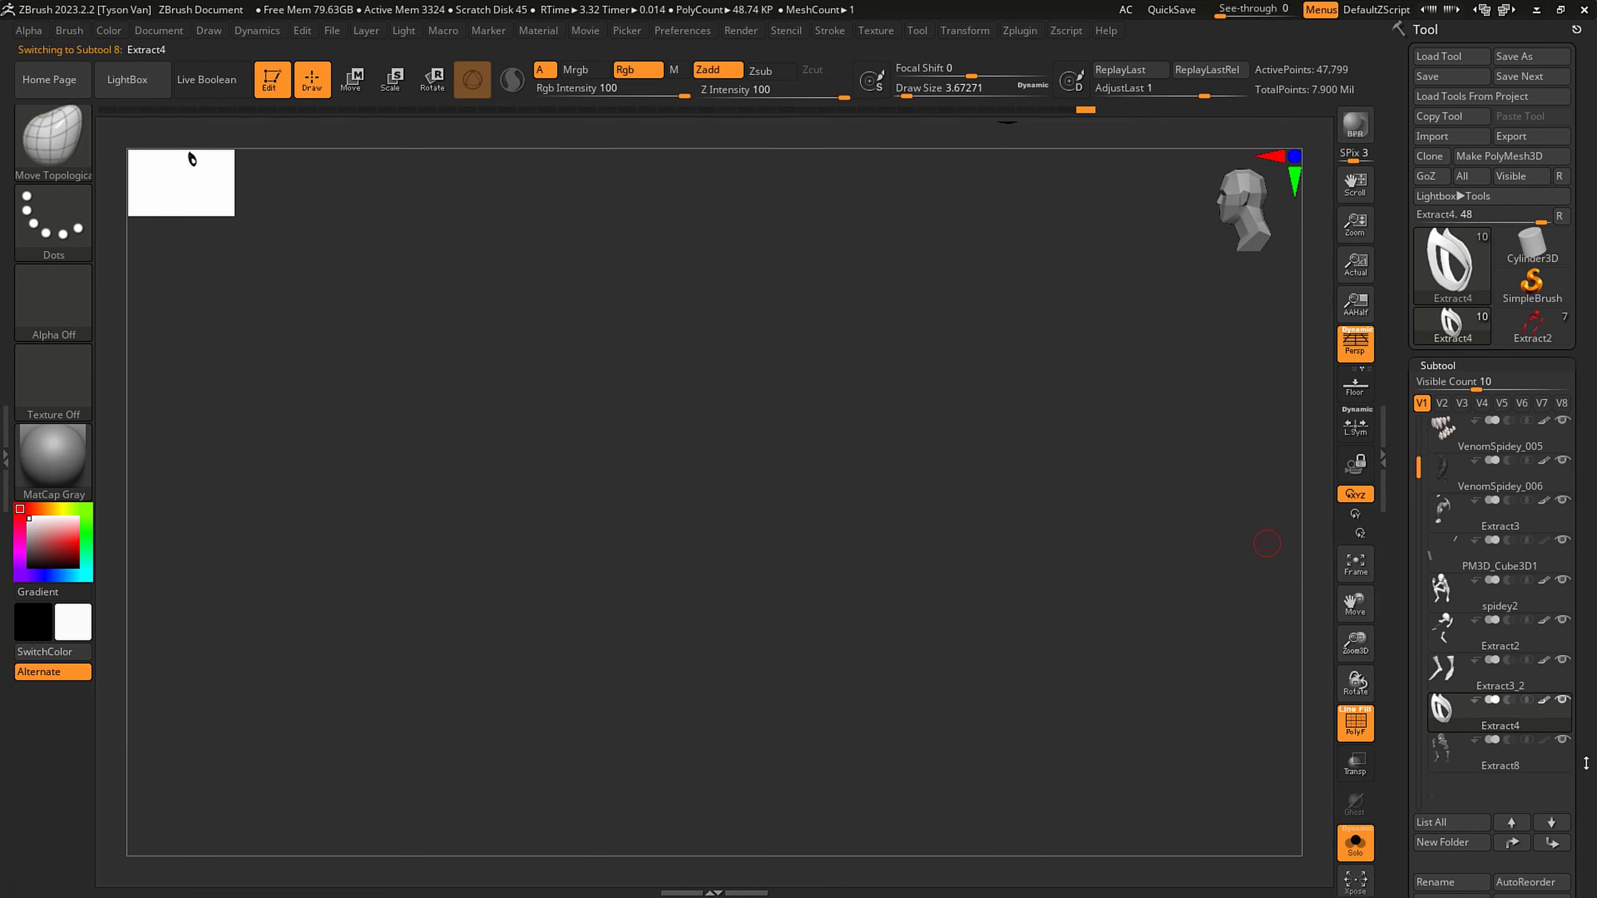
# - Merge the Extract4 eye frames down into the Extract8 webbing and accept the non-undoable operation
pyautogui.moveTo(1585, 763); pyautogui.dragTo(1584, 375)
pyautogui.click(1448, 734)
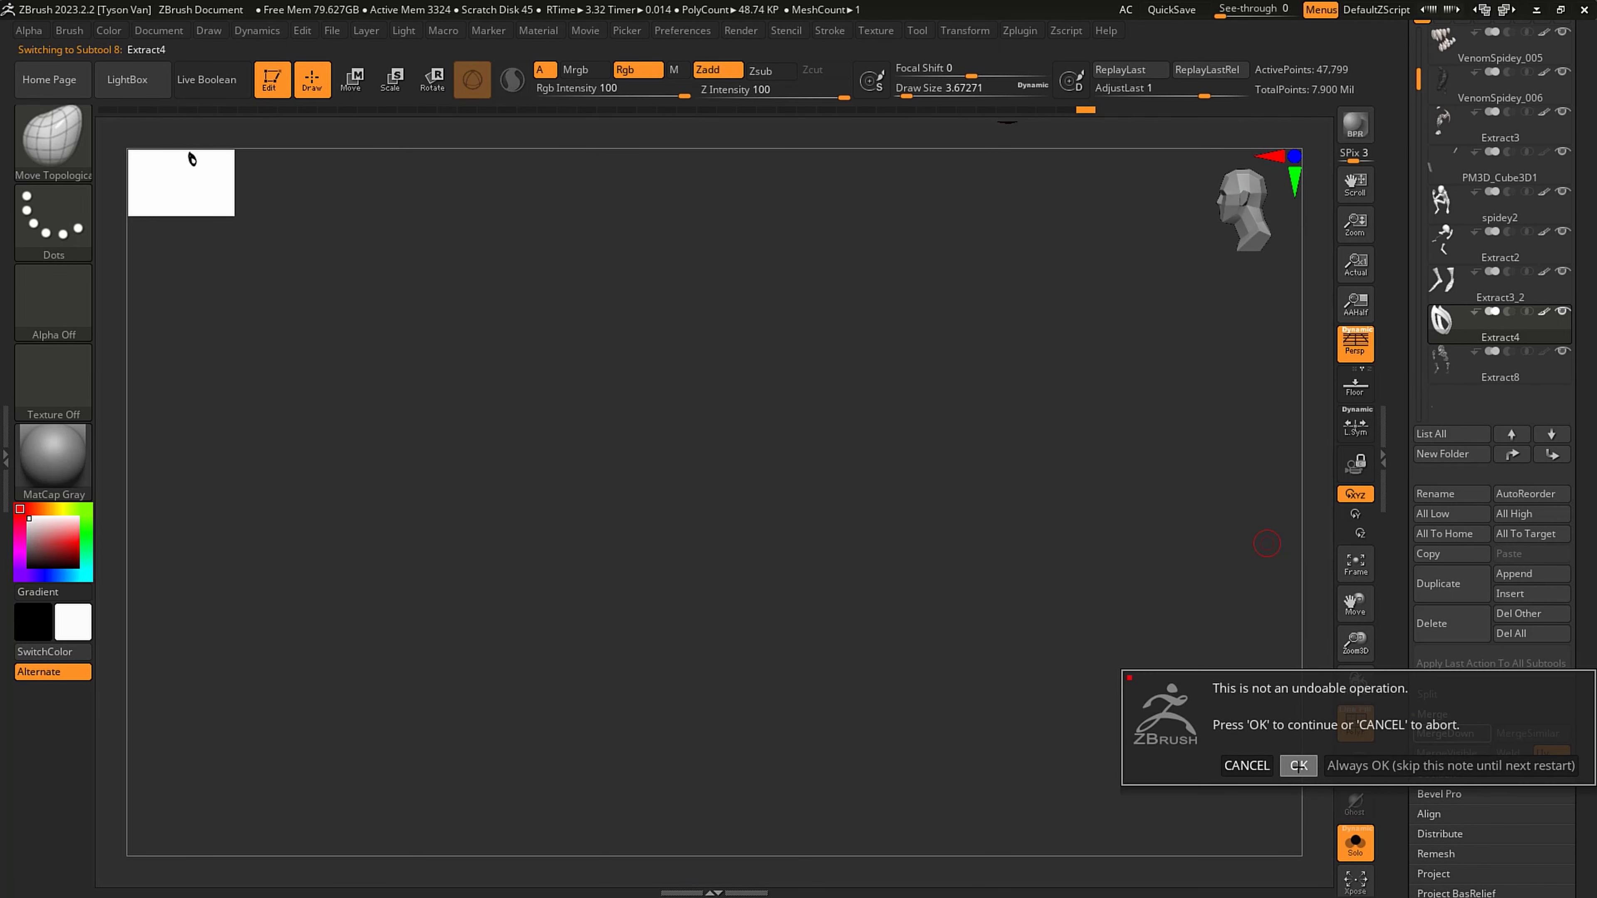
pyautogui.click(1298, 766)
pyautogui.click(1474, 286)
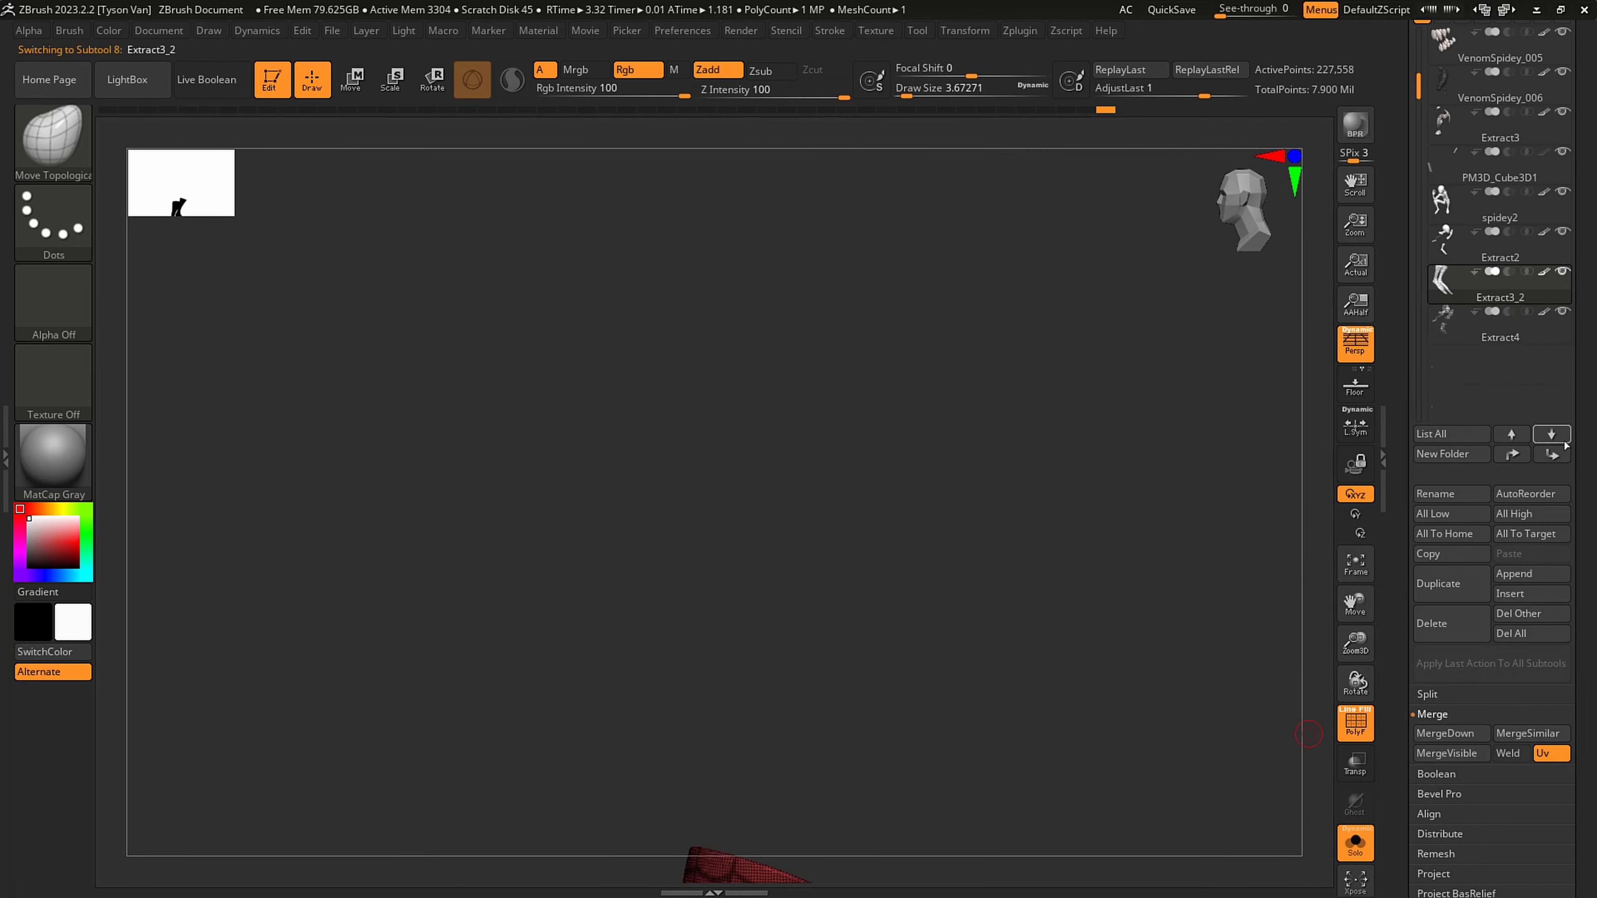
pyautogui.click(1555, 456)
pyautogui.click(1512, 457)
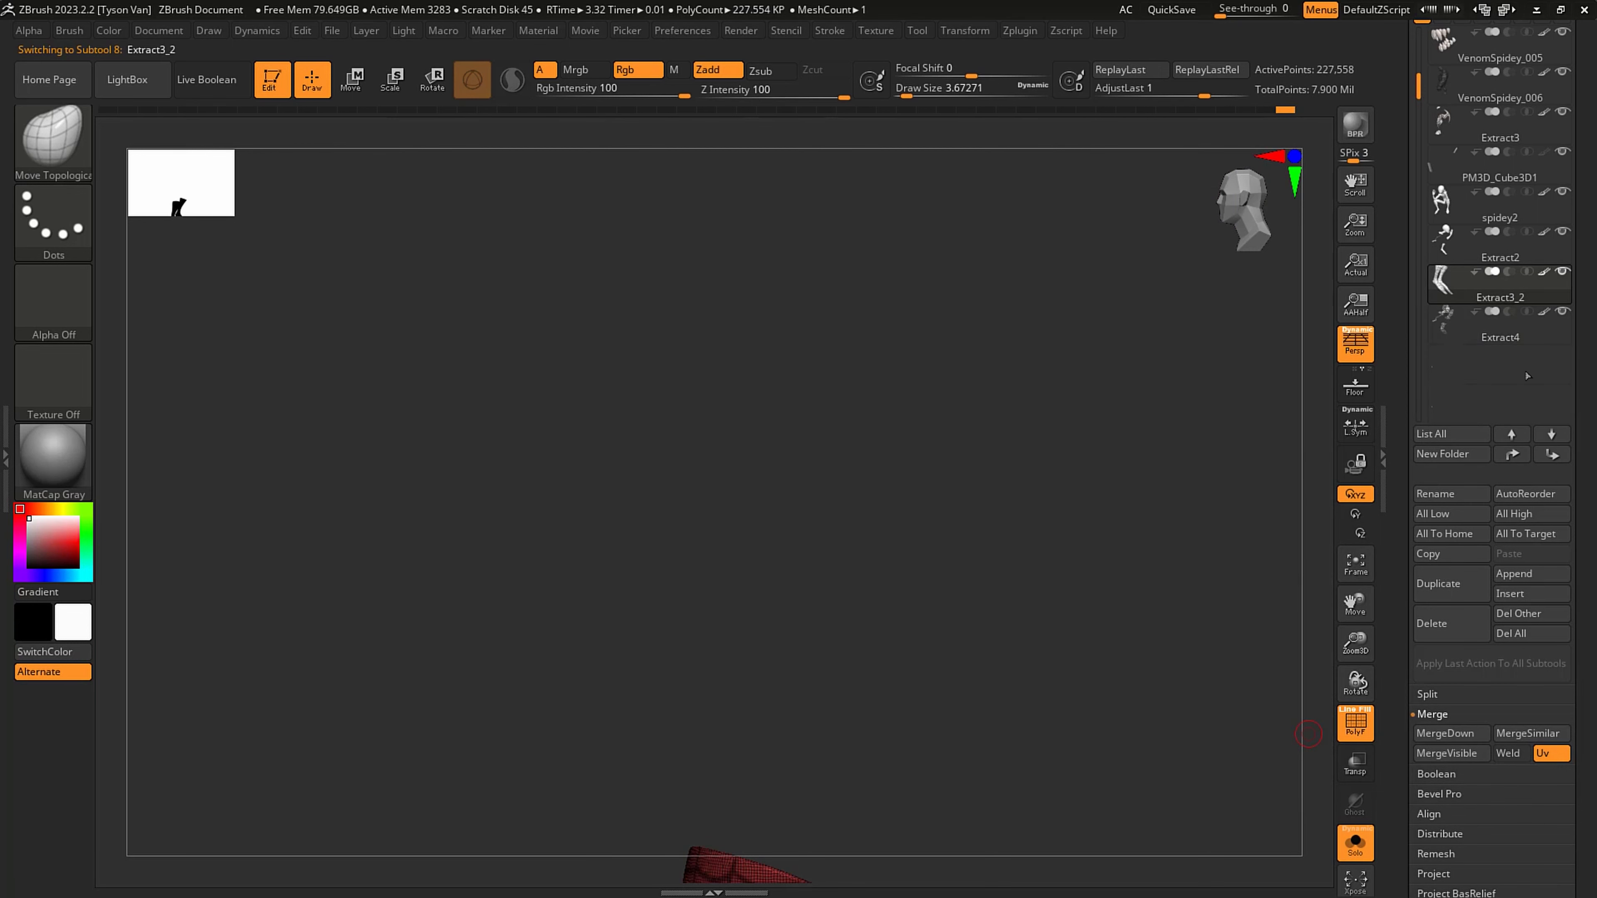
# - Compare the mesh density of the spidey2 body with that of the Extract2 suit pieces
pyautogui.moveTo(1585, 324); pyautogui.dragTo(1583, 418)
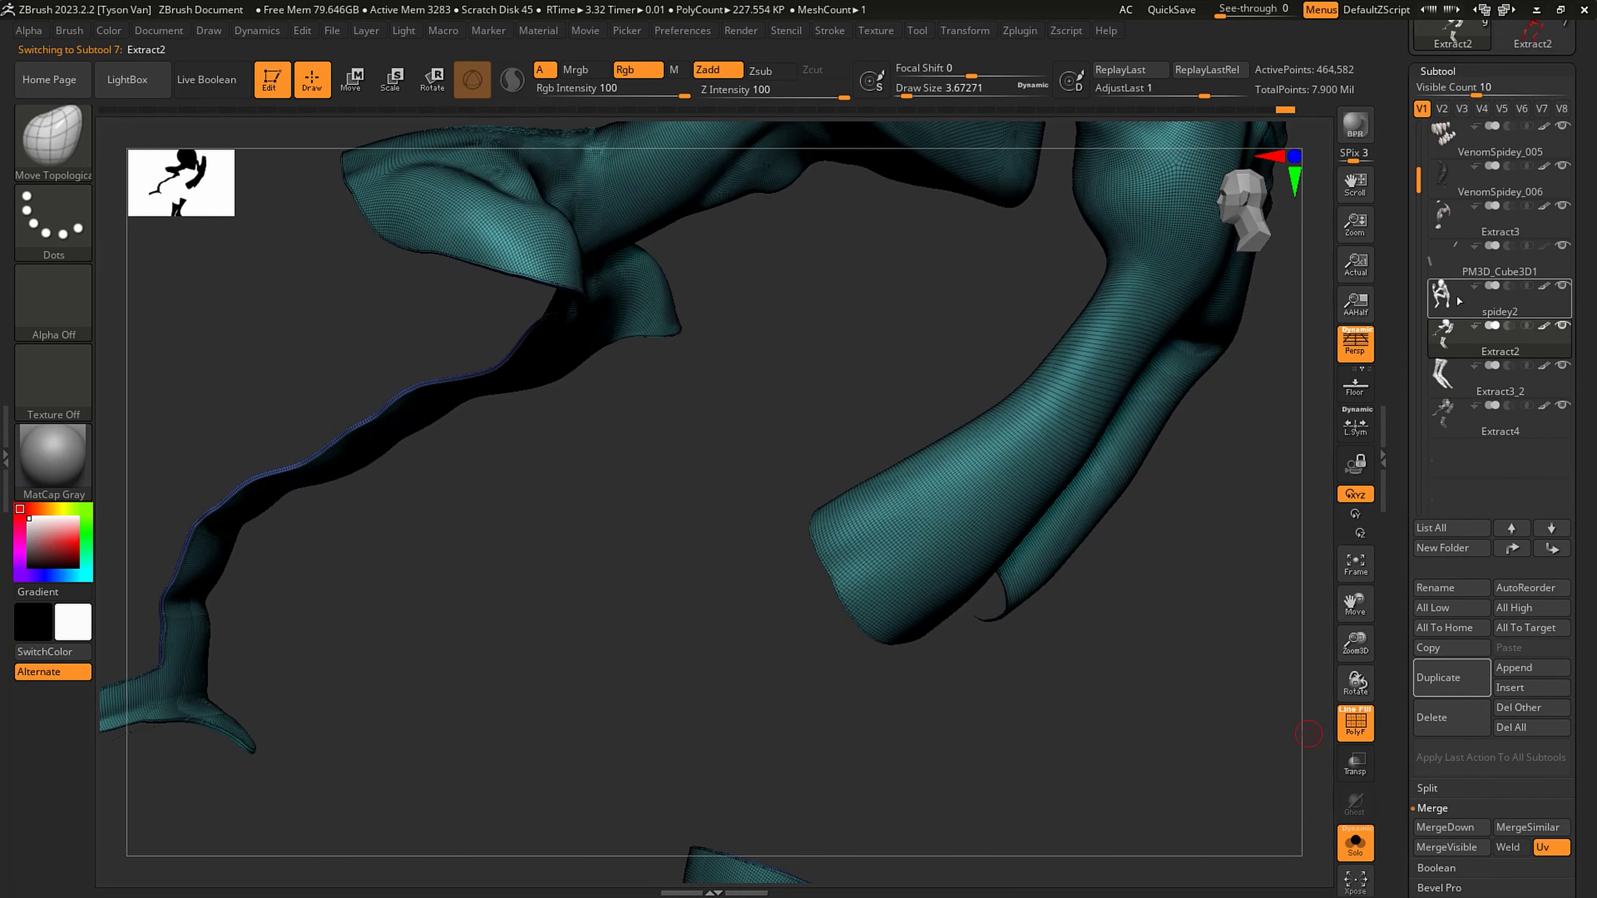
pyautogui.click(1471, 308)
pyautogui.keyDown('alt'); pyautogui.moveTo(1069, 445); pyautogui.dragTo(962, 551, button='right'); pyautogui.keyUp('alt')
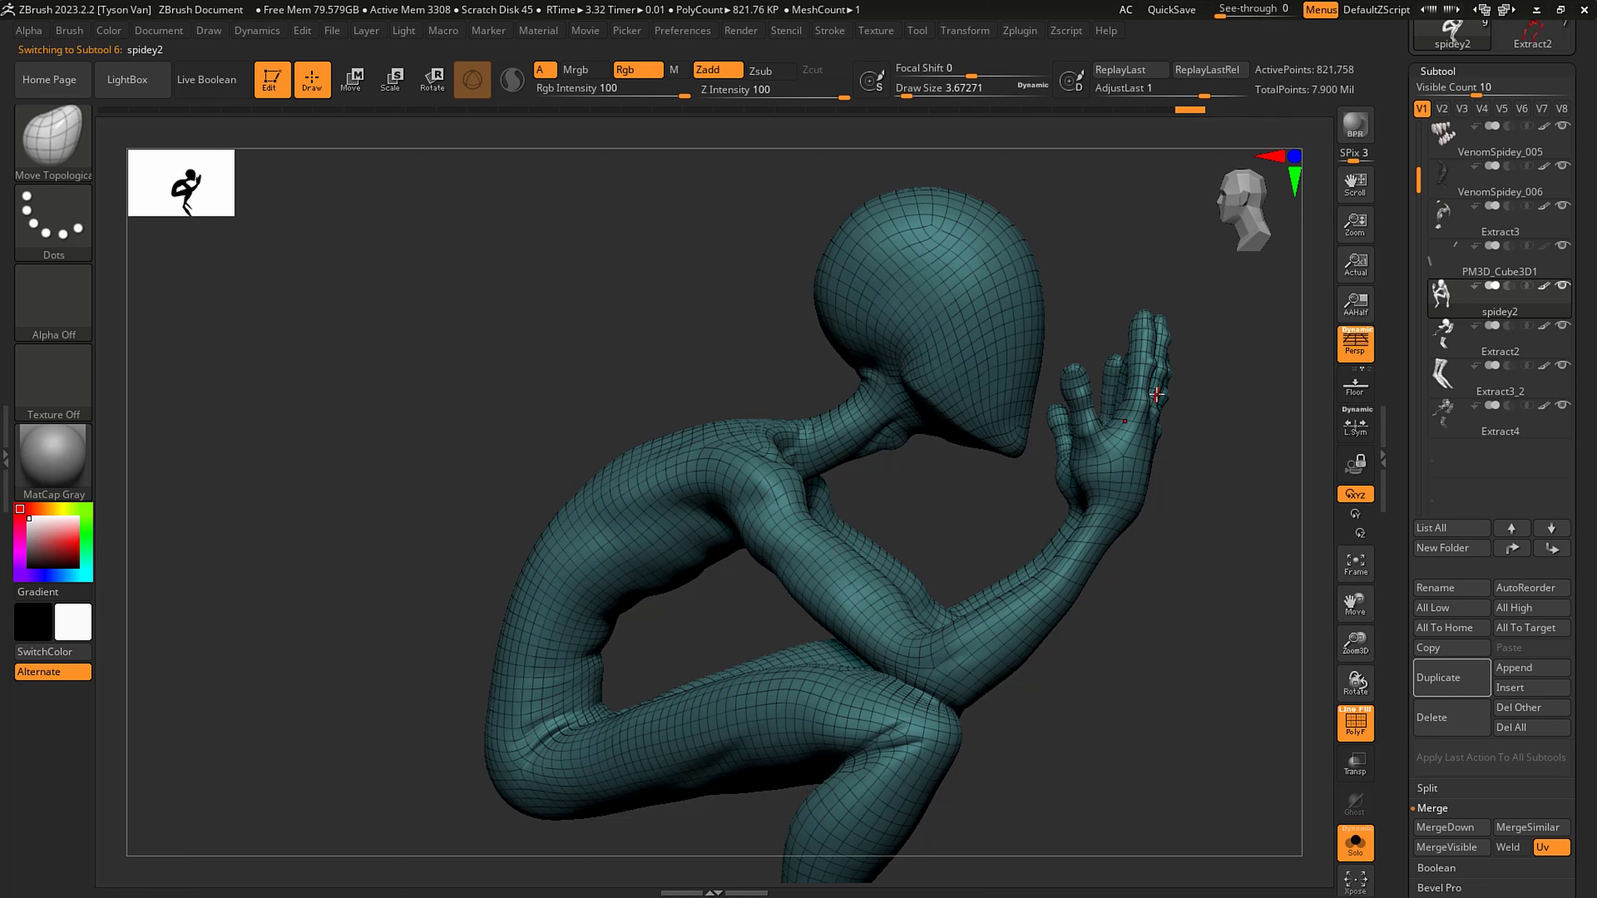
pyautogui.click(1465, 346)
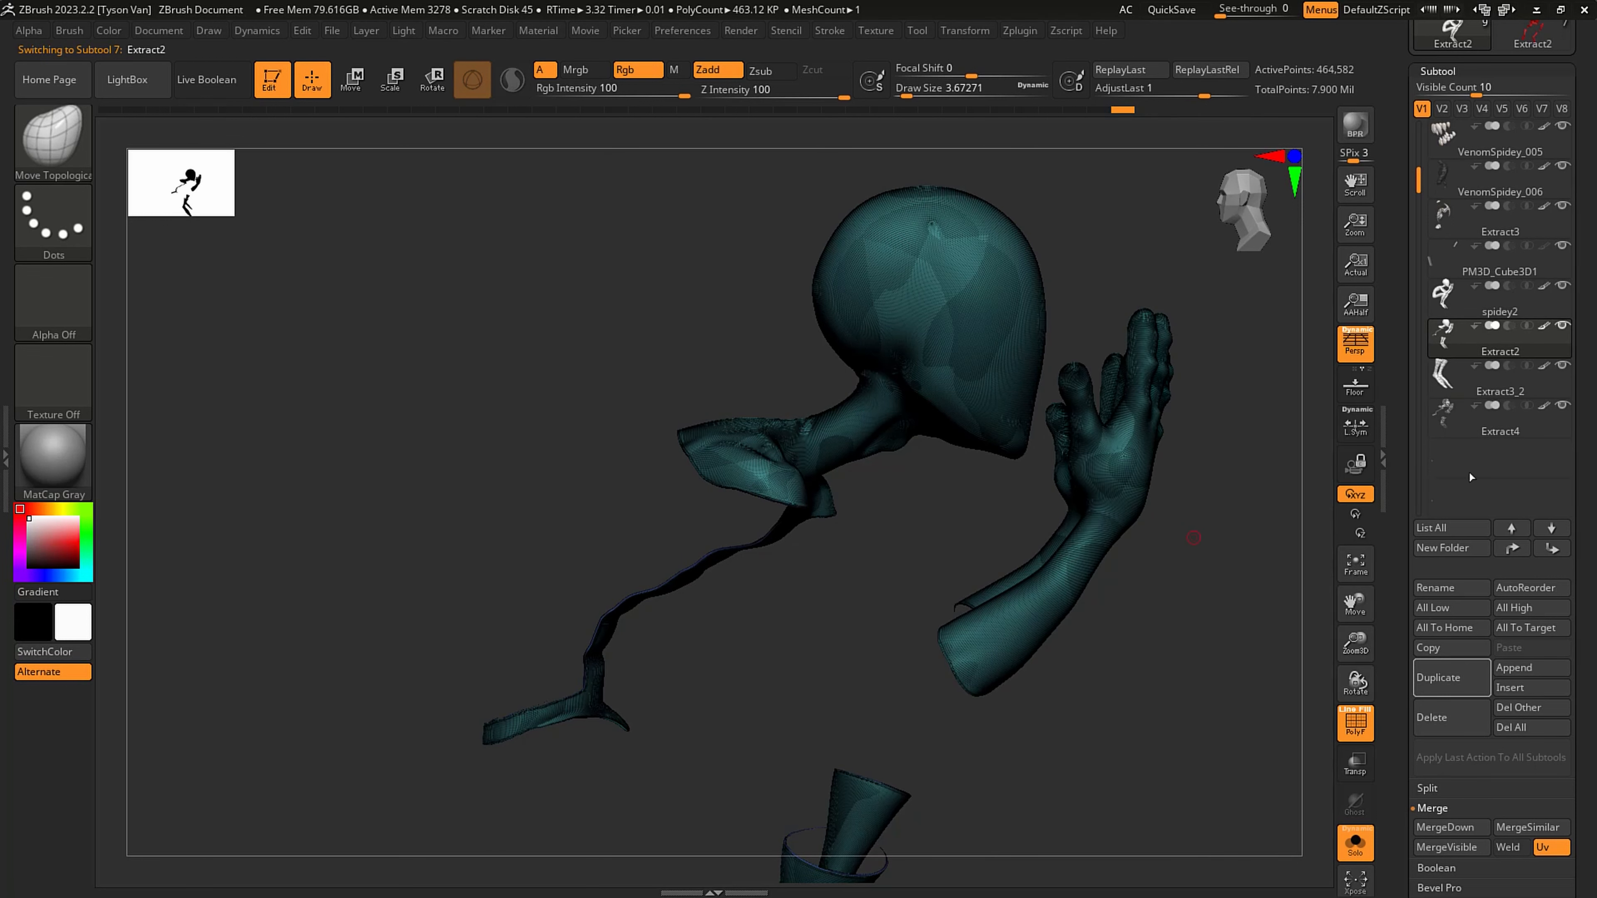
pyautogui.click(1494, 307)
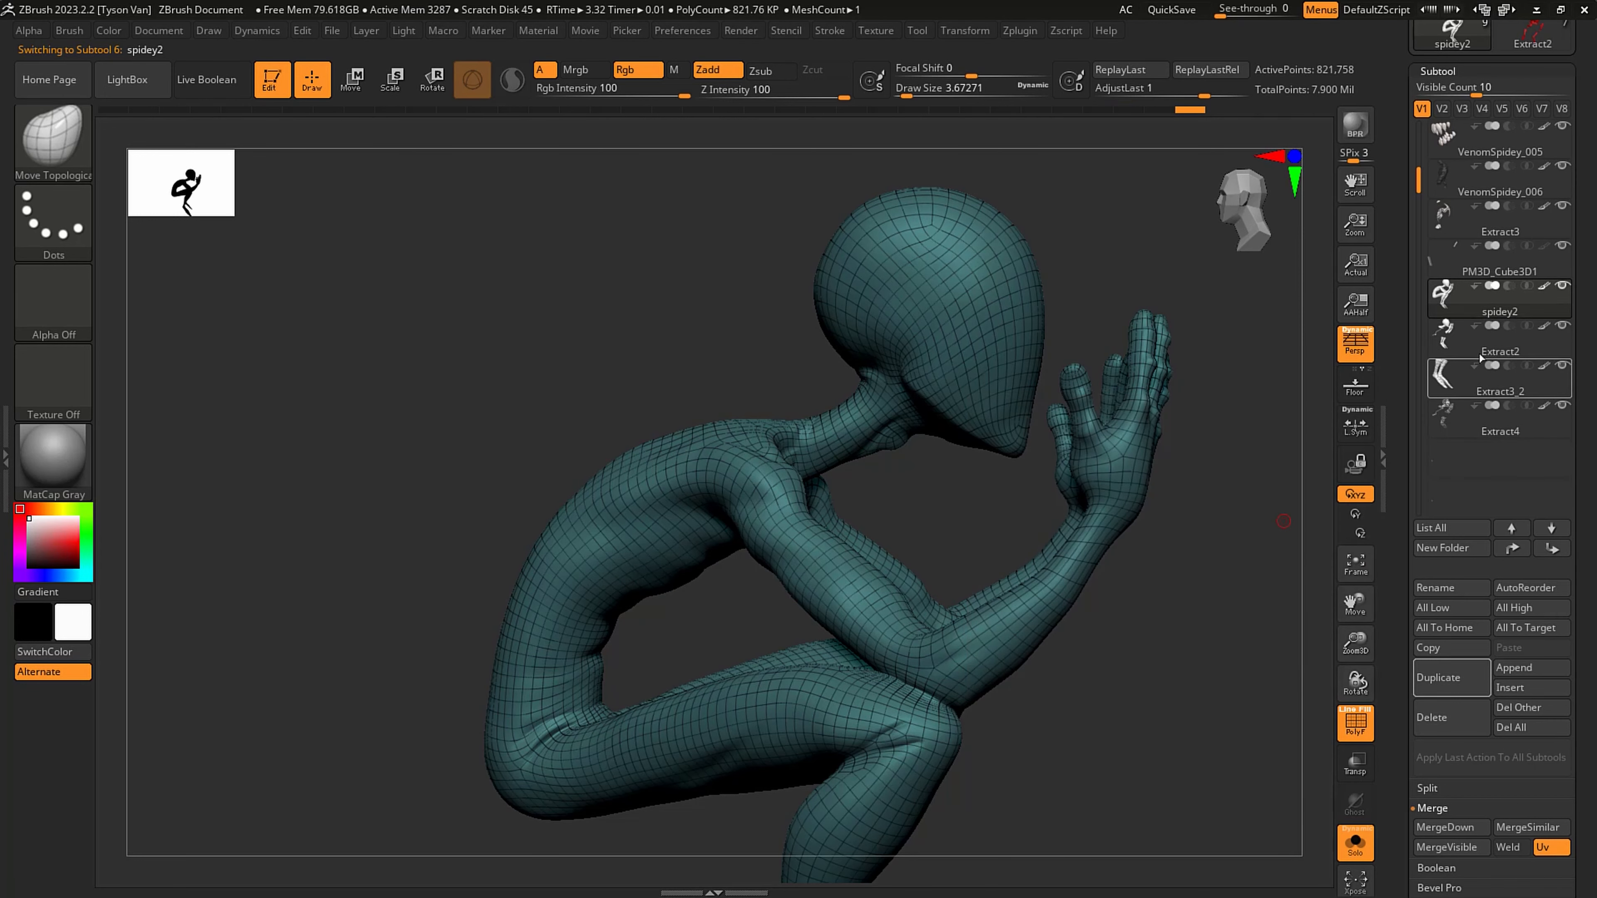
pyautogui.moveTo(1314, 382)
pyautogui.mouseDown()
pyautogui.moveTo(990, 528)
pyautogui.moveTo(1008, 520)
pyautogui.mouseUp()
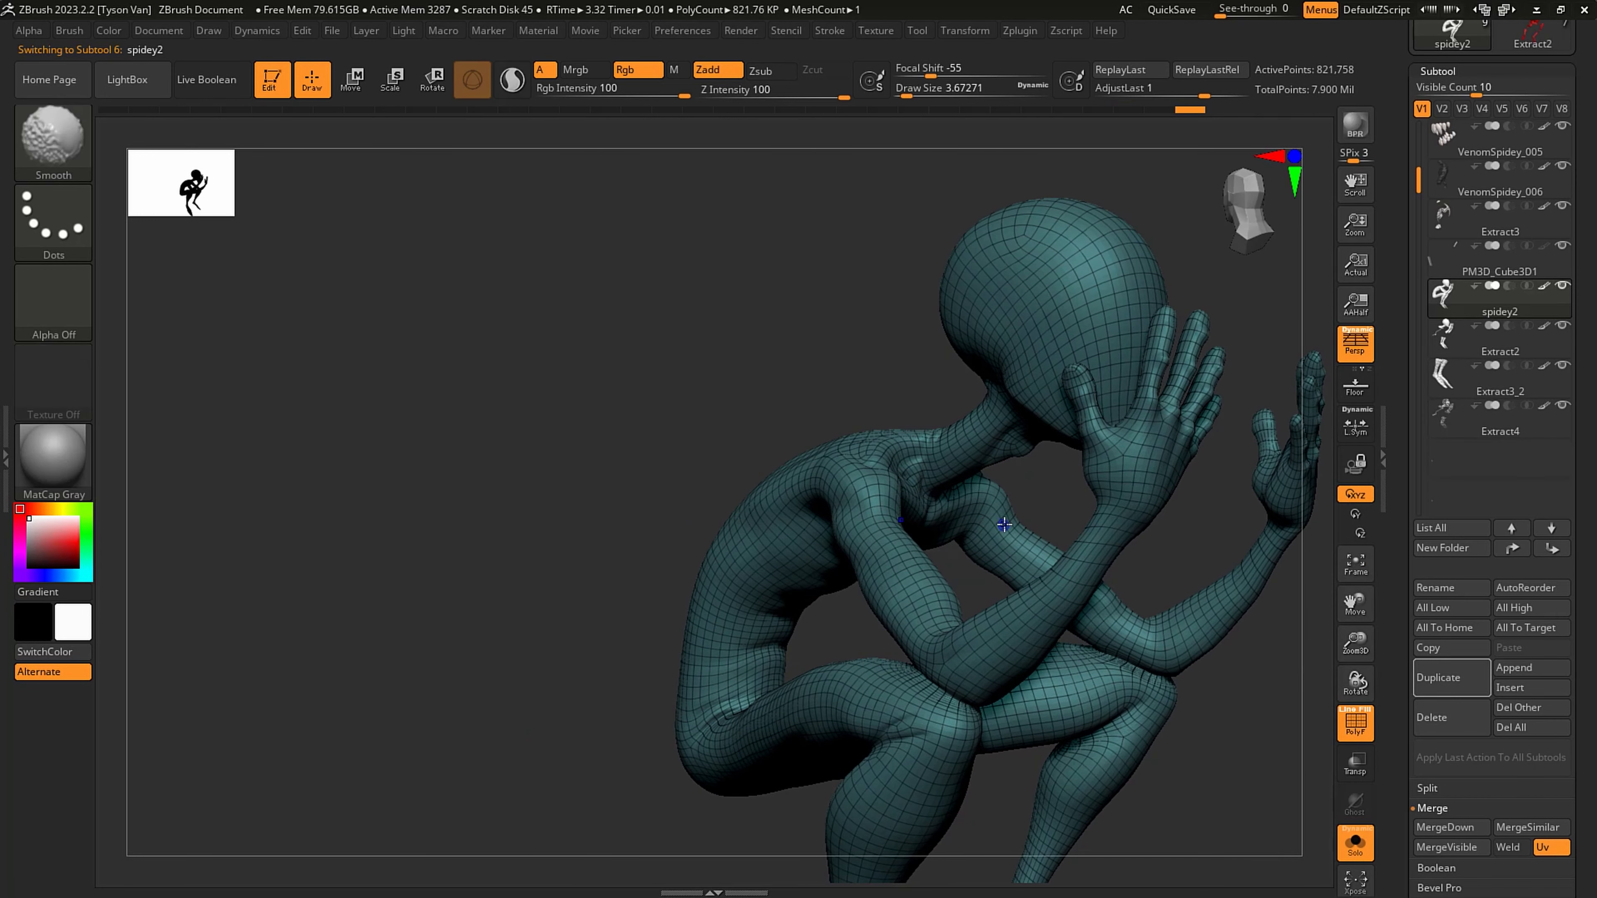
# - Turn off the polyframe and subdivide the spidey2 body once more to SDiv 5
pyautogui.hotkey('shift', 'f')
pyautogui.moveTo(1019, 552)
pyautogui.keyDown('alt'); pyautogui.mouseDown(button='right')
pyautogui.moveTo(867, 425)
pyautogui.moveTo(828, 438)
pyautogui.moveTo(822, 379)
pyautogui.mouseUp(button='right'); pyautogui.keyUp('alt')
pyautogui.click(1440, 71)
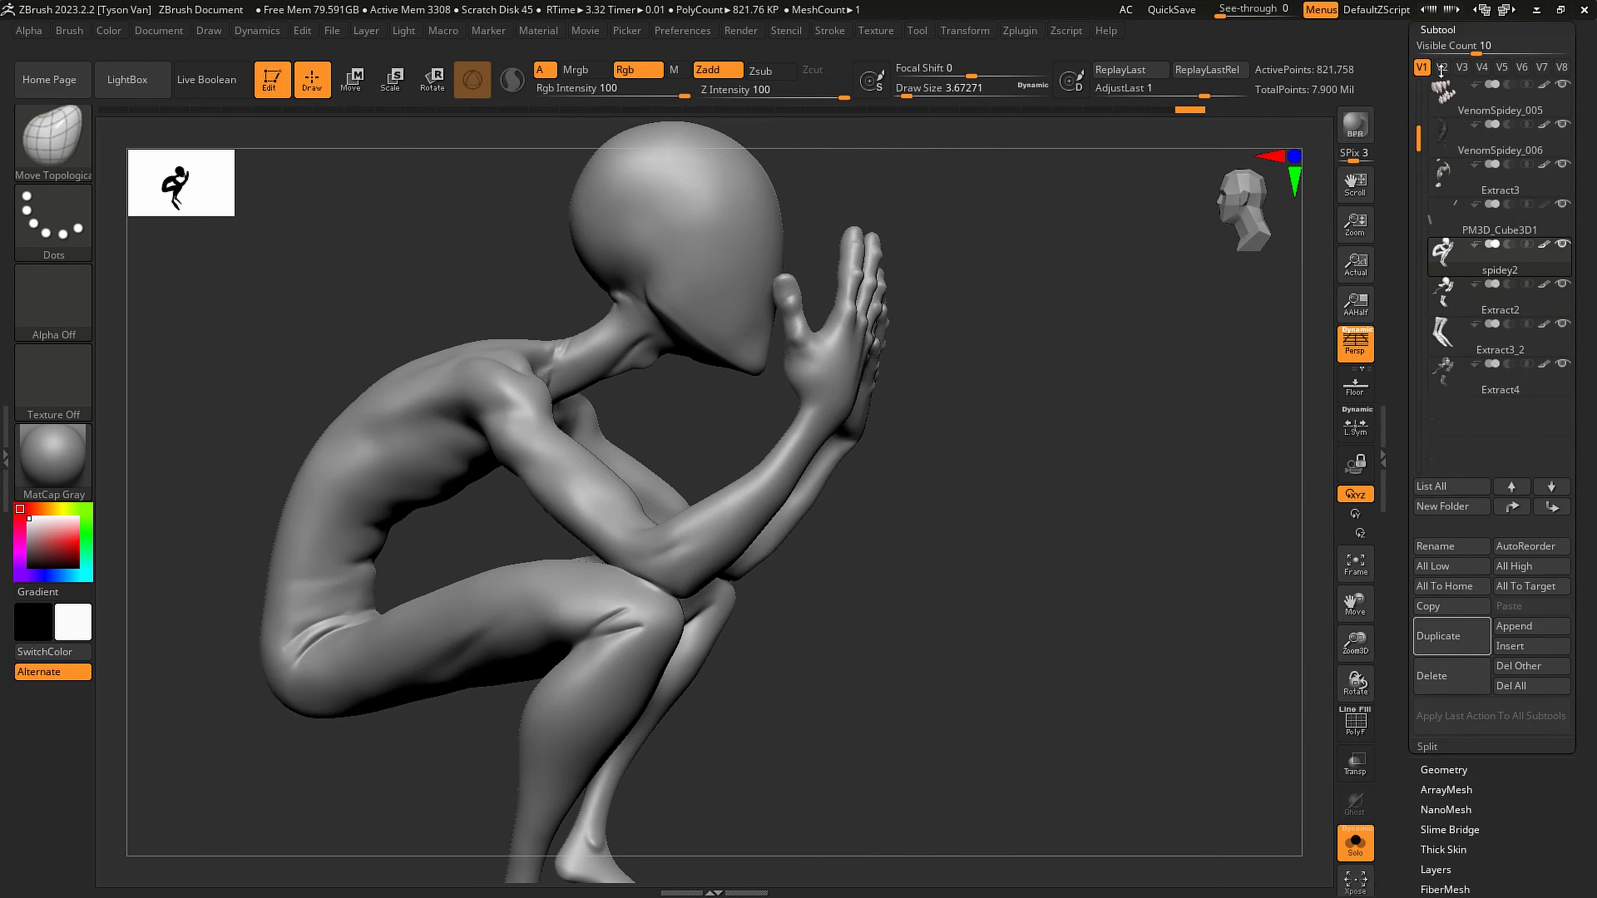
pyautogui.click(1442, 49)
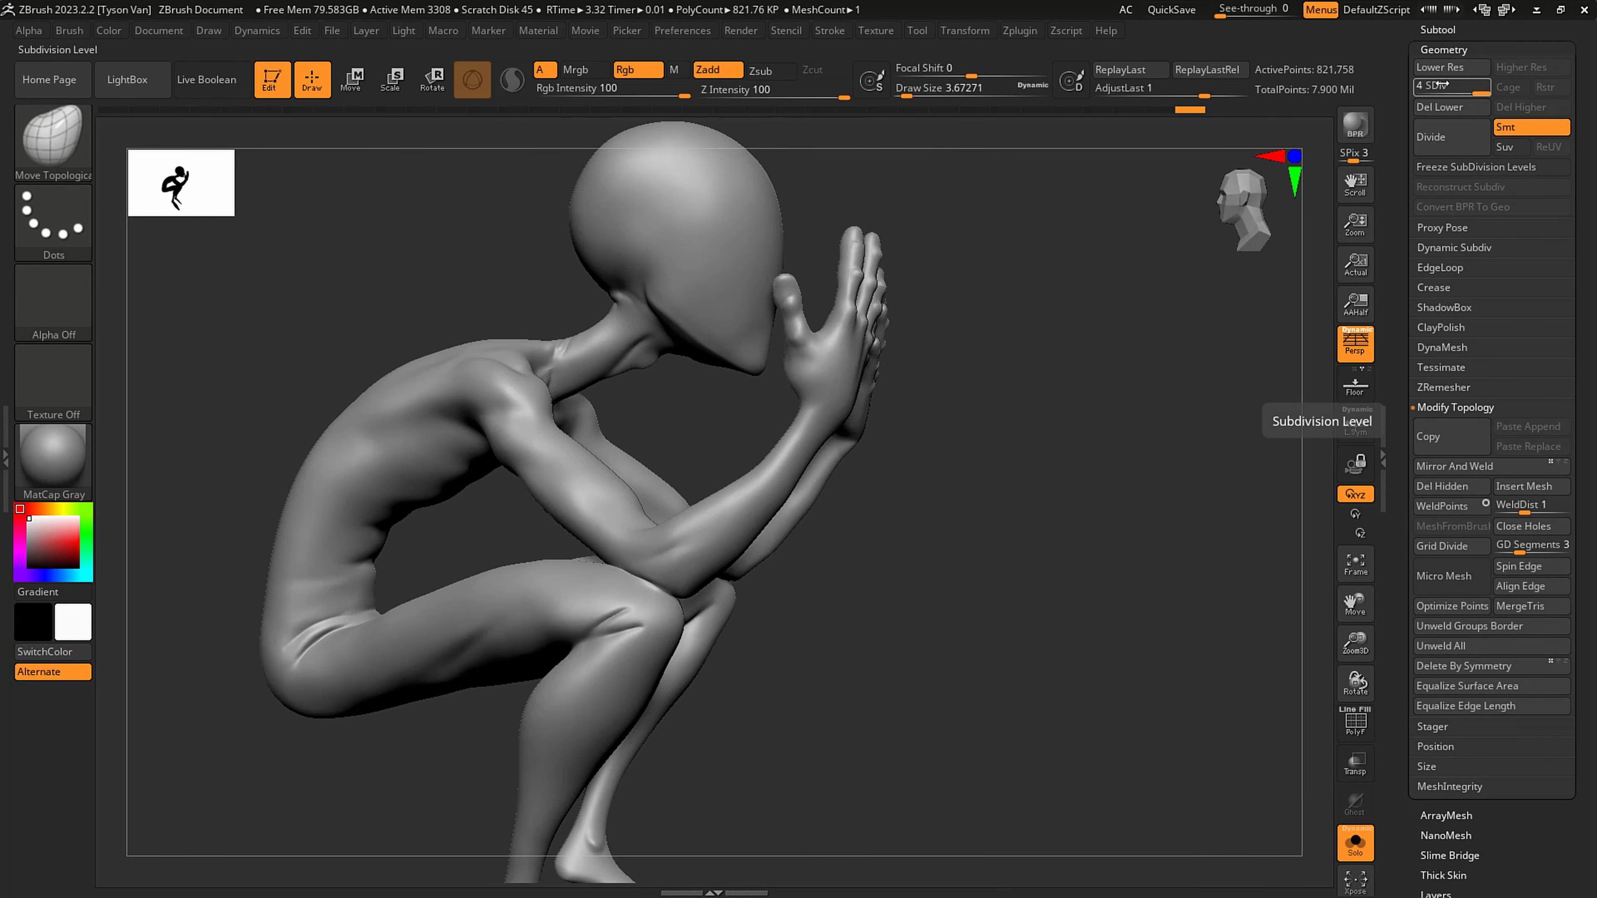
pyautogui.scroll(5, 1447, 76)
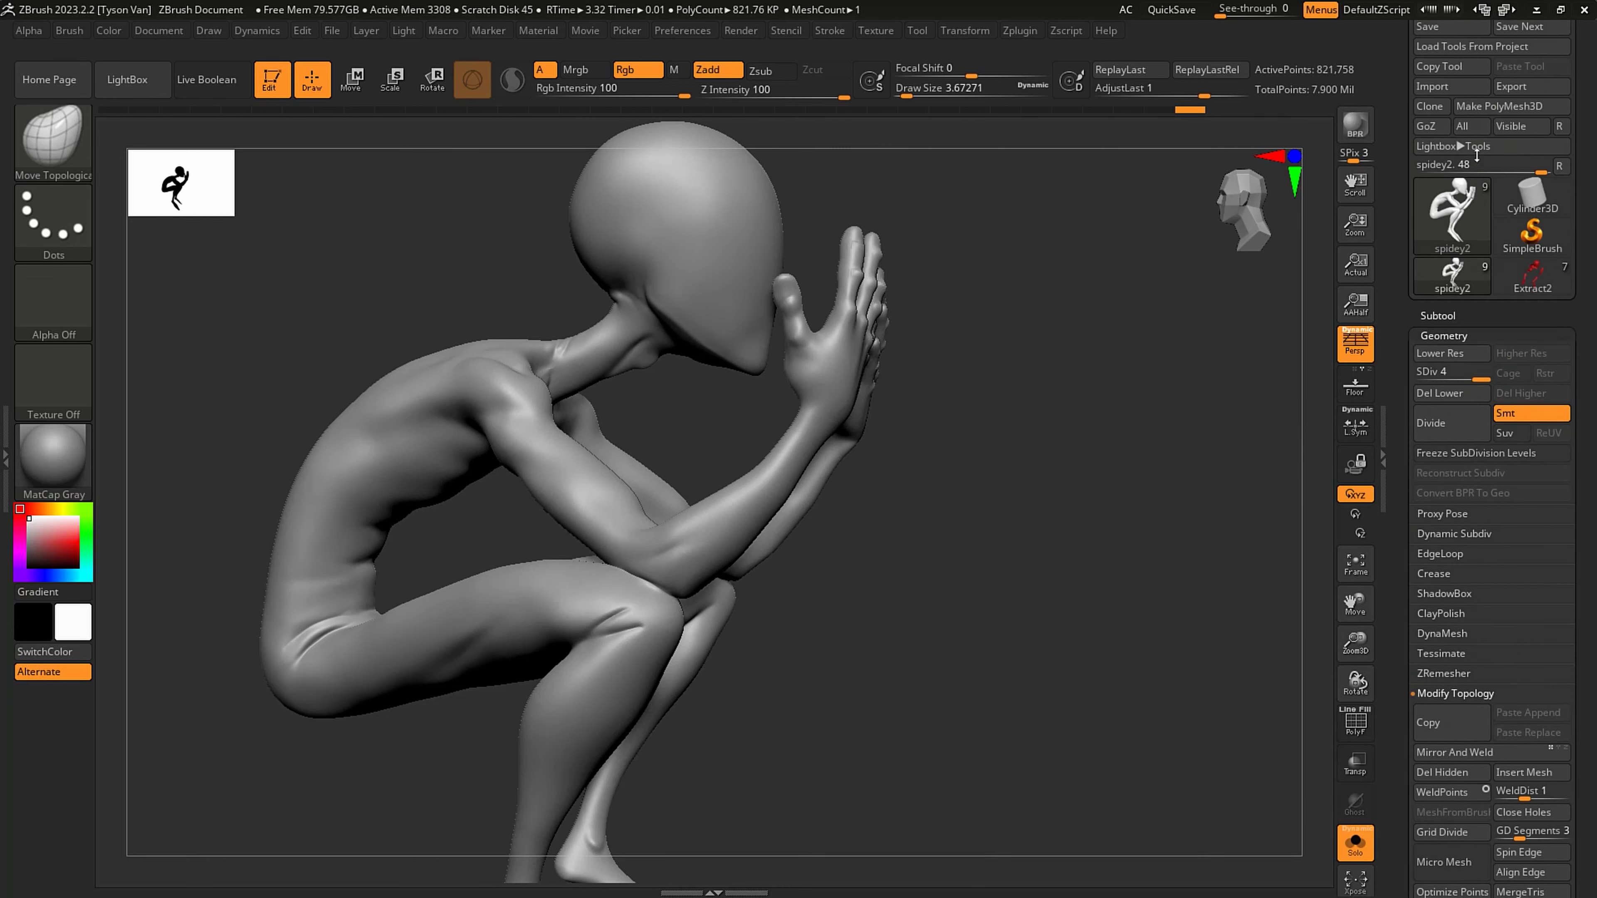
pyautogui.moveTo(1462, 272)
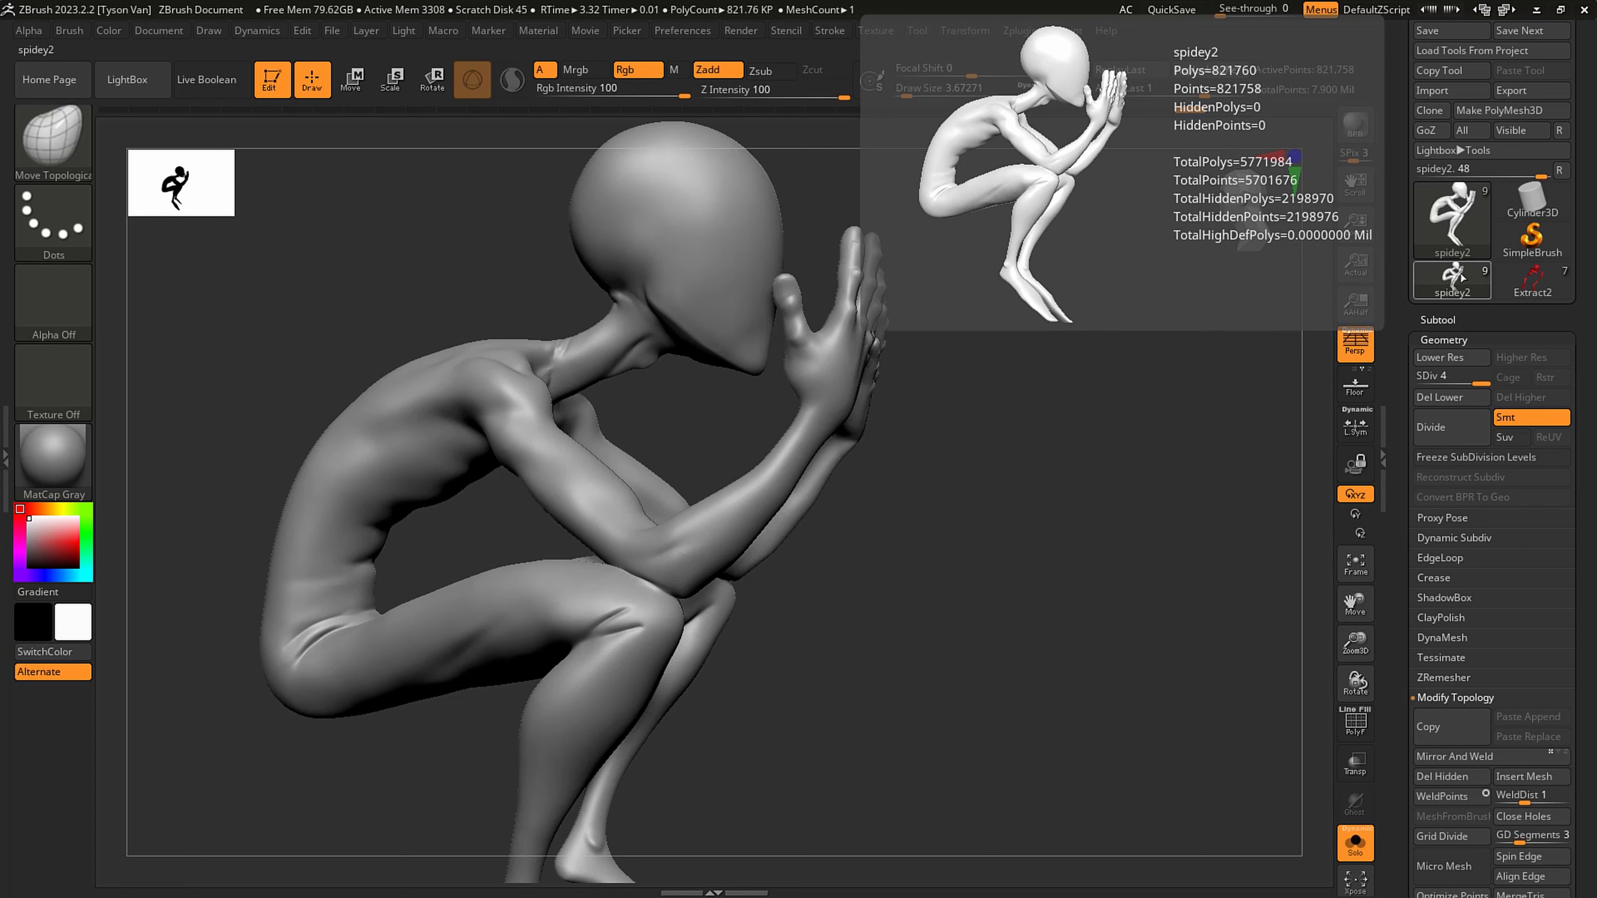
pyautogui.press('ctrl')
pyautogui.hotkey('ctrl', 'd')
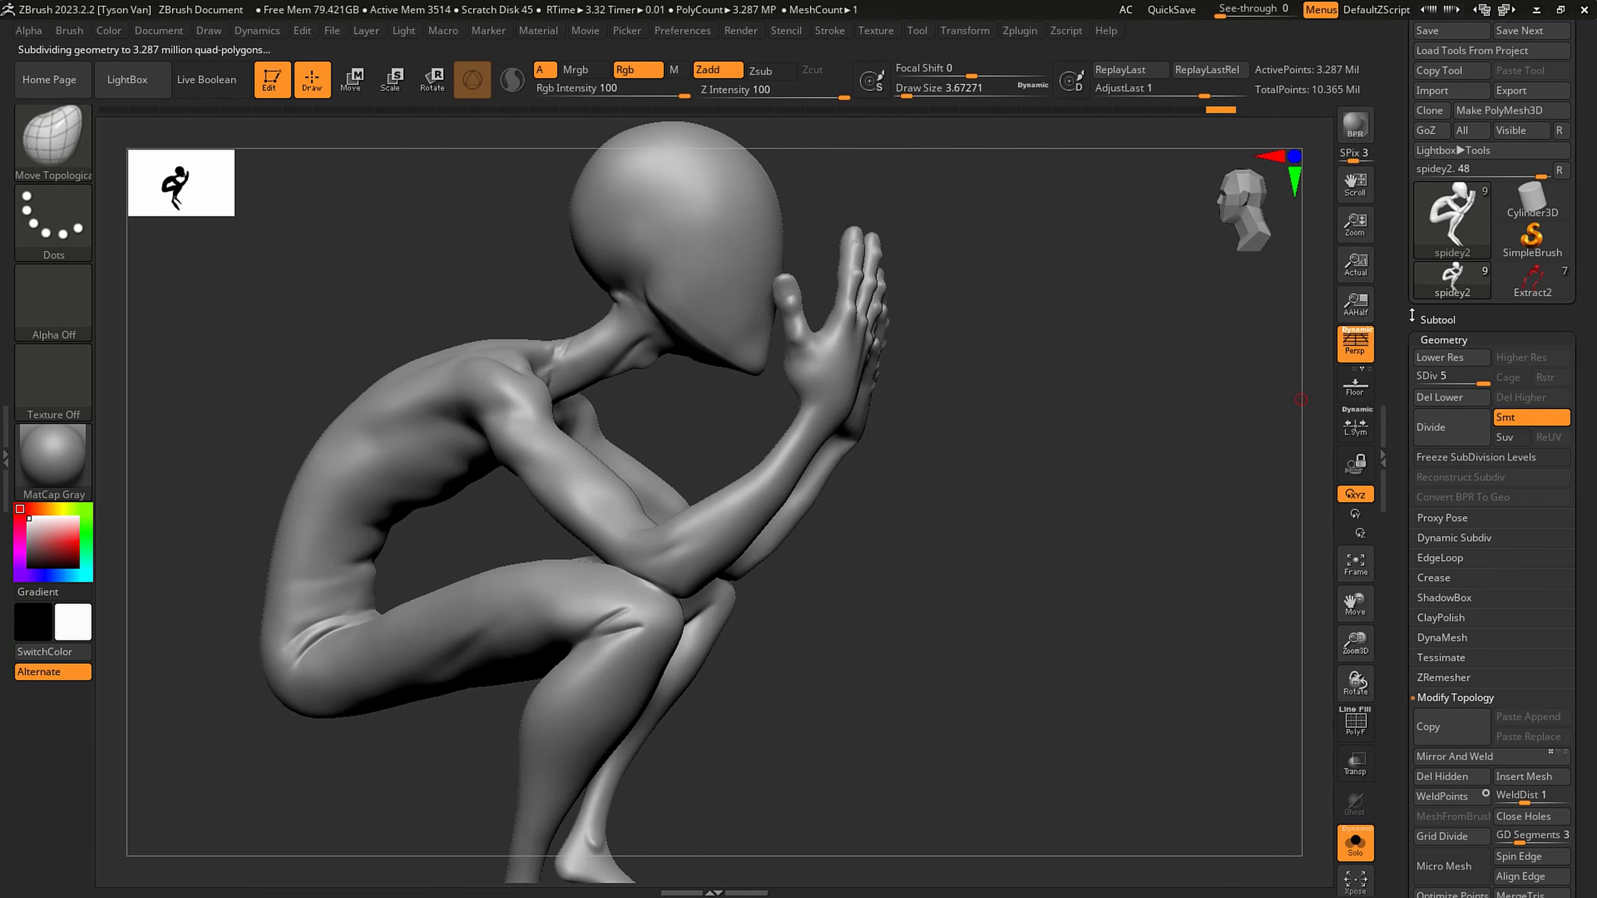
# - Show only the spidey2, Extract2, Extract3_2 and Extract4 subtools and turn off Solo mode
pyautogui.click(1438, 319)
pyautogui.moveTo(1558, 257)
pyautogui.press('shift')
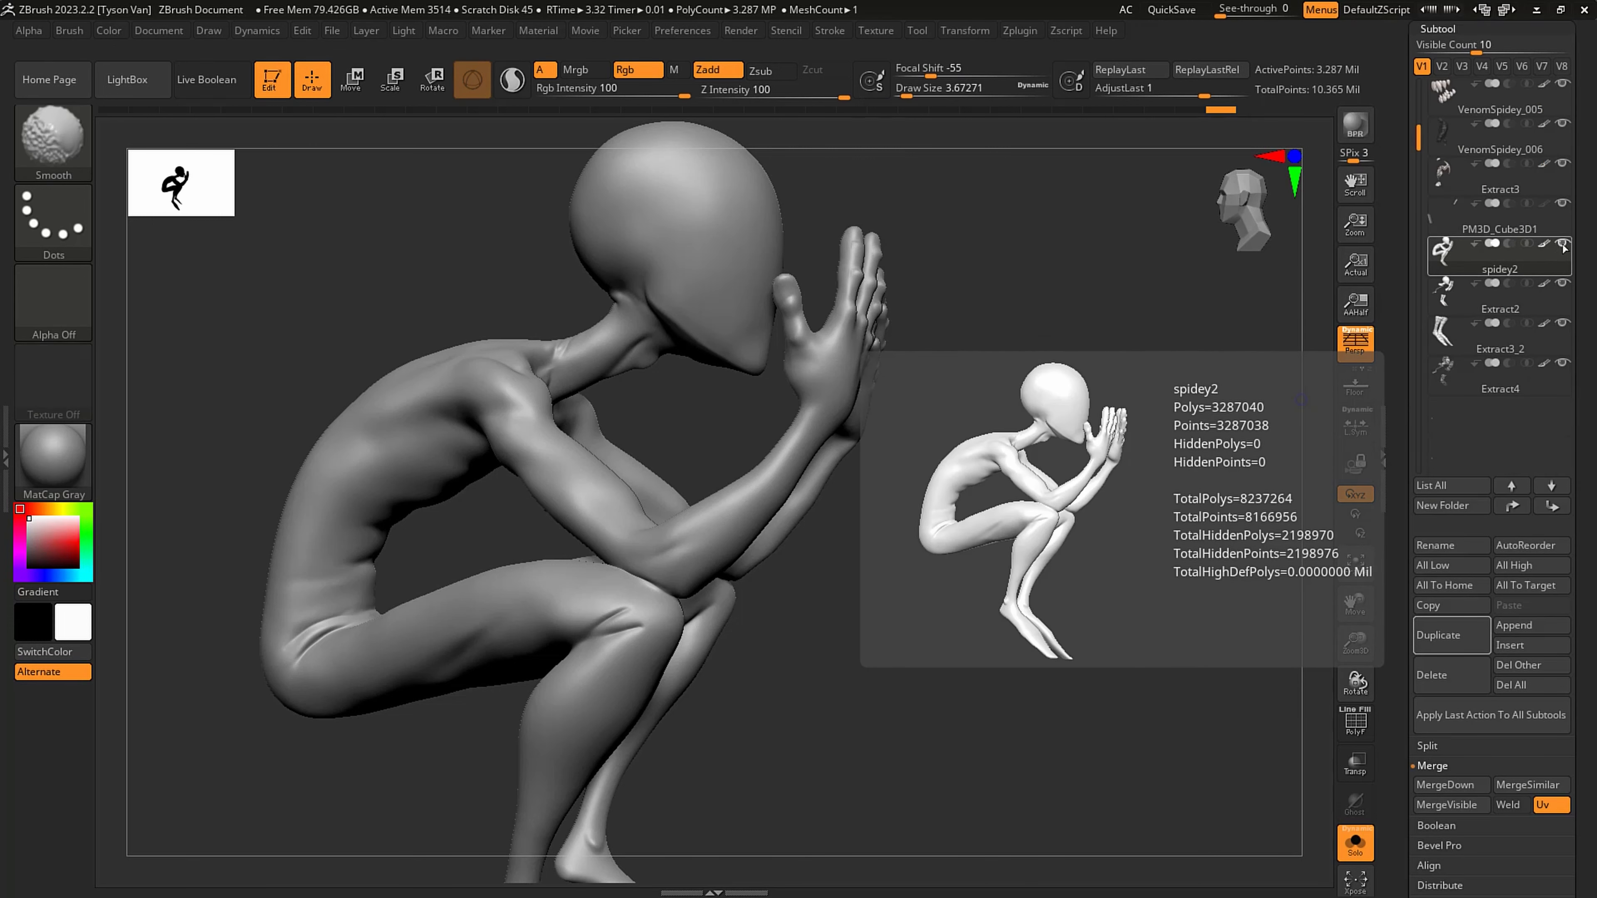
pyautogui.keyDown('shift'); pyautogui.click(1563, 246); pyautogui.keyUp('shift')
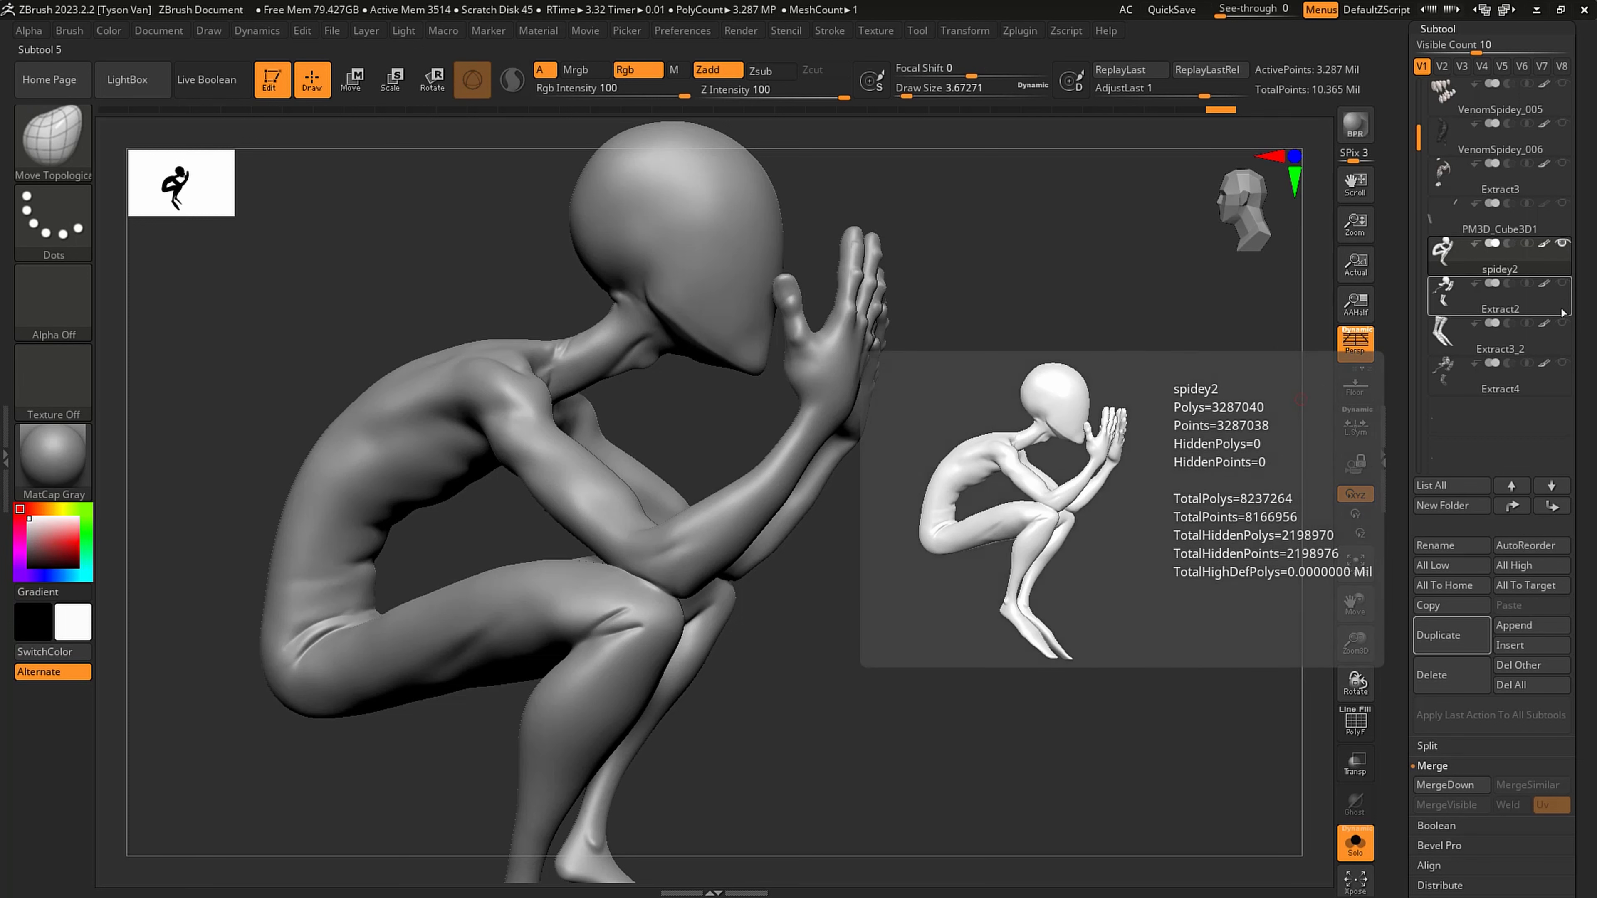
pyautogui.click(1562, 285)
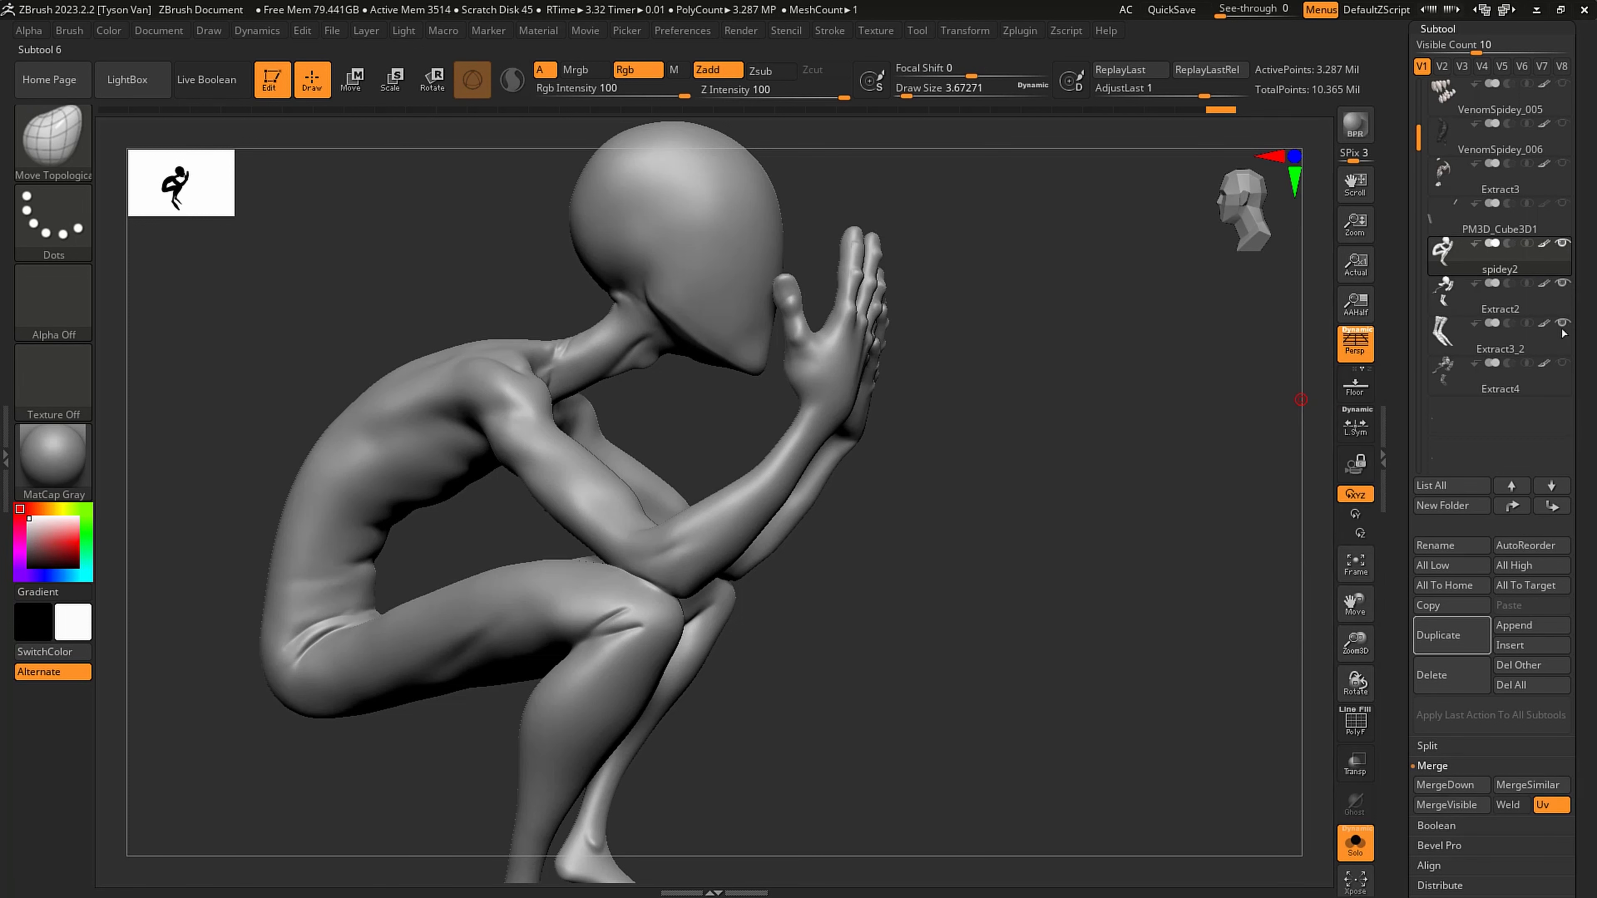
pyautogui.moveTo(1584, 291); pyautogui.dragTo(1585, 302)
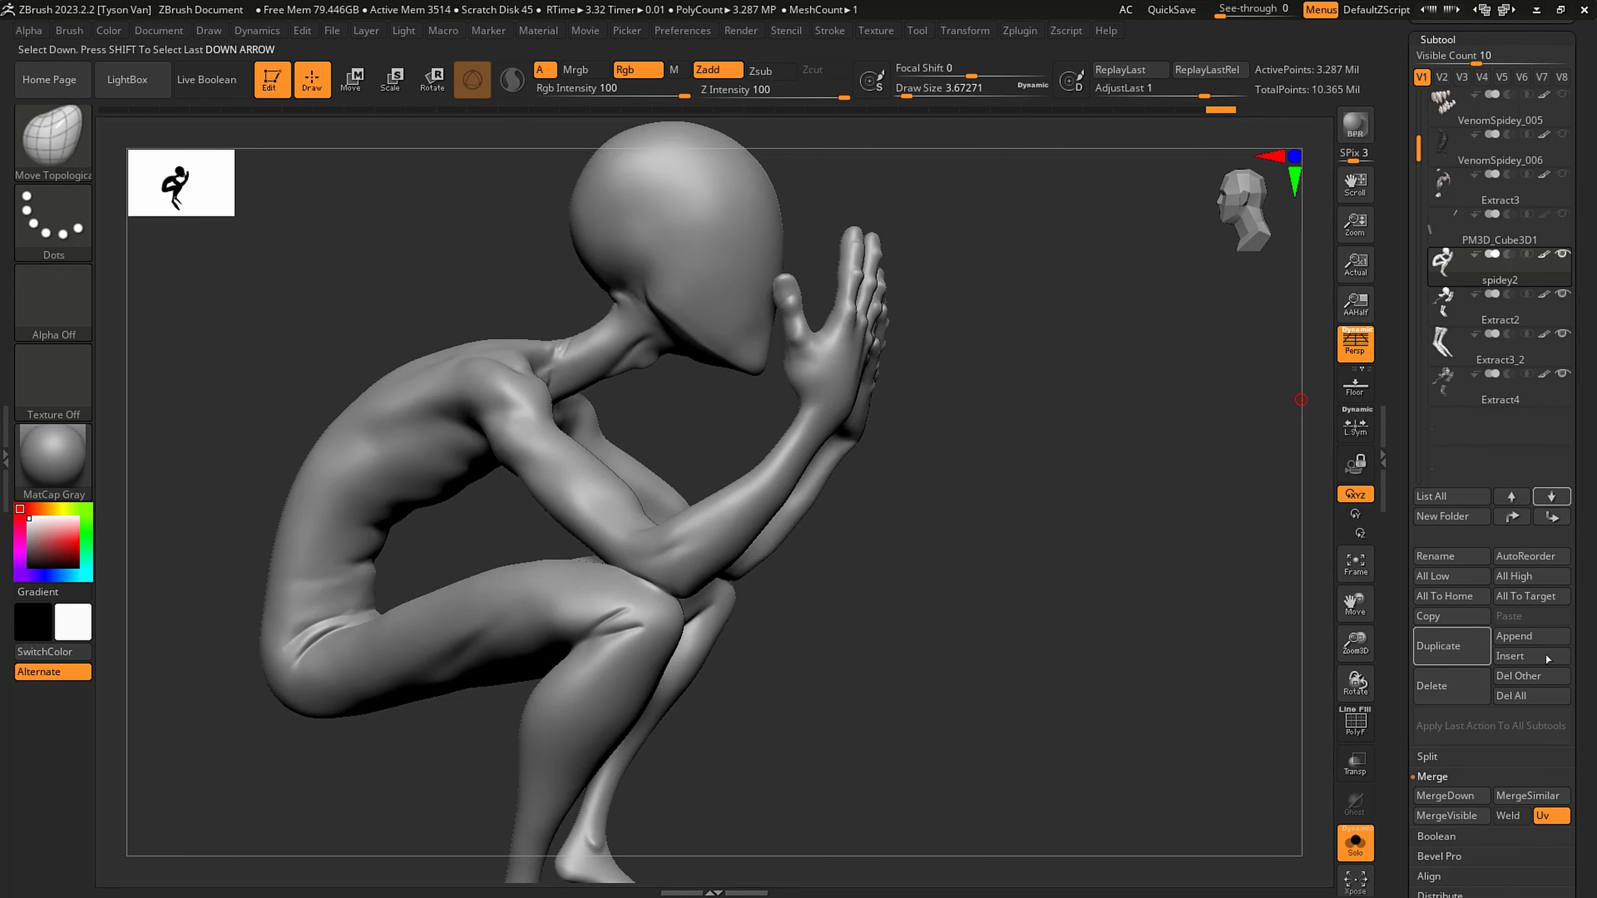
pyautogui.click(1355, 843)
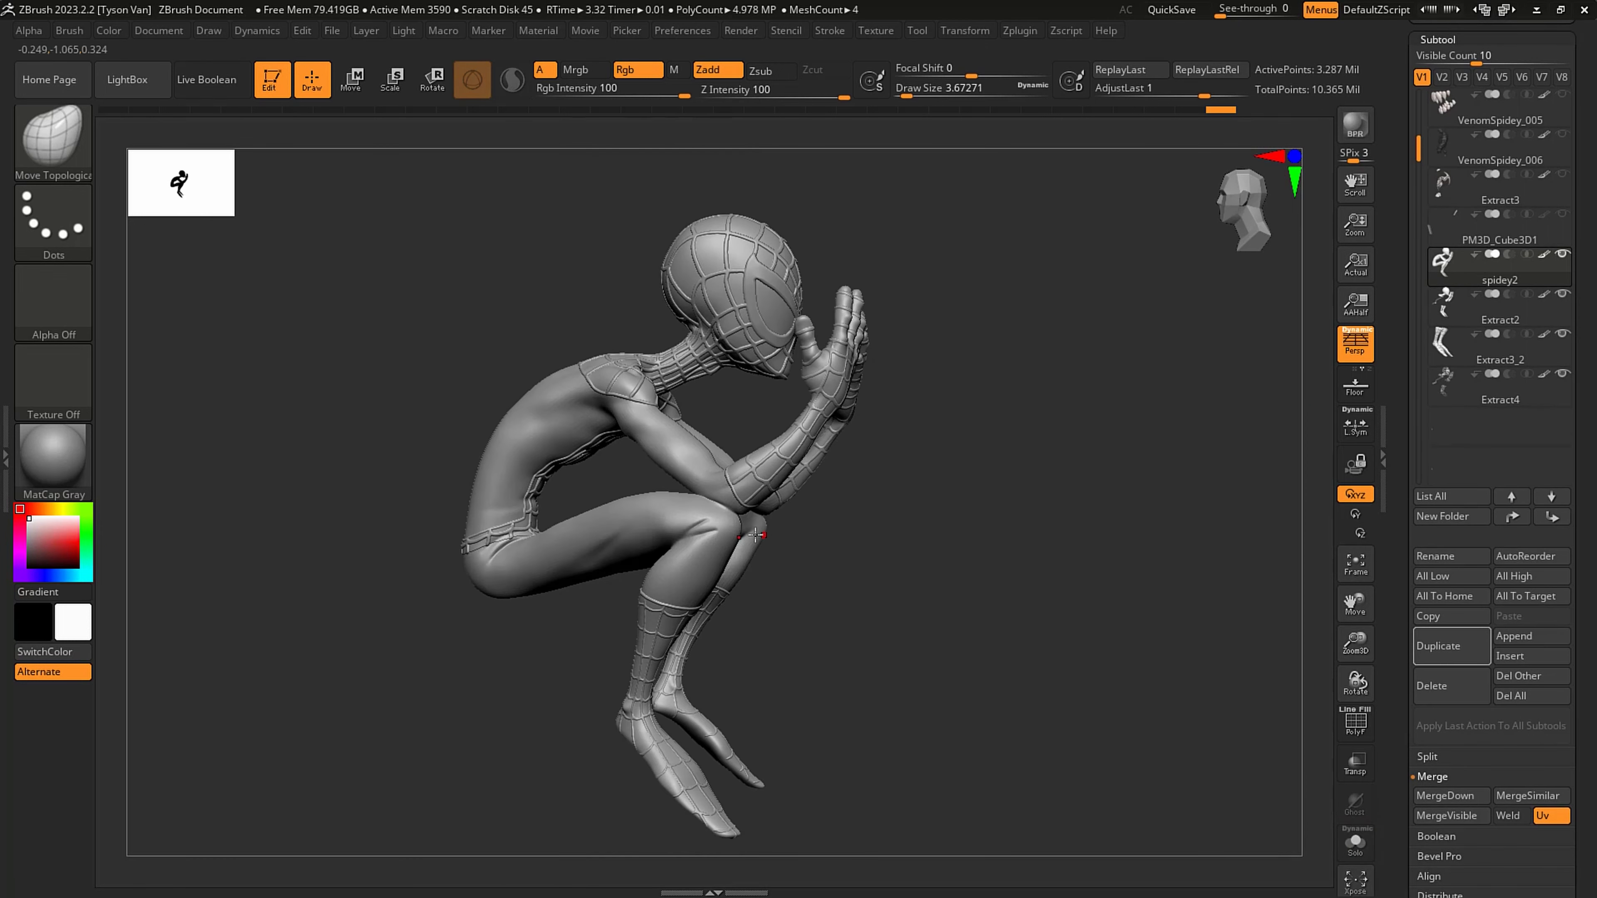
pyautogui.moveTo(798, 557); pyautogui.dragTo(856, 453)
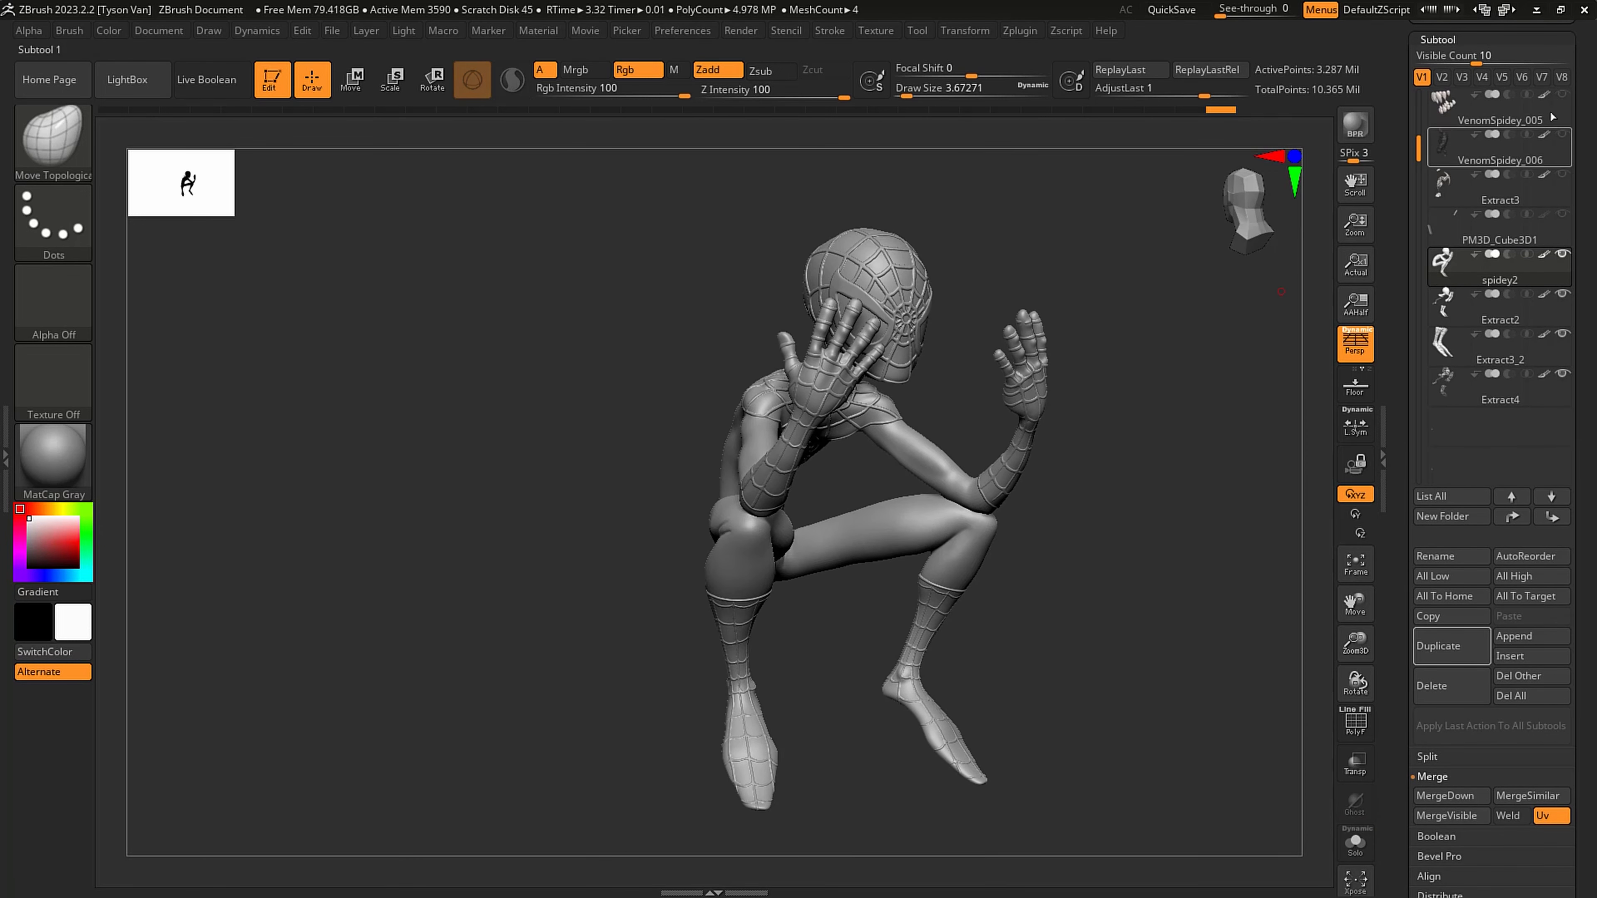
# - Save the tool to its existing file
pyautogui.scroll(5, 1579, 74)
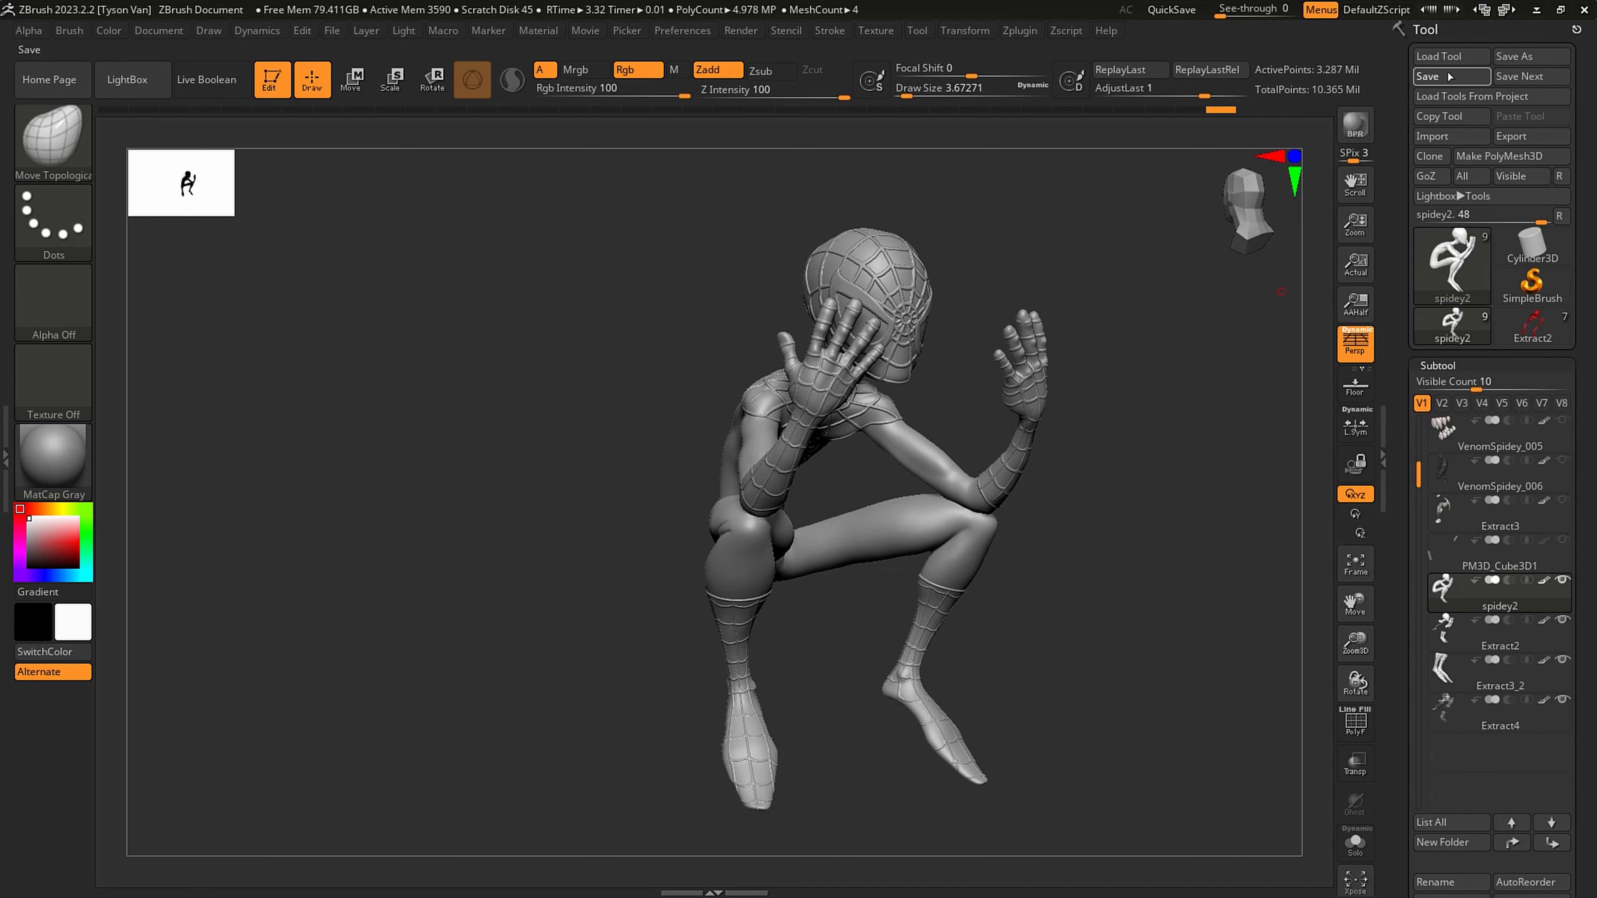
pyautogui.click(1449, 76)
pyautogui.moveTo(1152, 554); pyautogui.dragTo(1015, 462)
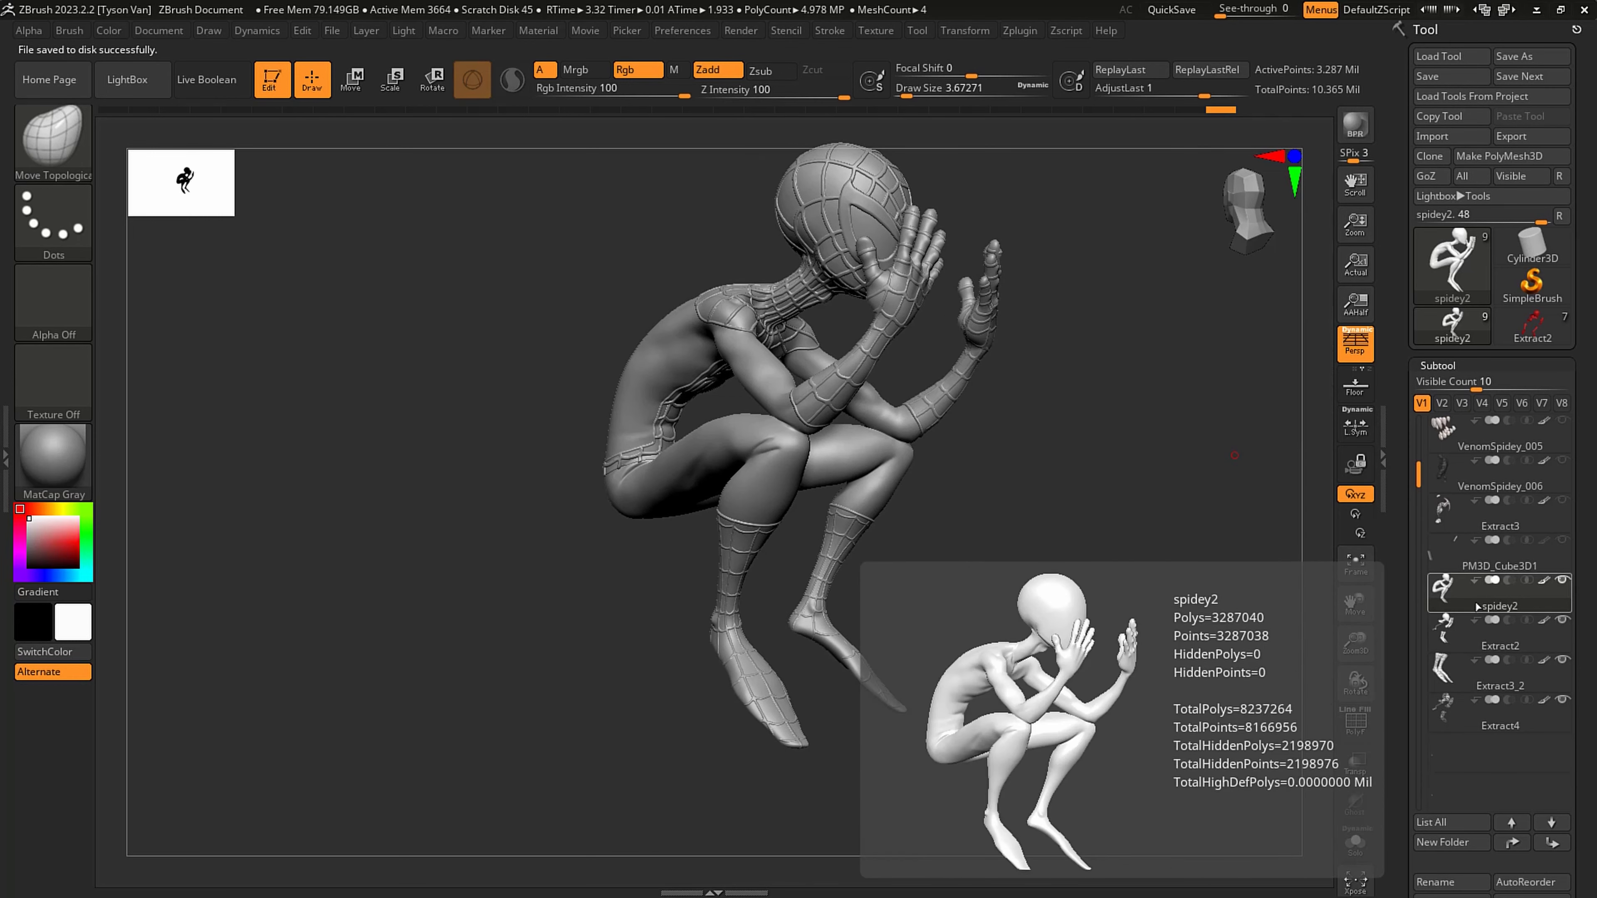
# - Project the visible suit pieces and webbing onto the spidey2 body using ProjectAll with Dist 0.02 and Mean 25
pyautogui.scroll(-3, 1569, 534)
pyautogui.scroll(-1, 1570, 533)
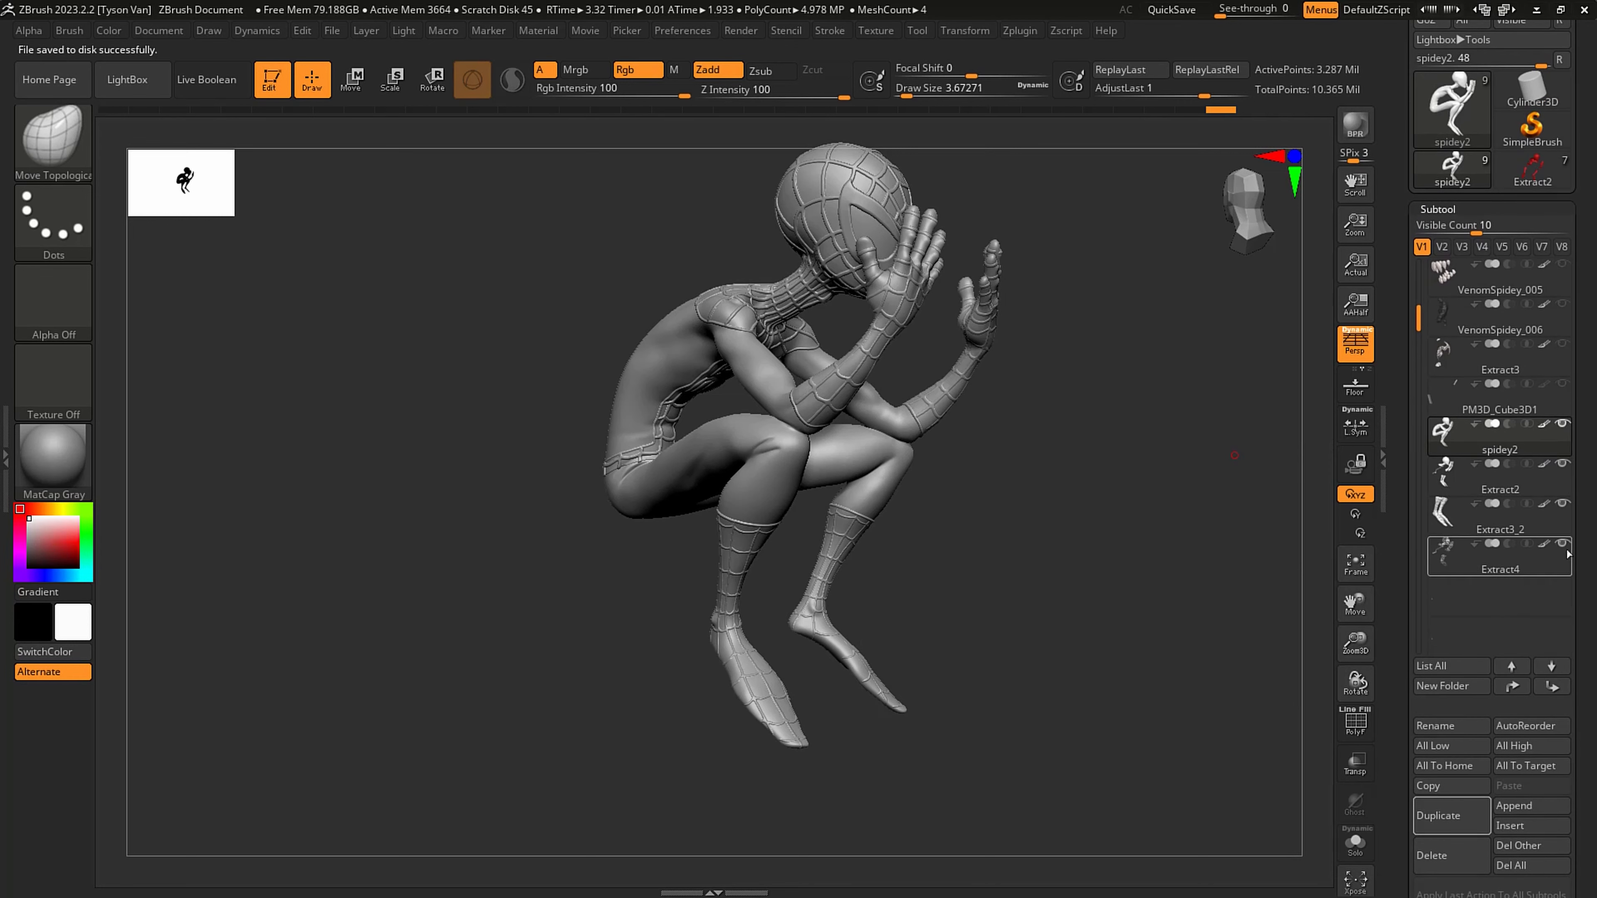
pyautogui.scroll(-2, 1577, 506)
pyautogui.scroll(-3, 1578, 506)
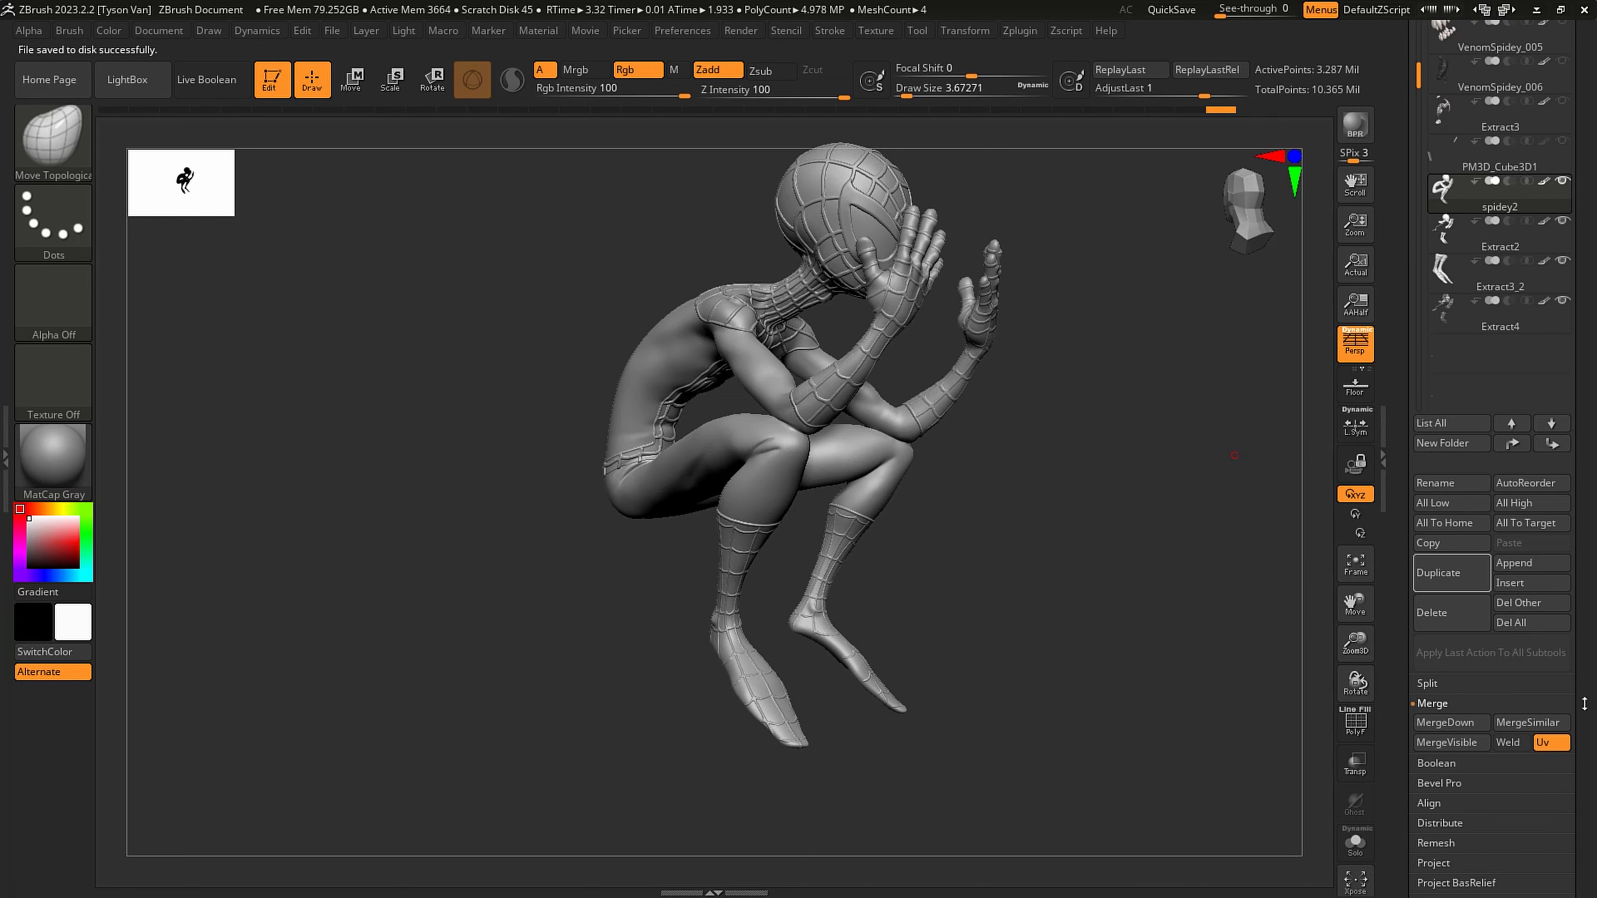
pyautogui.scroll(-3, 1583, 703)
pyautogui.click(1439, 670)
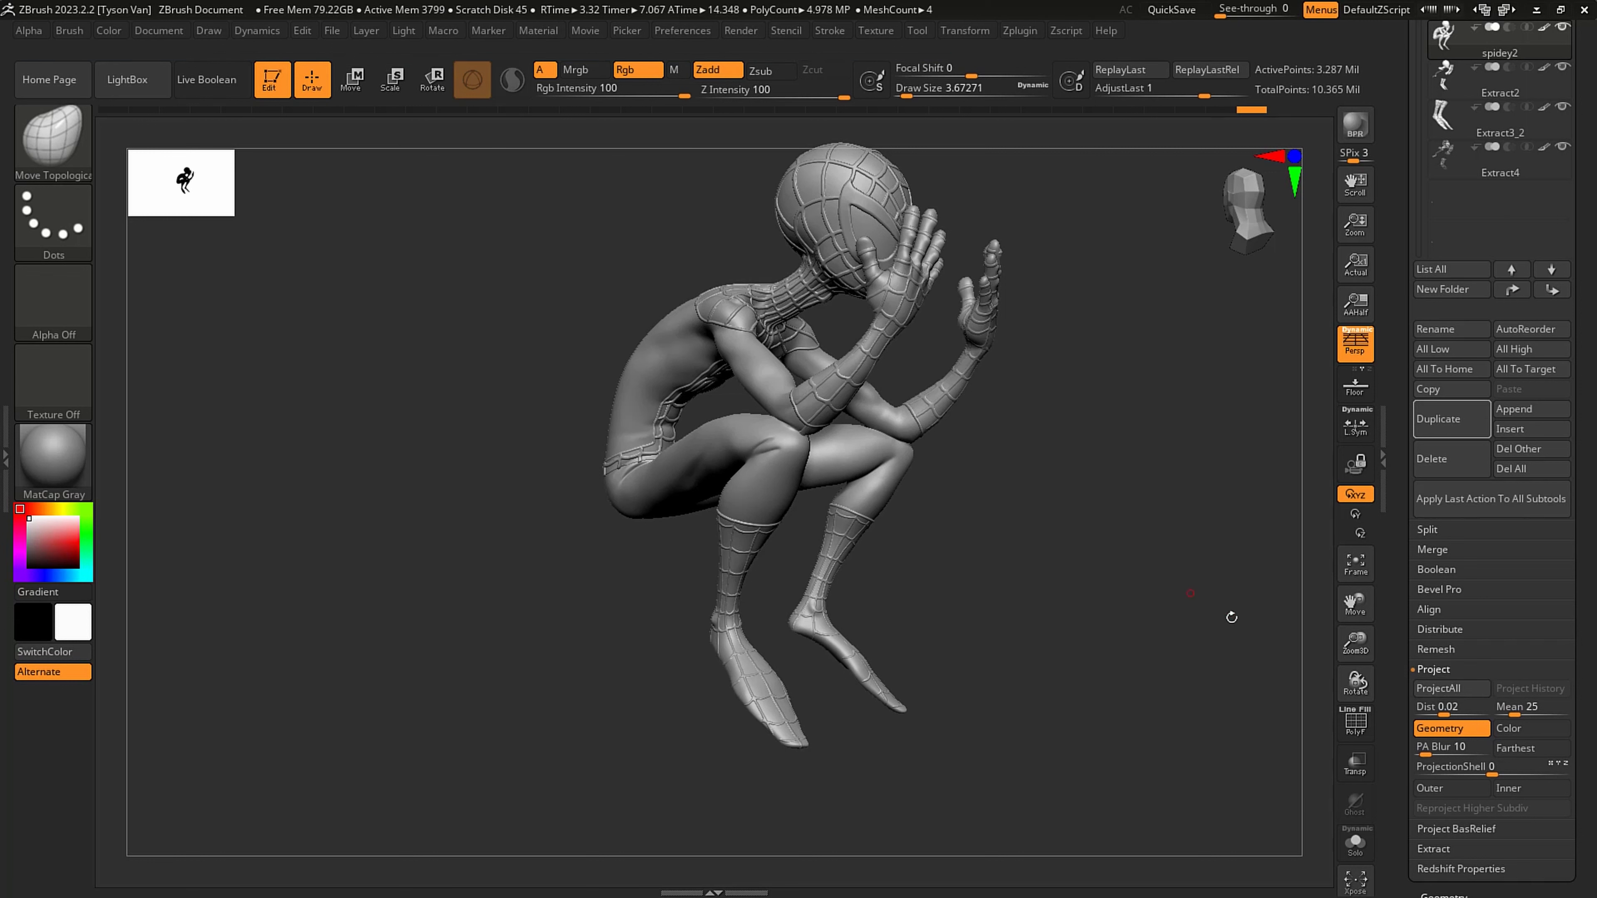
# - Isolate spidey2, try to repair the projected seam at the elbow with the Move Topological brush, and undo the projection
pyautogui.click(1356, 848)
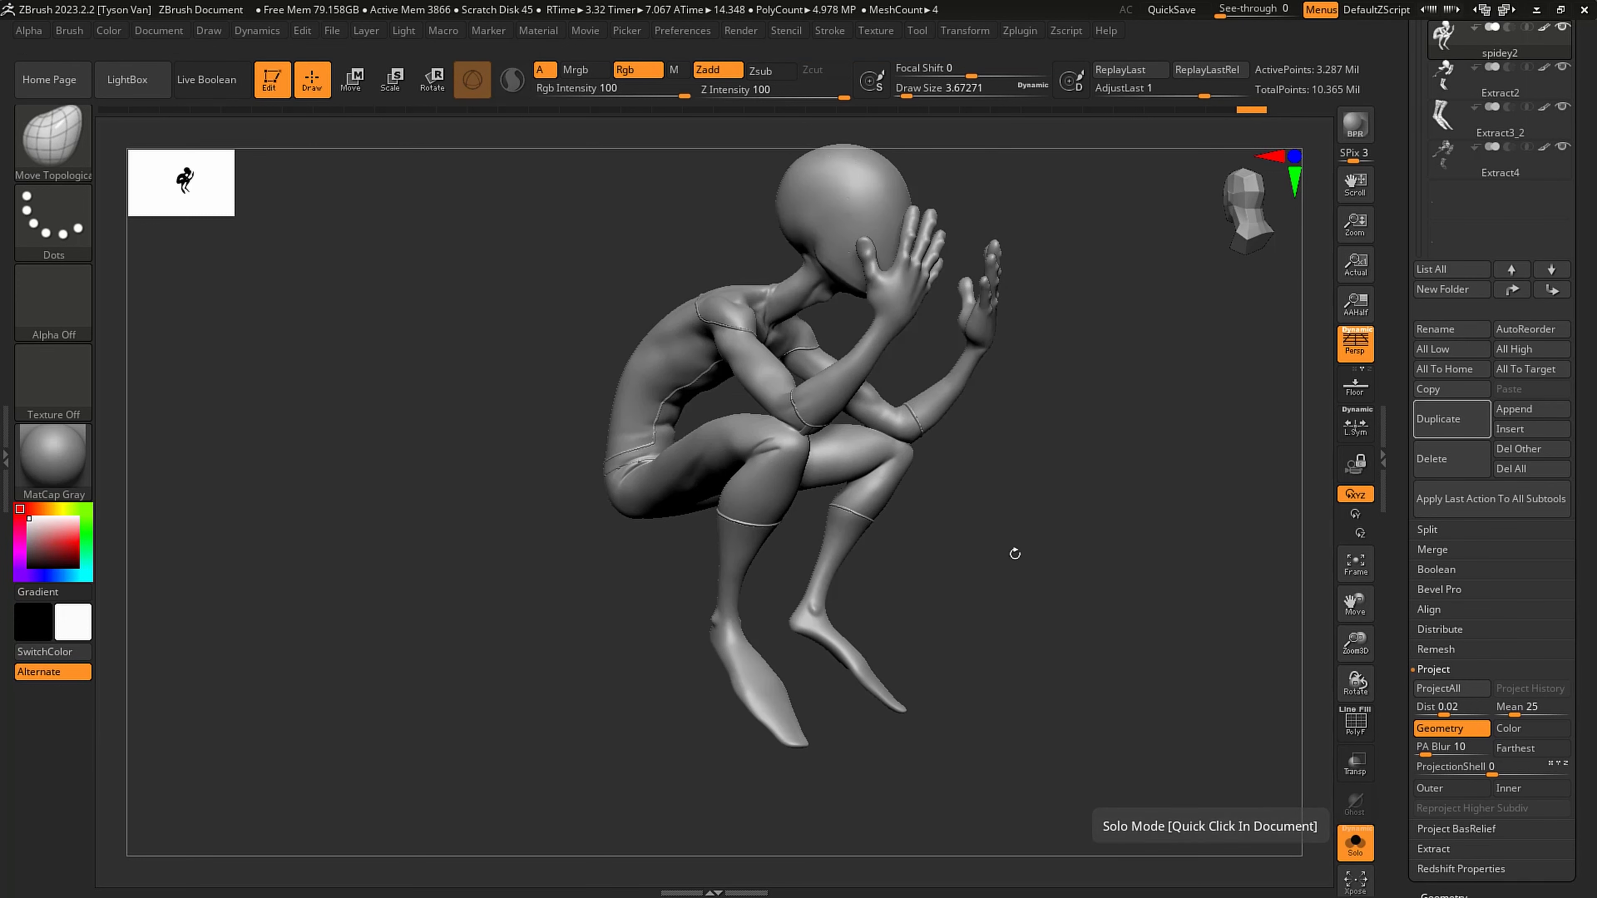
pyautogui.keyDown('alt'); pyautogui.moveTo(1015, 553); pyautogui.dragTo(1006, 660); pyautogui.keyUp('alt')
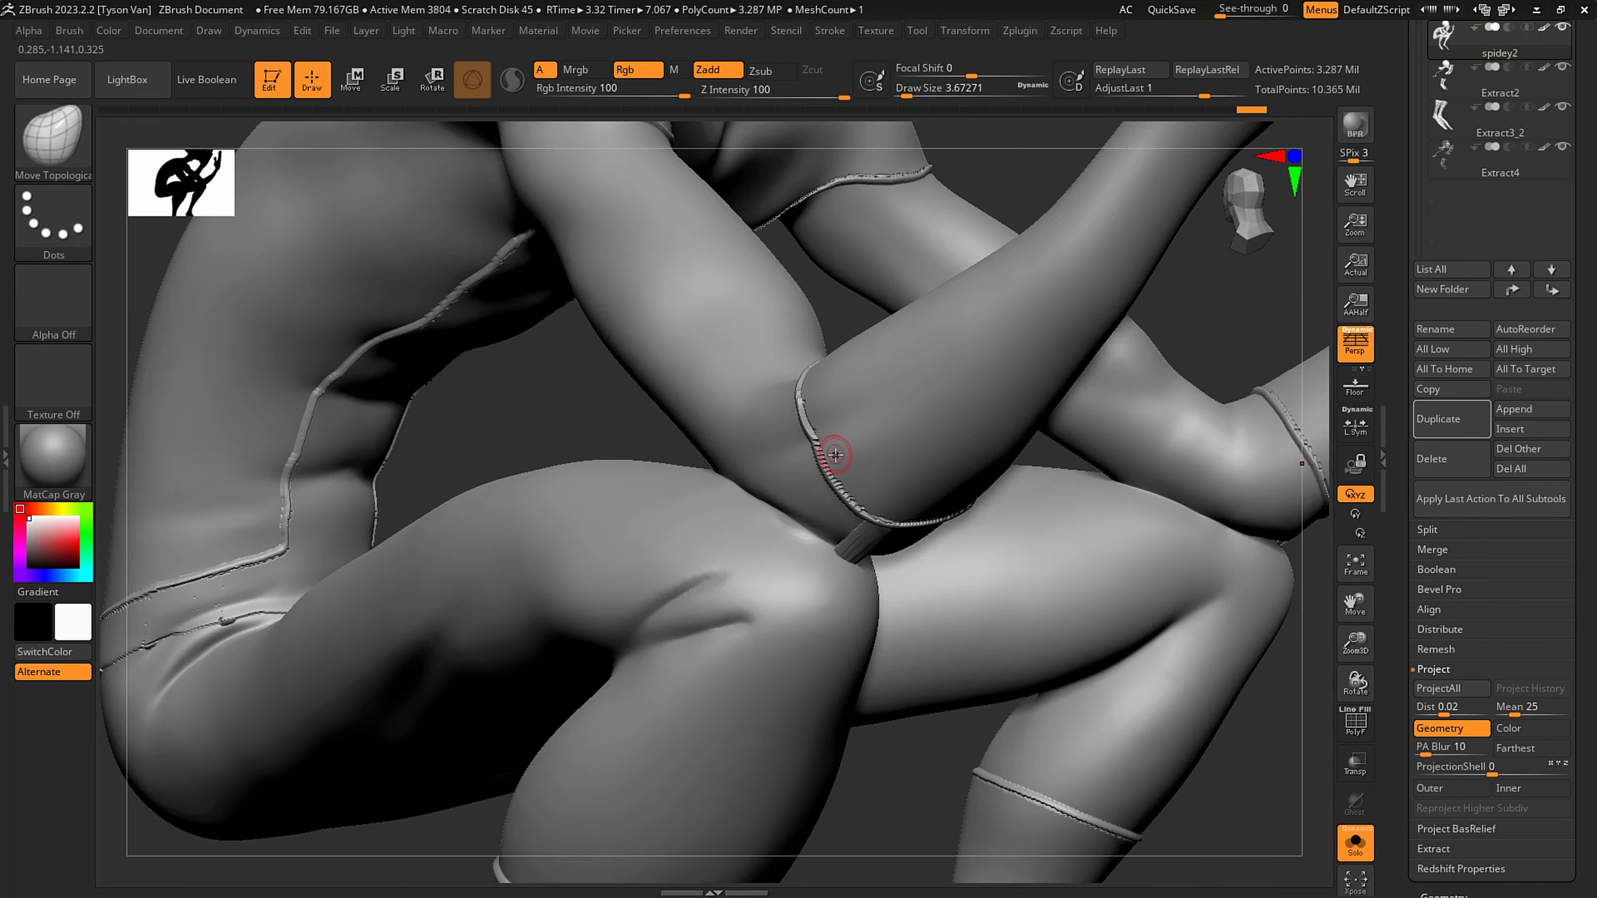
pyautogui.moveTo(882, 516); pyautogui.dragTo(896, 517, button='right')
pyautogui.moveTo(879, 517); pyautogui.dragTo(887, 524)
pyautogui.hotkey('ctrl', 'z')
pyautogui.keyDown('ctrl'); pyautogui.moveTo(875, 507); pyautogui.dragTo(890, 498, button='right'); pyautogui.keyUp('ctrl')
pyautogui.moveTo(759, 468)
pyautogui.mouseDown(button='right')
pyautogui.moveTo(922, 452)
pyautogui.moveTo(1120, 319)
pyautogui.mouseUp(button='right')
# - Duplicate the spidey2 body and select the Extract2 subtool below the copy
pyautogui.scroll(3, 1524, 553)
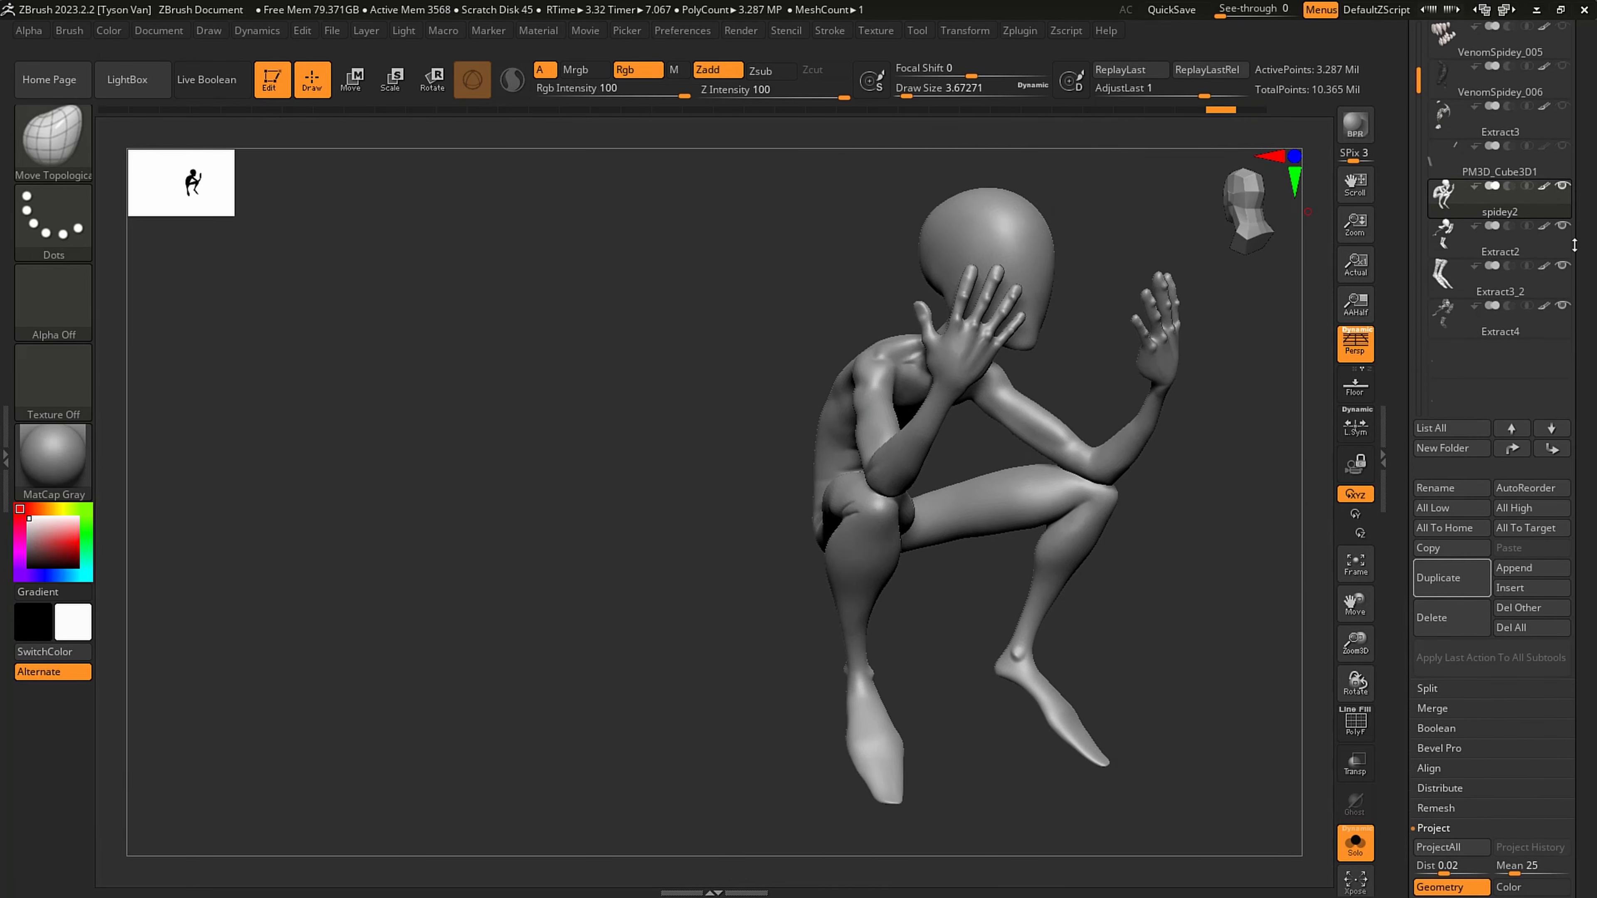
pyautogui.click(1445, 569)
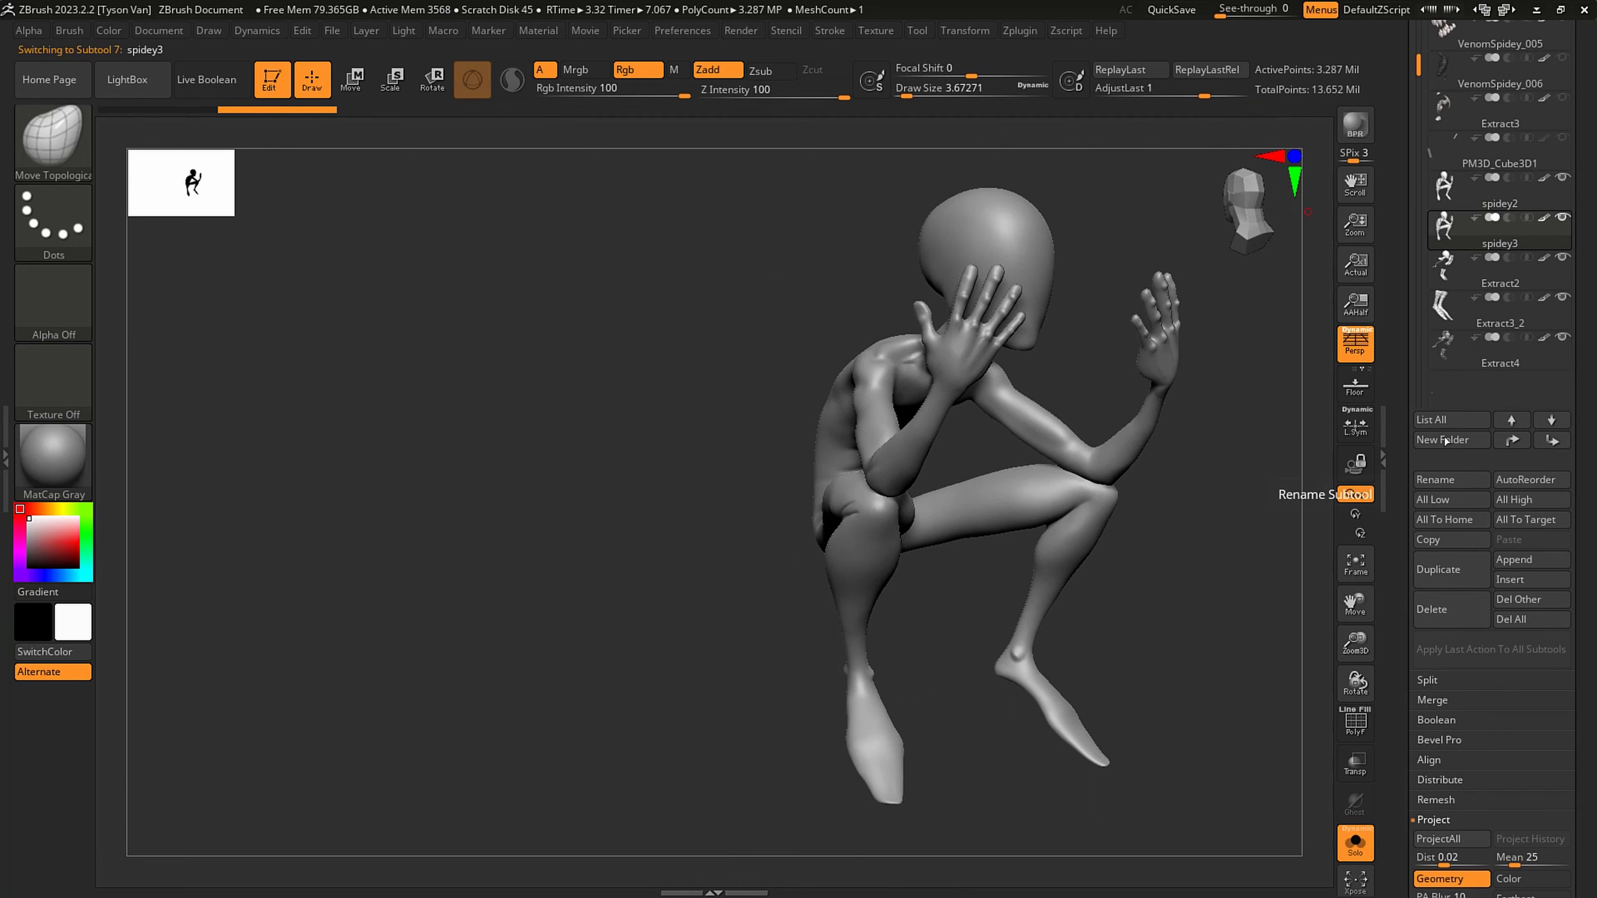
pyautogui.click(1500, 277)
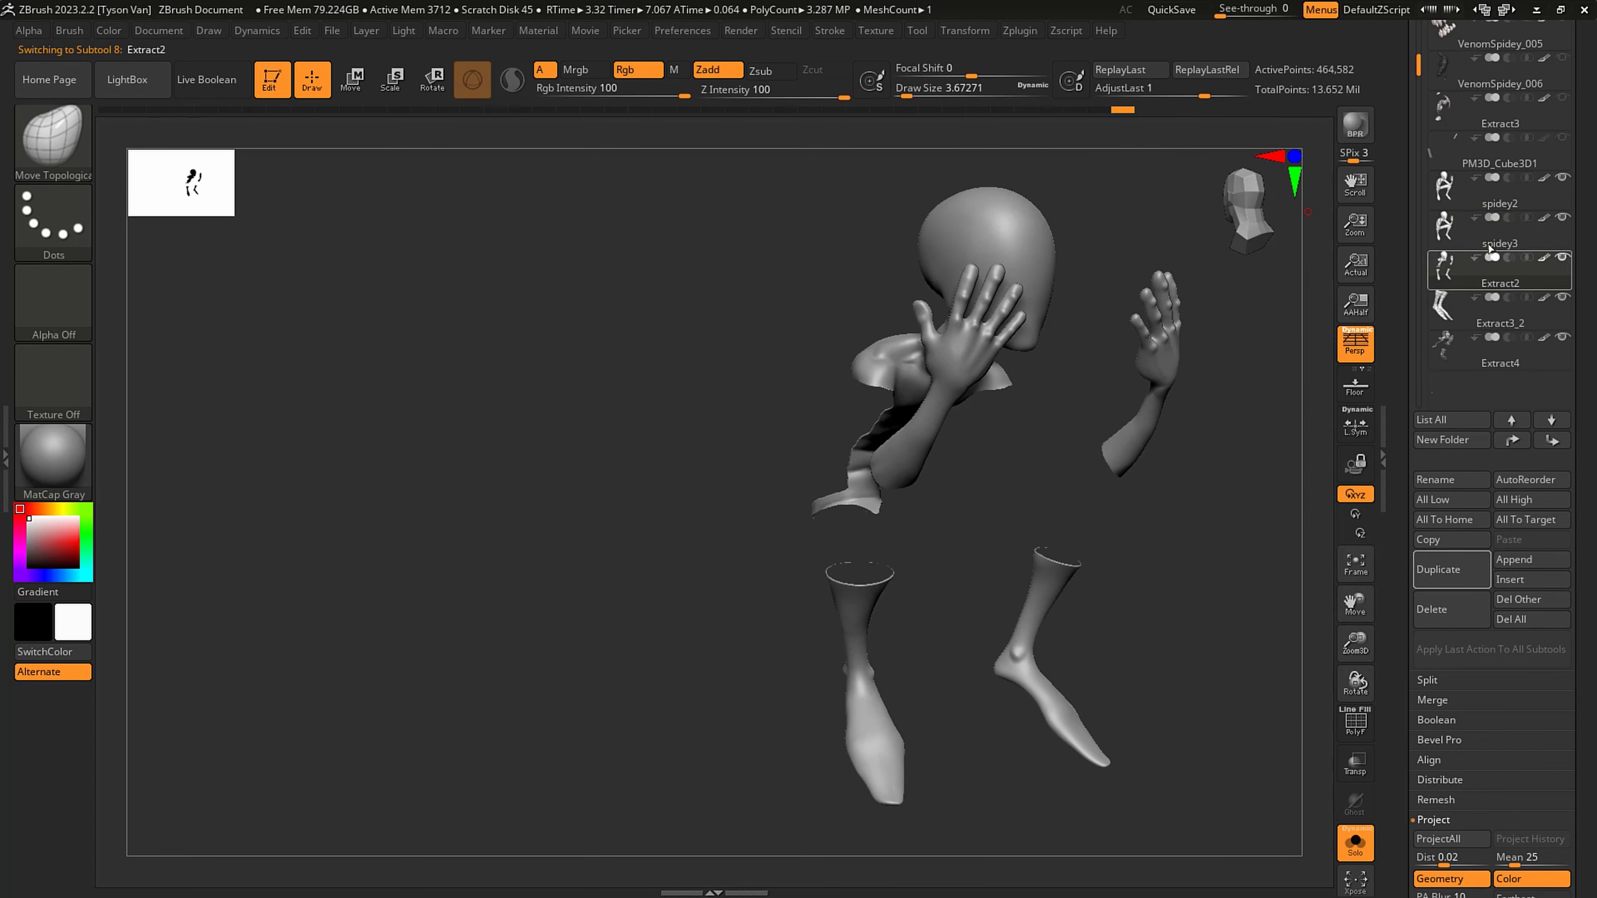
# - Save the tool as the next incremental version
pyautogui.scroll(2, 1572, 269)
pyautogui.scroll(3, 1572, 268)
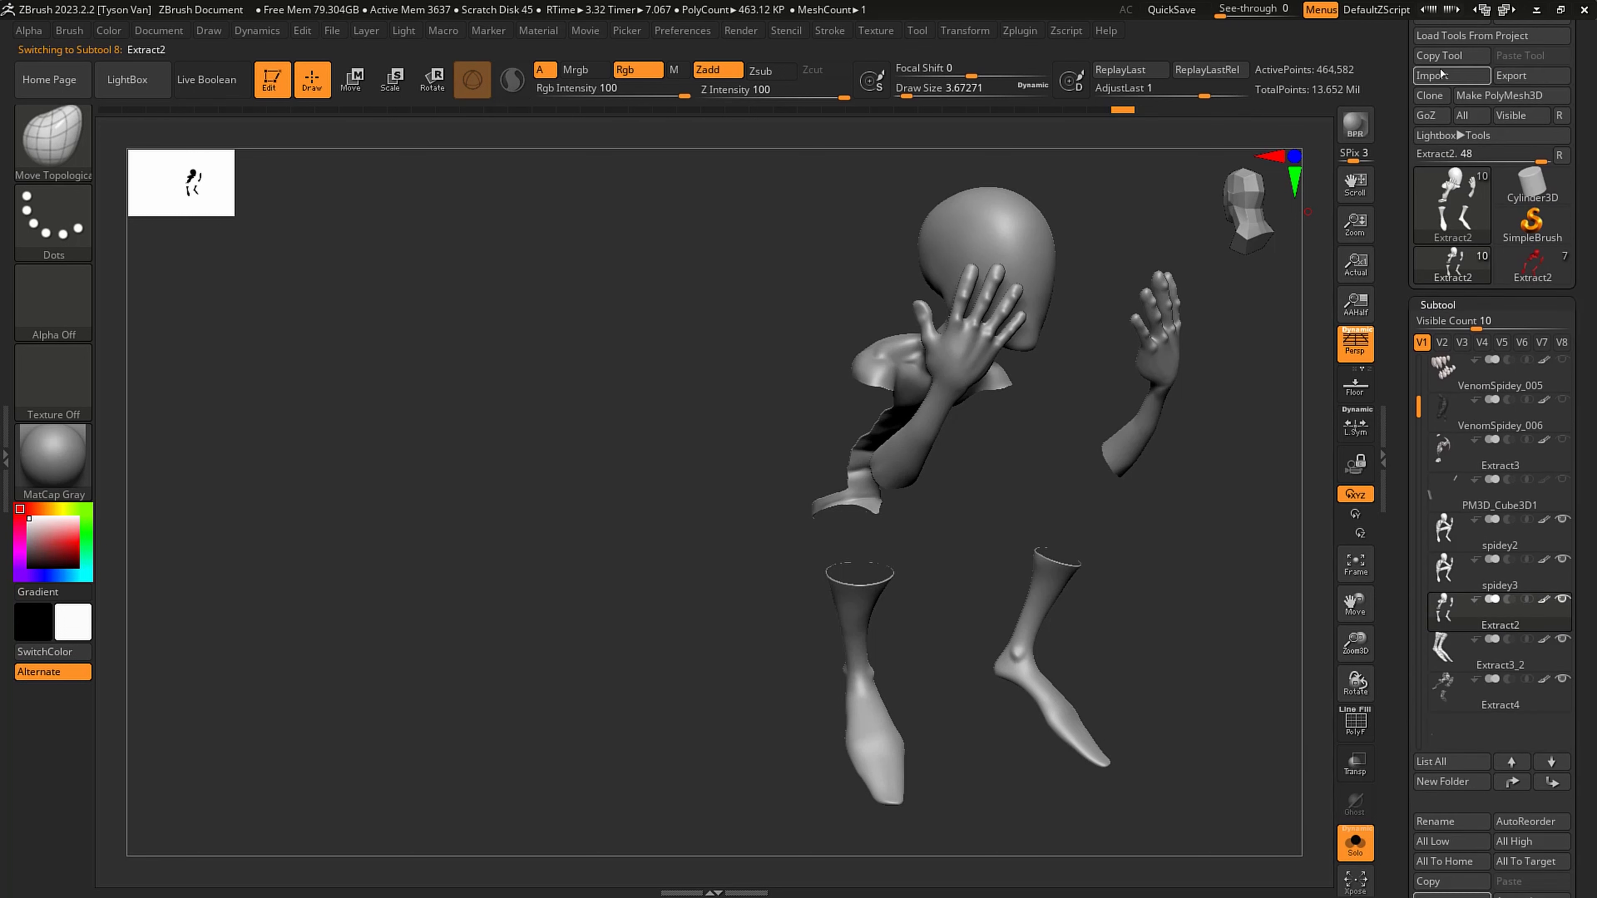
pyautogui.moveTo(1583, 82); pyautogui.dragTo(1583, 143)
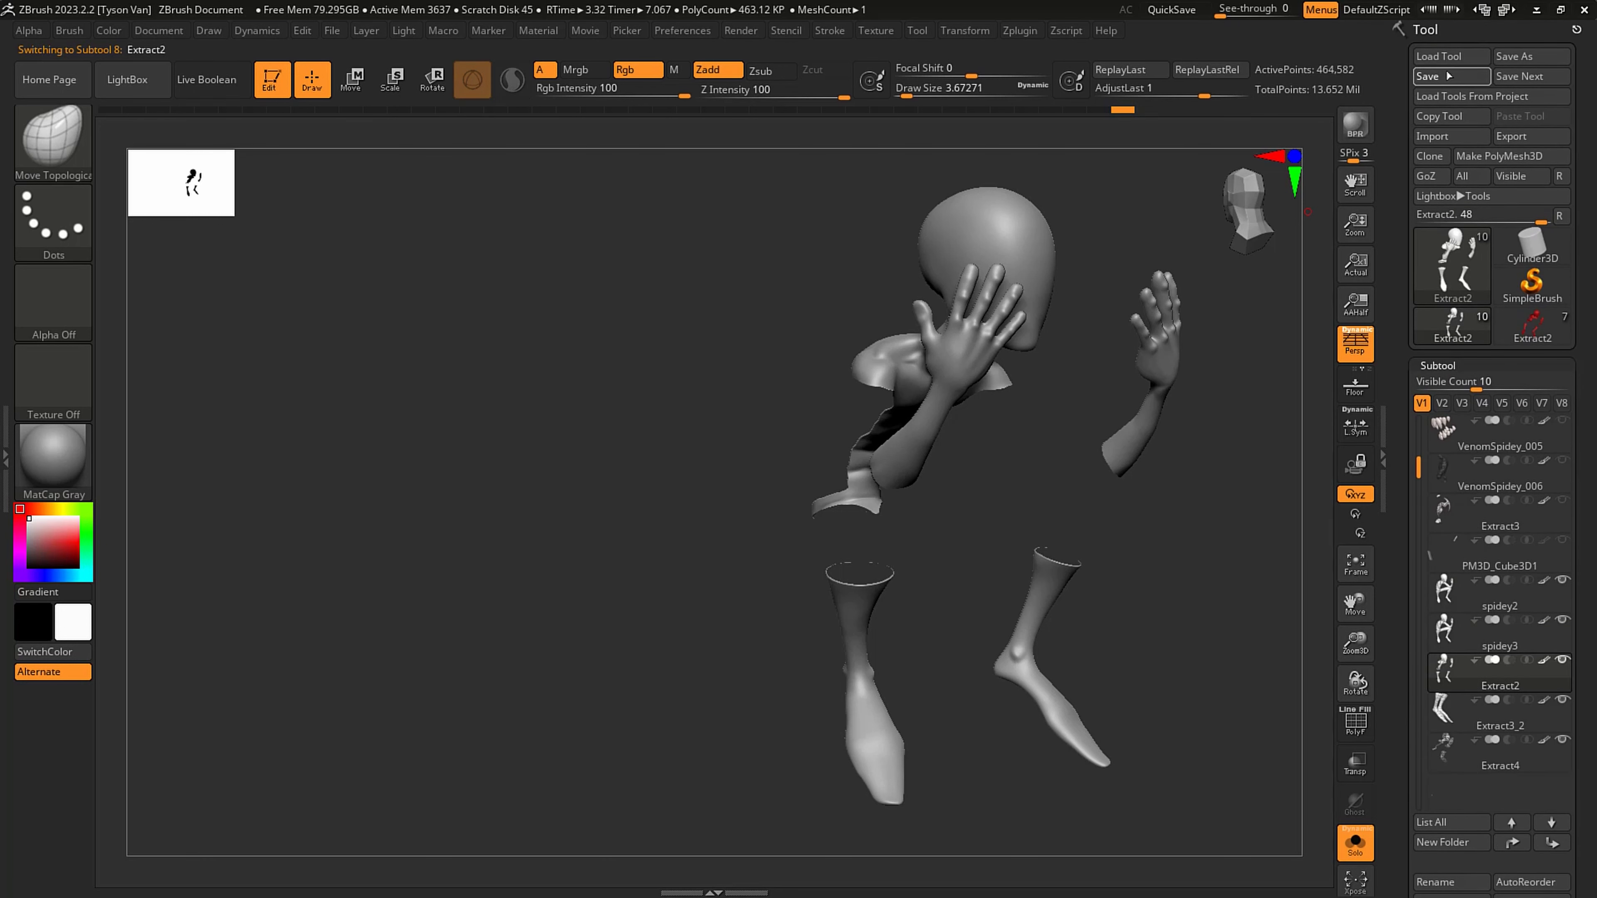
pyautogui.click(1500, 77)
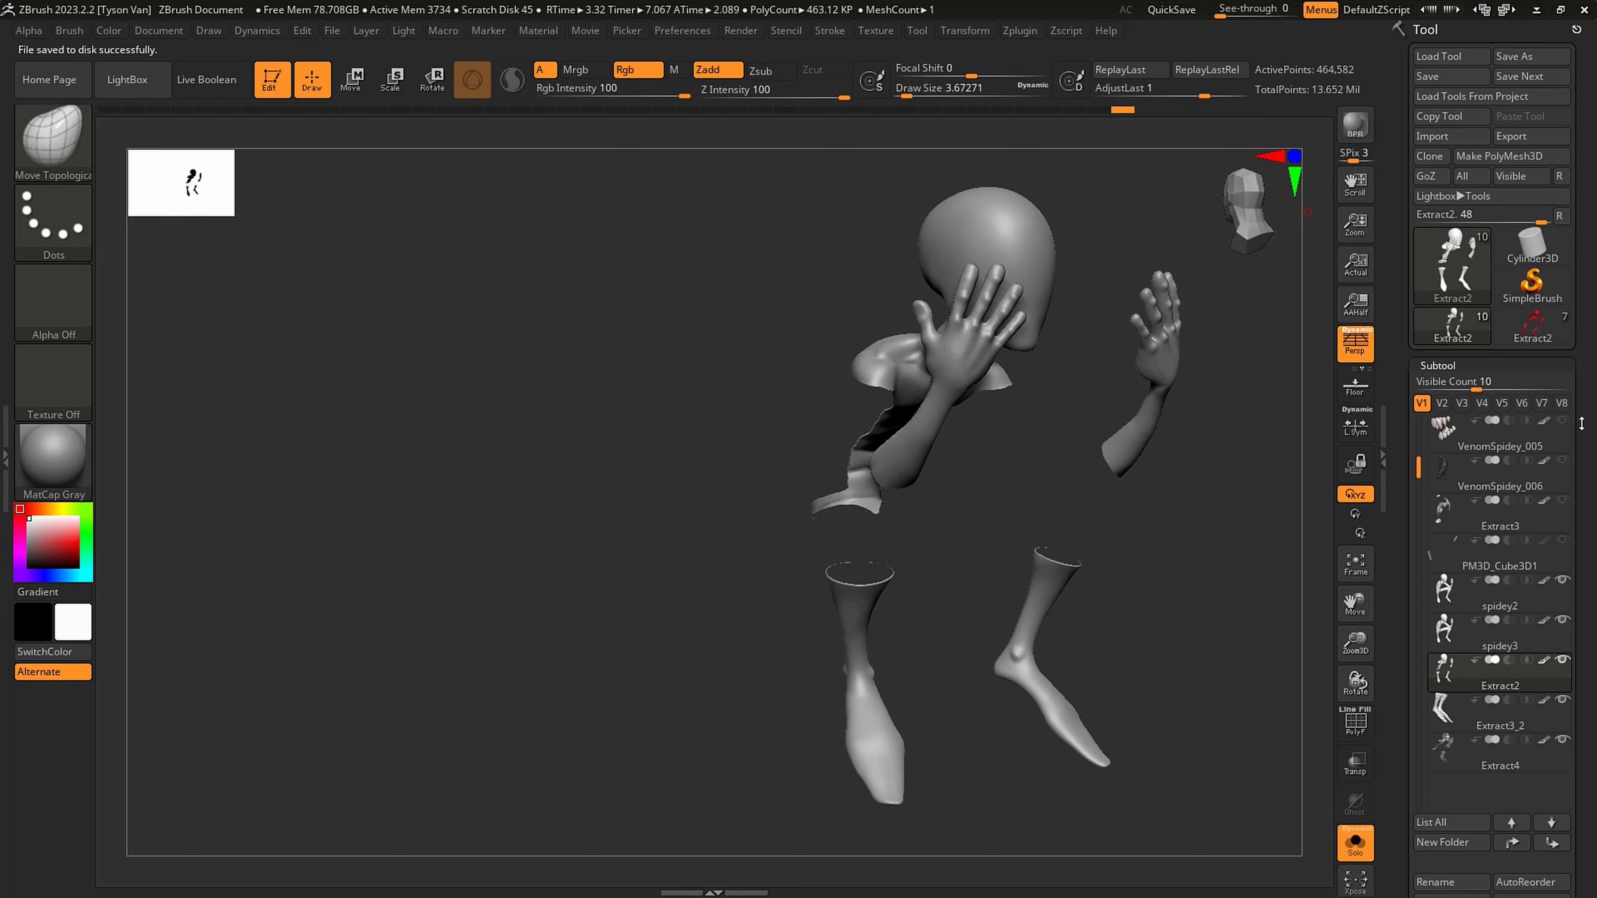
# - Select the spidey3 body copy and merge it down with the Extract2 suit piece, accepting the non-undoable operation
pyautogui.moveTo(1580, 423); pyautogui.dragTo(1583, 317)
pyautogui.click(1479, 219)
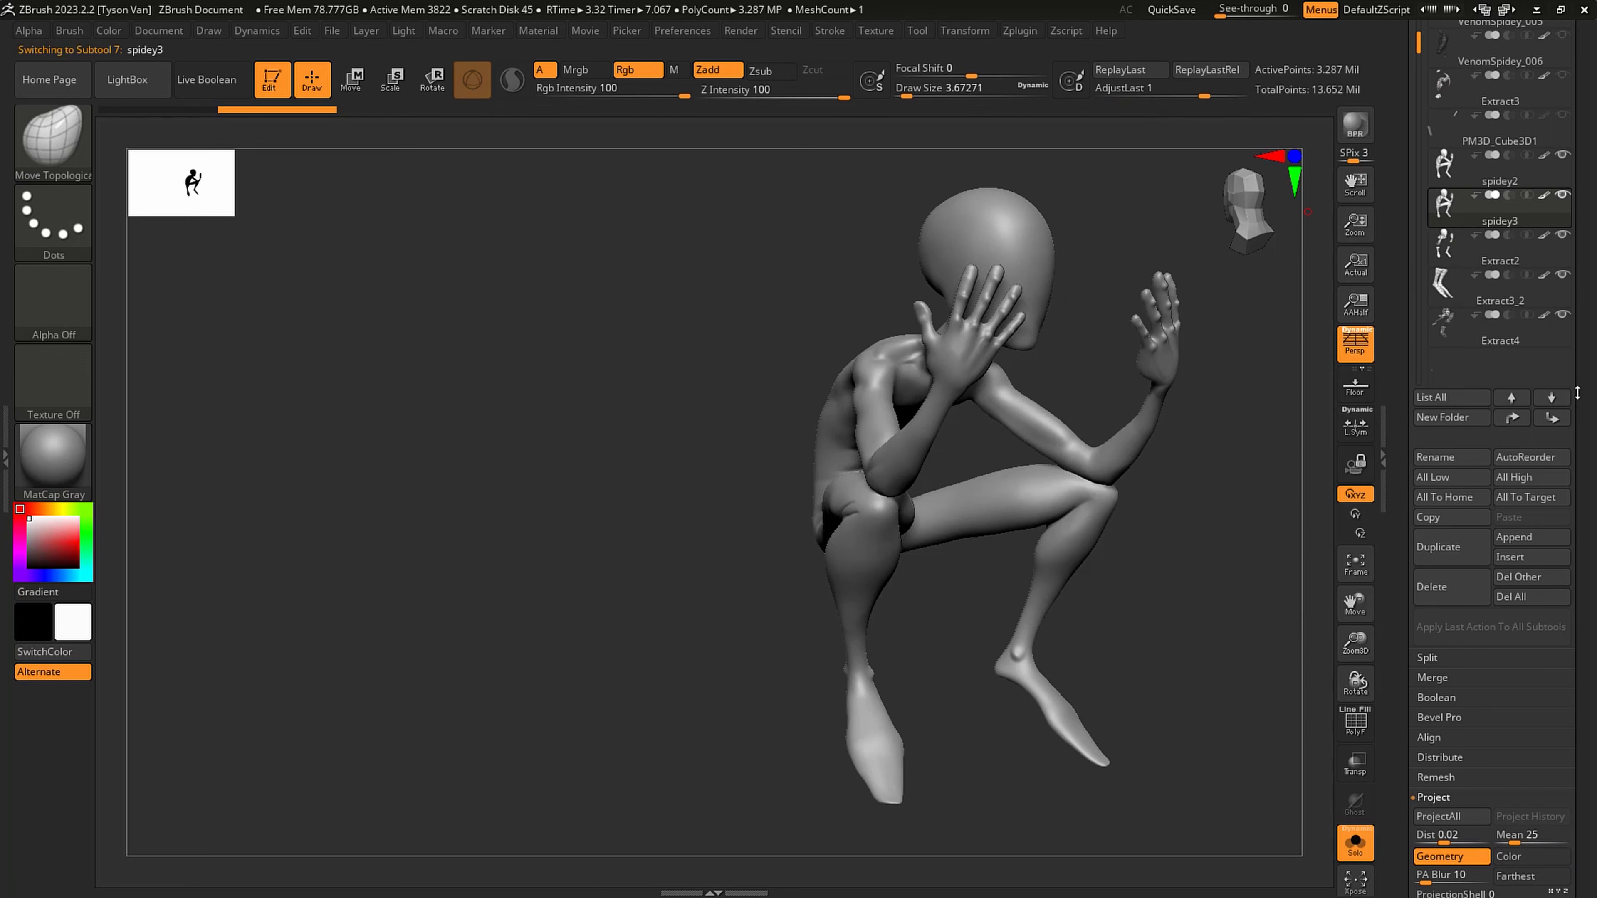
pyautogui.moveTo(1587, 382); pyautogui.dragTo(1587, 163)
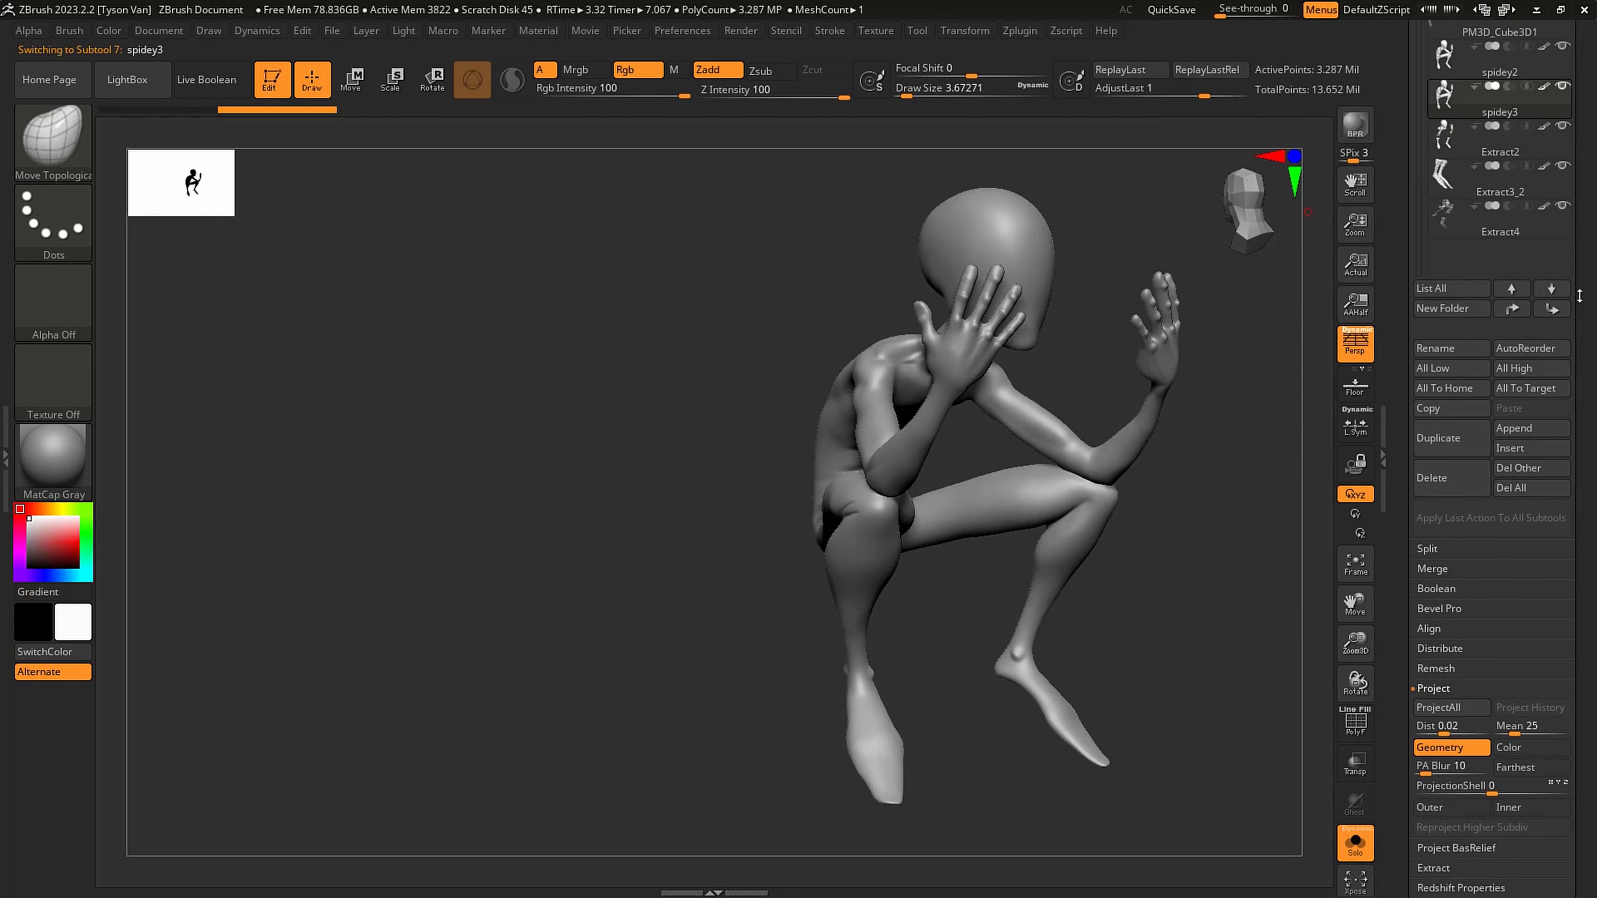
pyautogui.click(1433, 578)
pyautogui.click(1432, 458)
pyautogui.click(1446, 477)
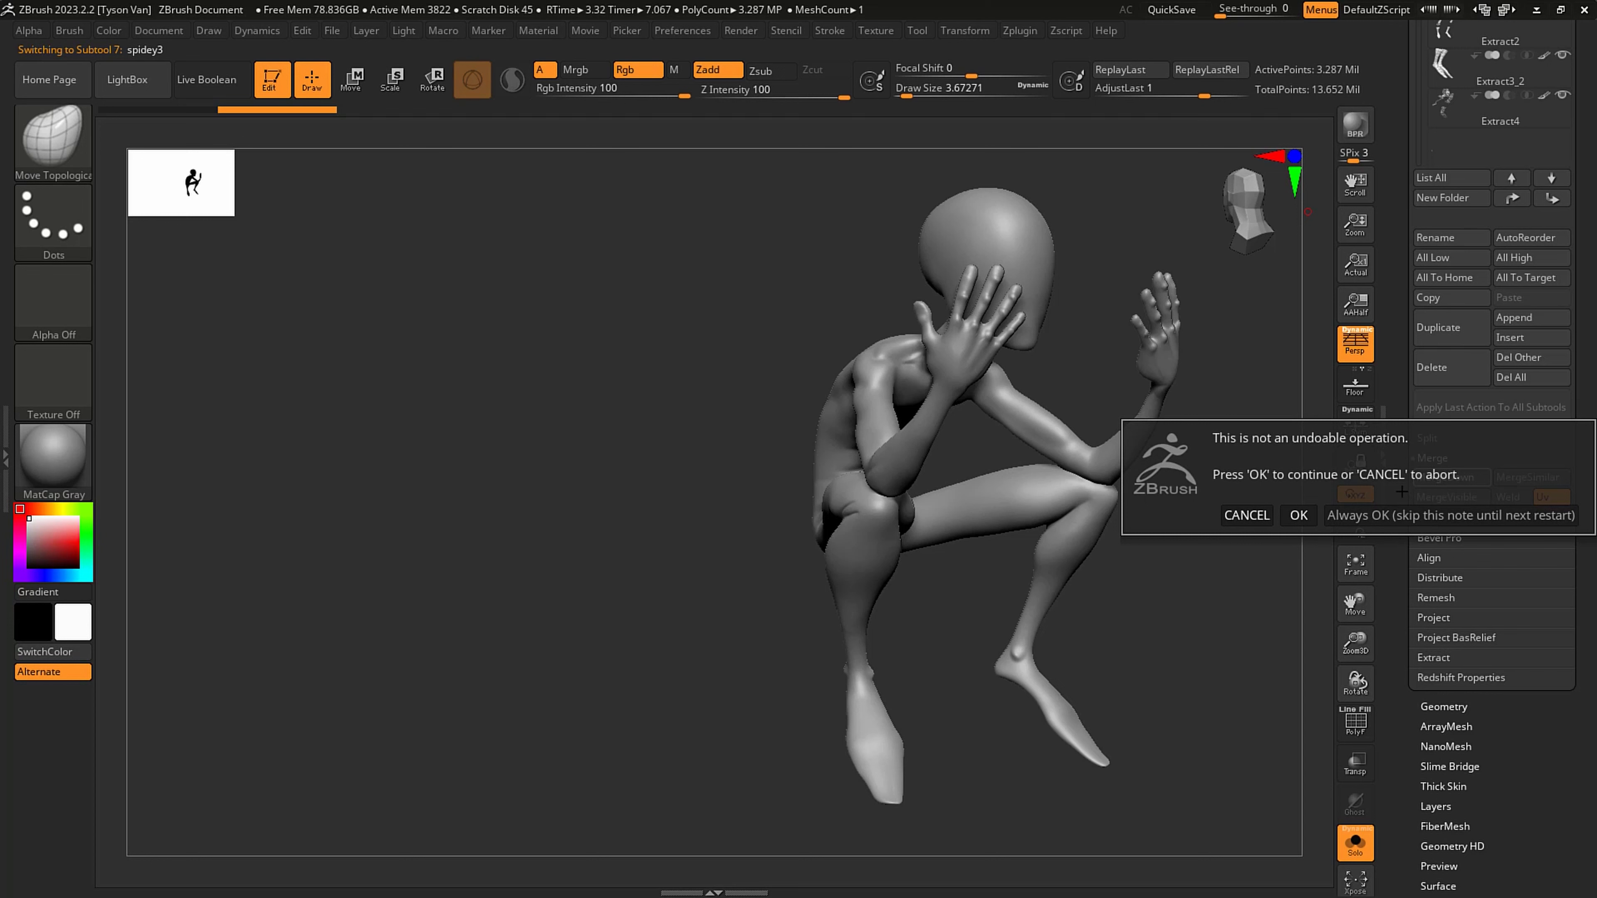
pyautogui.click(1298, 516)
pyautogui.click(1446, 477)
pyautogui.click(1311, 511)
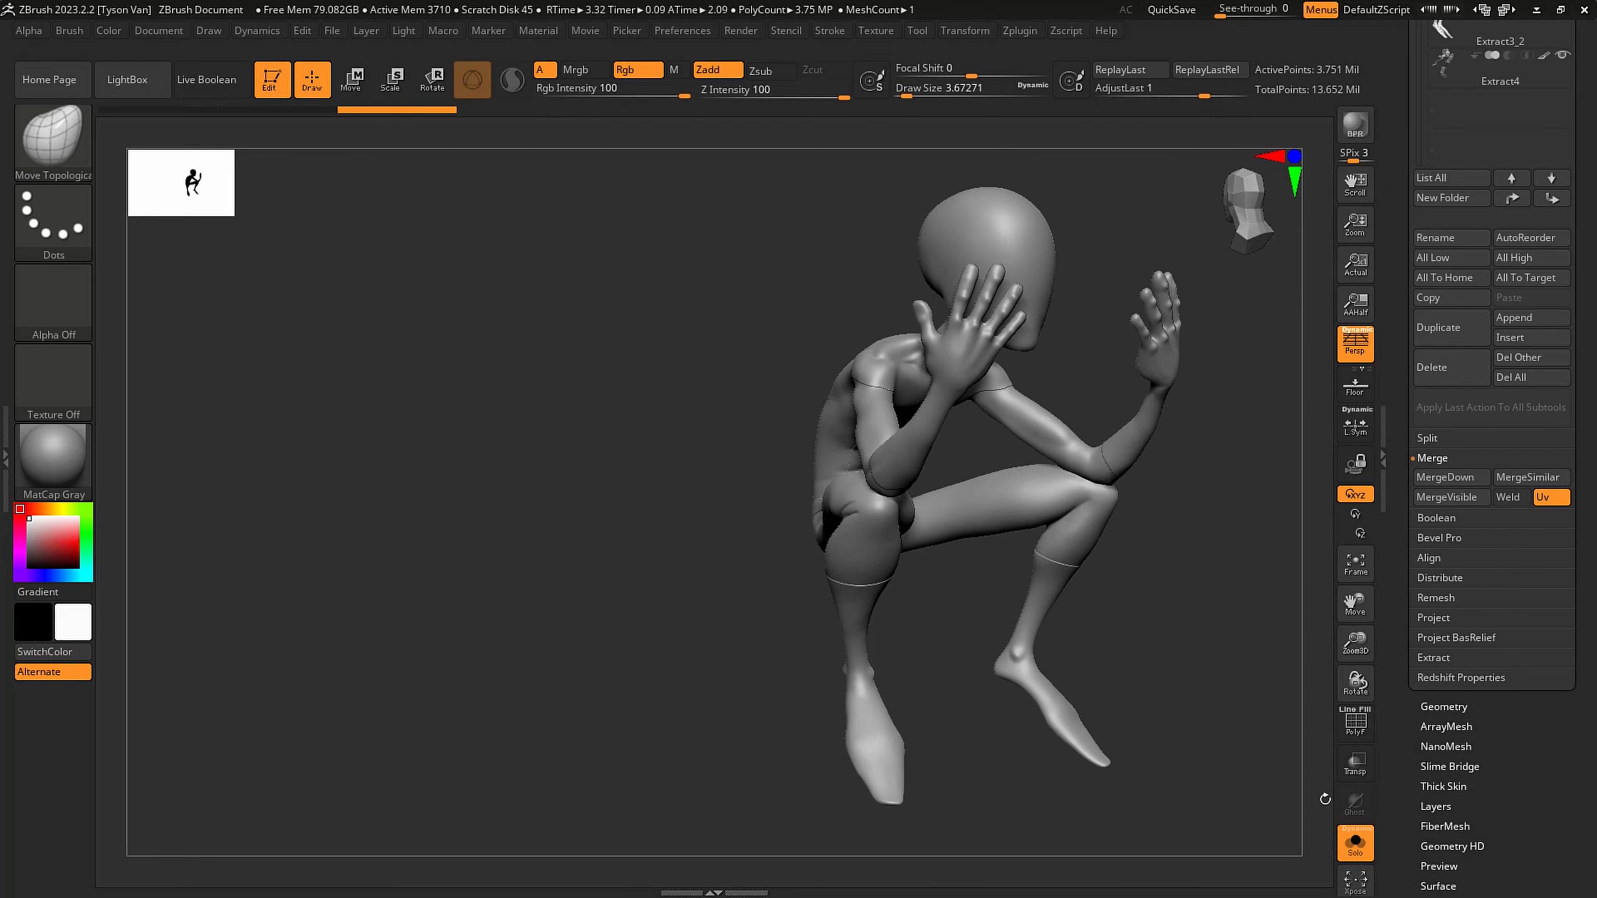
# - Check the Extract3_2 boots subtool without its polygroup display and delete it from the subtool list
pyautogui.moveTo(1591, 131); pyautogui.dragTo(1589, 227)
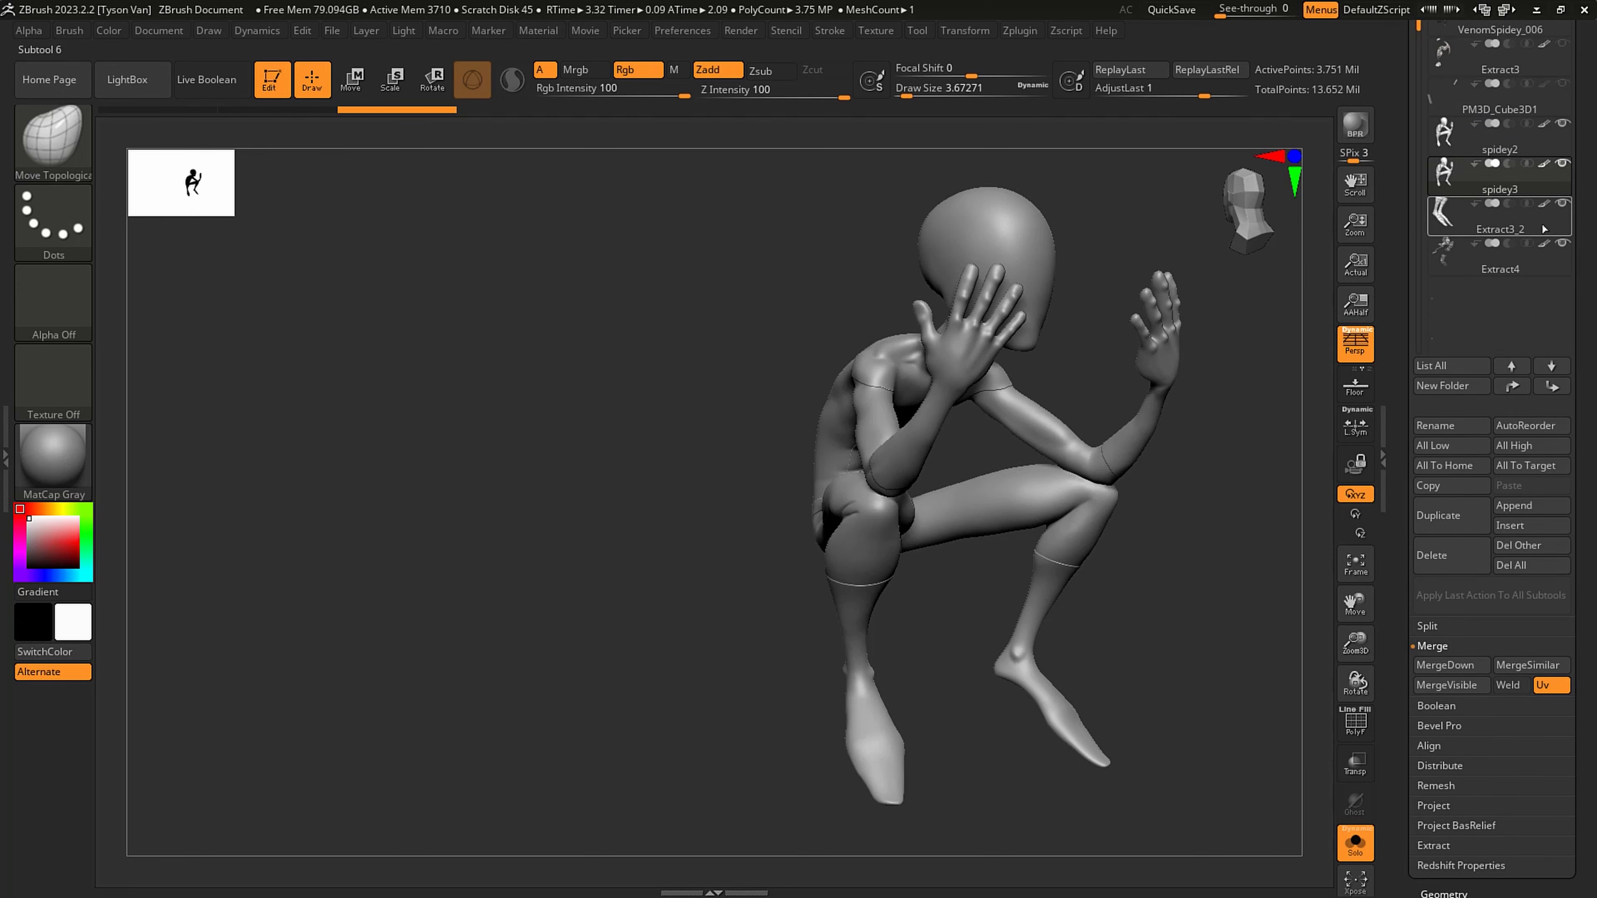
pyautogui.click(1469, 228)
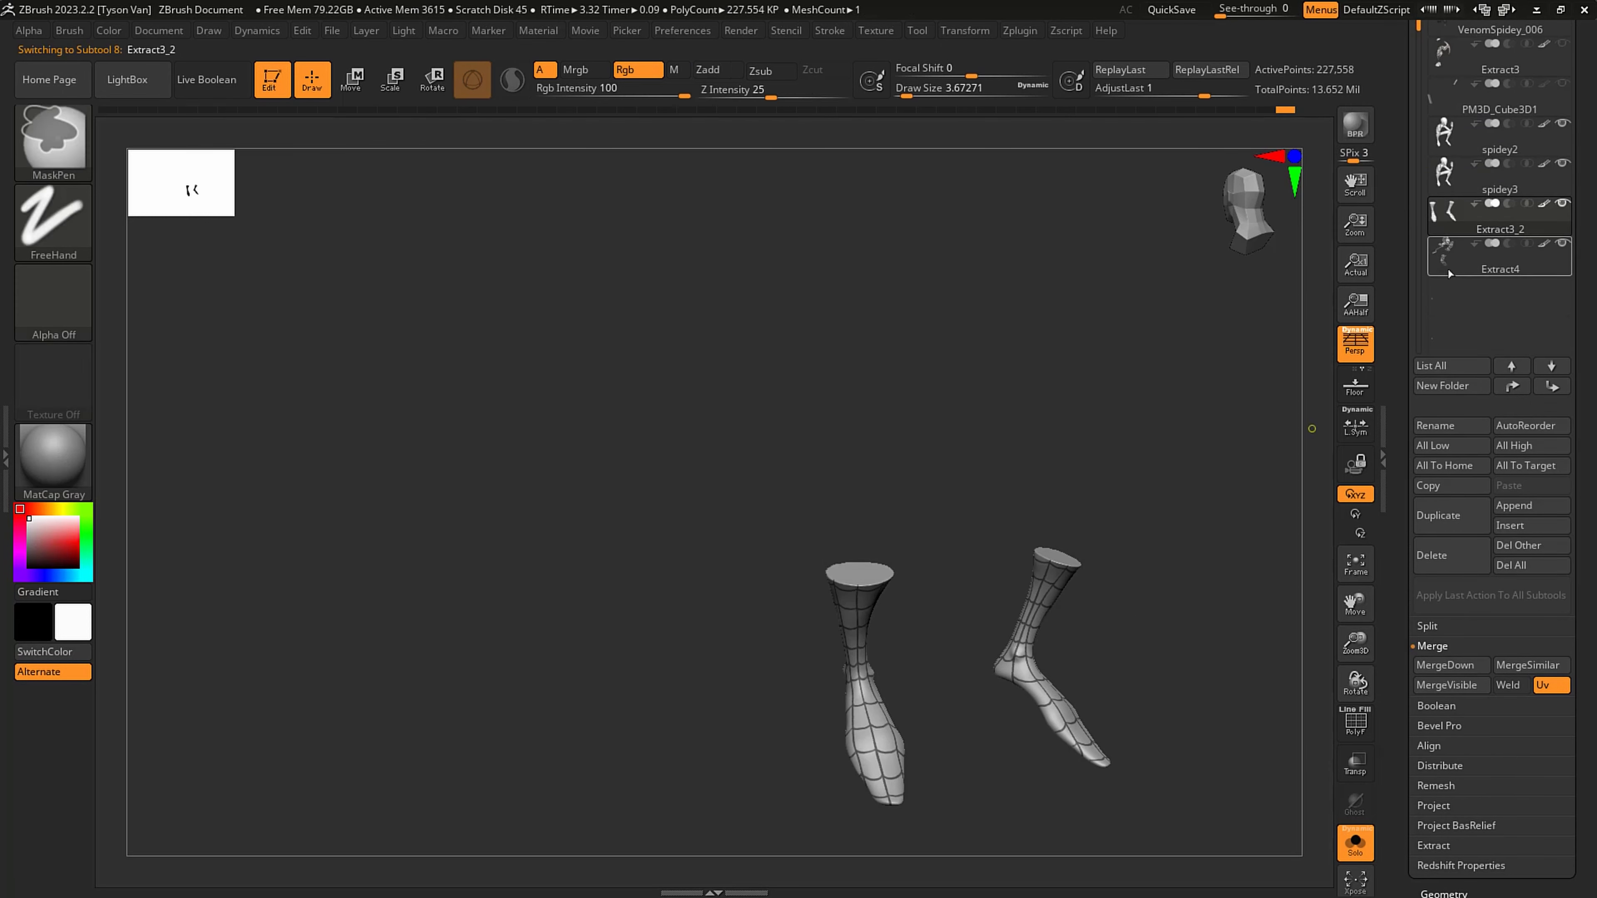
pyautogui.click(1452, 177)
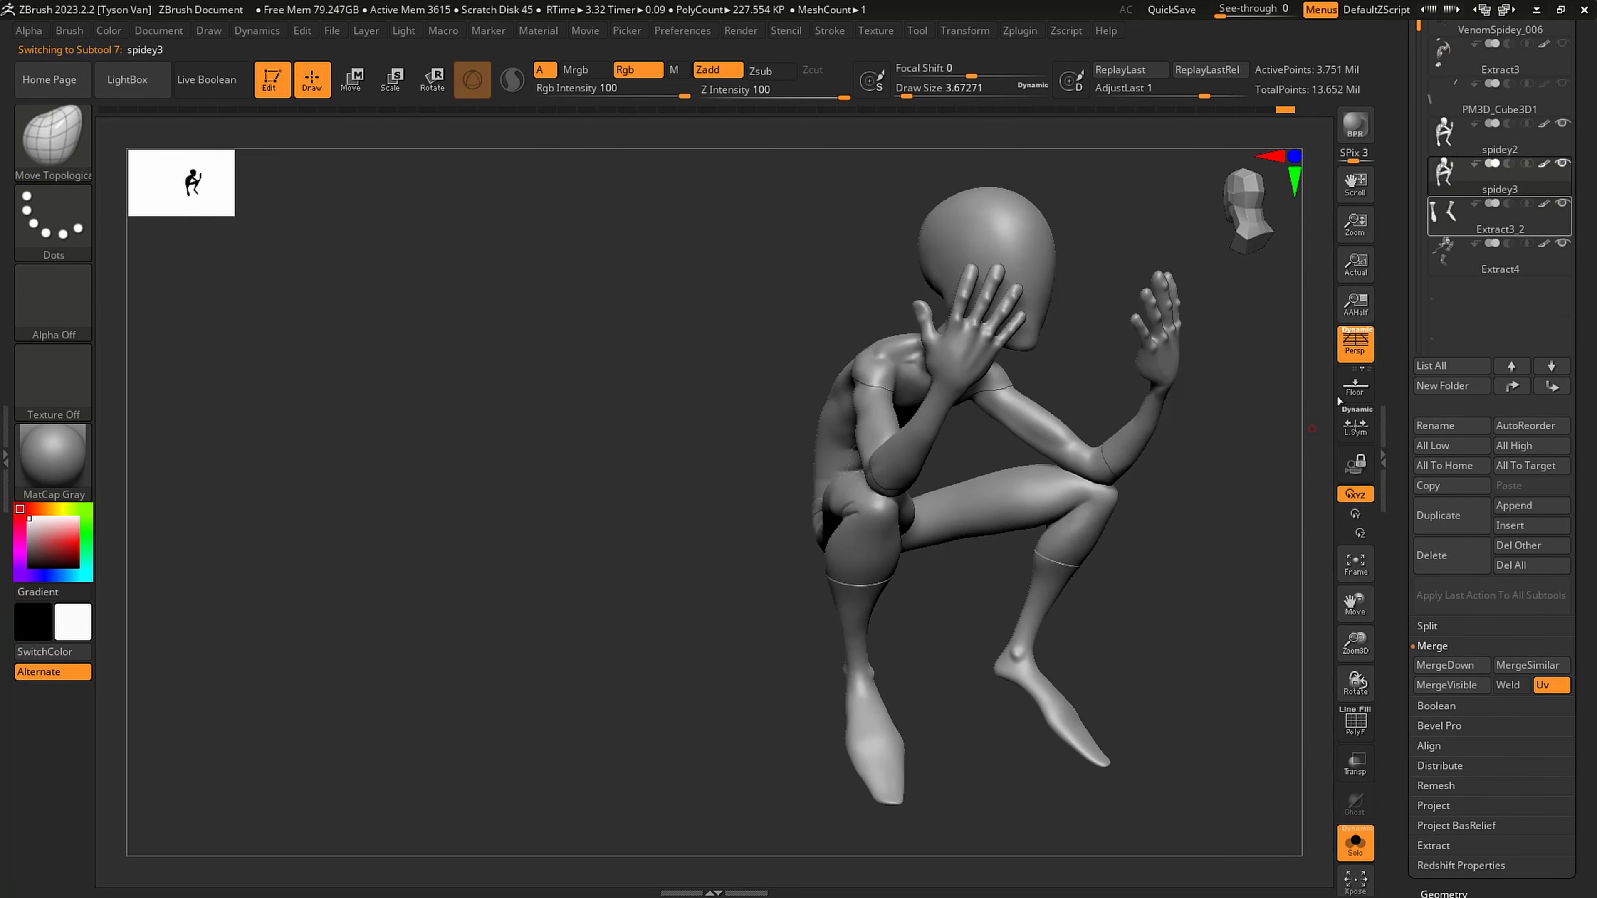
pyautogui.click(1466, 228)
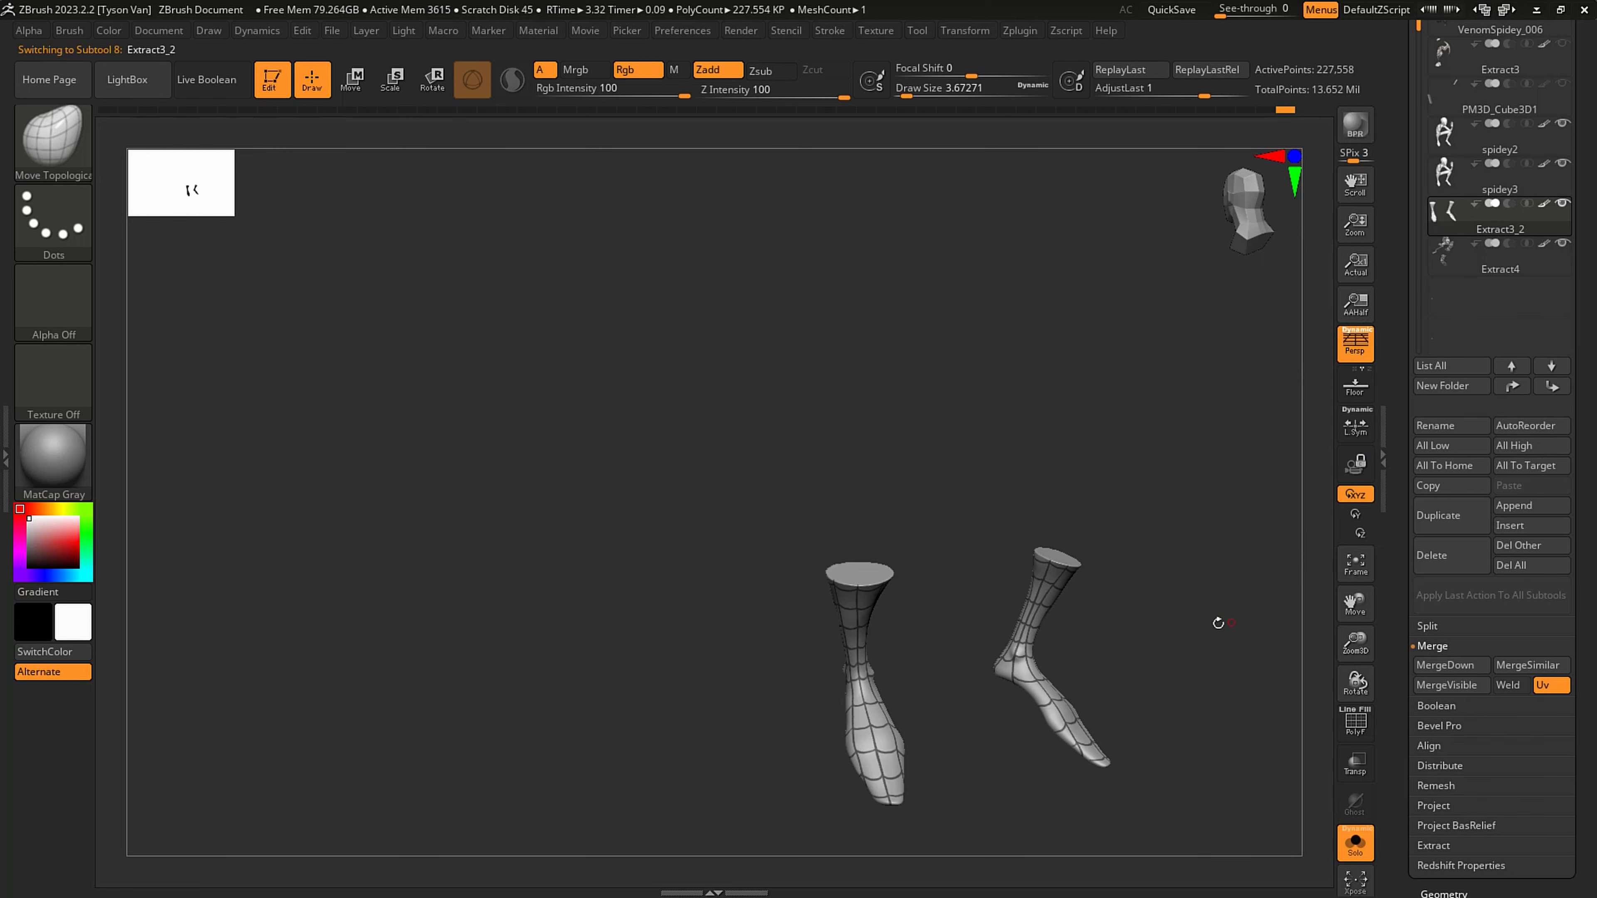
pyautogui.hotkey('shift', 'f')
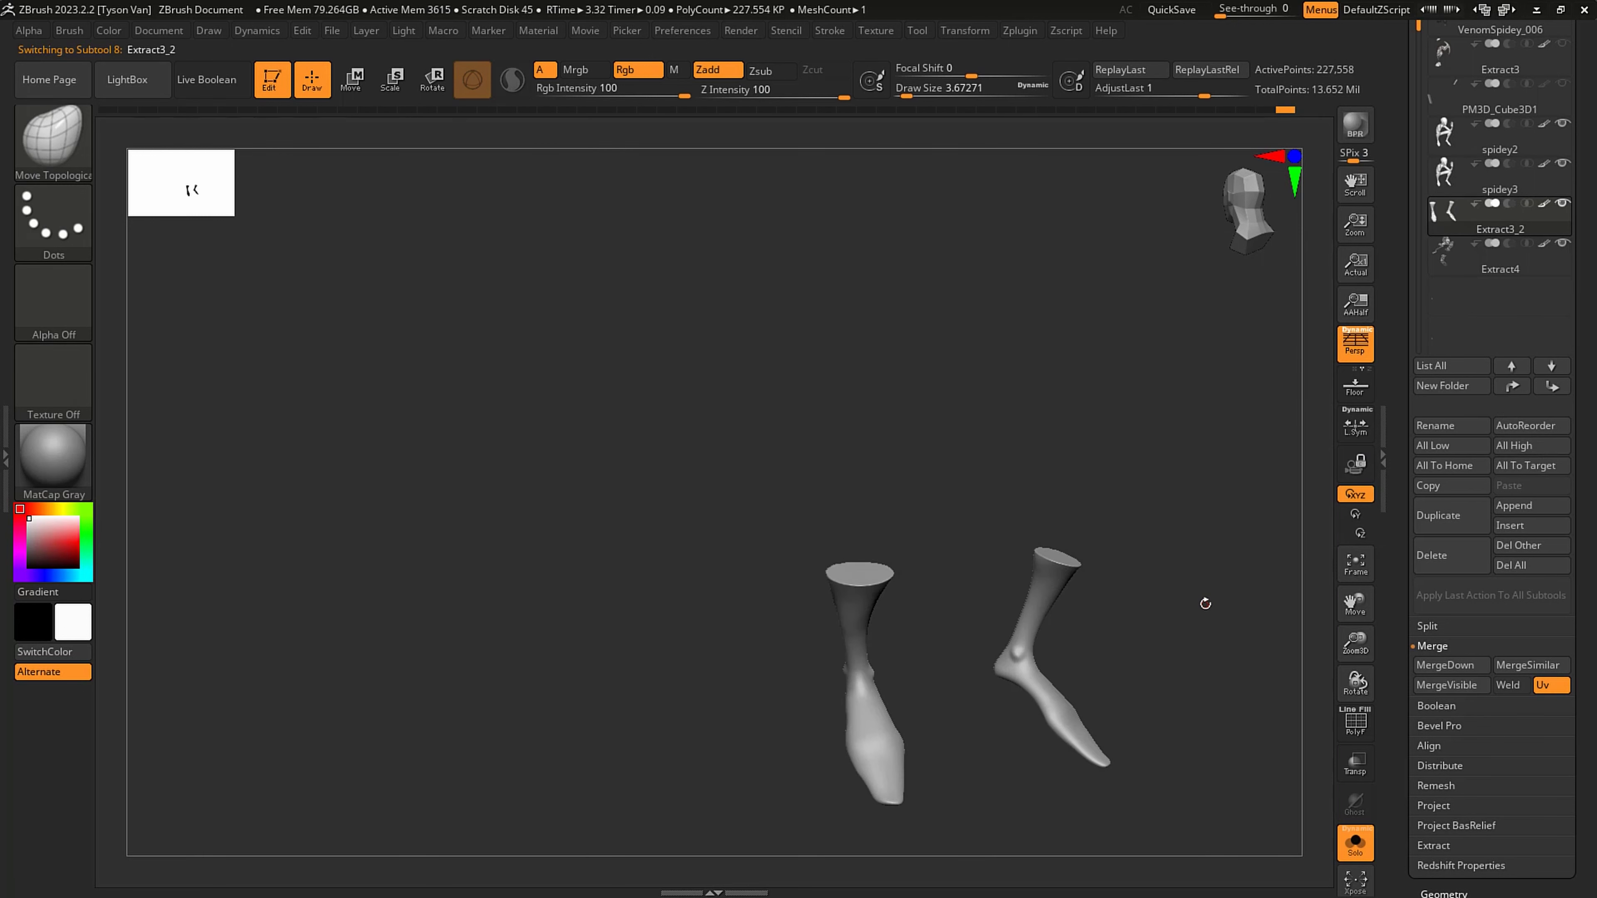
pyautogui.click(1441, 562)
pyautogui.click(1298, 594)
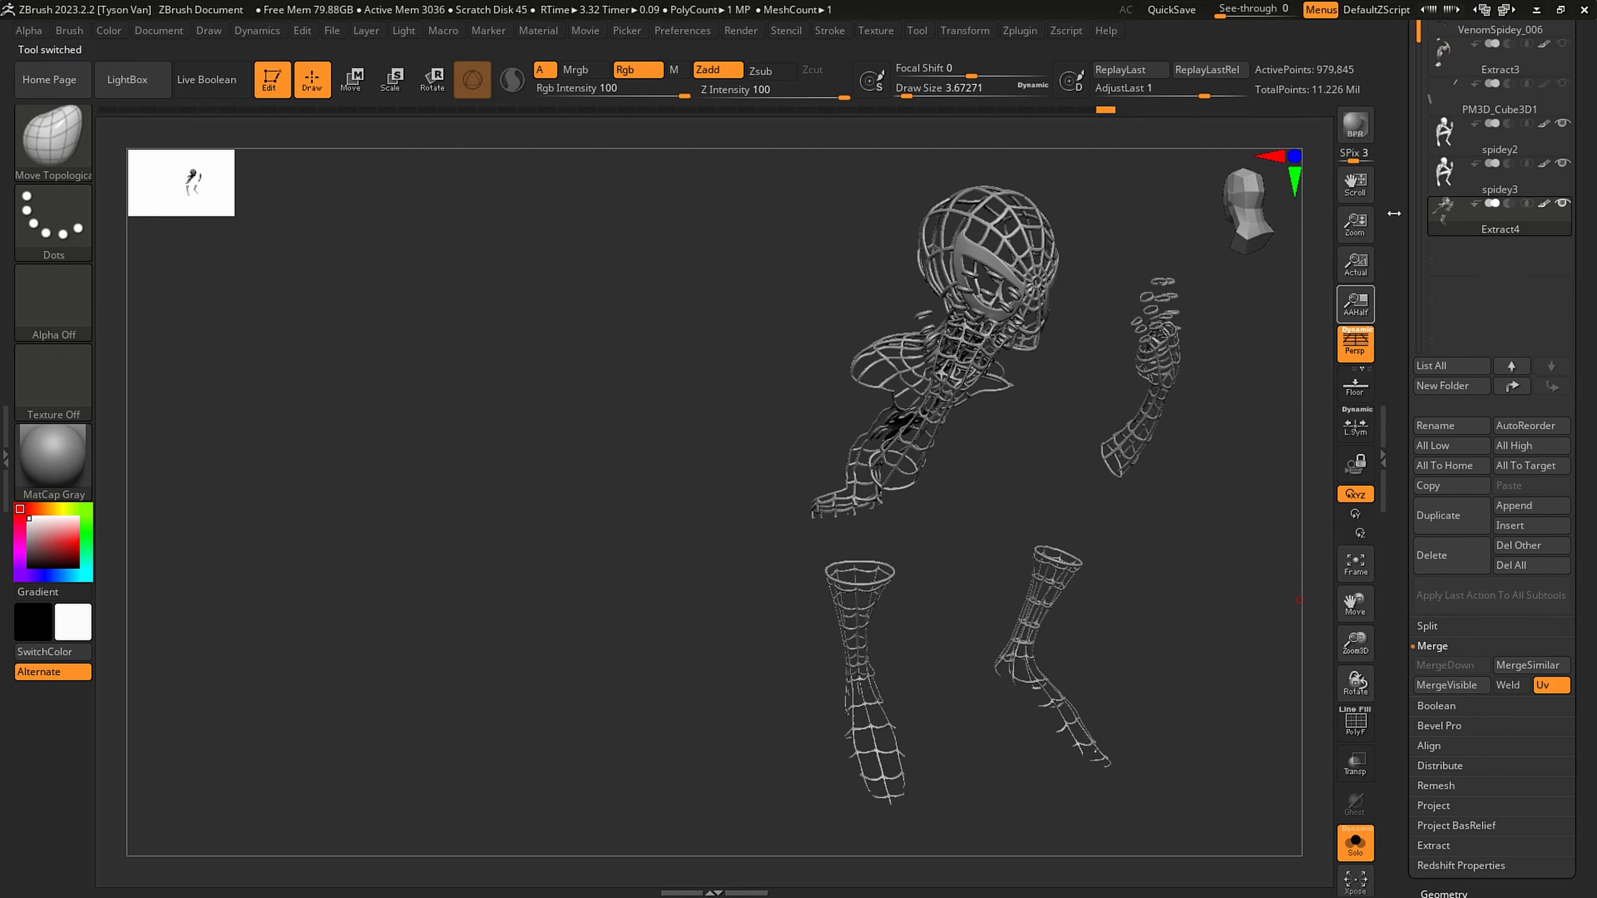
# - Select spidey3 and merge it down with the Extract4 webbing and eye frames
pyautogui.click(1466, 181)
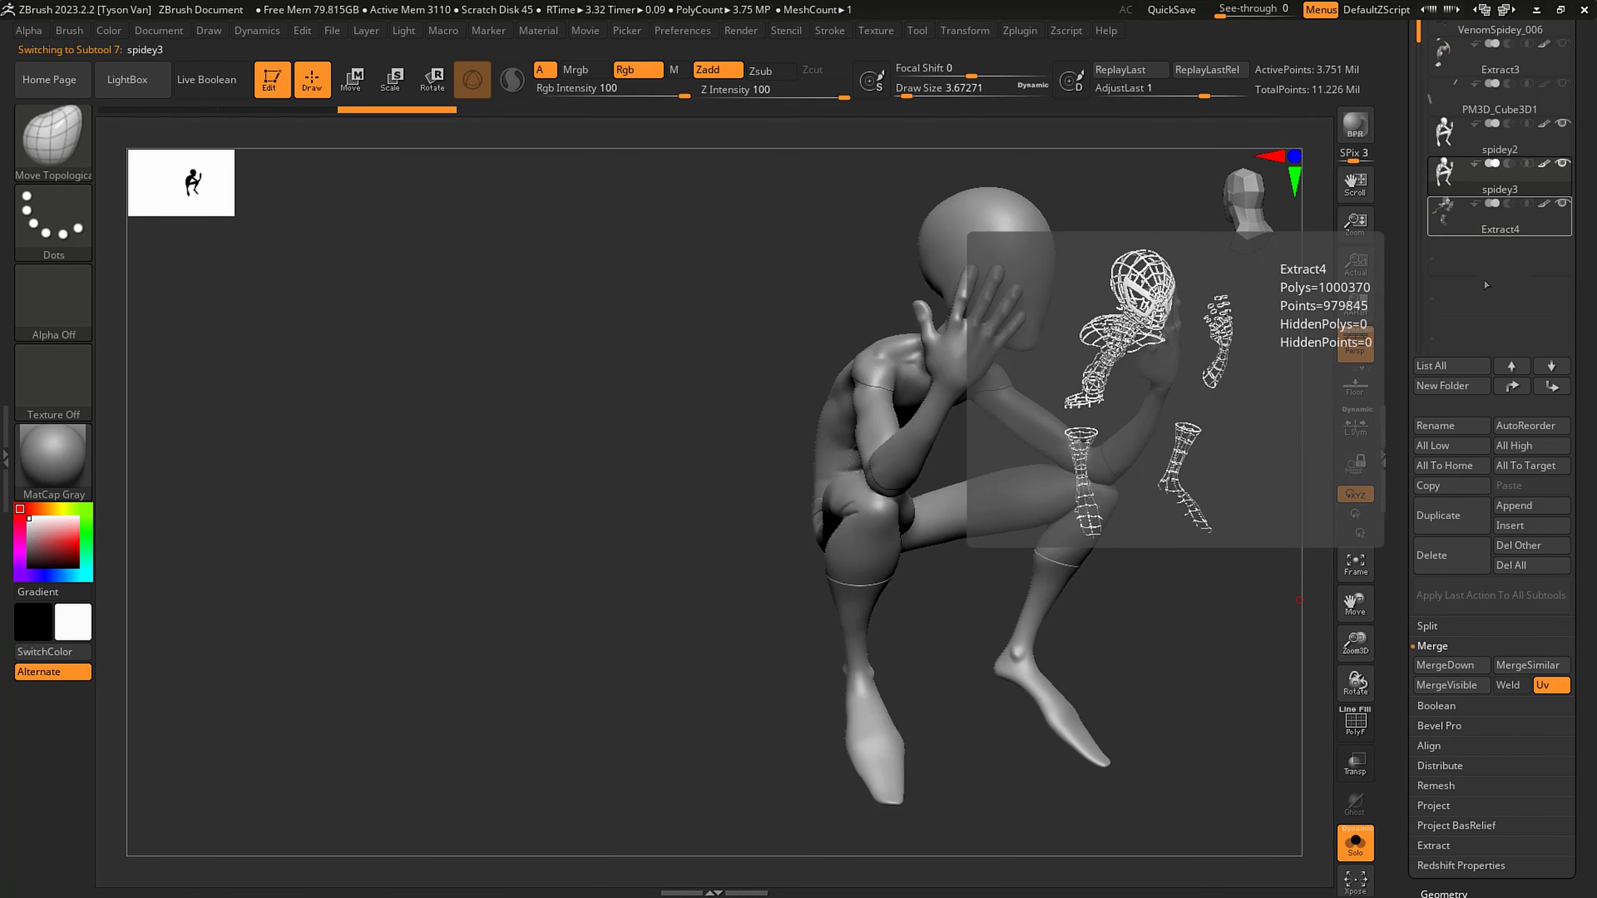
pyautogui.click(1446, 664)
pyautogui.click(1298, 703)
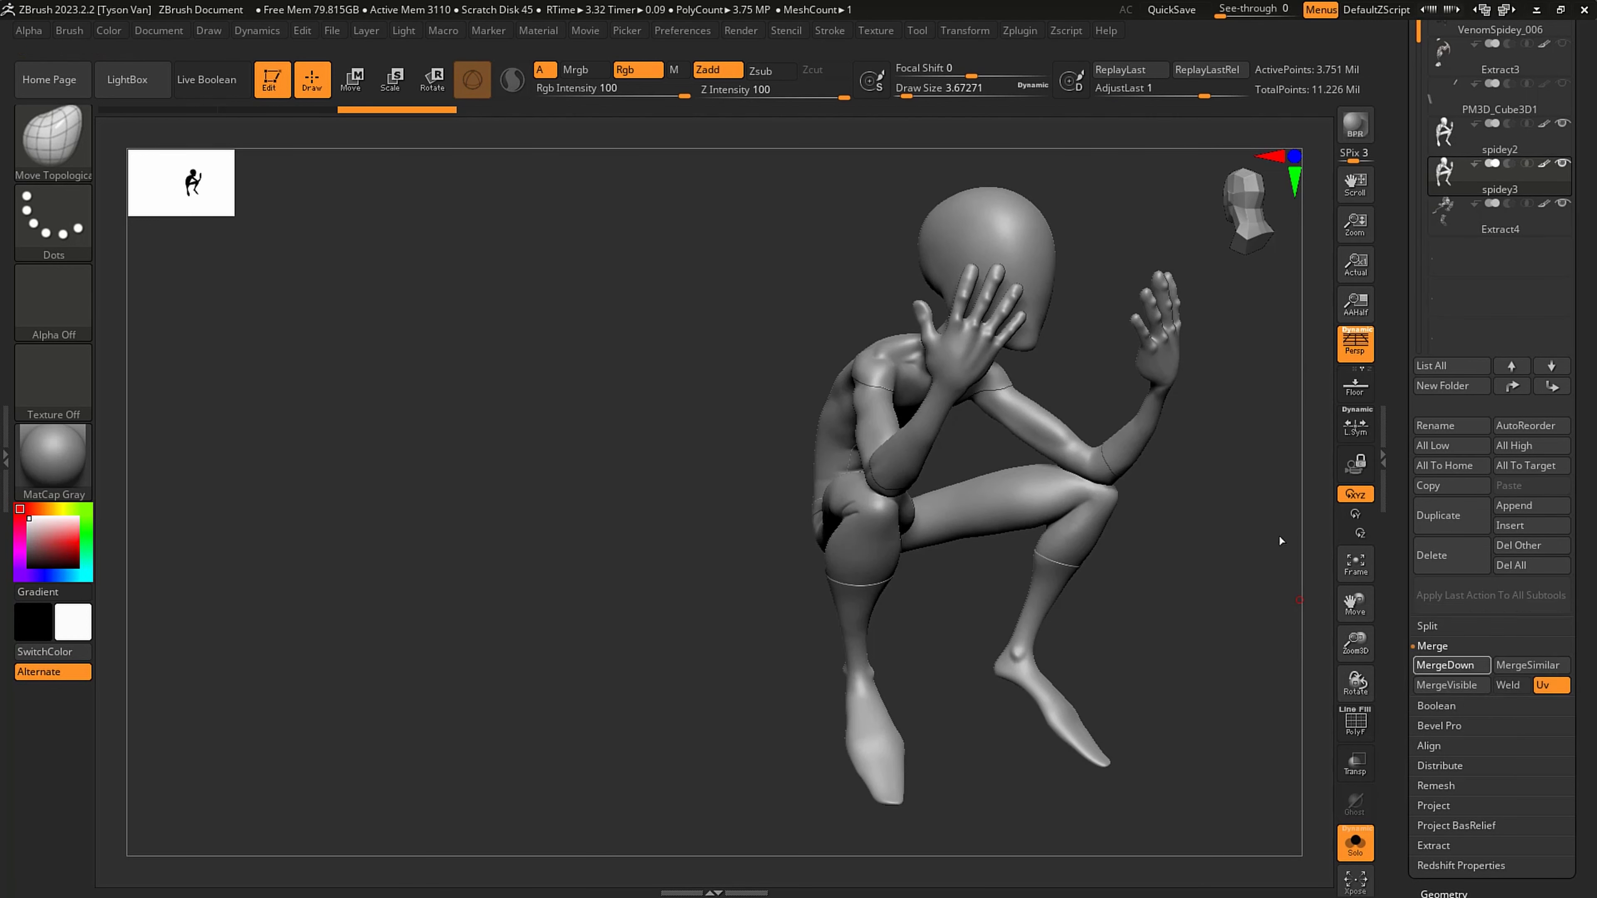
pyautogui.moveTo(1116, 592); pyautogui.dragTo(1163, 580, button='right')
pyautogui.keyDown('ctrl'); pyautogui.moveTo(934, 456); pyautogui.dragTo(706, 705, button='right'); pyautogui.keyUp('ctrl')
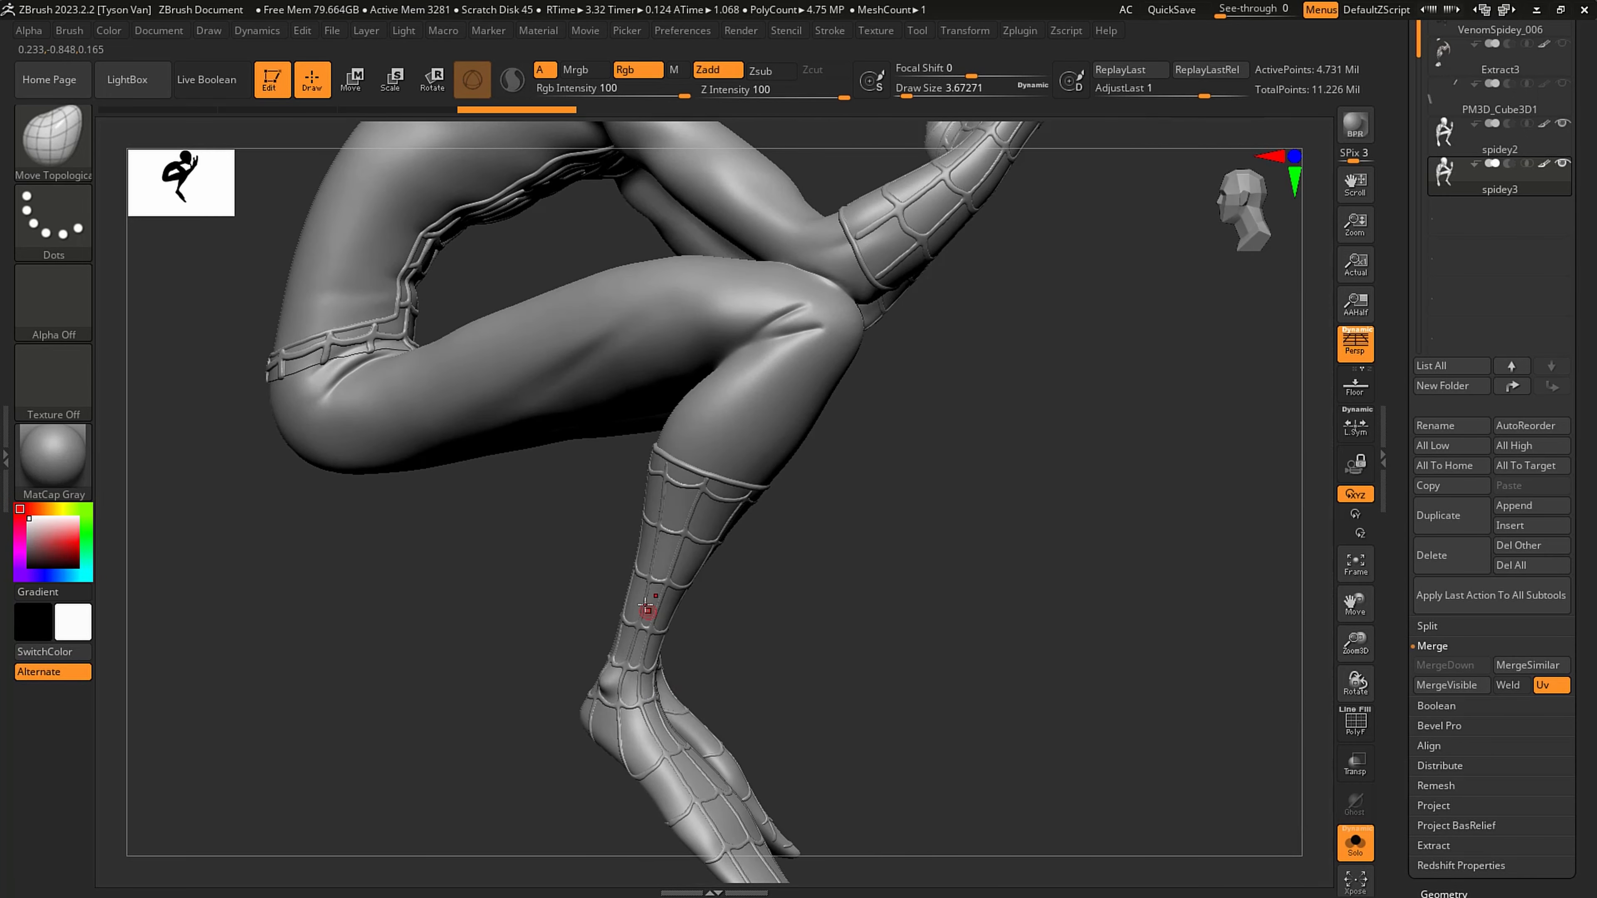
# - Enlarge the Move Topological brush to a Draw Size of about 65
pyautogui.moveTo(647, 608); pyautogui.dragTo(626, 582, button='right')
pyautogui.press('s')
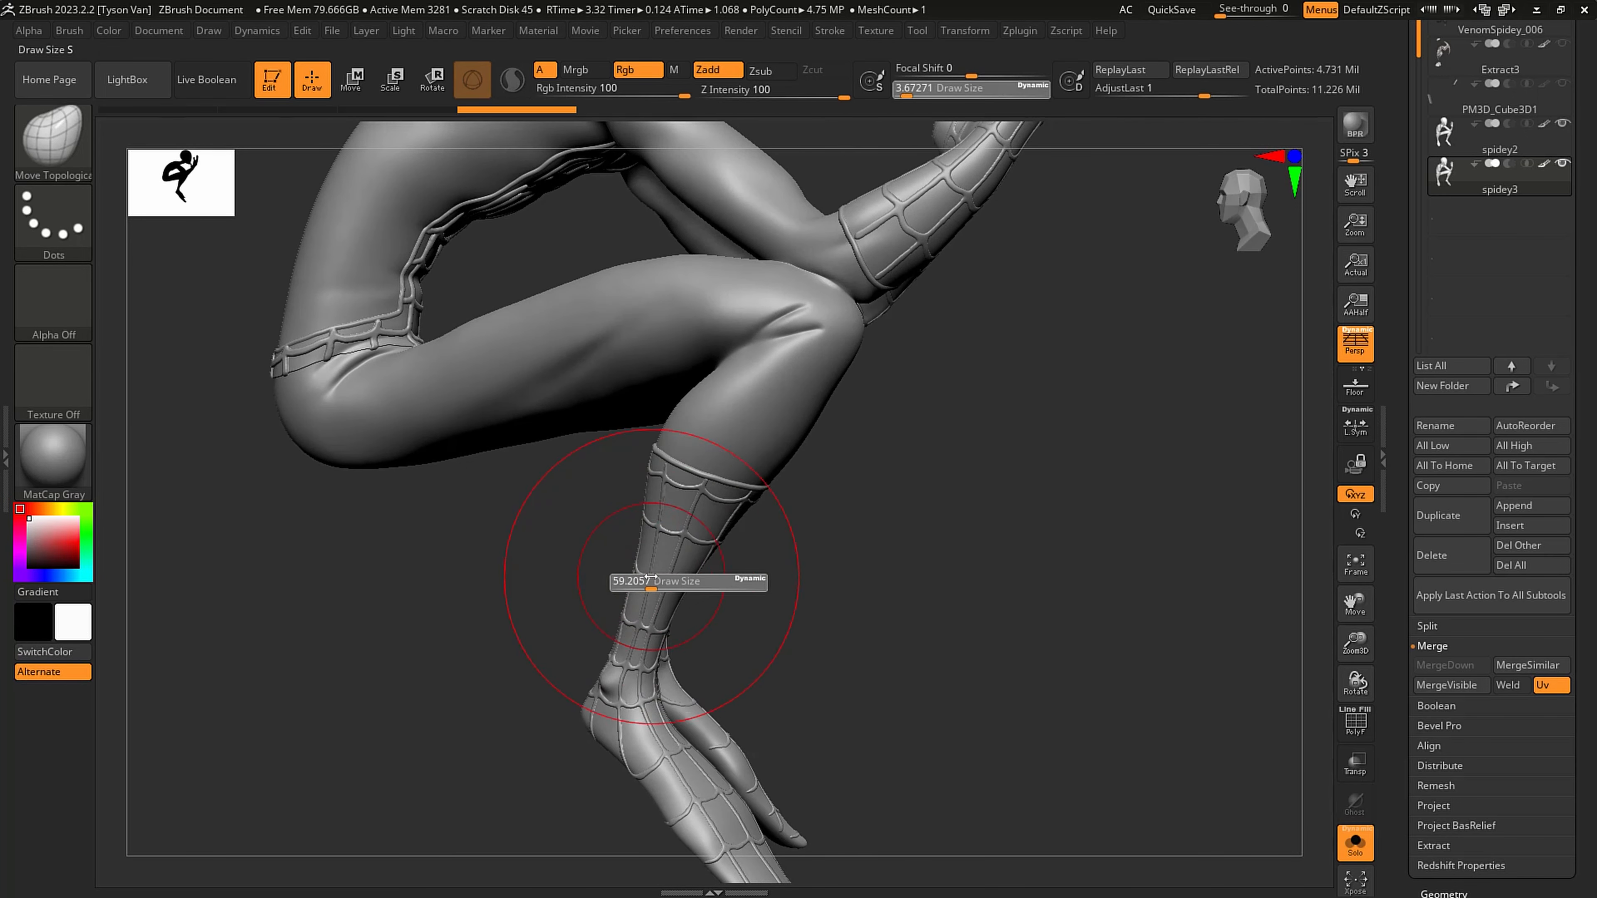
pyautogui.moveTo(651, 579); pyautogui.dragTo(657, 579)
pyautogui.moveTo(613, 553); pyautogui.dragTo(626, 566, button='right')
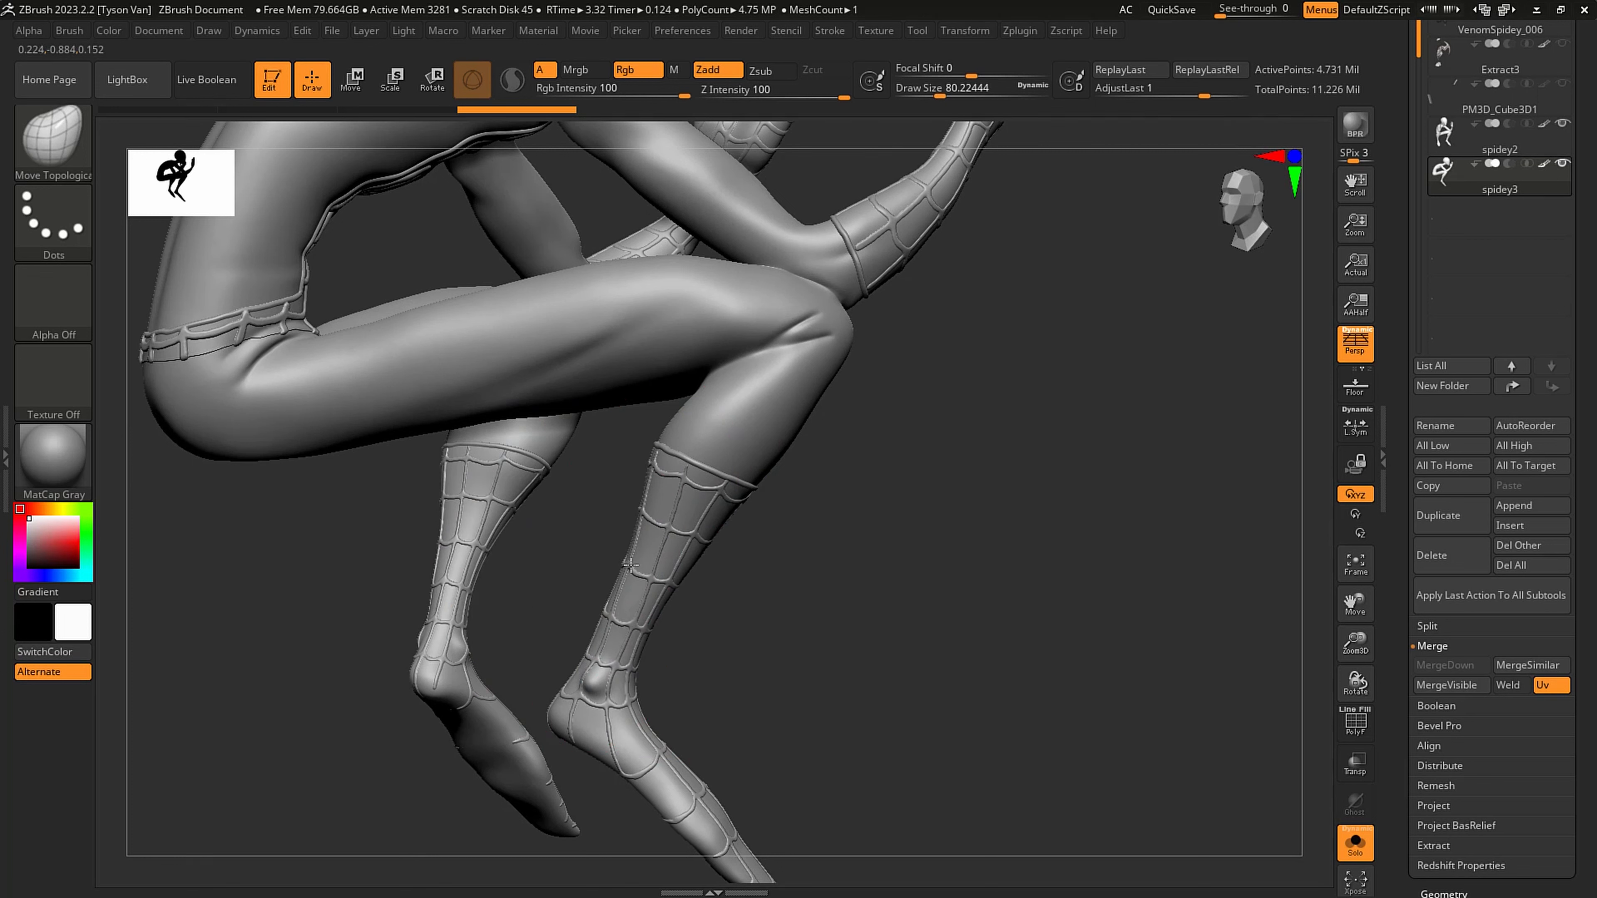
pyautogui.press('[')
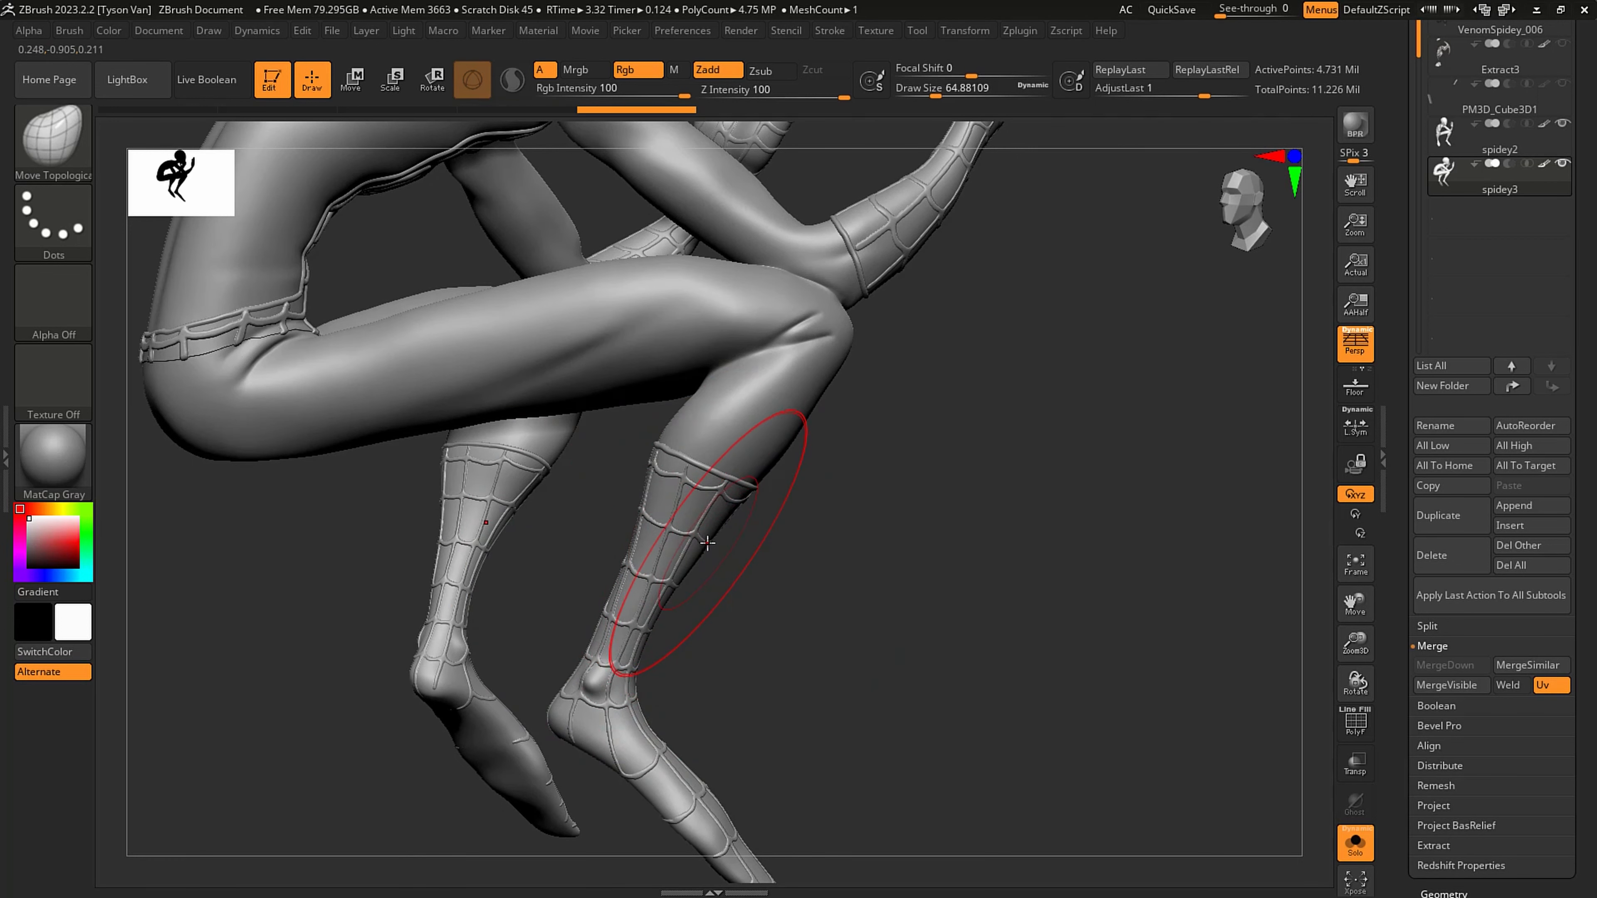
# - Turn on the polygroup display and hide the body and suit shells of spidey3, leaving only the webbing and eye frames shown
pyautogui.hotkey('shift', 'f')
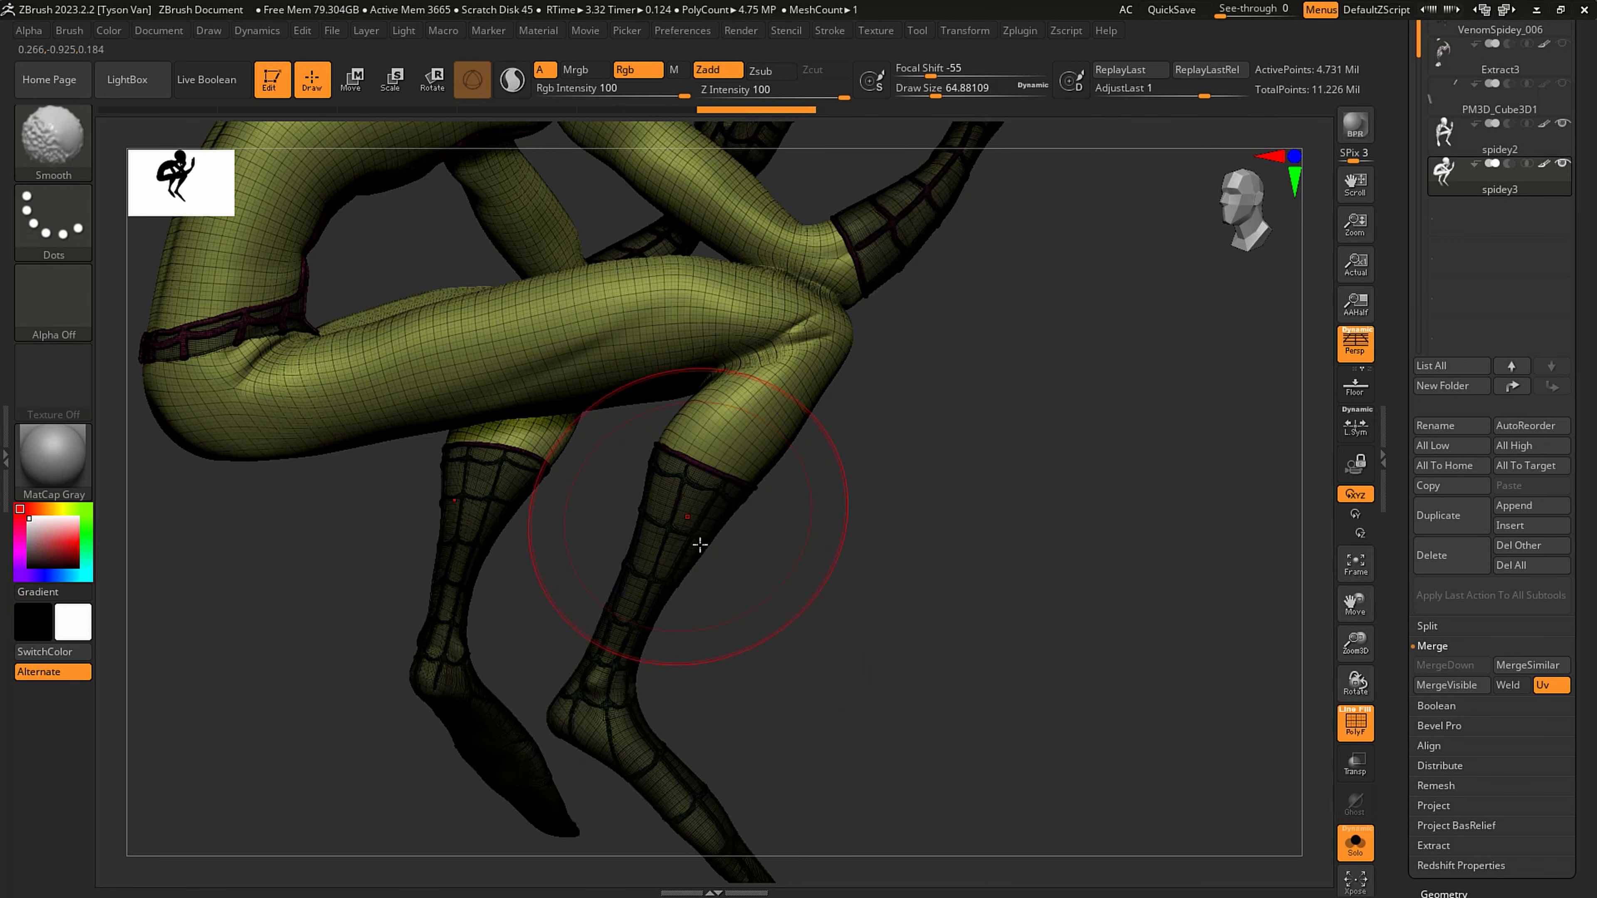
pyautogui.keyDown('ctrl'); pyautogui.keyDown('shift'); pyautogui.click(698, 542); pyautogui.keyUp('shift'); pyautogui.keyUp('ctrl')
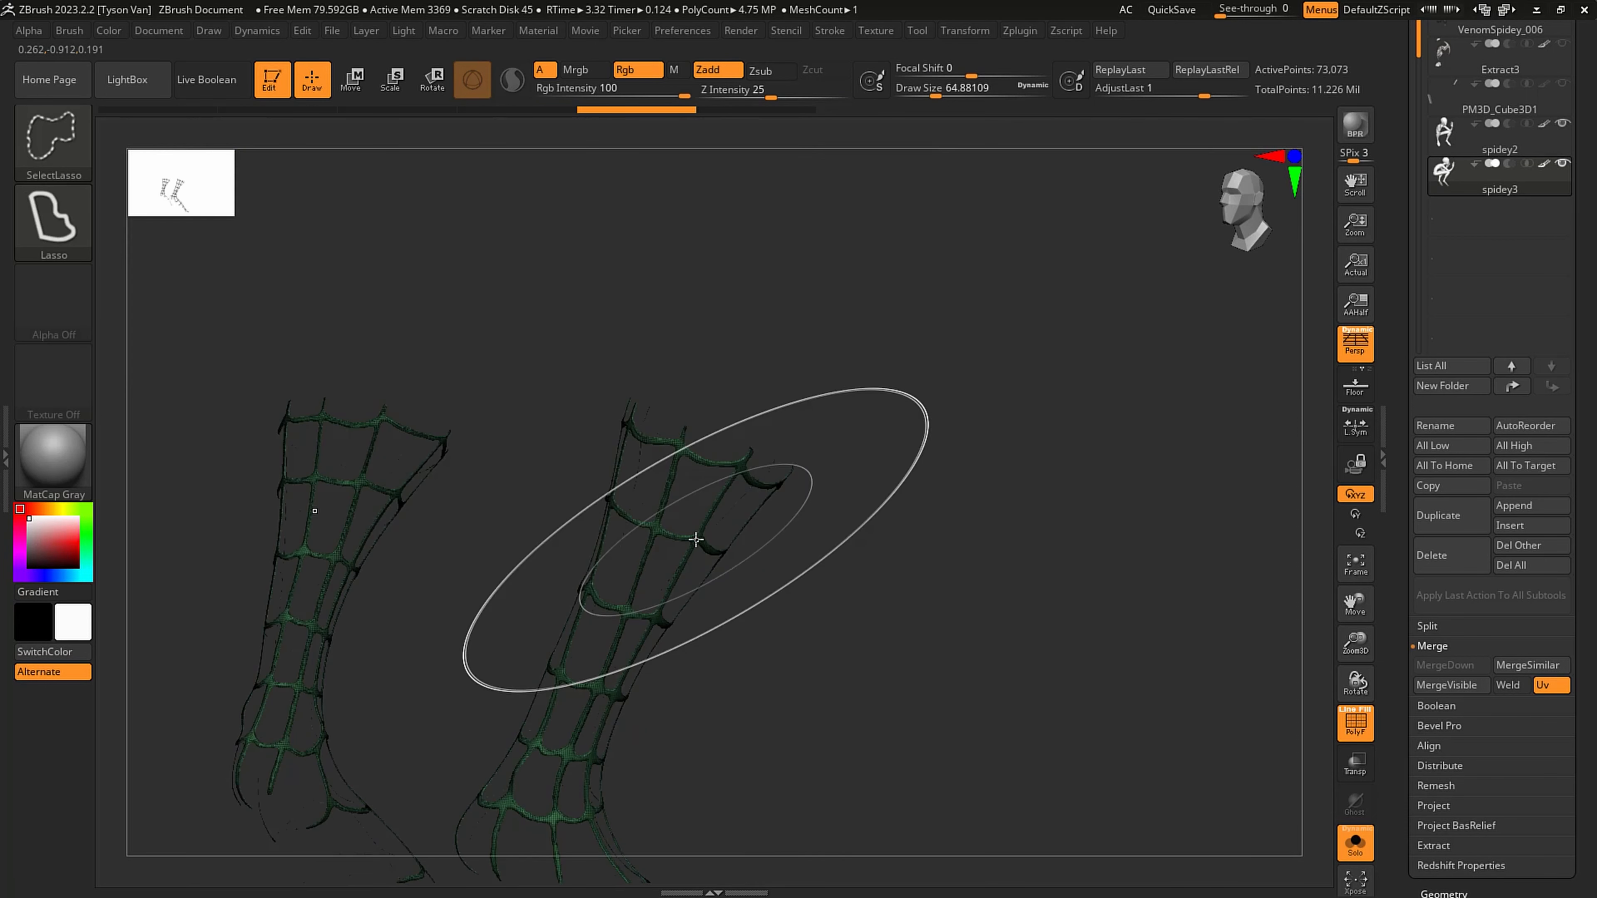
pyautogui.moveTo(863, 645)
pyautogui.mouseDown()
pyautogui.moveTo(813, 631)
pyautogui.moveTo(866, 599)
pyautogui.moveTo(827, 660)
pyautogui.moveTo(929, 593)
pyautogui.mouseUp()
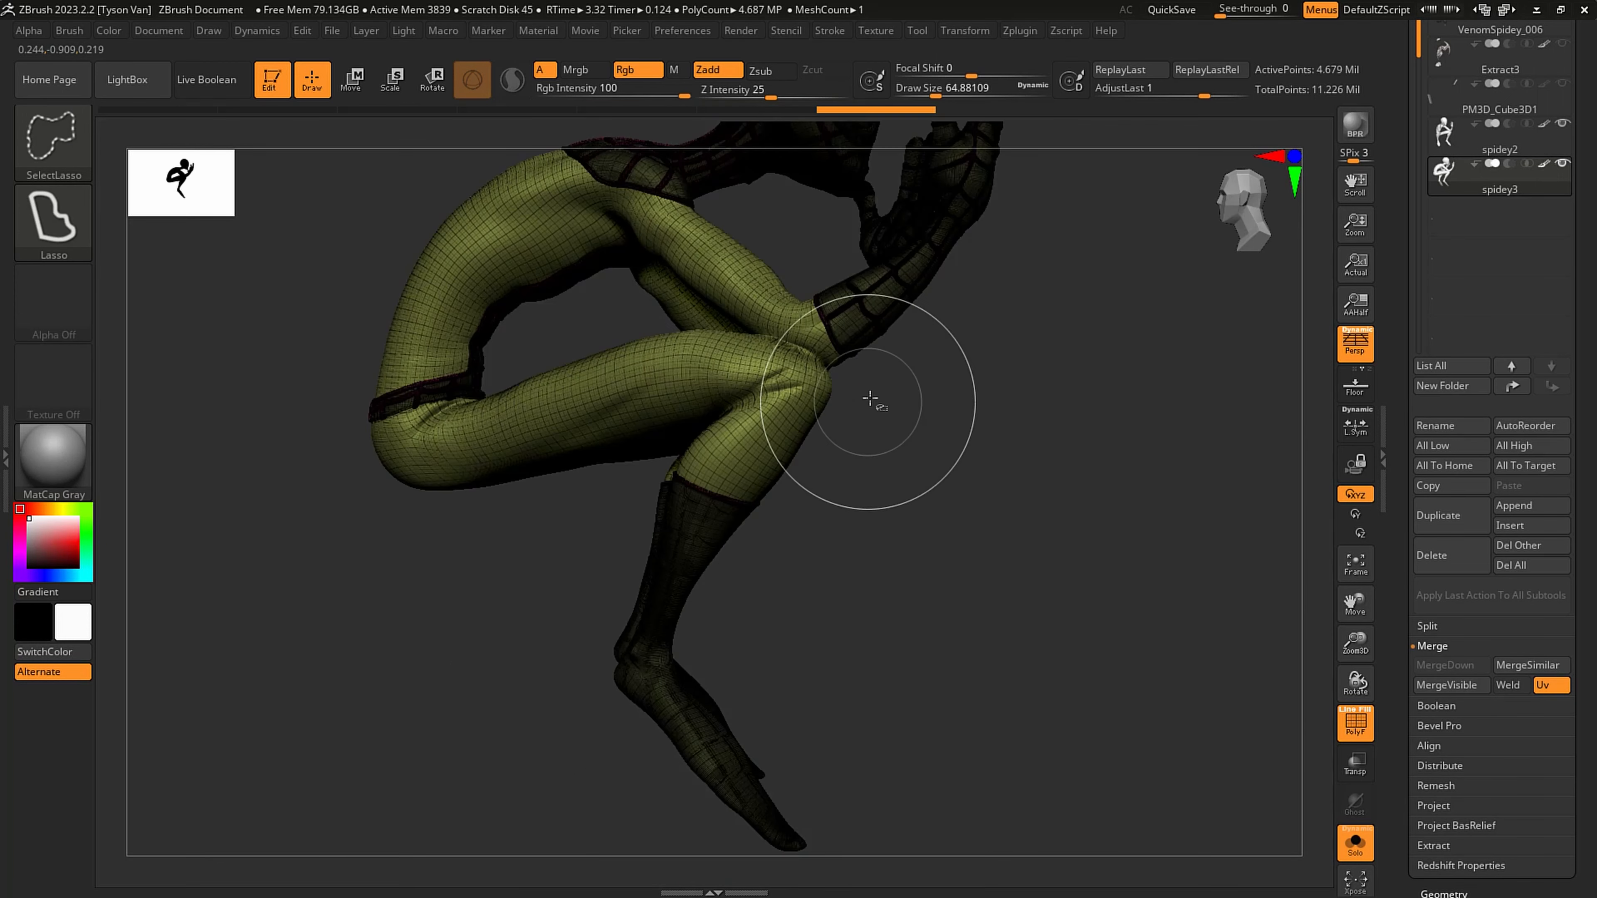
pyautogui.hotkey('ctrl', 'shift')
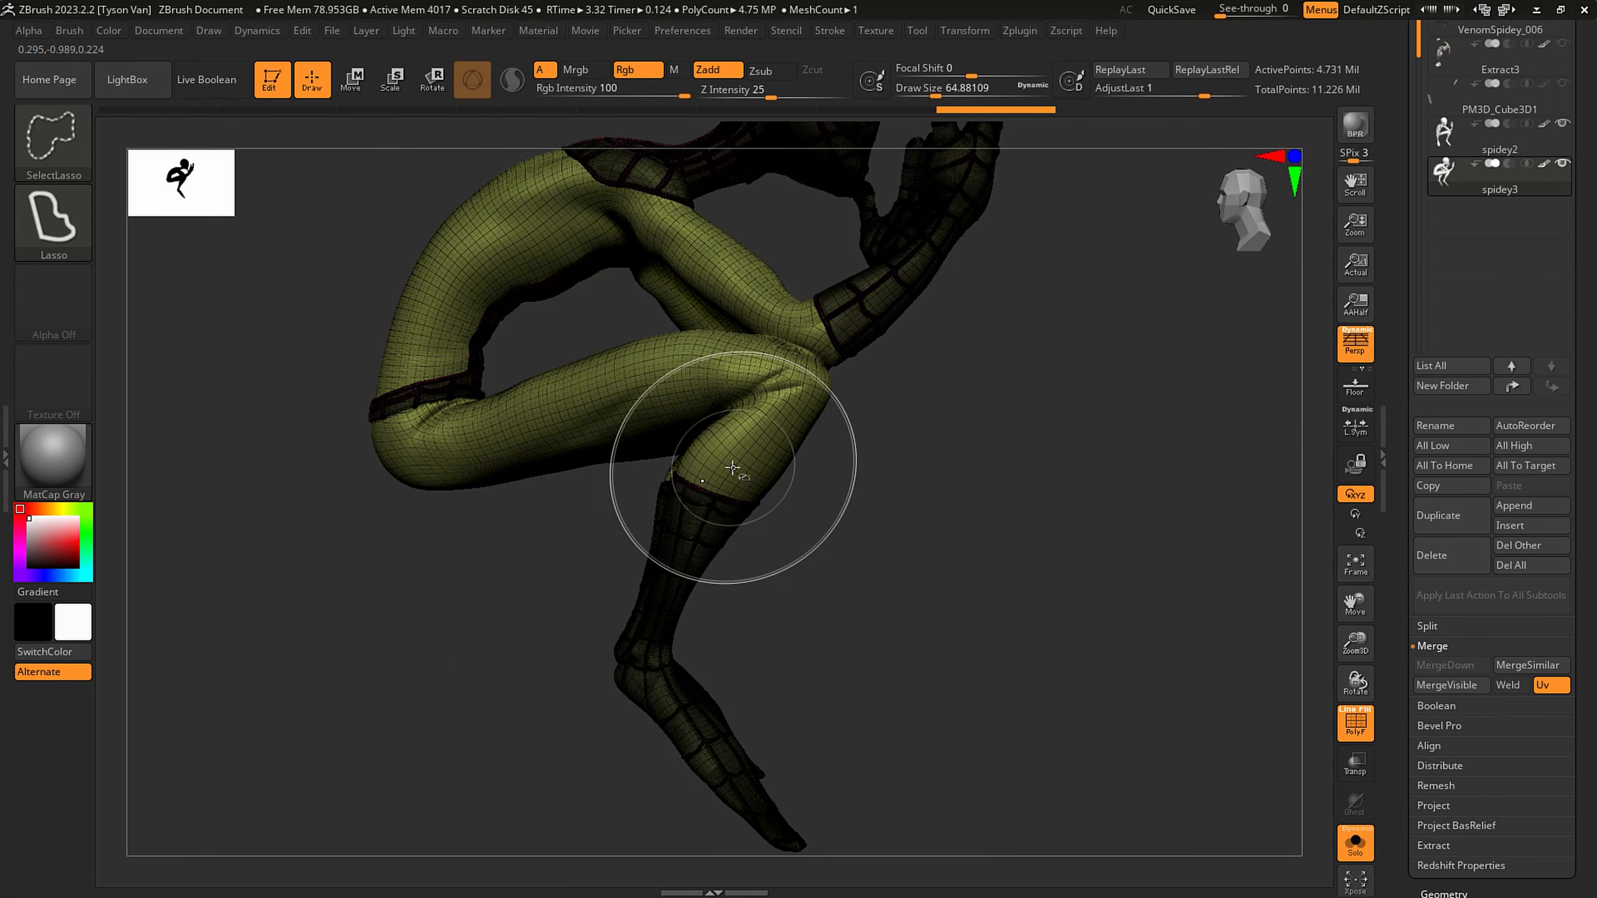
pyautogui.moveTo(849, 588)
pyautogui.keyDown('ctrl'); pyautogui.keyDown('shift'); pyautogui.mouseDown()
pyautogui.moveTo(965, 501)
pyautogui.moveTo(937, 499)
pyautogui.mouseUp(); pyautogui.keyUp('shift'); pyautogui.keyUp('ctrl')
pyautogui.keyDown('ctrl'); pyautogui.keyDown('shift'); pyautogui.click(707, 534); pyautogui.keyUp('shift'); pyautogui.keyUp('ctrl')
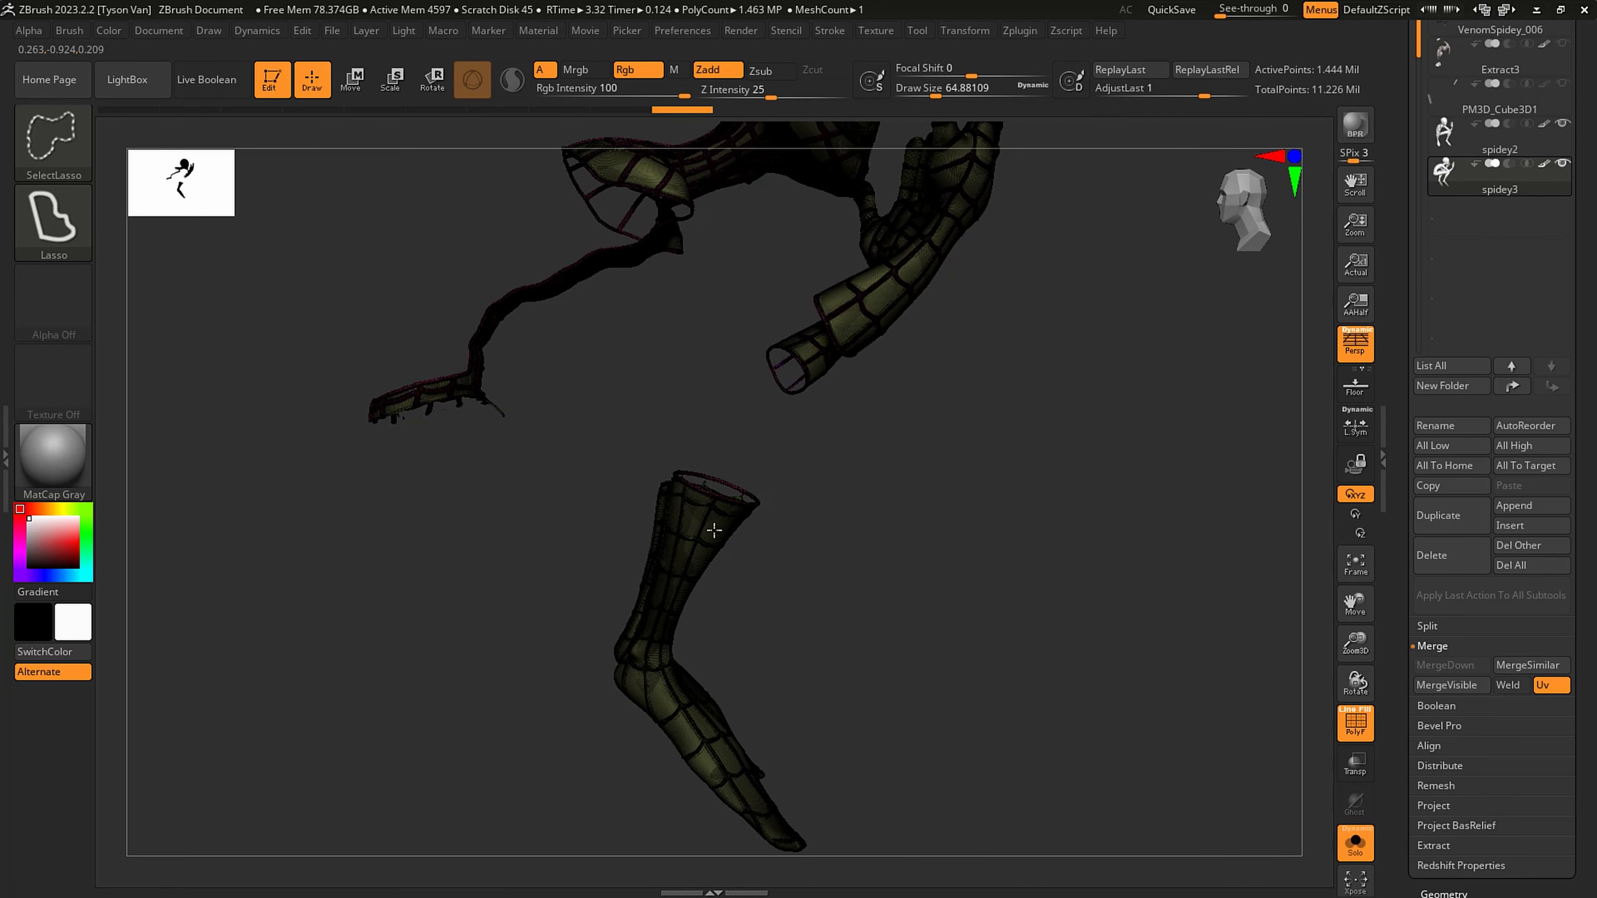
pyautogui.moveTo(891, 659); pyautogui.dragTo(820, 609)
pyautogui.press('ctrl')
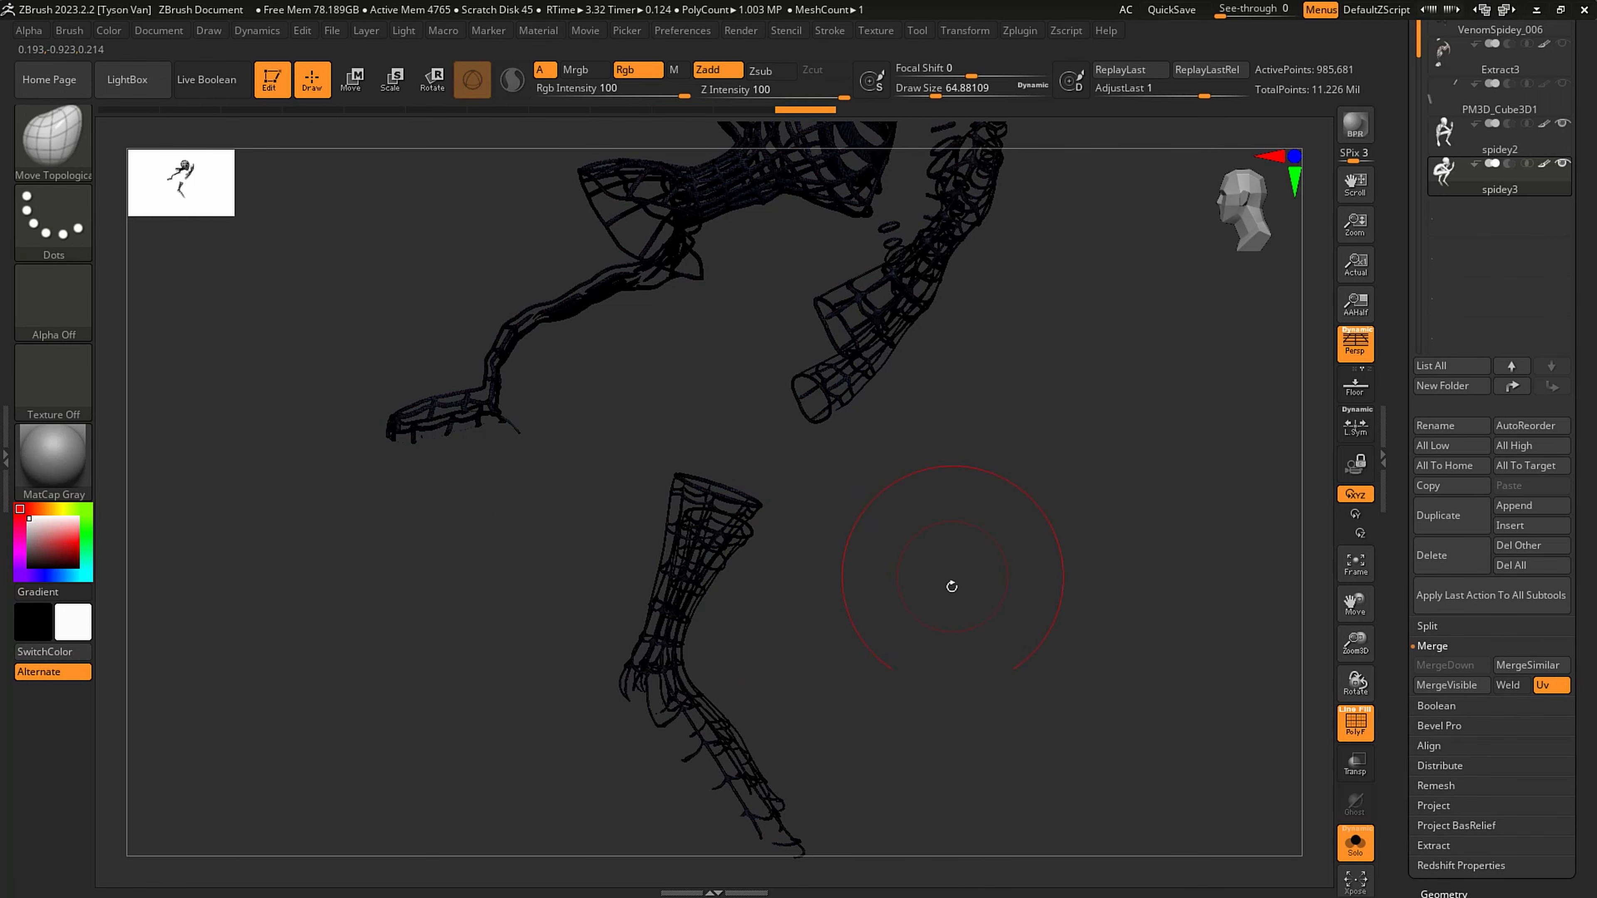
# - Turn off the polygroup display and mask everything on the full spidey3 model except the webbing and eye frames
pyautogui.moveTo(951, 585)
pyautogui.keyDown('alt'); pyautogui.mouseDown()
pyautogui.moveTo(877, 528)
pyautogui.moveTo(858, 535)
pyautogui.mouseUp(); pyautogui.keyUp('alt')
pyautogui.hotkey('shift', 'f')
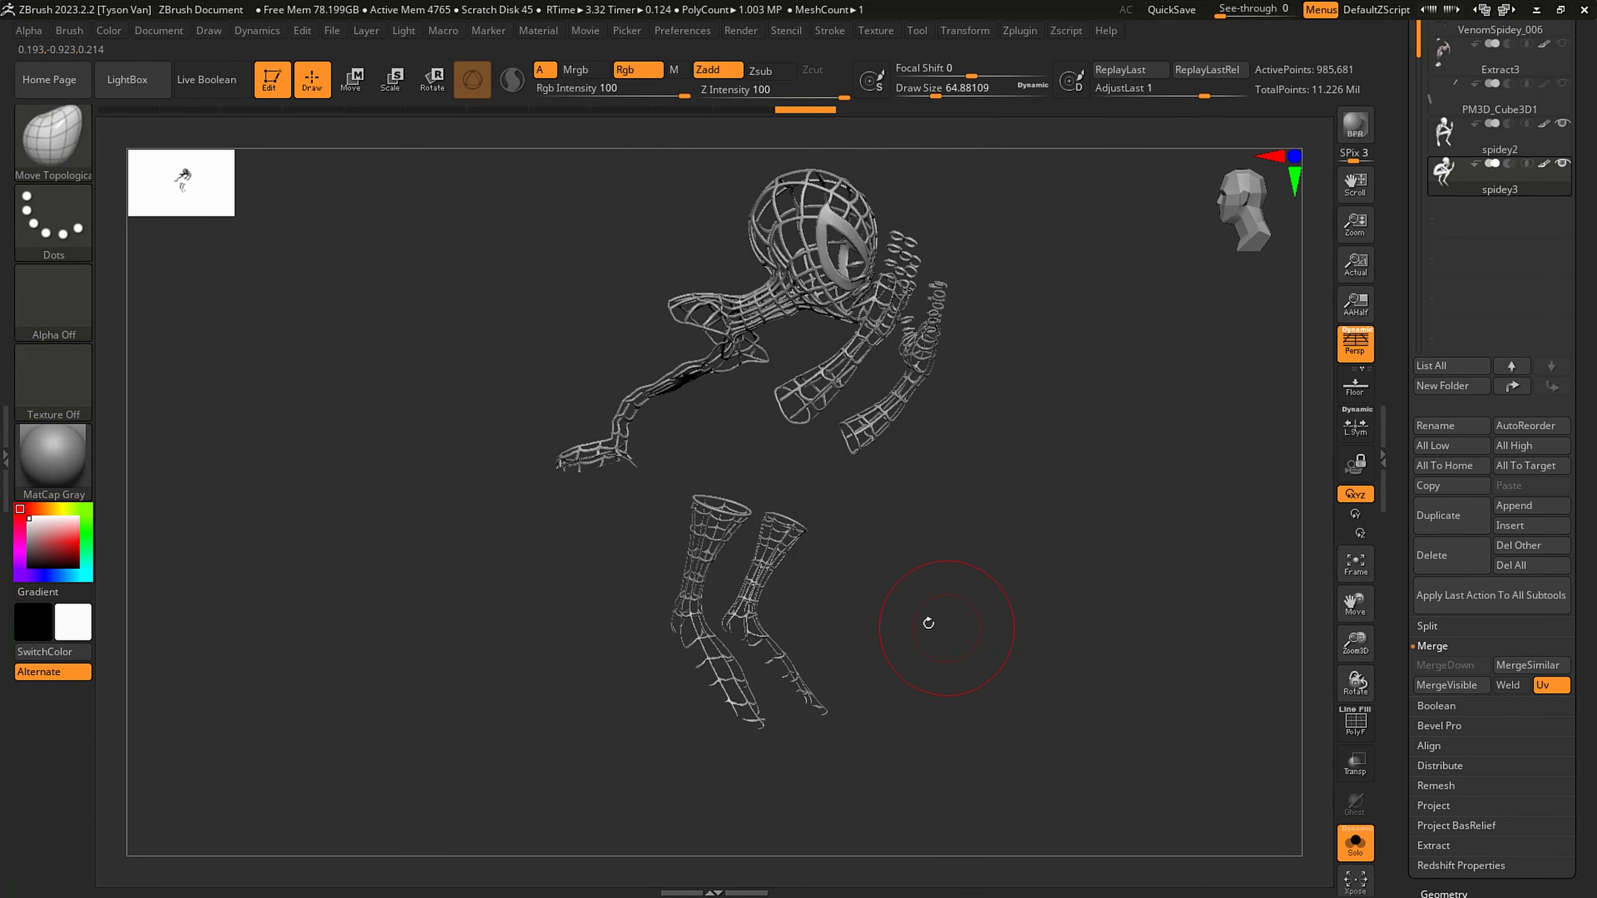
pyautogui.moveTo(1043, 691)
pyautogui.keyDown('ctrl'); pyautogui.mouseDown()
pyautogui.moveTo(966, 763)
pyautogui.moveTo(992, 736)
pyautogui.moveTo(1001, 771)
pyautogui.moveTo(802, 635)
pyautogui.moveTo(408, 153)
pyautogui.mouseUp(); pyautogui.keyUp('ctrl')
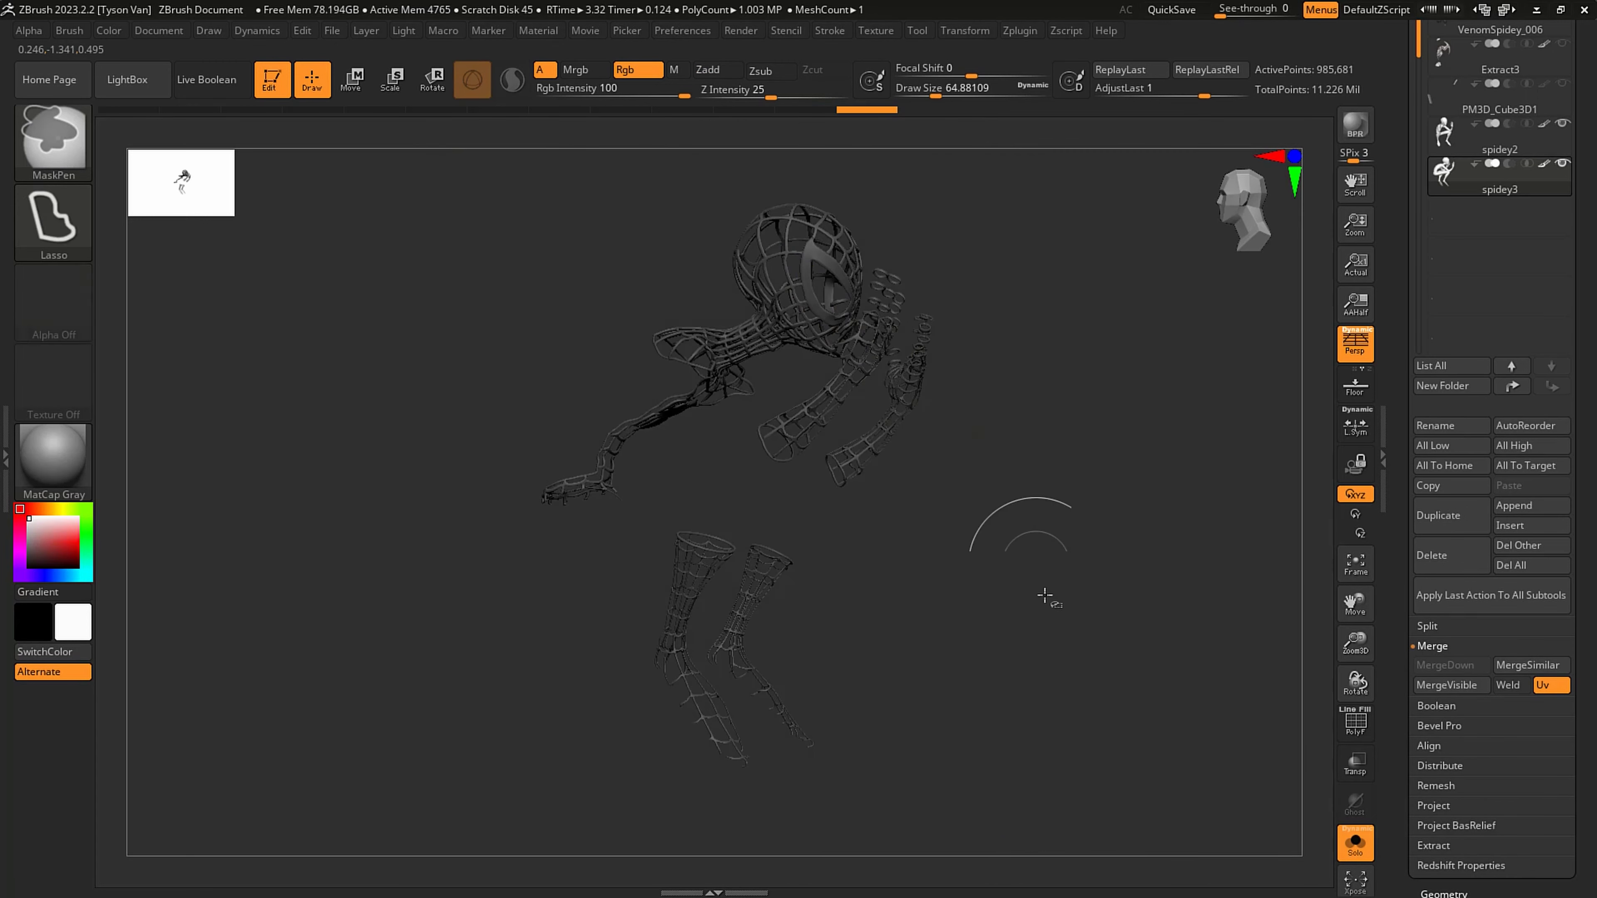
pyautogui.keyDown('ctrl'); pyautogui.click(1009, 606); pyautogui.keyUp('ctrl')
pyautogui.keyDown('alt'); pyautogui.moveTo(830, 568); pyautogui.dragTo(877, 601); pyautogui.keyUp('alt')
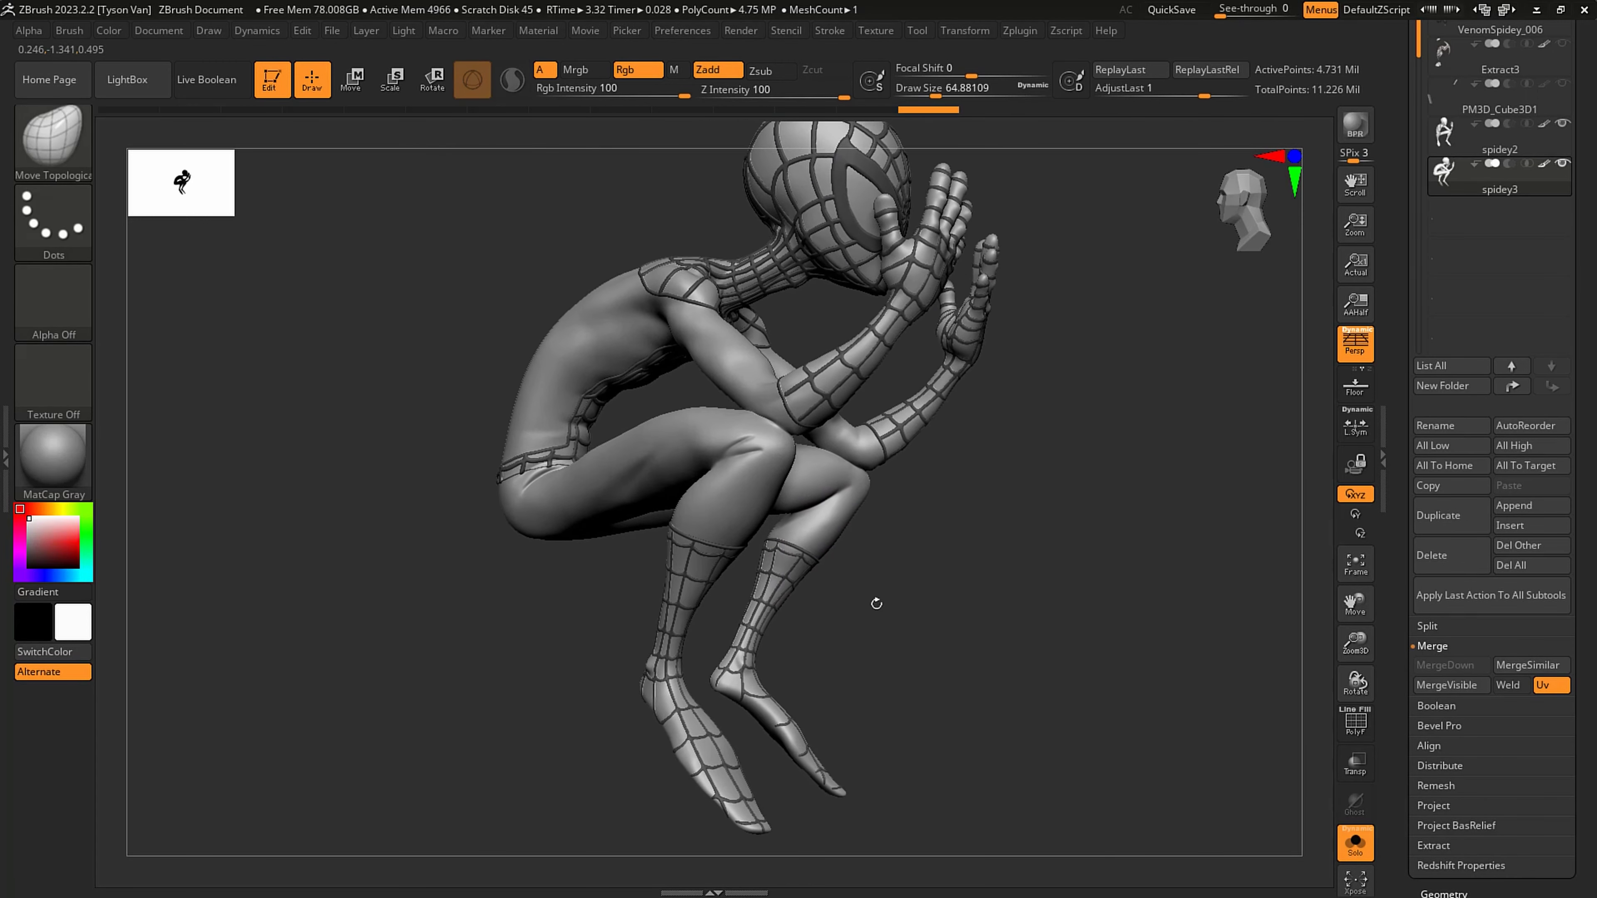
pyautogui.keyDown('ctrl'); pyautogui.click(1015, 636); pyautogui.keyUp('ctrl')
# - Inflate the unmasked webbing and eye frames by 1 with the Deformation settings
pyautogui.moveTo(1575, 621); pyautogui.dragTo(1536, 463)
pyautogui.click(1450, 556)
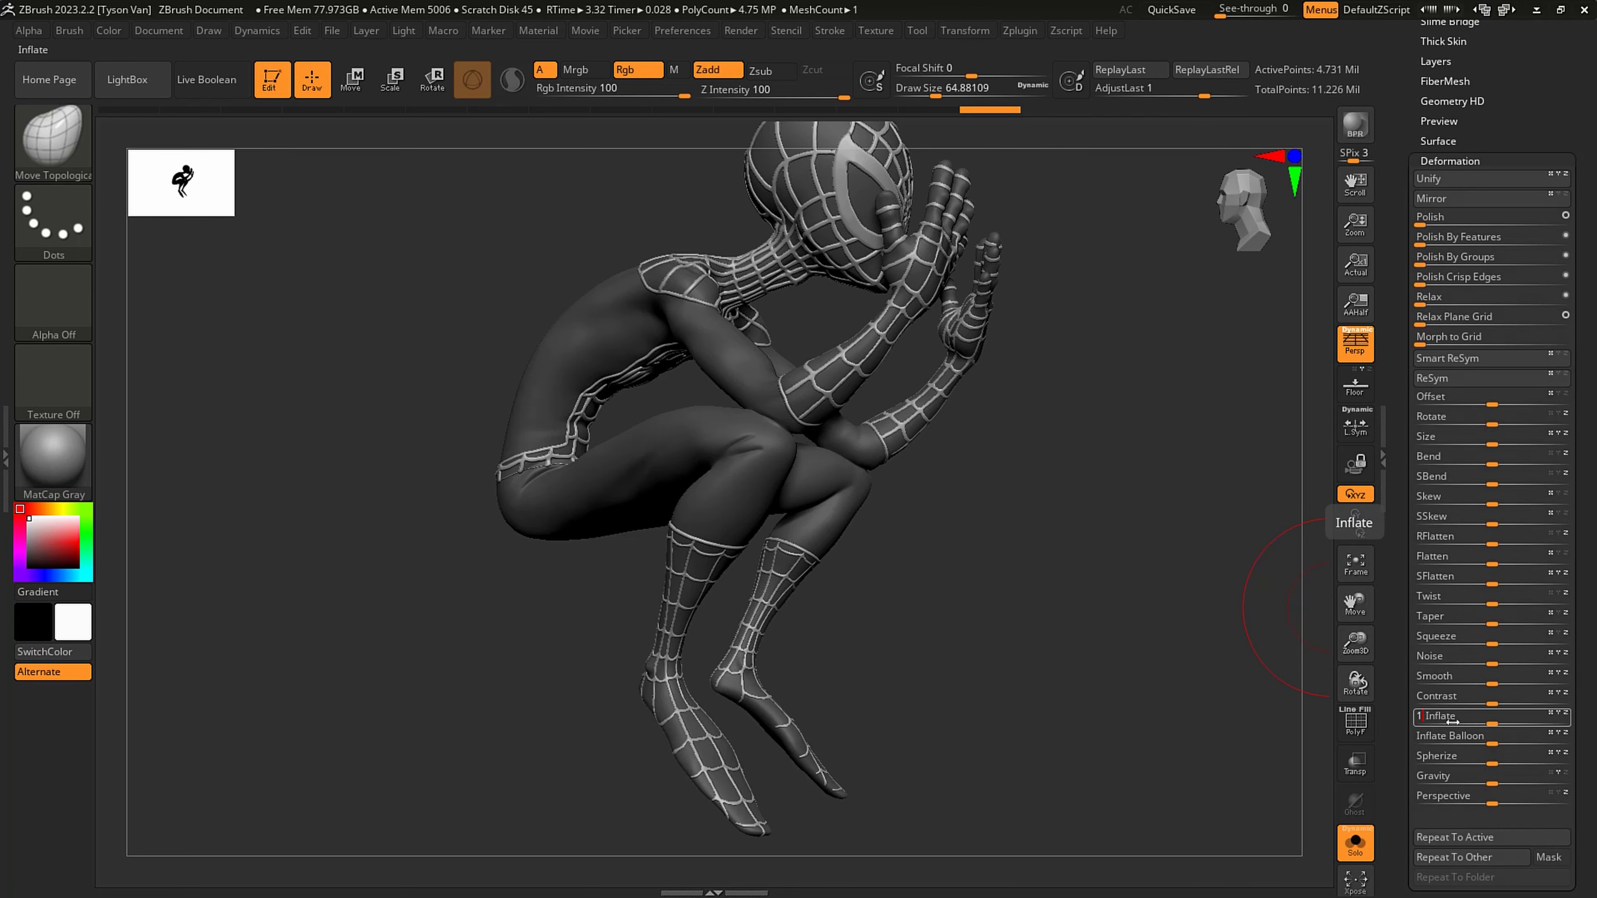
pyautogui.moveTo(1452, 720); pyautogui.dragTo(1454, 720)
pyautogui.moveTo(922, 533)
pyautogui.mouseDown()
pyautogui.moveTo(873, 542)
pyautogui.moveTo(827, 481)
pyautogui.moveTo(895, 522)
pyautogui.mouseUp()
# - Clear the mask from spidey3 and save the tool
pyautogui.press('ctrl')
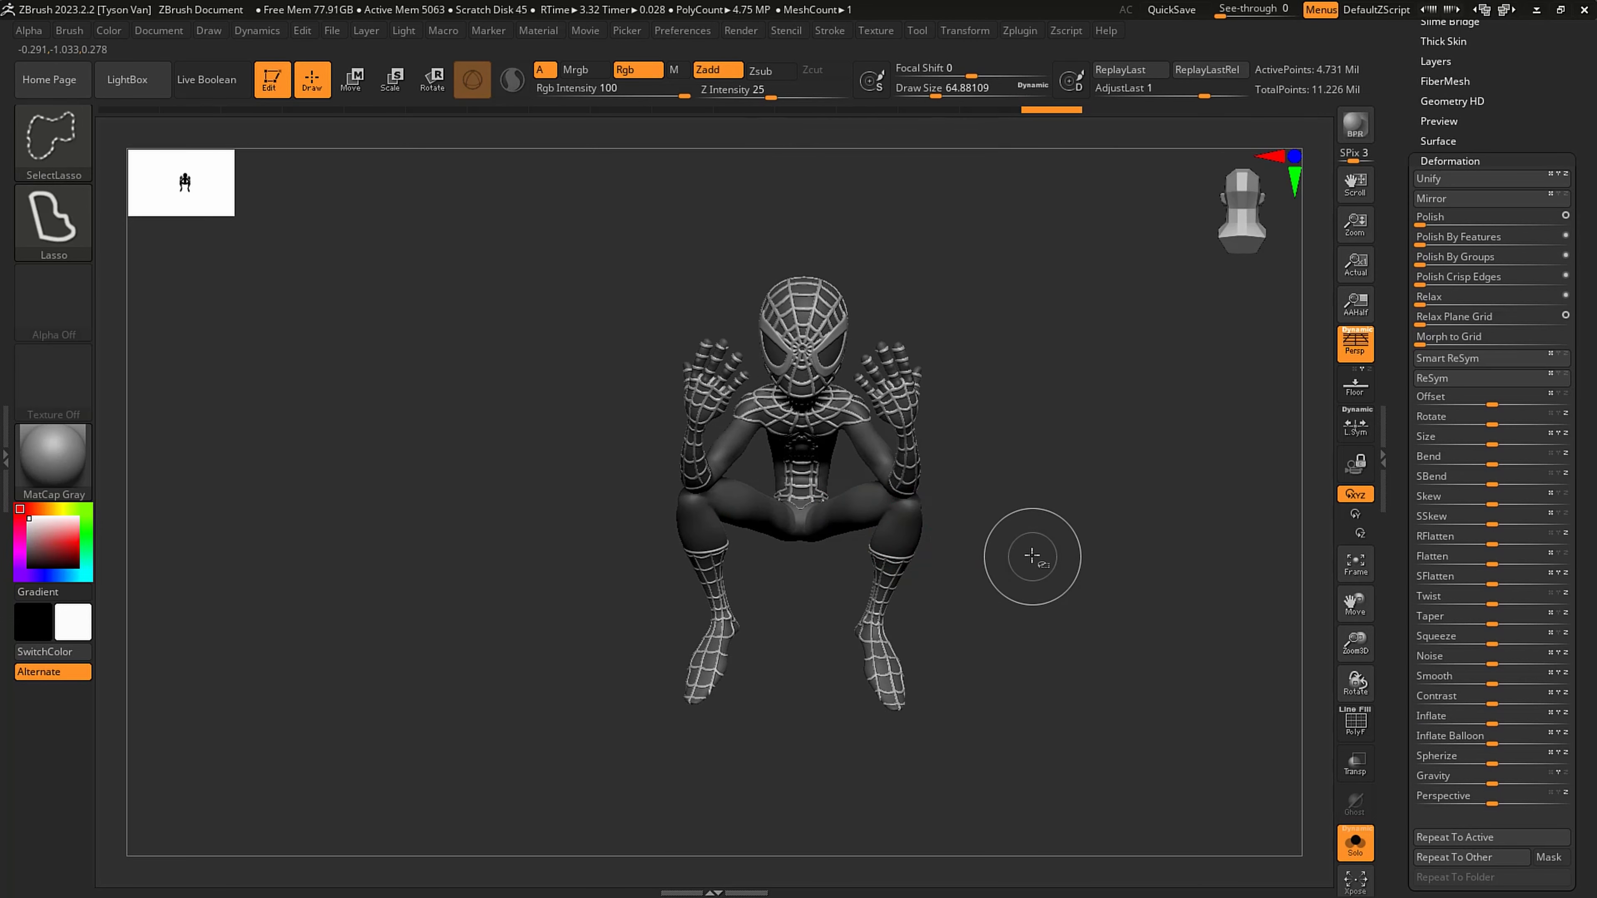
pyautogui.keyDown('ctrl'); pyautogui.moveTo(1091, 570); pyautogui.dragTo(1008, 501); pyautogui.keyUp('ctrl')
pyautogui.moveTo(1532, 64); pyautogui.dragTo(1525, 276)
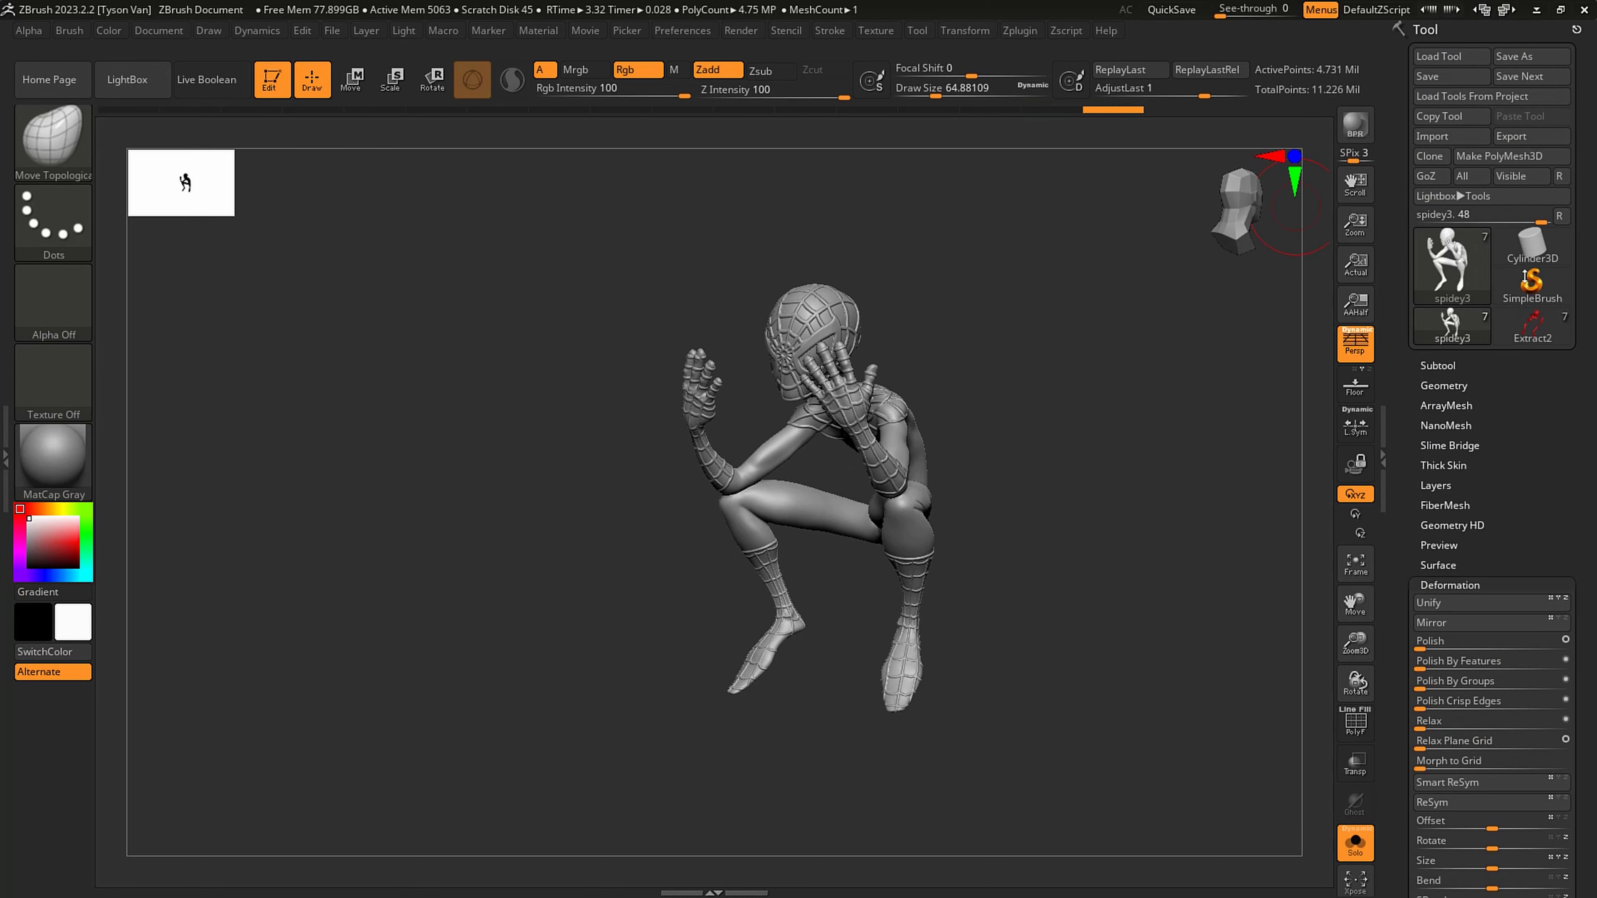
pyautogui.click(1441, 77)
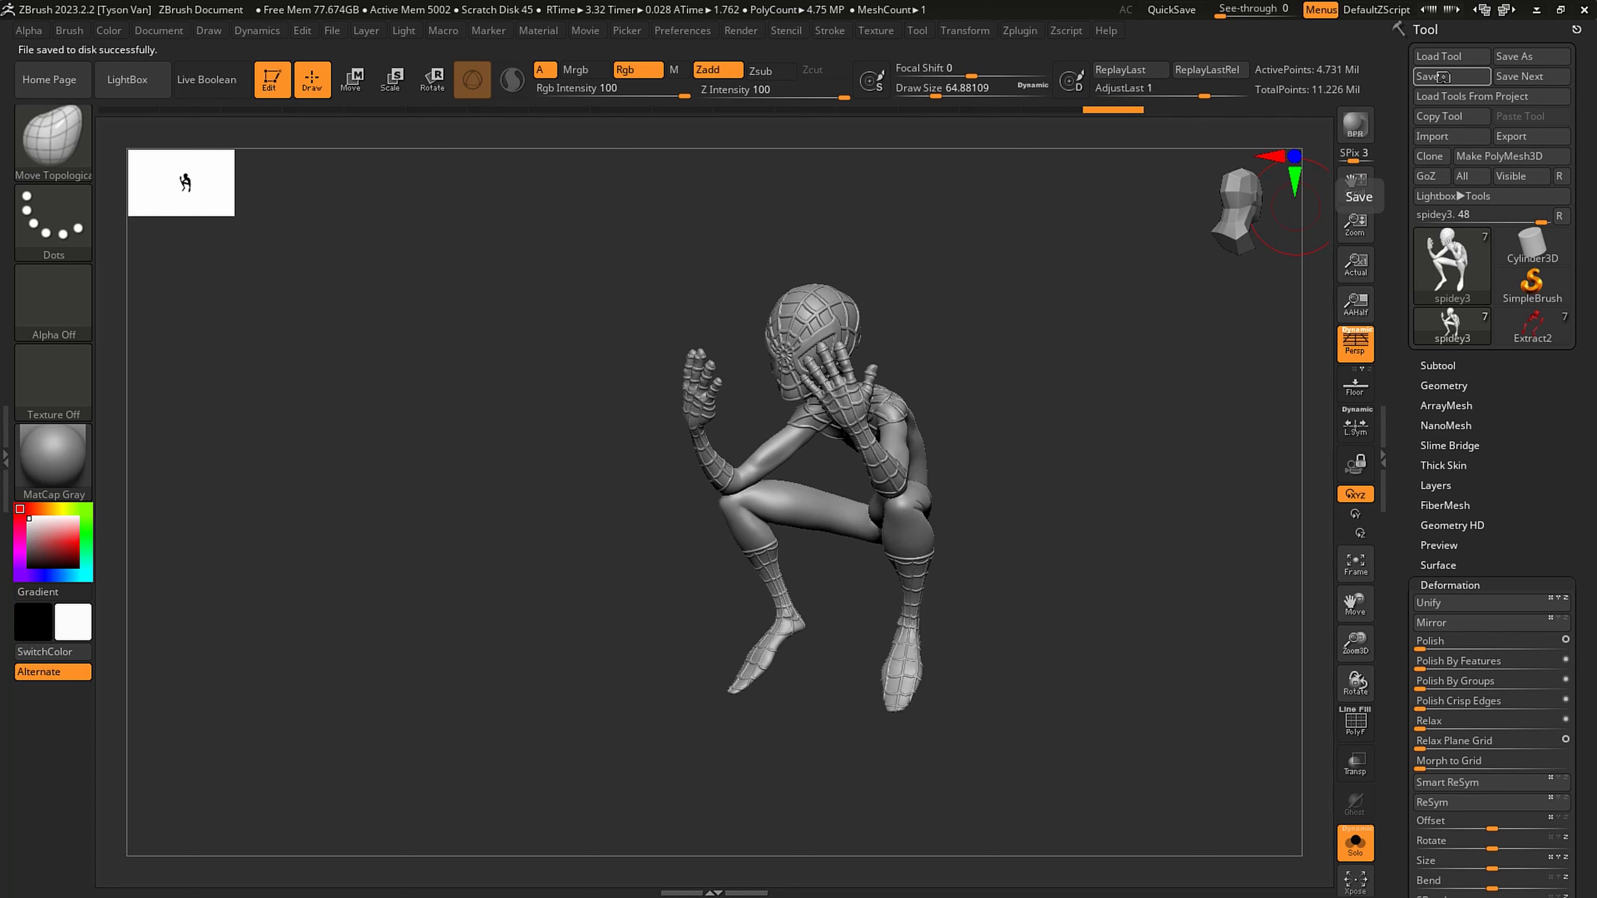
# - Try remeshing spidey3 with DynaMesh at resolution 1200, inspect the webbing and hands, and undo the remesh
pyautogui.click(1425, 385)
pyautogui.click(1439, 372)
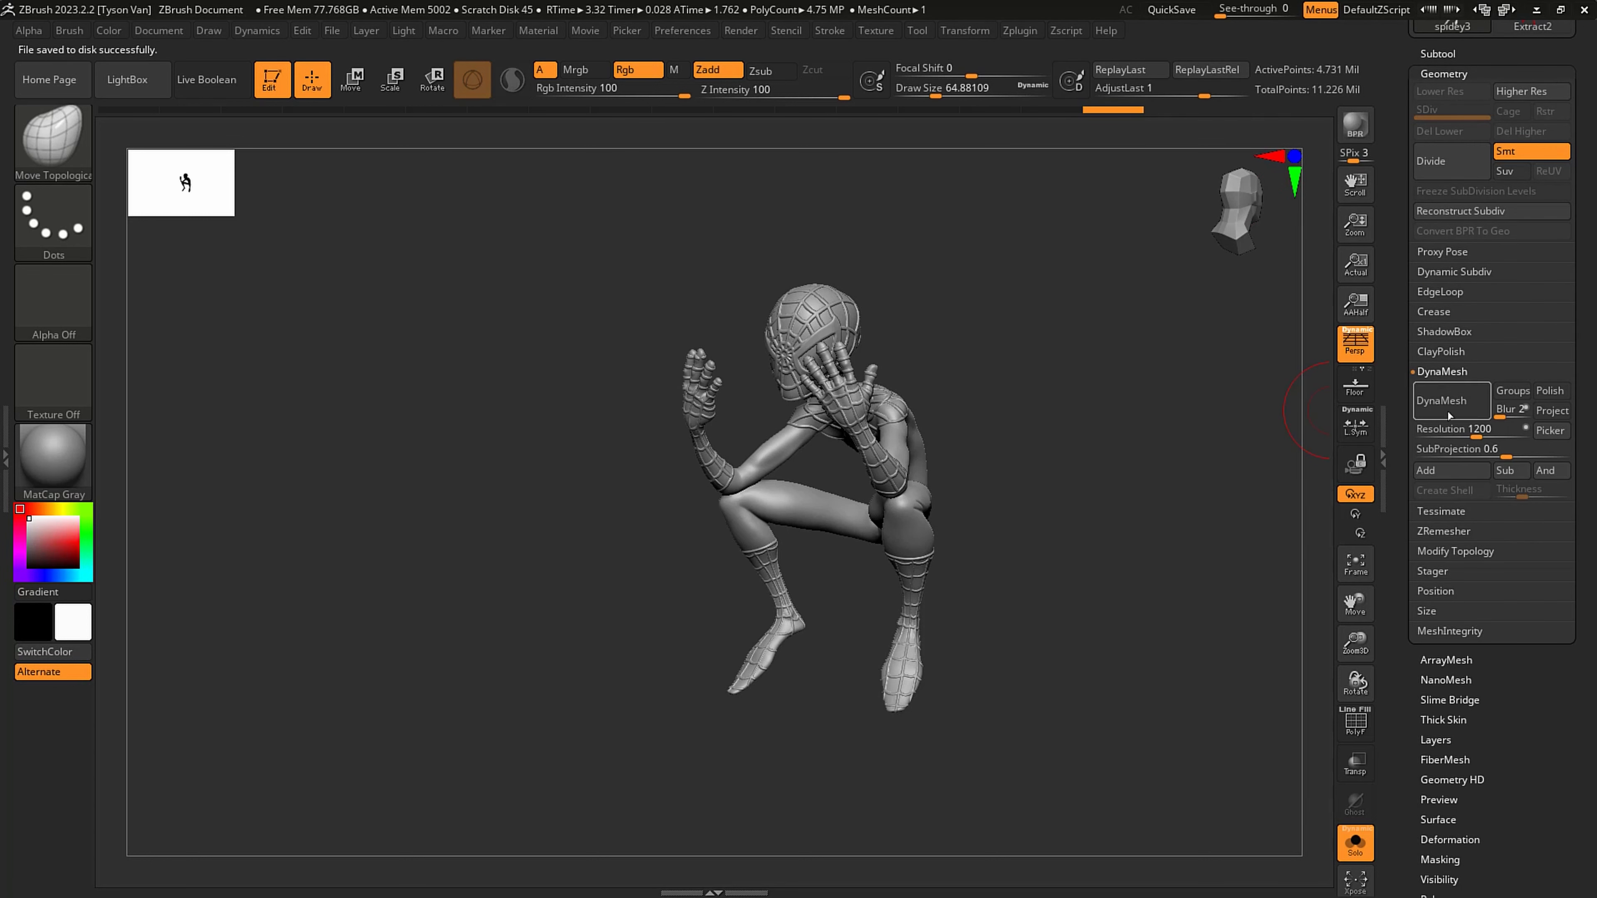
pyautogui.keyDown('ctrl'); pyautogui.moveTo(895, 427); pyautogui.dragTo(965, 577, button='right'); pyautogui.keyUp('ctrl')
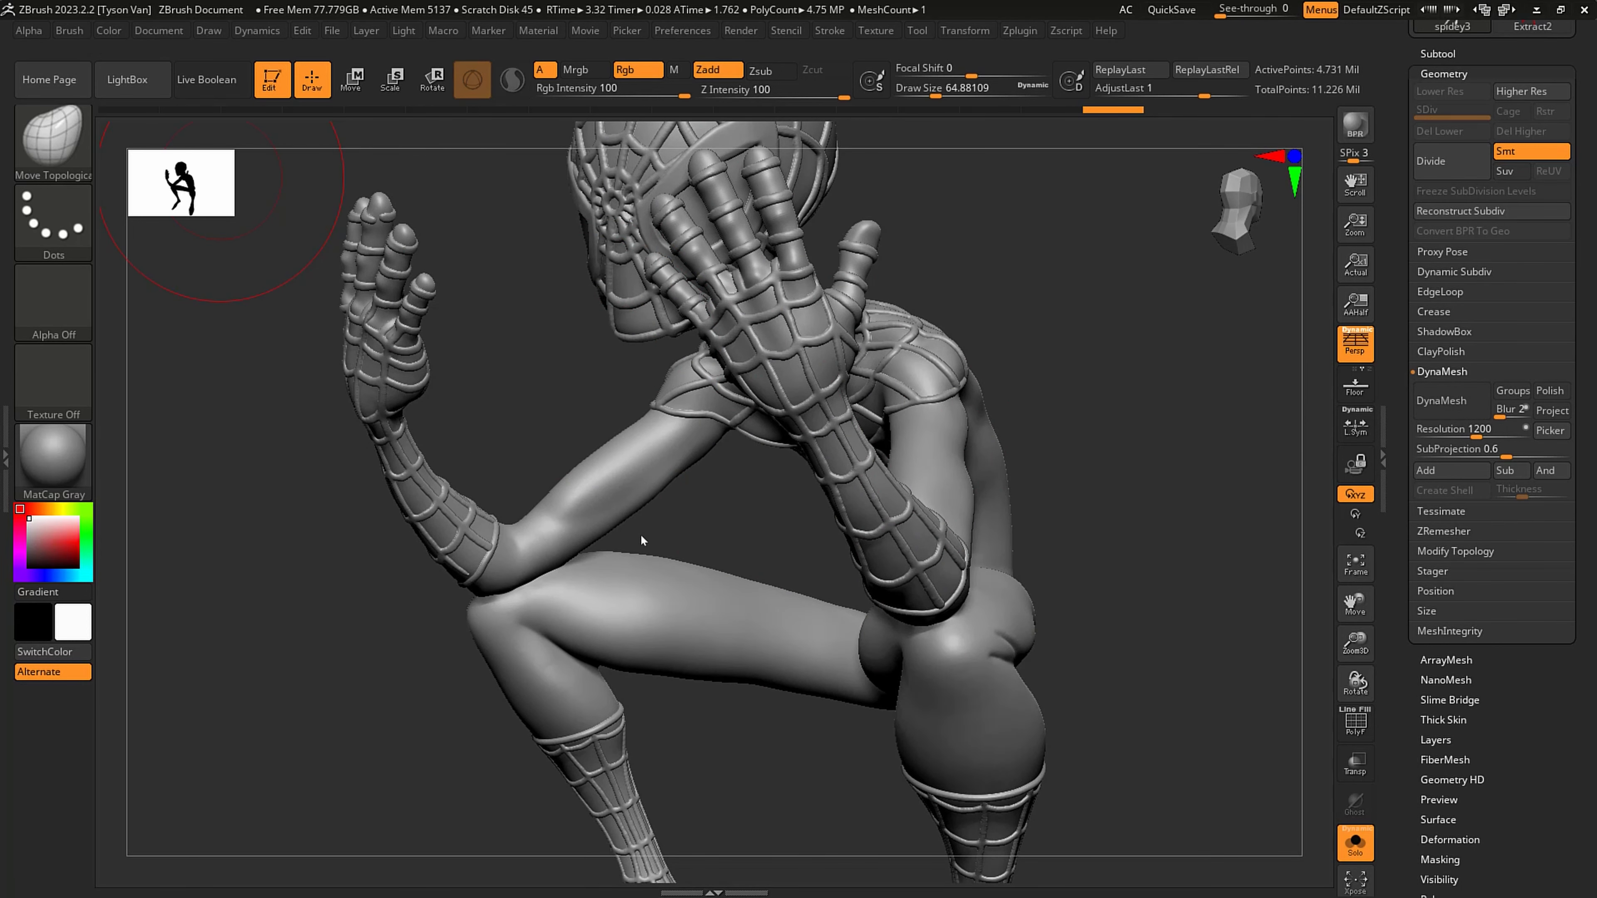
pyautogui.moveTo(1268, 648); pyautogui.dragTo(1161, 463)
pyautogui.press('ctrl')
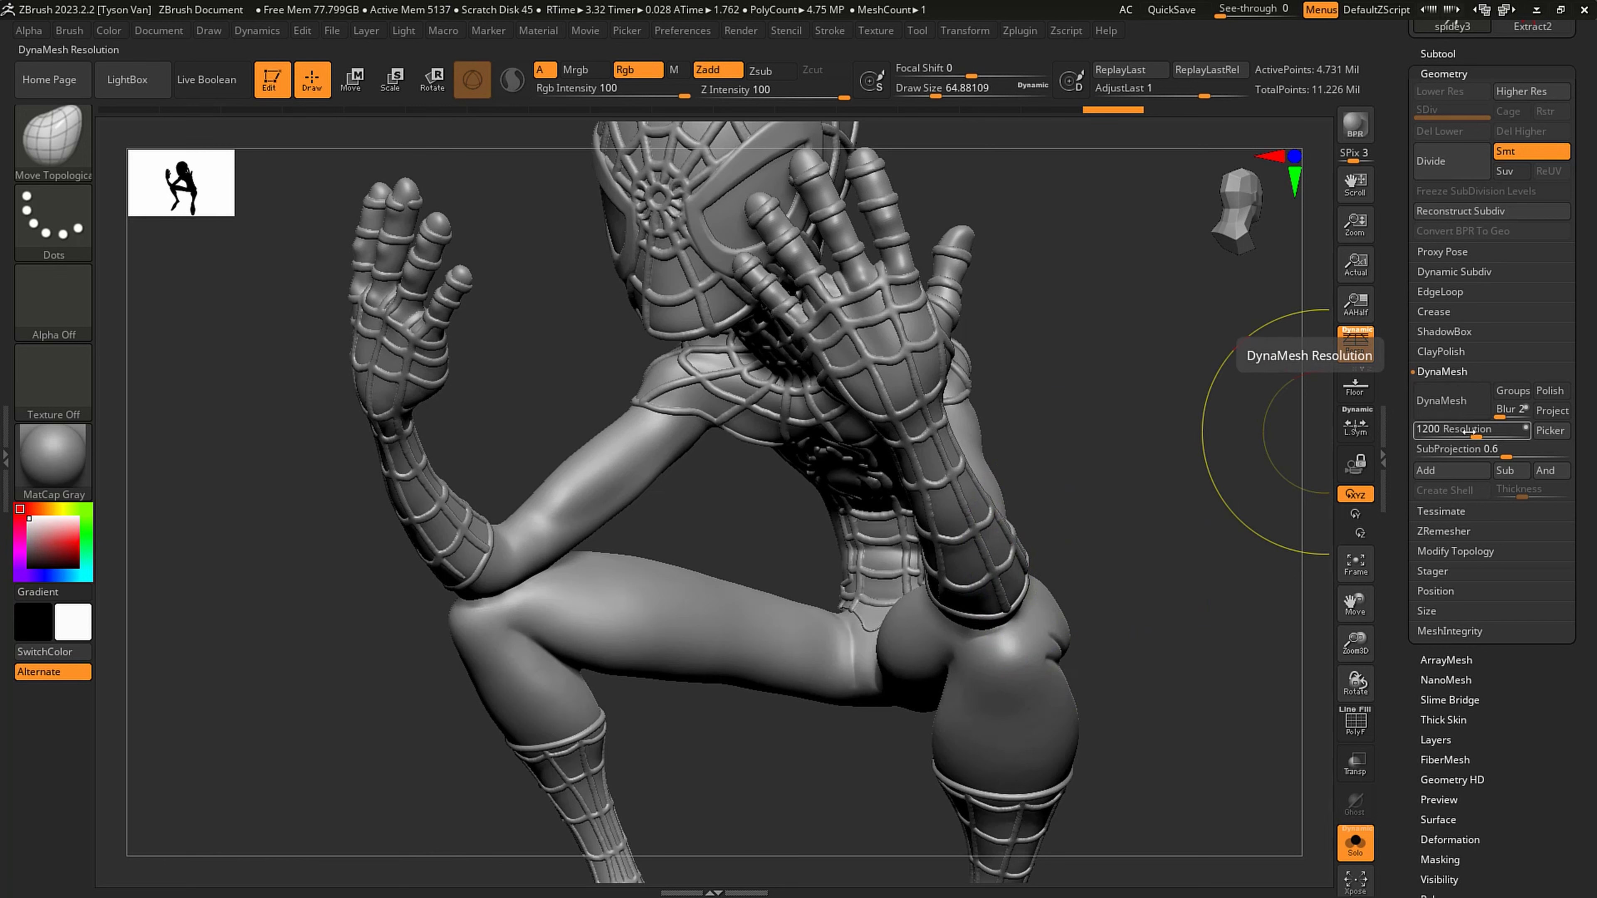
pyautogui.click(1443, 401)
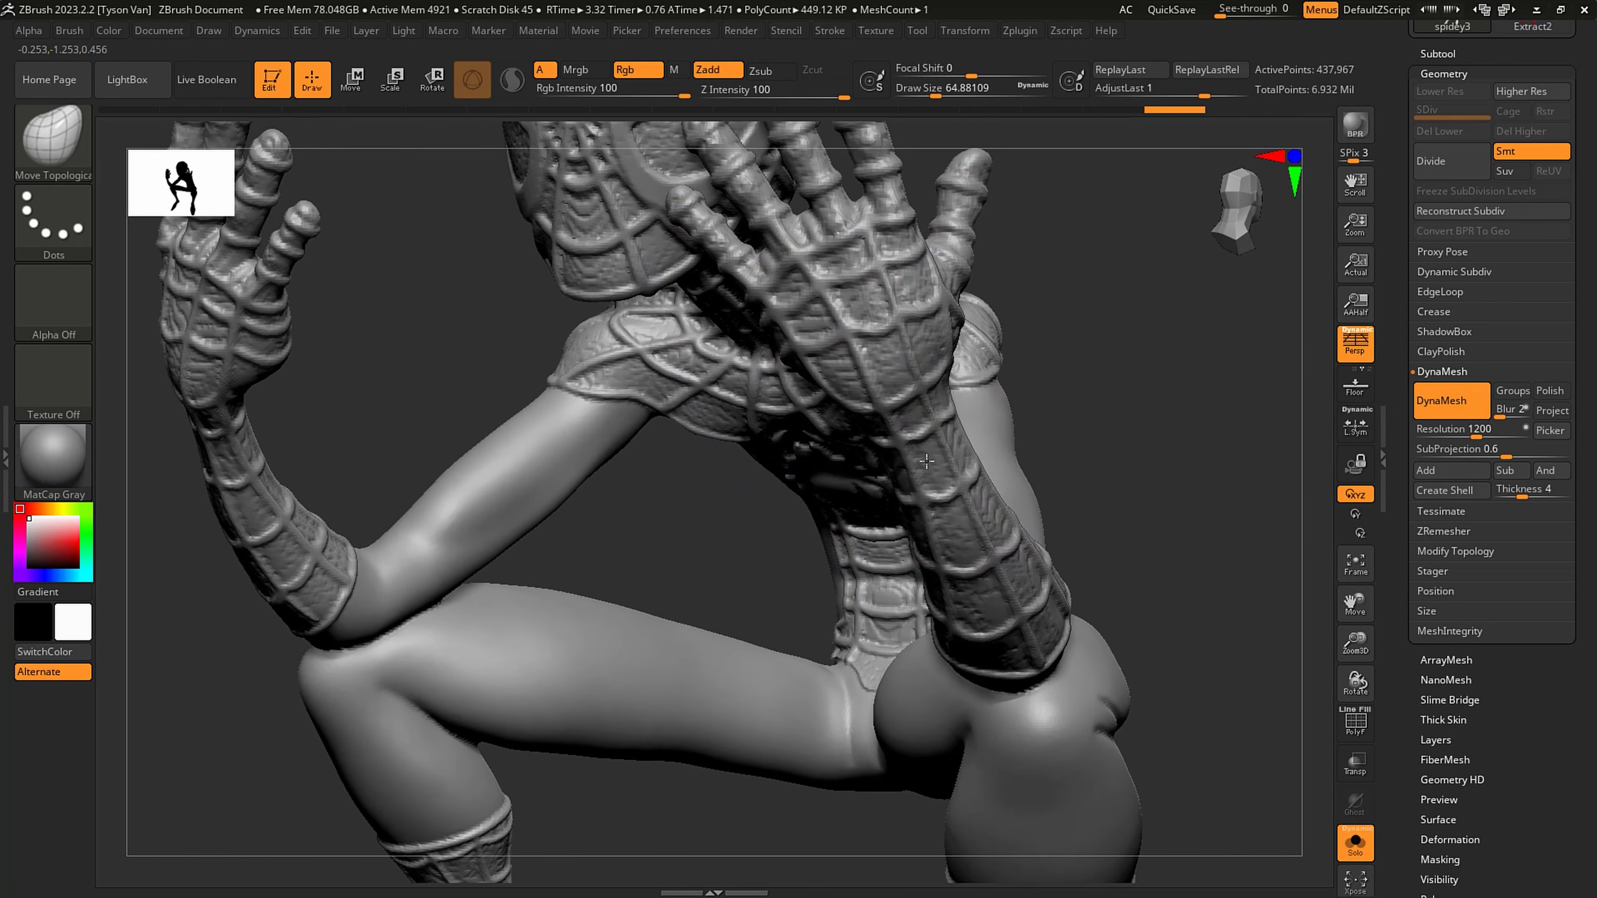
pyautogui.moveTo(927, 461); pyautogui.dragTo(863, 410, button='right')
pyautogui.keyDown('ctrl'); pyautogui.moveTo(759, 314); pyautogui.dragTo(699, 391, button='right'); pyautogui.keyUp('ctrl')
pyautogui.hotkey('ctrl', 'z')
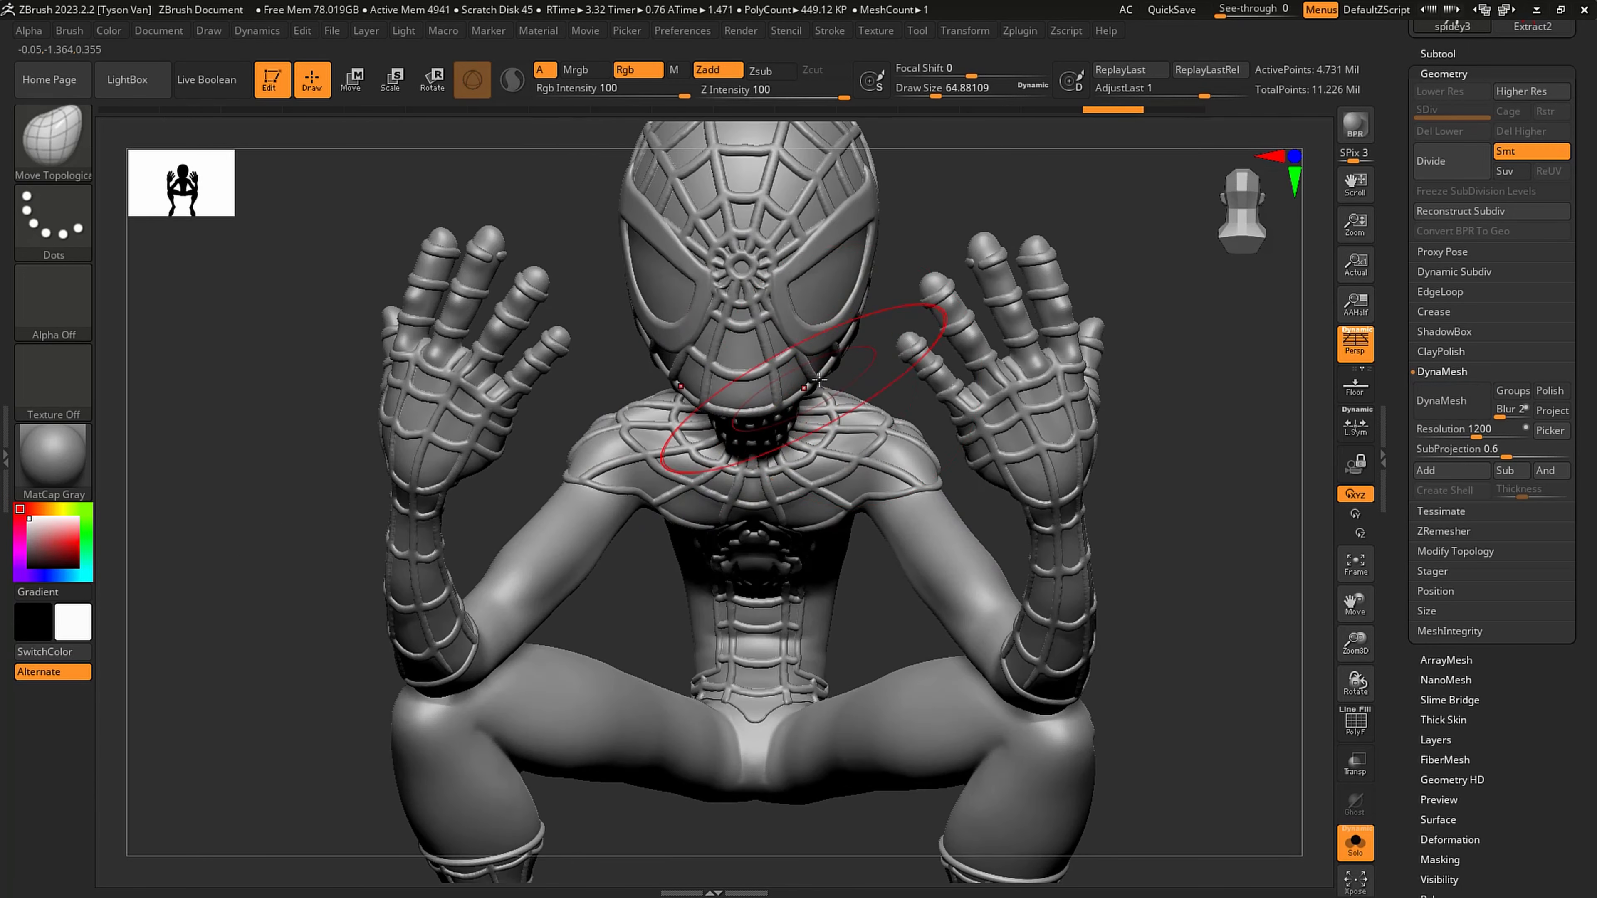
# - Try remeshing spidey3 with DynaMesh at resolution 2000, inspect the figure, and undo the remesh
pyautogui.moveTo(1472, 429); pyautogui.dragTo(1486, 428)
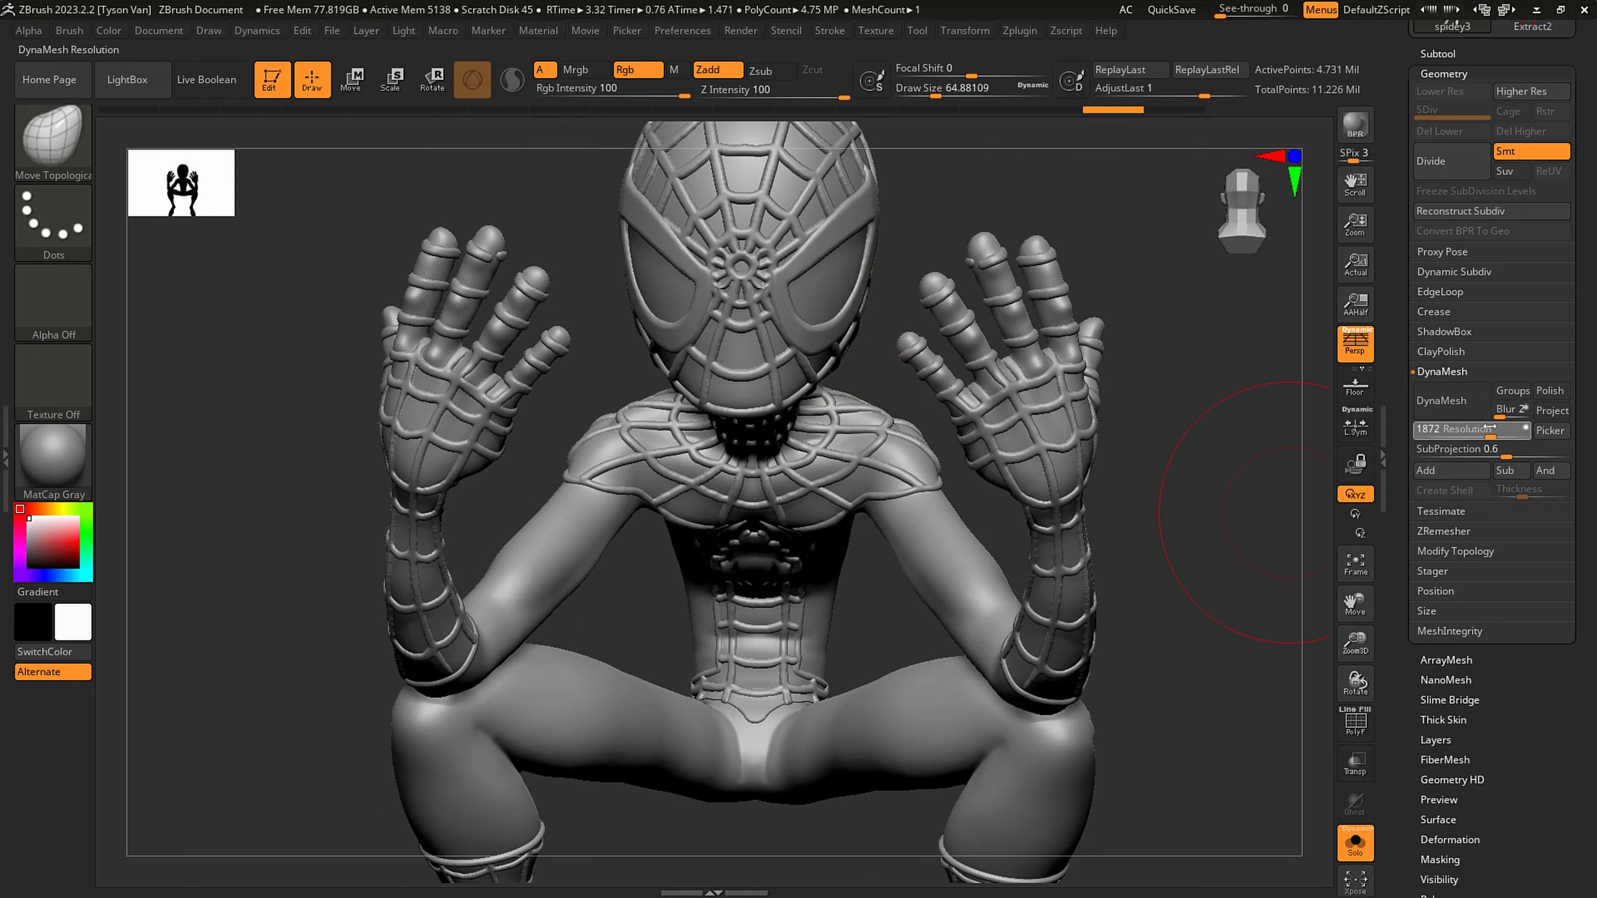
pyautogui.click(1449, 406)
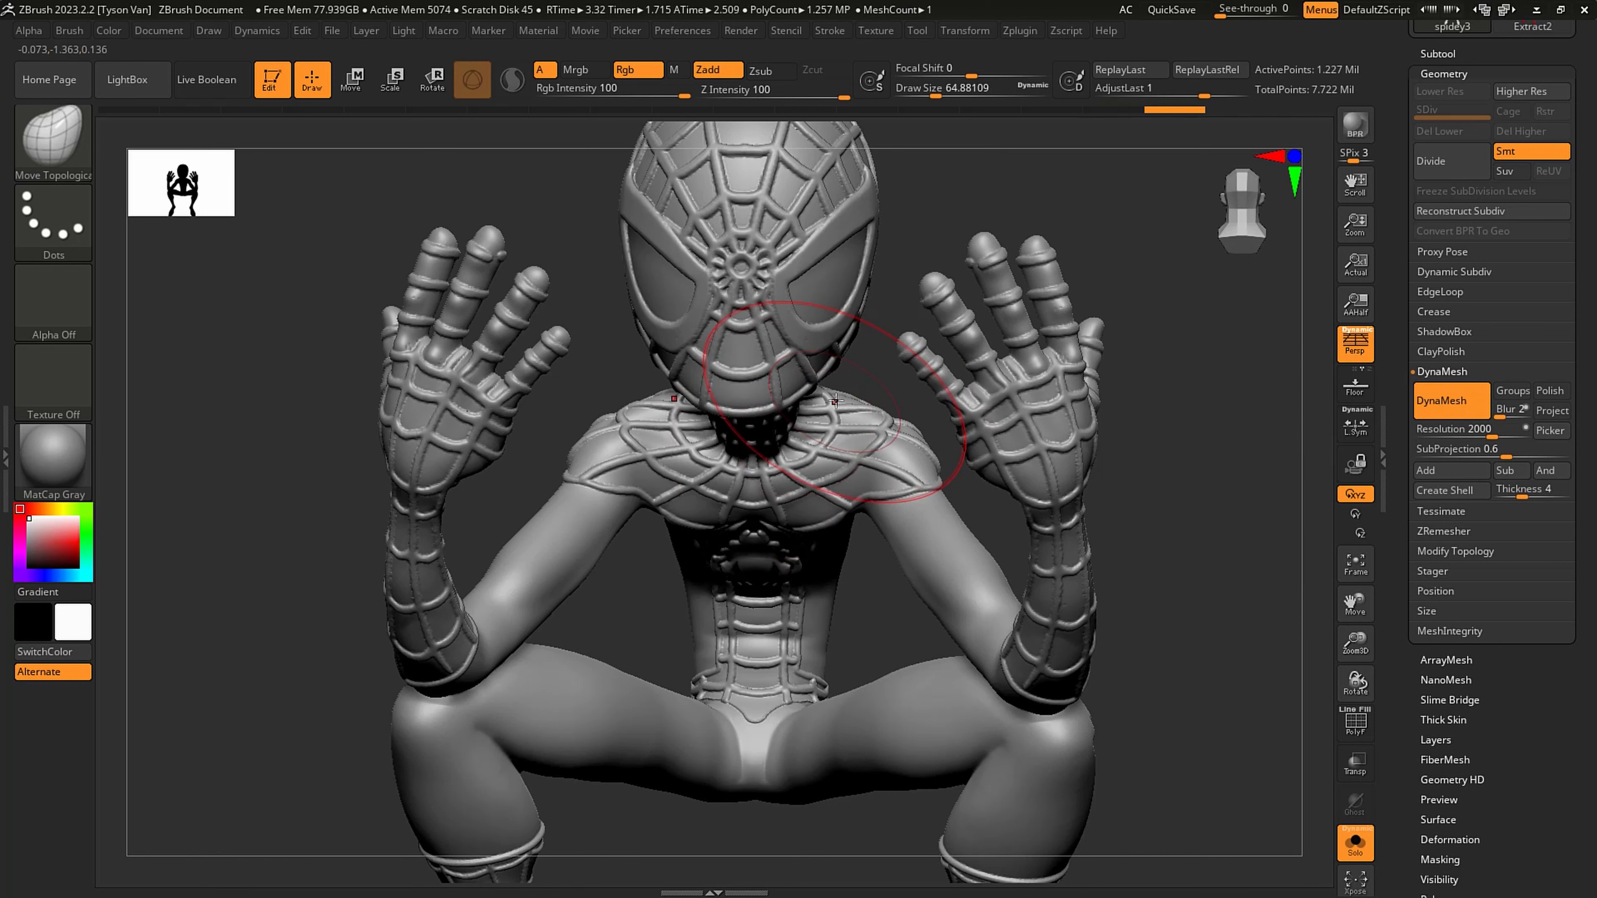
pyautogui.keyDown('ctrl'); pyautogui.moveTo(1004, 504); pyautogui.dragTo(1031, 462, button='right'); pyautogui.keyUp('ctrl')
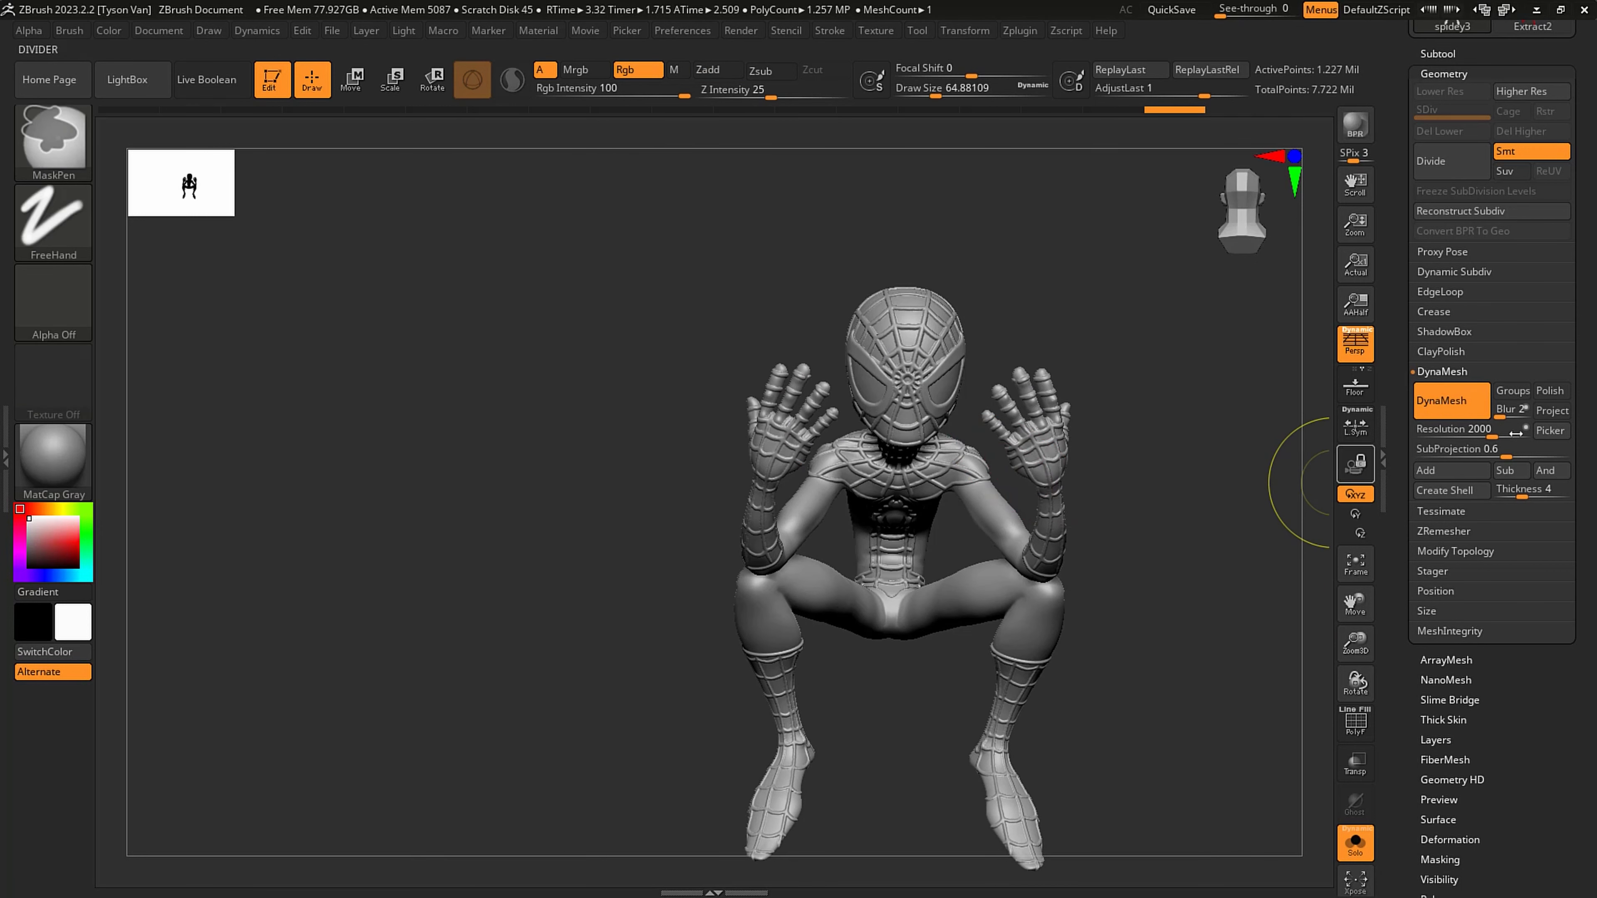
pyautogui.hotkey('ctrl', 'z')
# - Remesh spidey3 with DynaMesh at resolution 2528 and inspect the shoulder and neck webbing up close
pyautogui.moveTo(1494, 431); pyautogui.dragTo(1485, 430)
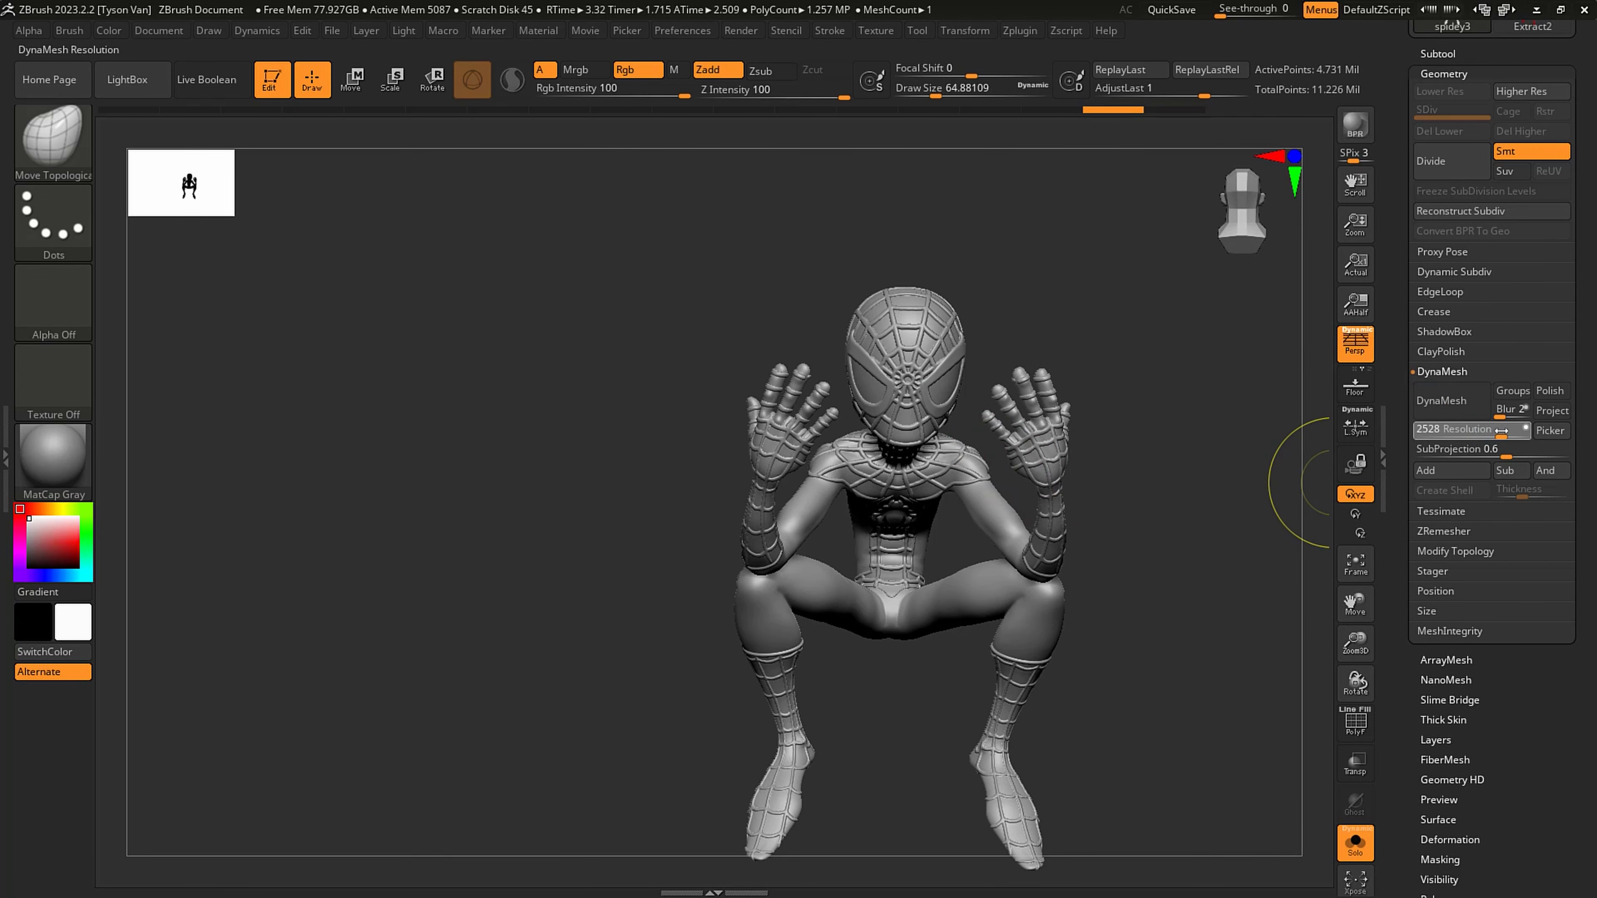
pyautogui.click(1445, 400)
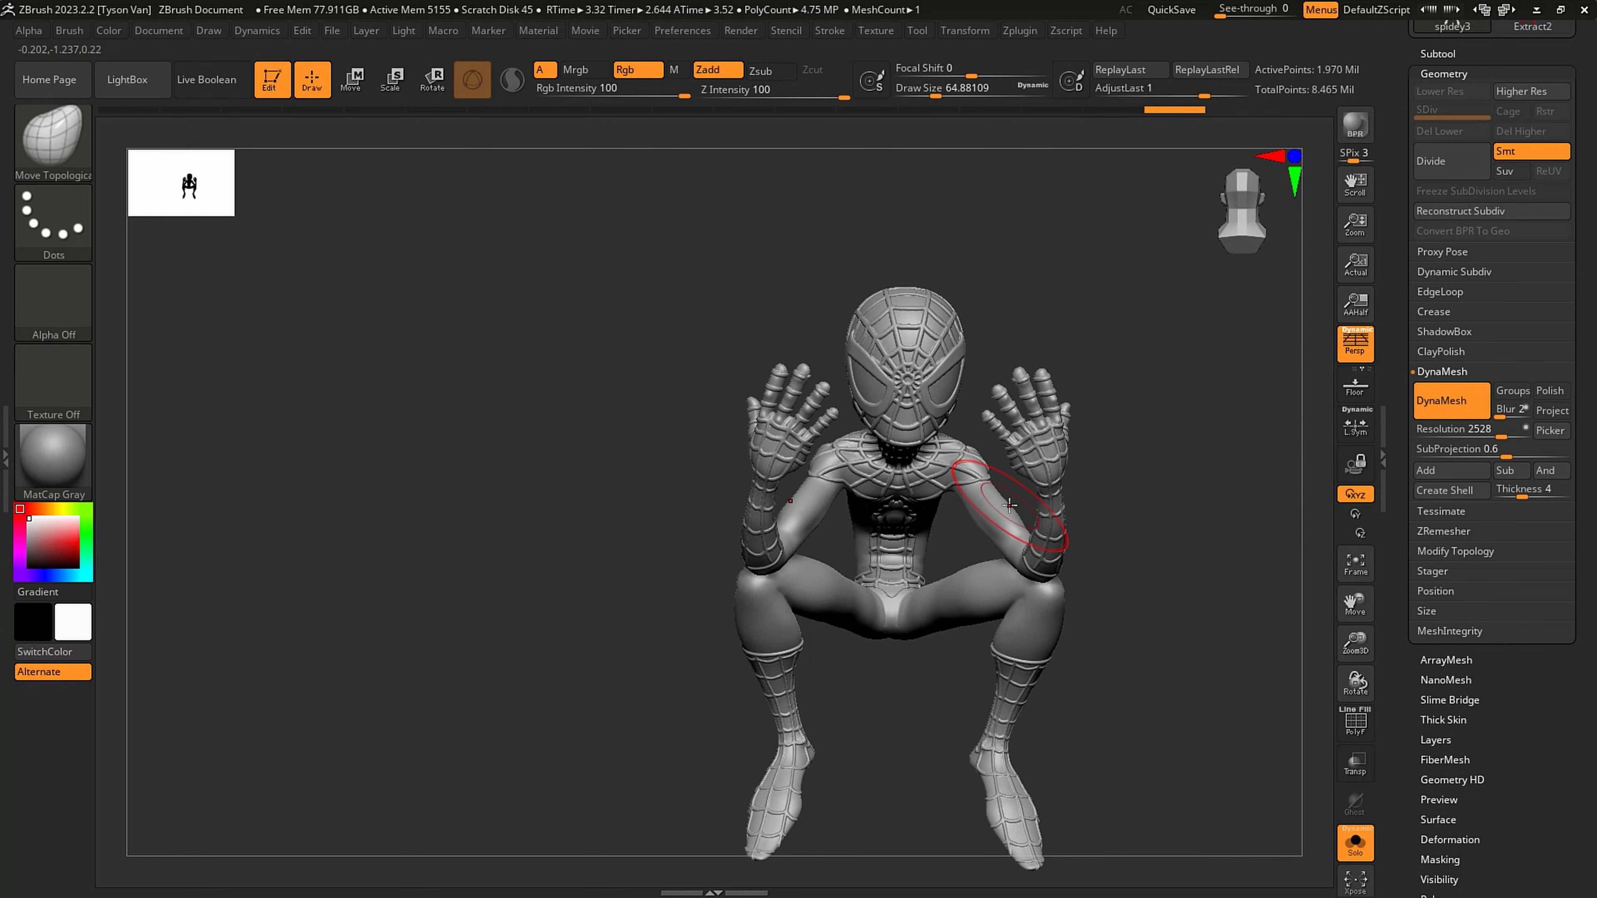
pyautogui.moveTo(981, 500)
pyautogui.mouseDown(button='right')
pyautogui.moveTo(917, 482)
pyautogui.moveTo(994, 483)
pyautogui.mouseUp(button='right')
pyautogui.keyDown('ctrl'); pyautogui.moveTo(871, 485); pyautogui.dragTo(880, 554, button='right'); pyautogui.keyUp('ctrl')
pyautogui.moveTo(905, 465)
pyautogui.mouseDown(button='right')
pyautogui.moveTo(845, 455)
pyautogui.moveTo(754, 506)
pyautogui.mouseUp(button='right')
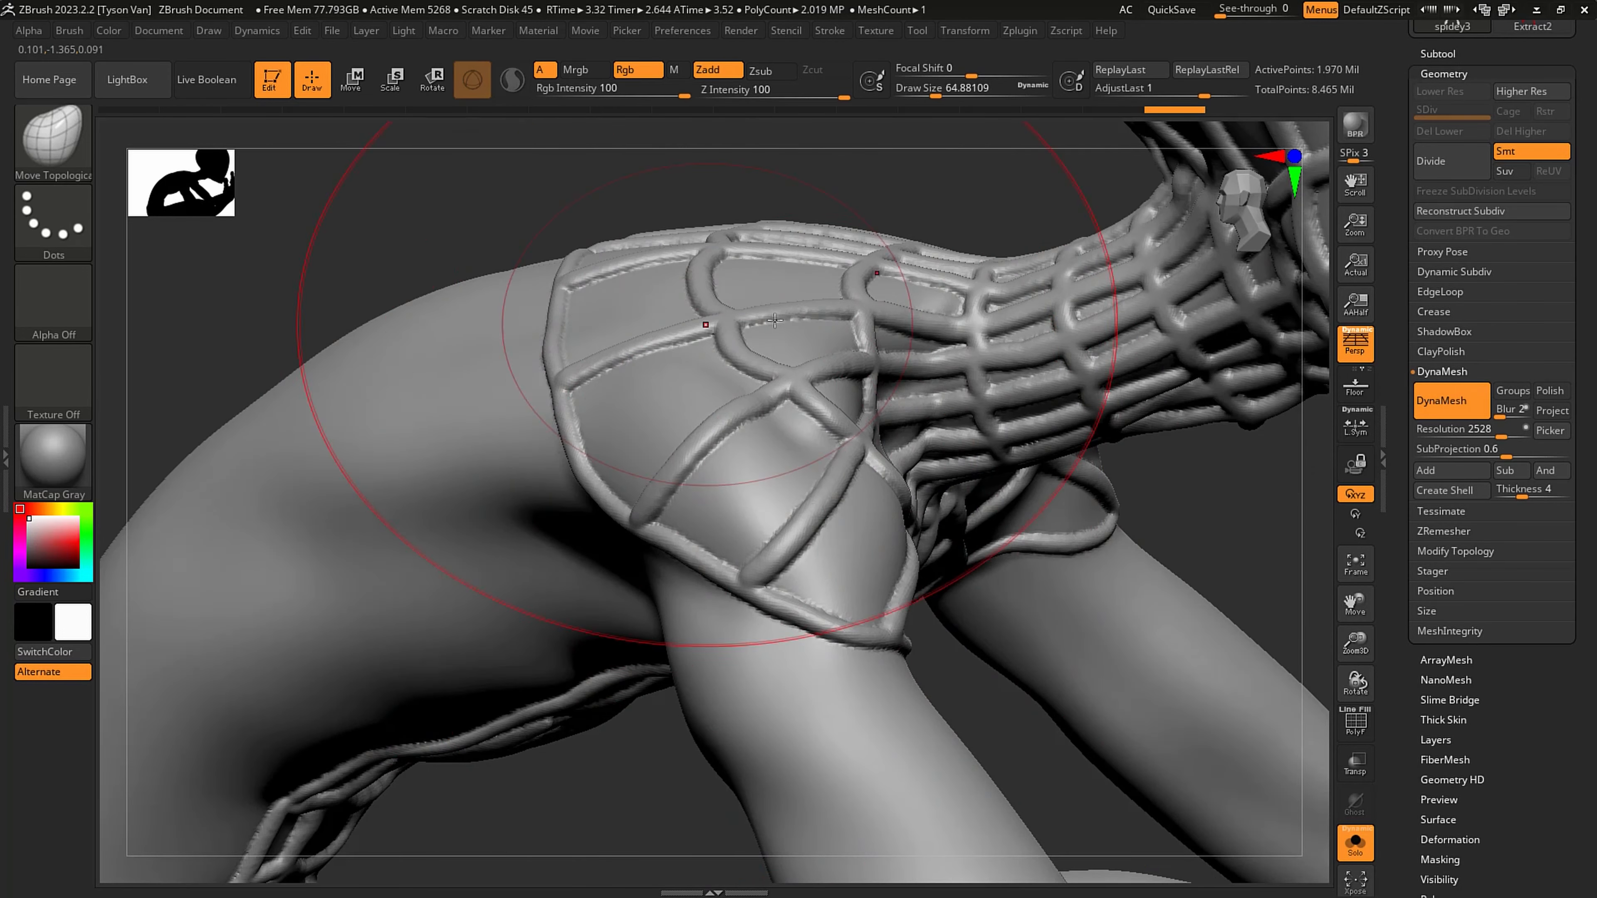
pyautogui.moveTo(966, 446); pyautogui.dragTo(614, 378, button='right')
pyautogui.moveTo(880, 535); pyautogui.dragTo(1115, 313, button='right')
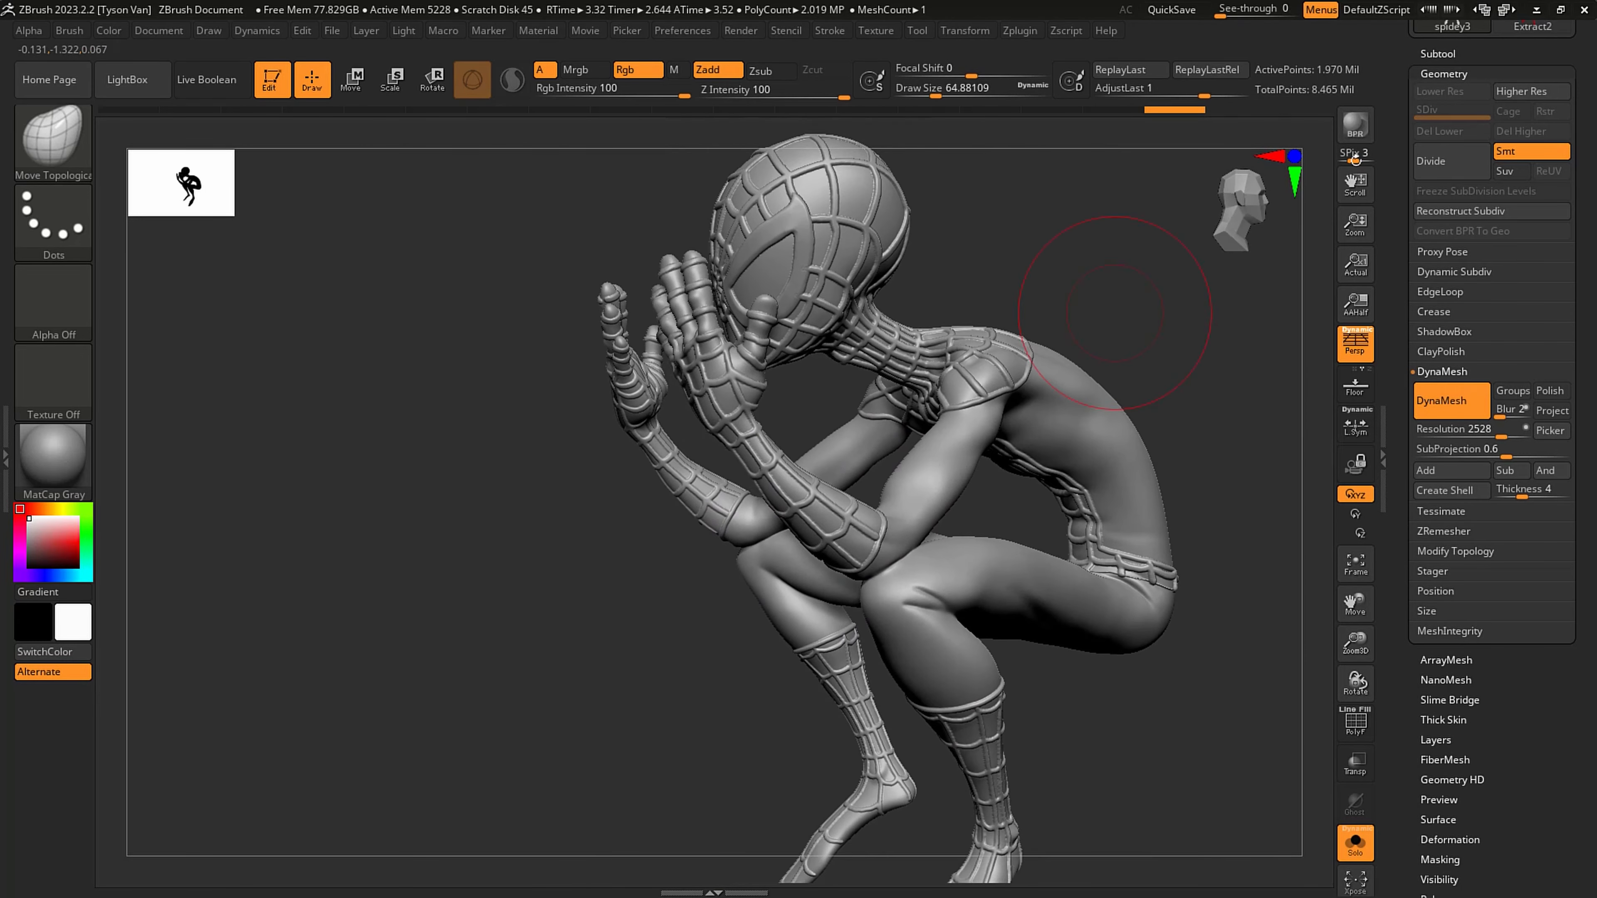
# - Compare the smooth spidey2 body with the remeshed spidey3 subtool
pyautogui.click(1436, 54)
pyautogui.click(1478, 270)
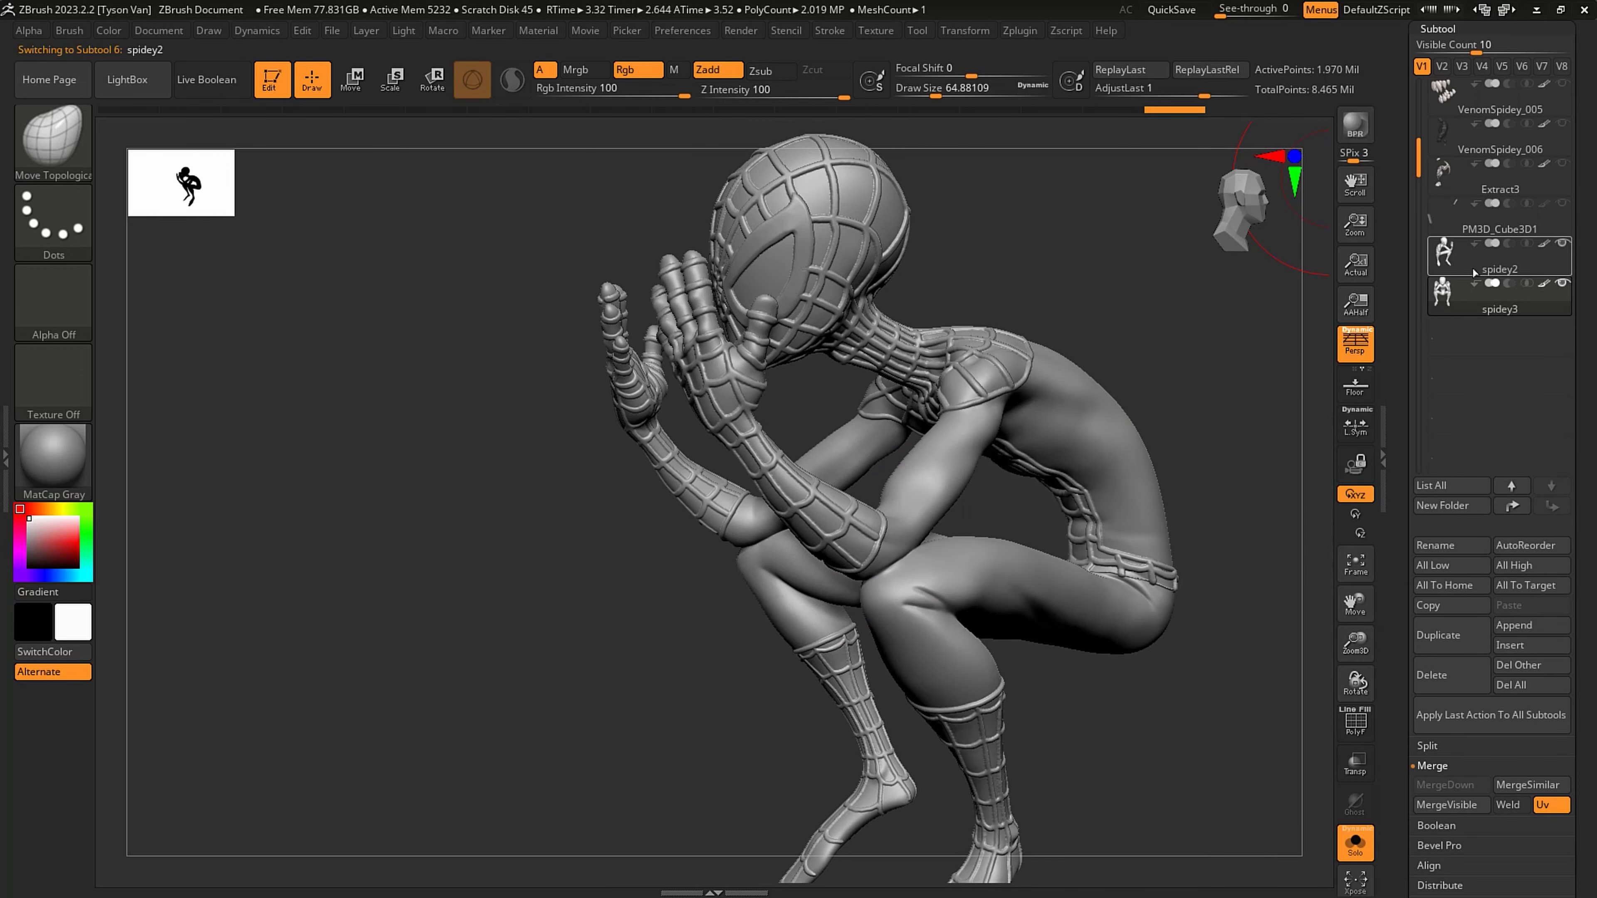
pyautogui.keyDown('alt'); pyautogui.moveTo(968, 462); pyautogui.dragTo(844, 386, button='right'); pyautogui.keyUp('alt')
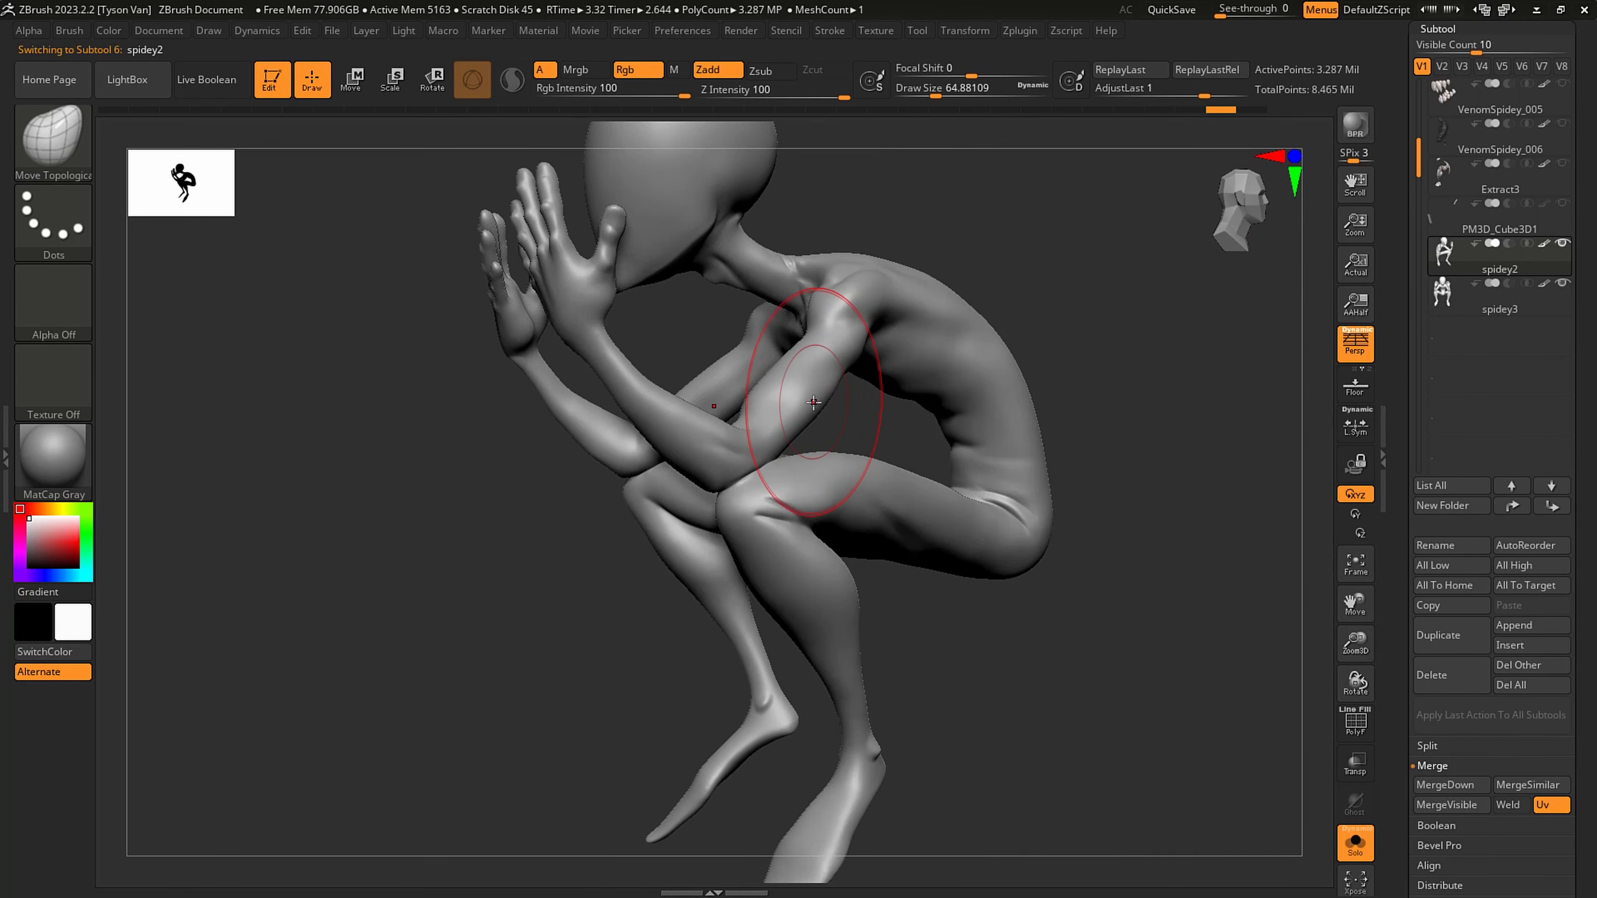
pyautogui.click(1471, 296)
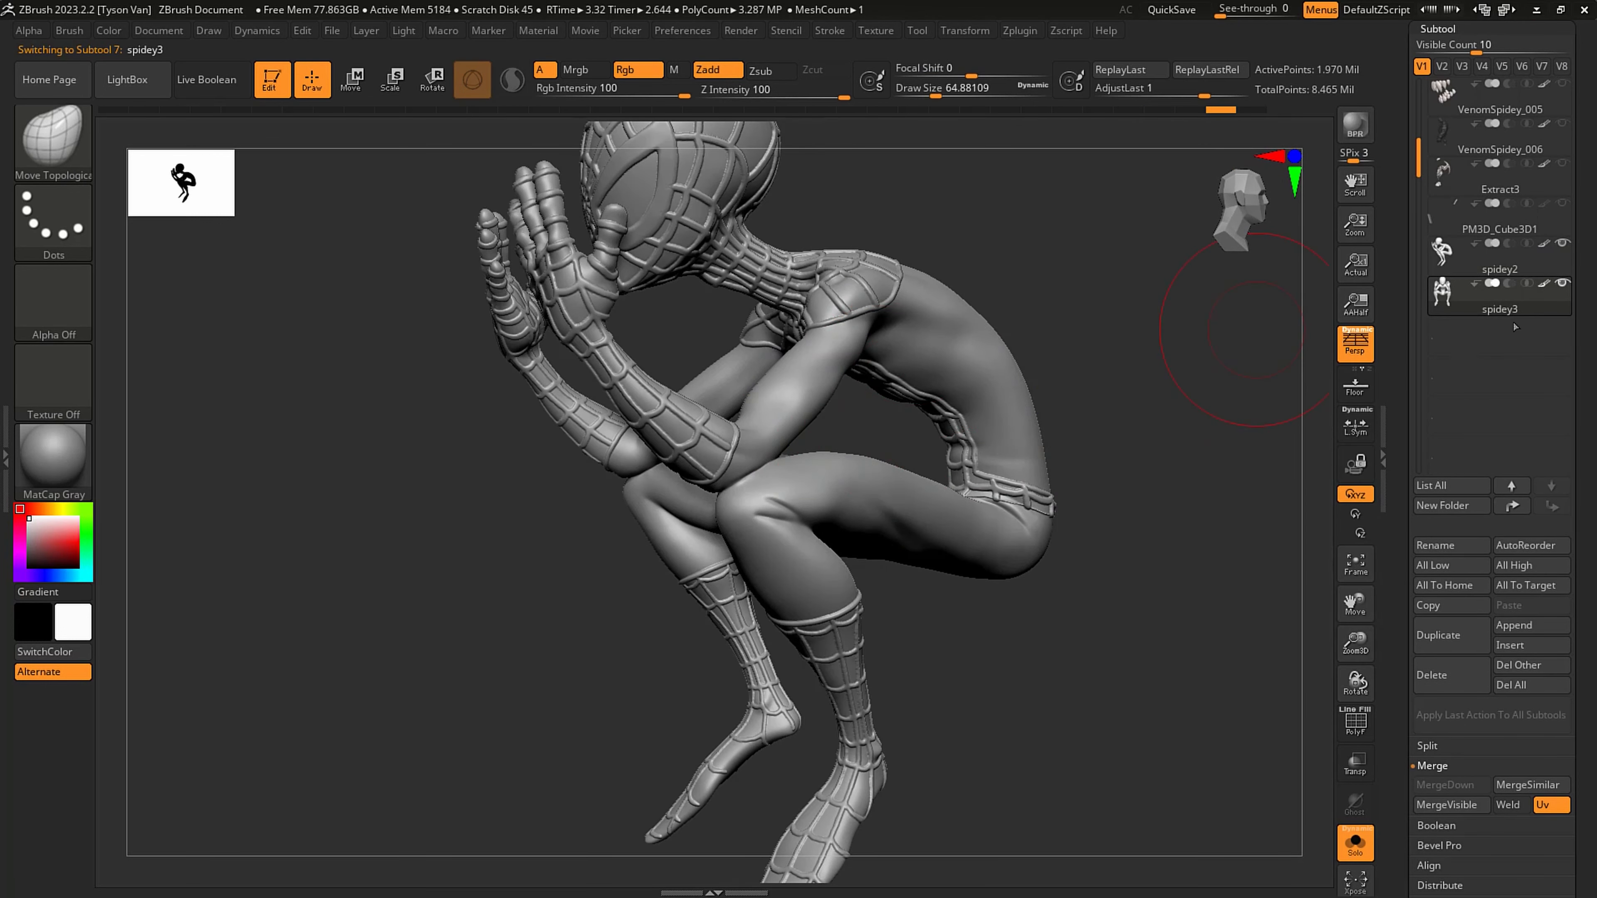
# - Select the spidey2 body, check its wireframe, and lower it to its lowest subdivision level
pyautogui.keyDown('alt'); pyautogui.click(866, 442); pyautogui.keyUp('alt')
pyautogui.hotkey('shift', 'f')
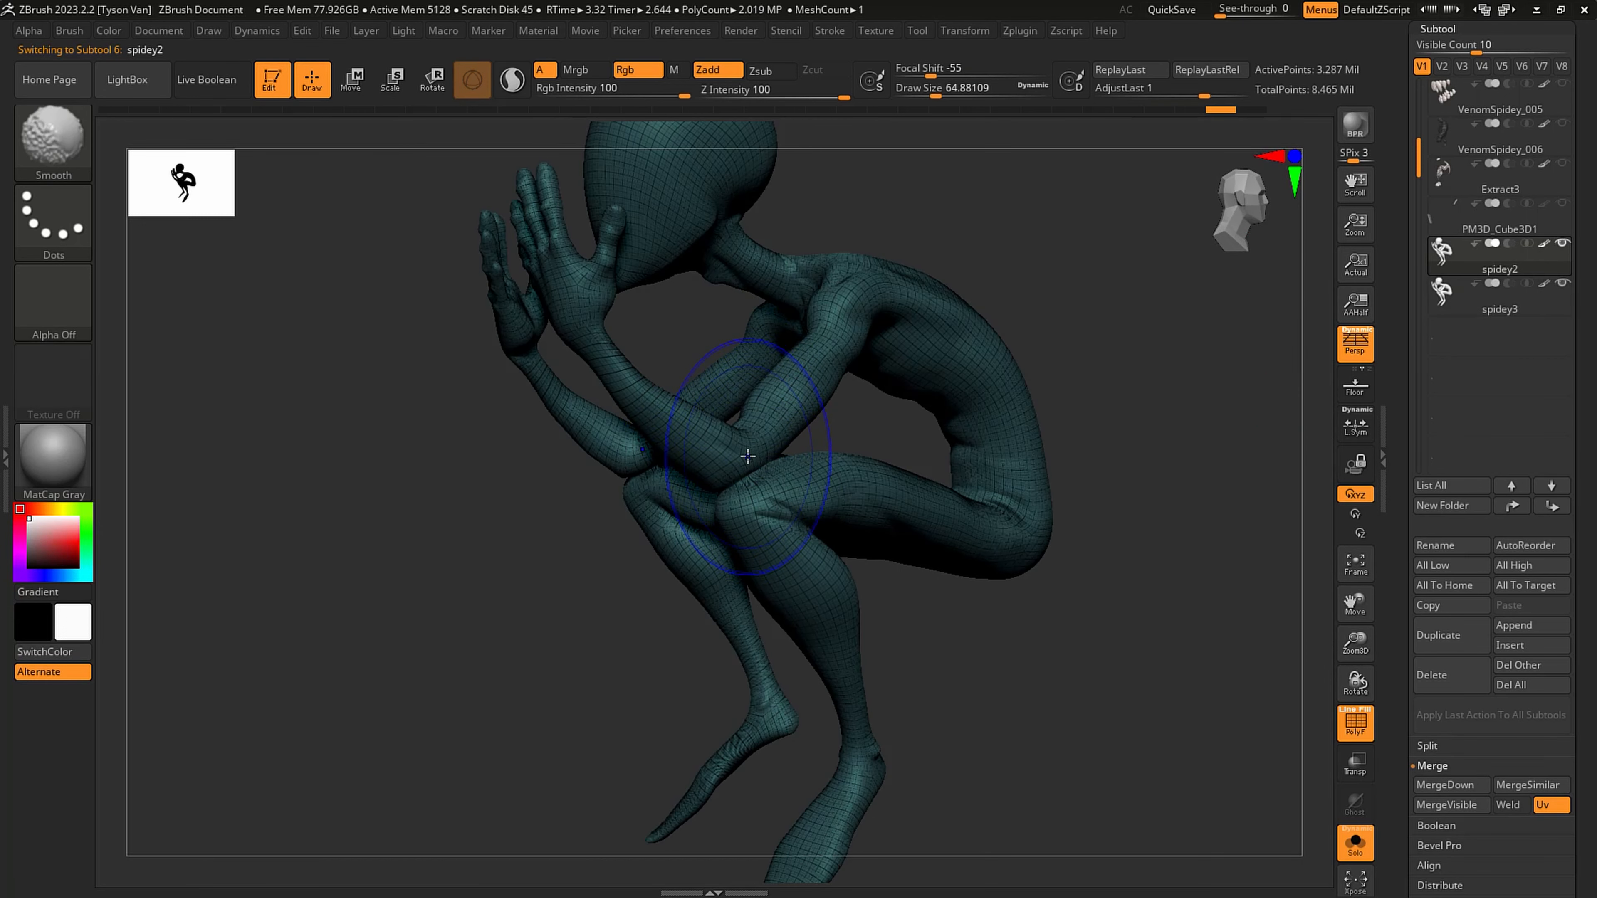
pyautogui.hotkey('shift', 'f')
pyautogui.hotkey('shift', 'd')
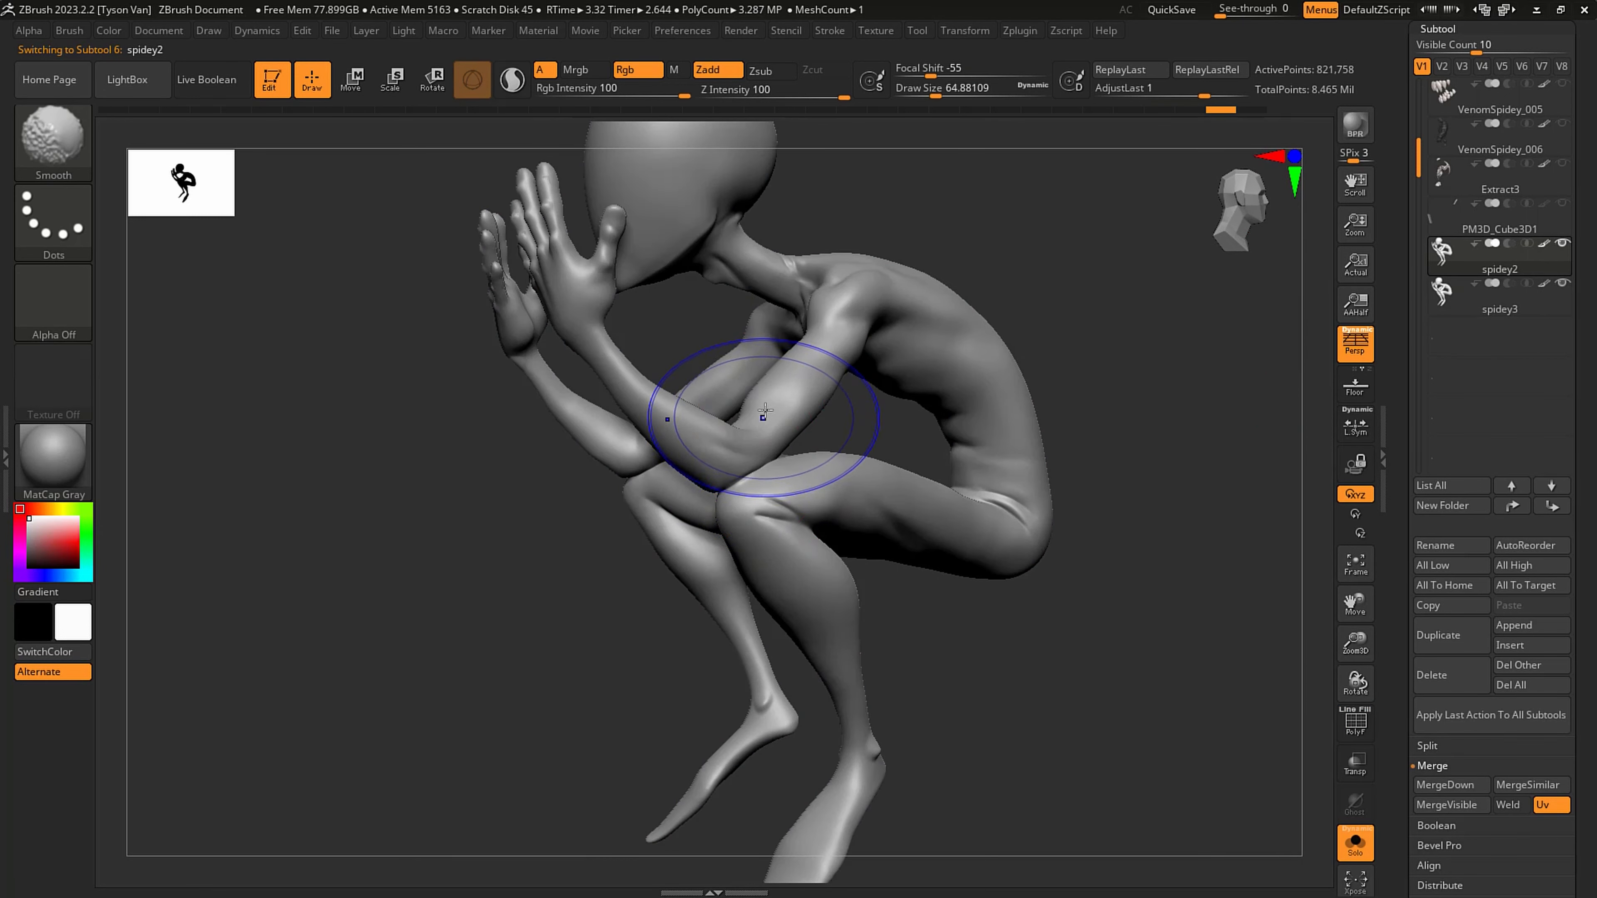
pyautogui.hotkey('shift', 'd')
pyautogui.press('b')
pyautogui.press('m')
pyautogui.press('t')
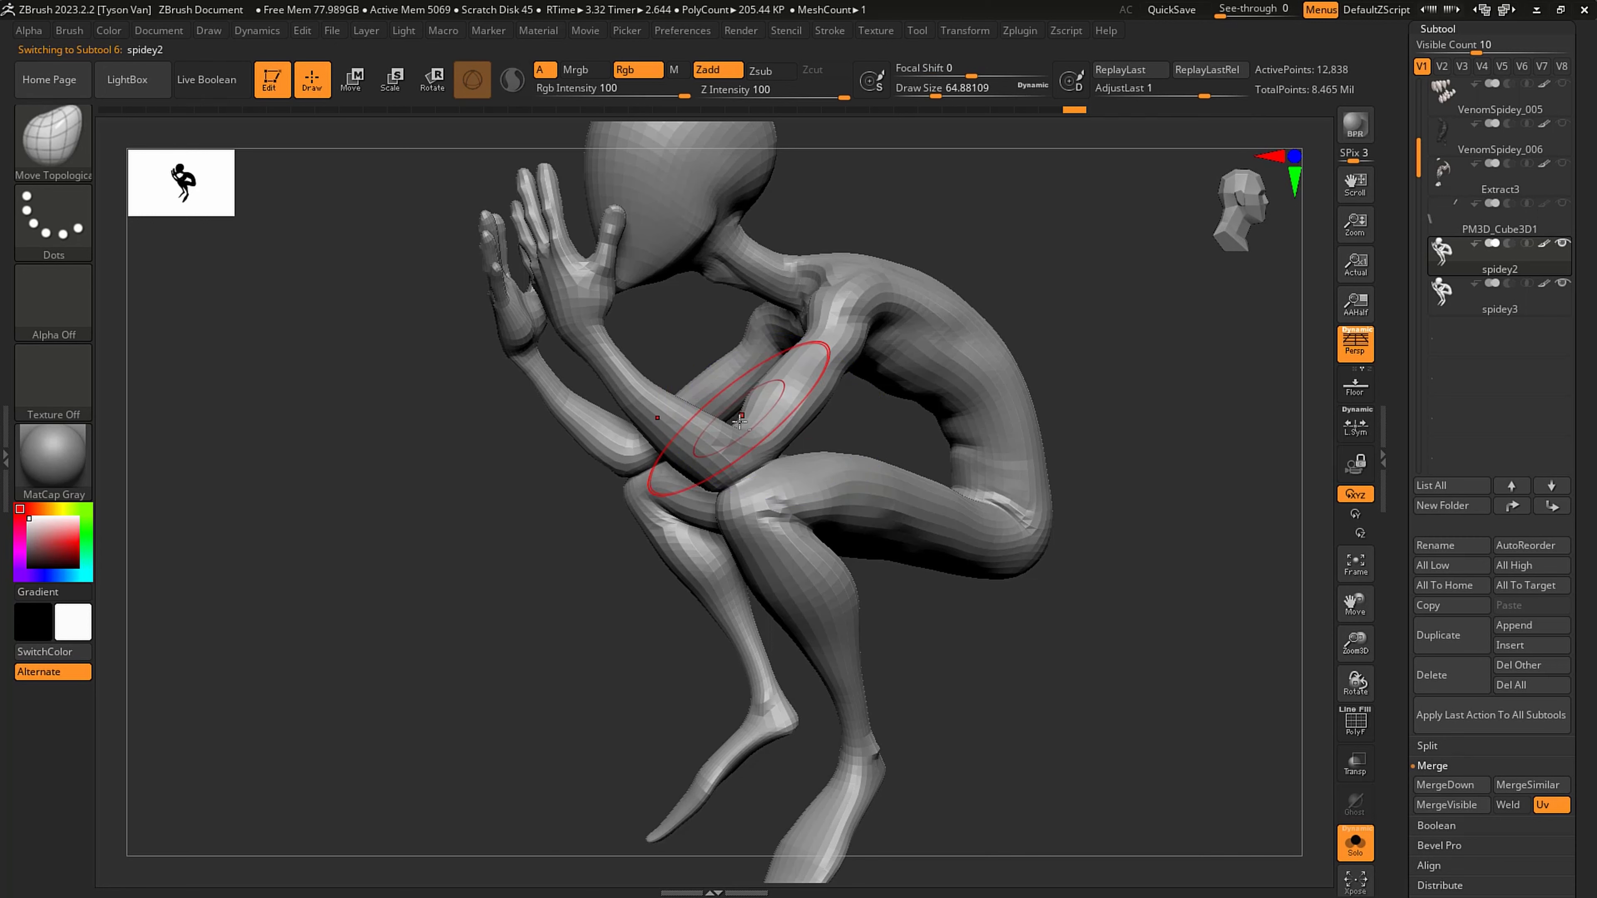
pyautogui.hotkey('shift', 'd')
pyautogui.moveTo(790, 424); pyautogui.dragTo(780, 427)
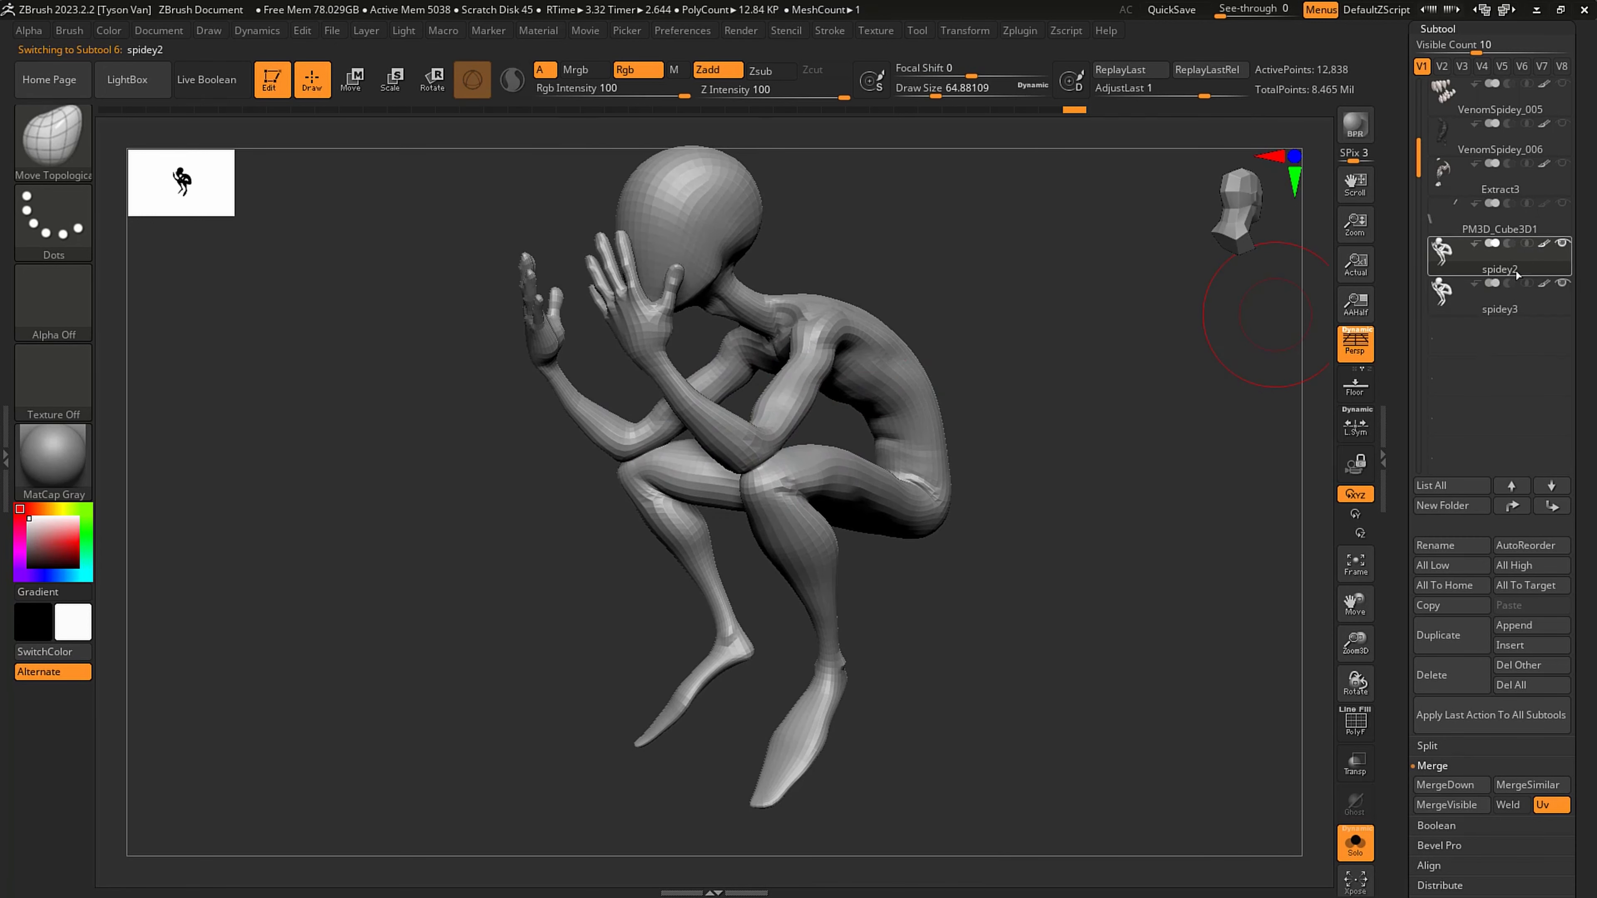
# - Project spidey3's webbed surface onto spidey2 with ProjectAll at distance 0.02, repeating at each higher subdivision level up to the highest
pyautogui.moveTo(1594, 349); pyautogui.dragTo(1576, 281)
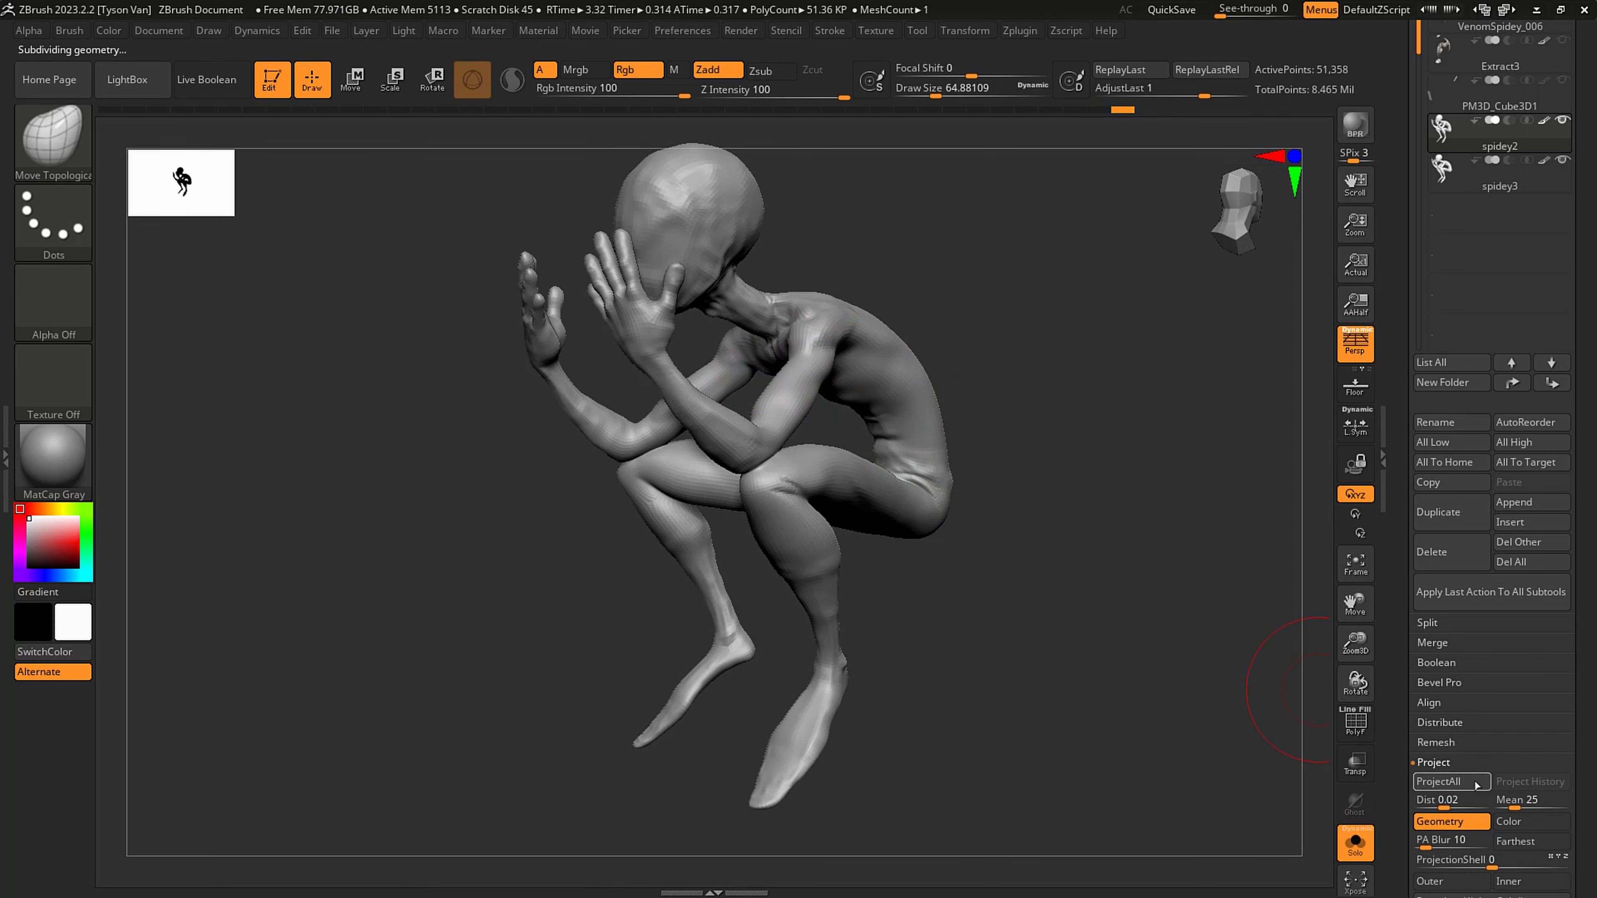
pyautogui.hotkey('ctrl', 'd')
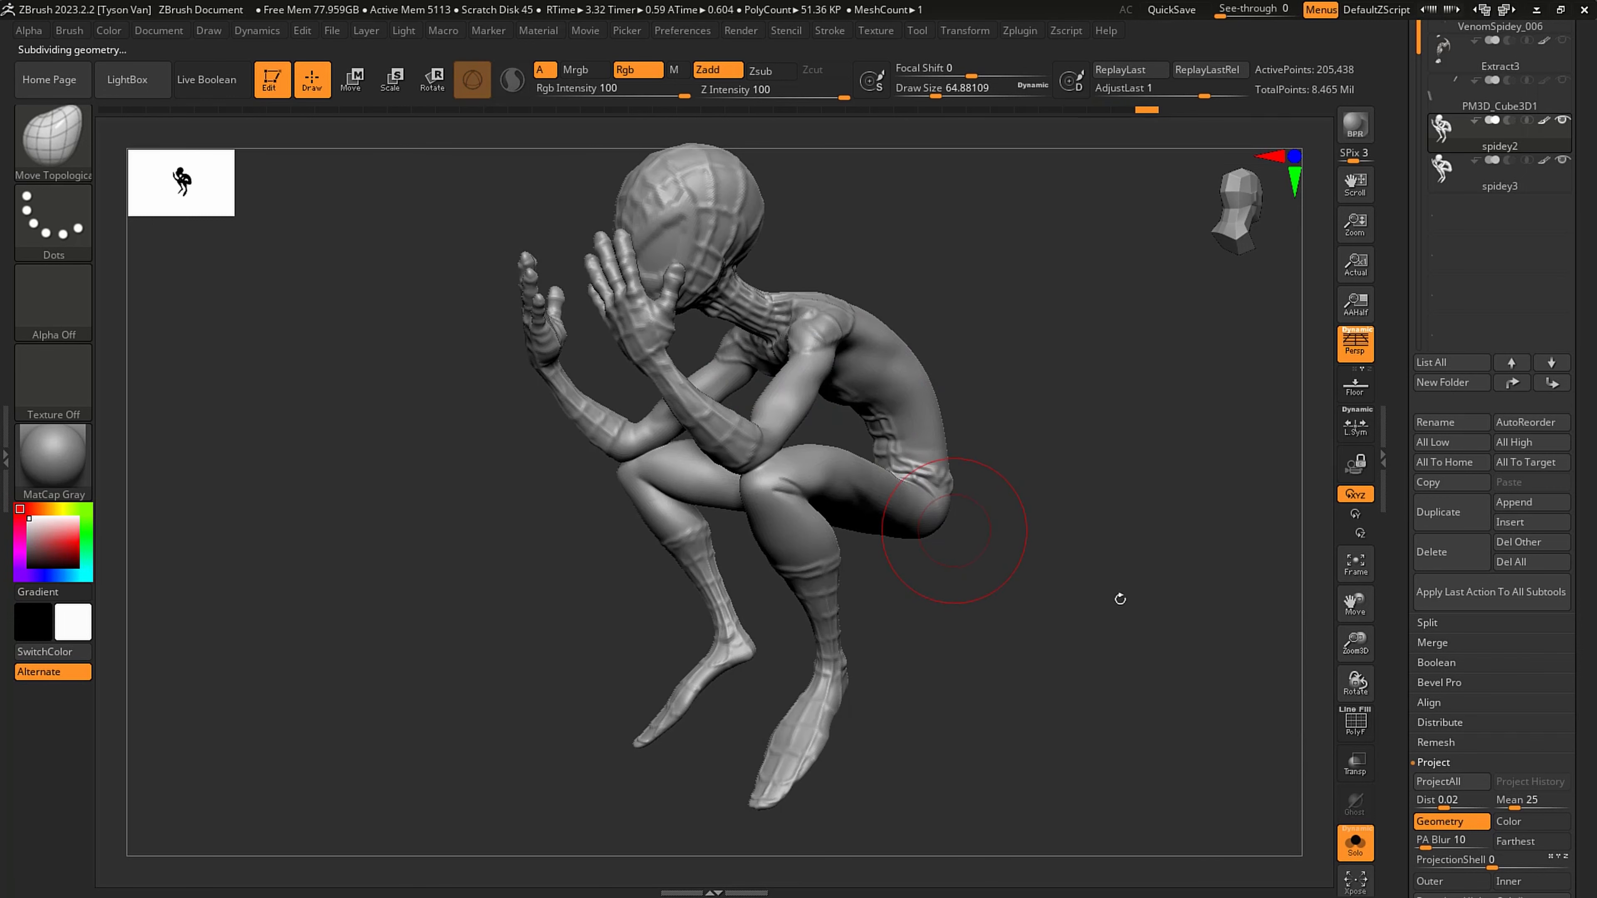
pyautogui.click(1445, 781)
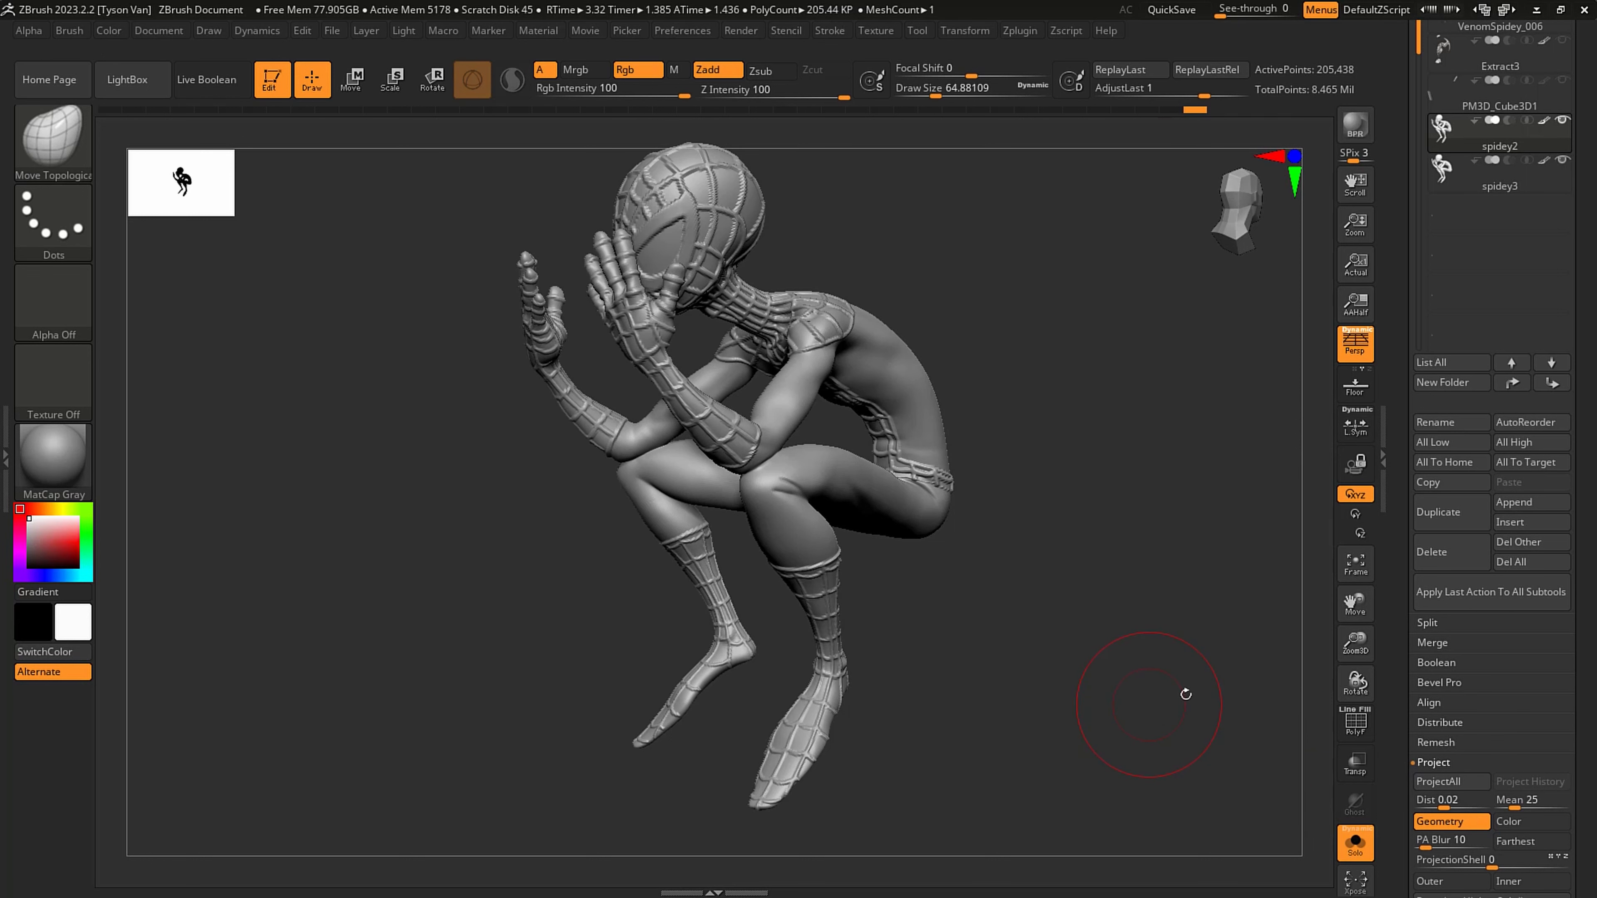
pyautogui.hotkey('ctrl', 'd')
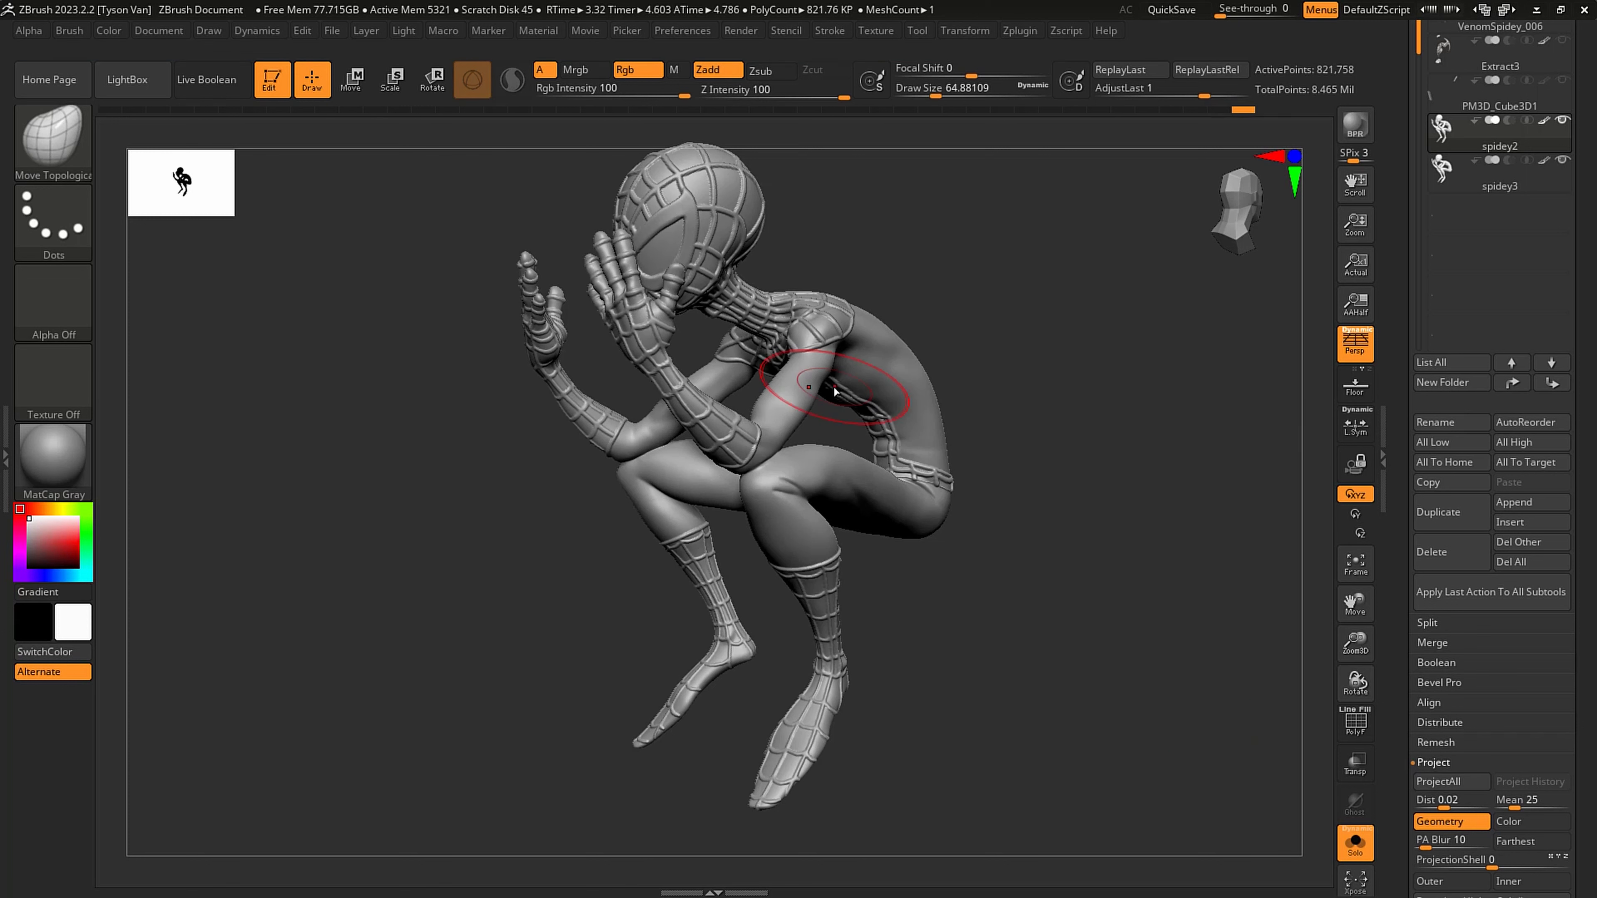
pyautogui.hotkey('ctrl', 'd')
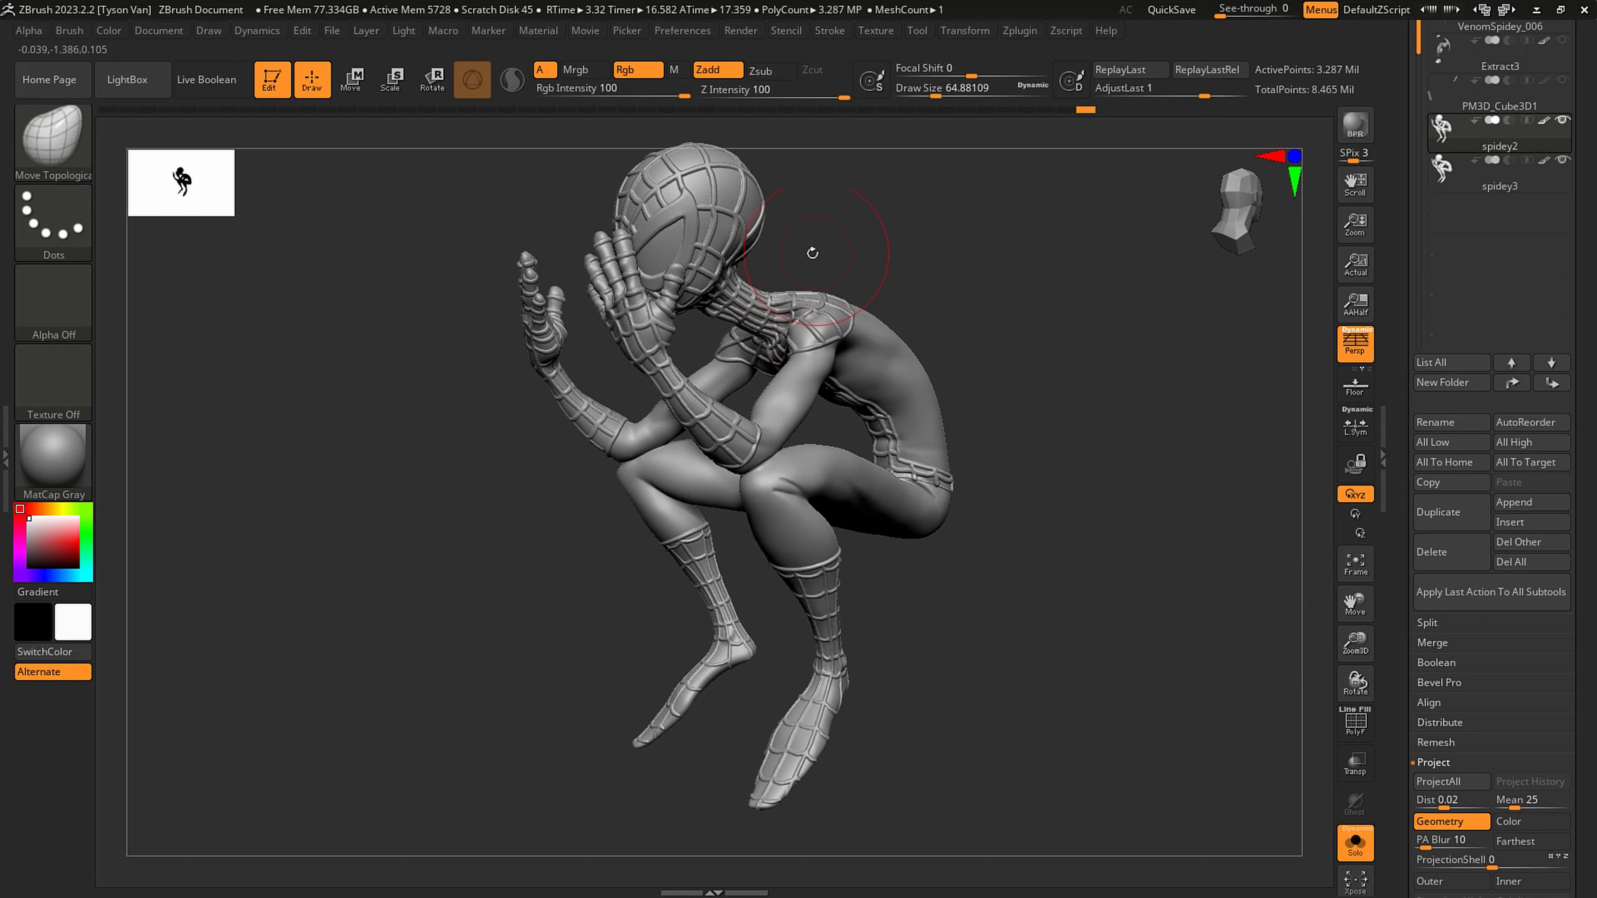
# - Examine the projected mask and hand webbing on spidey2 at several subdivision levels, ending at the highest
pyautogui.moveTo(812, 253); pyautogui.dragTo(858, 302)
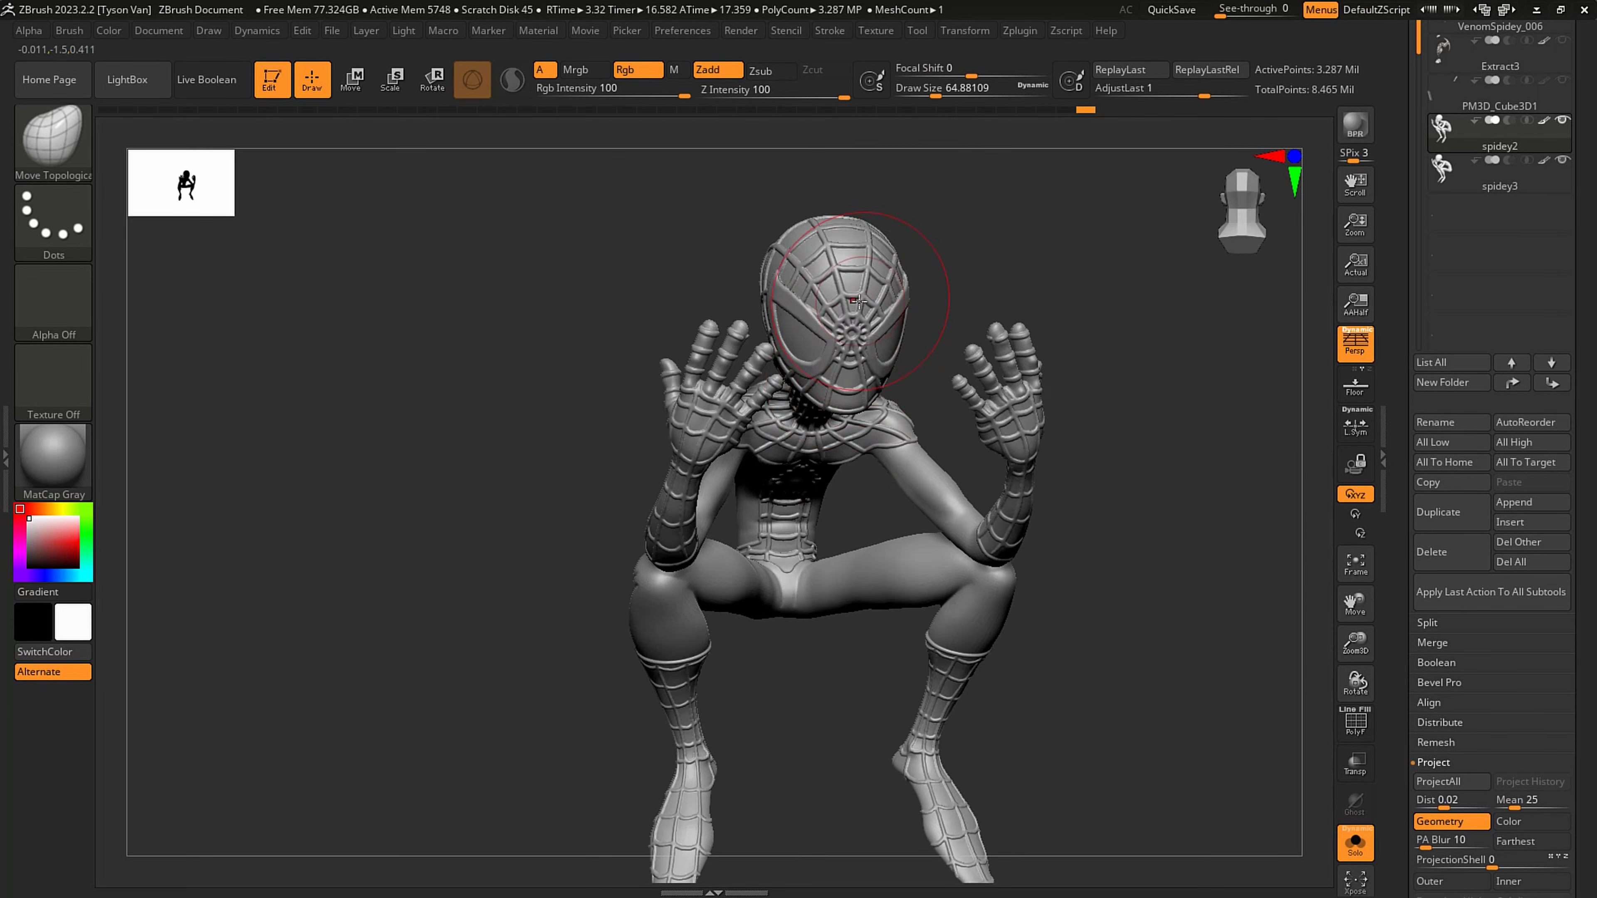
pyautogui.keyDown('ctrl'); pyautogui.moveTo(859, 301); pyautogui.dragTo(936, 607, button='right'); pyautogui.keyUp('ctrl')
pyautogui.hotkey('shift', 'd')
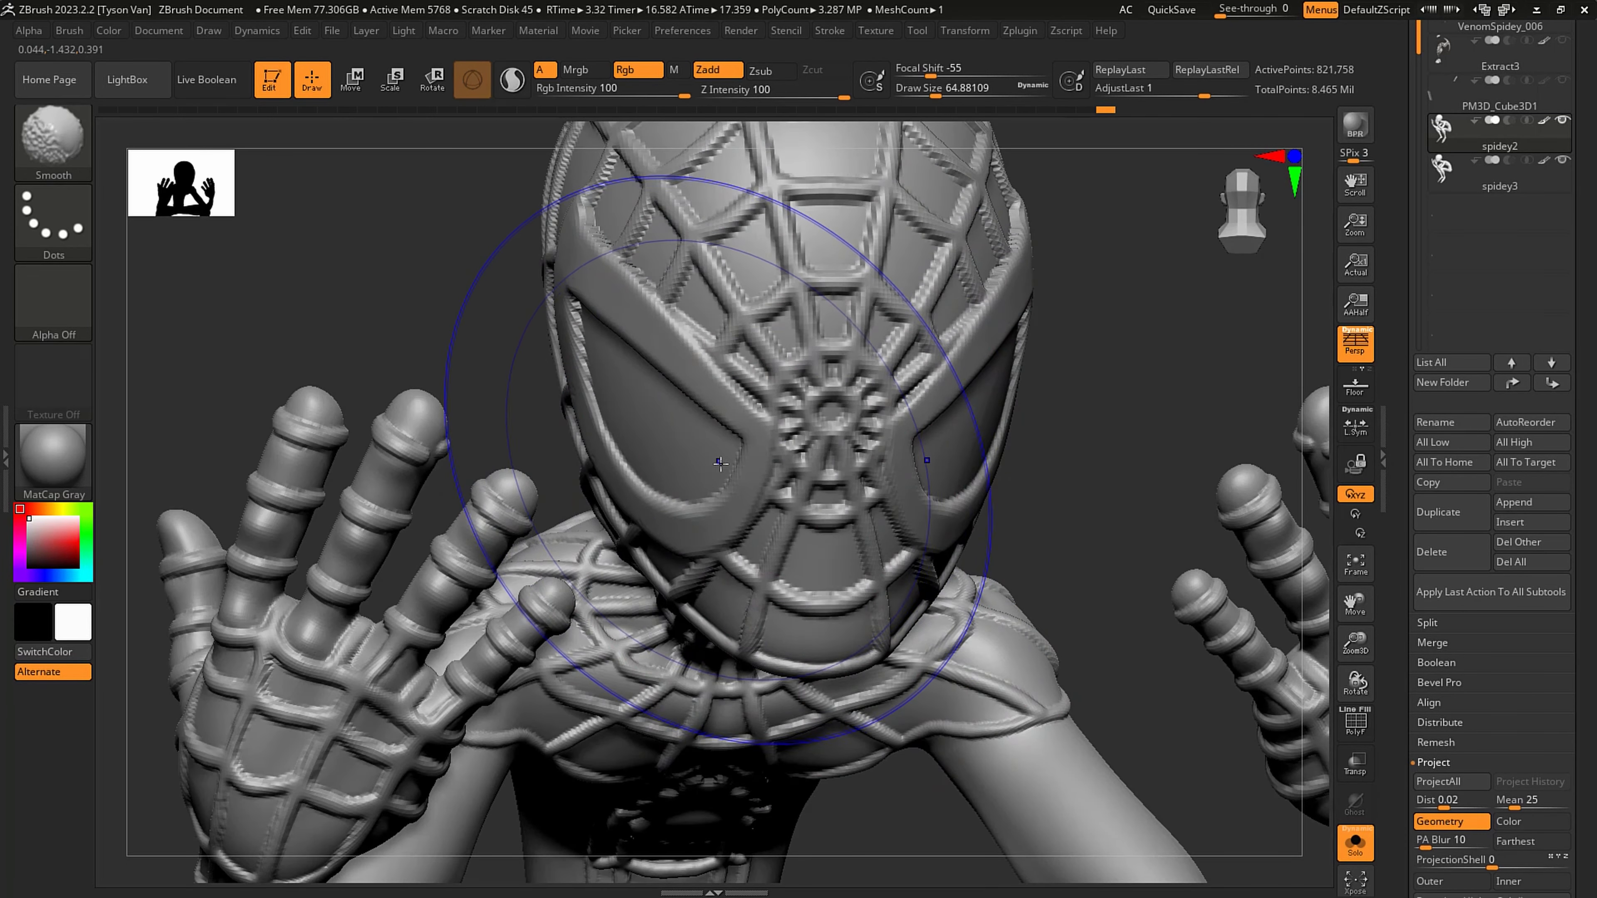
pyautogui.press('d')
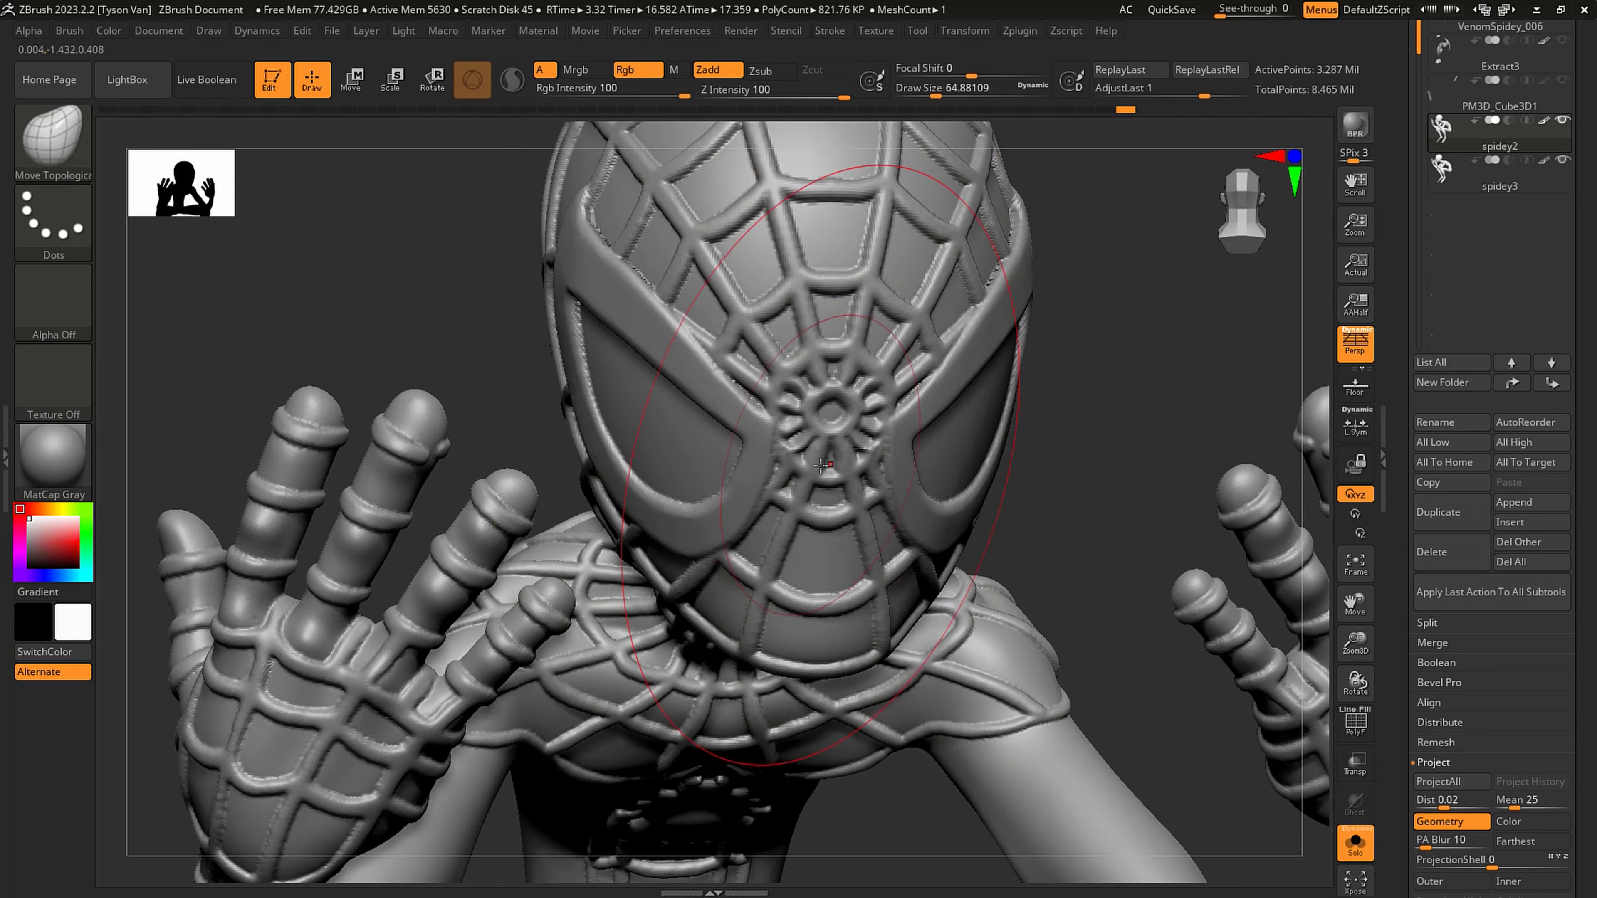
pyautogui.hotkey('shift', 'd')
pyautogui.hotkey('shift', 'd')
pyautogui.hotkey('shift', 'd')
pyautogui.hotkey('shift', 'd')
pyautogui.keyDown('ctrl'); pyautogui.moveTo(802, 571); pyautogui.dragTo(527, 473, button='right'); pyautogui.keyUp('ctrl')
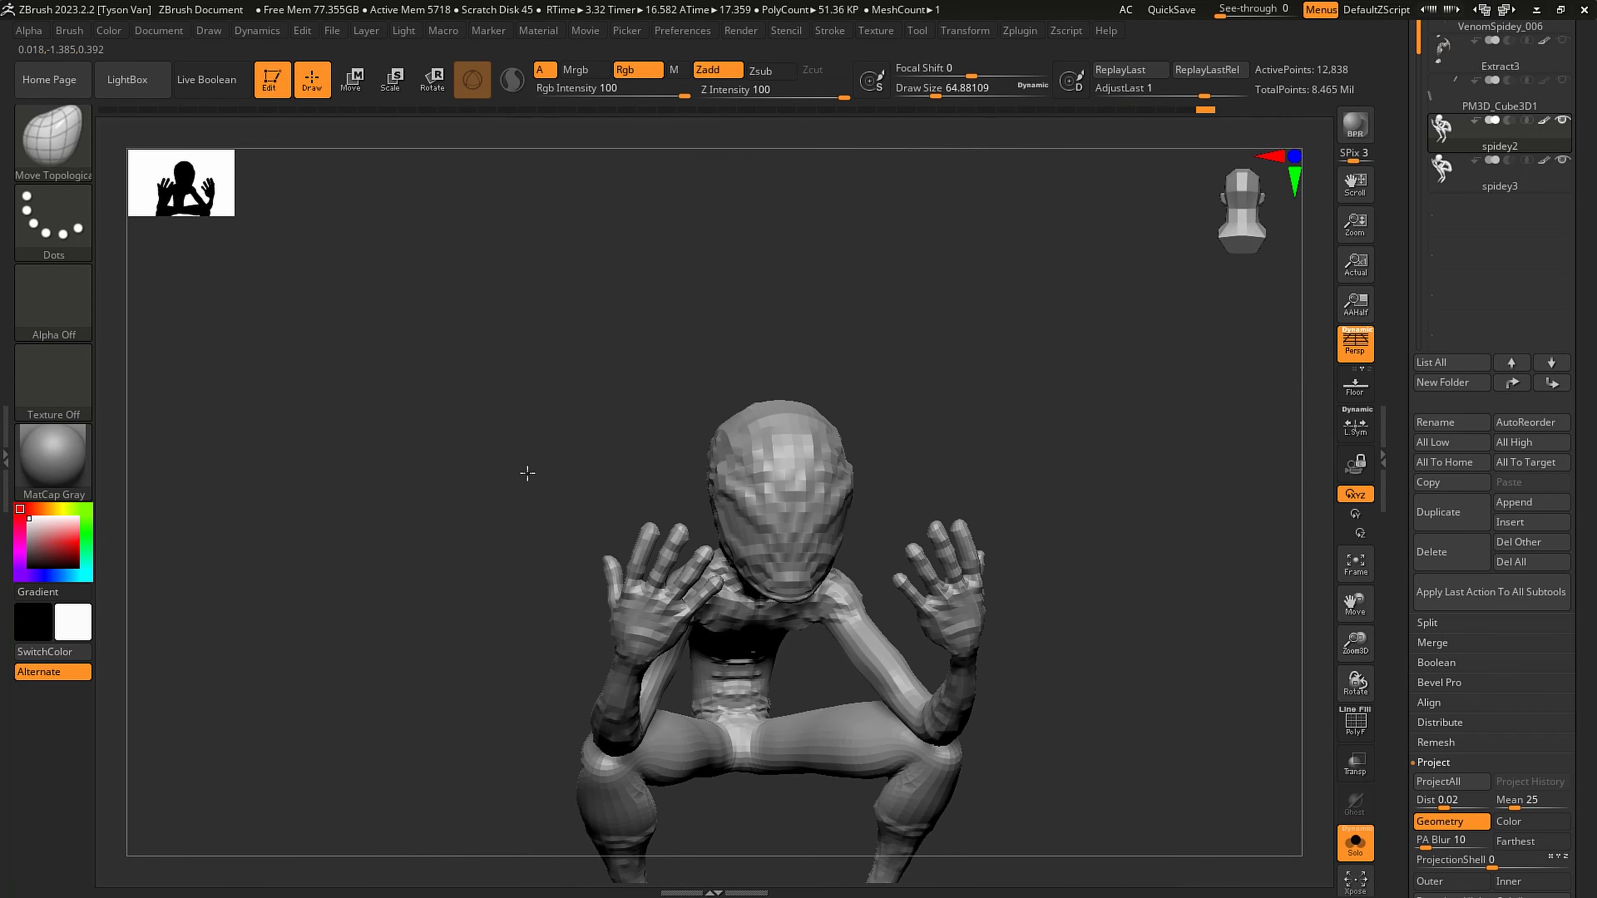
pyautogui.press('d')
pyautogui.press('d')
pyautogui.press('d')
pyautogui.press('d')
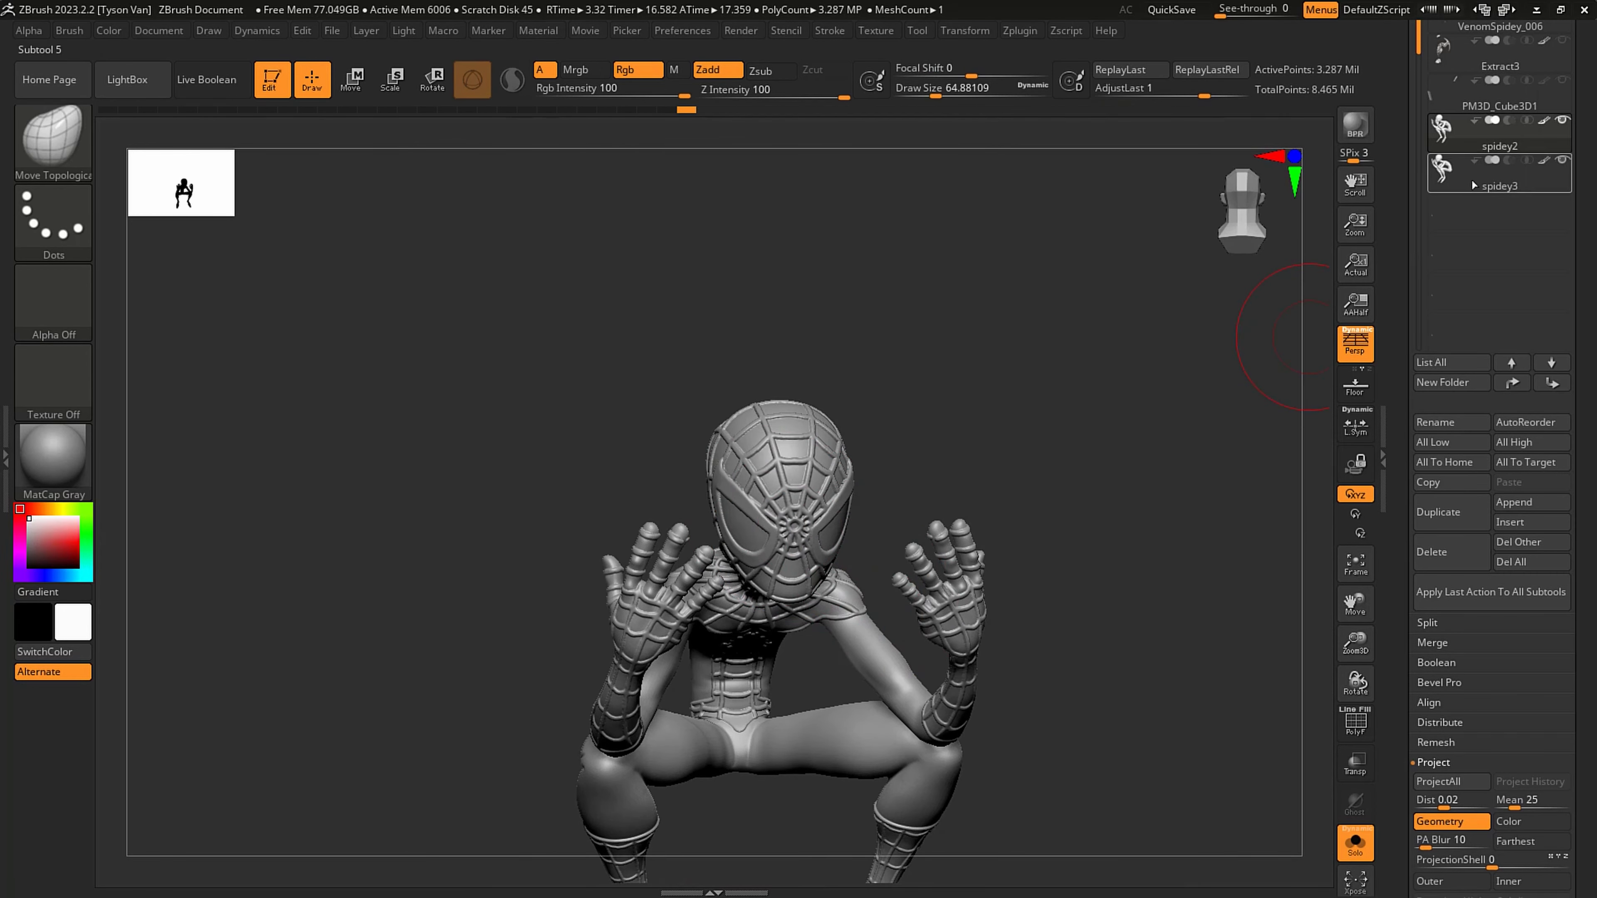
# - Delete the spidey3 subtool
pyautogui.click(1473, 185)
pyautogui.click(1440, 552)
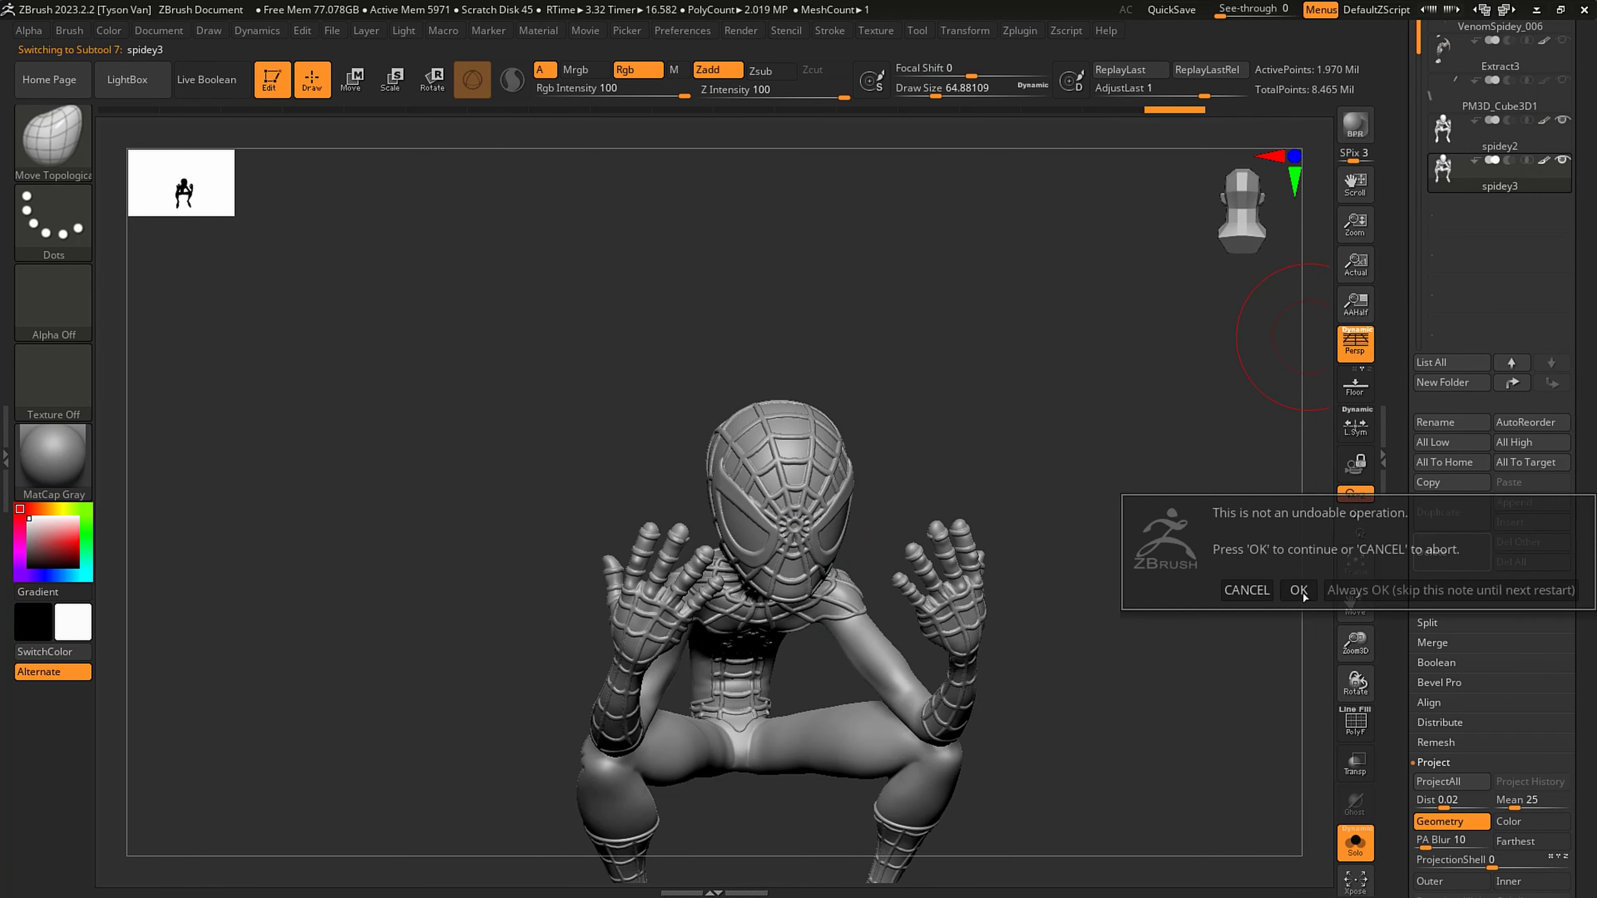
pyautogui.click(1299, 590)
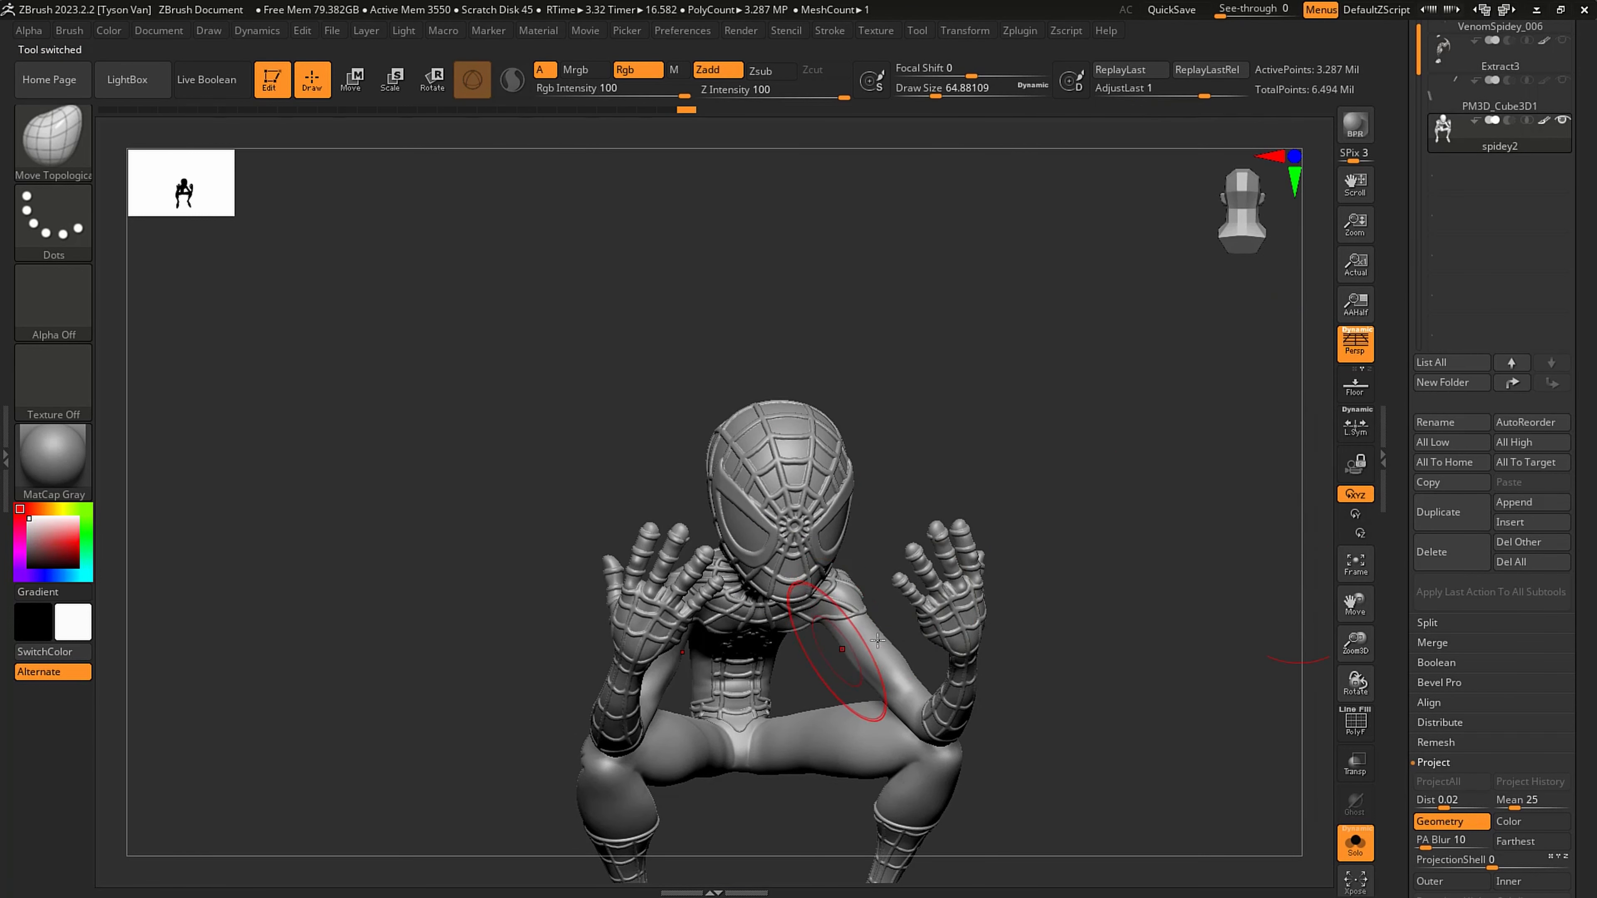
# - Bring the Venom, tongue and phone subtools back into view outside Solo mode and save the tool
pyautogui.moveTo(877, 640)
pyautogui.mouseDown(button='right')
pyautogui.moveTo(1063, 629)
pyautogui.moveTo(1069, 538)
pyautogui.mouseUp(button='right')
pyautogui.moveTo(1069, 538)
pyautogui.keyDown('alt'); pyautogui.mouseDown(button='right')
pyautogui.moveTo(892, 460)
pyautogui.moveTo(911, 480)
pyautogui.moveTo(792, 502)
pyautogui.mouseUp(button='right'); pyautogui.keyUp('alt')
pyautogui.click(1358, 849)
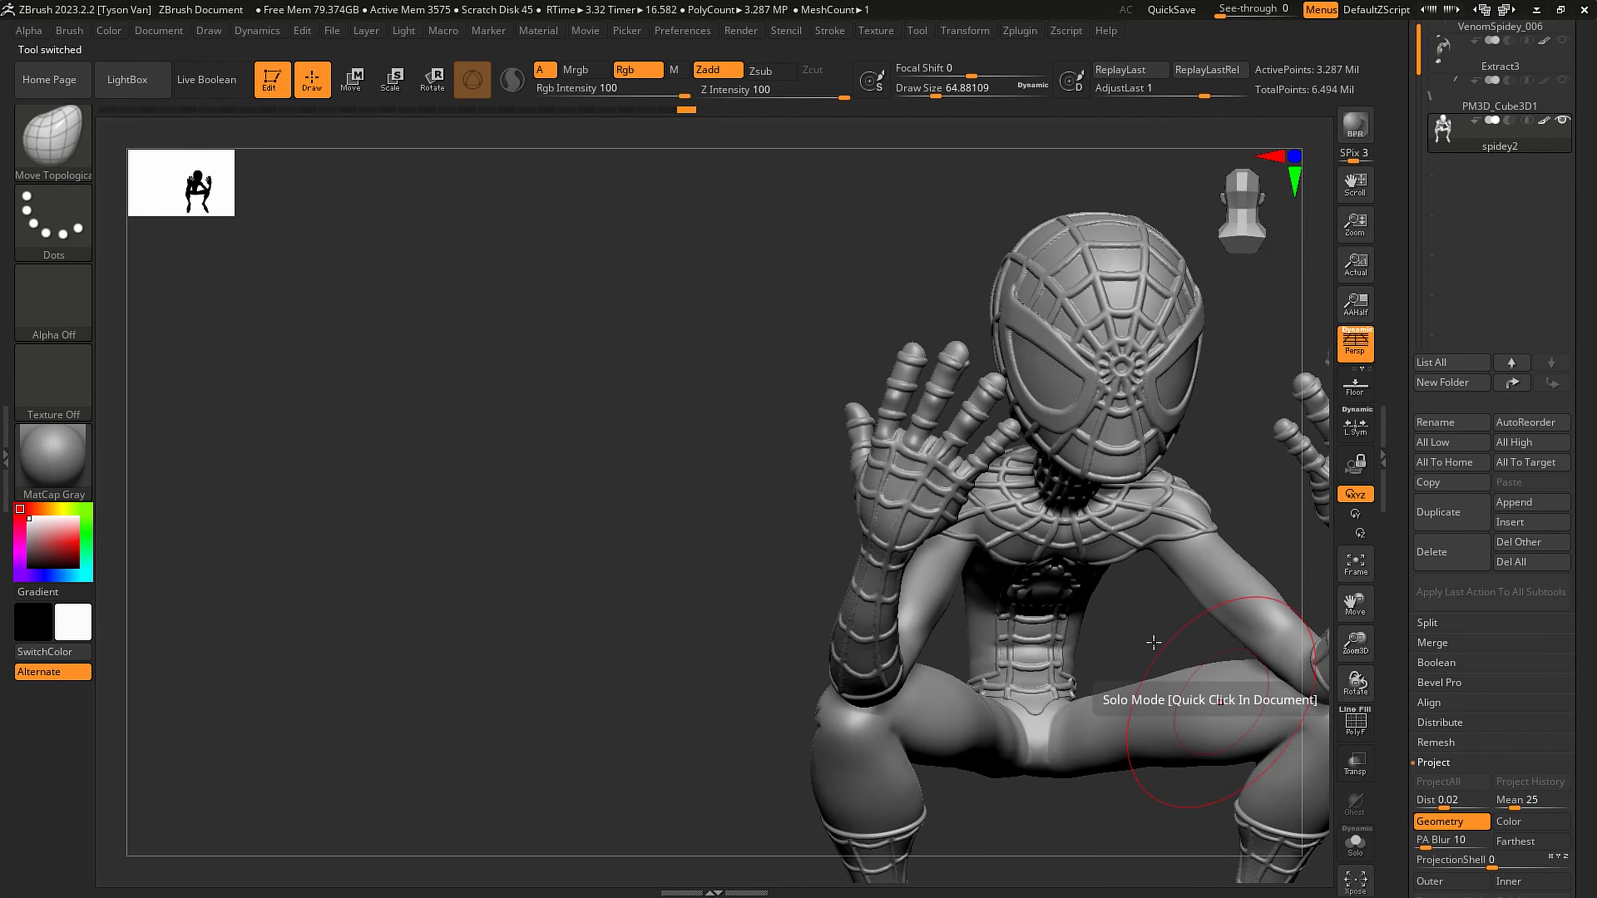
pyautogui.moveTo(930, 465)
pyautogui.keyDown('ctrl'); pyautogui.mouseDown(button='right')
pyautogui.moveTo(920, 549)
pyautogui.moveTo(974, 536)
pyautogui.mouseUp(button='right'); pyautogui.keyUp('ctrl')
pyautogui.keyDown('alt'); pyautogui.moveTo(974, 536); pyautogui.dragTo(719, 514, button='right'); pyautogui.keyUp('alt')
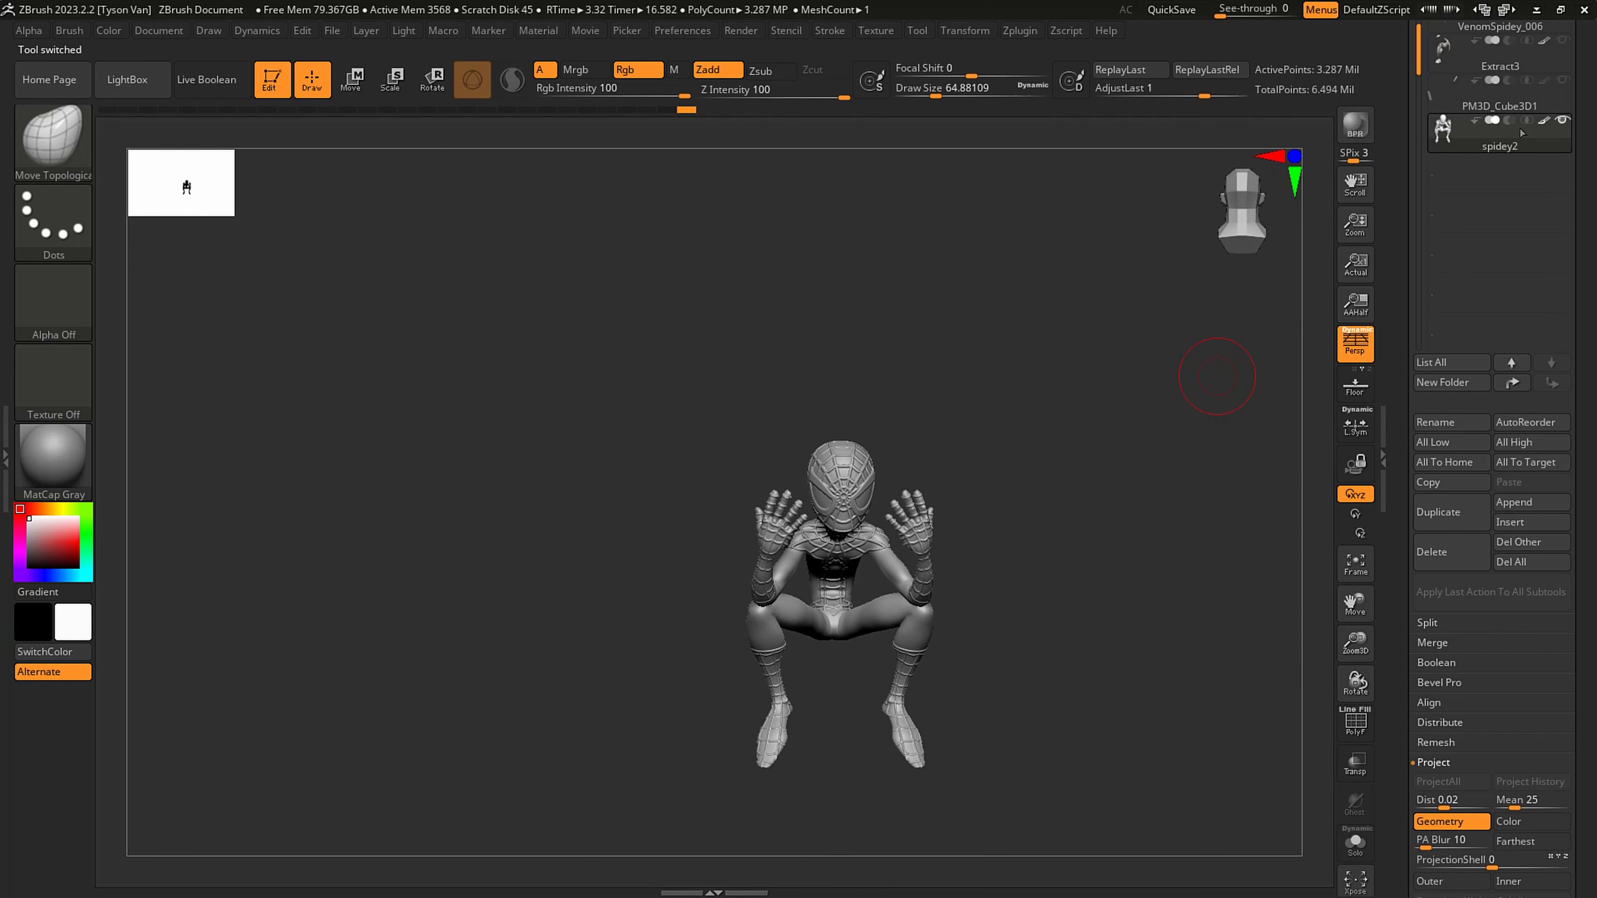
pyautogui.keyDown('shift'); pyautogui.click(1562, 122); pyautogui.keyUp('shift')
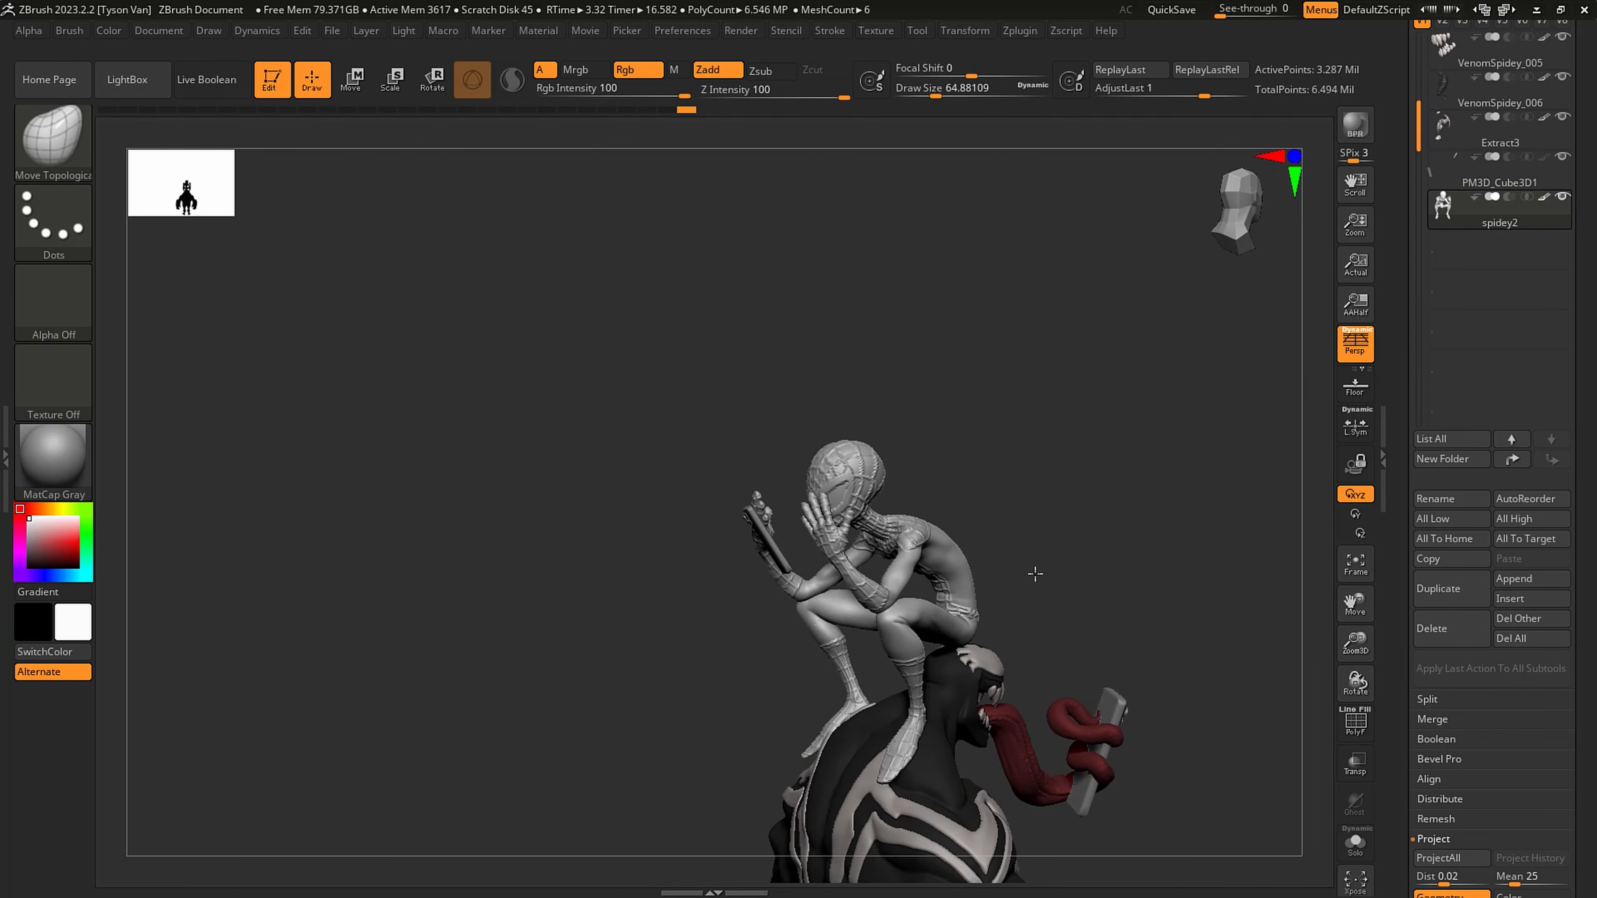
pyautogui.moveTo(1034, 573); pyautogui.dragTo(1051, 563, button='right')
pyautogui.moveTo(1582, 242); pyautogui.dragTo(1577, 412)
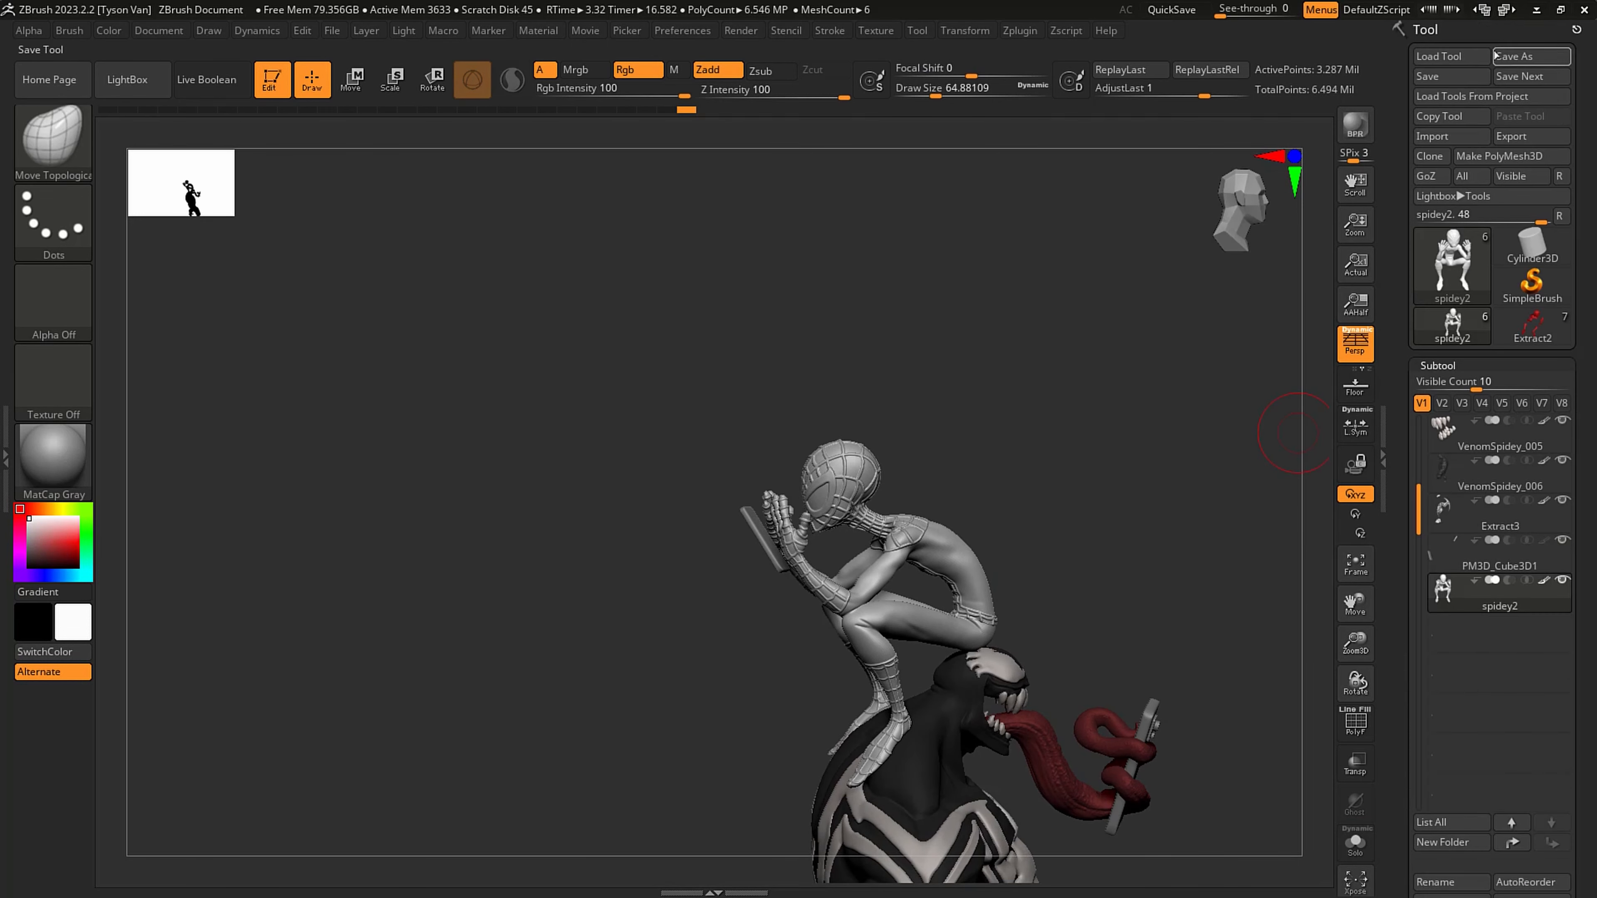
pyautogui.click(1457, 77)
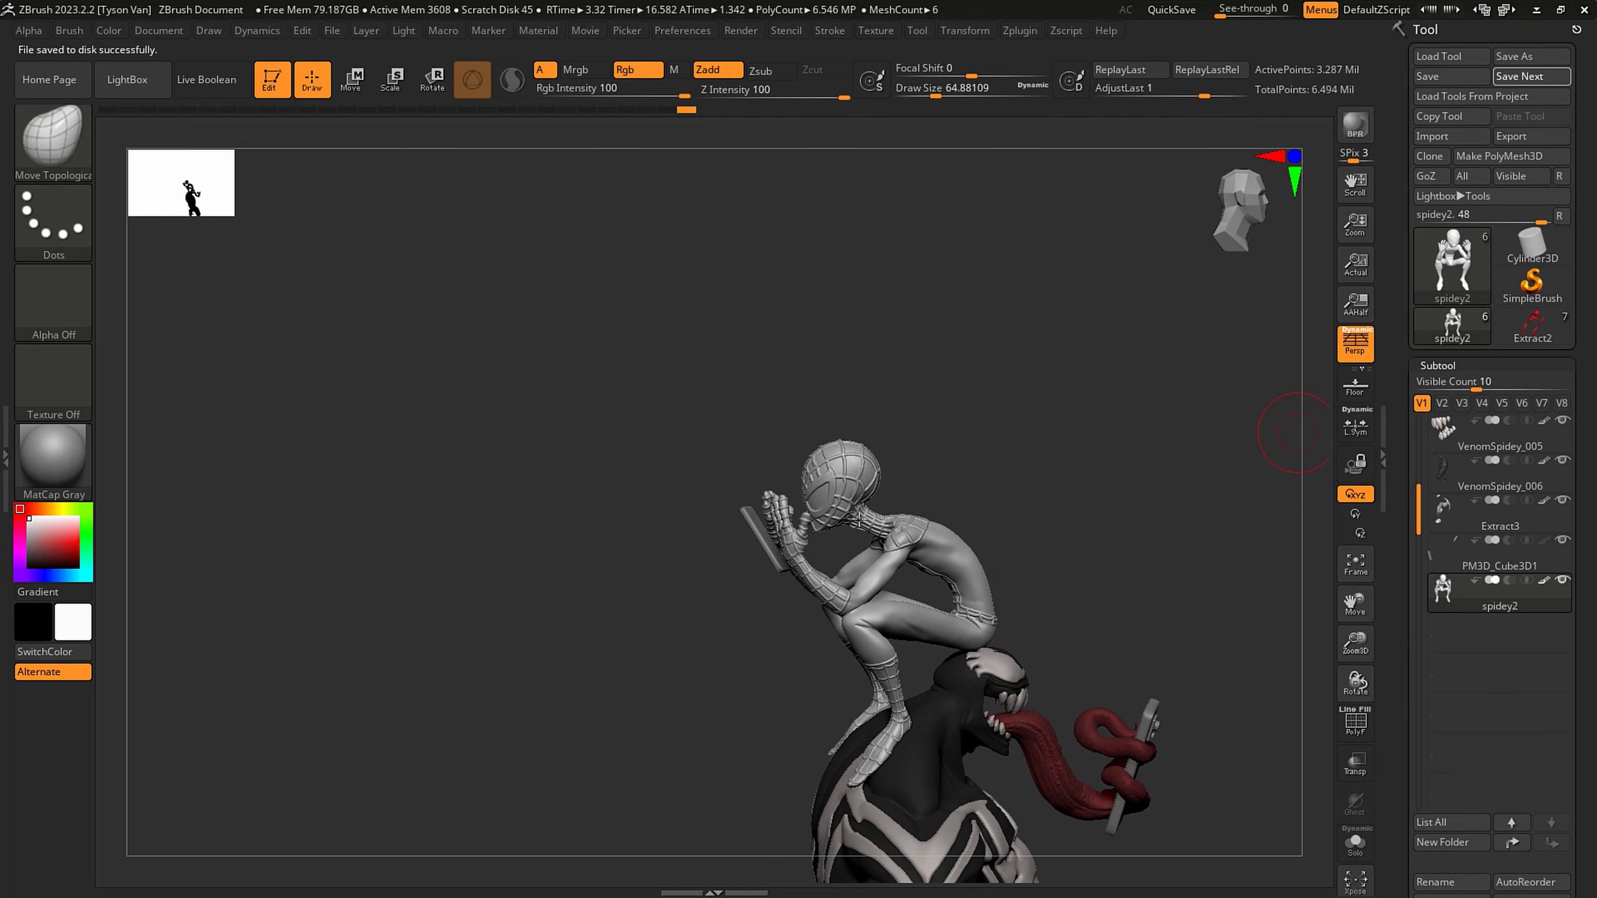
# - Lower spidey2 to its lowest subdivision level and turn on its wireframe, viewing the head and hands beside the phone
pyautogui.moveTo(830, 532); pyautogui.dragTo(888, 523, button='right')
pyautogui.moveTo(754, 511)
pyautogui.mouseDown(button='right')
pyautogui.moveTo(762, 529)
pyautogui.moveTo(870, 518)
pyautogui.mouseUp(button='right')
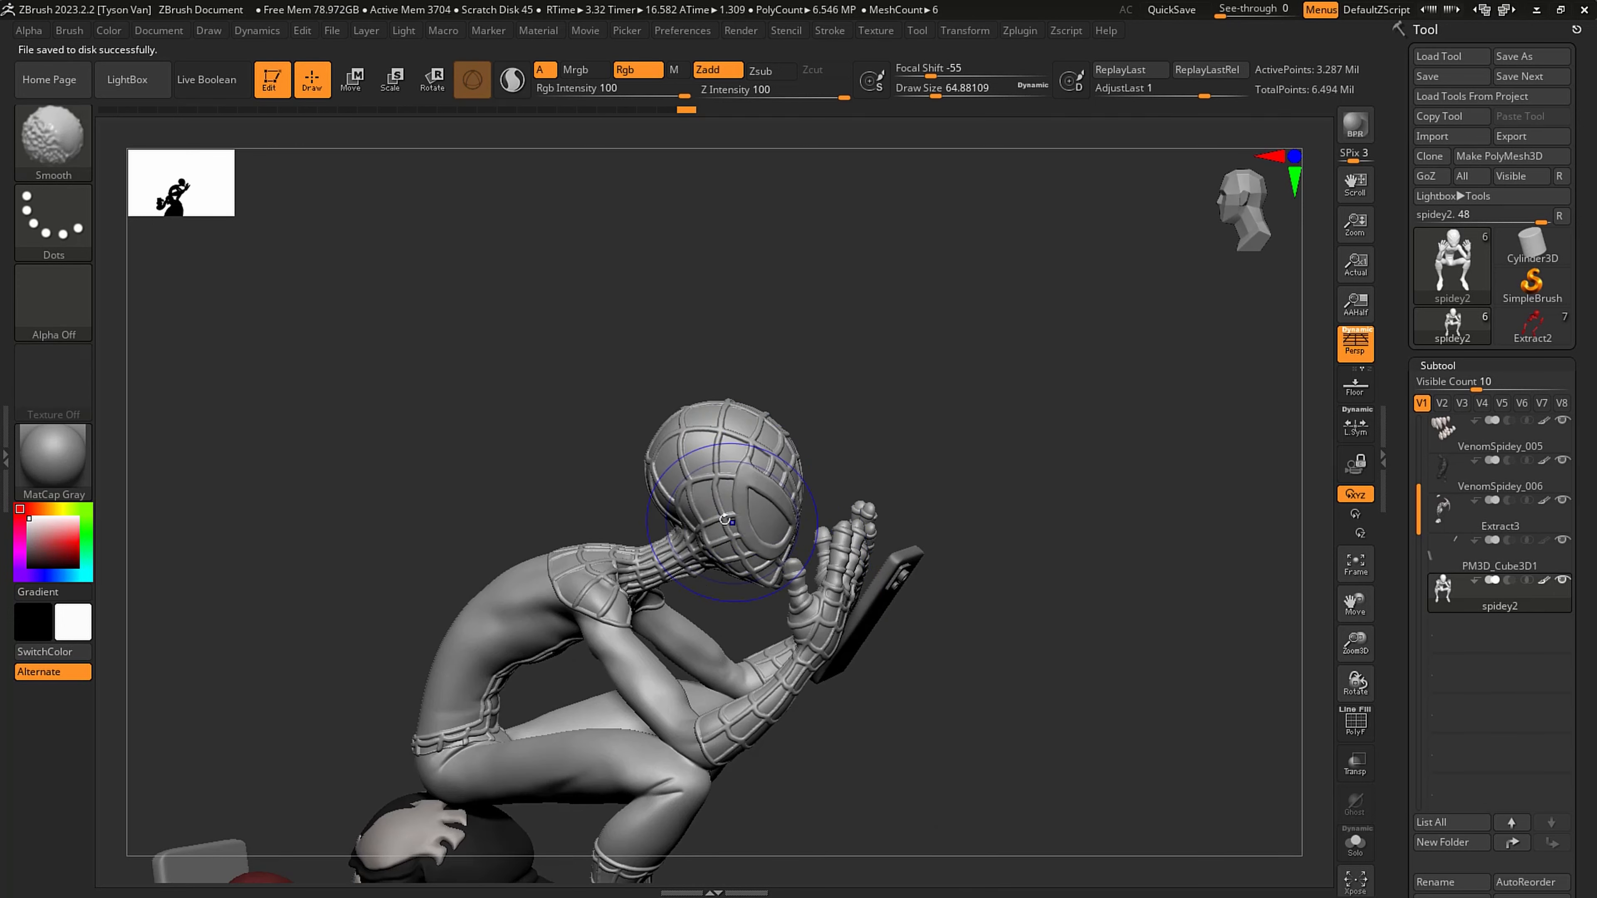
pyautogui.hotkey('shift', 'd')
pyautogui.hotkey('shift', 'd')
pyautogui.hotkey('shift', 'd')
pyautogui.hotkey('shift', 'd')
pyautogui.press('b')
pyautogui.press('m')
pyautogui.press('t')
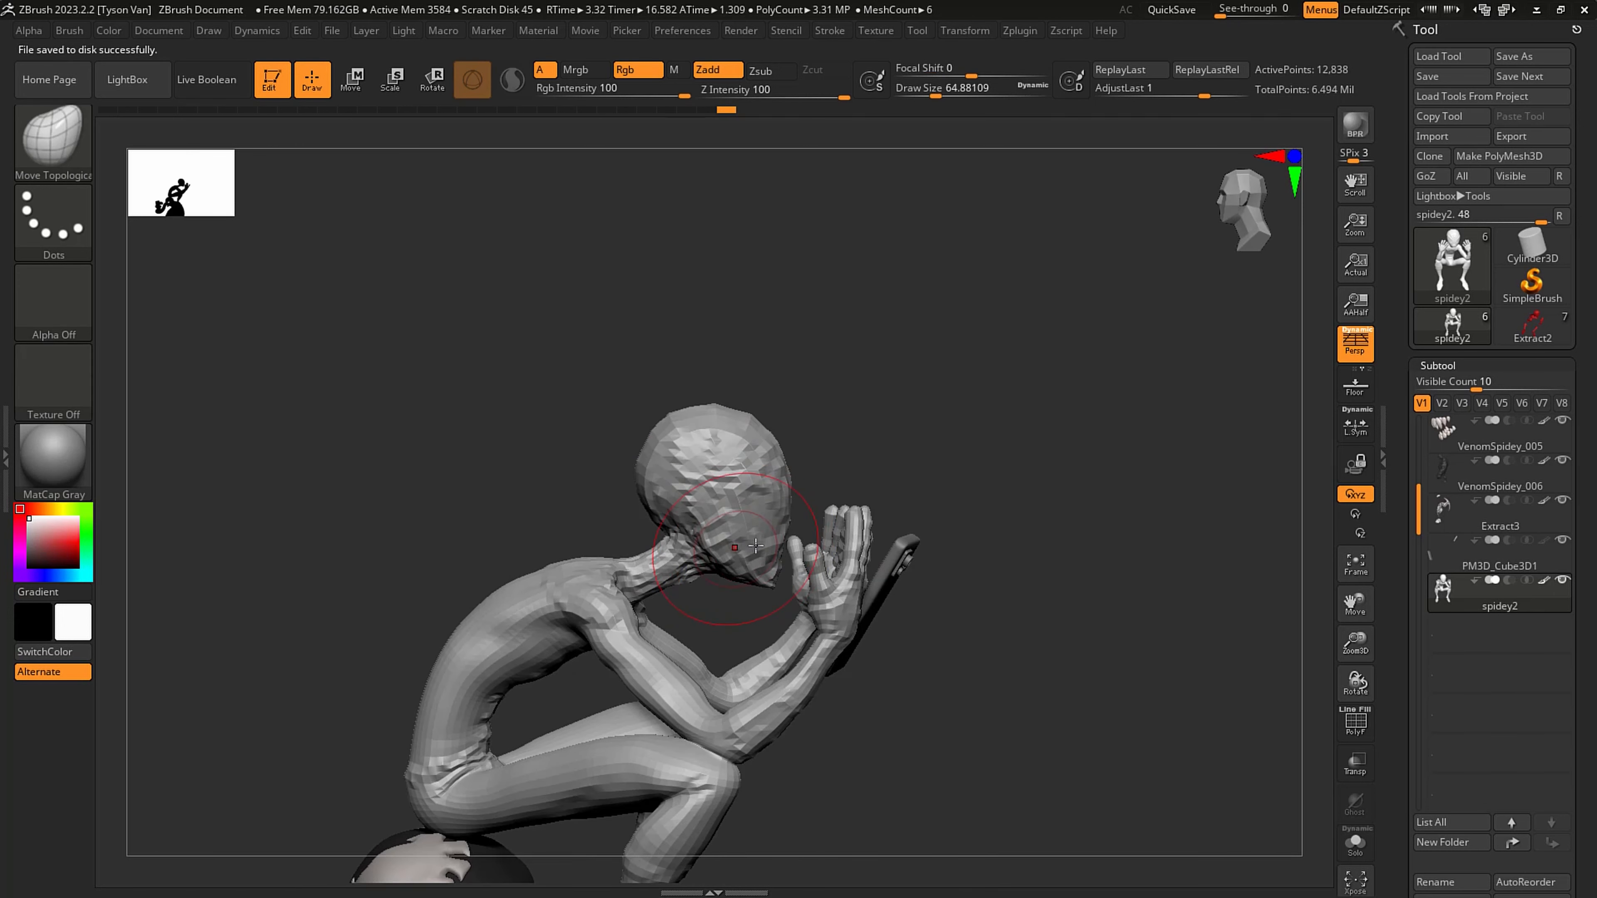
pyautogui.hotkey('shift', 'f')
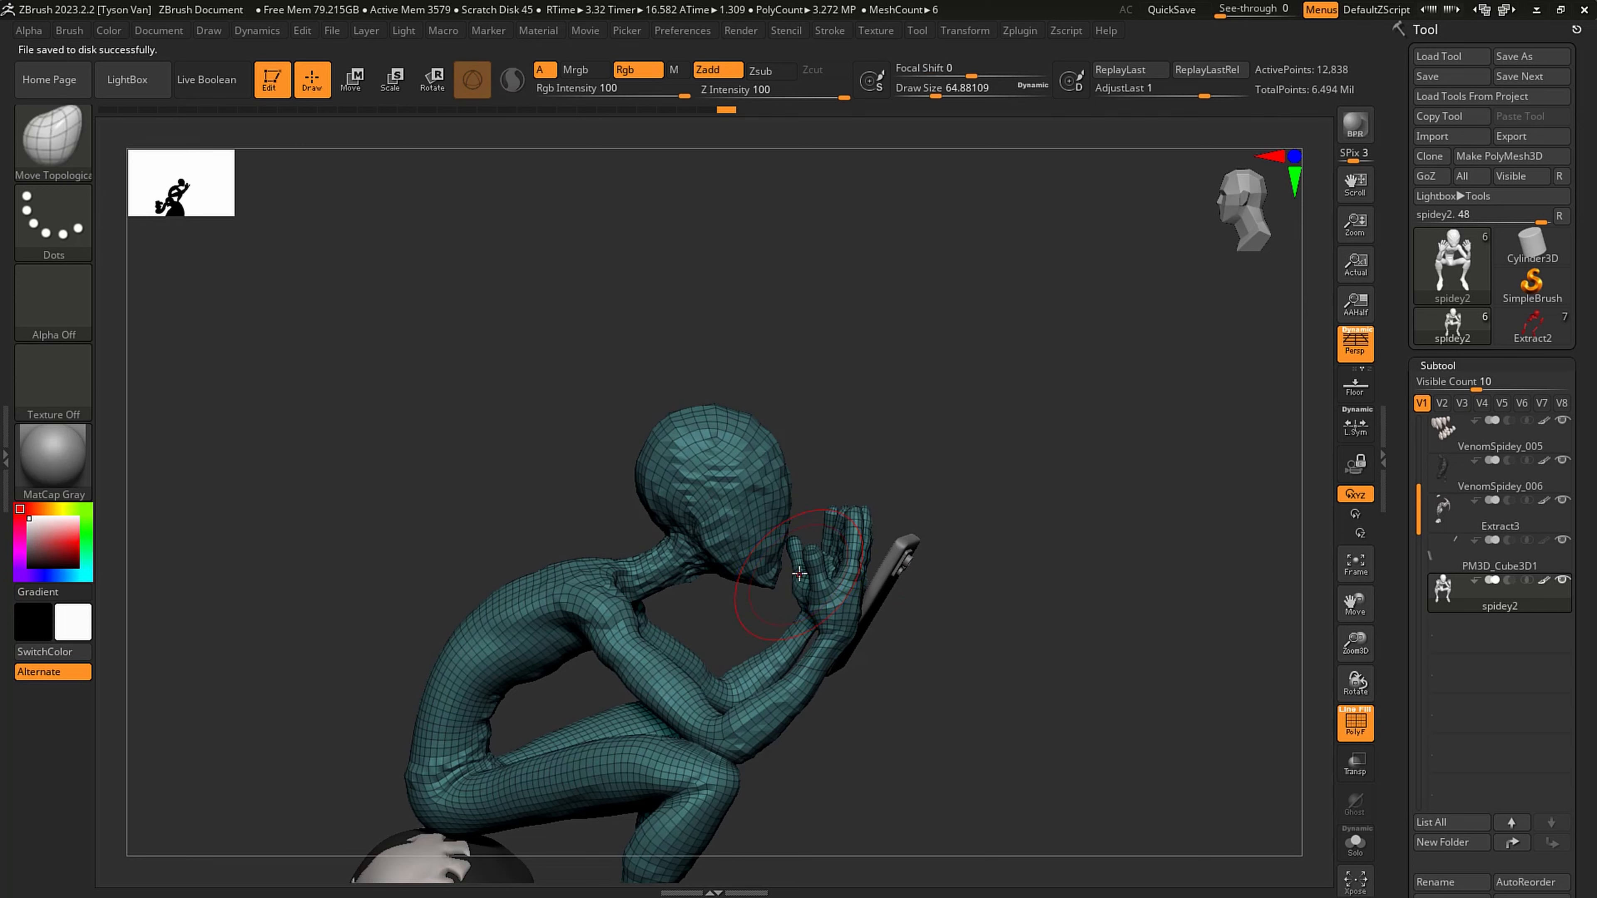
pyautogui.moveTo(798, 572)
pyautogui.mouseDown(button='right')
pyautogui.moveTo(848, 668)
pyautogui.moveTo(829, 642)
pyautogui.mouseUp(button='right')
pyautogui.press('ctrl')
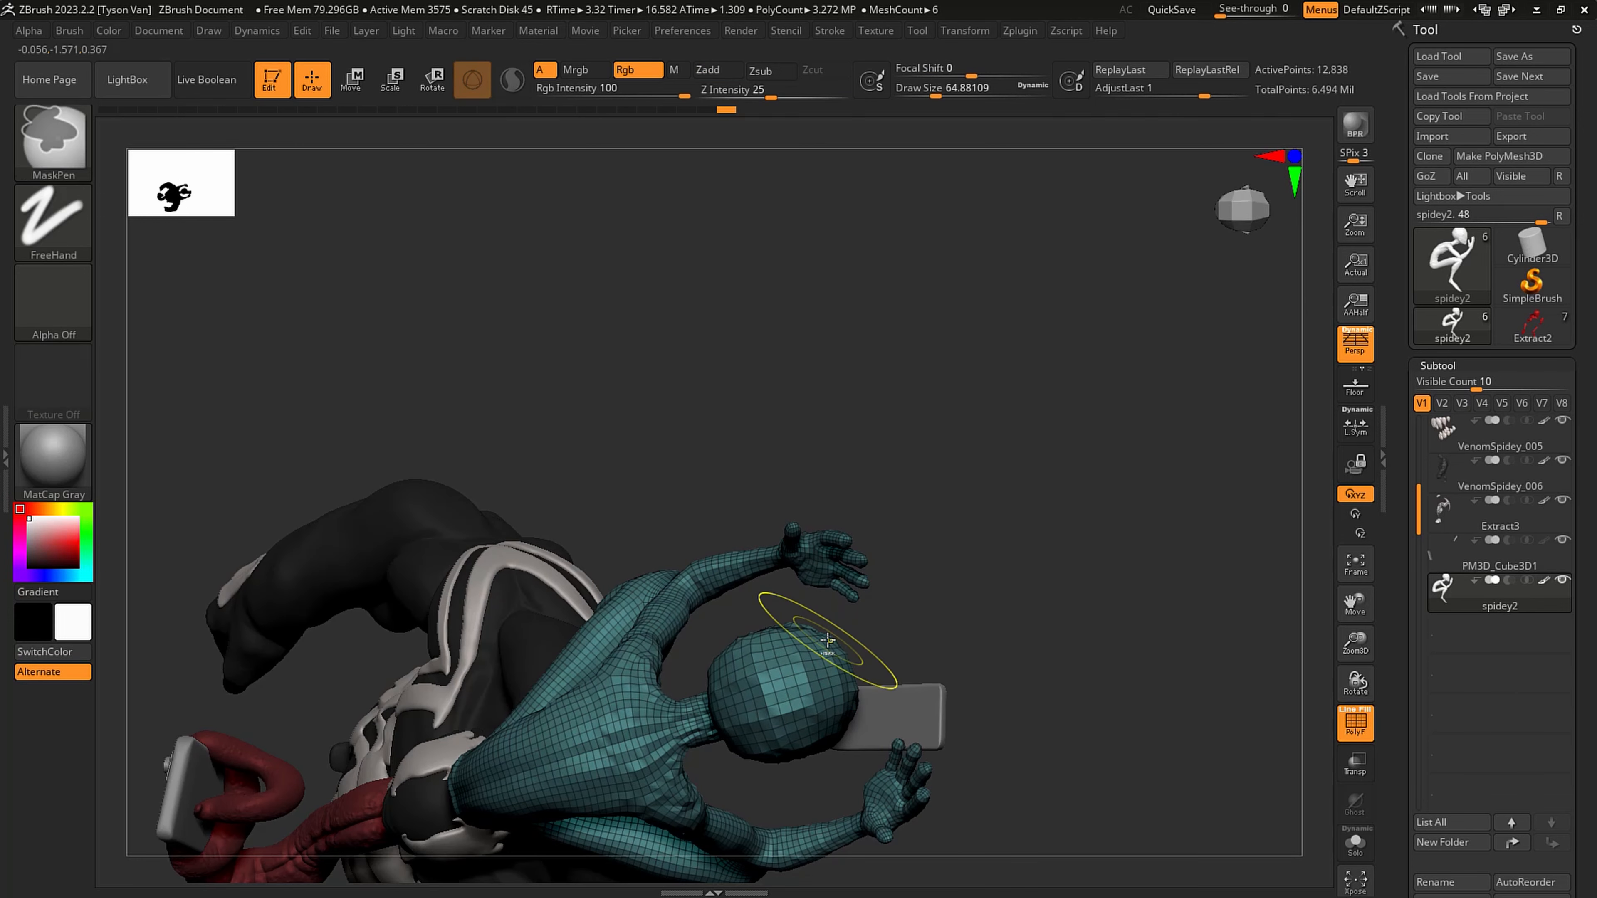
# - Lasso-mask spidey2's head with the MaskLasso brush and invert the mask so only the head stays editable
pyautogui.keyDown('ctrl'); pyautogui.click(69, 141); pyautogui.keyUp('ctrl')
pyautogui.click(395, 232)
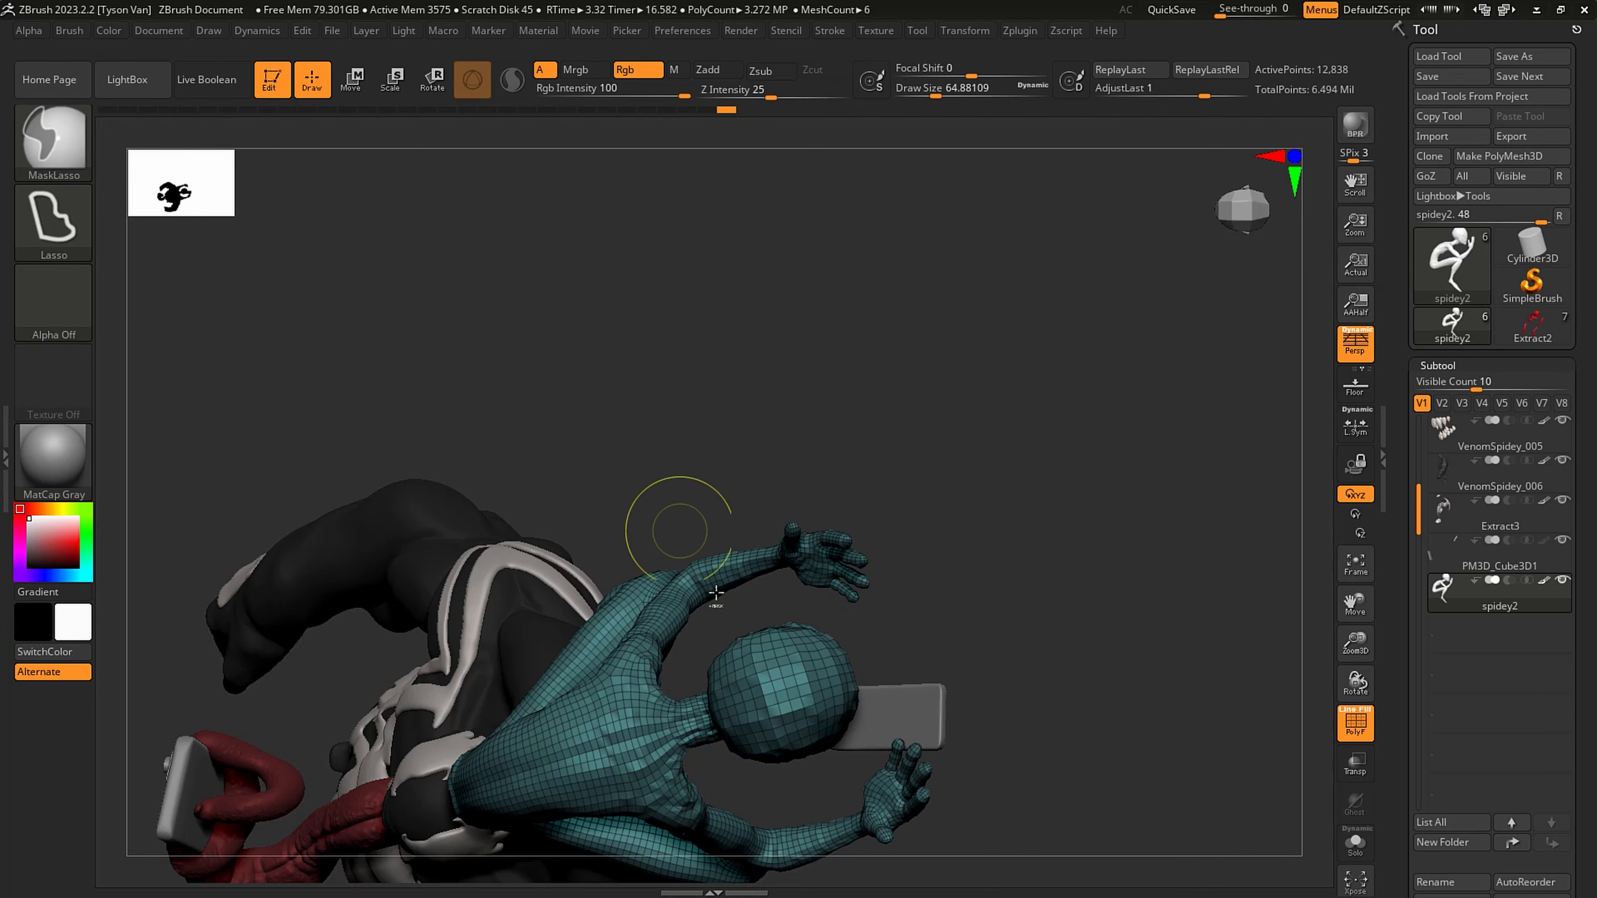
pyautogui.moveTo(722, 765)
pyautogui.keyDown('ctrl'); pyautogui.mouseDown()
pyautogui.moveTo(688, 673)
pyautogui.moveTo(799, 603)
pyautogui.moveTo(867, 698)
pyautogui.moveTo(757, 799)
pyautogui.moveTo(730, 770)
pyautogui.mouseUp(); pyautogui.keyUp('ctrl')
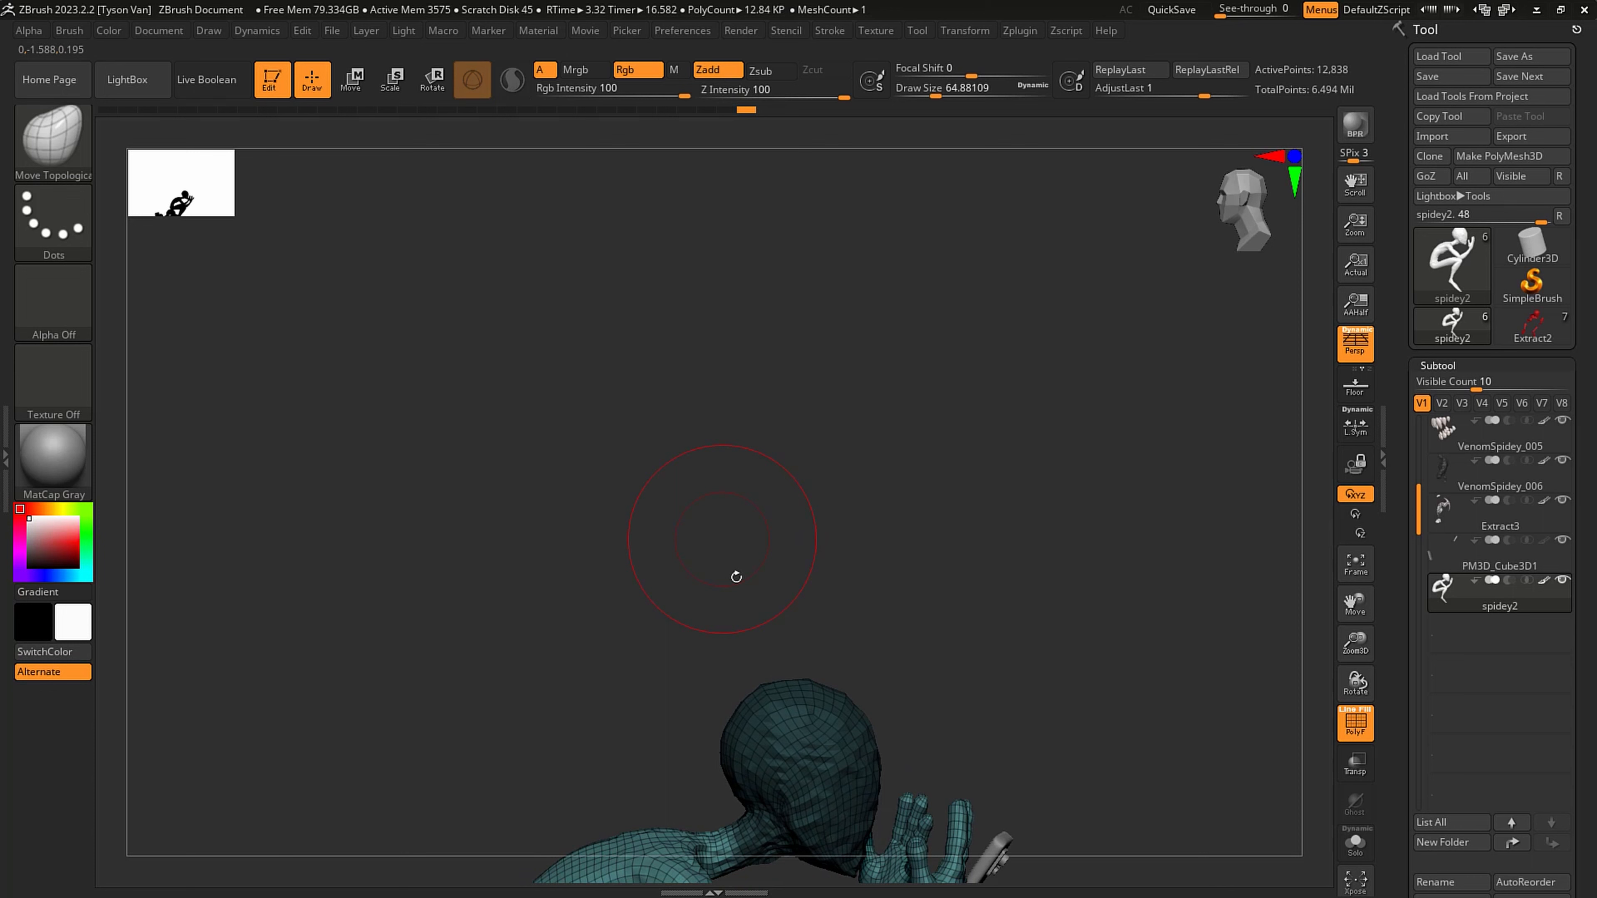
pyautogui.press('ctrl')
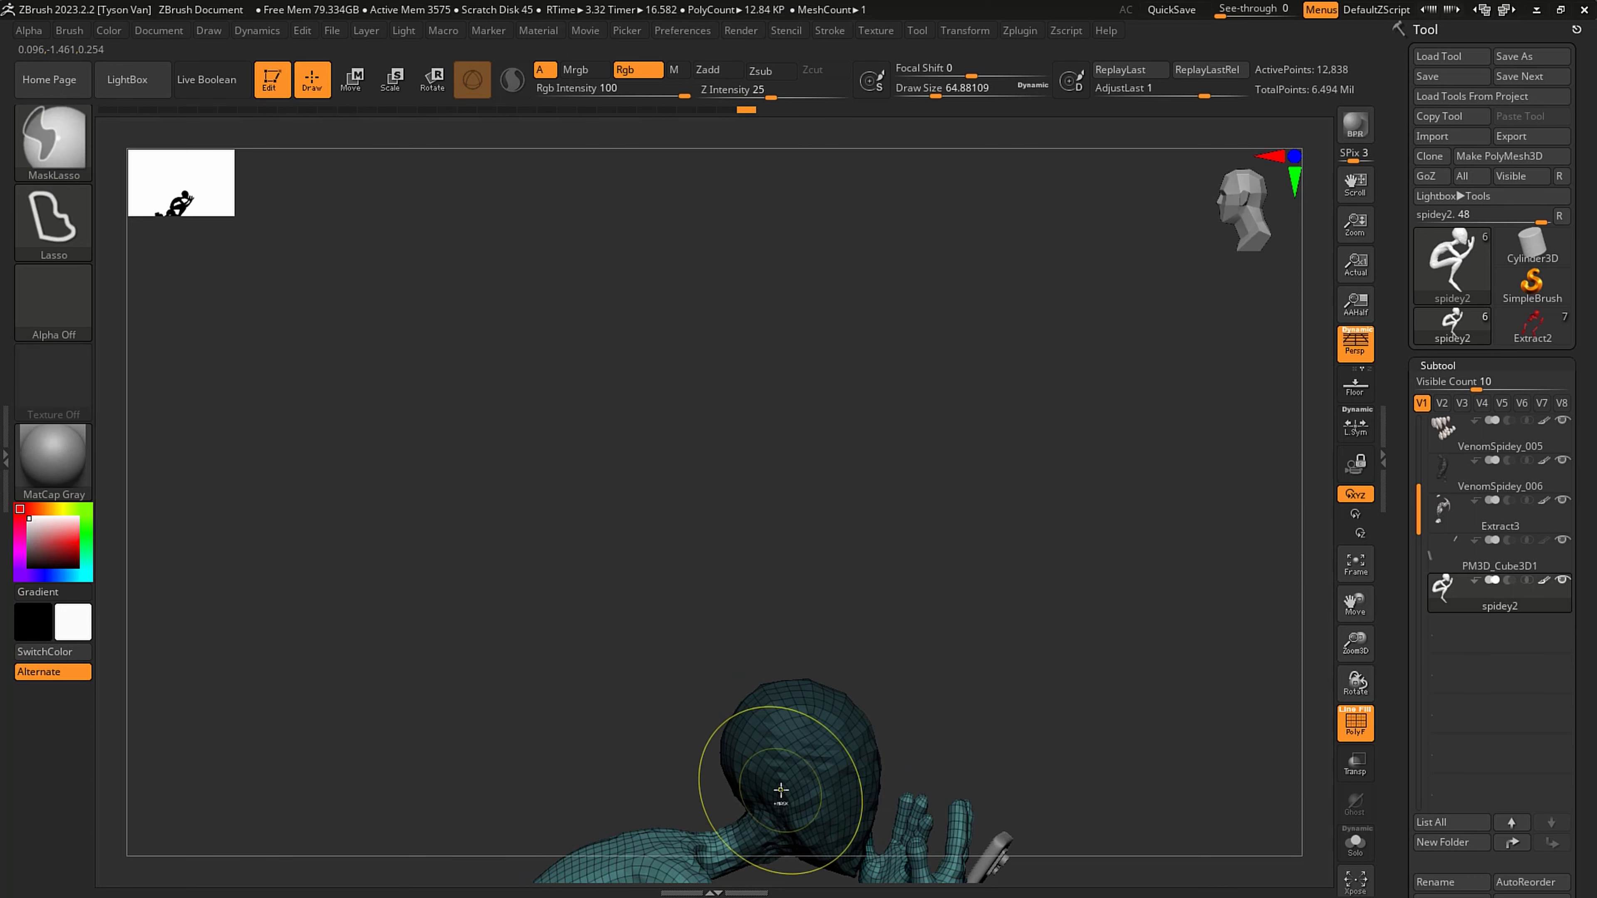
pyautogui.moveTo(797, 772)
pyautogui.keyDown('alt'); pyautogui.mouseDown()
pyautogui.moveTo(781, 553)
pyautogui.moveTo(799, 642)
pyautogui.mouseUp(); pyautogui.keyUp('alt')
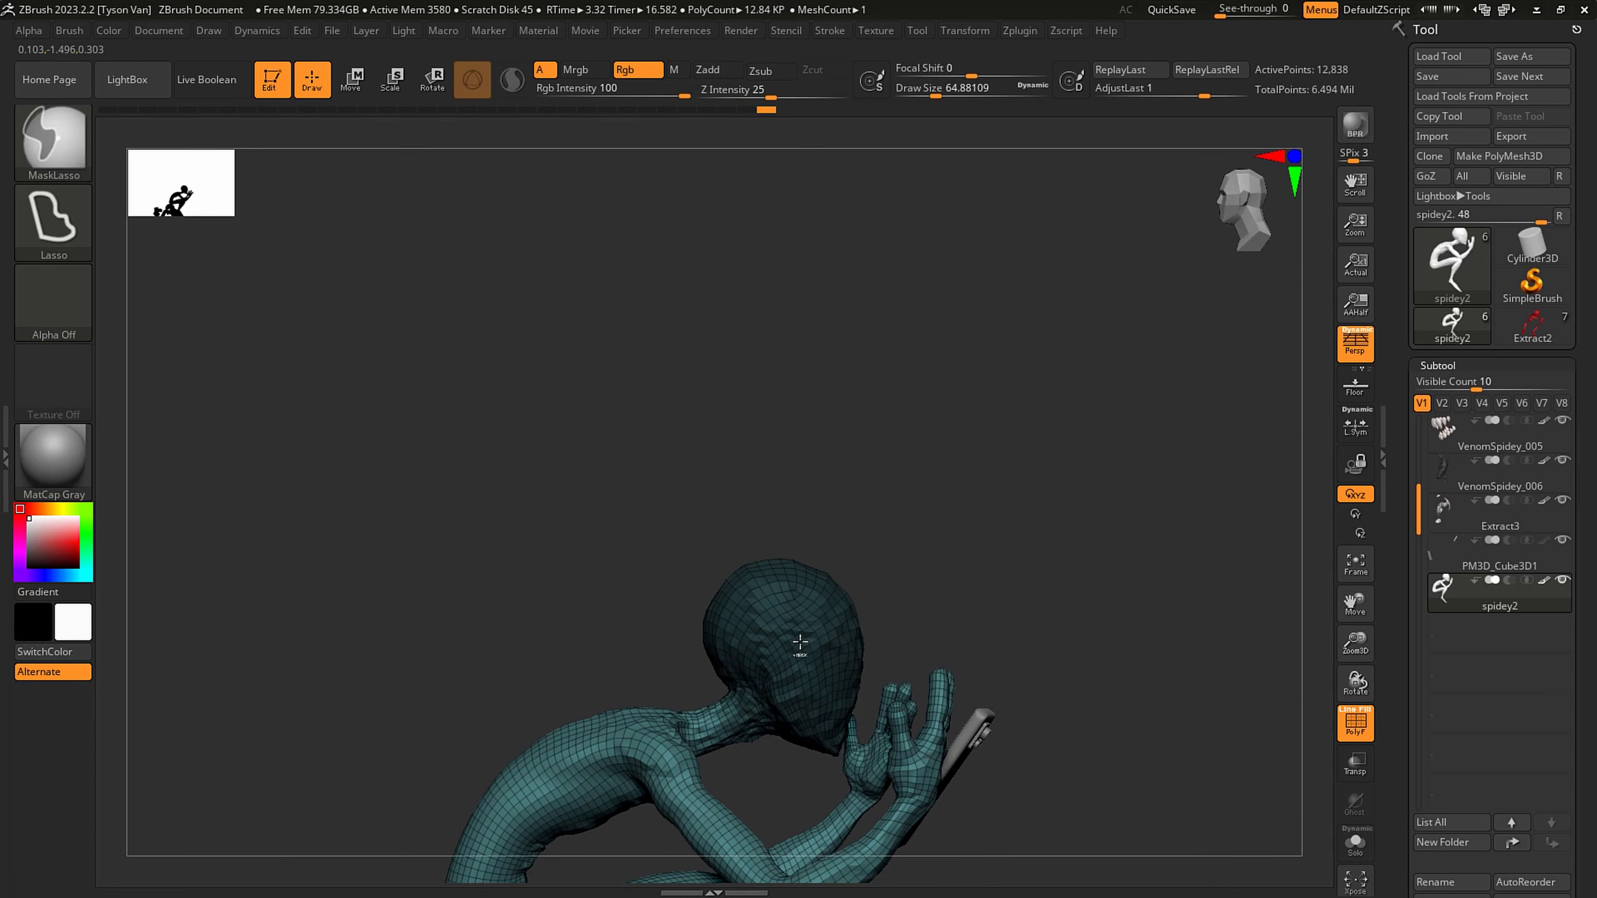
pyautogui.keyDown('ctrl'); pyautogui.click(895, 488); pyautogui.keyUp('ctrl')
# - Reposition the gizmo on the unmasked head and scale the head up slightly
pyautogui.press('e')
pyautogui.moveTo(659, 331); pyautogui.dragTo(844, 597)
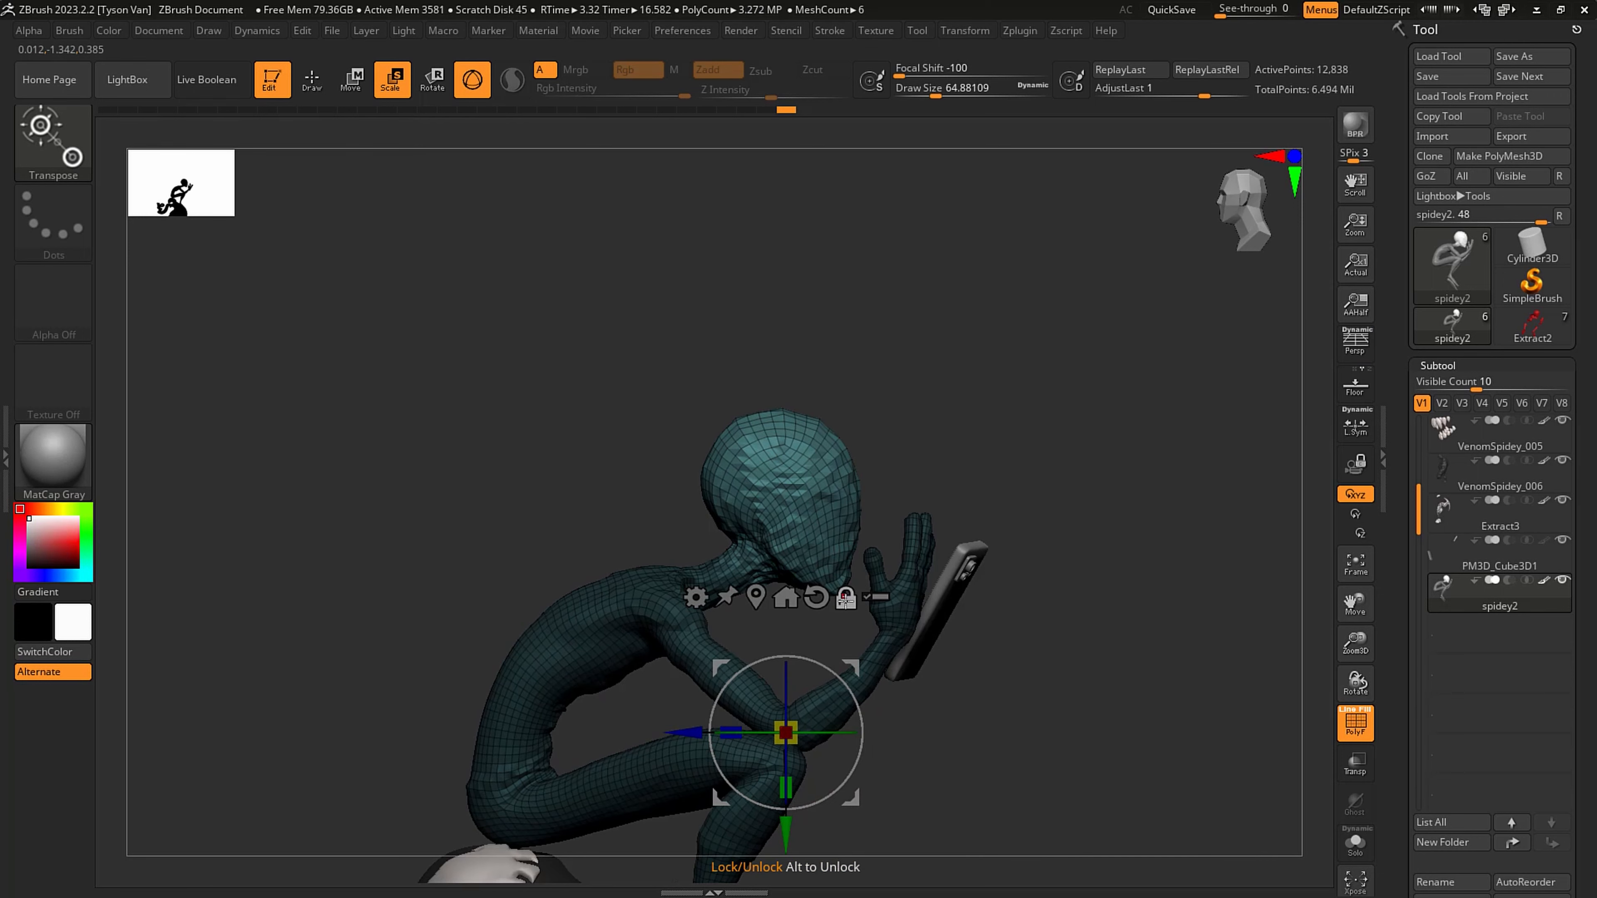
pyautogui.keyDown('alt'); pyautogui.moveTo(853, 670); pyautogui.dragTo(815, 498); pyautogui.keyUp('alt')
pyautogui.moveTo(698, 477); pyautogui.dragTo(731, 524)
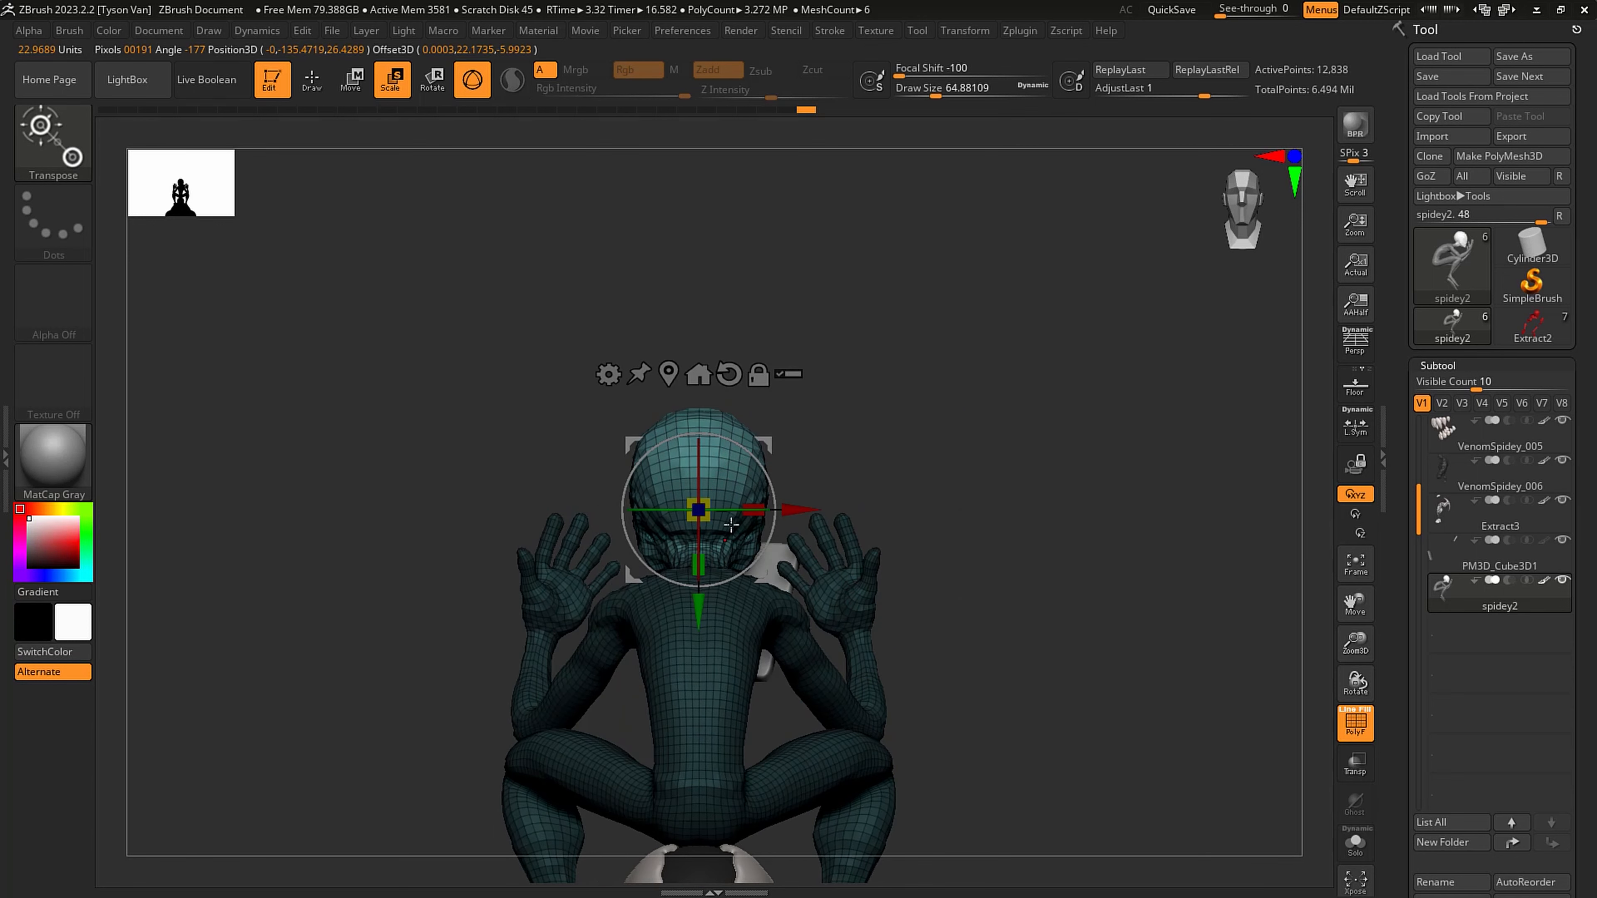
pyautogui.moveTo(748, 431); pyautogui.dragTo(721, 570)
pyautogui.keyDown('alt'); pyautogui.moveTo(992, 482); pyautogui.dragTo(969, 487); pyautogui.keyUp('alt')
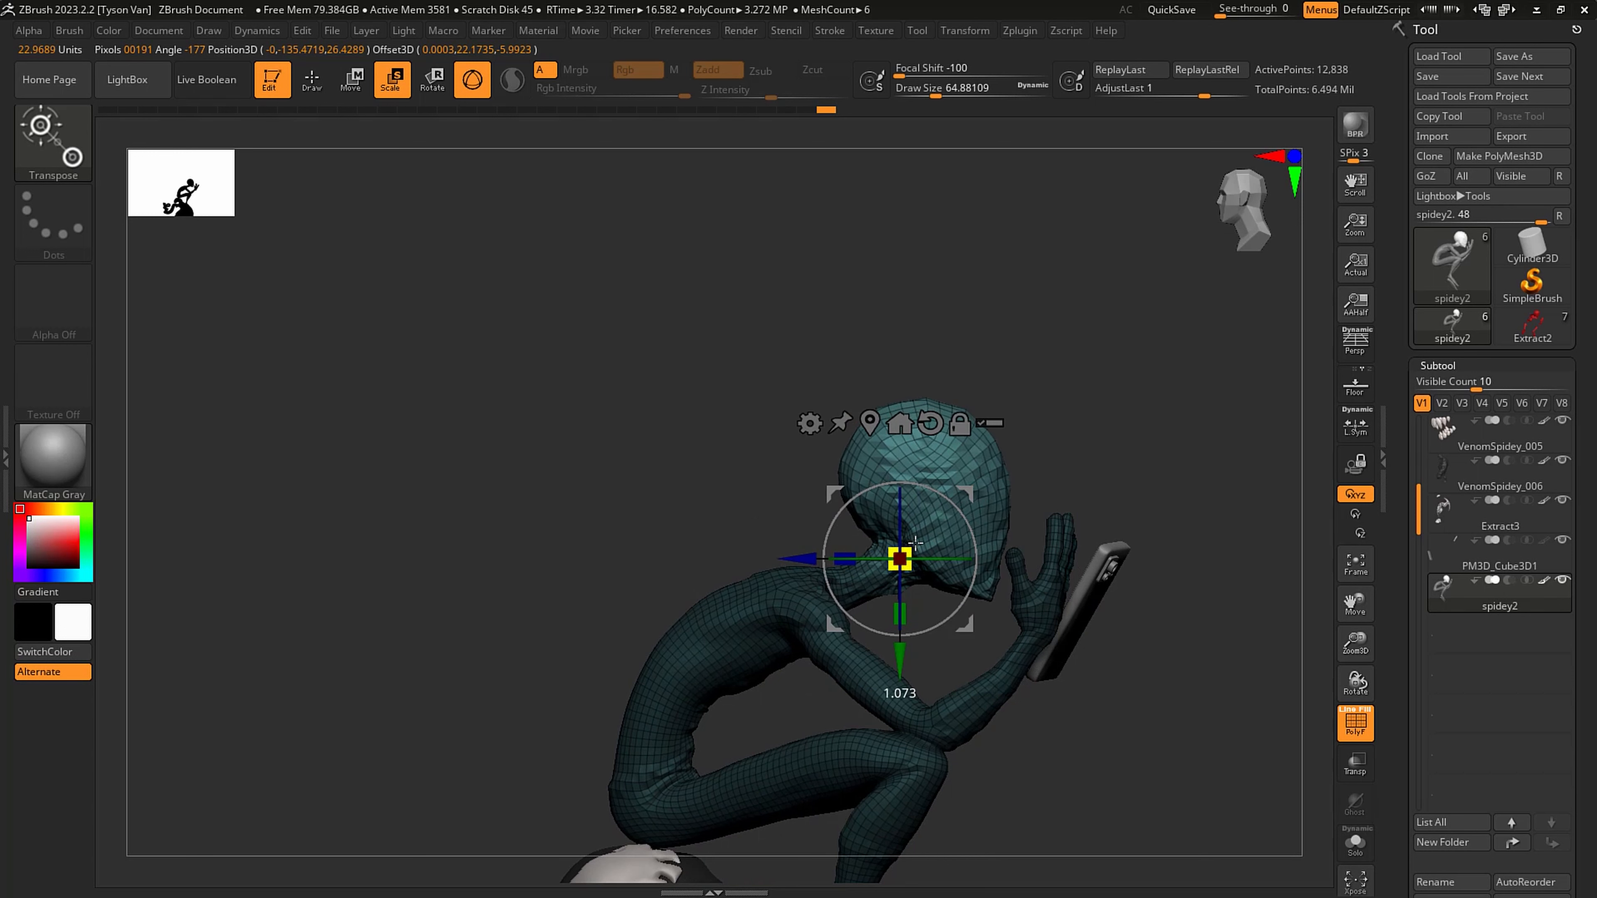
pyautogui.moveTo(917, 540)
pyautogui.keyDown('alt'); pyautogui.mouseDown(button='right')
pyautogui.moveTo(885, 535)
pyautogui.moveTo(893, 484)
pyautogui.mouseUp(button='right'); pyautogui.keyUp('alt')
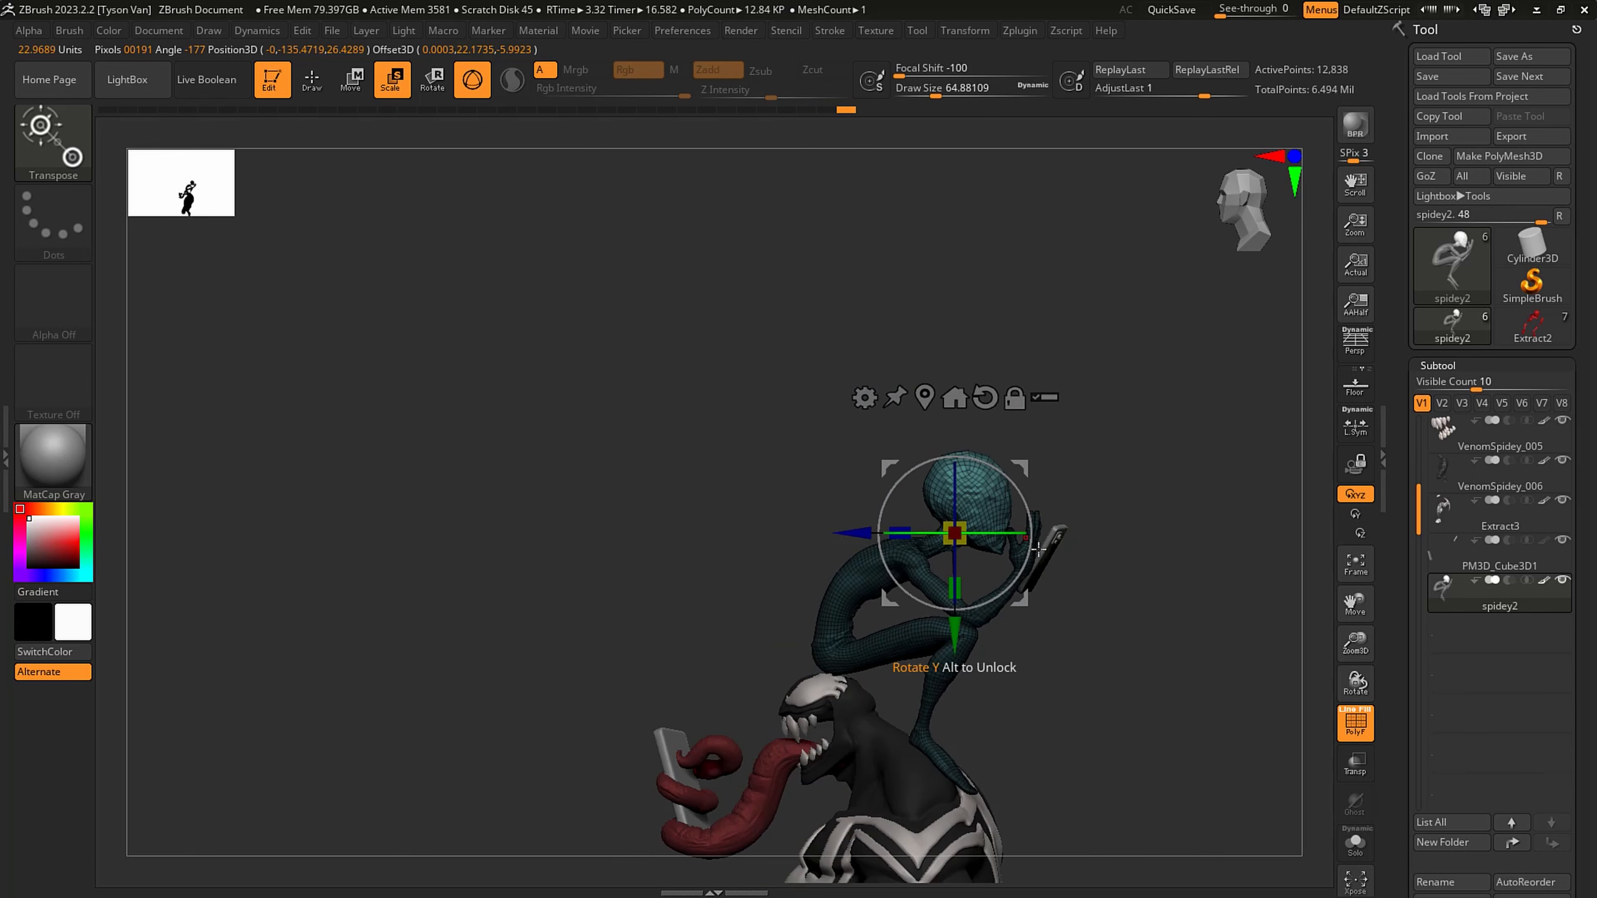
# - Inspect spidey2 at its highest subdivision without the wireframe, return to the second-lowest level and clear the mask
pyautogui.press('q')
pyautogui.keyDown('ctrl'); pyautogui.moveTo(1073, 649); pyautogui.dragTo(1091, 663); pyautogui.keyUp('ctrl')
pyautogui.keyDown('alt'); pyautogui.moveTo(1027, 598); pyautogui.dragTo(892, 578, button='right'); pyautogui.keyUp('alt')
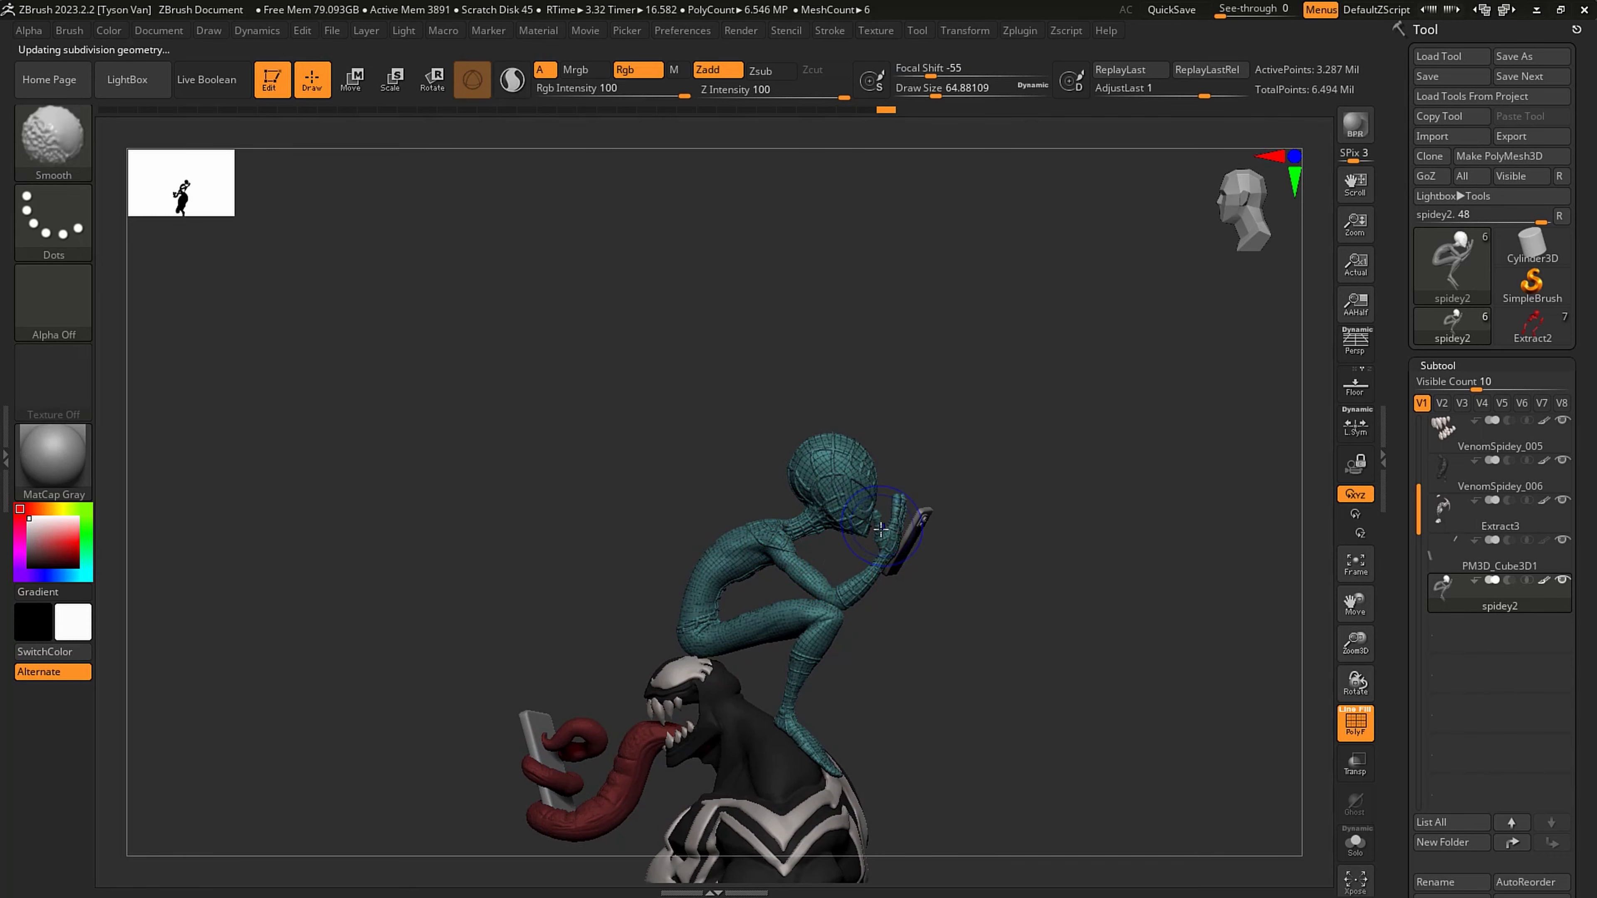
pyautogui.hotkey('shift', 'f')
pyautogui.moveTo(915, 510)
pyautogui.keyDown('ctrl'); pyautogui.mouseDown(button='right')
pyautogui.moveTo(928, 569)
pyautogui.moveTo(834, 570)
pyautogui.moveTo(941, 508)
pyautogui.moveTo(874, 553)
pyautogui.moveTo(924, 553)
pyautogui.moveTo(780, 666)
pyautogui.moveTo(862, 696)
pyautogui.mouseUp(button='right'); pyautogui.keyUp('ctrl')
pyautogui.hotkey('shift', 'd')
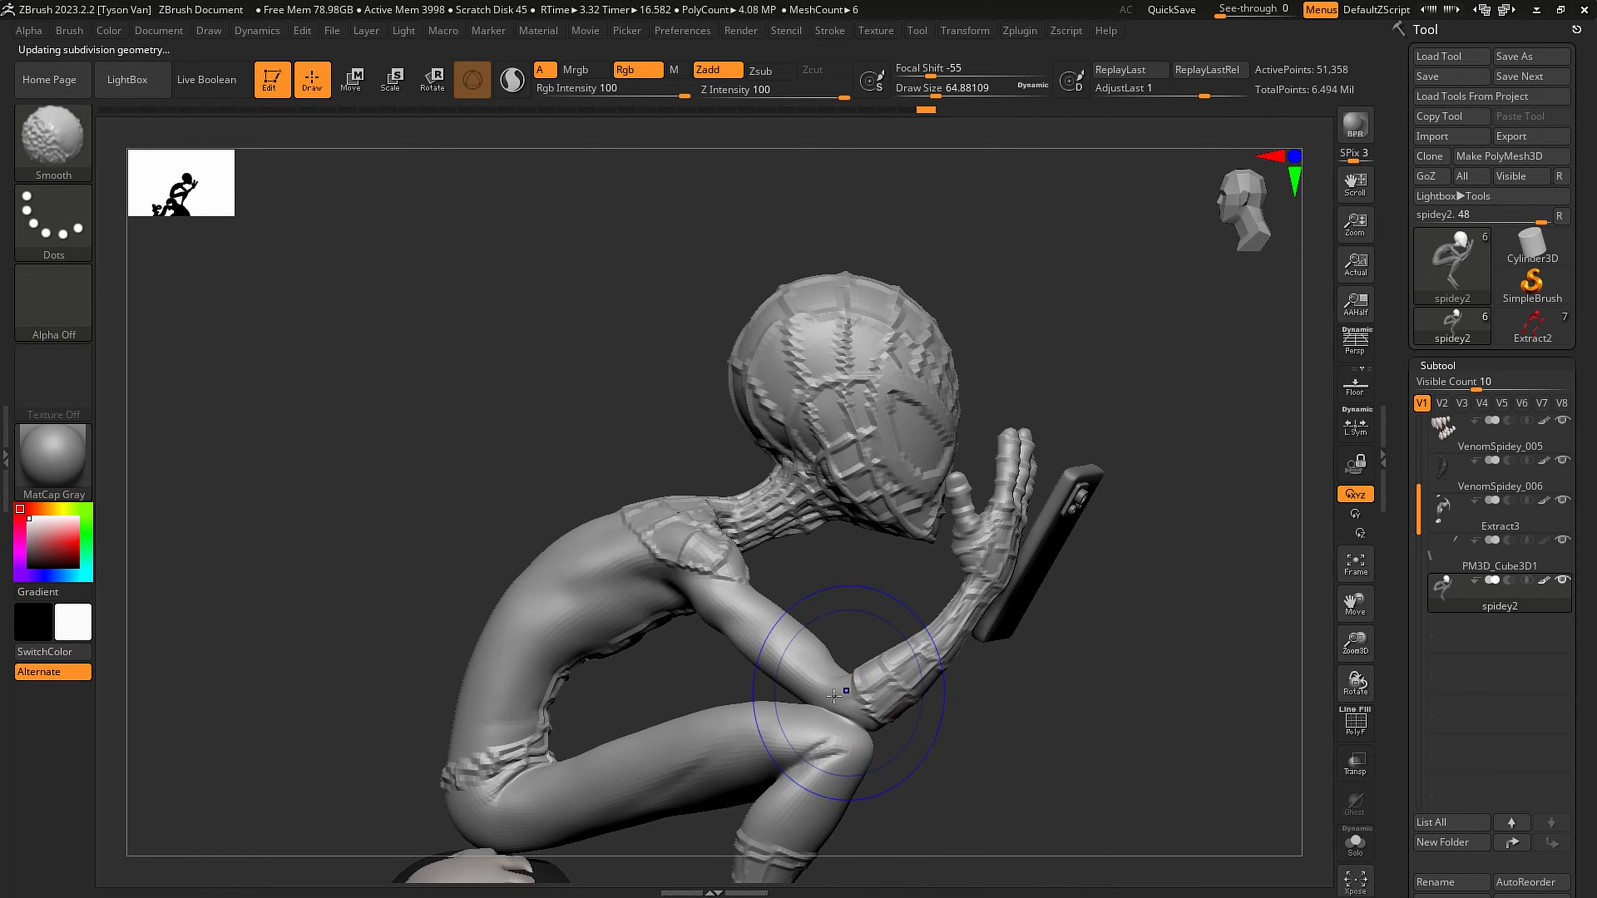
pyautogui.press('ctrl')
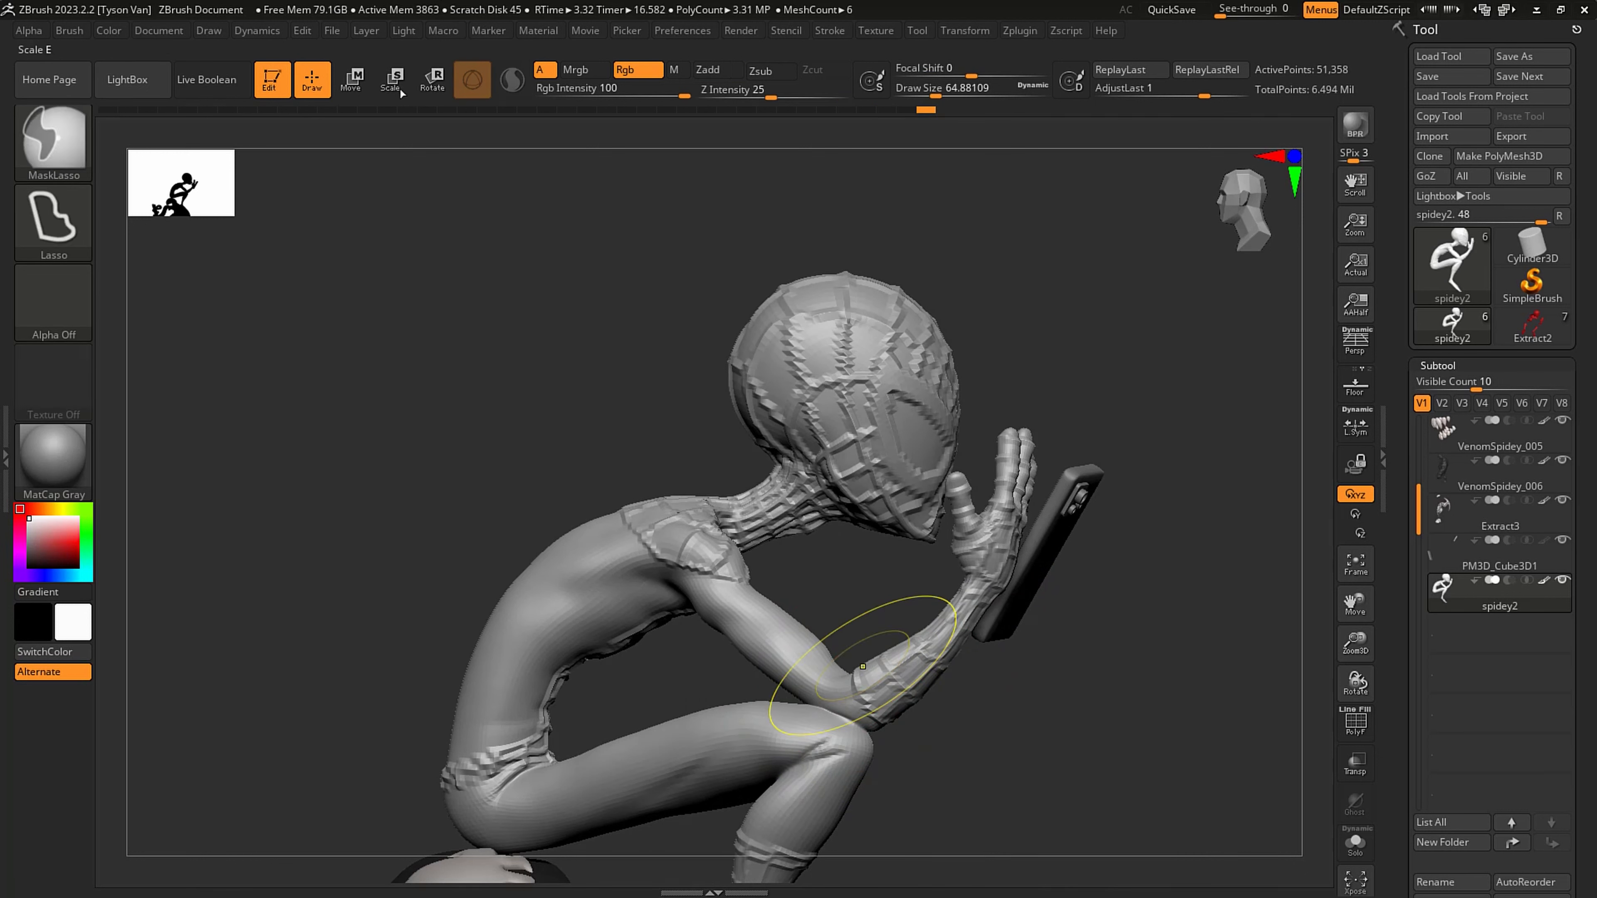
# - Mask spidey2 topologically from the elbow so only the forearm and hand beside the phone stay free
pyautogui.click(440, 81)
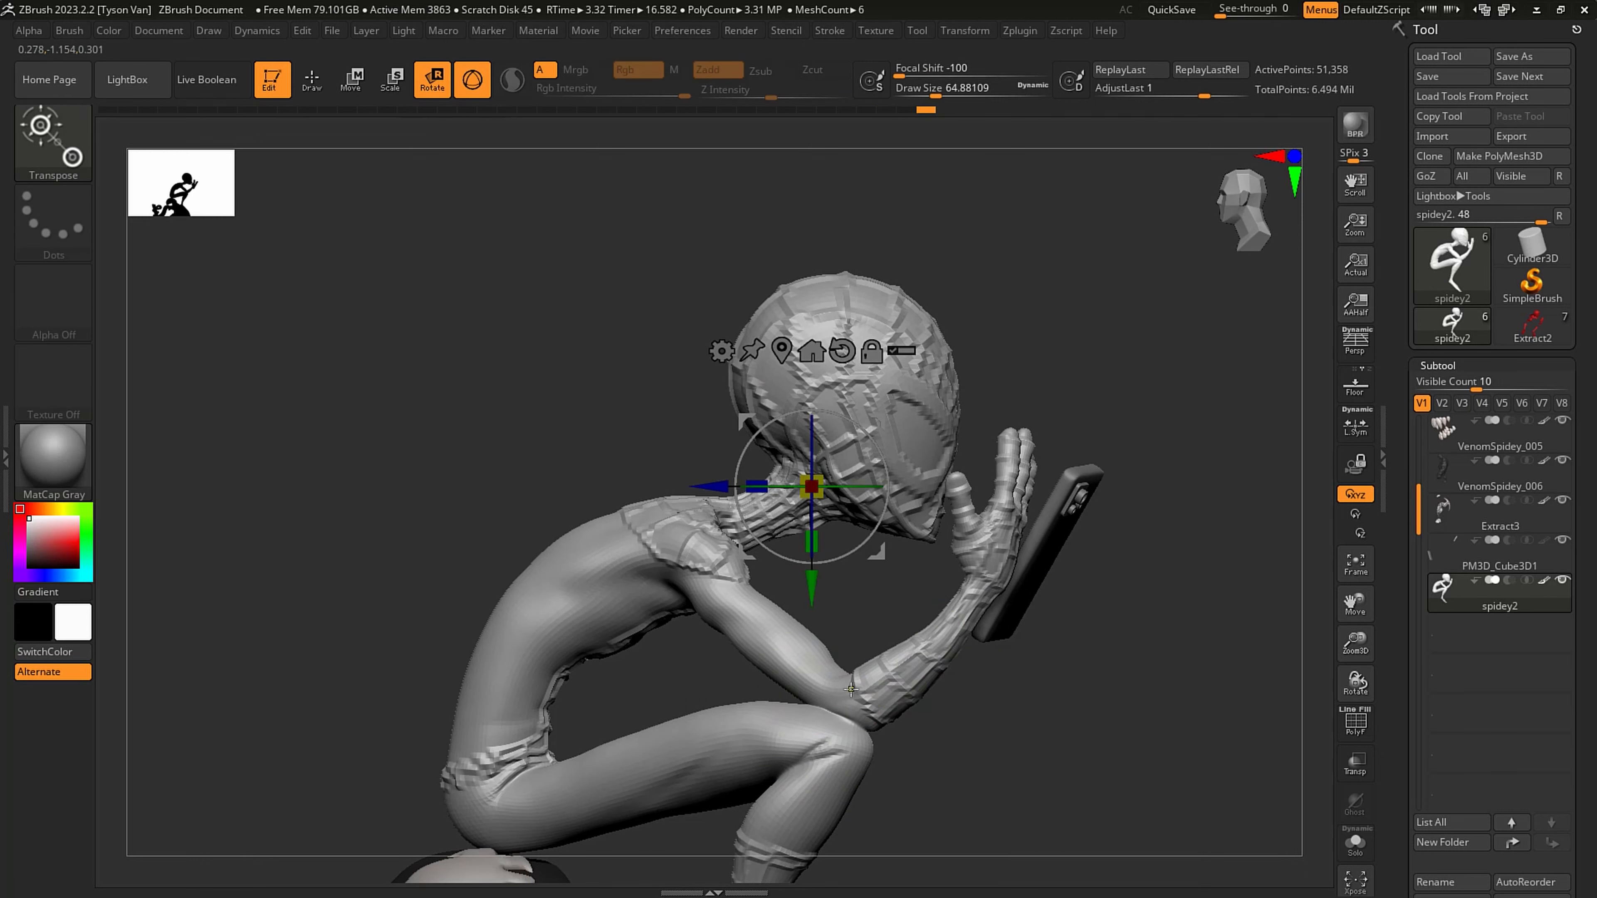
pyautogui.moveTo(911, 649); pyautogui.dragTo(968, 605)
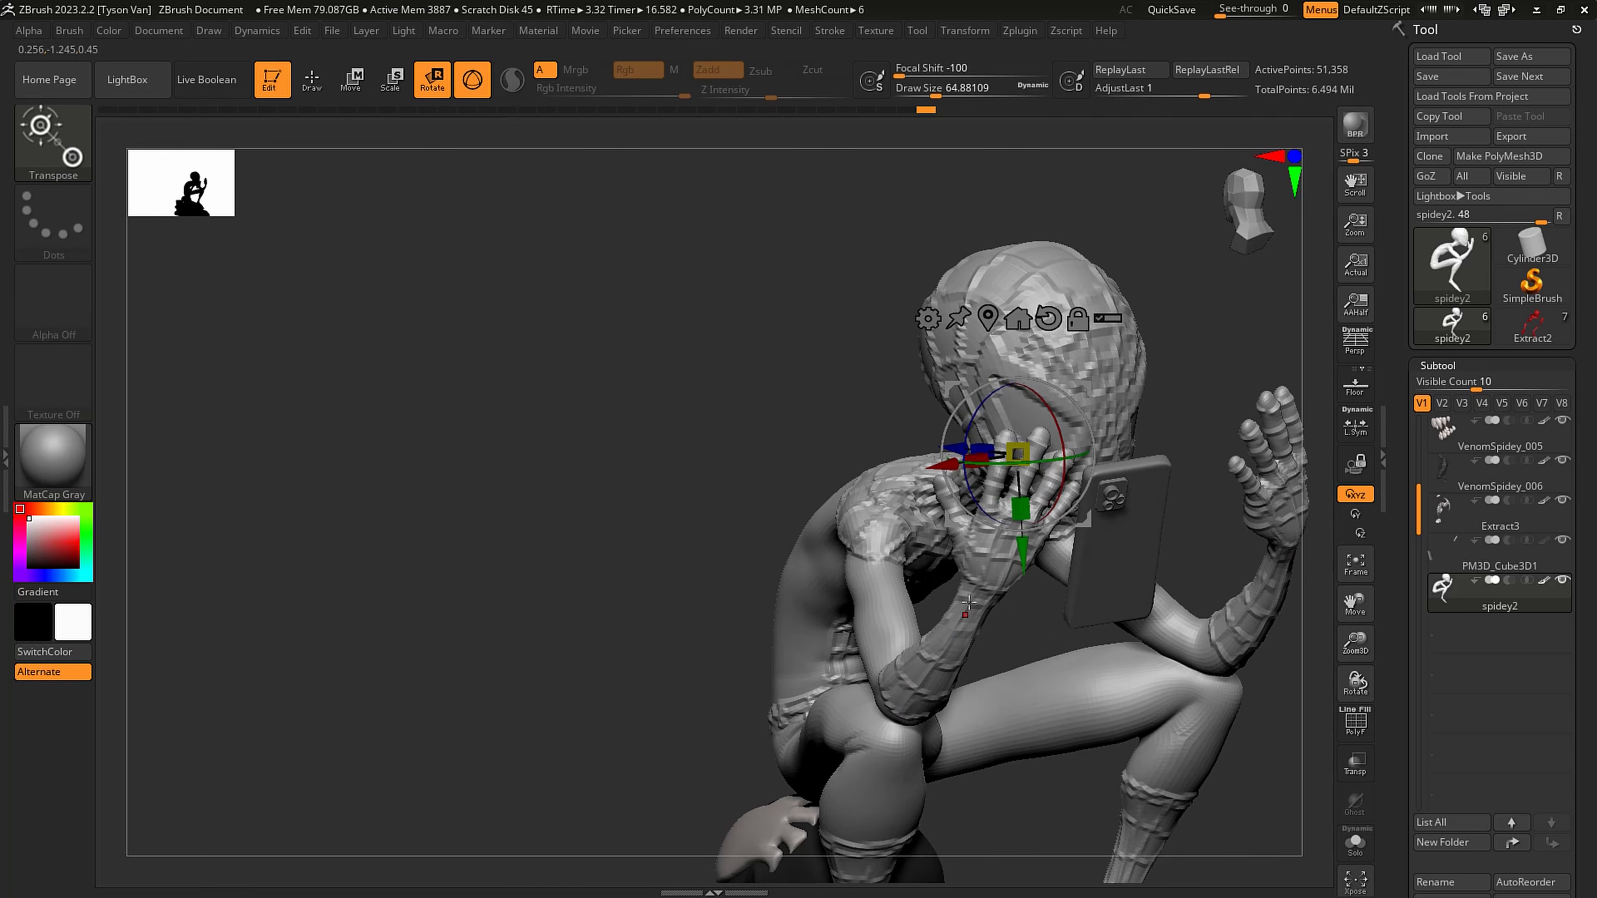
pyautogui.press('q')
pyautogui.moveTo(836, 641); pyautogui.dragTo(893, 681)
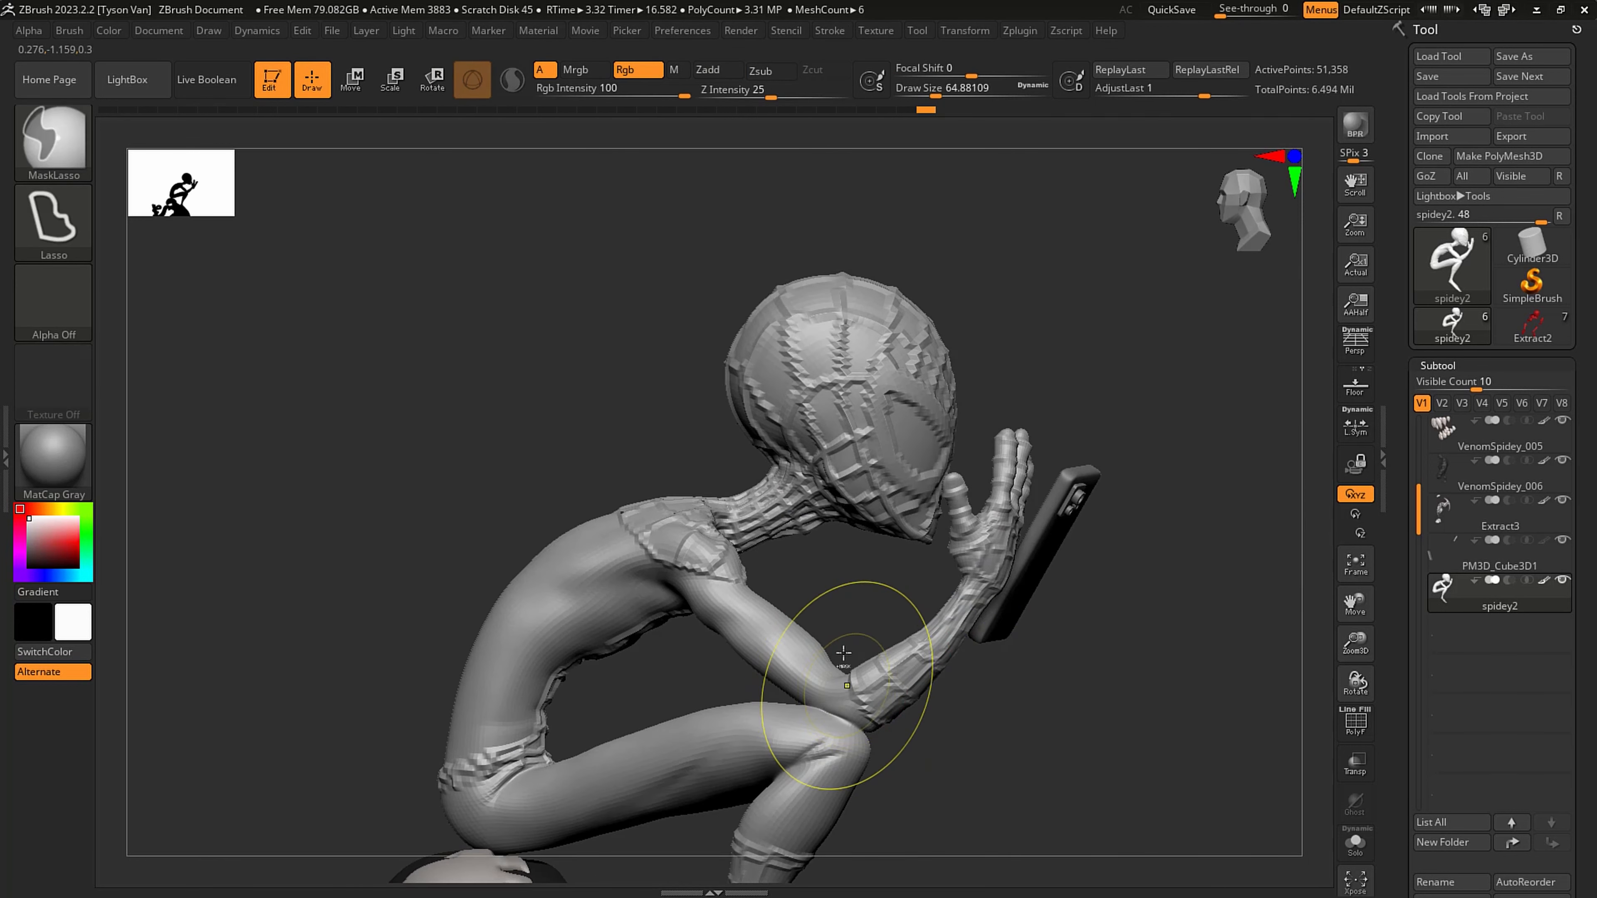
pyautogui.click(433, 77)
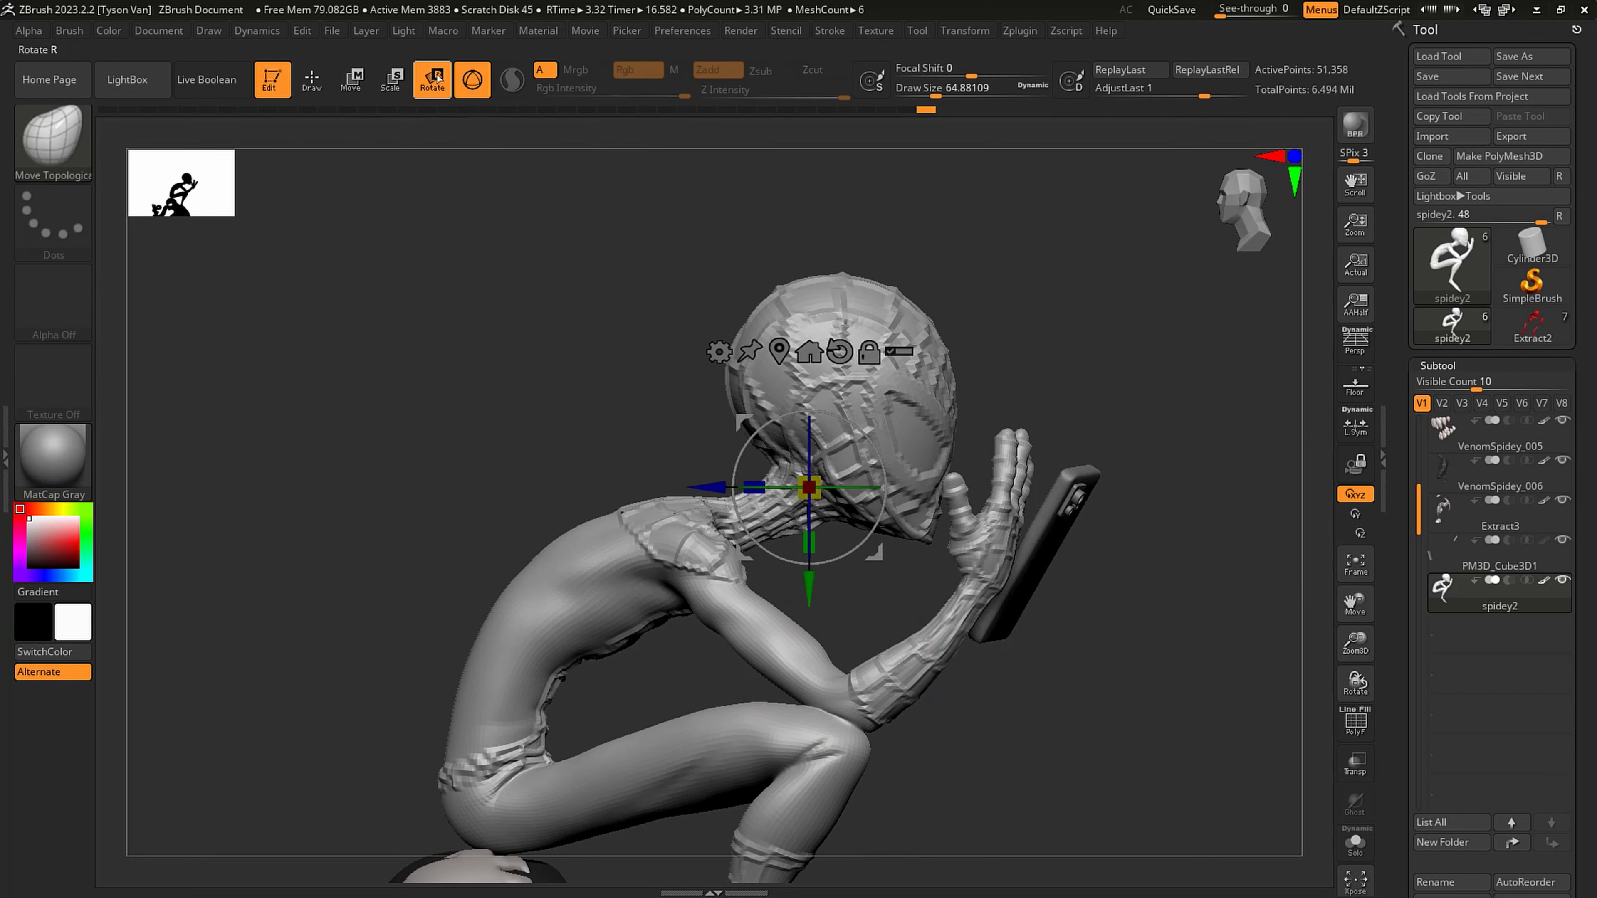
pyautogui.keyDown('ctrl'); pyautogui.click(851, 683); pyautogui.keyUp('ctrl')
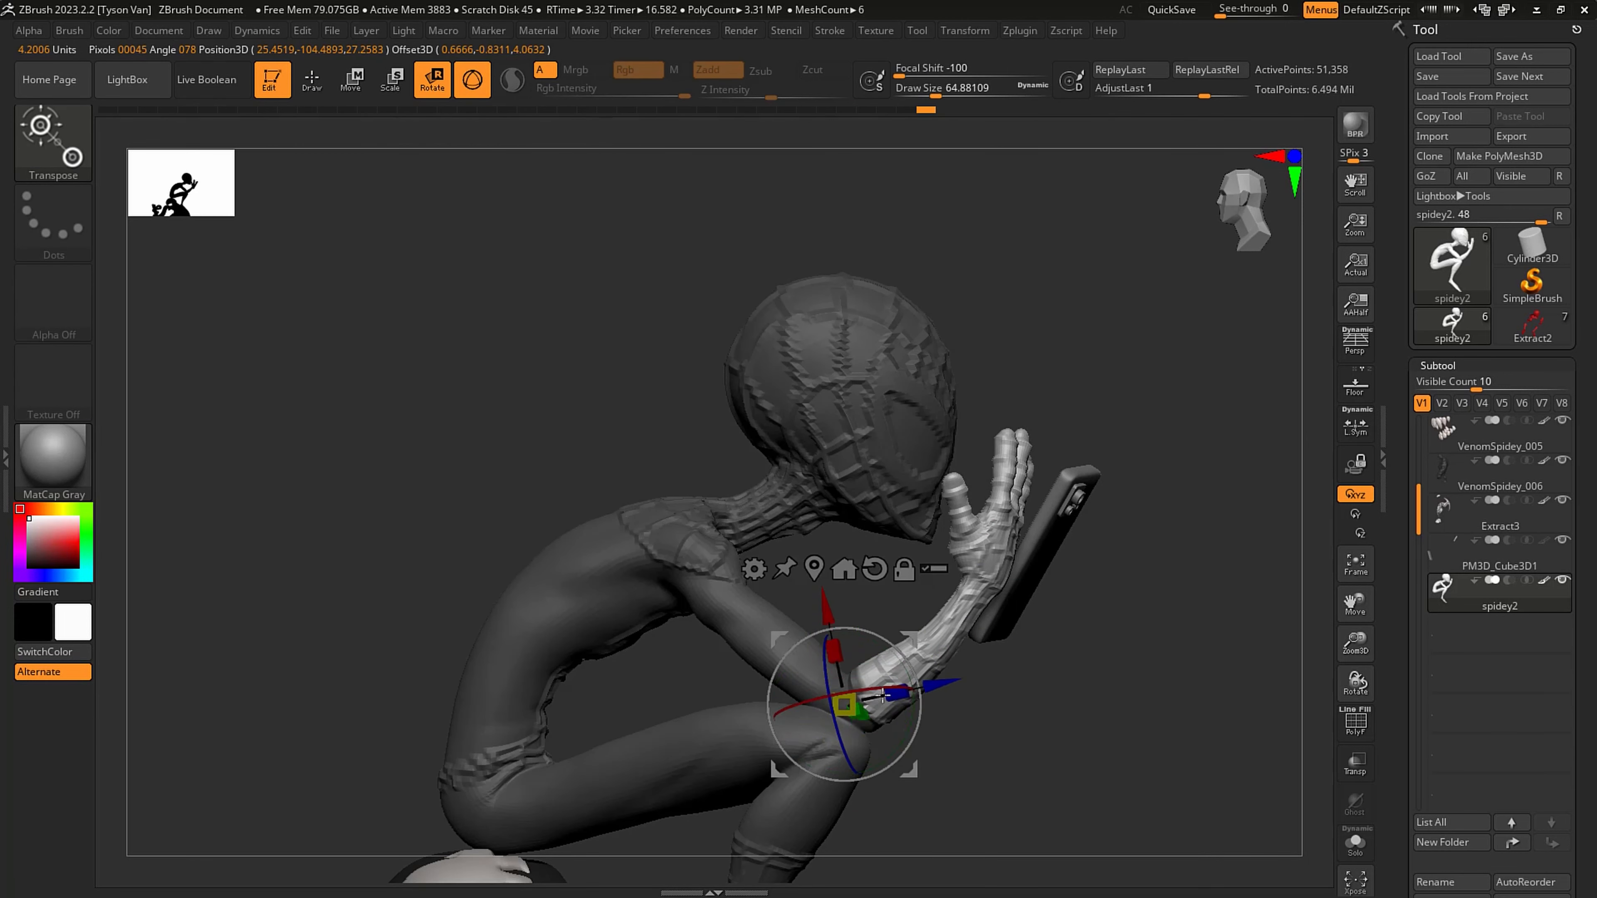
pyautogui.moveTo(888, 684); pyautogui.dragTo(895, 679)
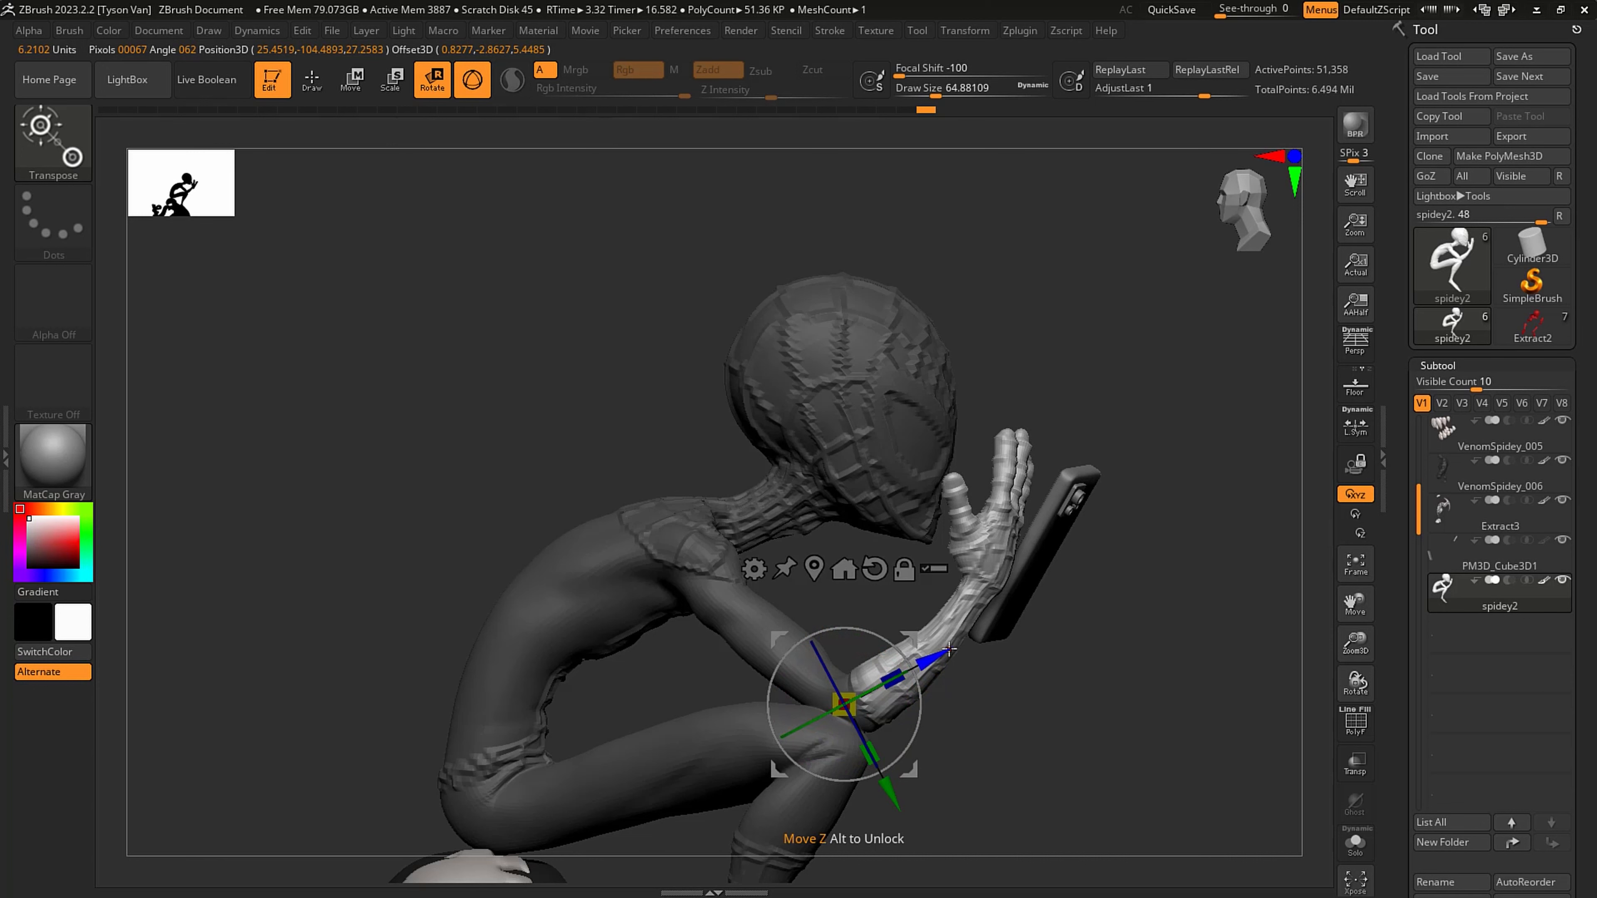
# - Blur the mask at the elbow and rotate the free forearm toward the phone
pyautogui.click(1443, 366)
pyautogui.click(1441, 272)
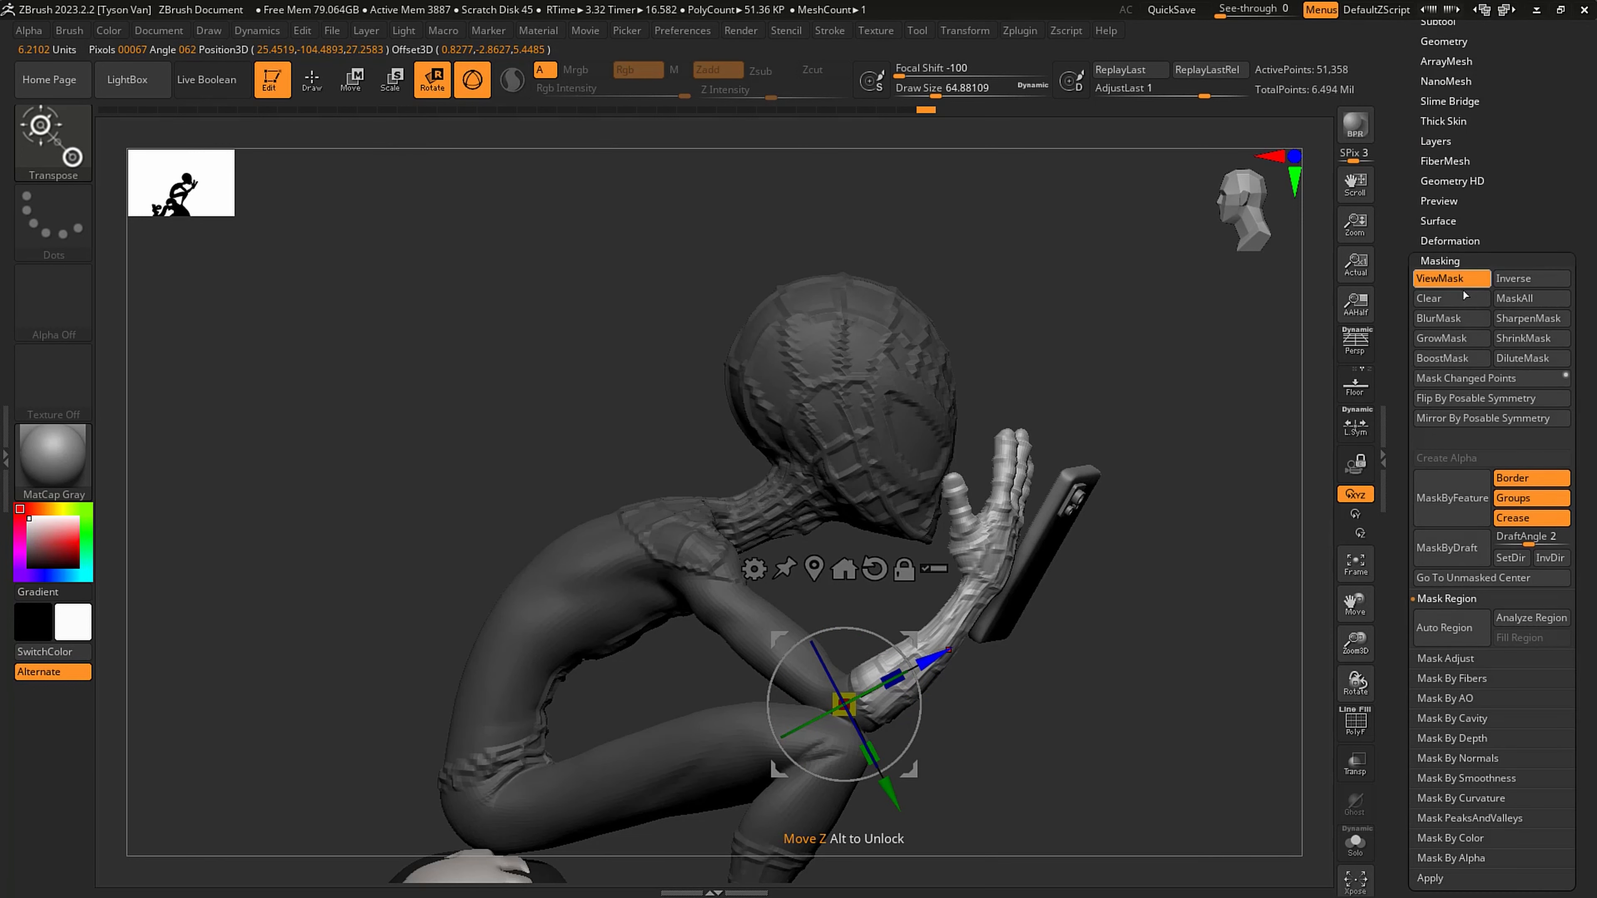
pyautogui.click(1449, 319)
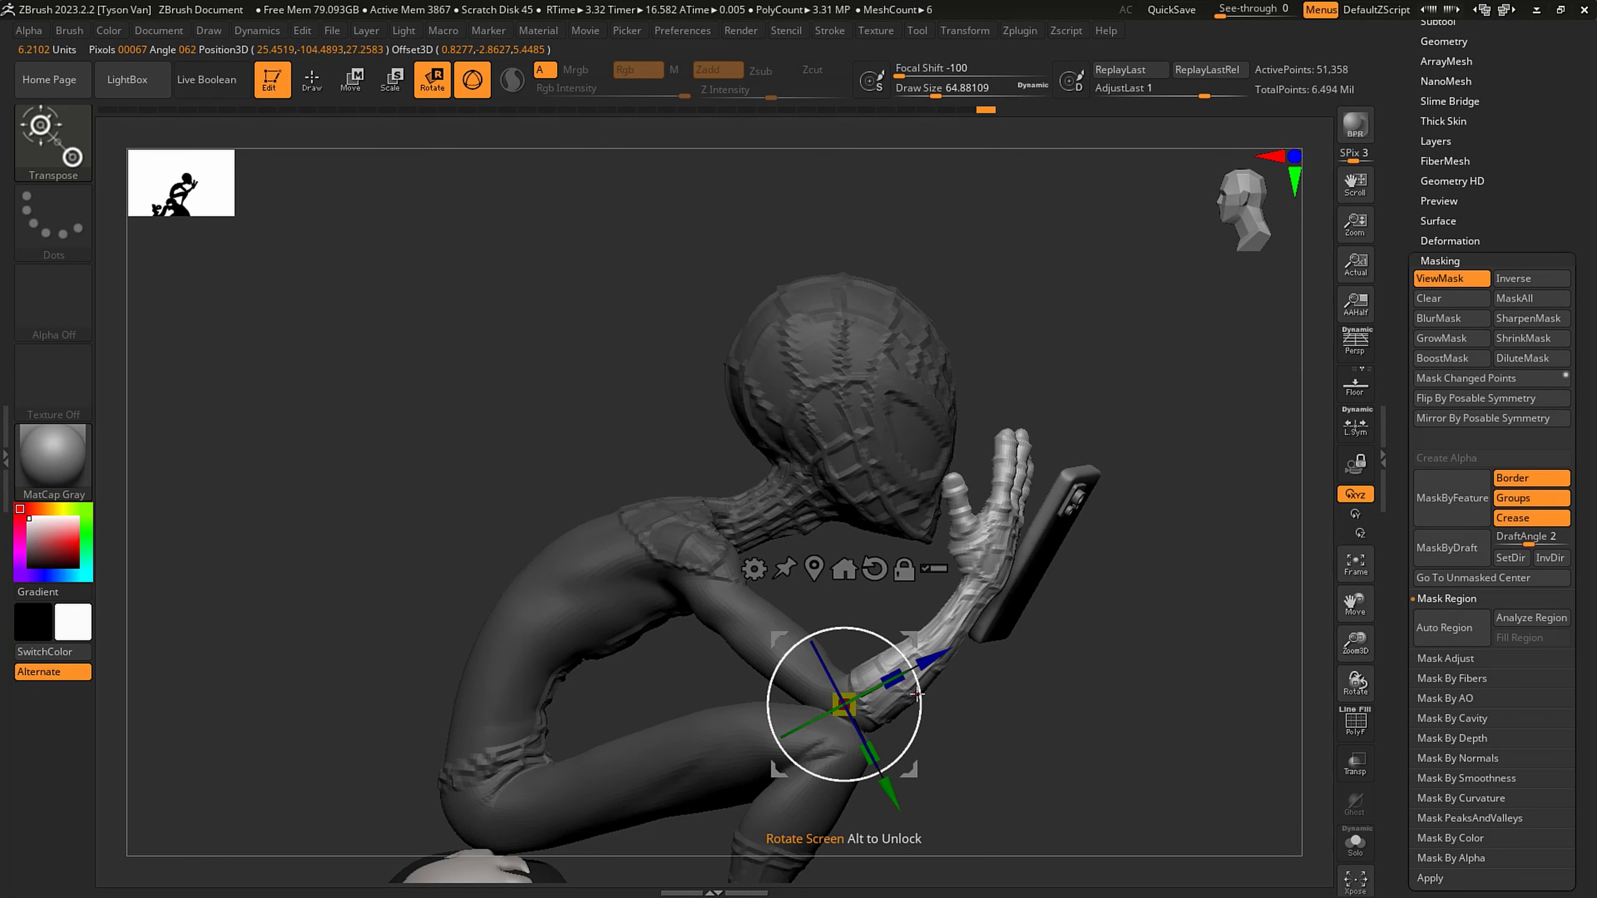
pyautogui.moveTo(1151, 682); pyautogui.dragTo(1016, 691)
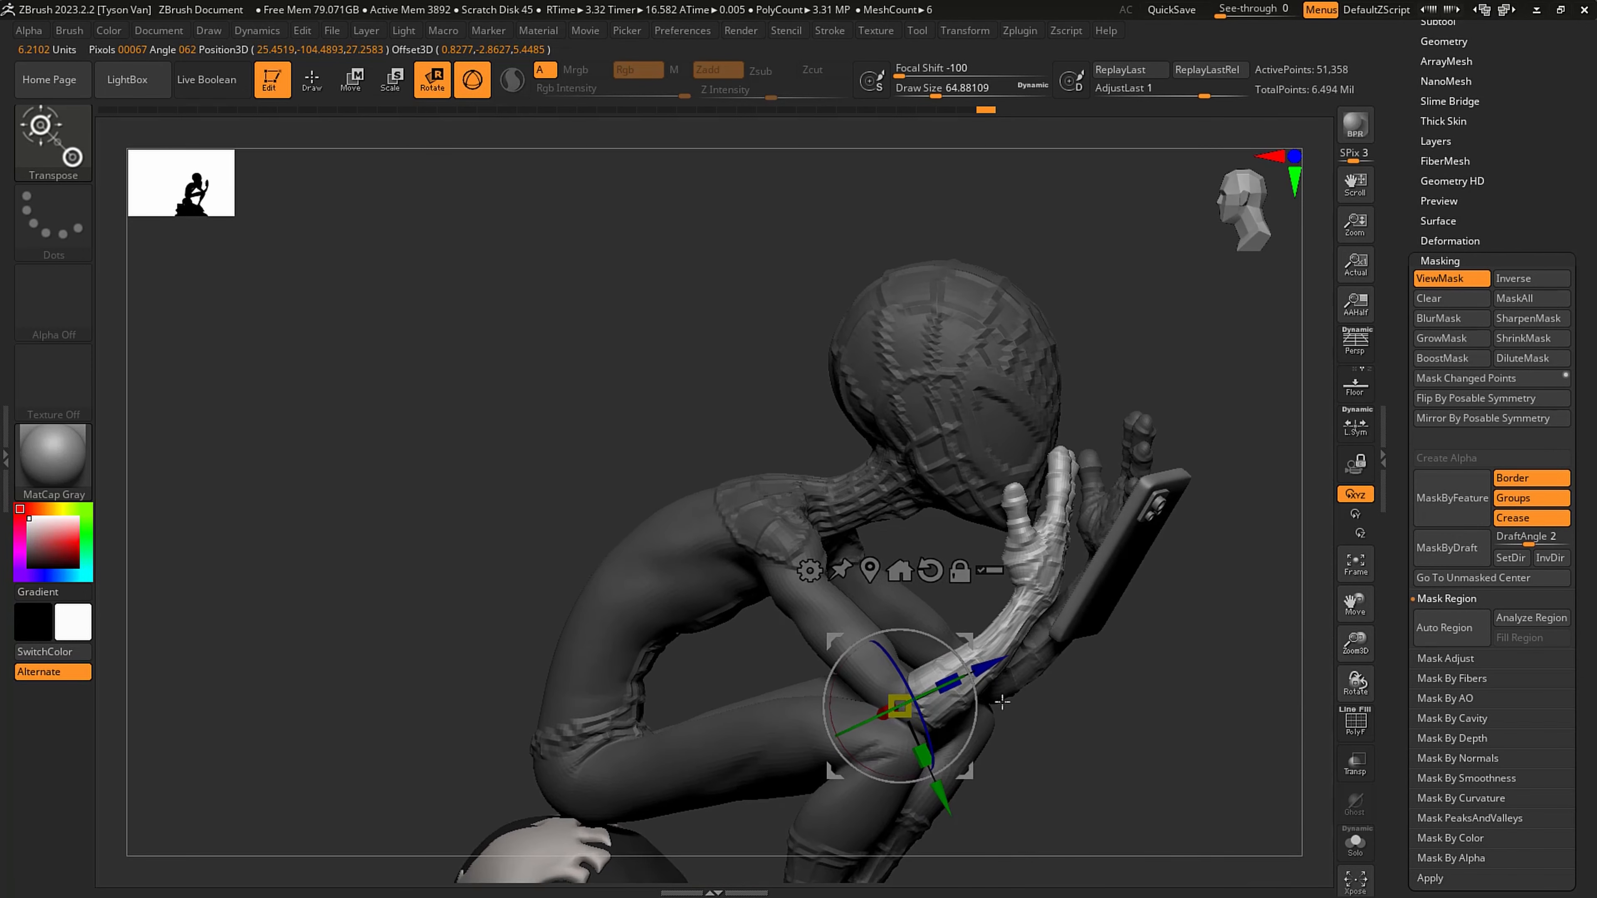
pyautogui.moveTo(971, 723); pyautogui.dragTo(990, 713)
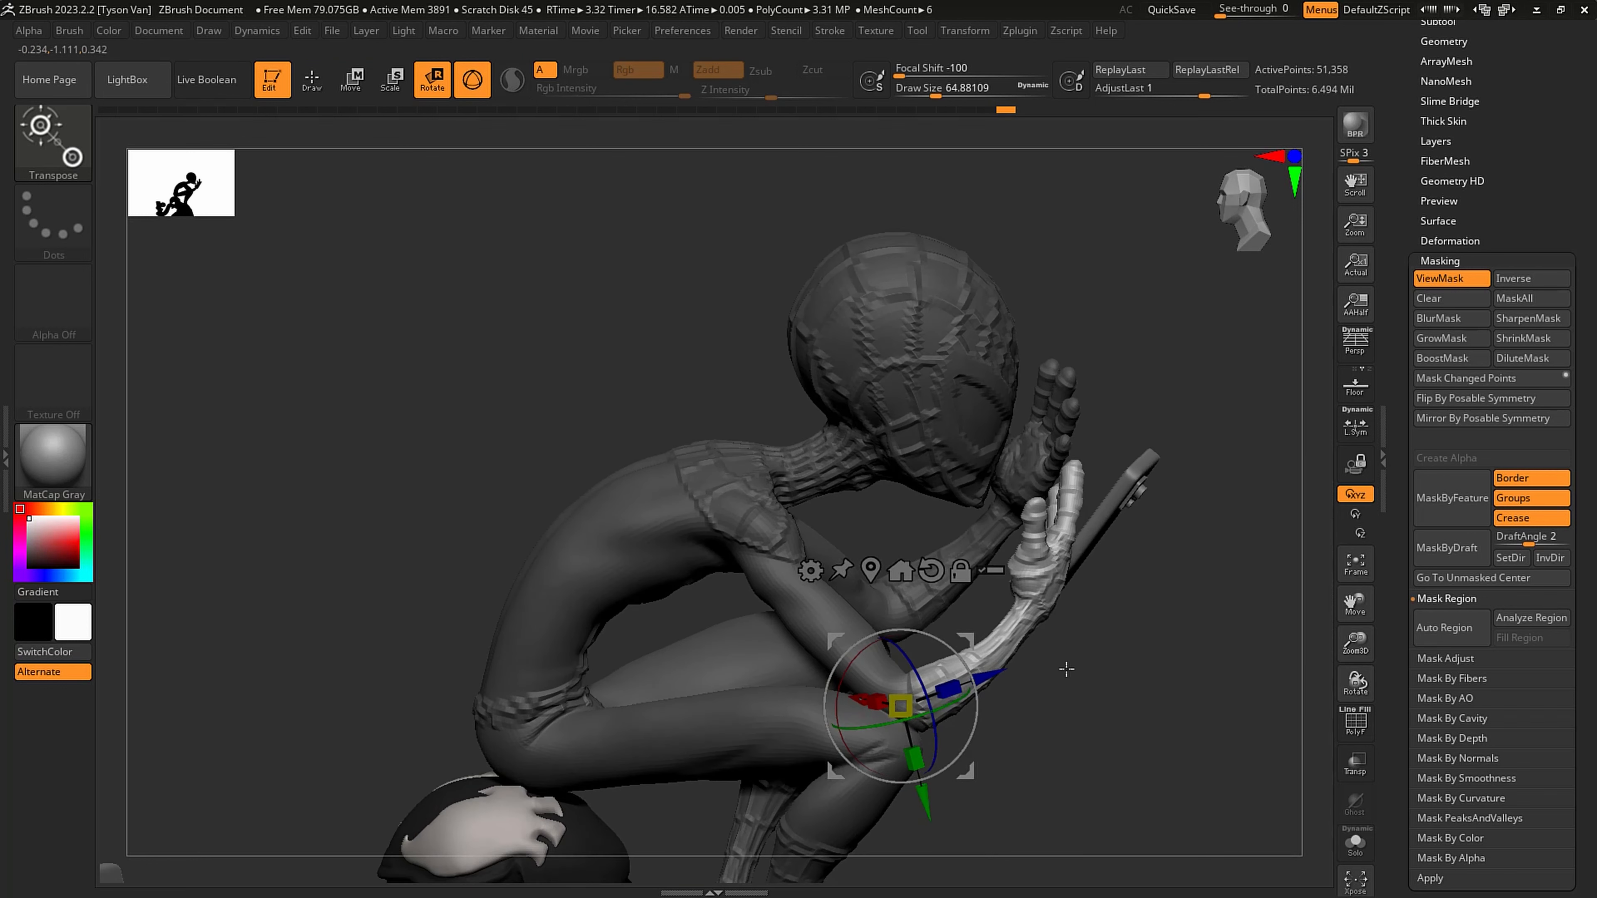
# - Extend the mask over the forearm to leave only the hand free, and lay a transpose line from wrist to fingertips
pyautogui.keyDown('ctrl'); pyautogui.moveTo(892, 730); pyautogui.dragTo(875, 752); pyautogui.keyUp('ctrl')
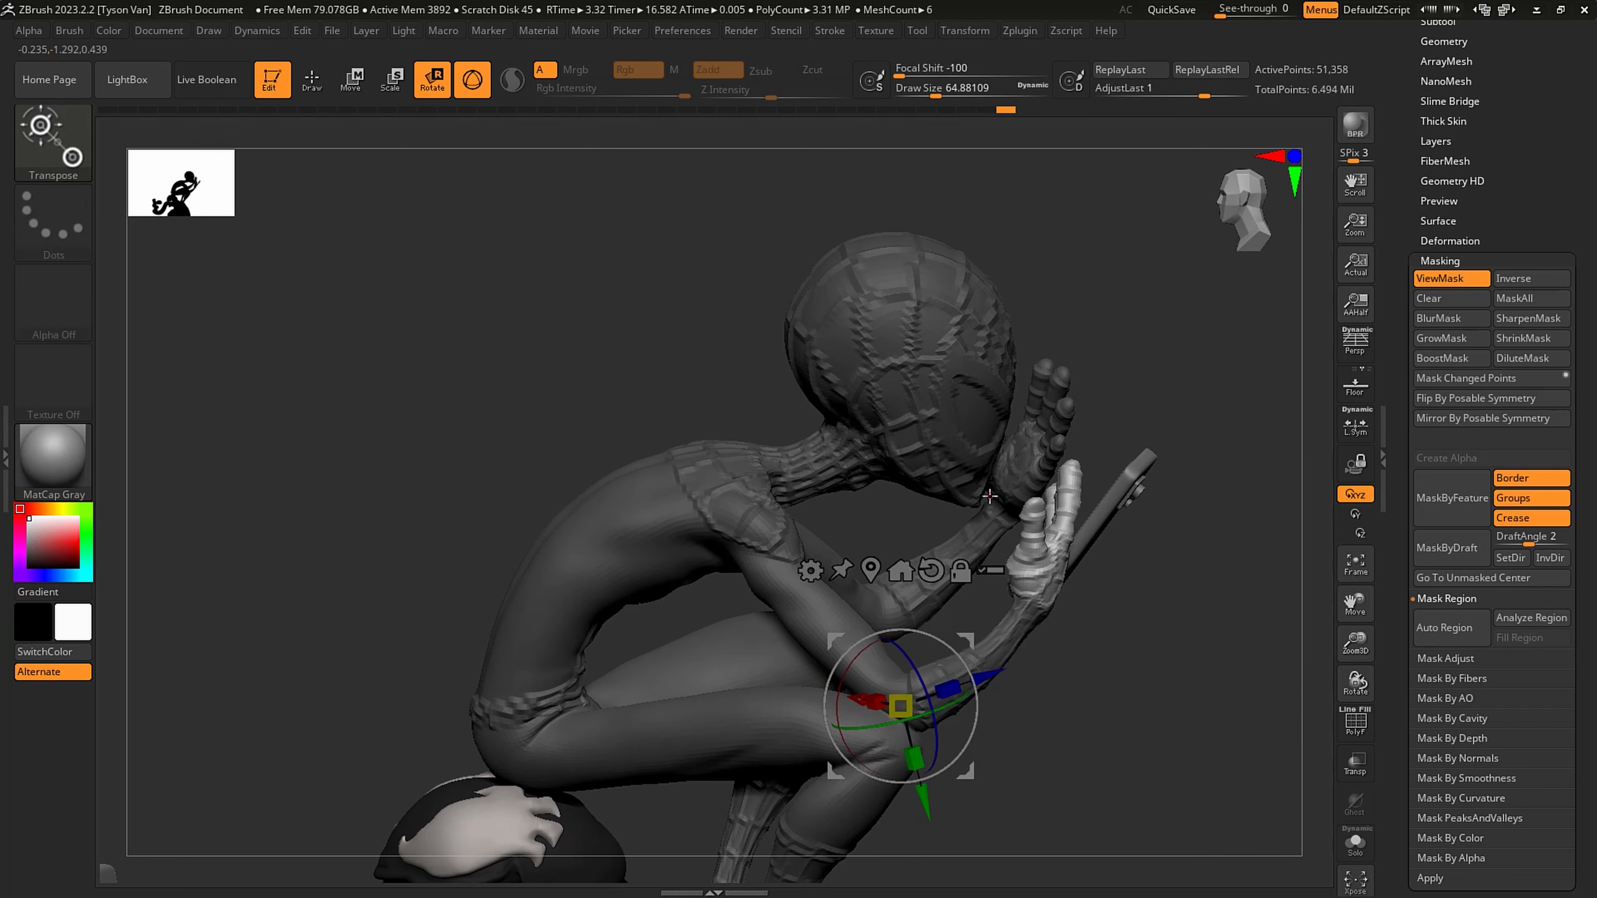
pyautogui.click(484, 79)
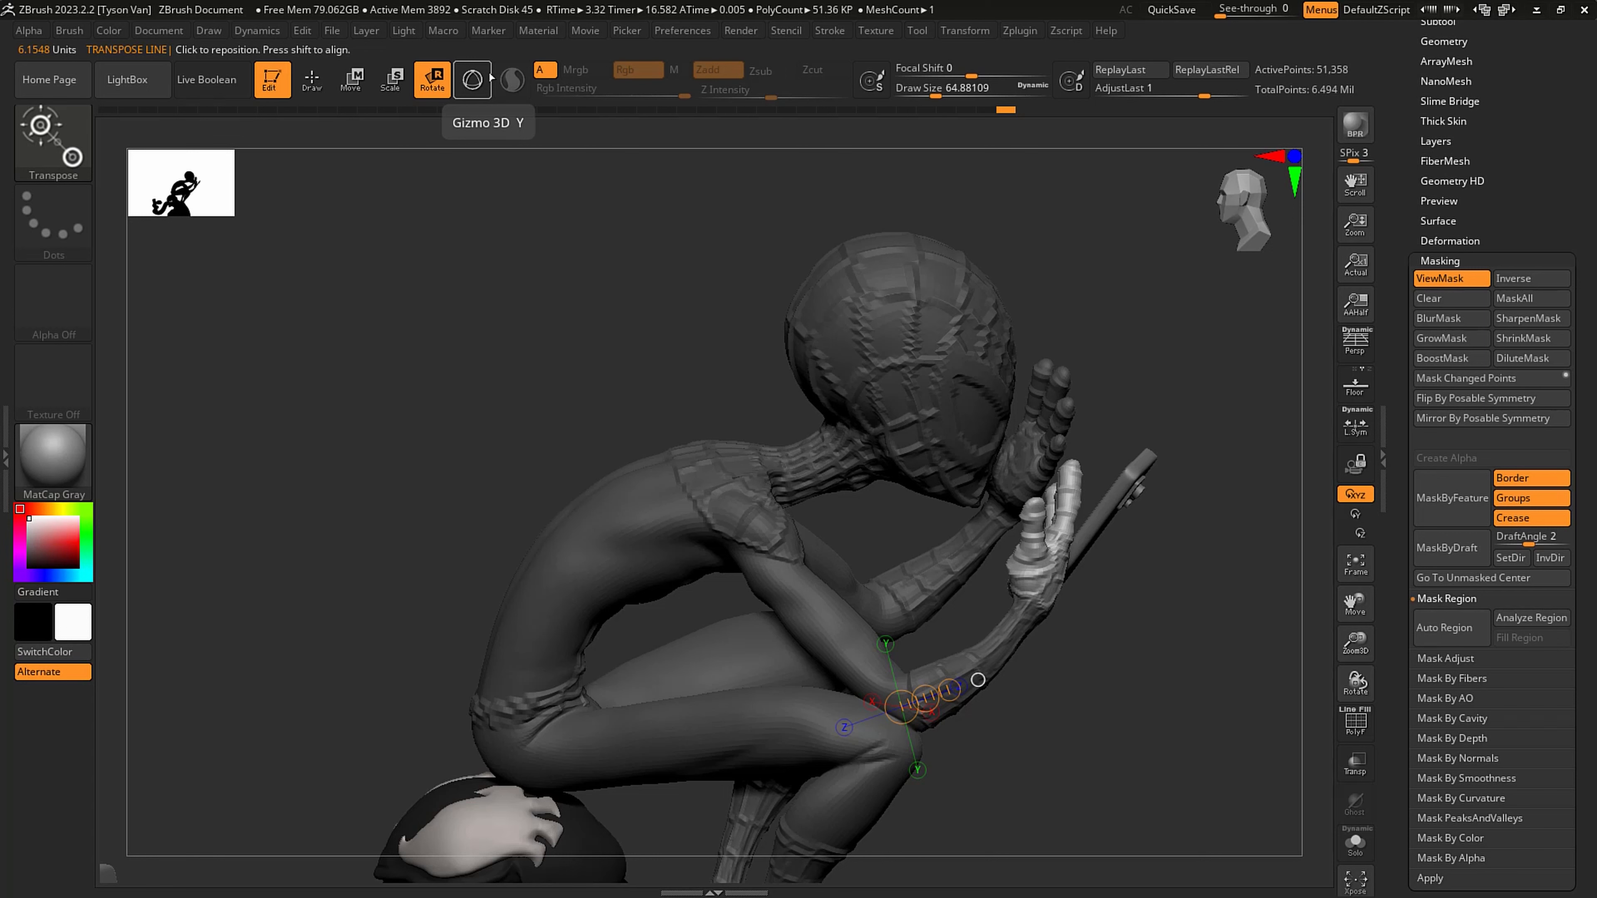
pyautogui.moveTo(1035, 604); pyautogui.dragTo(1074, 461)
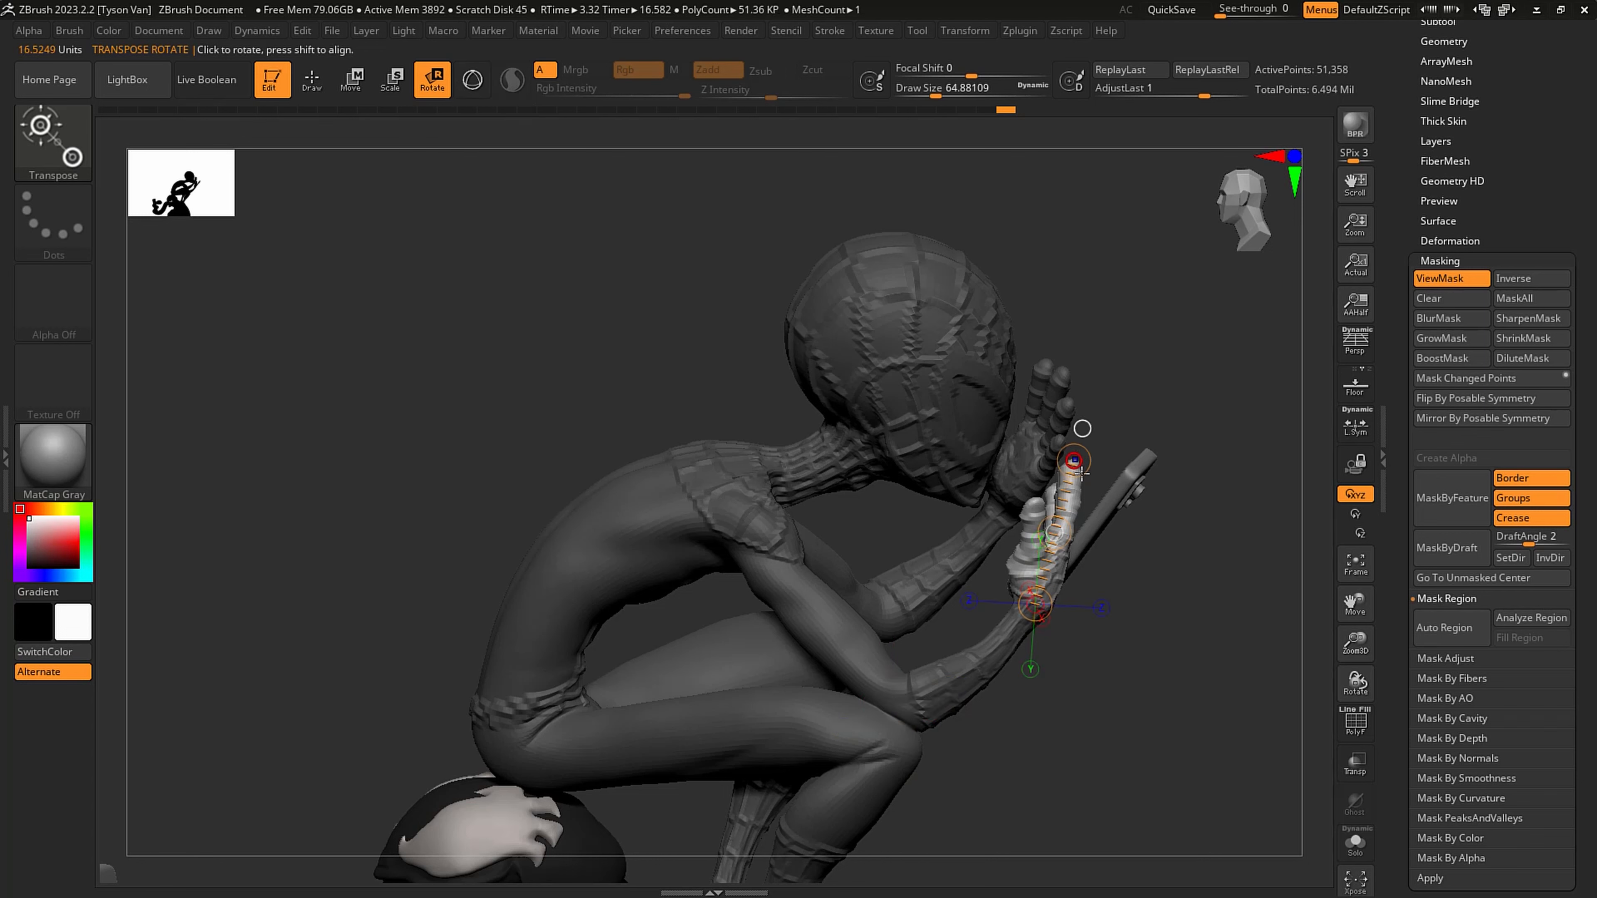
# - Rotate and spin the unmasked hand around the wrist to align it with the phone
pyautogui.moveTo(1109, 533); pyautogui.dragTo(1127, 534)
pyautogui.moveTo(1127, 534)
pyautogui.mouseDown(button='right')
pyautogui.moveTo(1142, 473)
pyautogui.moveTo(1098, 534)
pyautogui.mouseUp(button='right')
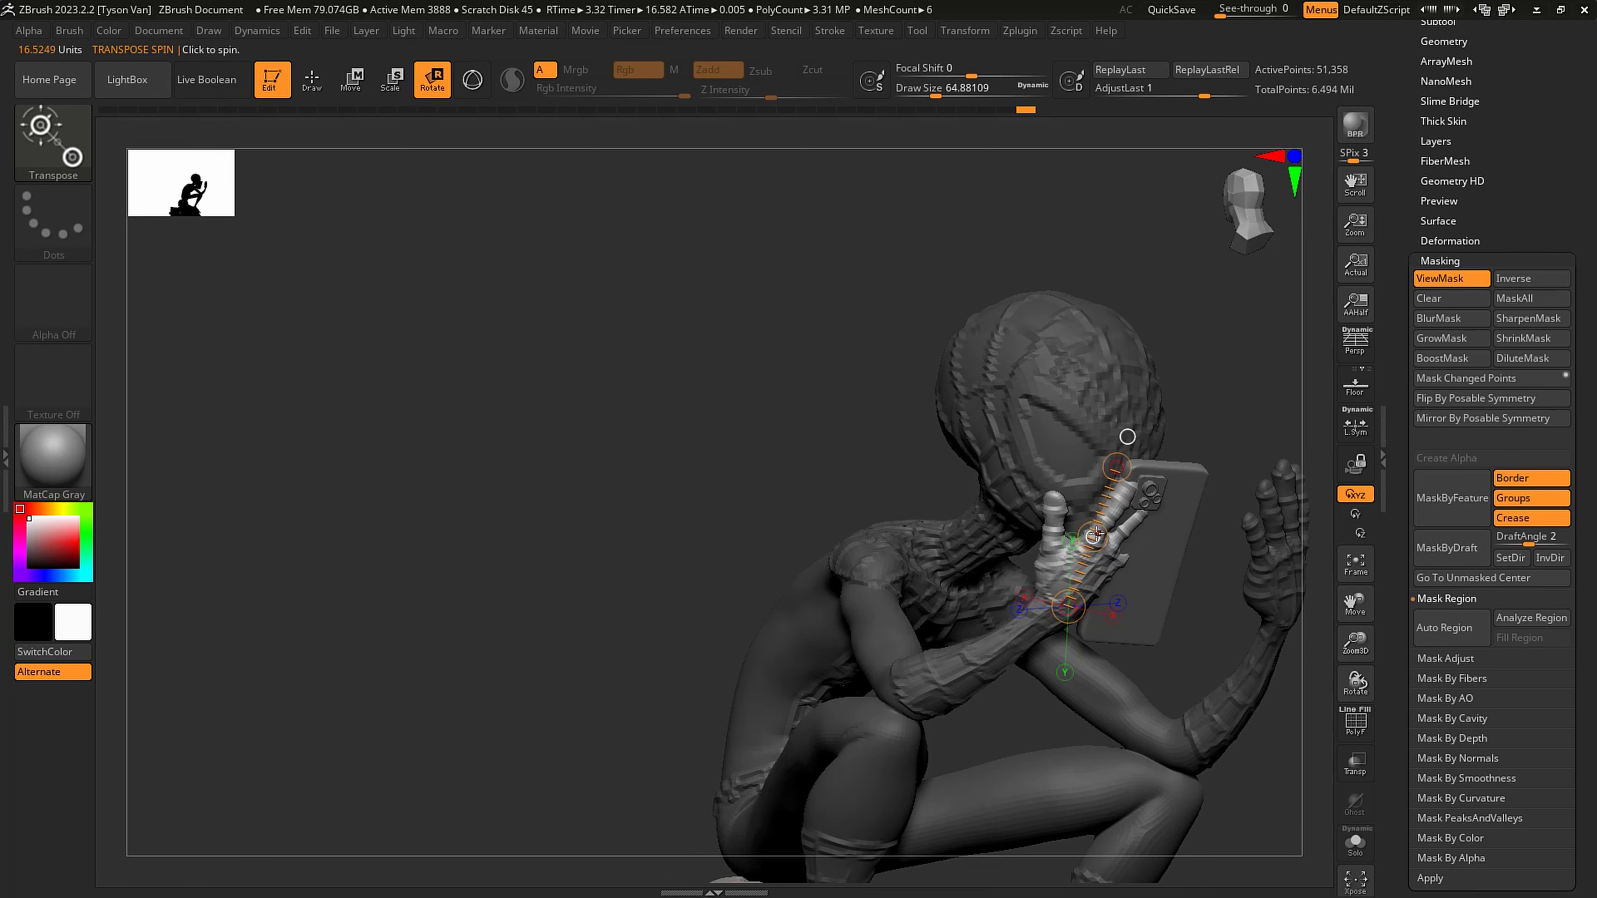
pyautogui.moveTo(1094, 534); pyautogui.dragTo(1076, 595)
pyautogui.moveTo(1091, 643); pyautogui.dragTo(1218, 630, button='right')
pyautogui.press('q')
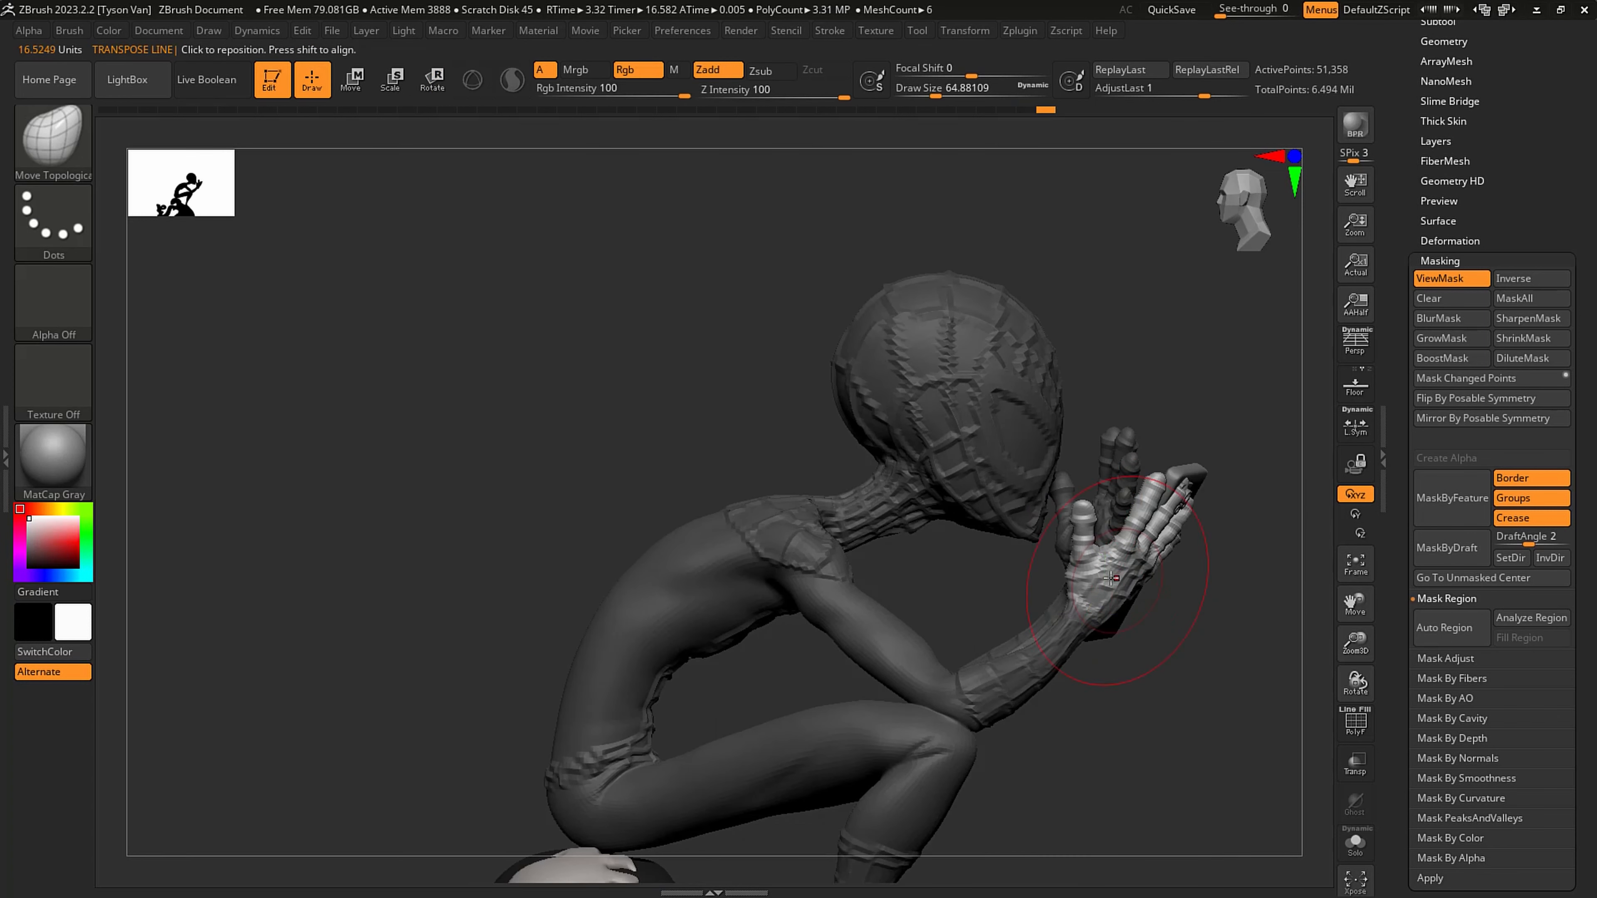
# - Lasso-mask the fingers of the phone hand and soften the mask so only the thumb stays free
pyautogui.press('ctrl')
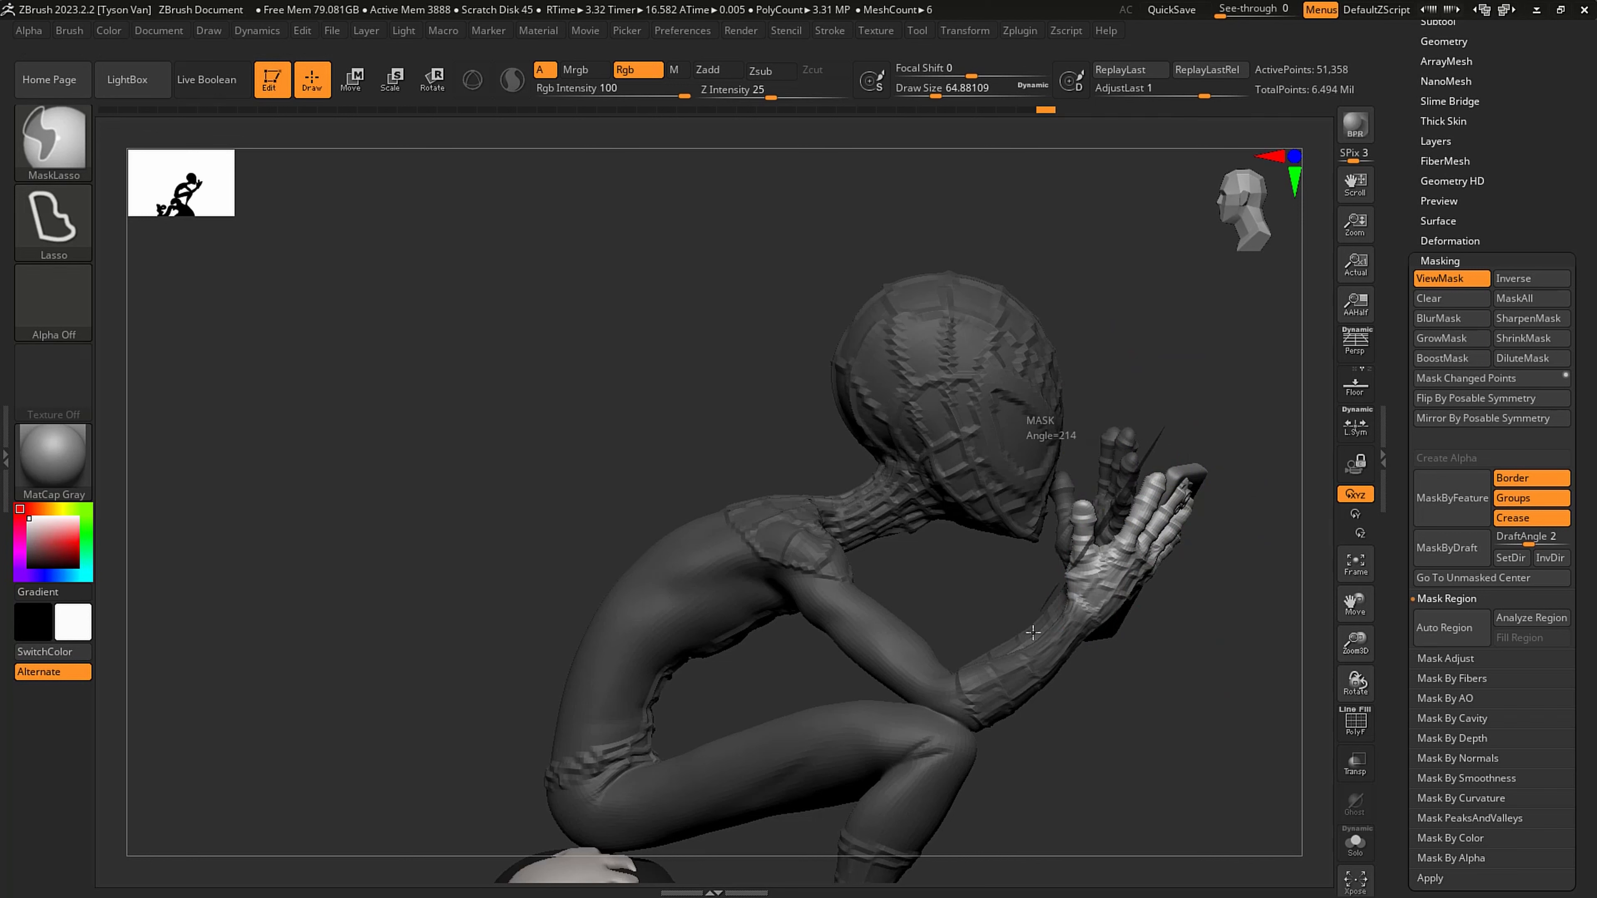
pyautogui.keyDown('ctrl'); pyautogui.moveTo(1228, 539); pyautogui.dragTo(1198, 405); pyautogui.keyUp('ctrl')
pyautogui.moveTo(1132, 583)
pyautogui.mouseDown(button='right')
pyautogui.moveTo(1113, 580)
pyautogui.moveTo(1127, 617)
pyautogui.mouseUp(button='right')
pyautogui.keyDown('ctrl'); pyautogui.click(1106, 581); pyautogui.keyUp('ctrl')
# - Lay a transpose line along the free thumb and rotate the thumb toward the phone's edge
pyautogui.click(432, 79)
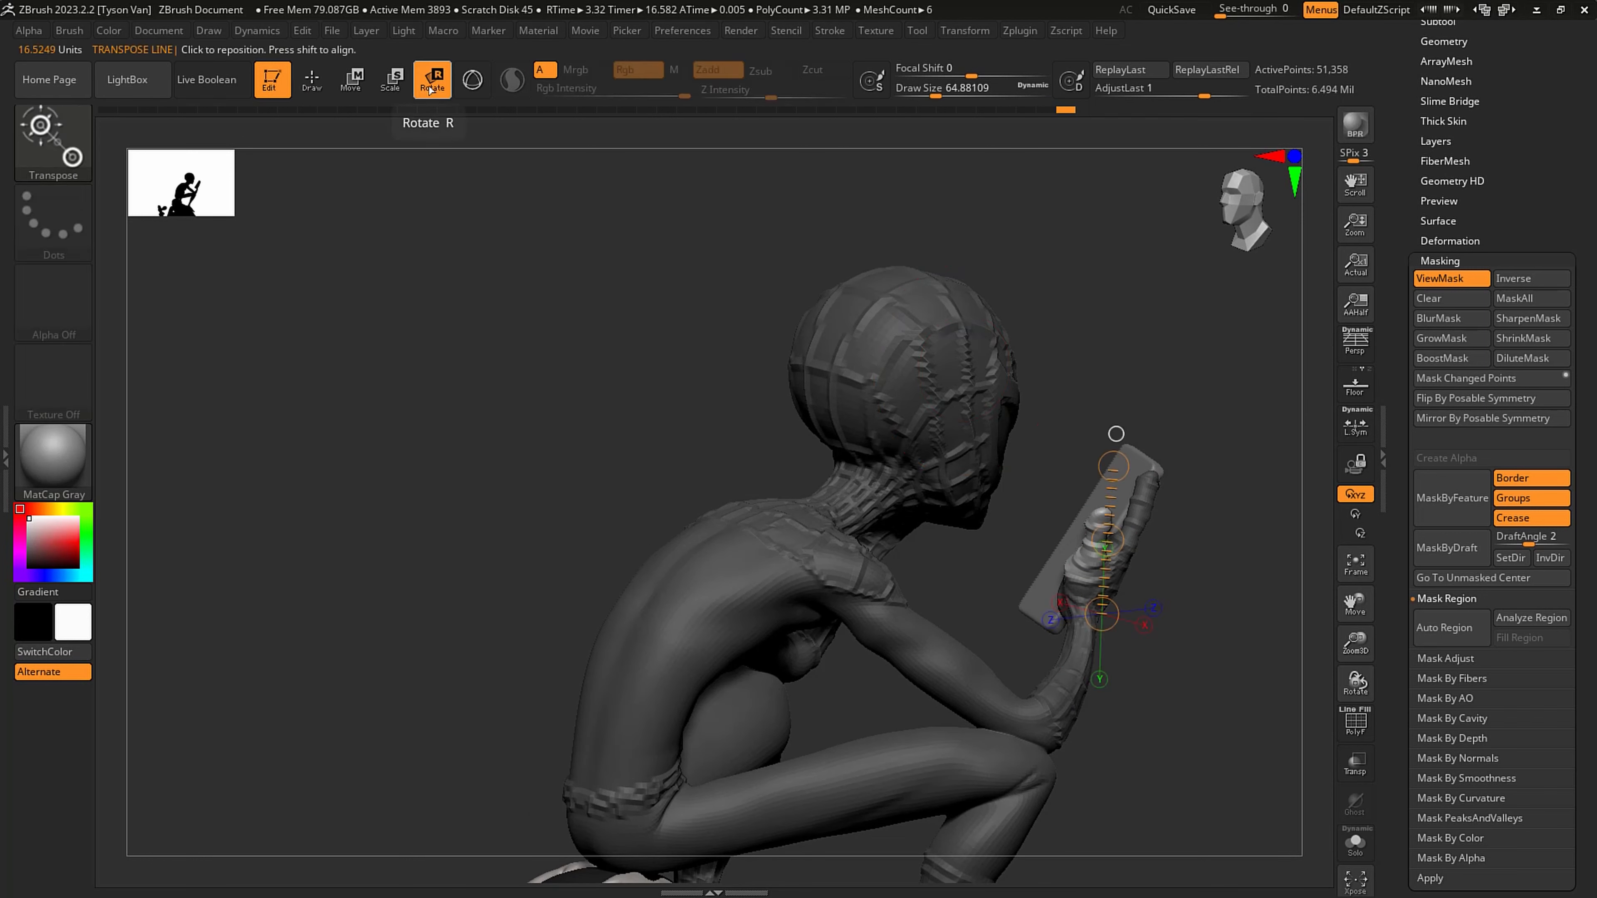
pyautogui.moveTo(1079, 598); pyautogui.dragTo(1102, 522)
pyautogui.moveTo(1112, 535)
pyautogui.mouseDown(button='right')
pyautogui.moveTo(1219, 585)
pyautogui.moveTo(1141, 558)
pyautogui.moveTo(1166, 567)
pyautogui.mouseUp(button='right')
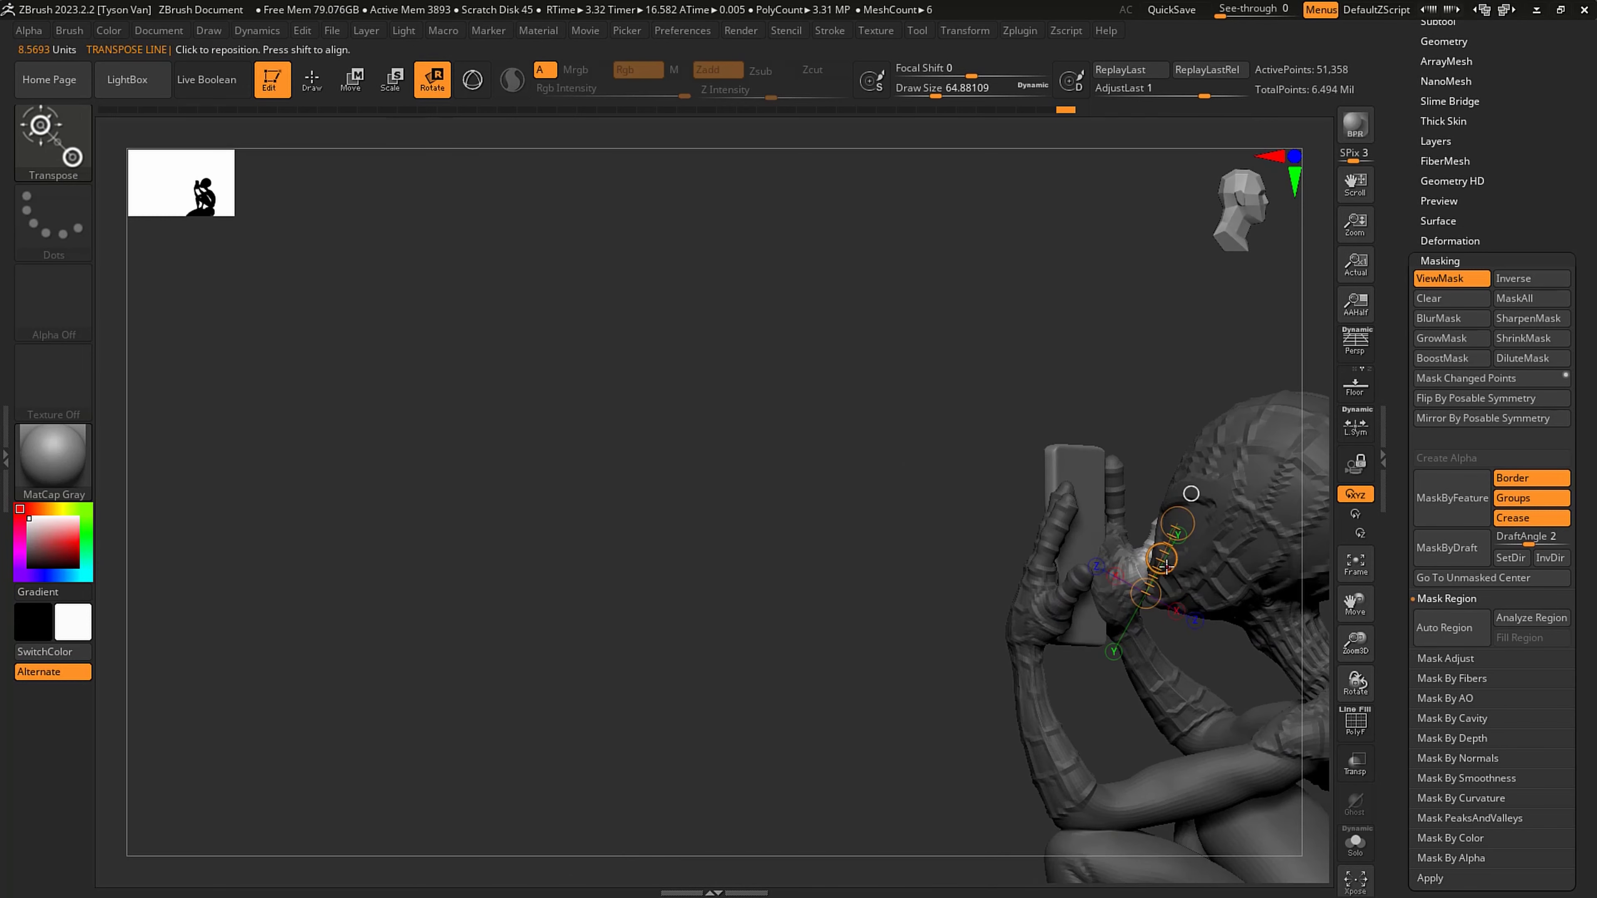
pyautogui.moveTo(1167, 567); pyautogui.dragTo(1161, 559)
pyautogui.moveTo(1163, 562); pyautogui.dragTo(1370, 557, button='right')
pyautogui.keyDown('alt'); pyautogui.moveTo(1370, 556); pyautogui.dragTo(1002, 457, button='right'); pyautogui.keyUp('alt')
pyautogui.moveTo(930, 483); pyautogui.dragTo(887, 492)
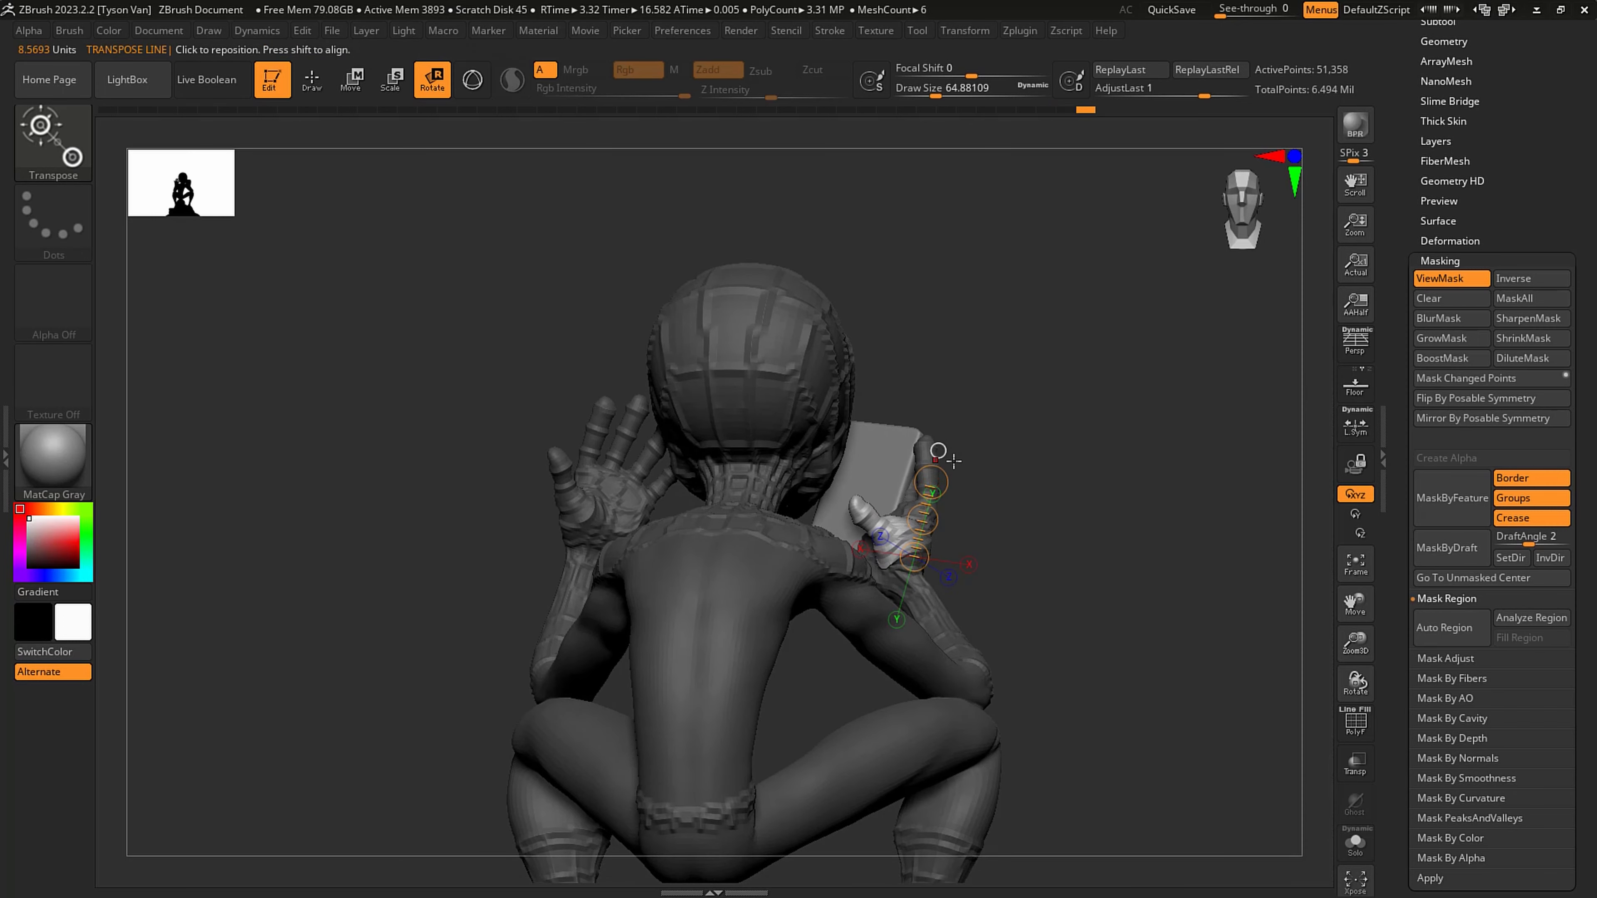
pyautogui.moveTo(1119, 503); pyautogui.dragTo(903, 491, button='right')
pyautogui.moveTo(904, 491); pyautogui.dragTo(941, 471)
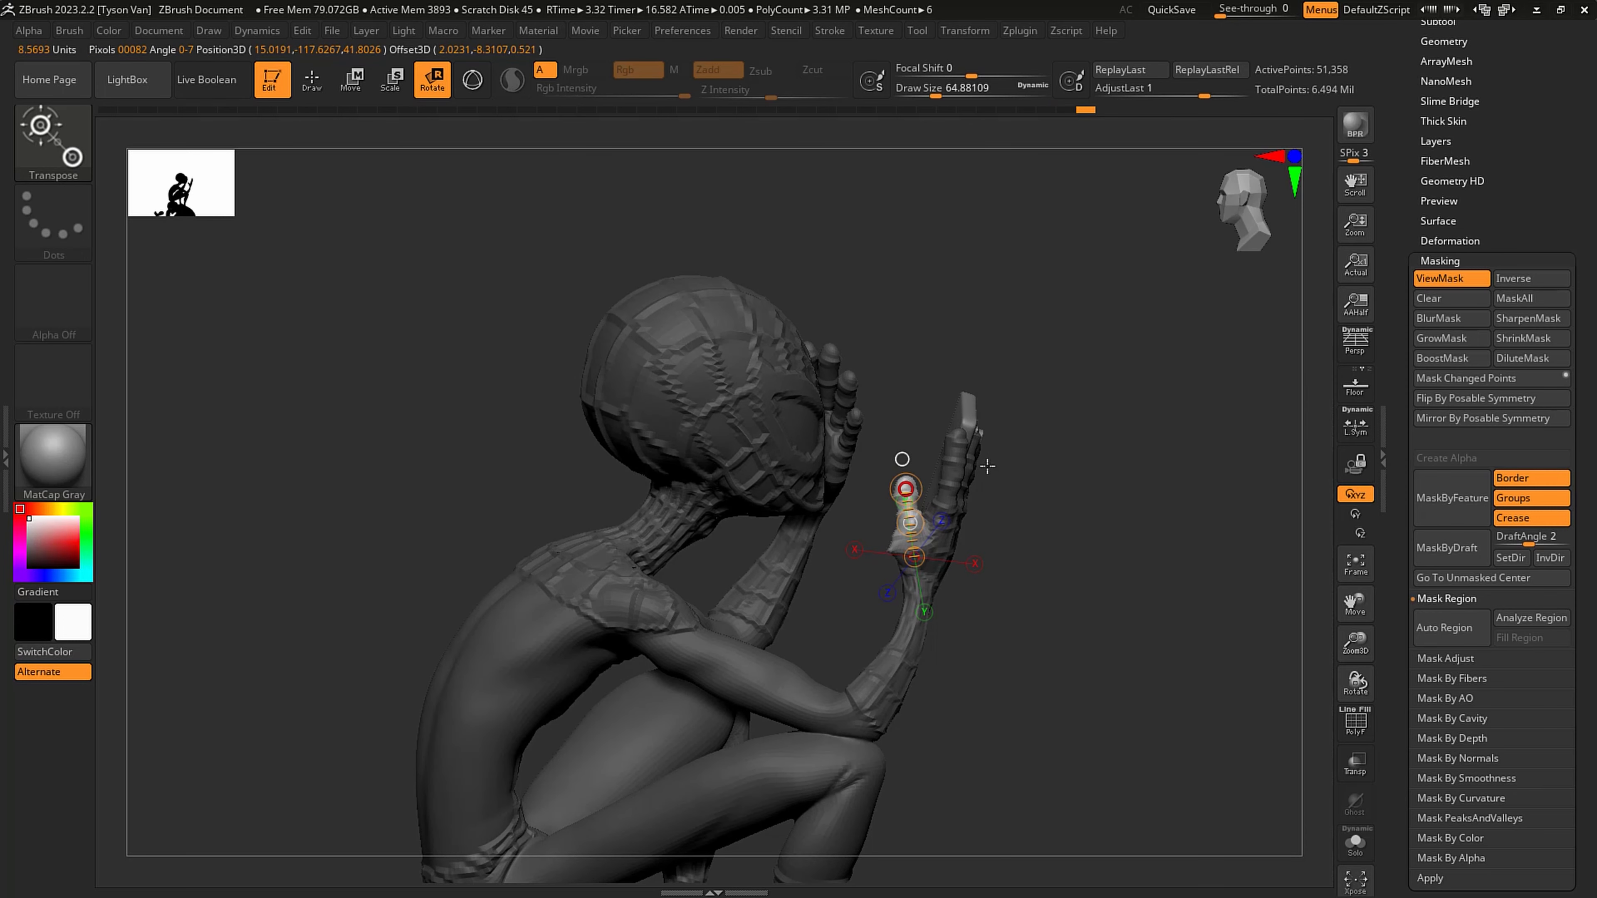
# - Shift the free thumb closer to the phone with the transpose line in Move mode
pyautogui.click(353, 81)
pyautogui.keyDown('ctrl'); pyautogui.moveTo(961, 440); pyautogui.dragTo(911, 530, button='right'); pyautogui.keyUp('ctrl')
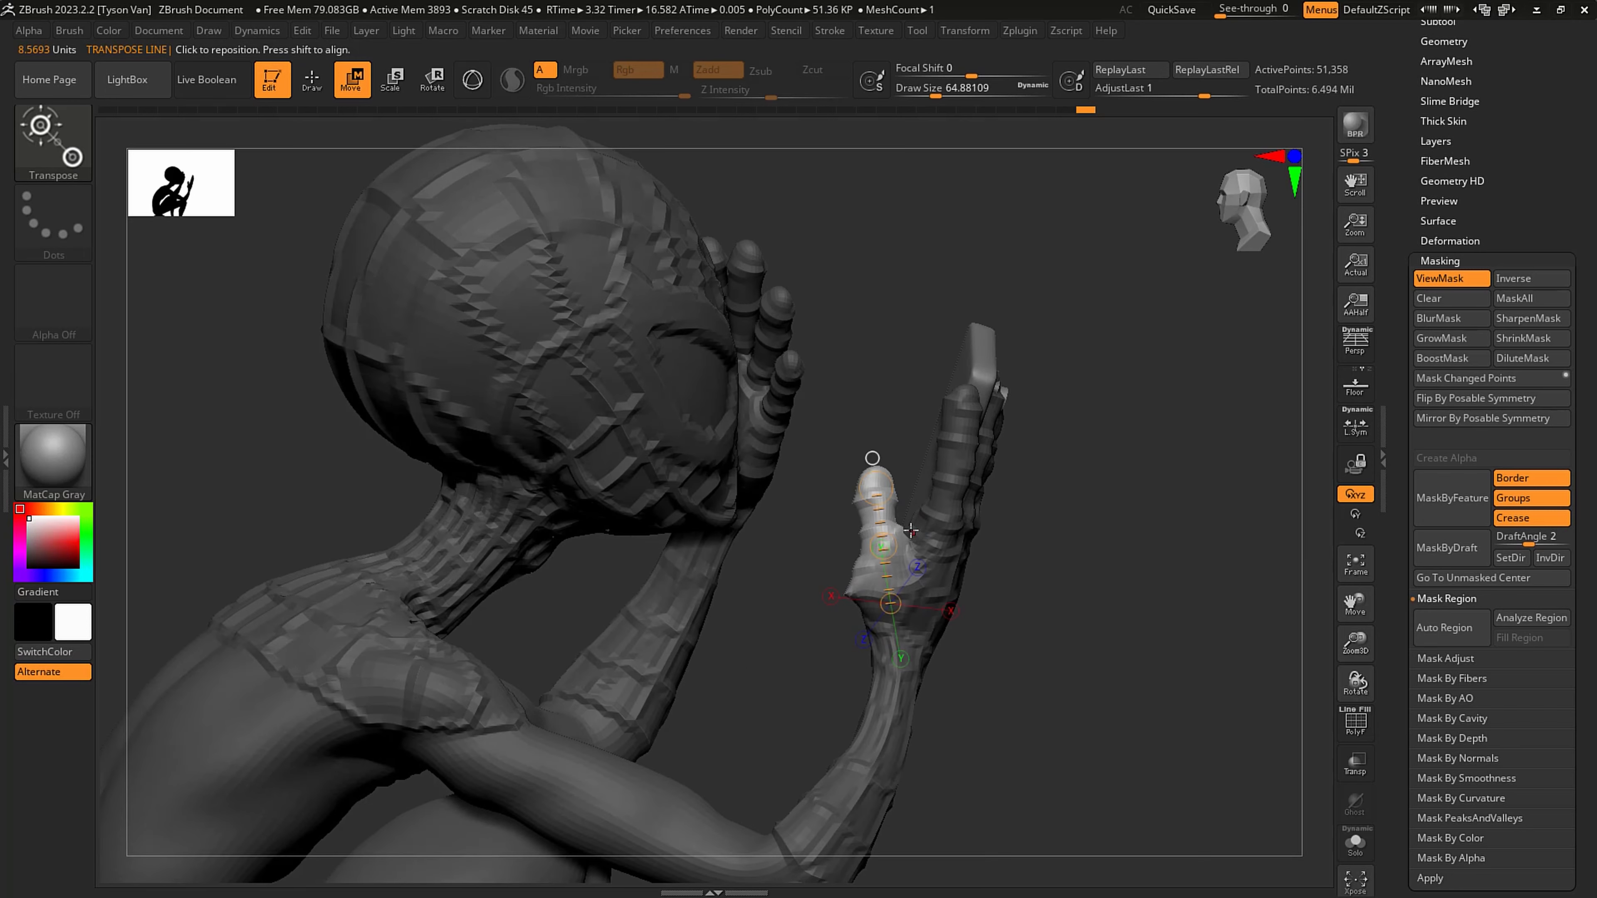
pyautogui.moveTo(883, 545); pyautogui.dragTo(897, 536)
pyautogui.moveTo(899, 525)
pyautogui.mouseDown(button='right')
pyautogui.moveTo(1081, 516)
pyautogui.moveTo(978, 517)
pyautogui.moveTo(909, 463)
pyautogui.mouseUp(button='right')
# - Reshape the thumb and its base with the Move Topological brush, reducing the draw size to about 37 and about 25
pyautogui.press('q')
pyautogui.press('s')
pyautogui.moveTo(902, 454); pyautogui.dragTo(890, 455)
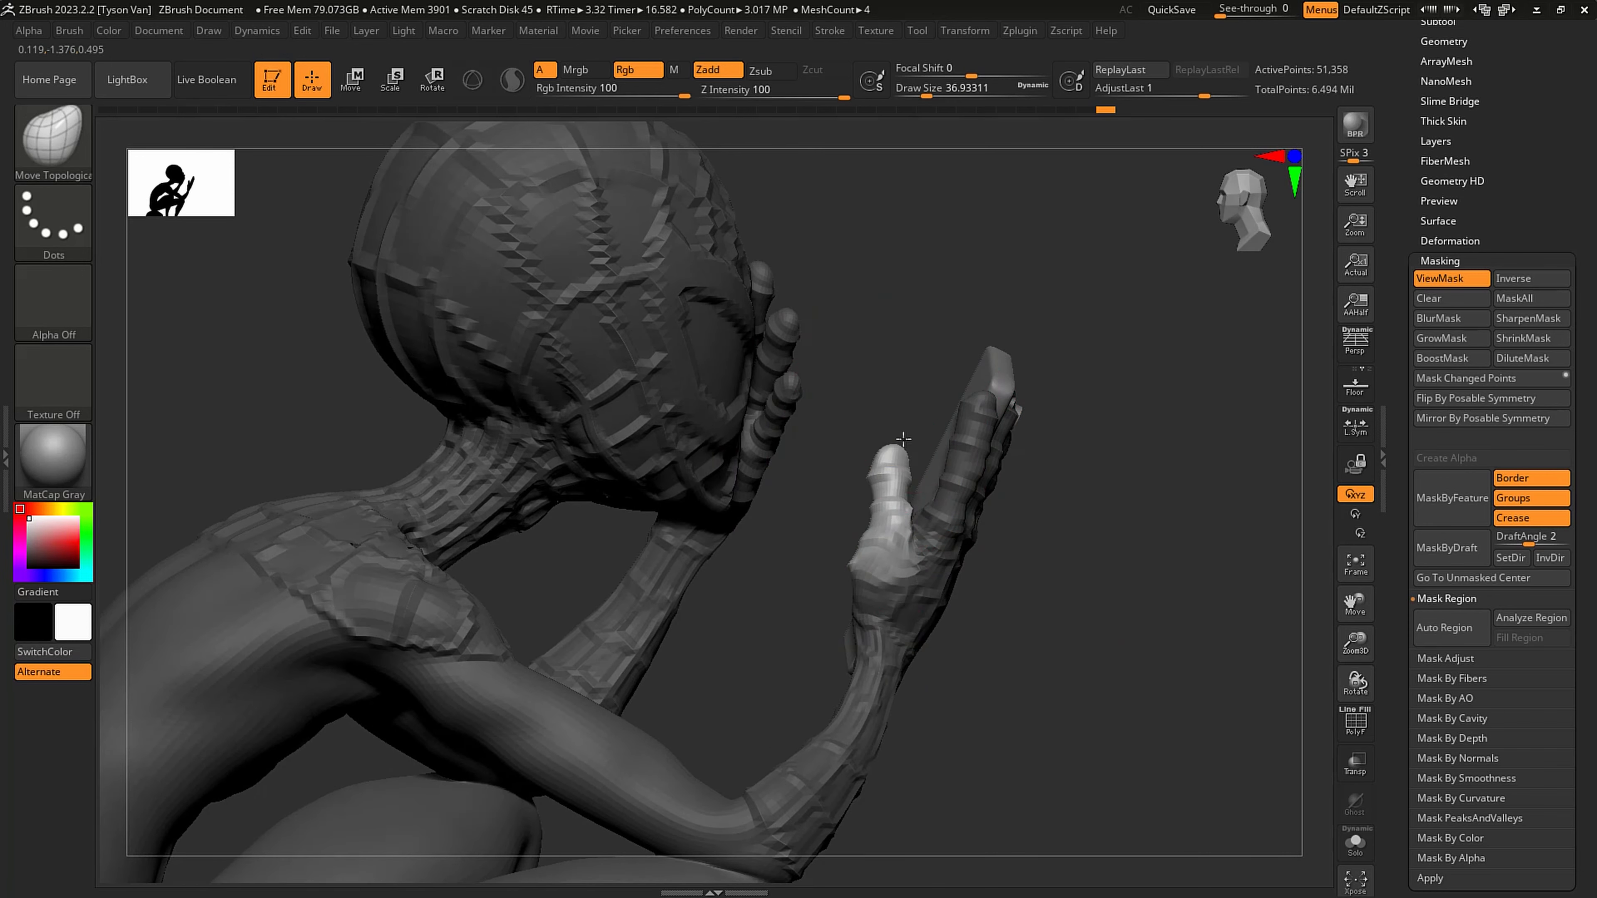
pyautogui.moveTo(895, 448); pyautogui.dragTo(910, 452, button='right')
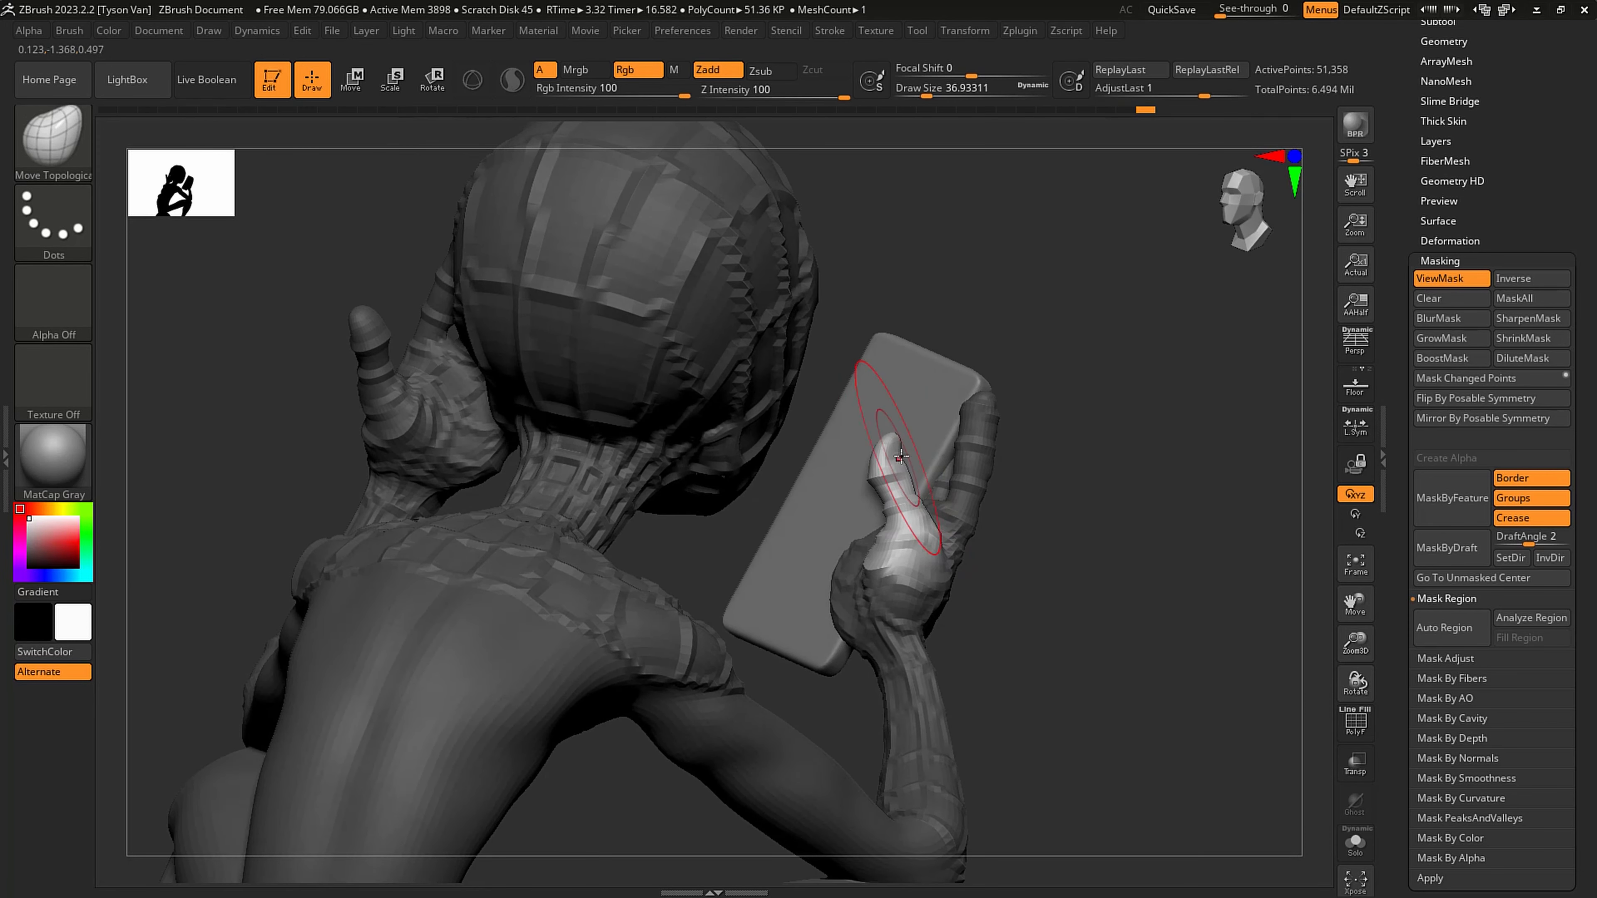
pyautogui.moveTo(919, 465)
pyautogui.mouseDown(button='right')
pyautogui.moveTo(934, 464)
pyautogui.moveTo(919, 547)
pyautogui.moveTo(974, 550)
pyautogui.mouseUp(button='right')
pyautogui.moveTo(953, 539); pyautogui.dragTo(915, 537)
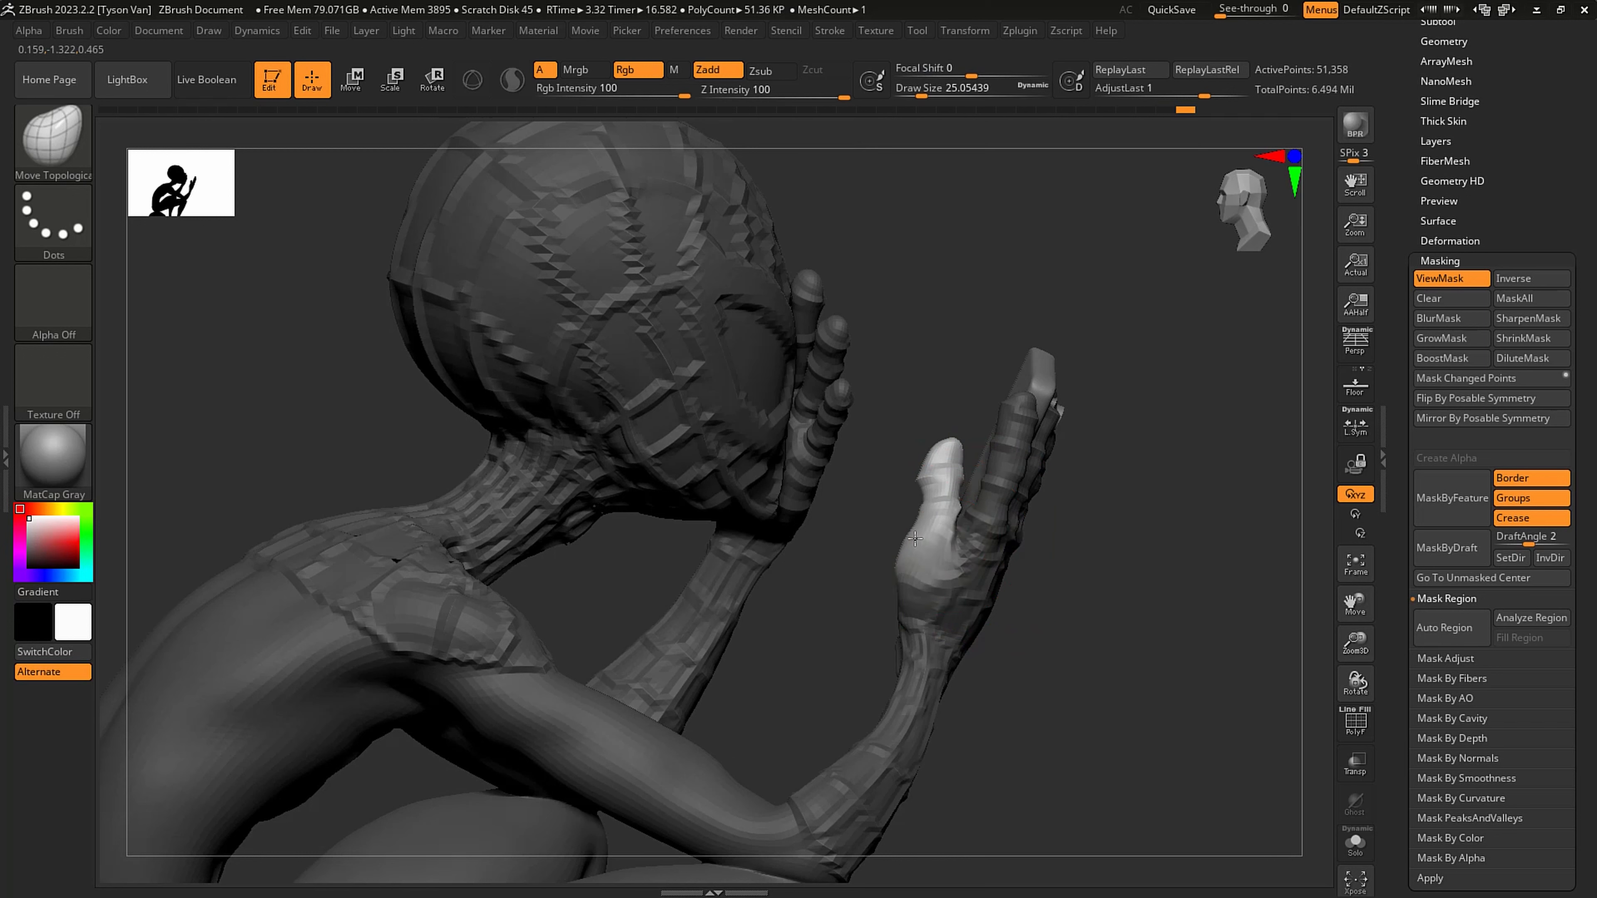
# - Raise spidey2 to its highest subdivision level, clear the mask and set the brush draw size to about 15.6
pyautogui.press('shift')
pyautogui.press('shift')
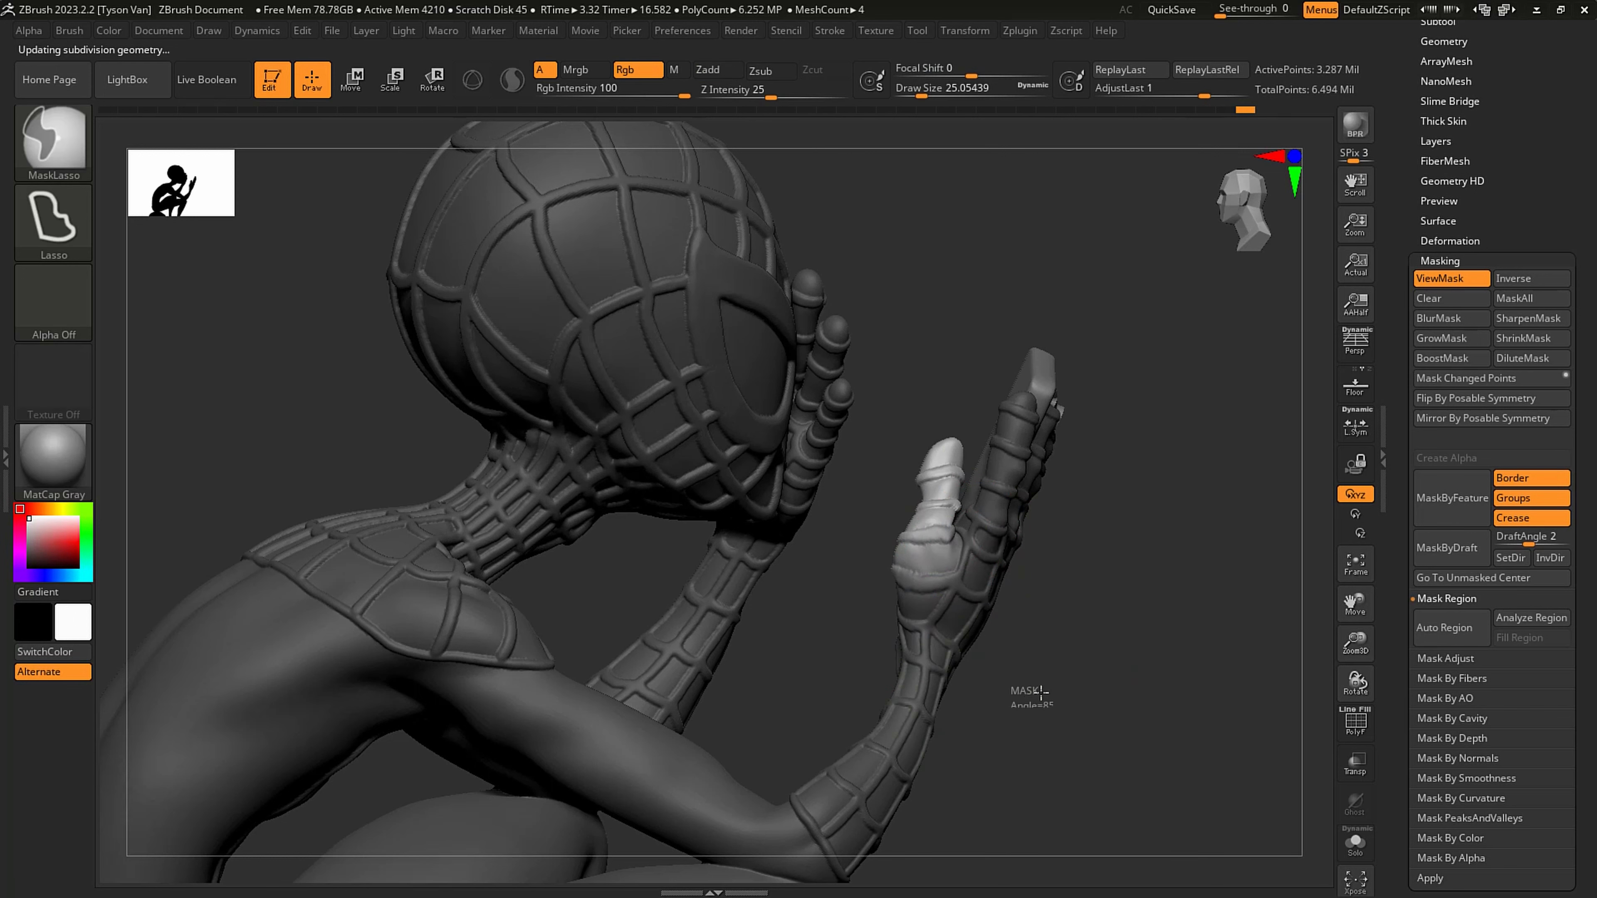
pyautogui.keyDown('ctrl'); pyautogui.moveTo(1023, 688); pyautogui.dragTo(1037, 704); pyautogui.keyUp('ctrl')
pyautogui.press('s')
pyautogui.moveTo(921, 604); pyautogui.dragTo(916, 604)
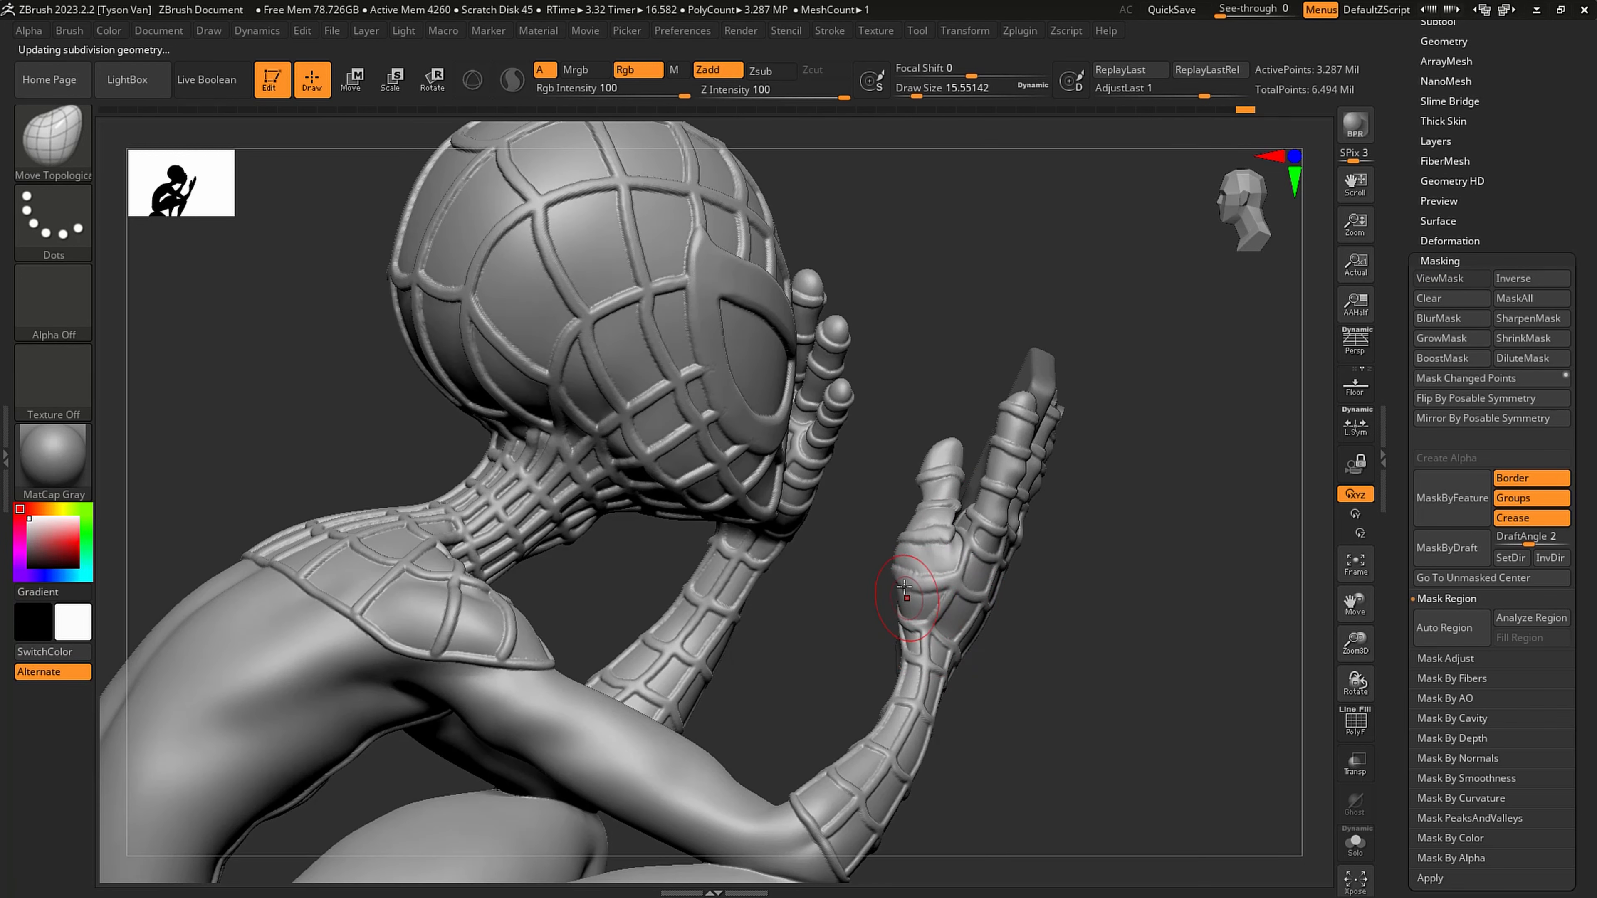
# - Pick the SnakeHook brush and isolate the Spider-Man figure with its polyframe displayed
pyautogui.press('b')
pyautogui.press('s')
pyautogui.press('h')
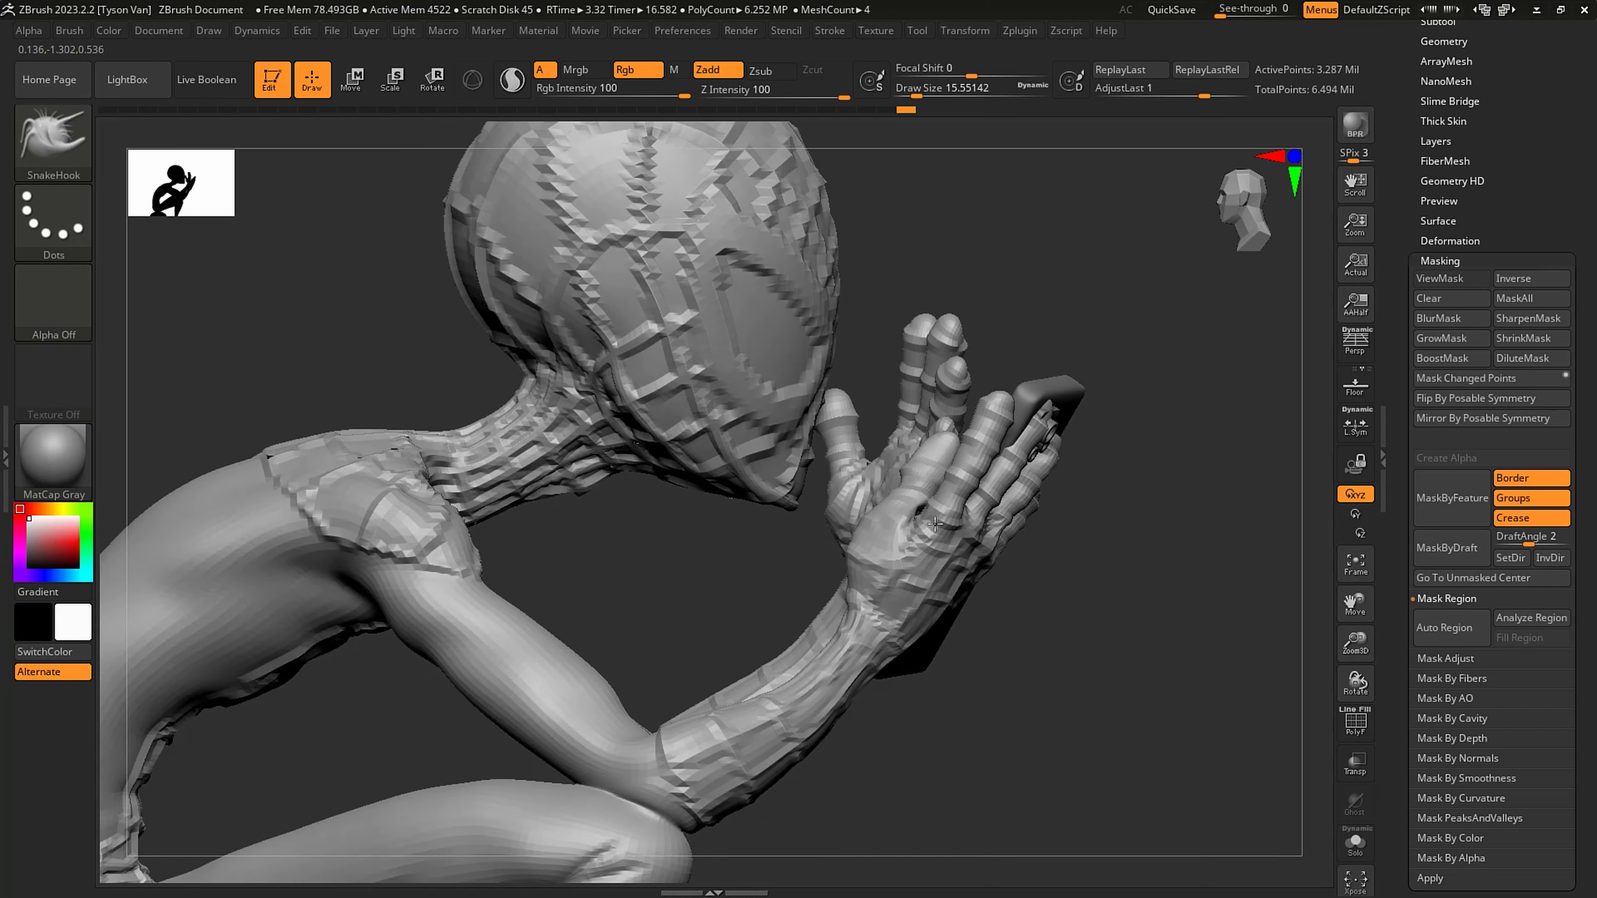
pyautogui.moveTo(1043, 535); pyautogui.dragTo(895, 532)
pyautogui.moveTo(1119, 535); pyautogui.dragTo(980, 569)
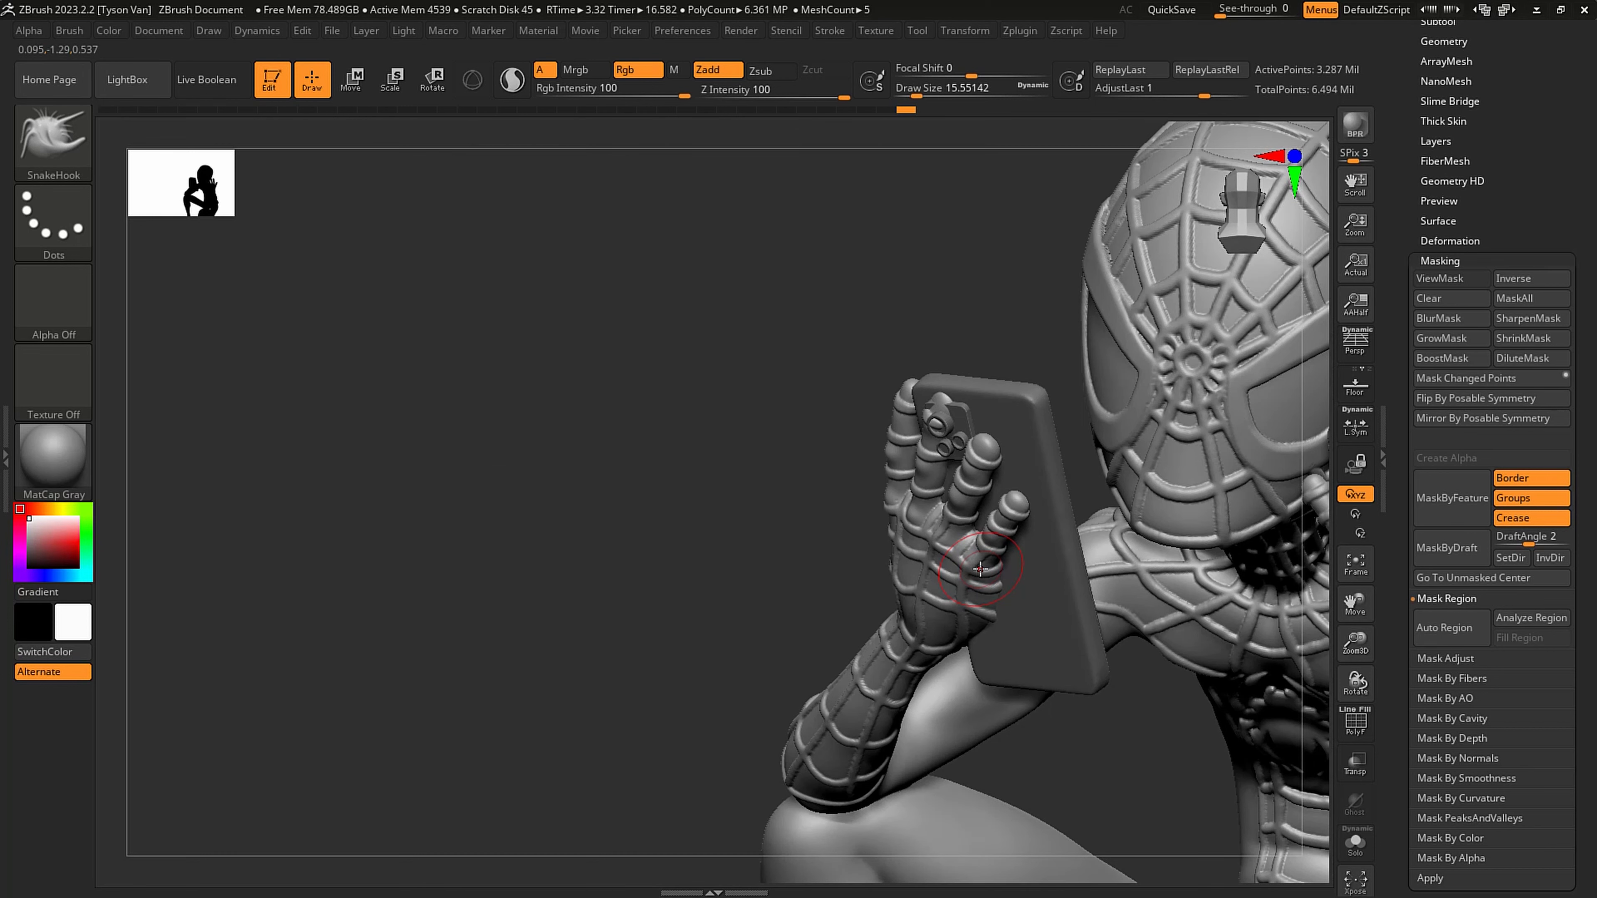
pyautogui.hotkey('shift', 'f')
pyautogui.click(1355, 843)
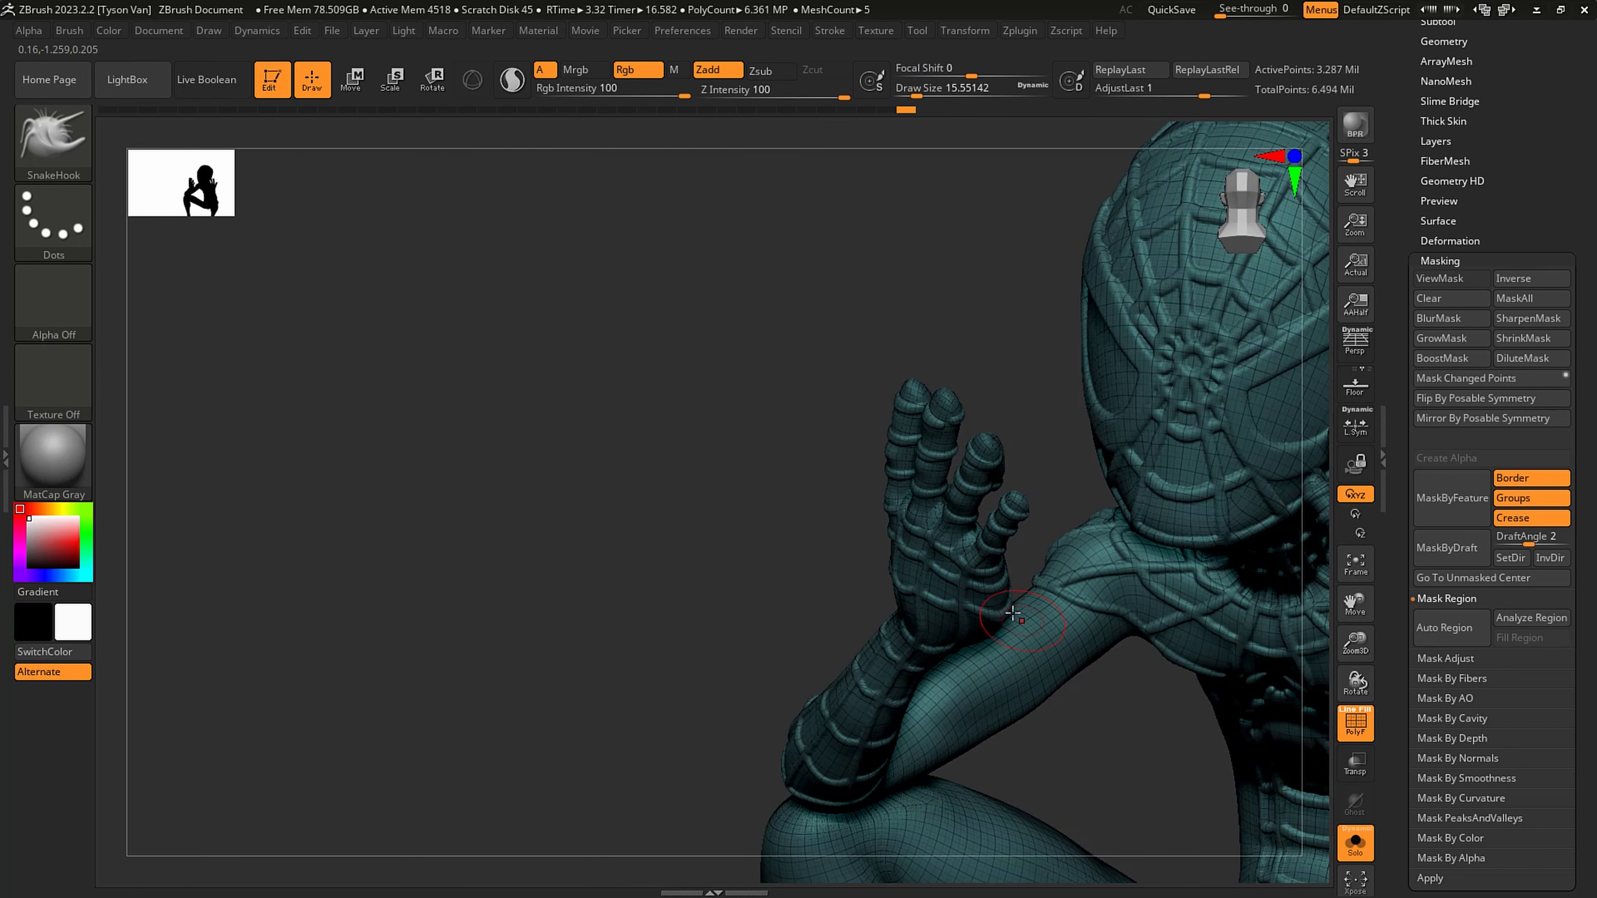
# - At two subdivision levels lower, mask all but the phone hand's little finger and rotate it with a transpose line
pyautogui.moveTo(1023, 581); pyautogui.dragTo(1025, 490)
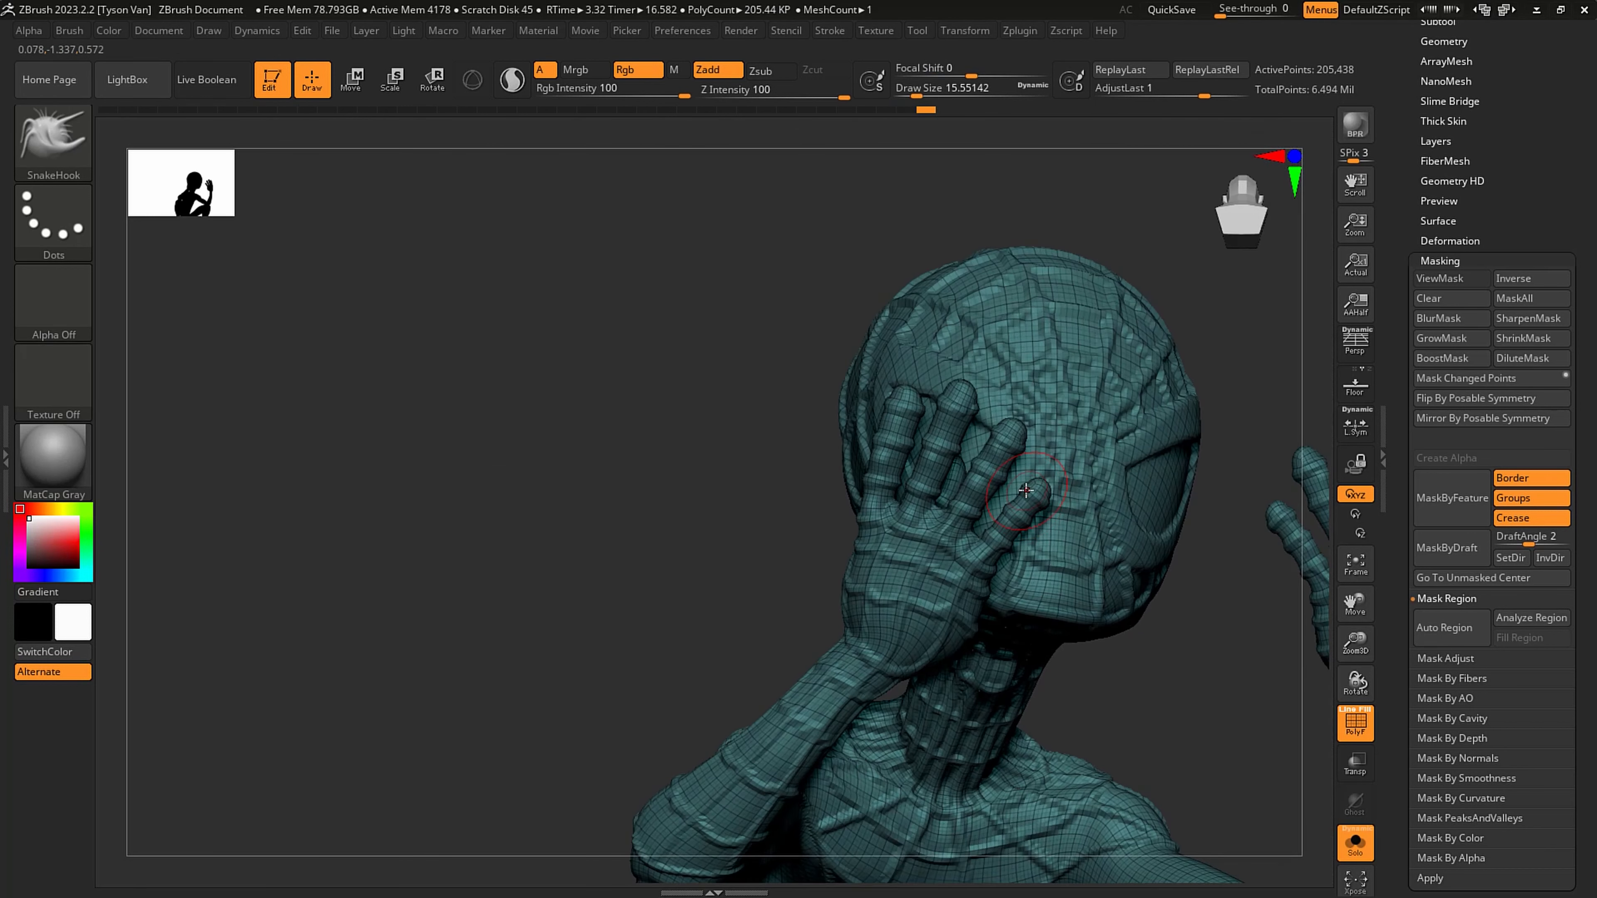
pyautogui.click(446, 78)
pyautogui.keyDown('ctrl'); pyautogui.moveTo(984, 559); pyautogui.dragTo(1052, 489); pyautogui.keyUp('ctrl')
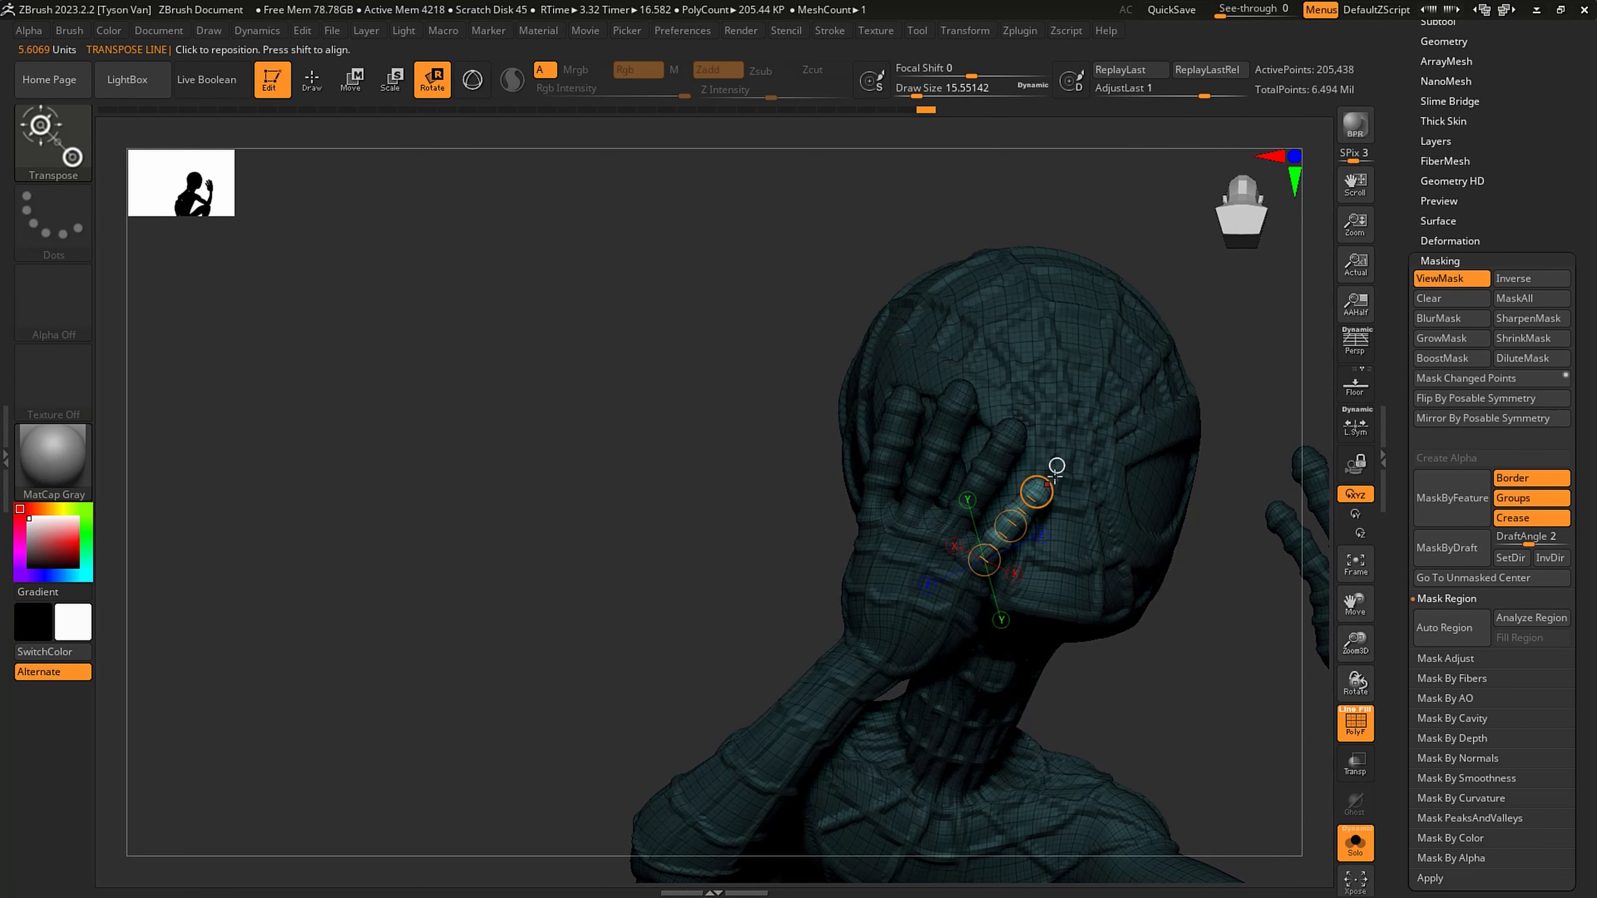
pyautogui.moveTo(1051, 483); pyautogui.dragTo(981, 396, button='right')
pyautogui.moveTo(808, 439); pyautogui.dragTo(857, 426)
pyautogui.moveTo(865, 430); pyautogui.dragTo(844, 436, button='right')
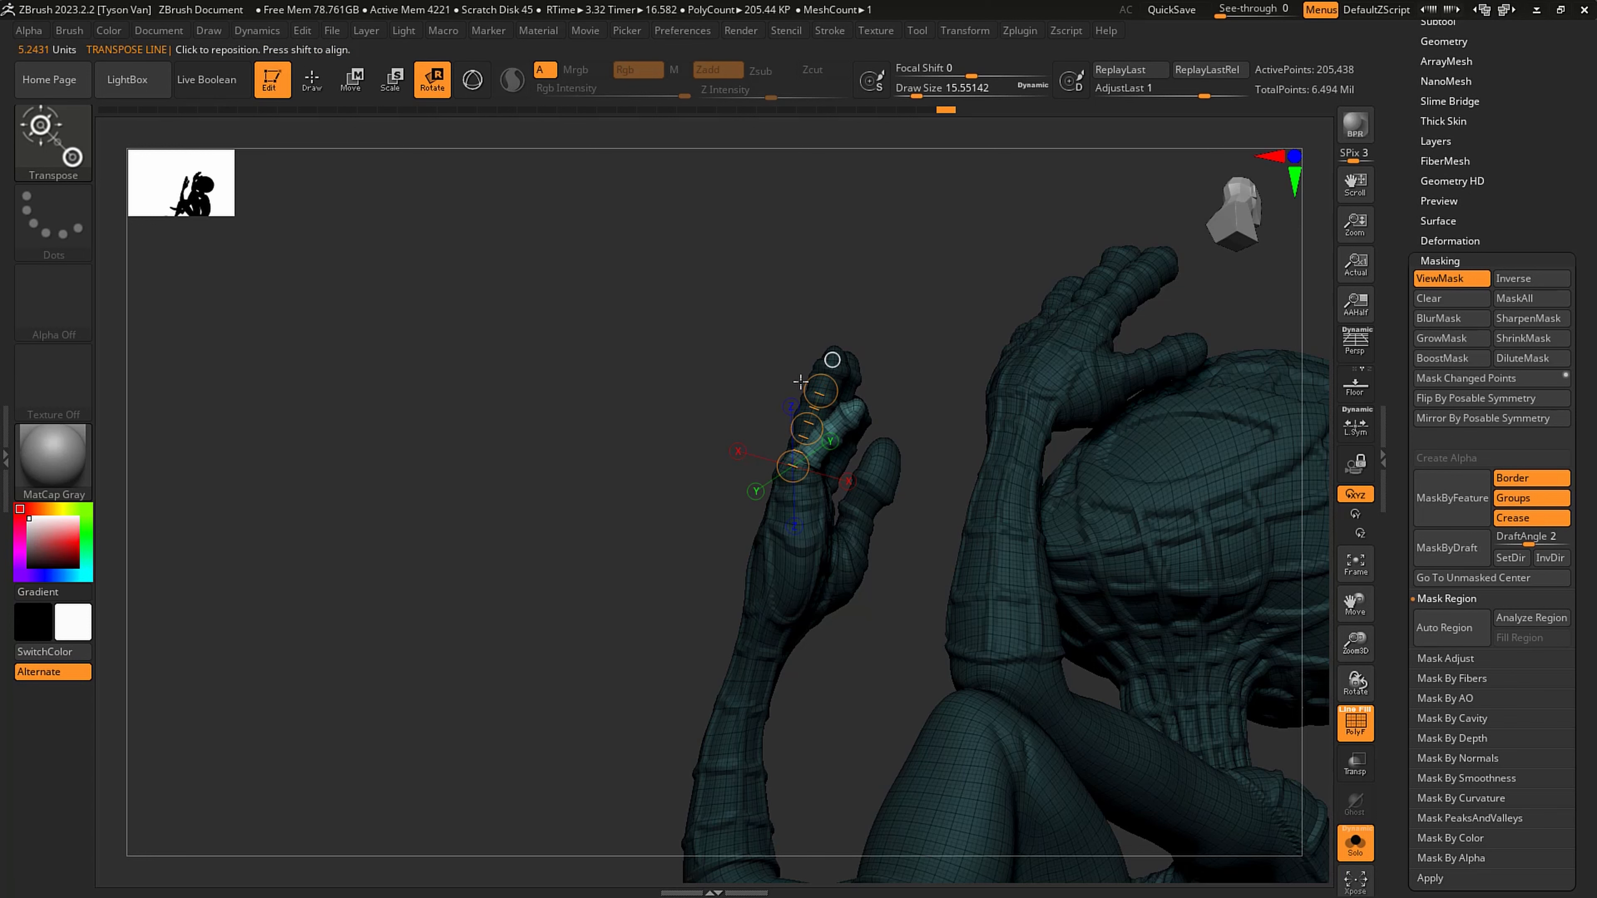
pyautogui.keyDown('ctrl'); pyautogui.moveTo(901, 382); pyautogui.dragTo(915, 398); pyautogui.keyUp('ctrl')
pyautogui.moveTo(899, 413); pyautogui.dragTo(939, 435, button='right')
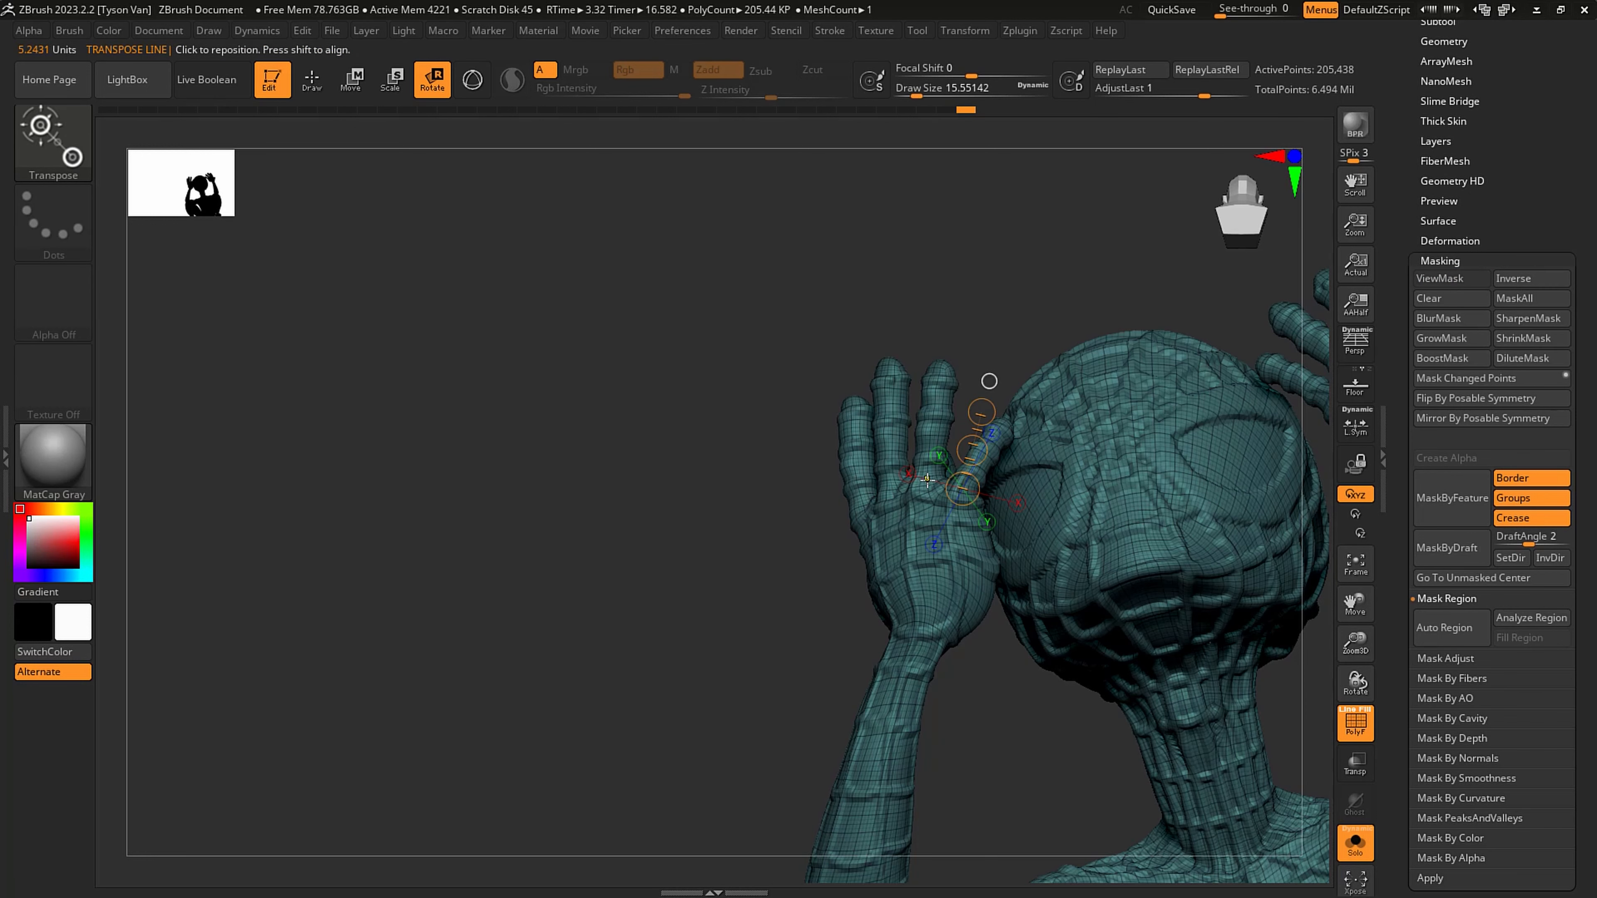
# - Mask all but the phone hand's ring finger with a topological transpose line and rotate it toward the palm
pyautogui.keyDown('ctrl'); pyautogui.moveTo(927, 480); pyautogui.dragTo(945, 370); pyautogui.keyUp('ctrl')
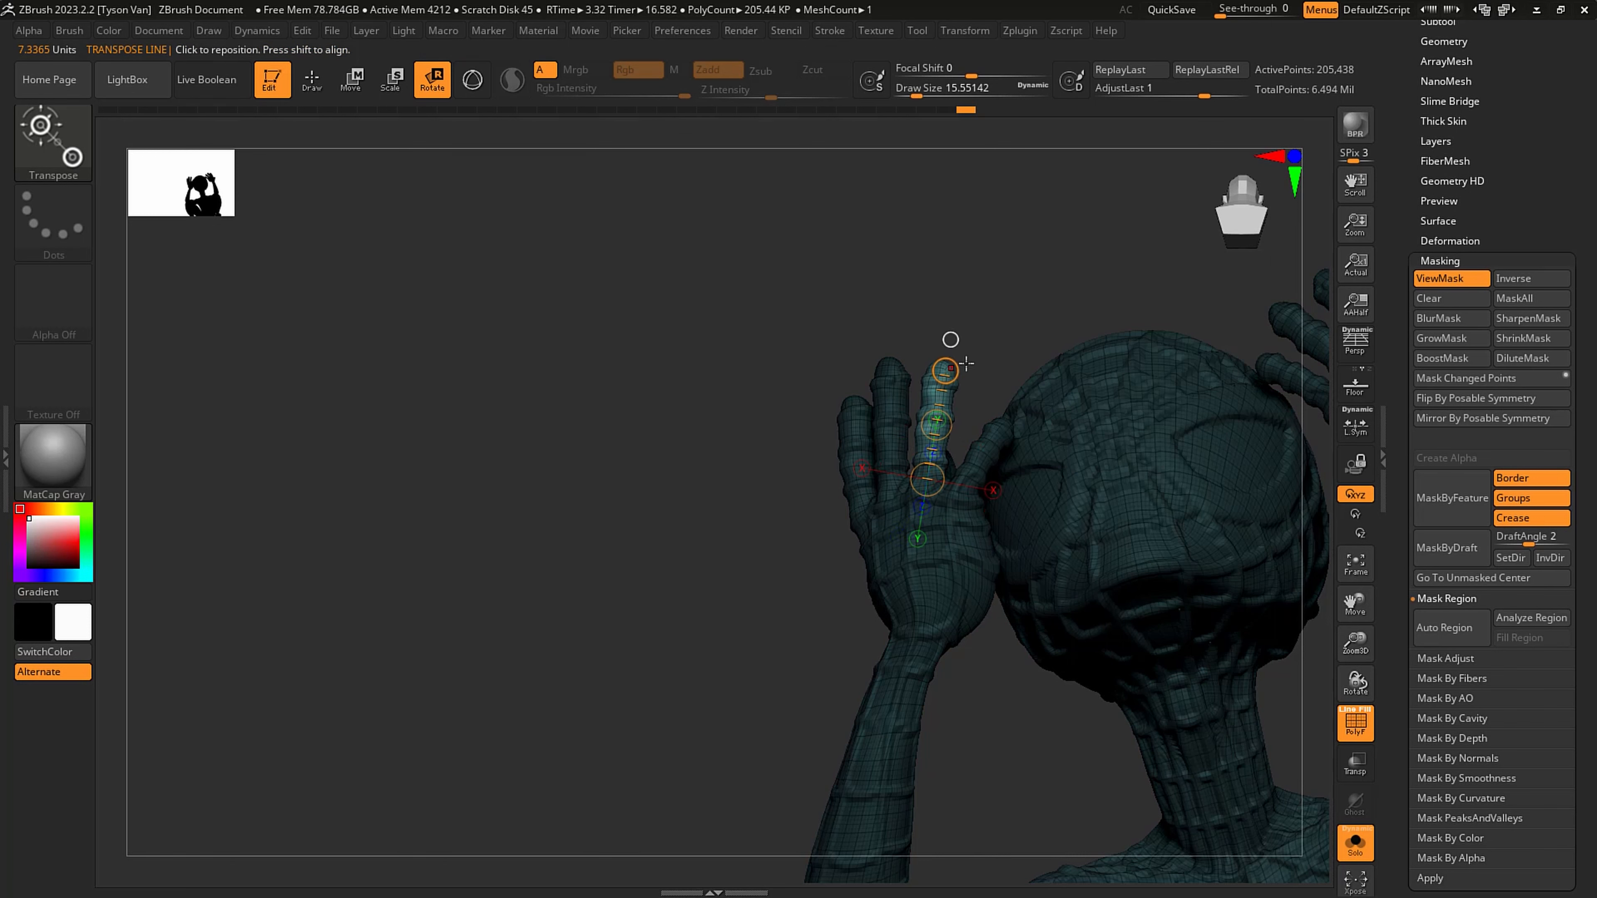
pyautogui.moveTo(966, 363); pyautogui.dragTo(904, 382, button='right')
pyautogui.moveTo(953, 371); pyautogui.dragTo(1009, 386)
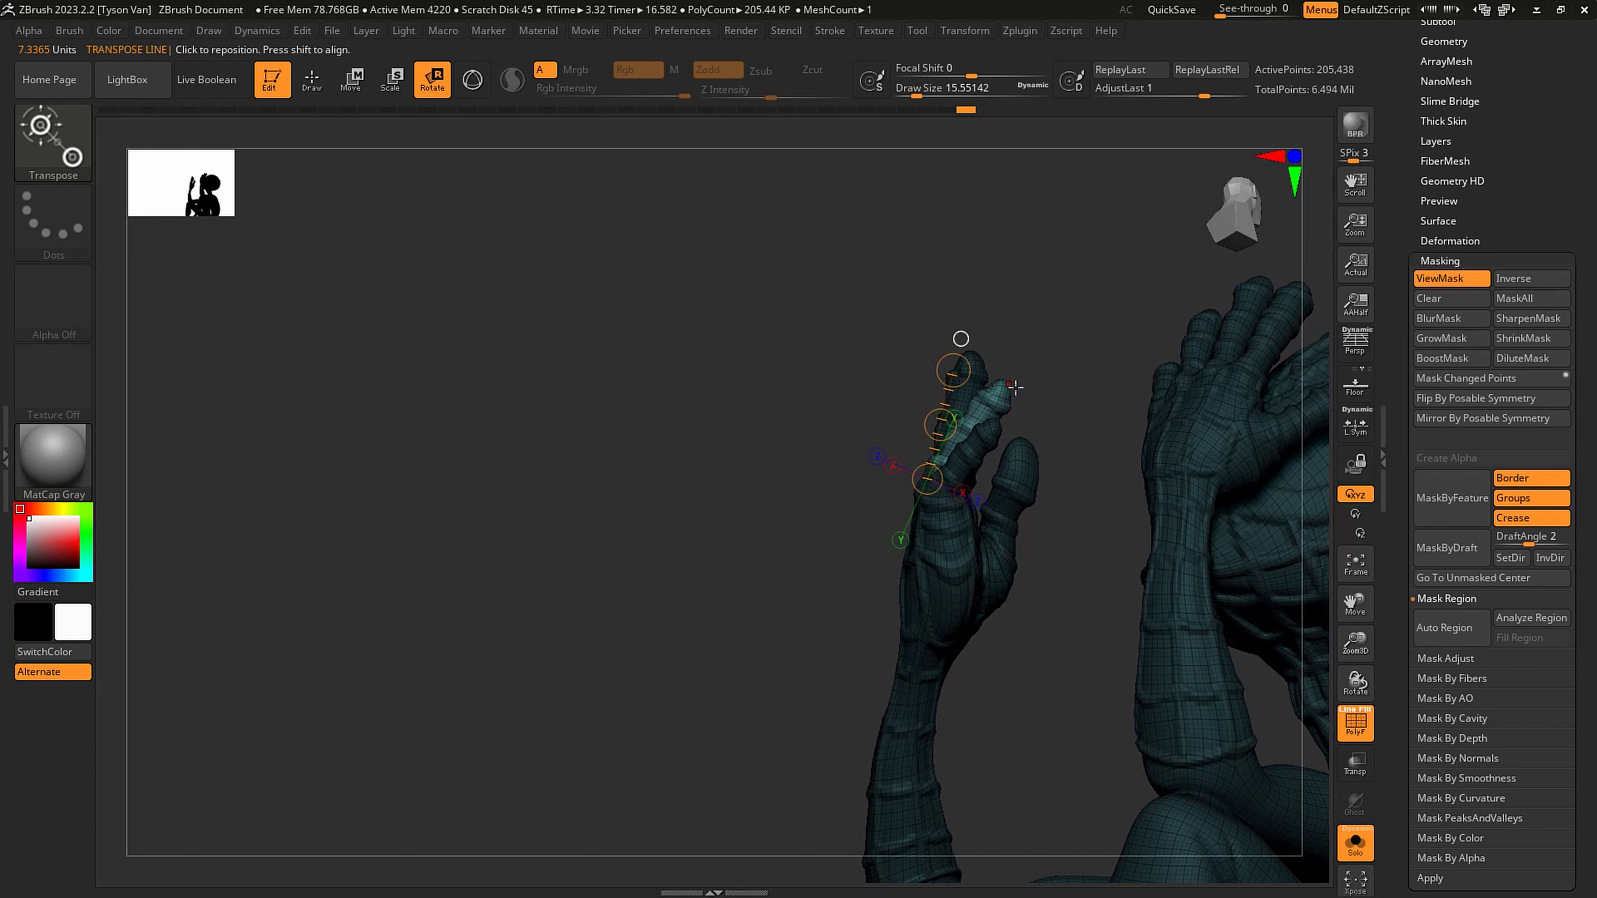
# - Nudge the ring finger with SnakeHook at draw size about 26.9, clear the mask and reduce the size to about 18.5
pyautogui.press('q')
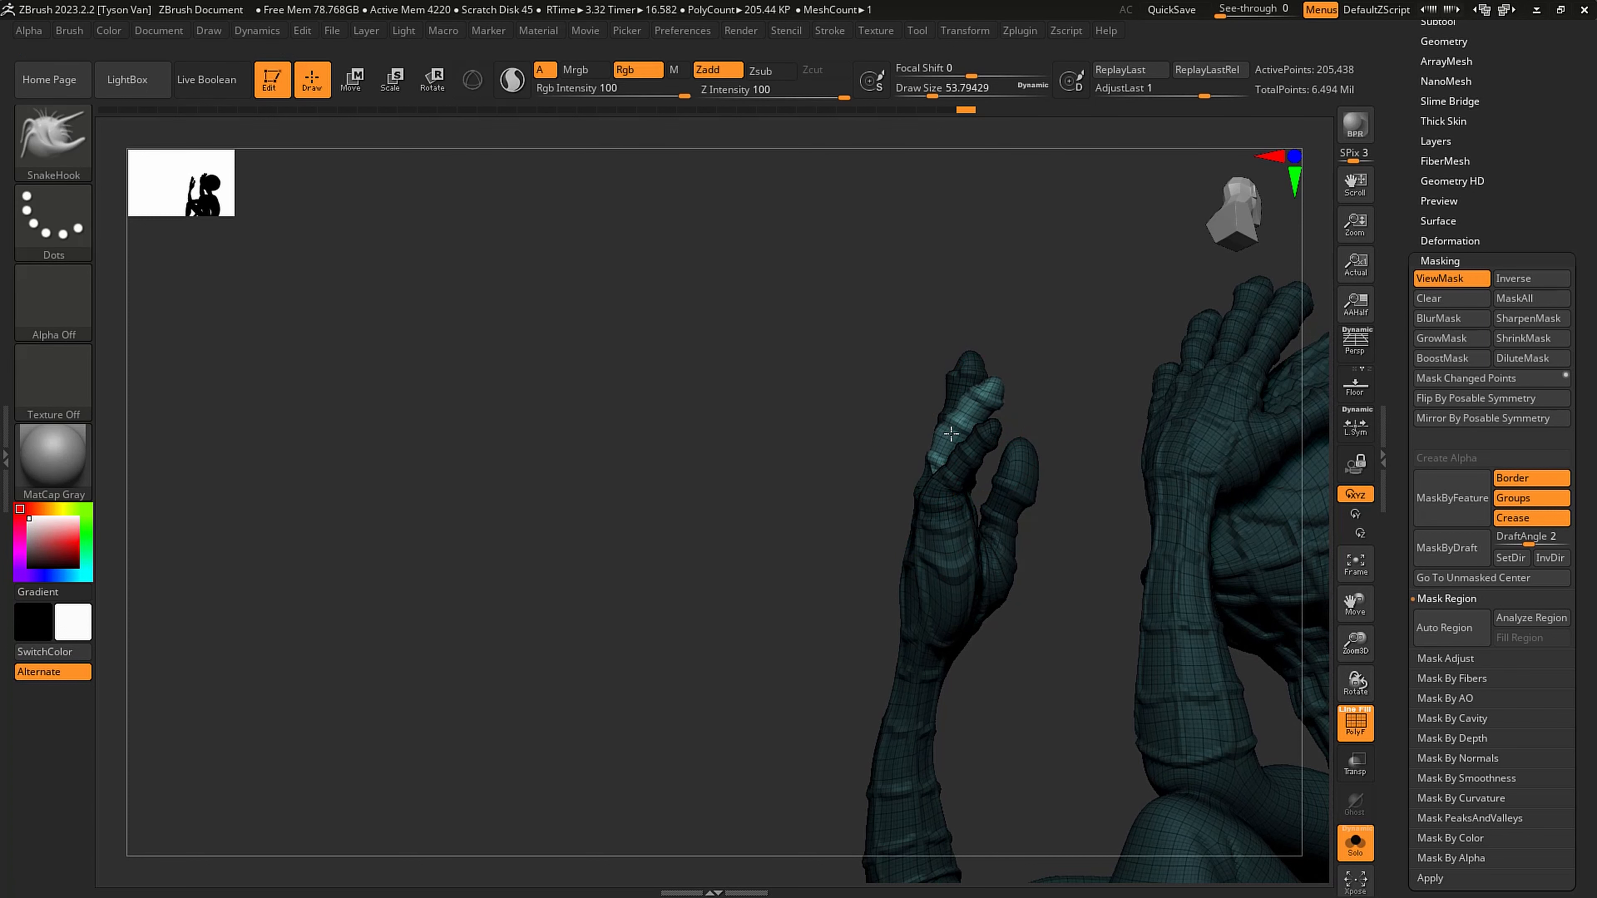
pyautogui.keyDown('ctrl'); pyautogui.click(948, 510); pyautogui.keyUp('ctrl')
pyautogui.press('s')
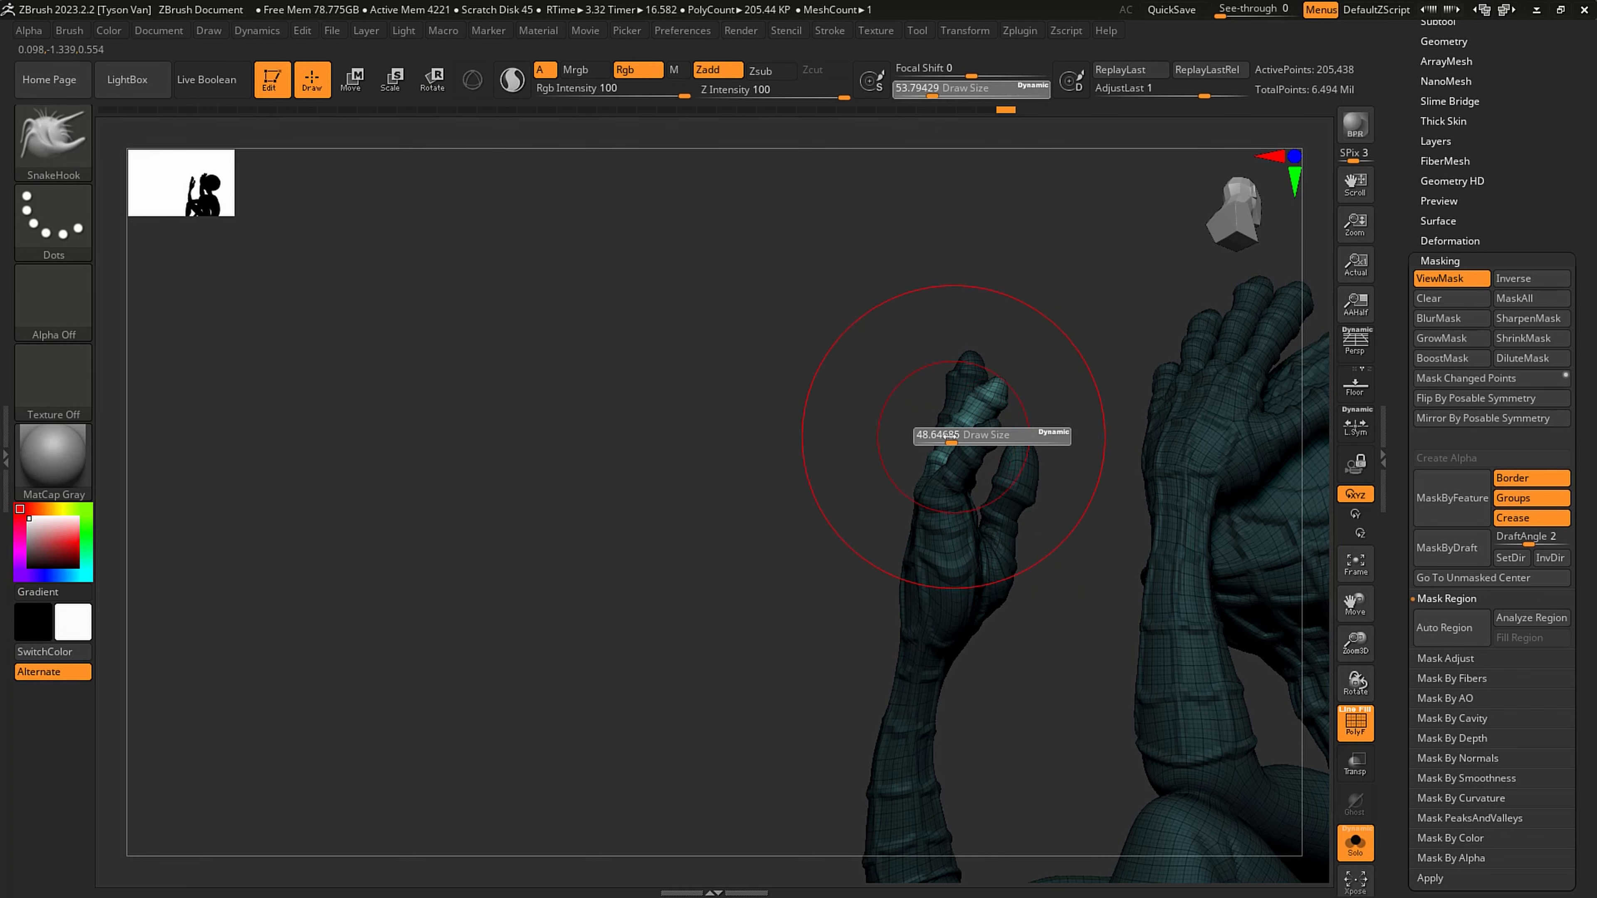
pyautogui.moveTo(950, 439); pyautogui.dragTo(970, 395)
pyautogui.press('s')
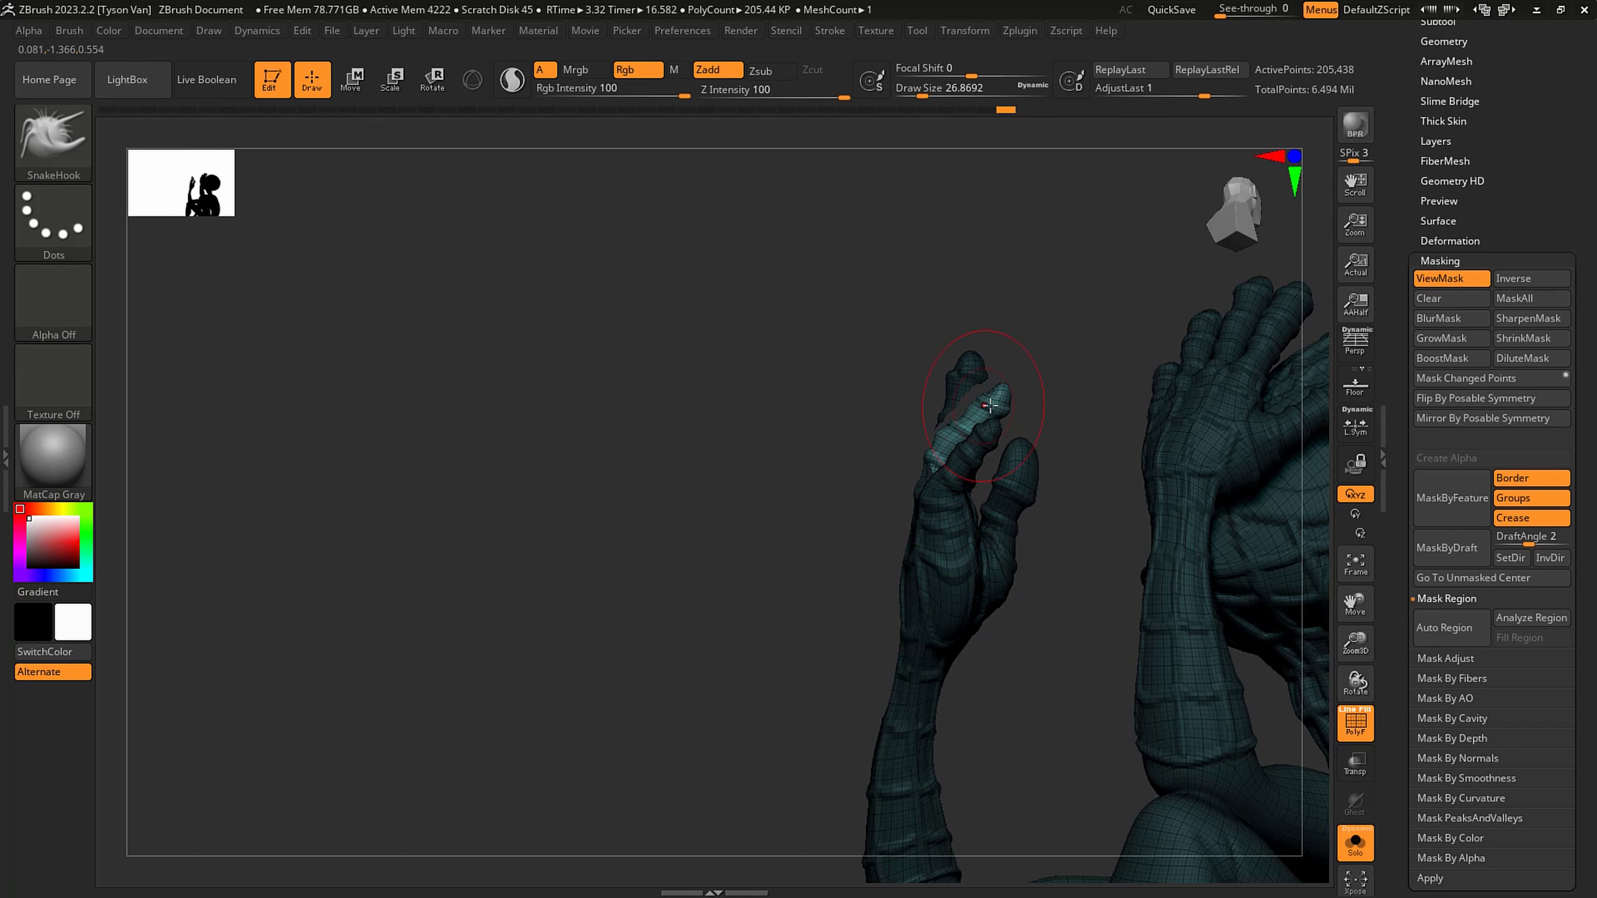
pyautogui.hotkey('ctrl', 'h')
pyautogui.press('s')
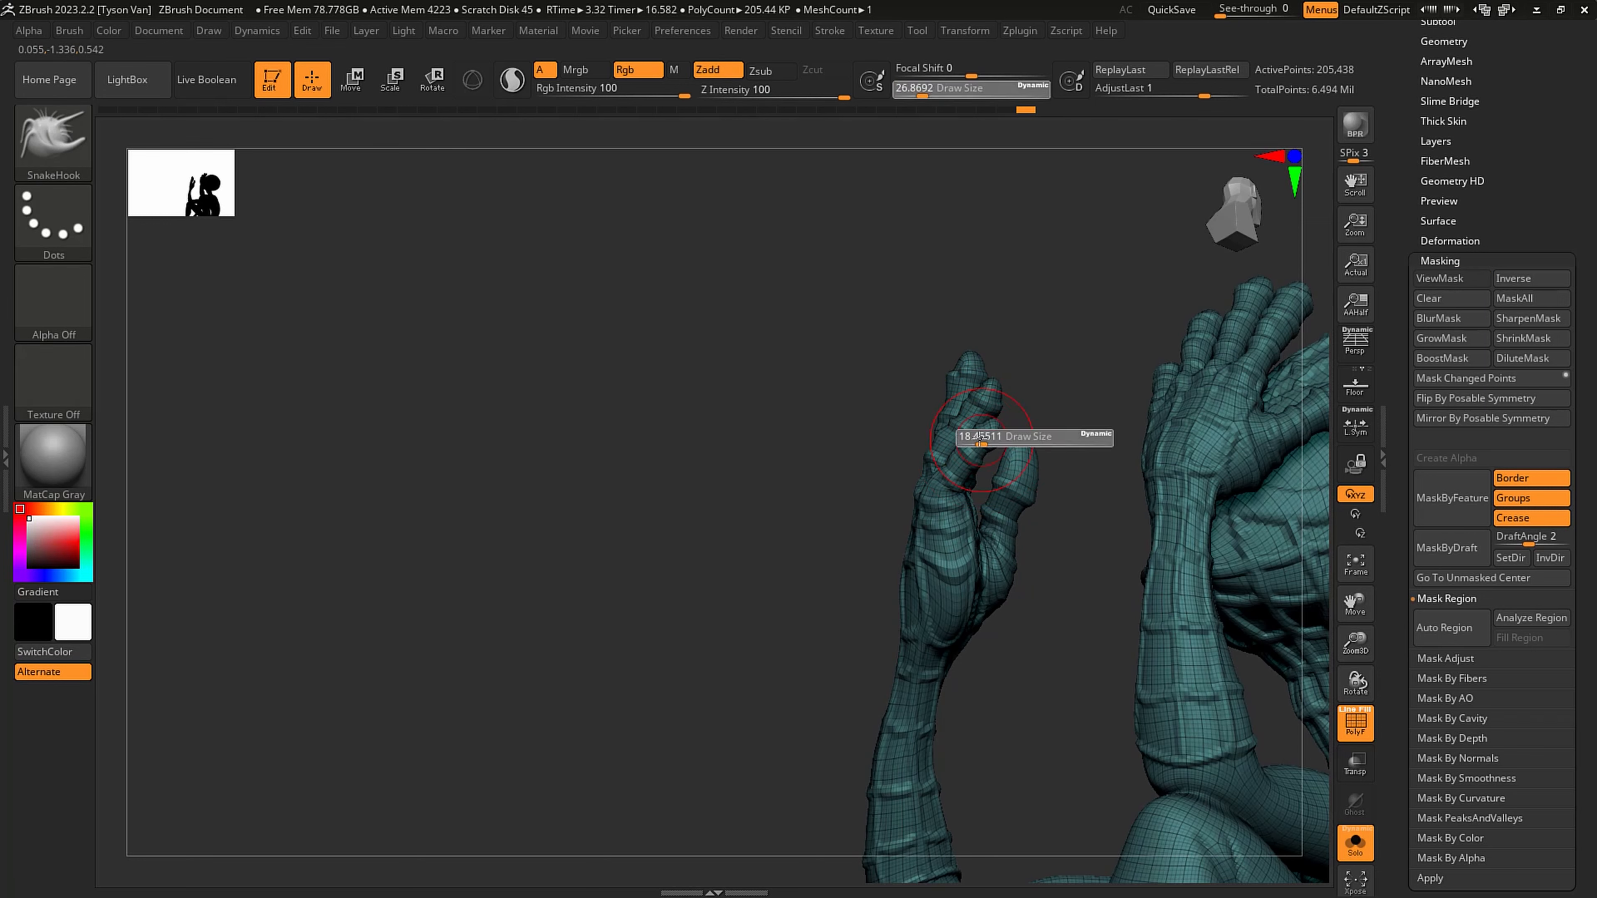
pyautogui.moveTo(986, 441)
pyautogui.mouseDown()
pyautogui.moveTo(1038, 456)
pyautogui.moveTo(1069, 504)
pyautogui.moveTo(1056, 521)
pyautogui.mouseUp()
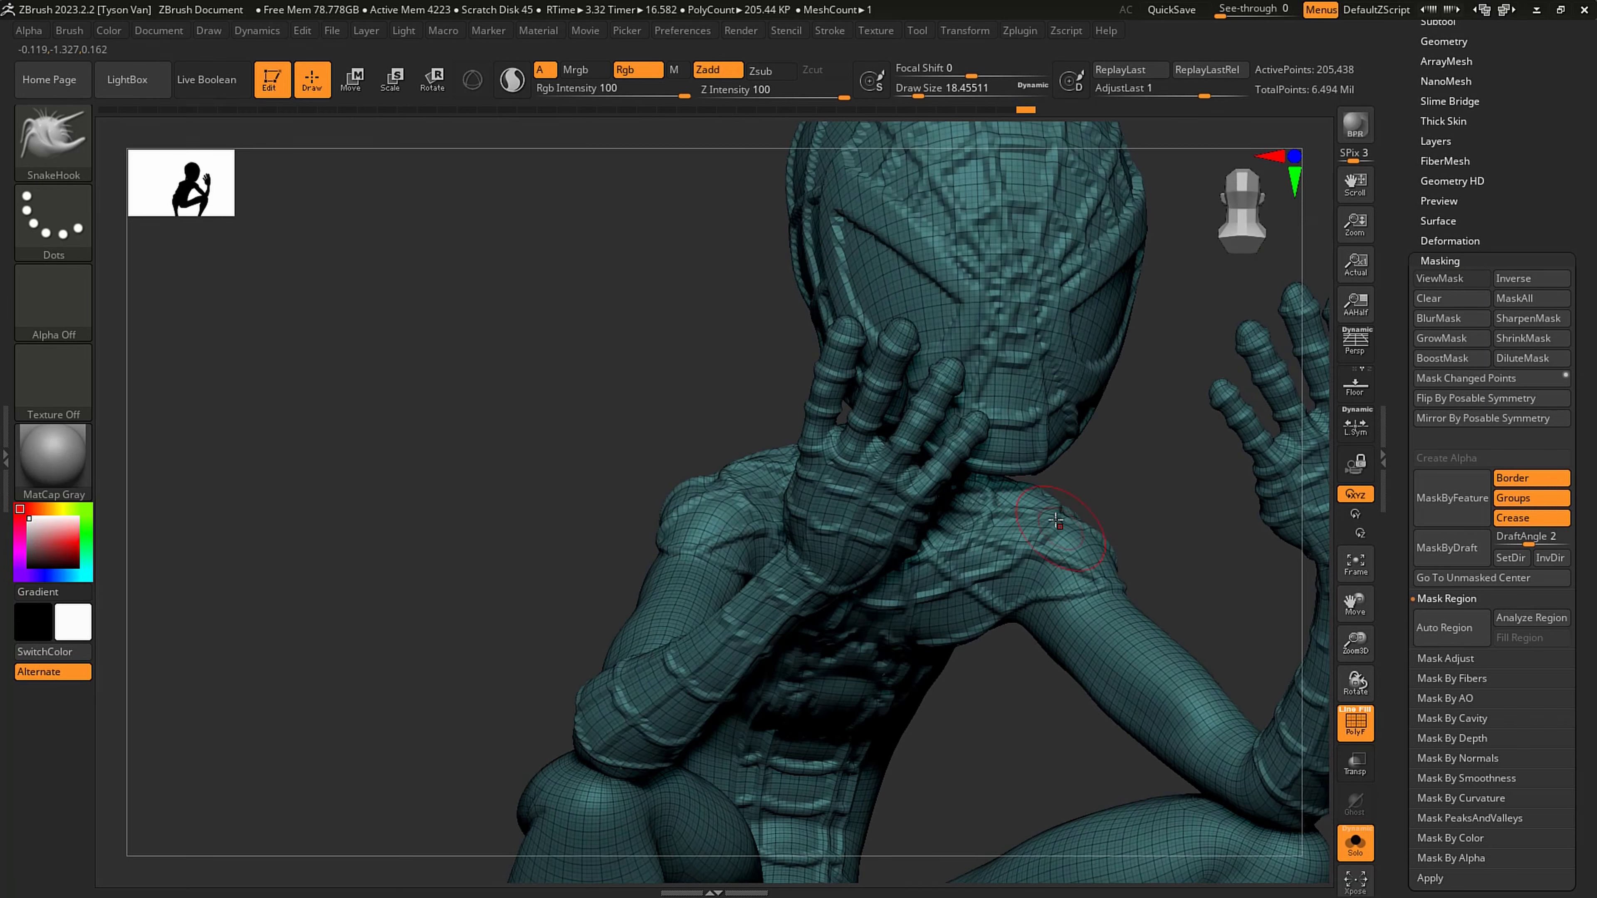
# - Isolate the little finger again with a topological transpose mask, adjust its bend and clear the mask
pyautogui.click(445, 85)
pyautogui.keyDown('ctrl'); pyautogui.moveTo(919, 509); pyautogui.dragTo(954, 454); pyautogui.keyUp('ctrl')
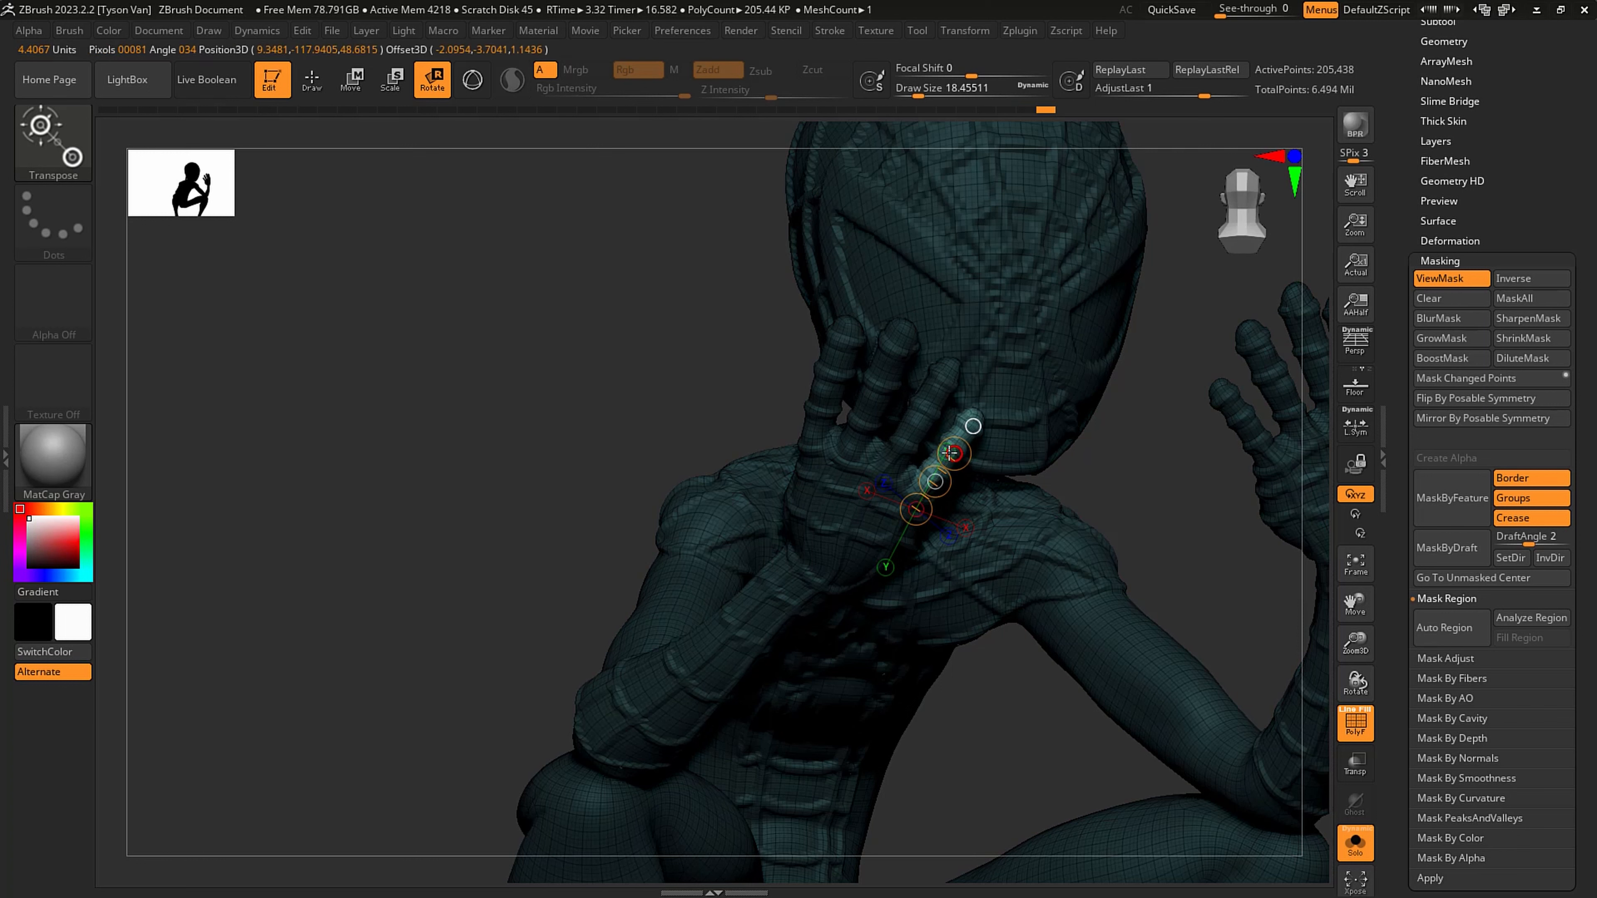
pyautogui.moveTo(776, 392)
pyautogui.keyDown('ctrl'); pyautogui.mouseDown()
pyautogui.moveTo(927, 217)
pyautogui.moveTo(987, 377)
pyautogui.moveTo(924, 412)
pyautogui.moveTo(874, 512)
pyautogui.mouseUp(); pyautogui.keyUp('ctrl')
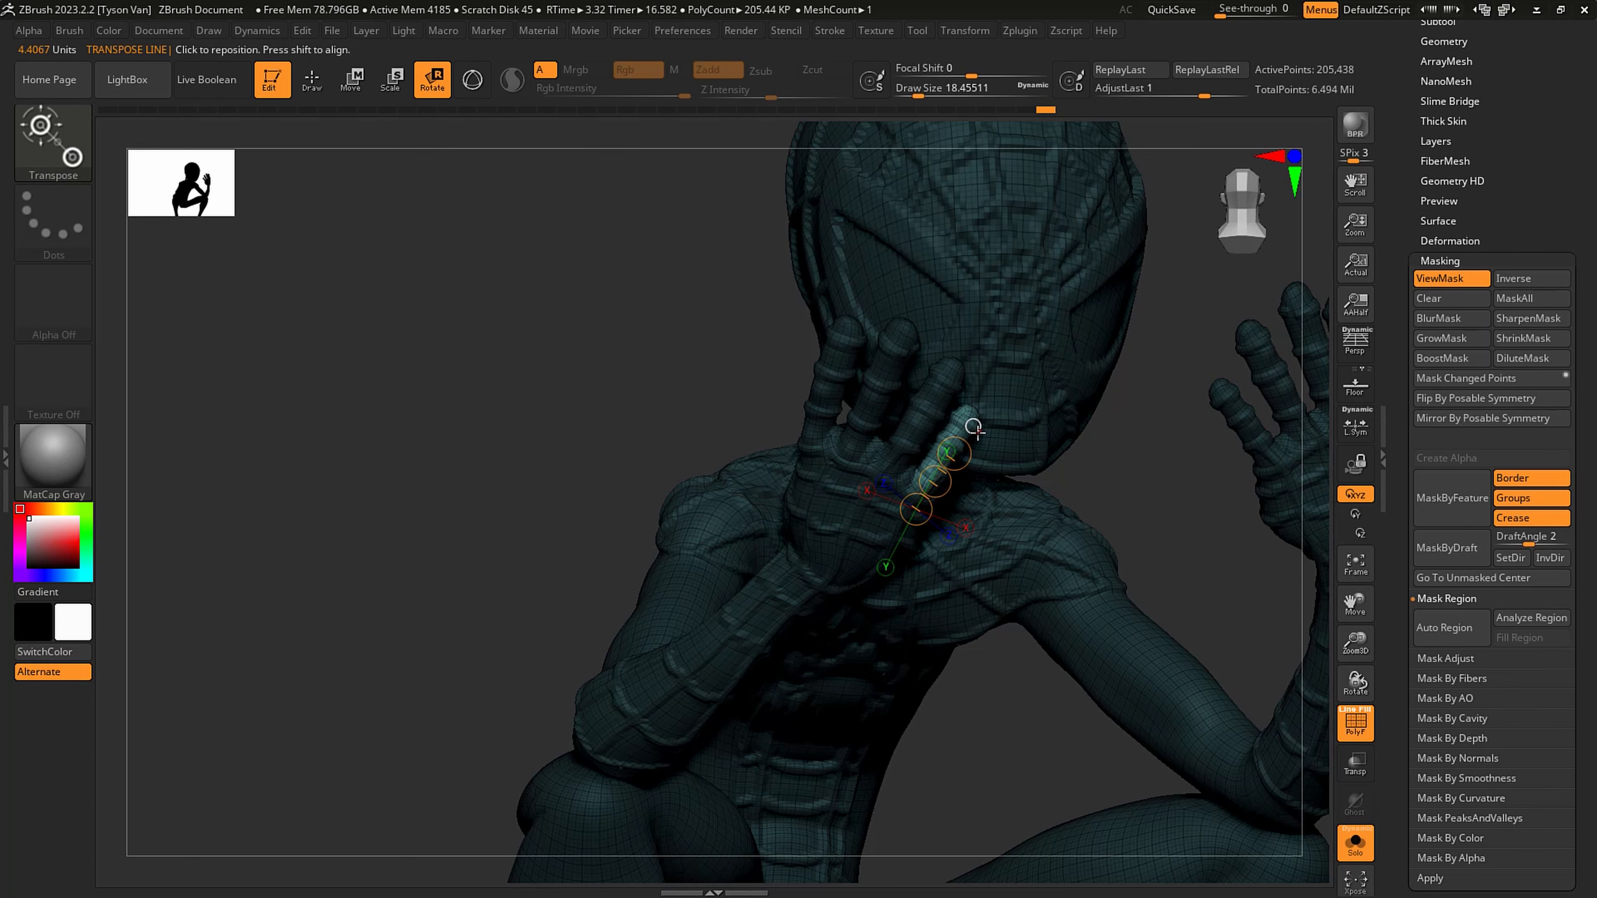
pyautogui.press('q')
pyautogui.moveTo(662, 386)
pyautogui.keyDown('ctrl'); pyautogui.mouseDown()
pyautogui.moveTo(647, 419)
pyautogui.moveTo(1100, 440)
pyautogui.mouseUp(); pyautogui.keyUp('ctrl')
pyautogui.moveTo(1100, 441)
pyautogui.keyDown('alt'); pyautogui.mouseDown()
pyautogui.moveTo(889, 457)
pyautogui.moveTo(1003, 523)
pyautogui.mouseUp(); pyautogui.keyUp('alt')
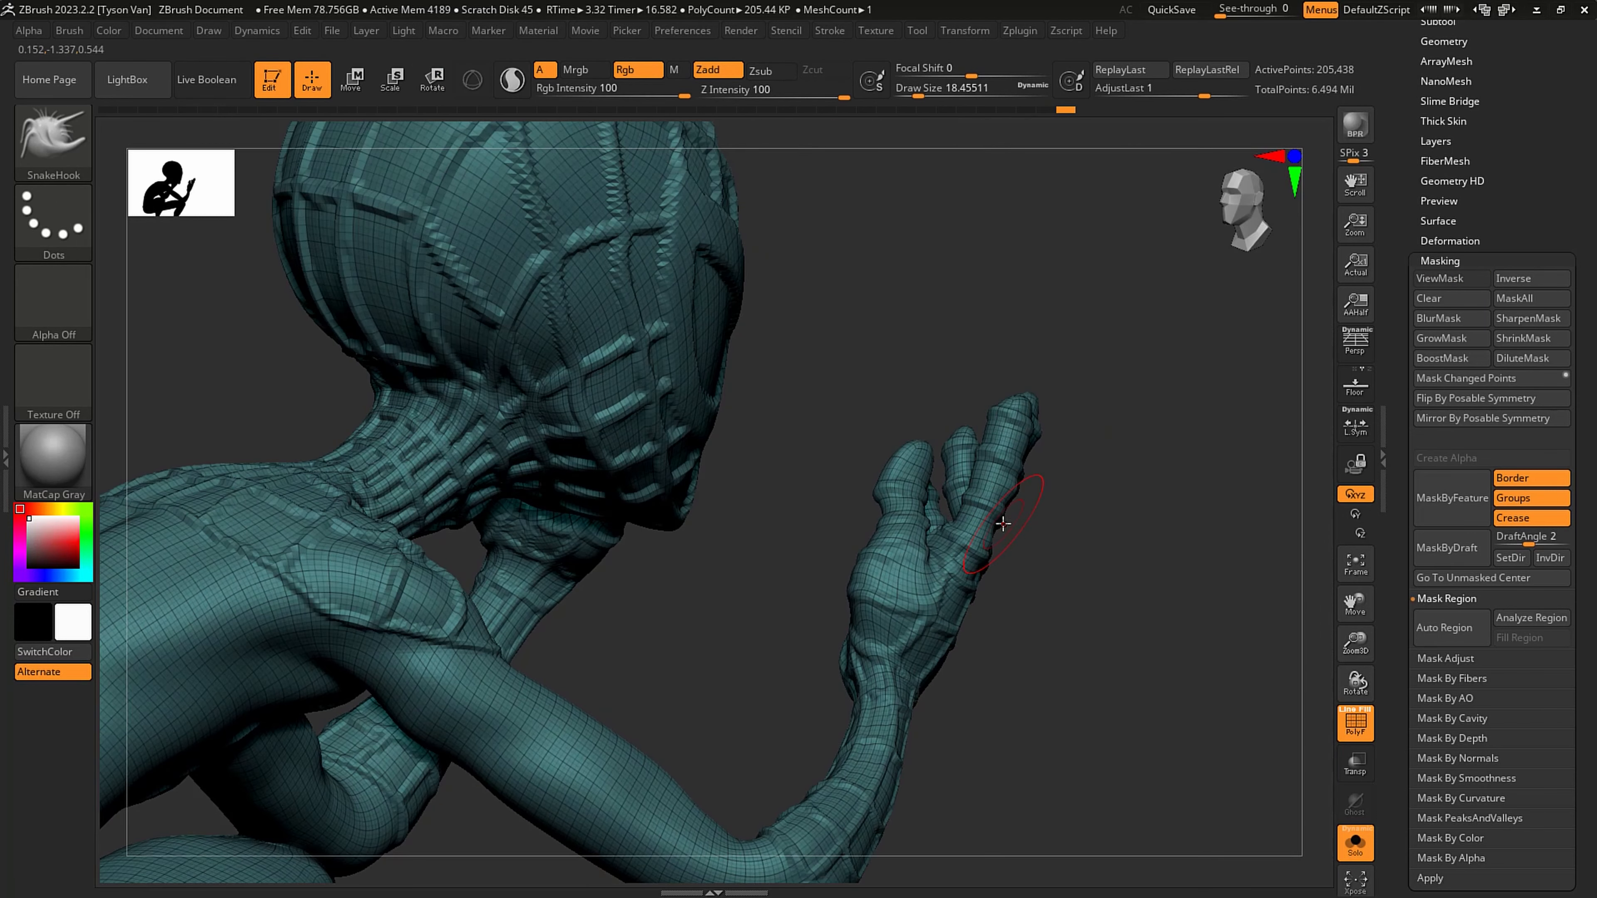
# - Isolate the phone hand's middle finger with a topological mask, extend the transpose line to its tip and rotate it toward the thumb
pyautogui.moveTo(1002, 524); pyautogui.dragTo(974, 517, button='right')
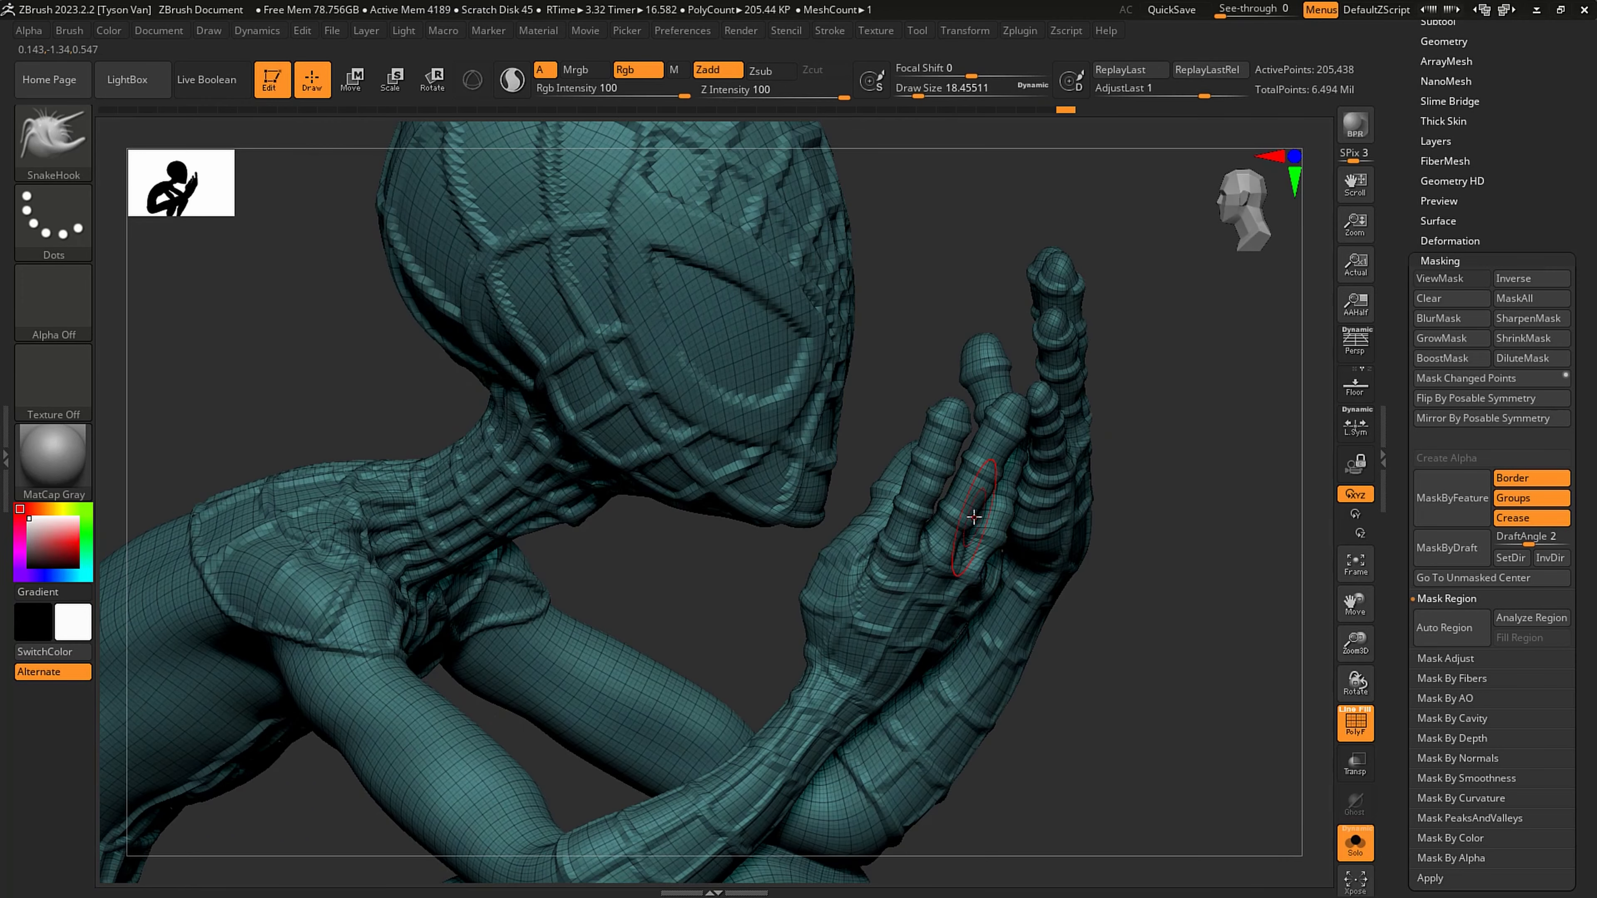
pyautogui.click(441, 86)
pyautogui.keyDown('ctrl'); pyautogui.moveTo(944, 552); pyautogui.dragTo(961, 516); pyautogui.keyUp('ctrl')
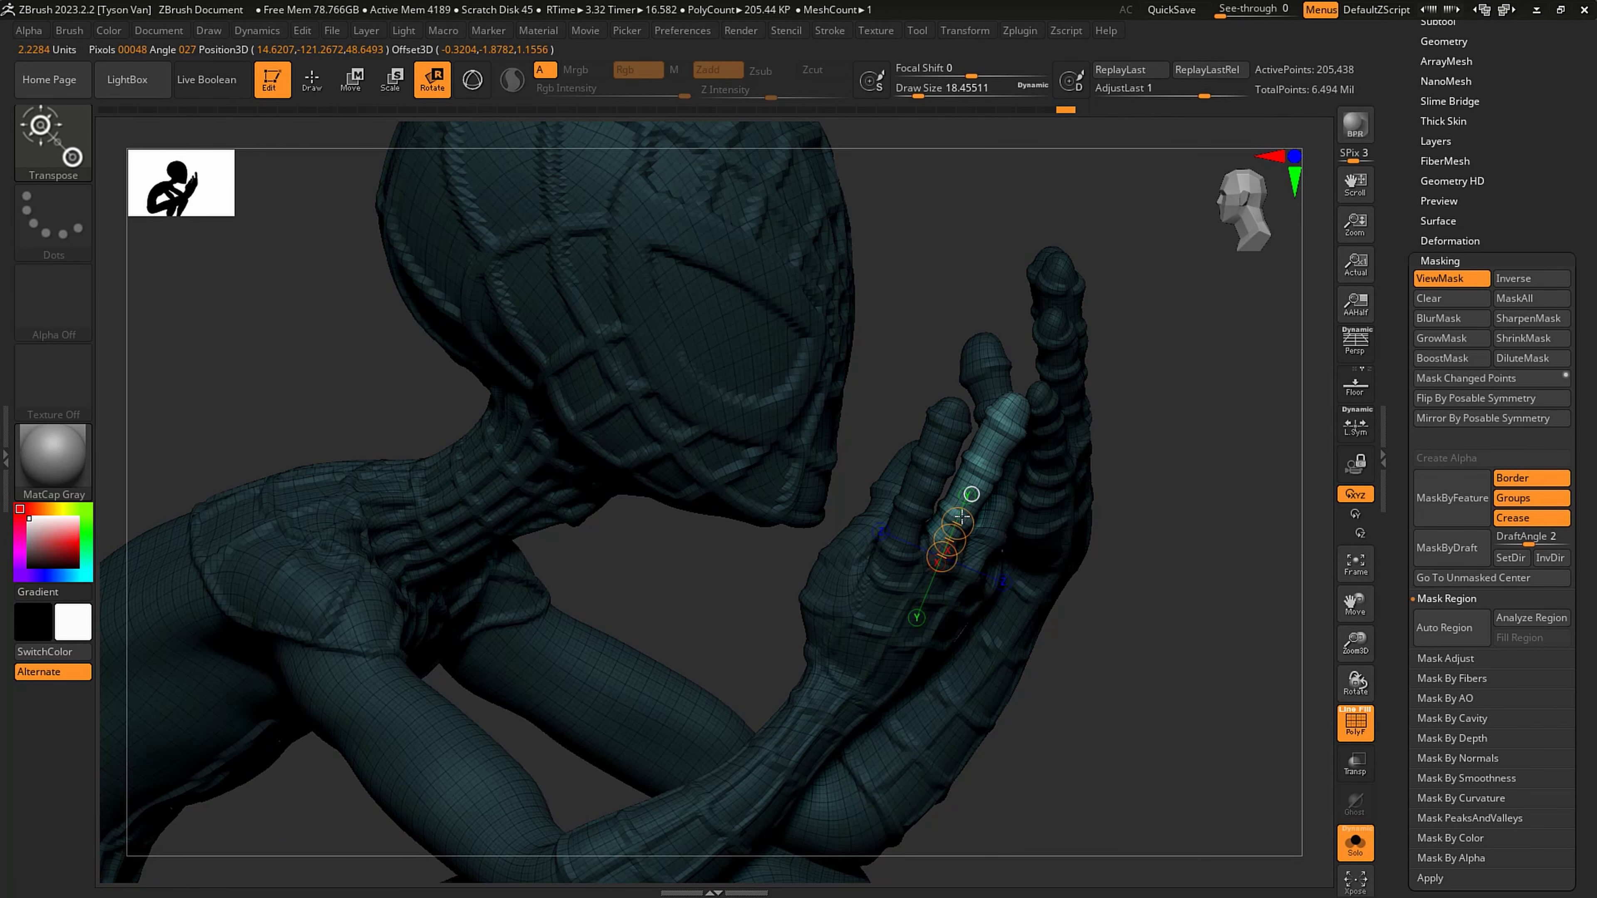
pyautogui.moveTo(971, 506); pyautogui.dragTo(988, 412, button='right')
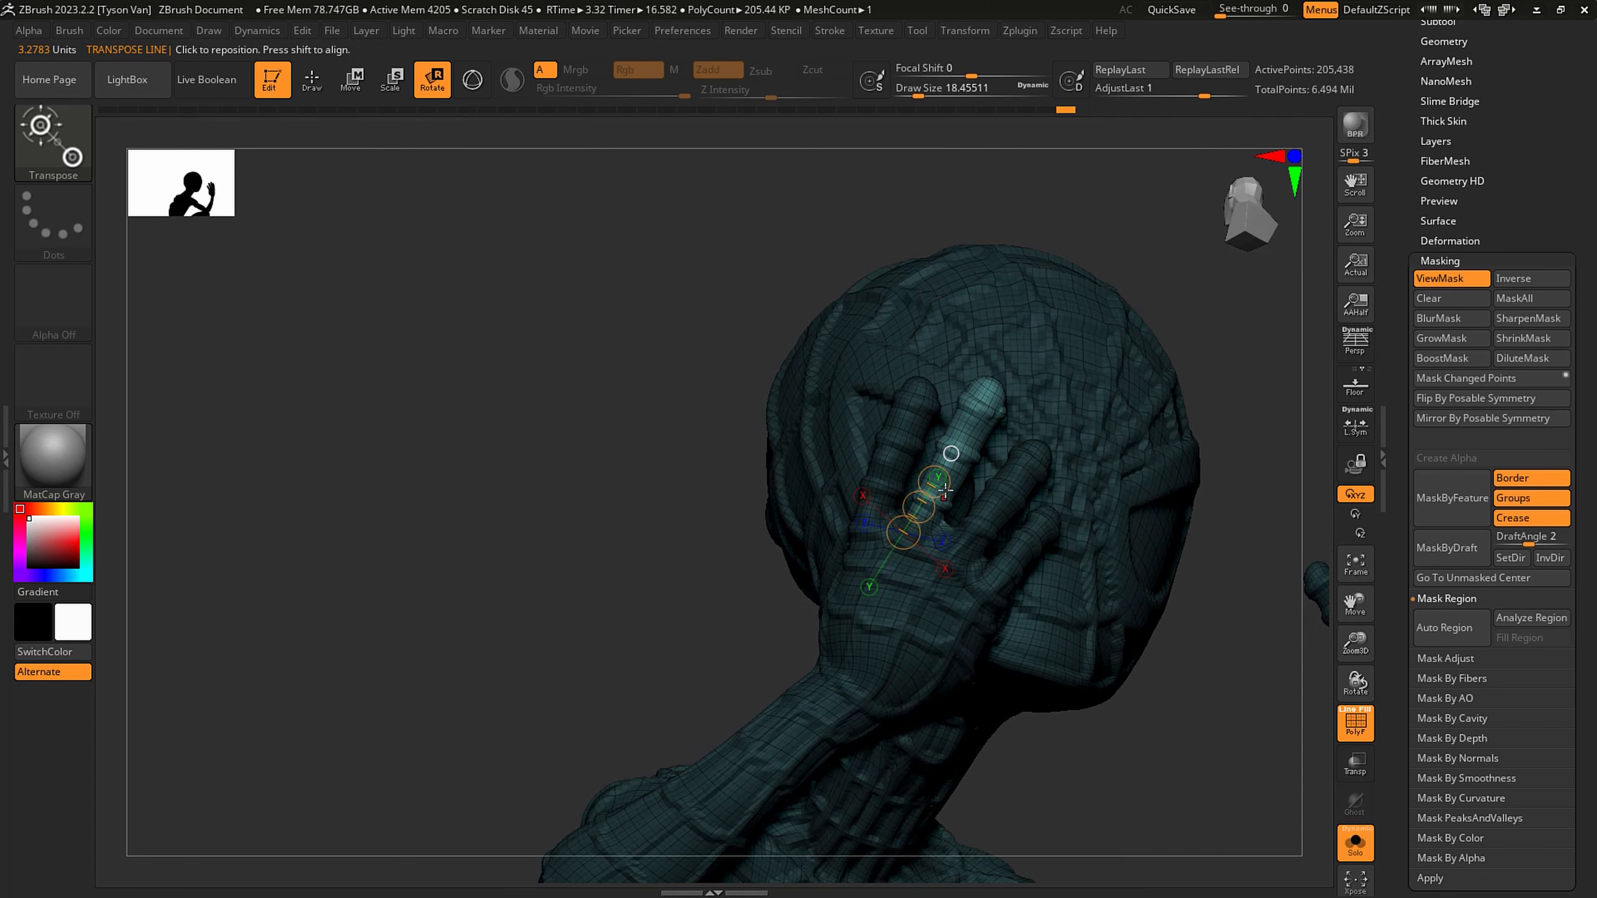
pyautogui.moveTo(989, 412); pyautogui.dragTo(1076, 442)
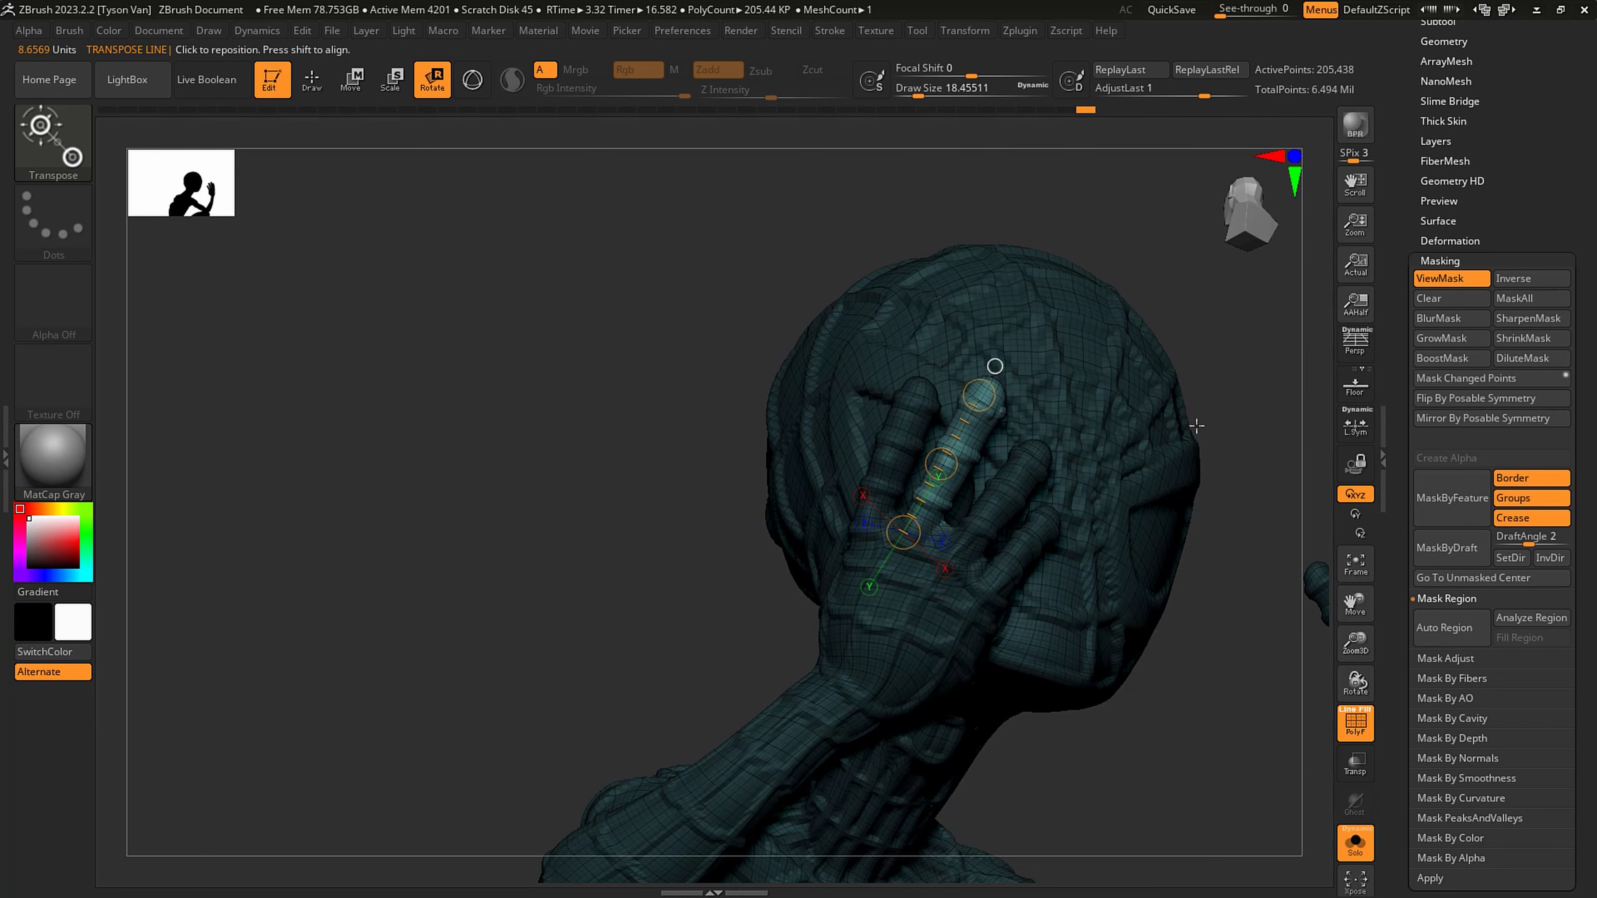
pyautogui.moveTo(951, 469); pyautogui.dragTo(1051, 423, button='right')
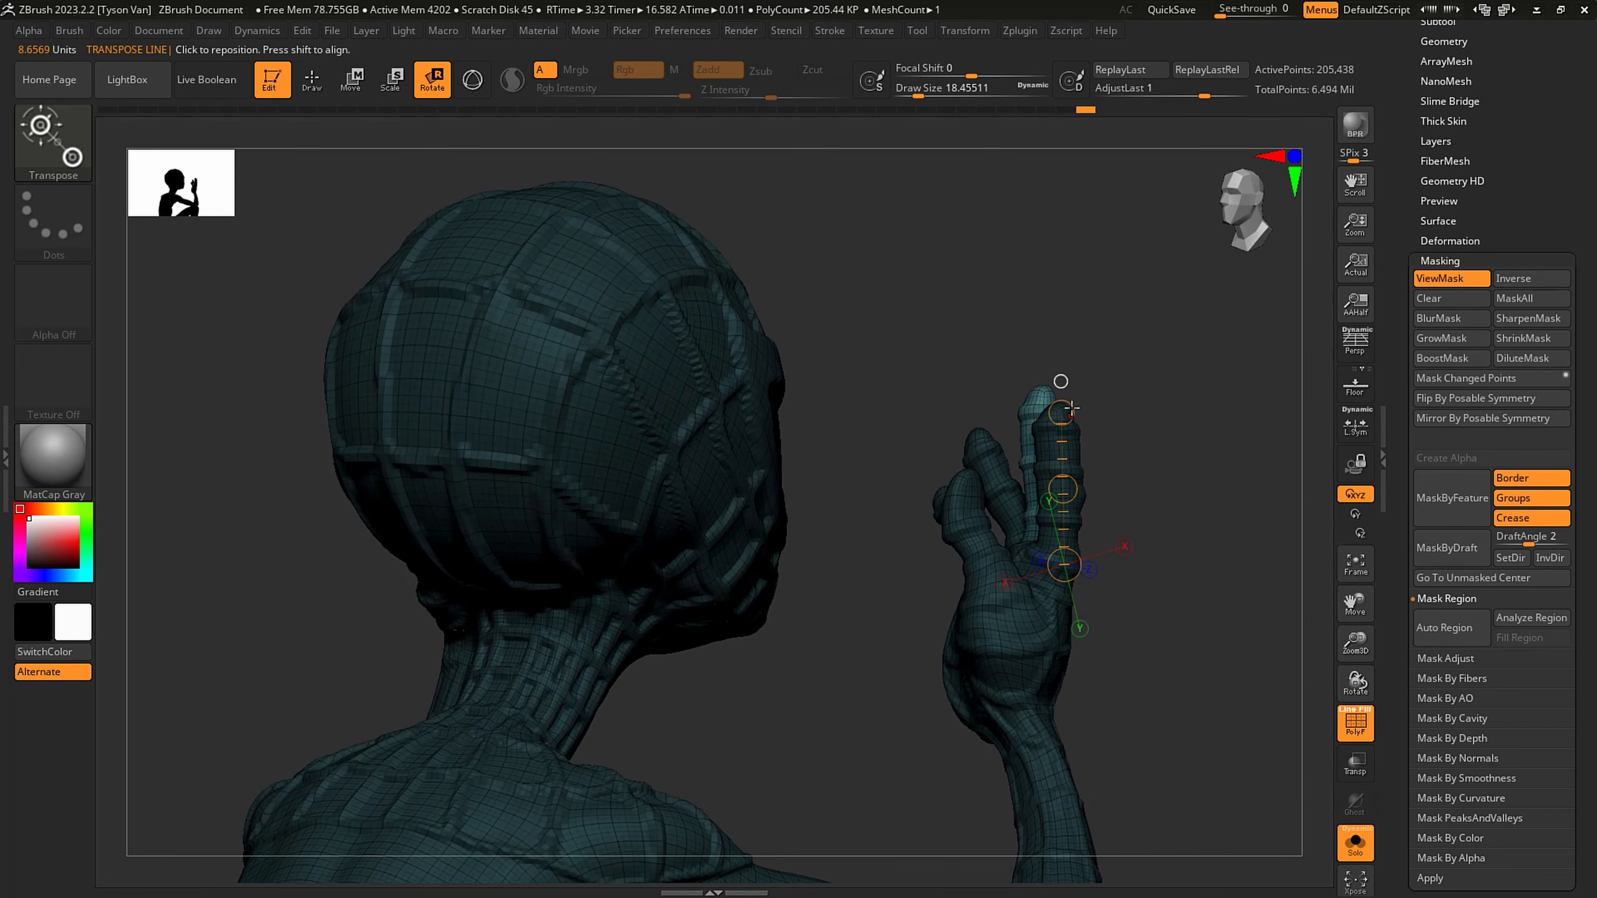
pyautogui.moveTo(1055, 424); pyautogui.dragTo(1059, 412)
pyautogui.moveTo(1058, 413); pyautogui.dragTo(974, 419, button='right')
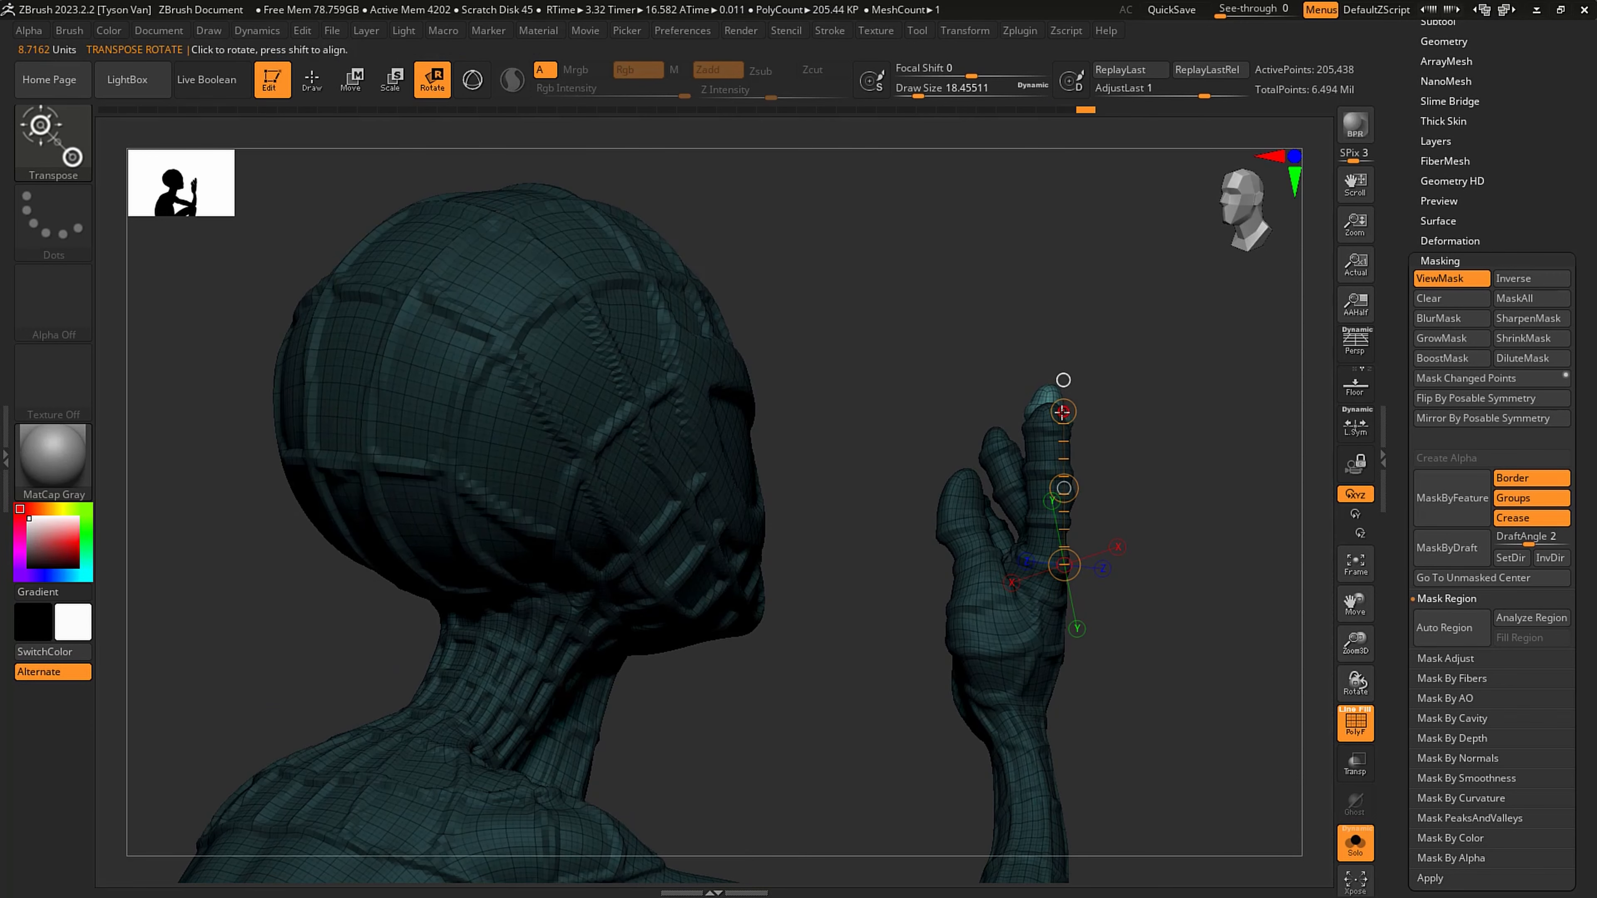
pyautogui.moveTo(1063, 412); pyautogui.dragTo(996, 414)
# - Set the SnakeHook draw size to about 20 and reshape the bent middle finger
pyautogui.press('q')
pyautogui.press('s')
pyautogui.moveTo(1002, 493); pyautogui.dragTo(1022, 458)
pyautogui.press('s')
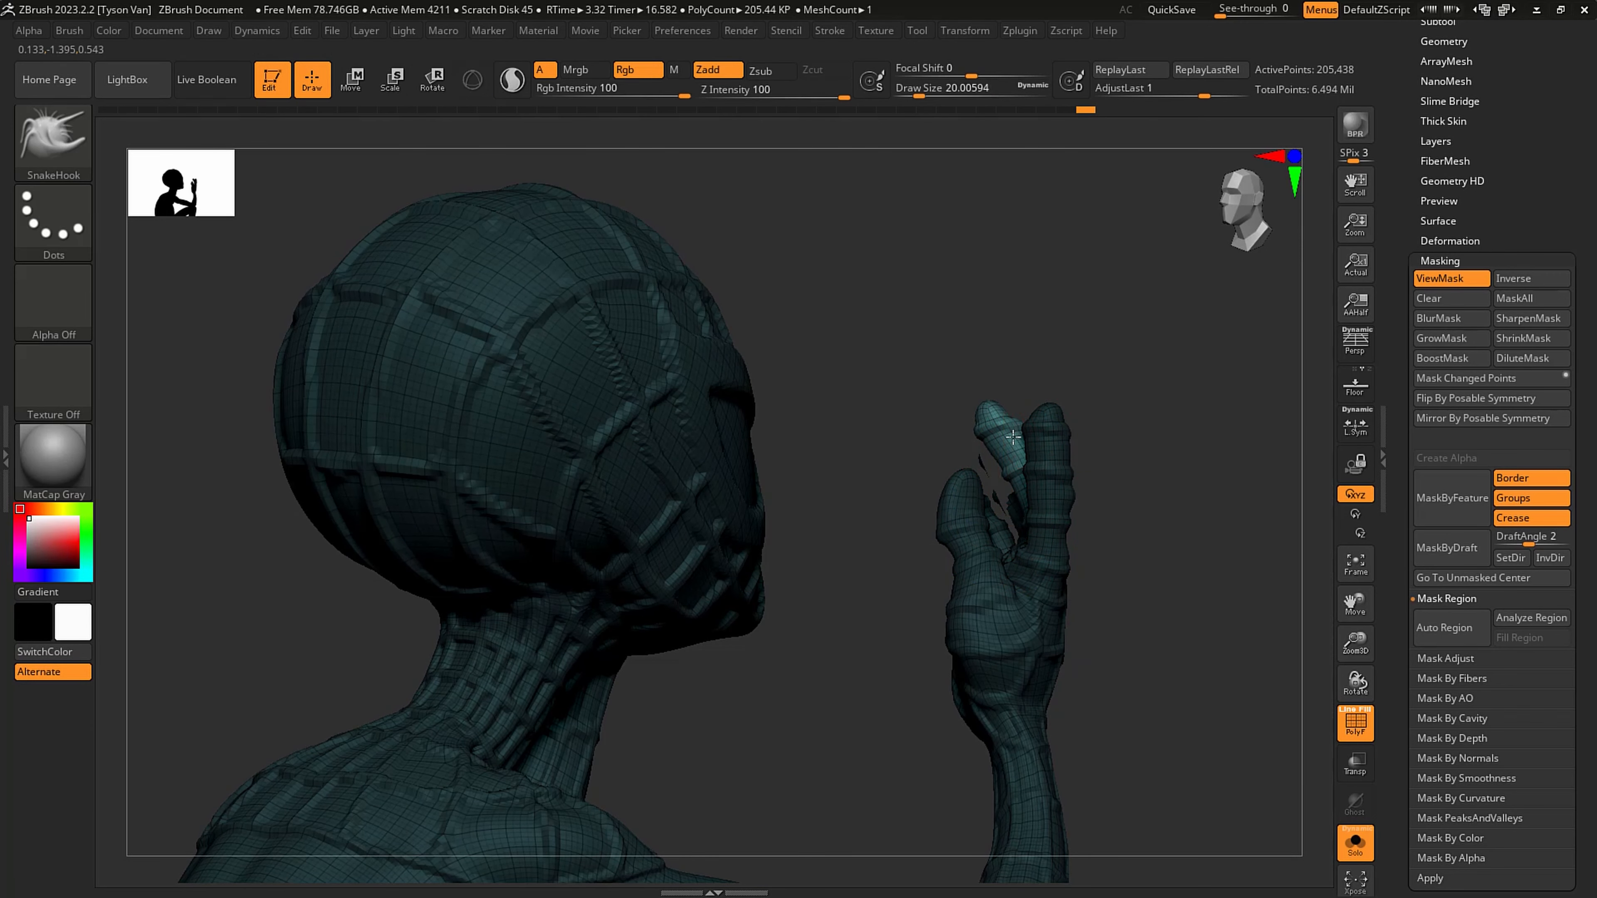
pyautogui.moveTo(1012, 462); pyautogui.dragTo(994, 440, button='right')
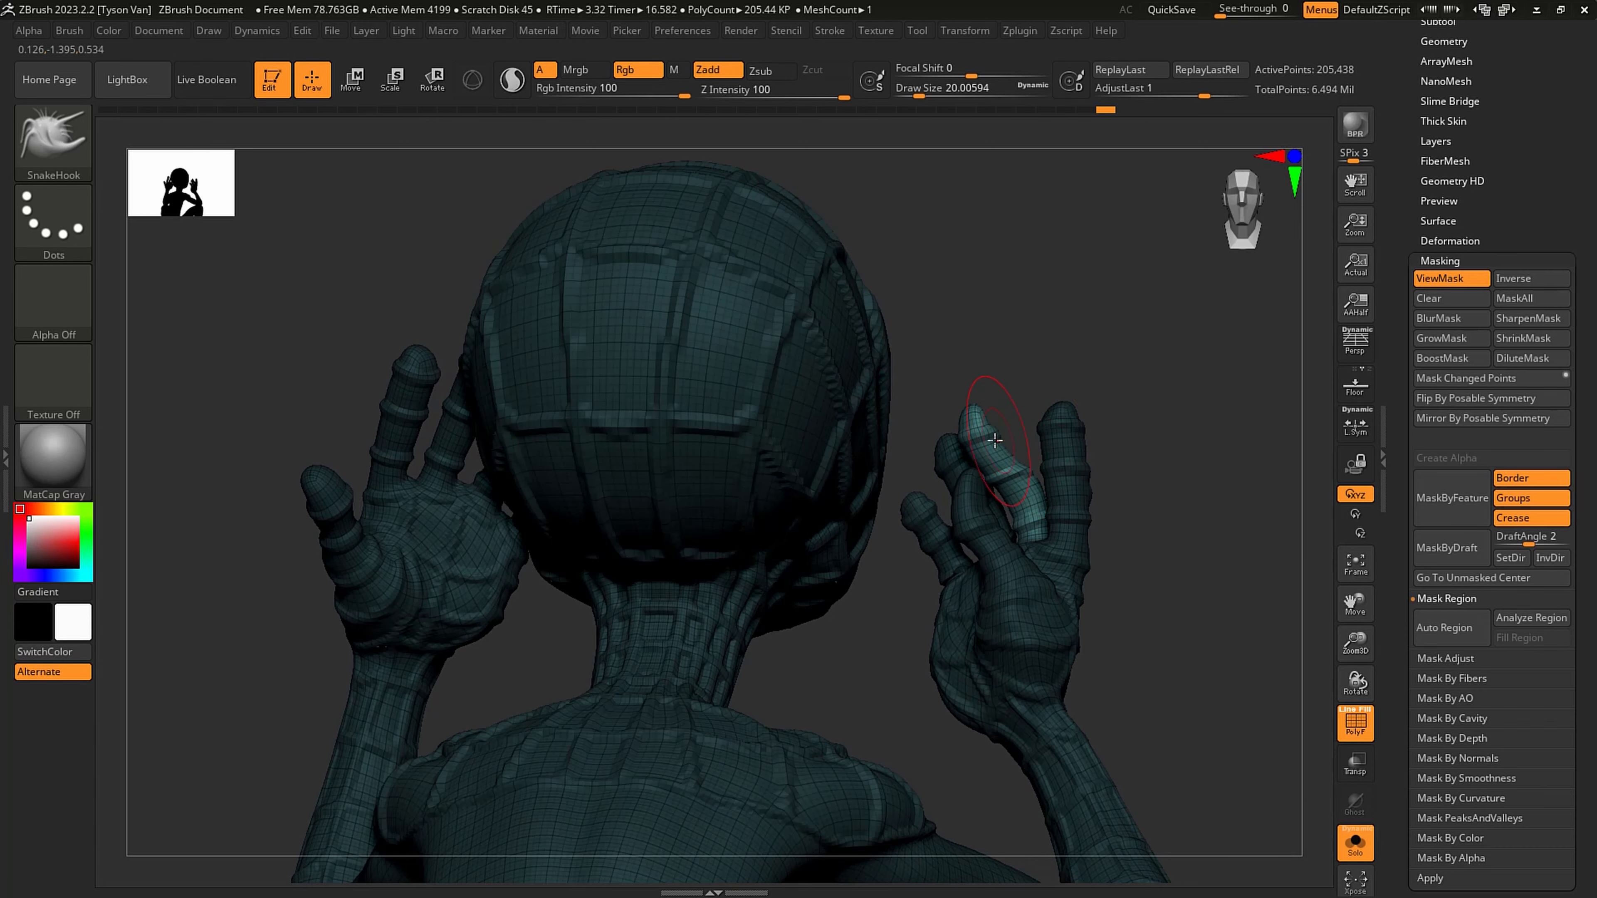
# - Mask all but the phone hand from the wrist with a transpose line and lower the figure two subdivision levels
pyautogui.keyDown('ctrl'); pyautogui.moveTo(1041, 622); pyautogui.dragTo(1094, 624, button='right'); pyautogui.keyUp('ctrl')
pyautogui.keyDown('ctrl'); pyautogui.moveTo(1125, 594); pyautogui.dragTo(1142, 619); pyautogui.keyUp('ctrl')
pyautogui.press('r')
pyautogui.keyDown('ctrl'); pyautogui.moveTo(1056, 703); pyautogui.dragTo(1026, 651); pyautogui.keyUp('ctrl')
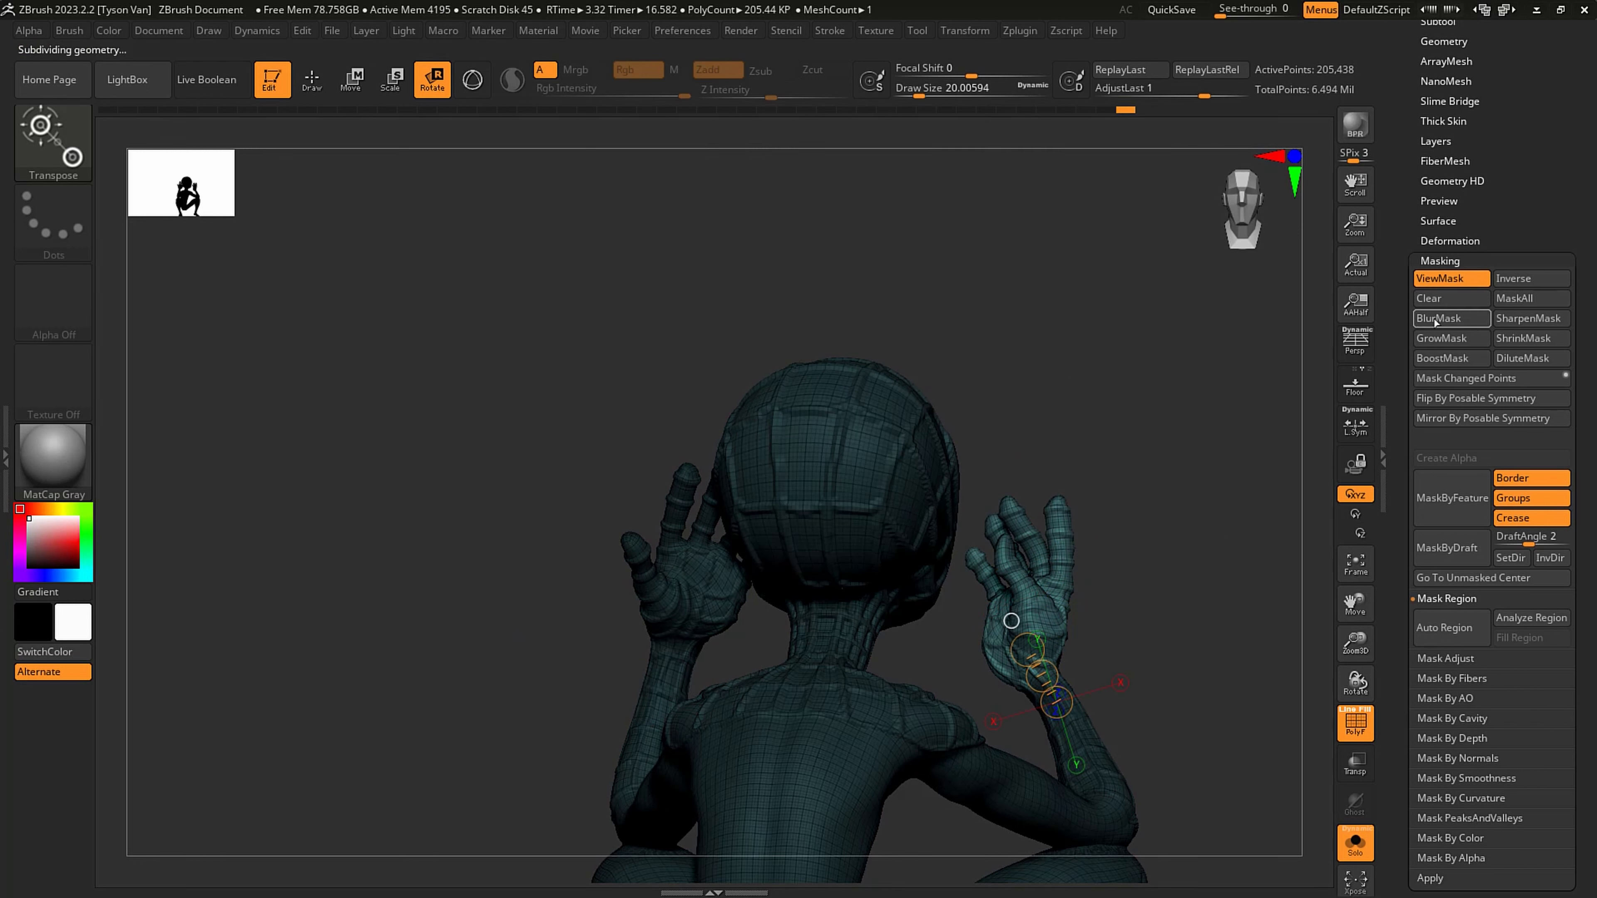
pyautogui.hotkey('shift', 'd')
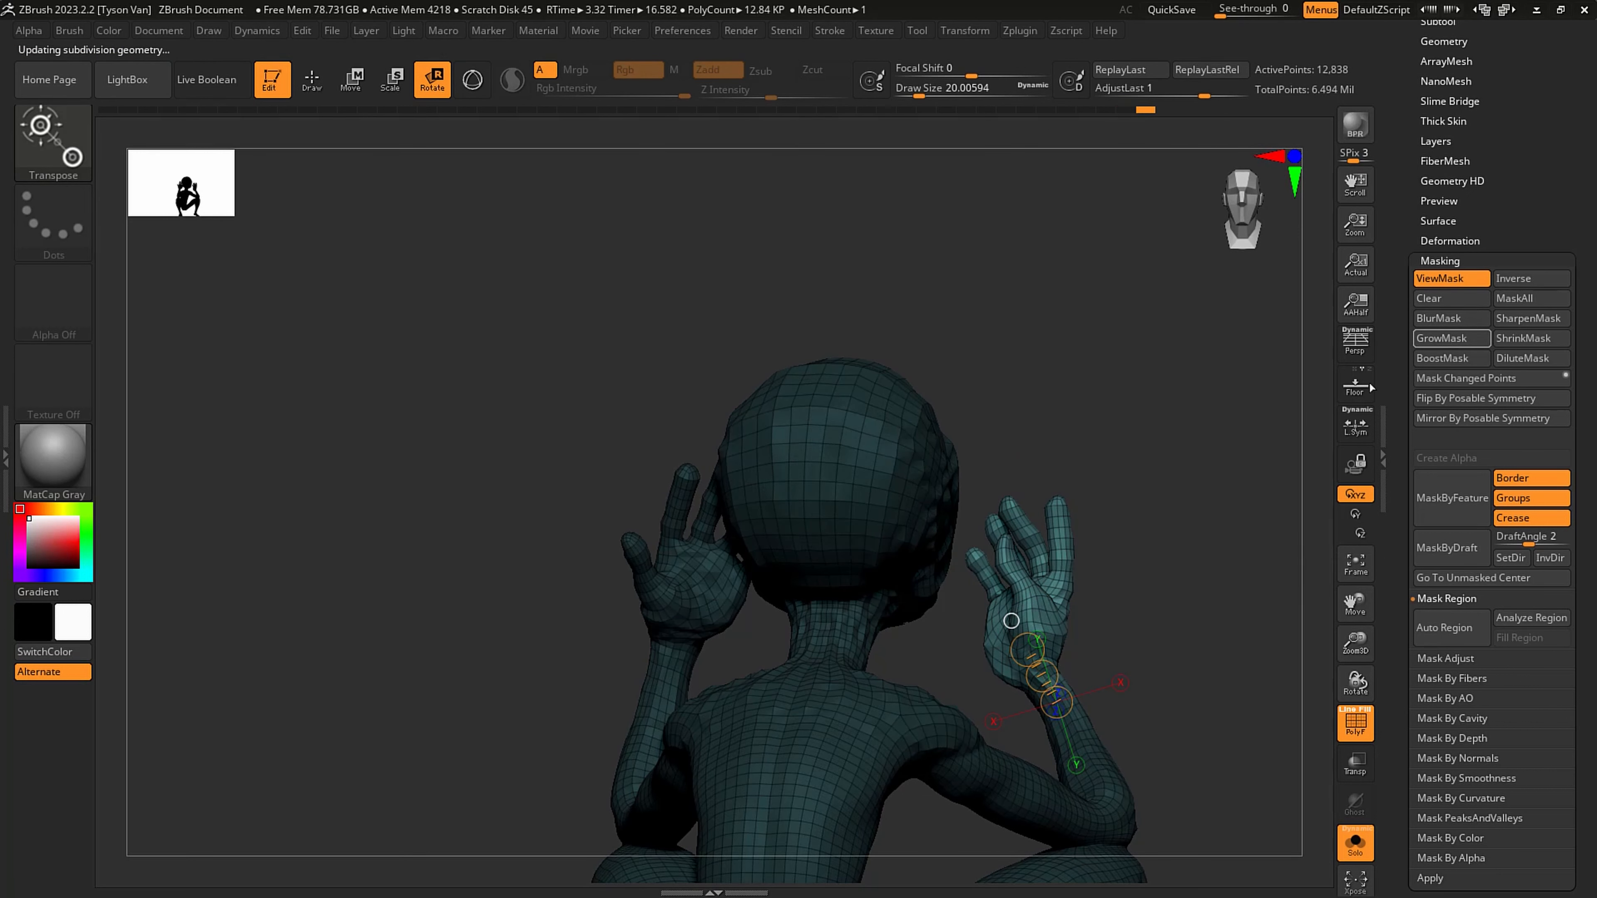
# - Rotate the unmasked hand at the wrist with transpose lines to angle it for holding the phone
pyautogui.moveTo(1086, 628); pyautogui.dragTo(959, 594)
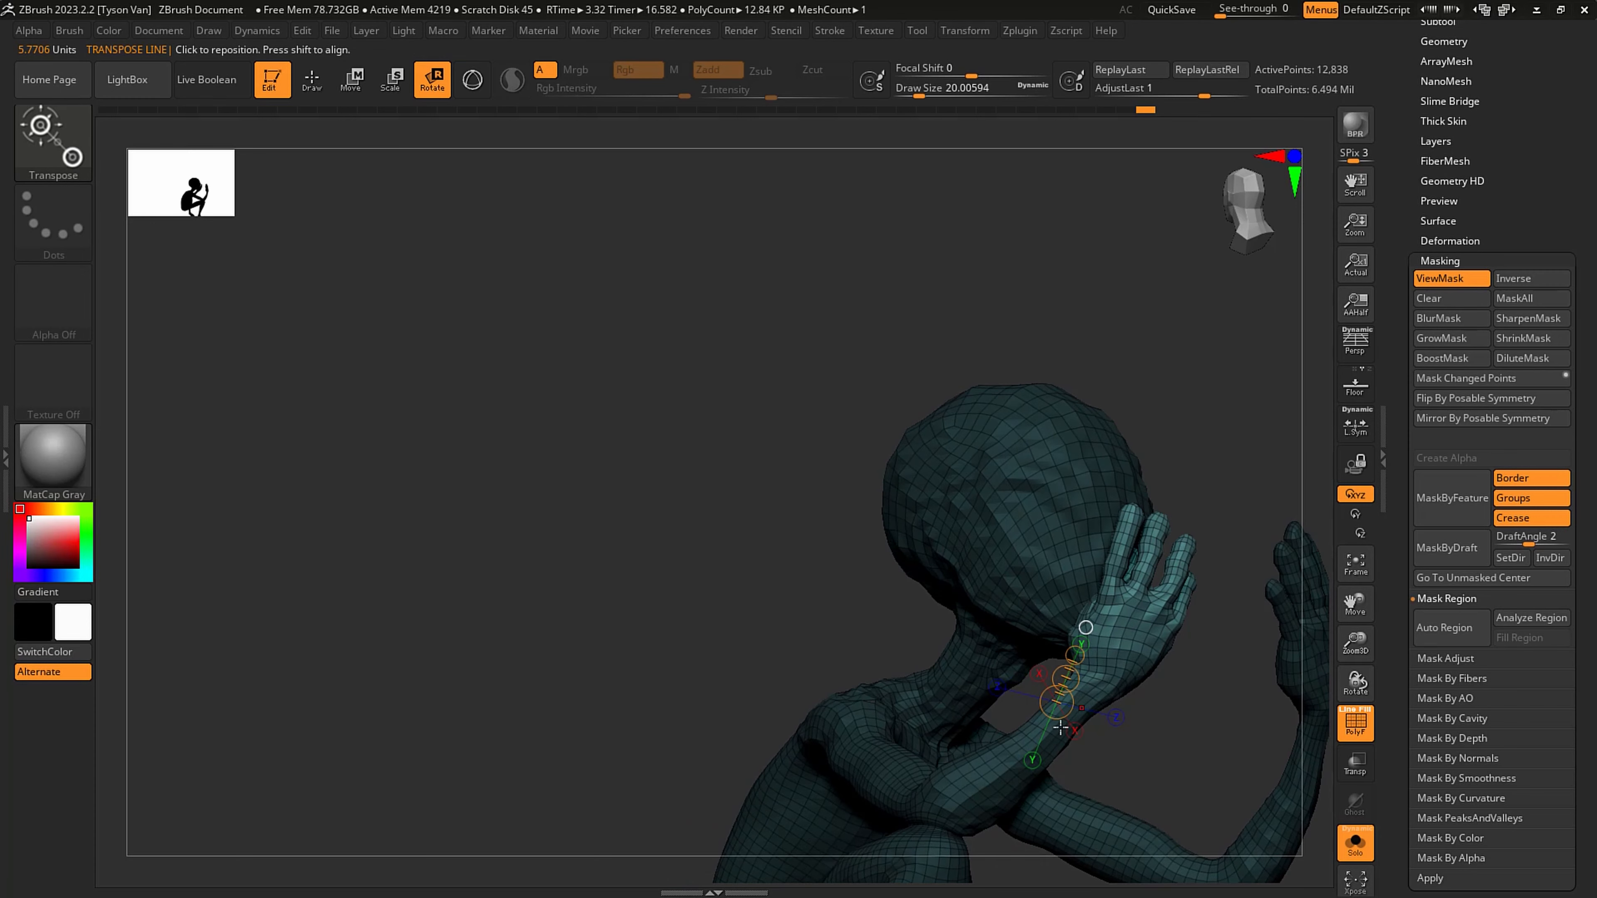
pyautogui.moveTo(1056, 738); pyautogui.dragTo(1136, 630)
pyautogui.moveTo(1146, 695)
pyautogui.mouseDown()
pyautogui.moveTo(1087, 692)
pyautogui.moveTo(1120, 688)
pyautogui.mouseUp()
pyautogui.moveTo(1013, 629); pyautogui.dragTo(1203, 691)
pyautogui.moveTo(1212, 639); pyautogui.dragTo(1147, 676, button='right')
pyautogui.moveTo(1147, 676)
pyautogui.keyDown('alt'); pyautogui.mouseDown(button='right')
pyautogui.moveTo(1000, 631)
pyautogui.moveTo(1110, 597)
pyautogui.moveTo(1140, 628)
pyautogui.moveTo(1040, 541)
pyautogui.mouseUp(button='right'); pyautogui.keyUp('alt')
pyautogui.press('q')
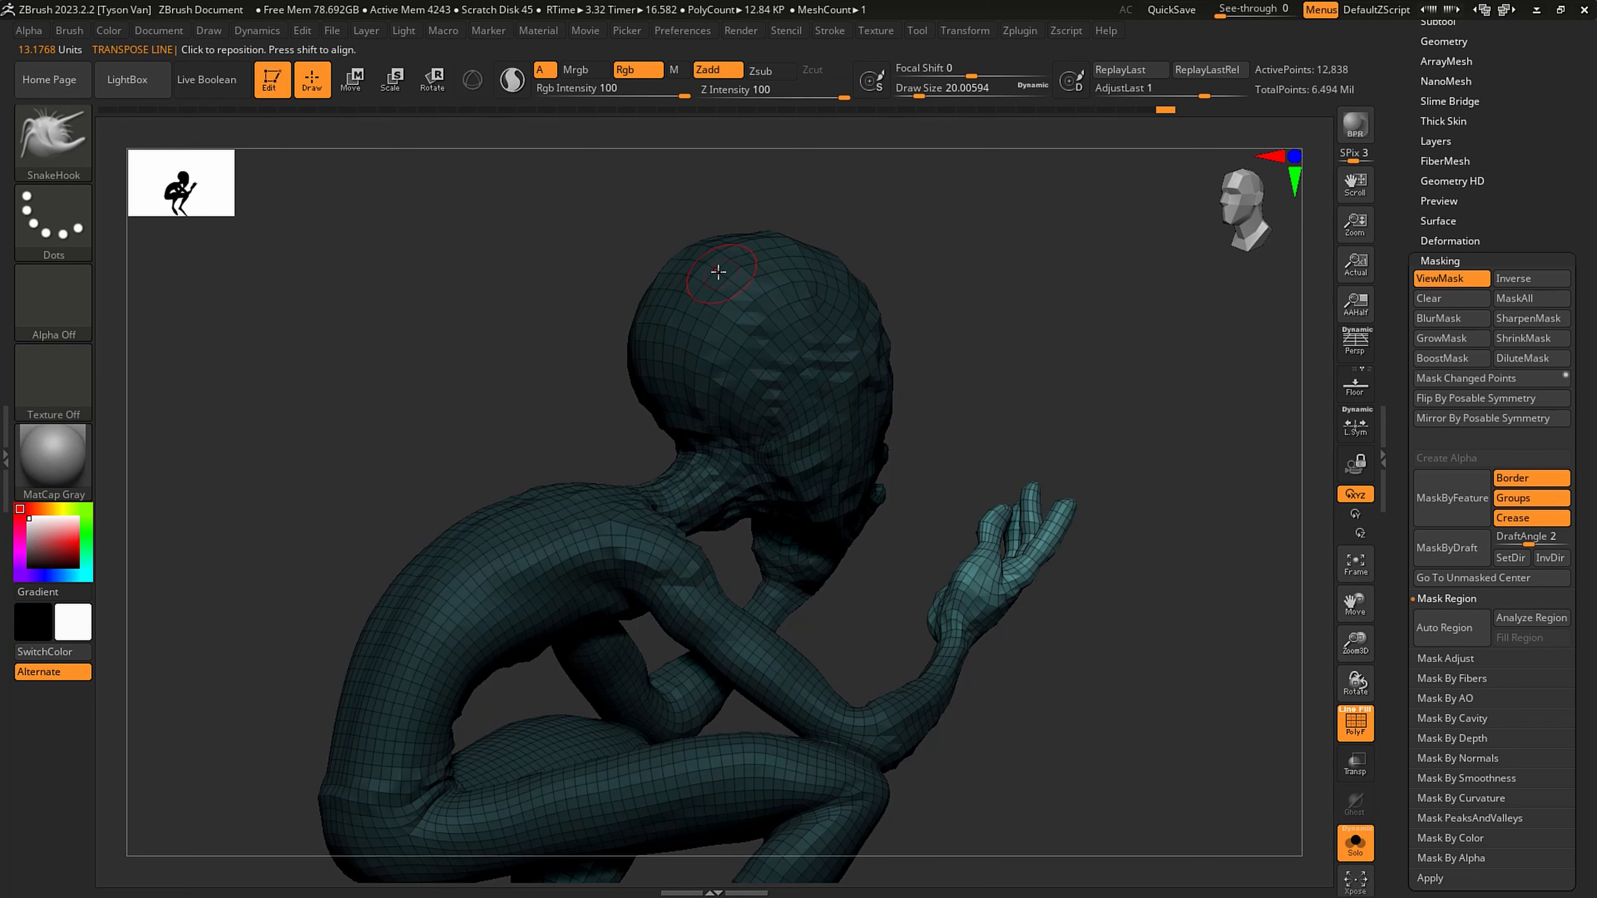
# - Isolate and rotate the phone hand's index finger with the transpose line, set the draw size to 28.75 and clear the mask
pyautogui.press('r')
pyautogui.keyDown('ctrl'); pyautogui.moveTo(1036, 558); pyautogui.dragTo(1068, 507); pyautogui.keyUp('ctrl')
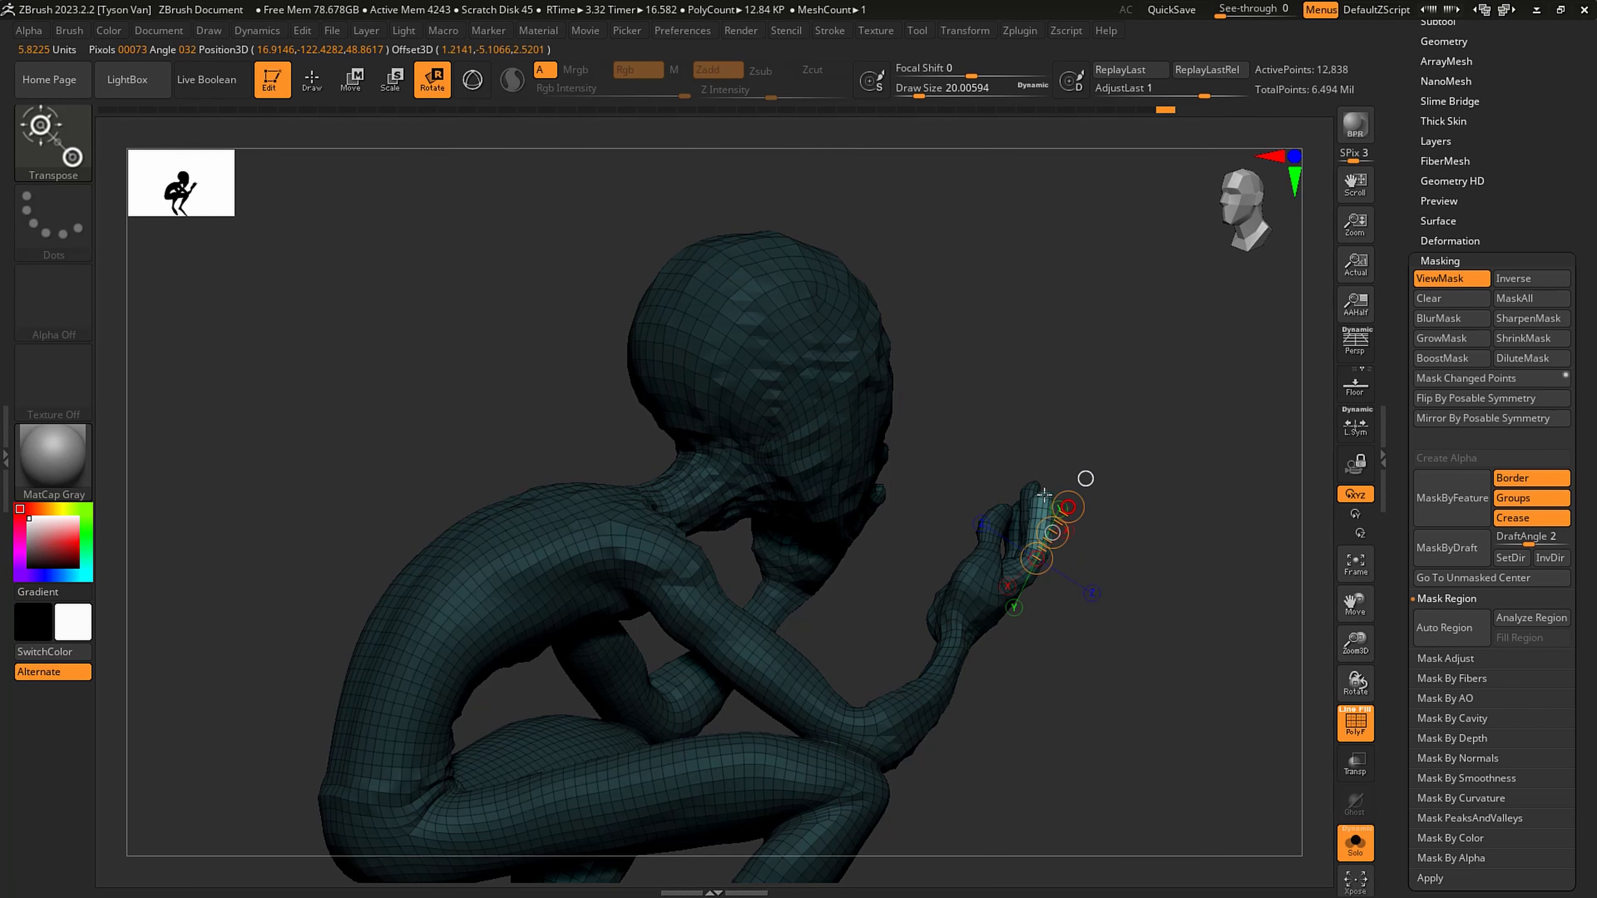
pyautogui.press('q')
pyautogui.press('s')
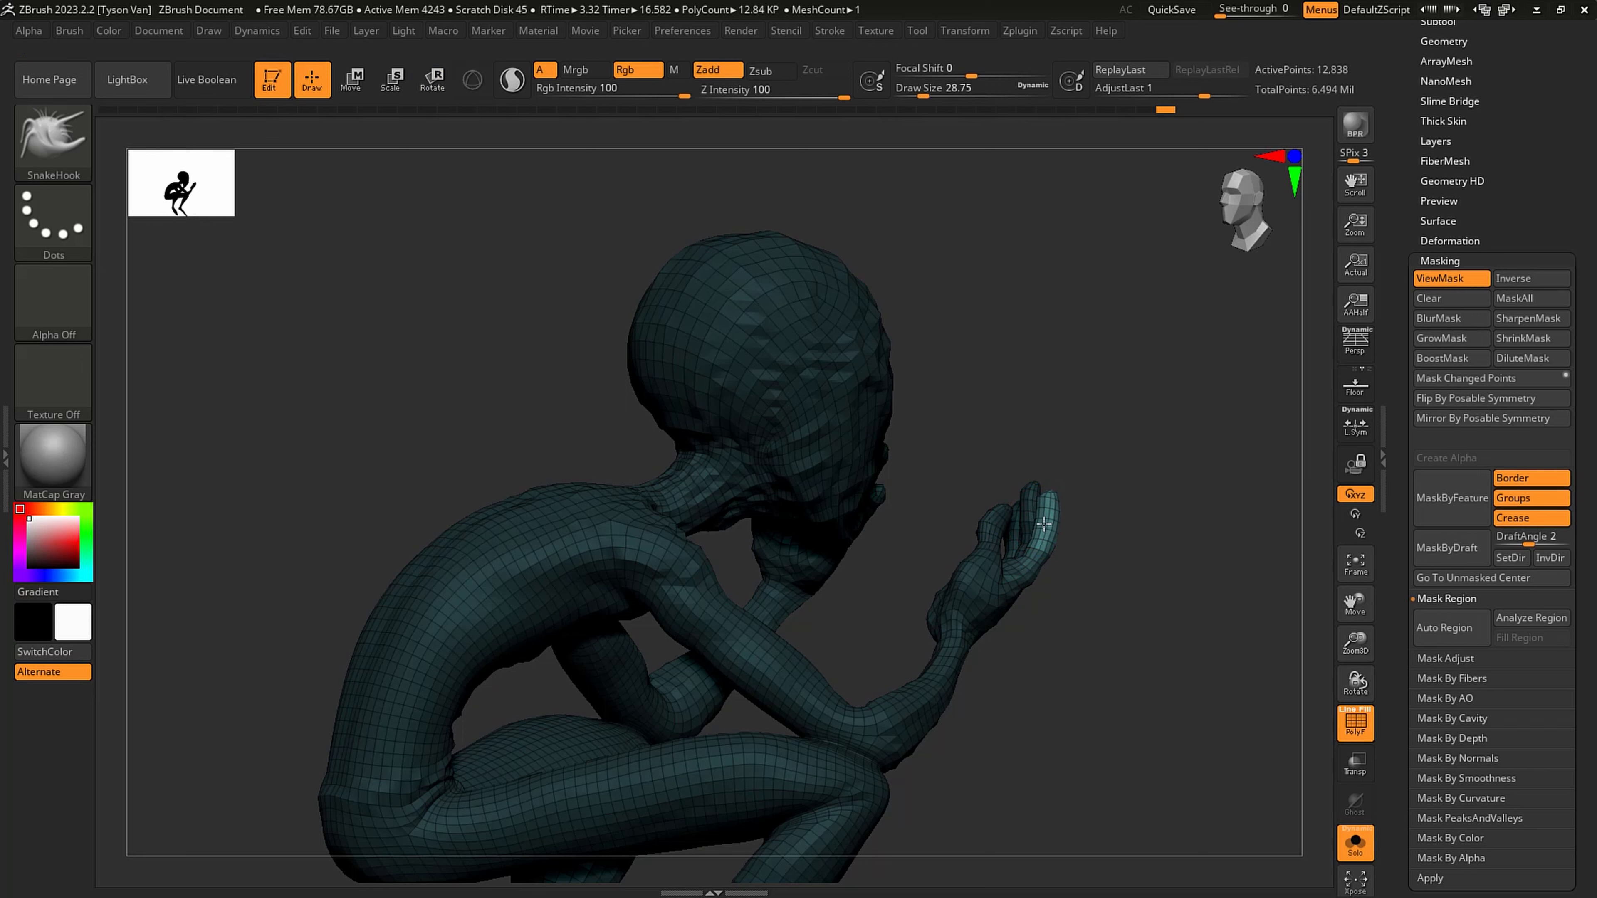
pyautogui.hotkey('ctrl', 'h')
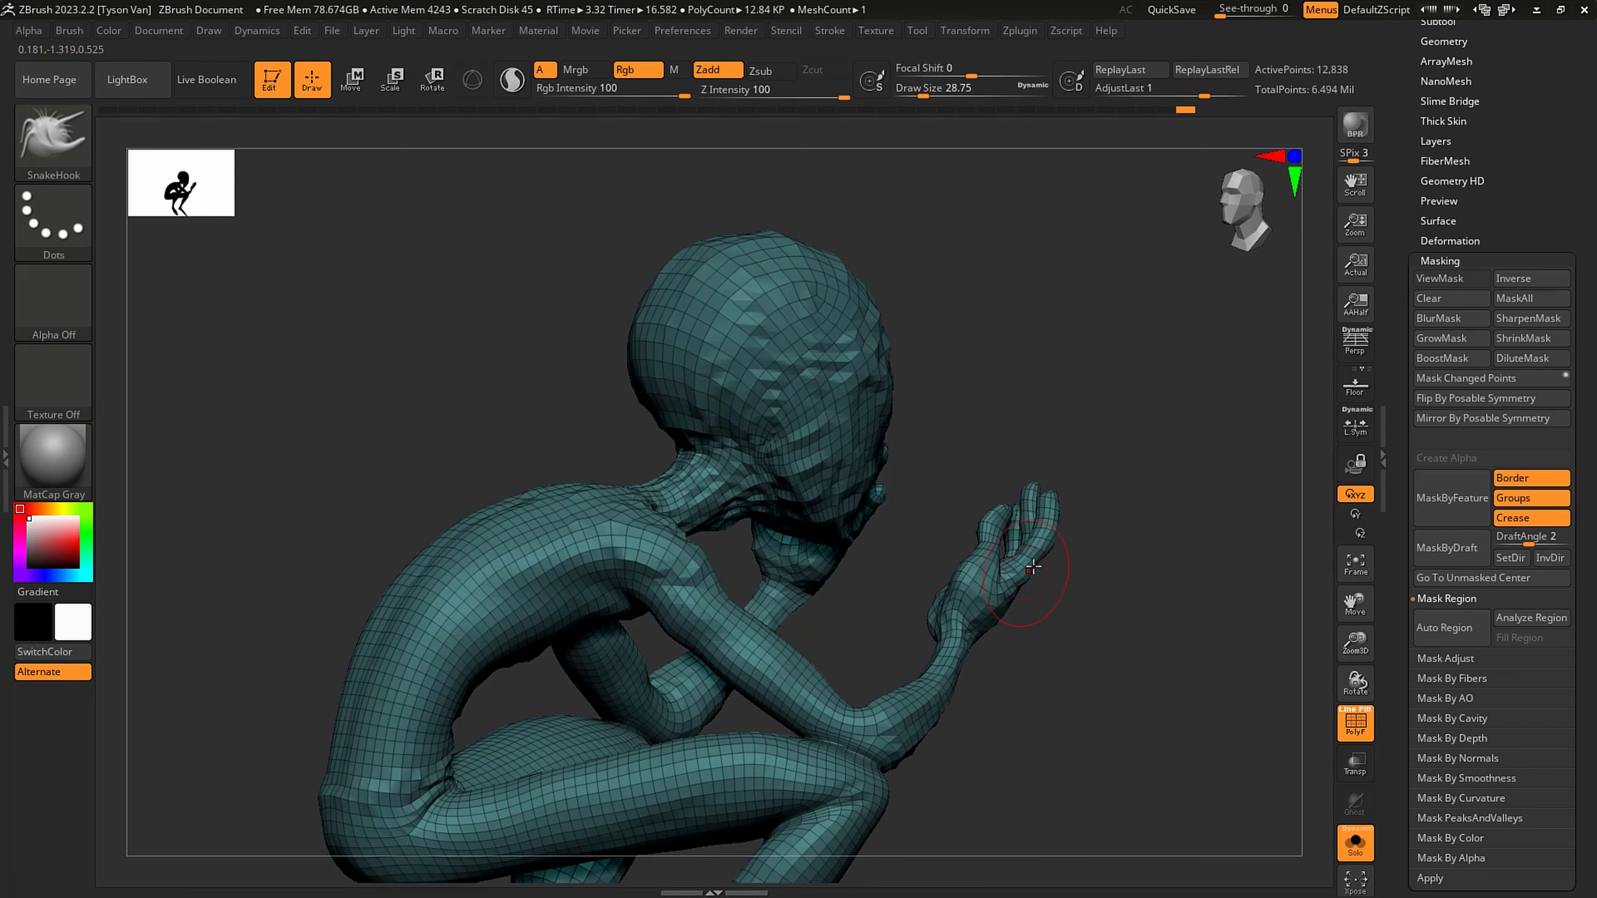
# - Set the SnakeHook draw size to about 25, reshape the phone hand's fingertips, and refine them at about 14.2
pyautogui.moveTo(1033, 567); pyautogui.dragTo(1037, 562)
pyautogui.moveTo(1037, 563)
pyautogui.mouseDown(button='right')
pyautogui.moveTo(956, 541)
pyautogui.moveTo(830, 447)
pyautogui.mouseUp(button='right')
pyautogui.moveTo(830, 447)
pyautogui.keyDown('alt'); pyautogui.mouseDown(button='right')
pyautogui.moveTo(1061, 511)
pyautogui.moveTo(970, 481)
pyautogui.moveTo(955, 527)
pyautogui.moveTo(920, 471)
pyautogui.mouseUp(button='right'); pyautogui.keyUp('alt')
pyautogui.press('s')
pyautogui.moveTo(912, 486); pyautogui.dragTo(909, 486)
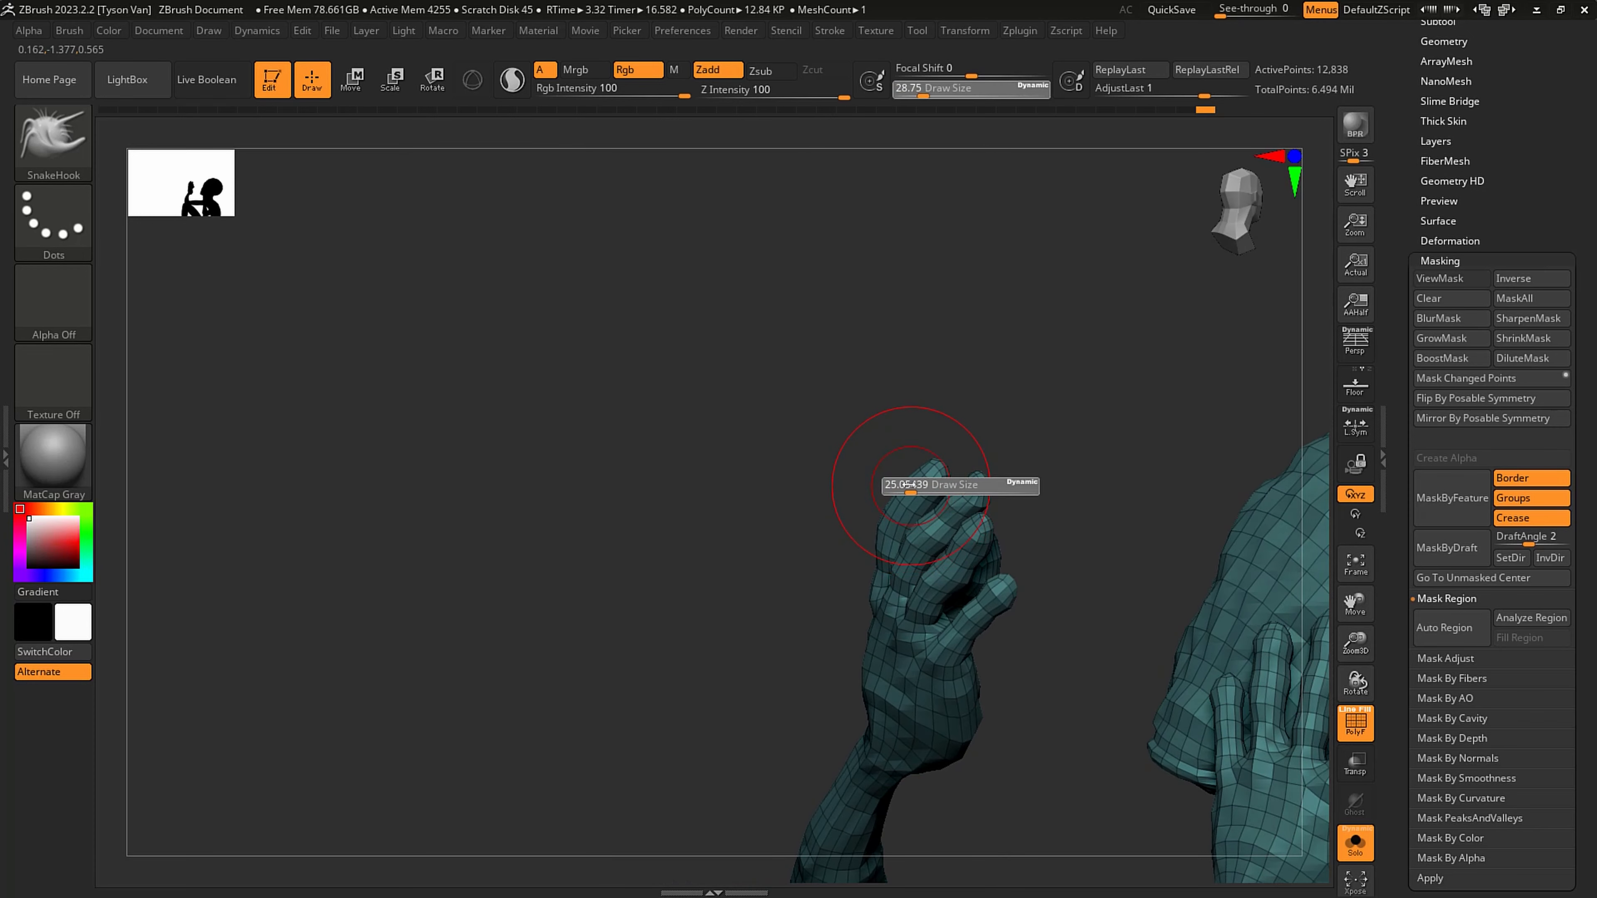
pyautogui.moveTo(985, 507)
pyautogui.mouseDown(button='right')
pyautogui.moveTo(1016, 520)
pyautogui.moveTo(987, 556)
pyautogui.moveTo(977, 538)
pyautogui.mouseUp(button='right')
pyautogui.press('s')
pyautogui.moveTo(976, 538); pyautogui.dragTo(970, 538)
pyautogui.moveTo(974, 538)
pyautogui.mouseDown(button='right')
pyautogui.moveTo(1016, 581)
pyautogui.moveTo(989, 591)
pyautogui.moveTo(1005, 604)
pyautogui.moveTo(992, 598)
pyautogui.mouseUp(button='right')
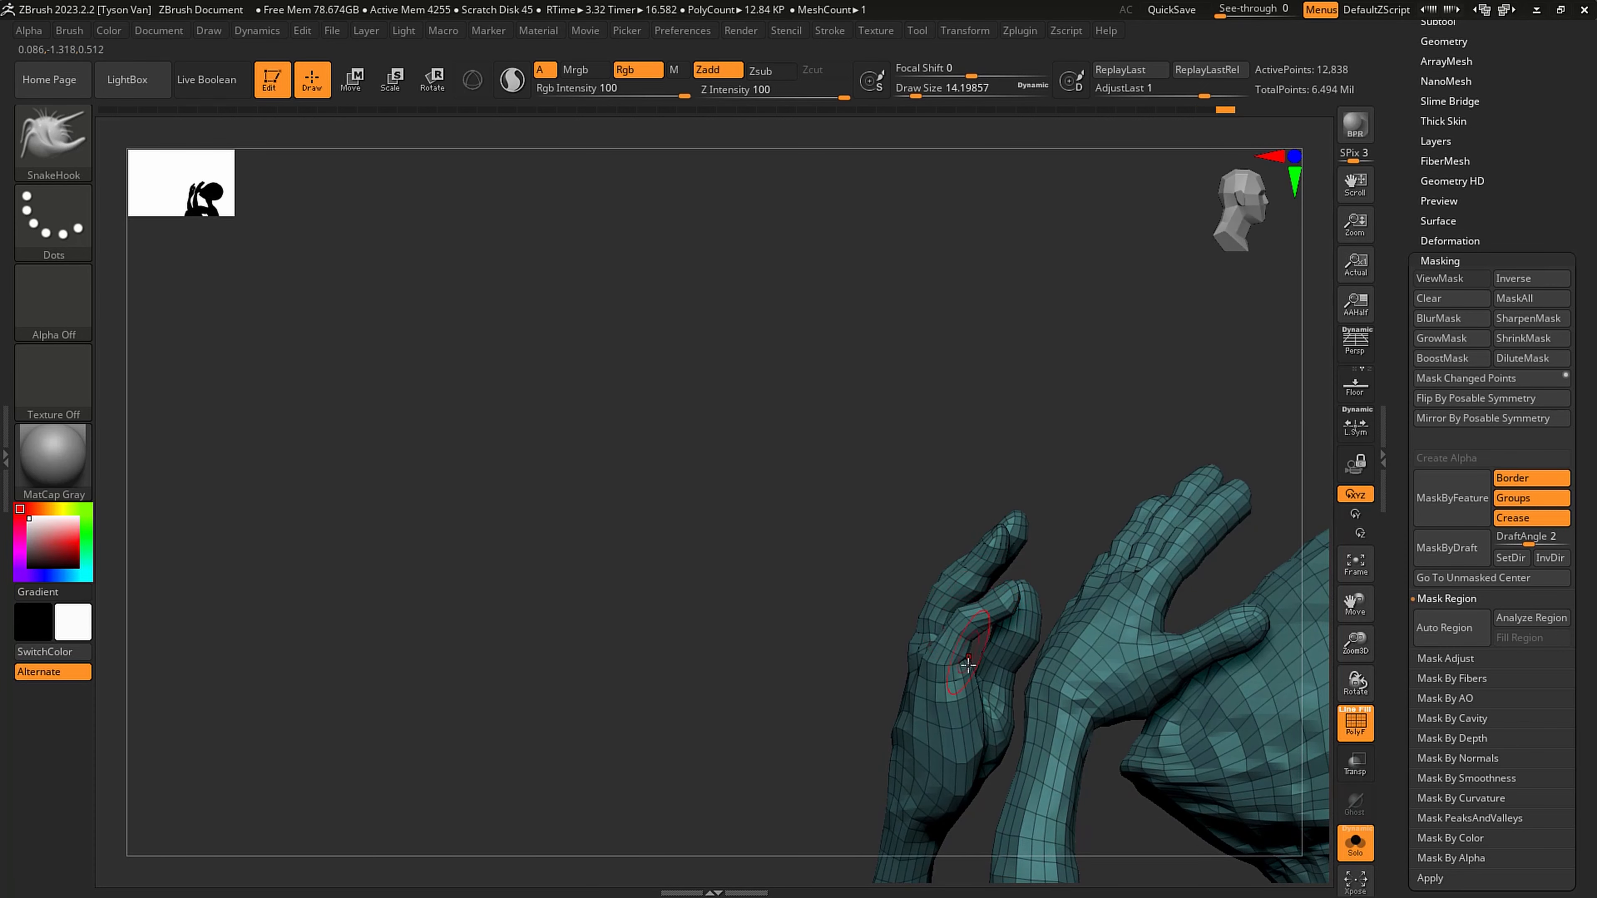
# - Set the draw size to 28.75 and leave Solo mode to check the hand against the phone
pyautogui.press('s')
pyautogui.moveTo(964, 790); pyautogui.dragTo(972, 790)
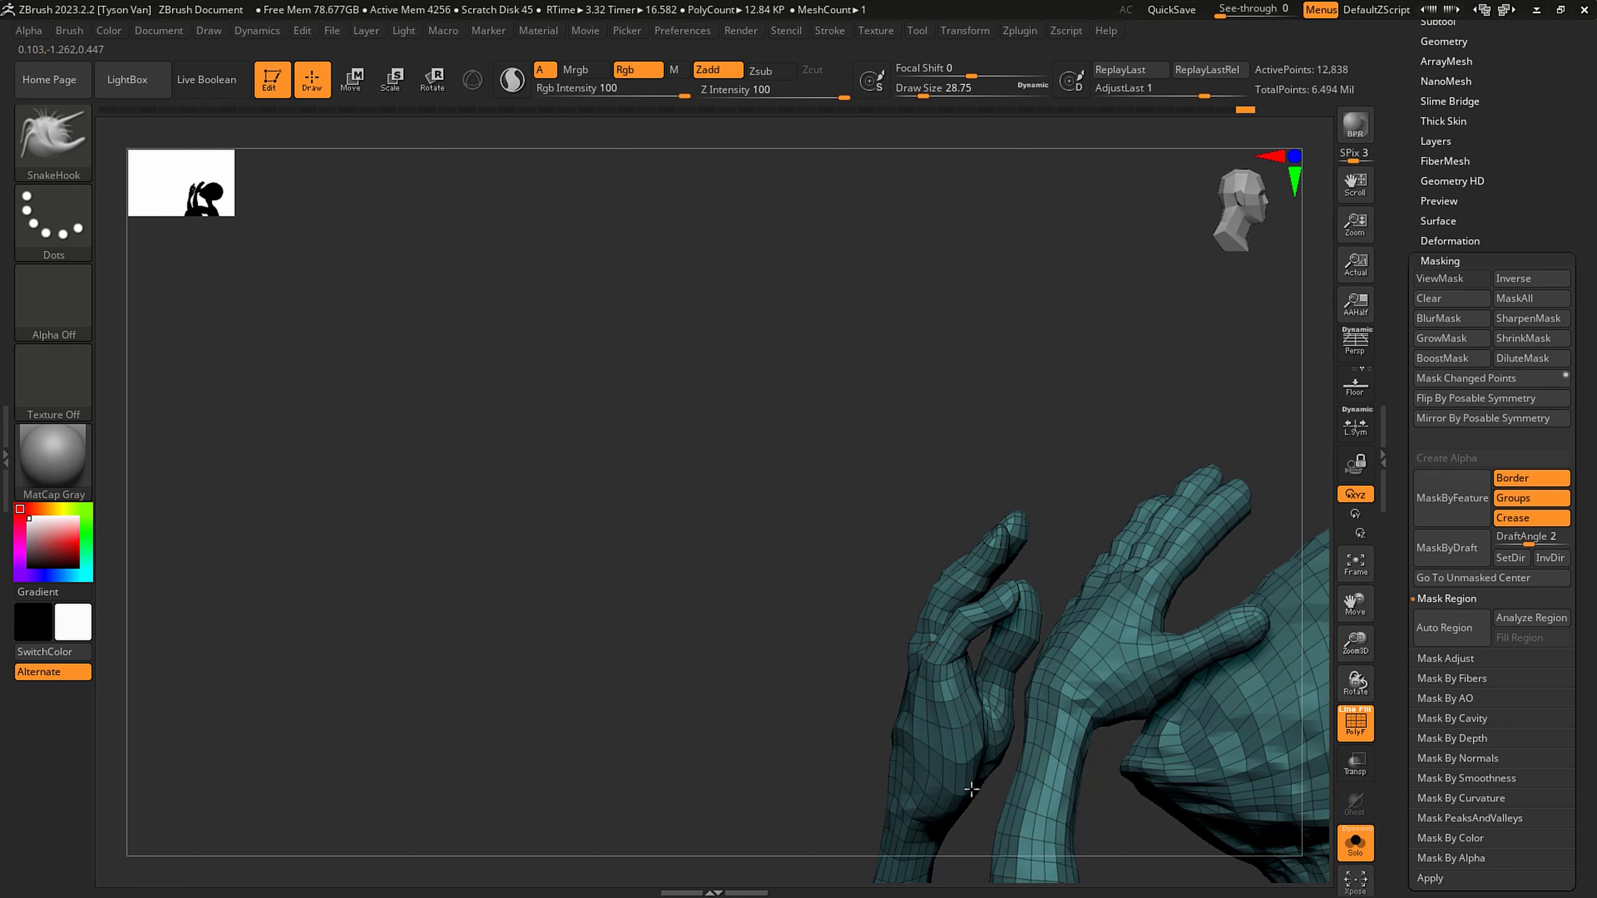
pyautogui.click(1355, 842)
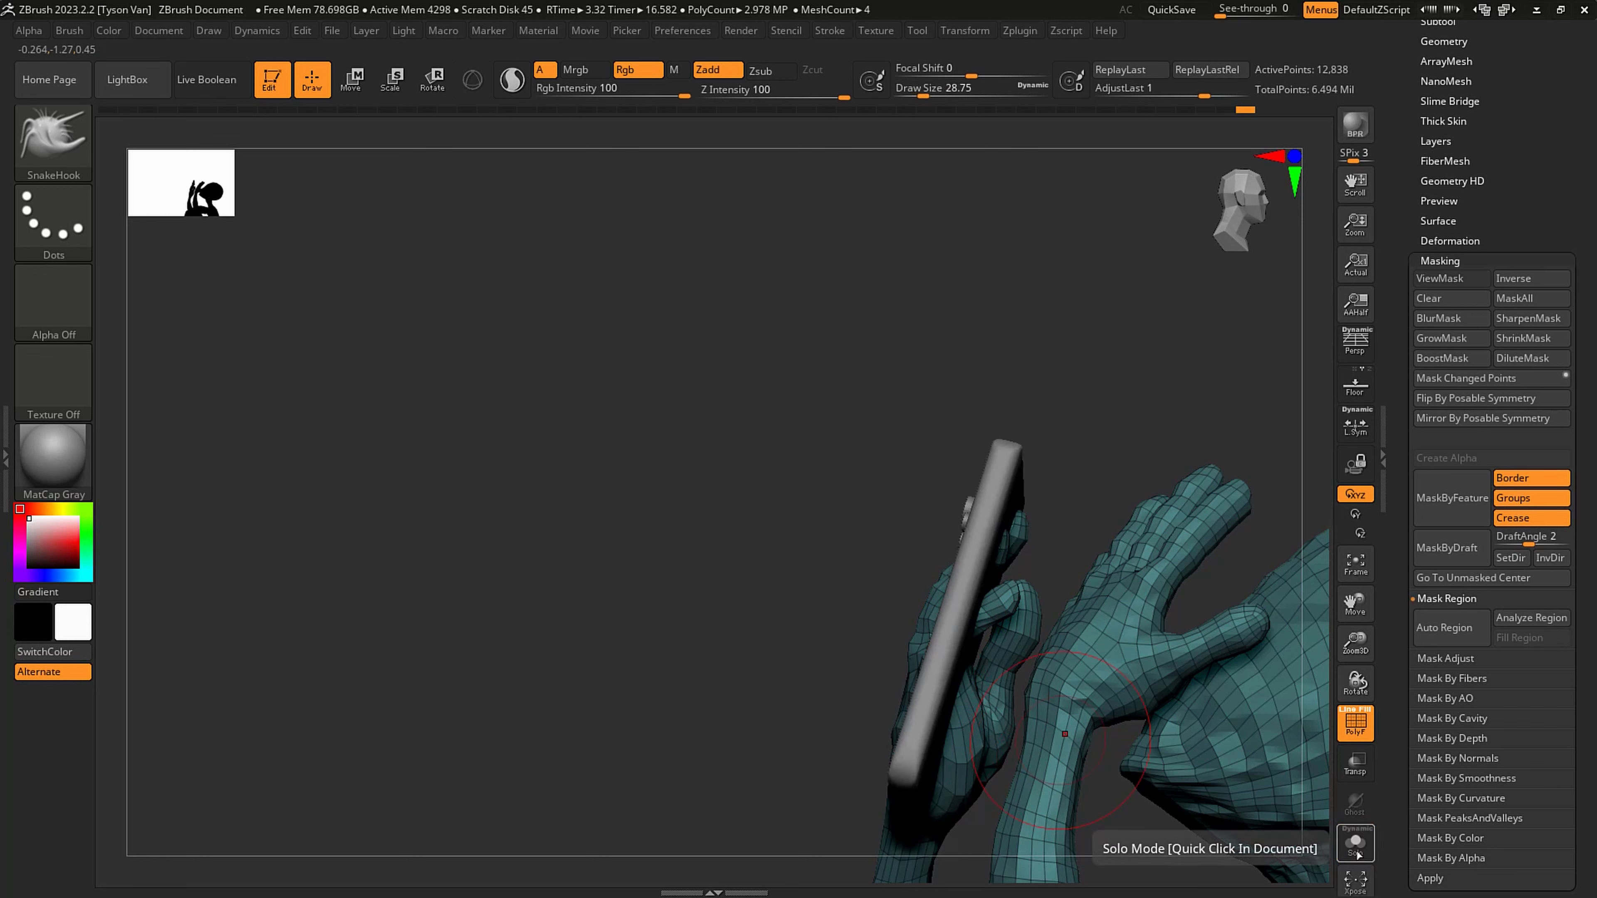
pyautogui.moveTo(949, 783); pyautogui.dragTo(801, 584, button='right')
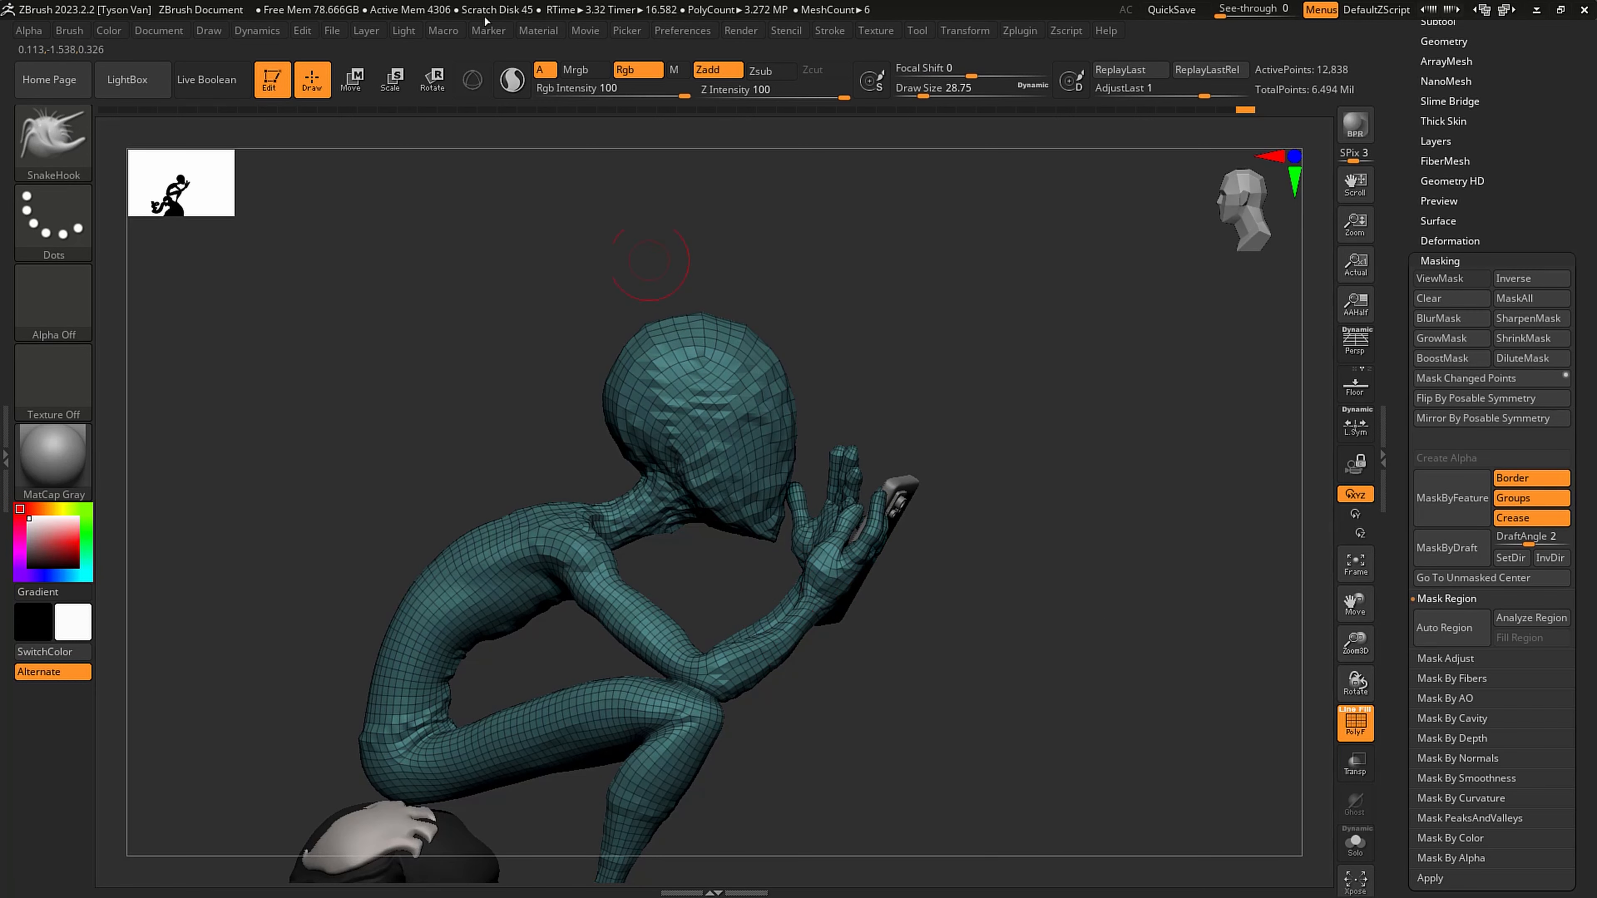
# - Mask the figure up to the phone arm's forearm with a transpose line, then isolate the thumb and rotate it
pyautogui.click(429, 79)
pyautogui.moveTo(725, 675)
pyautogui.keyDown('ctrl'); pyautogui.mouseDown()
pyautogui.moveTo(867, 549)
pyautogui.moveTo(832, 581)
pyautogui.moveTo(860, 578)
pyautogui.mouseUp(); pyautogui.keyUp('ctrl')
pyautogui.press('q')
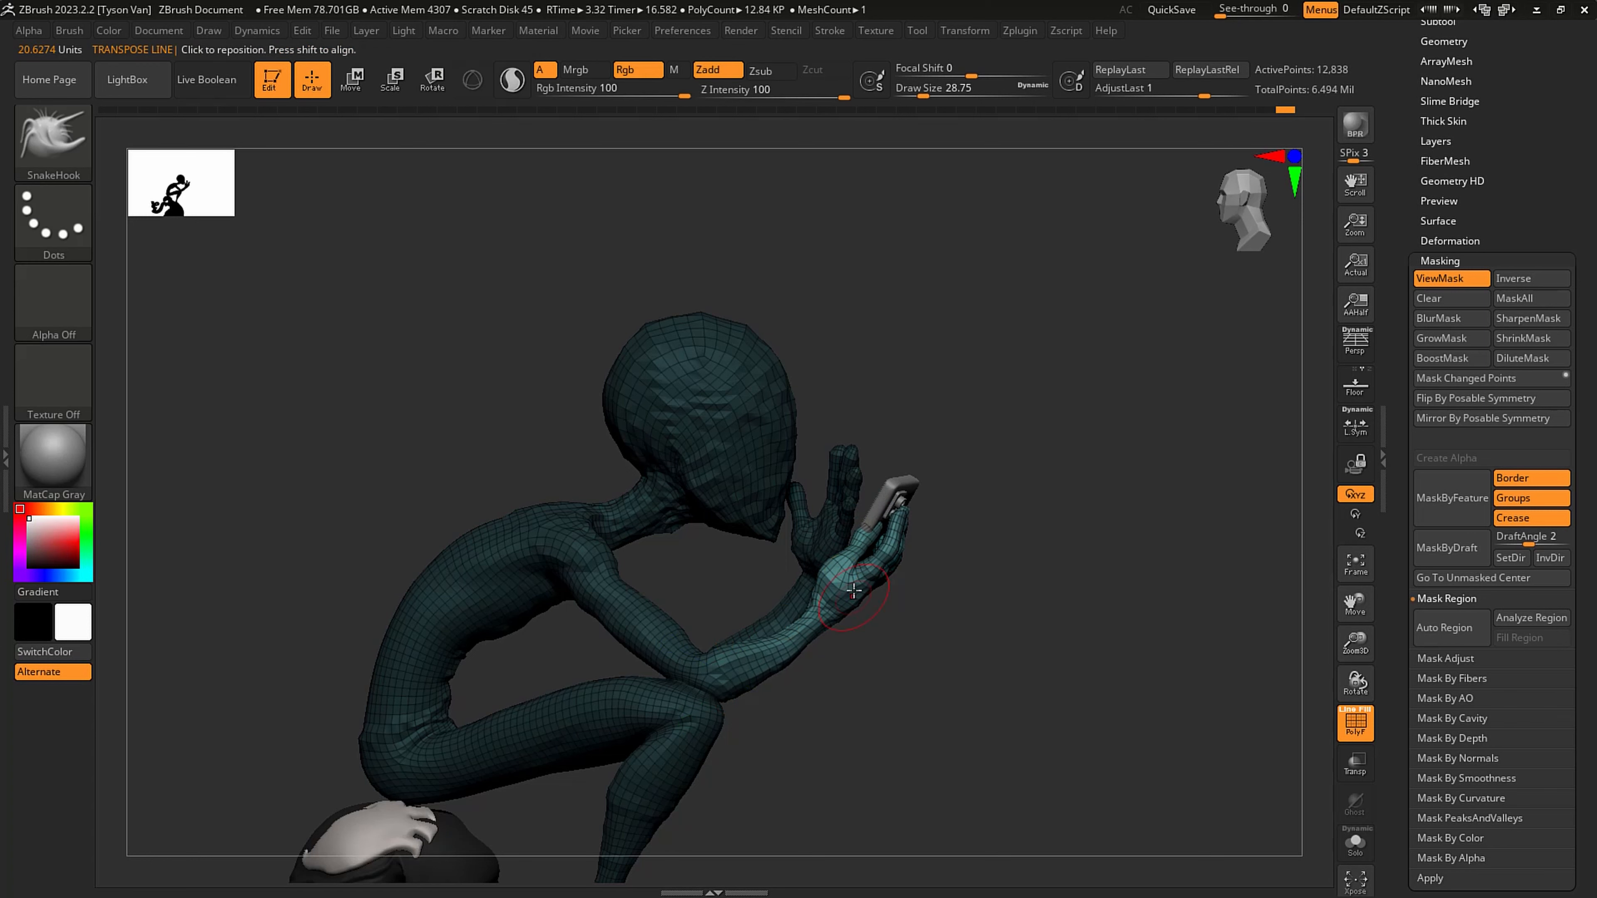
pyautogui.press('r')
pyautogui.keyDown('alt'); pyautogui.moveTo(926, 399); pyautogui.dragTo(897, 593); pyautogui.keyUp('alt')
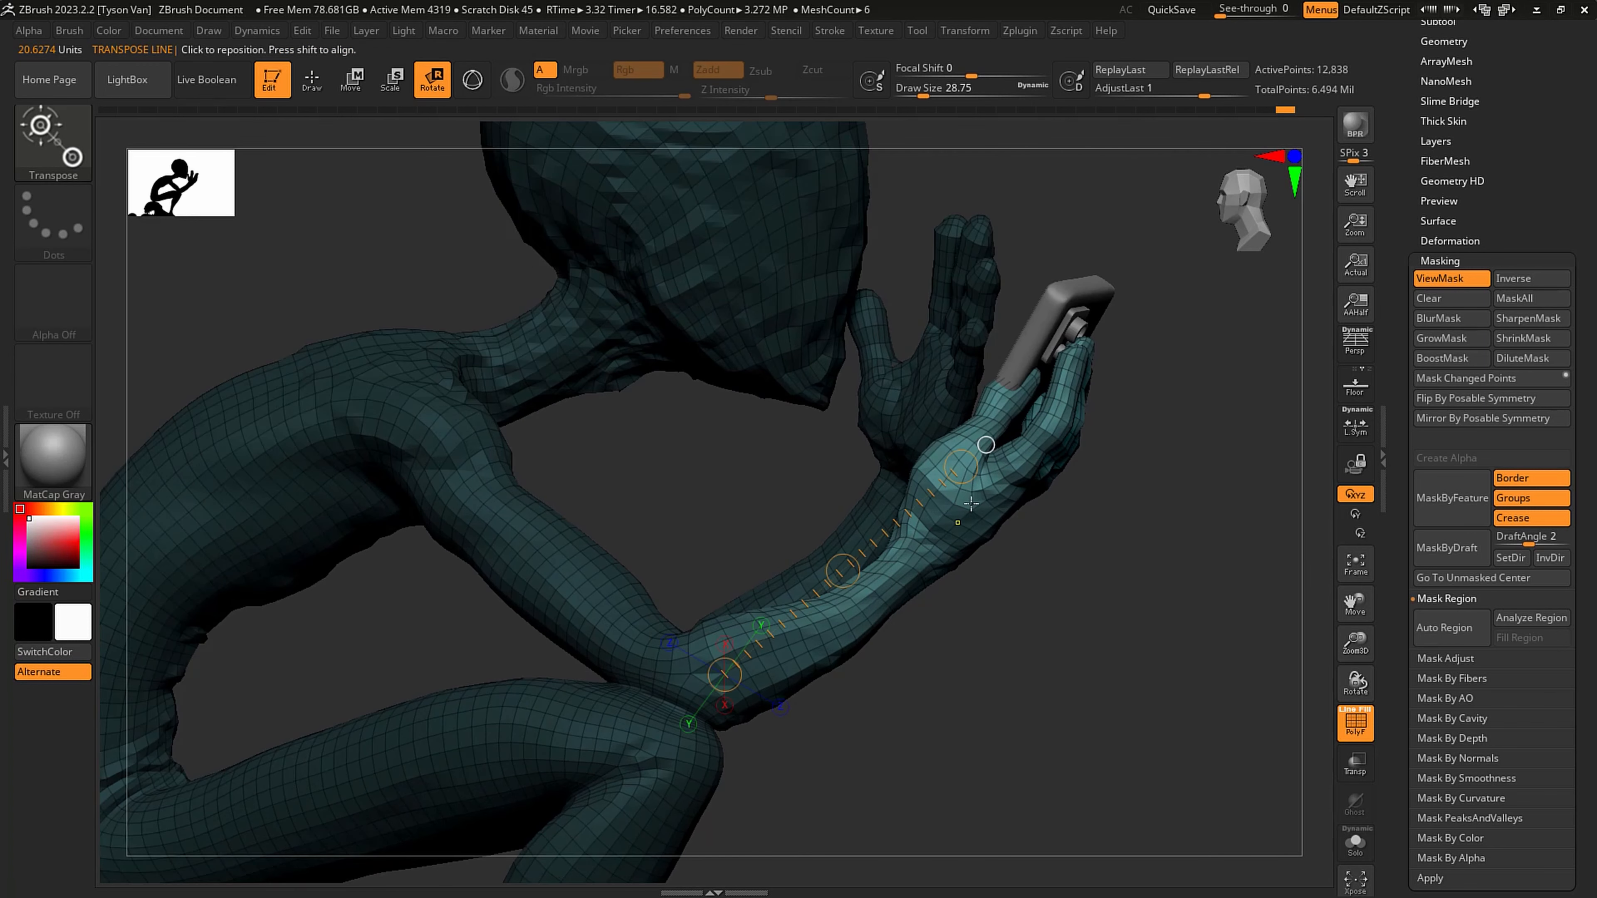
pyautogui.keyDown('ctrl'); pyautogui.moveTo(966, 501); pyautogui.dragTo(977, 409); pyautogui.keyUp('ctrl')
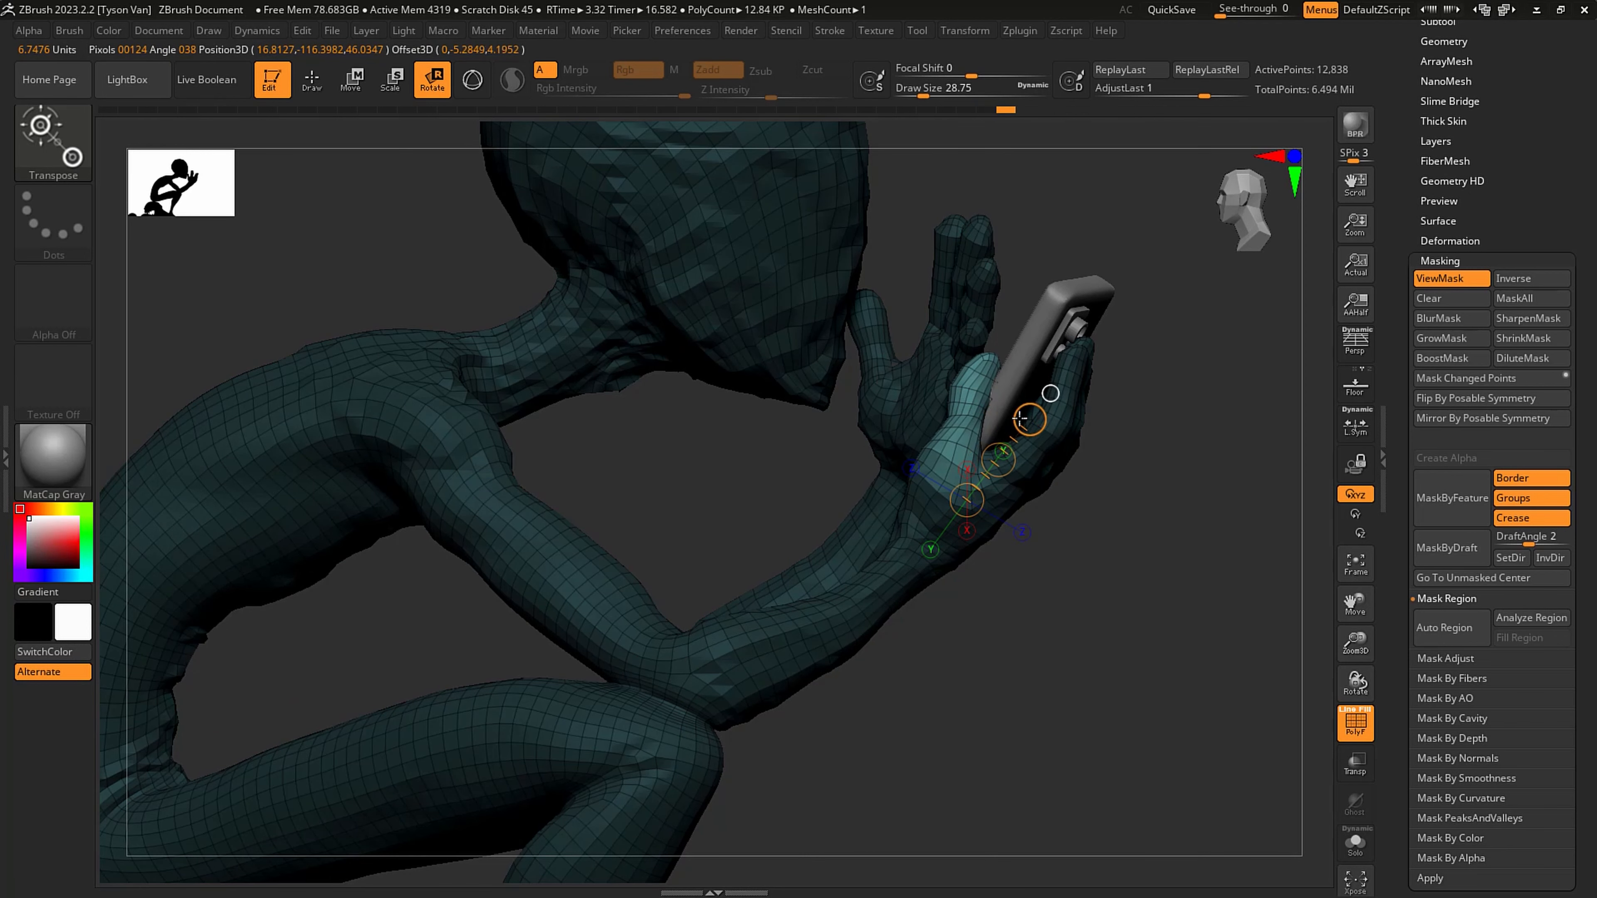
pyautogui.moveTo(811, 503)
pyautogui.mouseDown()
pyautogui.moveTo(1060, 514)
pyautogui.moveTo(1125, 560)
pyautogui.moveTo(1099, 540)
pyautogui.moveTo(936, 543)
pyautogui.mouseUp()
pyautogui.press('q')
# - Set the SnakeHook draw size to about 17 and nudge the unmasked fingers of the phone hand
pyautogui.moveTo(1038, 536)
pyautogui.mouseDown()
pyautogui.moveTo(1058, 570)
pyautogui.moveTo(1035, 542)
pyautogui.mouseUp()
pyautogui.press('s')
pyautogui.moveTo(1046, 422)
pyautogui.mouseDown(button='right')
pyautogui.moveTo(1122, 437)
pyautogui.moveTo(1024, 440)
pyautogui.mouseUp(button='right')
# - Switch to the Move Topological brush and set its draw size to about 48.6 for adjusting the phone hand
pyautogui.click(54, 143)
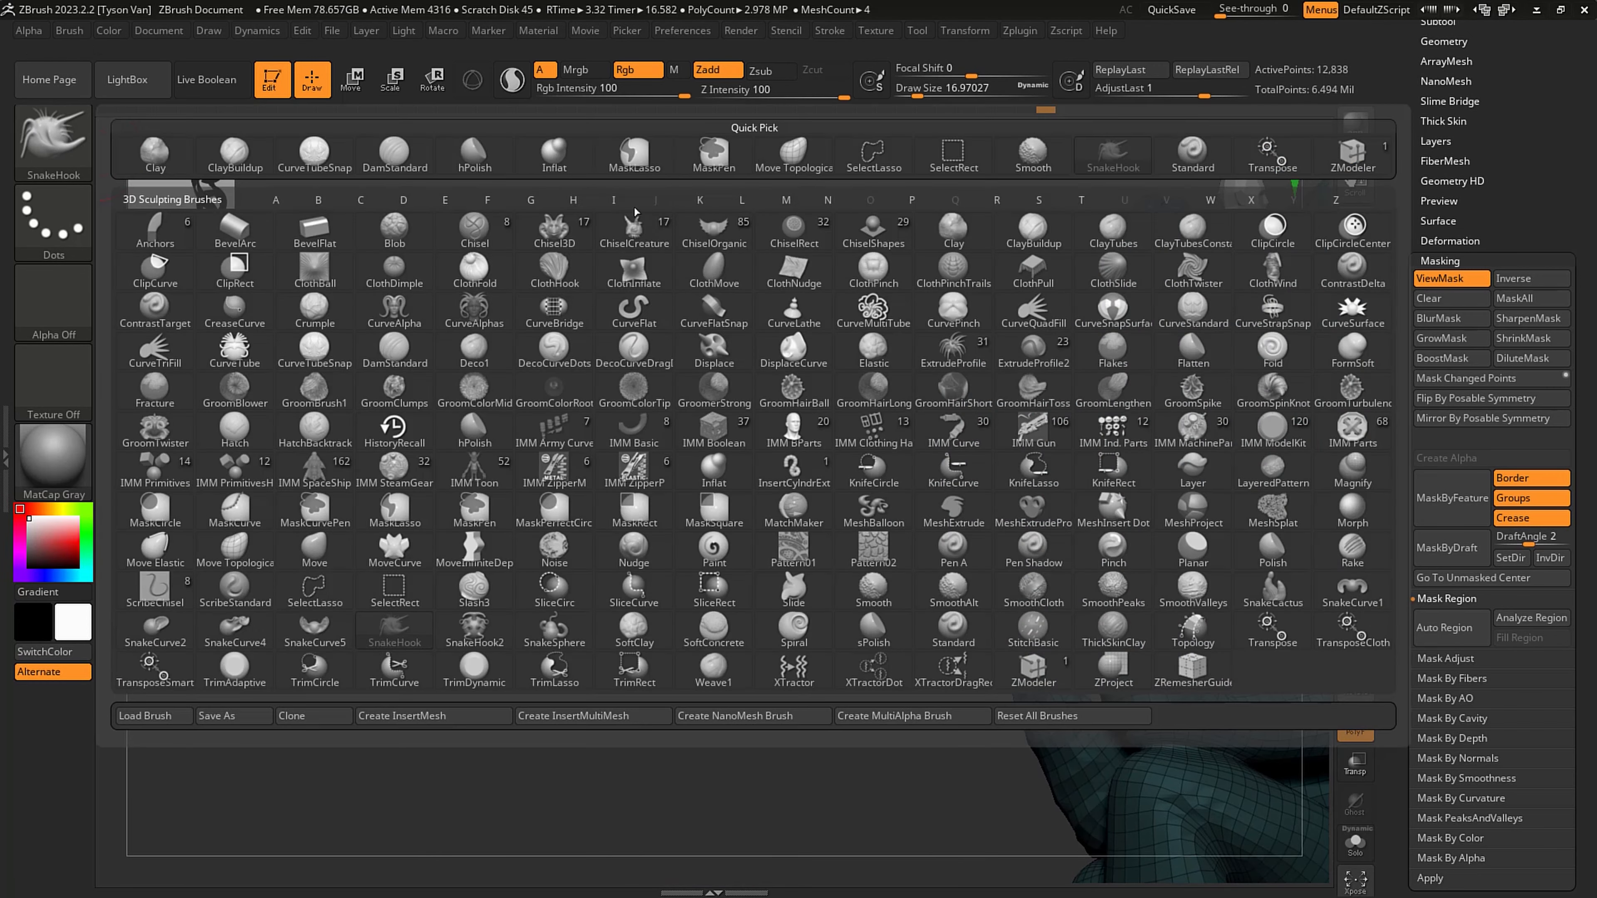
pyautogui.click(779, 166)
pyautogui.press('s')
pyautogui.moveTo(982, 420)
pyautogui.mouseDown()
pyautogui.moveTo(996, 419)
pyautogui.moveTo(981, 410)
pyautogui.mouseUp()
pyautogui.moveTo(987, 374); pyautogui.dragTo(1040, 354, button='right')
# - Shift the phone hand's fingertips with Move Topological at draw sizes of about 32.7 and 26.9
pyautogui.press('s')
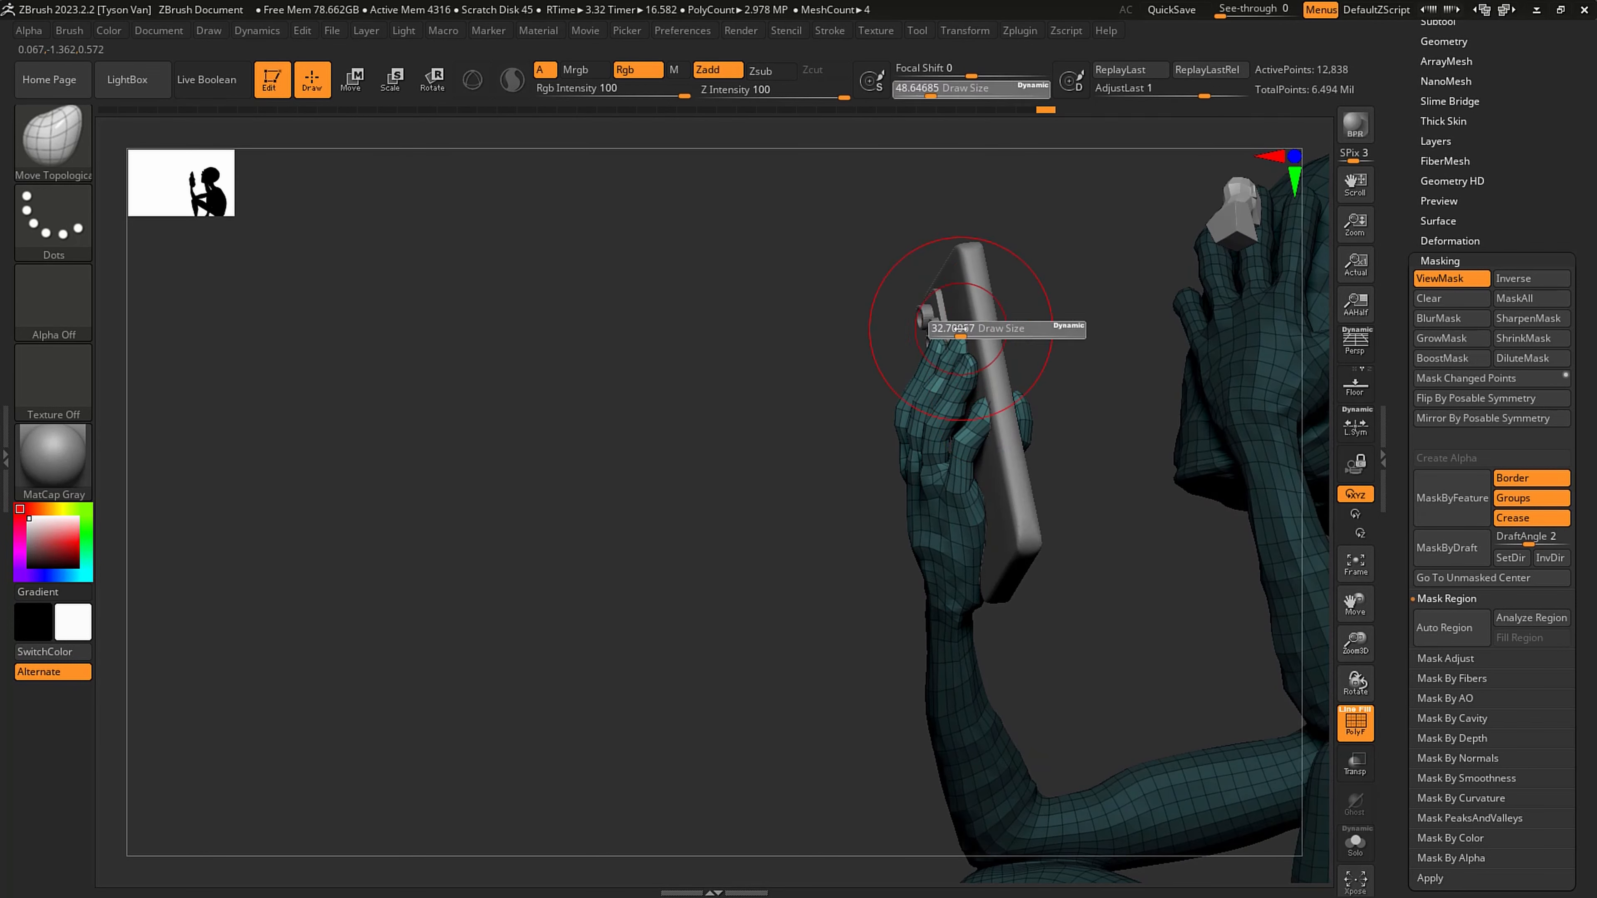
pyautogui.moveTo(967, 328); pyautogui.dragTo(960, 328)
pyautogui.moveTo(956, 331); pyautogui.dragTo(948, 327)
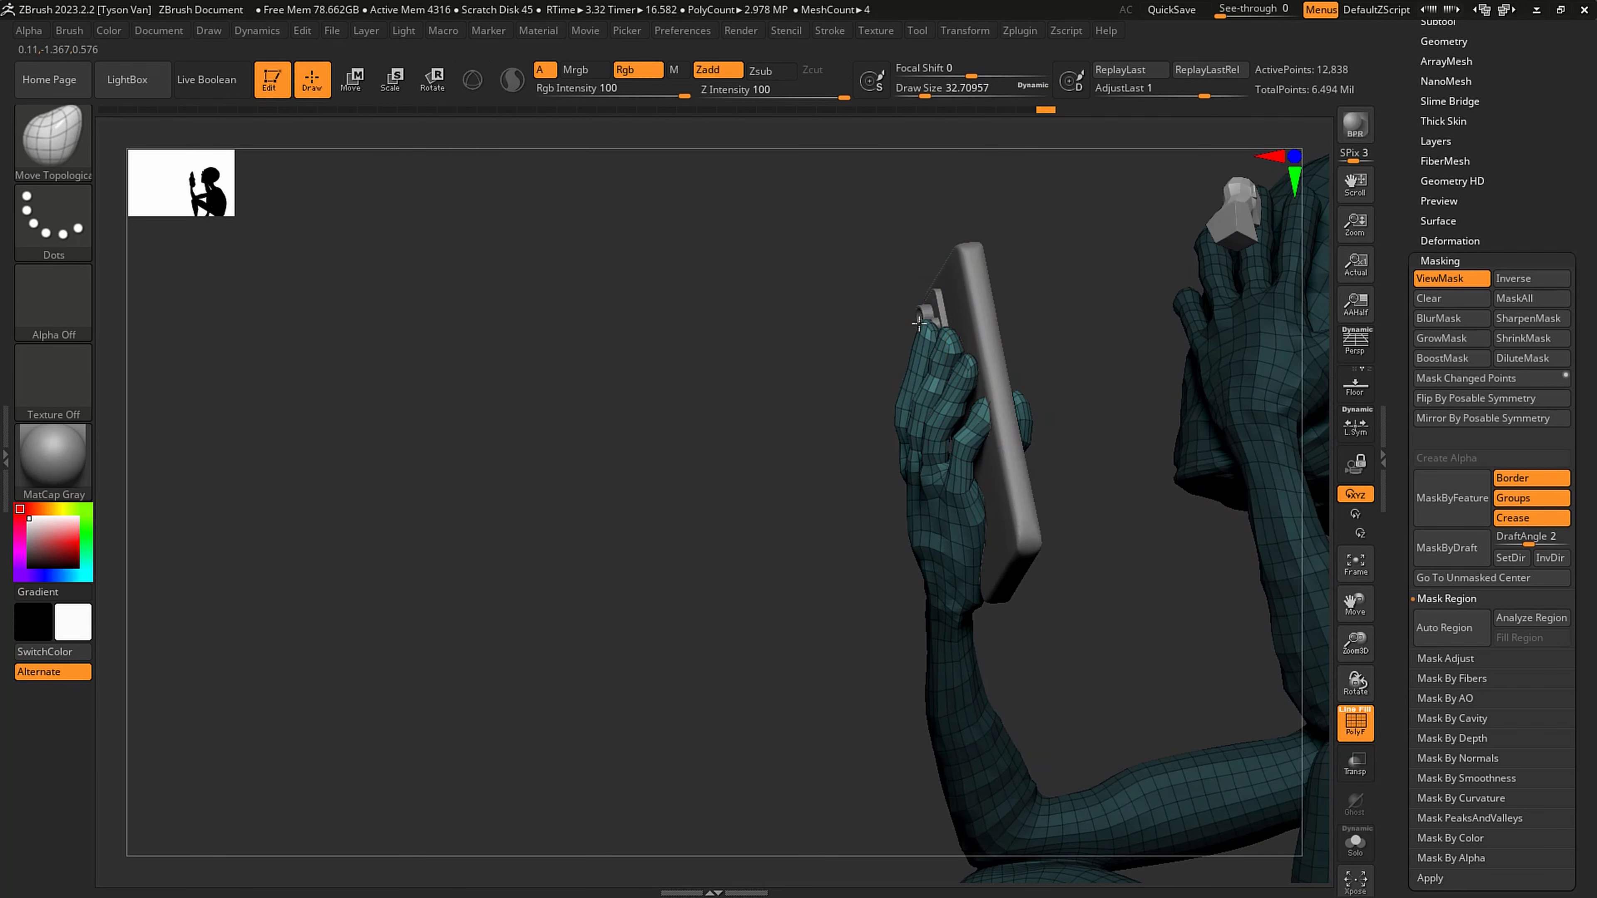
pyautogui.moveTo(986, 335)
pyautogui.mouseDown(button='right')
pyautogui.moveTo(1029, 346)
pyautogui.moveTo(1008, 343)
pyautogui.mouseUp(button='right')
pyautogui.press('s')
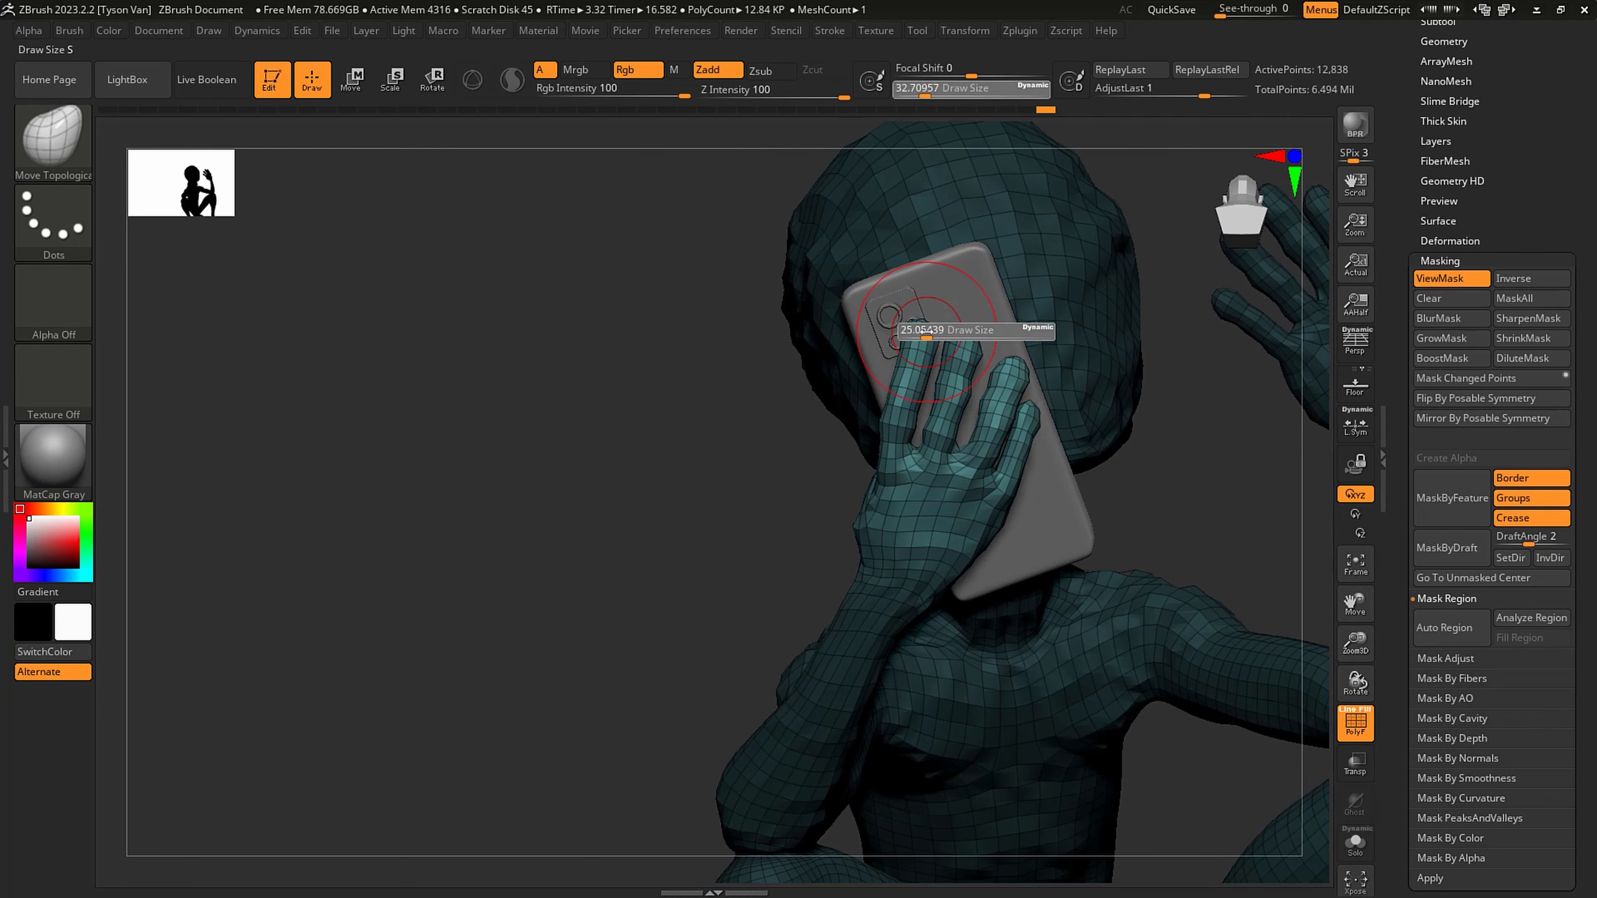
pyautogui.moveTo(929, 332); pyautogui.dragTo(928, 331)
pyautogui.moveTo(936, 328); pyautogui.dragTo(943, 323)
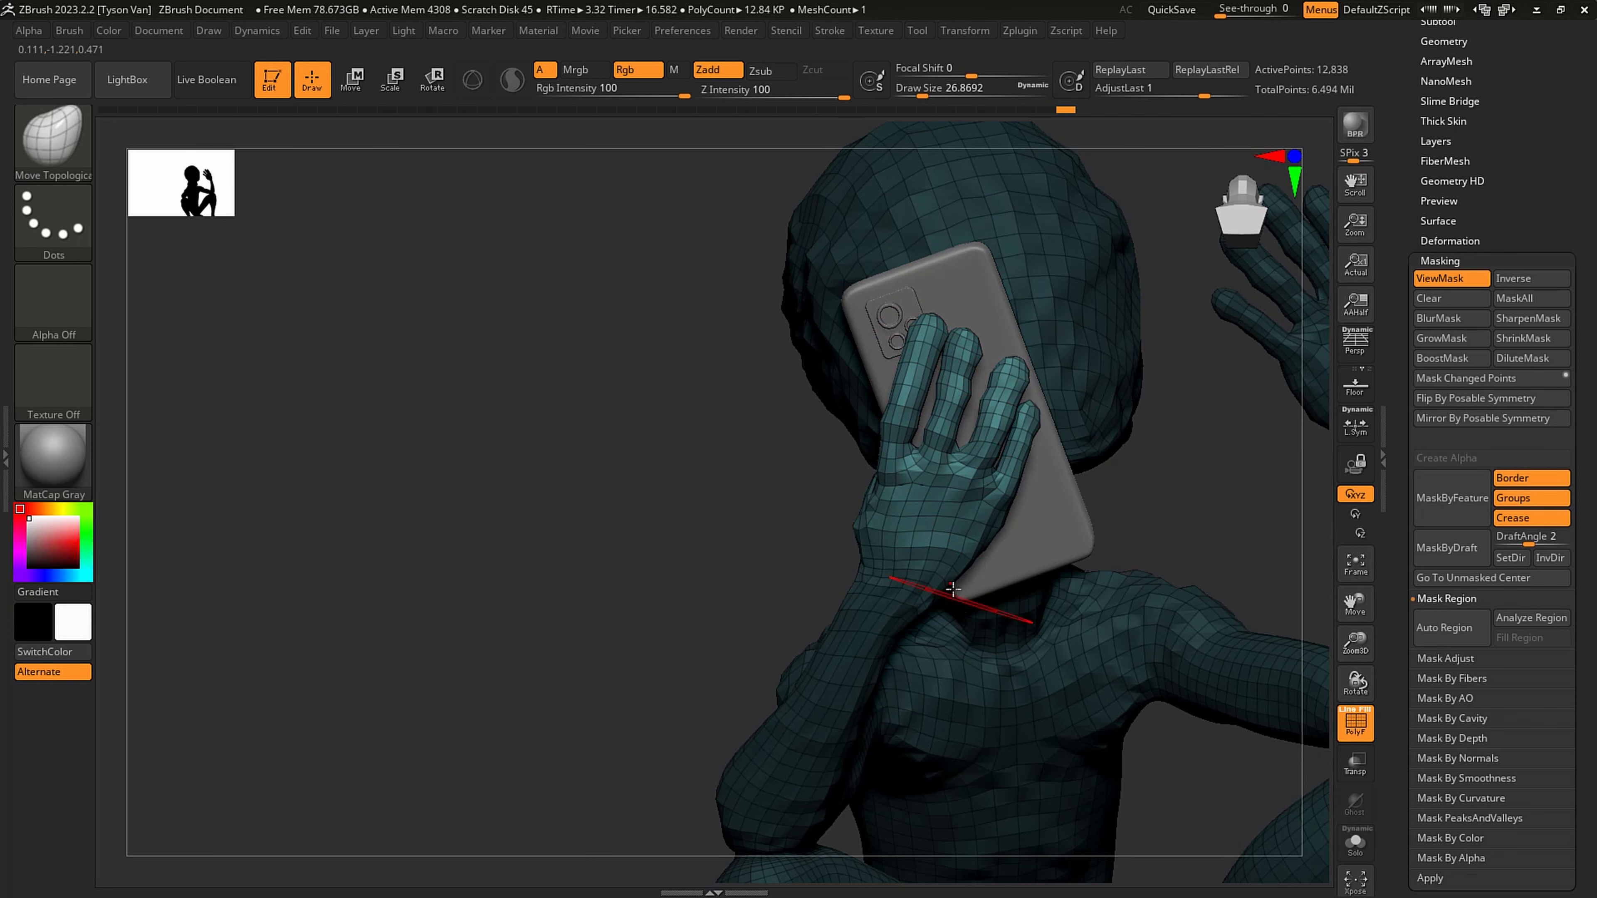
# - Clear the figure's mask and set the Move Topological draw size to about 43.8 for the phone hand
pyautogui.keyDown('ctrl'); pyautogui.moveTo(1147, 461); pyautogui.dragTo(1191, 467); pyautogui.keyUp('ctrl')
pyautogui.press('s')
pyautogui.moveTo(894, 610)
pyautogui.mouseDown()
pyautogui.moveTo(875, 637)
pyautogui.moveTo(888, 682)
pyautogui.mouseUp()
pyautogui.moveTo(970, 569); pyautogui.dragTo(987, 568)
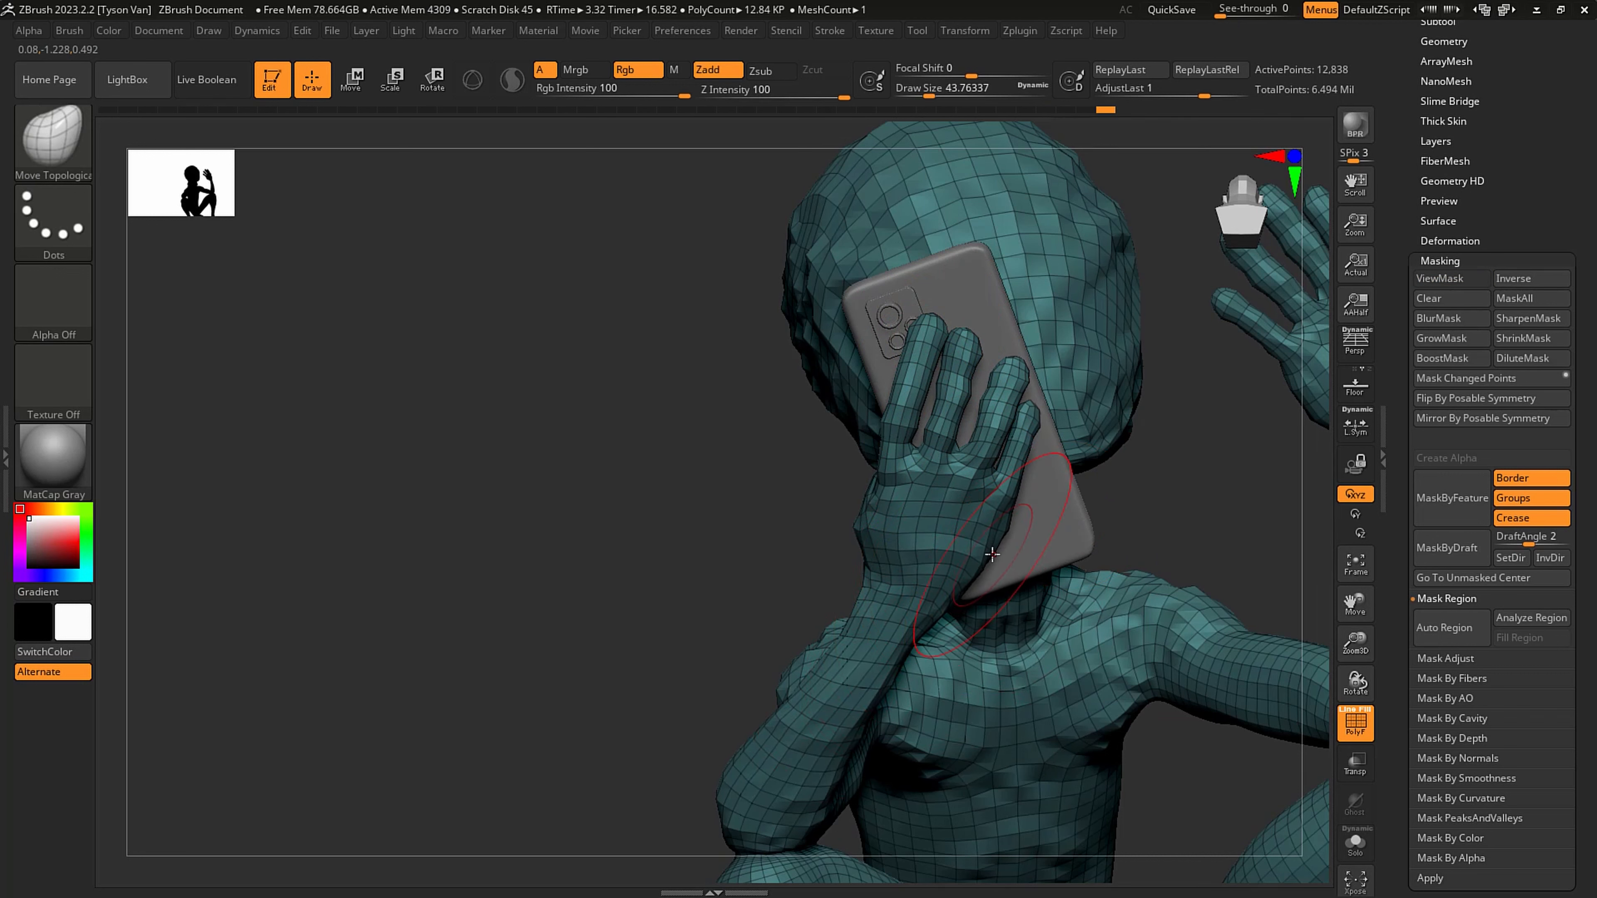
# - Raise the Spider-Man figure four subdivision levels to check the phone hand in full suit detail
pyautogui.press('d')
pyautogui.press('d')
pyautogui.press('d')
pyautogui.press('d')
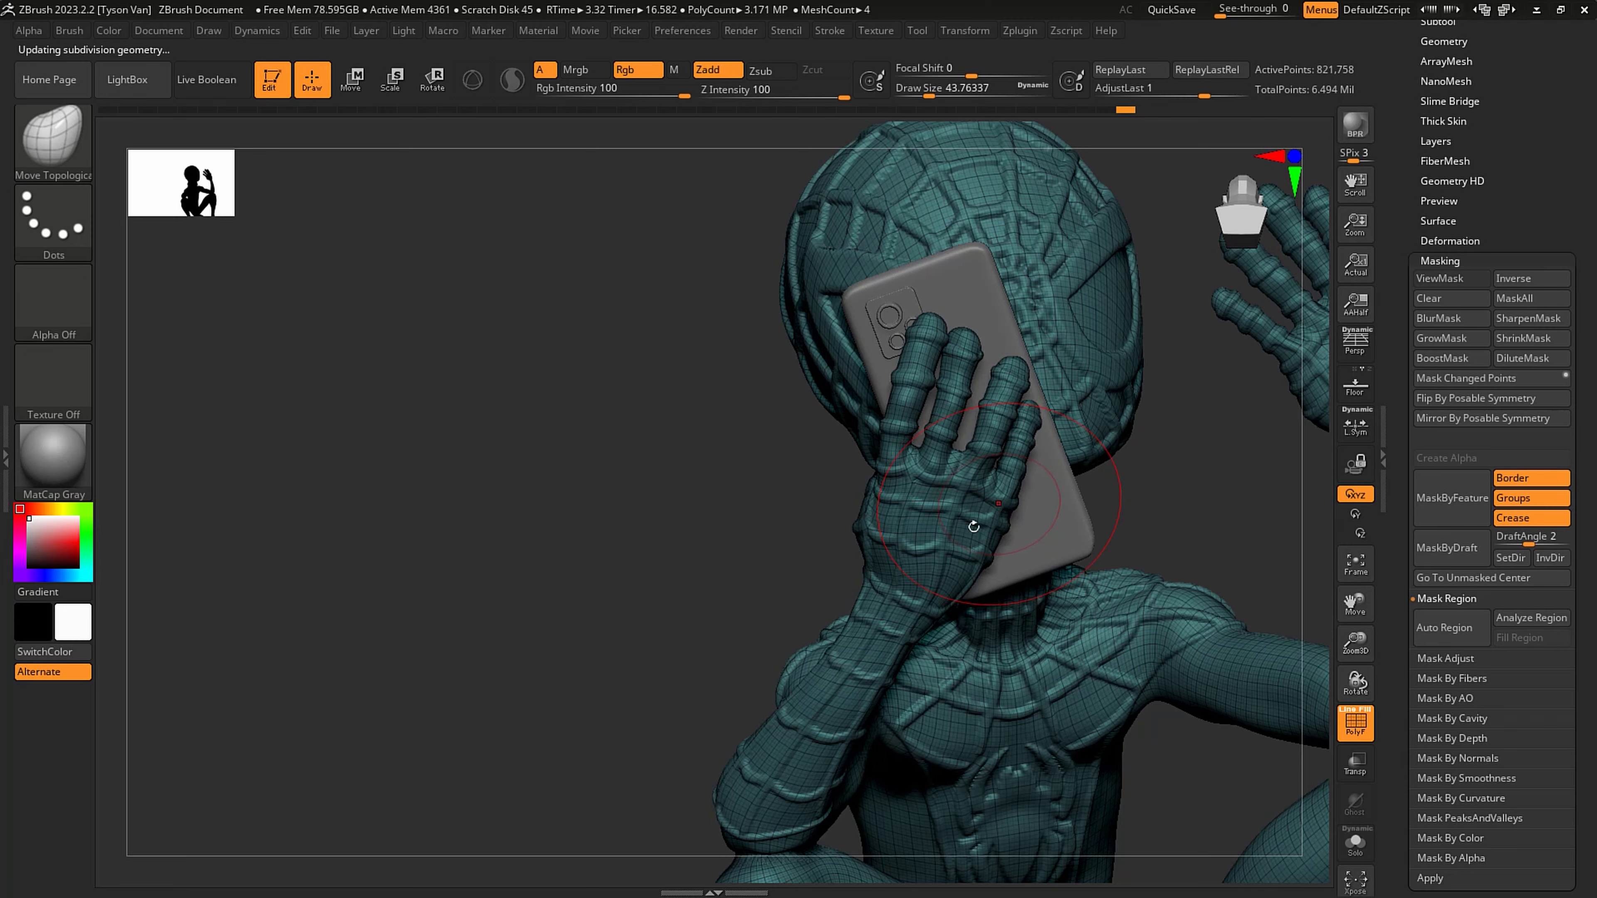
pyautogui.moveTo(975, 526)
pyautogui.mouseDown(button='right')
pyautogui.moveTo(1062, 503)
pyautogui.moveTo(984, 466)
pyautogui.mouseUp(button='right')
# - Return to the SnakeHook brush and reduce its draw size to about 14.2 for the phone hand's fingers
pyautogui.press('s')
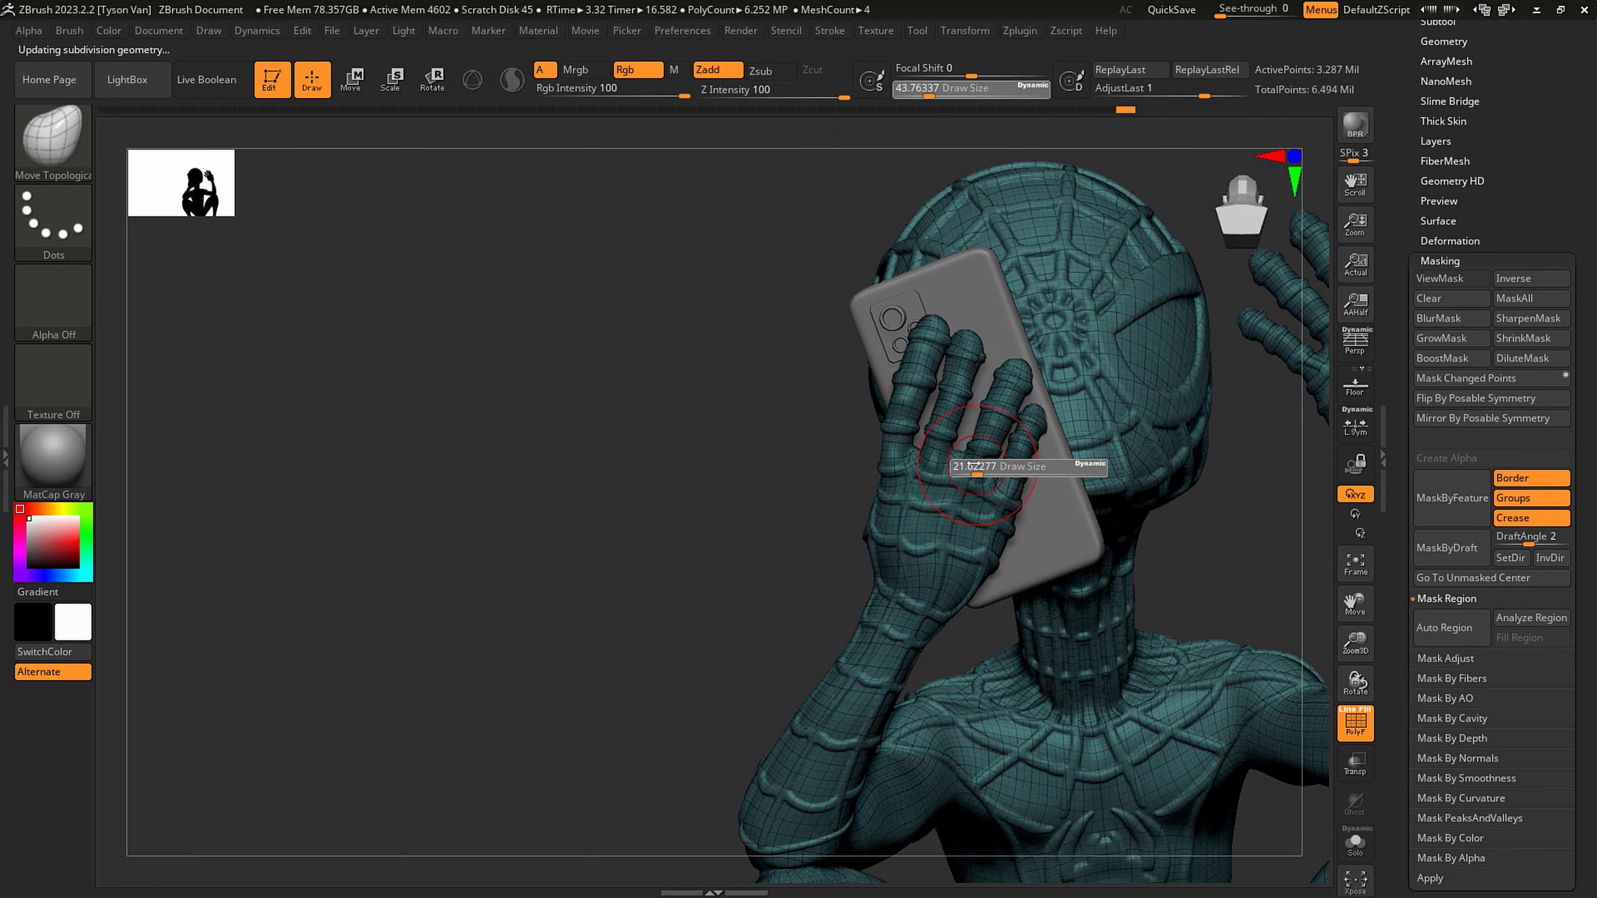
pyautogui.moveTo(971, 466); pyautogui.dragTo(981, 450)
pyautogui.press('1')
pyautogui.press('2')
pyautogui.press('s')
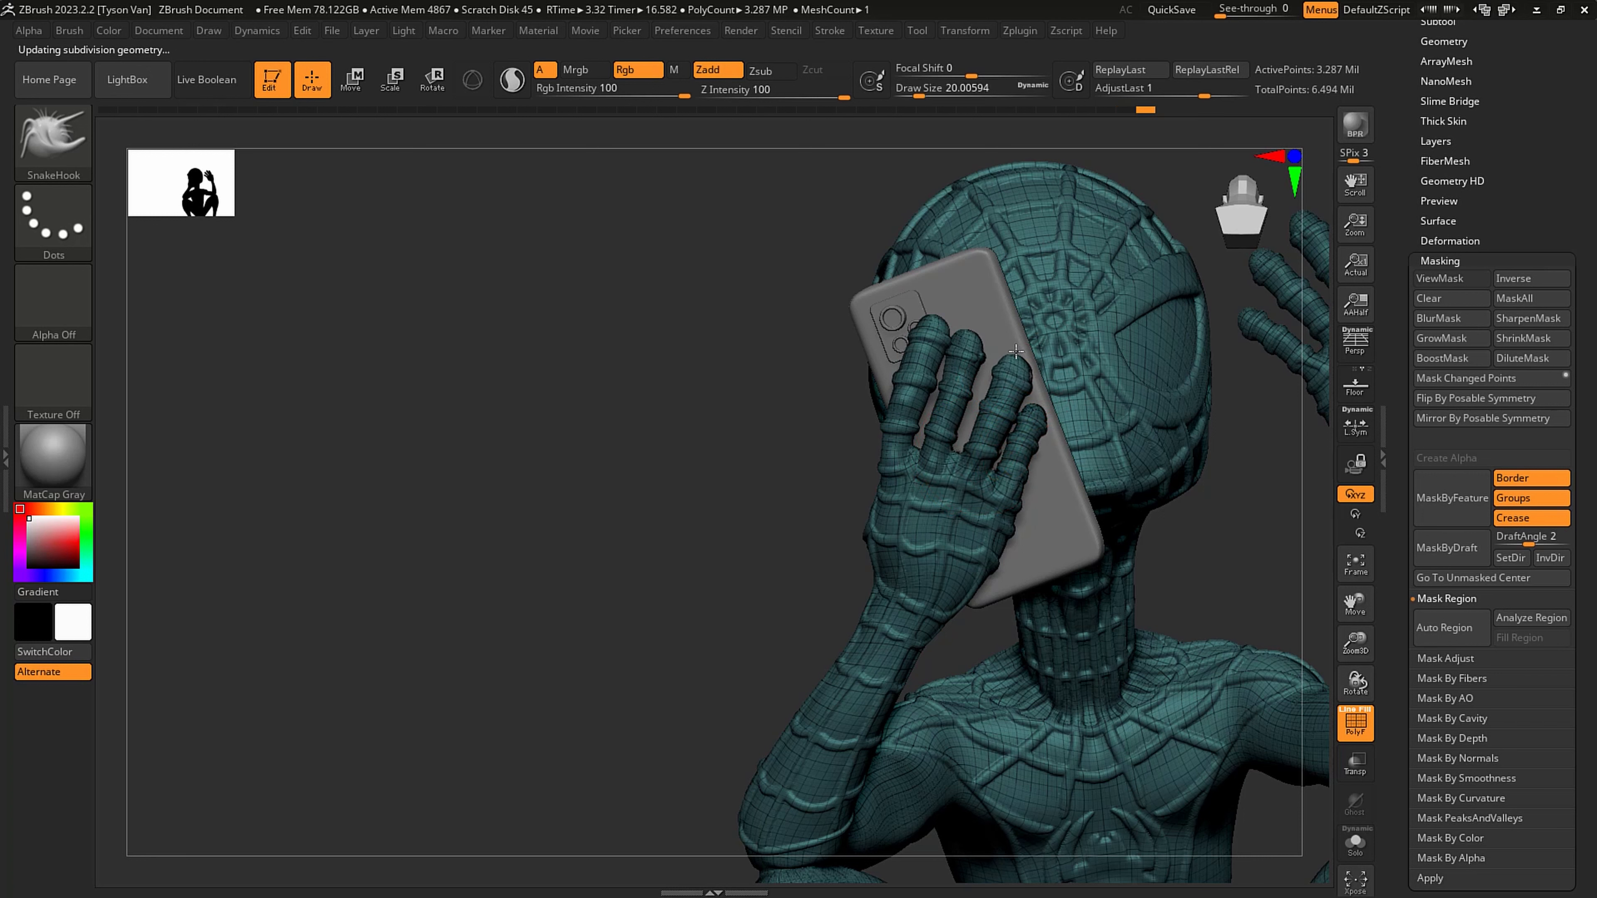
pyautogui.press('s')
pyautogui.moveTo(1041, 400); pyautogui.dragTo(1036, 401)
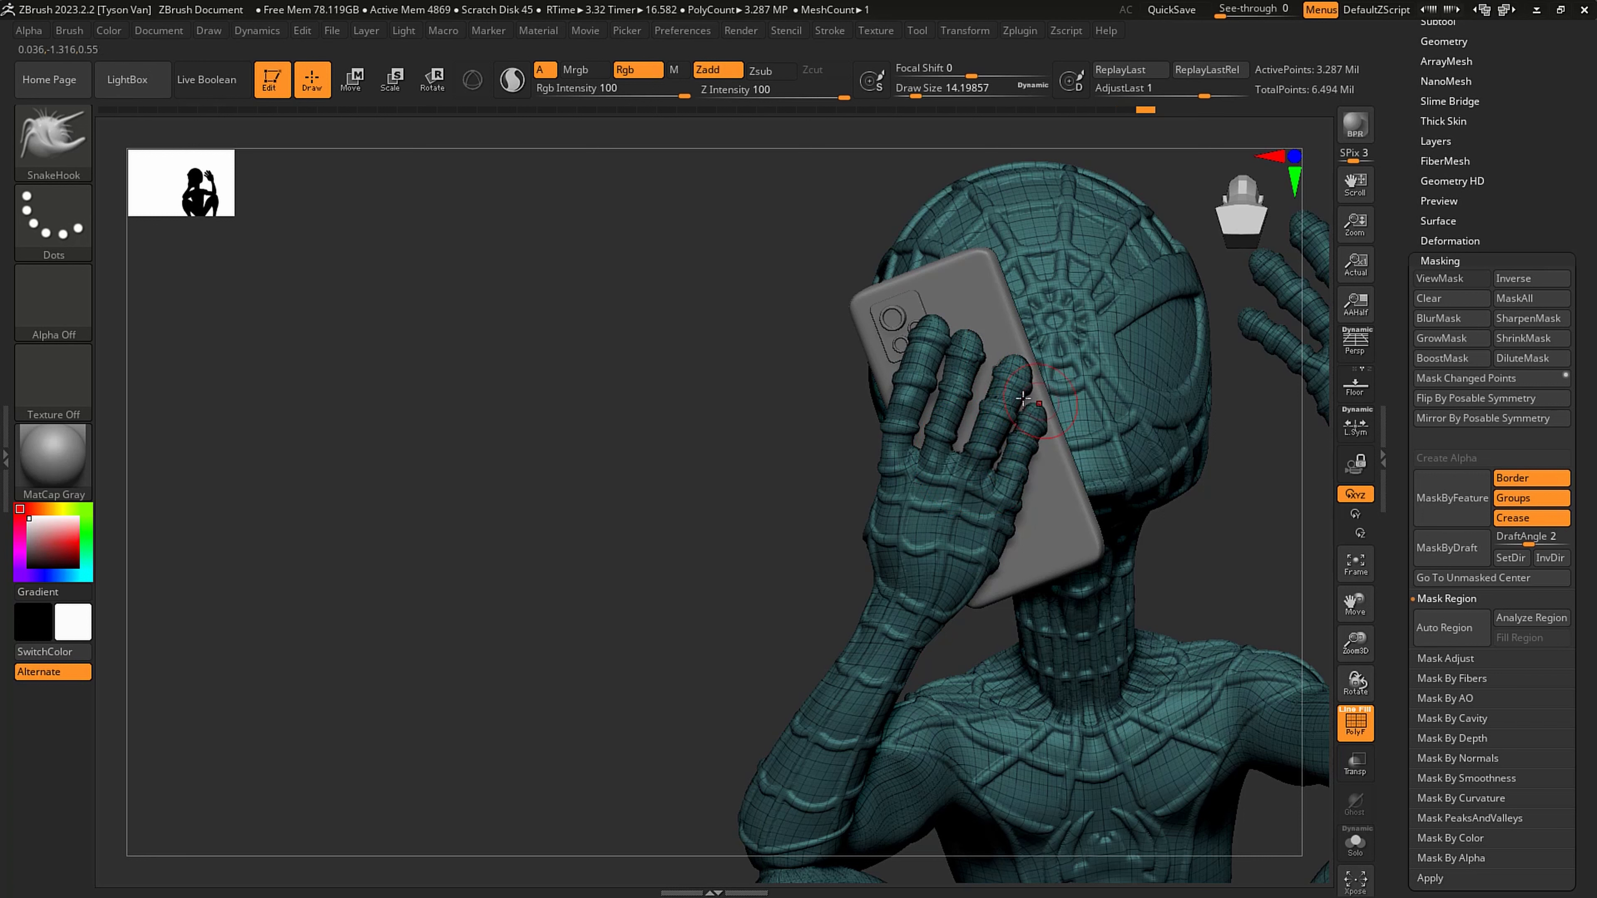
# - Set the SnakeHook draw size to about 34.8, adjust the phone hand's fingers, and check the whole scene
pyautogui.moveTo(1022, 398); pyautogui.dragTo(858, 408, button='right')
pyautogui.press('s')
pyautogui.moveTo(1026, 410); pyautogui.dragTo(1037, 411)
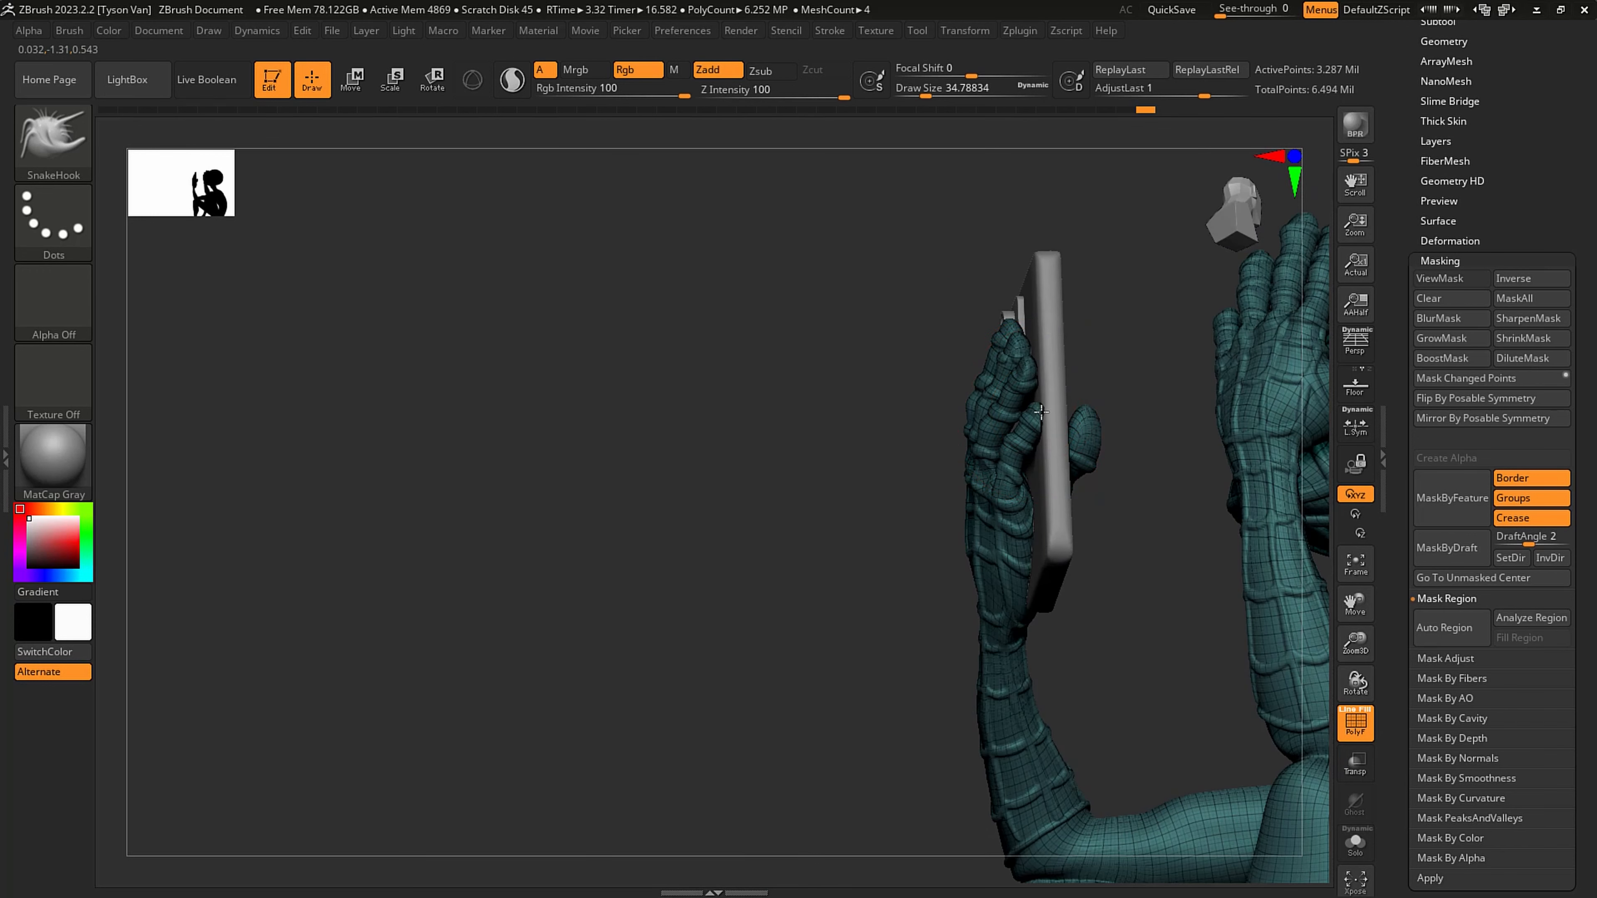
pyautogui.moveTo(1054, 406)
pyautogui.mouseDown(button='right')
pyautogui.moveTo(1075, 422)
pyautogui.moveTo(787, 470)
pyautogui.moveTo(1065, 614)
pyautogui.moveTo(1213, 622)
pyautogui.moveTo(1015, 576)
pyautogui.moveTo(1046, 585)
pyautogui.moveTo(1078, 516)
pyautogui.mouseUp(button='right')
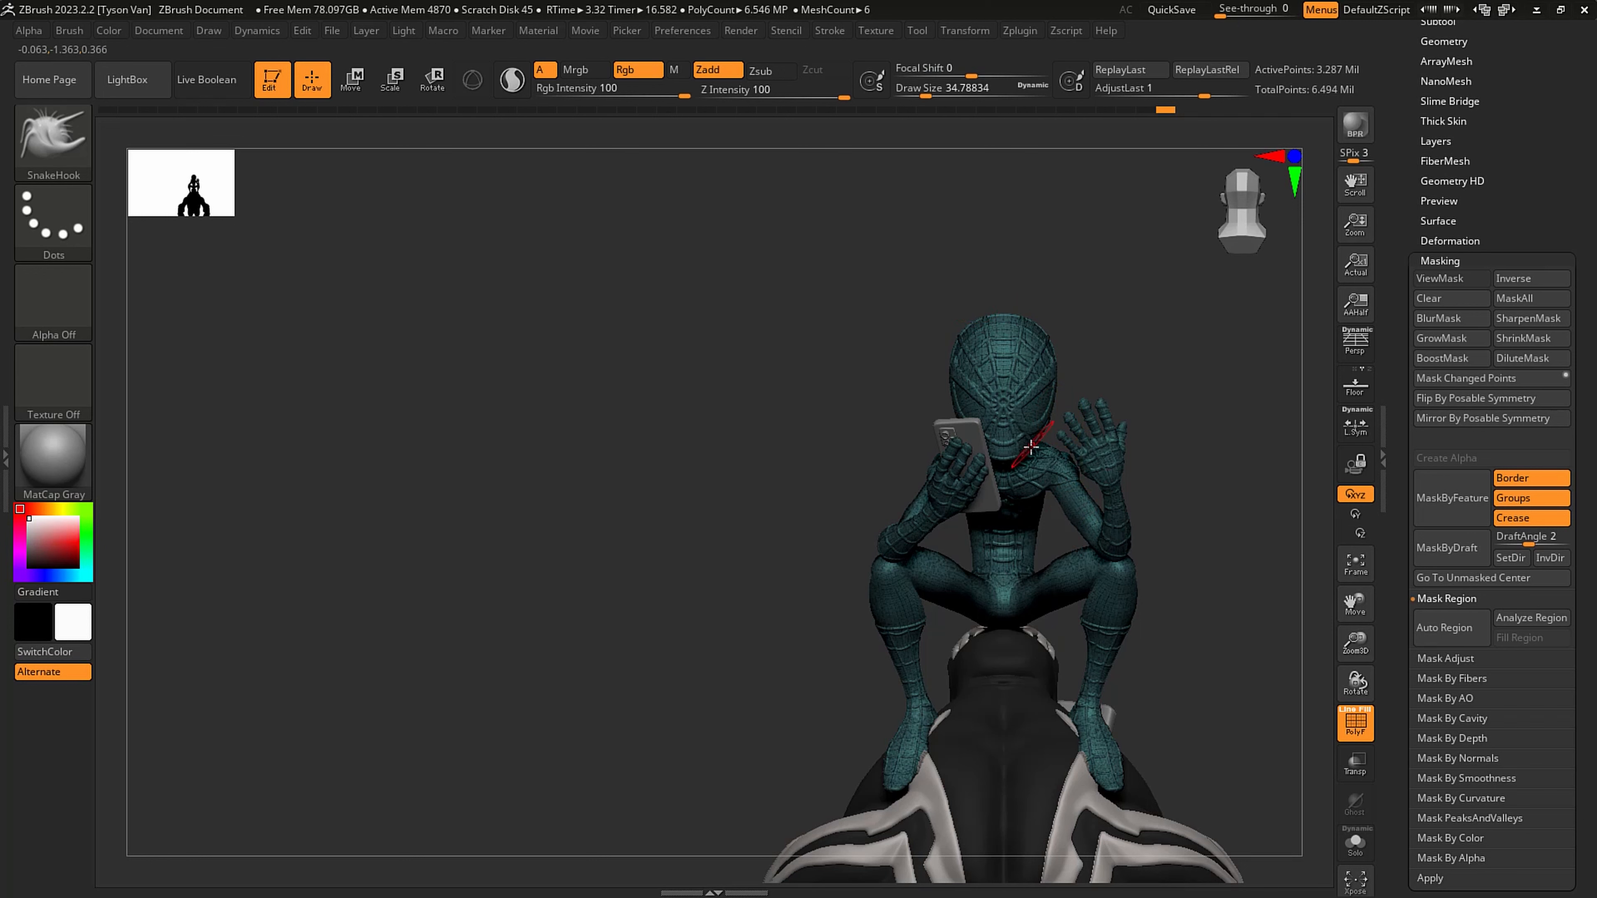
pyautogui.moveTo(1147, 359); pyautogui.dragTo(1004, 385, button='right')
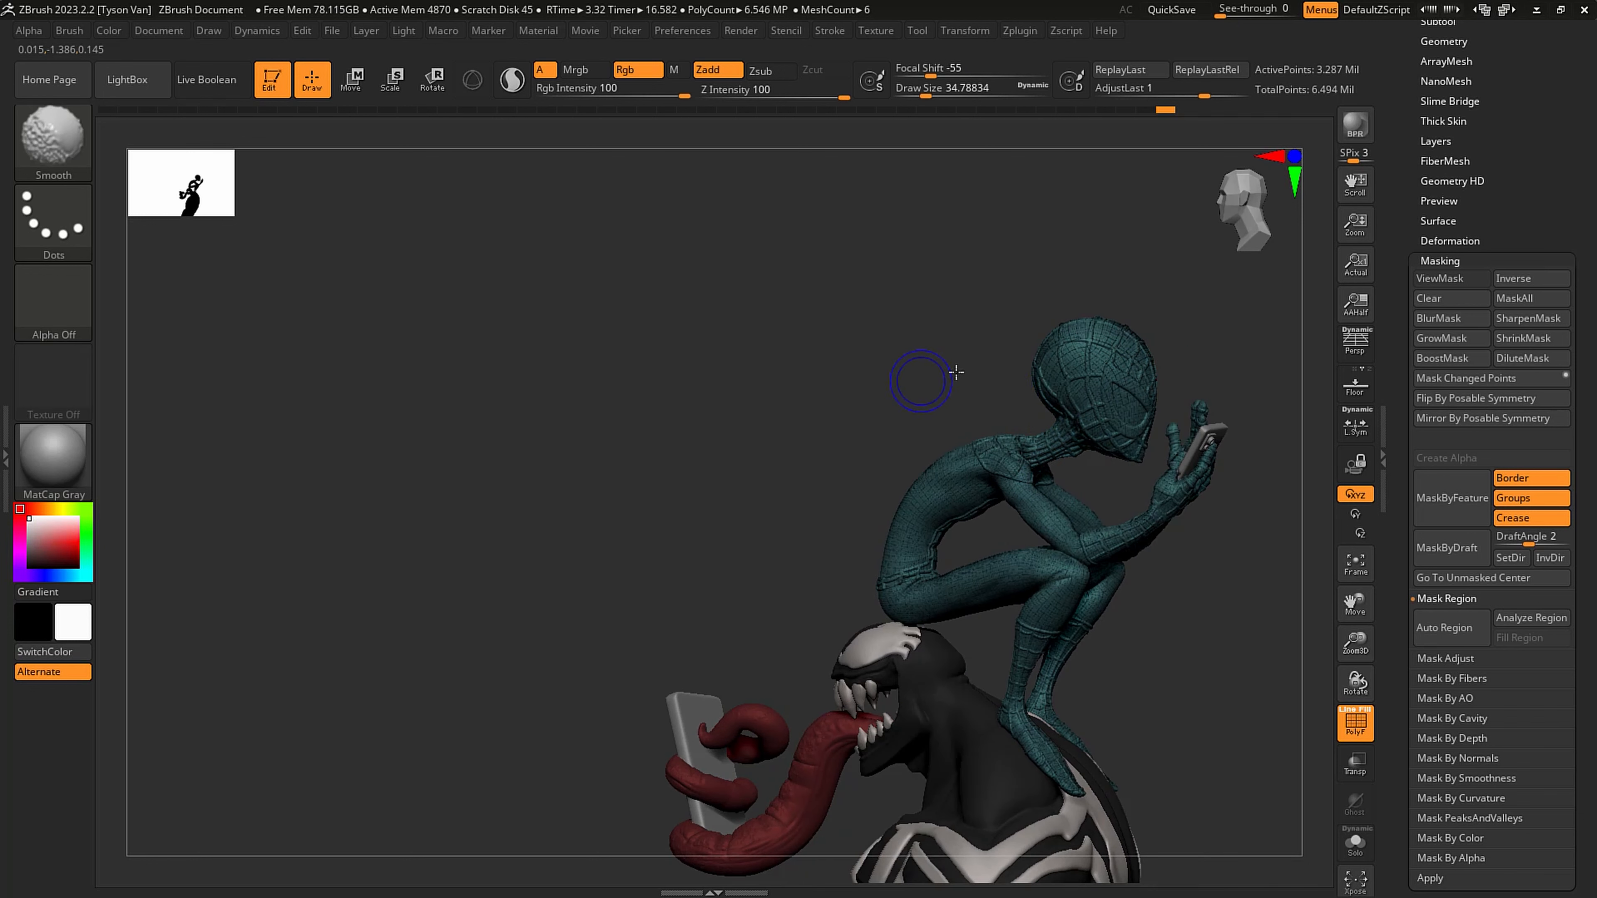
# - Lower the figure's subdivision levels, mask the body from the neck with a transpose line, and rotate the head
pyautogui.hotkey('shift', 'd')
pyautogui.hotkey('shift', 'd')
pyautogui.hotkey('shift', 'd')
pyautogui.hotkey('shift', 'd')
pyautogui.click(430, 82)
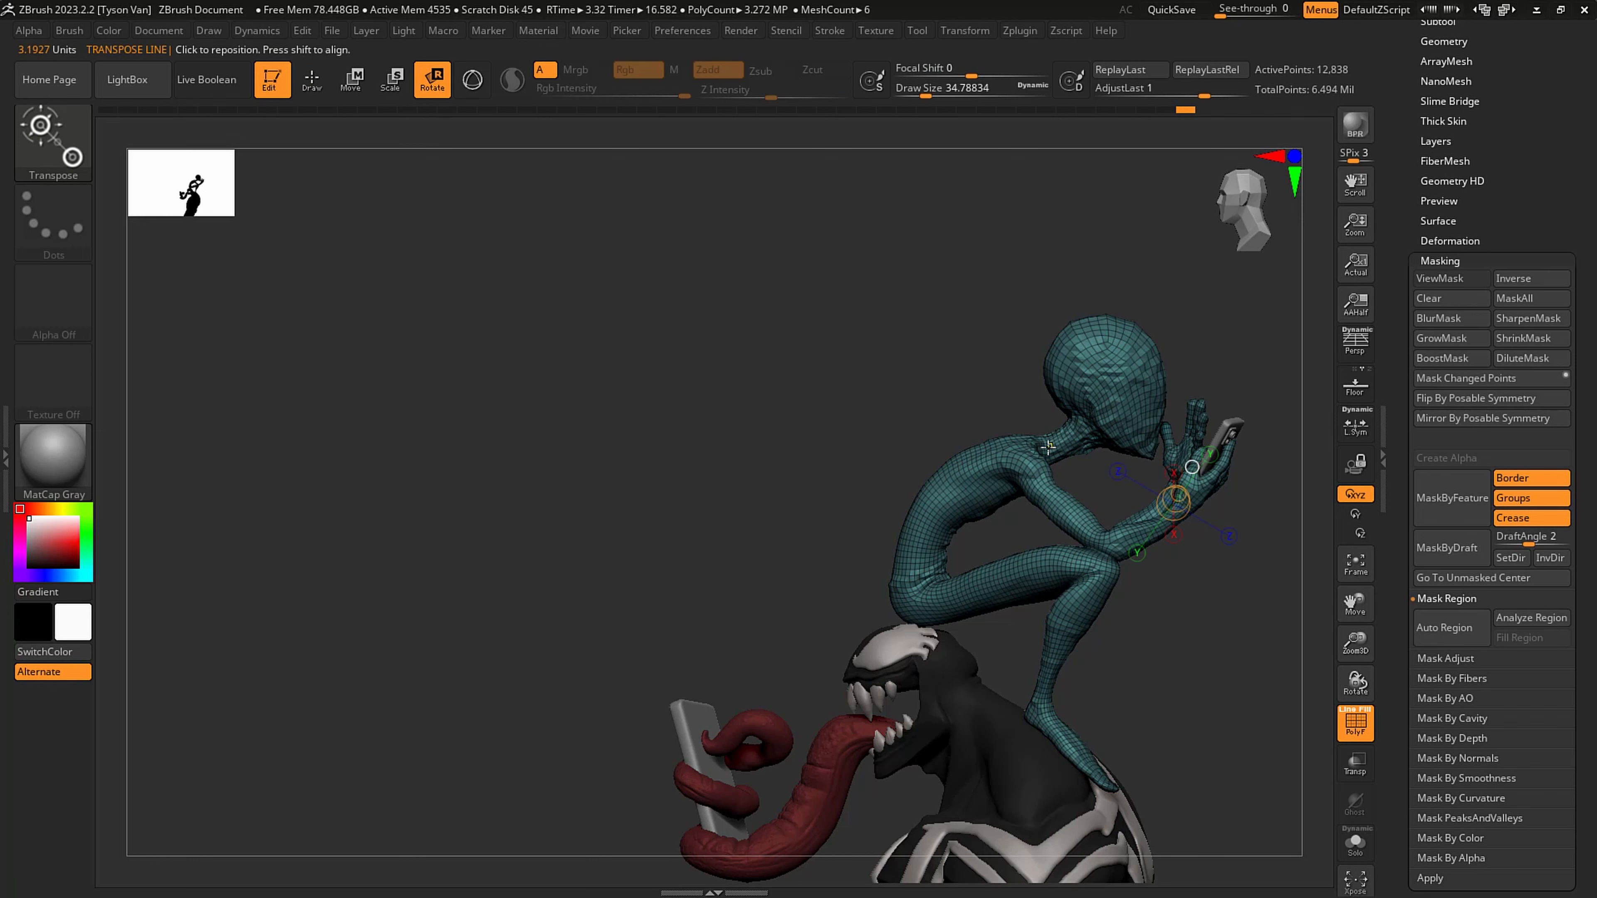
pyautogui.keyDown('ctrl'); pyautogui.moveTo(1048, 447); pyautogui.dragTo(1087, 432); pyautogui.keyUp('ctrl')
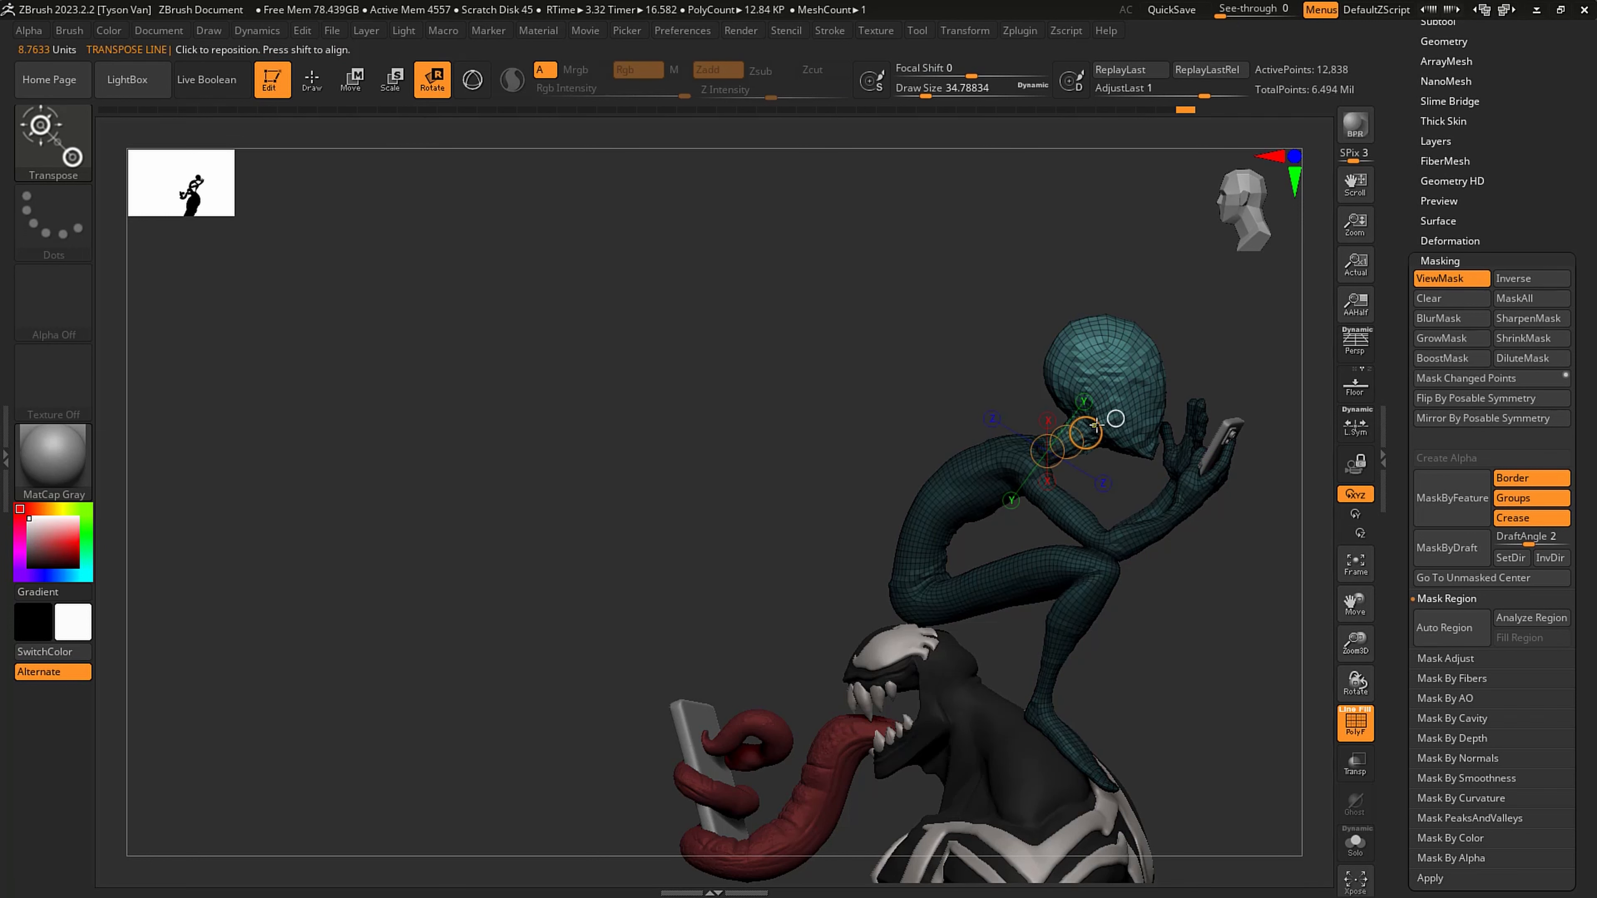
pyautogui.moveTo(1094, 425); pyautogui.dragTo(1200, 439, button='right')
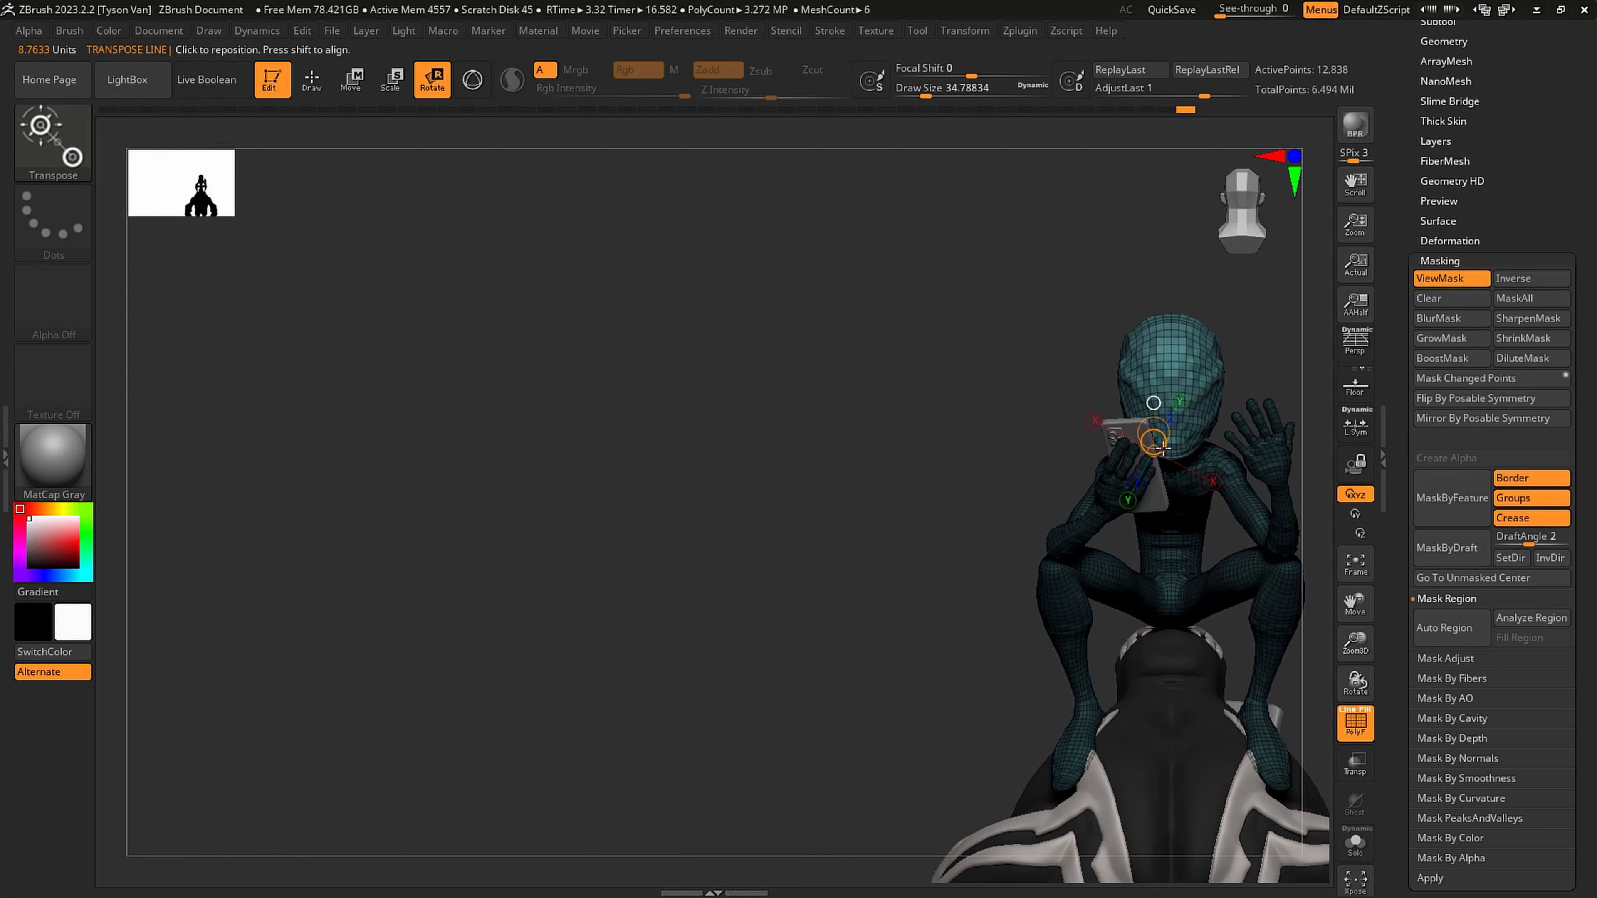
pyautogui.moveTo(1162, 449); pyautogui.dragTo(1179, 419)
pyautogui.moveTo(1181, 418)
pyautogui.mouseDown(button='right')
pyautogui.moveTo(1284, 406)
pyautogui.moveTo(1206, 409)
pyautogui.mouseUp(button='right')
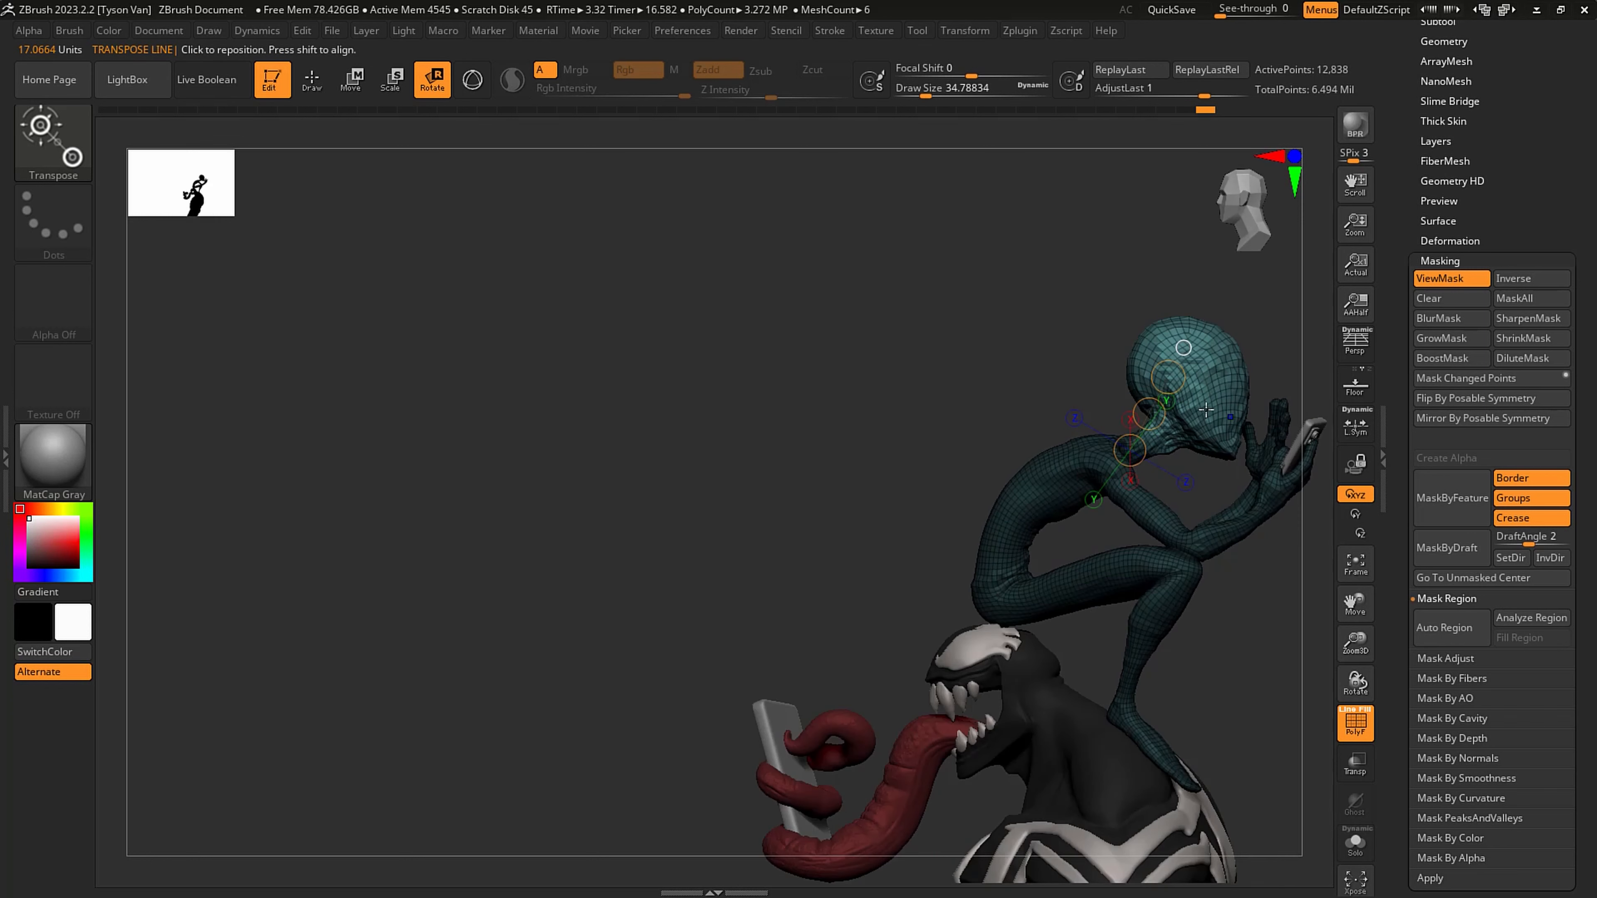
pyautogui.moveTo(1166, 385); pyautogui.dragTo(1168, 378)
pyautogui.press('q')
# - Clear the mask to check the head pose, then undo the mask clearing and the last head adjustment
pyautogui.keyDown('alt'); pyautogui.moveTo(1282, 635); pyautogui.dragTo(1008, 610, button='right'); pyautogui.keyUp('alt')
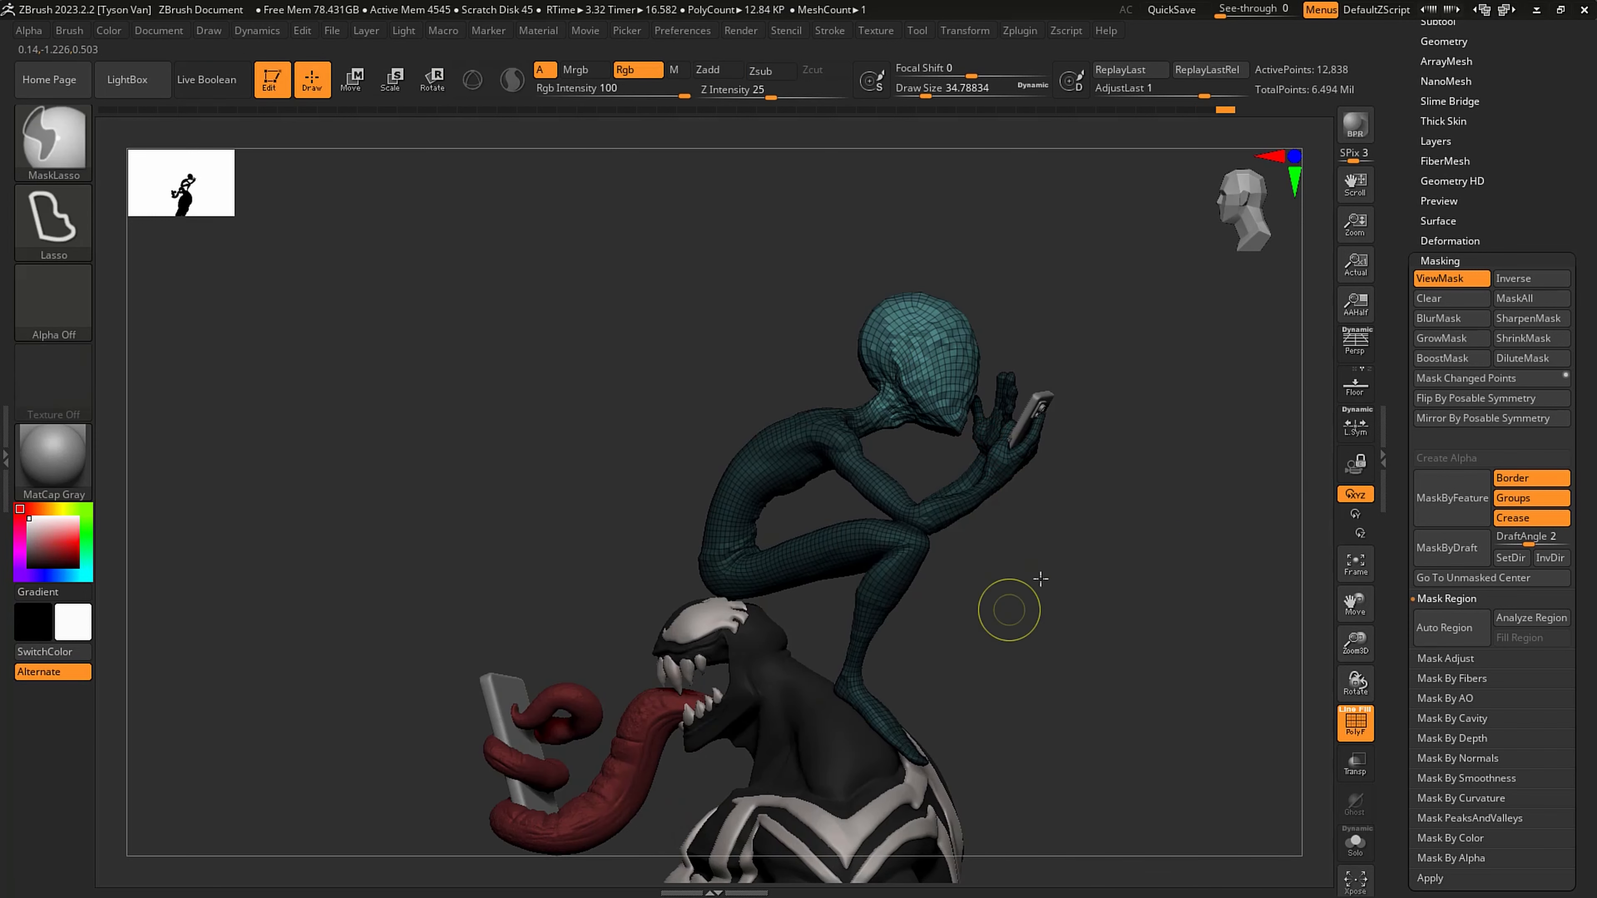
pyautogui.keyDown('ctrl'); pyautogui.moveTo(1008, 609); pyautogui.dragTo(1044, 630); pyautogui.keyUp('ctrl')
pyautogui.moveTo(1068, 585); pyautogui.dragTo(927, 563, button='right')
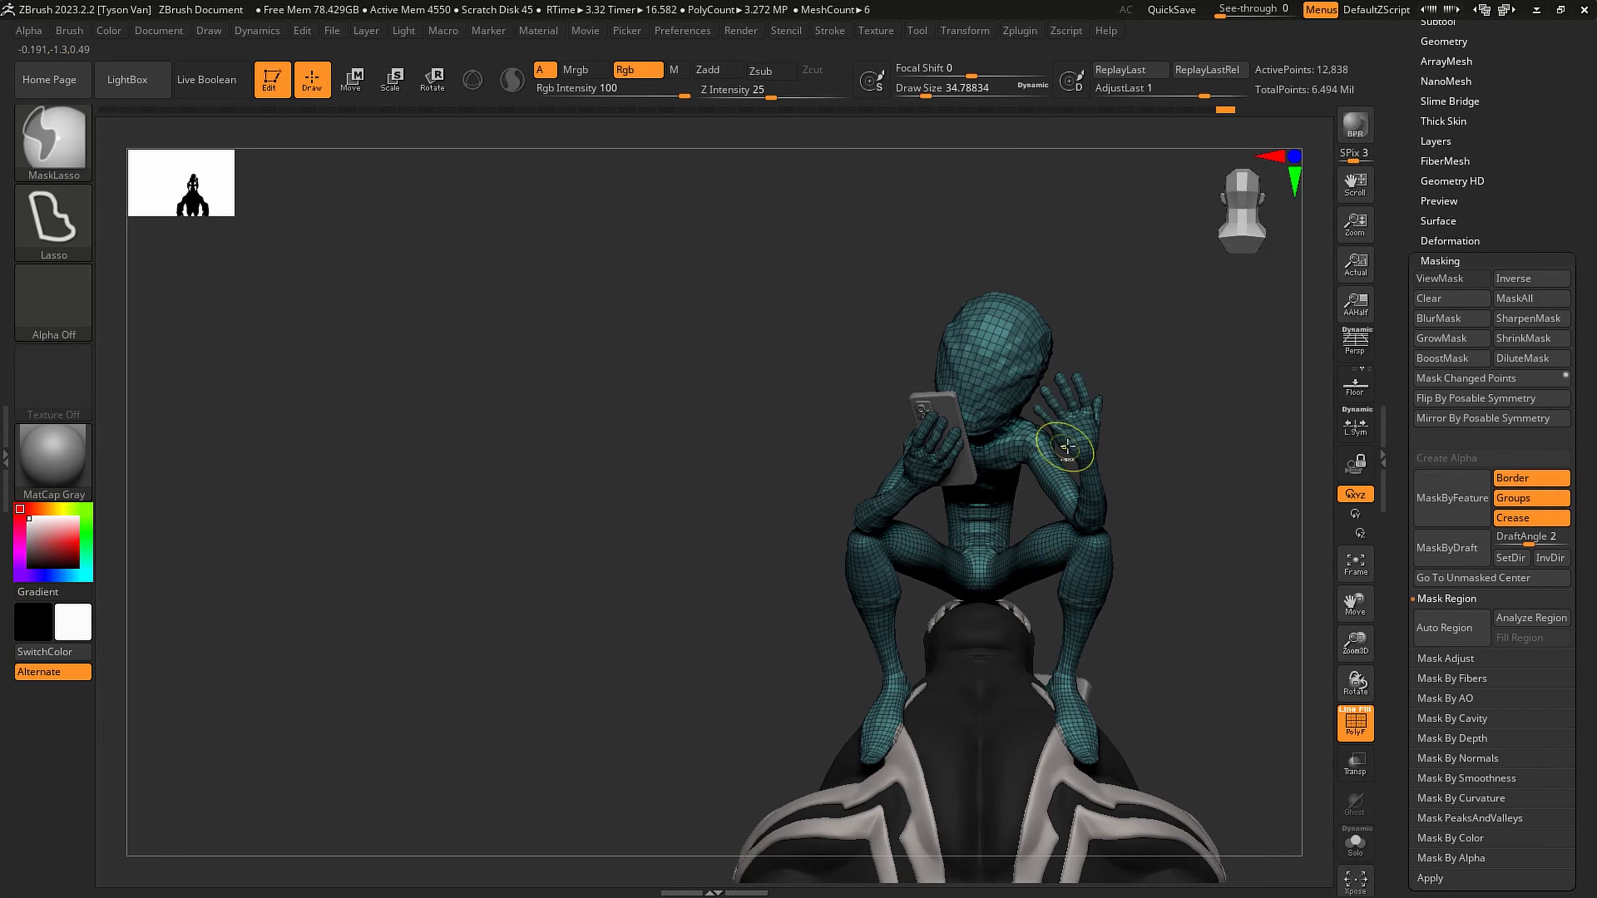
pyautogui.hotkey('ctrl', 'z')
pyautogui.hotkey('ctrl', 'z')
pyautogui.hotkey('ctrl', 'z')
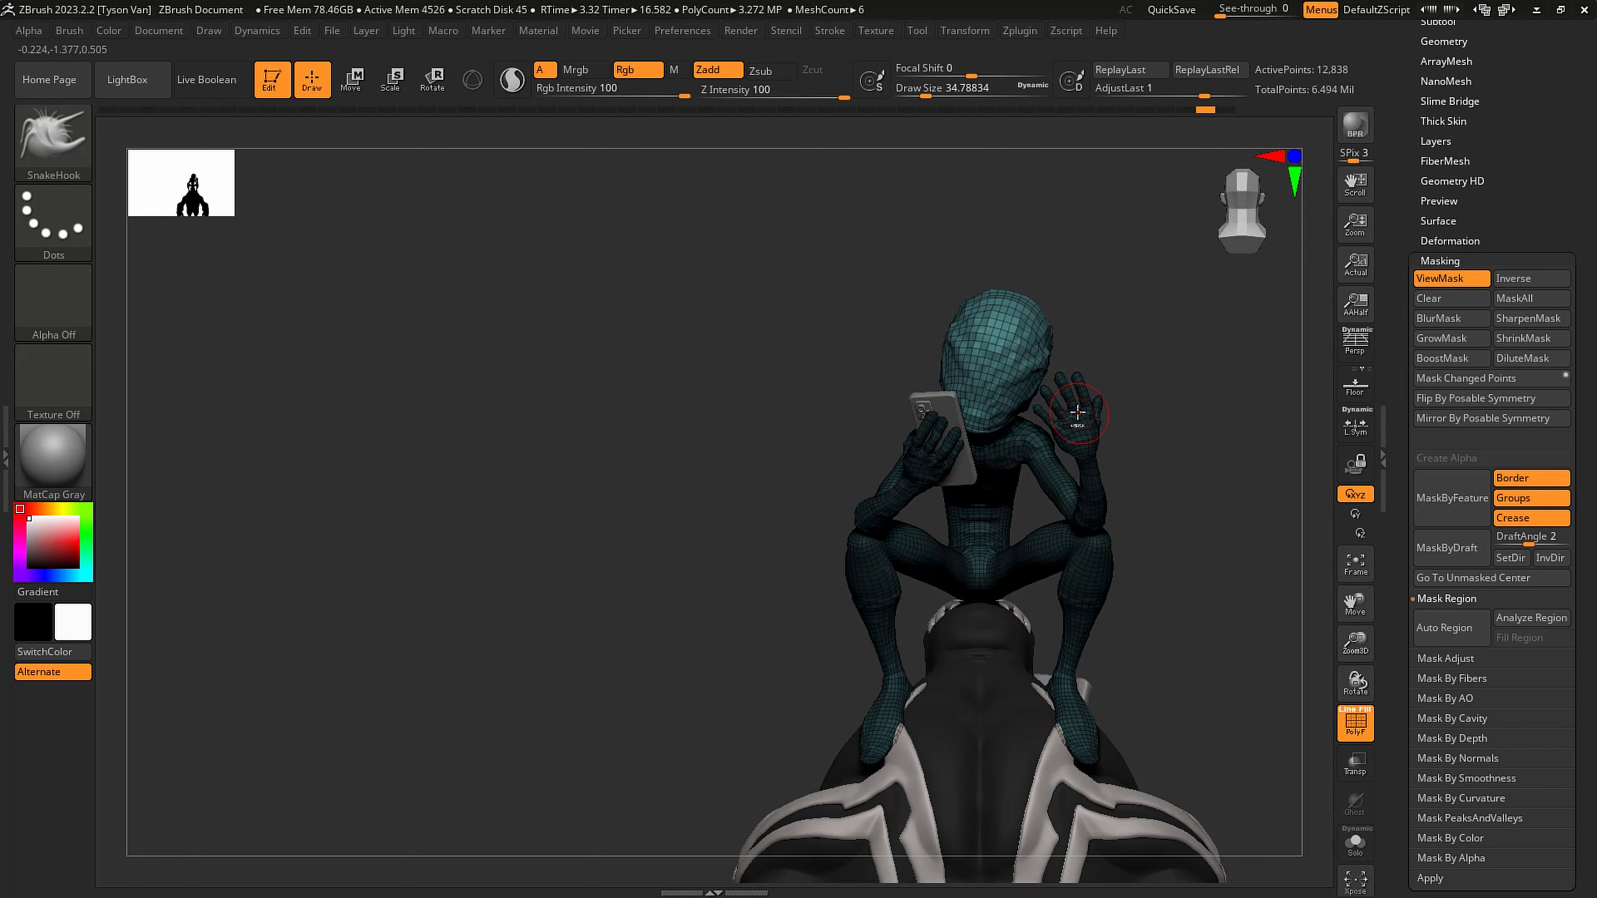
# - Rotate the unmasked head slightly toward the phone with the transpose line and clear the mask
pyautogui.press('r')
pyautogui.moveTo(979, 388); pyautogui.dragTo(973, 375)
pyautogui.press('q')
pyautogui.moveTo(1154, 415)
pyautogui.keyDown('ctrl'); pyautogui.mouseDown()
pyautogui.moveTo(1192, 451)
pyautogui.moveTo(993, 493)
pyautogui.moveTo(1003, 571)
pyautogui.mouseUp(); pyautogui.keyUp('ctrl')
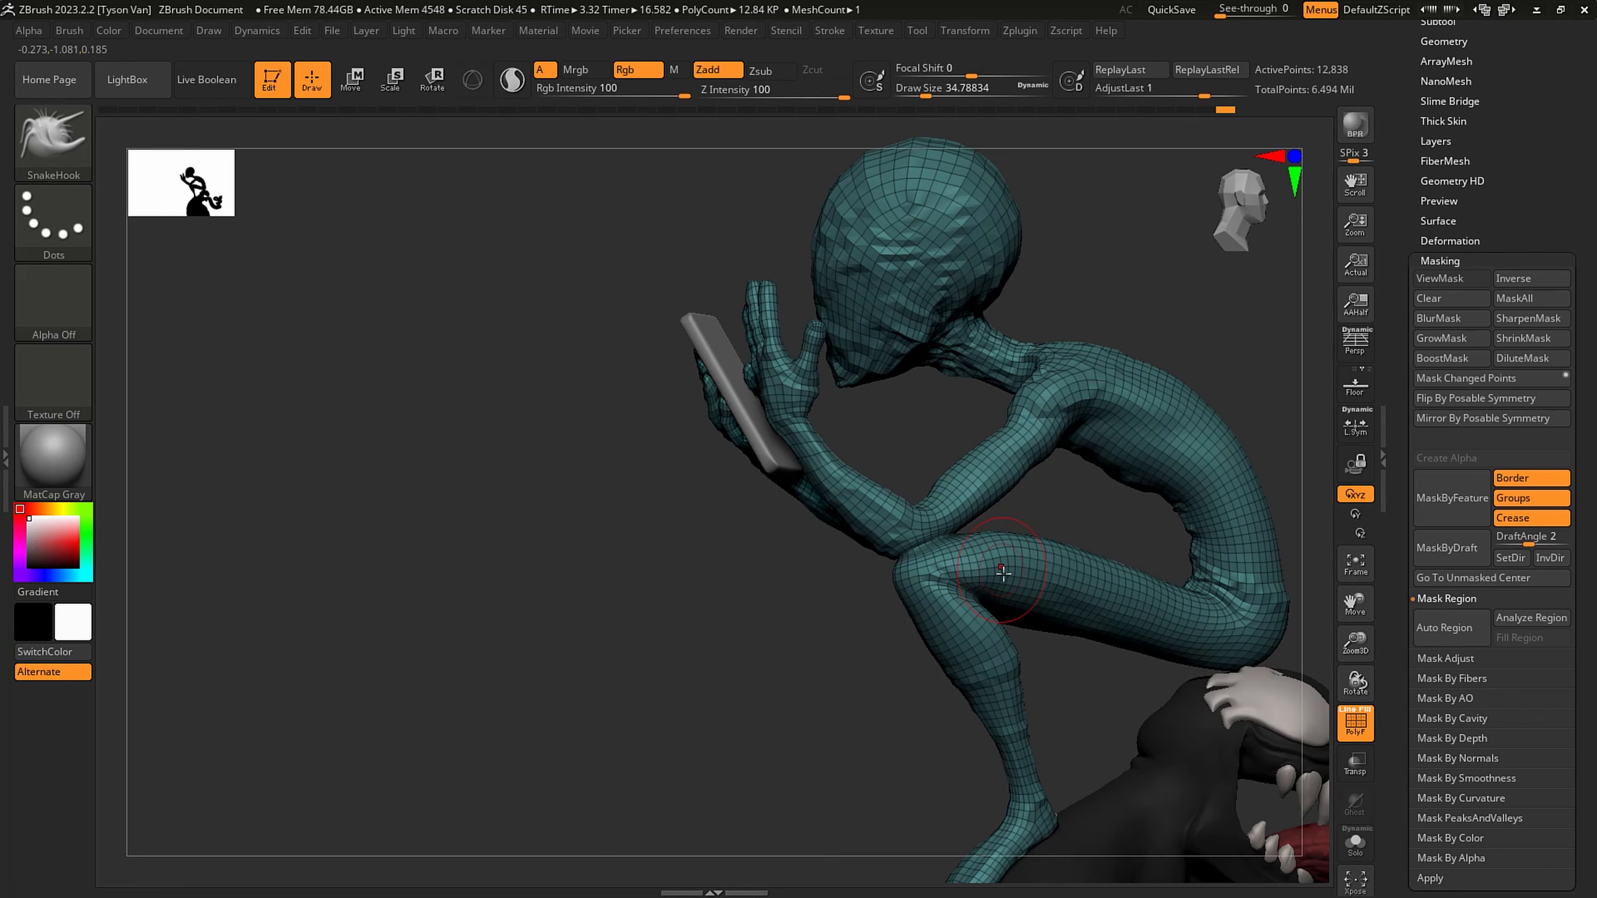
# - Lasso-mask the head, upper torso and upper arms, leaving the forearms, hands and lower body unmasked
pyautogui.keyDown('alt'); pyautogui.moveTo(1024, 496); pyautogui.dragTo(1005, 583); pyautogui.keyUp('alt')
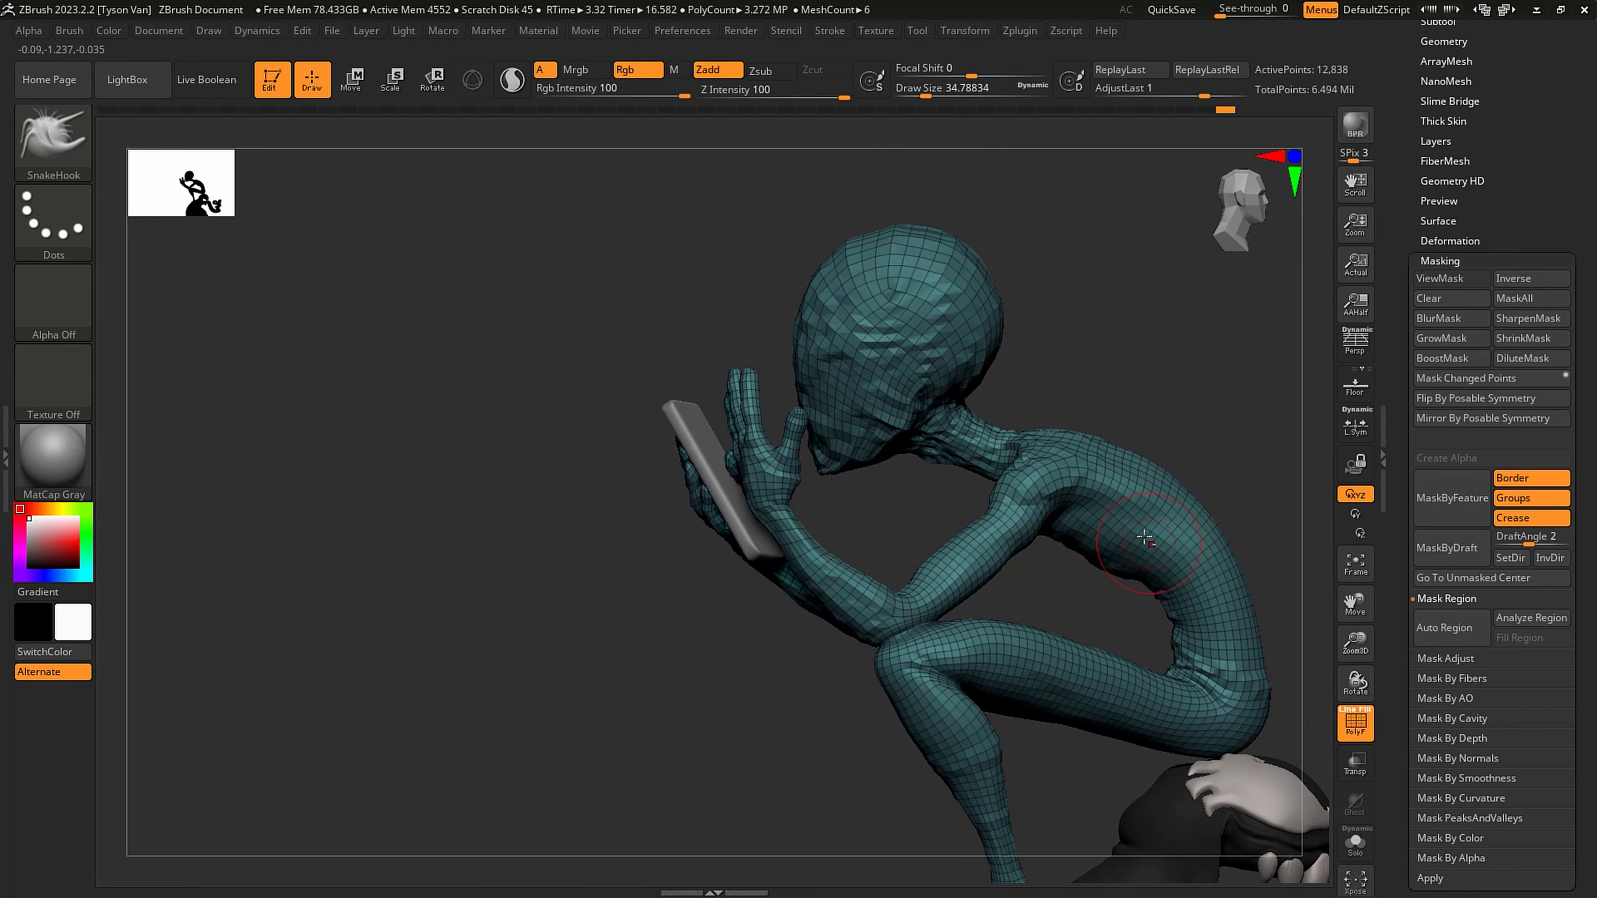
pyautogui.keyDown('alt'); pyautogui.moveTo(903, 535); pyautogui.dragTo(856, 633); pyautogui.keyUp('alt')
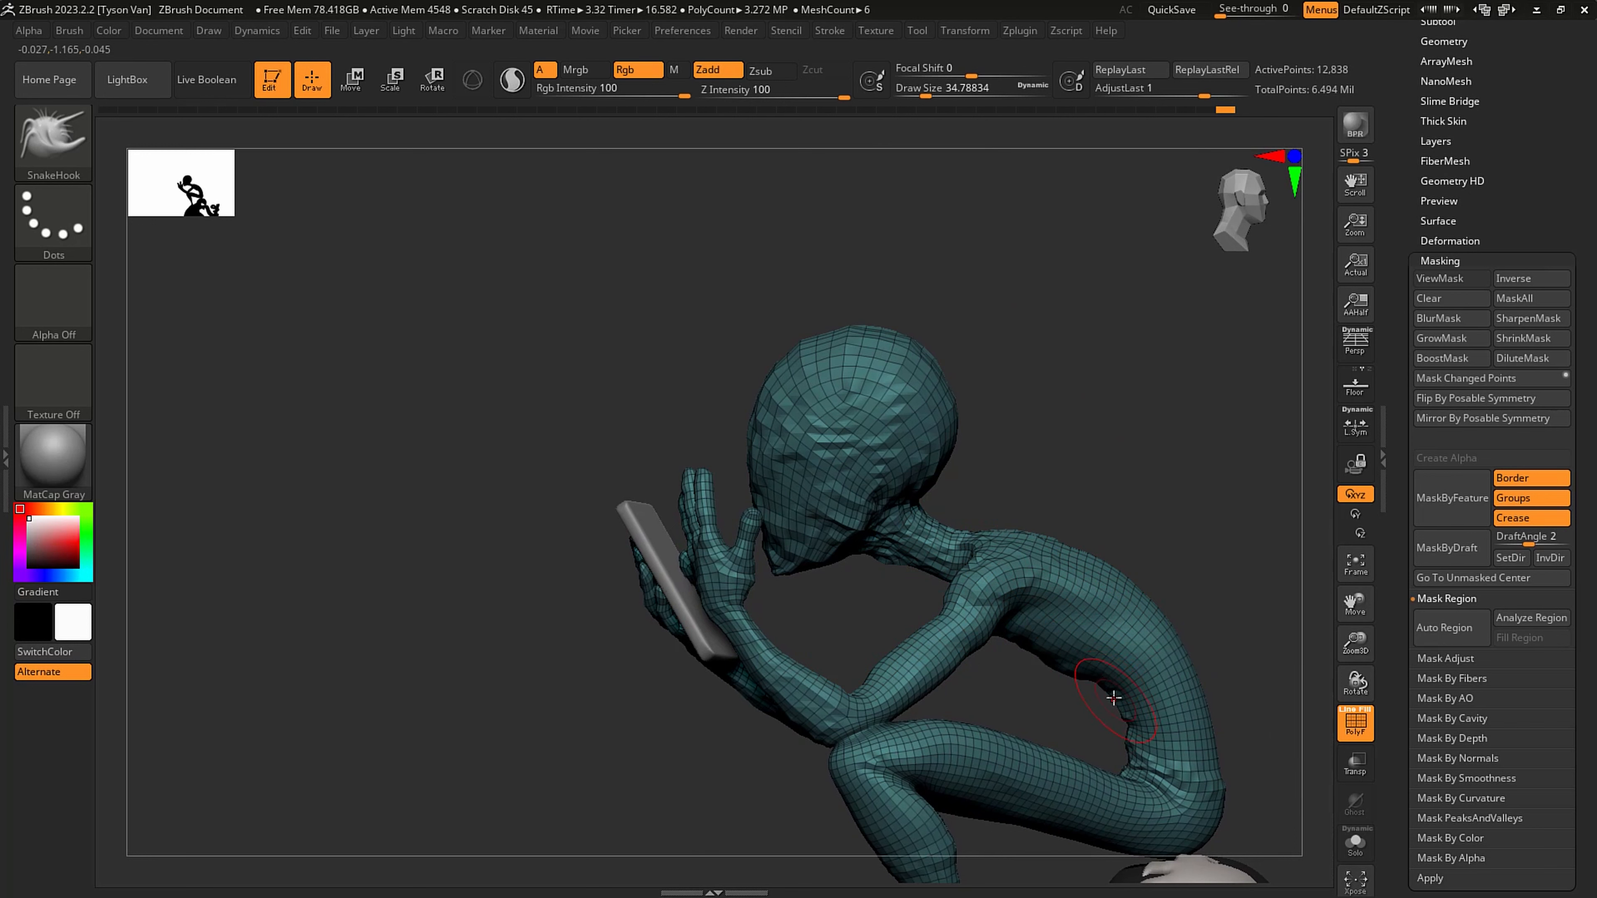
pyautogui.moveTo(1069, 714)
pyautogui.keyDown('ctrl'); pyautogui.mouseDown()
pyautogui.moveTo(1185, 535)
pyautogui.moveTo(786, 262)
pyautogui.moveTo(493, 623)
pyautogui.moveTo(550, 701)
pyautogui.moveTo(838, 685)
pyautogui.mouseUp(); pyautogui.keyUp('ctrl')
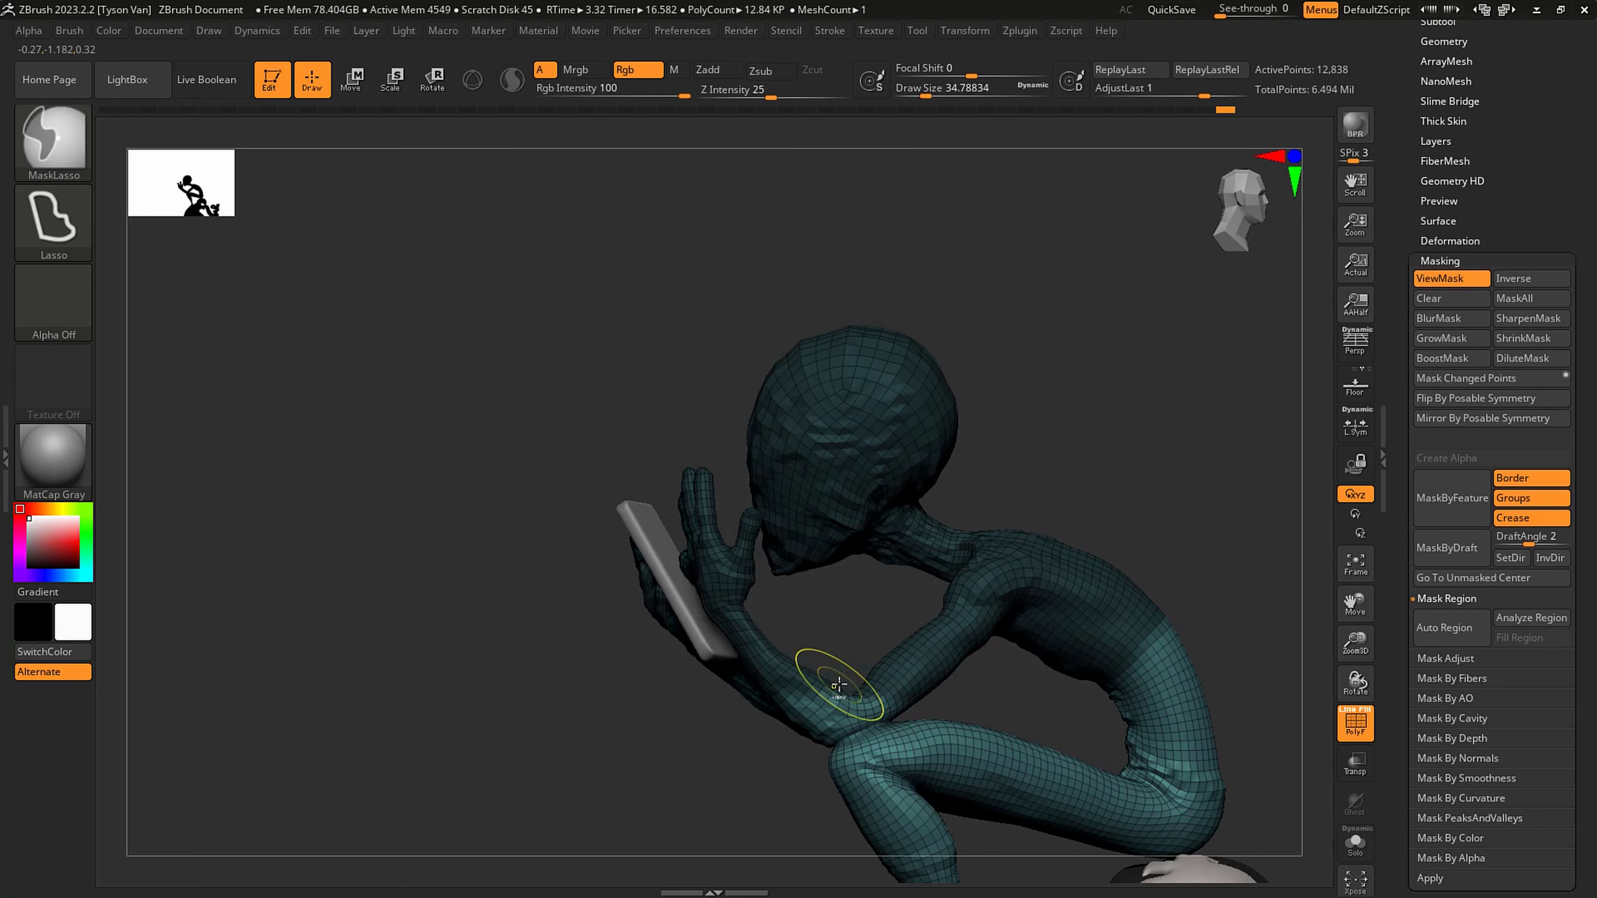
pyautogui.moveTo(817, 582)
pyautogui.mouseDown()
pyautogui.moveTo(930, 585)
pyautogui.moveTo(823, 573)
pyautogui.moveTo(664, 410)
pyautogui.moveTo(990, 810)
pyautogui.moveTo(985, 832)
pyautogui.moveTo(921, 841)
pyautogui.mouseUp()
pyautogui.moveTo(660, 755); pyautogui.dragTo(1188, 748)
pyautogui.moveTo(603, 698)
pyautogui.mouseDown()
pyautogui.moveTo(888, 776)
pyautogui.moveTo(936, 836)
pyautogui.moveTo(864, 623)
pyautogui.moveTo(904, 666)
pyautogui.moveTo(1039, 690)
pyautogui.moveTo(963, 731)
pyautogui.mouseUp()
# - Invert the mask and rotate the unmasked head, upper torso and upper arms slightly back from the hips with a transpose line
pyautogui.keyDown('ctrl'); pyautogui.keyDown('shift'); pyautogui.click(728, 535); pyautogui.keyUp('shift'); pyautogui.keyUp('ctrl')
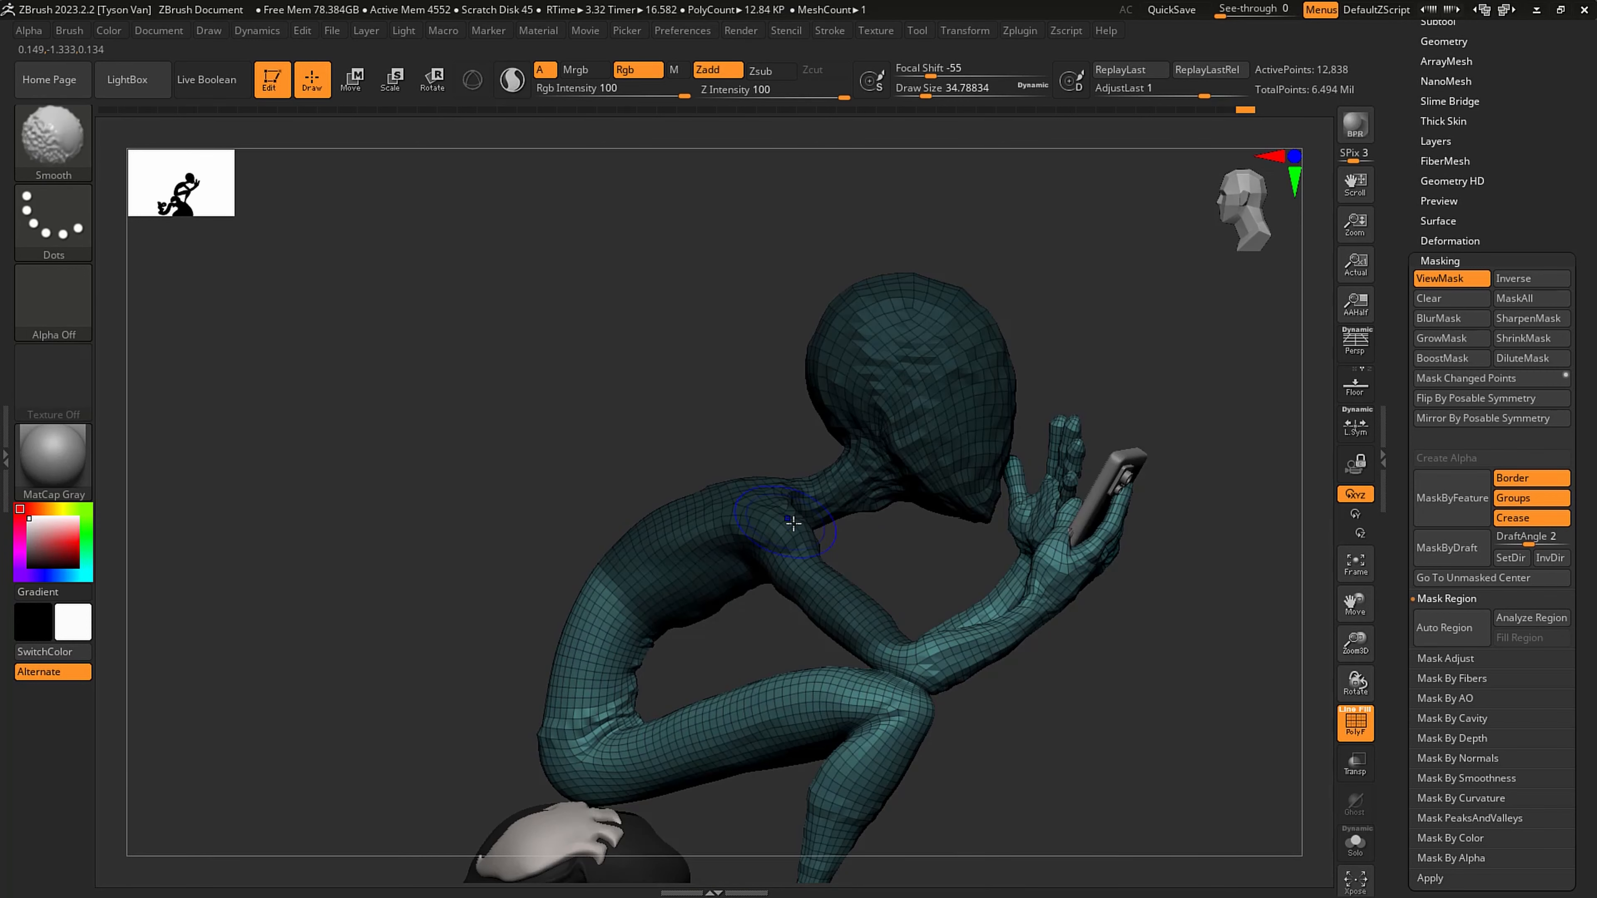
pyautogui.keyDown('ctrl'); pyautogui.click(727, 519); pyautogui.keyUp('ctrl')
pyautogui.keyDown('ctrl'); pyautogui.click(738, 642); pyautogui.keyUp('ctrl')
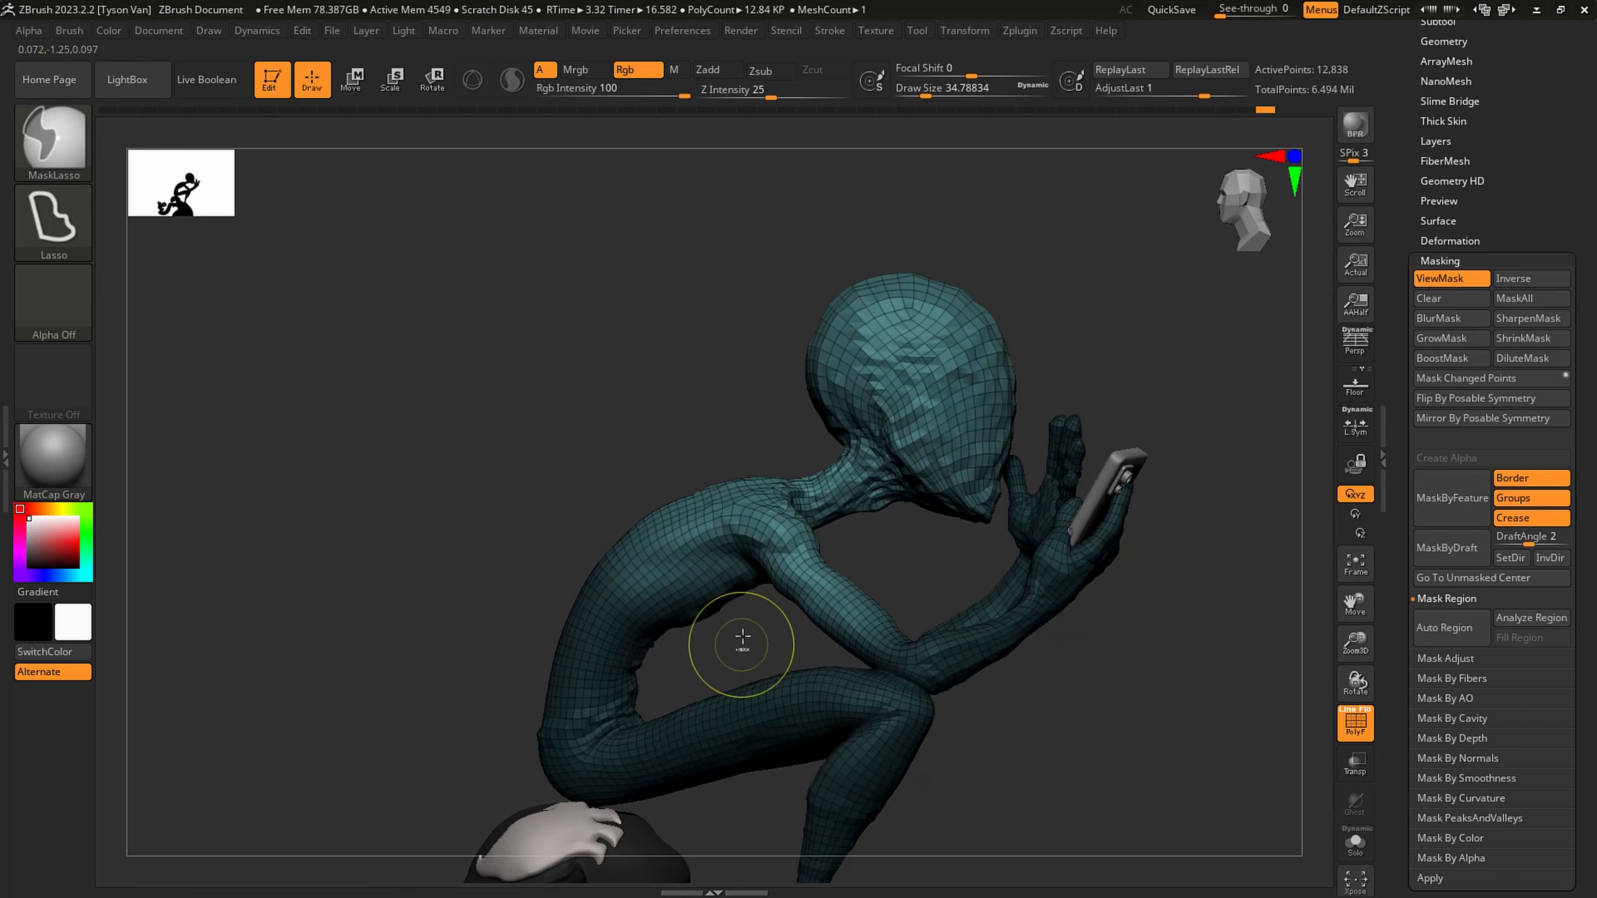
pyautogui.press('r')
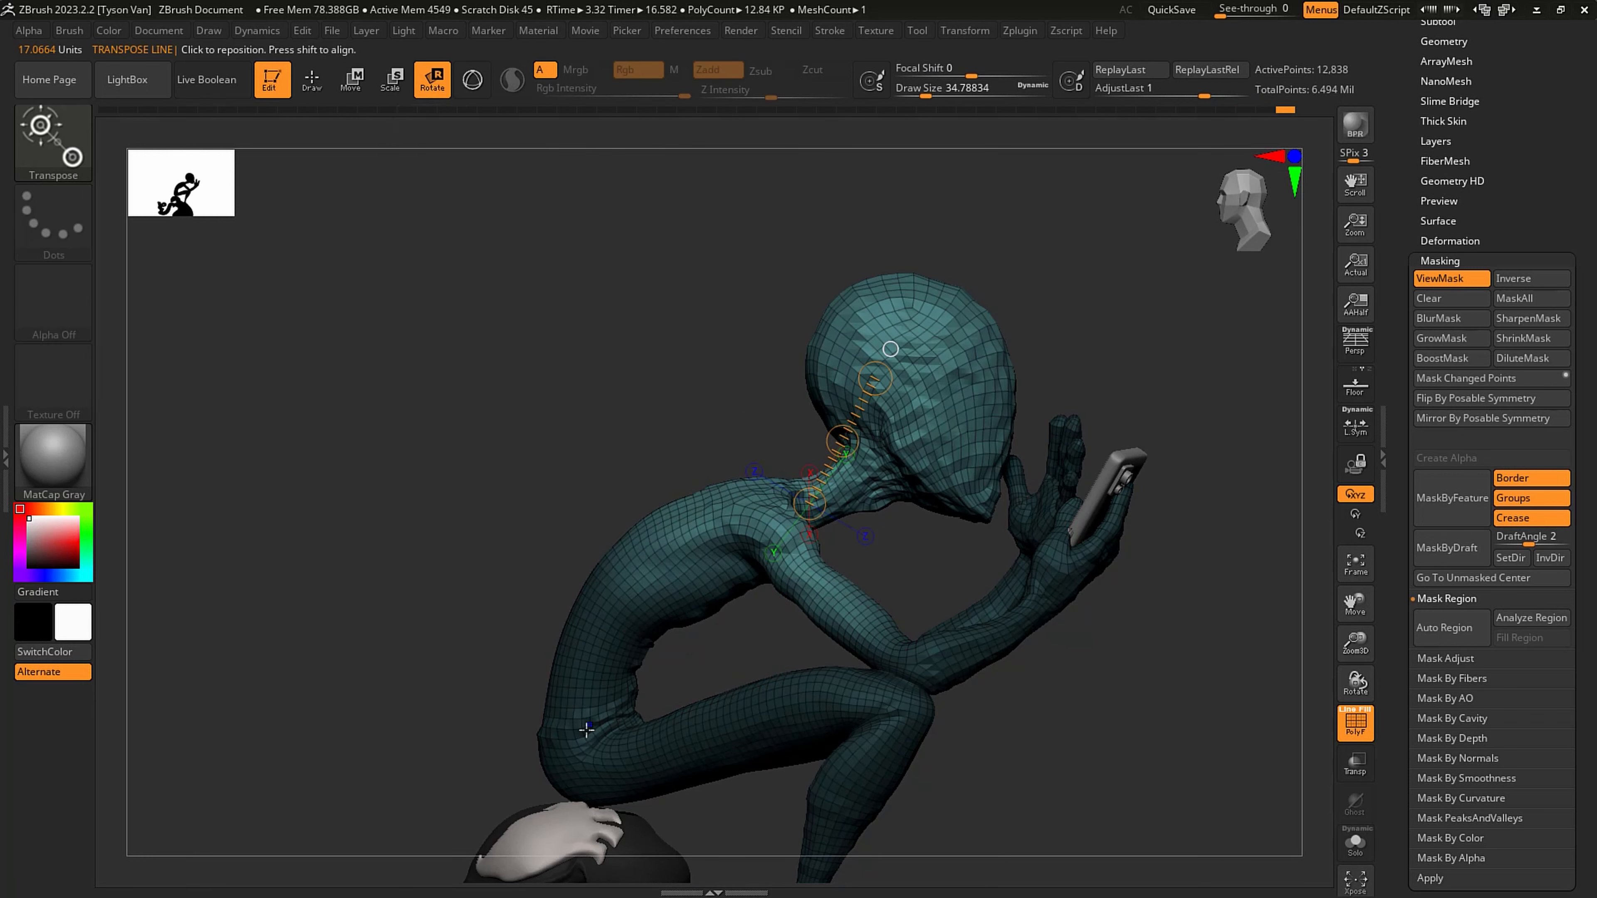
pyautogui.moveTo(584, 737); pyautogui.dragTo(734, 477)
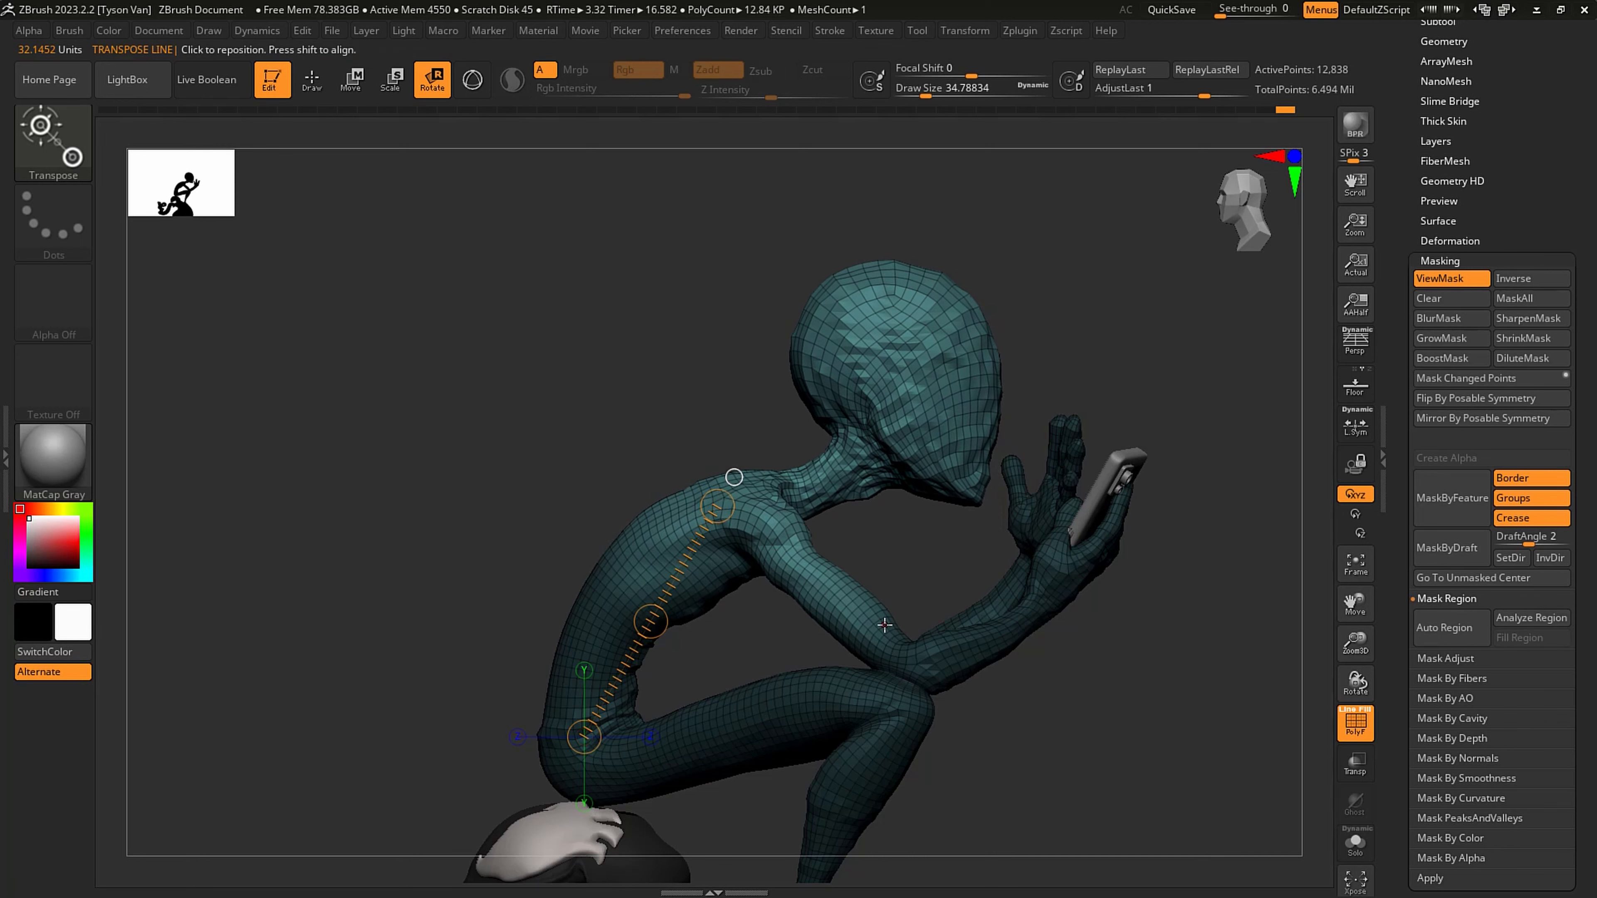
pyautogui.moveTo(884, 624)
pyautogui.mouseDown(button='right')
pyautogui.moveTo(752, 617)
pyautogui.moveTo(1072, 717)
pyautogui.moveTo(1029, 712)
pyautogui.moveTo(1068, 629)
pyautogui.moveTo(926, 670)
pyautogui.moveTo(1051, 676)
pyautogui.moveTo(920, 636)
pyautogui.mouseUp(button='right')
pyautogui.press('q')
pyautogui.press('b')
pyautogui.press('s')
pyautogui.press('h')
pyautogui.hotkey('ctrl', 'h')
pyautogui.press('b')
pyautogui.press('c')
pyautogui.press('b')
pyautogui.press('s')
pyautogui.moveTo(893, 656); pyautogui.dragTo(901, 654)
pyautogui.moveTo(894, 651); pyautogui.dragTo(871, 654, button='right')
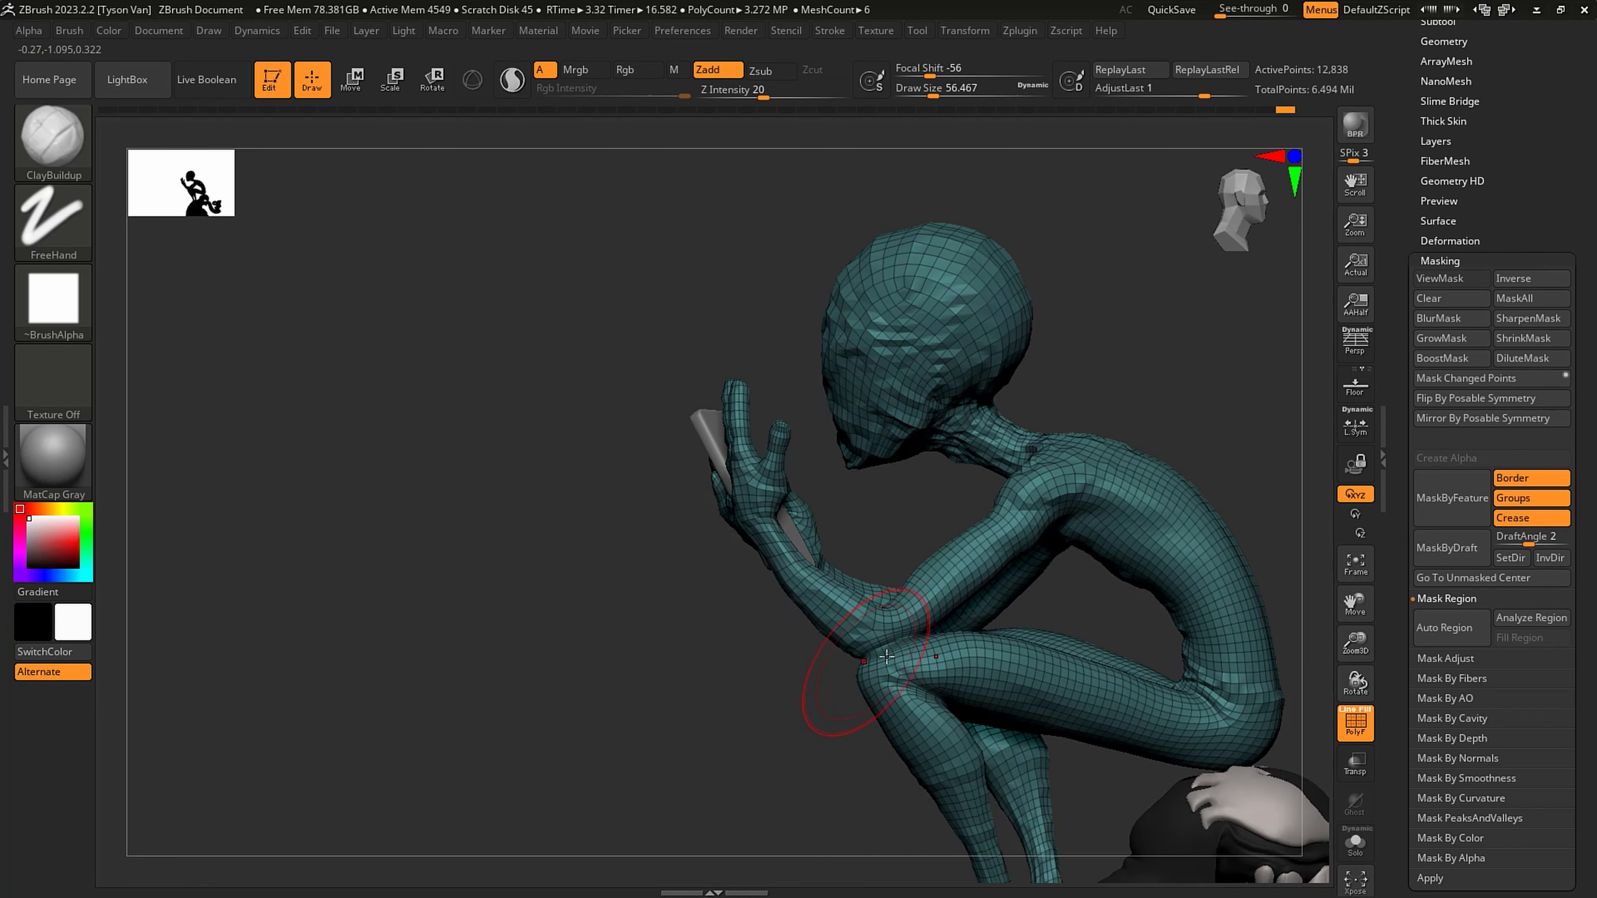
# - Reshape the contact between the elbow and knee with the SnakeHook brush at about 44 draw size, and smooth the adjoining arm
pyautogui.press('b')
pyautogui.press('s')
pyautogui.press('h')
pyautogui.press('s')
pyautogui.moveTo(888, 659); pyautogui.dragTo(843, 635)
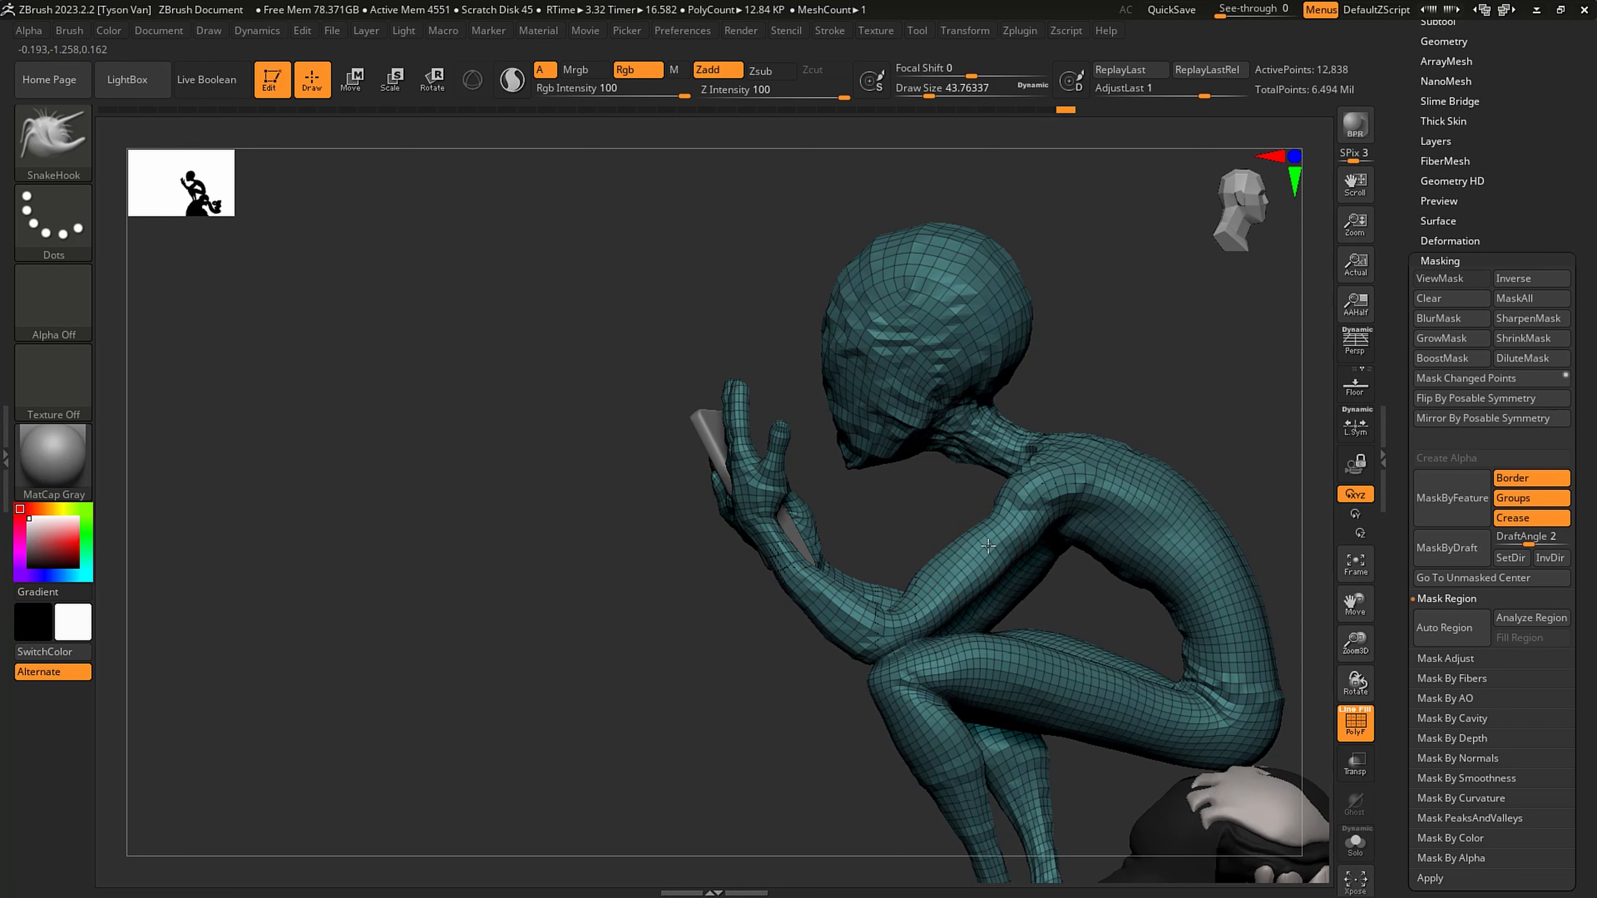
pyautogui.press('shift')
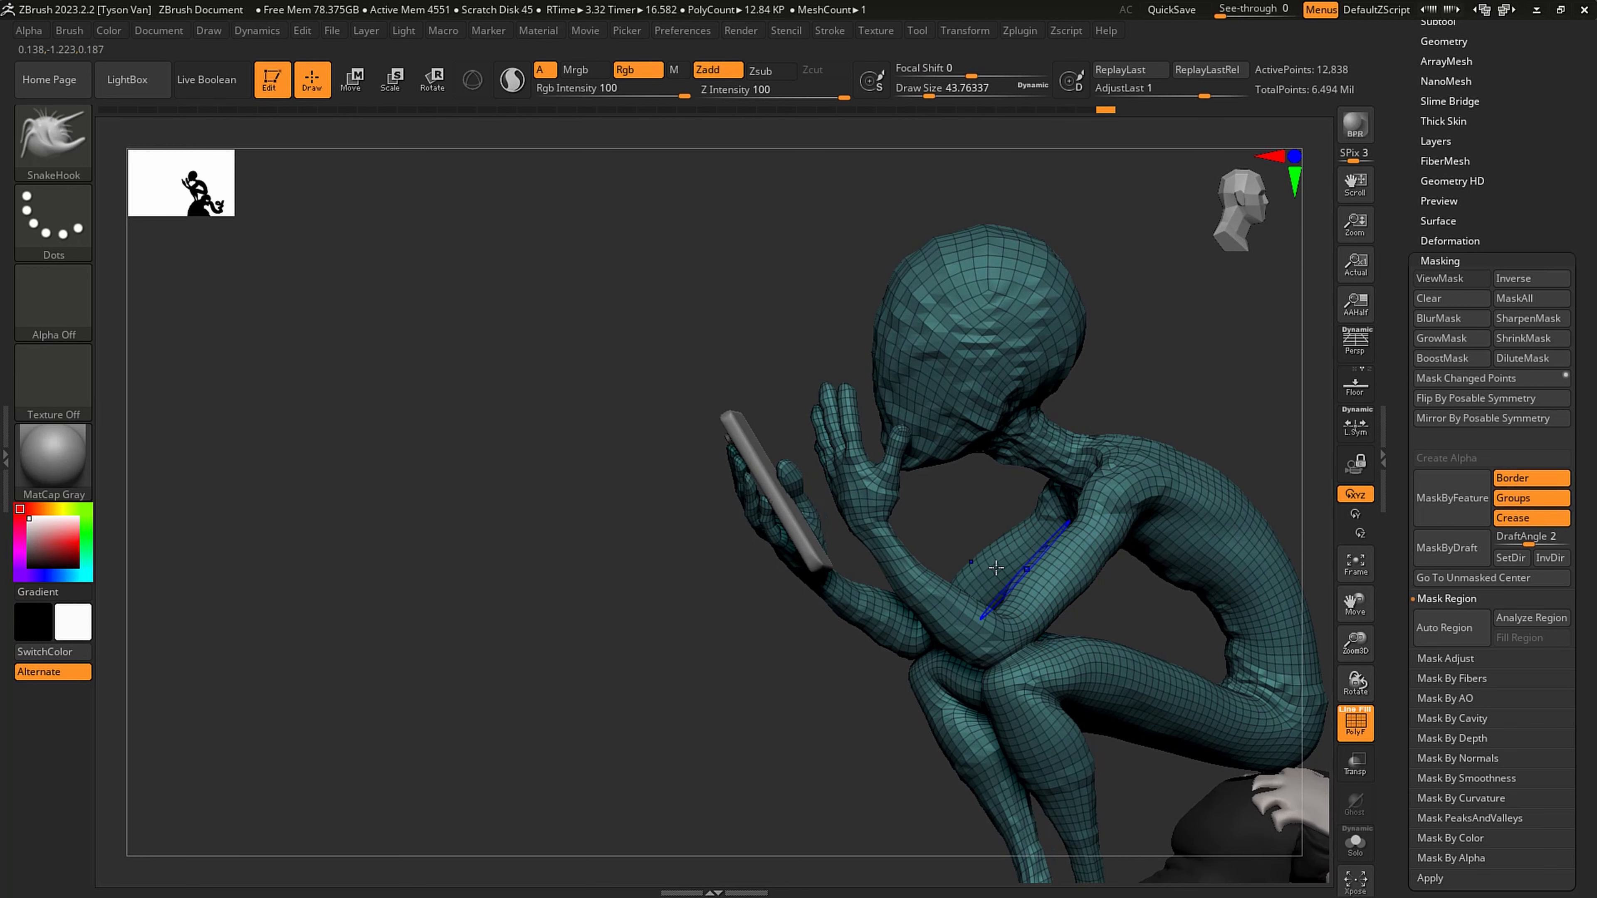
pyautogui.press('shift')
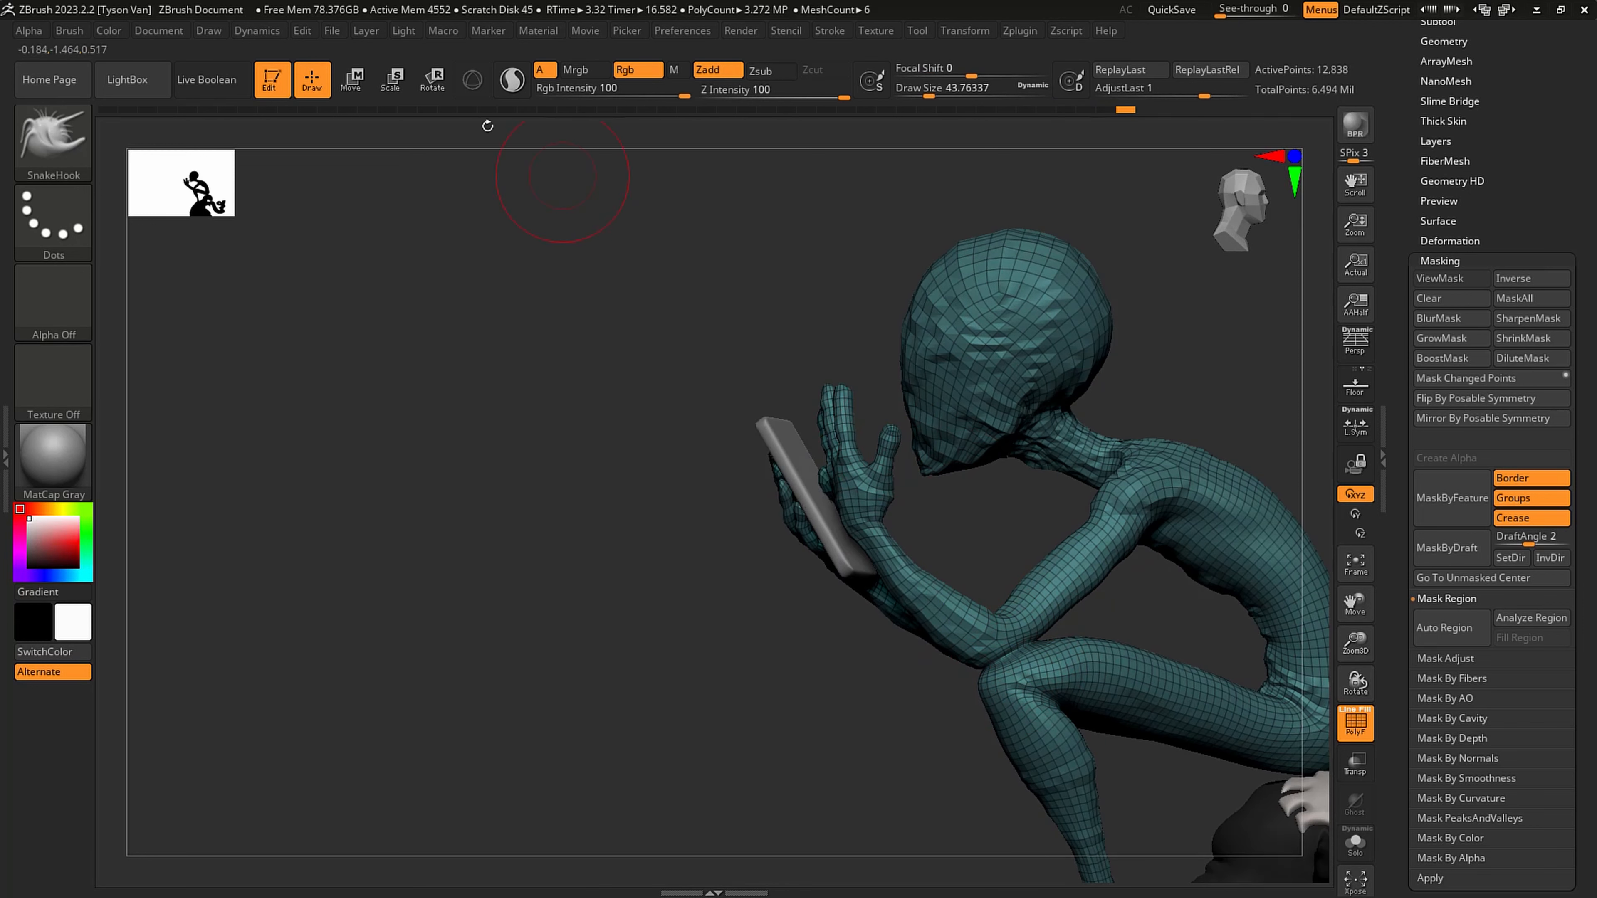
# - Mask everything except the free forearm and hand, and rotate them at the elbow toward the head with a transpose line
pyautogui.press('r')
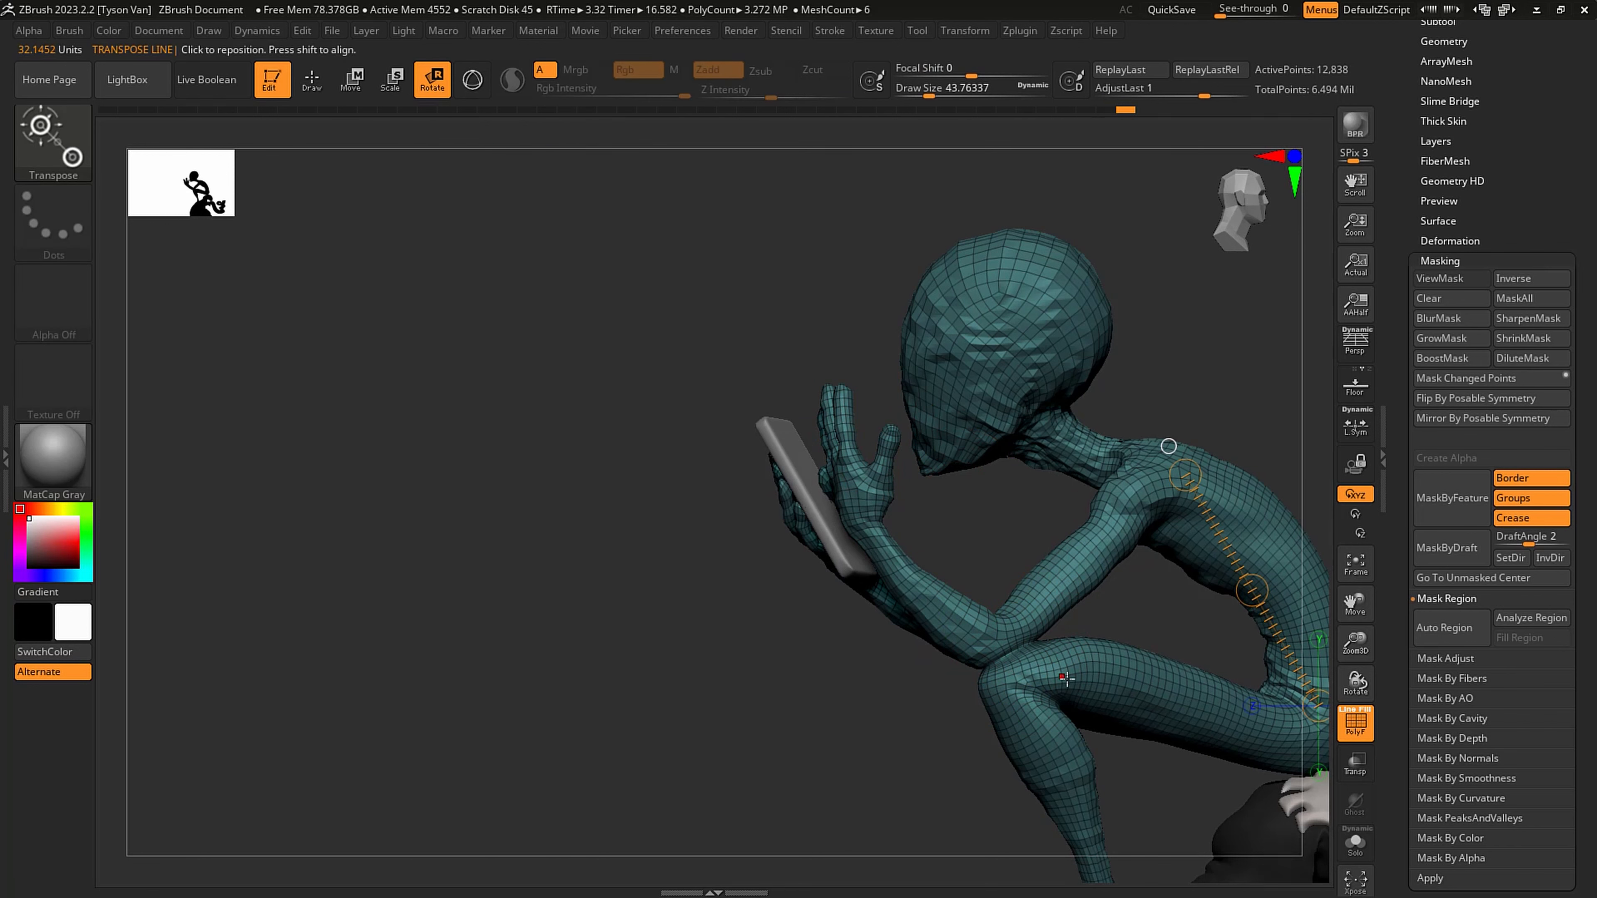
pyautogui.moveTo(1067, 678); pyautogui.dragTo(1018, 631, button='right')
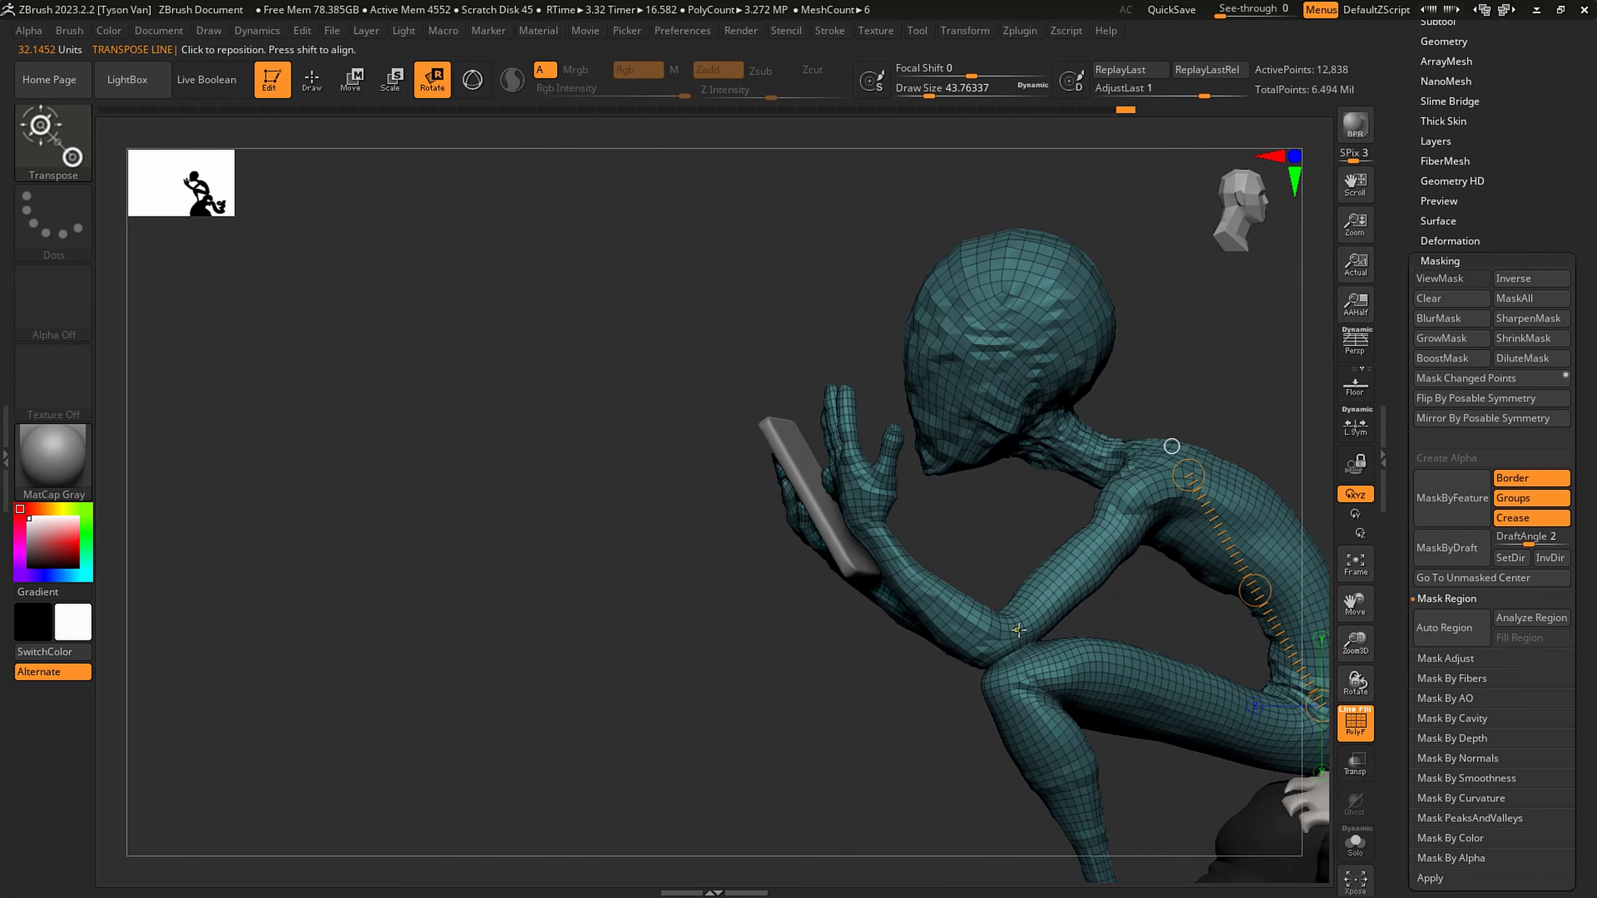
pyautogui.keyDown('ctrl'); pyautogui.moveTo(995, 632); pyautogui.dragTo(970, 622); pyautogui.keyUp('ctrl')
pyautogui.moveTo(1020, 660)
pyautogui.mouseDown(button='right')
pyautogui.moveTo(968, 658)
pyautogui.moveTo(1003, 648)
pyautogui.mouseUp(button='right')
pyautogui.moveTo(988, 656)
pyautogui.mouseDown()
pyautogui.moveTo(944, 626)
pyautogui.moveTo(872, 519)
pyautogui.moveTo(968, 488)
pyautogui.mouseUp()
pyautogui.moveTo(1041, 494); pyautogui.dragTo(1084, 497, button='right')
pyautogui.moveTo(984, 519); pyautogui.dragTo(963, 528)
pyautogui.moveTo(1019, 531); pyautogui.dragTo(1041, 517, button='right')
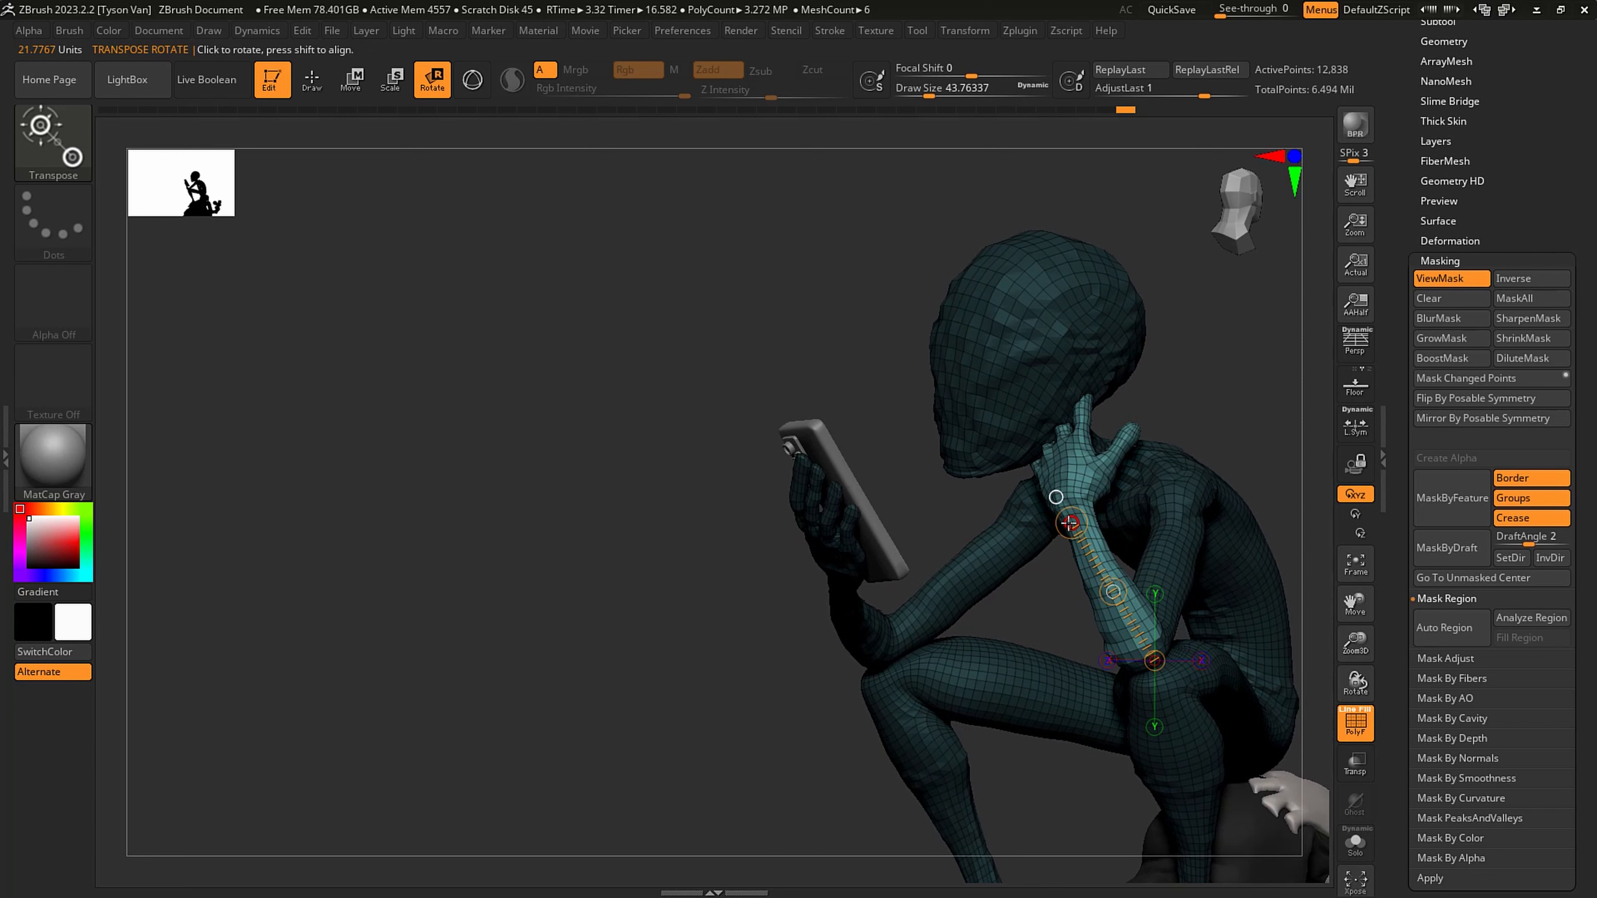
pyautogui.moveTo(1068, 523); pyautogui.dragTo(1126, 531, button='right')
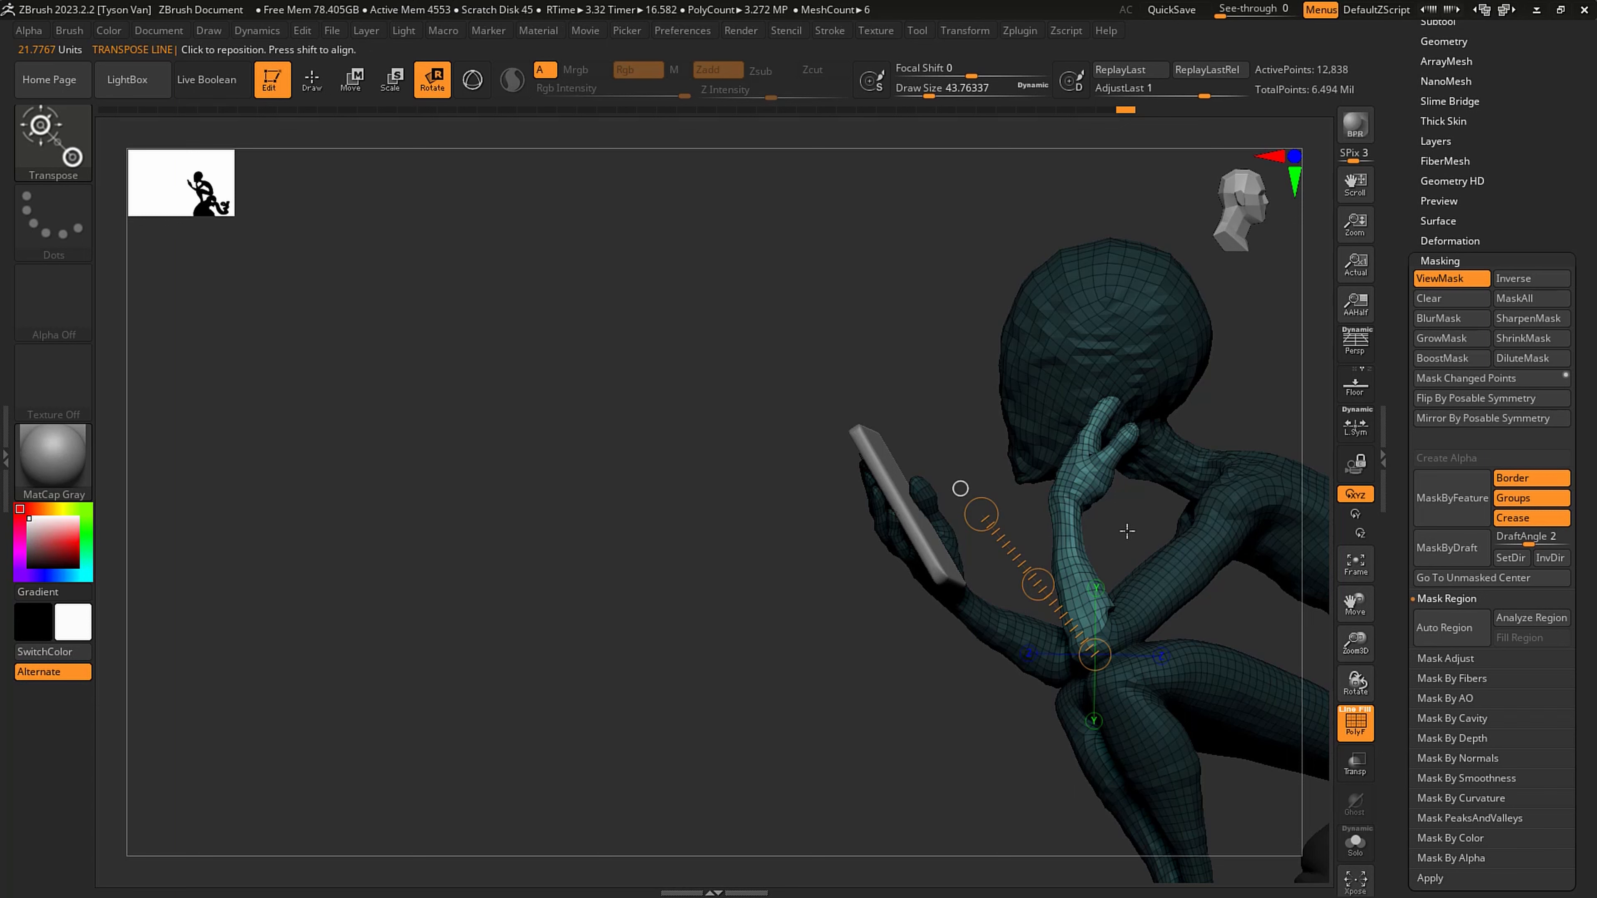
# - Move the unmasked forearm and hand slightly toward the head with the transpose line
pyautogui.moveTo(1105, 549); pyautogui.dragTo(1006, 535)
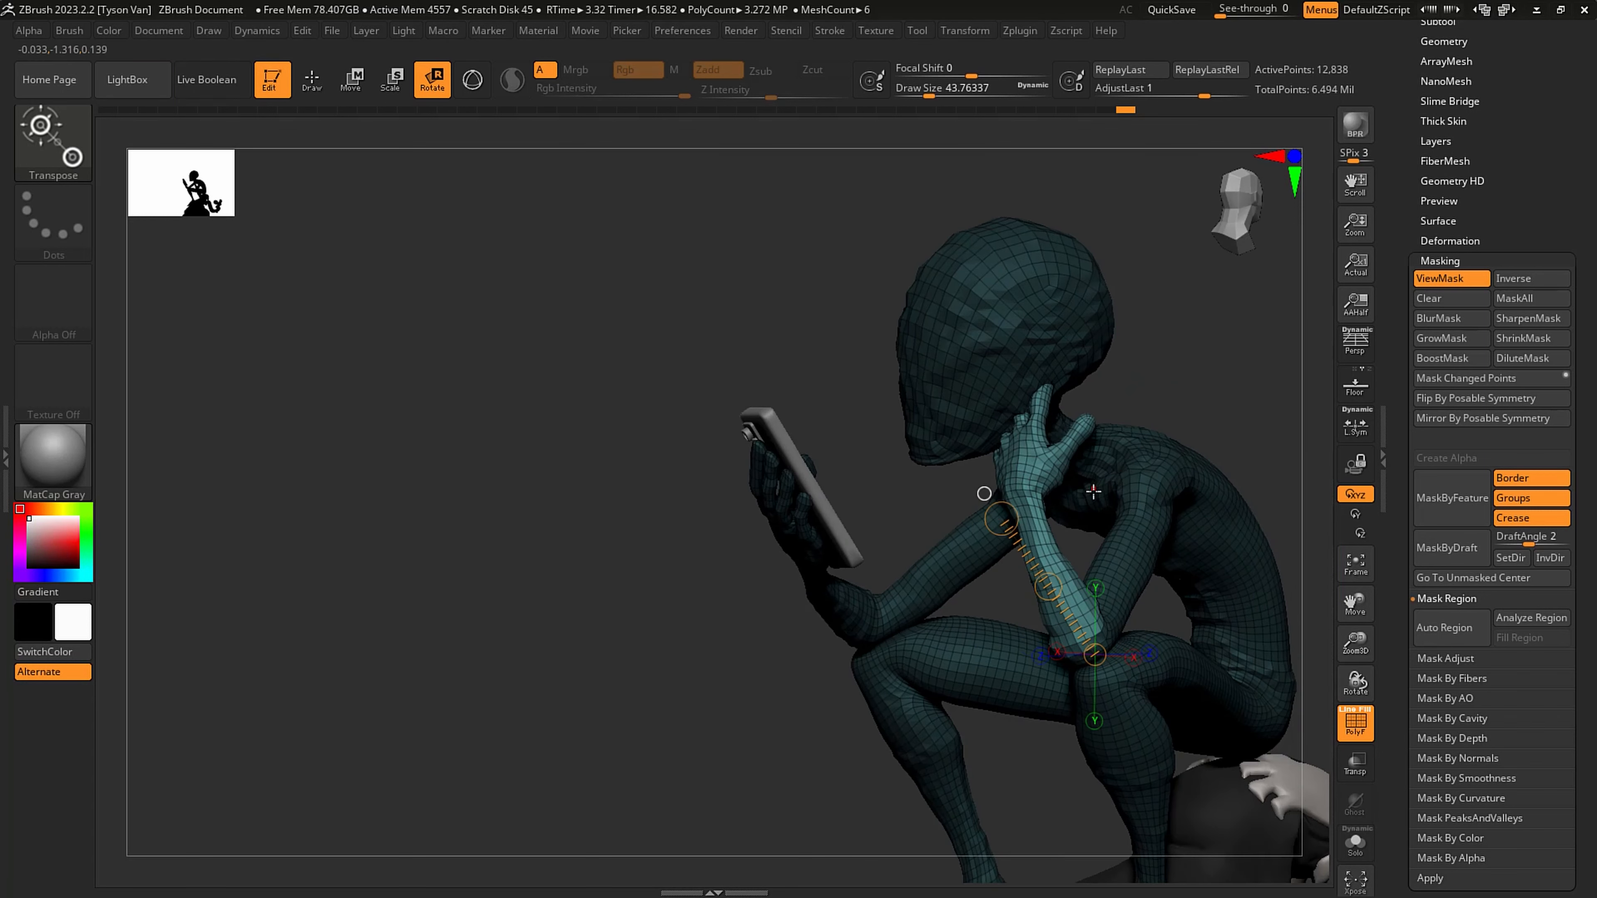
pyautogui.click(354, 78)
pyautogui.moveTo(1049, 583); pyautogui.dragTo(1039, 574)
pyautogui.press('q')
pyautogui.moveTo(1062, 521)
pyautogui.mouseDown(button='right')
pyautogui.moveTo(1232, 531)
pyautogui.moveTo(1198, 499)
pyautogui.mouseUp(button='right')
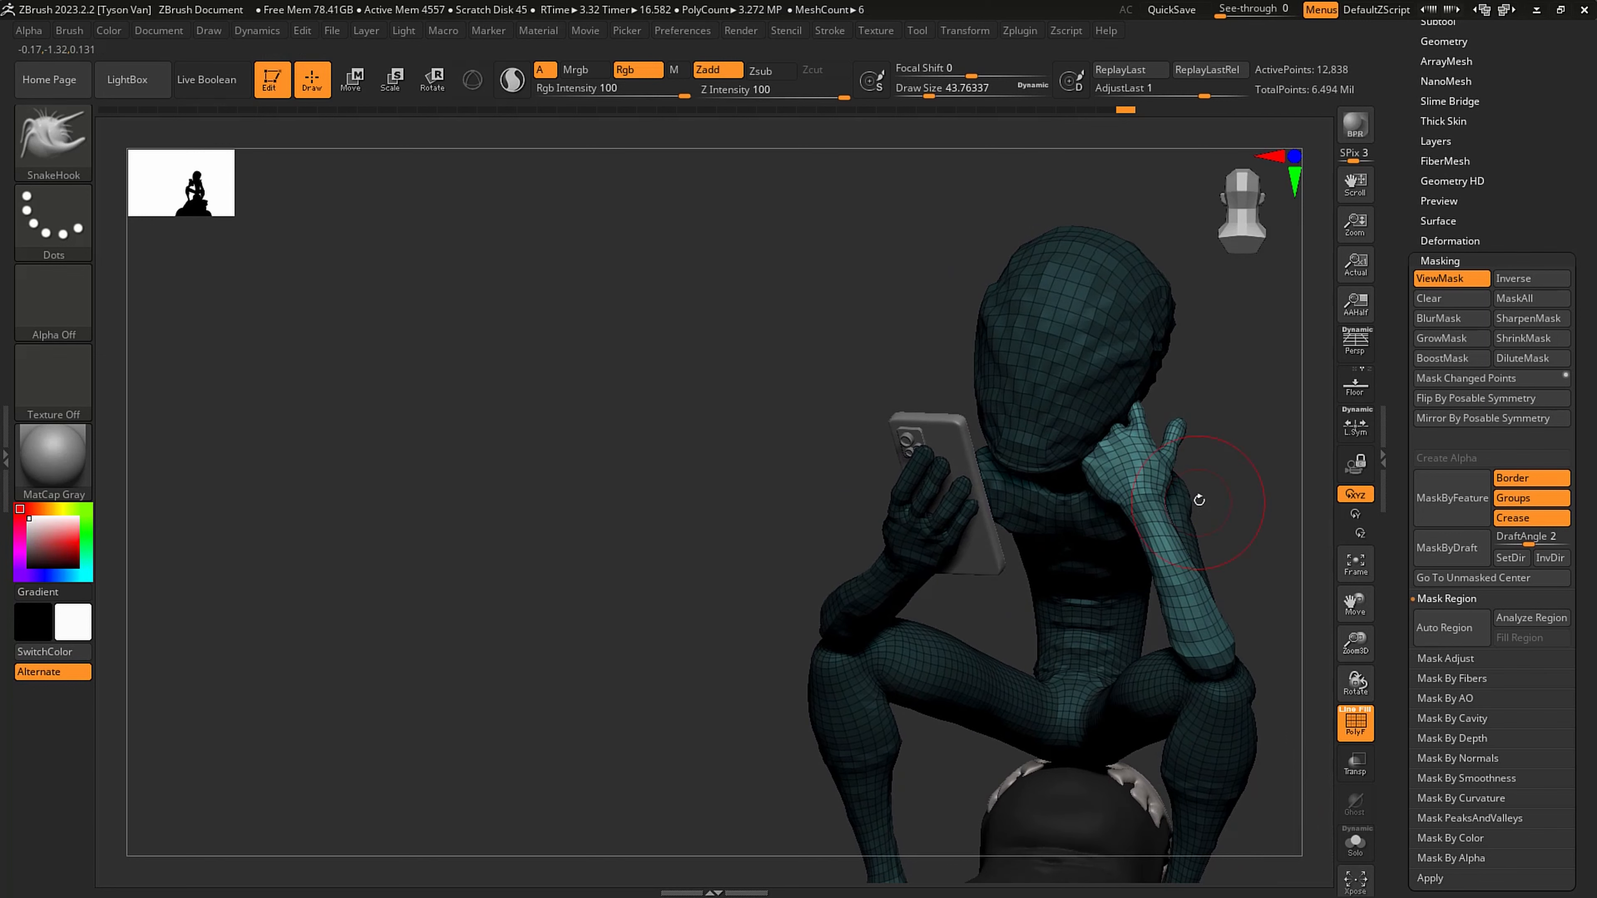
# - Mask the forearm, rotate the free hand at the wrist until its palm faces the side of the head, and clear the mask
pyautogui.moveTo(1221, 495)
pyautogui.keyDown('ctrl'); pyautogui.mouseDown()
pyautogui.moveTo(1204, 497)
pyautogui.moveTo(1263, 718)
pyautogui.moveTo(1212, 588)
pyautogui.mouseUp(); pyautogui.keyUp('ctrl')
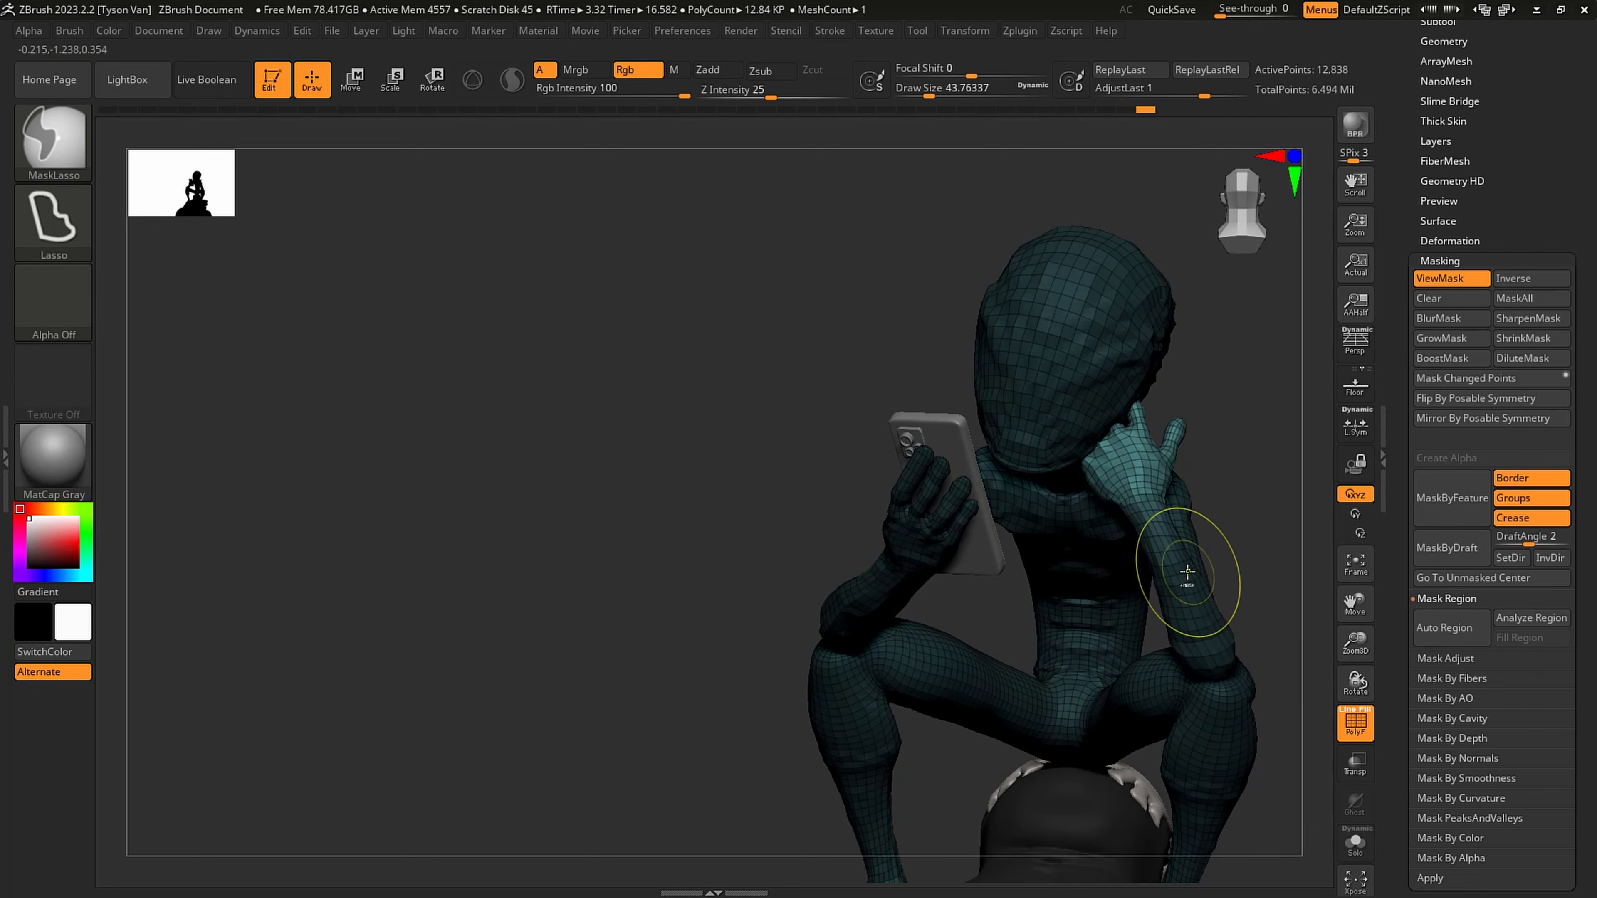
pyautogui.click(434, 78)
pyautogui.moveTo(1143, 494); pyautogui.dragTo(1120, 439)
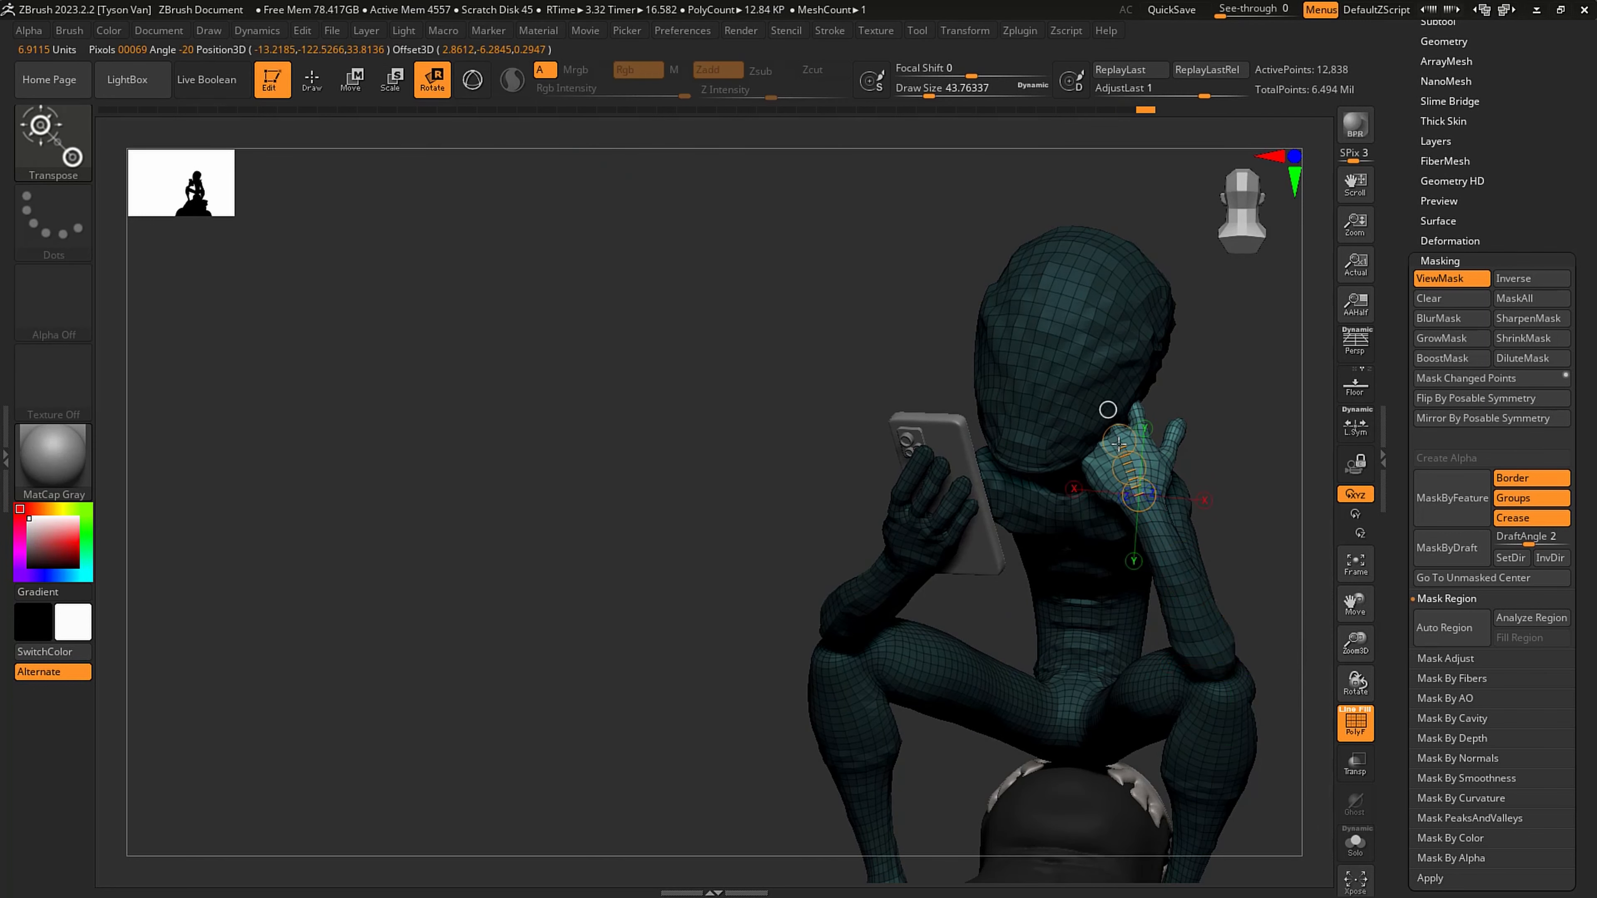
pyautogui.moveTo(1120, 444); pyautogui.dragTo(961, 450, button='right')
pyautogui.moveTo(1139, 469); pyautogui.dragTo(1084, 445)
pyautogui.moveTo(1084, 445); pyautogui.dragTo(1186, 430, button='right')
pyautogui.moveTo(1187, 433); pyautogui.dragTo(1202, 377)
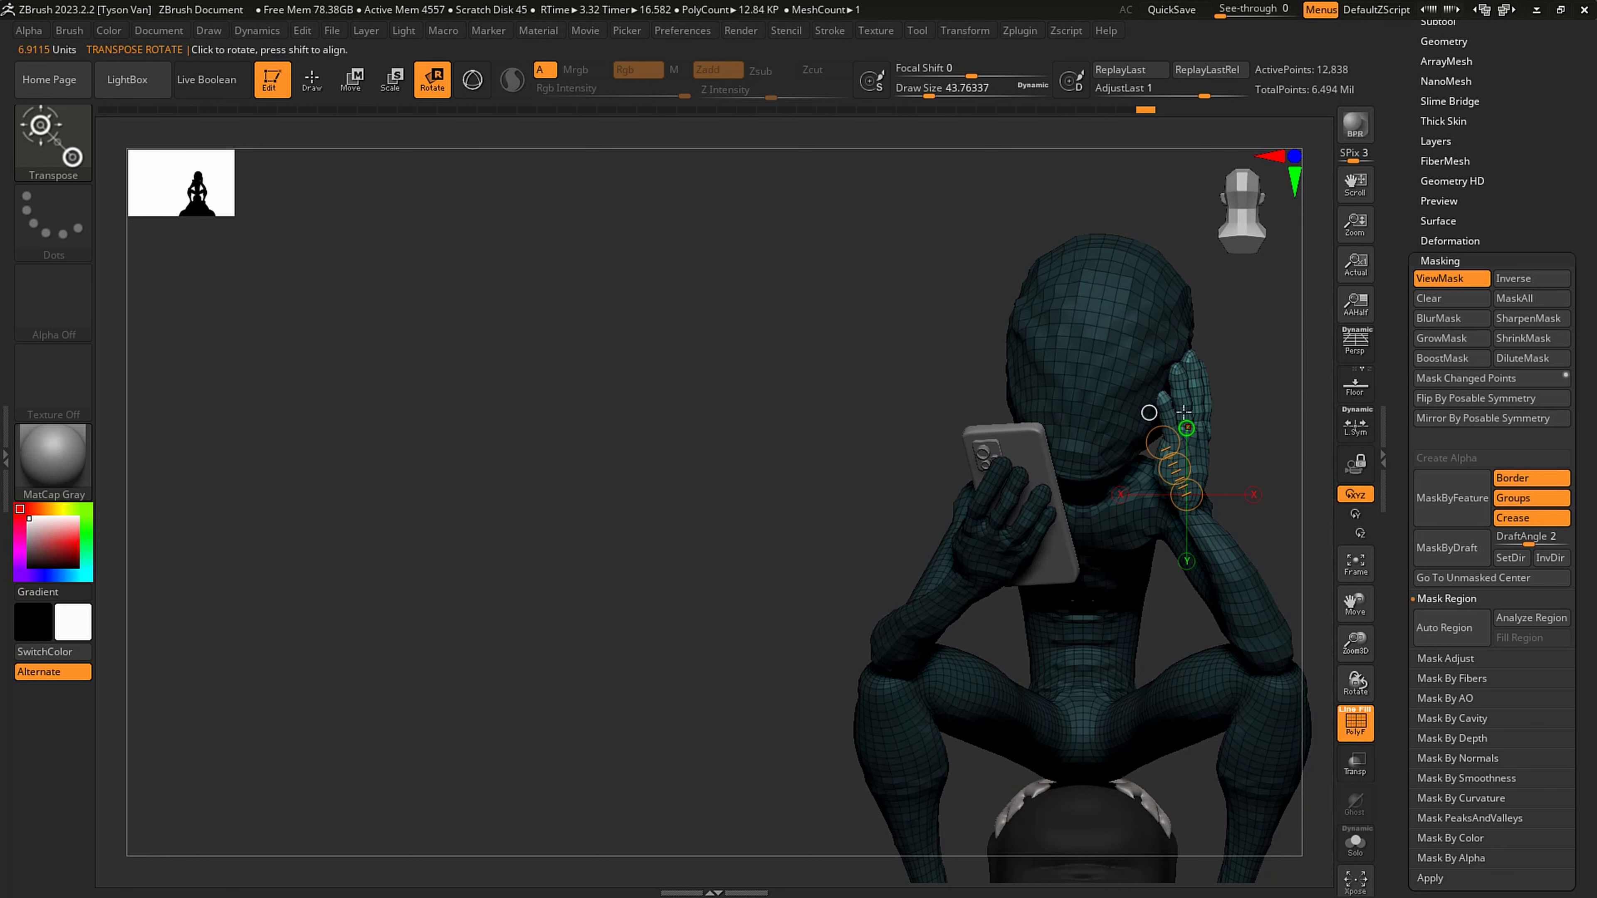
pyautogui.keyDown('ctrl'); pyautogui.moveTo(1287, 457); pyautogui.dragTo(1241, 452); pyautogui.keyUp('ctrl')
pyautogui.keyDown('alt'); pyautogui.moveTo(1201, 463); pyautogui.dragTo(1045, 447, button='right'); pyautogui.keyUp('alt')
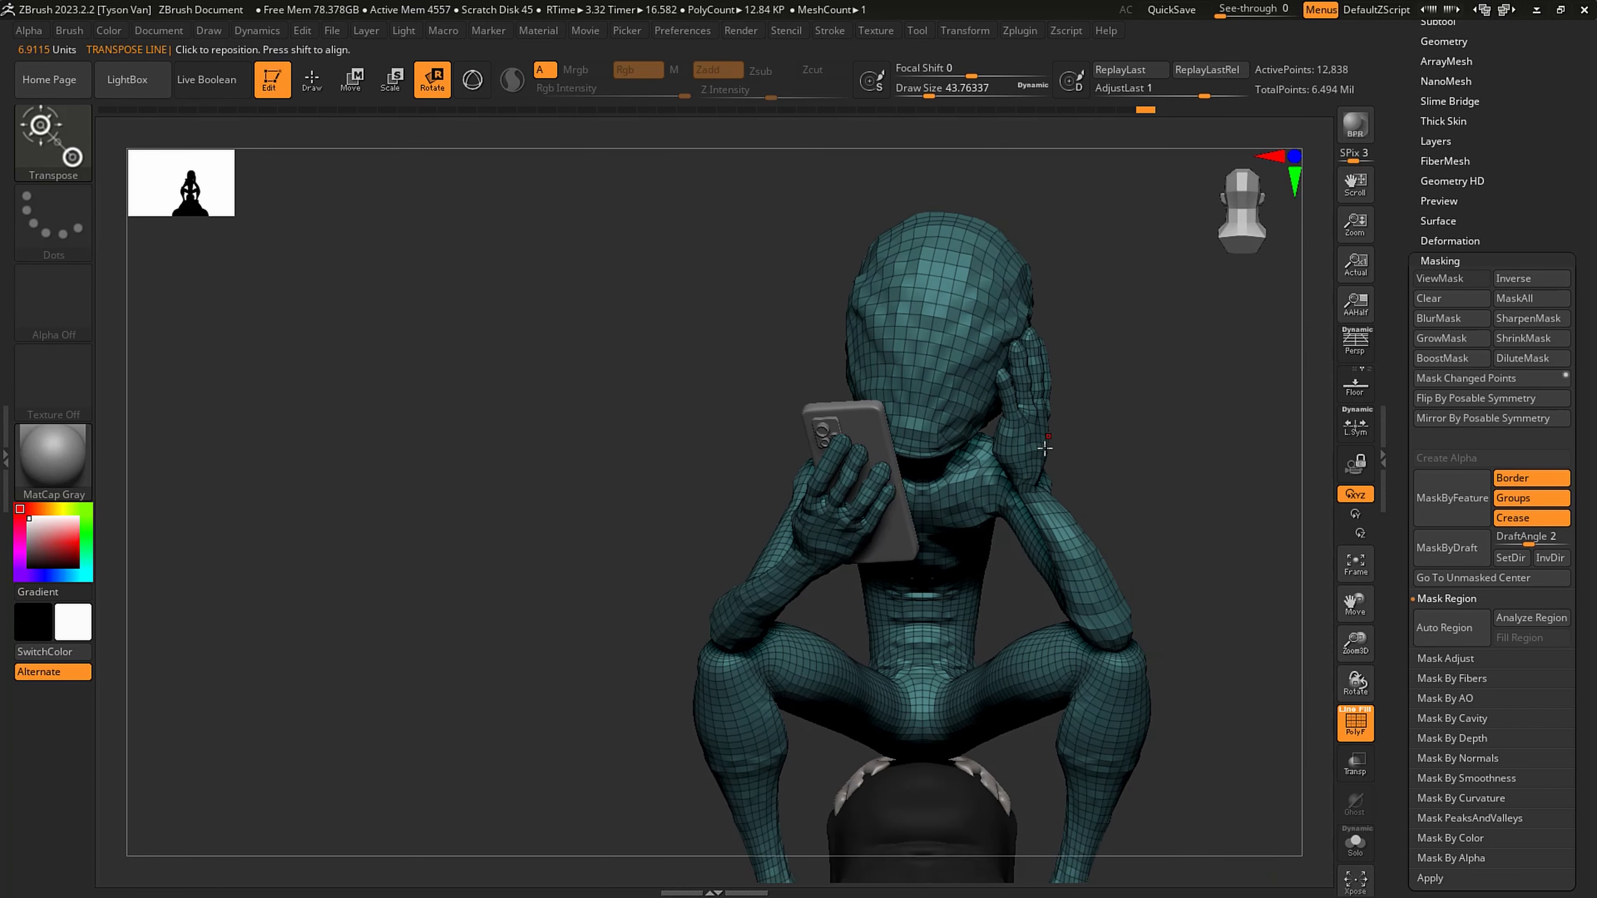
# - Reshape the raised arm's wrist with the SnakeHook brush at about 41 and 35 draw size, and return to the highest subdivision level
pyautogui.keyDown('ctrl'); pyautogui.moveTo(1063, 501); pyautogui.dragTo(1060, 523, button='right'); pyautogui.keyUp('ctrl')
pyautogui.press('q')
pyautogui.press('s')
pyautogui.moveTo(1046, 526); pyautogui.dragTo(1024, 492)
pyautogui.press('s')
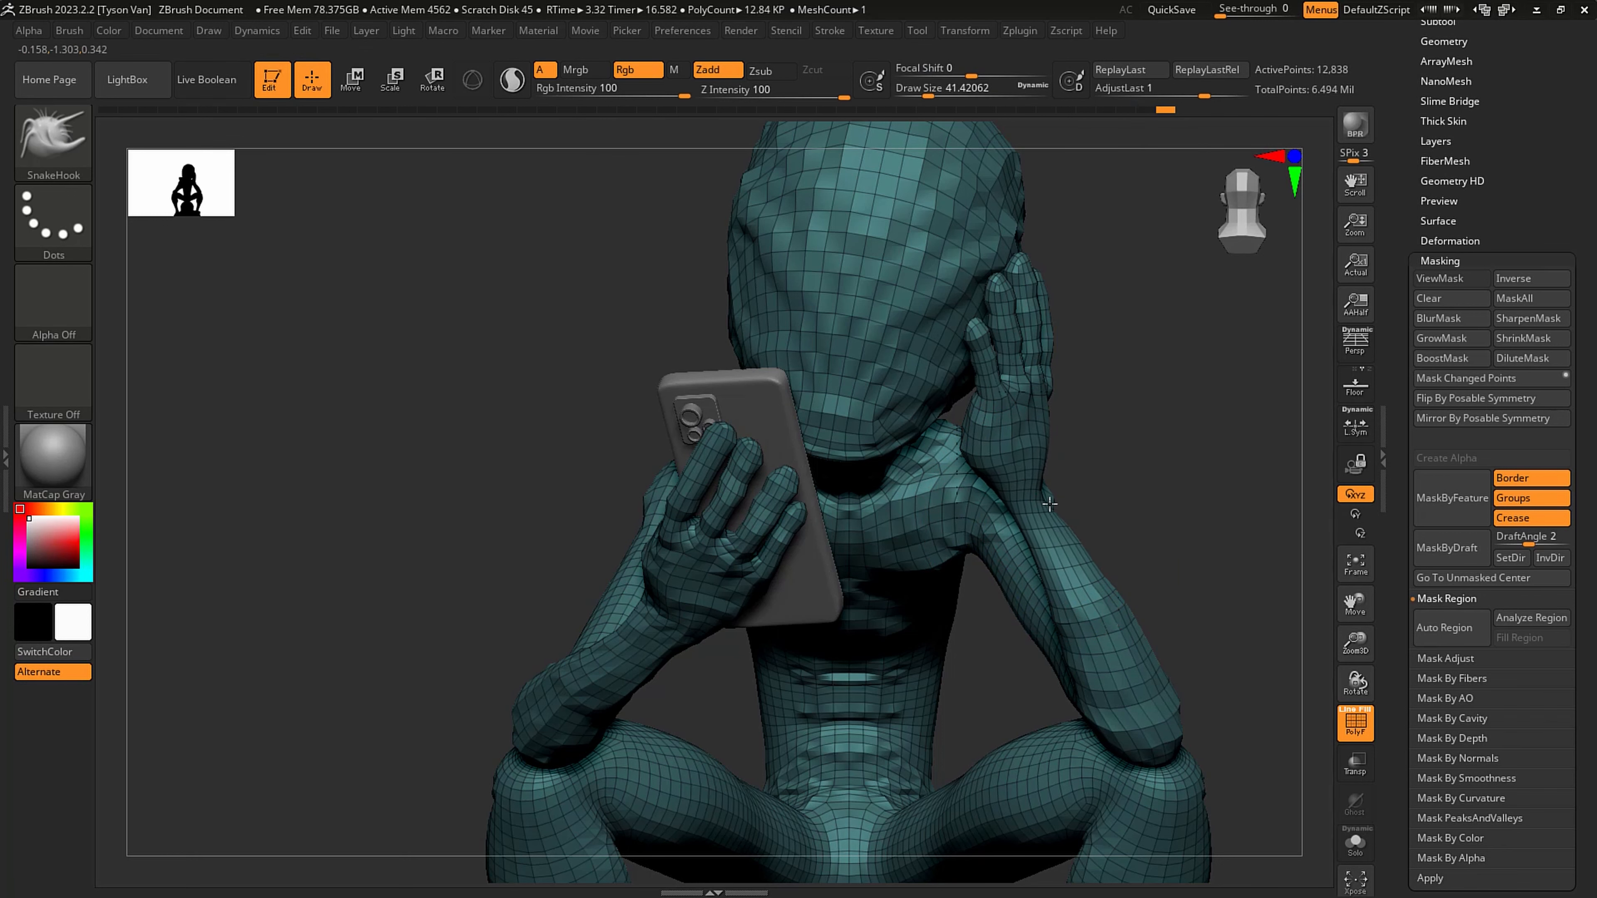
pyautogui.moveTo(1050, 504); pyautogui.dragTo(905, 513, button='right')
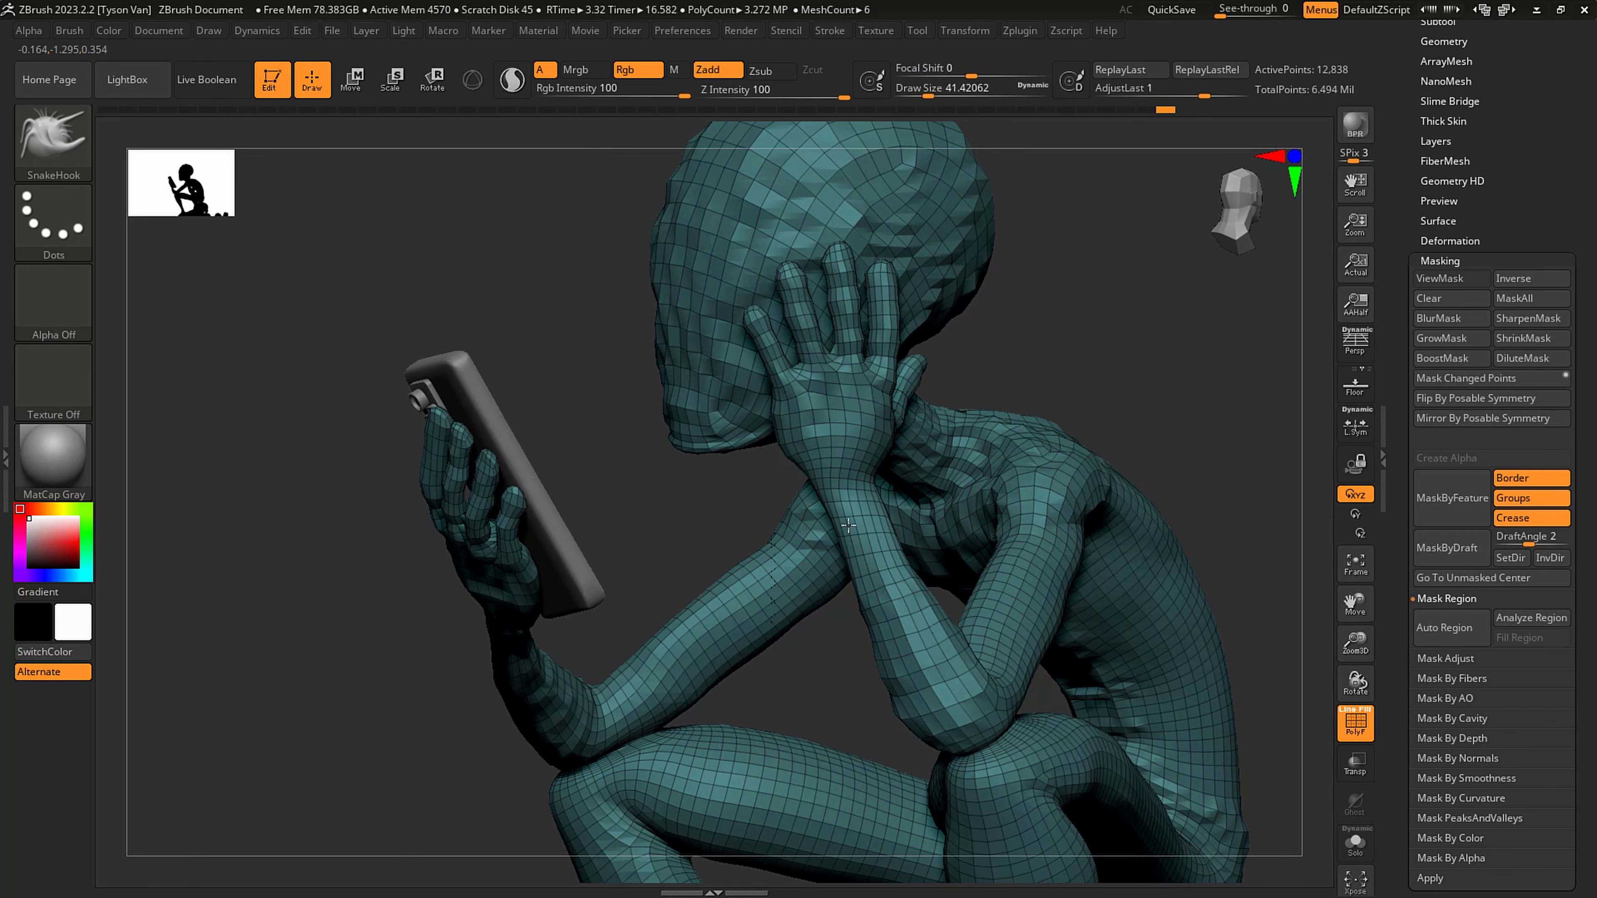
pyautogui.press('s')
pyautogui.moveTo(857, 503); pyautogui.dragTo(834, 524)
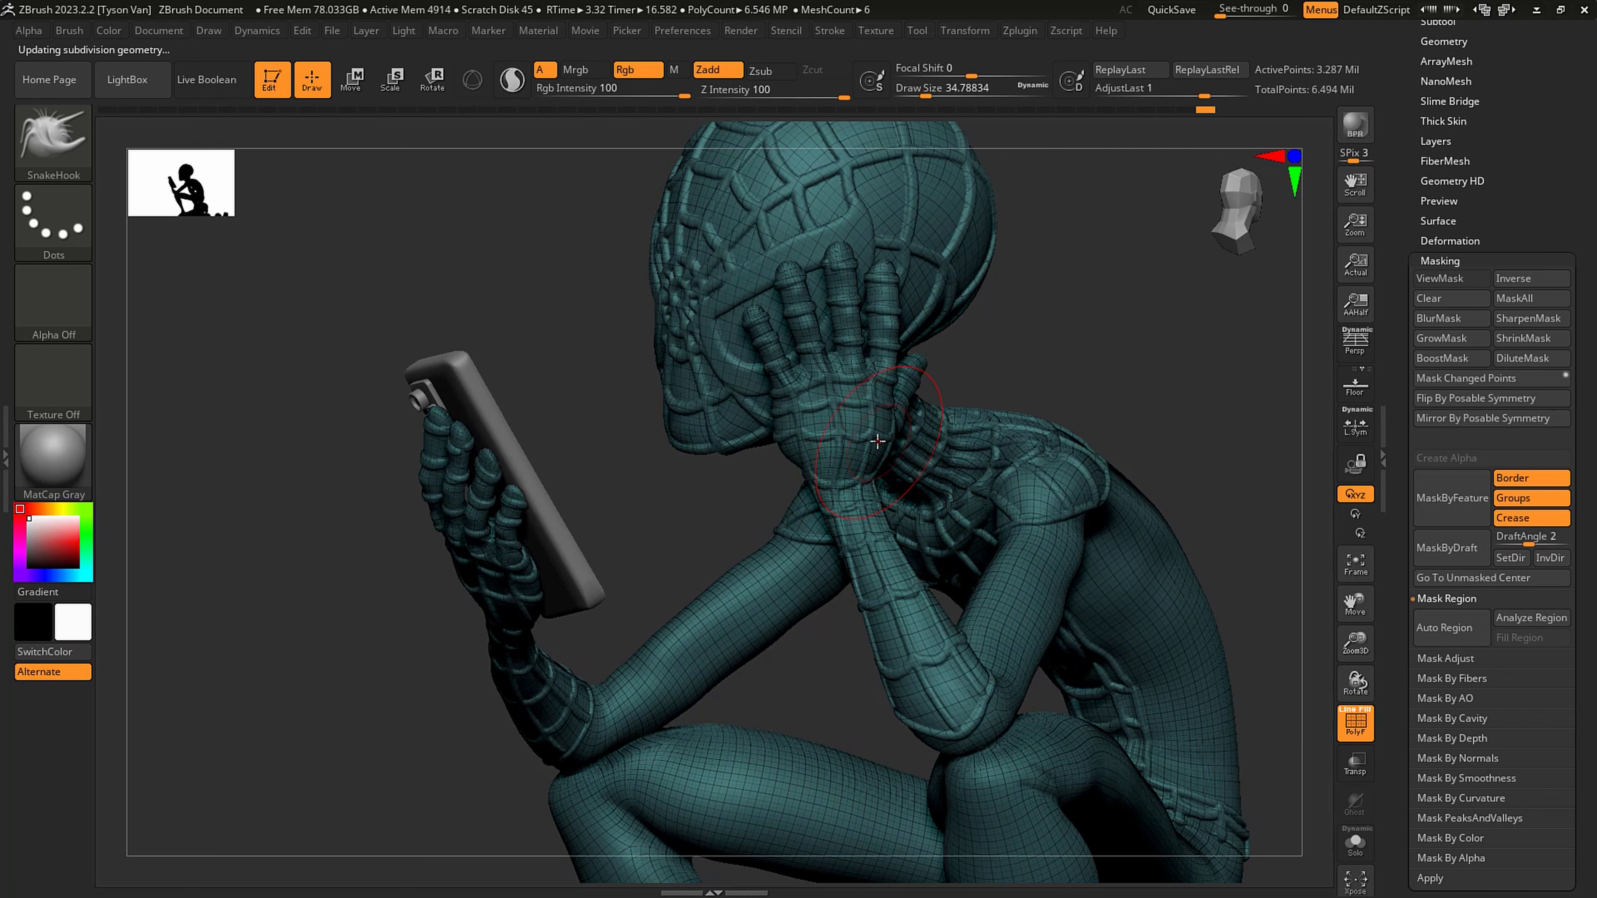
pyautogui.moveTo(866, 447); pyautogui.dragTo(990, 454, button='right')
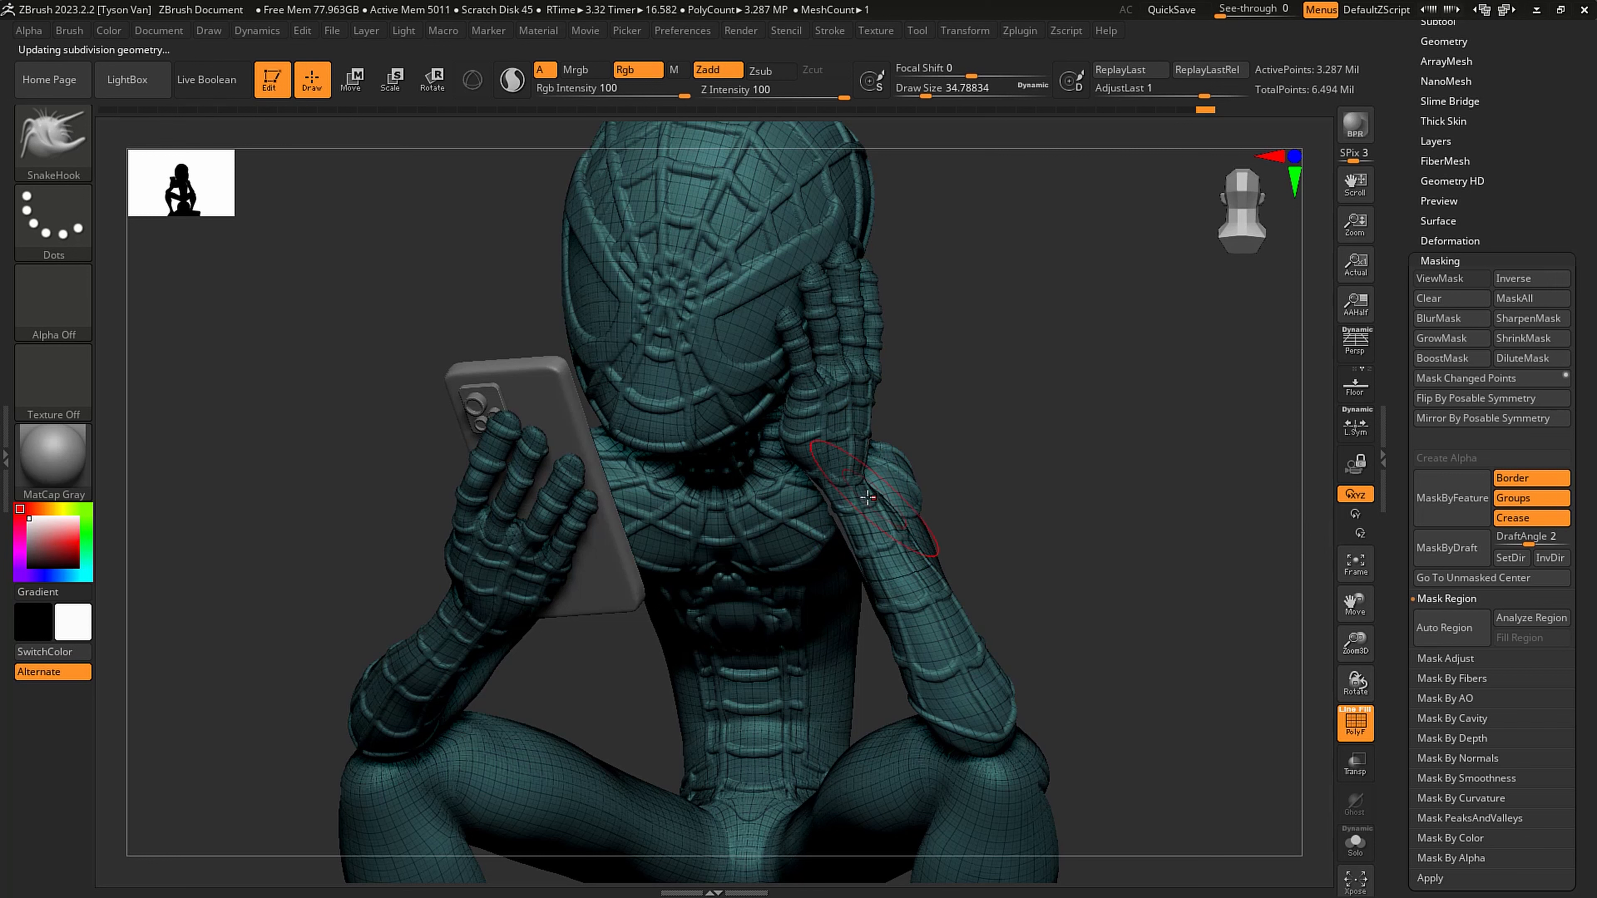
# - Refine the raised wrist, forearm and elbow with SnakeHook at draw sizes between about 18 and 54
pyautogui.press('s')
pyautogui.moveTo(867, 497); pyautogui.dragTo(861, 495)
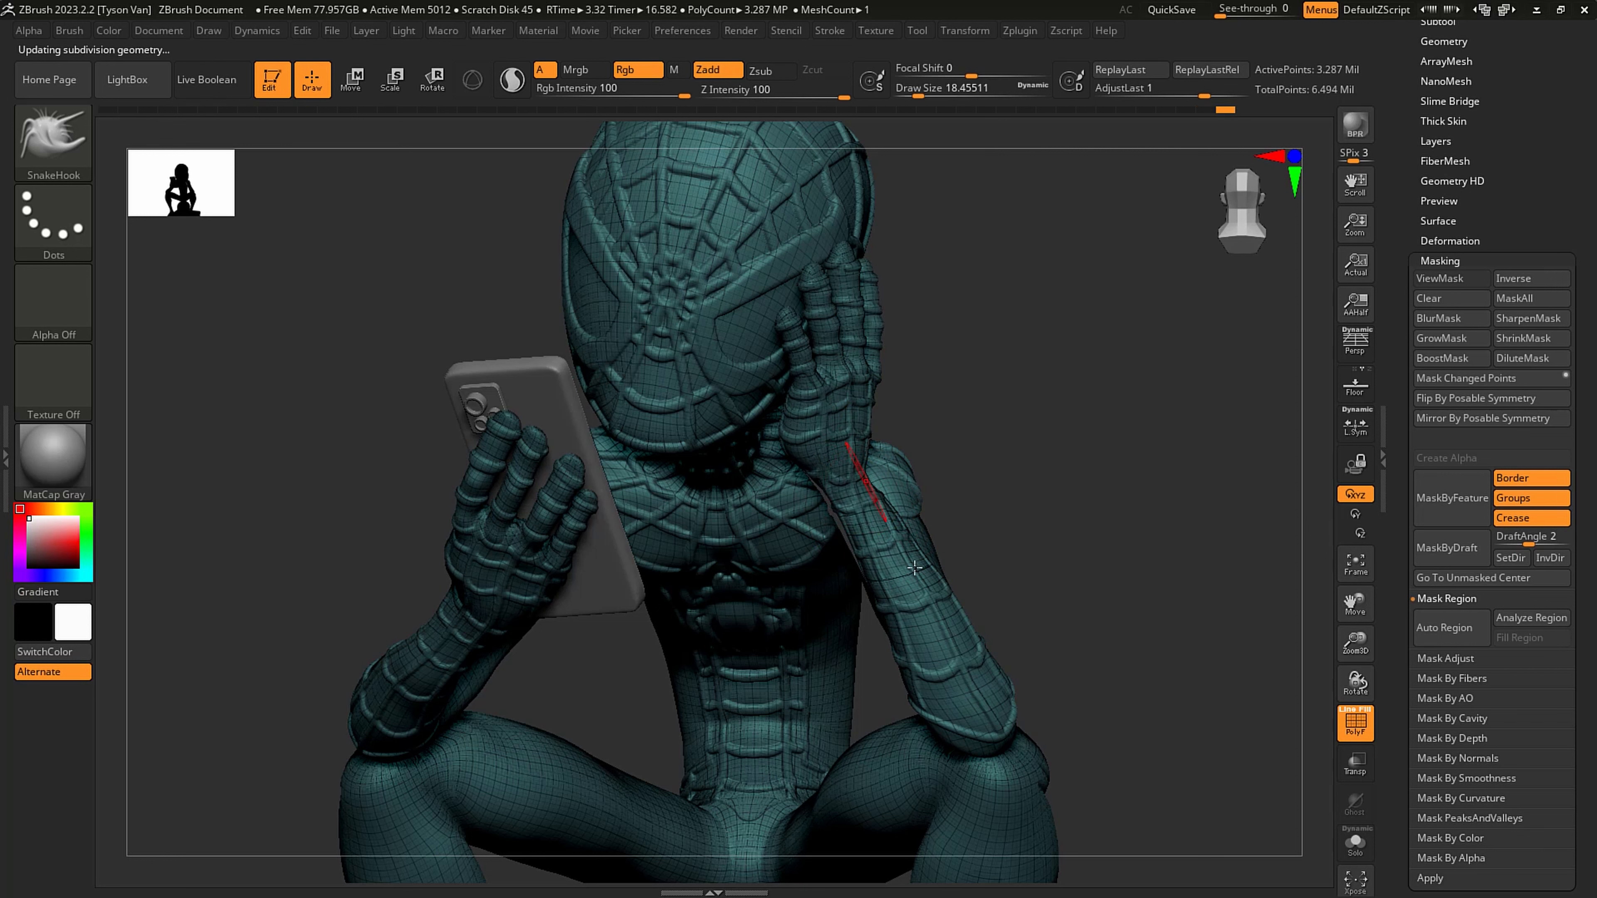
pyautogui.press('s')
pyautogui.moveTo(915, 598); pyautogui.dragTo(930, 598)
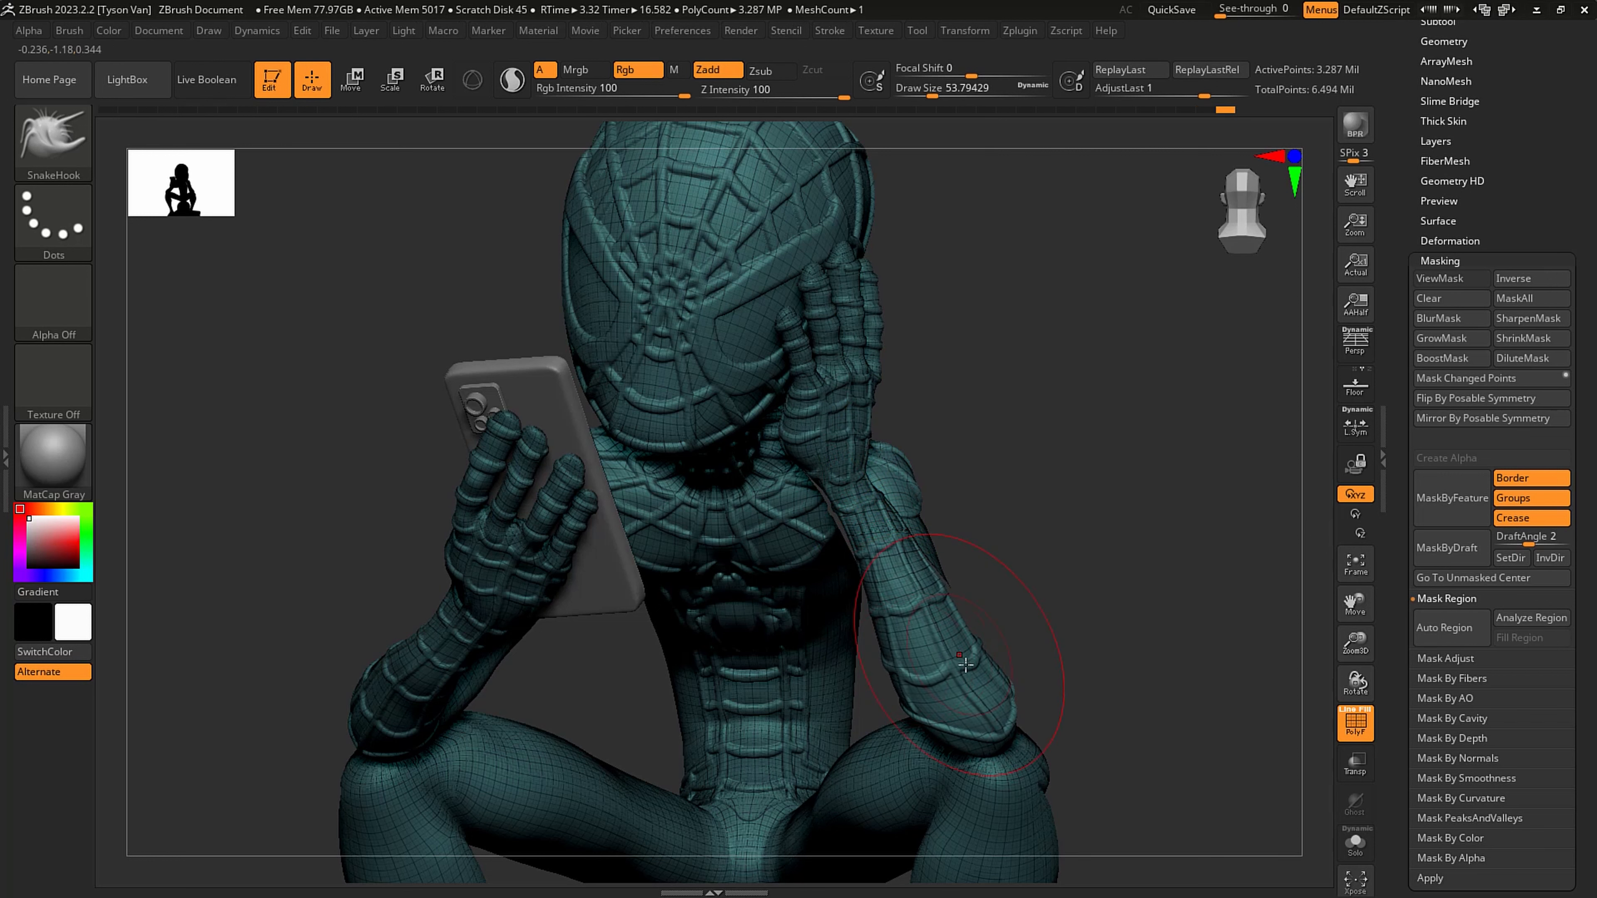
pyautogui.press('s')
pyautogui.moveTo(966, 664); pyautogui.dragTo(961, 664)
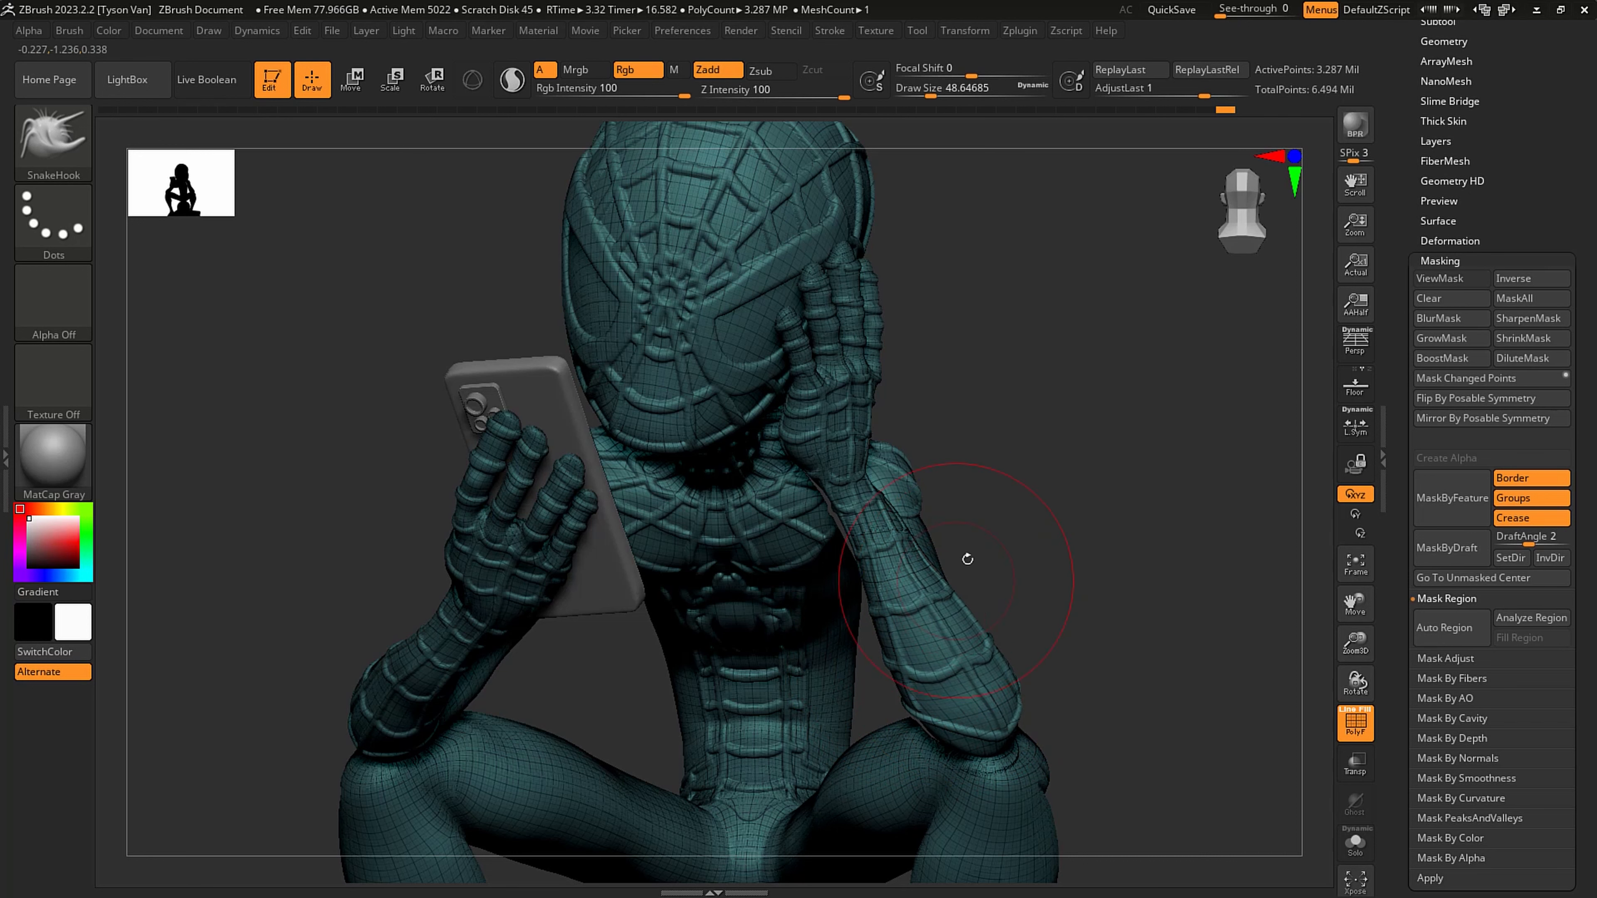
# - Hide the wireframe and adjust the forearm's contour near the wrist with SnakeHook at about 41 draw size
pyautogui.hotkey('shift', 'f')
pyautogui.press('s')
pyautogui.moveTo(916, 559); pyautogui.dragTo(854, 541)
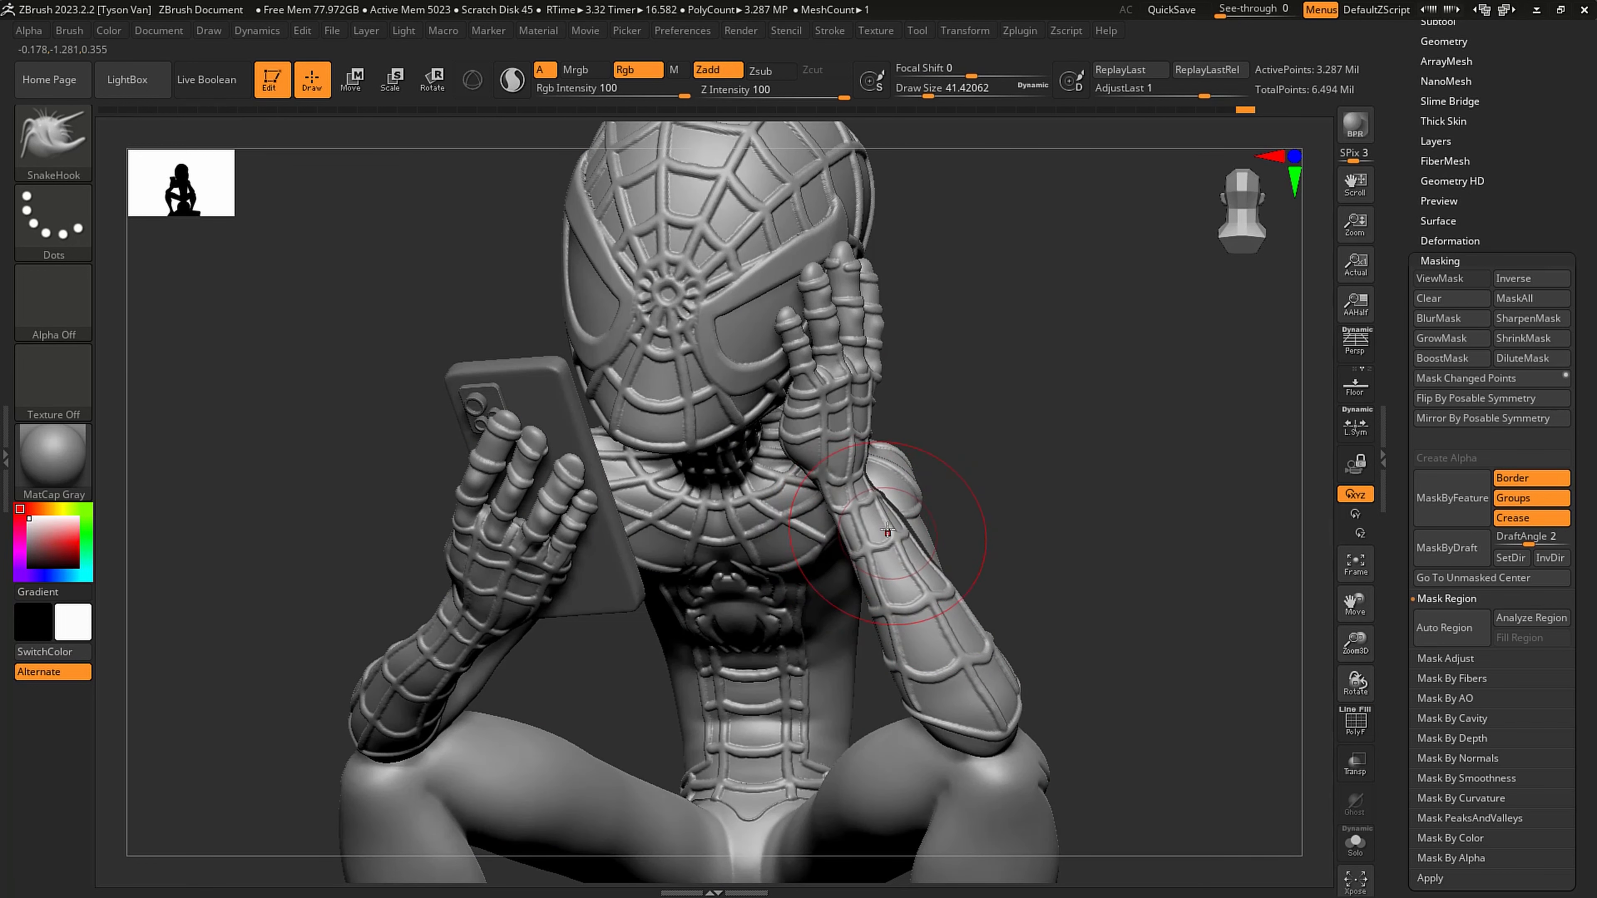
pyautogui.moveTo(1056, 531)
pyautogui.mouseDown()
pyautogui.moveTo(917, 516)
pyautogui.moveTo(882, 469)
pyautogui.mouseUp()
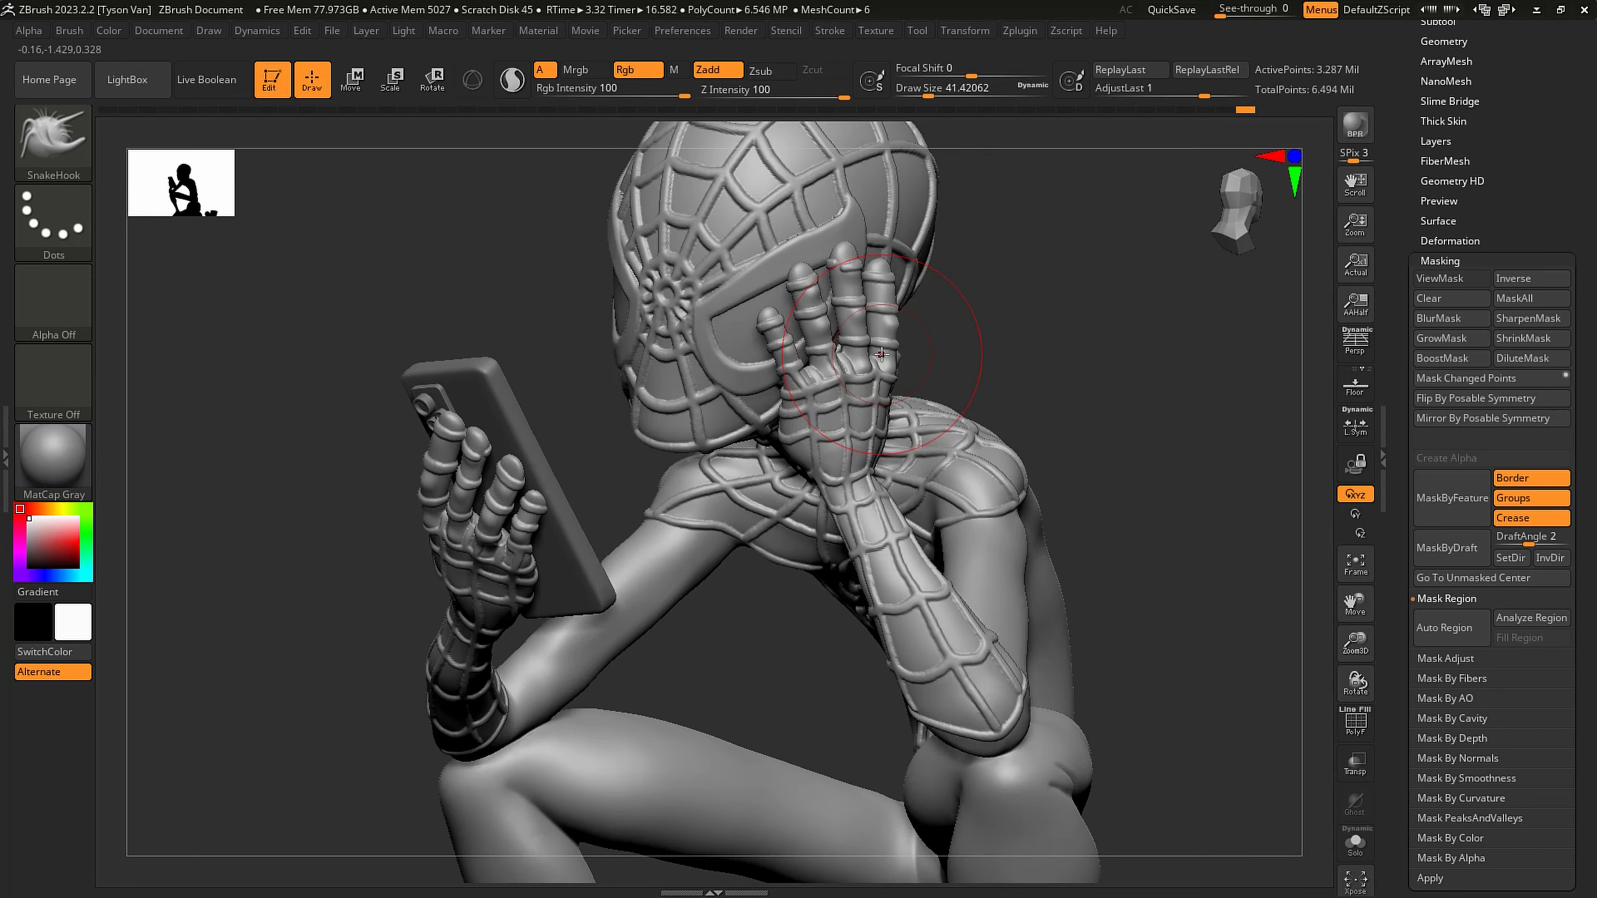
# - Drop to the lowest subdivision level, mask everything except the raised hand, and reposition the hand with a transpose line
pyautogui.click(353, 80)
pyautogui.hotkey('shift', 'd')
pyautogui.hotkey('shift', 'd')
pyautogui.hotkey('shift', 'd')
pyautogui.hotkey('shift', 'd')
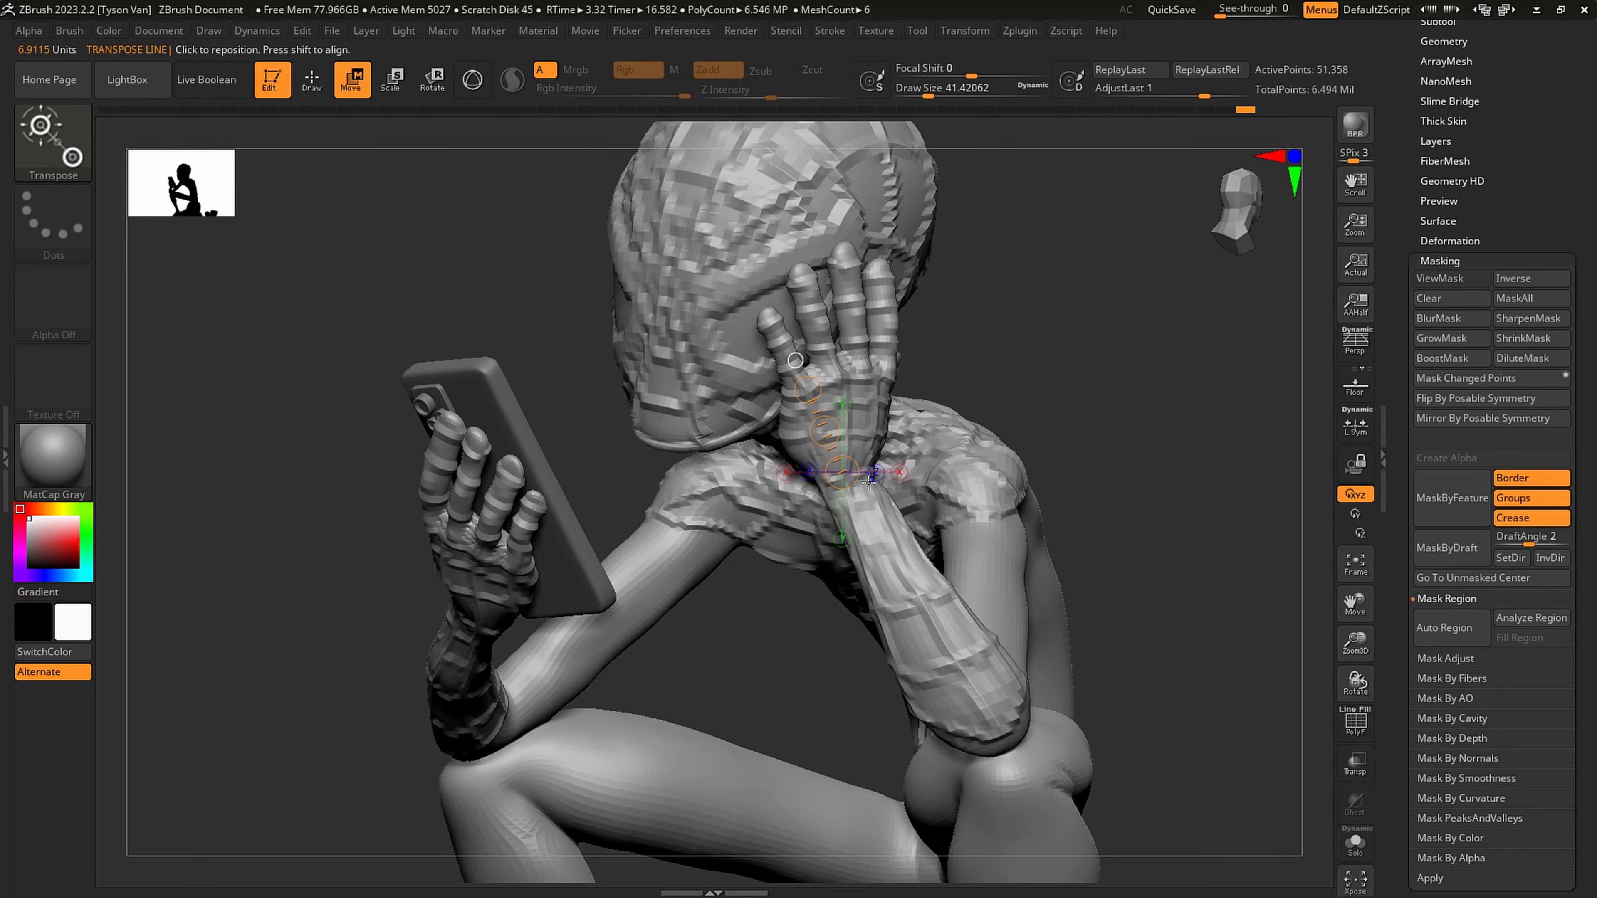
pyautogui.keyDown('ctrl'); pyautogui.moveTo(873, 507); pyautogui.dragTo(906, 473); pyautogui.keyUp('ctrl')
pyautogui.moveTo(895, 474); pyautogui.dragTo(893, 472, button='right')
pyautogui.hotkey('ctrl', 'z')
pyautogui.moveTo(911, 472); pyautogui.dragTo(980, 458)
pyautogui.click(903, 429)
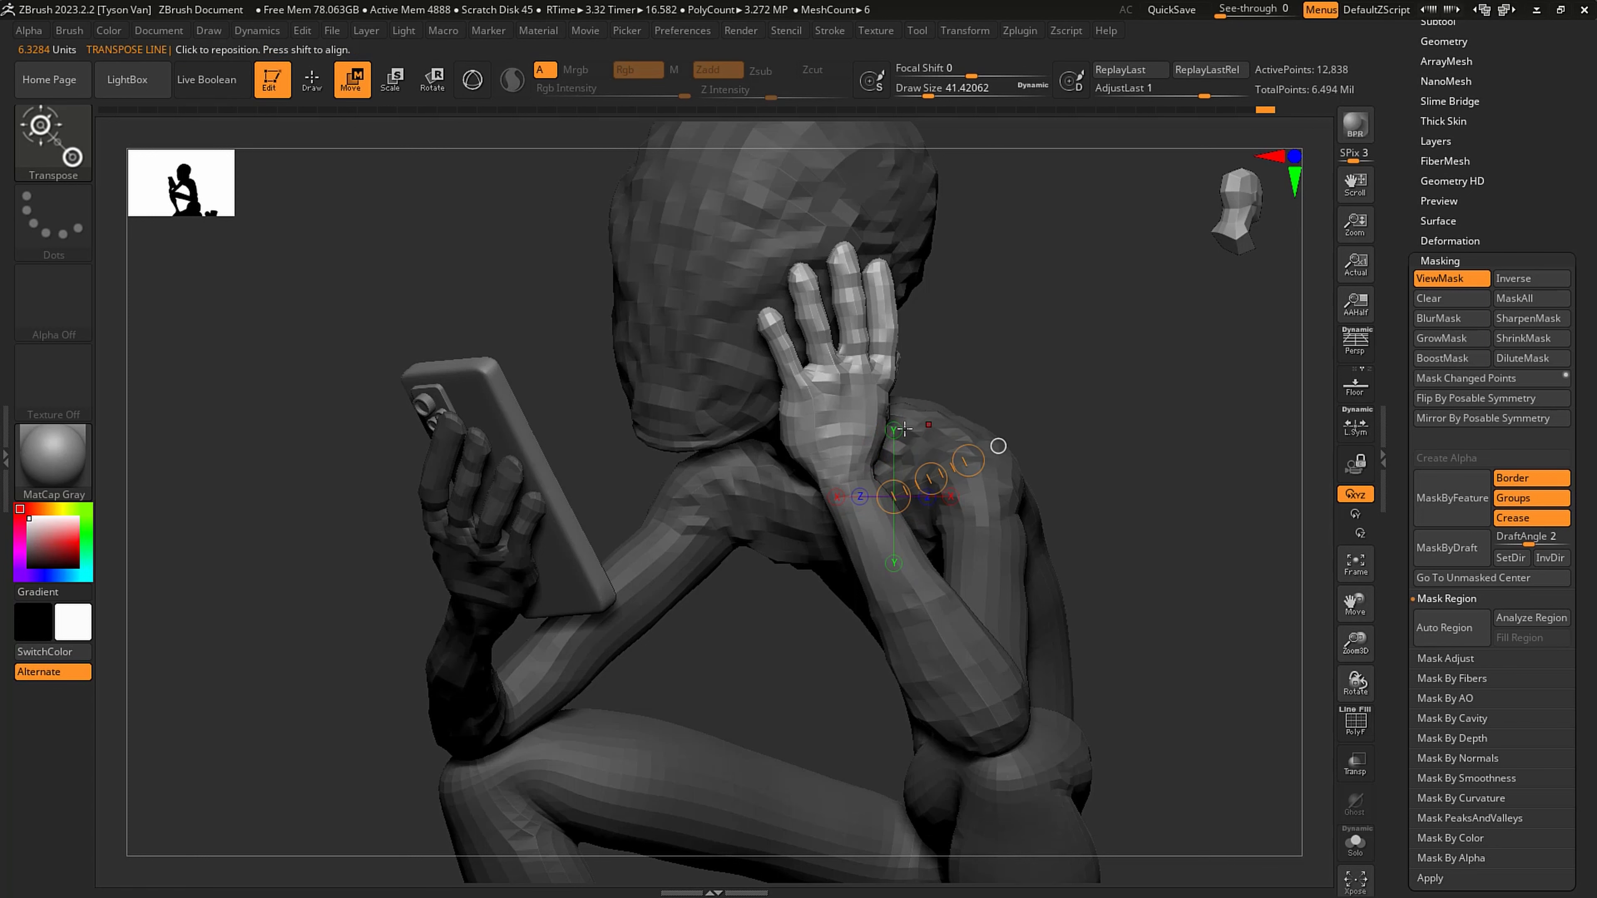
pyautogui.click(894, 430)
pyautogui.moveTo(894, 417)
pyautogui.mouseDown()
pyautogui.moveTo(908, 432)
pyautogui.moveTo(879, 401)
pyautogui.mouseUp()
# - Rotate the unmasked hand outward at the wrist, away from the head, with a transpose line
pyautogui.moveTo(925, 407); pyautogui.dragTo(1009, 377, button='right')
pyautogui.press('r')
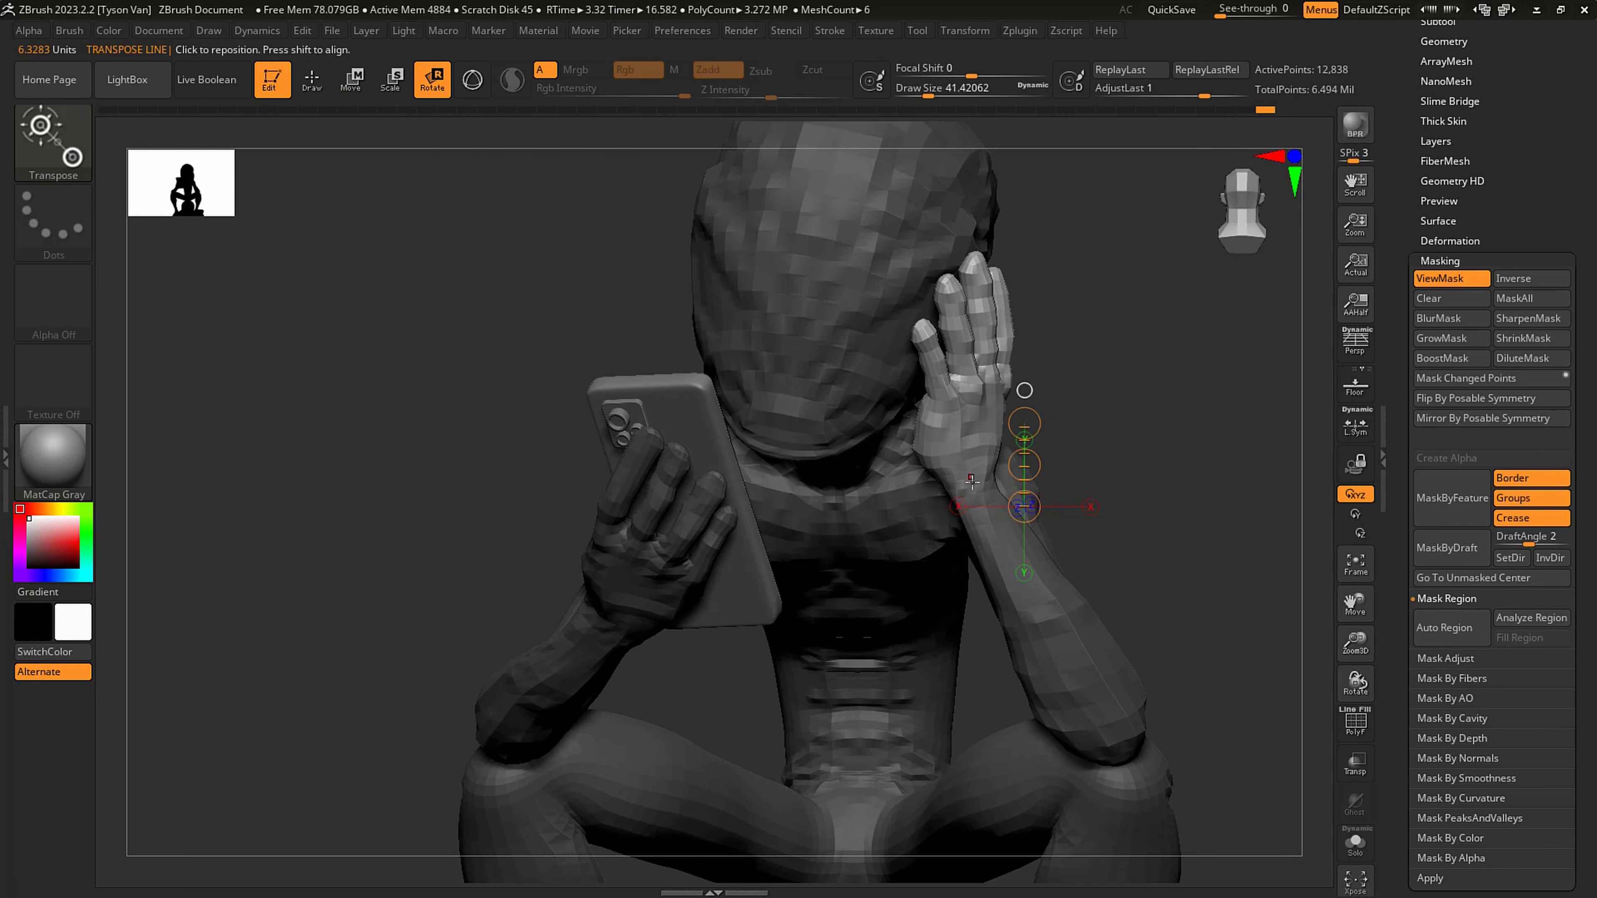
pyautogui.moveTo(974, 484)
pyautogui.mouseDown()
pyautogui.moveTo(999, 330)
pyautogui.moveTo(1024, 335)
pyautogui.mouseUp()
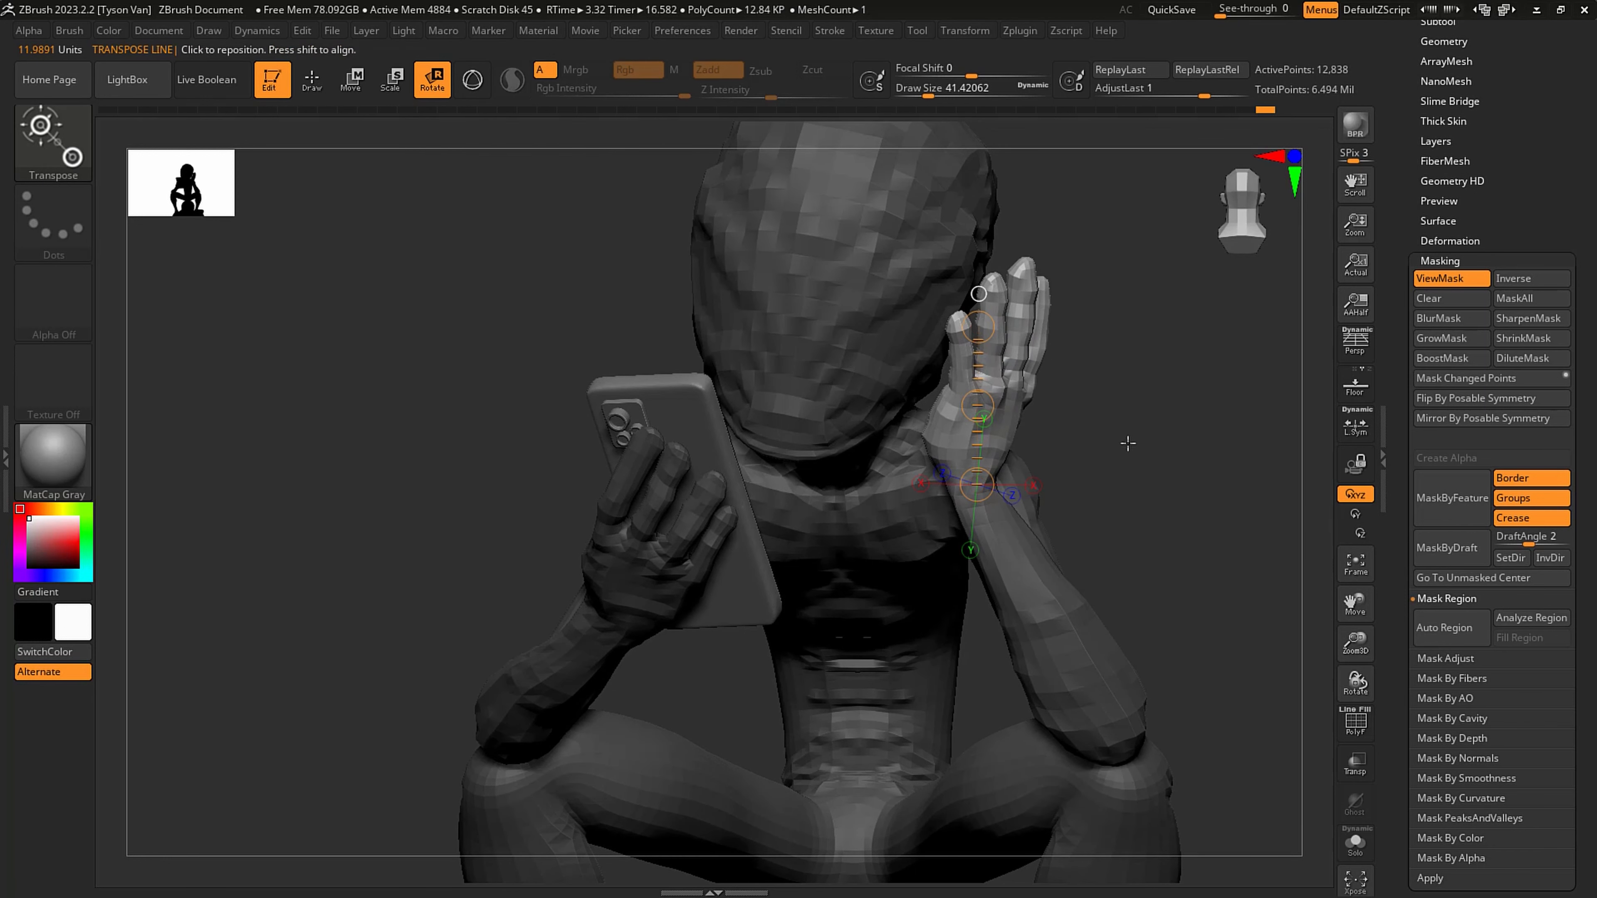
pyautogui.moveTo(1099, 527); pyautogui.dragTo(1064, 471)
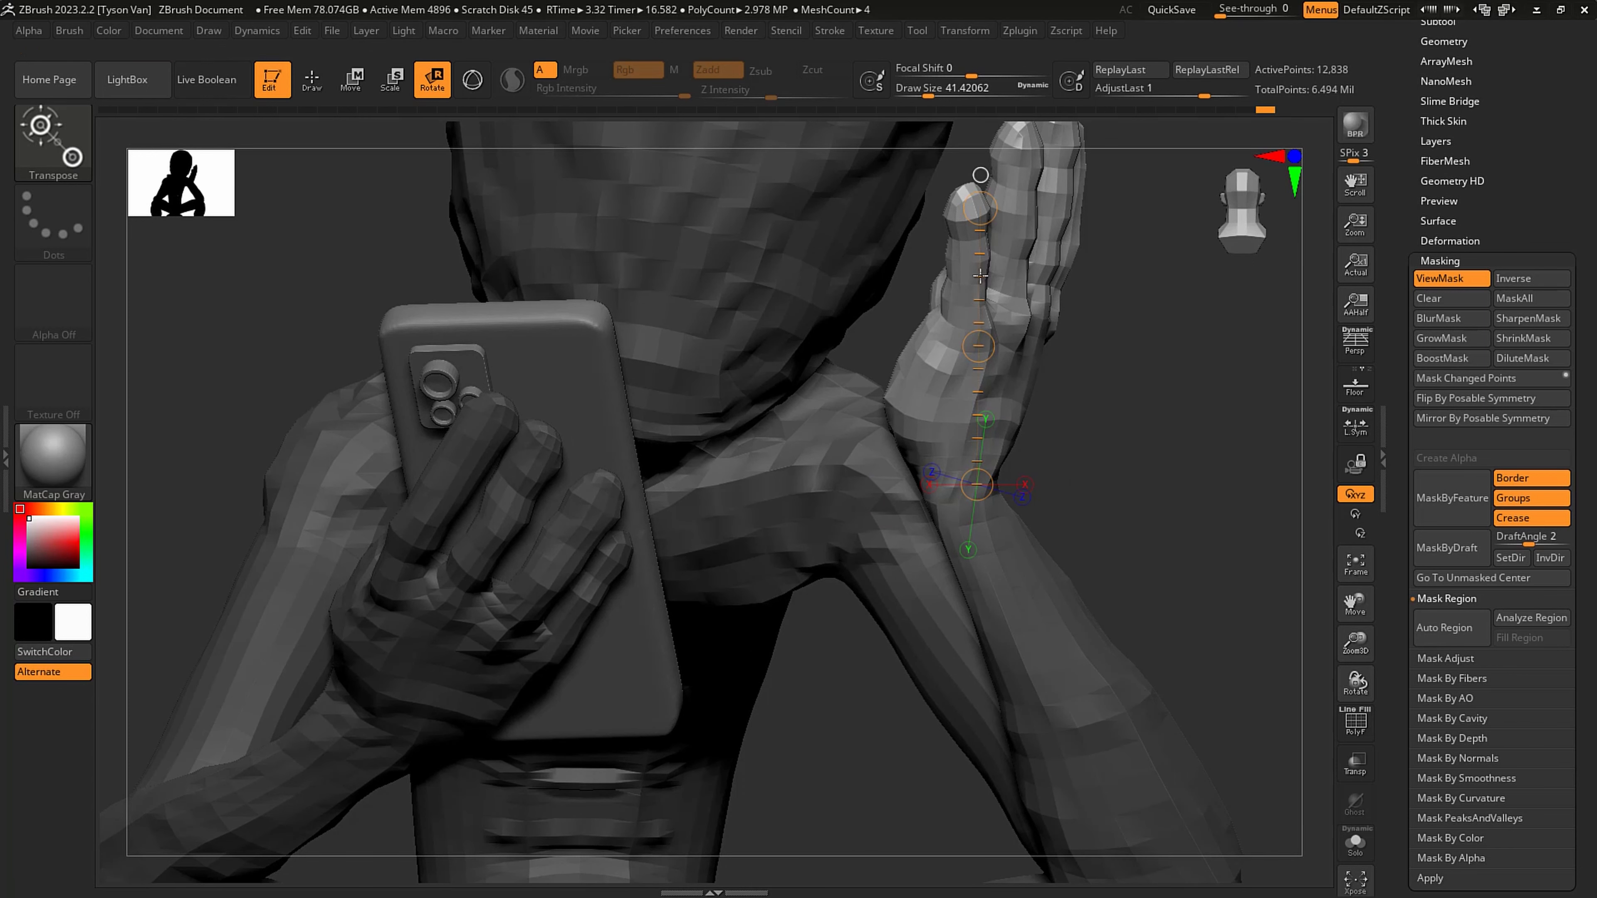
# - Mask everything except the raised hand's little finger and bend it at its base toward the head with a transpose line
pyautogui.moveTo(1072, 319)
pyautogui.keyDown('alt'); pyautogui.mouseDown()
pyautogui.moveTo(985, 581)
pyautogui.moveTo(1031, 563)
pyautogui.mouseUp(); pyautogui.keyUp('alt')
pyautogui.moveTo(882, 523); pyautogui.dragTo(892, 477)
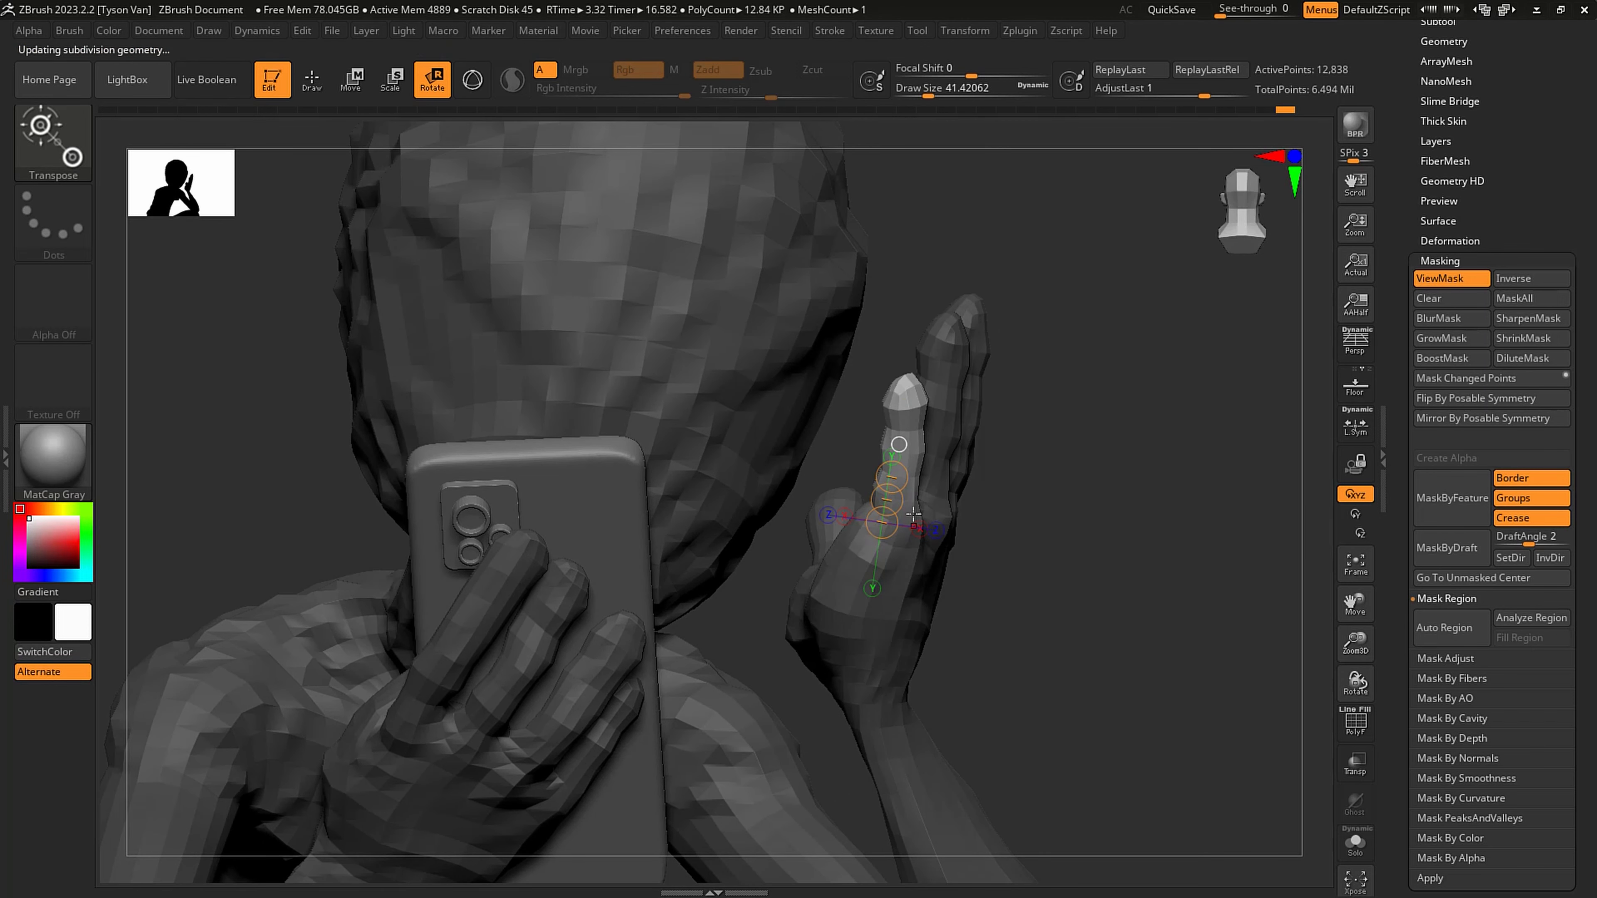
pyautogui.moveTo(902, 498); pyautogui.dragTo(856, 494)
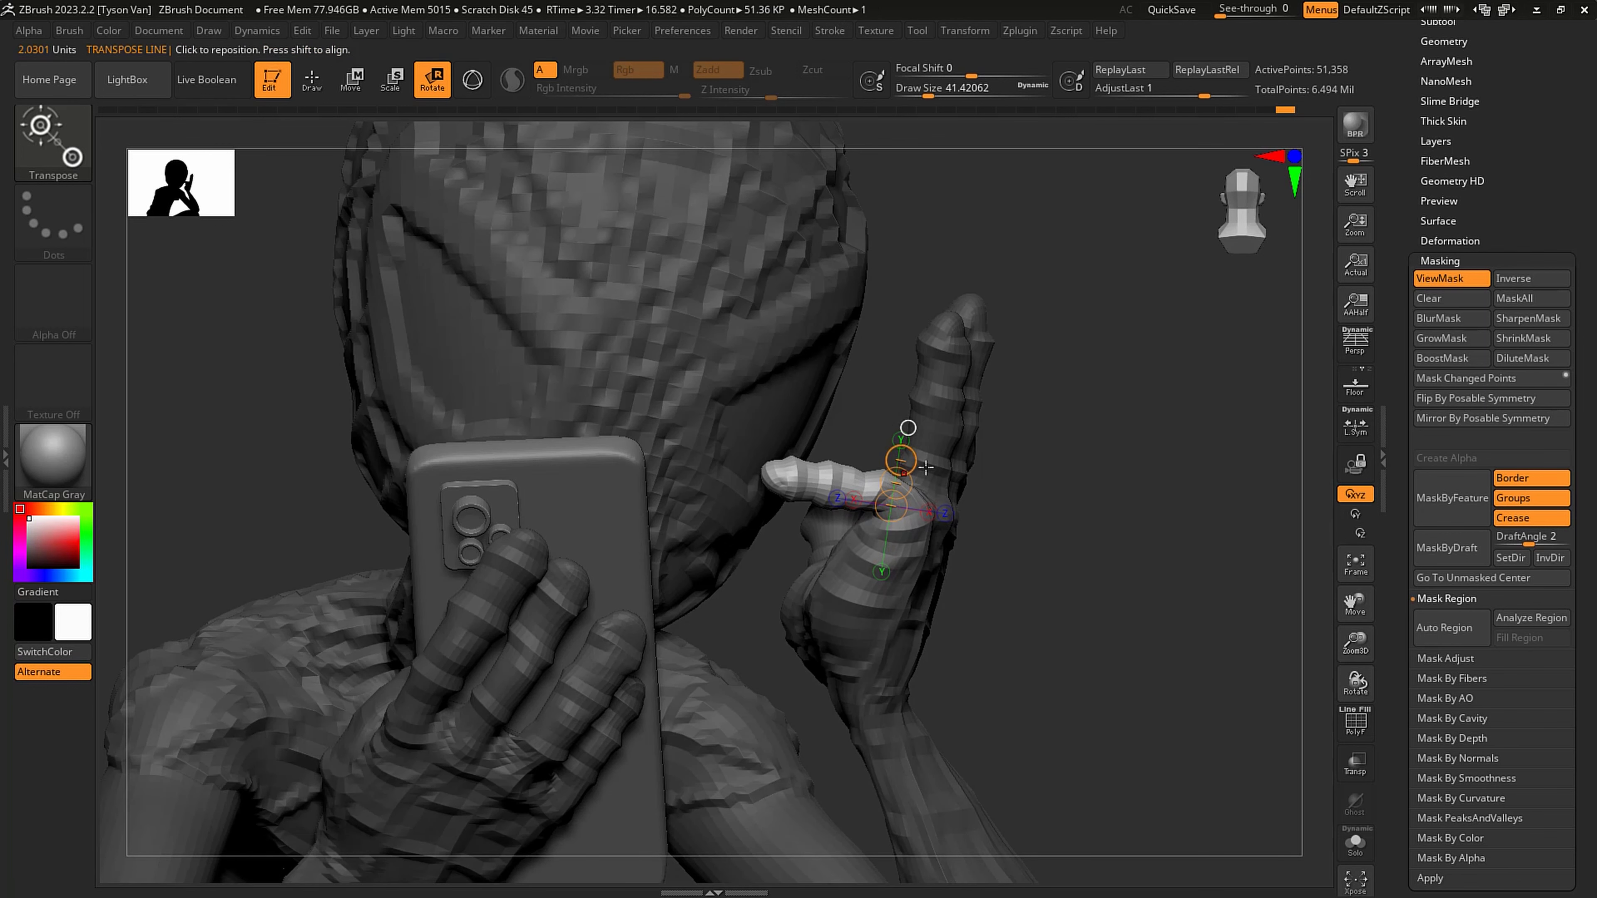
pyautogui.moveTo(874, 503); pyautogui.dragTo(832, 536, button='right')
pyautogui.moveTo(830, 535); pyautogui.dragTo(840, 599)
pyautogui.moveTo(840, 599); pyautogui.dragTo(971, 441, button='right')
pyautogui.moveTo(880, 483); pyautogui.dragTo(908, 491)
pyautogui.moveTo(943, 479)
pyautogui.mouseDown(button='right')
pyautogui.moveTo(776, 503)
pyautogui.moveTo(946, 483)
pyautogui.moveTo(943, 468)
pyautogui.mouseUp(button='right')
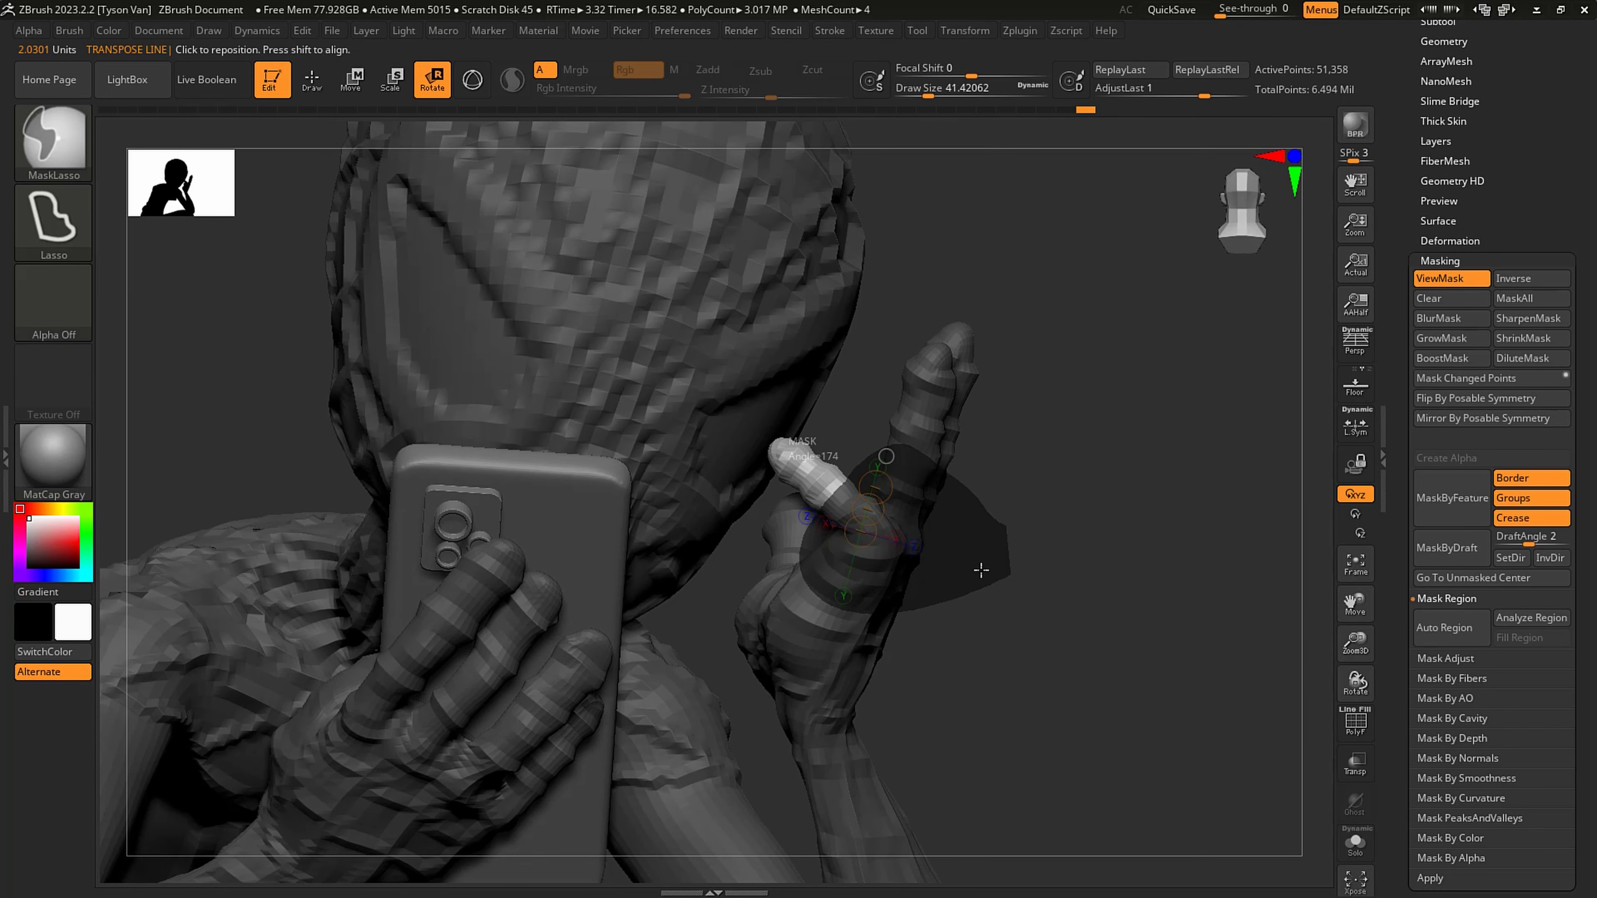
# - Mask the little finger's lower segment and curl its outer part about 50 degrees toward the palm
pyautogui.keyDown('ctrl'); pyautogui.moveTo(981, 570); pyautogui.dragTo(1002, 546); pyautogui.keyUp('ctrl')
pyautogui.moveTo(825, 489); pyautogui.dragTo(780, 464)
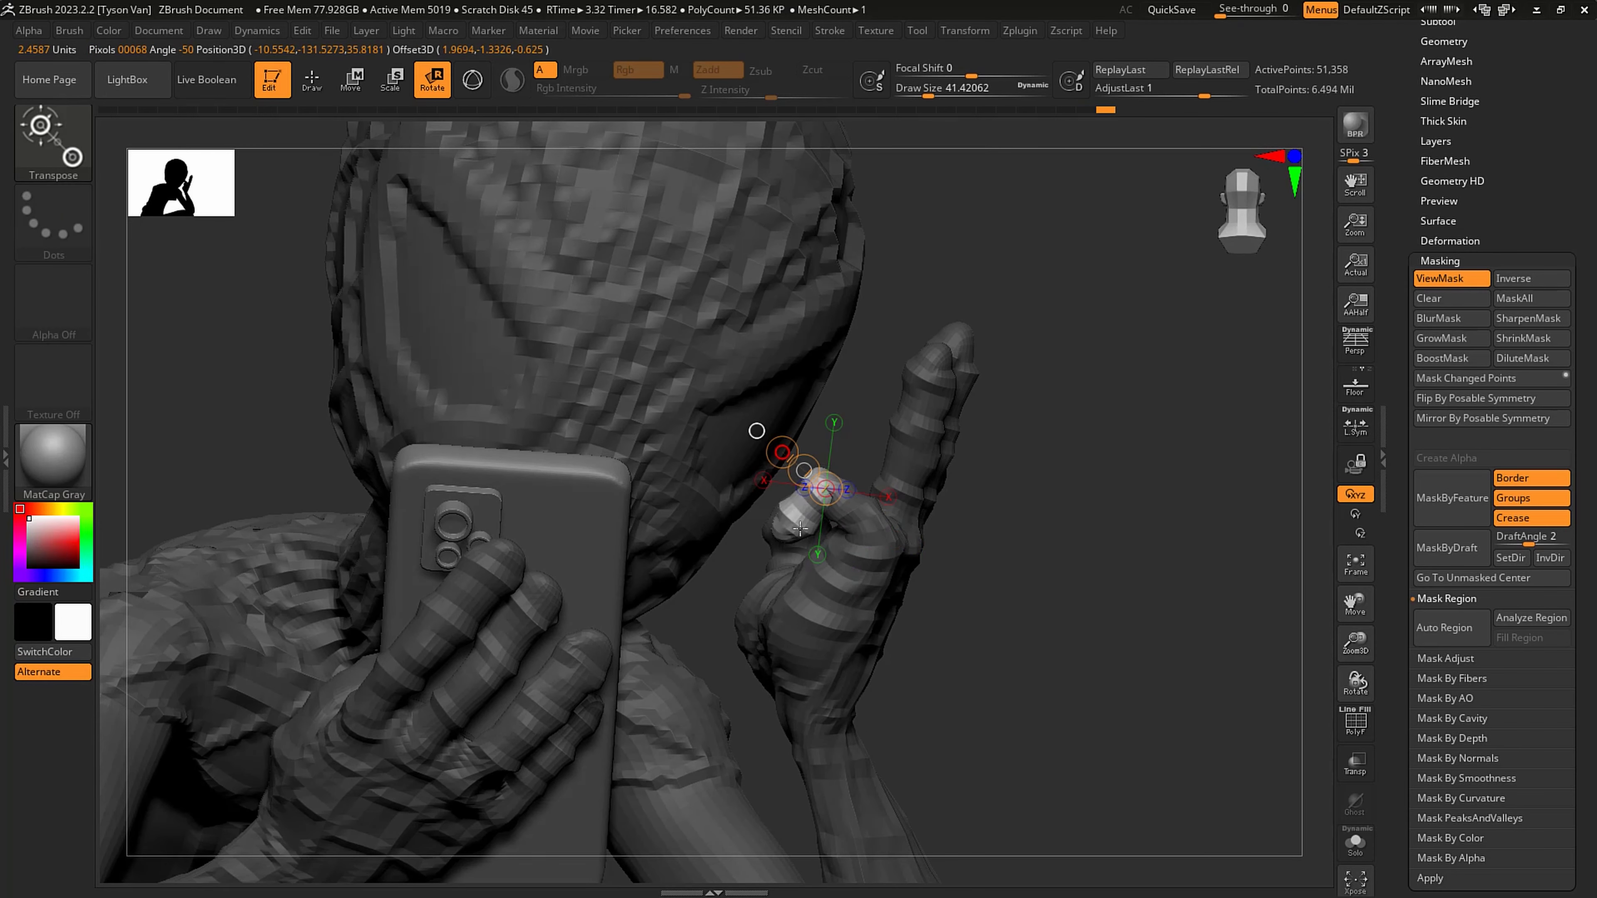
pyautogui.moveTo(798, 525); pyautogui.dragTo(800, 527)
# - Mask everything except the raised hand's ring finger and bend it at its base toward the head with transpose rotations
pyautogui.moveTo(952, 585)
pyautogui.mouseDown(button='right')
pyautogui.moveTo(916, 581)
pyautogui.moveTo(906, 548)
pyautogui.mouseUp(button='right')
pyautogui.hotkey('ctrl', 'h')
pyautogui.keyDown('ctrl'); pyautogui.moveTo(918, 535); pyautogui.dragTo(901, 469); pyautogui.keyUp('ctrl')
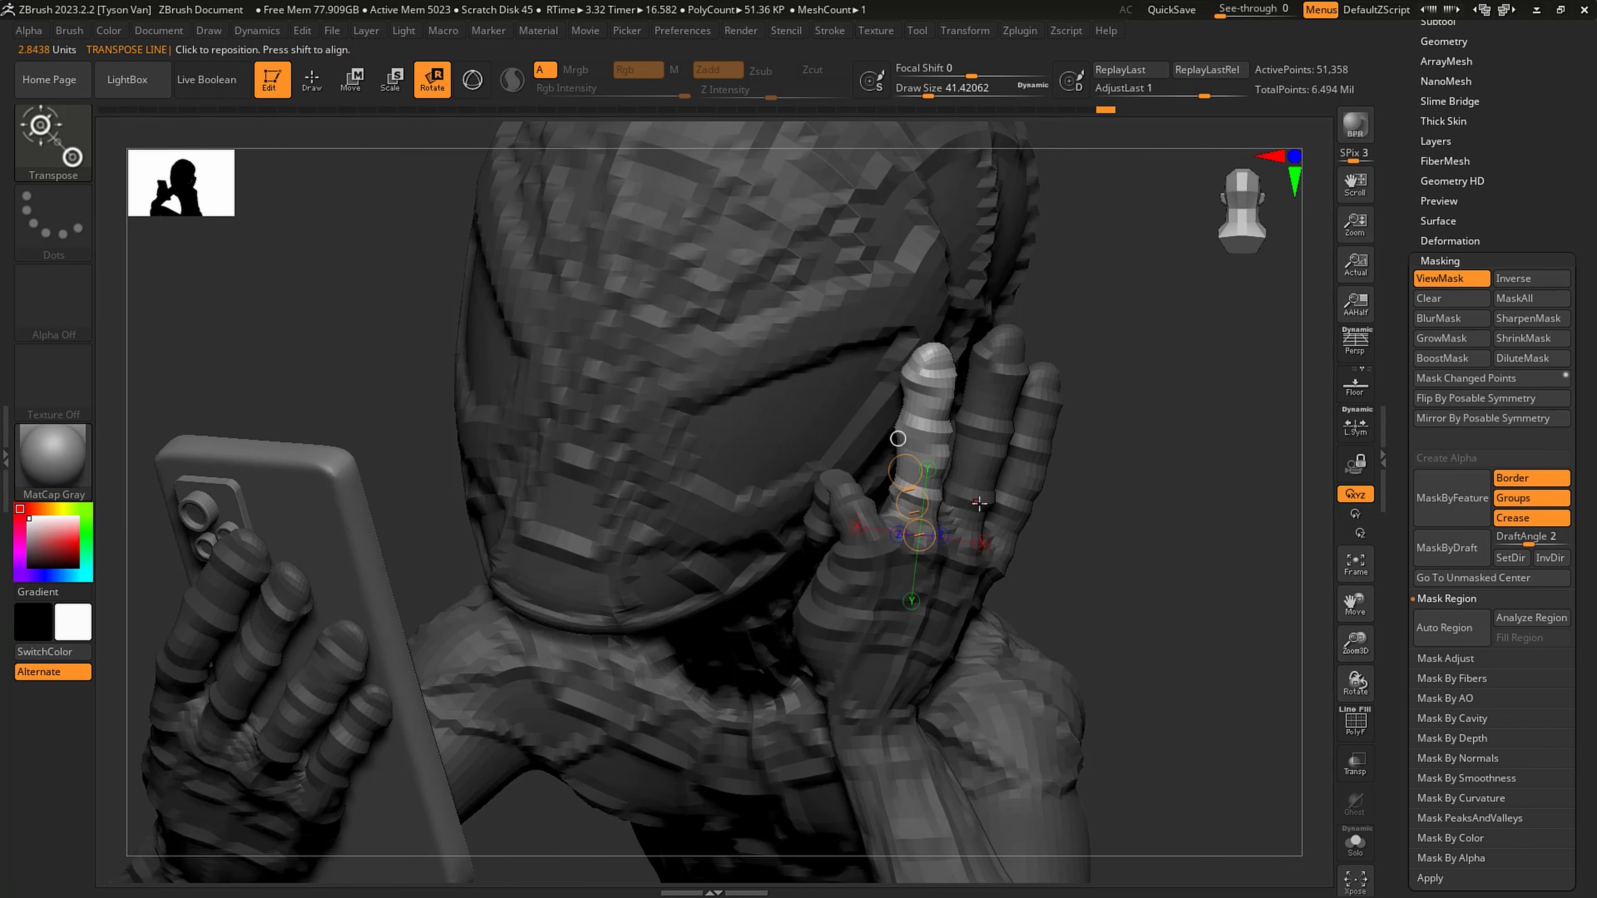
pyautogui.moveTo(904, 469); pyautogui.dragTo(989, 507, button='right')
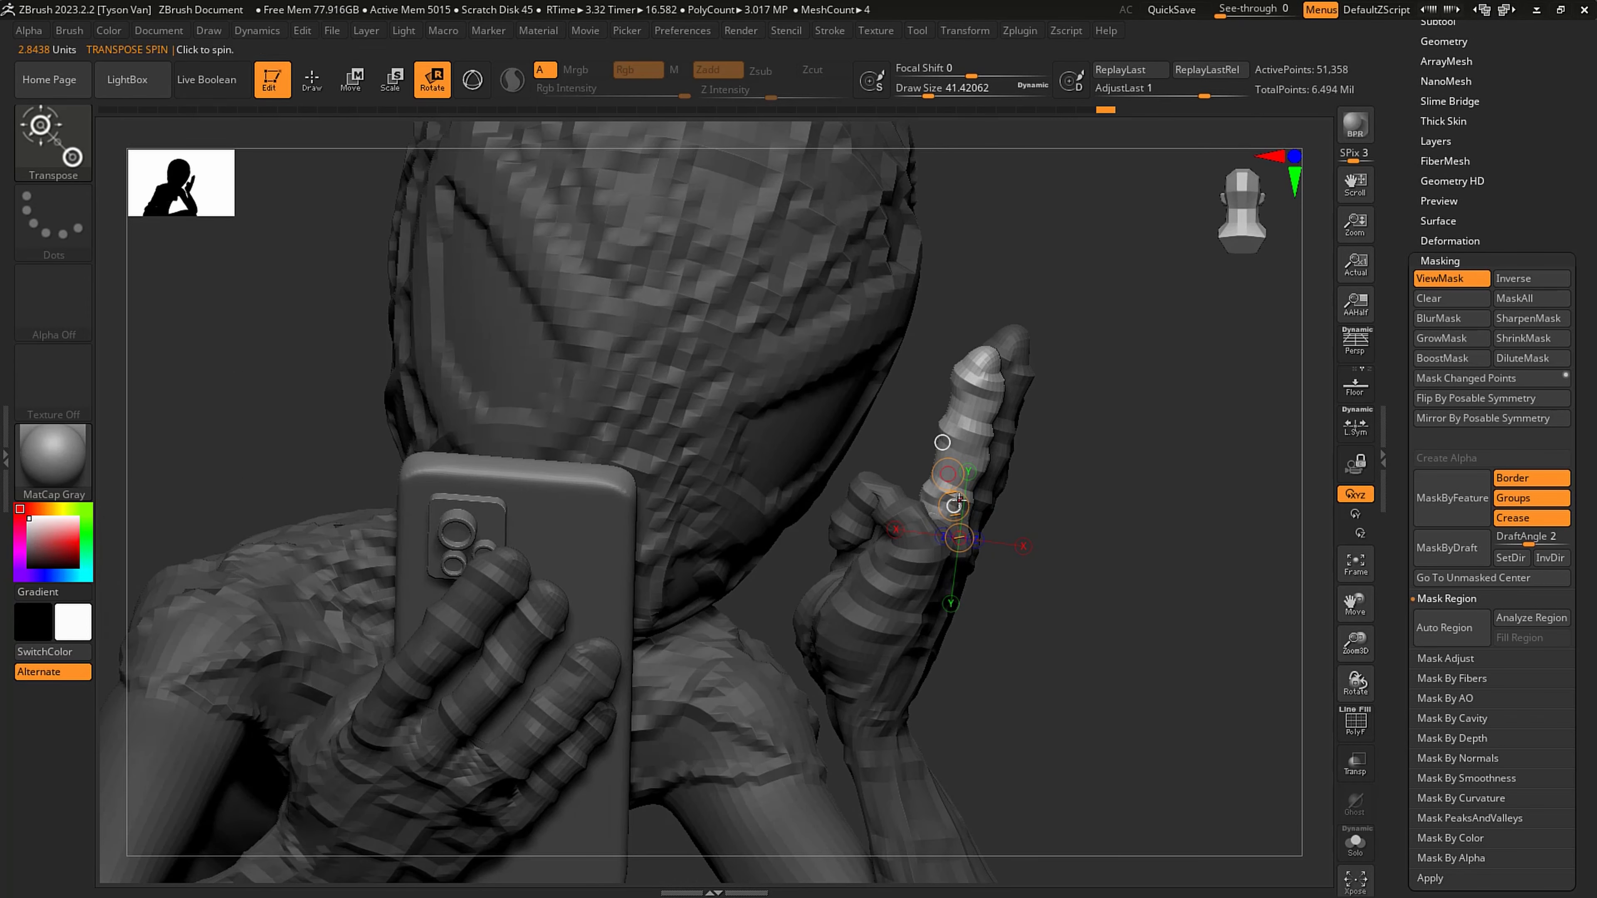
pyautogui.moveTo(956, 493); pyautogui.dragTo(825, 452)
pyautogui.hotkey('ctrl', 'z')
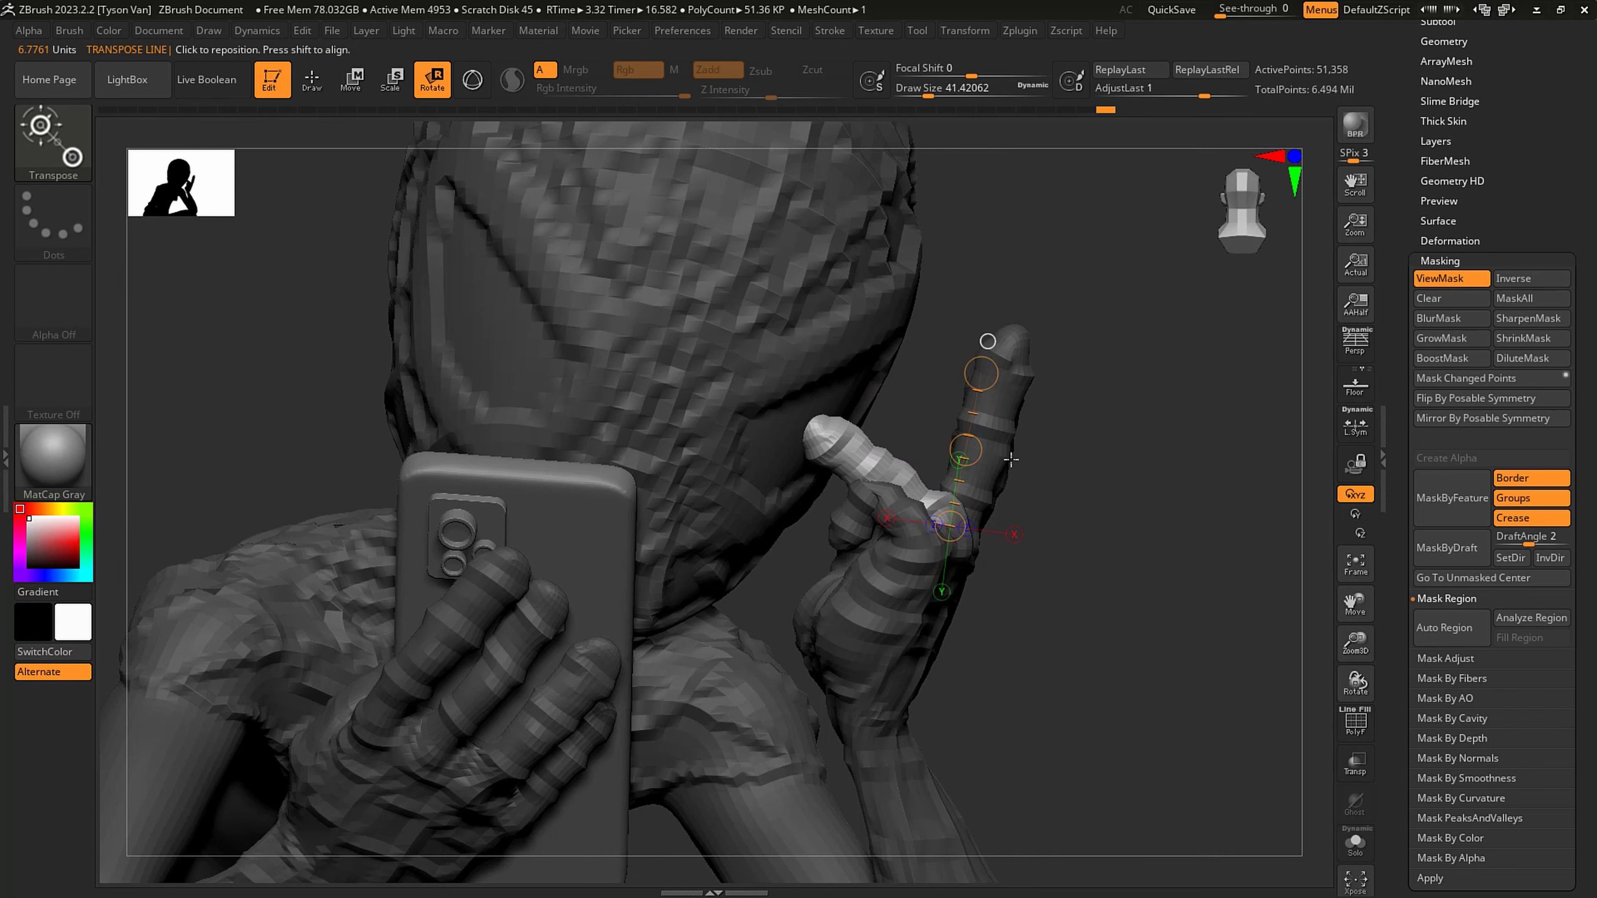
pyautogui.moveTo(1113, 390); pyautogui.dragTo(950, 415)
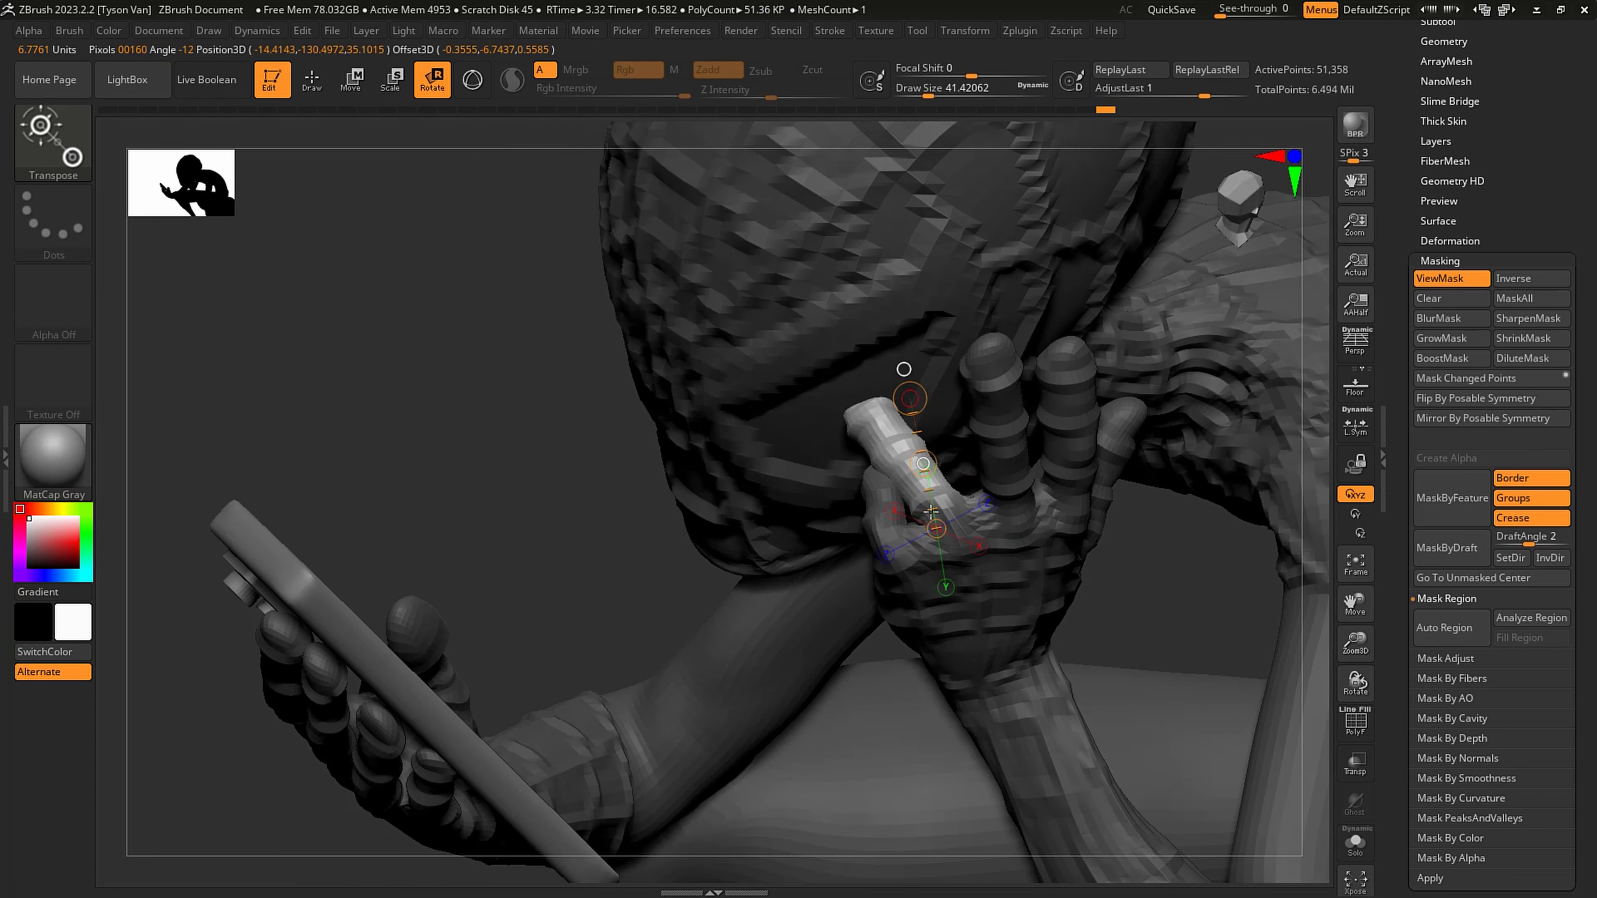
pyautogui.moveTo(924, 490)
pyautogui.mouseDown(button='right')
pyautogui.moveTo(1055, 454)
pyautogui.moveTo(1069, 483)
pyautogui.mouseUp(button='right')
# - Mask the ring finger's lower segment, curl and shift its outer part toward the palm, and clear the mask
pyautogui.keyDown('ctrl'); pyautogui.moveTo(912, 471); pyautogui.dragTo(1100, 570); pyautogui.keyUp('ctrl')
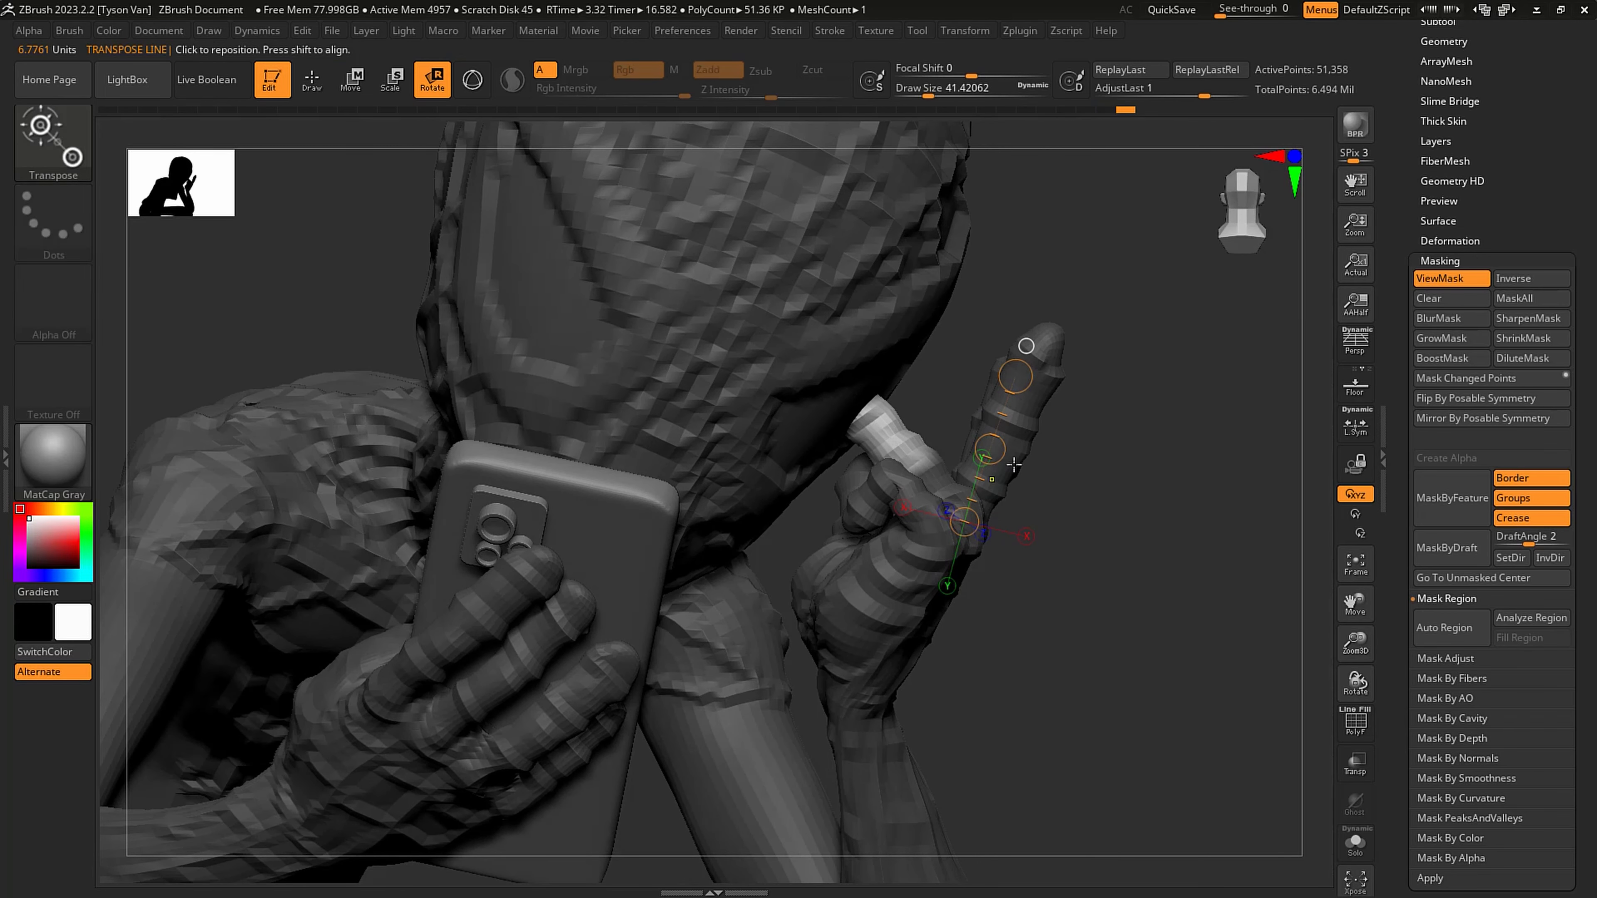
pyautogui.keyDown('ctrl'); pyautogui.click(1006, 467); pyautogui.keyUp('ctrl')
pyautogui.moveTo(915, 463); pyautogui.dragTo(860, 416)
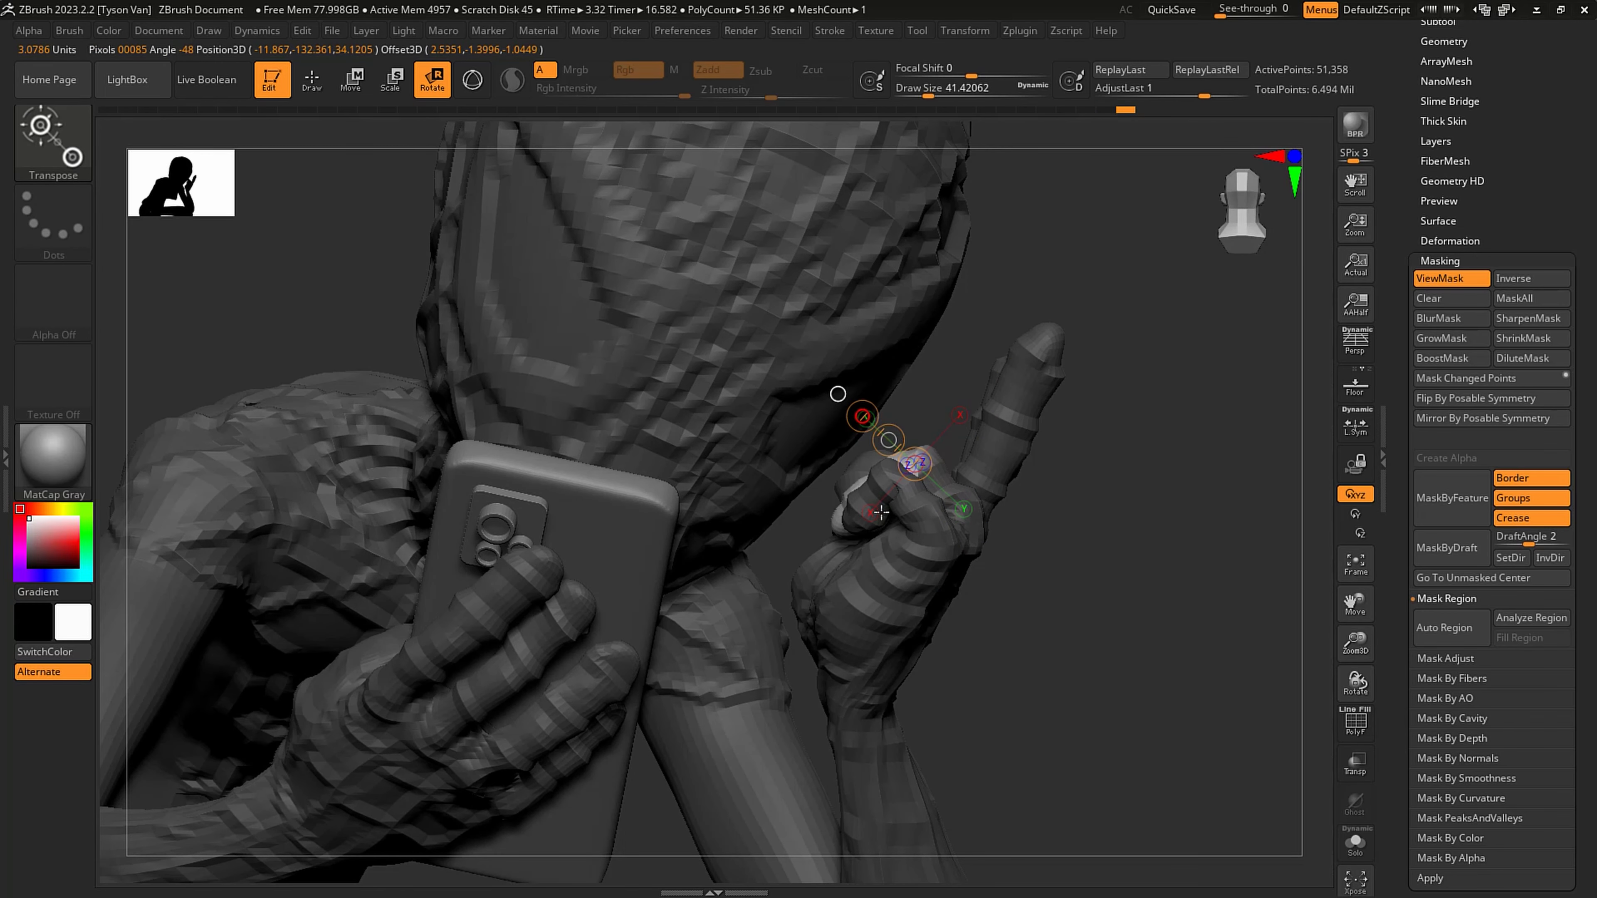
pyautogui.press('w')
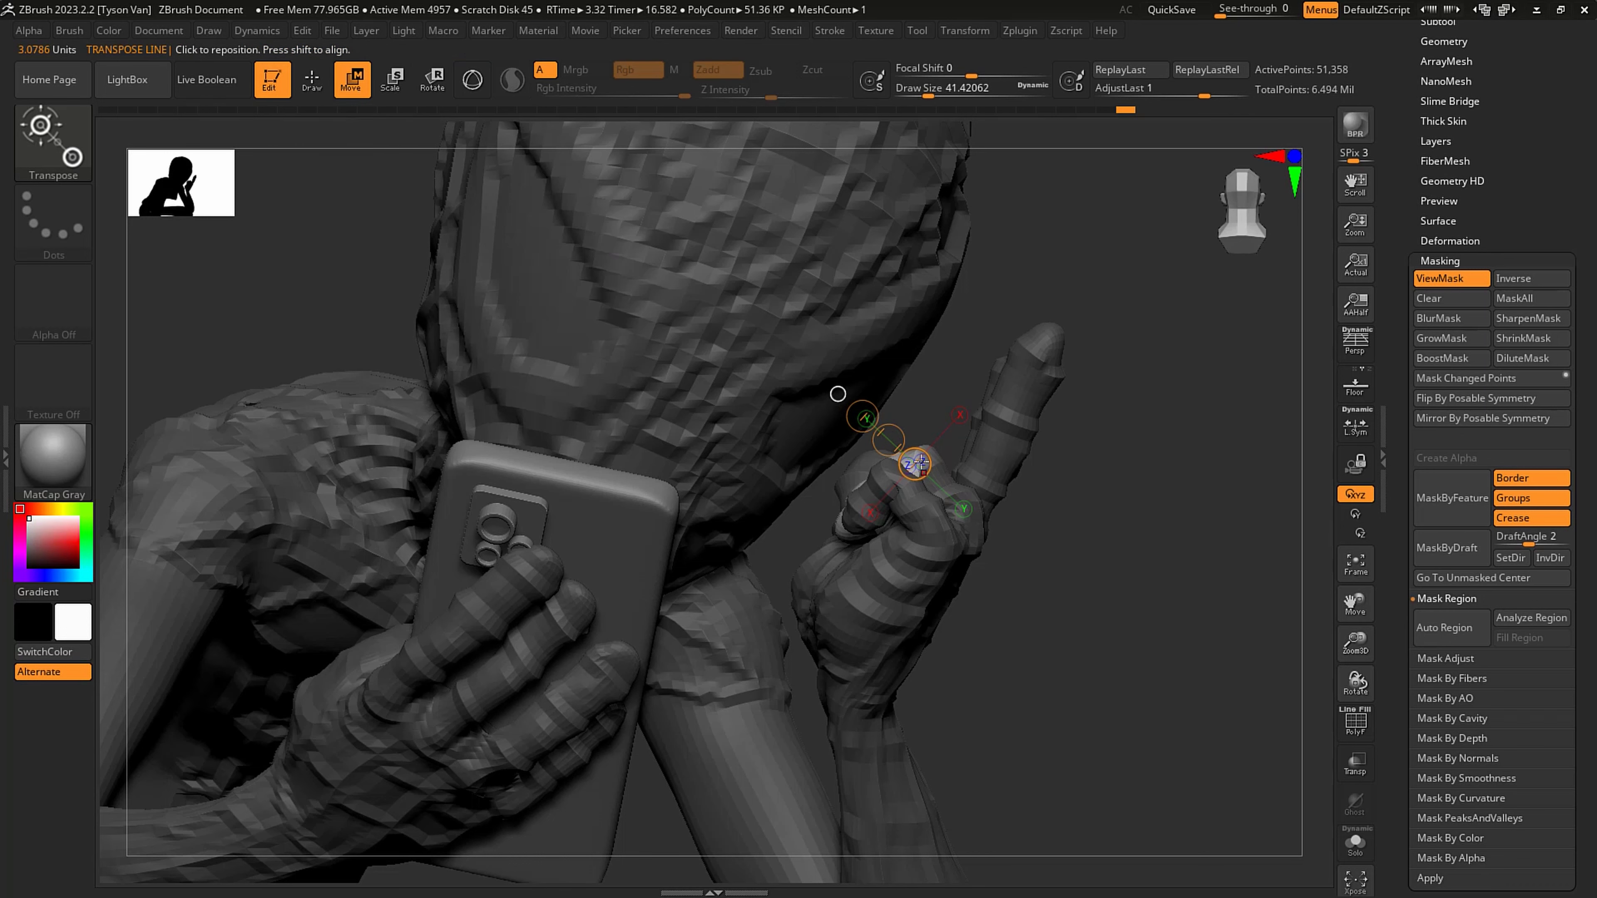
pyautogui.moveTo(889, 441); pyautogui.dragTo(883, 432)
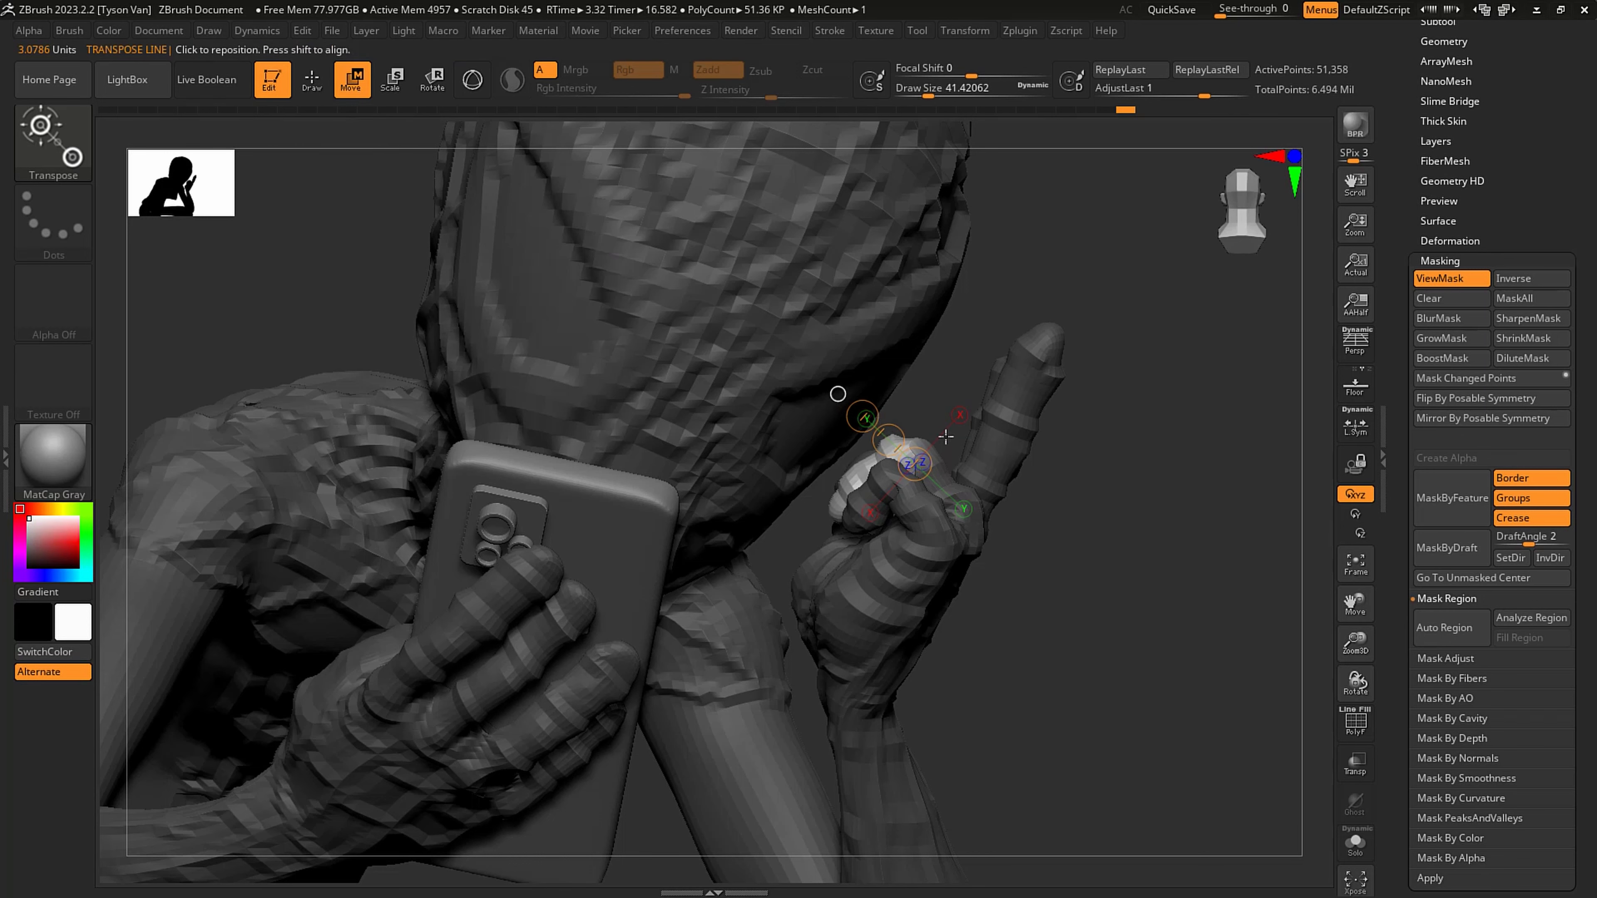
pyautogui.moveTo(1150, 377)
pyautogui.mouseDown()
pyautogui.moveTo(1094, 452)
pyautogui.moveTo(1056, 547)
pyautogui.moveTo(1039, 509)
pyautogui.moveTo(1182, 408)
pyautogui.moveTo(1108, 527)
pyautogui.mouseUp()
pyautogui.hotkey('ctrl', 'h')
# - Adjust the raised hand's fit against the head with the Move Topological brush at about 59 draw size
pyautogui.press('s')
pyautogui.moveTo(928, 503); pyautogui.dragTo(950, 502)
pyautogui.press('q')
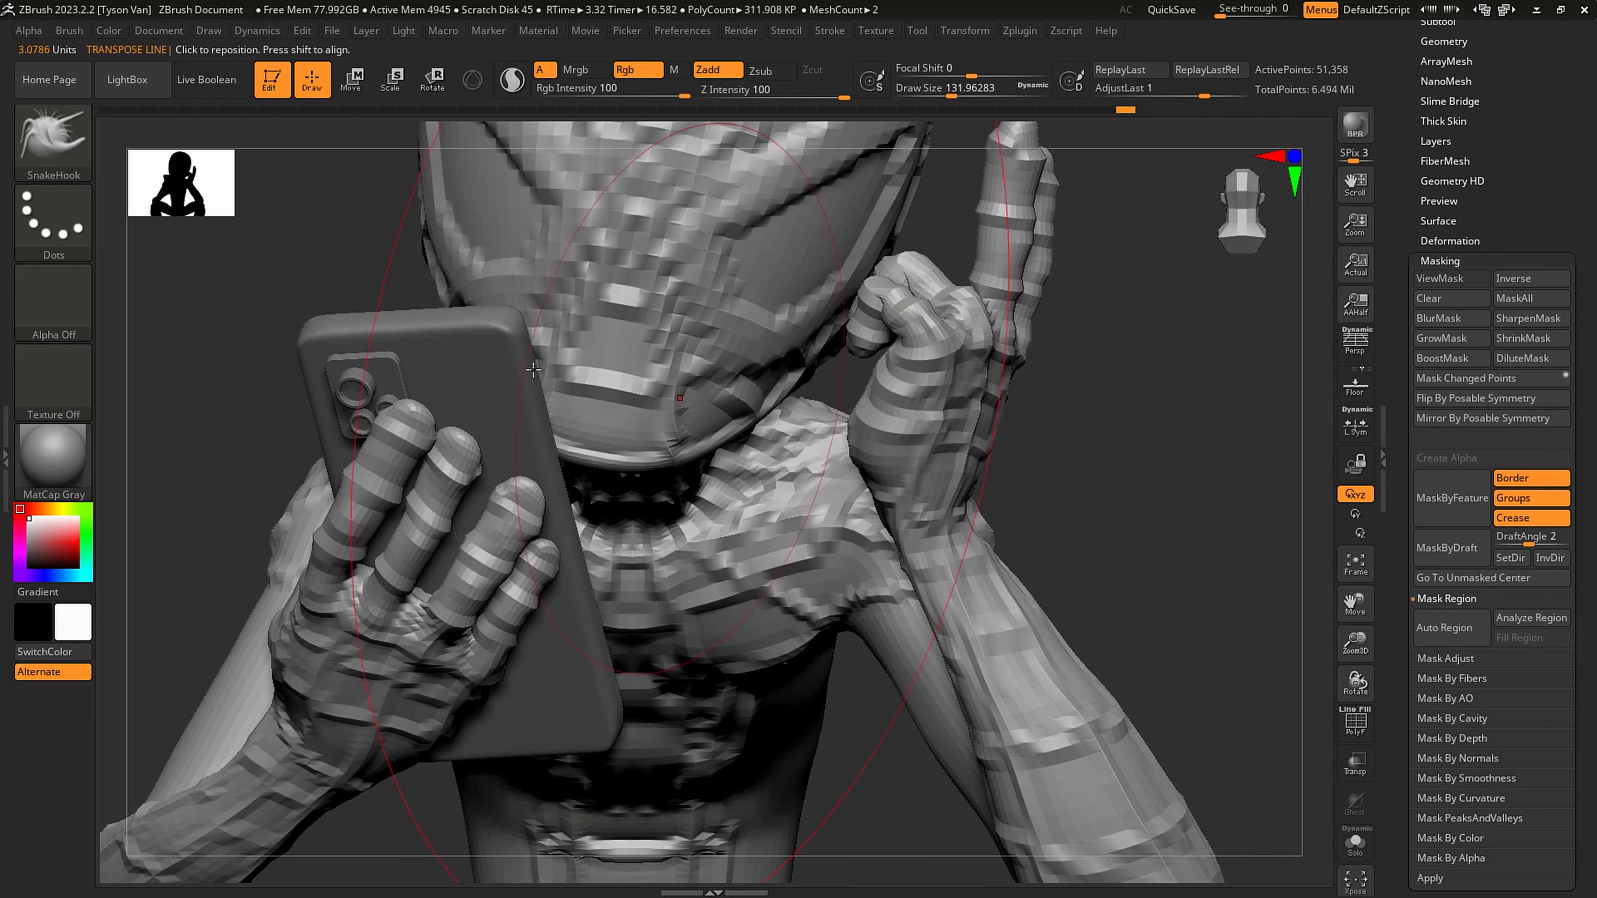
pyautogui.click(54, 139)
pyautogui.click(789, 168)
pyautogui.moveTo(1069, 497); pyautogui.dragTo(1165, 462)
pyautogui.moveTo(889, 512); pyautogui.dragTo(808, 521)
pyautogui.keyDown('alt'); pyautogui.moveTo(884, 620); pyautogui.dragTo(928, 610, button='right'); pyautogui.keyUp('alt')
pyautogui.moveTo(970, 620); pyautogui.dragTo(954, 620)
pyautogui.press('s')
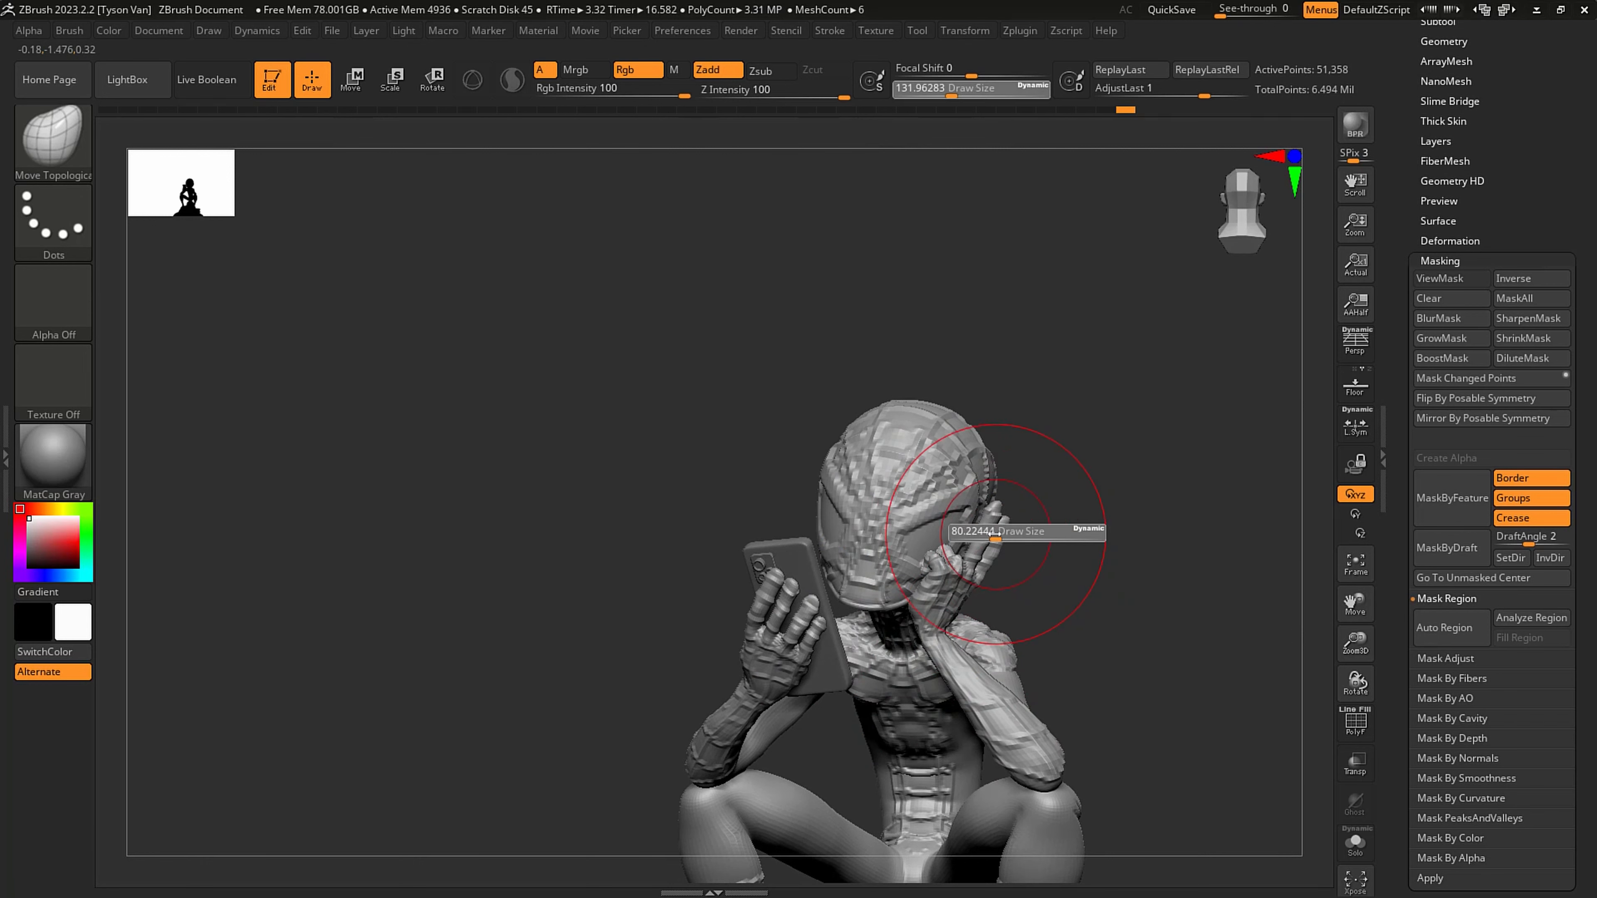
pyautogui.click(998, 541)
pyautogui.moveTo(1005, 551)
pyautogui.mouseDown(button='right')
pyautogui.moveTo(1030, 560)
pyautogui.moveTo(996, 568)
pyautogui.mouseUp(button='right')
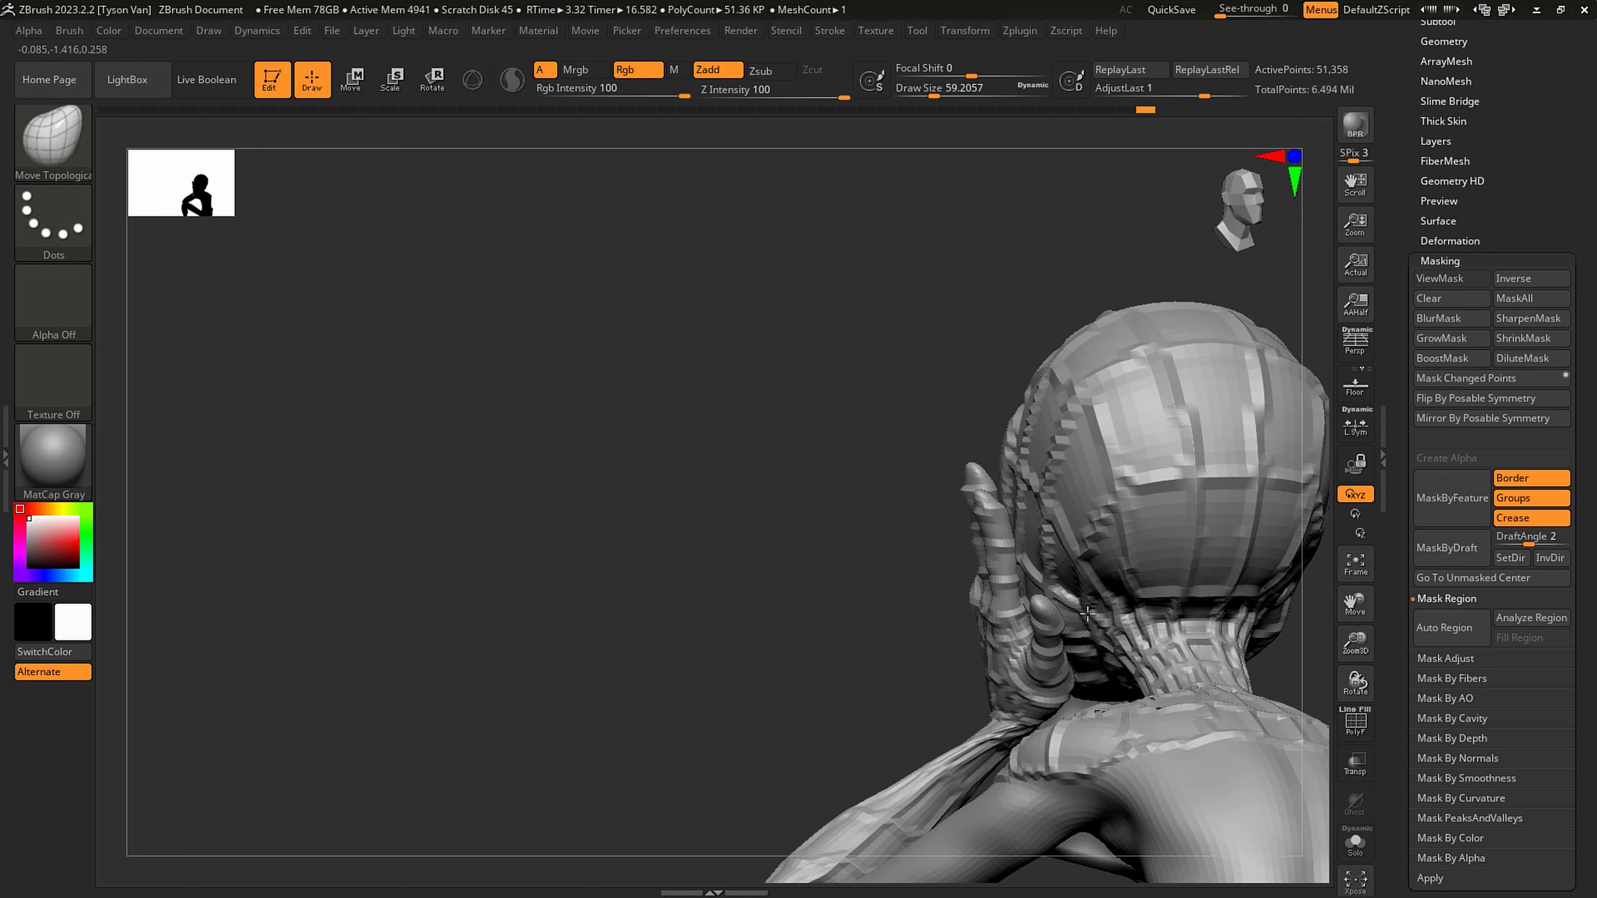
# - Adjust the raised arm's wrist with the Move Topological brush at about 39 draw size
pyautogui.moveTo(1087, 613); pyautogui.dragTo(930, 716, button='right')
pyautogui.press('s')
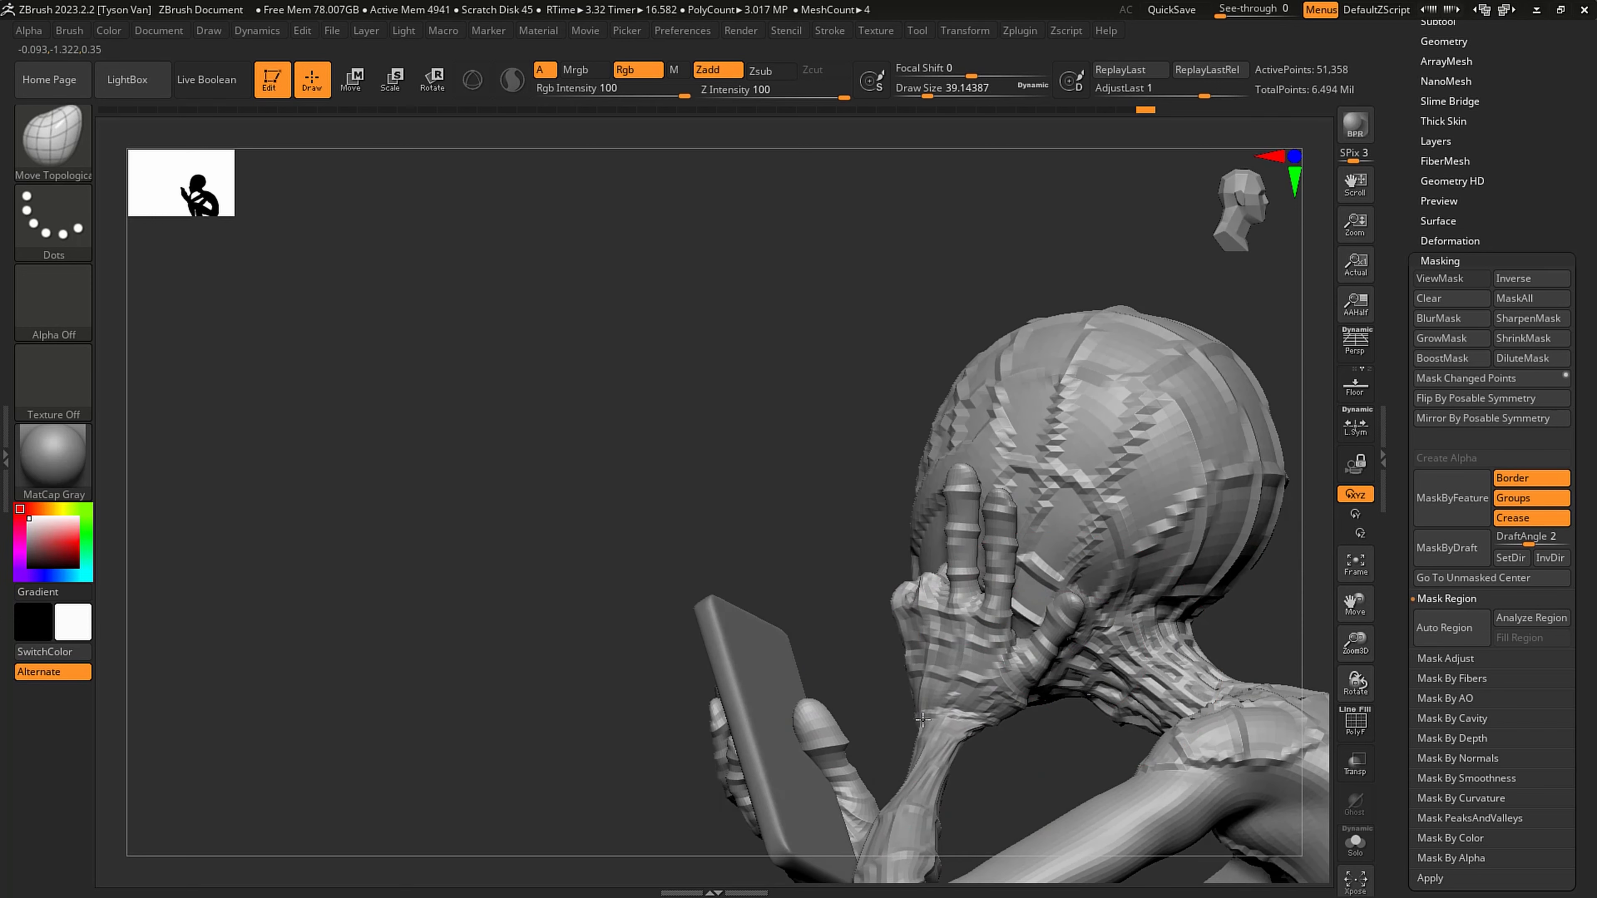
pyautogui.moveTo(912, 756); pyautogui.dragTo(900, 772)
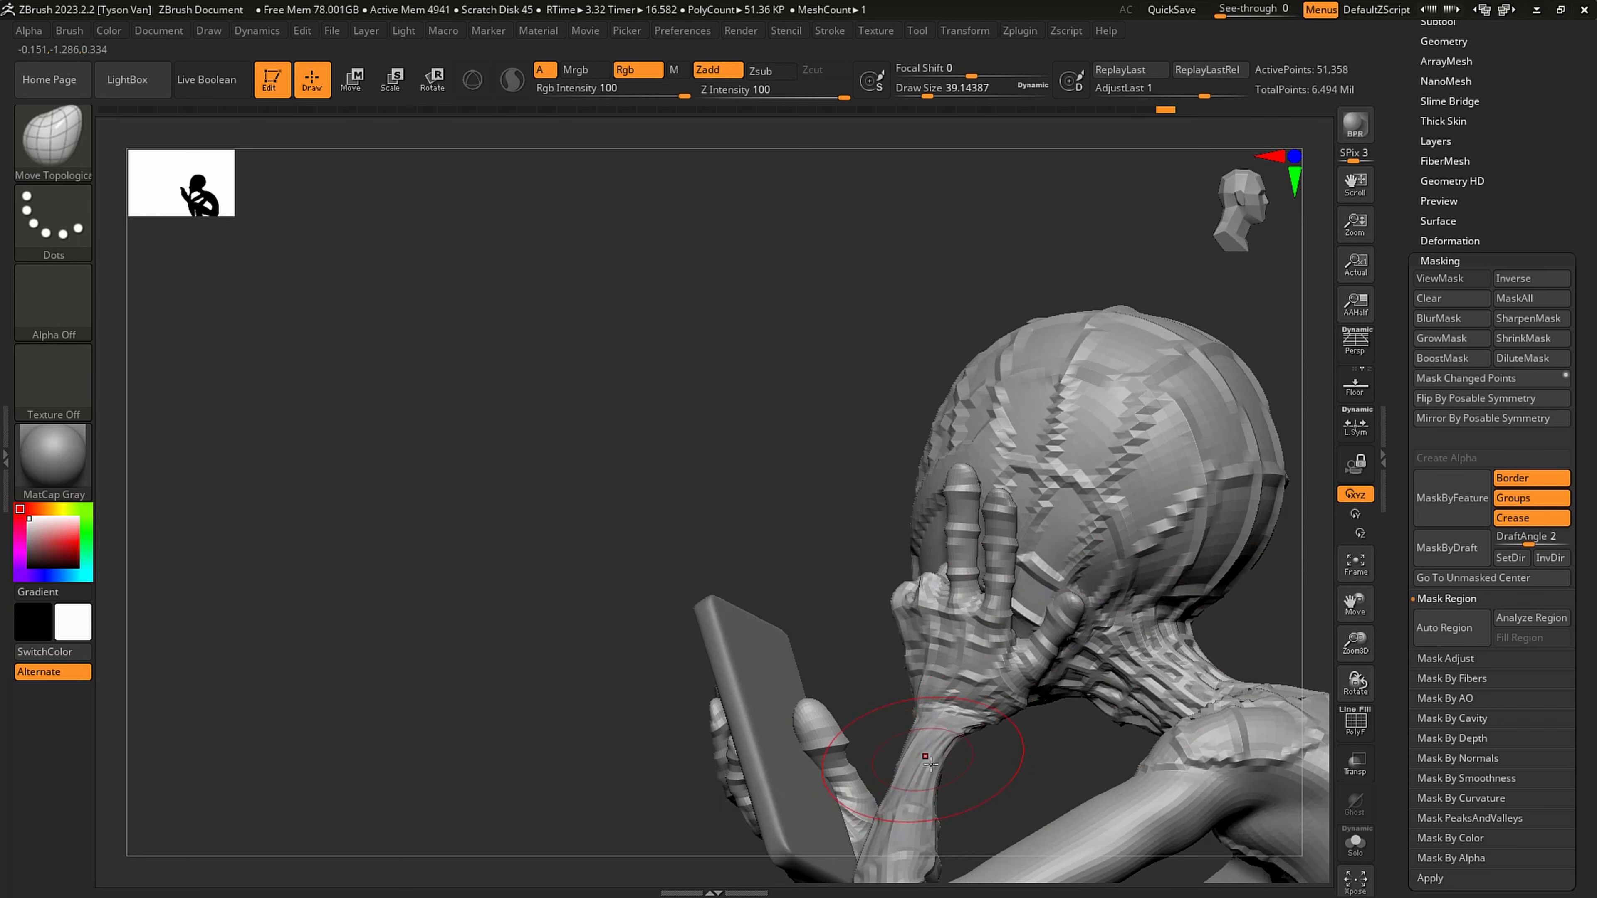
pyautogui.moveTo(942, 784); pyautogui.dragTo(1070, 654, button='right')
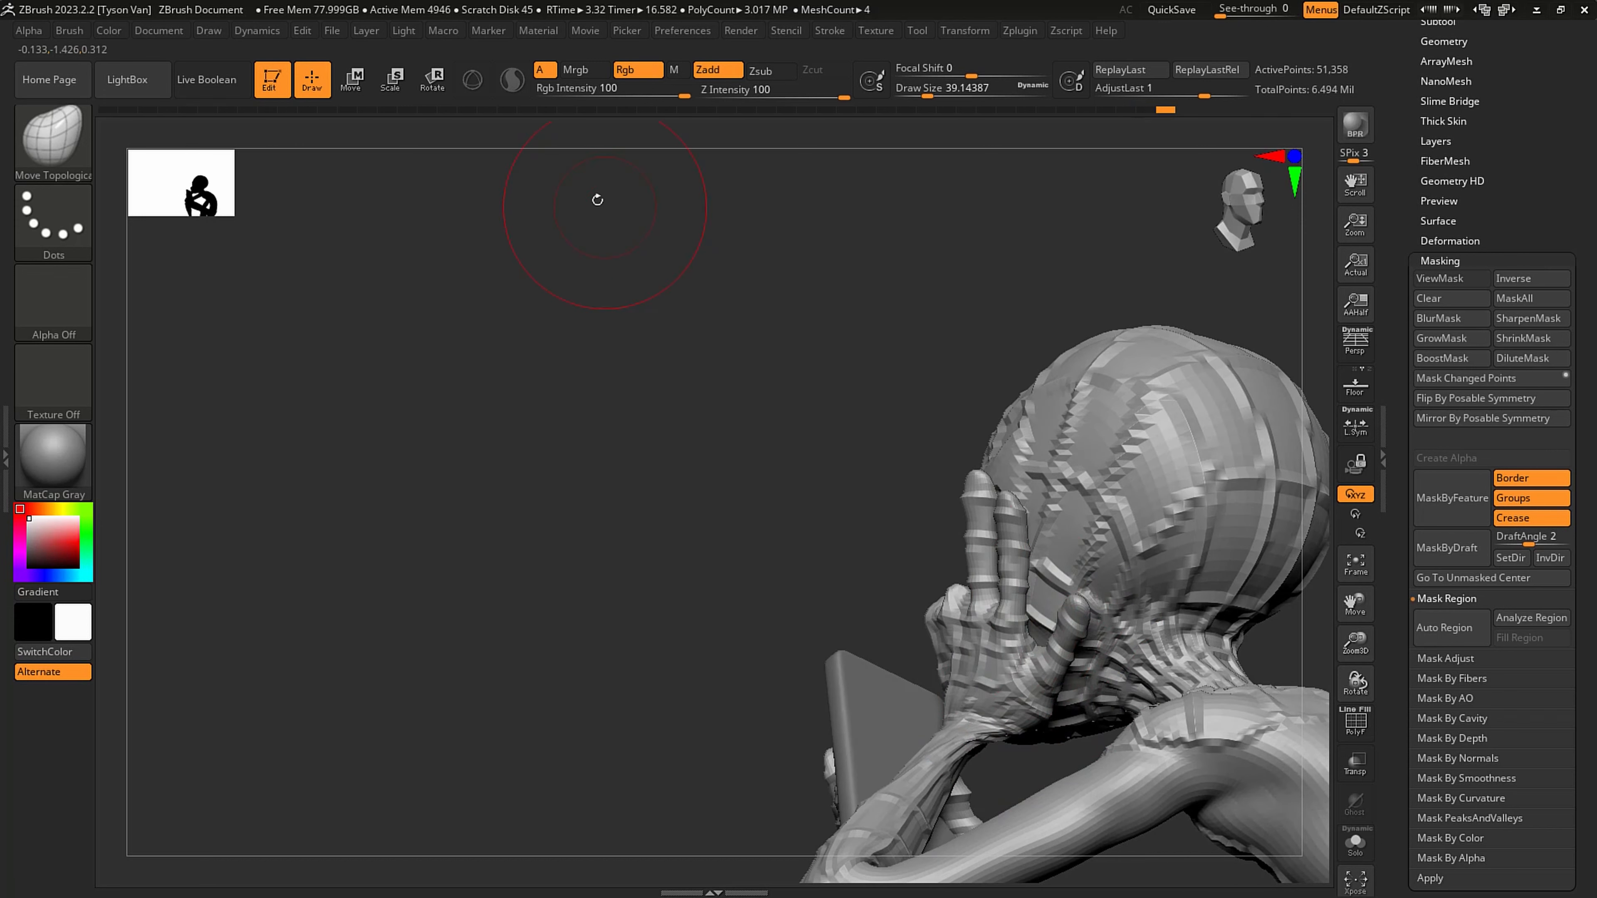
# - Mask everything except the raised hand's thumb and reposition it against the head with transpose rotate and move
pyautogui.press('r')
pyautogui.keyDown('ctrl'); pyautogui.moveTo(1035, 693); pyautogui.dragTo(1063, 667); pyautogui.keyUp('ctrl')
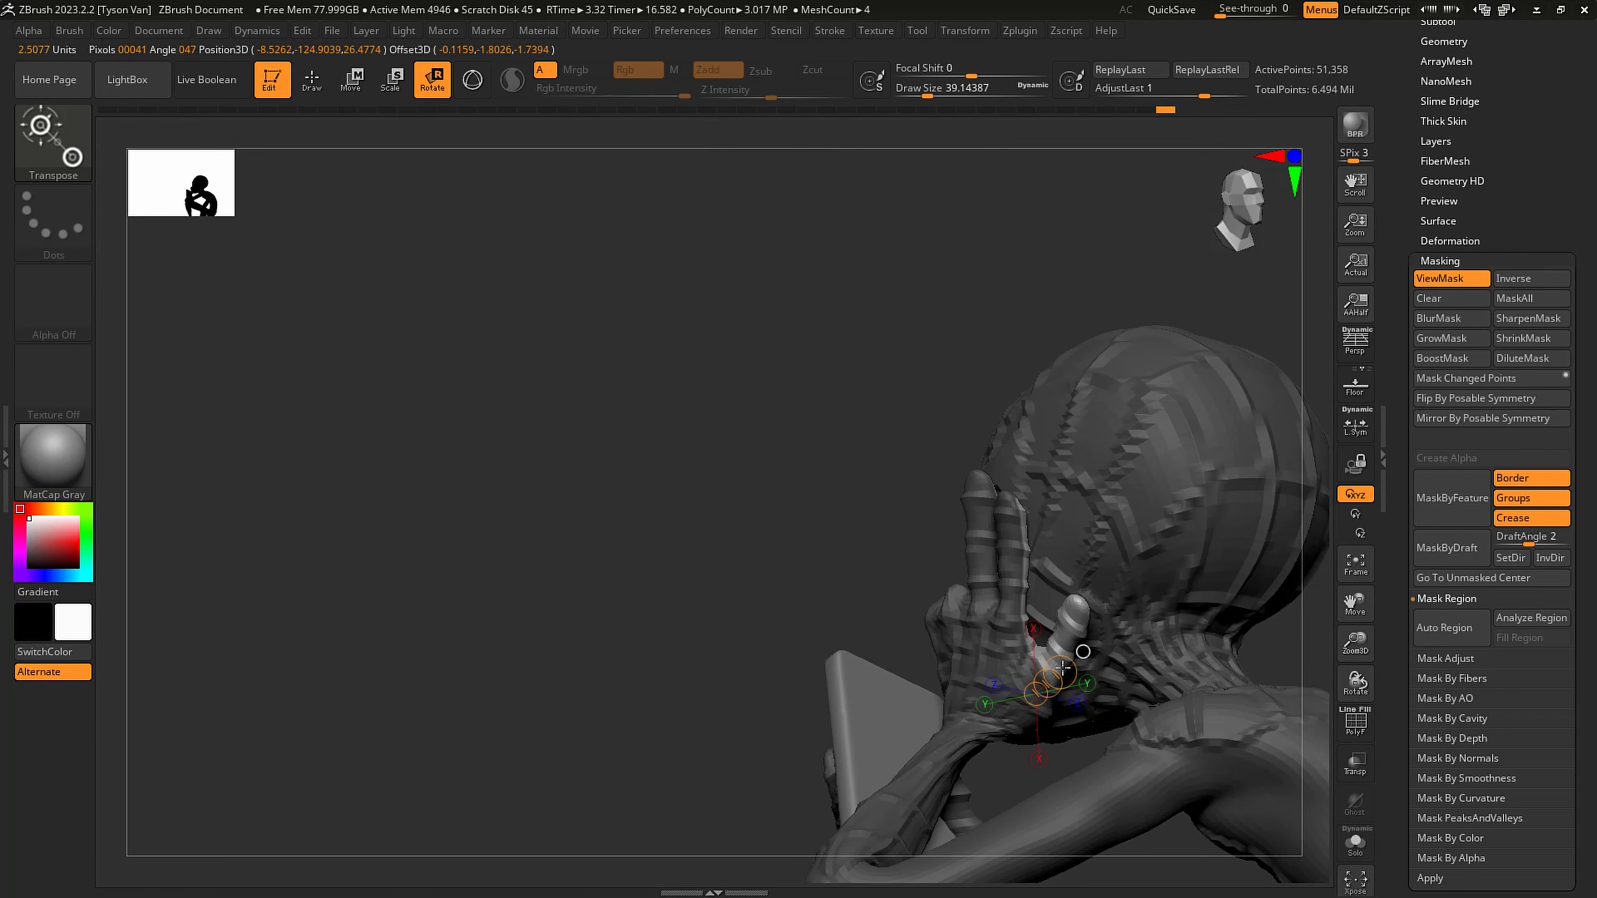
pyautogui.moveTo(1082, 651); pyautogui.dragTo(1075, 642, button='right')
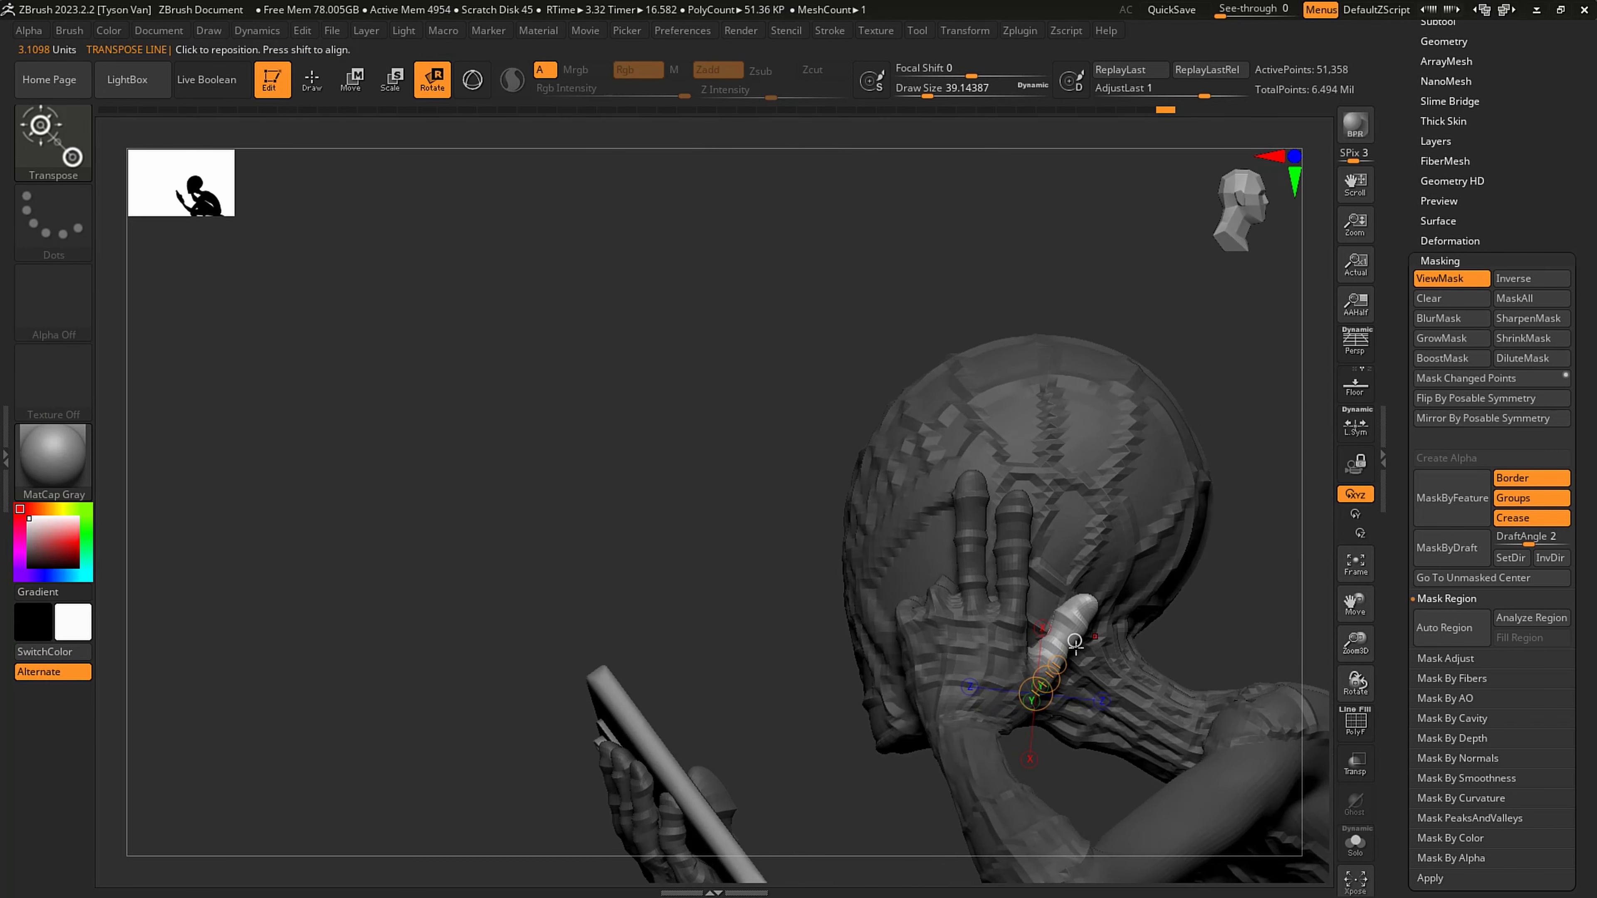
pyautogui.moveTo(1075, 642); pyautogui.dragTo(1108, 632)
pyautogui.click(368, 81)
pyautogui.moveTo(1121, 655); pyautogui.dragTo(1019, 622, button='right')
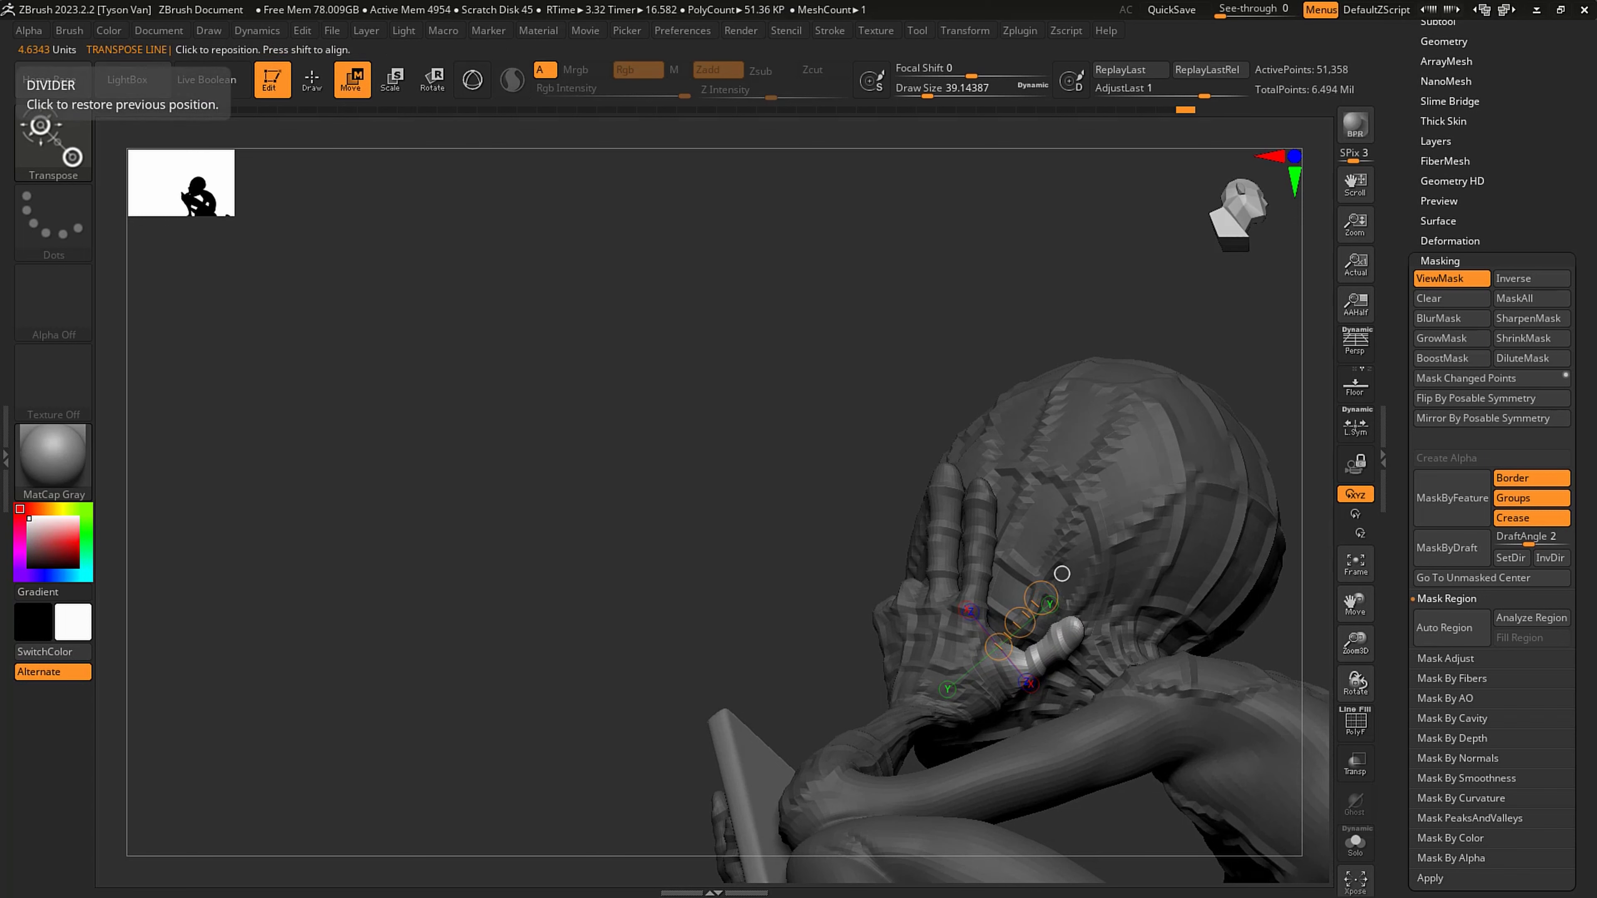
pyautogui.moveTo(1110, 608)
pyautogui.mouseDown(button='right')
pyautogui.moveTo(1168, 591)
pyautogui.moveTo(1163, 632)
pyautogui.moveTo(1185, 614)
pyautogui.mouseUp(button='right')
# - Clear the mask and nudge the raised hand's thumb and curled fingers with Move Topological at about 22 draw size
pyautogui.press('q')
pyautogui.moveTo(1064, 641); pyautogui.dragTo(1051, 619)
pyautogui.moveTo(1082, 607); pyautogui.dragTo(1138, 604, button='right')
pyautogui.moveTo(1074, 631); pyautogui.dragTo(1079, 621)
pyautogui.hotkey('ctrl', 'h')
pyautogui.moveTo(1046, 622); pyautogui.dragTo(1100, 620, button='right')
pyautogui.press('s')
pyautogui.moveTo(1074, 611); pyautogui.dragTo(1067, 610)
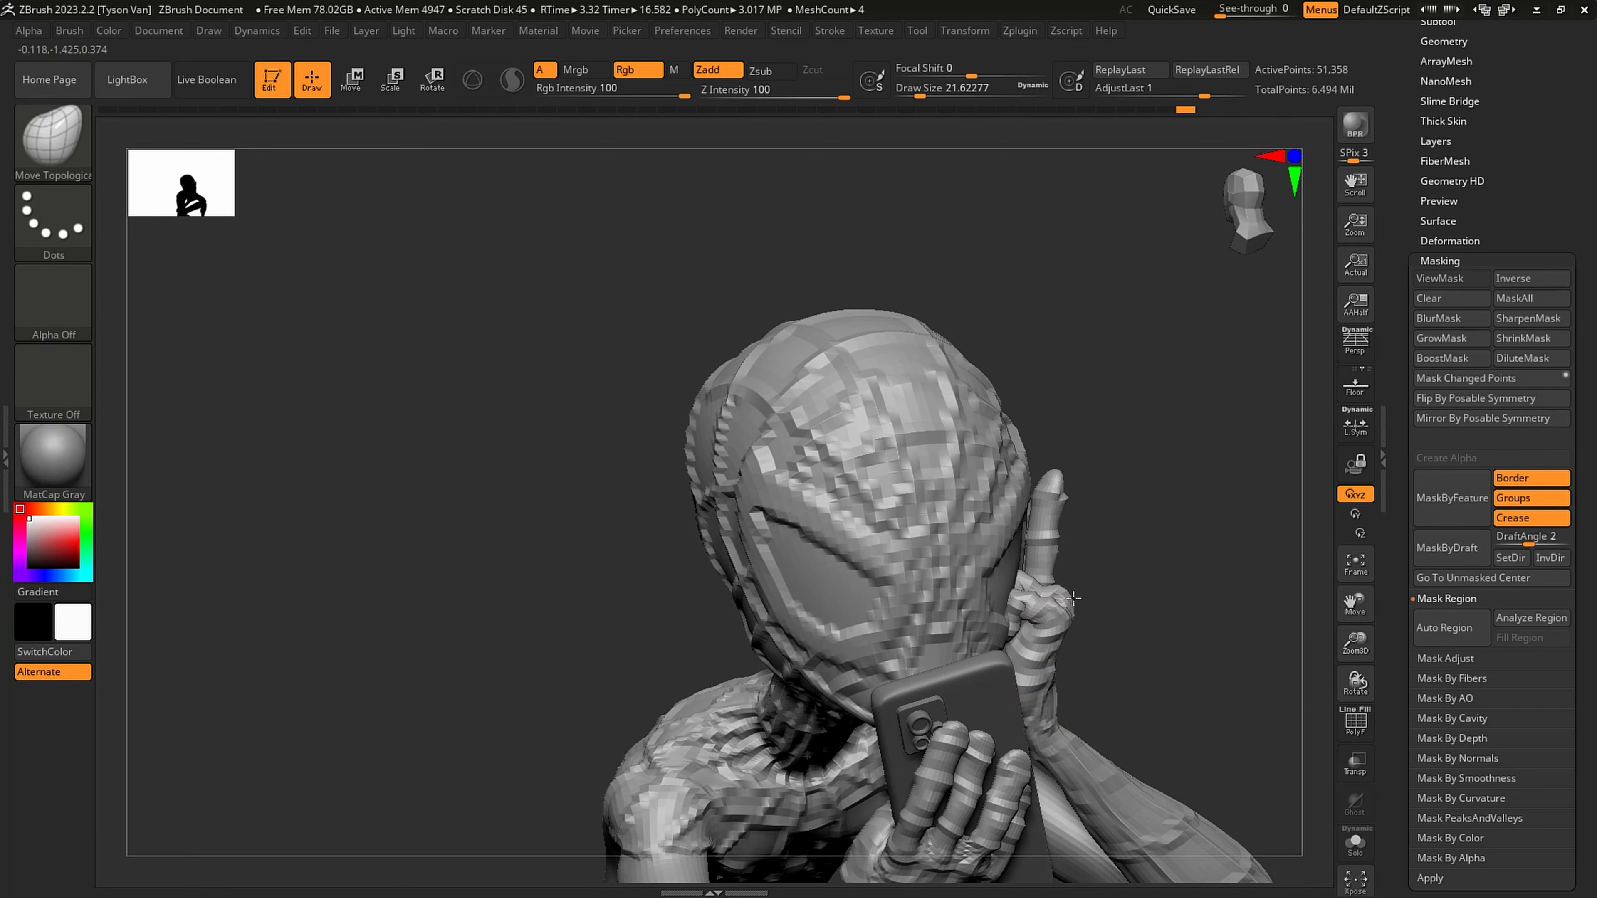
pyautogui.moveTo(1073, 598)
pyautogui.mouseDown(button='right')
pyautogui.moveTo(1094, 603)
pyautogui.moveTo(1072, 605)
pyautogui.mouseUp(button='right')
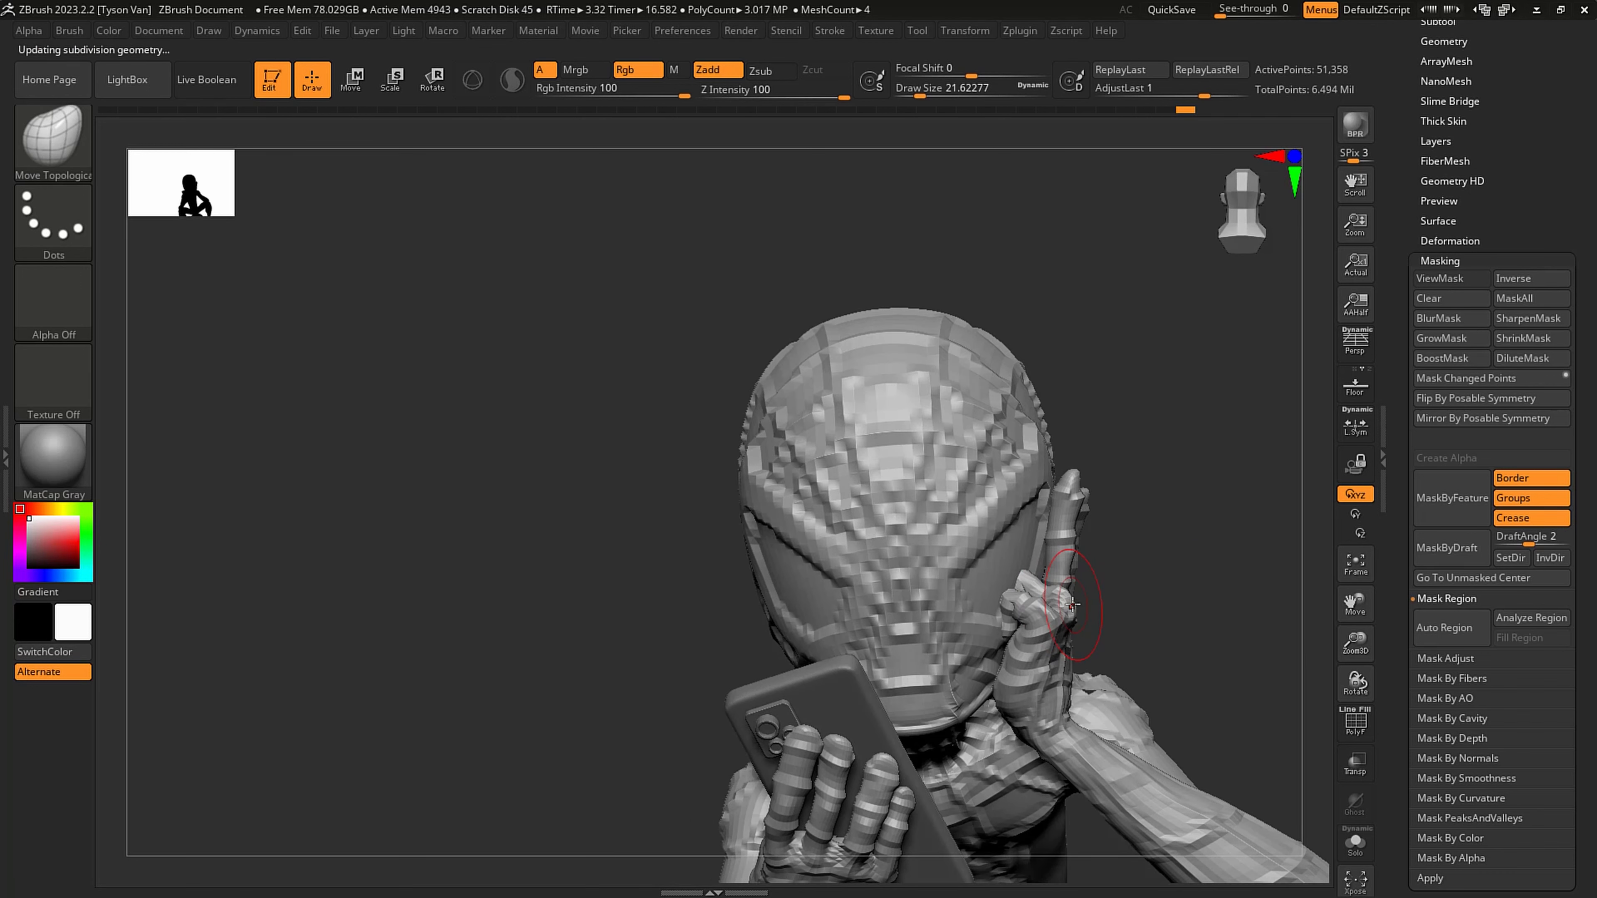
# - Raise the subdivision level and refine the raised hand's outer edge down to the wrist at about 13 and 33 draw size
pyautogui.press('d')
pyautogui.press('s')
pyautogui.moveTo(1069, 609); pyautogui.dragTo(1064, 607)
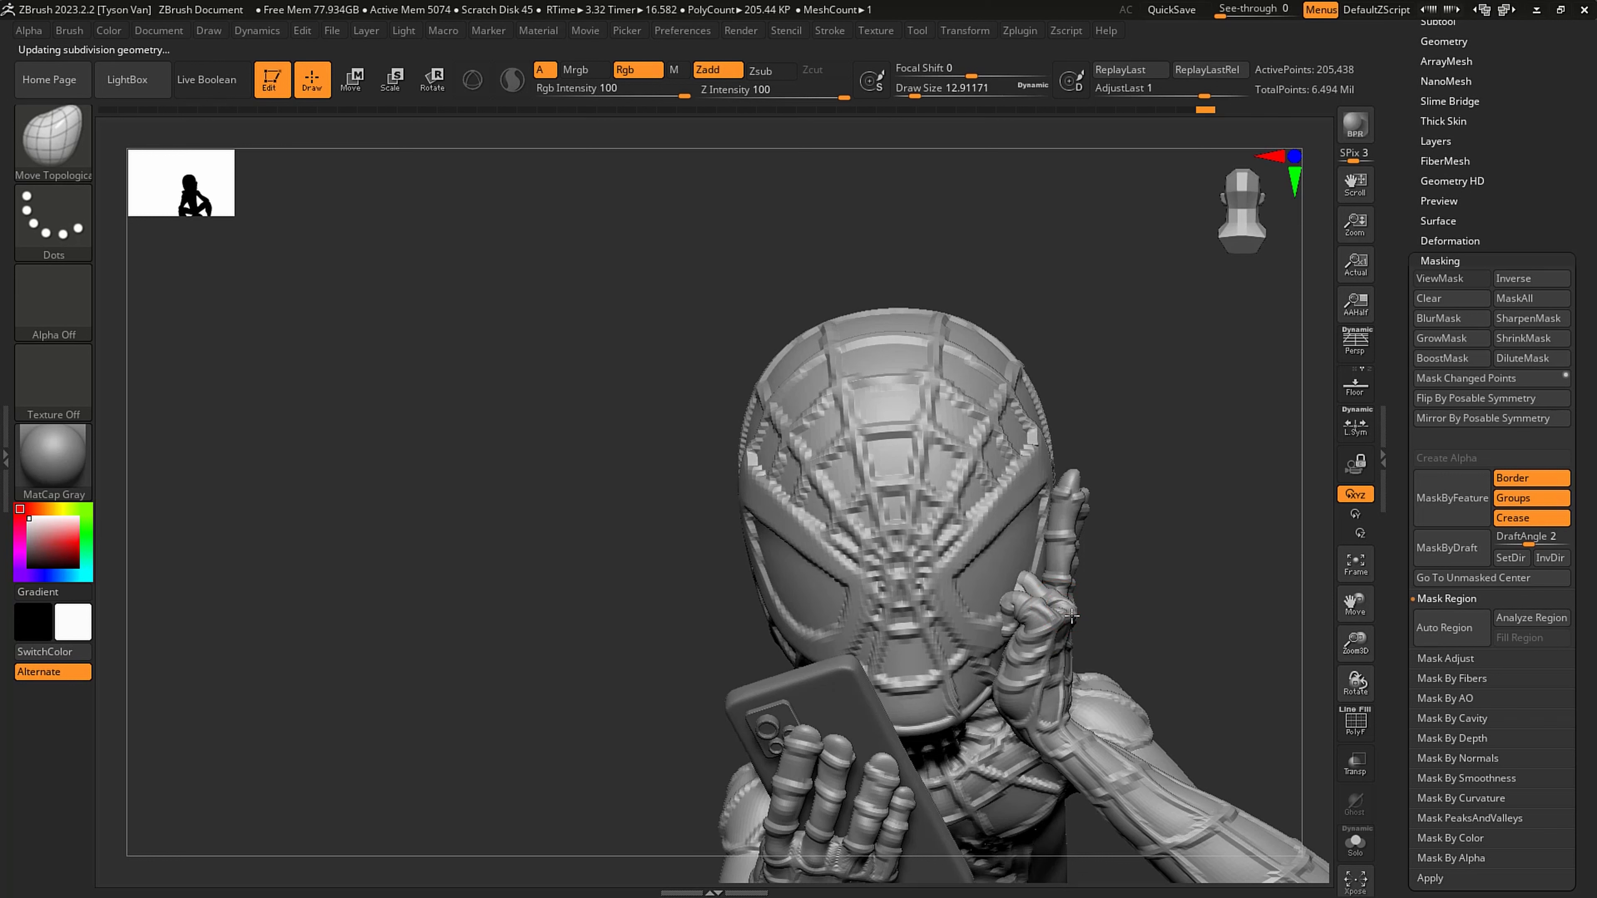
pyautogui.press('s')
pyautogui.moveTo(1069, 651); pyautogui.dragTo(1080, 650)
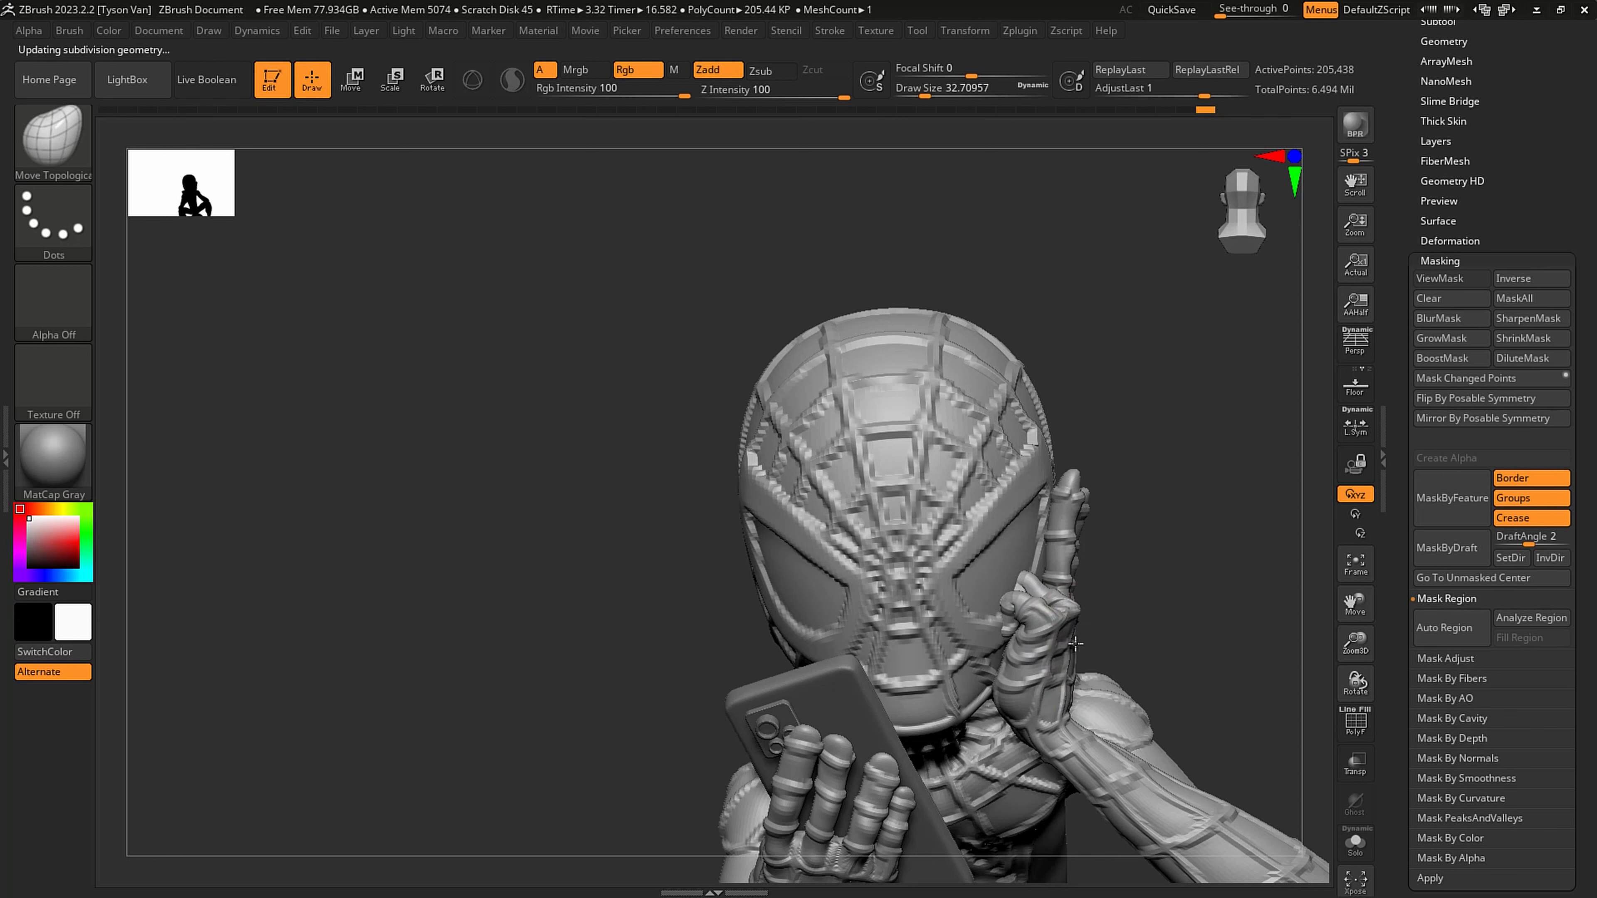
pyautogui.moveTo(1069, 641); pyautogui.dragTo(1063, 711)
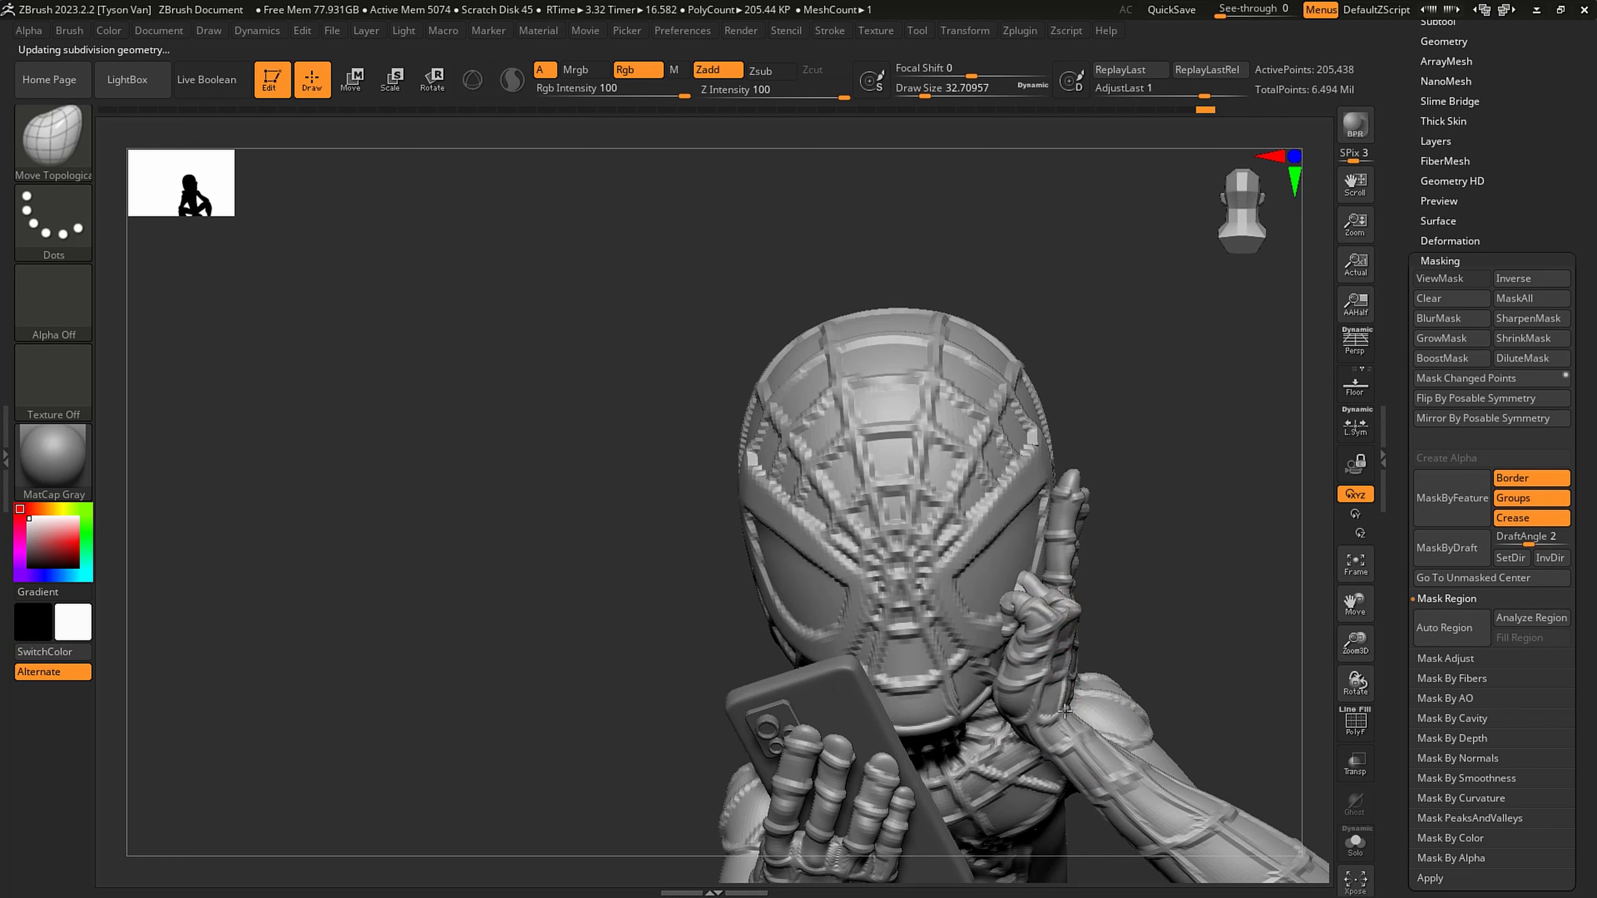
# - Reshape the seat just below the belt with the Move Topological brush at about 68 draw size
pyautogui.moveTo(1185, 684)
pyautogui.keyDown('alt'); pyautogui.mouseDown()
pyautogui.moveTo(1127, 669)
pyautogui.moveTo(1130, 703)
pyautogui.moveTo(998, 647)
pyautogui.moveTo(1014, 684)
pyautogui.moveTo(968, 694)
pyautogui.moveTo(986, 694)
pyautogui.moveTo(892, 661)
pyautogui.moveTo(906, 591)
pyautogui.moveTo(776, 582)
pyautogui.mouseUp(); pyautogui.keyUp('alt')
pyautogui.press('s')
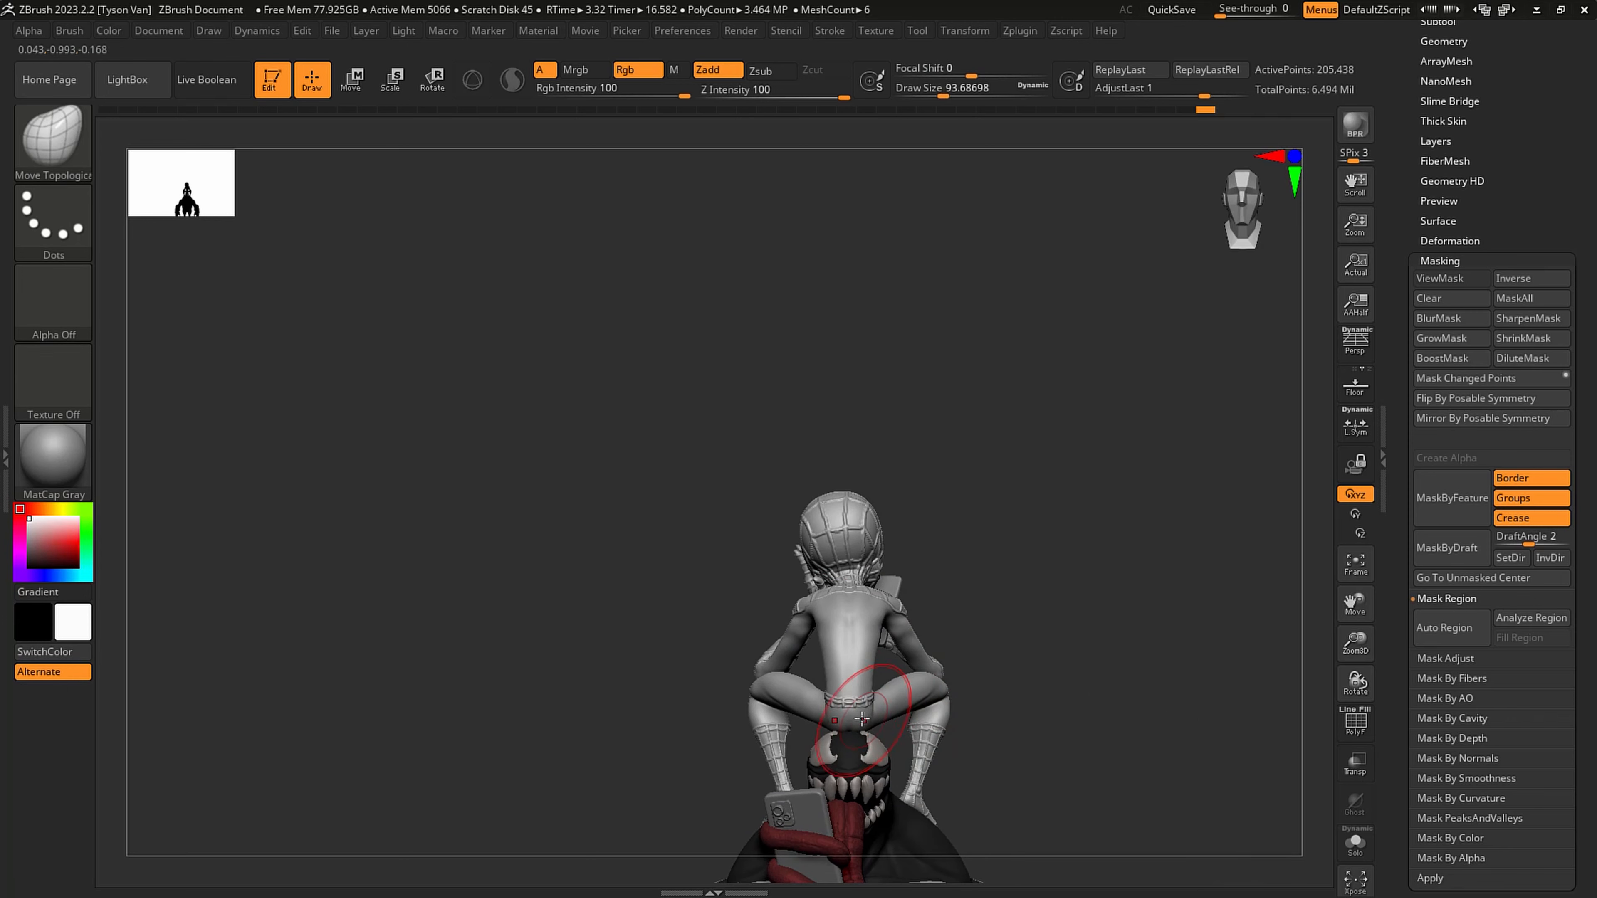
pyautogui.scroll(5, 861, 719)
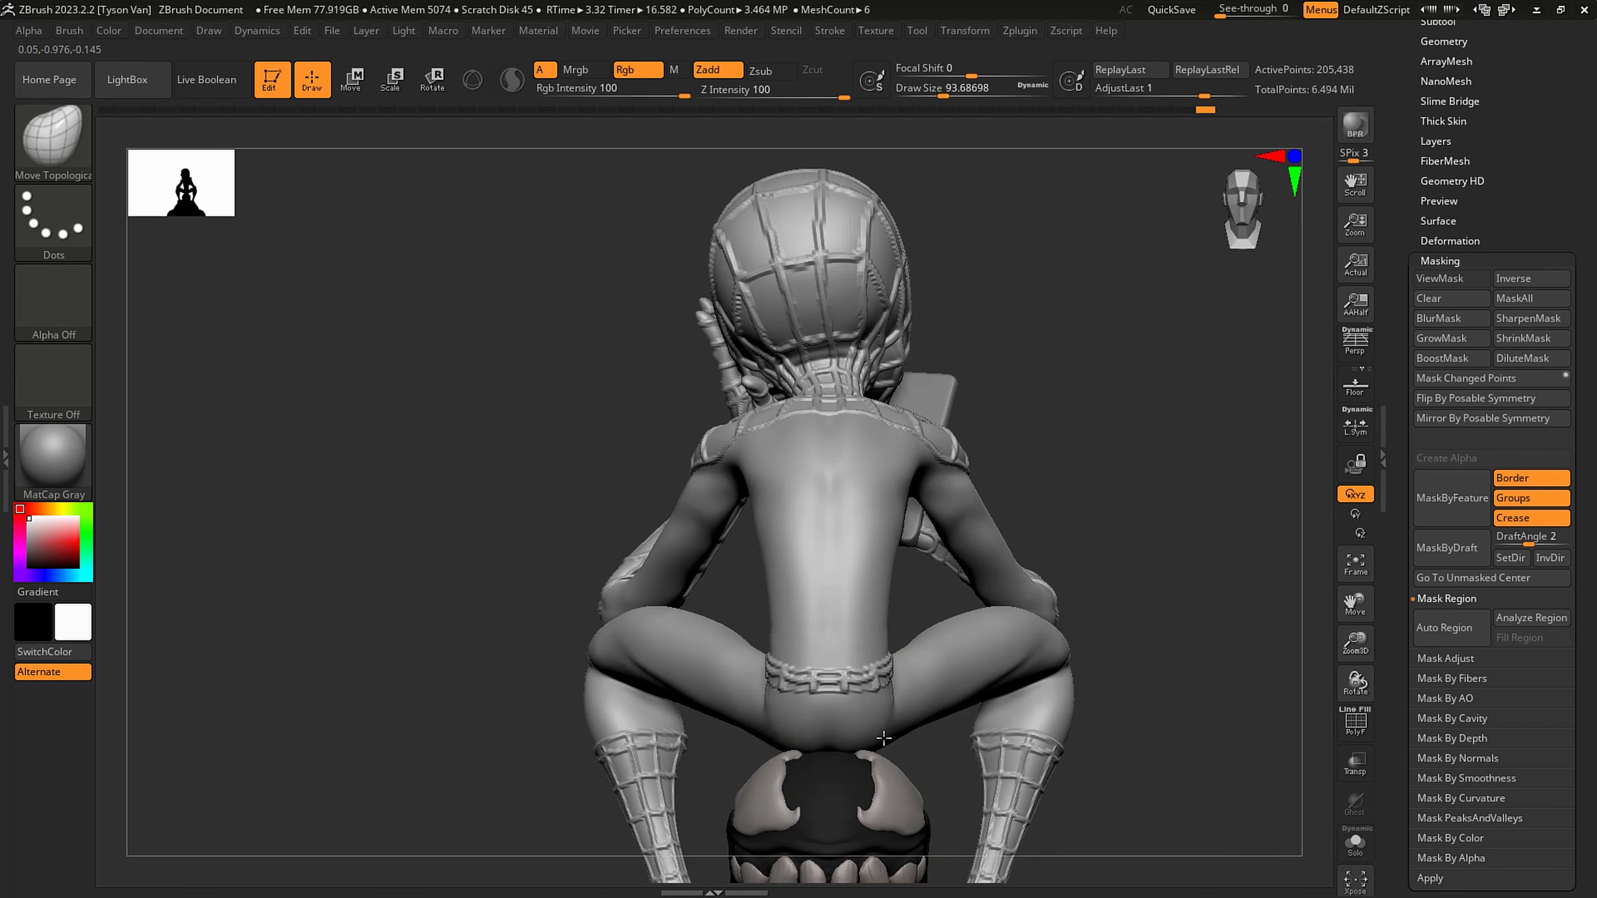
pyautogui.moveTo(883, 738); pyautogui.dragTo(888, 729)
pyautogui.moveTo(937, 706); pyautogui.dragTo(893, 700, button='right')
pyautogui.press('s')
pyautogui.moveTo(892, 701); pyautogui.dragTo(885, 700)
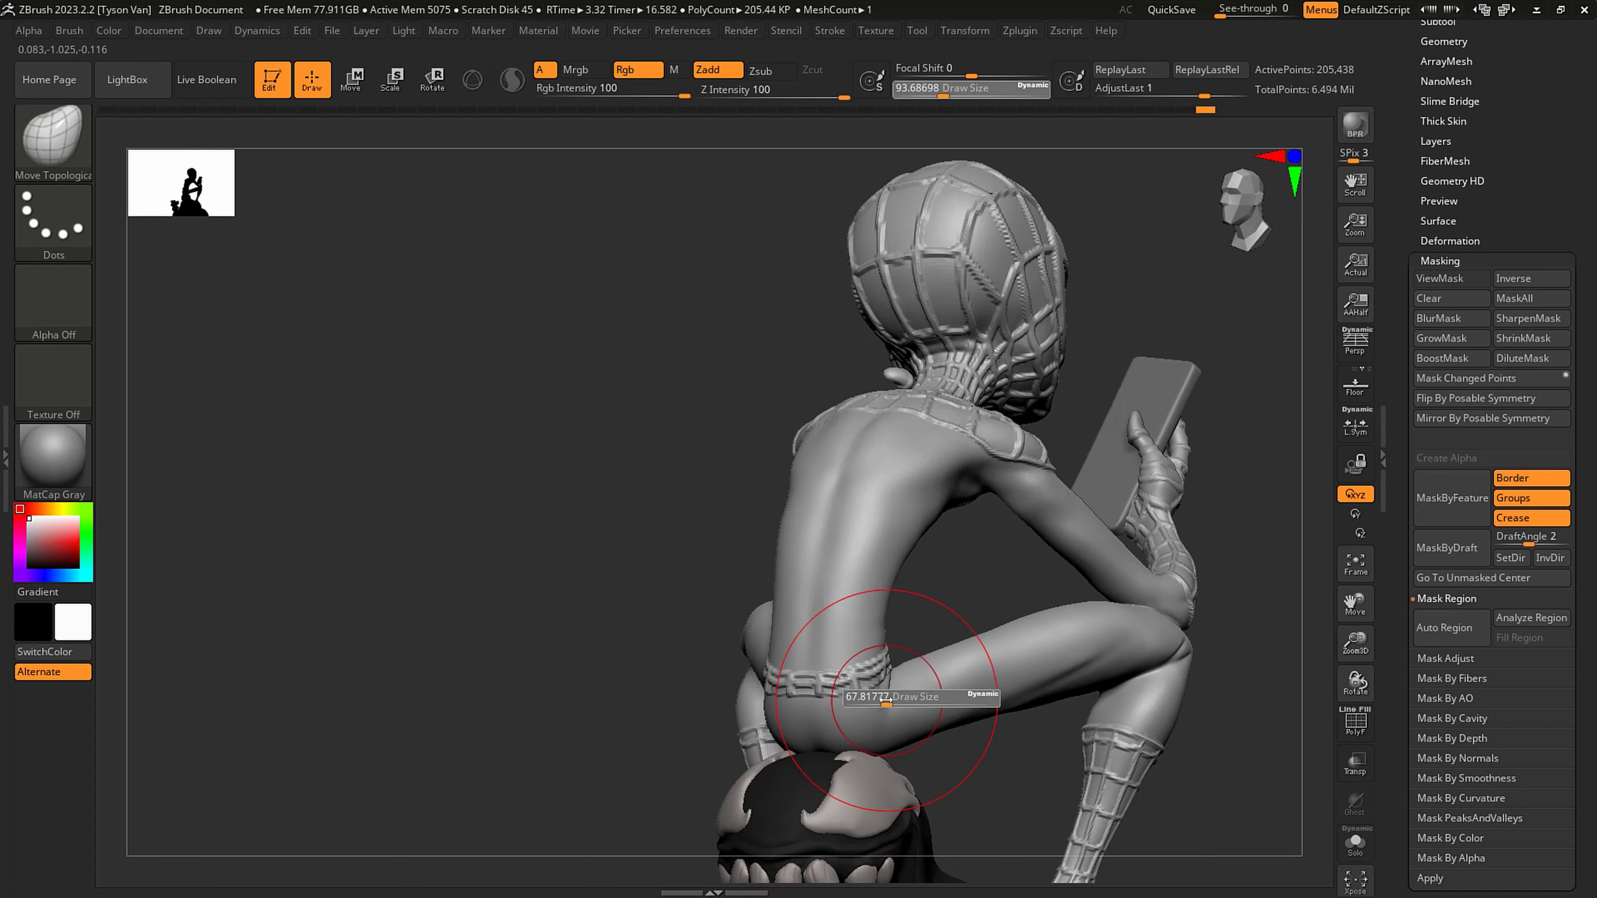
pyautogui.moveTo(845, 698); pyautogui.dragTo(881, 695, button='right')
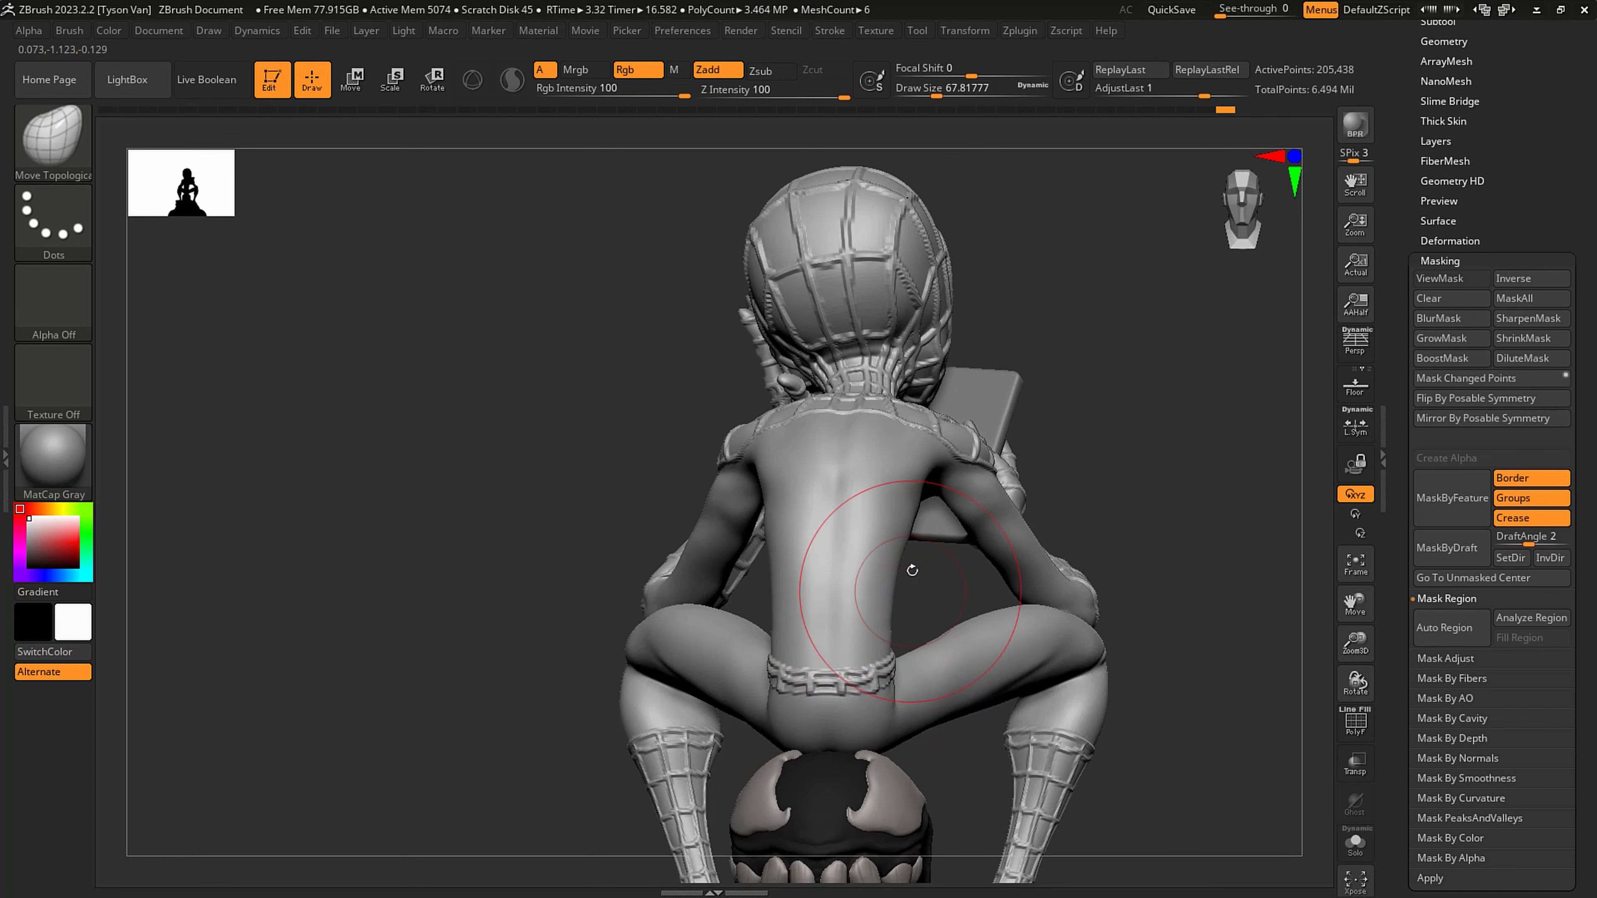
# - Examine the figure's back, torso and arms from behind and from both sides
pyautogui.moveTo(904, 556); pyautogui.dragTo(920, 496)
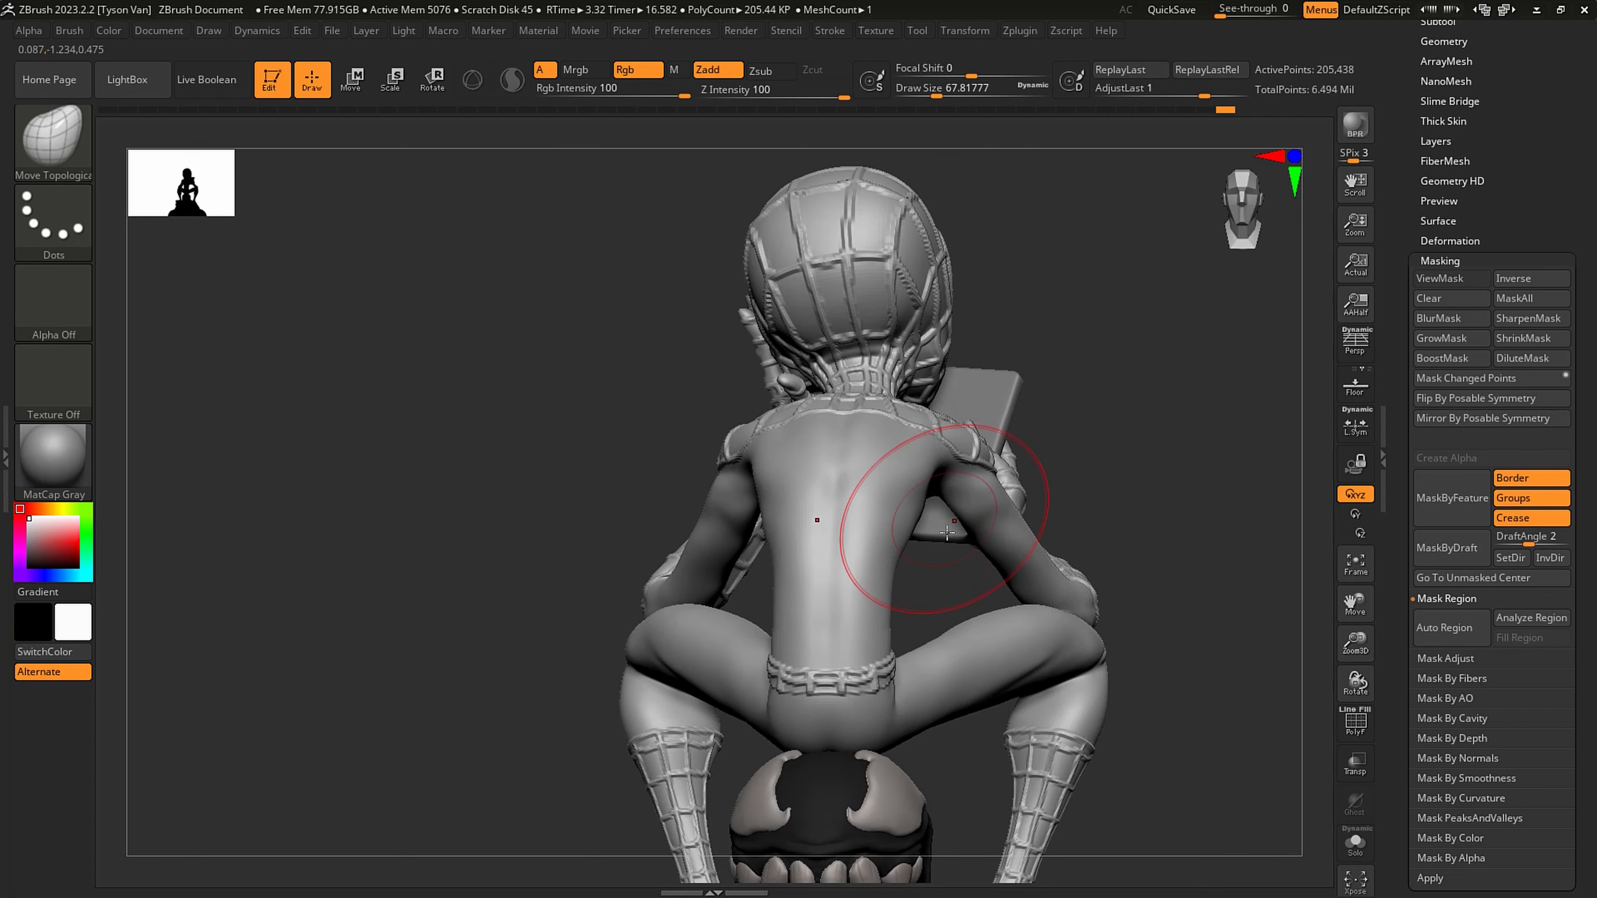
pyautogui.moveTo(947, 533); pyautogui.dragTo(716, 534, button='right')
pyautogui.moveTo(512, 436); pyautogui.dragTo(550, 431, button='right')
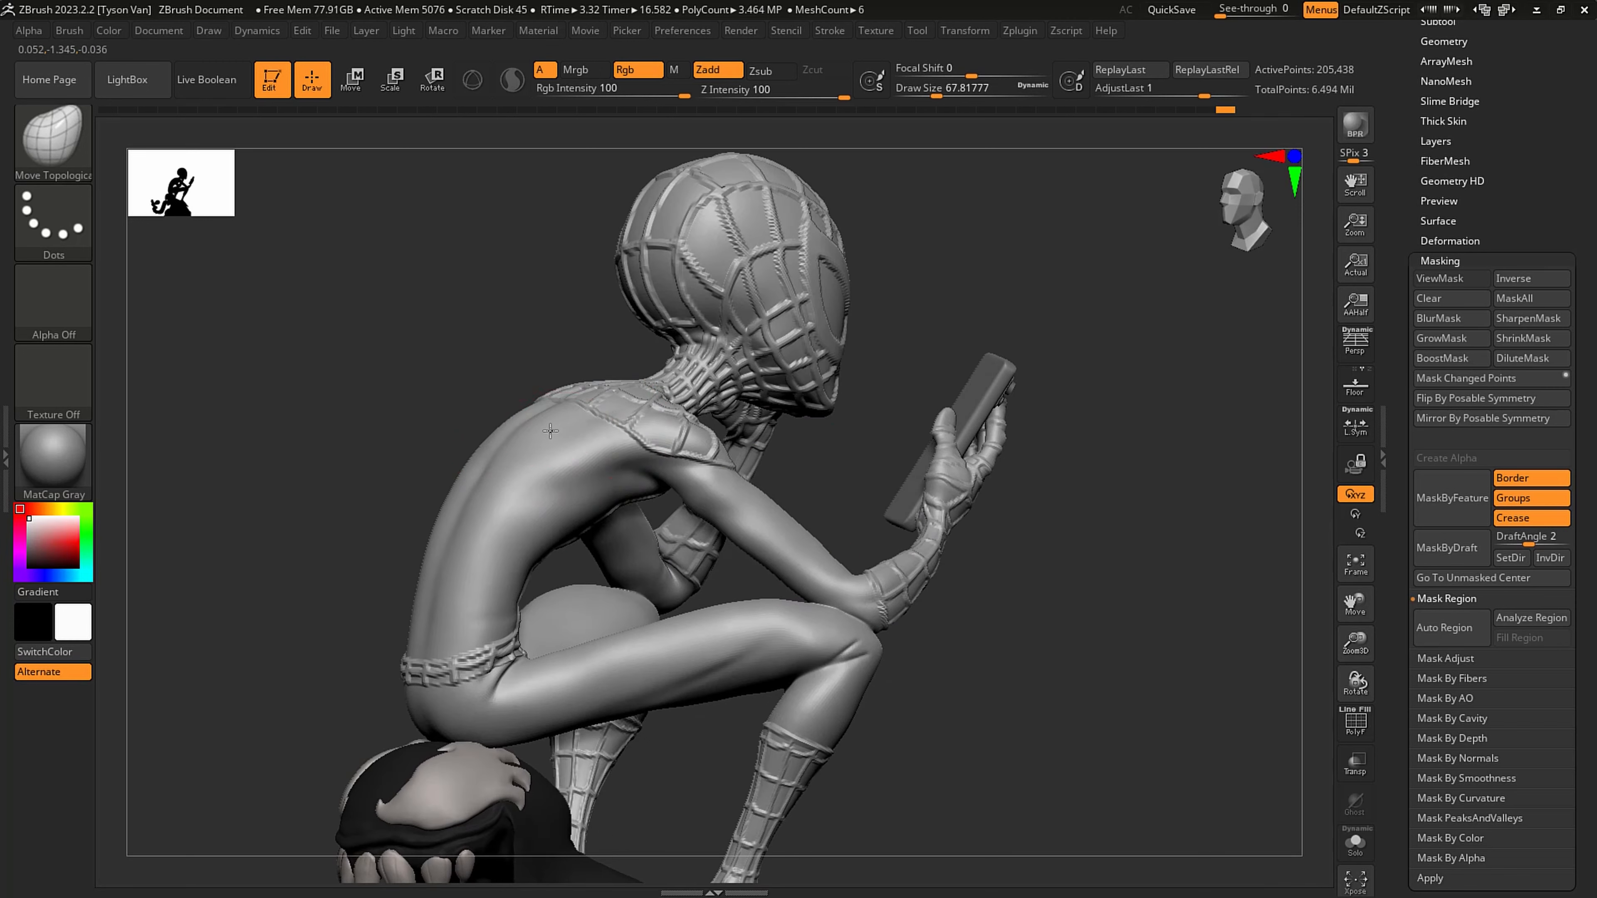
pyautogui.keyDown('shift'); pyautogui.moveTo(692, 440); pyautogui.dragTo(616, 443, button='right'); pyautogui.keyUp('shift')
pyautogui.moveTo(706, 486); pyautogui.dragTo(770, 469, button='right')
pyautogui.press('s')
pyautogui.moveTo(679, 438); pyautogui.dragTo(660, 442)
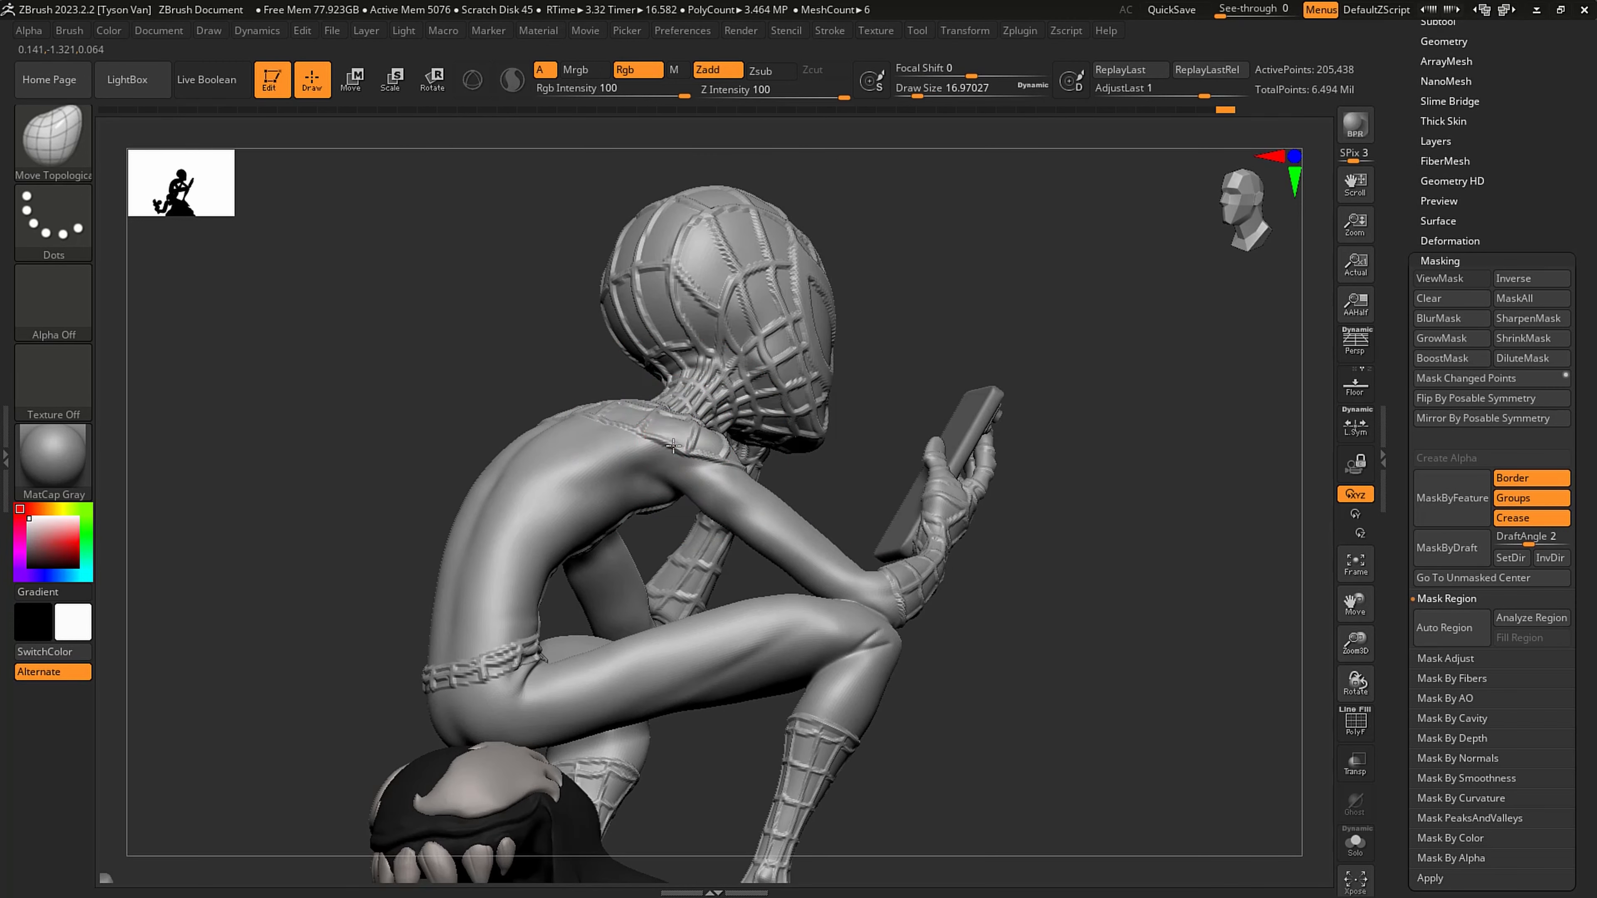
pyautogui.moveTo(881, 462); pyautogui.dragTo(545, 481, button='right')
# - Settle the feet onto Venom's shoulders with Move Topological strokes at the soles and heel, using about 49 draw size
pyautogui.moveTo(653, 528)
pyautogui.keyDown('shift'); pyautogui.mouseDown(button='right')
pyautogui.moveTo(754, 551)
pyautogui.moveTo(936, 552)
pyautogui.moveTo(904, 599)
pyautogui.moveTo(913, 695)
pyautogui.moveTo(965, 726)
pyautogui.mouseUp(button='right'); pyautogui.keyUp('shift')
pyautogui.press('s')
pyautogui.moveTo(917, 730); pyautogui.dragTo(978, 744)
pyautogui.press('s')
pyautogui.moveTo(976, 734)
pyautogui.mouseDown(button='right')
pyautogui.moveTo(962, 703)
pyautogui.moveTo(812, 730)
pyautogui.moveTo(668, 709)
pyautogui.mouseUp(button='right')
pyautogui.press('s')
pyautogui.moveTo(661, 714); pyautogui.dragTo(670, 715)
pyautogui.moveTo(661, 711); pyautogui.dragTo(673, 718)
pyautogui.moveTo(753, 671); pyautogui.dragTo(716, 671, button='right')
pyautogui.press('s')
pyautogui.moveTo(734, 671); pyautogui.dragTo(724, 673)
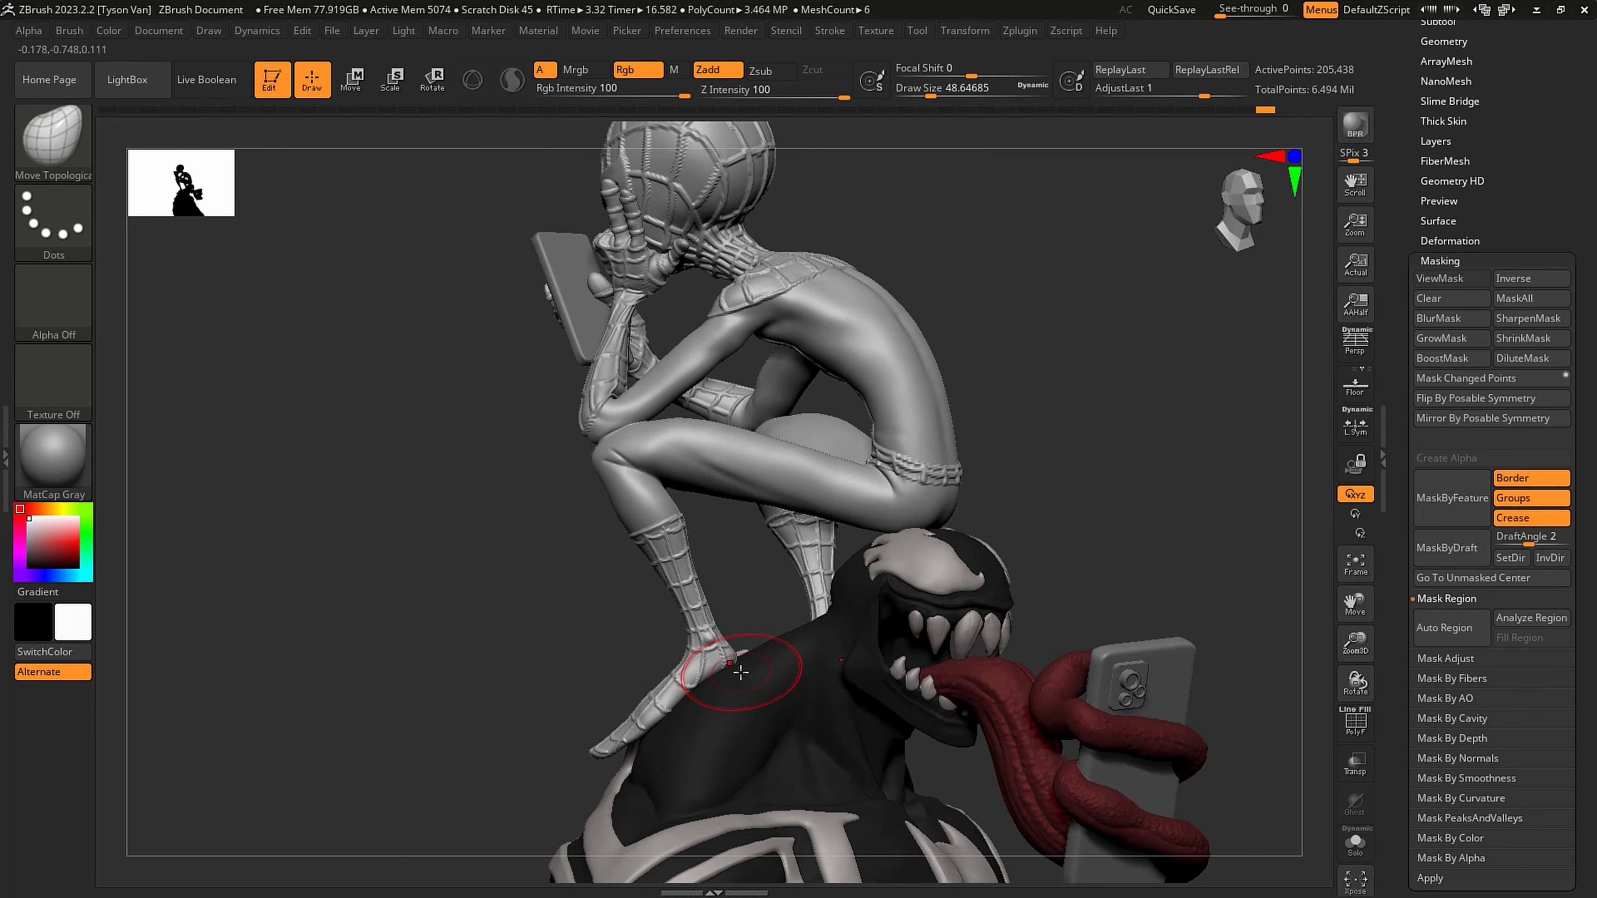
# - Reshape the knee beneath the raised arm's resting elbow with the brush at about 29 draw size
pyautogui.moveTo(745, 669)
pyautogui.mouseDown(button='right')
pyautogui.moveTo(729, 642)
pyautogui.moveTo(903, 577)
pyautogui.mouseUp(button='right')
pyautogui.press('s')
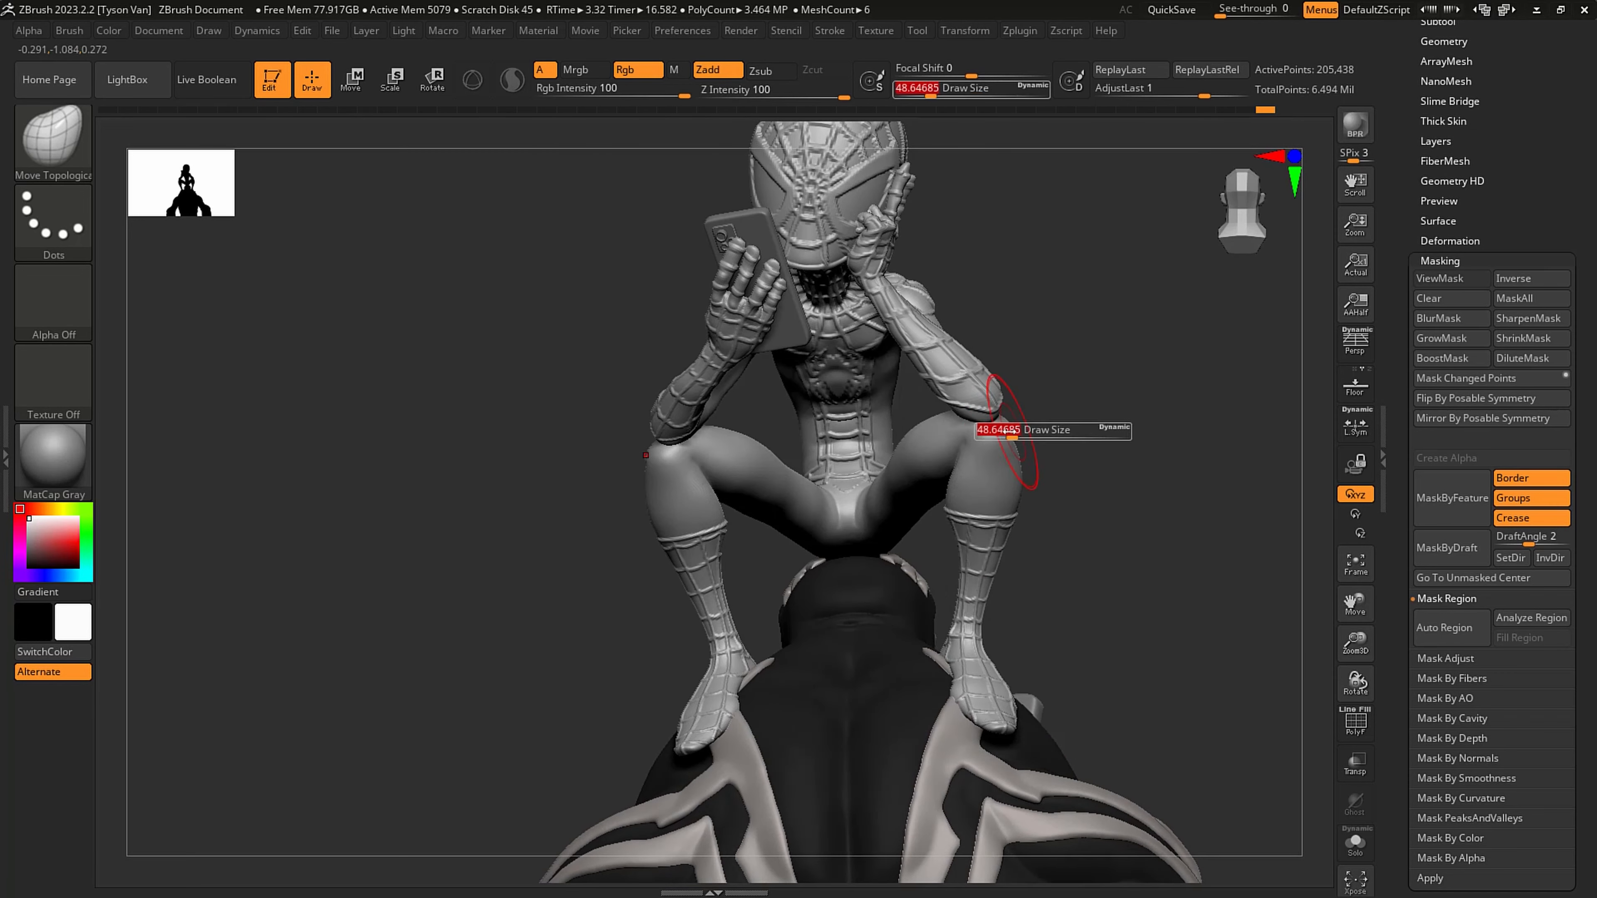
pyautogui.moveTo(1010, 432); pyautogui.dragTo(1003, 431)
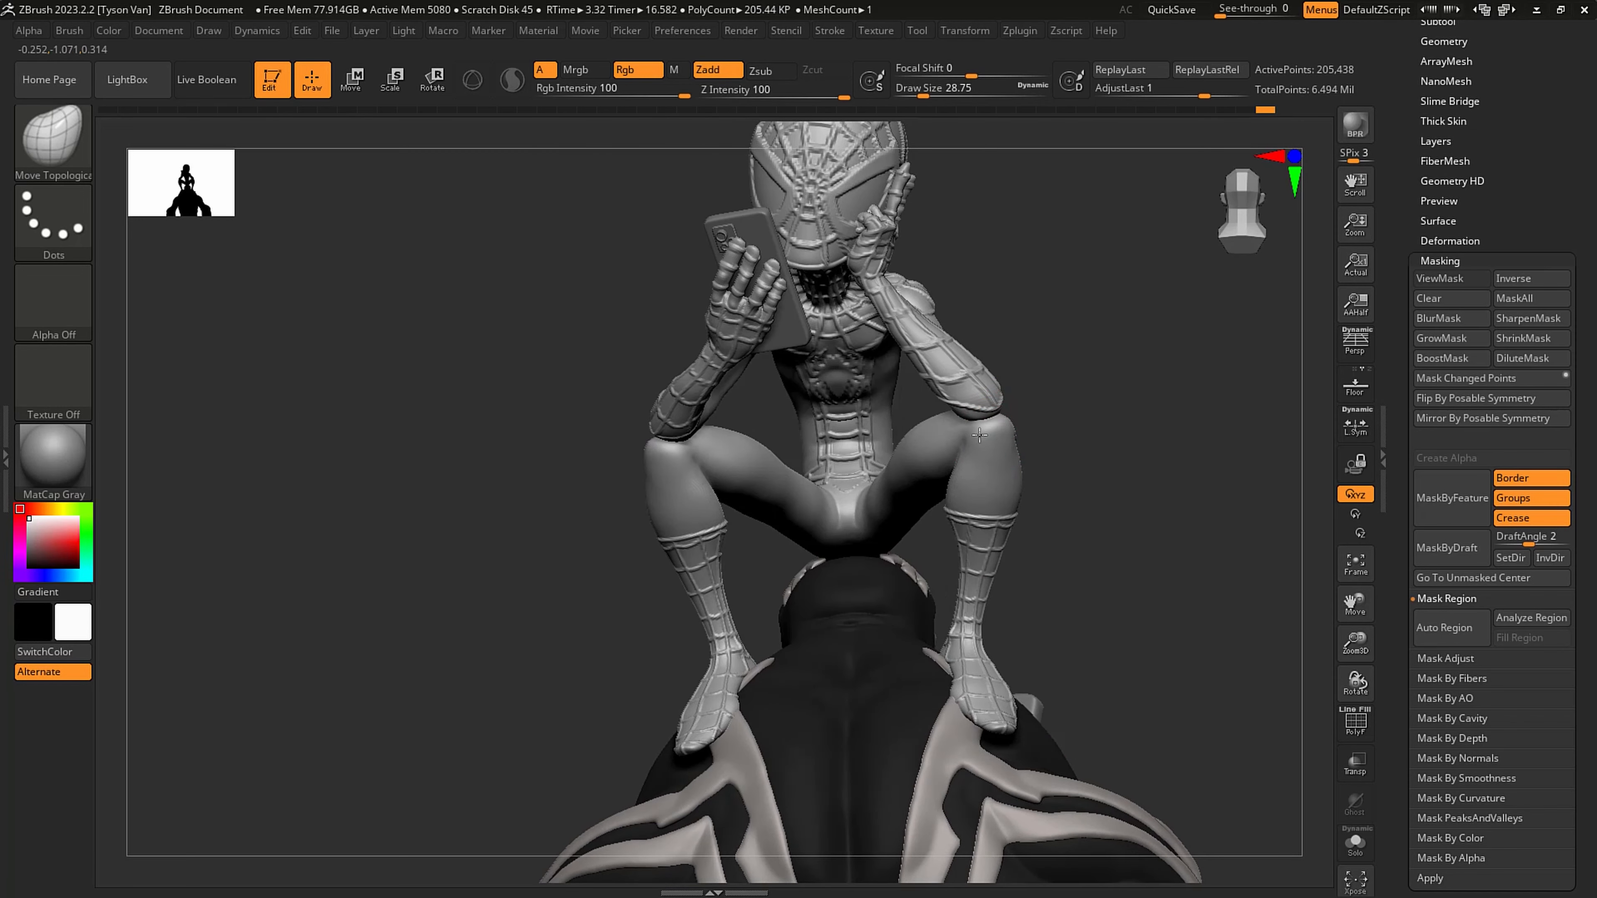
pyautogui.moveTo(1021, 432); pyautogui.dragTo(1068, 431, button='right')
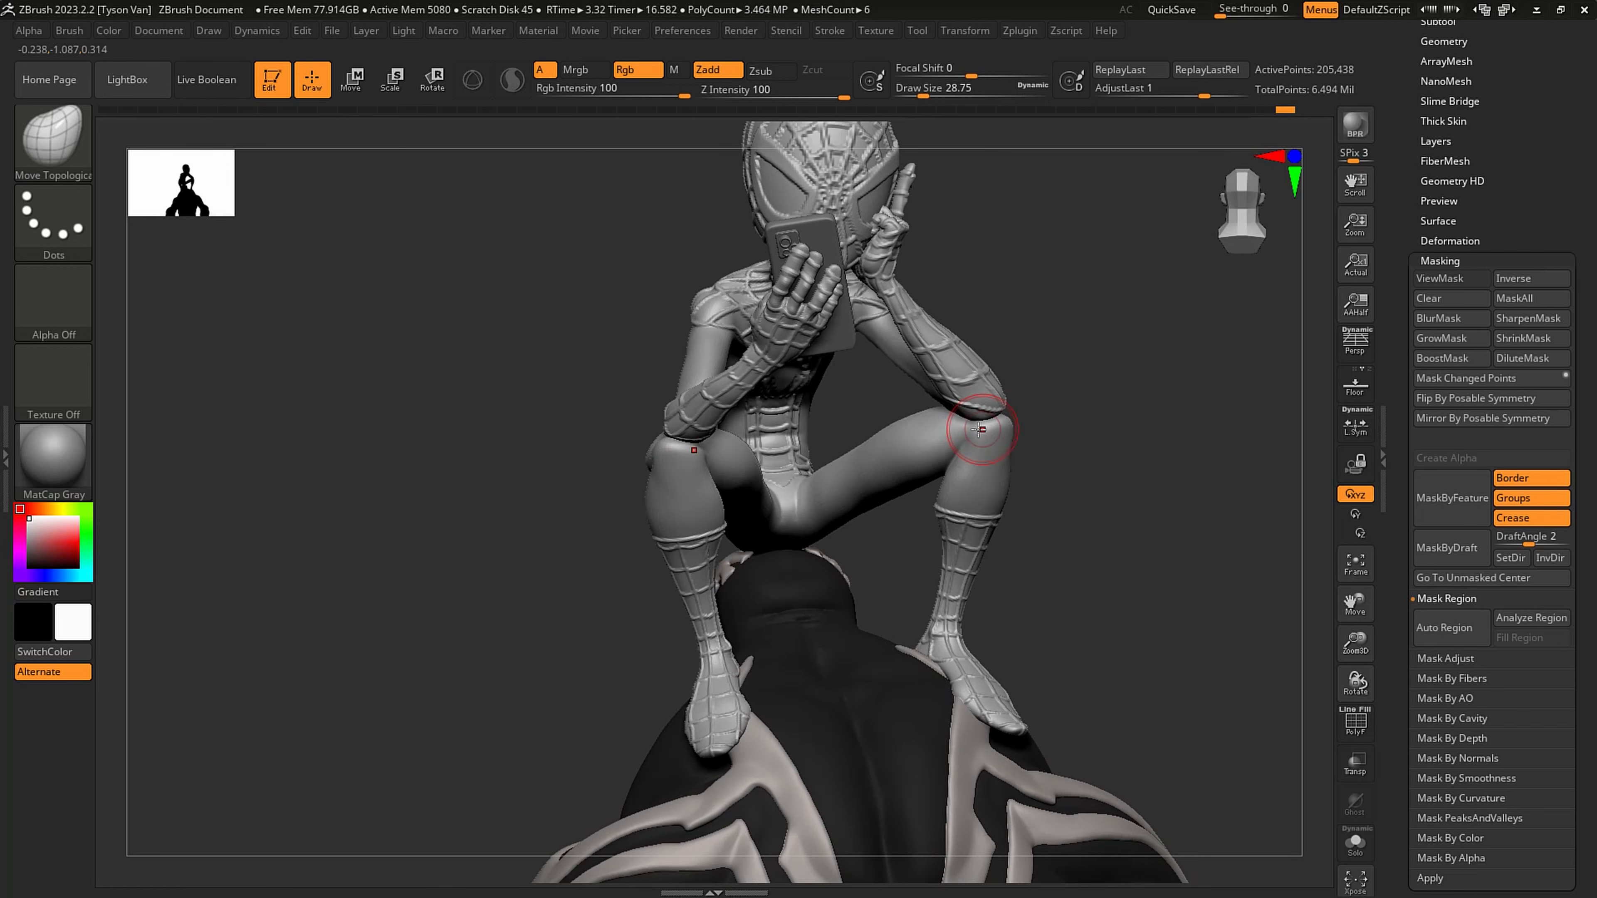
# - Set the brush to about 74 draw size at the groin and lower the figure to its 12,838-point subdivision level
pyautogui.press('s')
pyautogui.moveTo(973, 433); pyautogui.dragTo(999, 424)
pyautogui.moveTo(1001, 422); pyautogui.dragTo(861, 465, button='right')
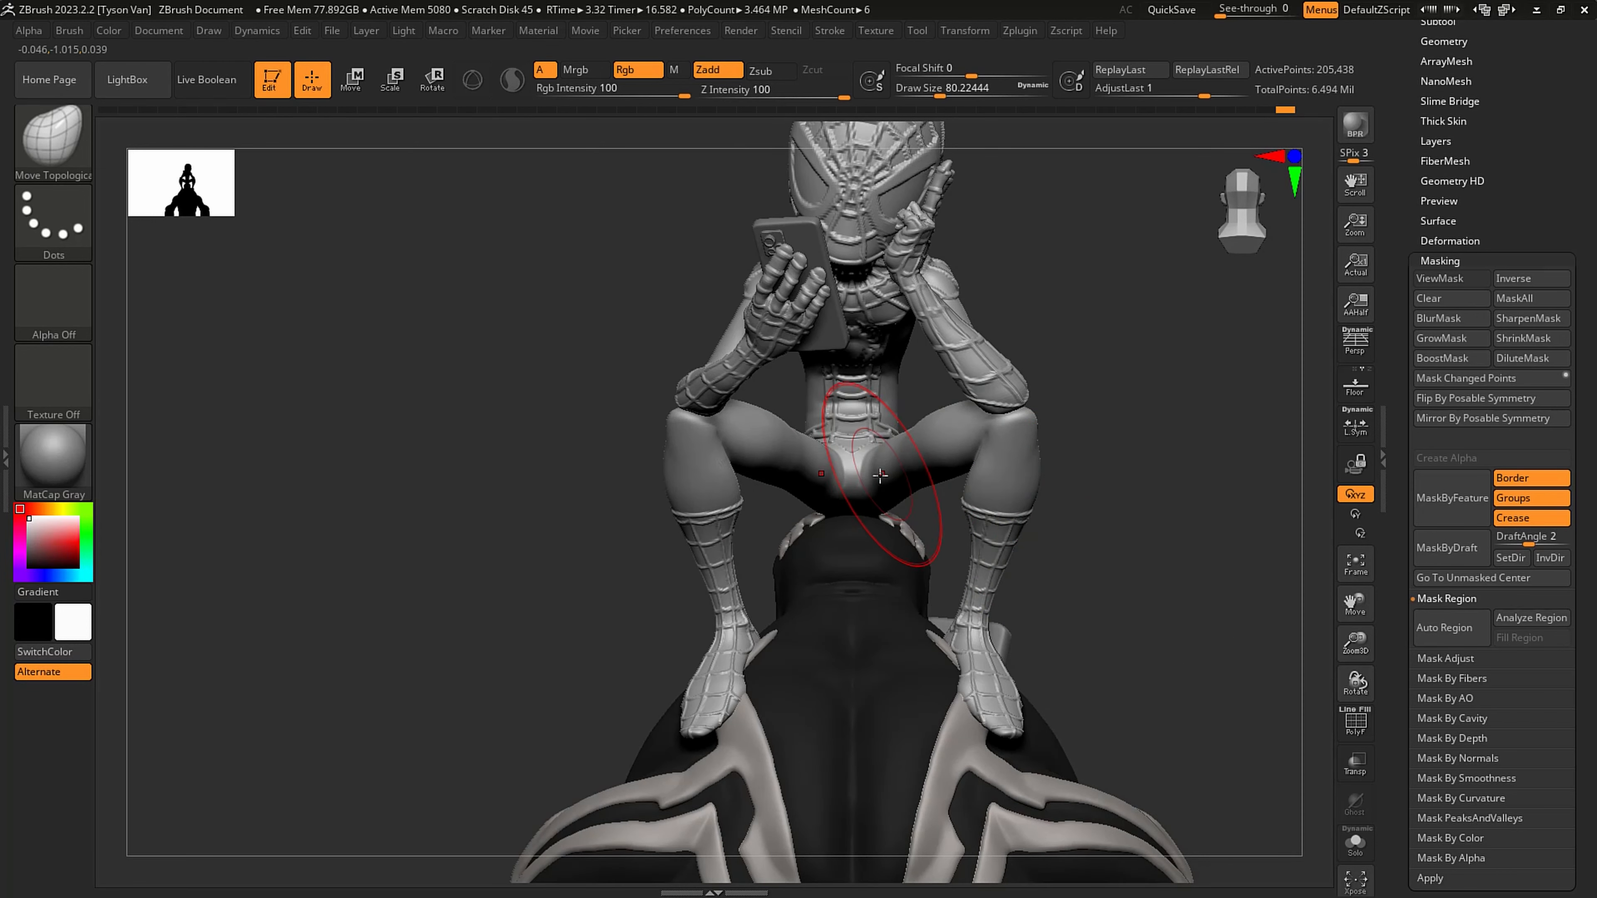
pyautogui.press('s')
pyautogui.click(880, 476)
pyautogui.moveTo(882, 526); pyautogui.dragTo(889, 476, button='right')
pyautogui.hotkey('shift', 'd')
pyautogui.hotkey('shift', 'd')
pyautogui.press('s')
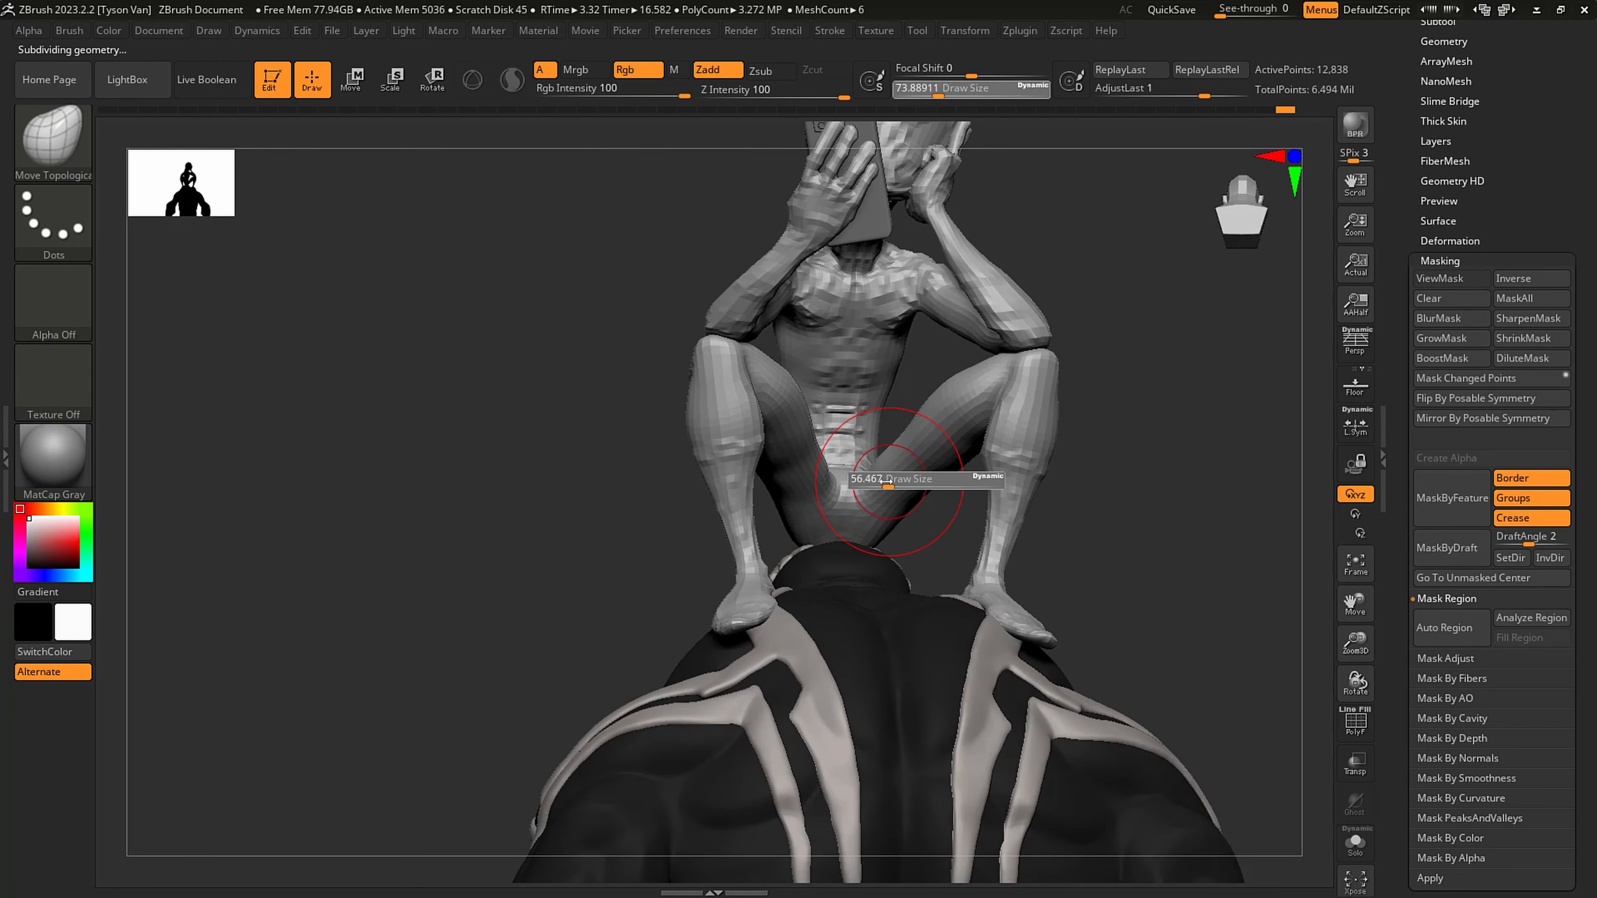
pyautogui.click(883, 483)
pyautogui.keyDown('shift'); pyautogui.moveTo(891, 486); pyautogui.dragTo(899, 485); pyautogui.keyUp('shift')
pyautogui.hotkey('ctrl', 'z')
# - Reshape the inner thighs beside the groin symmetrically with Move Topological at about 41 to 49 draw size
pyautogui.moveTo(911, 490); pyautogui.dragTo(893, 475, button='right')
pyautogui.press('s')
pyautogui.click(894, 510)
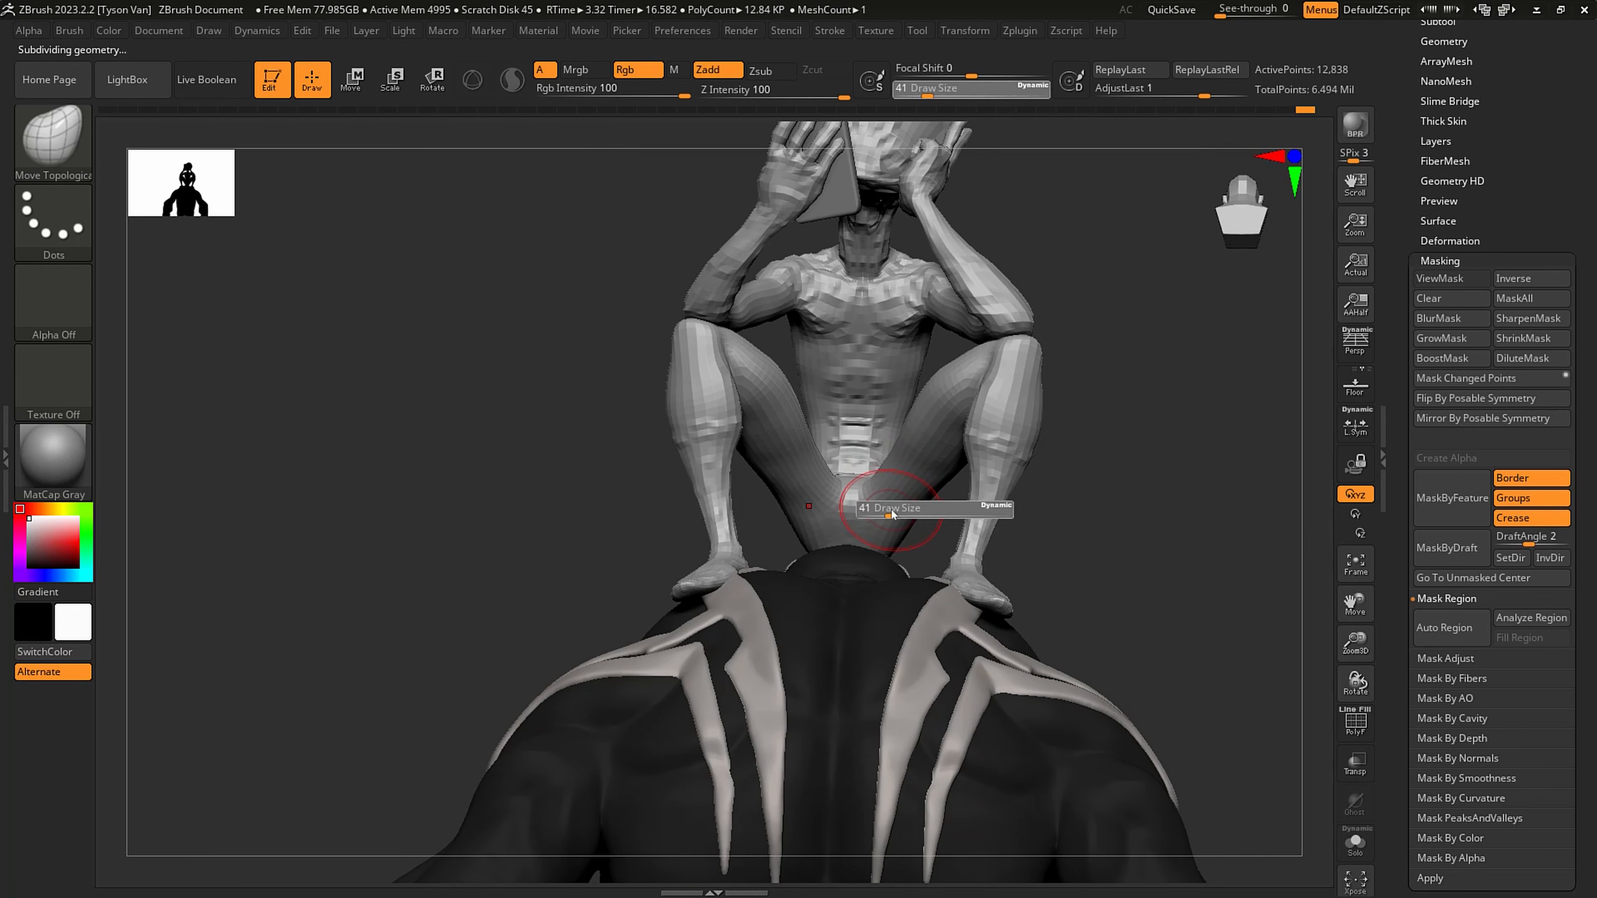
pyautogui.moveTo(894, 523); pyautogui.dragTo(895, 485)
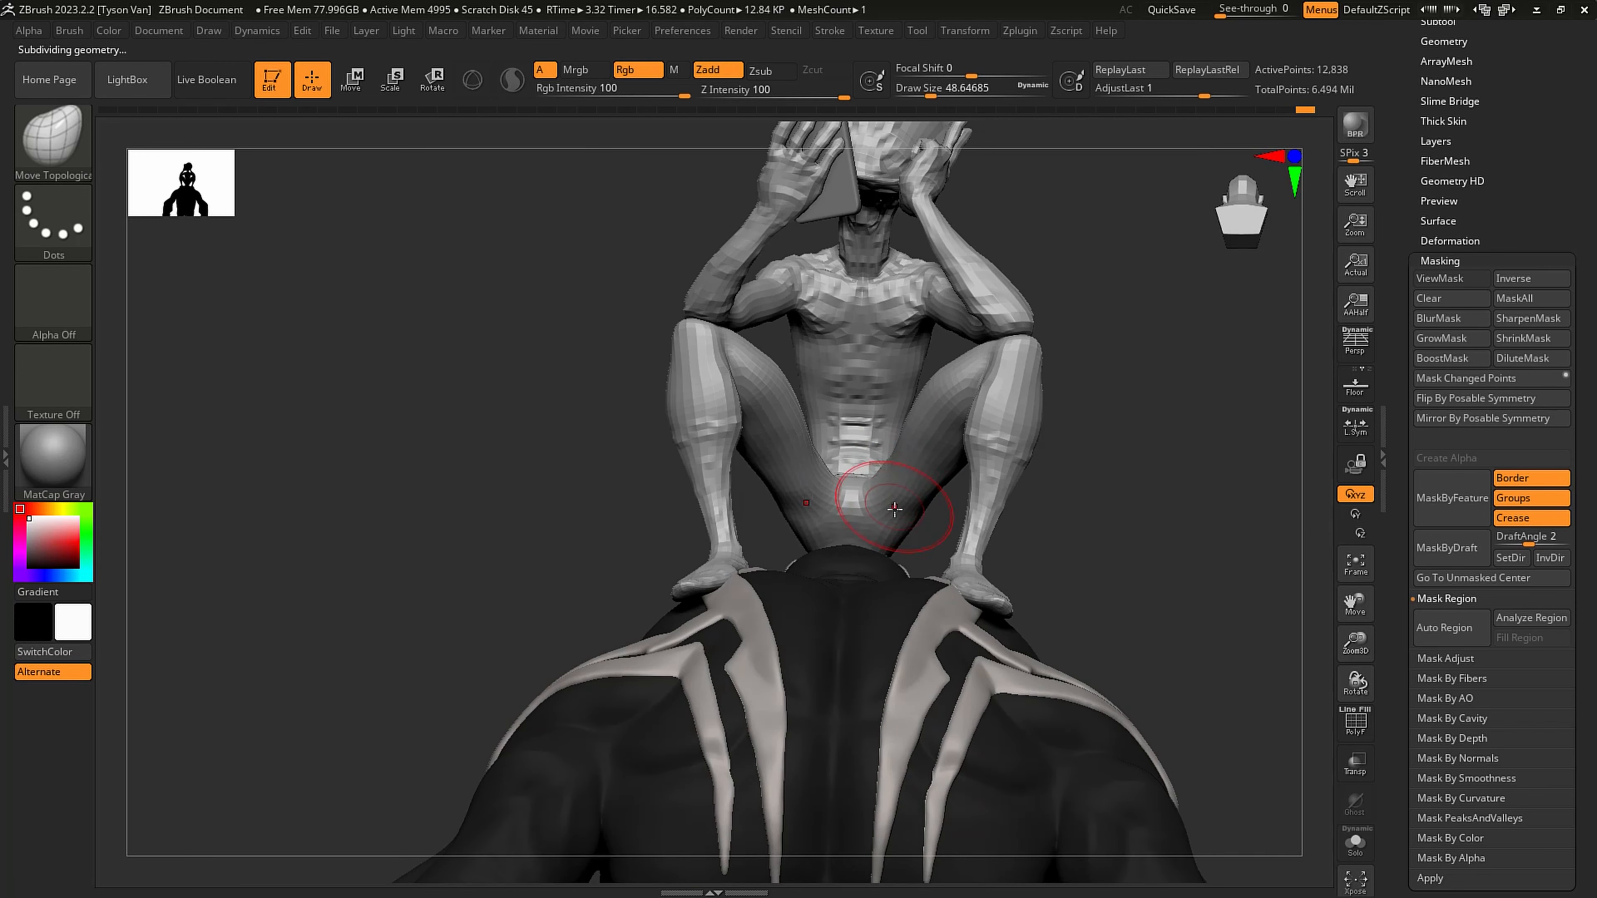
pyautogui.press('shift')
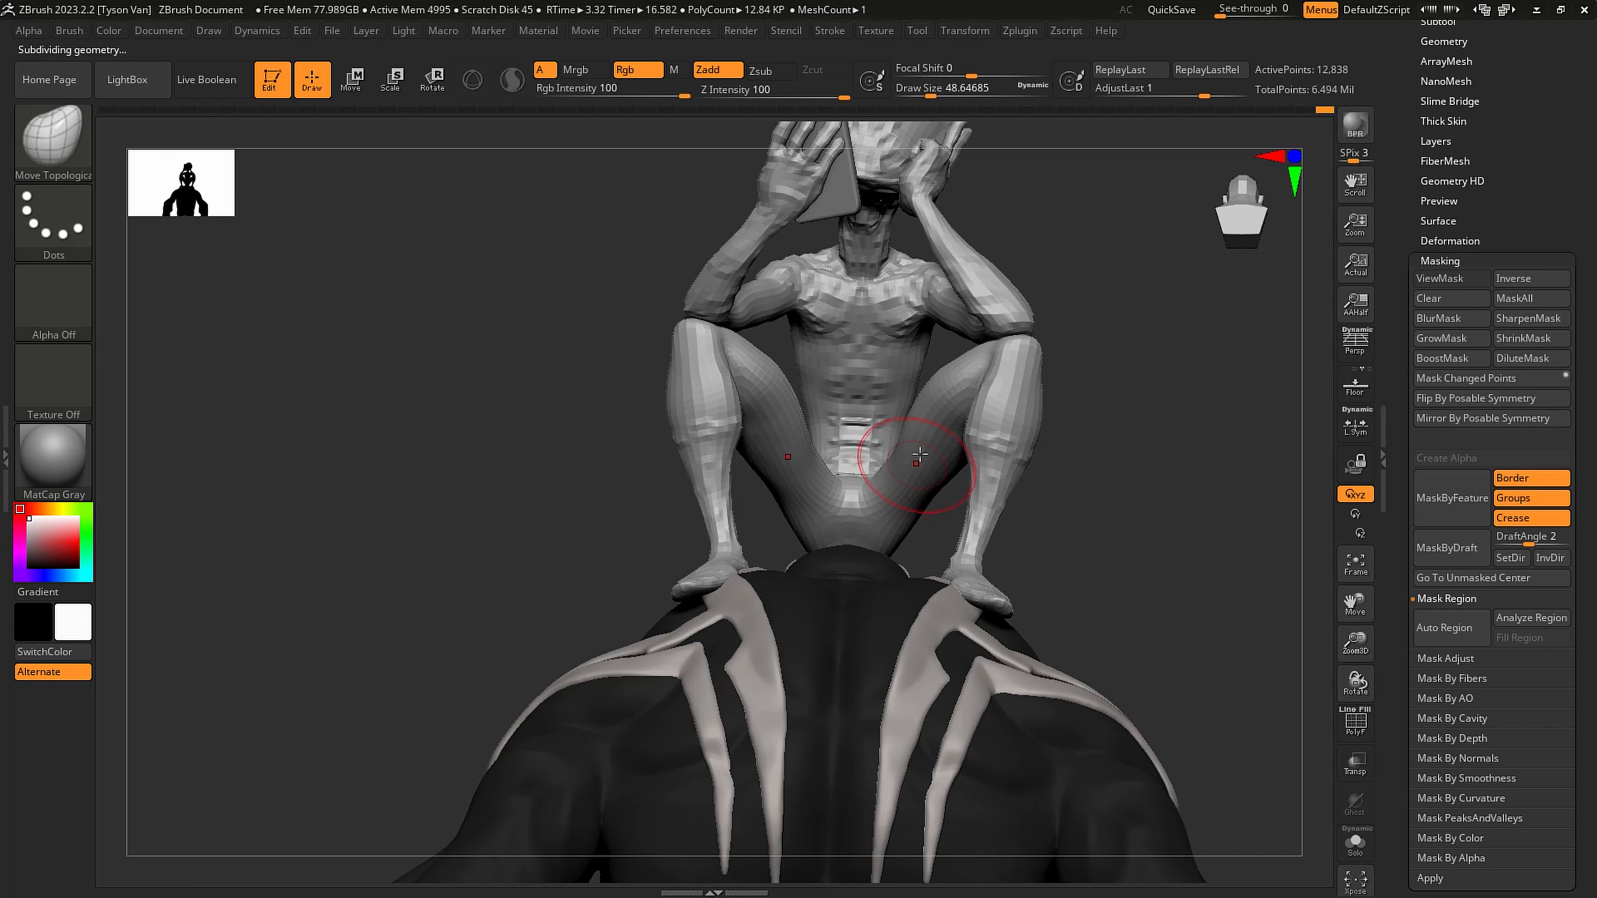
pyautogui.press('s')
pyautogui.moveTo(921, 426); pyautogui.dragTo(928, 423)
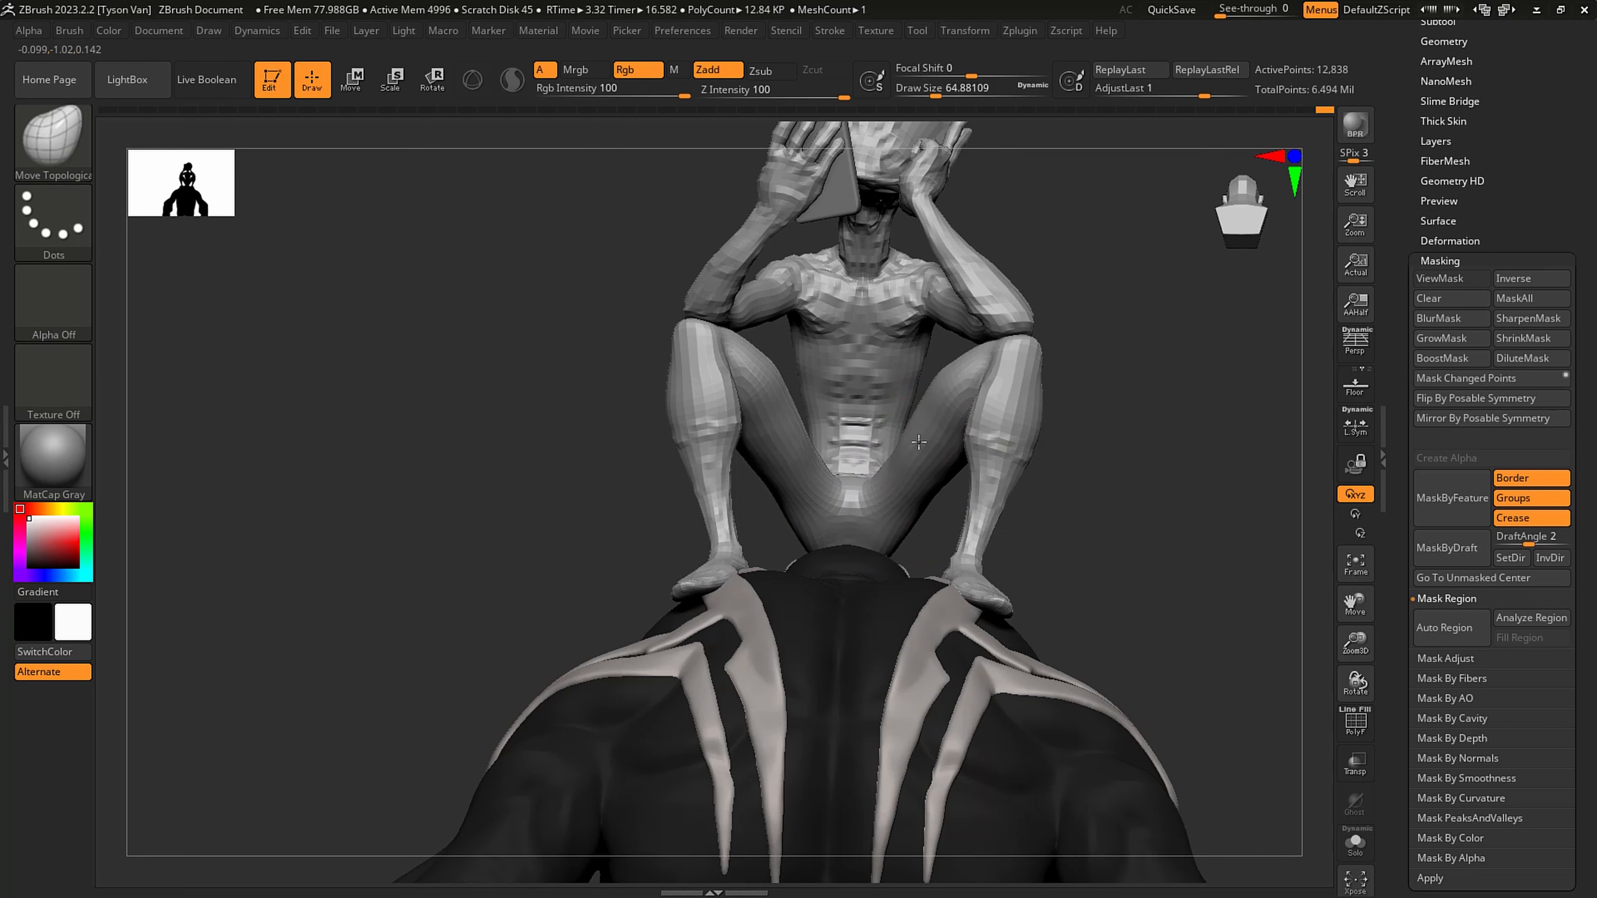
# - Return the figure to its highest subdivision level, check the pose, and save the tool file
pyautogui.press('d')
pyautogui.press('d')
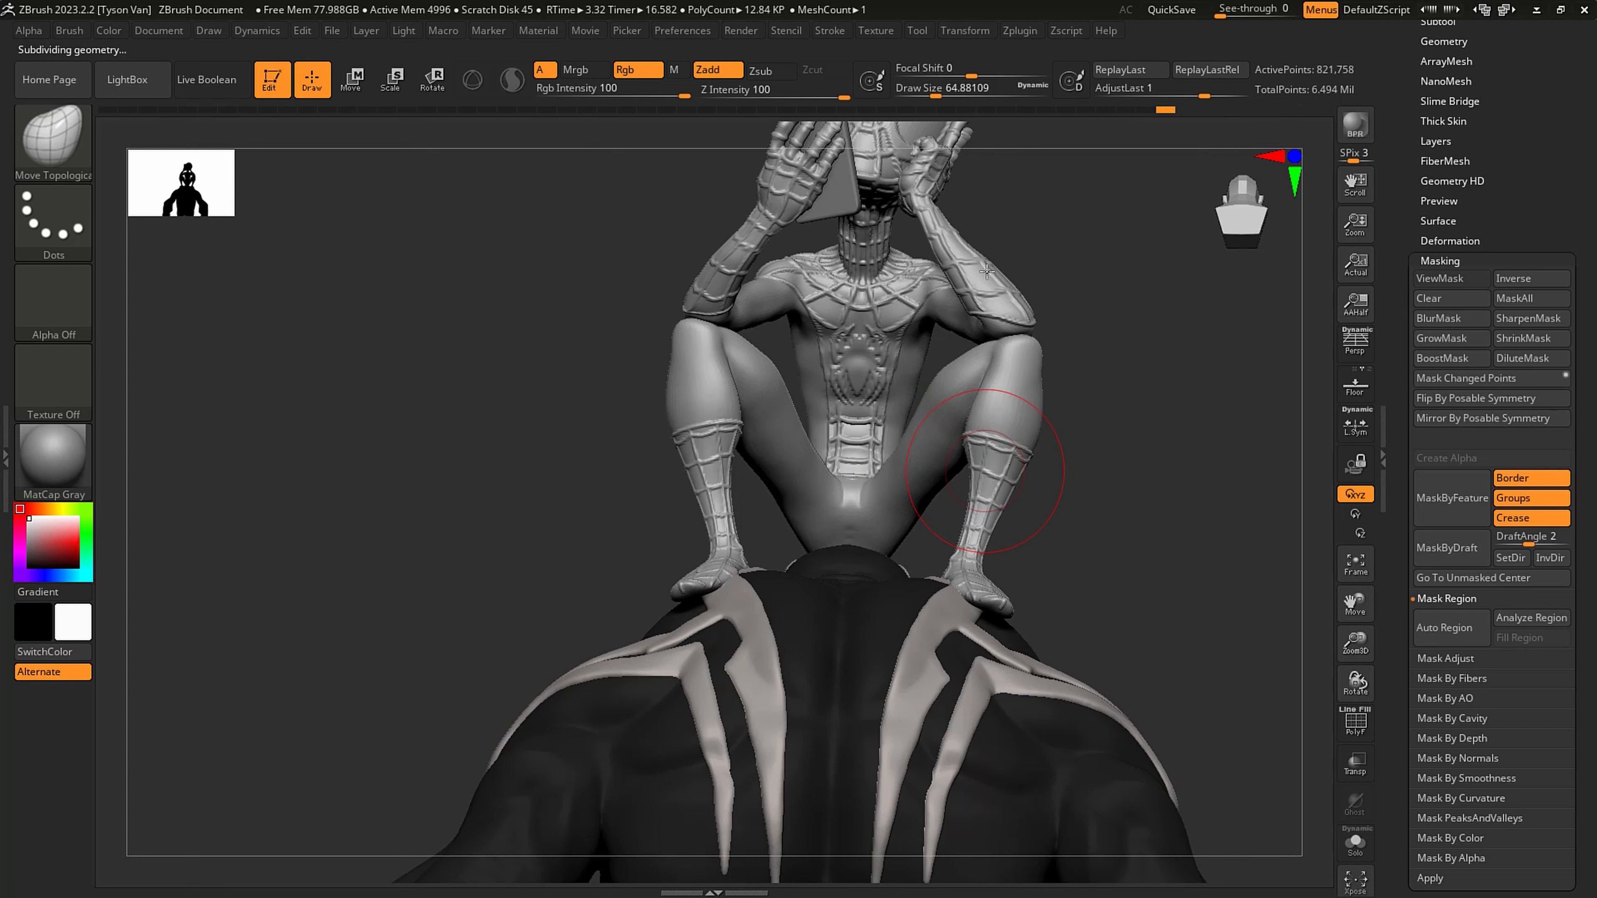
pyautogui.keyDown('alt'); pyautogui.moveTo(972, 428); pyautogui.dragTo(972, 306, button='right'); pyautogui.keyUp('alt')
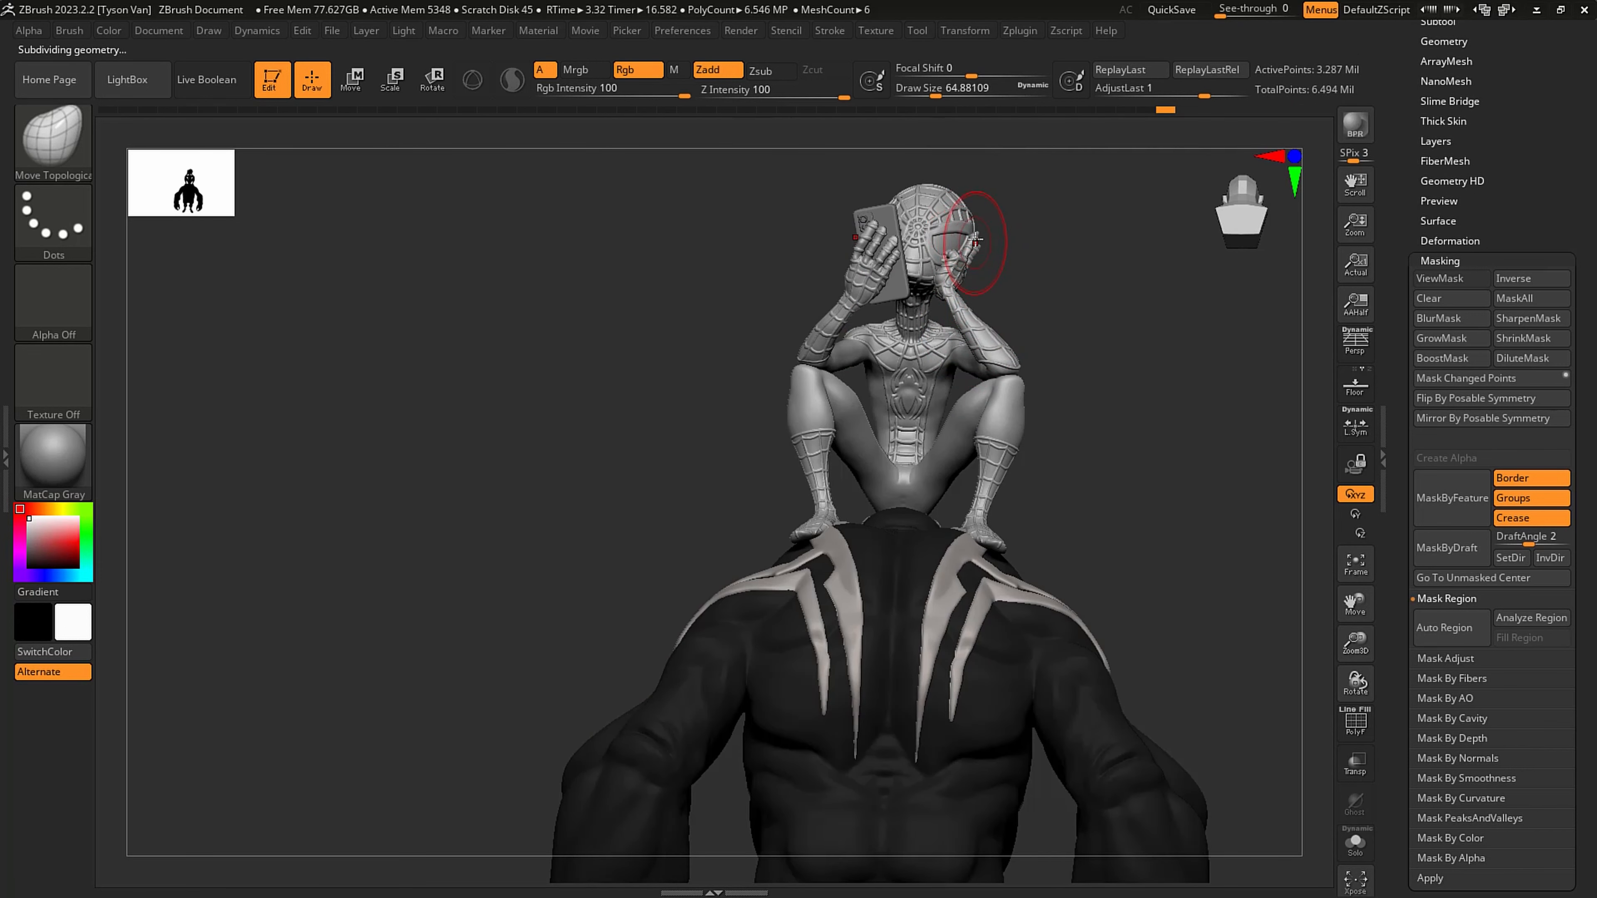
pyautogui.keyDown('ctrl'); pyautogui.moveTo(975, 237); pyautogui.dragTo(990, 346, button='right'); pyautogui.keyUp('ctrl')
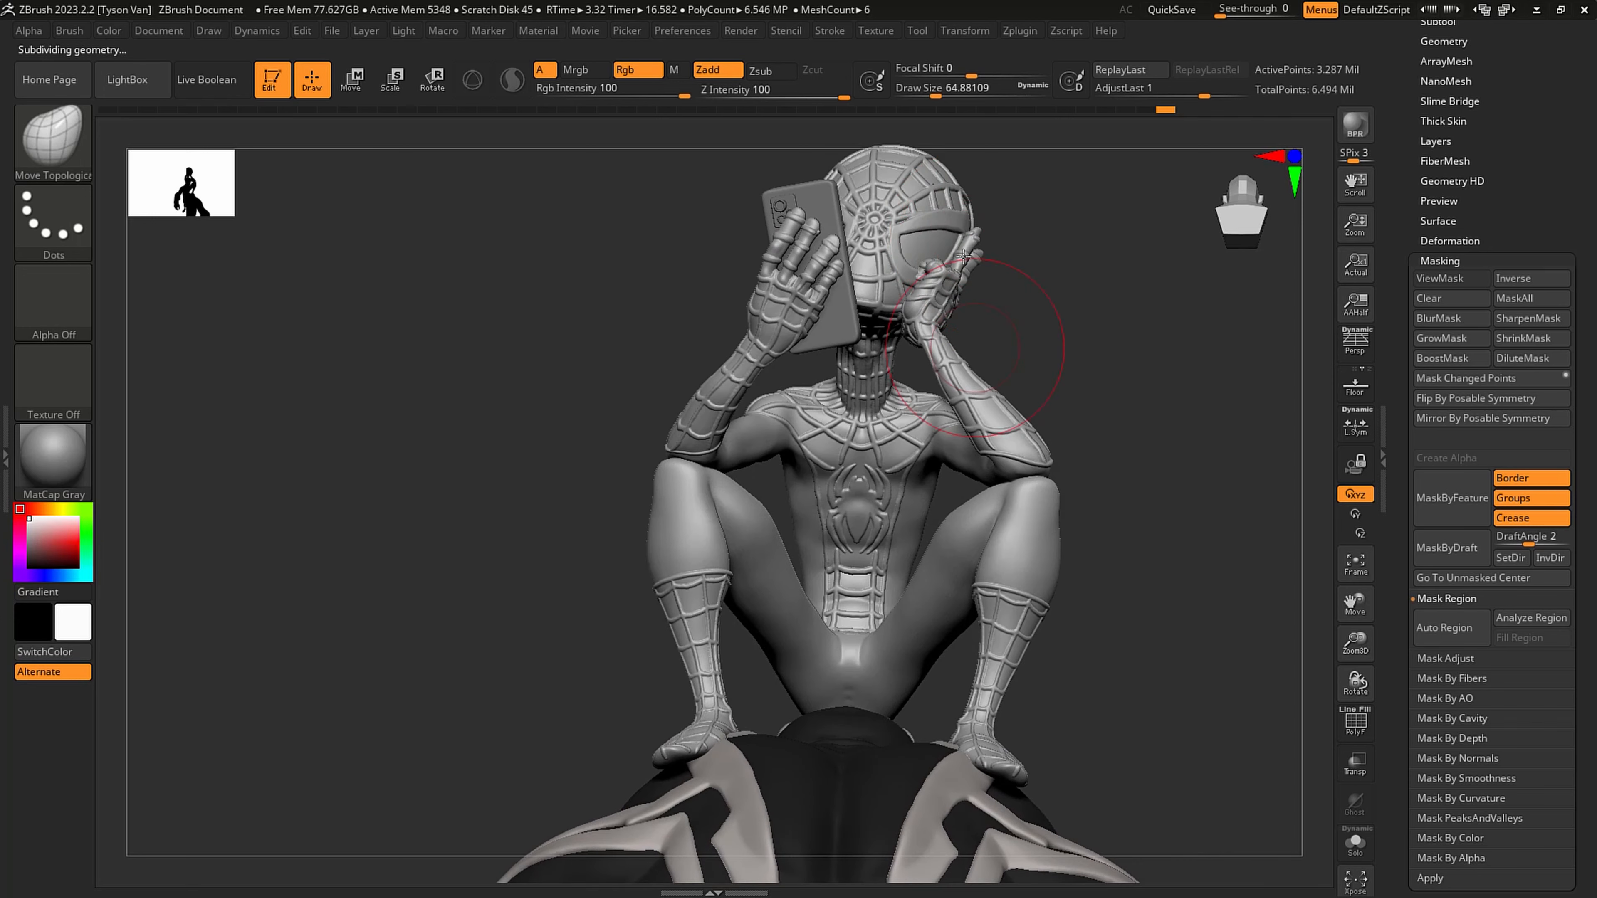
pyautogui.moveTo(965, 246); pyautogui.dragTo(967, 294, button='right')
pyautogui.moveTo(899, 247); pyautogui.dragTo(933, 232, button='right')
pyautogui.scroll(5, 1495, 56)
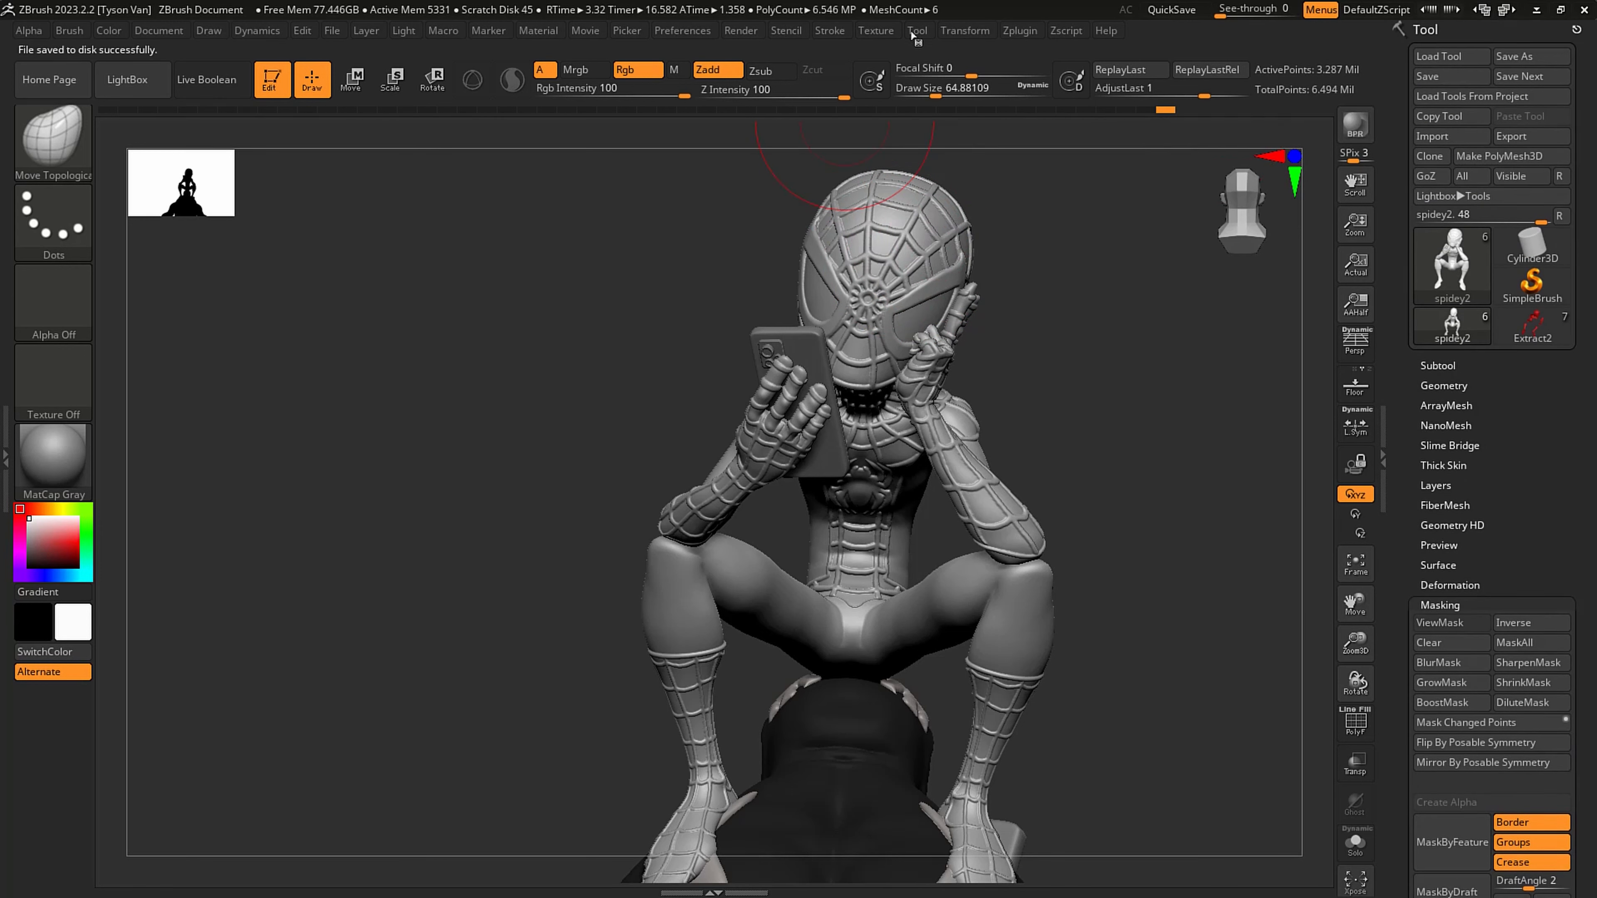
# - Enable Posable Symmetry on the Spider-Man figure
pyautogui.click(957, 30)
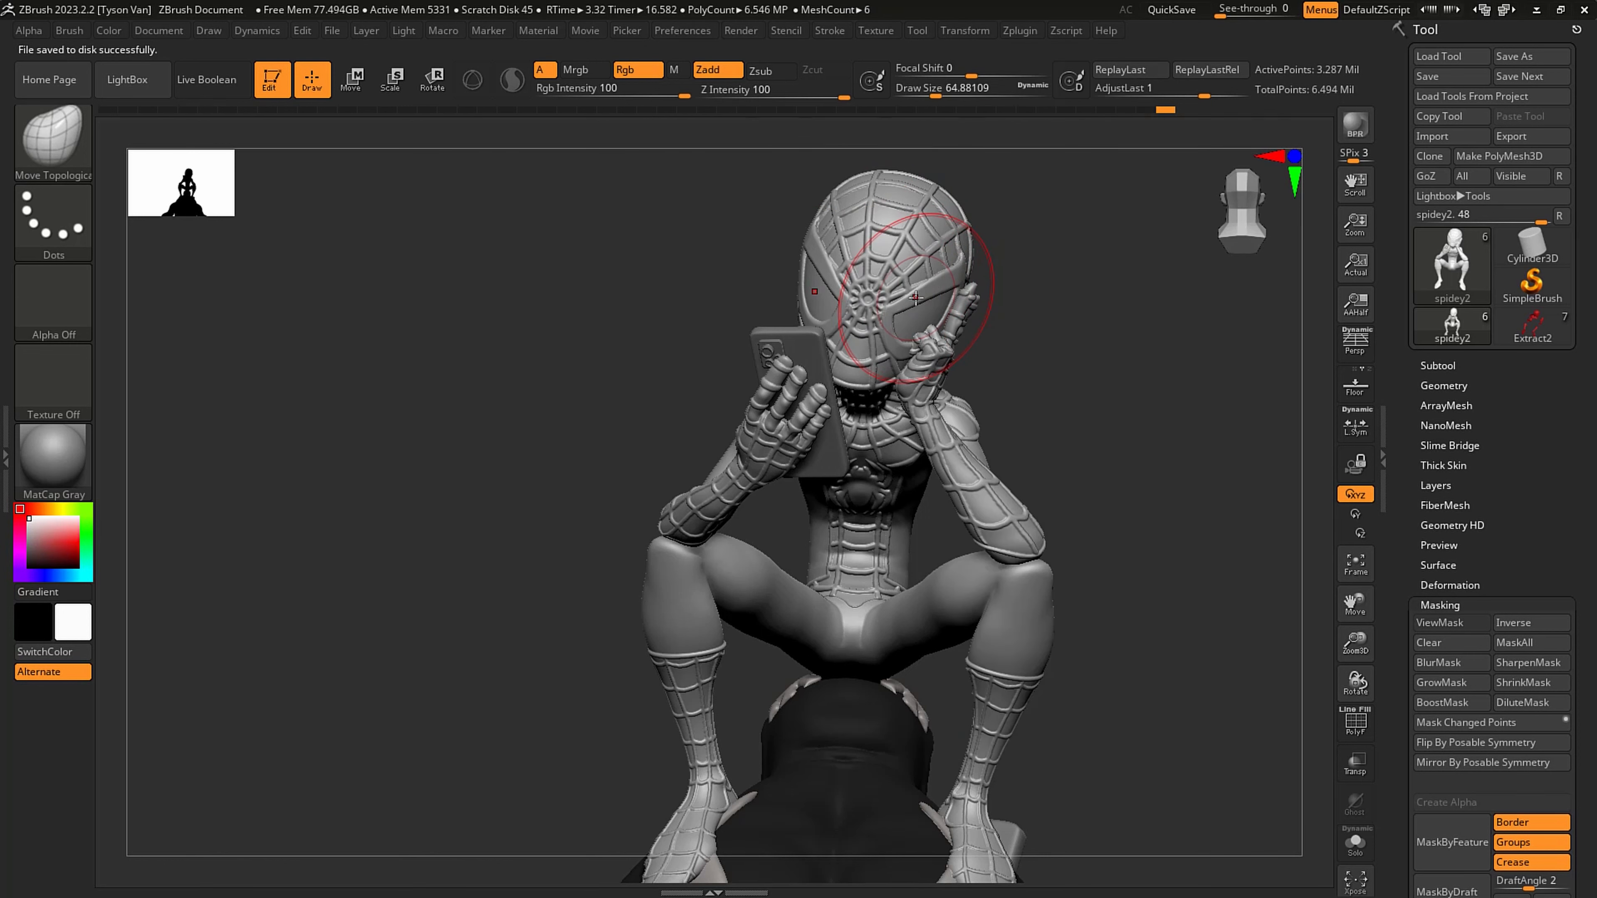
pyautogui.click(973, 30)
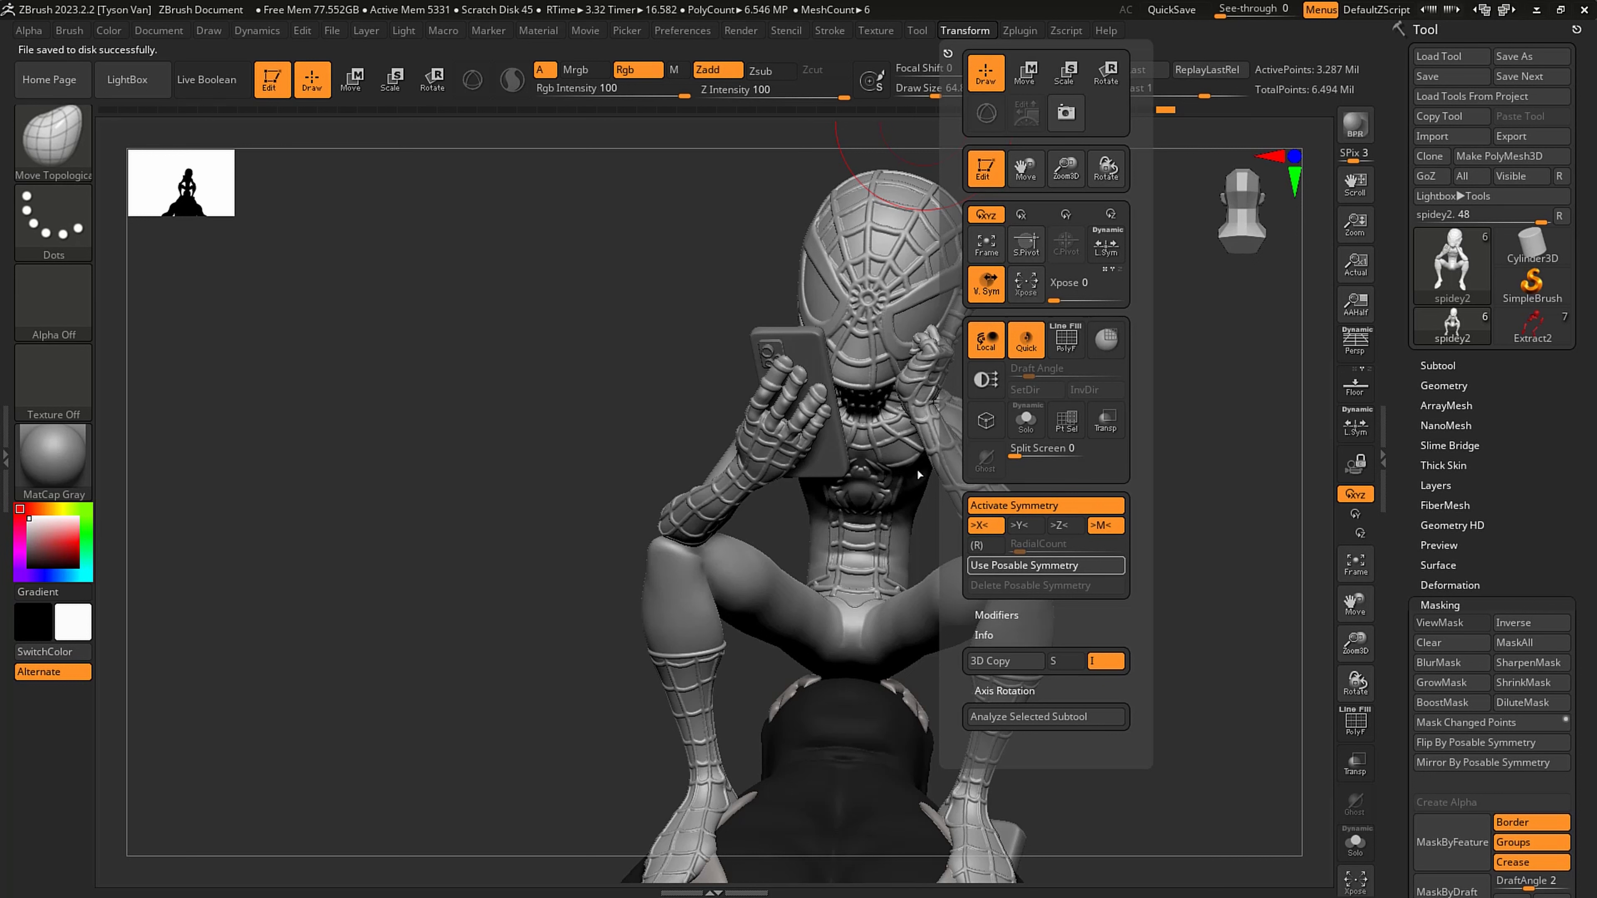
pyautogui.click(1045, 565)
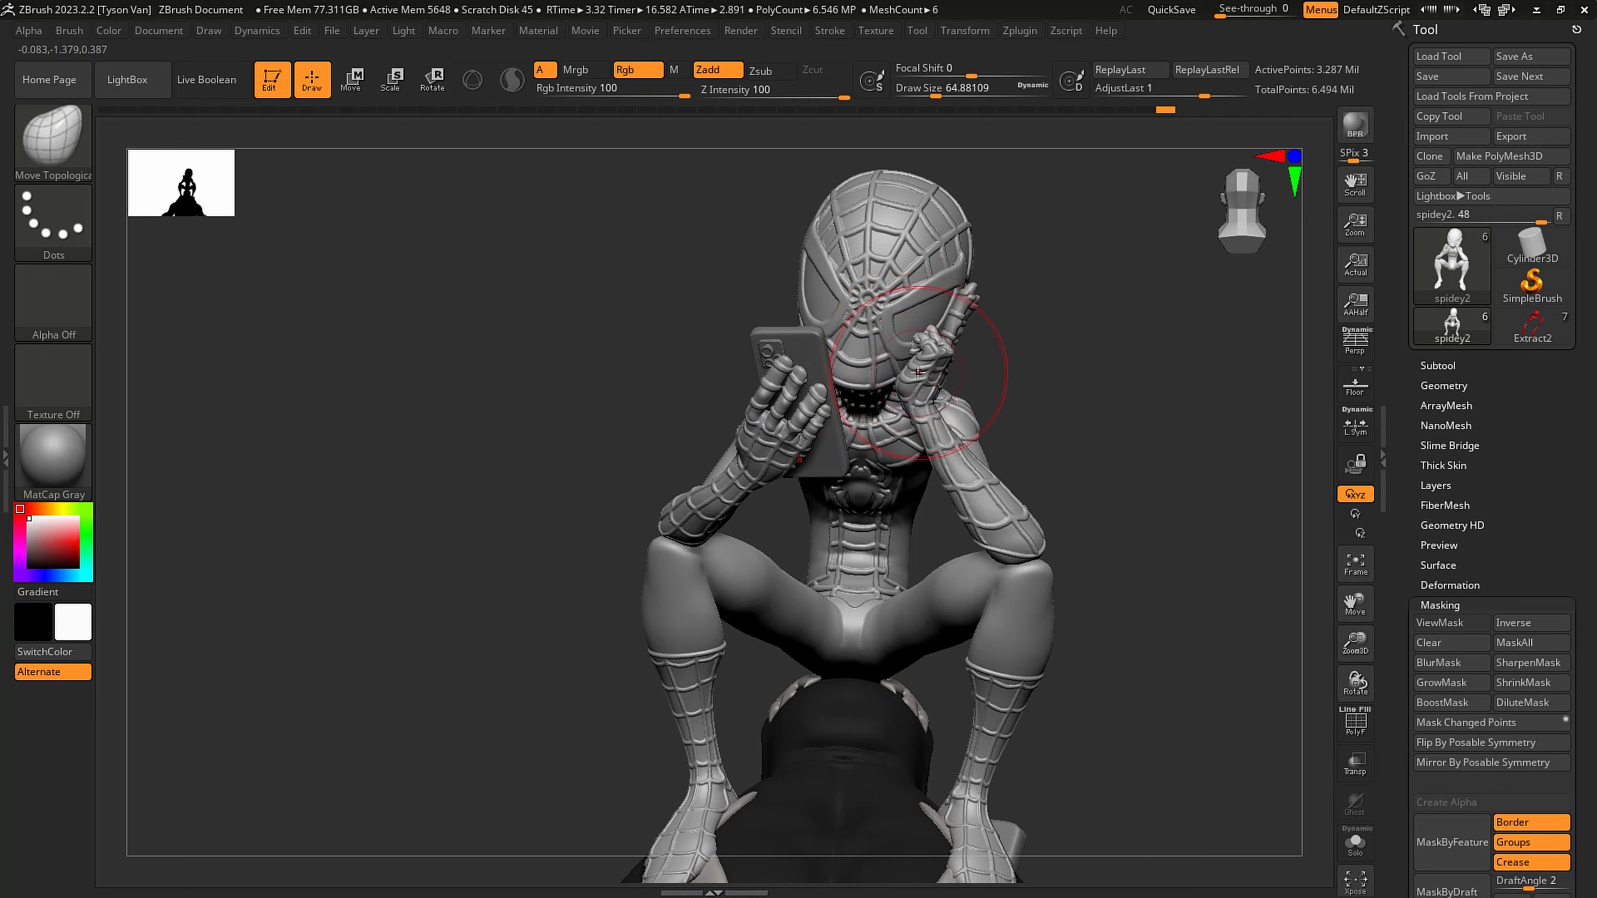
# - Touch up the raised hand's extended fingertip with ClayBuildup and Smooth at about 2.2 draw size
pyautogui.moveTo(1125, 353); pyautogui.dragTo(962, 327)
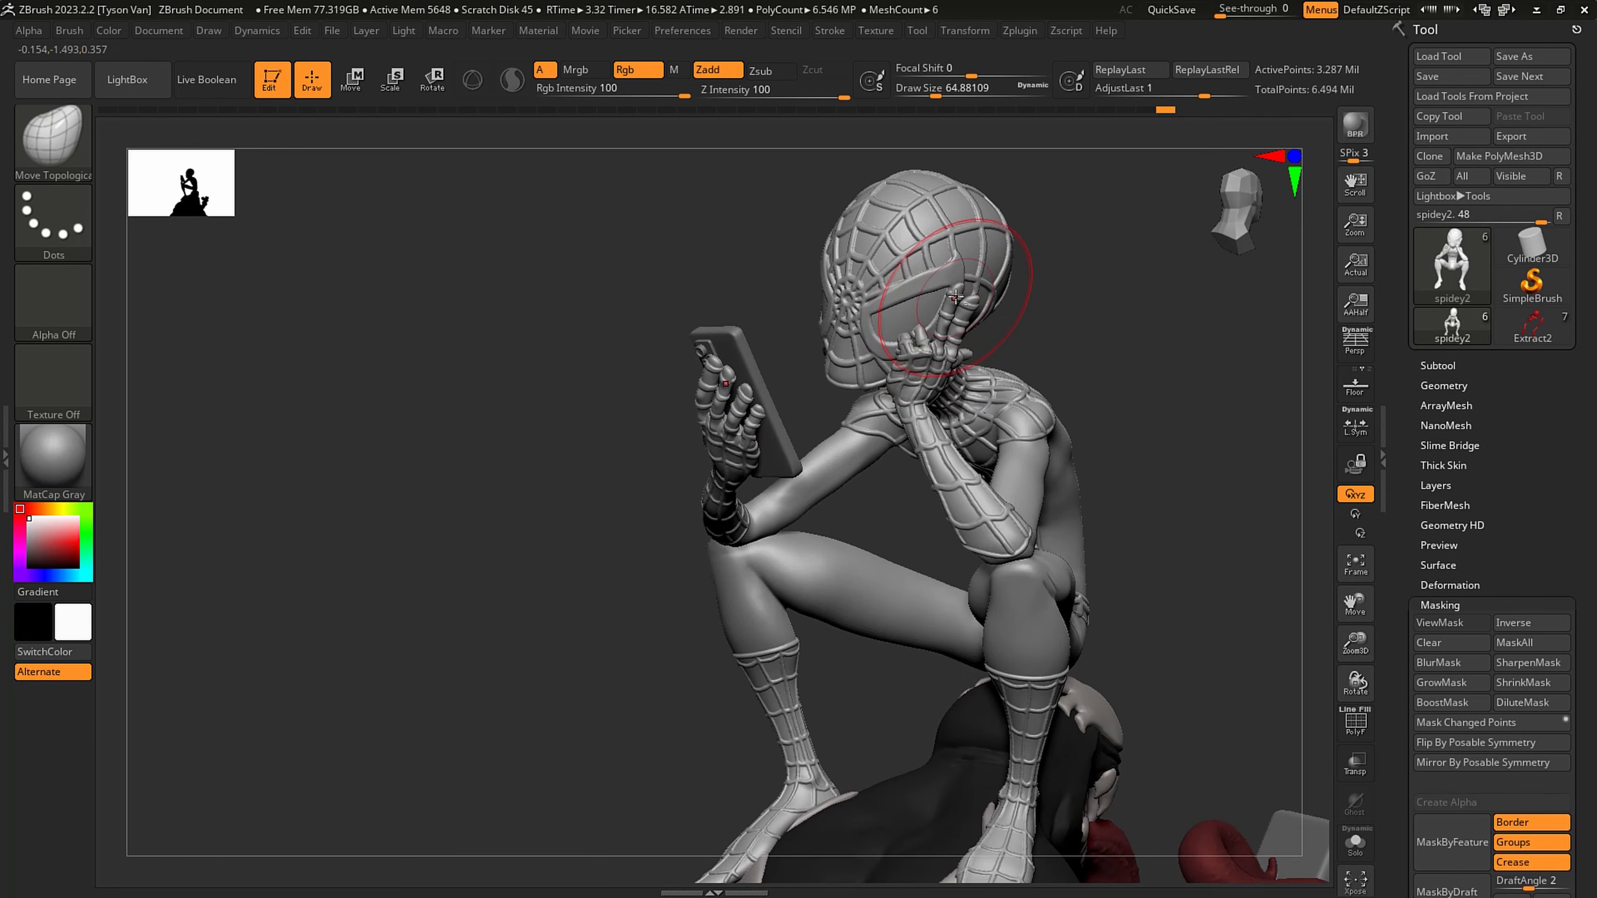
pyautogui.scroll(5, 955, 297)
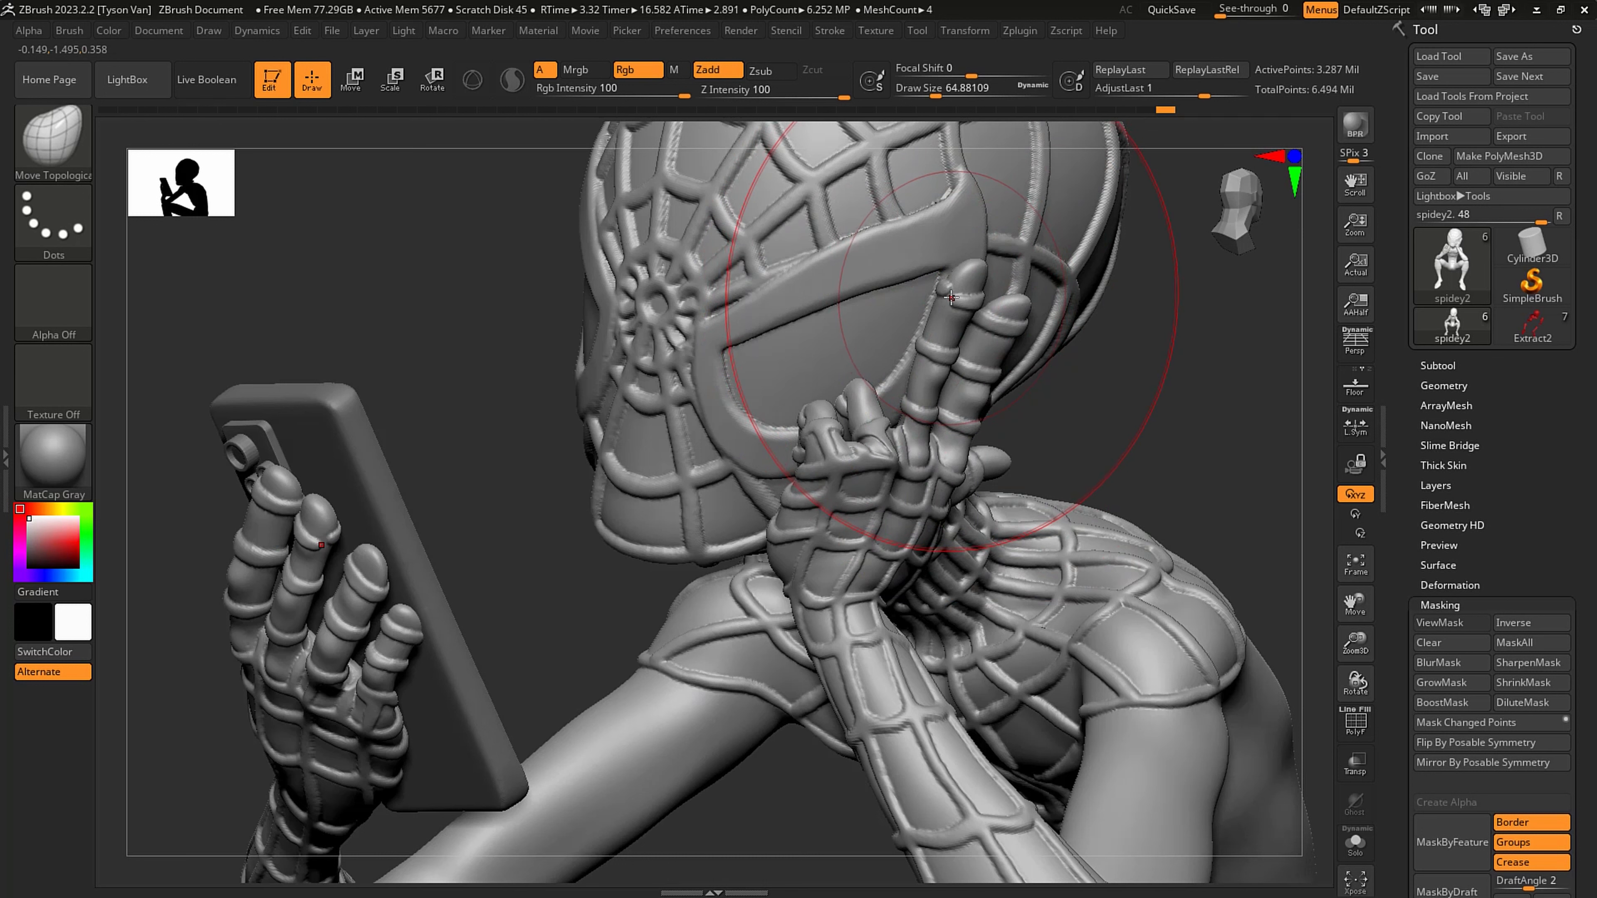
pyautogui.press('b')
pyautogui.press('s')
pyautogui.press('h')
pyautogui.press('b')
pyautogui.press('c')
pyautogui.press('b')
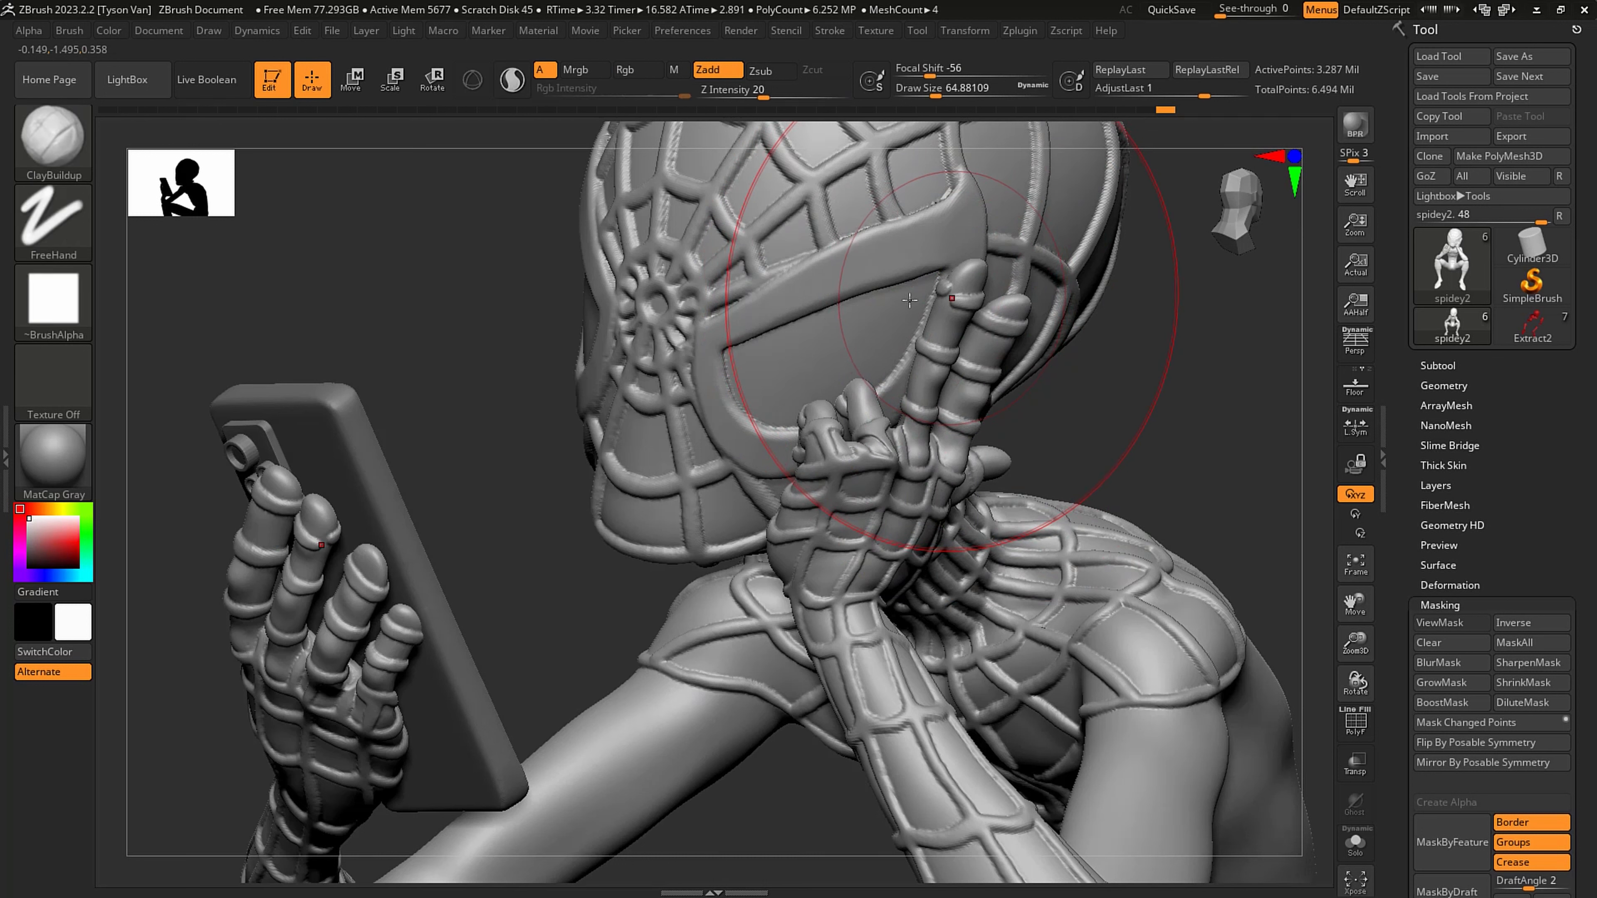
pyautogui.press('s')
pyautogui.moveTo(943, 296); pyautogui.dragTo(950, 292)
pyautogui.press('s')
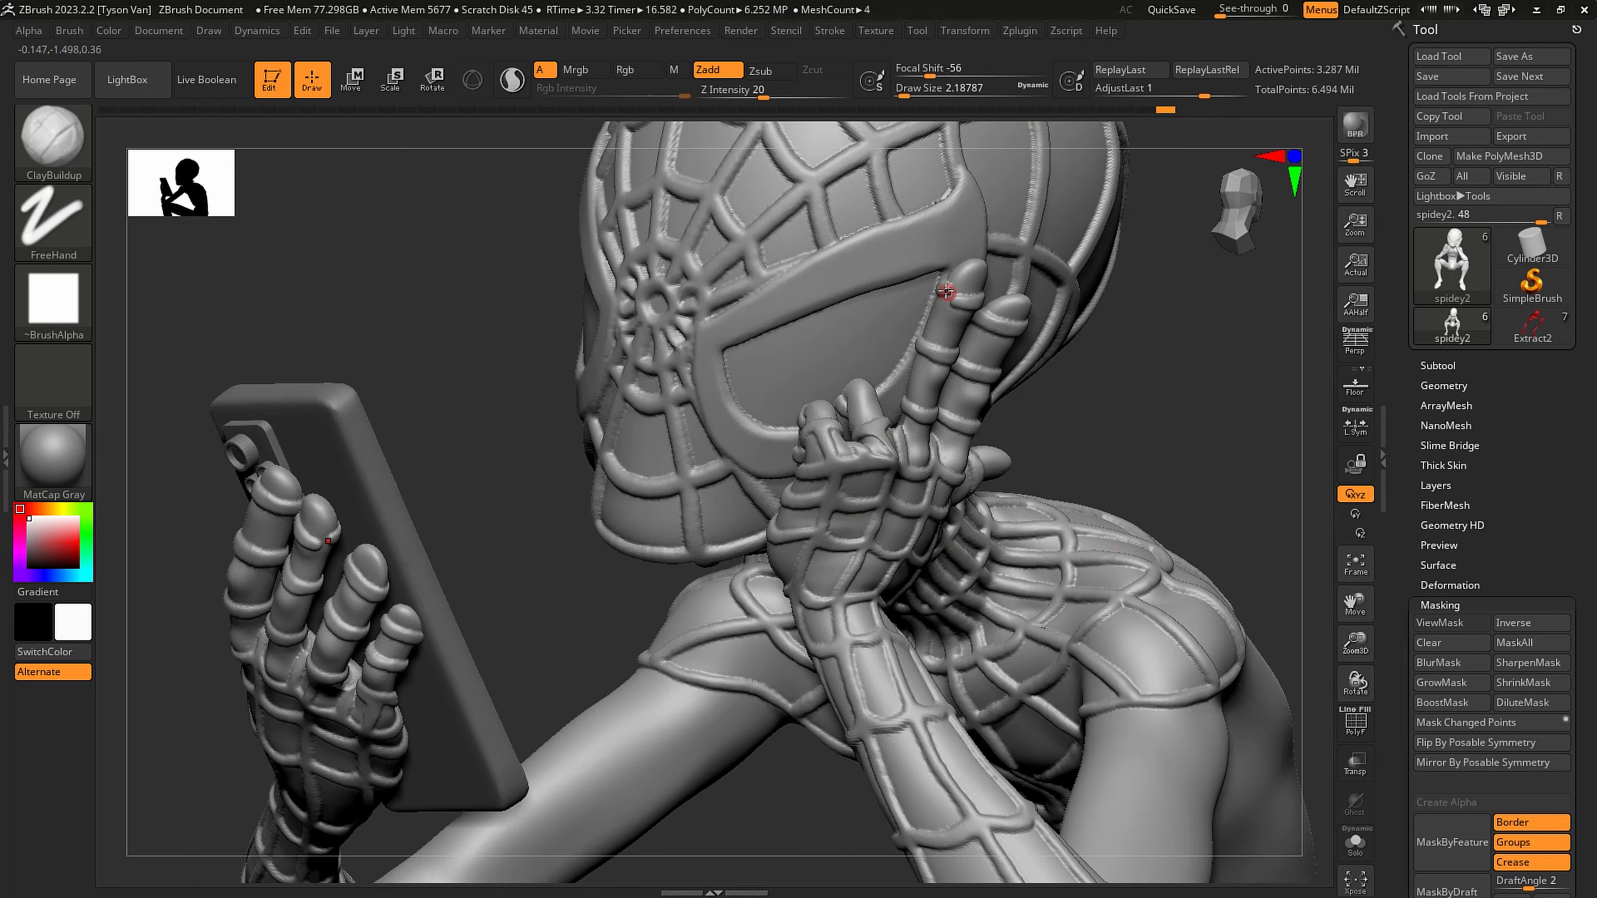
pyautogui.press('shift')
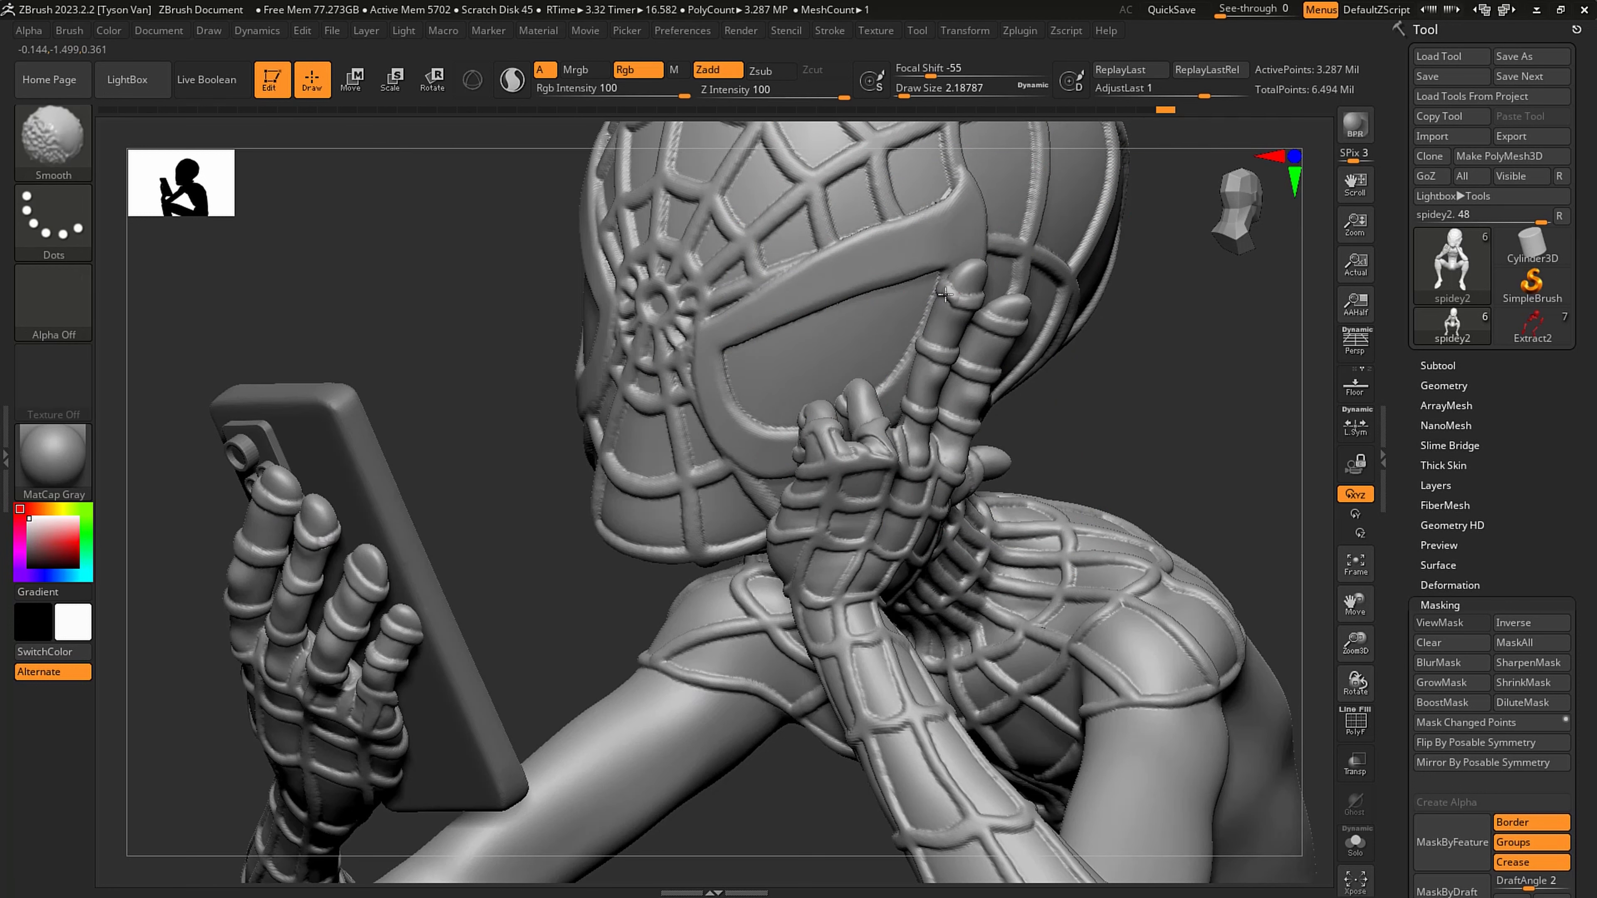
# - Reshape the curled fingers and knuckles of the raised hand with SnakeHook at about 13 draw size
pyautogui.keyDown('ctrl'); pyautogui.moveTo(1024, 311); pyautogui.dragTo(973, 378, button='right'); pyautogui.keyUp('ctrl')
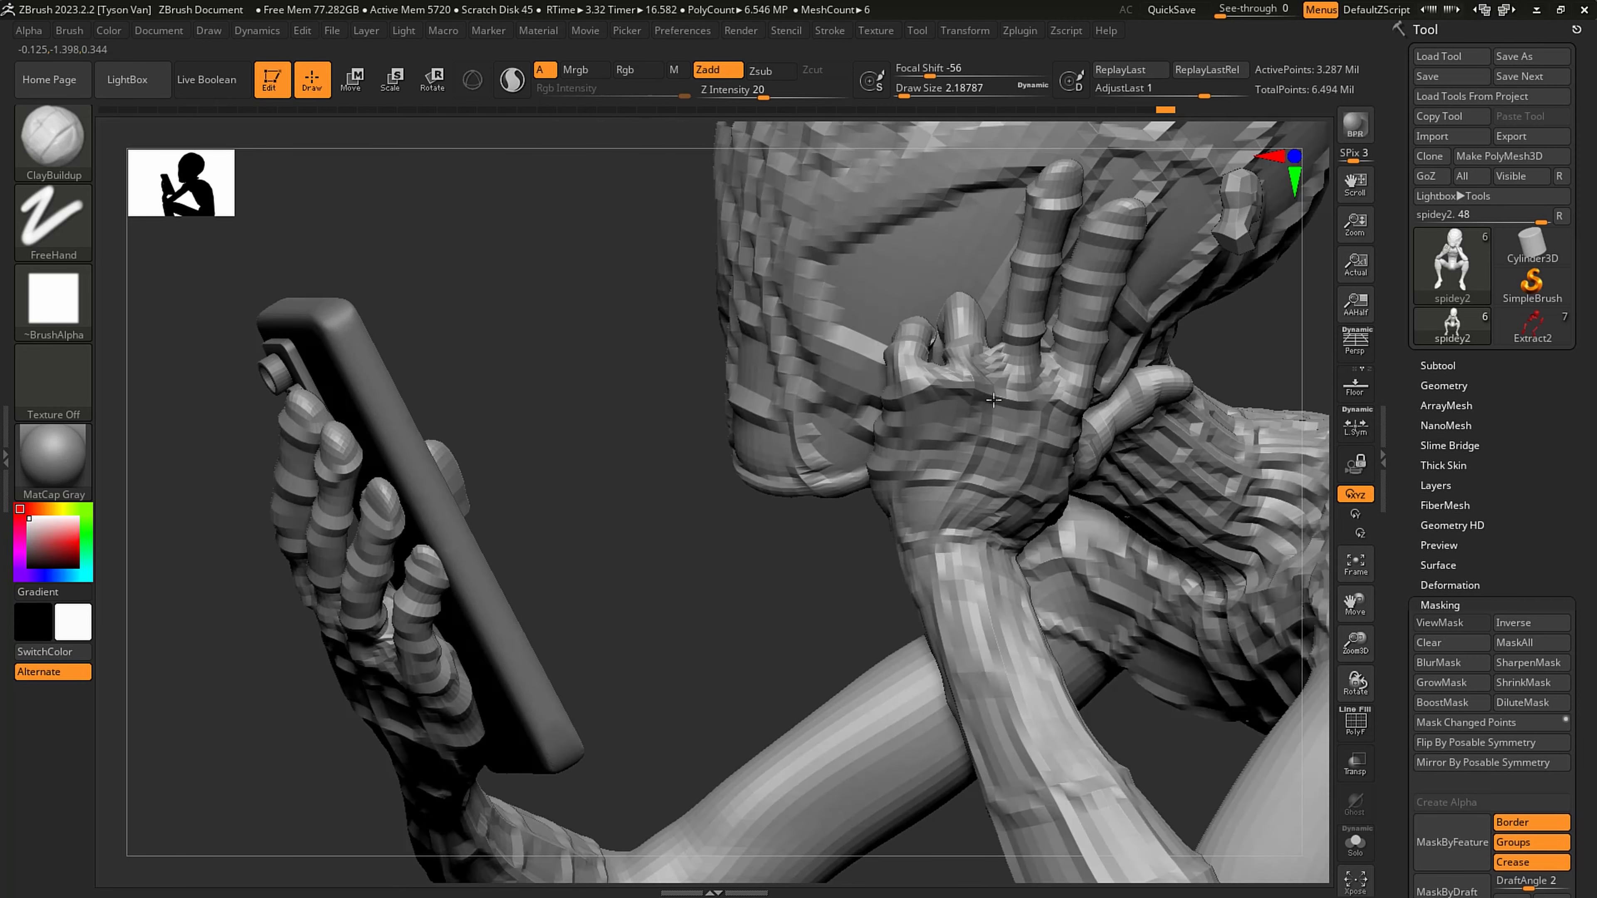
pyautogui.press('b')
pyautogui.press('s')
pyautogui.press('h')
pyautogui.press('s')
pyautogui.moveTo(969, 376); pyautogui.dragTo(979, 377)
pyautogui.moveTo(973, 370)
pyautogui.mouseDown()
pyautogui.moveTo(973, 386)
pyautogui.moveTo(972, 353)
pyautogui.mouseUp()
pyautogui.moveTo(964, 294); pyautogui.dragTo(974, 290)
pyautogui.moveTo(911, 325); pyautogui.dragTo(984, 328, button='right')
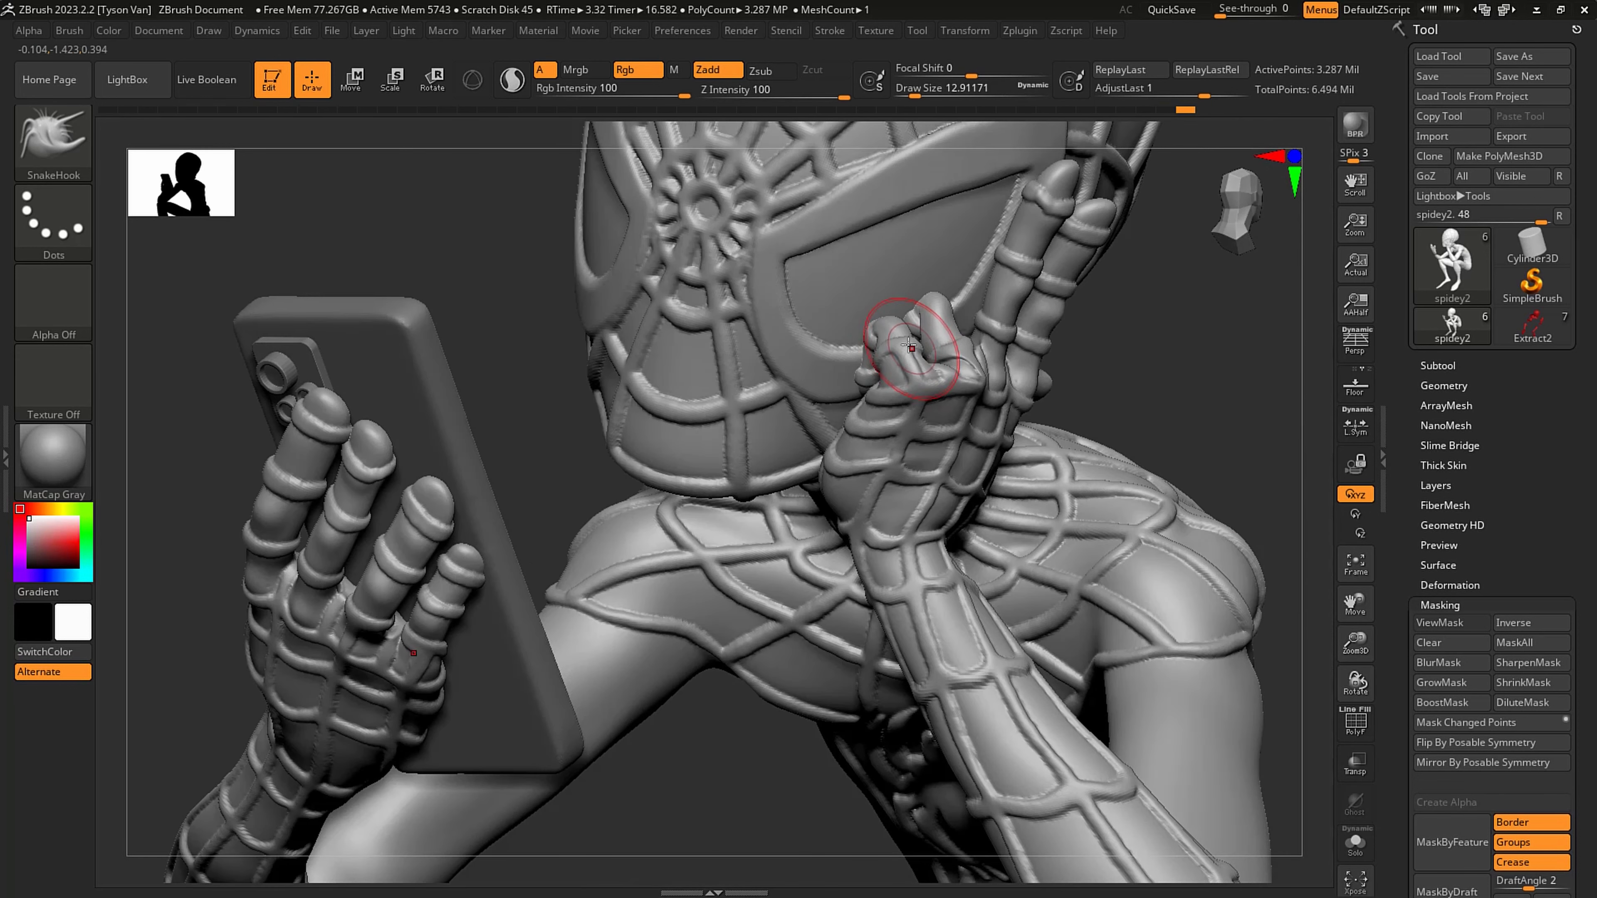
pyautogui.moveTo(909, 346); pyautogui.dragTo(891, 346)
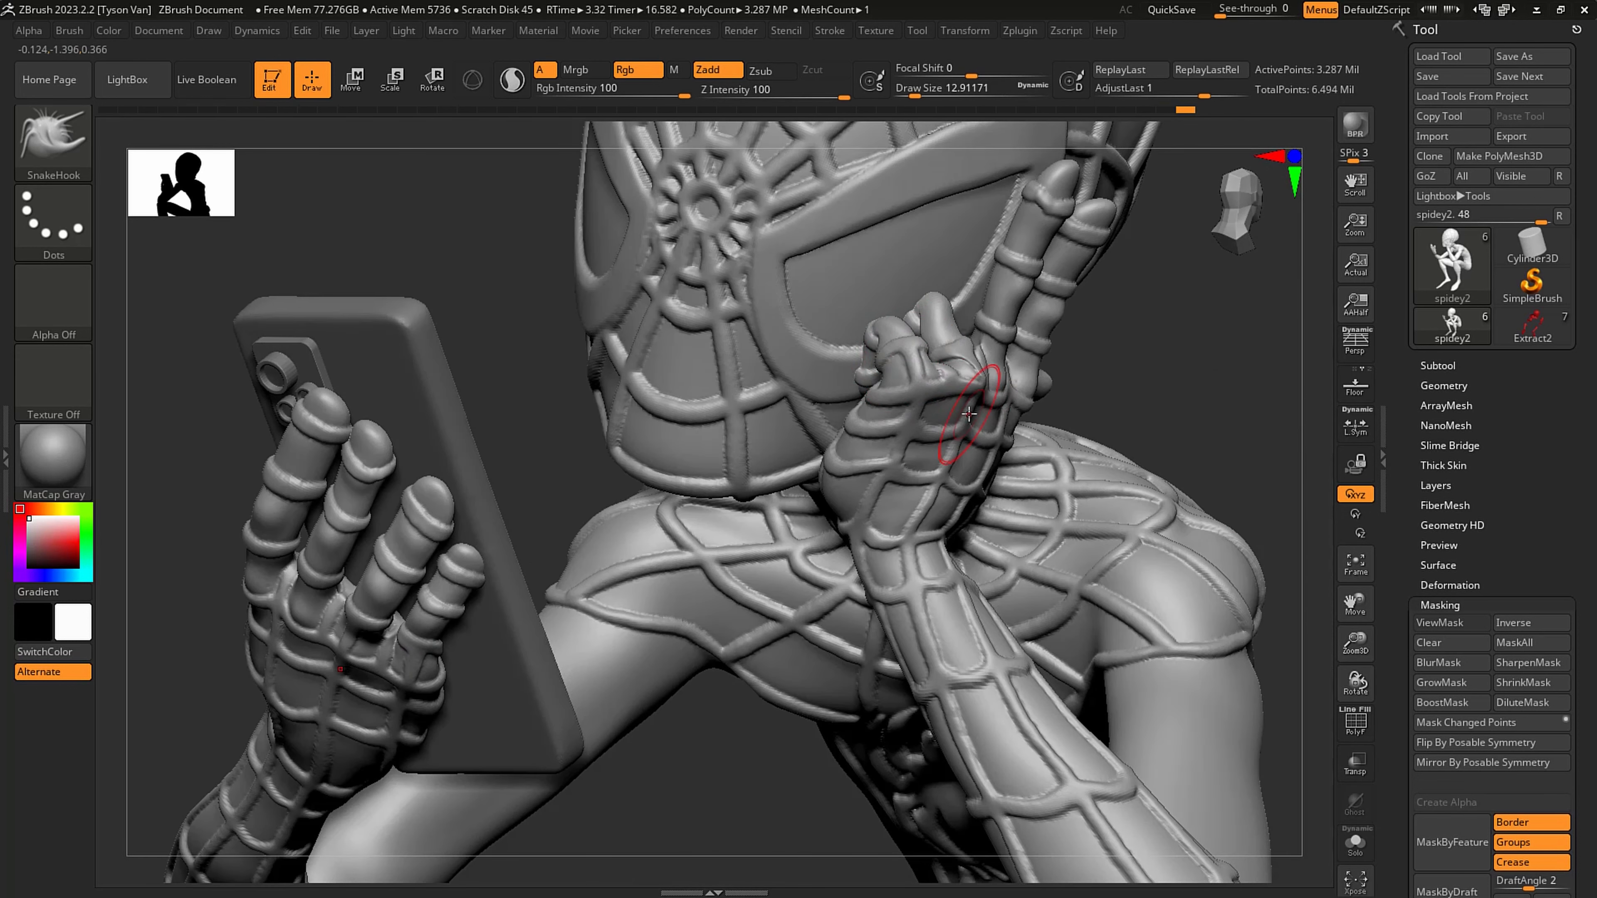
# - Enlarge the SnakeHook brush to about 49 and adjust the shape of the forearms resting on the knees
pyautogui.moveTo(601, 652)
pyautogui.keyDown('alt'); pyautogui.mouseDown(button='right')
pyautogui.moveTo(534, 649)
pyautogui.moveTo(608, 648)
pyautogui.moveTo(563, 634)
pyautogui.moveTo(606, 642)
pyautogui.moveTo(690, 572)
pyautogui.mouseUp(button='right'); pyautogui.keyUp('alt')
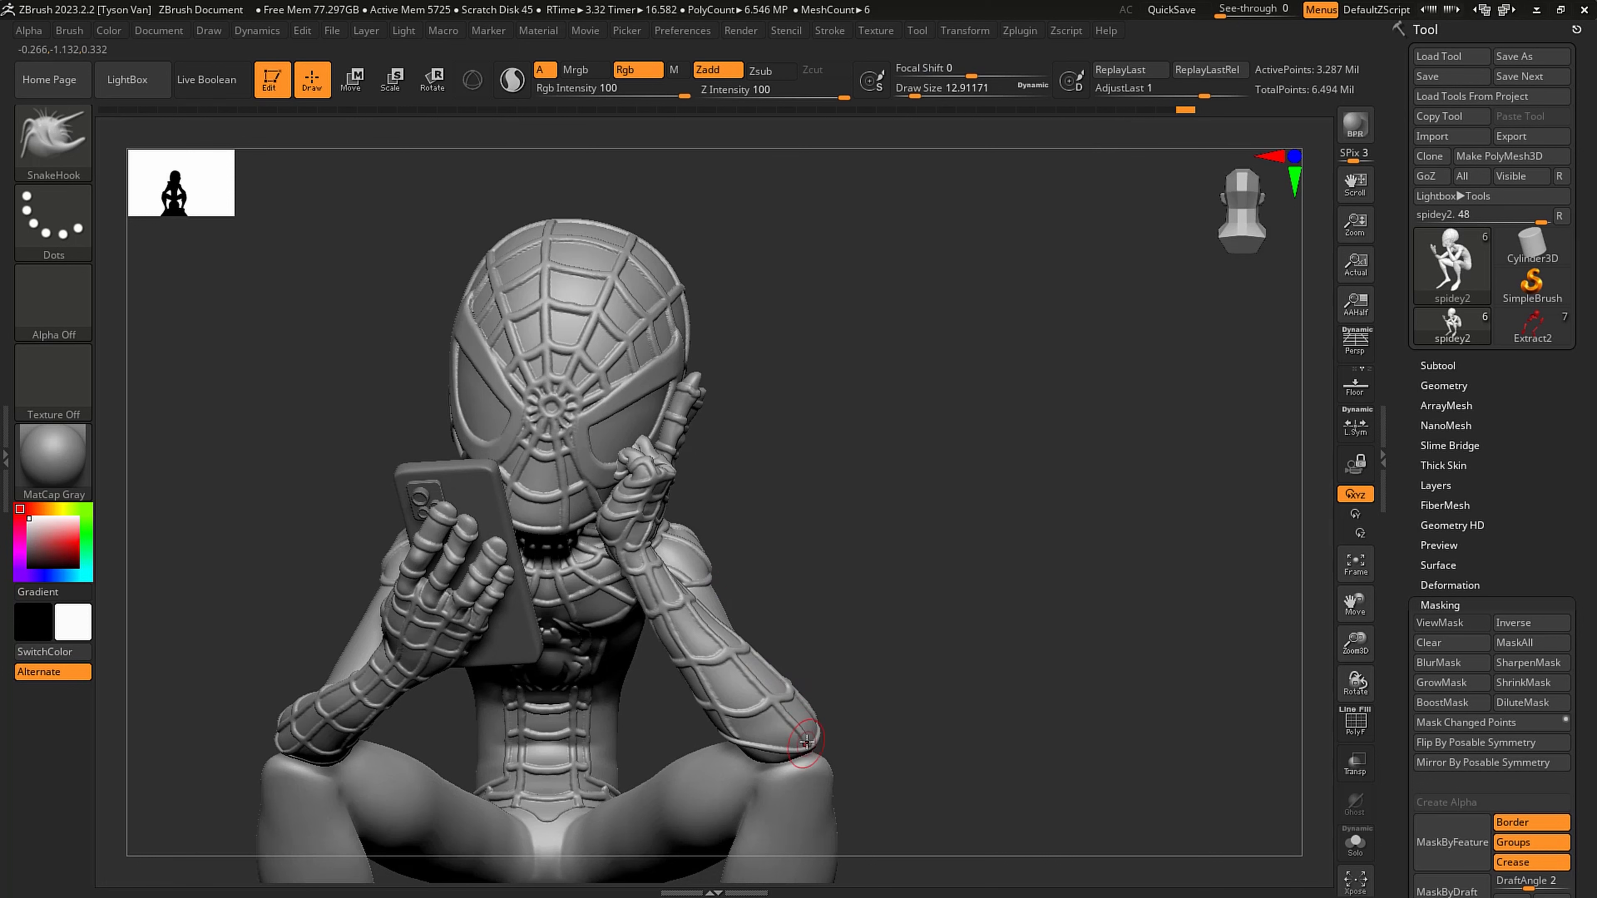
pyautogui.press('s')
pyautogui.moveTo(807, 742); pyautogui.dragTo(817, 742)
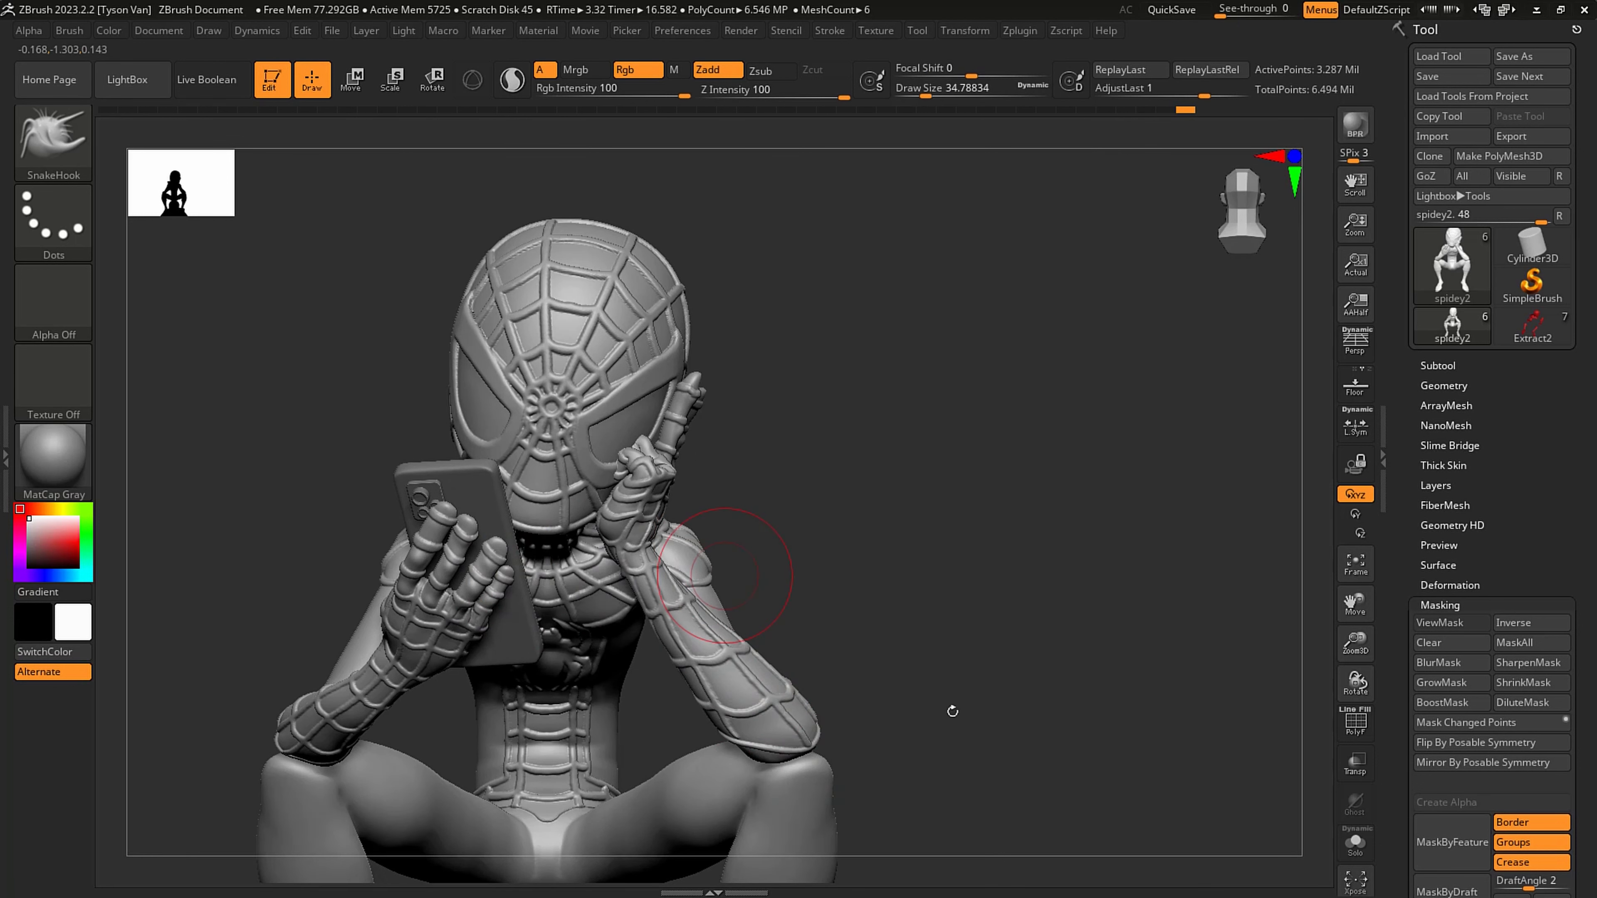
pyautogui.moveTo(803, 641)
pyautogui.keyDown('alt'); pyautogui.mouseDown(button='right')
pyautogui.moveTo(966, 577)
pyautogui.moveTo(933, 622)
pyautogui.mouseUp(button='right'); pyautogui.keyUp('alt')
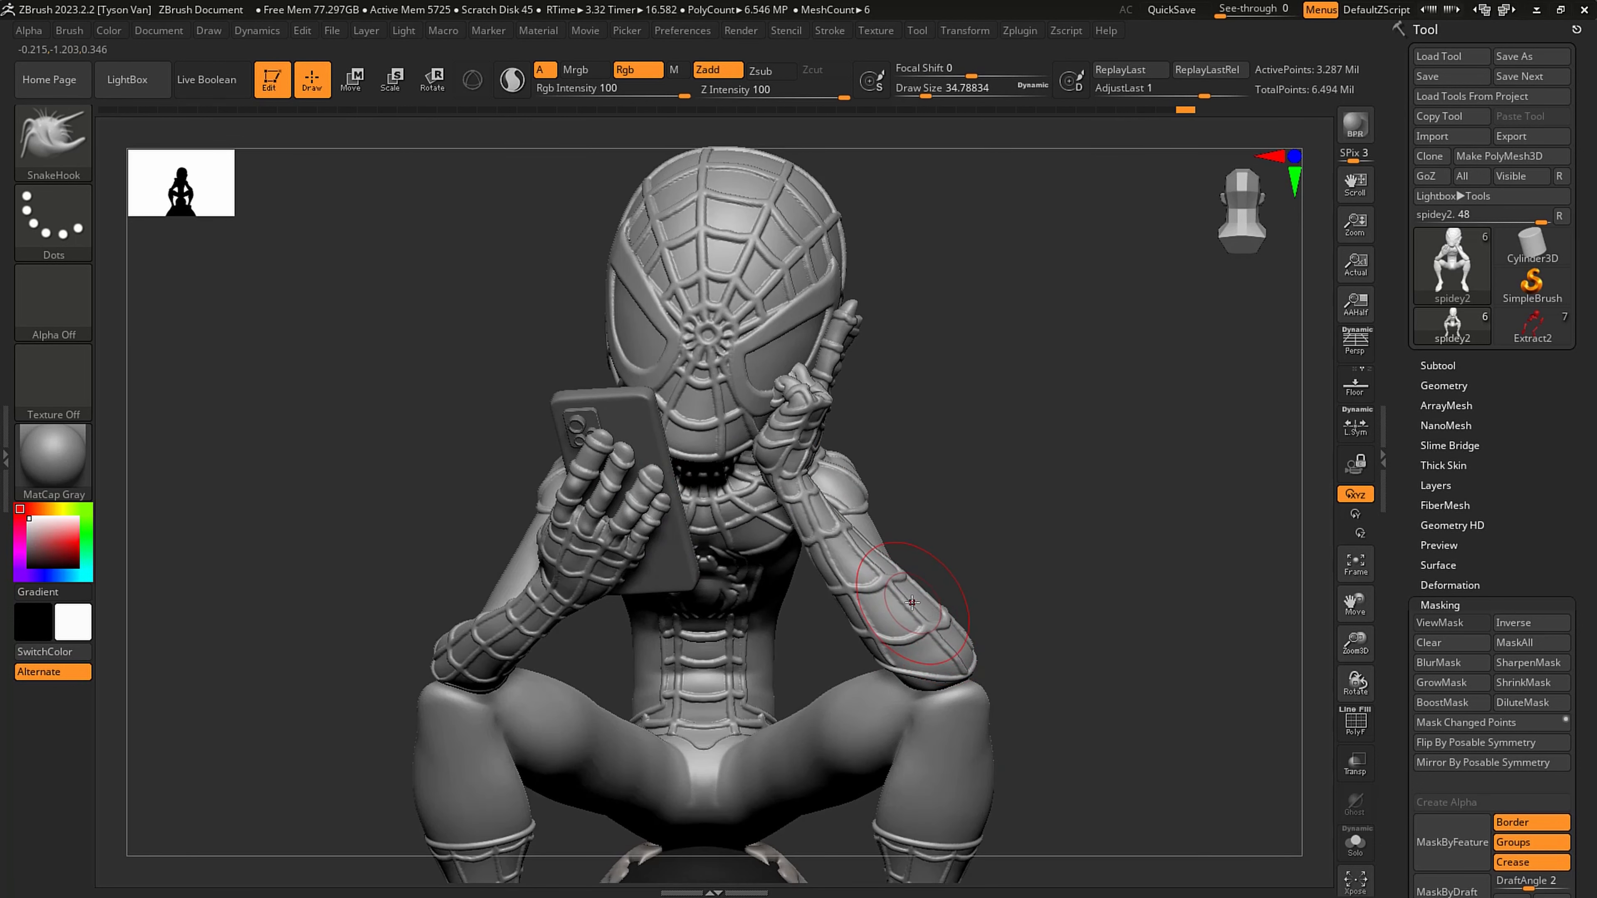
pyautogui.press('s')
pyautogui.moveTo(912, 602)
pyautogui.mouseDown()
pyautogui.moveTo(865, 651)
pyautogui.moveTo(839, 567)
pyautogui.mouseUp()
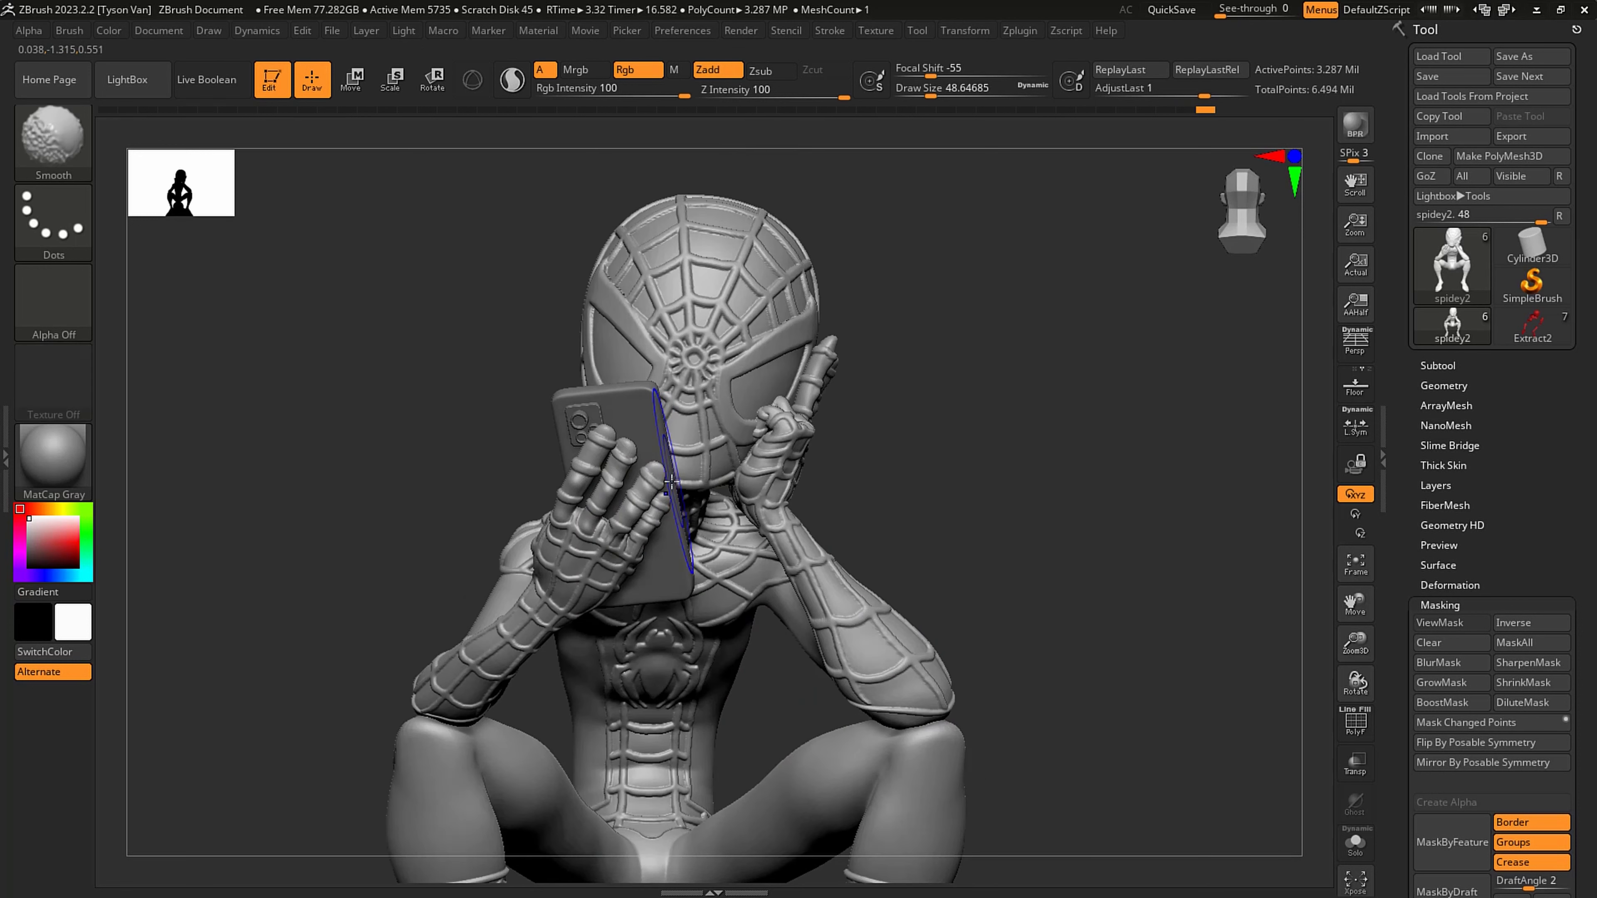
# - Lower the figure to its 51,358-point subdivision level and mask everything except the phone hand's little finger
pyautogui.hotkey('shift', 'd')
pyautogui.hotkey('shift', 'd')
pyautogui.hotkey('shift', 'd')
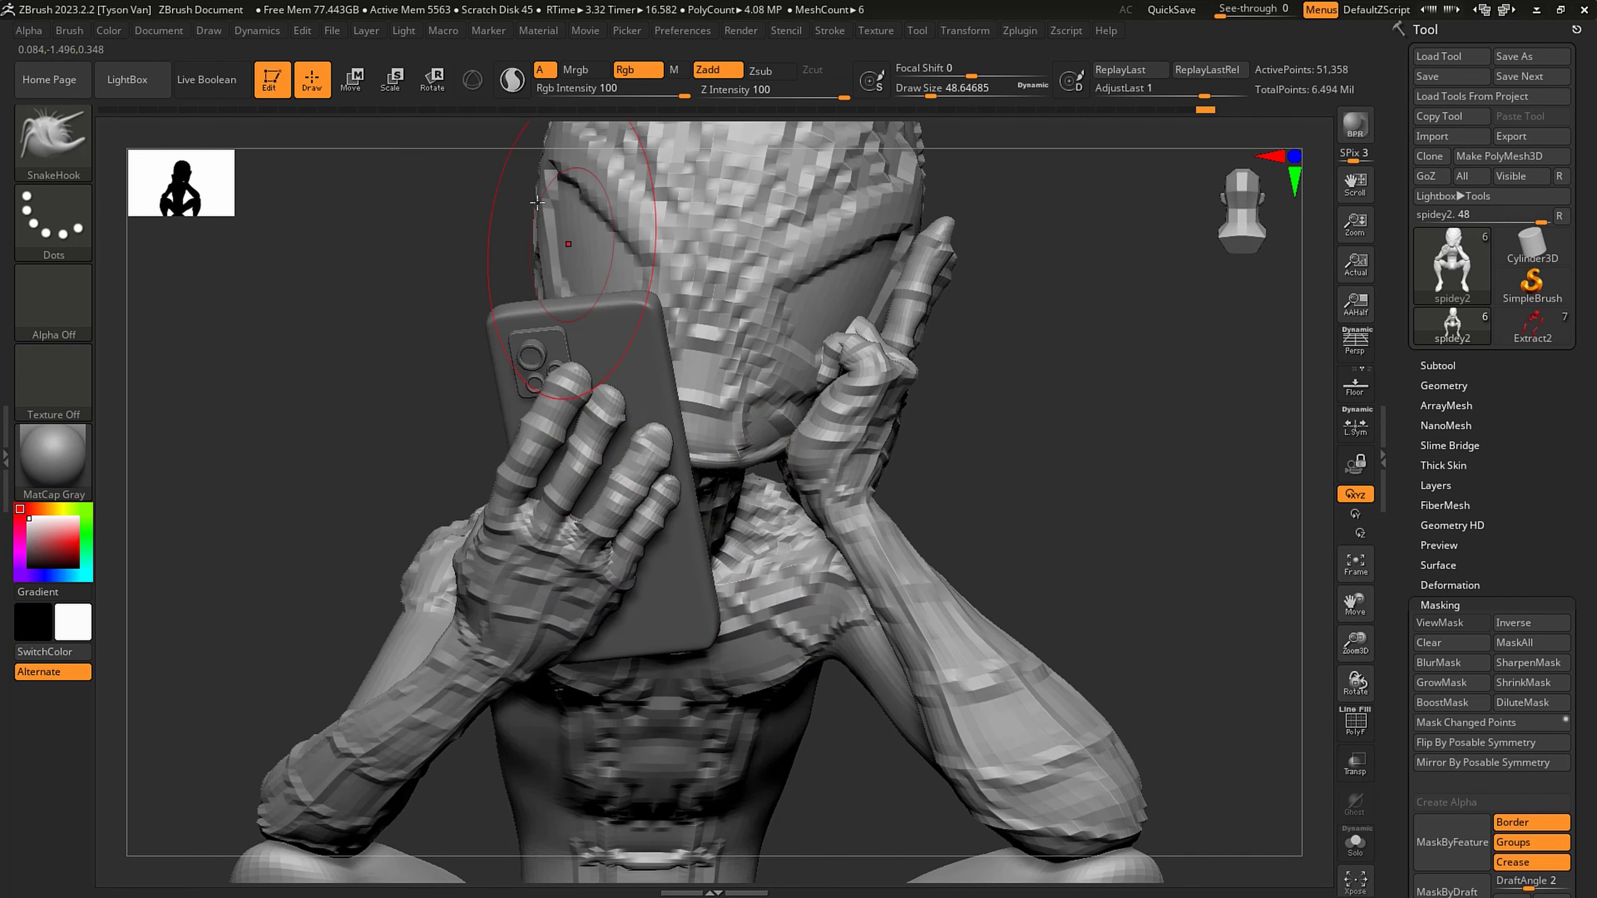
pyautogui.click(440, 85)
pyautogui.keyDown('ctrl'); pyautogui.click(637, 549); pyautogui.keyUp('ctrl')
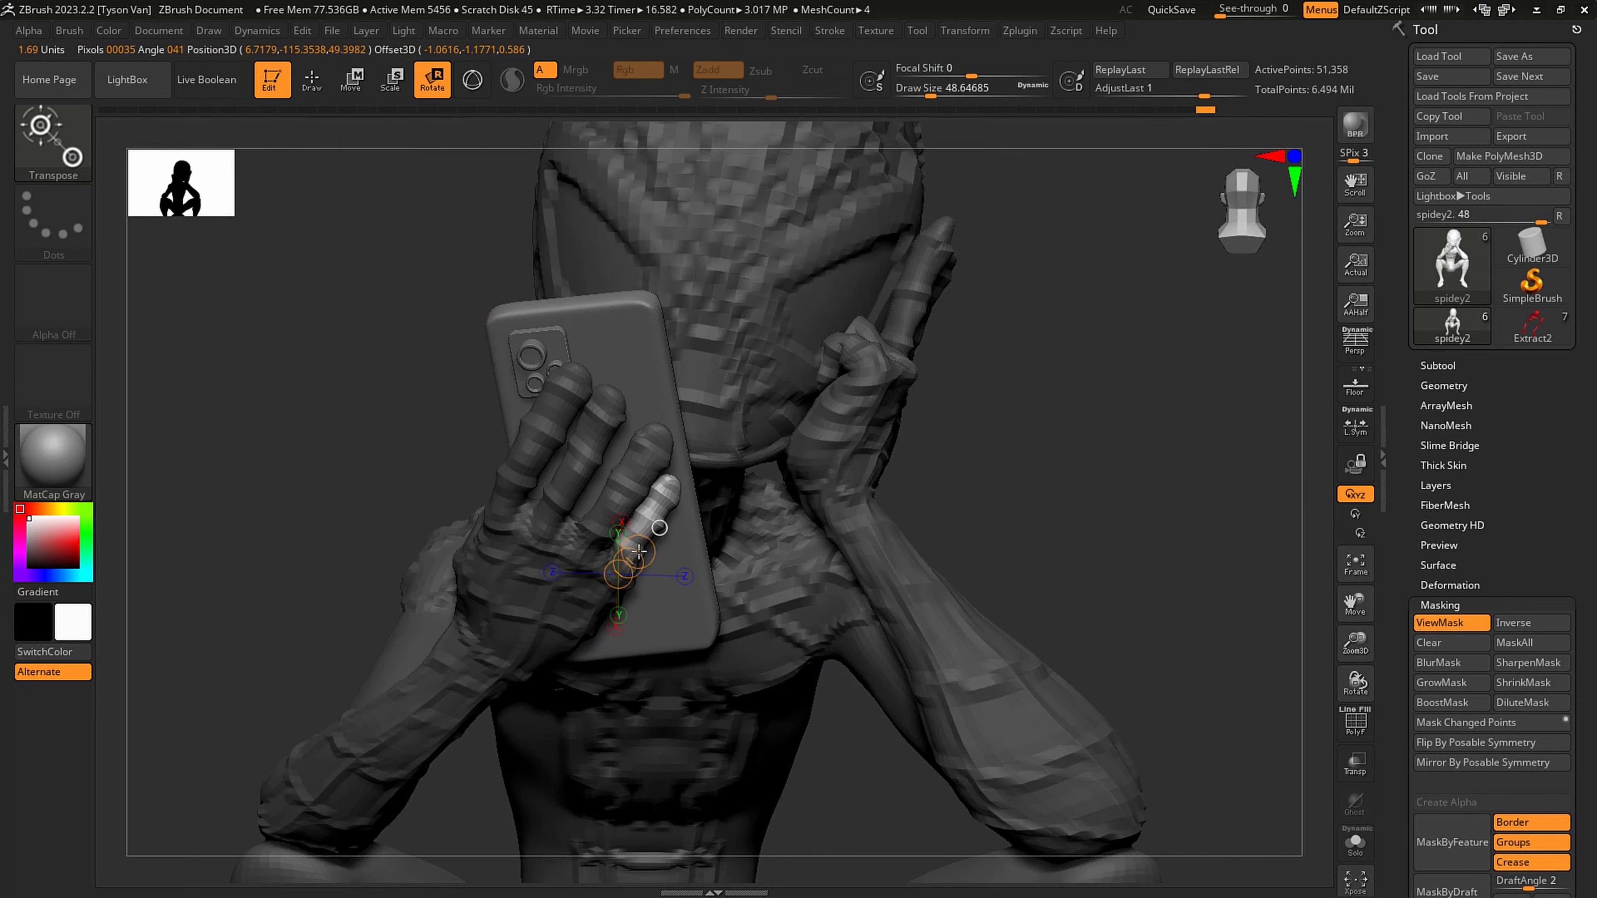
# - Rotate the phone hand's little finger outward with Transpose, return to SnakeHook at about 22 draw size and clear the mask
pyautogui.moveTo(618, 573); pyautogui.dragTo(654, 536)
pyautogui.moveTo(709, 488); pyautogui.dragTo(620, 501, button='right')
pyautogui.moveTo(405, 493); pyautogui.dragTo(371, 484, button='right')
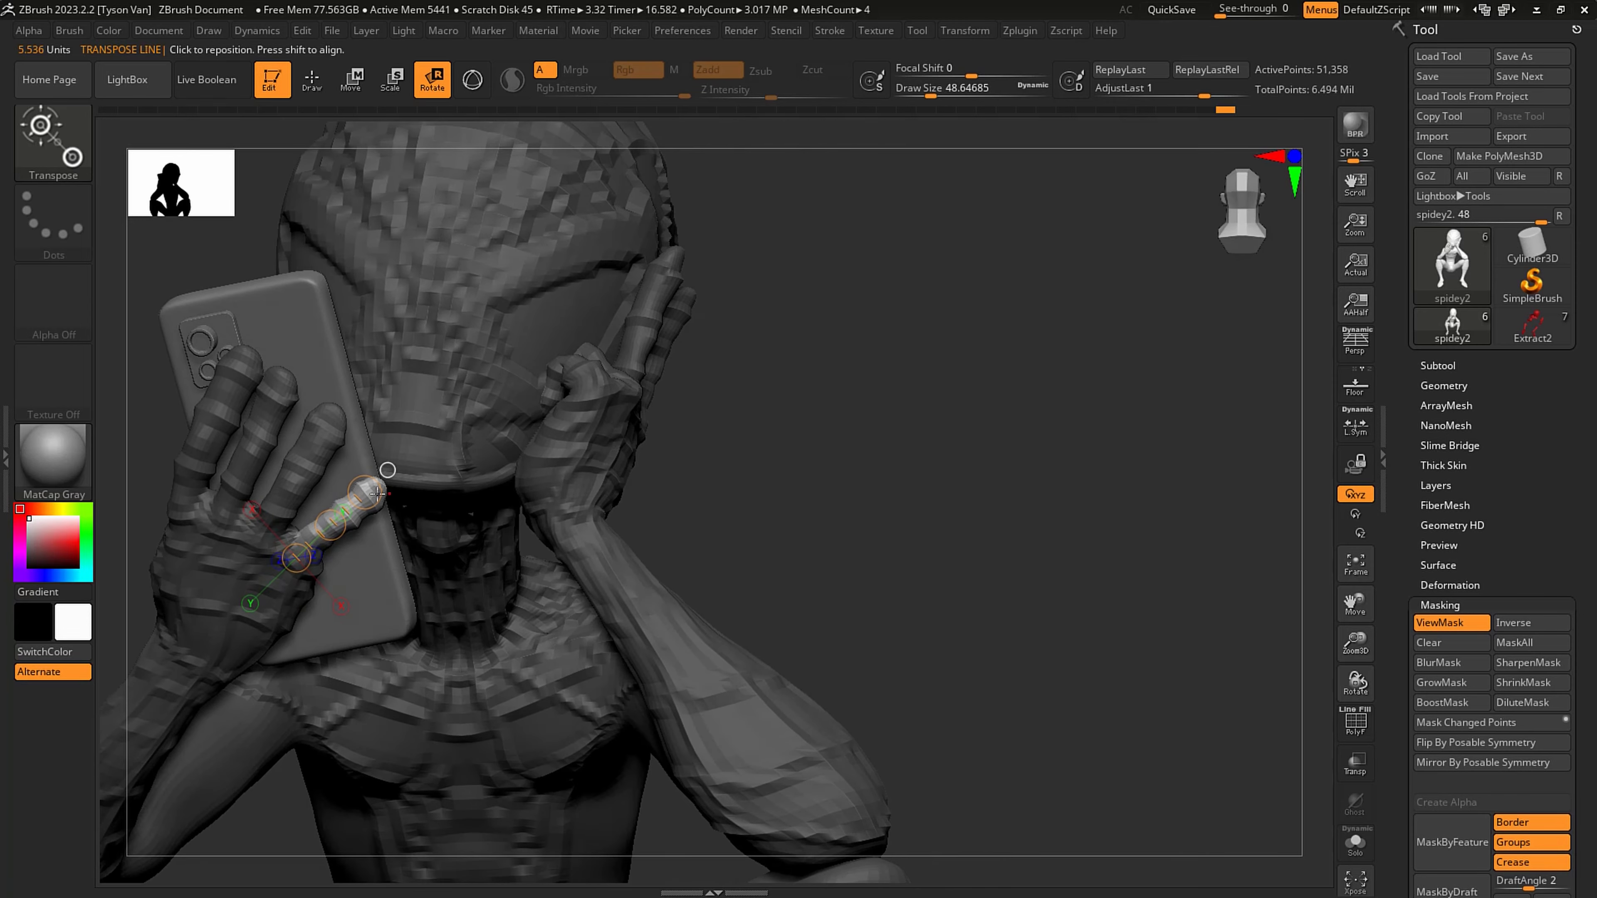
pyautogui.moveTo(365, 488); pyautogui.dragTo(364, 483)
pyautogui.moveTo(384, 468)
pyautogui.mouseDown(button='right')
pyautogui.moveTo(346, 414)
pyautogui.moveTo(466, 399)
pyautogui.moveTo(443, 362)
pyautogui.moveTo(451, 404)
pyautogui.mouseUp(button='right')
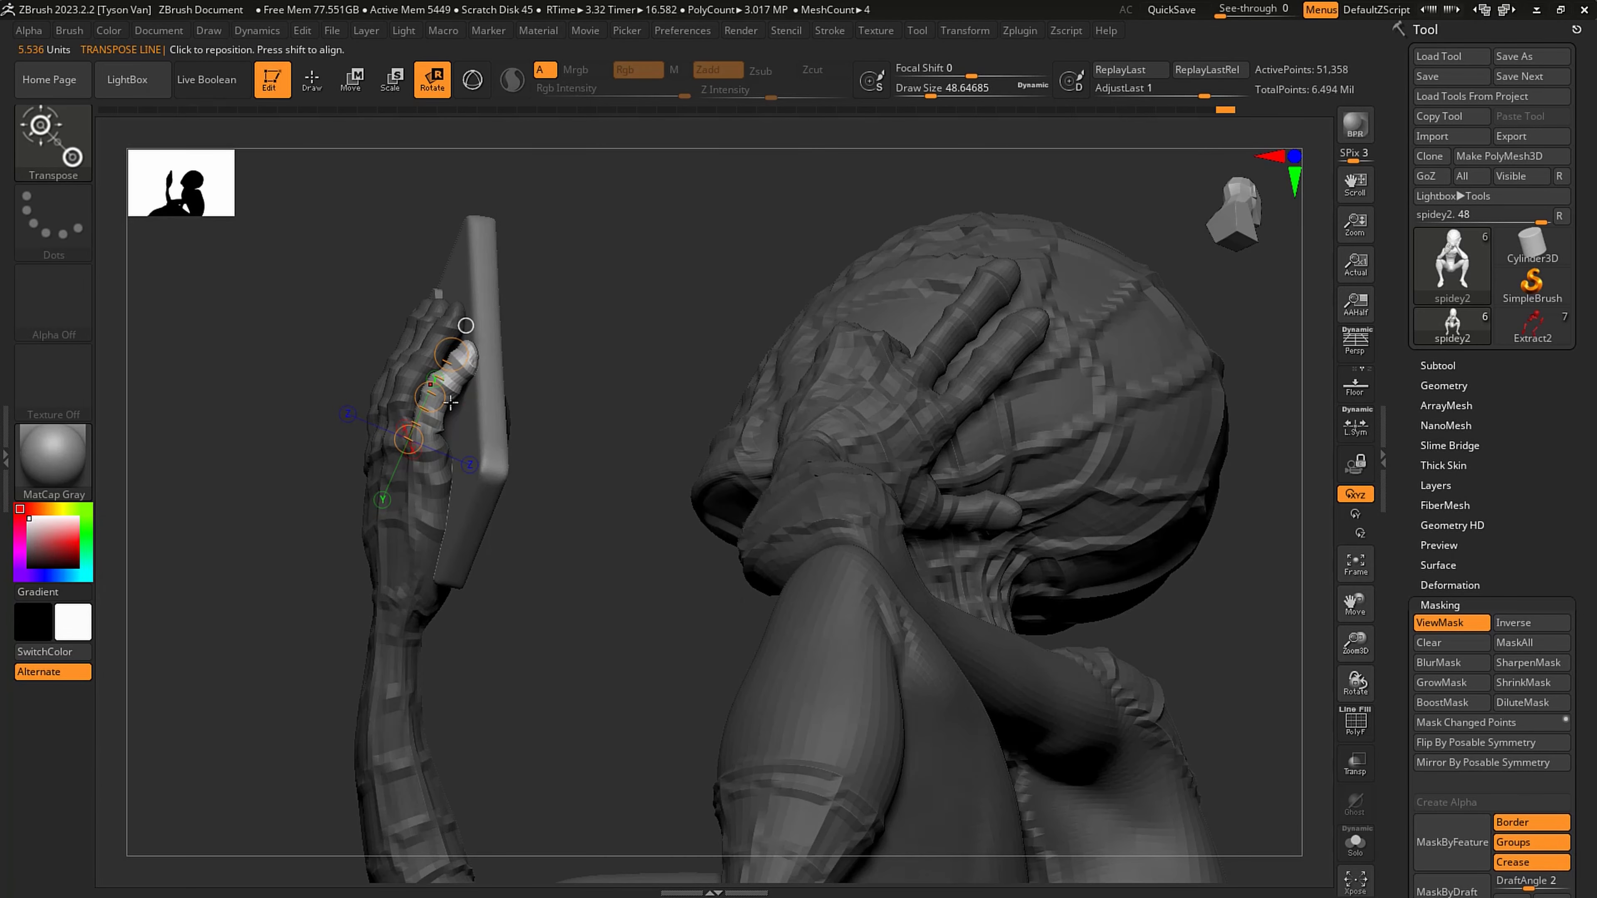
pyautogui.press('q')
pyautogui.press('s')
pyautogui.click(430, 398)
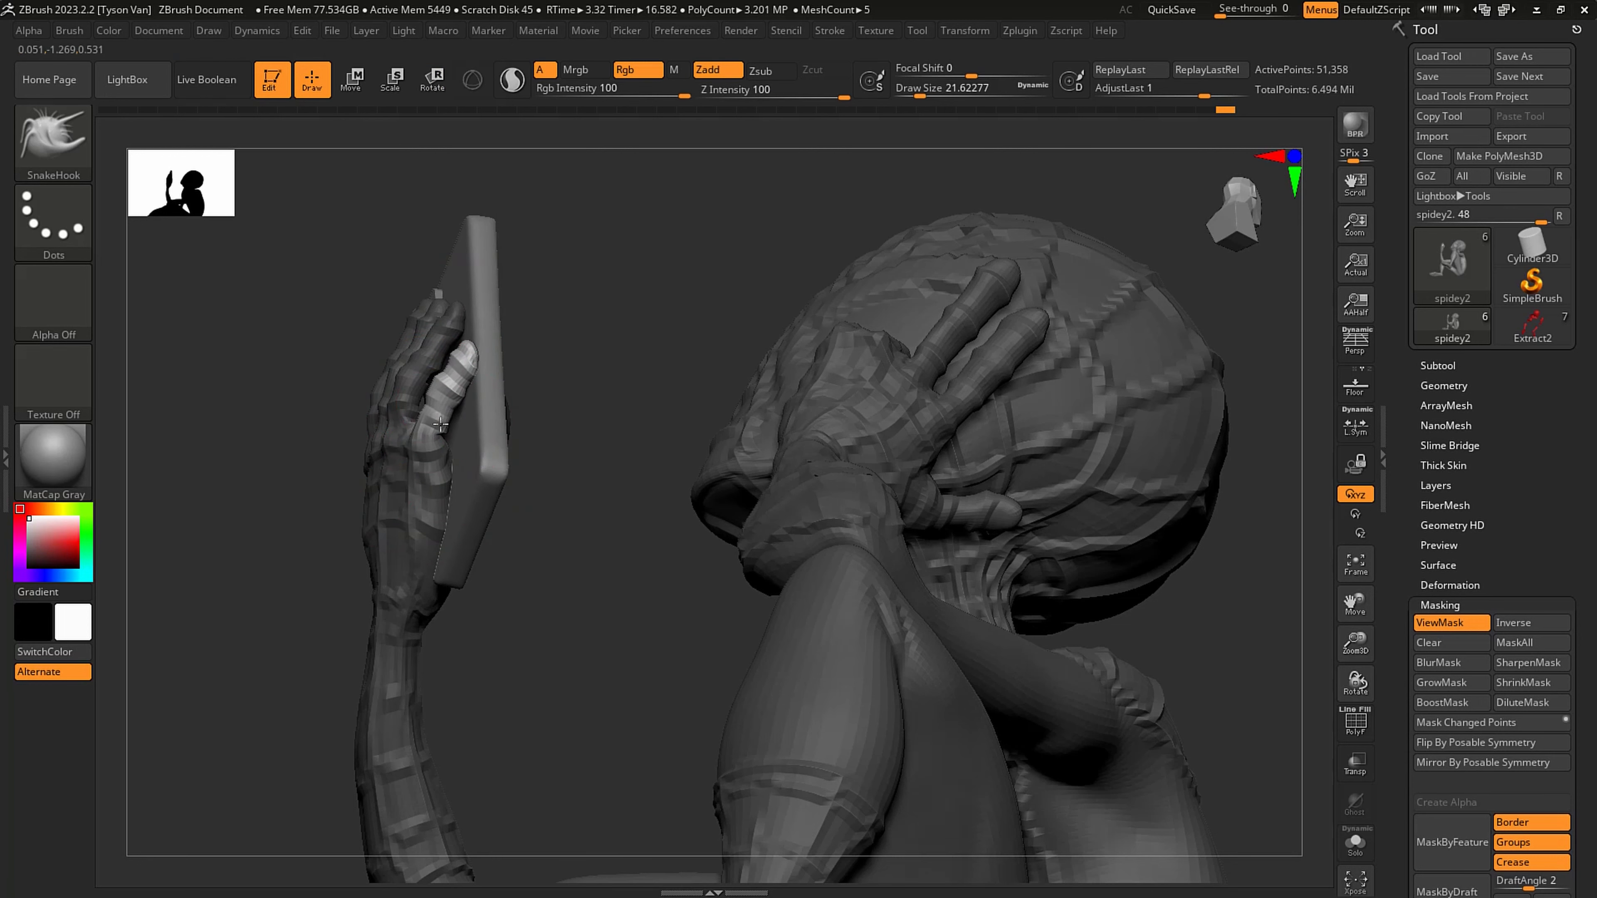
pyautogui.keyDown('ctrl'); pyautogui.moveTo(574, 449); pyautogui.dragTo(588, 463); pyautogui.keyUp('ctrl')
# - Reshape the phone arm's wrist and forearm from the side with SnakeHook at about 46 draw size
pyautogui.press('s')
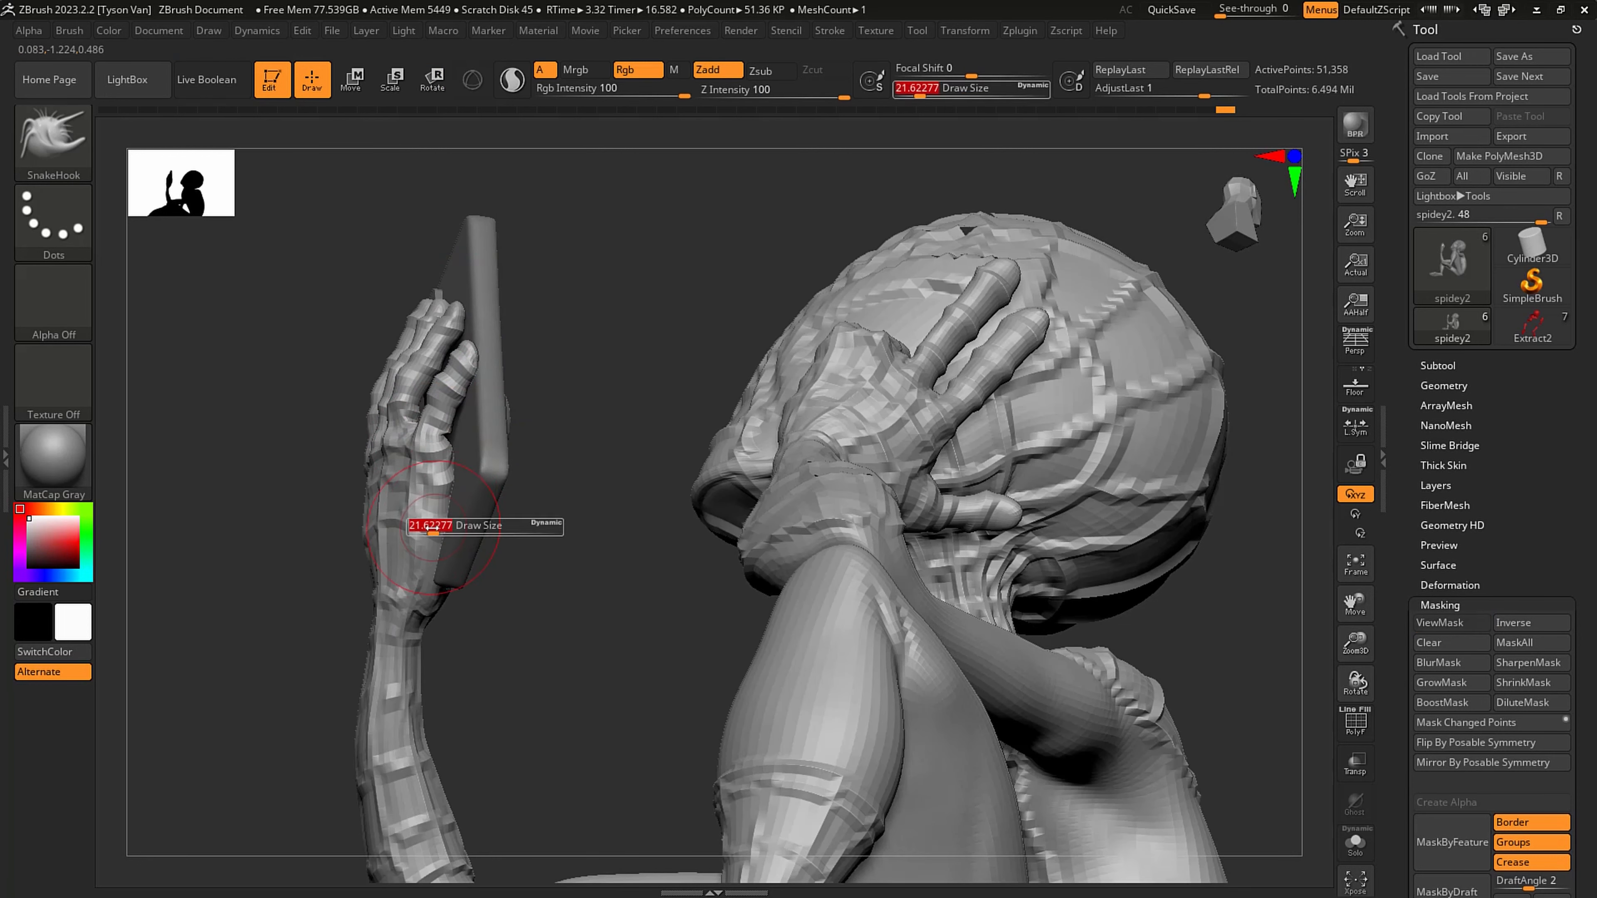
pyautogui.click(439, 529)
pyautogui.moveTo(424, 547); pyautogui.dragTo(412, 547)
pyautogui.moveTo(405, 621); pyautogui.dragTo(394, 663)
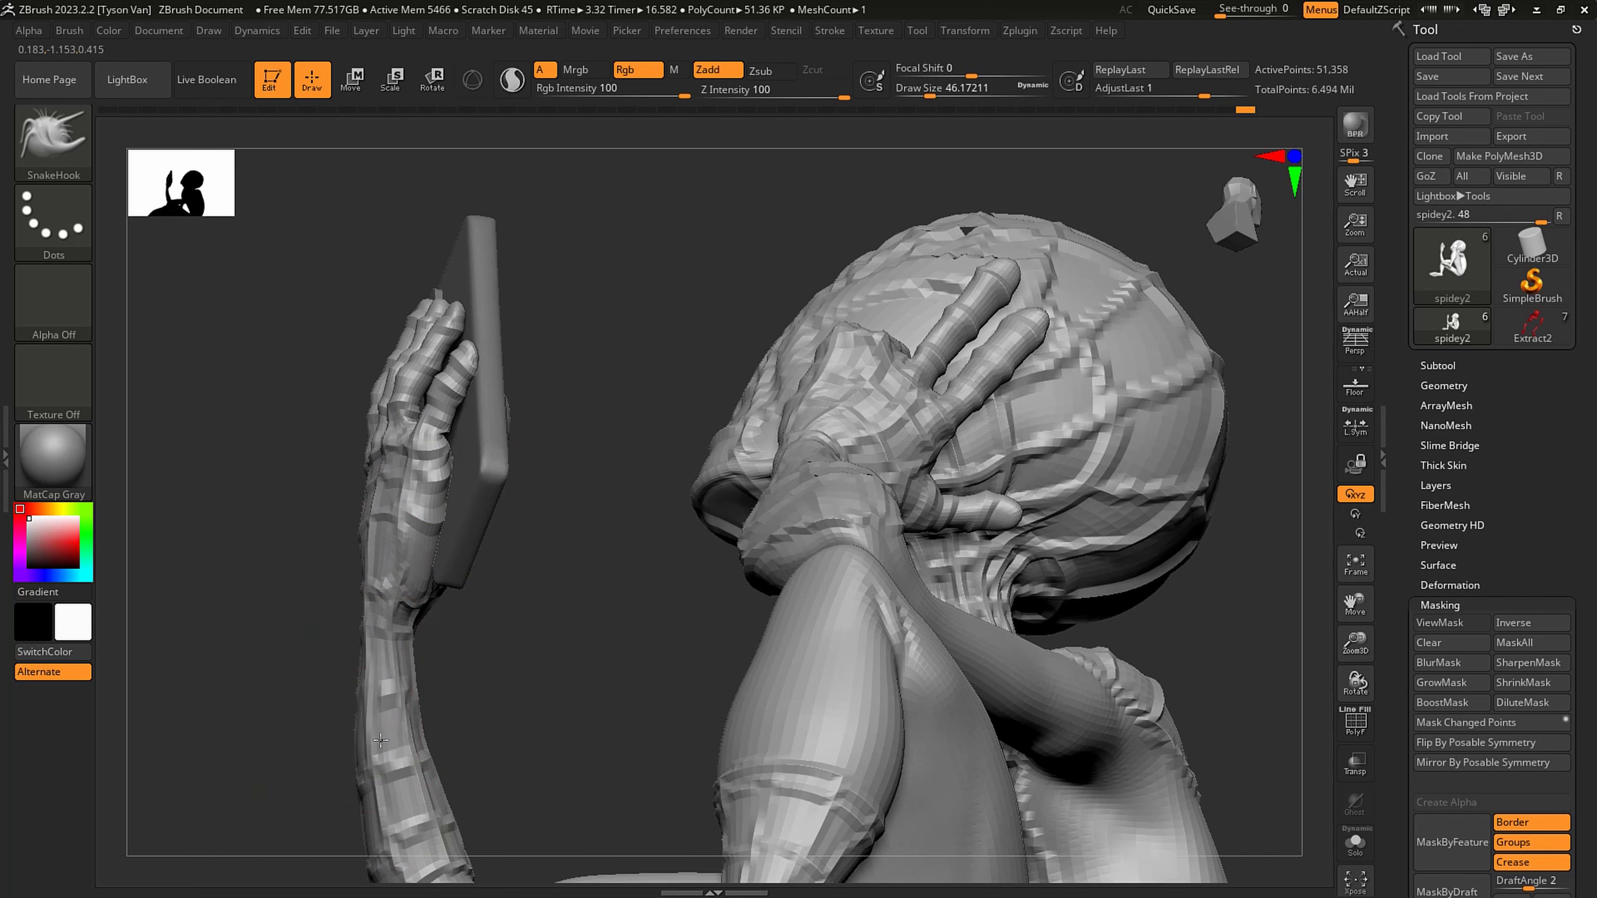
pyautogui.moveTo(383, 742); pyautogui.dragTo(396, 744)
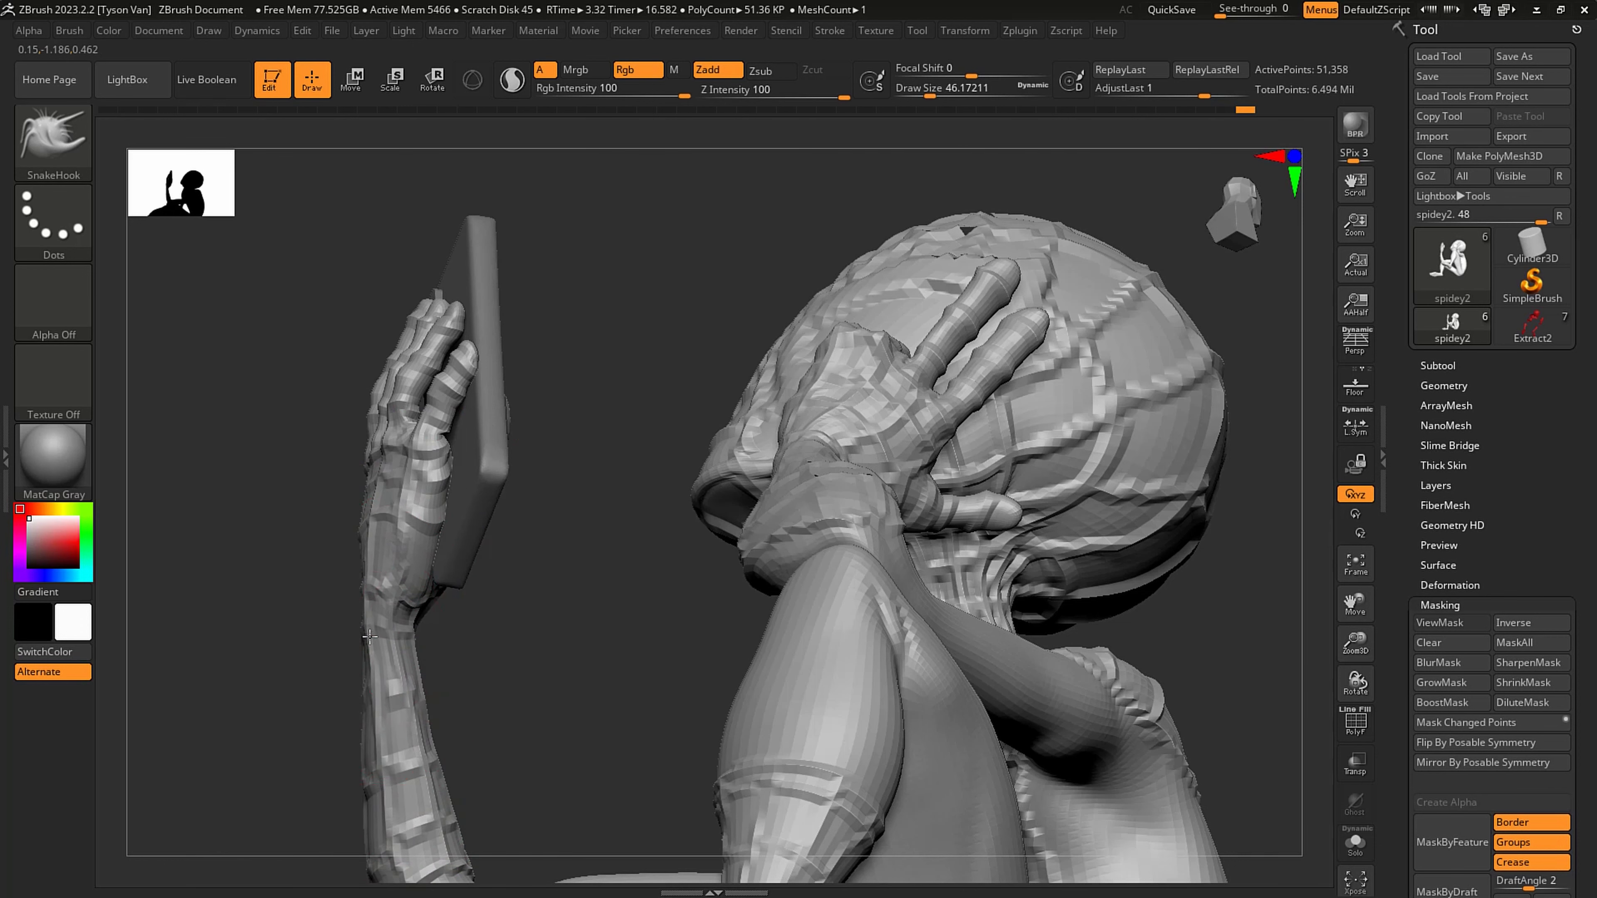
pyautogui.moveTo(370, 637)
pyautogui.mouseDown()
pyautogui.moveTo(361, 619)
pyautogui.moveTo(368, 673)
pyautogui.mouseUp()
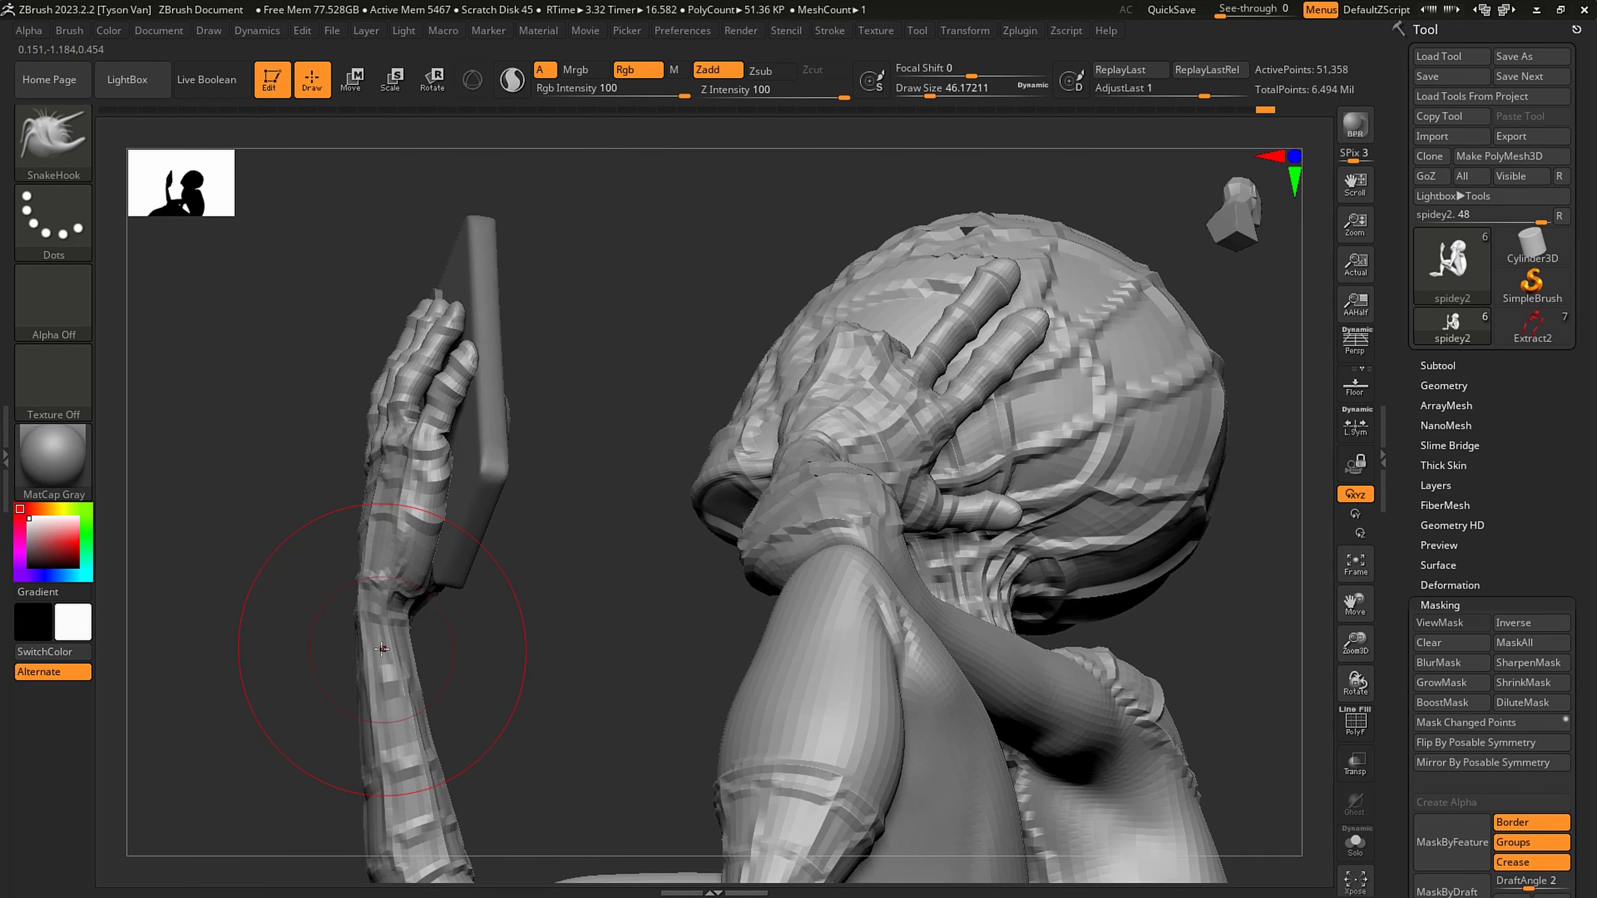
# - Reduce SnakeHook to about 37 draw size and adjust the phone arm's outer forearm below the wrist
pyautogui.moveTo(528, 700); pyautogui.dragTo(863, 458)
pyautogui.press('s')
pyautogui.click(335, 593)
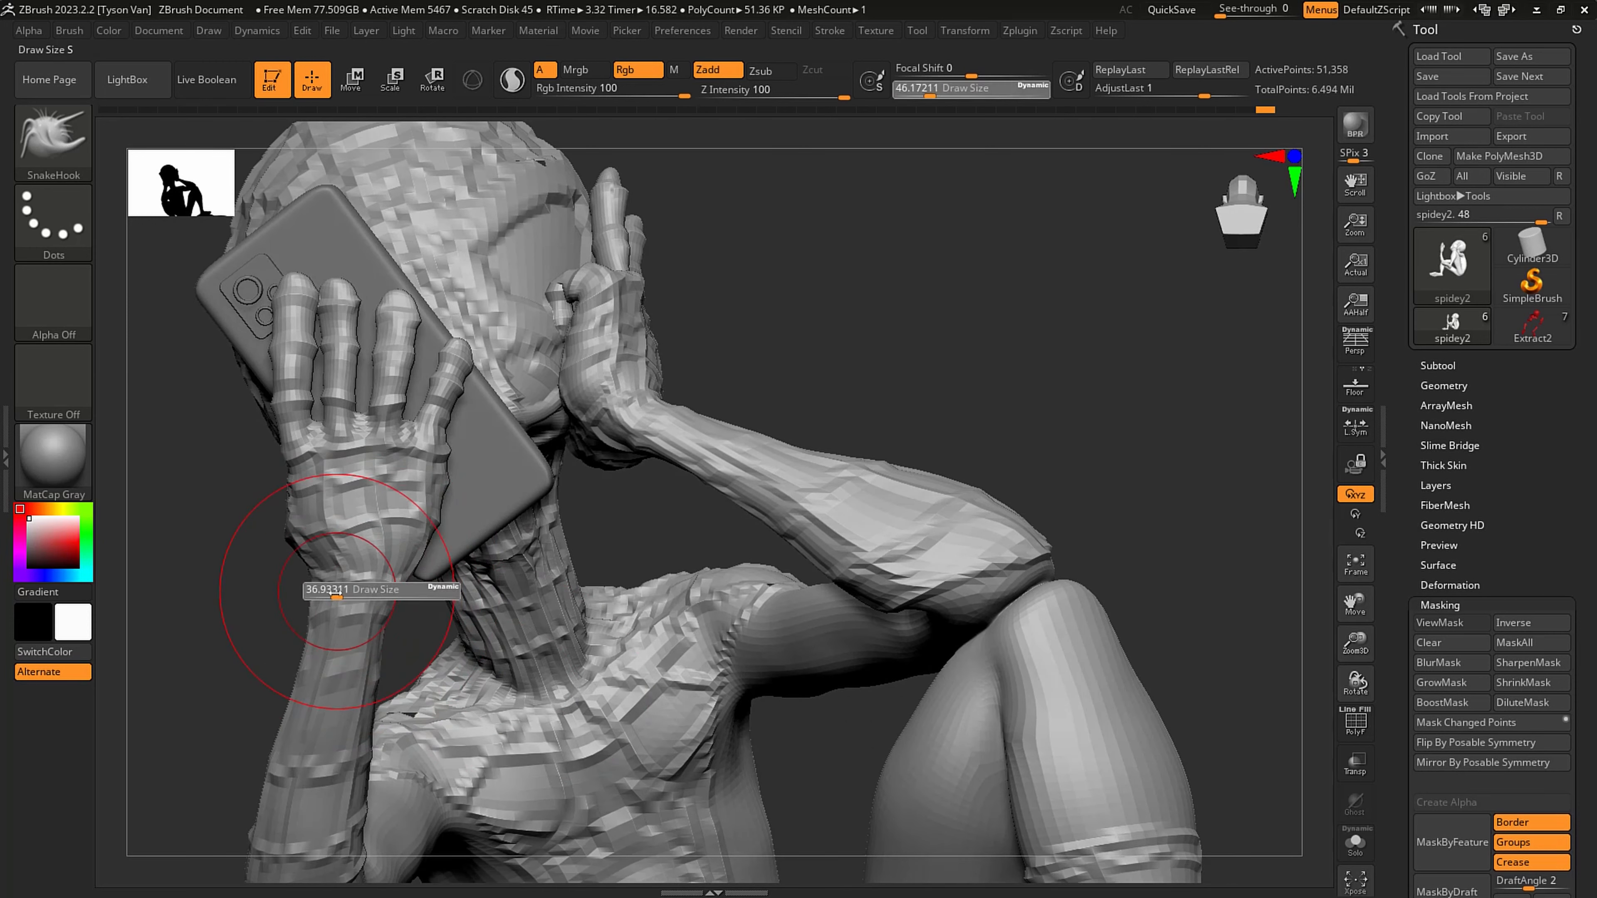
pyautogui.moveTo(306, 646); pyautogui.dragTo(294, 648)
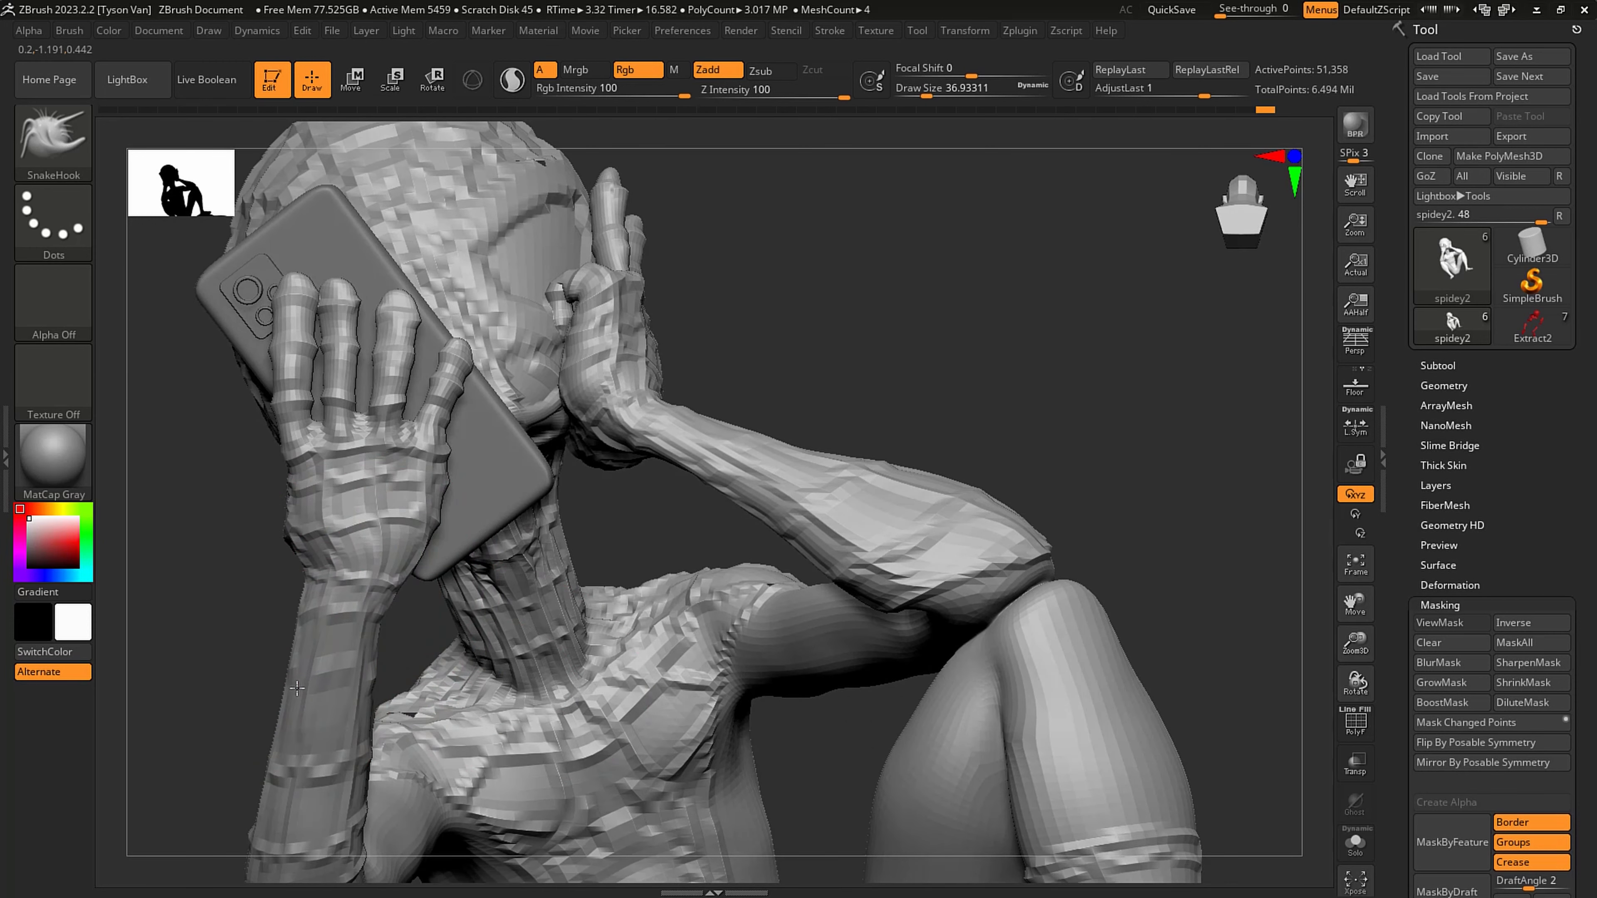
# - Refine the wrist and back of the phone hand with SnakeHook at about 16 to 27 draw size
pyautogui.keyDown('alt'); pyautogui.moveTo(360, 568); pyautogui.dragTo(428, 492, button='right'); pyautogui.keyUp('alt')
pyautogui.press('s')
pyautogui.moveTo(419, 493); pyautogui.dragTo(410, 494)
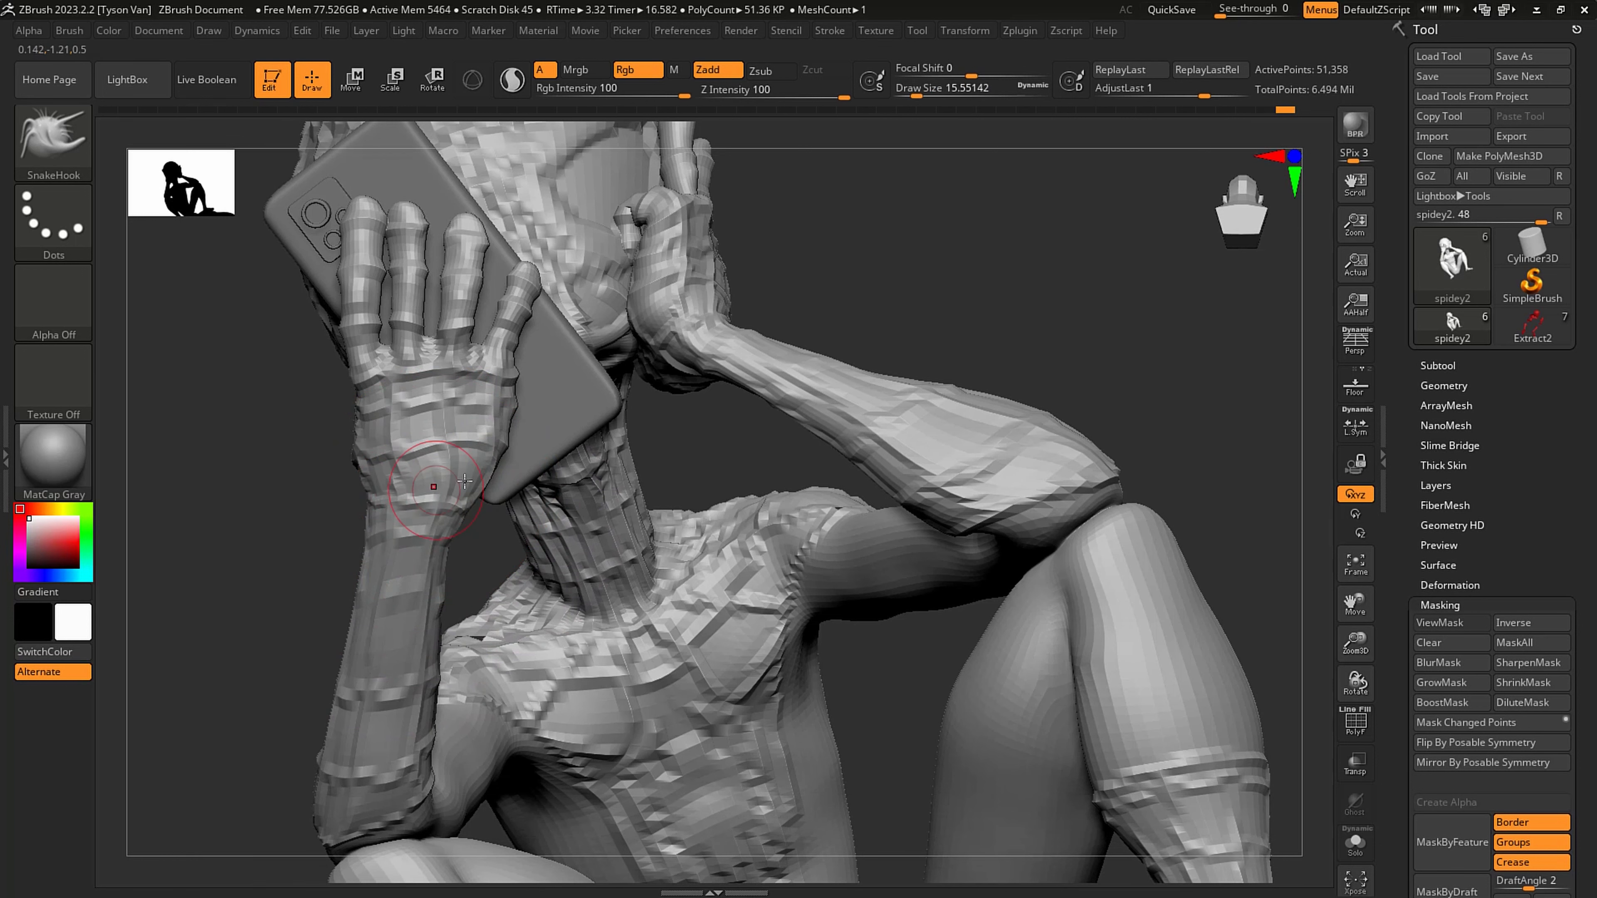
pyautogui.press('s')
pyautogui.moveTo(458, 501); pyautogui.dragTo(464, 500)
pyautogui.moveTo(458, 435); pyautogui.dragTo(497, 466, button='right')
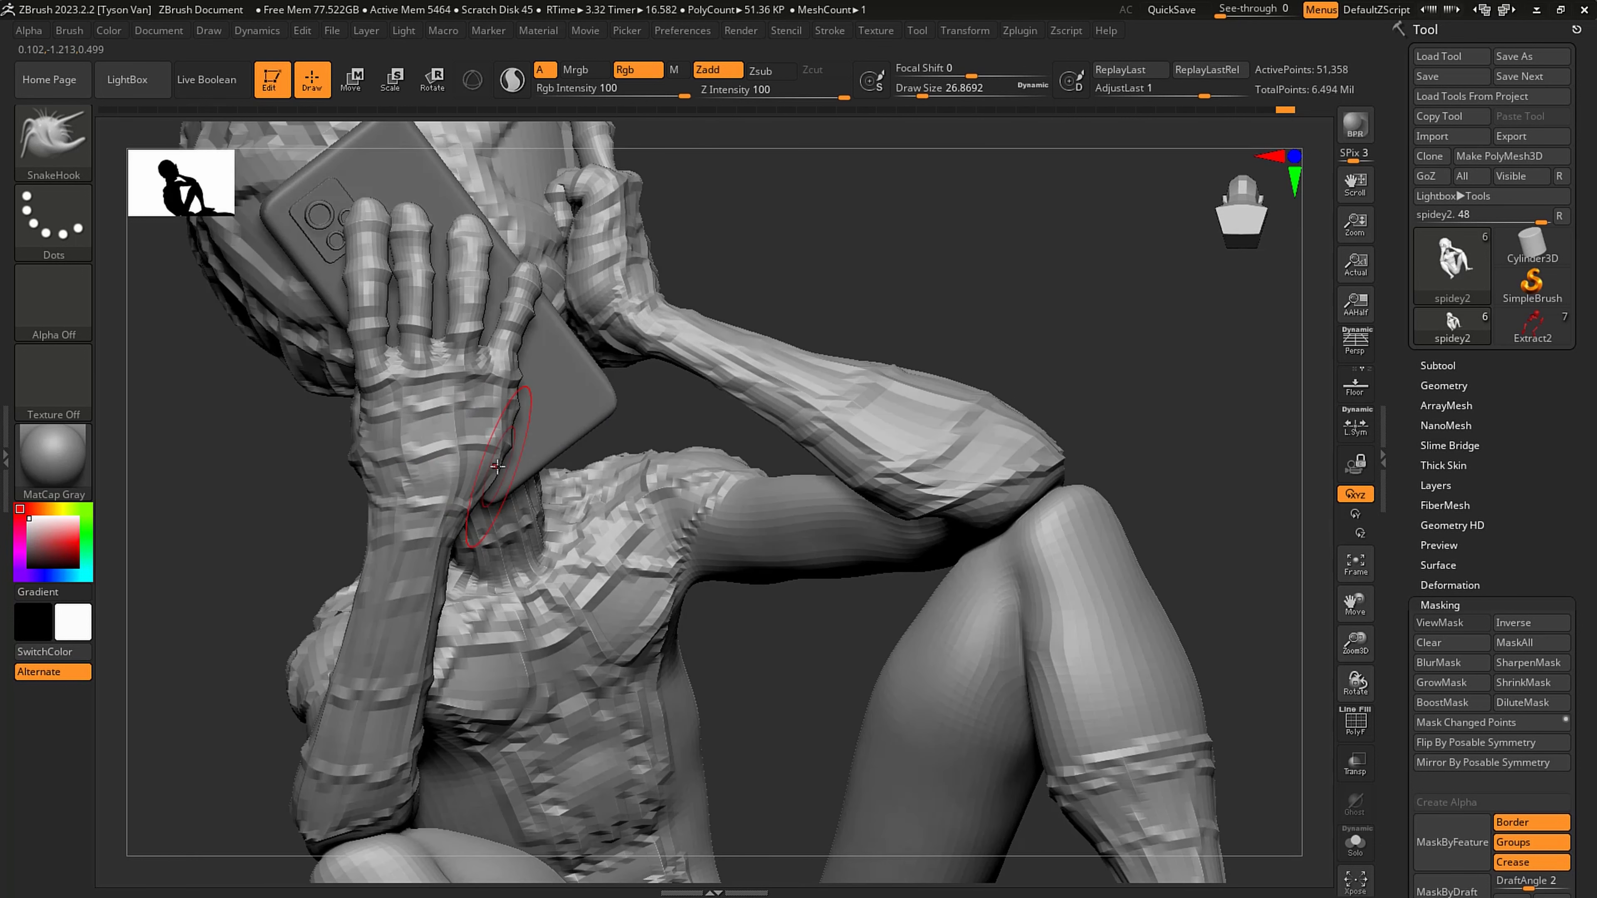
pyautogui.moveTo(509, 412); pyautogui.dragTo(589, 296, button='right')
pyautogui.moveTo(557, 332); pyautogui.dragTo(558, 336)
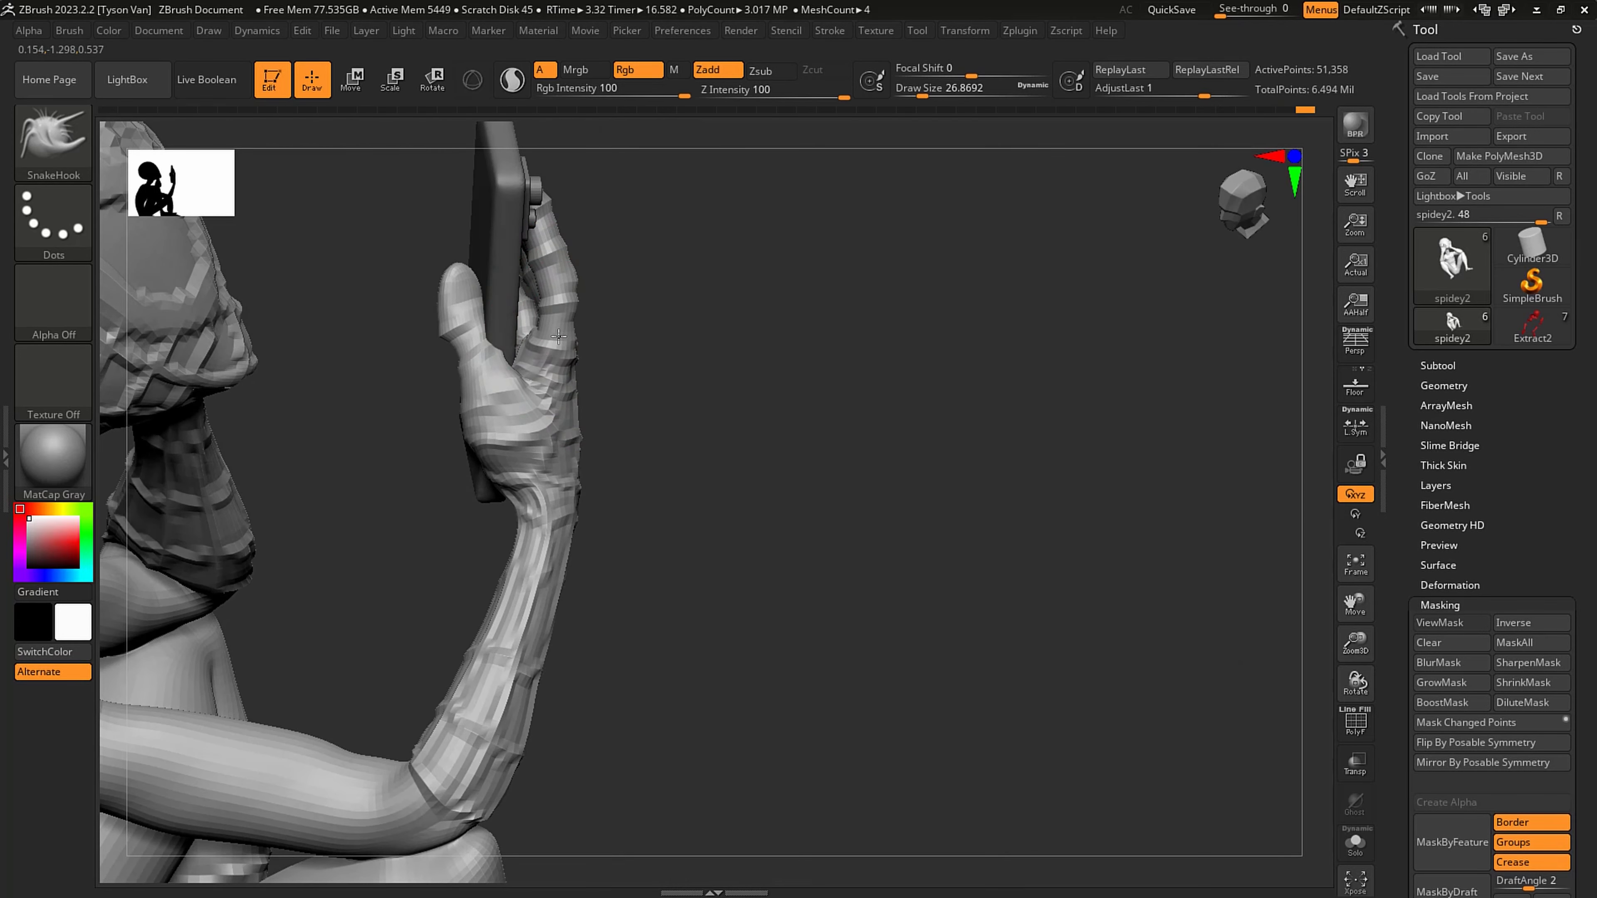
# - Switch to the Move Topological brush and set its draw size to about 33 beside the phone hand's thumb
pyautogui.moveTo(497, 374)
pyautogui.mouseDown(button='right')
pyautogui.moveTo(462, 403)
pyautogui.moveTo(409, 352)
pyautogui.mouseUp(button='right')
pyautogui.click(83, 141)
pyautogui.click(793, 155)
pyautogui.press('s')
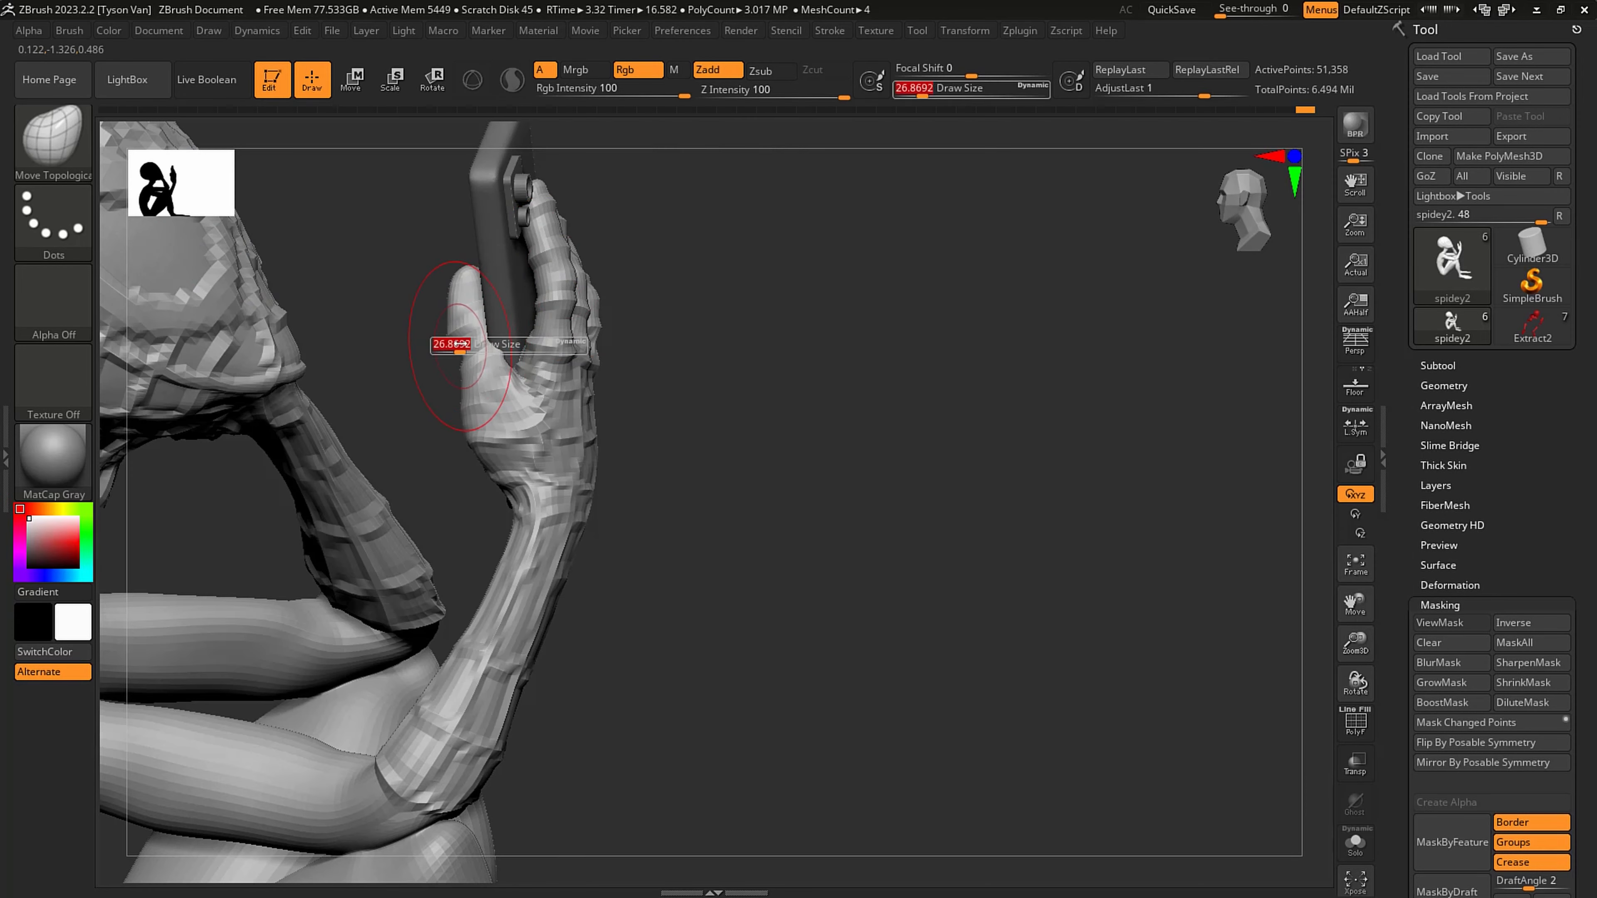
pyautogui.moveTo(461, 347); pyautogui.dragTo(461, 347)
pyautogui.moveTo(476, 297); pyautogui.dragTo(491, 347, button='right')
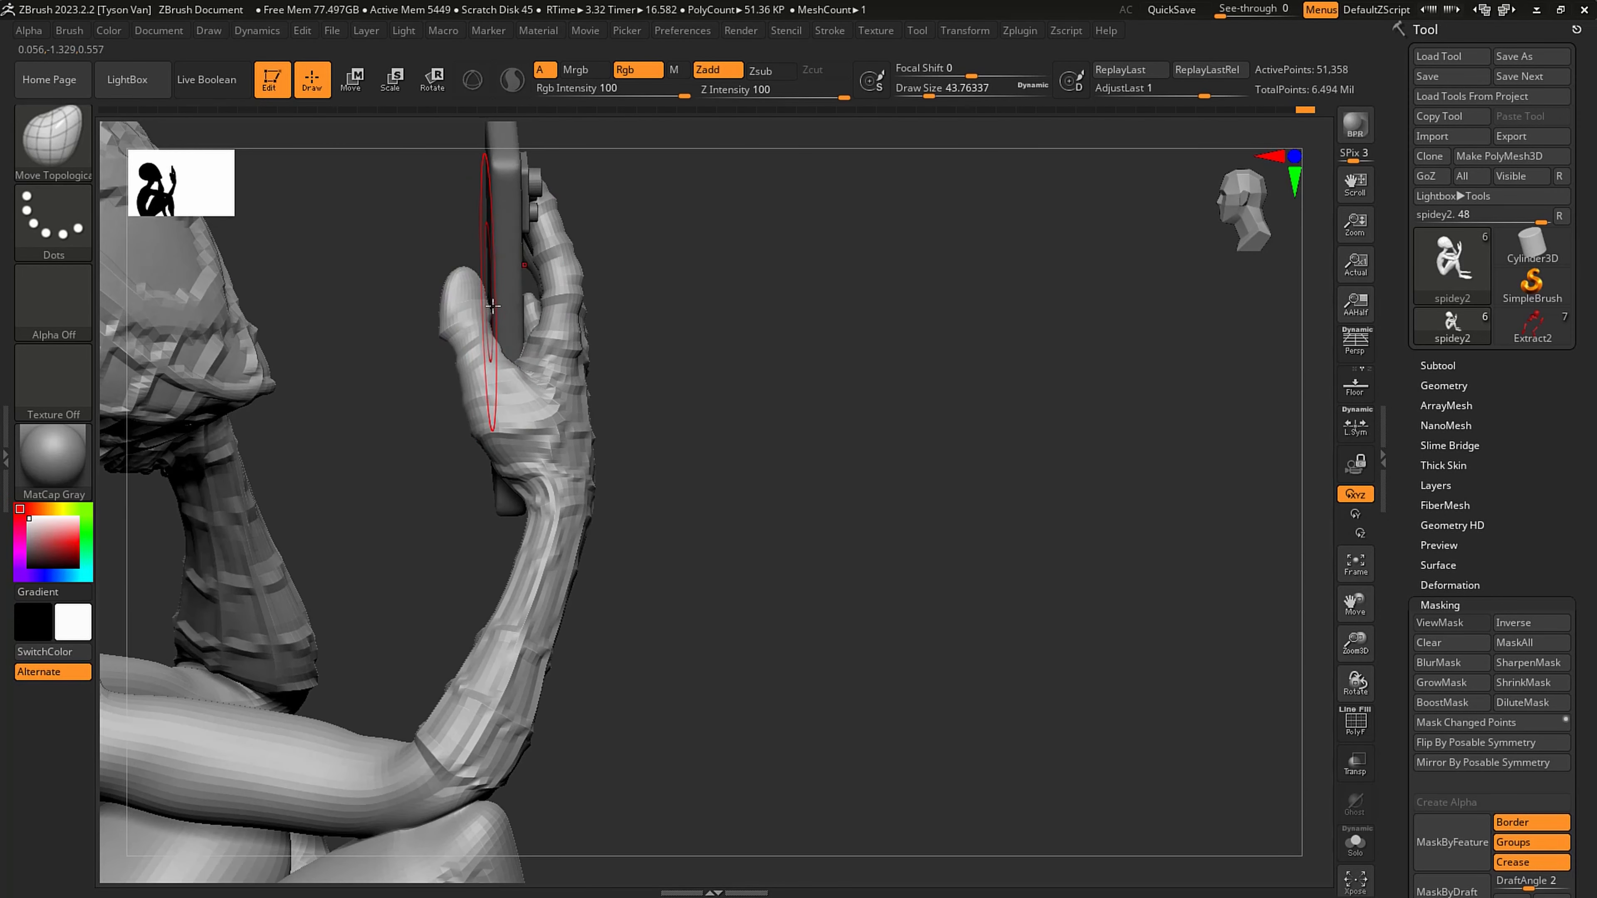
pyautogui.press('s')
pyautogui.moveTo(481, 345); pyautogui.dragTo(476, 345)
# - Mask everything except the phone hand's thumb, then rotate and move it with Transpose so it lies across the phone's face
pyautogui.press('r')
pyautogui.keyDown('ctrl'); pyautogui.moveTo(495, 427); pyautogui.dragTo(476, 325); pyautogui.keyUp('ctrl')
pyautogui.keyDown('ctrl'); pyautogui.click(545, 373); pyautogui.keyUp('ctrl')
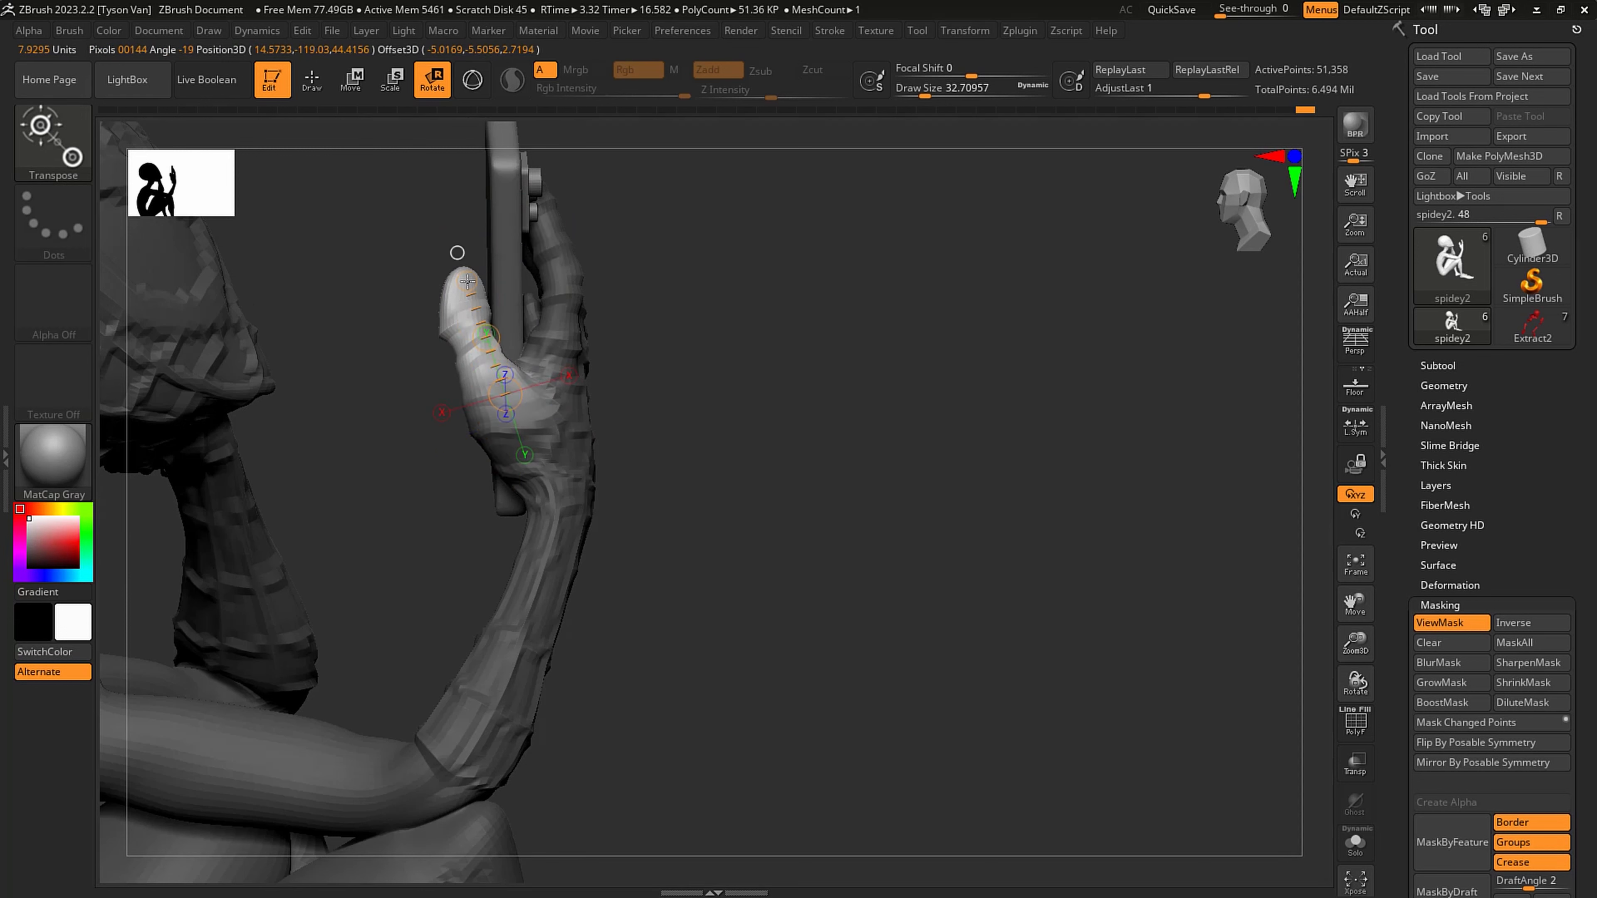
pyautogui.moveTo(503, 386); pyautogui.dragTo(503, 353, button='right')
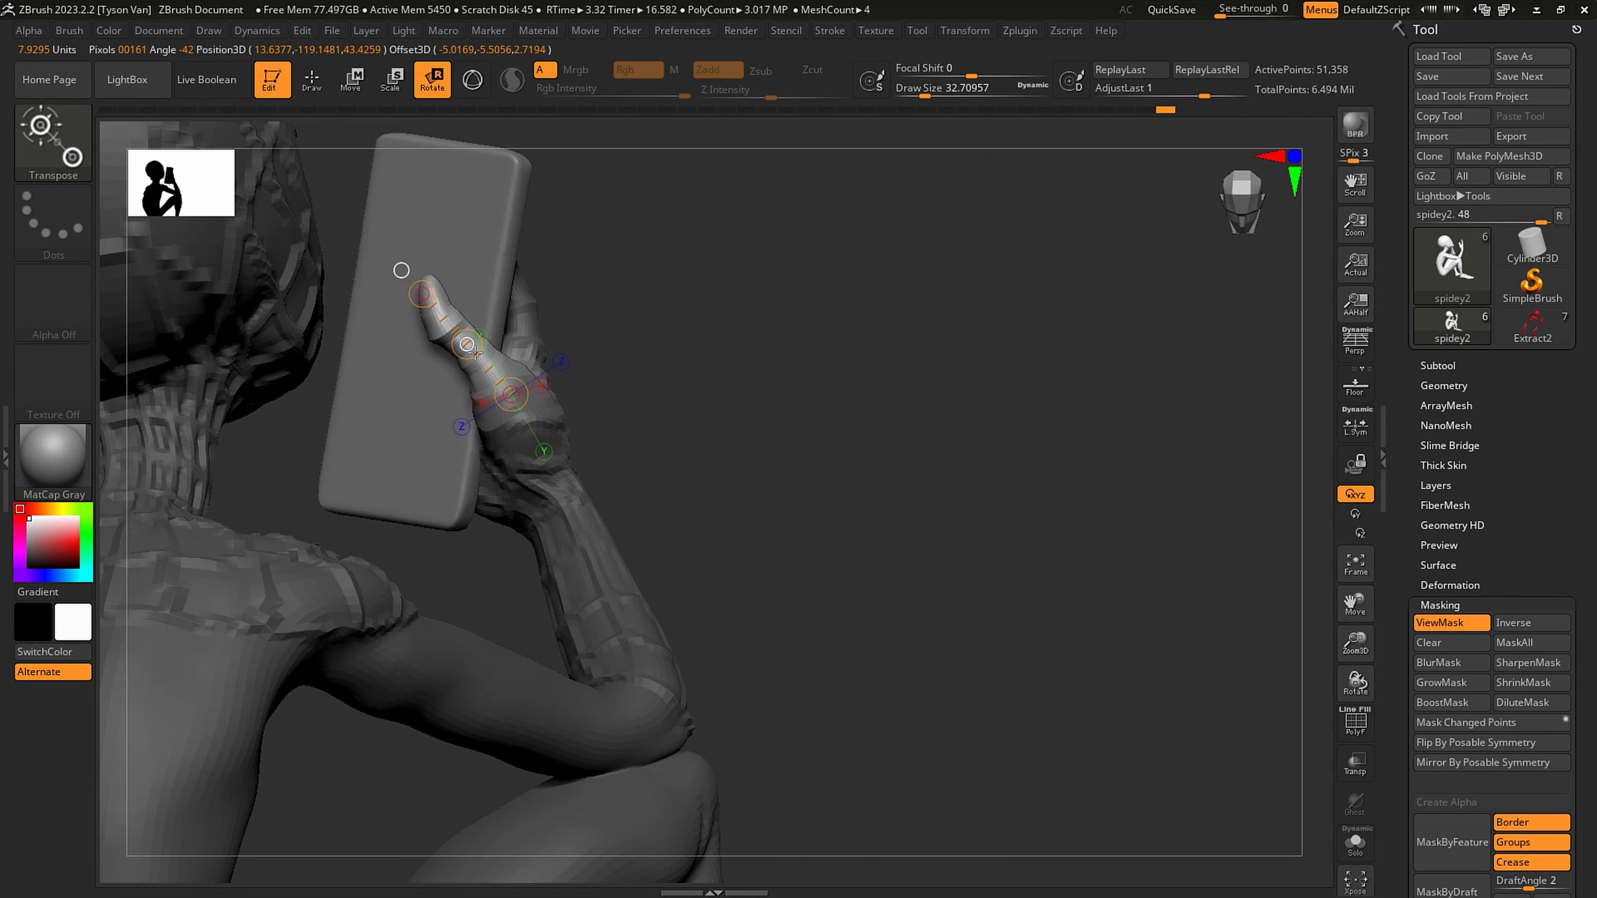
pyautogui.click(420, 294)
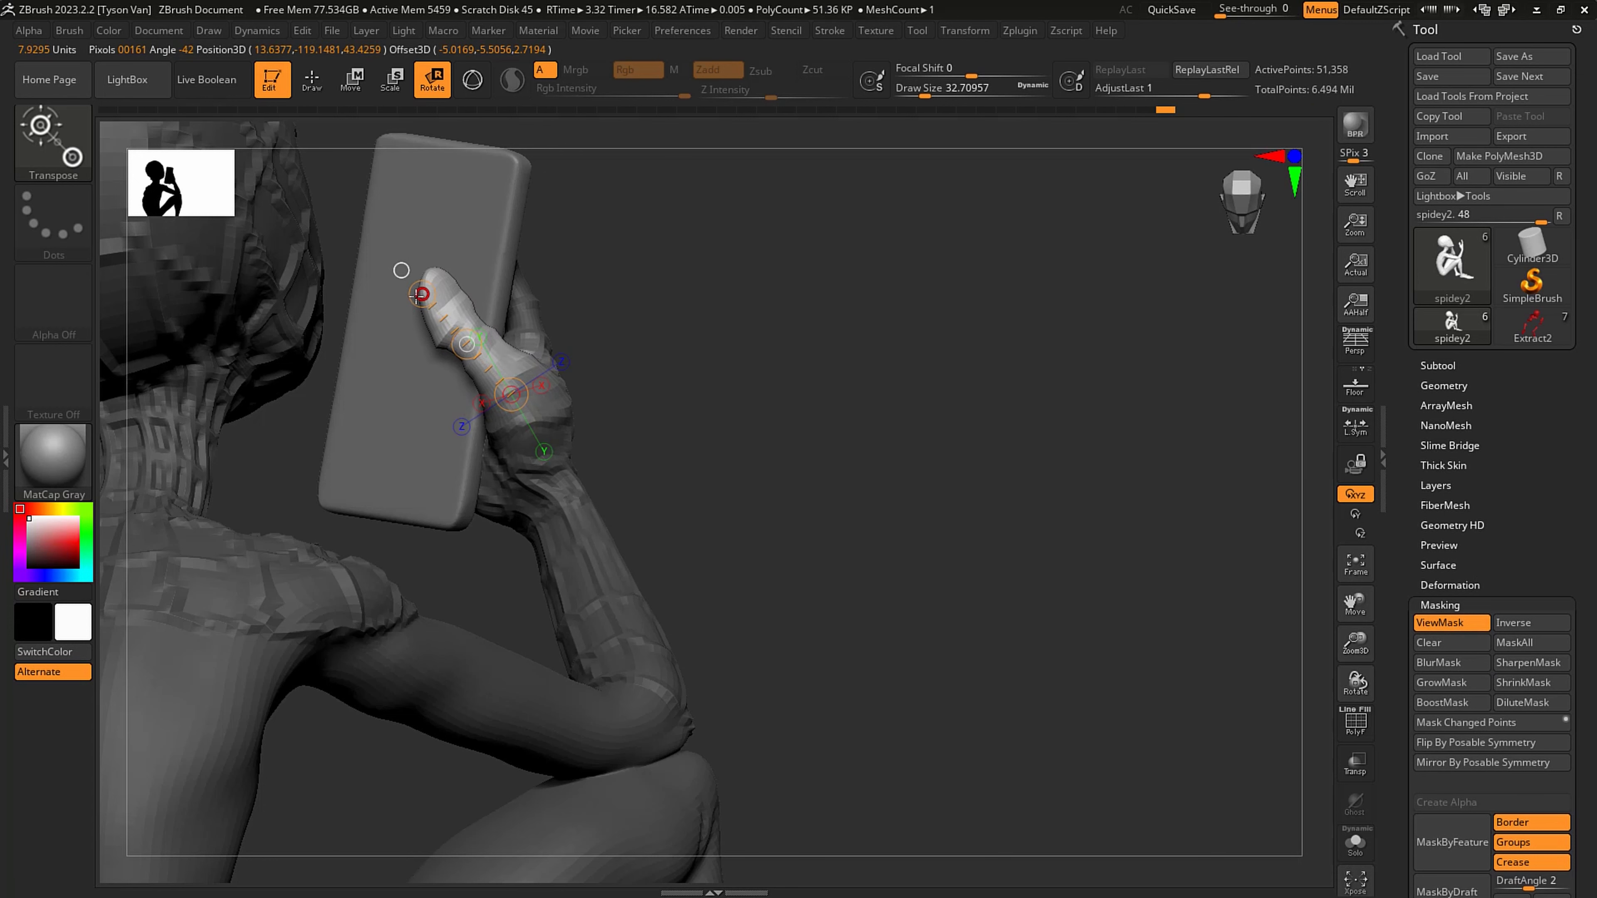
pyautogui.click(351, 79)
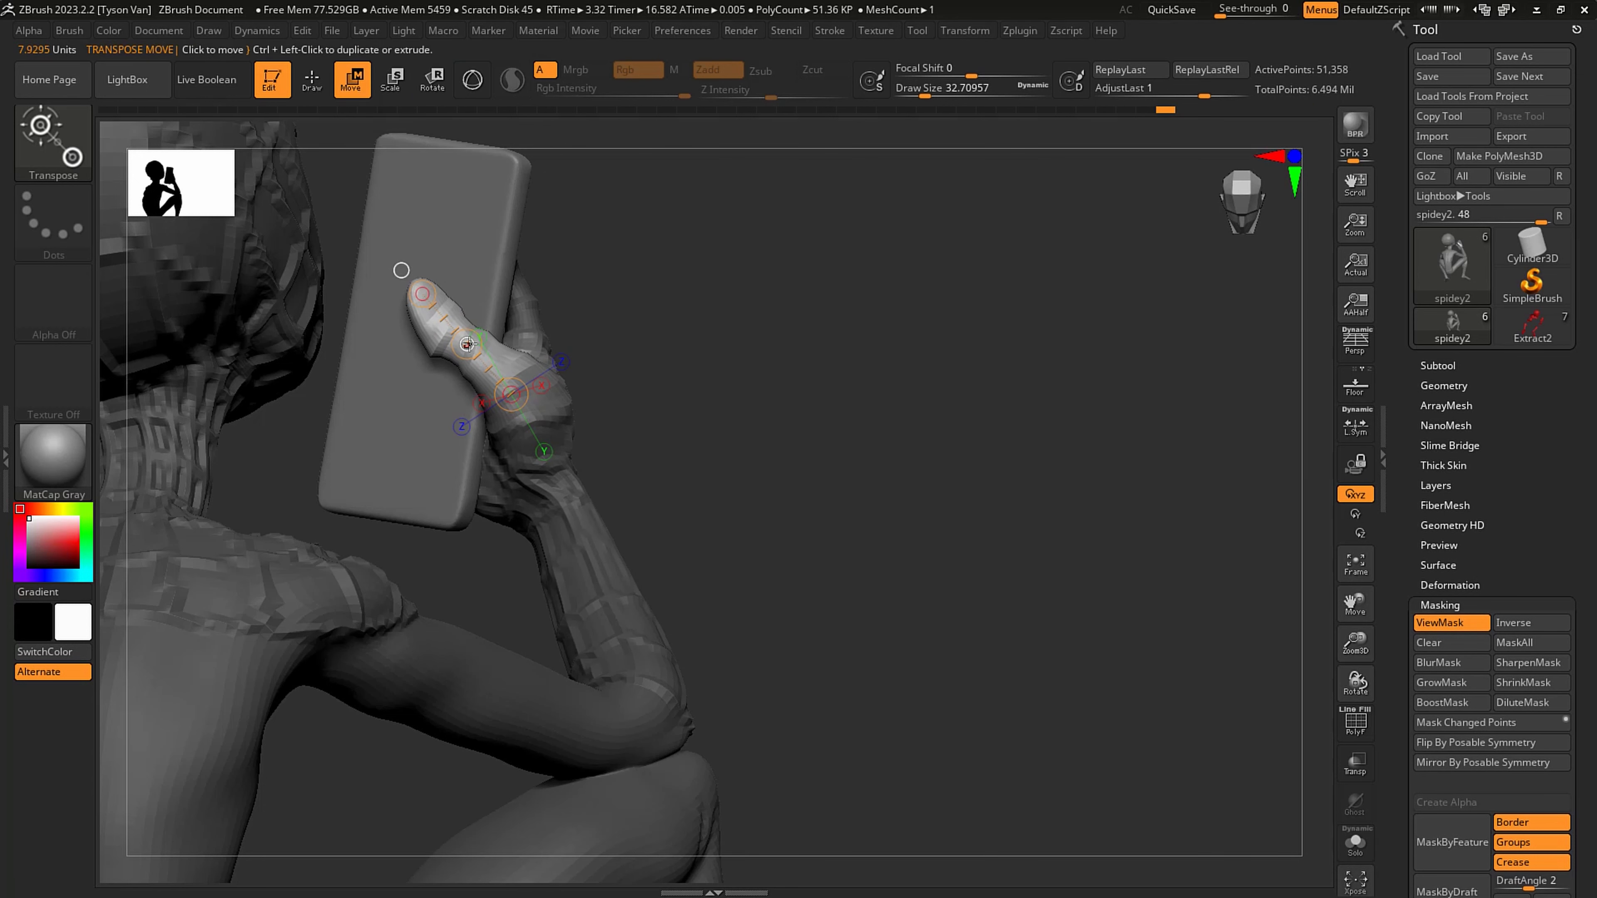
pyautogui.moveTo(466, 344); pyautogui.dragTo(460, 330)
# - Refine the bent thumb's tip and base with Move Topological at about 33 draw size, and clear the mask
pyautogui.press('q')
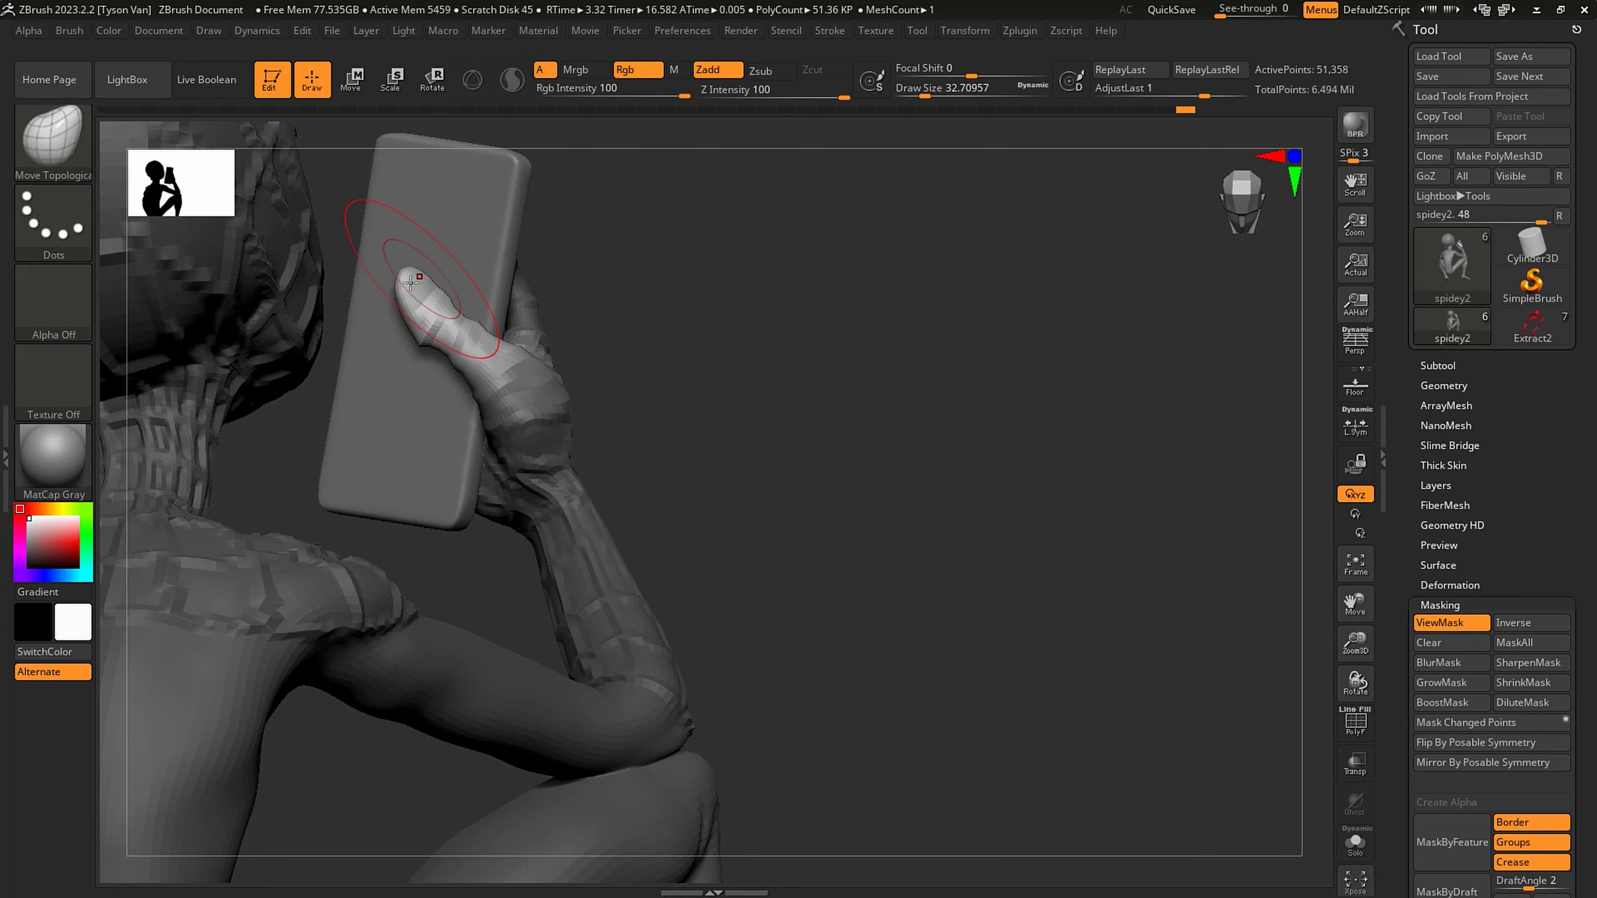
pyautogui.moveTo(481, 346); pyautogui.dragTo(422, 276, button='right')
pyautogui.moveTo(422, 277)
pyautogui.mouseDown()
pyautogui.moveTo(441, 274)
pyautogui.moveTo(435, 303)
pyautogui.mouseUp()
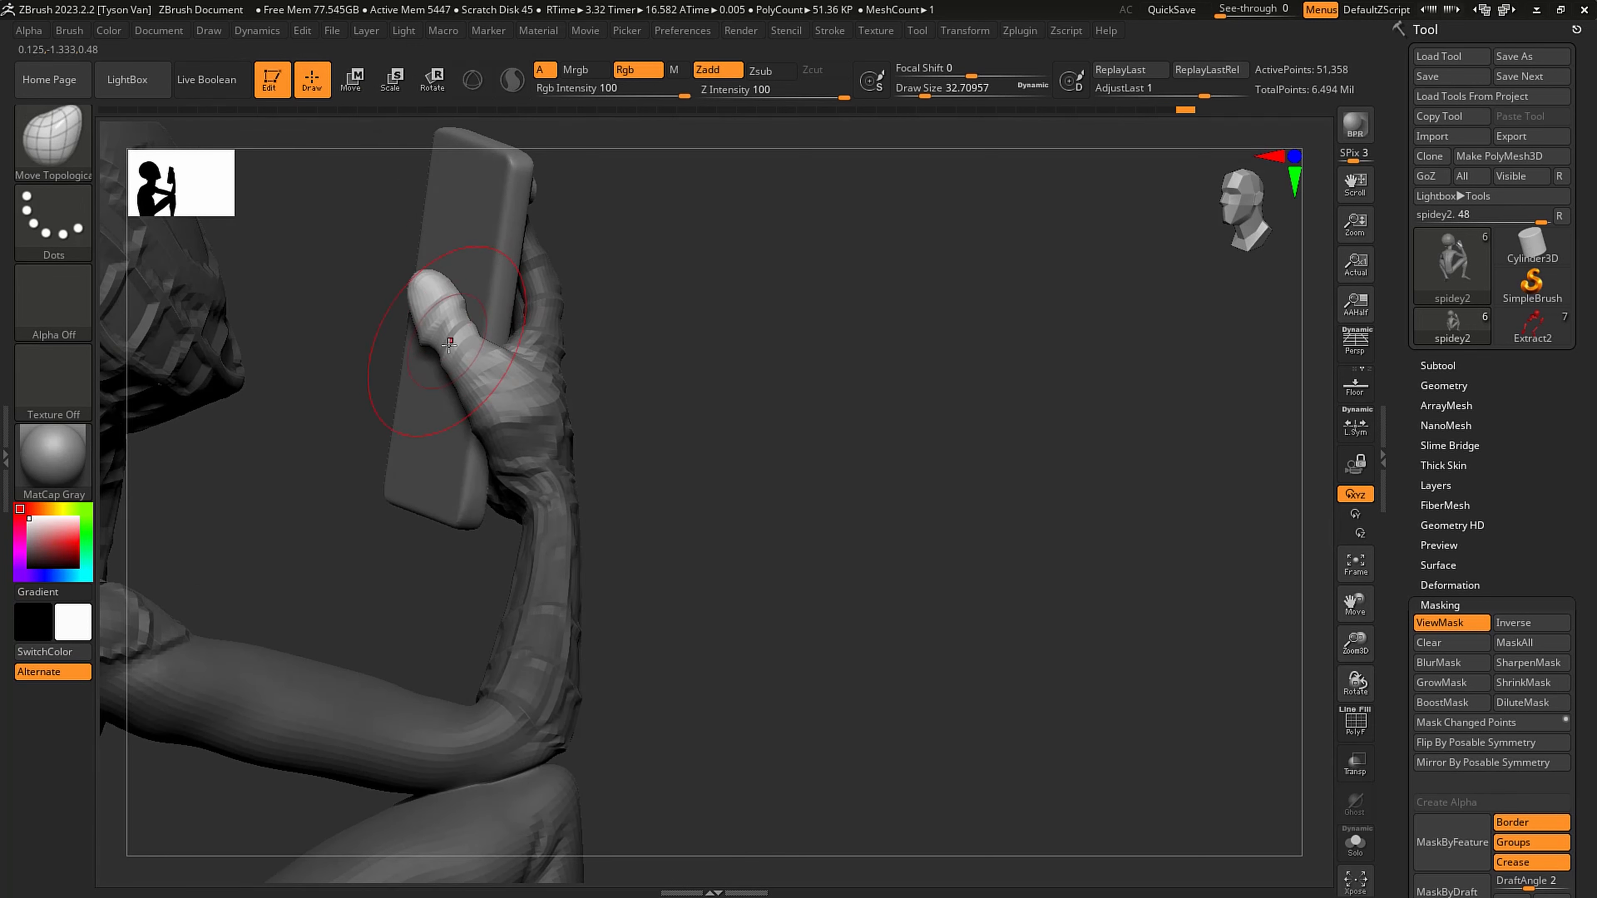
pyautogui.moveTo(471, 372); pyautogui.dragTo(494, 370)
pyautogui.moveTo(616, 378); pyautogui.dragTo(534, 384, button='right')
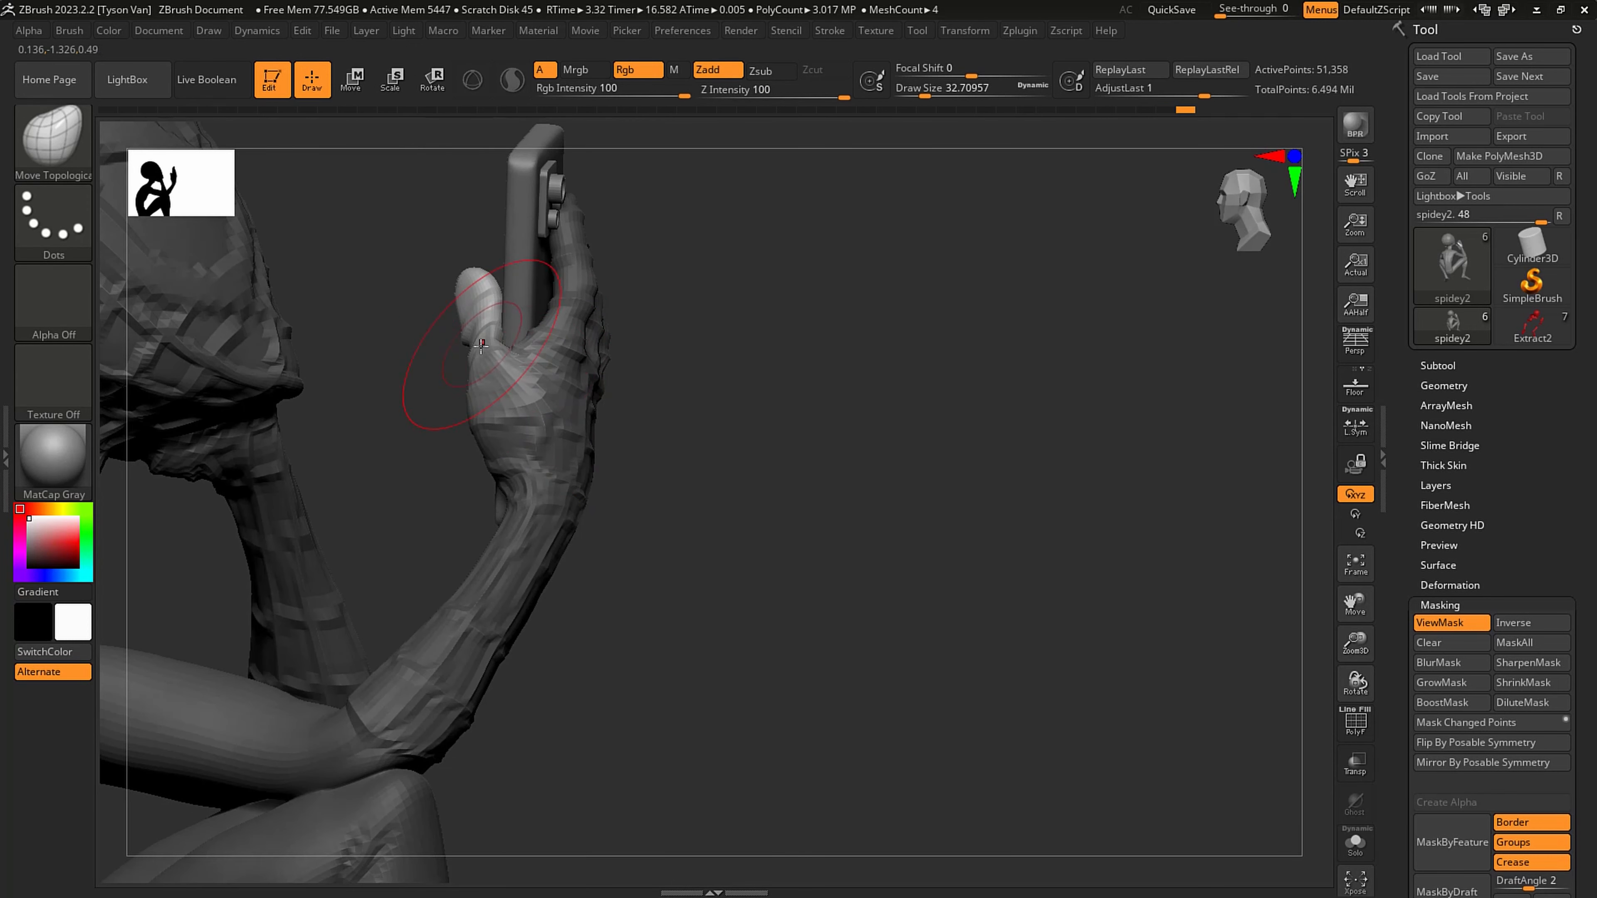
pyautogui.keyDown('ctrl'); pyautogui.moveTo(673, 445); pyautogui.dragTo(695, 469); pyautogui.keyUp('ctrl')
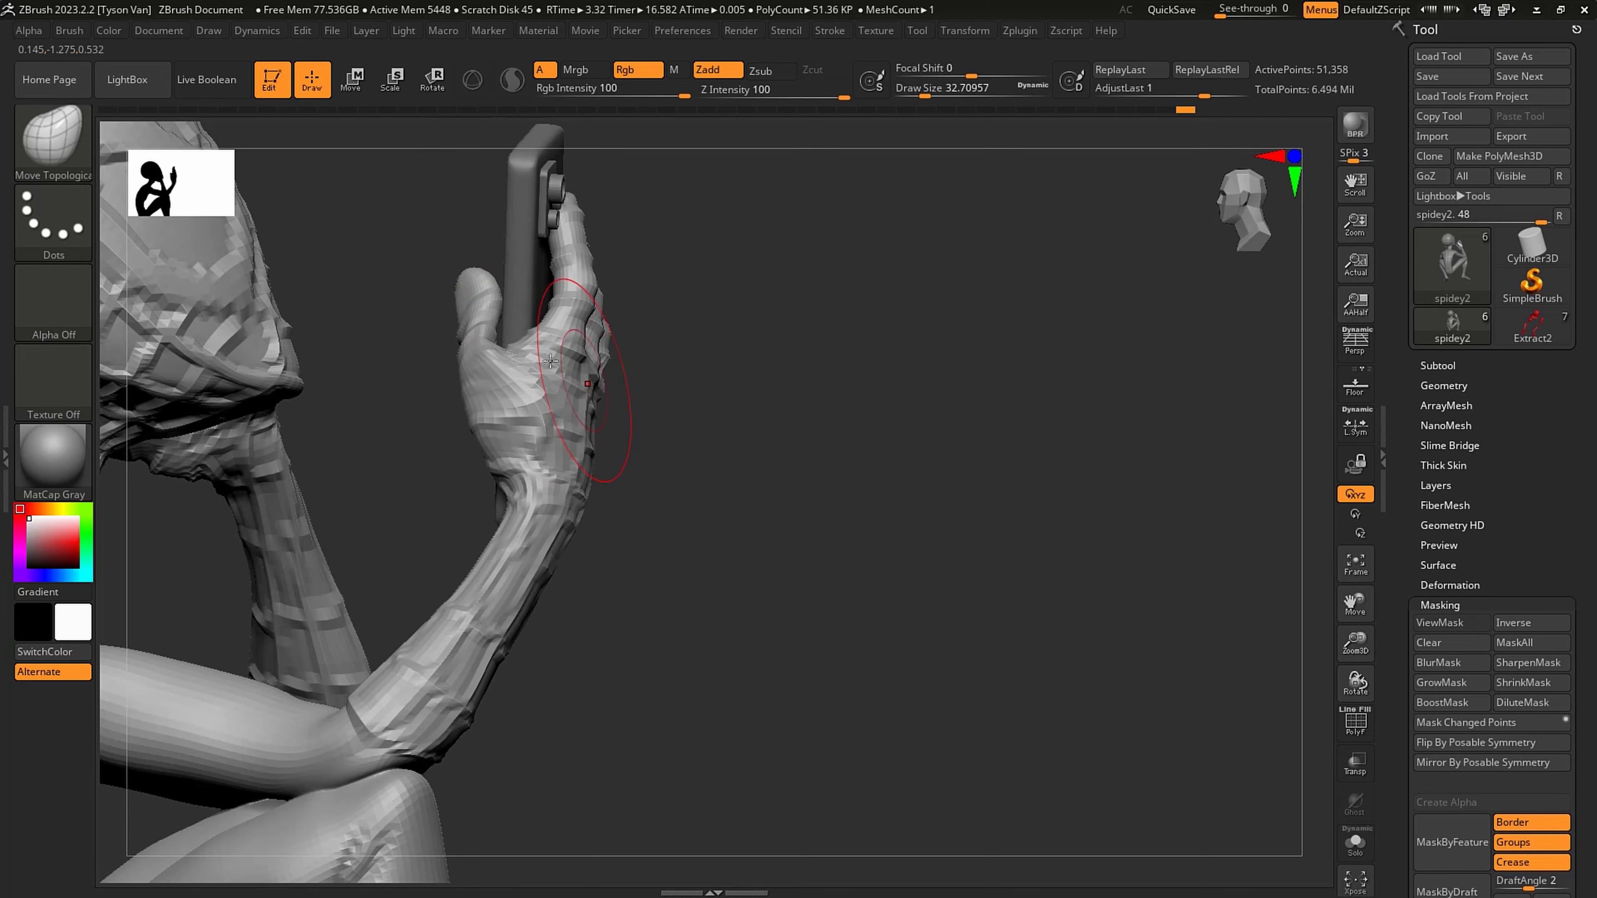
# - Thicken the phone hand's thumb base and fingers with the Inflat brush at about 33 draw size
pyautogui.click(53, 143)
pyautogui.click(554, 155)
pyautogui.moveTo(500, 336)
pyautogui.mouseDown()
pyautogui.moveTo(527, 350)
pyautogui.moveTo(511, 340)
pyautogui.mouseUp()
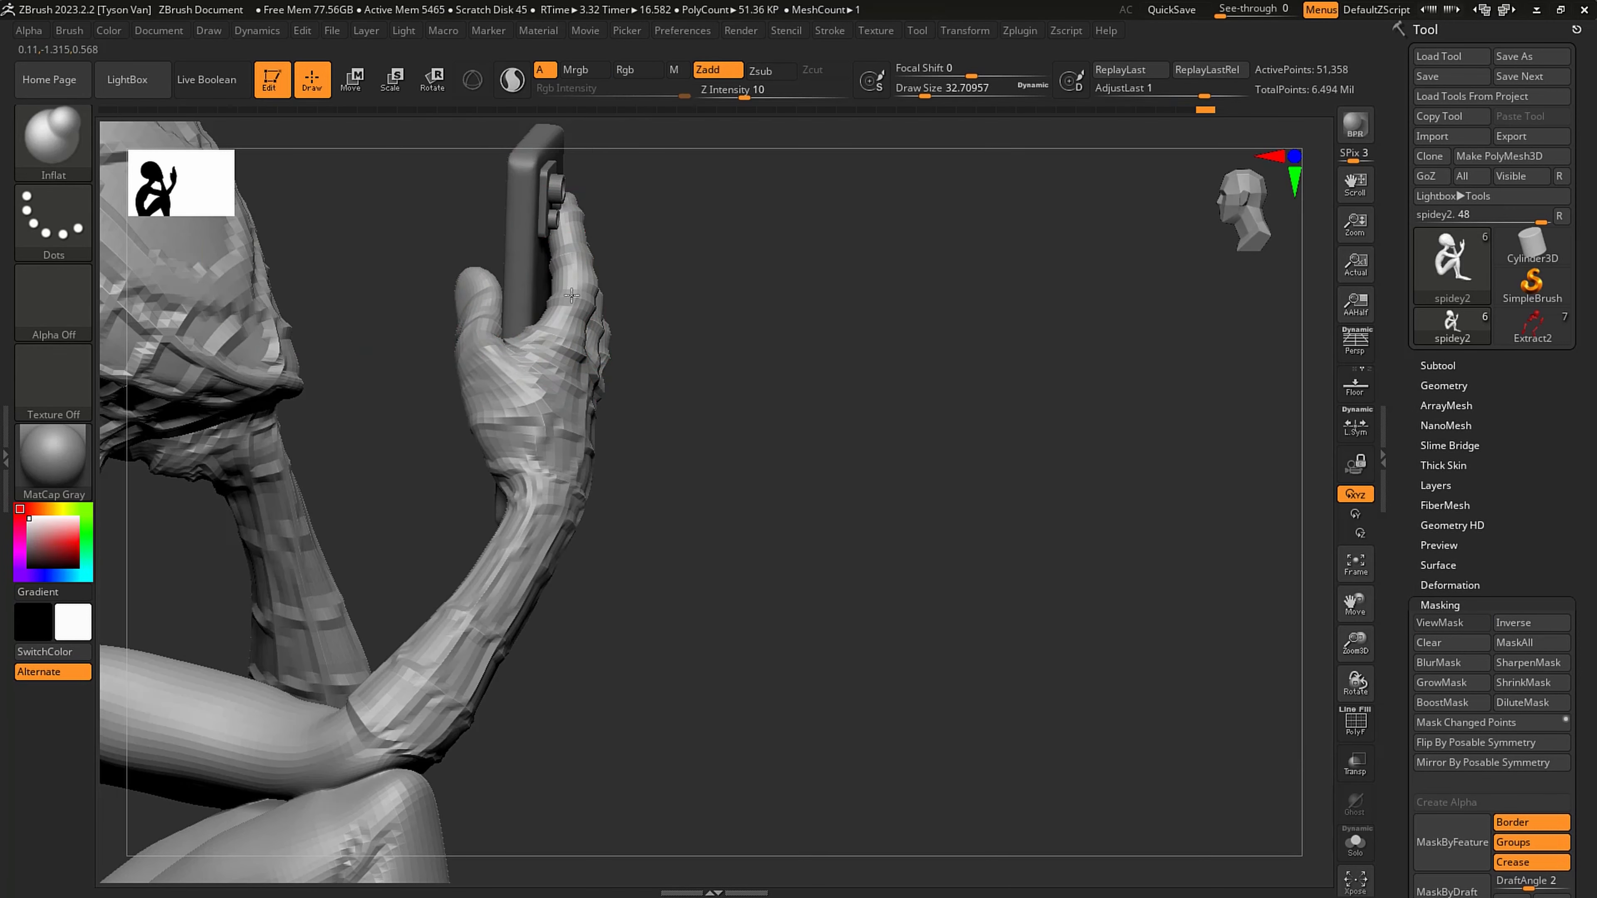
pyautogui.moveTo(566, 274); pyautogui.dragTo(538, 353, button='right')
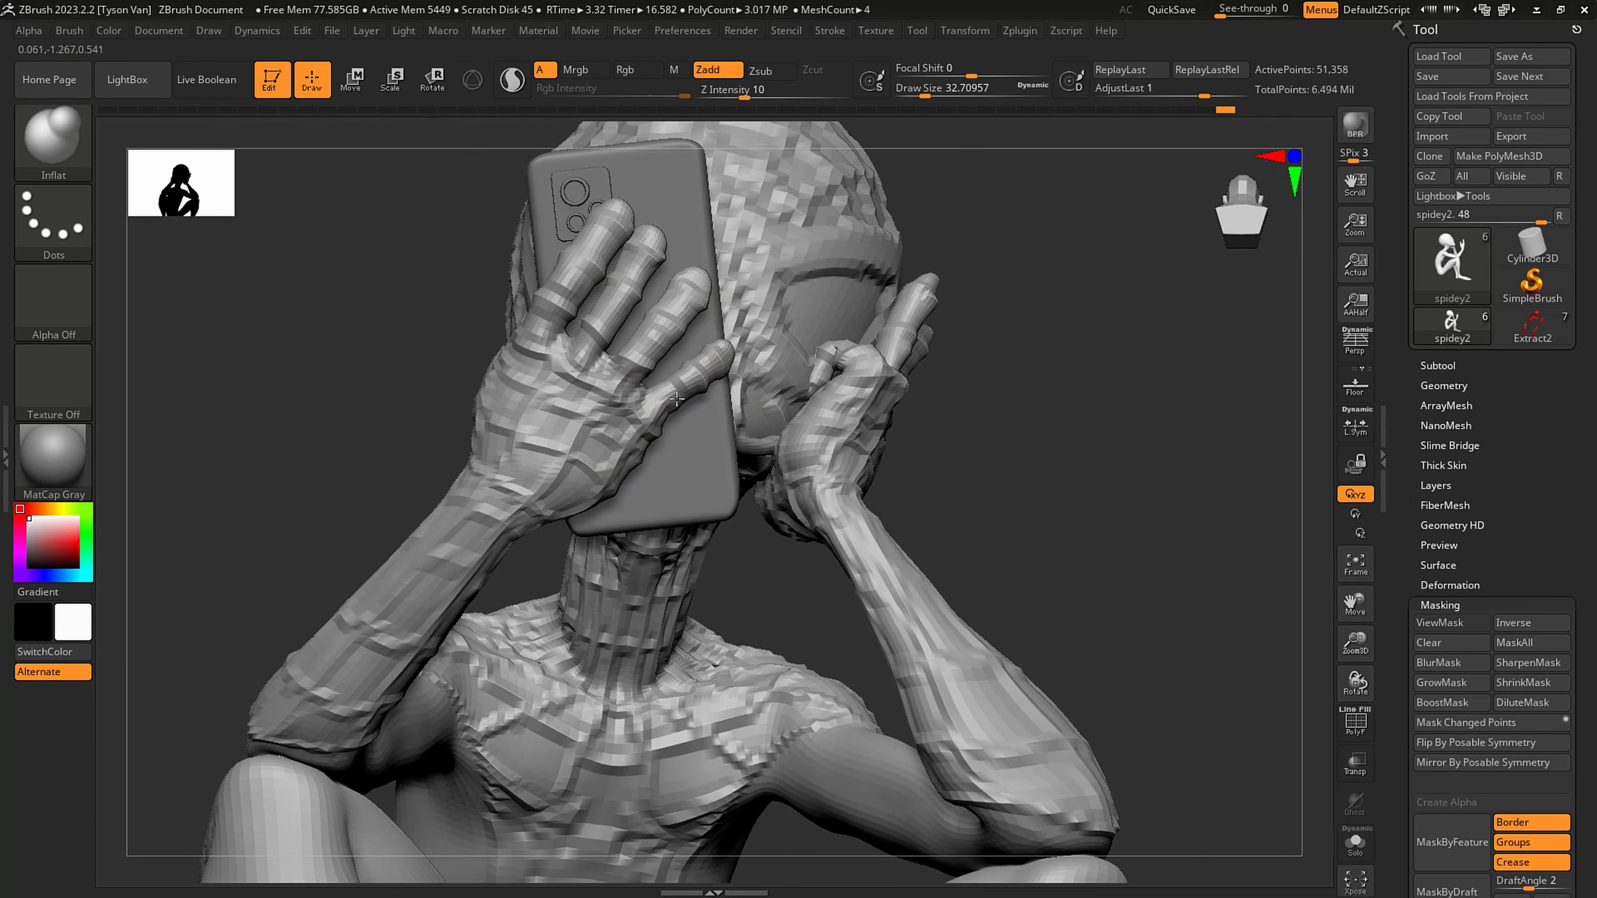
pyautogui.moveTo(727, 327); pyautogui.dragTo(962, 517, button='right')
# - Raise the figure's subdivision level and switch to SnakeHook with a draw size of about 54
pyautogui.press('d')
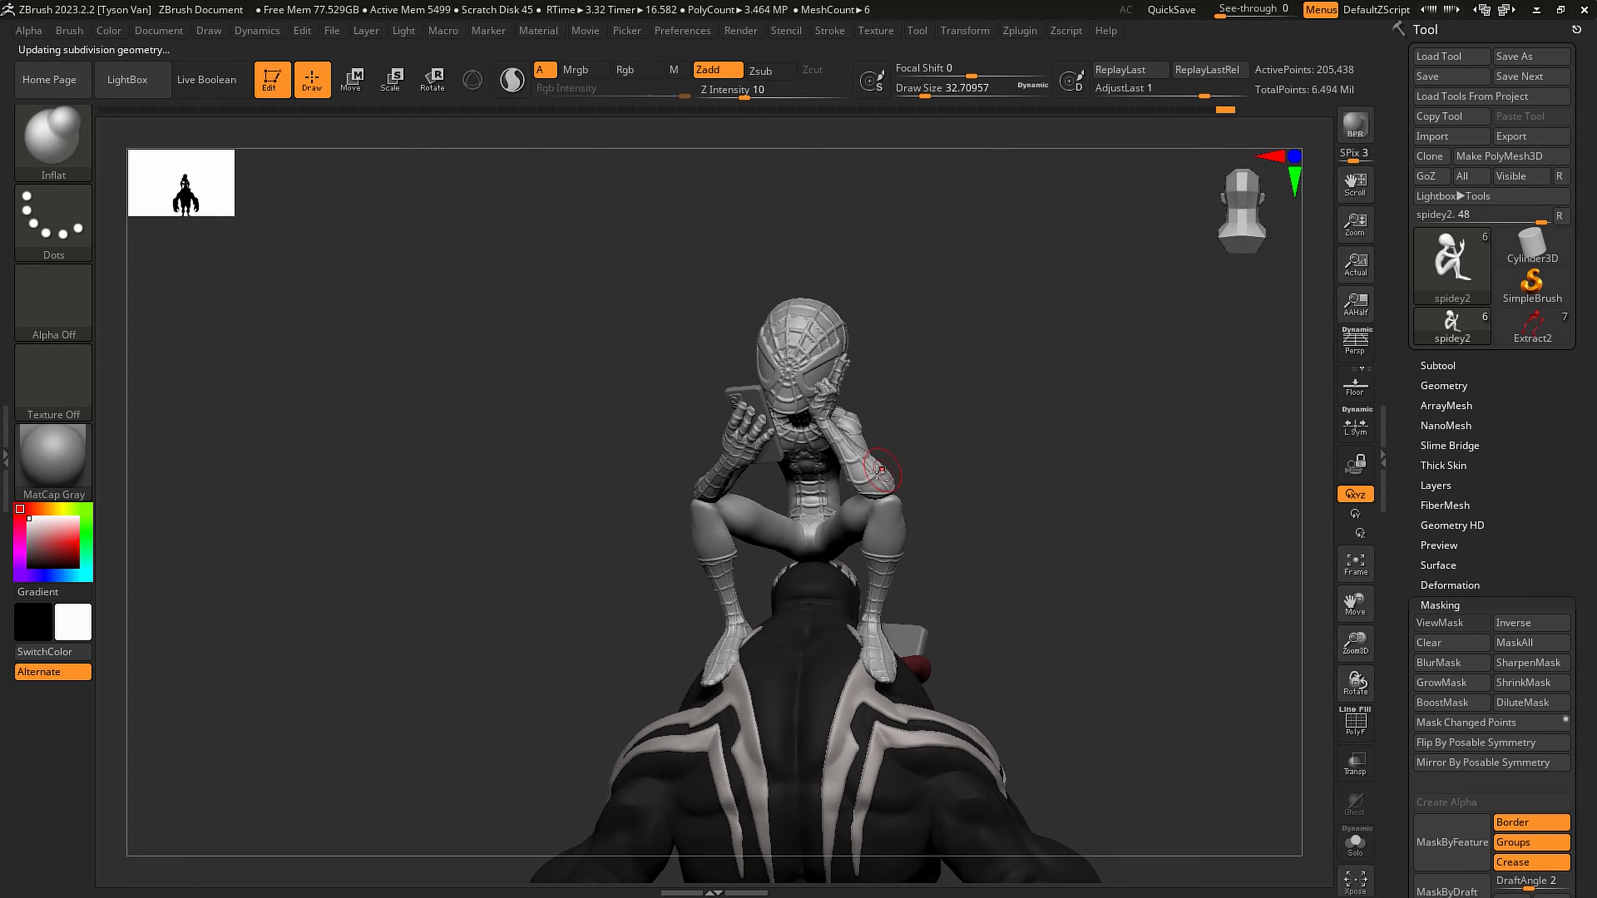
pyautogui.keyDown('alt'); pyautogui.moveTo(880, 469); pyautogui.dragTo(883, 484, button='right'); pyautogui.keyUp('alt')
pyautogui.press('b')
pyautogui.press('s')
pyautogui.press('h')
pyautogui.press('s')
pyautogui.moveTo(893, 501); pyautogui.dragTo(908, 498)
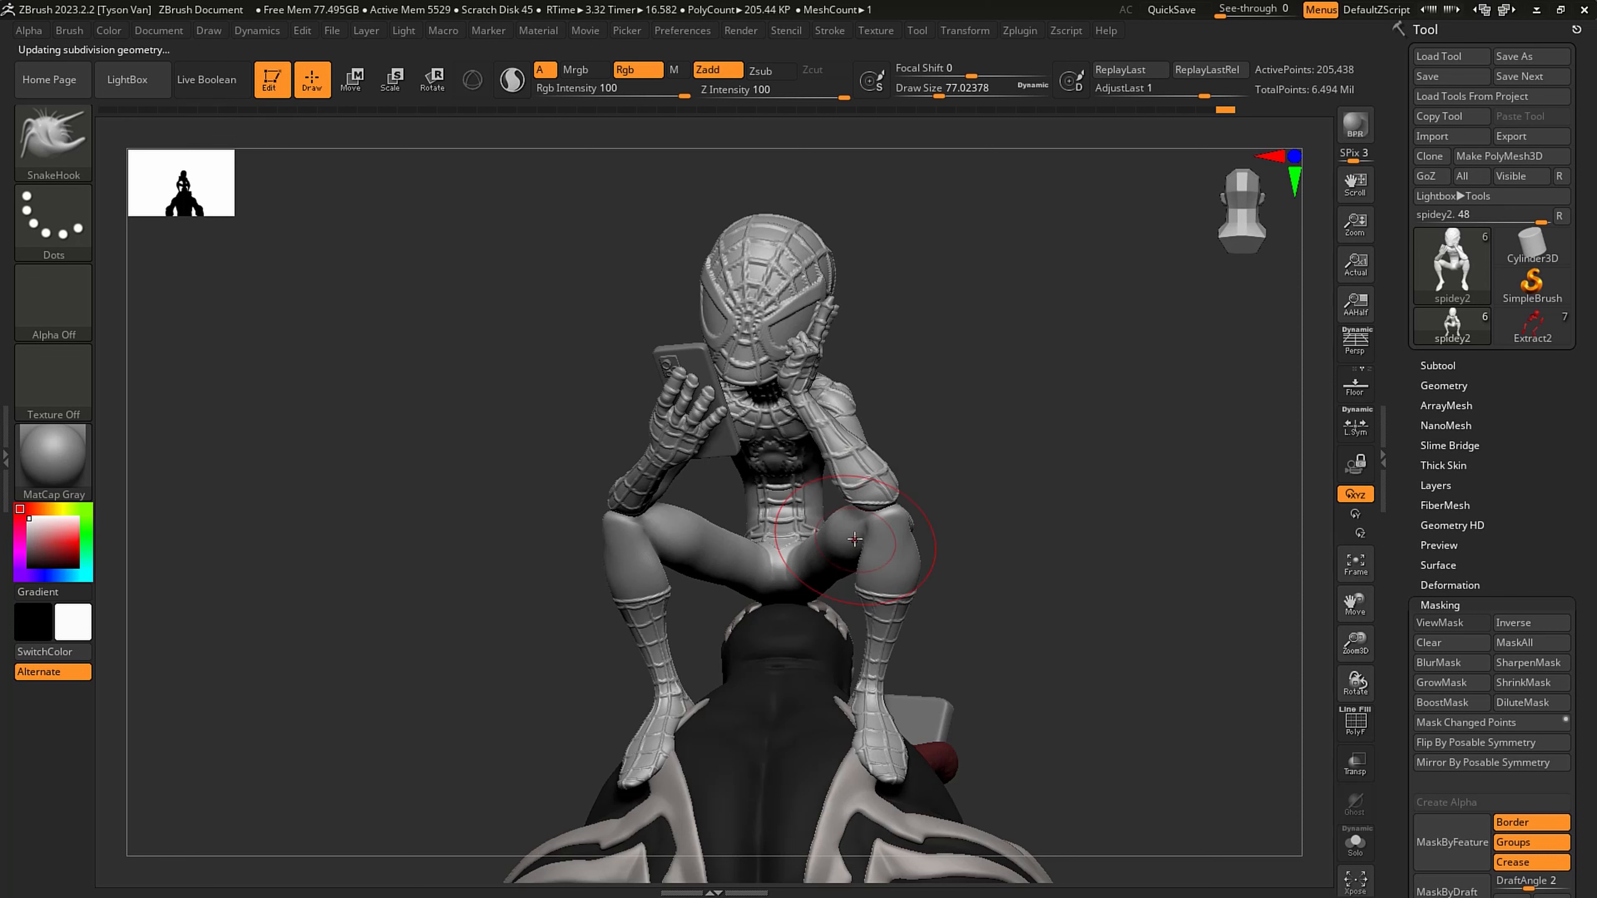
pyautogui.press('s')
pyautogui.moveTo(855, 465); pyautogui.dragTo(847, 466)
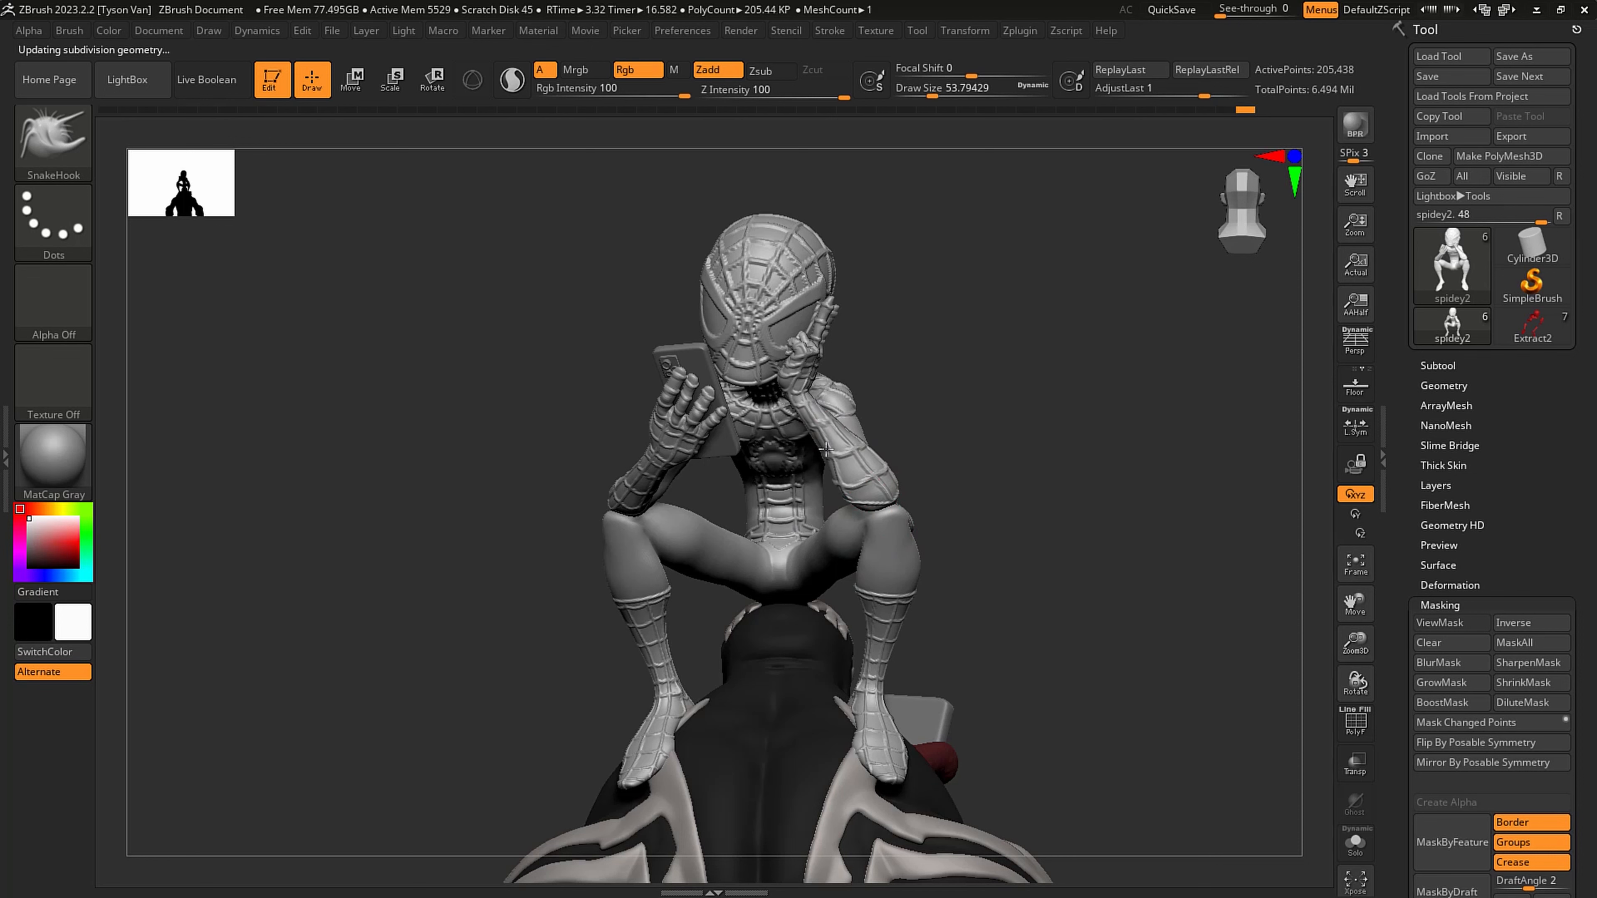
# - Refine the elbow resting on the knee from the side with SnakeHook, reducing the draw size to about 31
pyautogui.keyDown('alt'); pyautogui.moveTo(803, 424); pyautogui.dragTo(871, 445, button='right'); pyautogui.keyUp('alt')
pyautogui.keyDown('ctrl'); pyautogui.moveTo(871, 446); pyautogui.dragTo(857, 575, button='right'); pyautogui.keyUp('ctrl')
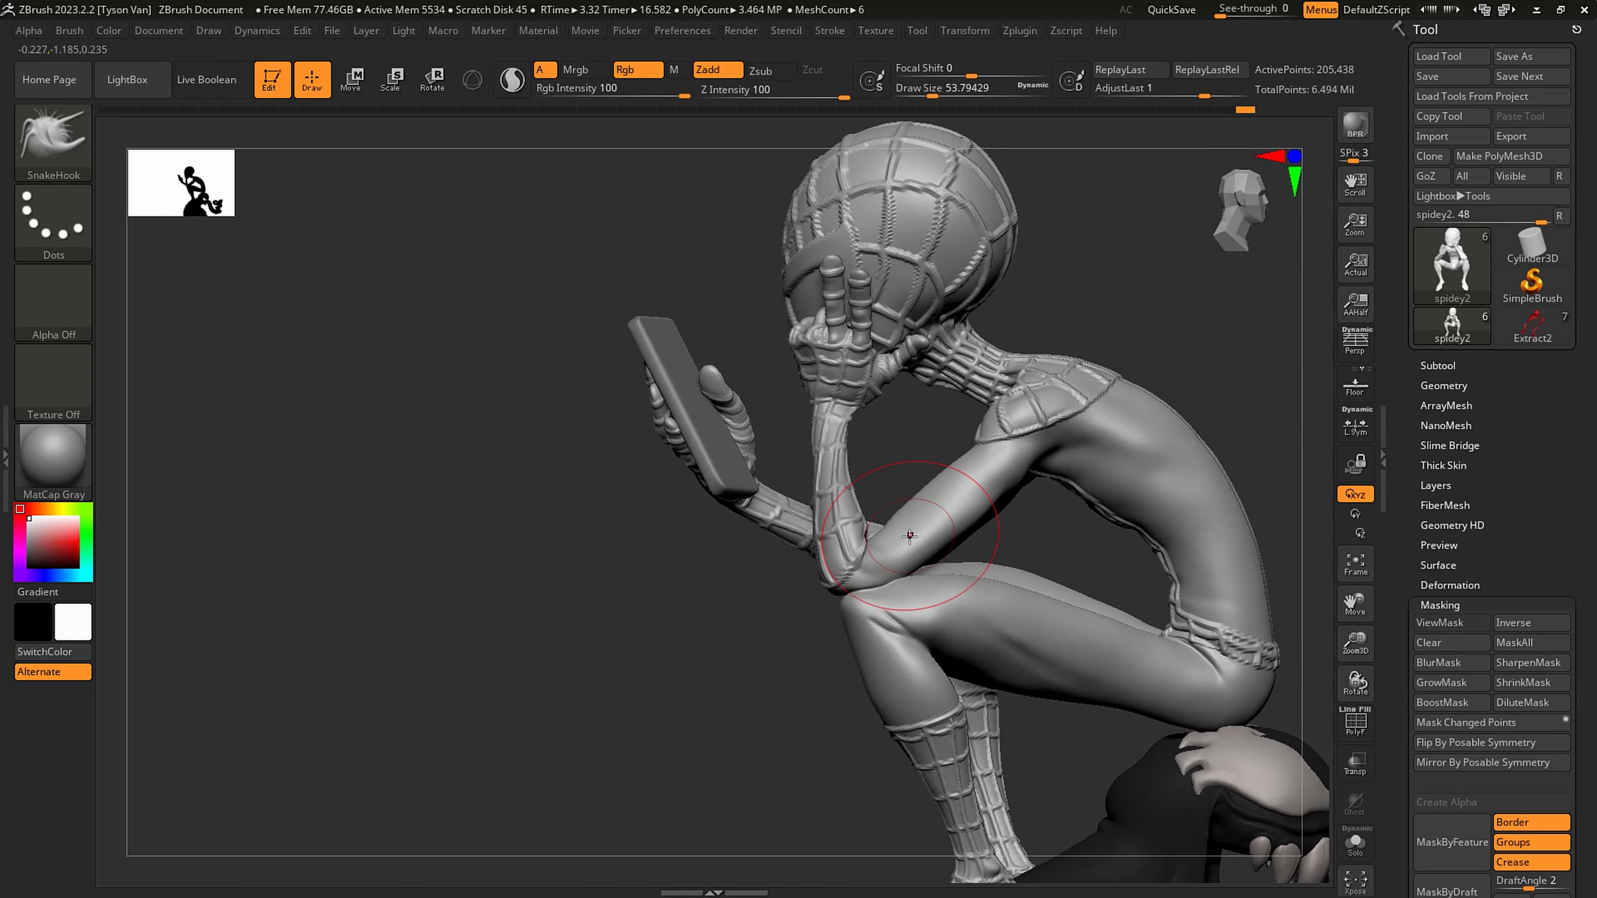
pyautogui.moveTo(910, 535); pyautogui.dragTo(893, 591)
pyautogui.press('s')
pyautogui.press('s')
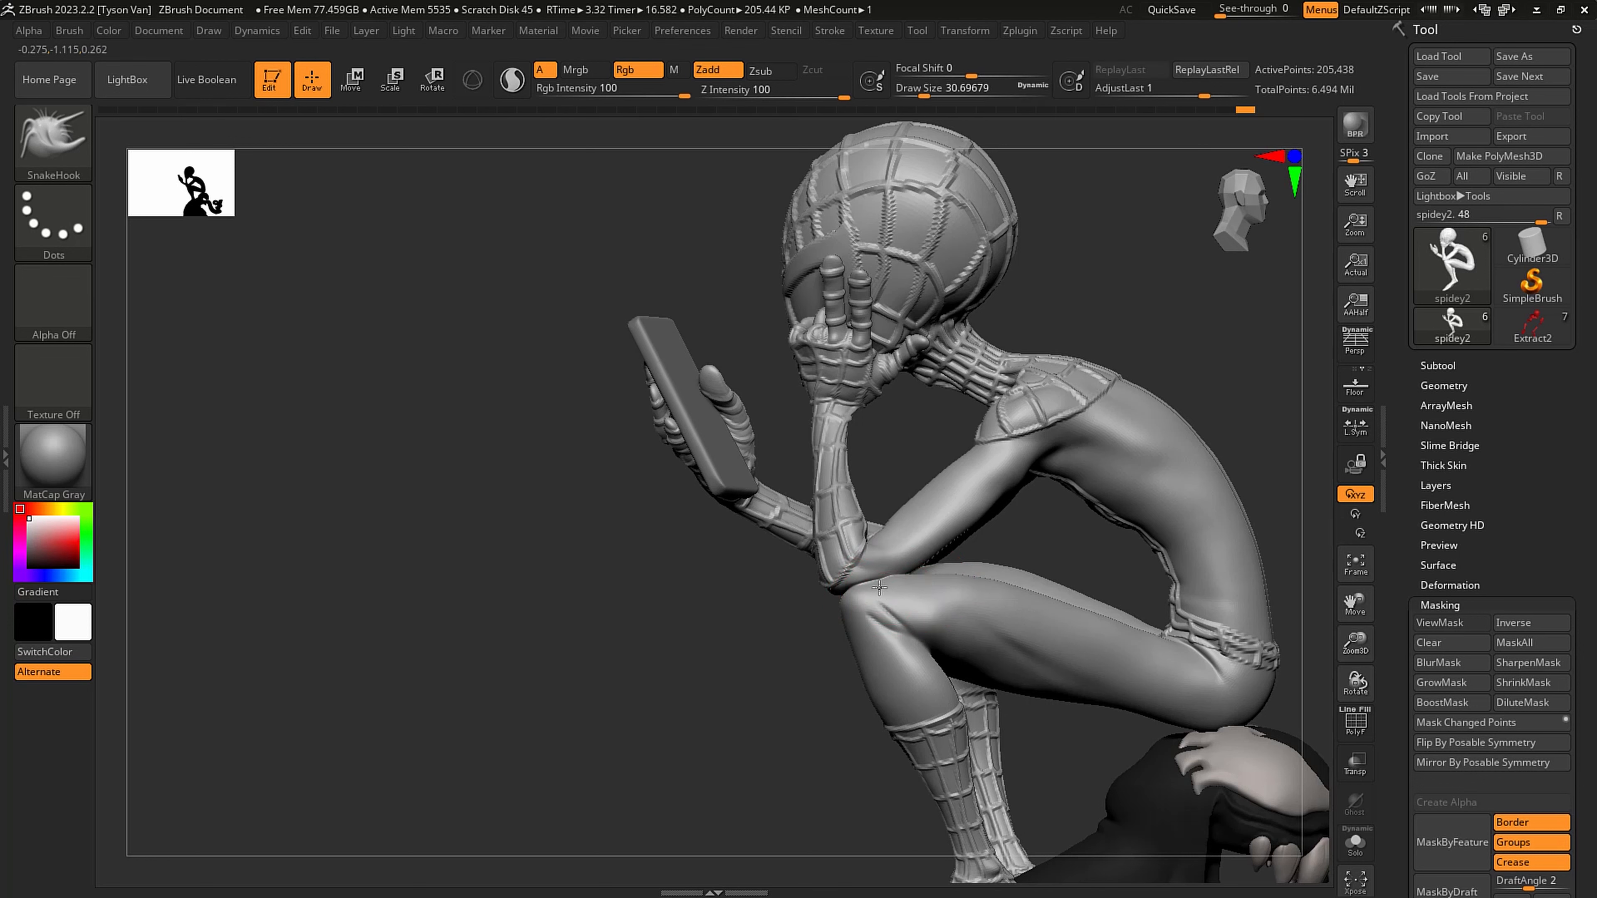
pyautogui.moveTo(955, 560); pyautogui.dragTo(906, 543, button='right')
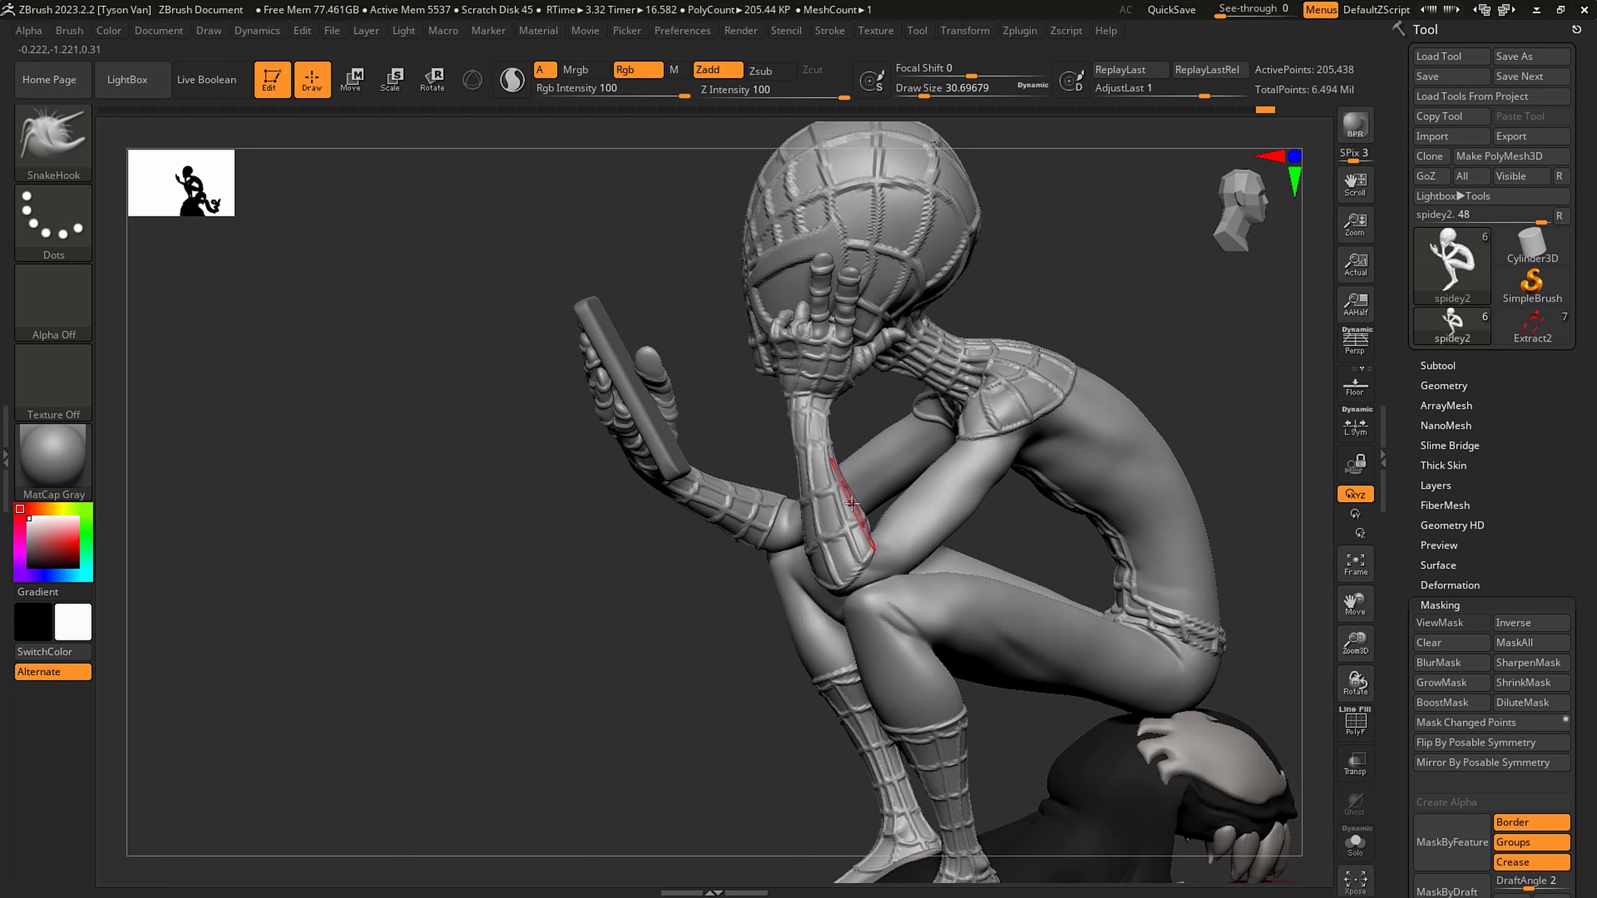
# - Adjust the head-supporting forearm near its elbow with SnakeHook at about 59 draw size and the knee beneath at about 39
pyautogui.moveTo(851, 503); pyautogui.dragTo(819, 514, button='right')
pyautogui.press('s')
pyautogui.moveTo(820, 515); pyautogui.dragTo(830, 518)
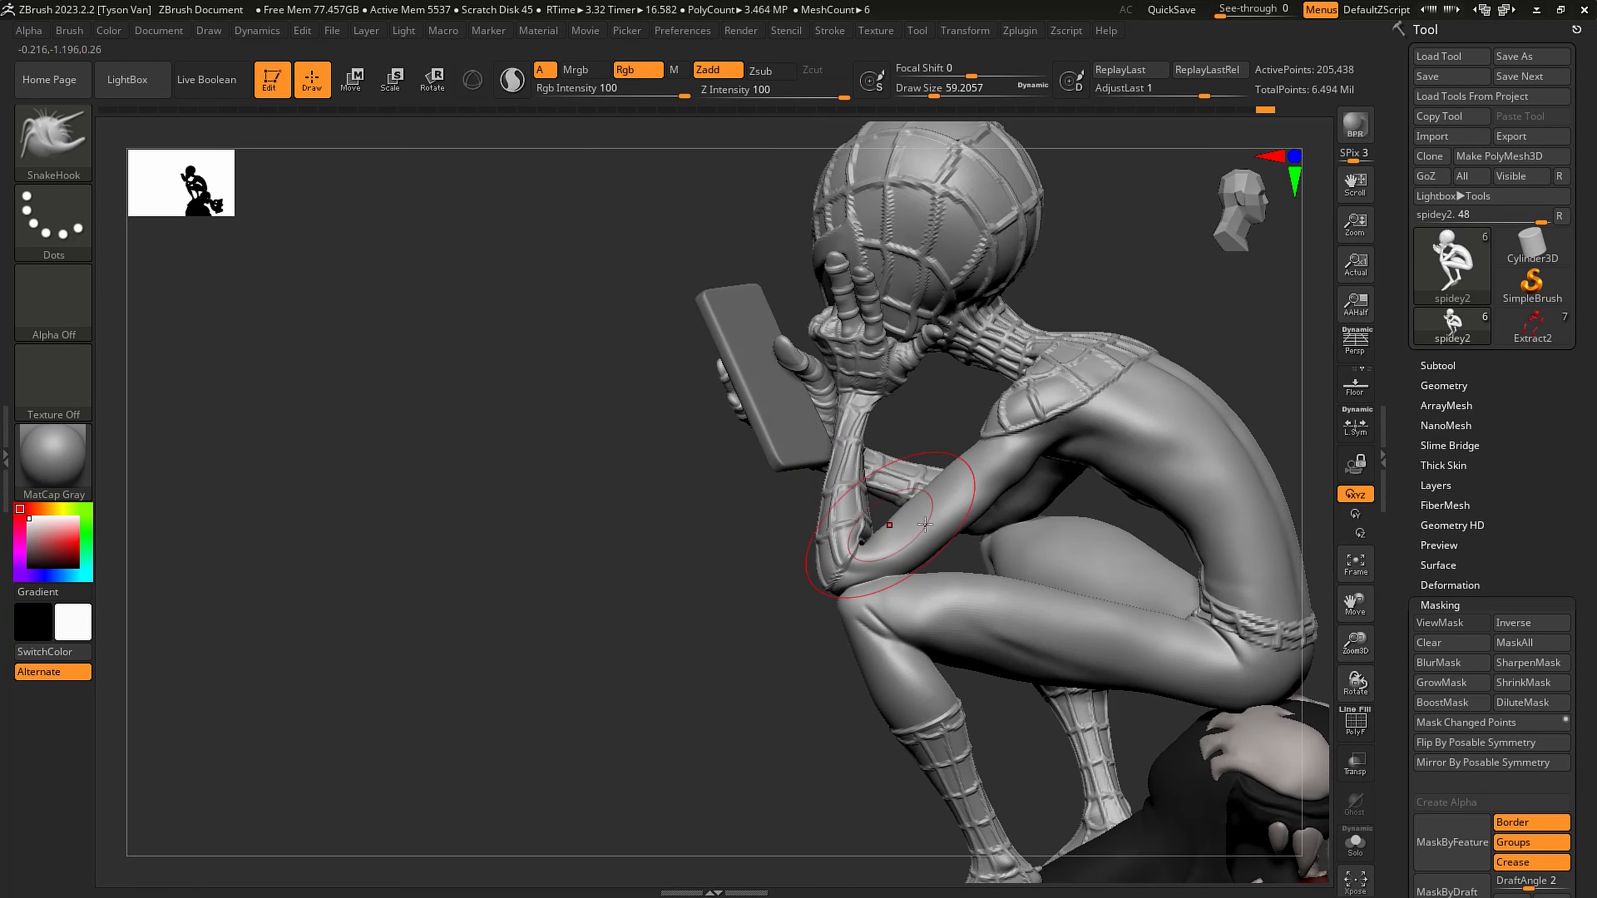
pyautogui.moveTo(888, 601)
pyautogui.mouseDown(button='right')
pyautogui.moveTo(947, 591)
pyautogui.moveTo(924, 621)
pyautogui.mouseUp(button='right')
pyautogui.press('s')
pyautogui.moveTo(924, 621); pyautogui.dragTo(916, 622)
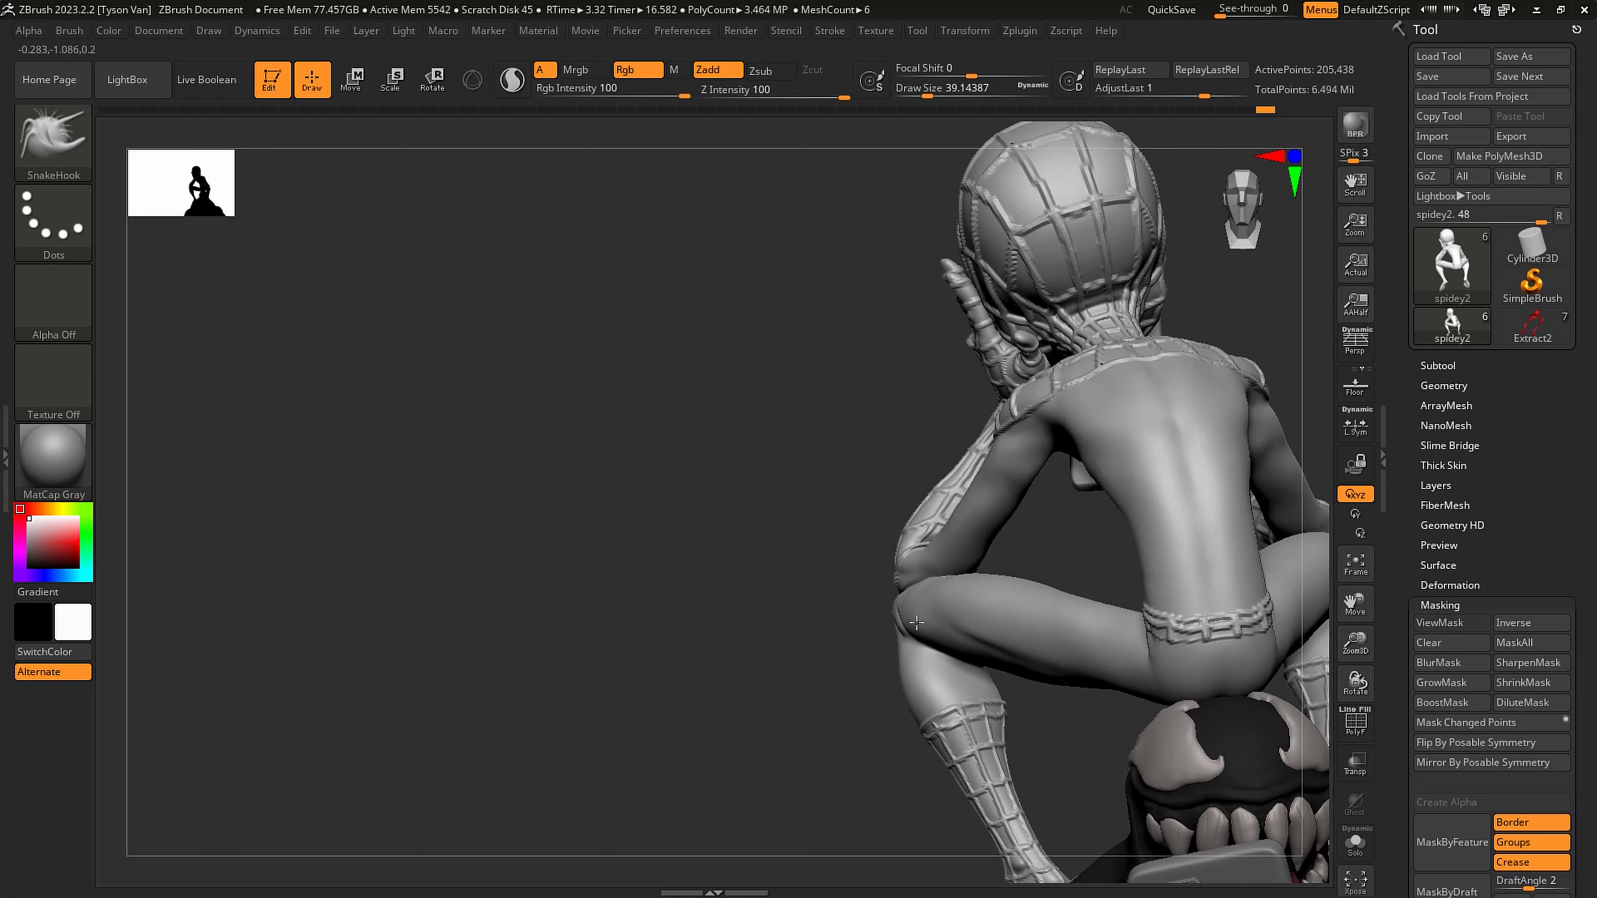
pyautogui.moveTo(973, 620); pyautogui.dragTo(831, 632, button='right')
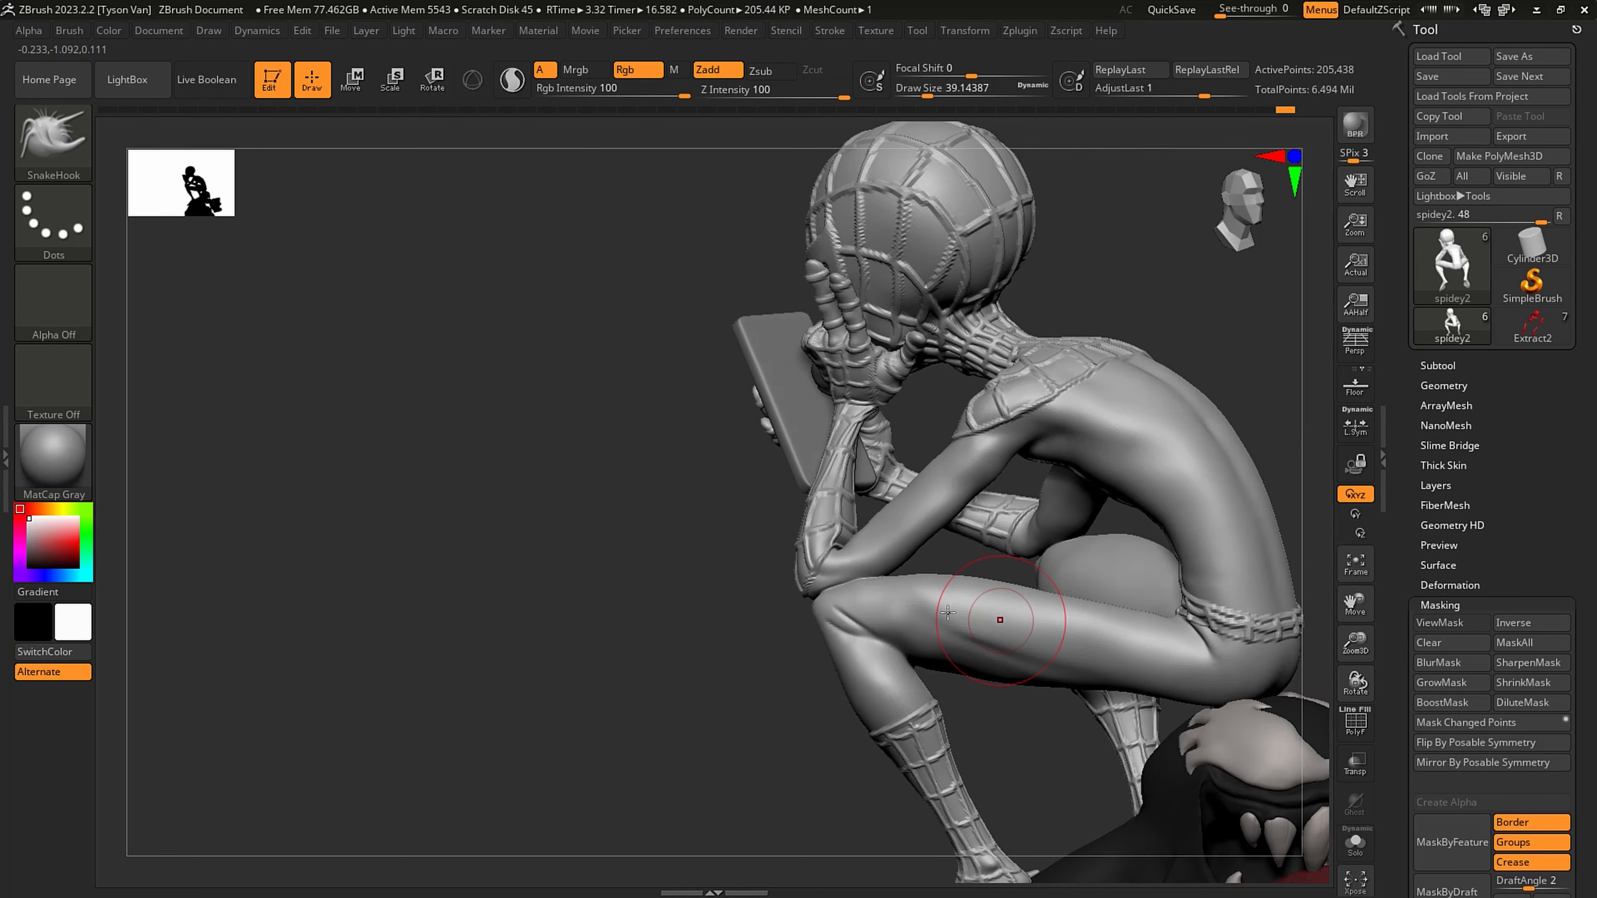
# - Raise the figure's subdivision further and enlarge SnakeHook to about 245 draw size for the legs
pyautogui.press('shift')
pyautogui.moveTo(963, 619)
pyautogui.mouseDown(button='right')
pyautogui.moveTo(965, 576)
pyautogui.moveTo(1106, 605)
pyautogui.moveTo(1008, 599)
pyautogui.moveTo(1031, 608)
pyautogui.moveTo(1126, 620)
pyautogui.moveTo(1079, 632)
pyautogui.moveTo(1086, 646)
pyautogui.moveTo(1032, 629)
pyautogui.mouseUp(button='right')
pyautogui.press('s')
pyautogui.moveTo(1032, 631); pyautogui.dragTo(1069, 631)
pyautogui.press('s')
pyautogui.keyDown('ctrl'); pyautogui.moveTo(1077, 631); pyautogui.dragTo(1082, 645, button='right'); pyautogui.keyUp('ctrl')
pyautogui.press('s')
pyautogui.moveTo(1082, 646); pyautogui.dragTo(1080, 647)
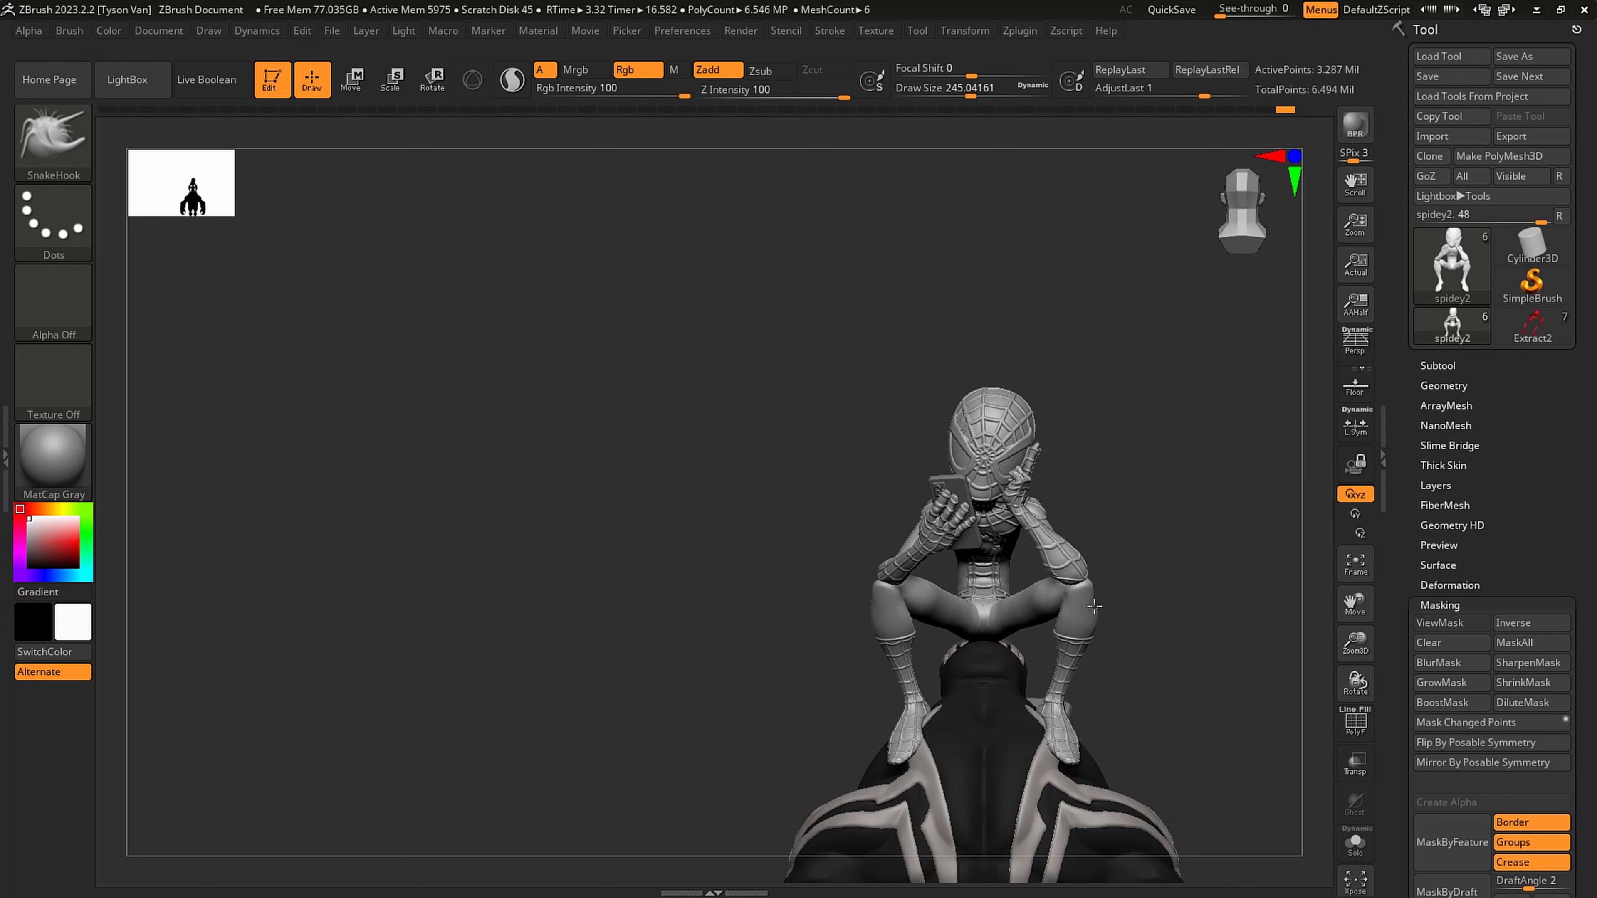
# - Reshape both lower legs symmetrically from the front with SnakeHook, reducing the draw size to about 145 and 116
pyautogui.moveTo(1099, 607)
pyautogui.mouseDown(button='right')
pyautogui.moveTo(1018, 613)
pyautogui.moveTo(1099, 623)
pyautogui.mouseUp(button='right')
pyautogui.press('s')
pyautogui.moveTo(1065, 638); pyautogui.dragTo(1047, 632)
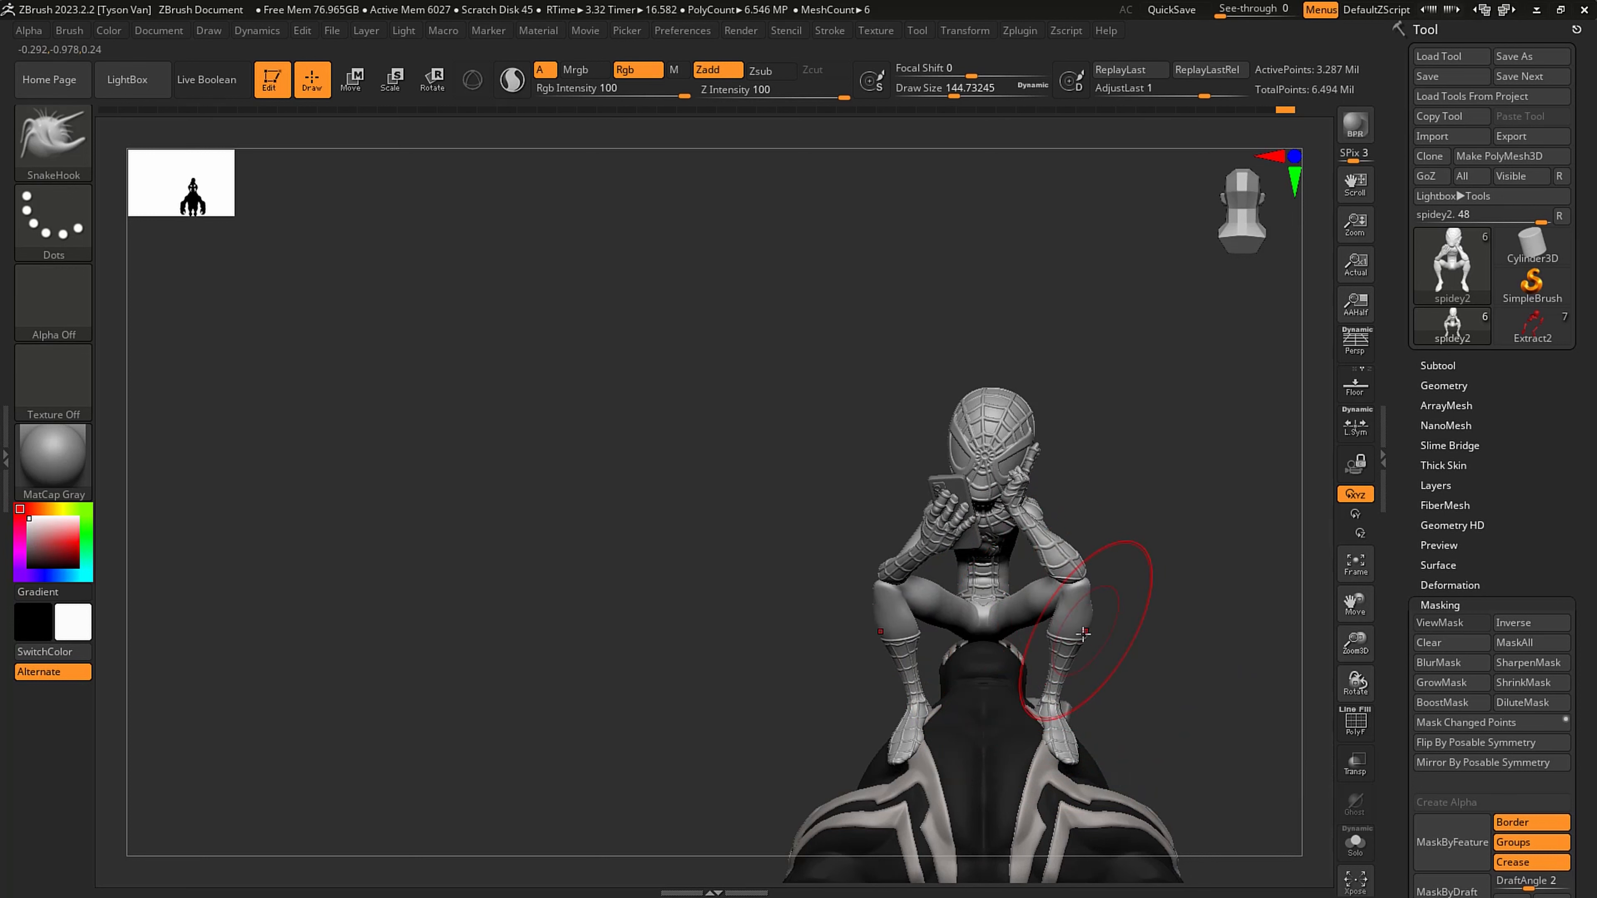
pyautogui.moveTo(1082, 632); pyautogui.dragTo(1069, 634, button='right')
pyautogui.press('s')
pyautogui.moveTo(1069, 634); pyautogui.dragTo(1054, 636)
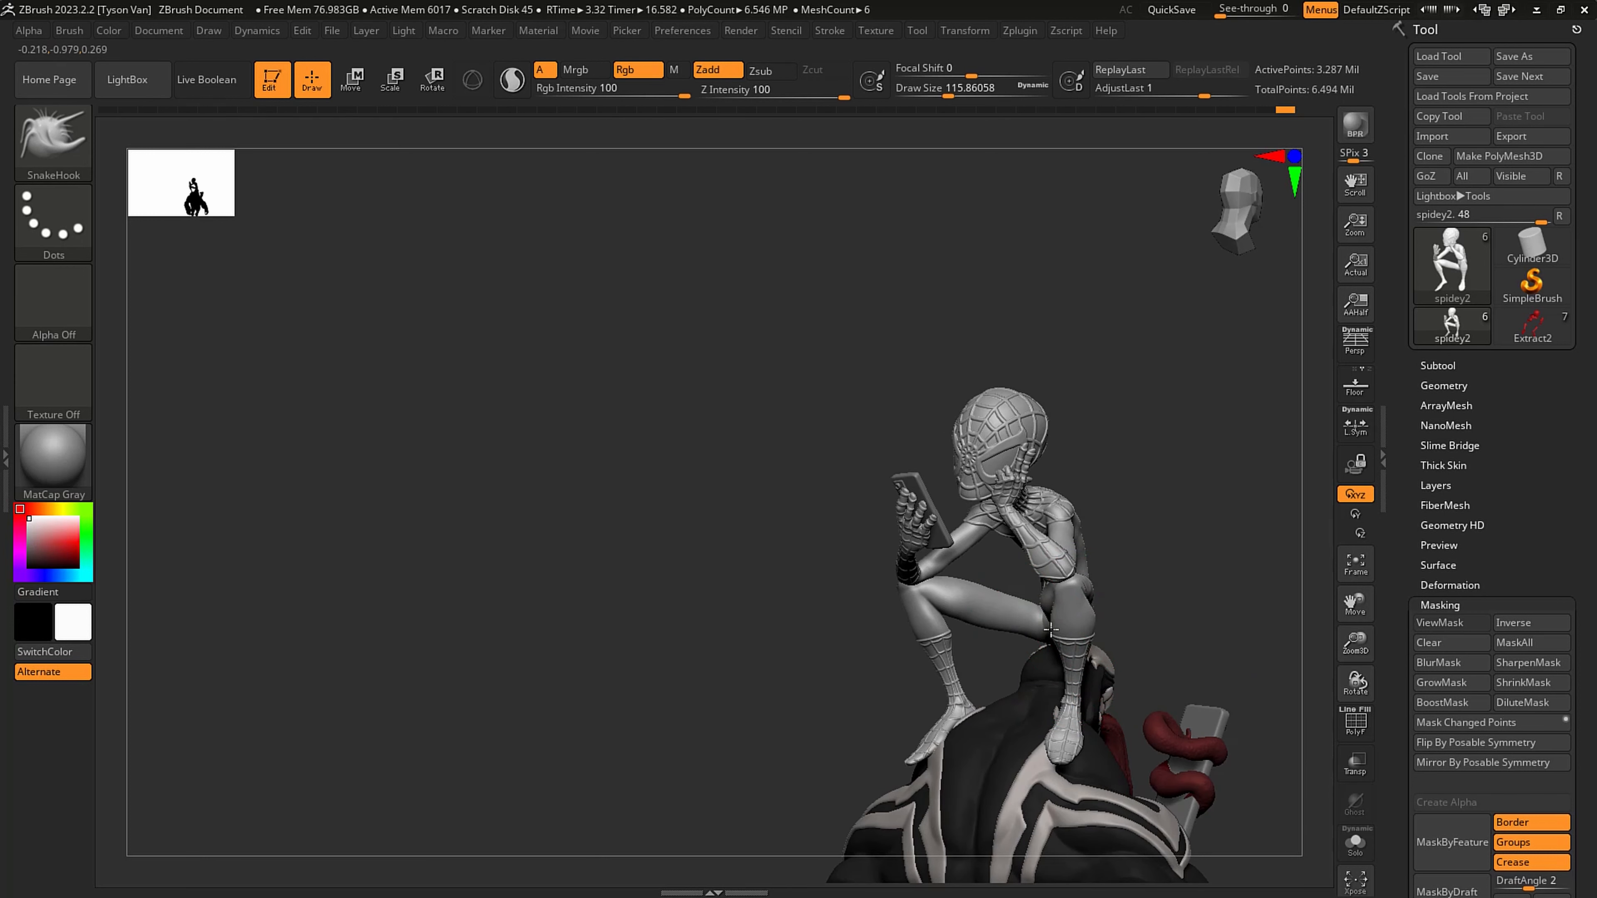
# - Adjust the shoulders and upper arms from behind with SnakeHook at about 116 draw size
pyautogui.moveTo(1173, 620)
pyautogui.mouseDown()
pyautogui.moveTo(1069, 589)
pyautogui.moveTo(1132, 541)
pyautogui.moveTo(1157, 485)
pyautogui.mouseUp()
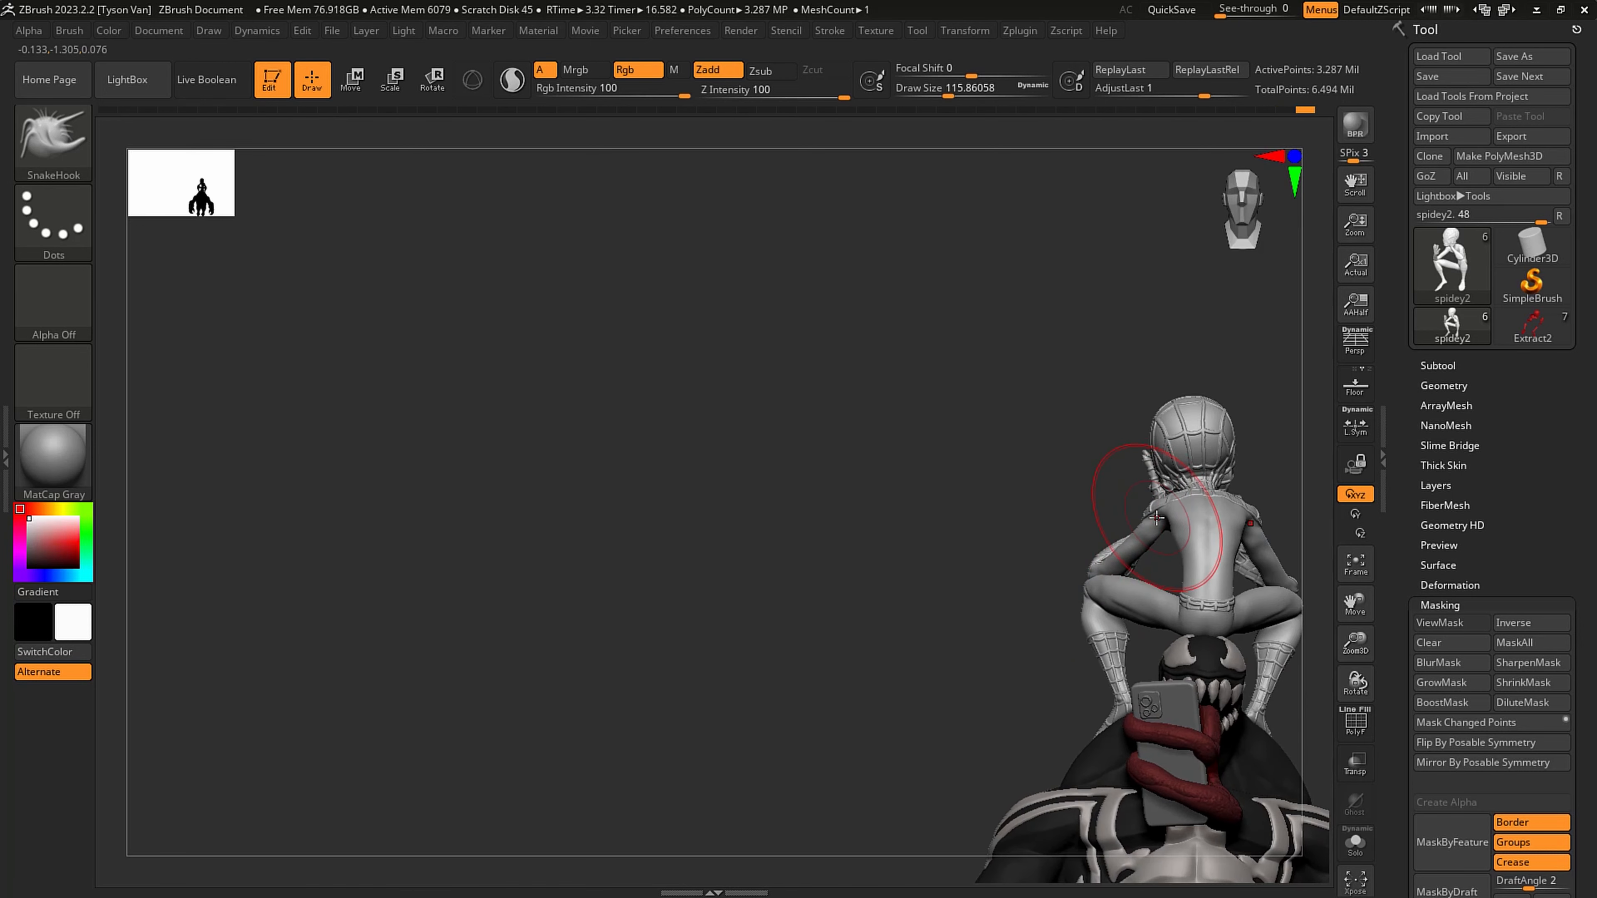
pyautogui.moveTo(1132, 536); pyautogui.dragTo(1134, 527)
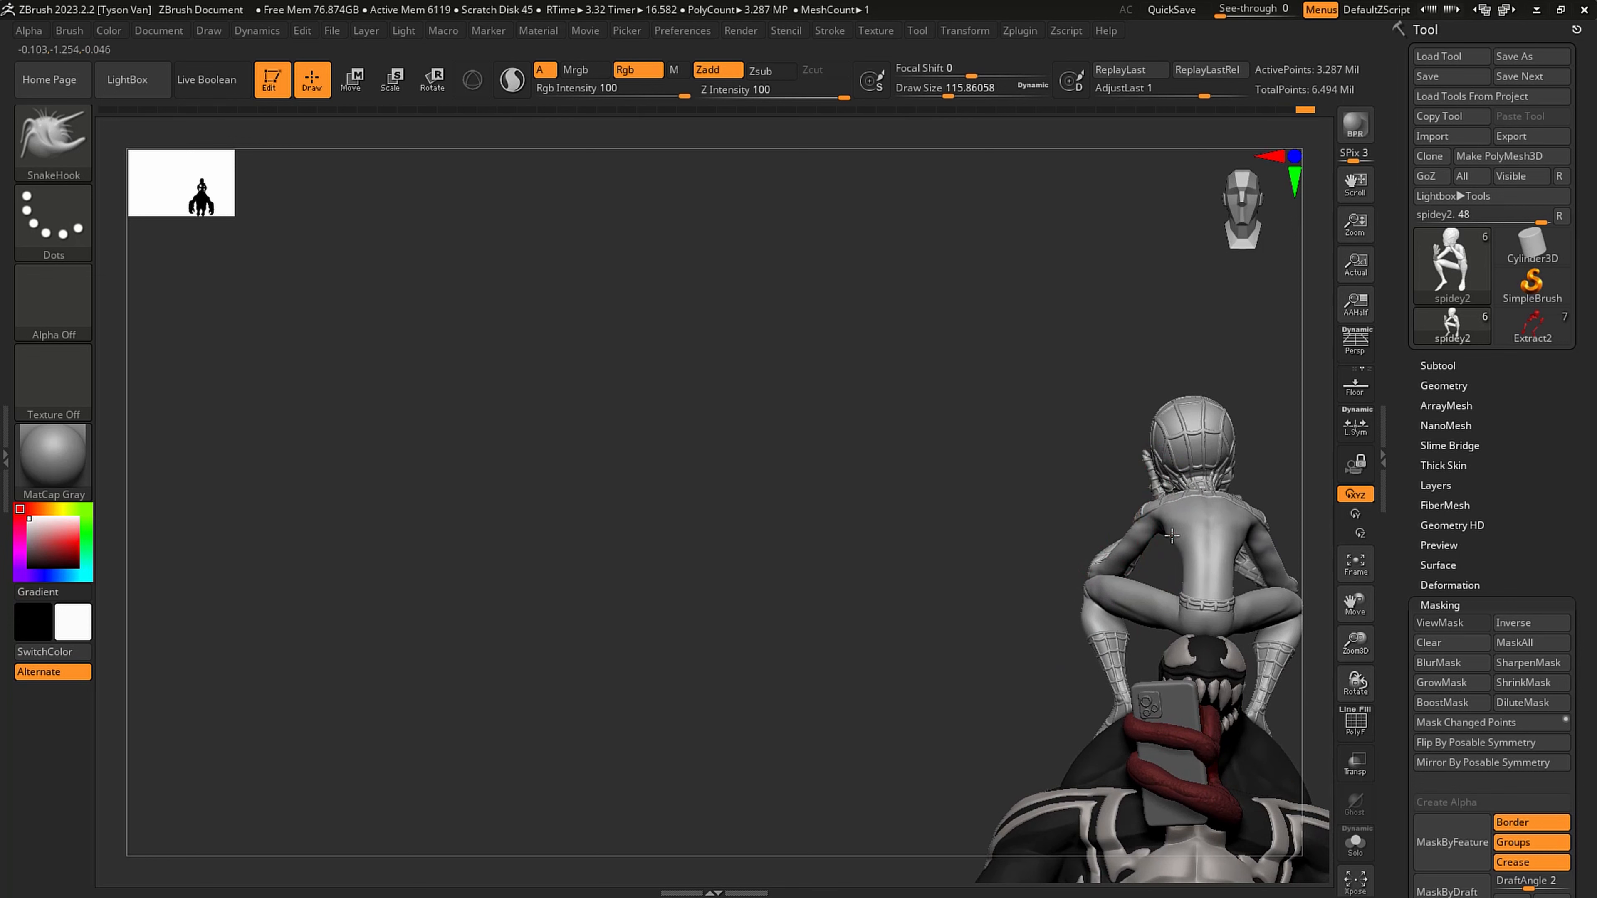
pyautogui.moveTo(1134, 540)
pyautogui.mouseDown(button='right')
pyautogui.moveTo(1188, 606)
pyautogui.moveTo(1141, 618)
pyautogui.moveTo(1154, 616)
pyautogui.mouseUp(button='right')
# - Refine the thighs and lower legs from the side with SnakeHook at about 94 to 116 draw size
pyautogui.press('s')
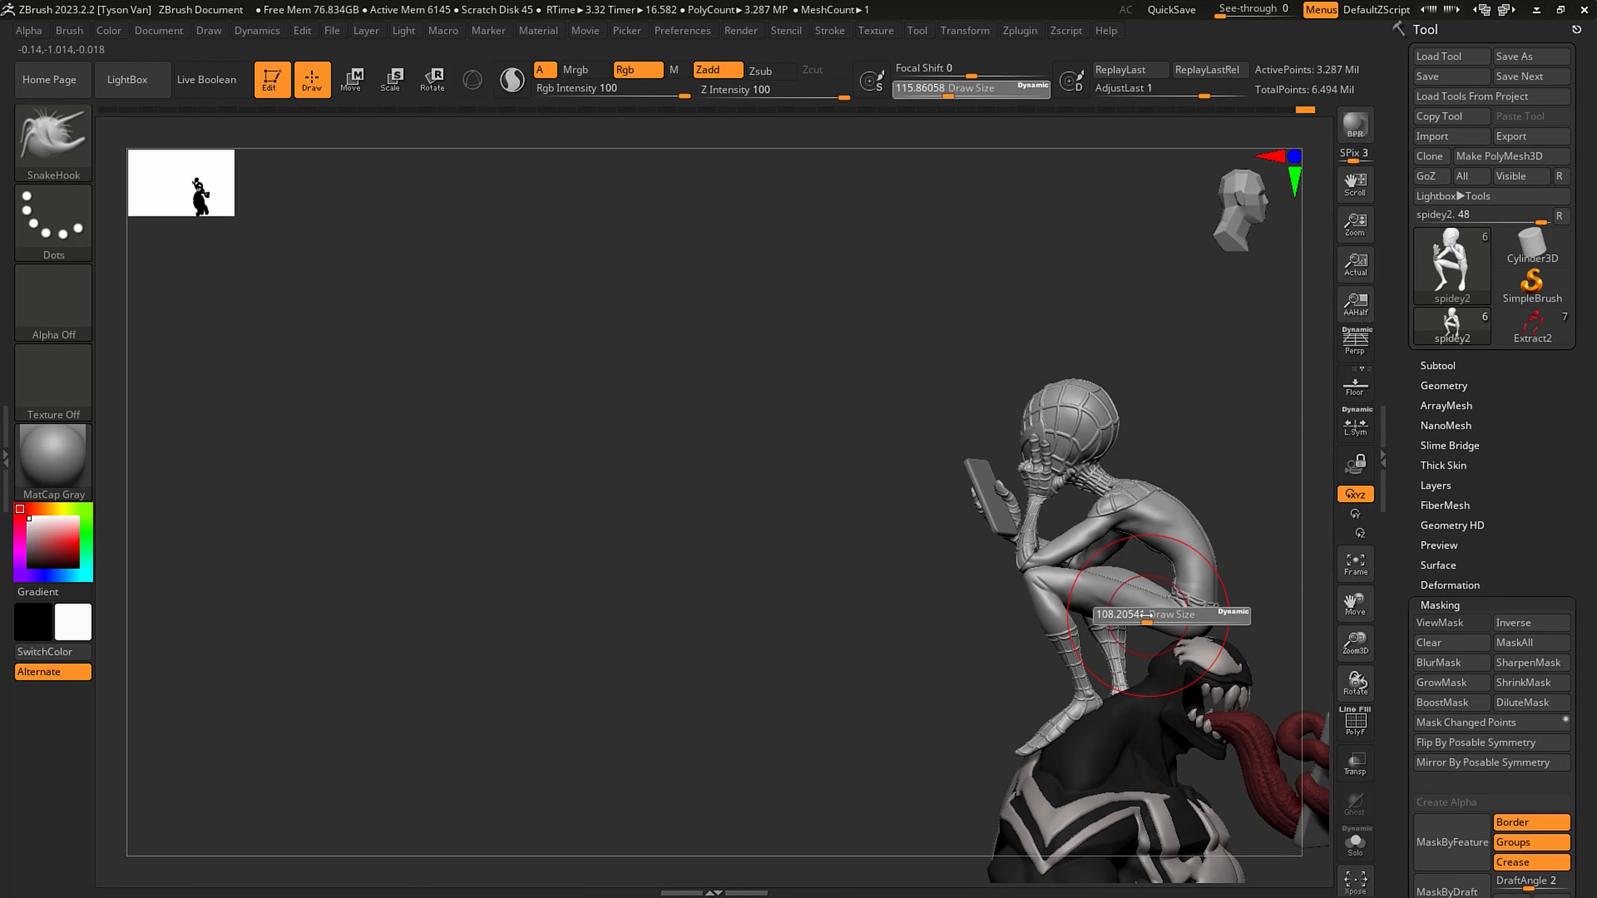
pyautogui.moveTo(1154, 616); pyautogui.dragTo(1150, 616)
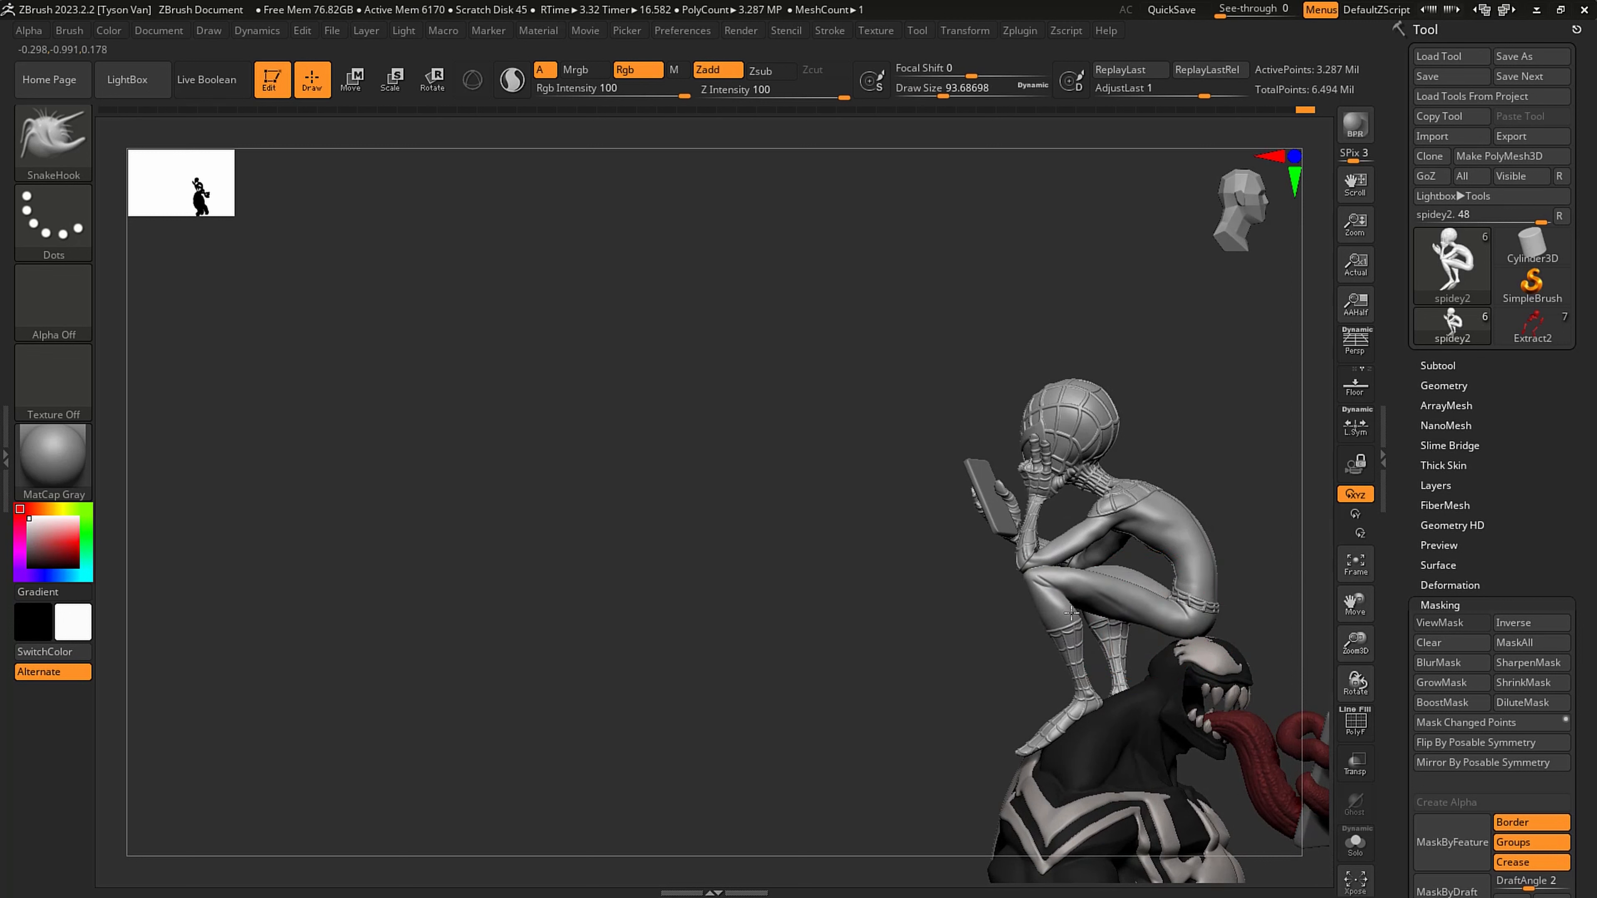
pyautogui.press(']')
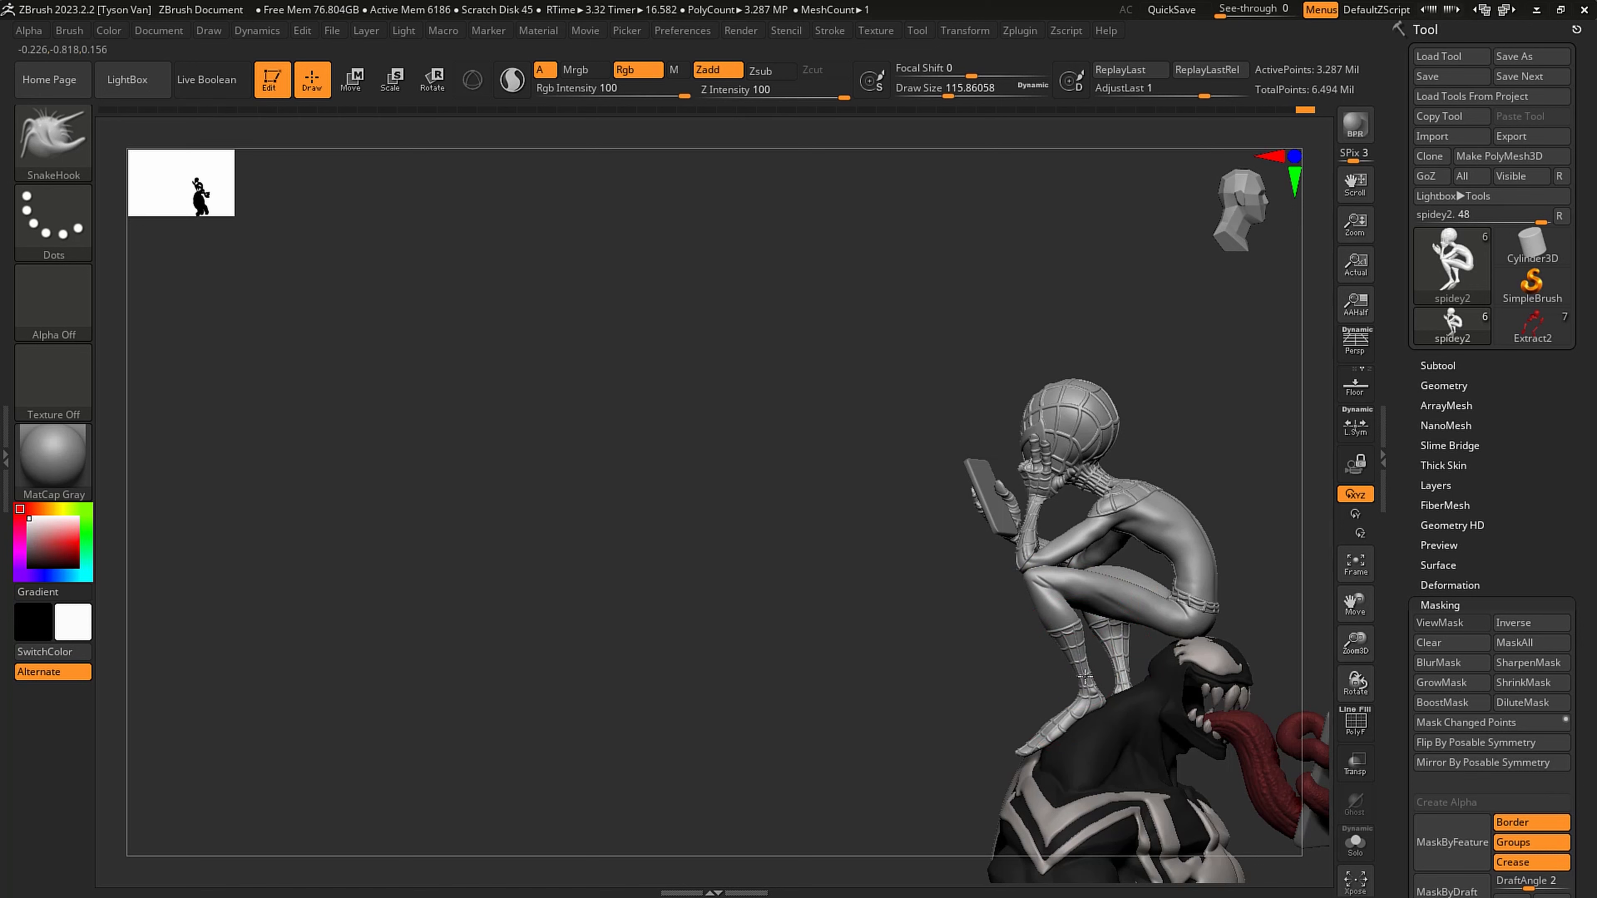
pyautogui.moveTo(1091, 677)
pyautogui.mouseDown(button='right')
pyautogui.moveTo(1162, 674)
pyautogui.moveTo(1215, 695)
pyautogui.moveTo(1093, 648)
pyautogui.moveTo(1104, 675)
pyautogui.mouseUp(button='right')
# - Try the Inflat brush on the calf, then refine the leg just below the knee with SnakeHook at about 46 draw size
pyautogui.click(54, 135)
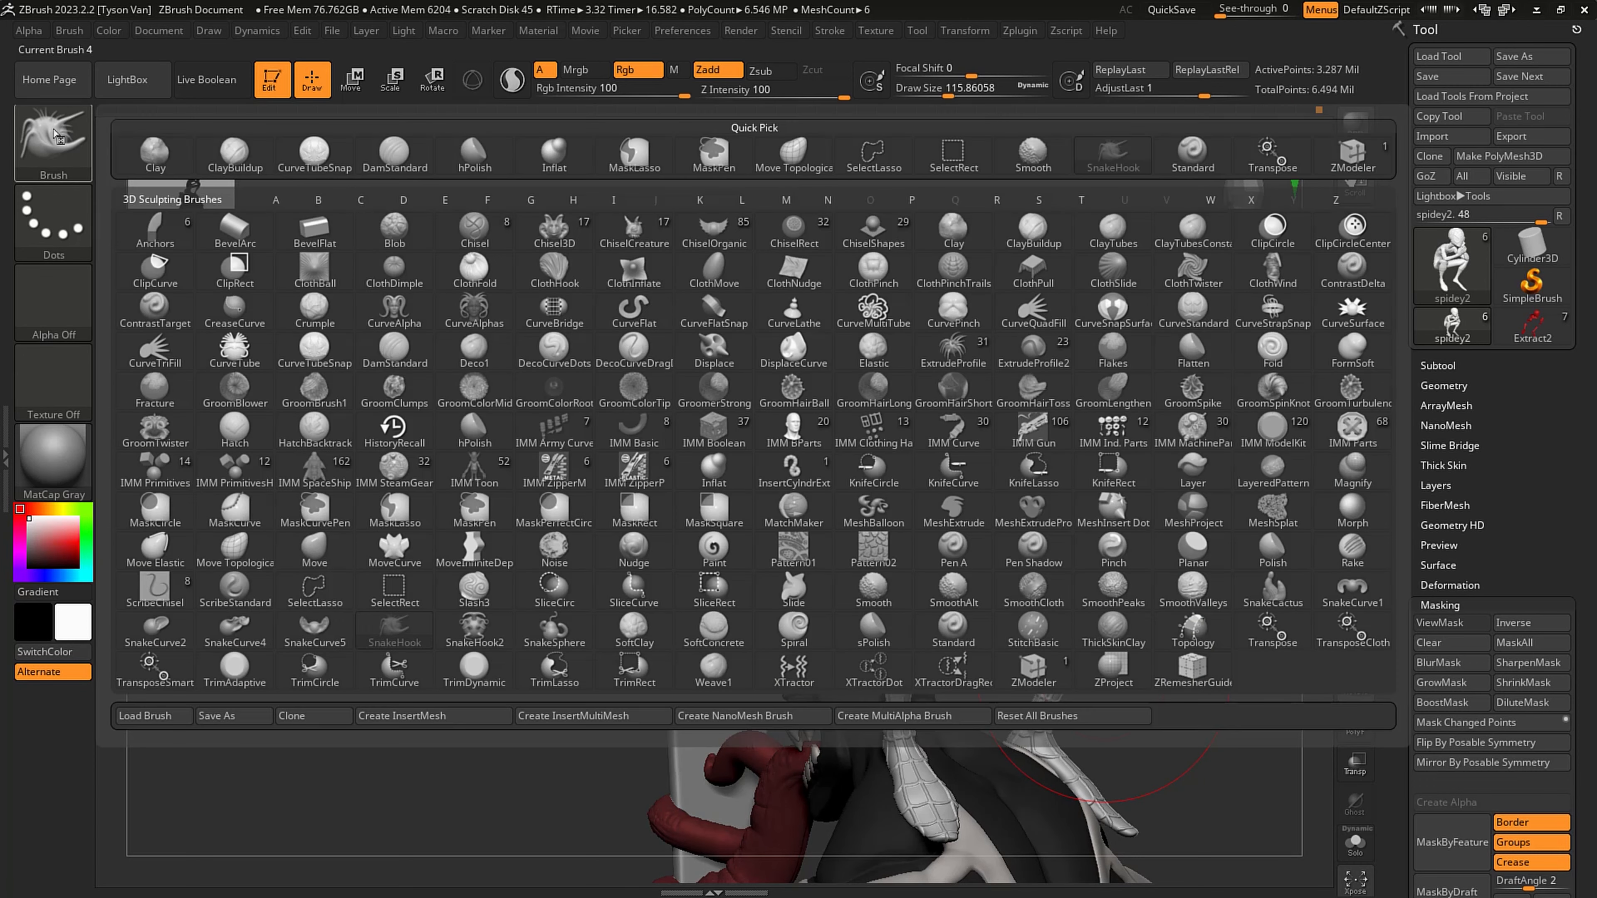
pyautogui.click(563, 159)
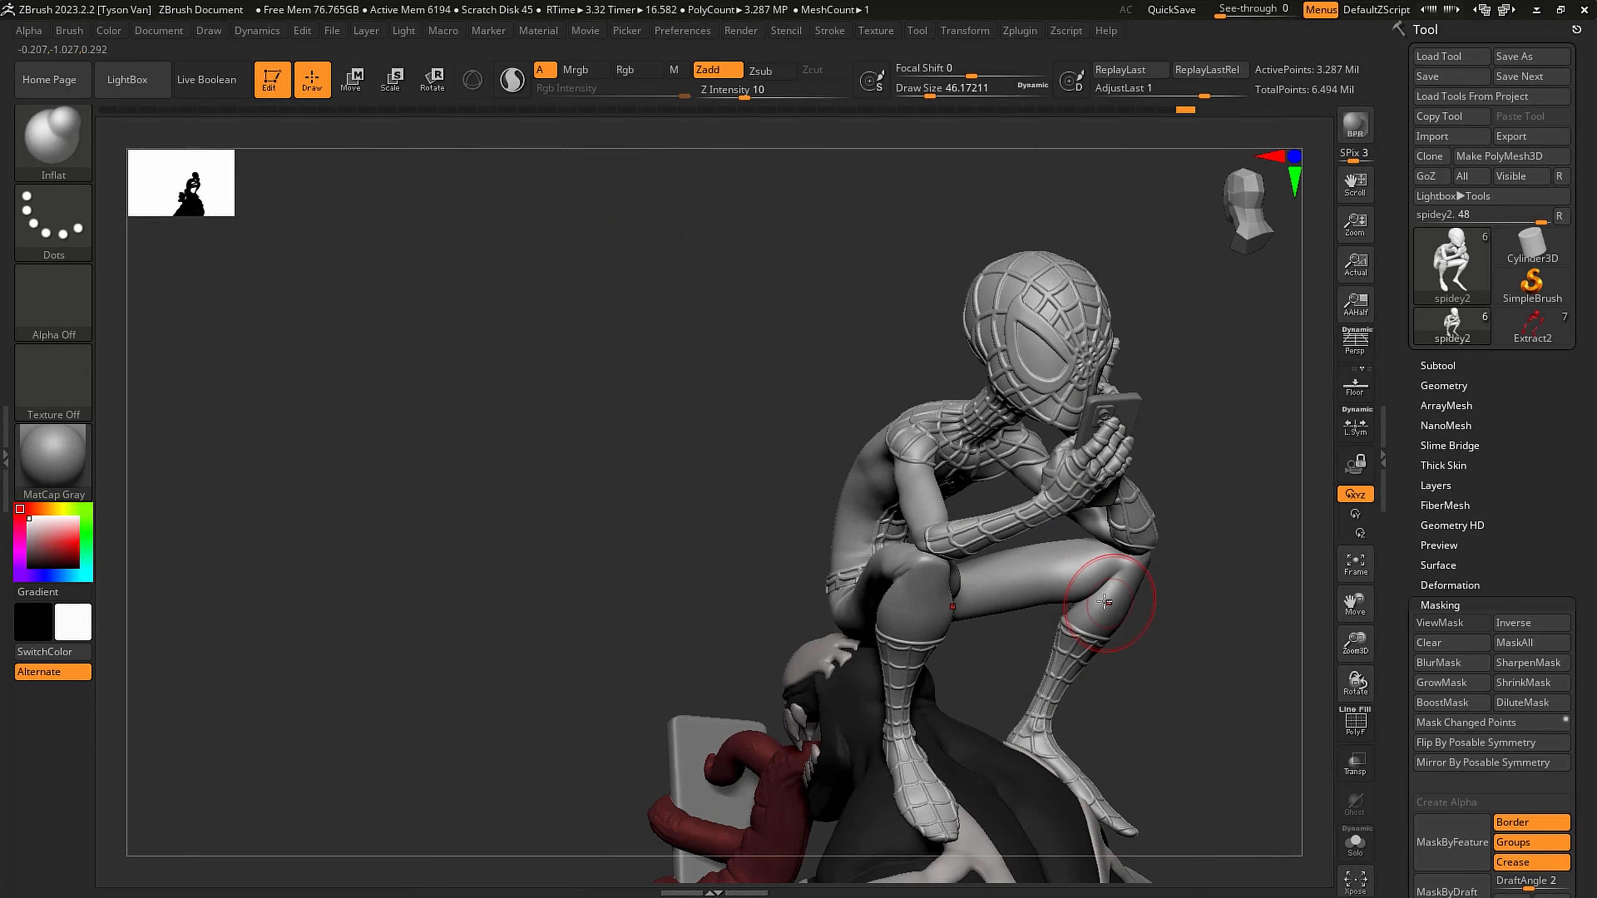
pyautogui.press('b')
pyautogui.press('s')
pyautogui.press('h')
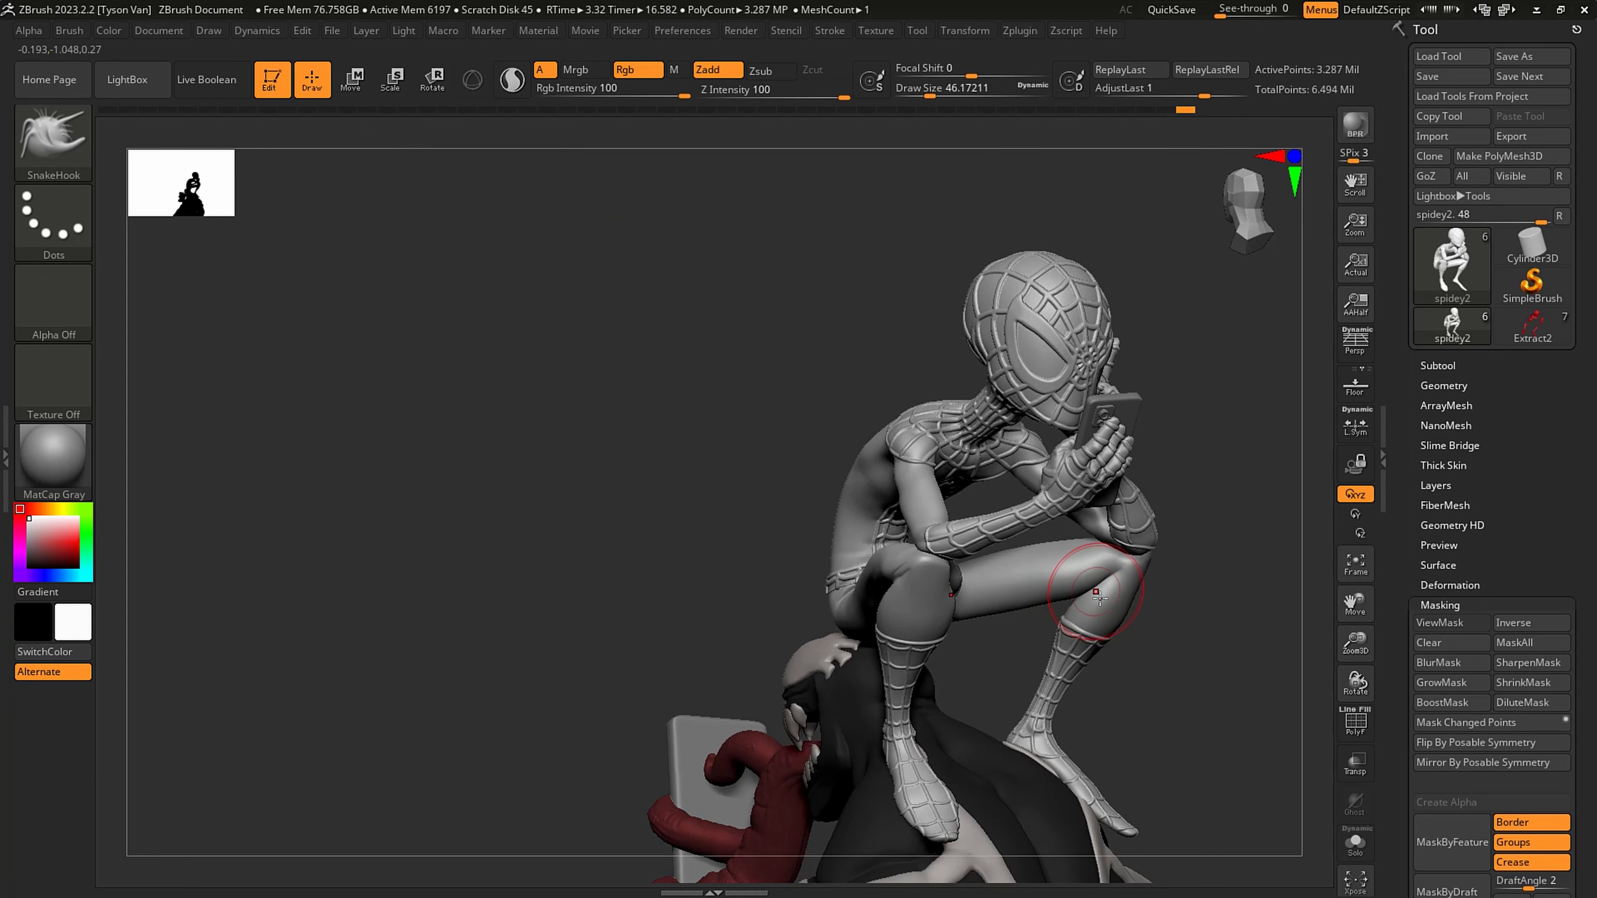
pyautogui.moveTo(1214, 604); pyautogui.dragTo(1037, 594)
pyautogui.moveTo(1270, 600)
pyautogui.mouseDown()
pyautogui.moveTo(1077, 552)
pyautogui.moveTo(919, 415)
pyautogui.mouseUp()
# - Add volume to the calves and thighs with the Inflat brush at about 46 to 65 draw size
pyautogui.click(54, 138)
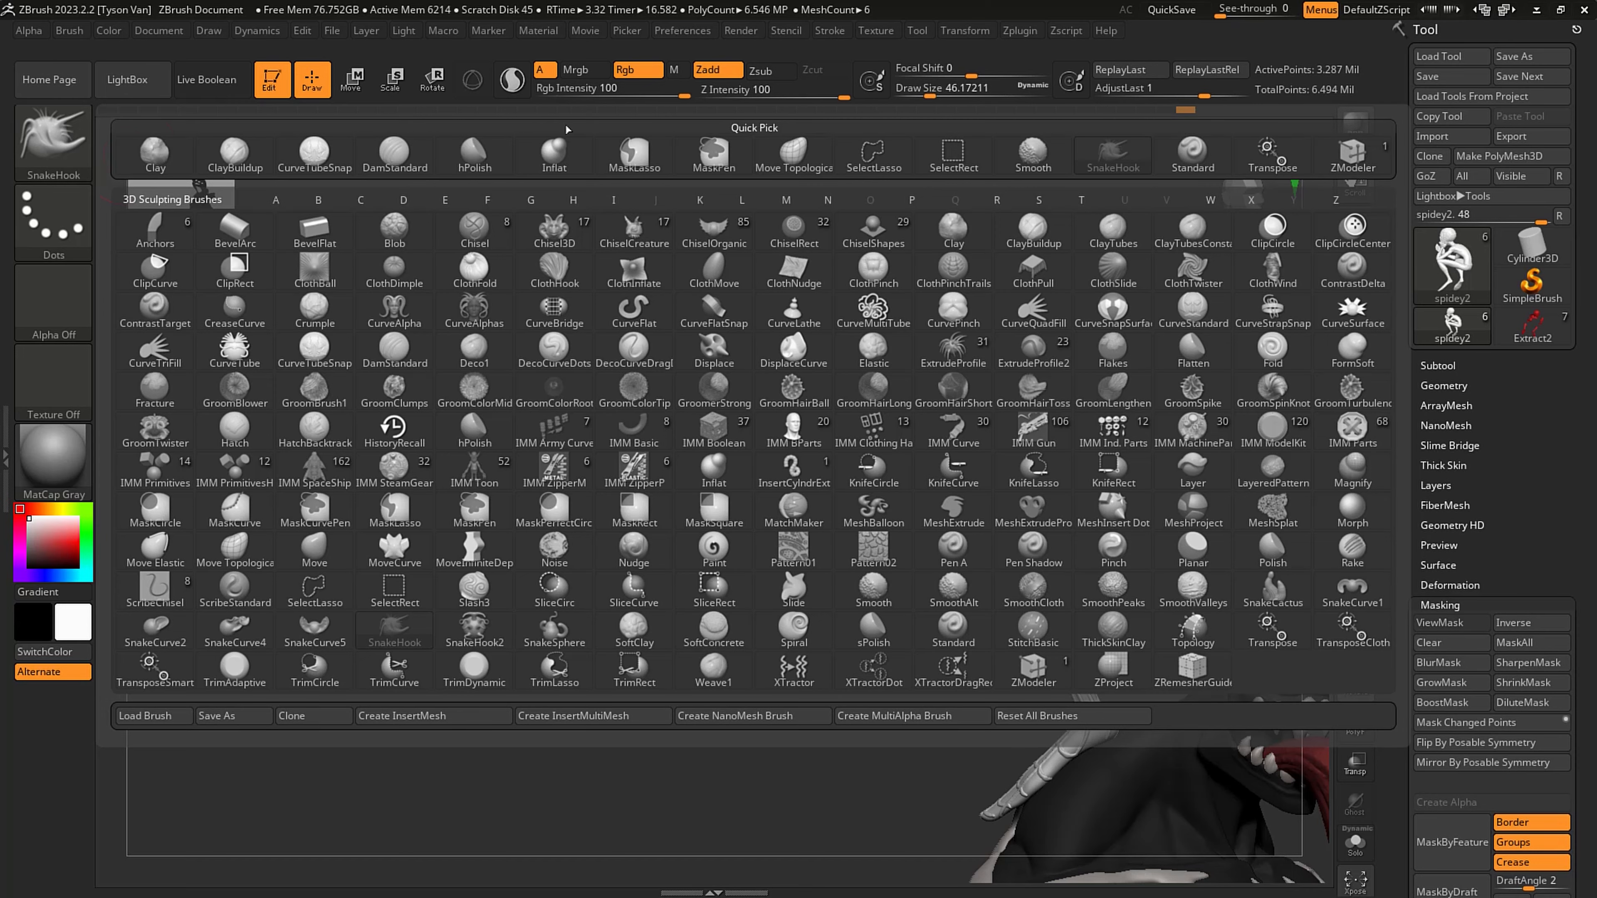
pyautogui.click(554, 153)
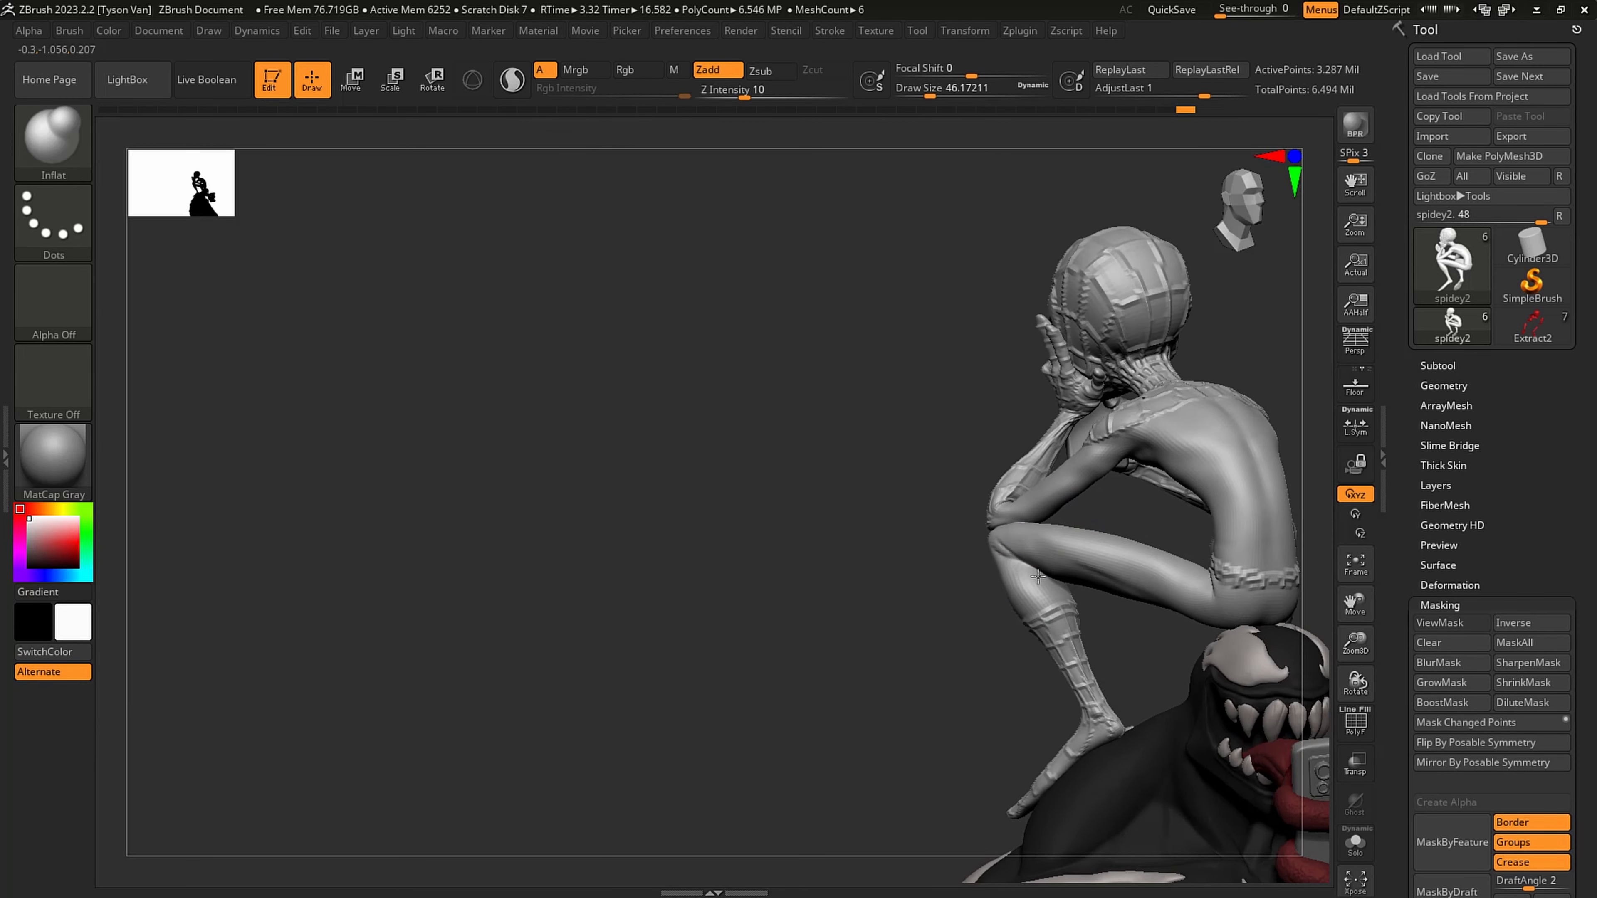
pyautogui.moveTo(1038, 577)
pyautogui.mouseDown()
pyautogui.moveTo(1019, 575)
pyautogui.moveTo(1057, 596)
pyautogui.mouseUp()
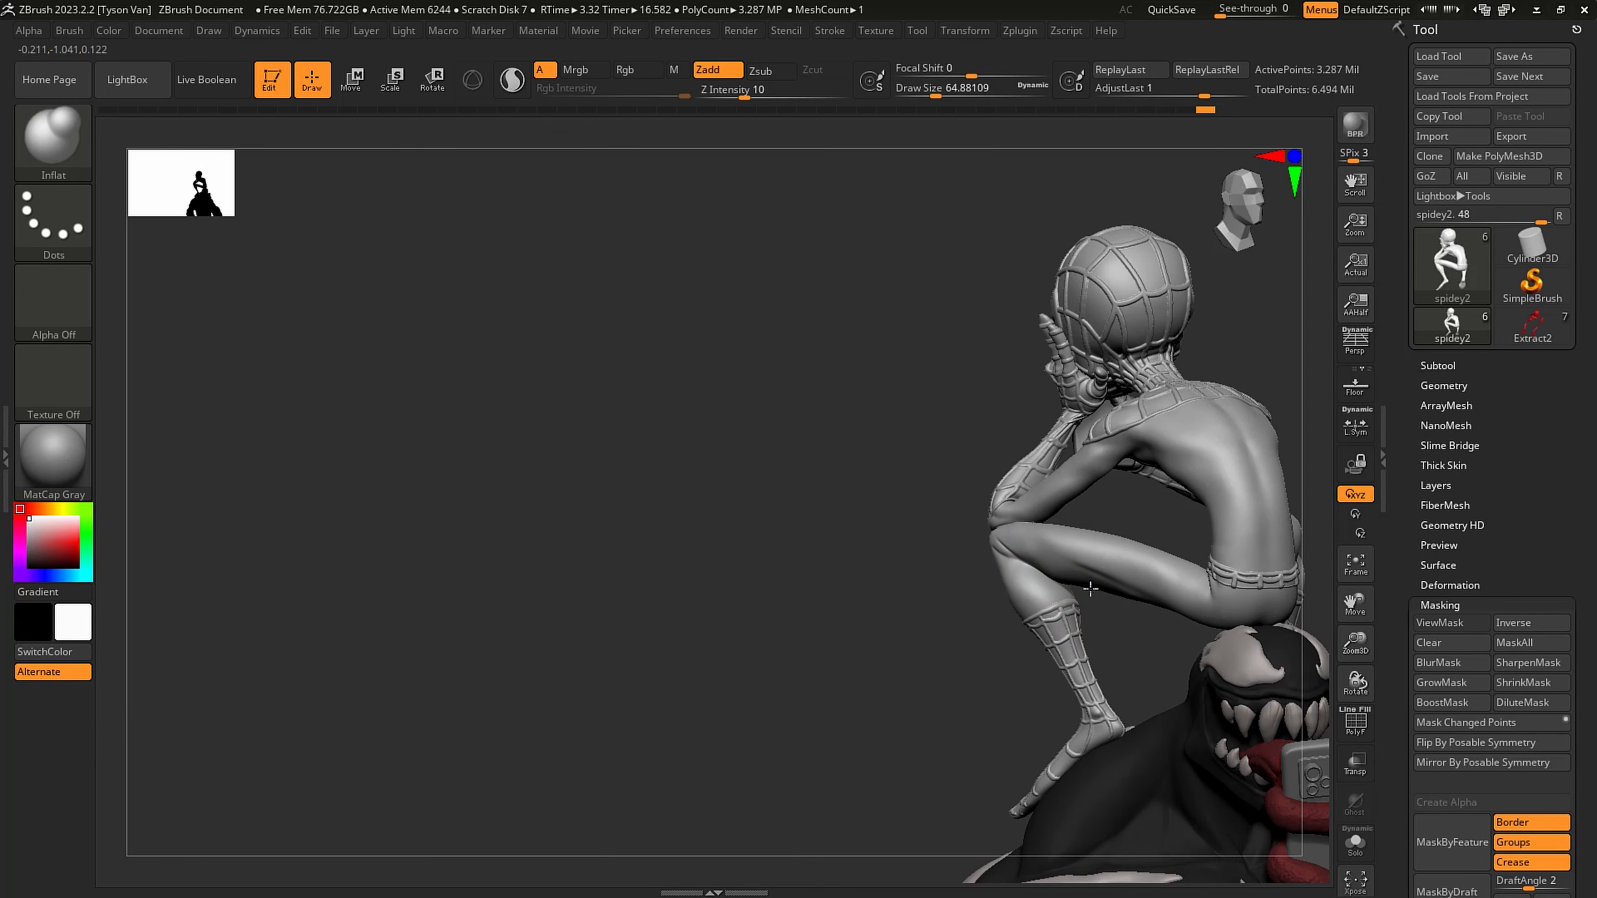
pyautogui.keyDown('shift'); pyautogui.moveTo(1144, 569); pyautogui.dragTo(1134, 560, button='right'); pyautogui.keyUp('shift')
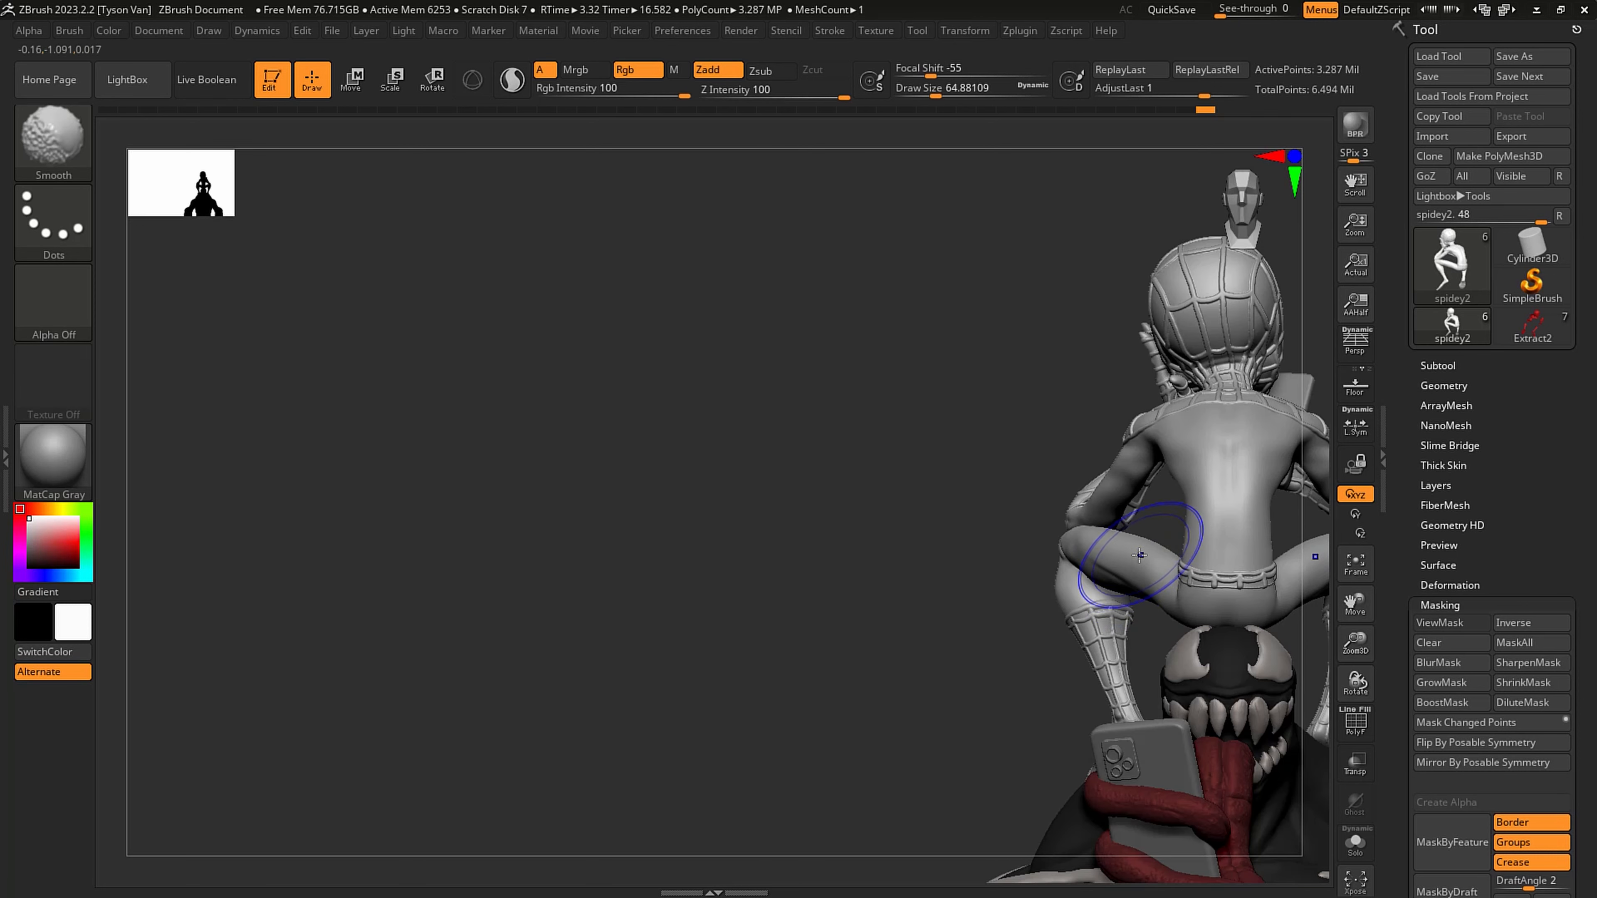
# - Turn on perspective and view the full Spider-Man and Venom composition straight on
pyautogui.keyDown('alt'); pyautogui.moveTo(971, 516); pyautogui.dragTo(1218, 582, button='right'); pyautogui.keyUp('alt')
pyautogui.keyDown('alt'); pyautogui.moveTo(1217, 582); pyautogui.dragTo(1012, 607, button='right'); pyautogui.keyUp('alt')
pyautogui.press('p')
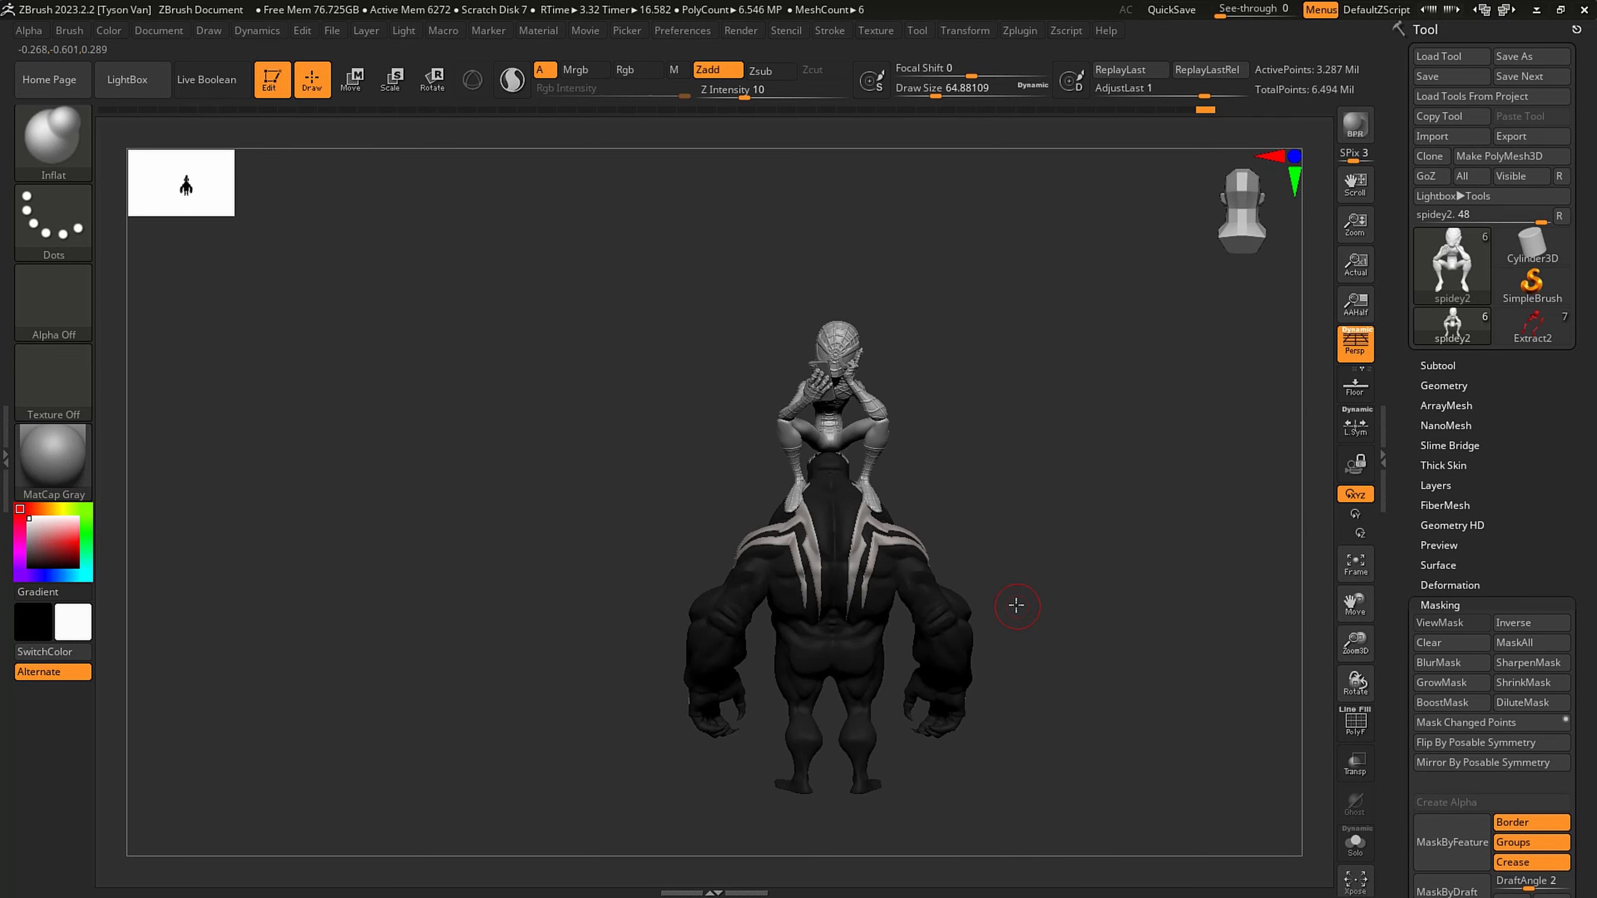
# - Select Venom's body and fill it with the current white colour (RGB 251, 251, 251)
pyautogui.moveTo(1066, 505); pyautogui.dragTo(917, 522, button='right')
pyautogui.keyDown('alt'); pyautogui.click(918, 652); pyautogui.keyUp('alt')
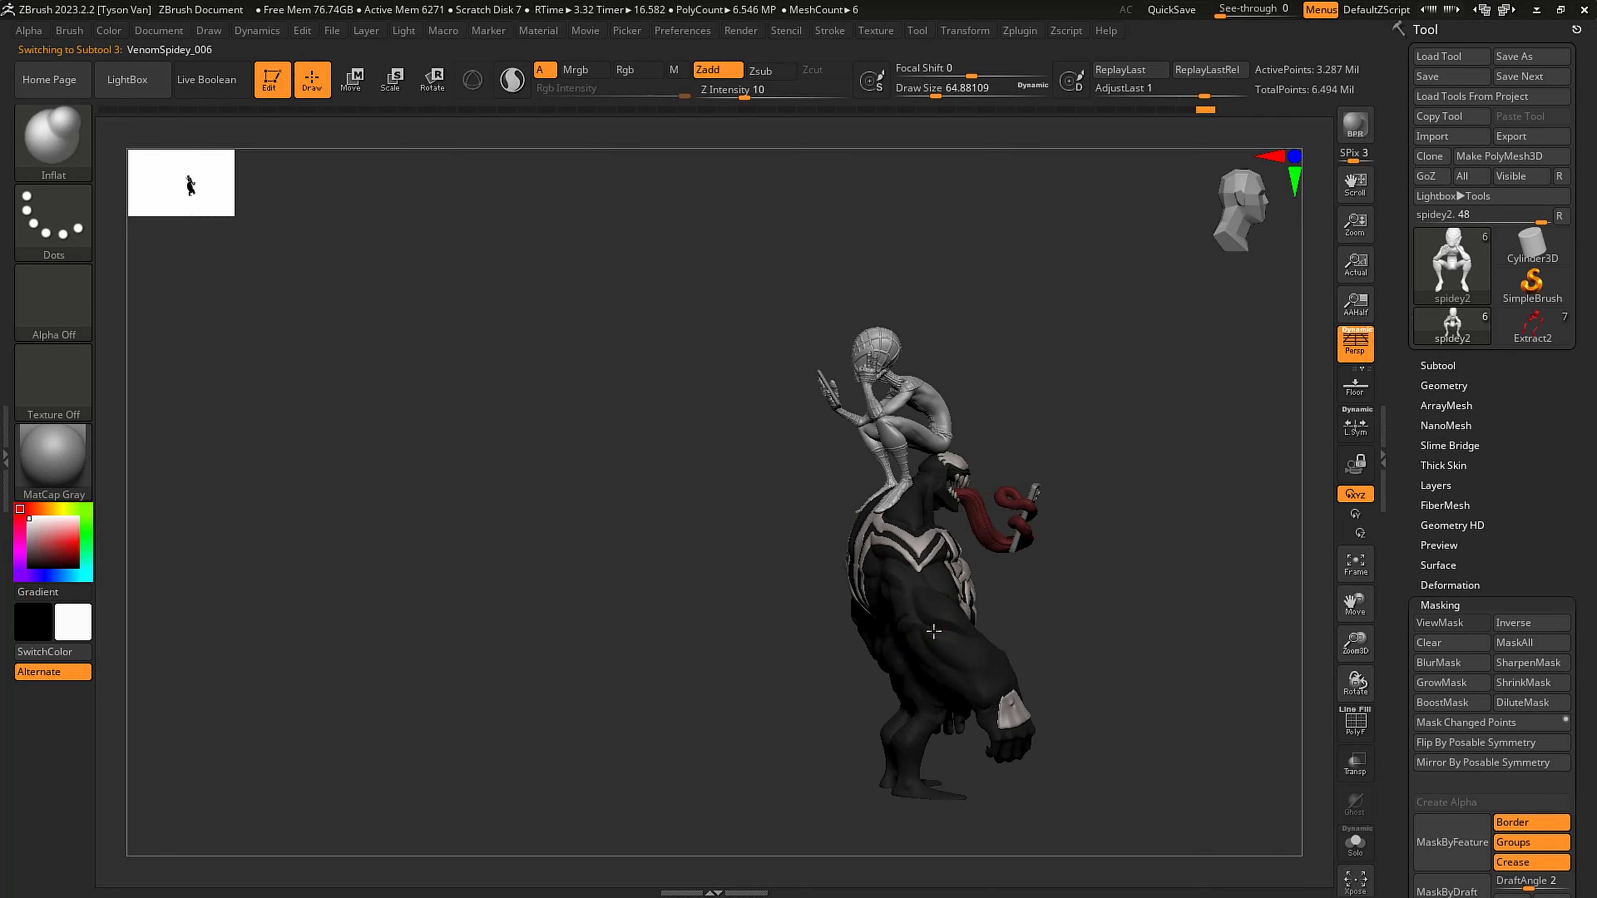
pyautogui.moveTo(1048, 594); pyautogui.dragTo(893, 597, button='right')
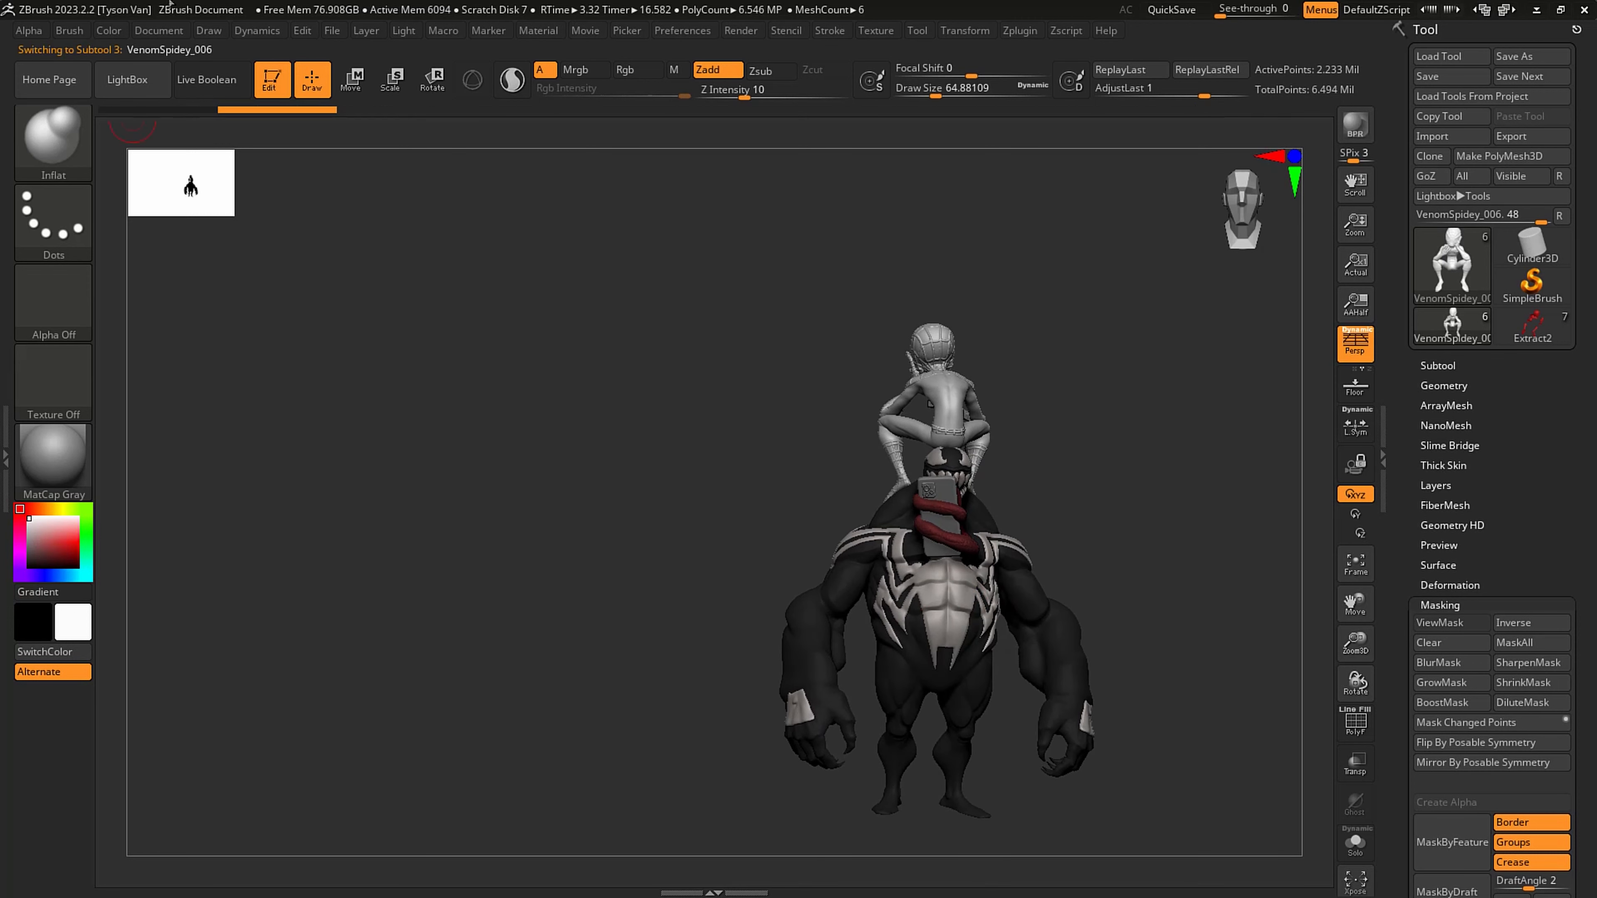
pyautogui.click(107, 31)
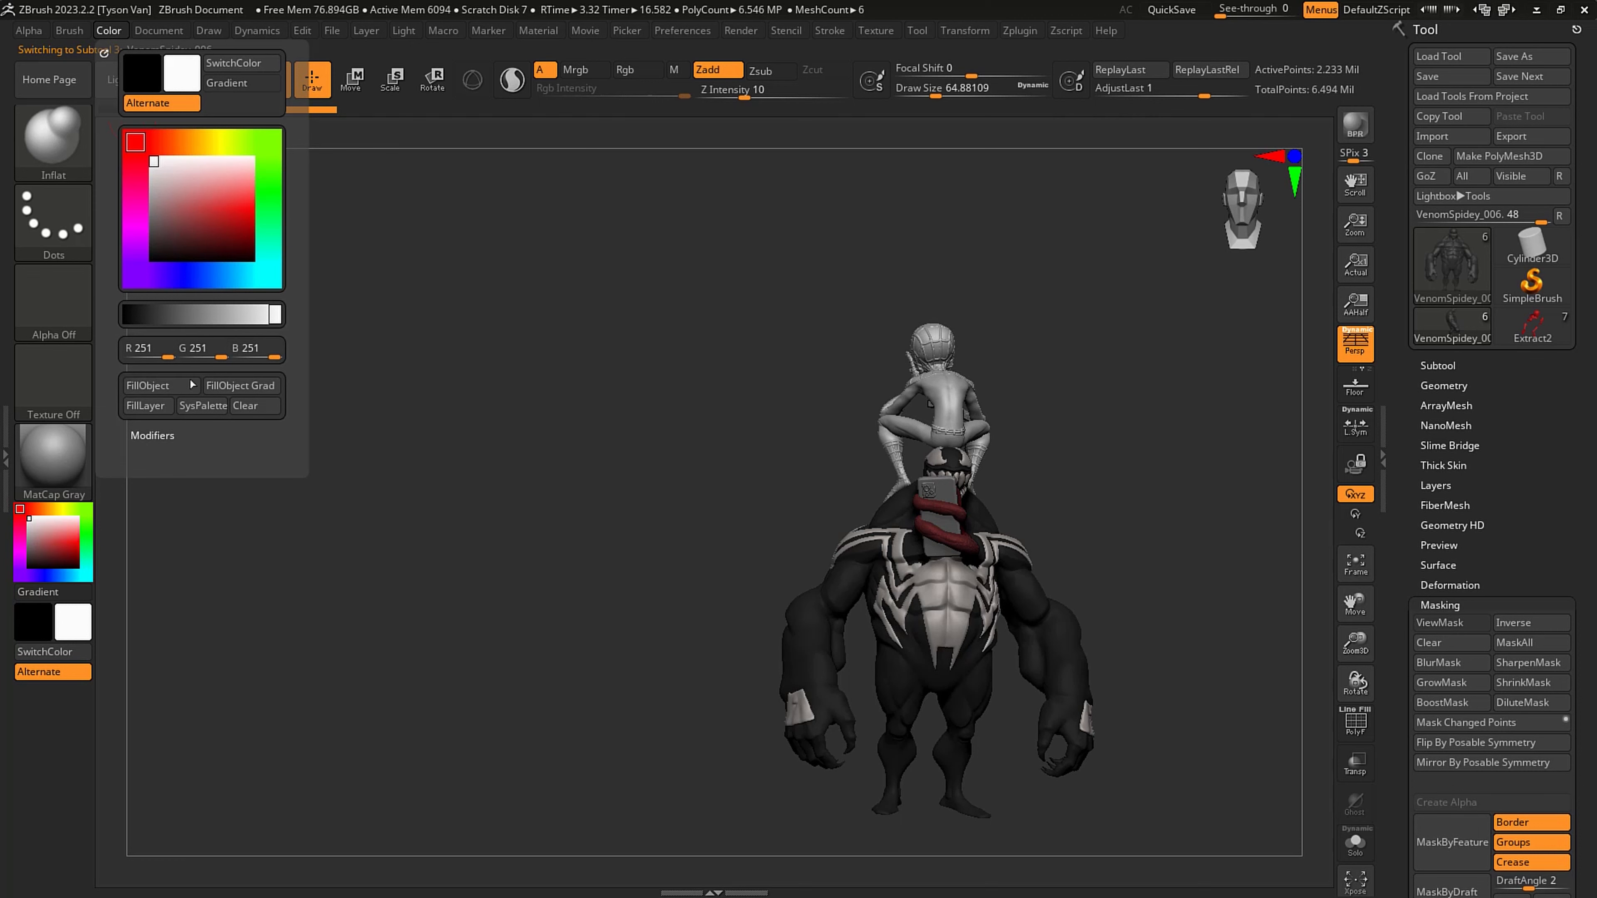
pyautogui.click(160, 385)
# - Fill Venom's spider emblem and then his tongue with the same white colour
pyautogui.keyDown('alt'); pyautogui.click(829, 477); pyautogui.keyUp('alt')
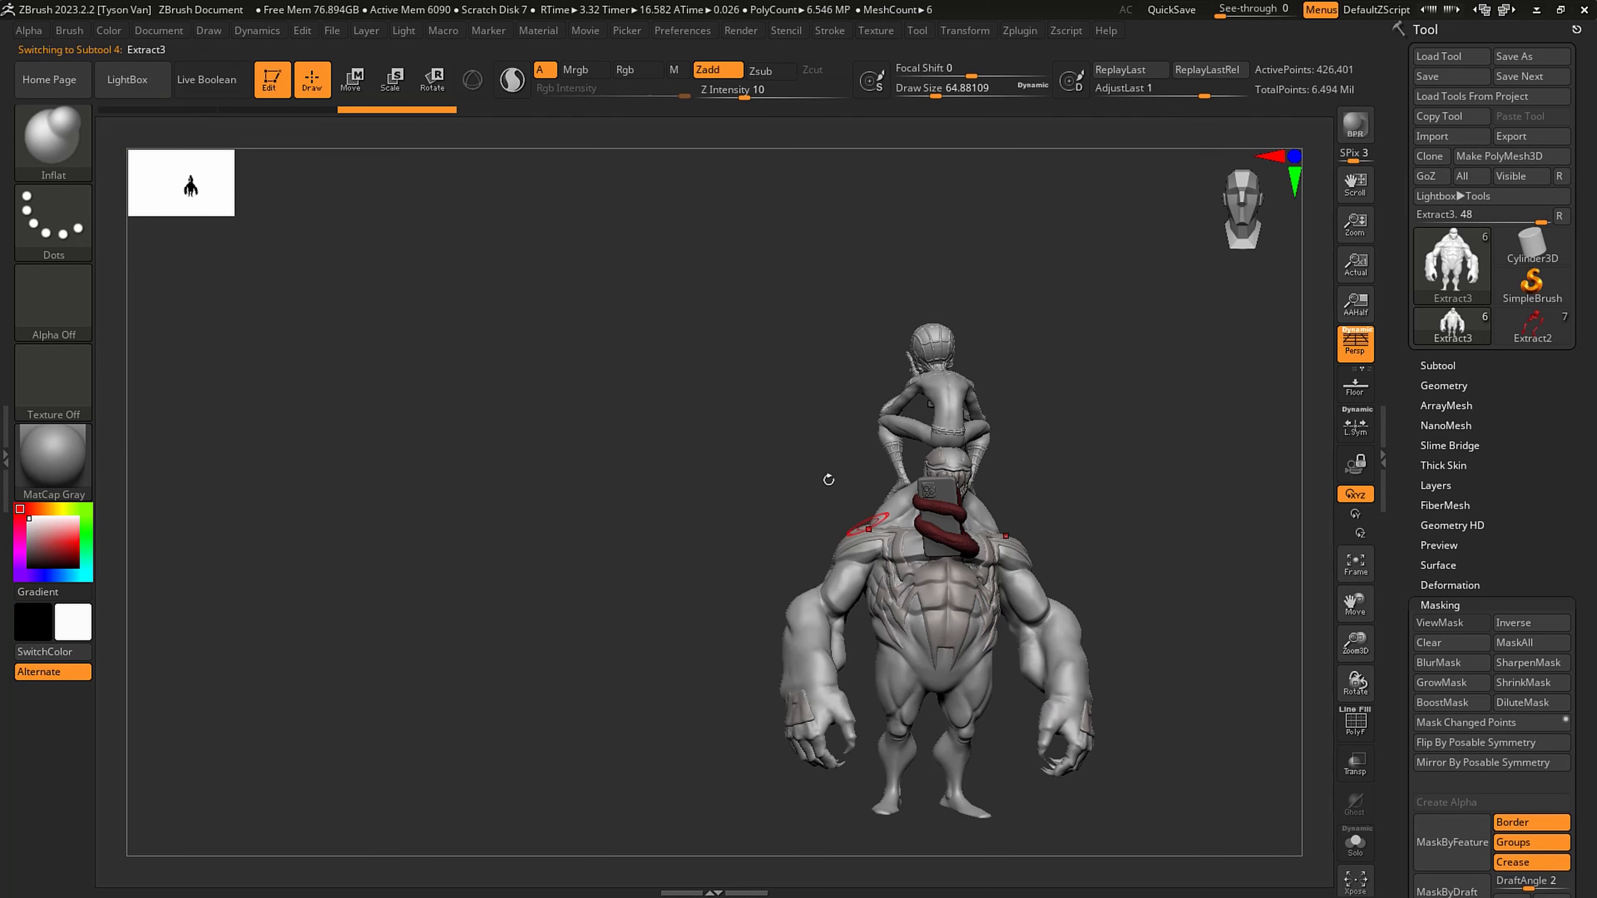
pyautogui.click(107, 30)
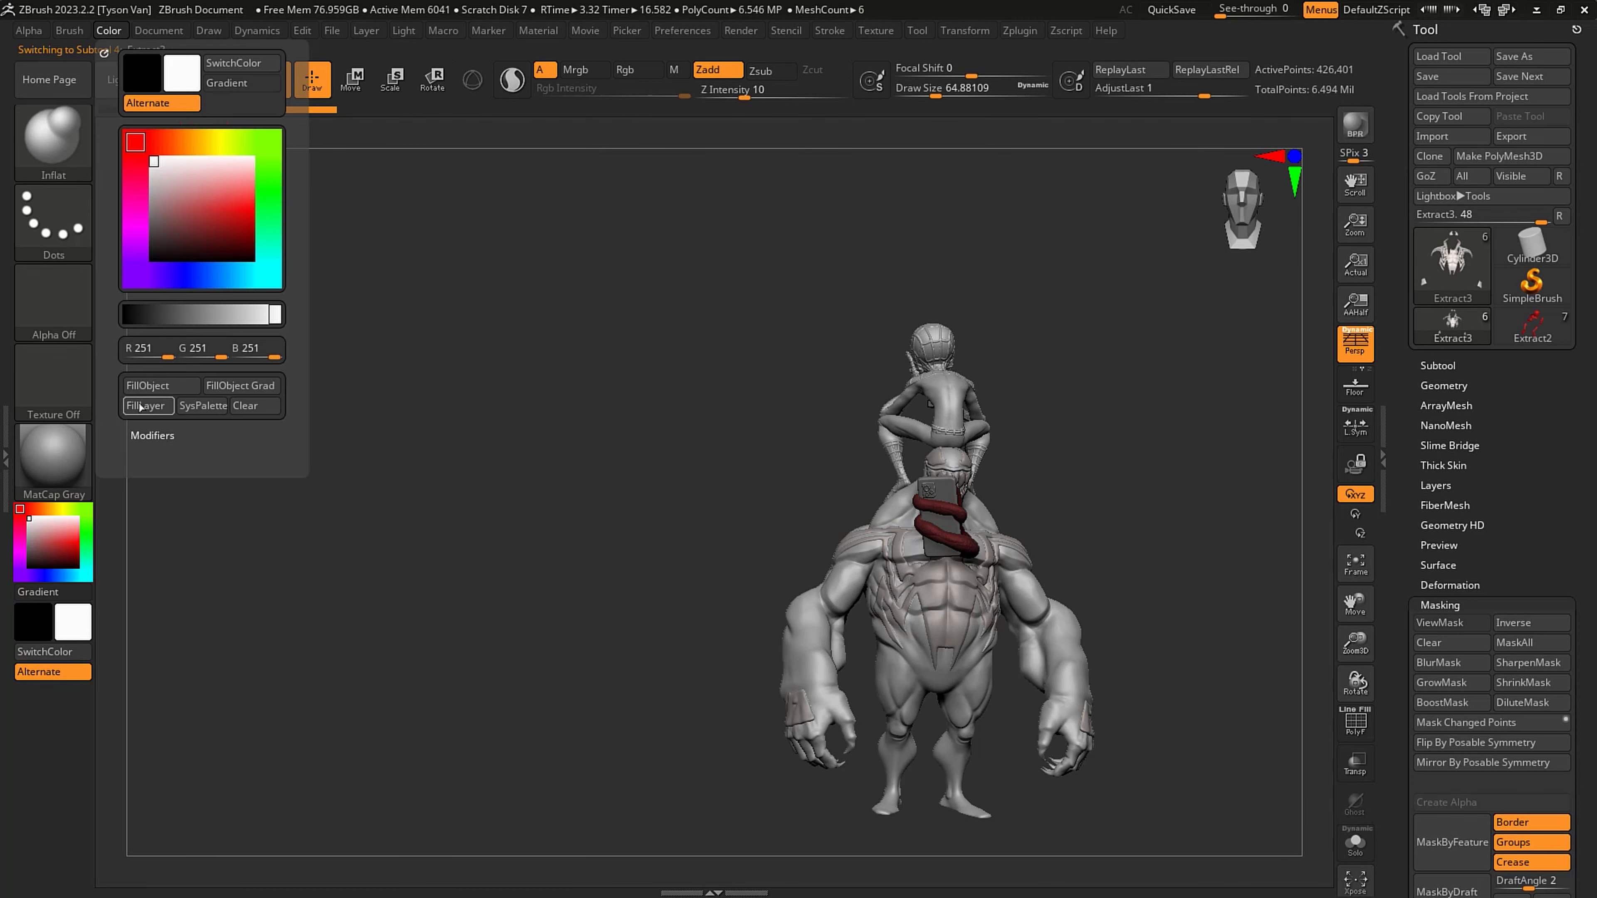
pyautogui.keyDown('alt'); pyautogui.click(968, 541); pyautogui.keyUp('alt')
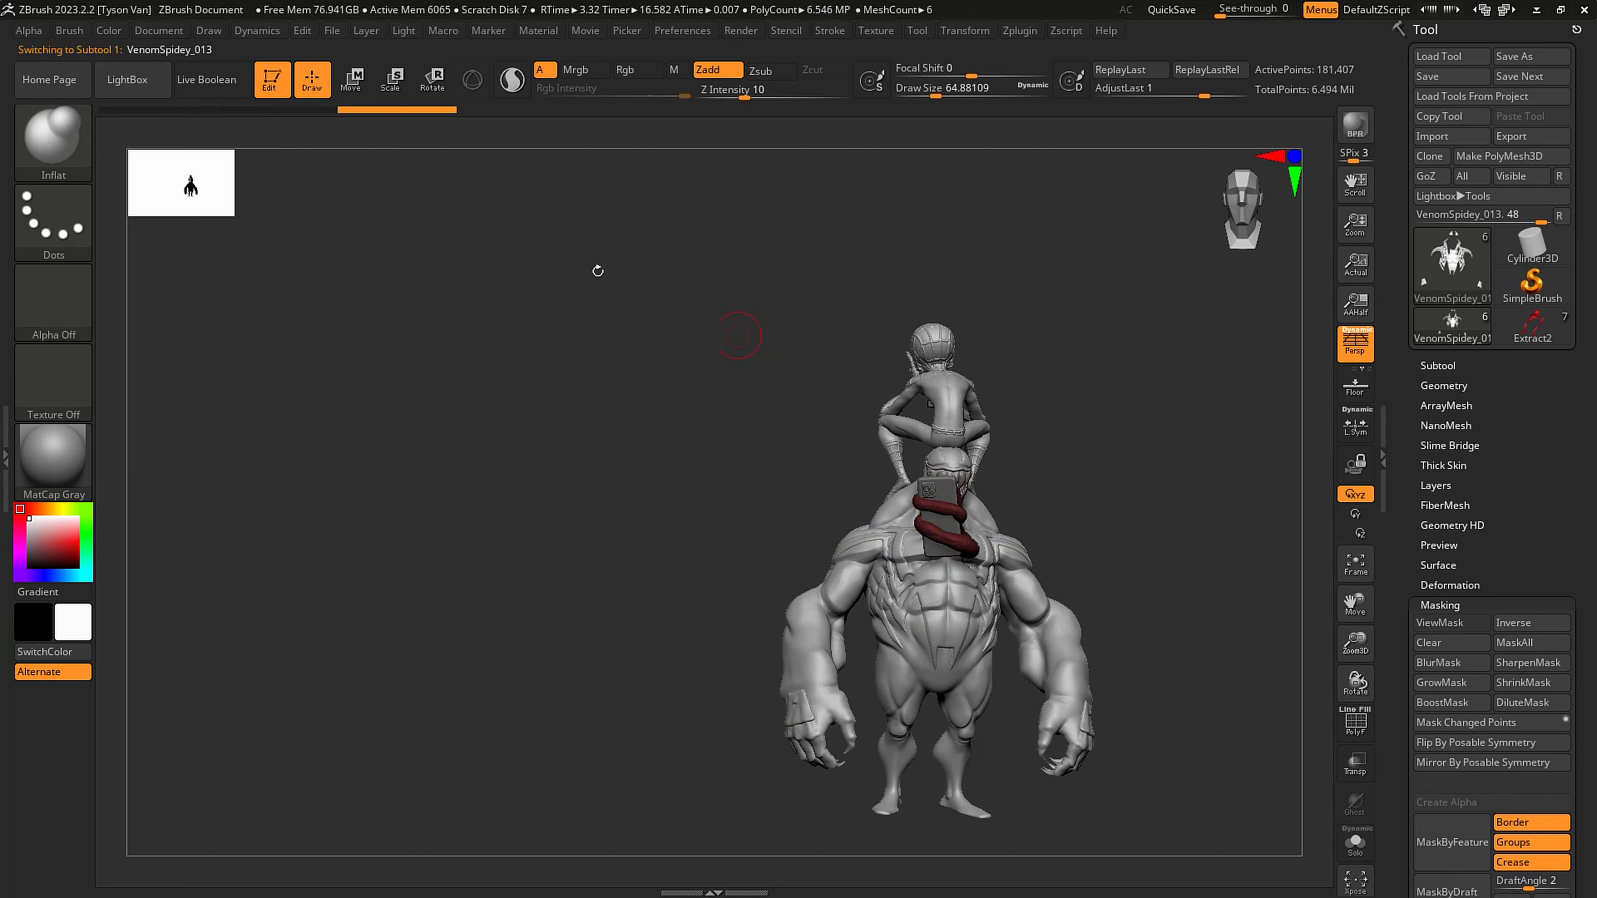
pyautogui.click(108, 30)
pyautogui.click(160, 385)
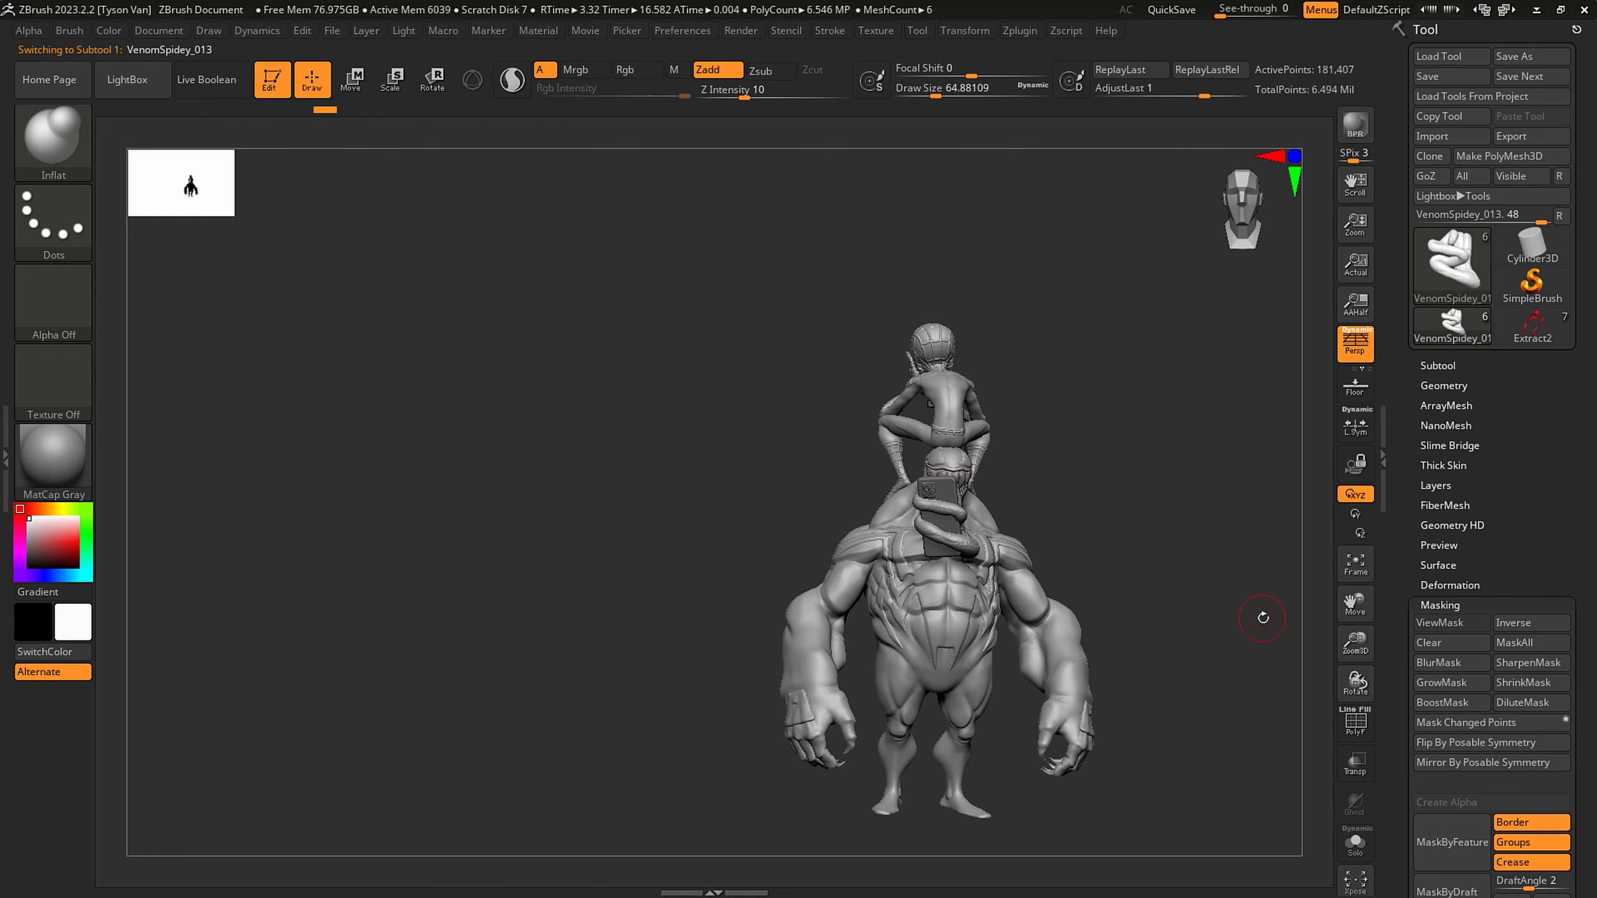
# - Save the tool with the recoloured Venom and Spider-Man subtools to disk
pyautogui.moveTo(1255, 613); pyautogui.dragTo(641, 623)
pyautogui.click(1425, 79)
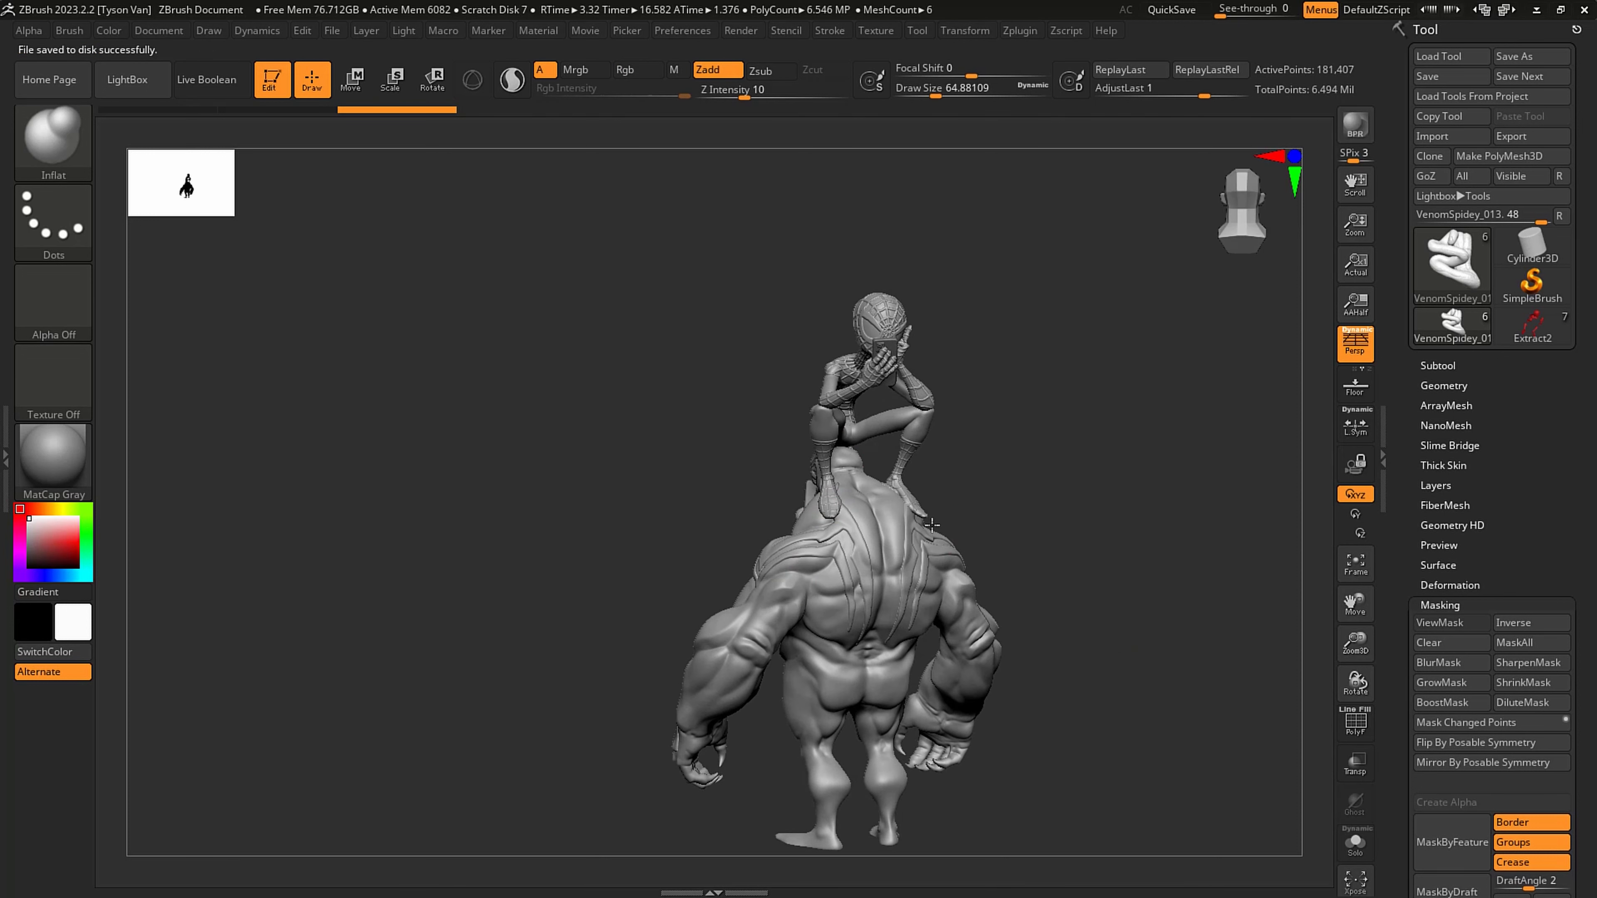
# - Examine the single-coloured Spider-Man and Venom composition from the front, sides and back, including Spider-Man's crouched pose up close
pyautogui.moveTo(932, 524); pyautogui.dragTo(688, 540)
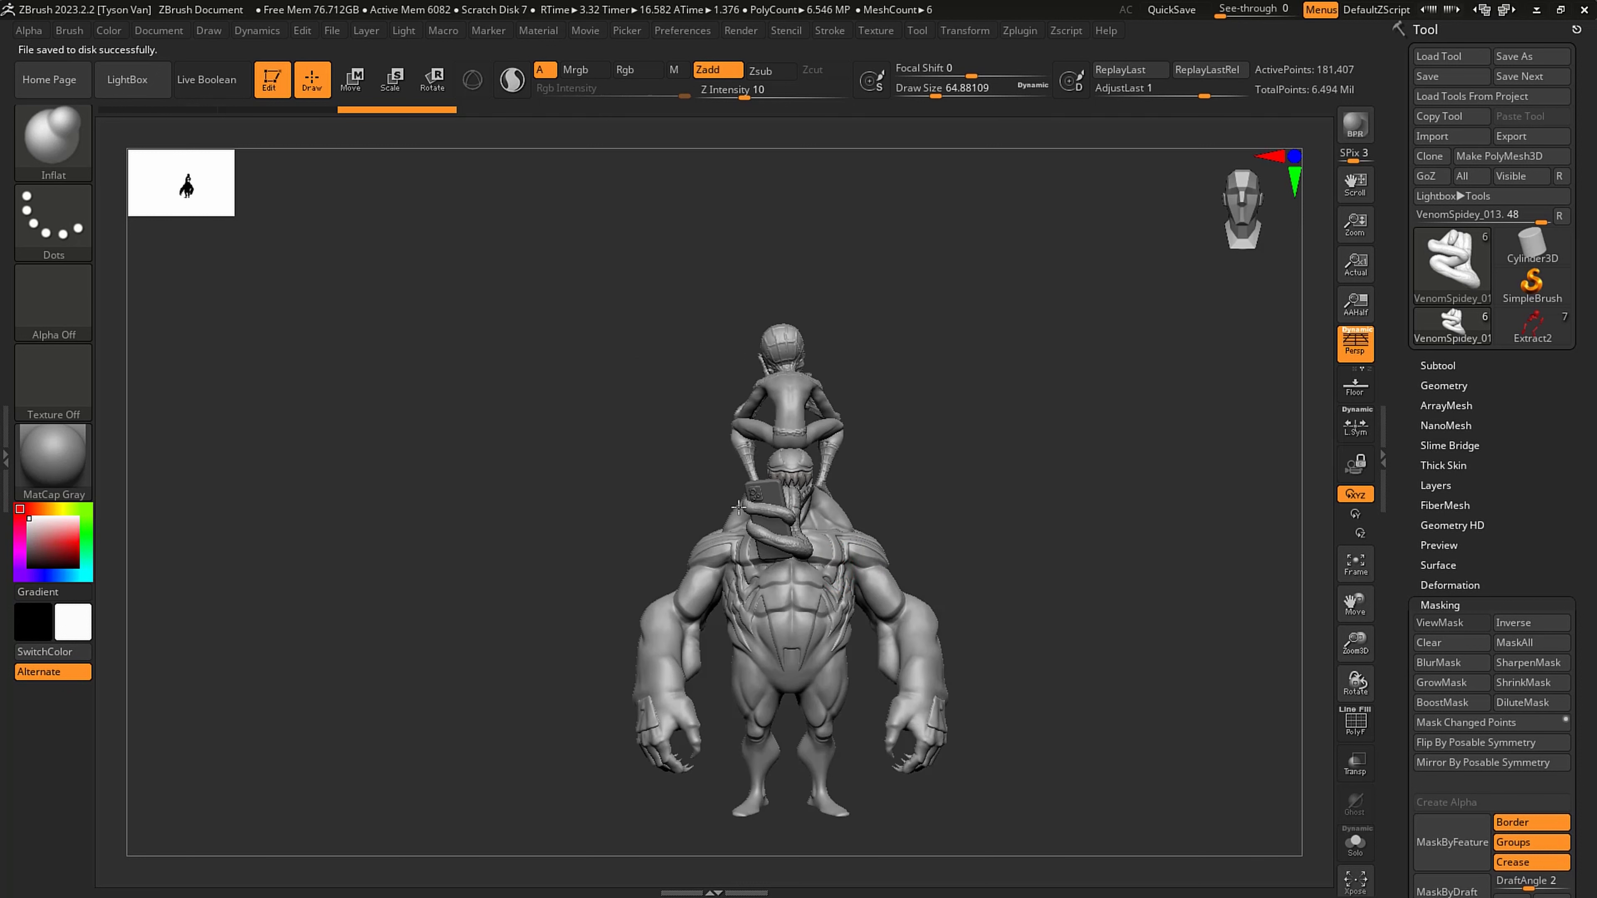
pyautogui.moveTo(931, 570); pyautogui.dragTo(846, 627)
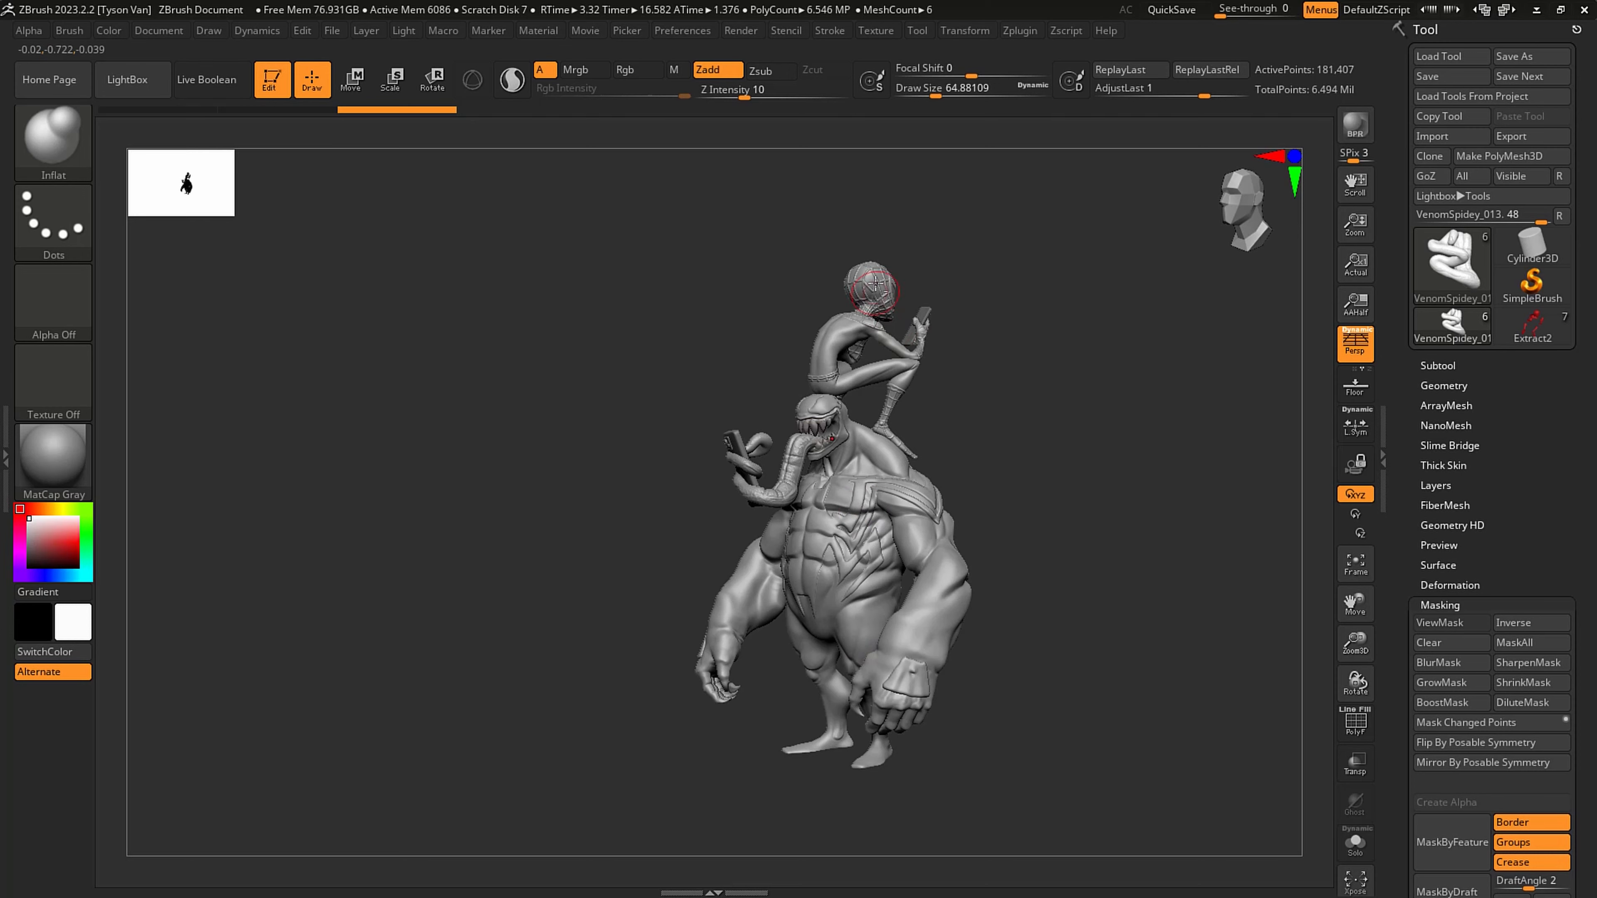
pyautogui.moveTo(902, 432)
pyautogui.keyDown('alt'); pyautogui.mouseDown()
pyautogui.moveTo(933, 295)
pyautogui.moveTo(885, 562)
pyautogui.mouseUp(); pyautogui.keyUp('alt')
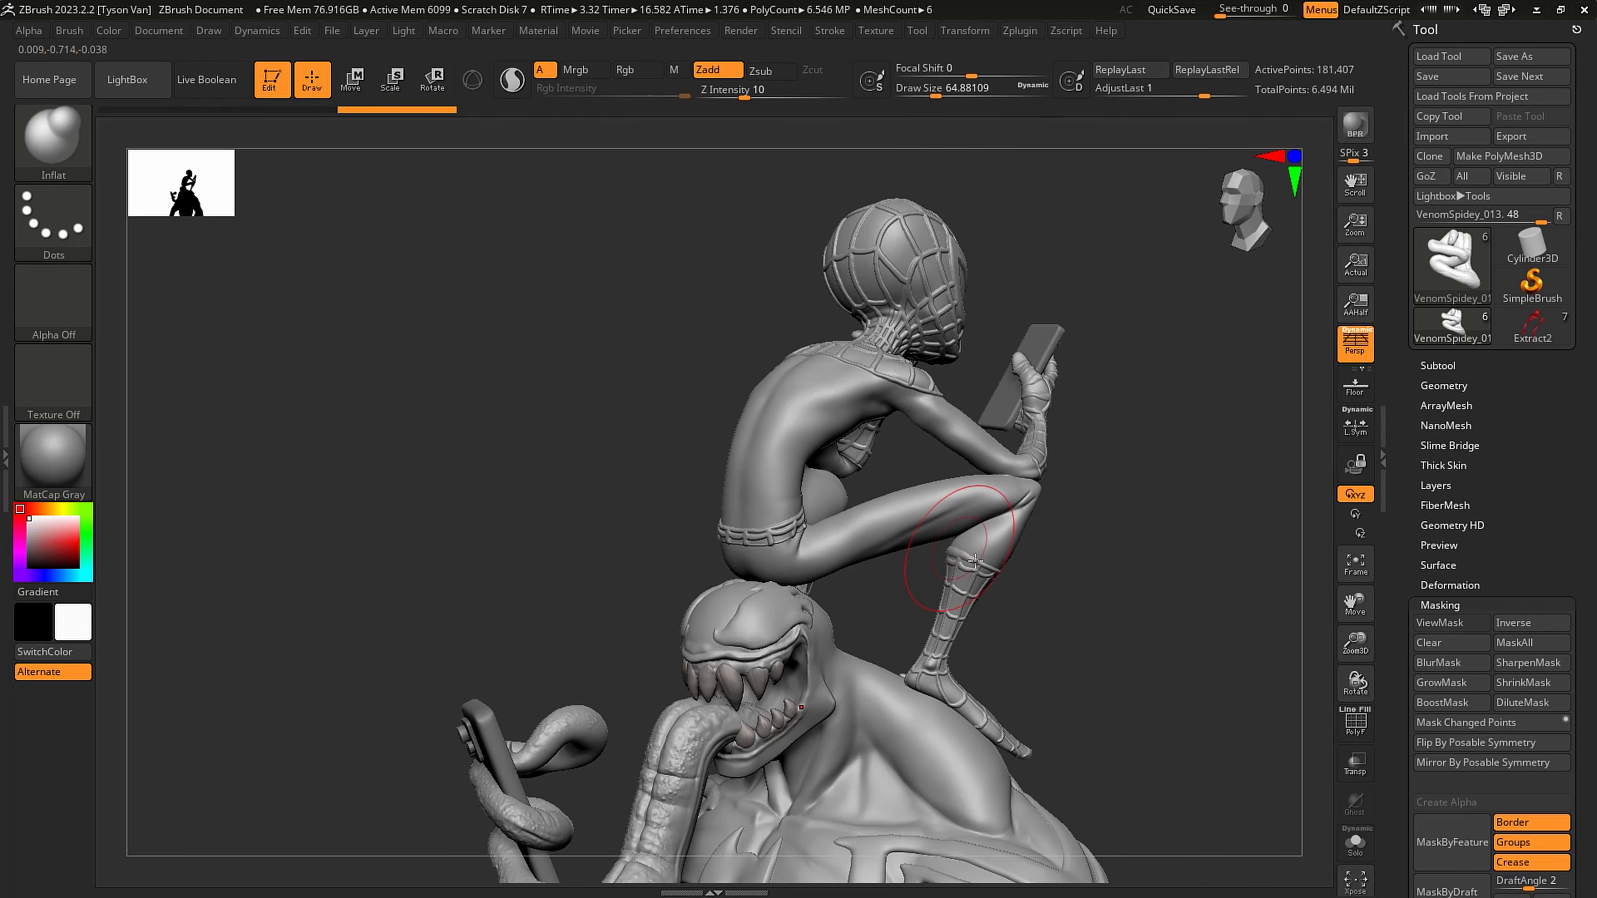
pyautogui.moveTo(1000, 535)
pyautogui.mouseDown()
pyautogui.moveTo(904, 651)
pyautogui.moveTo(856, 652)
pyautogui.mouseUp()
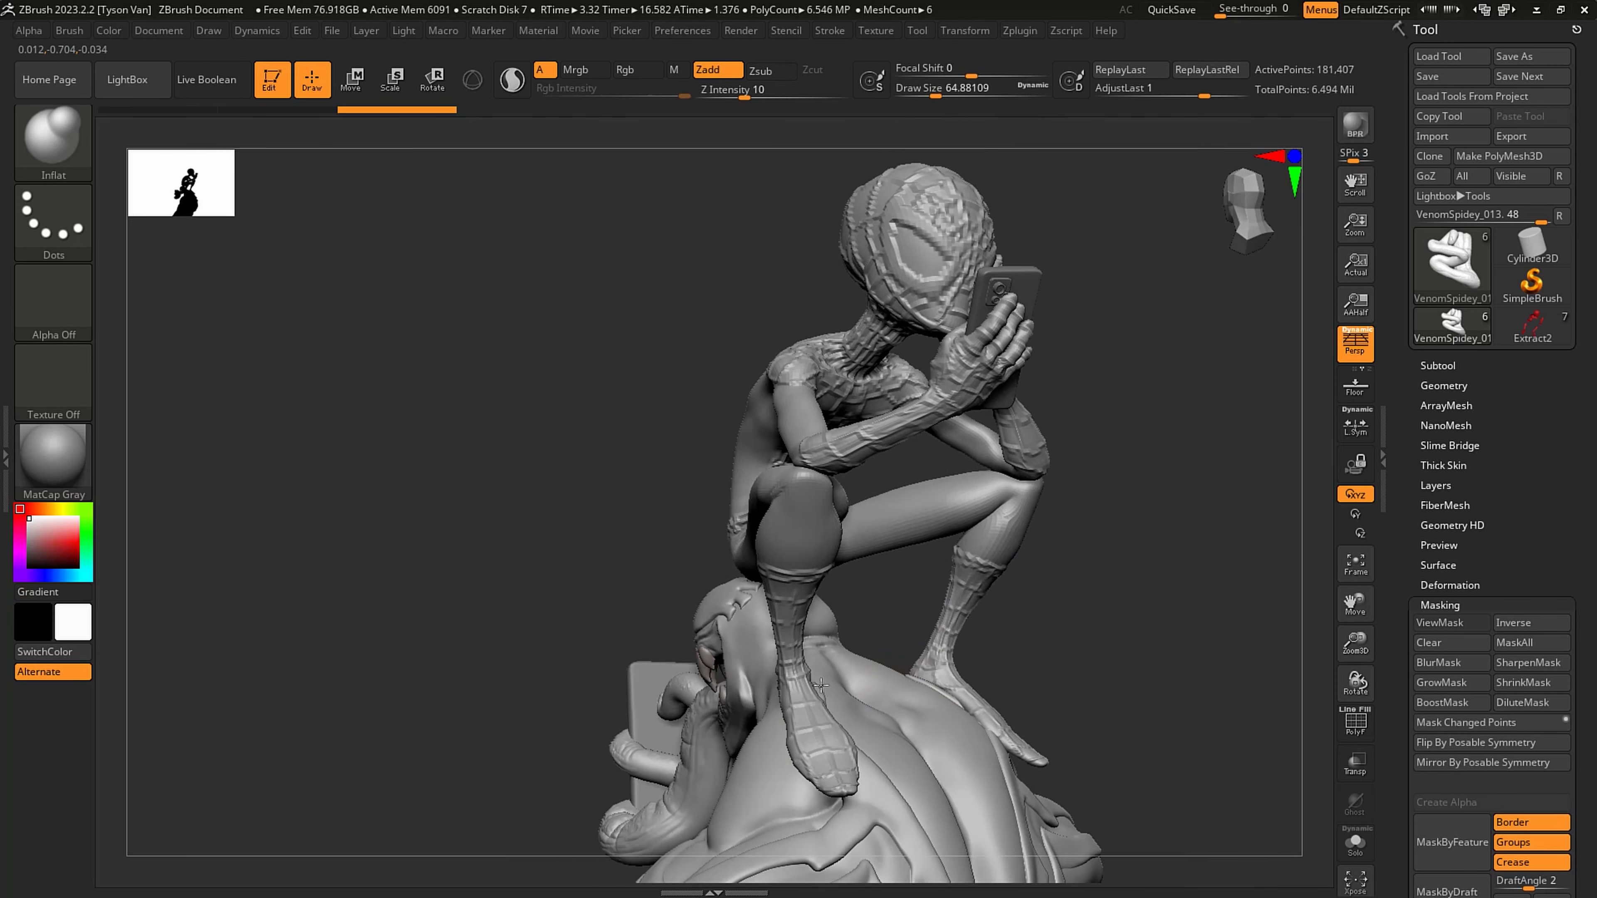
pyautogui.moveTo(905, 566)
pyautogui.mouseDown()
pyautogui.moveTo(881, 539)
pyautogui.moveTo(915, 590)
pyautogui.moveTo(830, 503)
pyautogui.mouseUp()
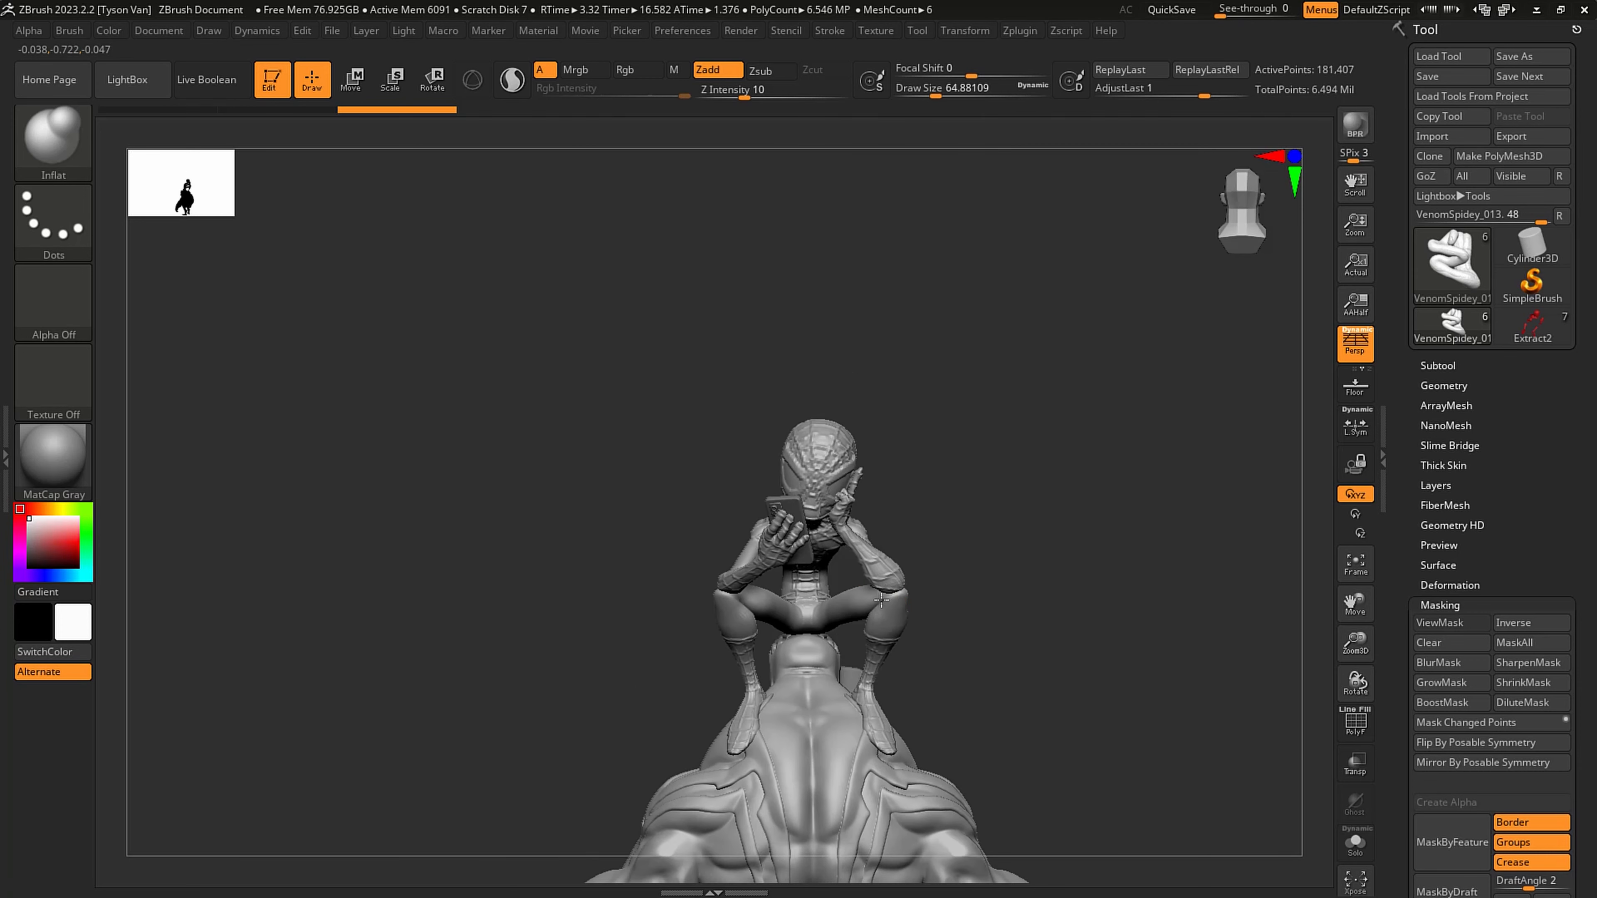
pyautogui.moveTo(961, 566)
pyautogui.mouseDown()
pyautogui.moveTo(837, 602)
pyautogui.moveTo(927, 495)
pyautogui.mouseUp()
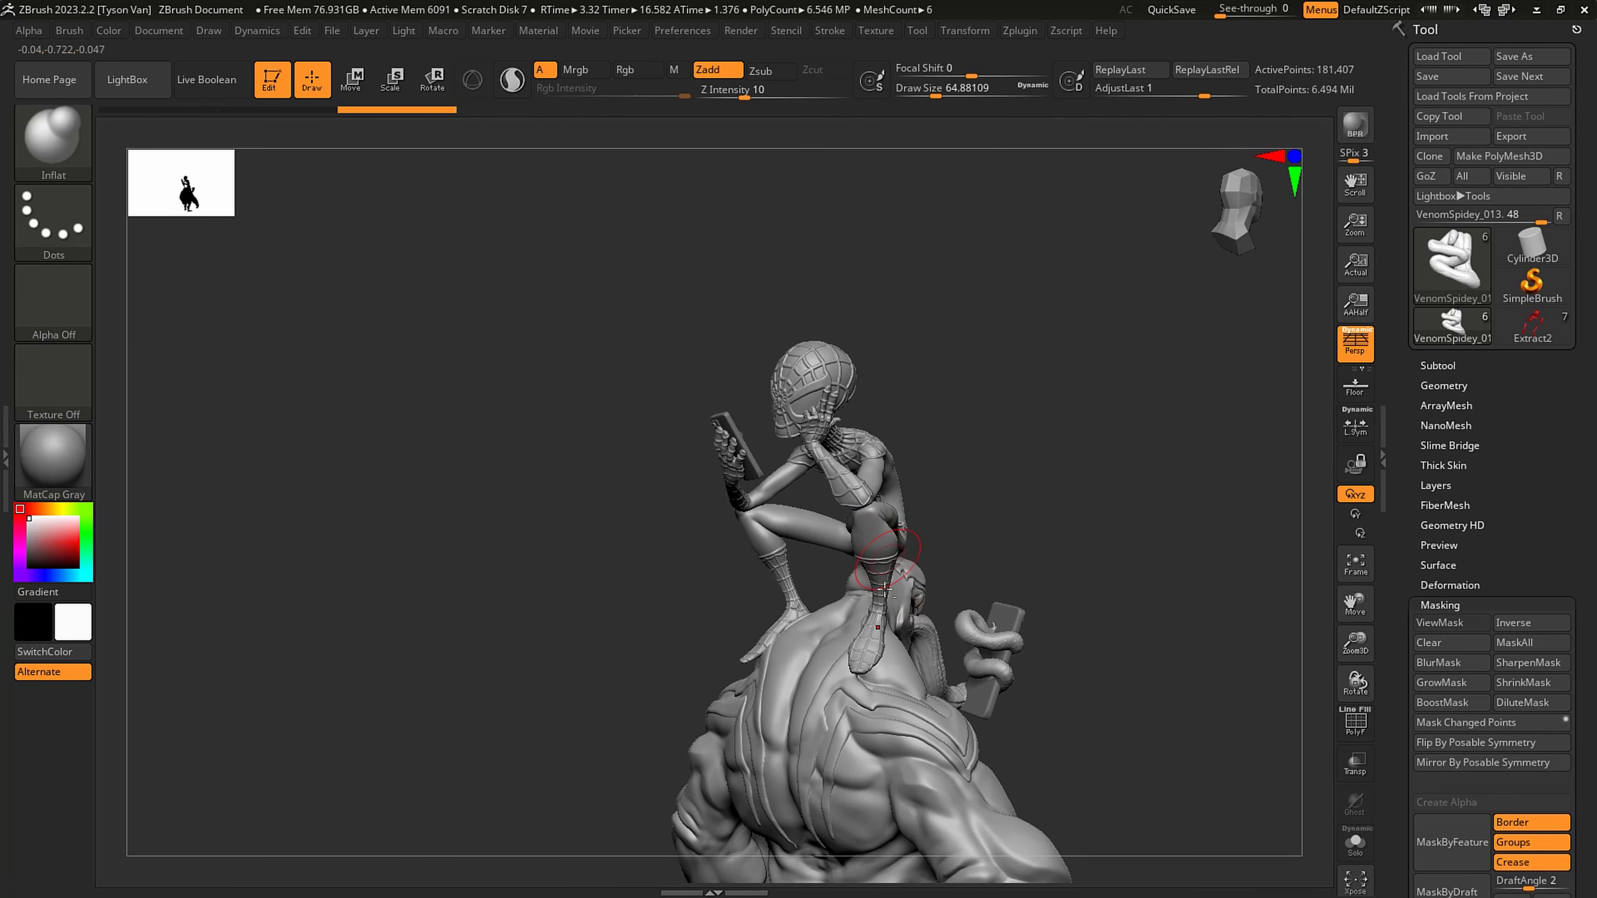
pyautogui.moveTo(886, 662)
pyautogui.keyDown('alt'); pyautogui.mouseDown()
pyautogui.moveTo(891, 502)
pyautogui.moveTo(873, 541)
pyautogui.moveTo(875, 498)
pyautogui.mouseUp(); pyautogui.keyUp('alt')
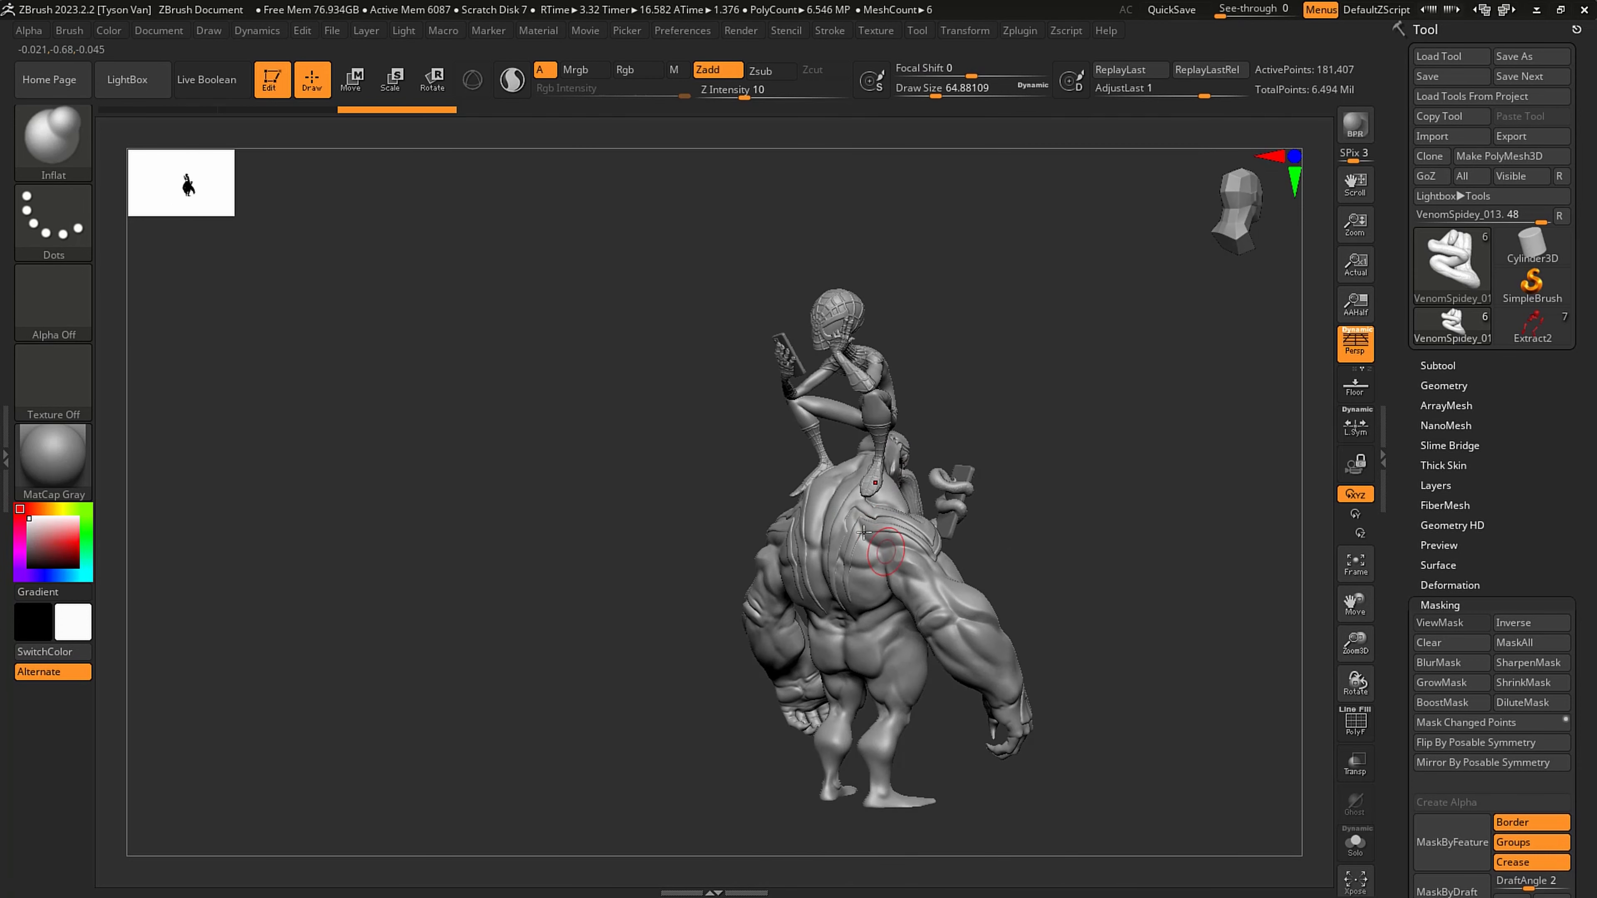
pyautogui.keyDown('alt'); pyautogui.moveTo(900, 553); pyautogui.dragTo(851, 530); pyautogui.keyUp('alt')
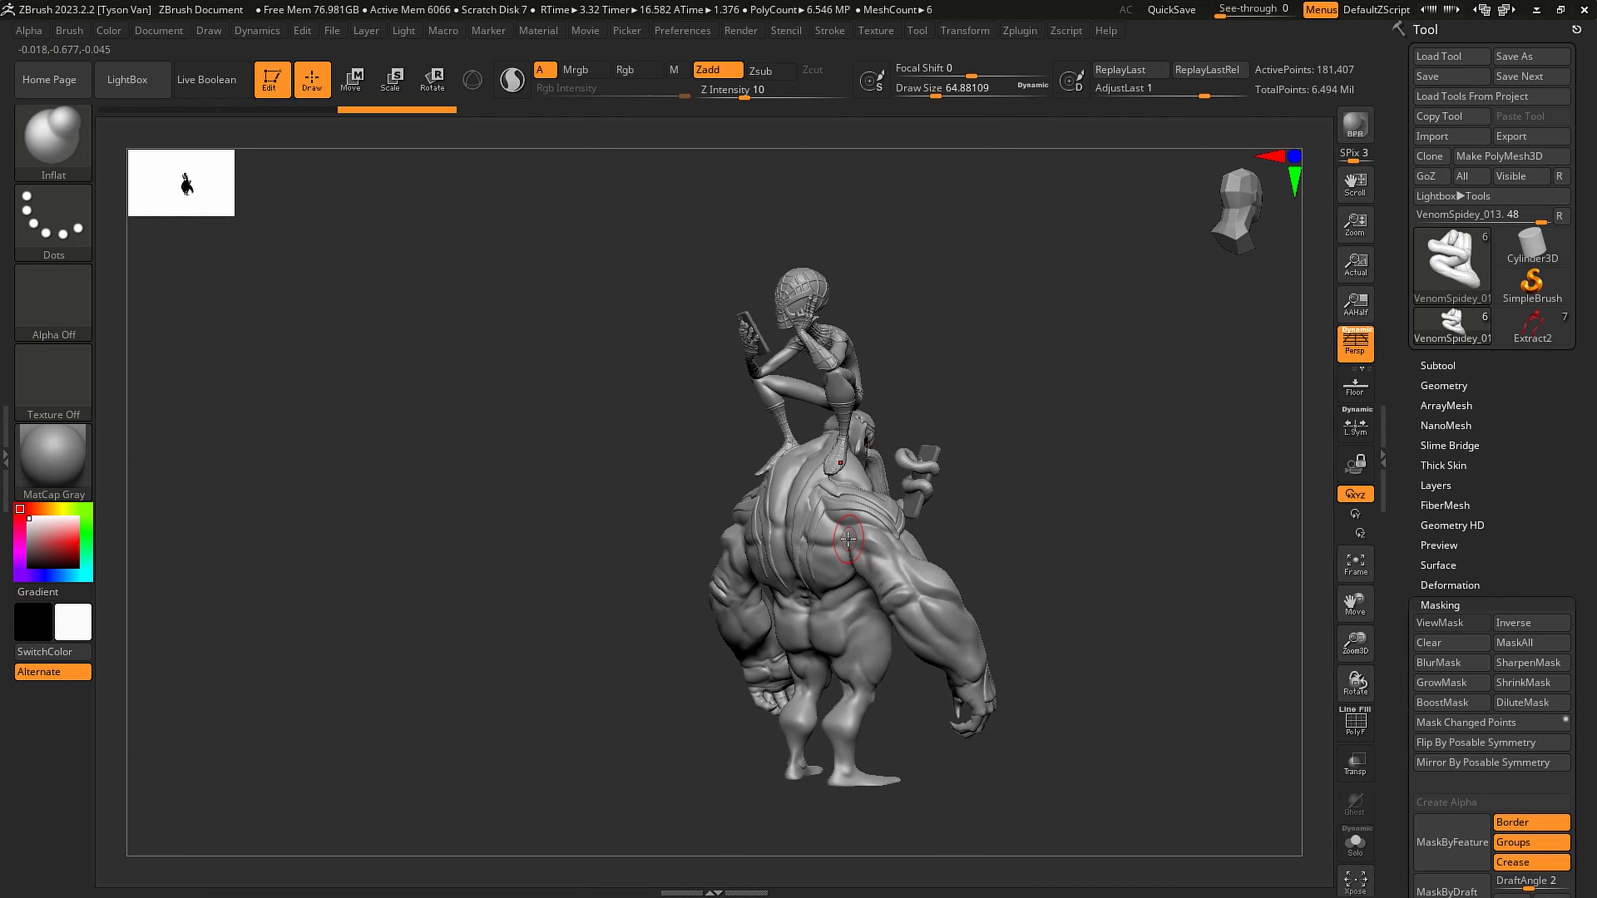